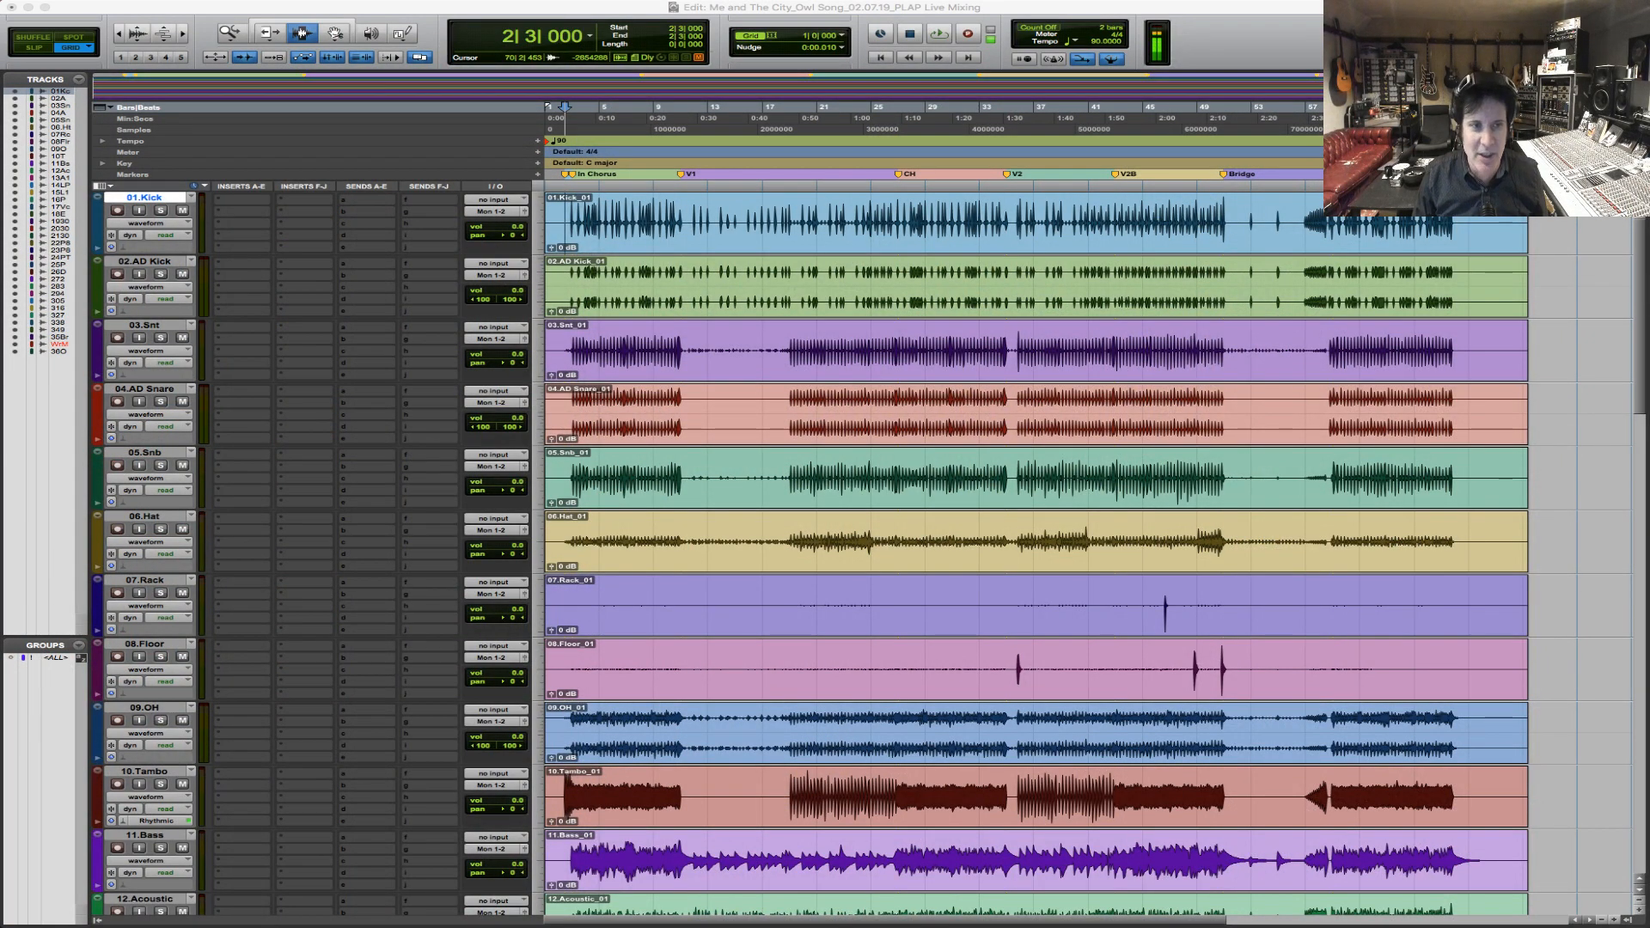
Place the edit cursor at the start of bar 2 on the 01.Kick track and show the whole song timeline.
click(571, 231)
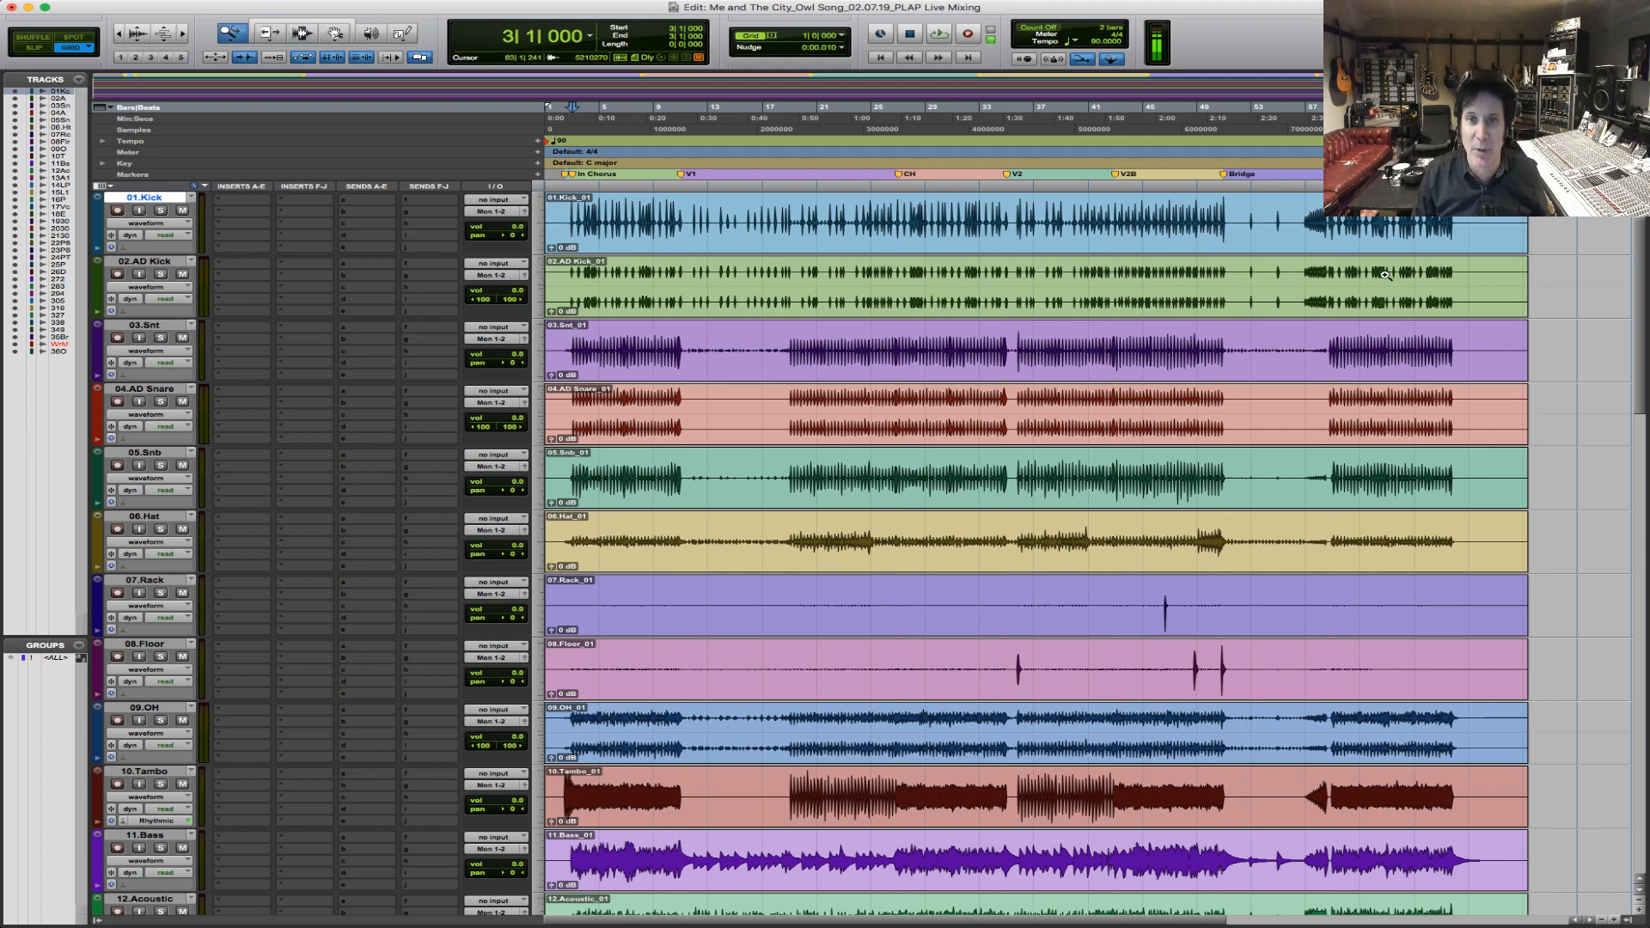
scroll(705, 228, up, 1)
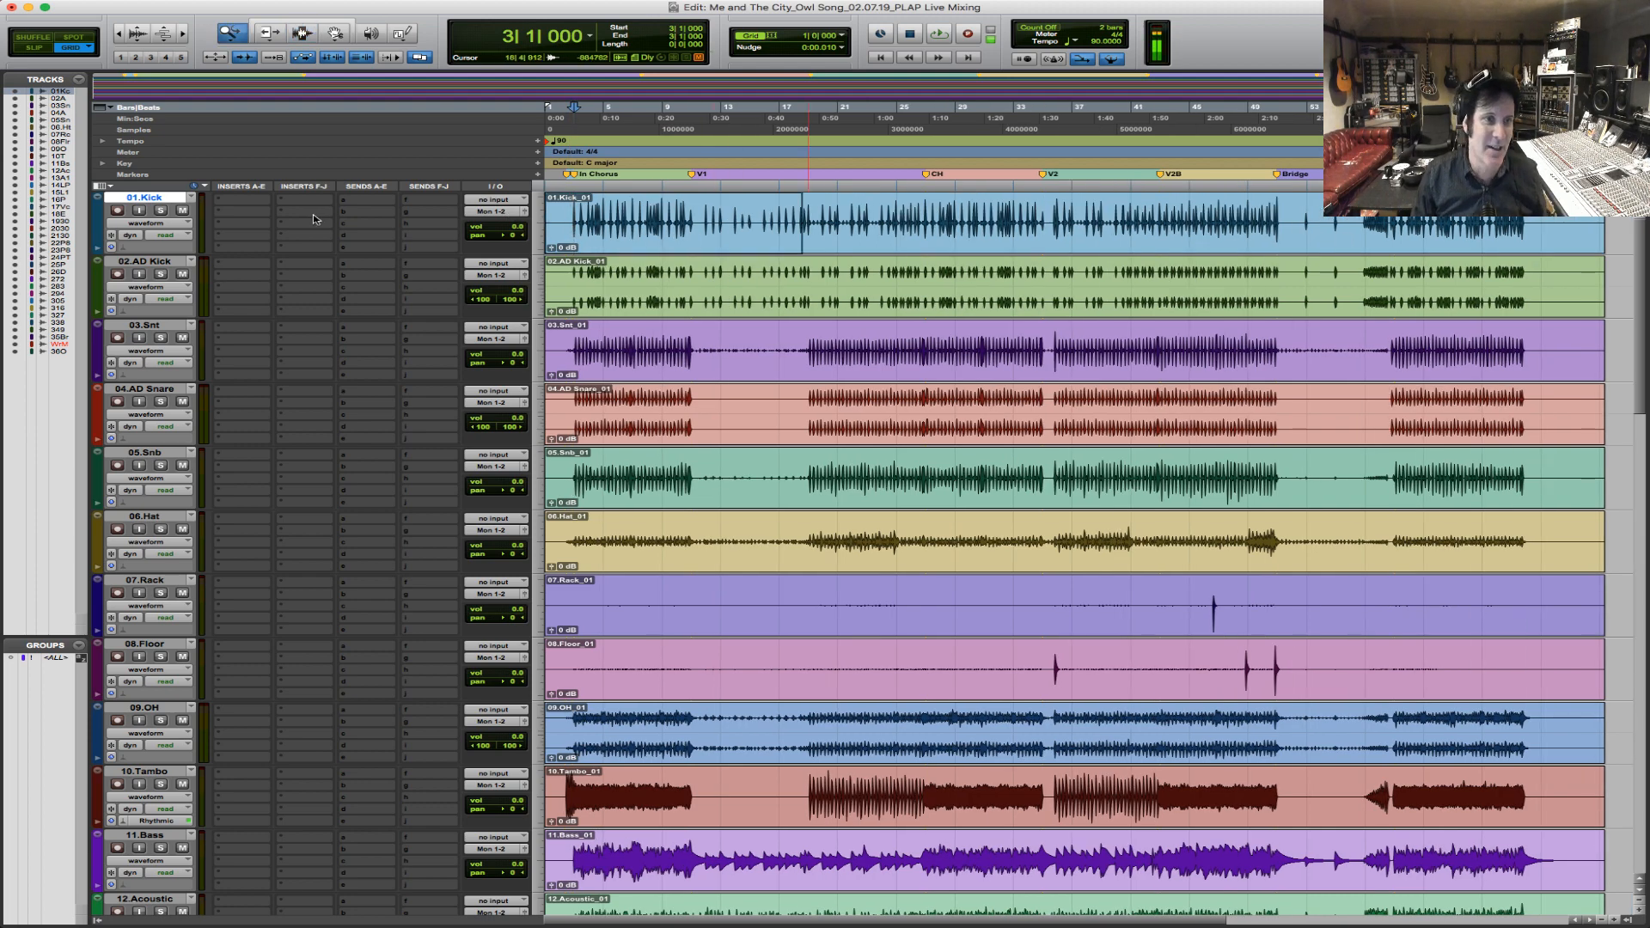
scroll(696, 215, up, 2)
drag(700, 218, 725, 218)
click(675, 216)
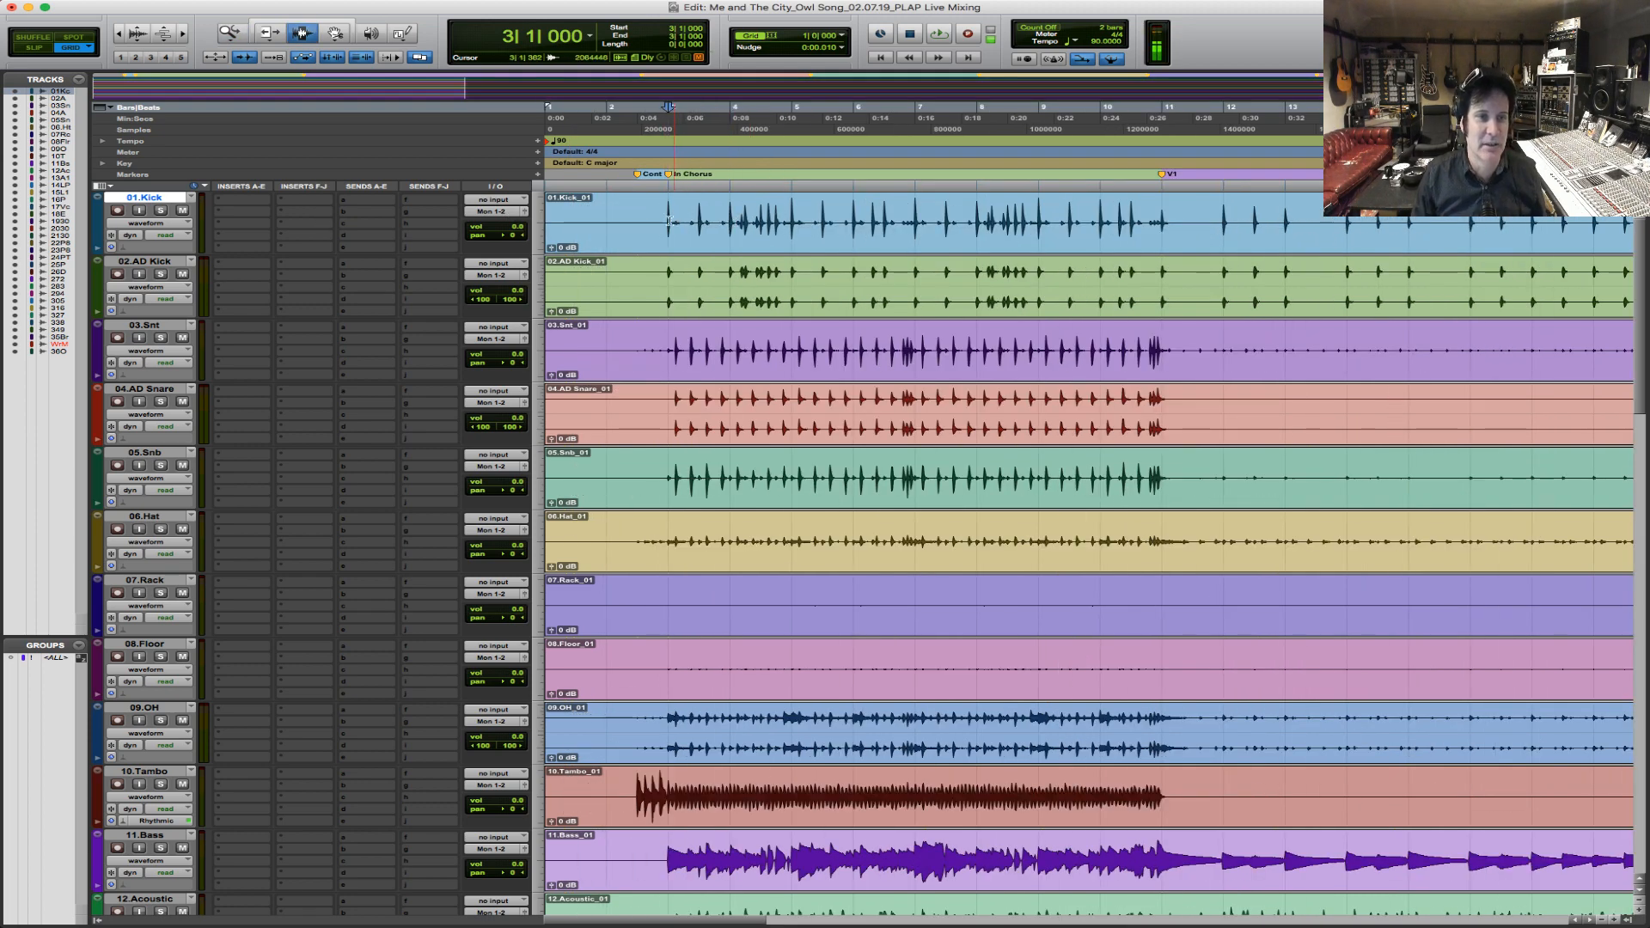
click(626, 218)
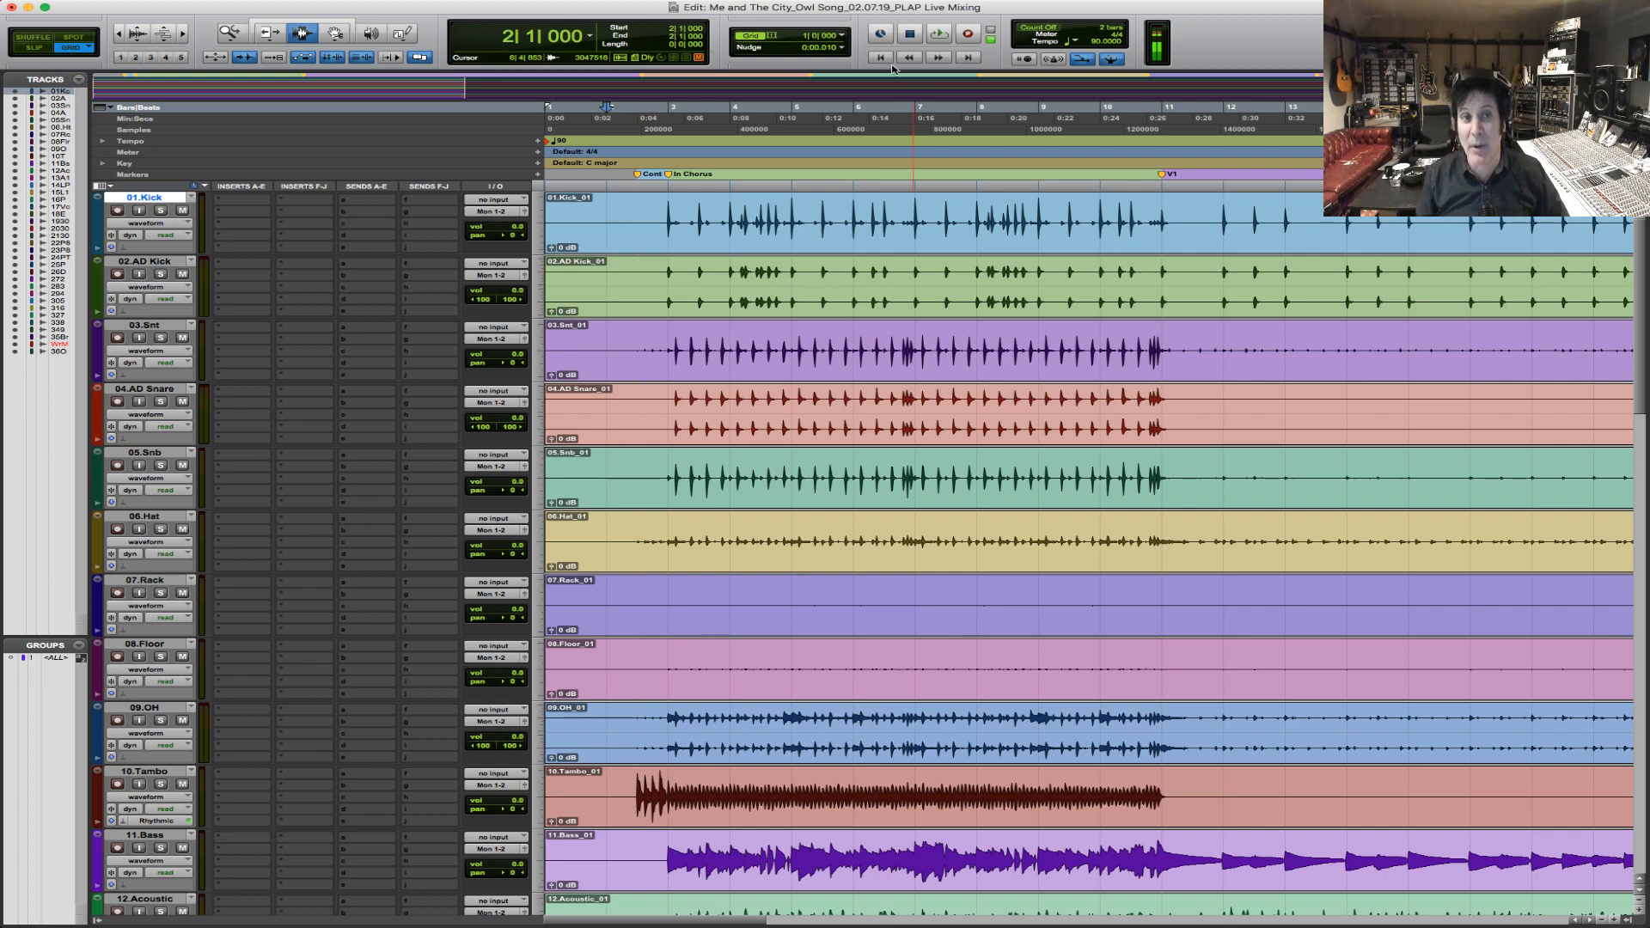
double_click(229, 33)
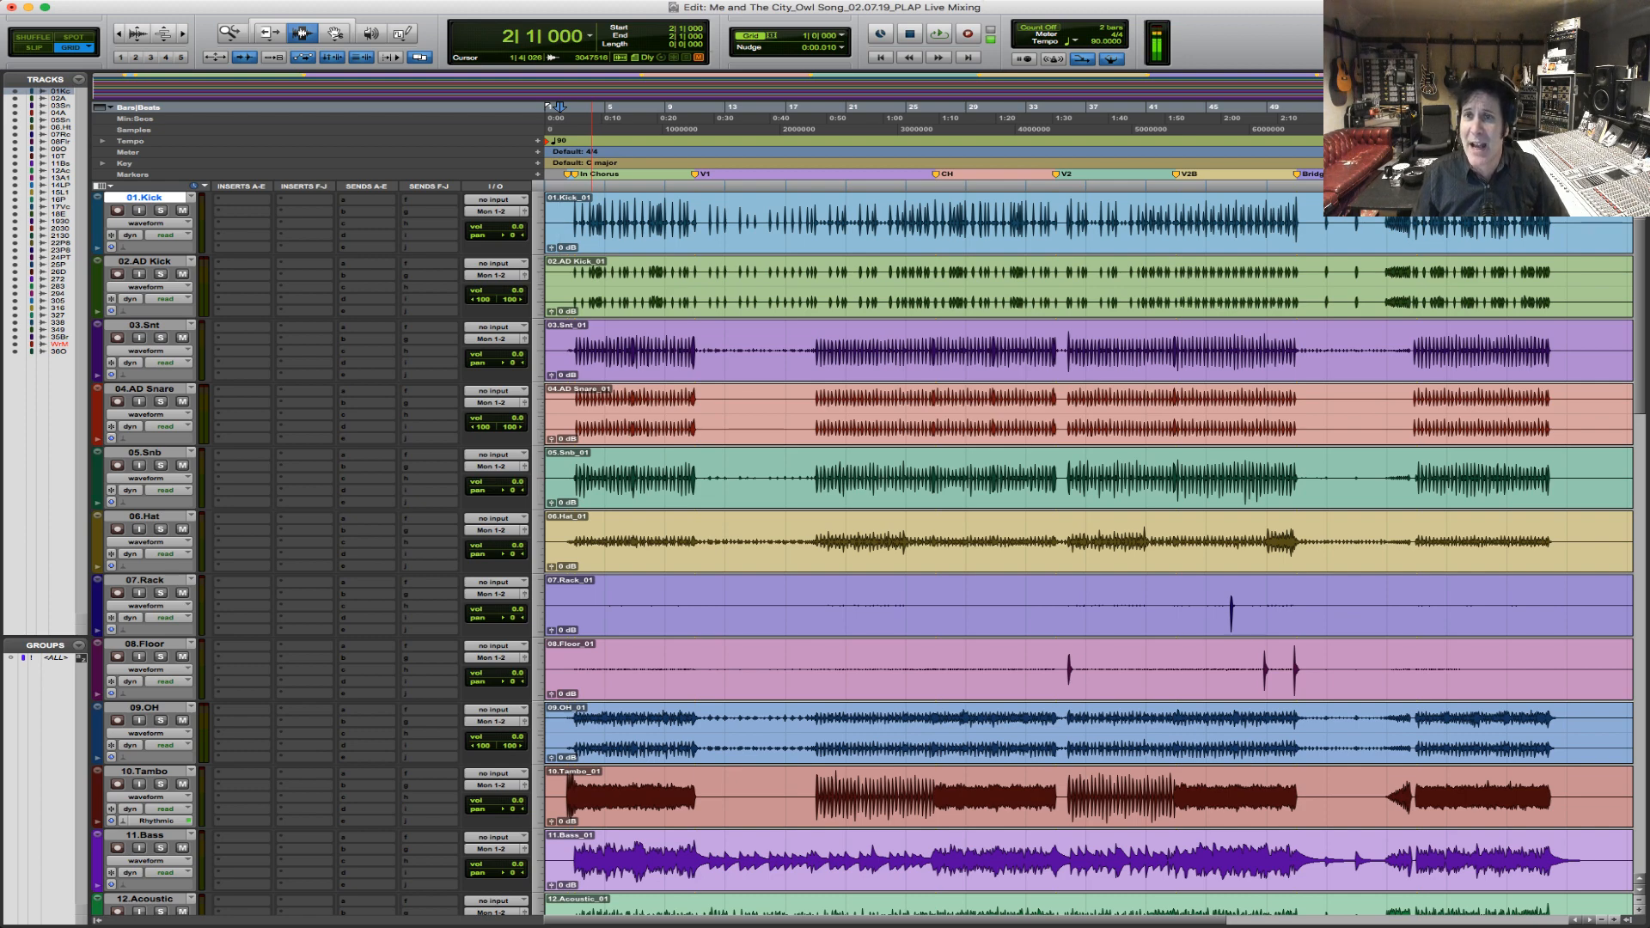
Play the song's opening from bar 2 to check playback and stop it after the start of the intro chorus.
key(super+Tab)
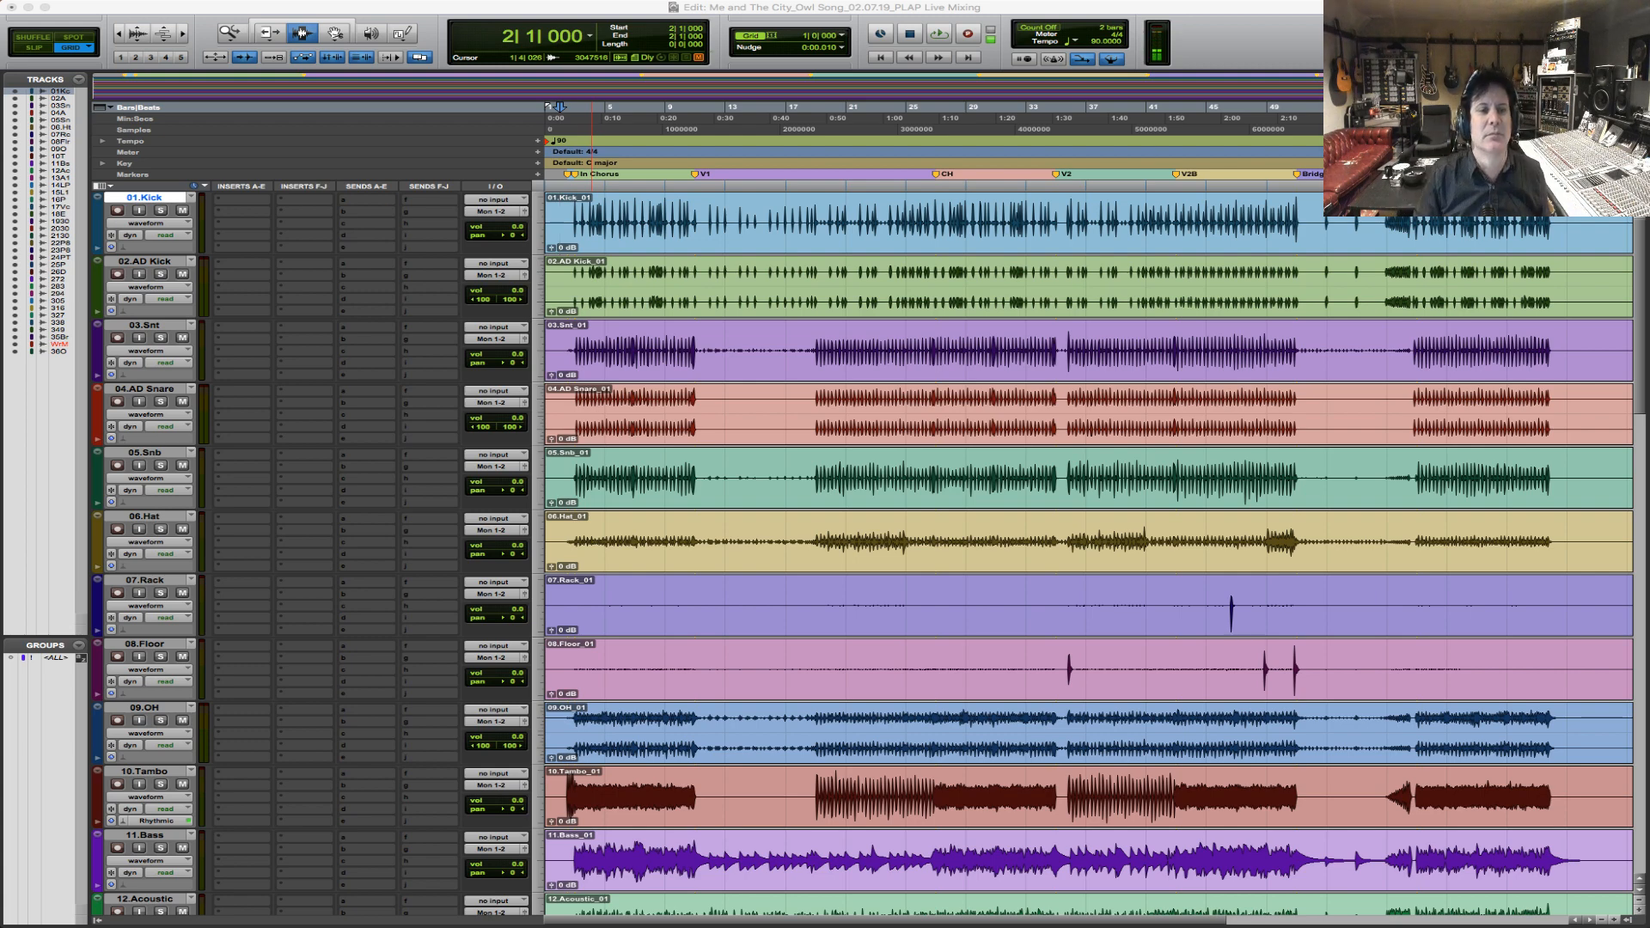
click(569, 225)
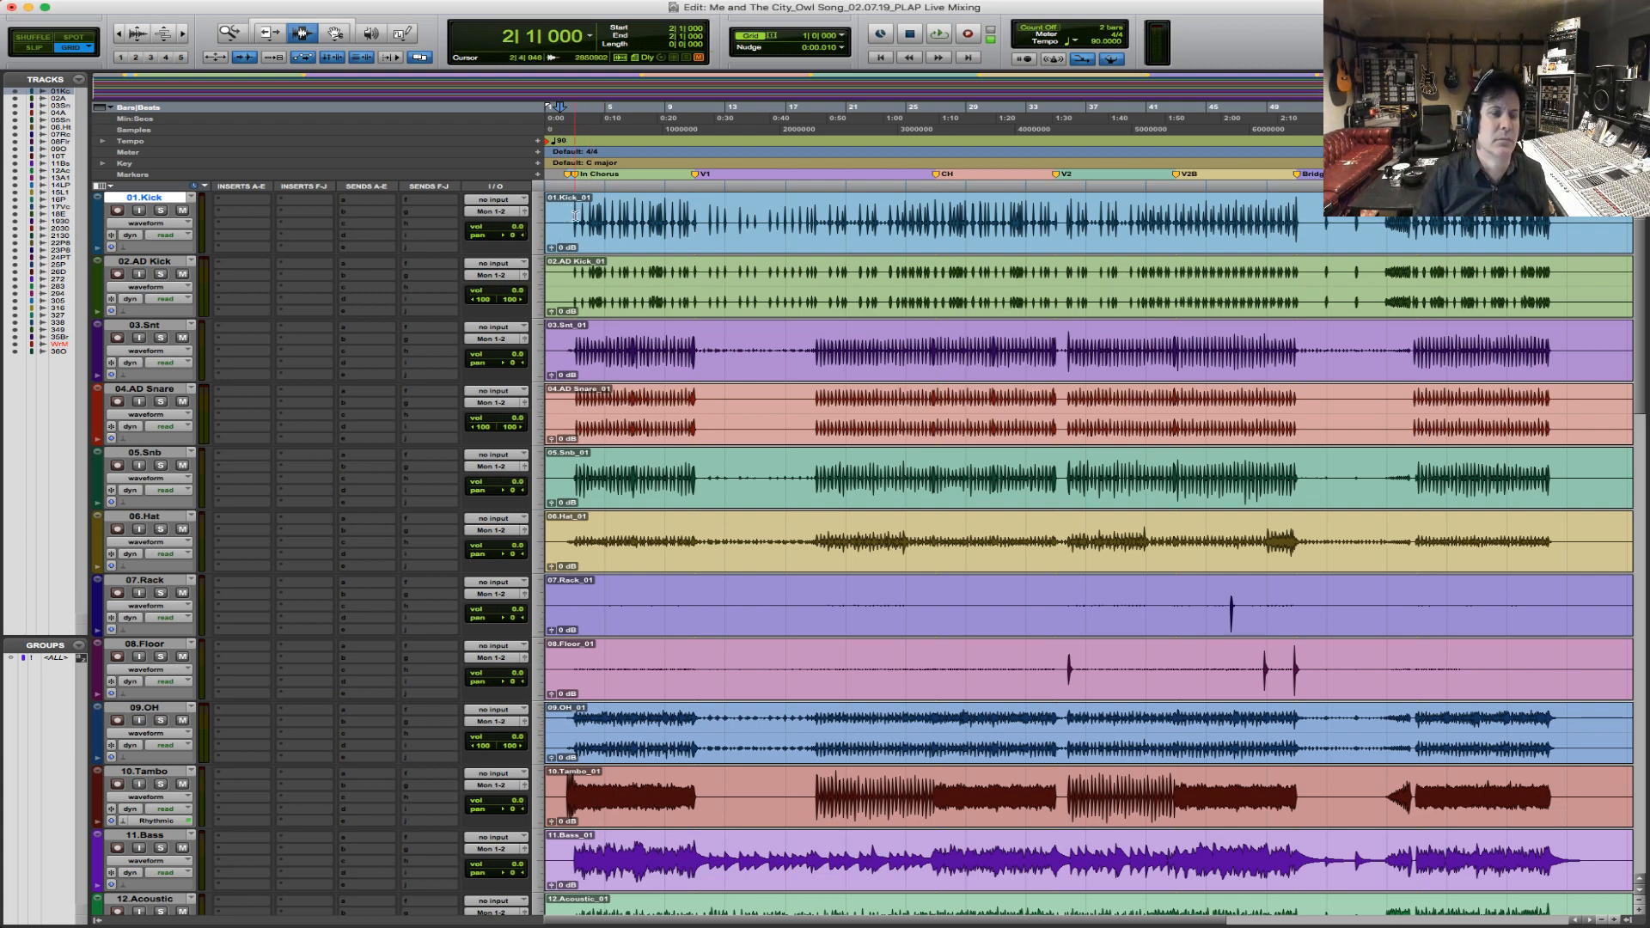
key(space)
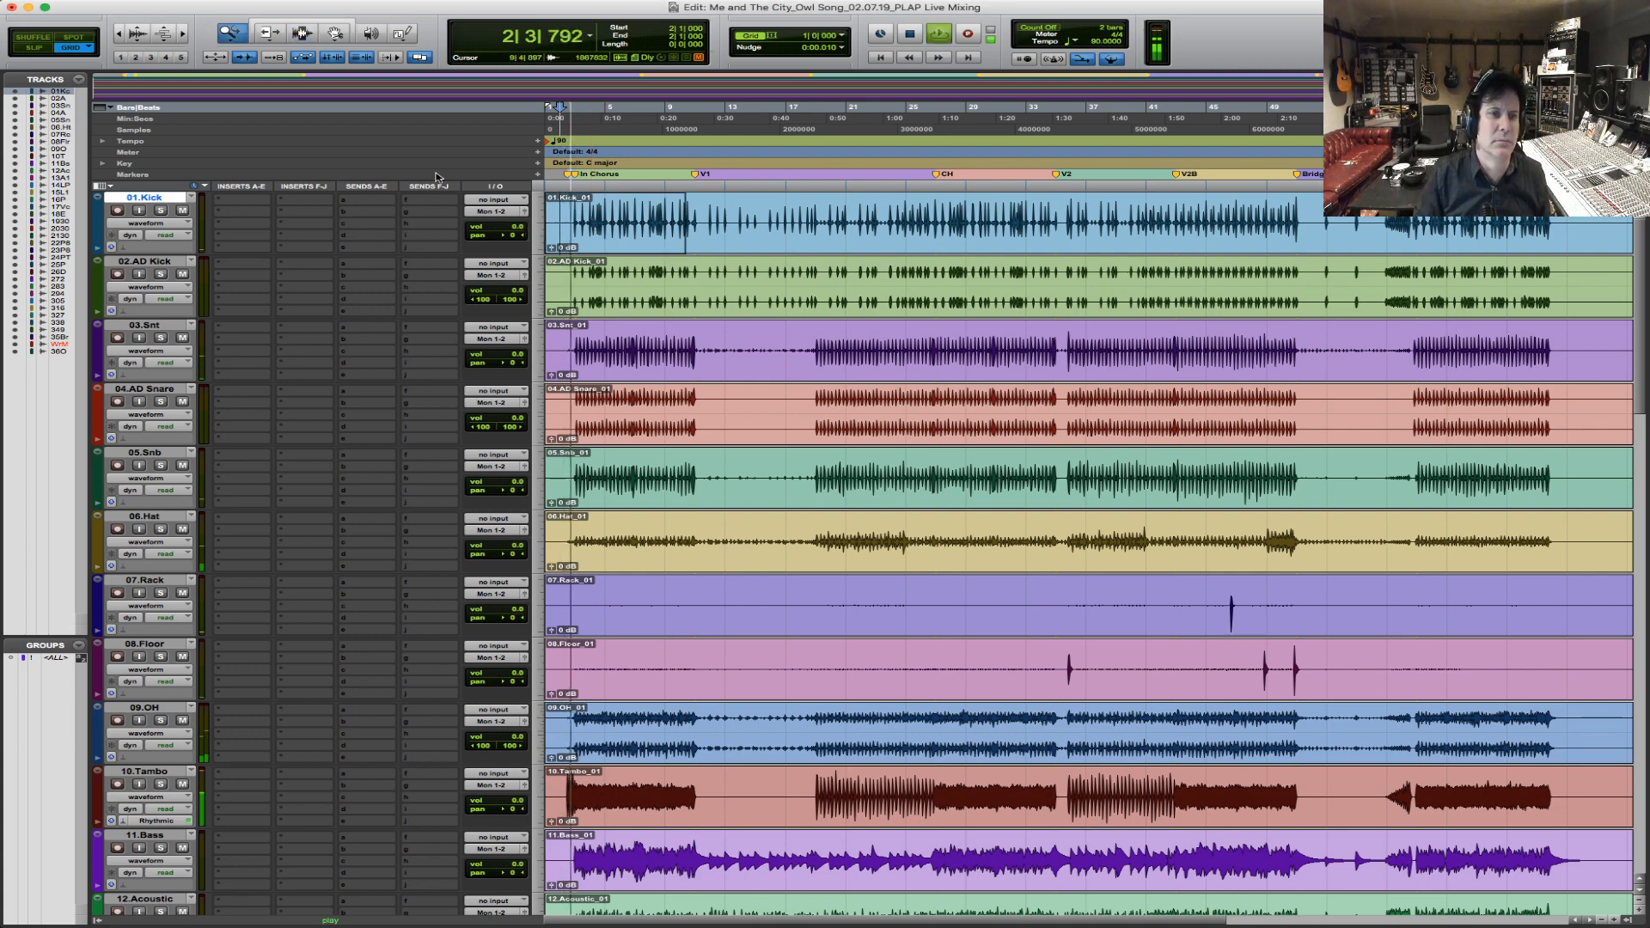
key(t)
key(t)
key(t)
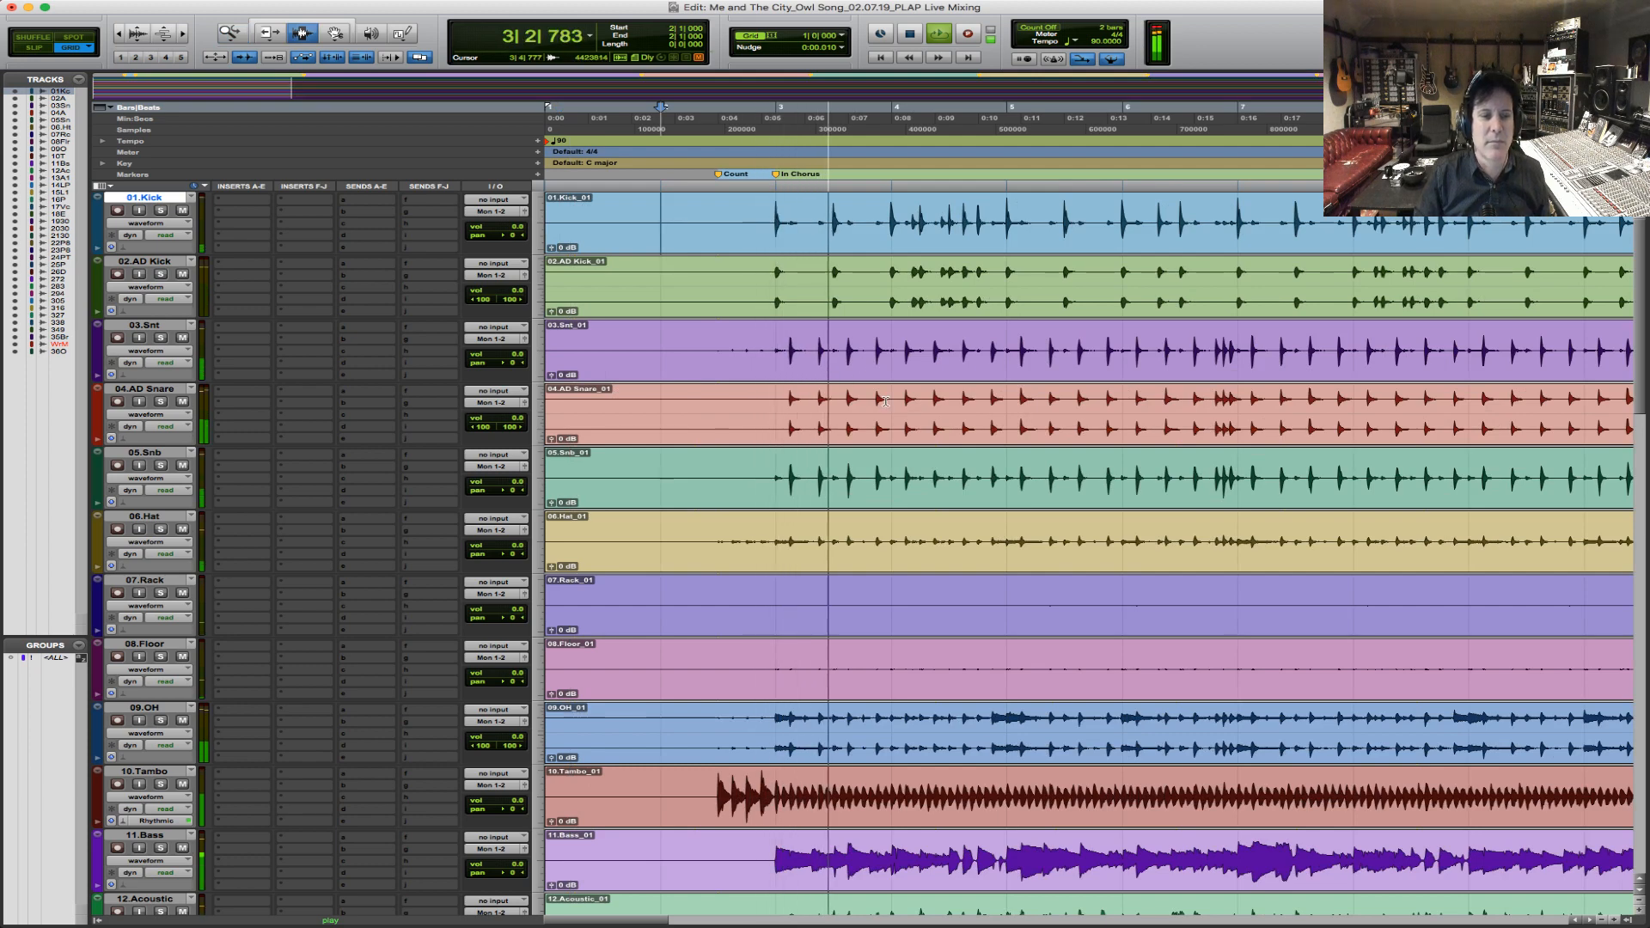
key(space)
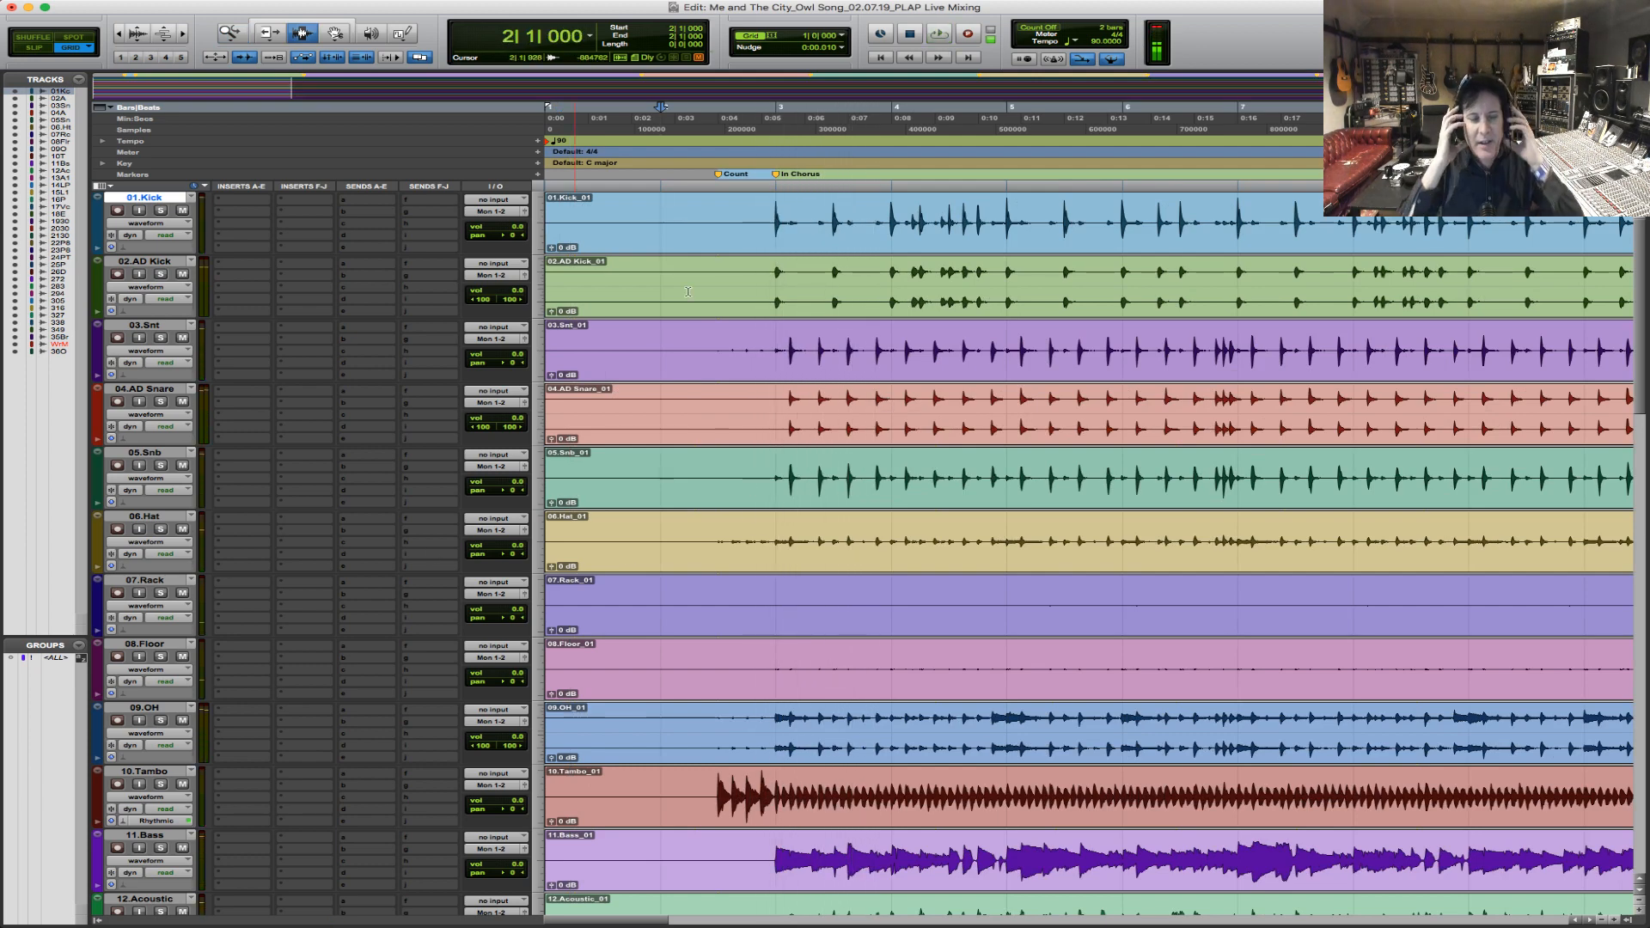
key(r)
key(r)
key(r)
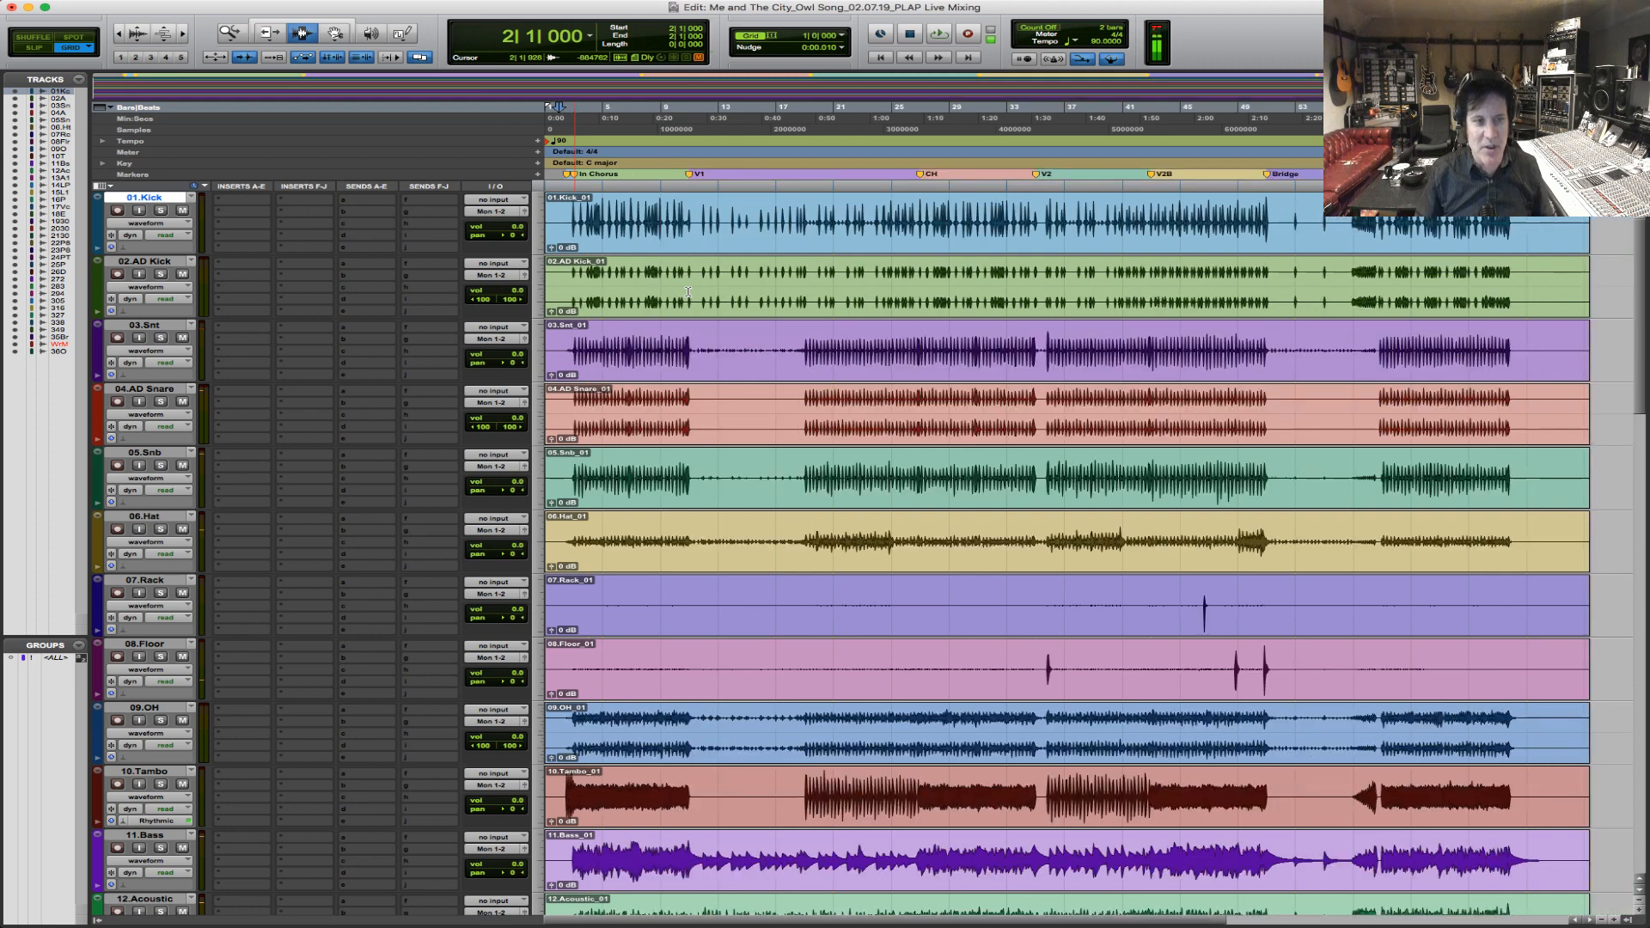
Examine the mixer channels from the vocals to the final mix track and back to the kick, and return to the Edit window.
key(super+equal)
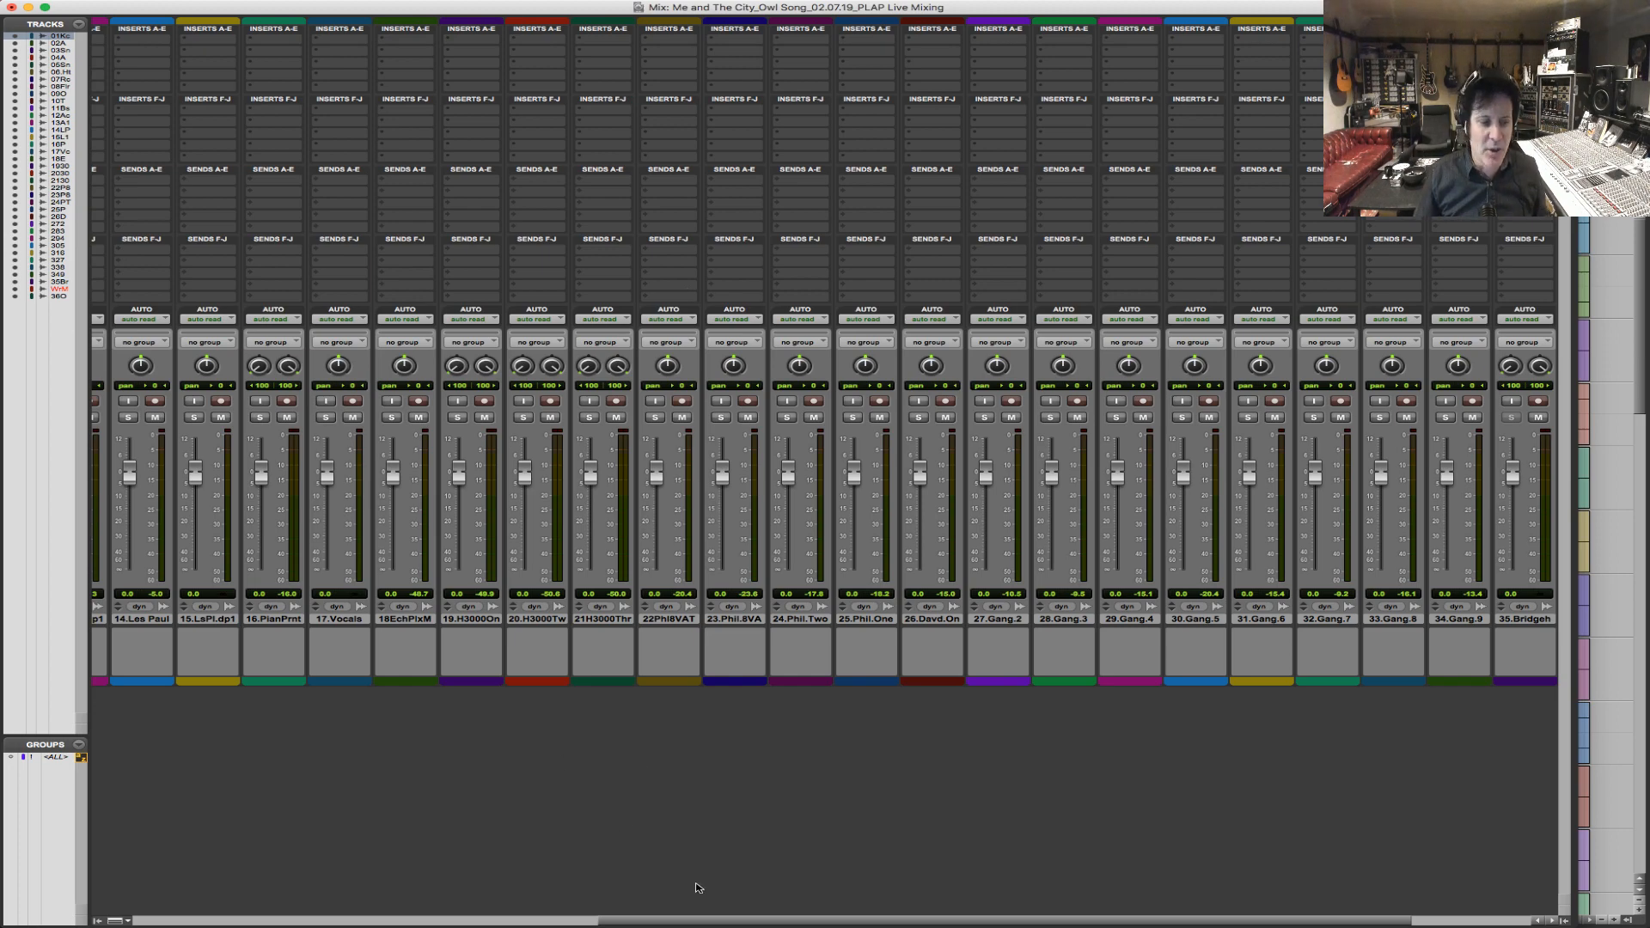
drag(701, 920, 1069, 926)
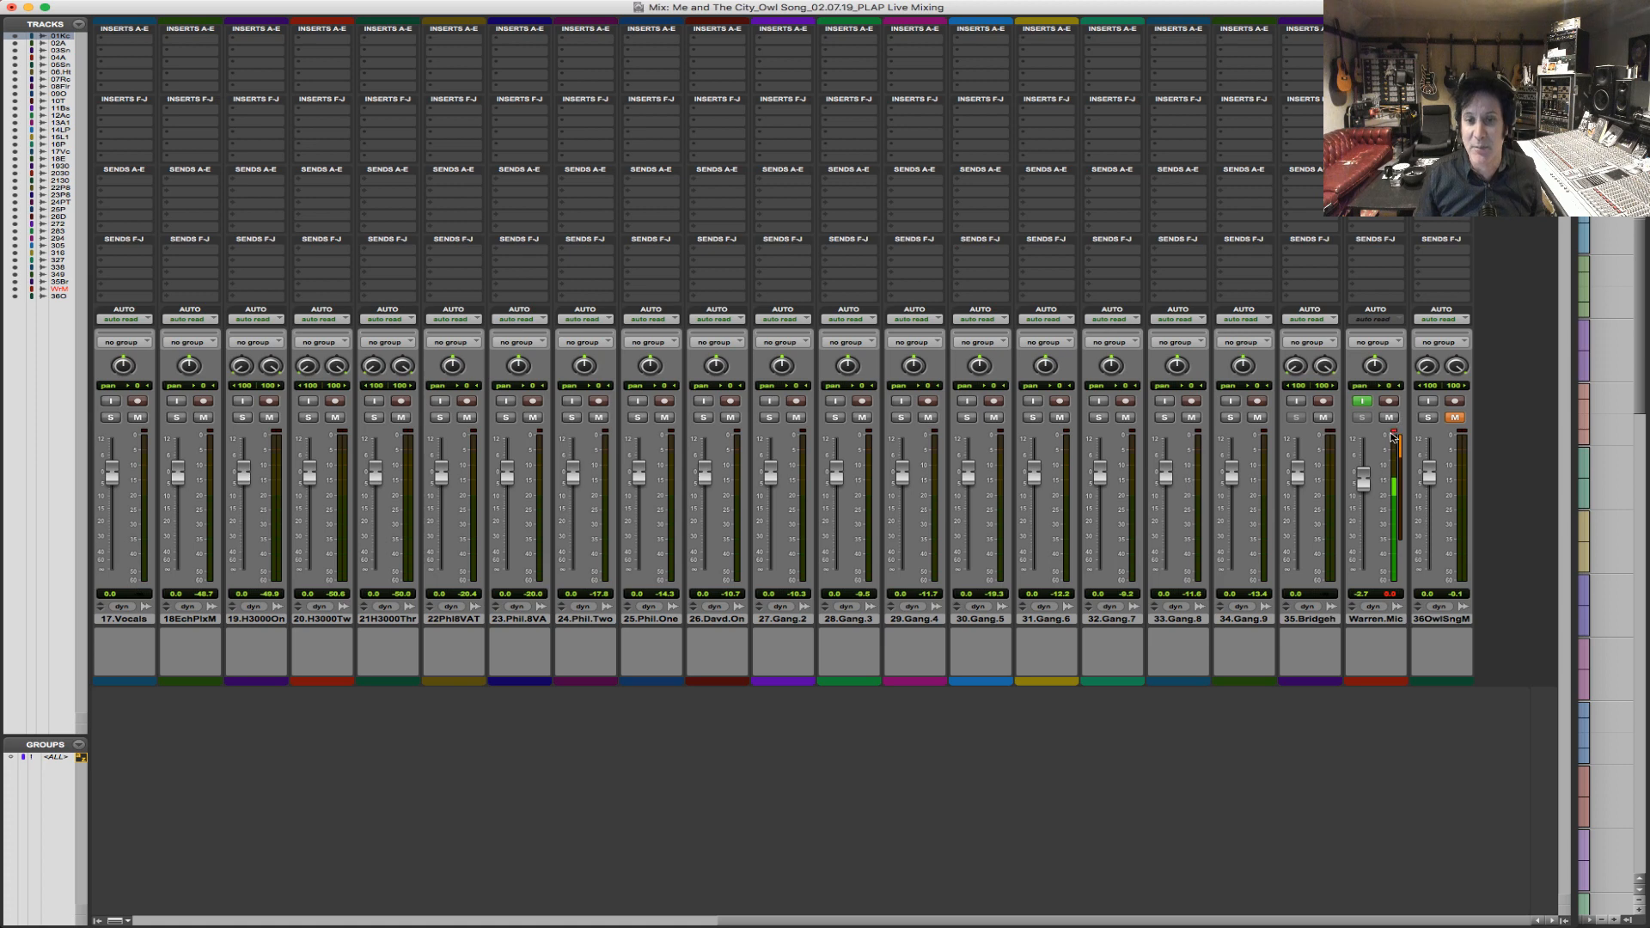
drag(1121, 923, 474, 877)
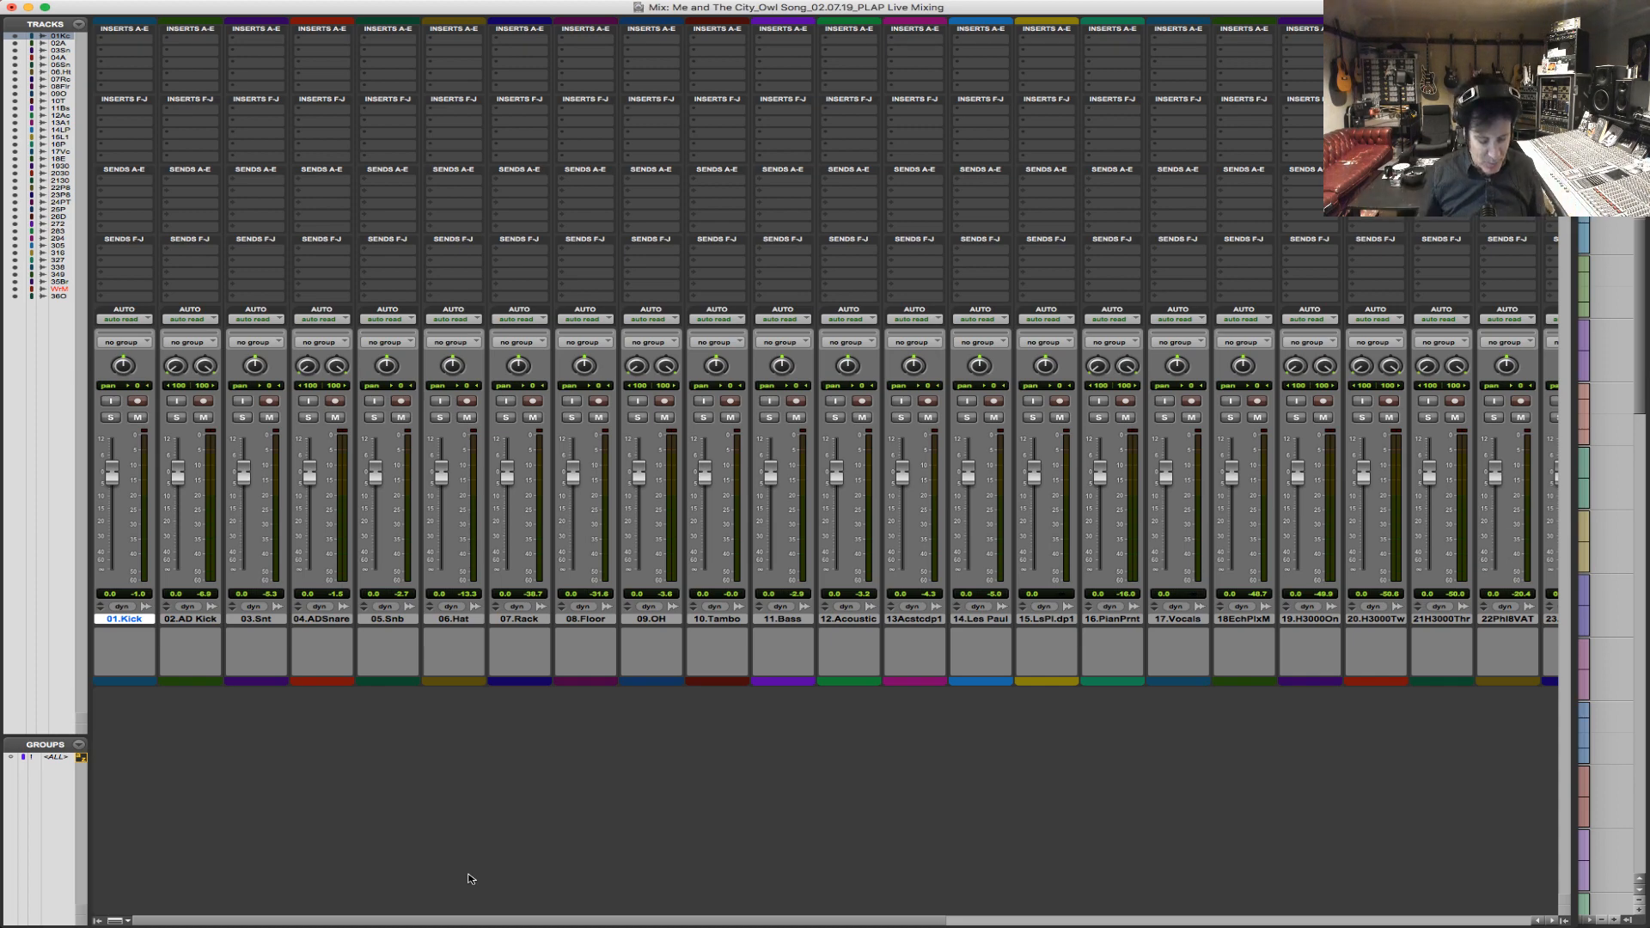
key(super+equal)
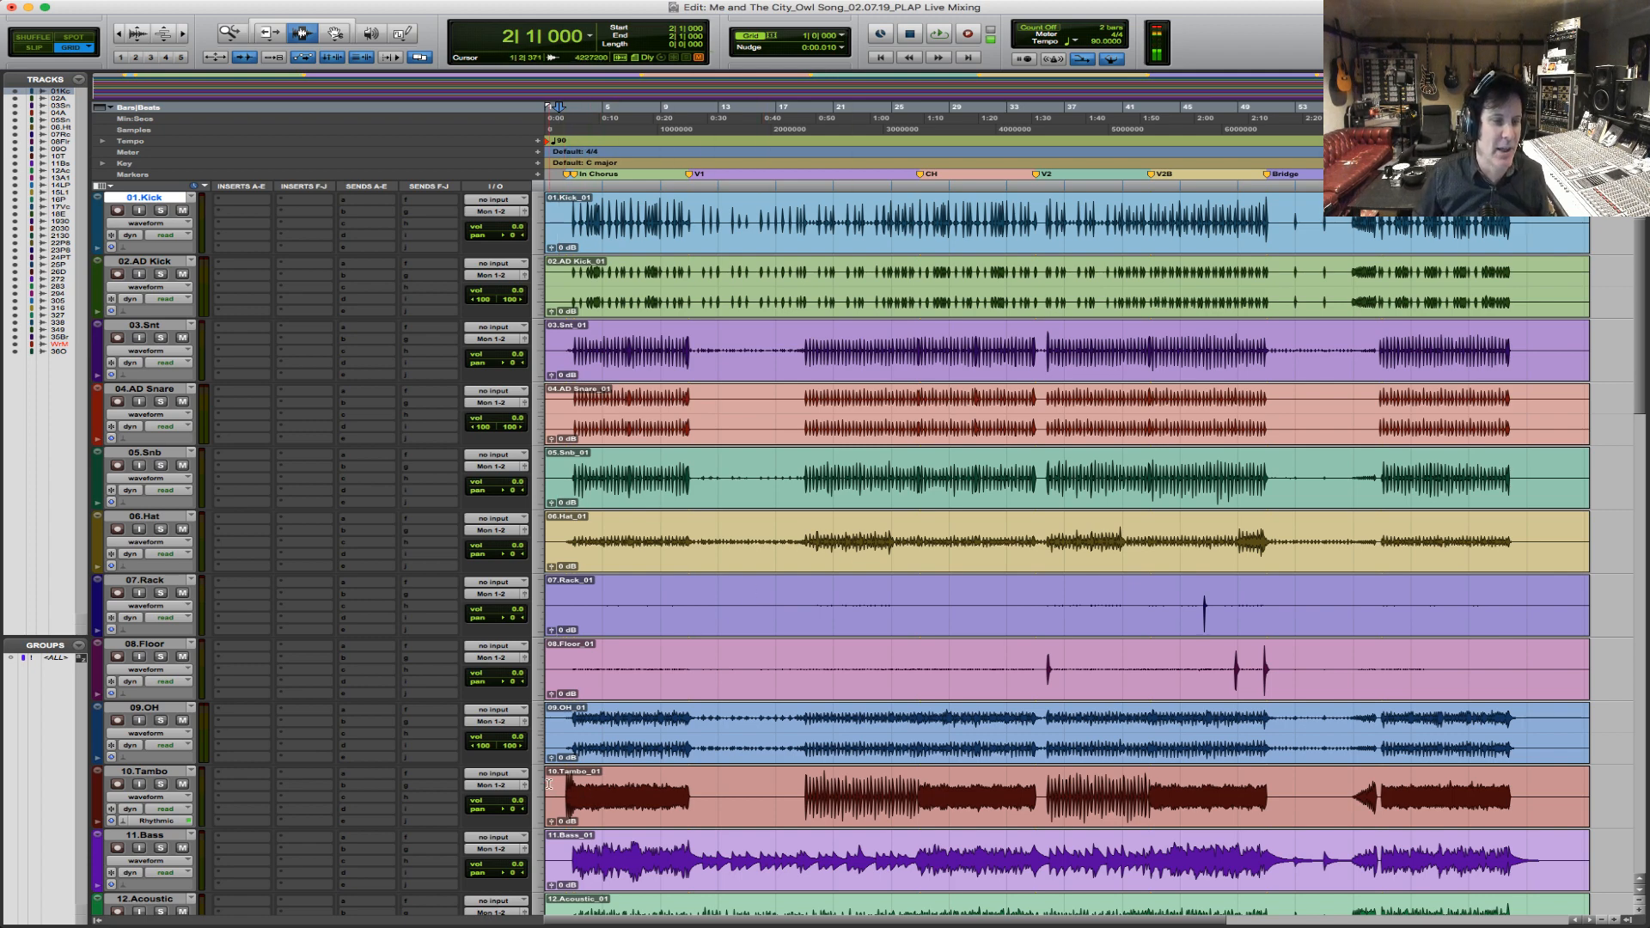
Start playback, lower the 10.Tambo track's volume to about -14 dB and pan it partly left.
key(space)
click(513, 802)
mouse_move(511, 804)
mouse_down()
mouse_move(512, 819)
mouse_move(489, 809)
mouse_up()
Pan the 12.Acoustic track 100 left and its duplicate, 13.Acoustic.dp1, 100 right.
scroll(597, 776, down, 6)
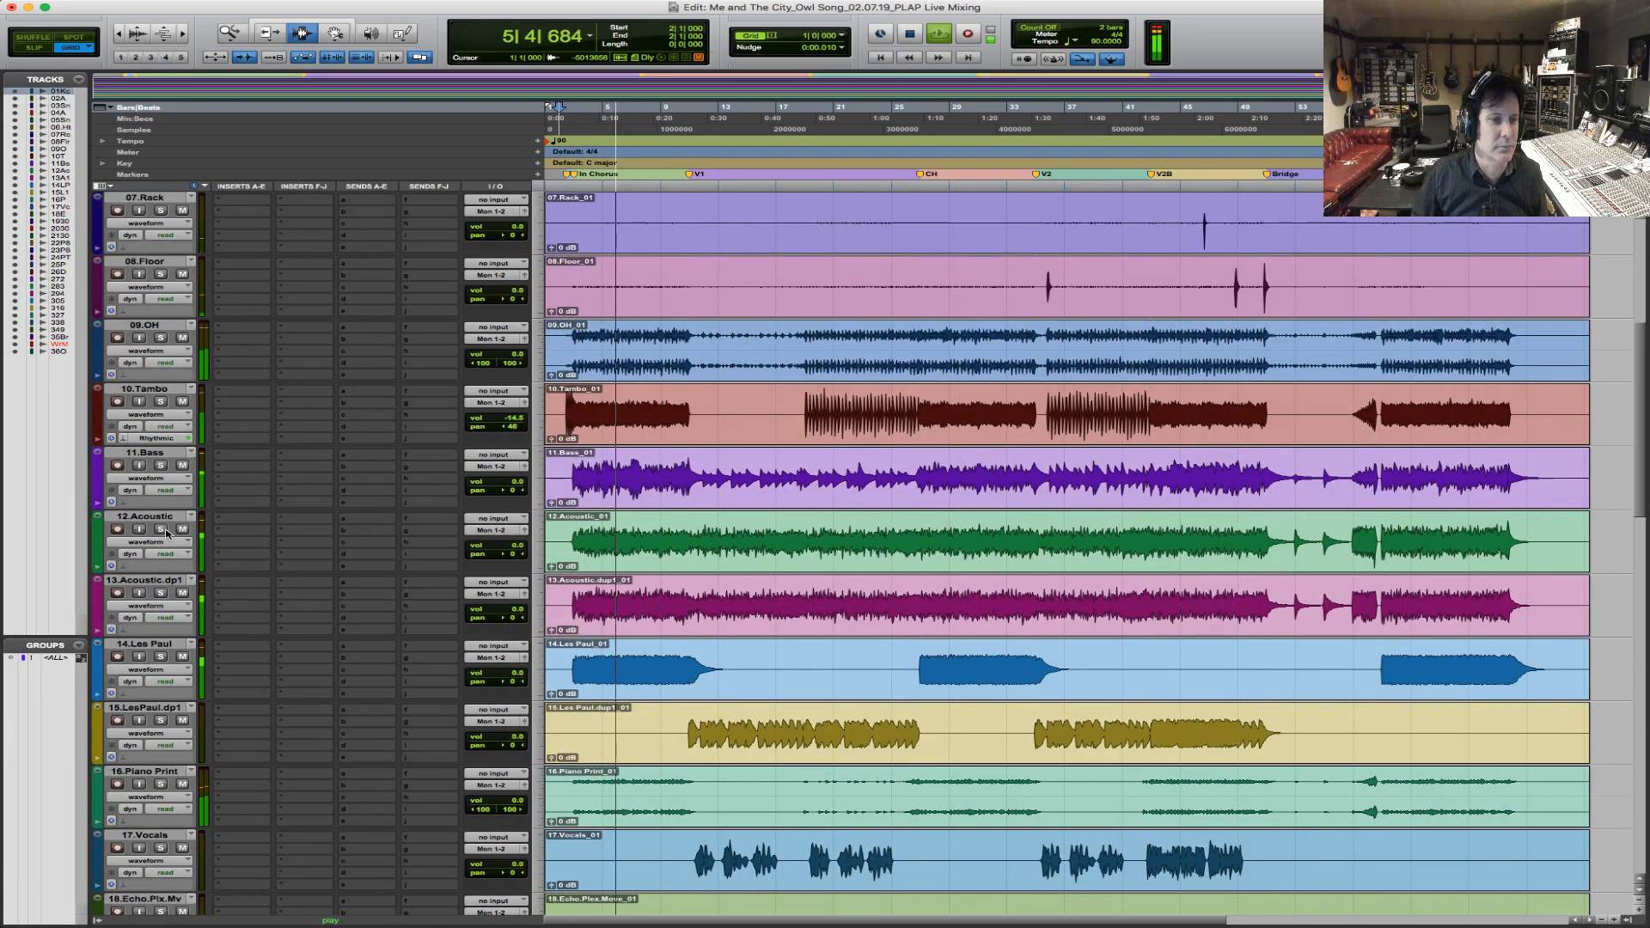
drag(513, 555, 412, 553)
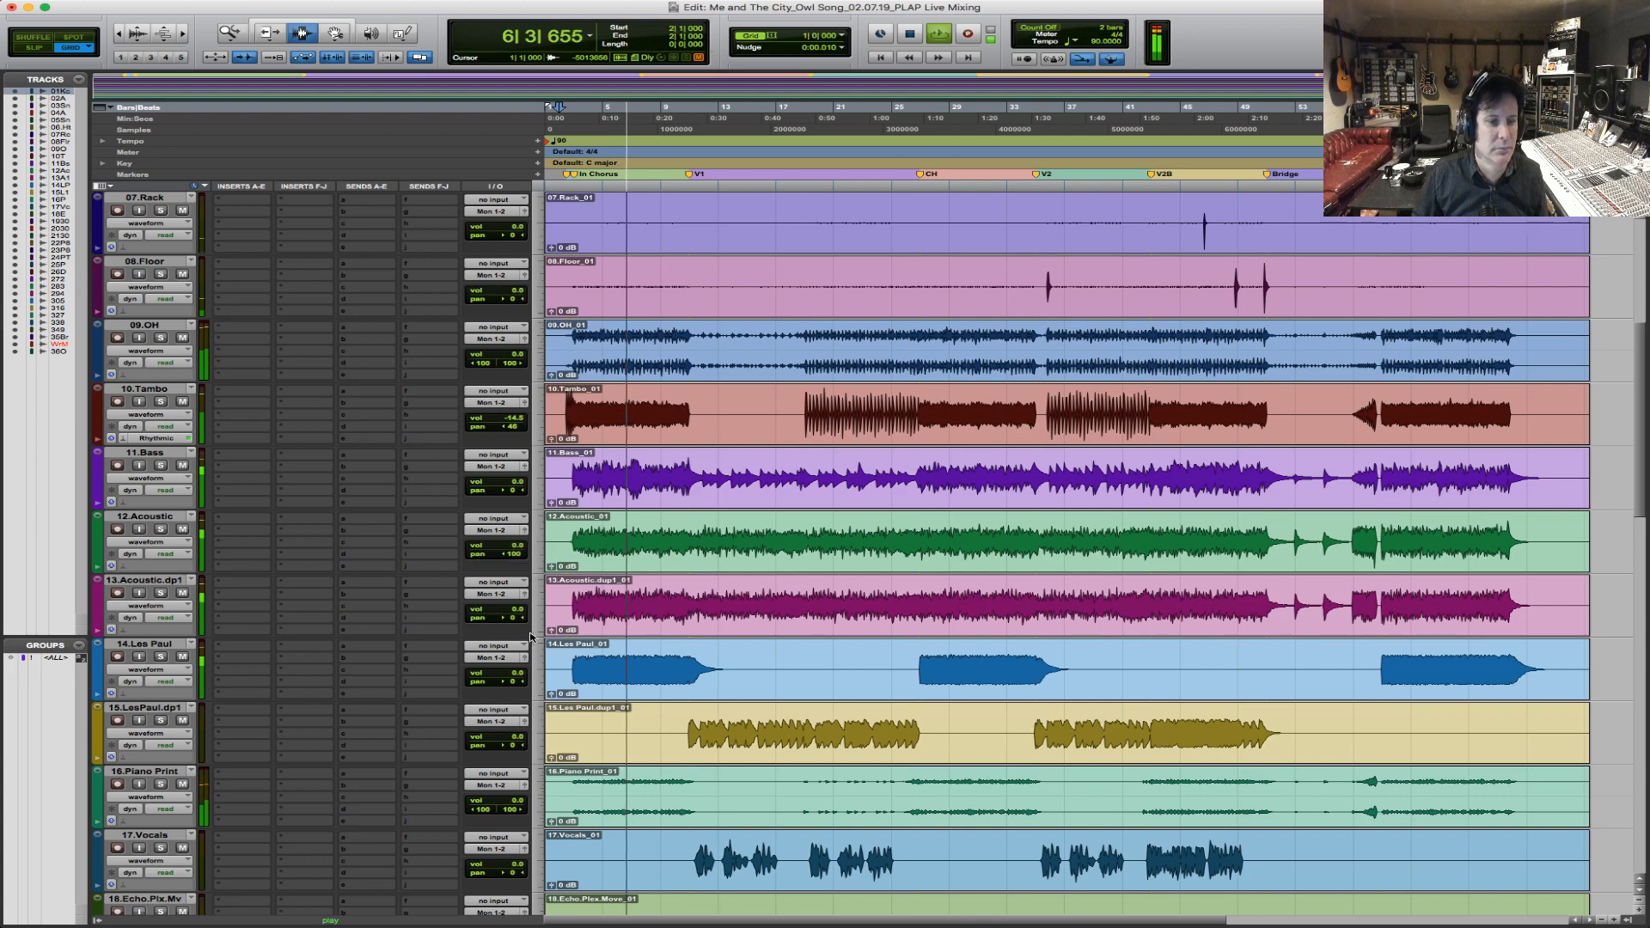
drag(509, 618, 600, 617)
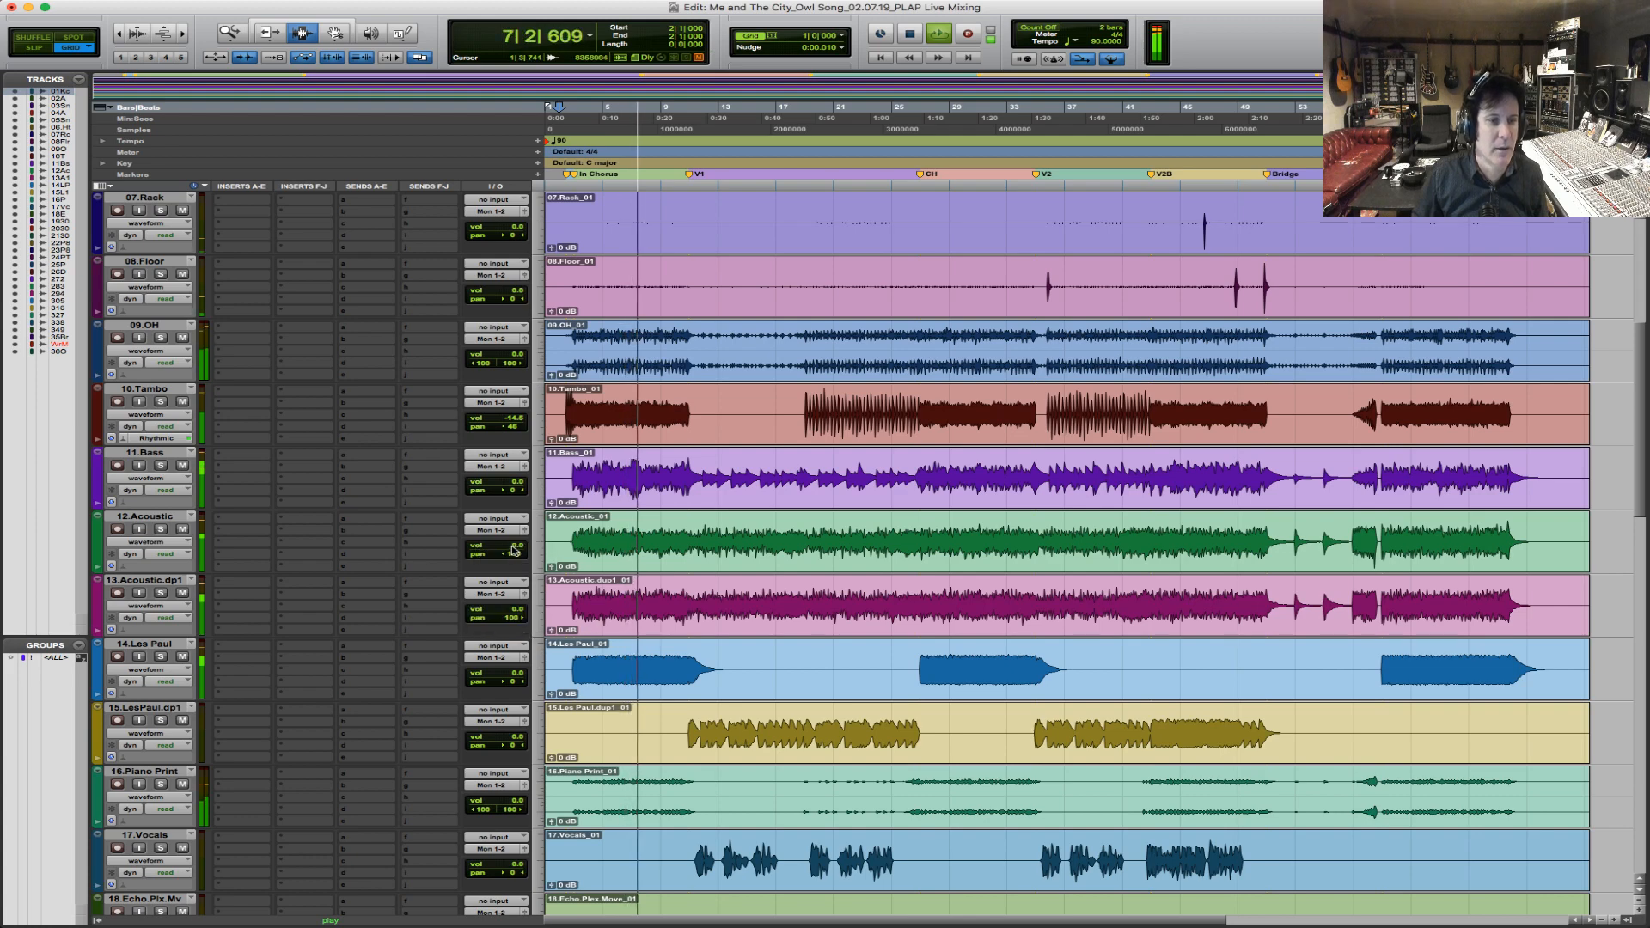
Lower the volumes of both acoustic tracks and 14.Les Paul, and set the pan of 15.LesPaul.dp1 to 43.
drag(516, 545, 521, 679)
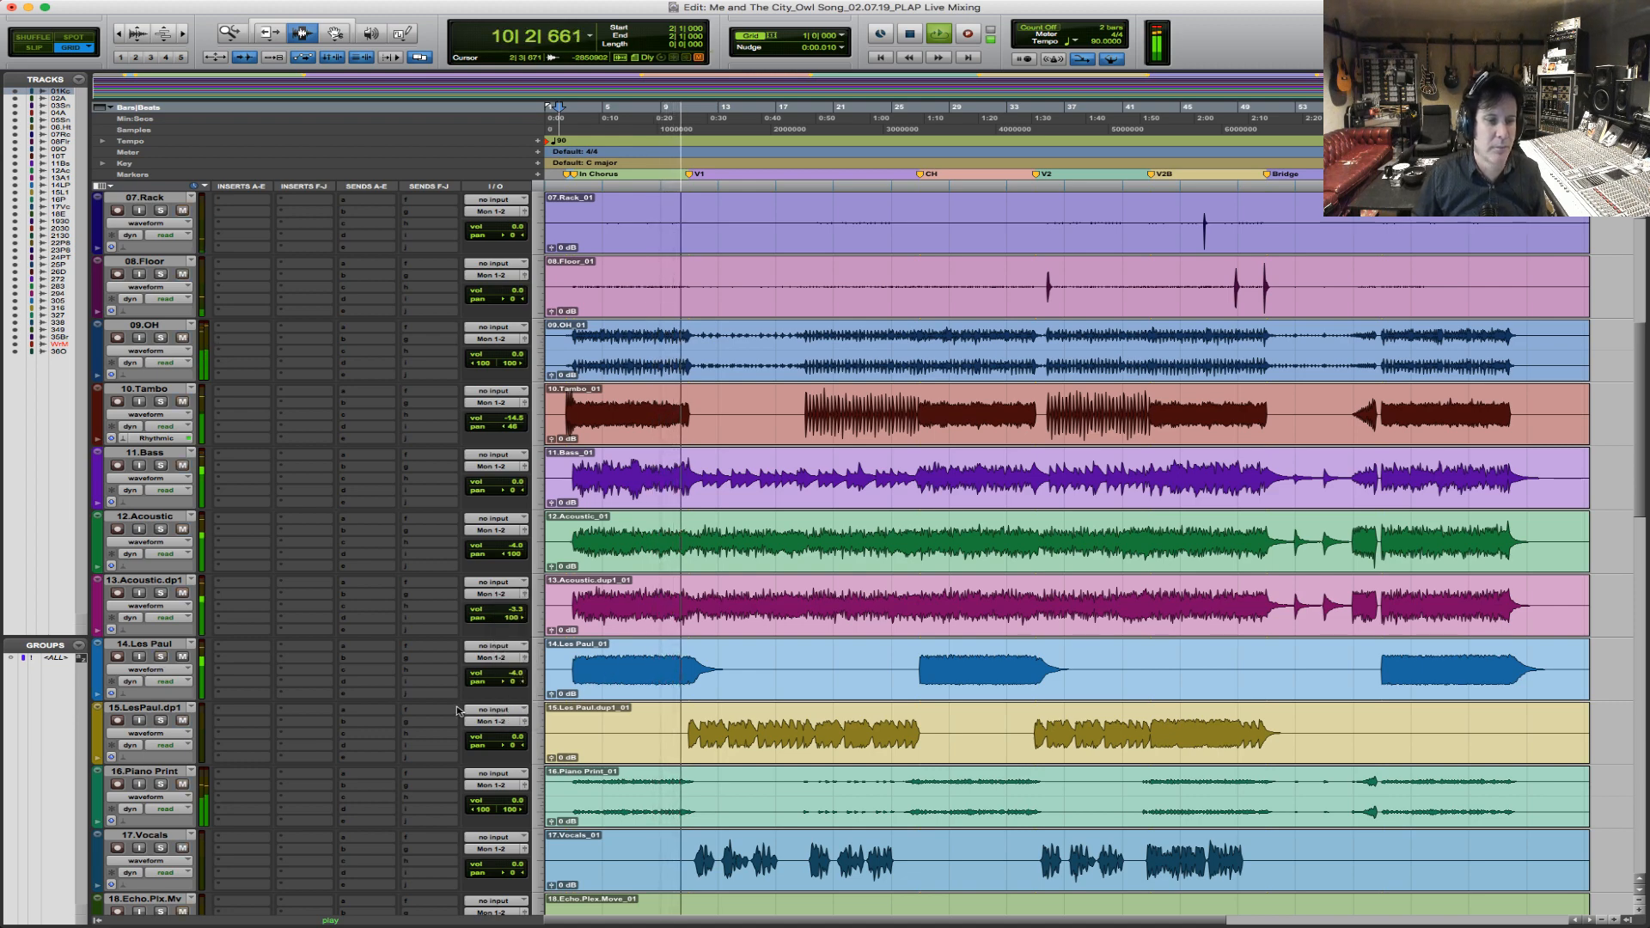
mouse_move(516, 745)
mouse_down()
mouse_move(503, 750)
mouse_move(519, 749)
mouse_up()
drag(516, 674, 516, 679)
Create a Mix/Edit group named H3000 from tracks 19.H3000.One, 20.H3000.Two and 21.H3000.Three.
scroll(716, 537, down, 7)
drag(716, 537, 727, 675)
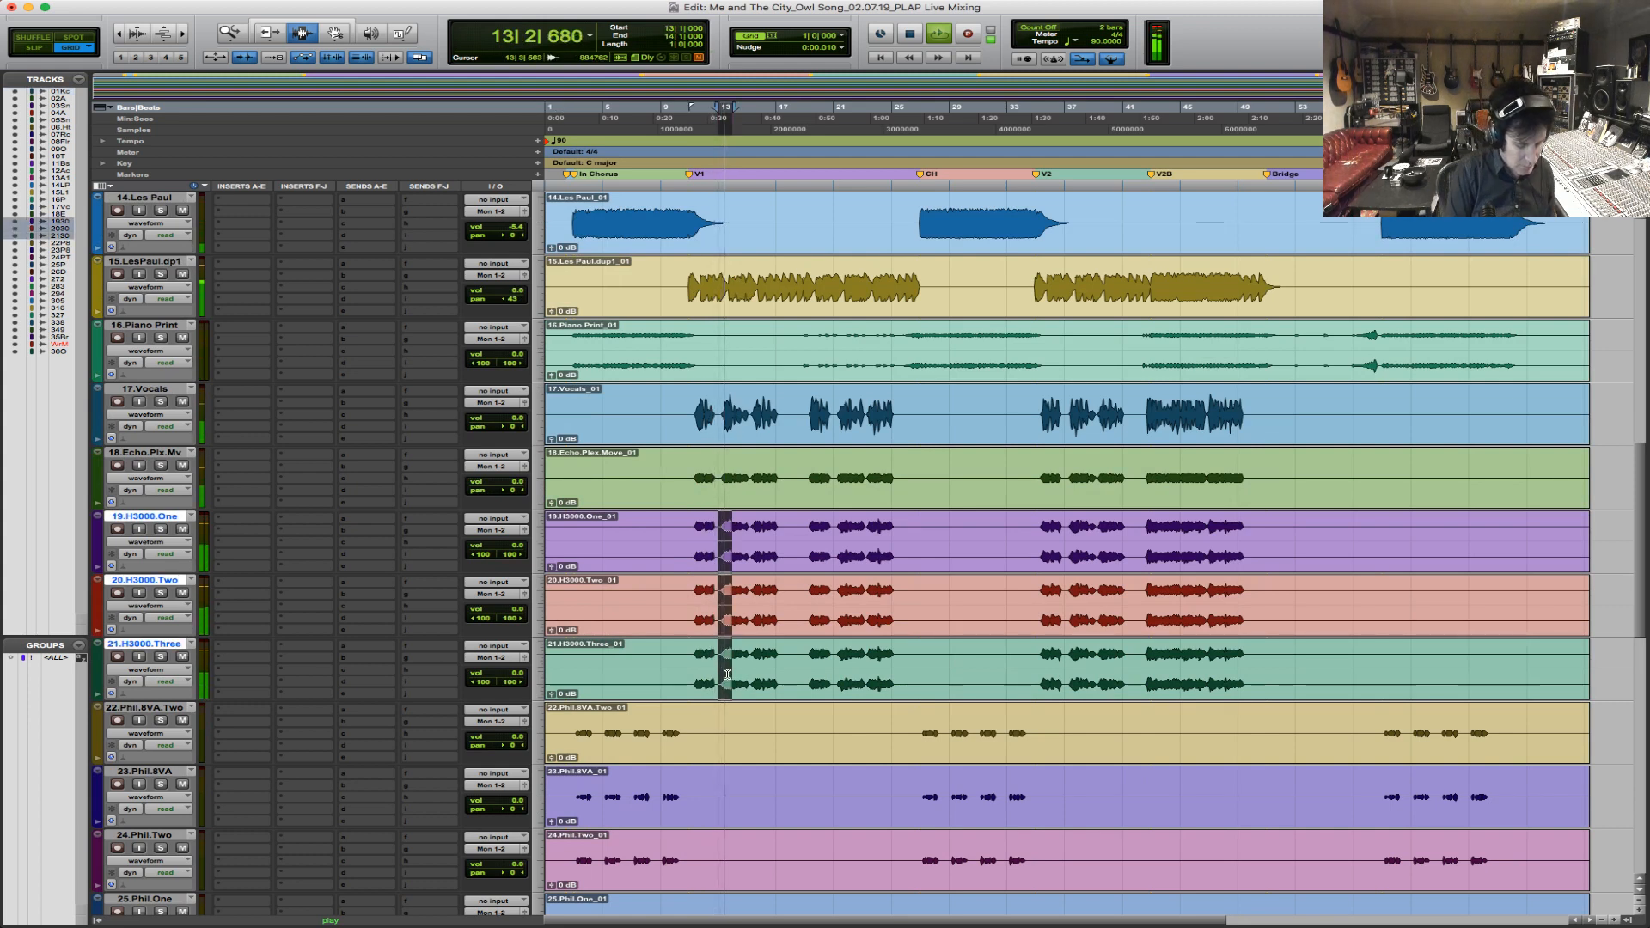
key(super+g)
text(H)
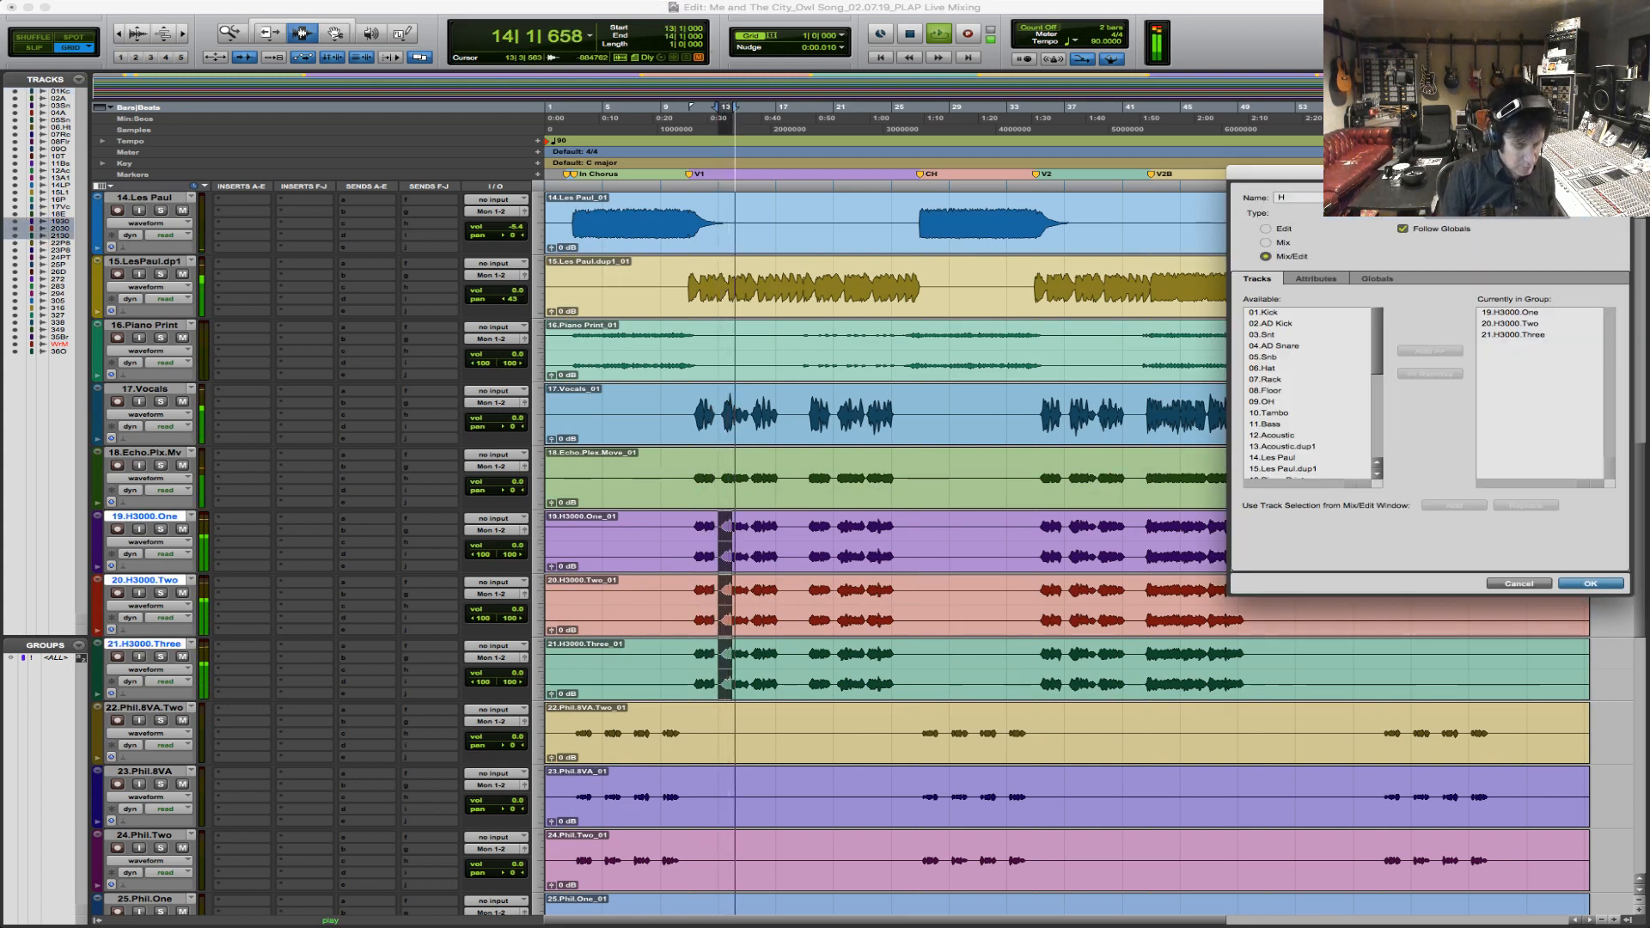
text(300)
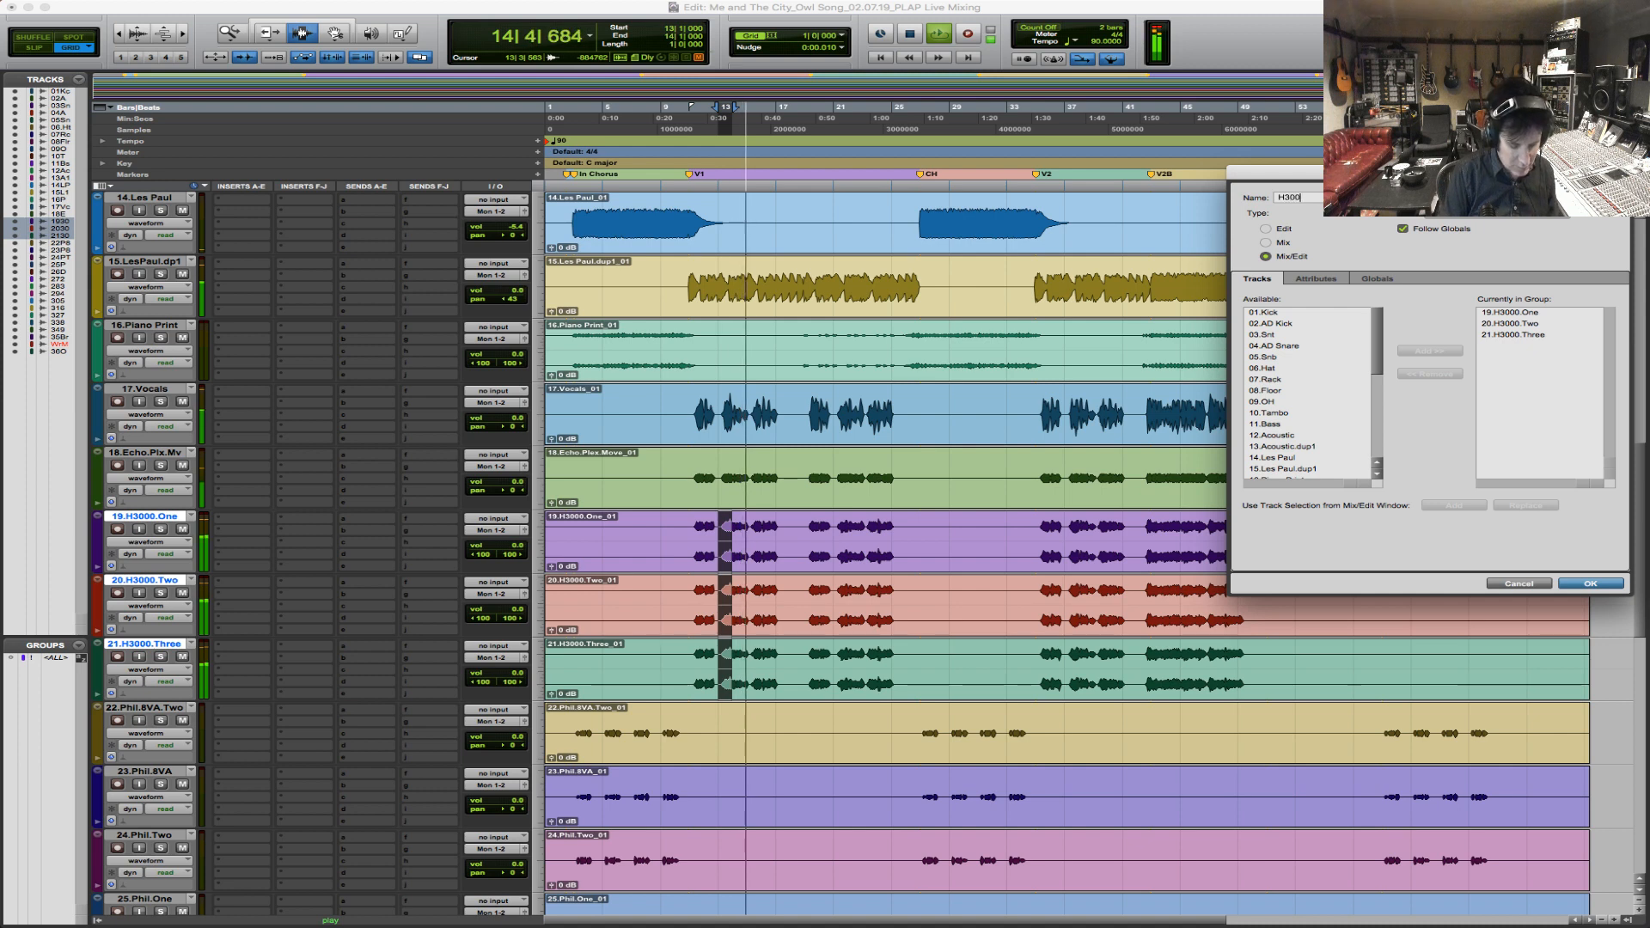
text(0)
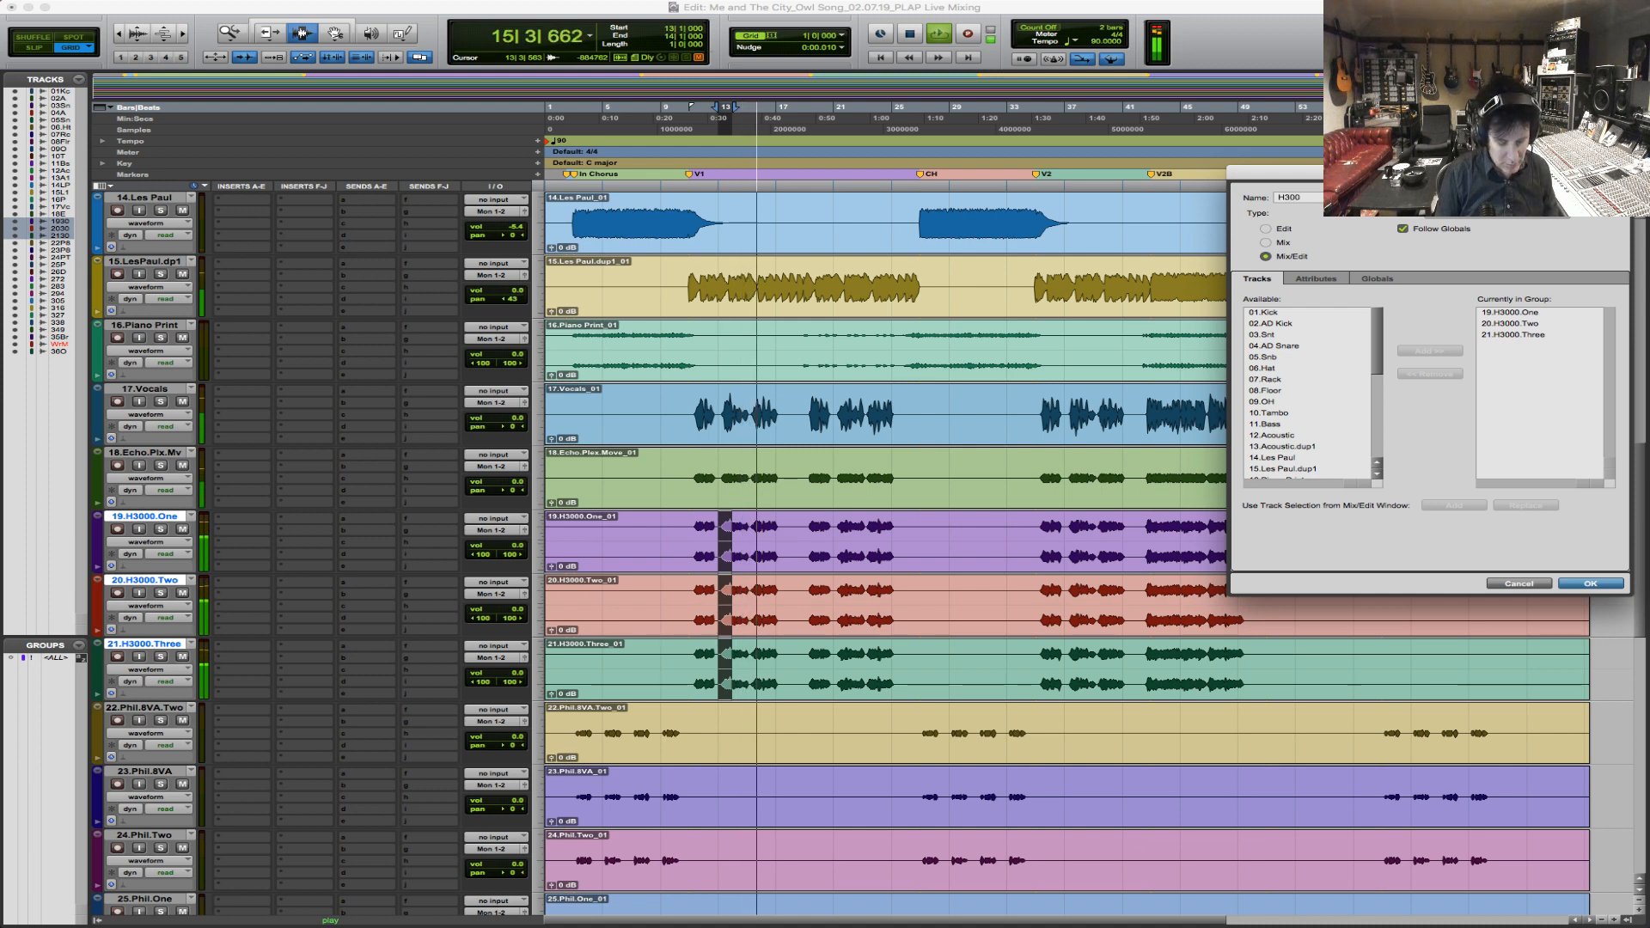
key(Return)
Lower the H3000 group to about -12 dB and balance the 17.Vocals, 18.Echo.Plx.Mv and 15.LesPaul.dp1 volumes against it.
drag(515, 545, 516, 556)
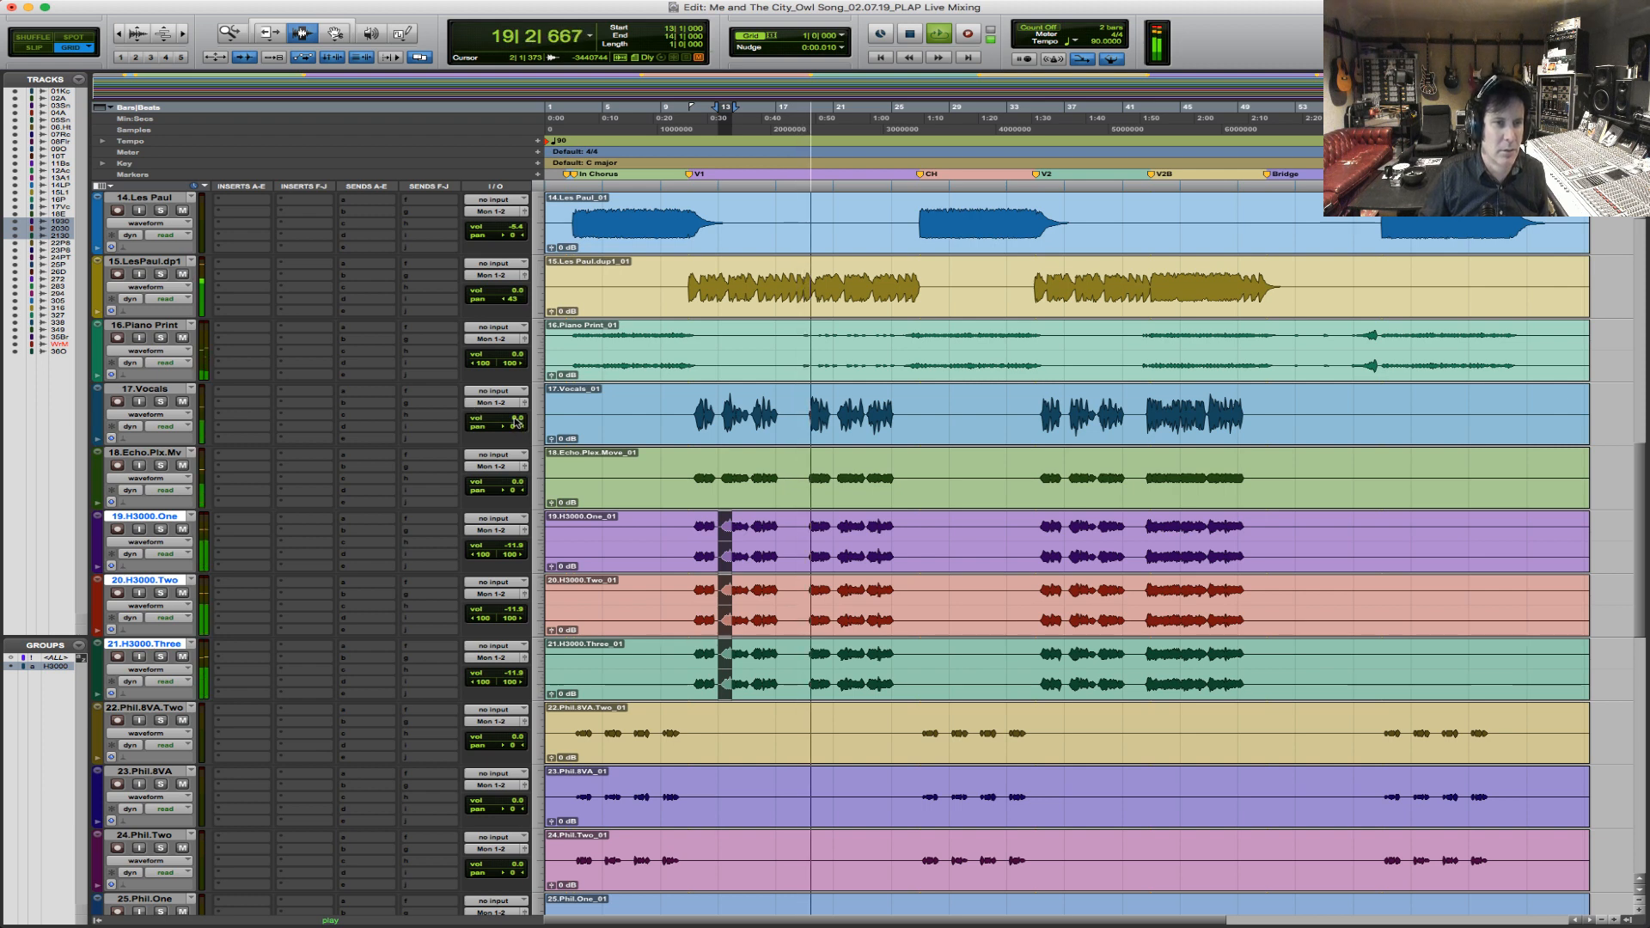
drag(517, 421, 515, 418)
drag(510, 483, 512, 496)
drag(514, 295, 513, 304)
Pan backing vocal track 23 100 left, track 24 100 right and track 25 100 left.
scroll(679, 525, down, 4)
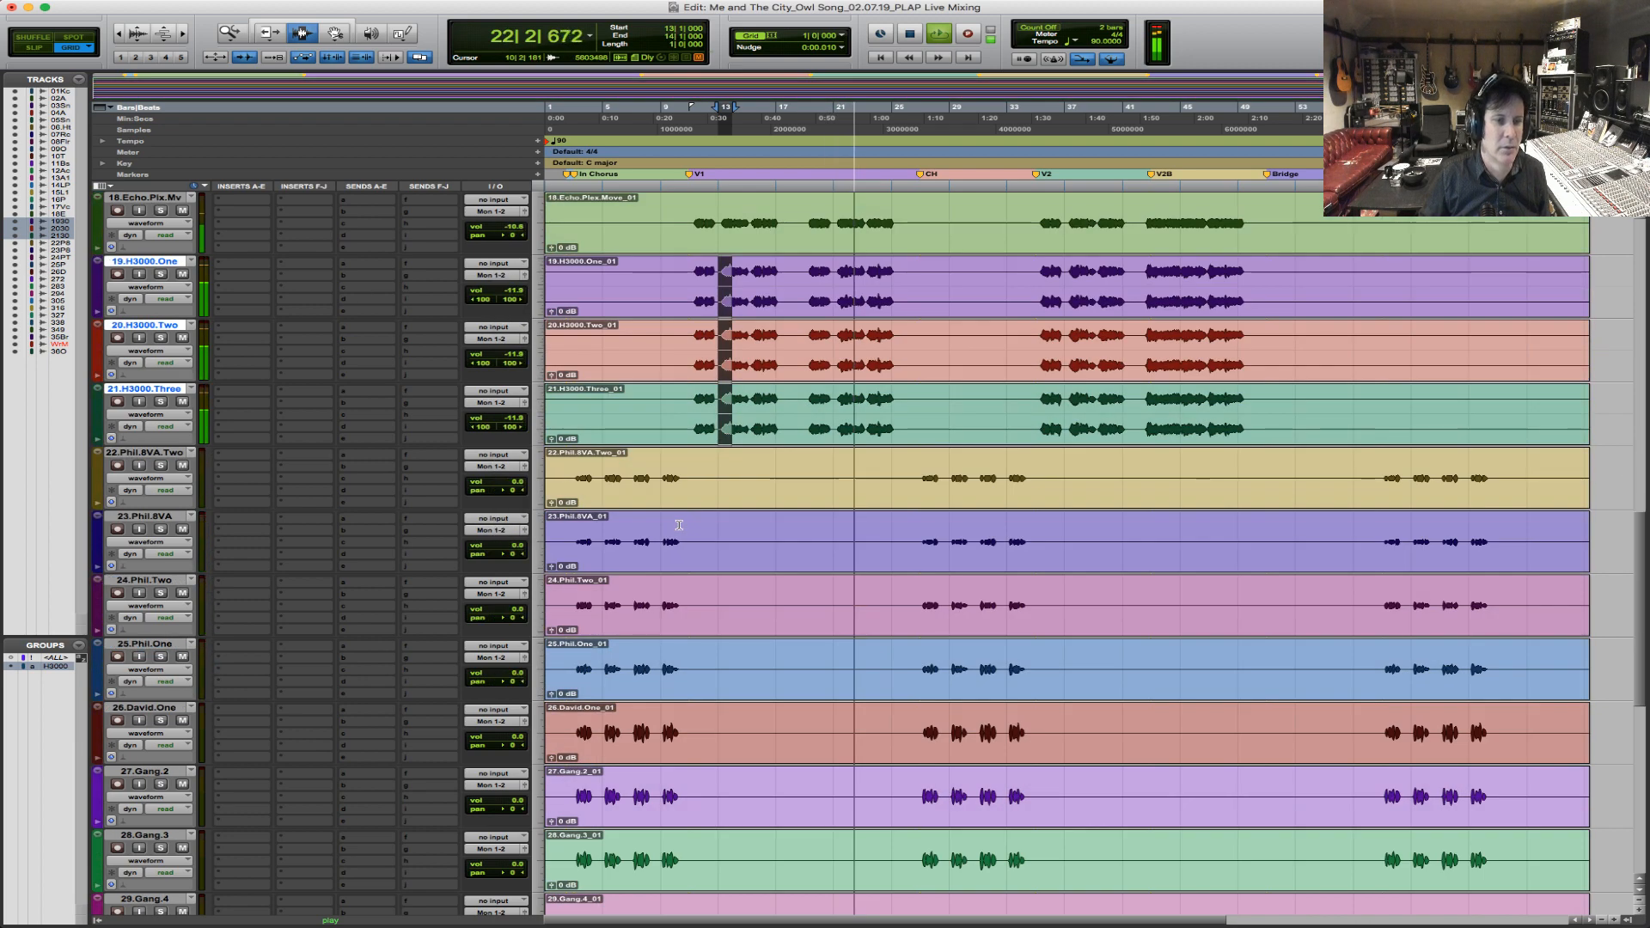
scroll(650, 428, down, 4)
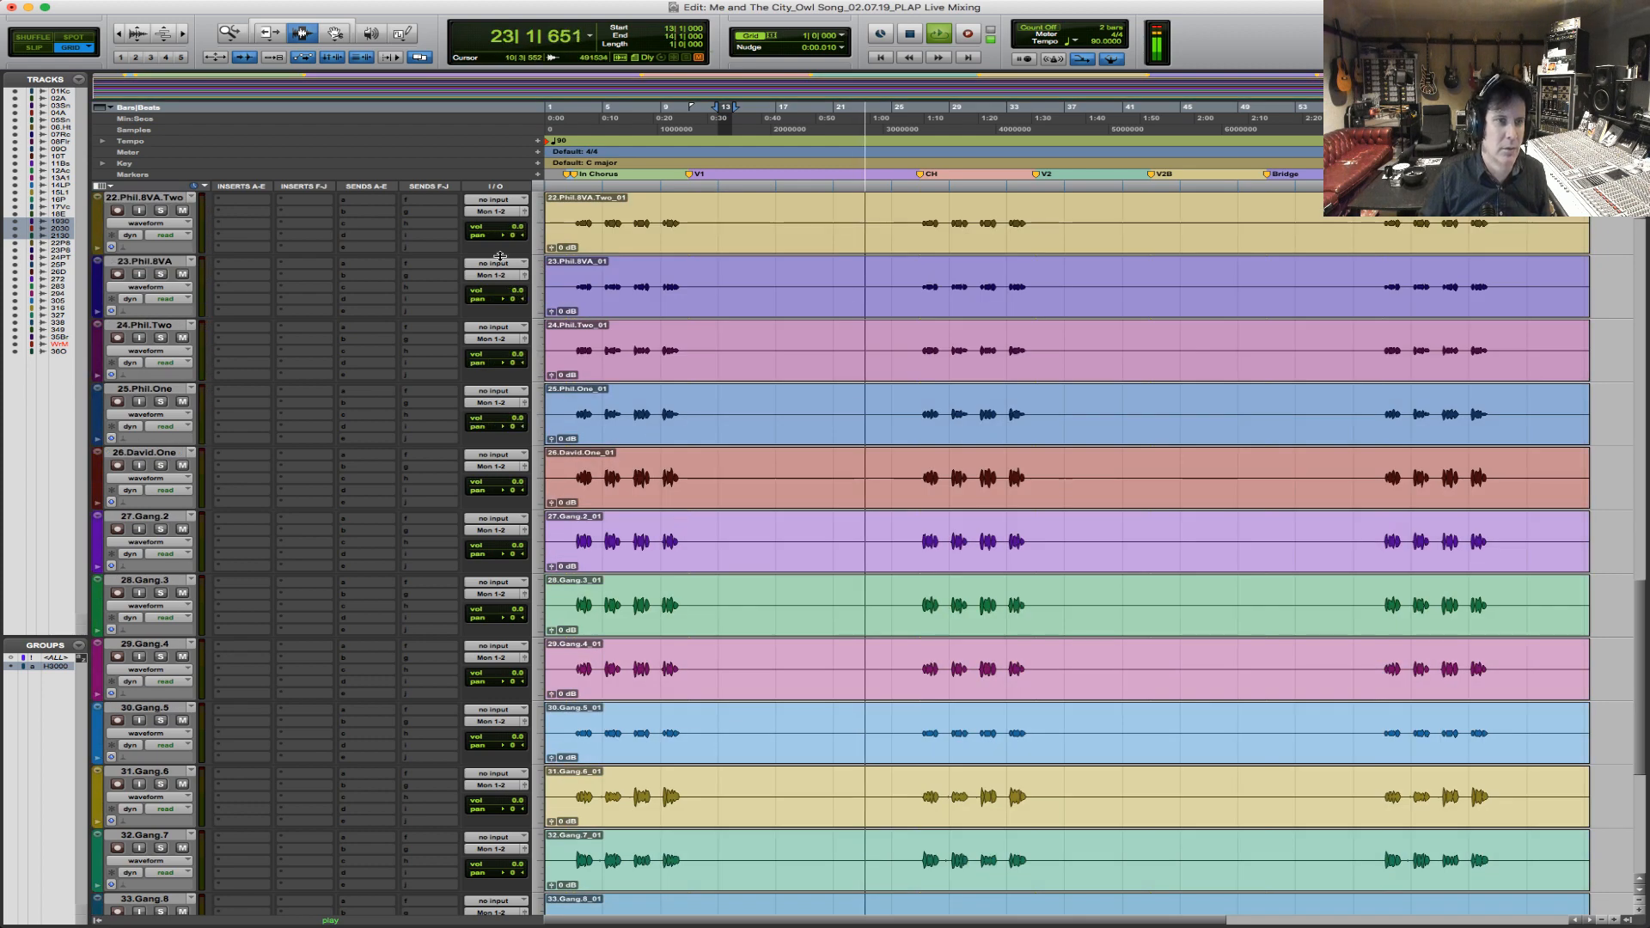
click(508, 295)
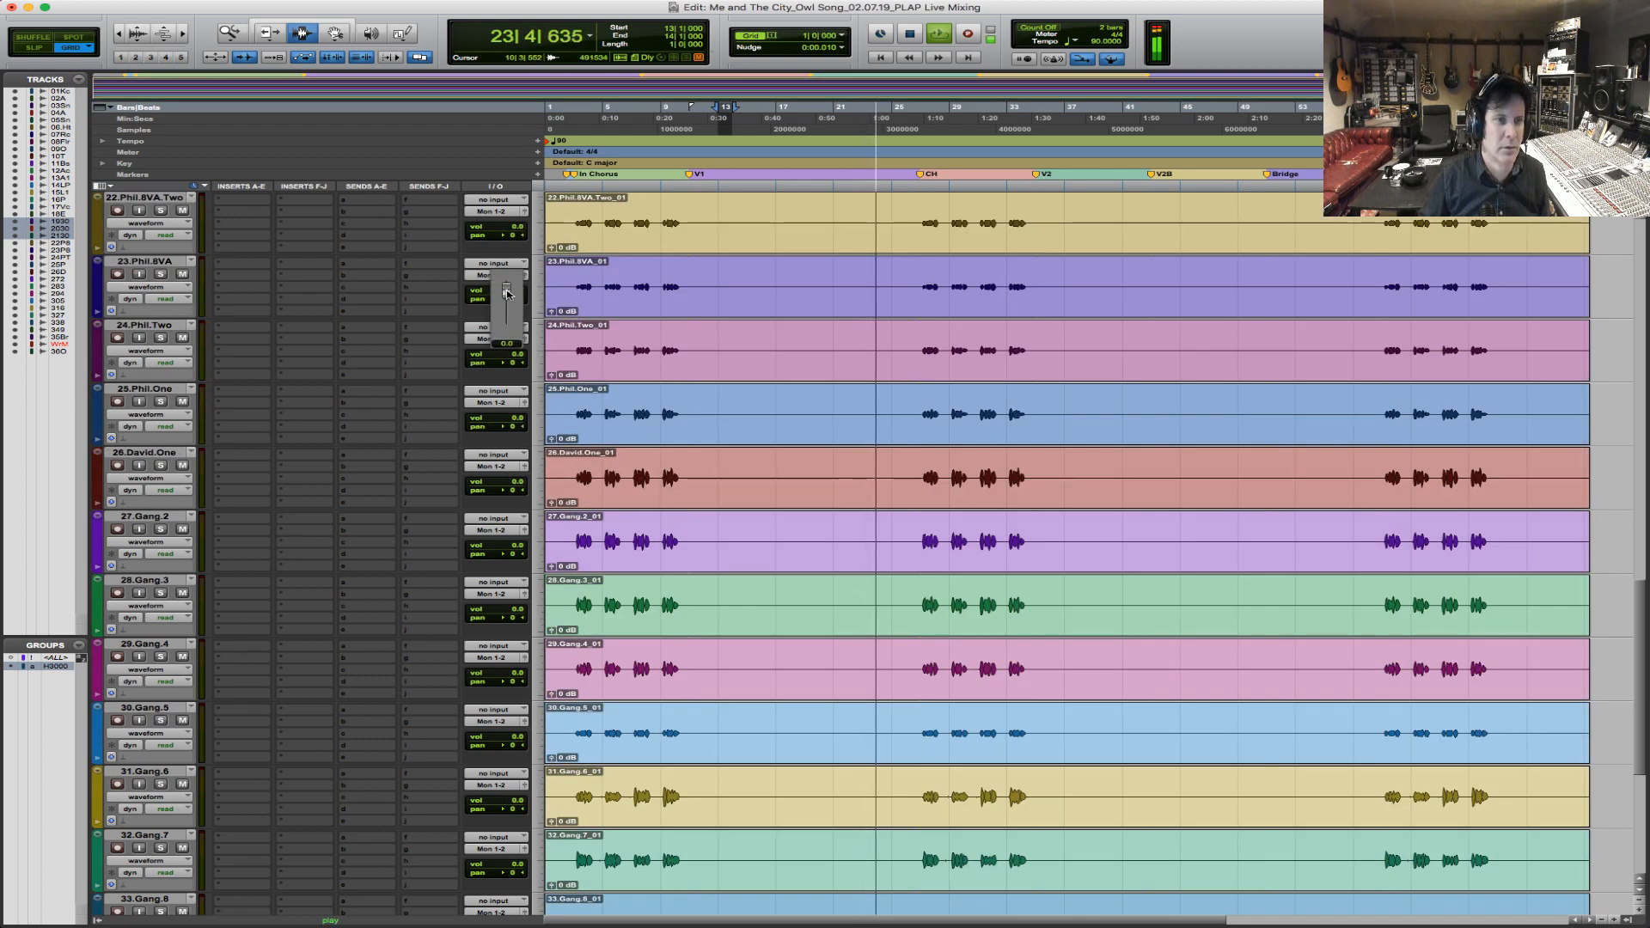
drag(510, 300, 429, 300)
drag(513, 362, 547, 361)
drag(511, 427, 430, 428)
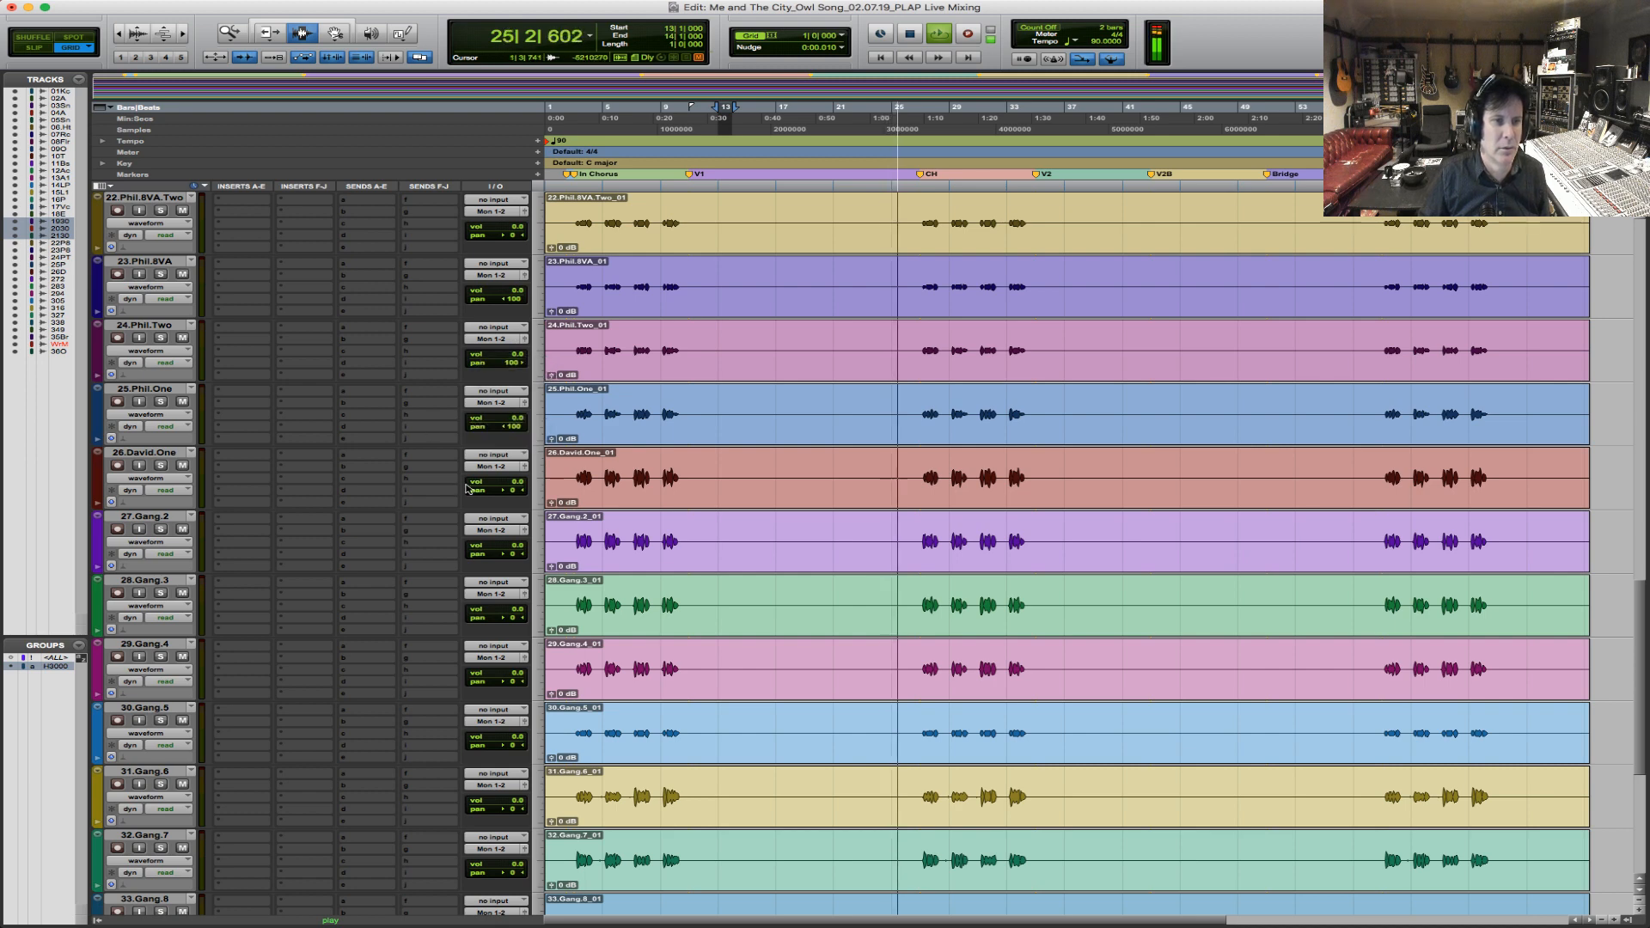
Pan vocal tracks 26, 28 and 30 100 right and tracks 27 and 29 100 left.
drag(513, 490, 548, 490)
drag(514, 553, 430, 551)
drag(513, 617, 547, 617)
drag(513, 681, 430, 681)
drag(513, 745, 547, 746)
Pan gang vocal tracks 31 and 33 100 left and tracks 32 and 34 100 right.
scroll(508, 670, down, 4)
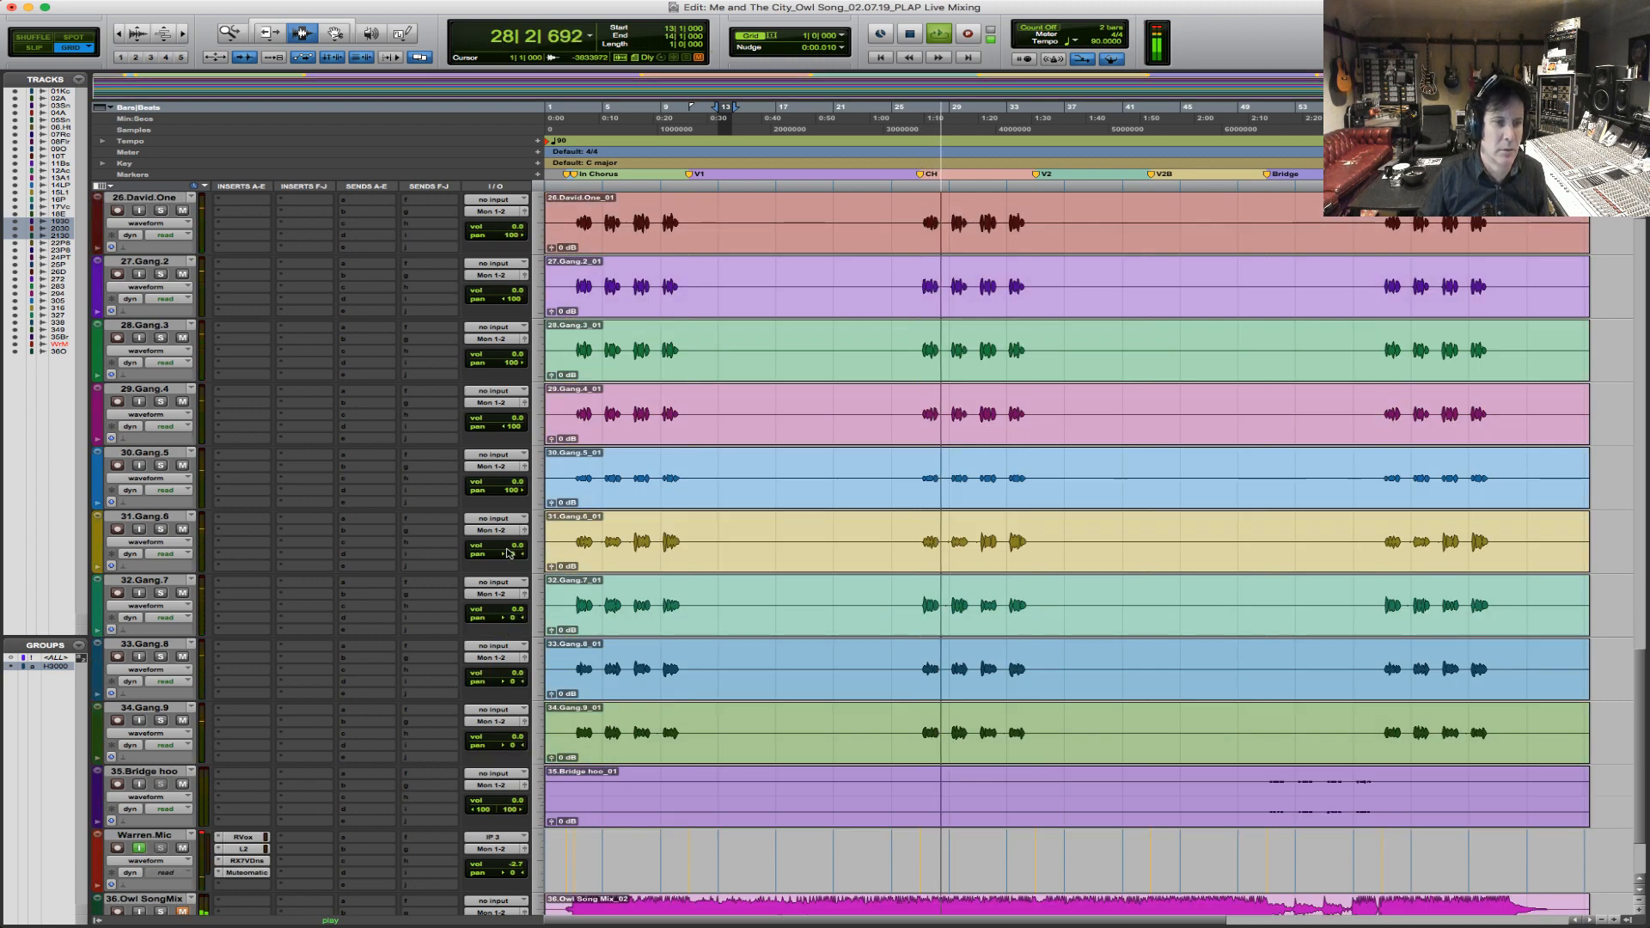
drag(514, 553, 430, 551)
drag(514, 617, 547, 617)
drag(514, 681, 430, 681)
drag(513, 746, 546, 745)
Create a Mix/Edit group named BVs from backing and gang vocal tracks 22 to 34.
click(903, 722)
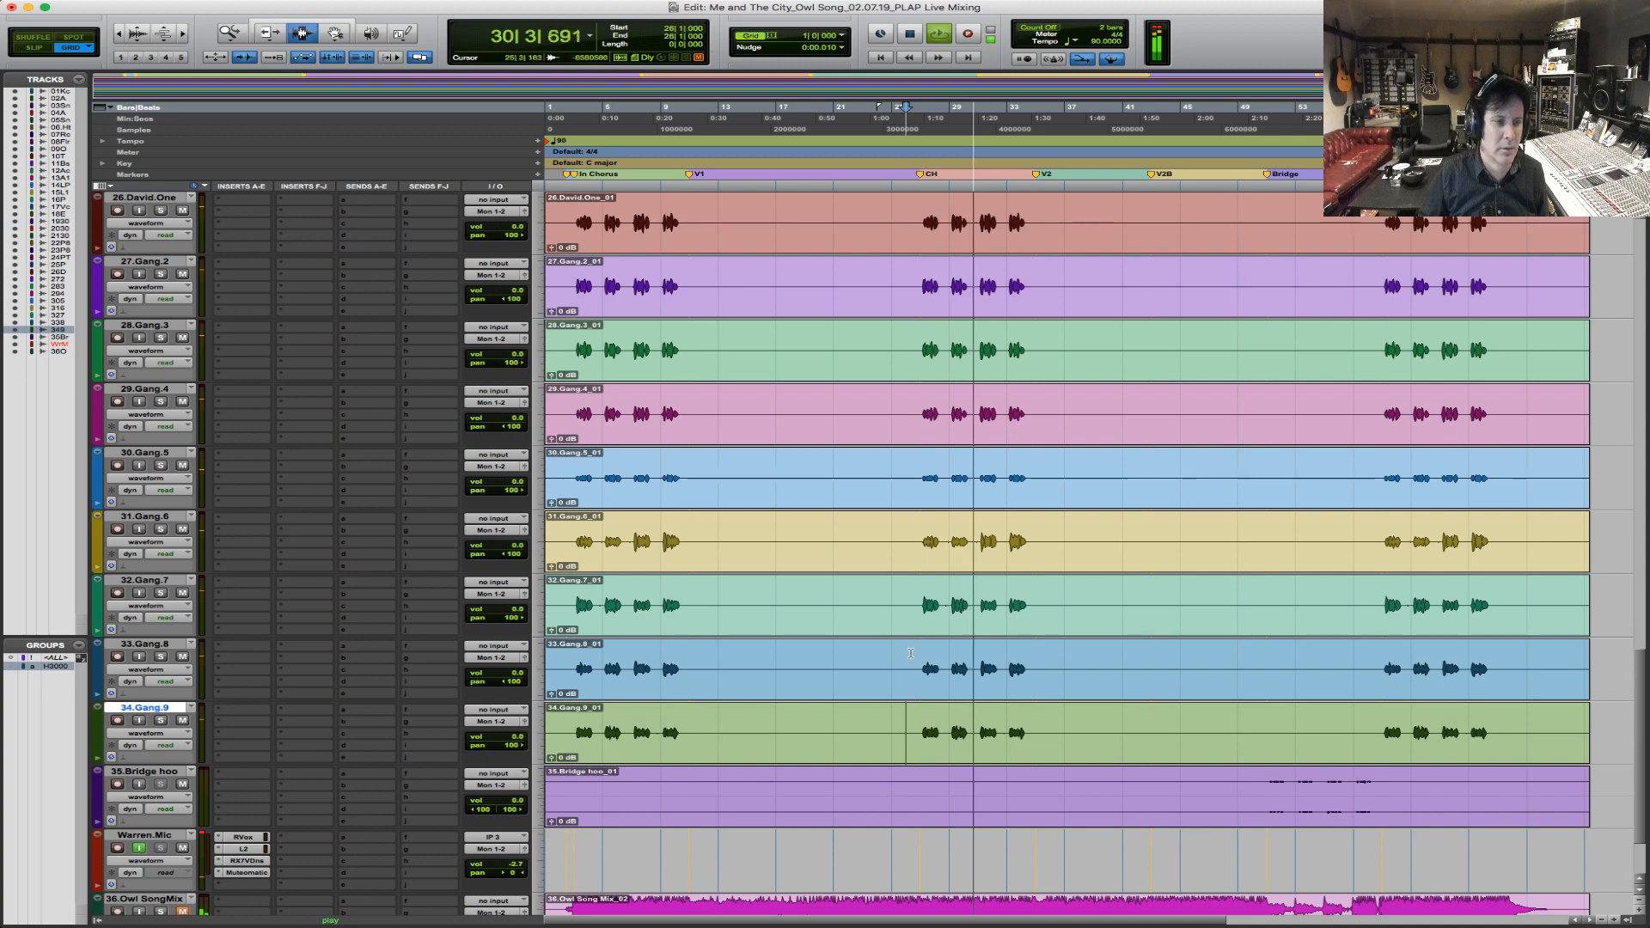
scroll(907, 636, up, 7)
shift+click(906, 423)
shift+click(902, 478)
shift+click(897, 557)
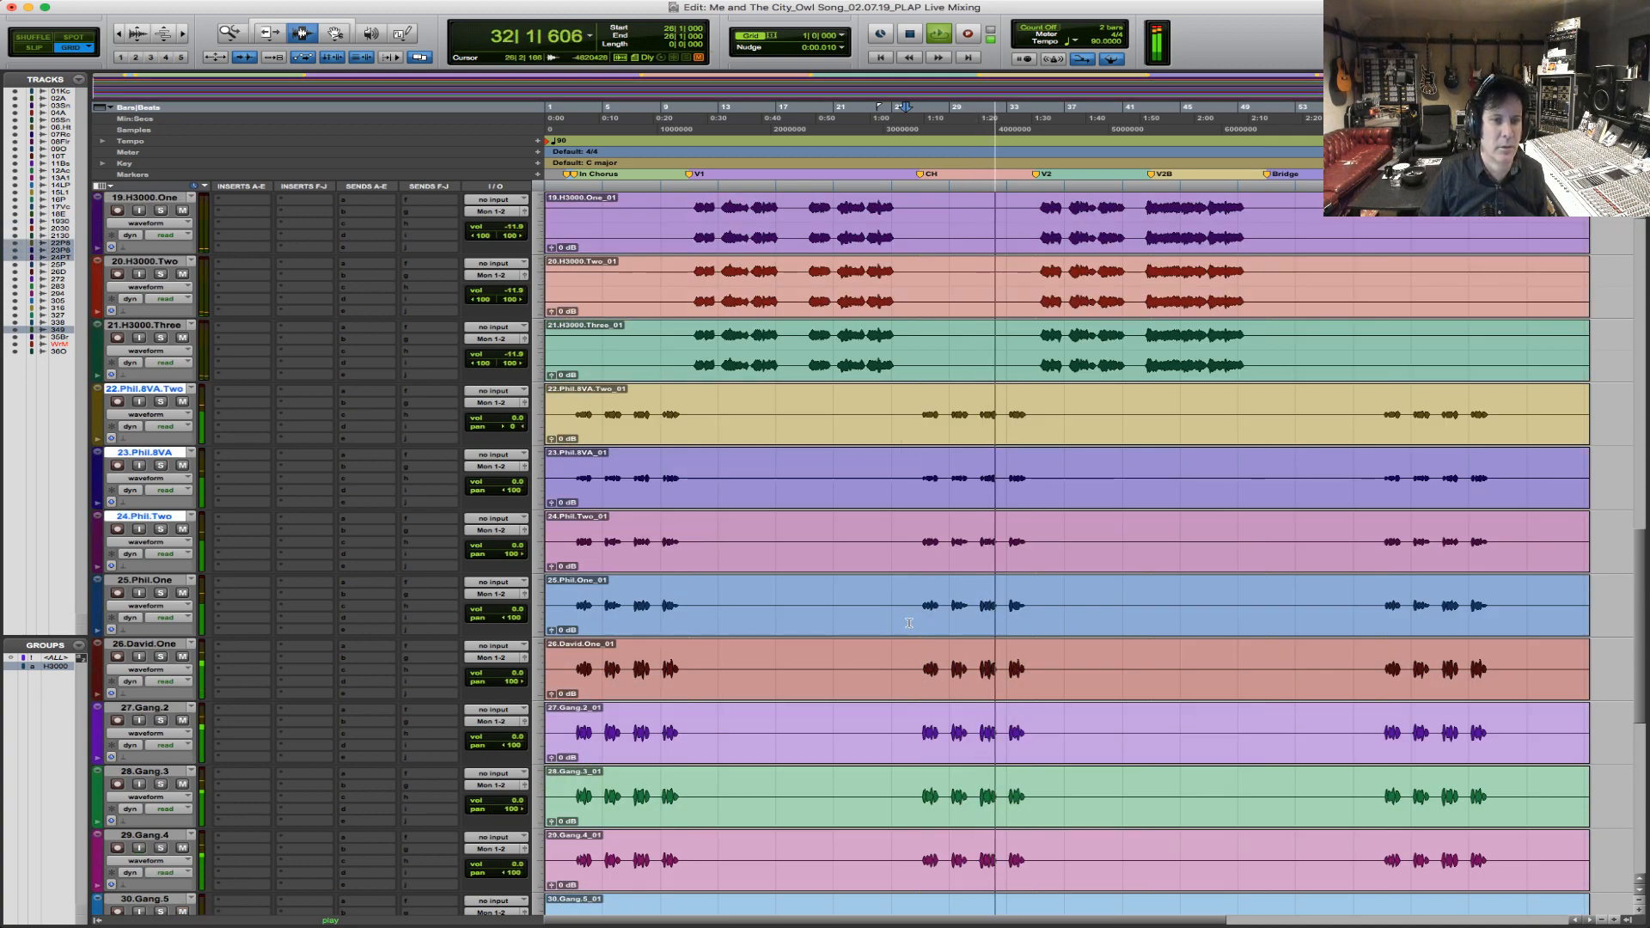
shift+click(898, 611)
shift+click(898, 675)
shift+click(898, 745)
scroll(898, 745, down, 1)
shift+click(899, 744)
scroll(903, 688, down, 3)
shift+click(907, 619)
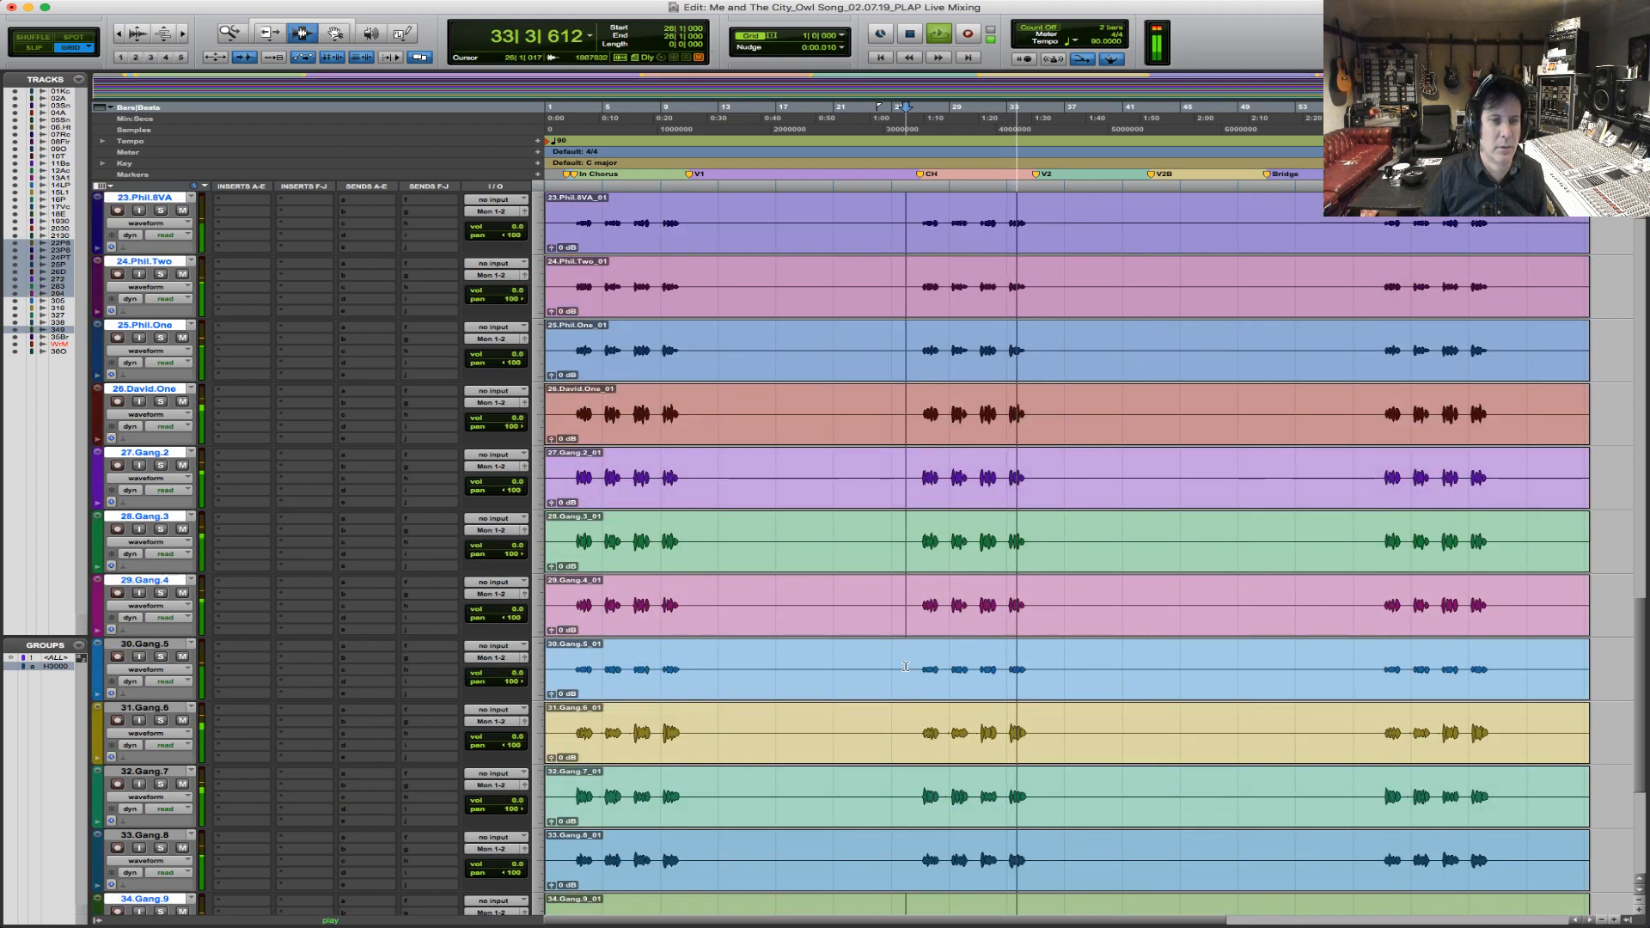
shift+click(902, 679)
shift+click(900, 739)
shift+click(897, 806)
scroll(897, 806, down, 4)
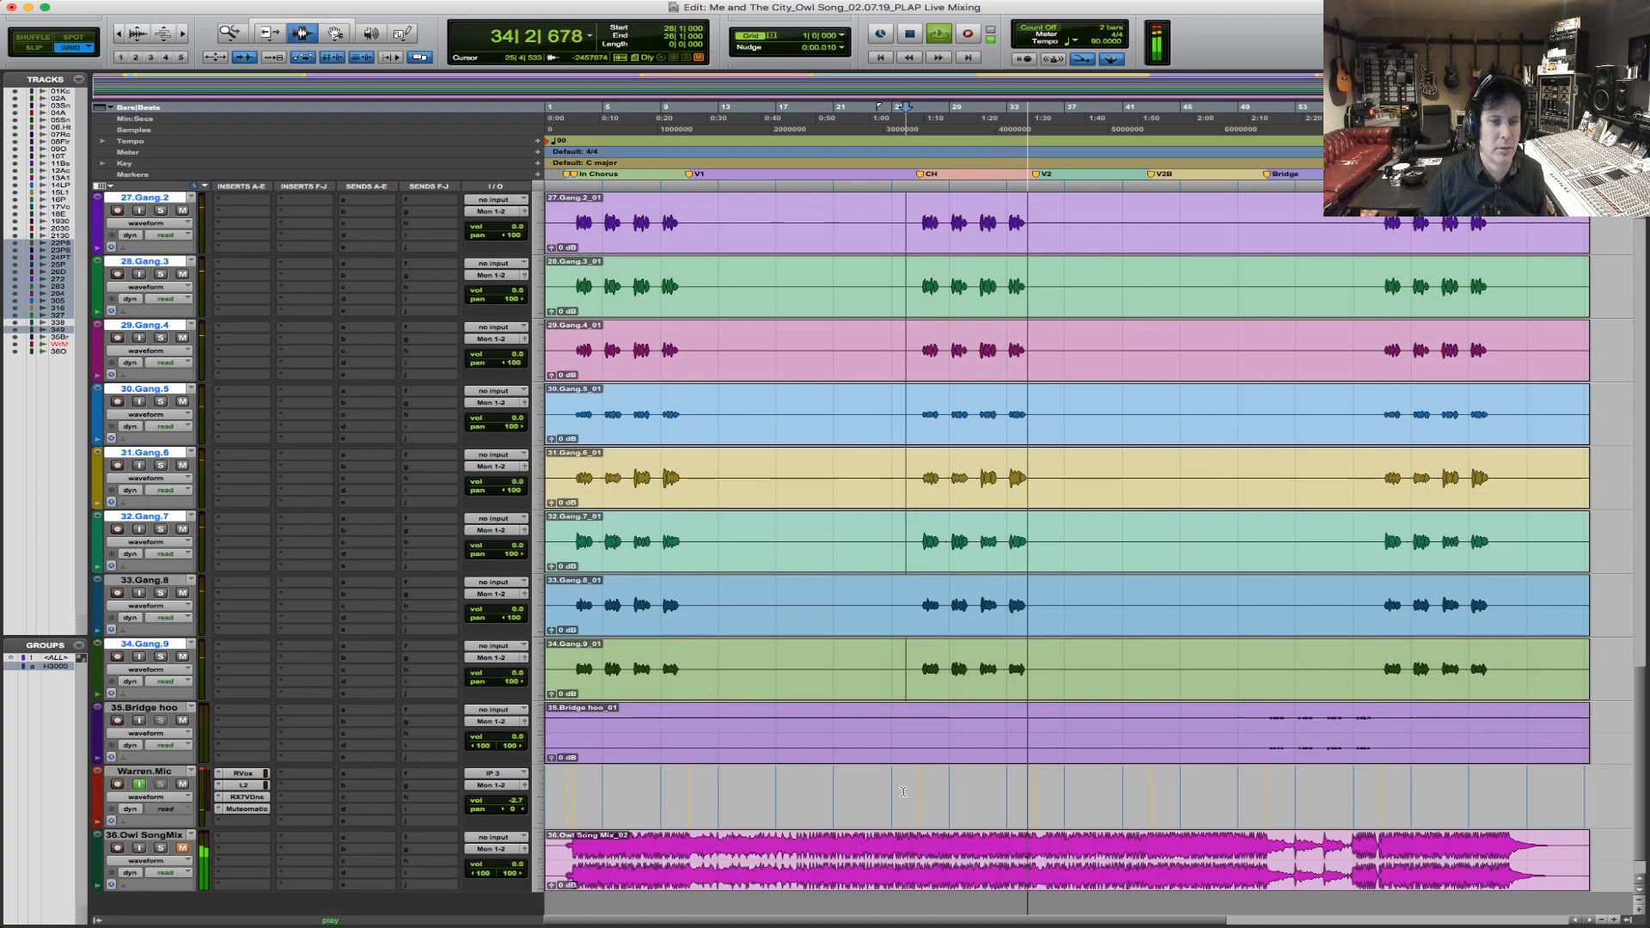
shift+click(897, 621)
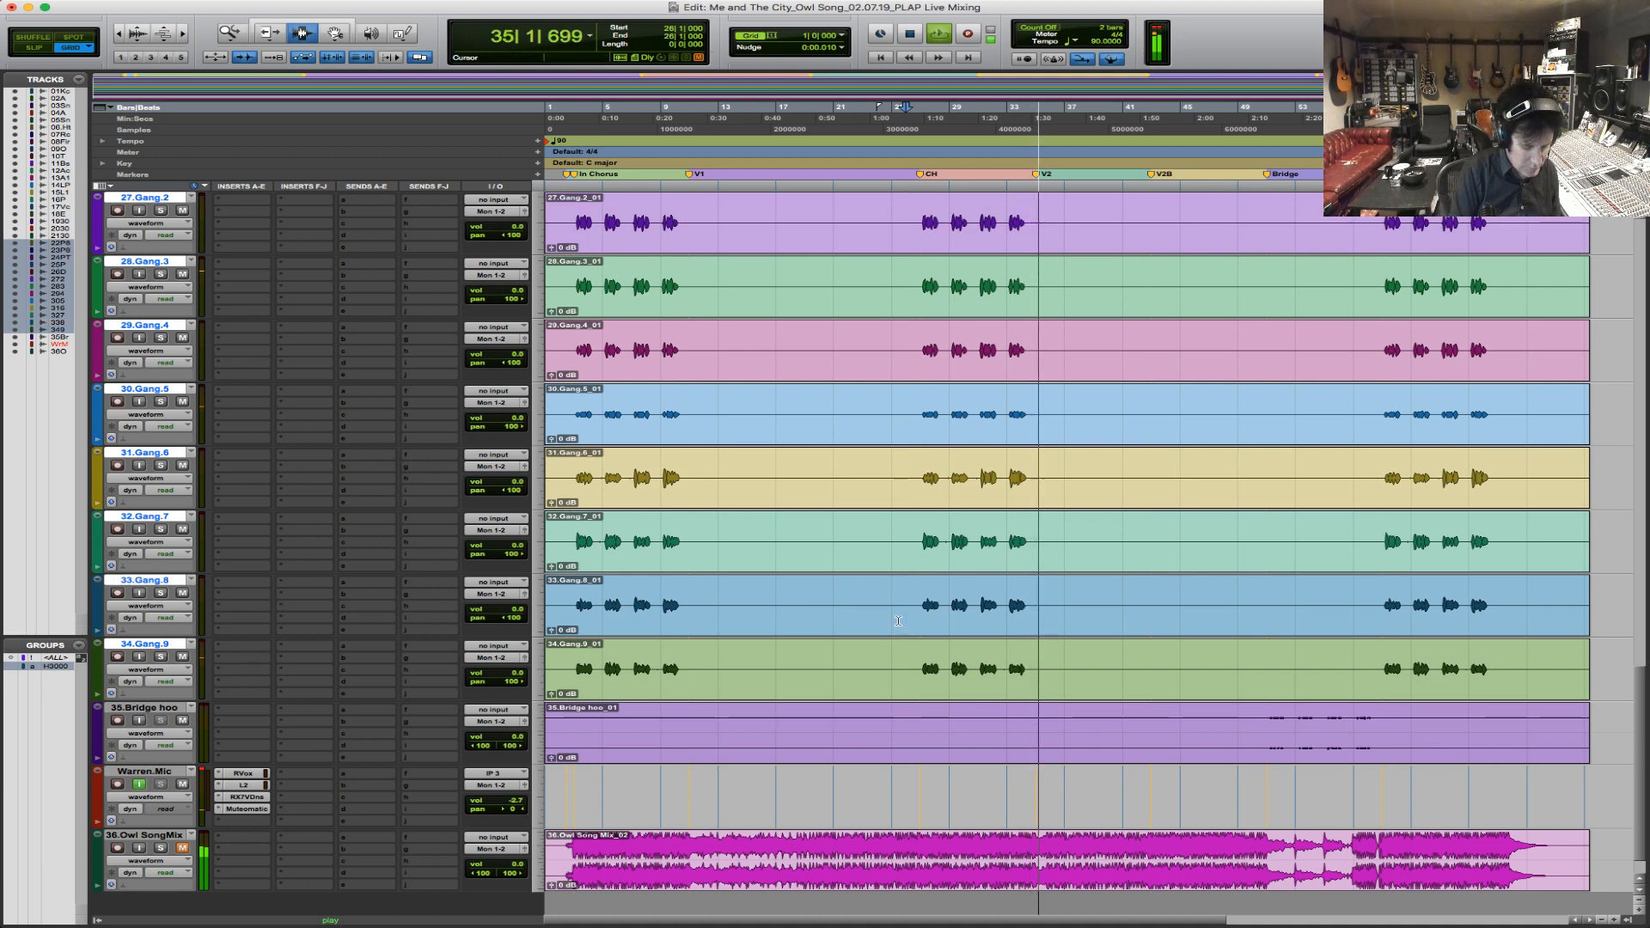
key(super+g)
text(BVs)
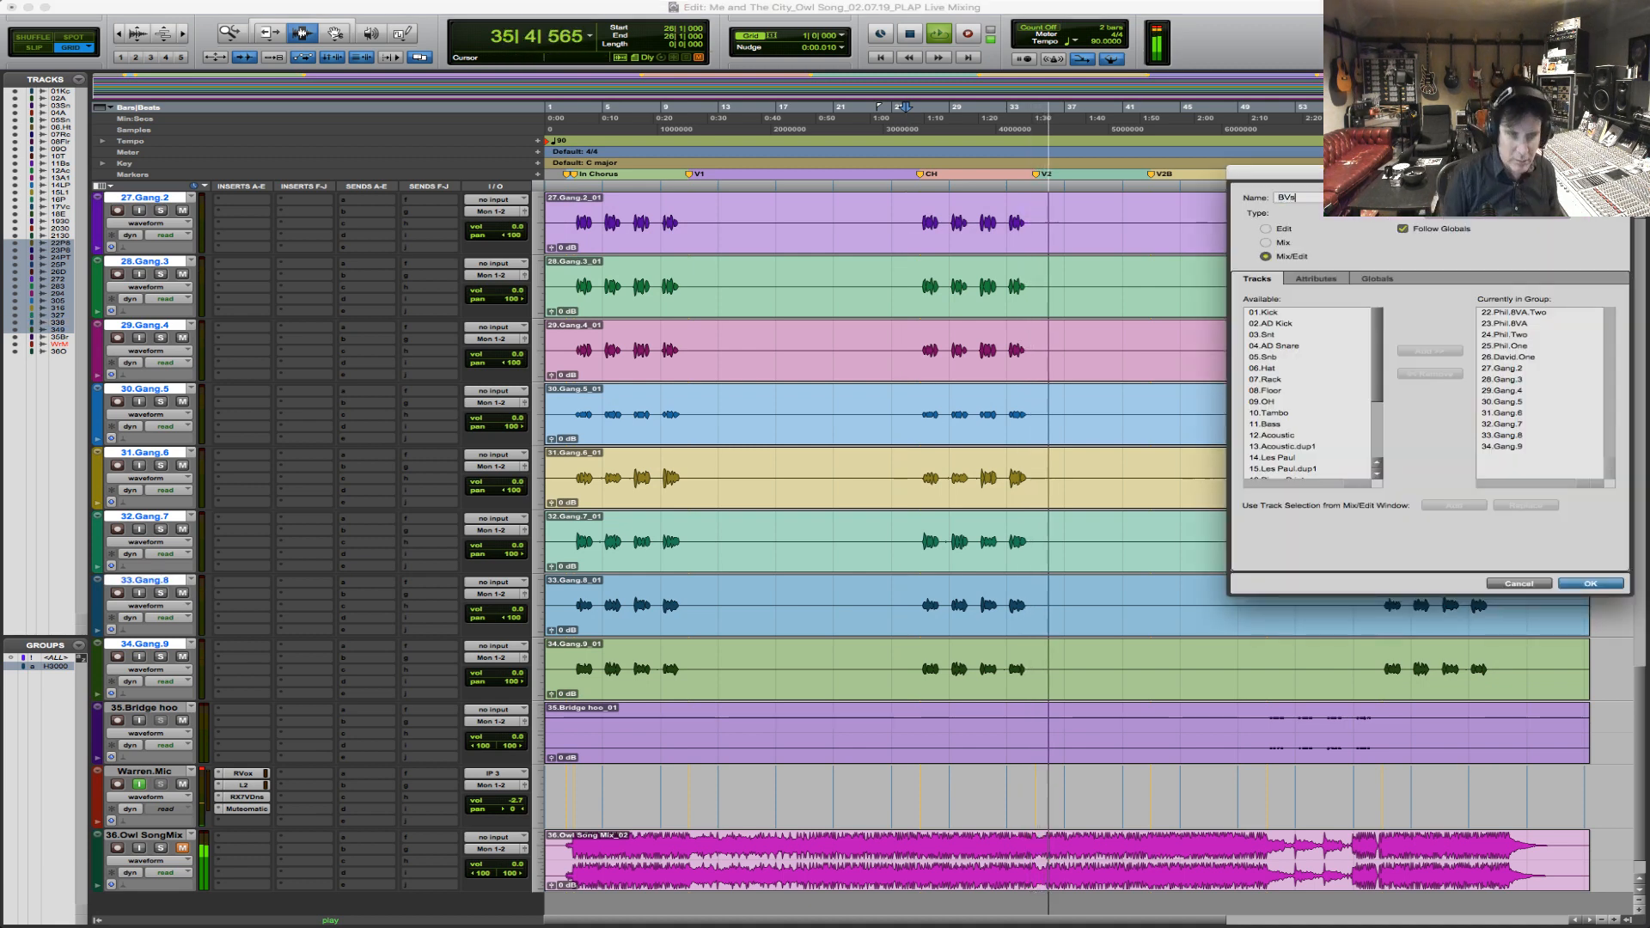
key(Return)
Lower the BVs group to about -9 dB and the 11.Bass volume to about -3.3 dB.
drag(518, 546, 519, 561)
scroll(1041, 438, up, 10)
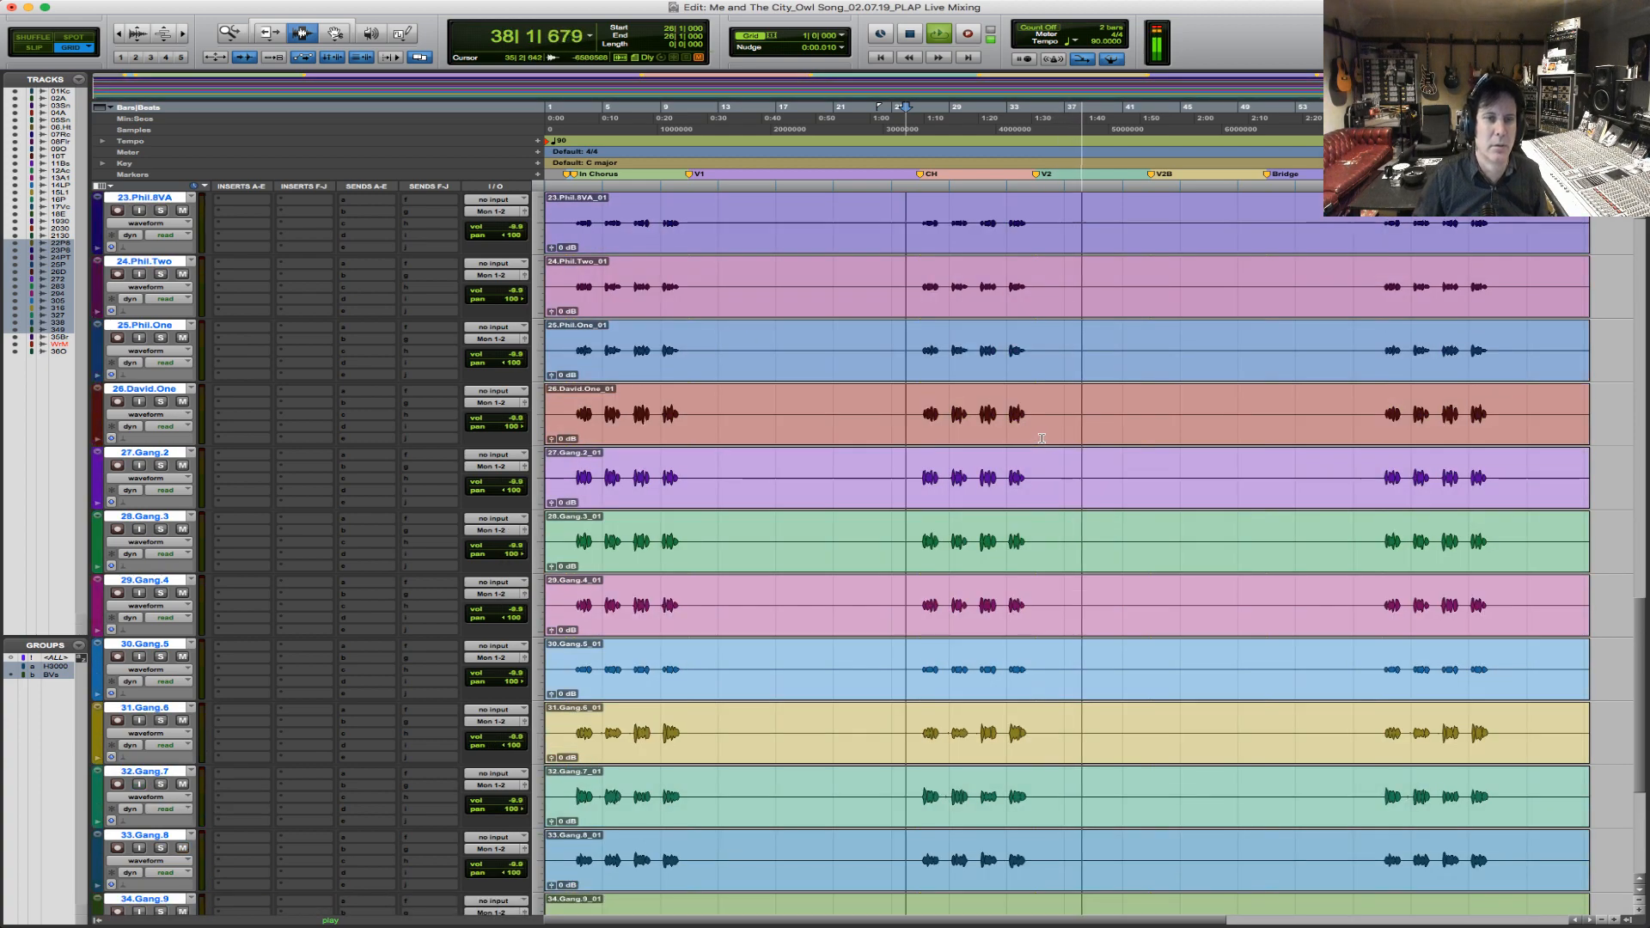
scroll(1041, 438, up, 3)
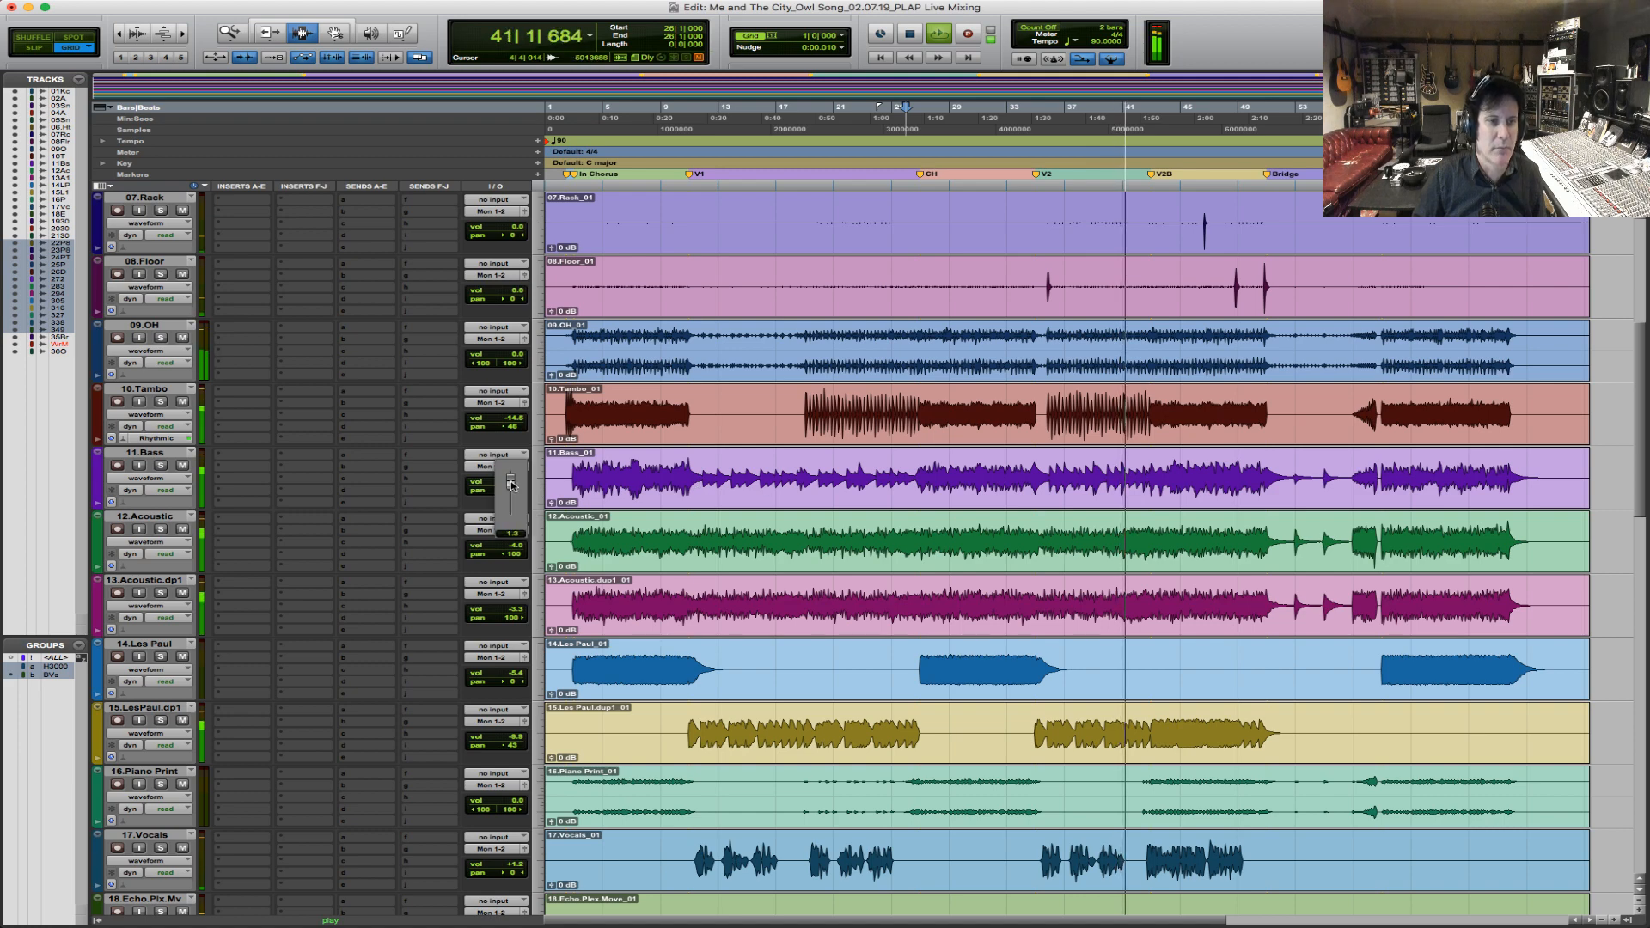
scroll(550, 511, up, 5)
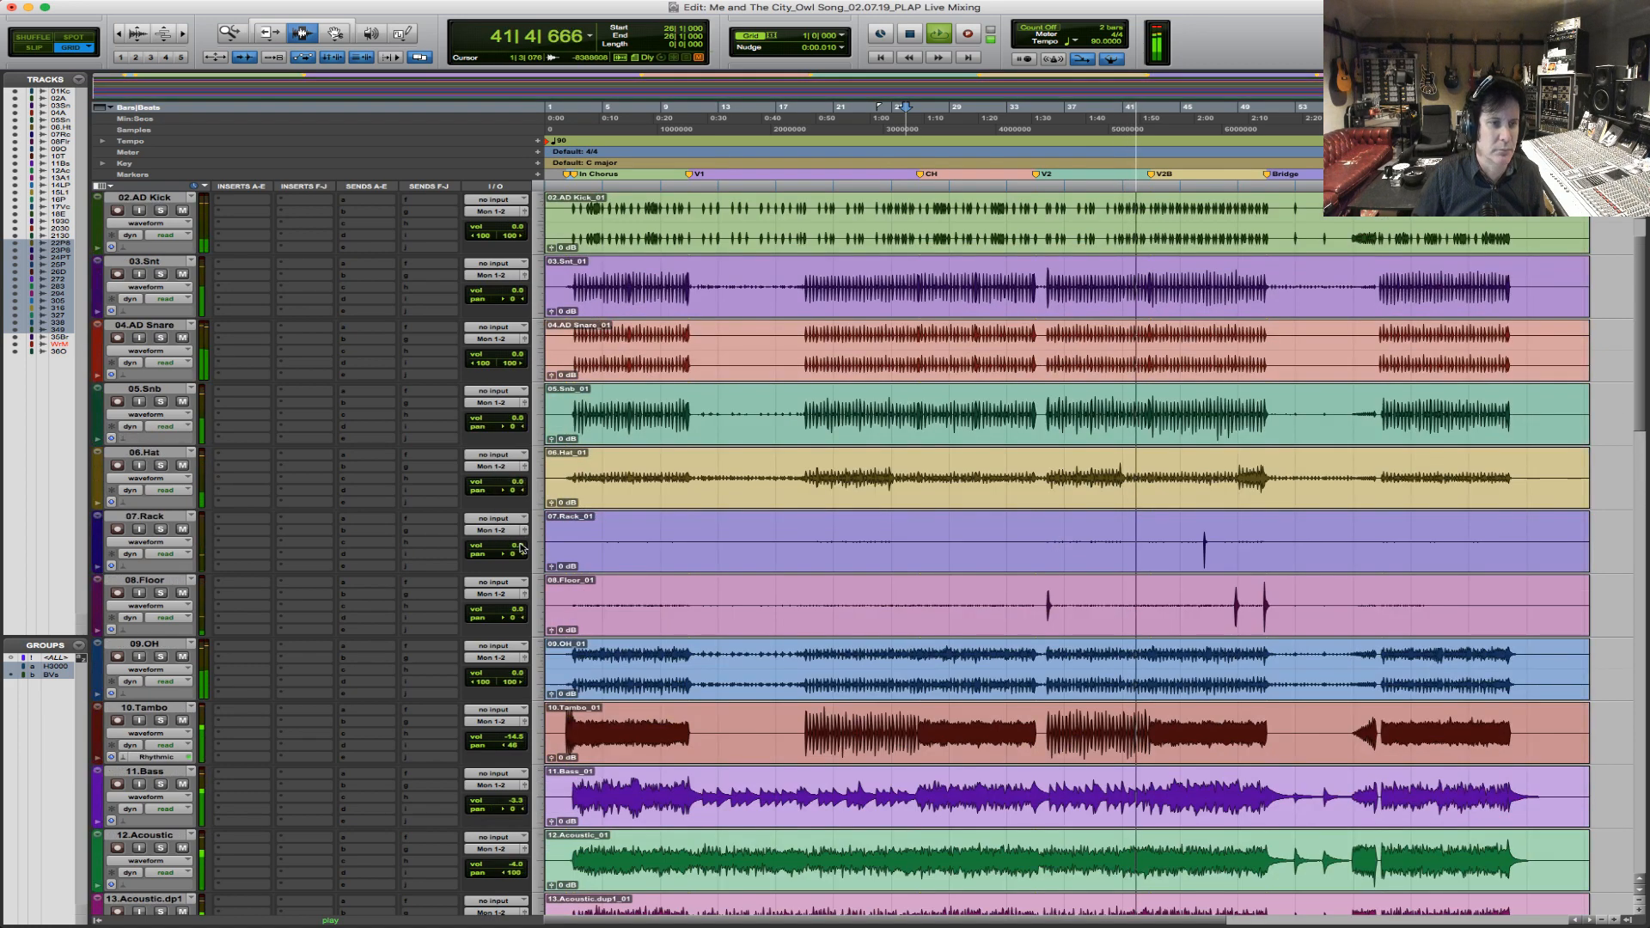
Pan the 07.Rack tom about 24 right and the 08.Floor tom about 59 left.
drag(513, 553, 523, 556)
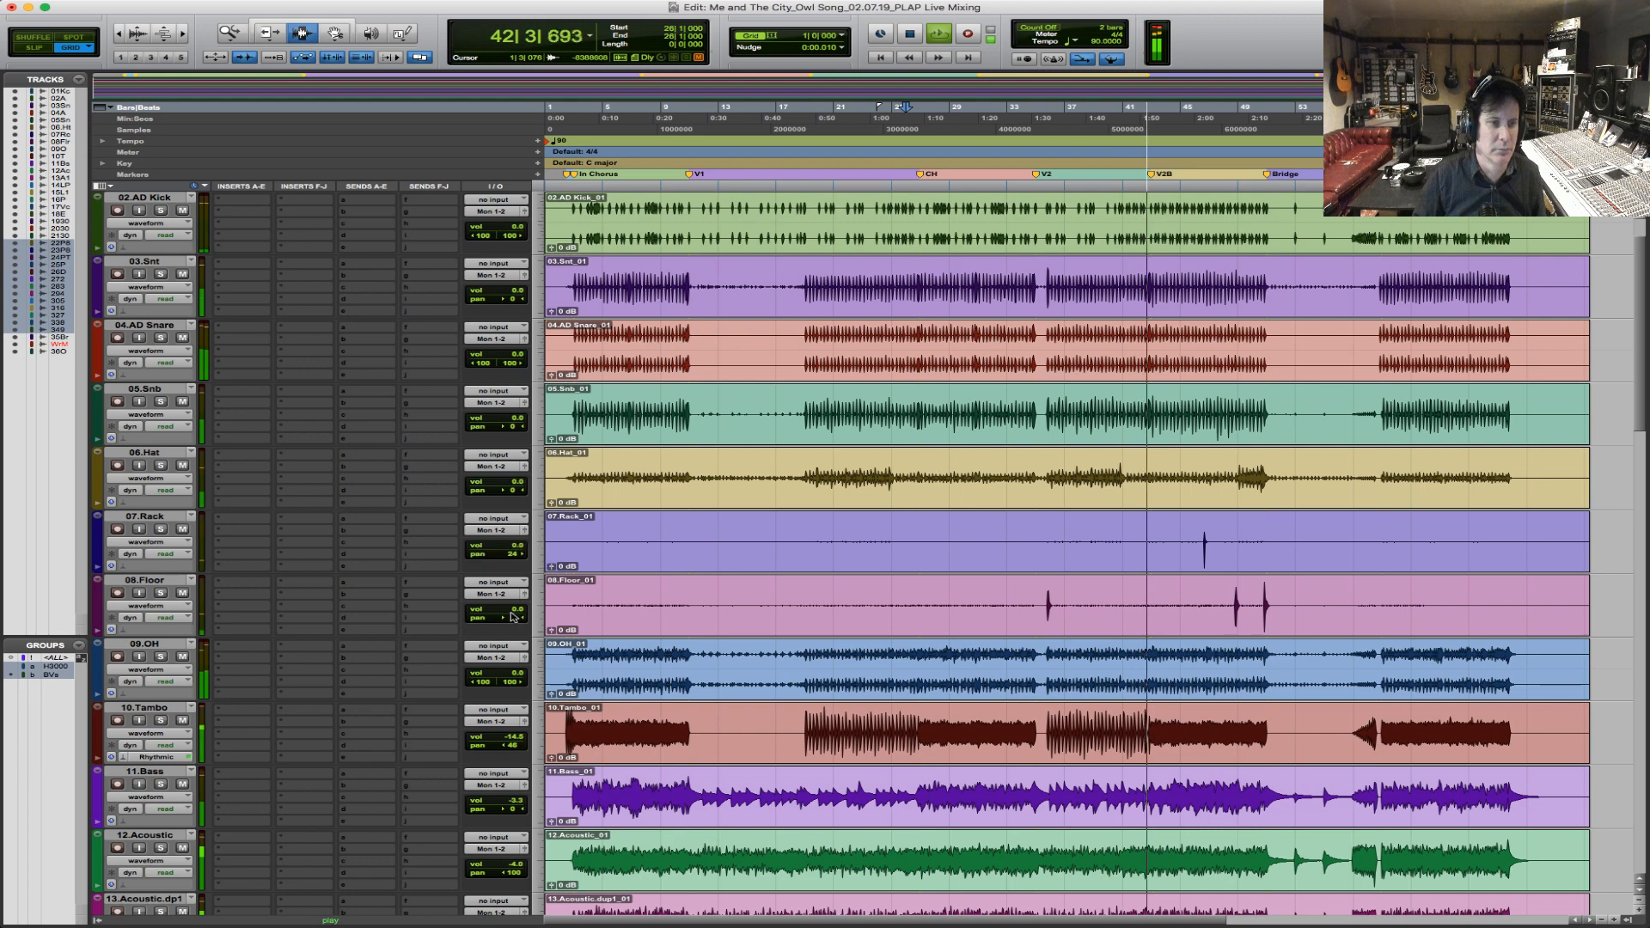
drag(514, 617, 495, 615)
Raise the 01.Kick volume to about +6.5 dB and the 02.AD Kick volume to about +1.8 dB.
scroll(460, 293, up, 1)
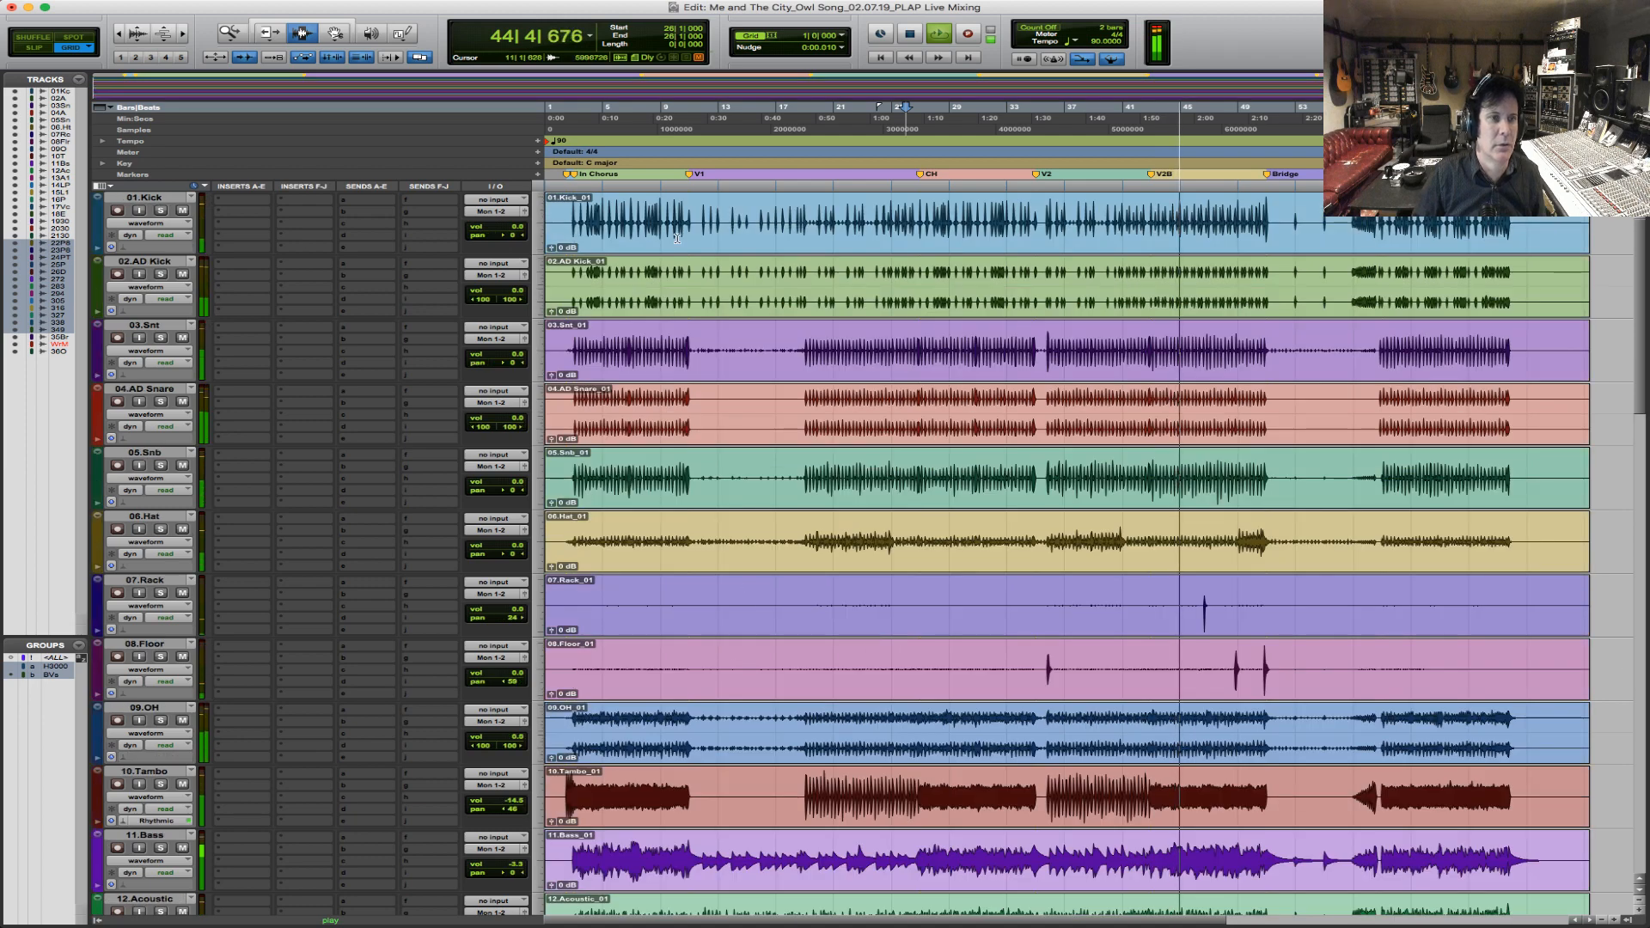
drag(515, 229, 515, 220)
drag(515, 293, 516, 290)
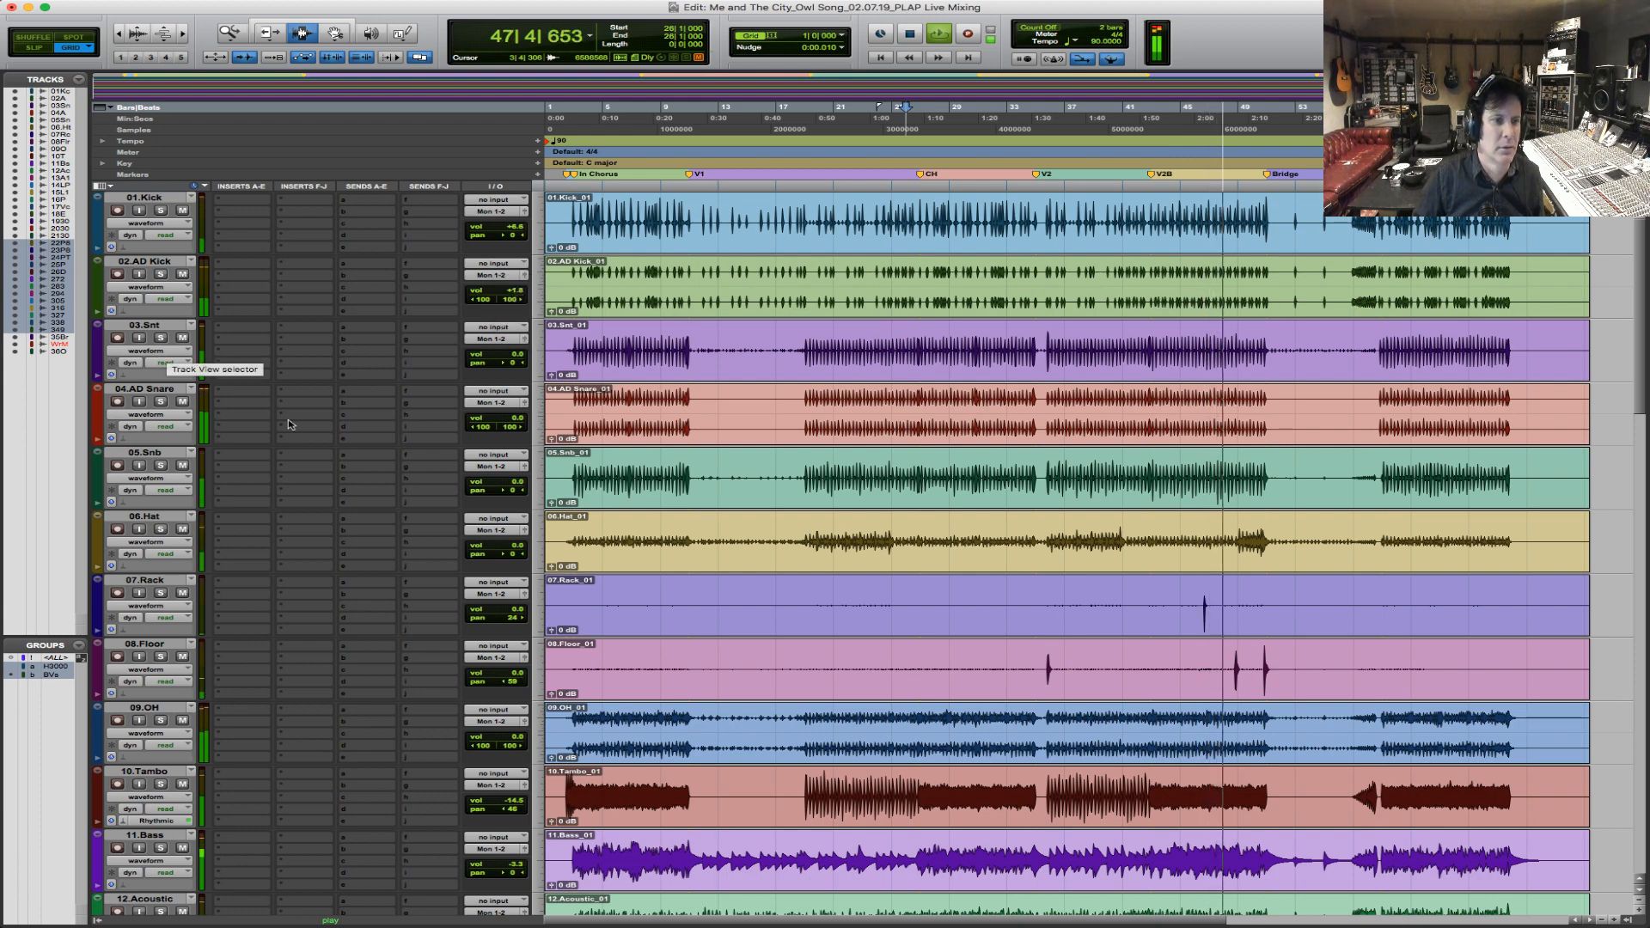
Pan the 06.Hat track about 35 right and raise the 35.Bridge hoo volume to about +4.8 dB.
drag(516, 557, 525, 557)
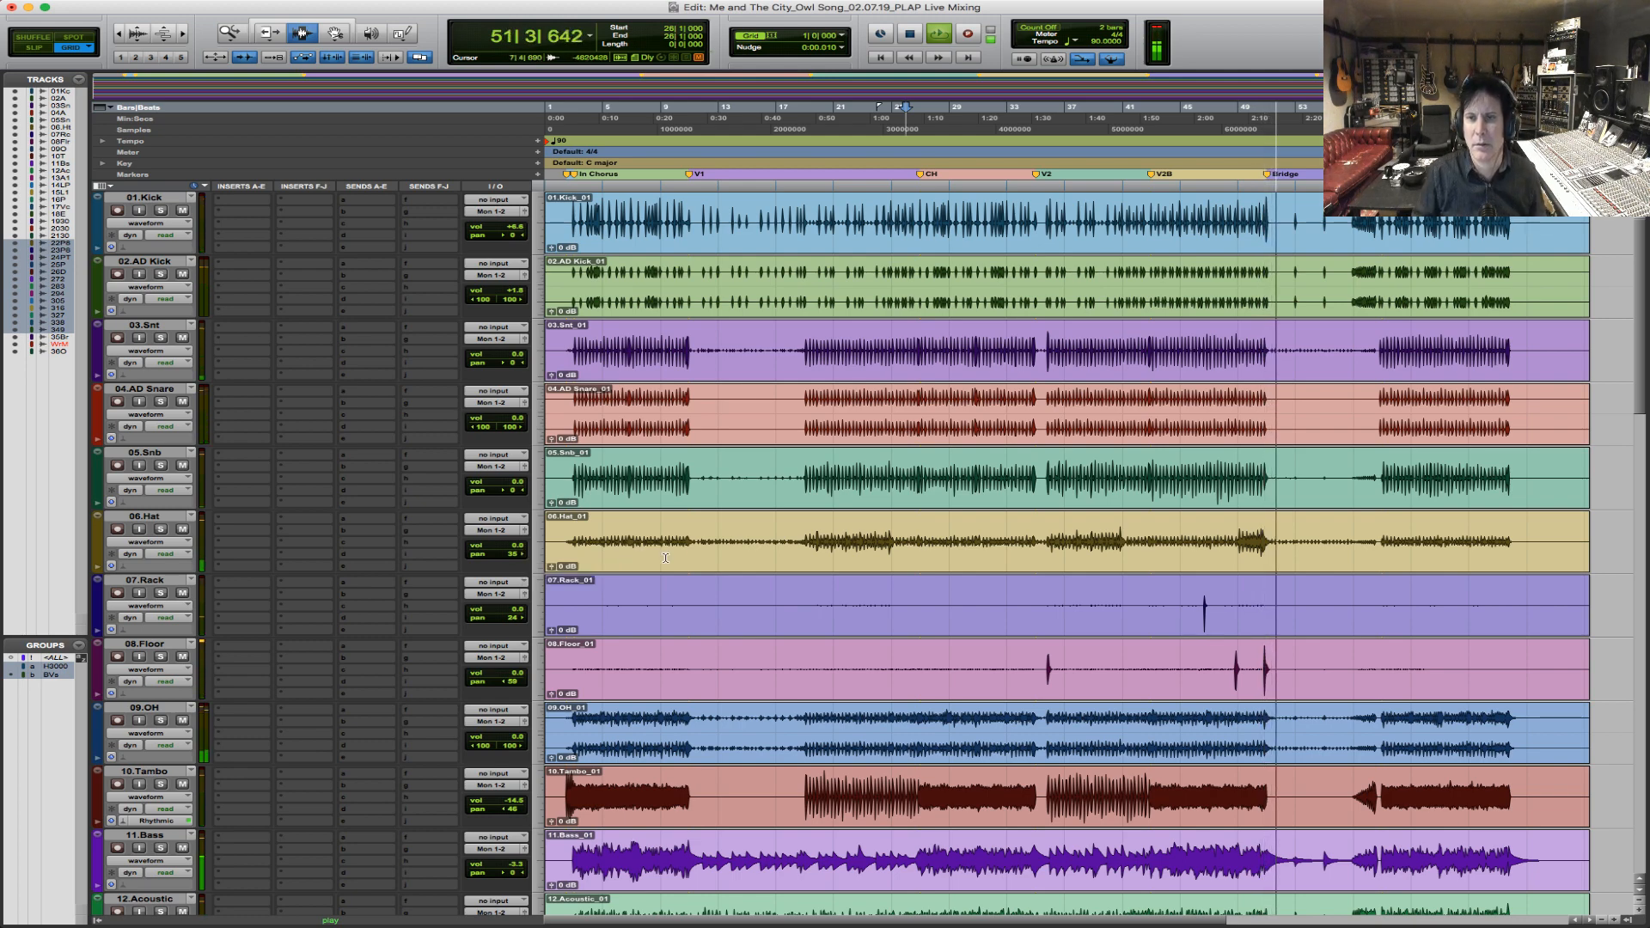
scroll(1416, 688, down, 20)
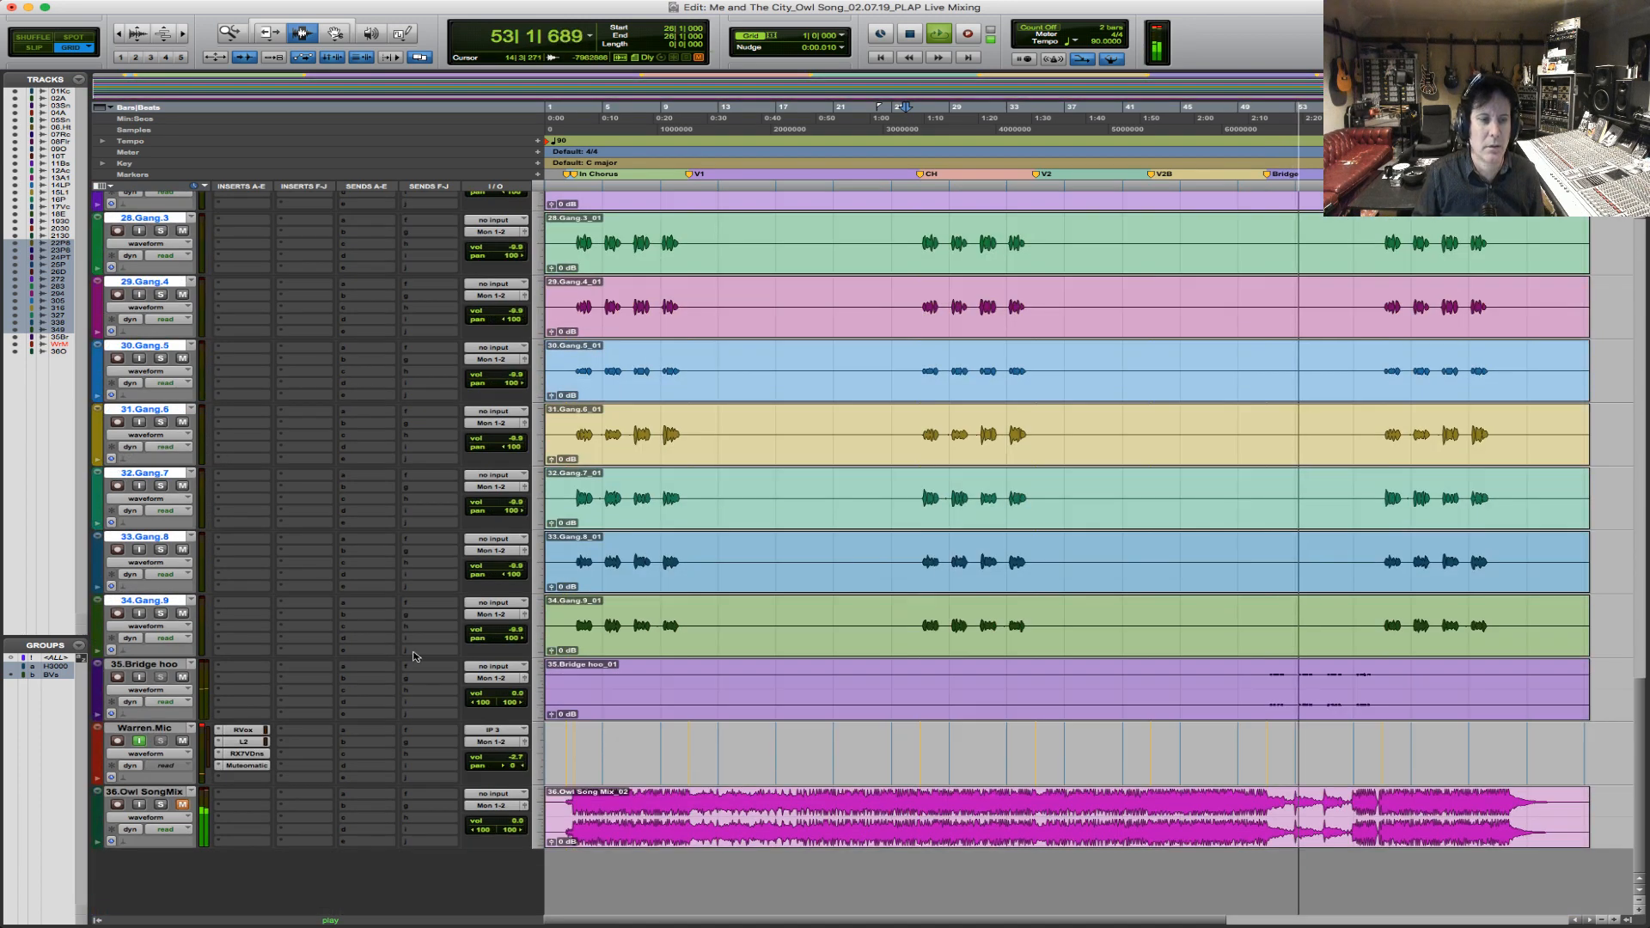
drag(517, 694, 520, 689)
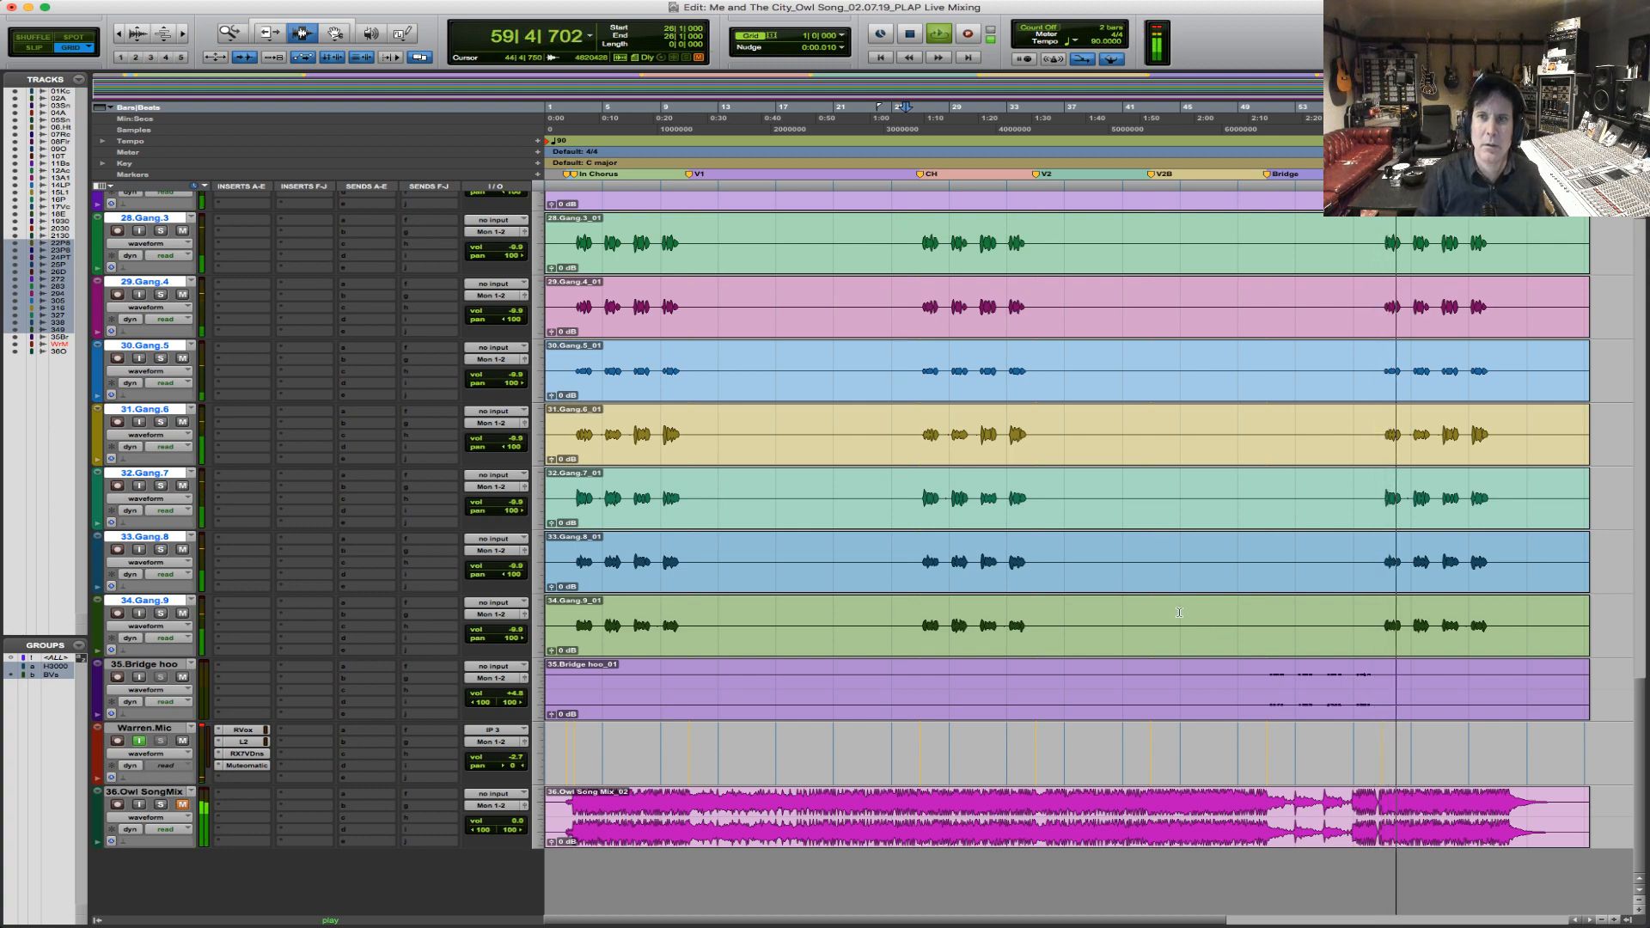
Raise the 16.Piano Print volume to about +2.4 dB, soloing the track briefly to check it.
scroll(1179, 612, up, 10)
scroll(1179, 612, up, 3)
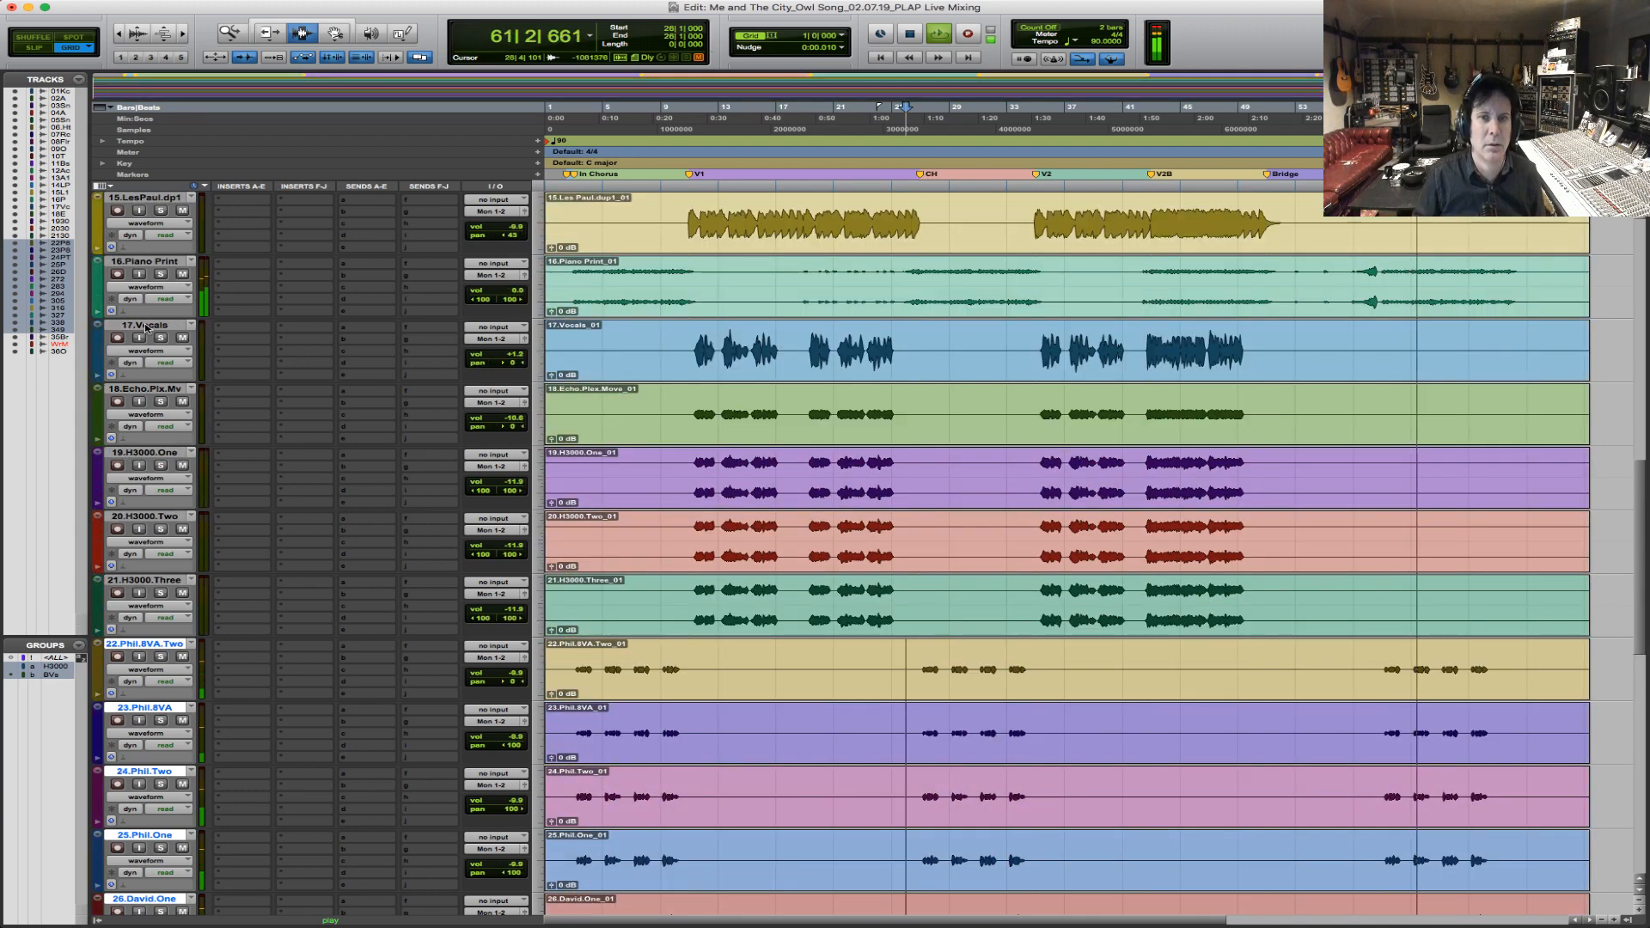
click(161, 274)
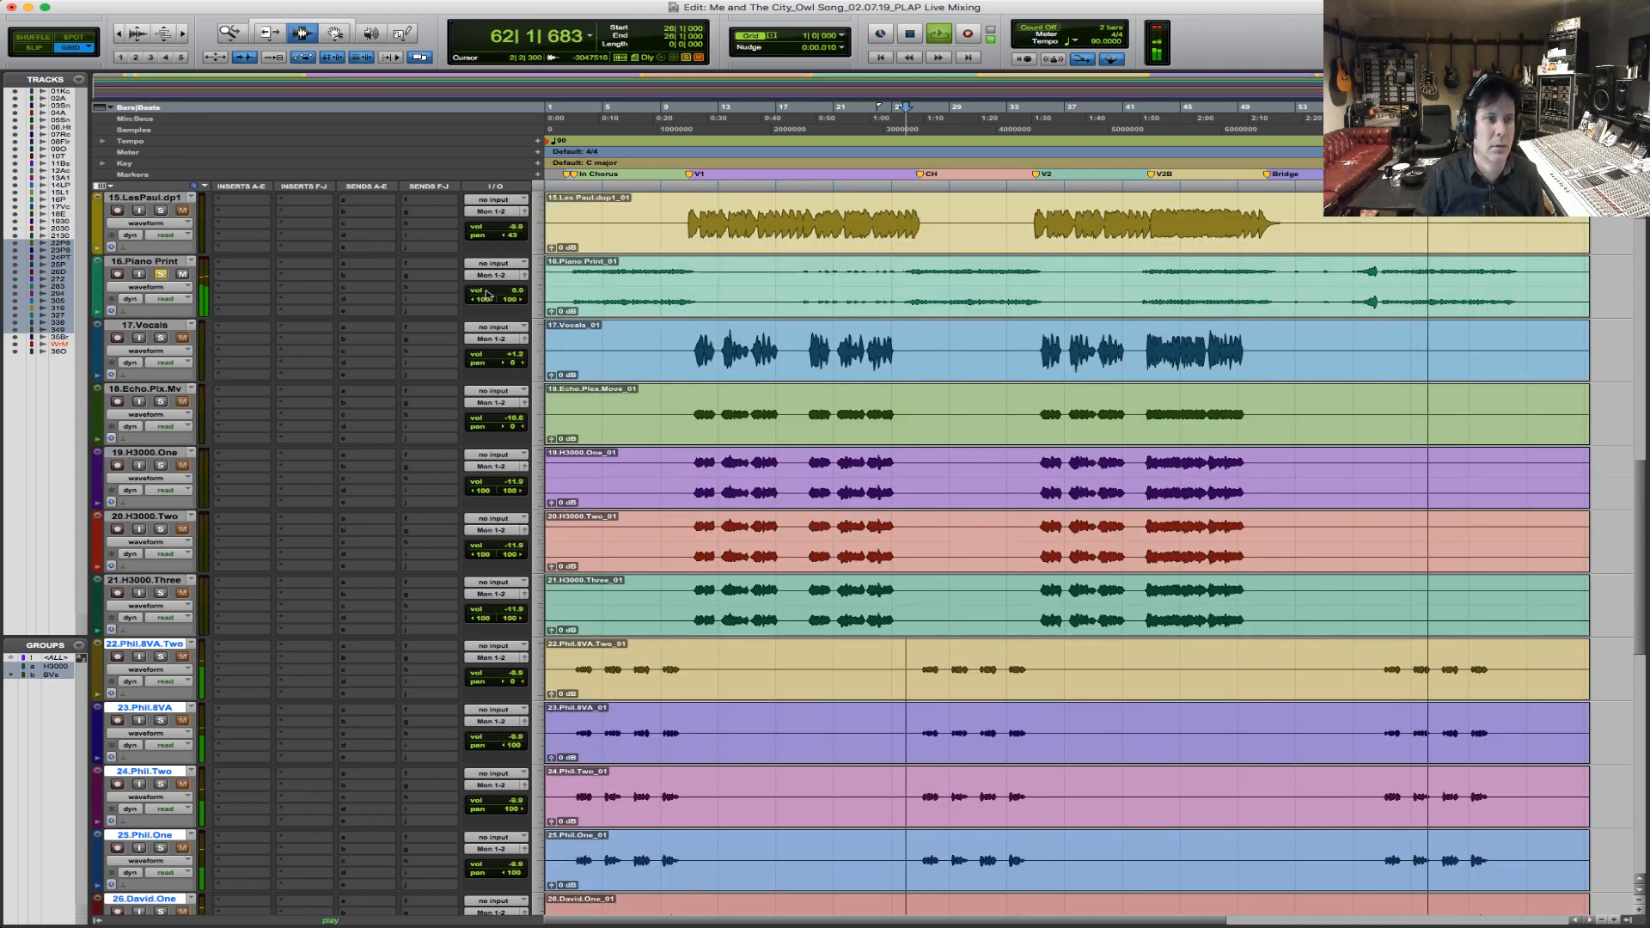
click(161, 274)
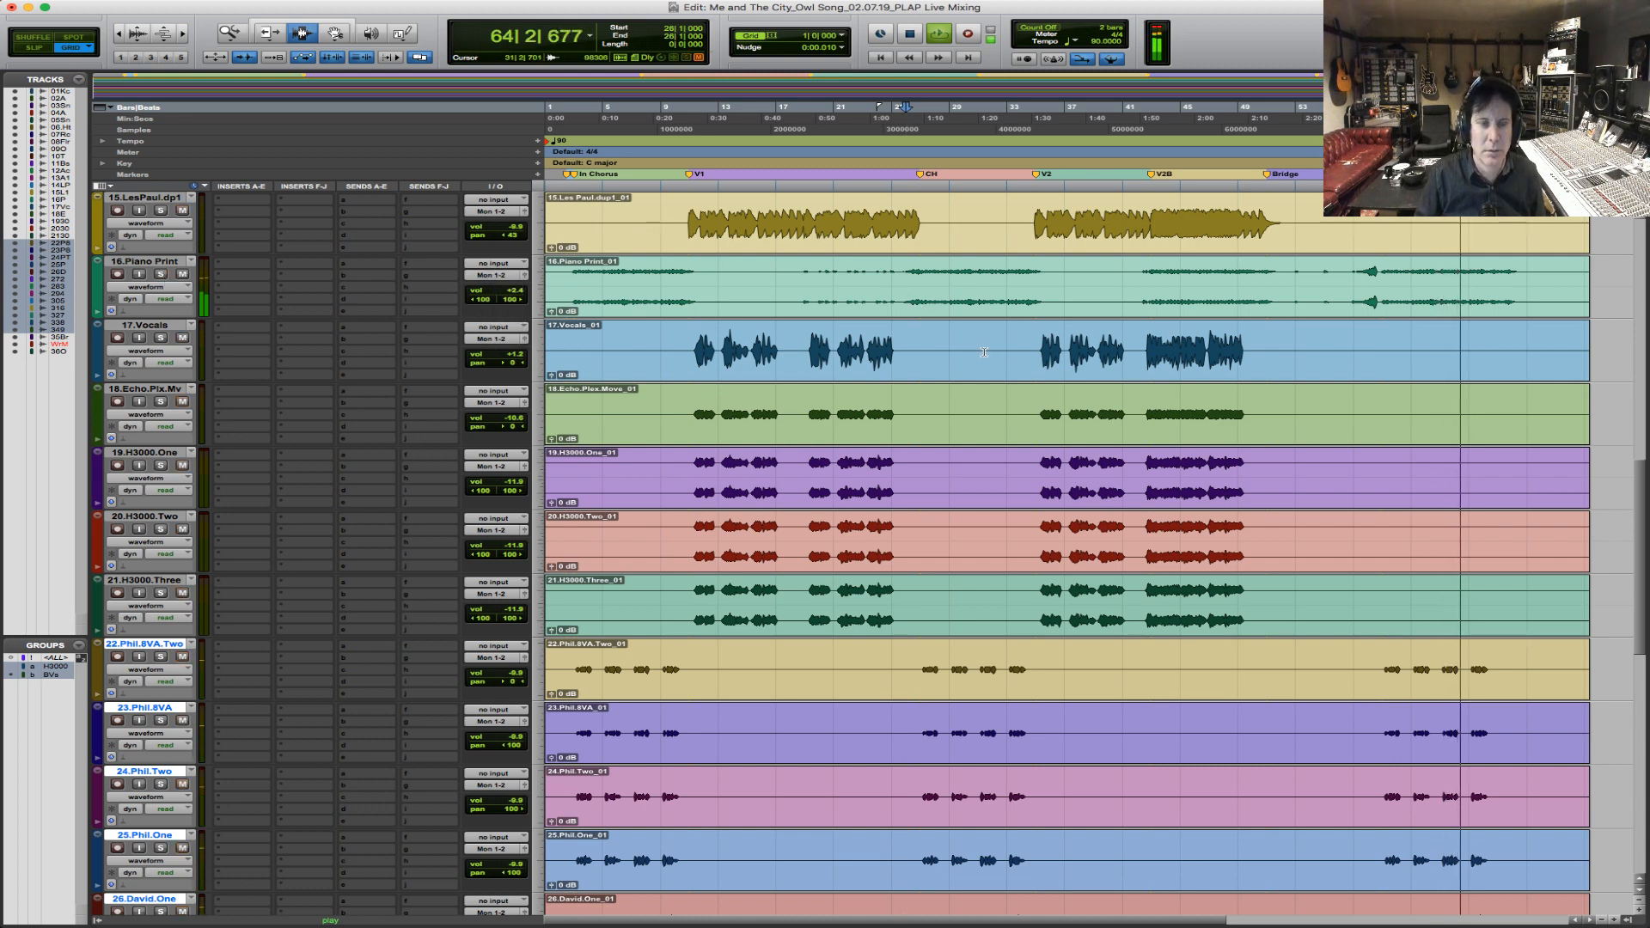
Let the mix play through the final chorus, then return the edit cursor to bar 2 on the 10.Tambo track.
scroll(987, 353, down, 10)
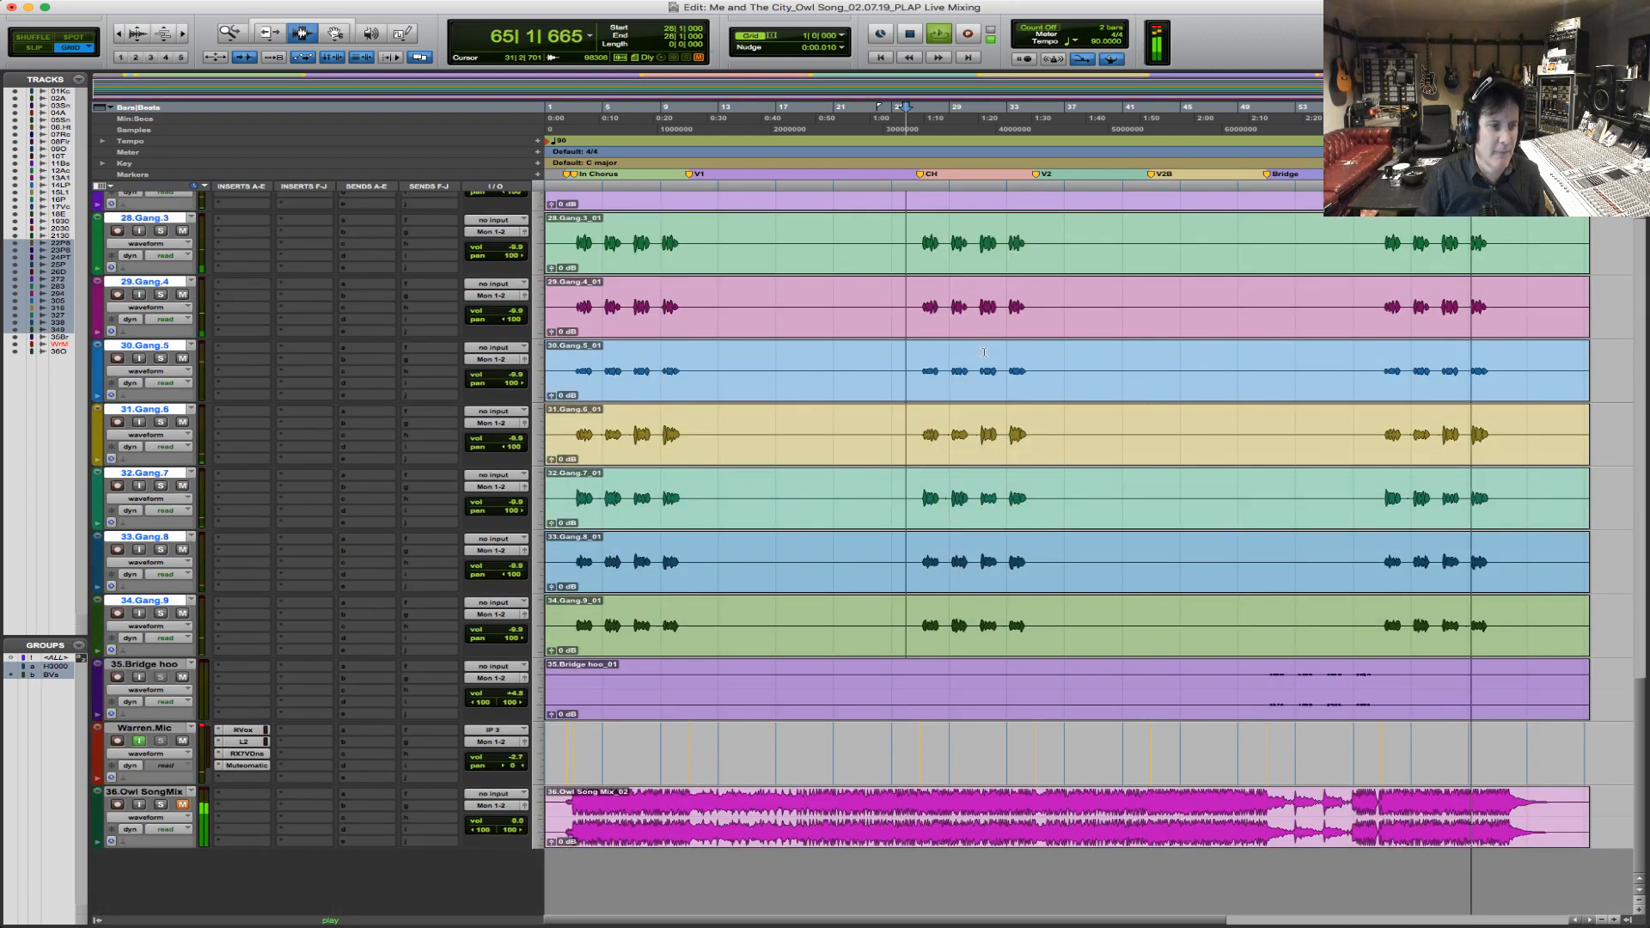
scroll(985, 351, up, 9)
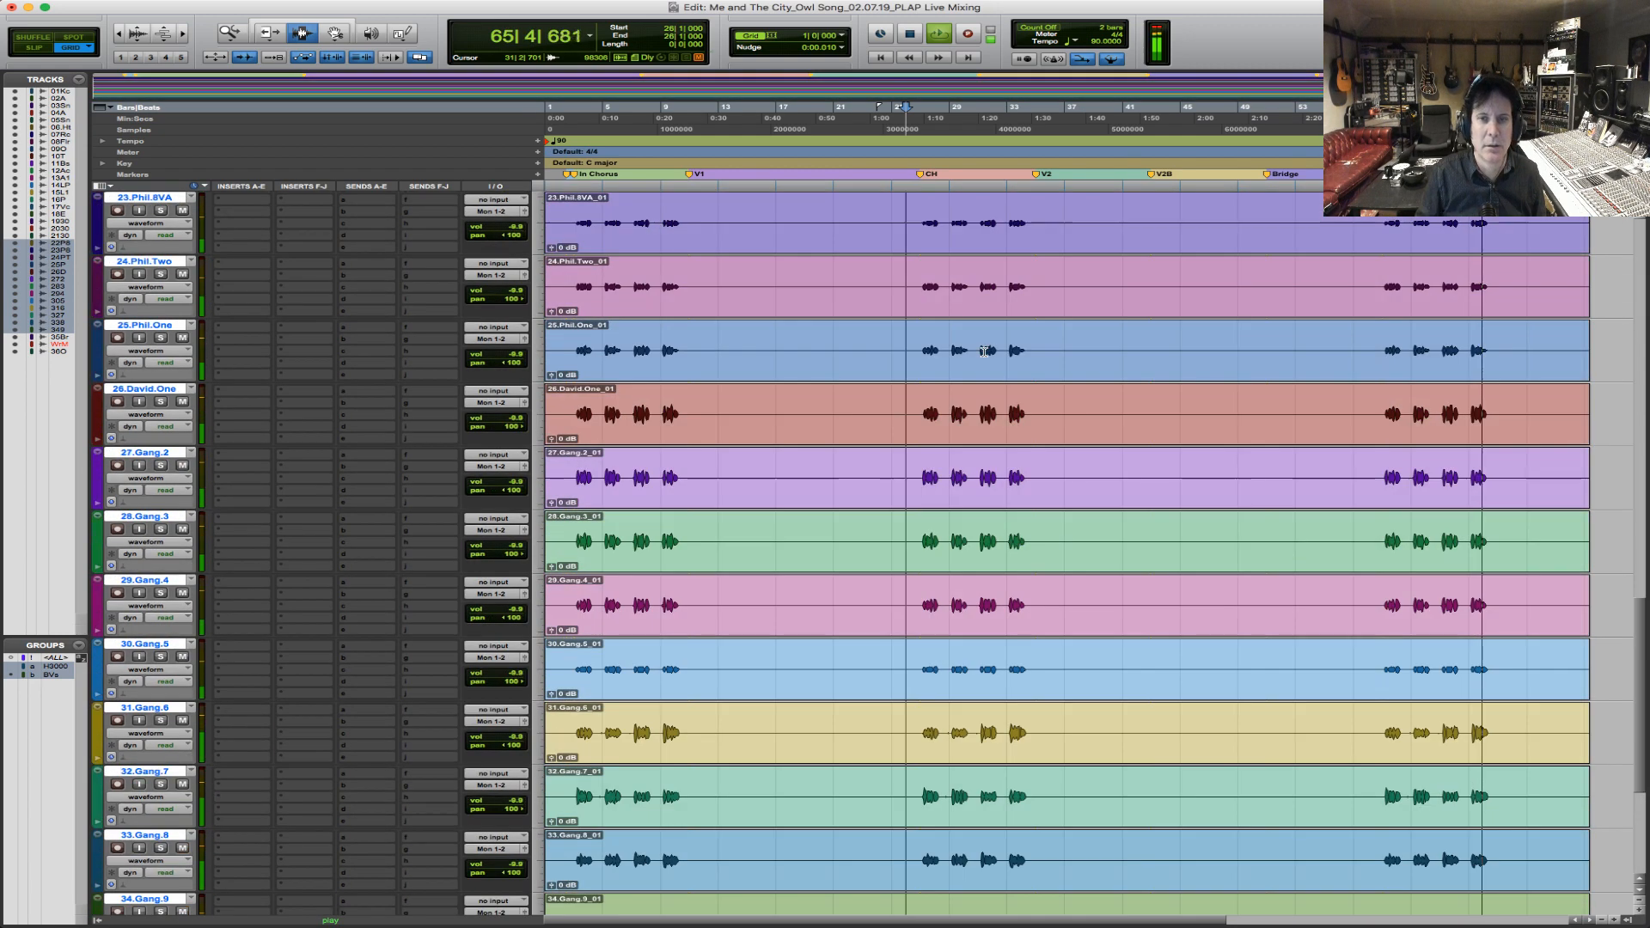
scroll(984, 352, up, 5)
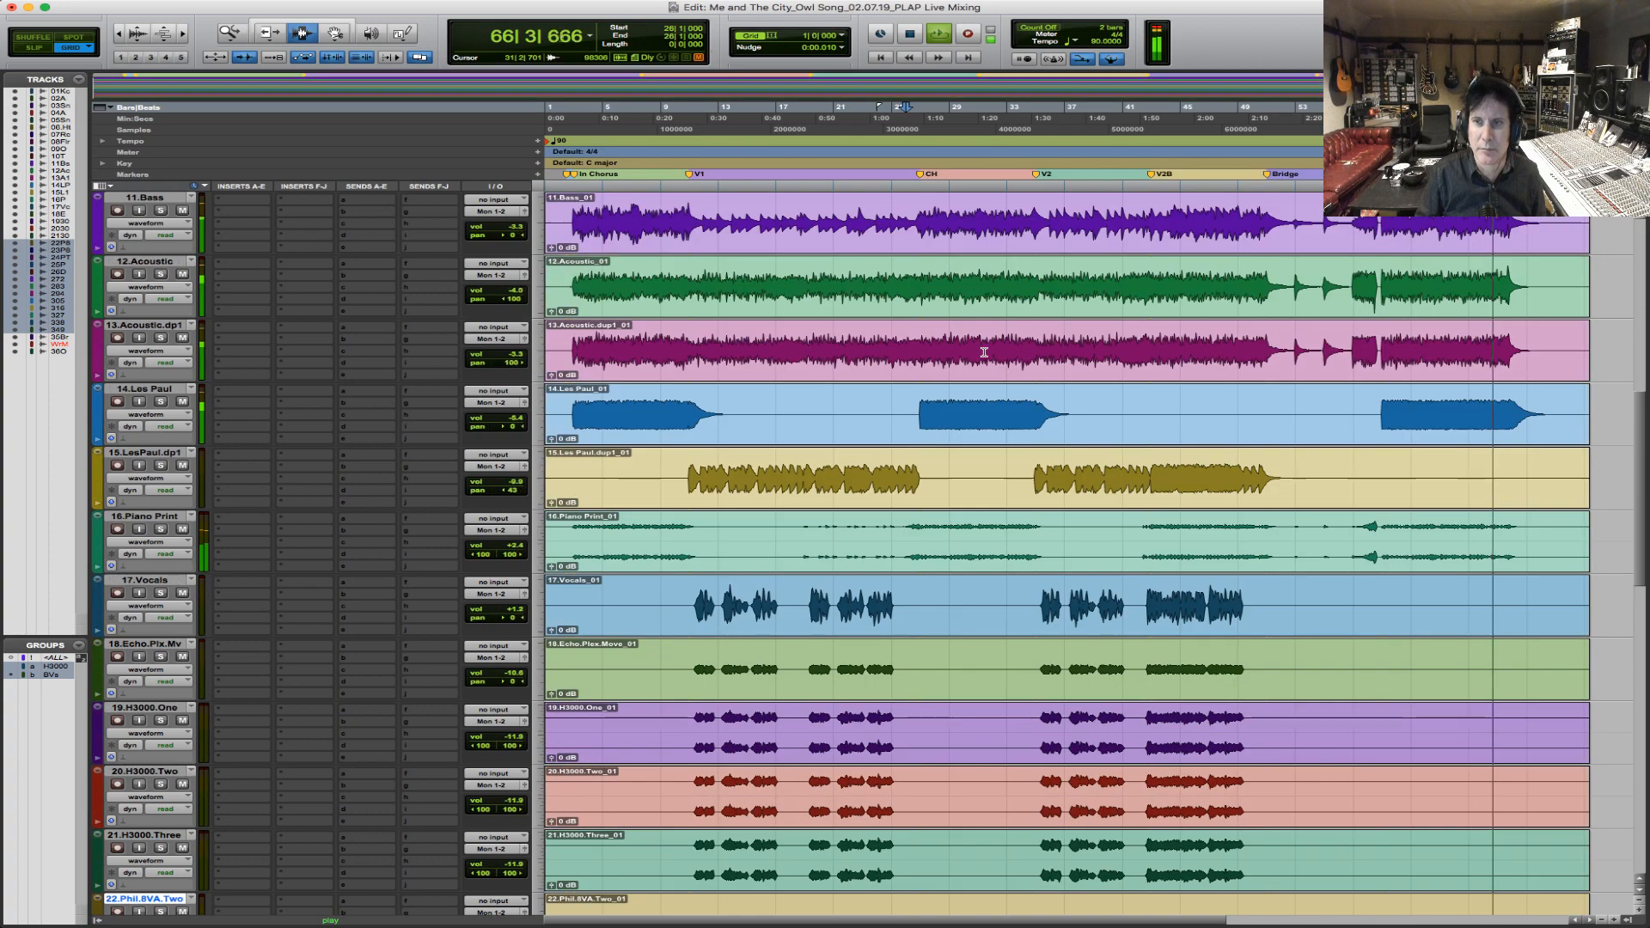
scroll(984, 352, up, 5)
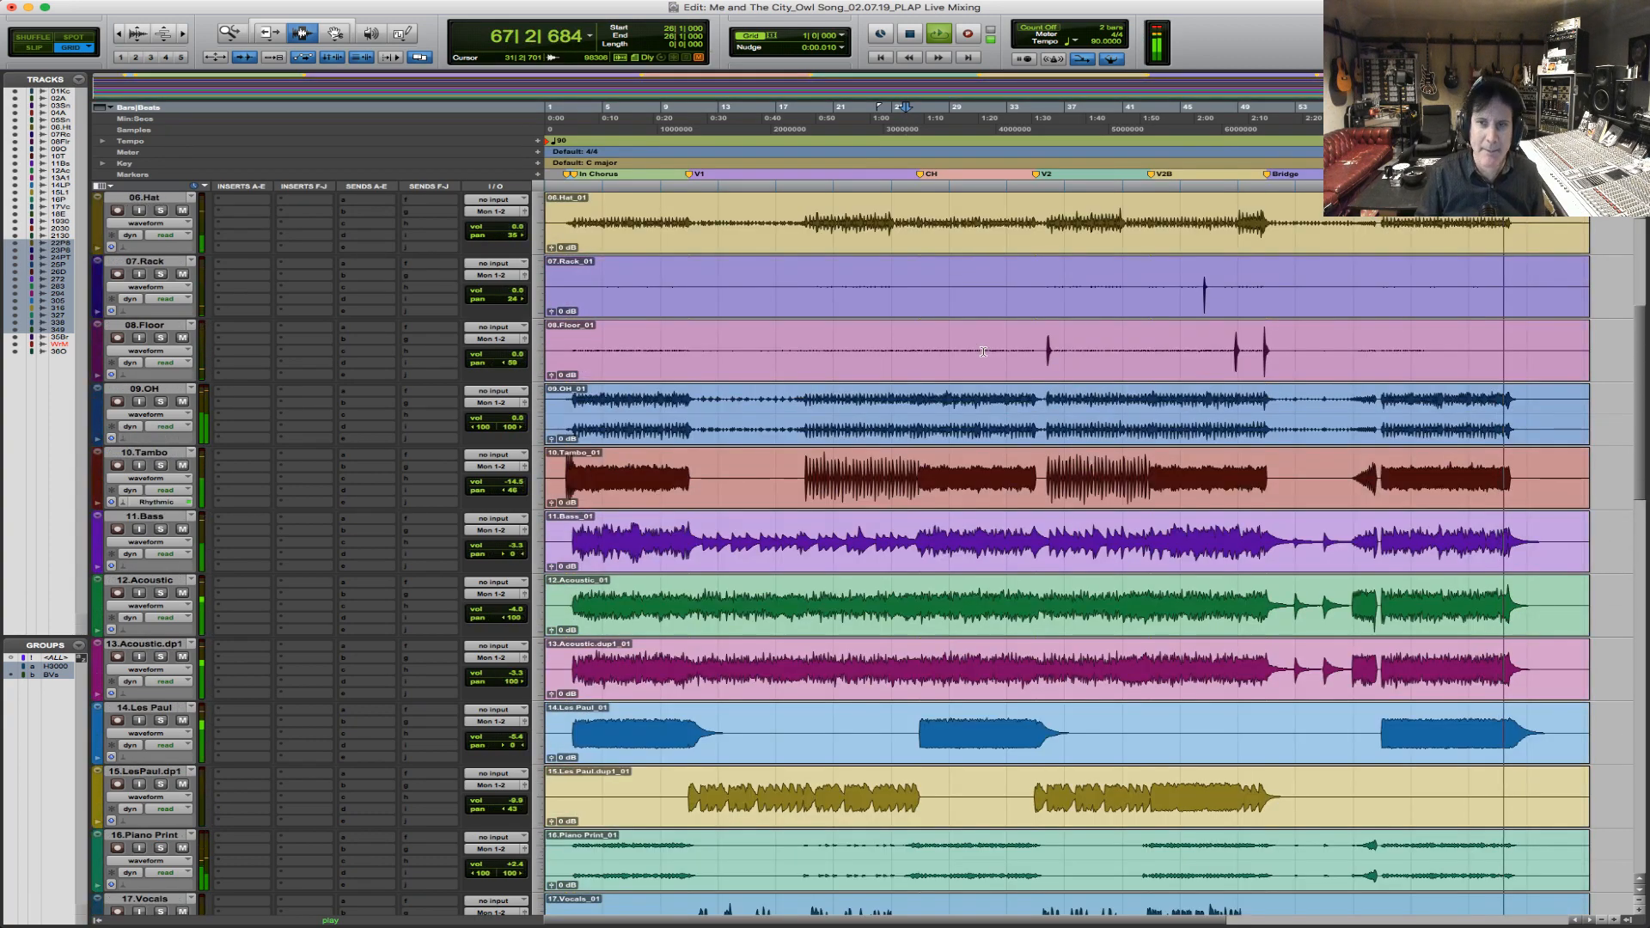
click(559, 467)
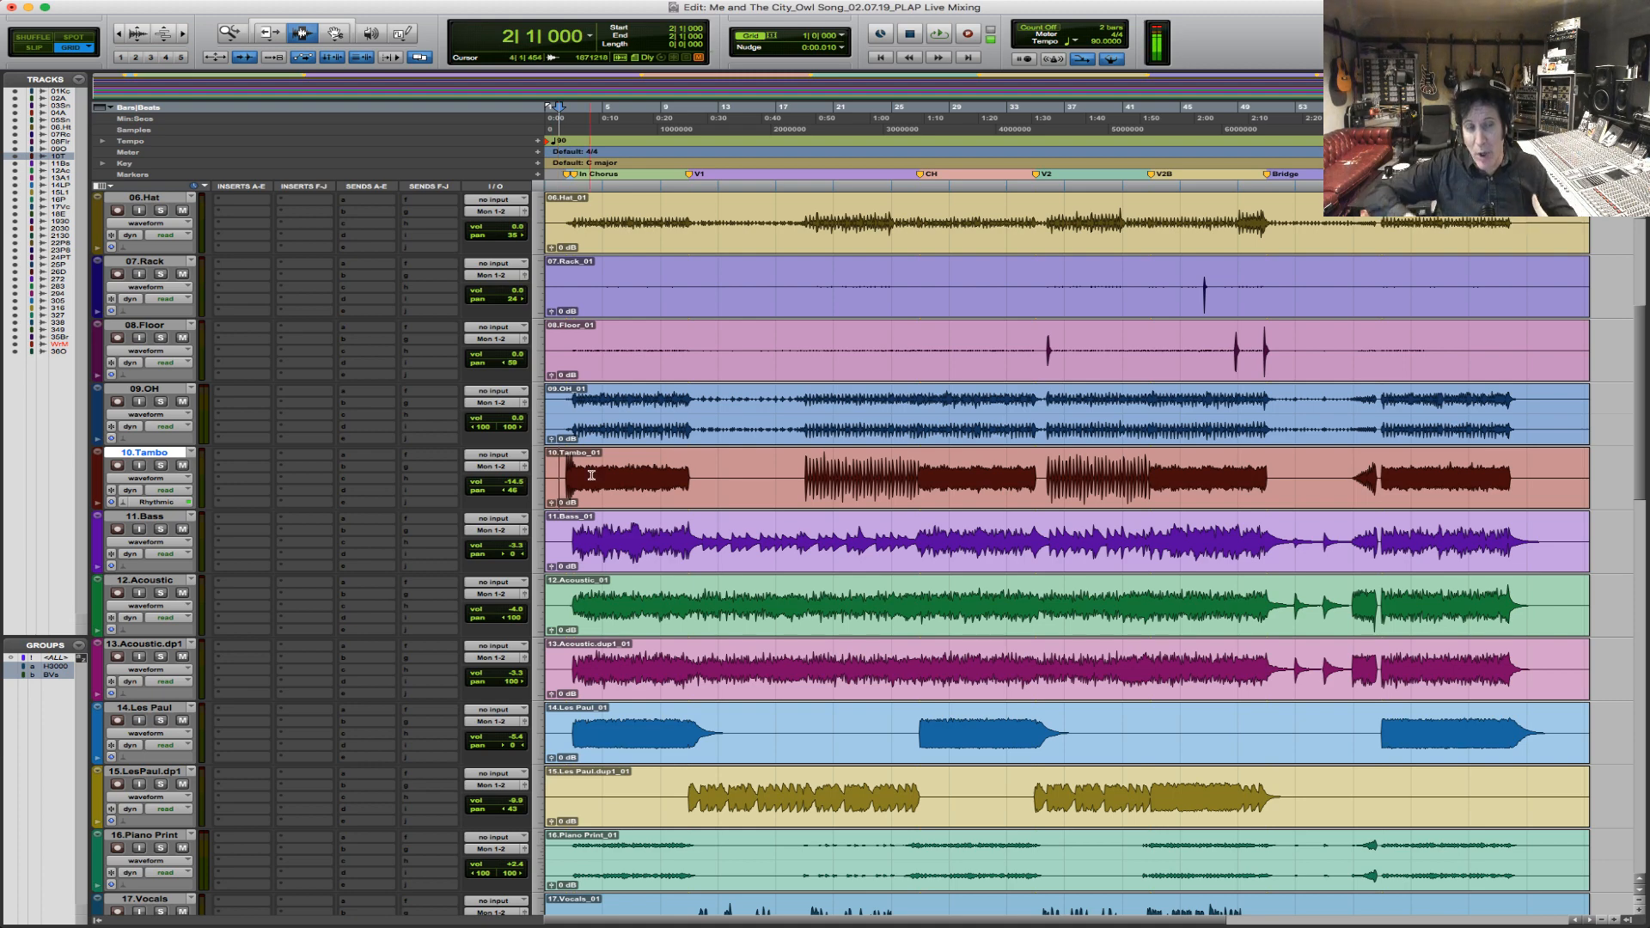
Review the fader and pan settings of the tracks in the Mix window, then return to the Edit window.
key(super+equal)
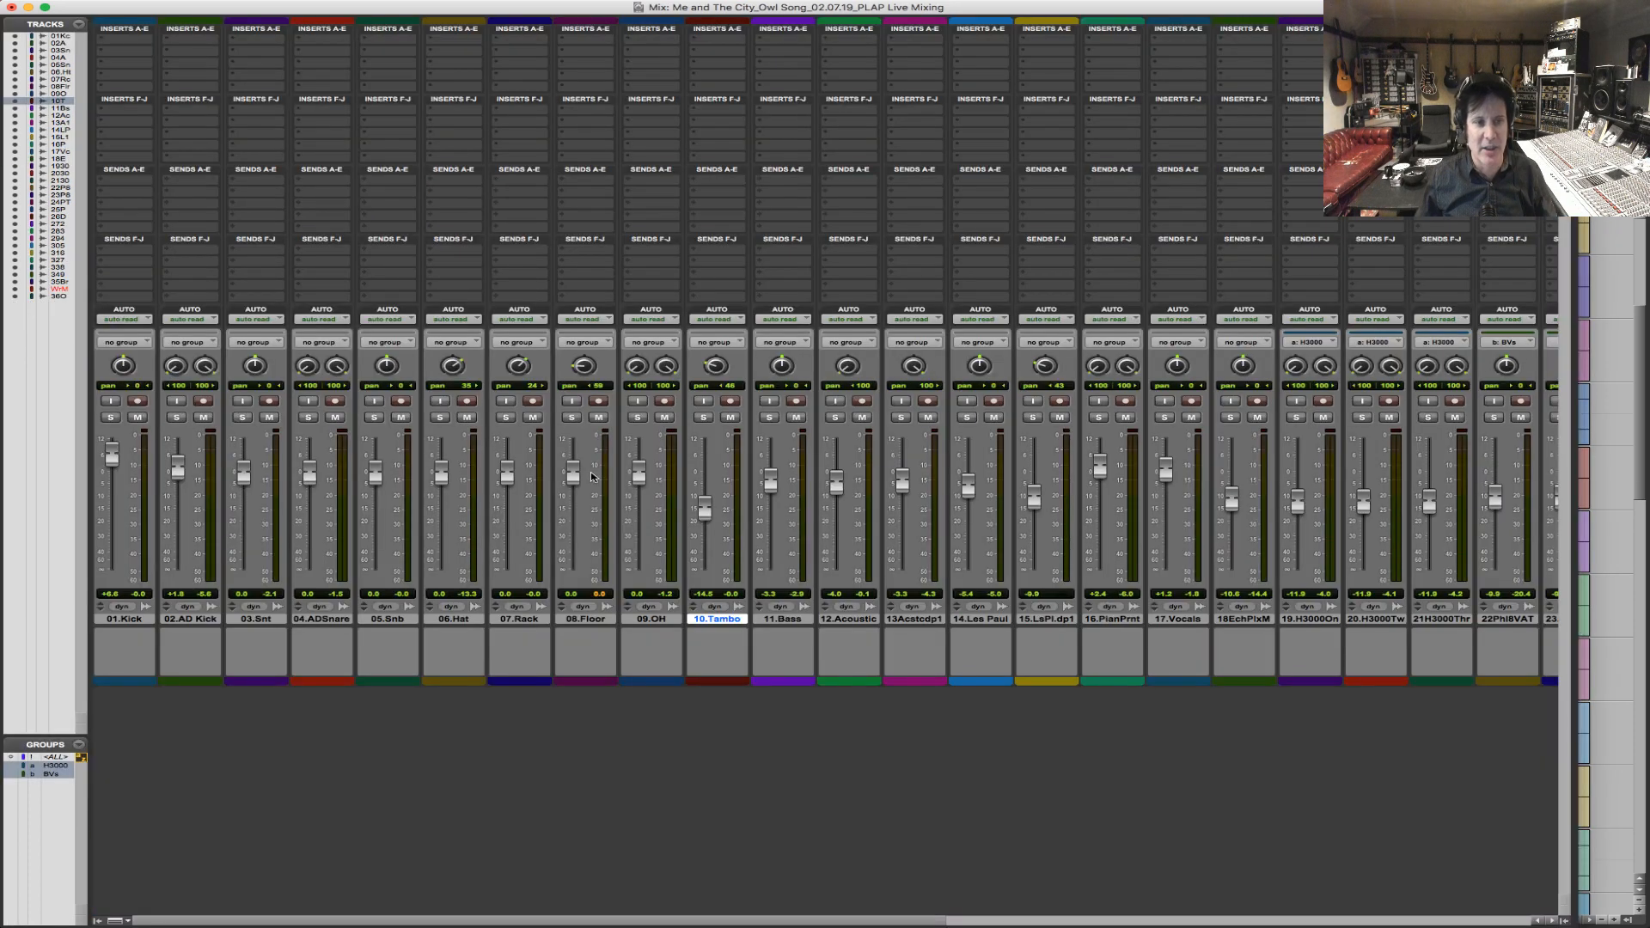
drag(917, 918, 682, 850)
key(super+equal)
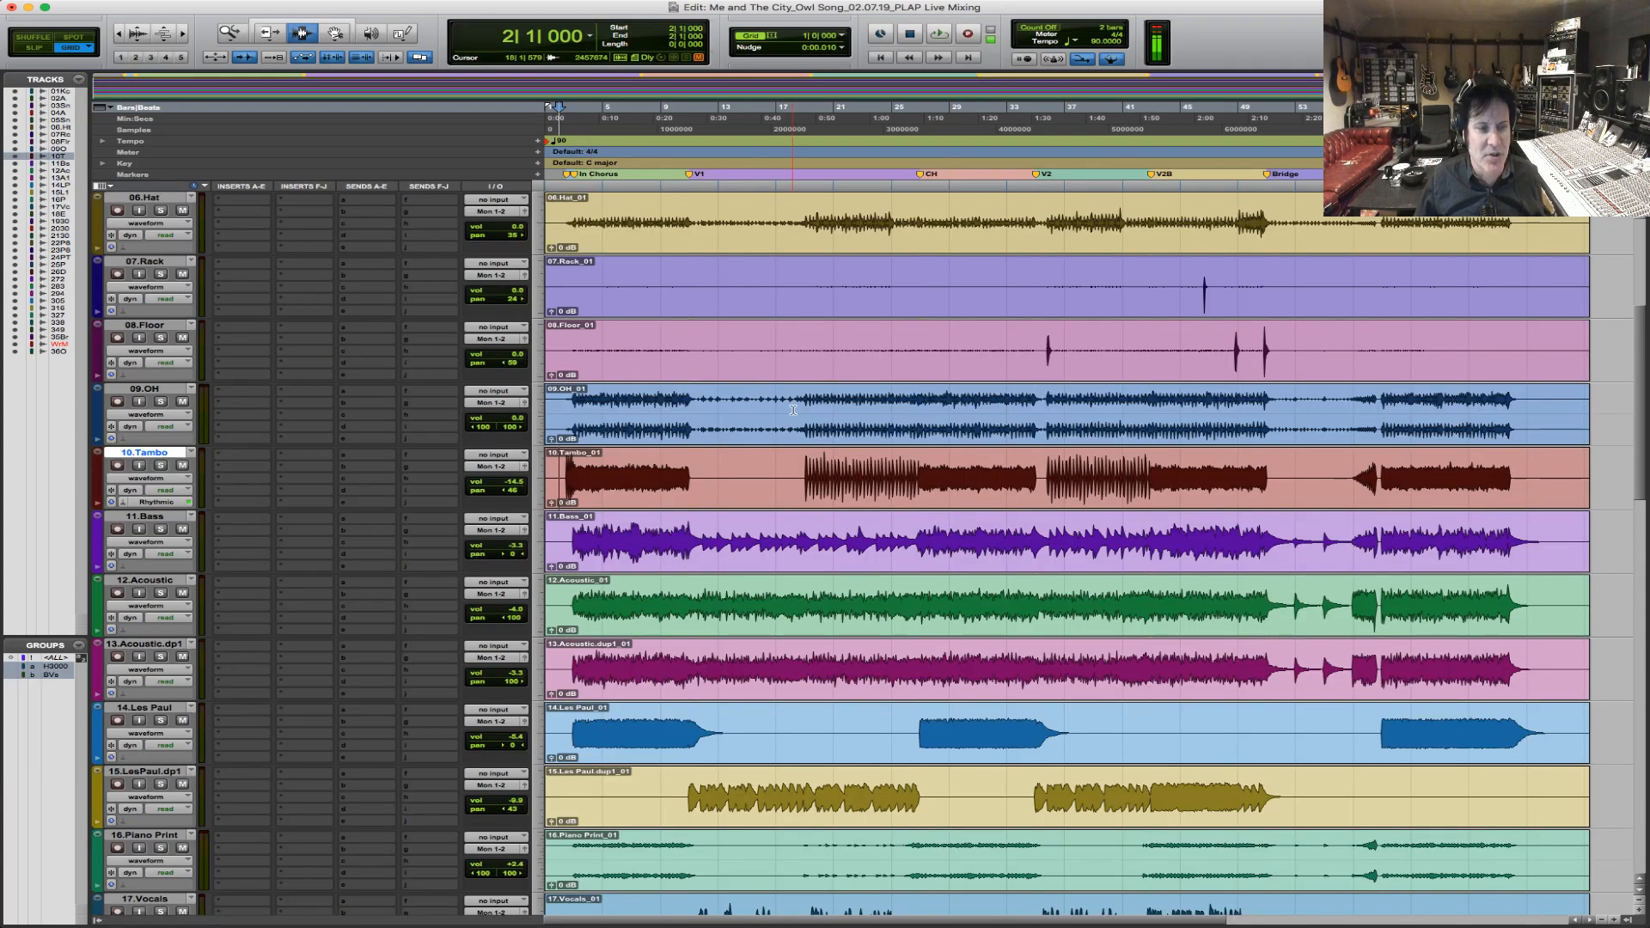
Review the volume and pan settings of the drum, instrument and vocal tracks across the whole session.
scroll(793, 410, up, 5)
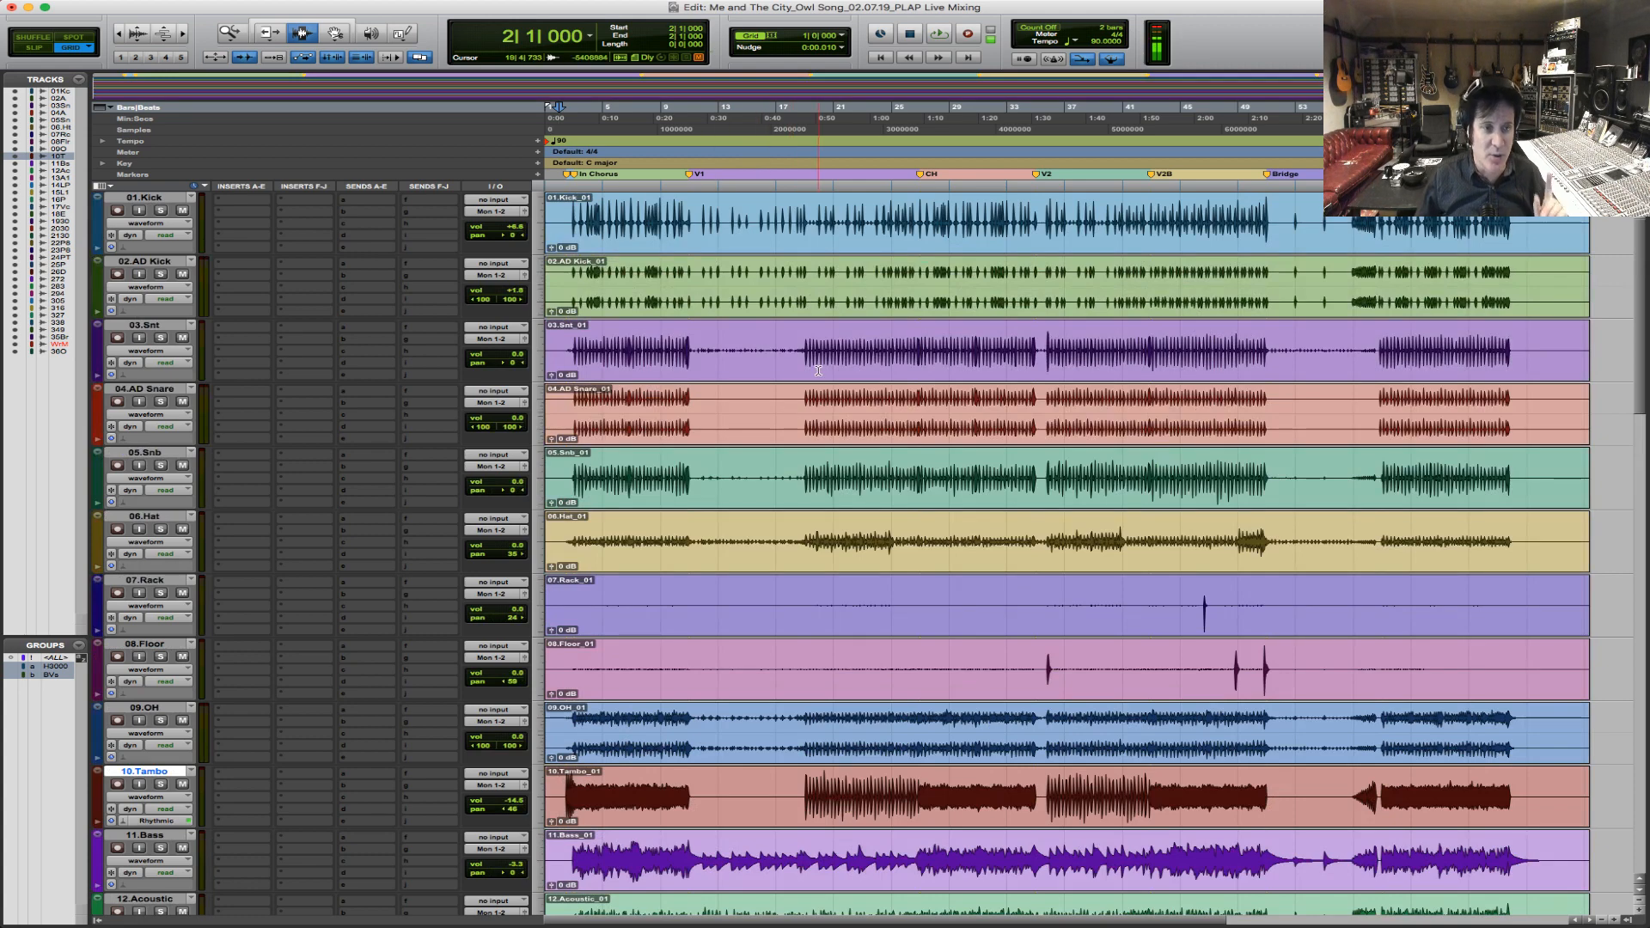
scroll(930, 357, down, 3)
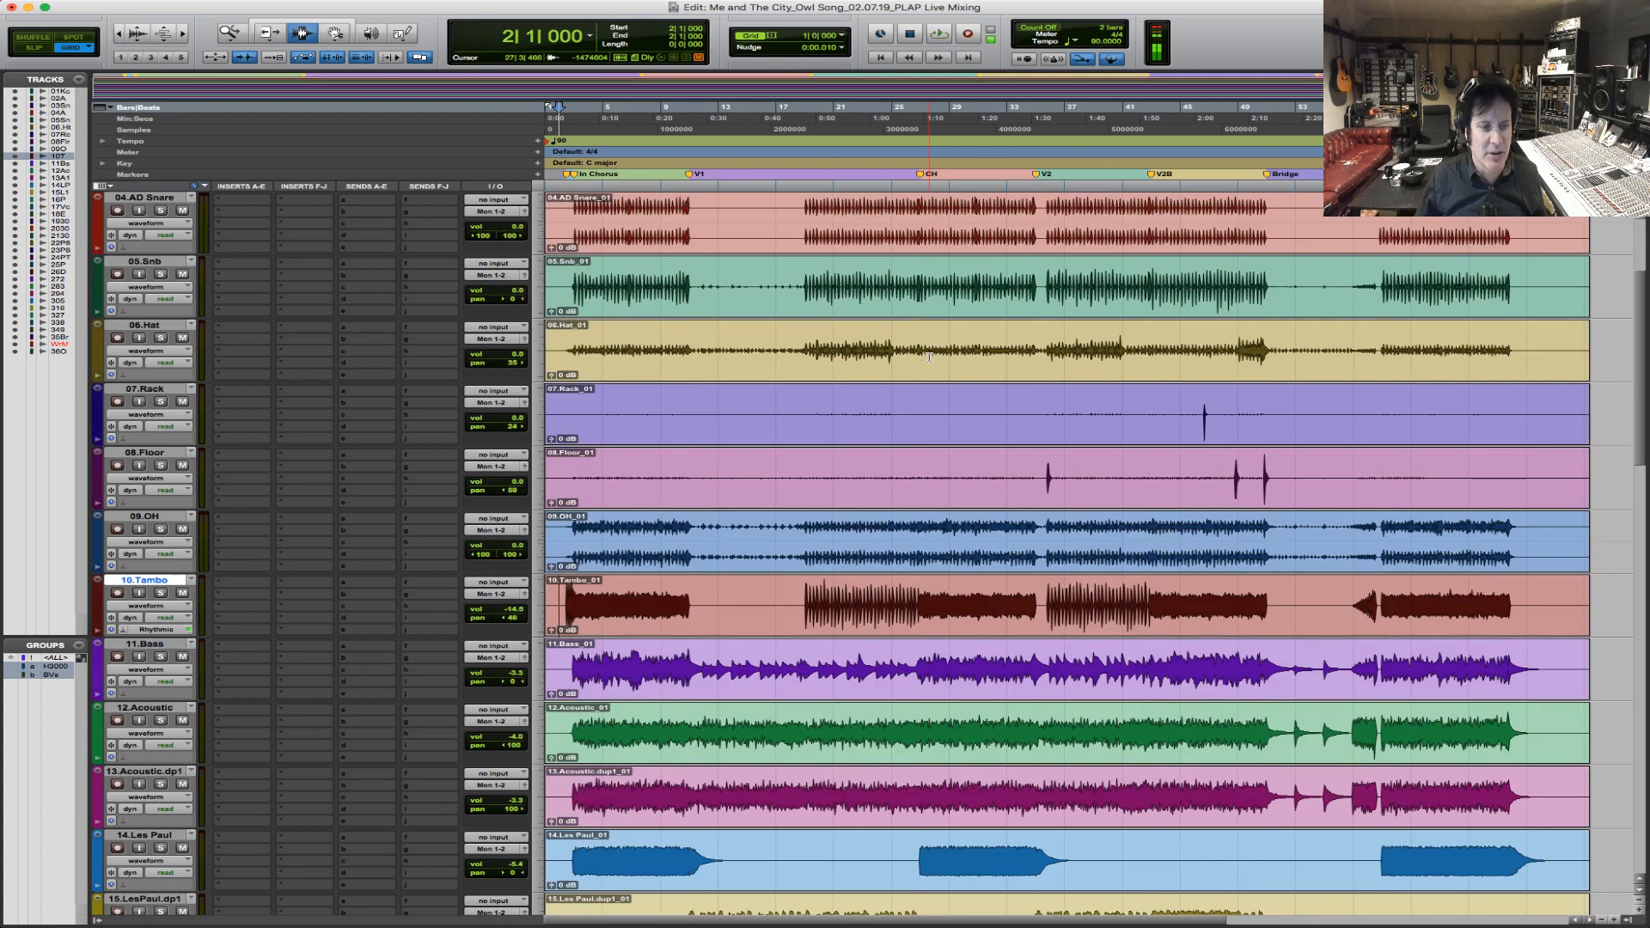
scroll(929, 358, down, 6)
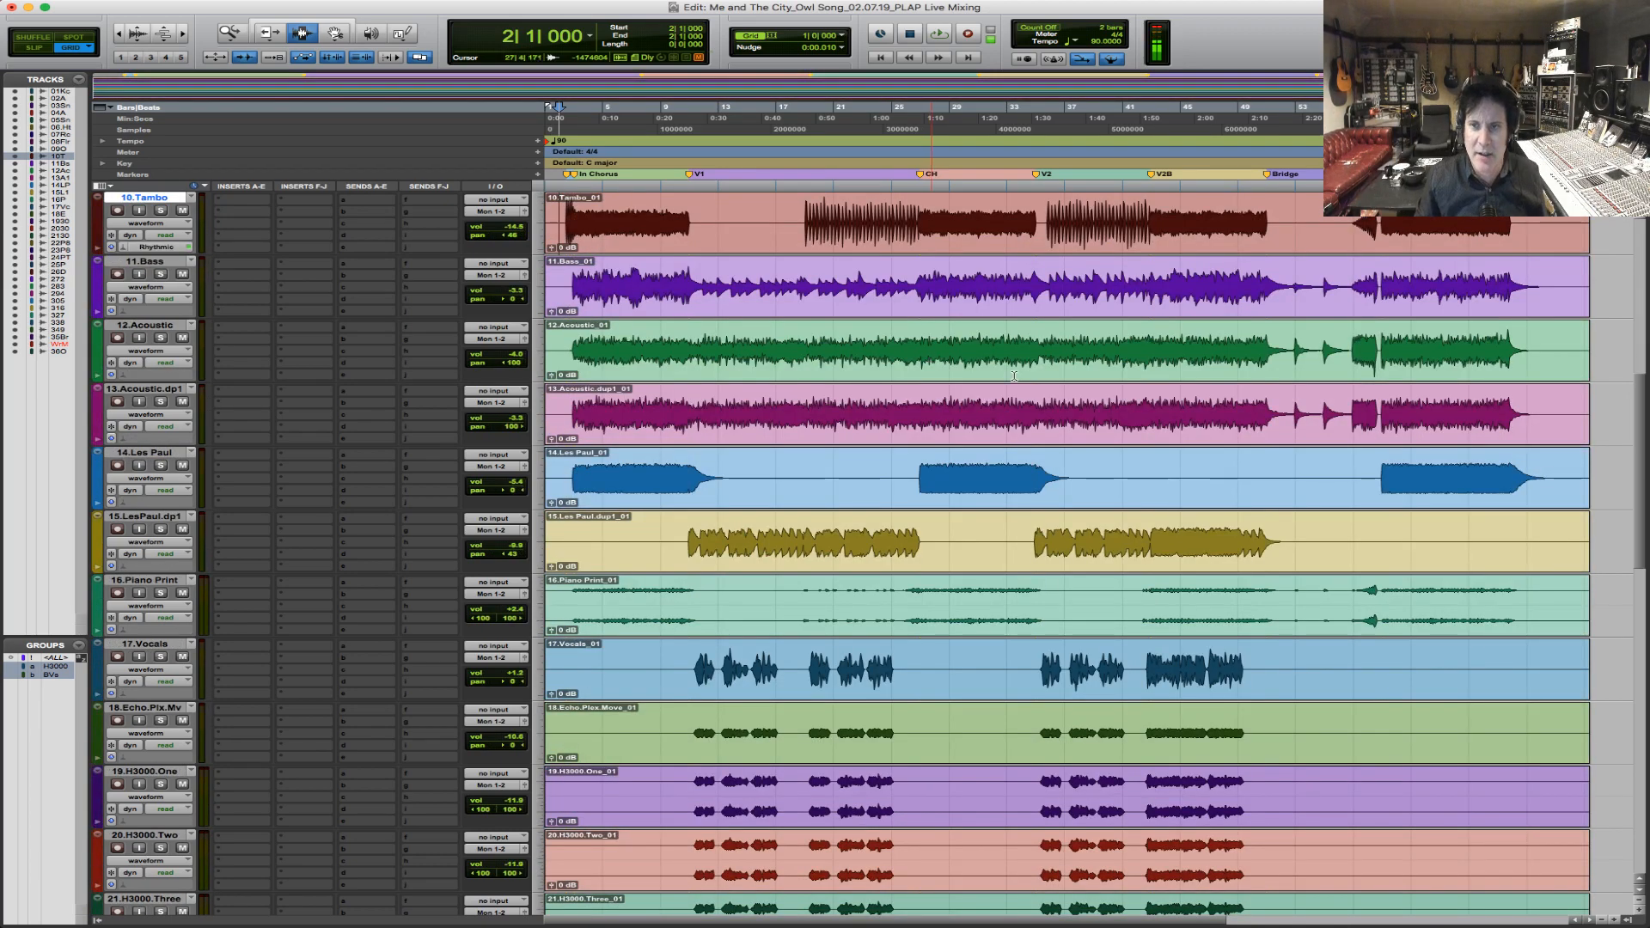
scroll(1100, 460, down, 8)
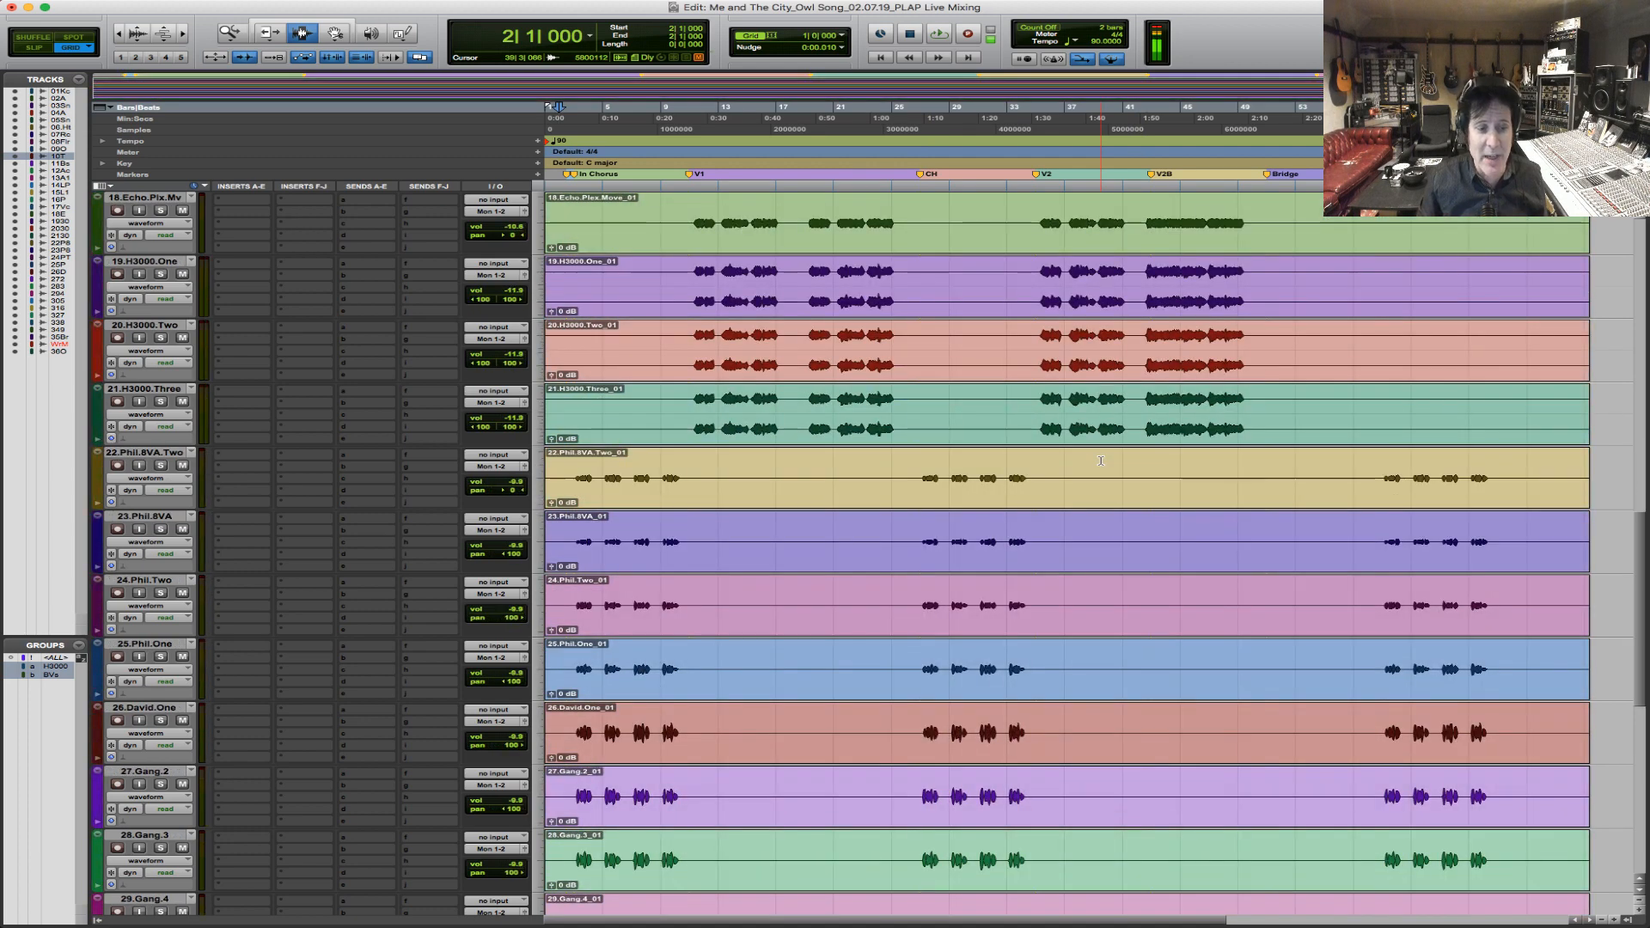
scroll(1100, 461, down, 8)
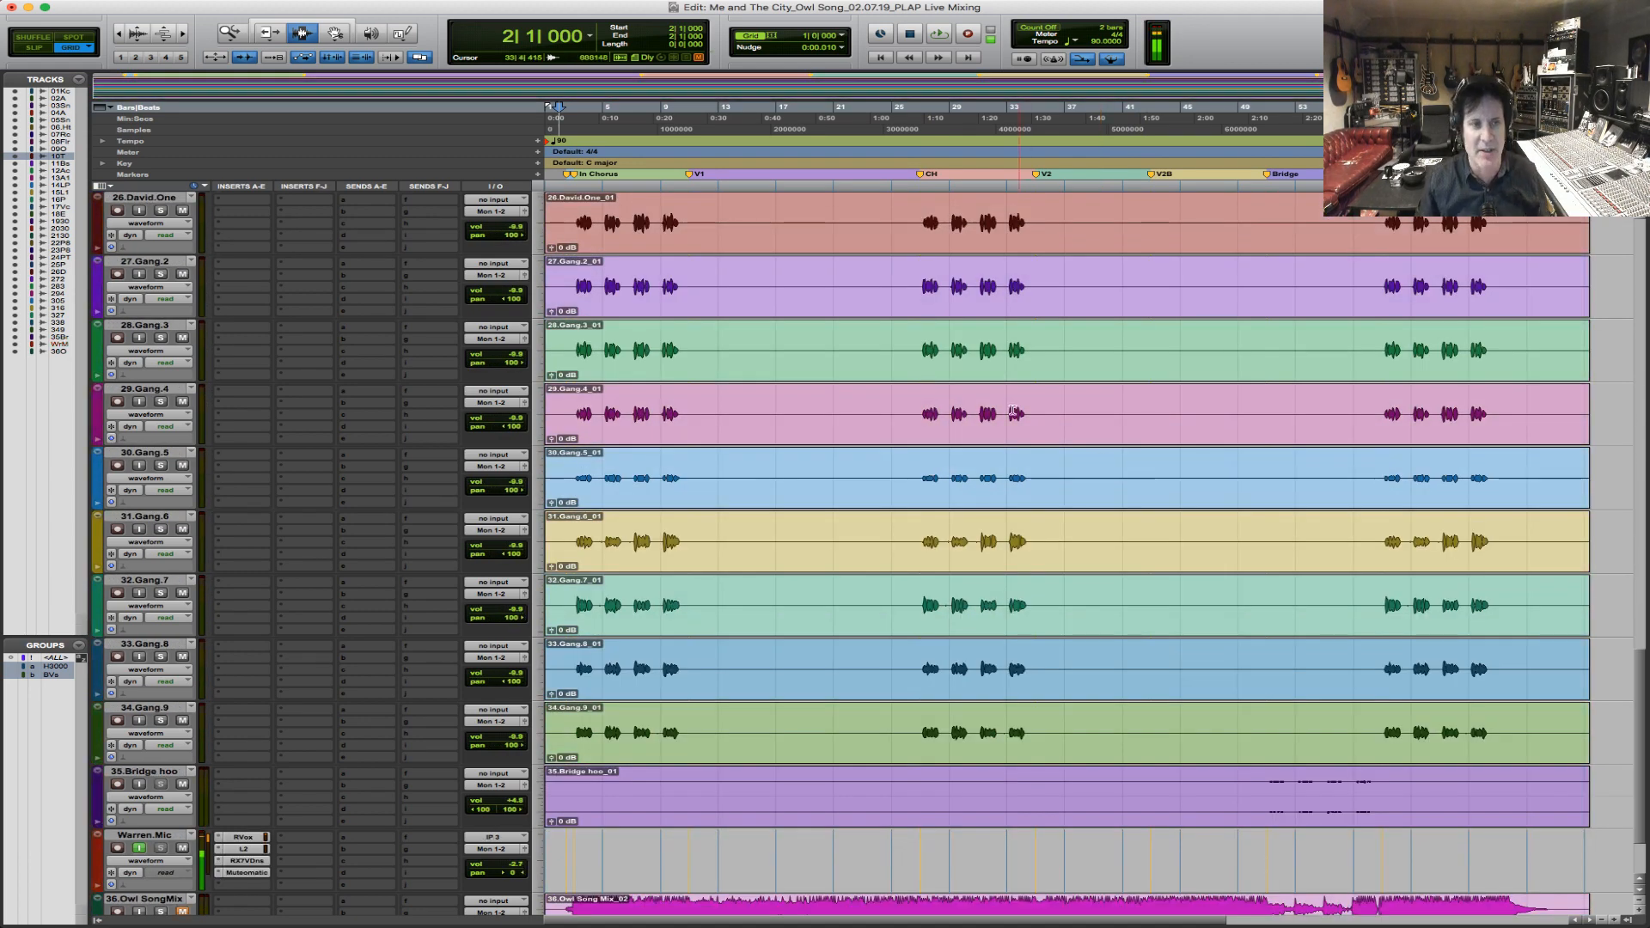
scroll(1004, 414, up, 16)
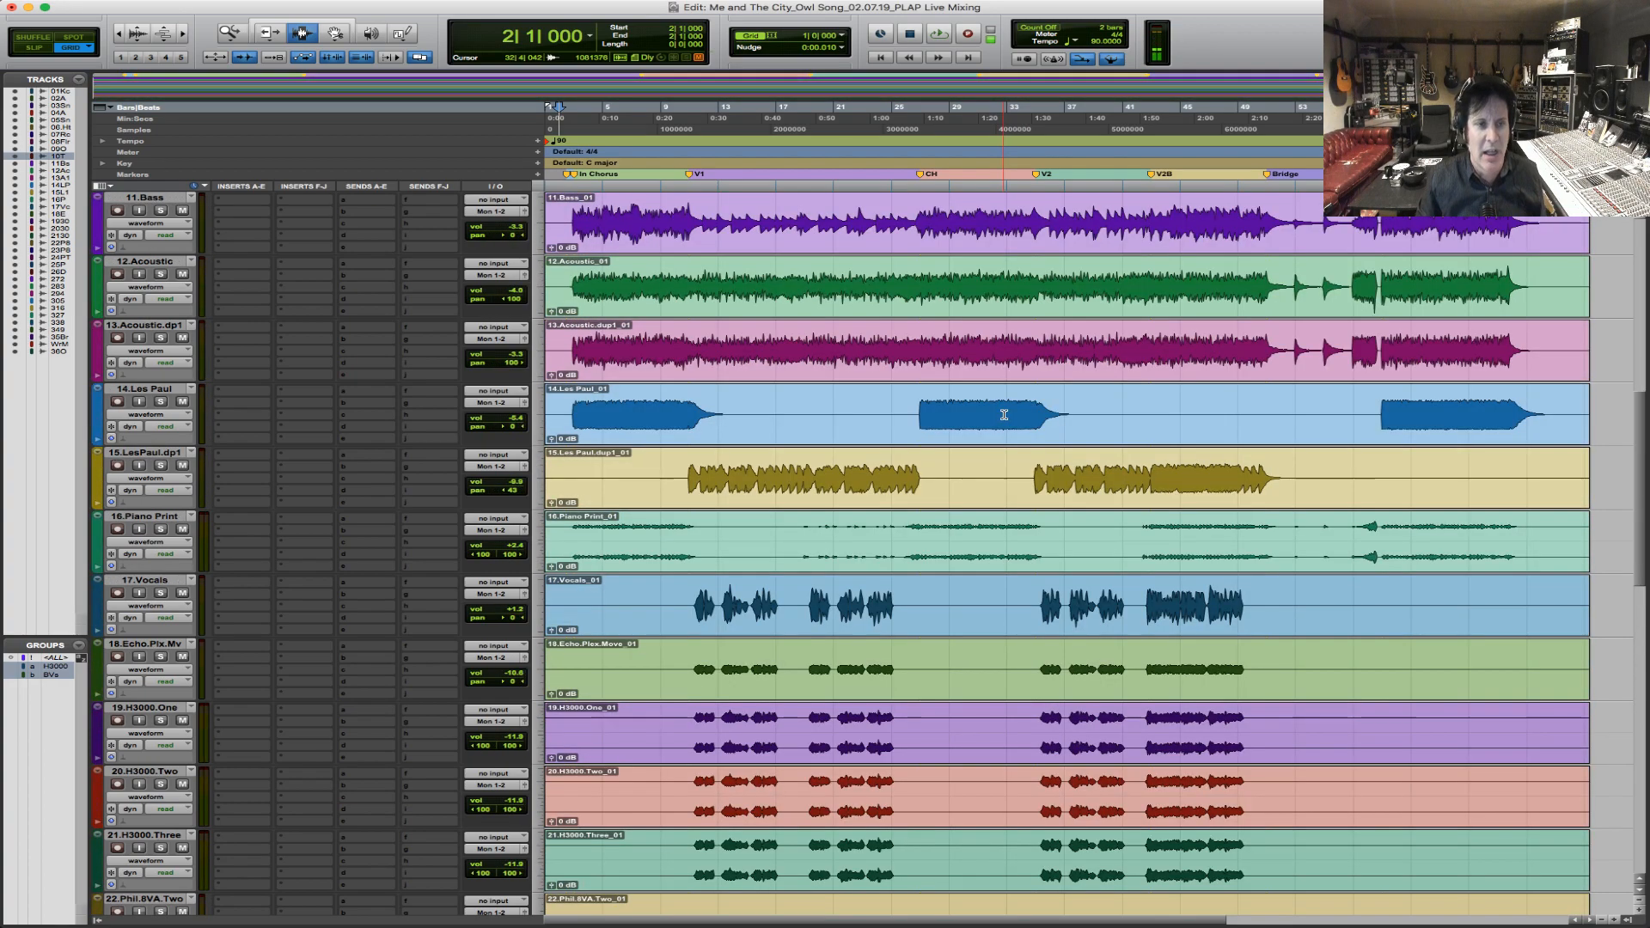
scroll(1004, 414, up, 9)
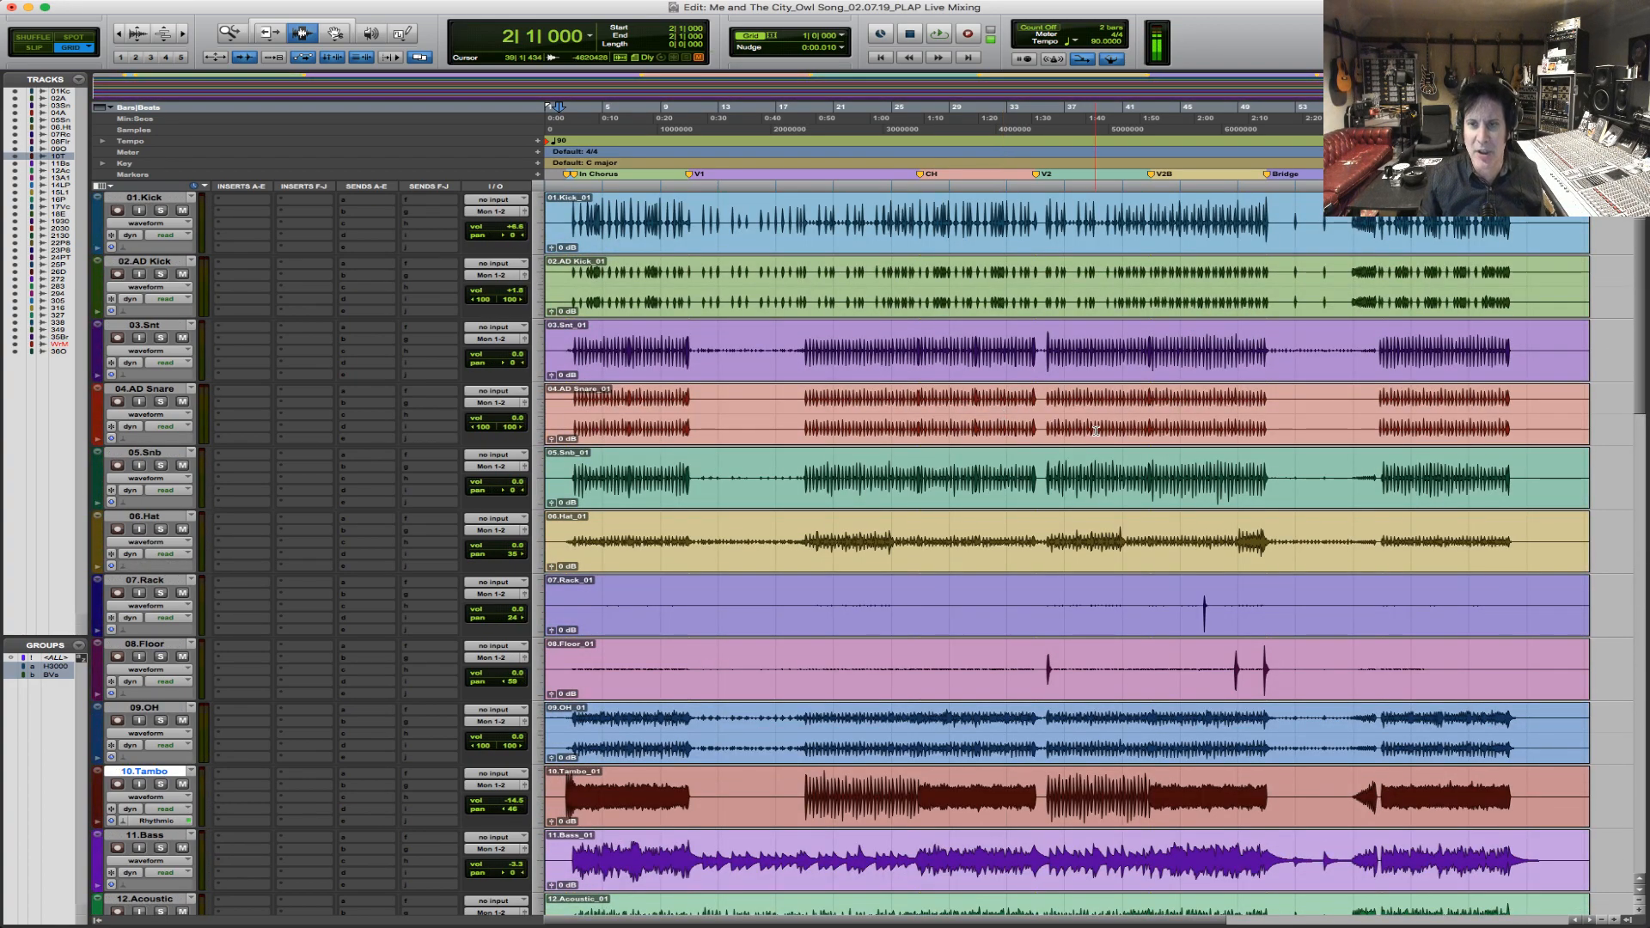
scroll(1076, 436, down, 4)
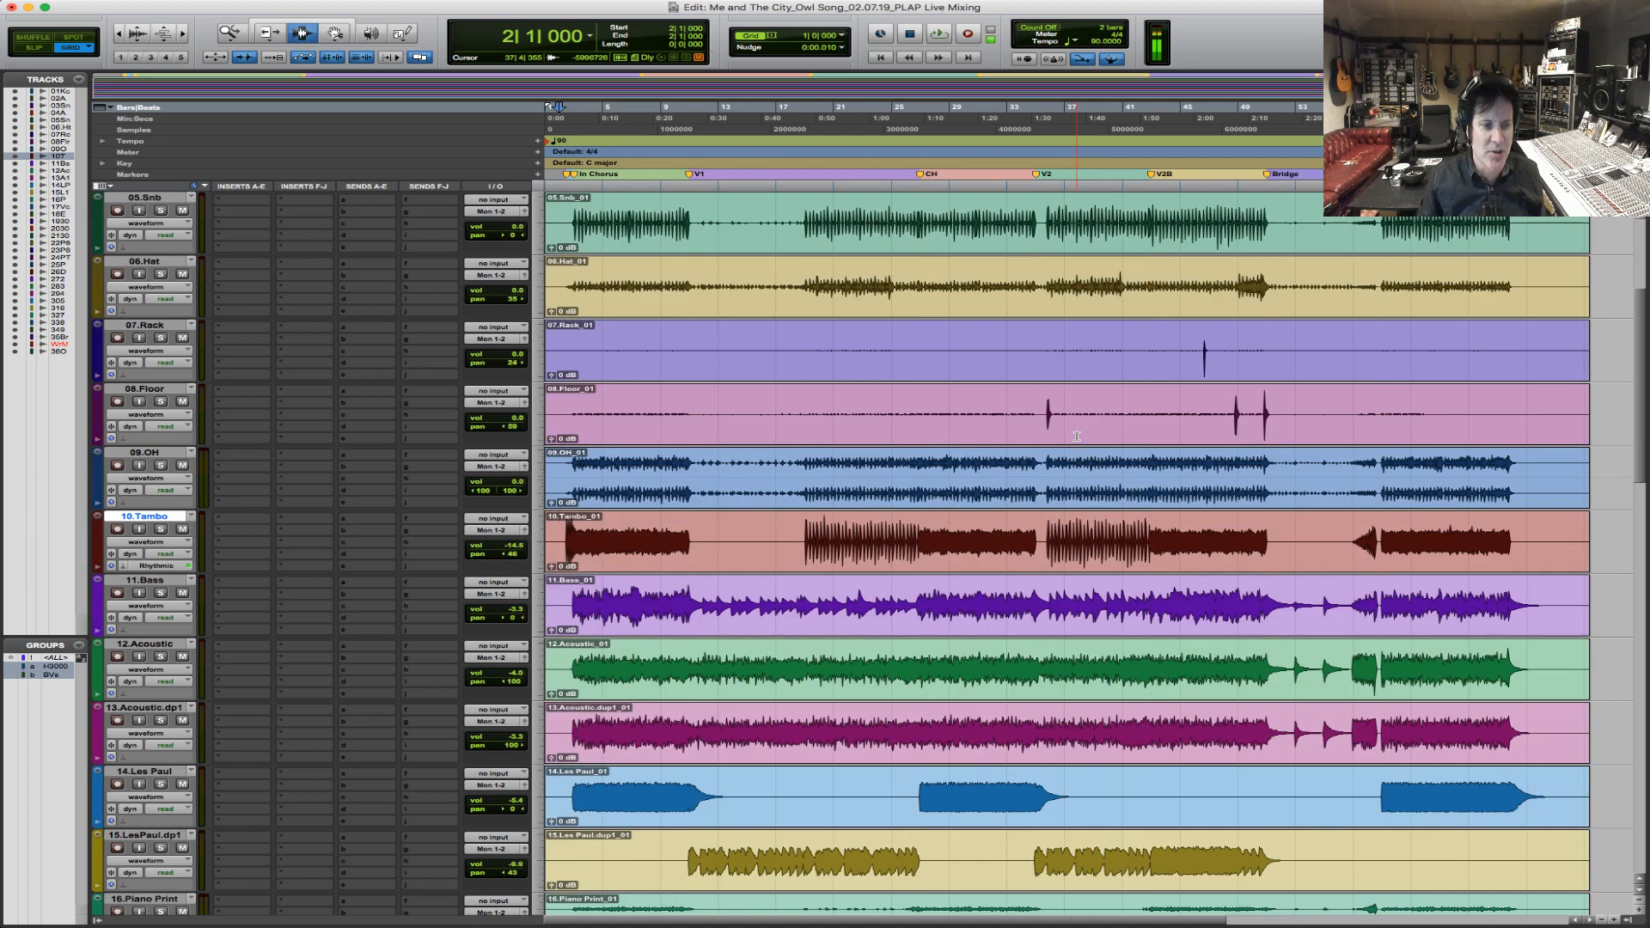
scroll(1077, 436, down, 10)
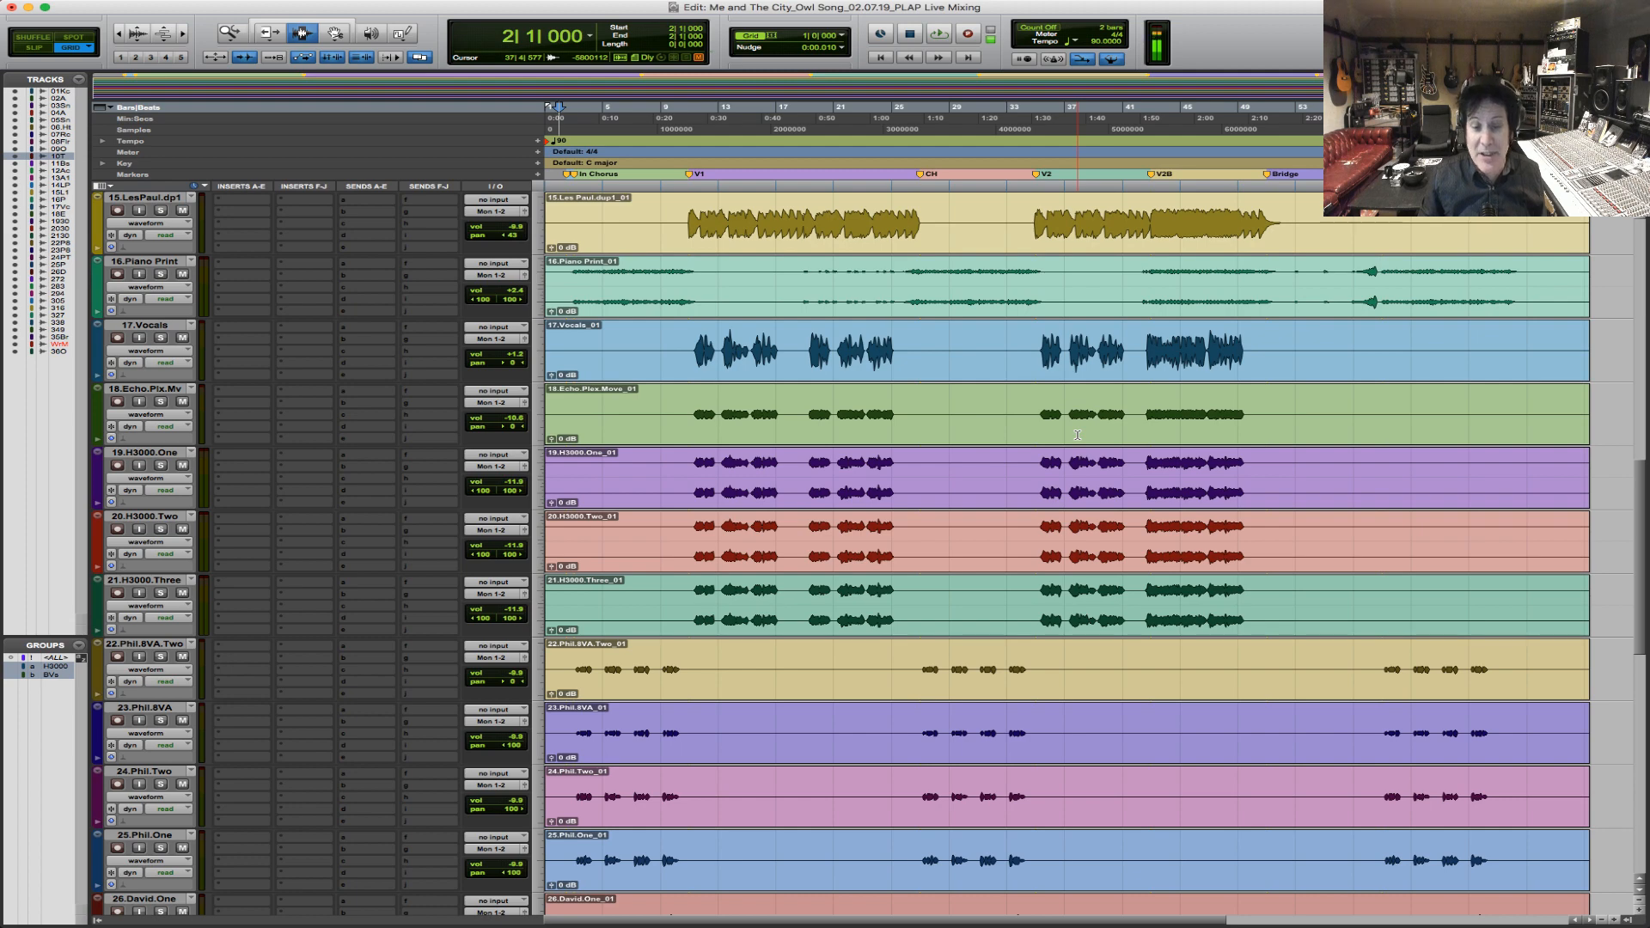
scroll(1077, 436, down, 11)
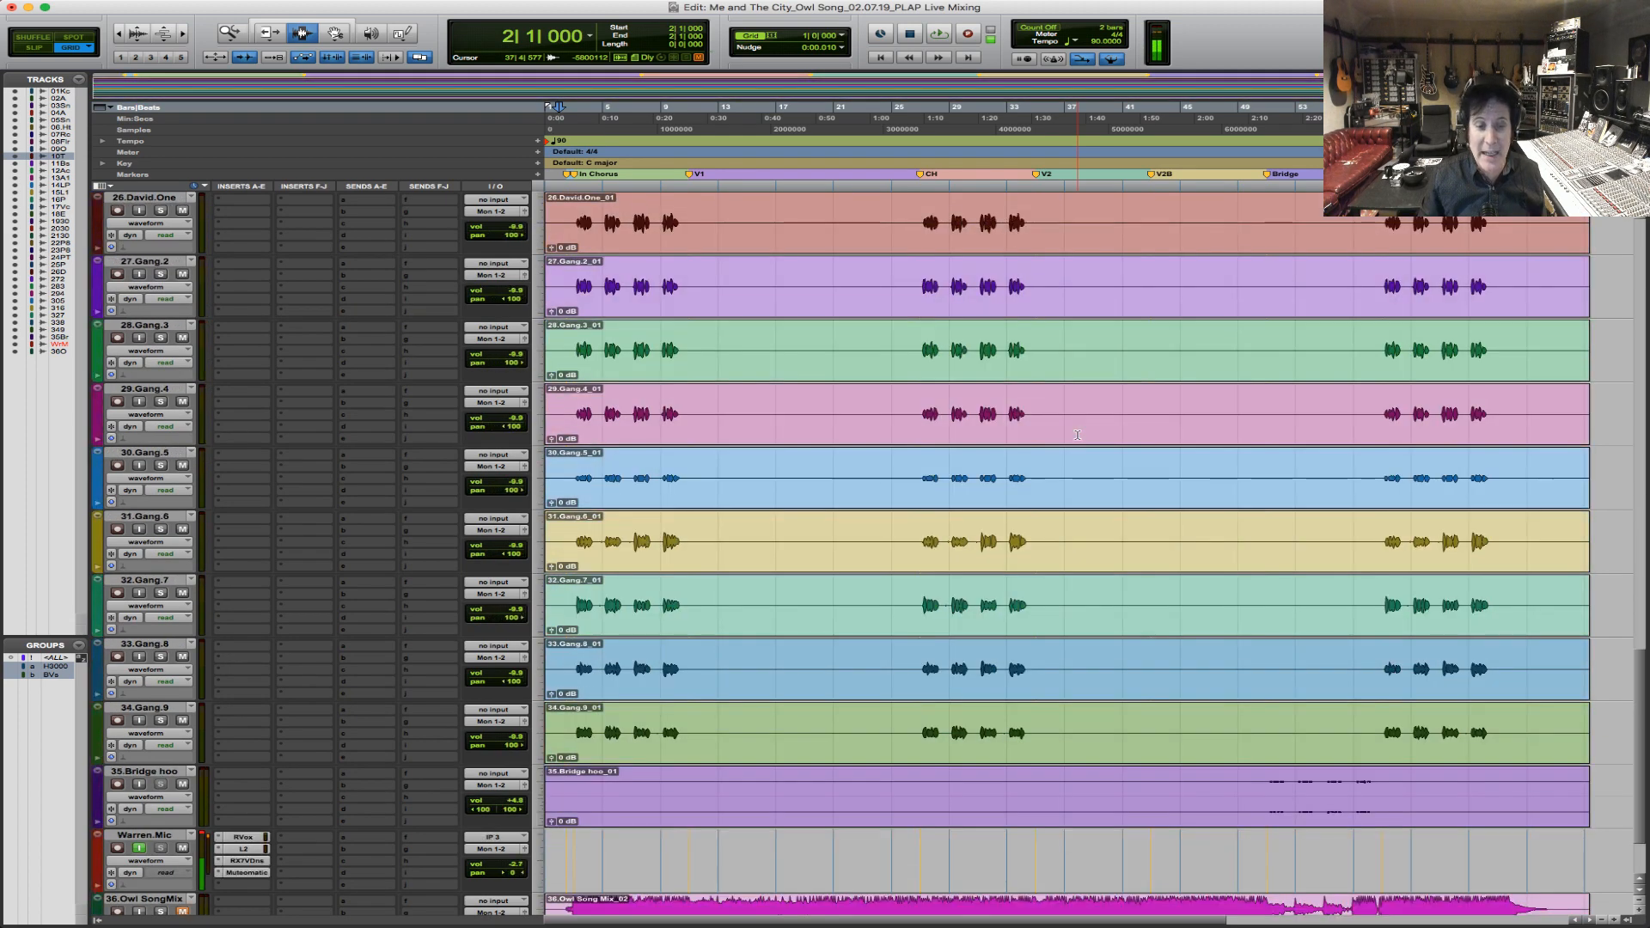
Review the gang vocals, H3000 and echo tracks around verse 1, along with the 14.Les Paul pan setting.
click(689, 439)
shift+click(894, 446)
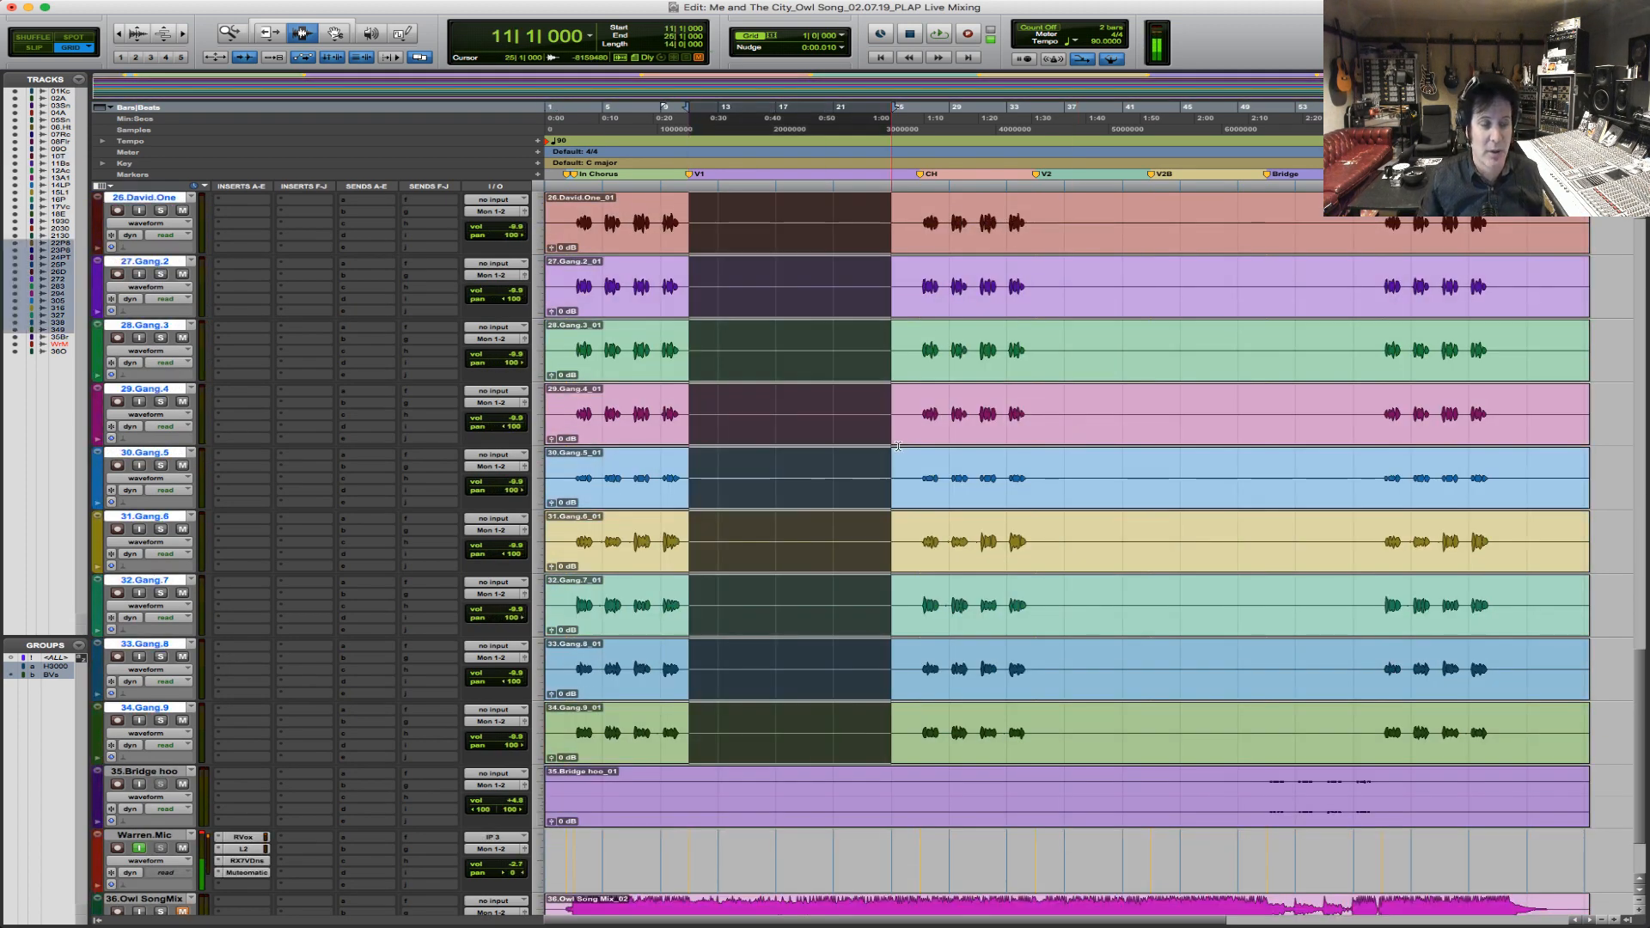
scroll(897, 446, up, 14)
drag(693, 692, 816, 726)
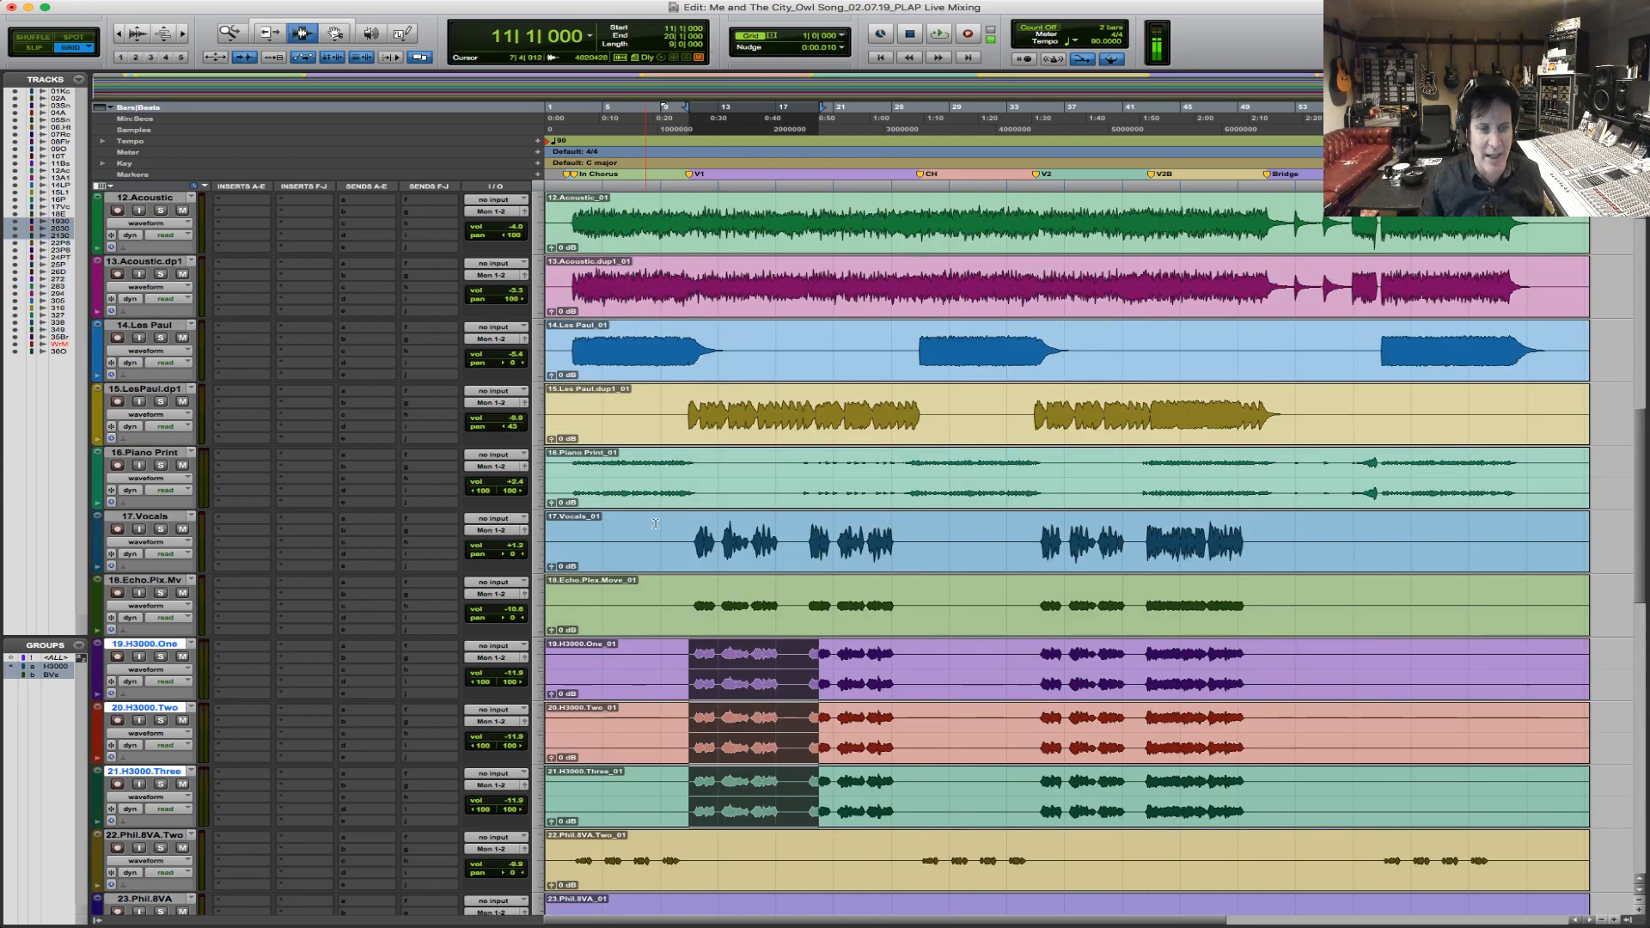
click(742, 609)
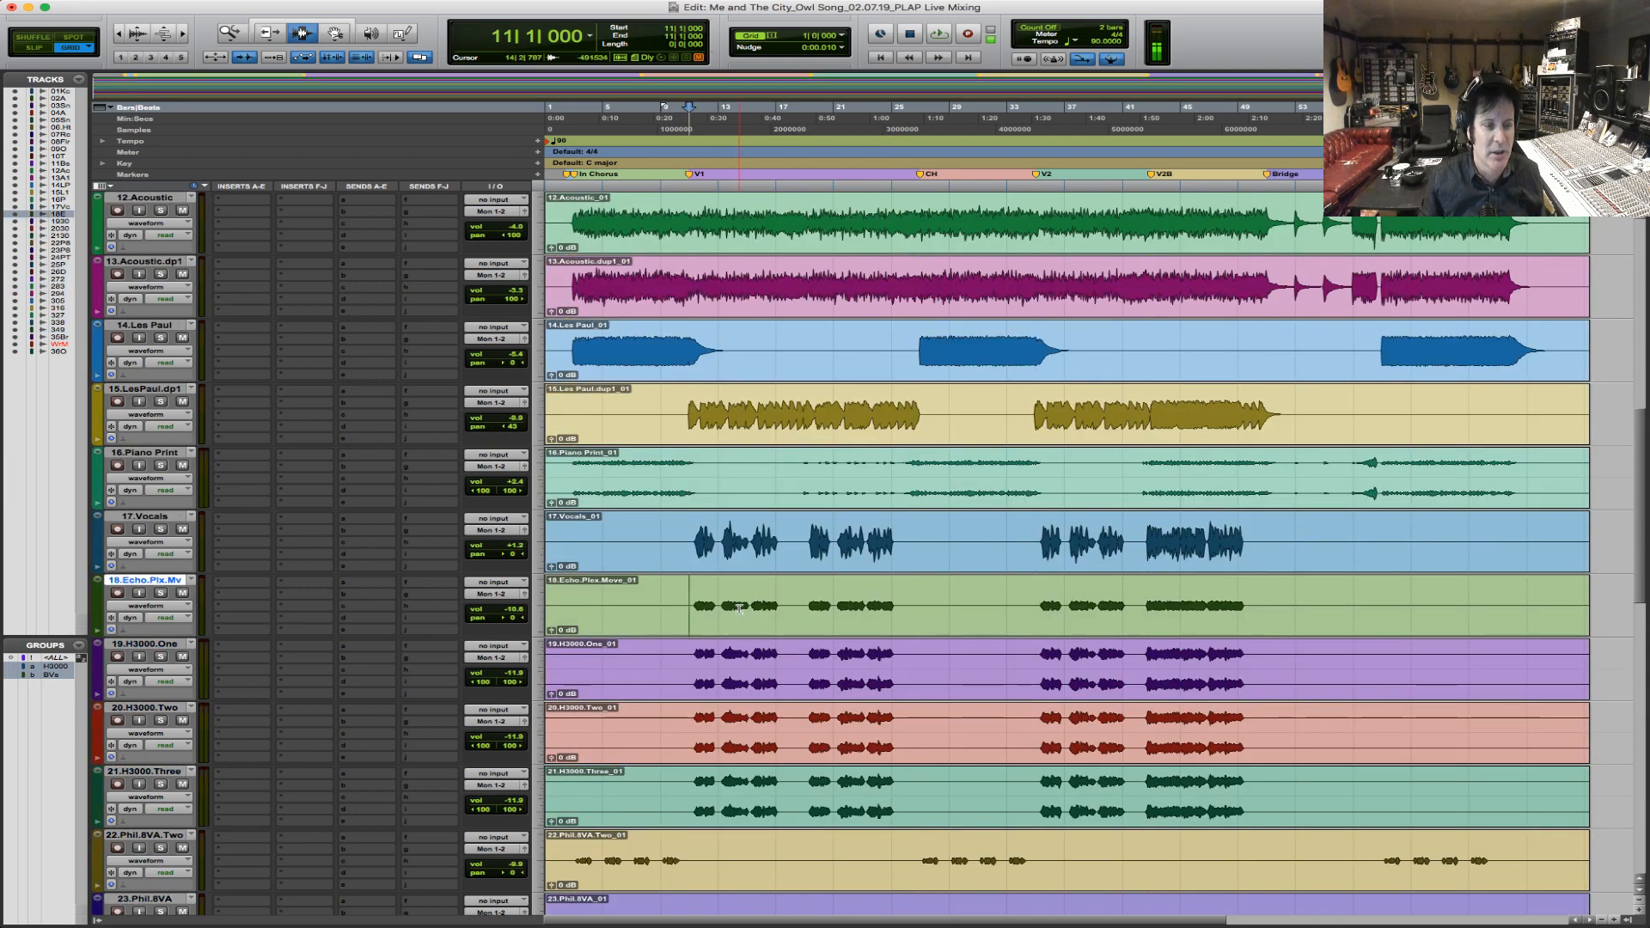
scroll(739, 608, up, 2)
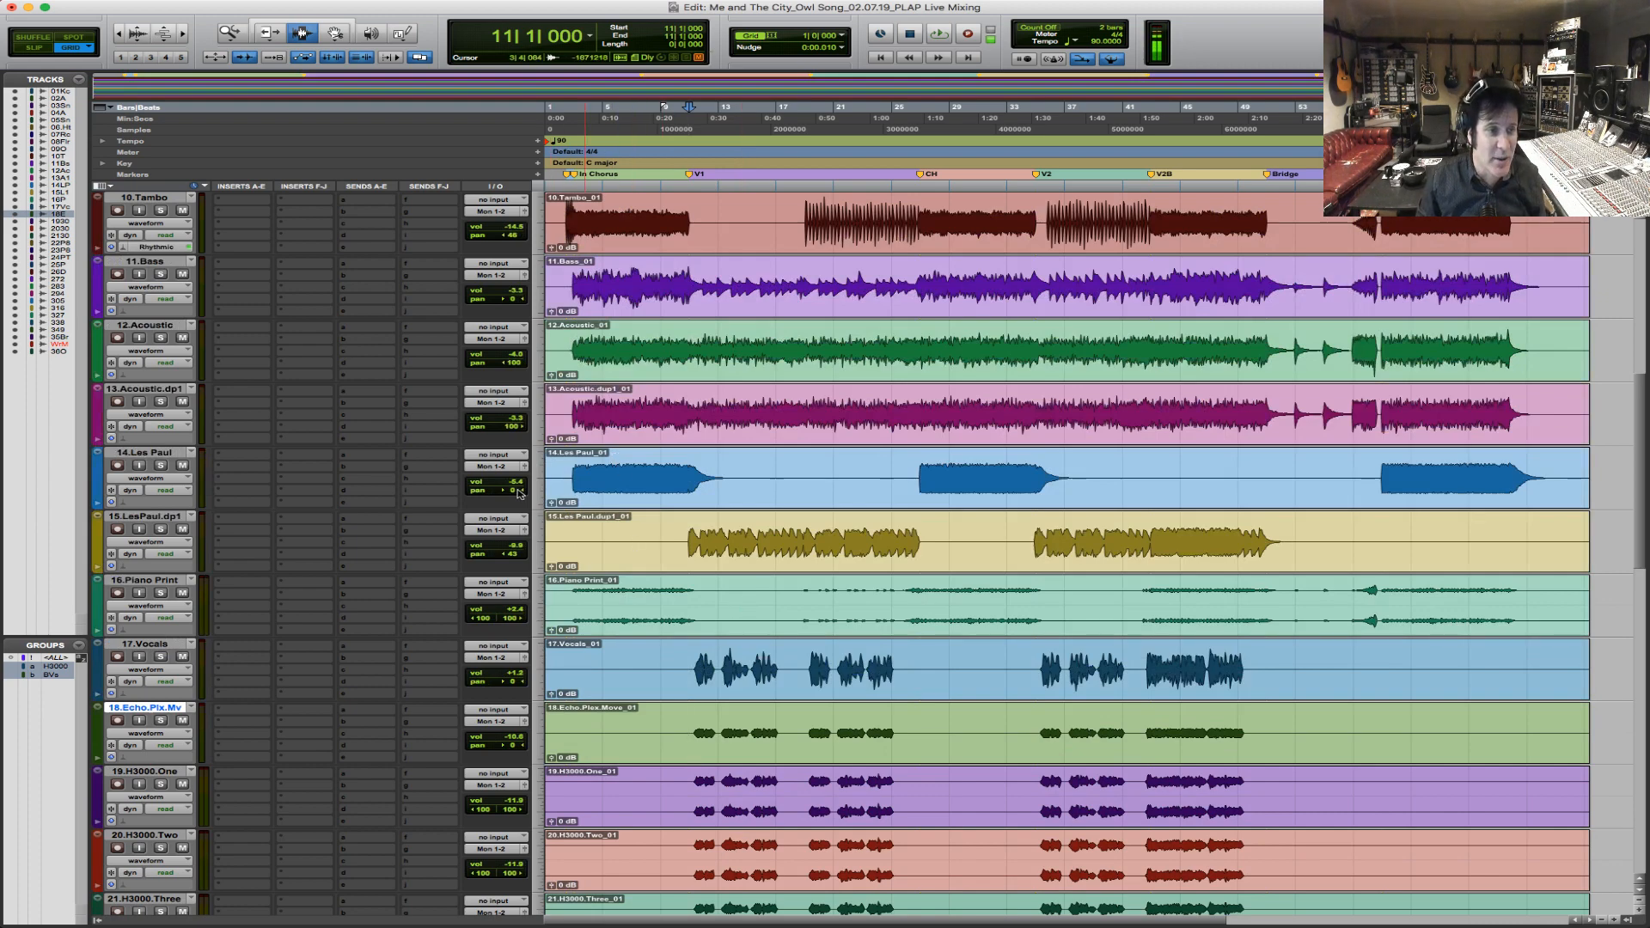
drag(514, 493, 506, 493)
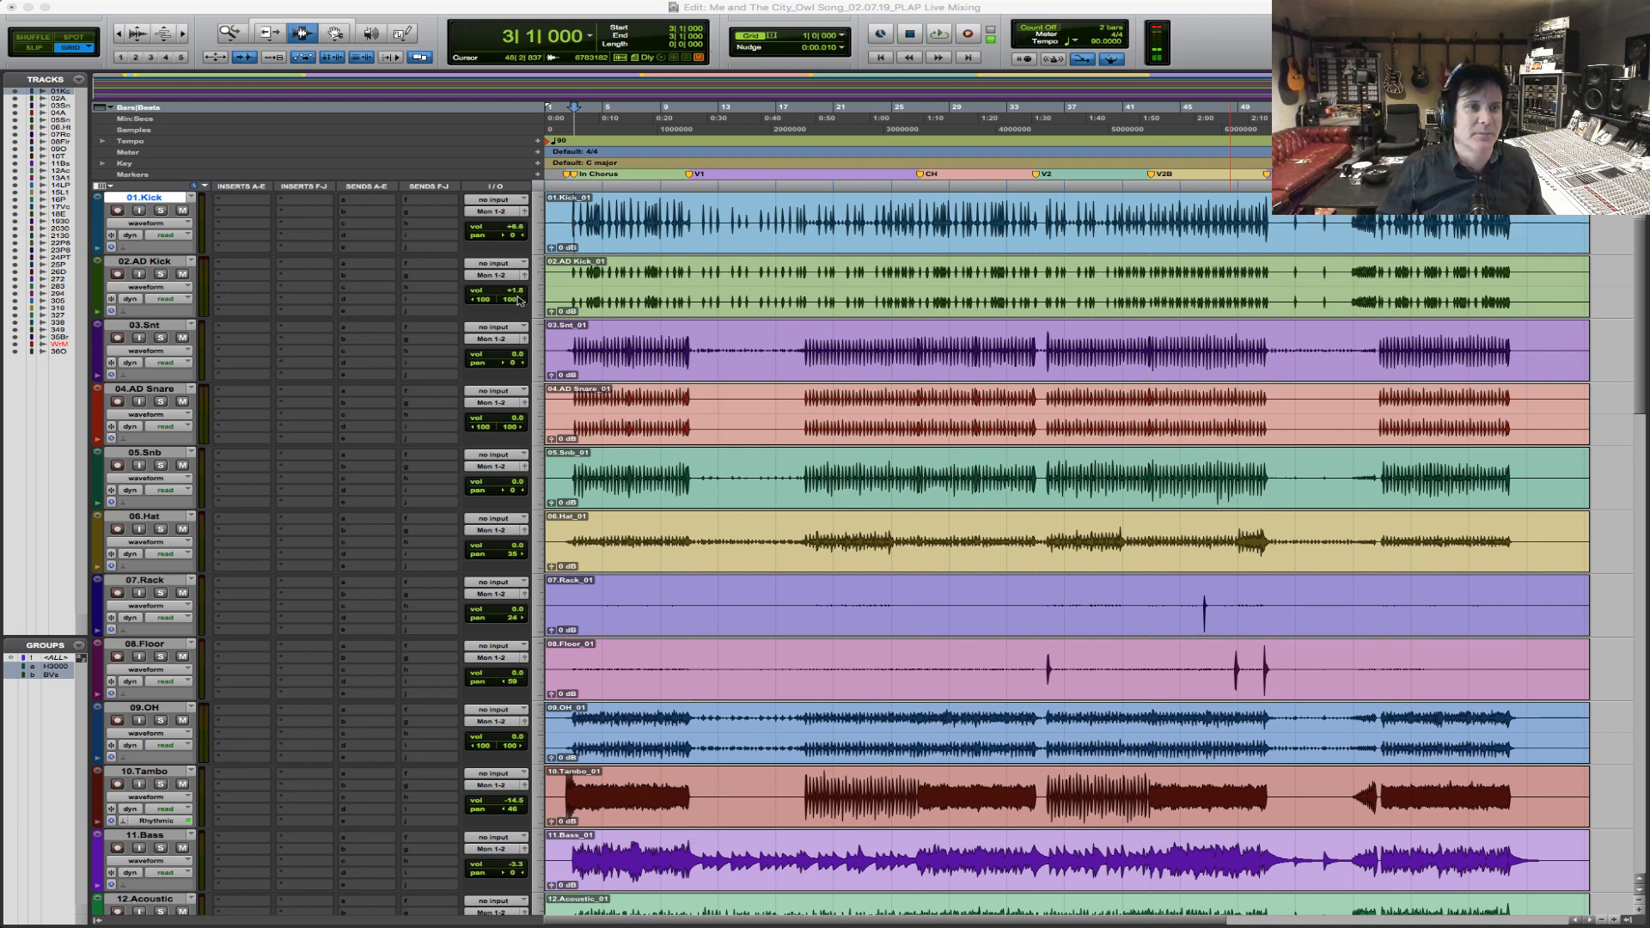
Play the mix from bar 2 and raise the 04.AD Snare volume to about +0.8 dB.
click(548, 230)
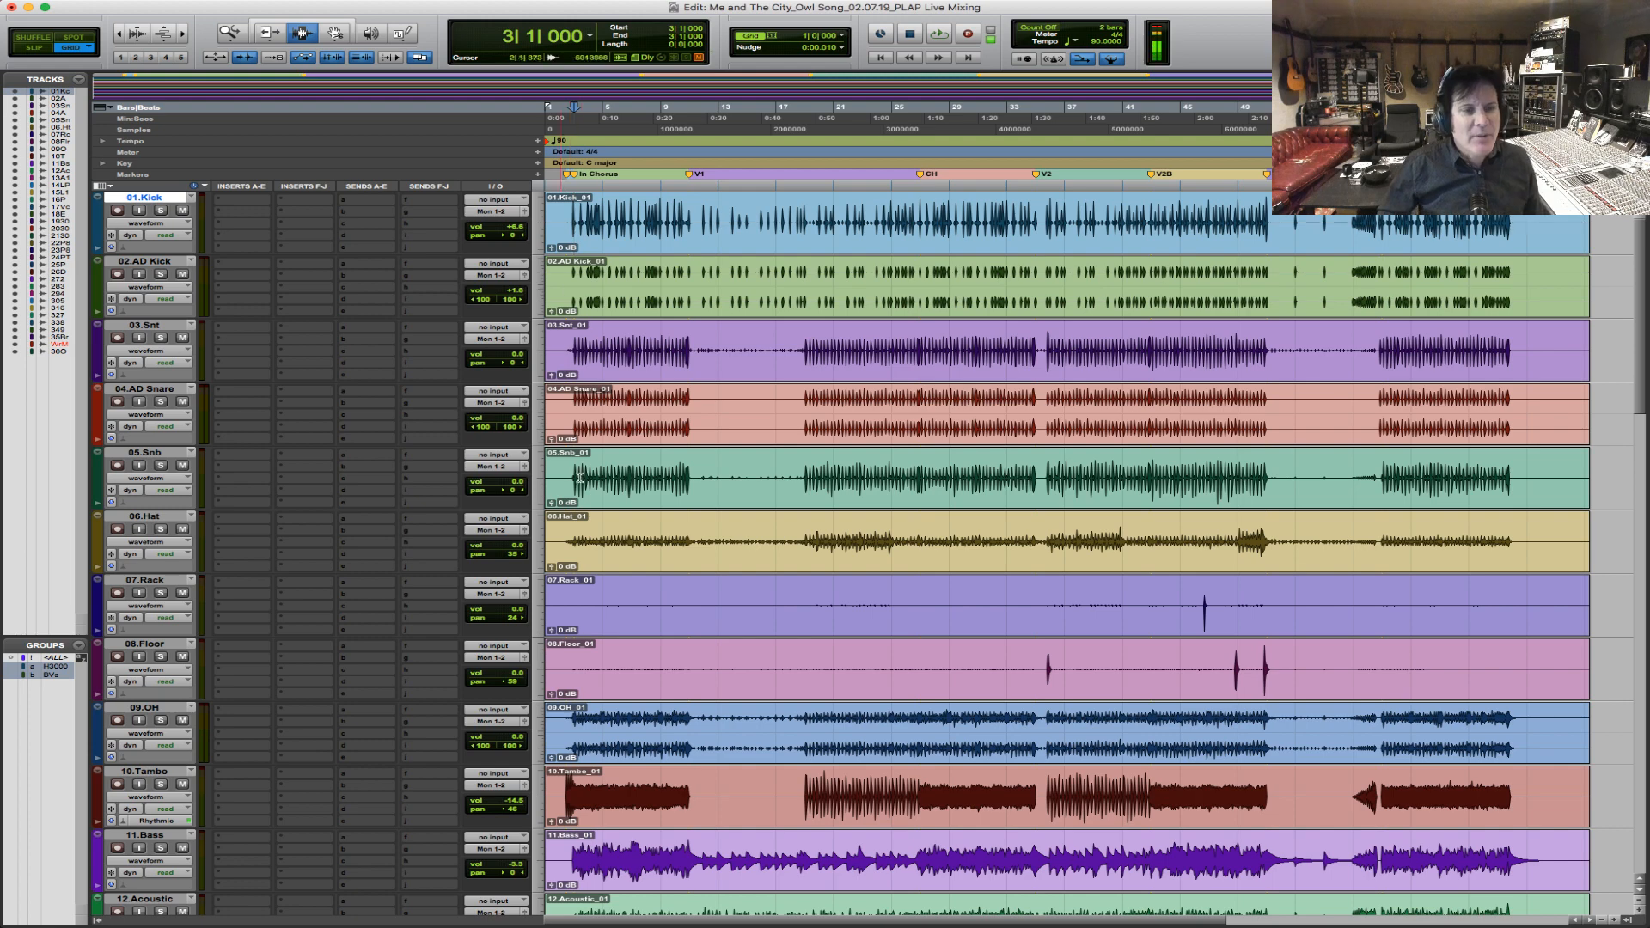
click(546, 788)
key(space)
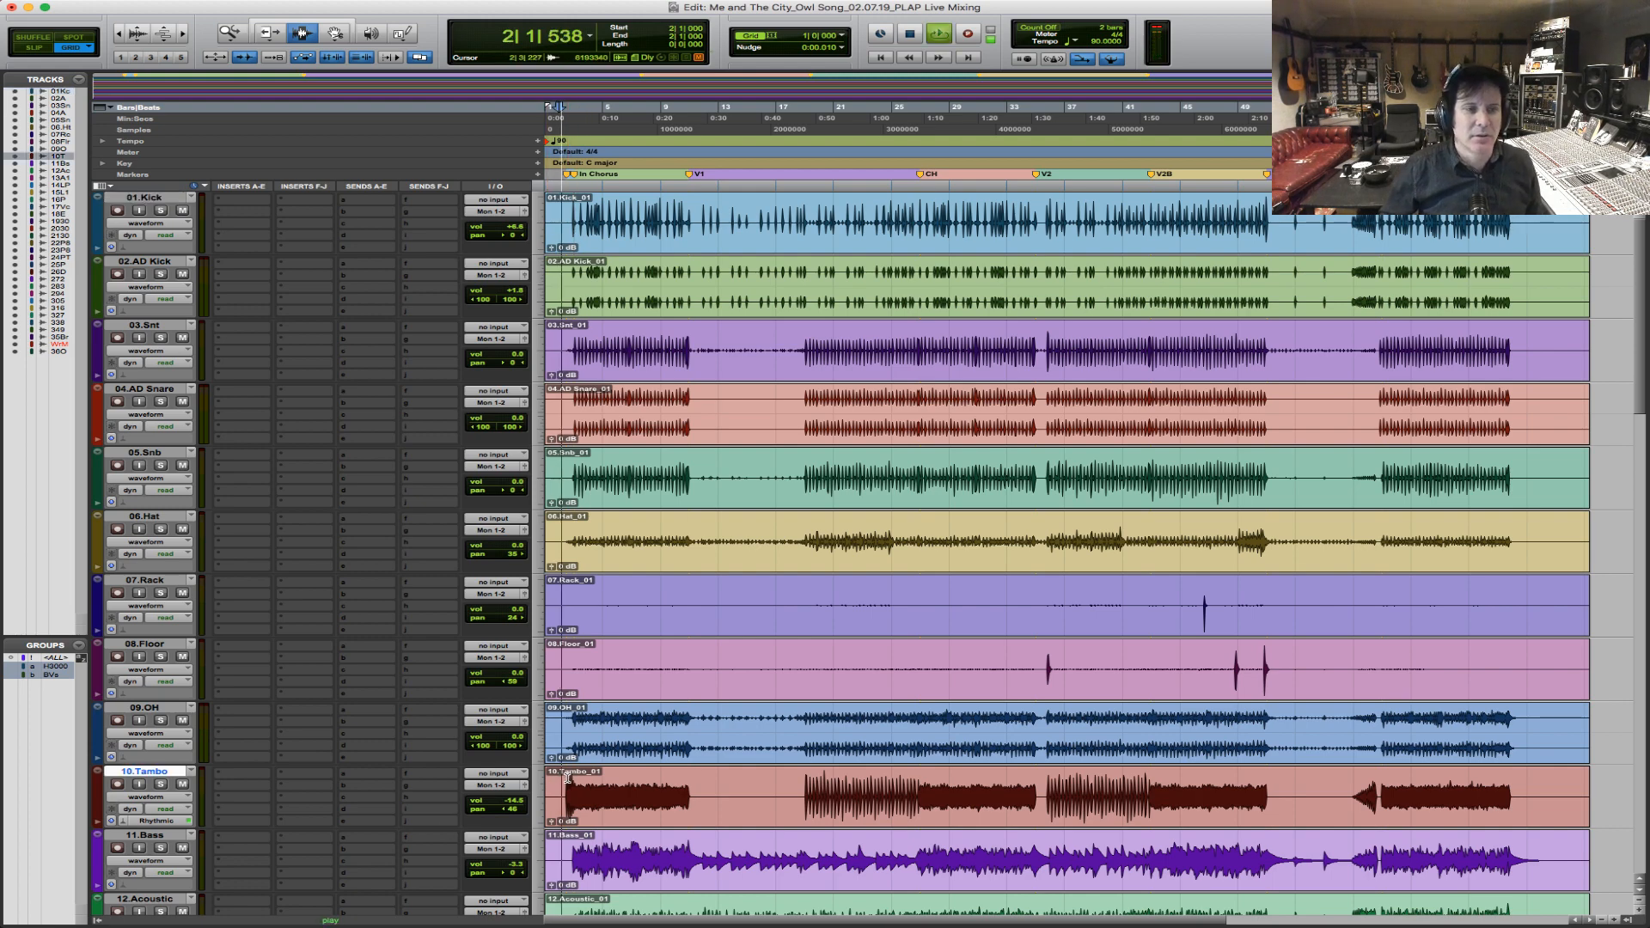
key(F5)
drag(355, 746, 354, 746)
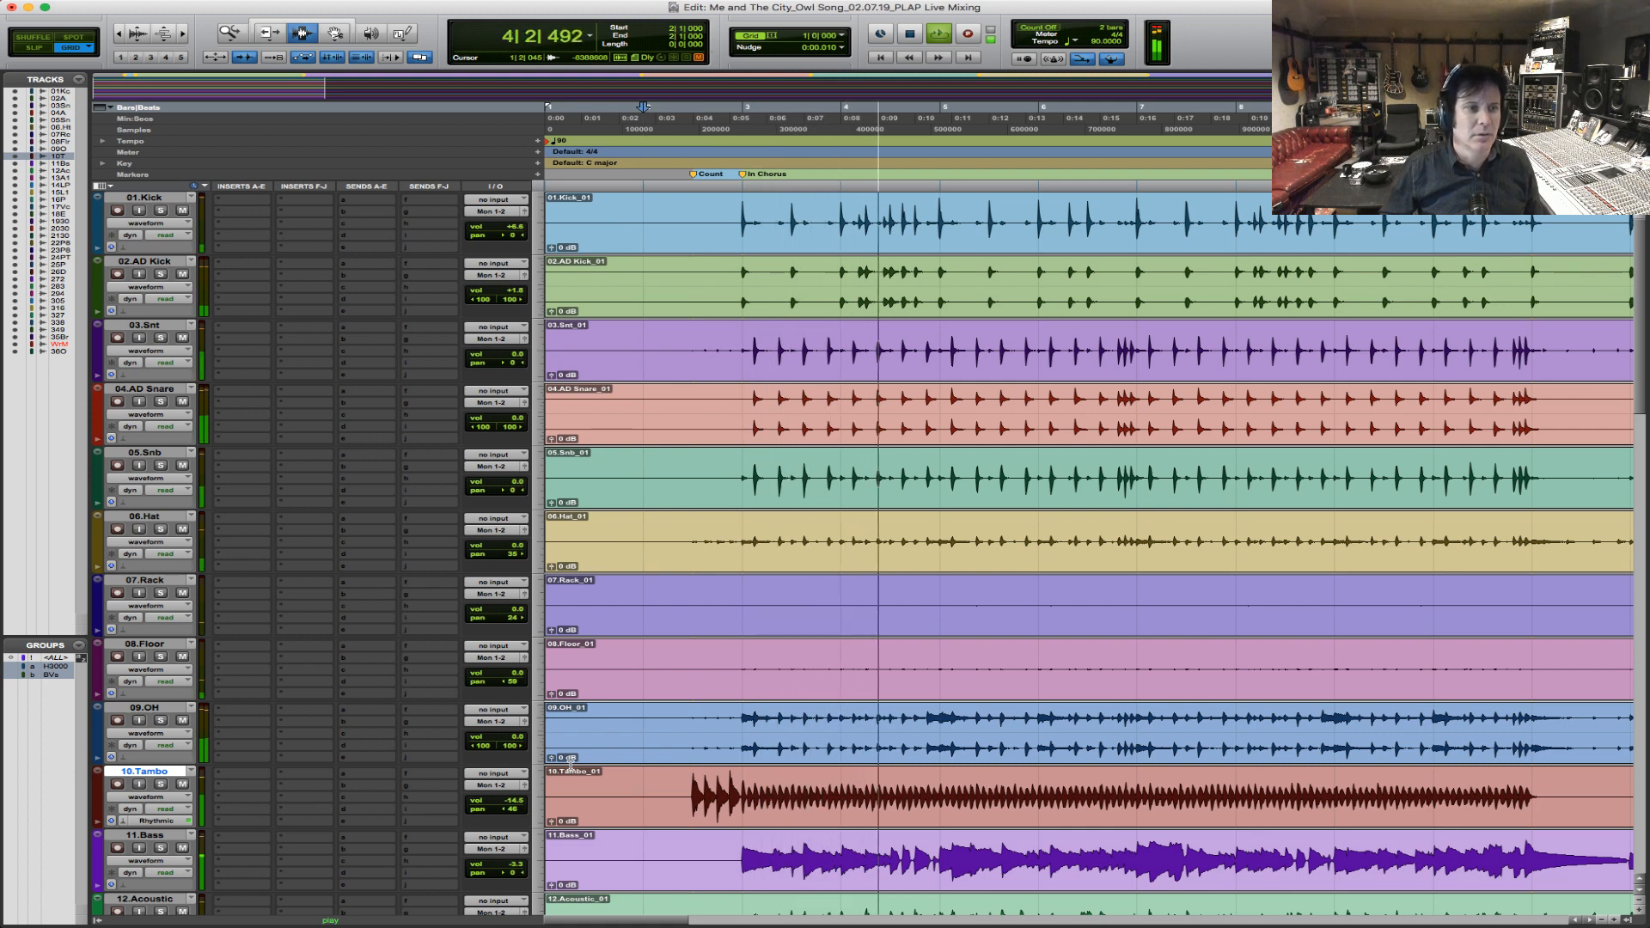
drag(511, 419, 514, 422)
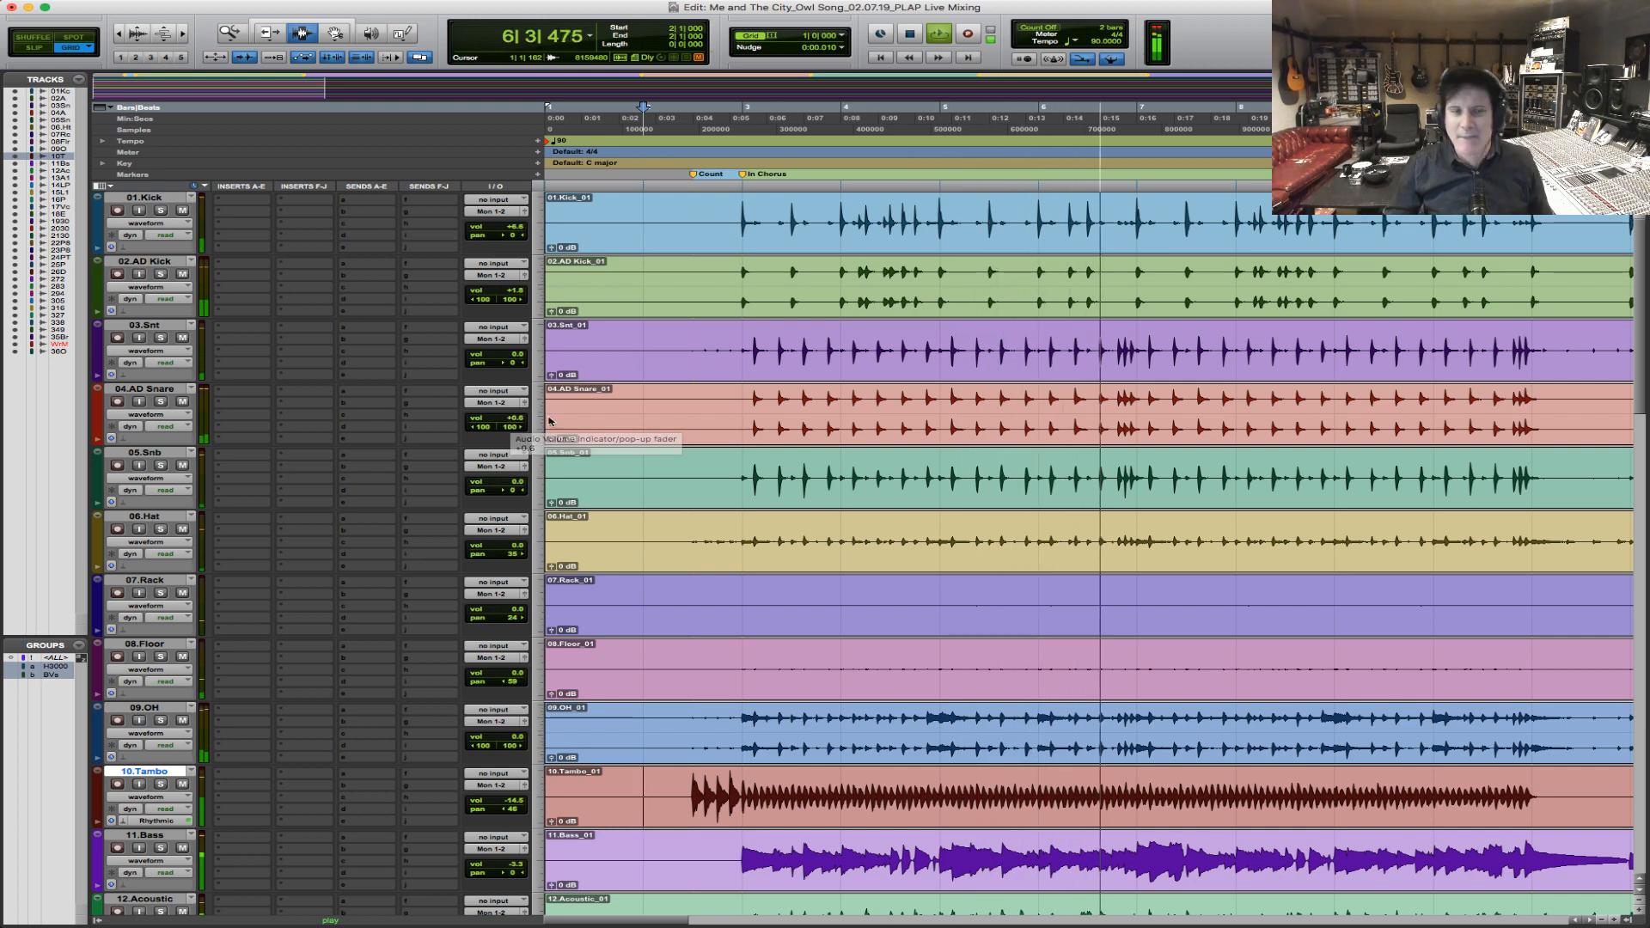
Place the edit cursor at bar 3 on the 01.Kick track and listen through to the start of verse 1.
click(744, 229)
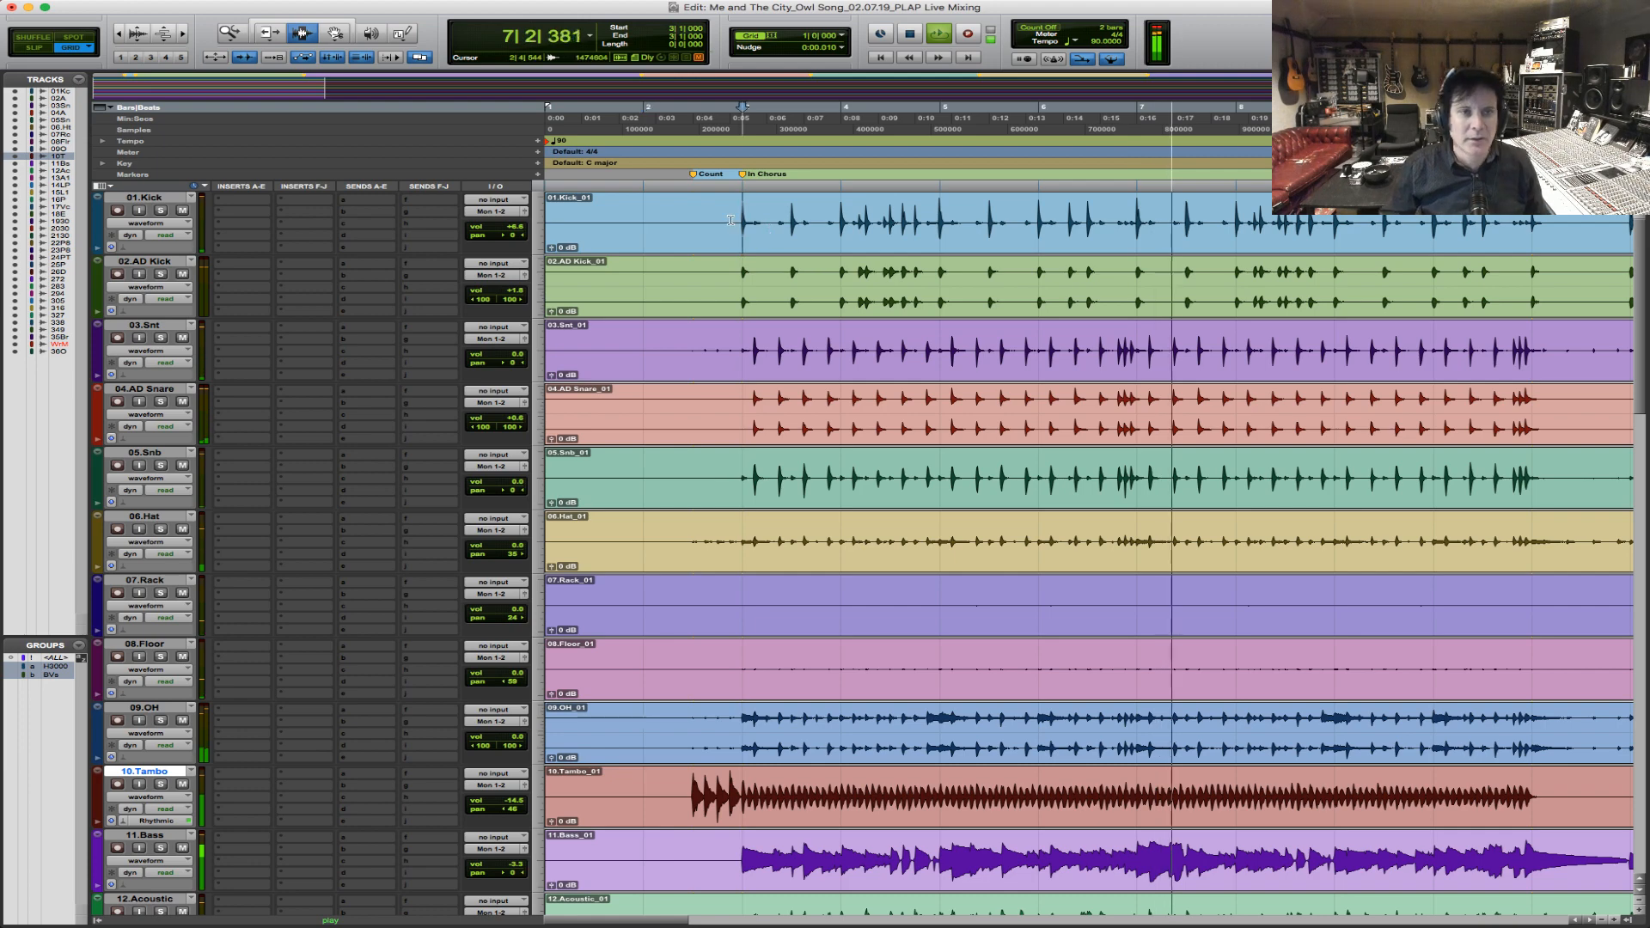
key(r)
key(r)
key(r)
key(r)
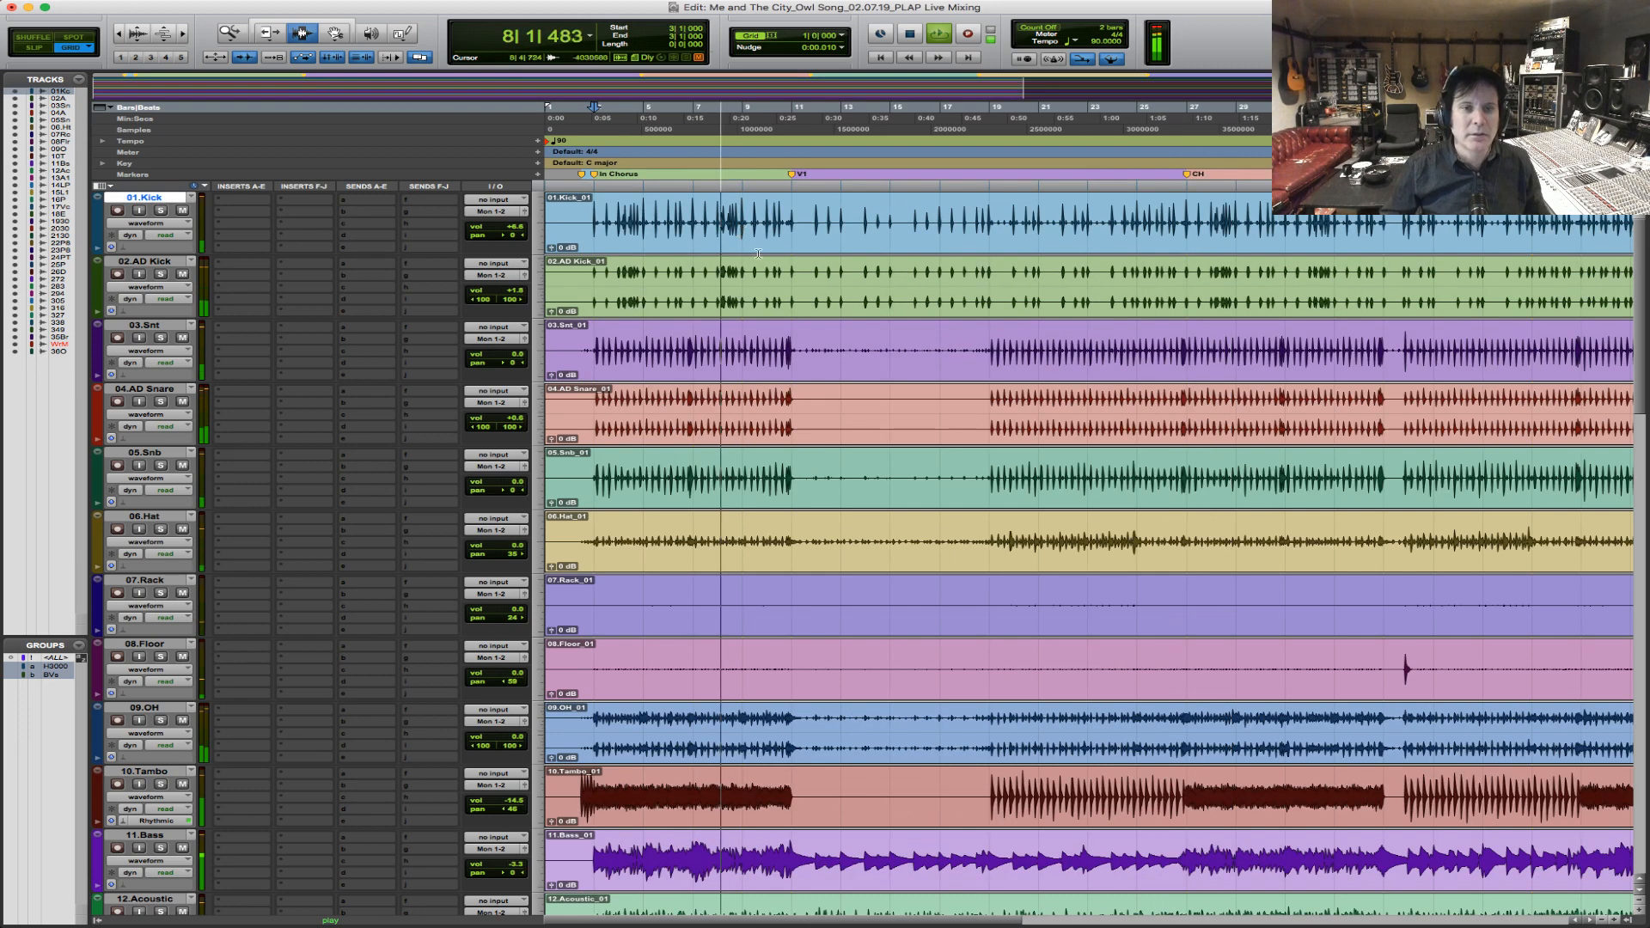
key(t)
key(t)
key(t)
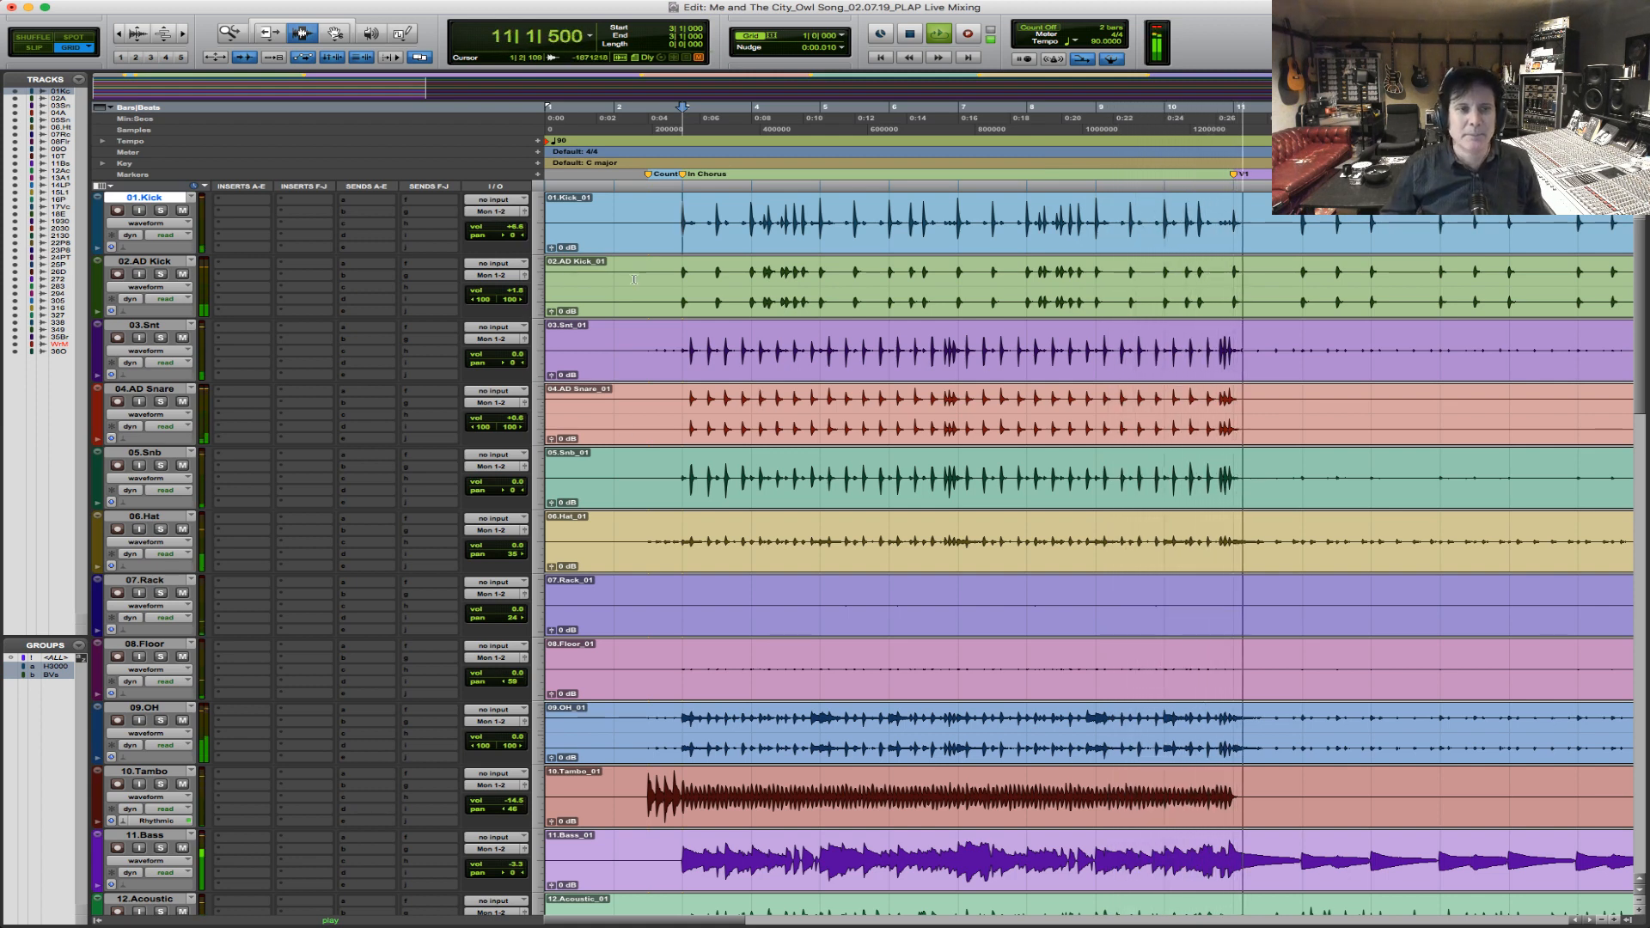
key(space)
Select bars 3 to 11 across 01.Kick through 10.Tambo, solo these tracks and combine them in a Mix/Edit drum group.
drag(671, 235, 1218, 824)
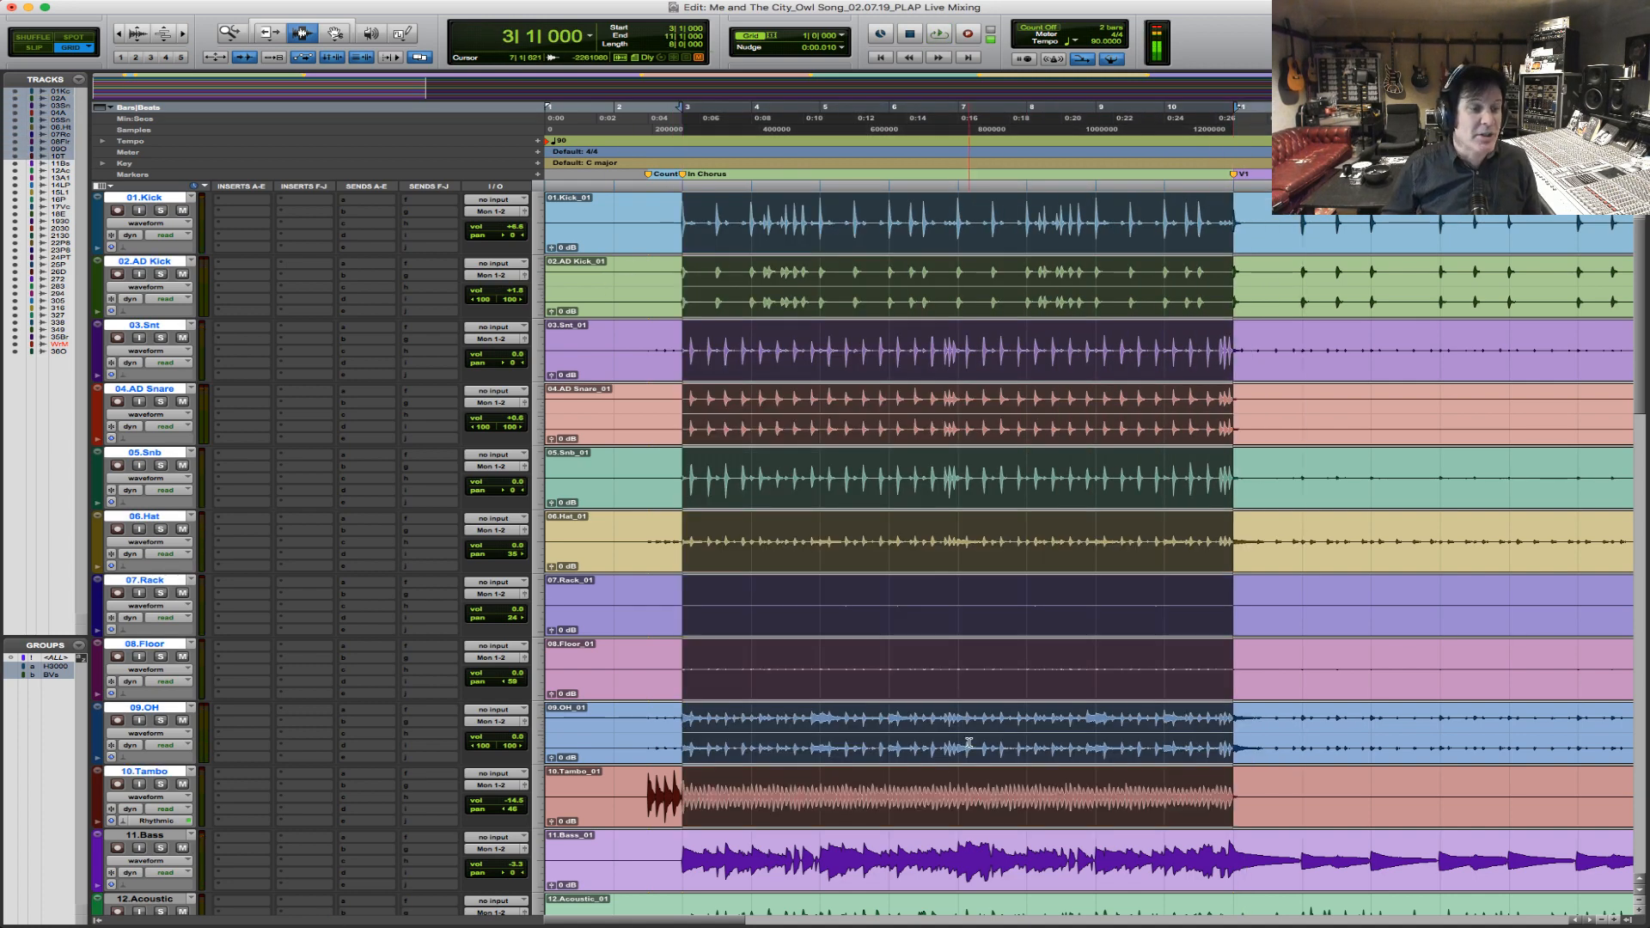
click(160, 211)
key(super+g)
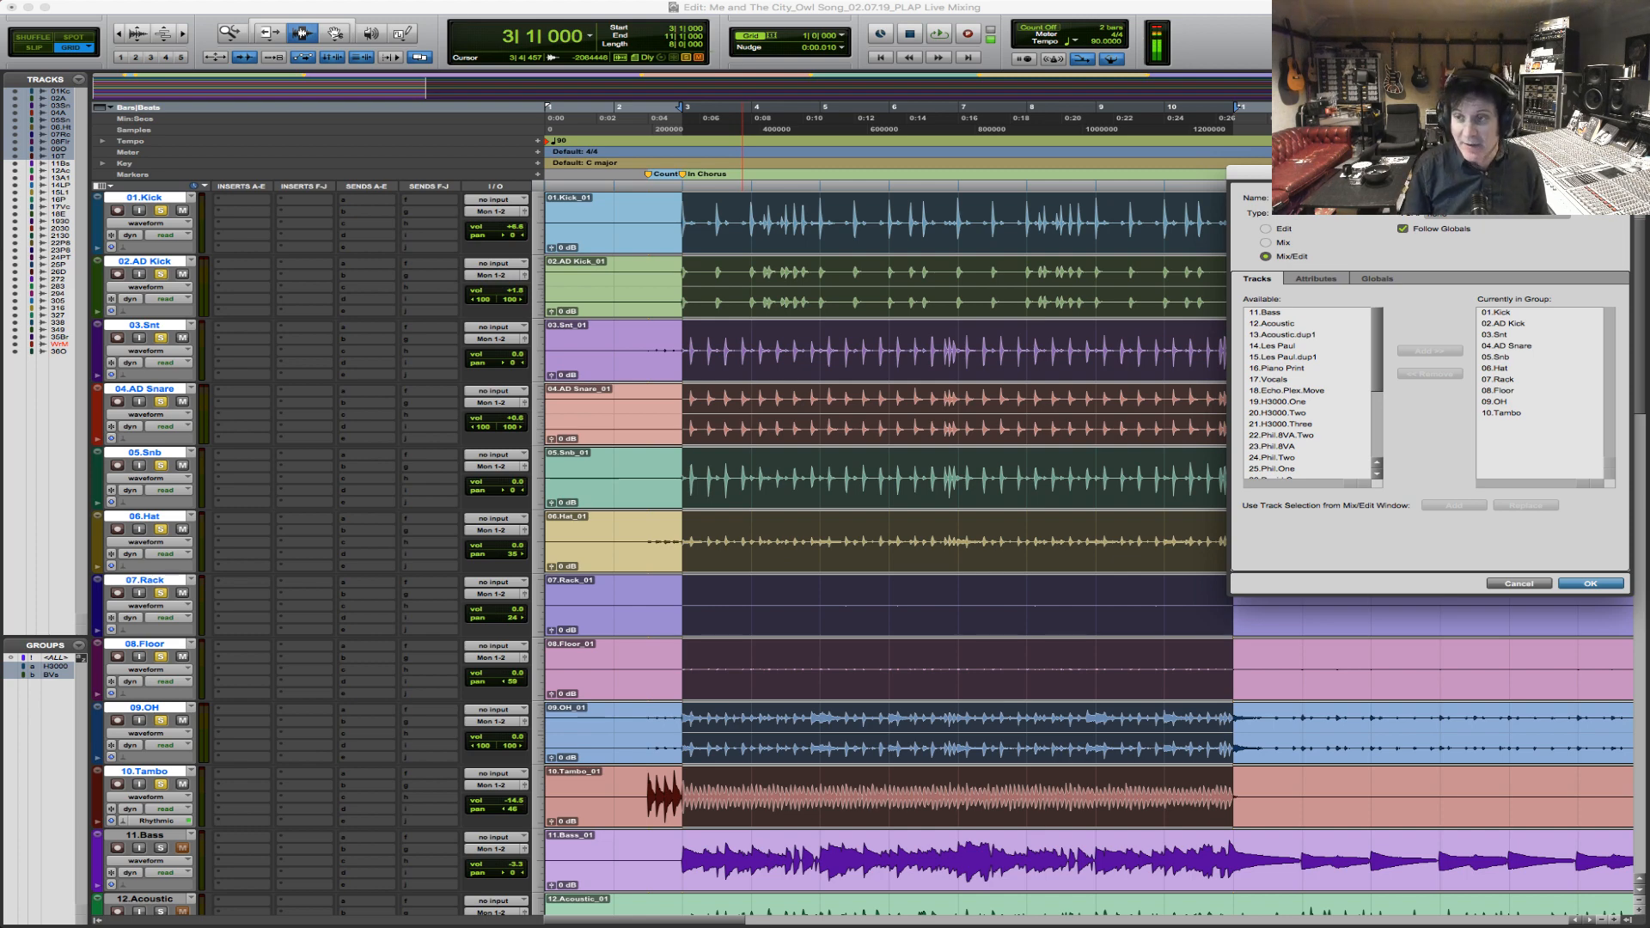
key(Return)
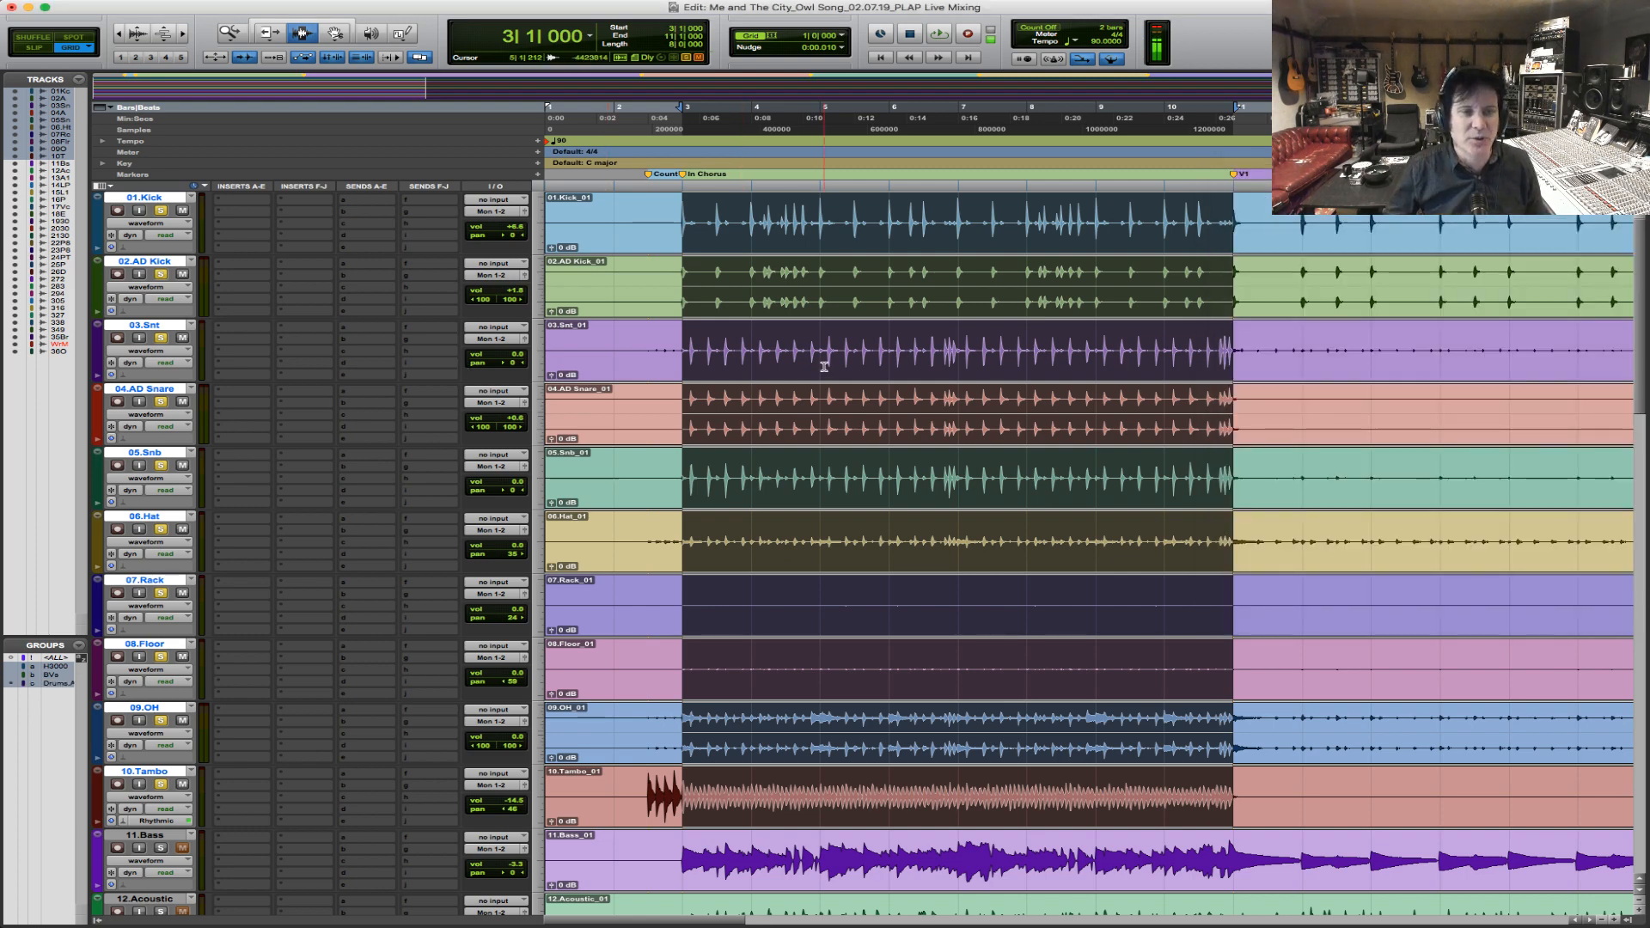
Play the soloed drums from bar 3 and pan the 06.Hat track further out to about 54.
key(space)
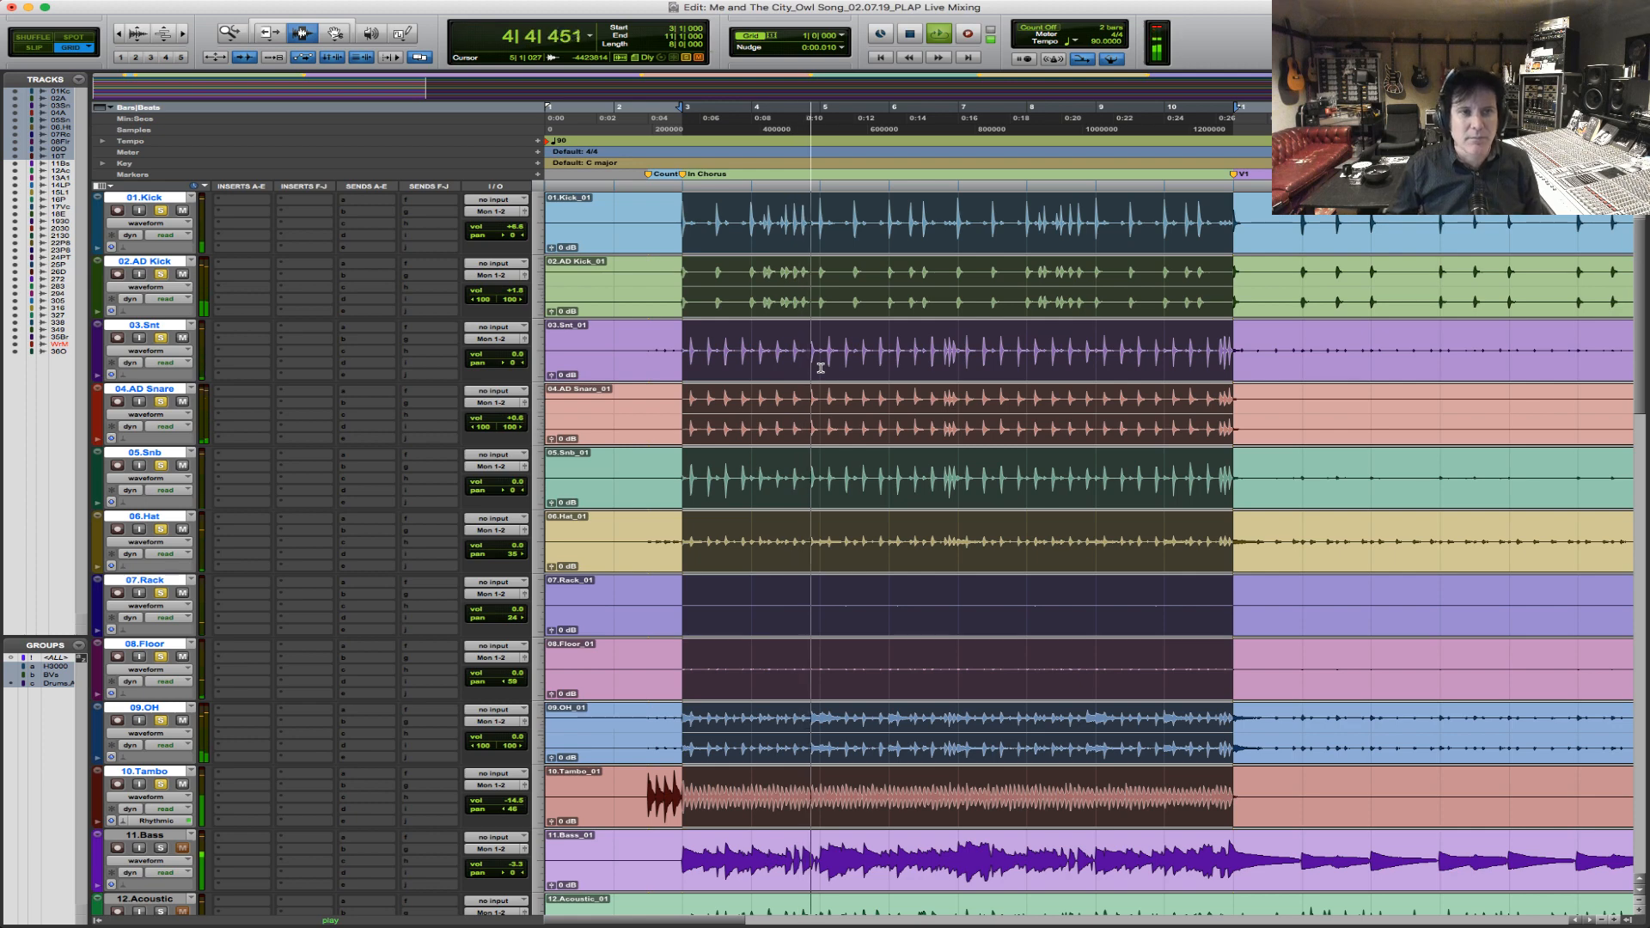
key(F5)
drag(703, 260, 1010, 346)
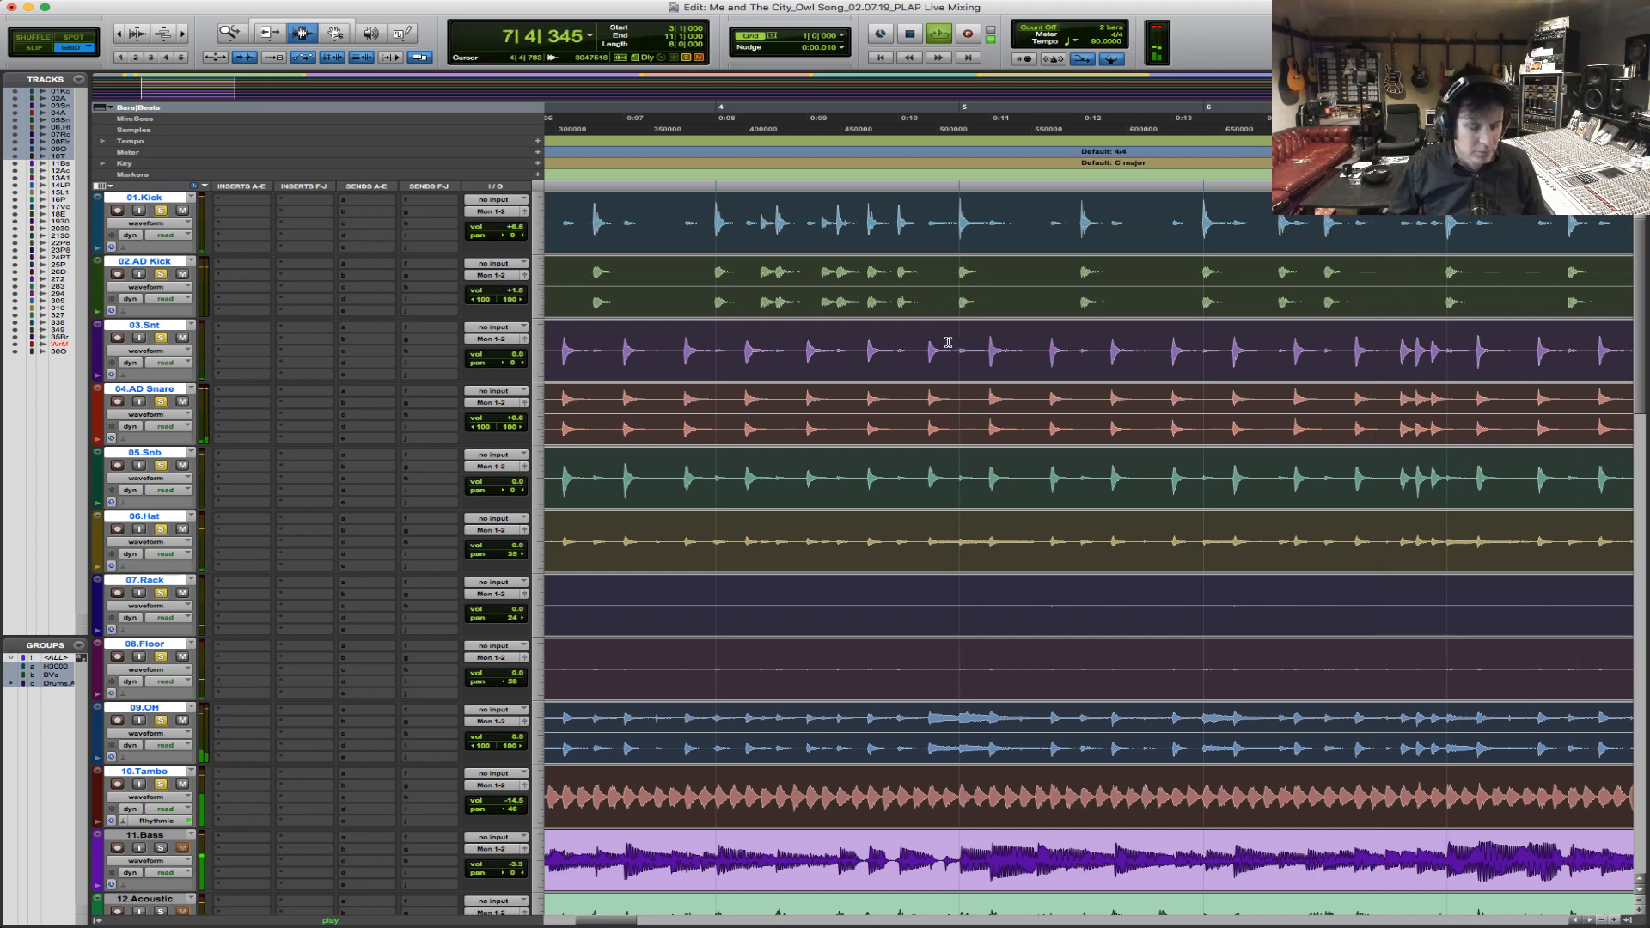
key(r)
key(r)
key(t)
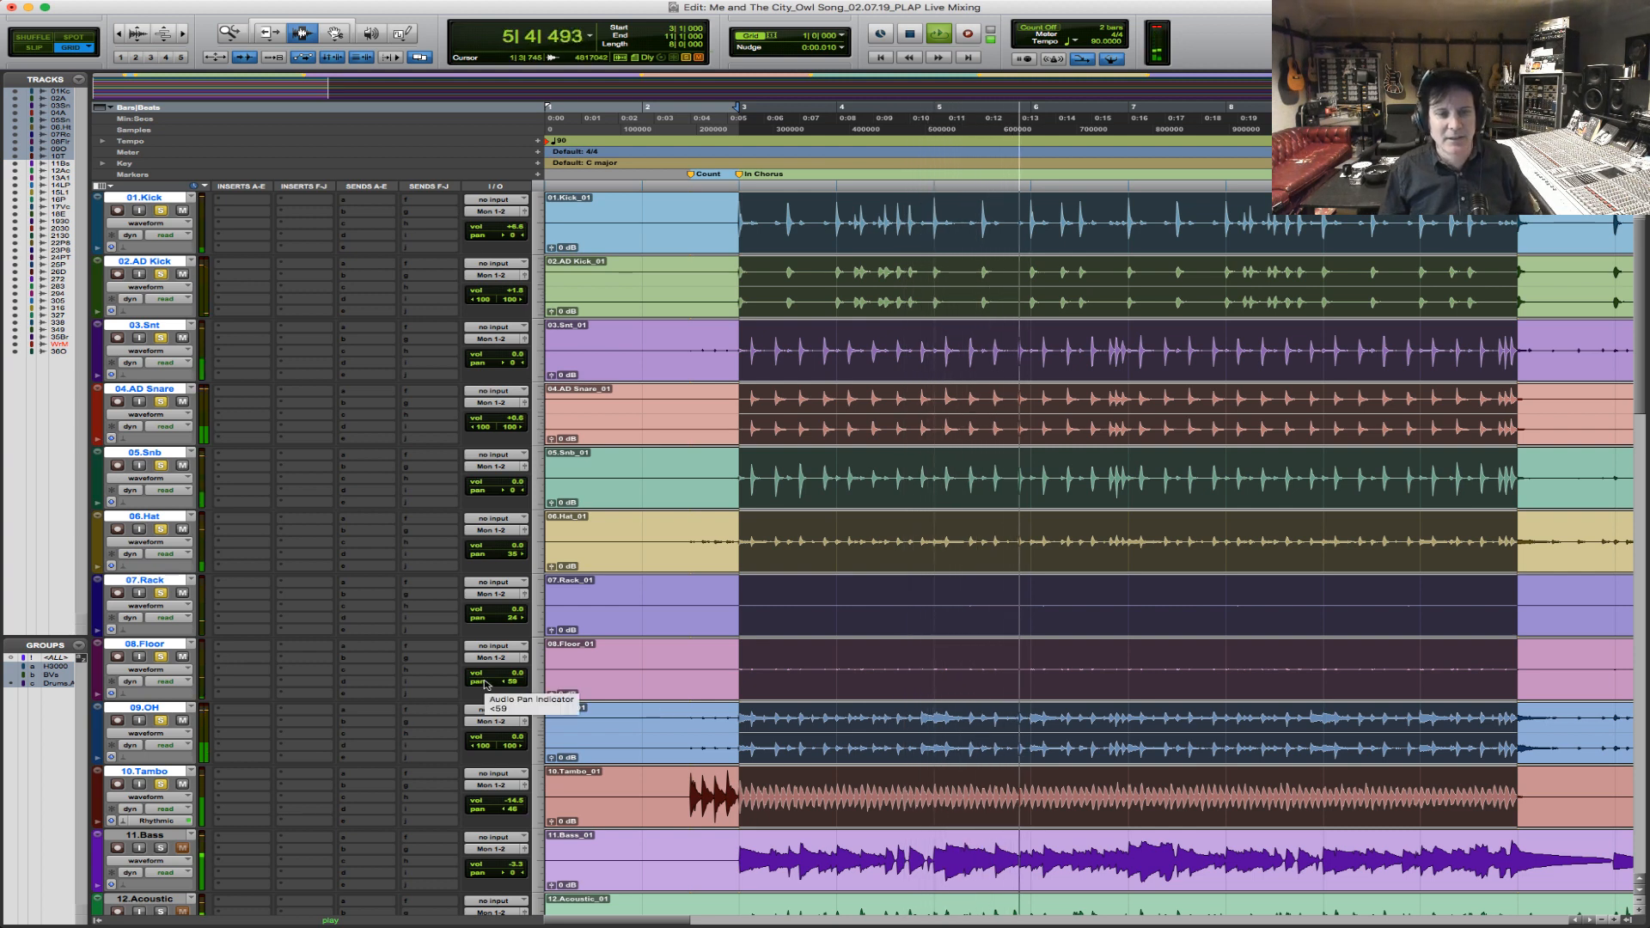
drag(514, 554, 522, 554)
key(space)
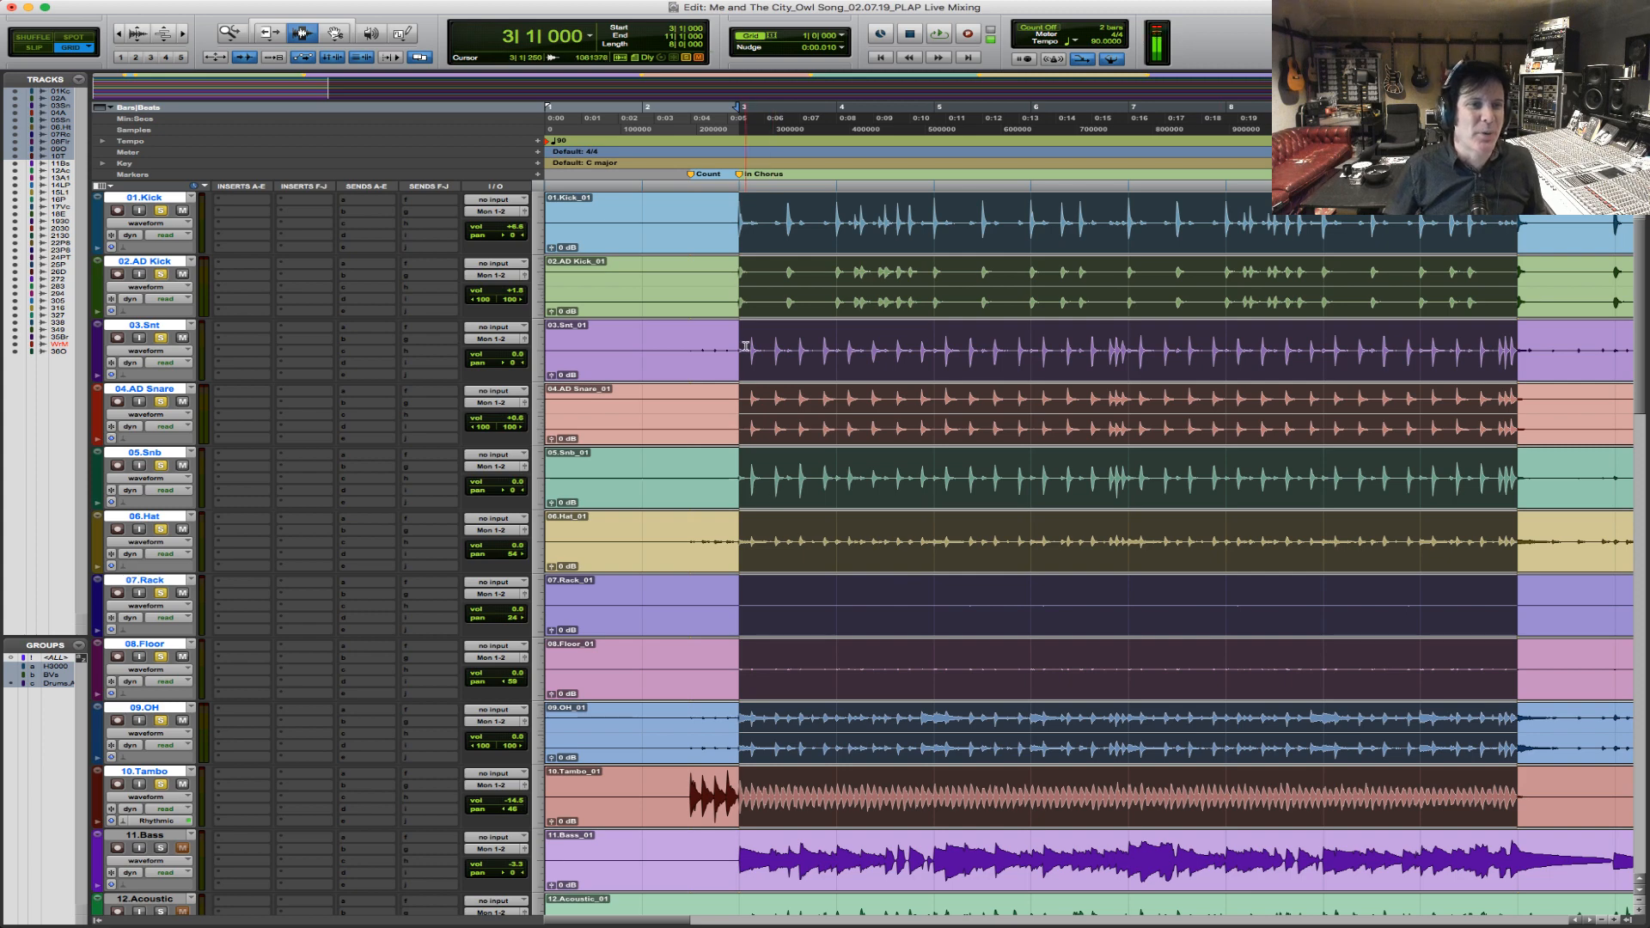
Route the outputs of all selected drum tracks from 01.Kick to 10.Tambo to Bus 1-2.
click(506, 213)
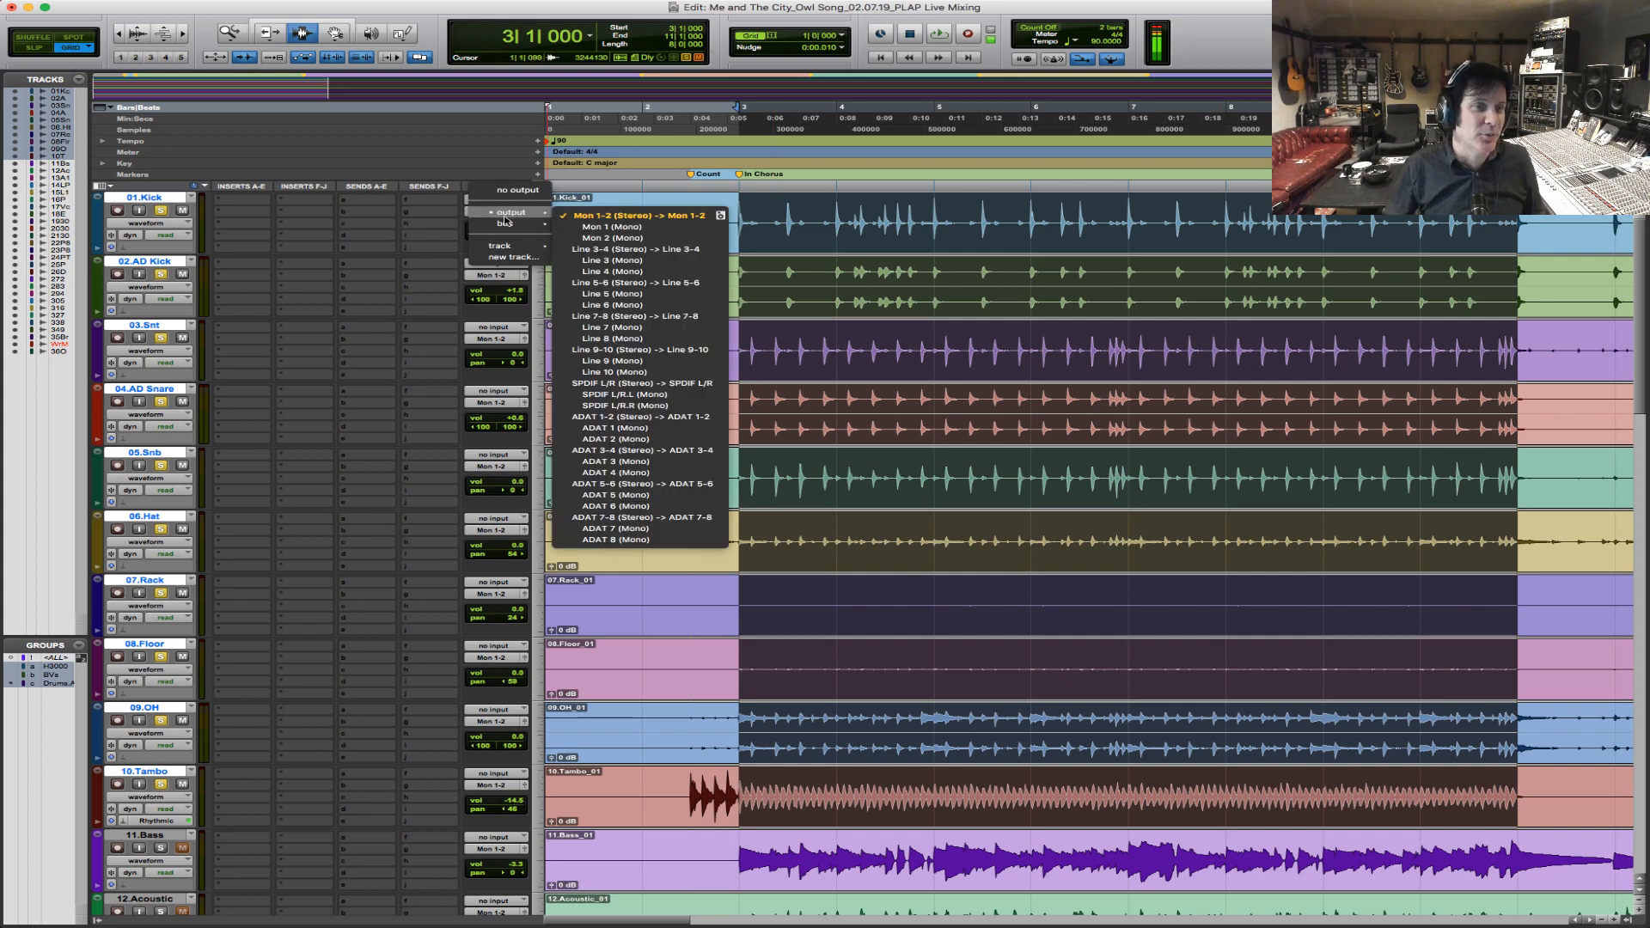
mouse_move(510, 223)
click(1023, 230)
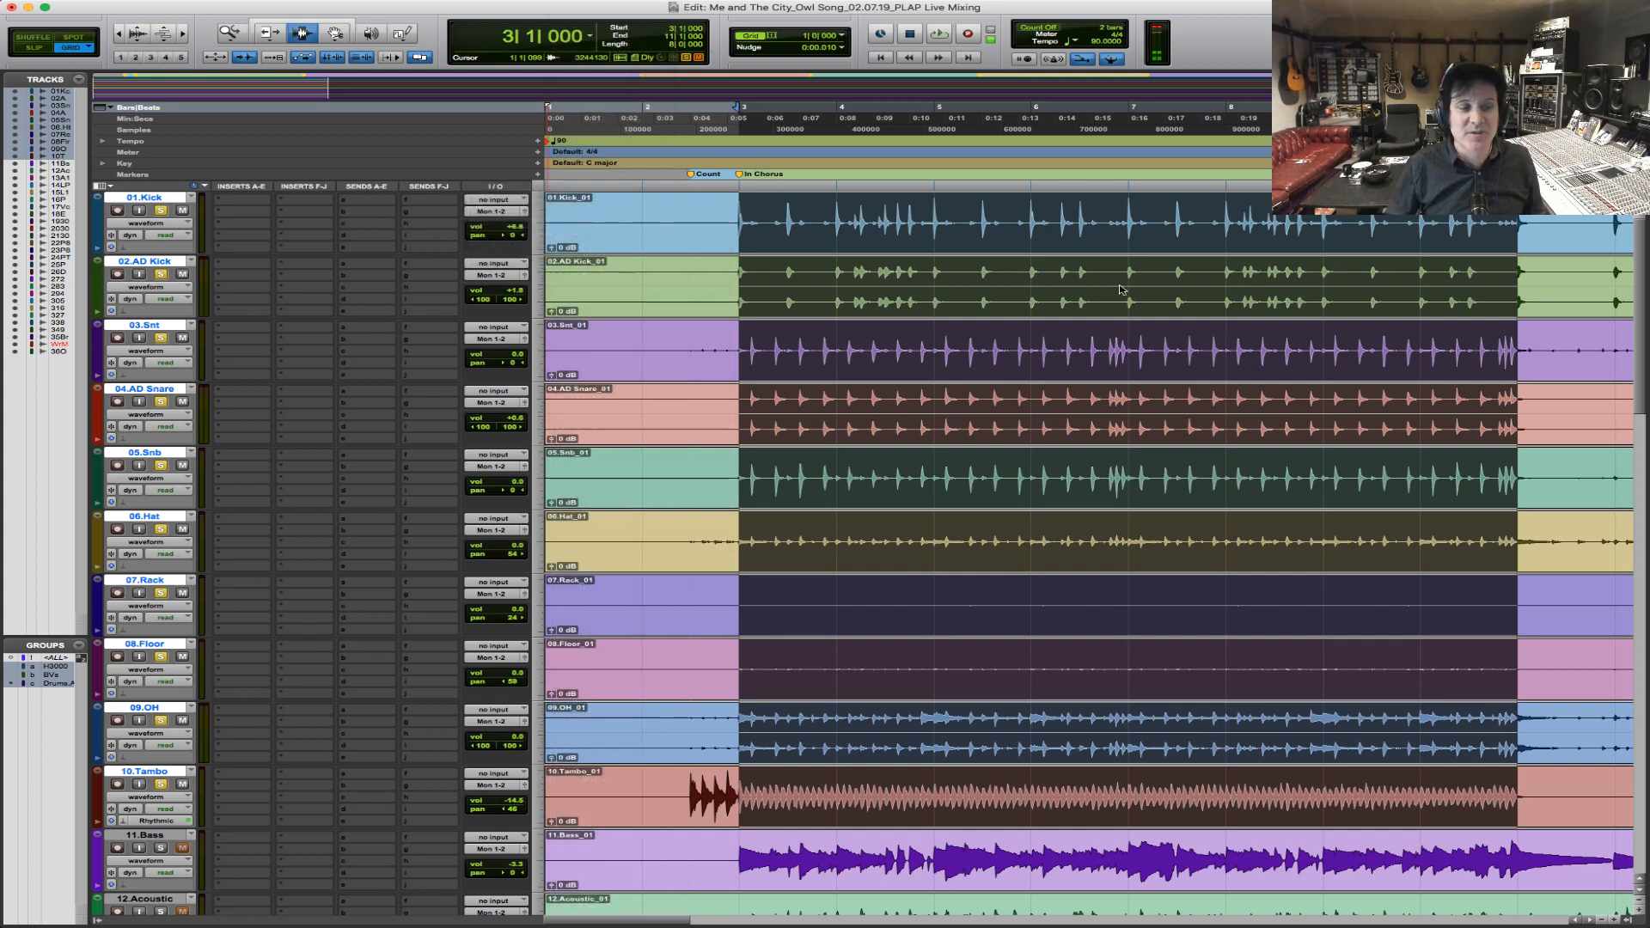
Create one stereo Aux Input track below 10.Tambo and name it Drum.Bus.
key(super+shift+n)
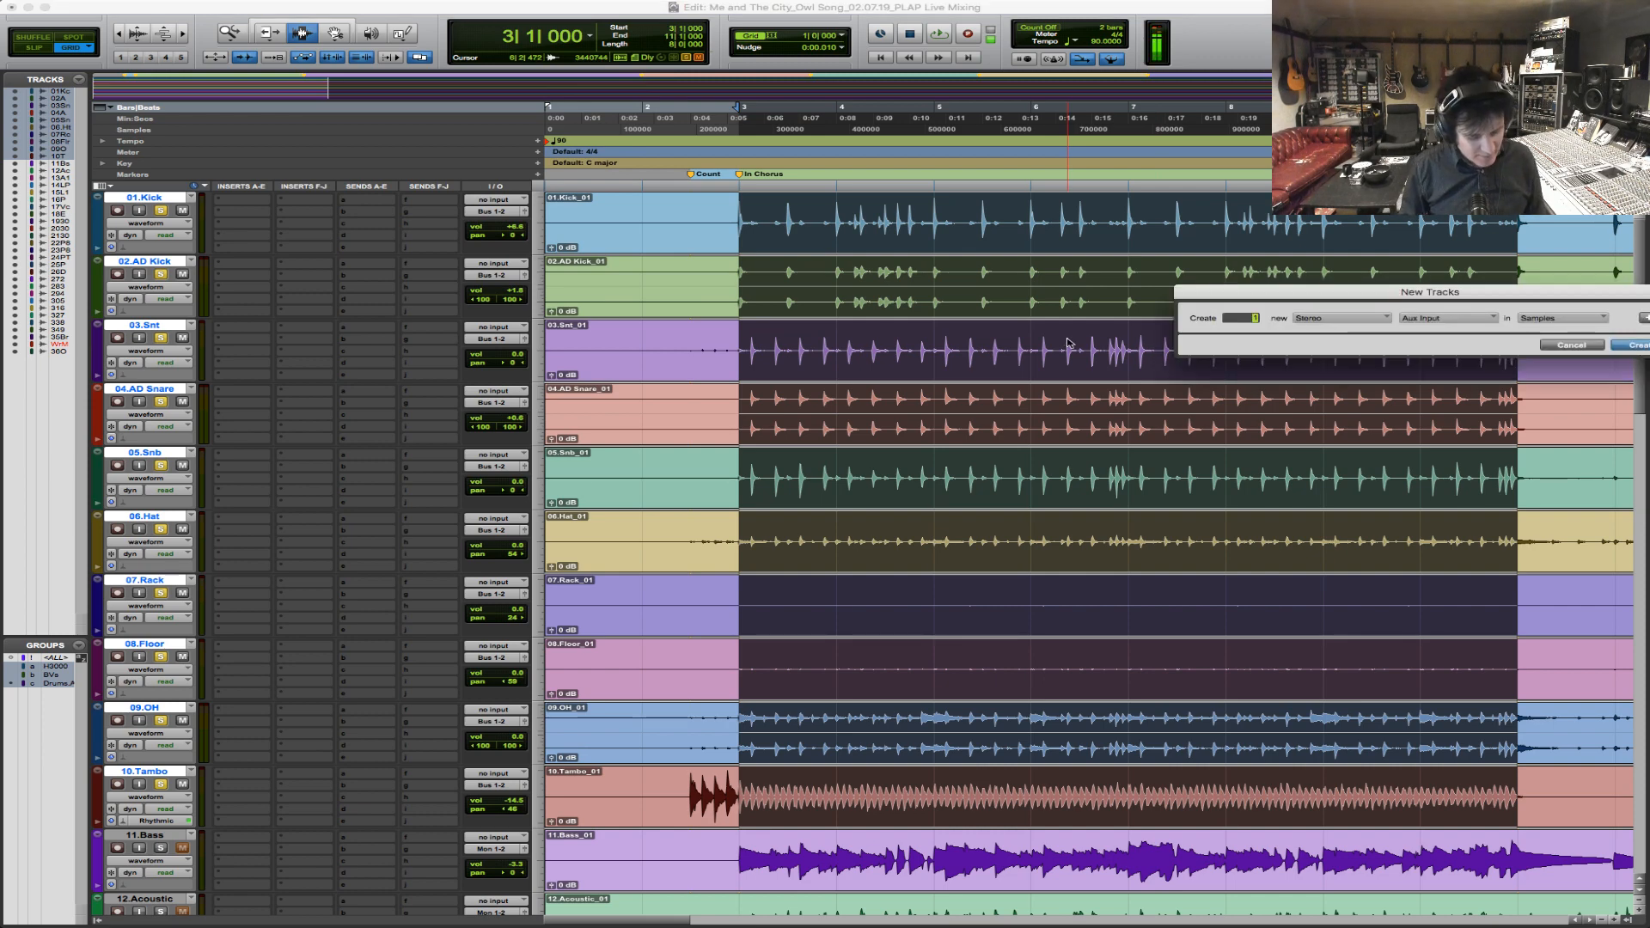
key(Return)
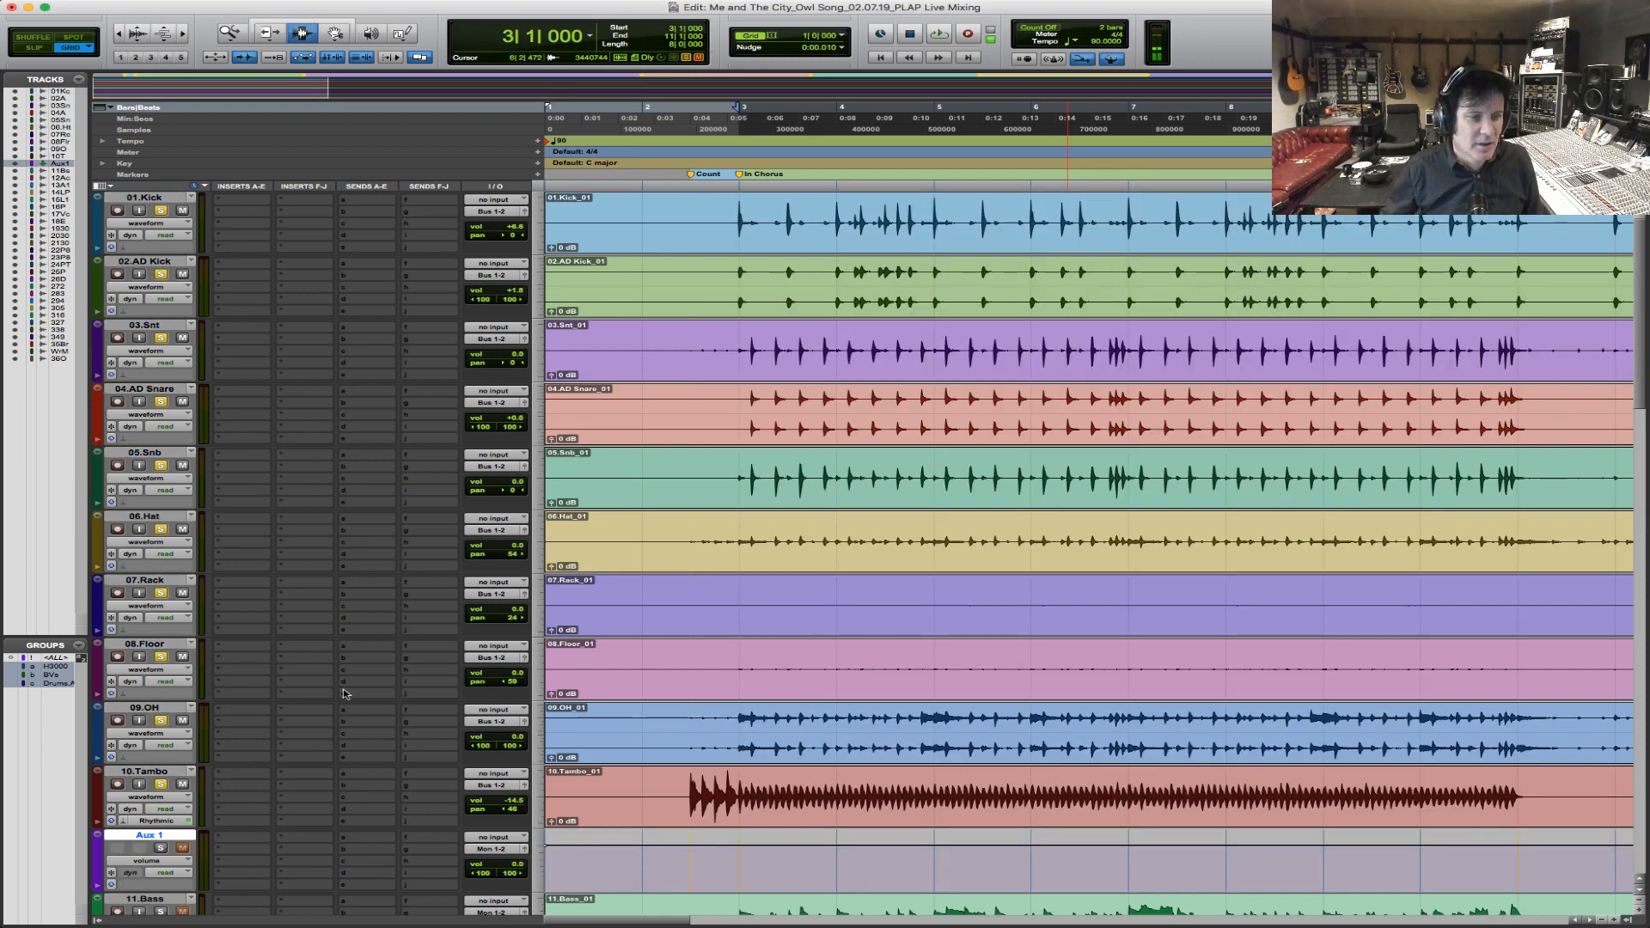
double_click(178, 834)
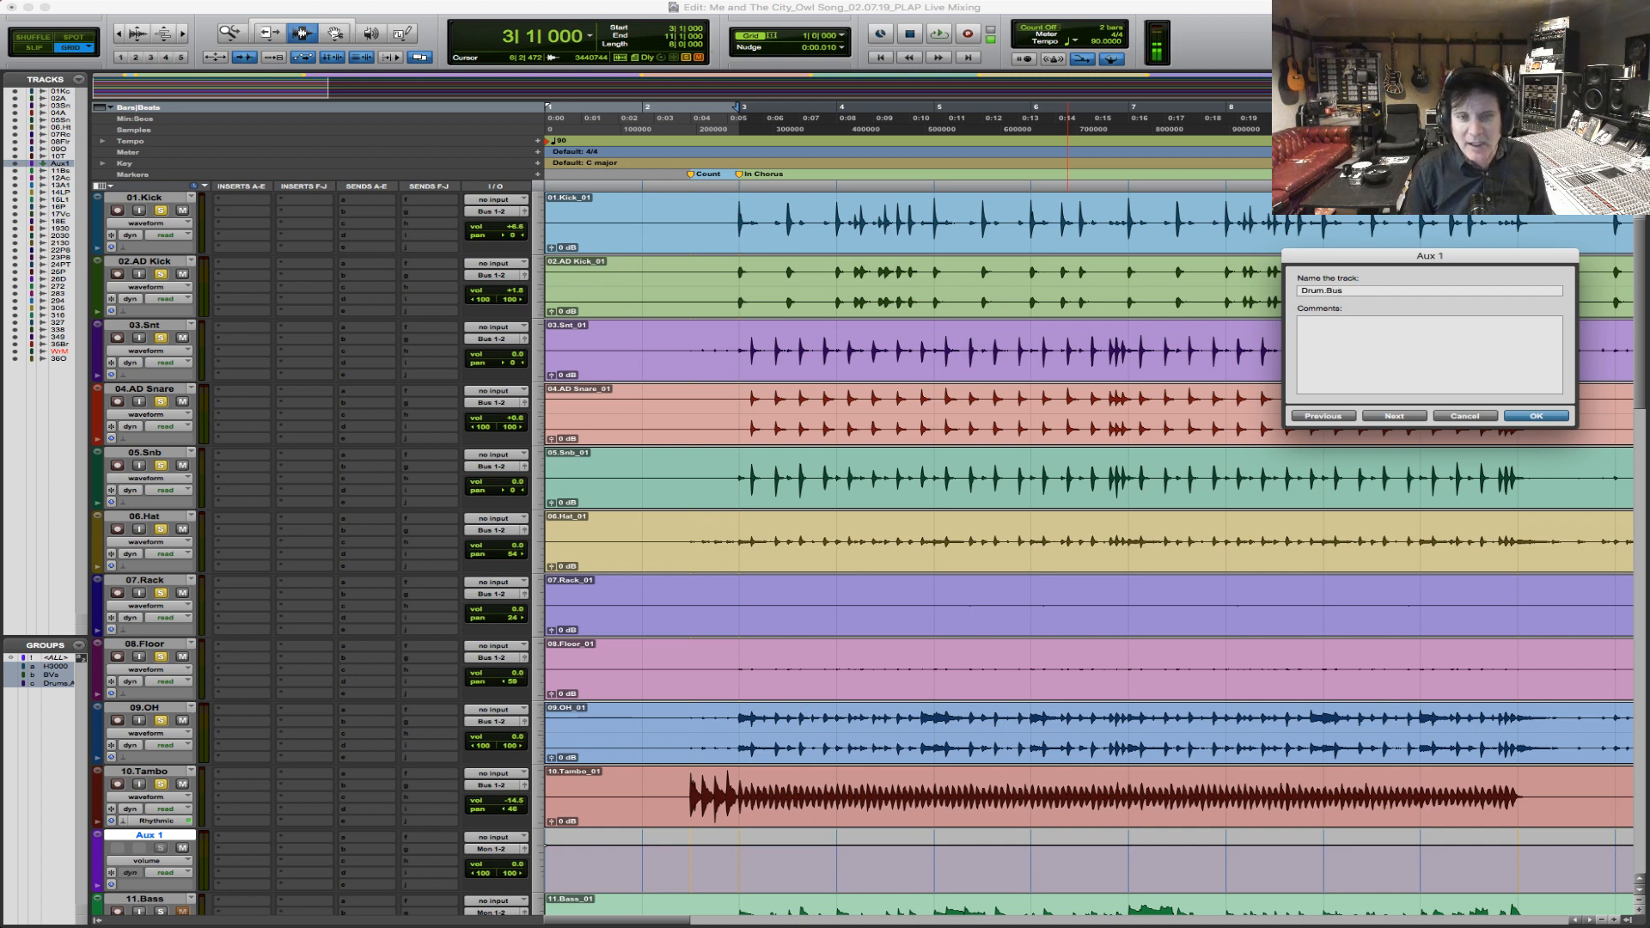
key(Return)
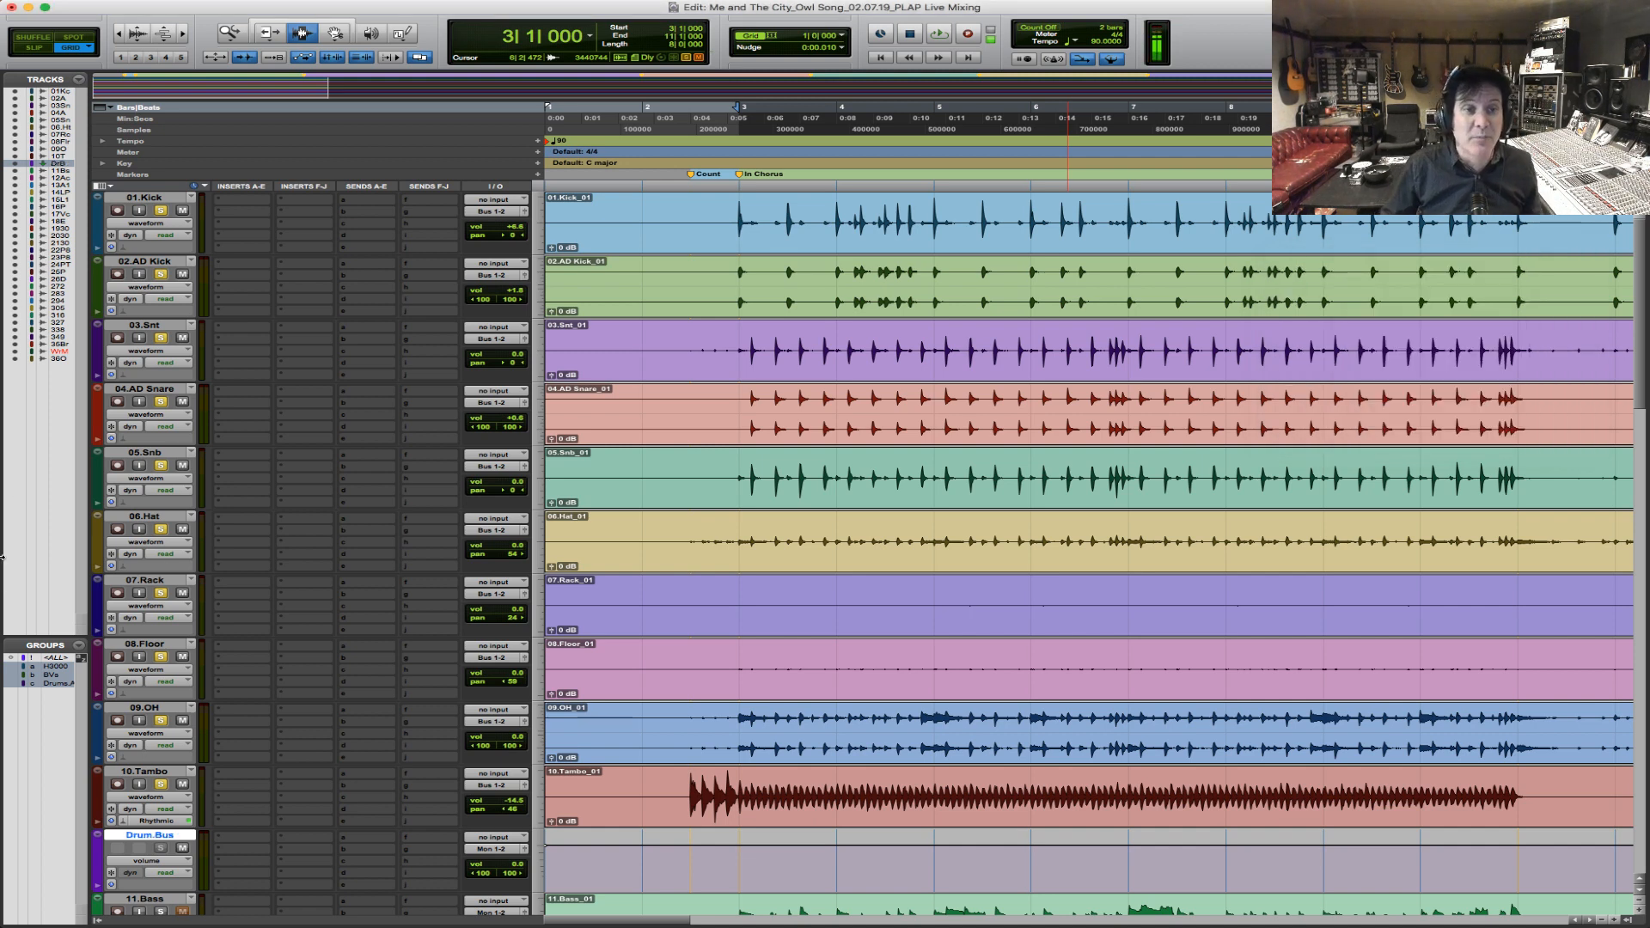
Reselect bars 3 to 11 on the drum tracks and set the Drum.Bus input to Bus 1-2.
drag(740, 229, 1487, 294)
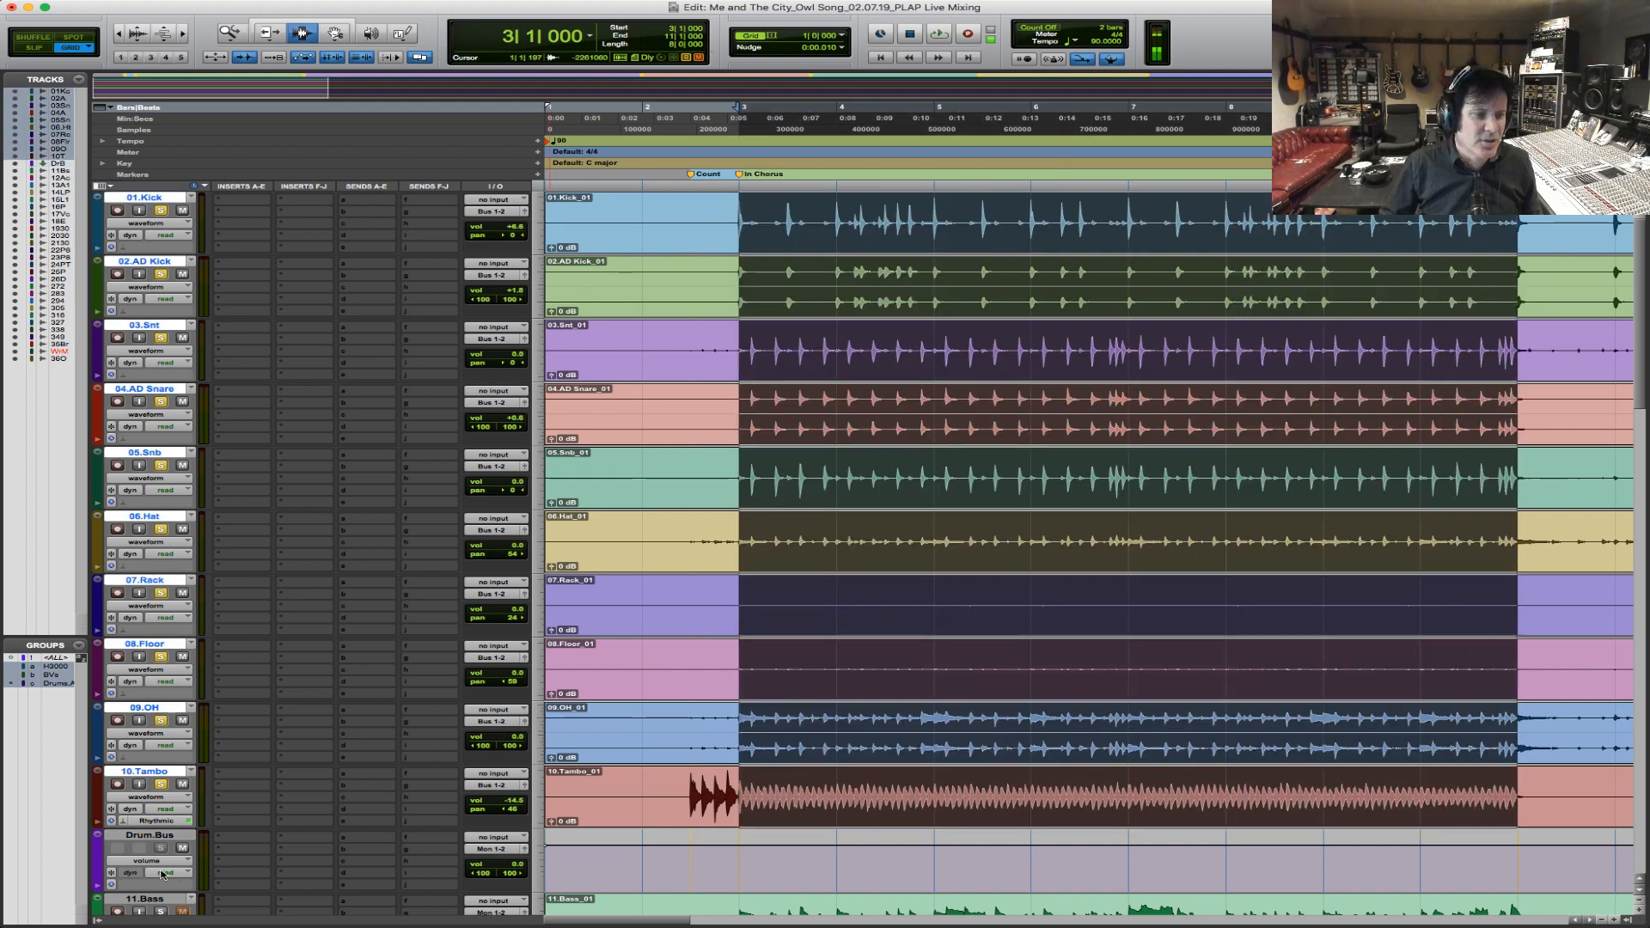
click(495, 845)
mouse_move(505, 875)
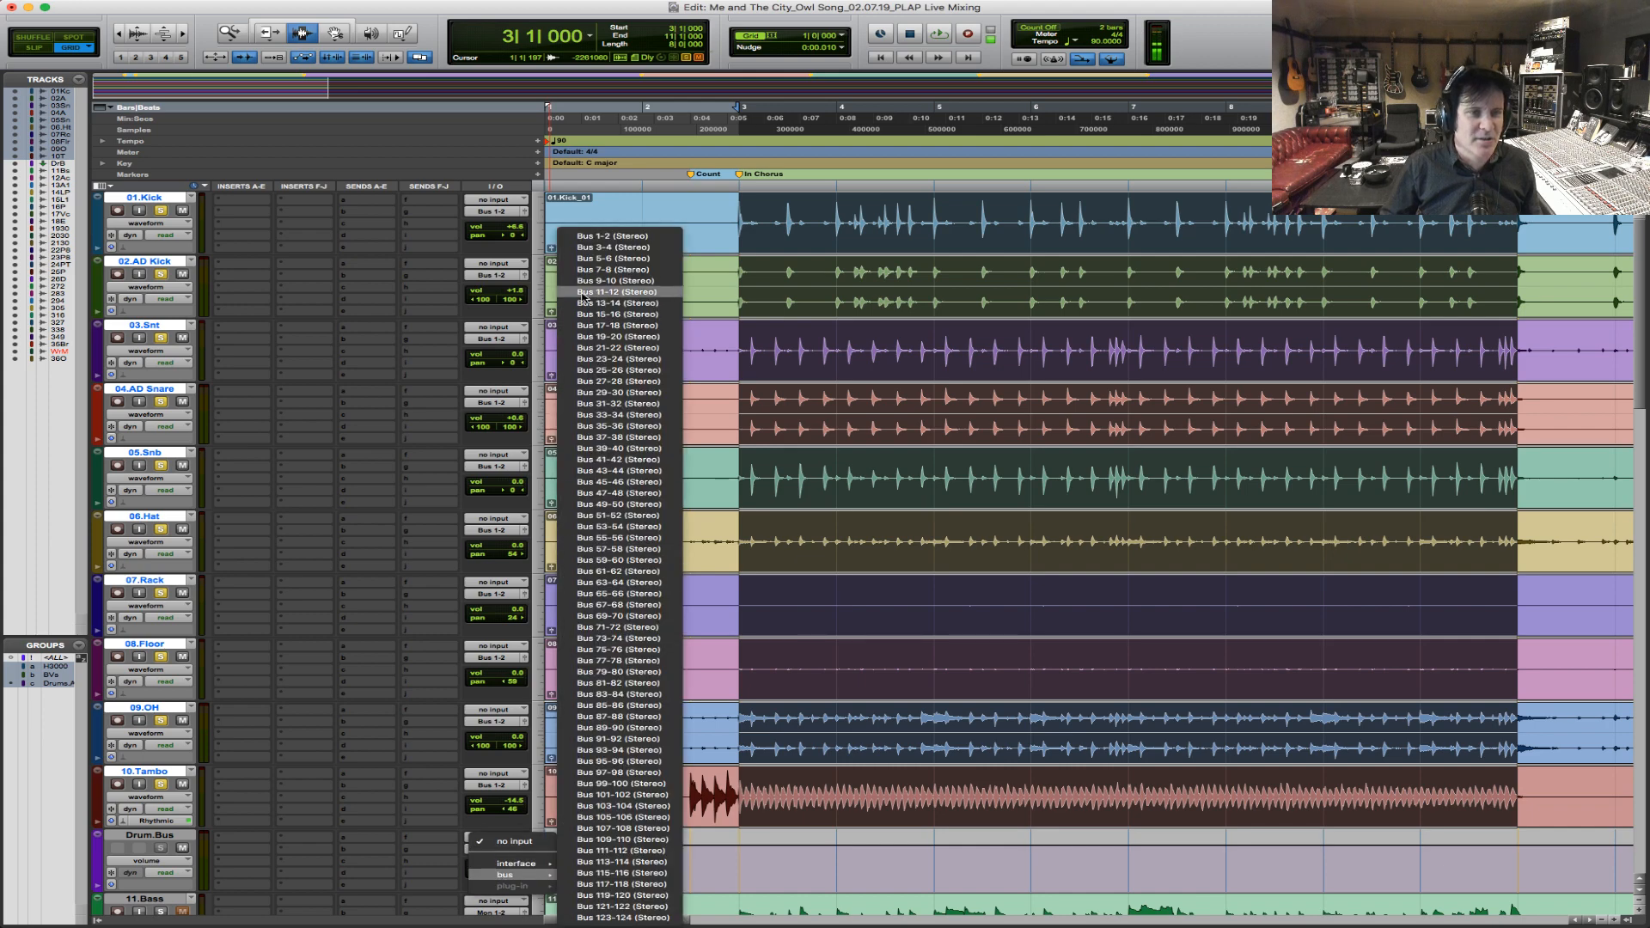
click(635, 234)
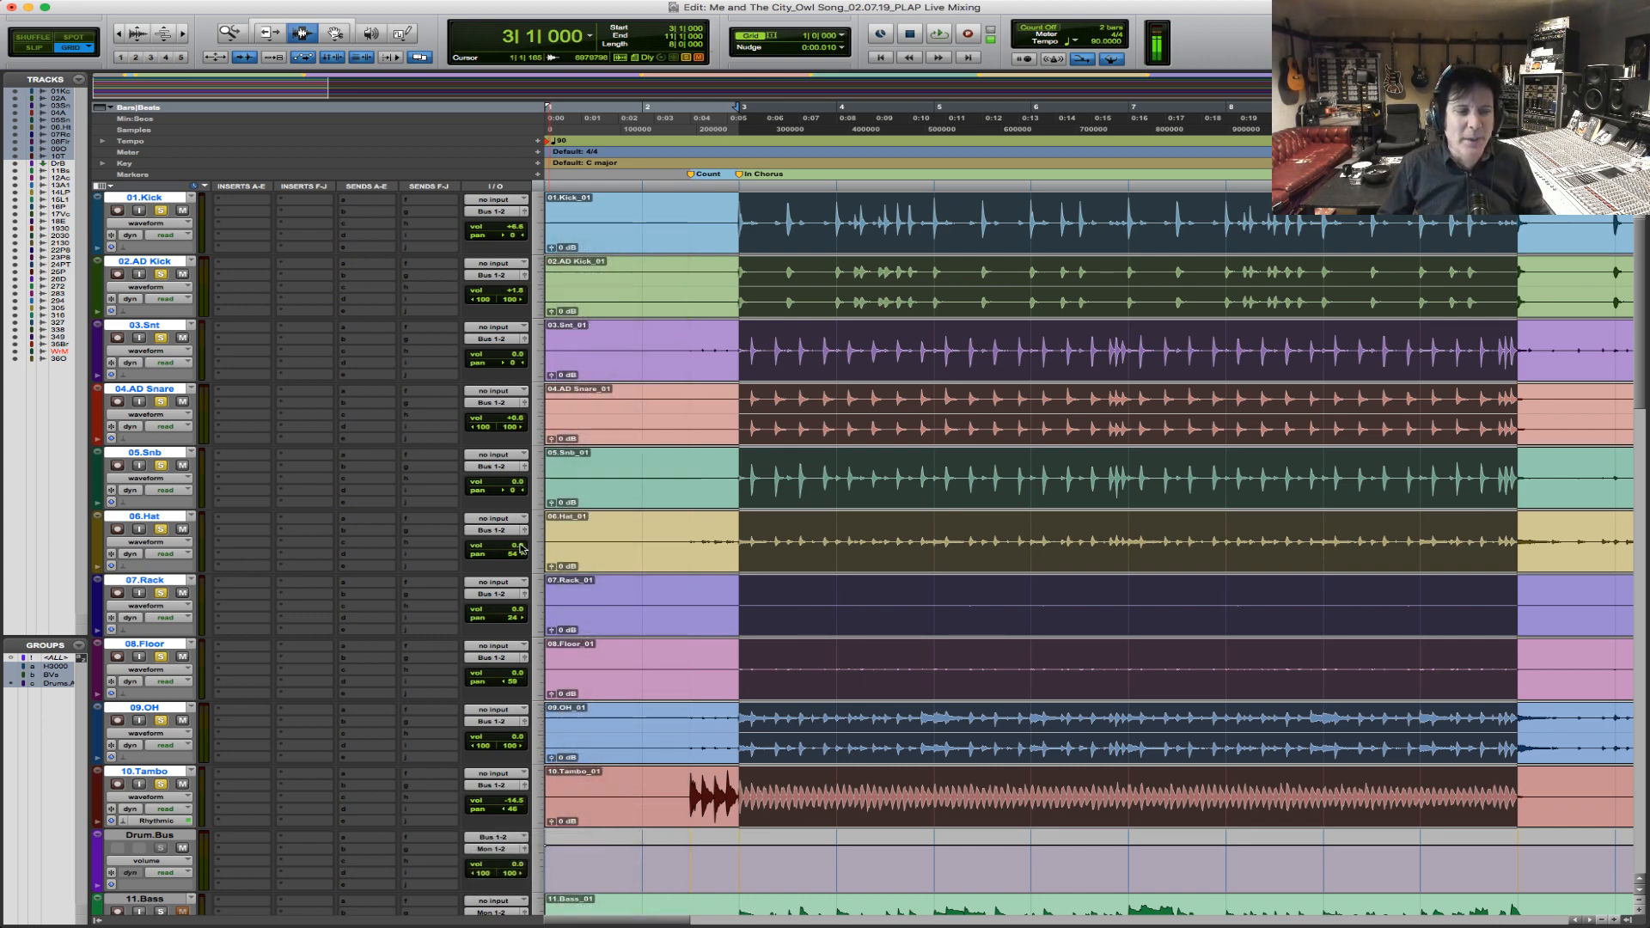
Insert the stereo Scheps Omni Channel plug-in on Drum.Bus and play the drums briefly through it.
click(241, 842)
mouse_move(283, 863)
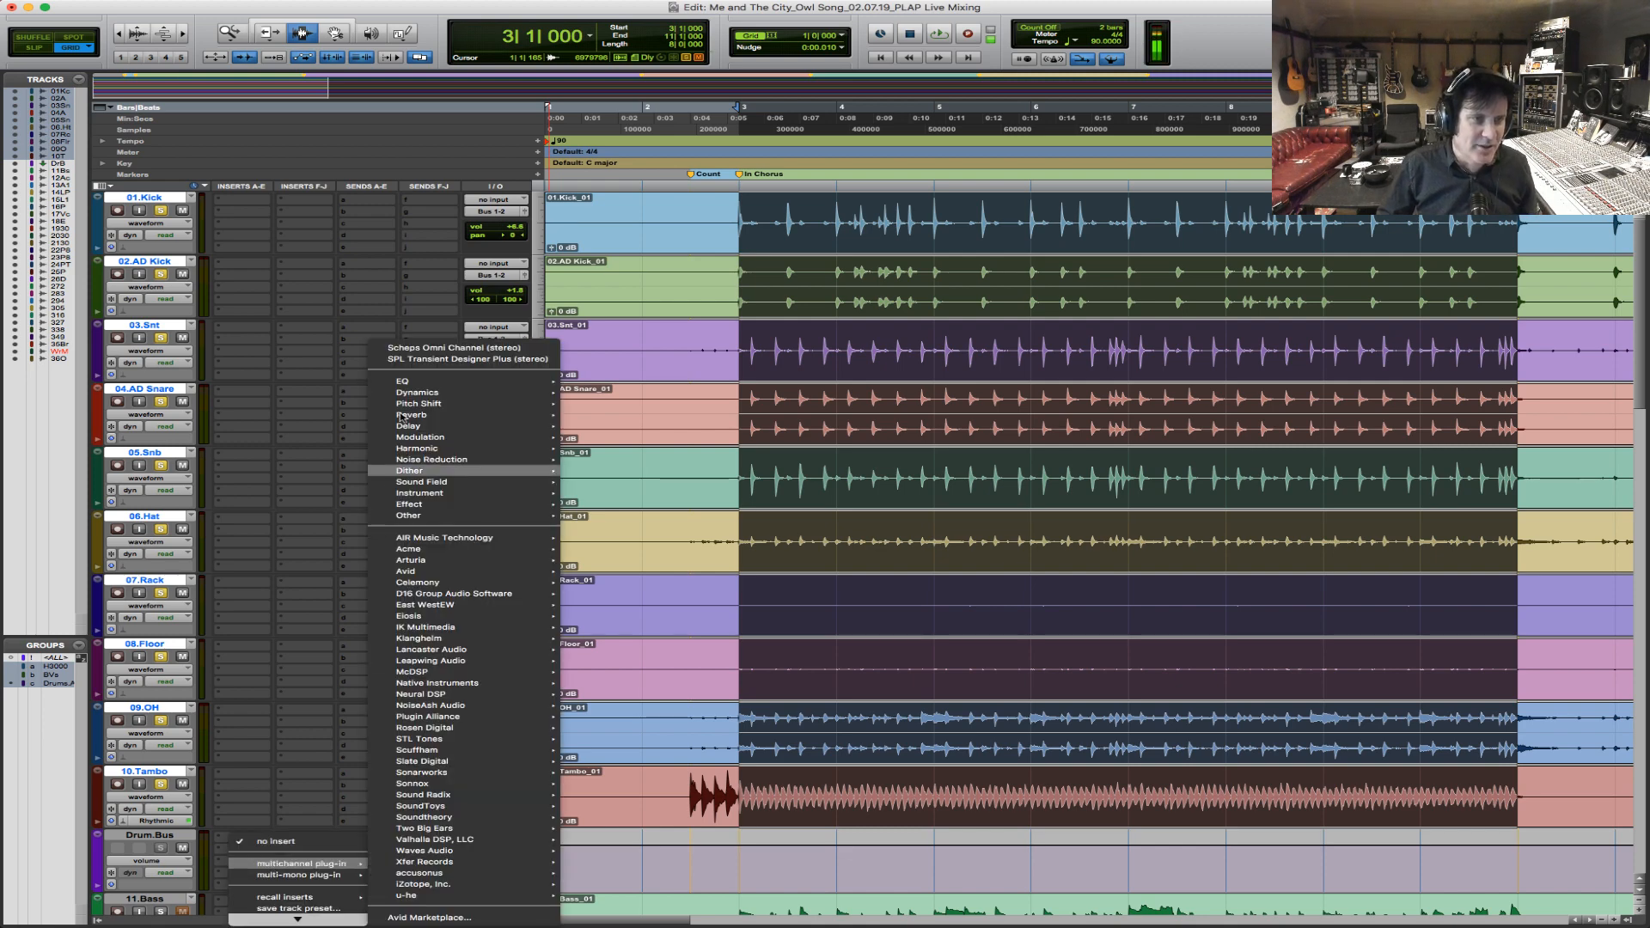
click(478, 347)
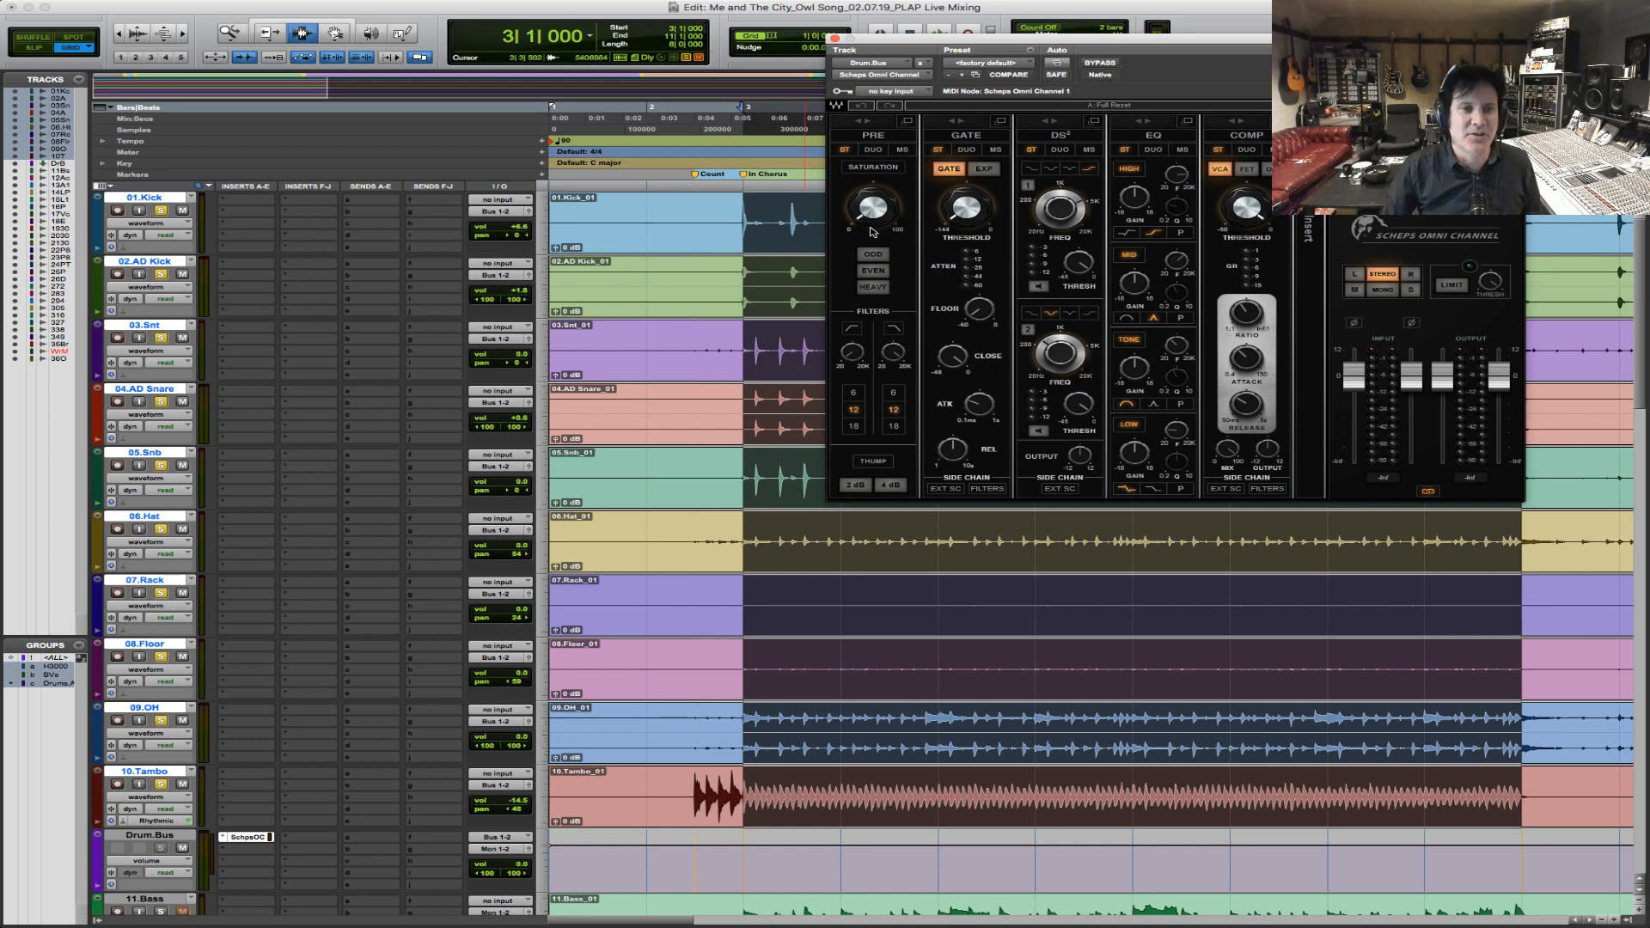
key(space)
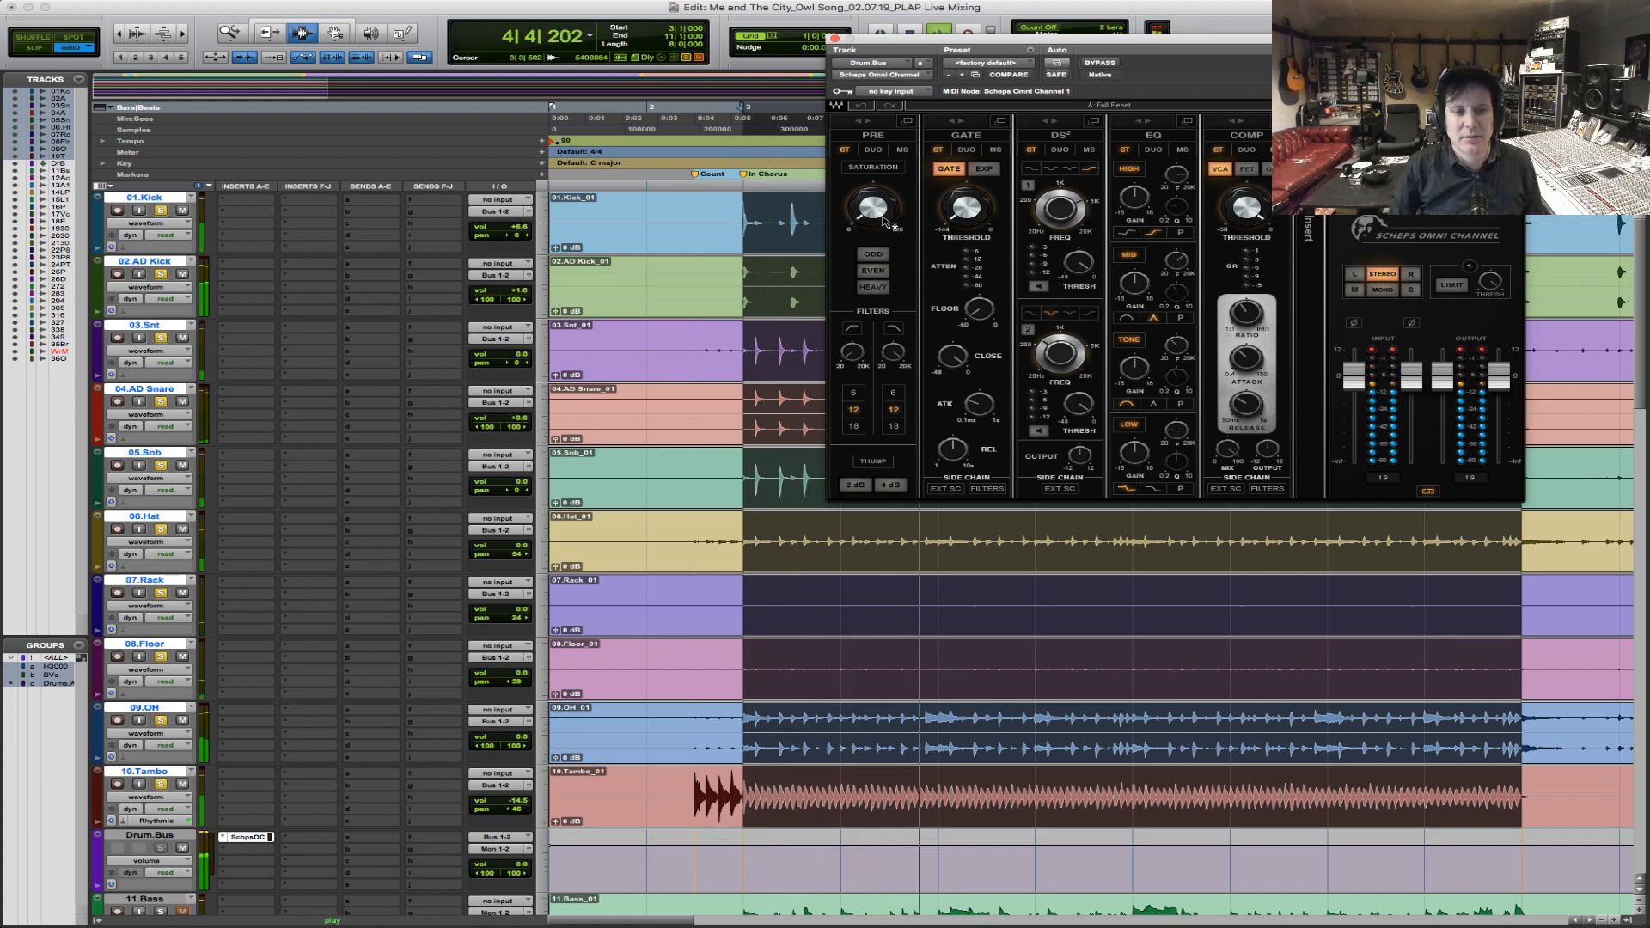
key(space)
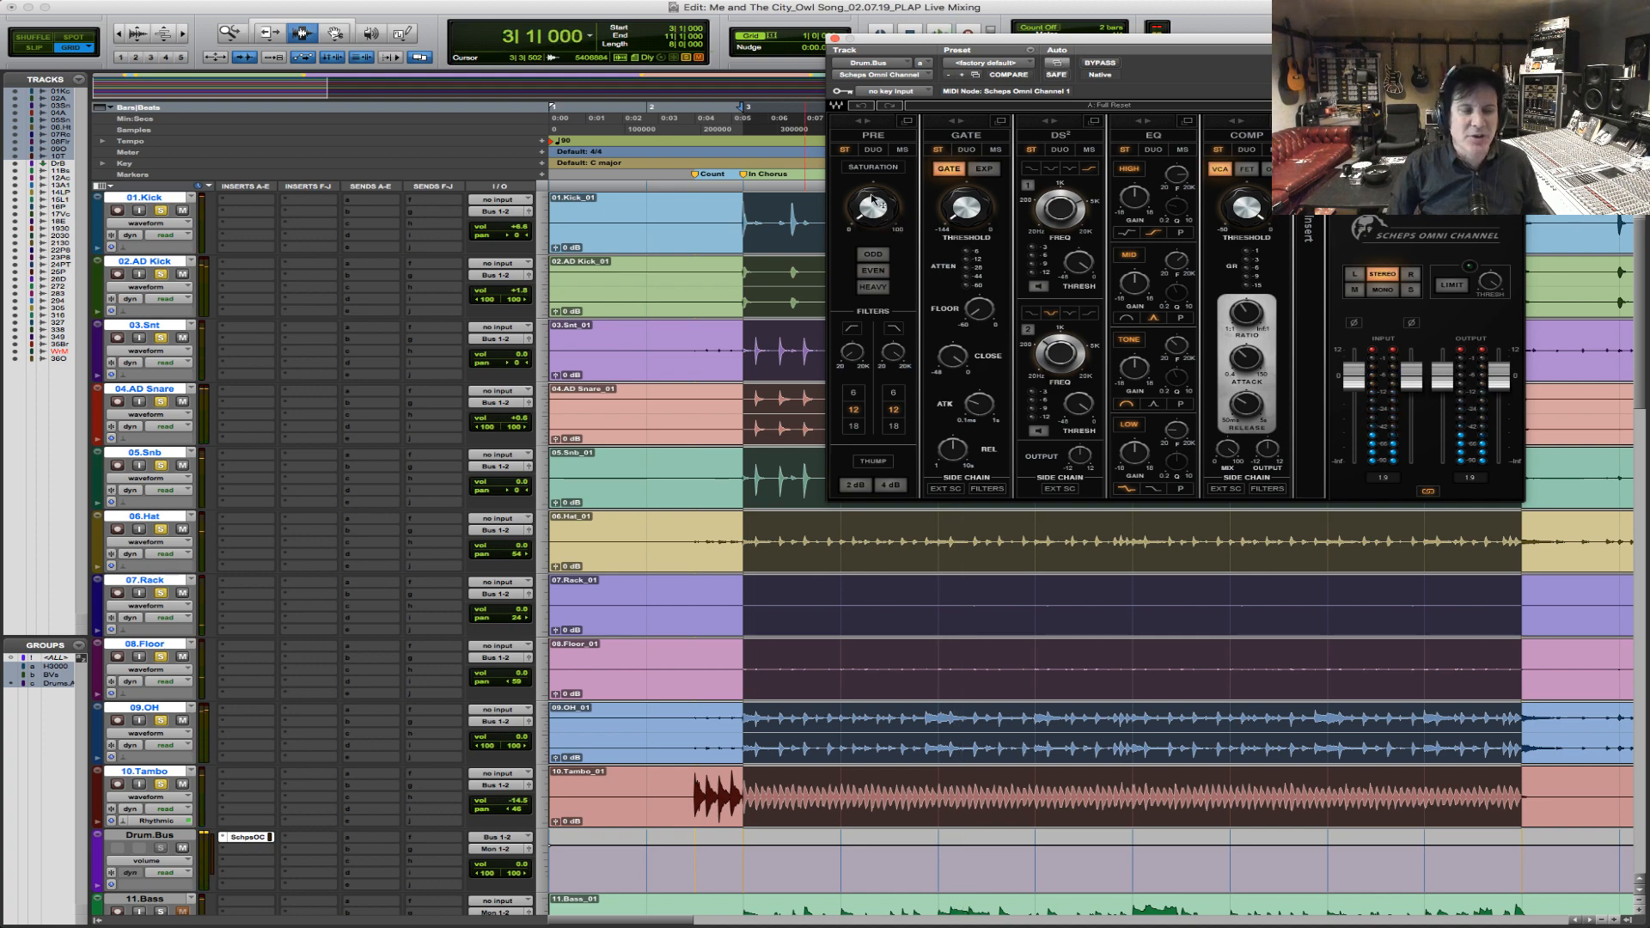
Play the drums and set the Drum.Bus Scheps Omni saturation to about 42.5 and the compressor threshold to about -13.
click(873, 215)
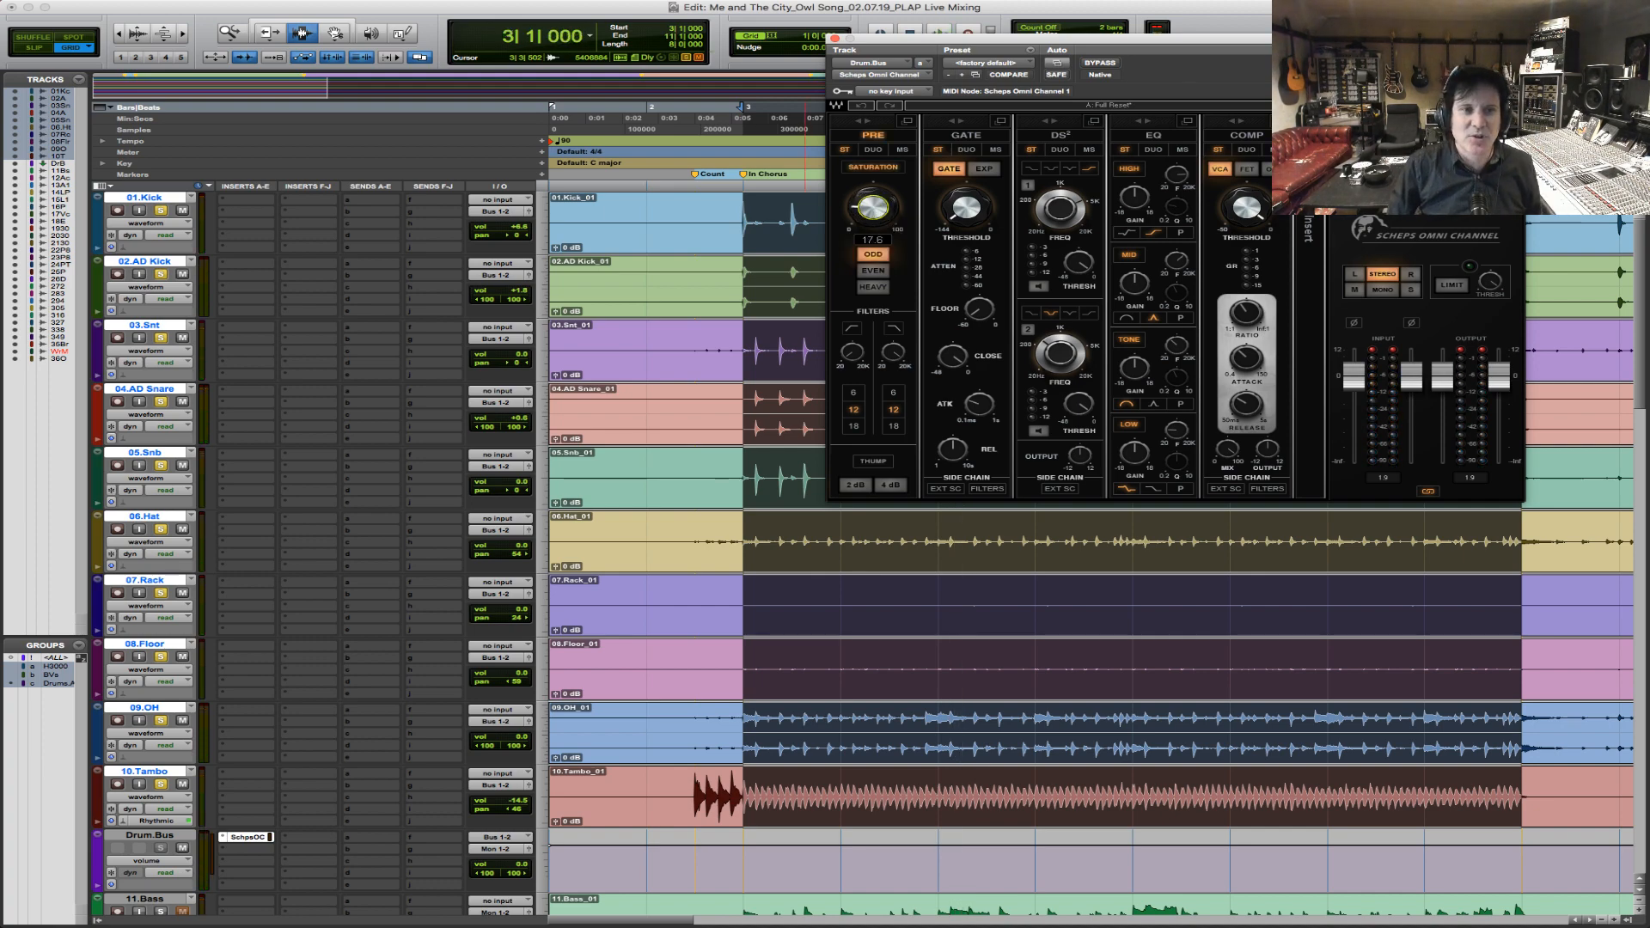
key(space)
drag(873, 215, 874, 189)
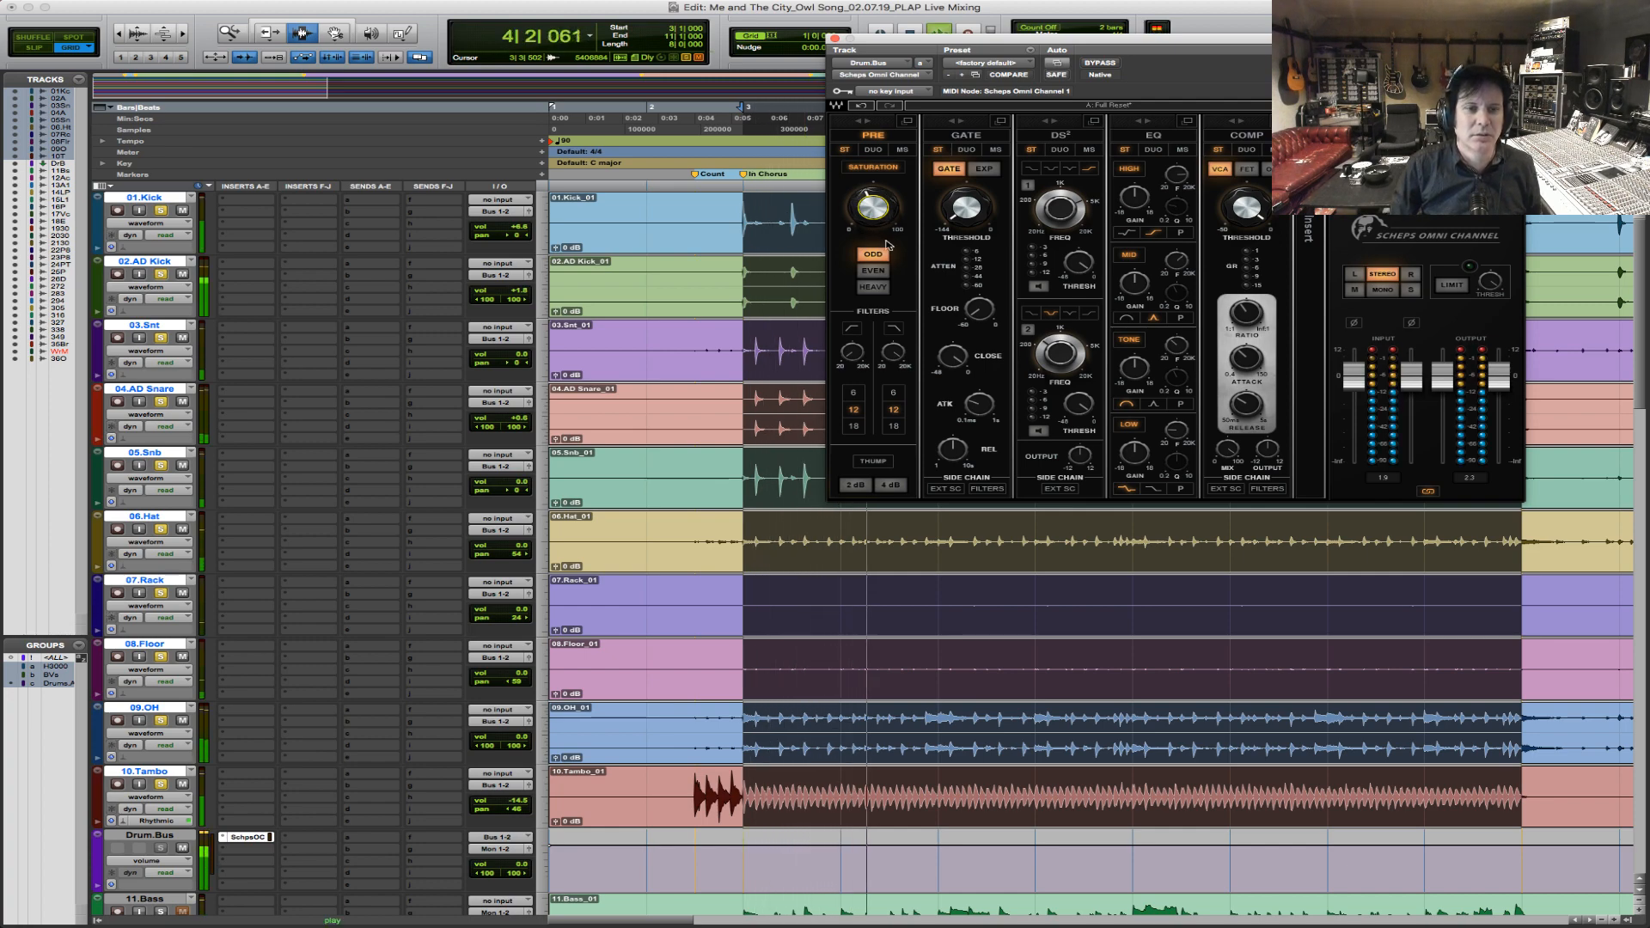
mouse_move(873, 208)
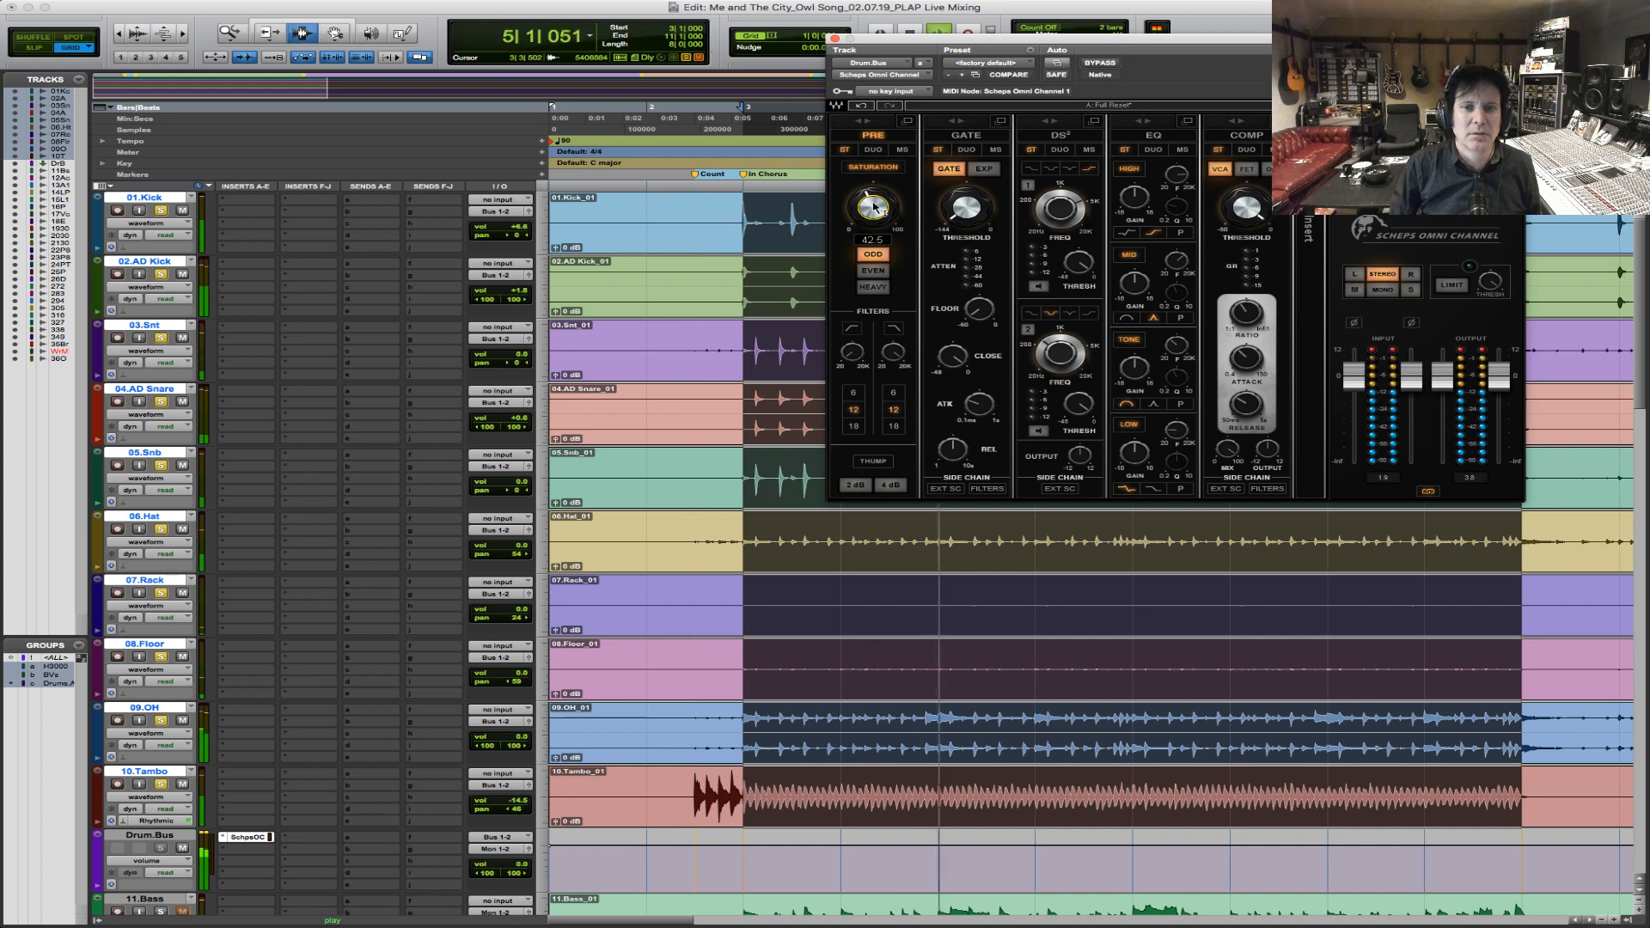
mouse_move(1249, 206)
drag(1249, 206, 1244, 207)
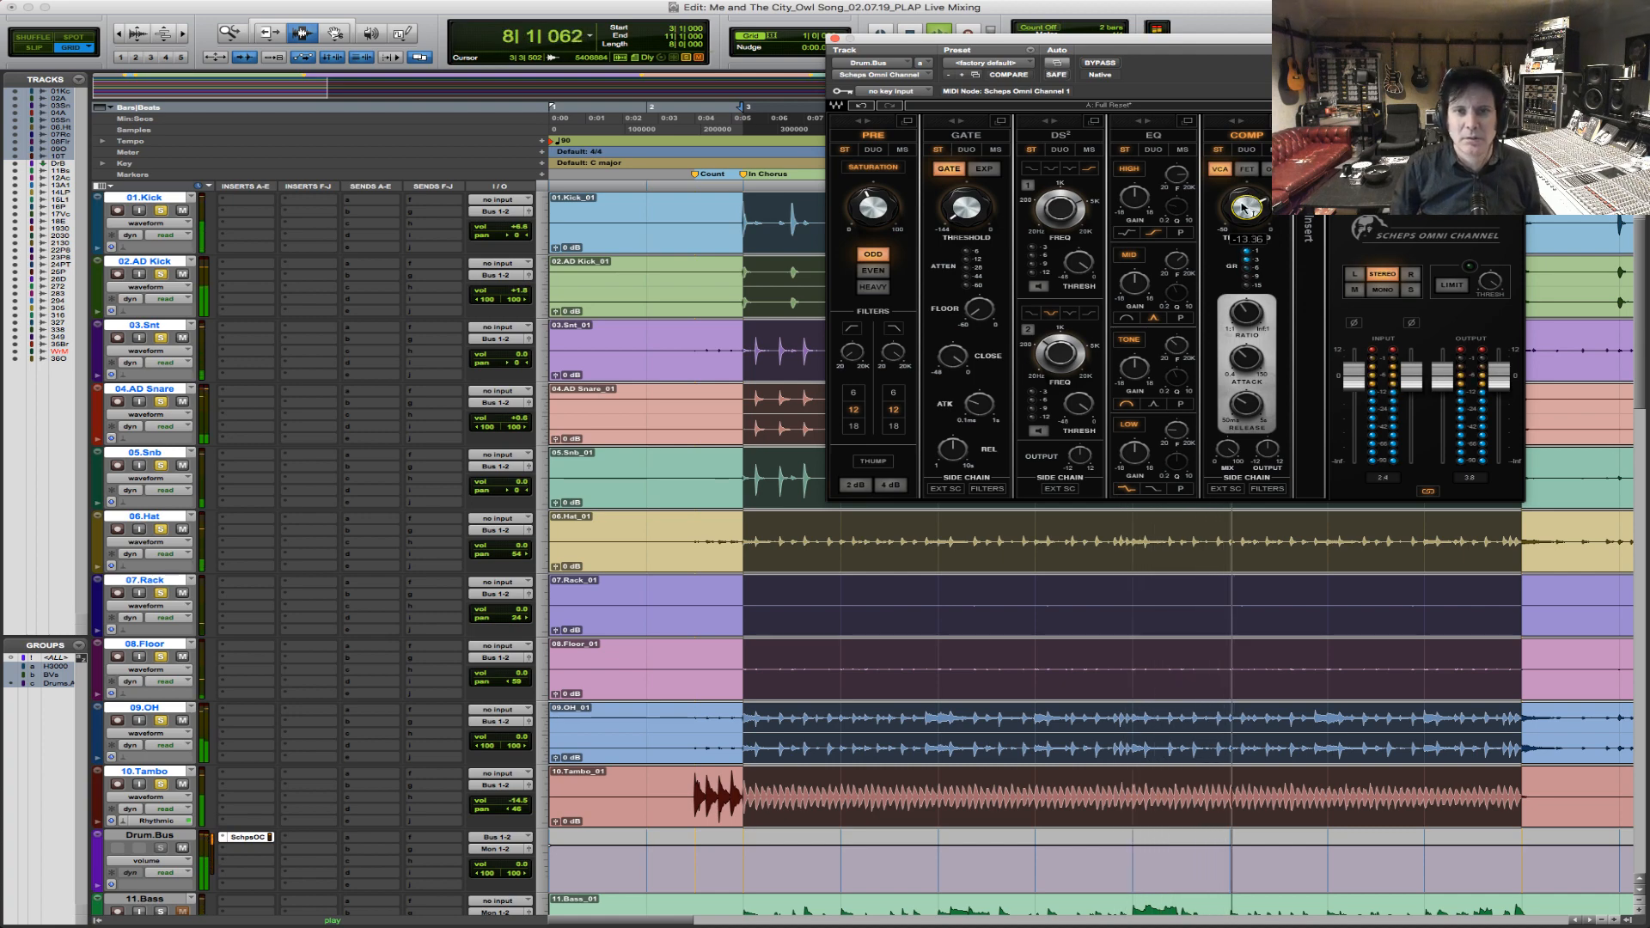
key(space)
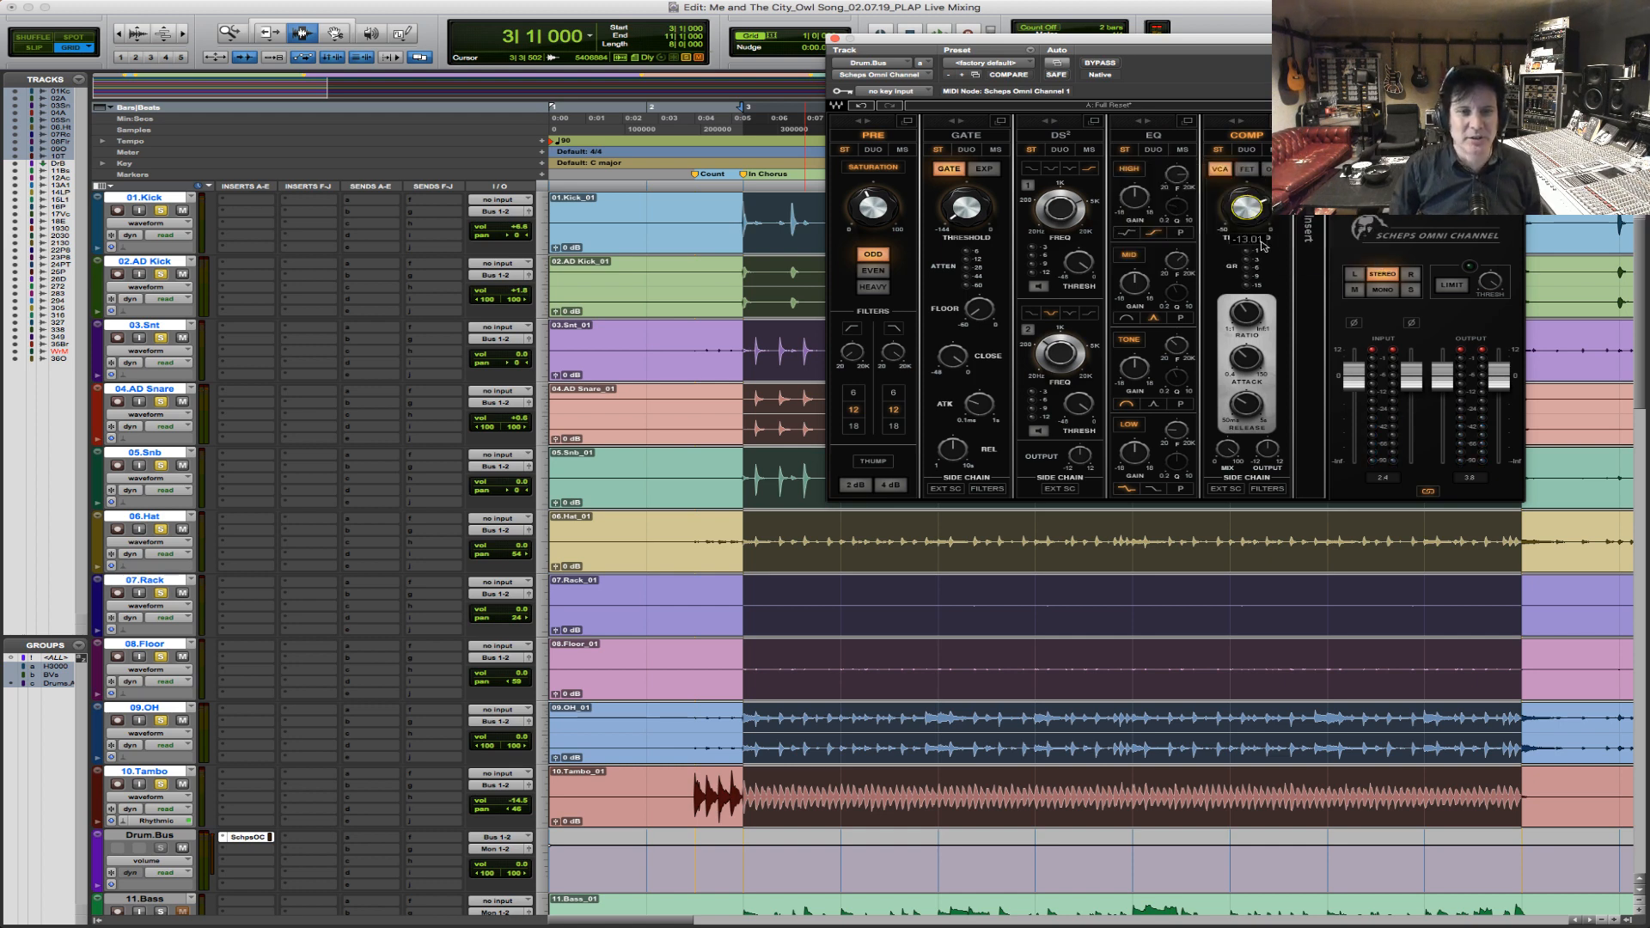
Compare both Thump settings on the drum bus, choose the 4 dB boost, and engage the high-pass filter.
key(space)
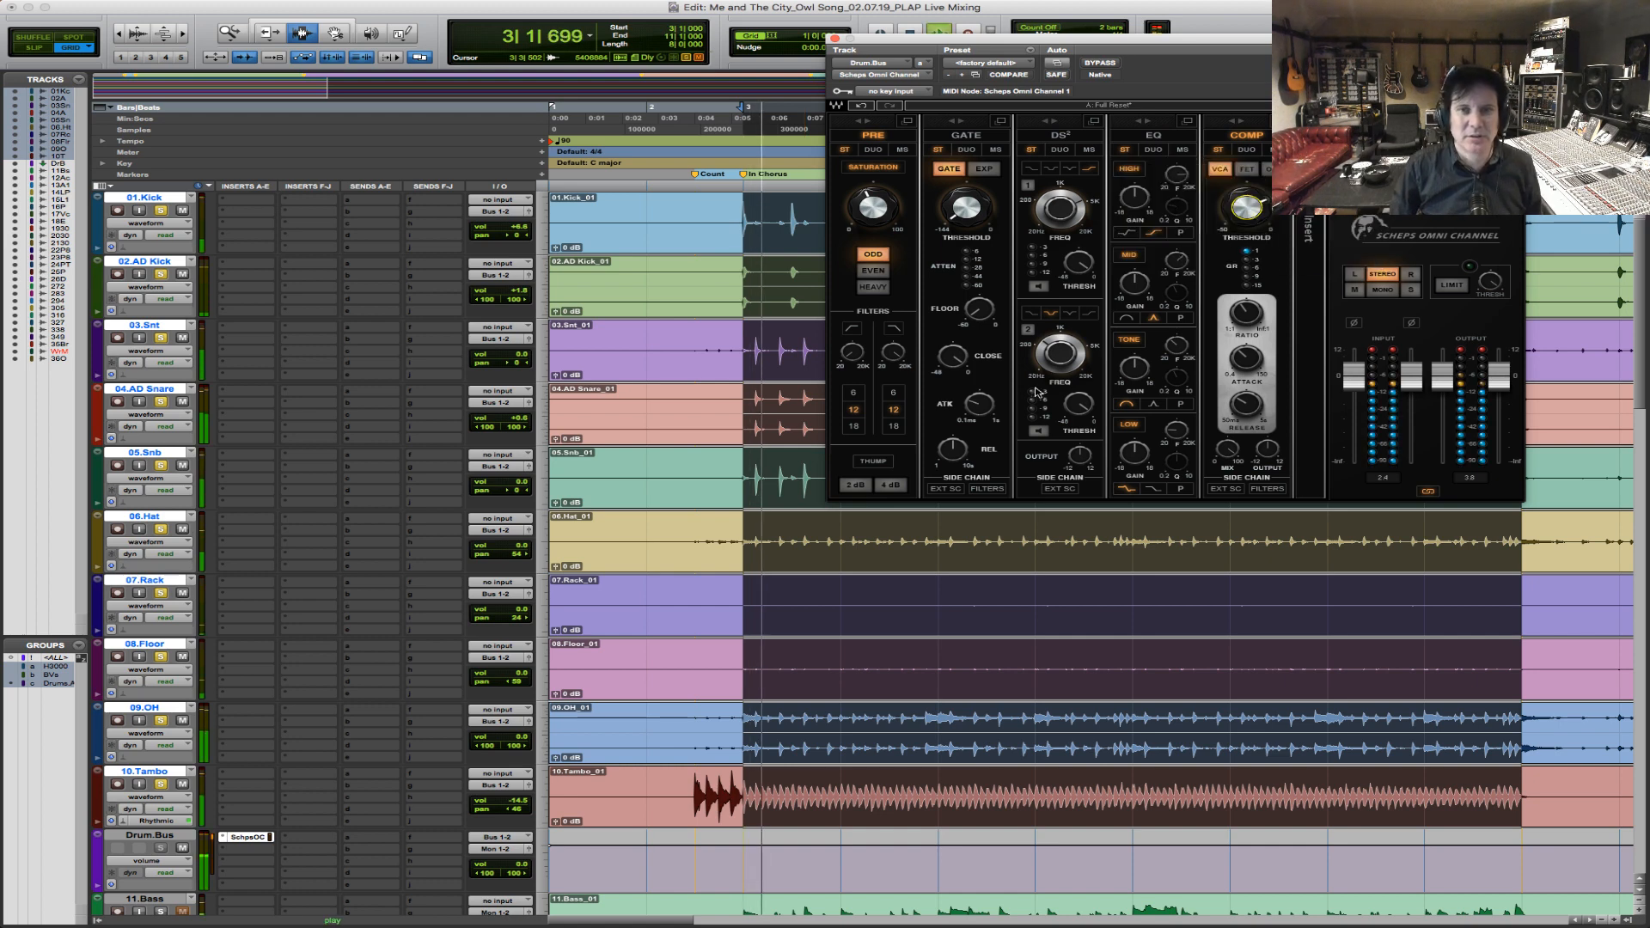
key(space)
click(856, 486)
key(space)
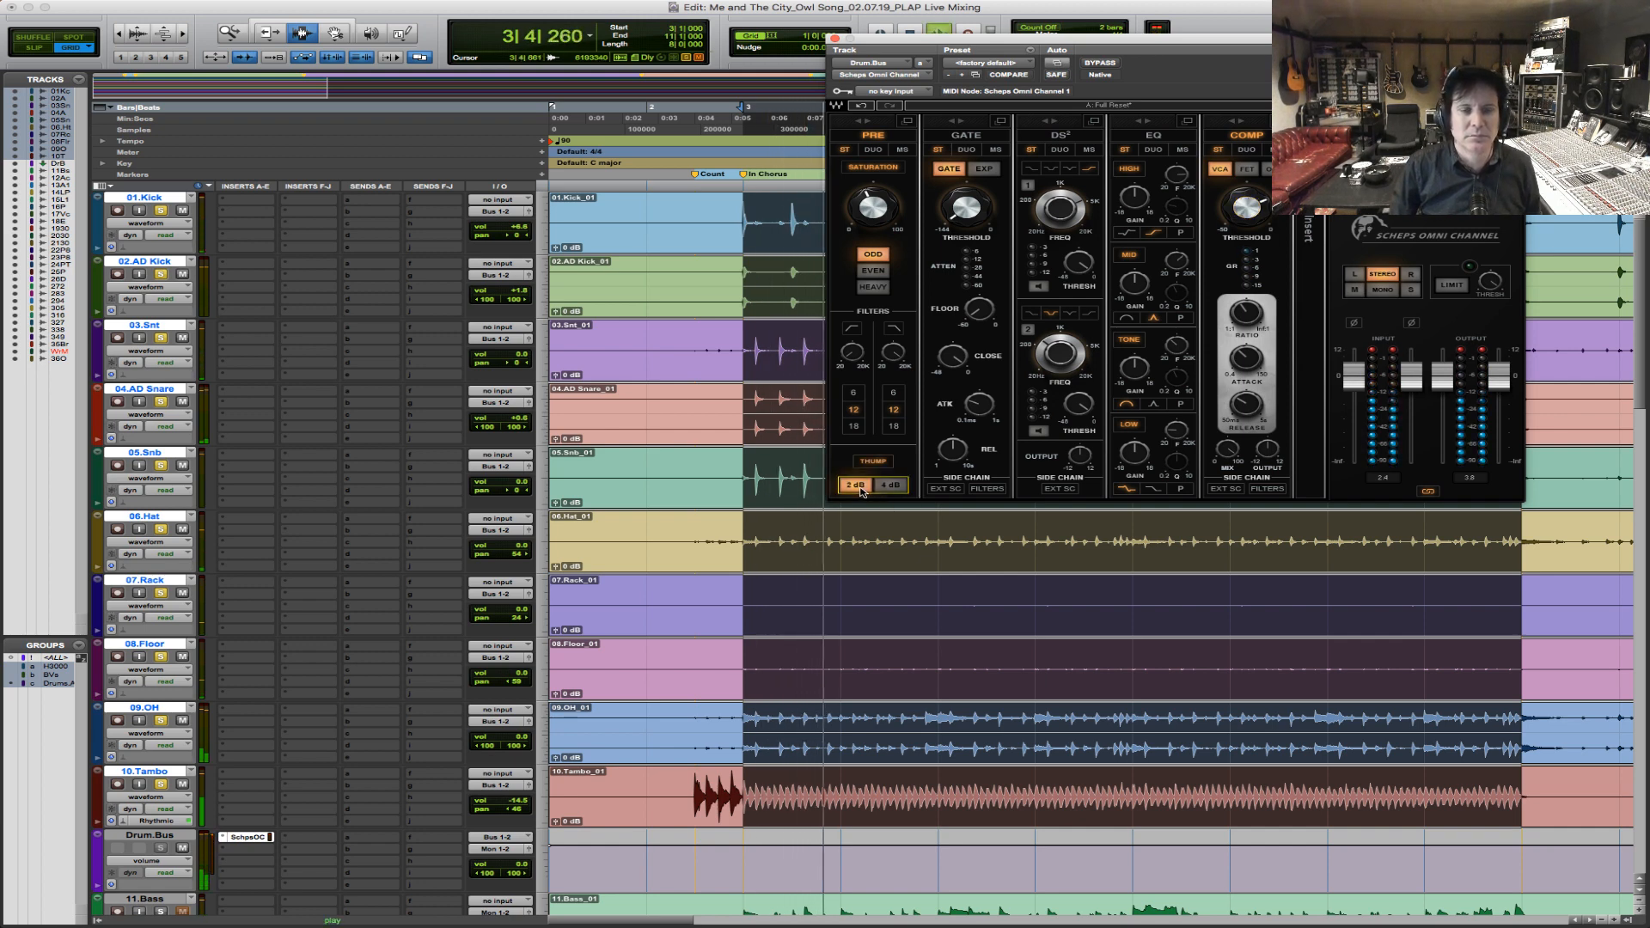
click(891, 486)
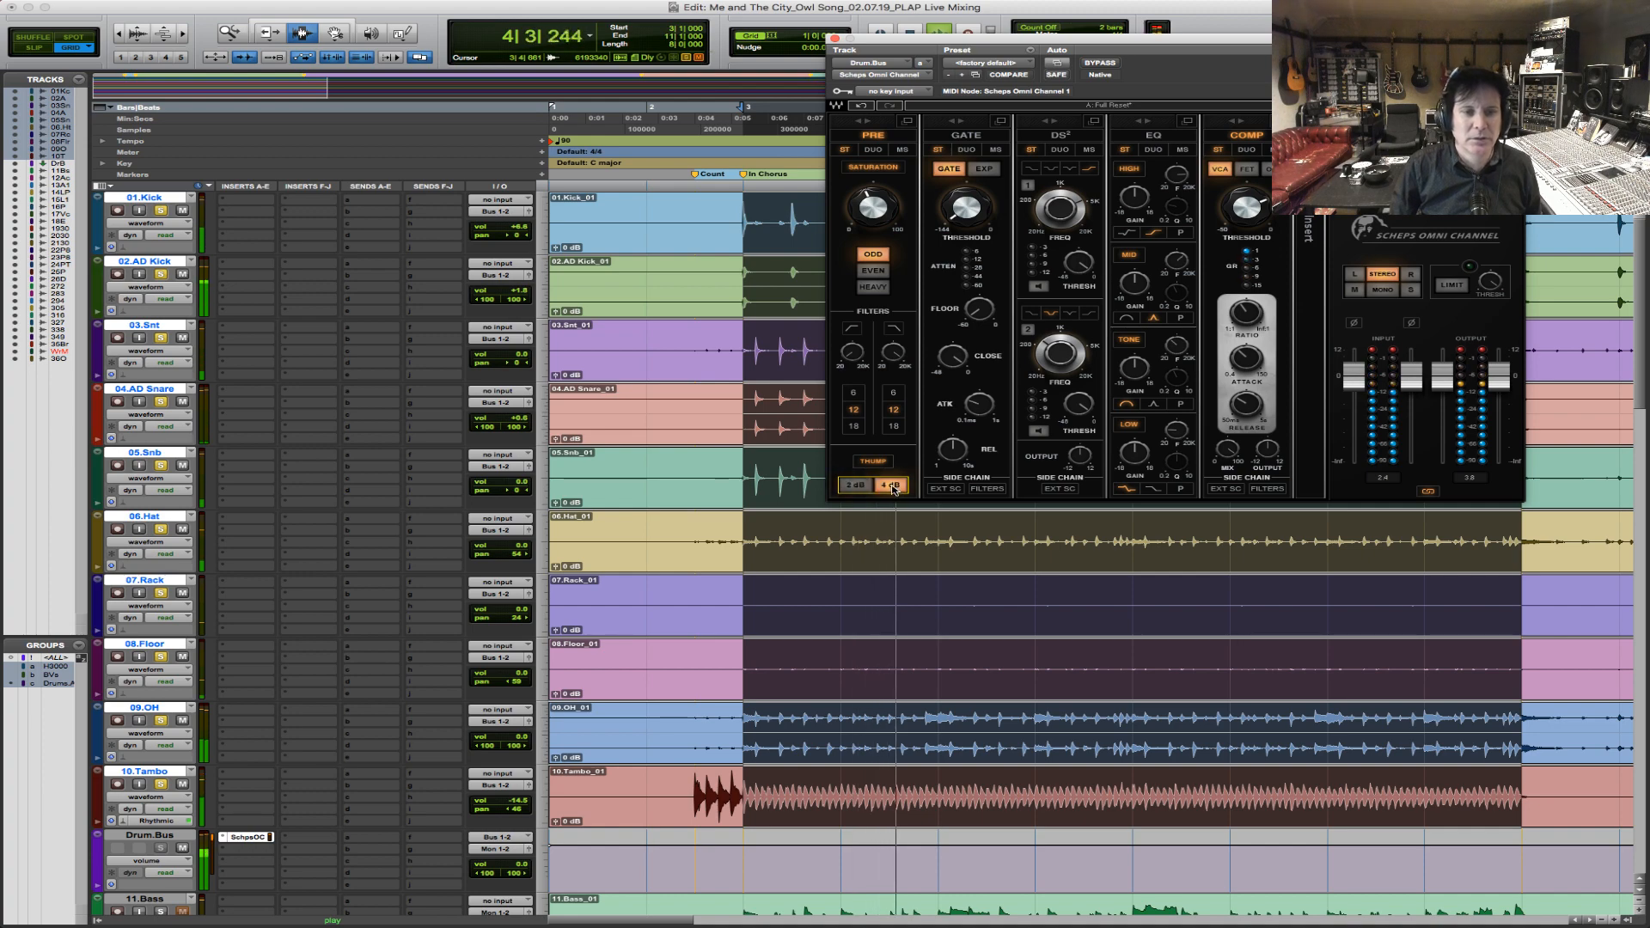
key(space)
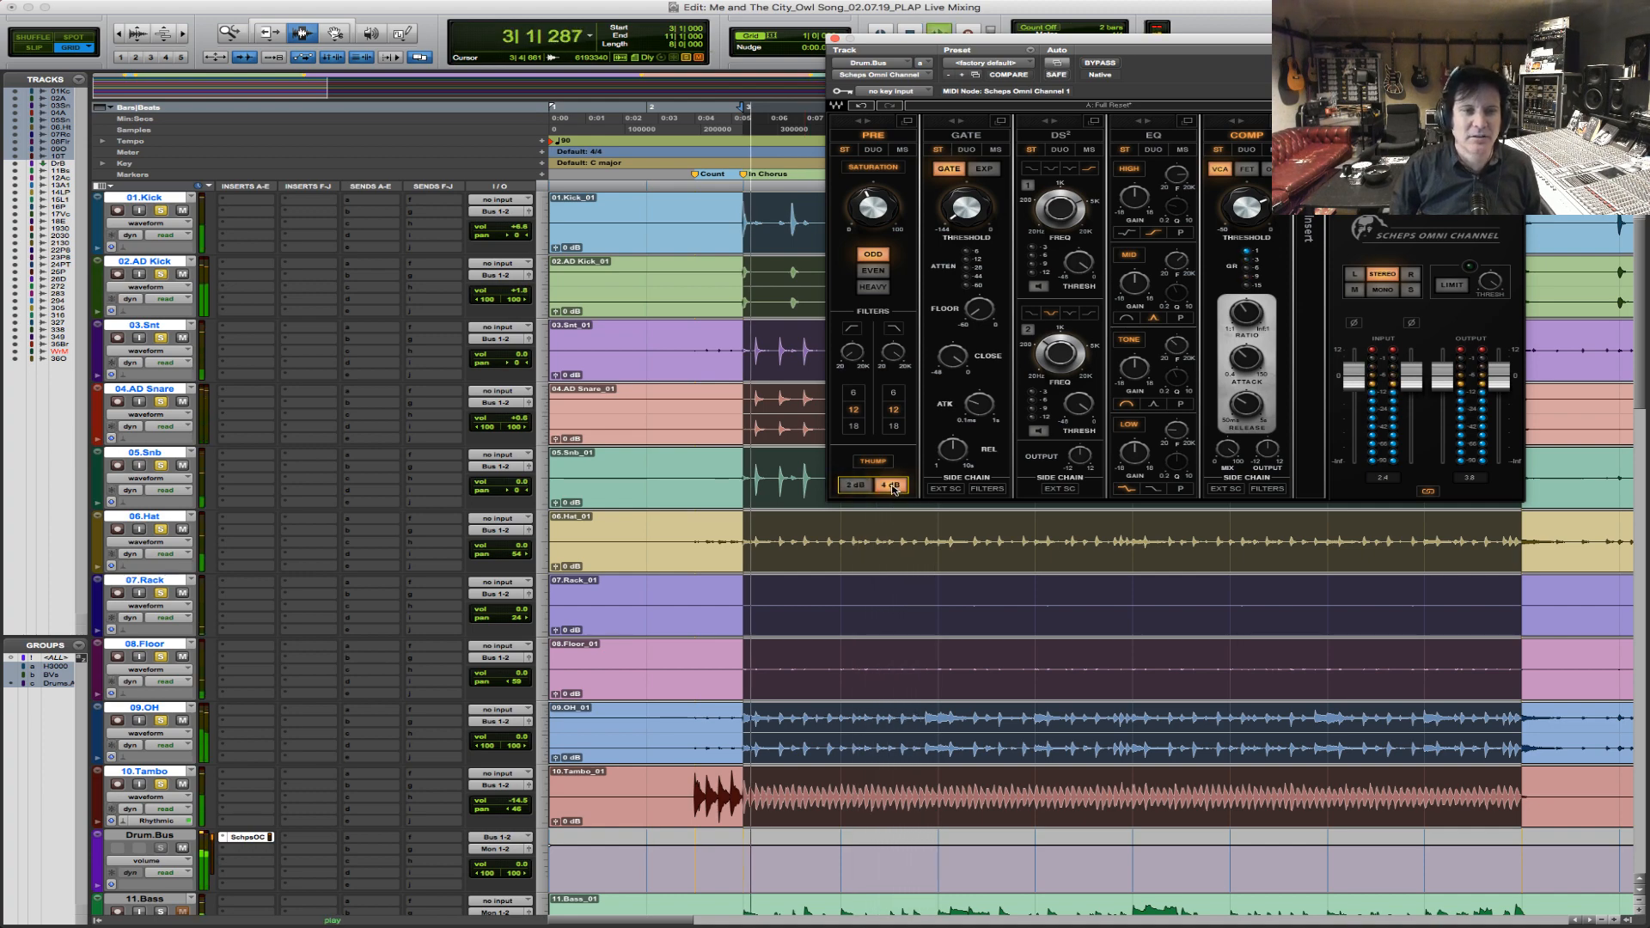
drag(860, 366, 860, 357)
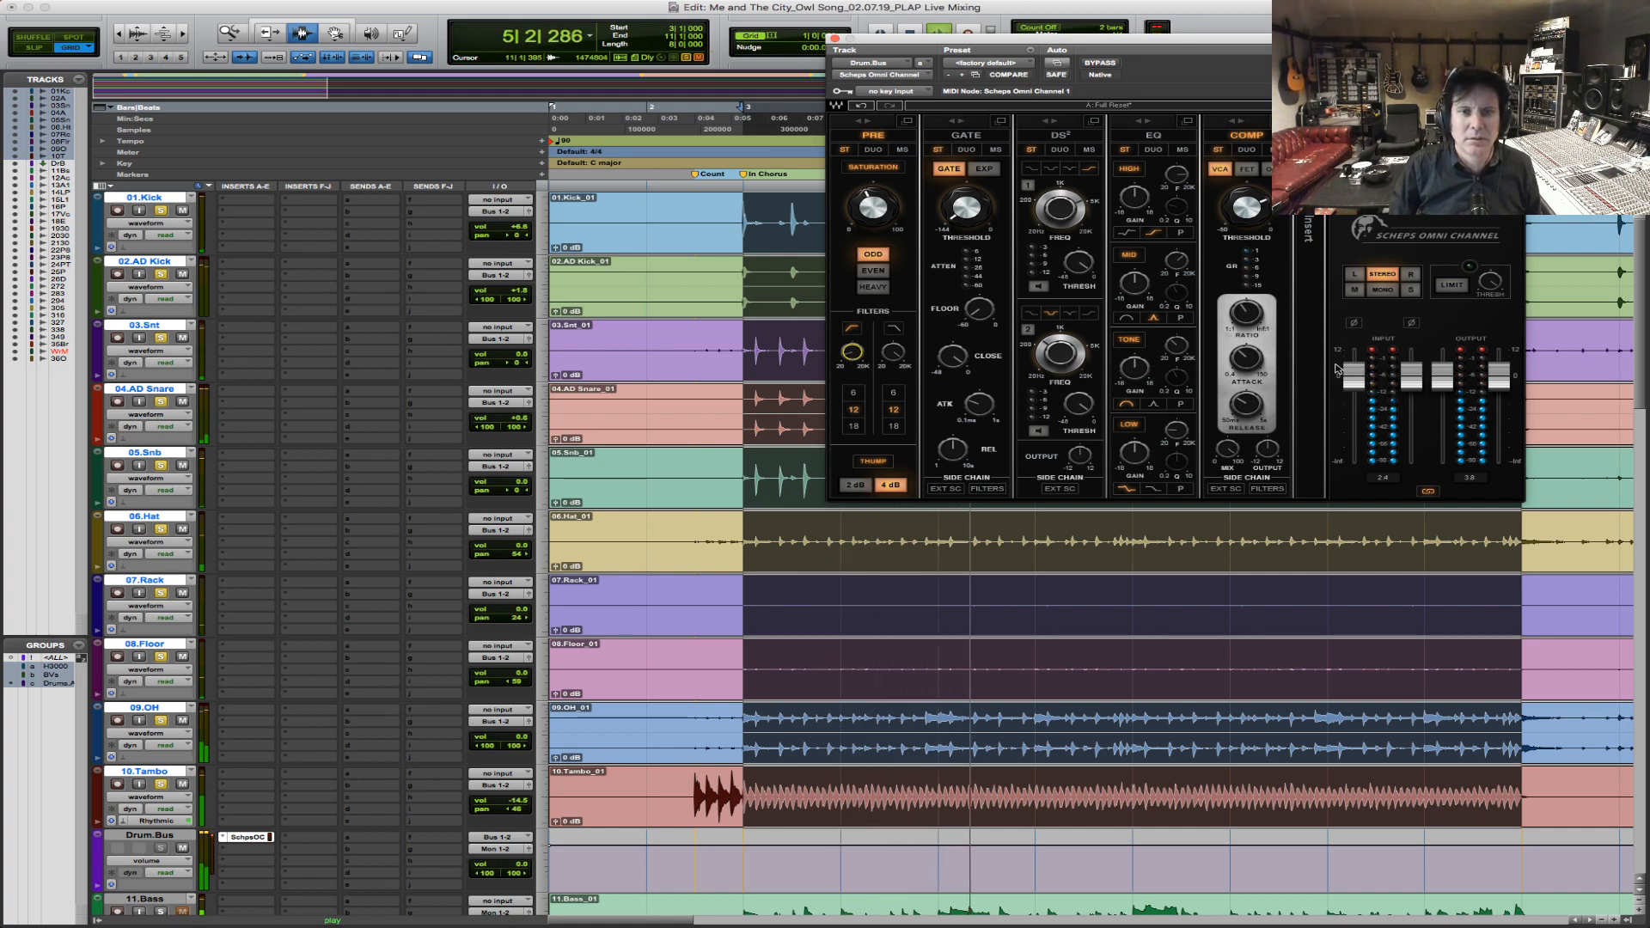
Raise the drum bus compressor ratio to about 4.9, lower the plug-in's input faders slightly, and audition the drums.
drag(1246, 314, 1247, 305)
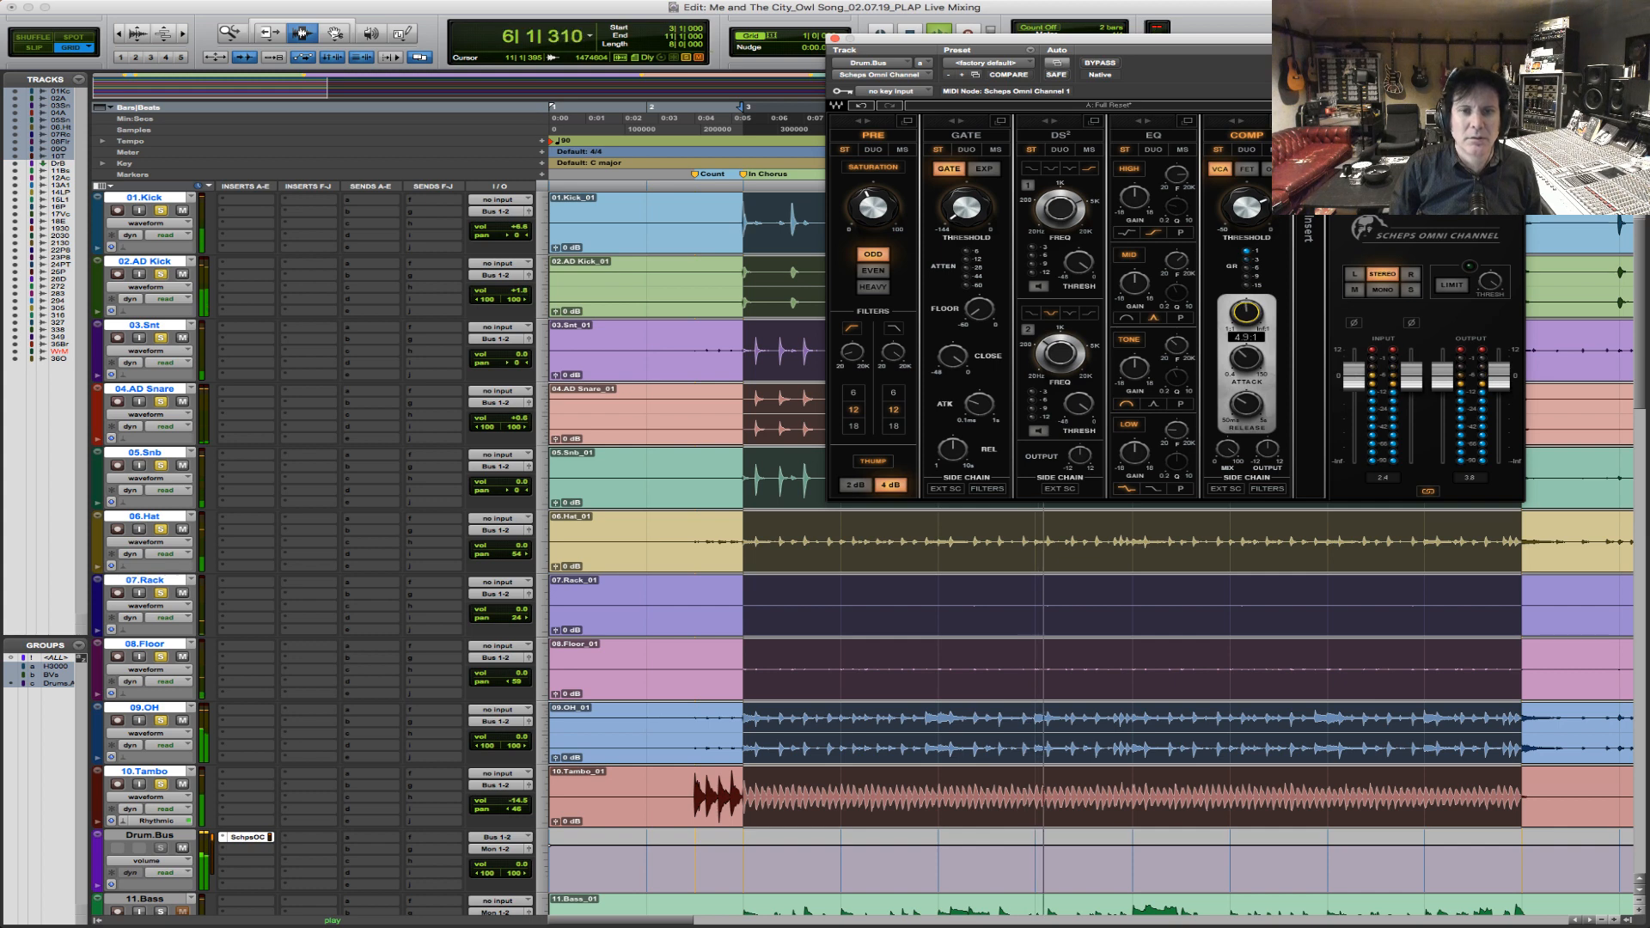
drag(1354, 379, 1354, 387)
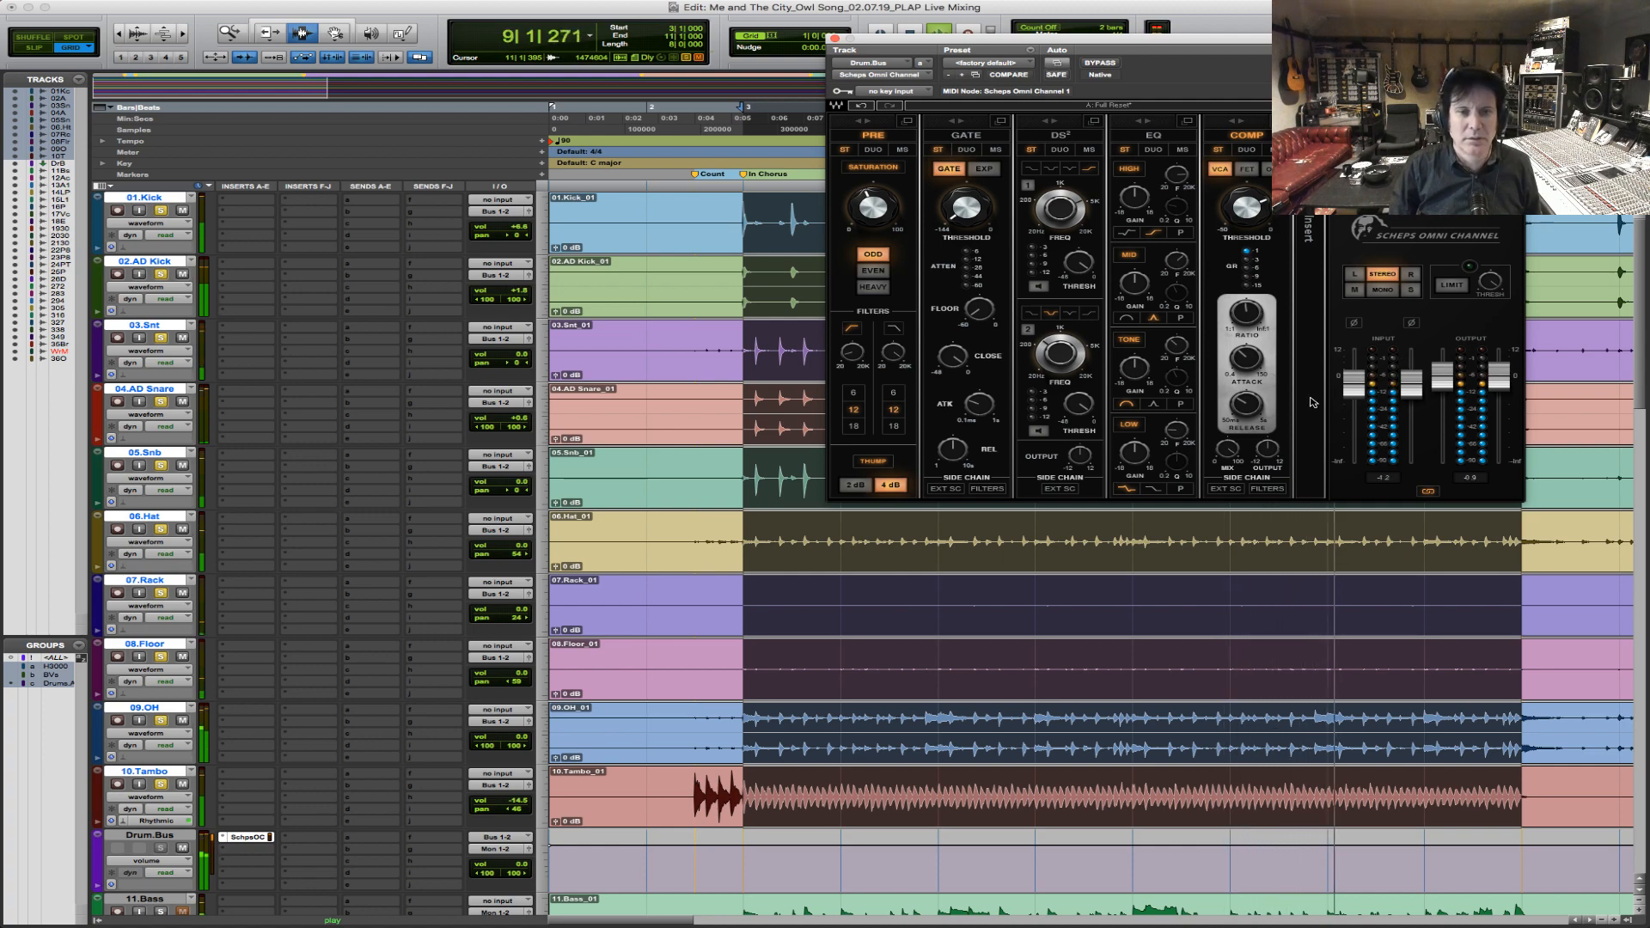
key(space)
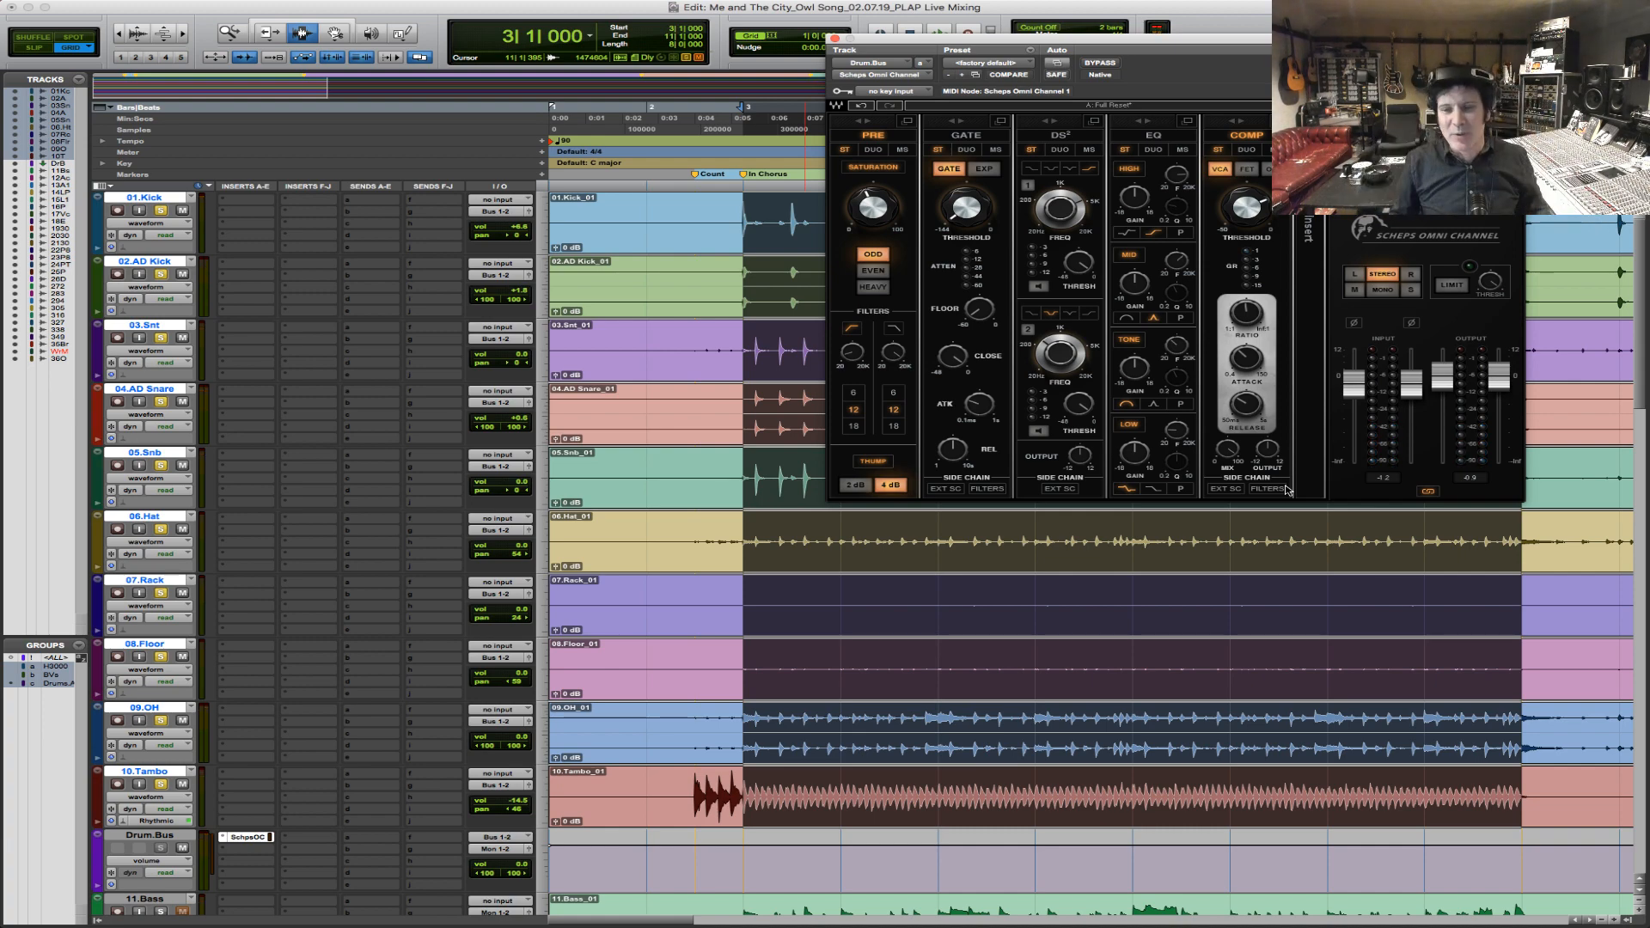
key(space)
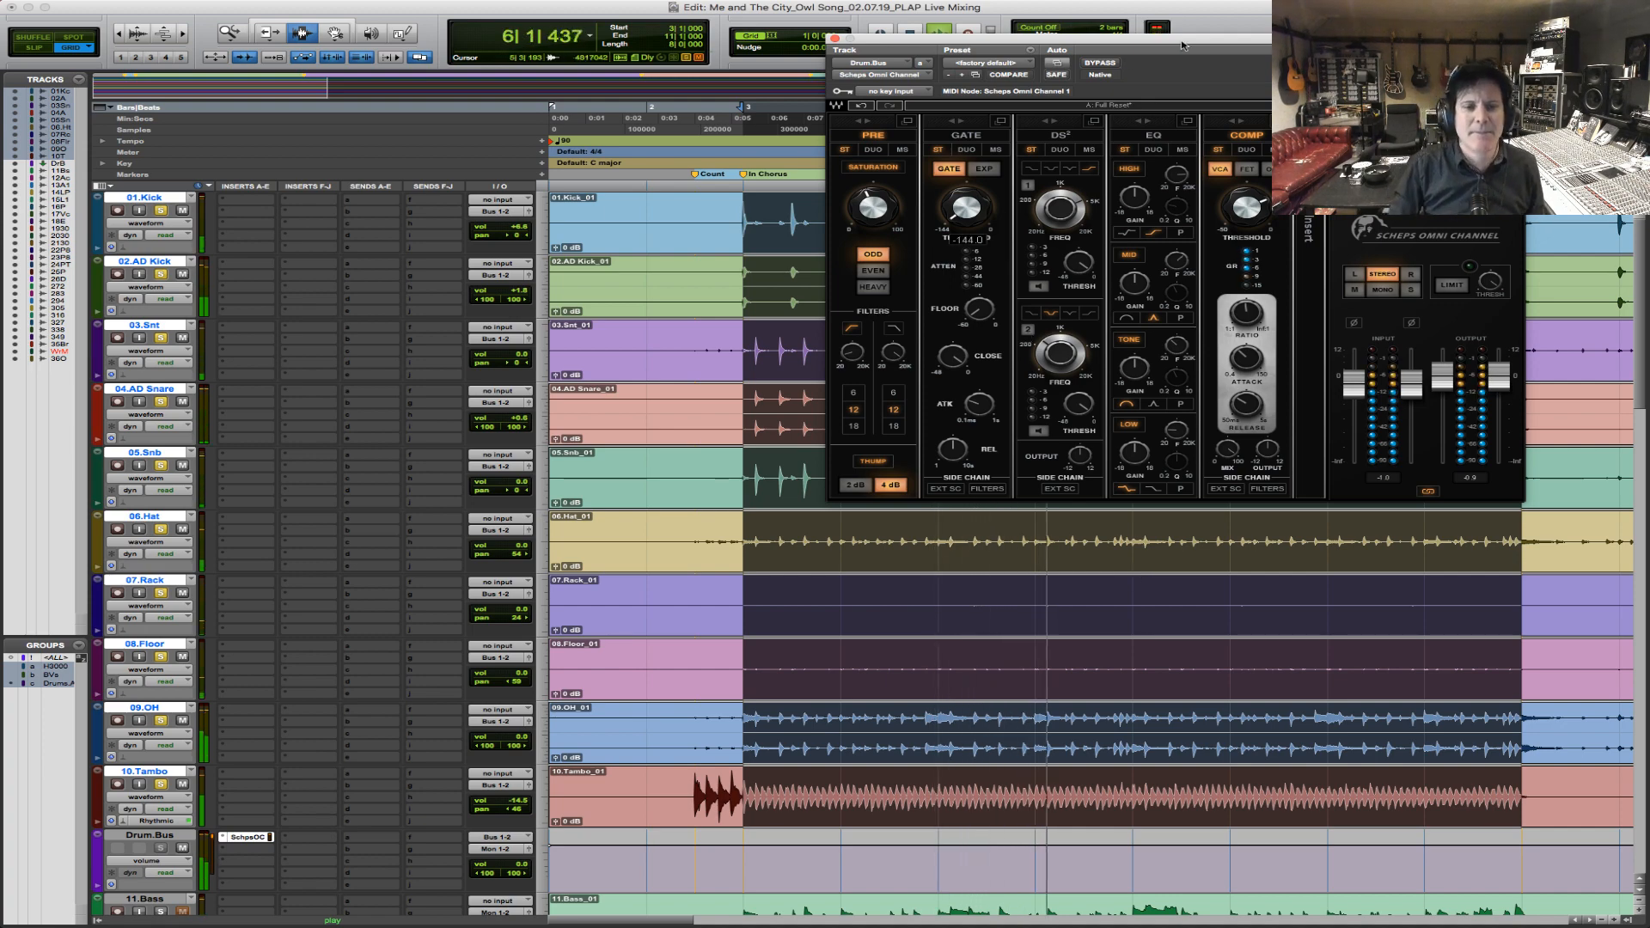
mouse_move(980, 408)
key(space)
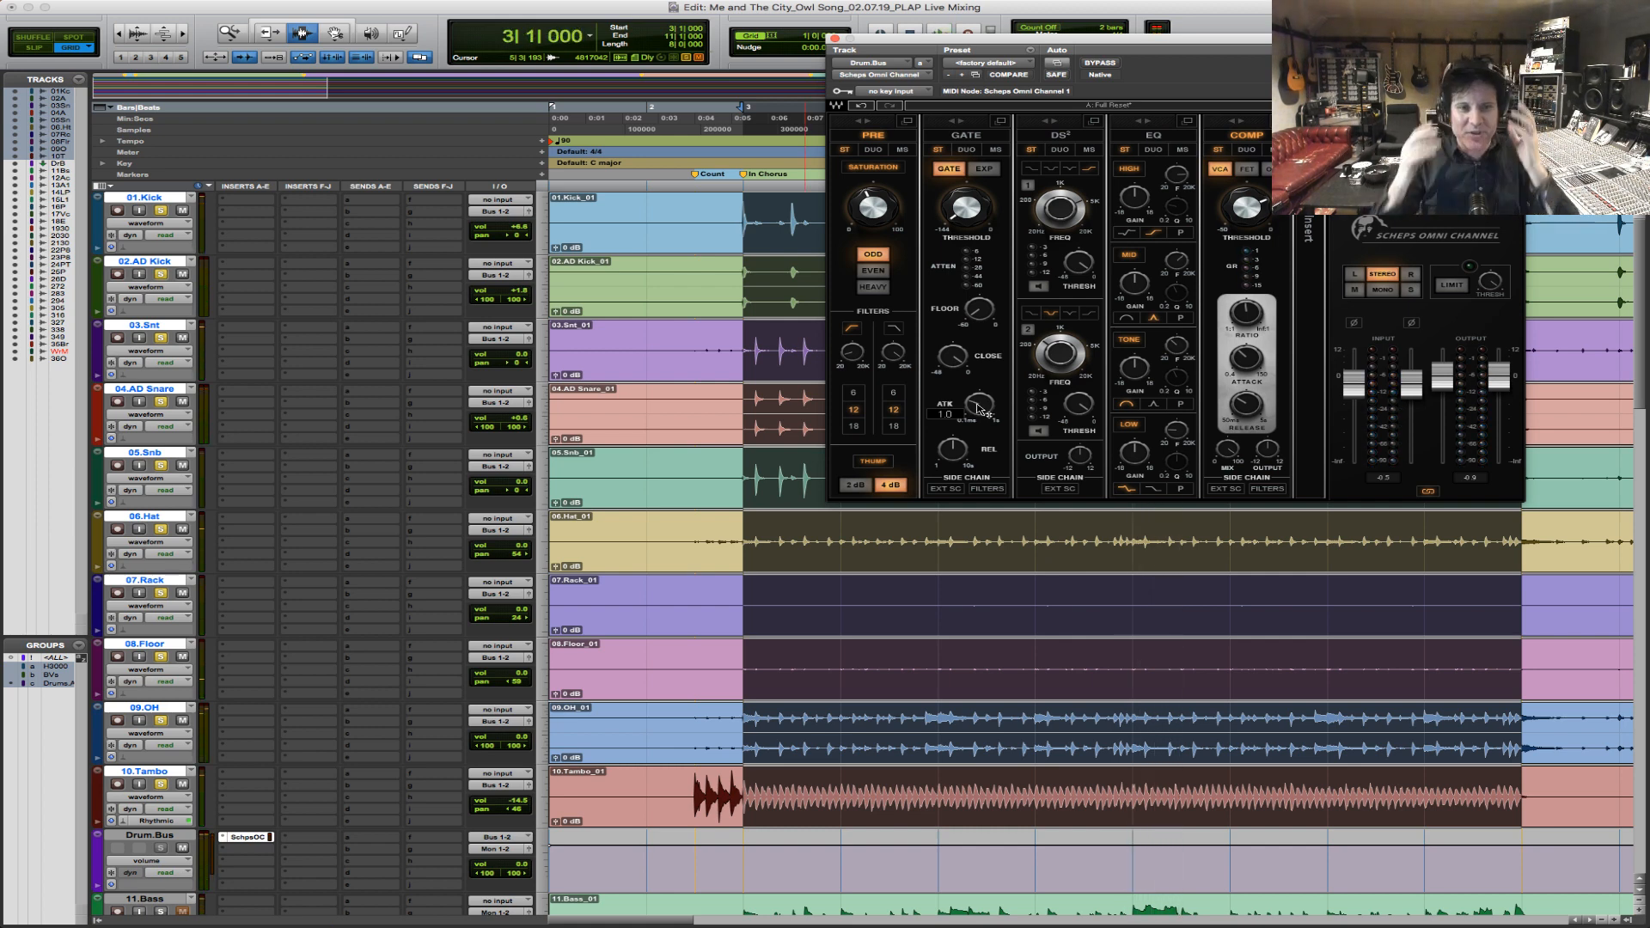
Solo 11.Bass along with the playing drums and lower its volume to -5.9 dB.
scroll(1133, 534, down, 2)
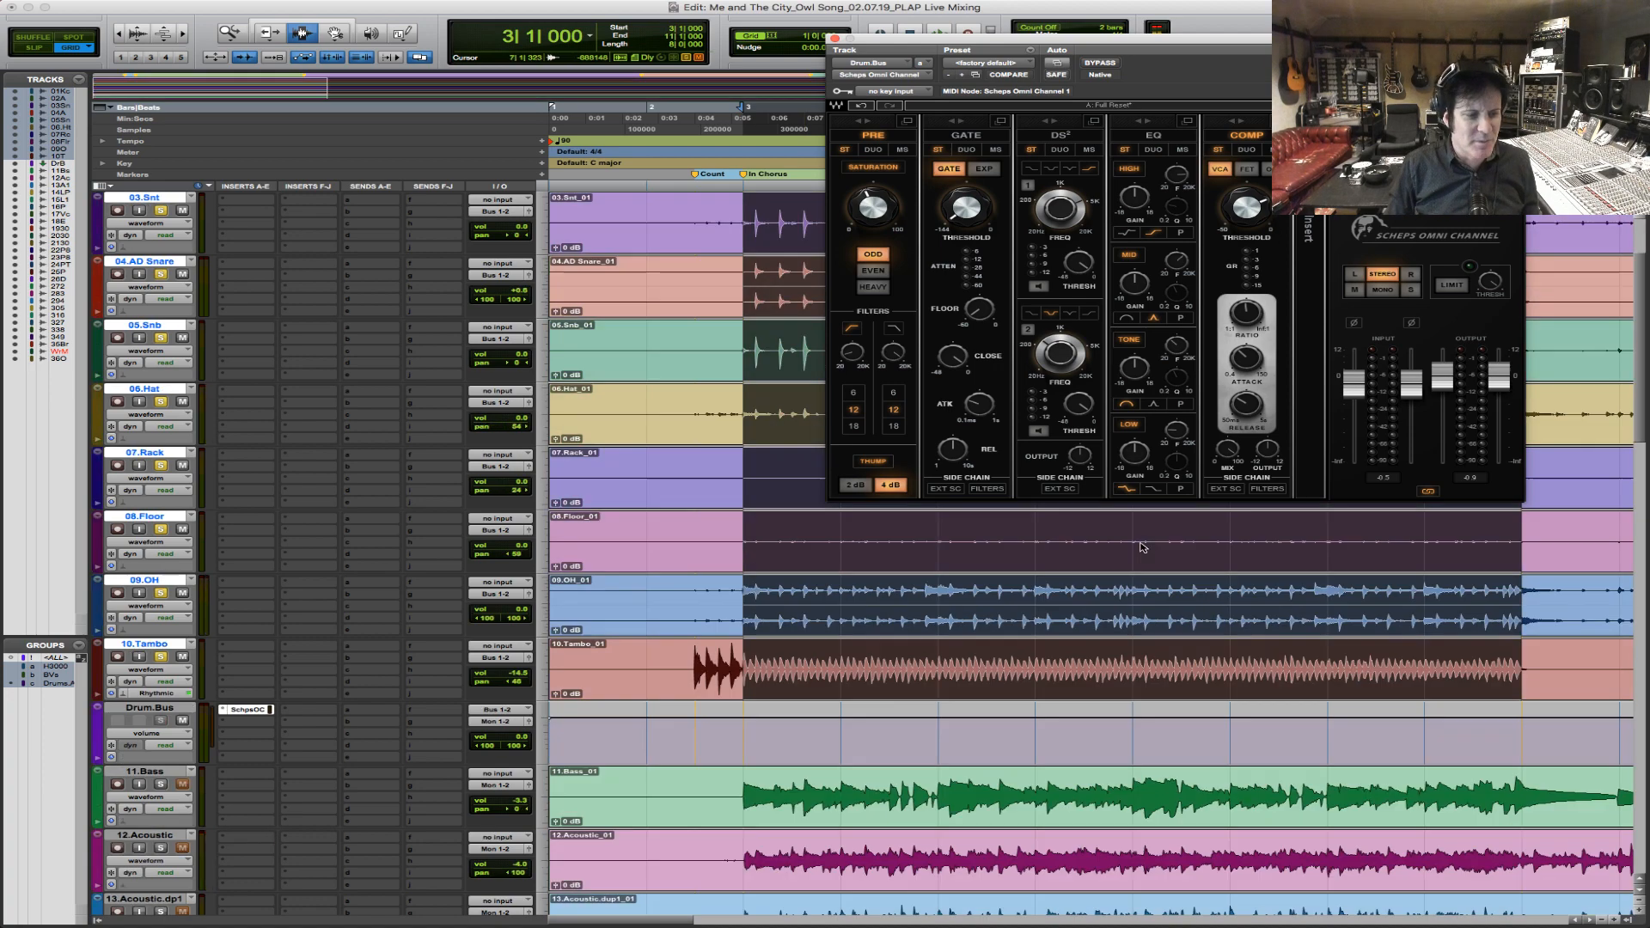
key(space)
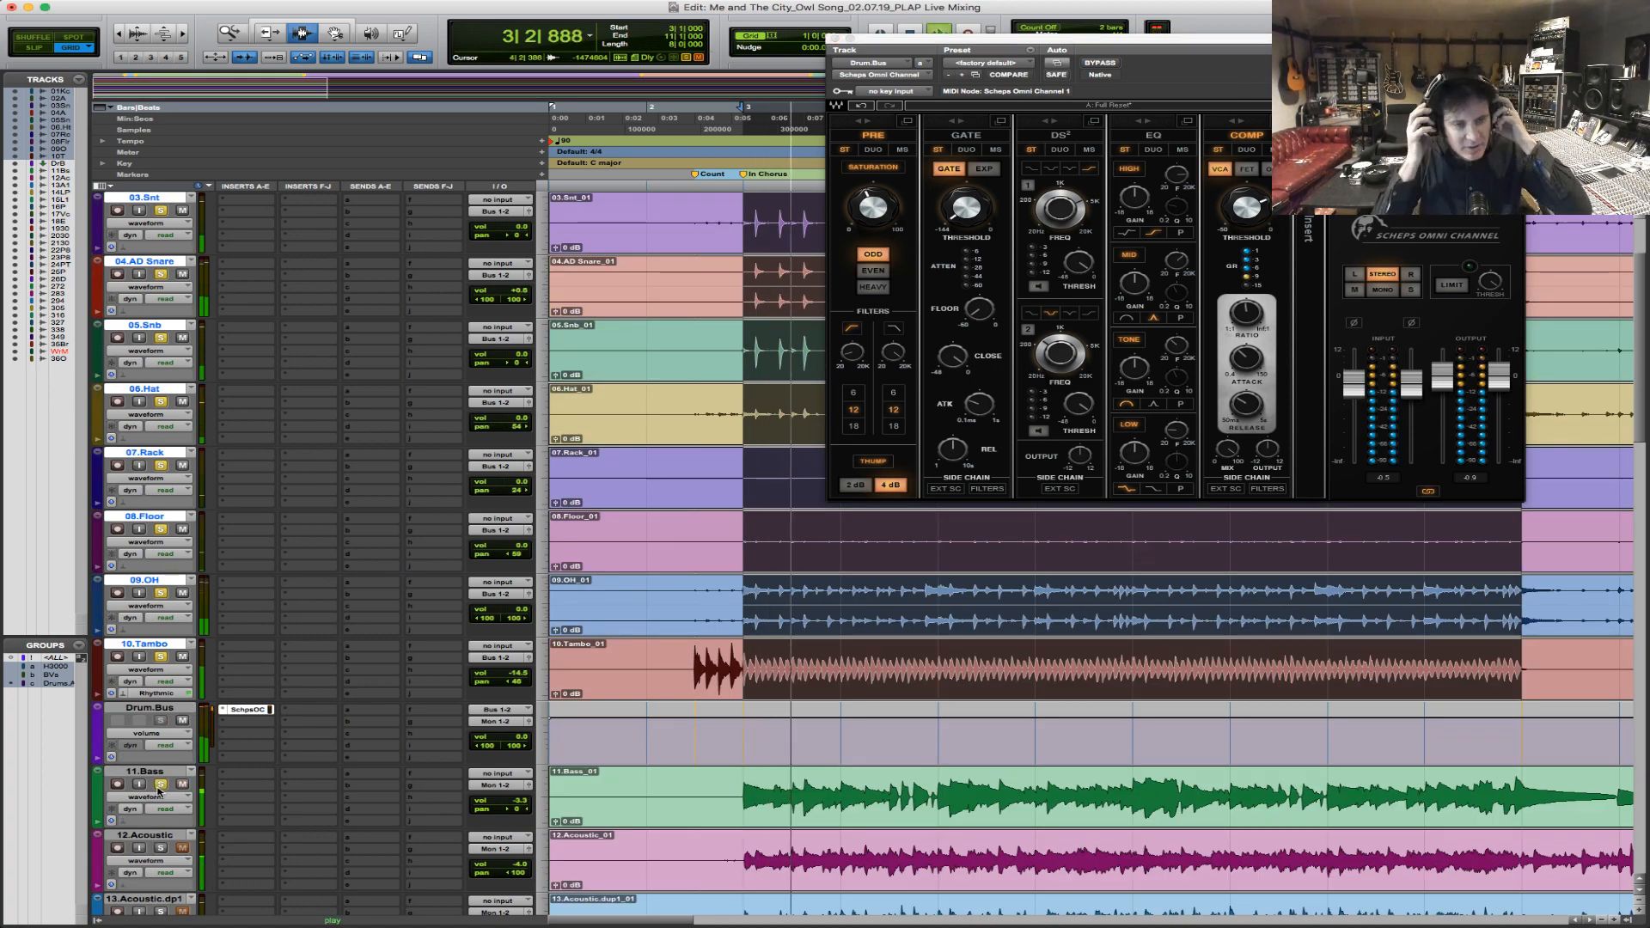
drag(513, 799, 513, 810)
Solo 12.Acoustic and 13.Acoustic.dp1 and lower their volumes to -6.6 dB and -5.3 dB.
scroll(178, 714, down, 2)
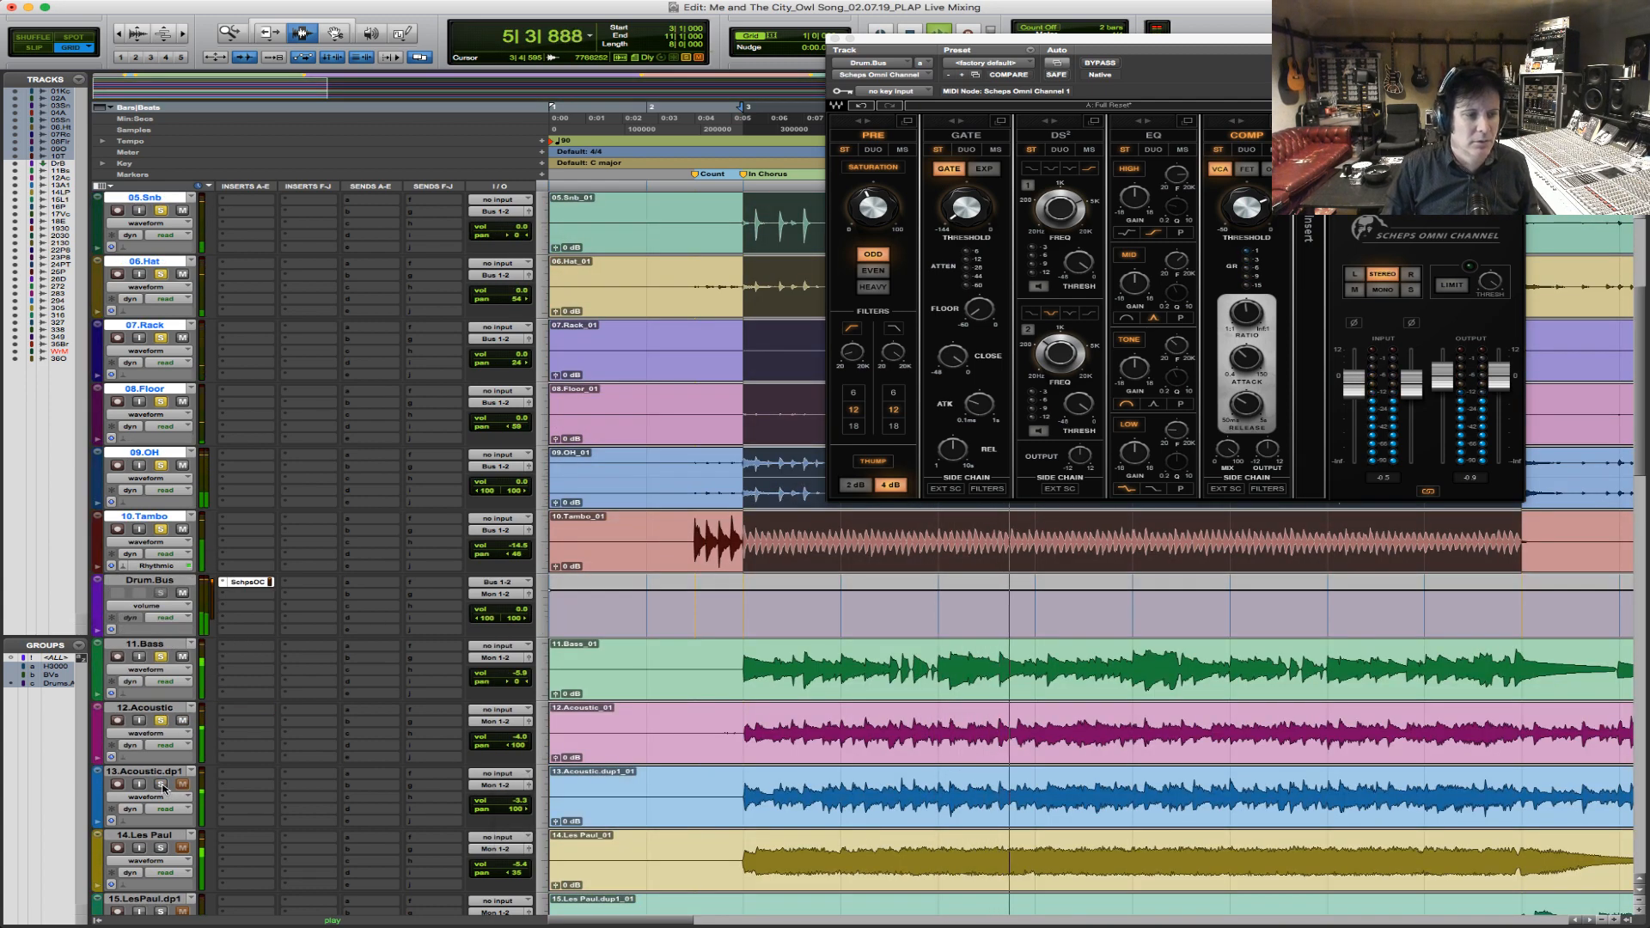
drag(513, 737, 524, 806)
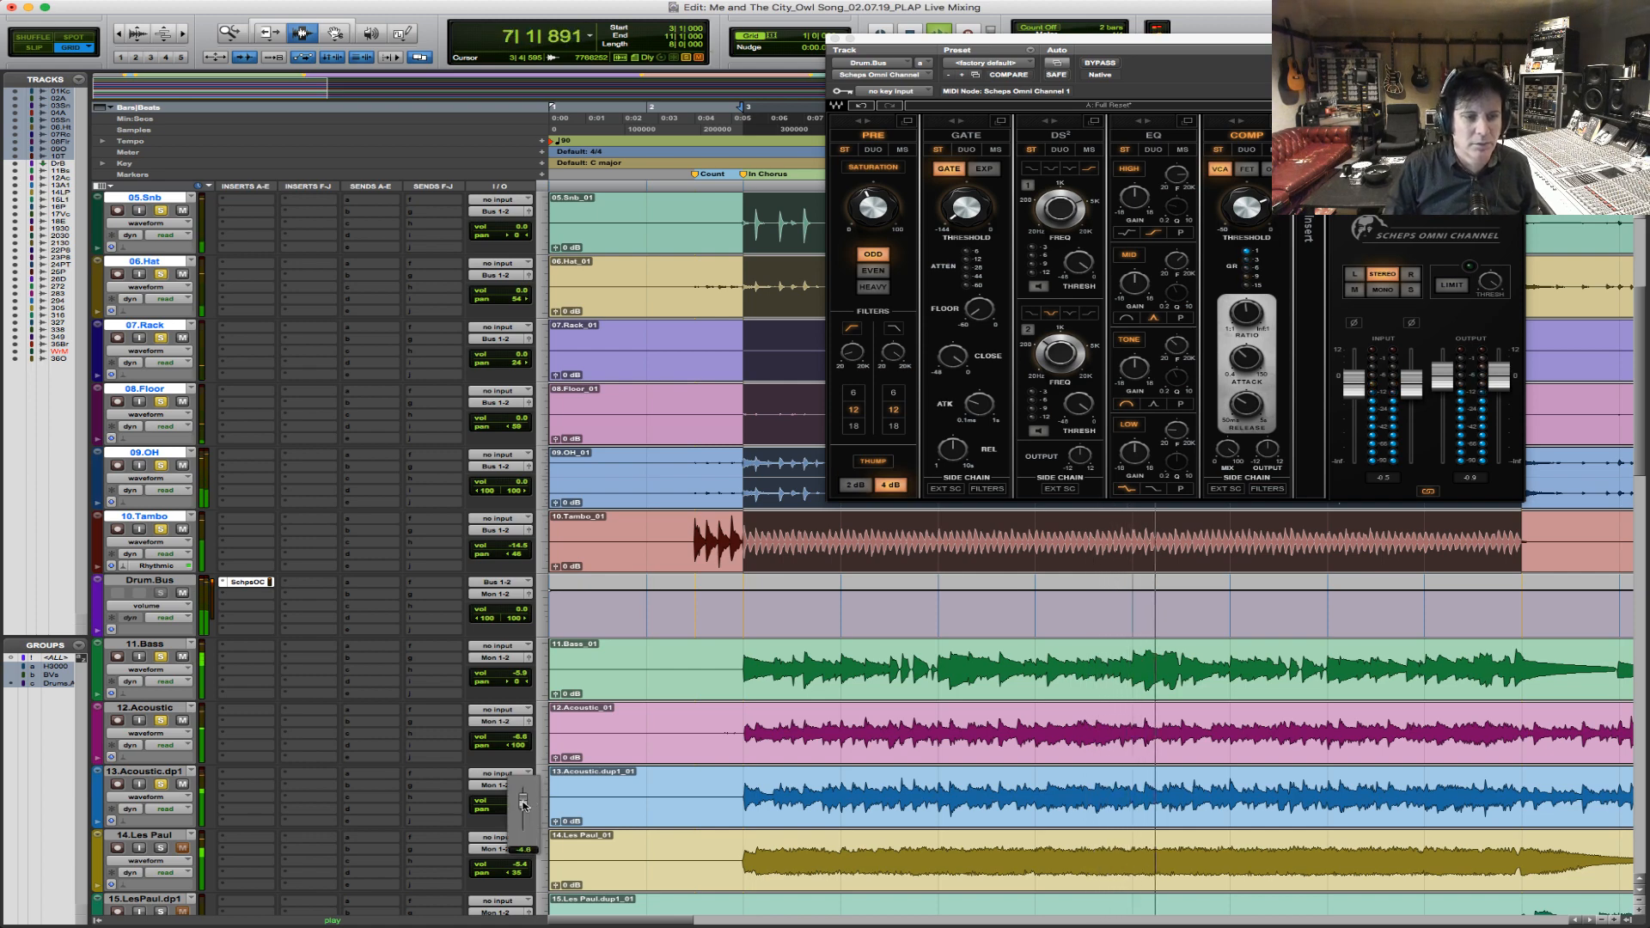
scroll(134, 875, up, 1)
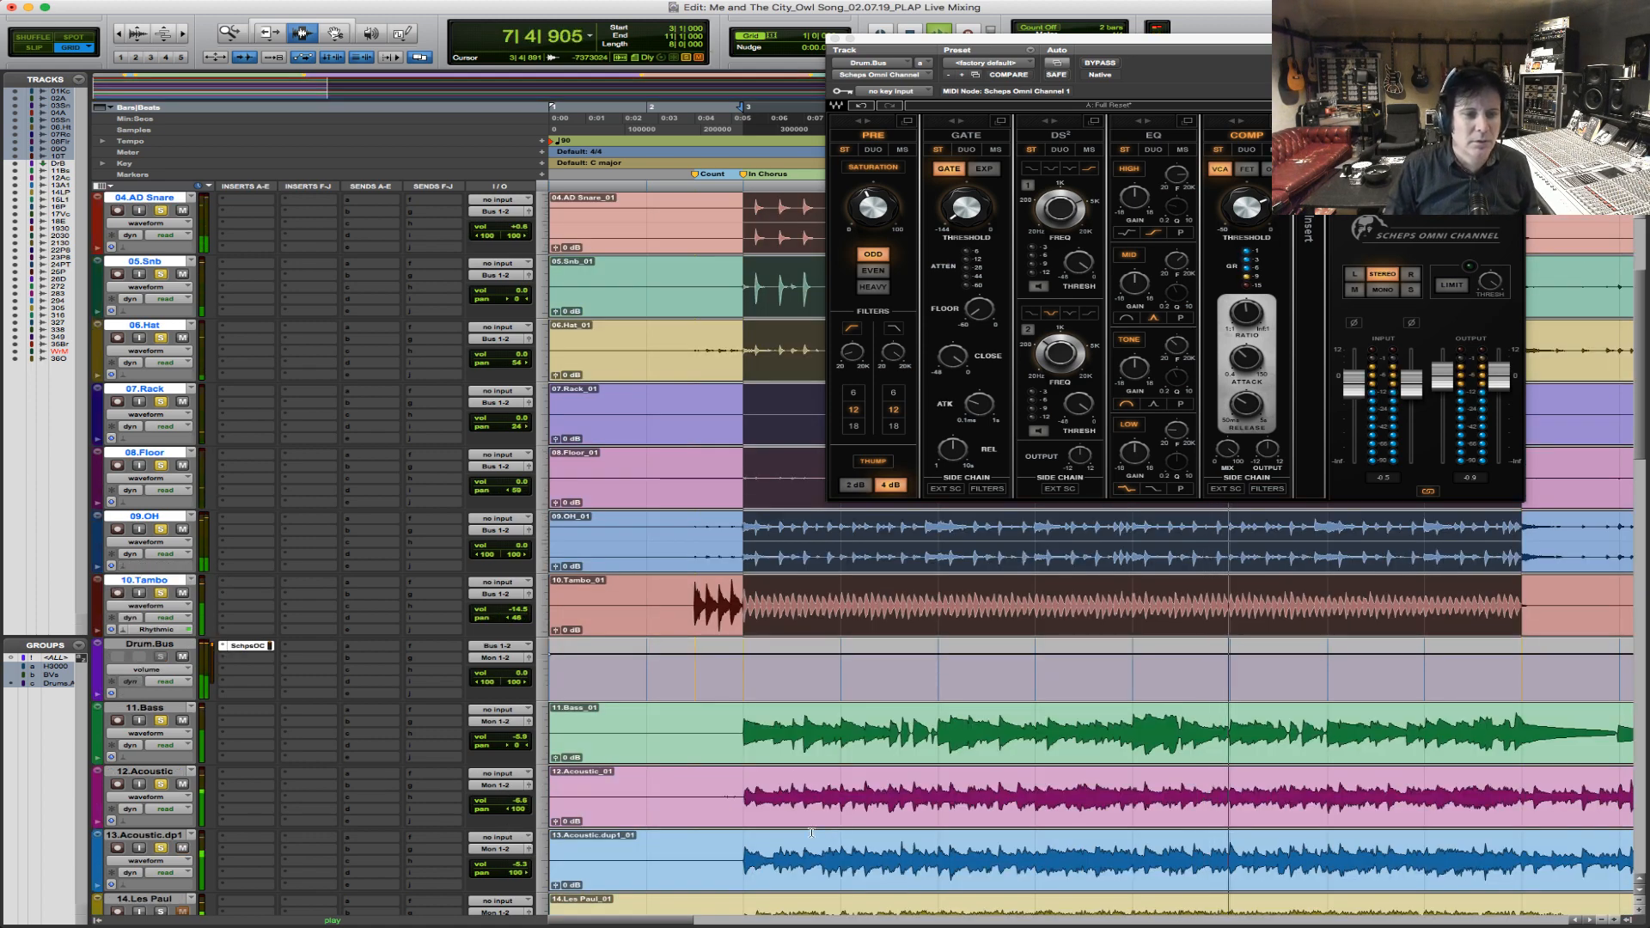
Solo 14.Les Paul and 16.Piano Print, lower the Les Paul slightly, and raise the piano to +4.2 dB during playback.
scroll(135, 875, down, 4)
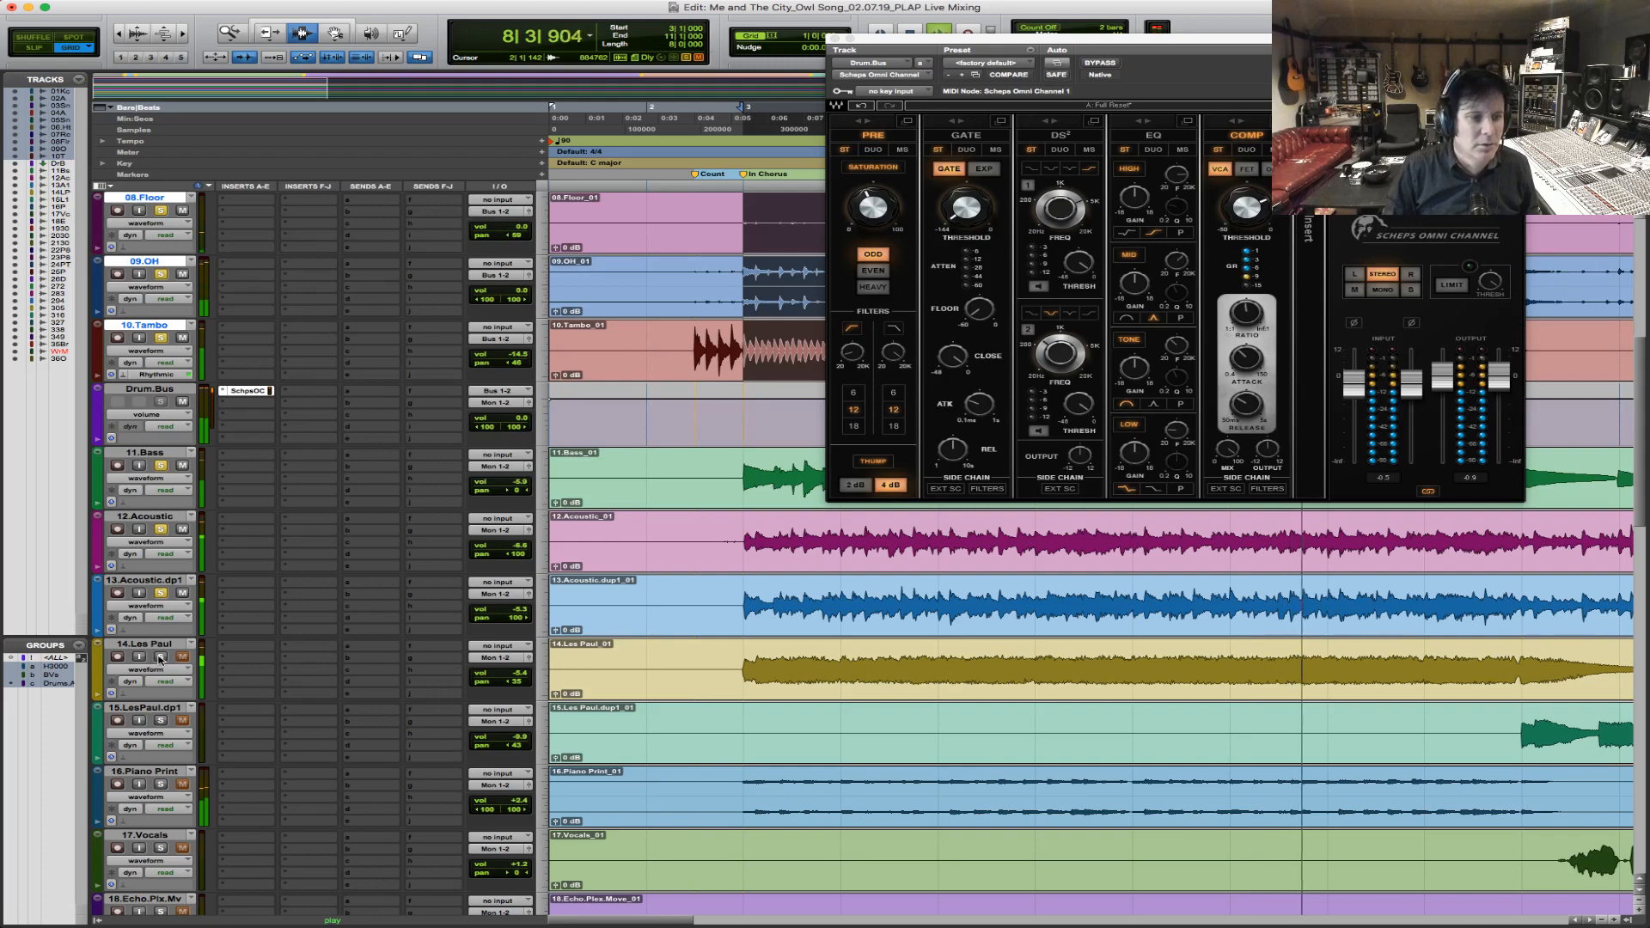
drag(513, 673, 513, 677)
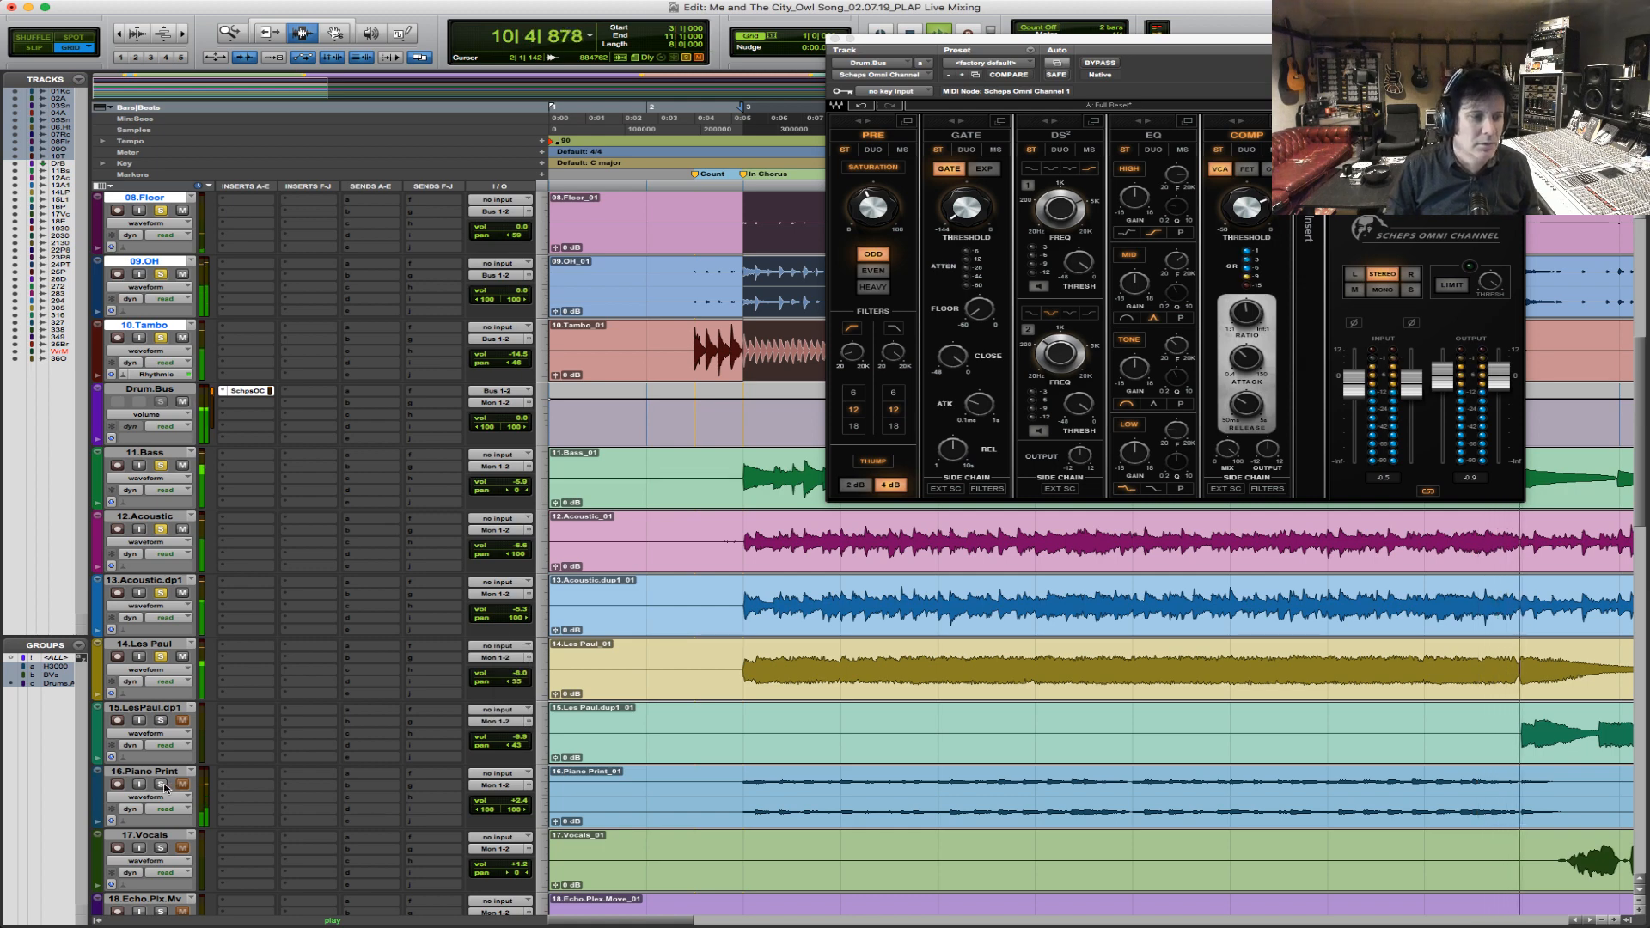
drag(520, 805, 520, 797)
scroll(823, 809, down, 6)
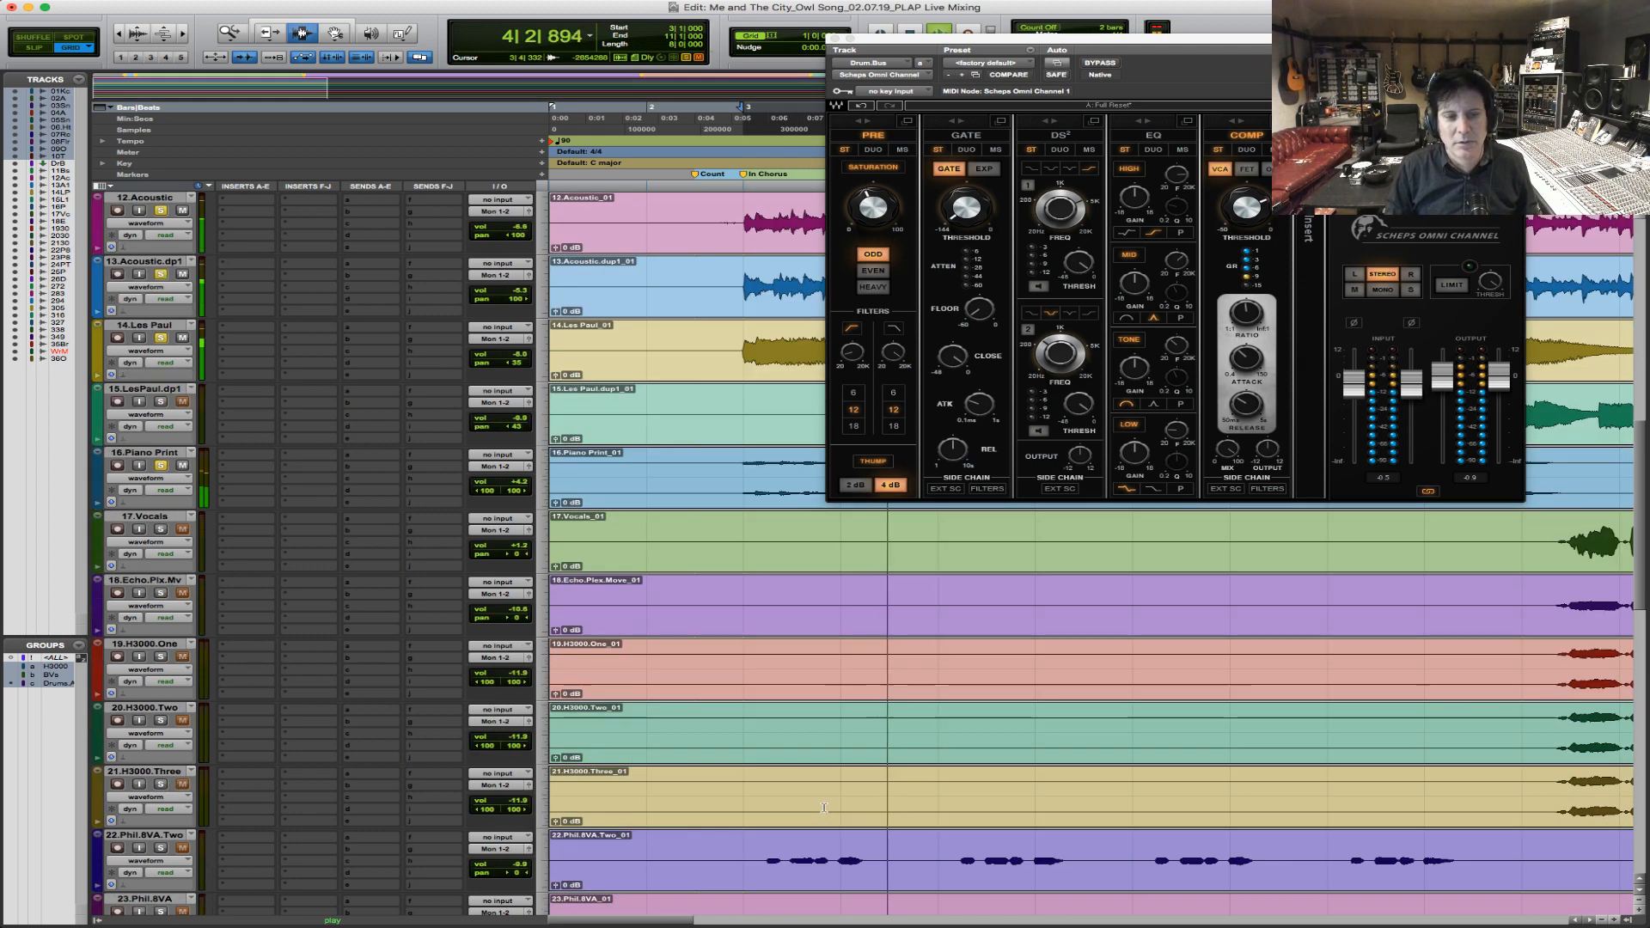
scroll(822, 809, down, 2)
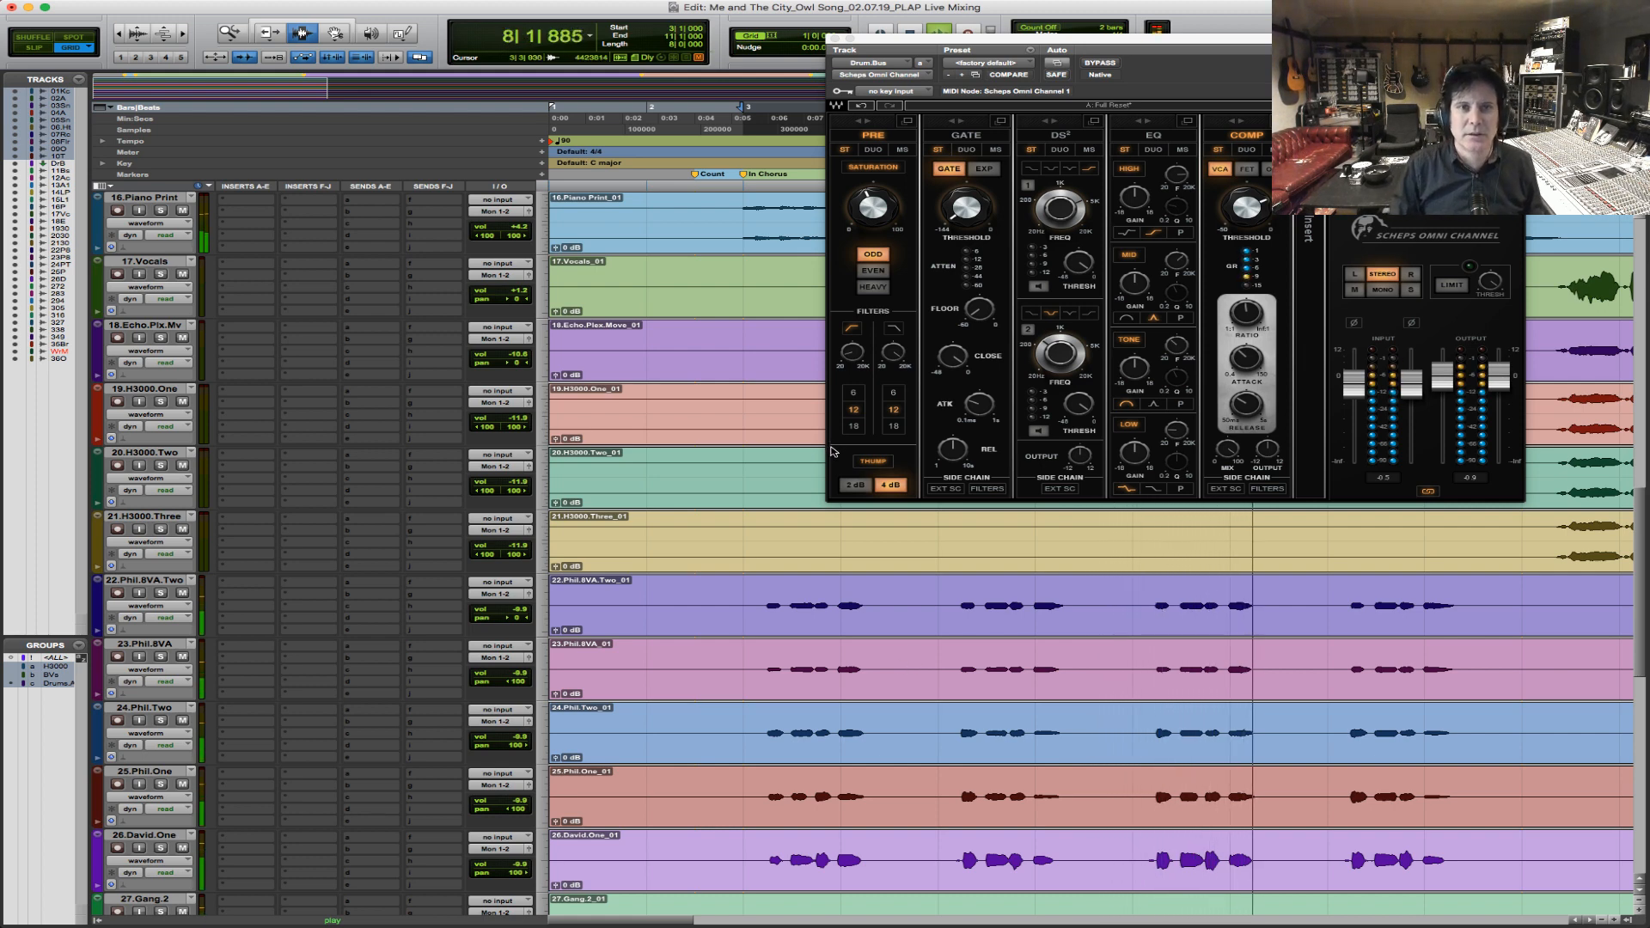
key(space)
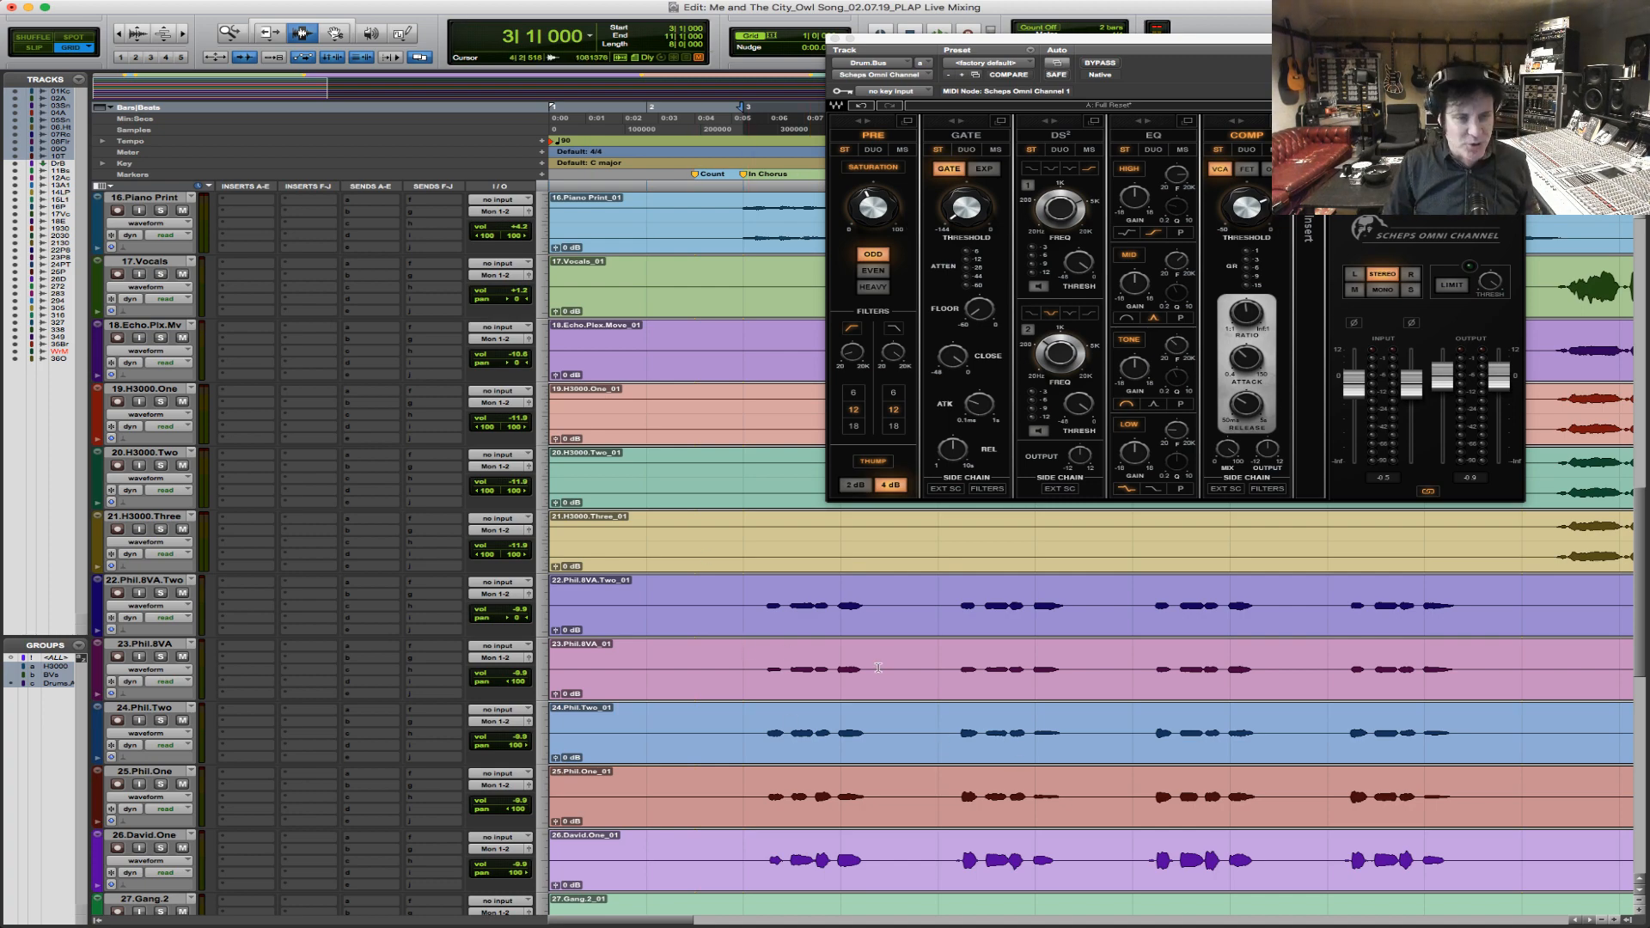
Create one stereo Master Fader track directly below 35.Bridge hoo.
scroll(878, 668, up, 10)
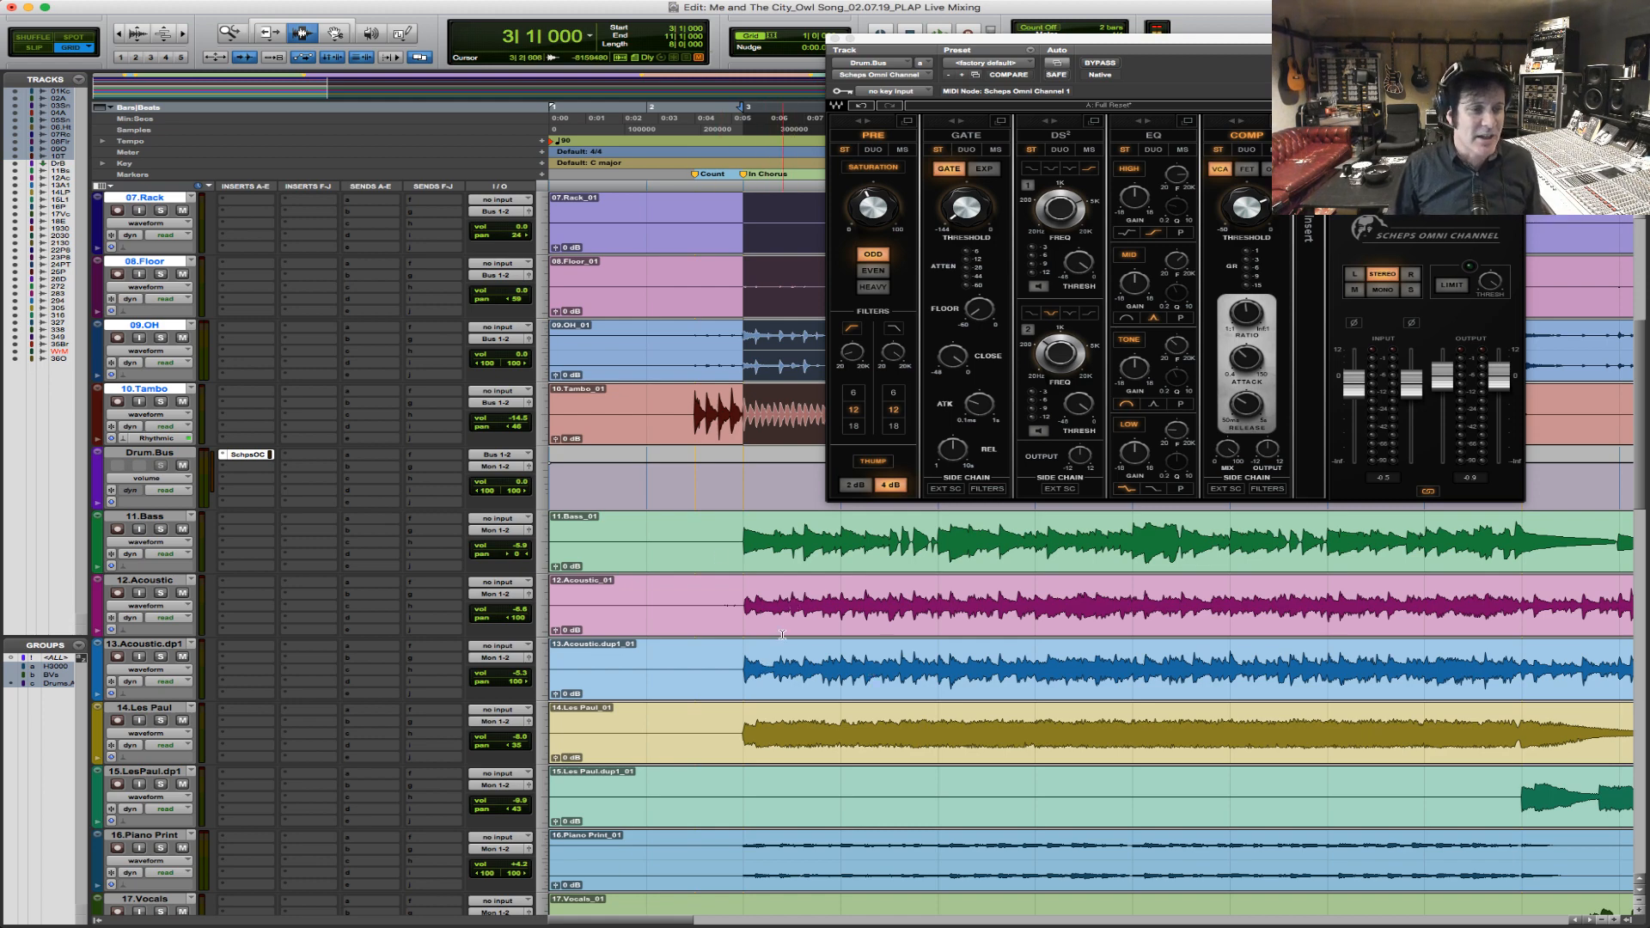
scroll(782, 634, down, 15)
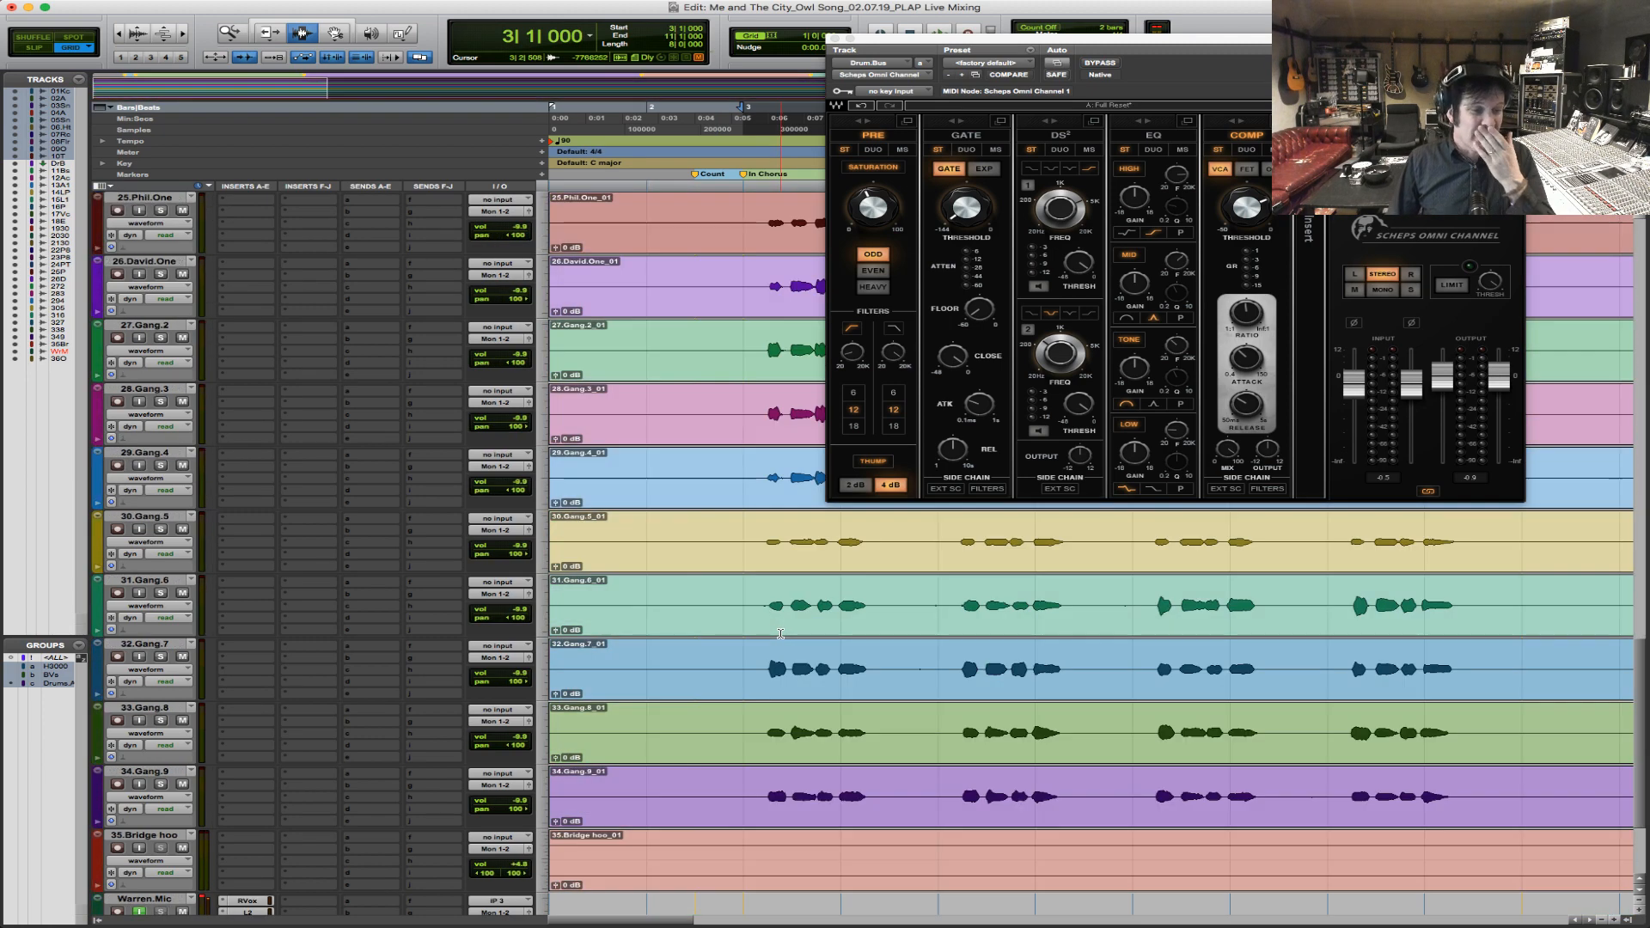
scroll(781, 634, down, 3)
click(155, 667)
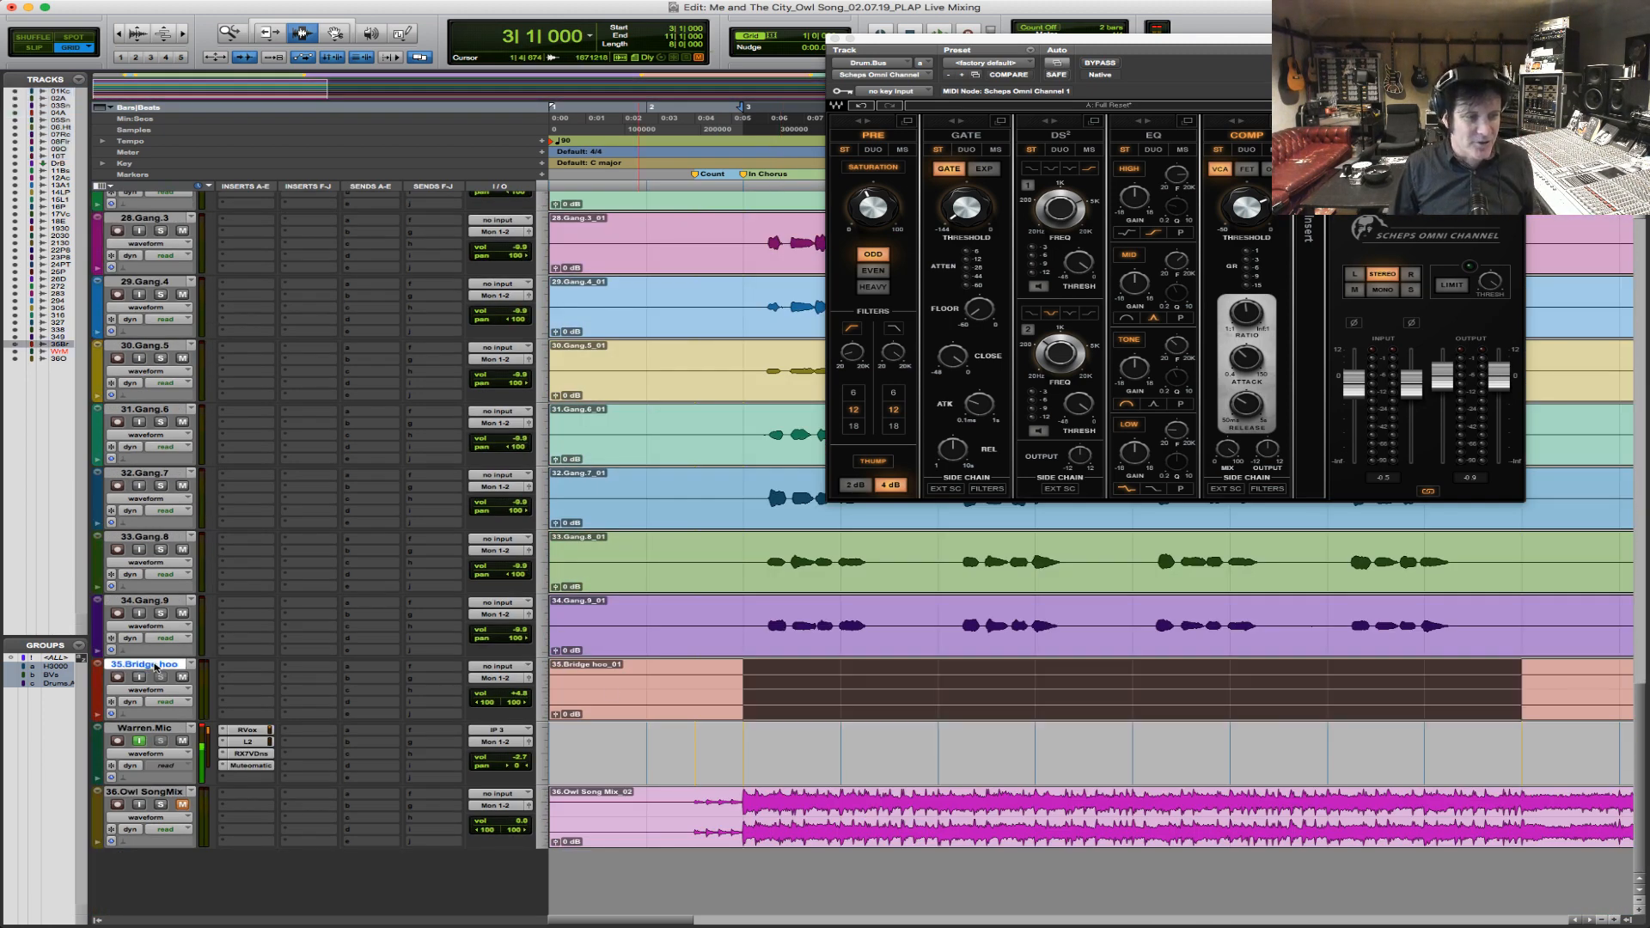
key(super+shift+n)
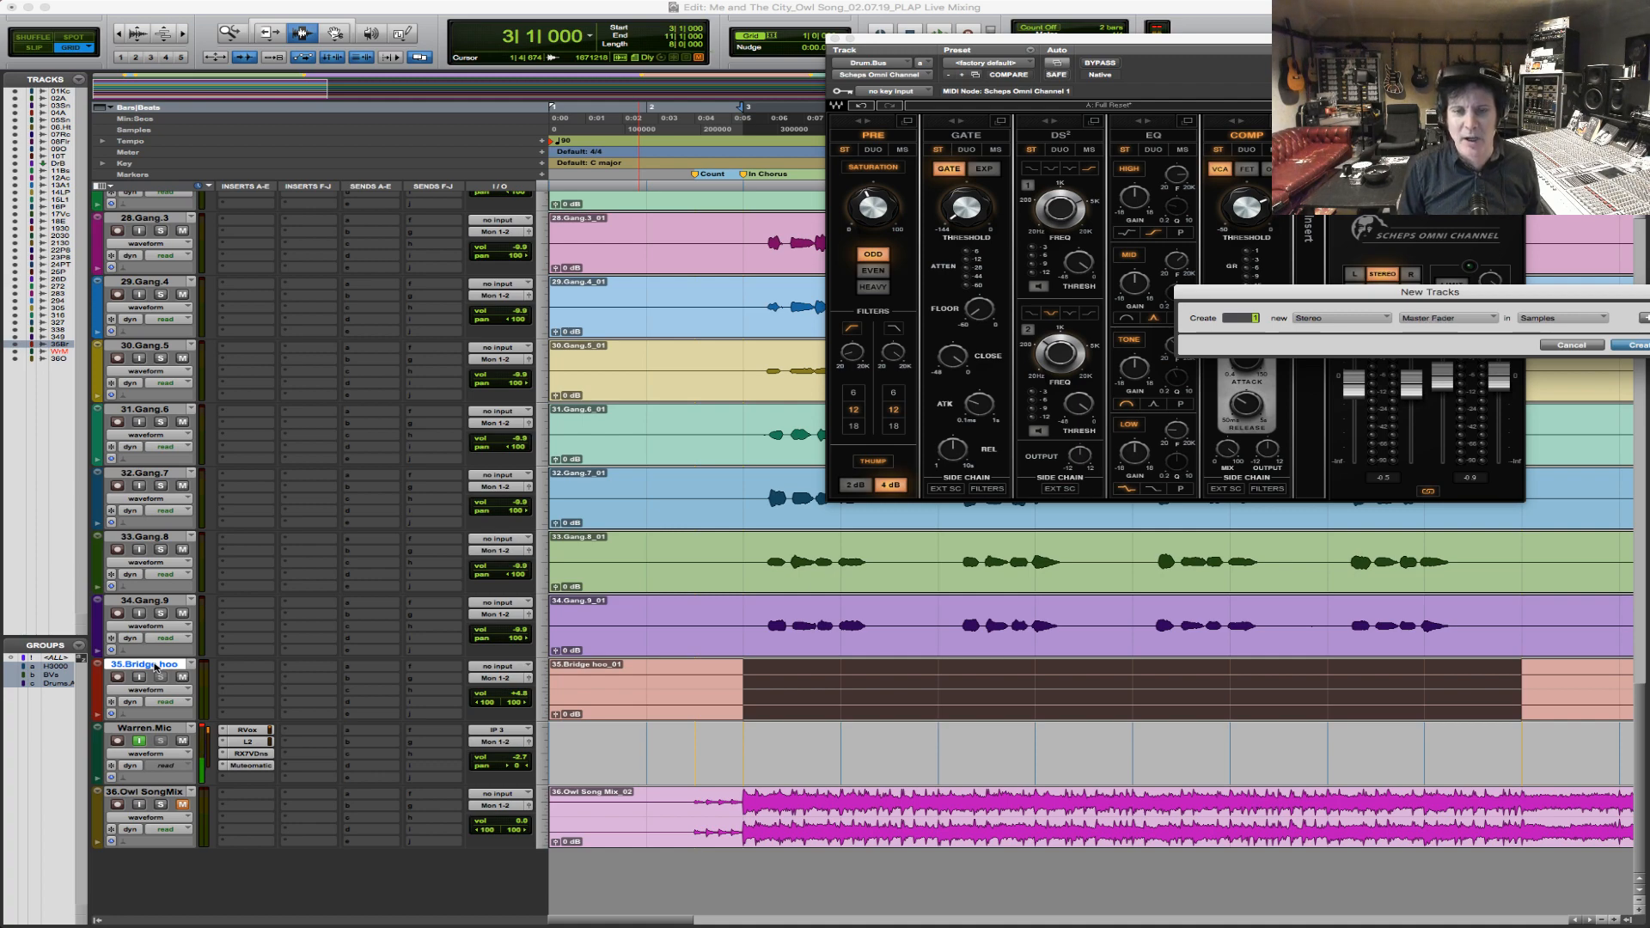
key(Return)
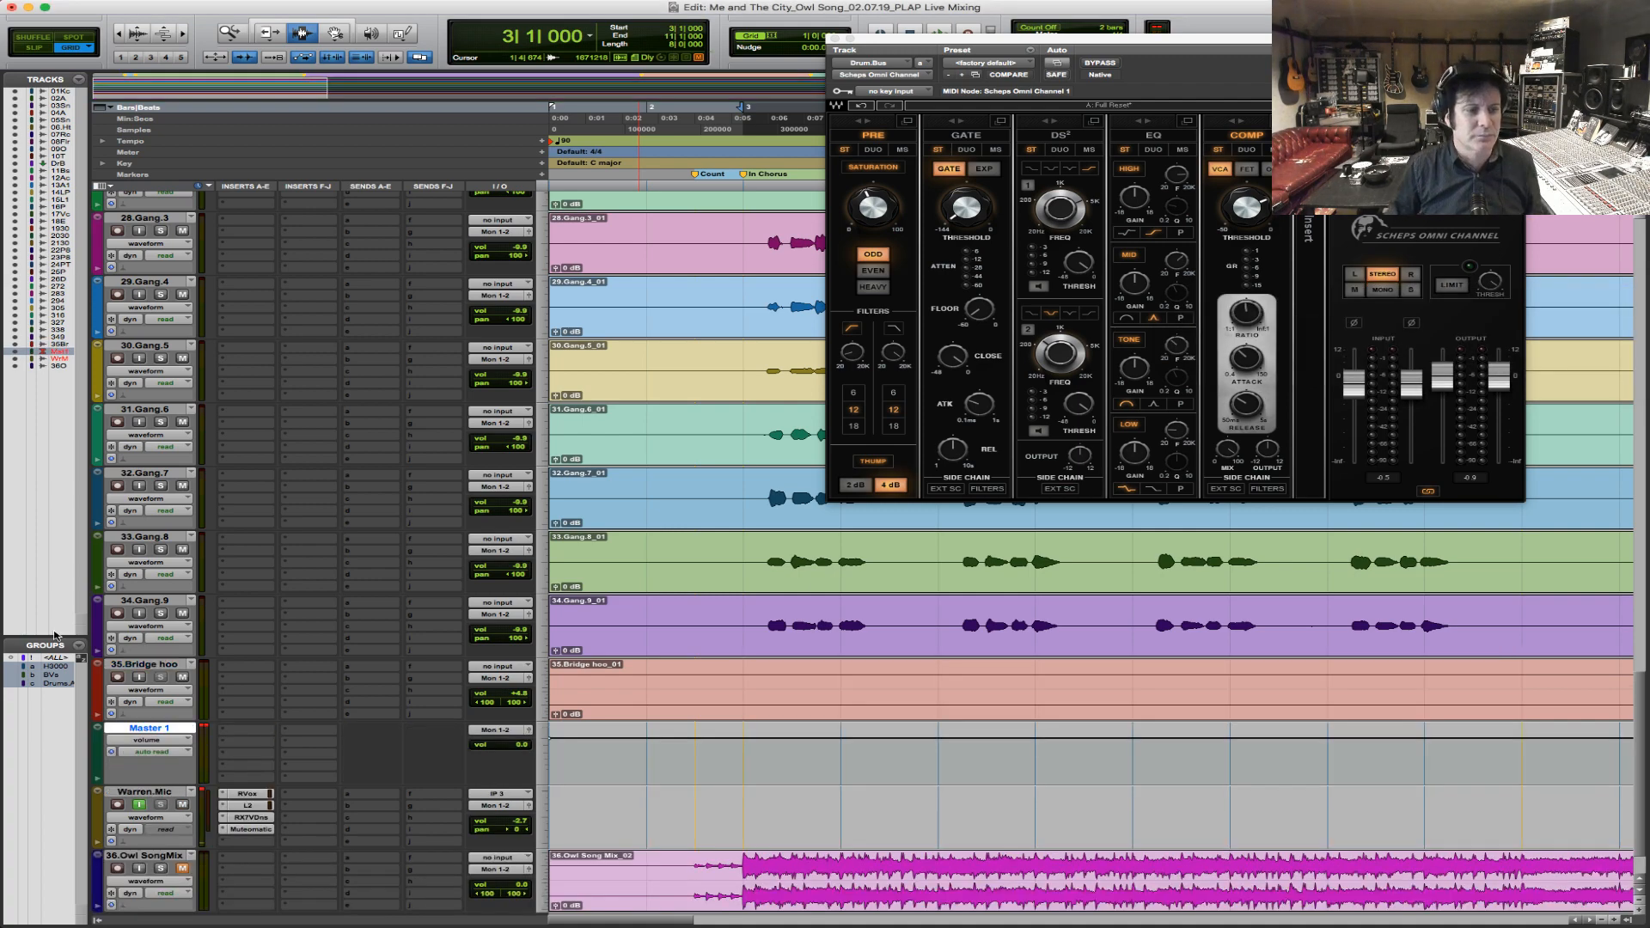
Insert the stereo Abbey Road Chambers reverb on the new master fader track and lower its dry/wet mix nearly to minimum.
click(245, 737)
mouse_move(305, 757)
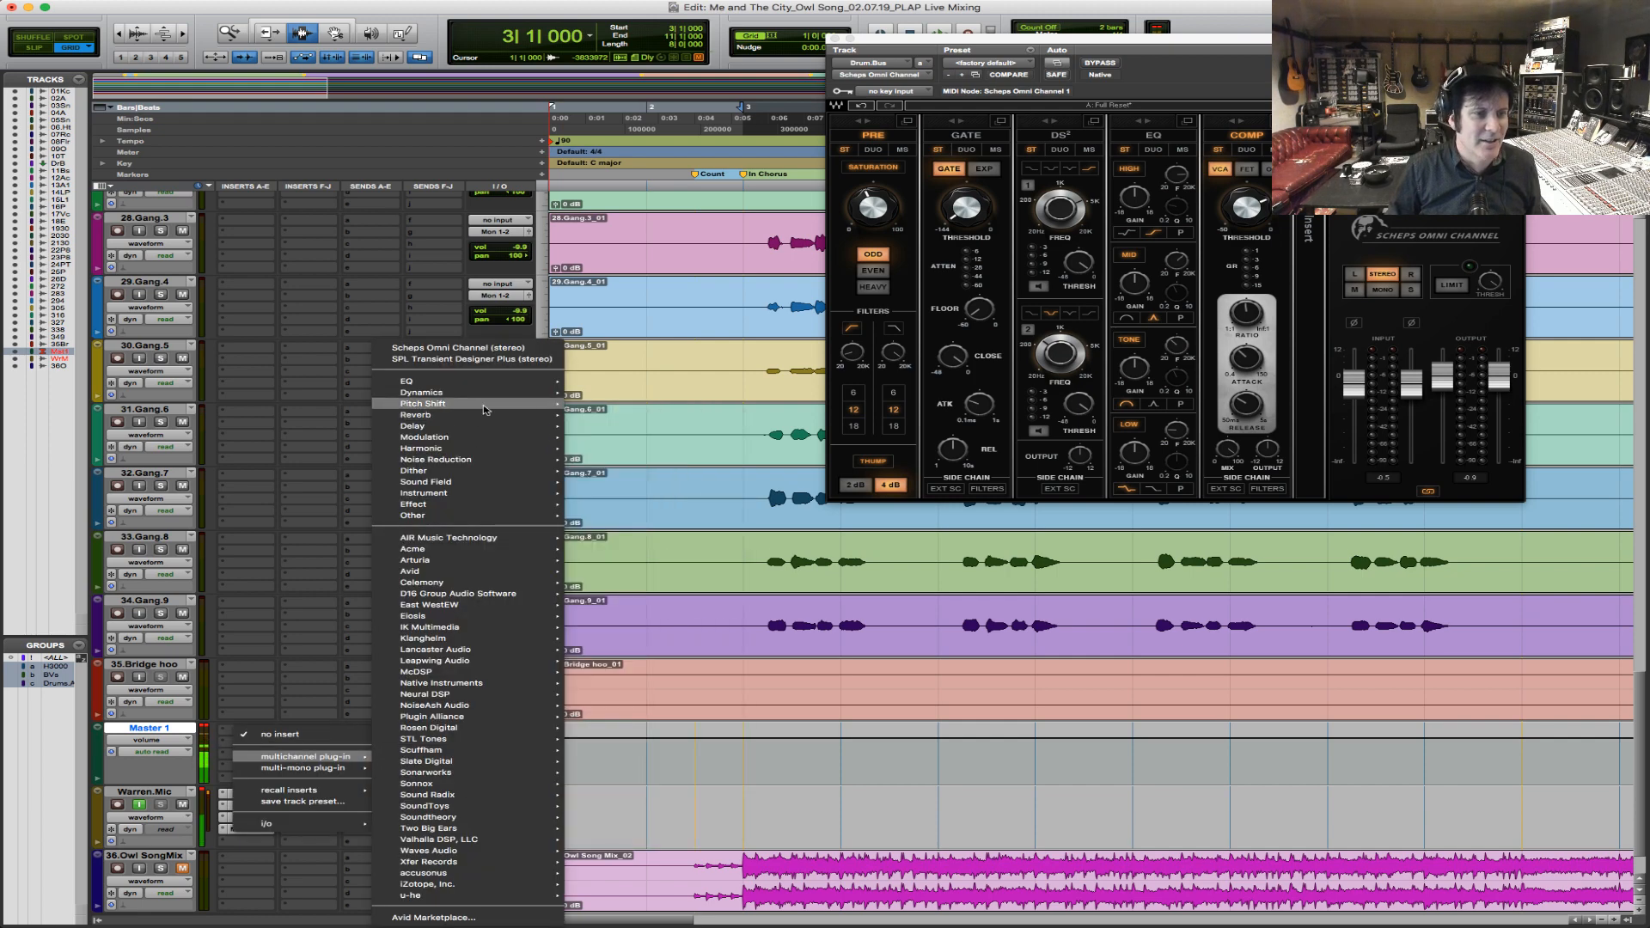
mouse_move(479, 416)
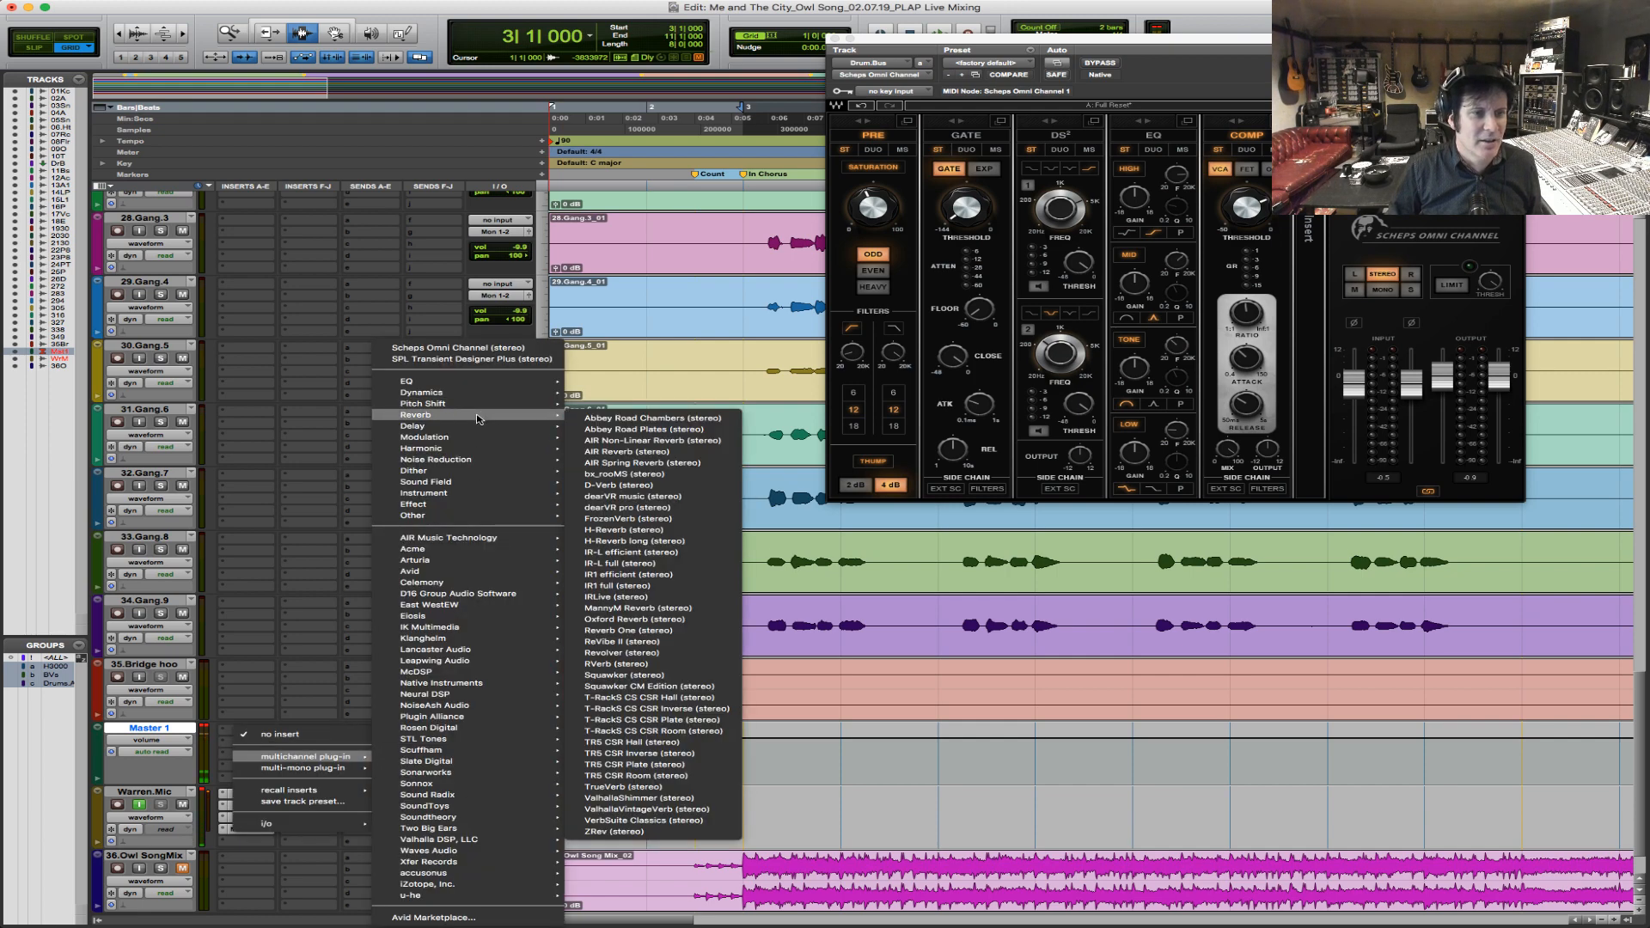
click(711, 418)
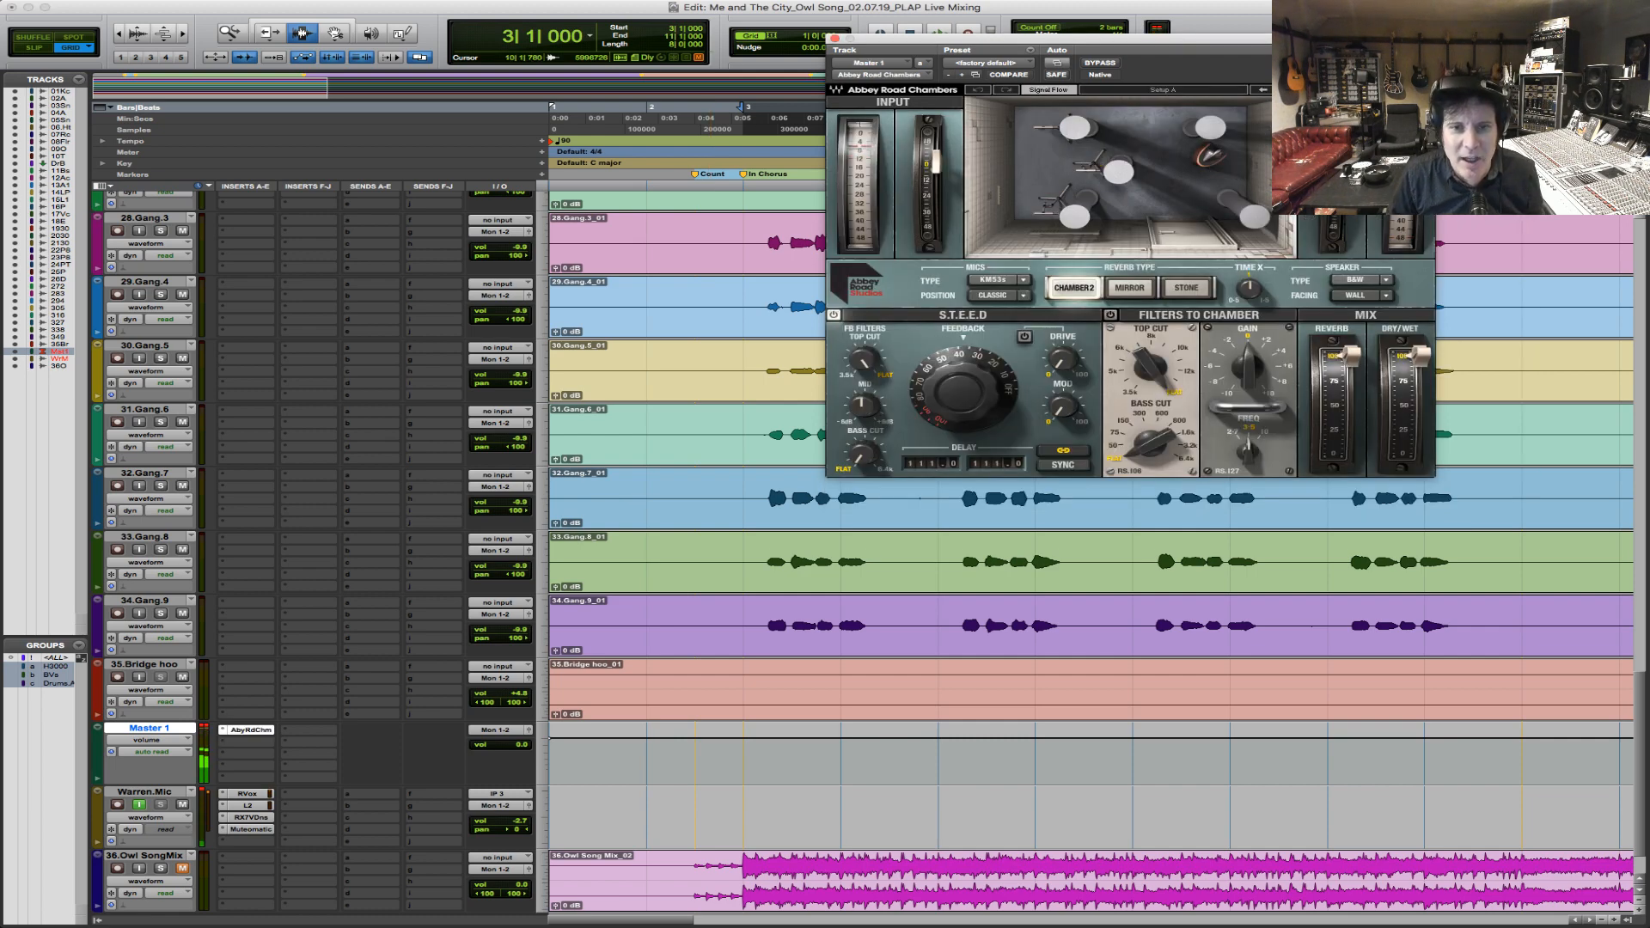
drag(1424, 355, 1424, 361)
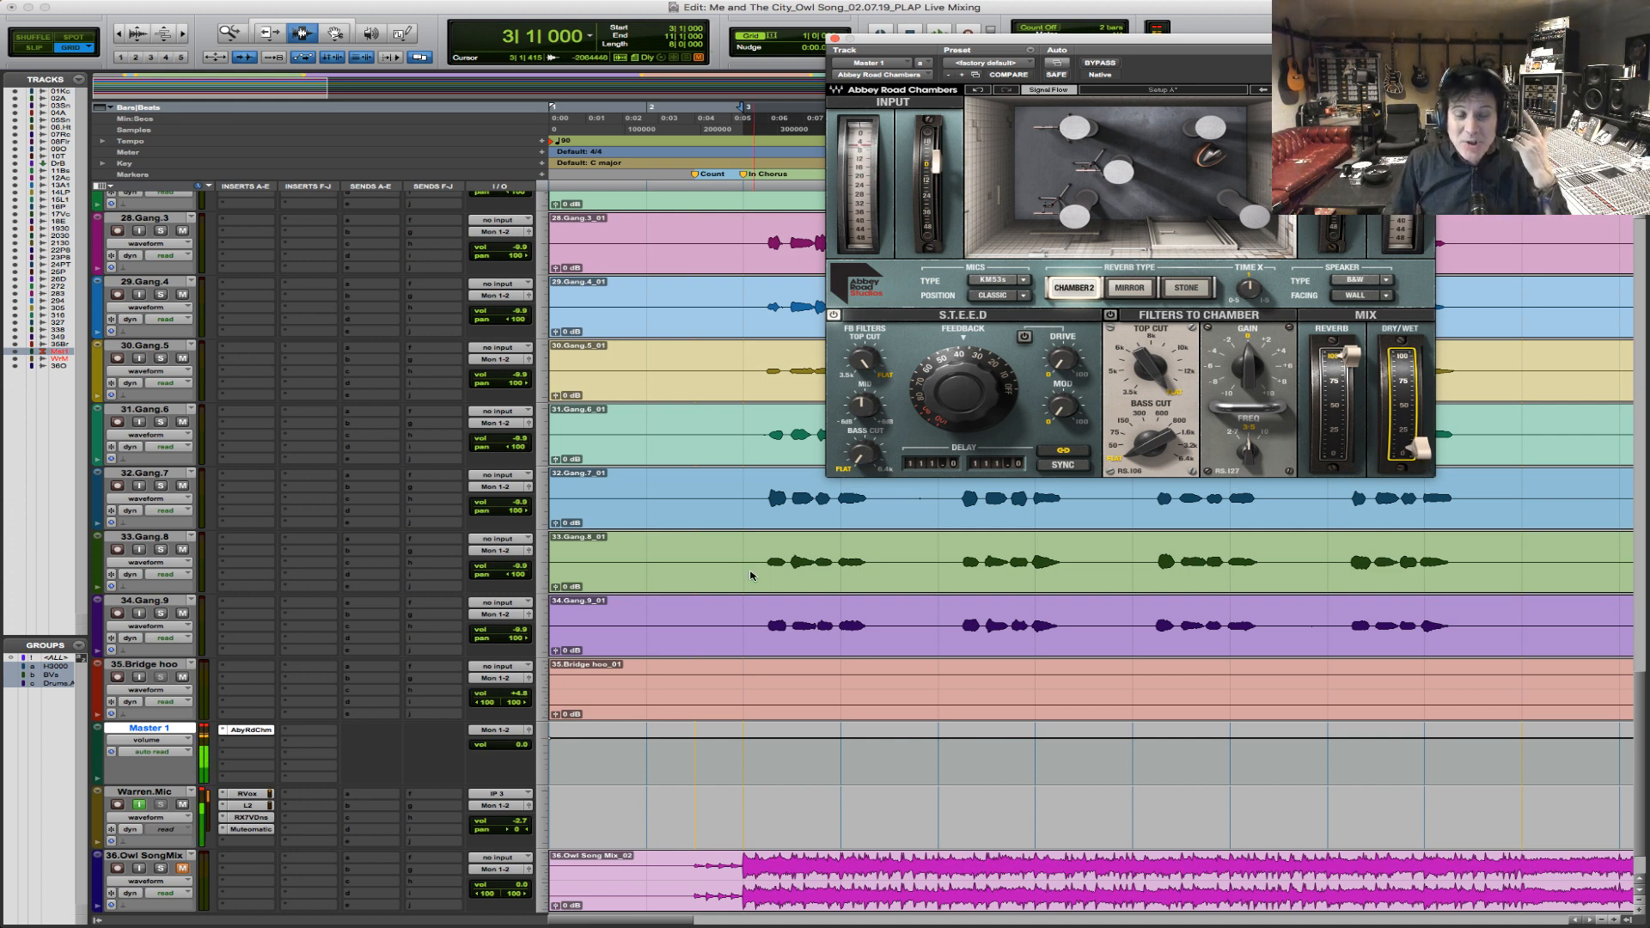
Play the song from bar 3 and raise the master reverb's dry/wet mix slightly.
click(744, 623)
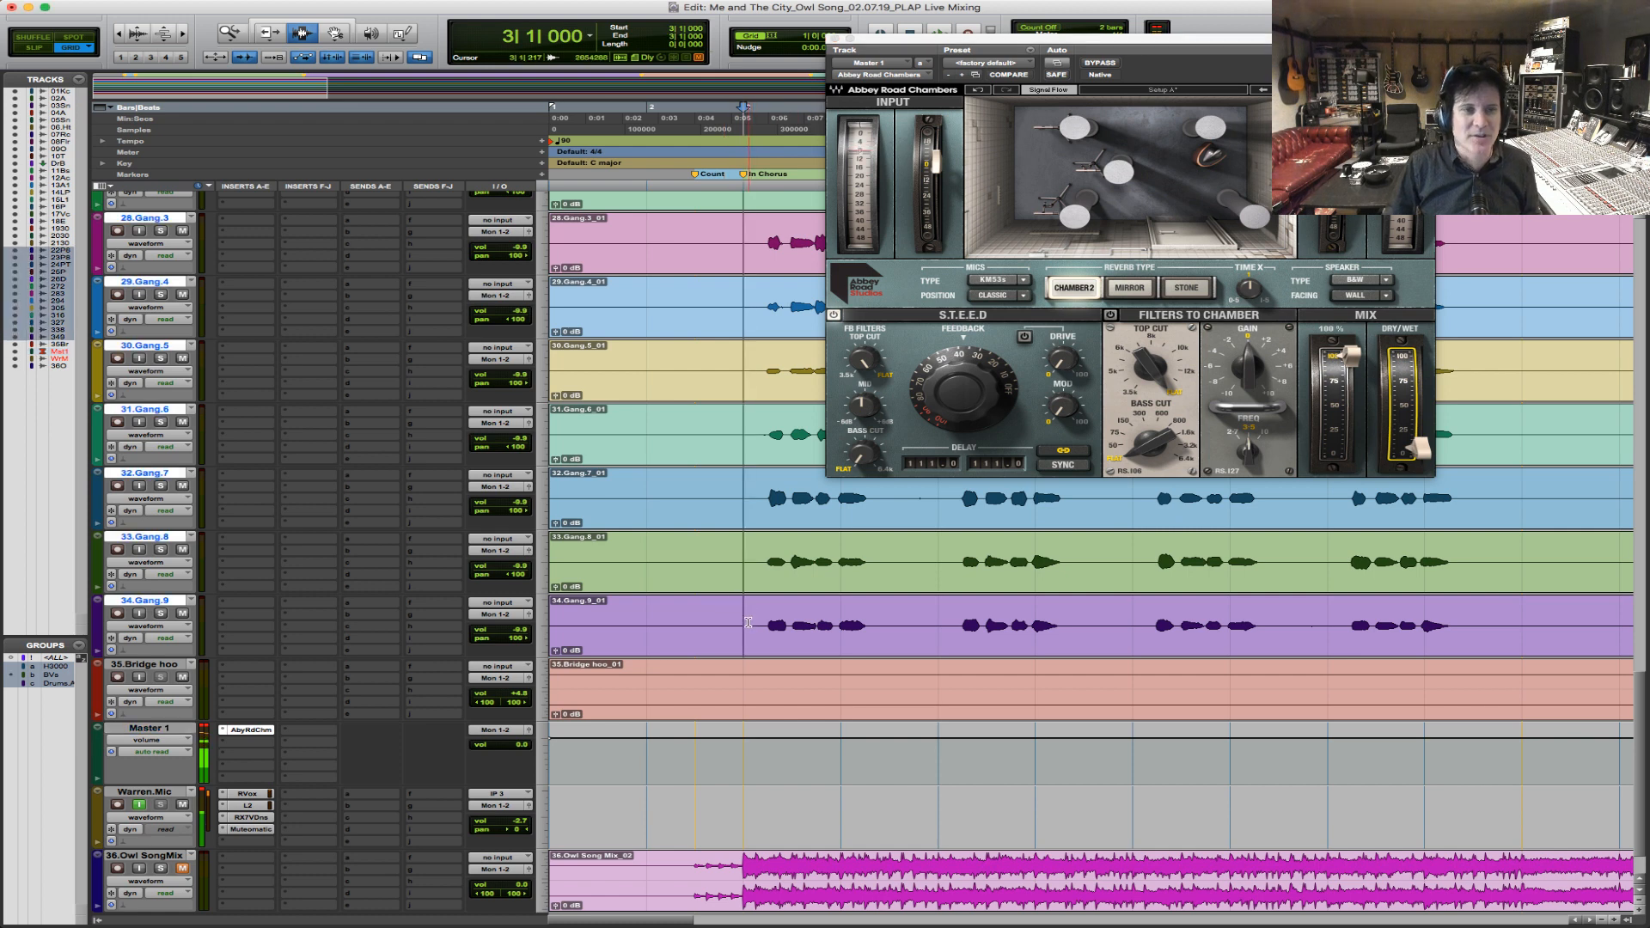
key(space)
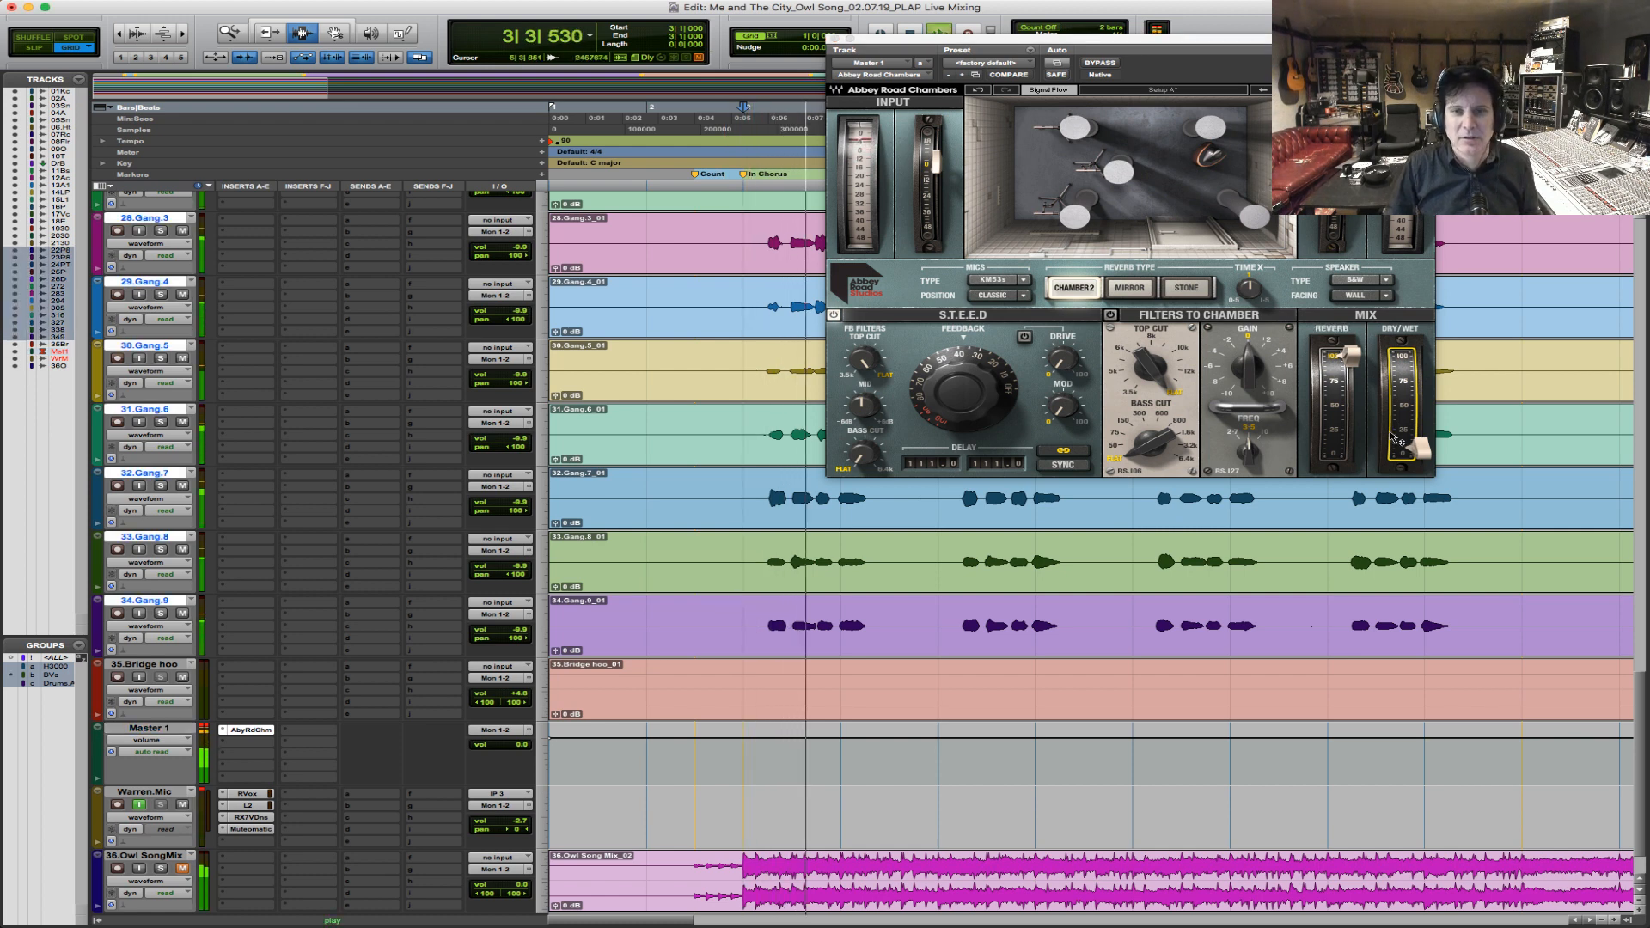
drag(1421, 449, 1420, 438)
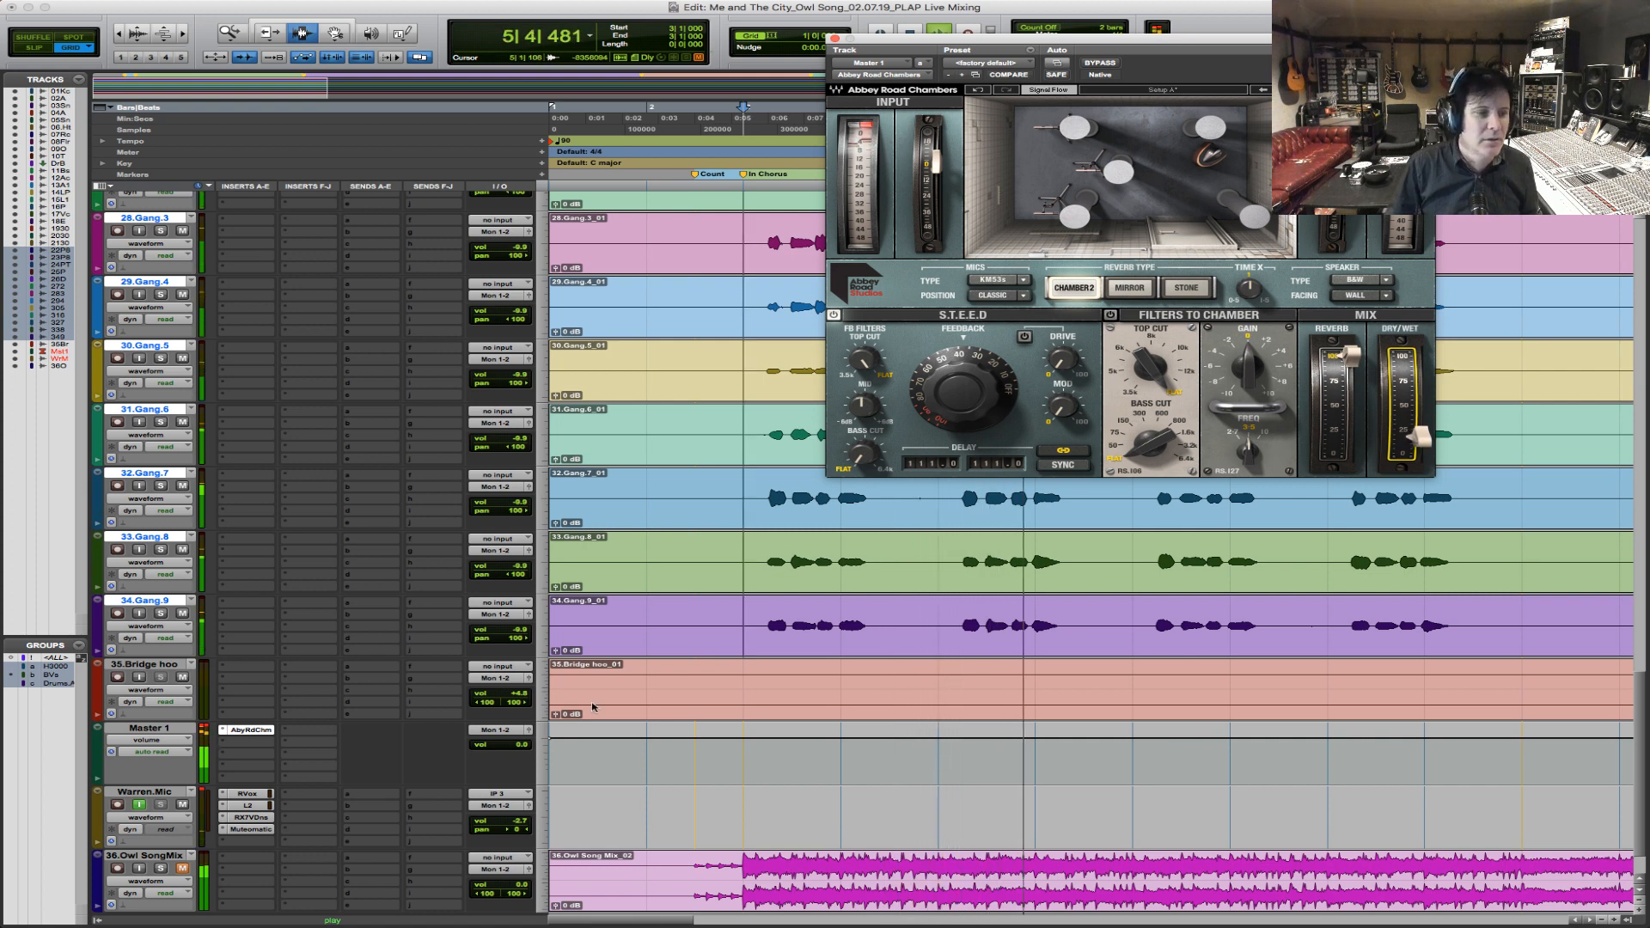
Lower the Master 1 volume to -0.7 dB during playback and zoom the timeline out to show the first verse.
click(202, 741)
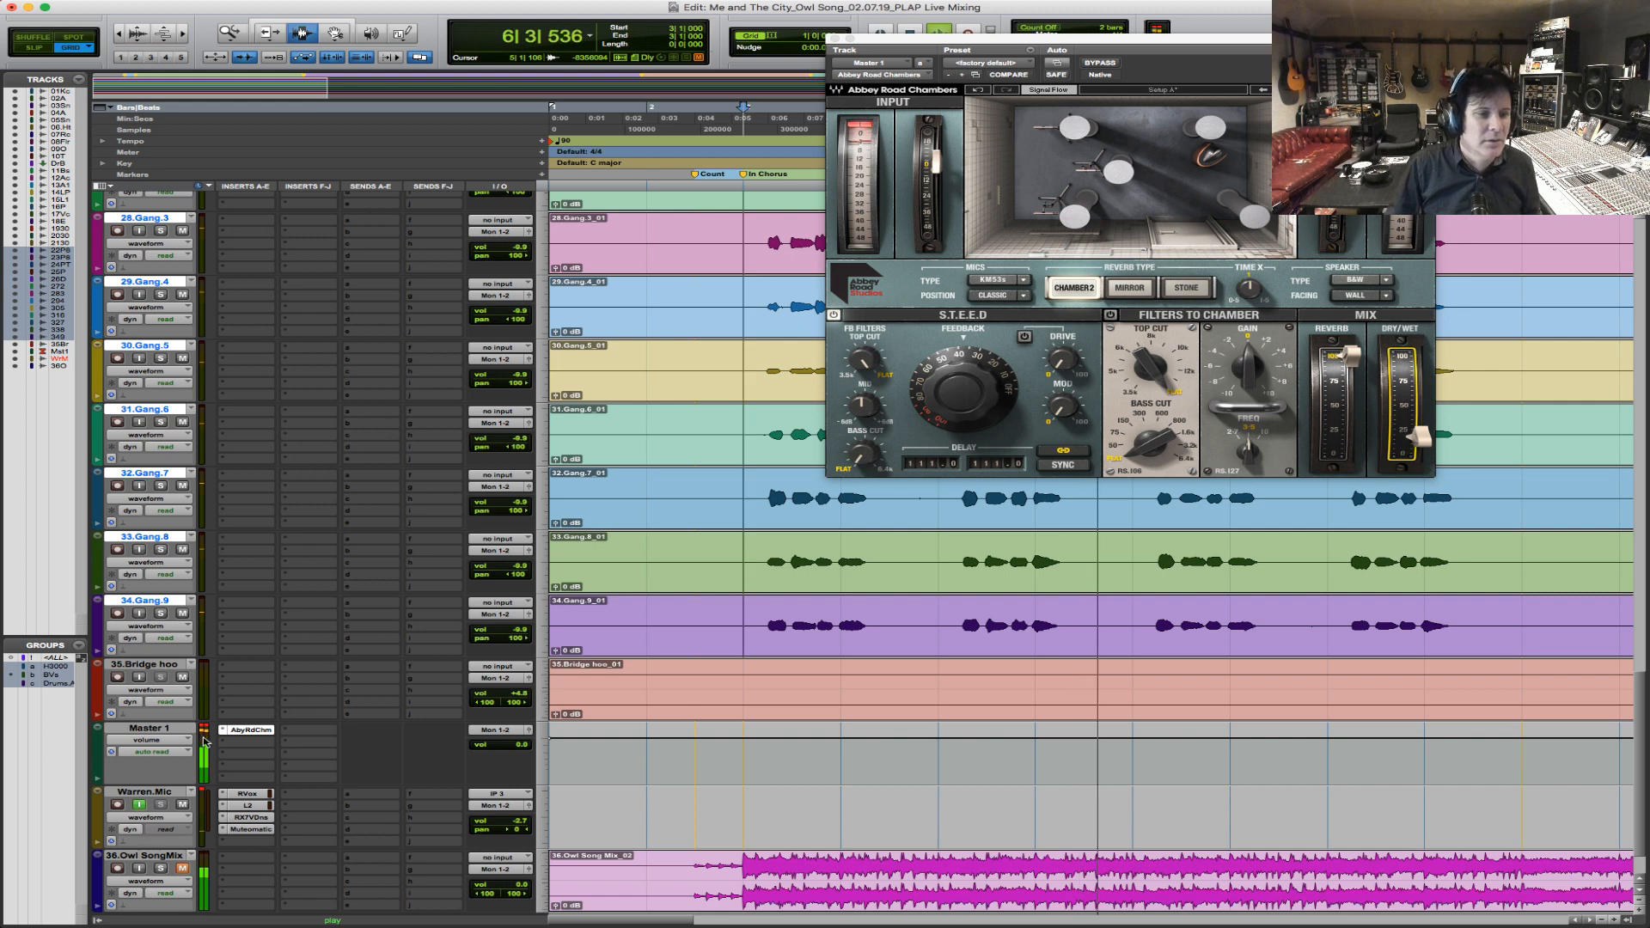
drag(526, 742, 526, 745)
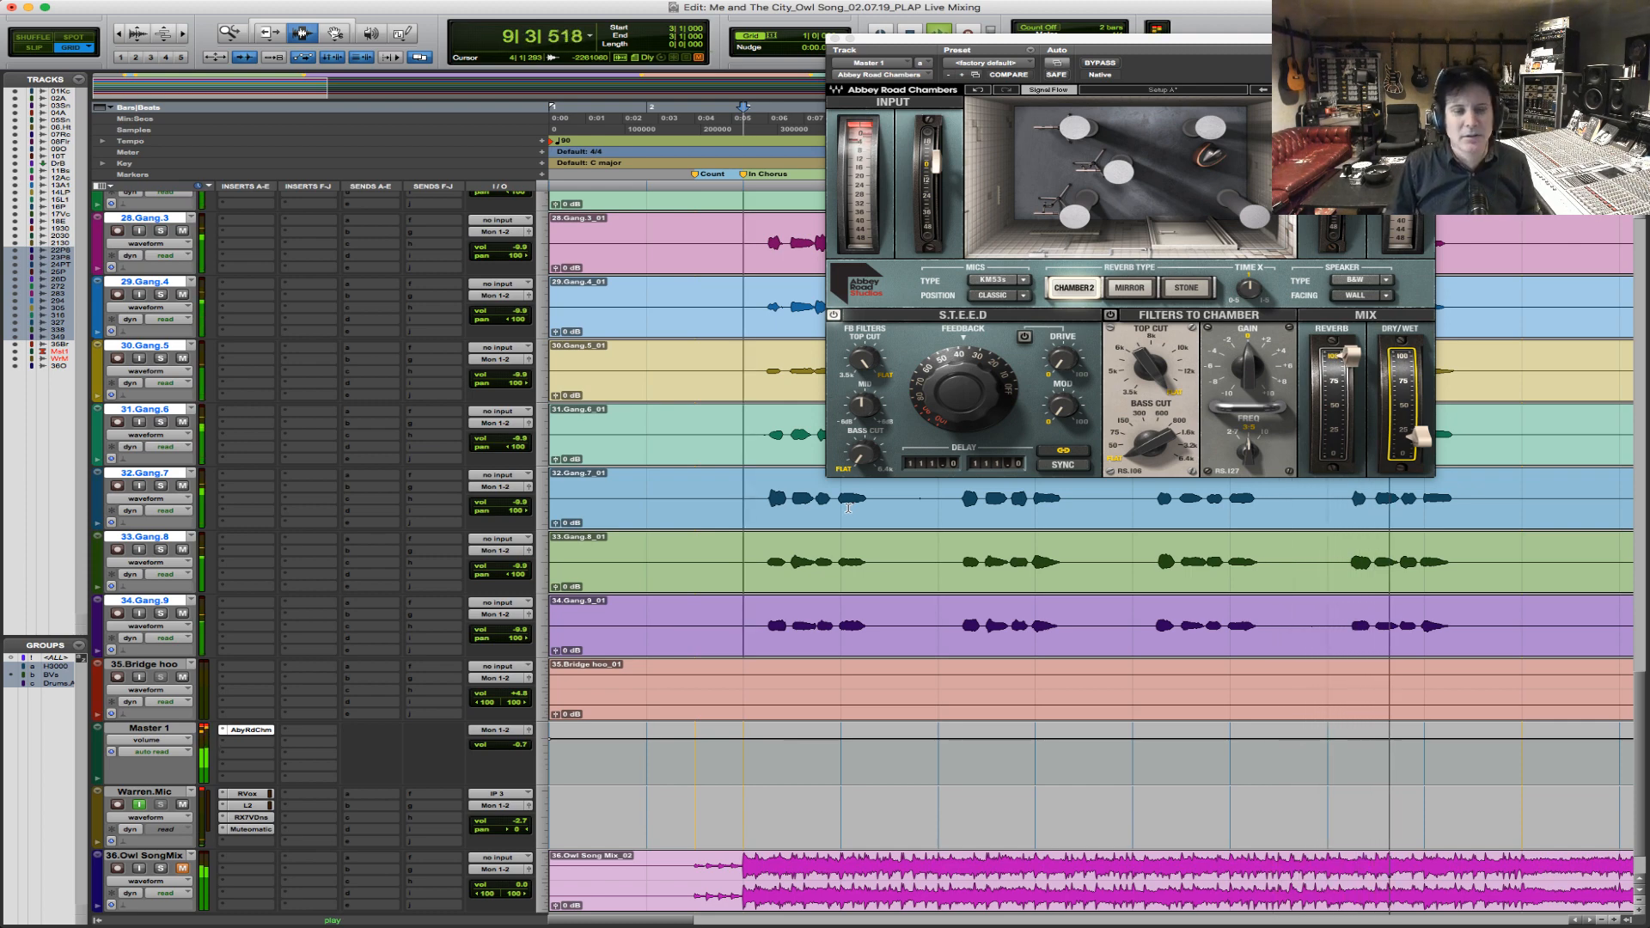
key(r)
key(r)
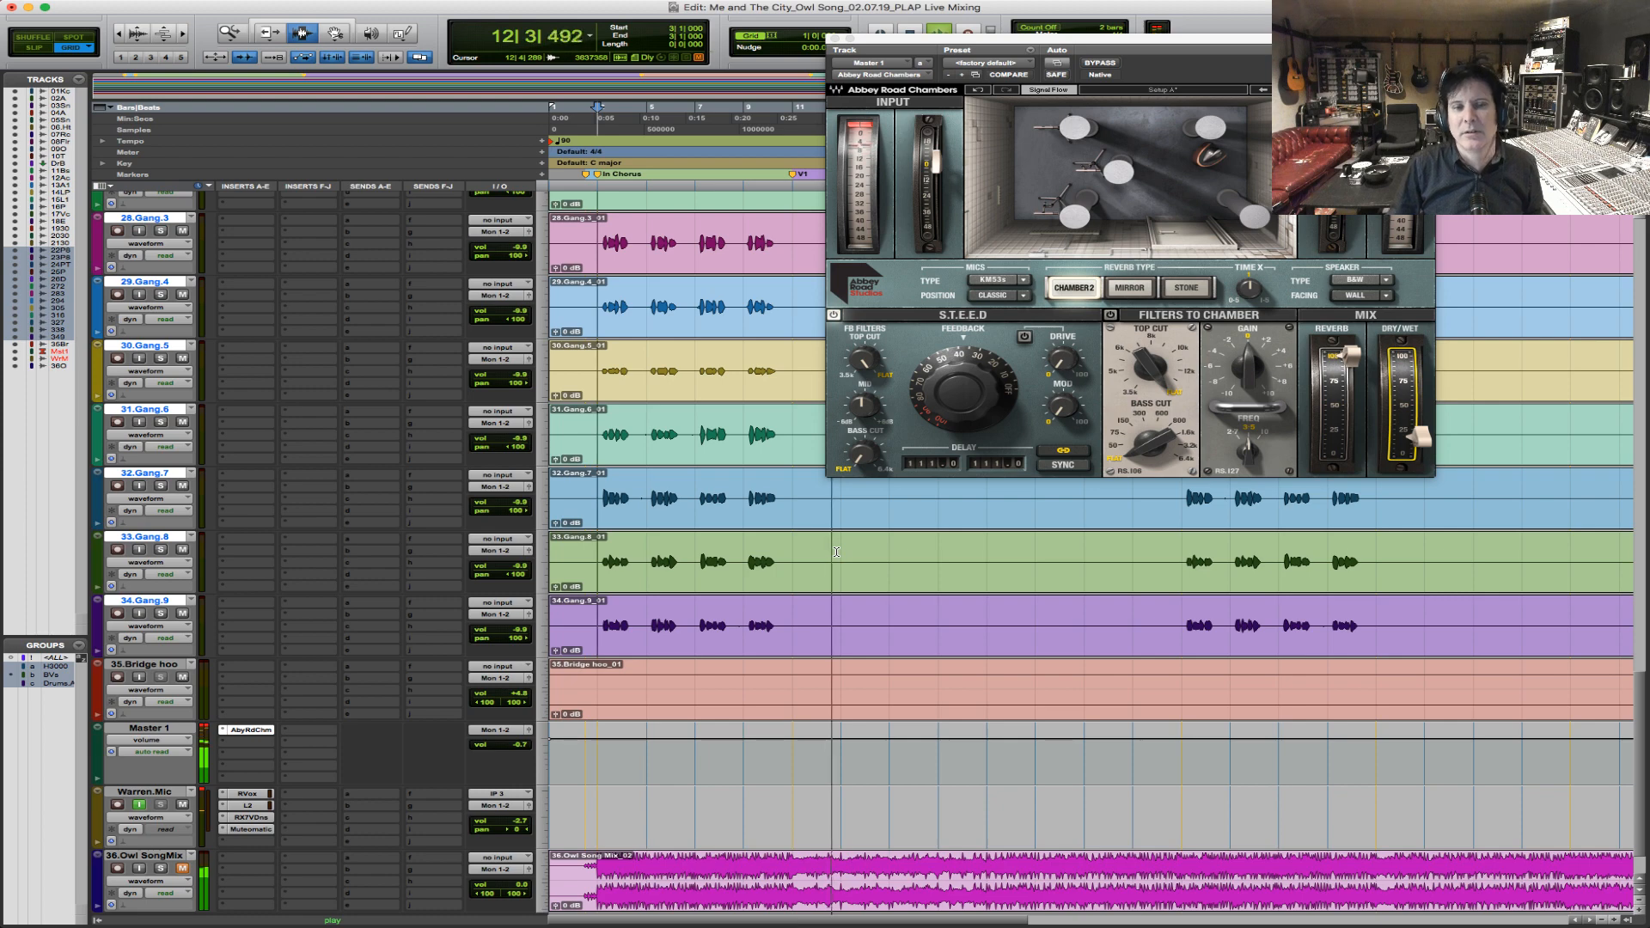
key(space)
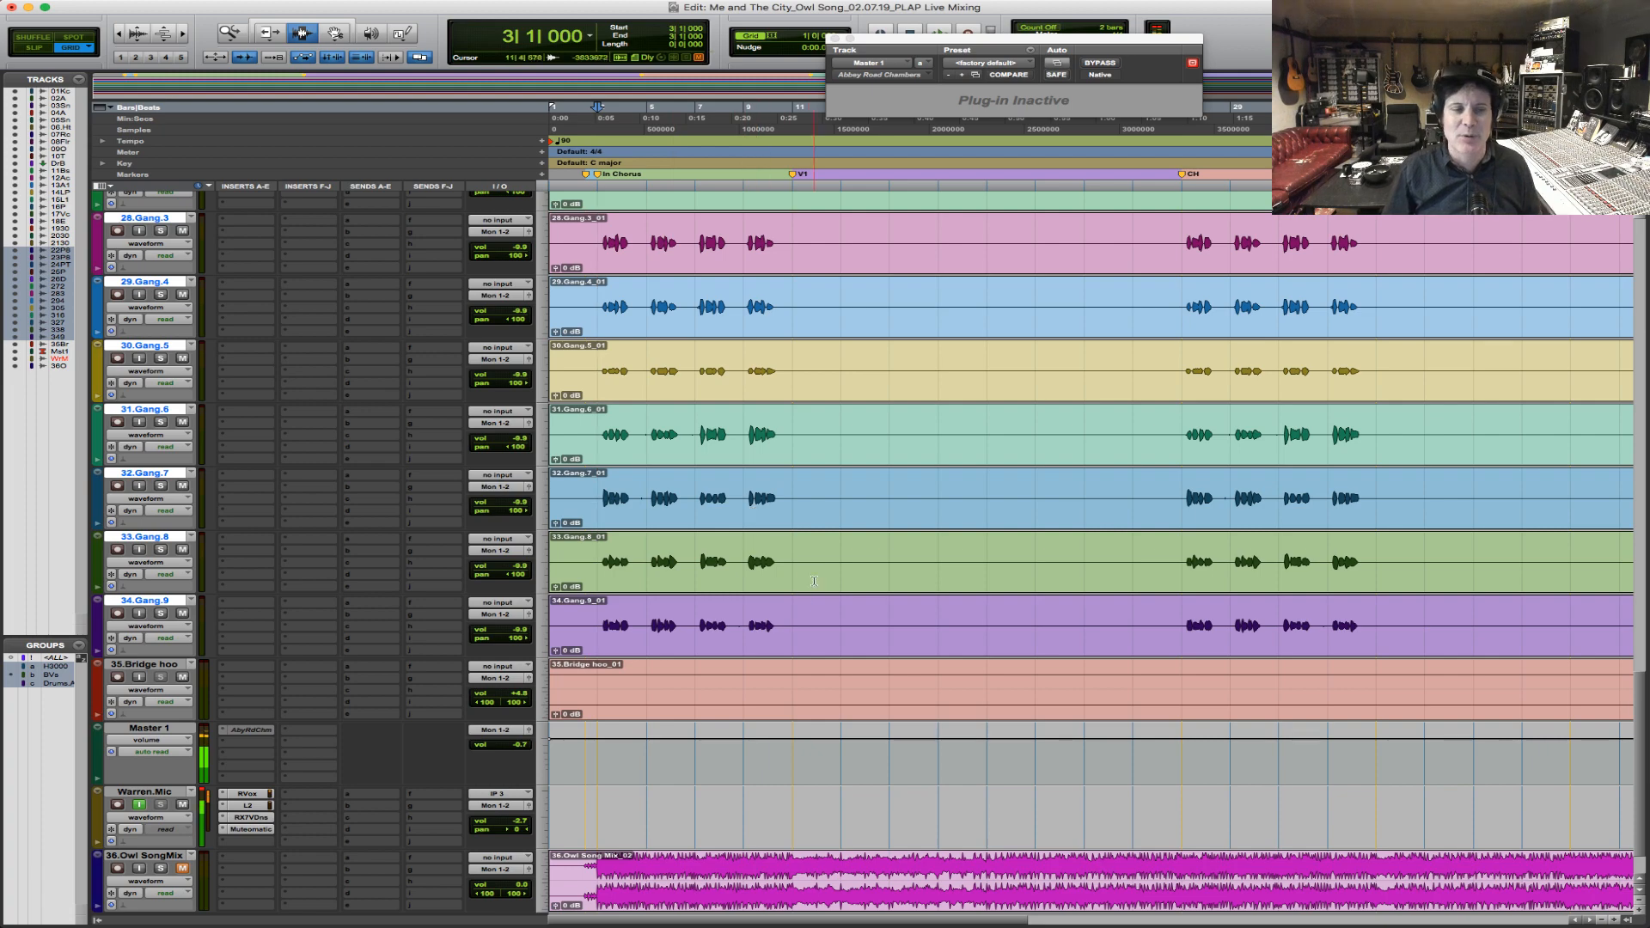
Audition the mix from bar 3 with the drum tracks in view and move the live chat window out of the way.
scroll(744, 494, up, 15)
scroll(805, 613, up, 10)
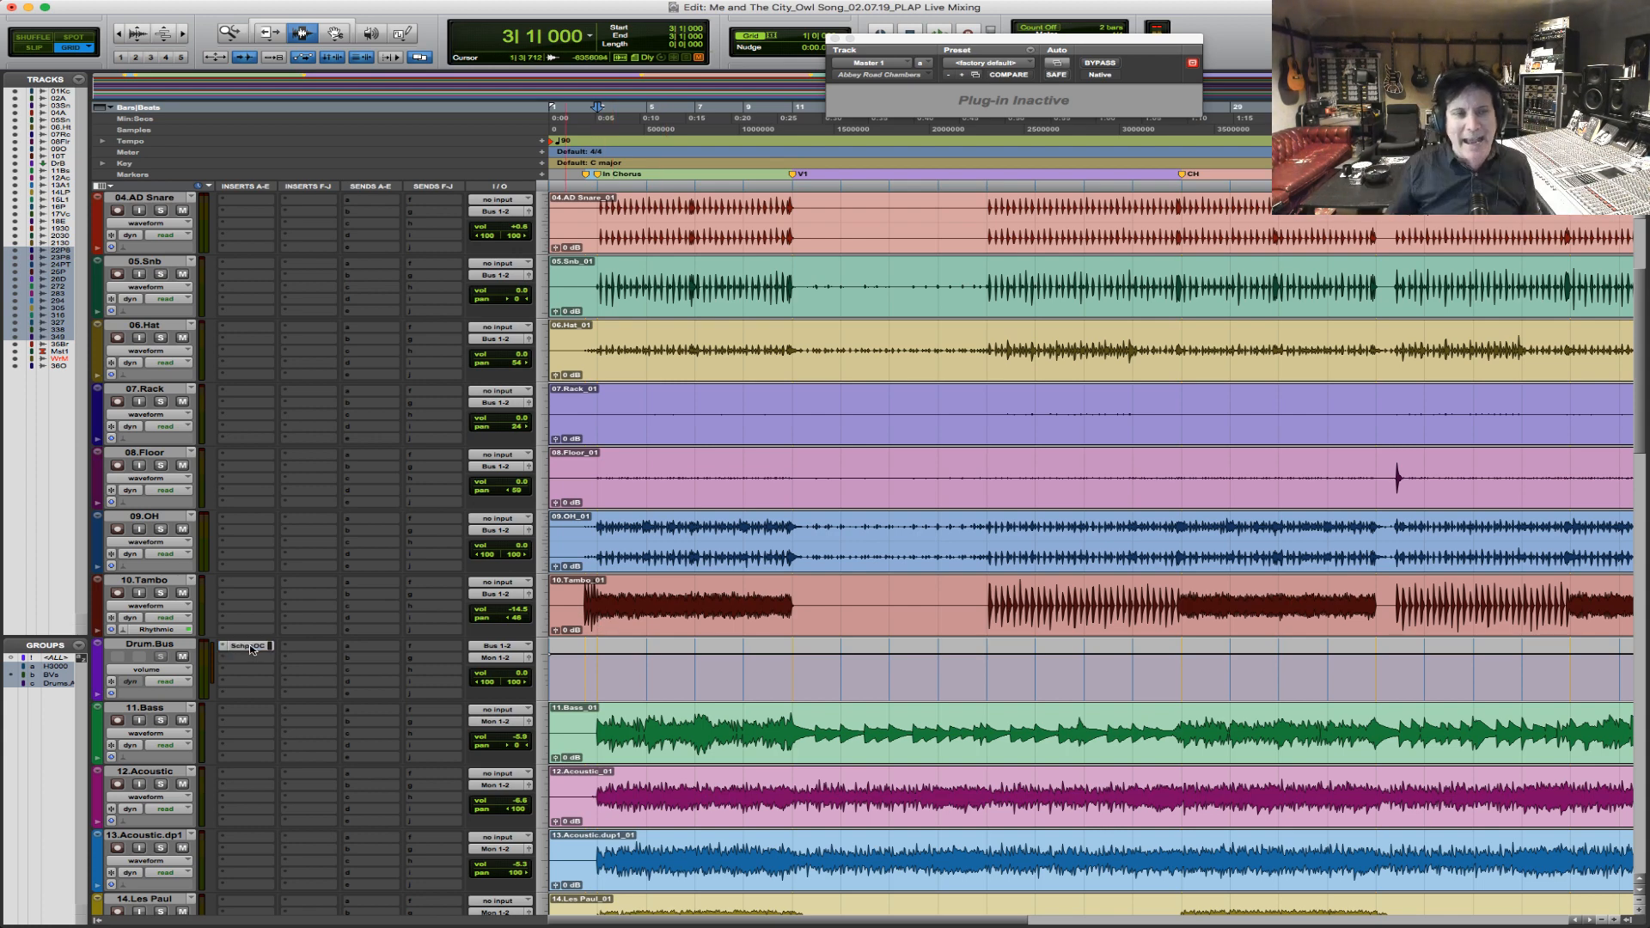
key(space)
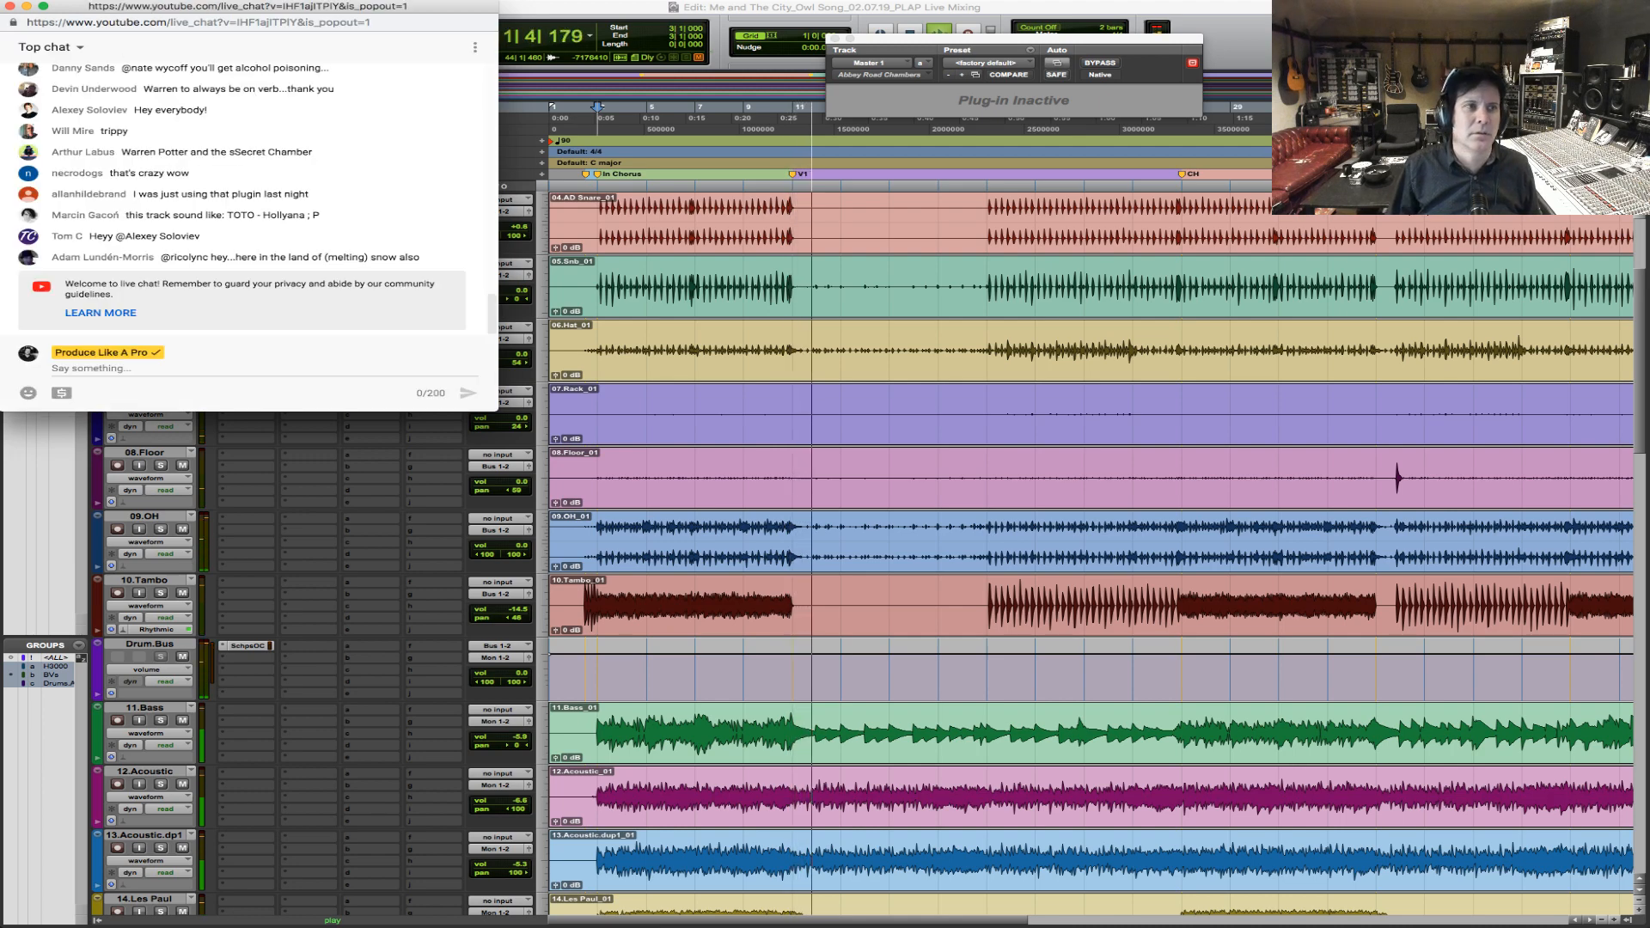
drag(299, 9, 1649, 112)
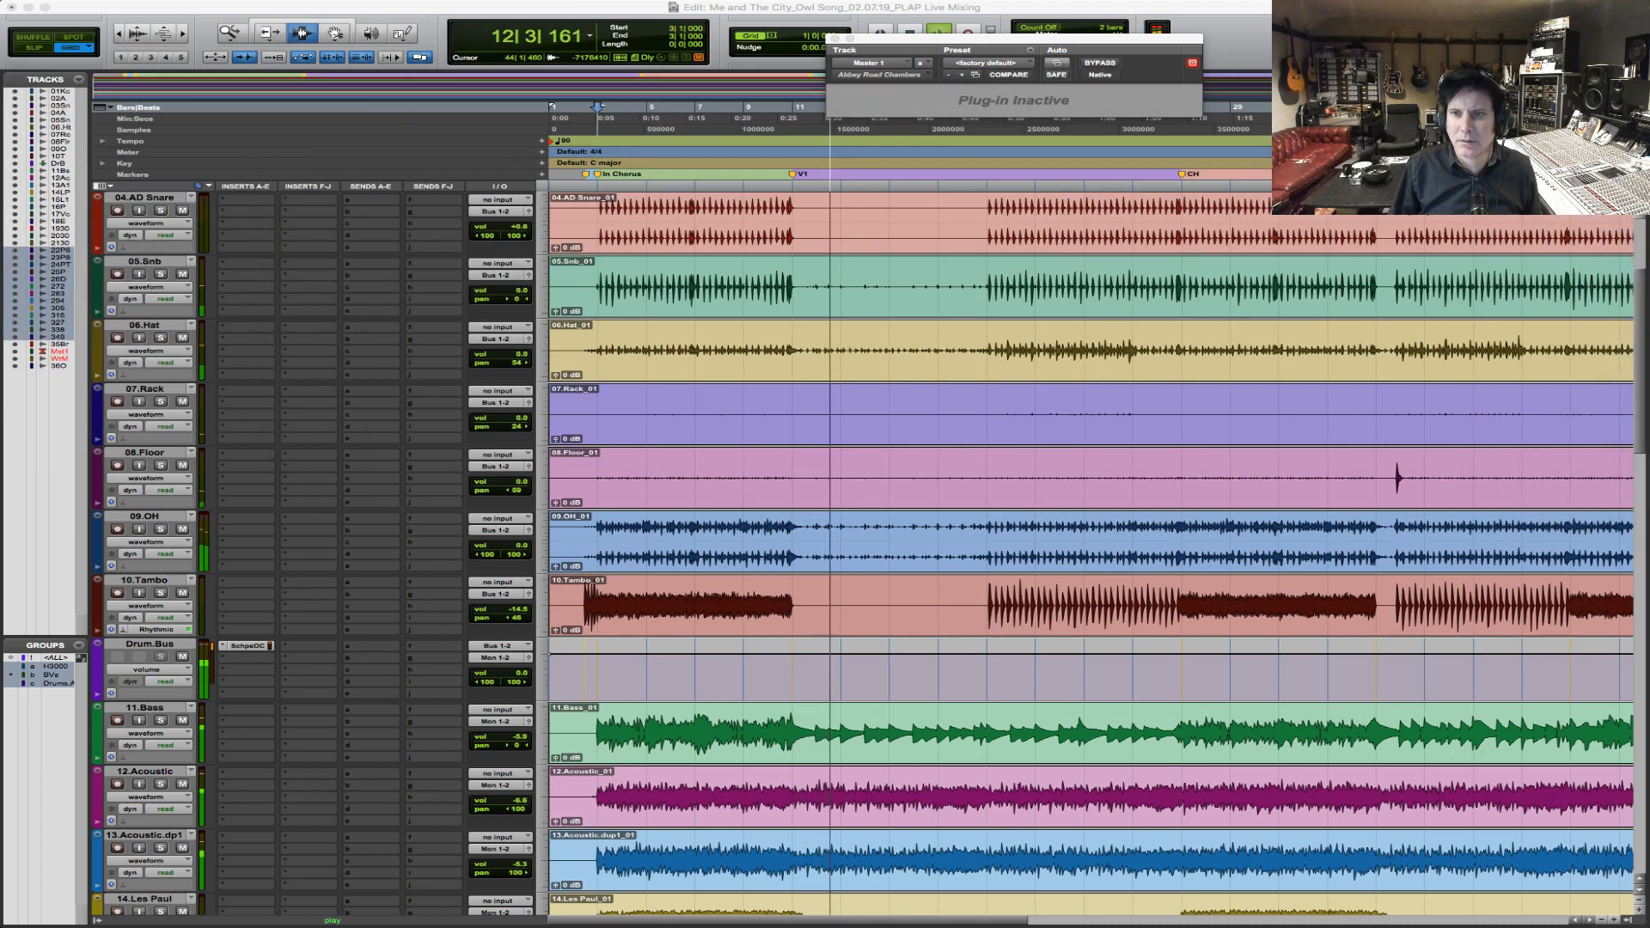
Stop playback, return the cursor to bar 3, and bypass the SchpsOmC insert on Drum.Bus.
click(645, 555)
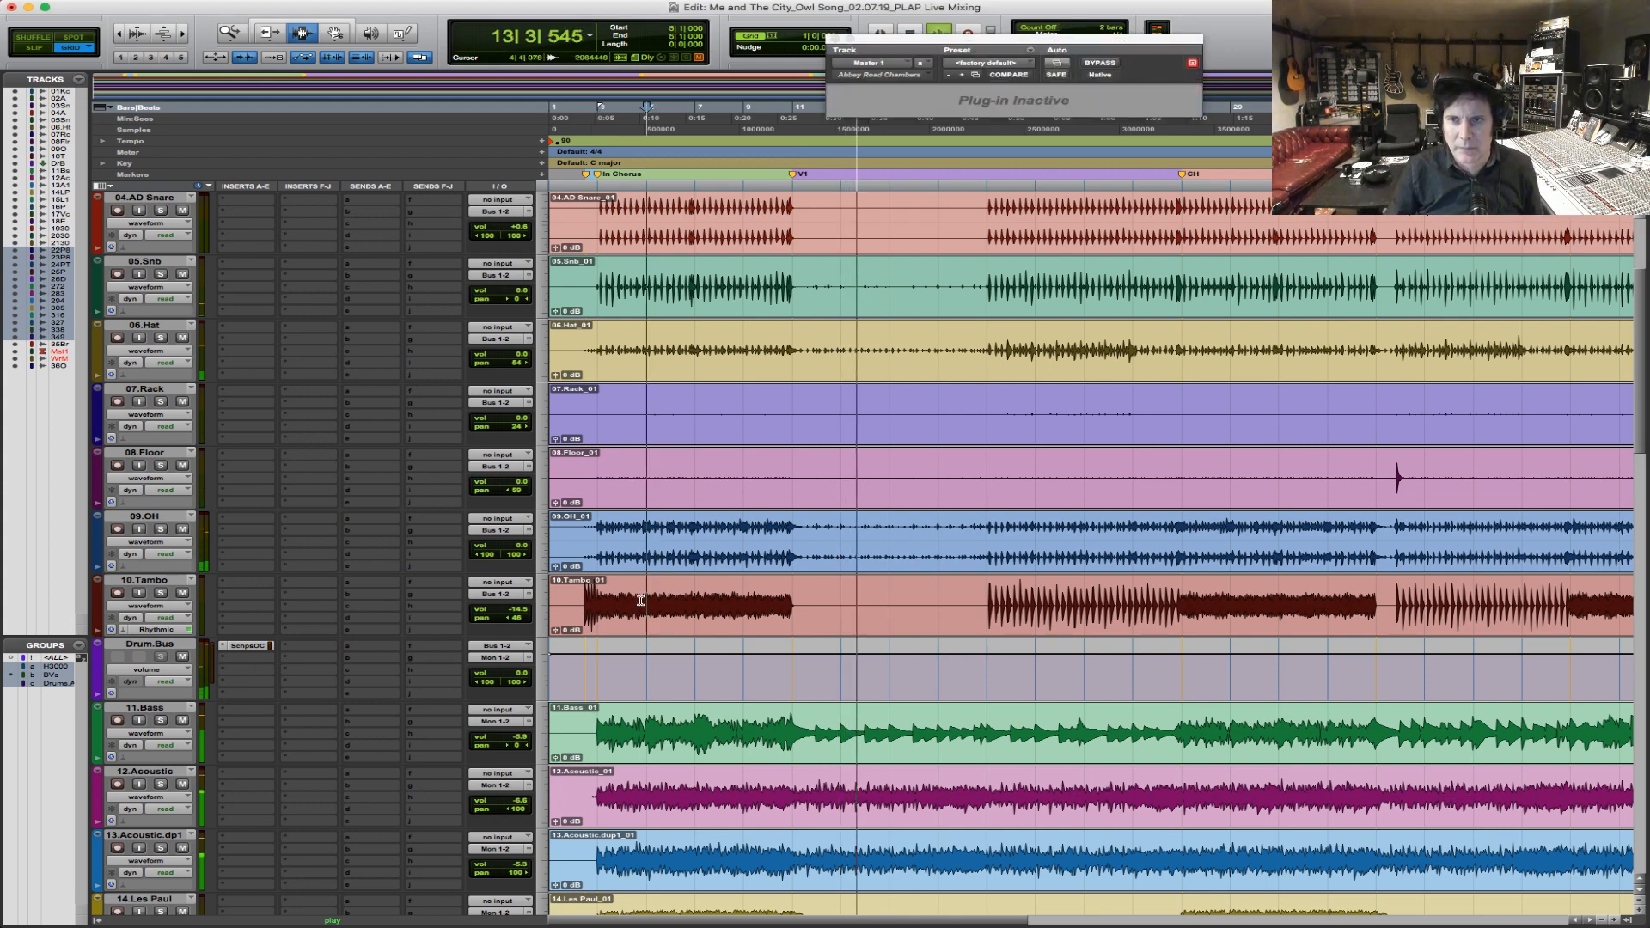
key(space)
click(600, 543)
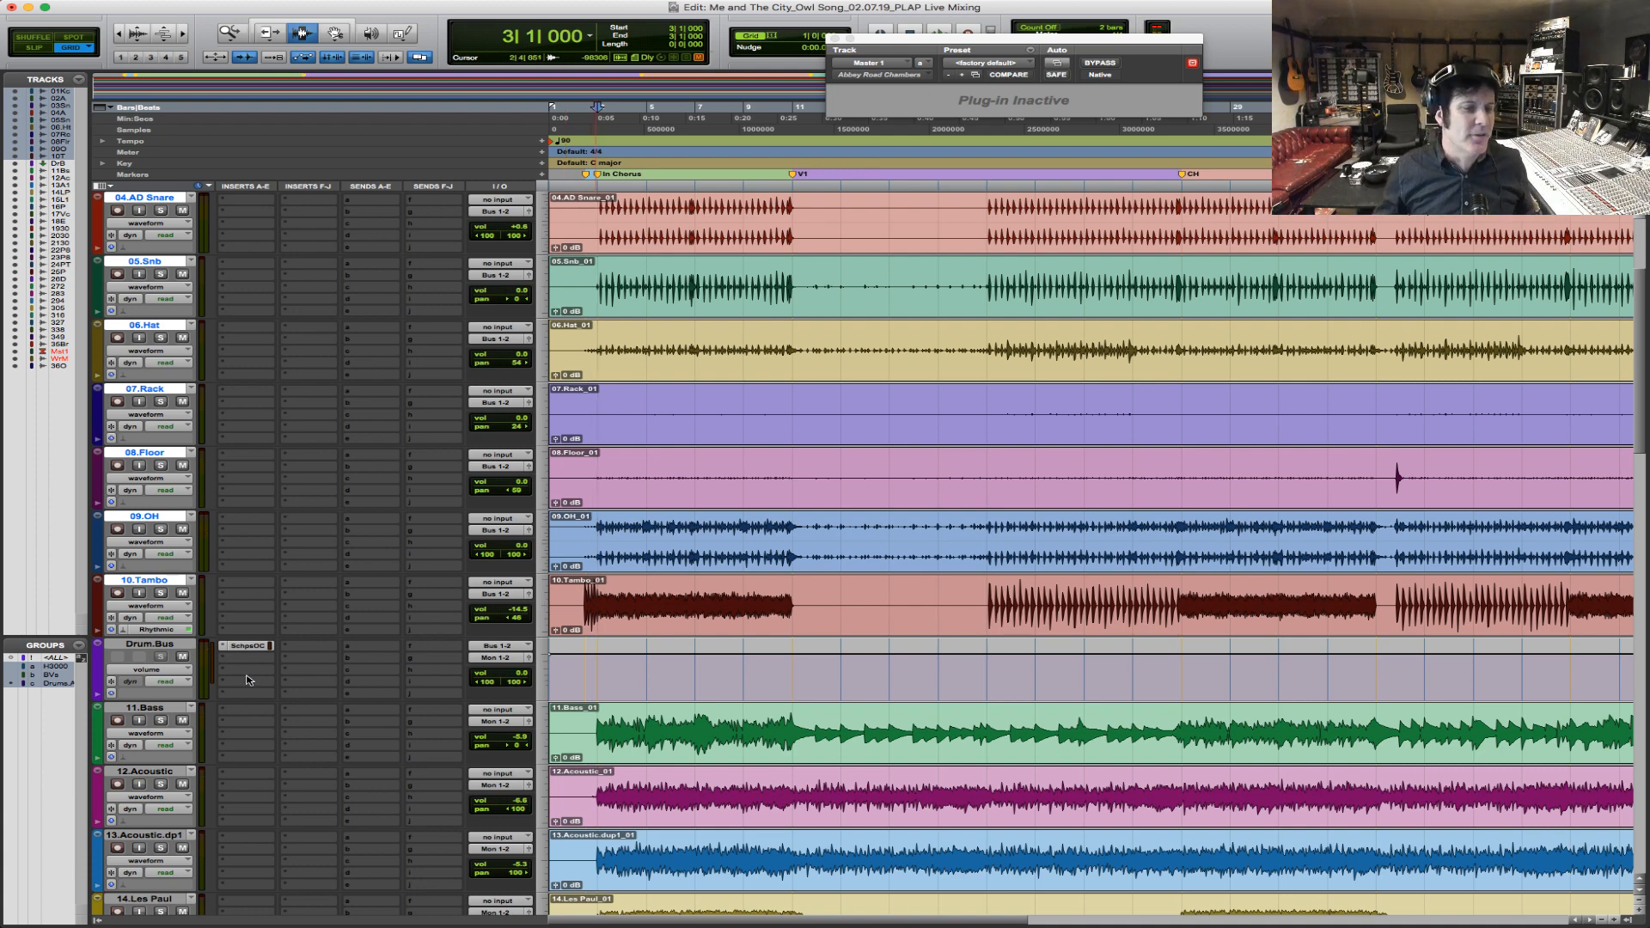
super+click(267, 646)
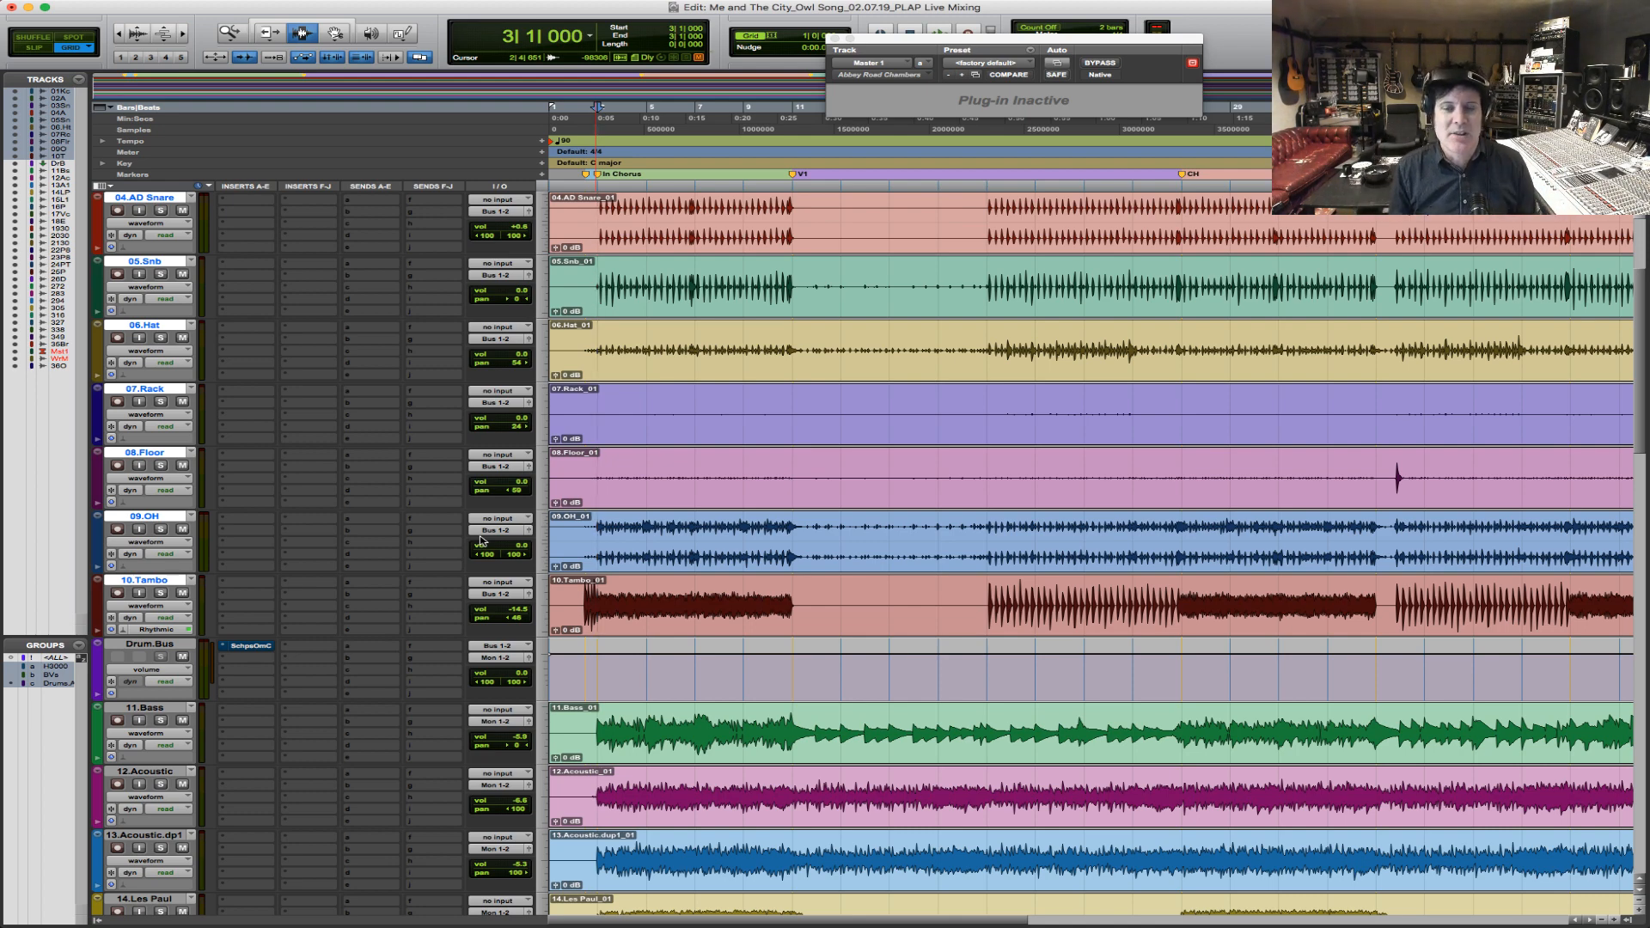
Zoom in on the song's intro and close the inactive Abbey Road Chambers window.
click(575, 574)
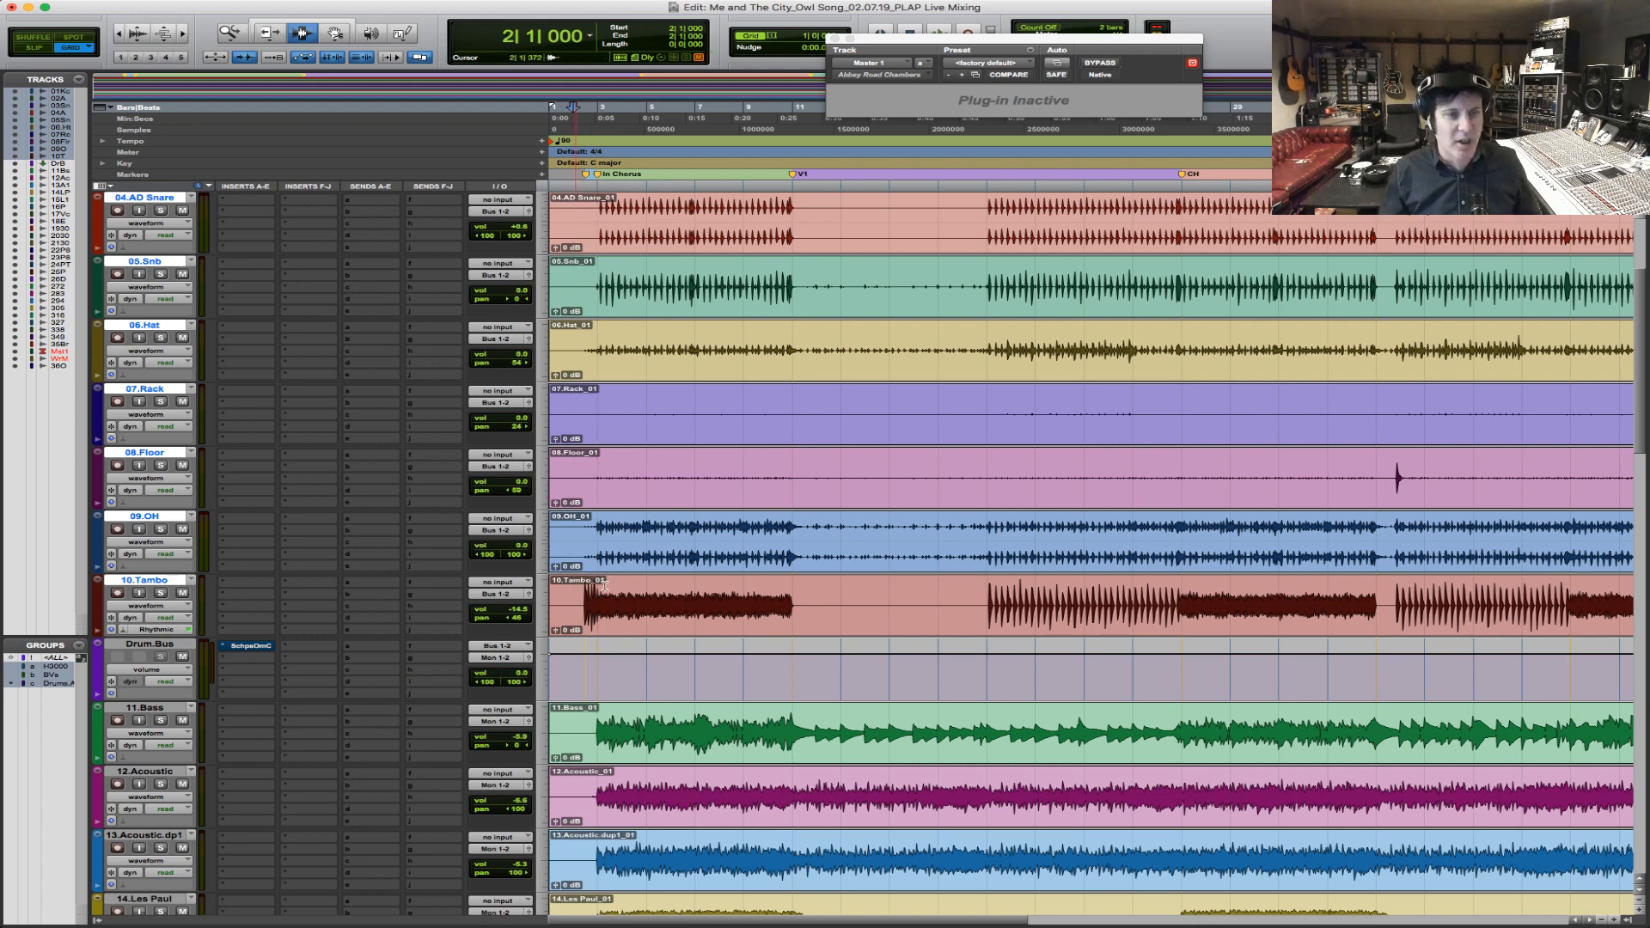
key(F5)
drag(841, 611, 376, 592)
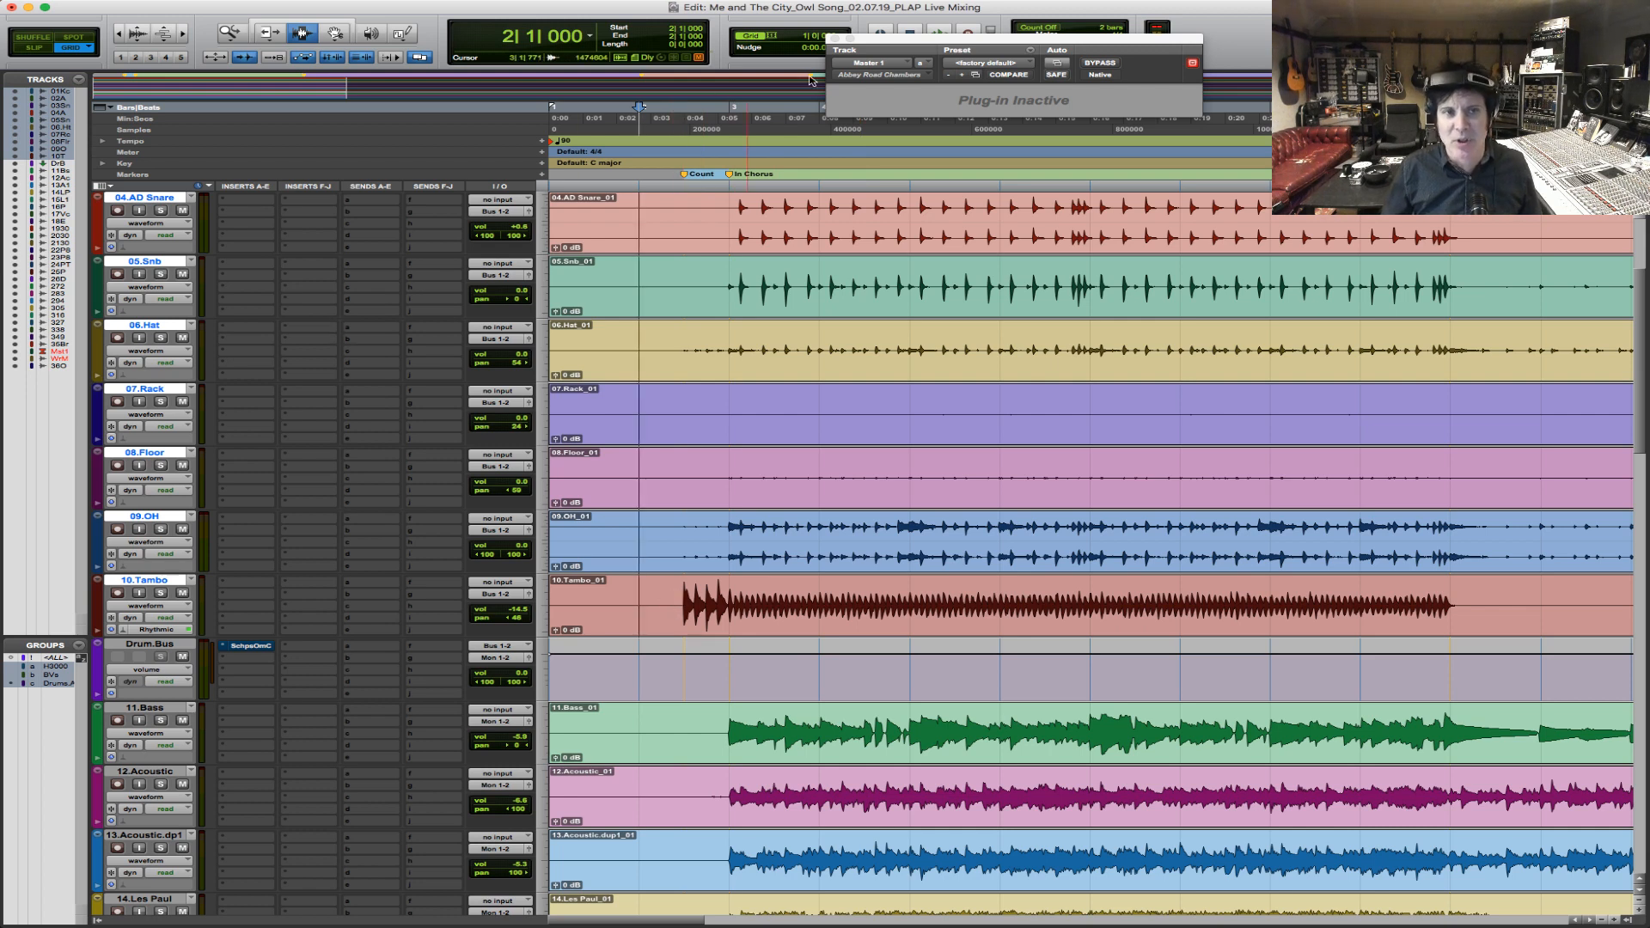
drag(833, 42, 880, 69)
click(878, 66)
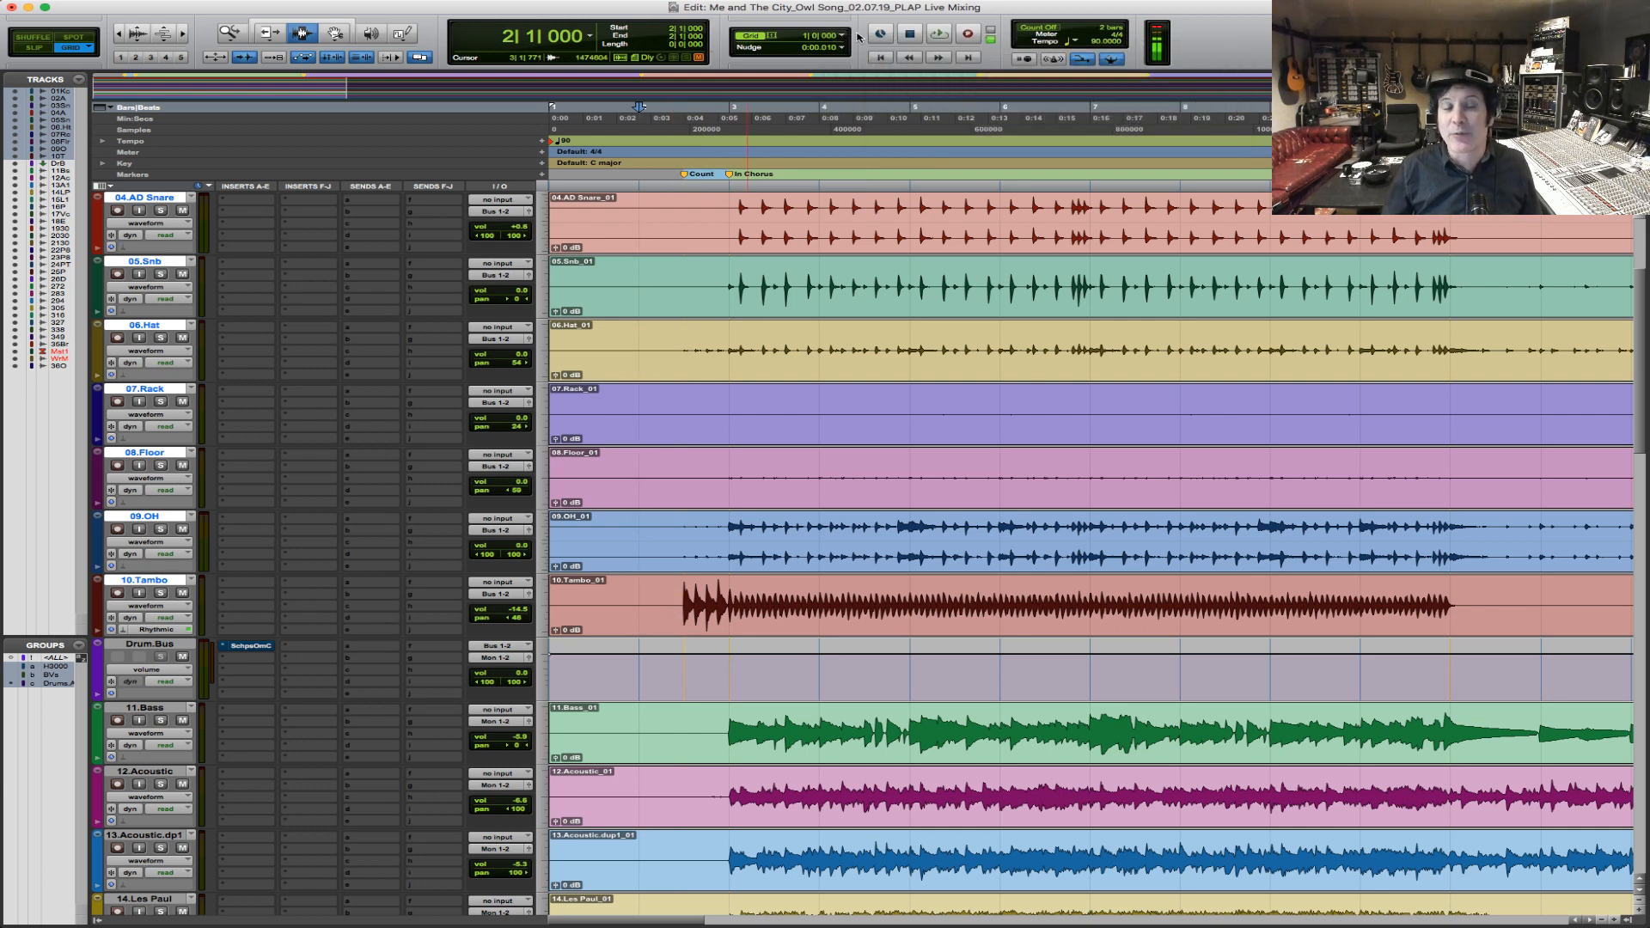
Set the grid to 1/2 note and play the song from bar 2 beat 3, where the tambourine starts.
click(842, 35)
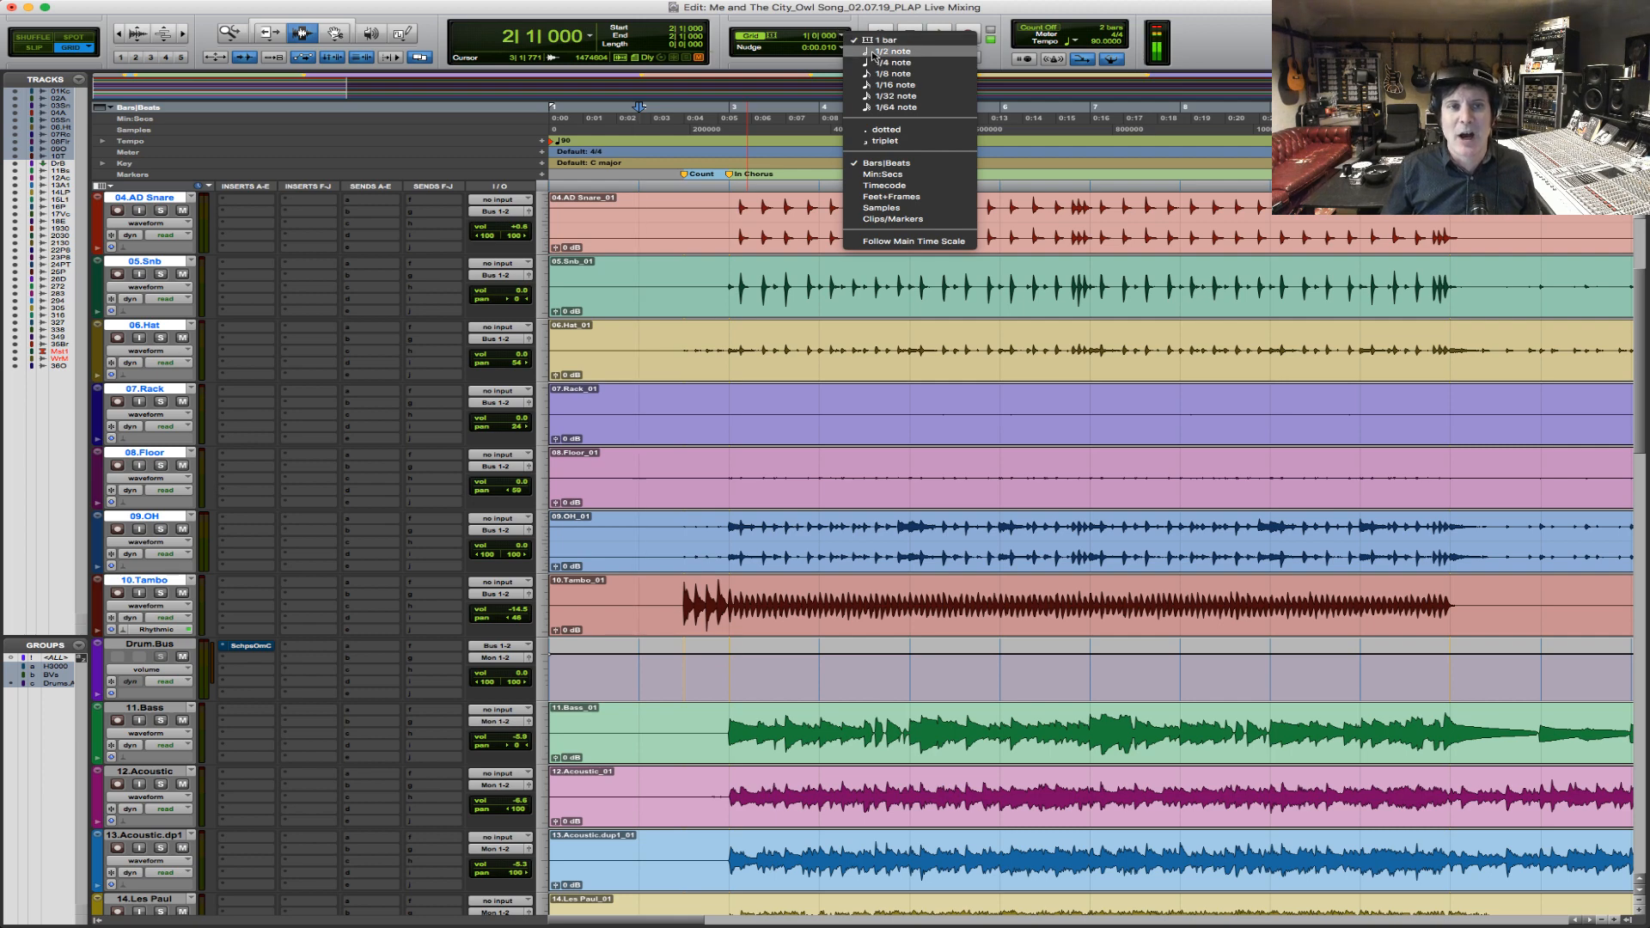
click(873, 62)
click(685, 594)
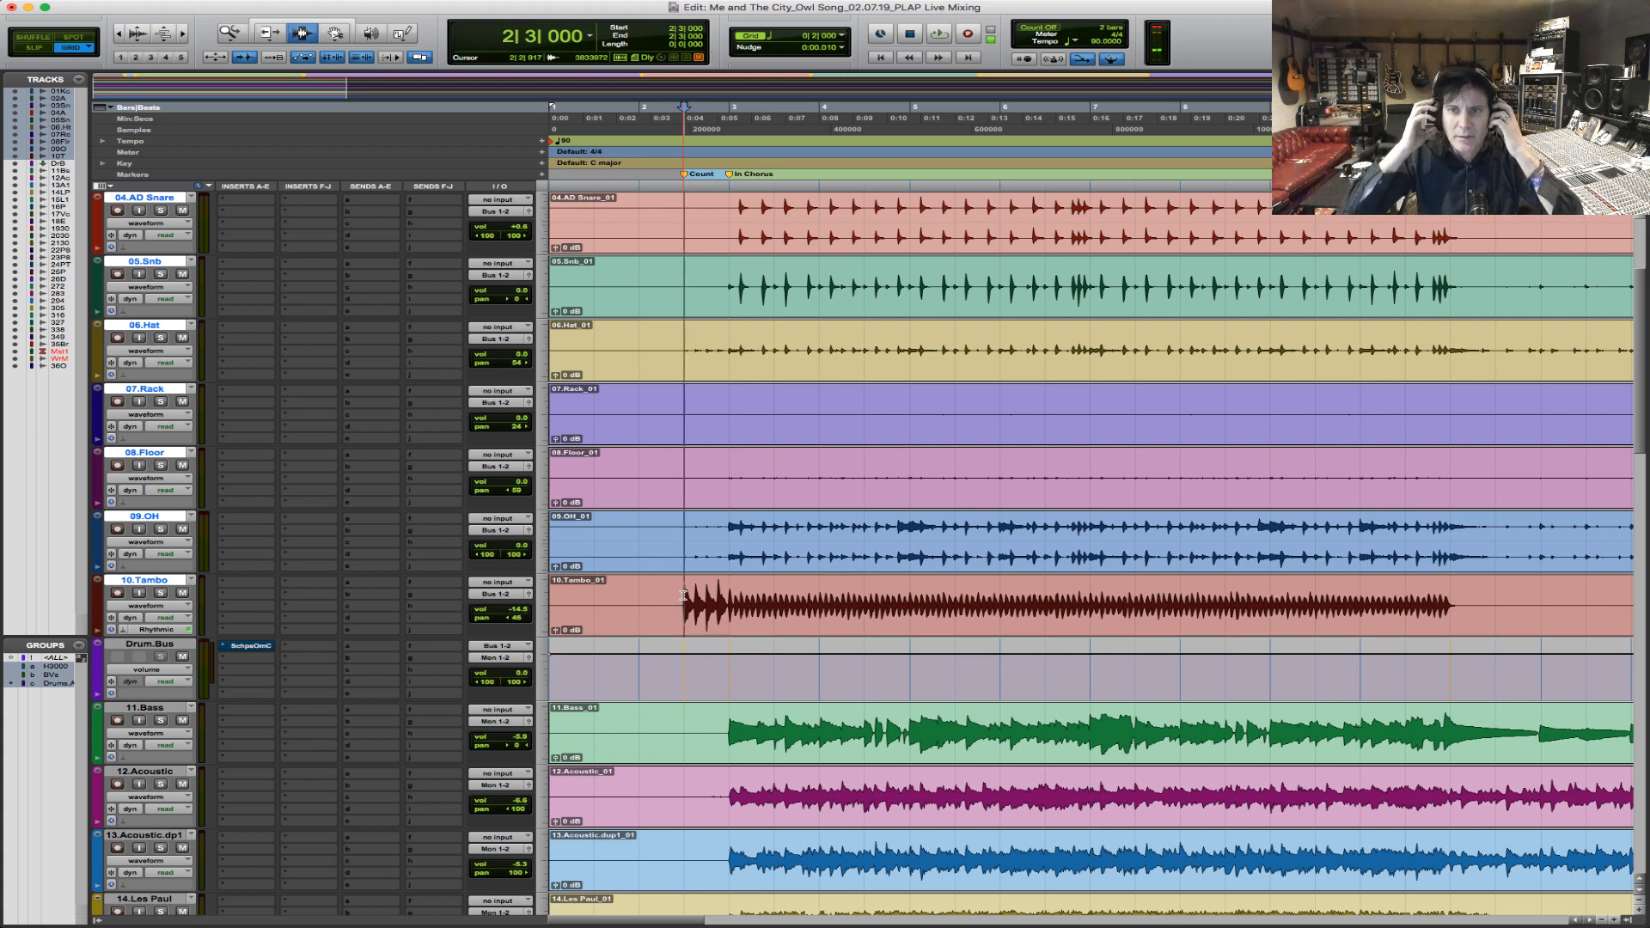
key(space)
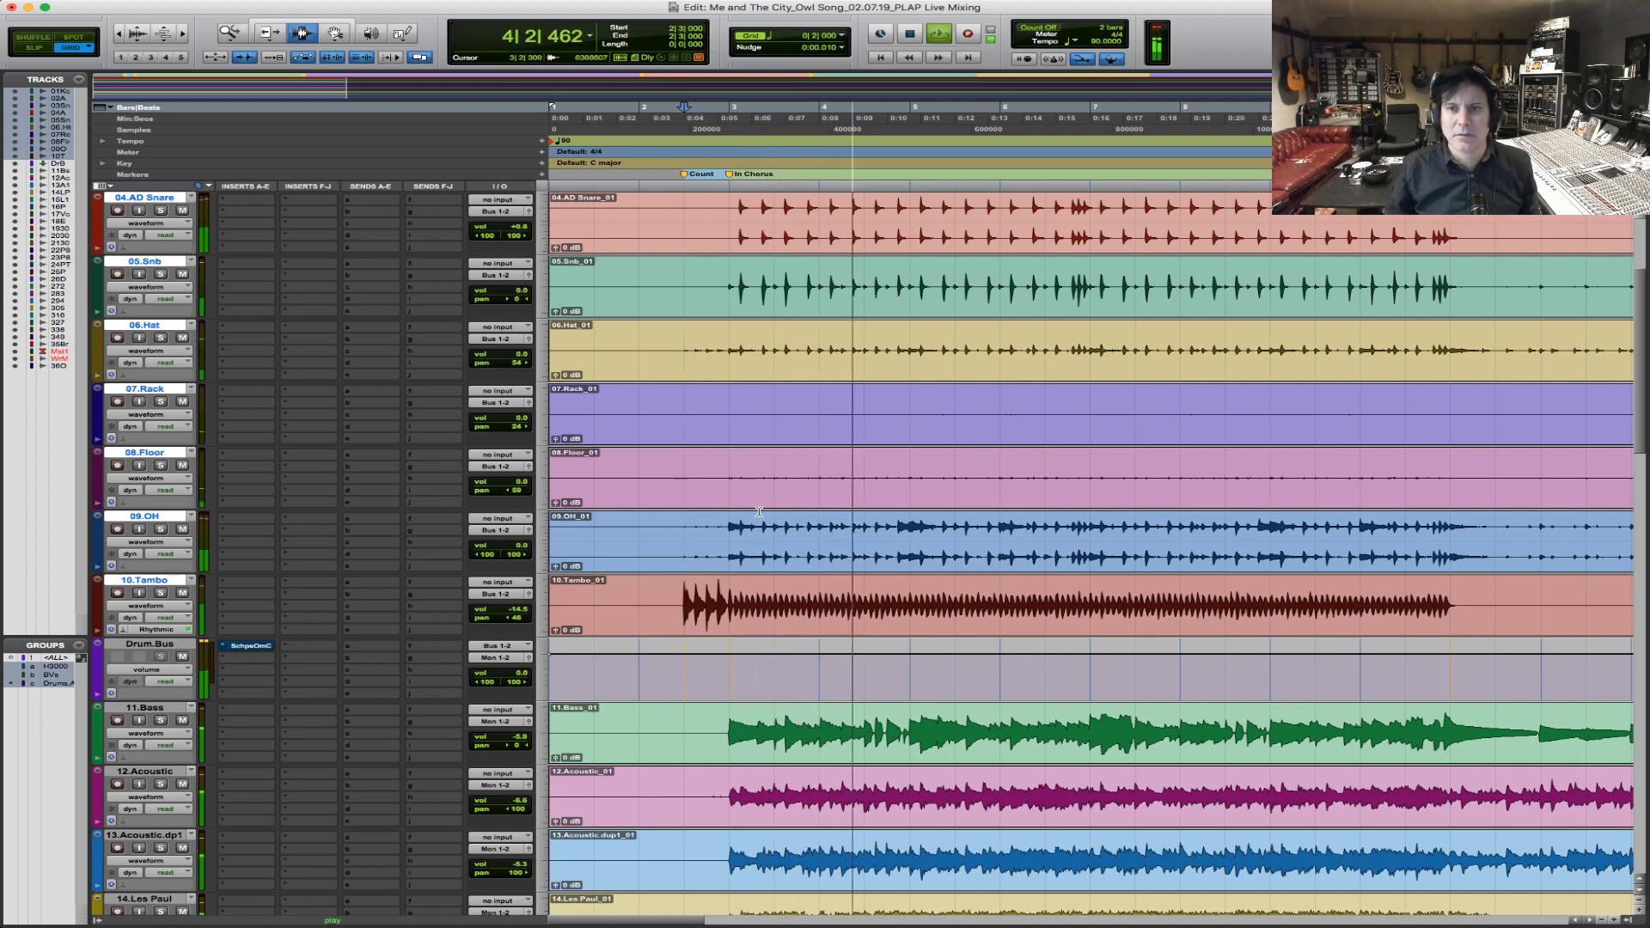
key(space)
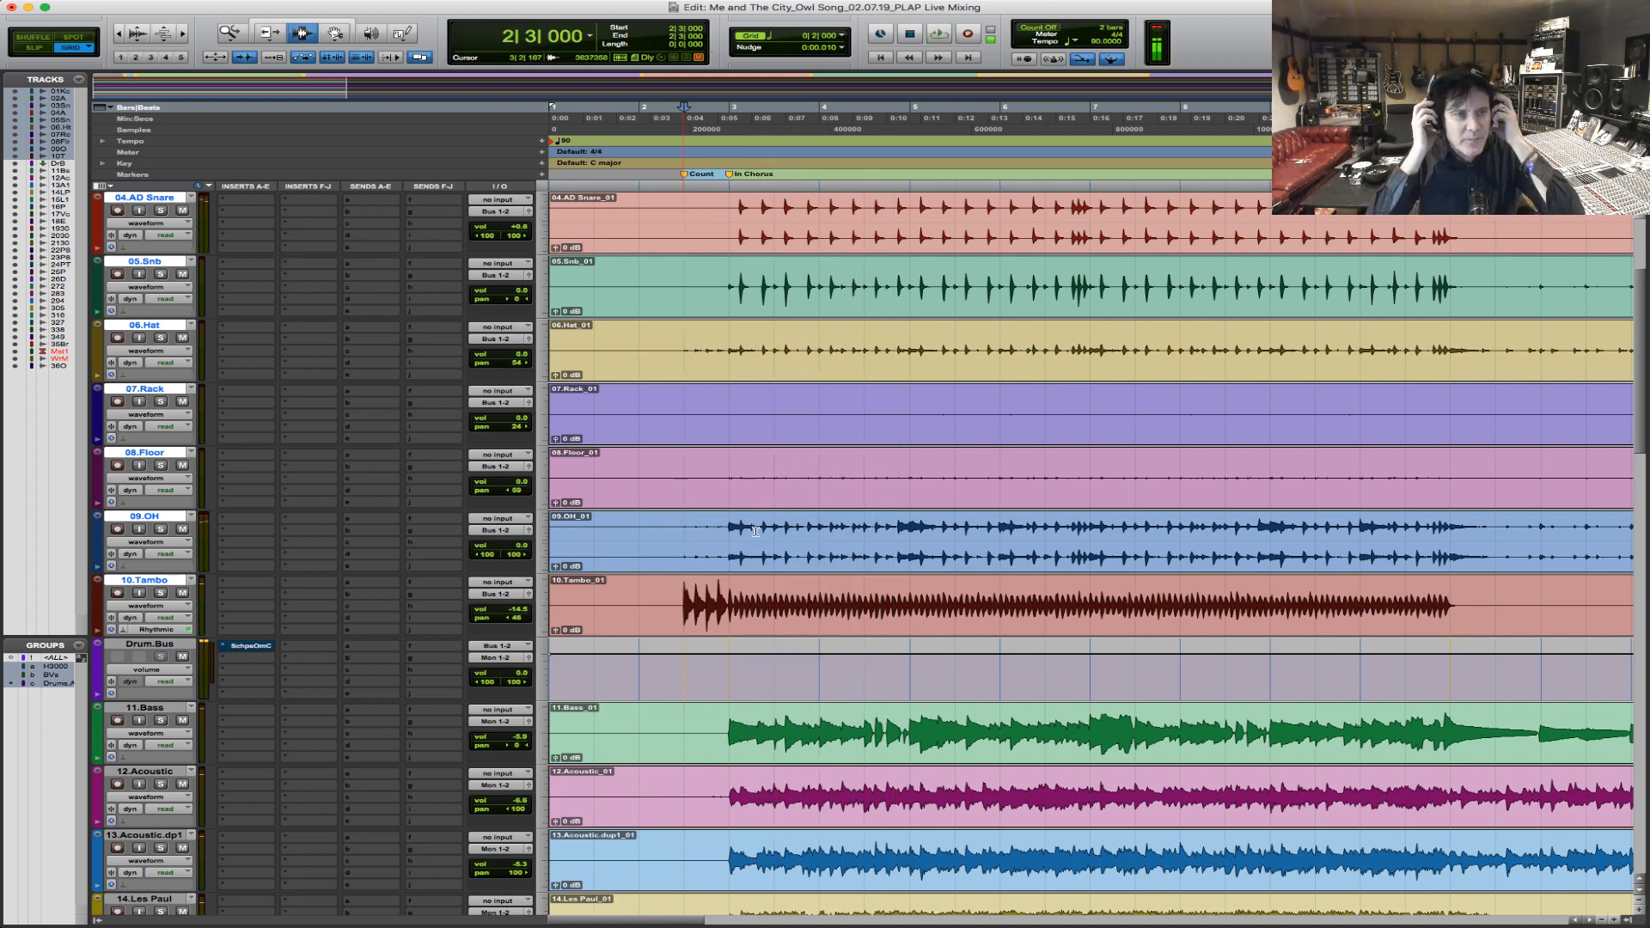
Solo 01.Kick and 02.AD Kick and audition them together from the In Chorus marker at bar 3.
scroll(773, 523, up, 3)
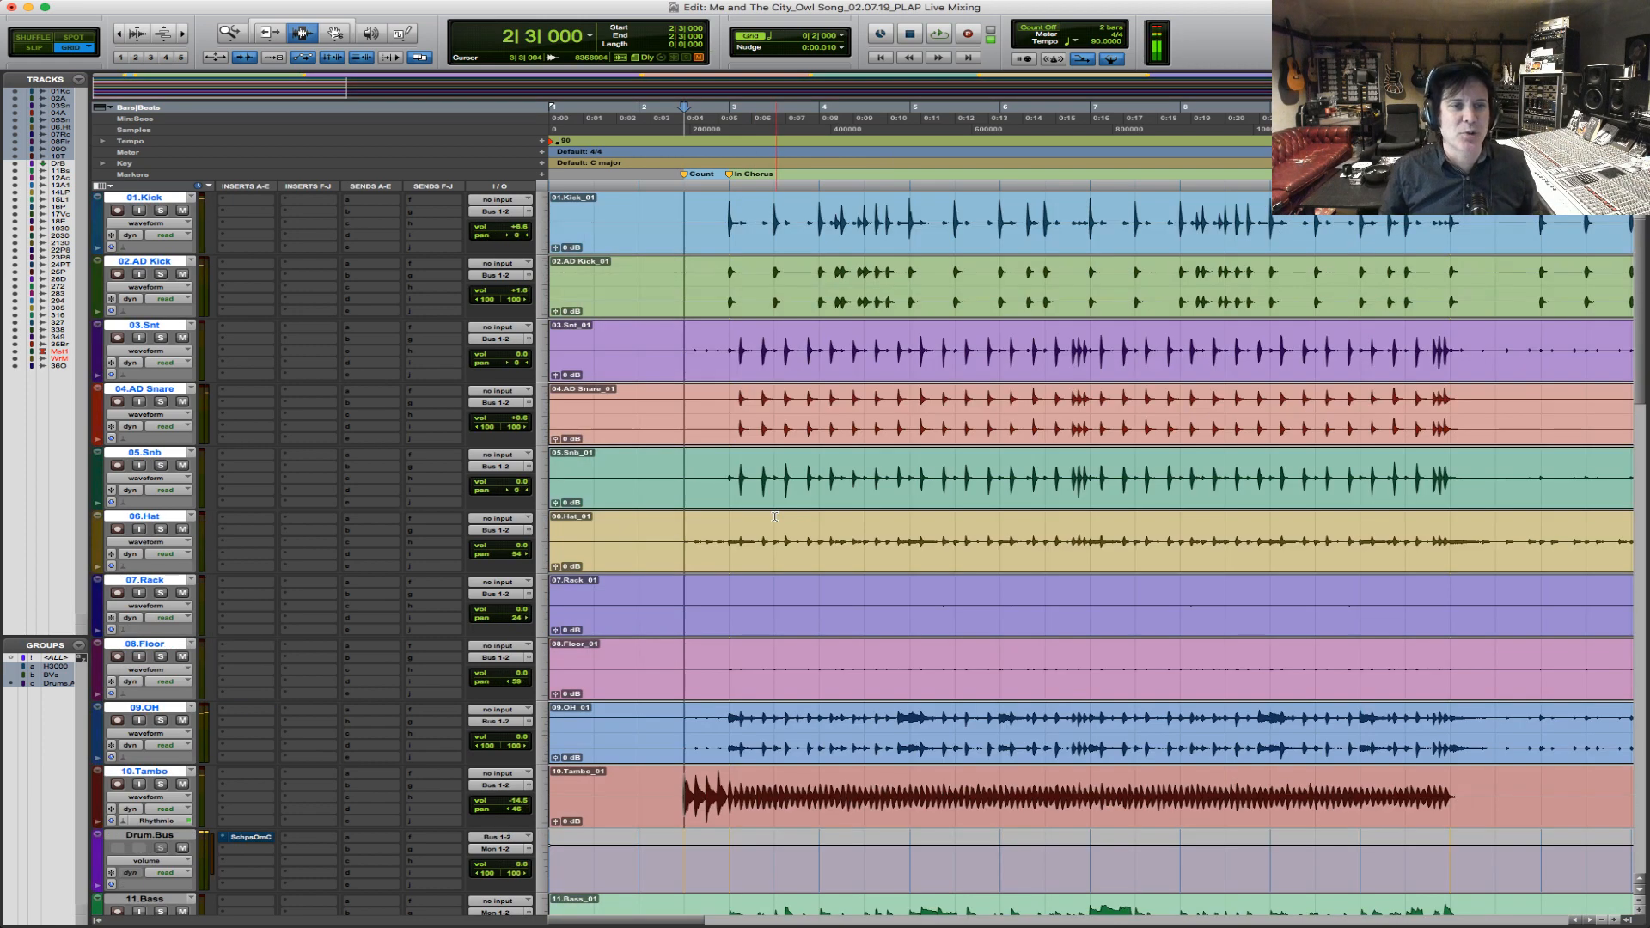
click(730, 175)
click(159, 211)
click(160, 275)
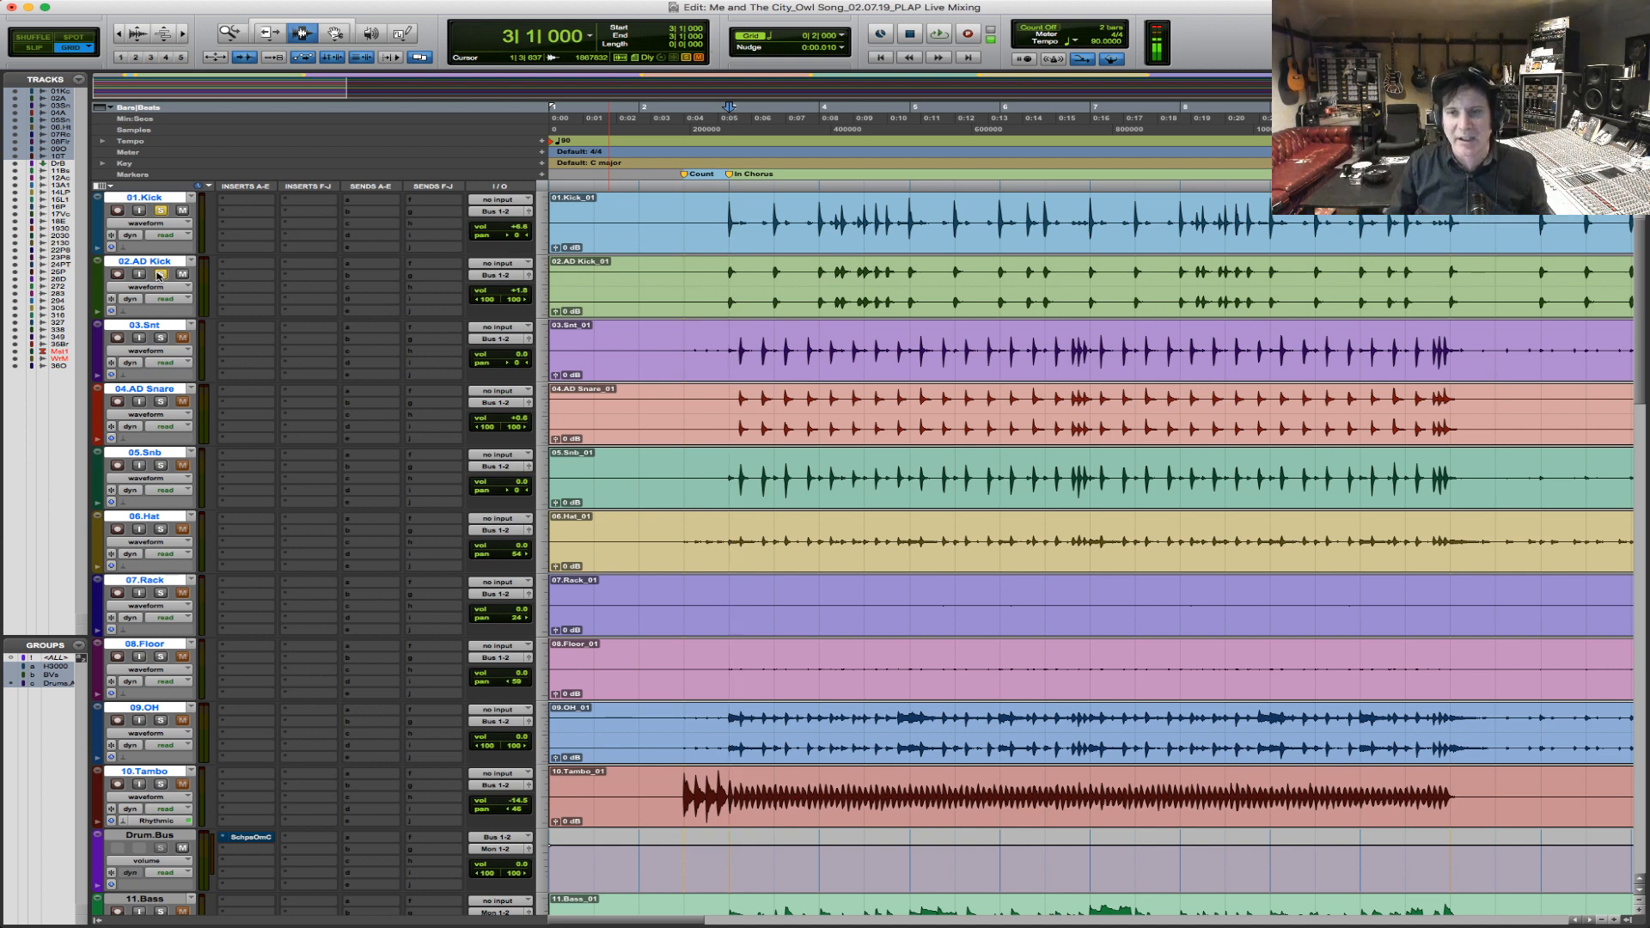
key(space)
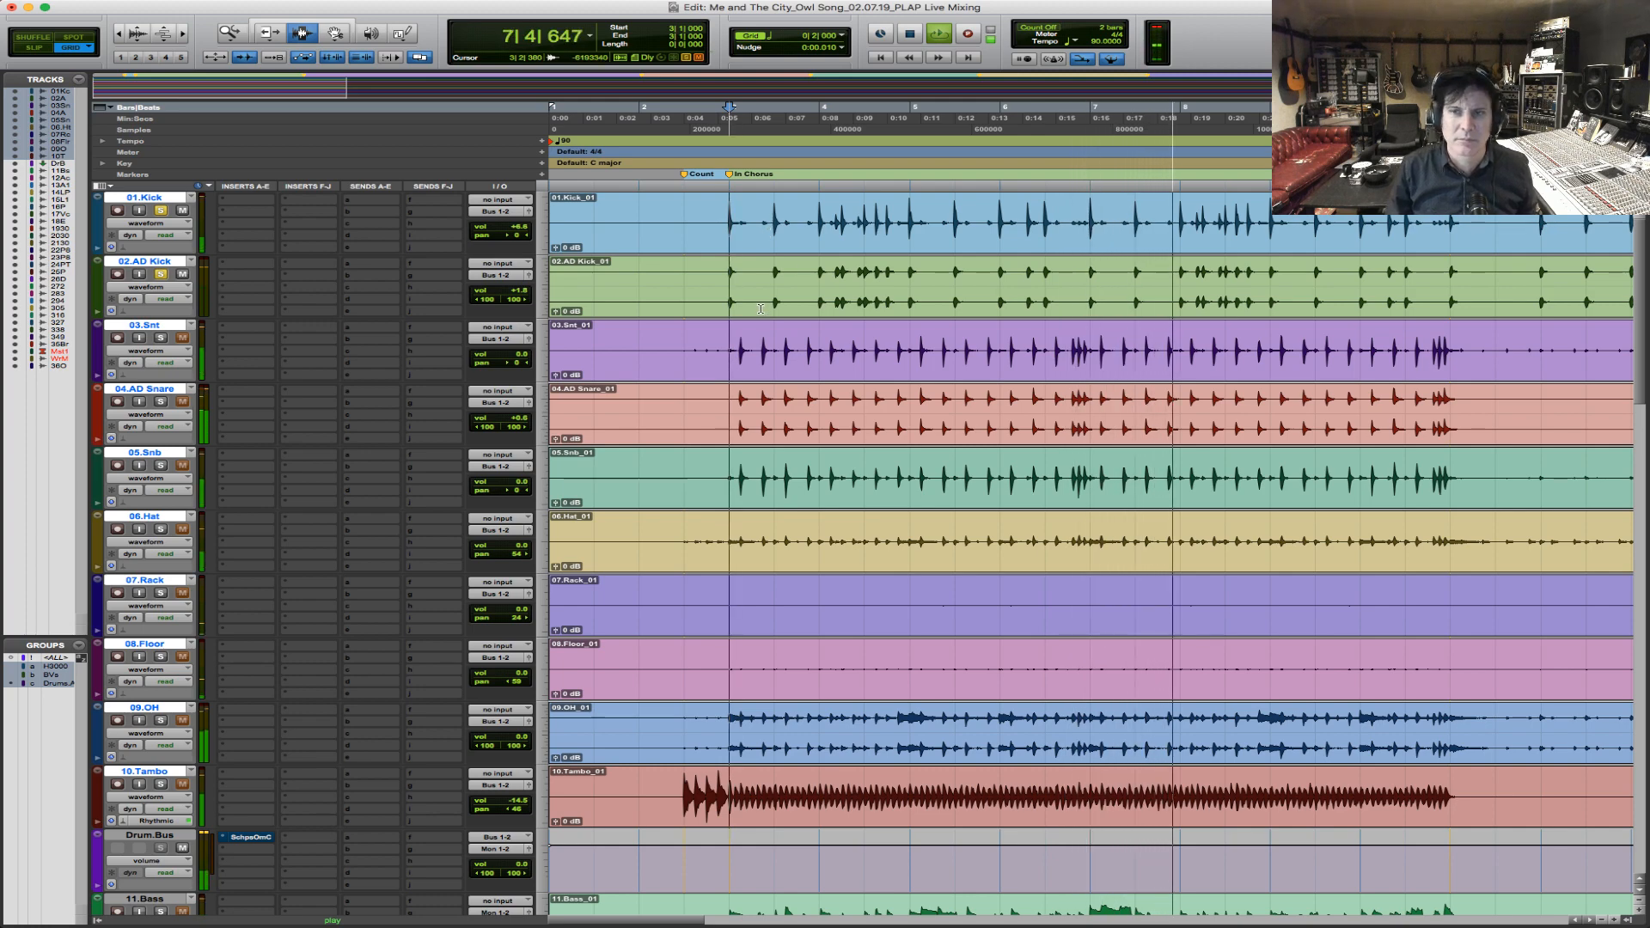
key(space)
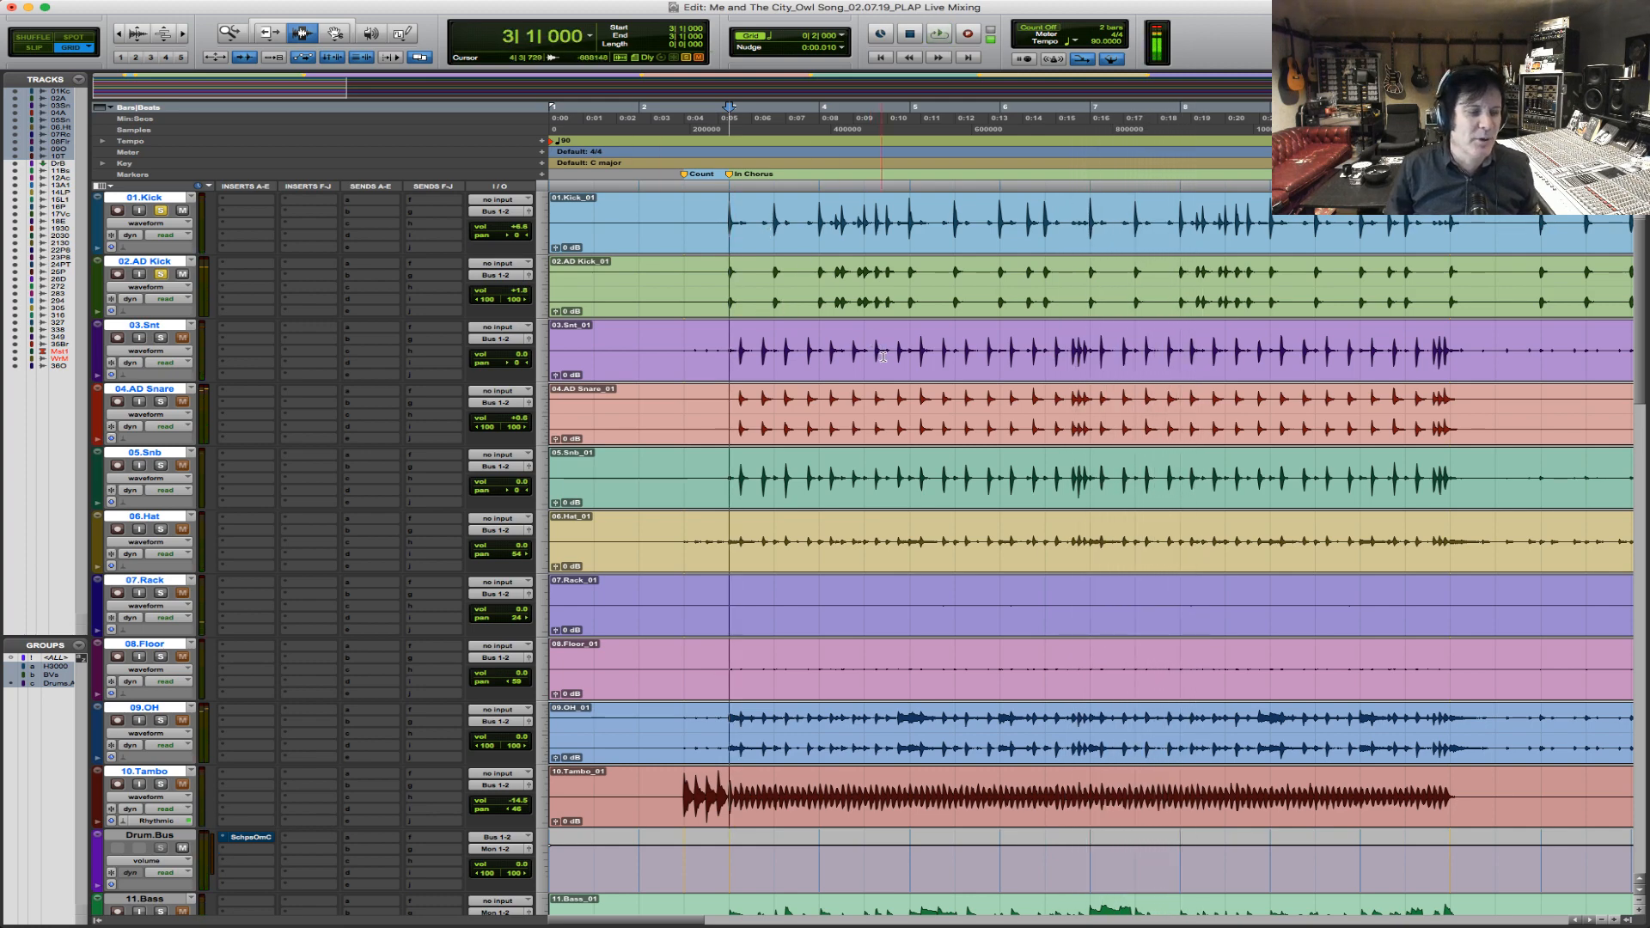
scroll(883, 352, down, 9)
scroll(883, 353, down, 10)
scroll(881, 353, up, 11)
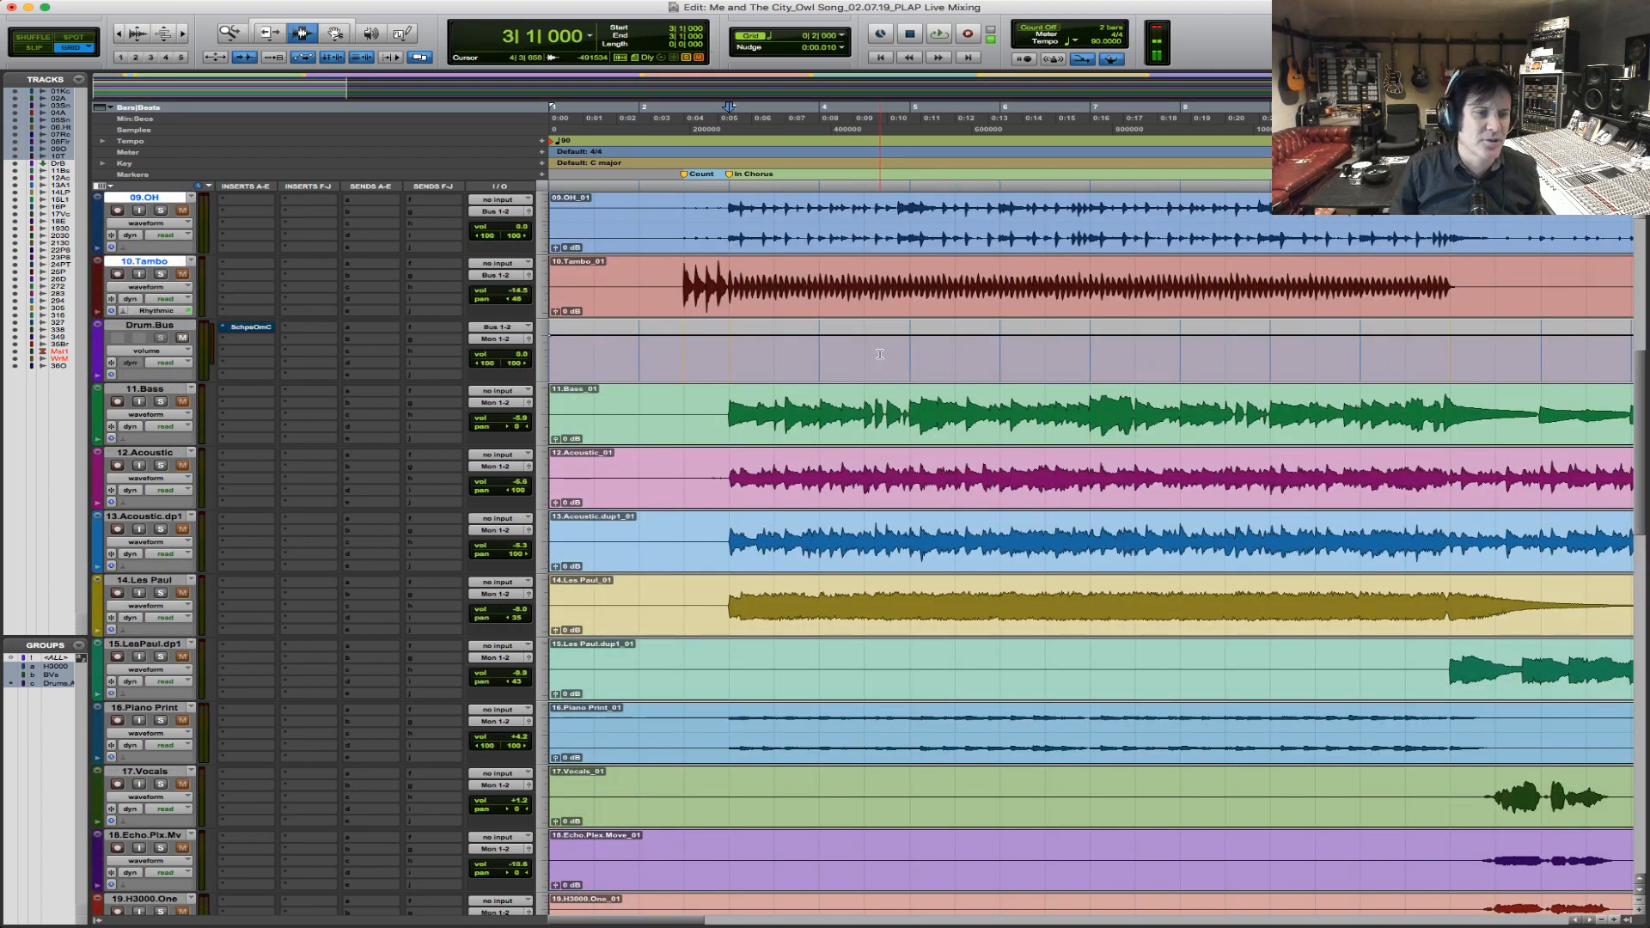
key(space)
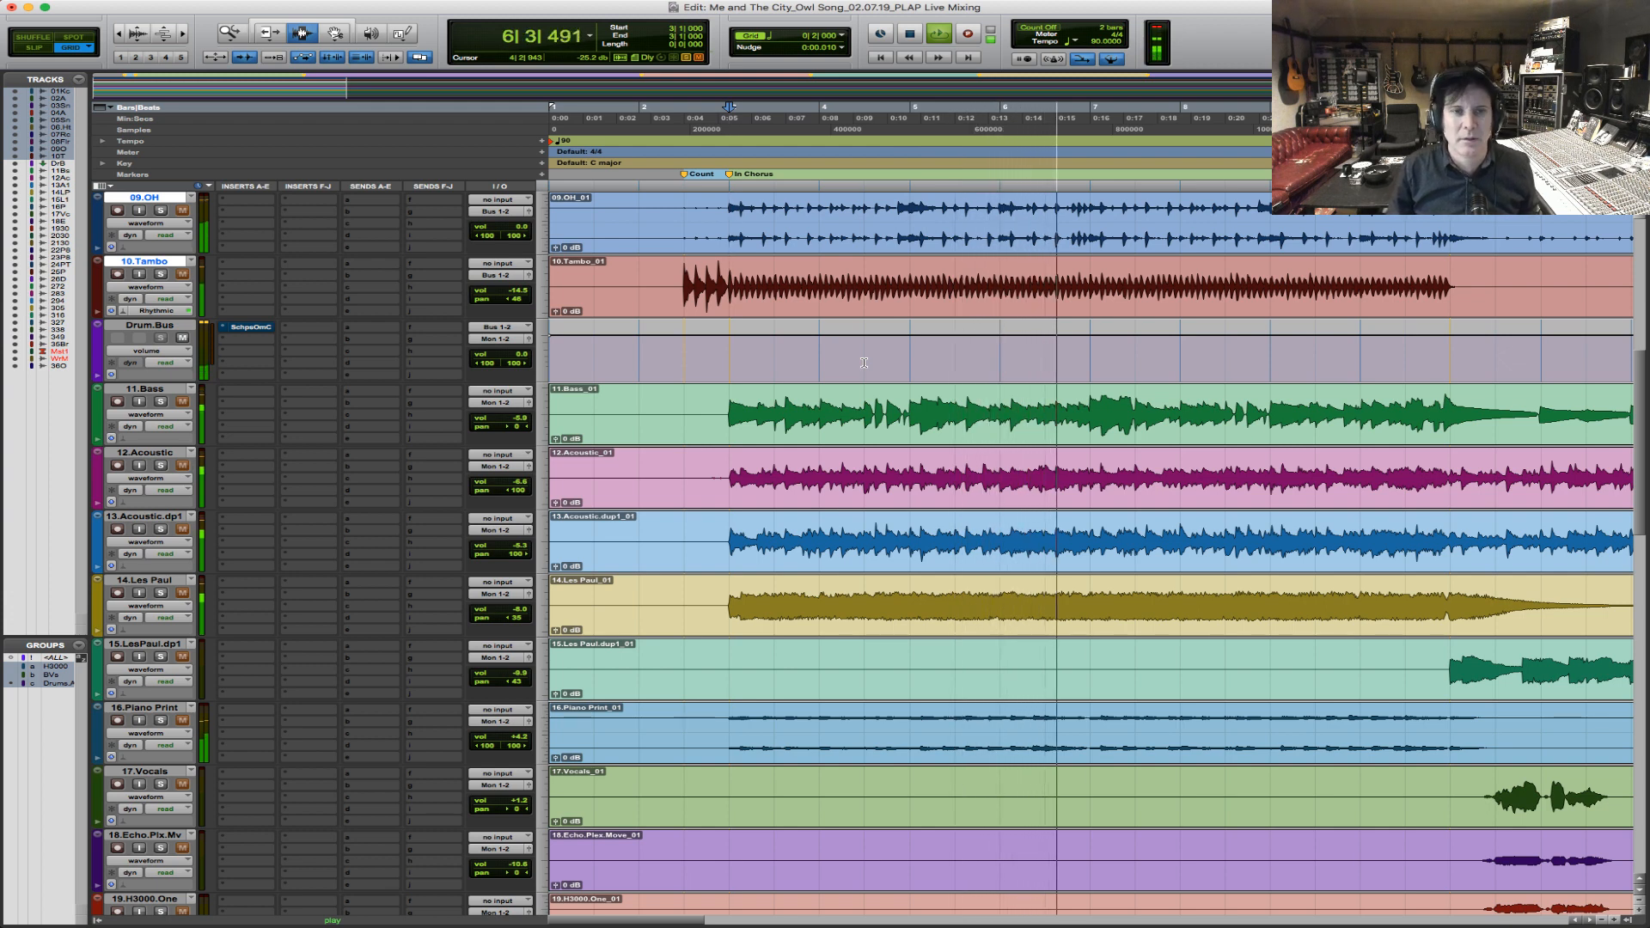
key(space)
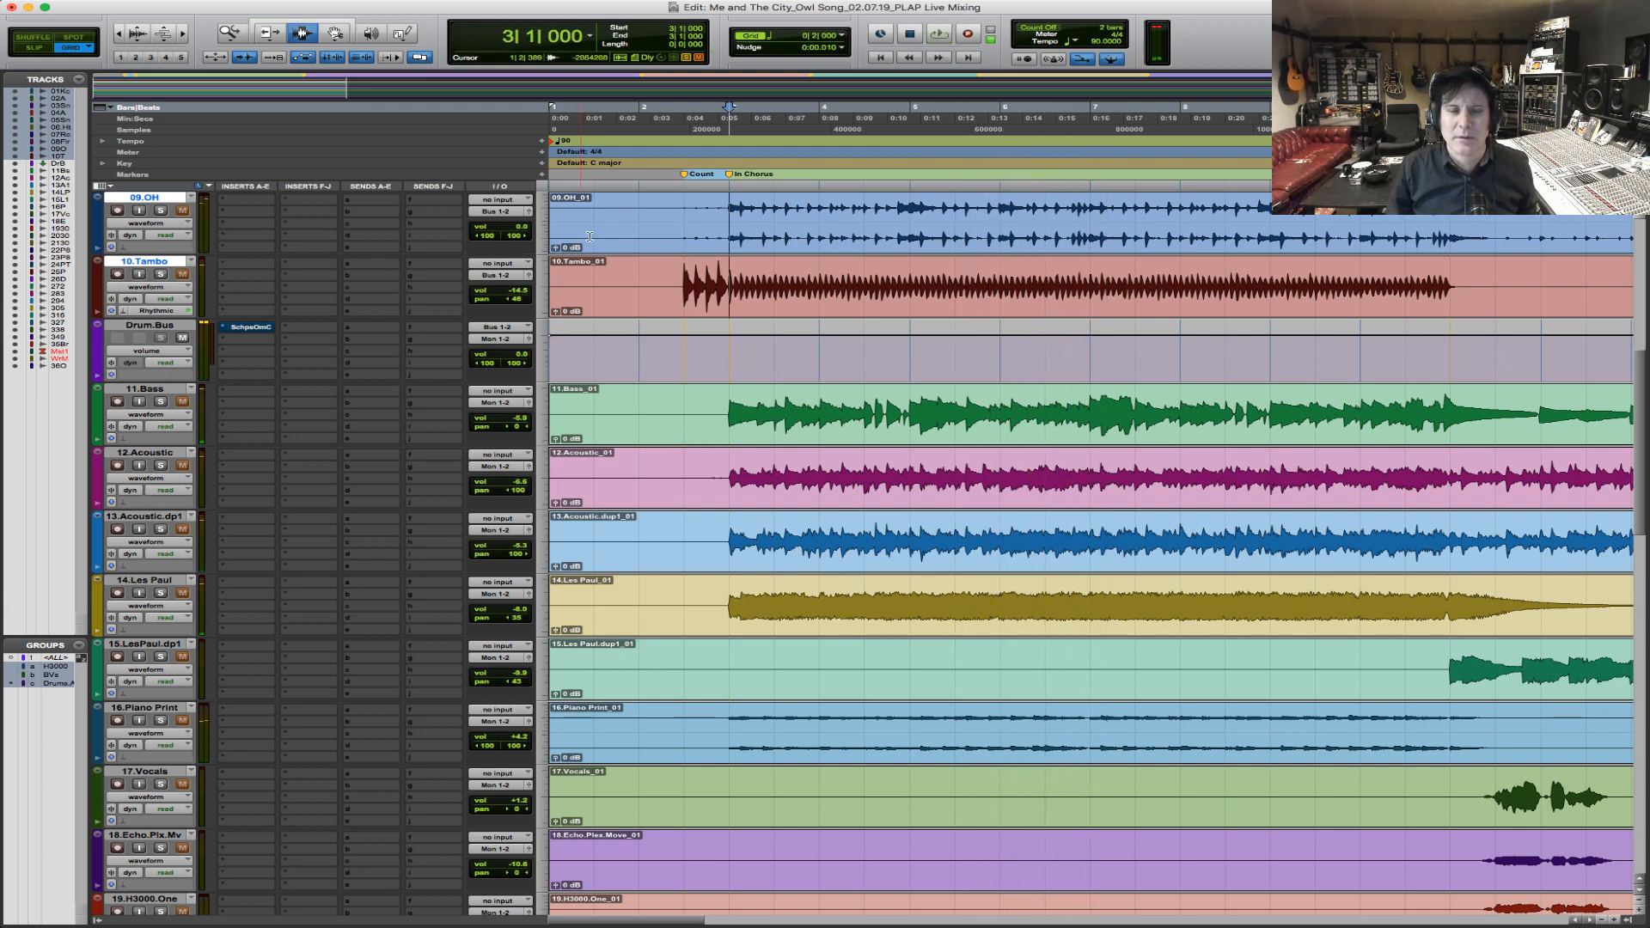
Audition 02.AD Kick alone from bar 3, switch the solo to 01.Kick, and play that alone.
scroll(537, 372, up, 10)
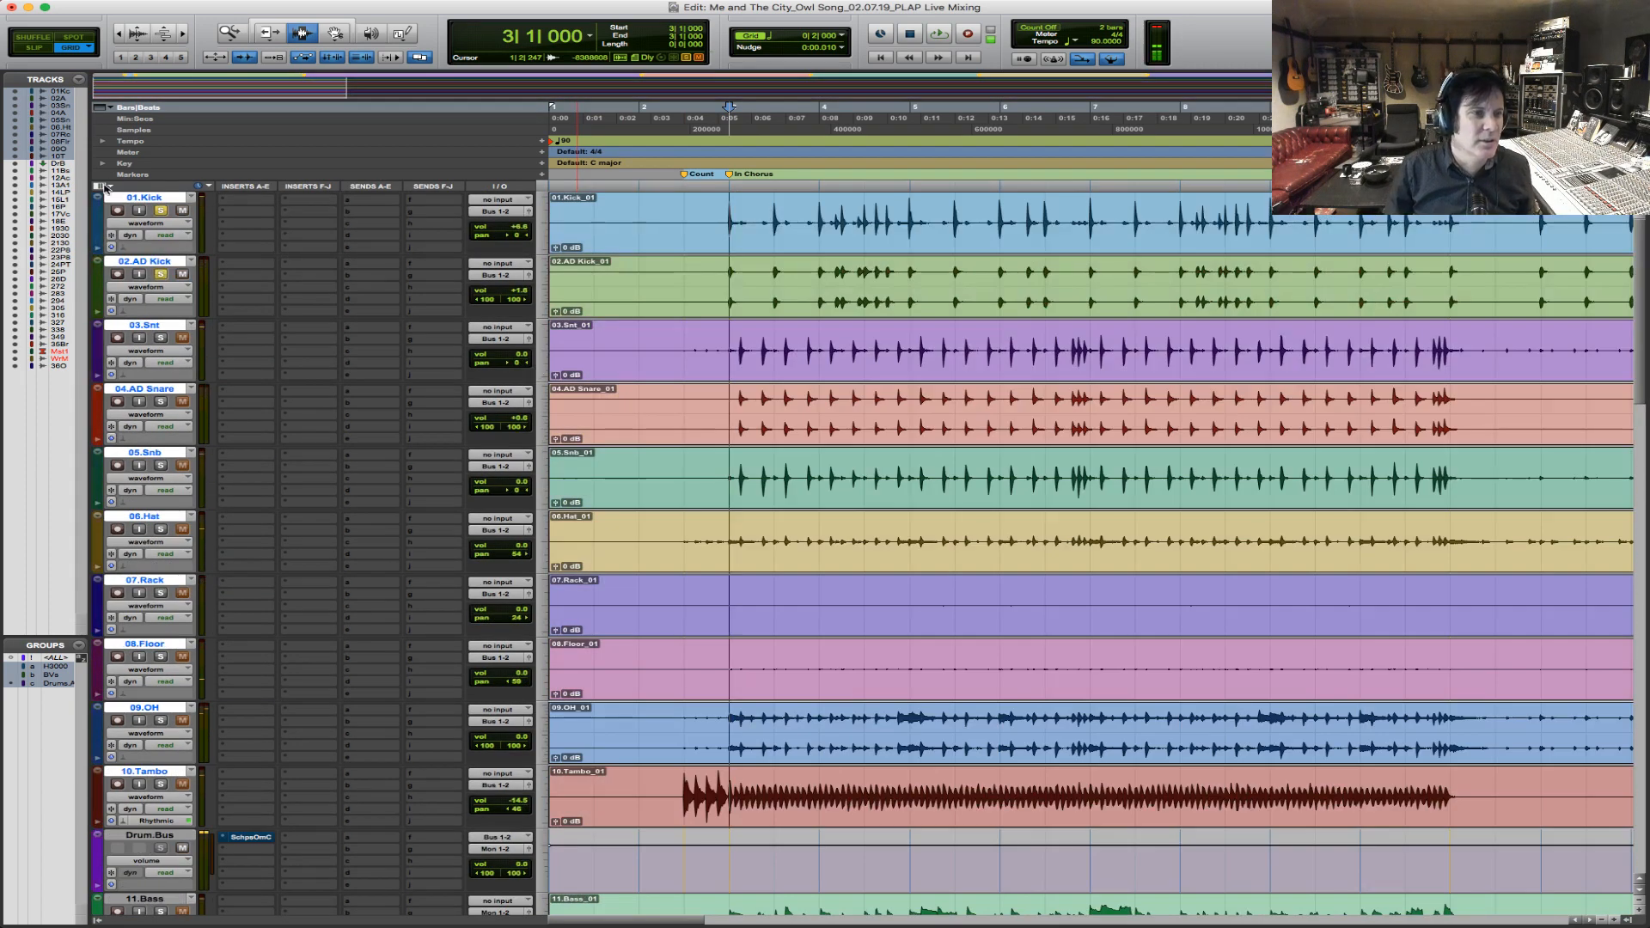
drag(798, 279, 858, 282)
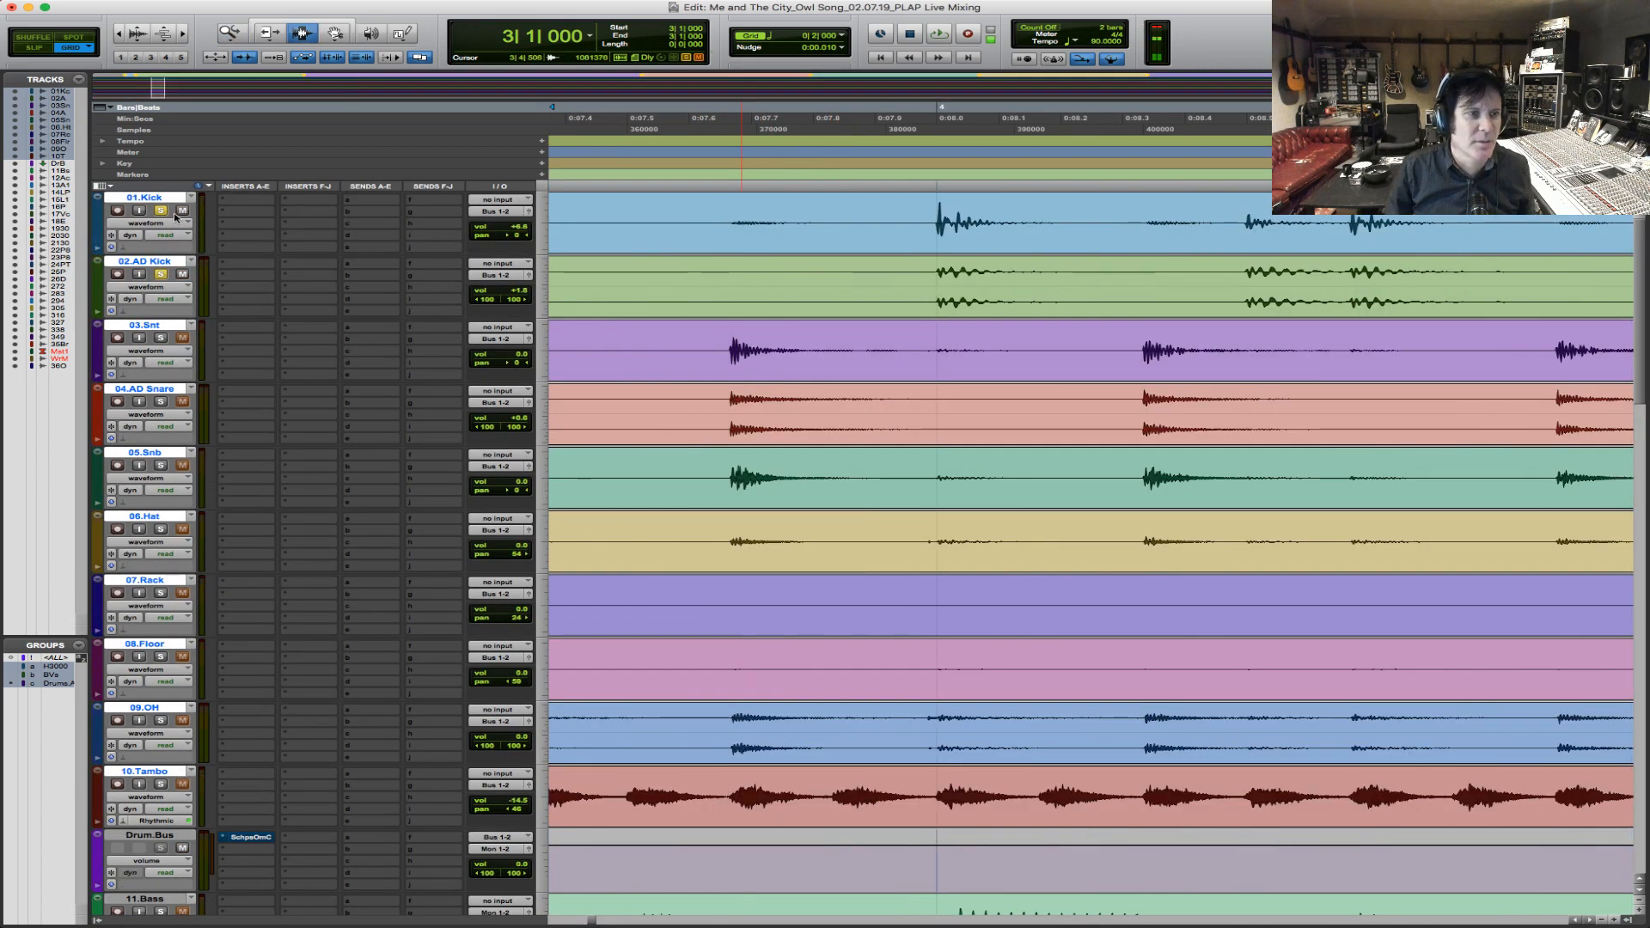
key(space)
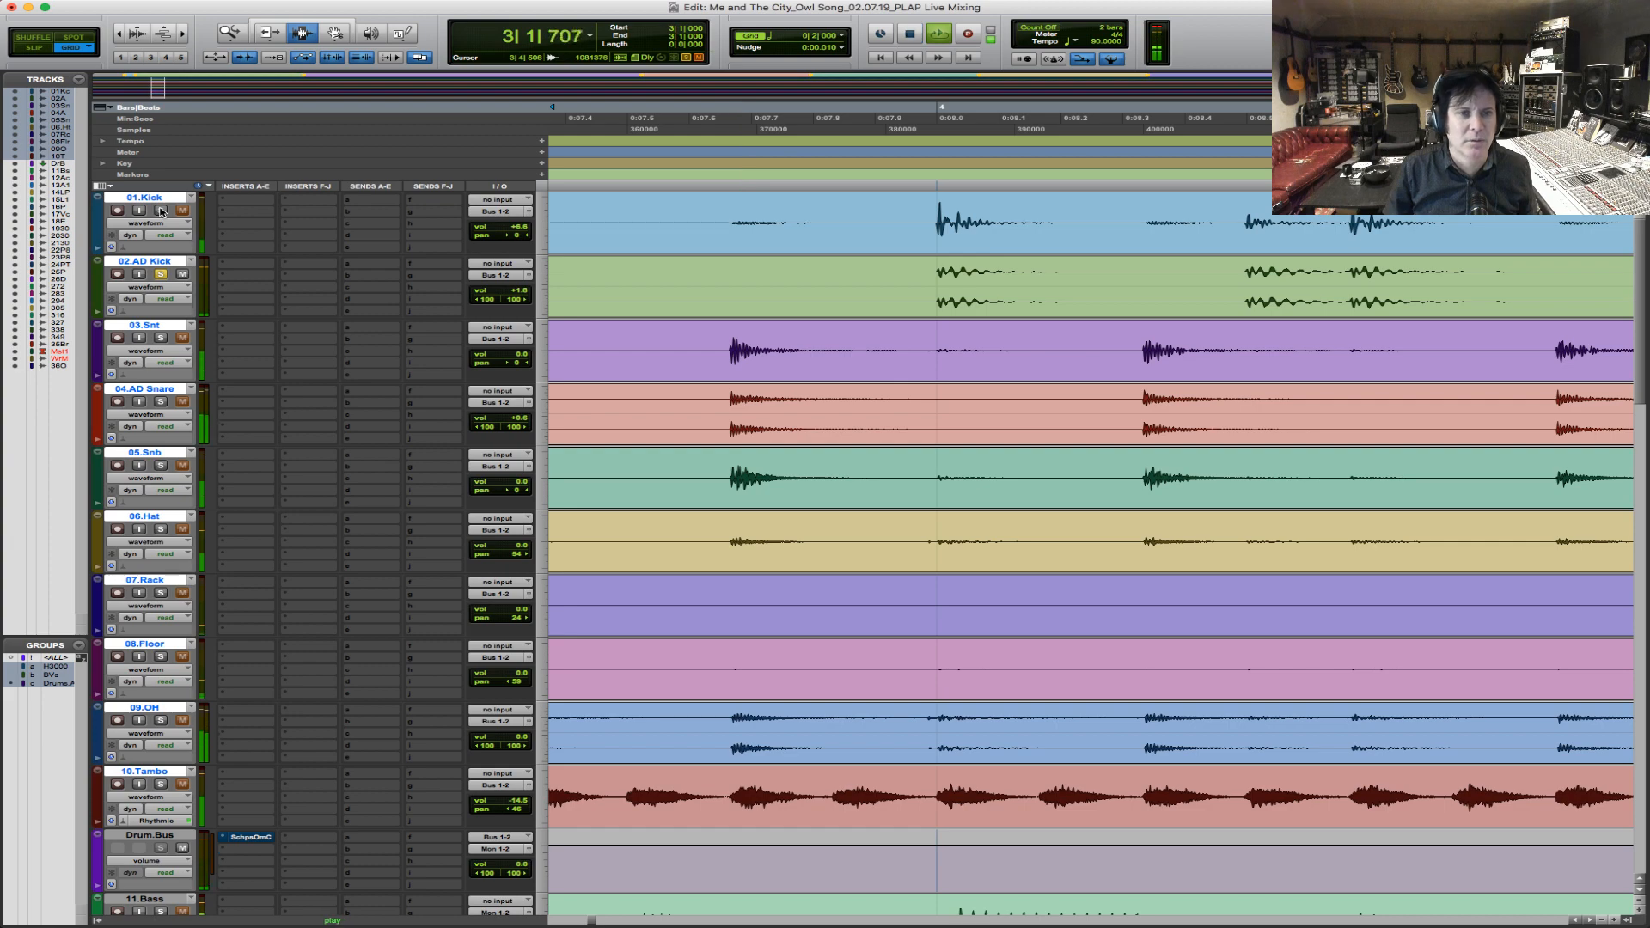
key(alt+a)
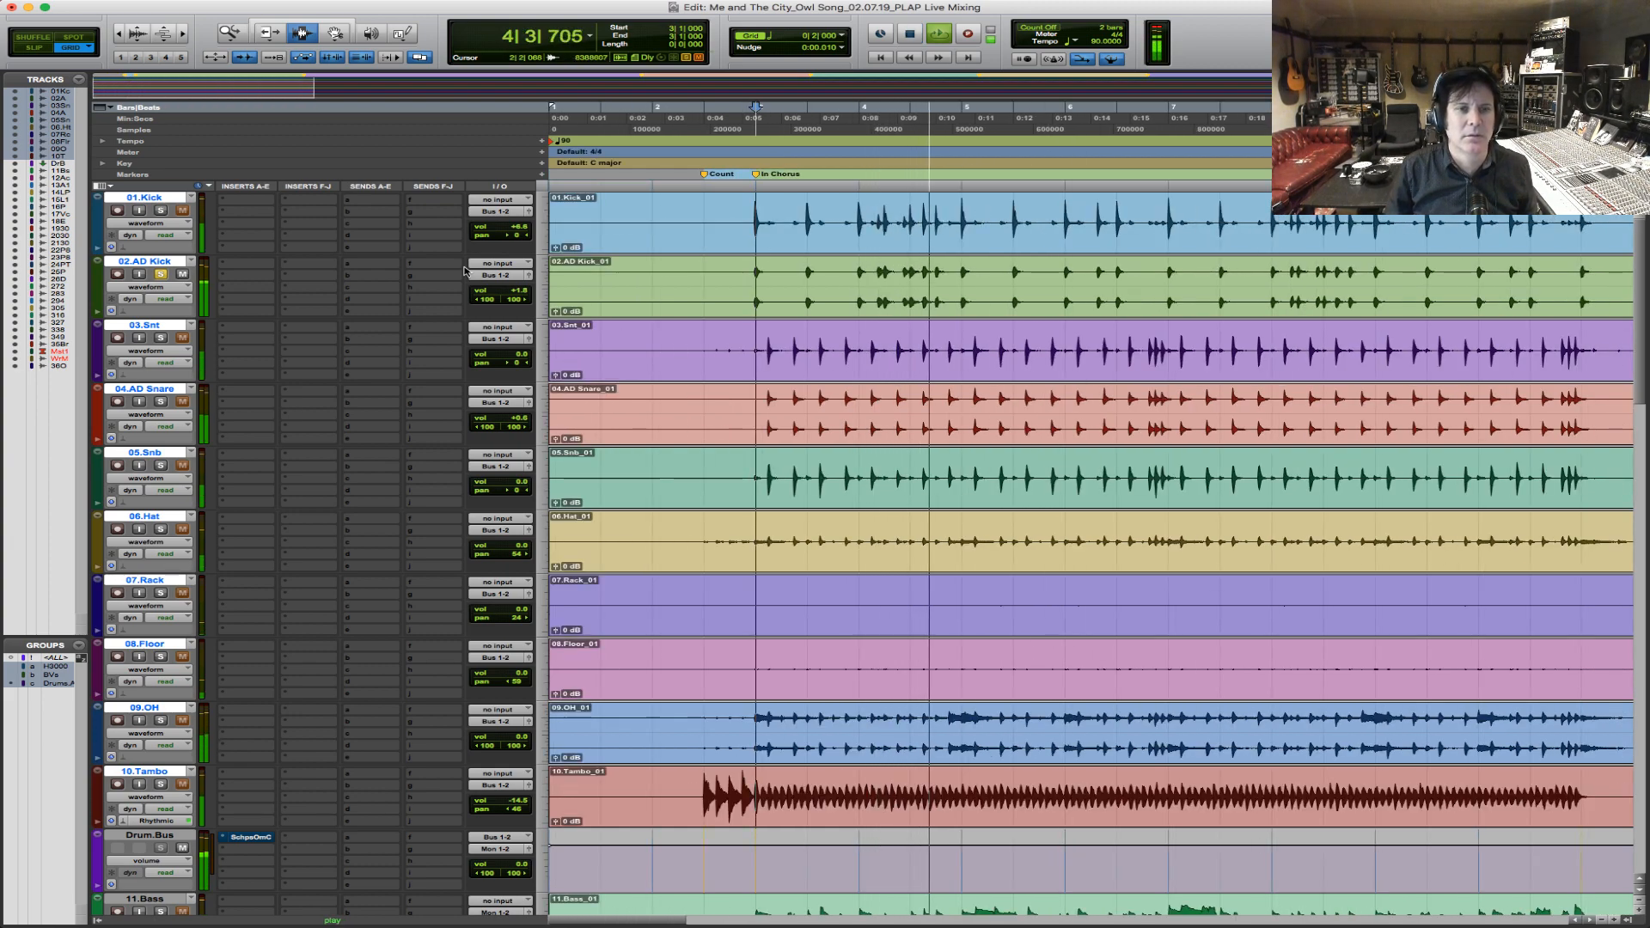
key(space)
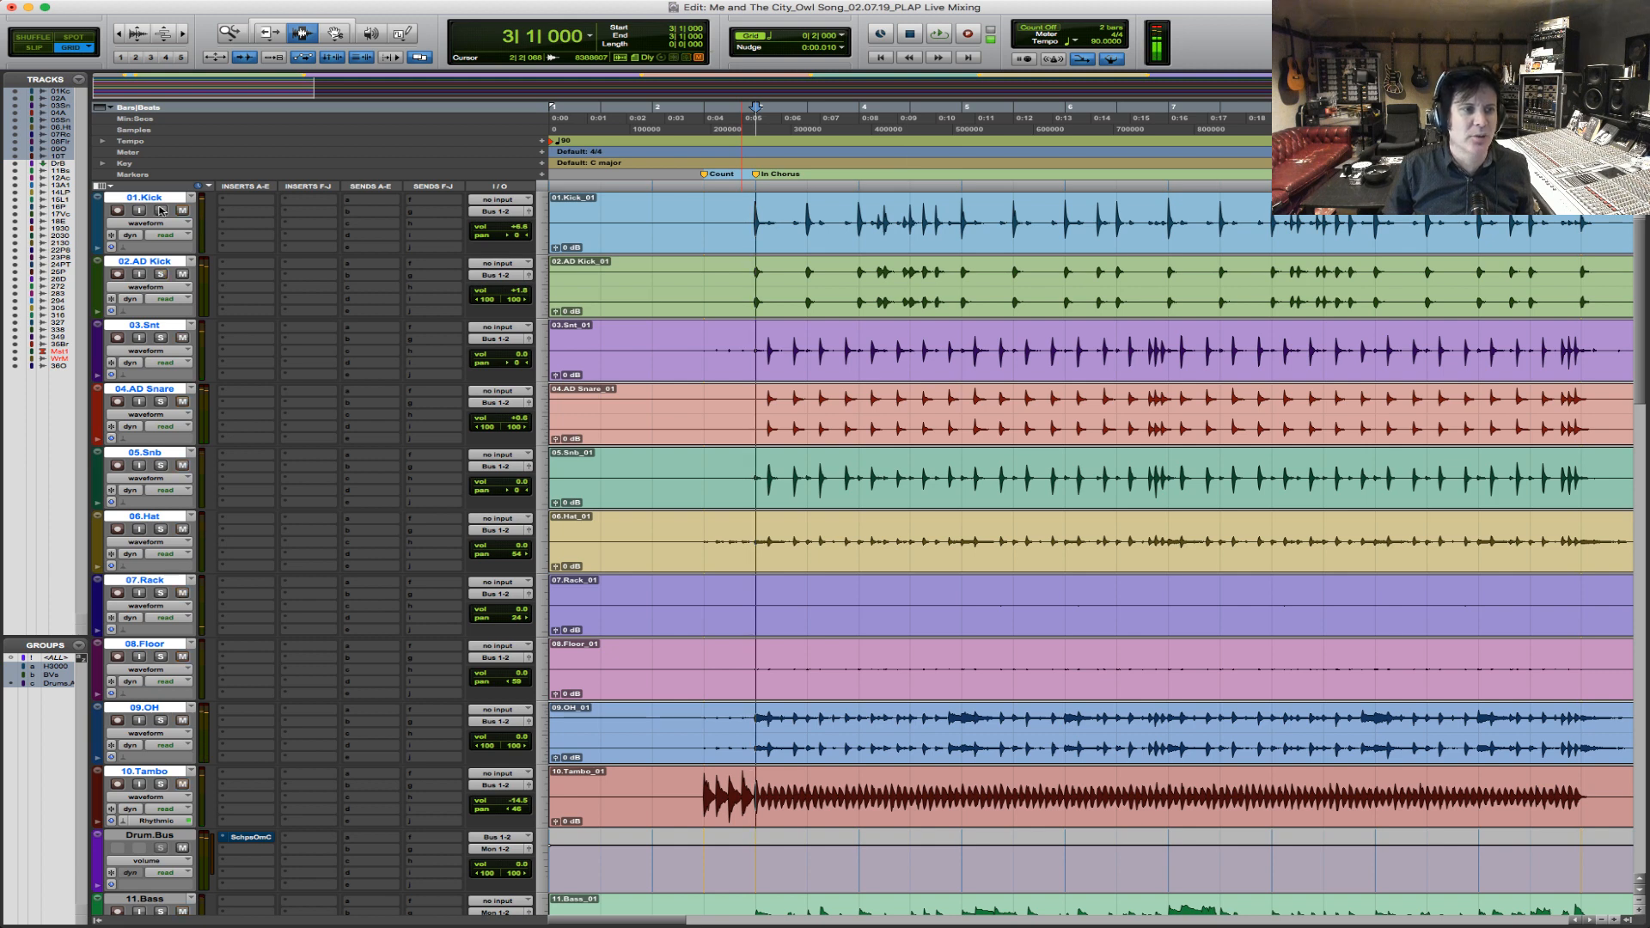
key(space)
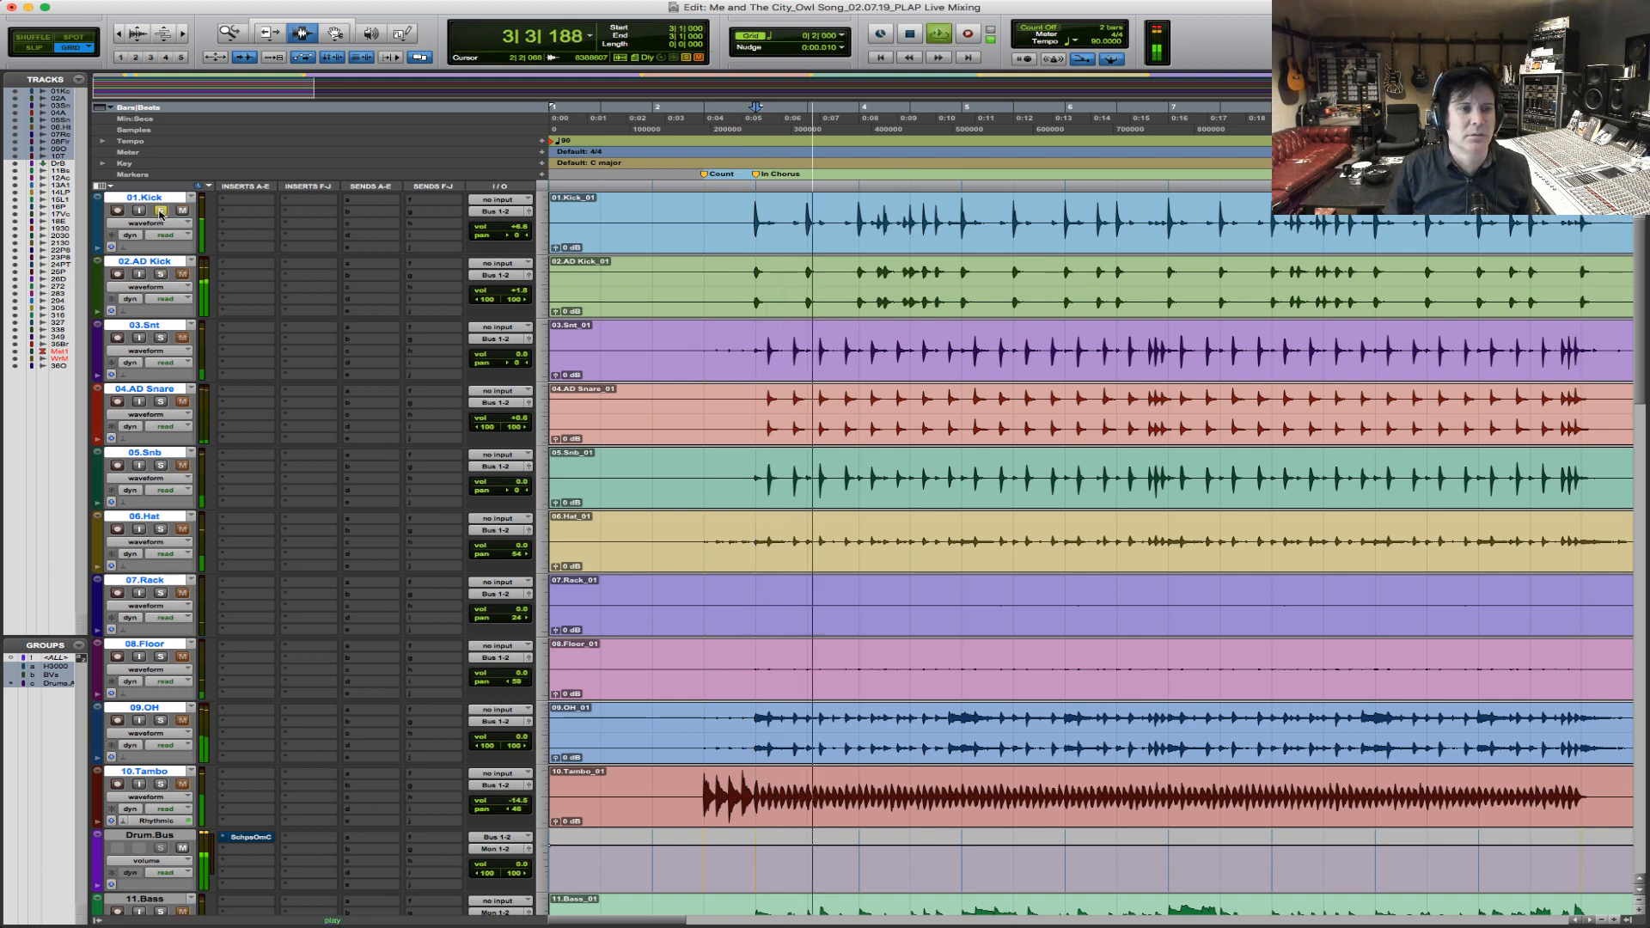
key(space)
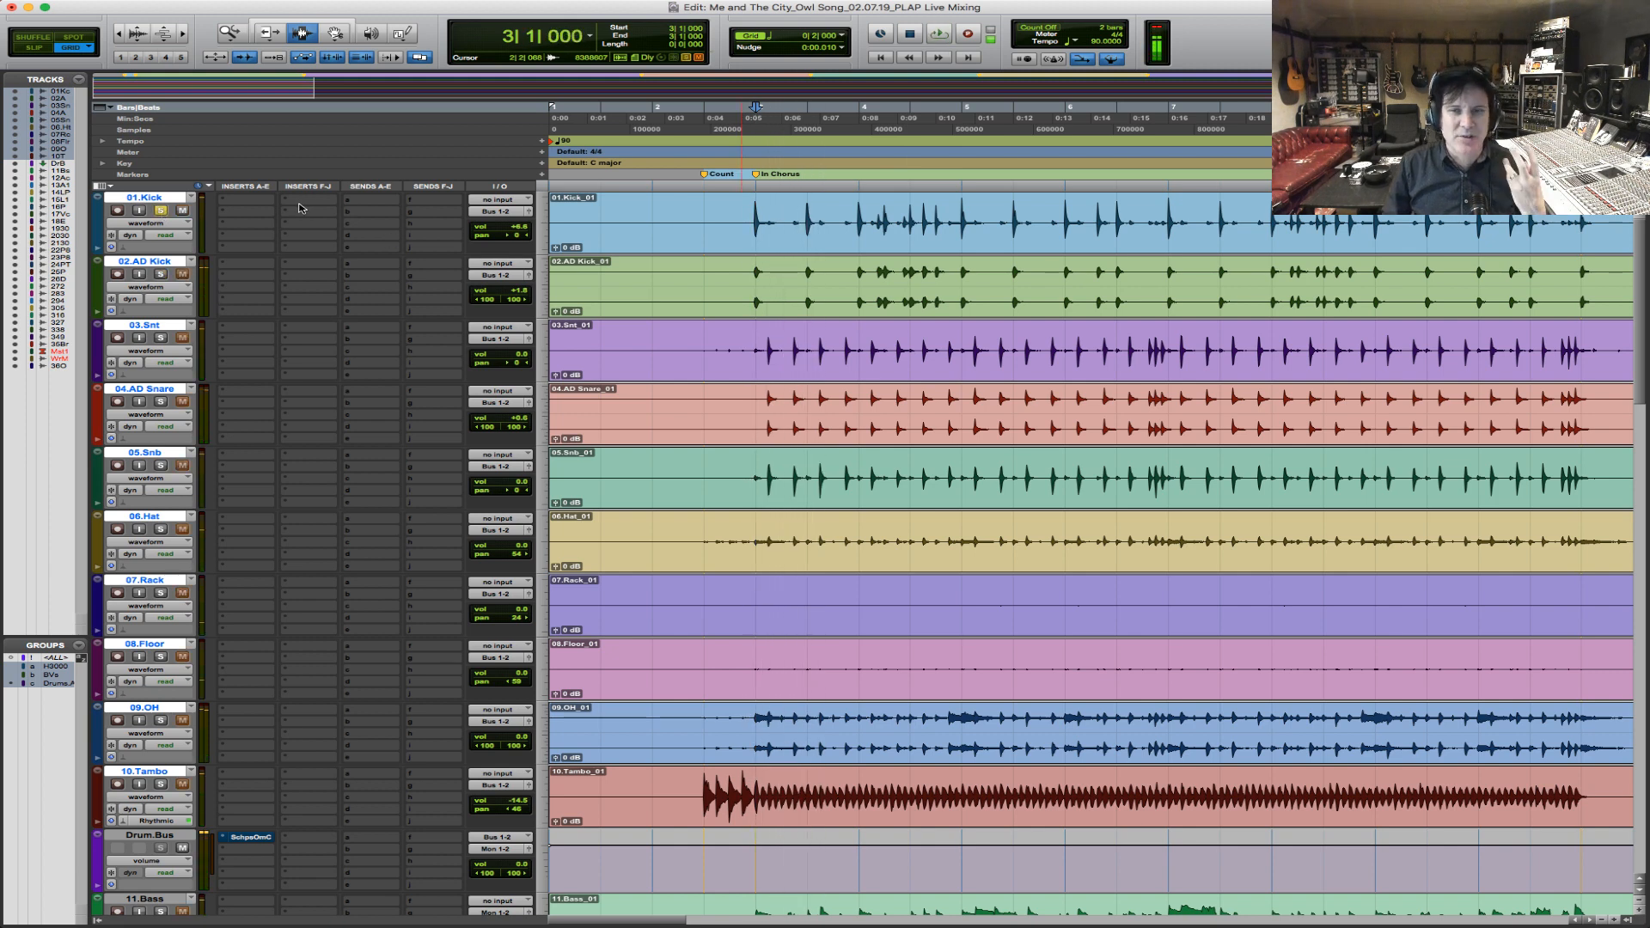
click(247, 203)
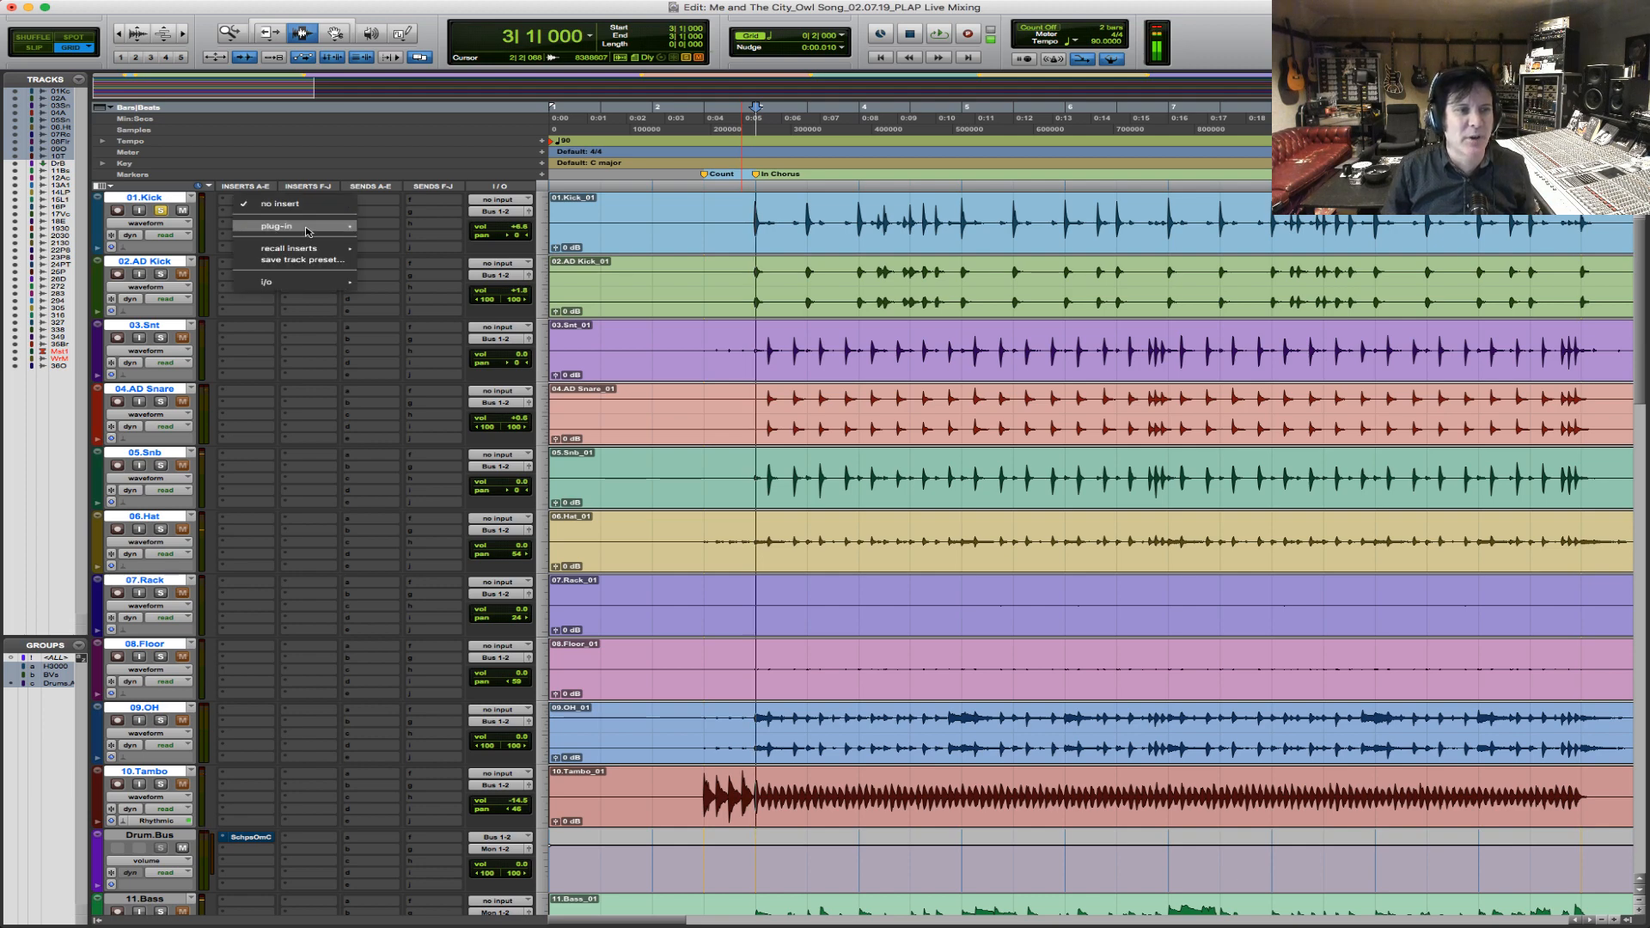
mouse_move(297, 226)
mouse_move(416, 231)
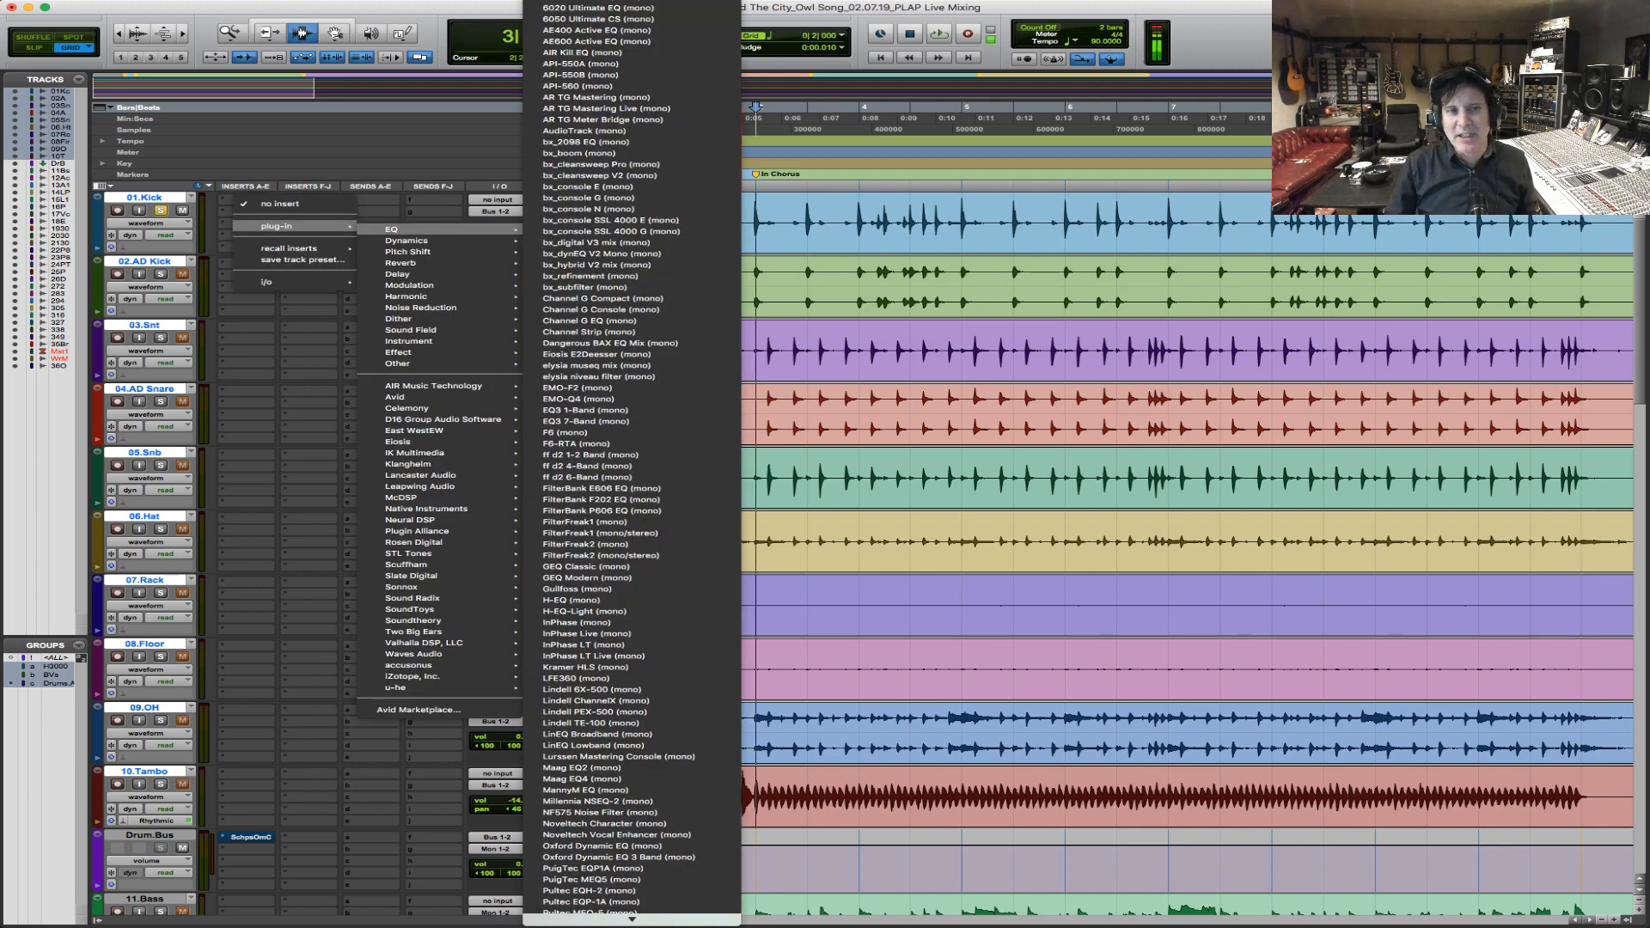
click(745, 214)
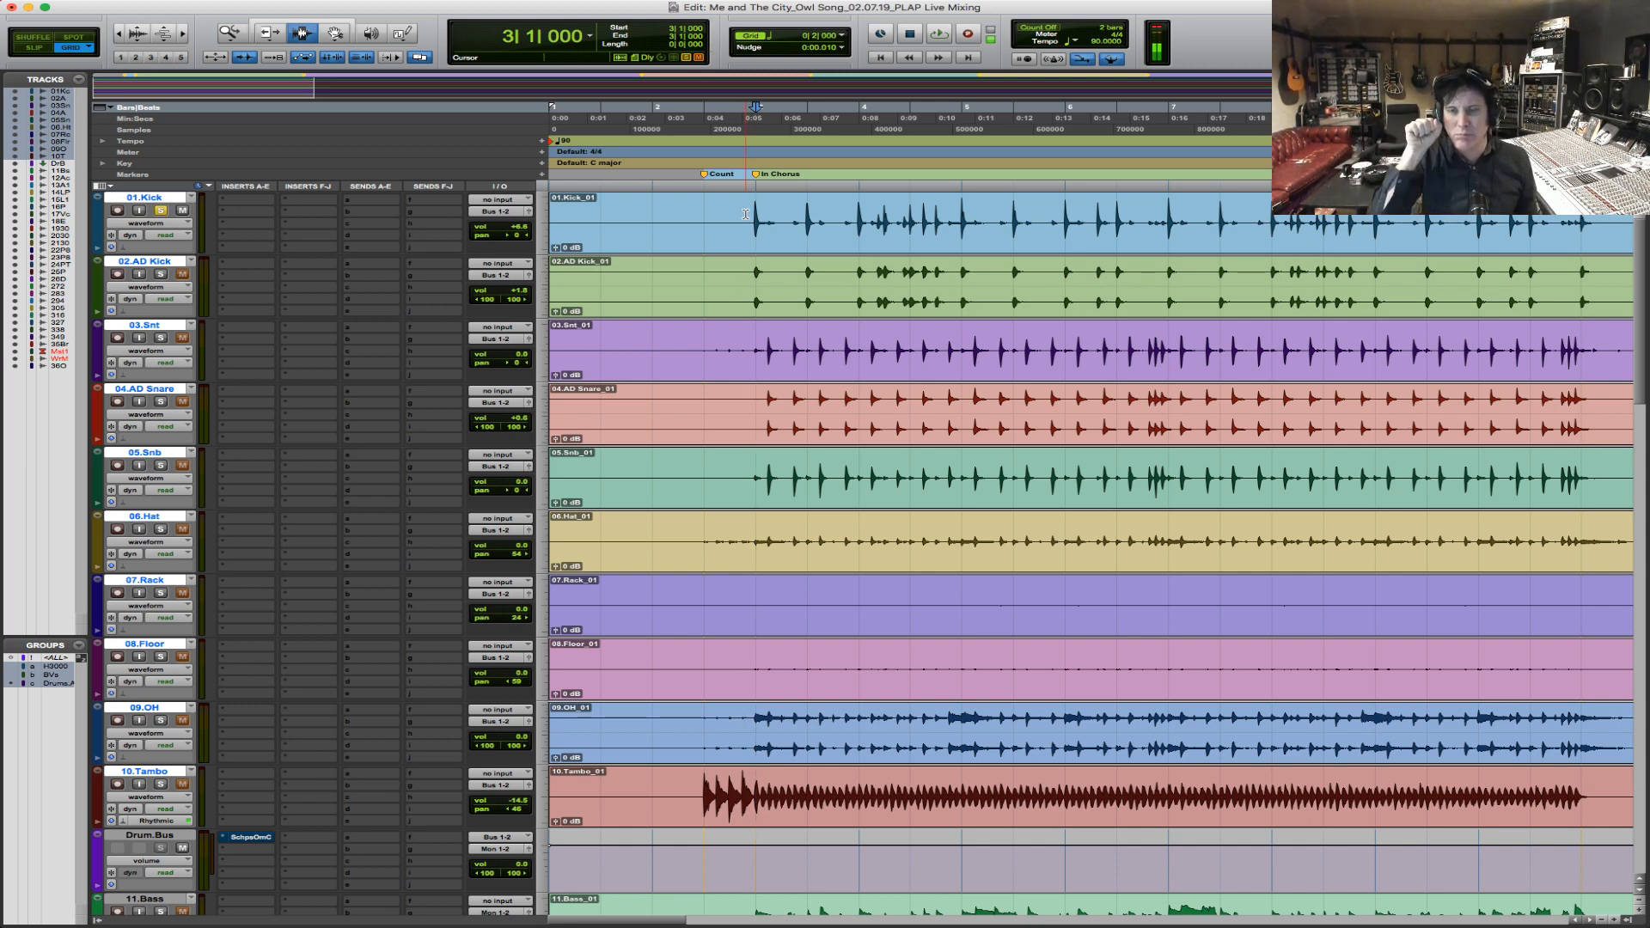
Audition the soloed kick from bar 3 and insert the mono EQ3 7-Band on 01.Kick's first insert slot.
key(space)
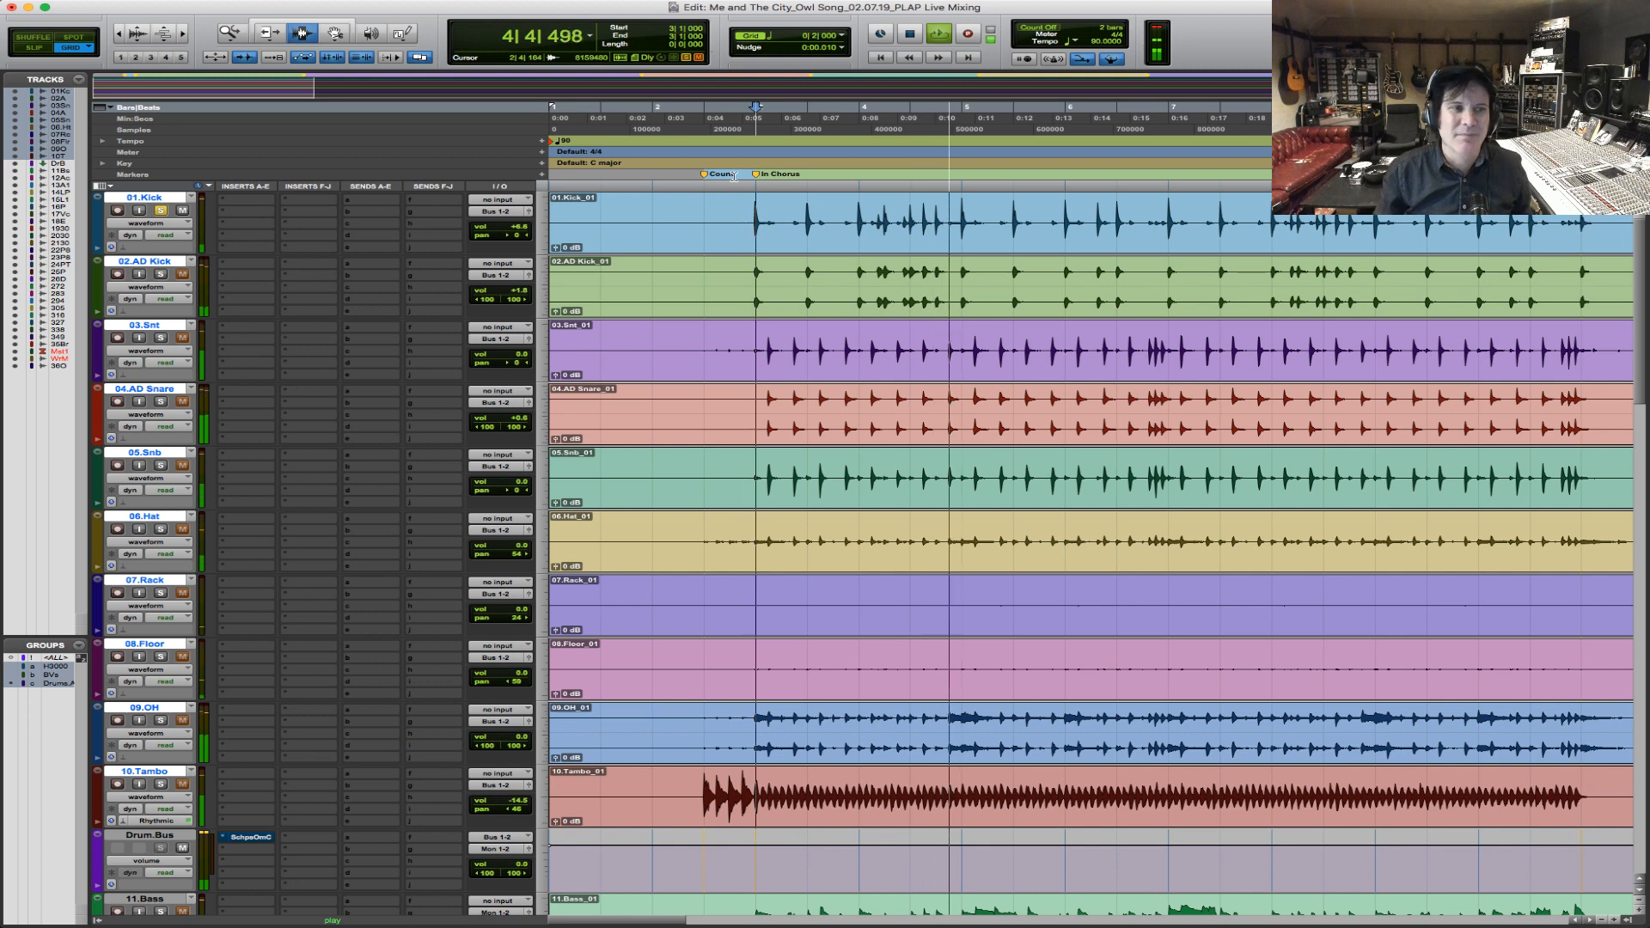
key(space)
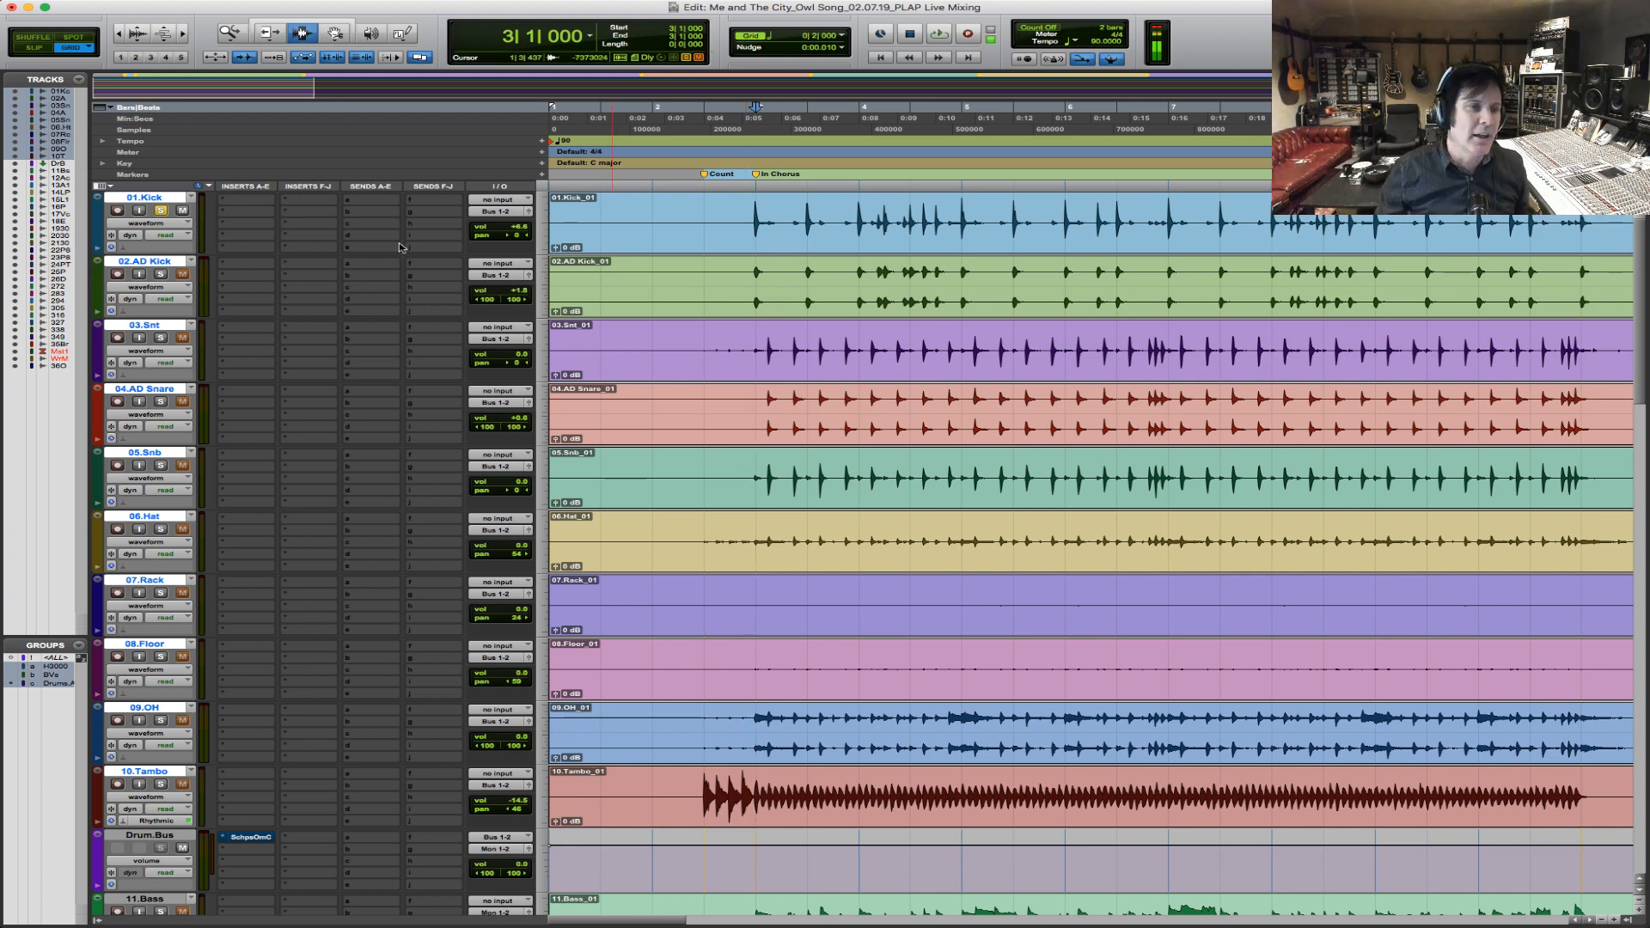
click(248, 203)
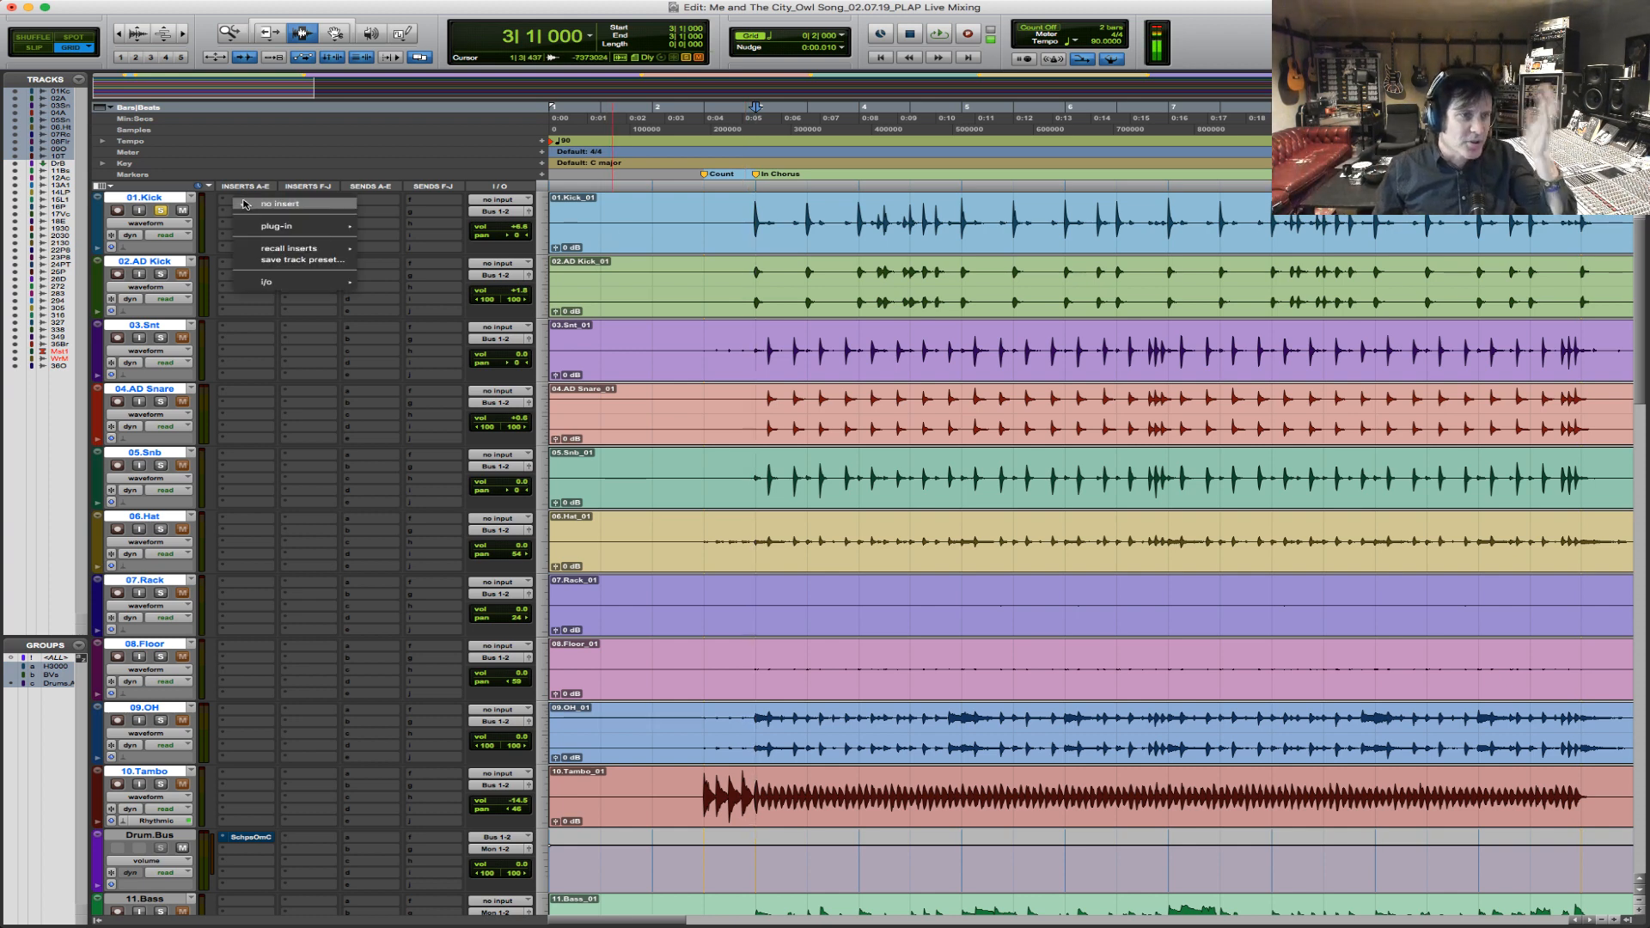
mouse_move(296, 226)
mouse_move(426, 232)
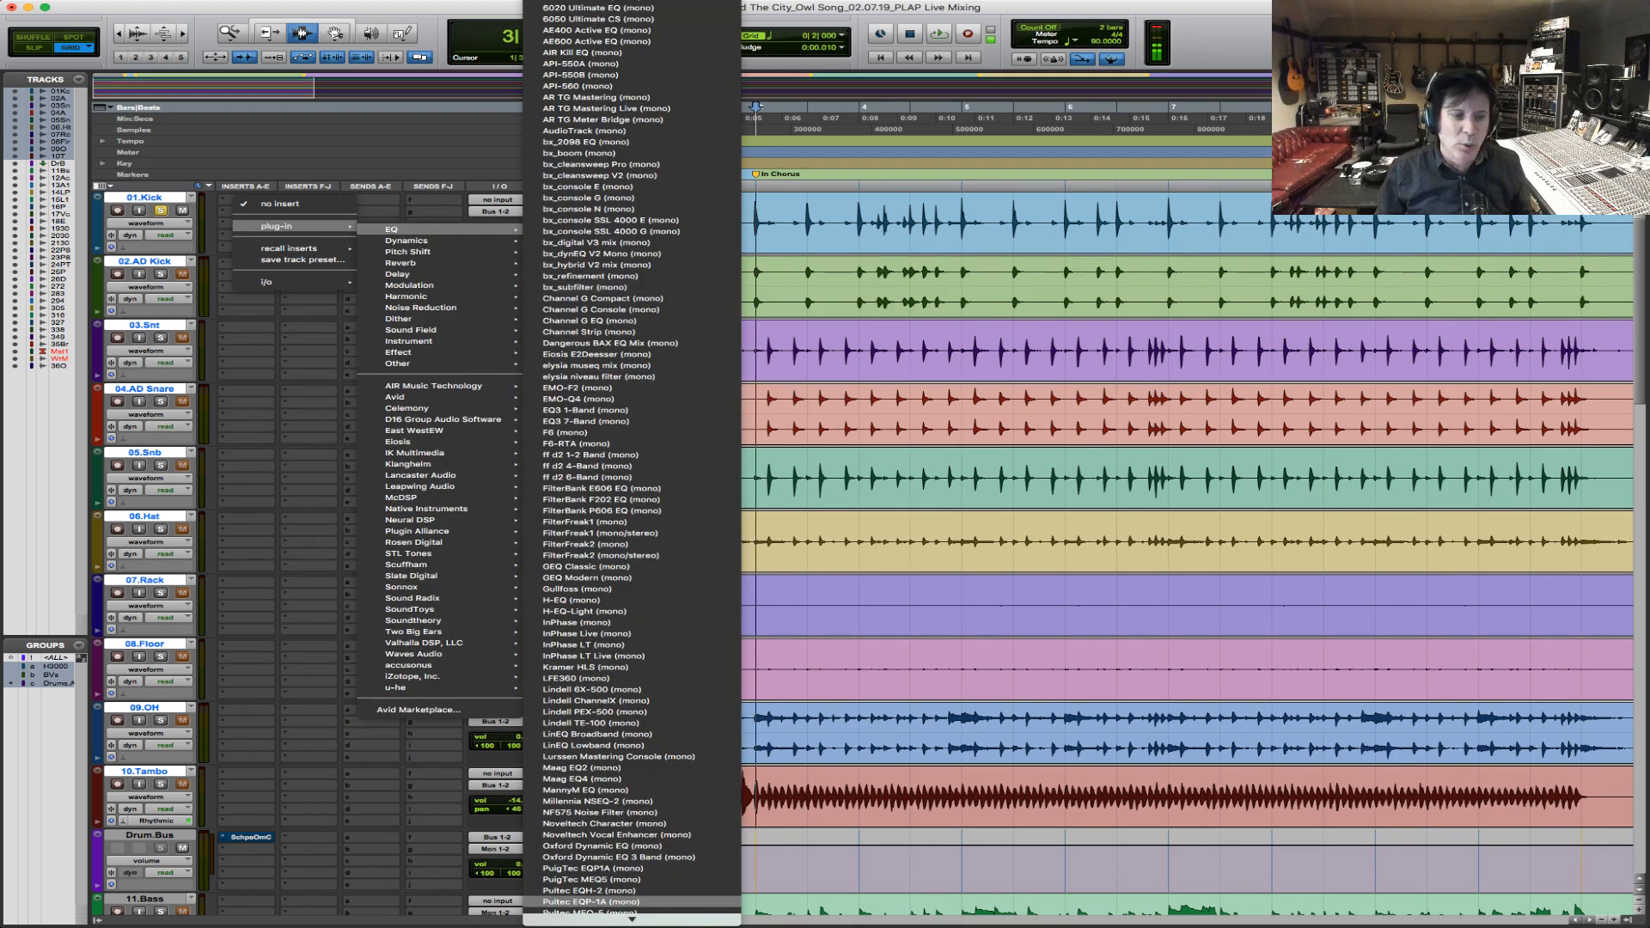
scroll(617, 903, down, 5)
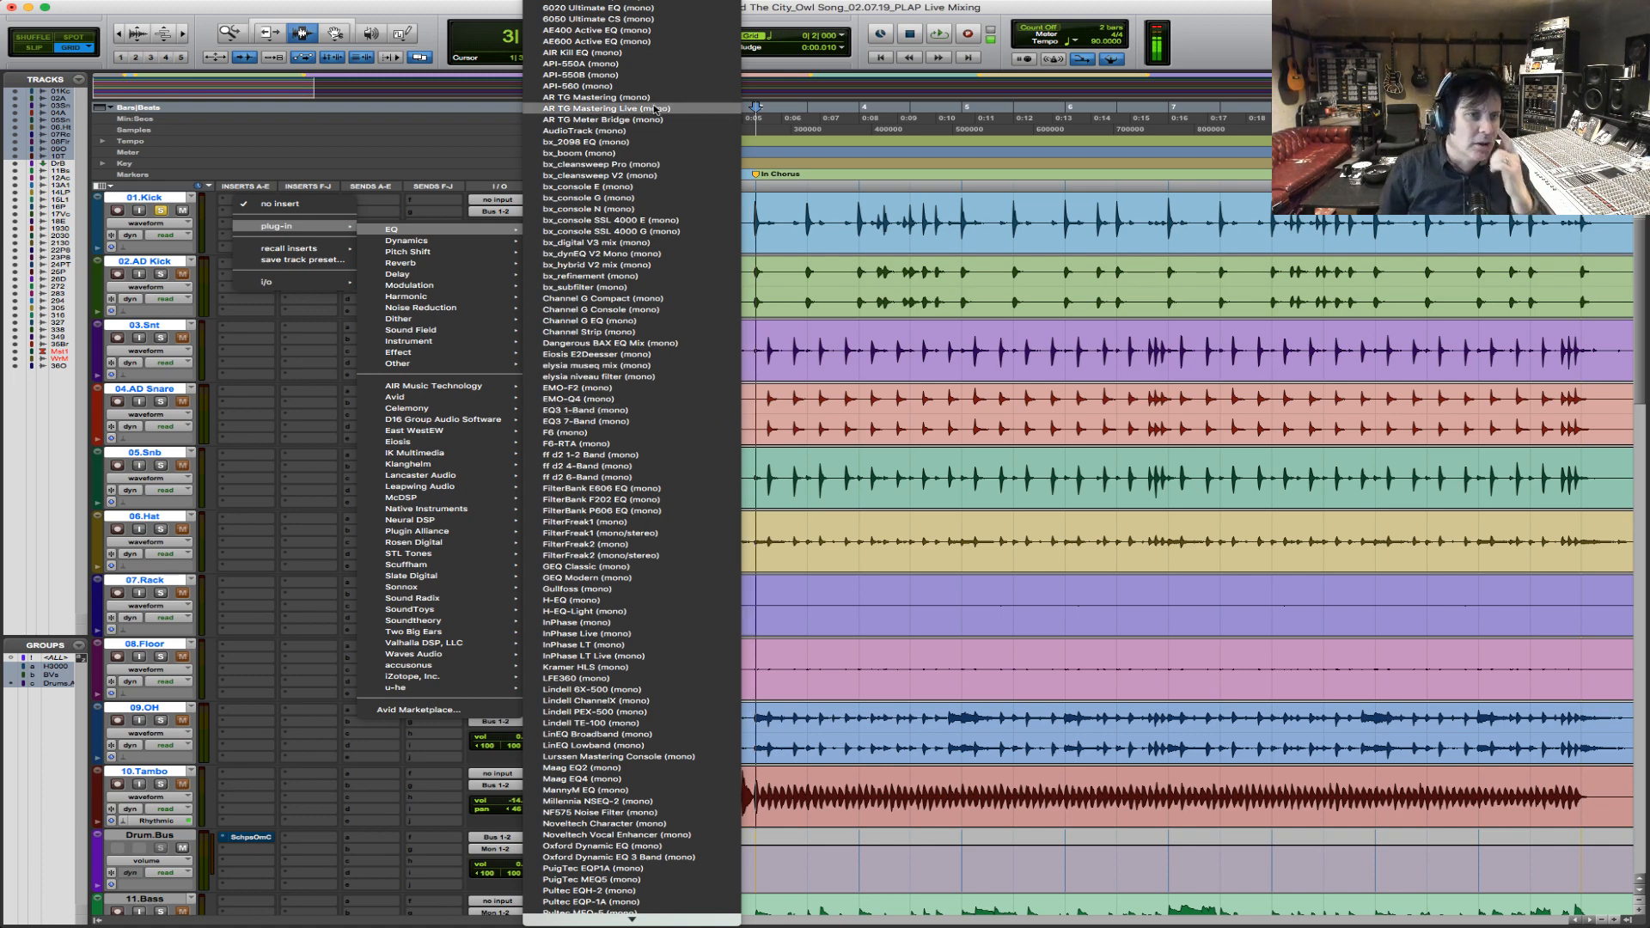
mouse_move(404, 397)
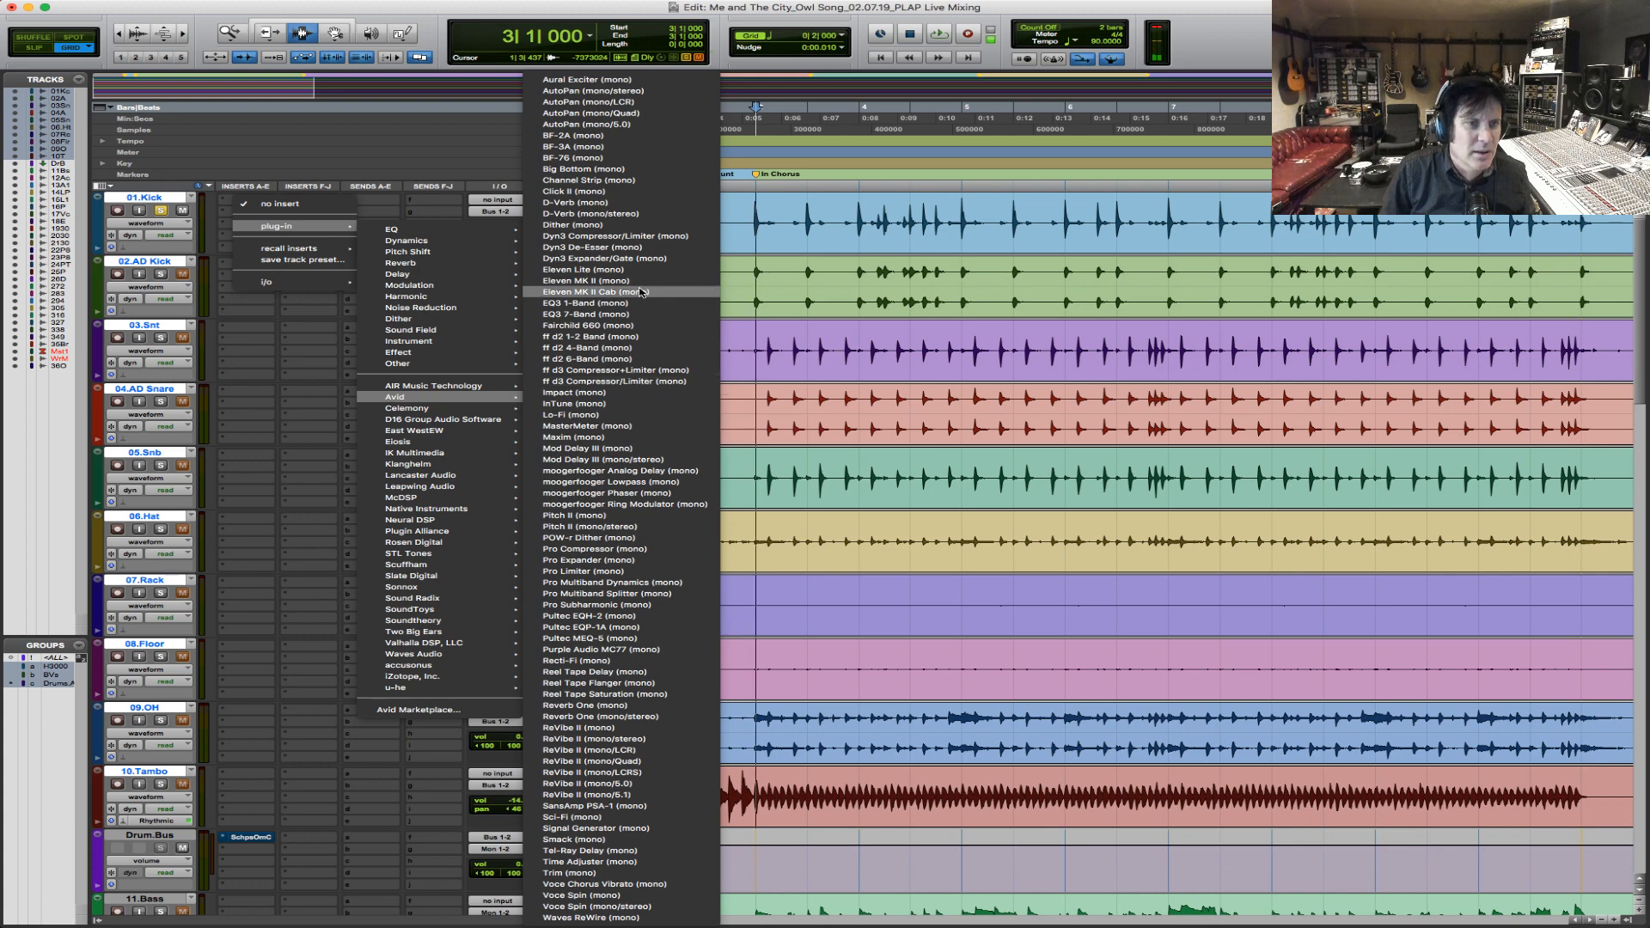
click(638, 315)
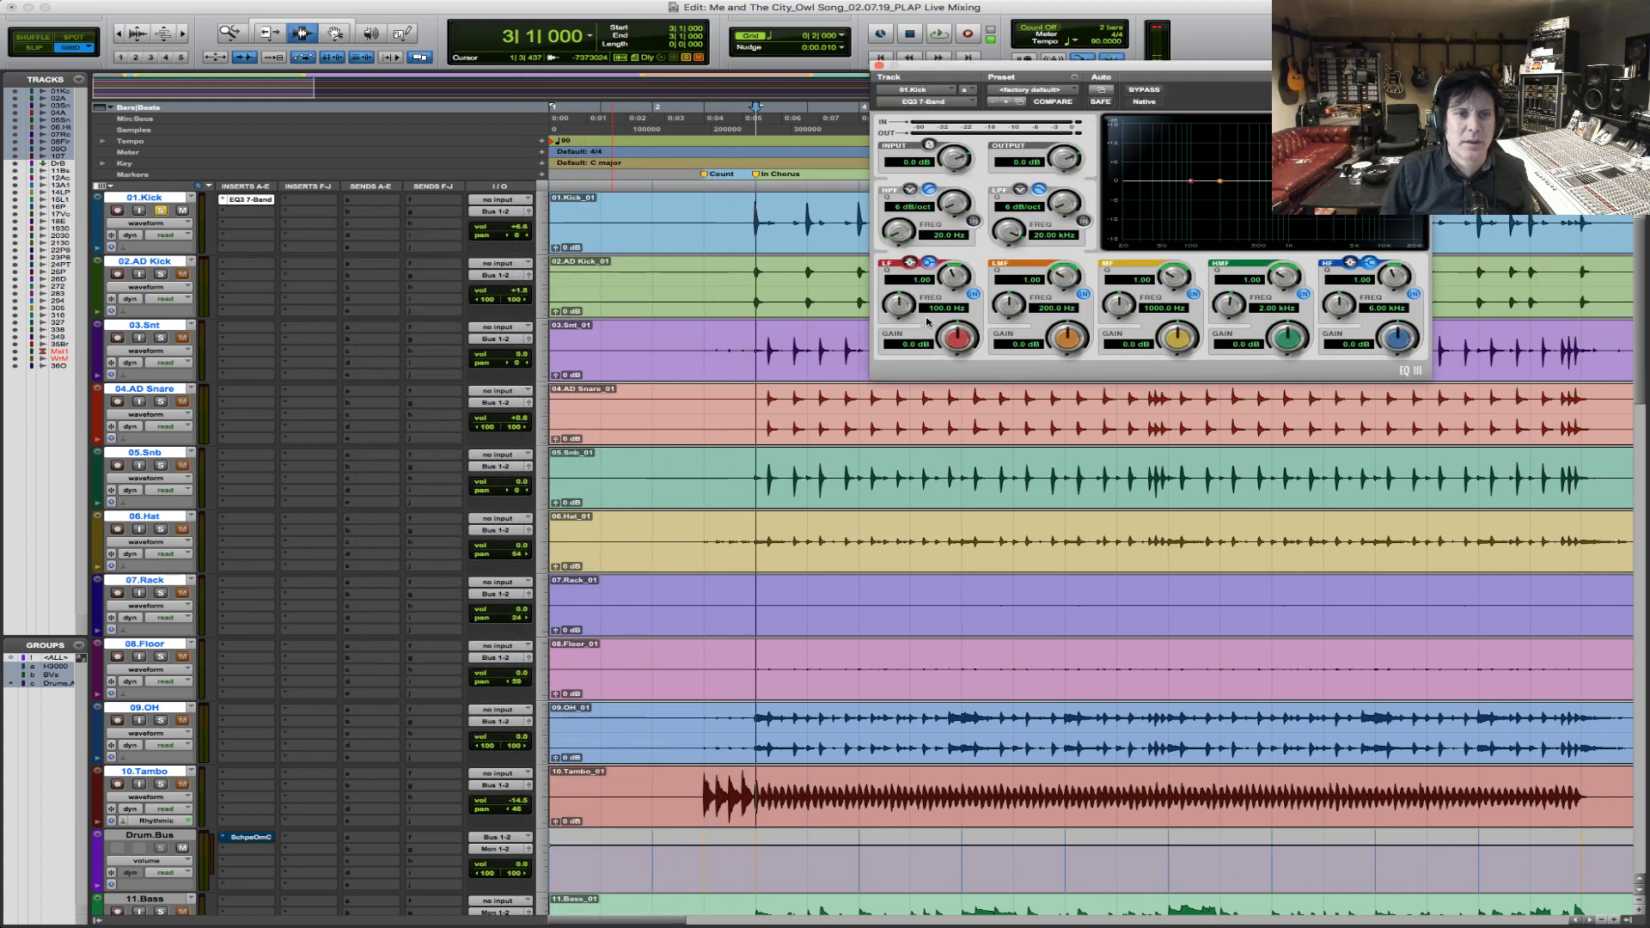
drag(954, 339, 952, 344)
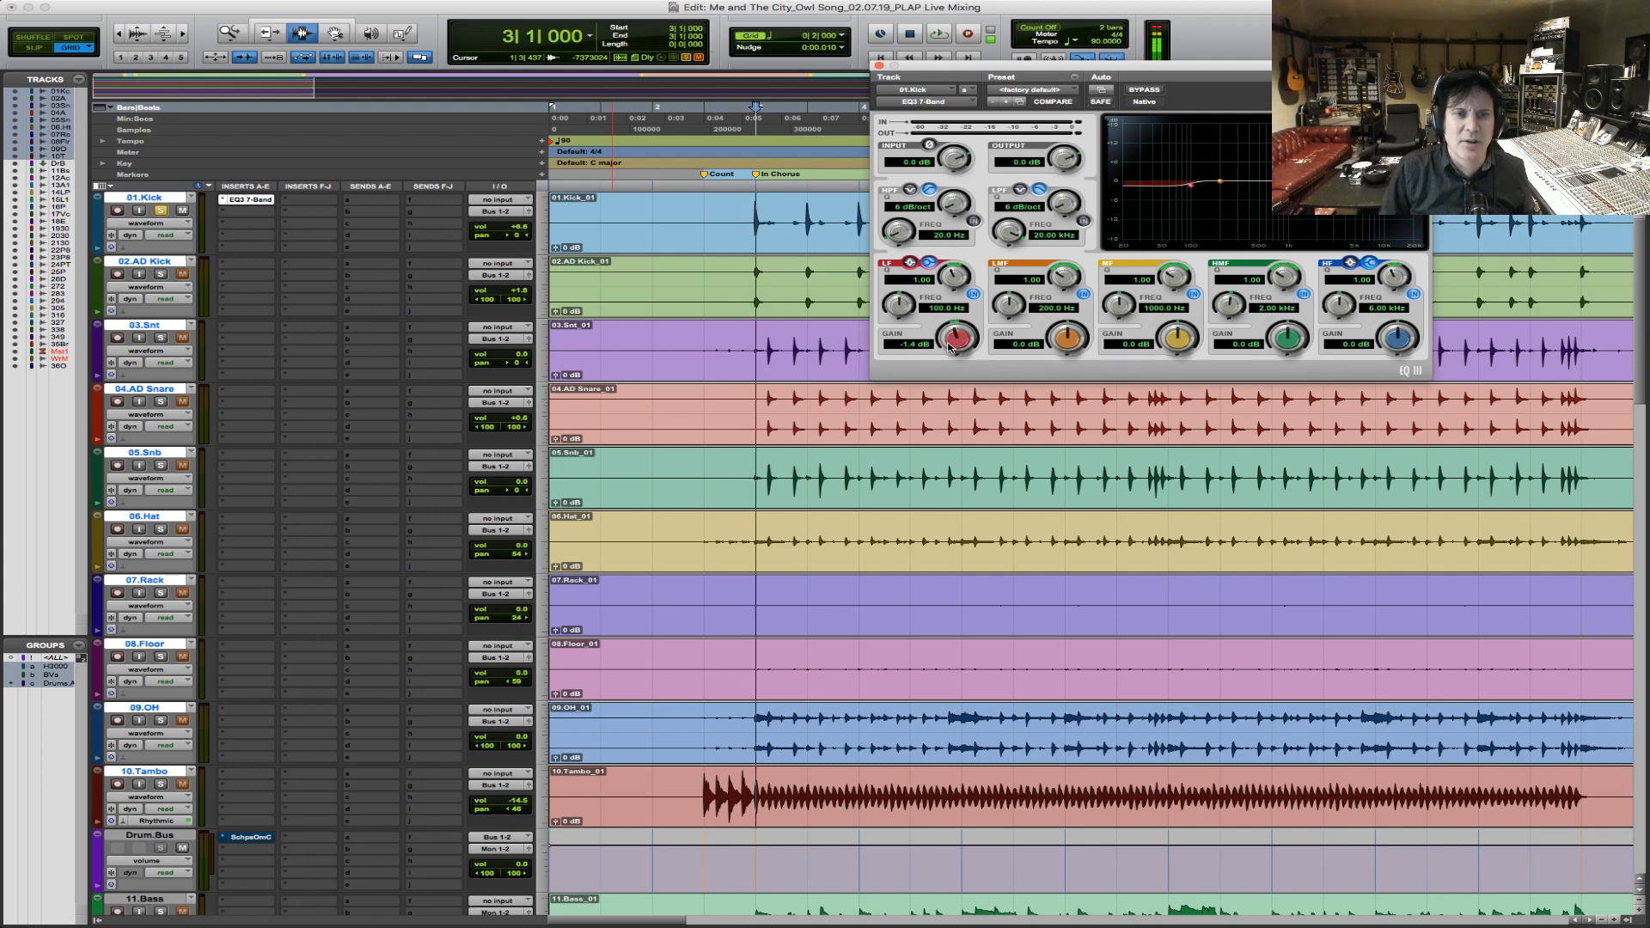
alt+click(962, 337)
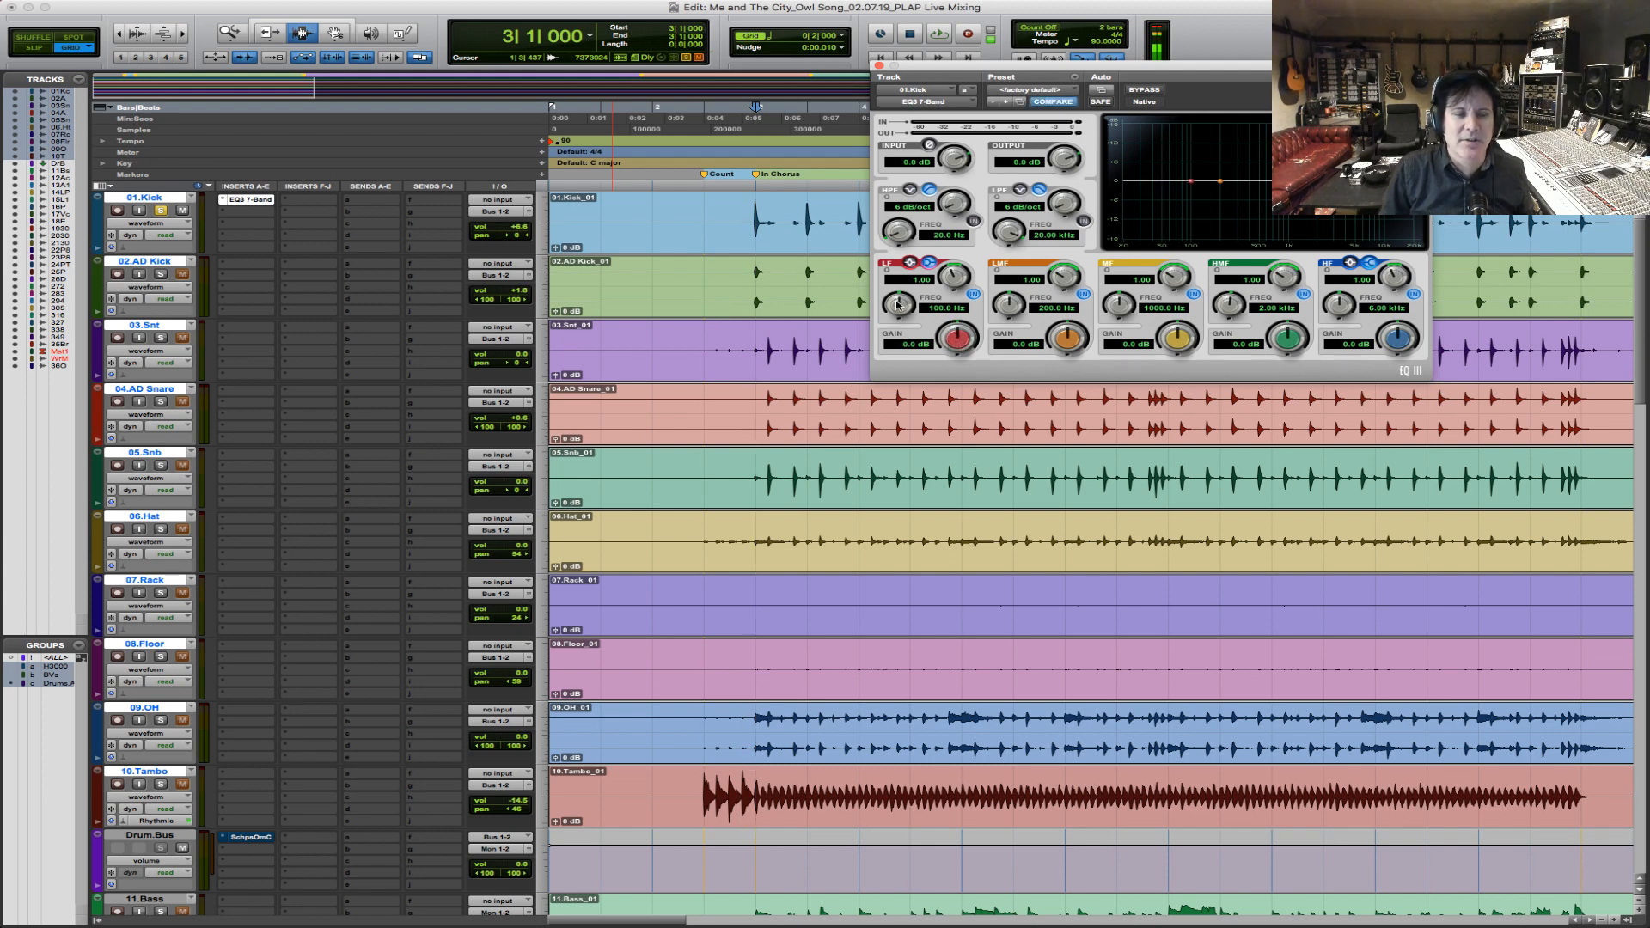
drag(962, 338, 955, 339)
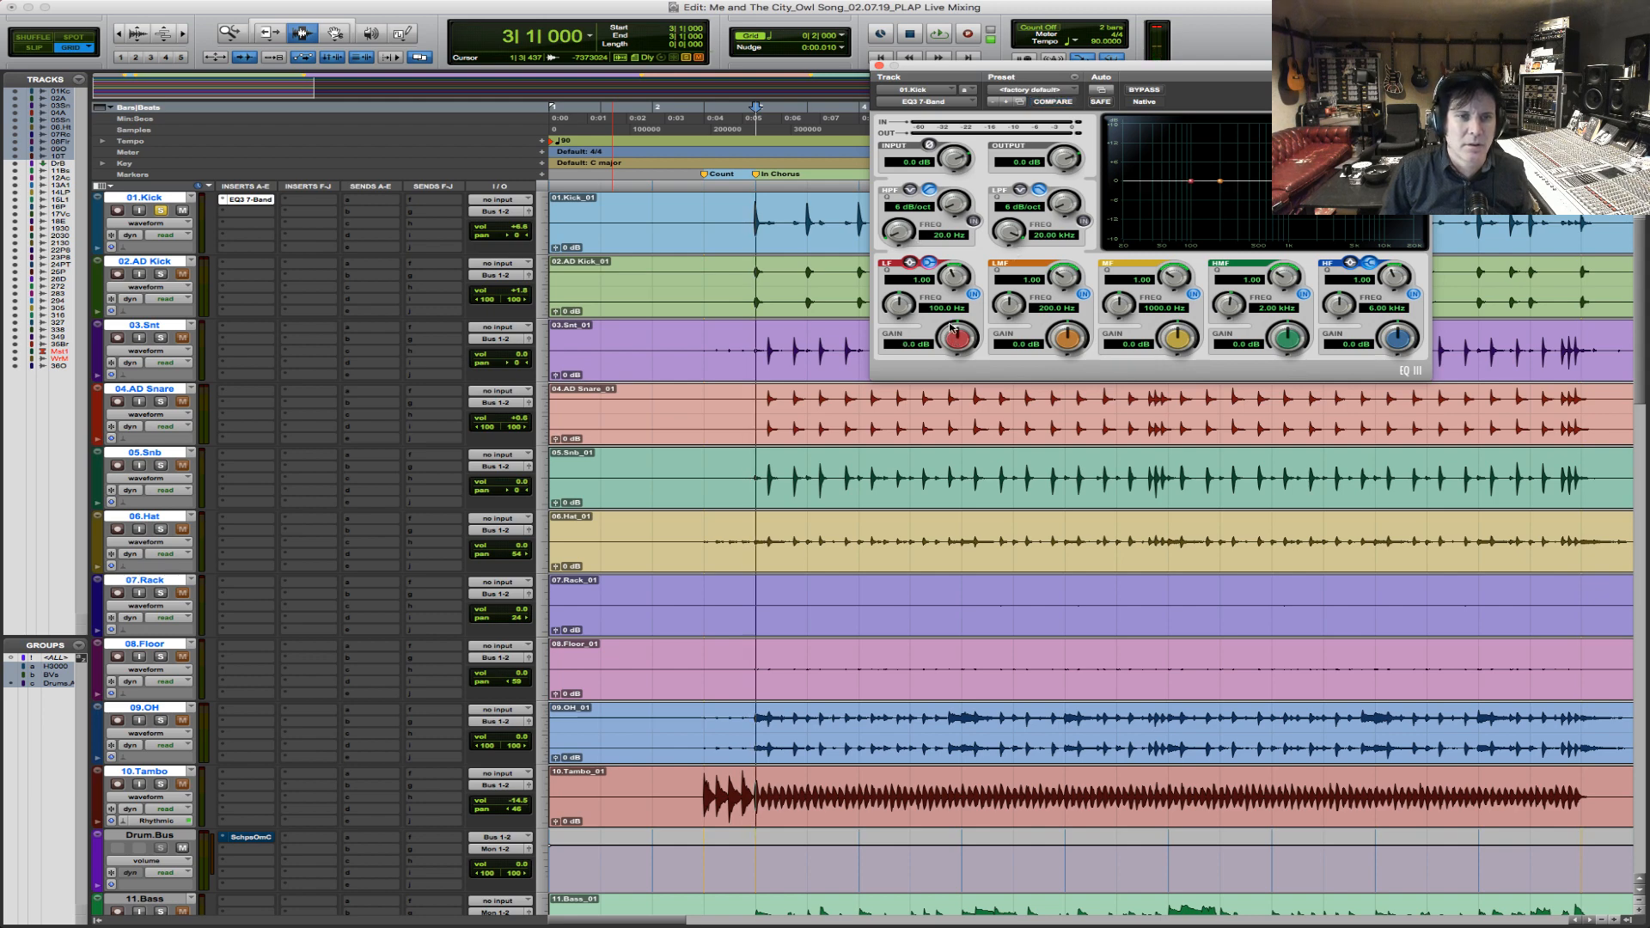
Set the kick EQ's high-pass cutoff below 40 Hz and boost the LF band by 5.5 dB at 63.7 Hz during playback.
drag(900, 232, 907, 221)
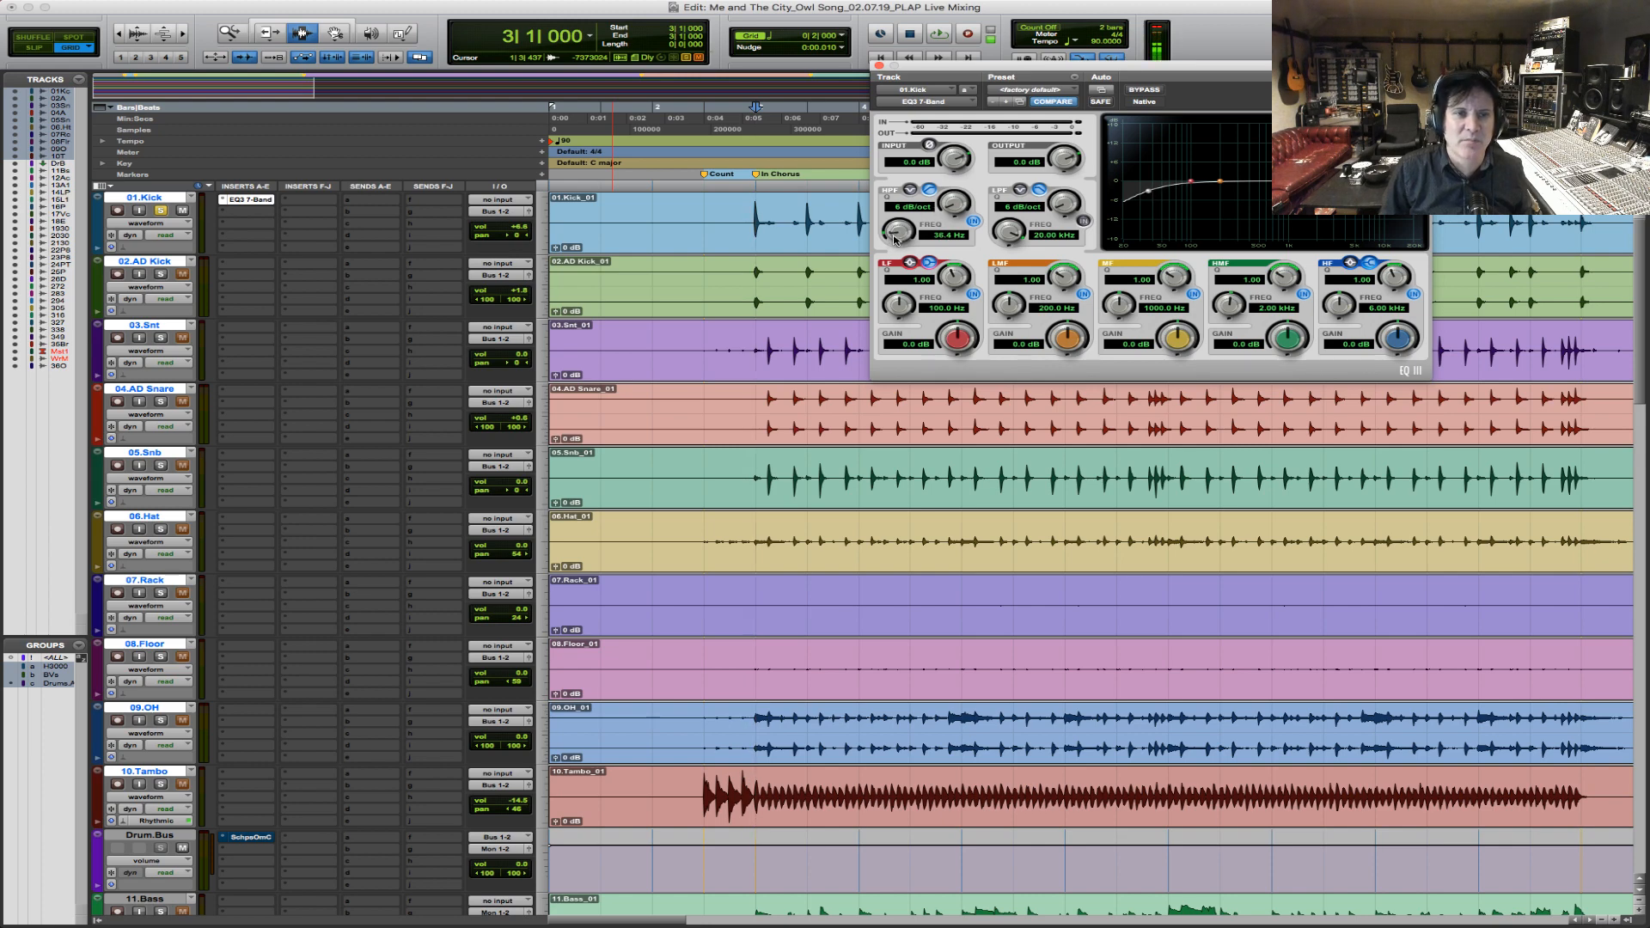
drag(894, 239, 898, 247)
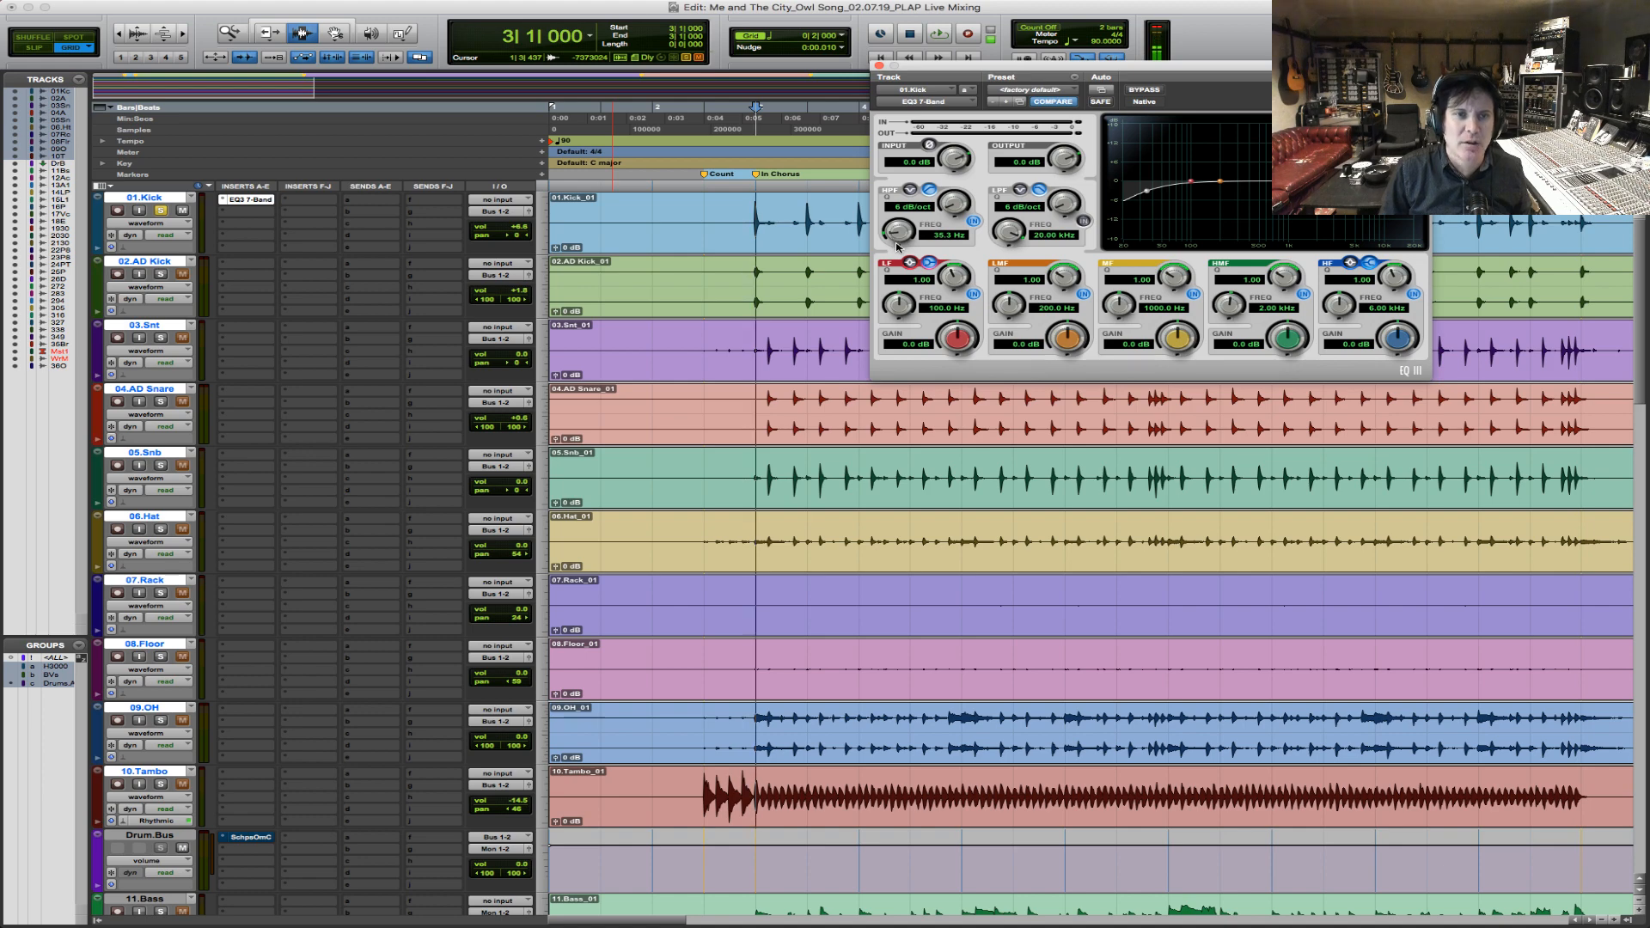
alt+click(948, 338)
drag(899, 297, 897, 302)
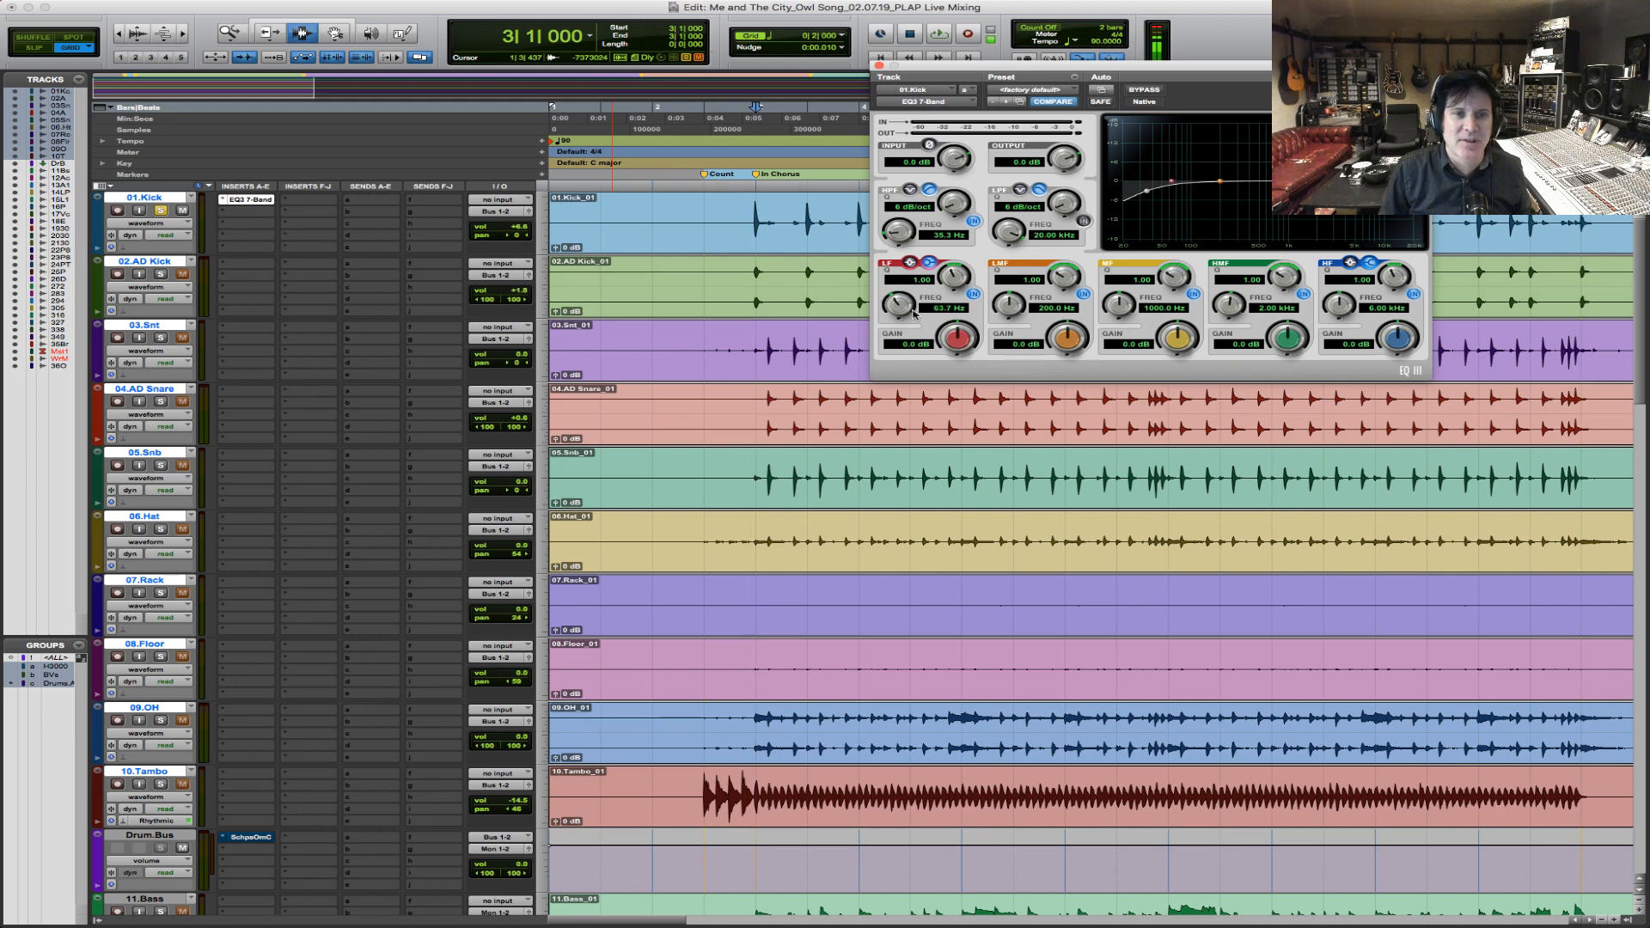
key(space)
drag(961, 338, 975, 311)
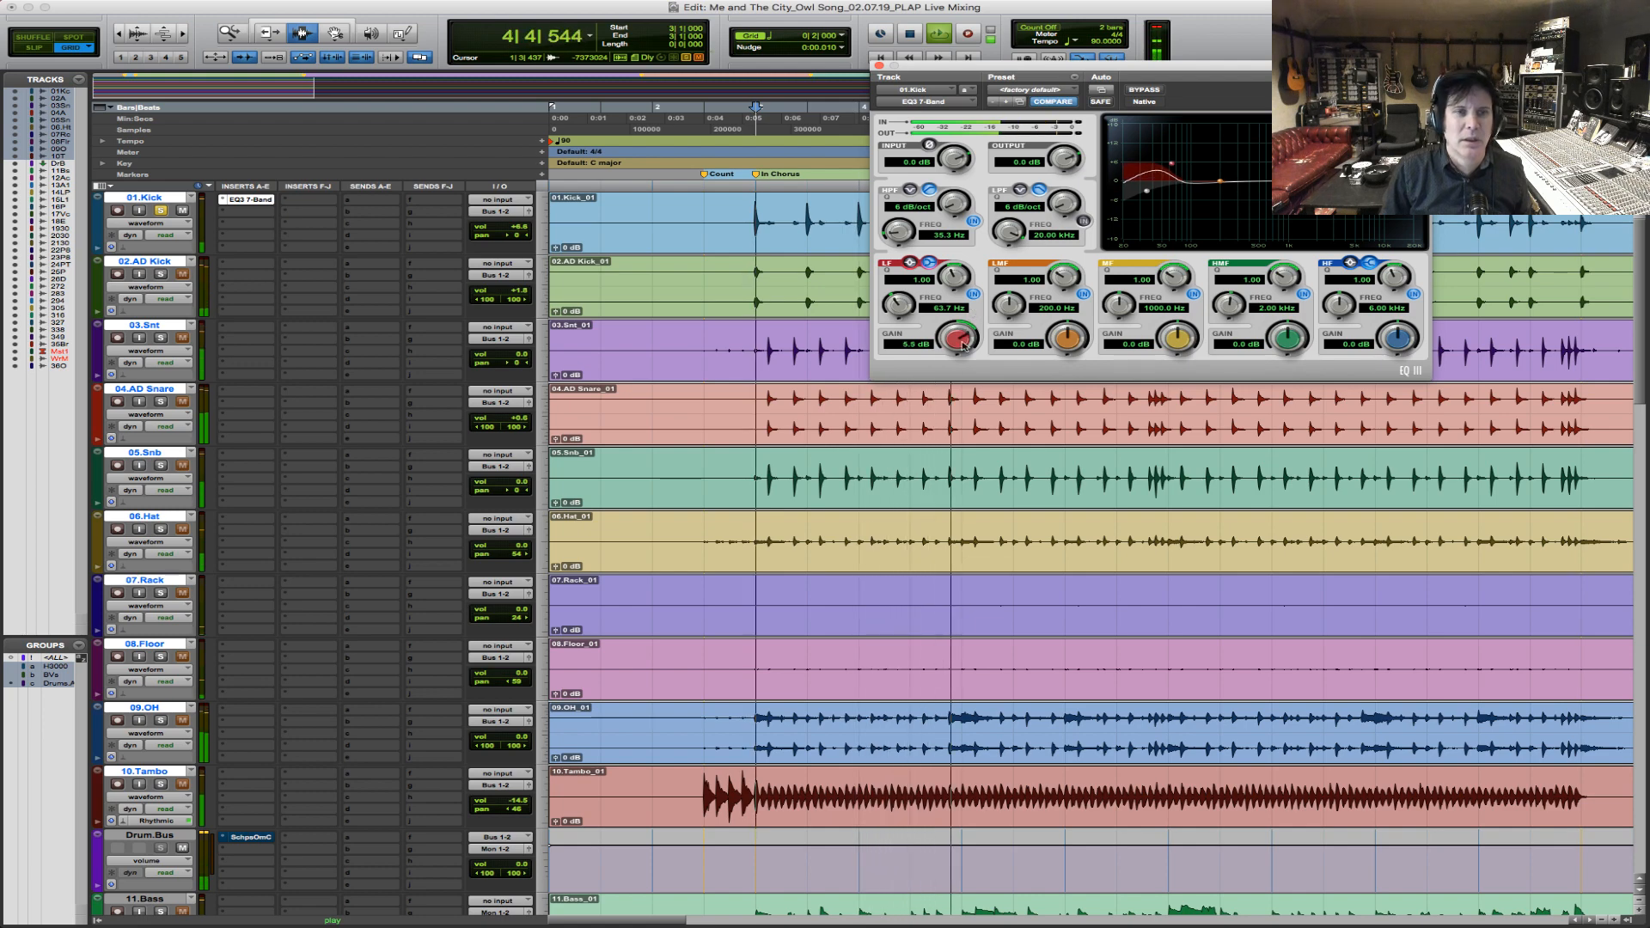
key(space)
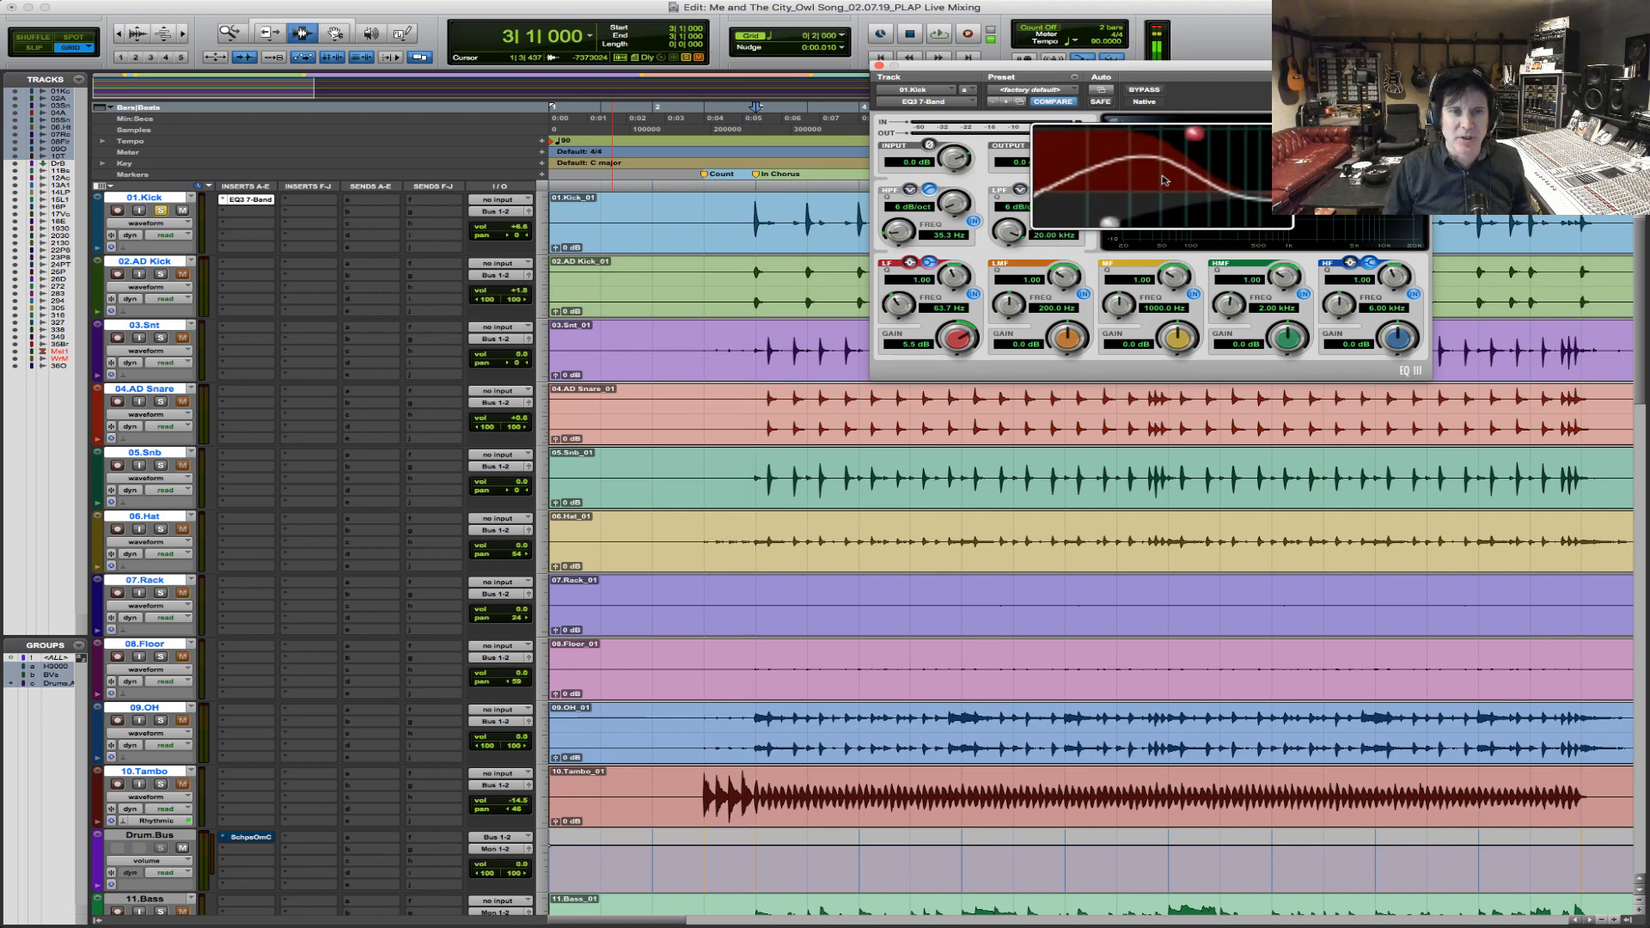
Try the LF band as a bell with the high-pass filter off, restore the filter and shelf, and set the LF Q to 0.93.
click(973, 222)
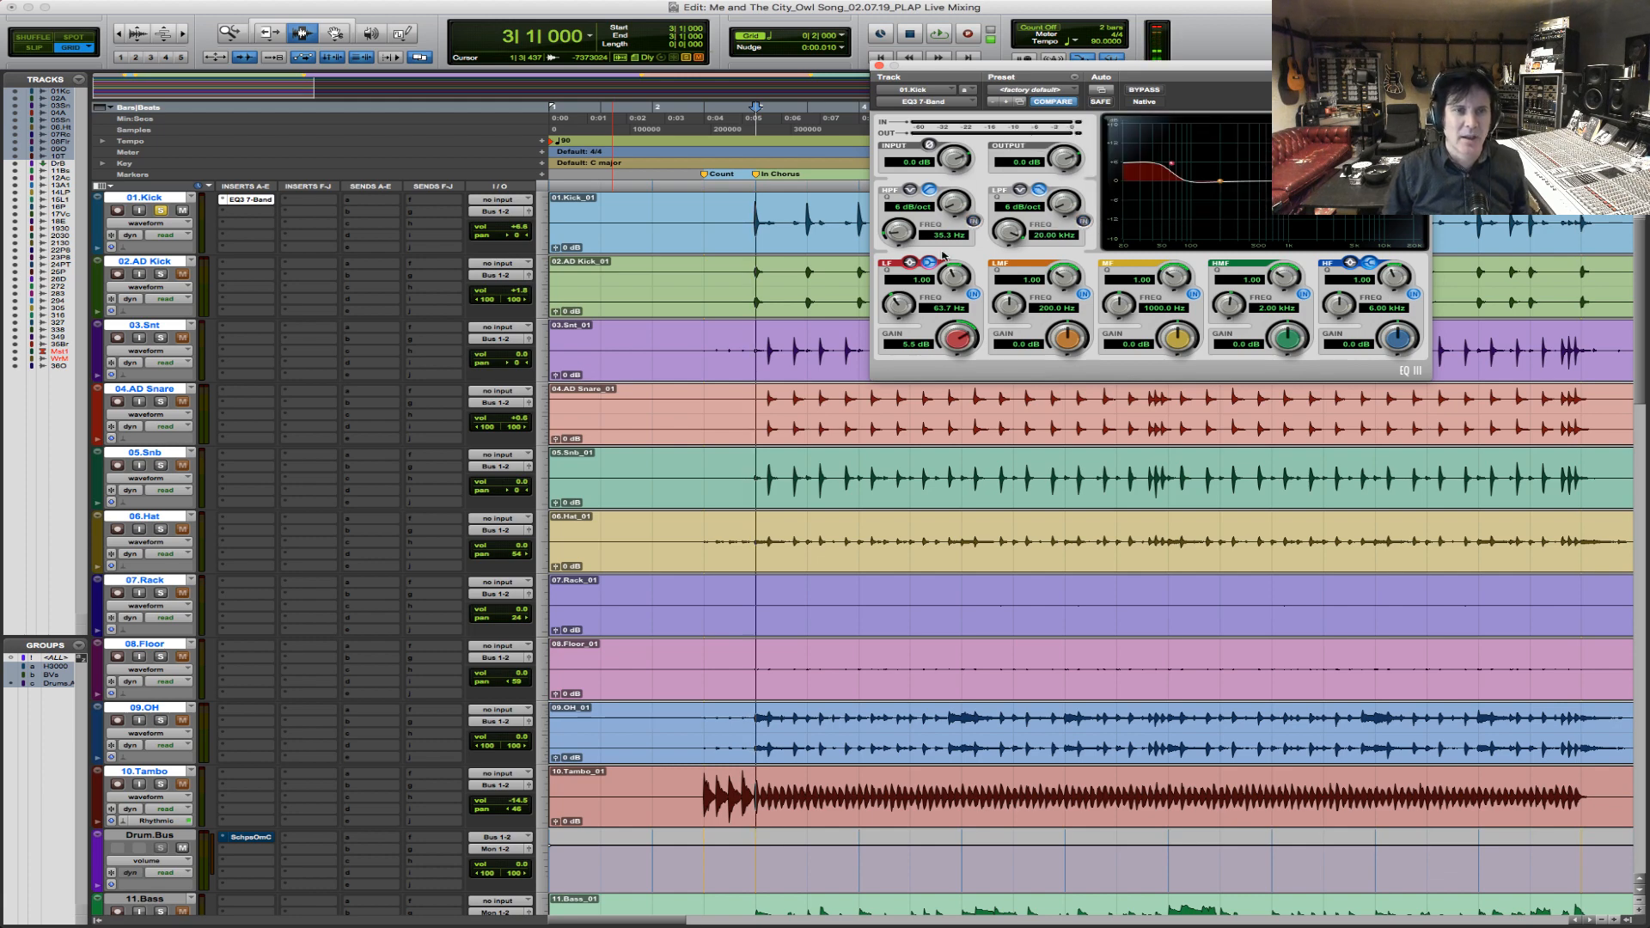
click(911, 264)
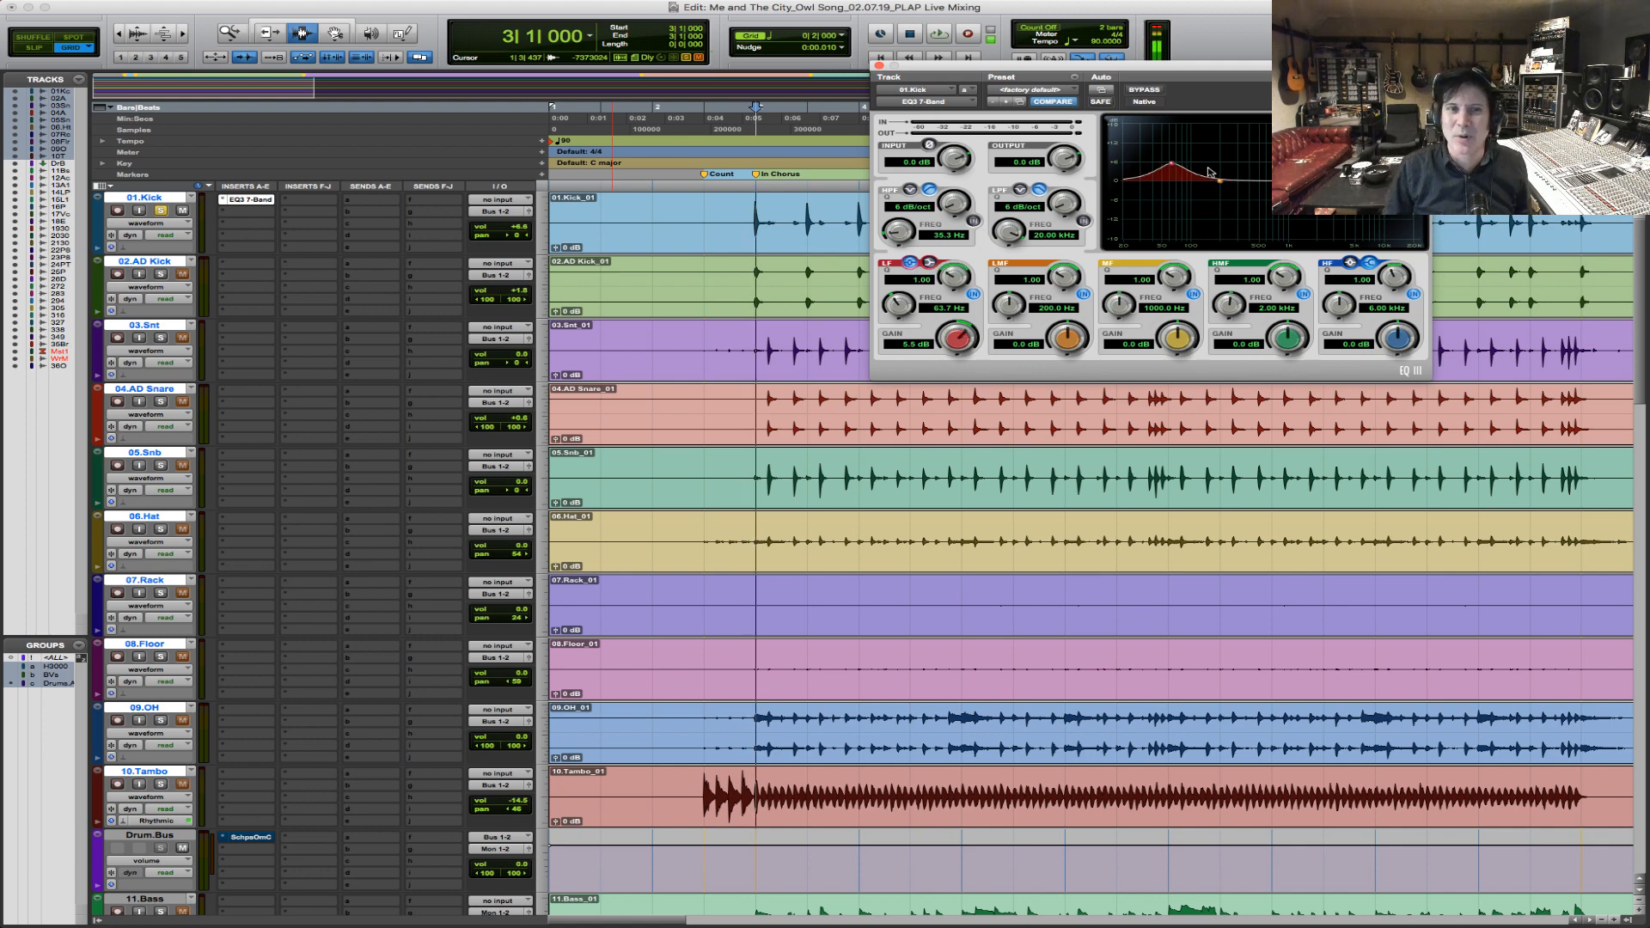
click(974, 221)
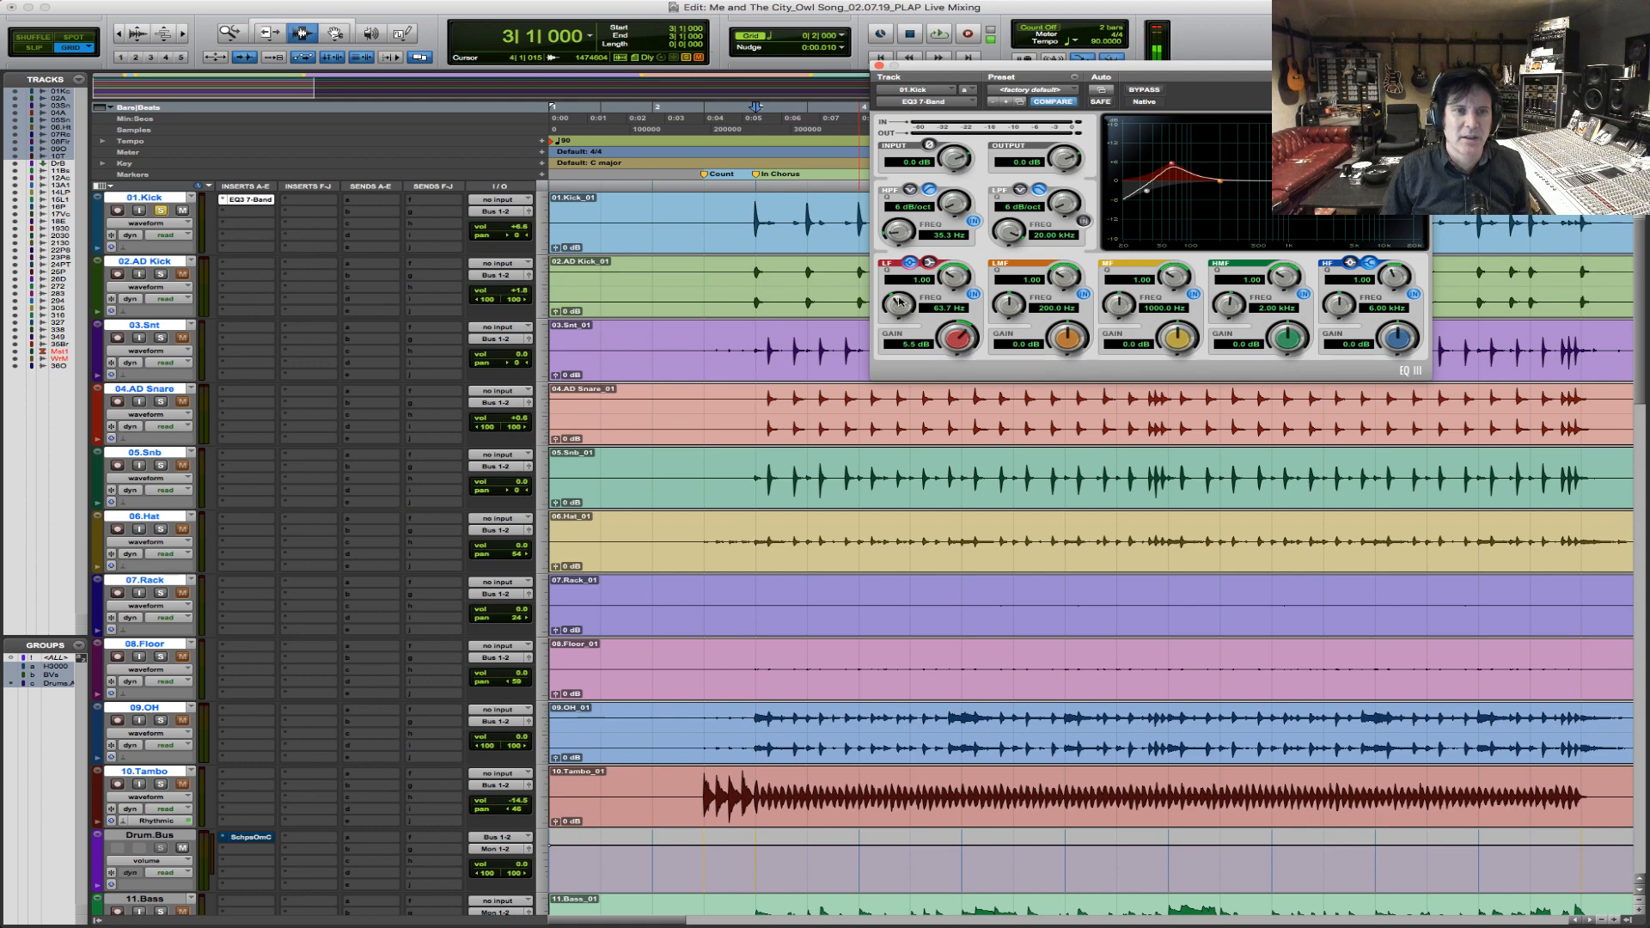
scroll(950, 279, down, 5)
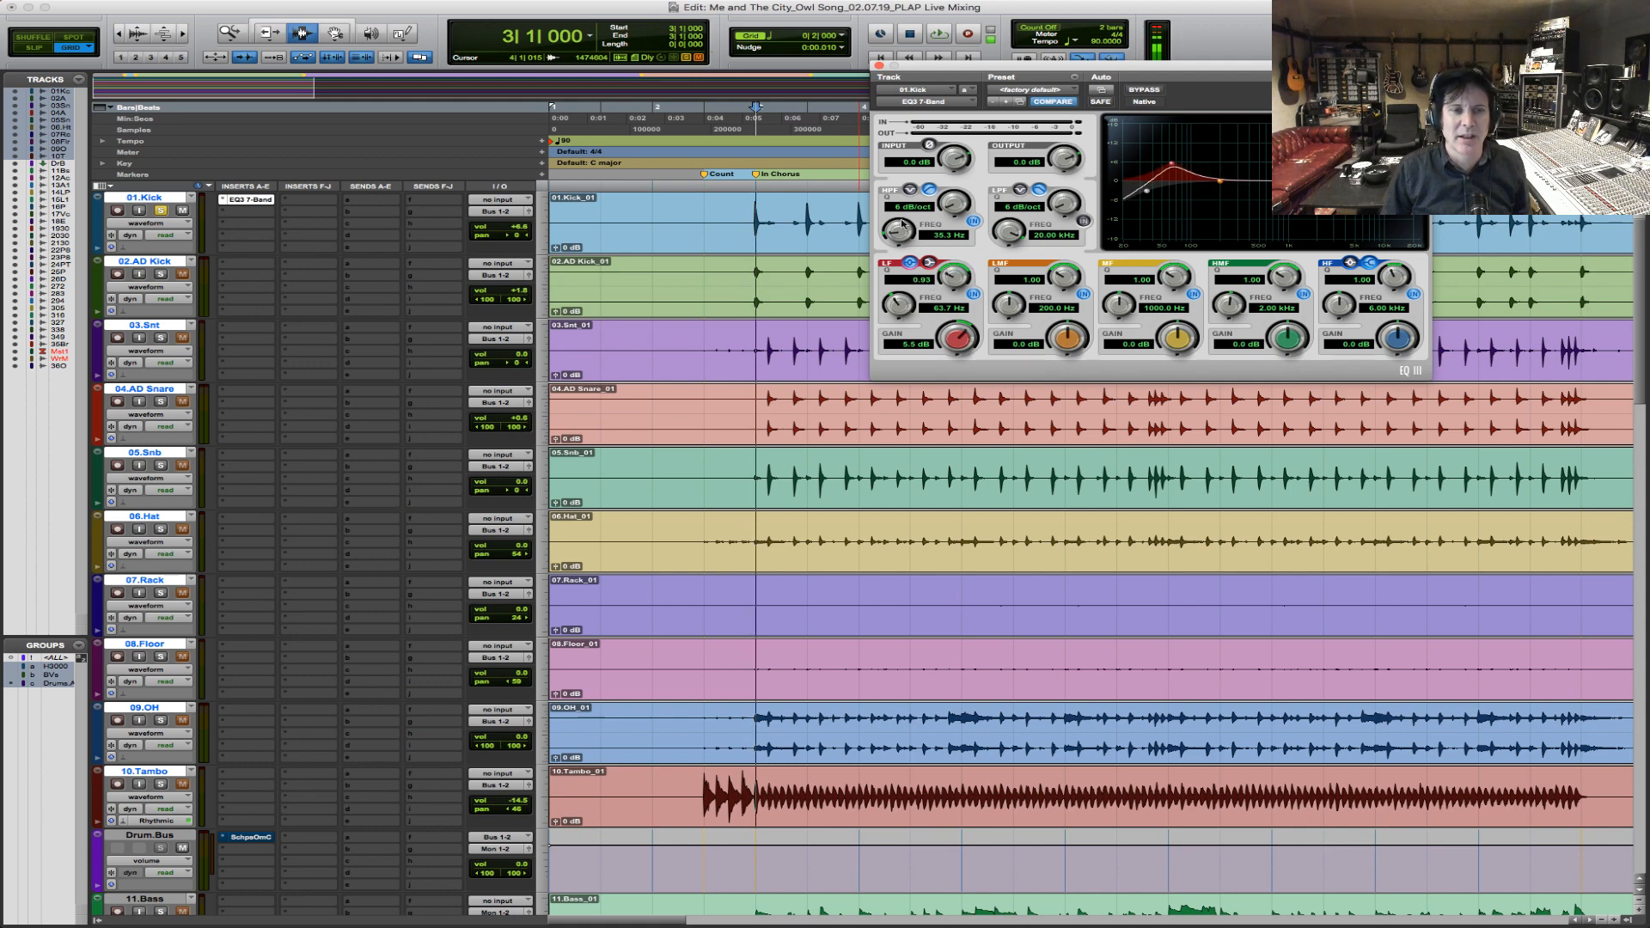
click(926, 261)
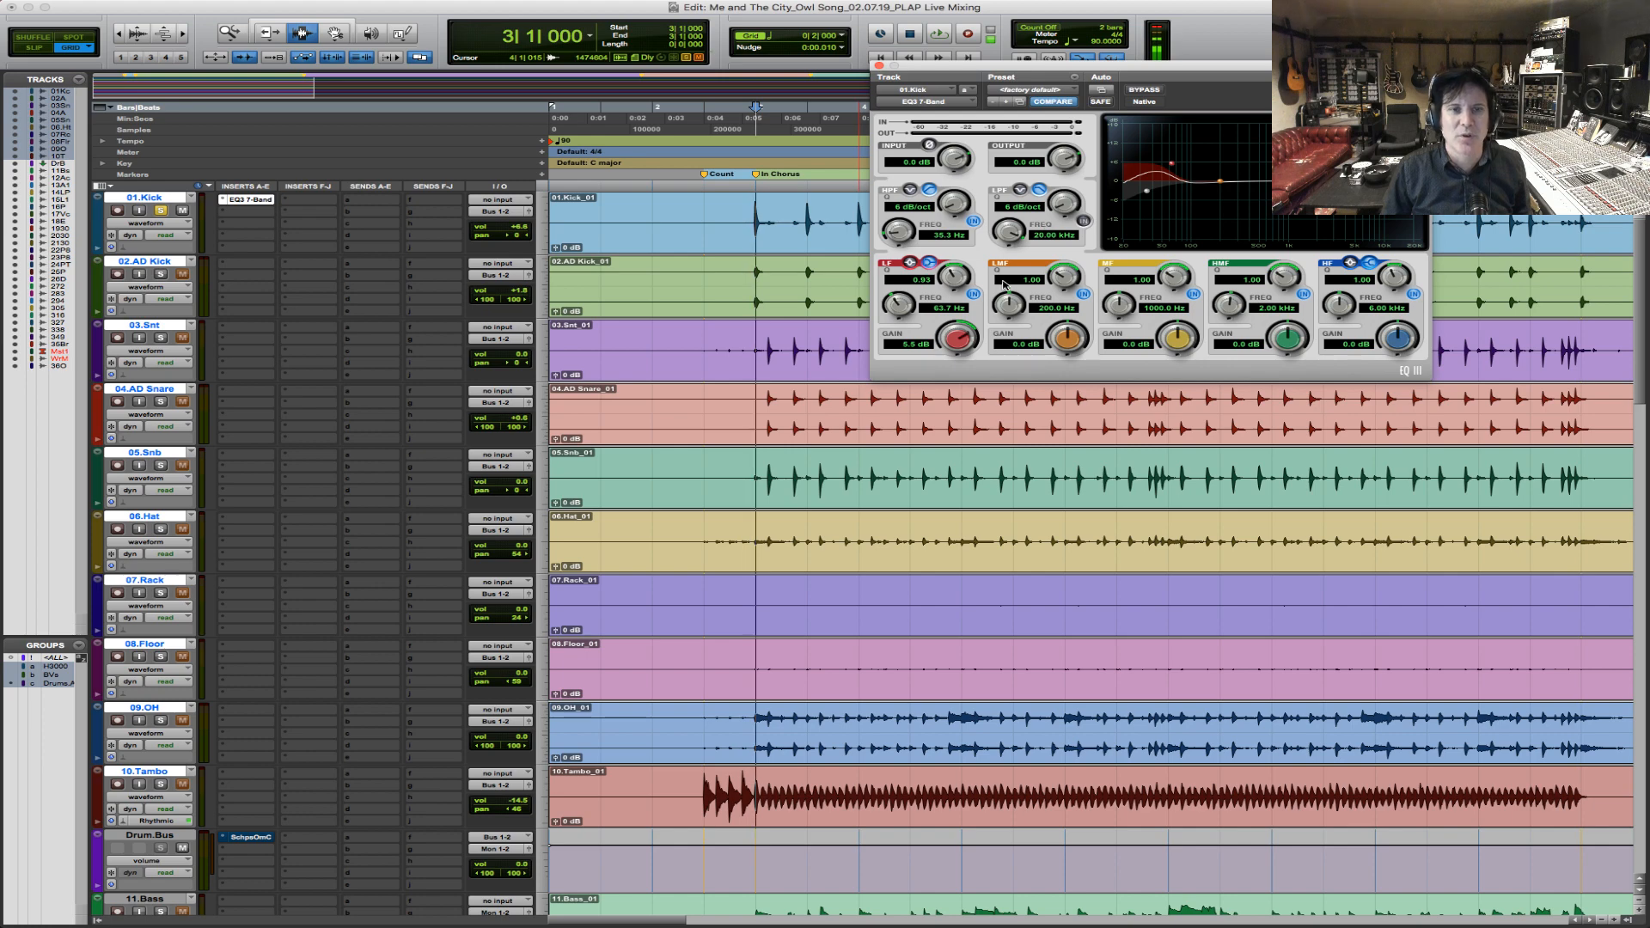
Raise the LF gain to 7.9 dB during playback and compare the kick with the EQ disabled and enabled.
key(space)
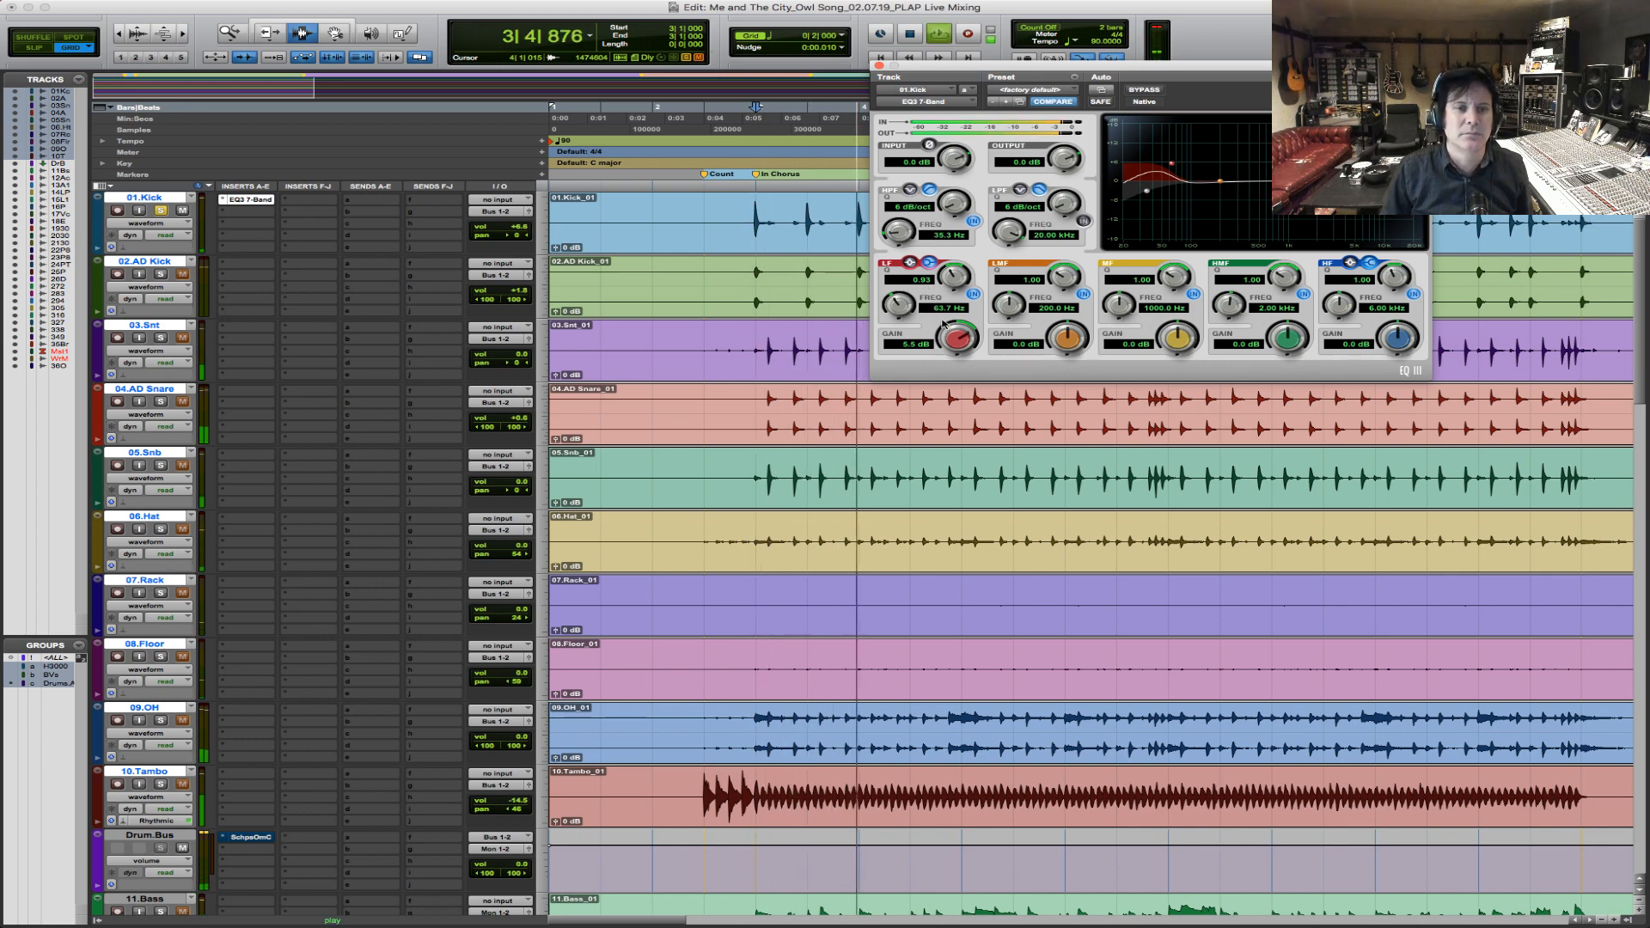
mouse_move(966, 329)
mouse_down()
mouse_move(976, 305)
mouse_move(986, 316)
mouse_up()
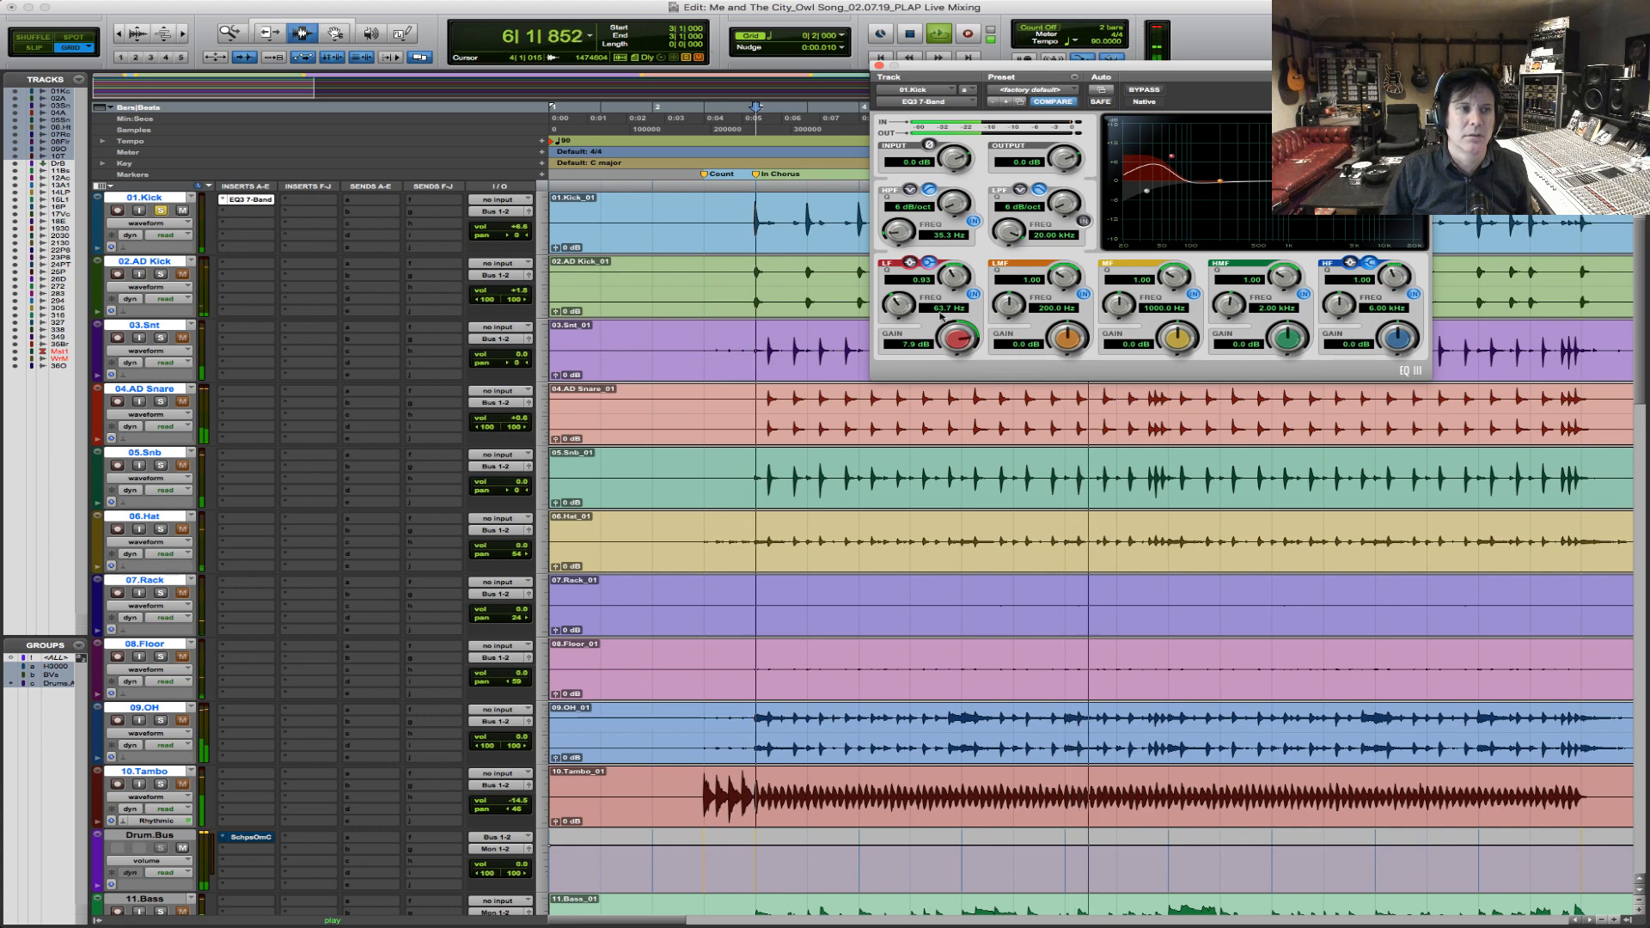
click(1152, 91)
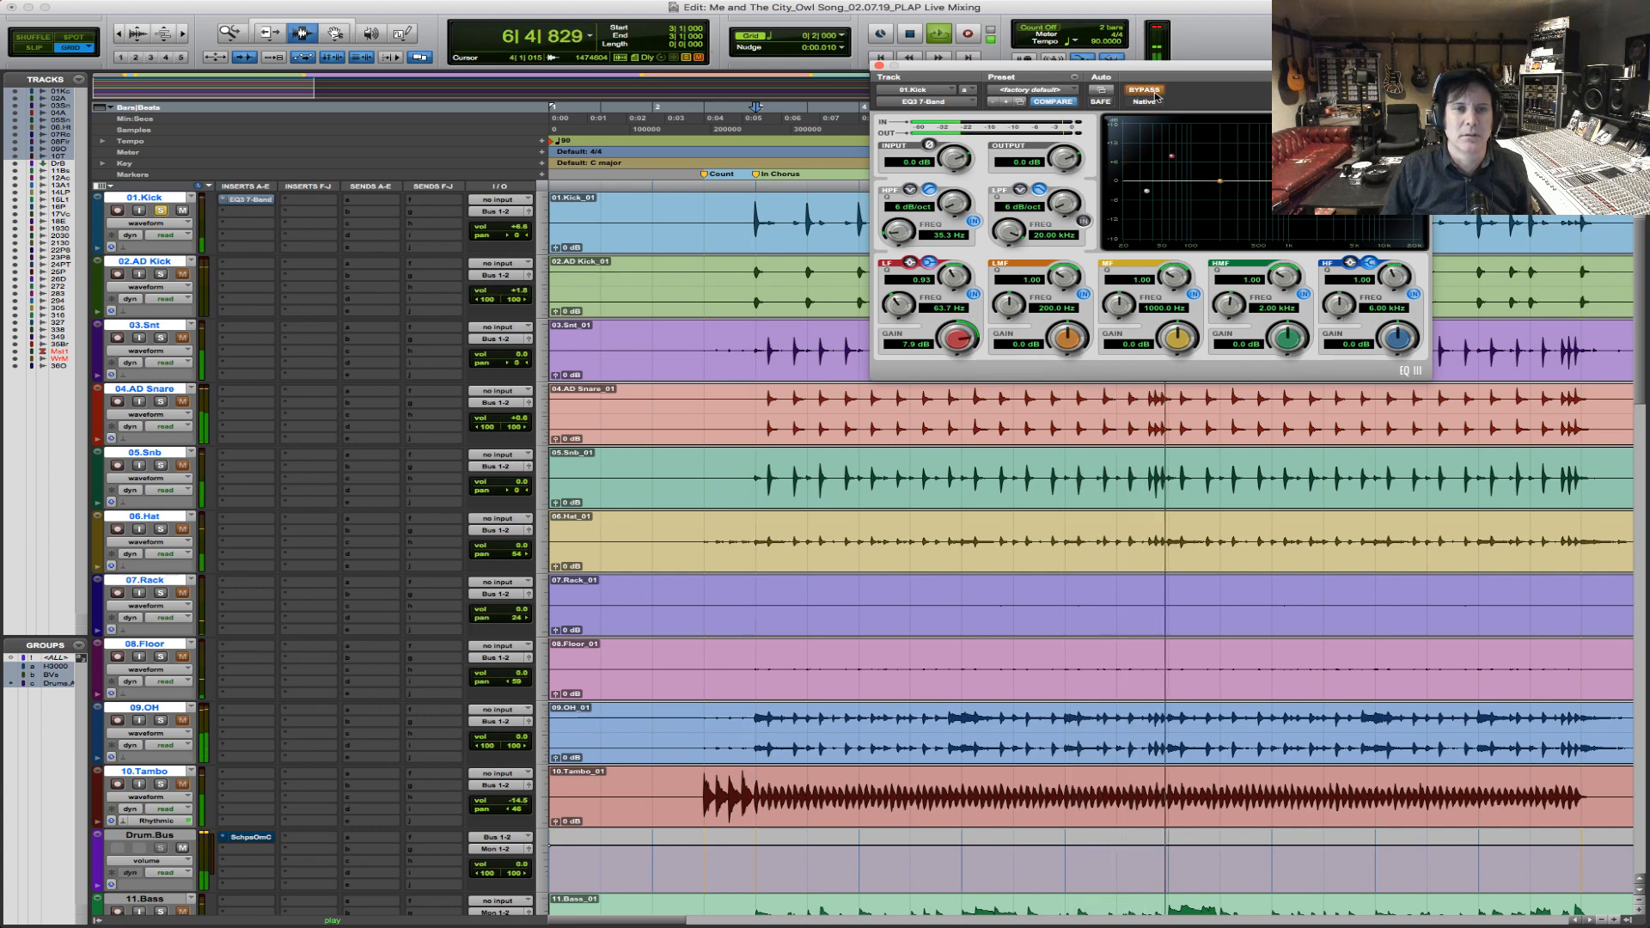
click(1155, 94)
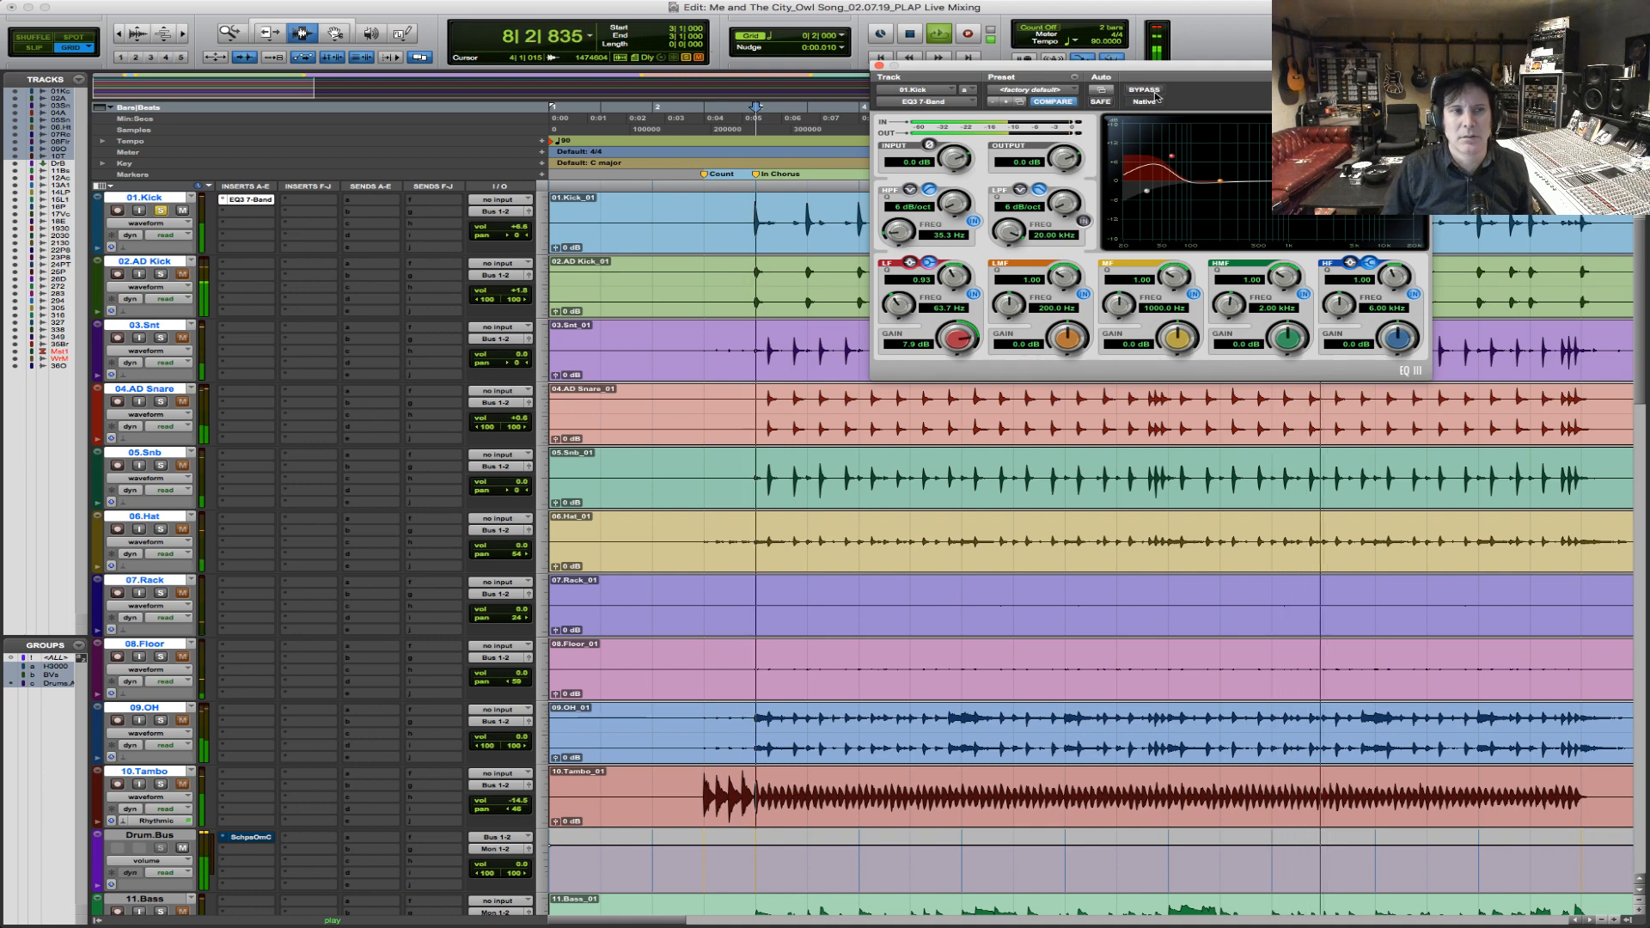
key(space)
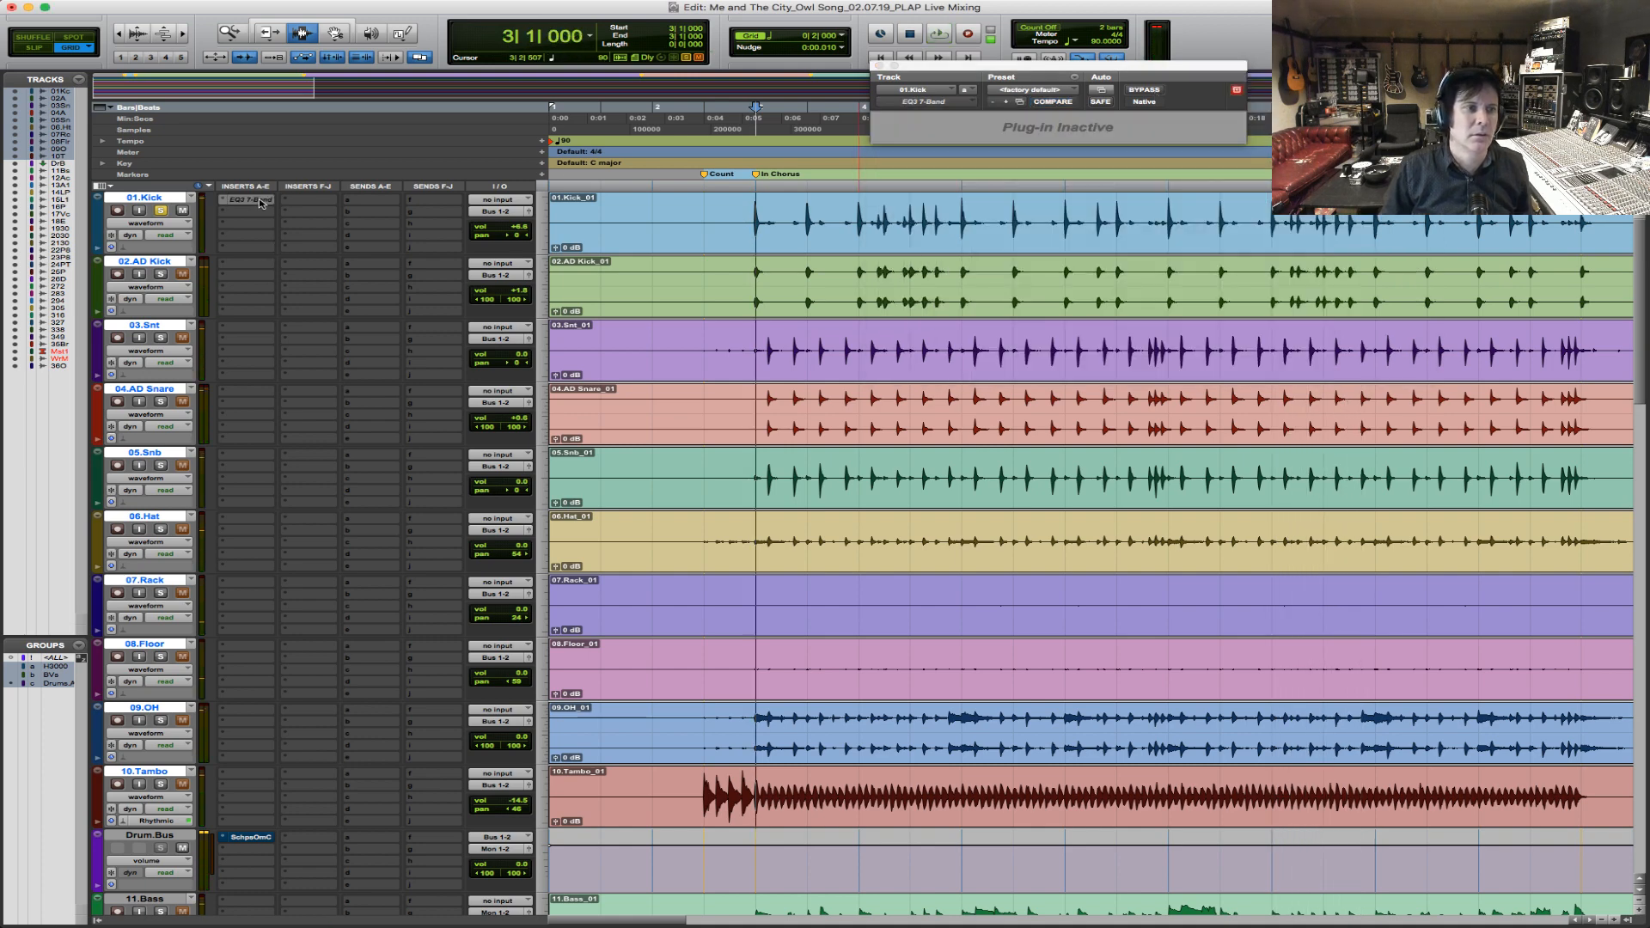
key(space)
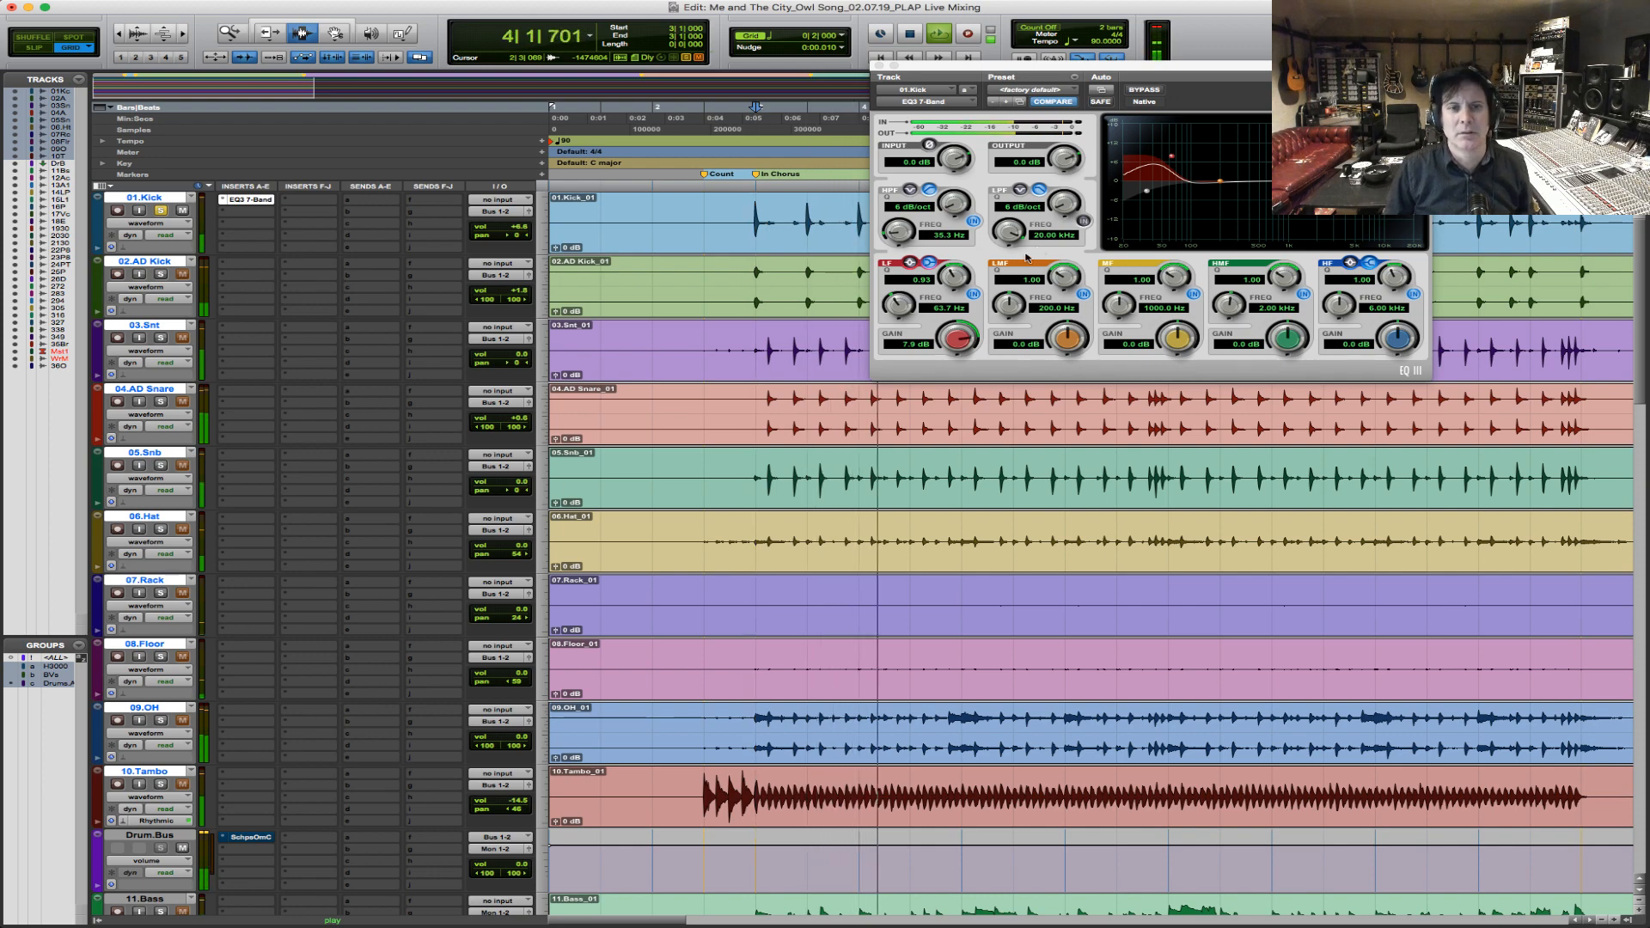
key(space)
Cut the kick EQ's LMF band by 6.1 dB at 313.9 Hz and replay the kick from bar 3.
drag(1003, 303, 1010, 300)
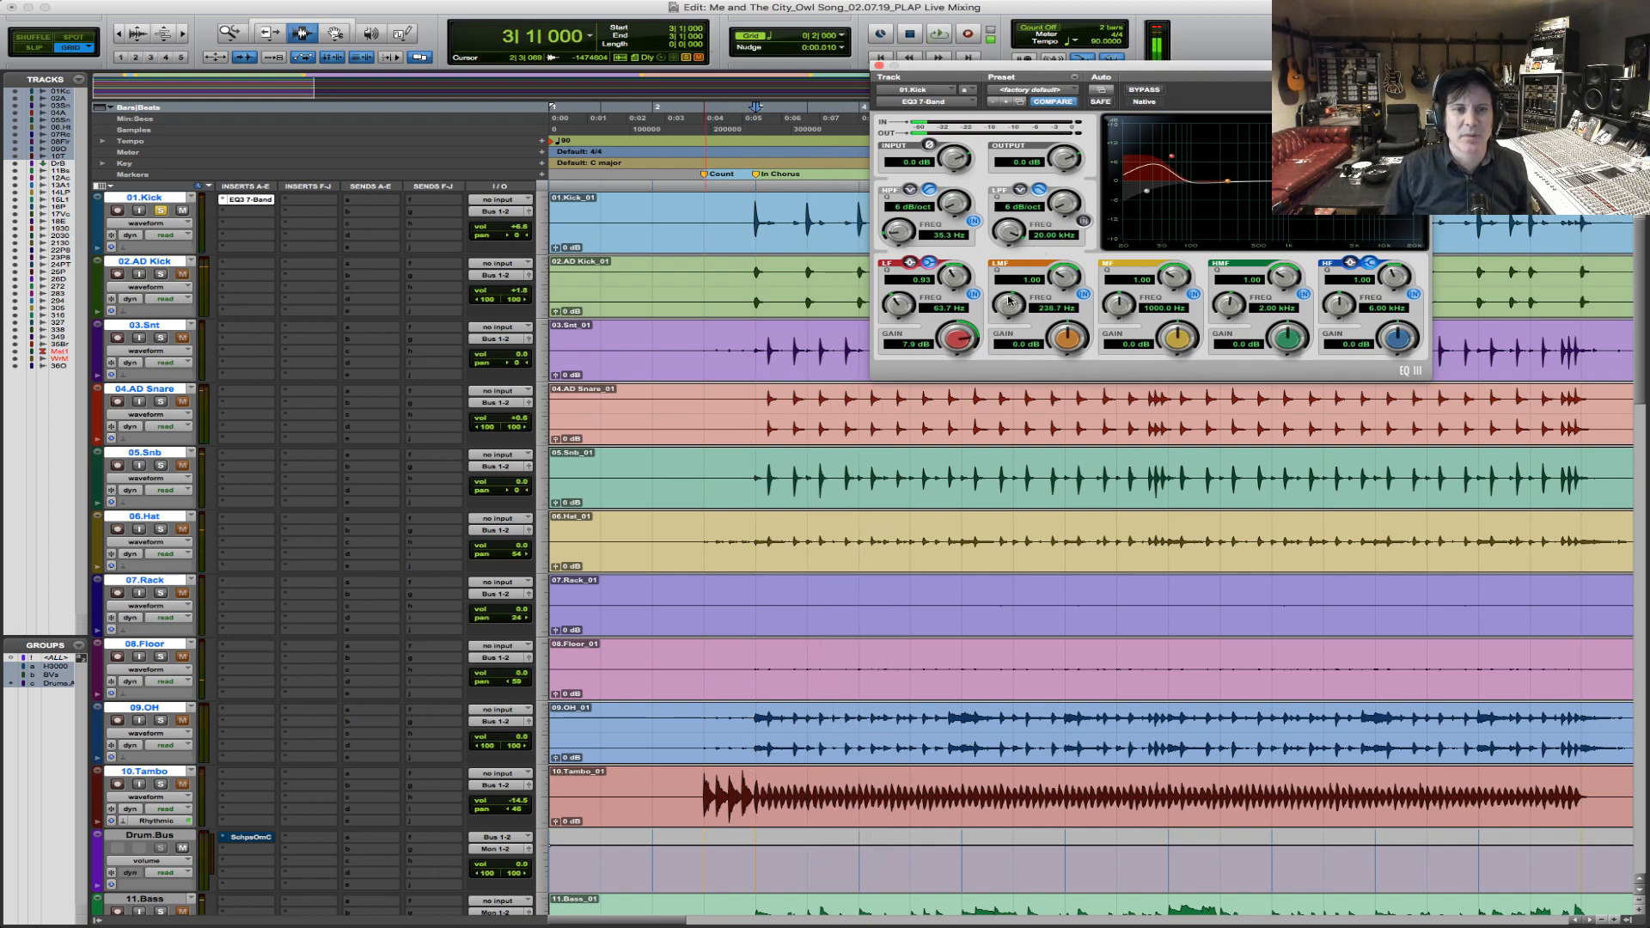
key(space)
mouse_move(1066, 347)
mouse_down()
mouse_move(1025, 353)
mouse_move(1055, 341)
mouse_up()
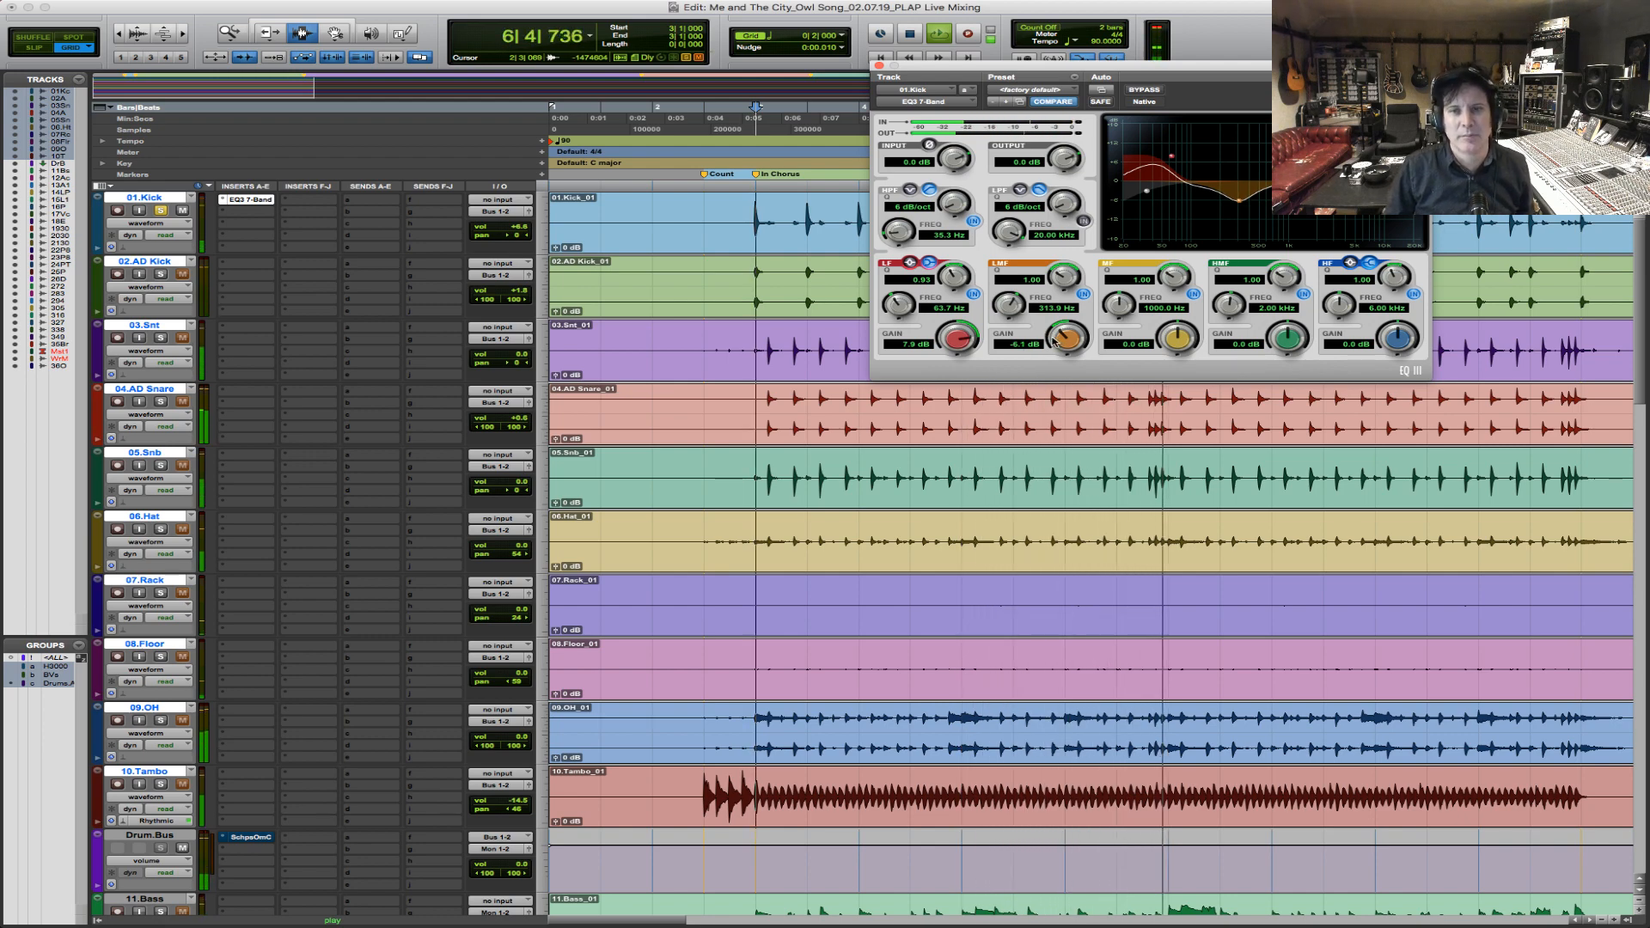
key(space)
key(space)
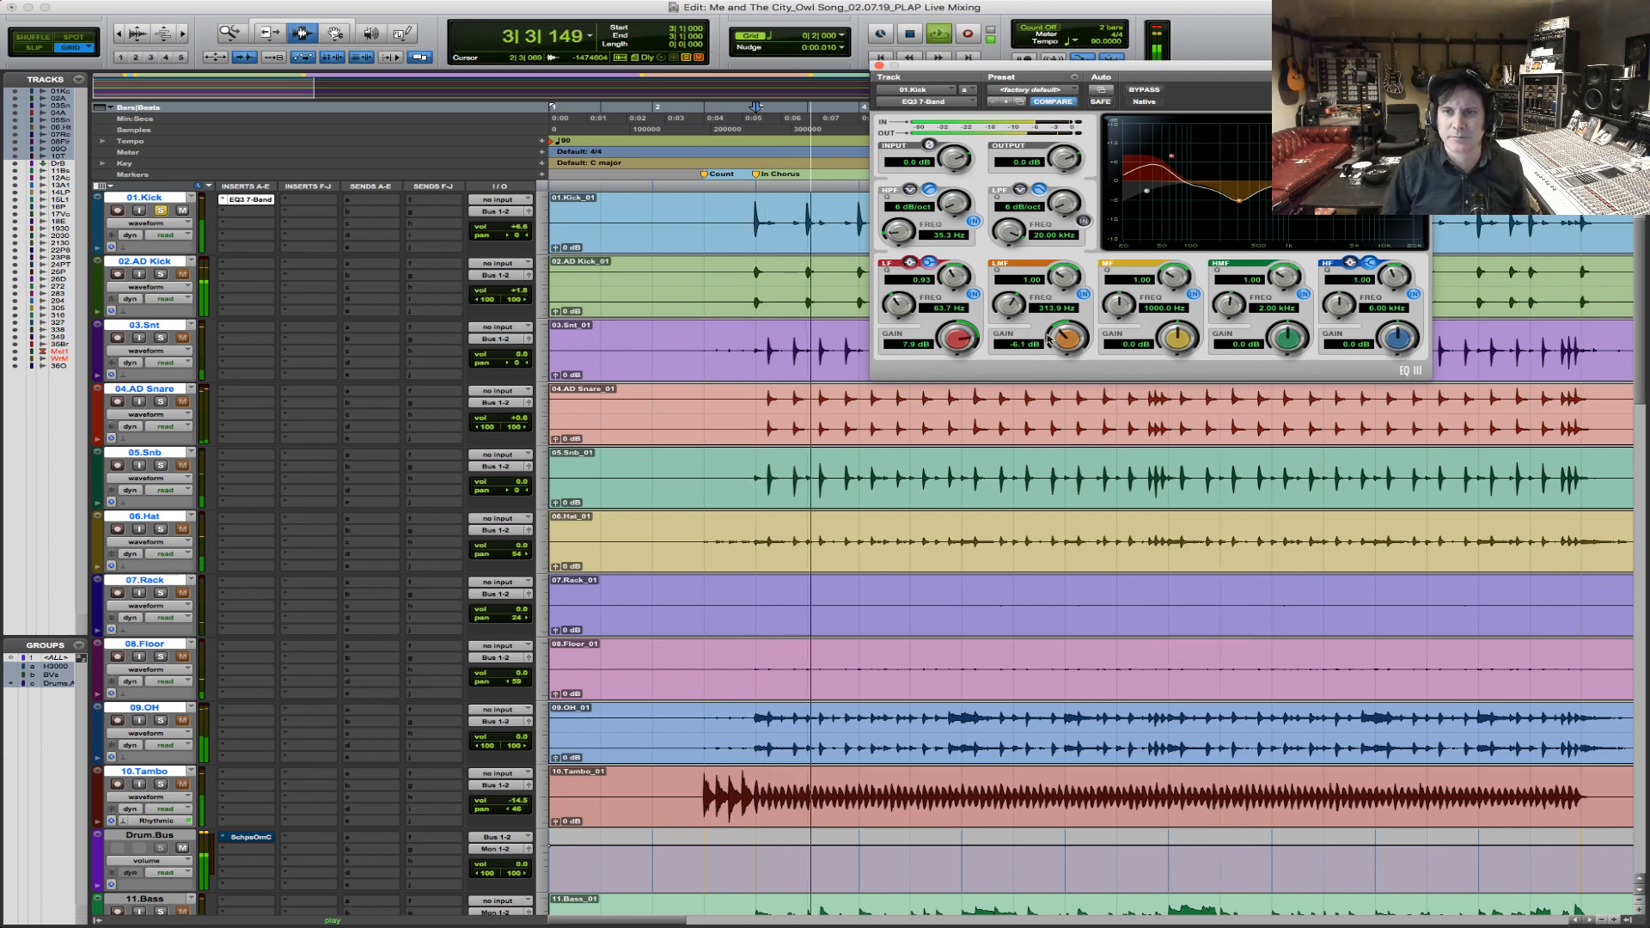
key(space)
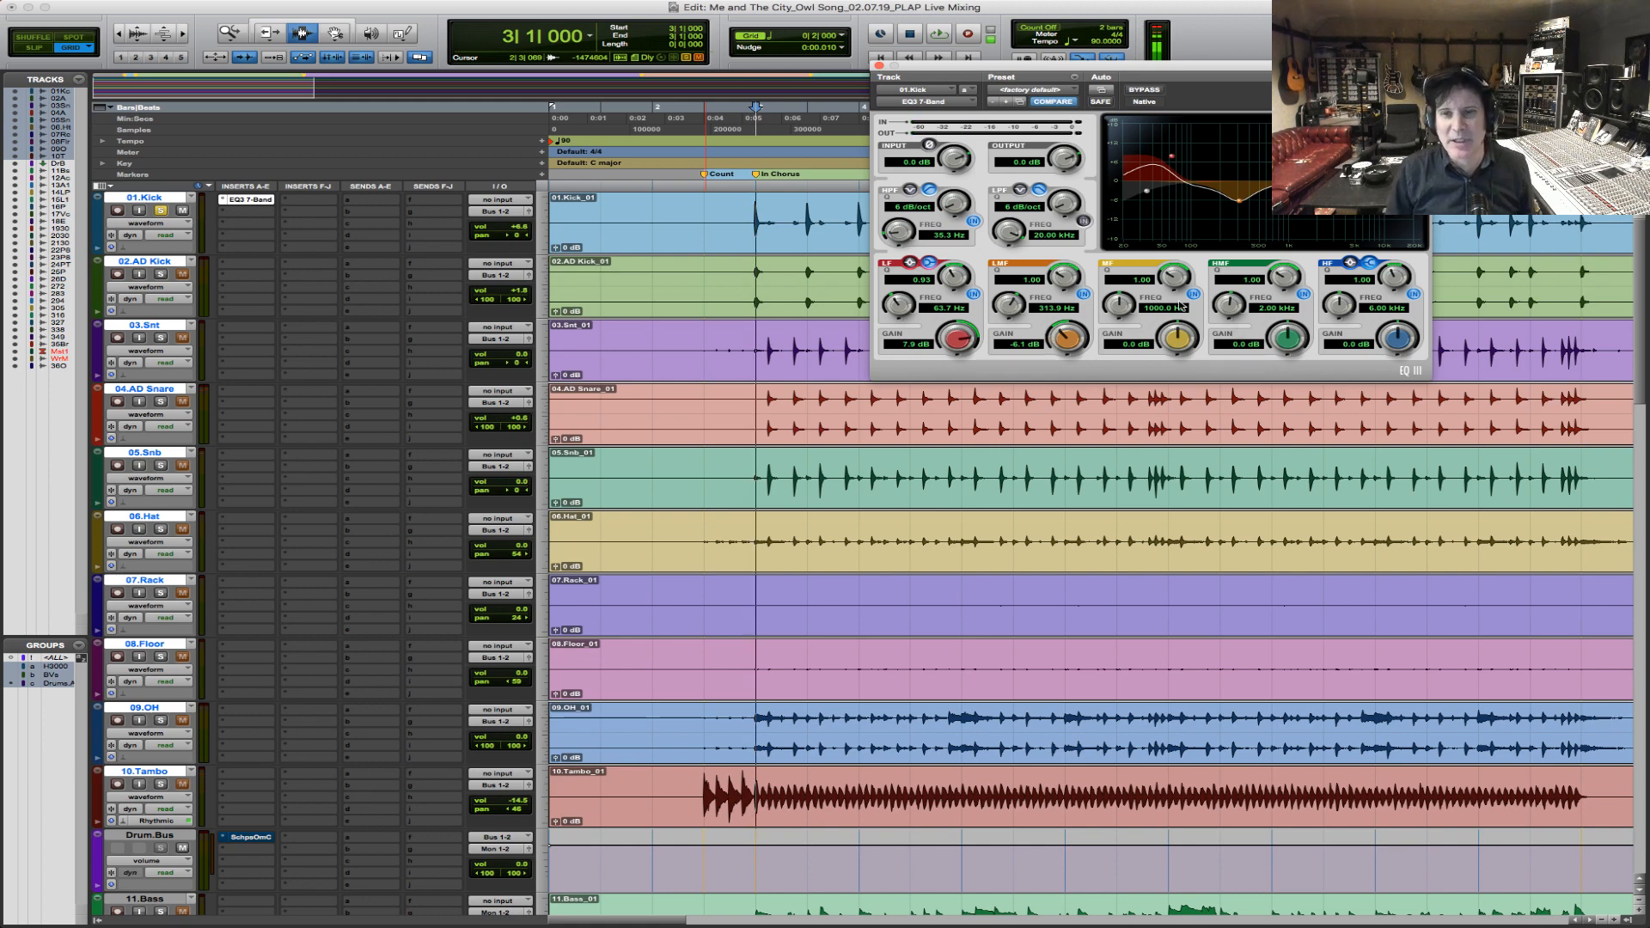
Boost the kick EQ's MF band by 4.8 dB at 2.52 kHz during playback from bar 3.
key(space)
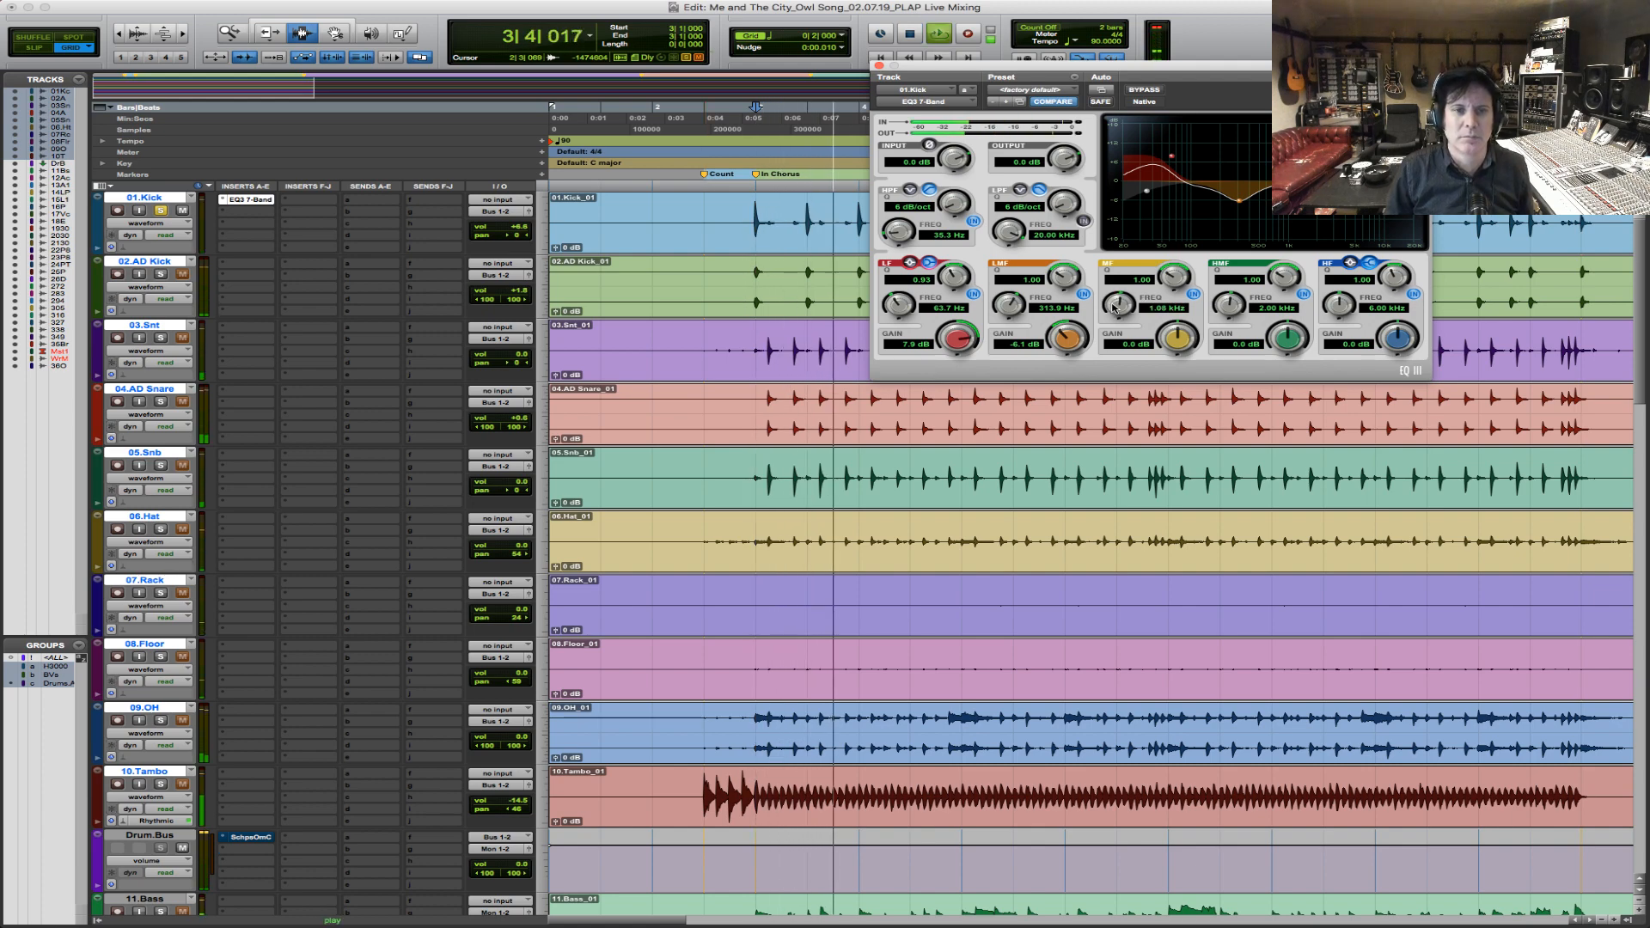
drag(1119, 303, 1126, 305)
key(space)
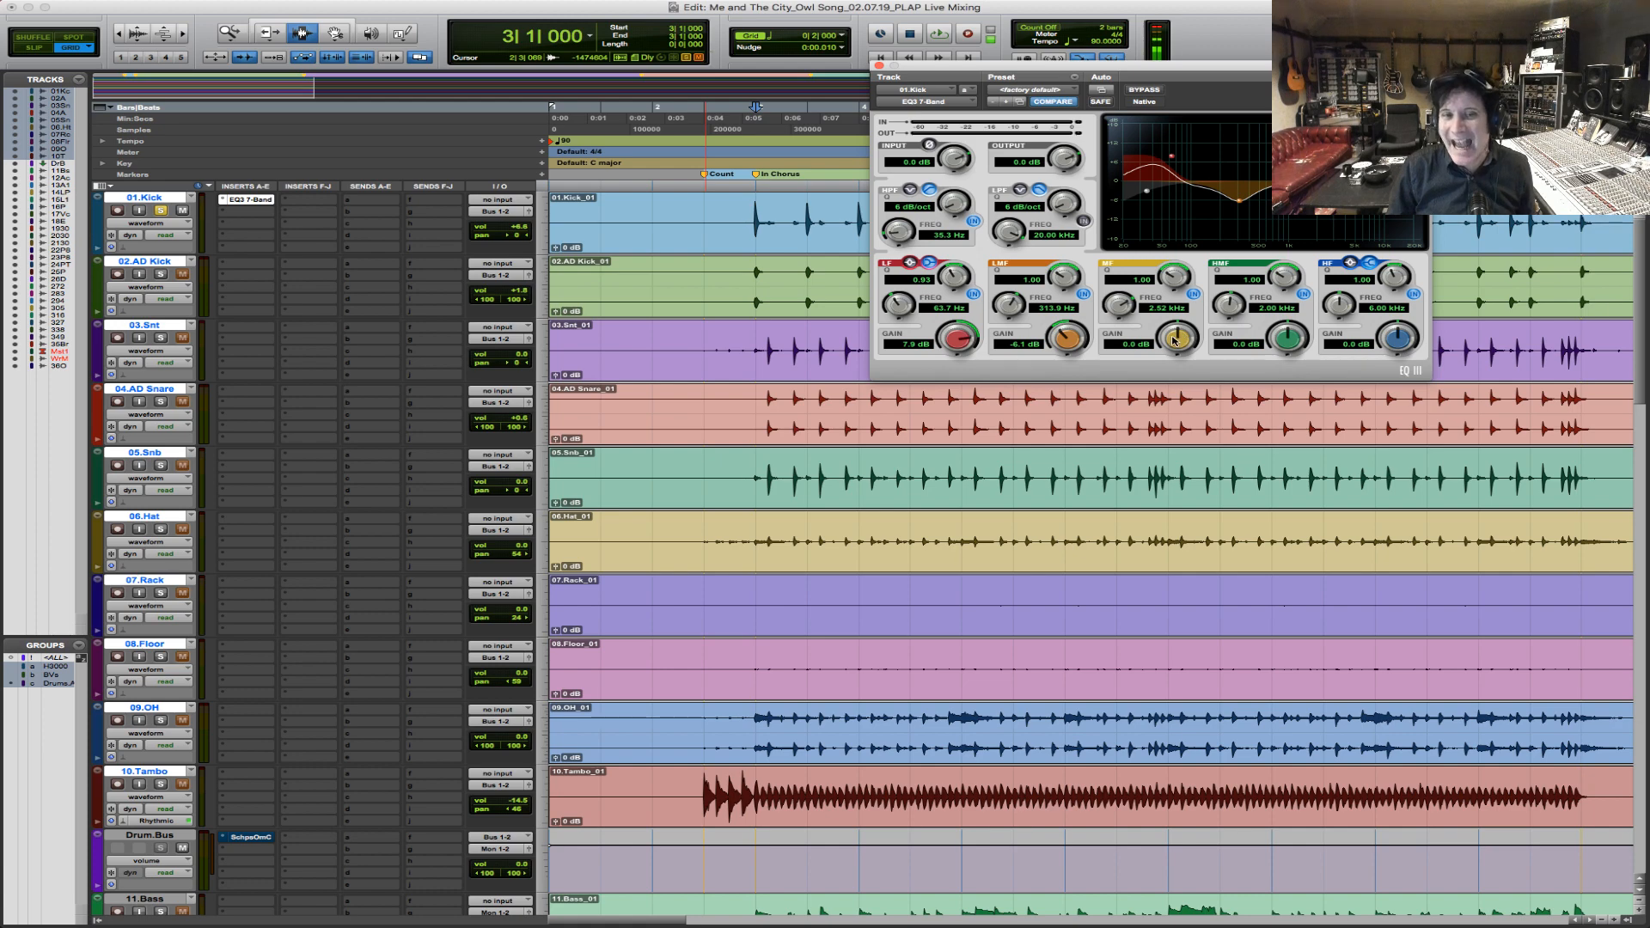
key(space)
drag(1175, 340, 1177, 335)
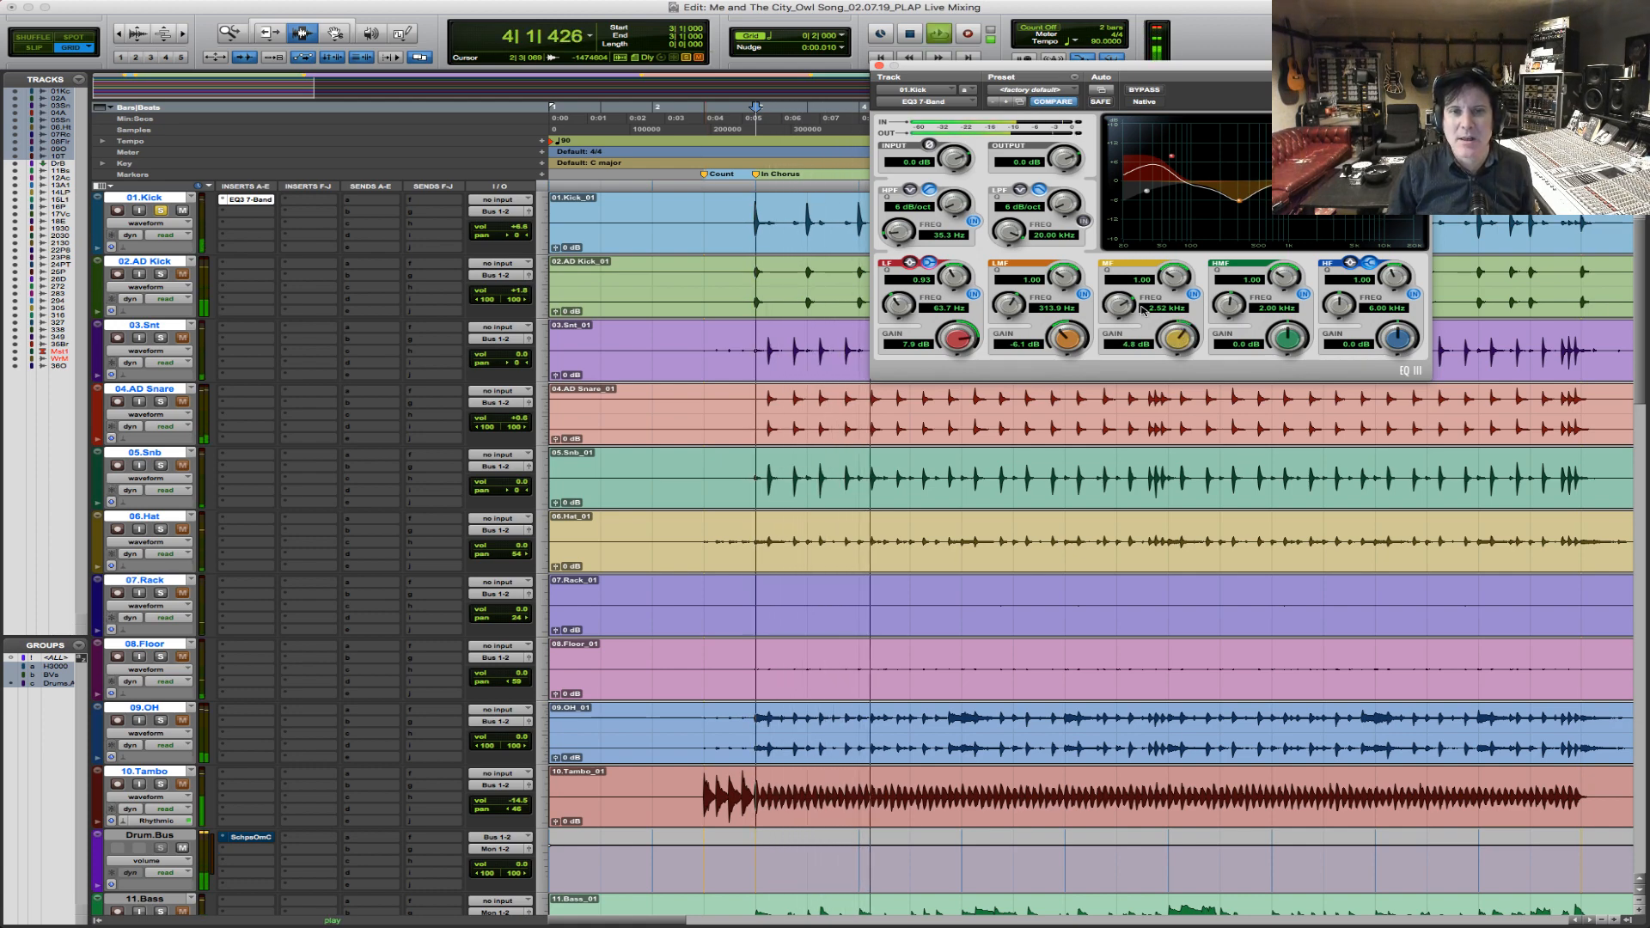
Try a 12.0 dB boost of the kick EQ's HF band at 7.36 kHz and return the HF gain to 0.0 dB.
key(space)
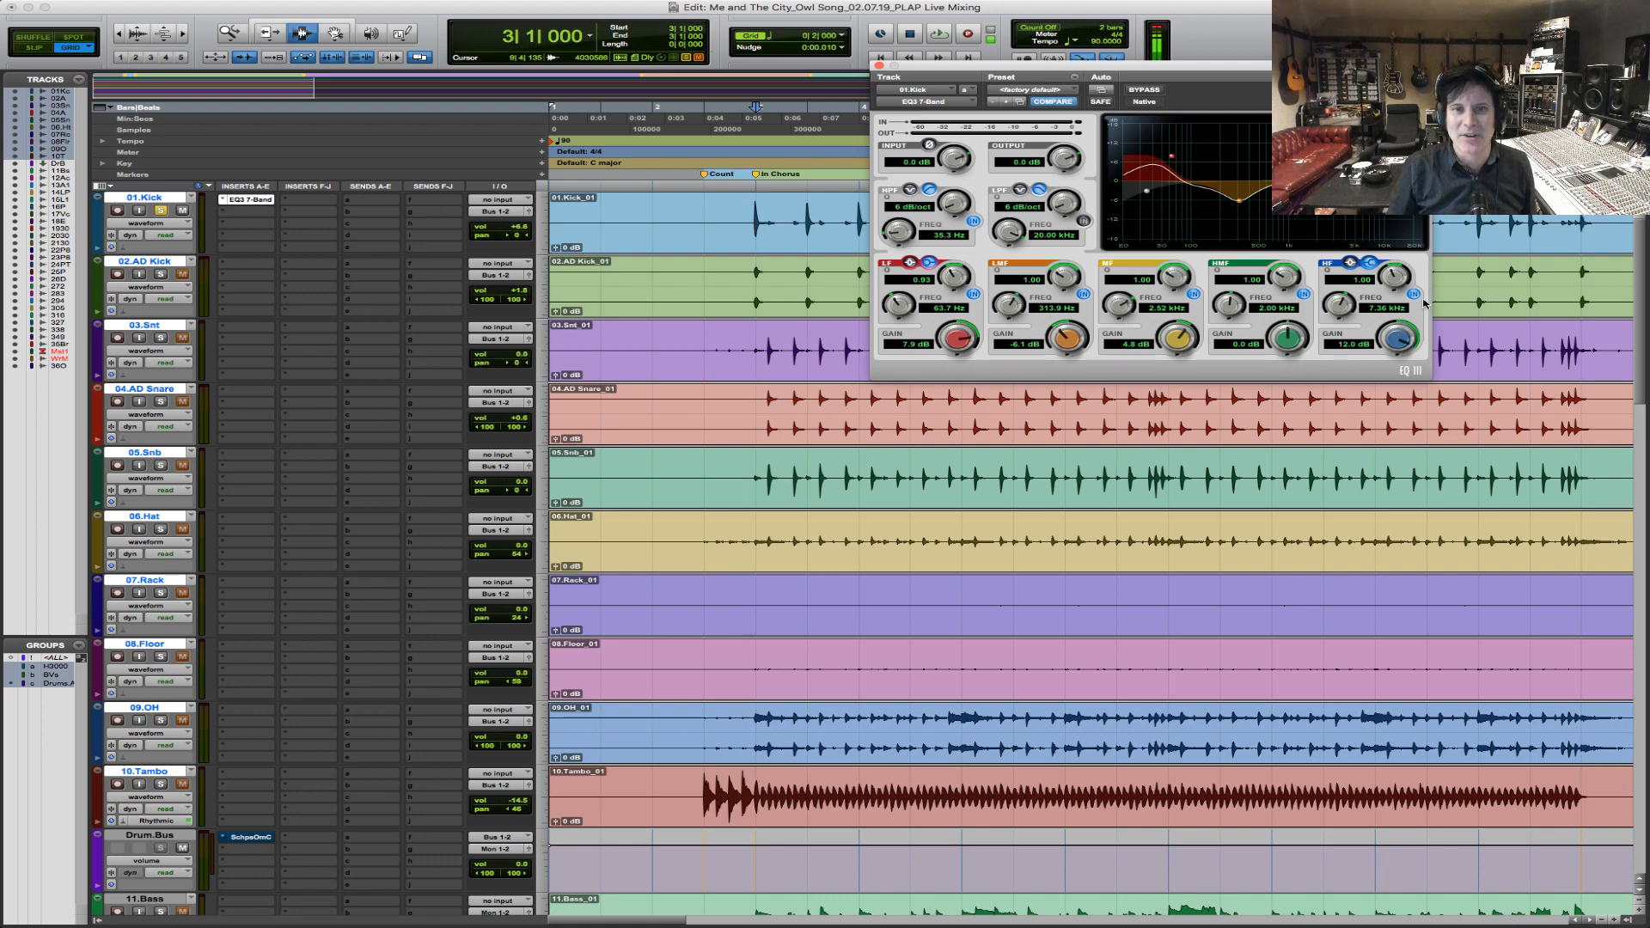
key(space)
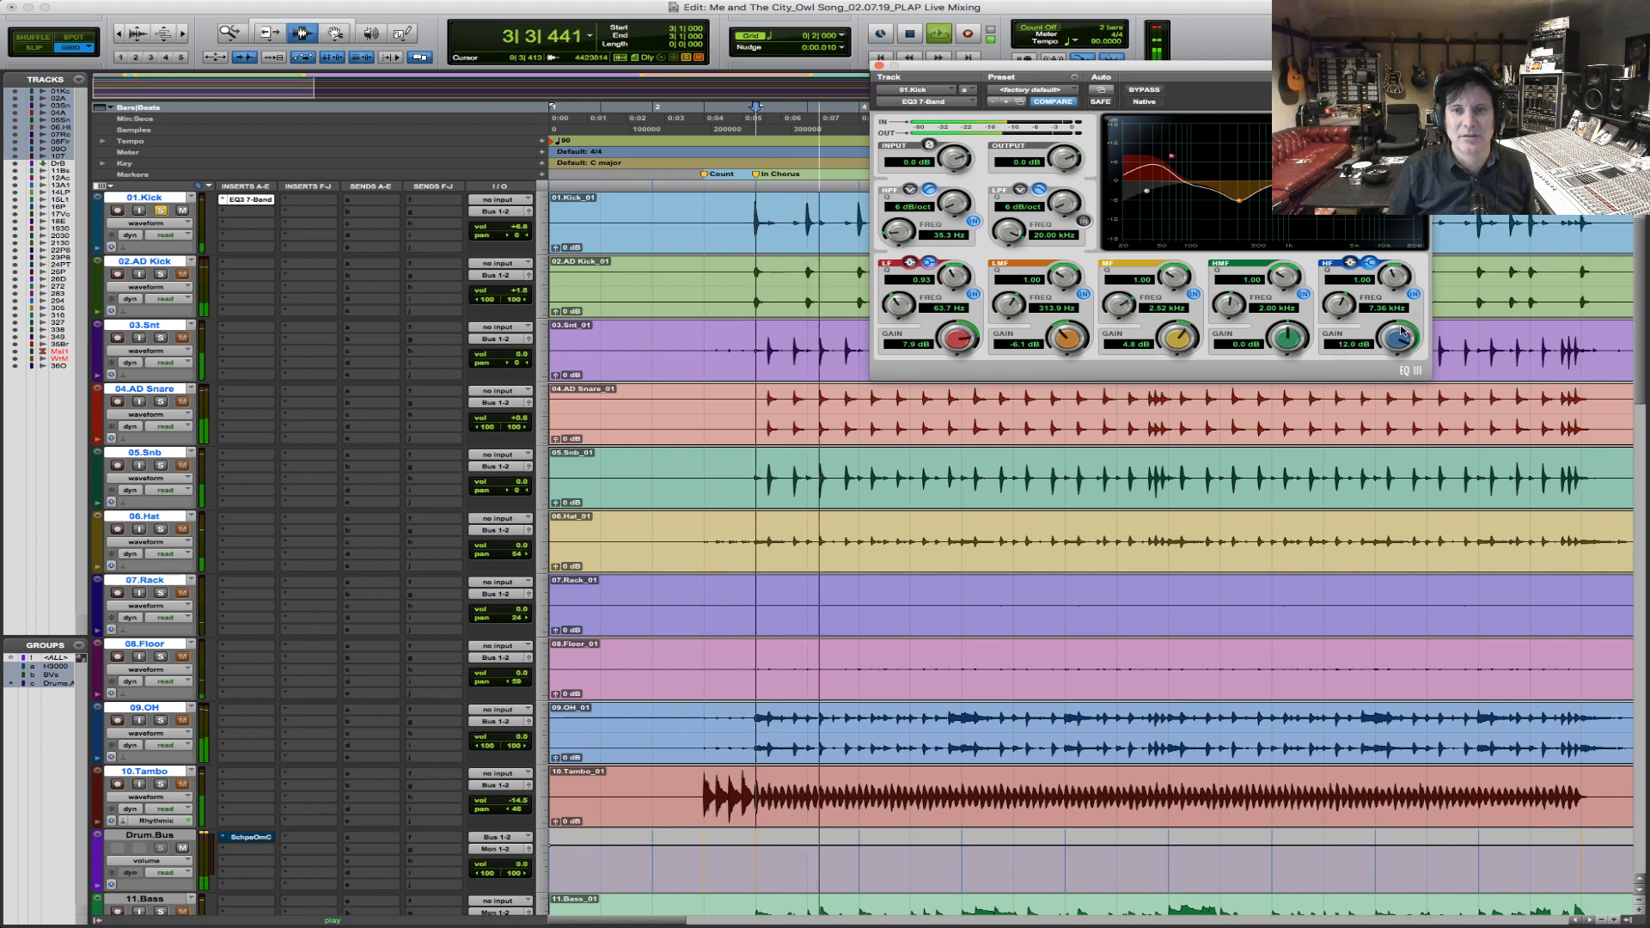
key(space)
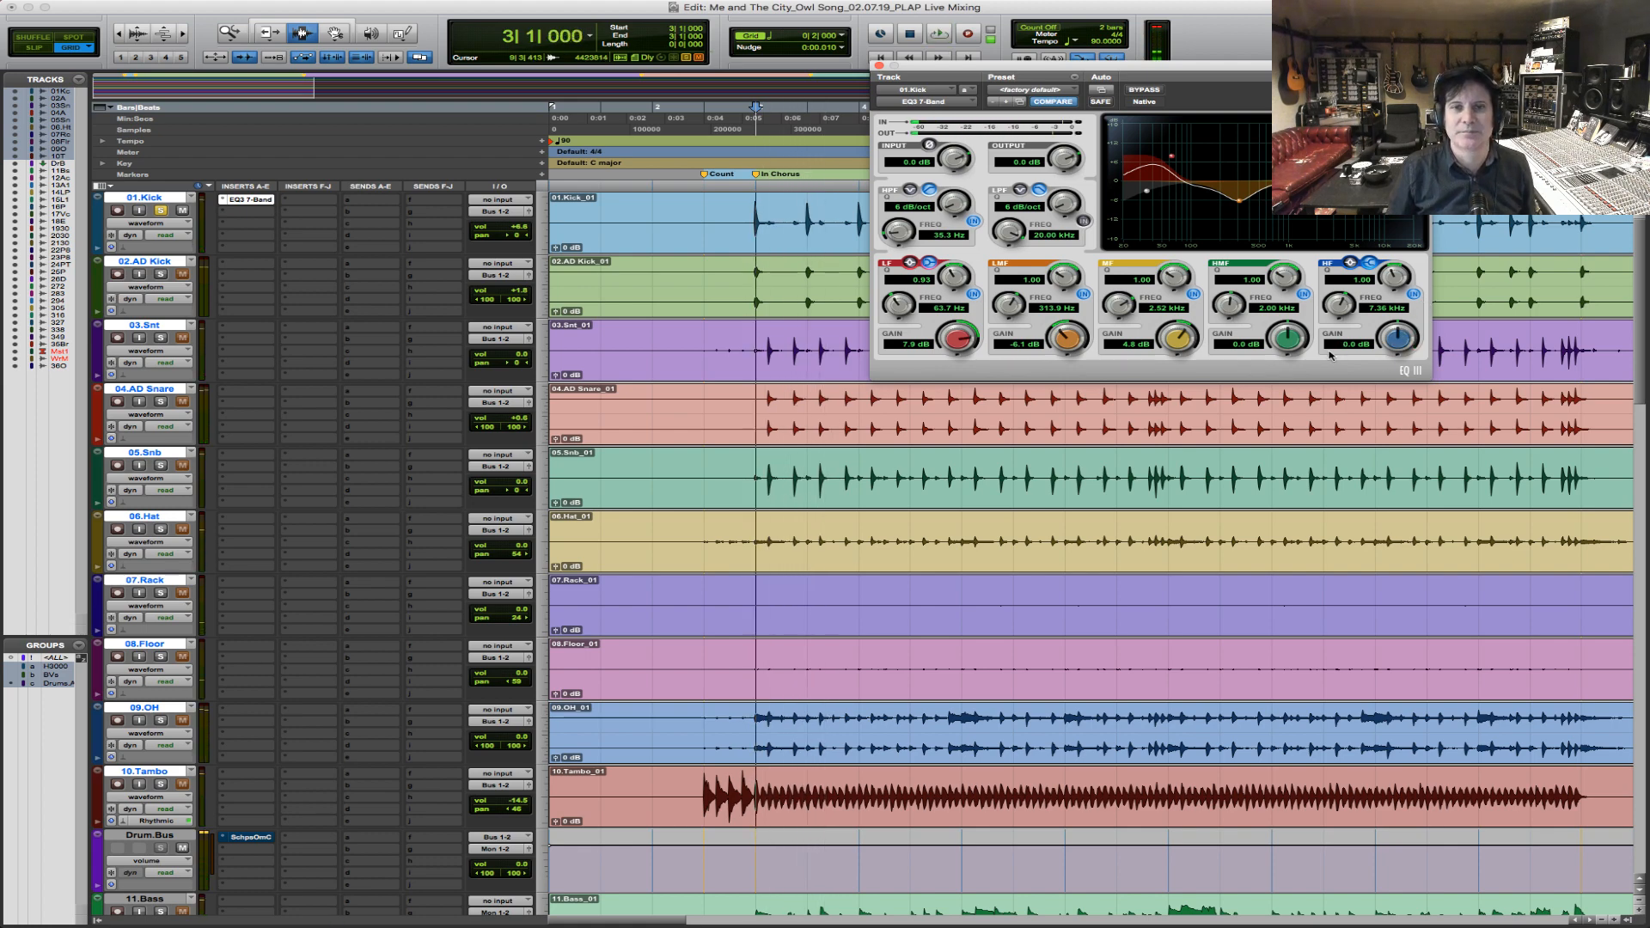
key(space)
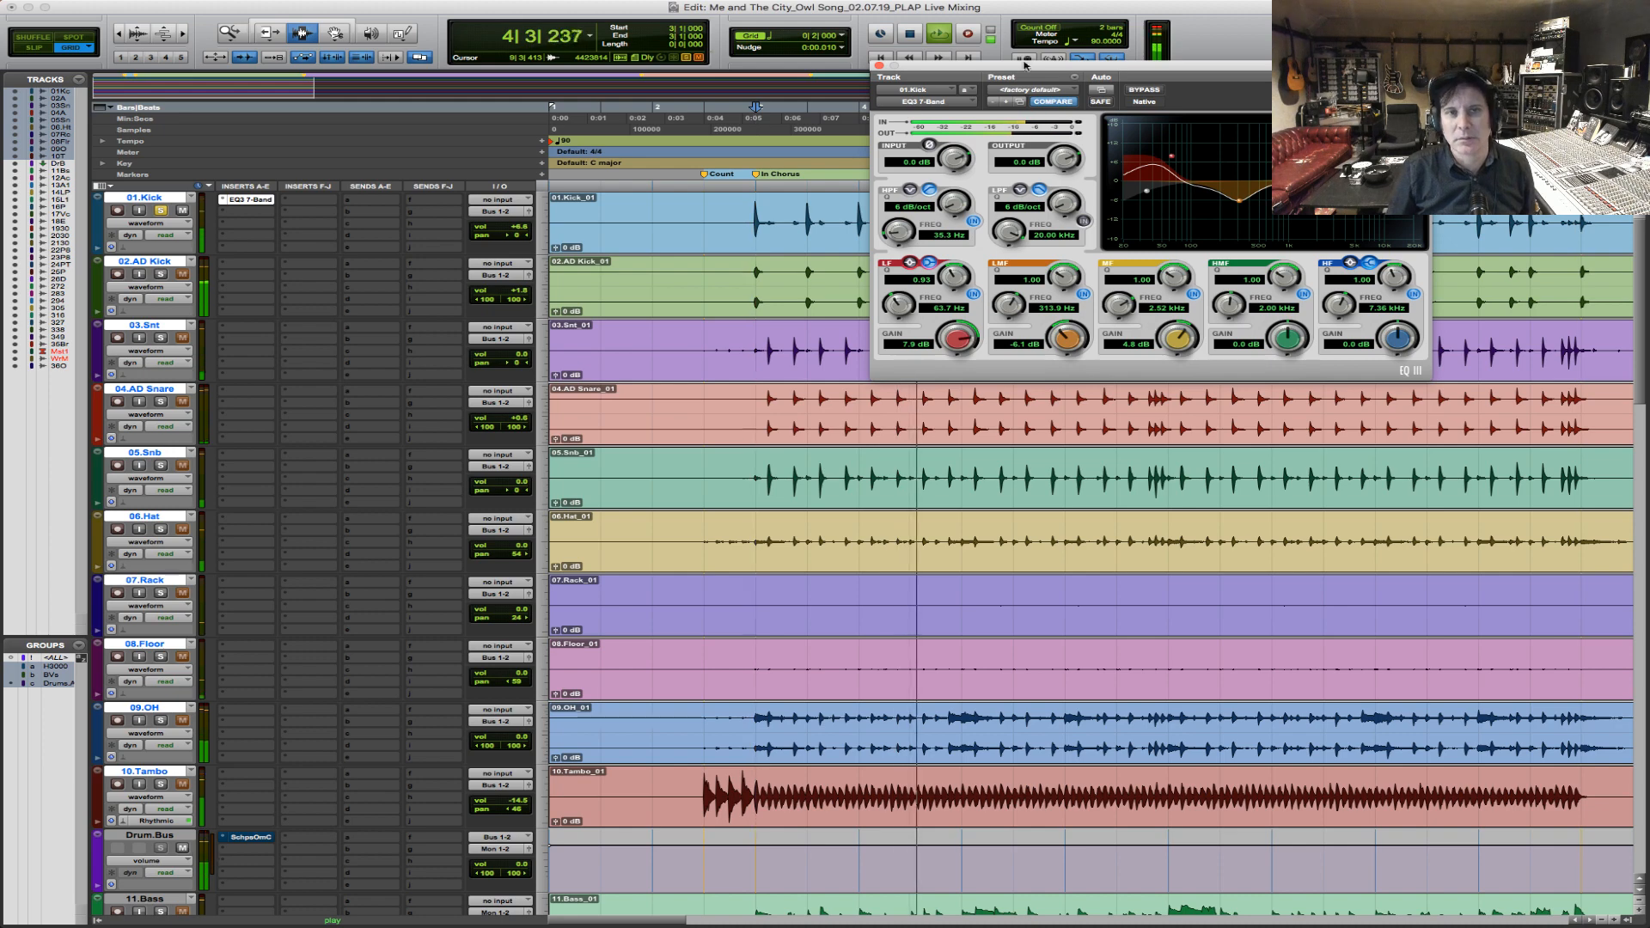
key(space)
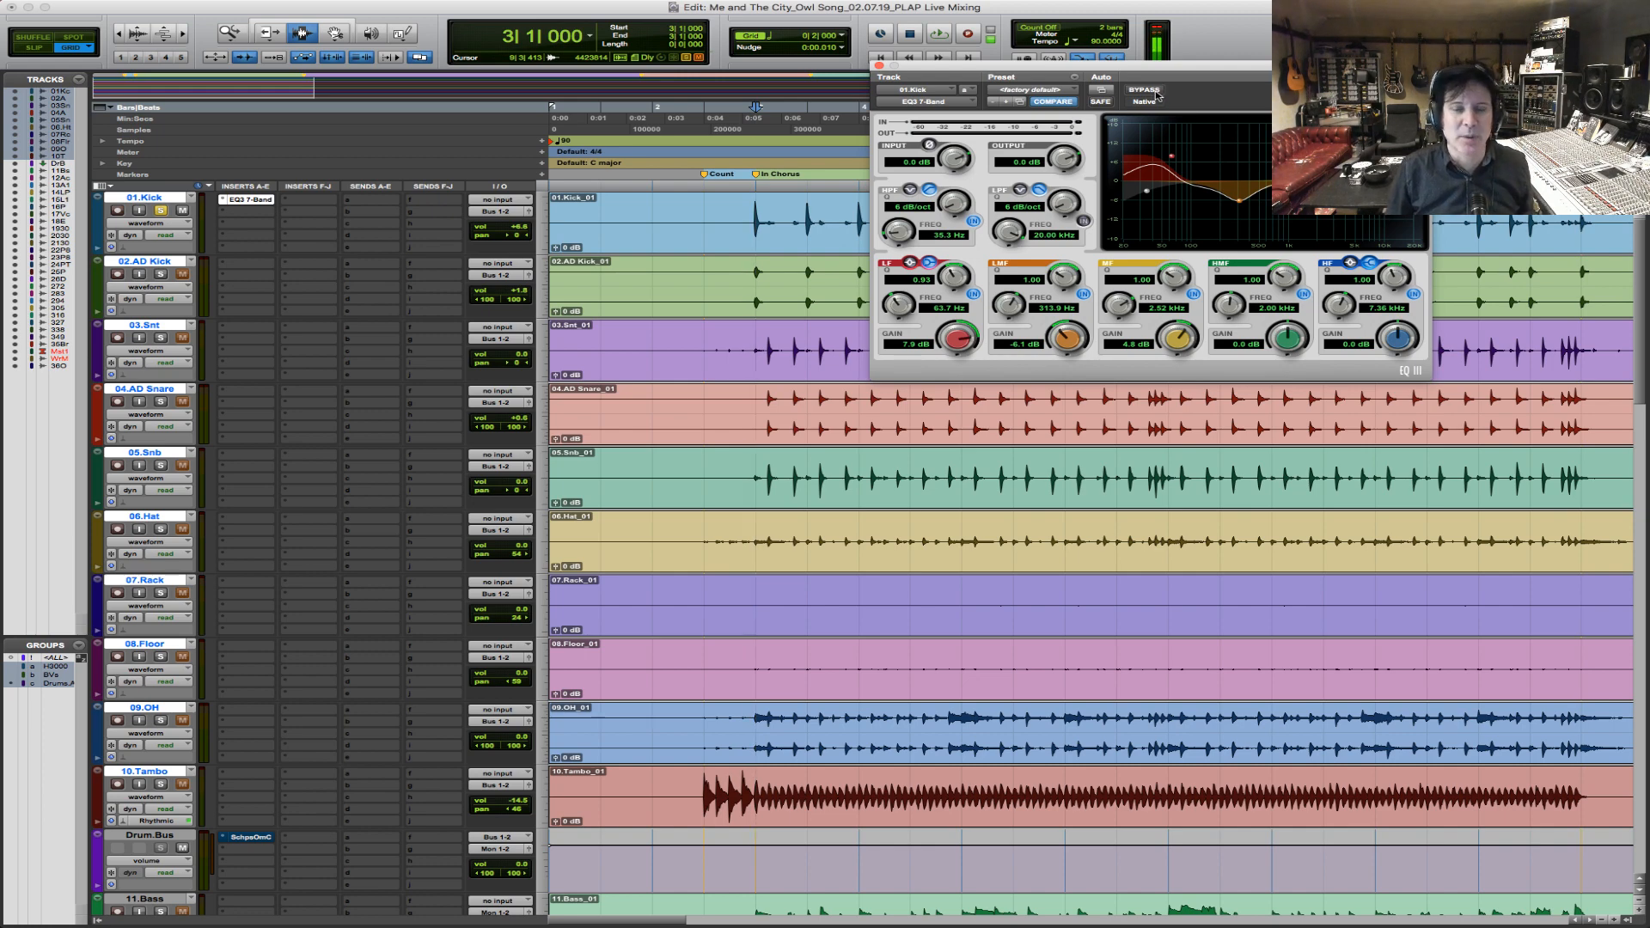
Compare the kick with its EQ bypassed and active during playback from bar 3.
click(1144, 90)
key(space)
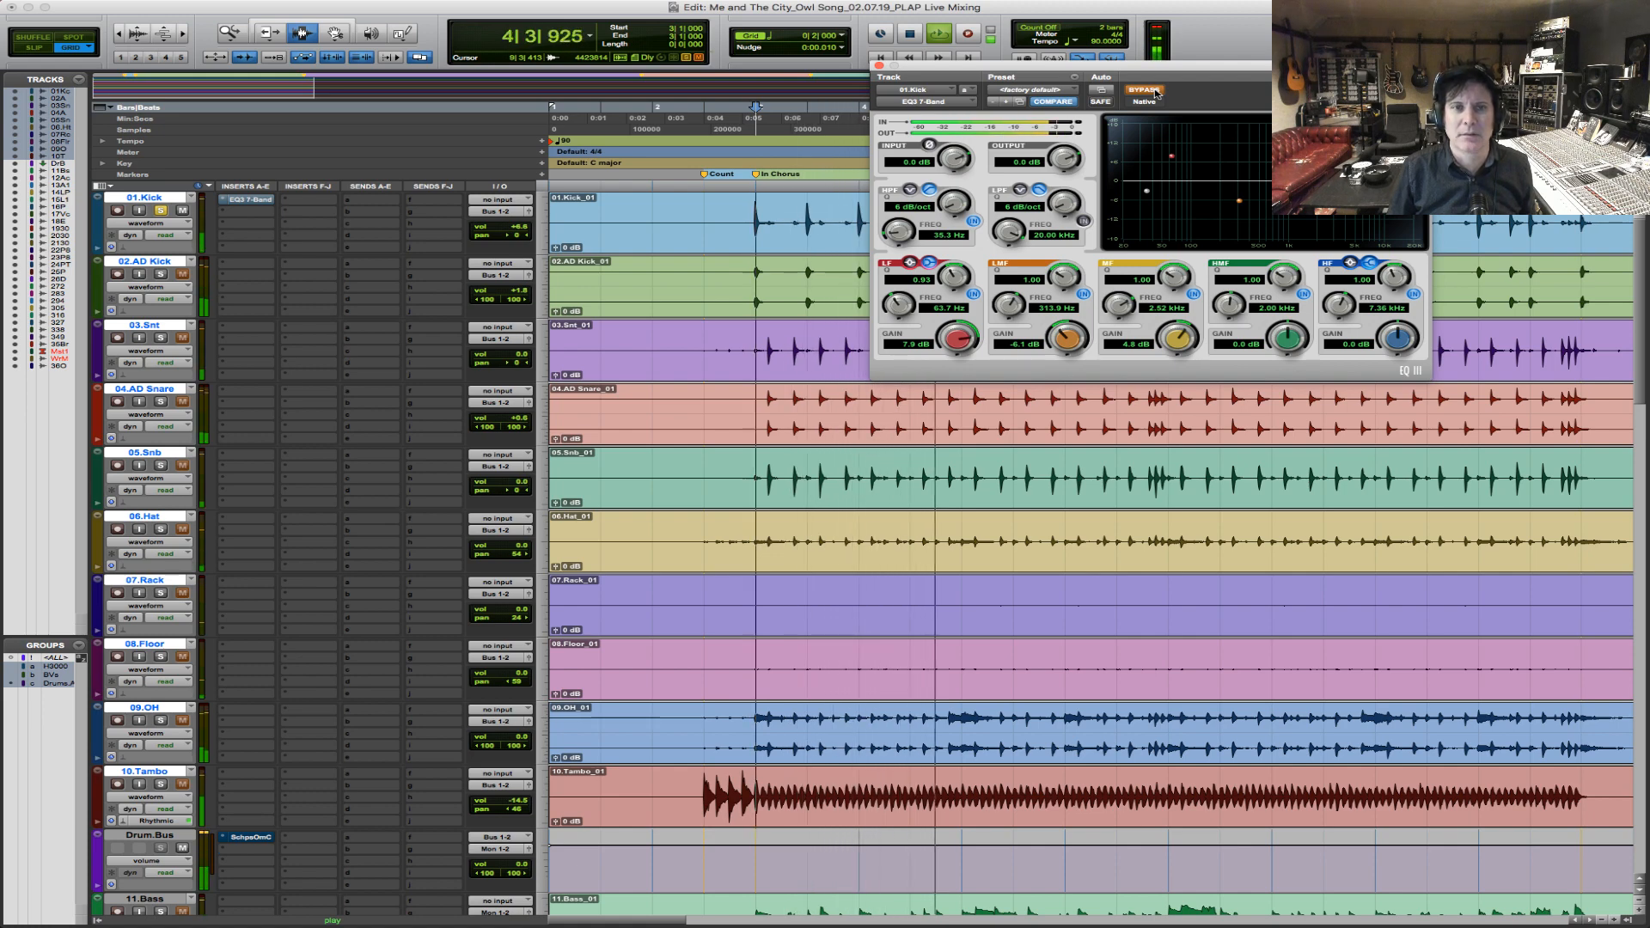
click(1152, 90)
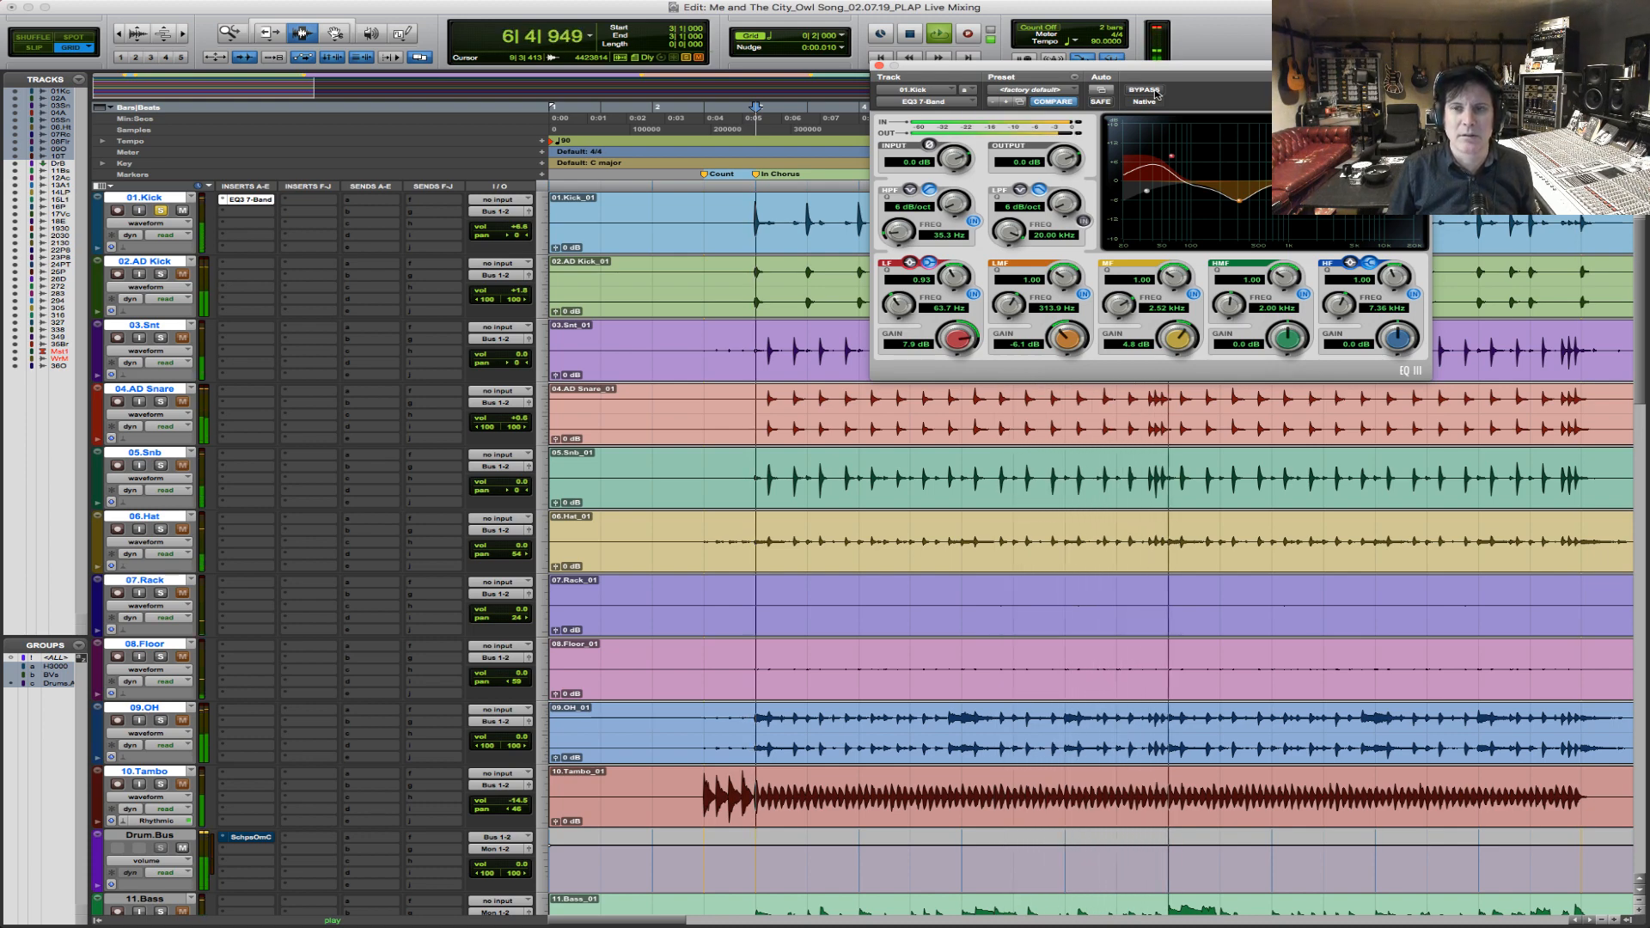
key(space)
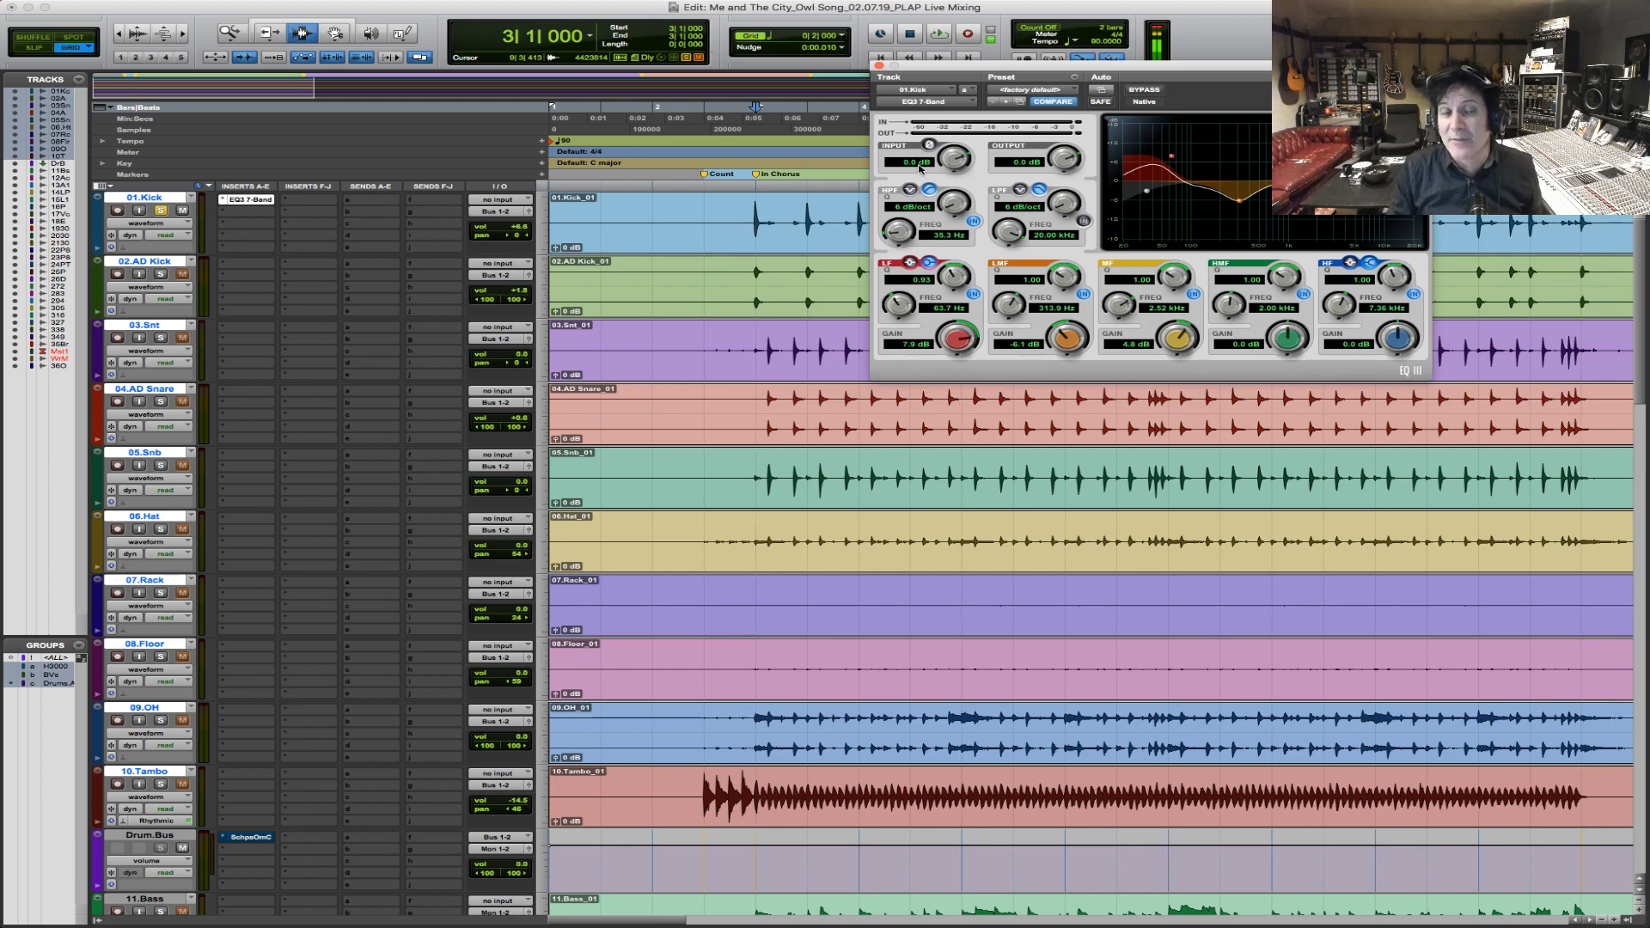
Solo the 02.AD Kick track in place of 01.Kick and play it from bar 3.
click(161, 275)
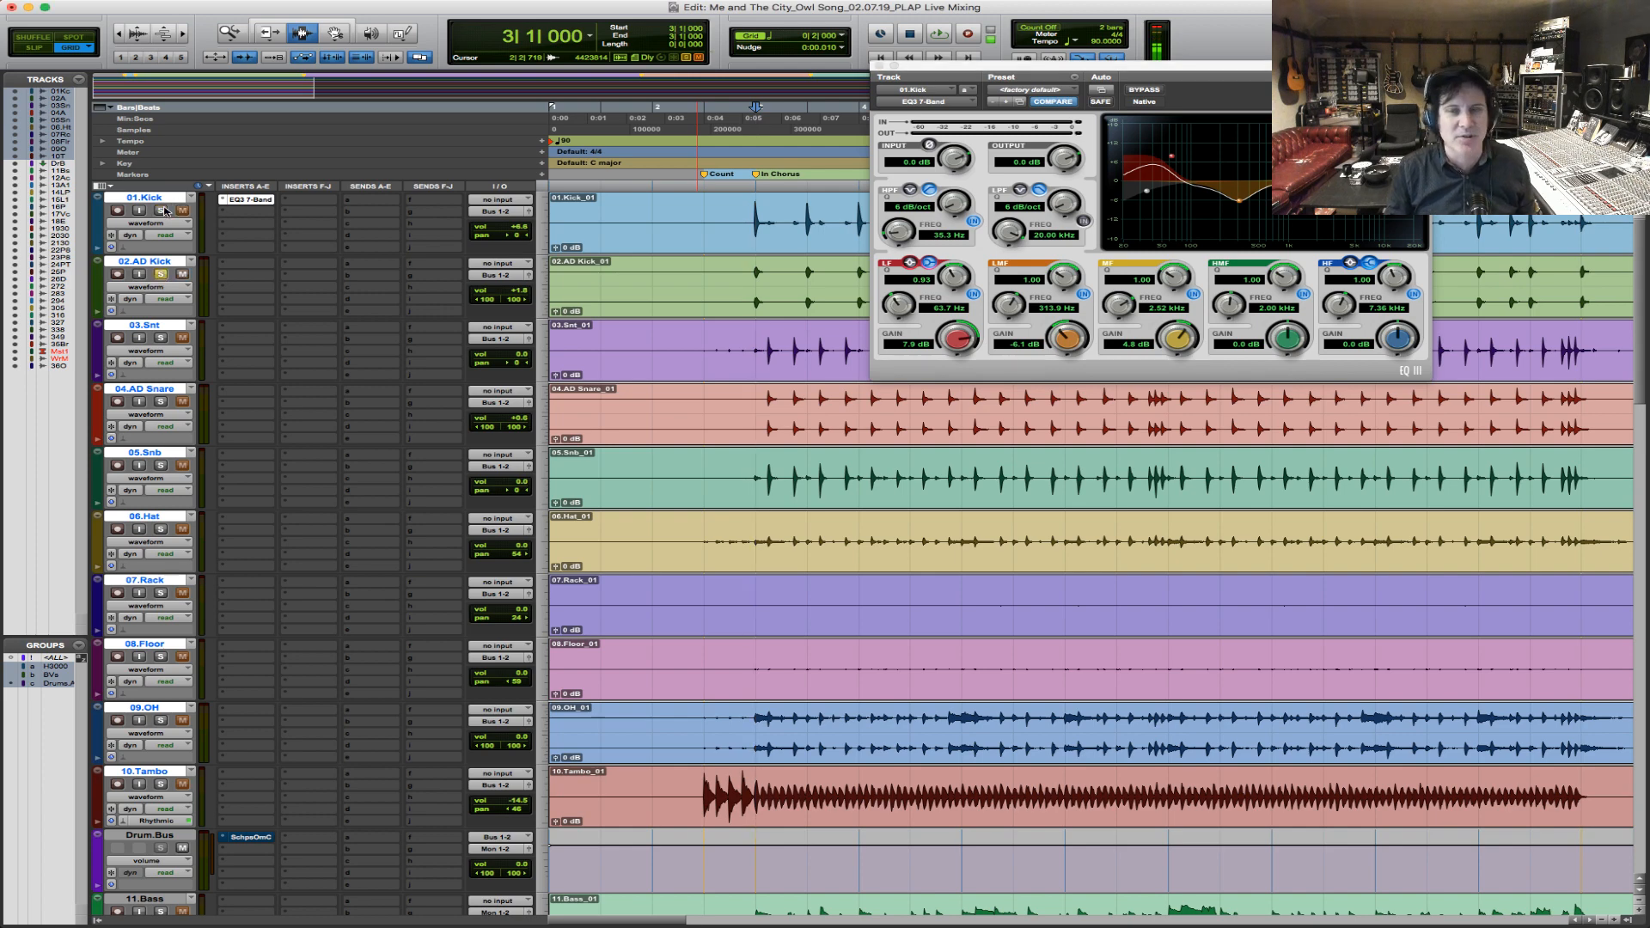
key(space)
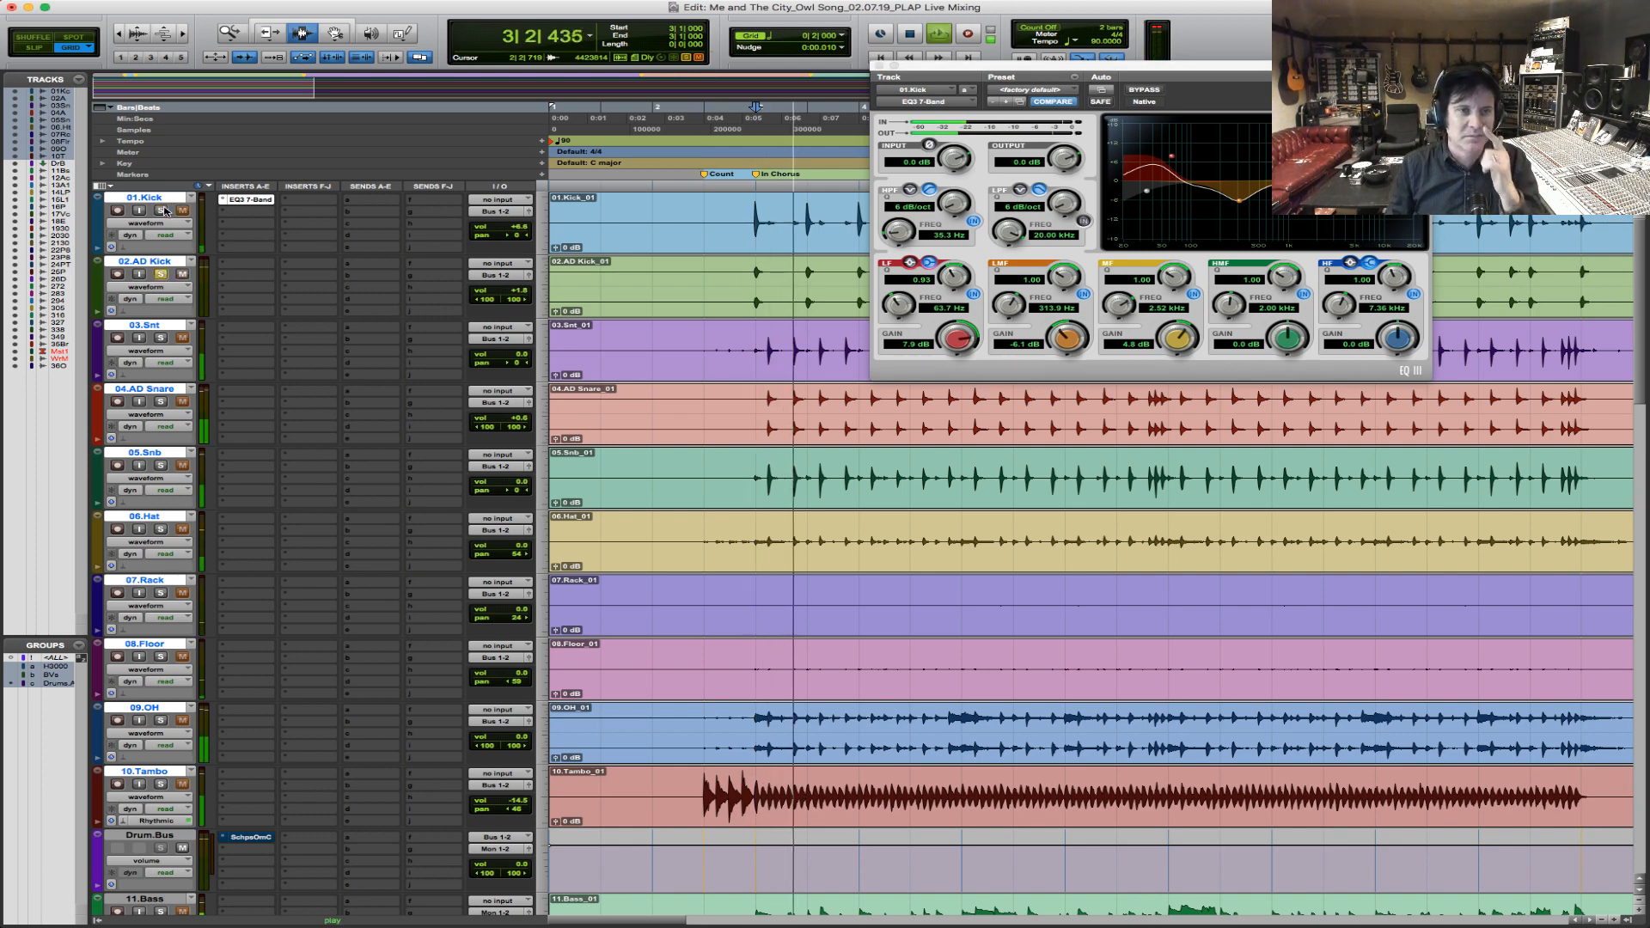
key(space)
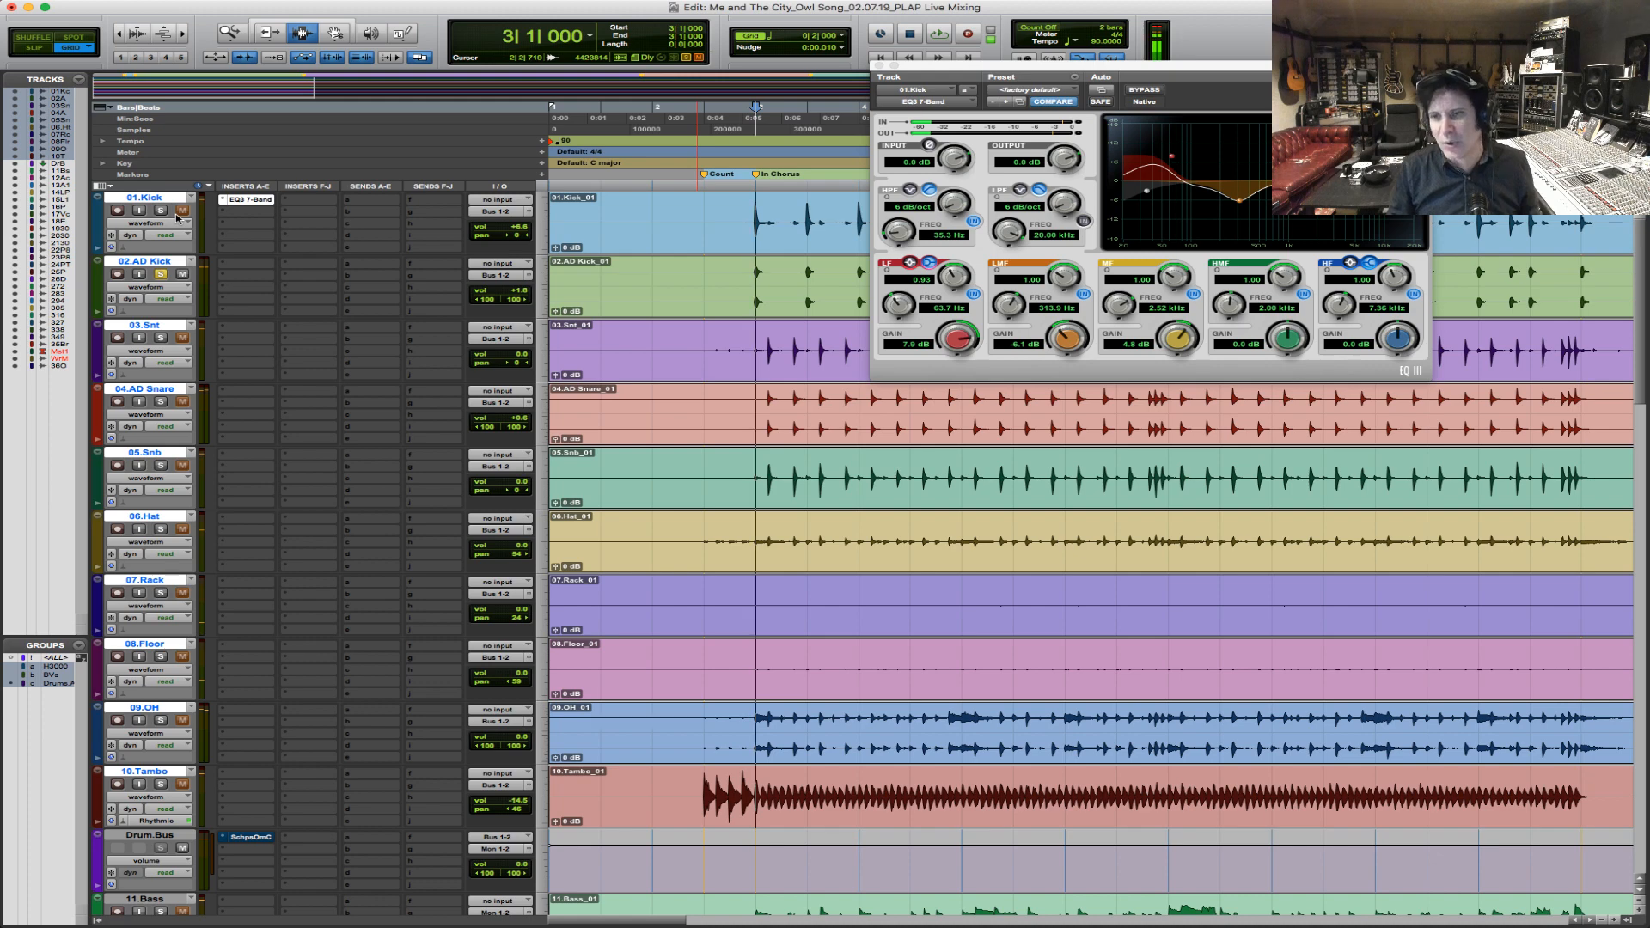
key(space)
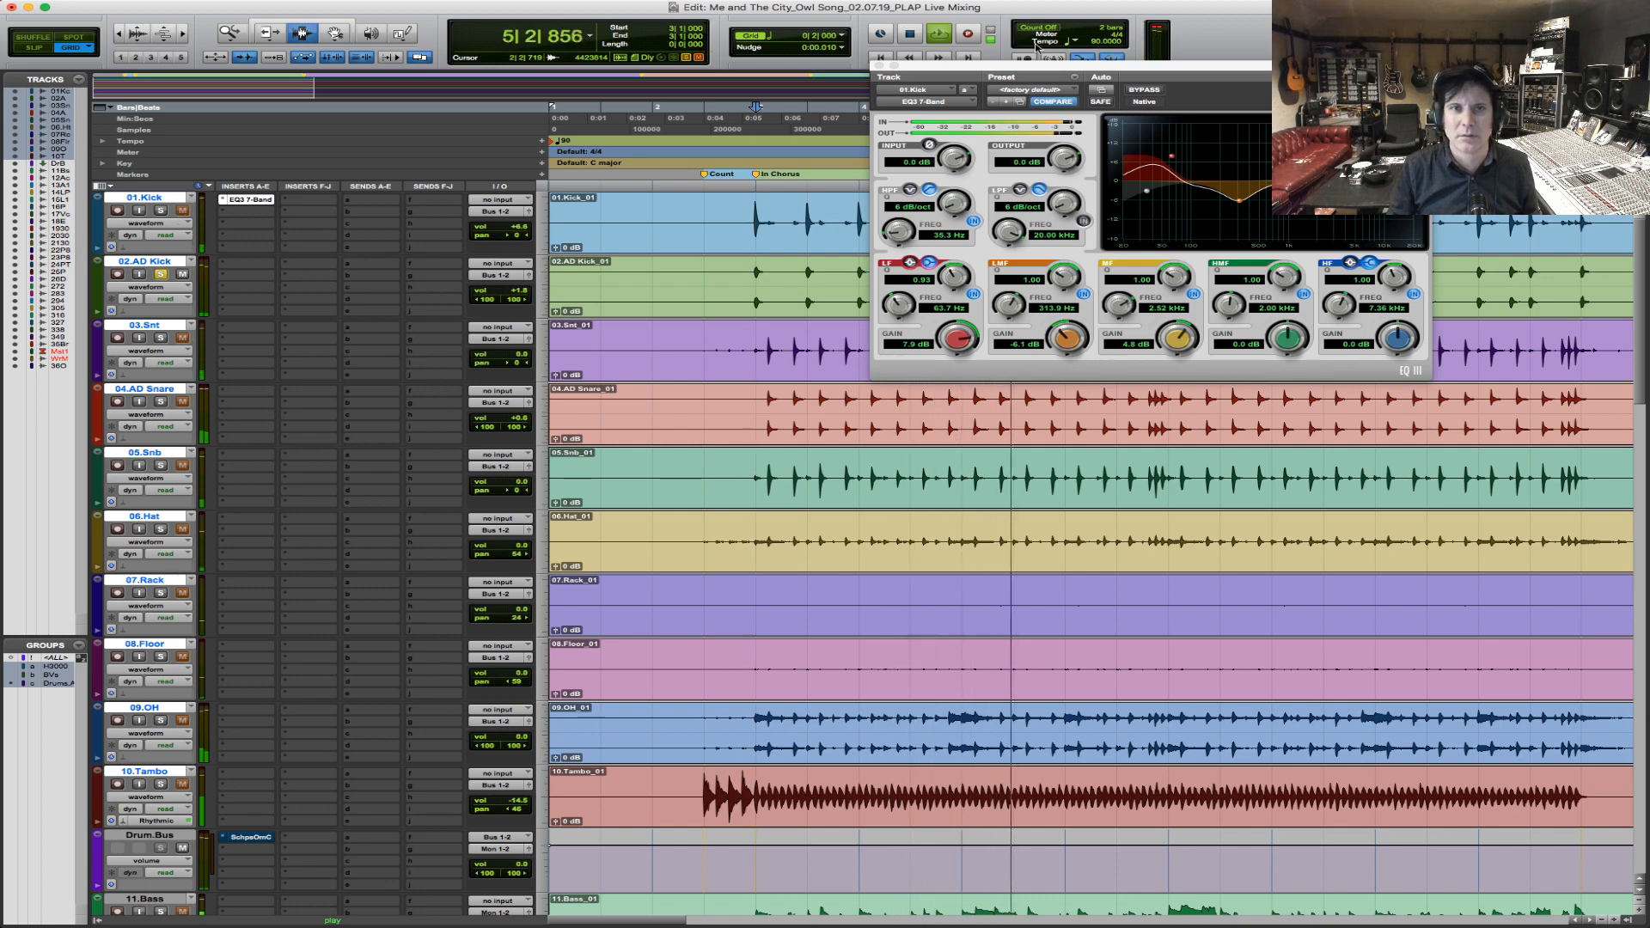
Solo 01.Kick together with 02.AD Kick during playback and move the EQ window clear of the kick tracks.
drag(1234, 73, 1069, 61)
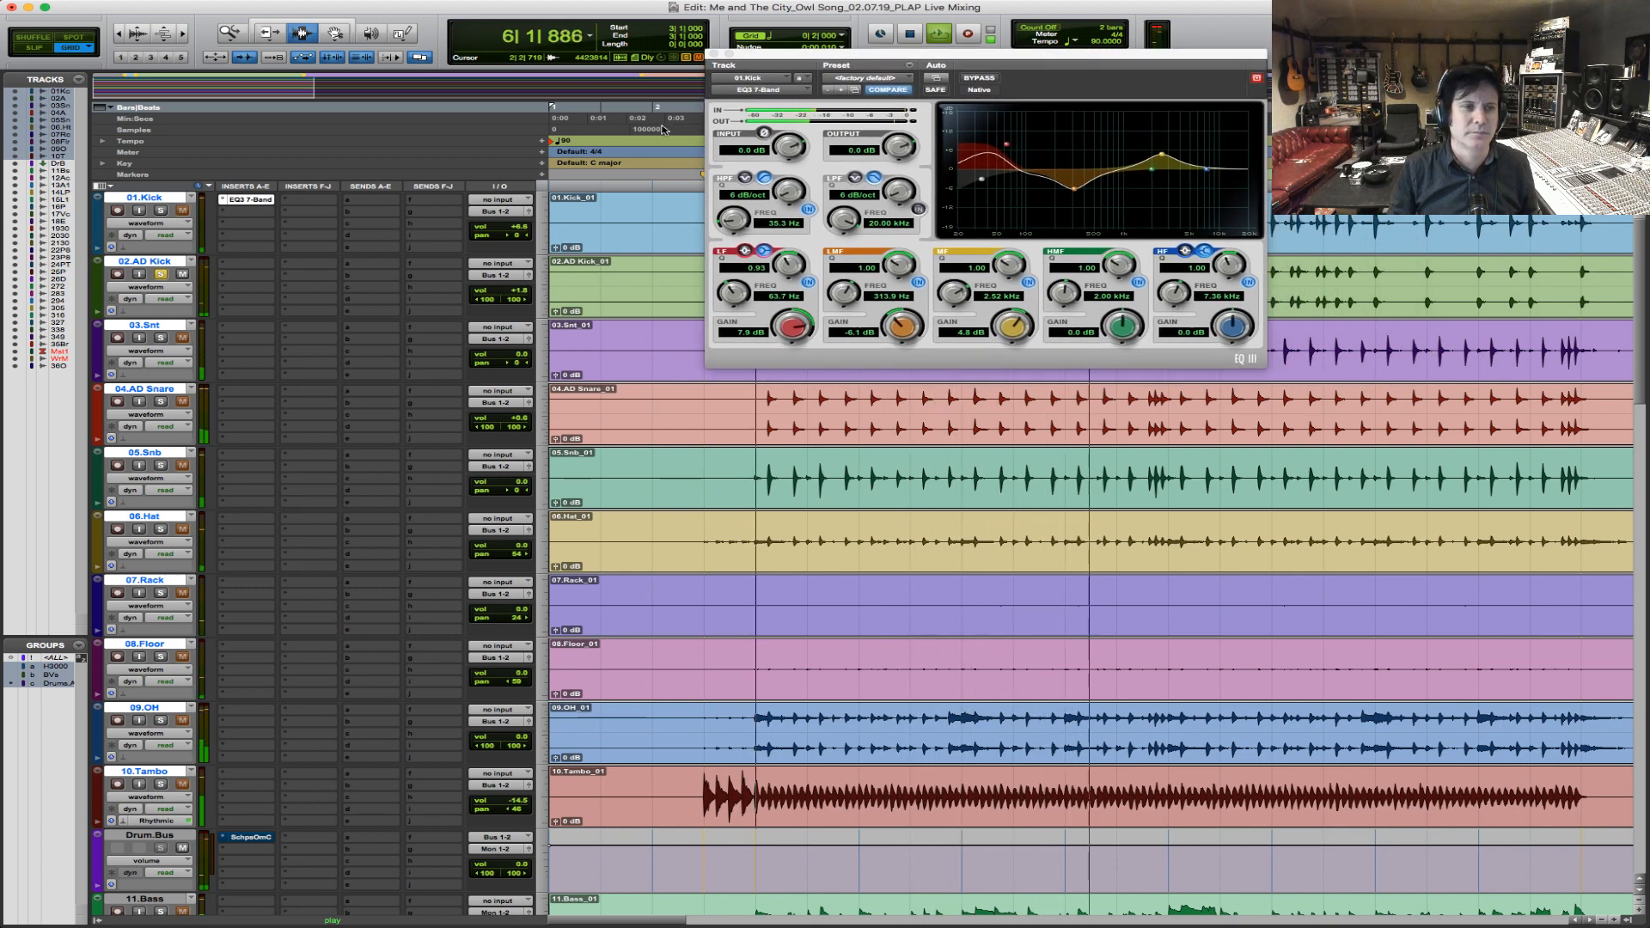
click(161, 211)
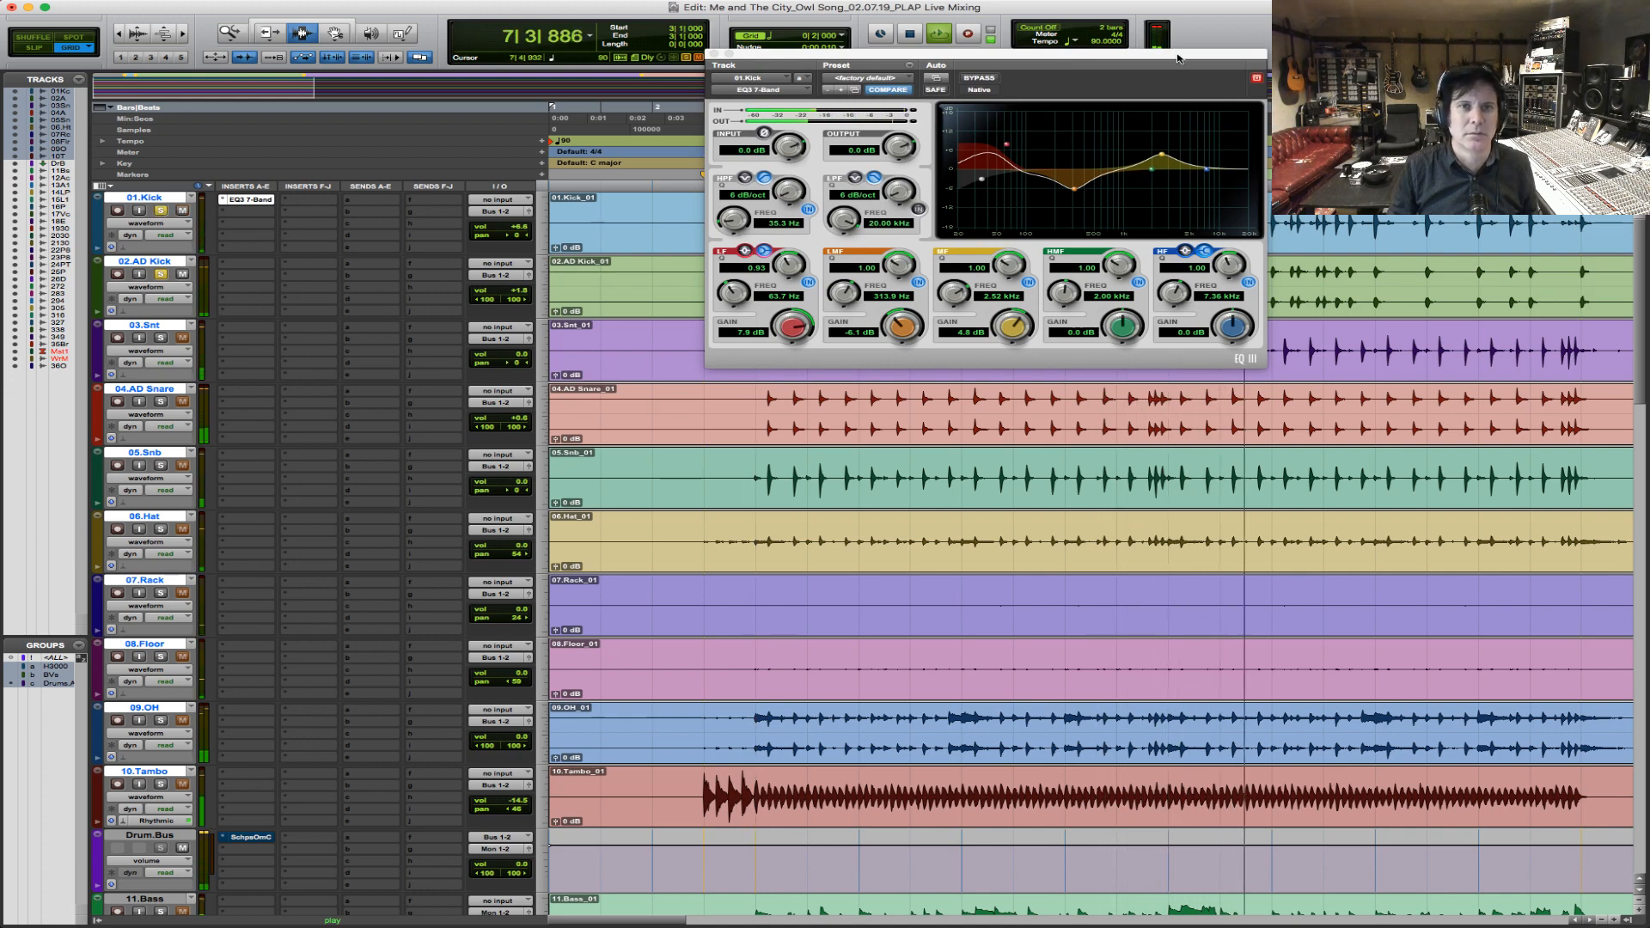
drag(1069, 61, 1080, 426)
key(space)
Examine the waveforms of 01.Kick and 02.AD Kick up close at a single hit near 18.66 seconds to compare their phase.
key(F5)
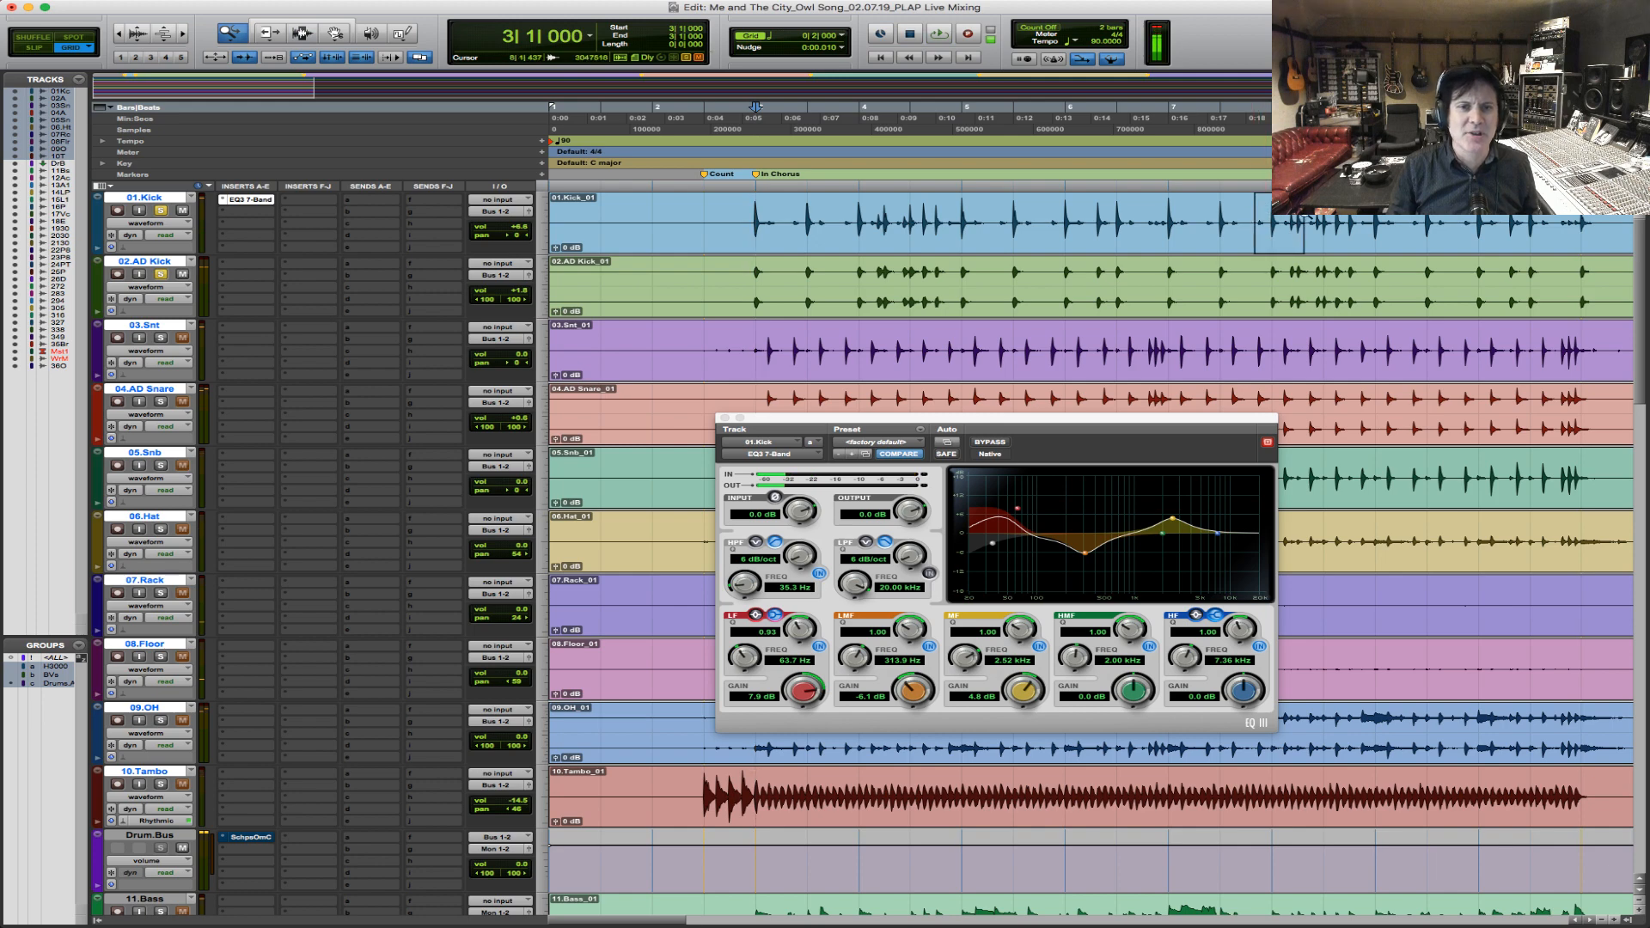
drag(1305, 214, 1307, 215)
key(F5)
drag(885, 229, 1152, 206)
key(F5)
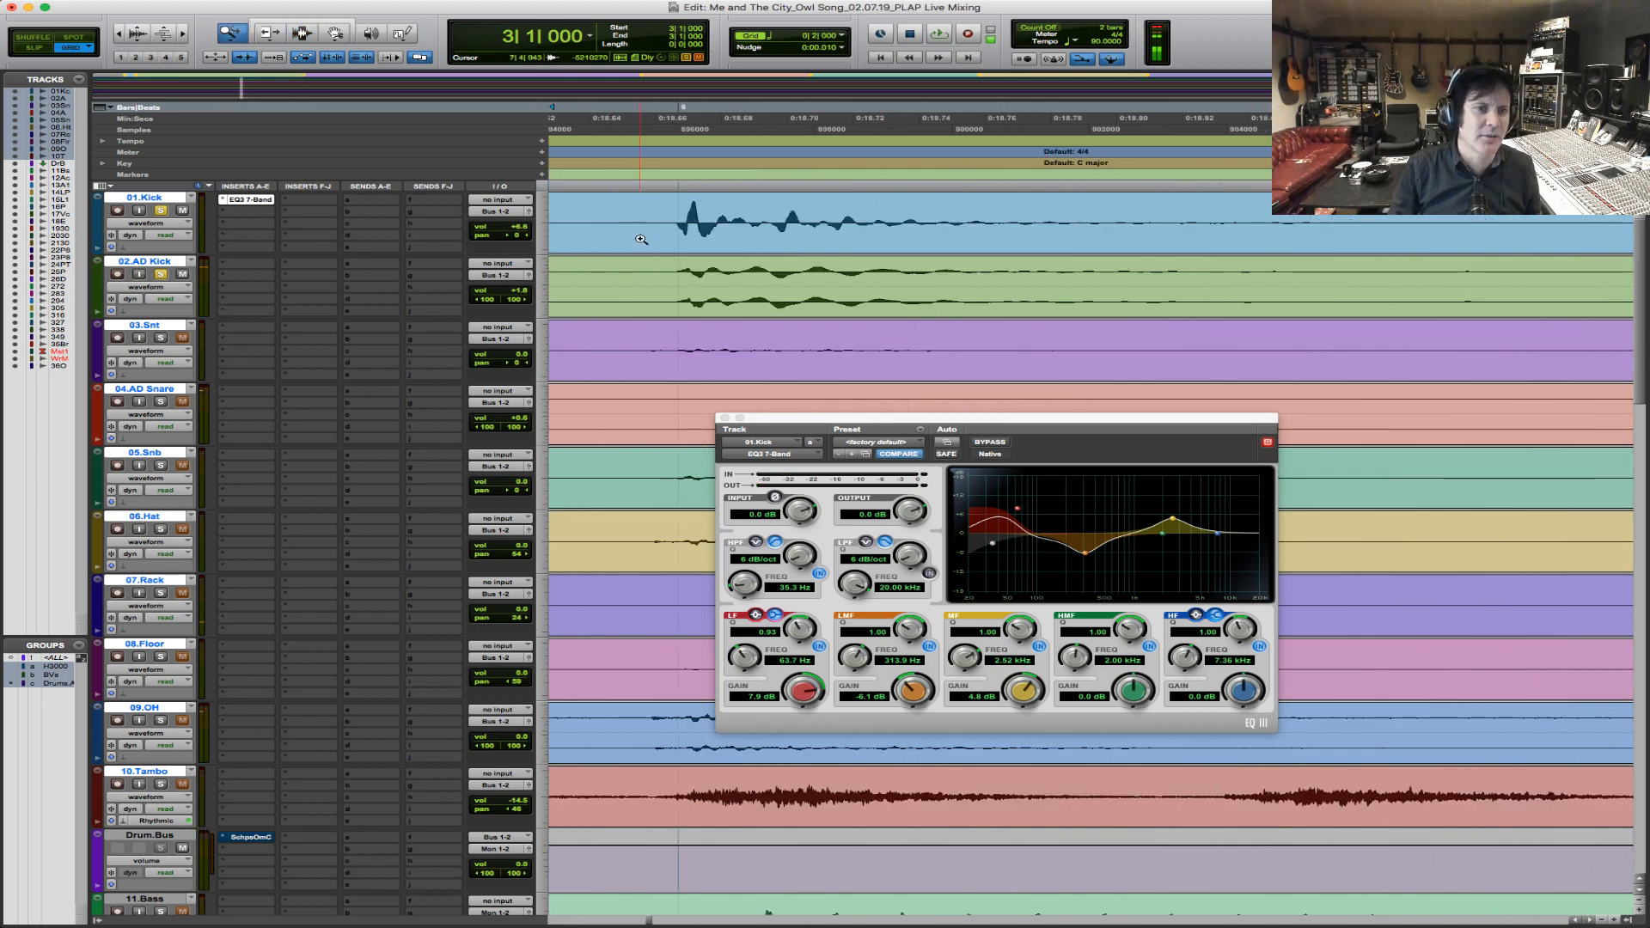
drag(641, 241, 870, 245)
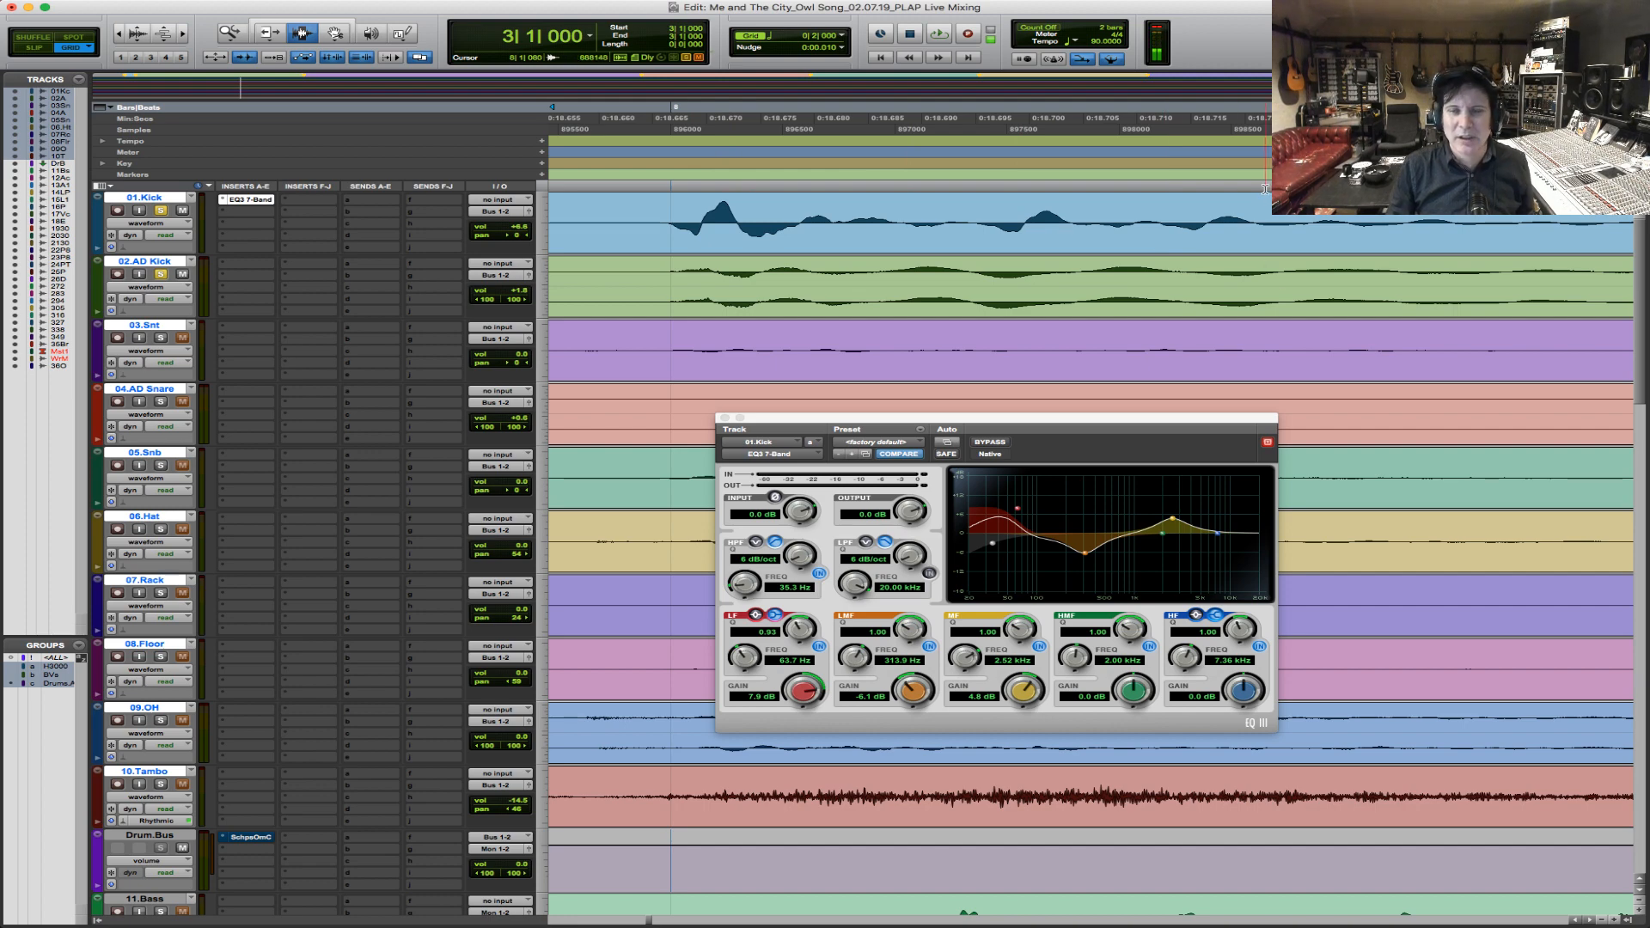
Play the kicks from bar 3, comparing 01.Kick alone with 01.Kick and 02.AD Kick together.
key(r)
key(r)
key(r)
key(r)
key(r)
key(r)
key(r)
key(r)
key(r)
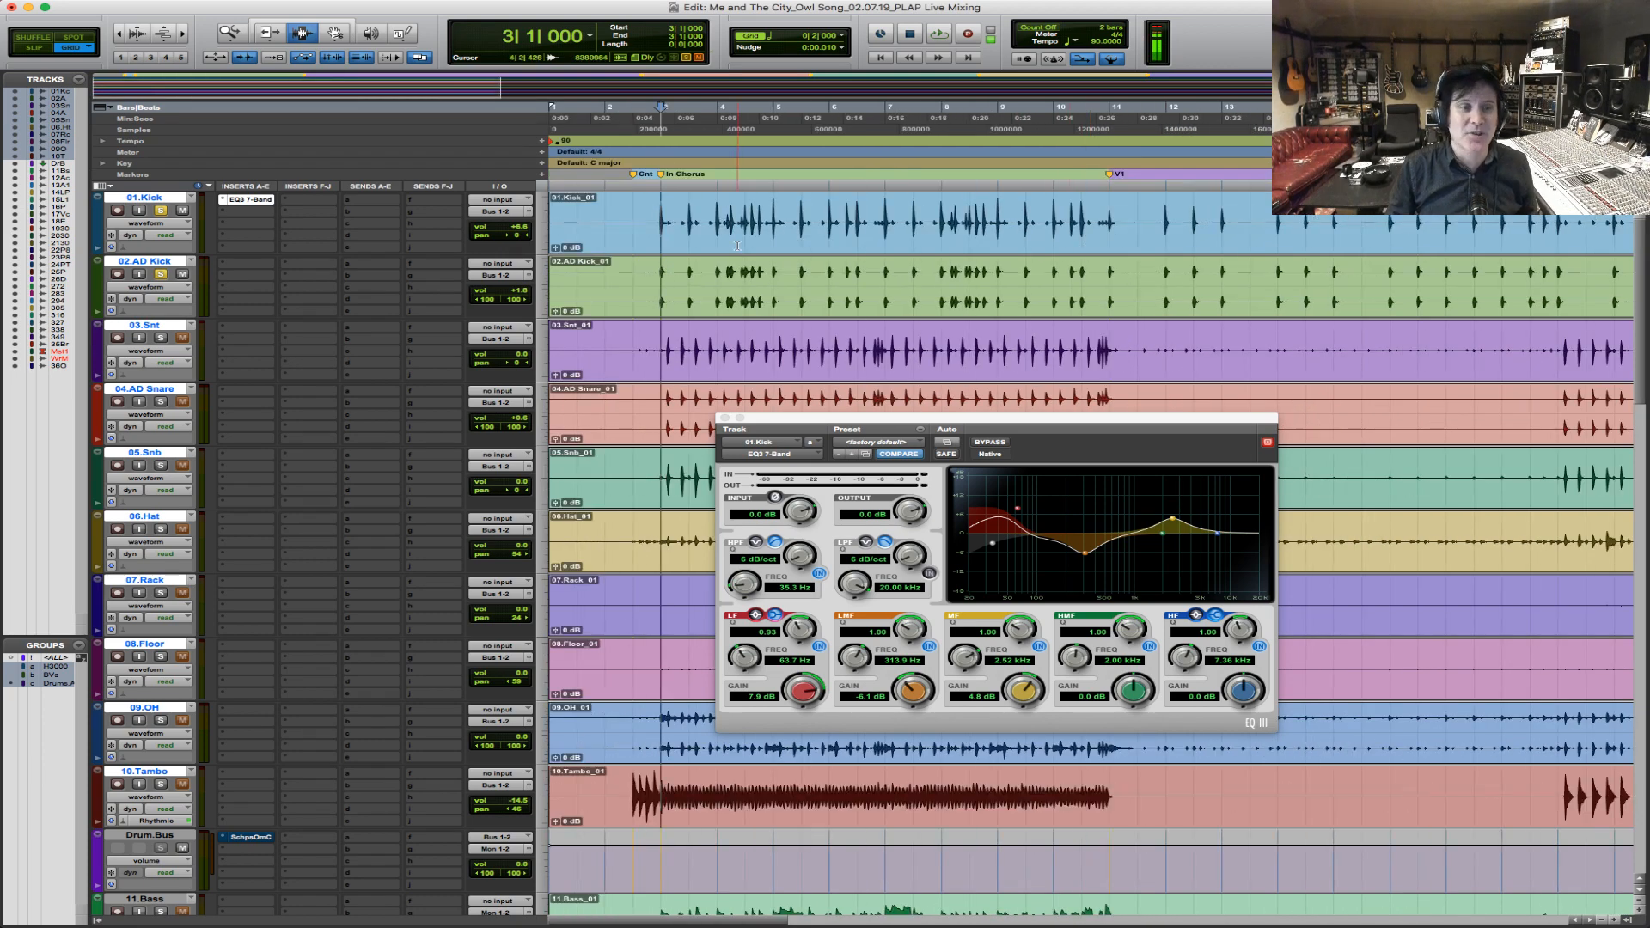
key(space)
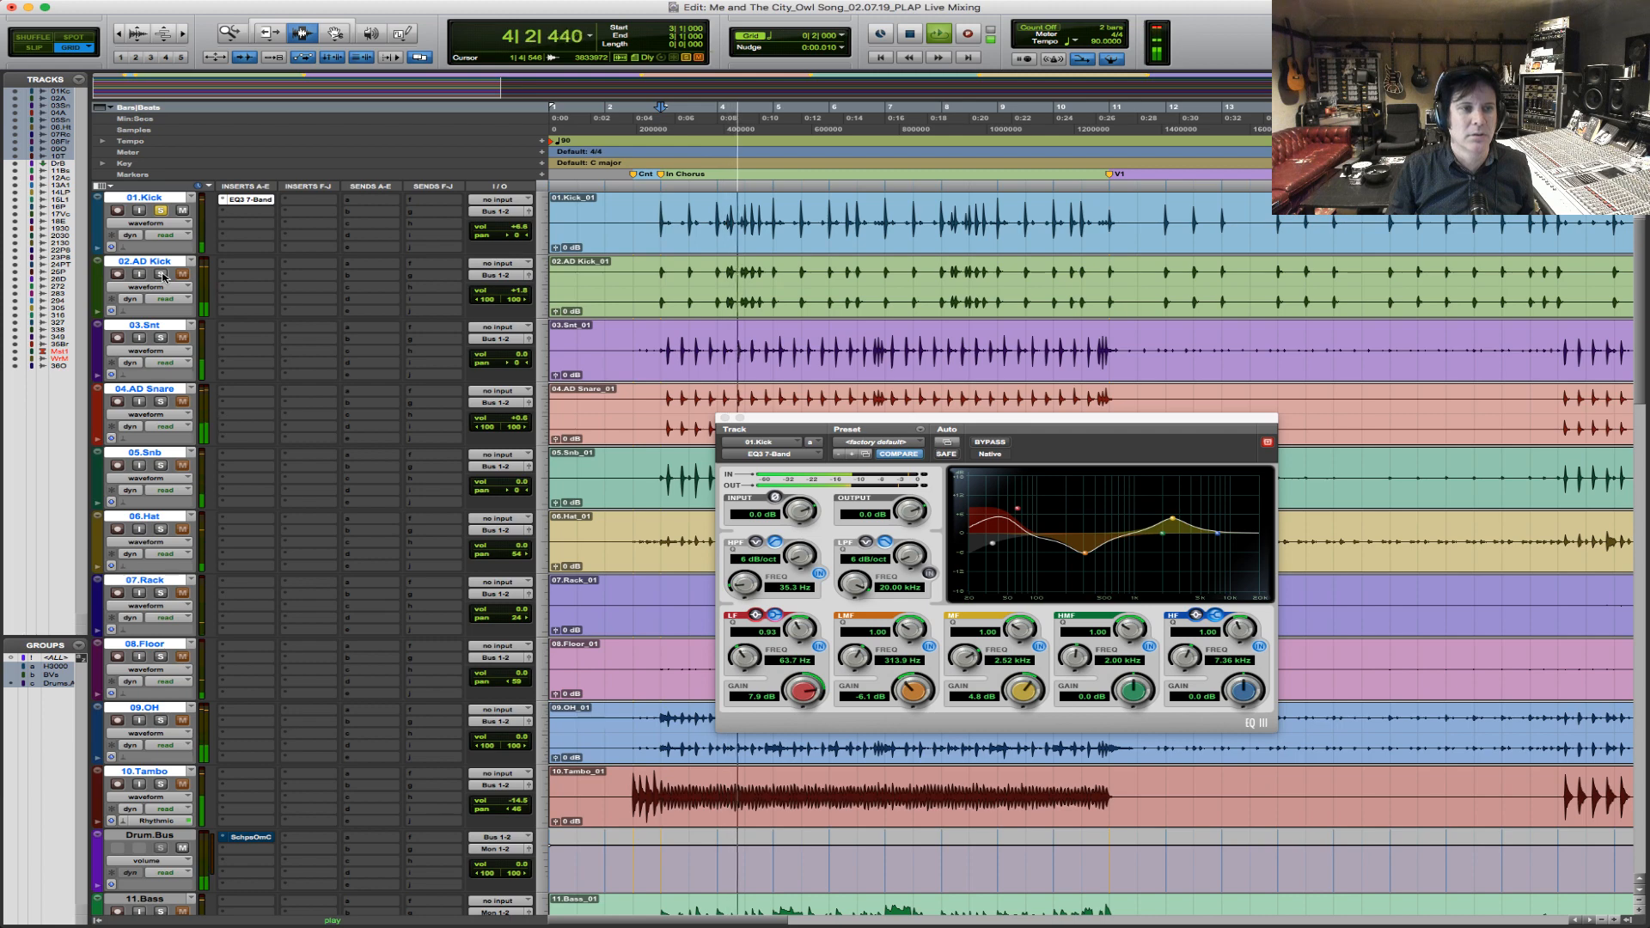
key(space)
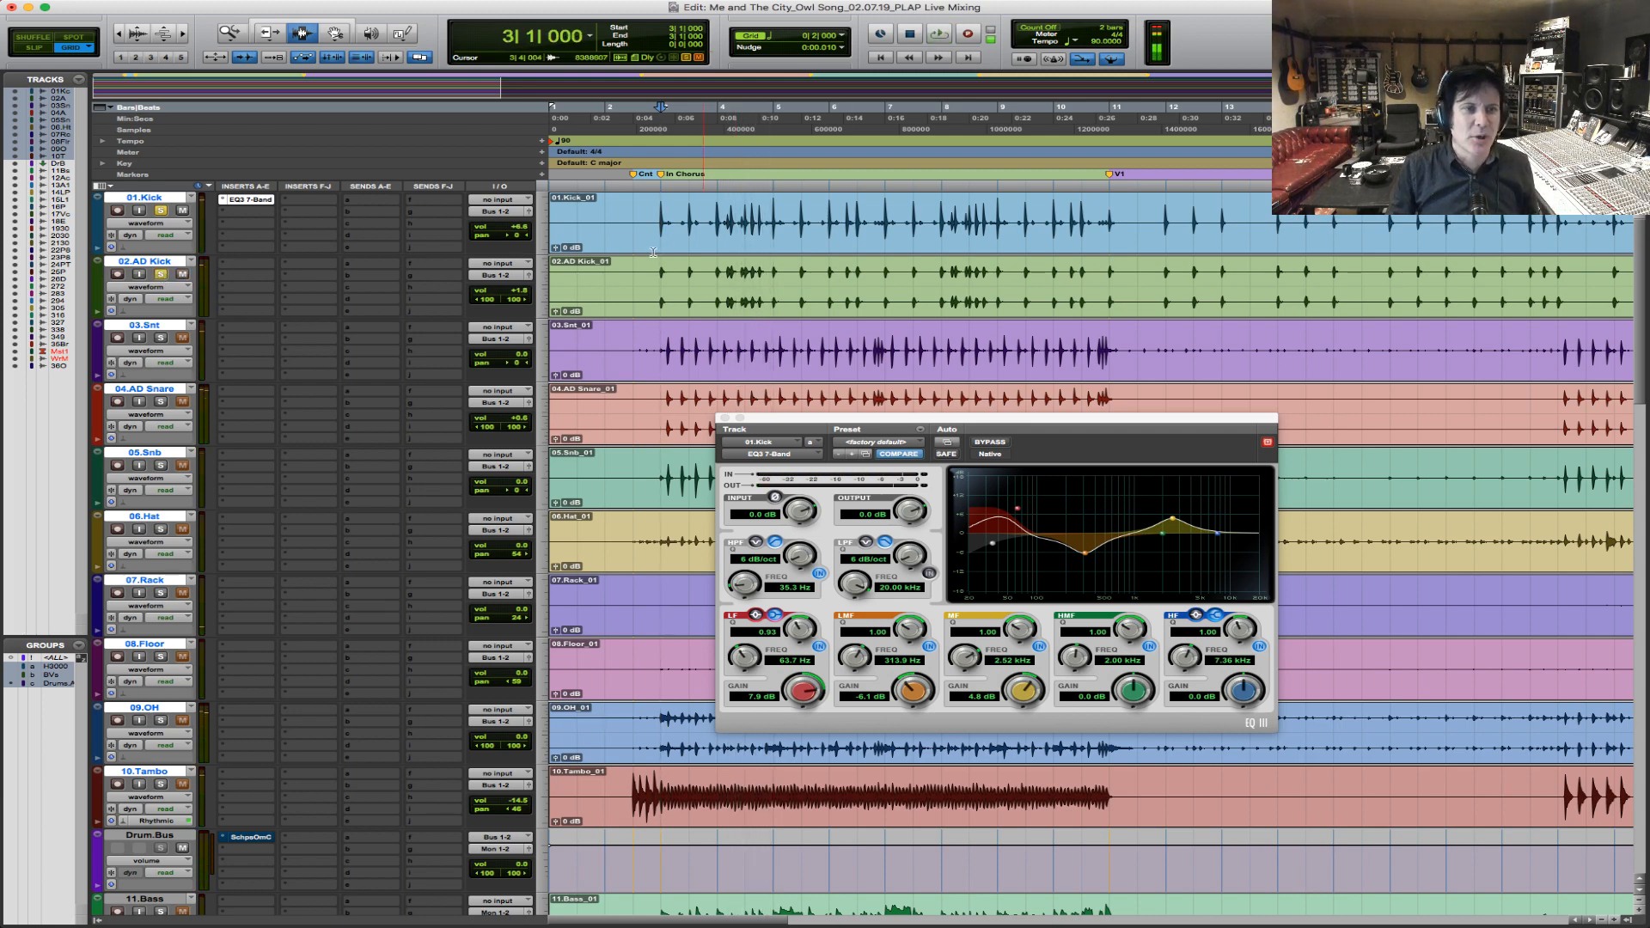
click(243, 268)
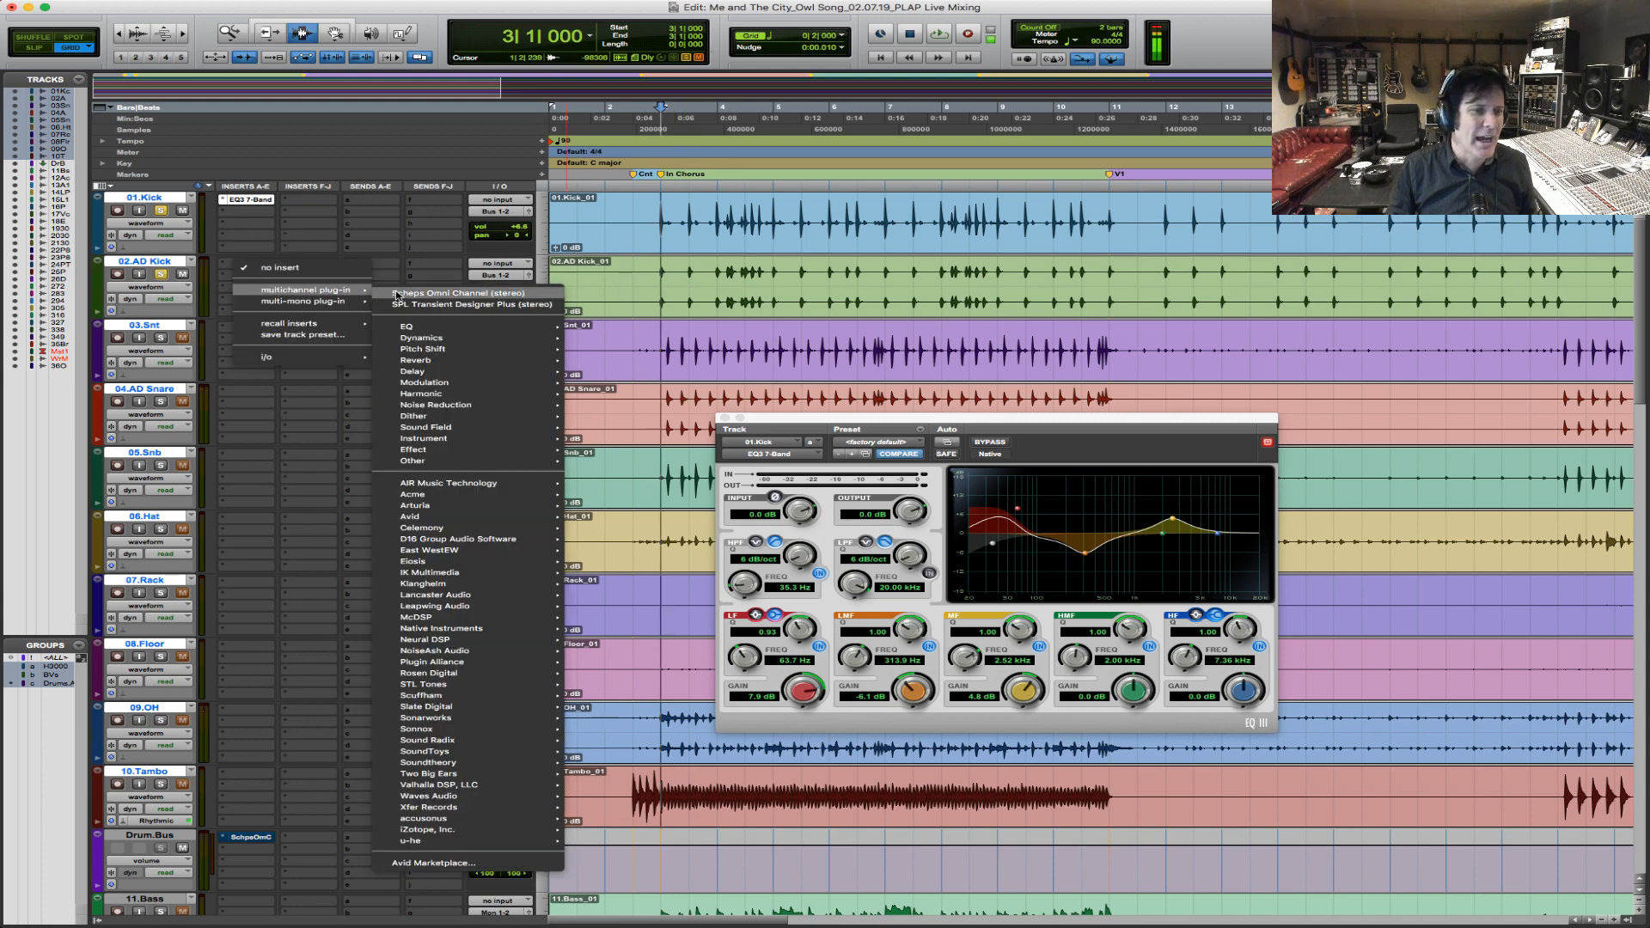
mouse_move(305, 289)
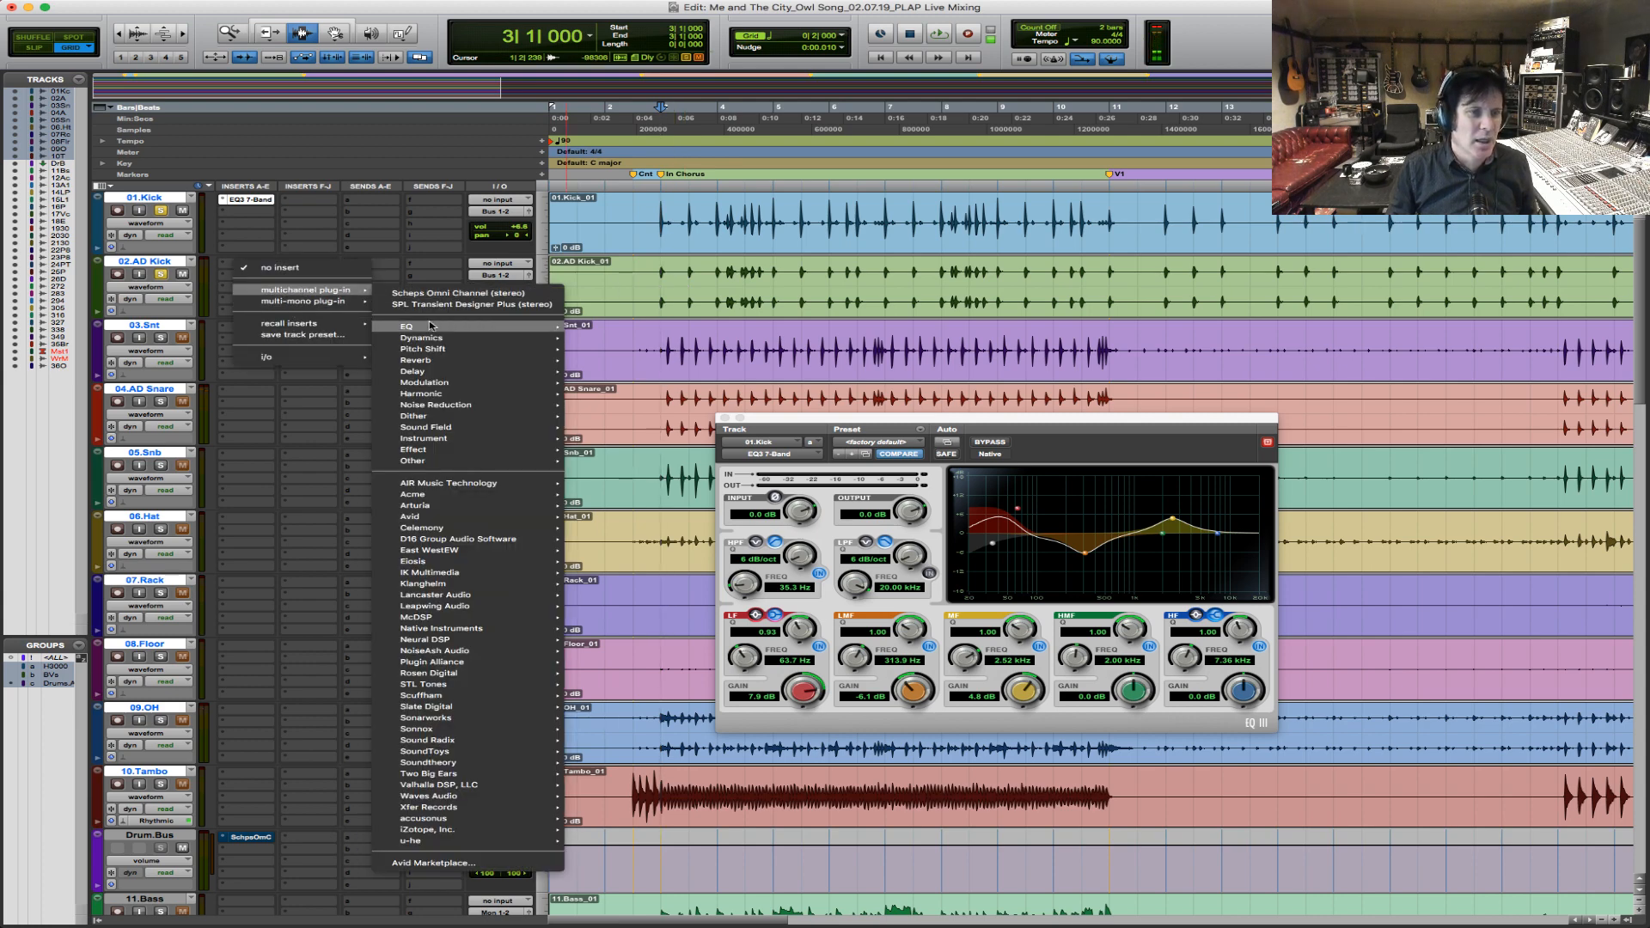
mouse_move(407, 326)
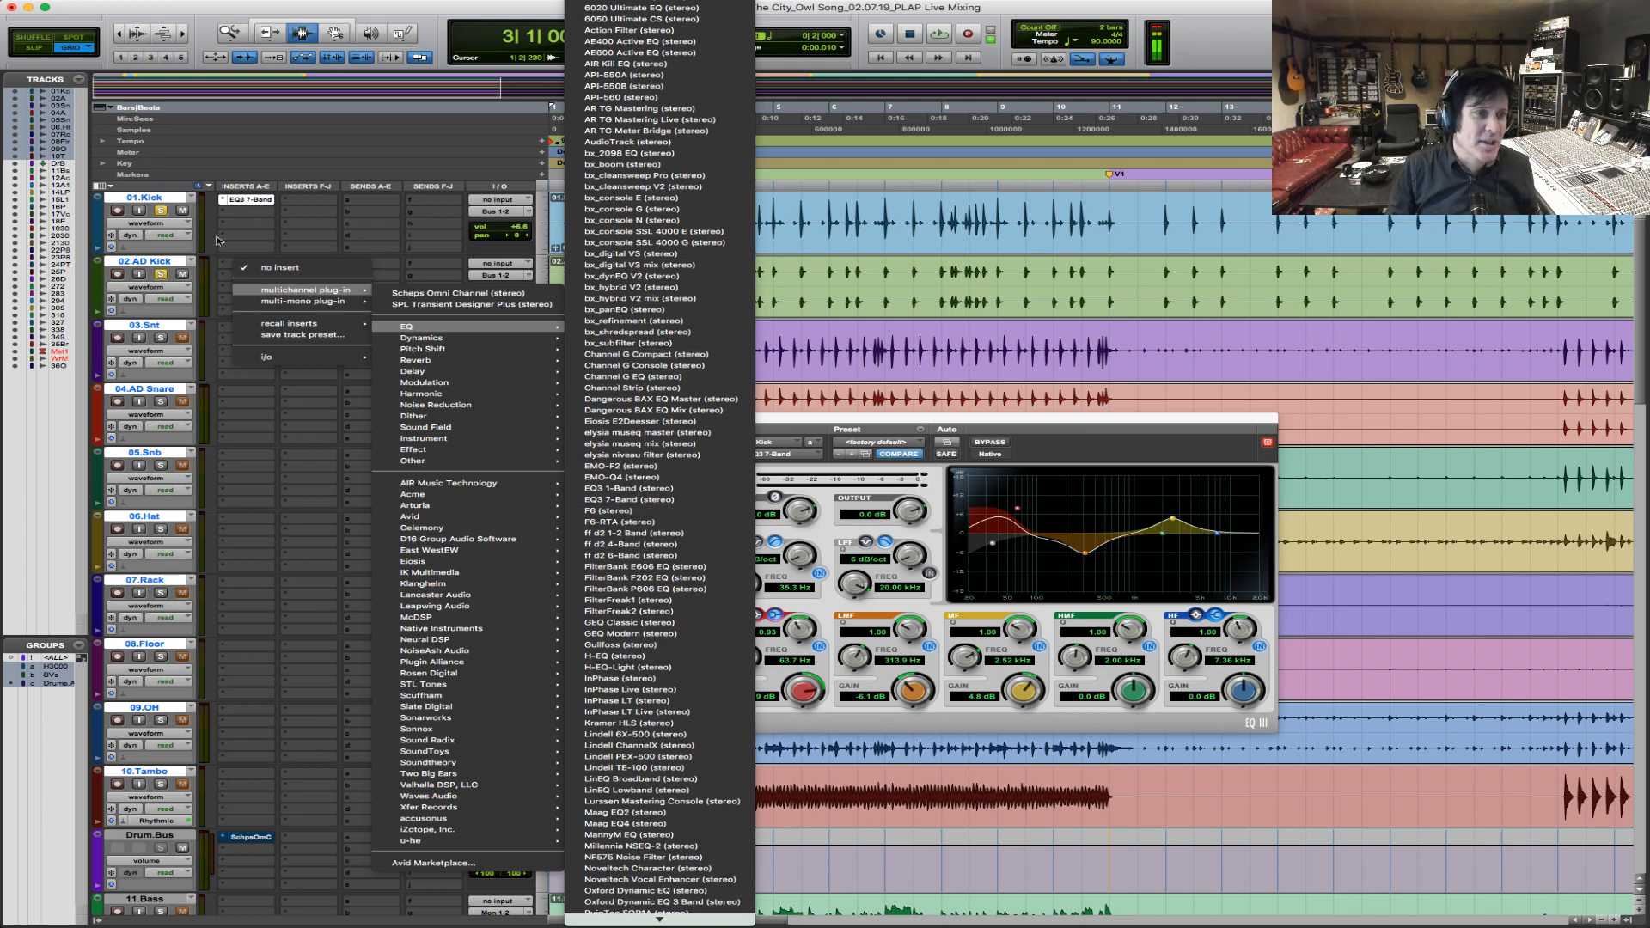
Copy the EQ3 7-Band insert from 01.Kick to the first insert slot of 02.AD Kick and open the copy.
click(262, 200)
drag(262, 200, 256, 268)
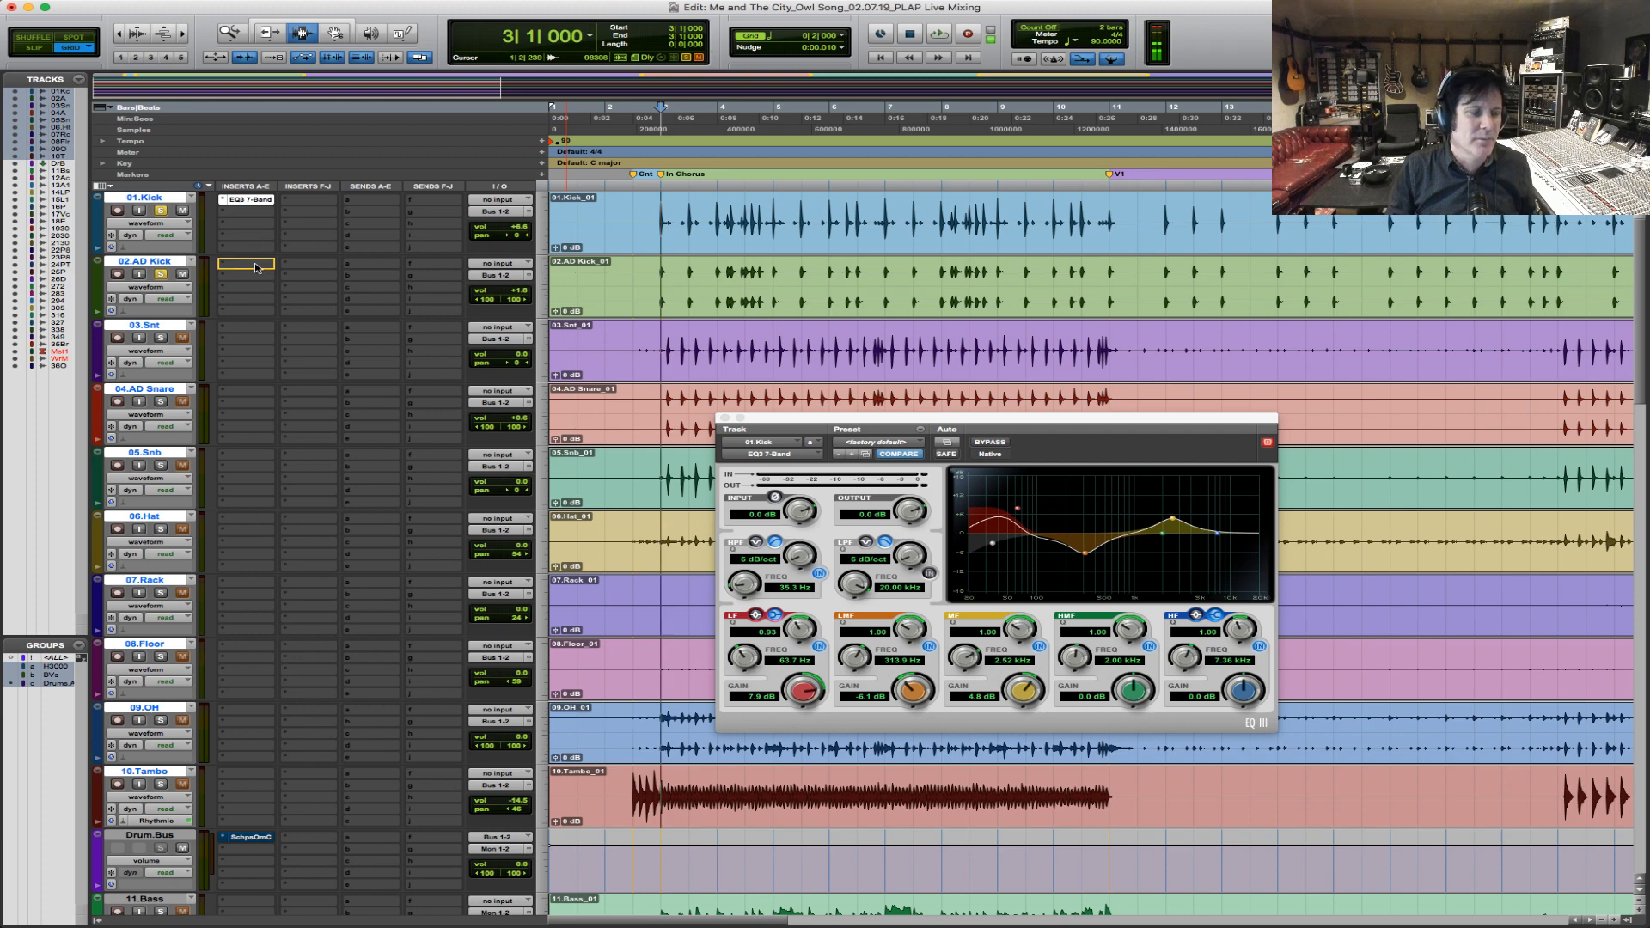
click(263, 268)
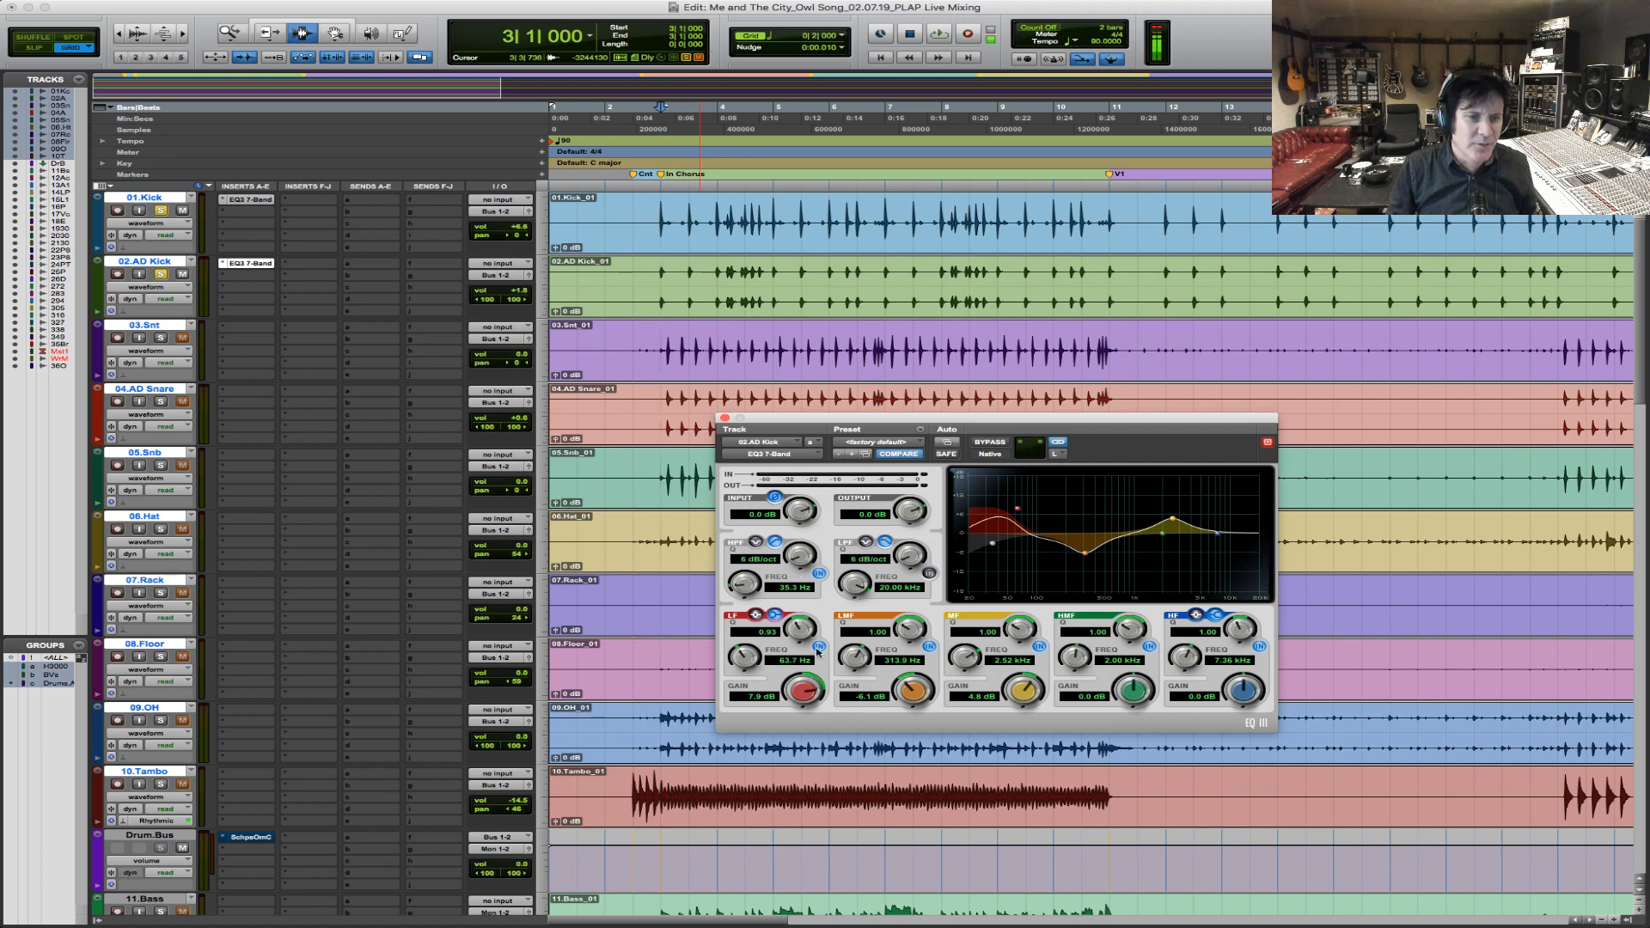
Switch off the high-pass filter and the LF, LMF and MF bands in the AD Kick's EQ.
click(819, 646)
click(819, 573)
click(929, 646)
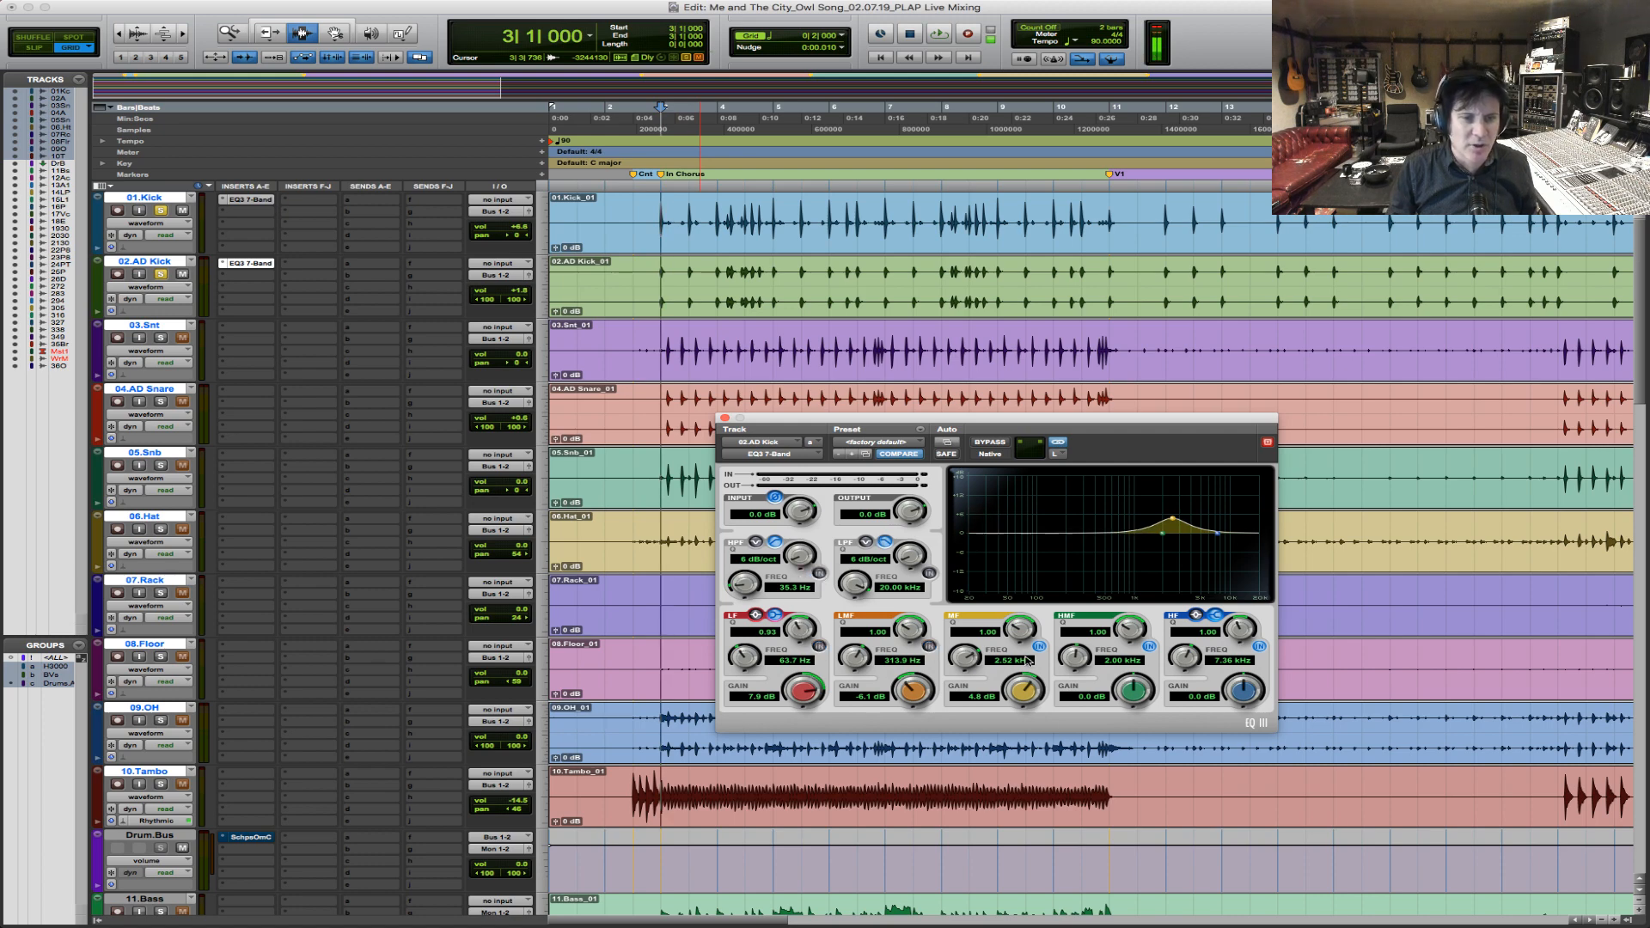
click(1040, 647)
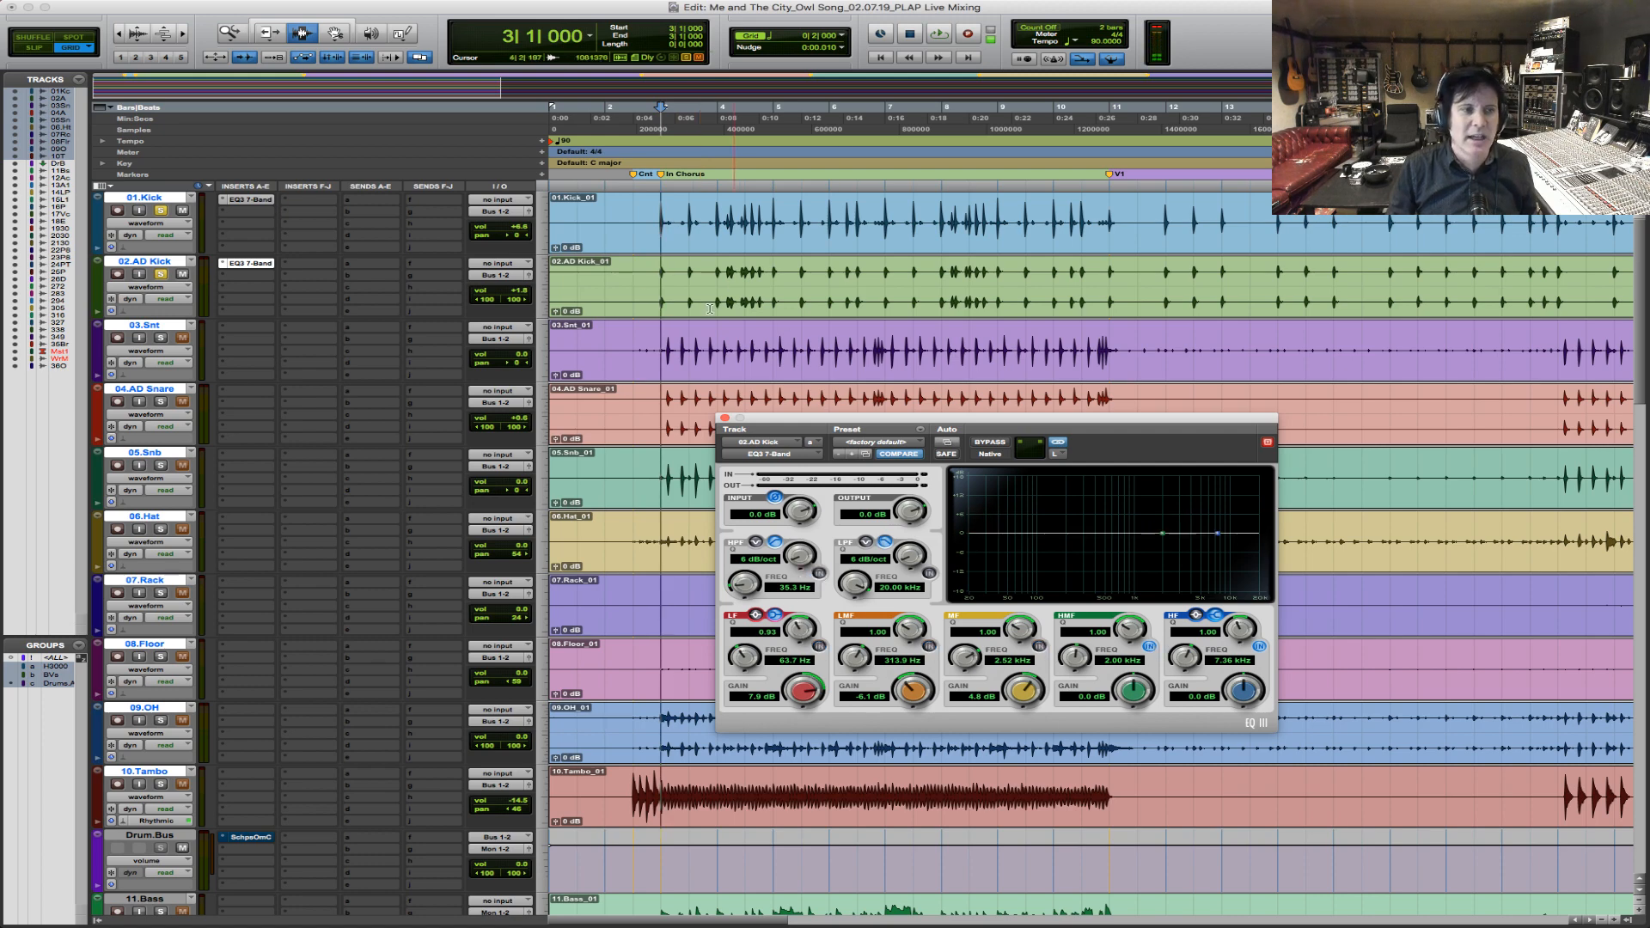
Compare inverted and normal input polarity in the AD Kick's EQ while both kicks play from bar 3.
key(space)
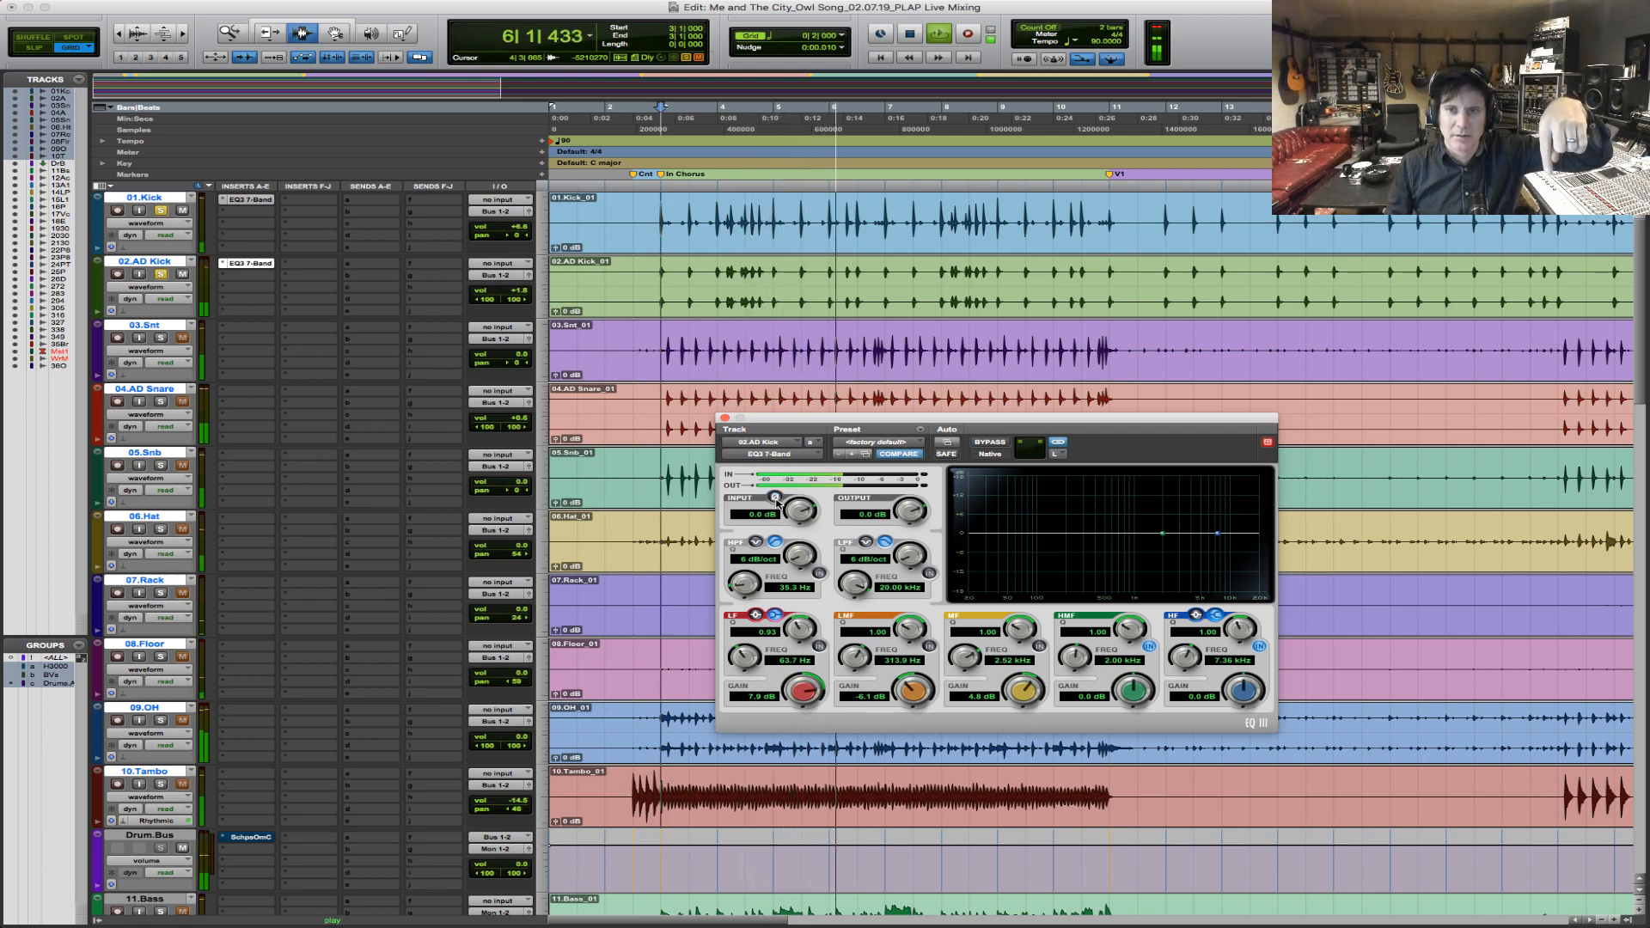
click(776, 497)
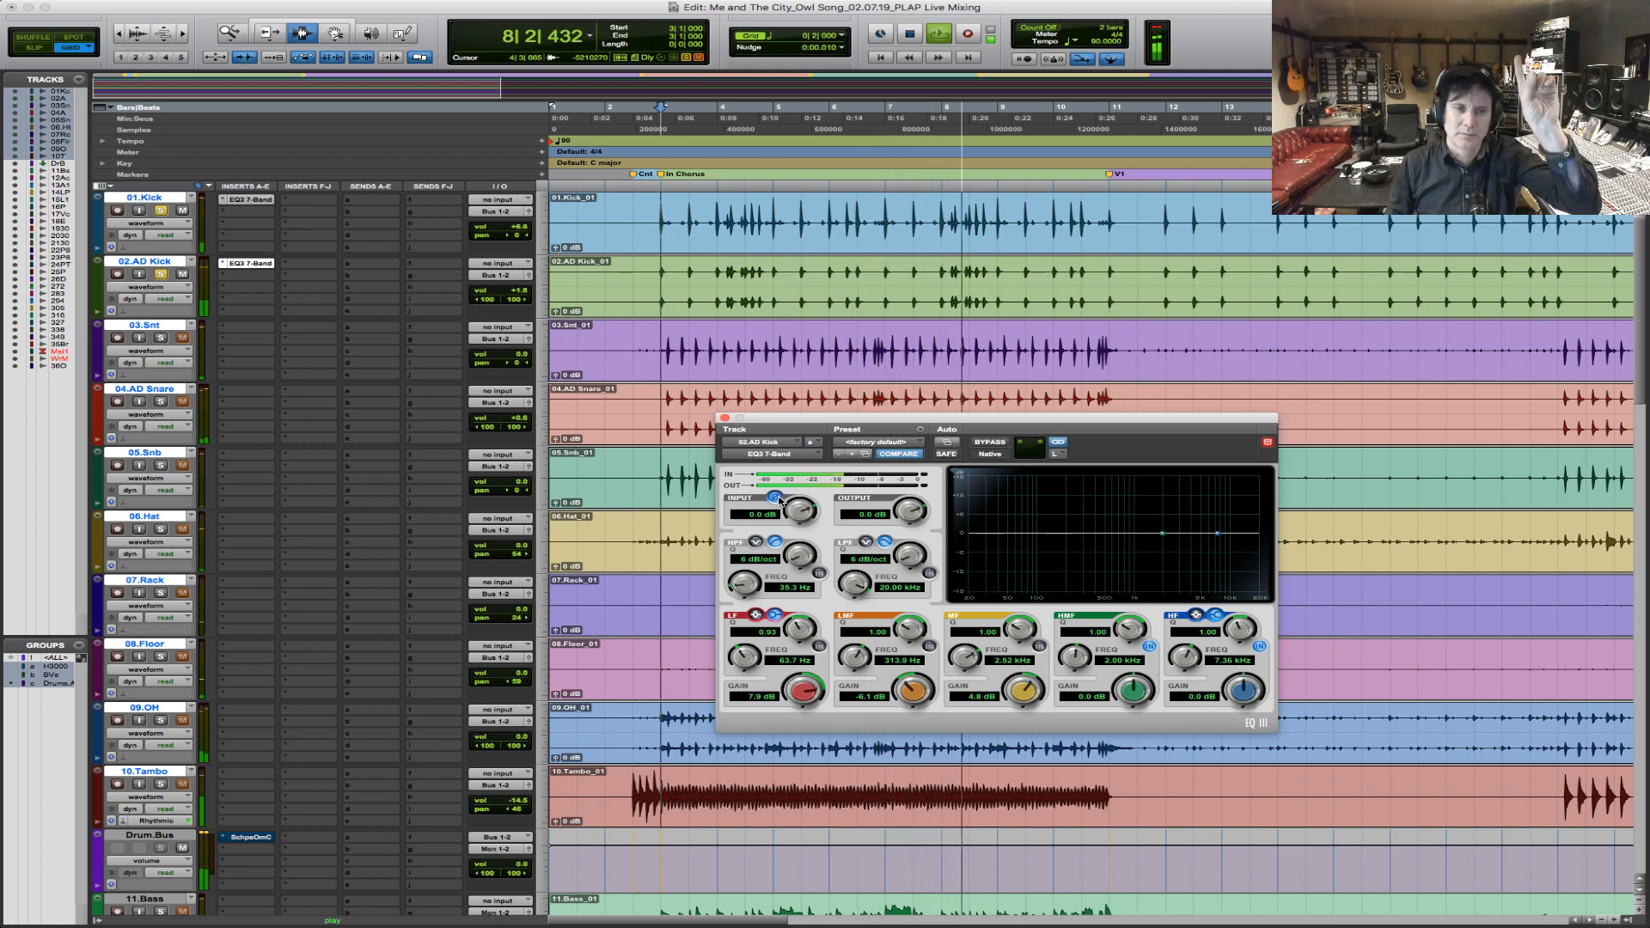
click(779, 499)
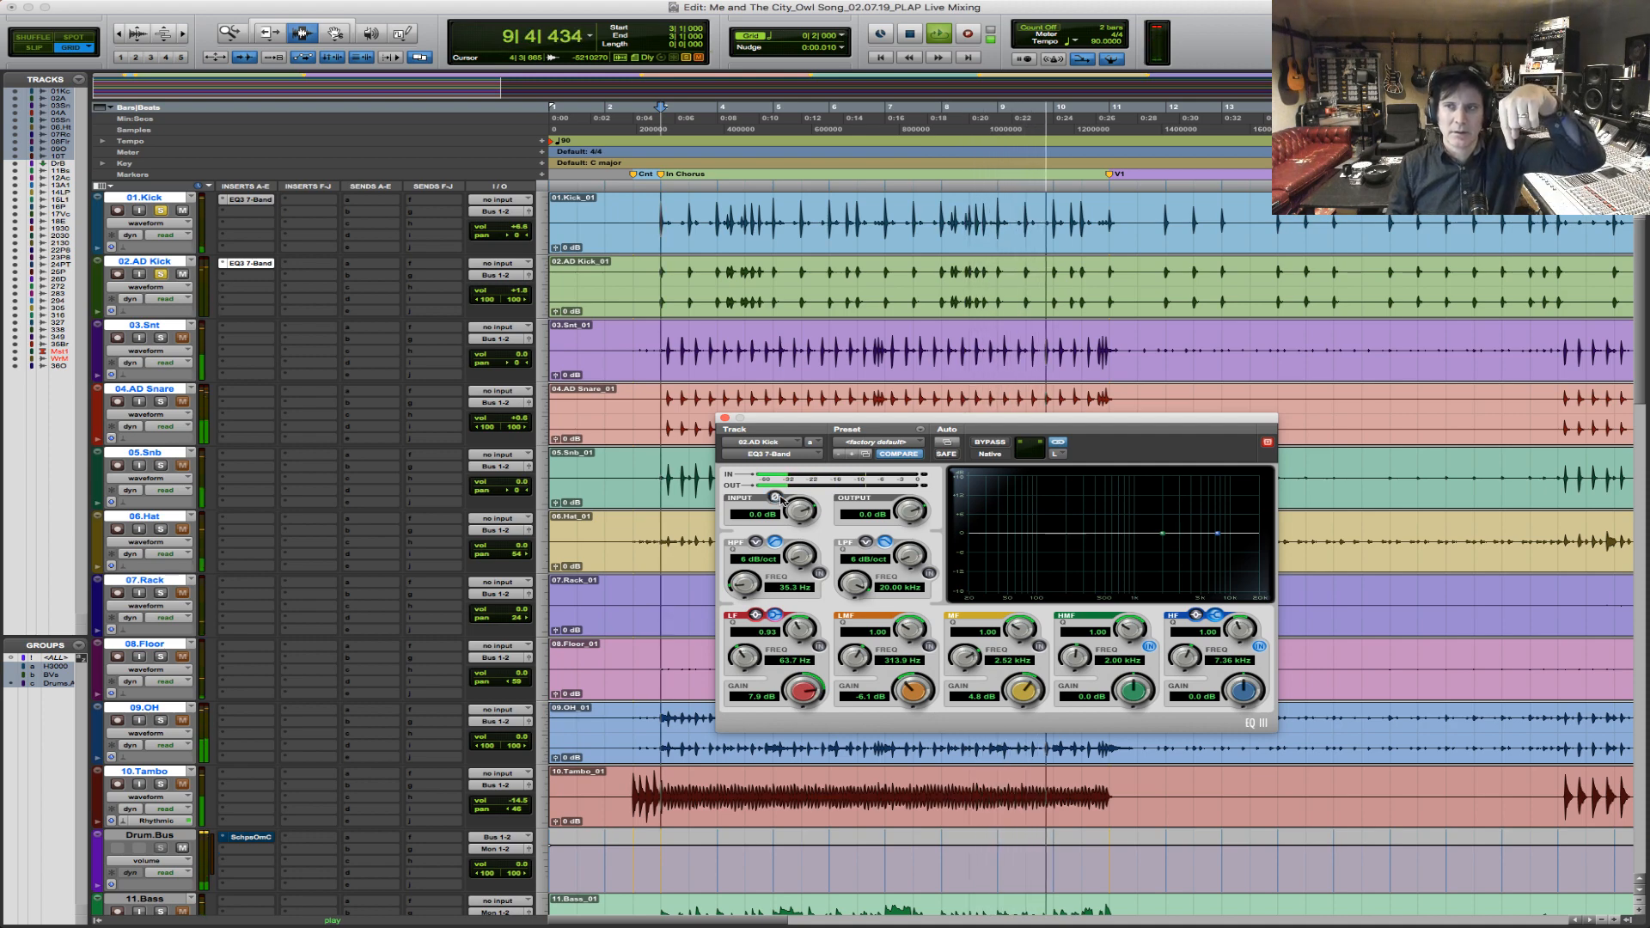
key(space)
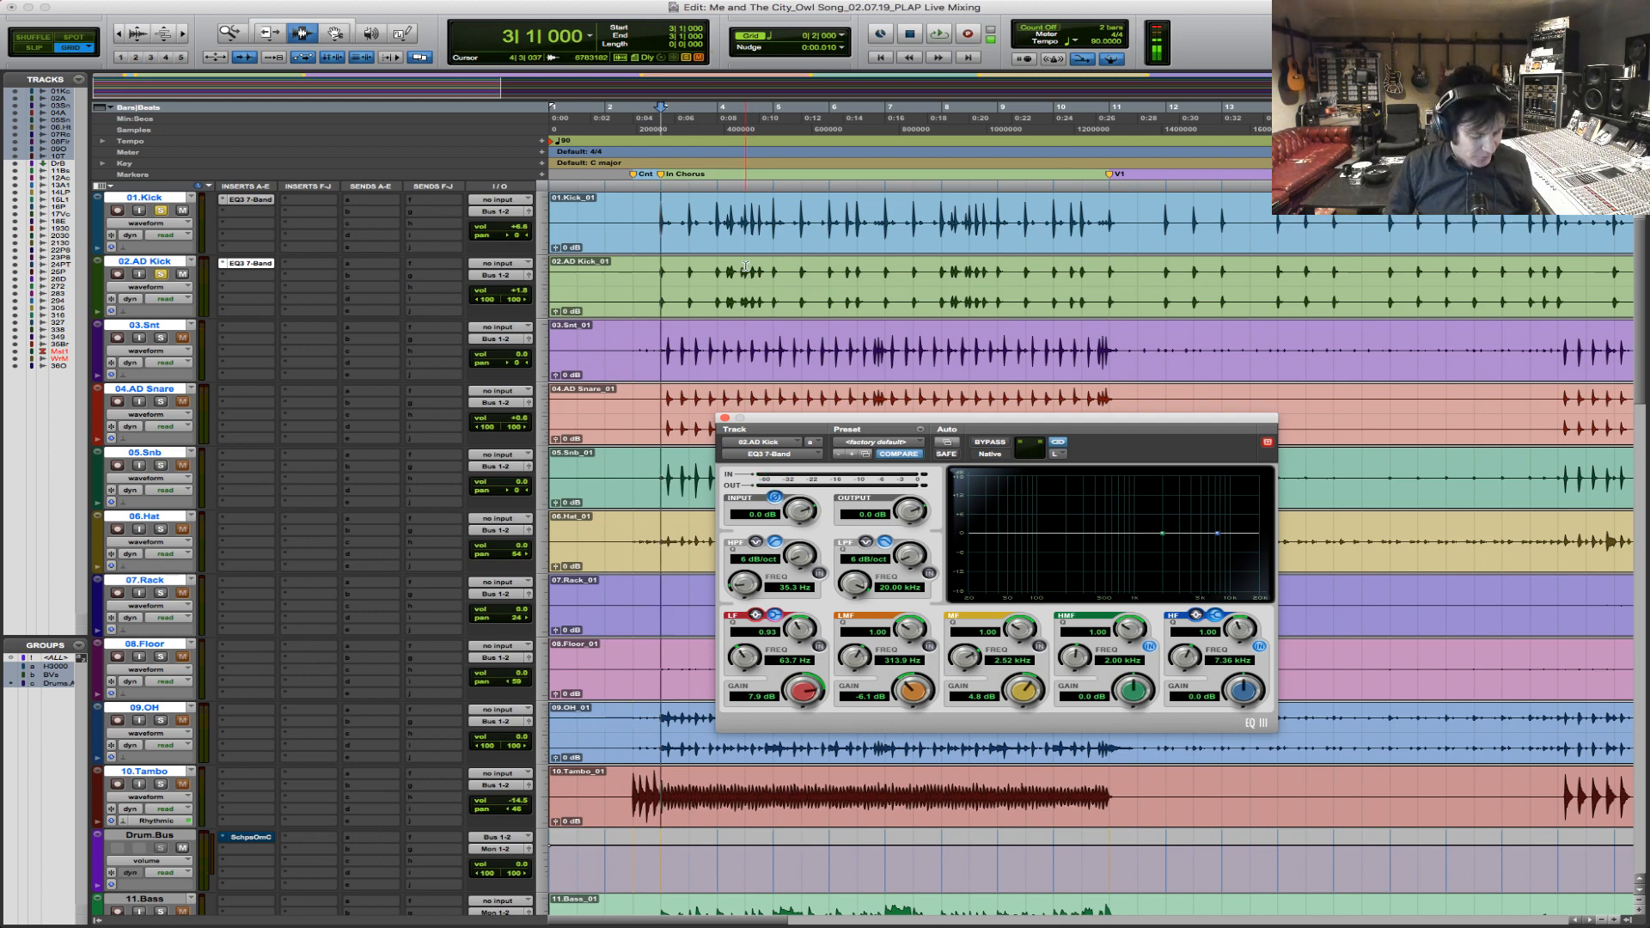
Re-enable the high-pass filter and LF band in the AD Kick's EQ, comparing both kicks from bar 3 before and after.
key(F5)
click(642, 284)
drag(642, 285, 761, 288)
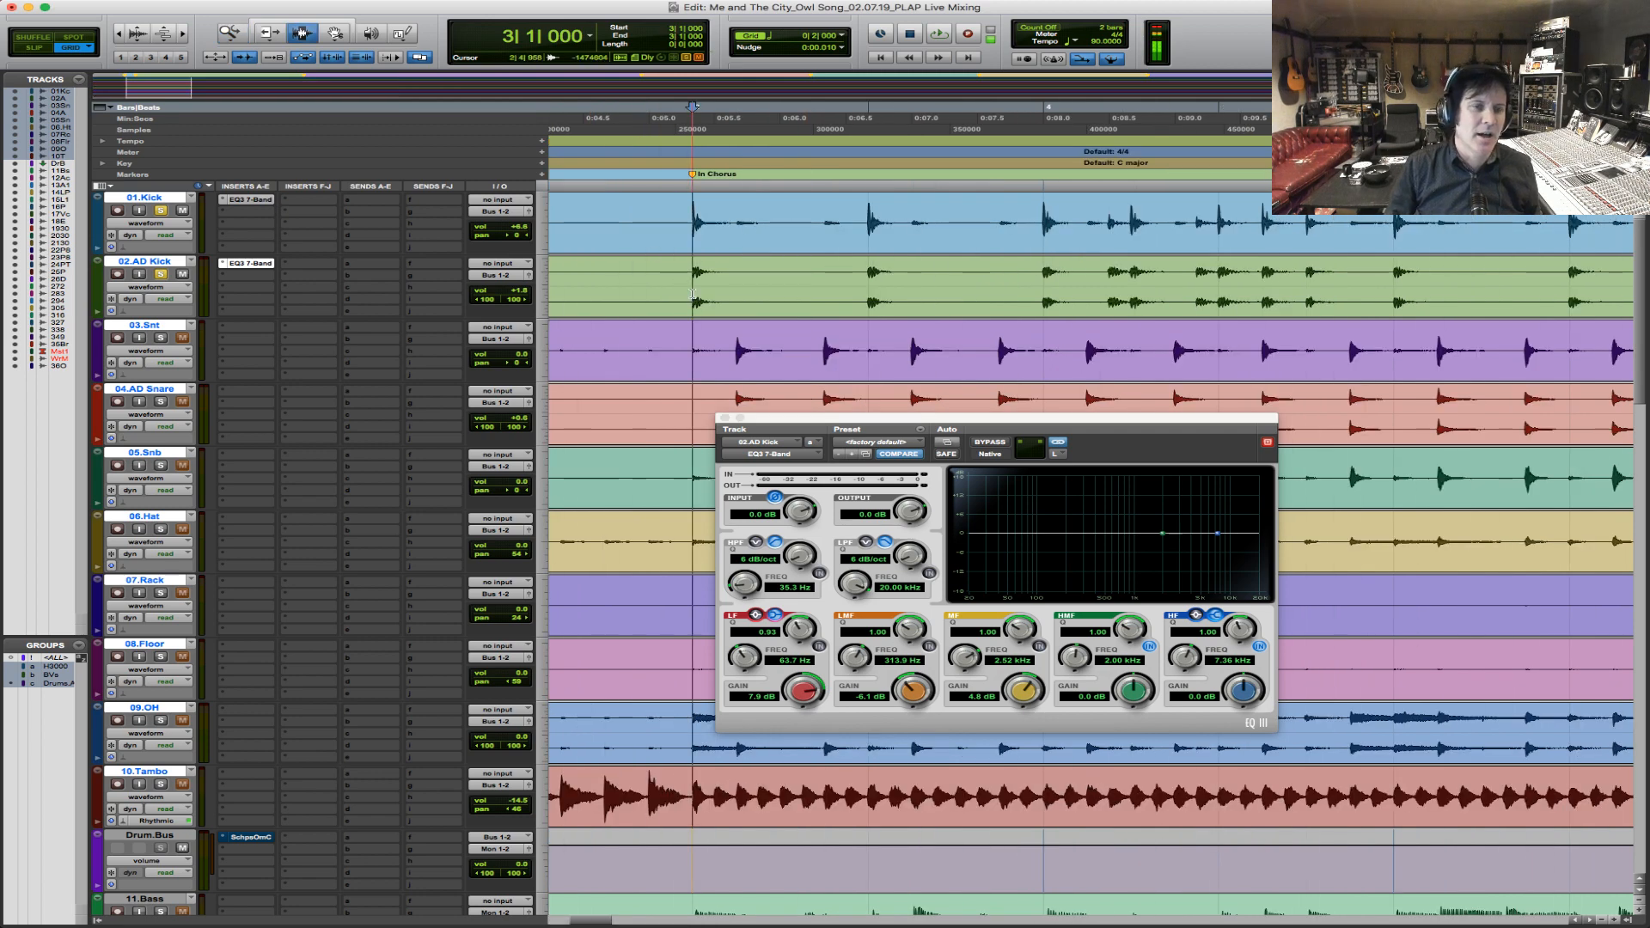
key(space)
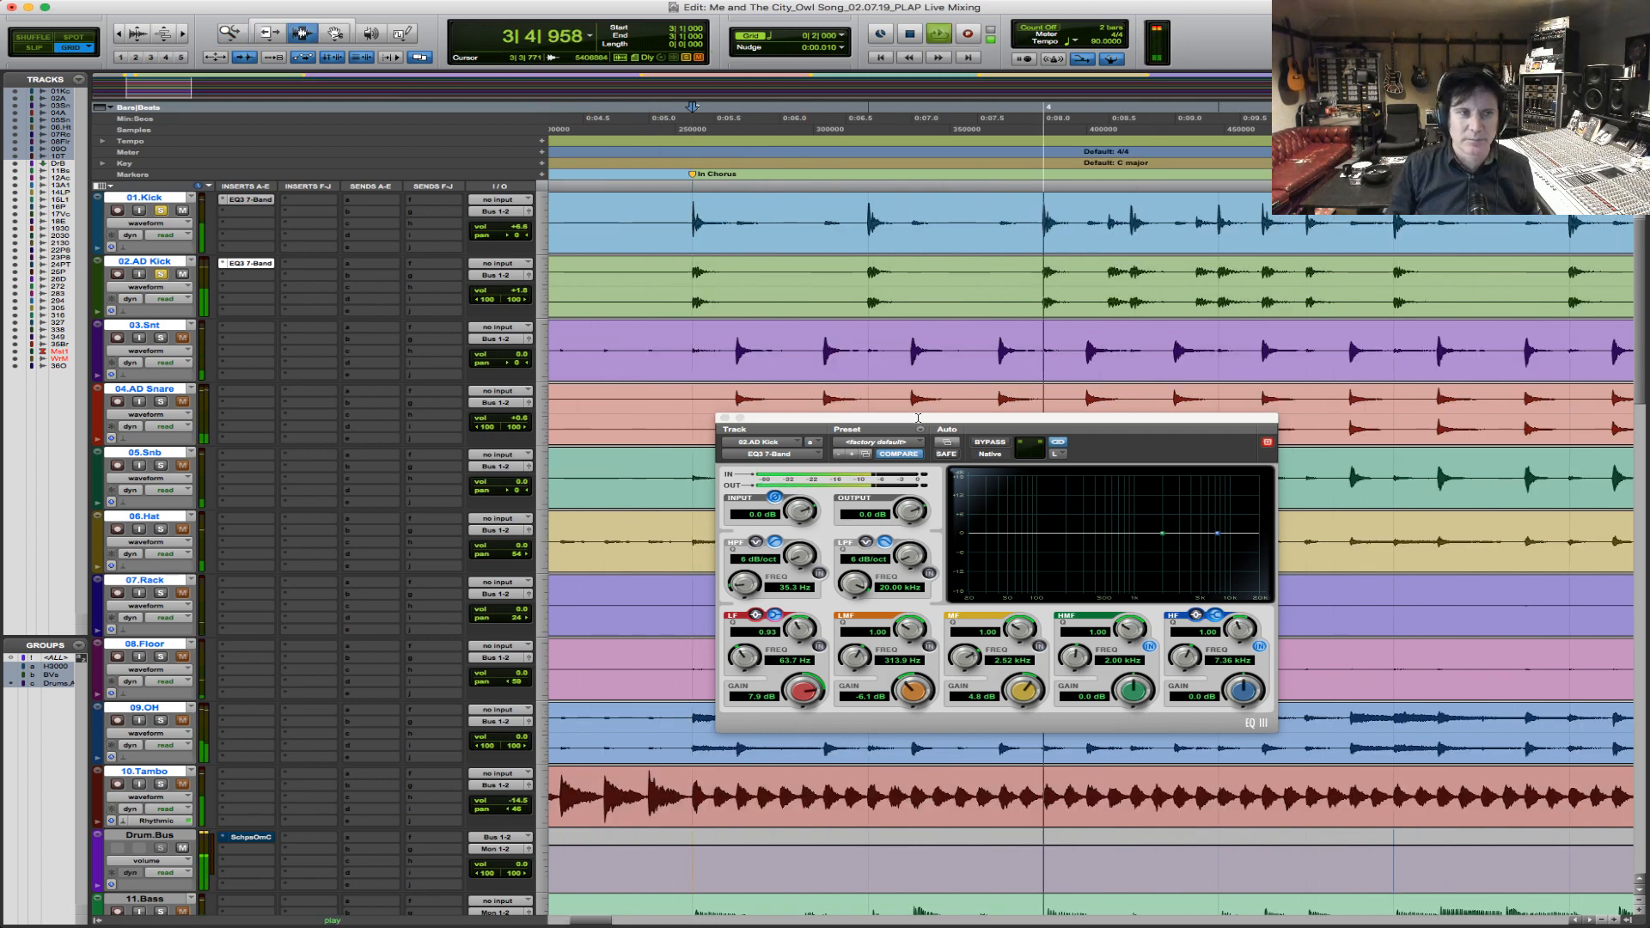
key(space)
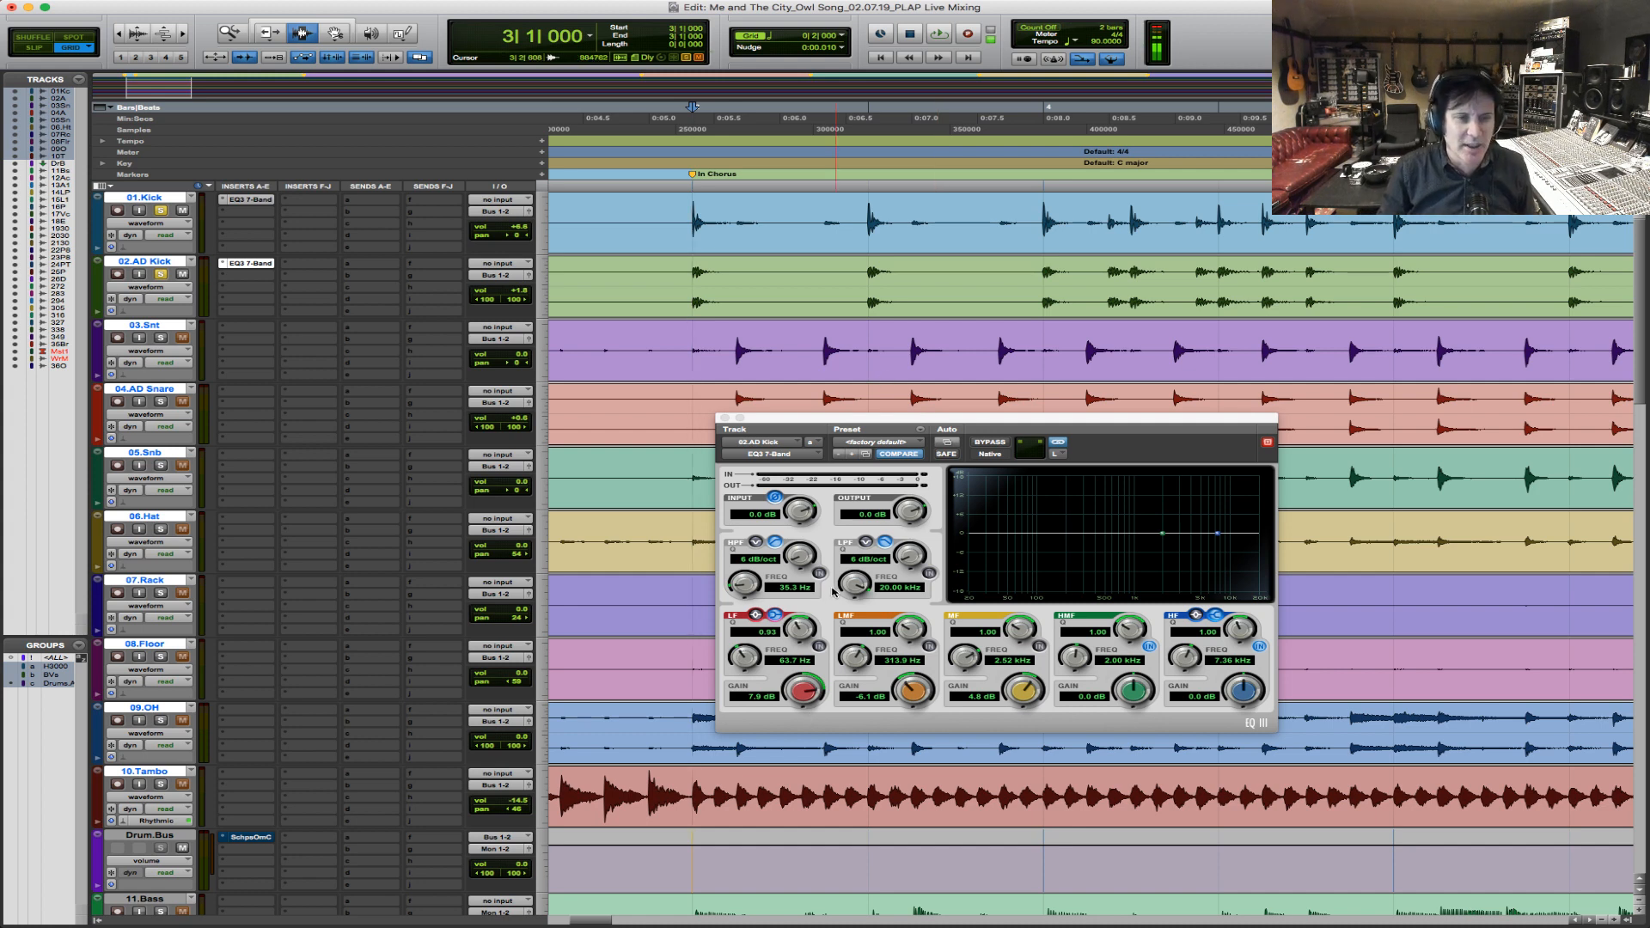
click(820, 647)
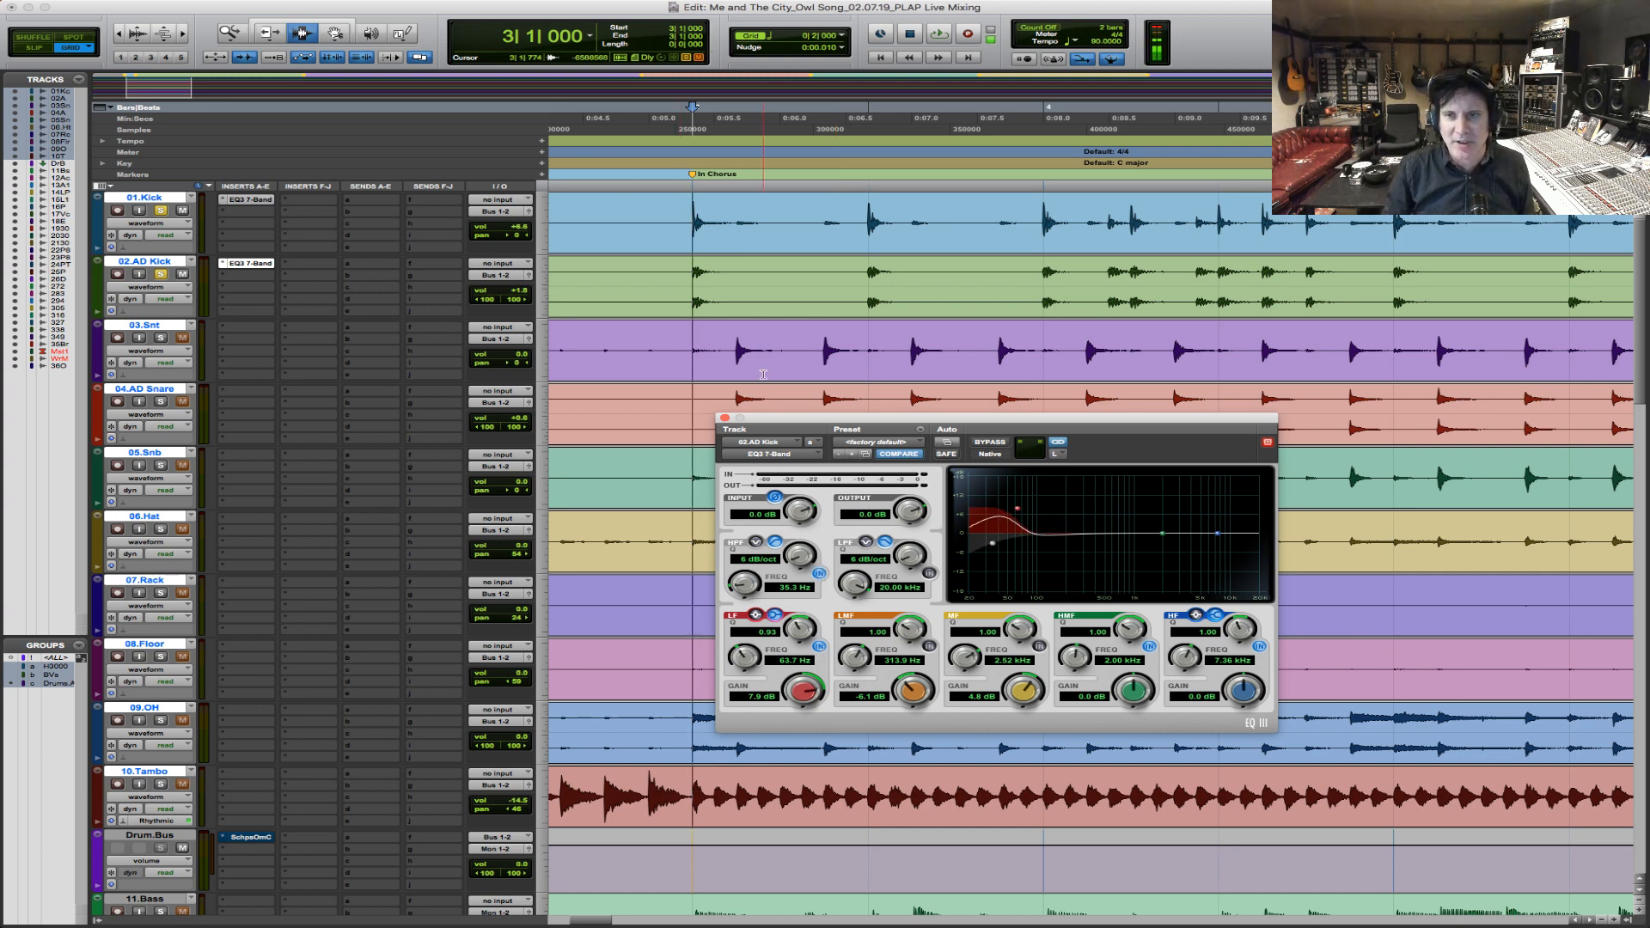
key(space)
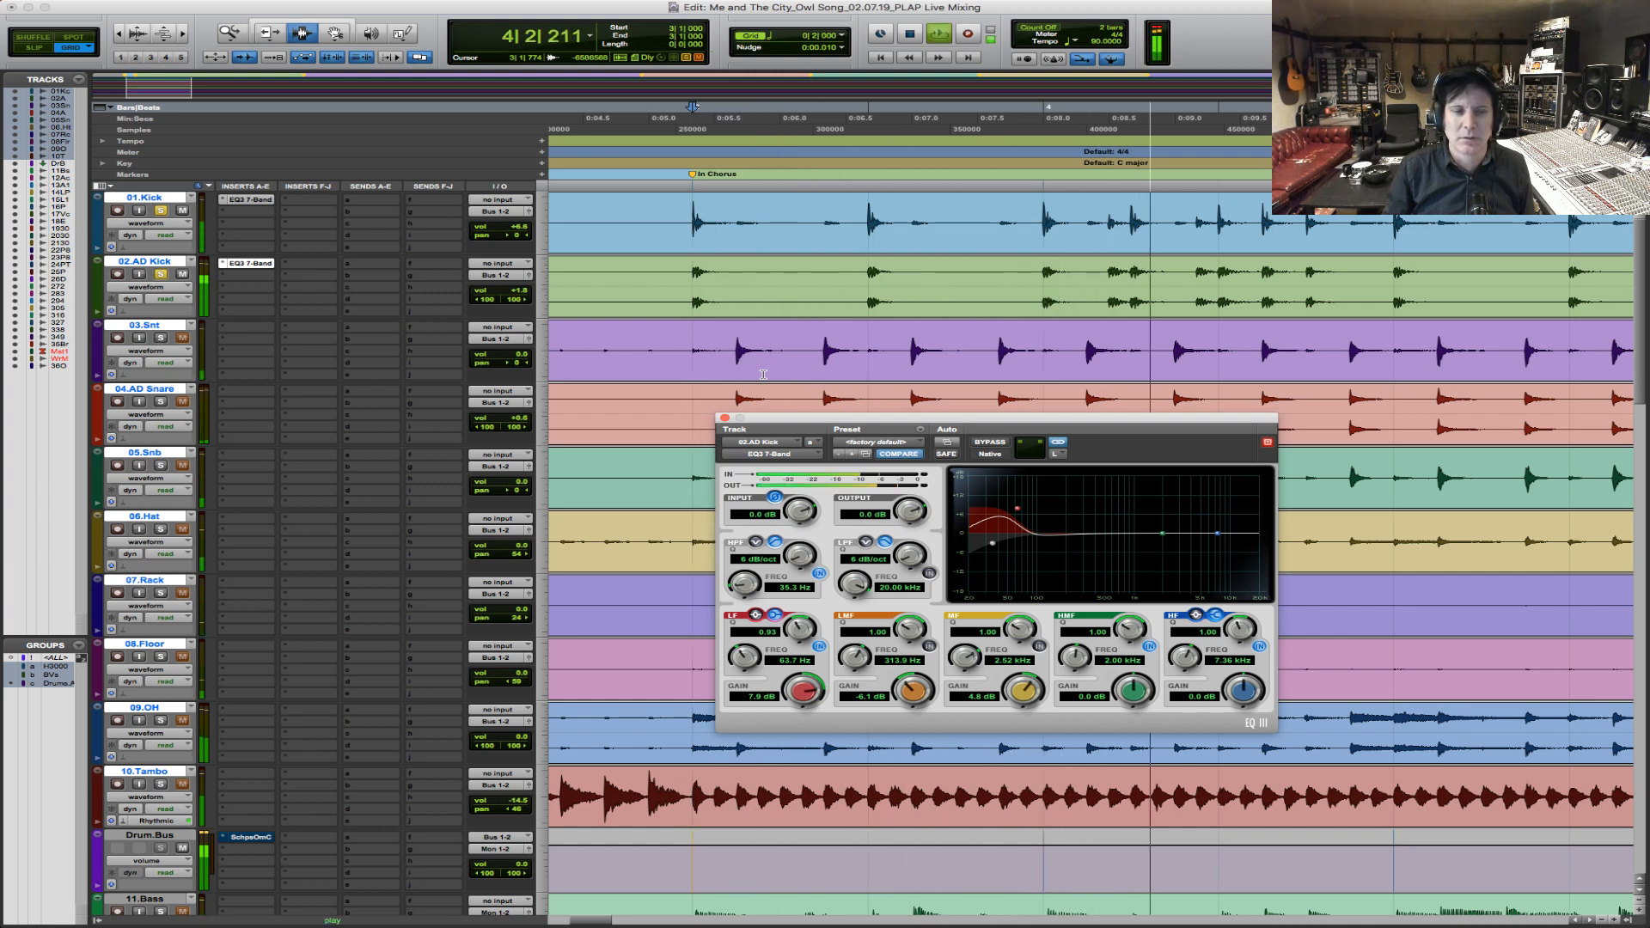
key(space)
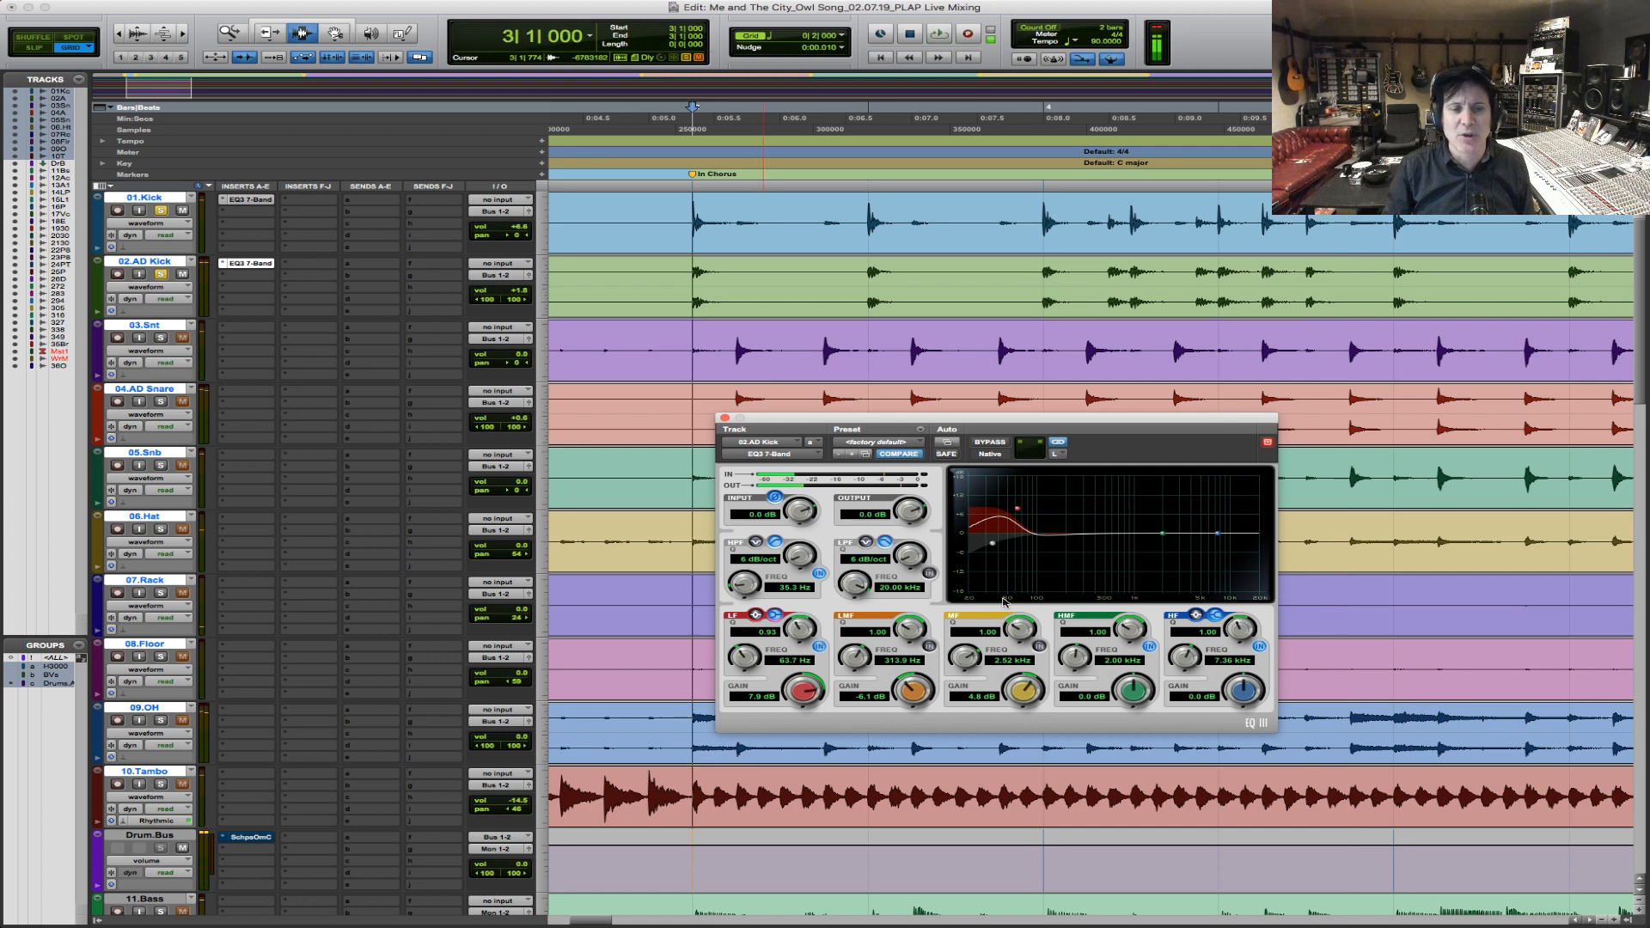
Switch on the AD Kick EQ's LMF band at 342.9 Hz with -2.9 dB gain and its MF band with 3.2 dB gain.
click(929, 648)
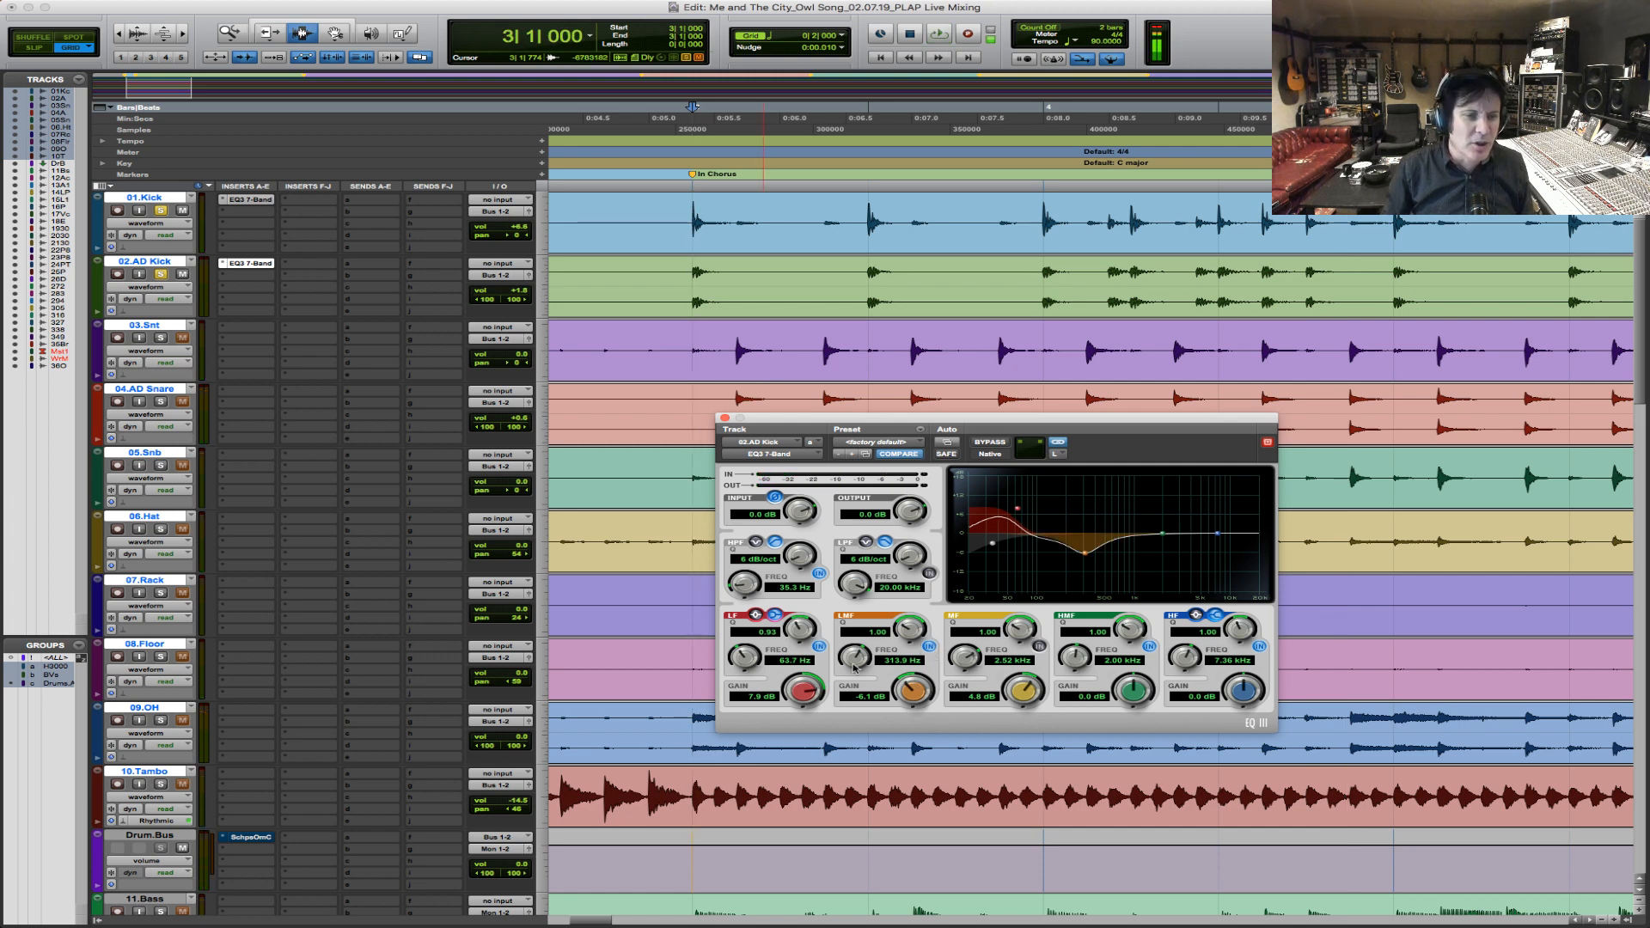
drag(852, 656, 920, 679)
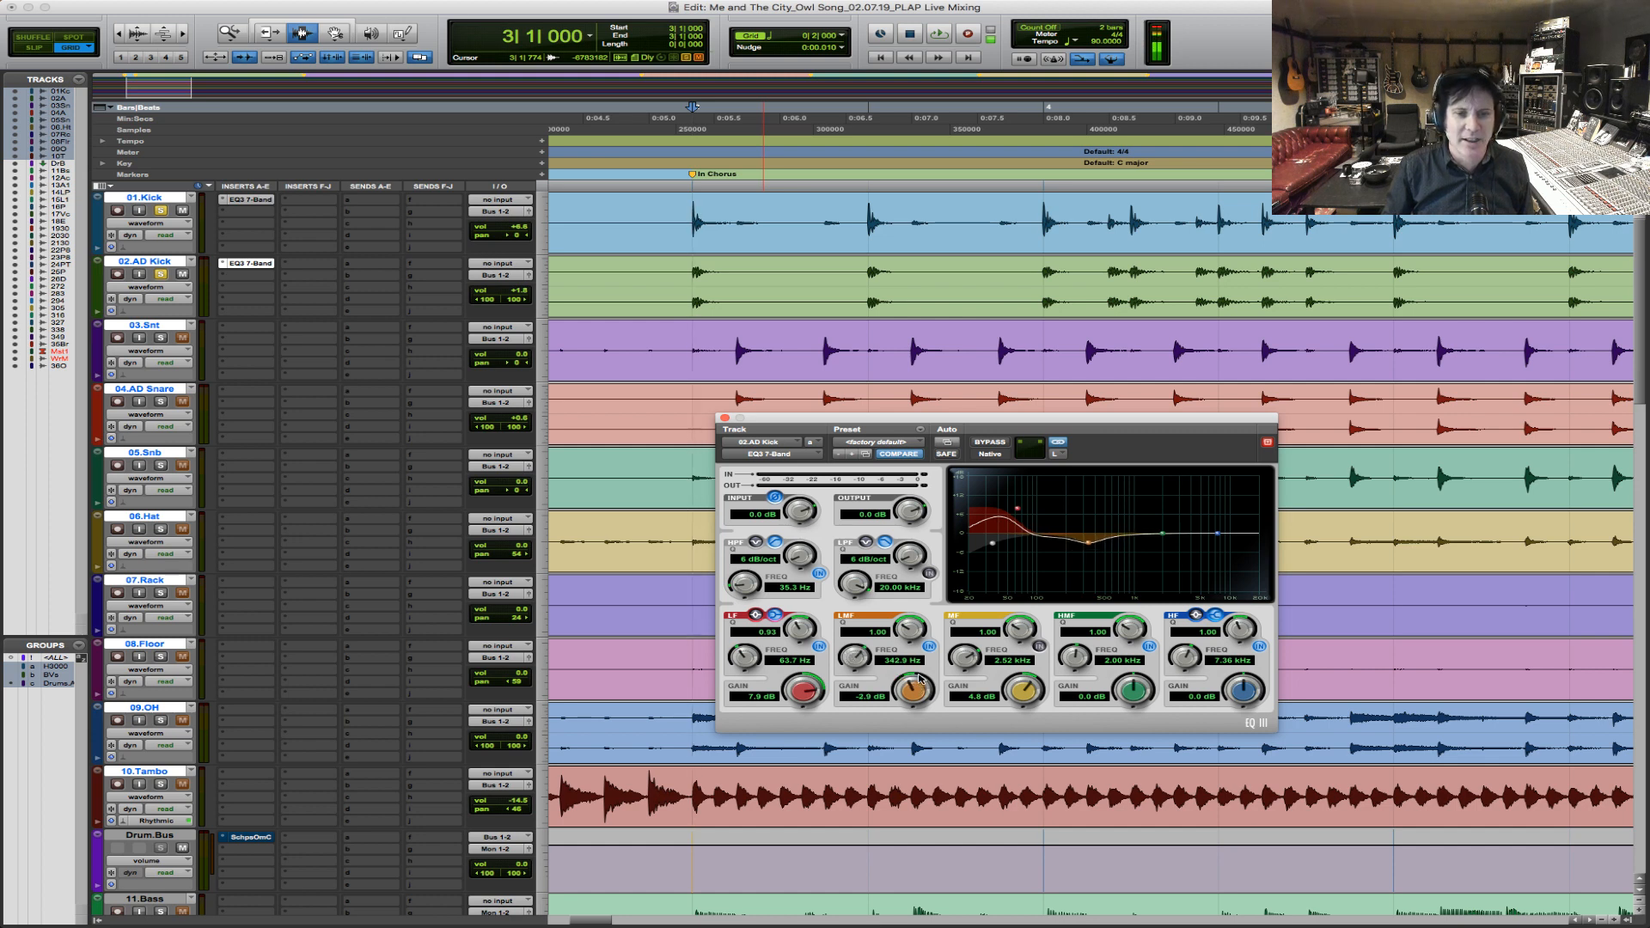
key(space)
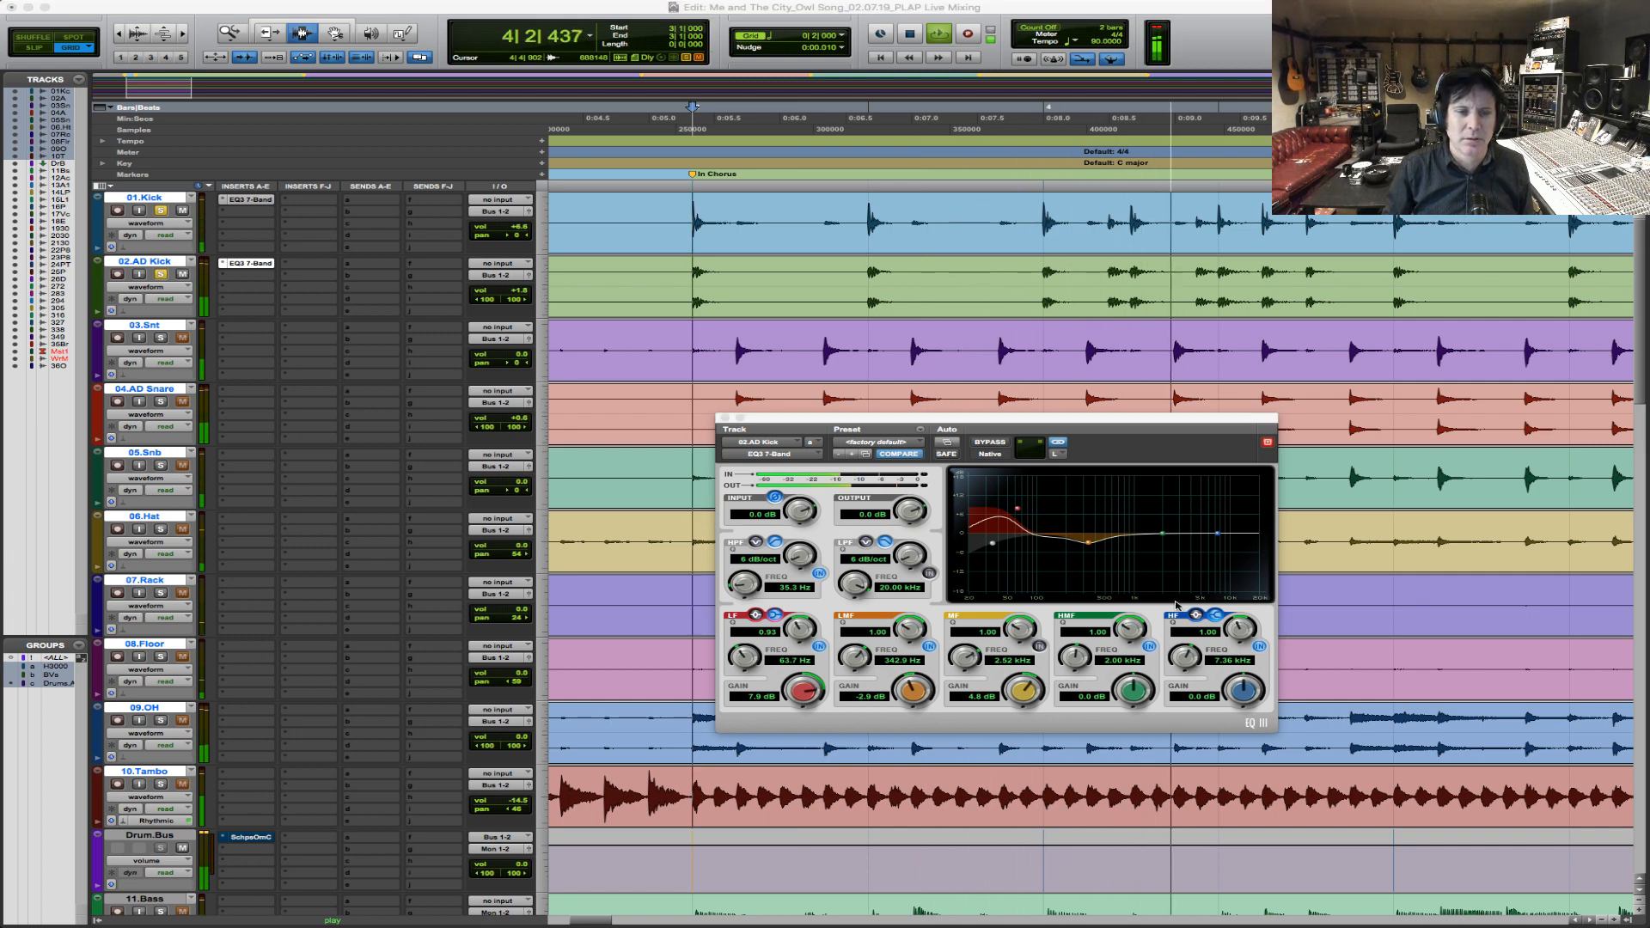
click(1039, 645)
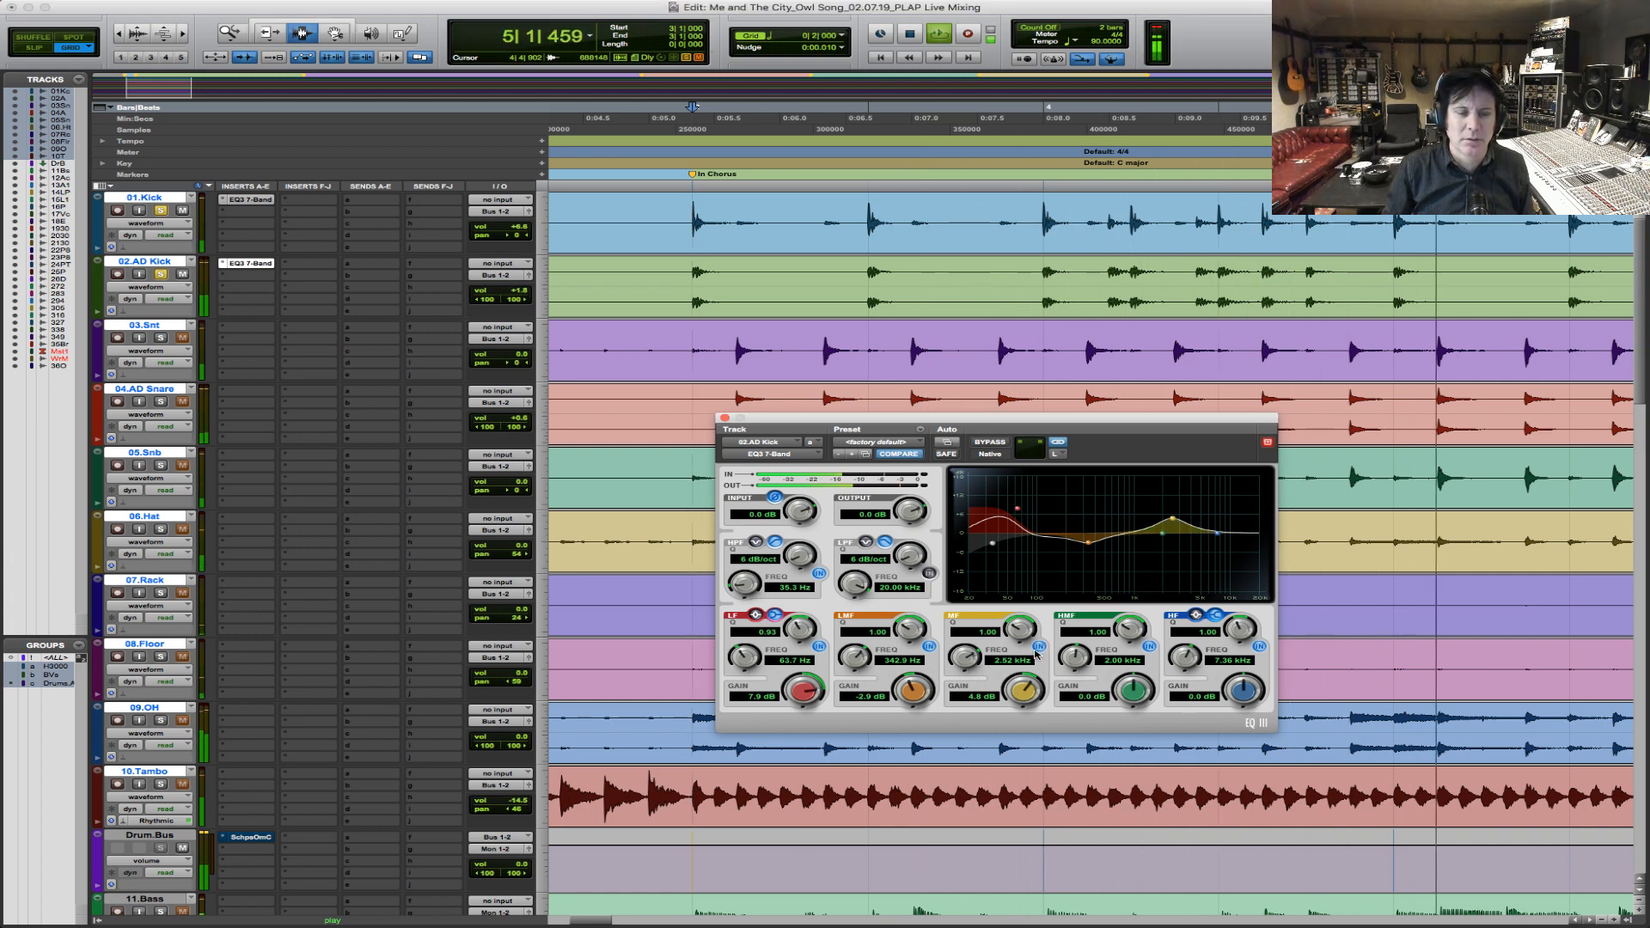
key(space)
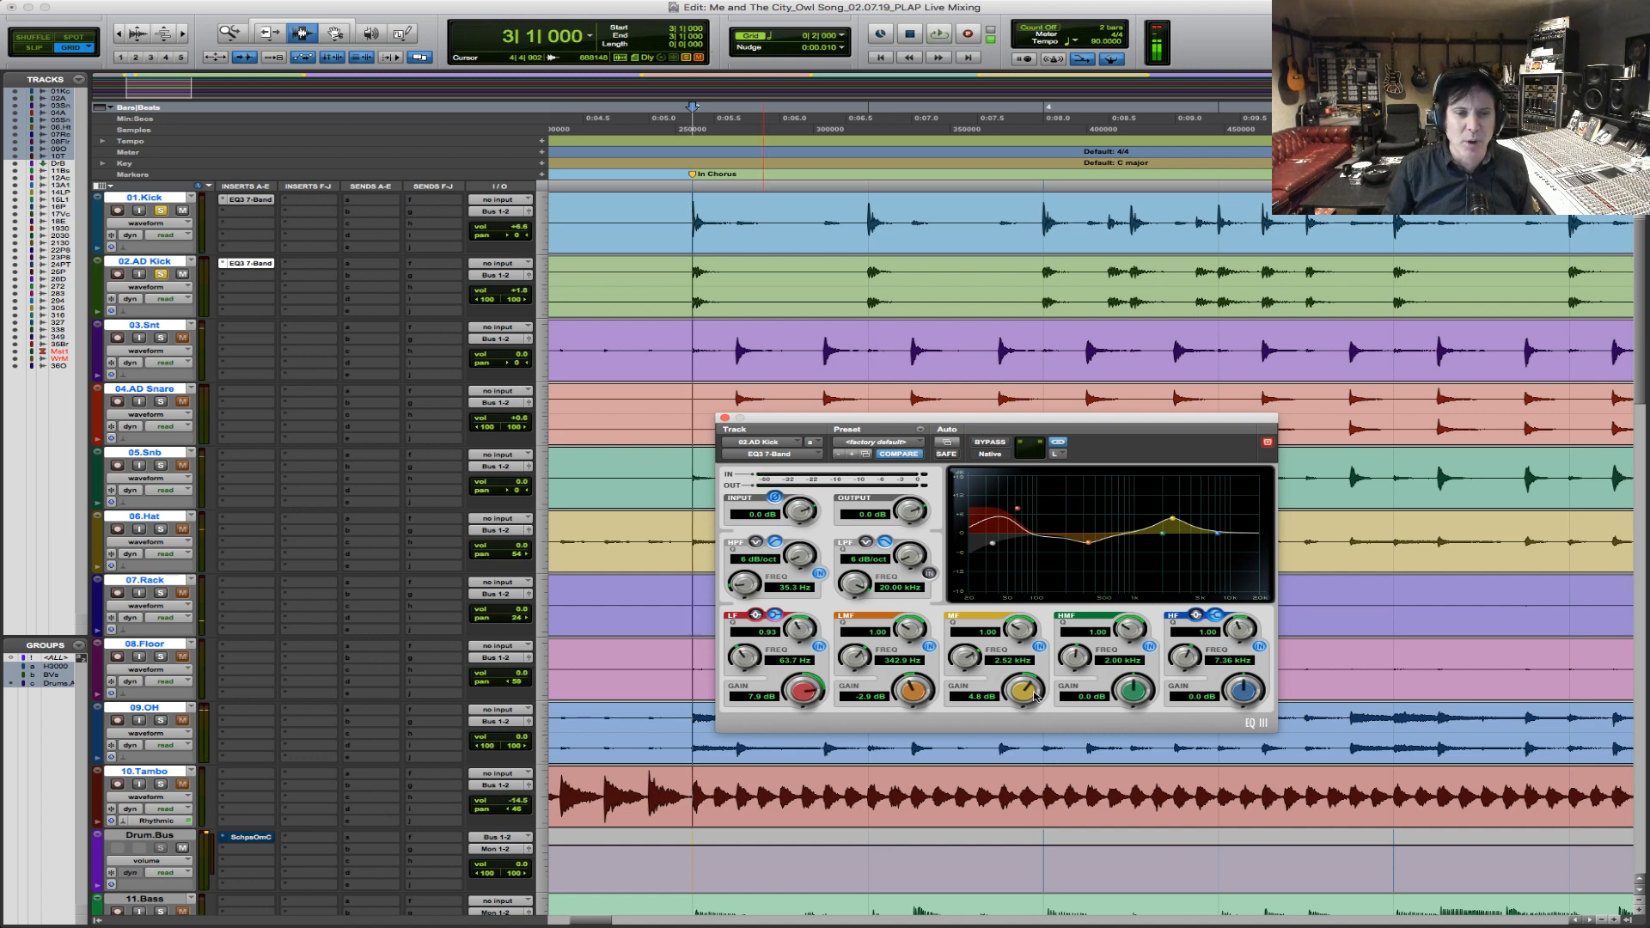
drag(1024, 685, 1022, 685)
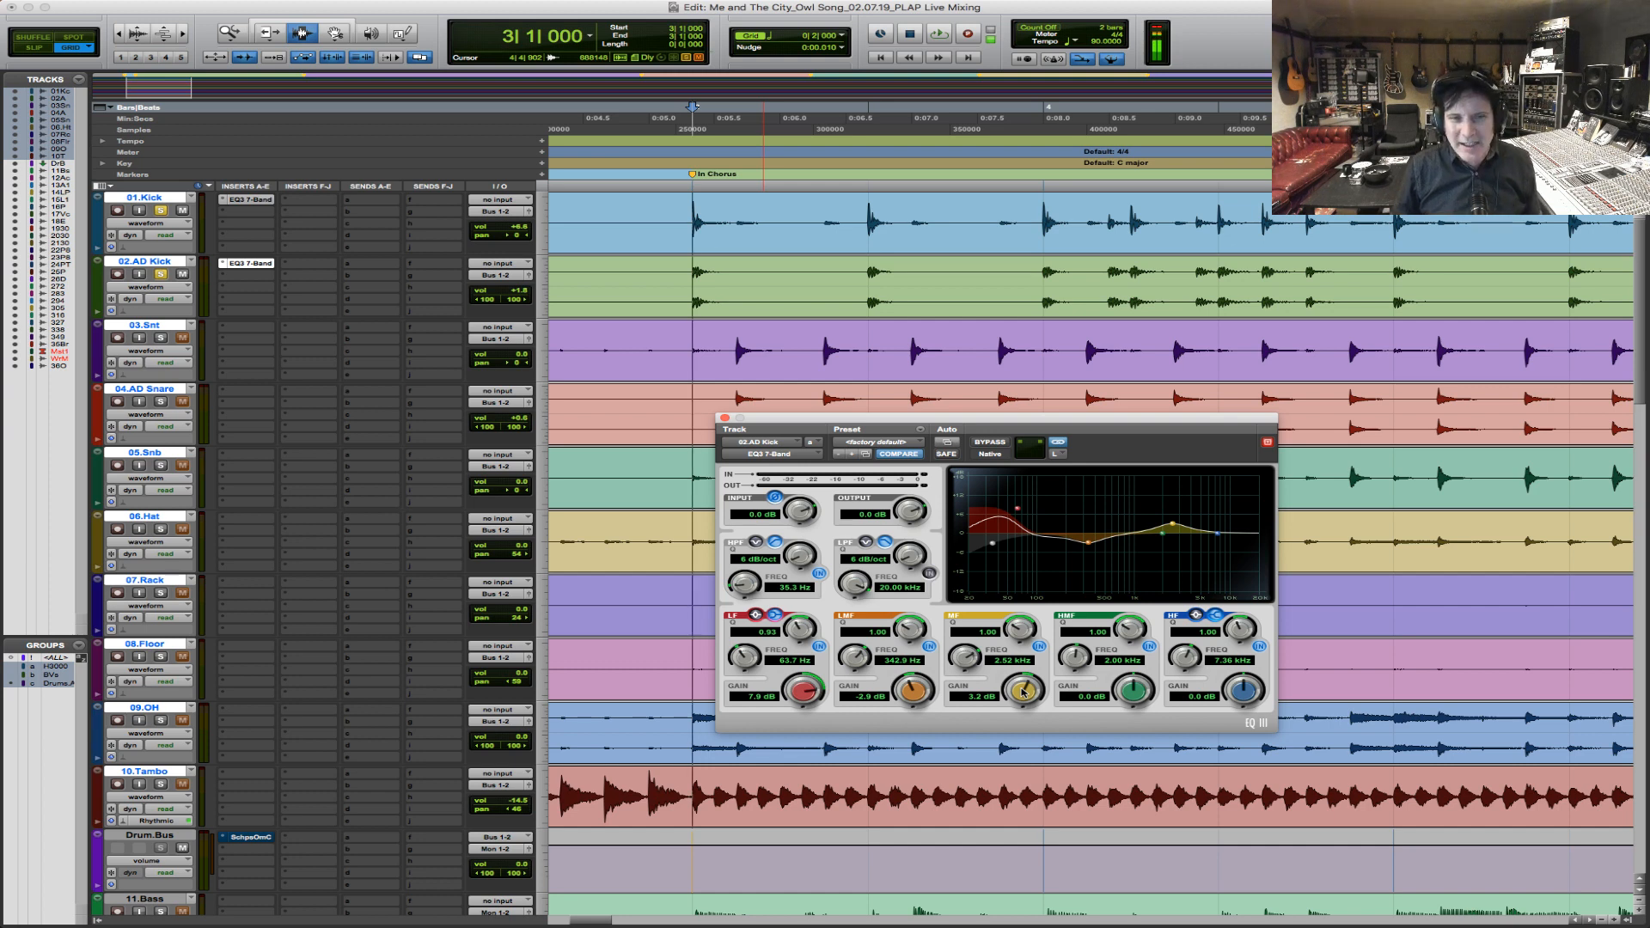
Play both kicks with the new EQ from bar 3, and again from bar 11 beat 3.
key(space)
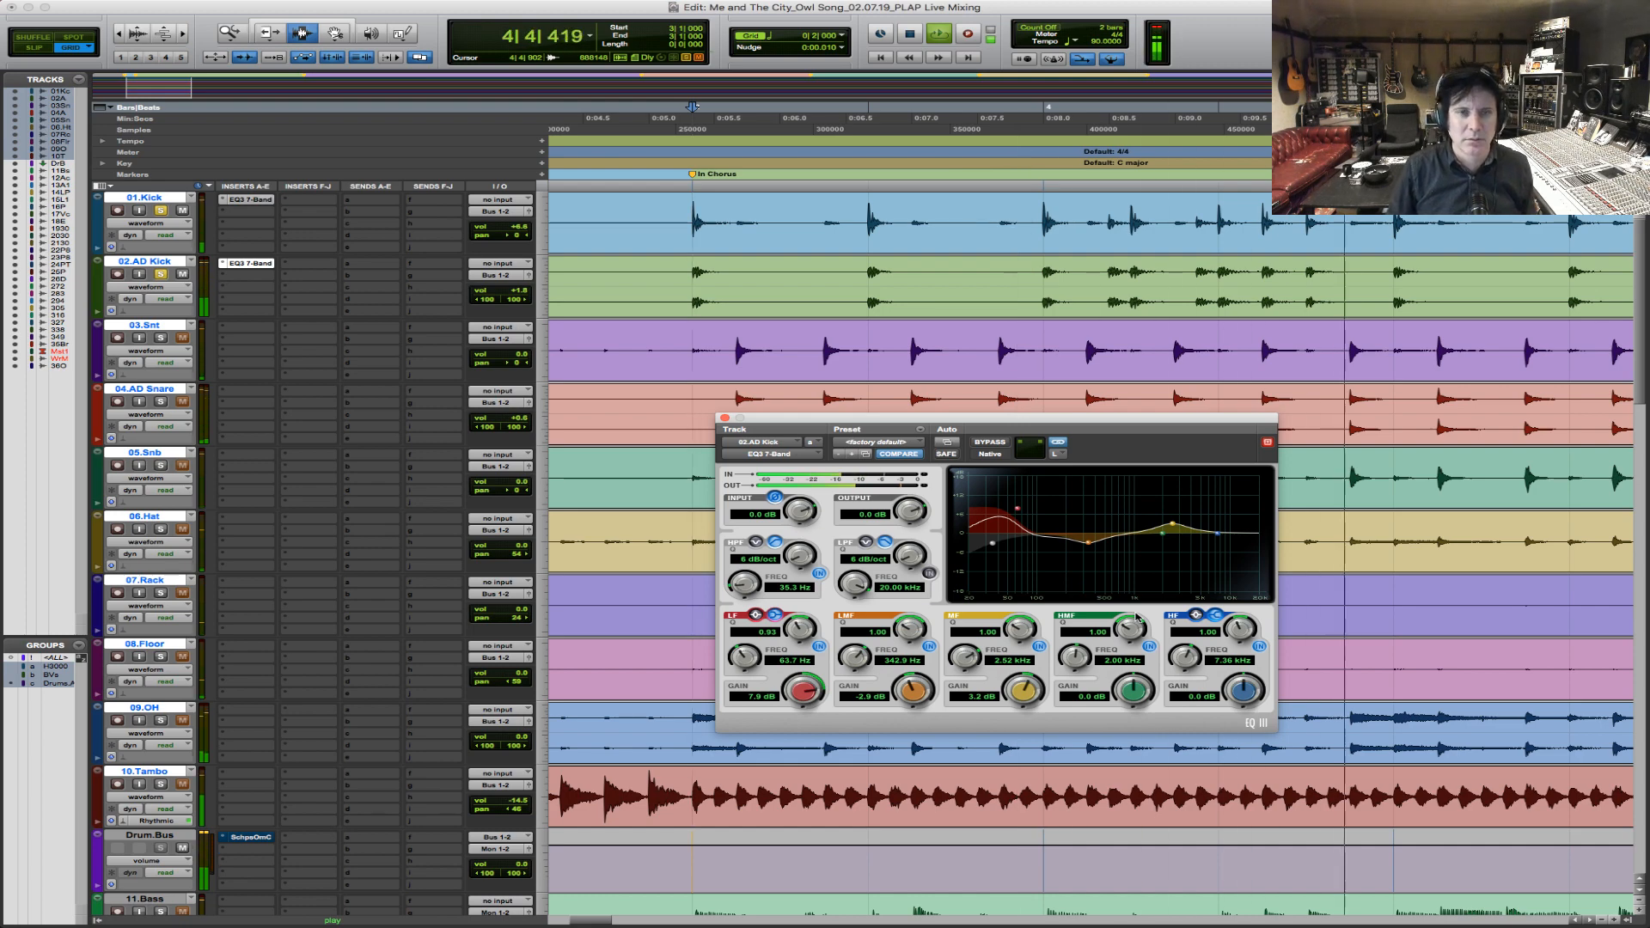
key(r)
key(r)
key(r)
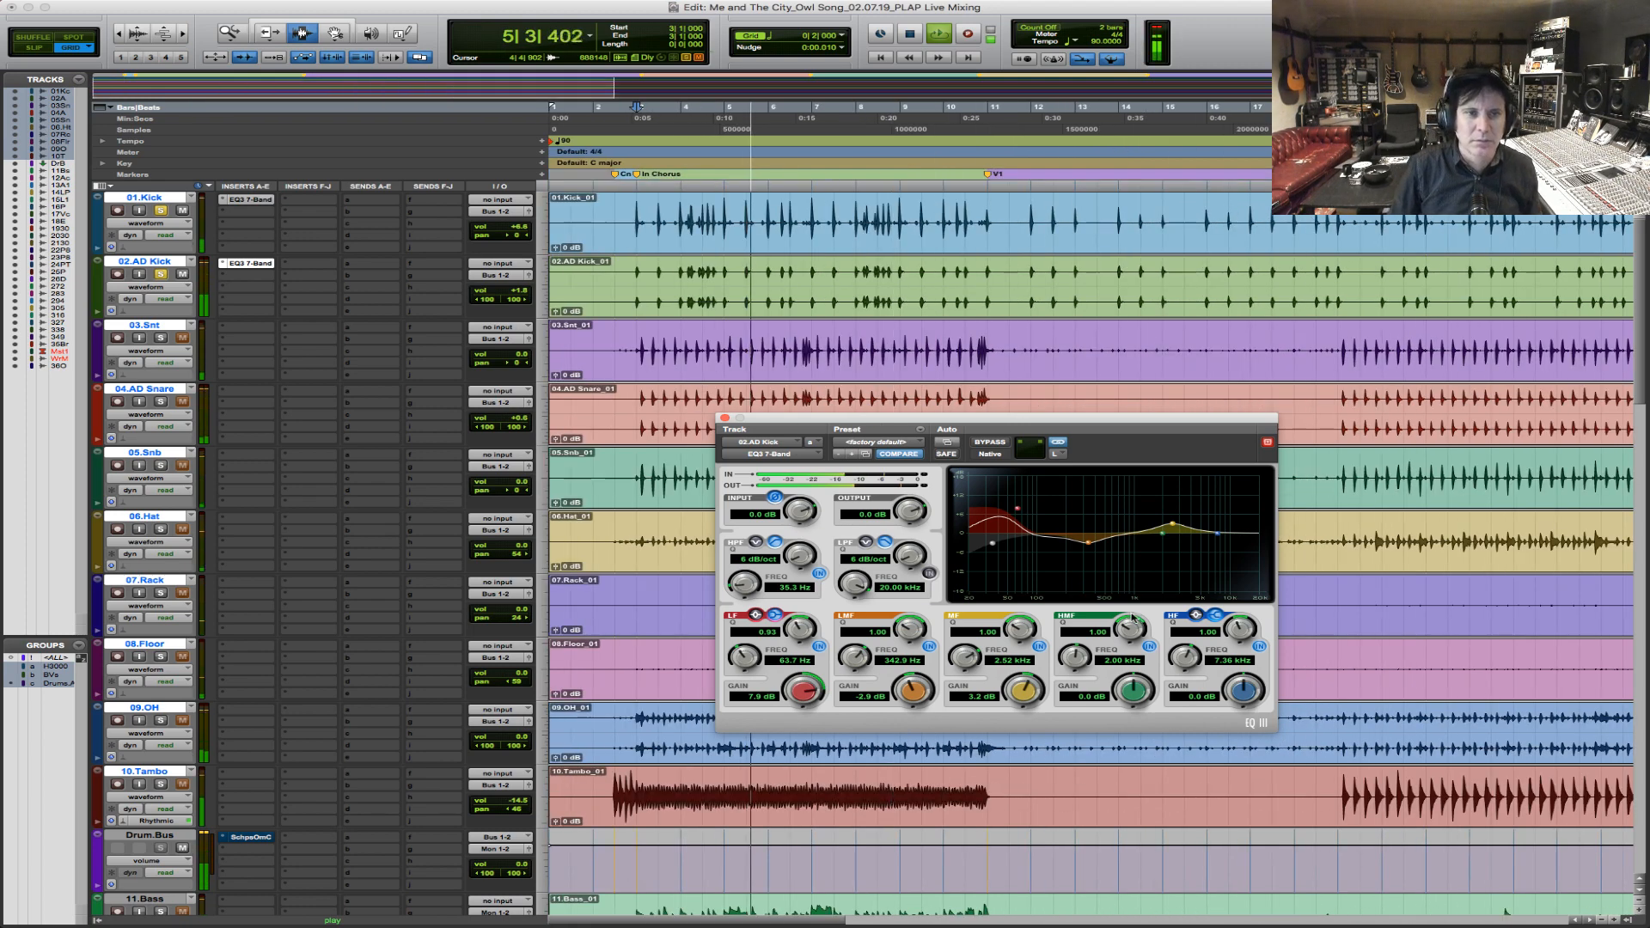
key(space)
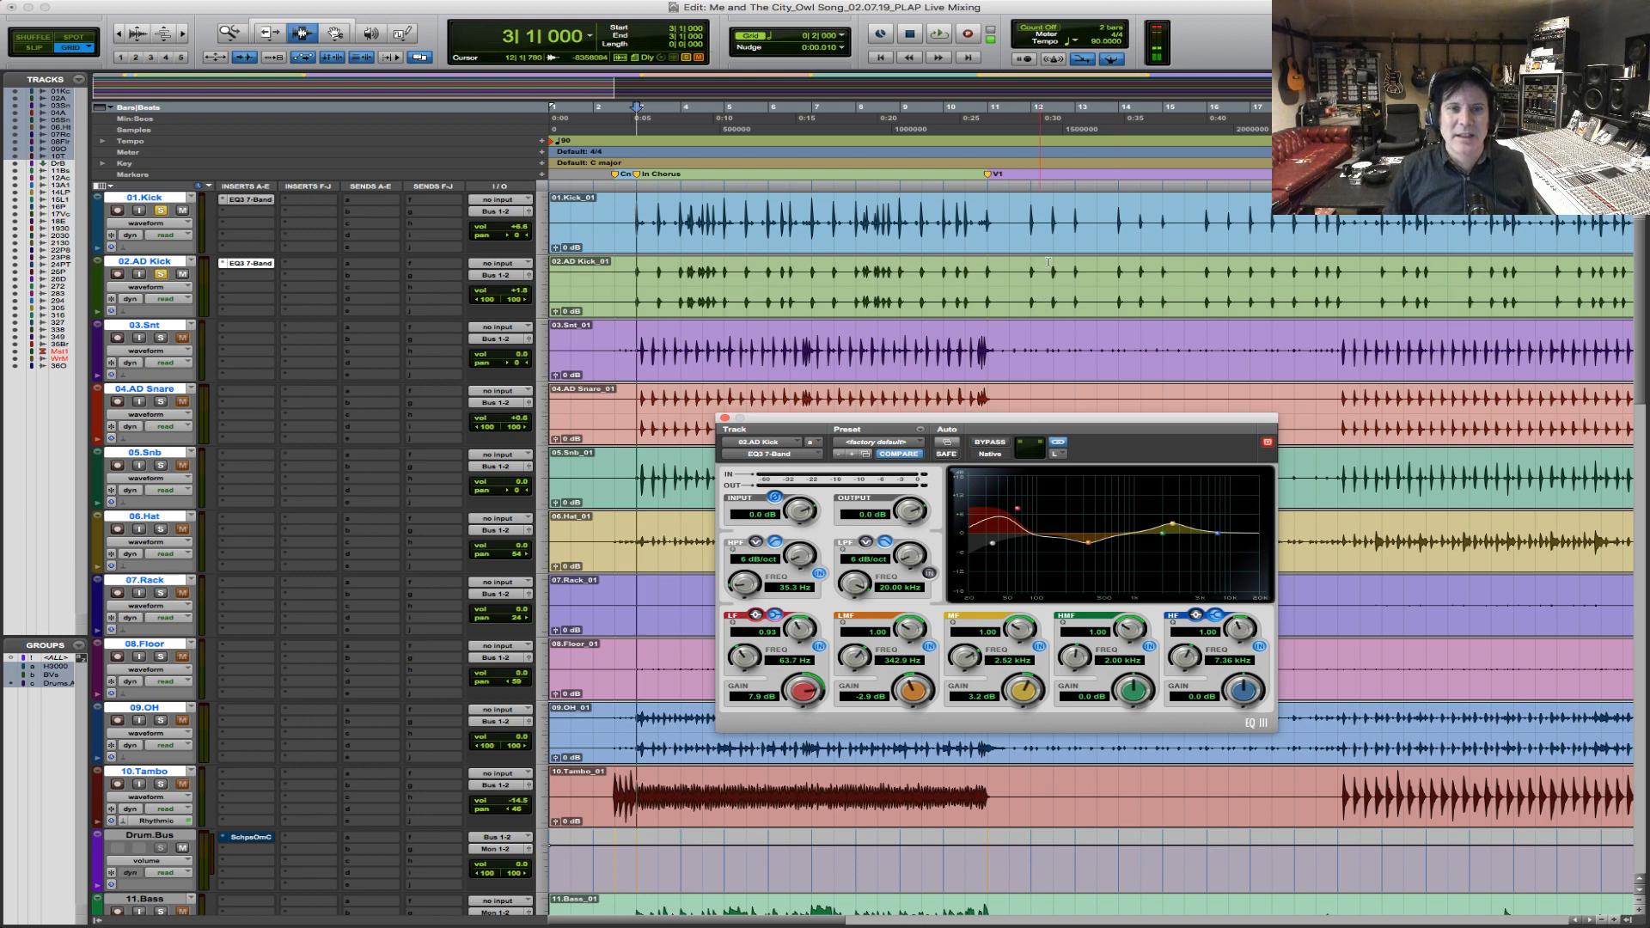
click(1016, 229)
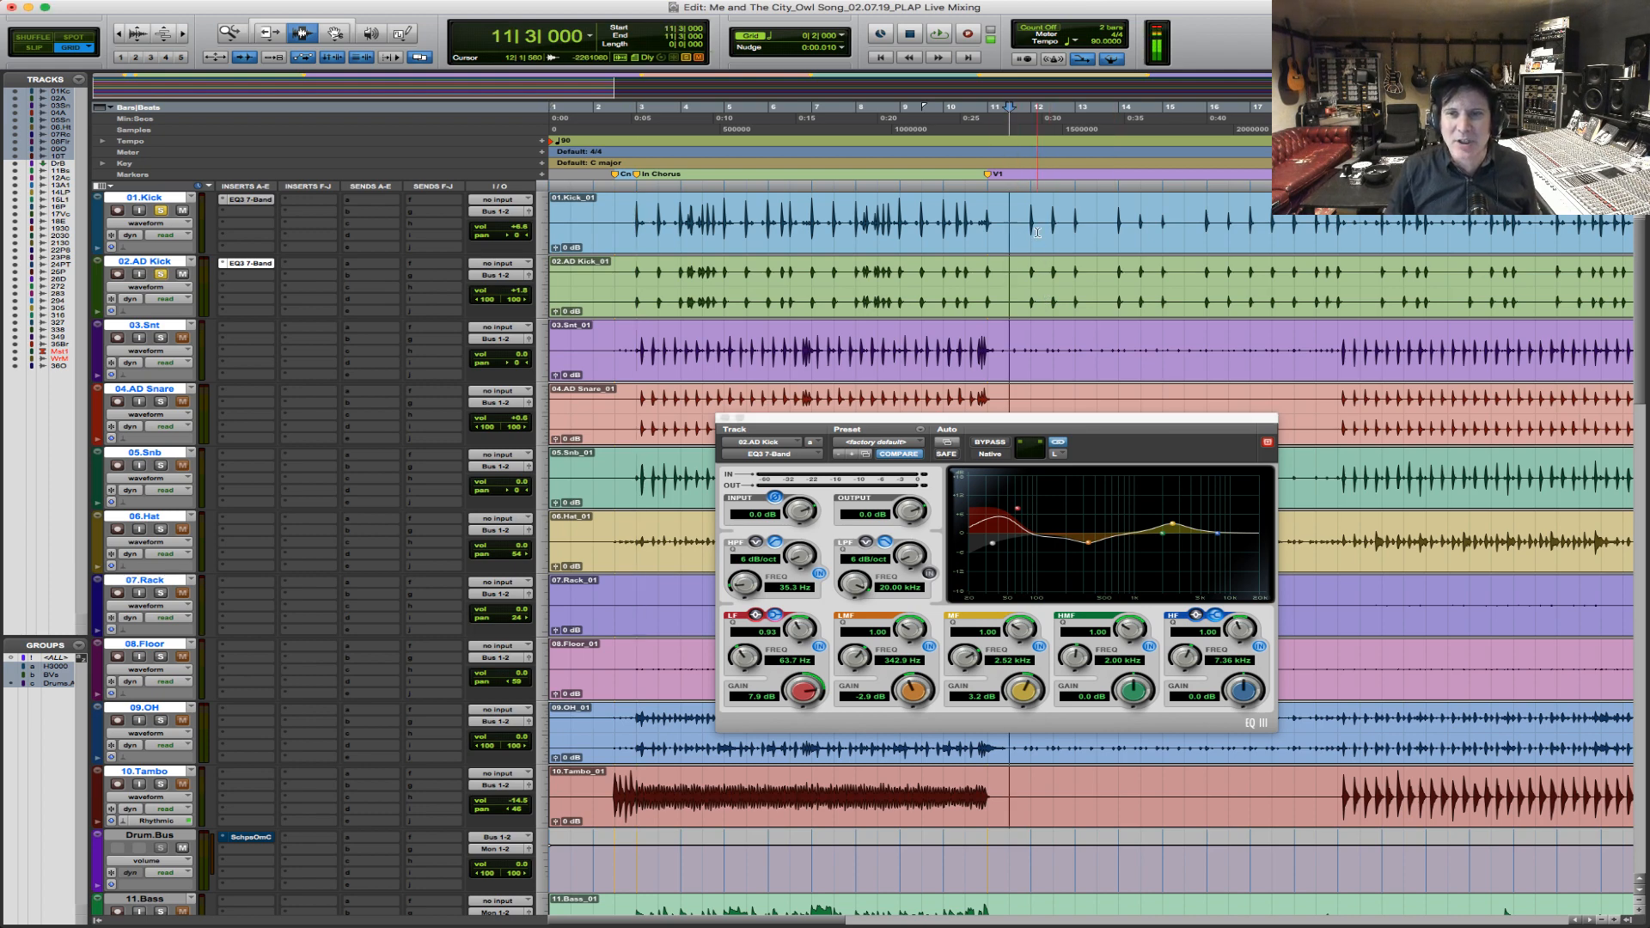
key(space)
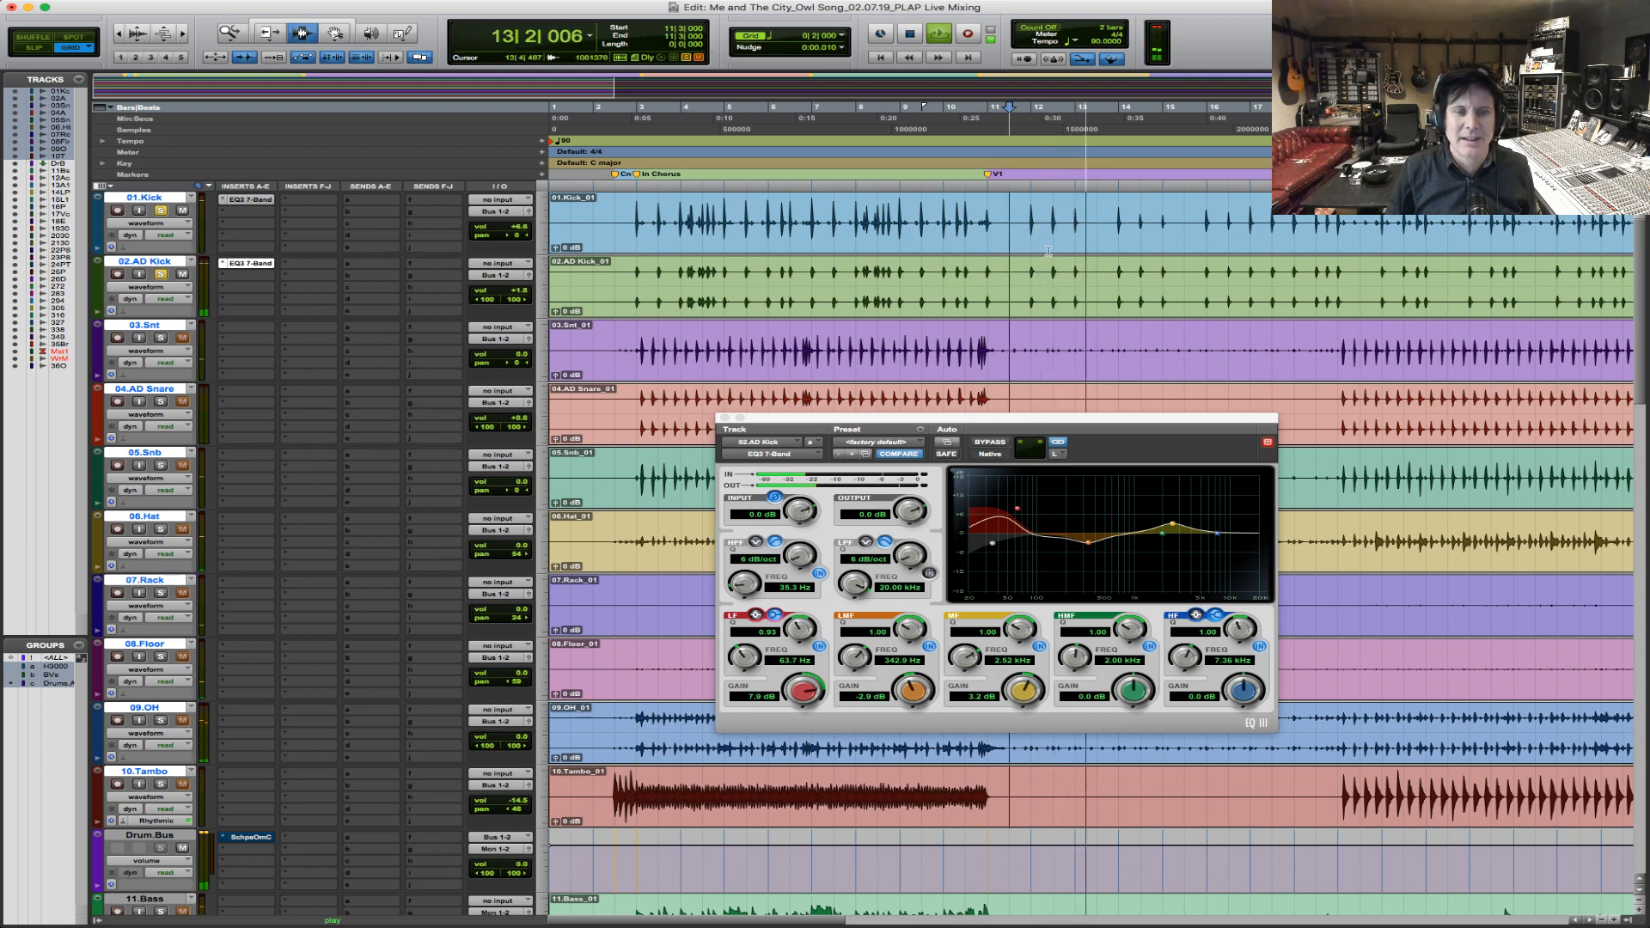
key(space)
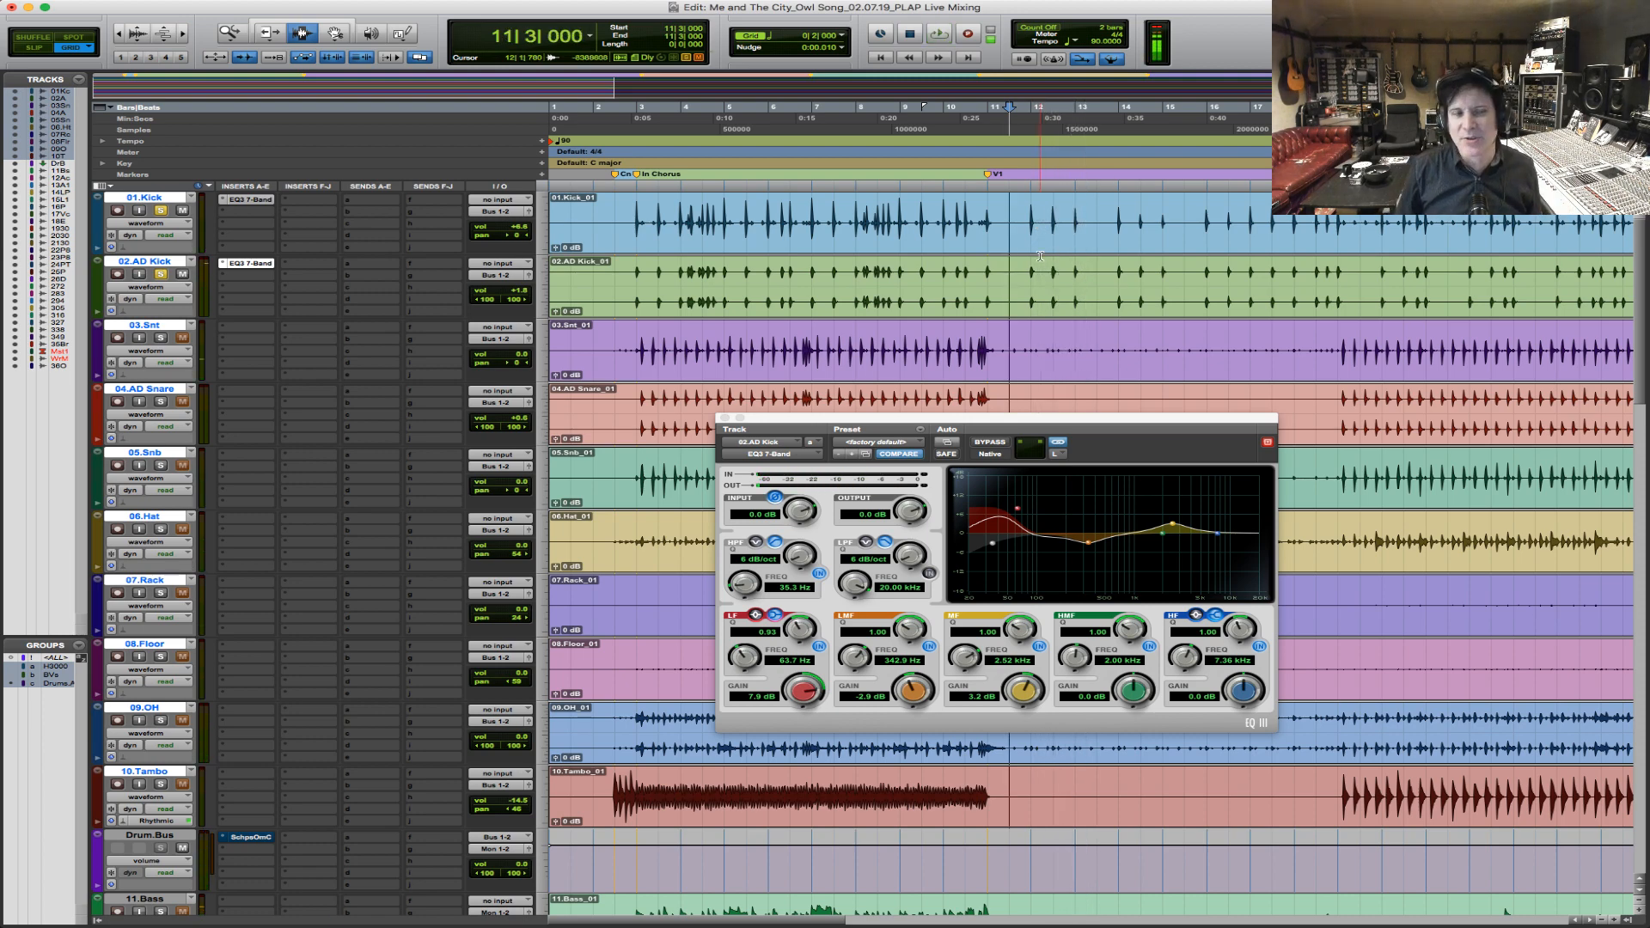
Select 01.Kick and 02.AD Kick together and route both outputs to Bus 3-4 (Stereo).
click(638, 215)
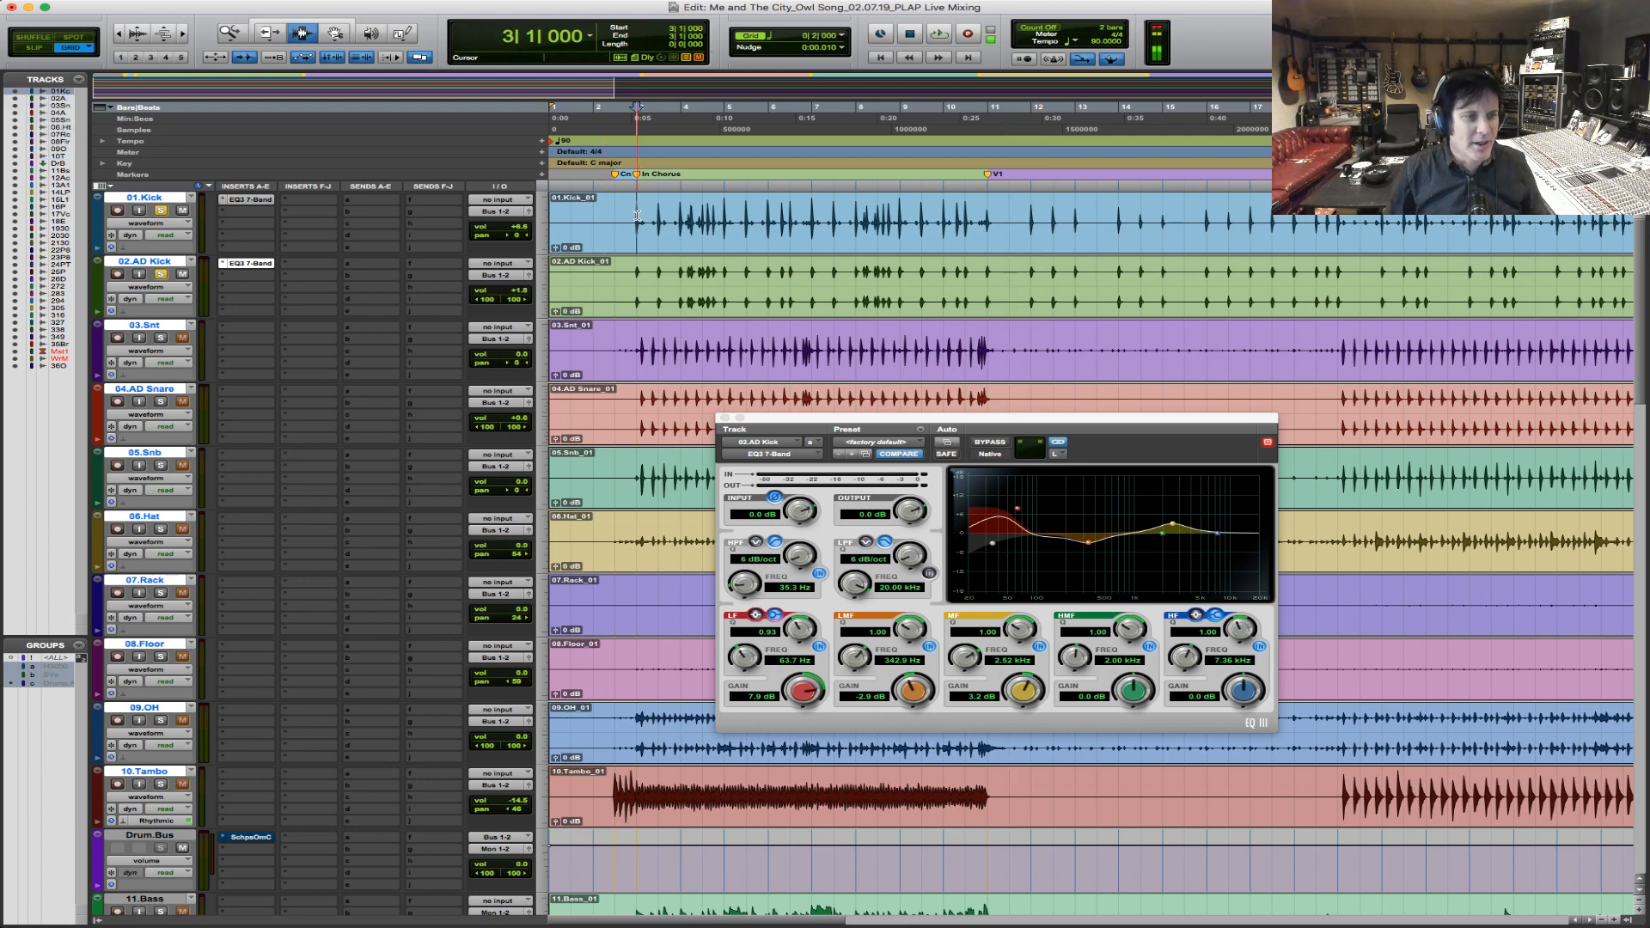
shift+click(634, 294)
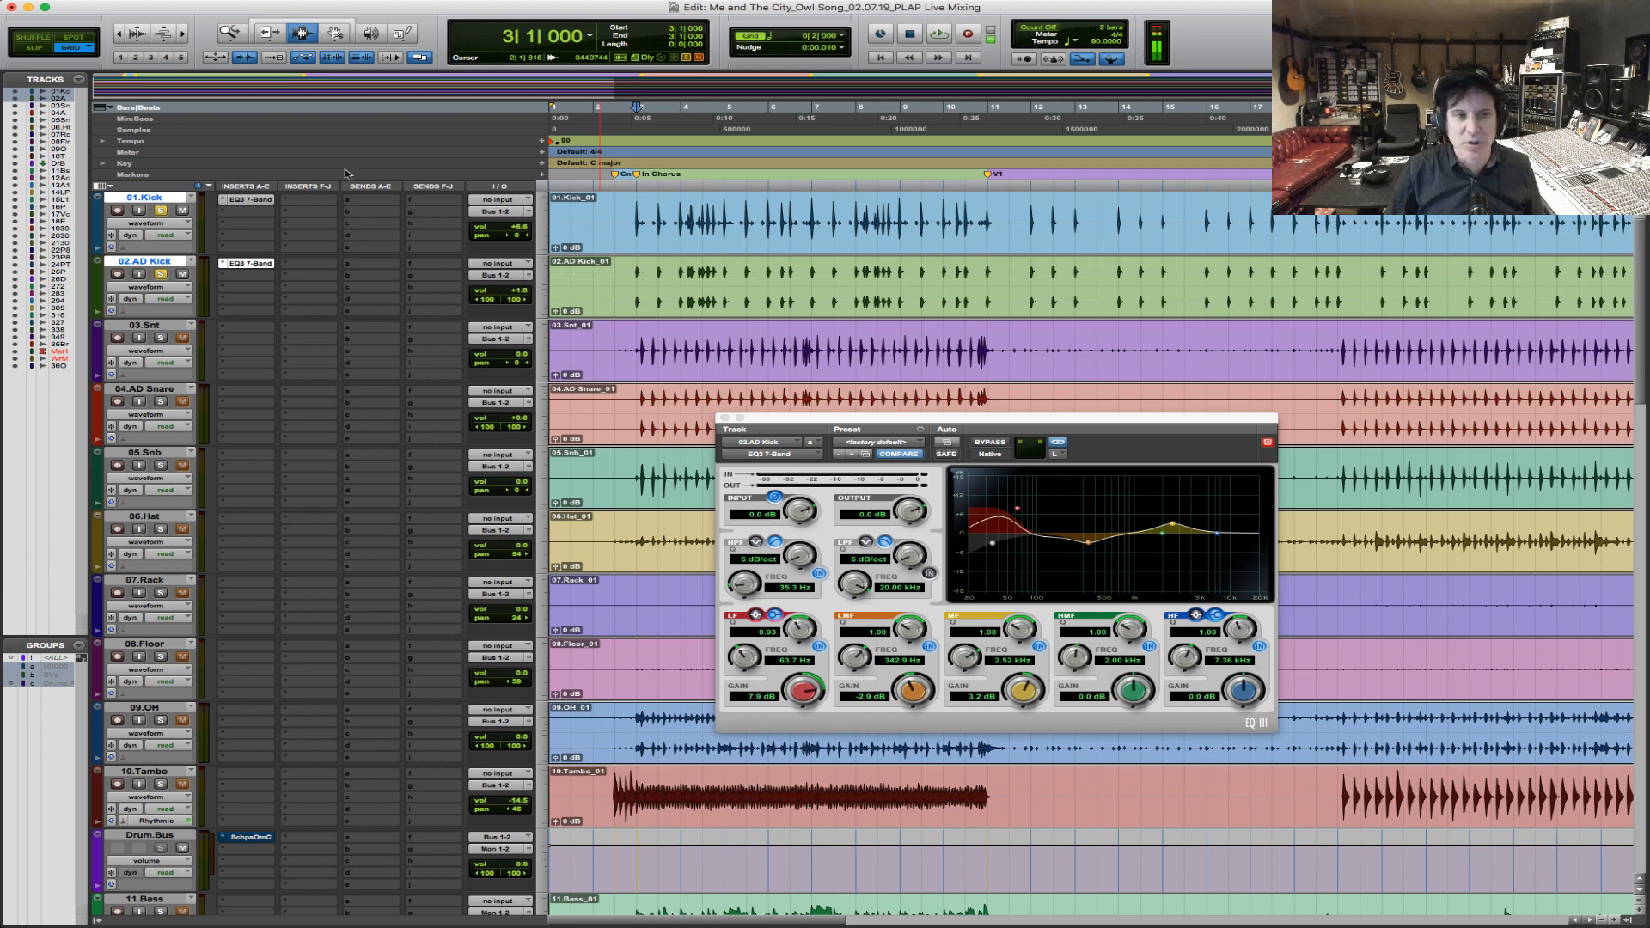
click(507, 212)
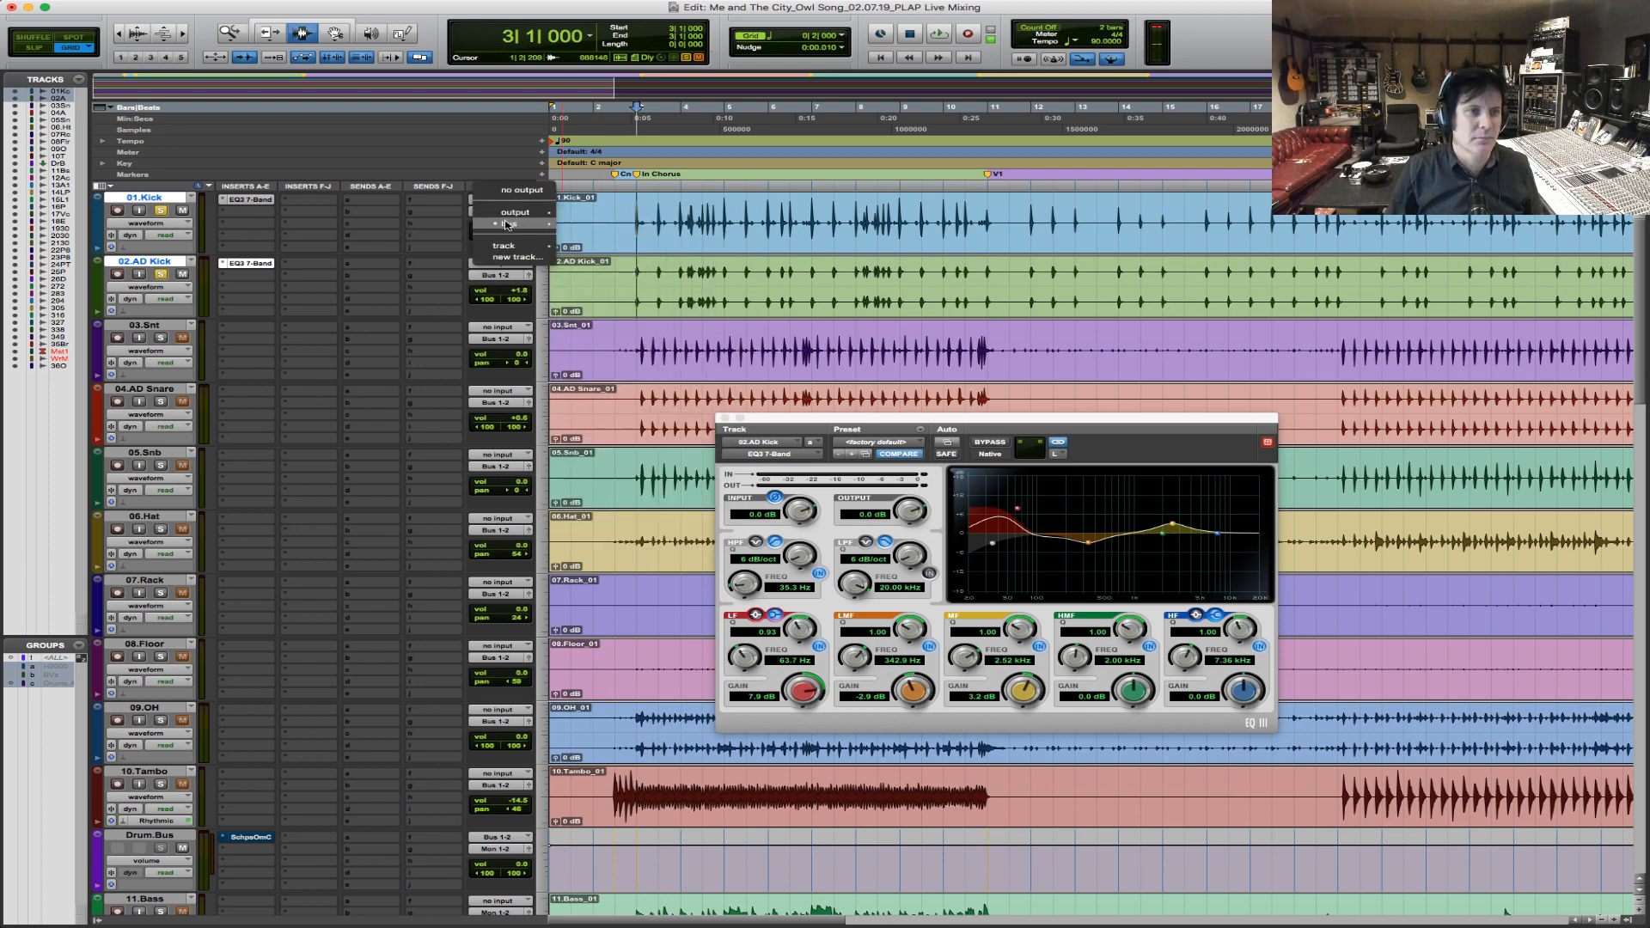
mouse_move(513, 224)
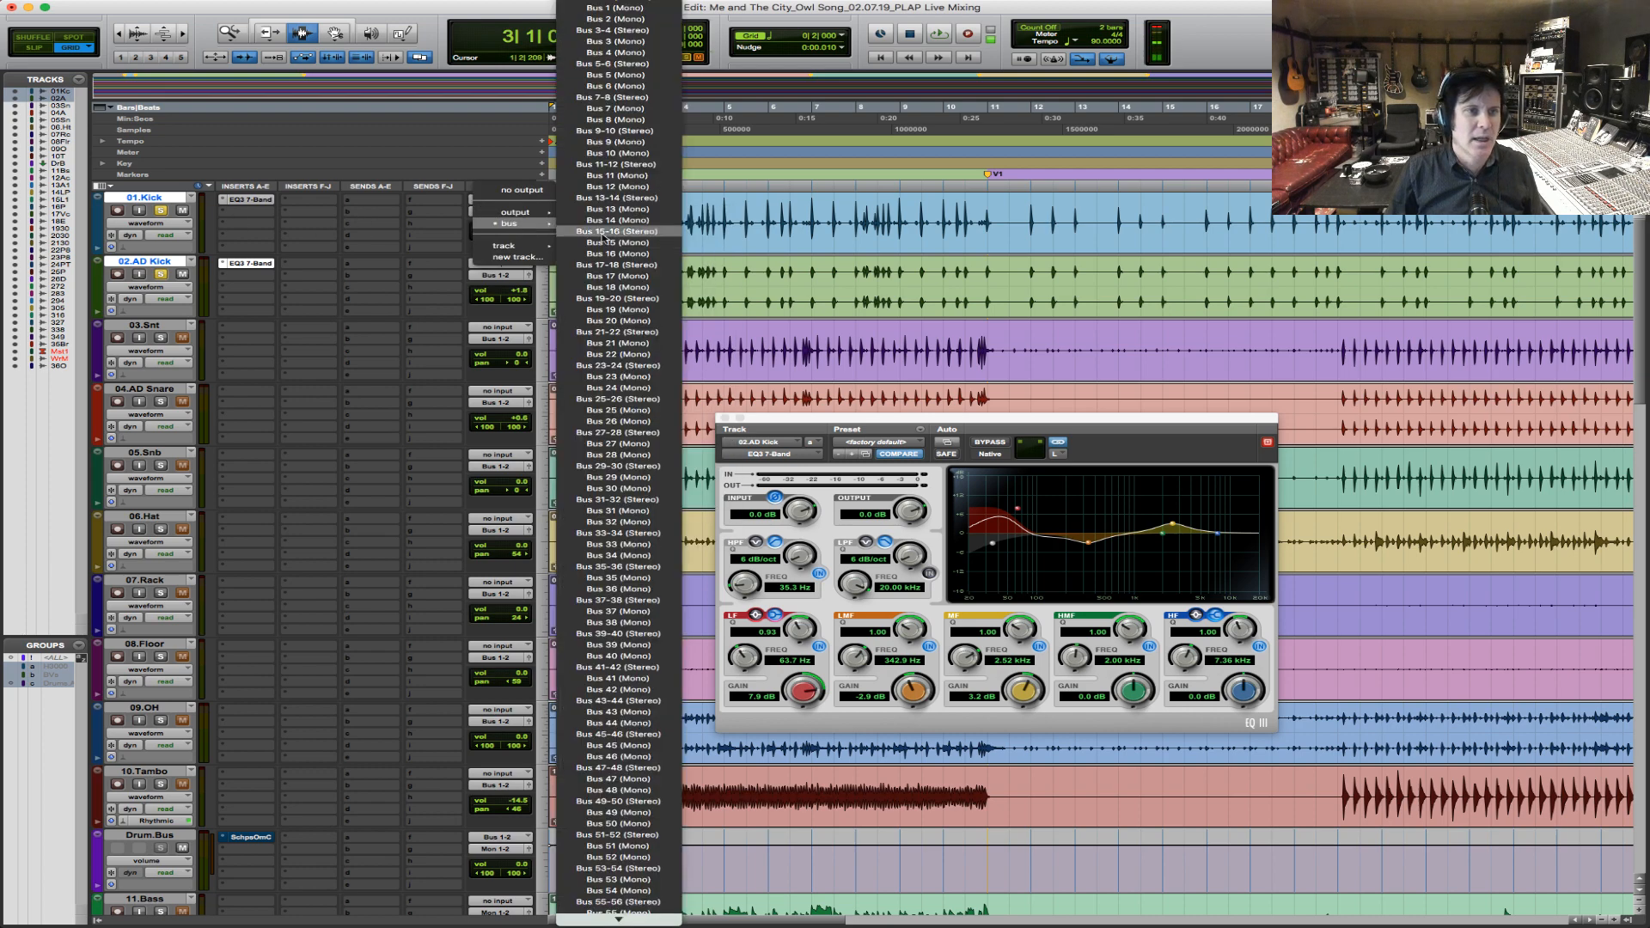
click(628, 31)
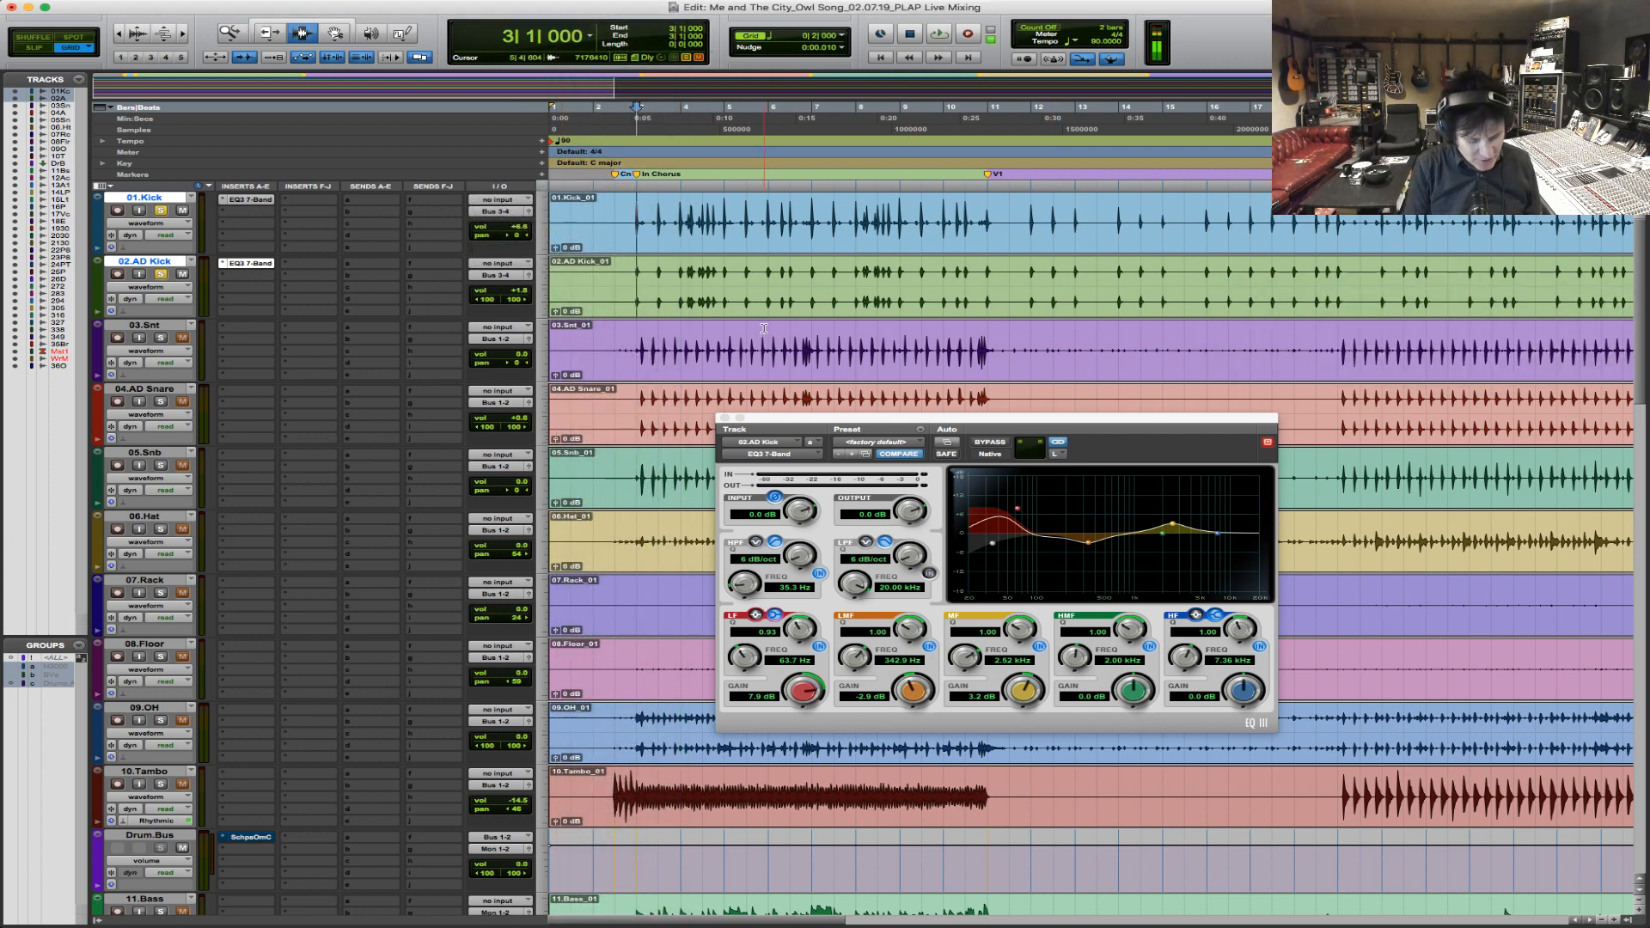
Create one new stereo Aux Input track directly below 02.AD Kick.
key(super+shift+n)
key(super+Right)
key(super+Down)
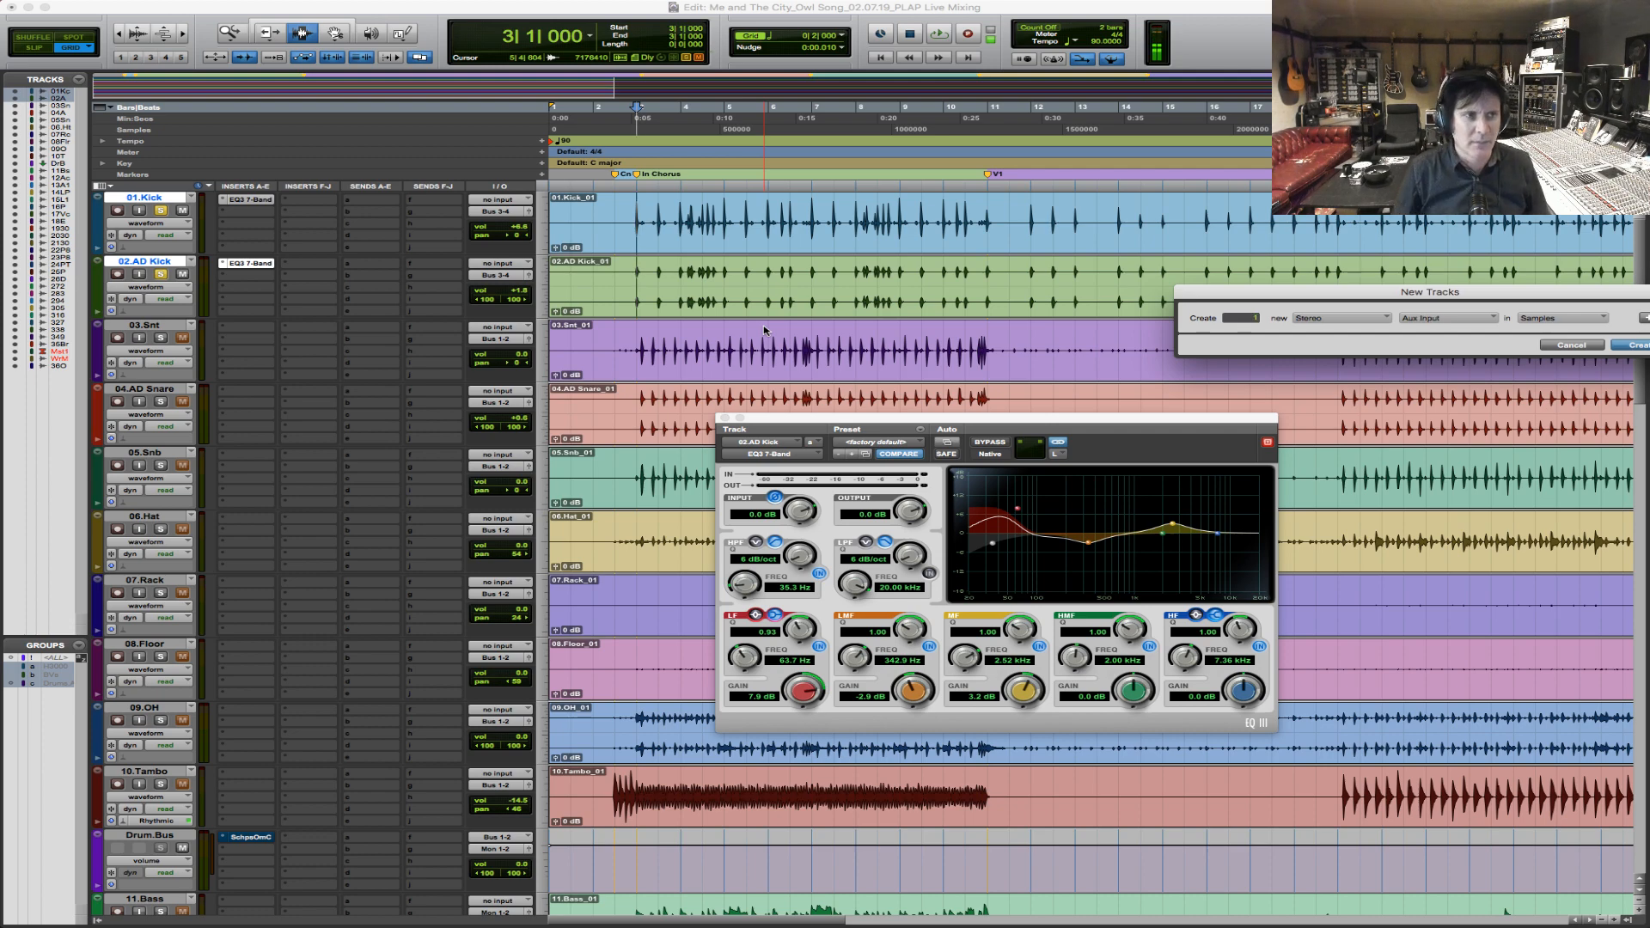
key(Return)
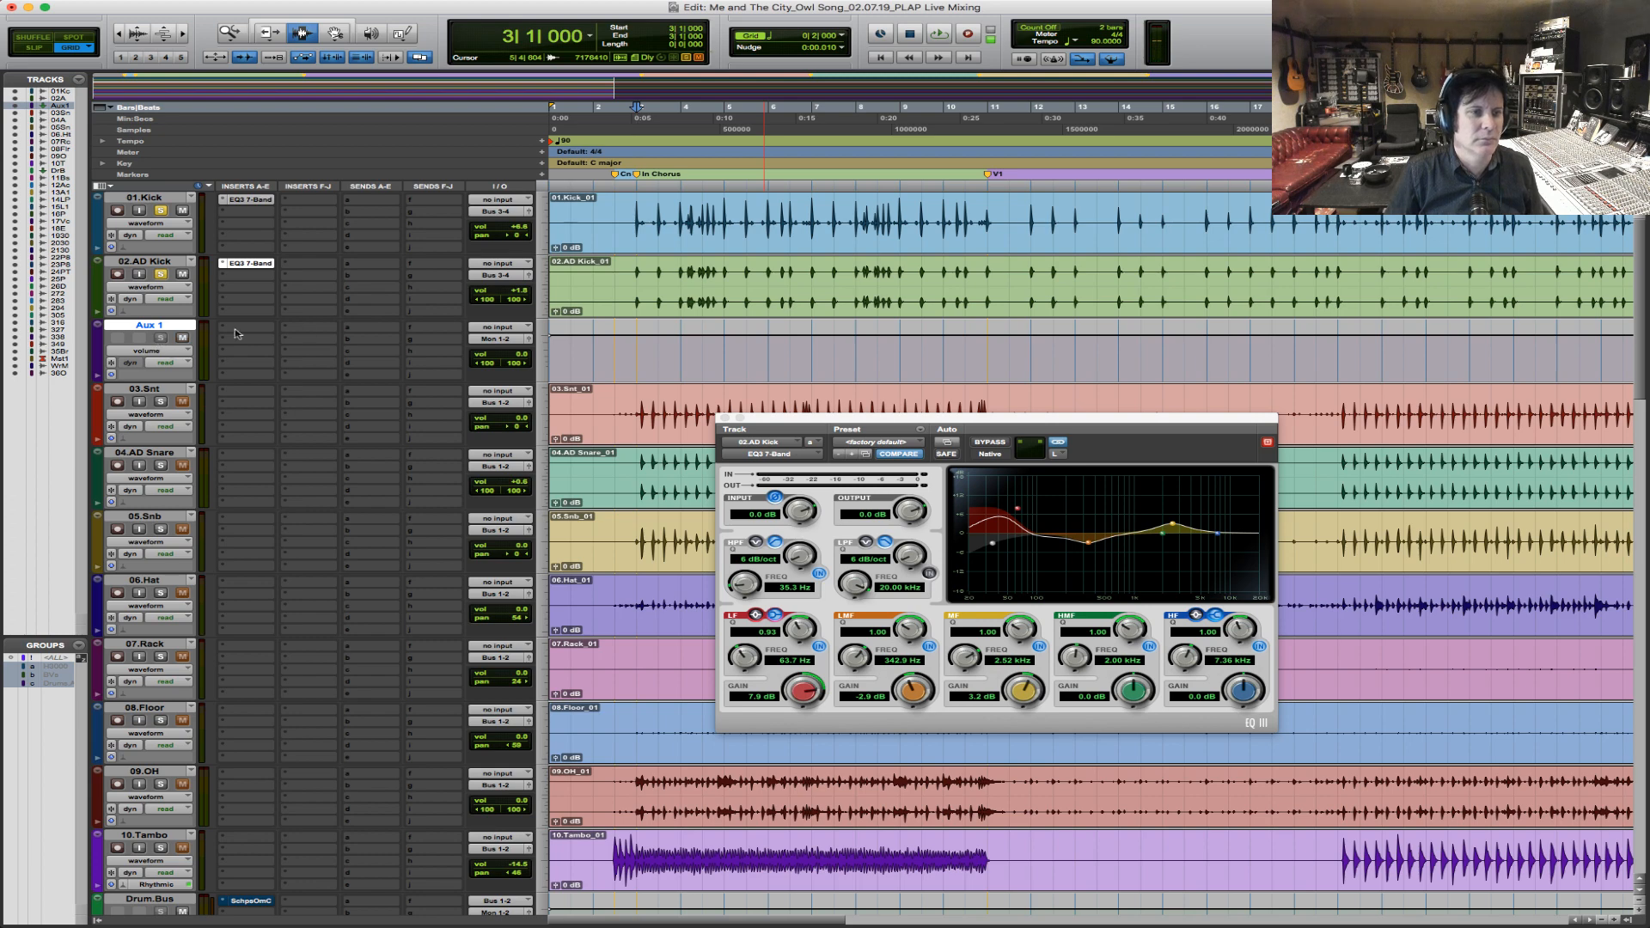
Set the new aux track's input to Bus 3-4 and its output to Bus 1-2.
click(503, 334)
mouse_move(516, 364)
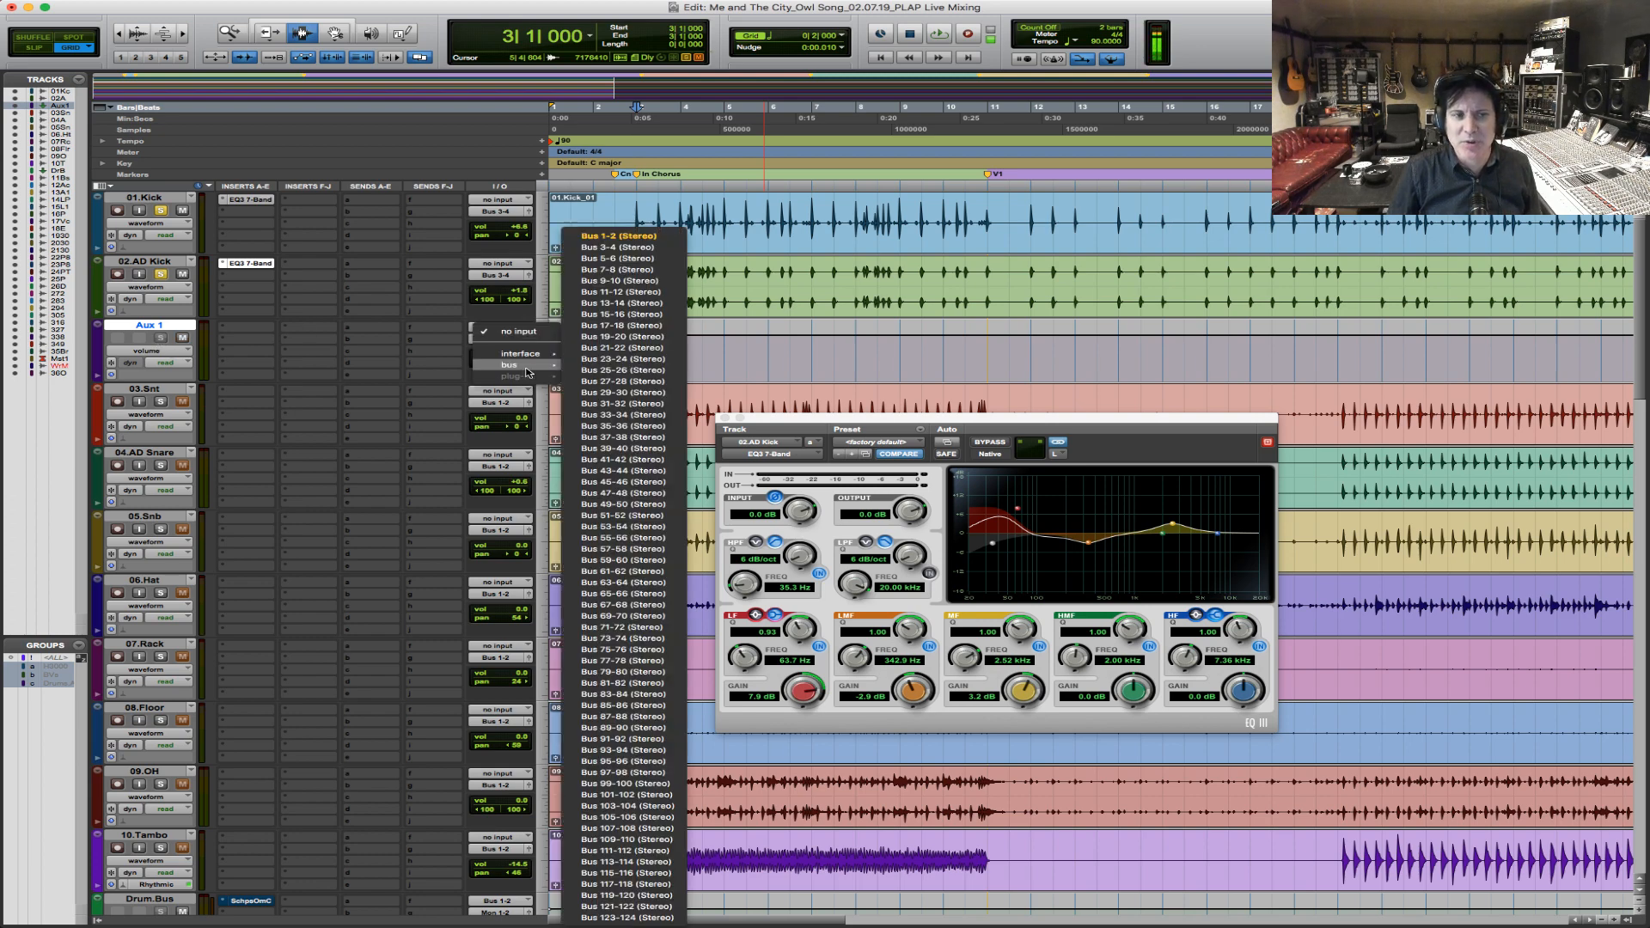
click(604, 249)
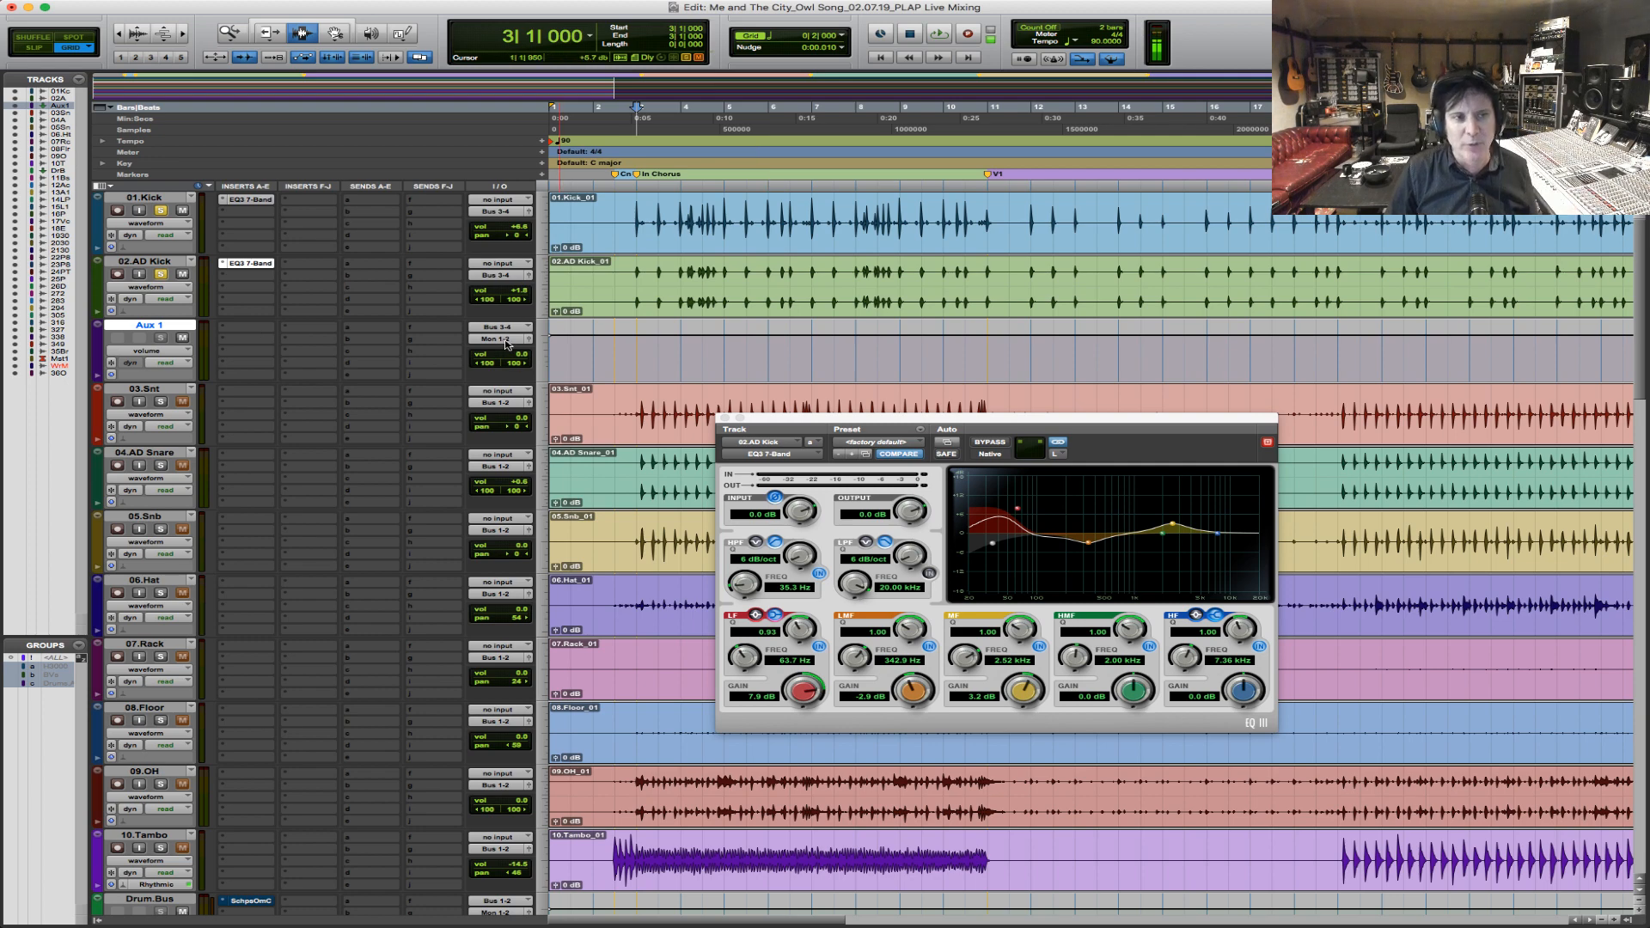
click(507, 340)
mouse_move(507, 344)
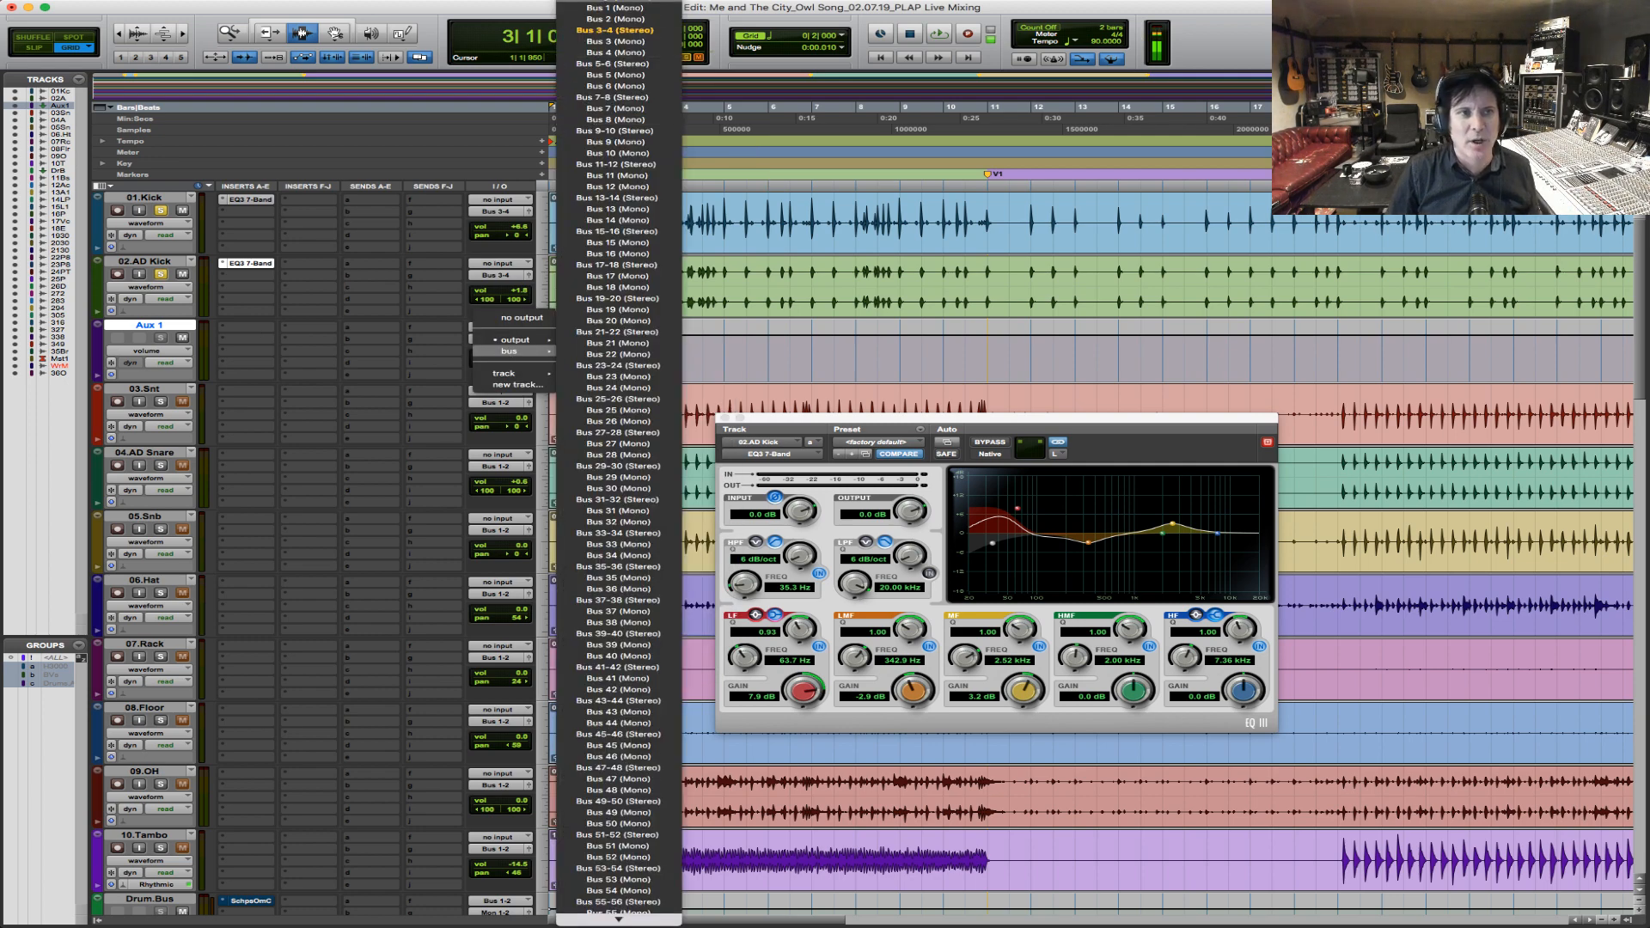
click(615, 2)
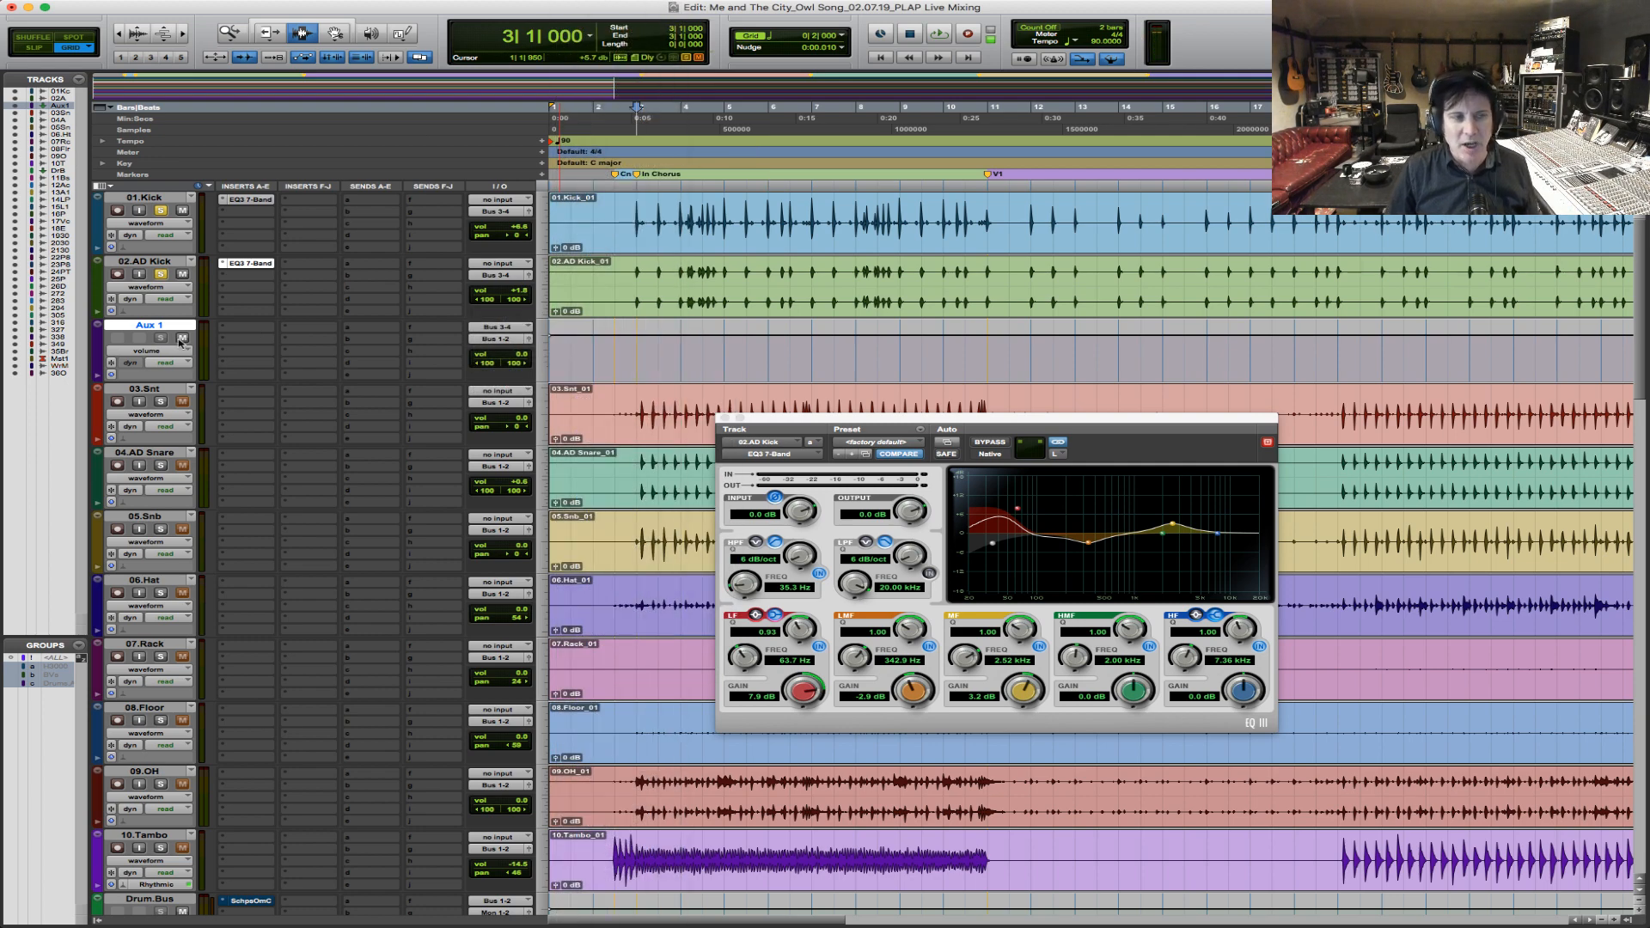
Rename the new aux track as Kick.Sub.
double_click(143, 327)
text(Kick.Sub)
key(Return)
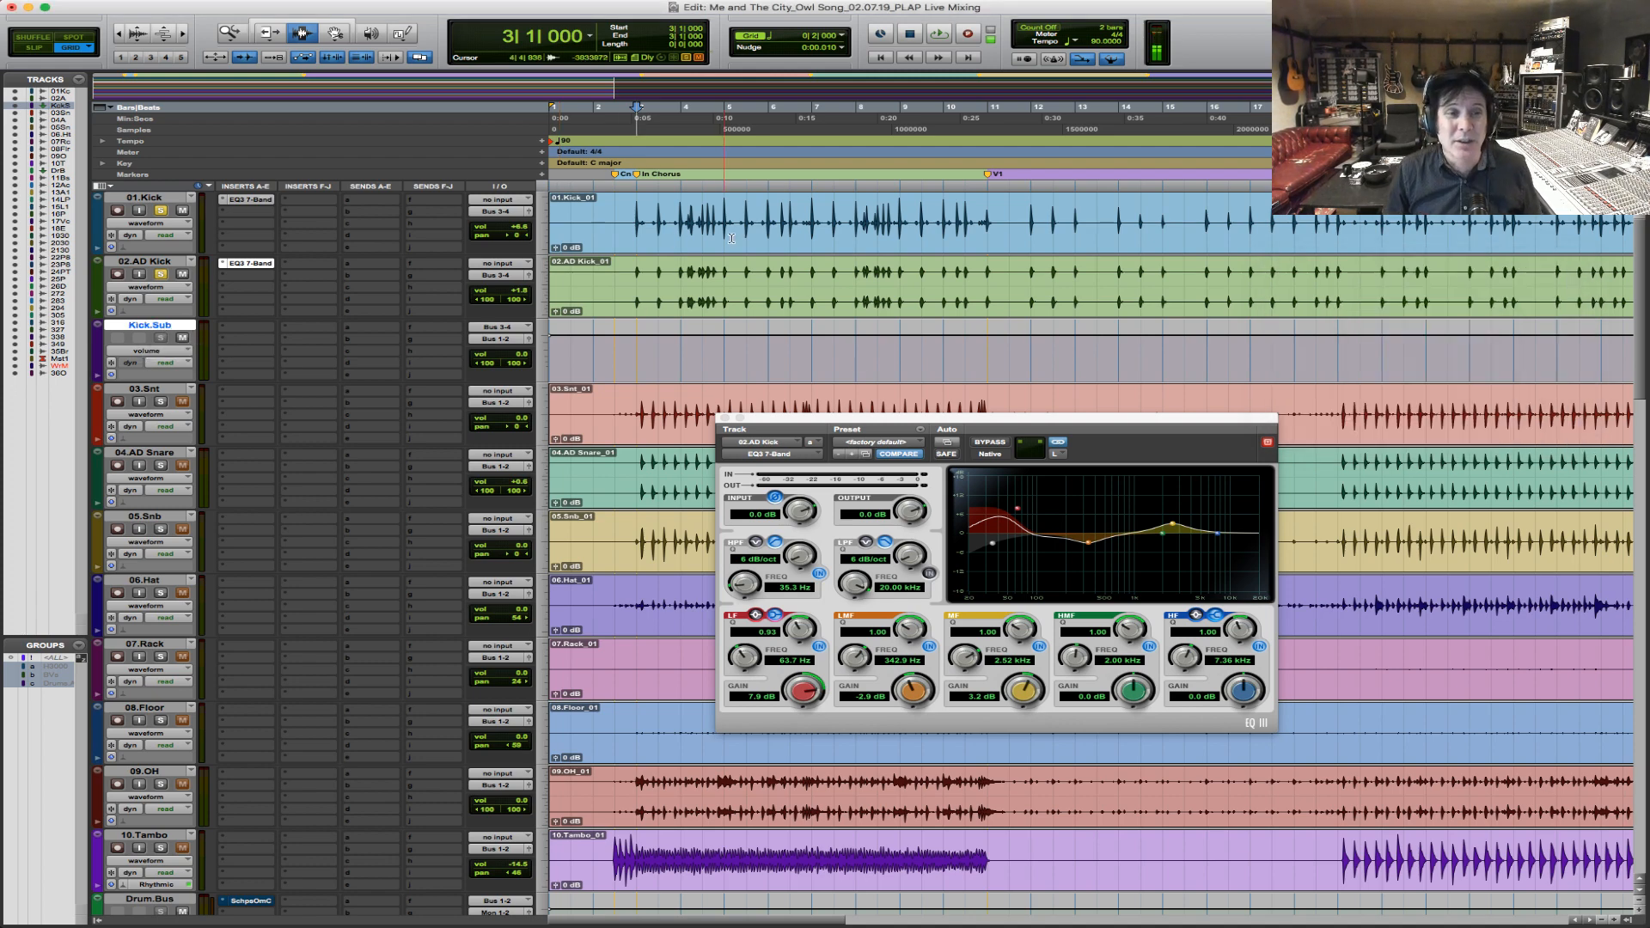
Select bar 3 to bar 11 on 02.AD Kick and play the chorus through the kick submix.
drag(645, 293, 989, 284)
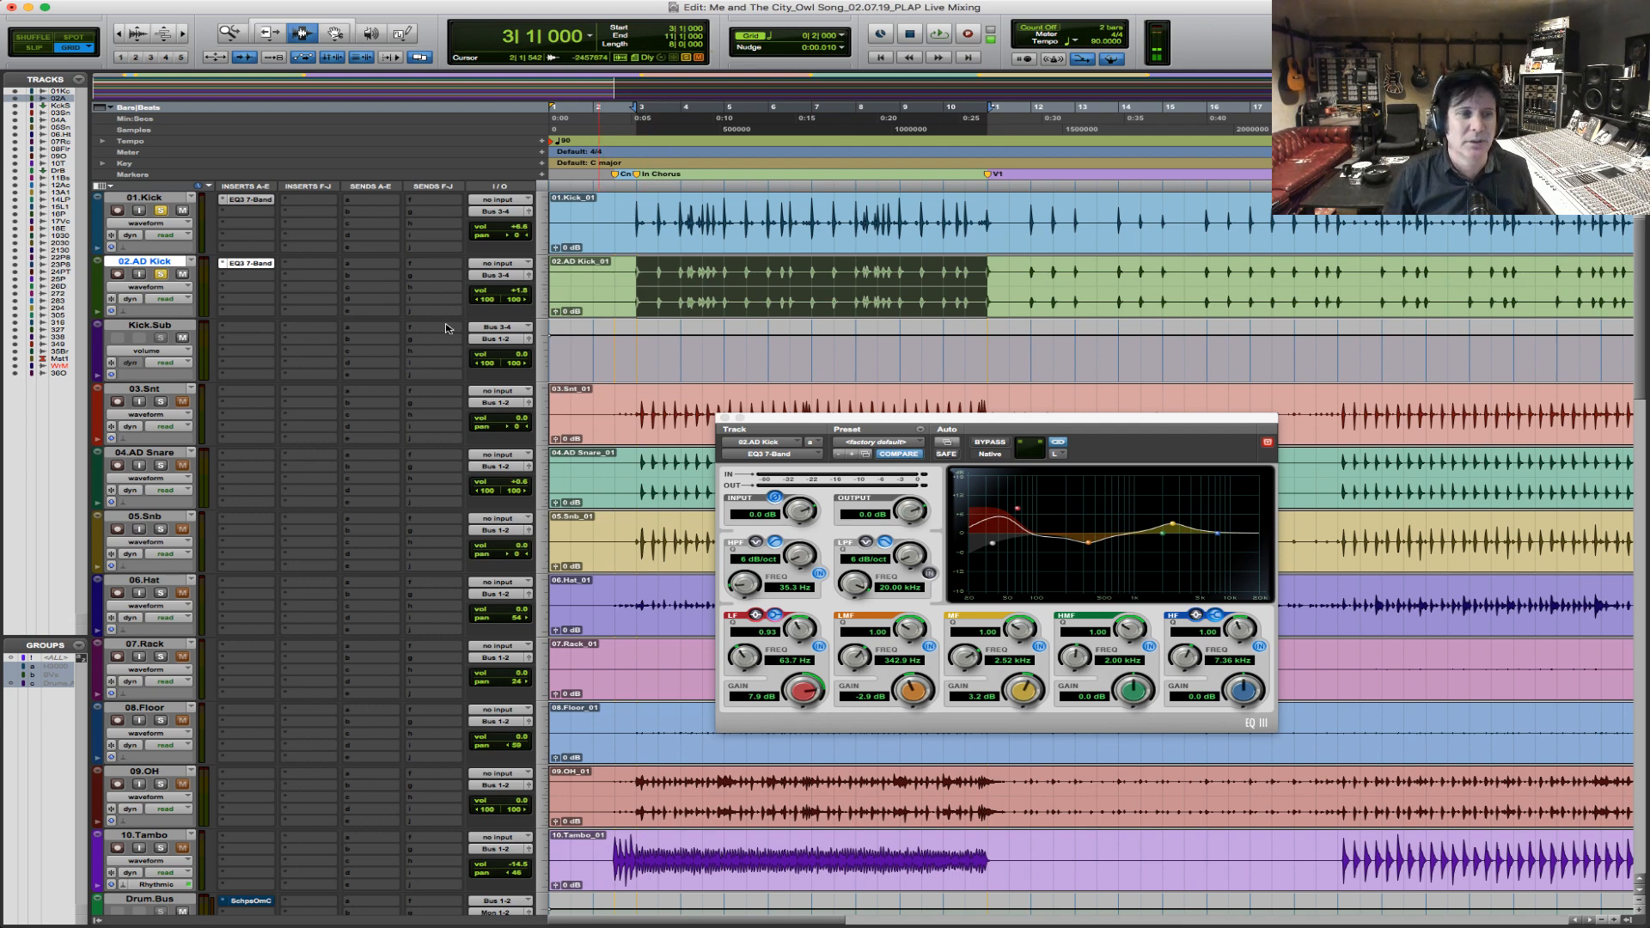
key(space)
click(637, 275)
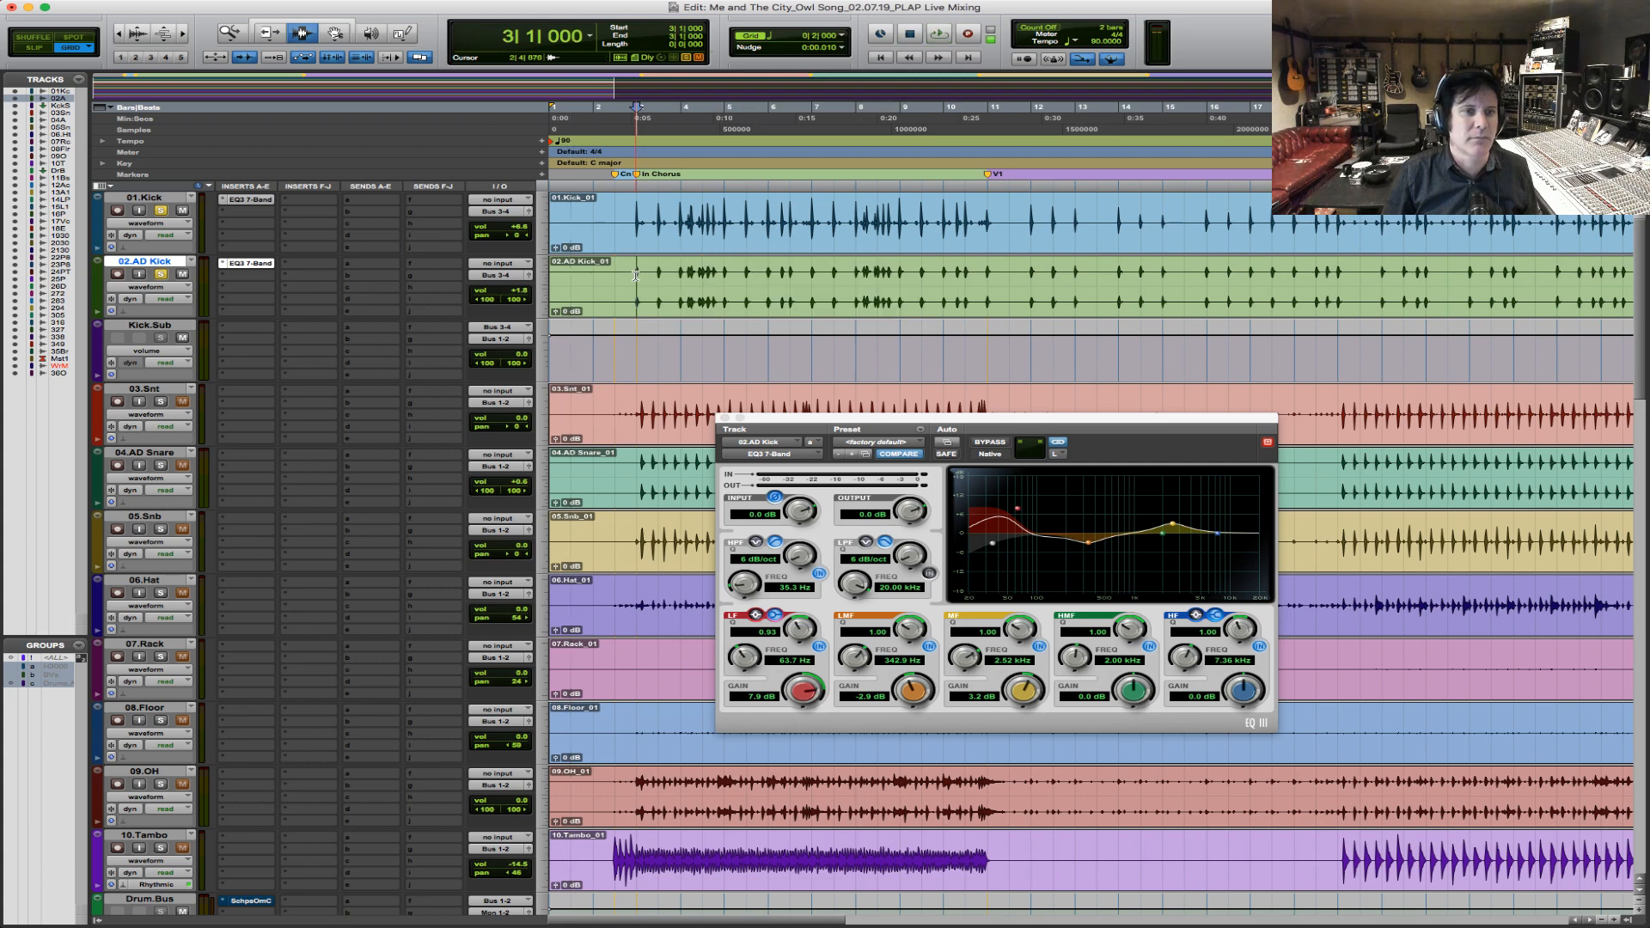
key(space)
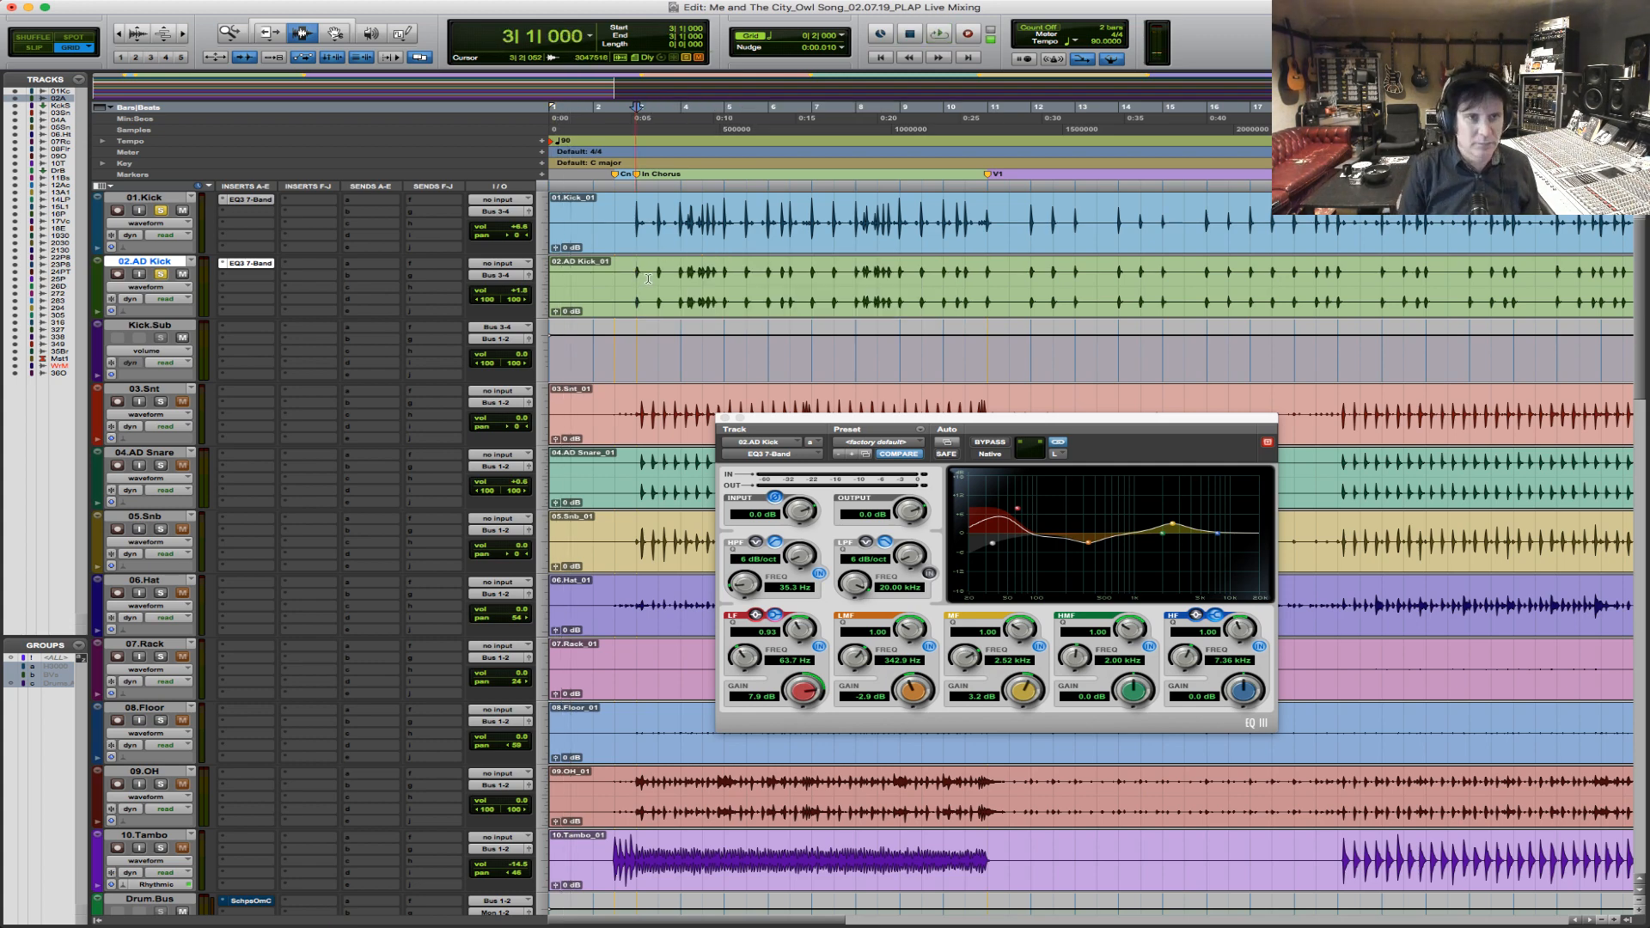
key(space)
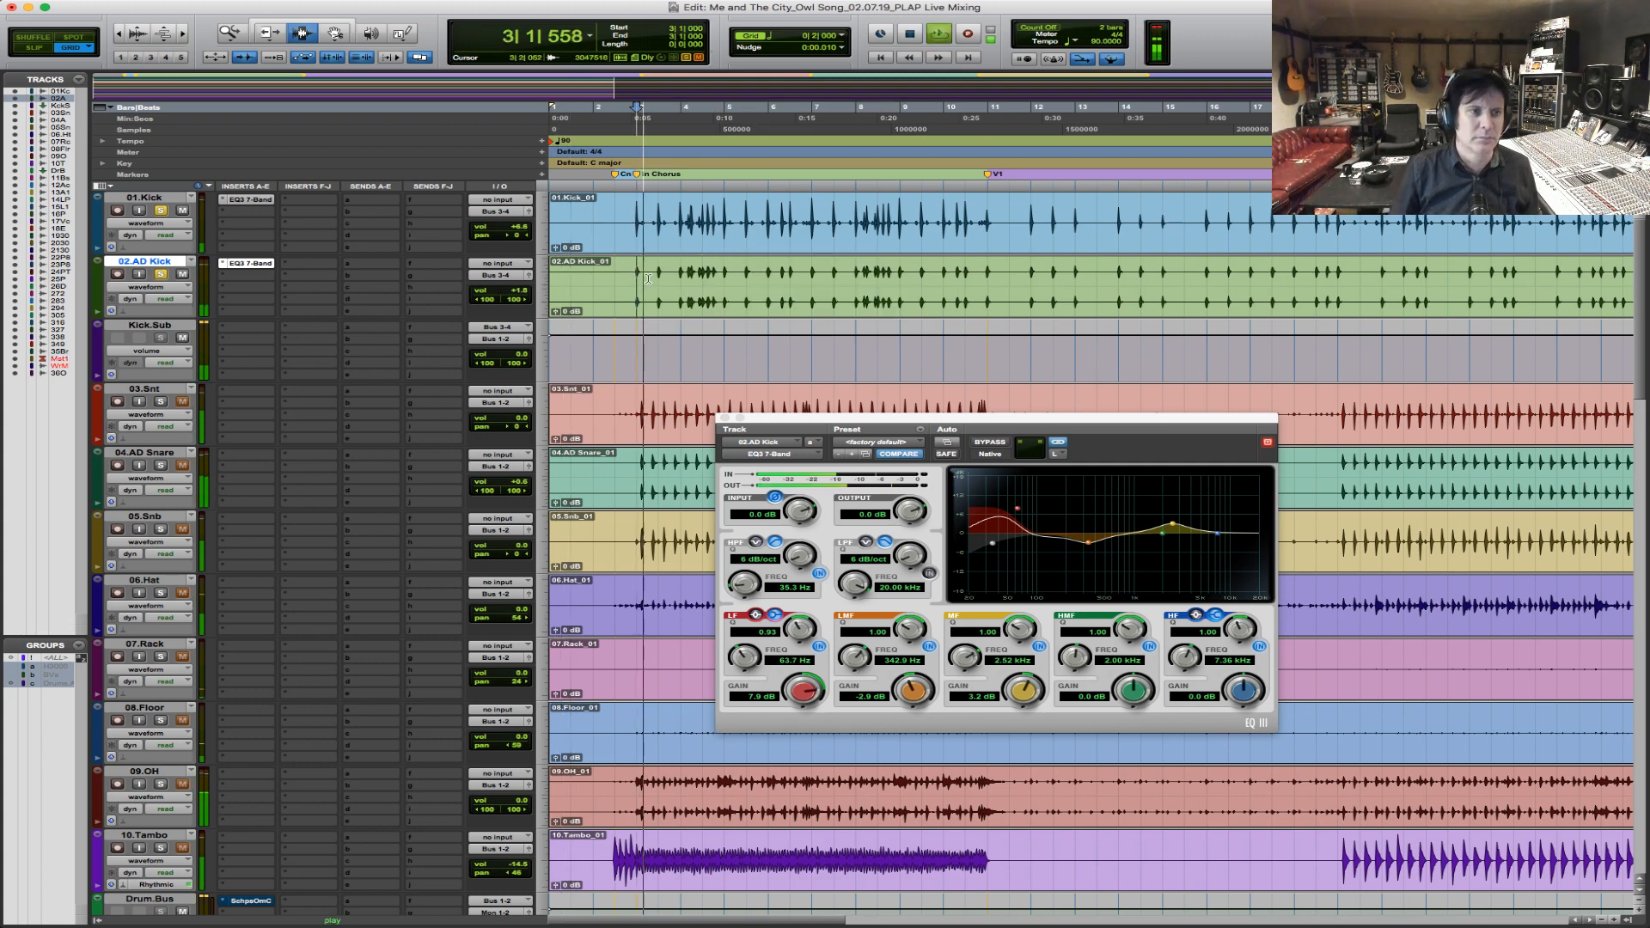
shift+click(988, 292)
key(space)
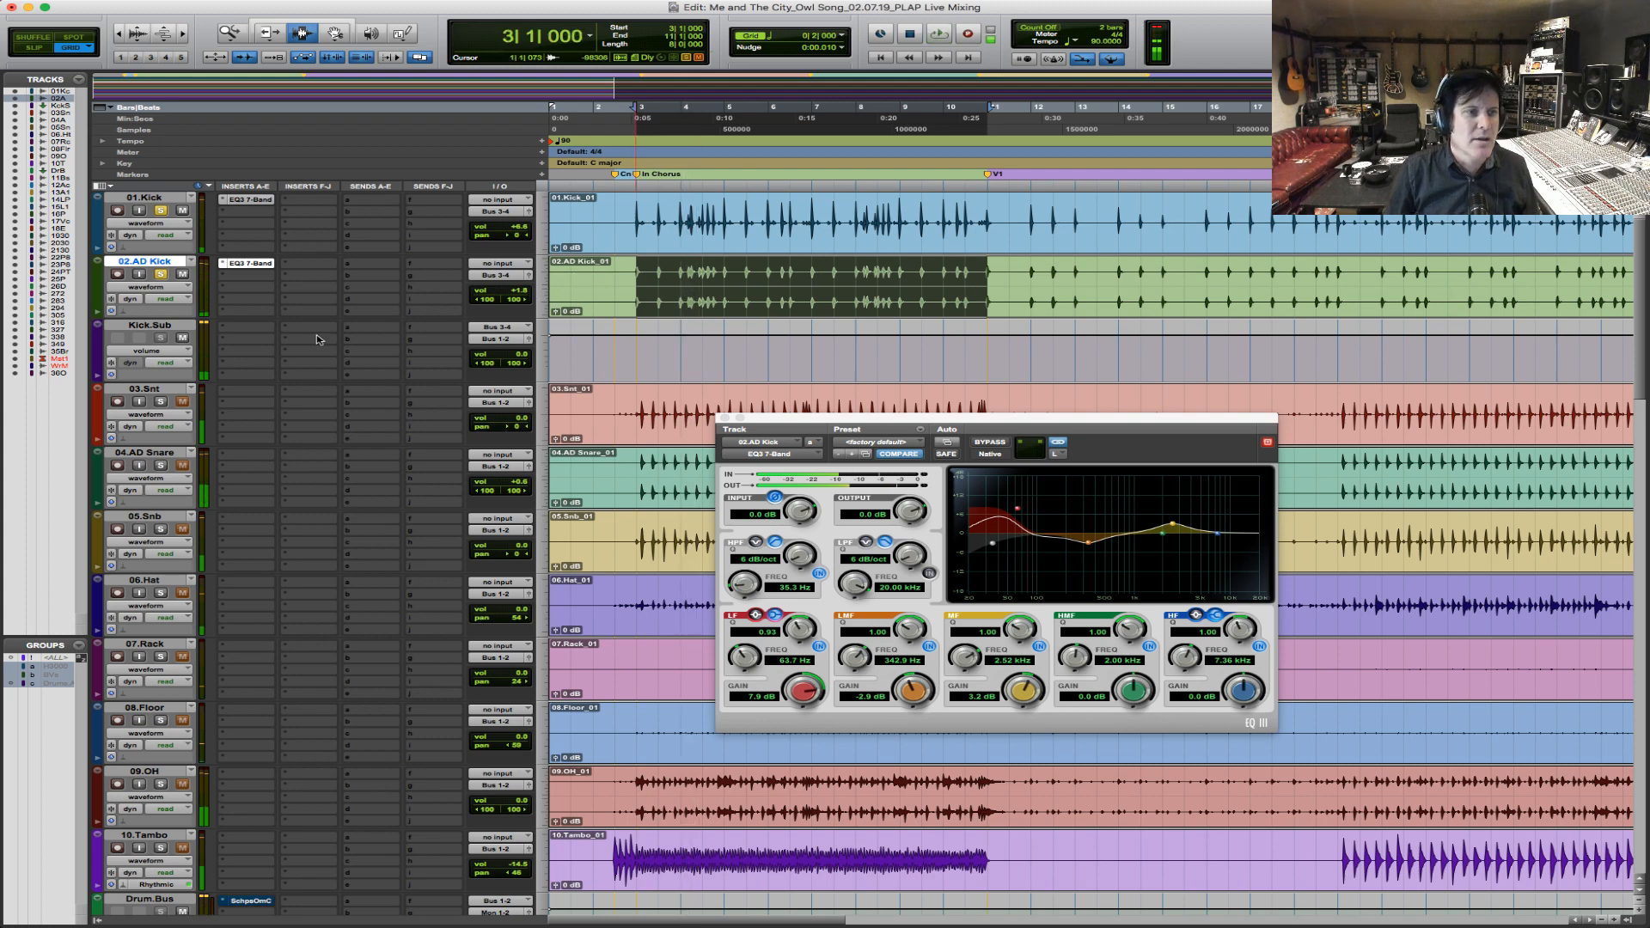
Insert the stereo Scheps Omni Channel on Kick.Sub's first insert slot and move its window clear of the lower tracks.
click(241, 331)
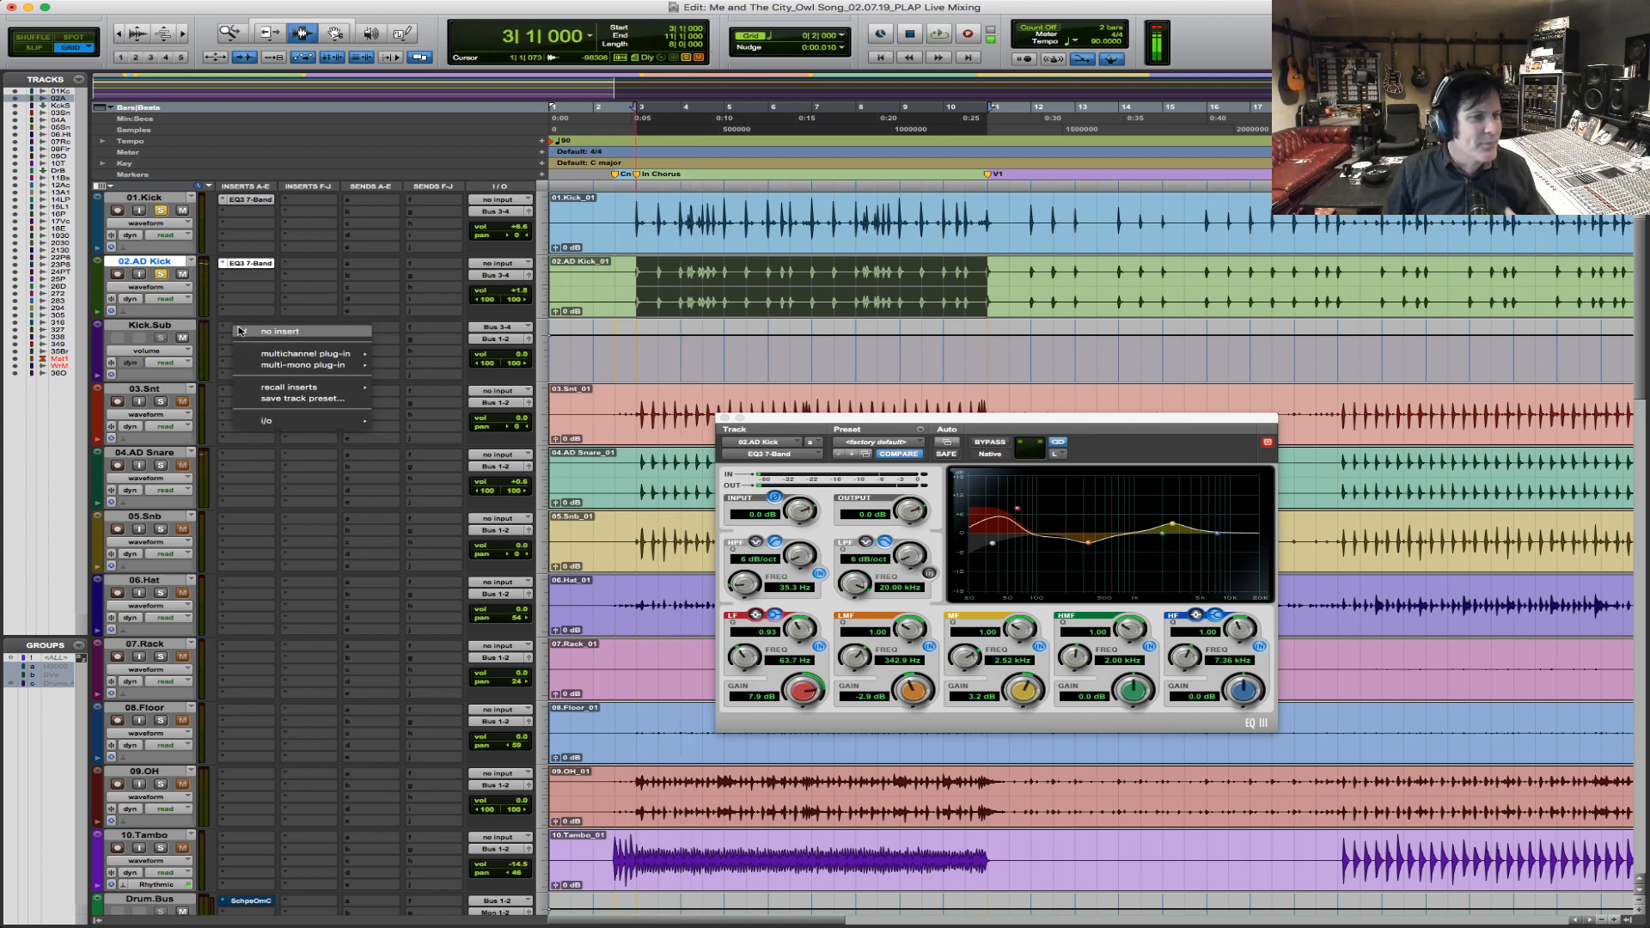
mouse_move(260, 353)
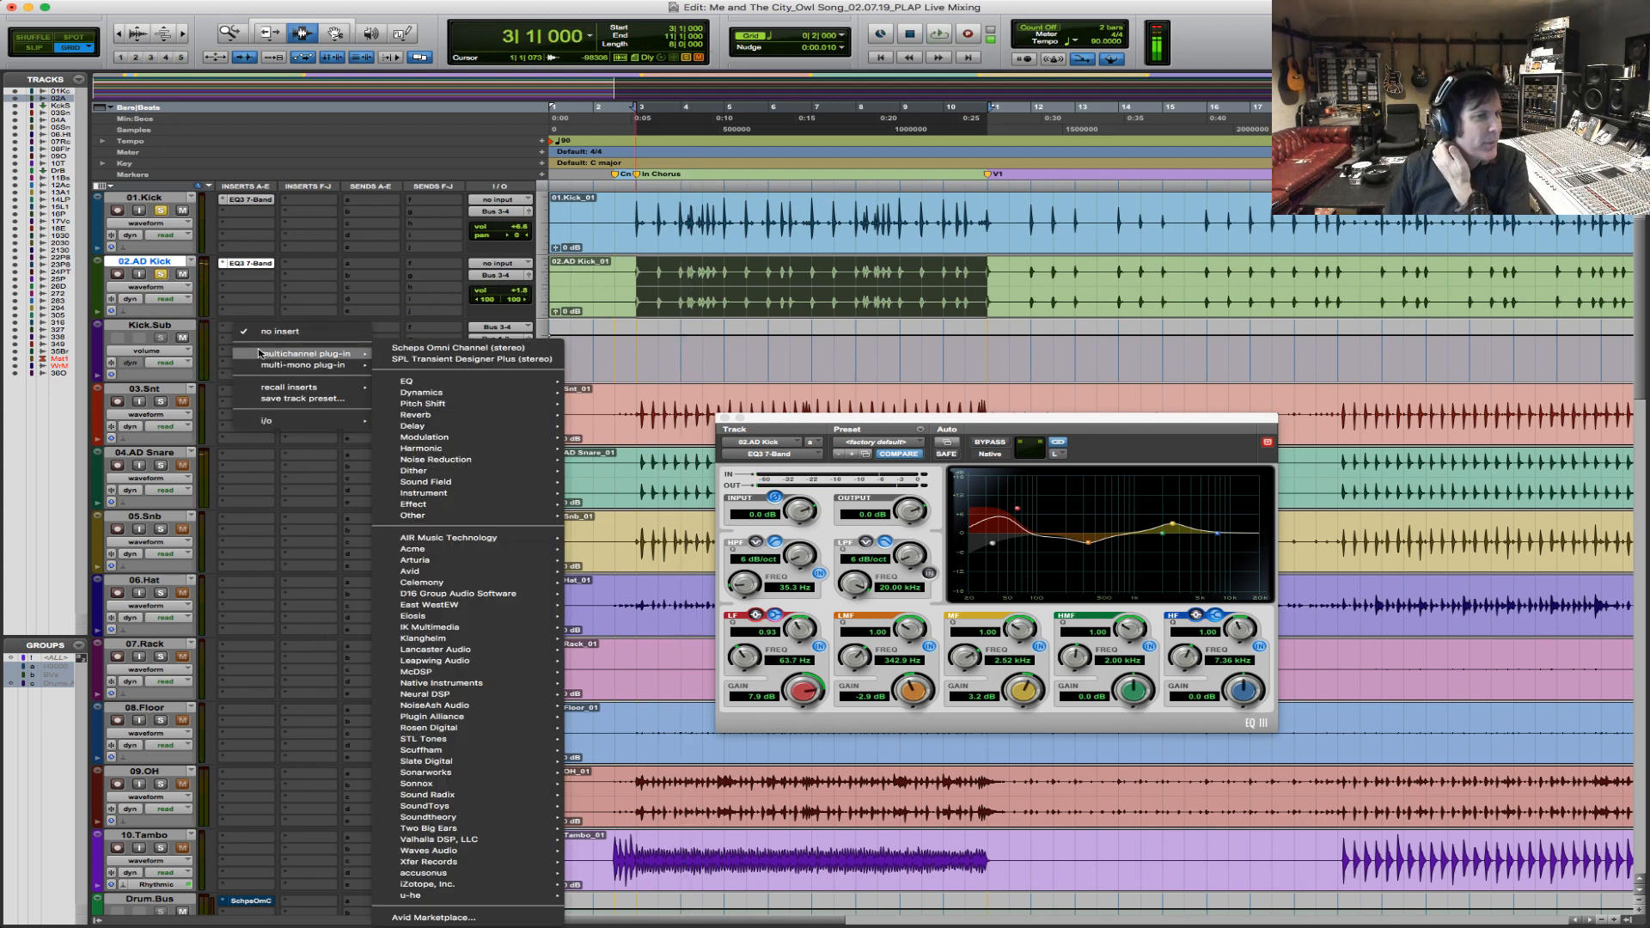
click(490, 345)
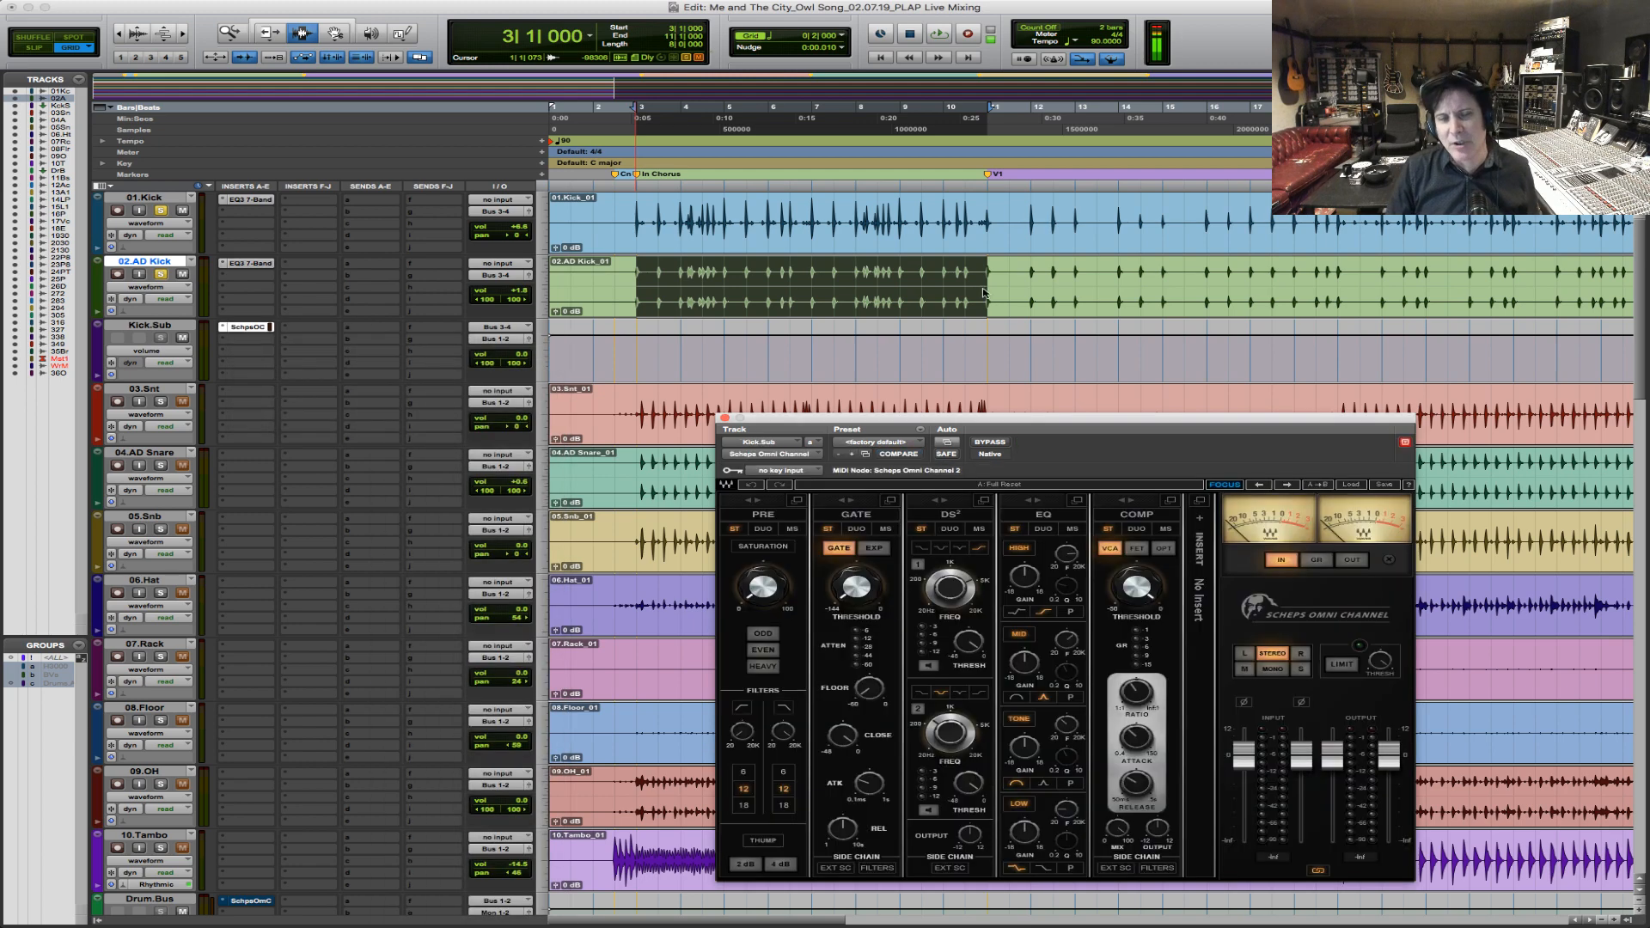
drag(1082, 428, 1034, 288)
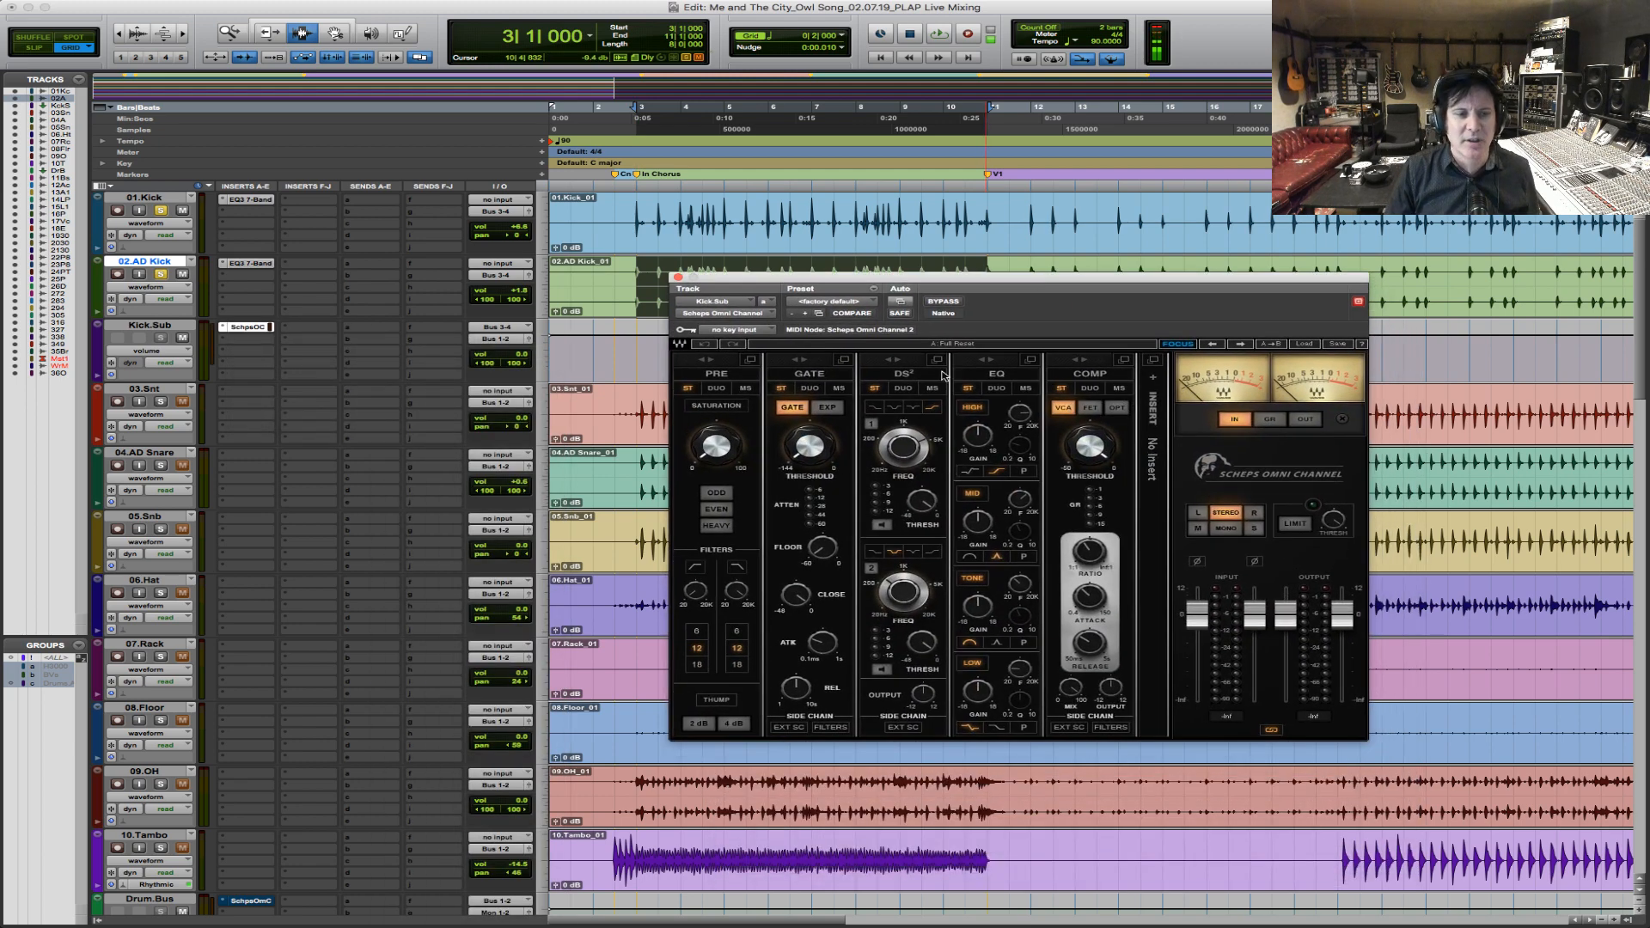
Enable the Omni Channel's low-cut filter on Kick.Sub and add 2 dB of Thump while auditioning the chorus kicks.
click(695, 590)
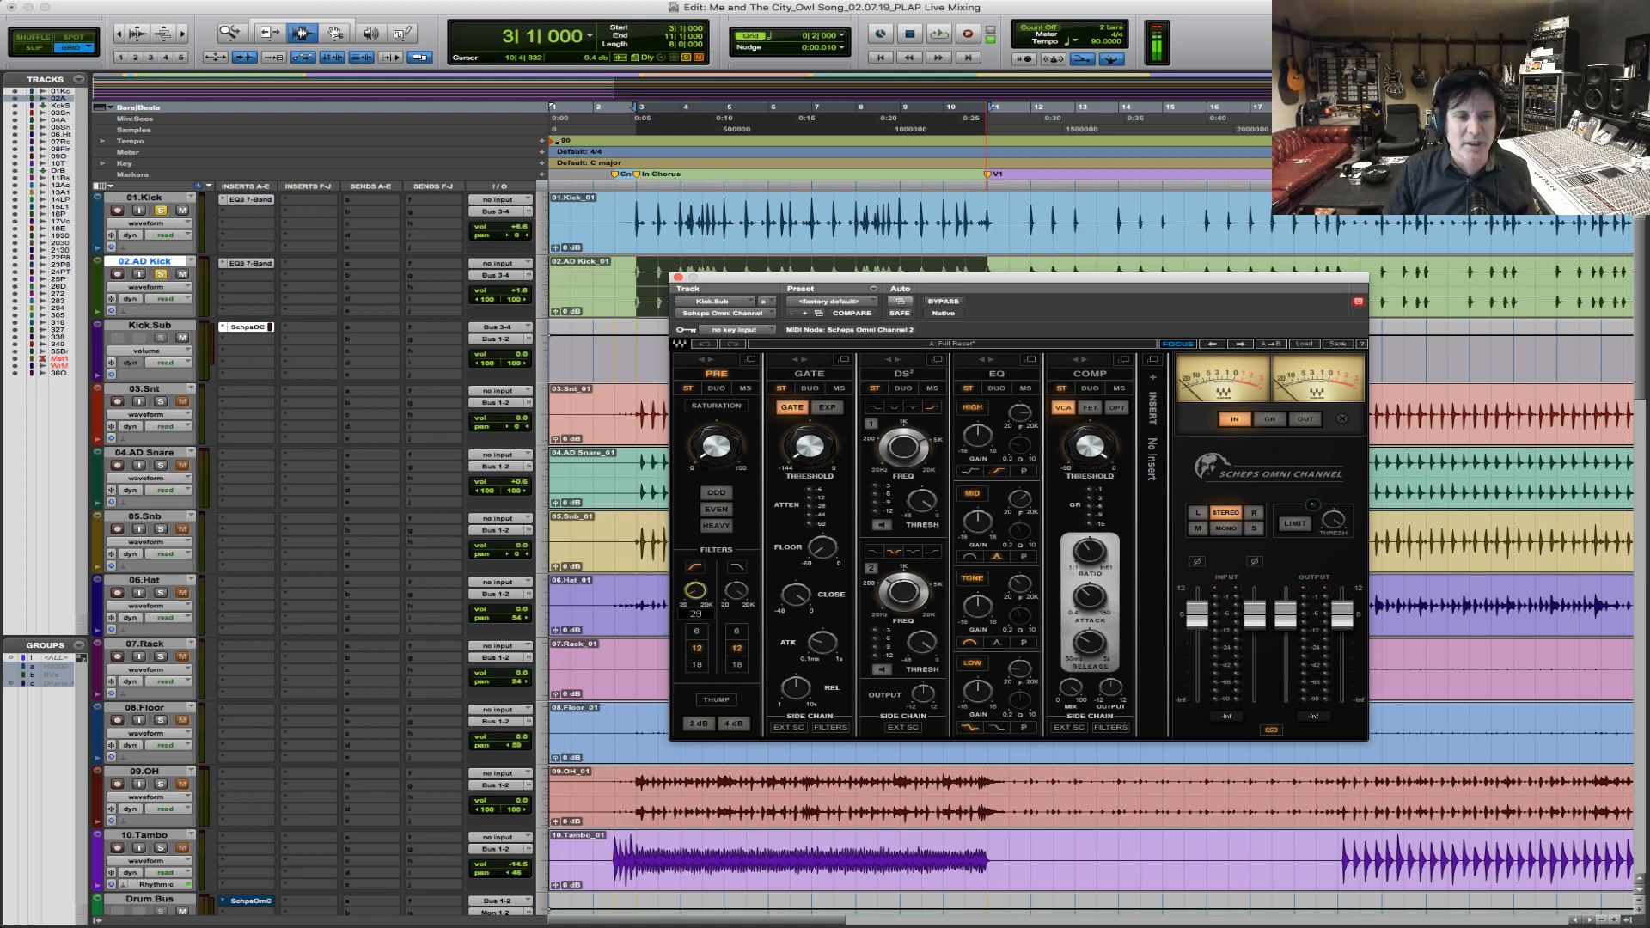
drag(695, 590, 696, 594)
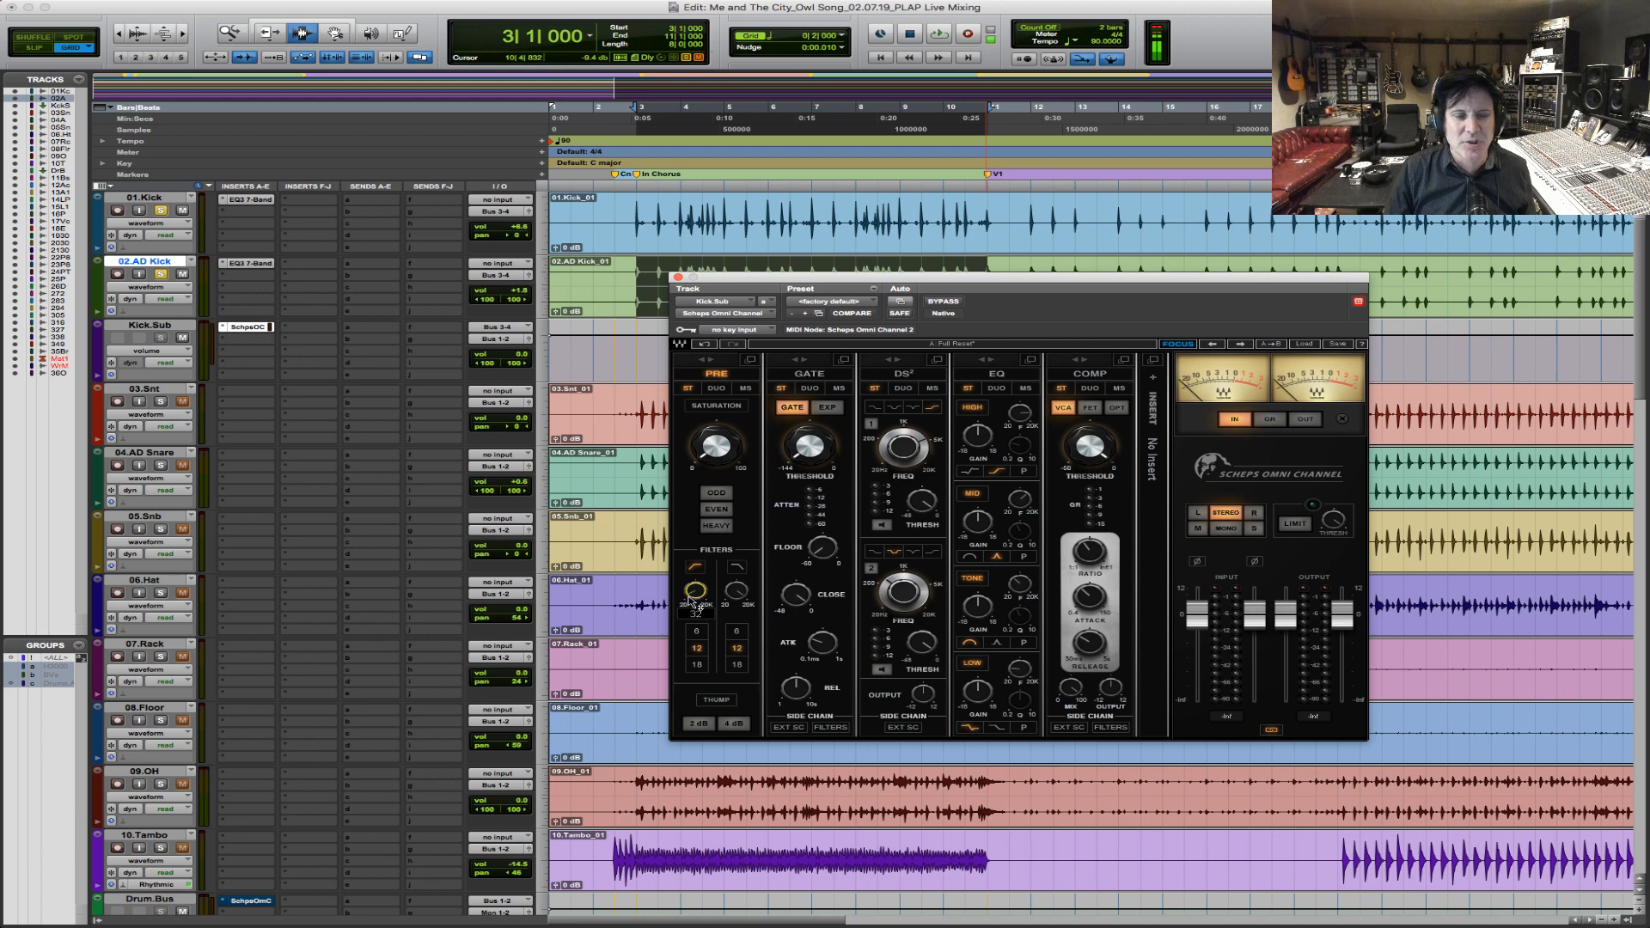
key(space)
click(699, 724)
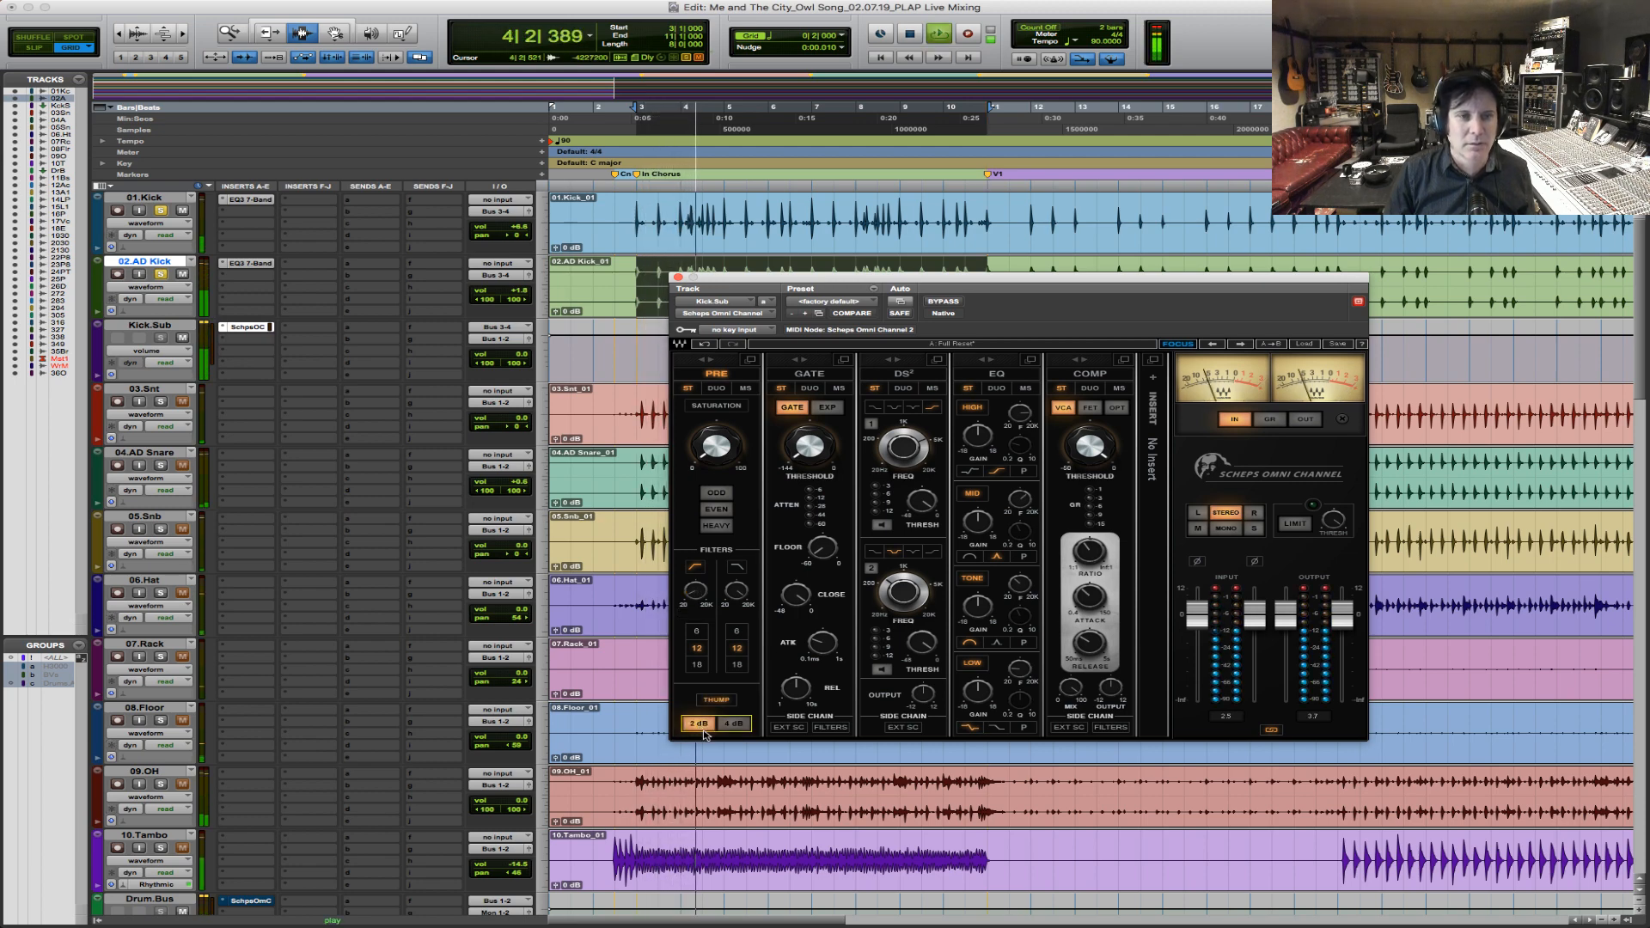
key(space)
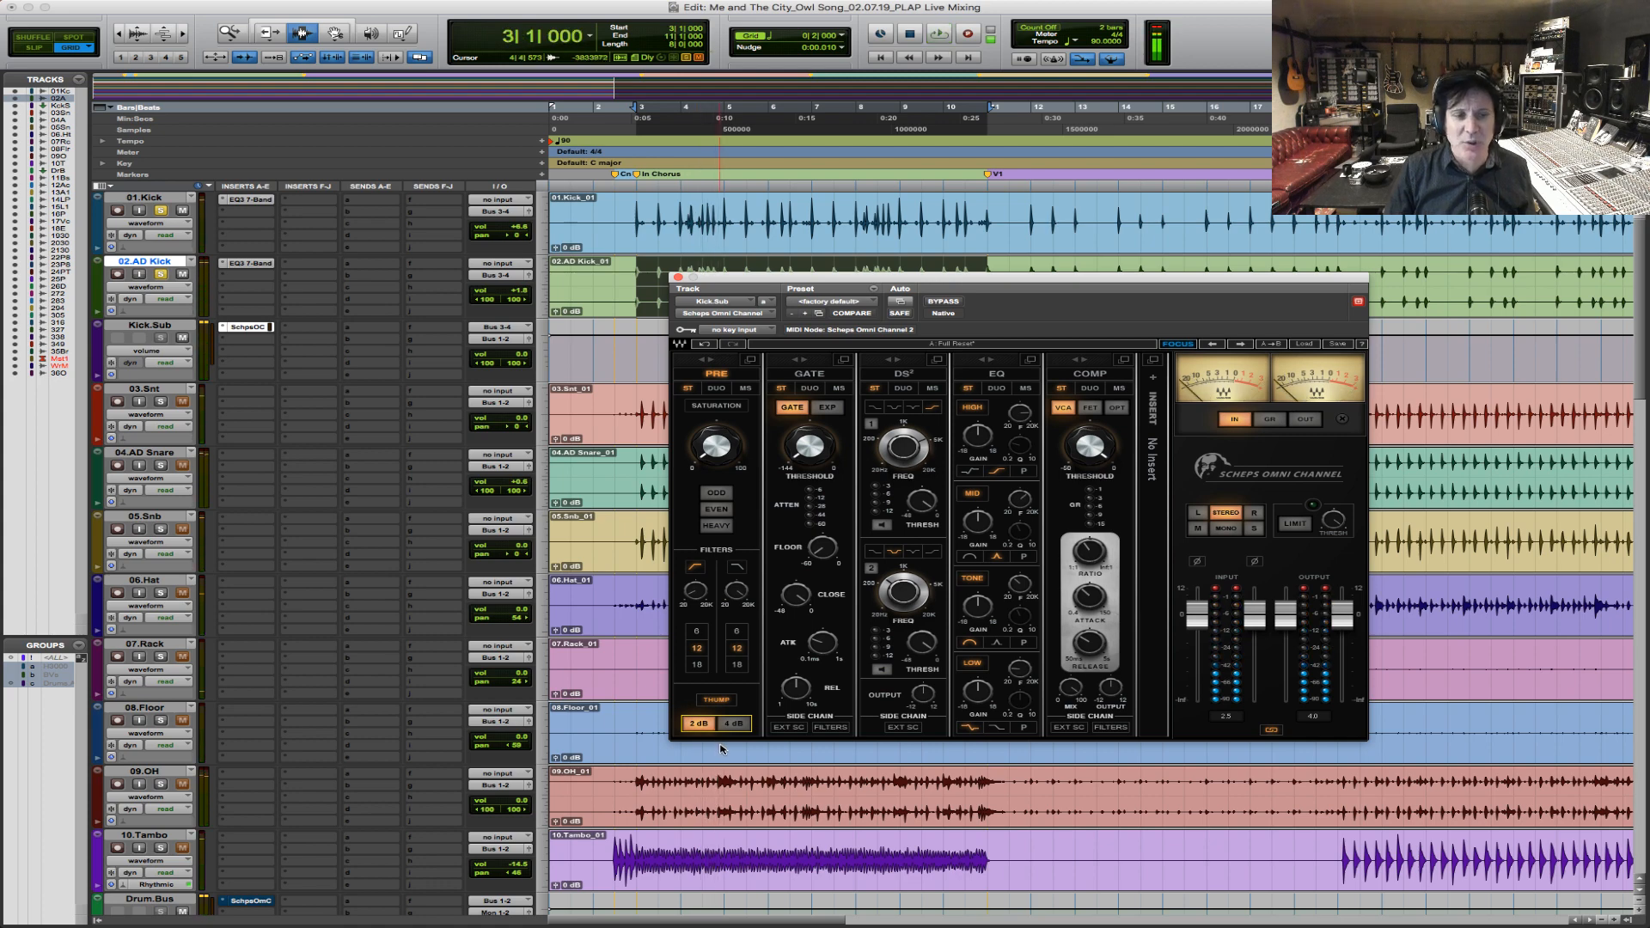
drag(696, 590, 696, 583)
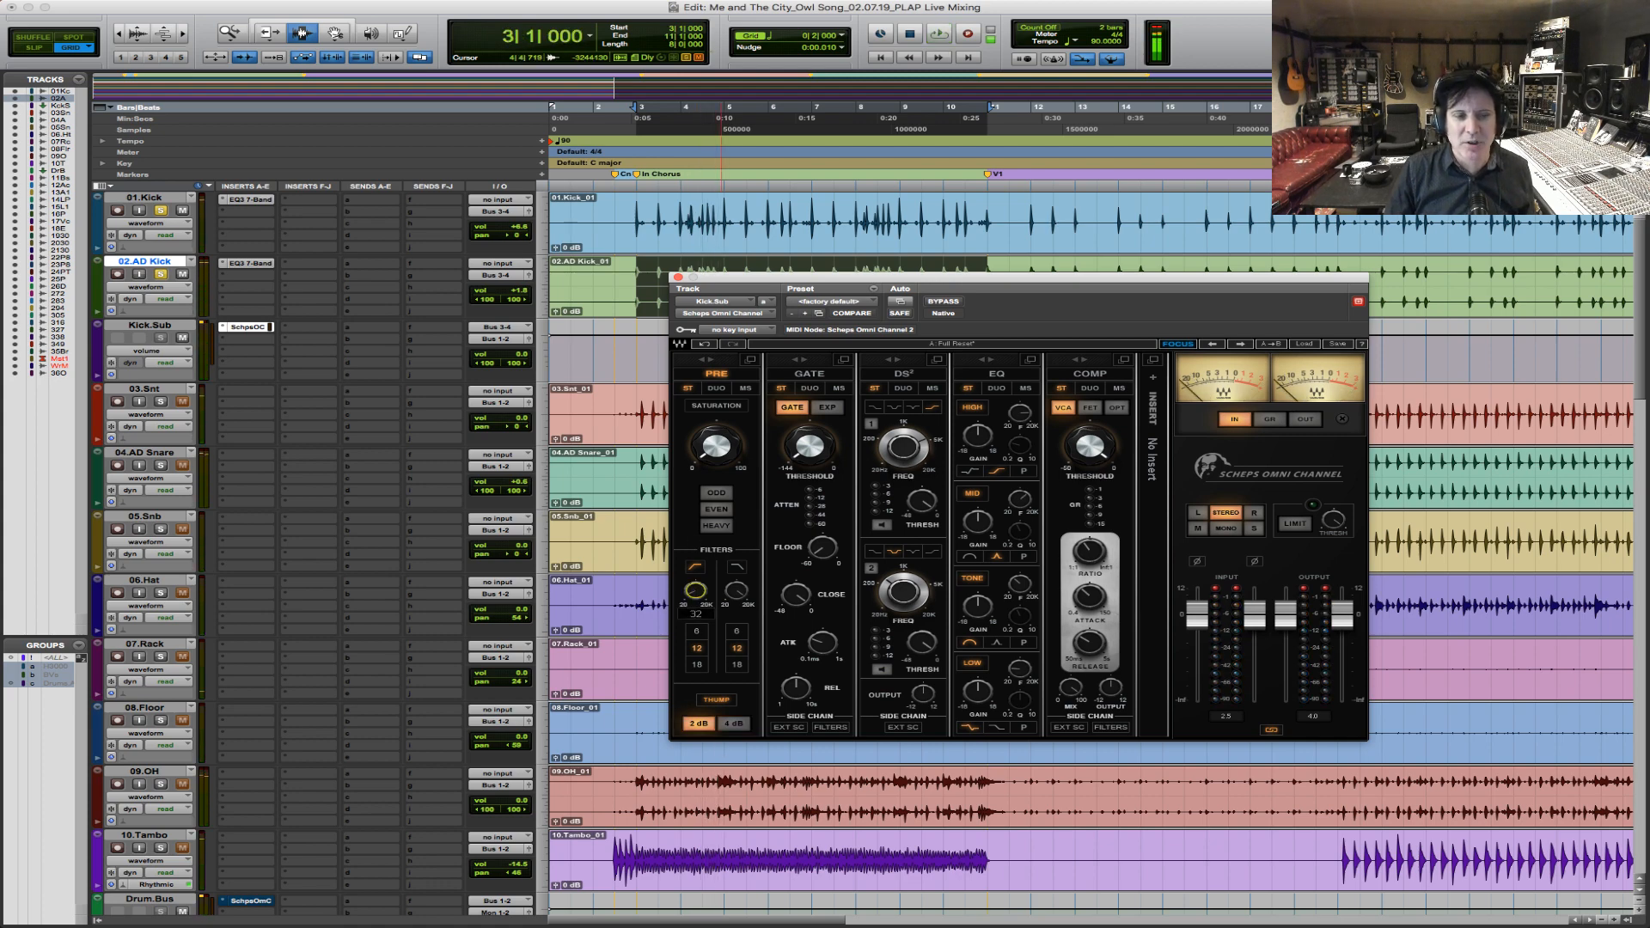
Add odd-harmonic saturation of about 17.7 to Kick.Sub while playing the chorus.
click(713, 448)
key(space)
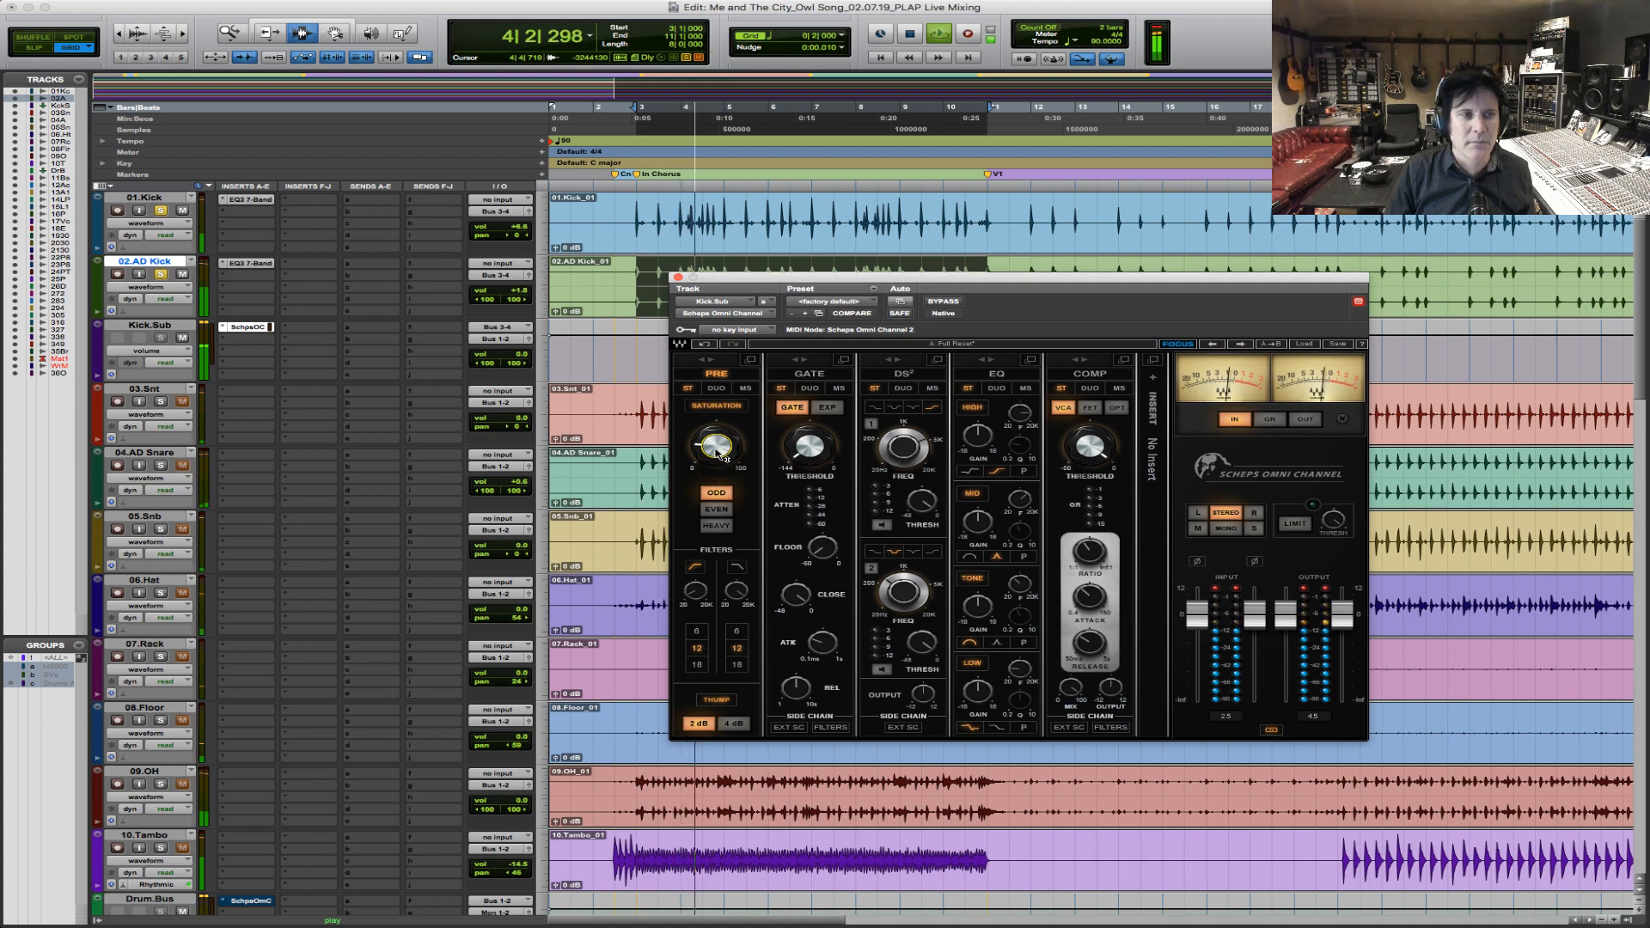
mouse_move(716, 453)
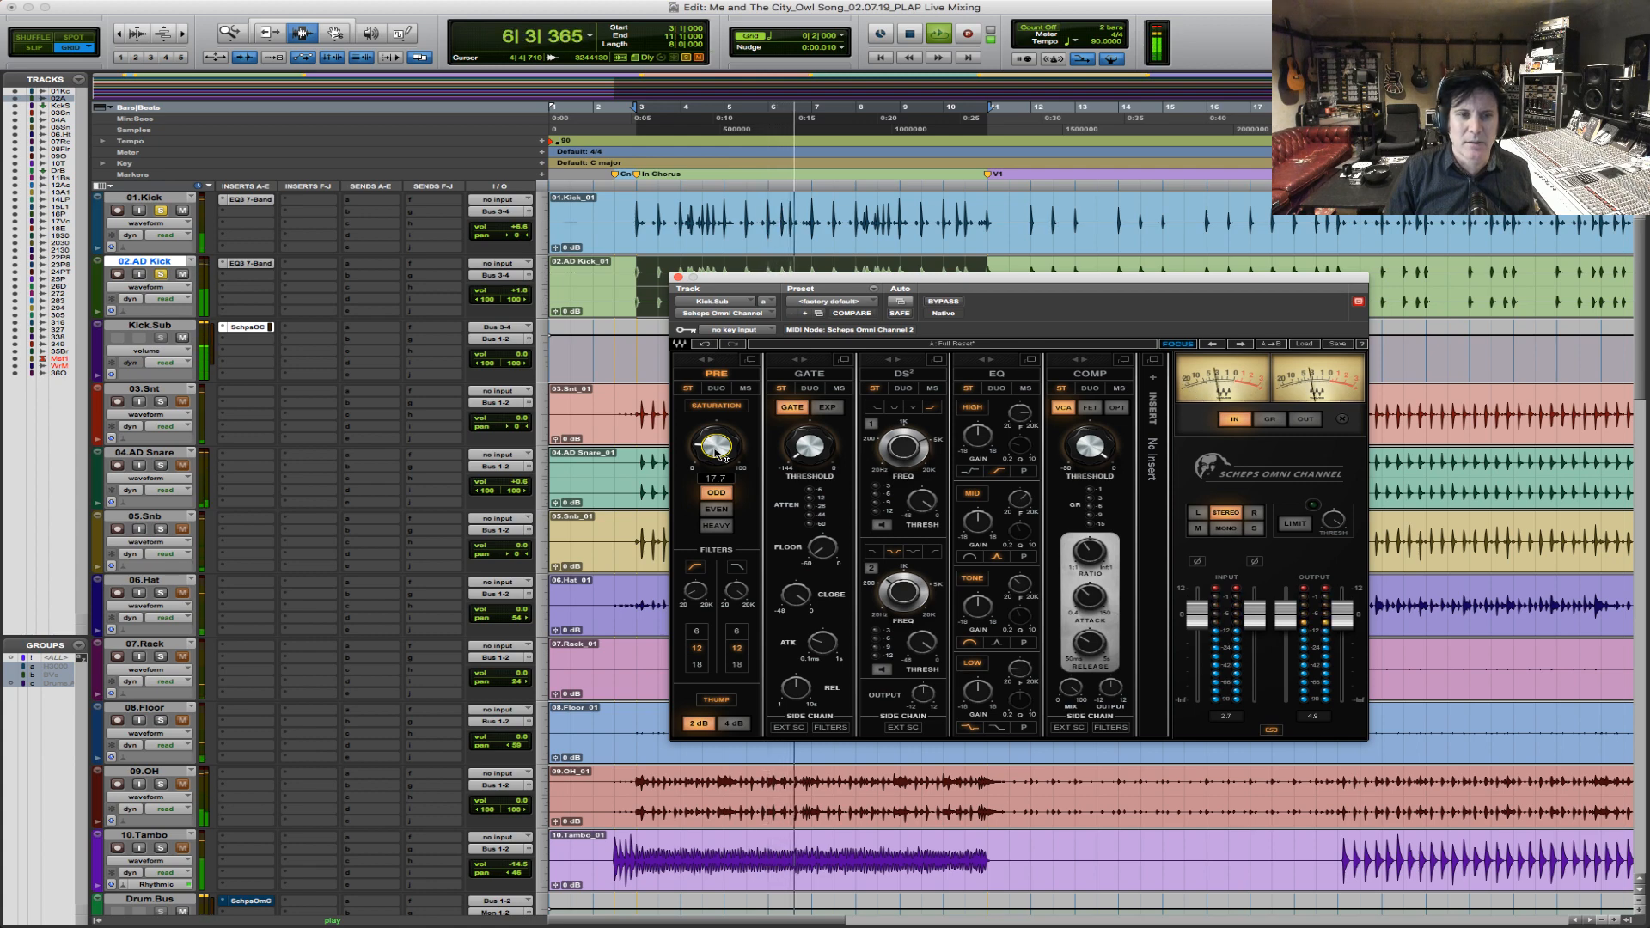
key(space)
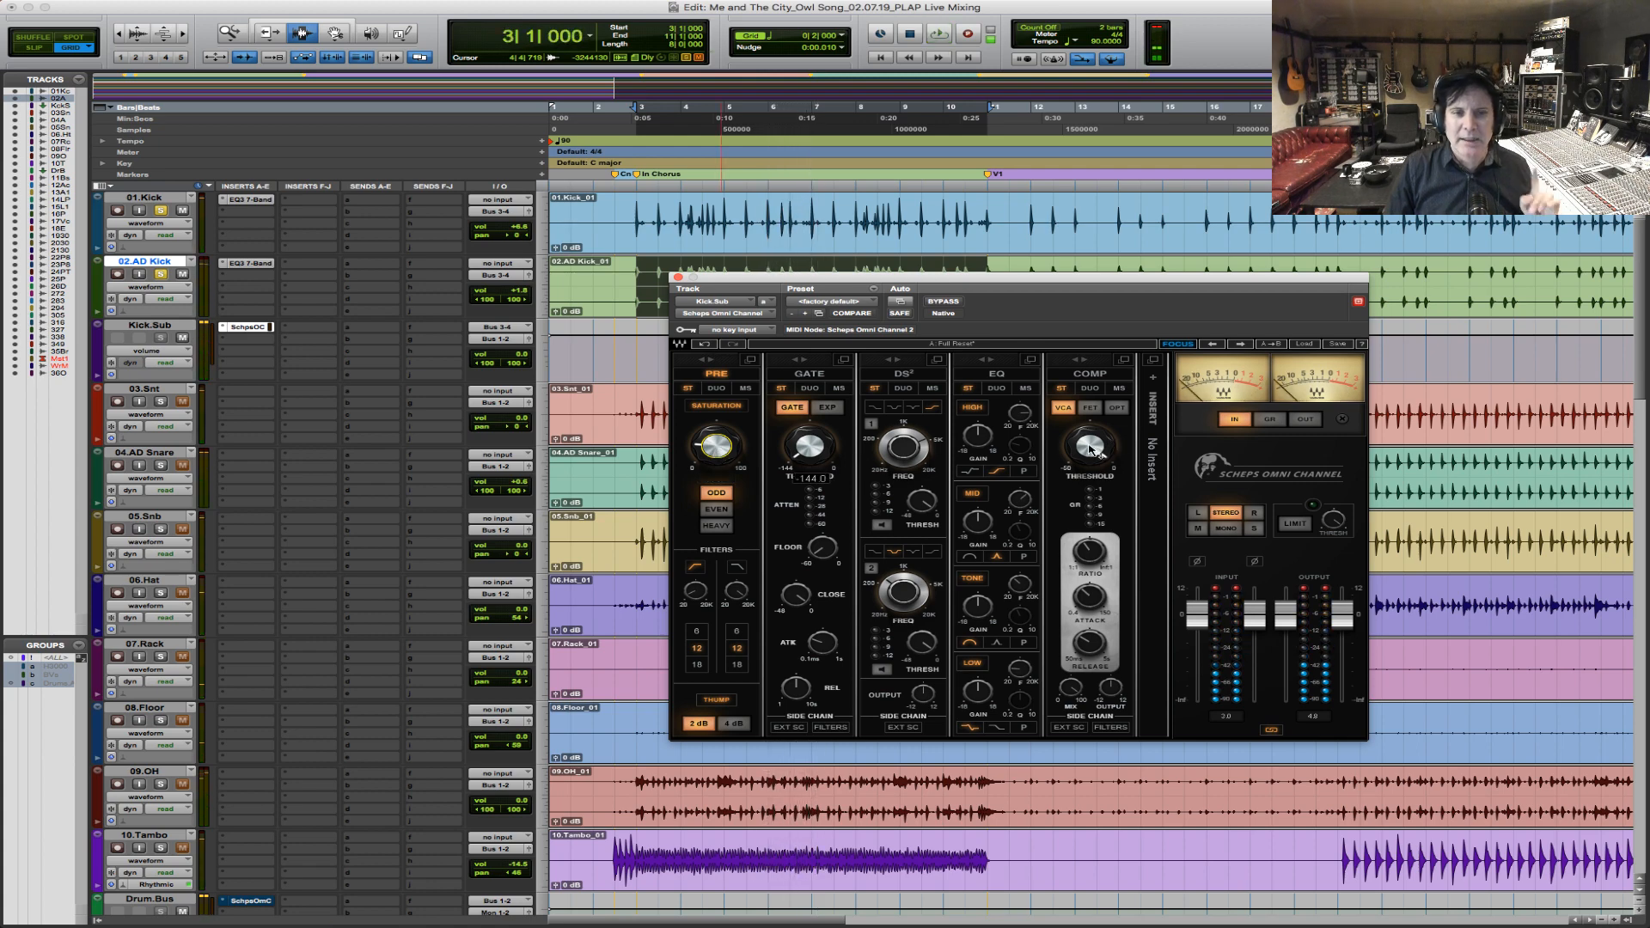
Select the verse passage from bar 11 to about bar 19 on 01.Kick.
mouse_move(1086, 448)
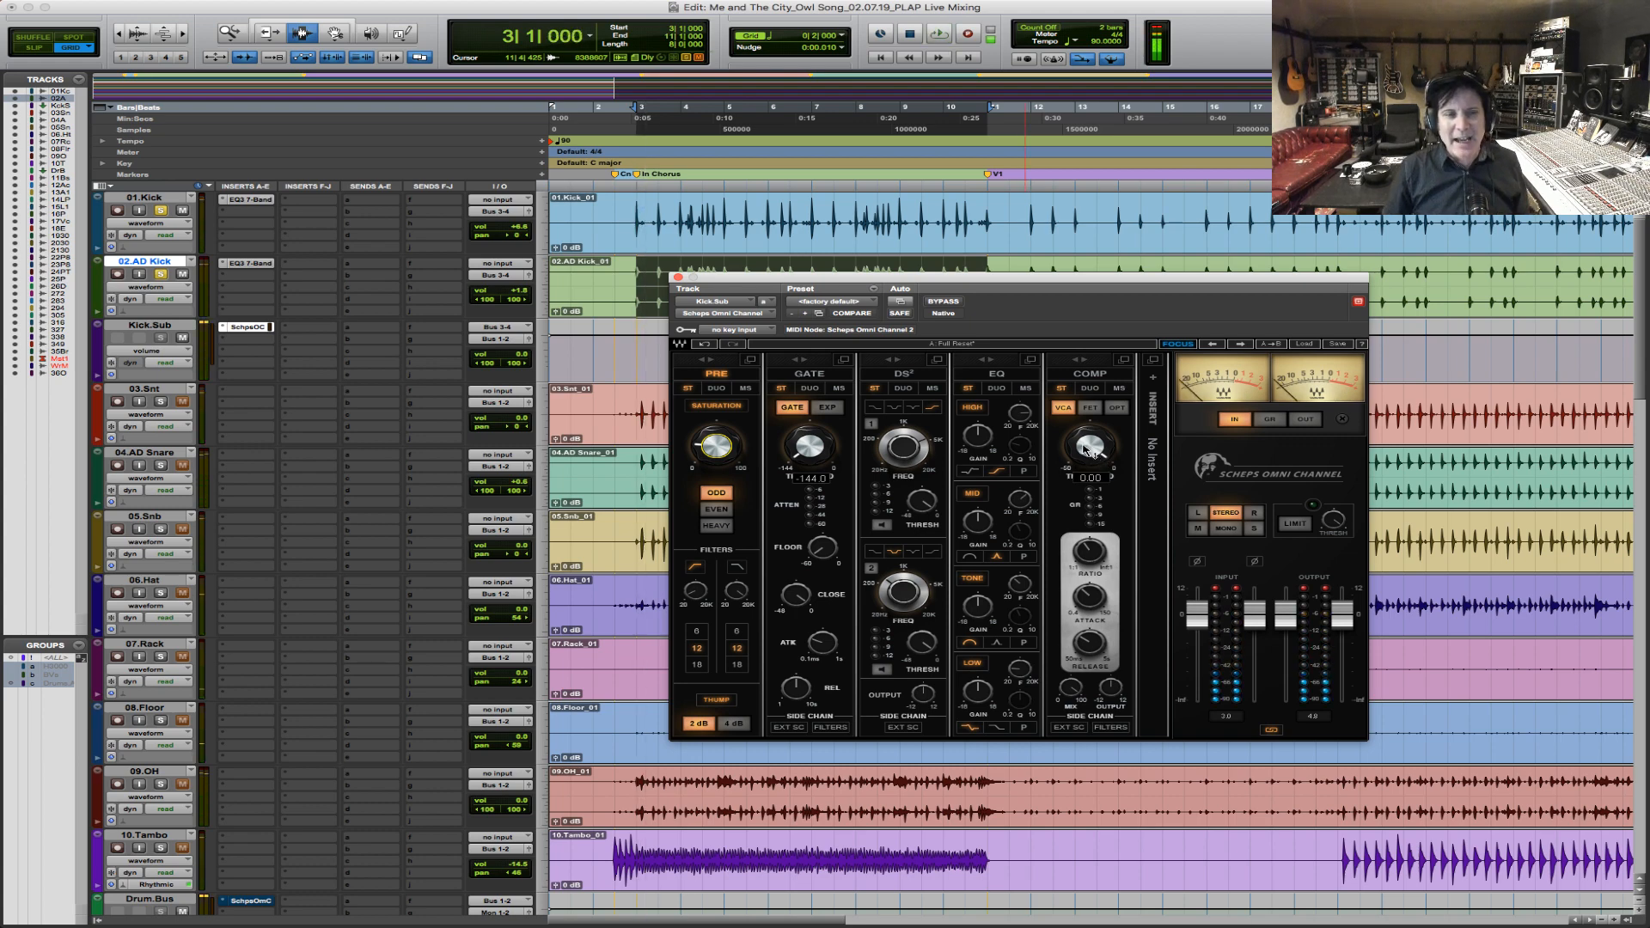
drag(993, 226, 1332, 227)
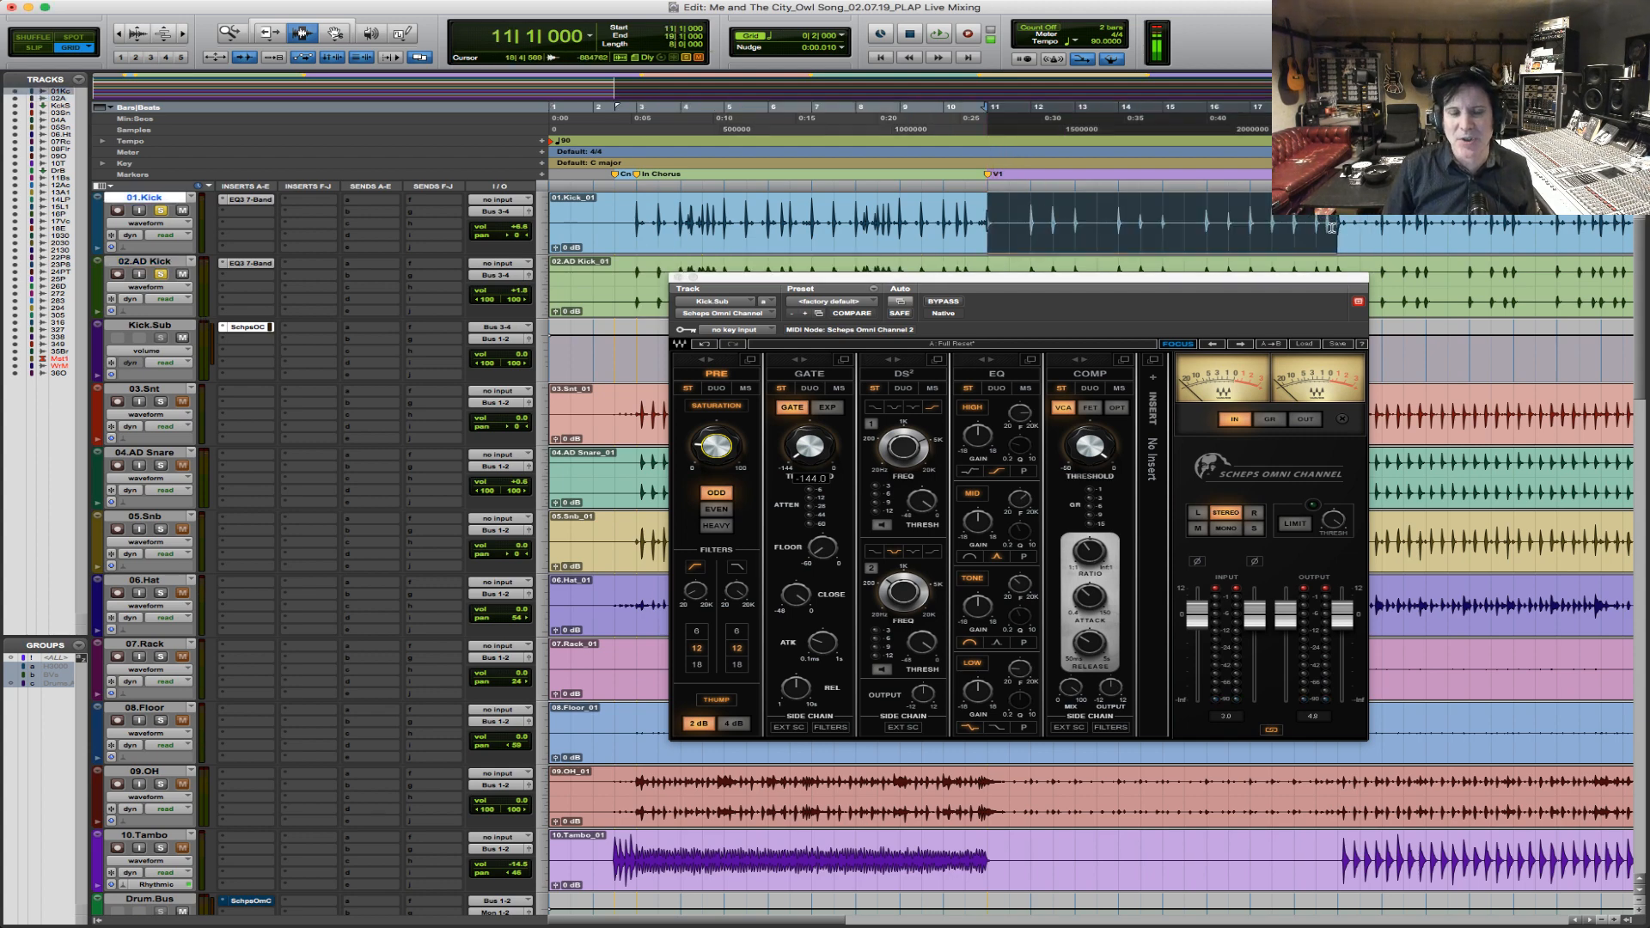
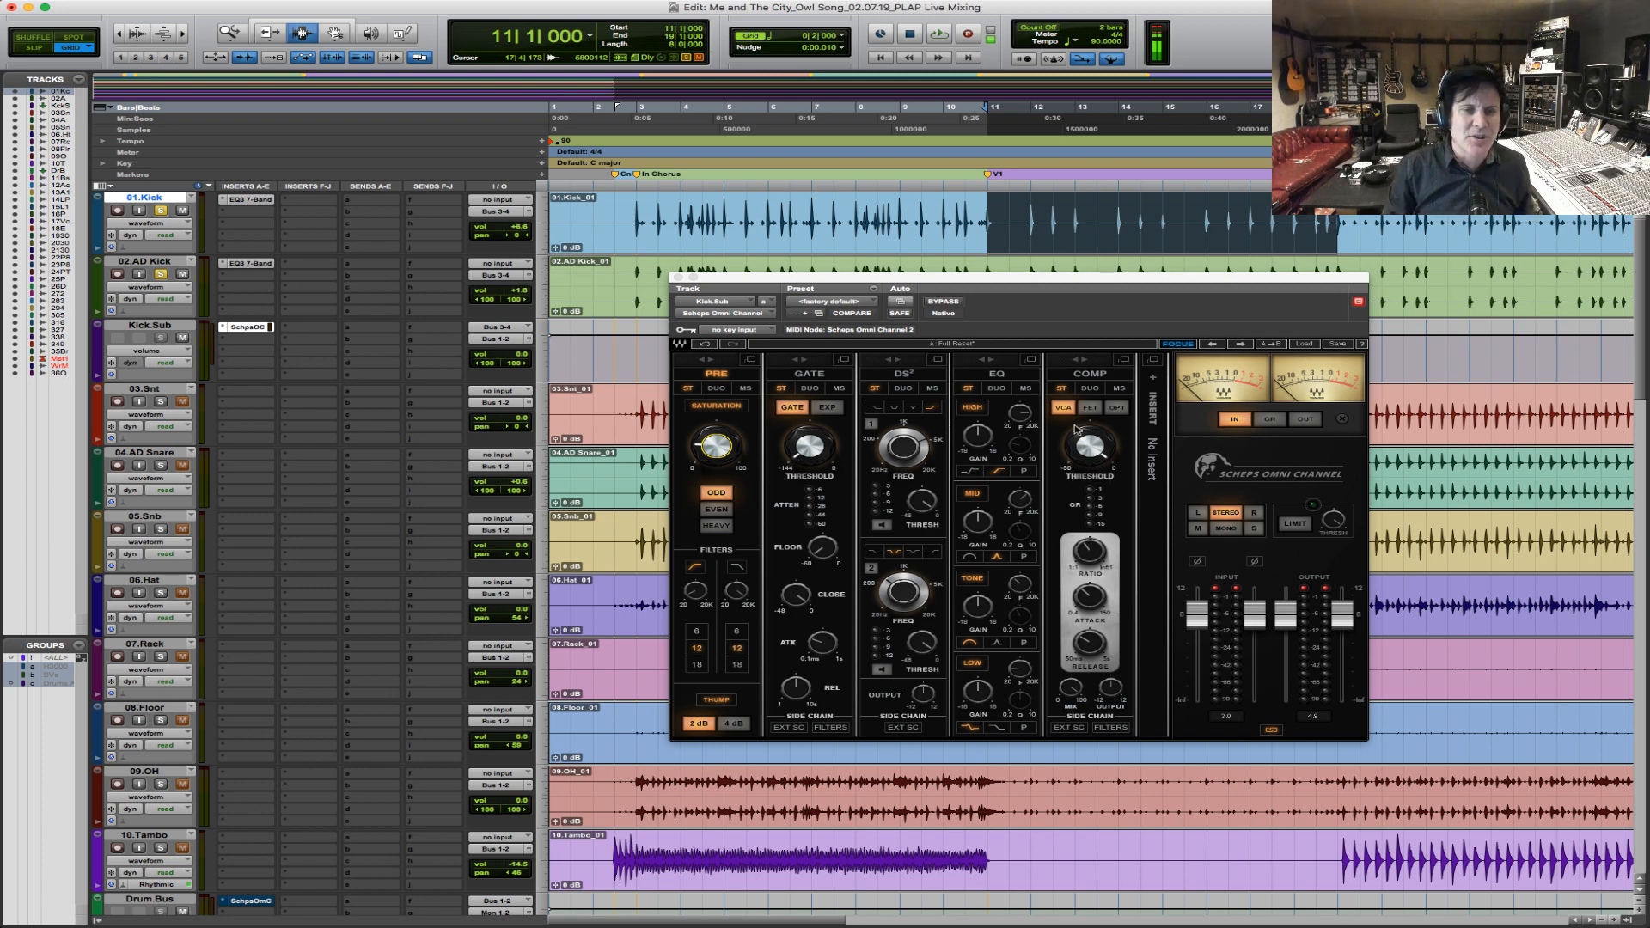
Set the Omni Channel's compressor threshold on Kick.Sub while playing the chorus-to-verse passage from bar 8 to 14.
drag(1129, 283, 1105, 285)
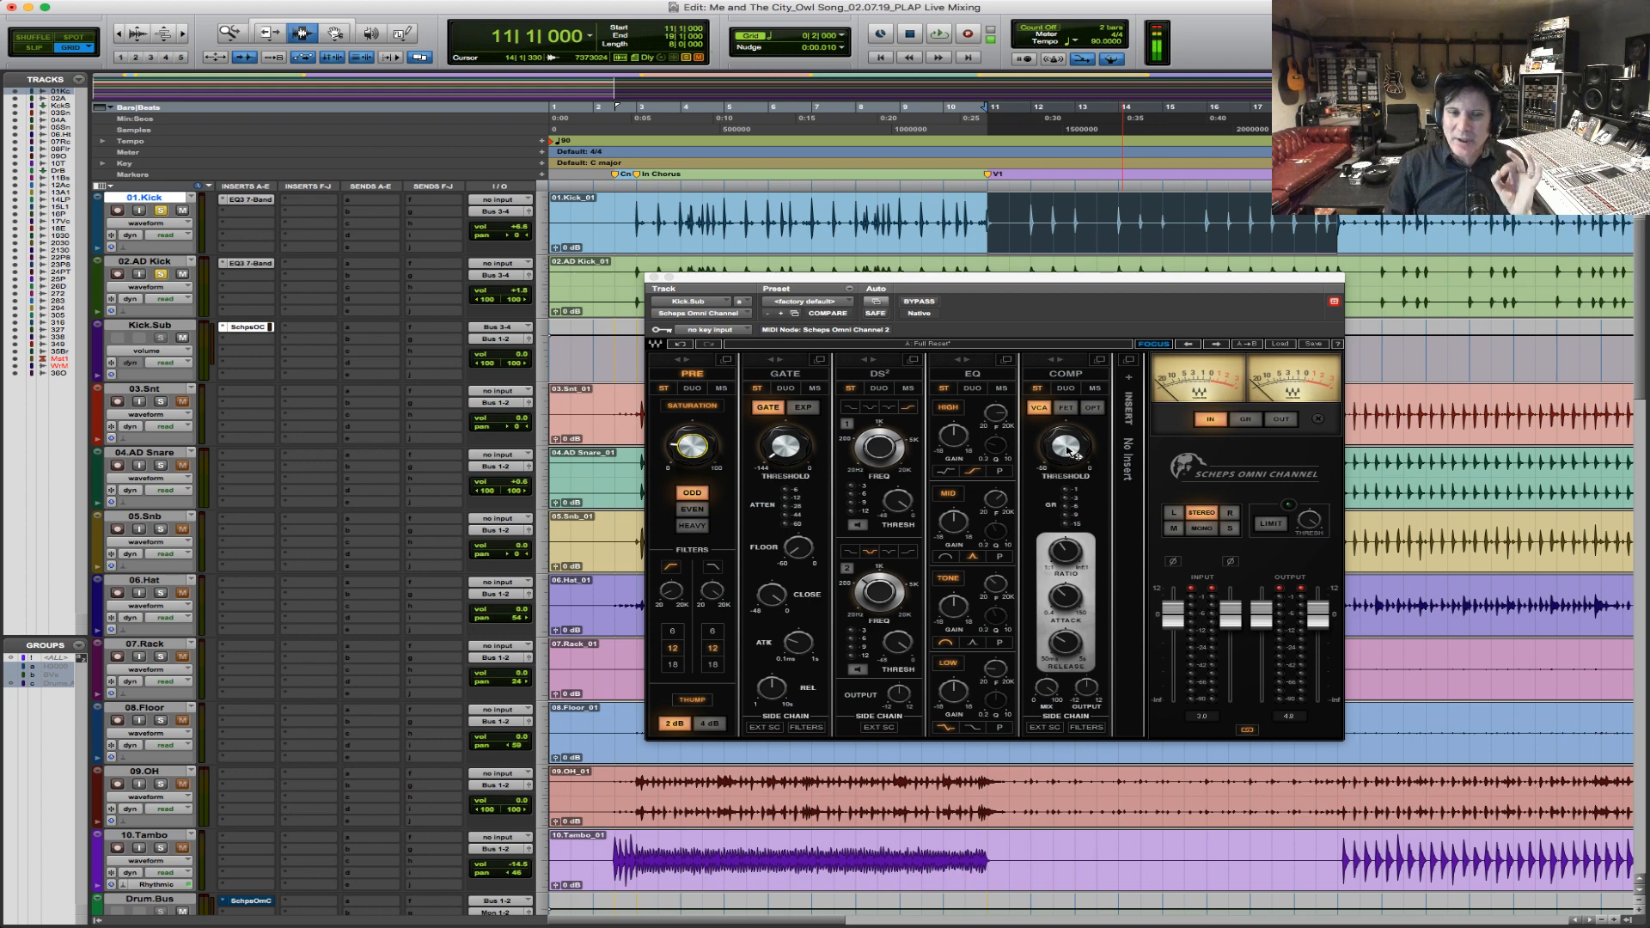
mouse_move(1066, 558)
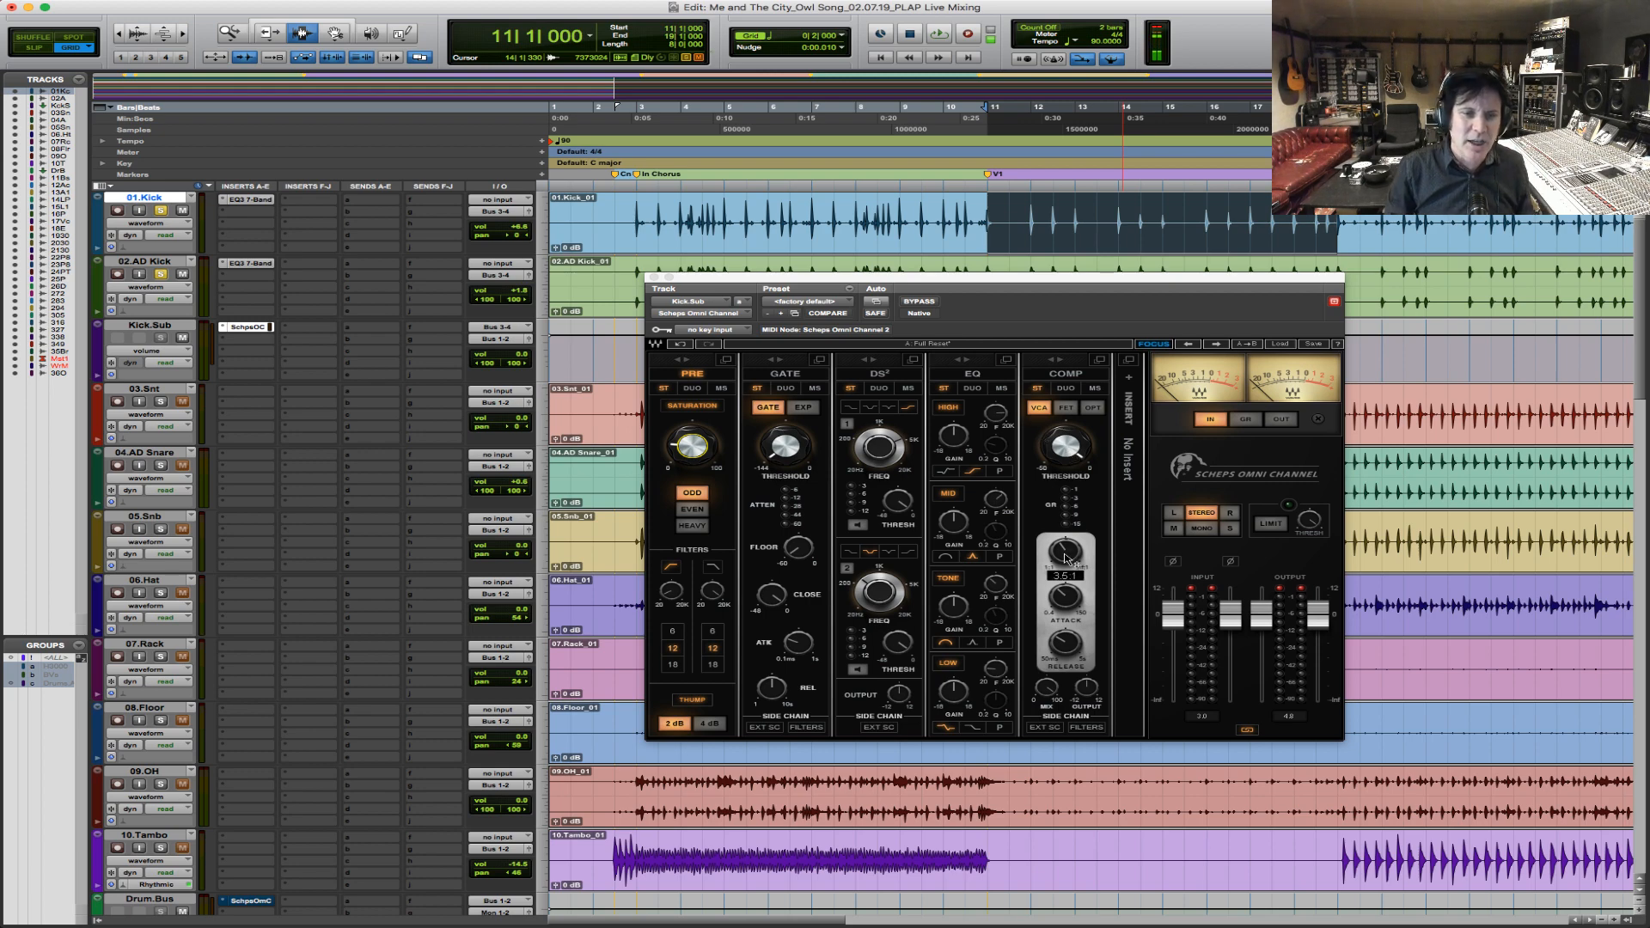
mouse_move(1066, 461)
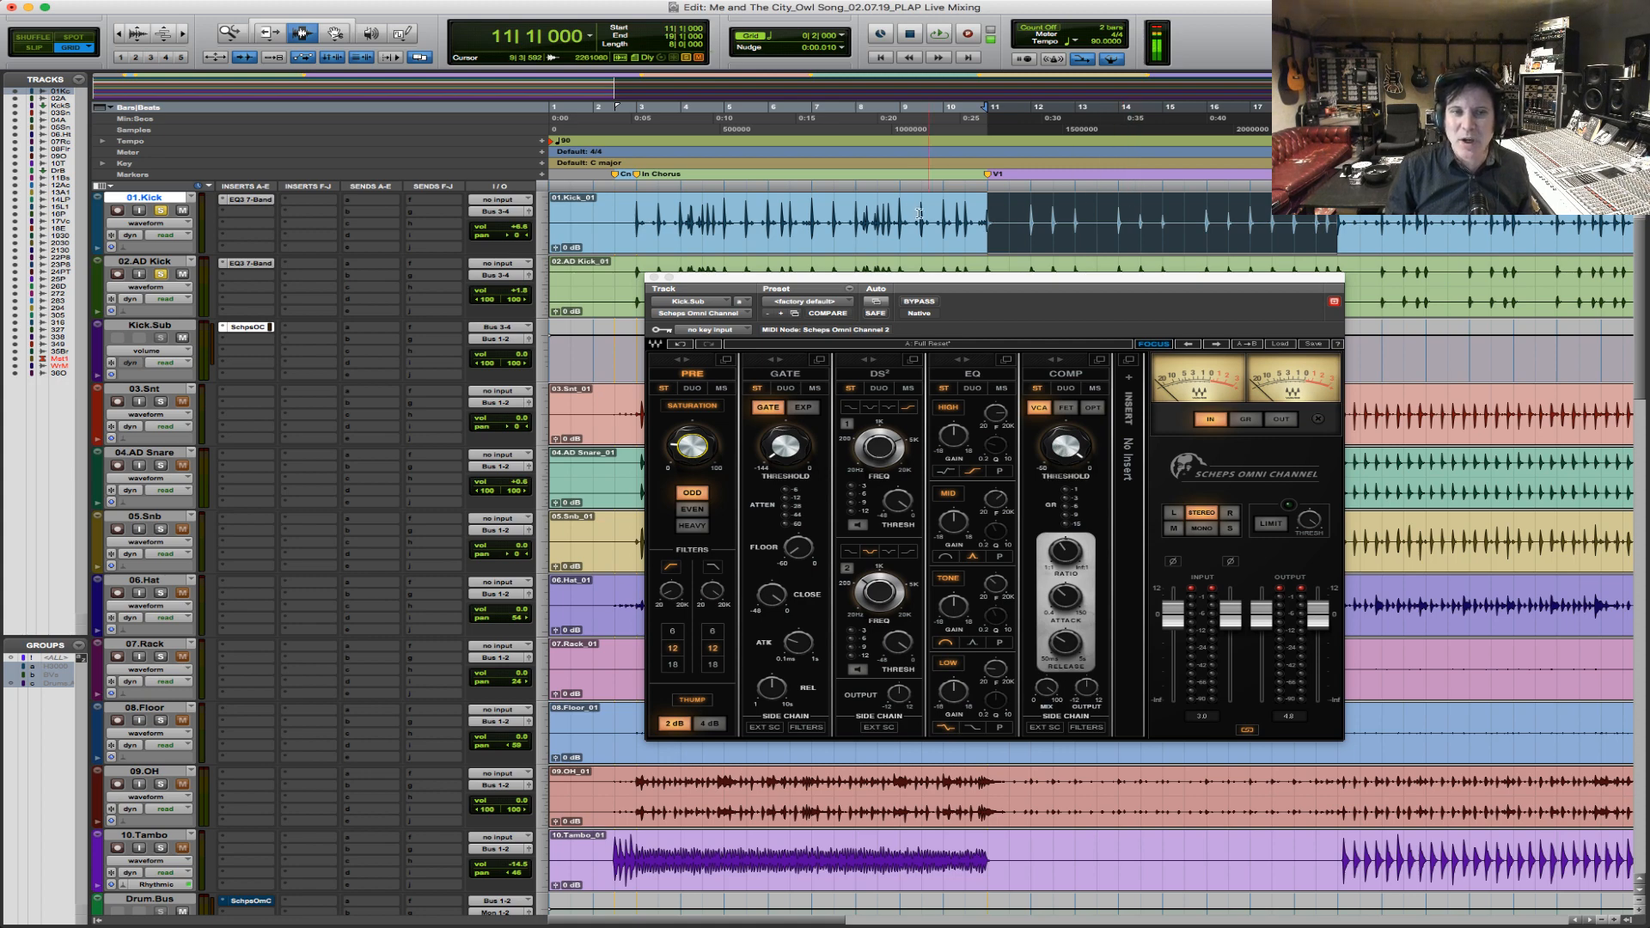
drag(854, 217, 1118, 237)
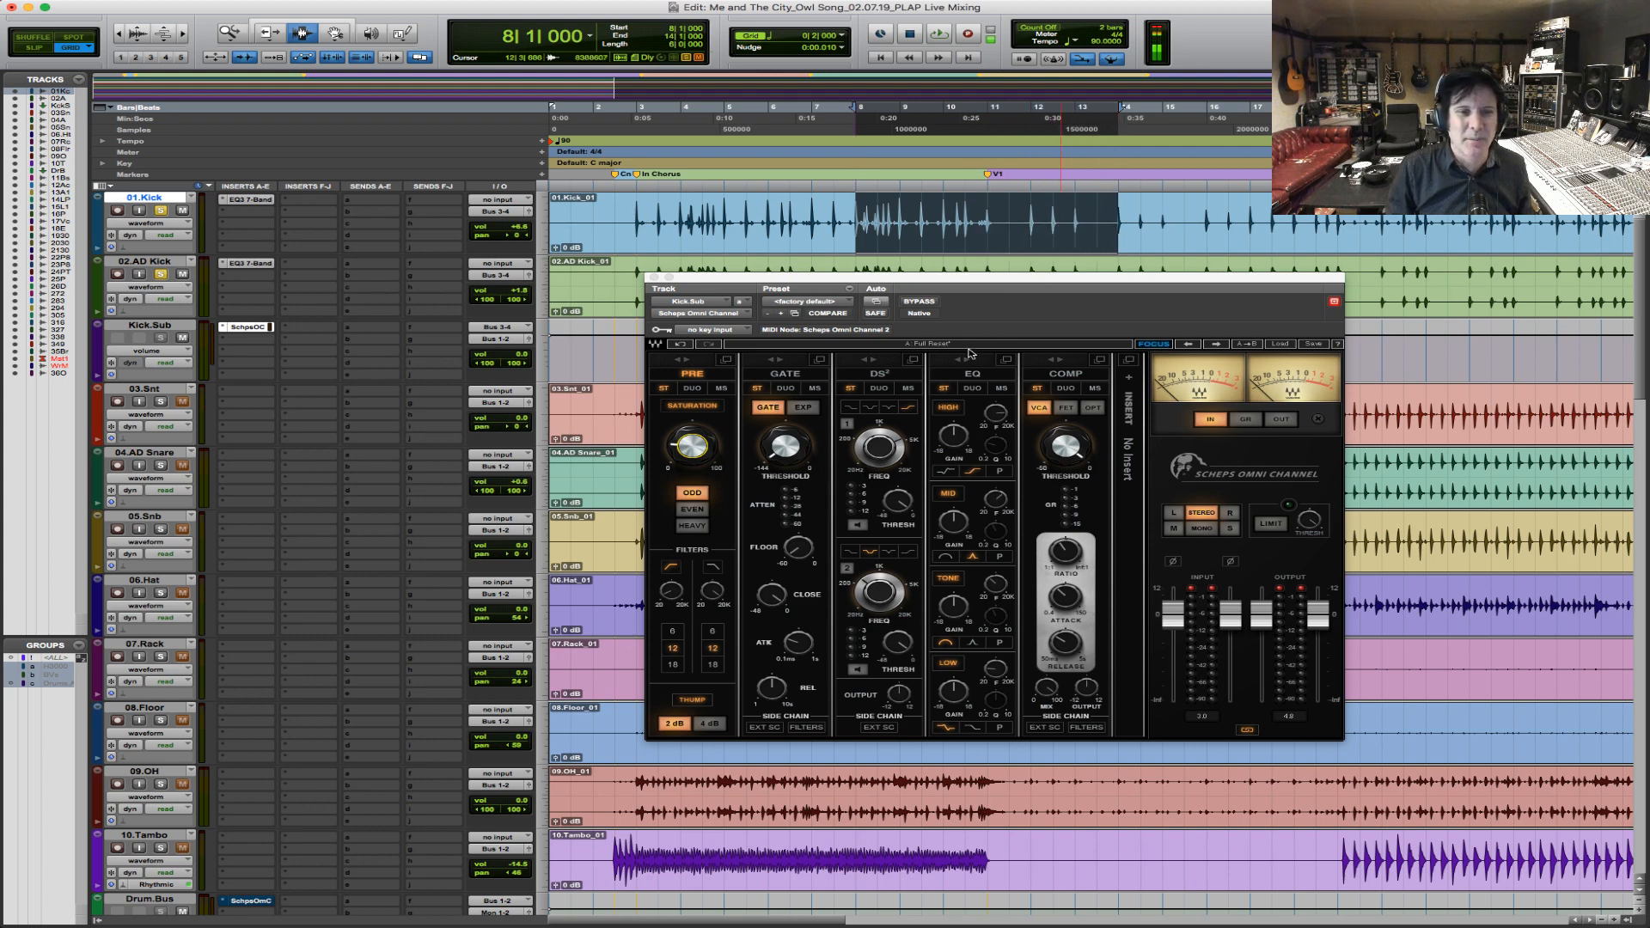
key(space)
drag(1066, 446, 1066, 456)
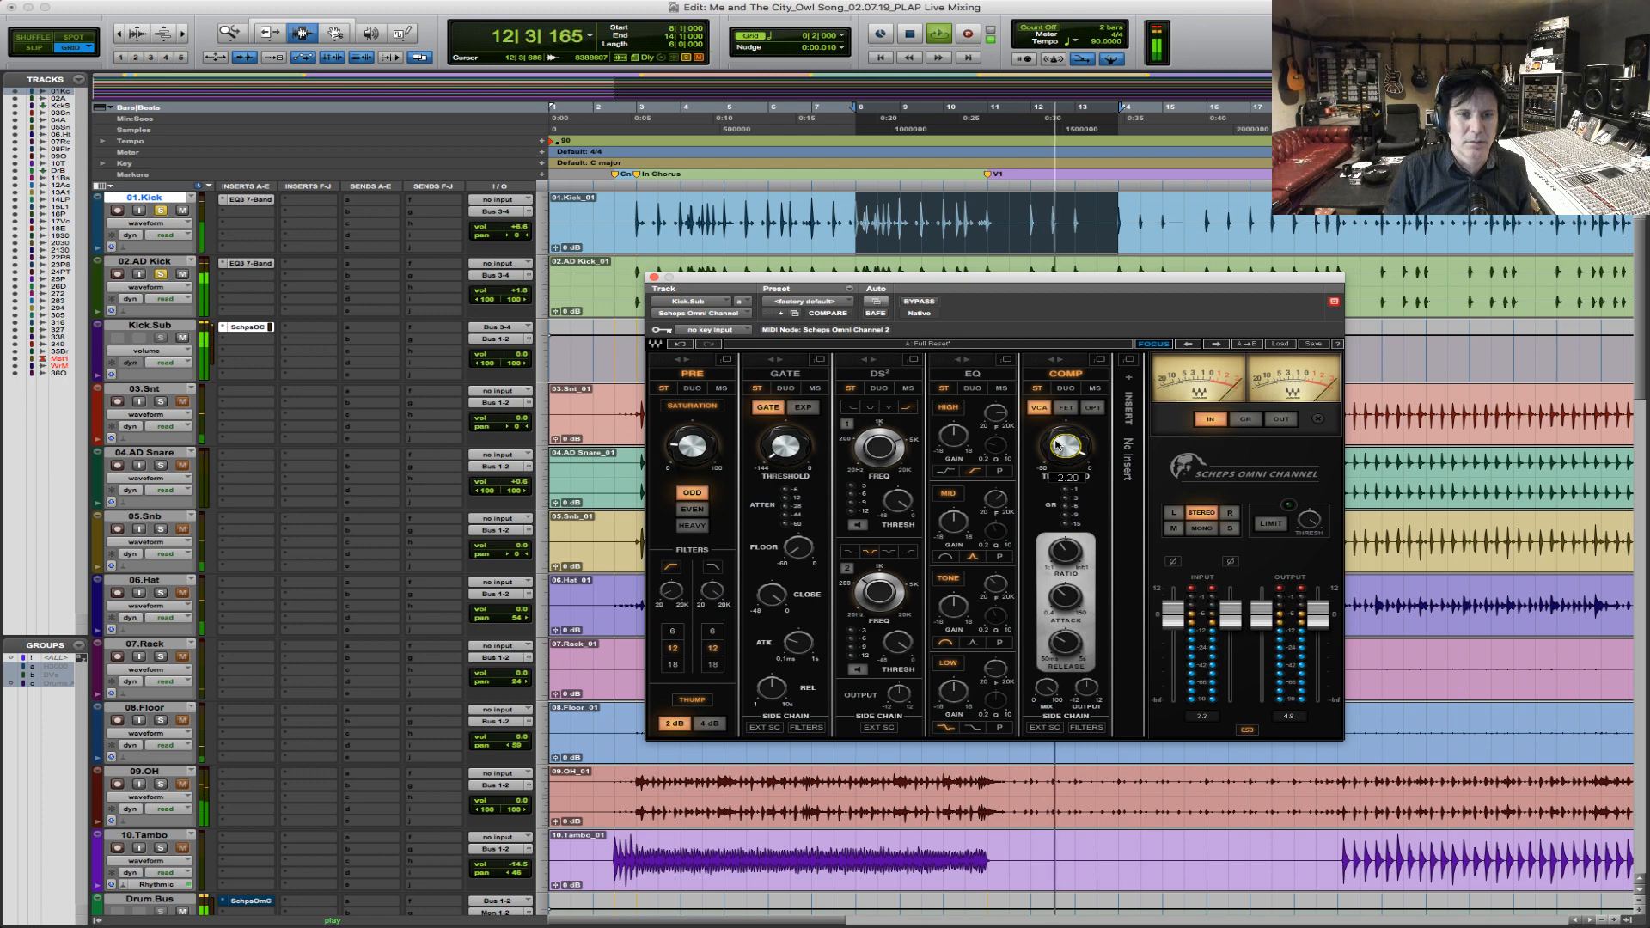
key(space)
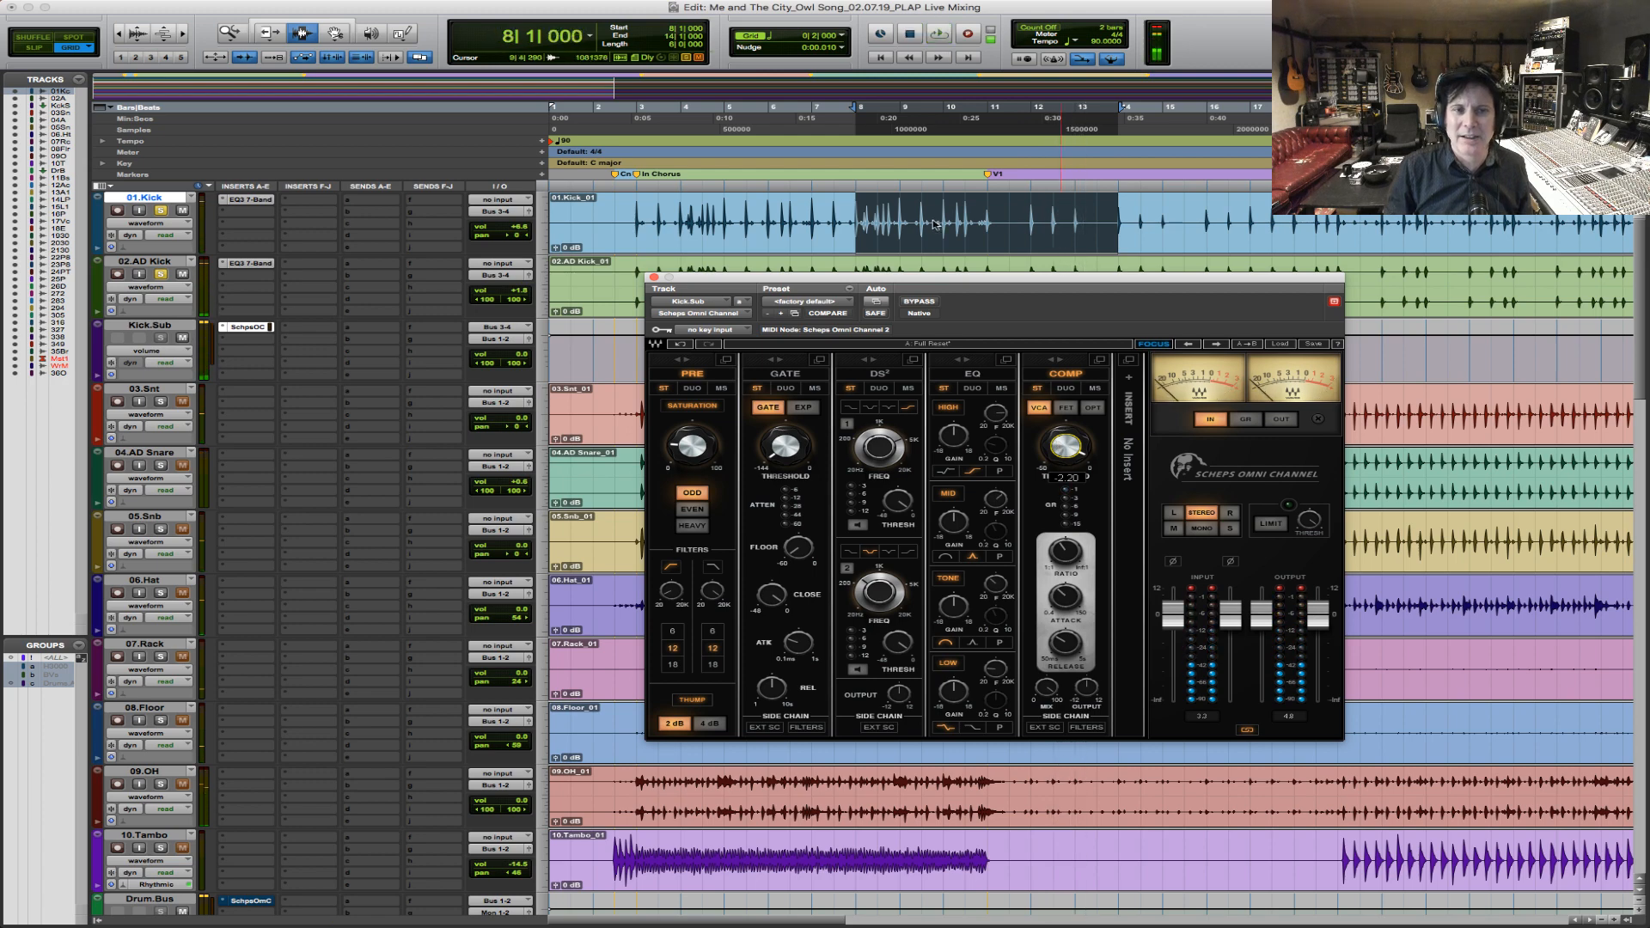
Play the soloed kicks from bar 7 to hear the compressed Kick.Sub in the chorus.
click(809, 222)
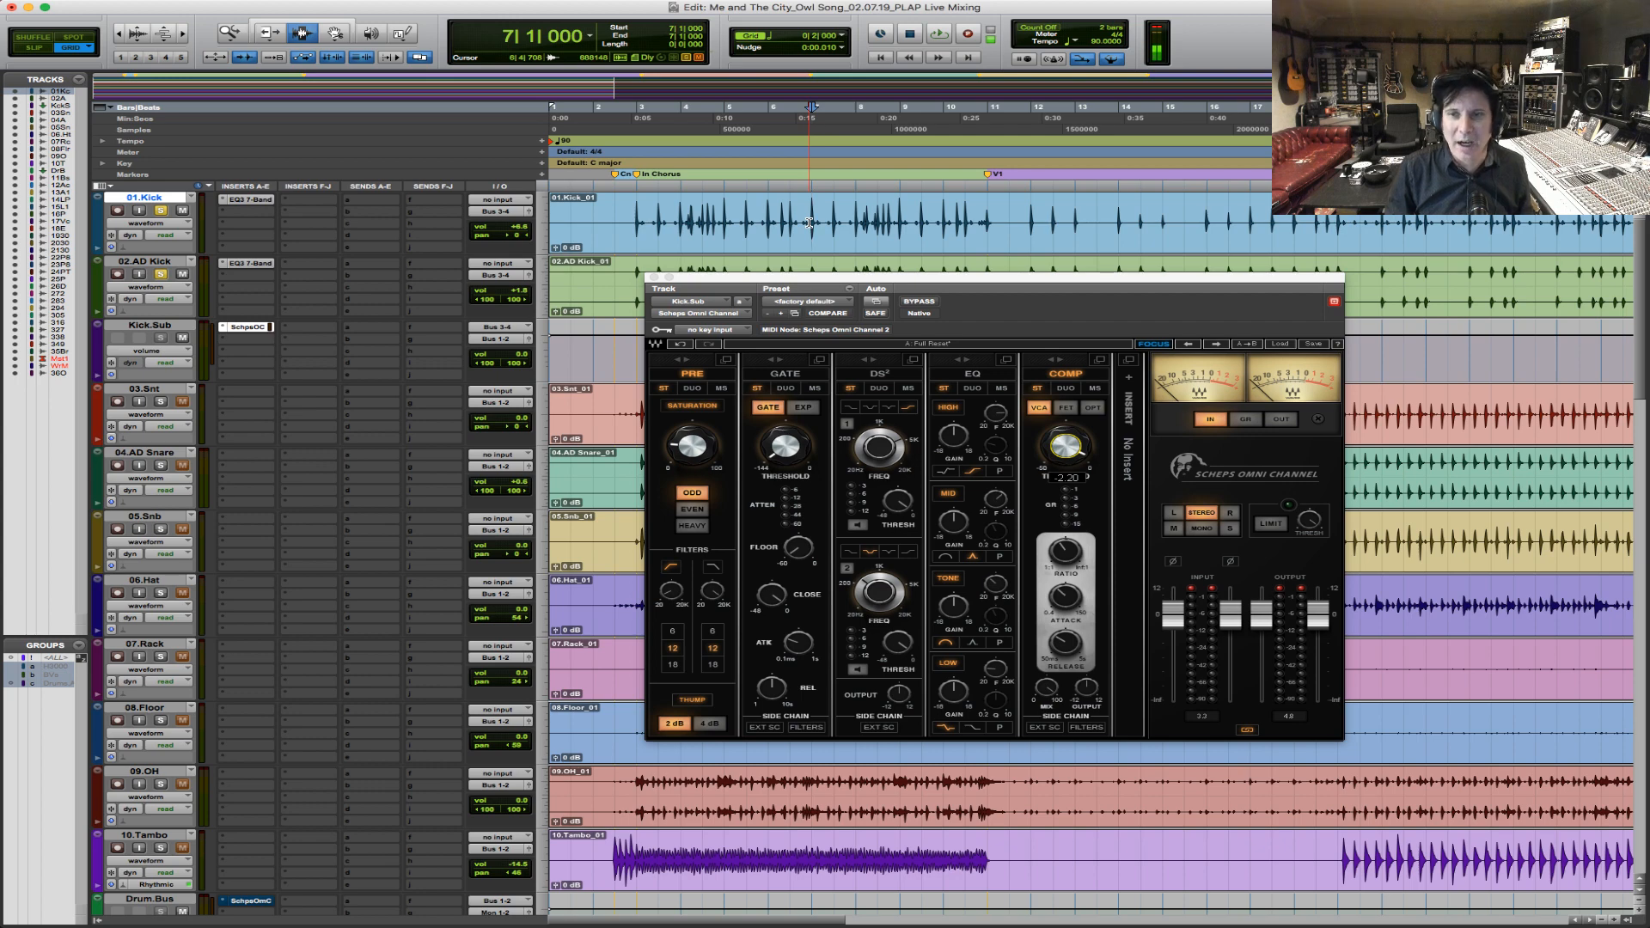
key(space)
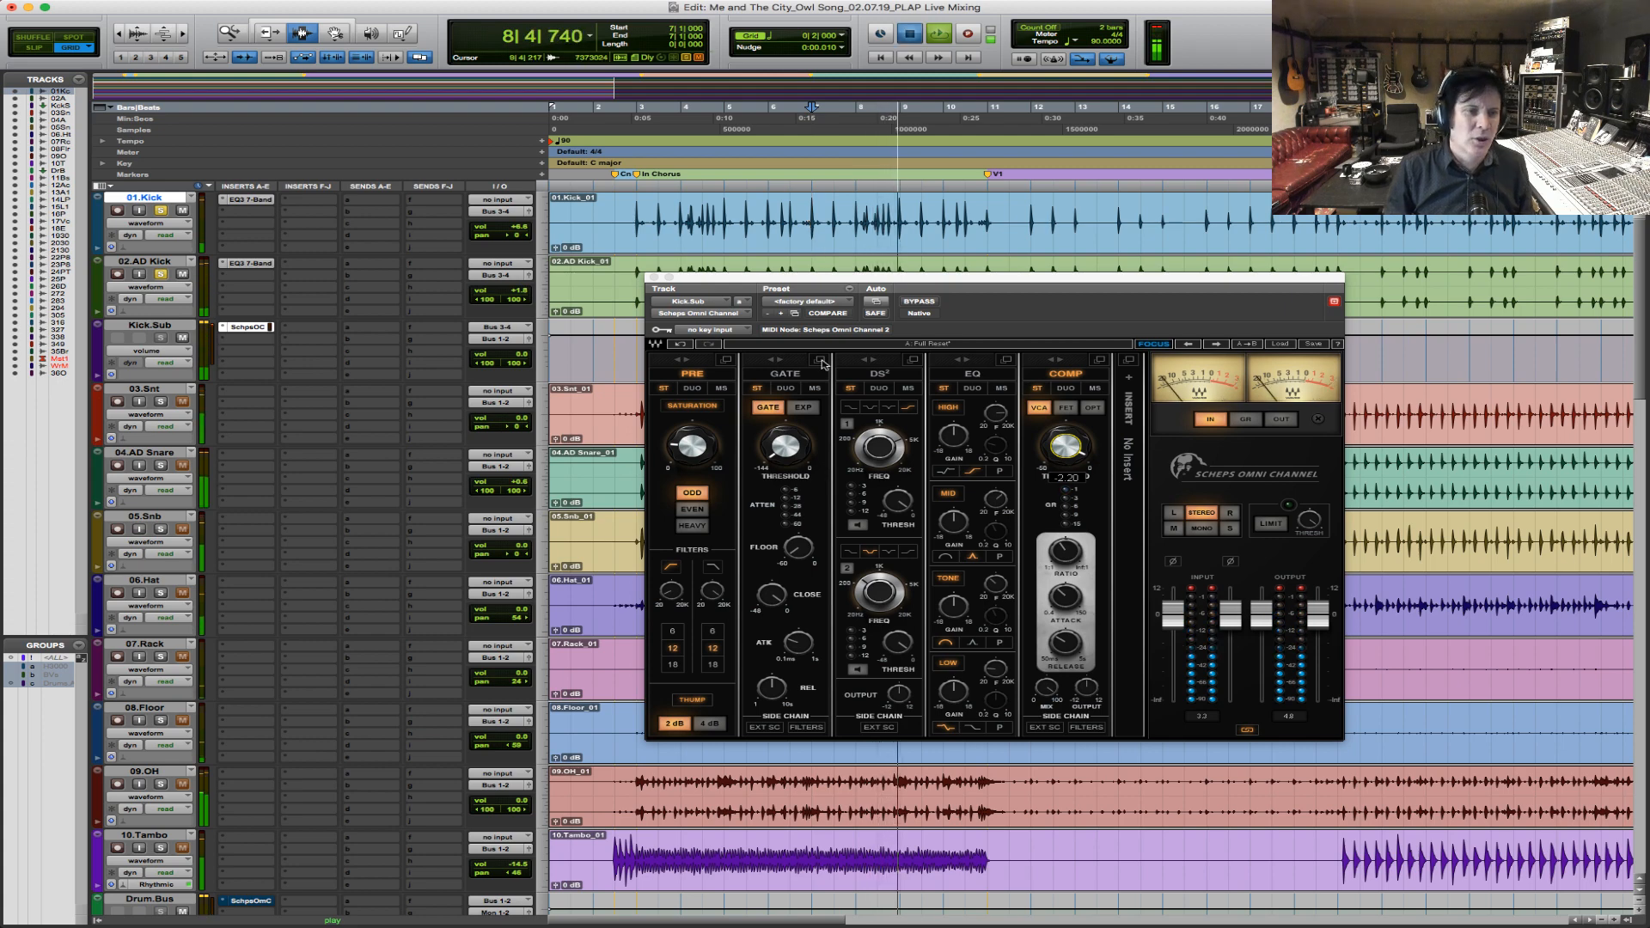
key(space)
Try a gate on Kick.Sub with a threshold of about -19.8 while playing the chorus from bar 3.
click(632, 217)
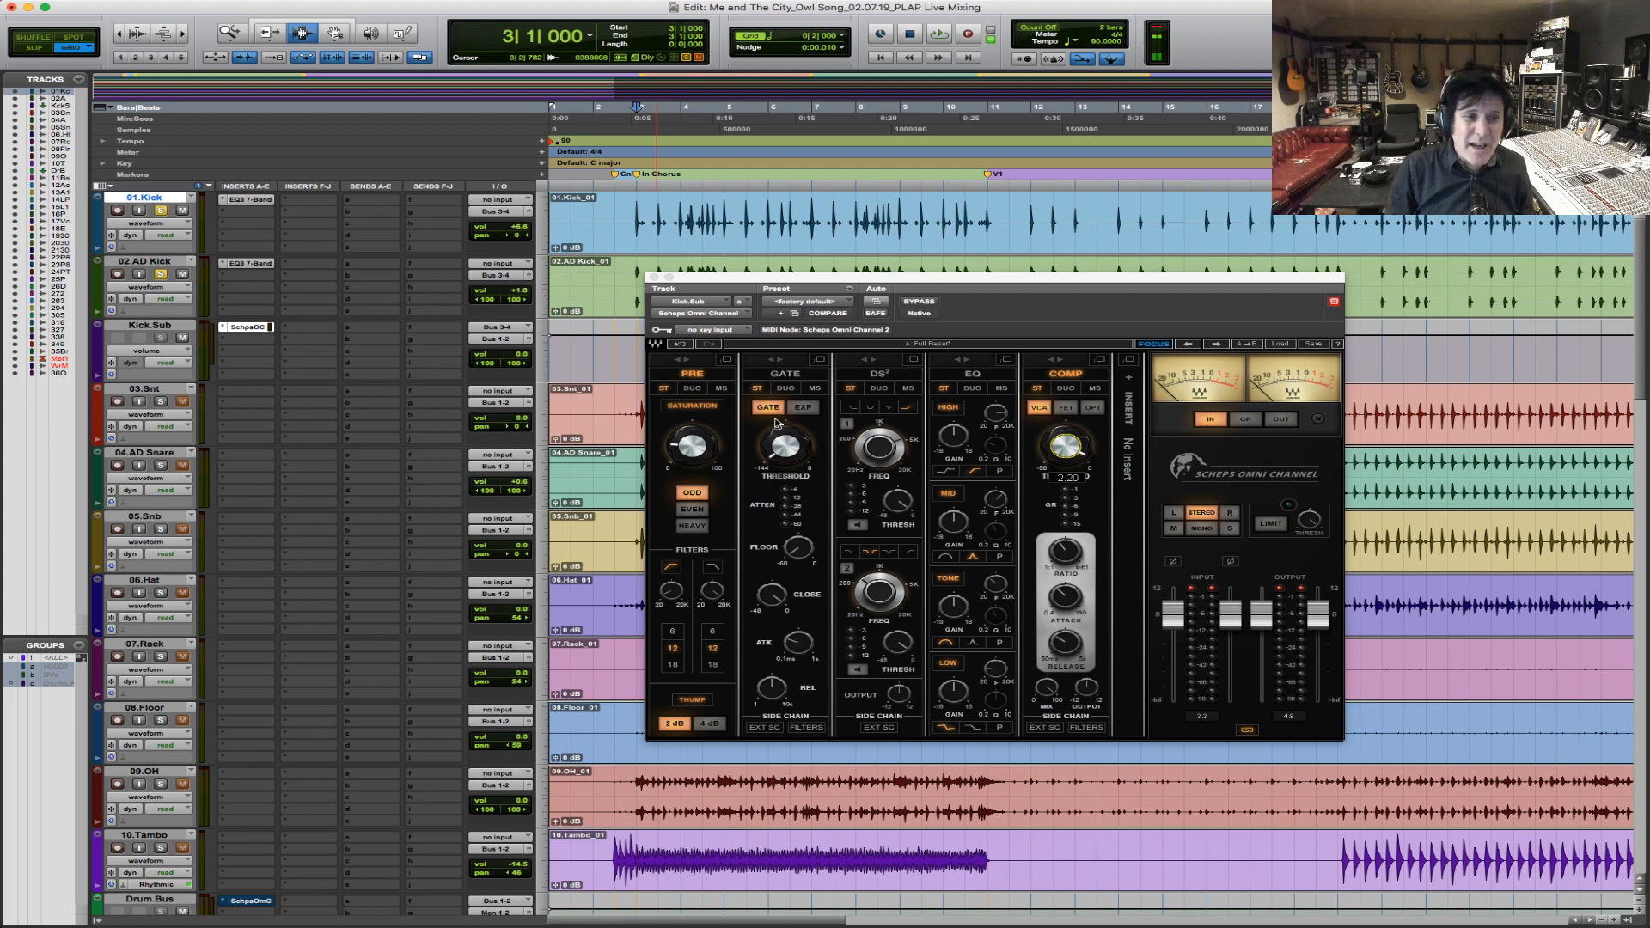
key(space)
mouse_move(785, 447)
mouse_down()
mouse_move(785, 361)
mouse_move(791, 440)
mouse_move(790, 424)
mouse_up()
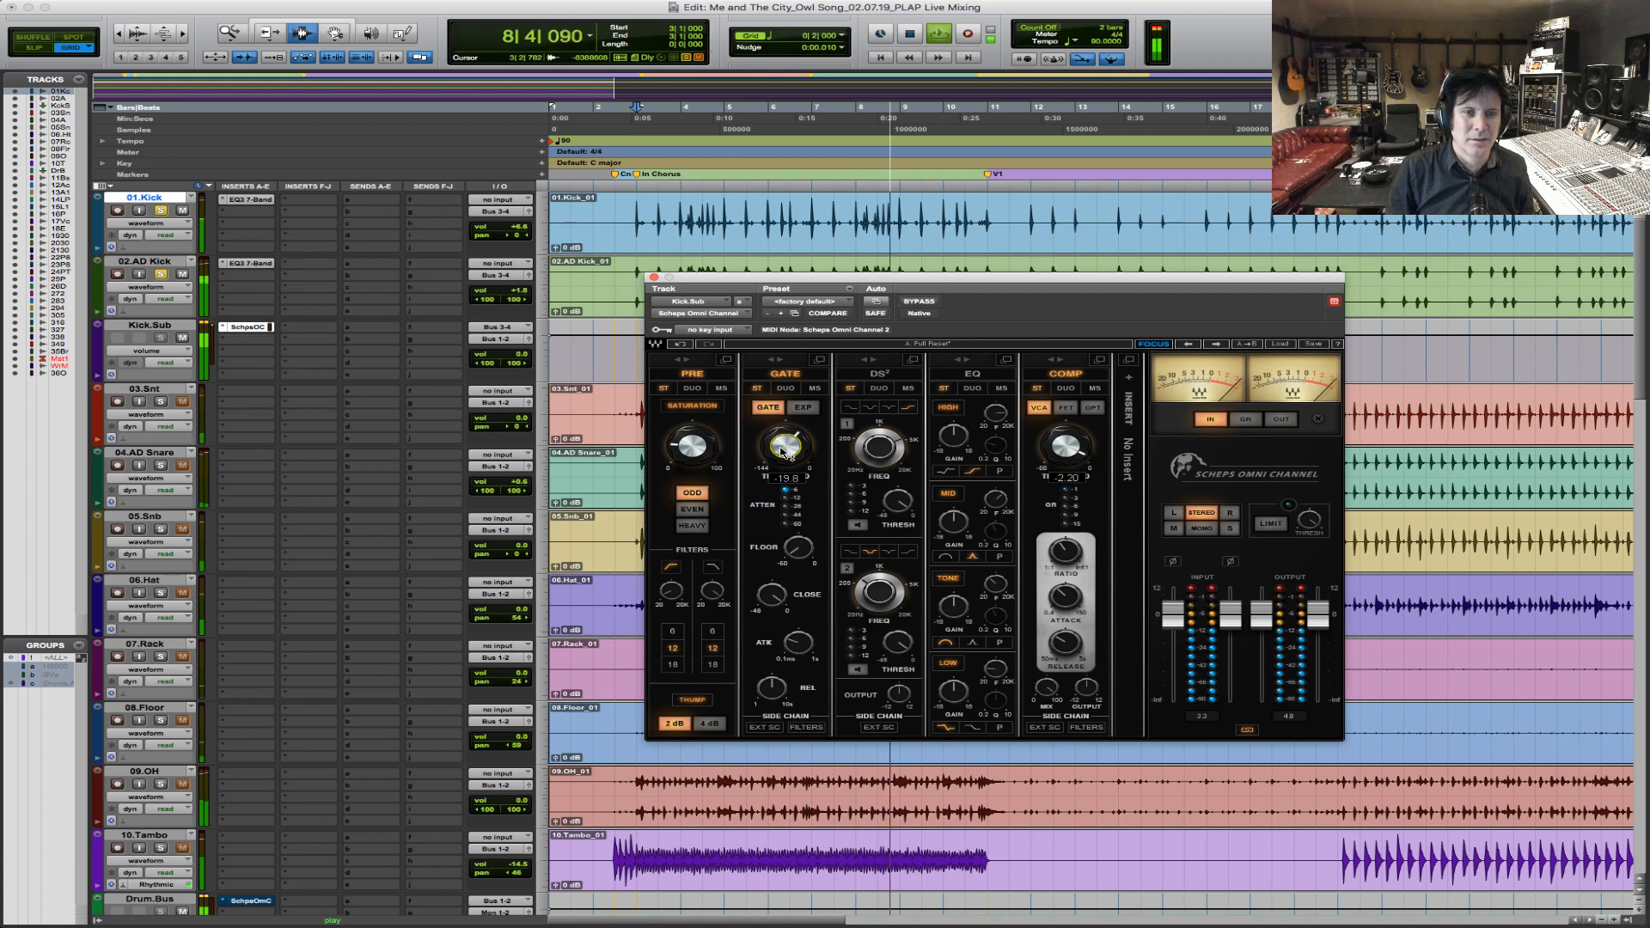
key(space)
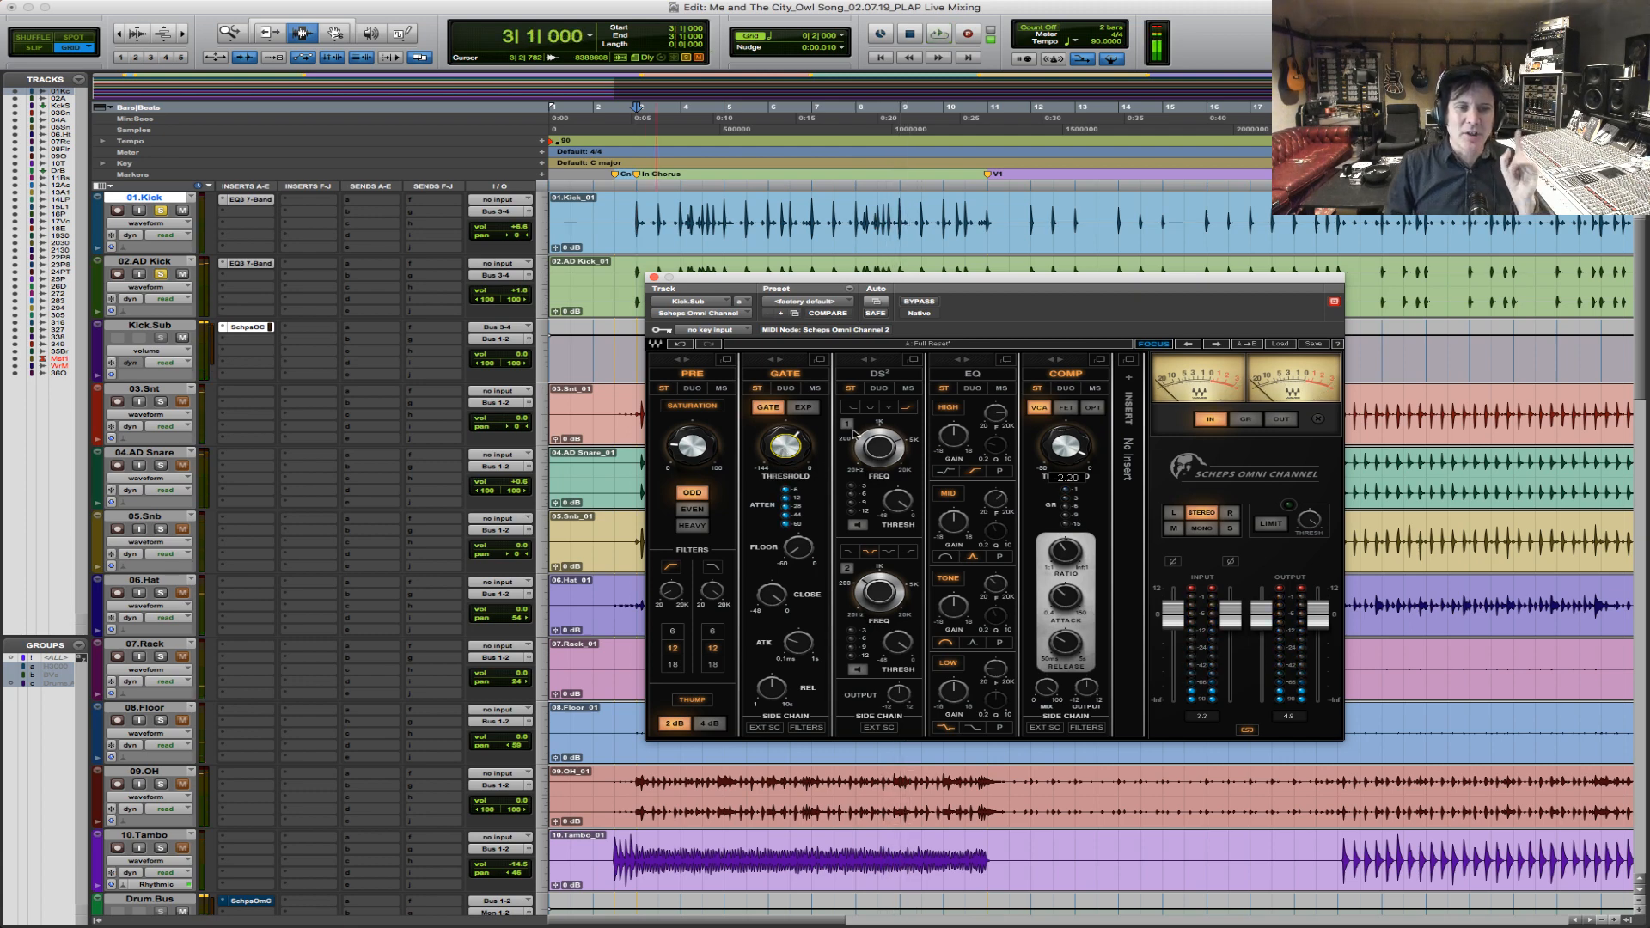
Try a Kick.Sub gate threshold of about -20.4 during chorus playback, and turn it back down to minimum.
drag(787, 444, 788, 456)
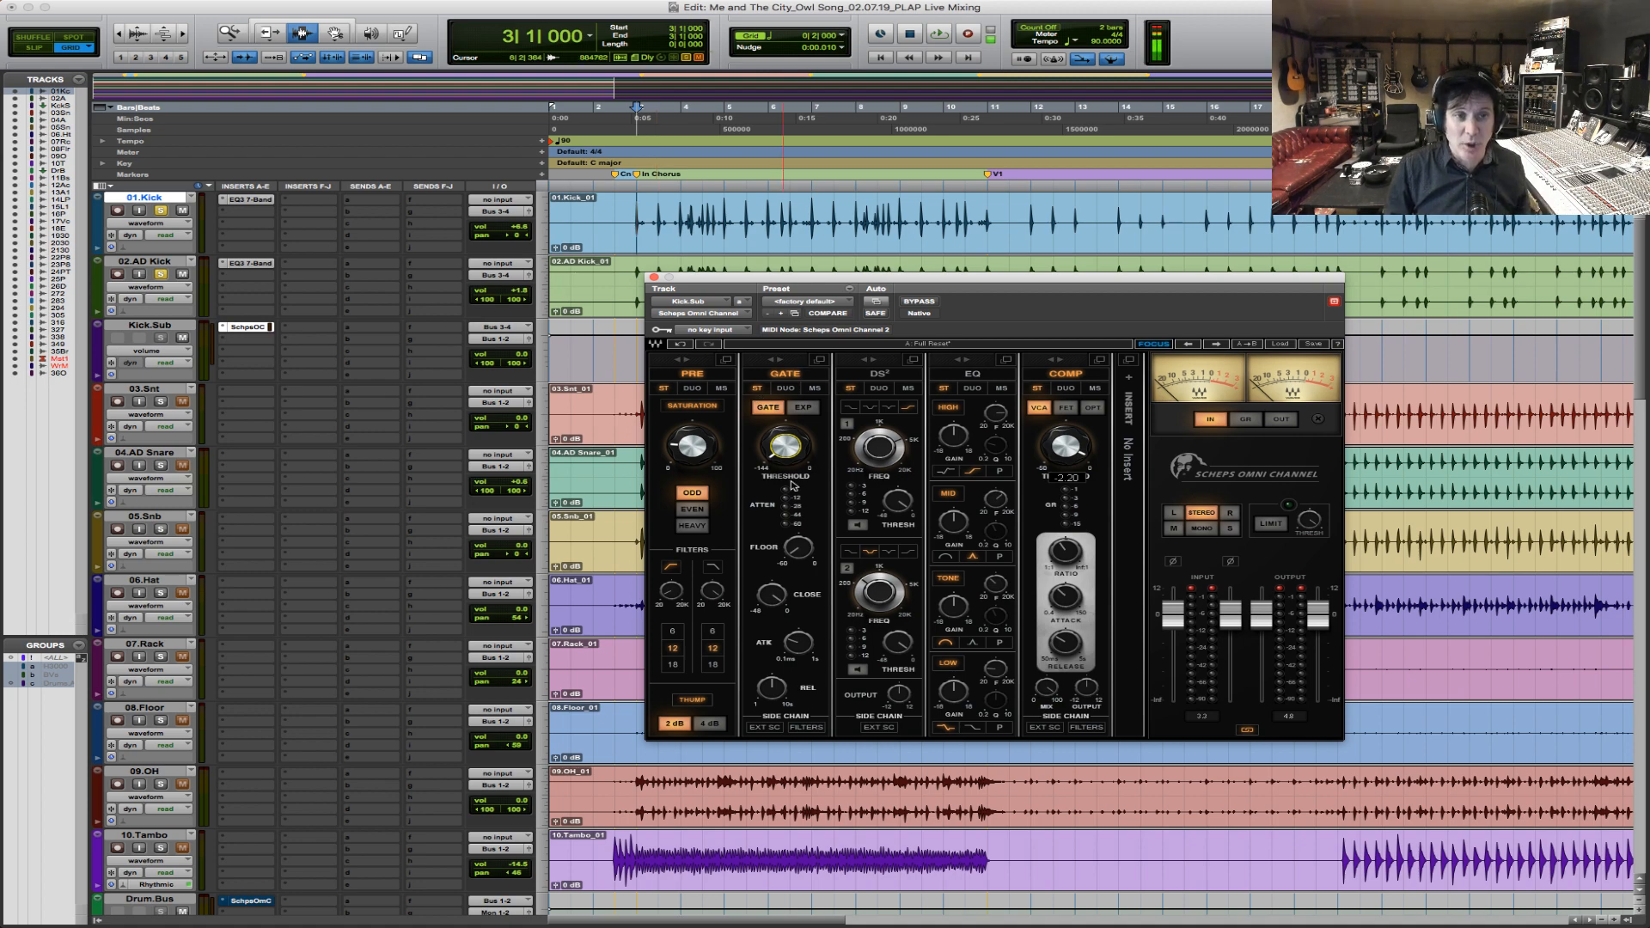
mouse_move(786, 444)
mouse_down()
mouse_move(786, 423)
mouse_move(787, 447)
mouse_up()
key(space)
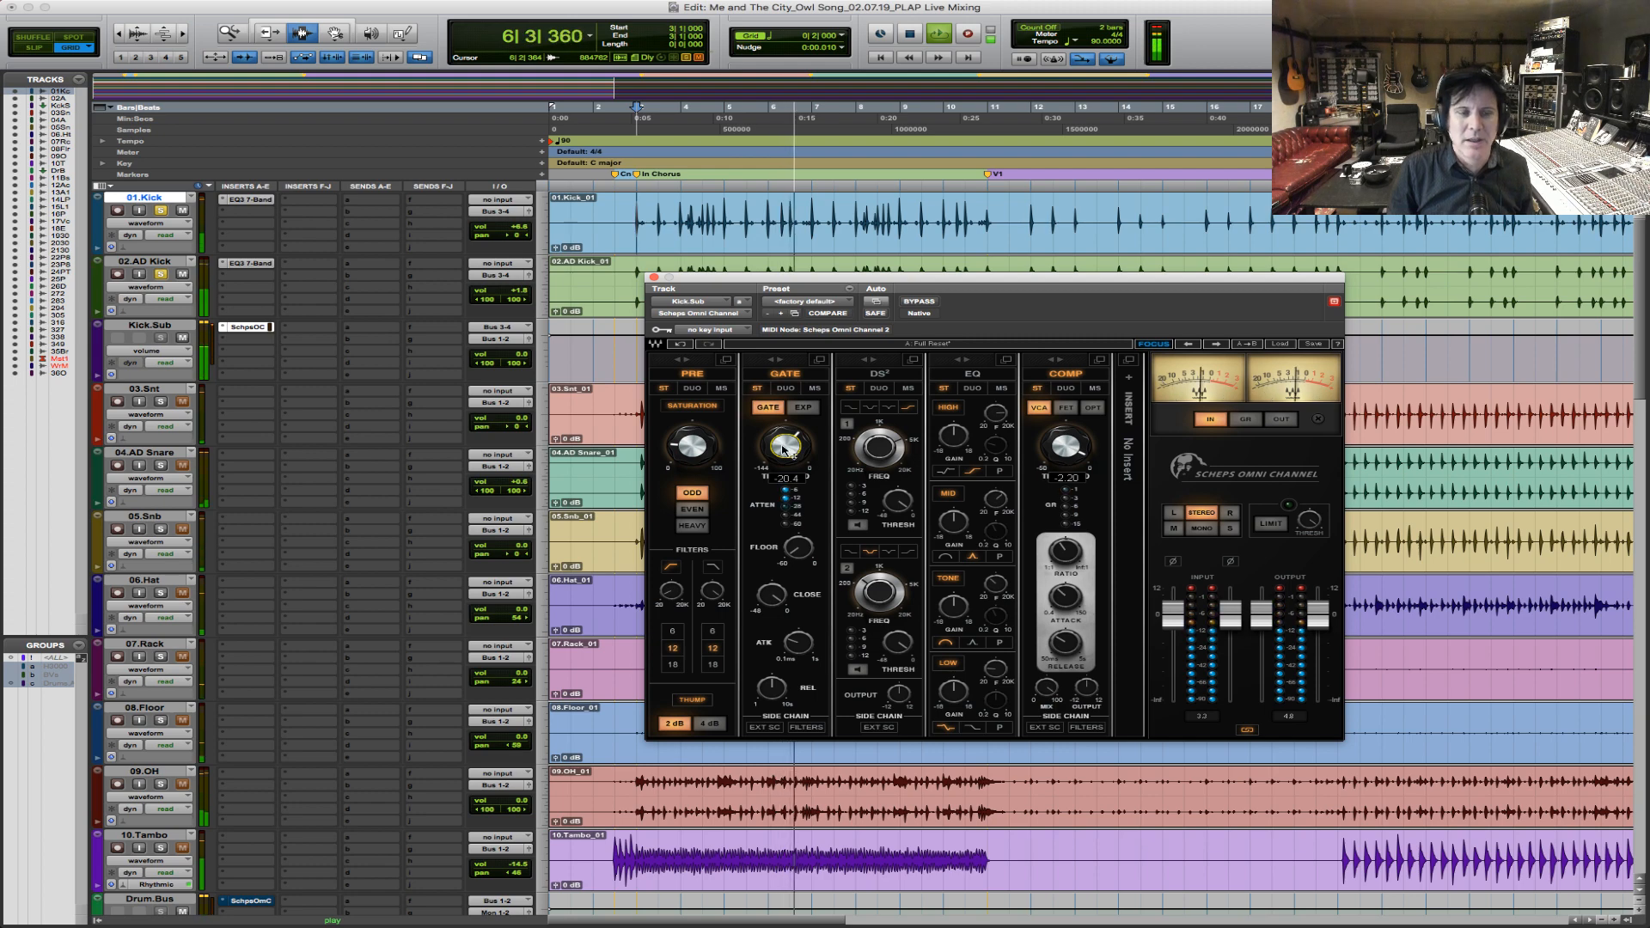
key(space)
drag(783, 447, 783, 516)
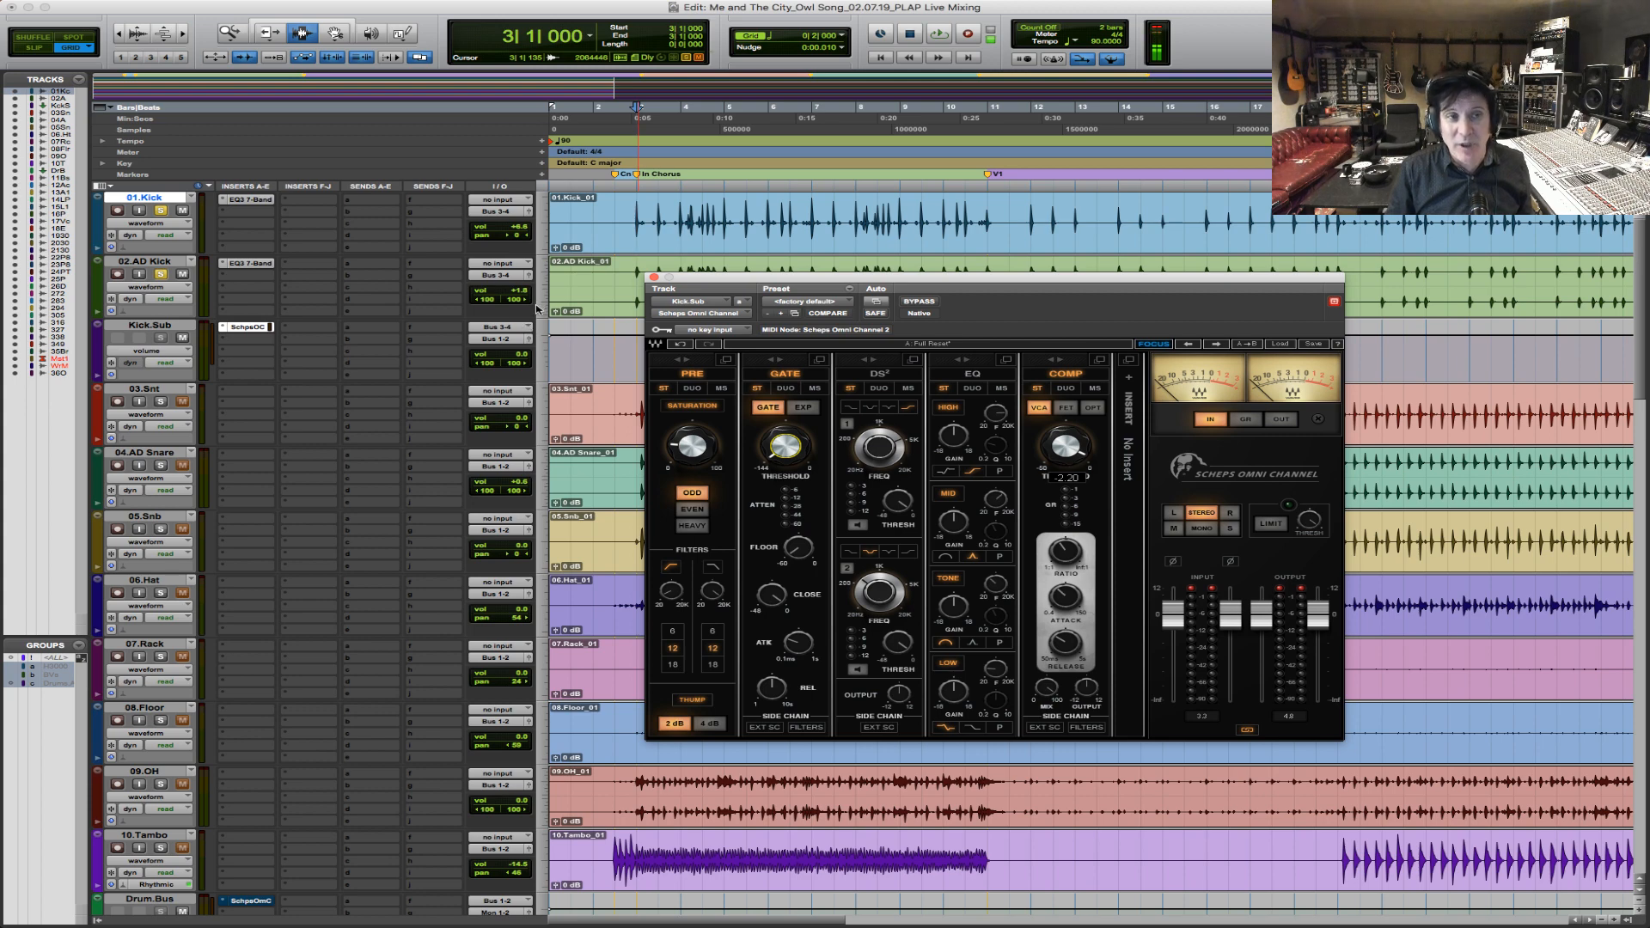
Play the chorus repeatedly from bar 3 to judge the processed Kick.Sub sound.
click(638, 277)
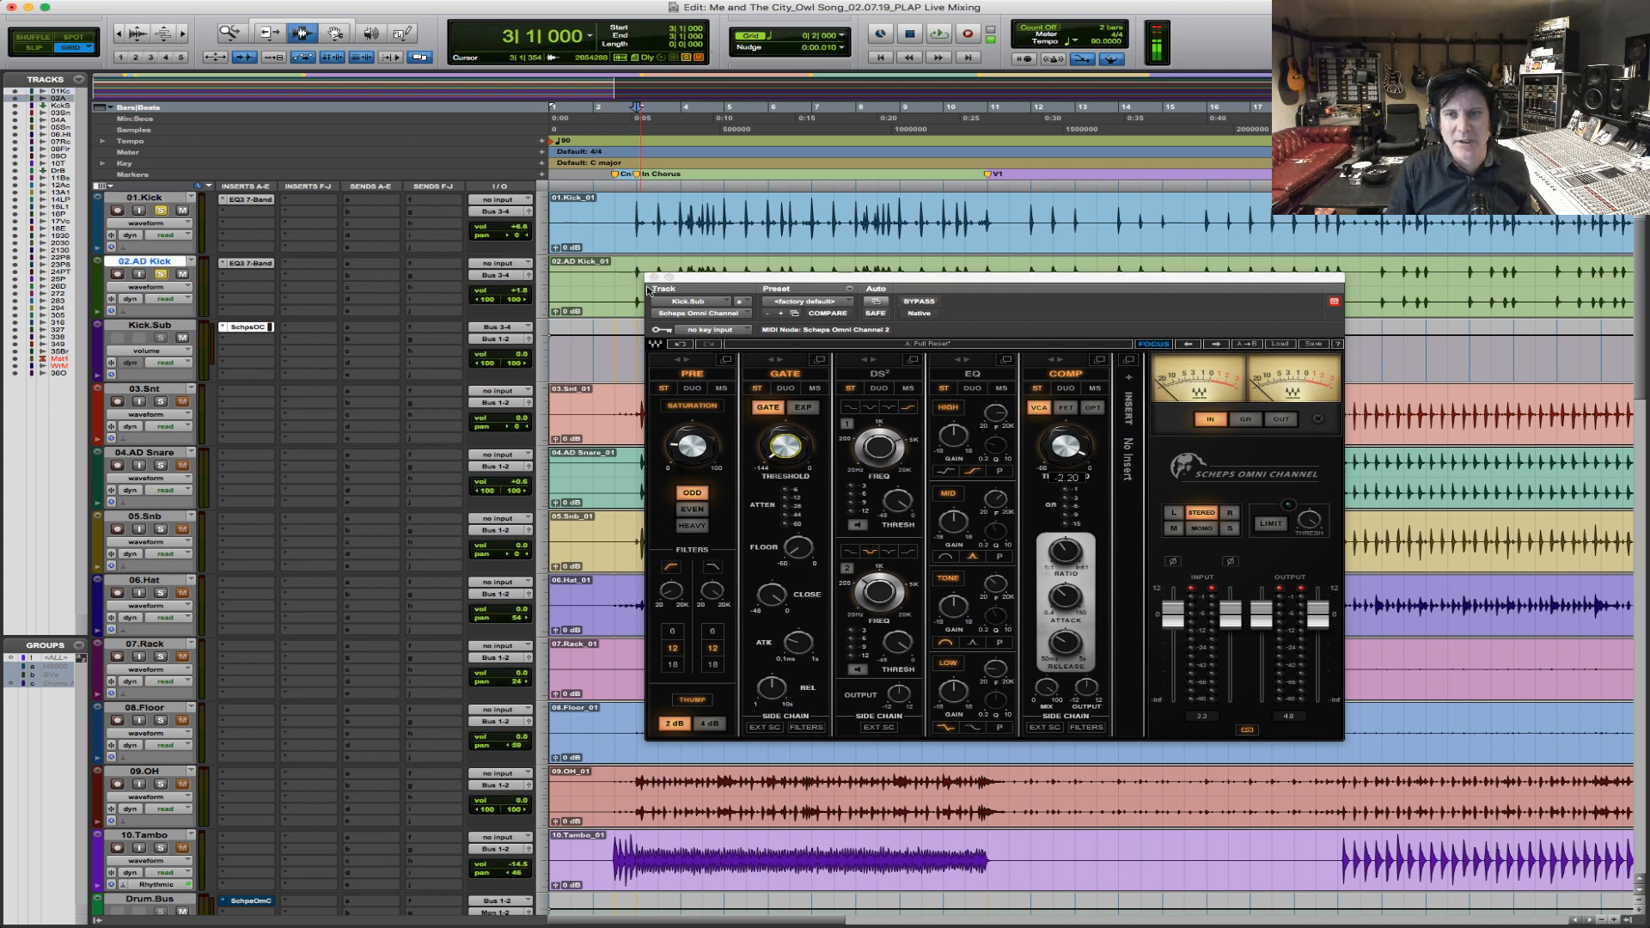
key(space)
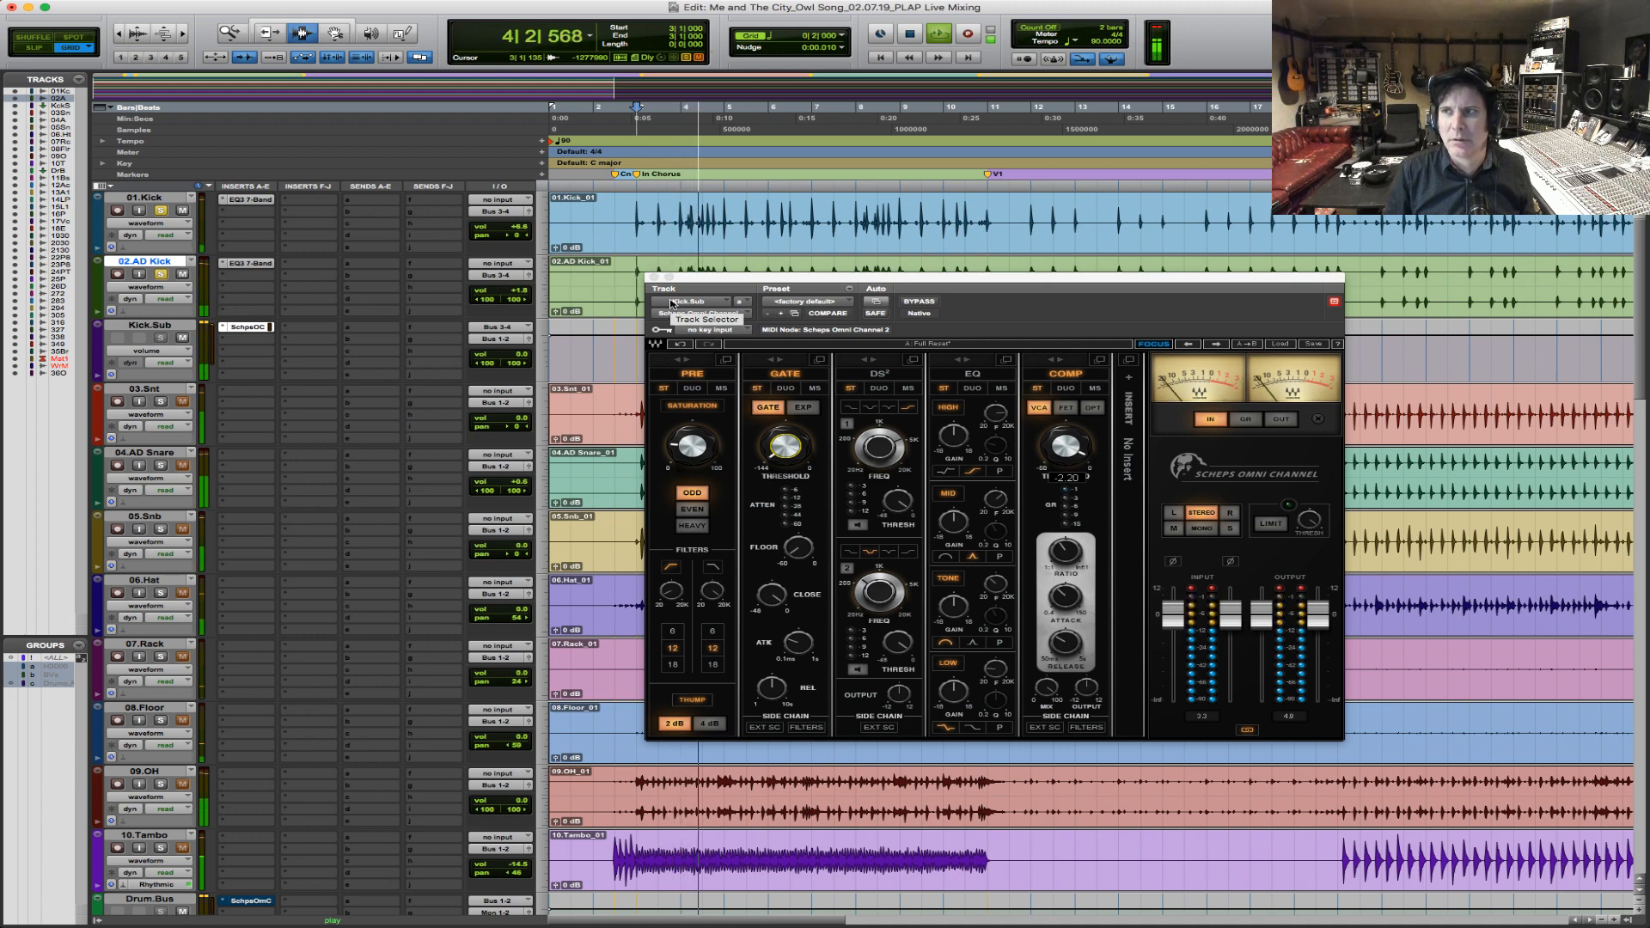
key(space)
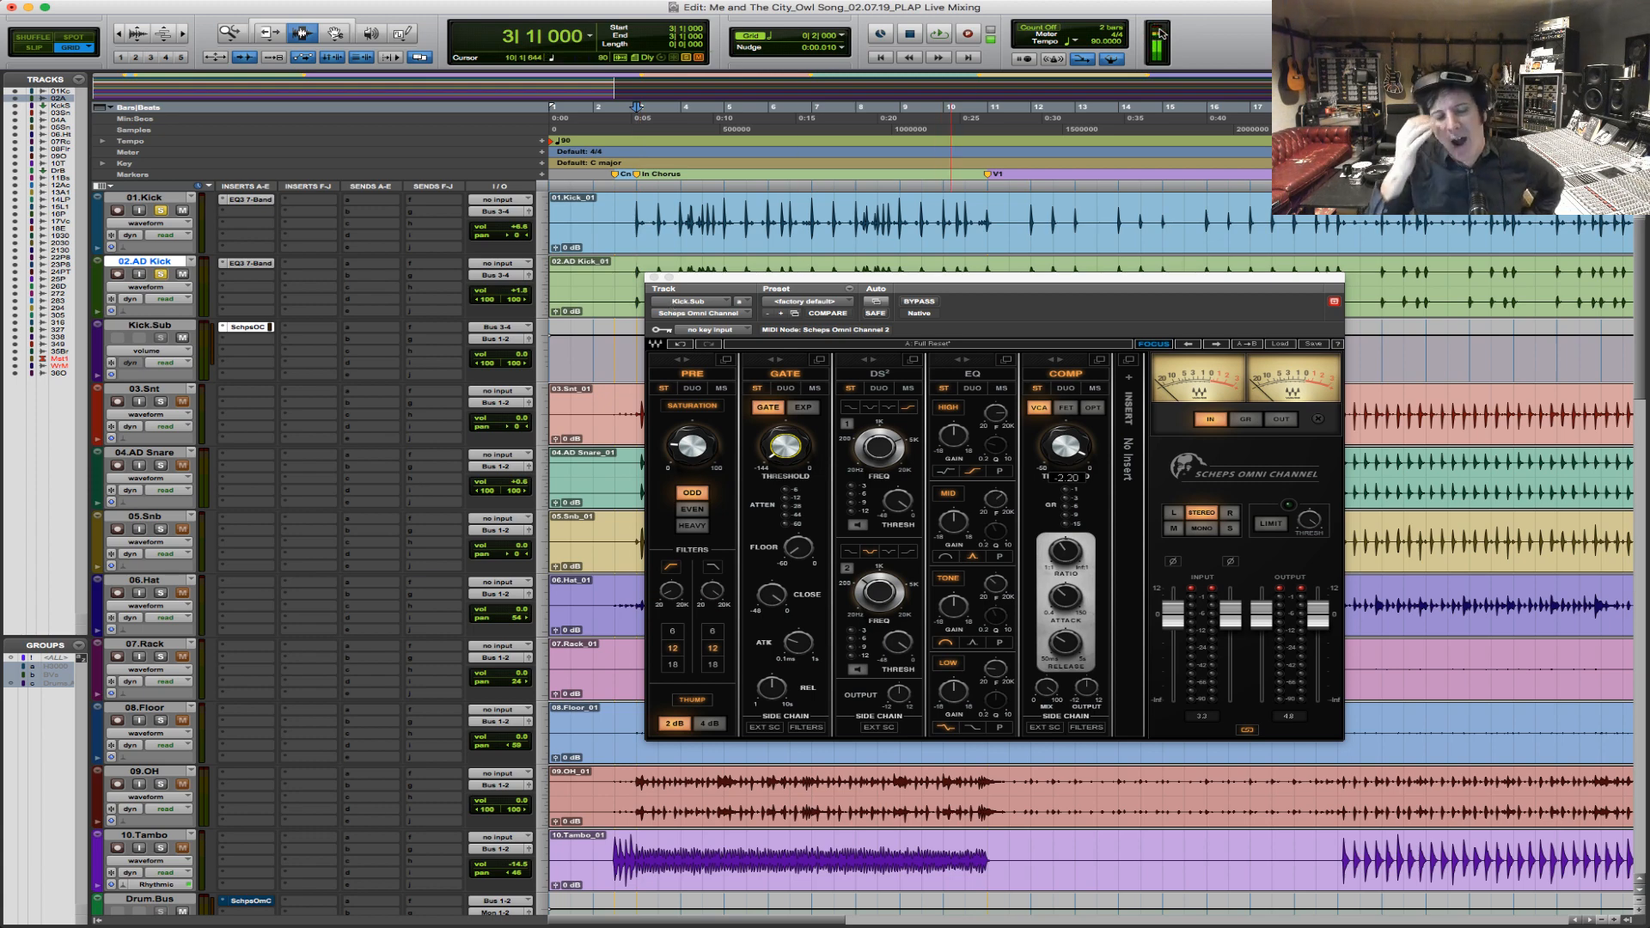
key(space)
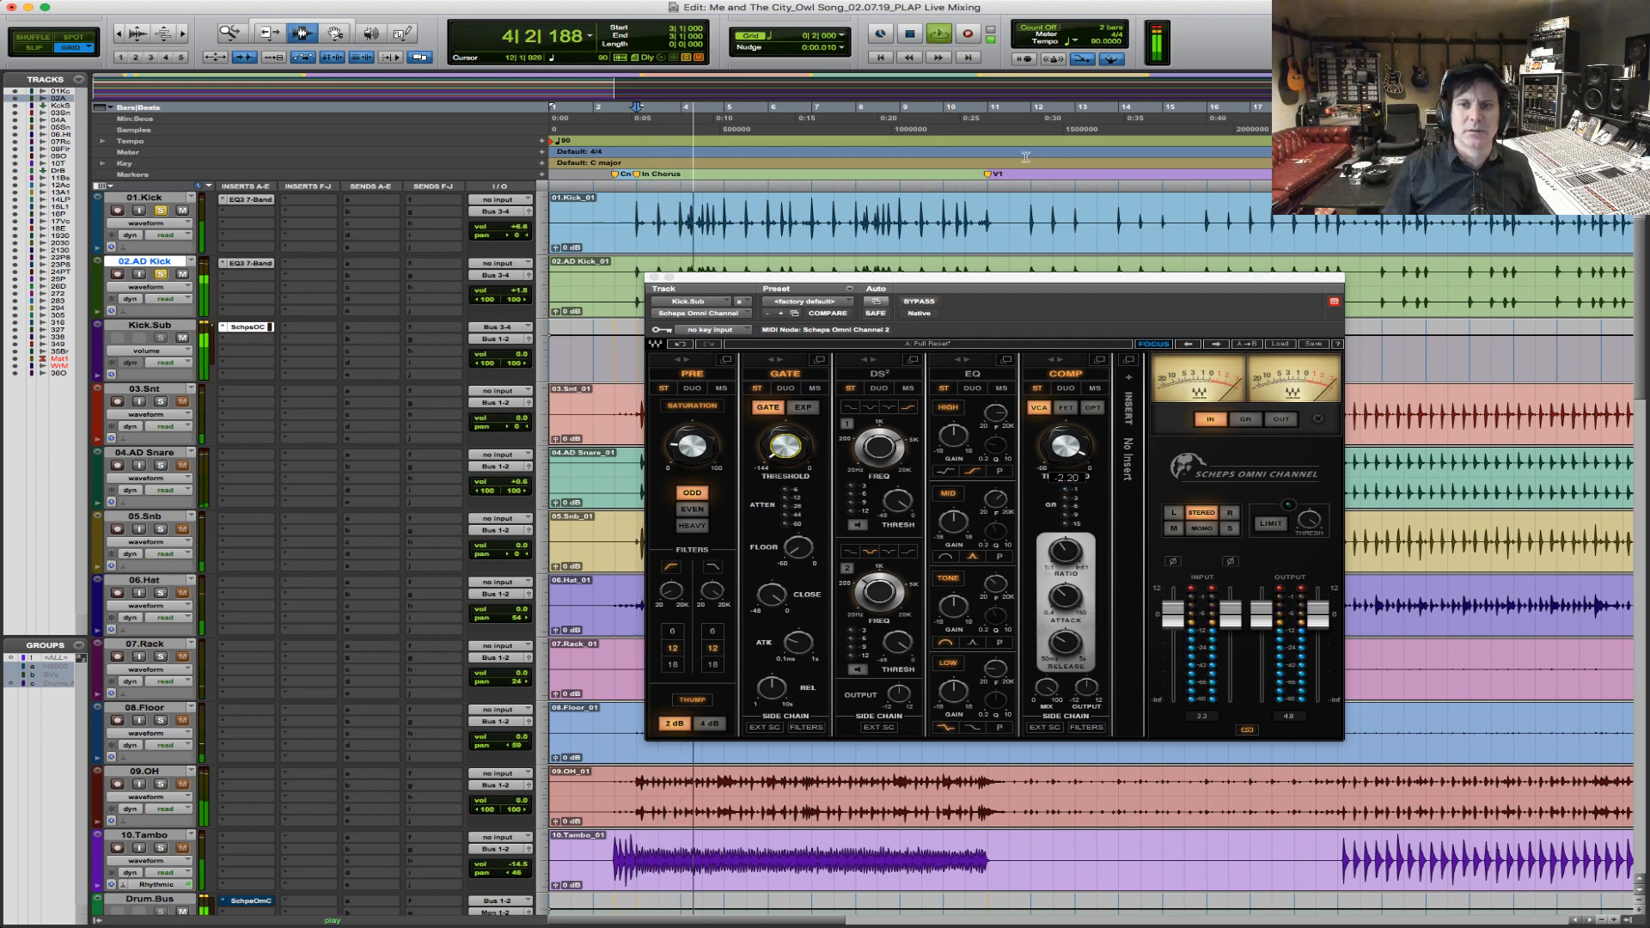
key(space)
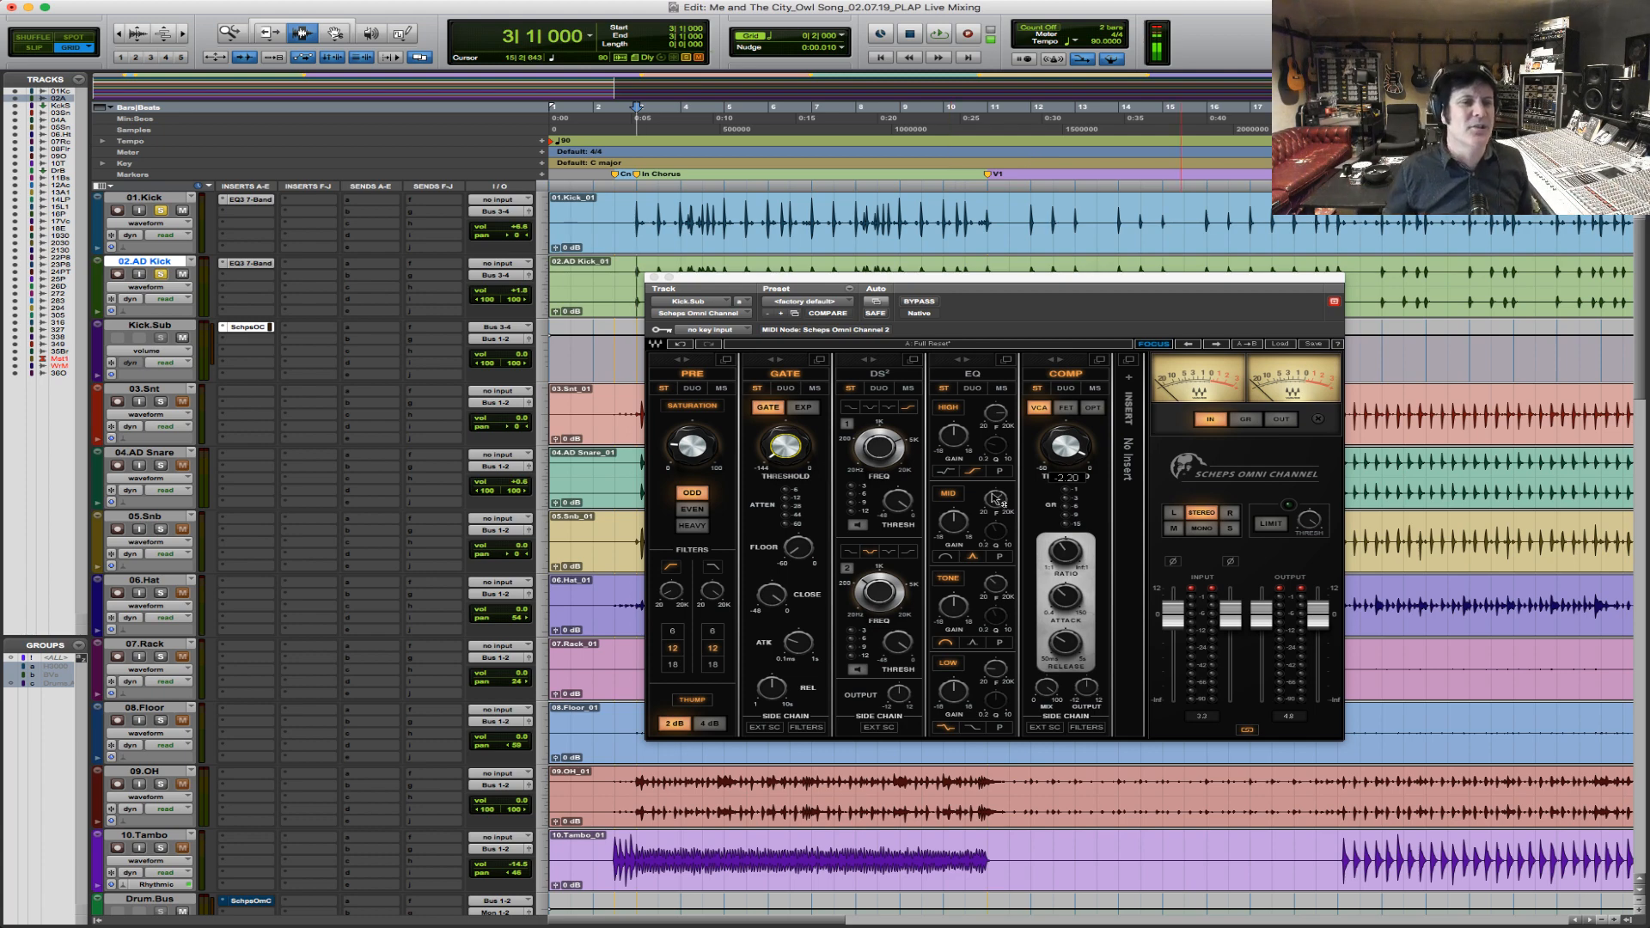
Lower the Kick.Sub volume to -2.8 dB while playing the chorus from bar 3.
click(637, 462)
click(520, 359)
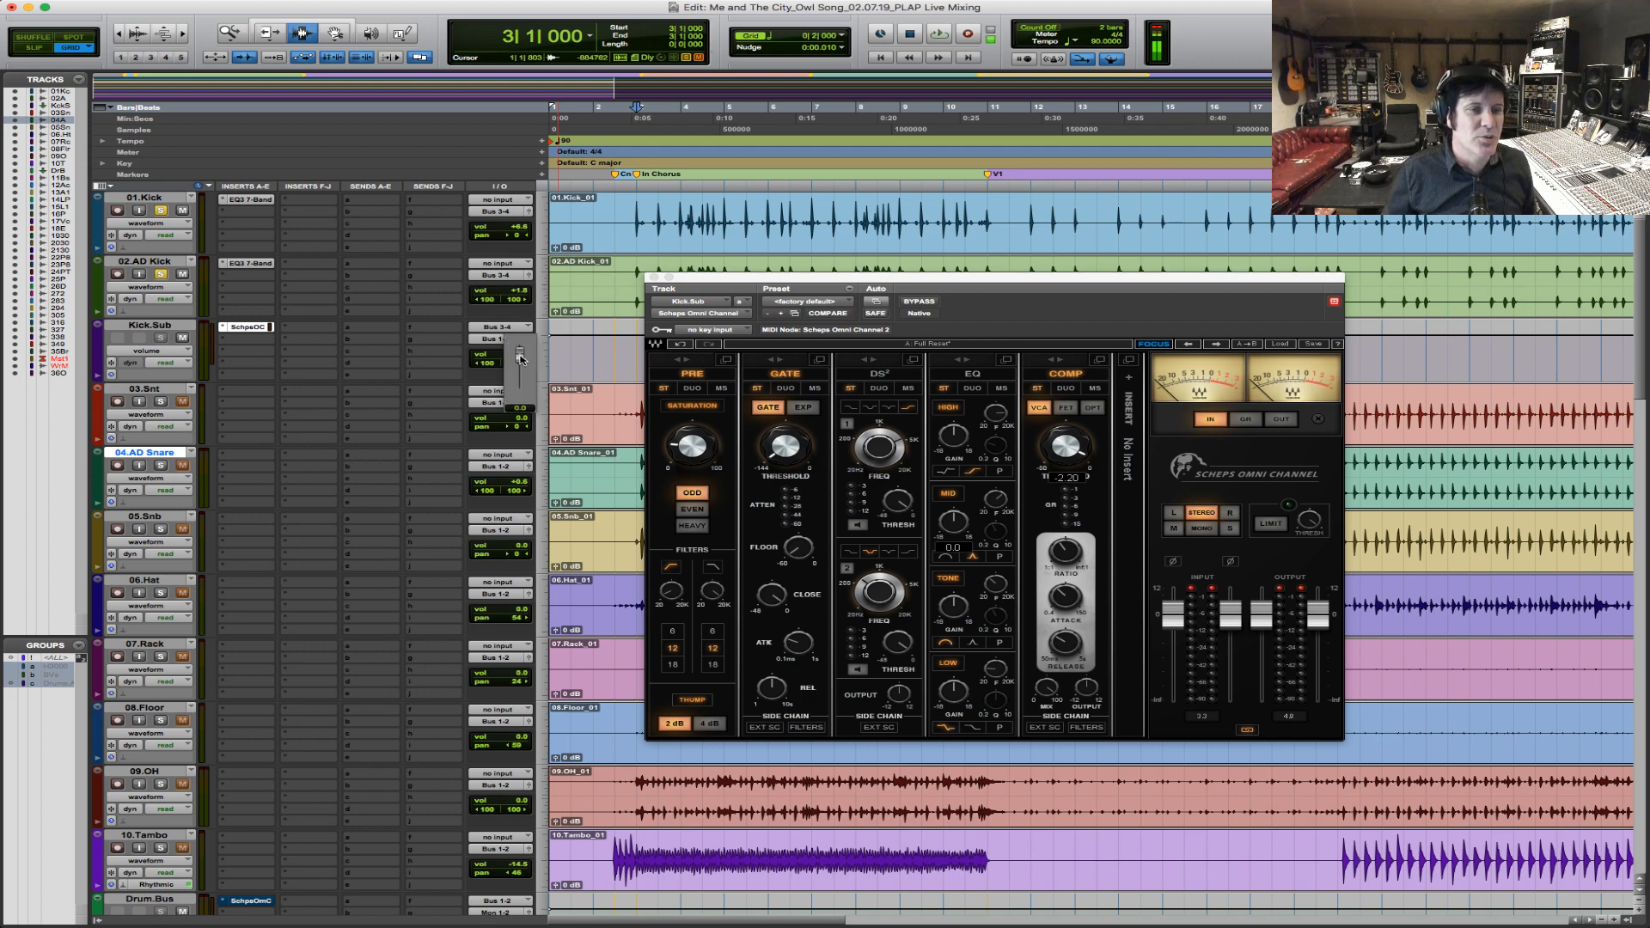
drag(521, 360, 520, 368)
key(space)
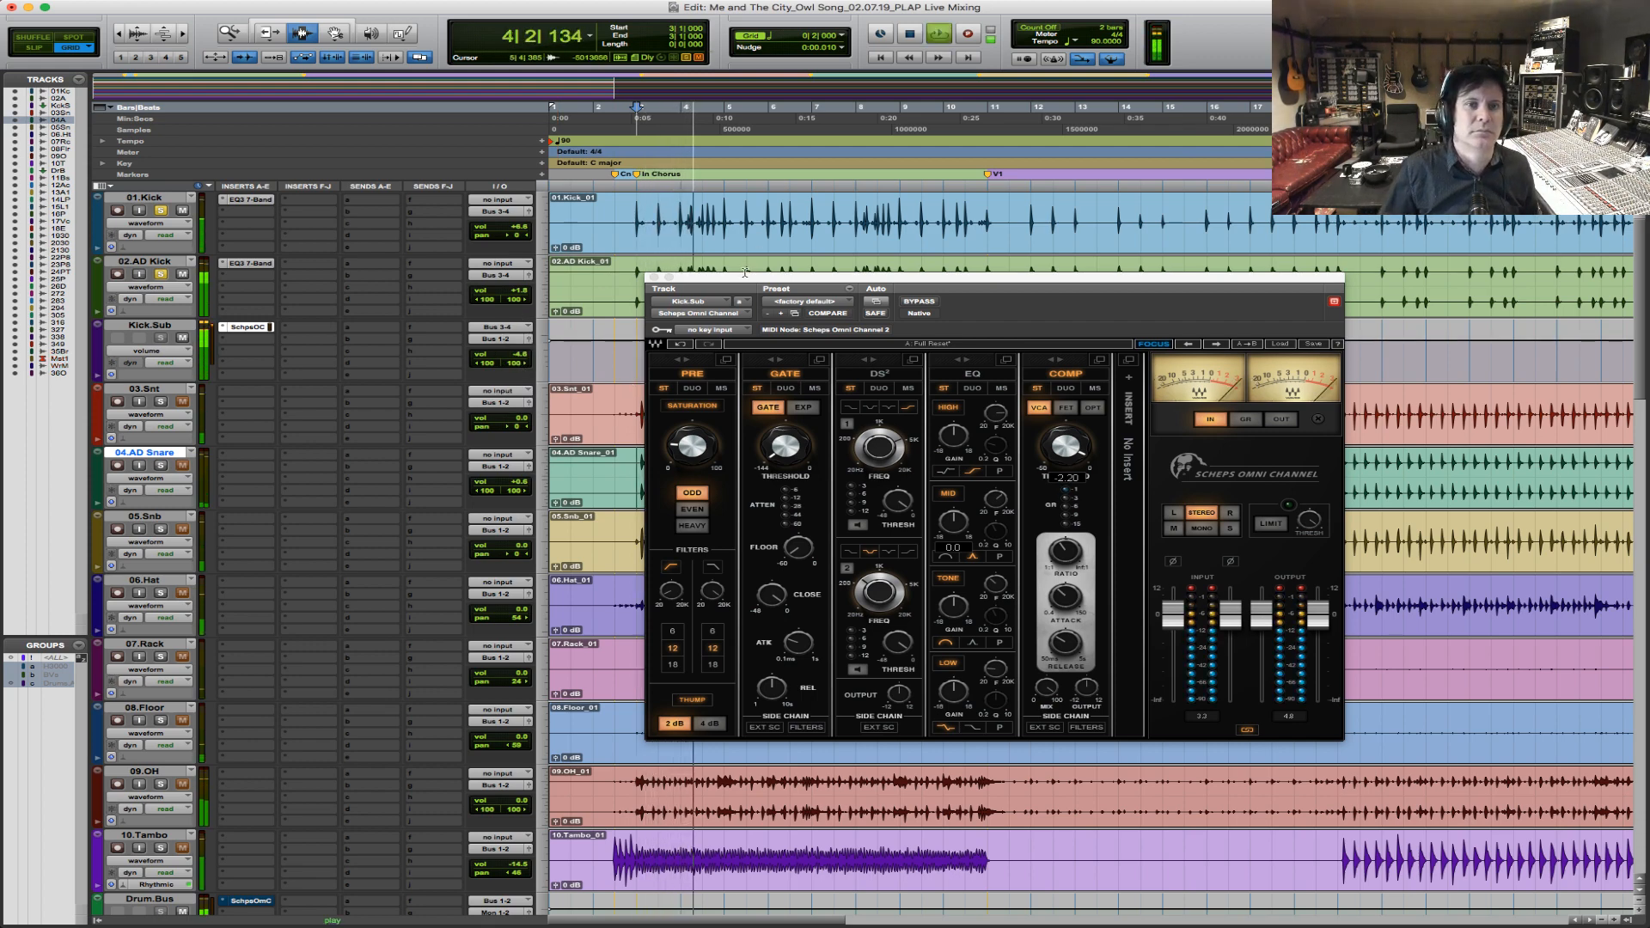
drag(513, 359, 512, 354)
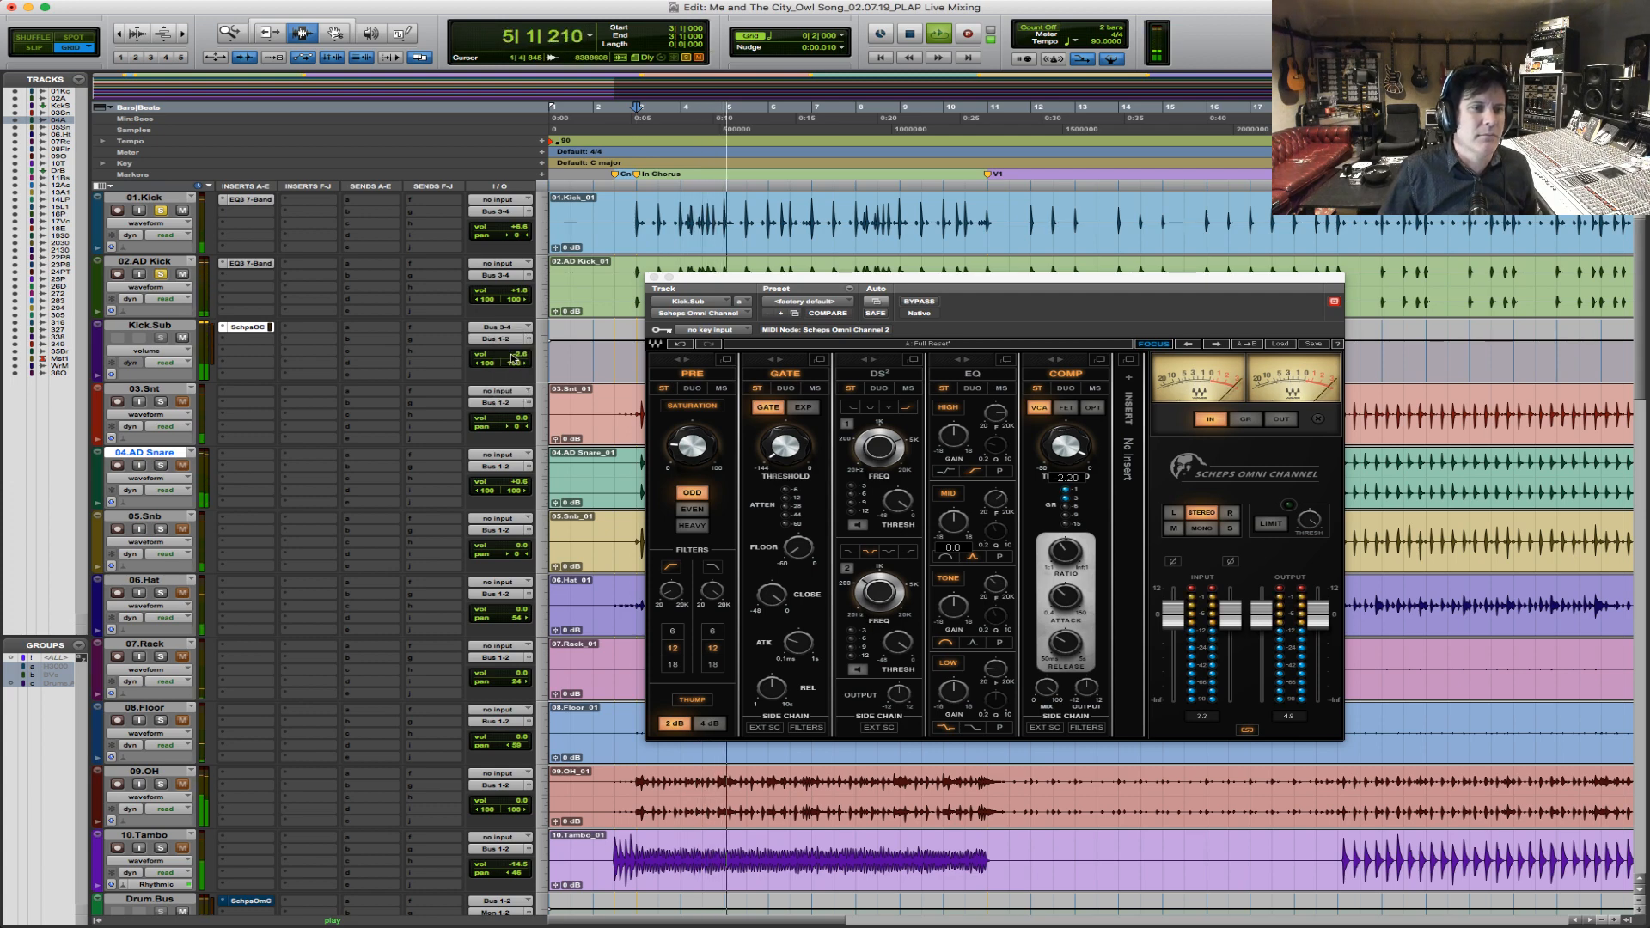
key(space)
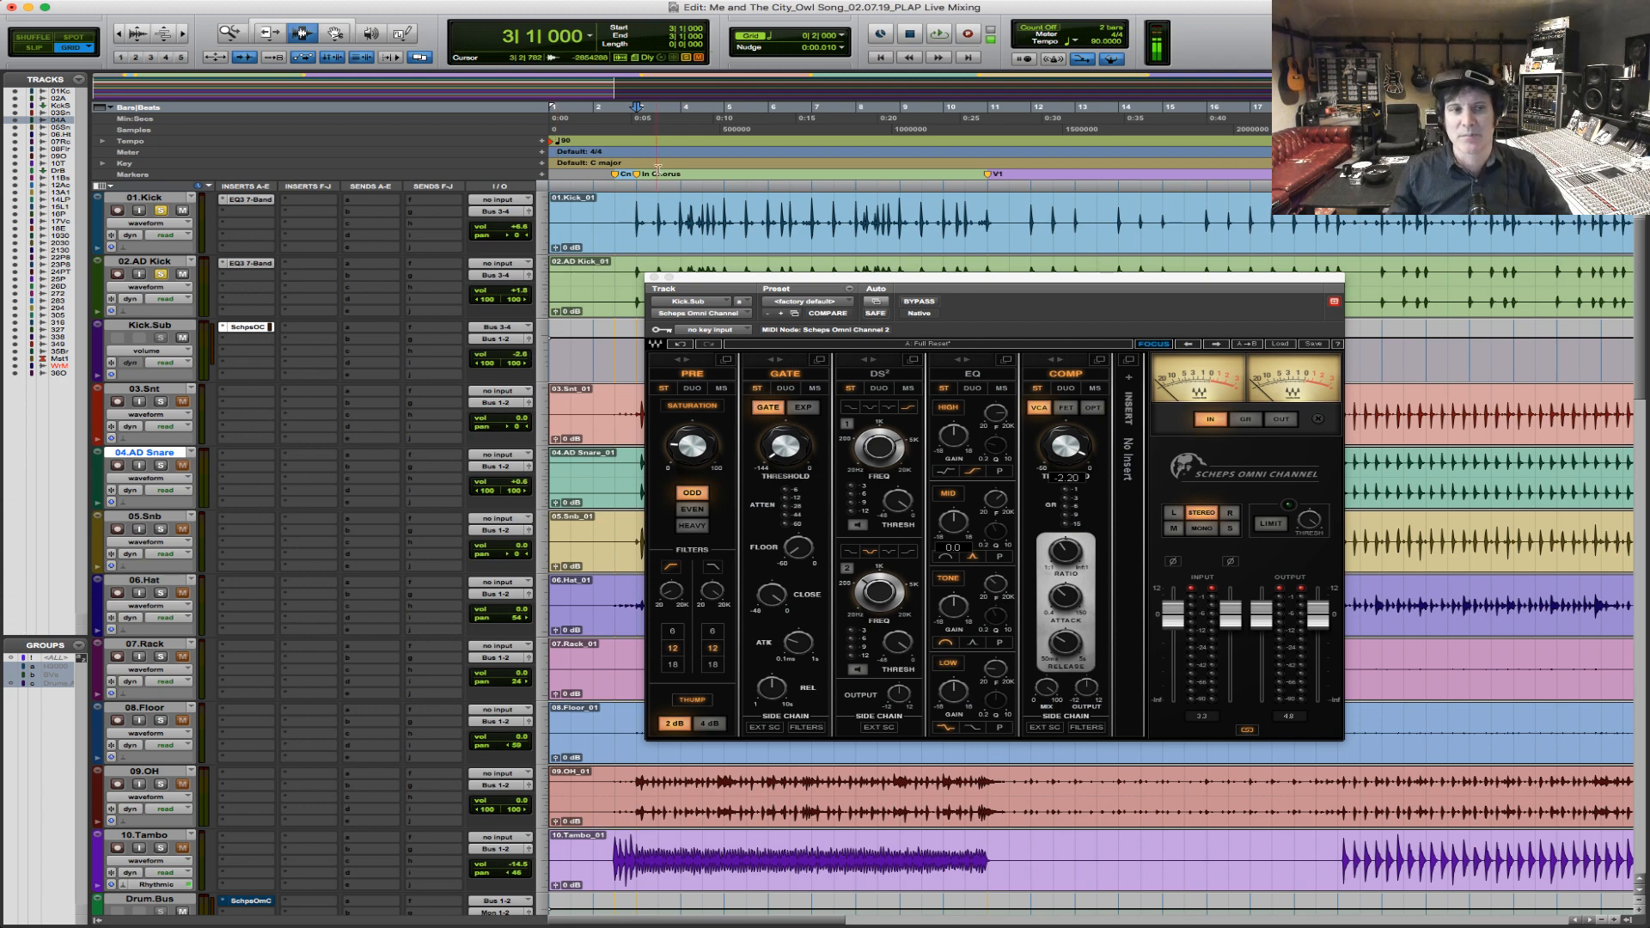
click(622, 224)
drag(637, 223, 983, 223)
click(942, 214)
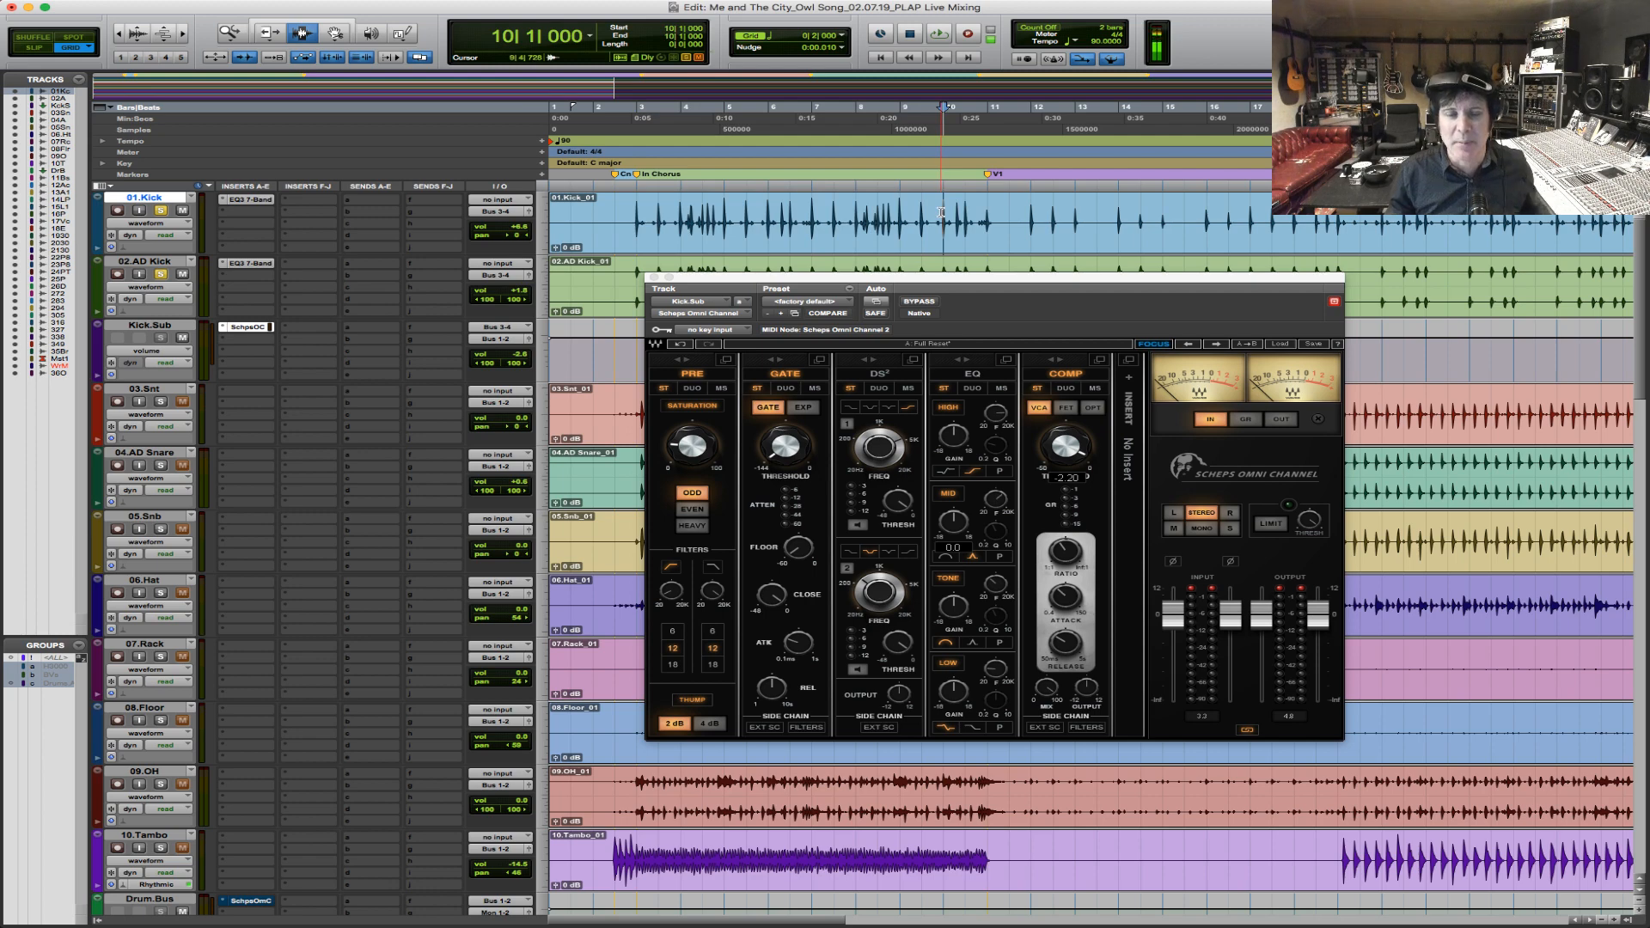
Set the Kick.Sub volume to -1.8 dB while playing the chorus from bar 3, and close the Omni Channel window.
click(638, 216)
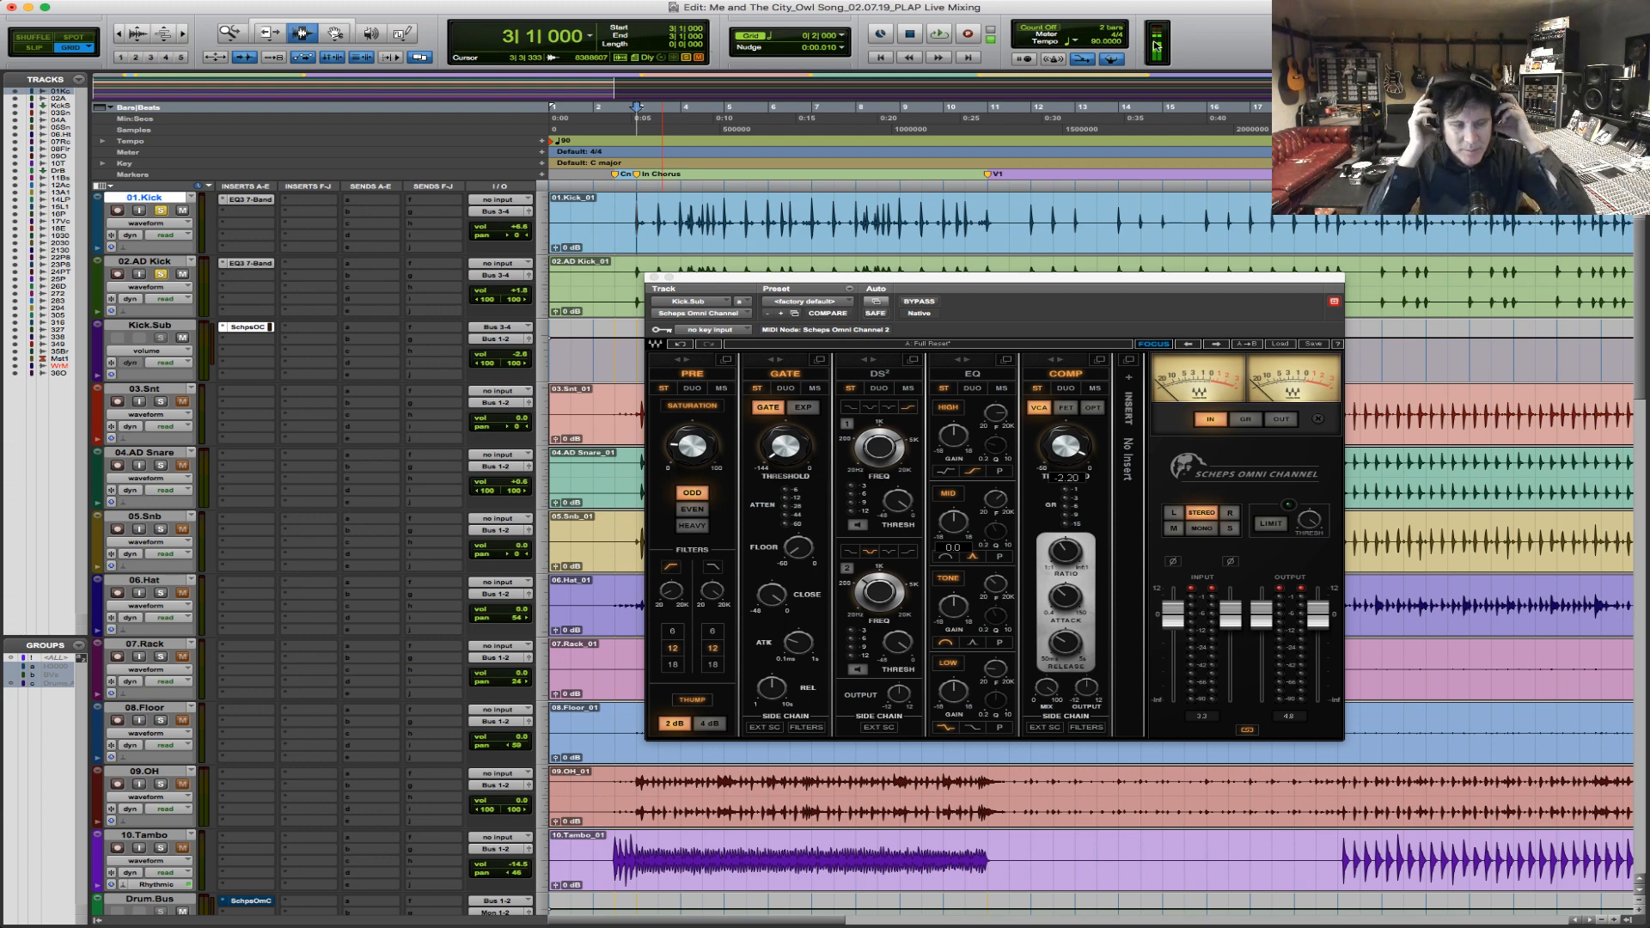
key(space)
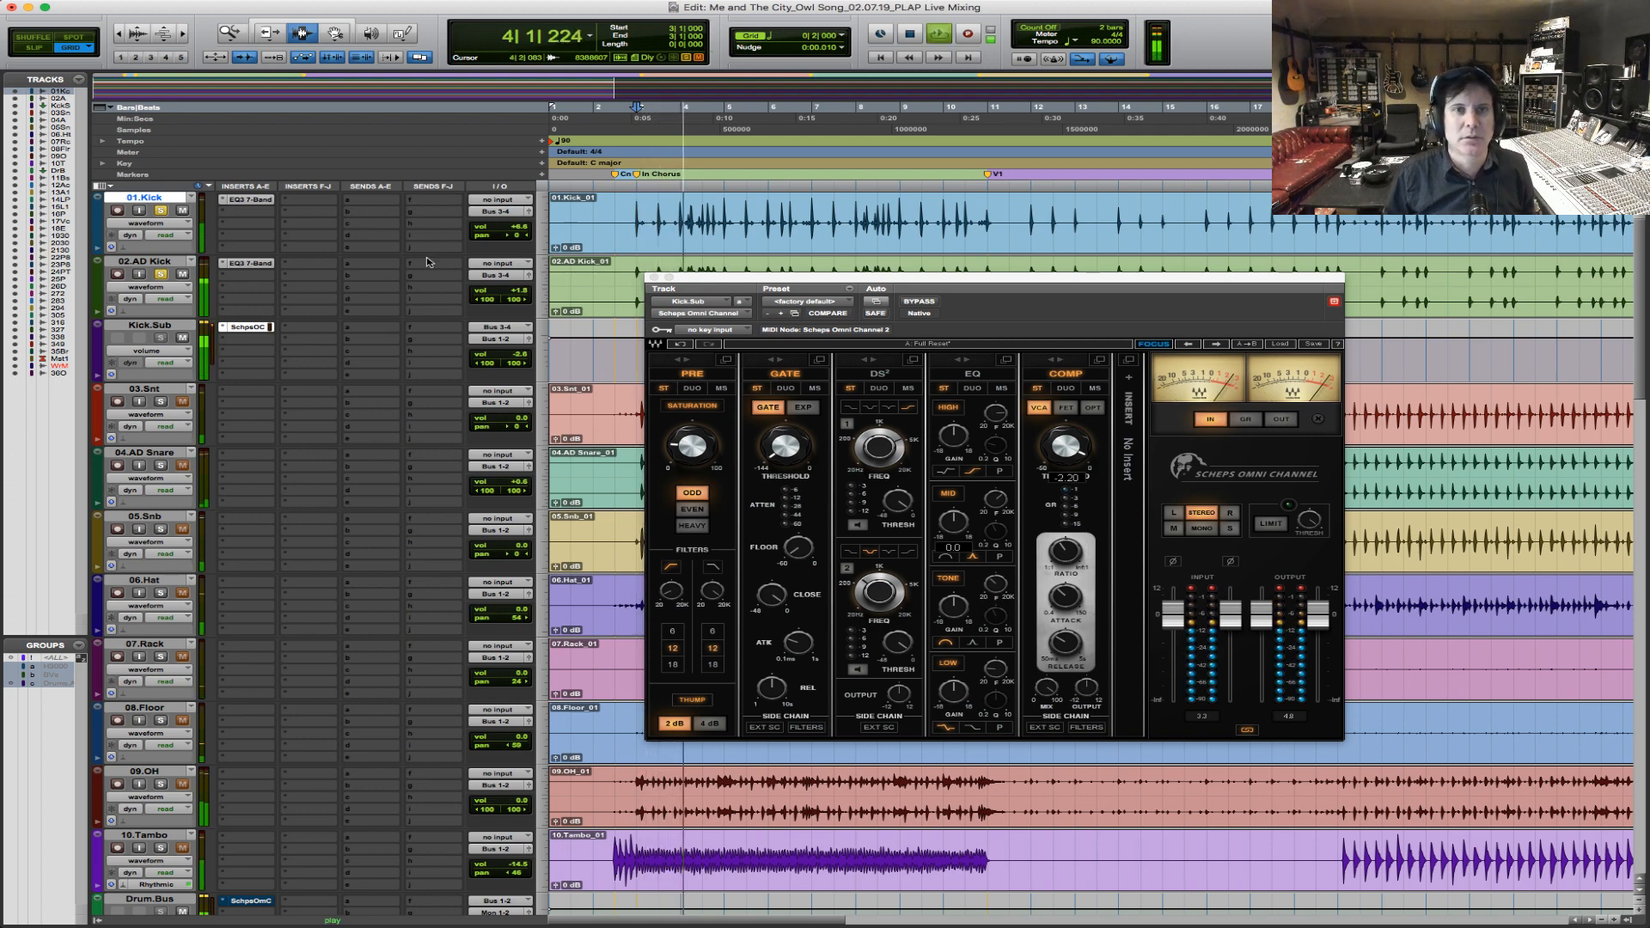
click(518, 356)
drag(517, 357, 518, 354)
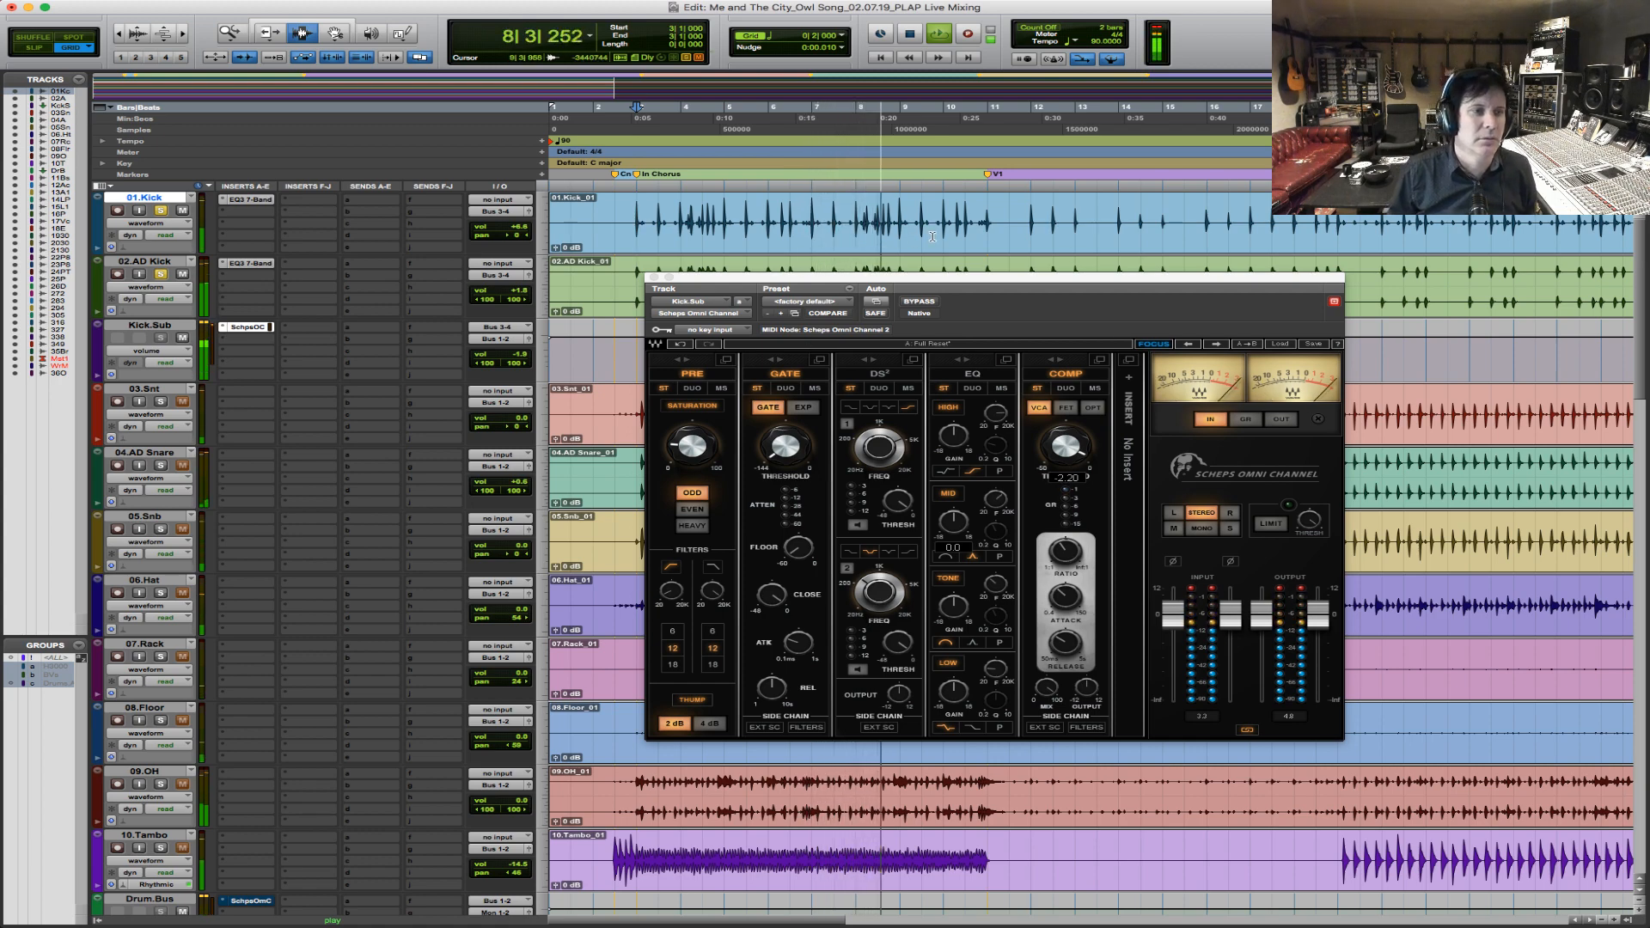
key(space)
click(653, 278)
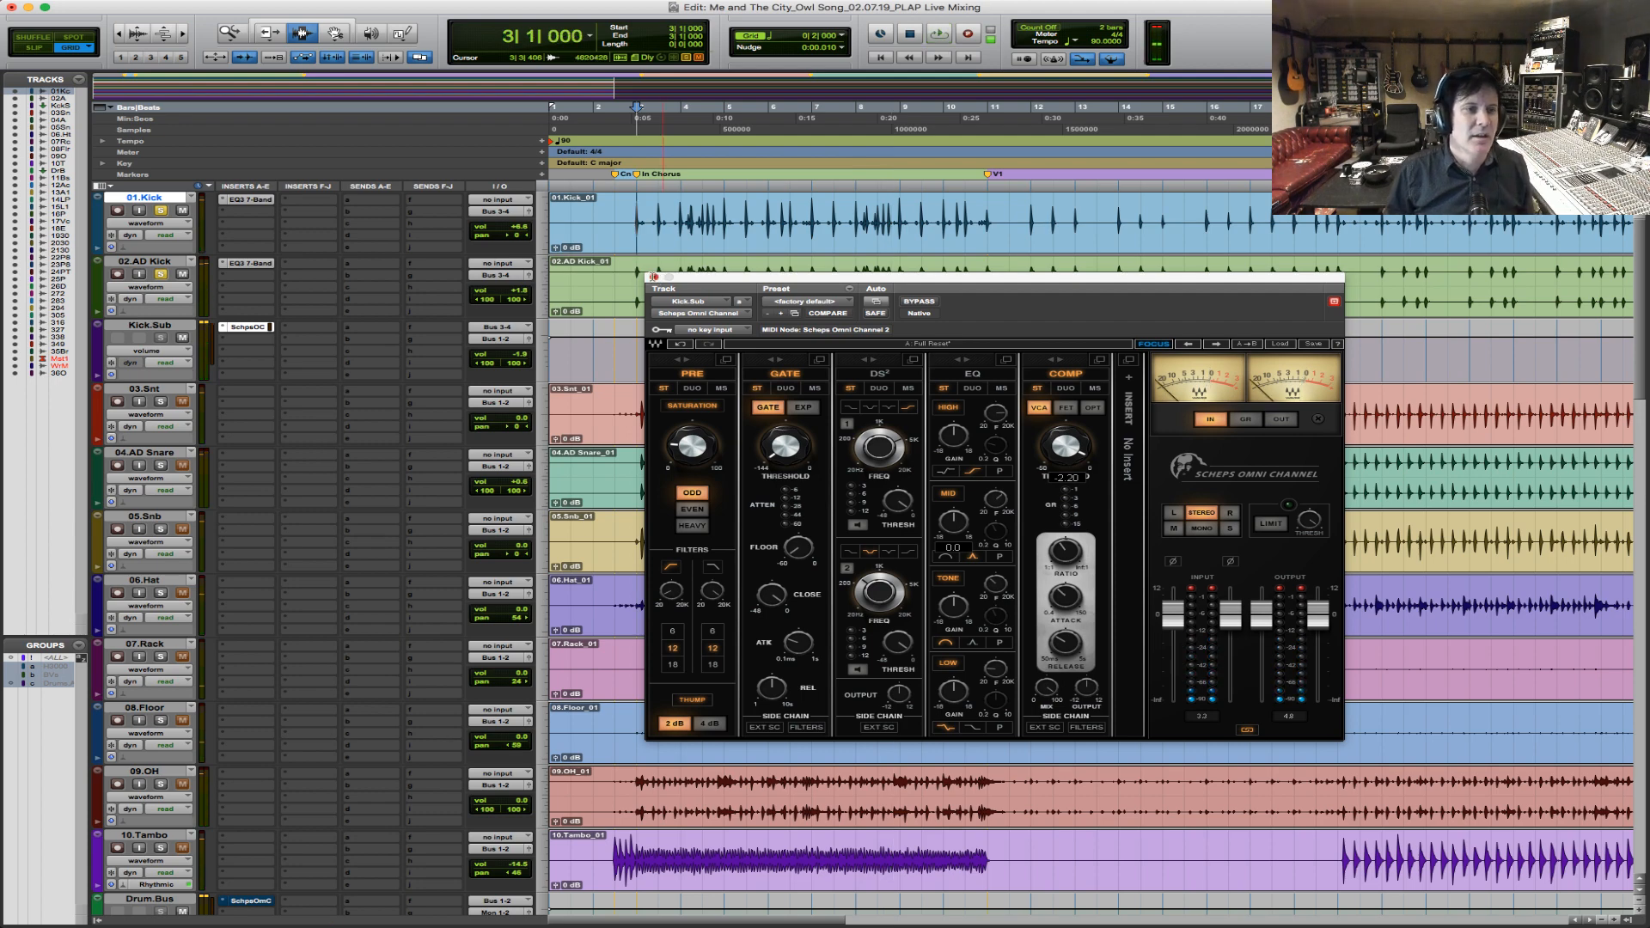
Create one new stereo aux input track directly below Kick.Sub.
click(166, 328)
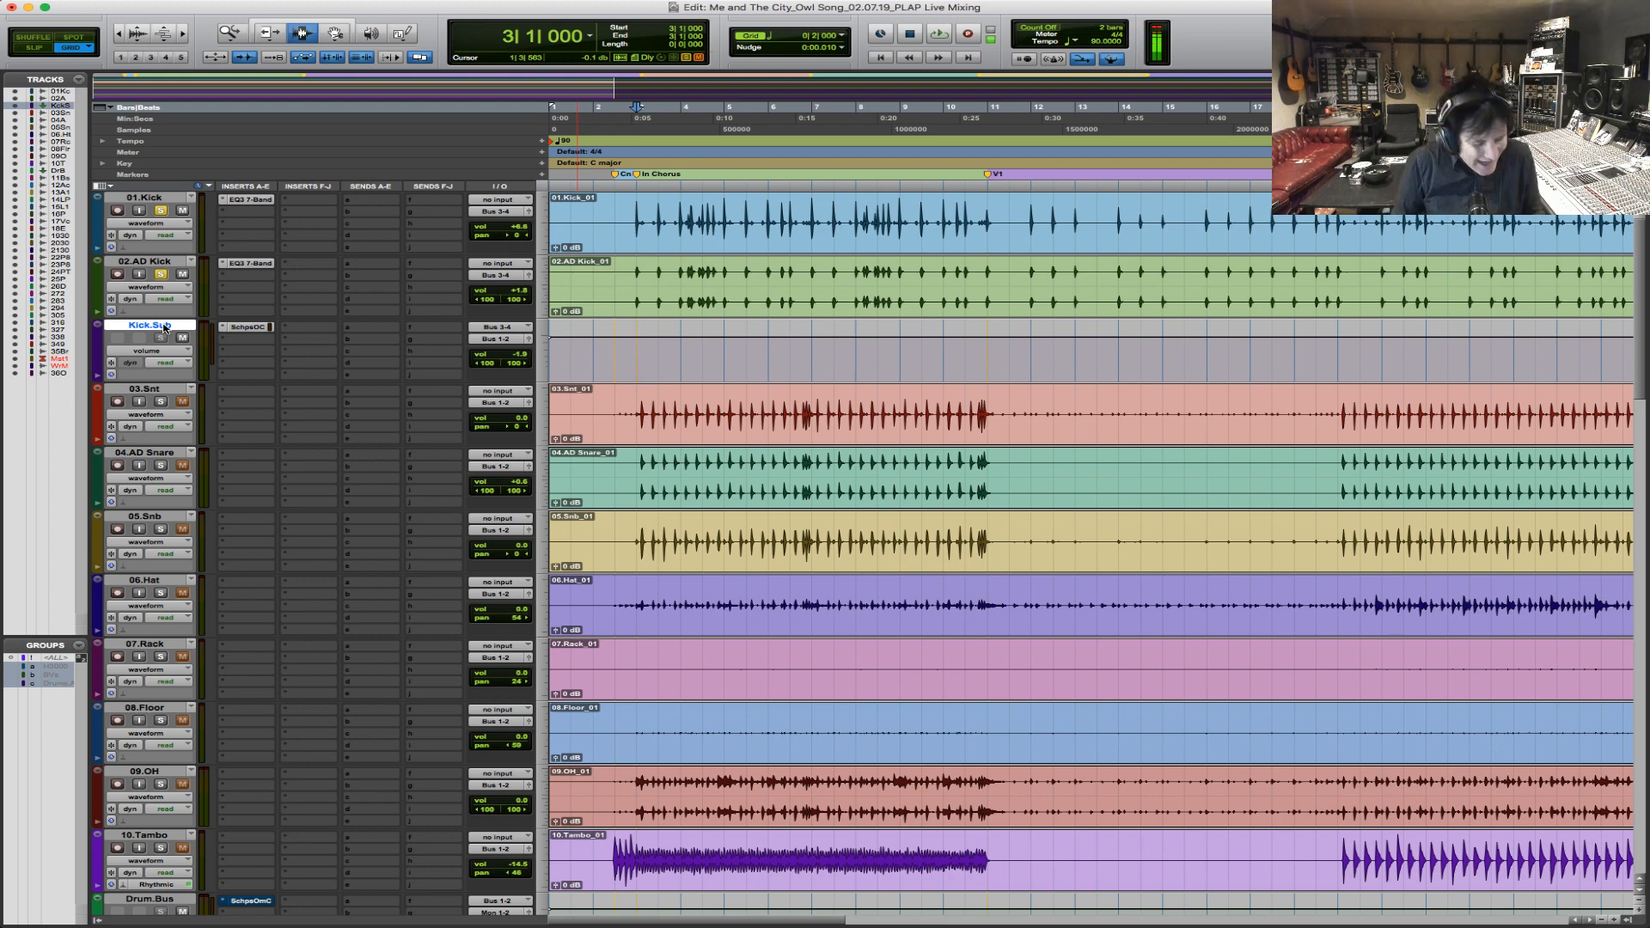
key(shift+super+n)
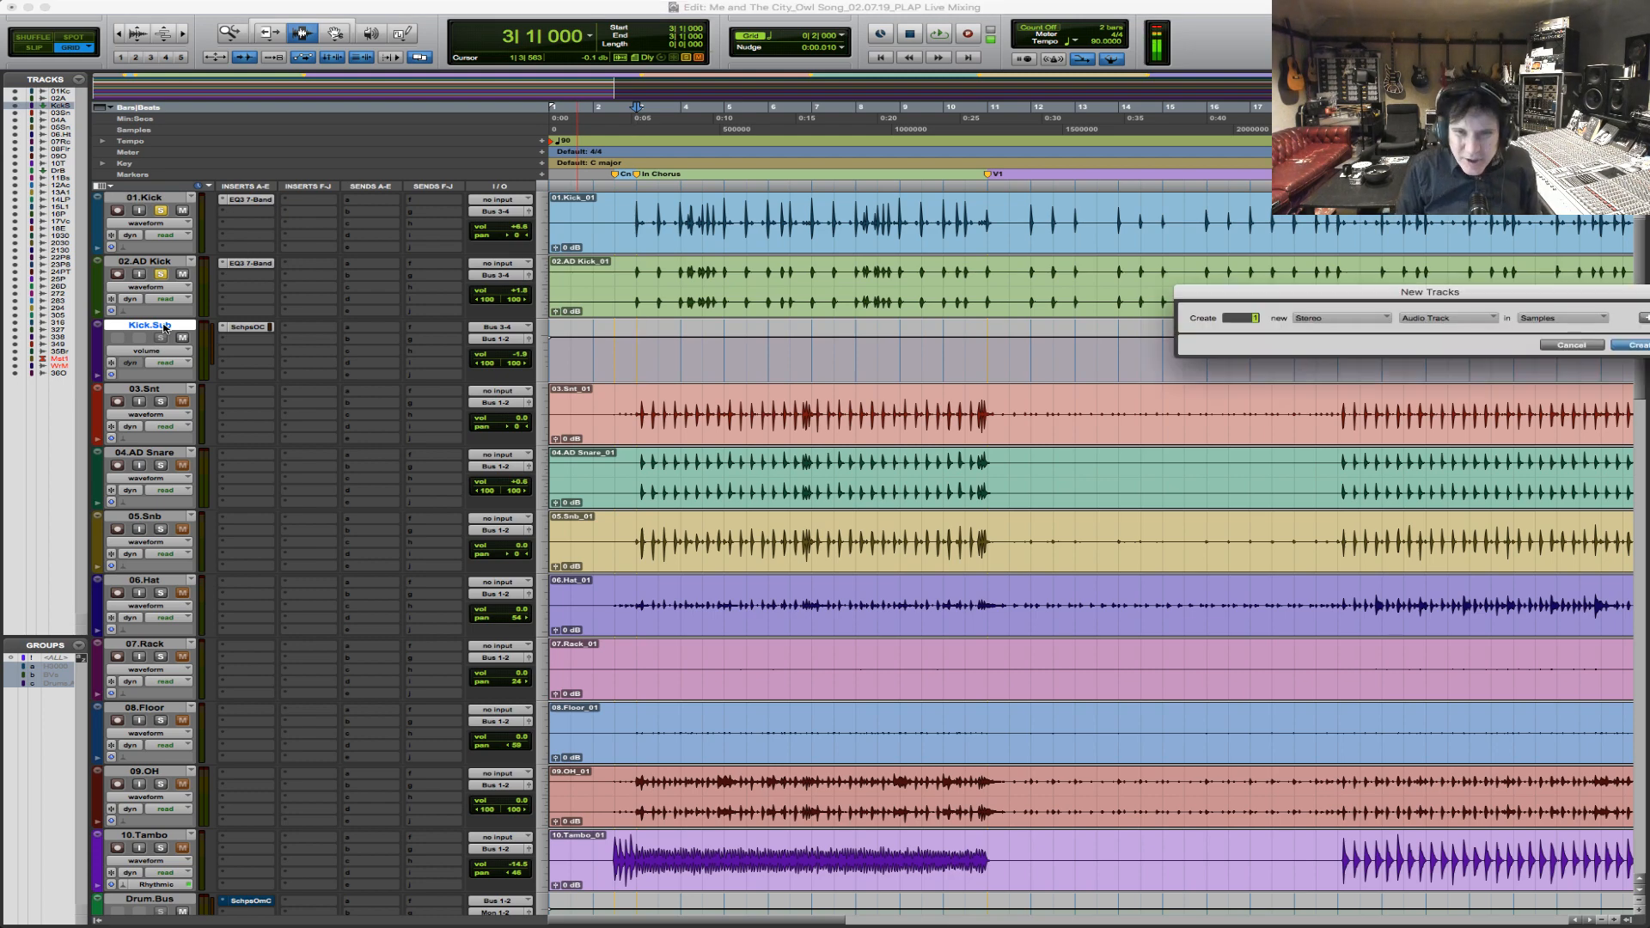
key(super+Down)
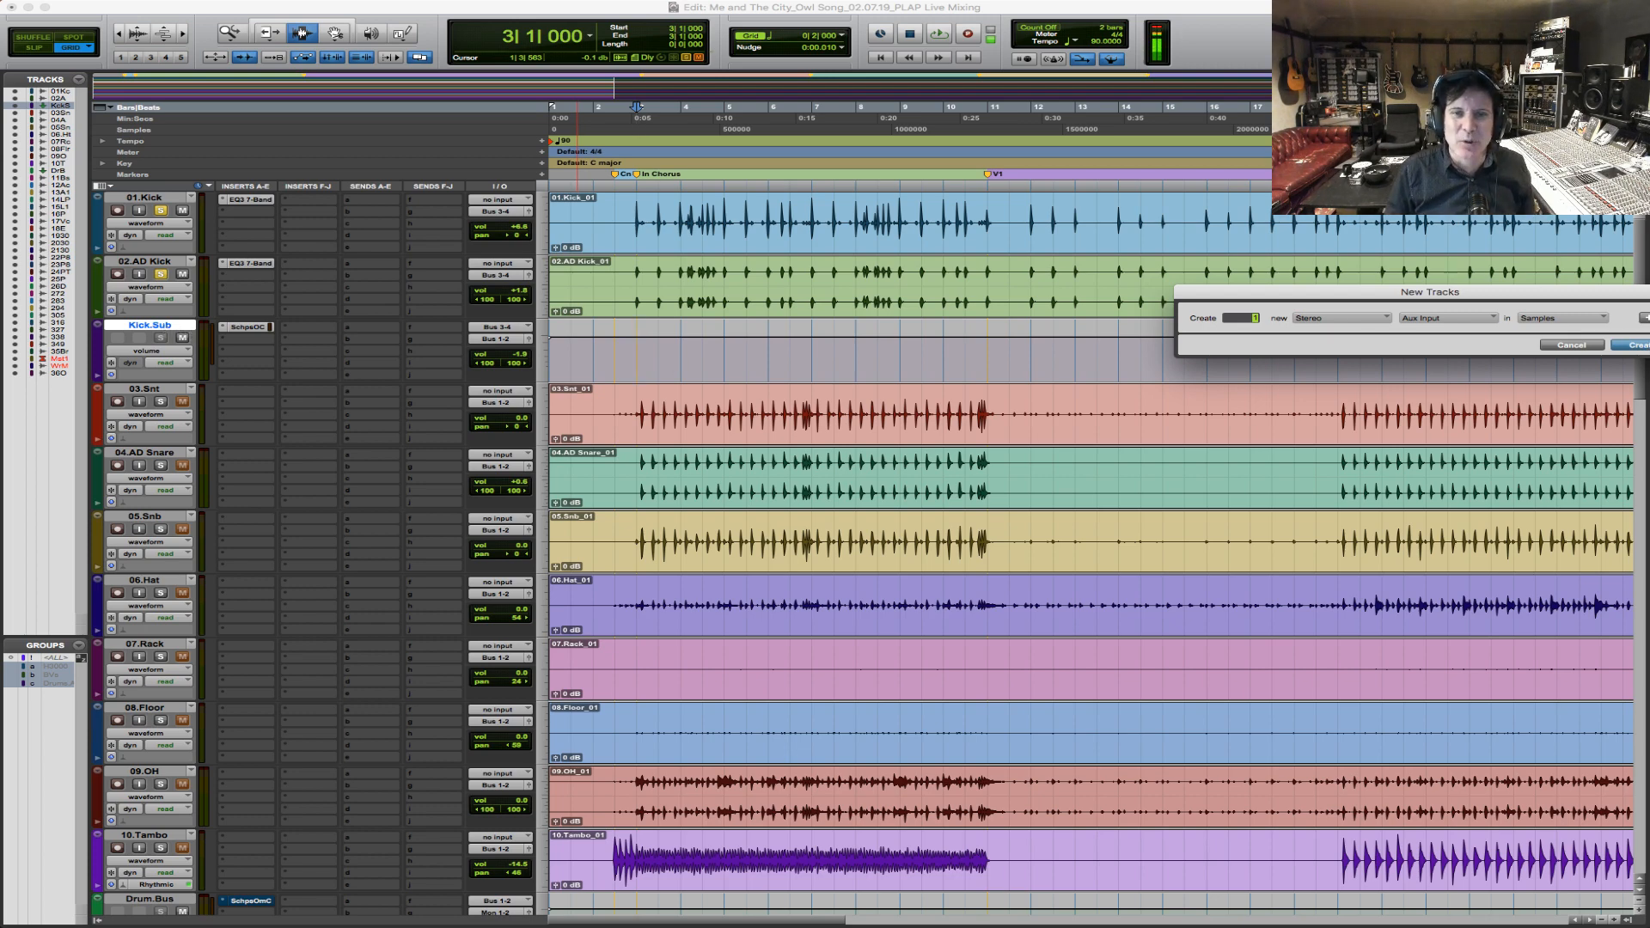
key(Return)
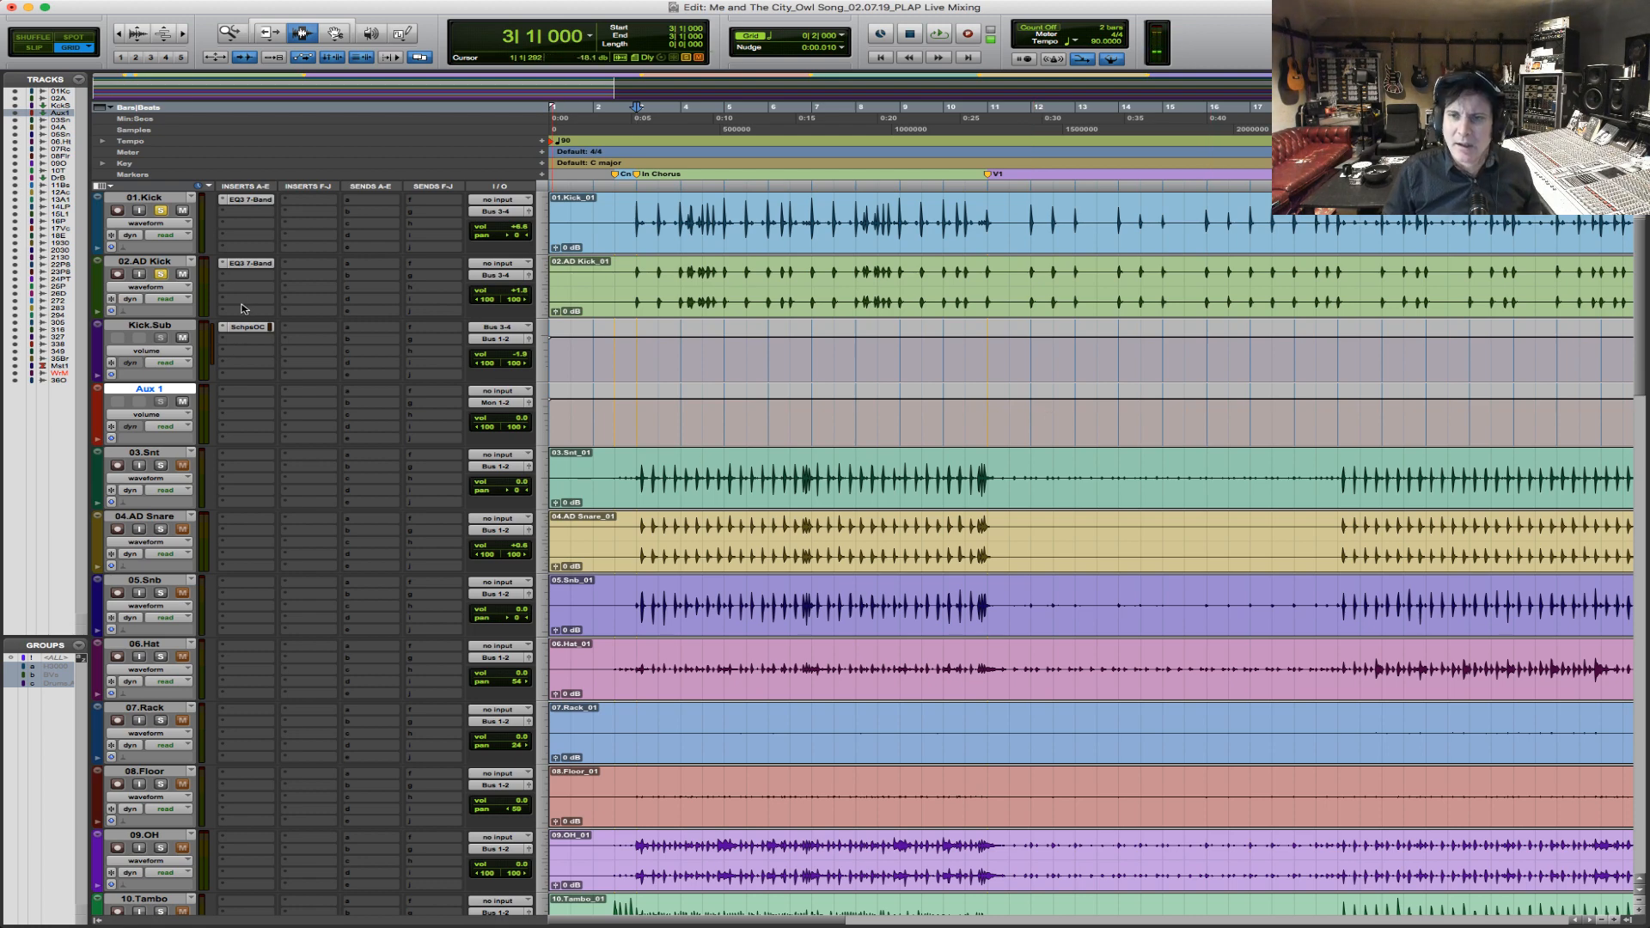
Rename the new aux track as Kick.Verb.
double_click(140, 395)
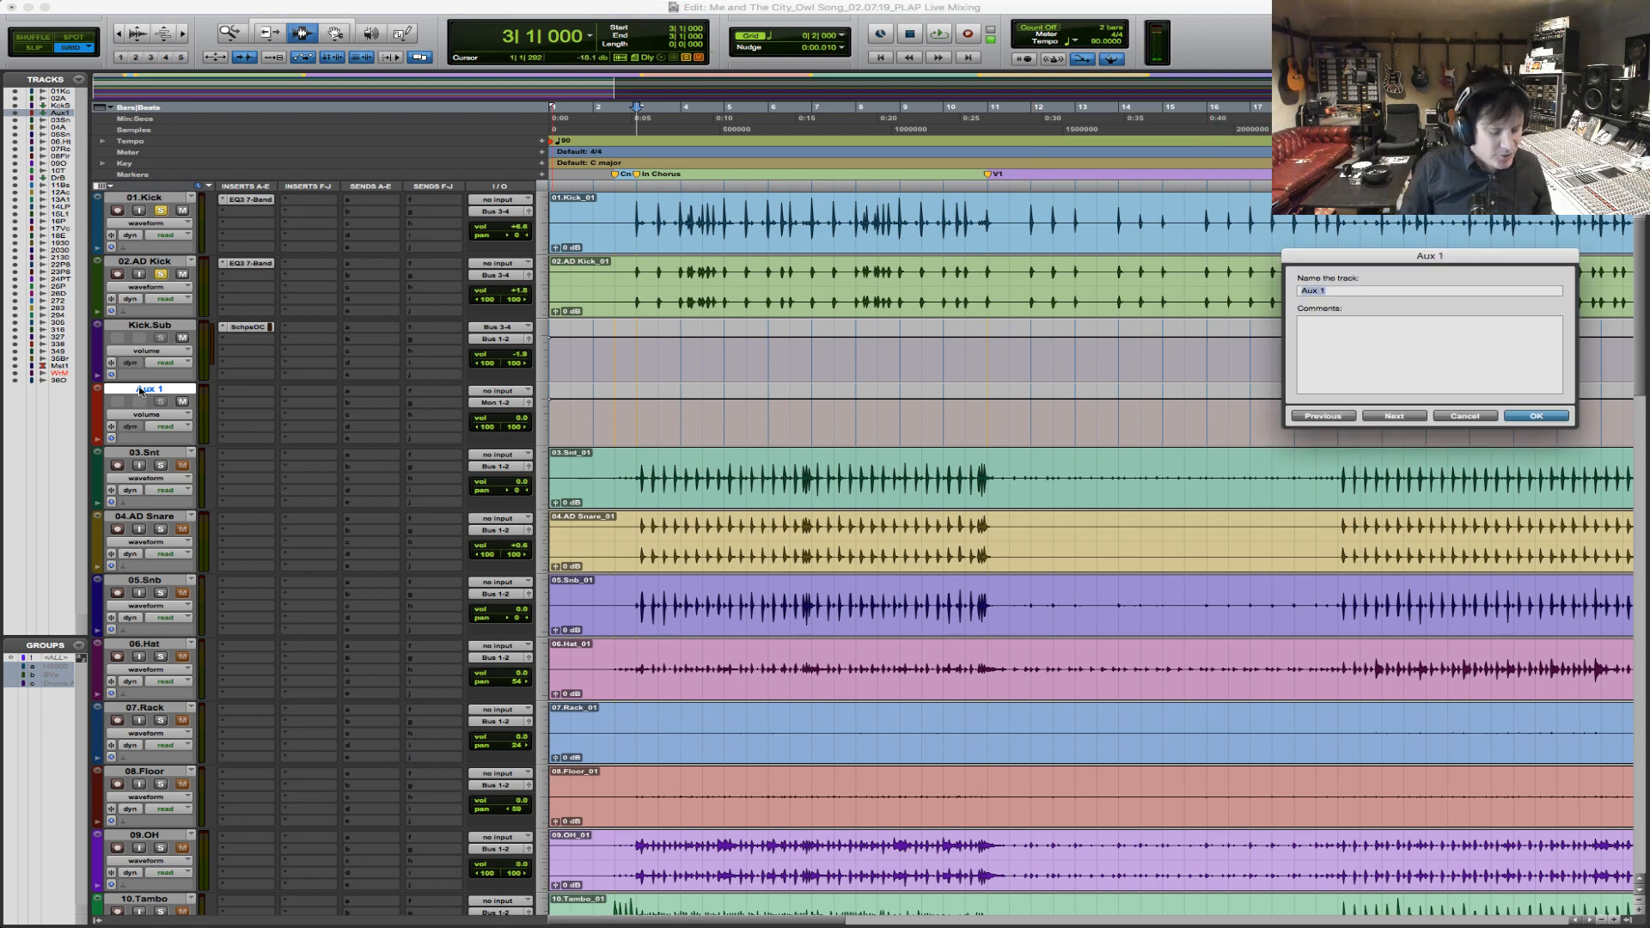
text(Kick. Verb)
key(Return)
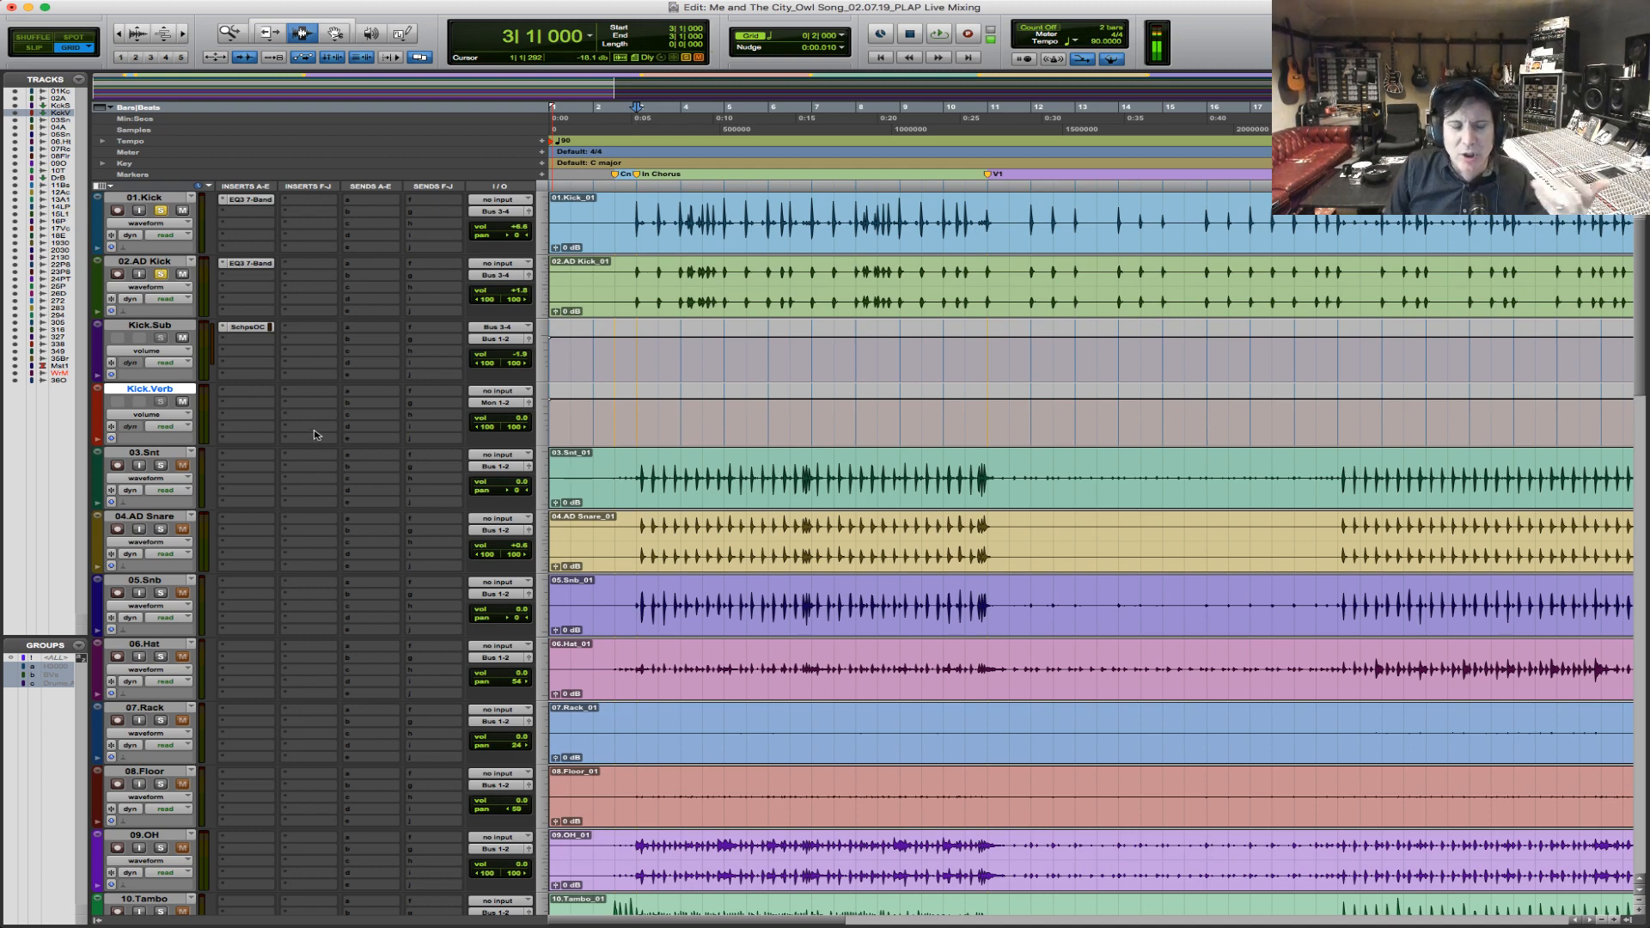
Insert the stereo D-Verb reverb on Kick.Verb and select that track's chorus section from bar 3 to bar 11.
click(248, 394)
mouse_move(263, 419)
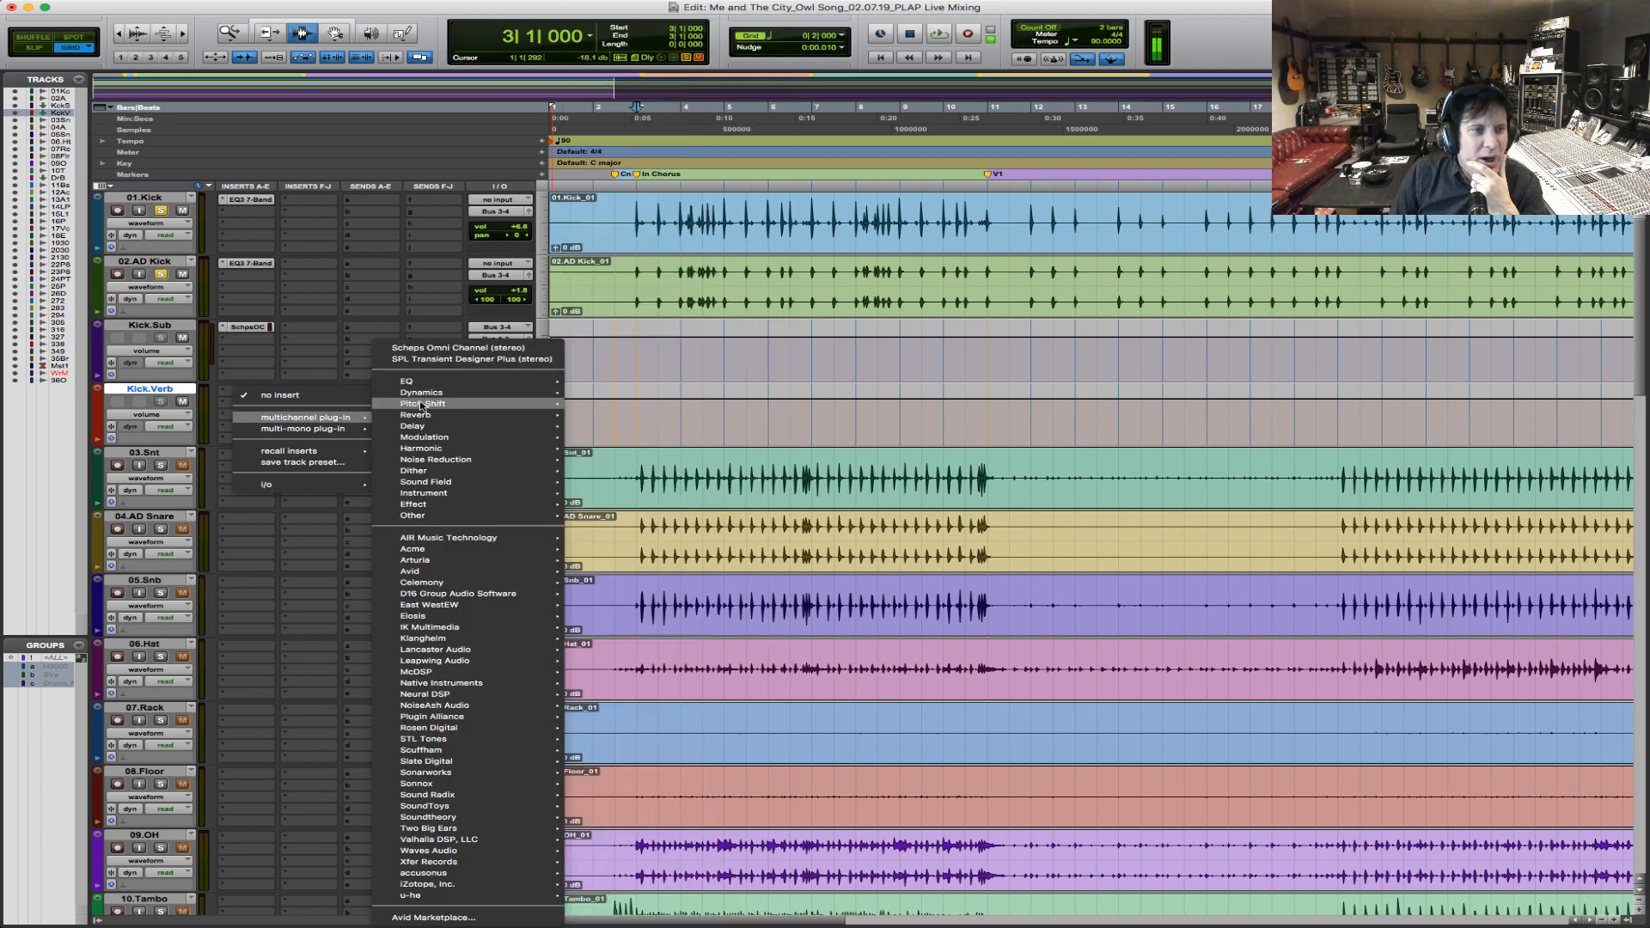
mouse_move(421, 416)
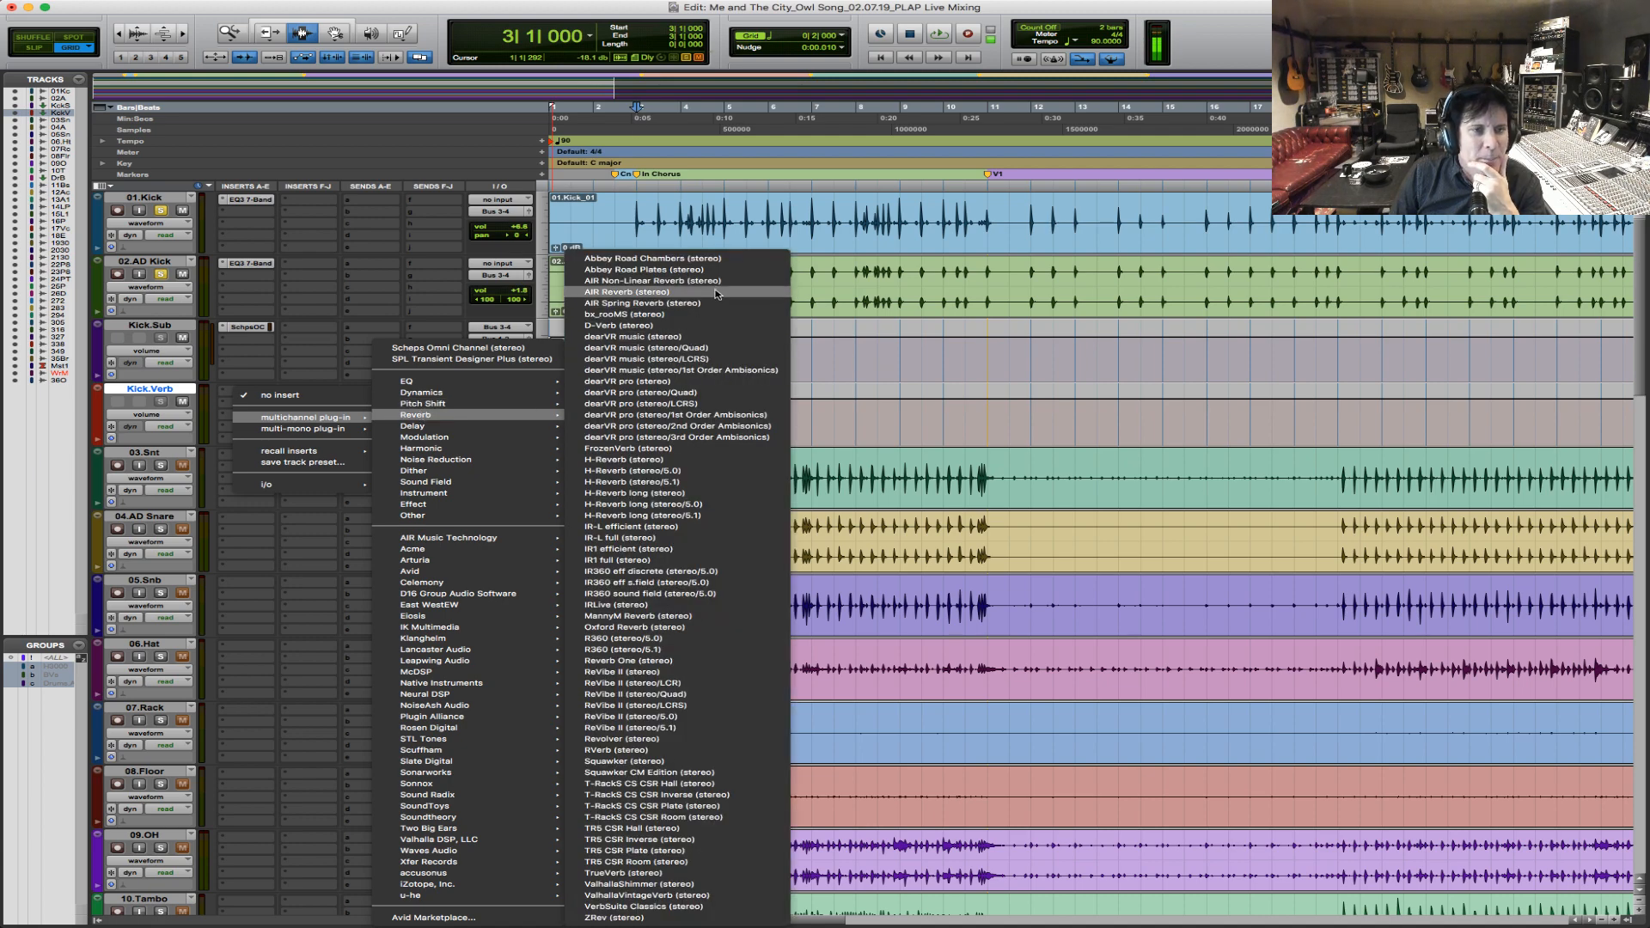
click(702, 325)
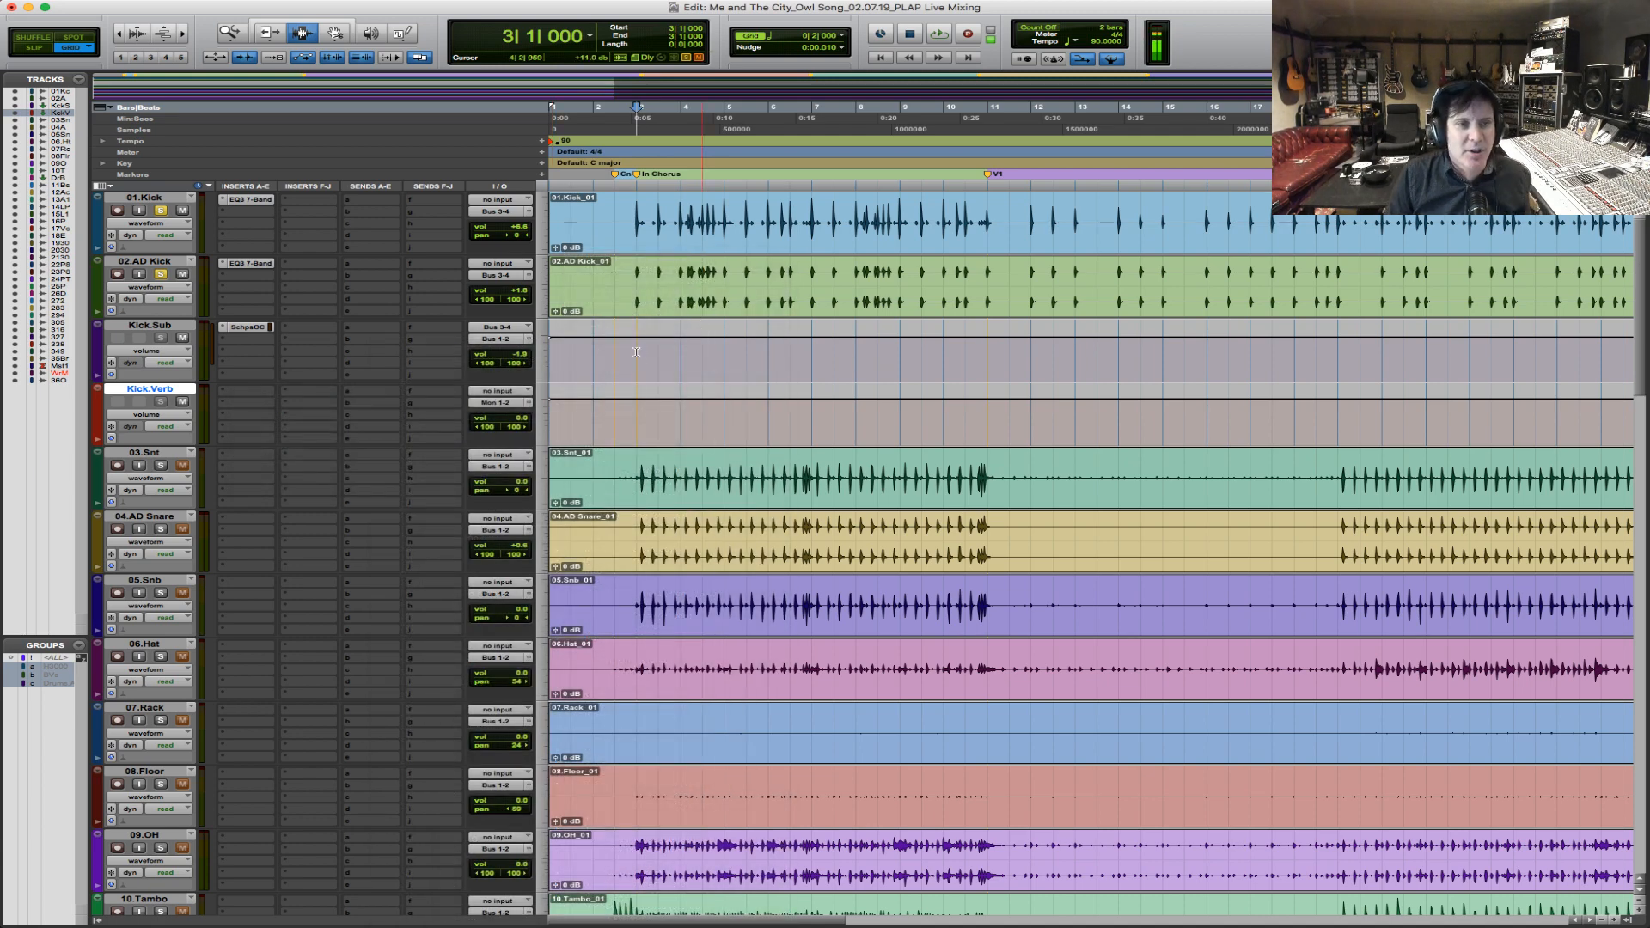
drag(708, 274, 723, 145)
drag(643, 428, 986, 419)
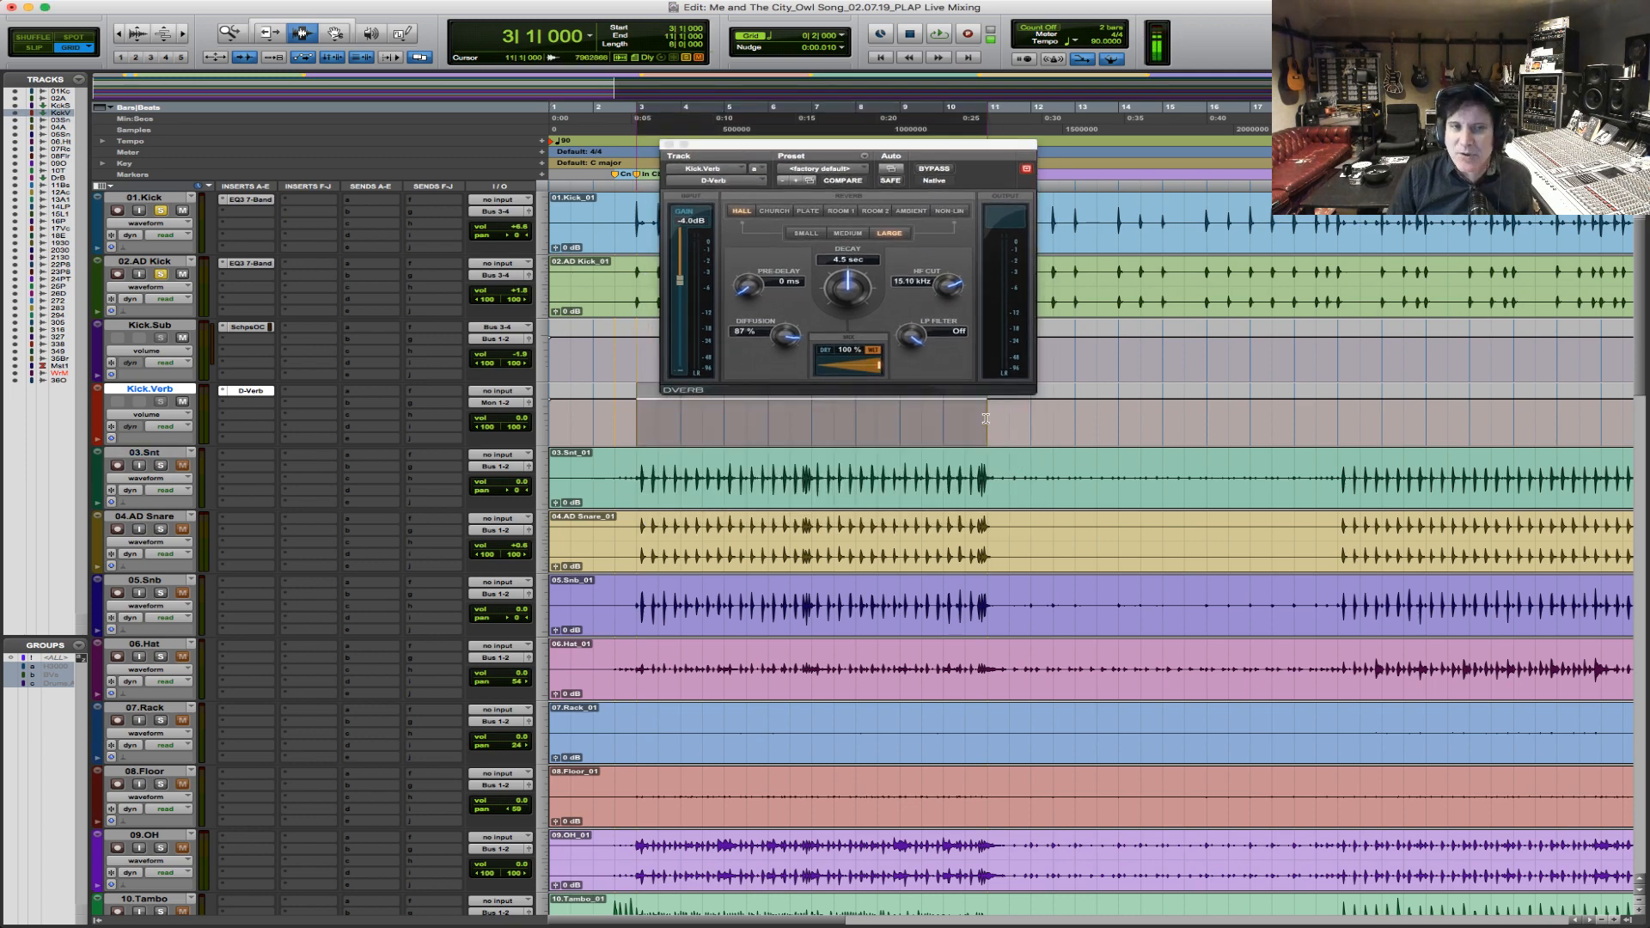
Set D-Verb's hall size to Medium and shorten its decay to 926 ms.
click(851, 234)
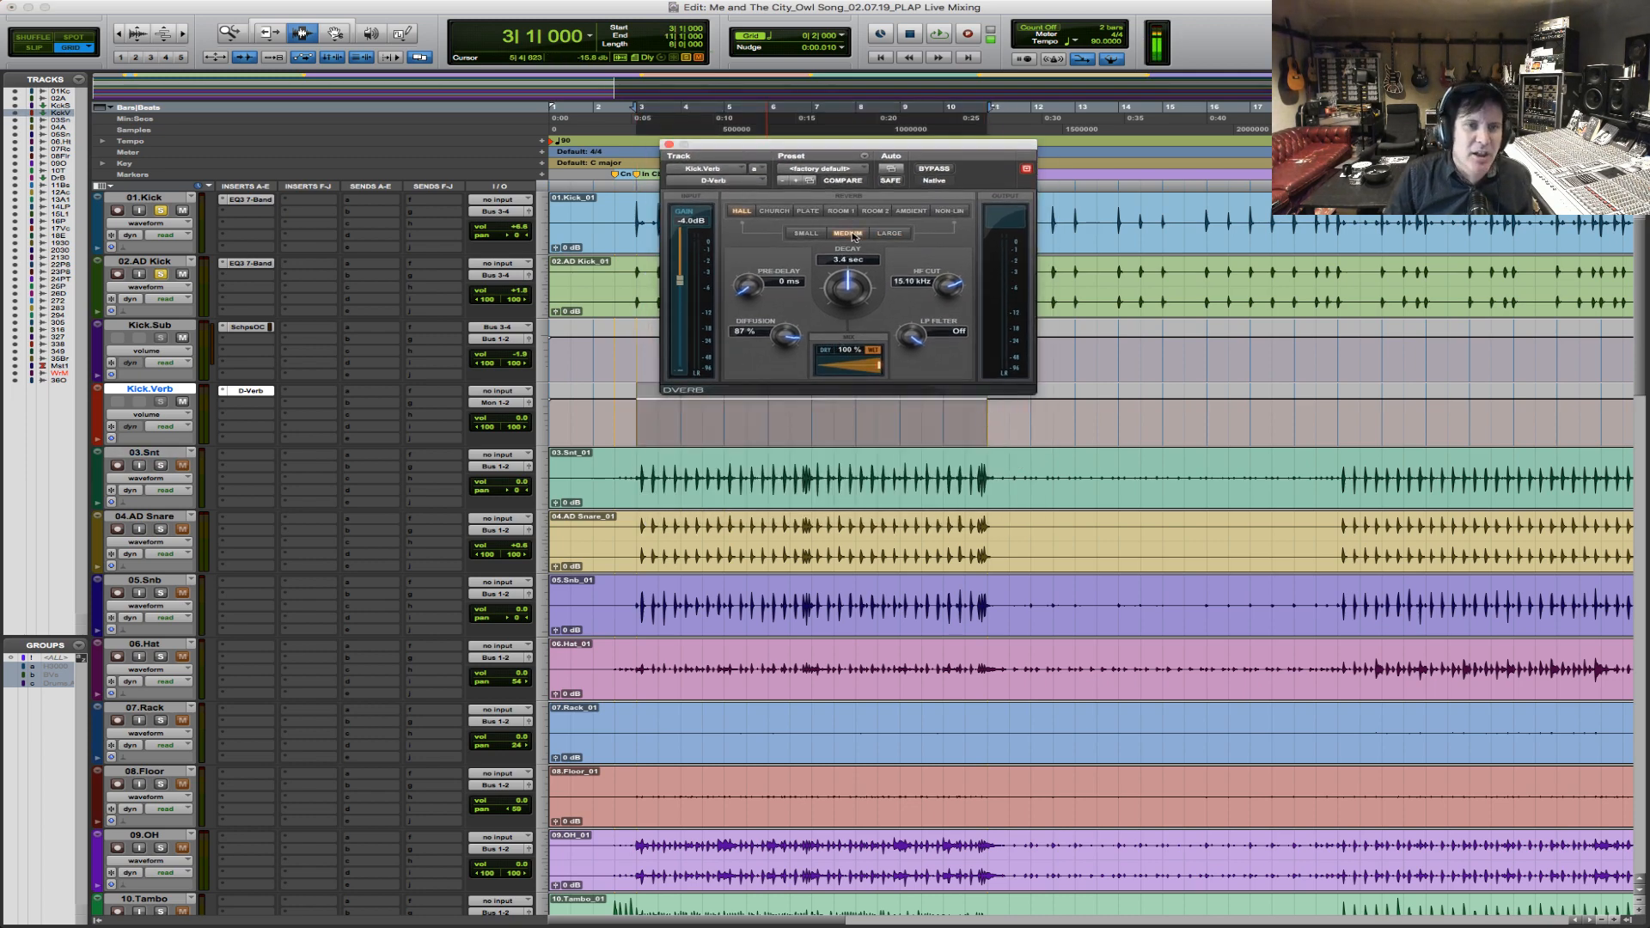
drag(843, 287, 829, 301)
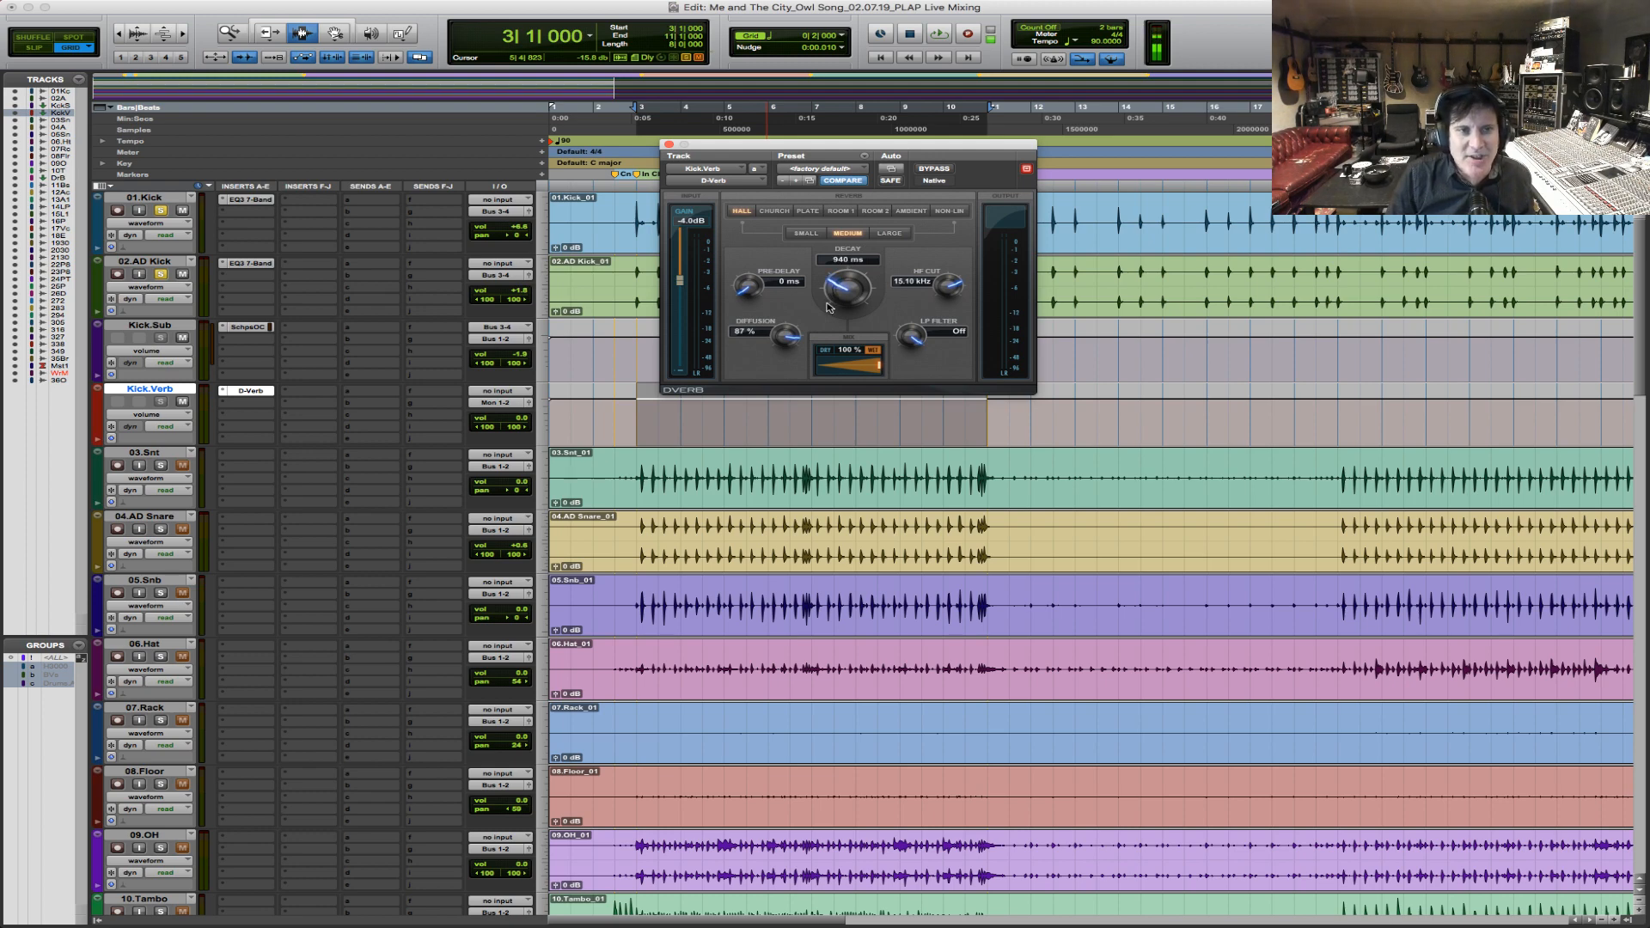
Add a stereo Bus 5-6 send on Kick.Sub and set the Kick.Verb input to Bus 5-6.
click(374, 333)
mouse_move(404, 364)
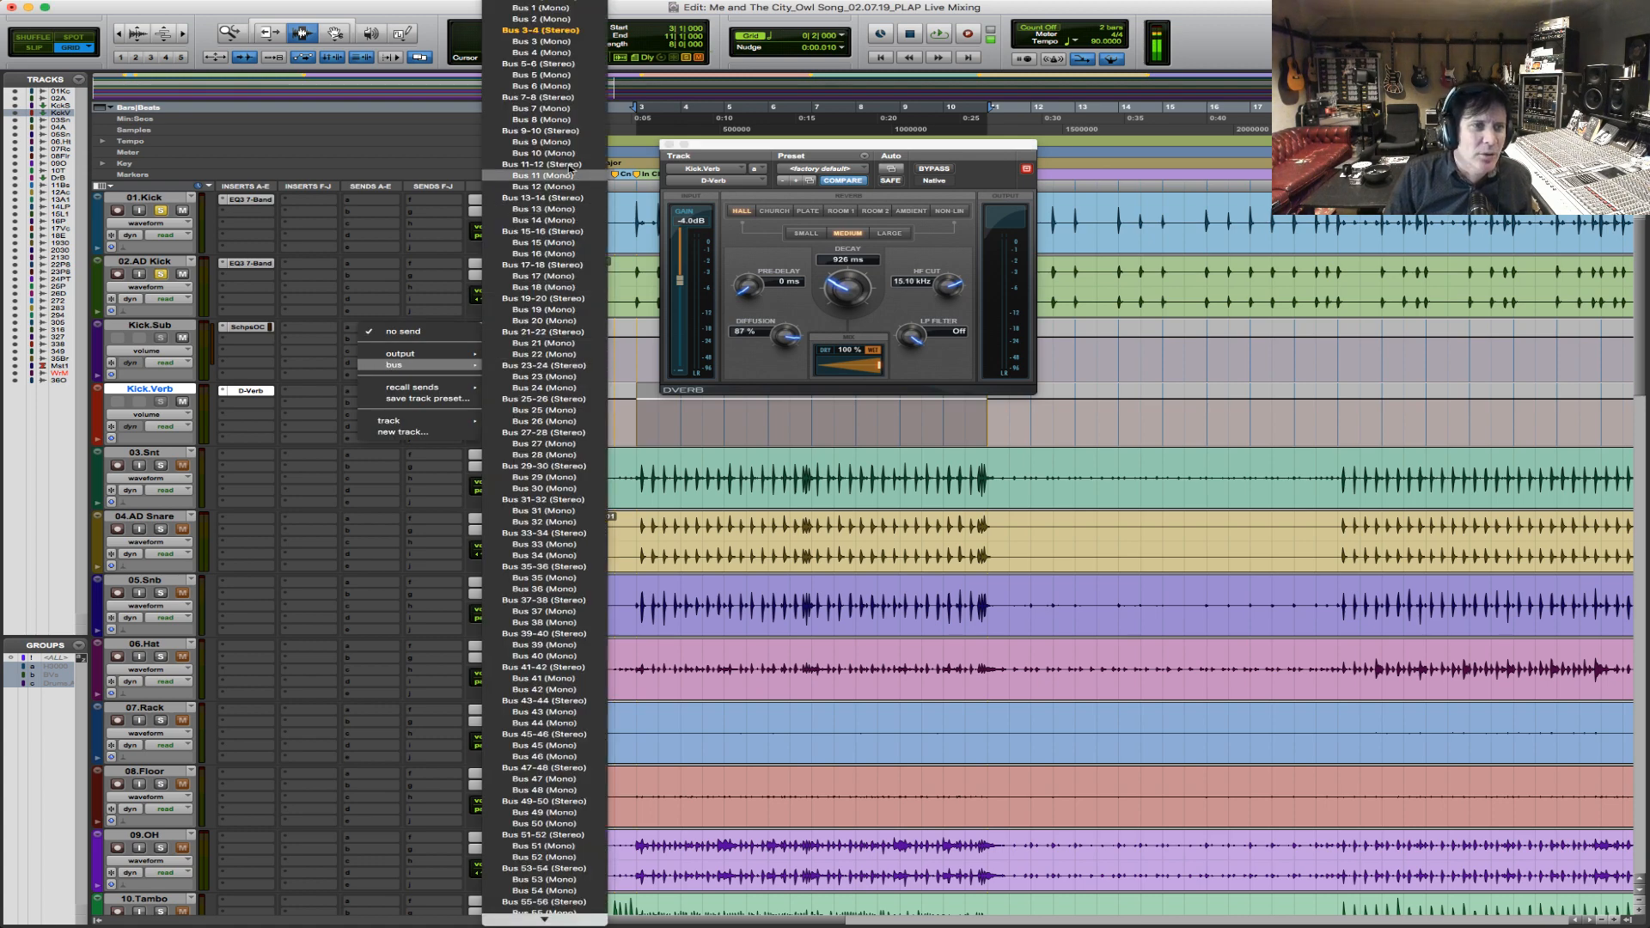
click(545, 63)
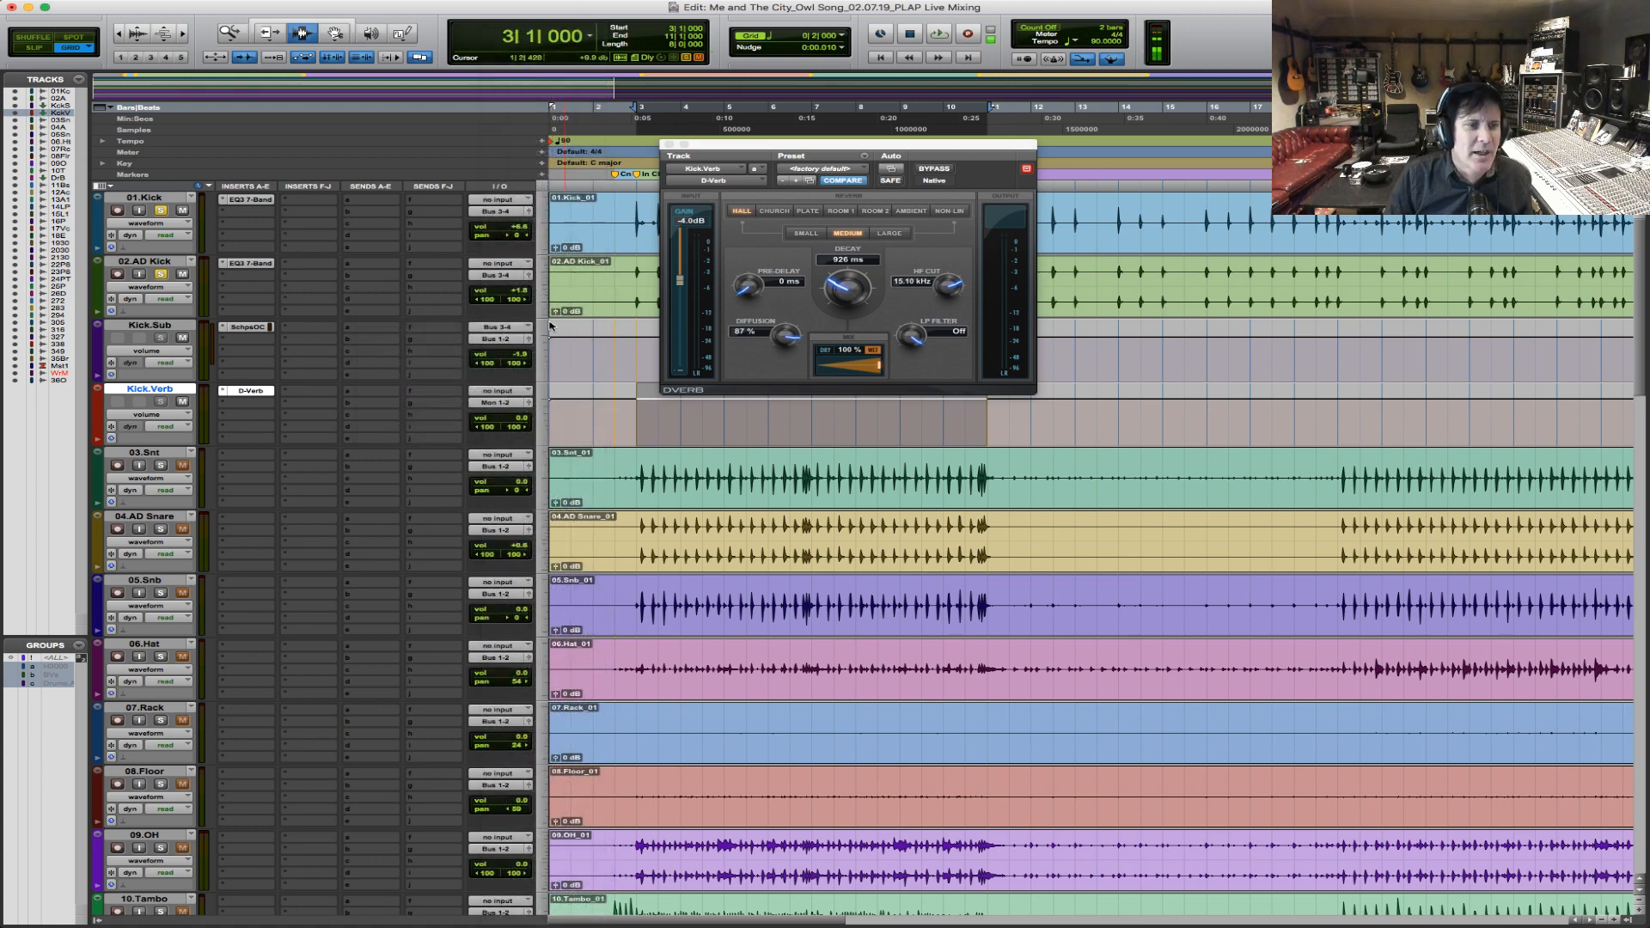
click(508, 395)
mouse_move(513, 429)
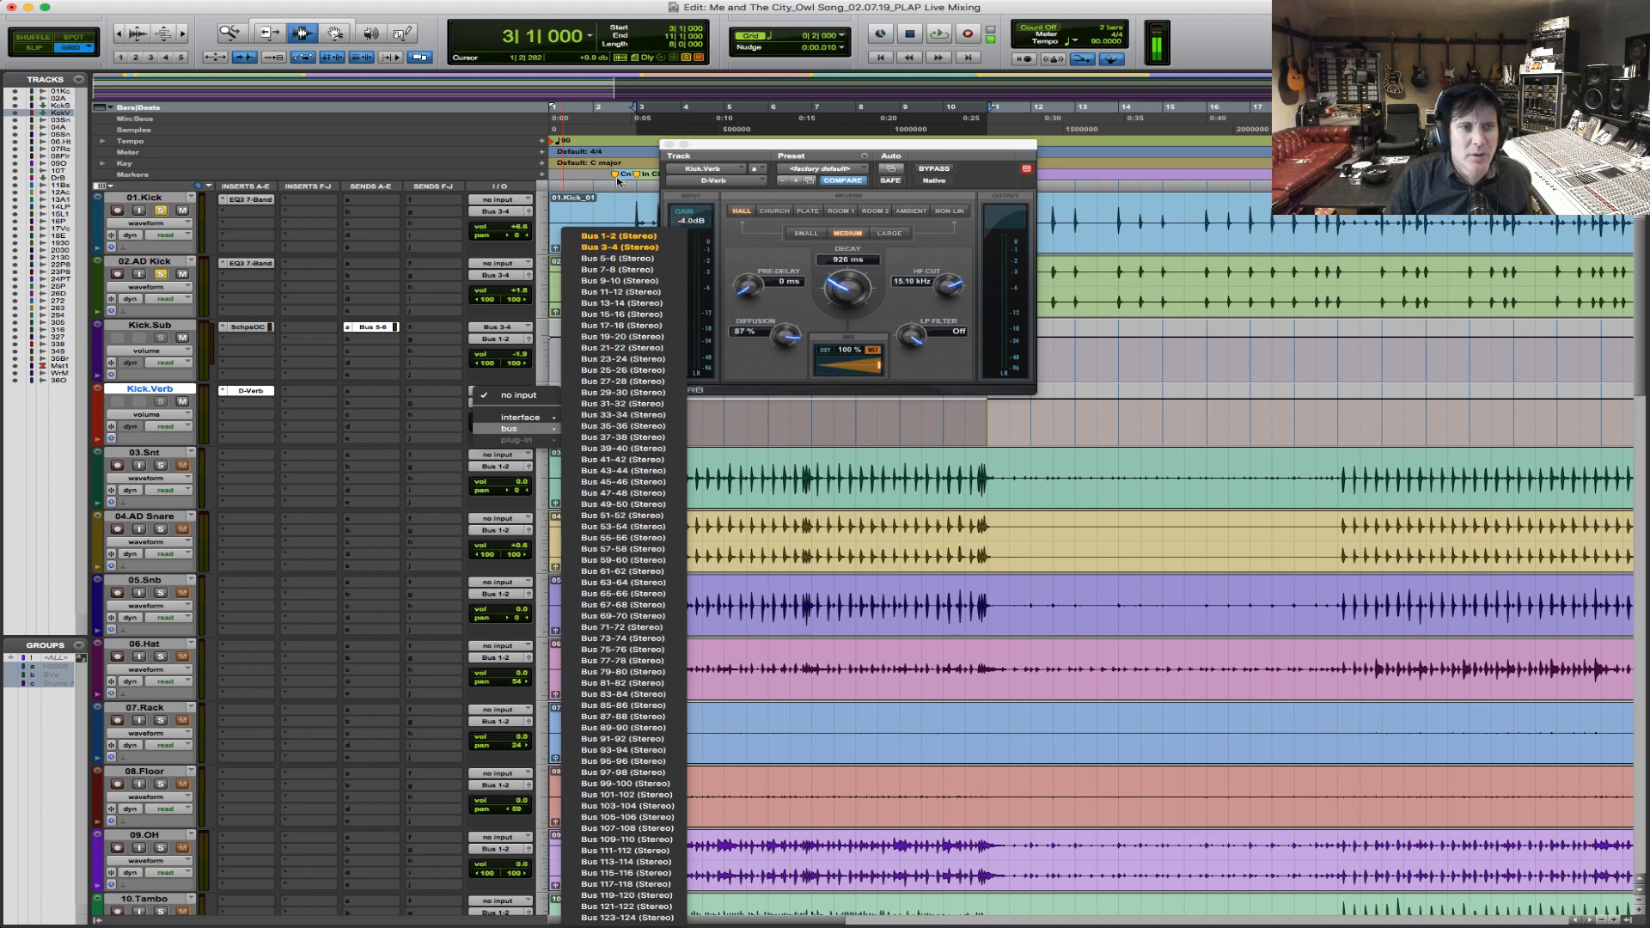
click(619, 259)
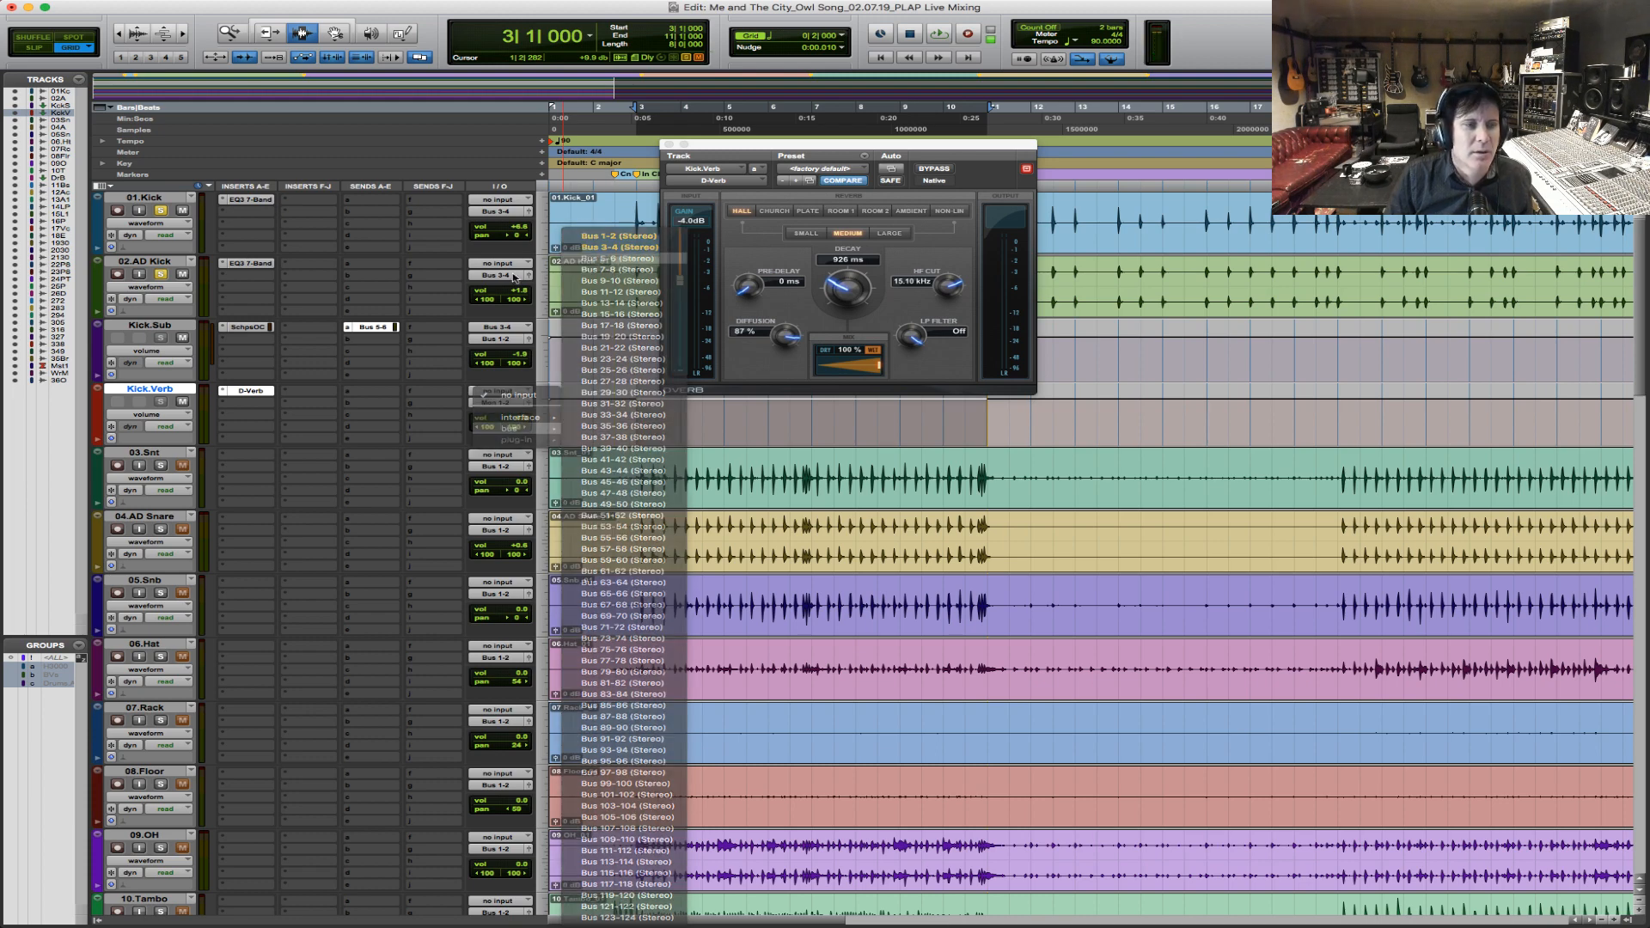
Set Kick.Sub's Bus 5-6 send level to 0.0 dB and play the chorus from bar 3.
click(371, 328)
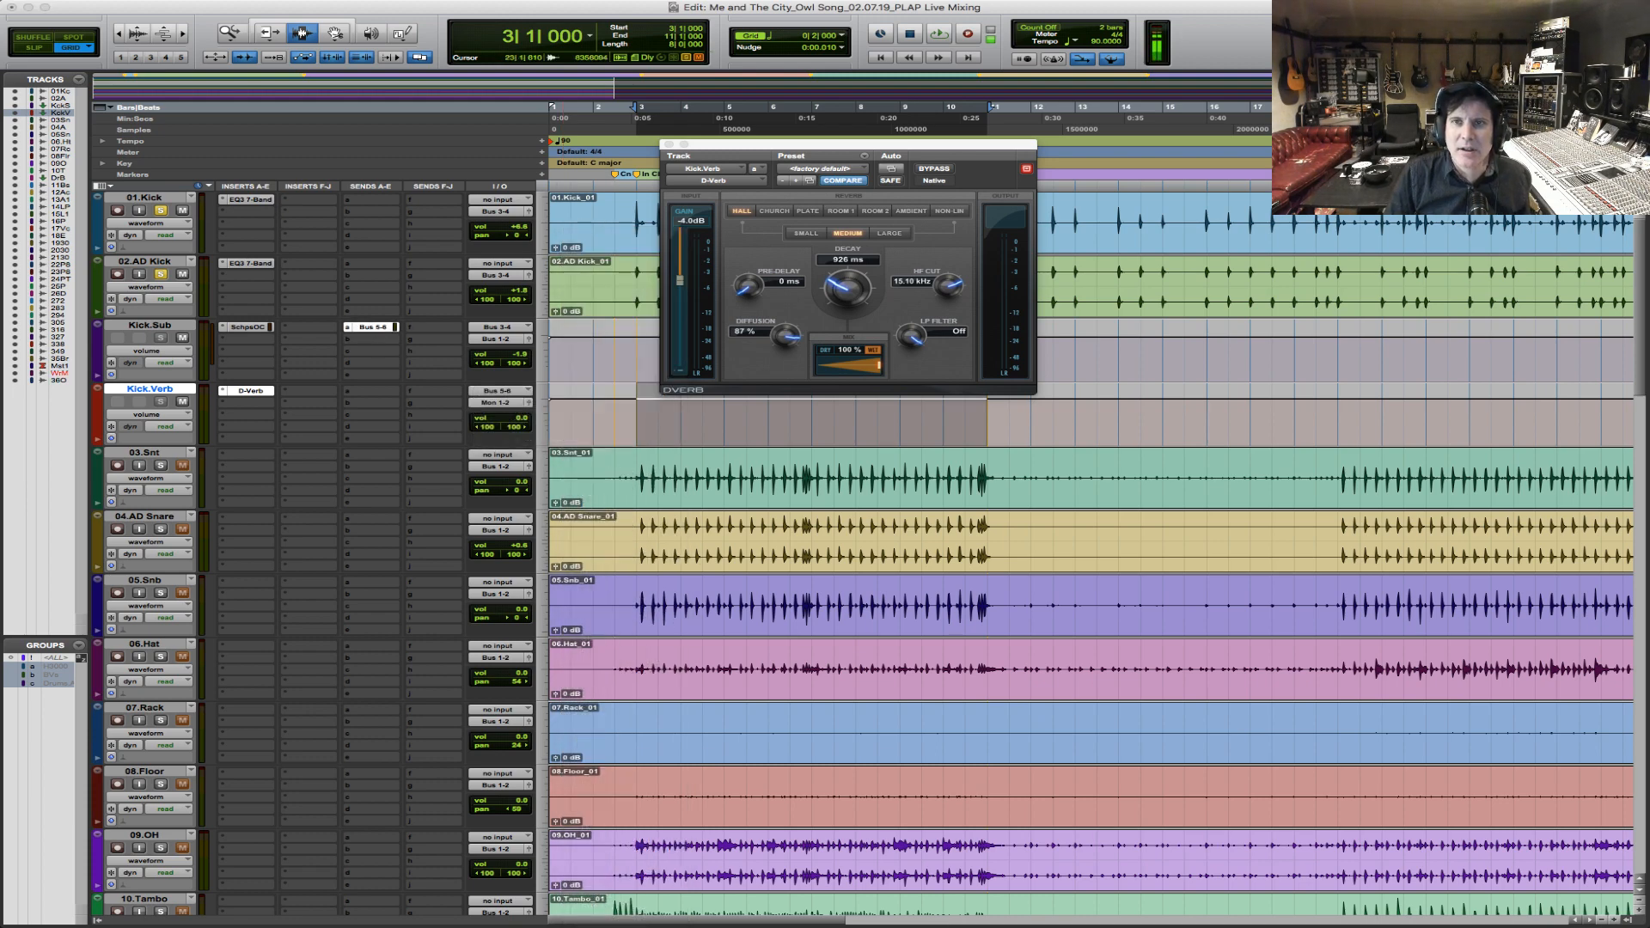
drag(1313, 96, 515, 230)
alt+click(477, 510)
key(space)
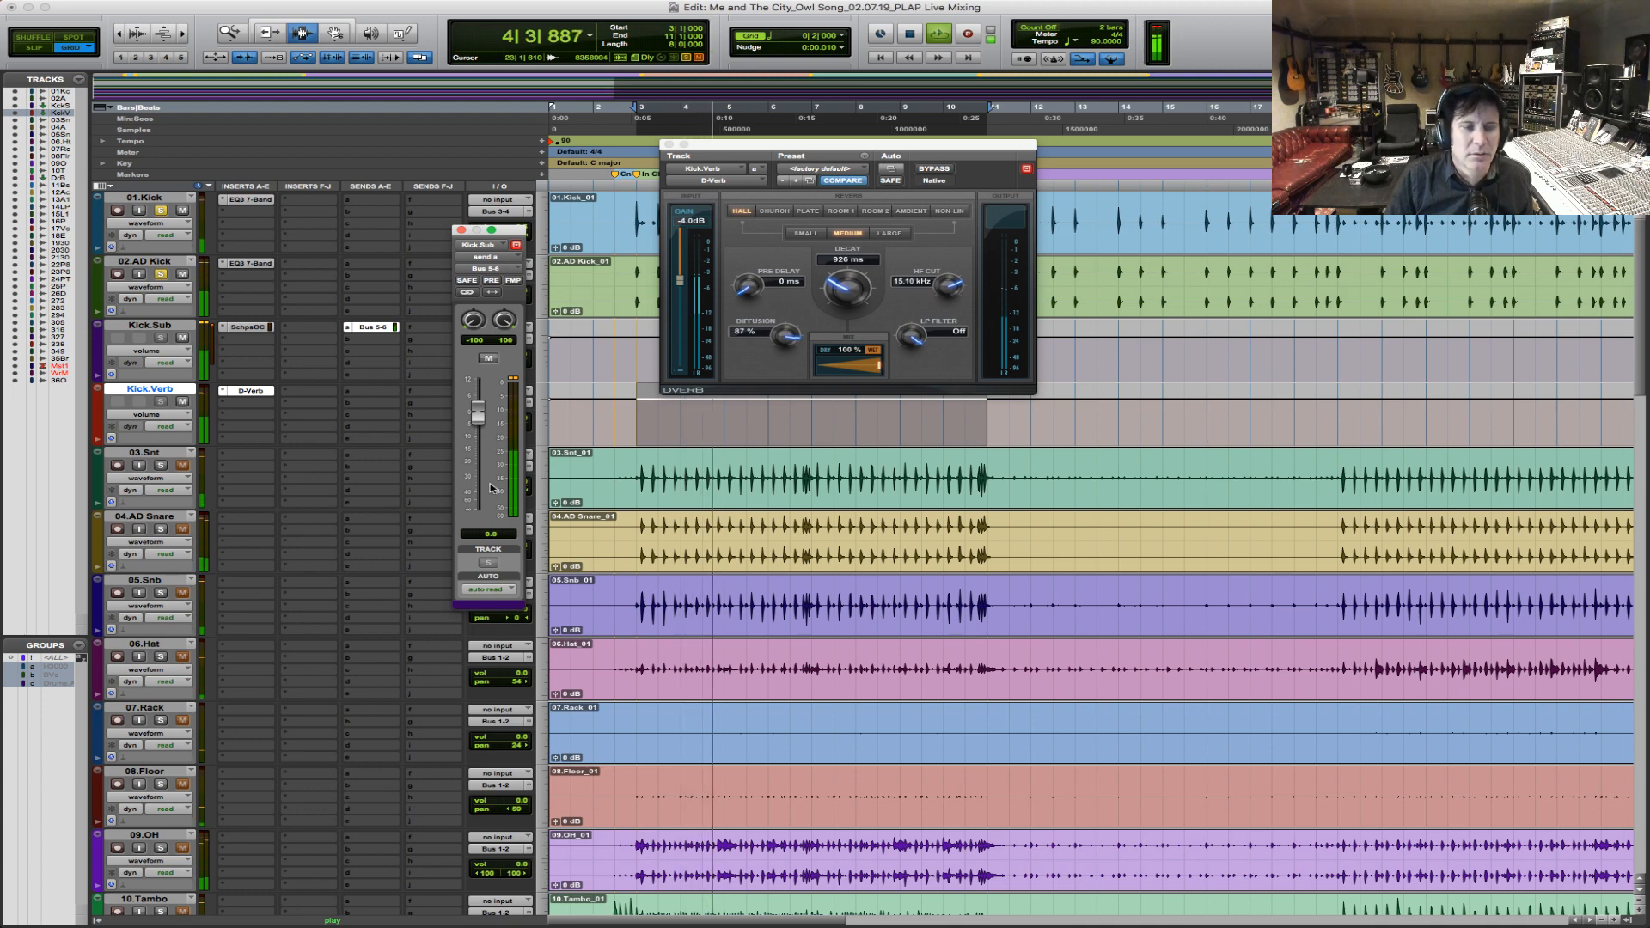
key(space)
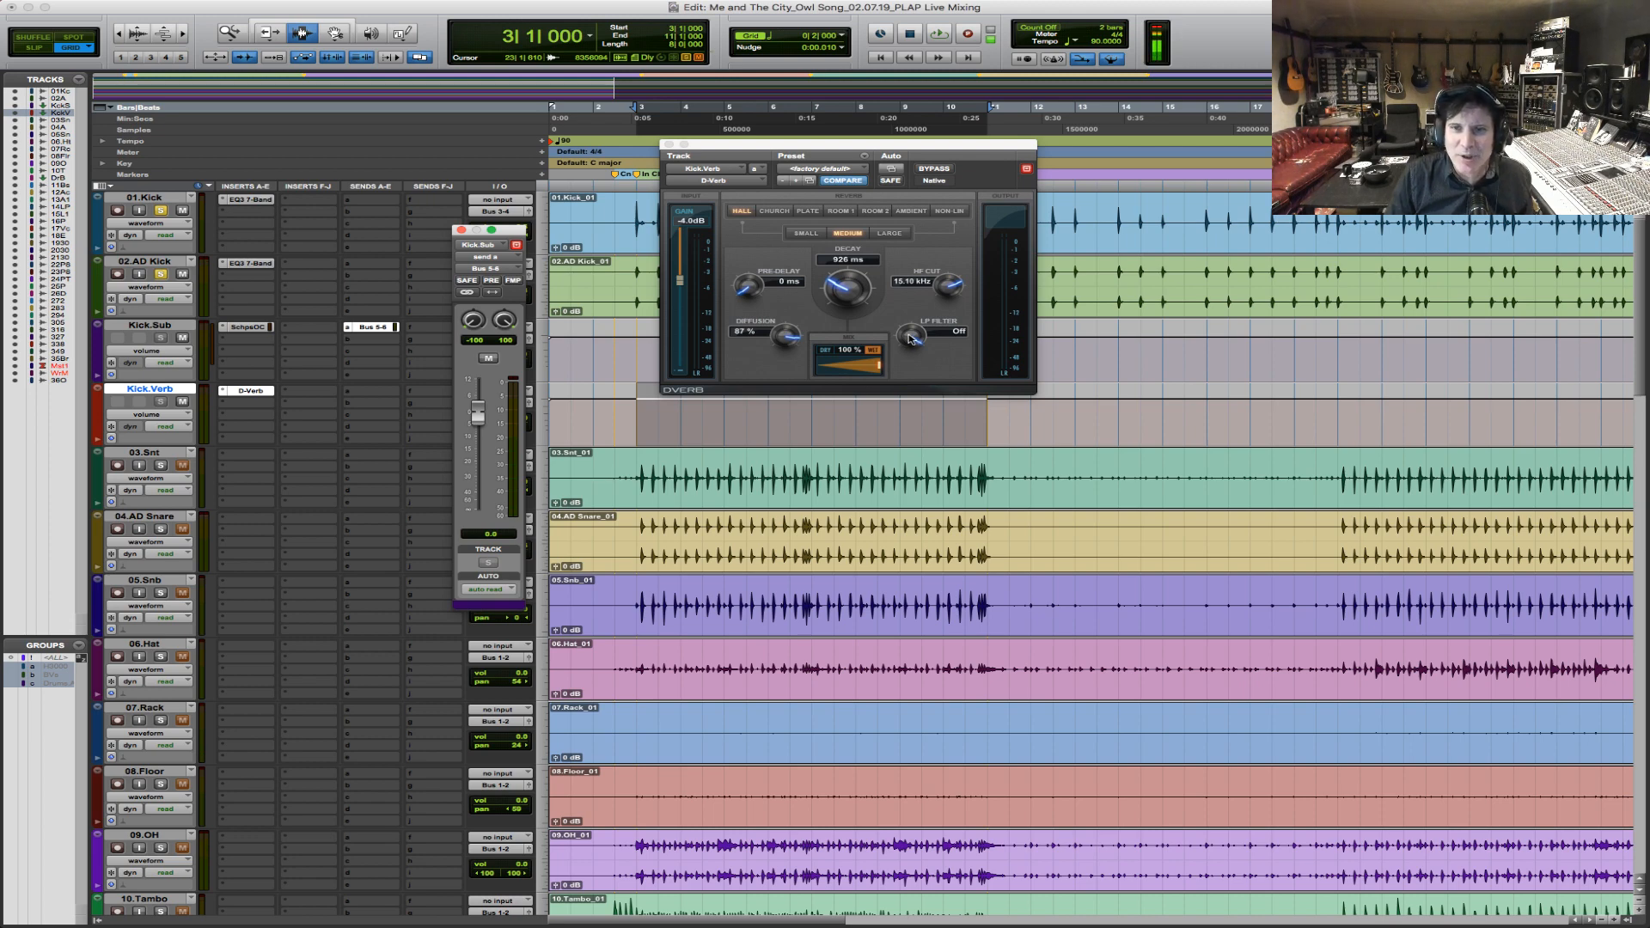
Try D-Verb's LP filter at 9.75 kHz while playing the chorus, and set the filter back to Off.
drag(918, 338, 918, 332)
key(space)
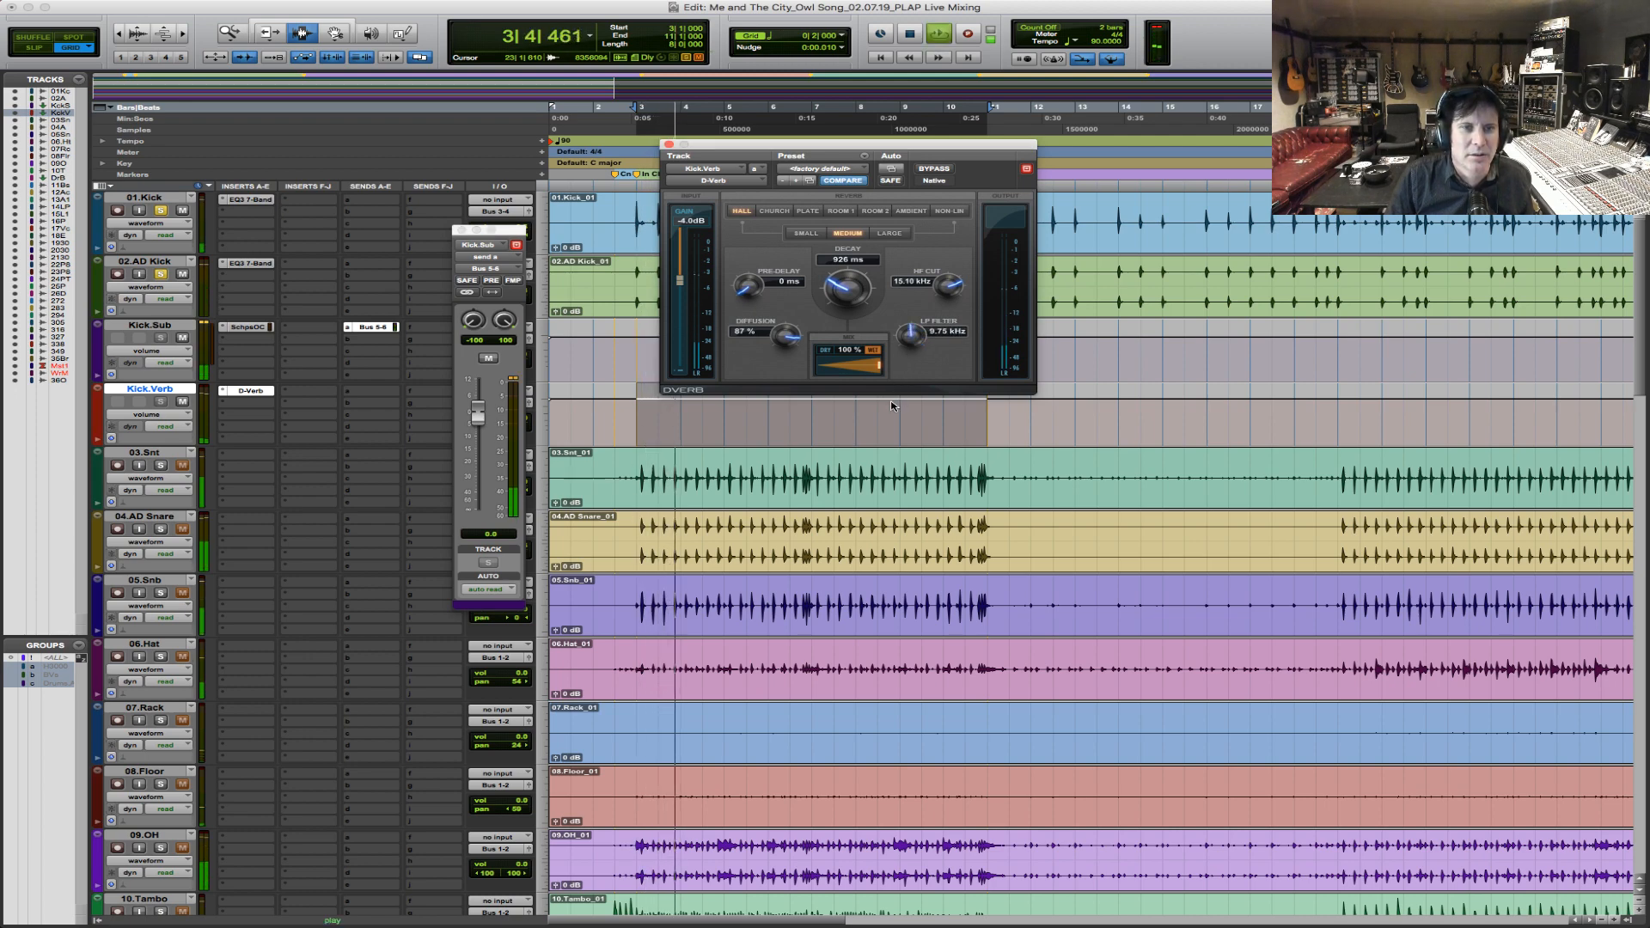
alt+click(914, 335)
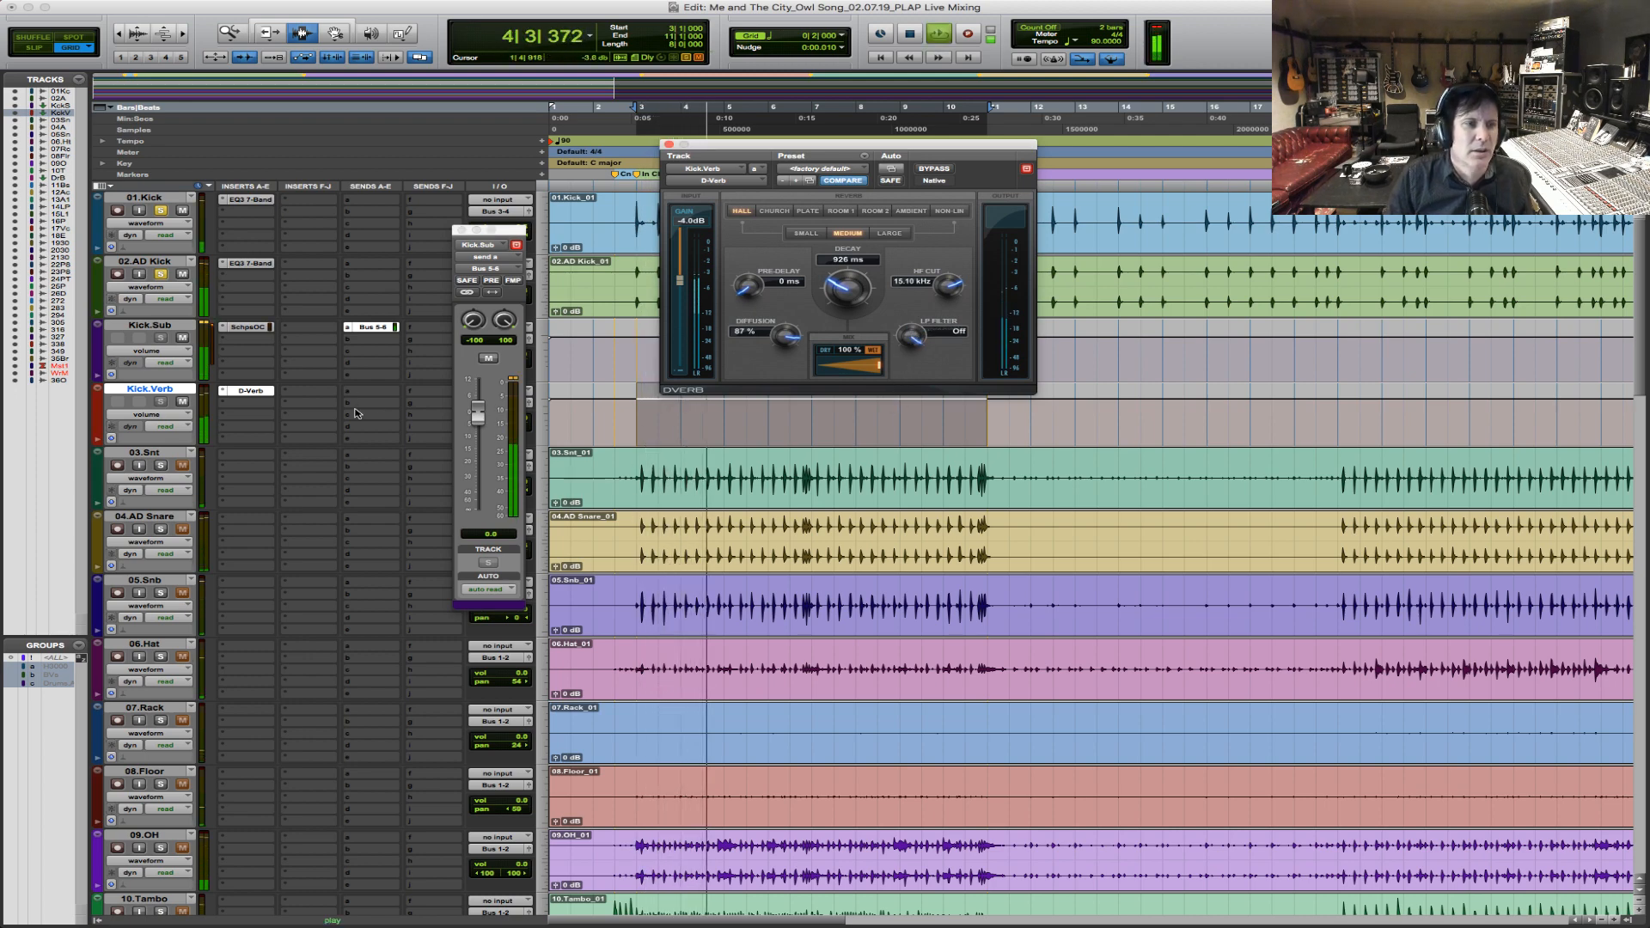
key(space)
Move D-Verb to the third insert slot on Kick.Verb and insert a stereo EQ3 1-Band in the first slot.
click(262, 415)
drag(275, 415, 273, 416)
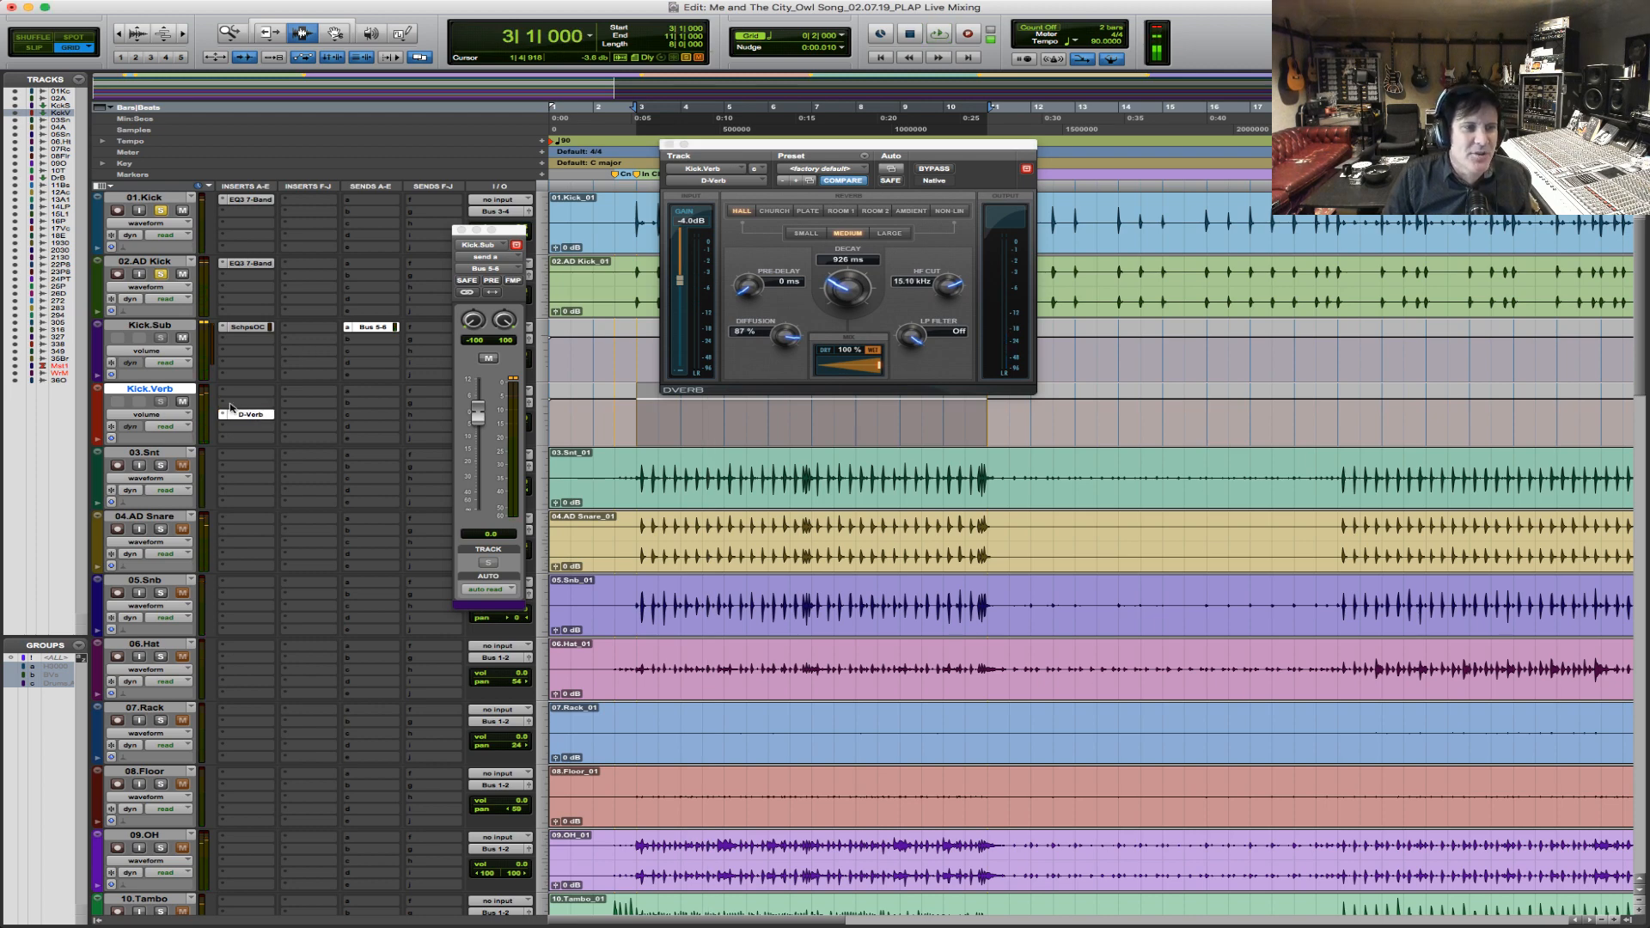
click(247, 398)
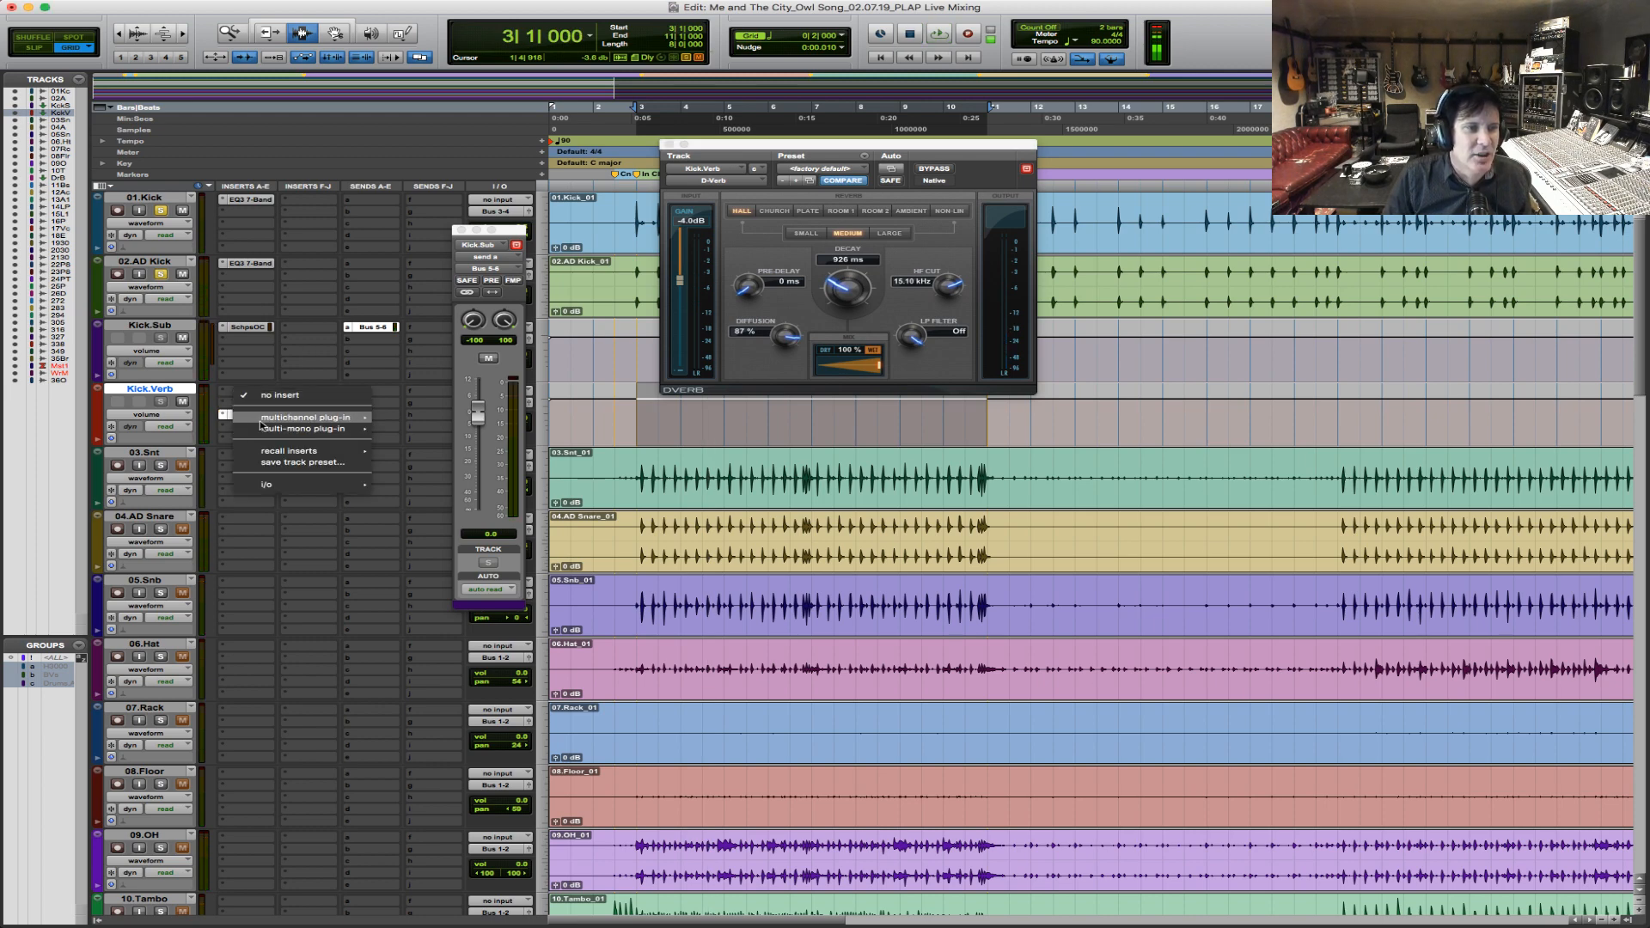
mouse_move(305, 418)
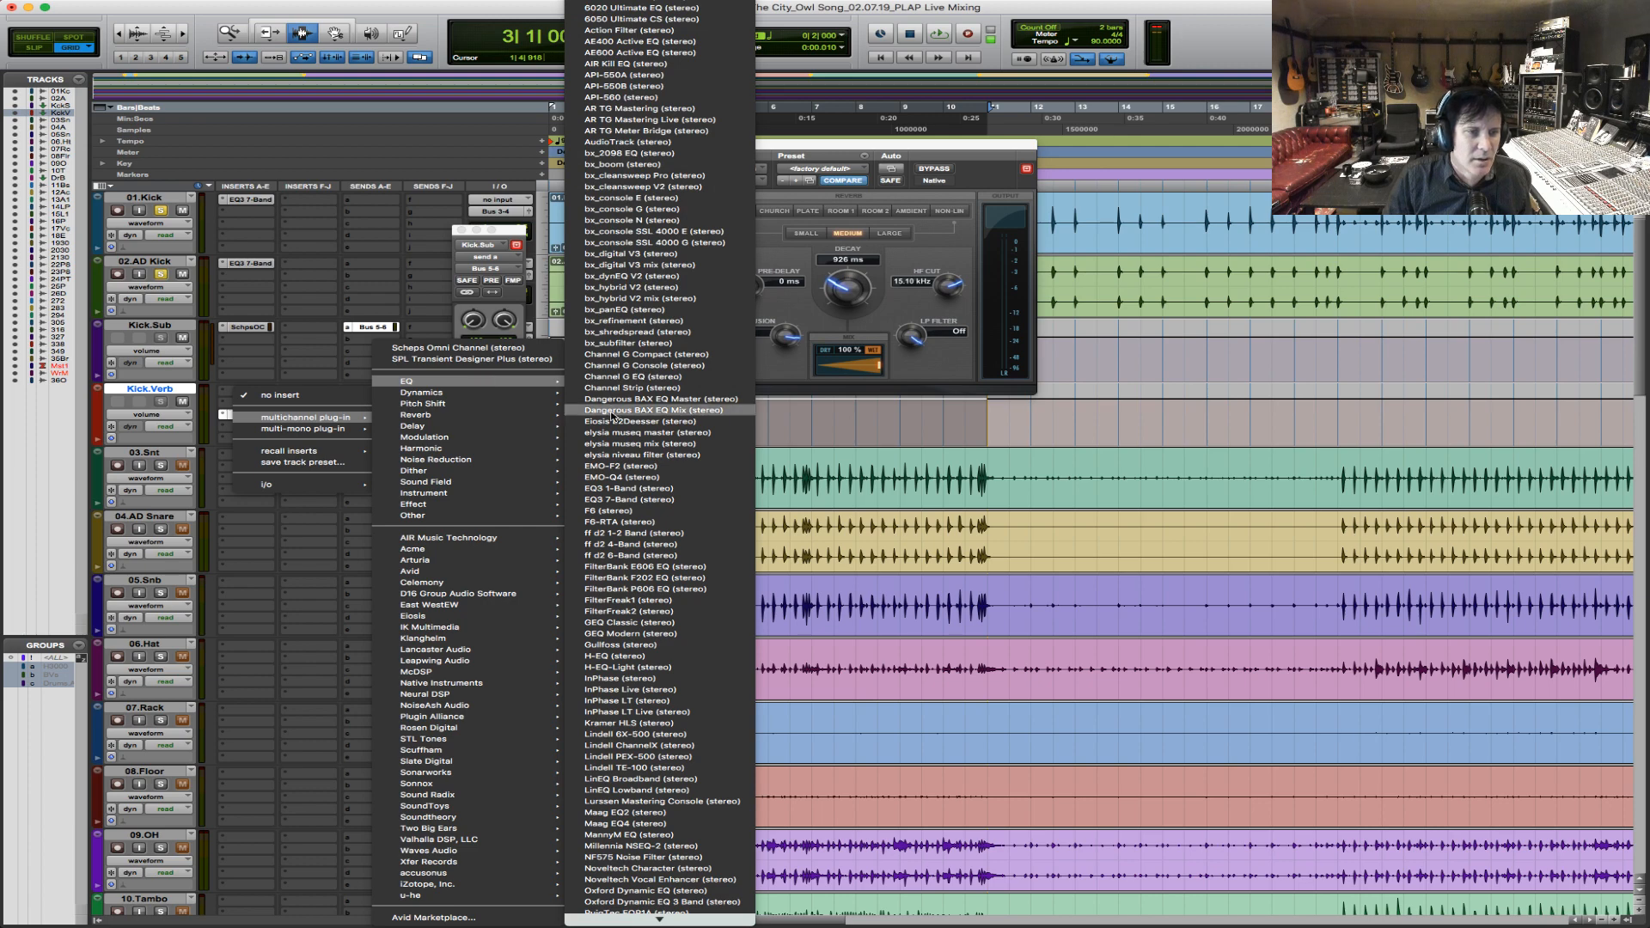
mouse_move(436, 578)
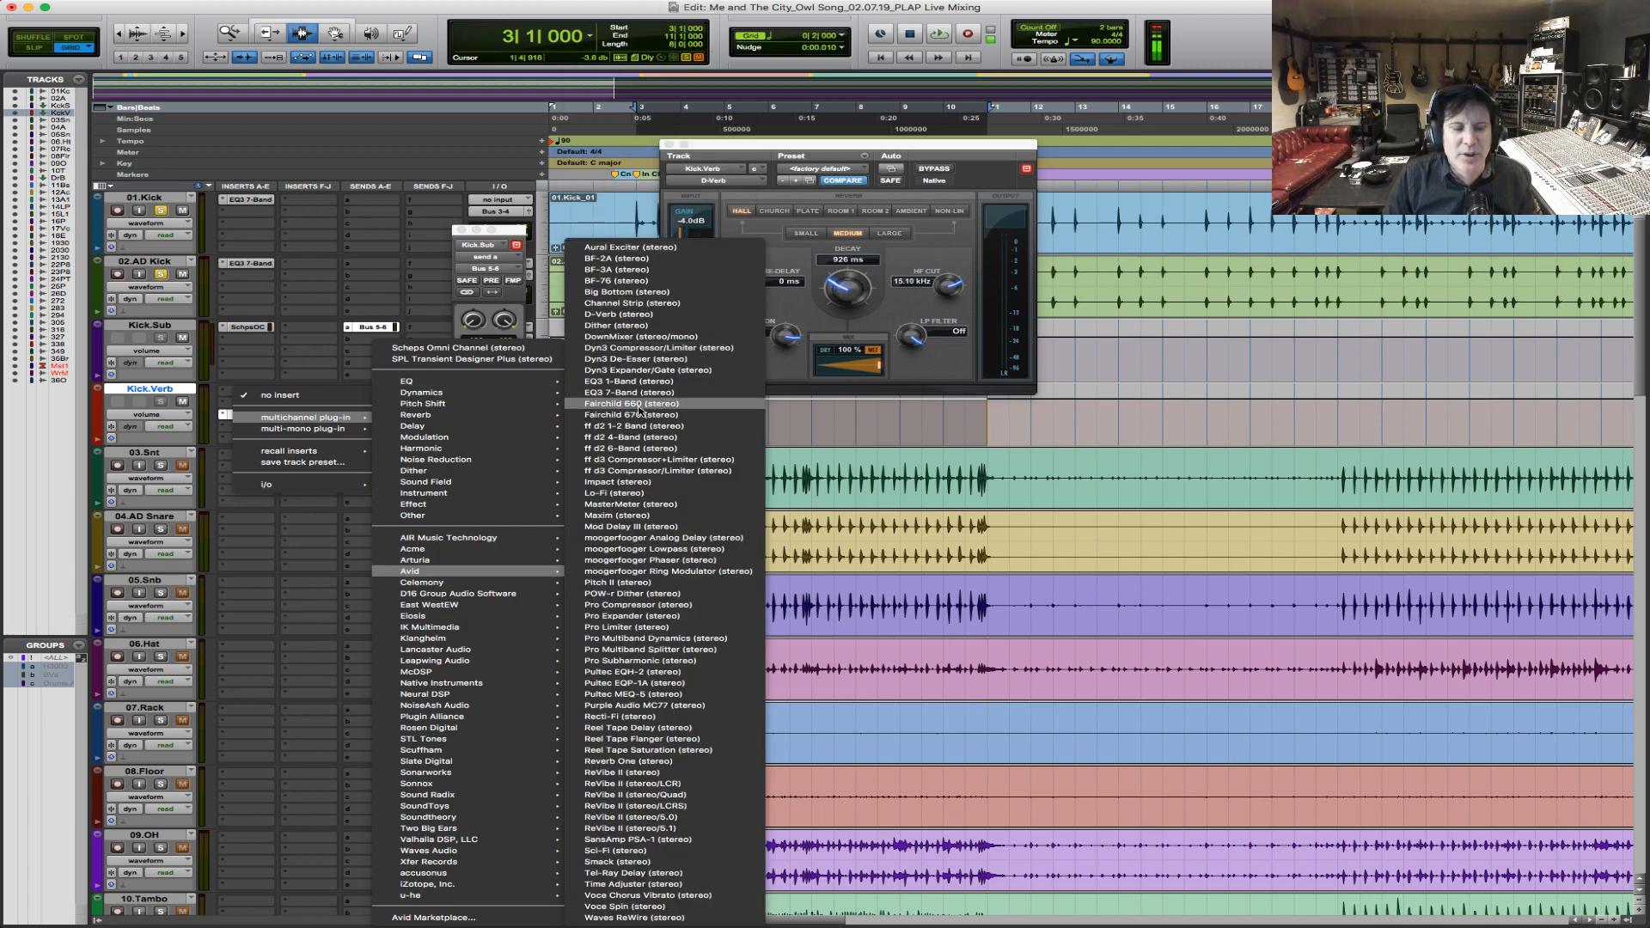
click(657, 384)
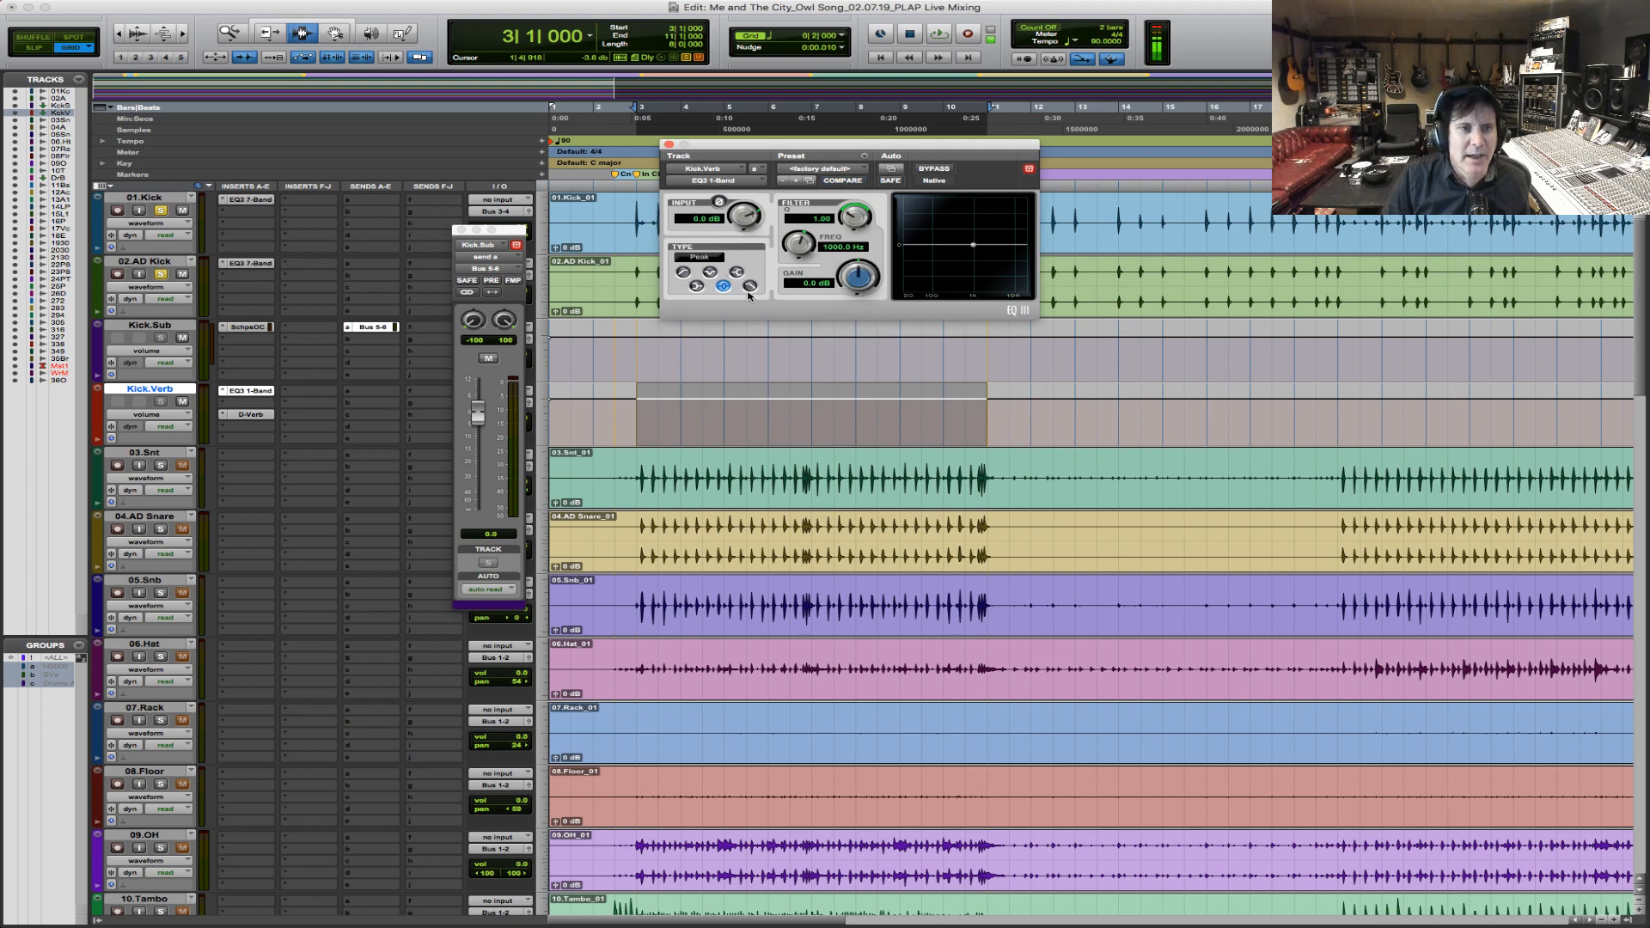
Set the Kick.Verb EQ to a 12 dB/oct high-pass filter at about 388 Hz.
click(683, 273)
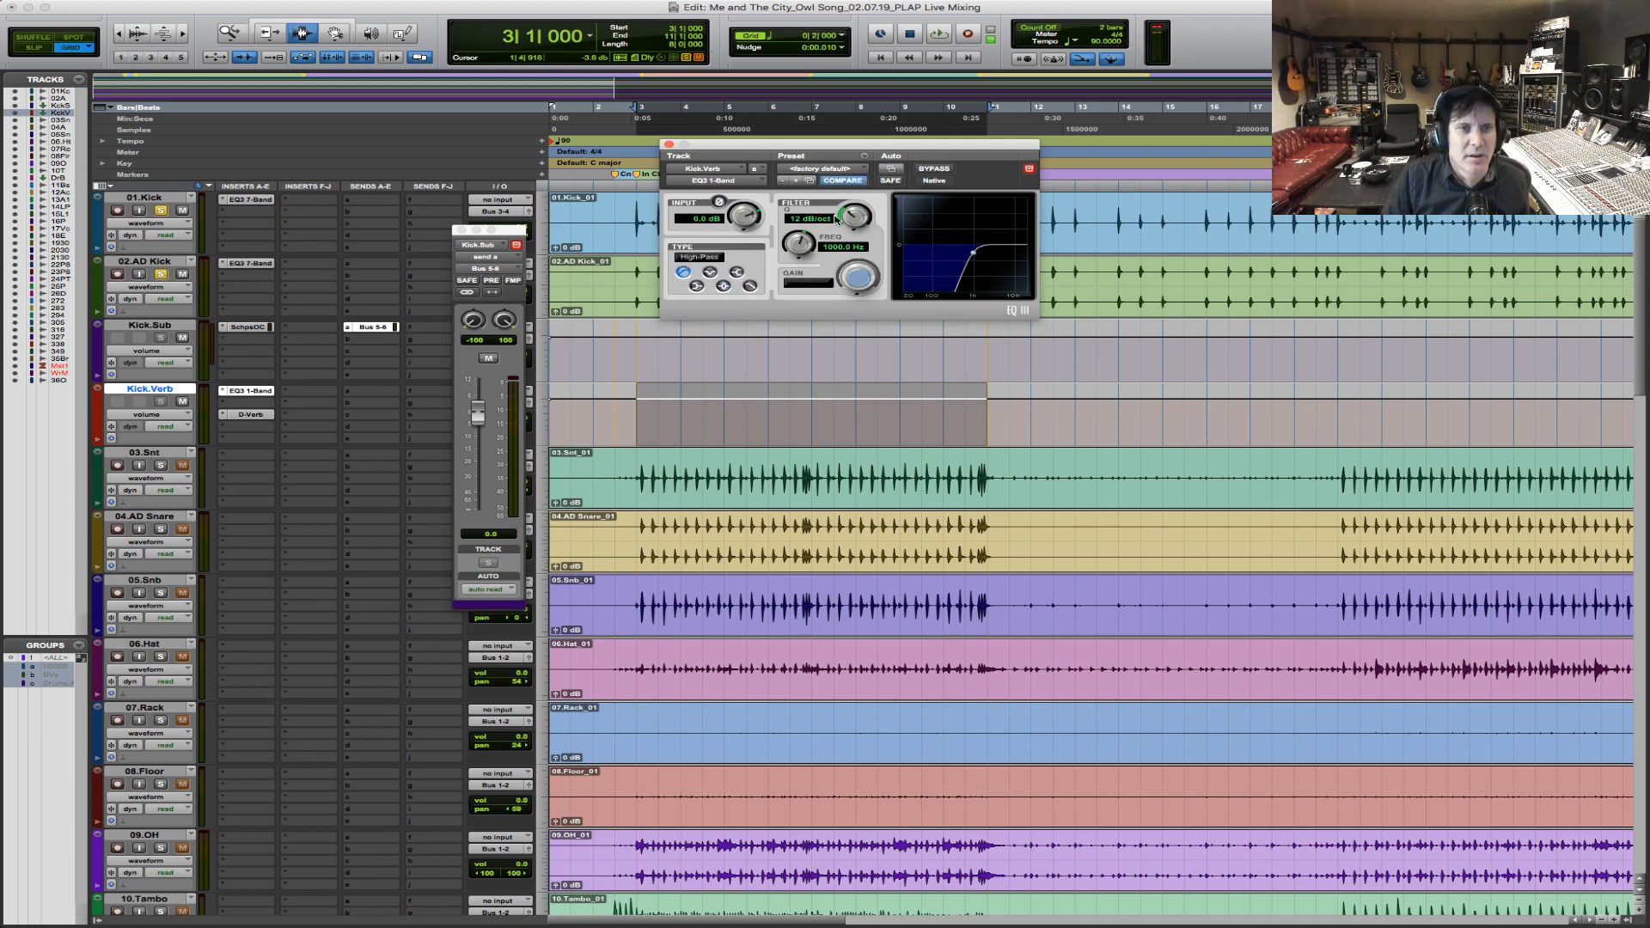
drag(798, 245, 790, 250)
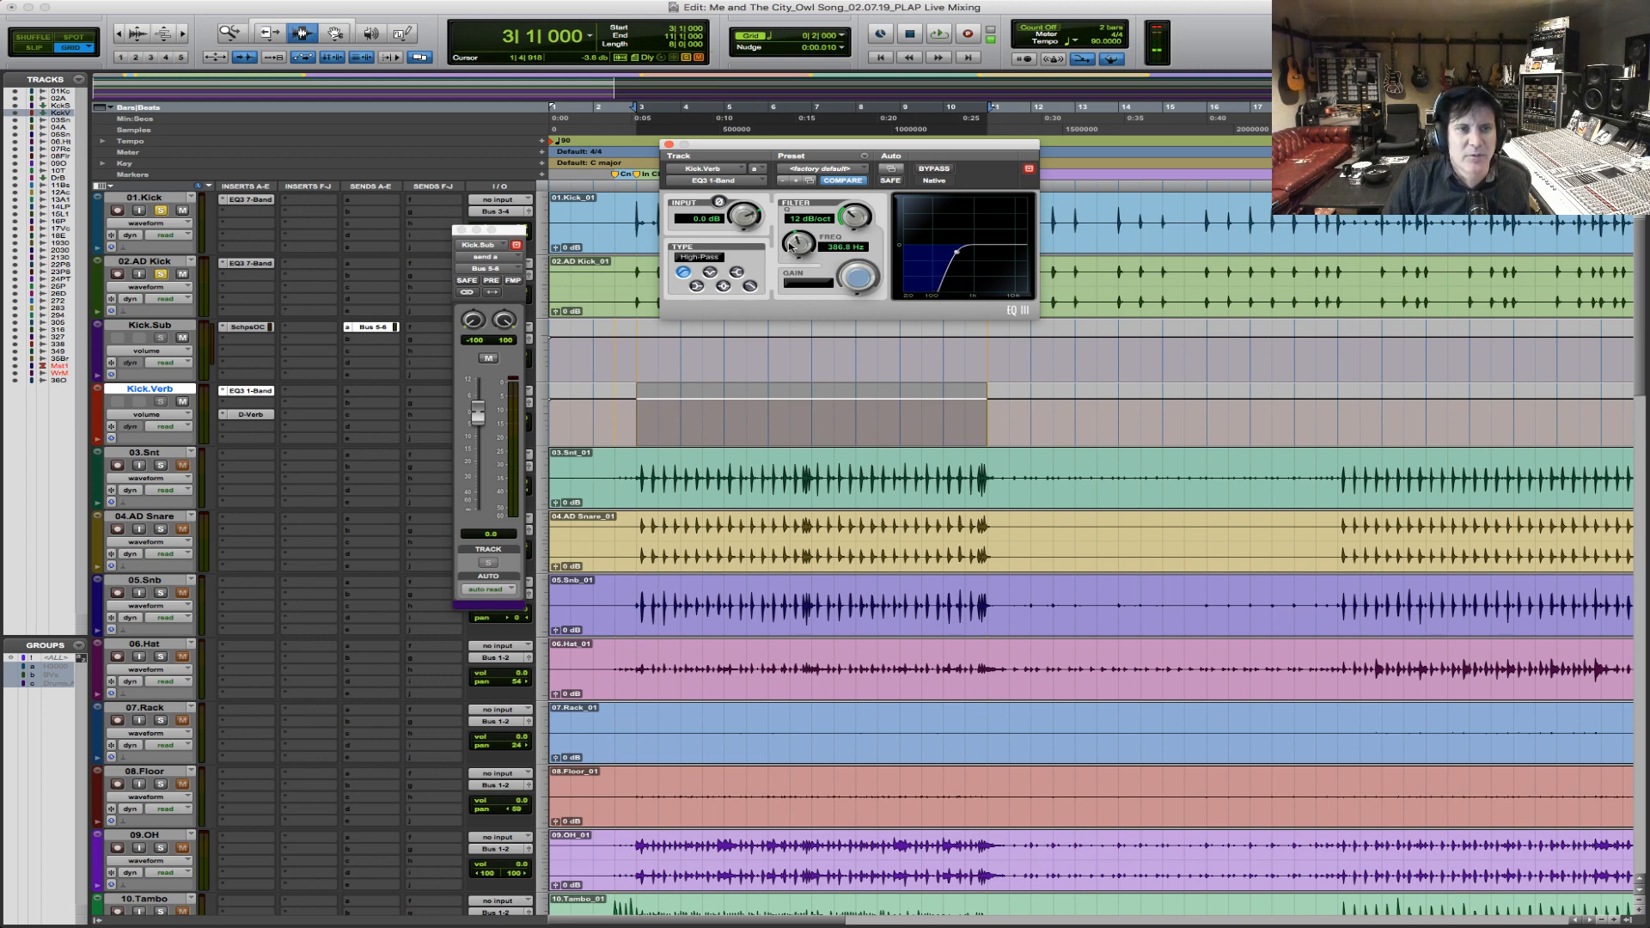
Play the chorus while comparing the kick reverb with its high-pass EQ active and bypassed, leaving the EQ active.
key(space)
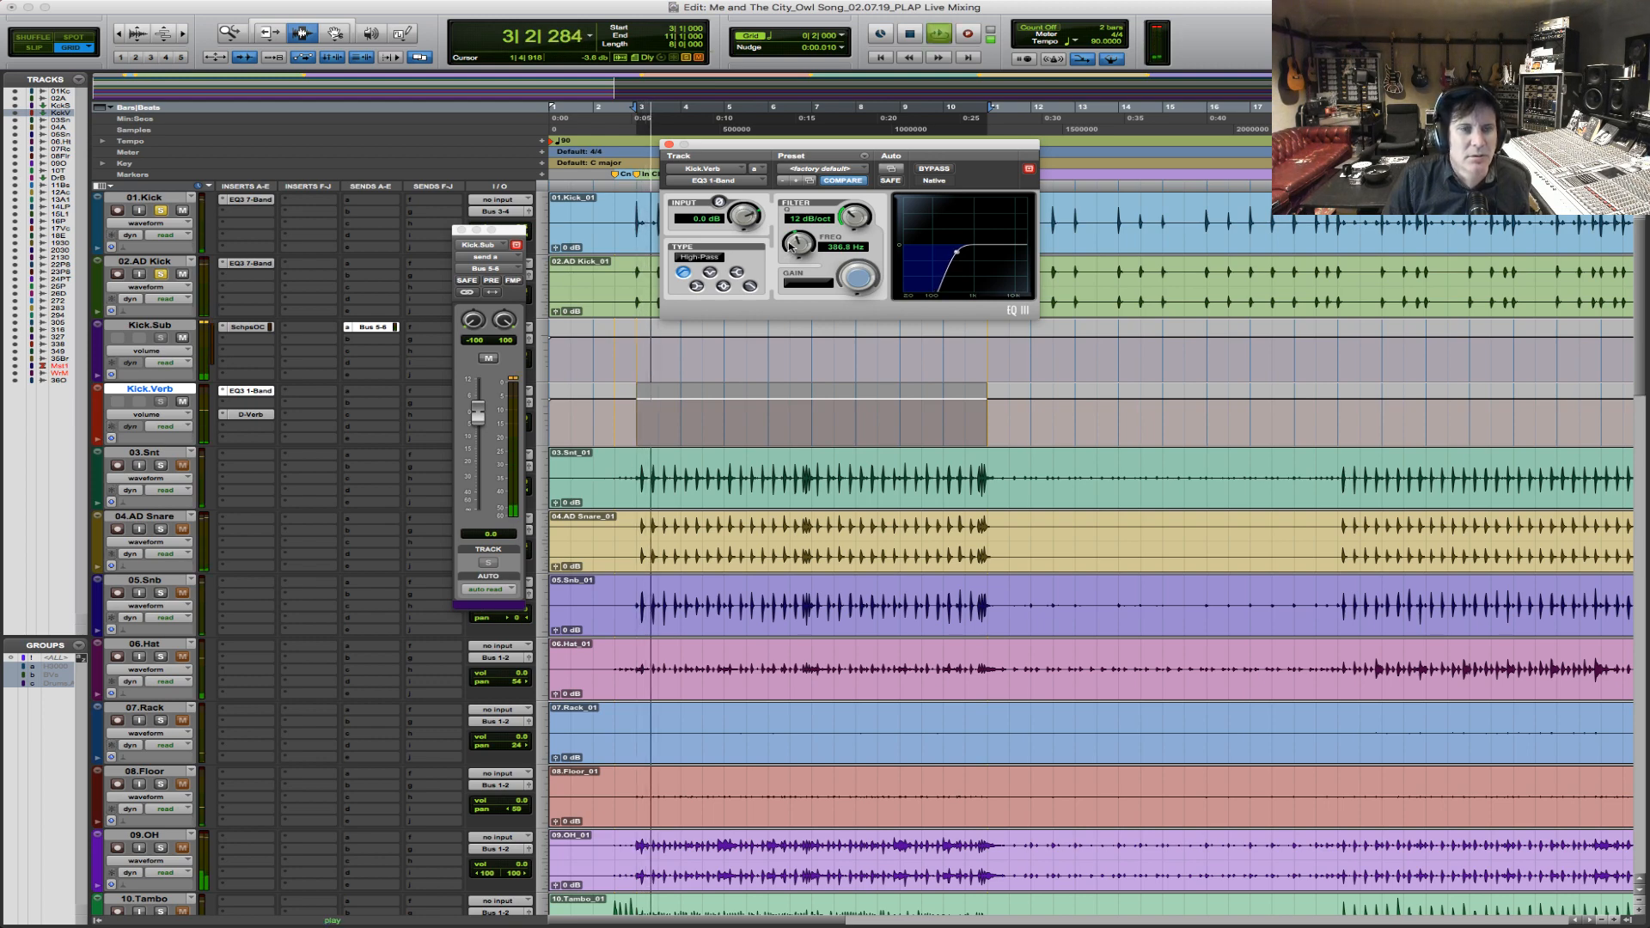
click(934, 168)
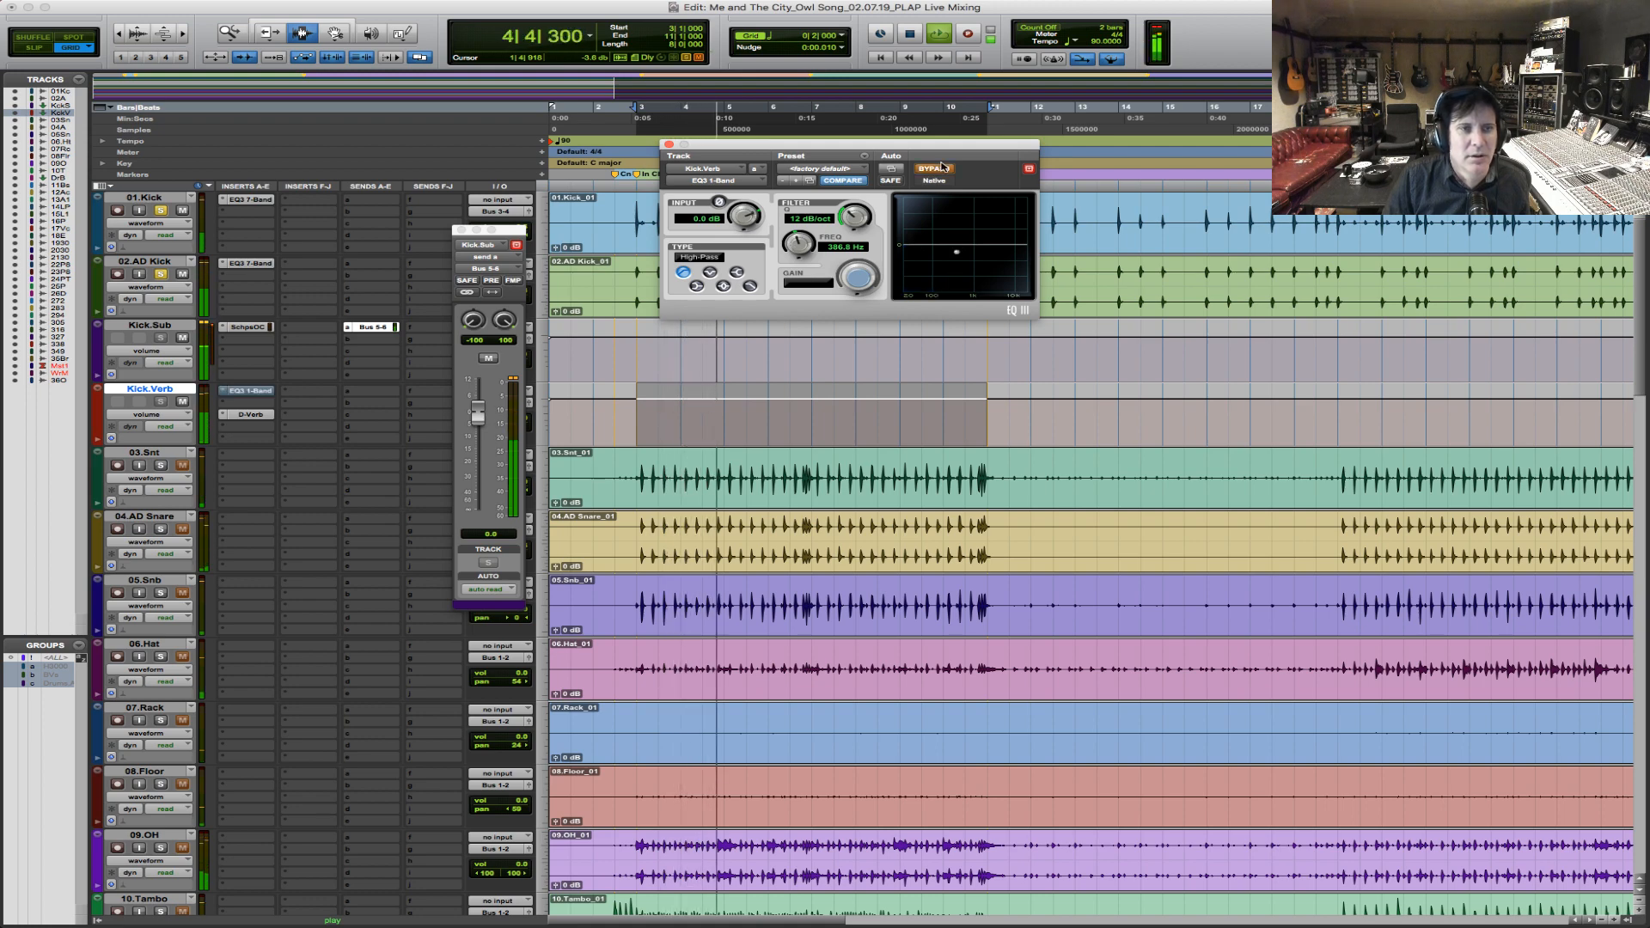
key(space)
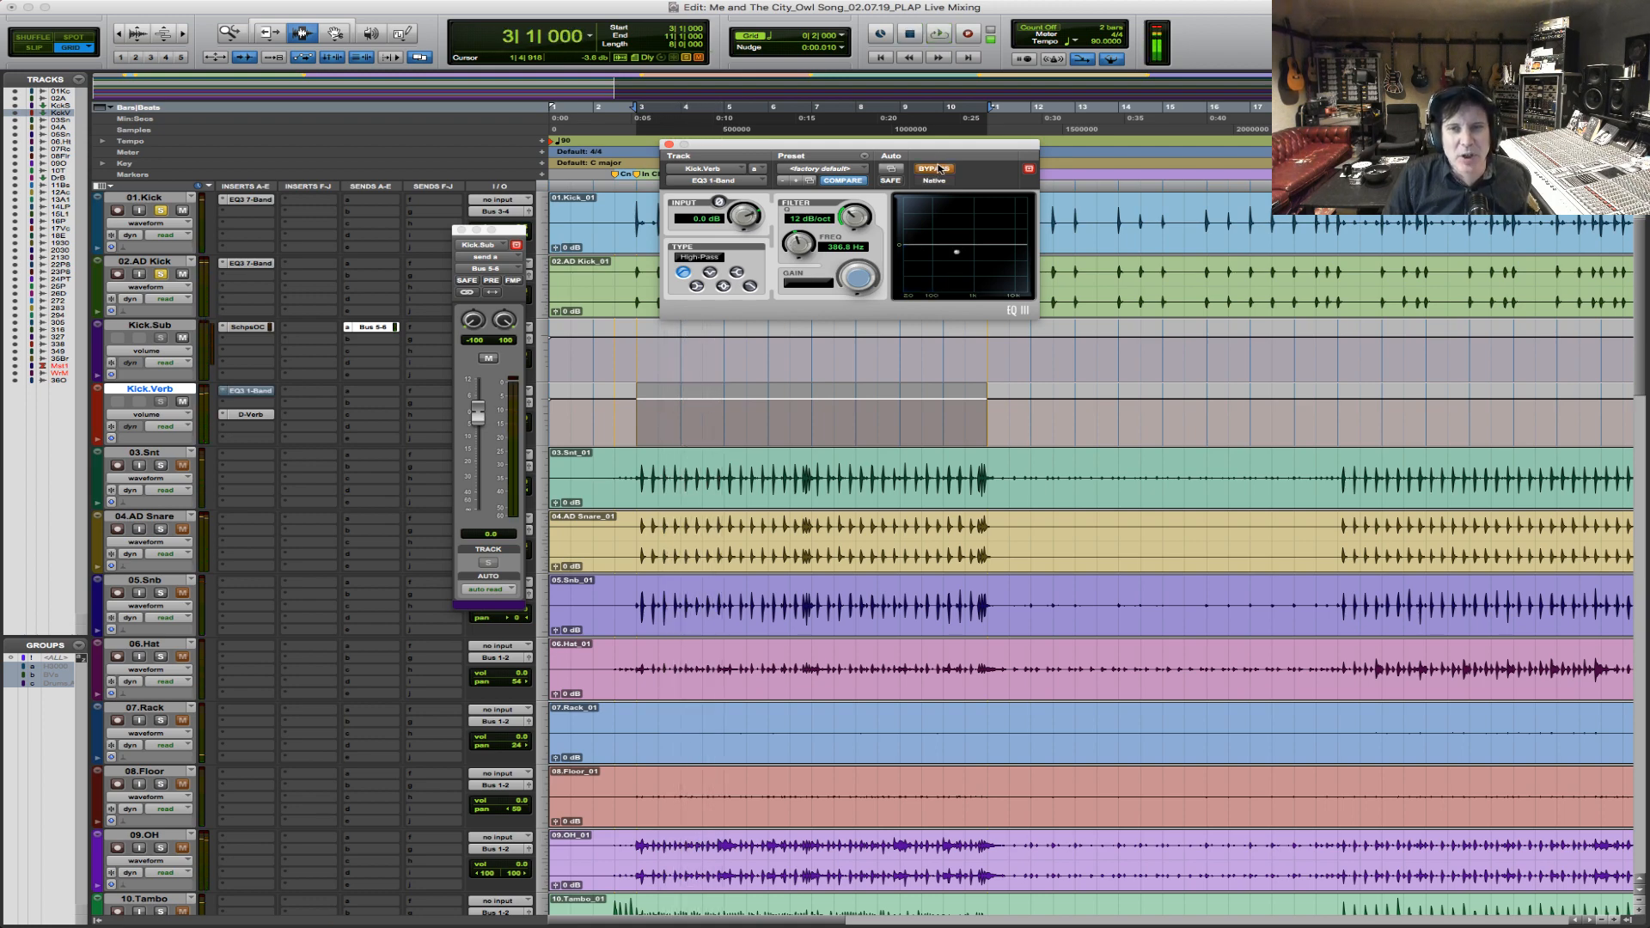
click(940, 170)
key(space)
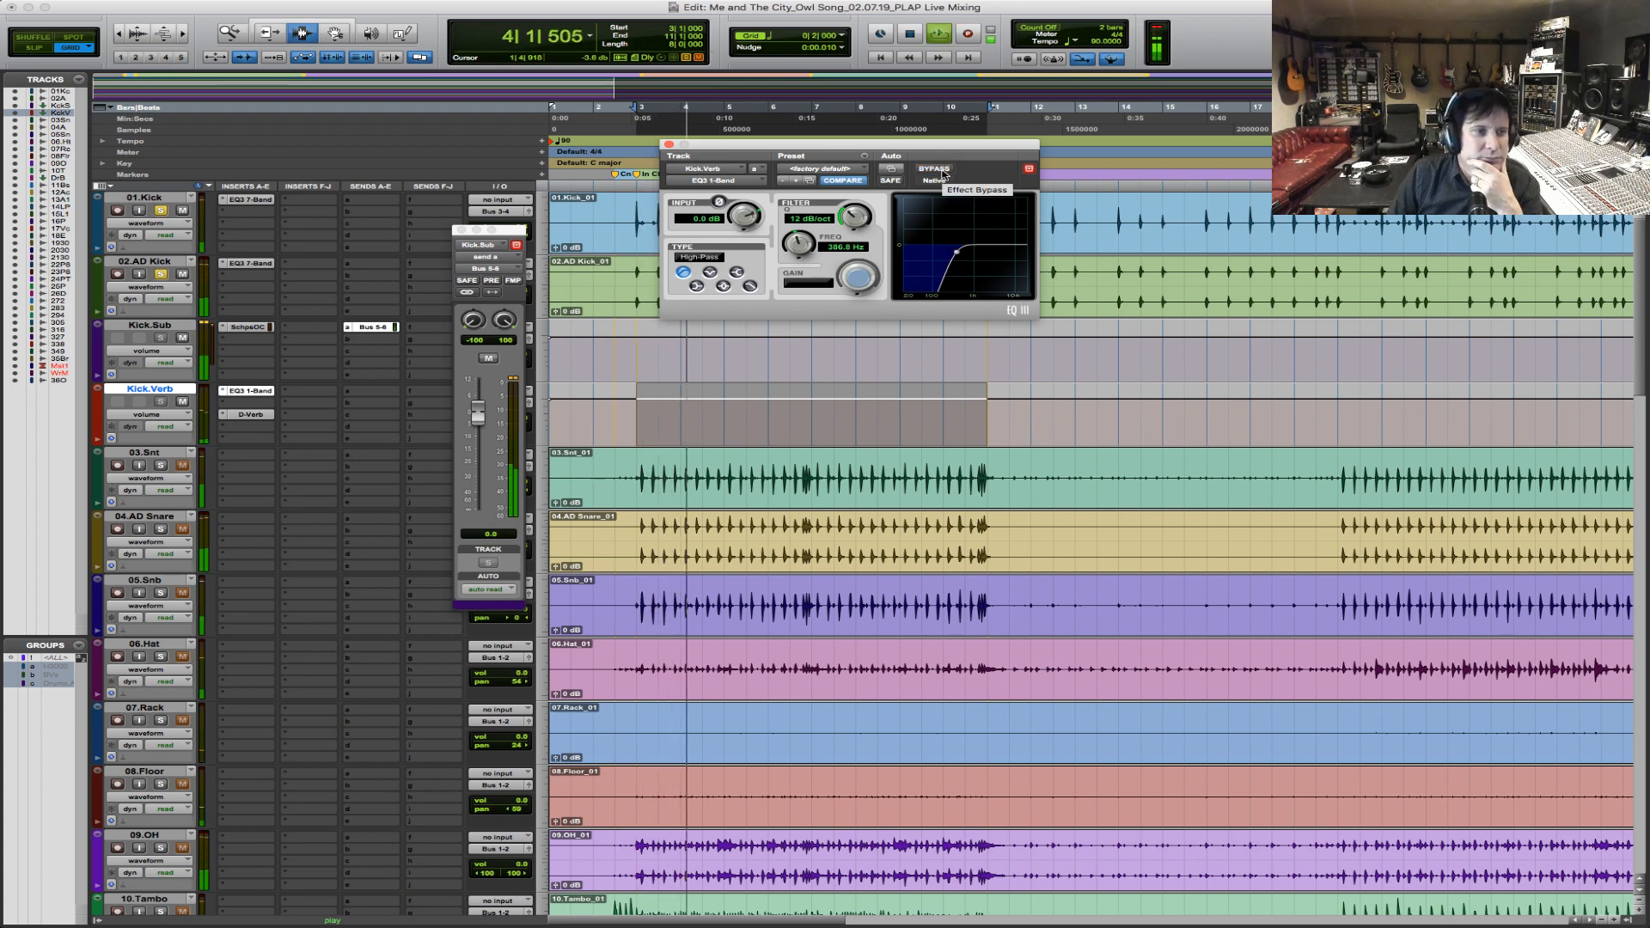
click(940, 169)
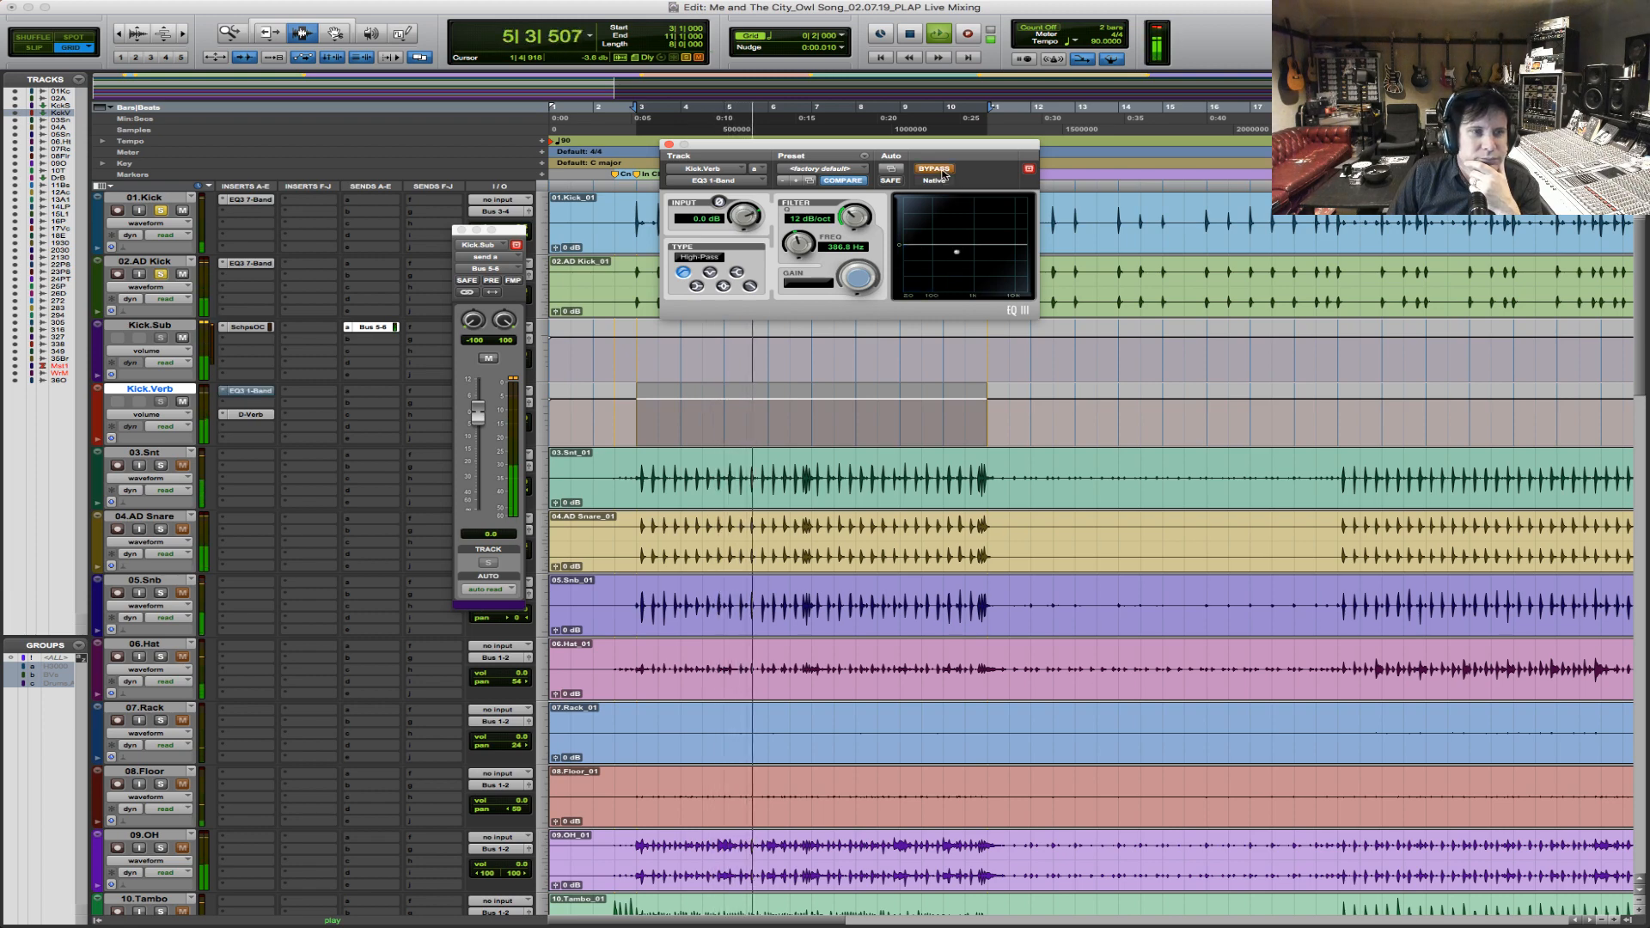
click(937, 169)
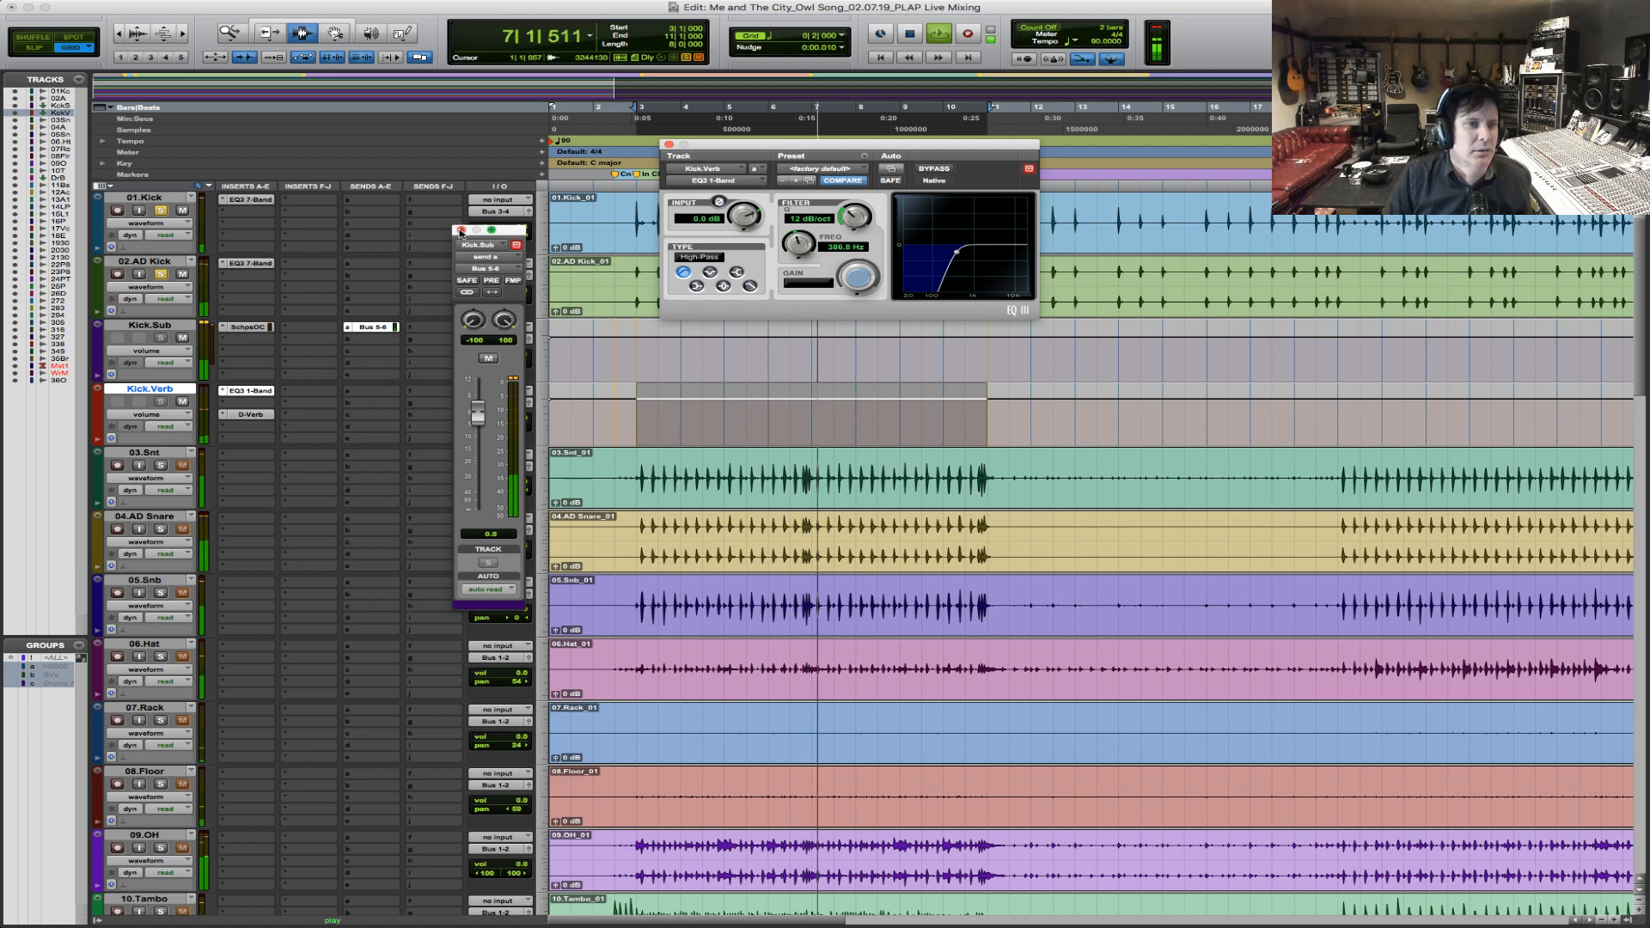
Close the send window, then lower the Kick.Verb volume to about -3 dB and check its EQ's input polarity during playback.
click(516, 245)
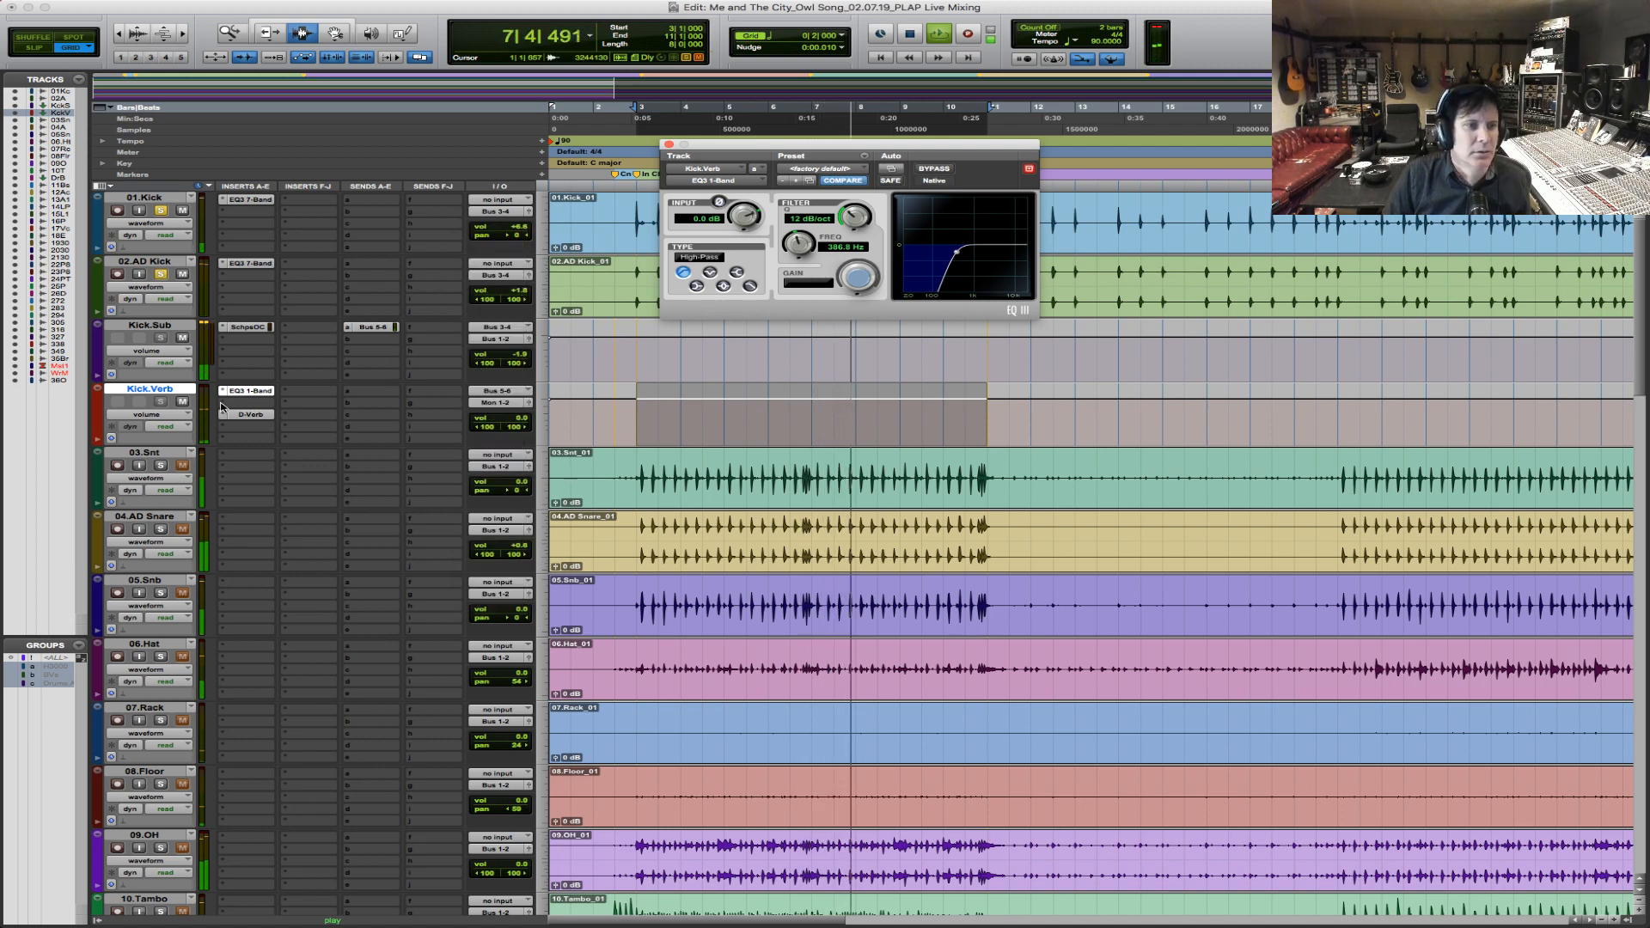
drag(513, 419, 521, 424)
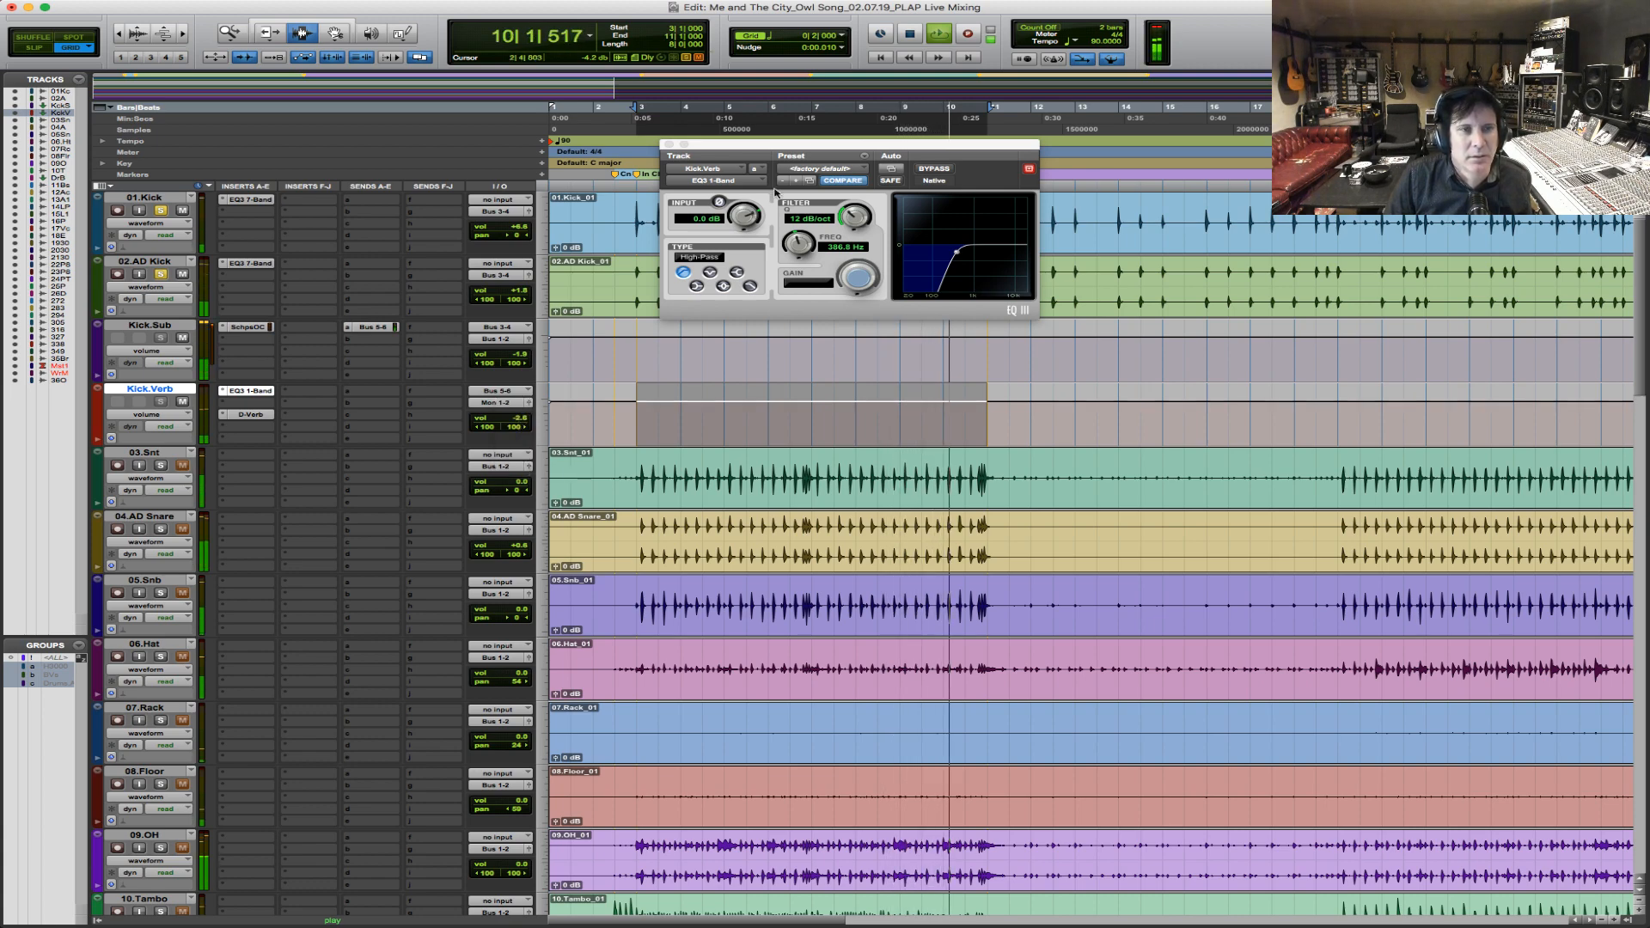
click(720, 203)
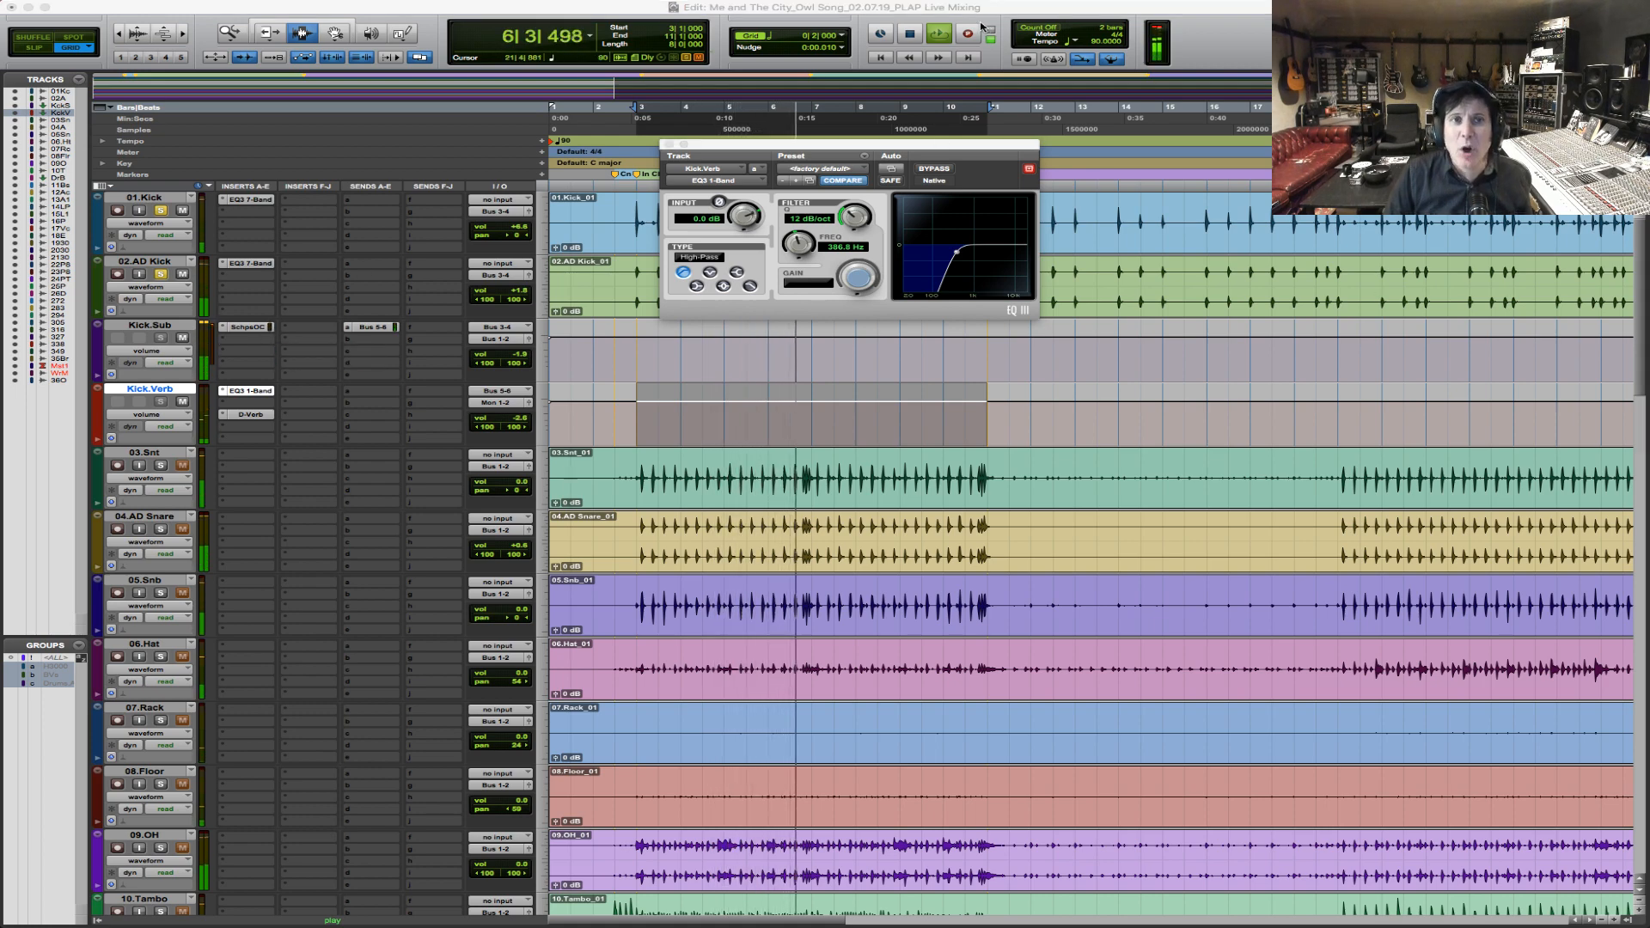
click(1049, 147)
key(space)
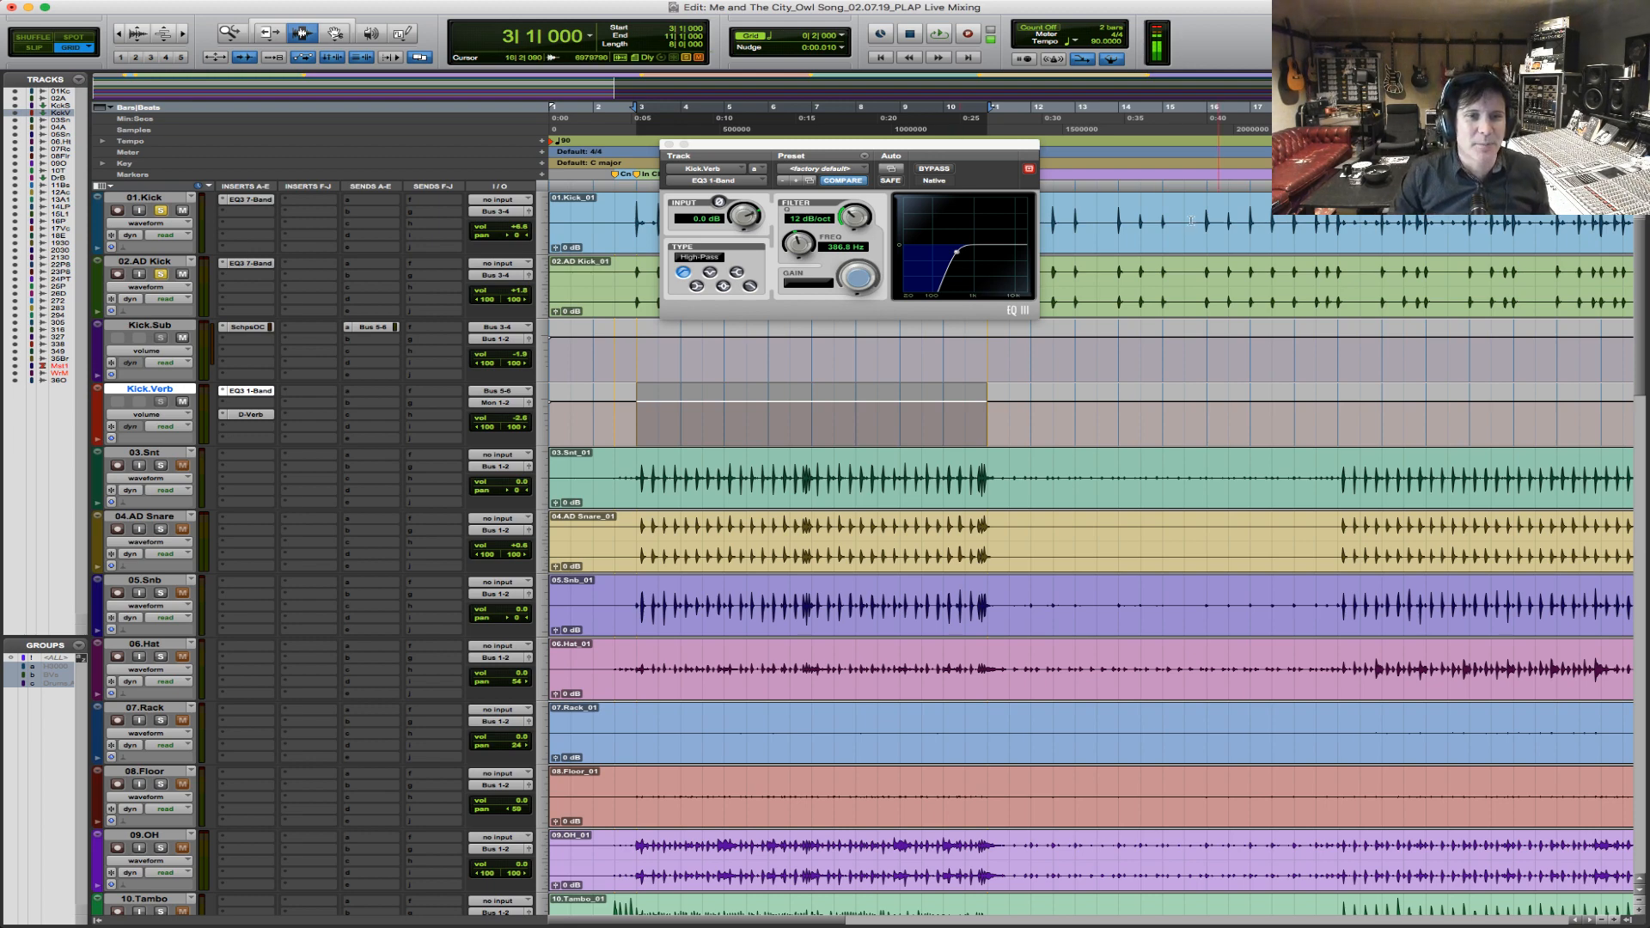
Select bars 3 to 11 on 03.Snt, move the selection to 04.AD Snare, and play the chorus.
drag(643, 498, 996, 500)
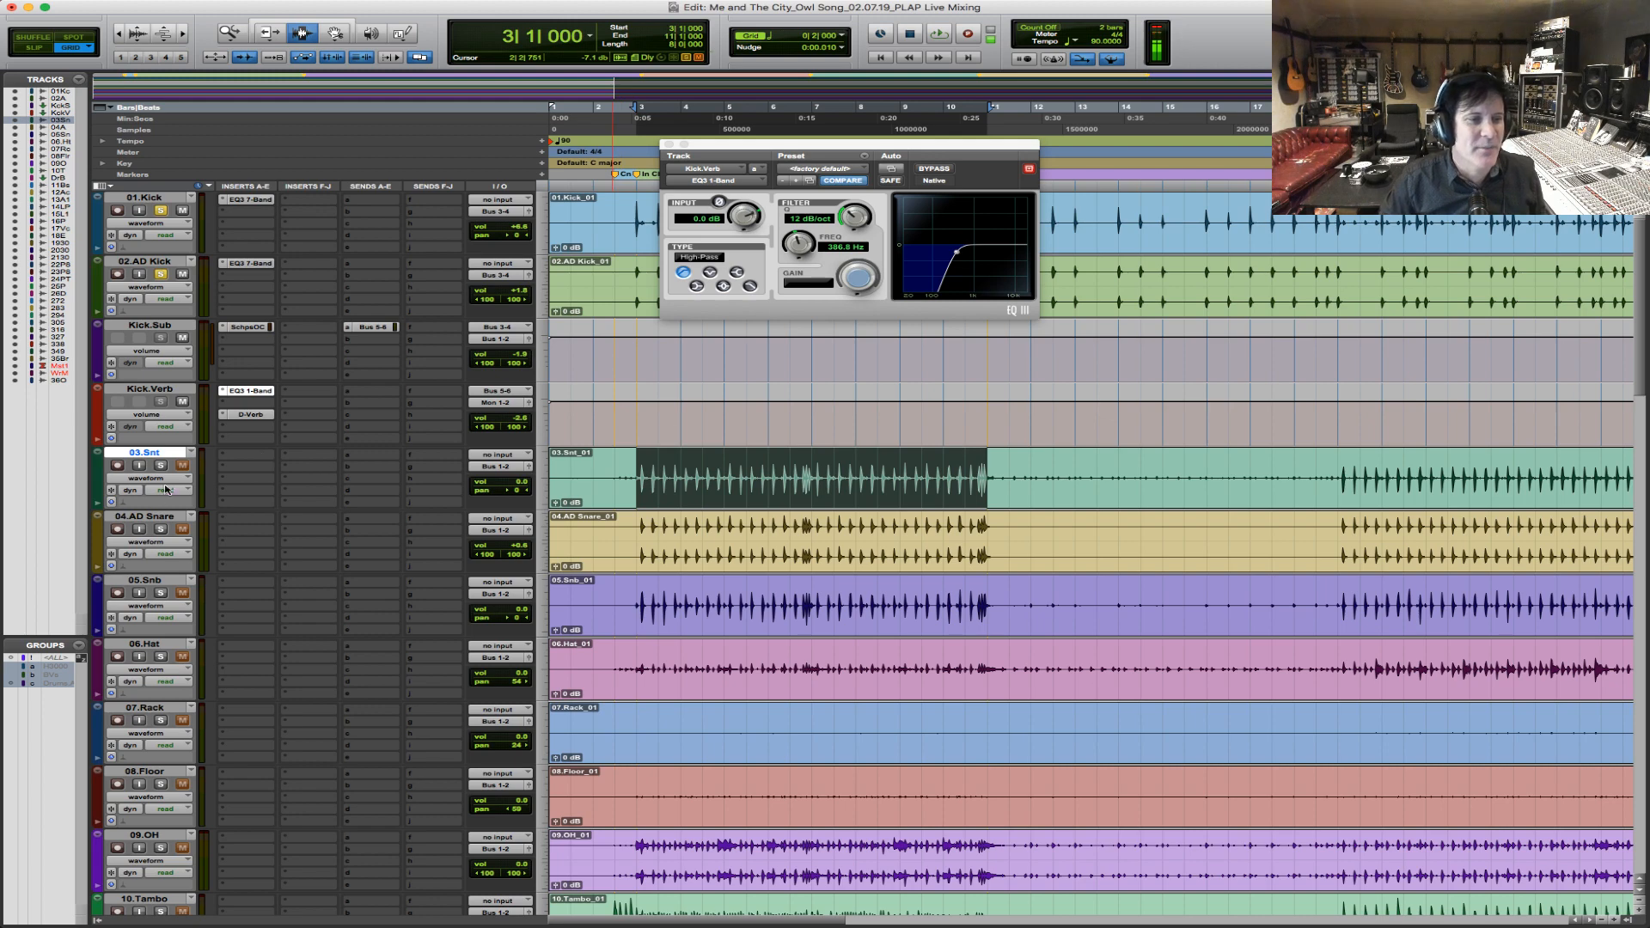
click(169, 517)
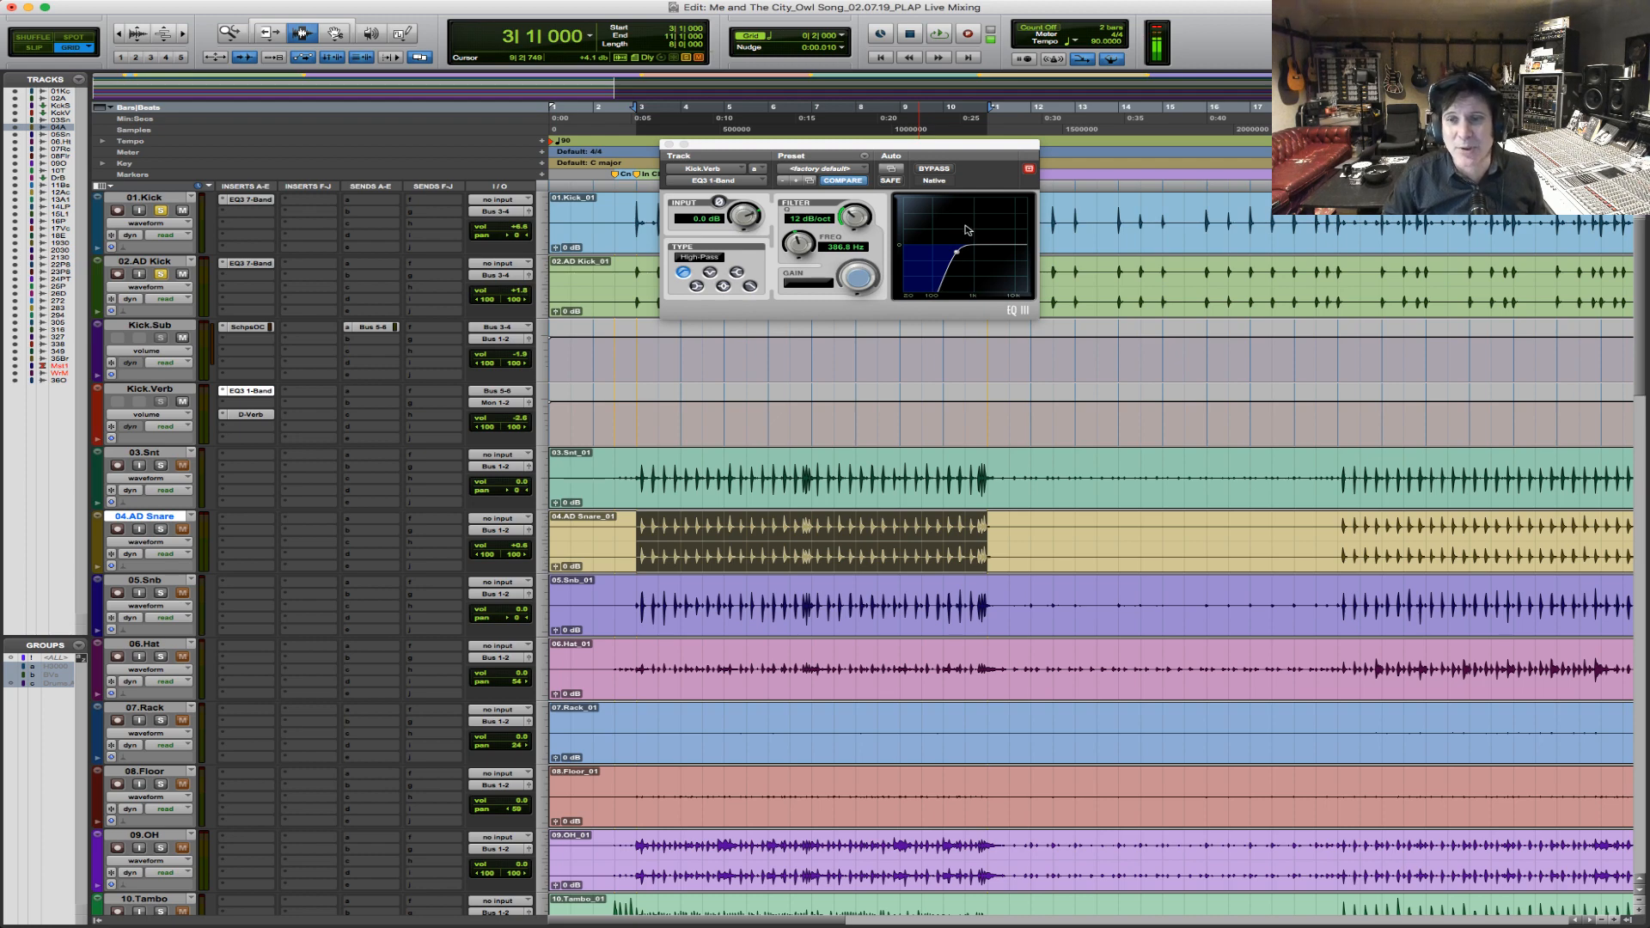
key(space)
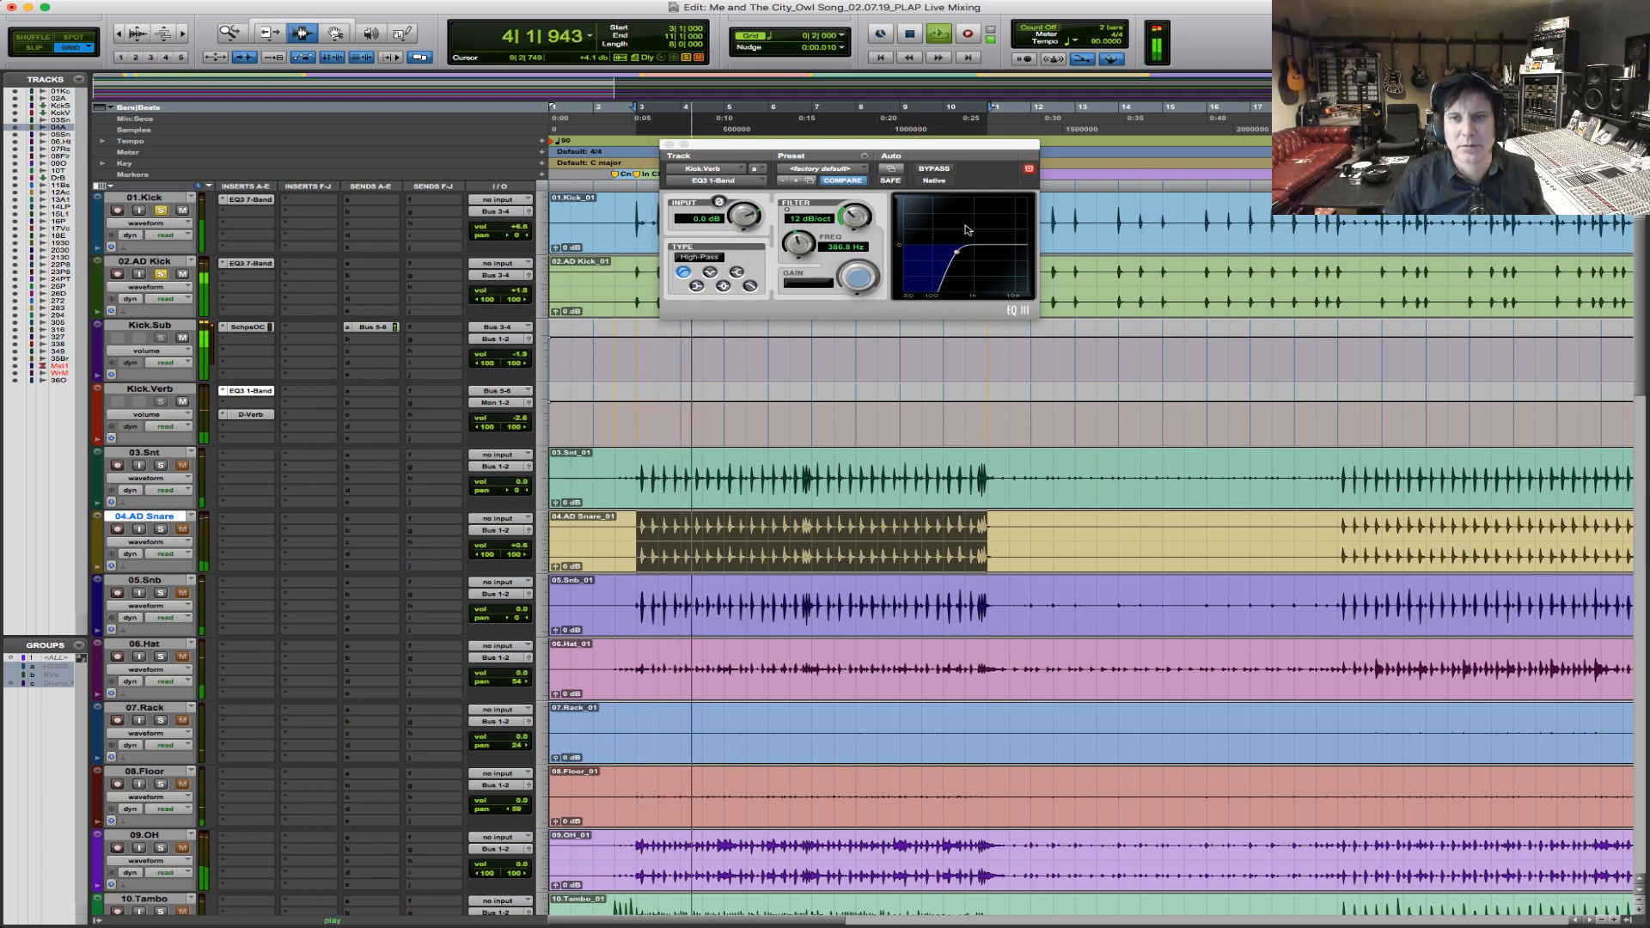
Open the Scheps Omni Channel on Kick.Sub, set its Thump to 4 dB, and play the chorus.
key(space)
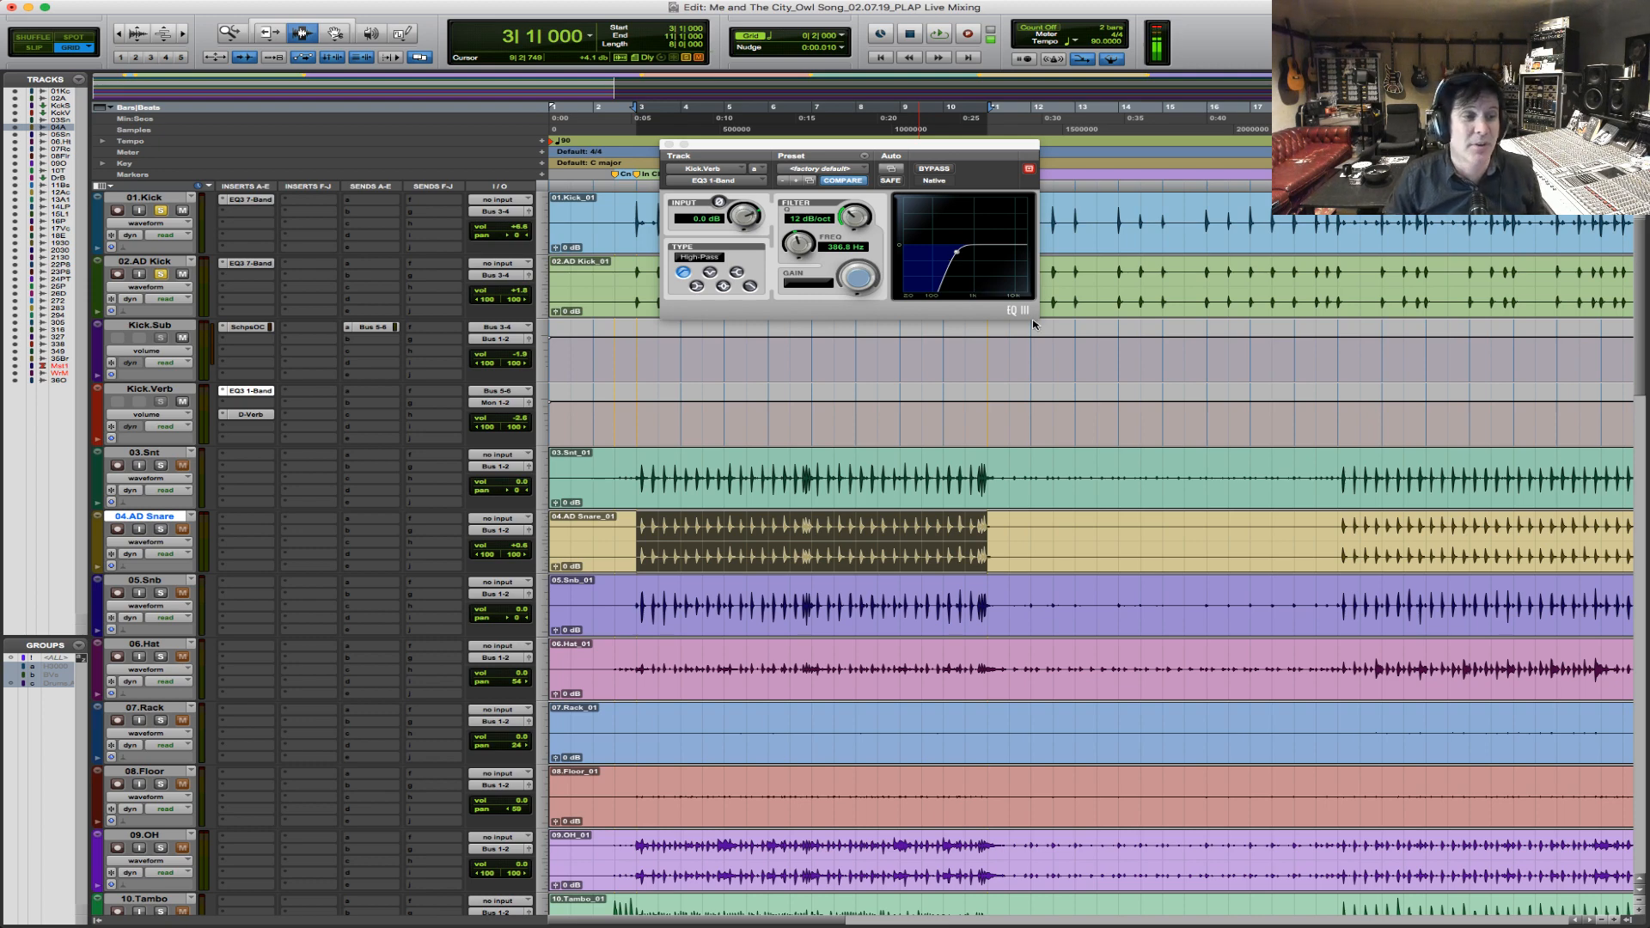
key(space)
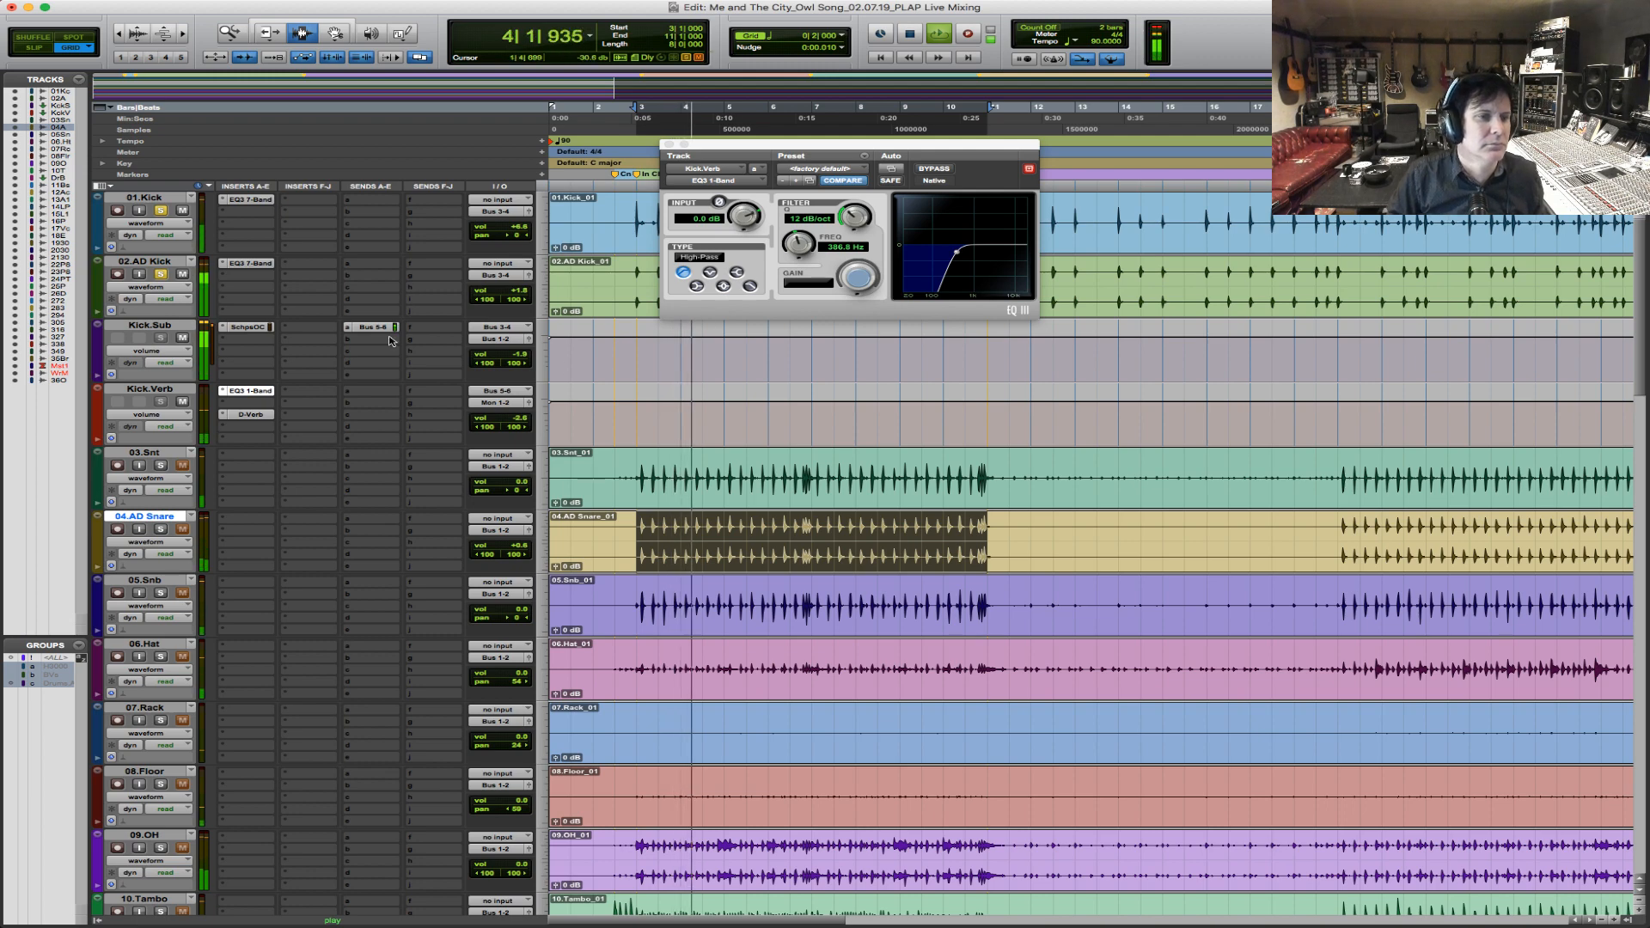
click(248, 328)
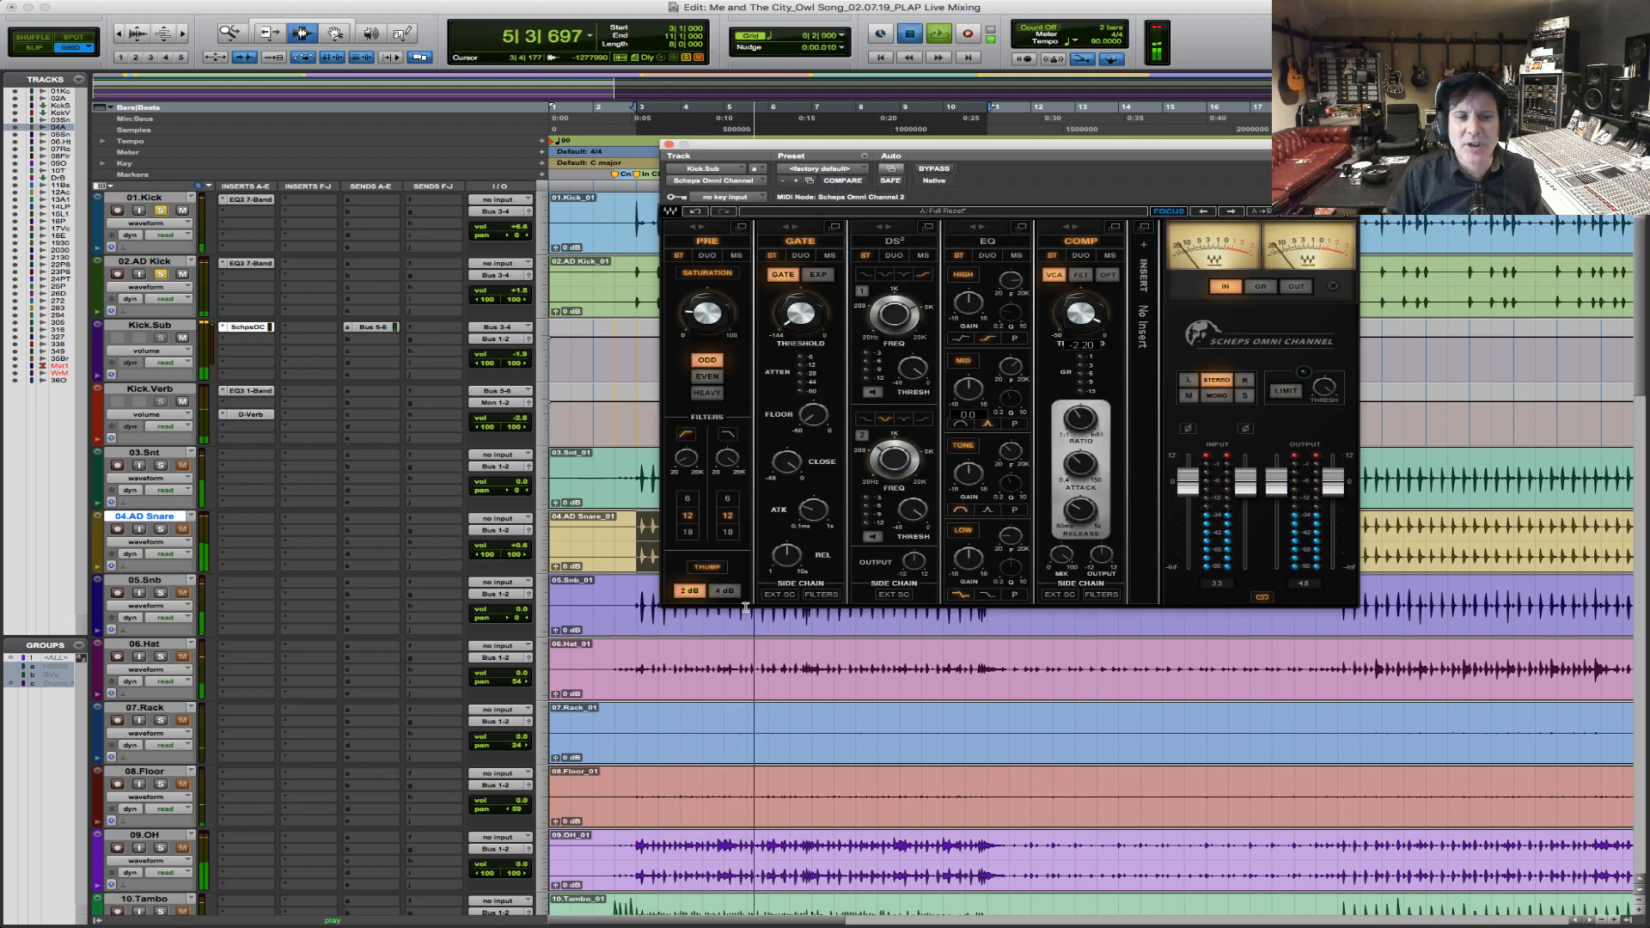
key(space)
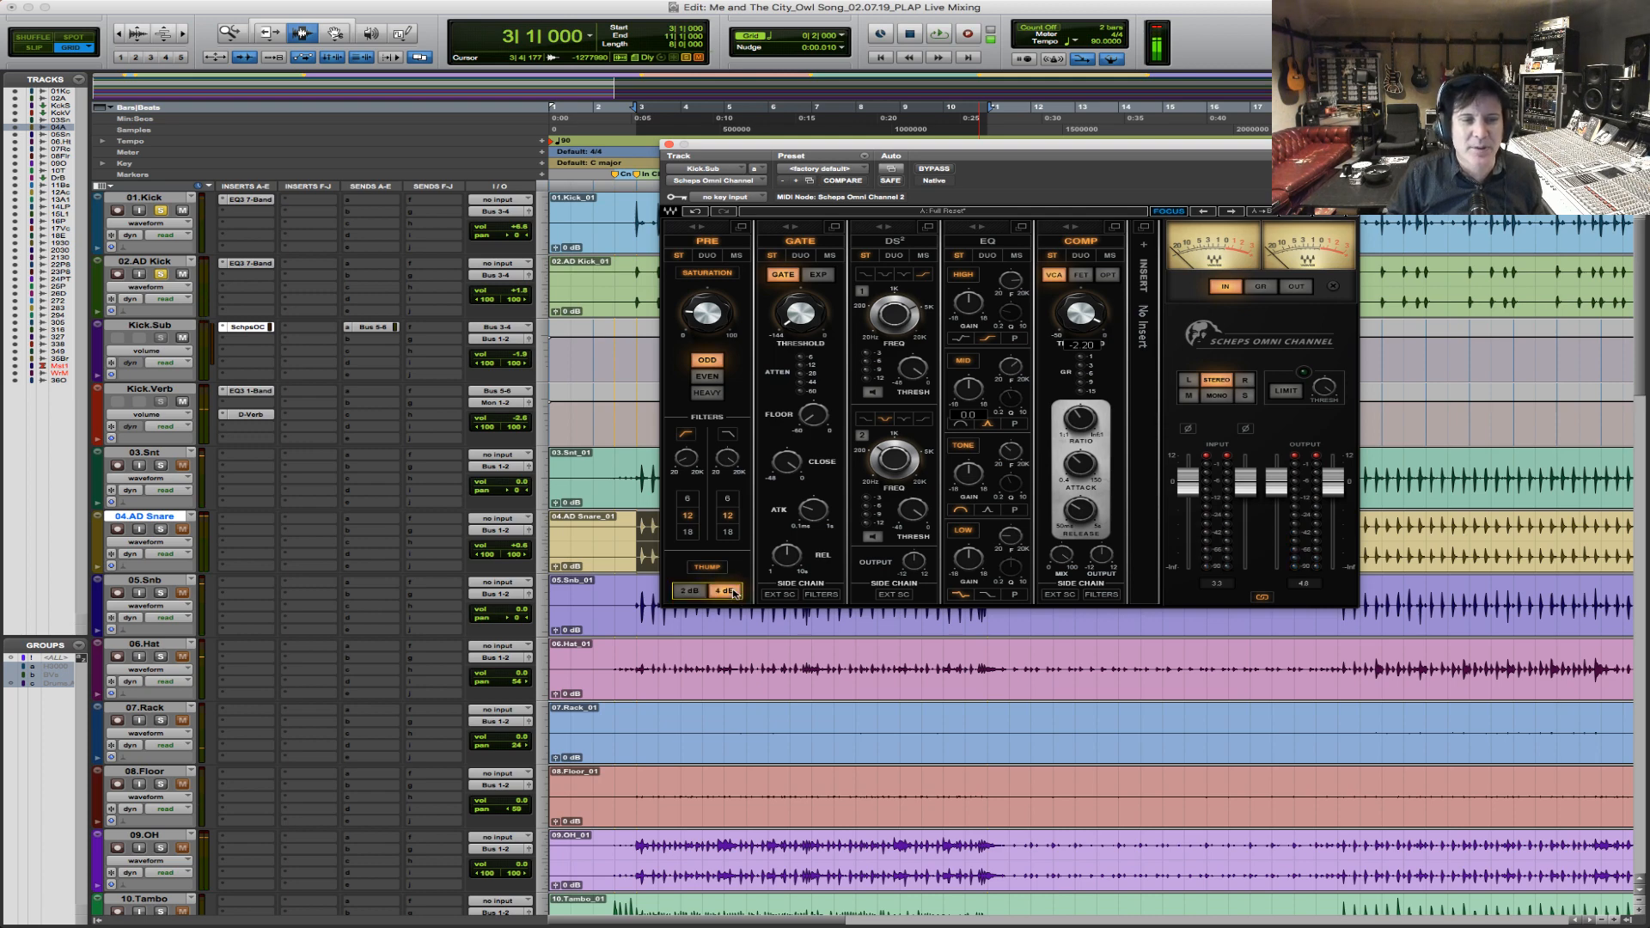
key(space)
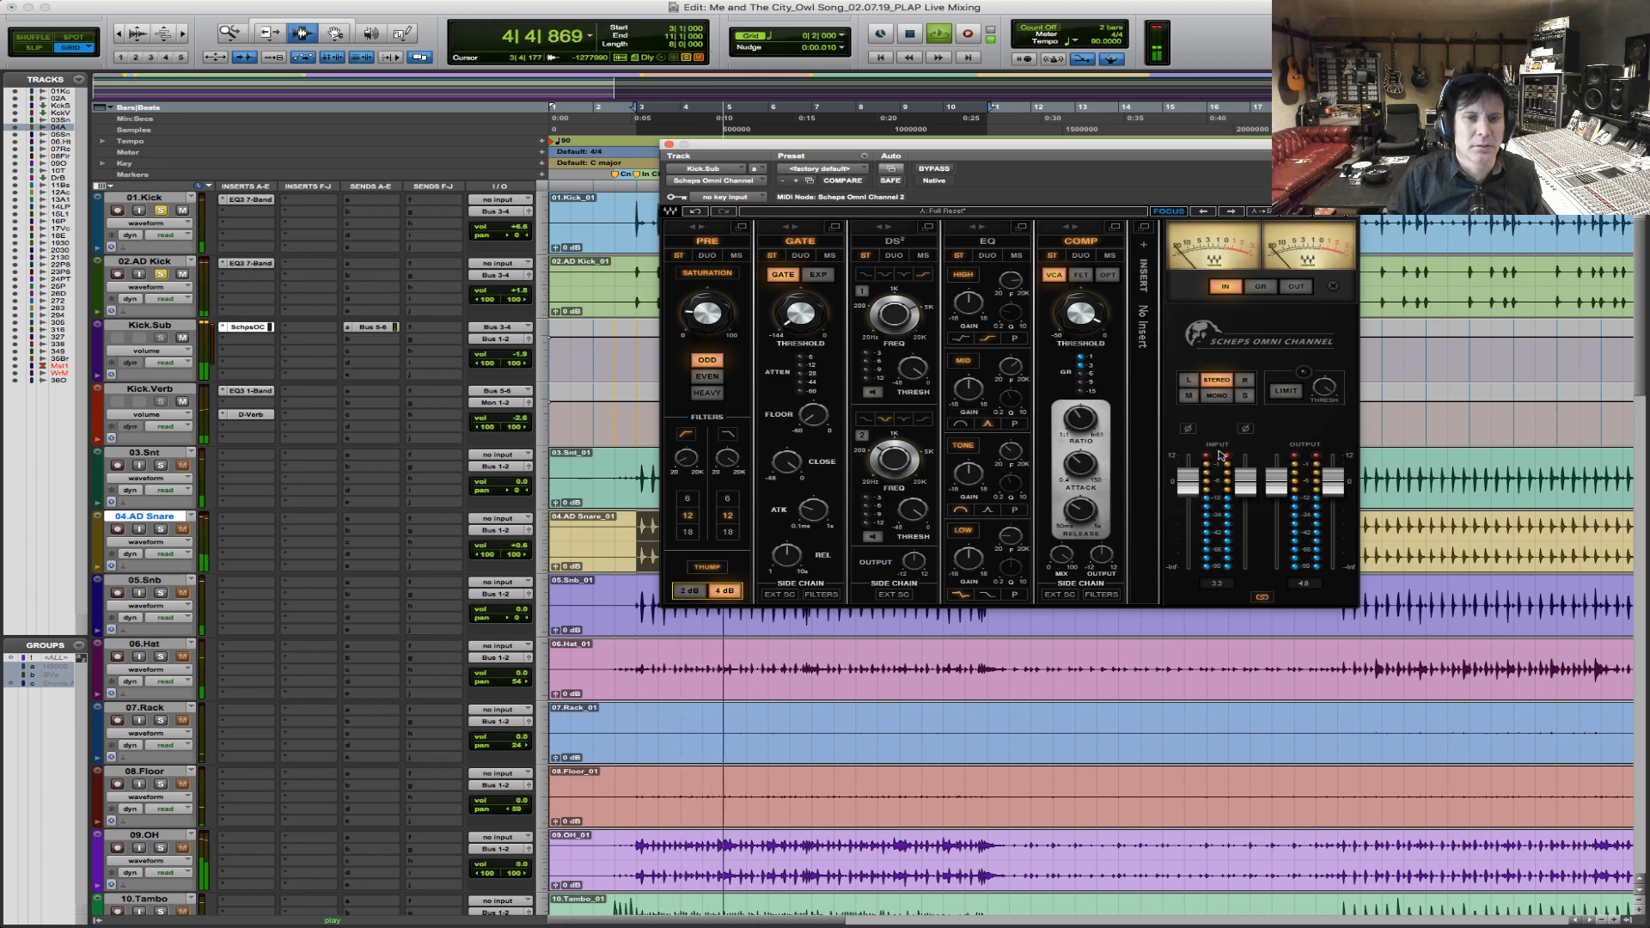
Lower the Scheps Omni Channel's input level slightly and adjust its compressor threshold while the chorus plays.
drag(1188, 482, 1189, 489)
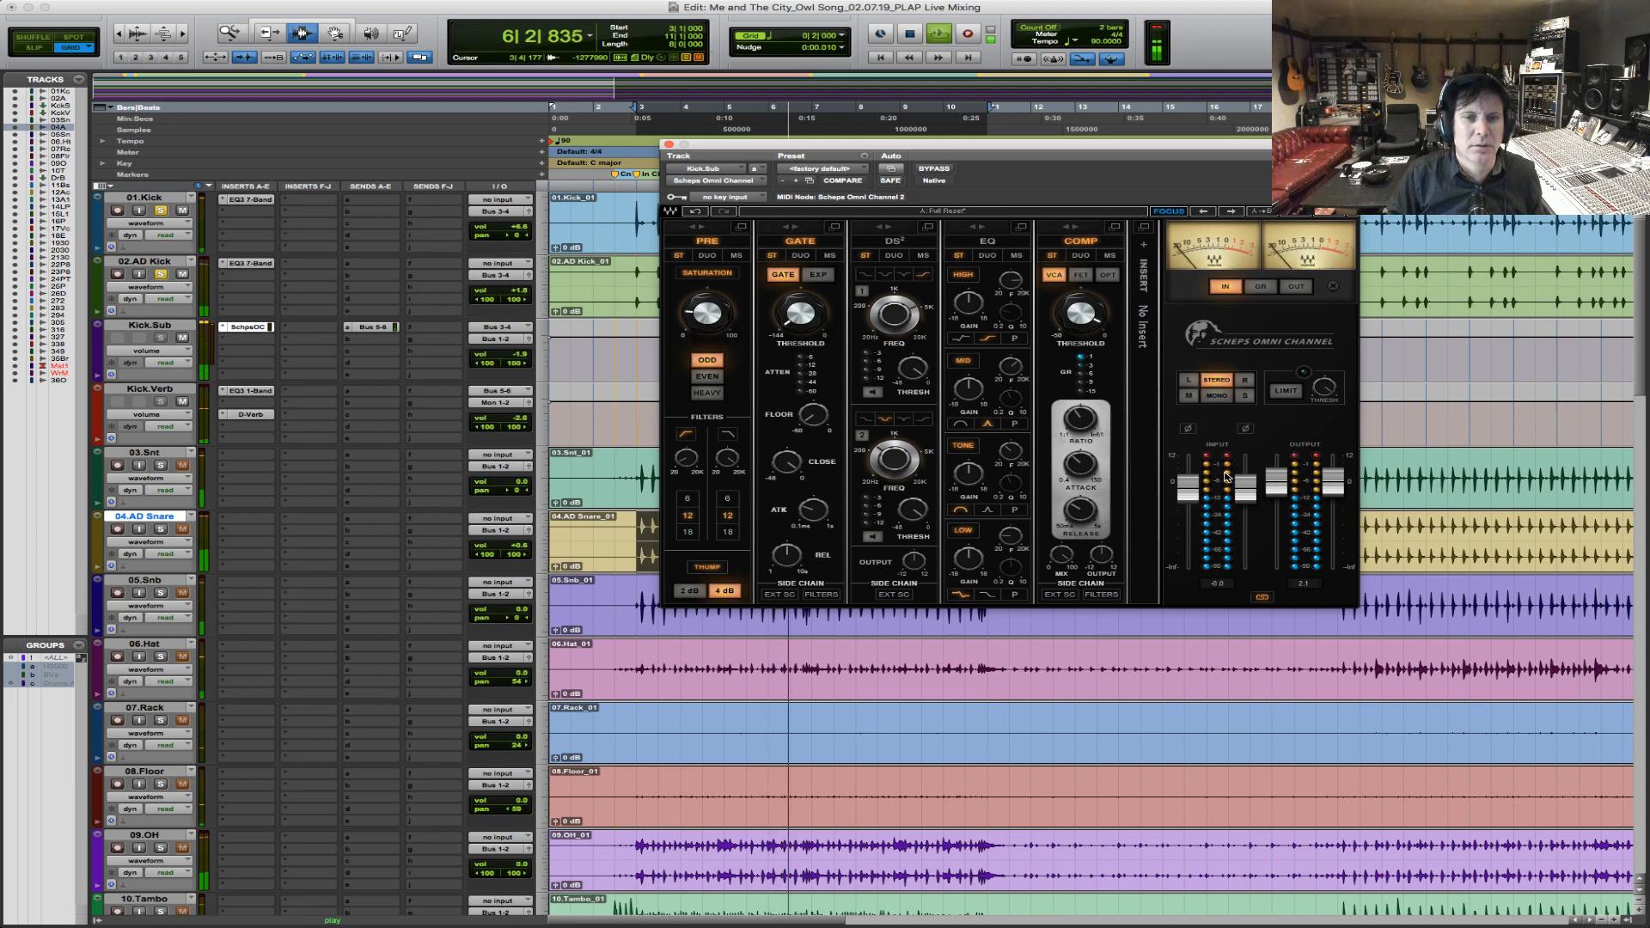
mouse_move(1081, 314)
drag(1081, 314, 1082, 318)
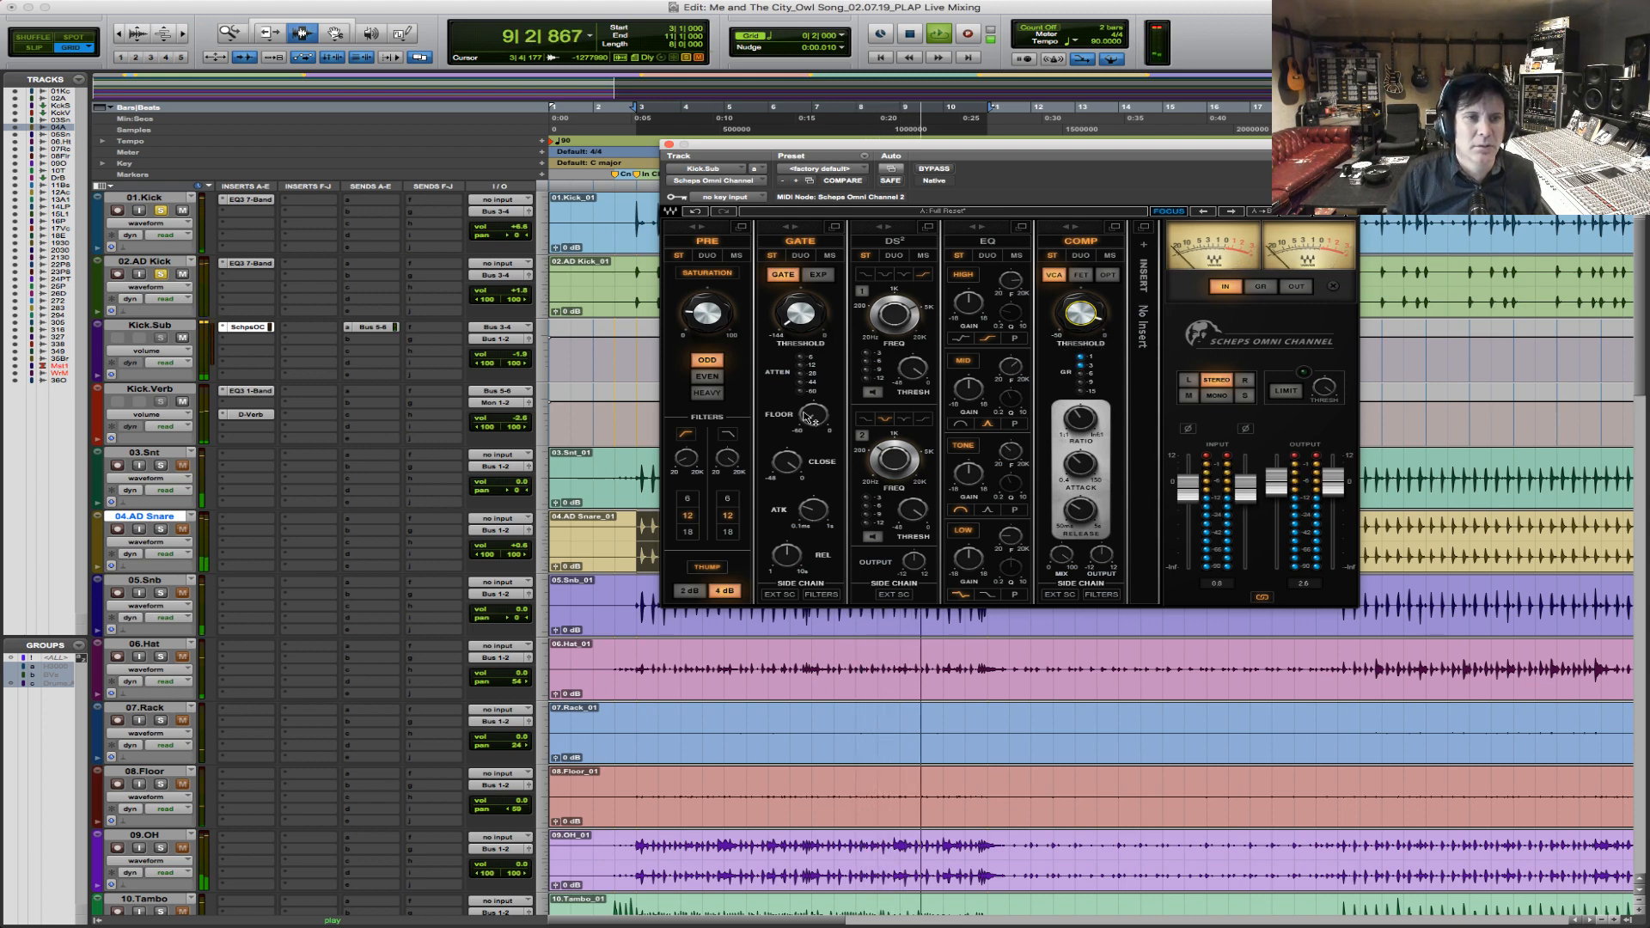
Tune the Kick.Sub Low EQ band to about 71 Hz and boost its gain by about 4 dB.
click(1010, 537)
drag(1010, 537, 1010, 543)
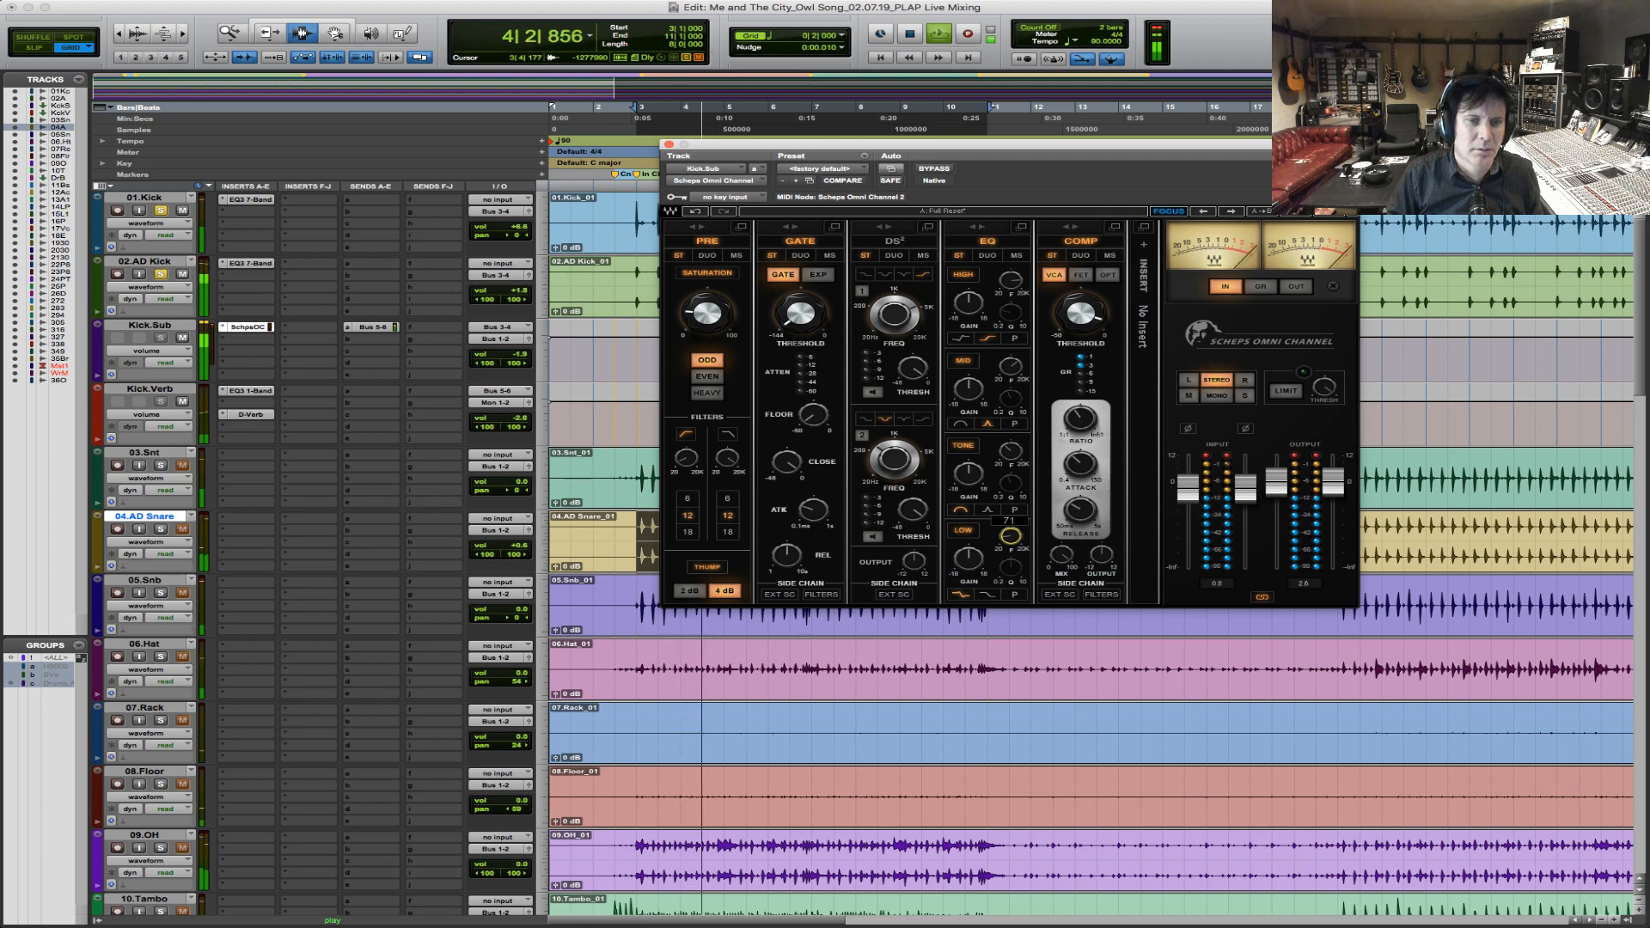
click(969, 559)
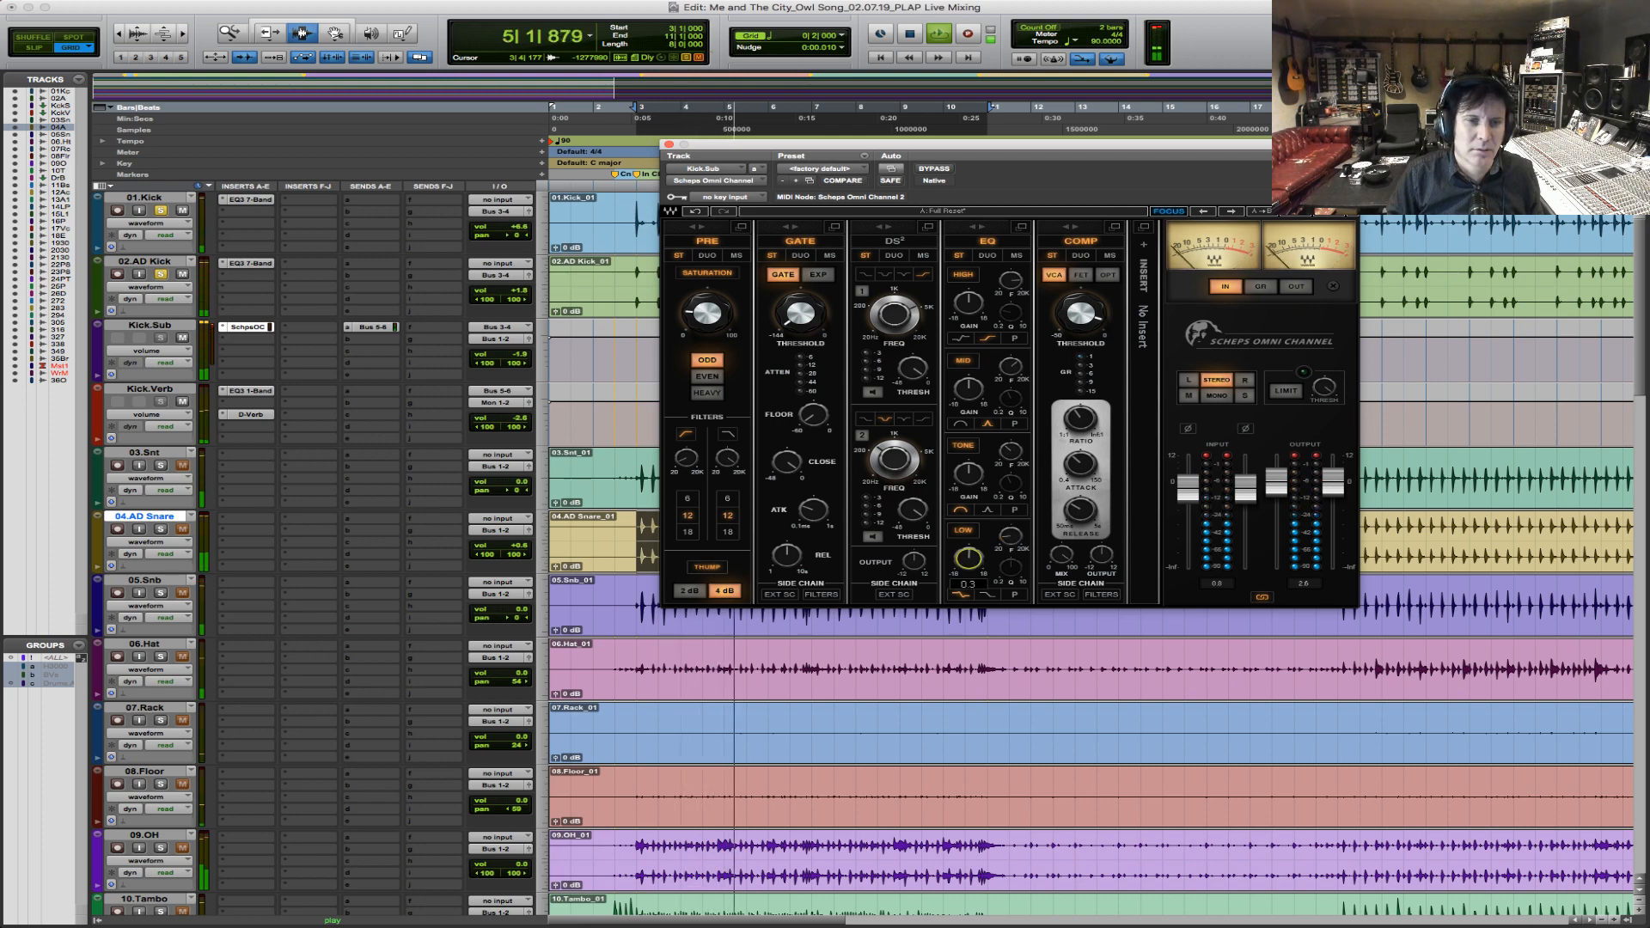
drag(1010, 538, 969, 550)
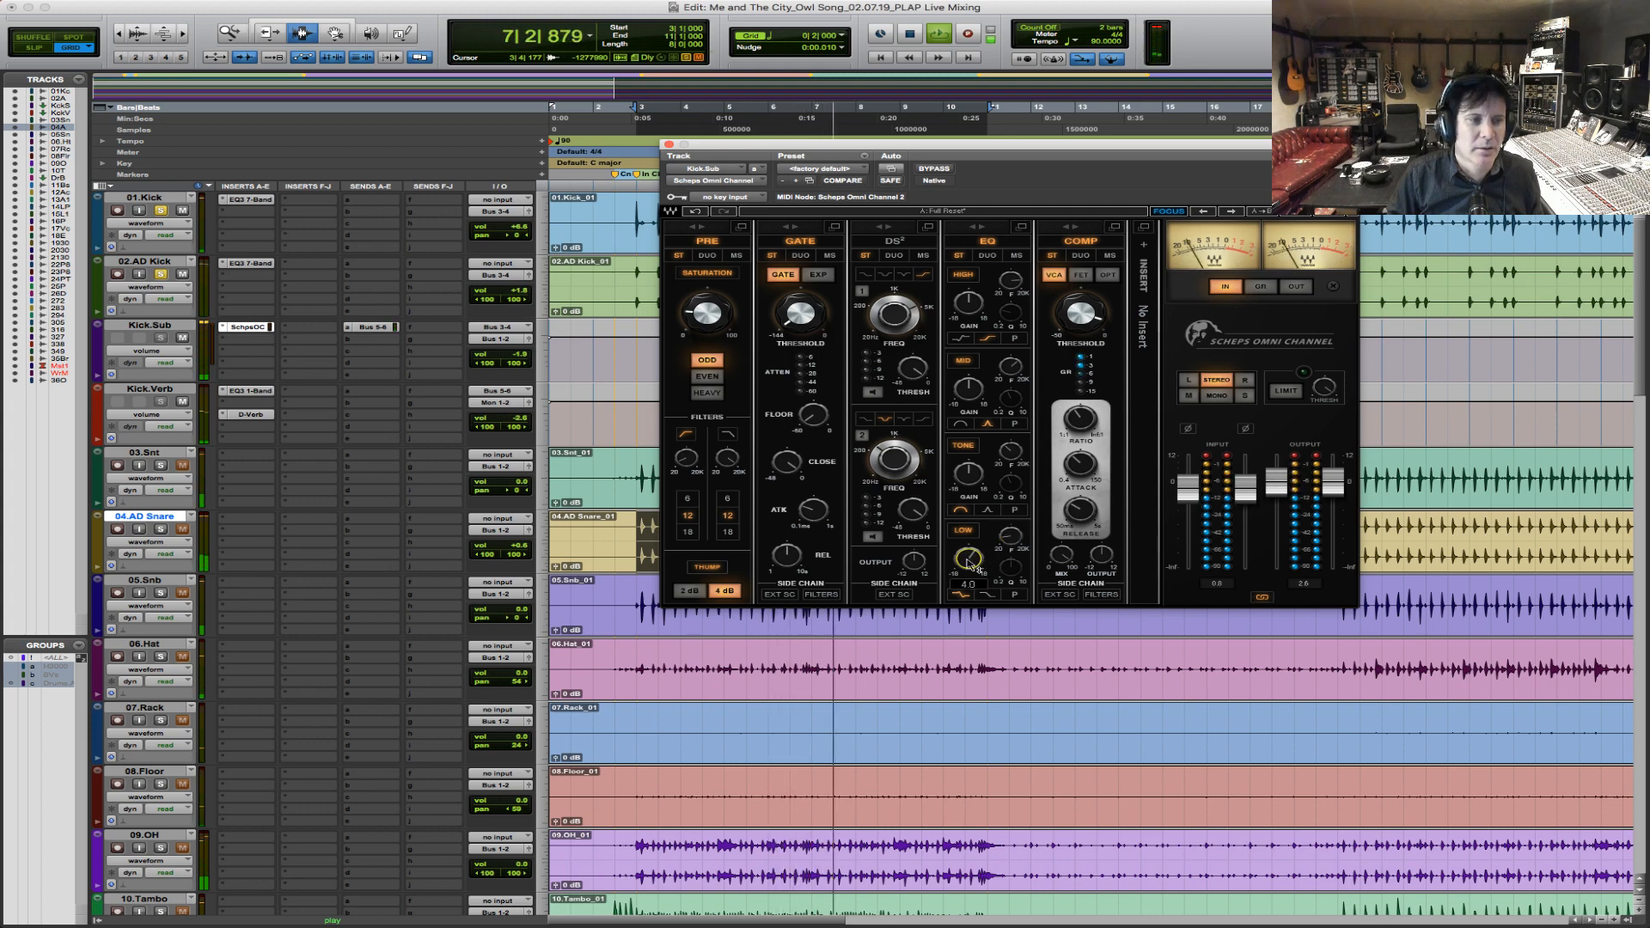
drag(963, 559, 964, 561)
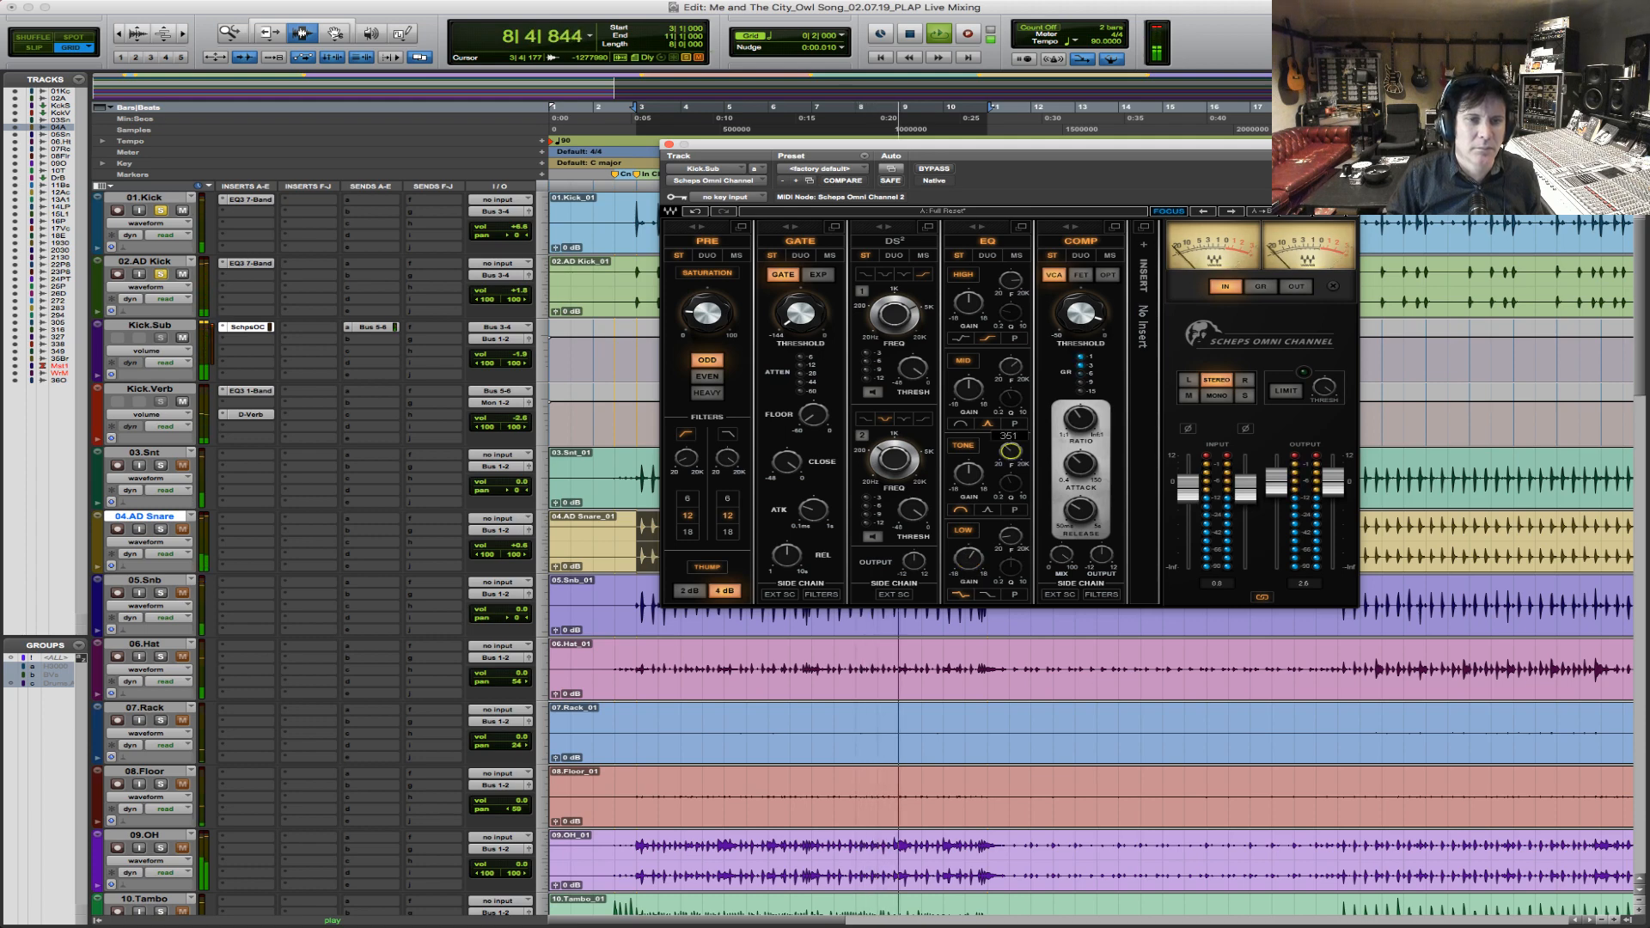
Cut the Kick.Sub Tone EQ band at about 351 Hz, then replay the chorus from bar 3.
drag(970, 473, 971, 493)
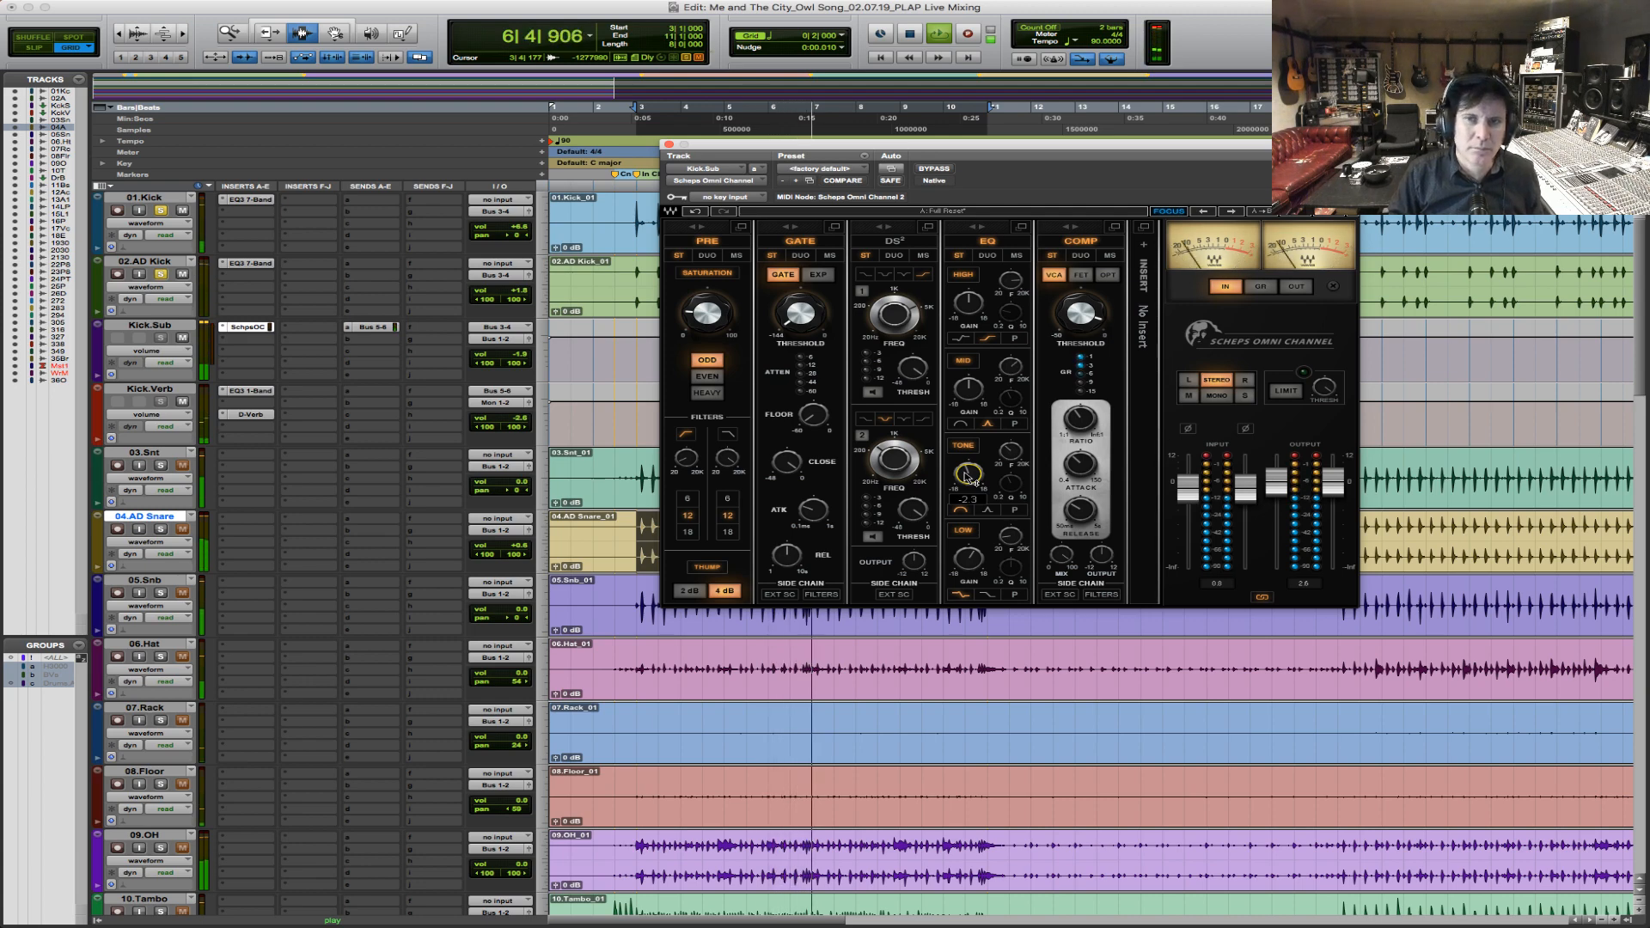
key(space)
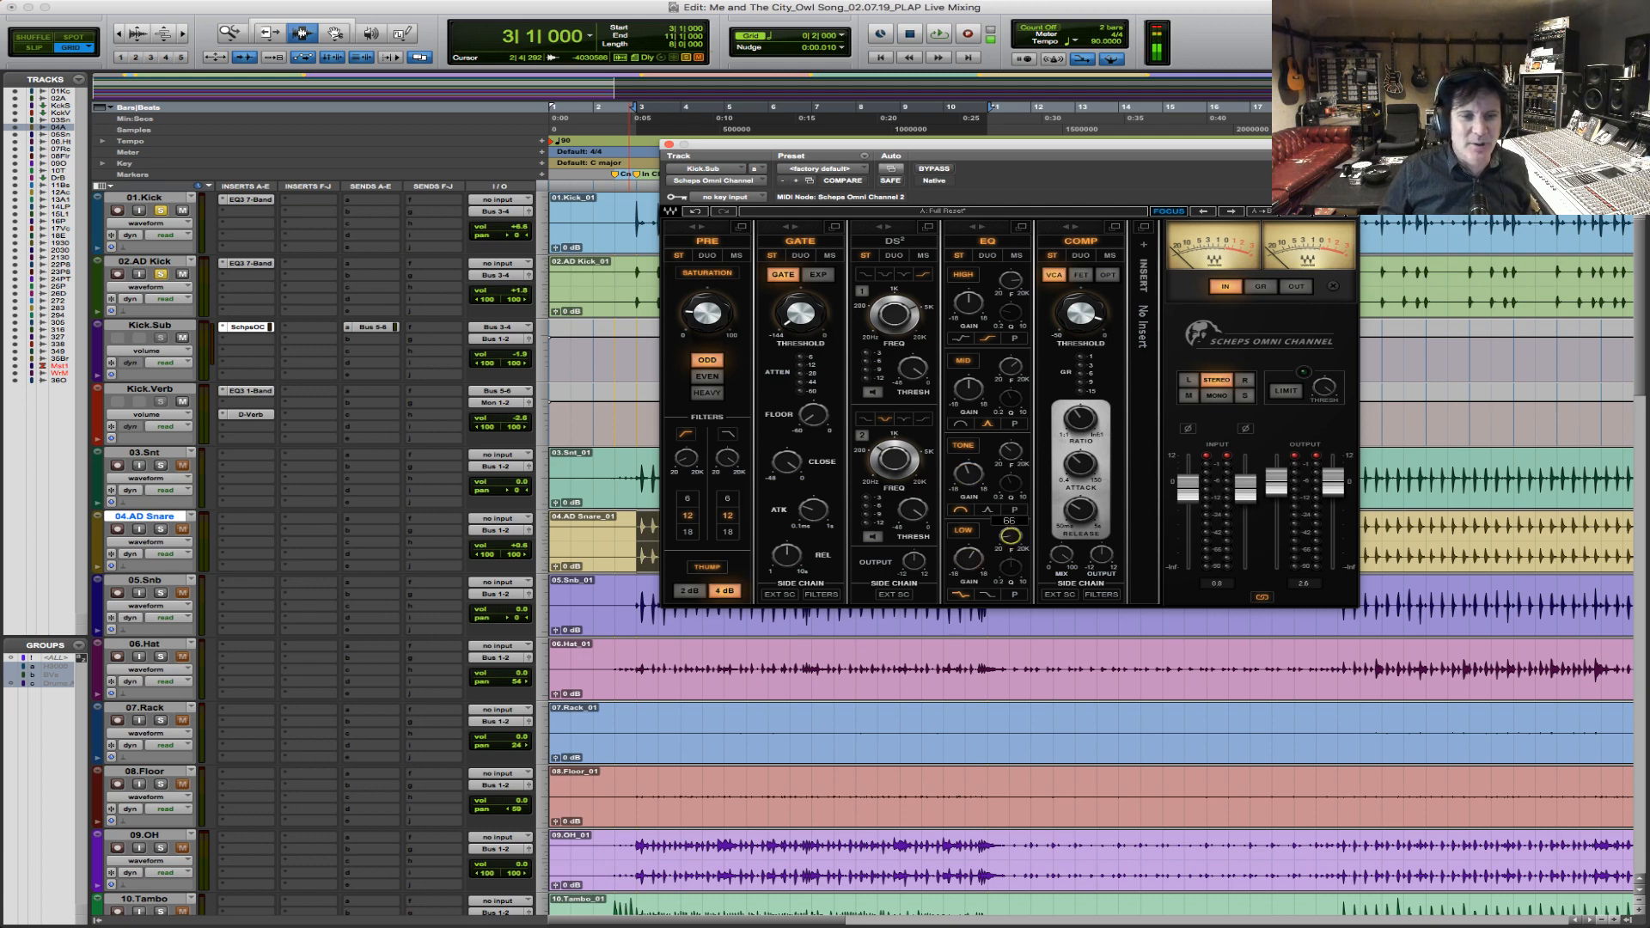
key(space)
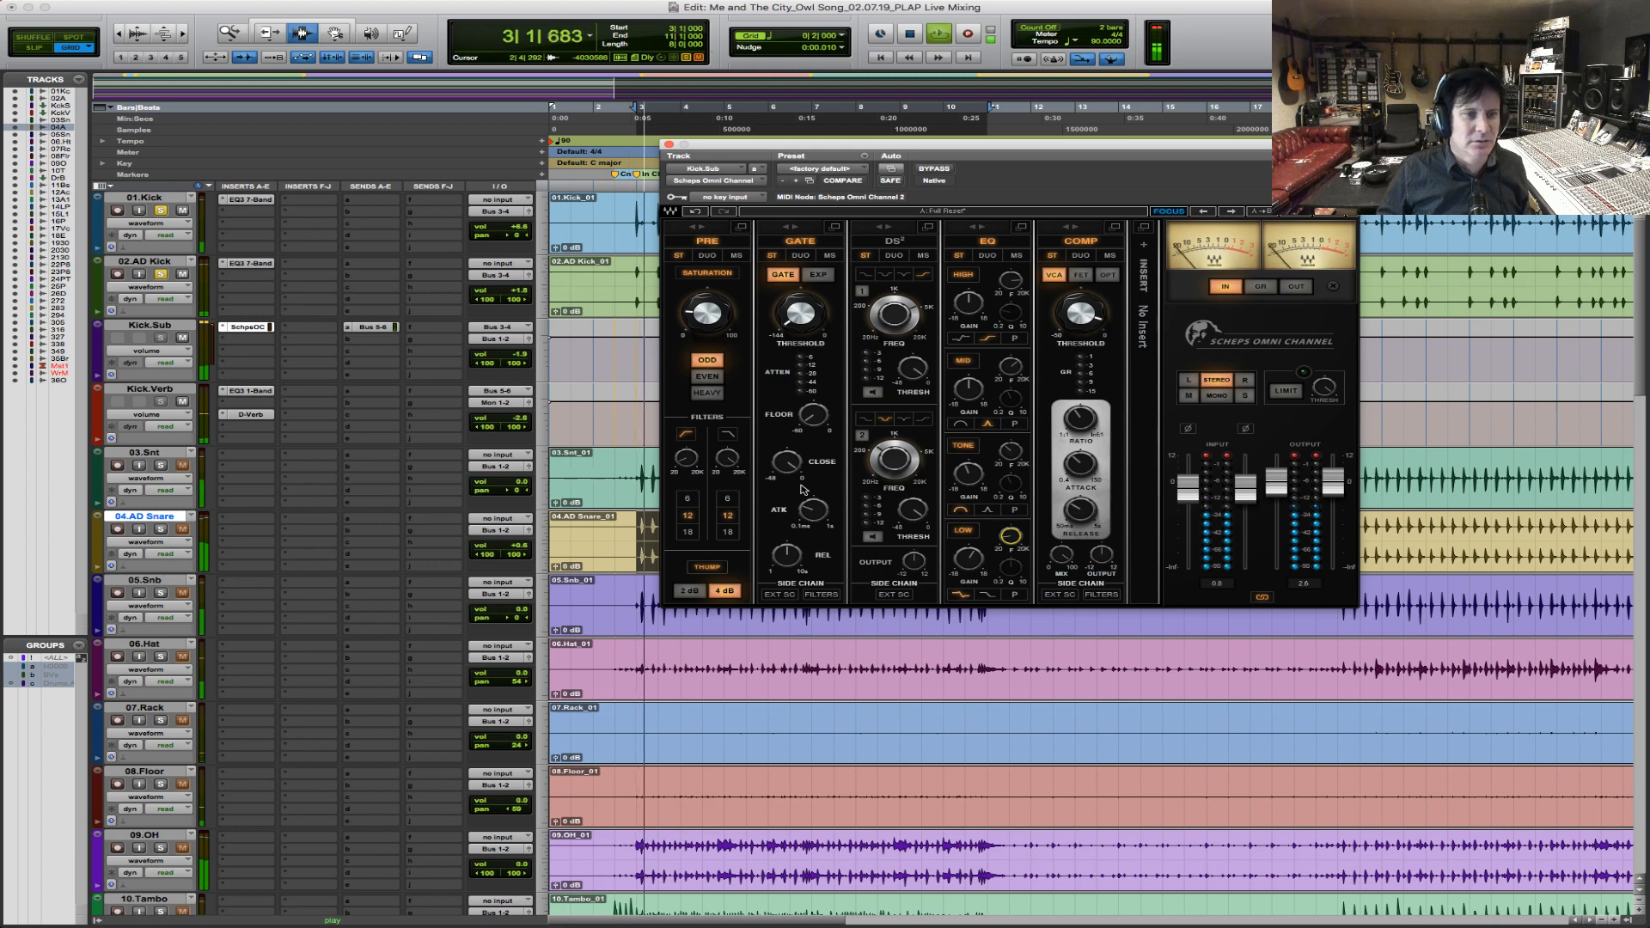
Set the Kick.Sub high-pass filter to about 32 Hz, stop playback, and check the Low EQ band's gain.
click(687, 460)
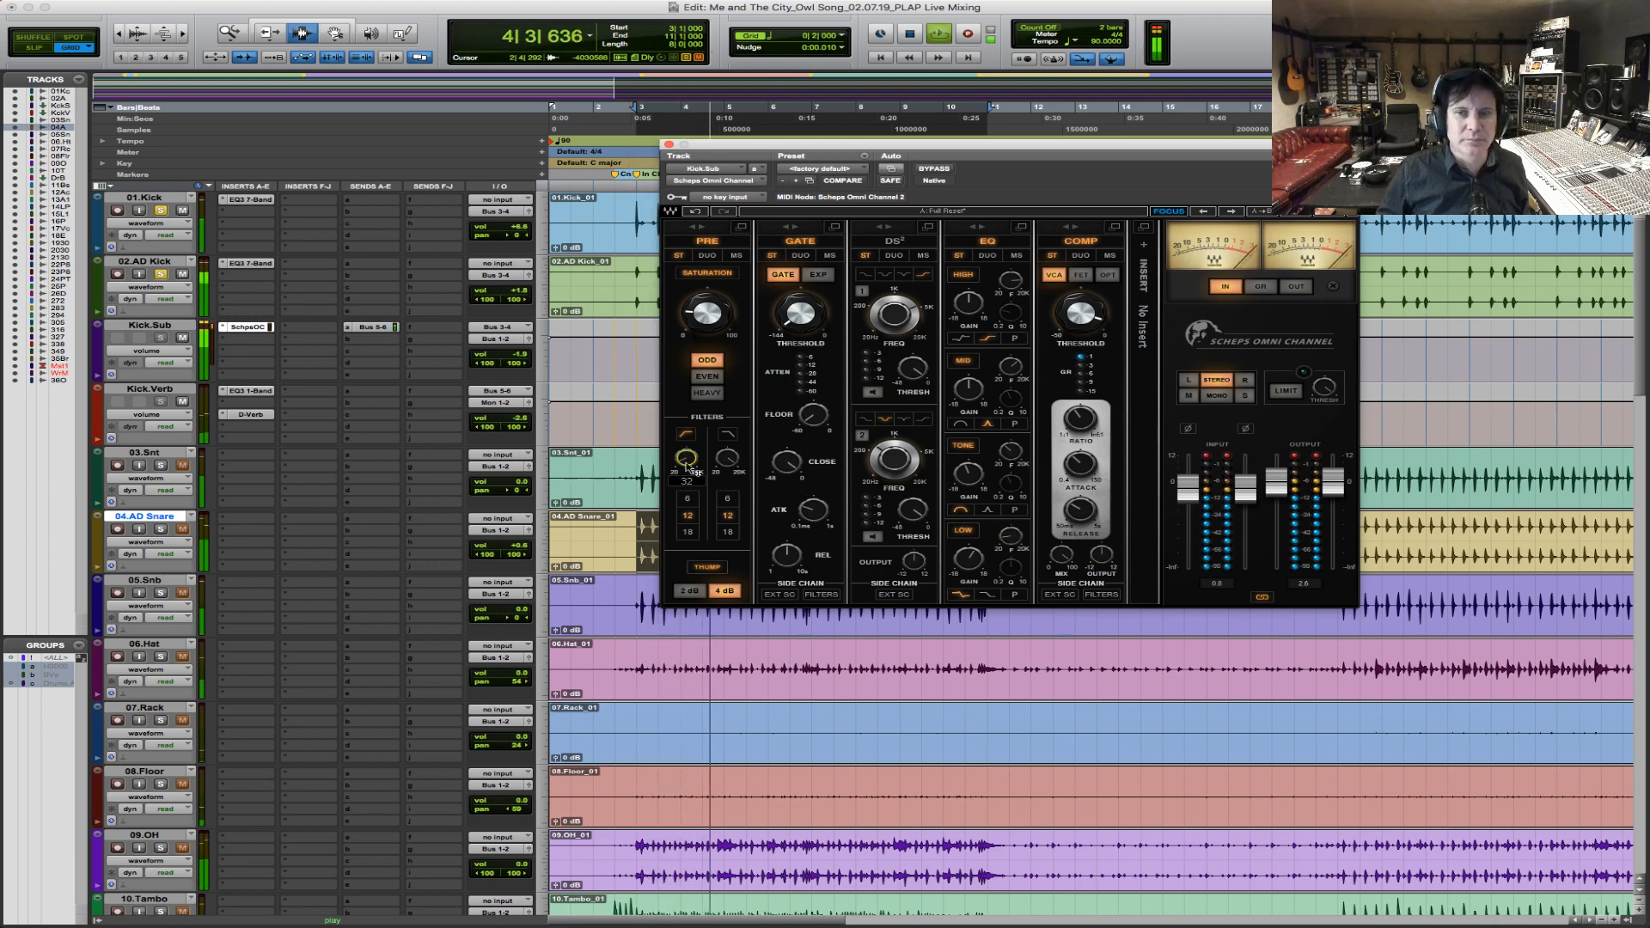
key(space)
click(968, 559)
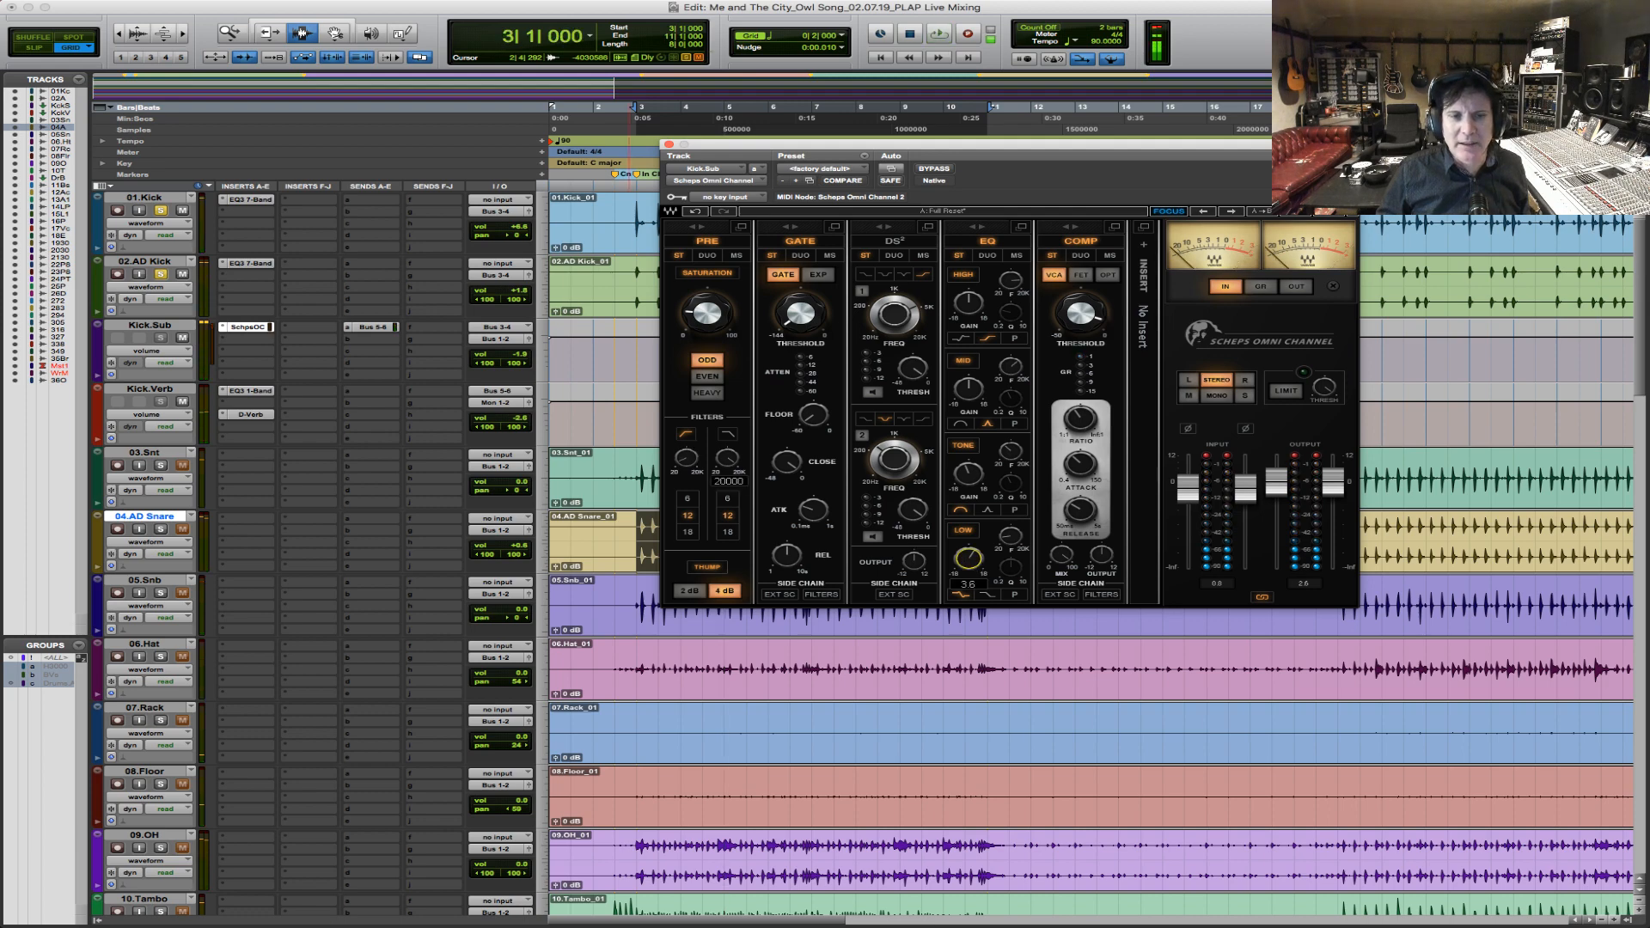
Play the chorus several times from bar 3 to audition the processed kick.
key(space)
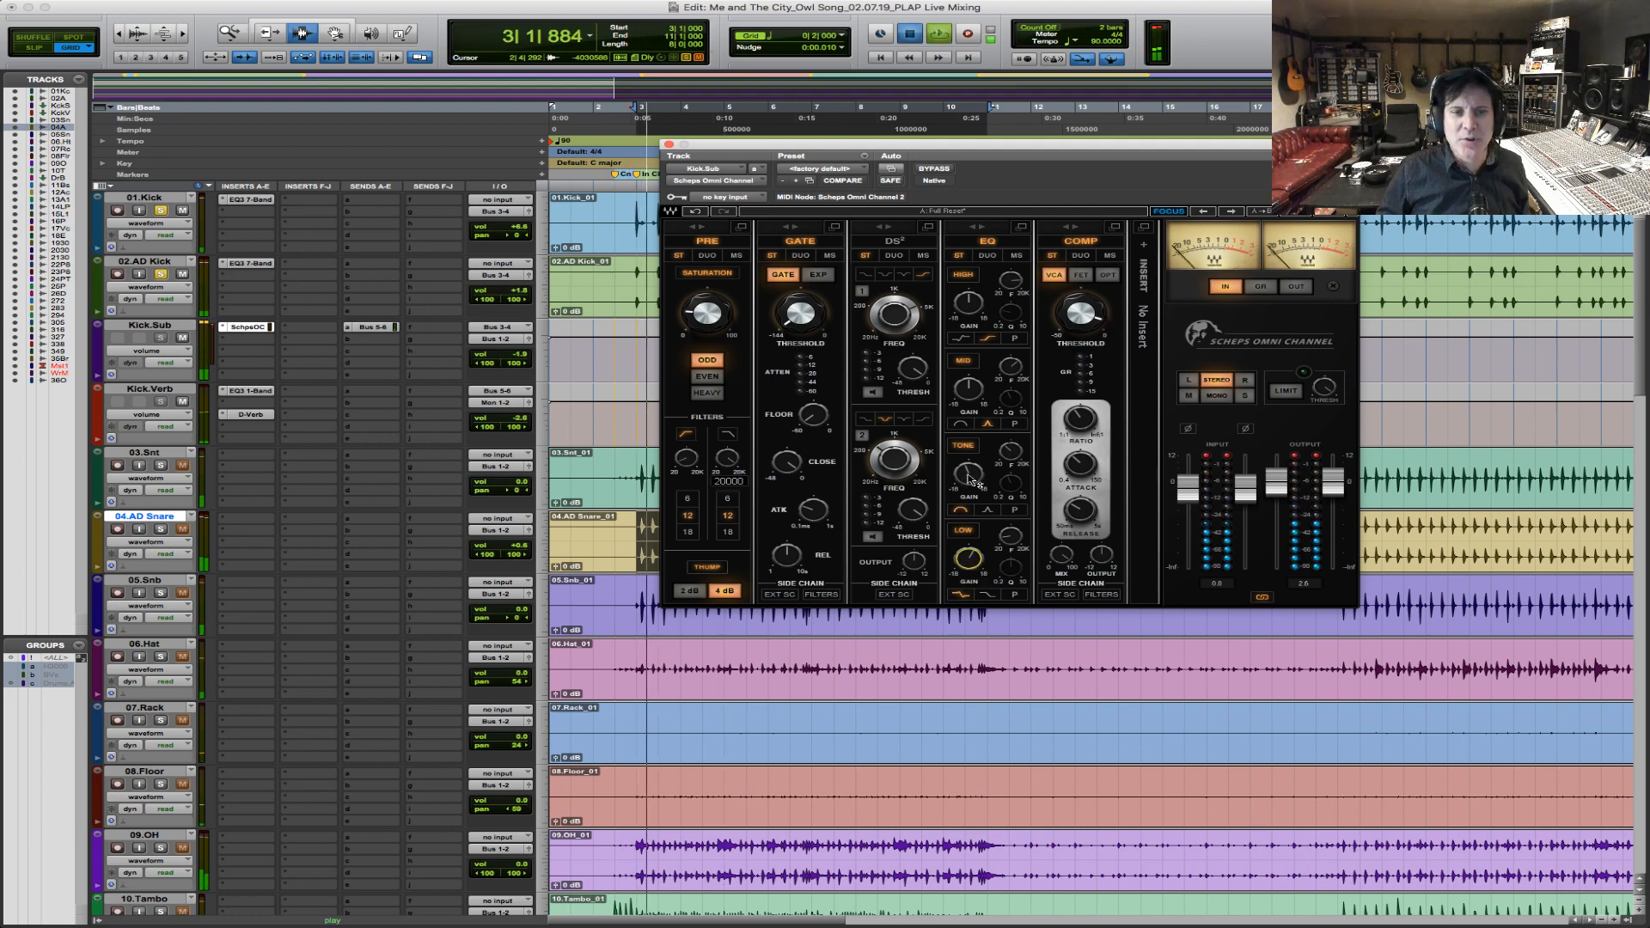
key(space)
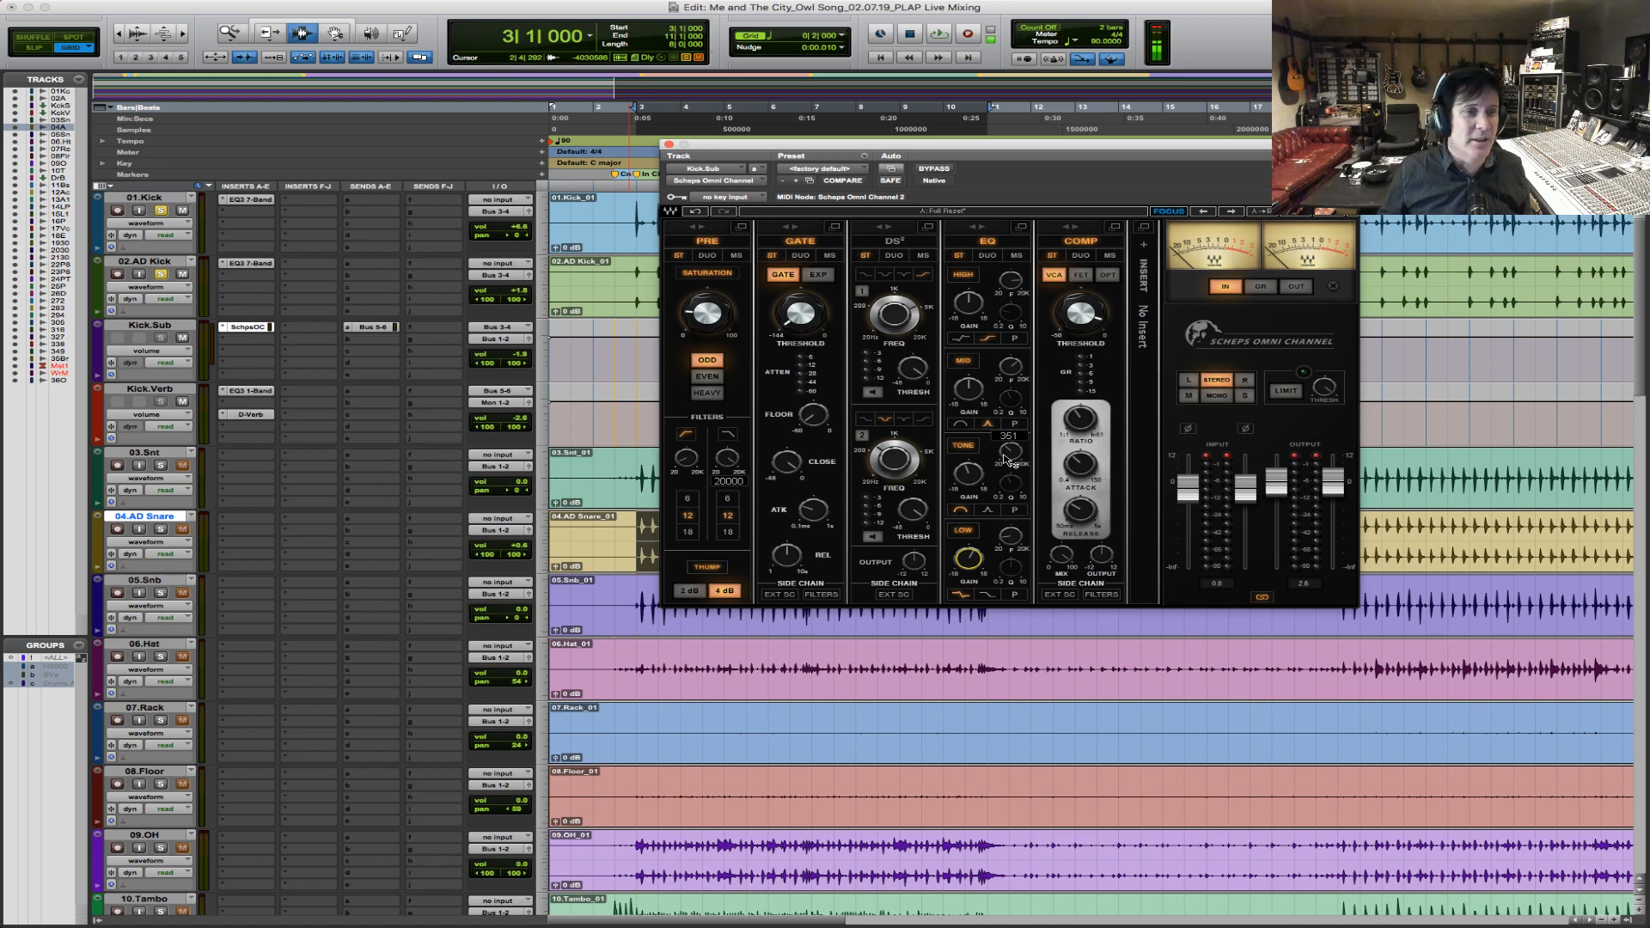
key(space)
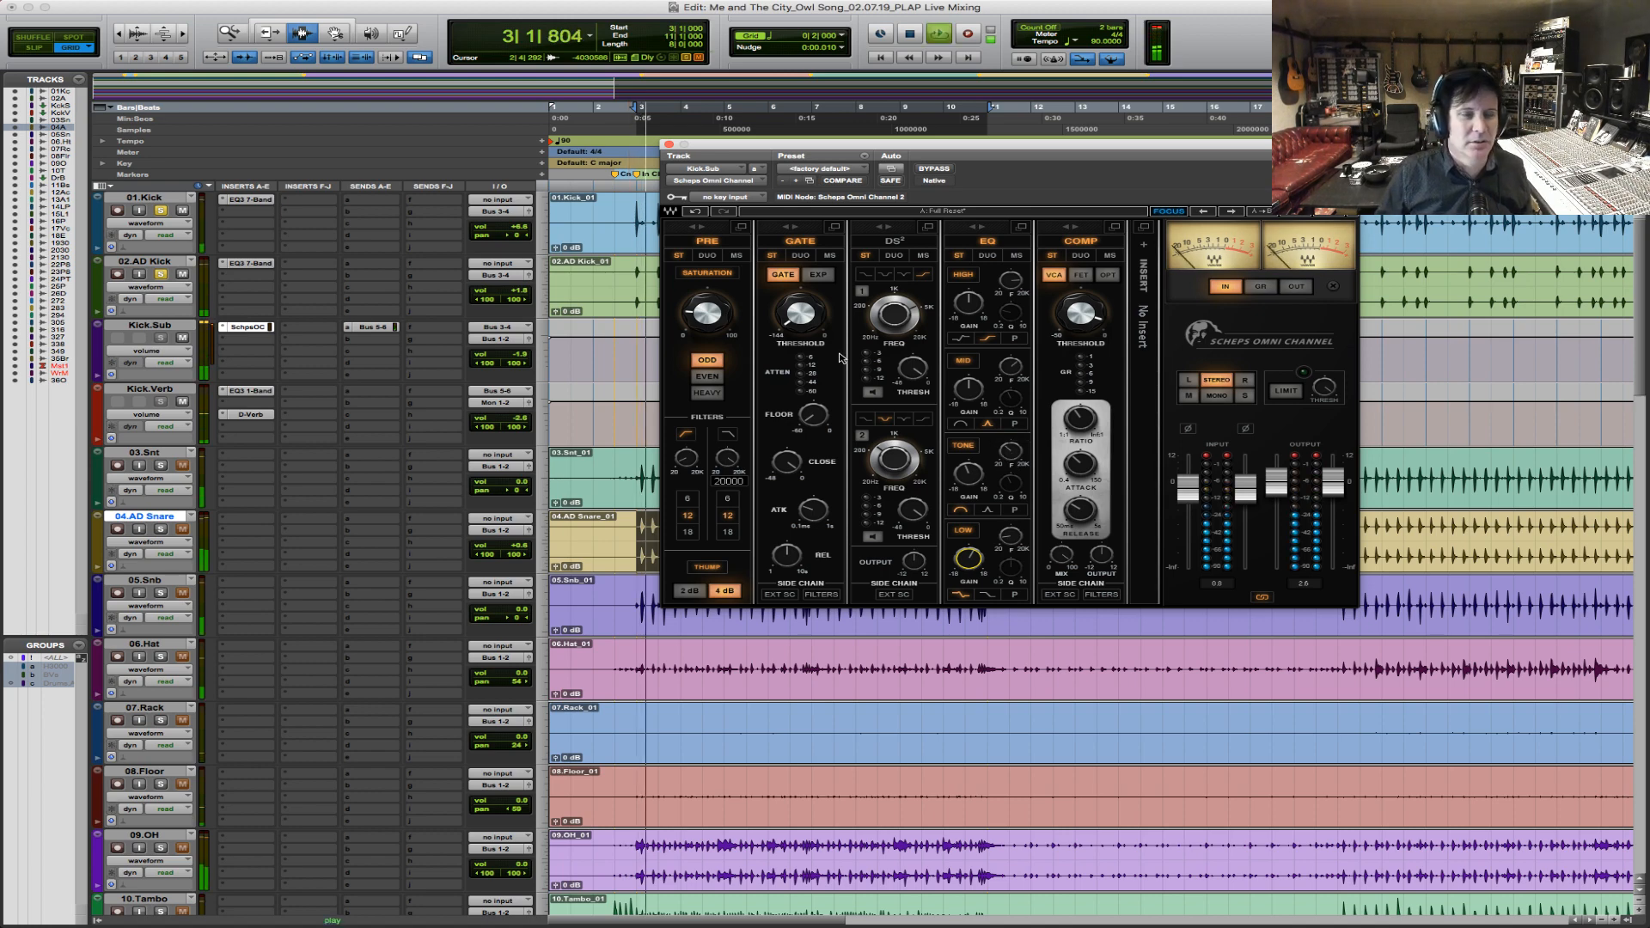
key(space)
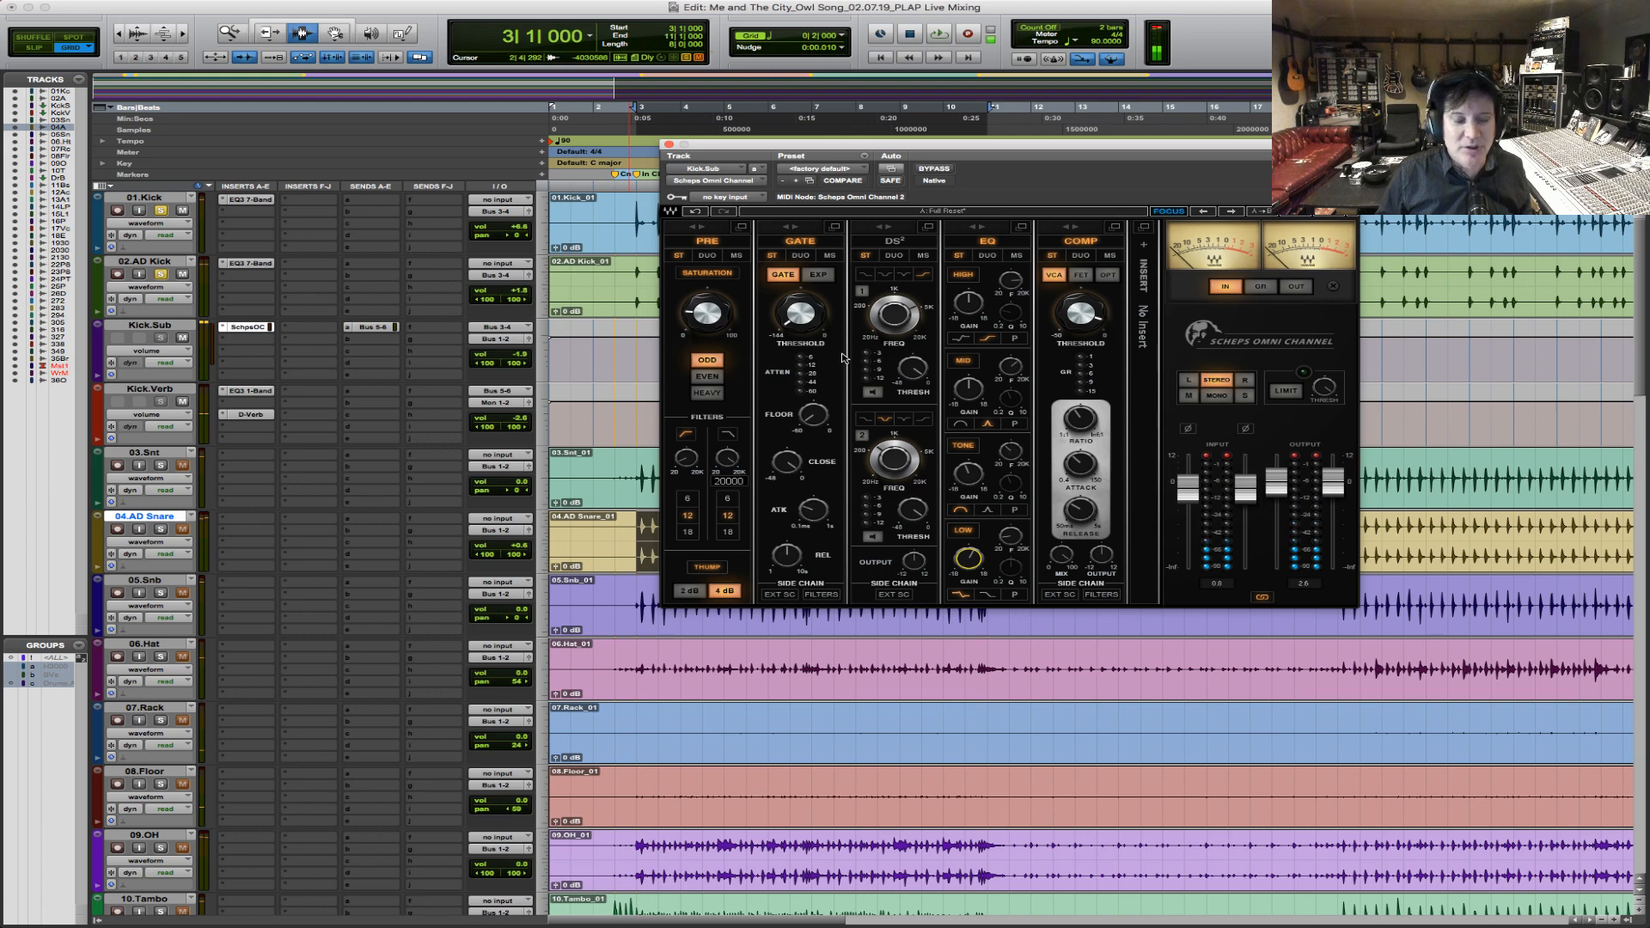
key(space)
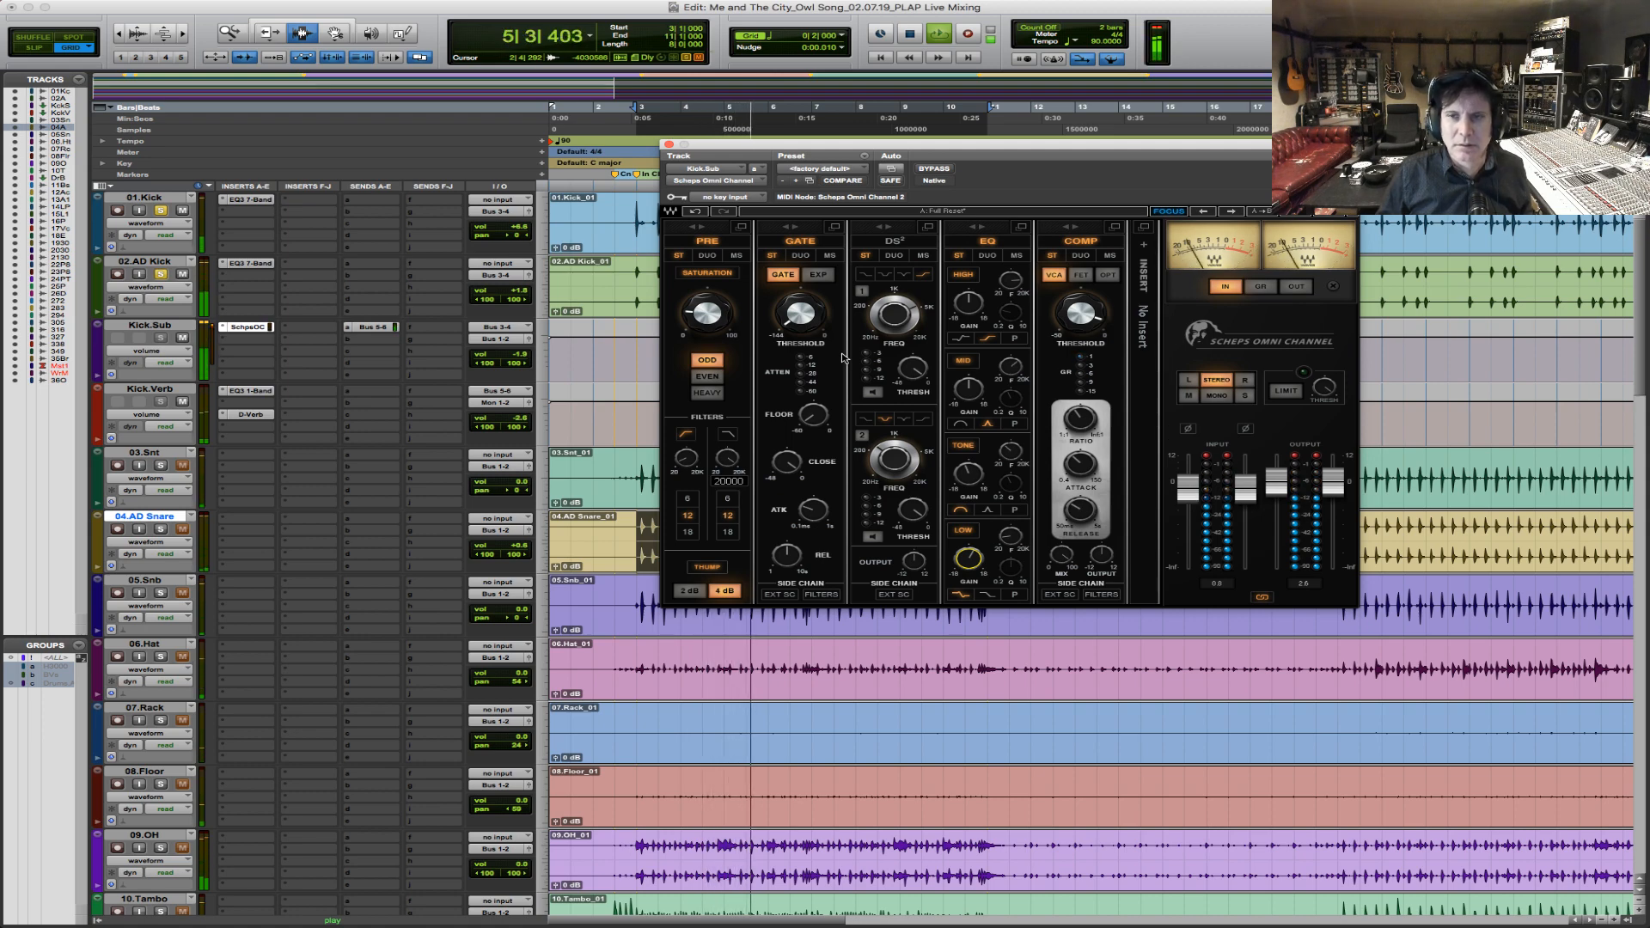
key(space)
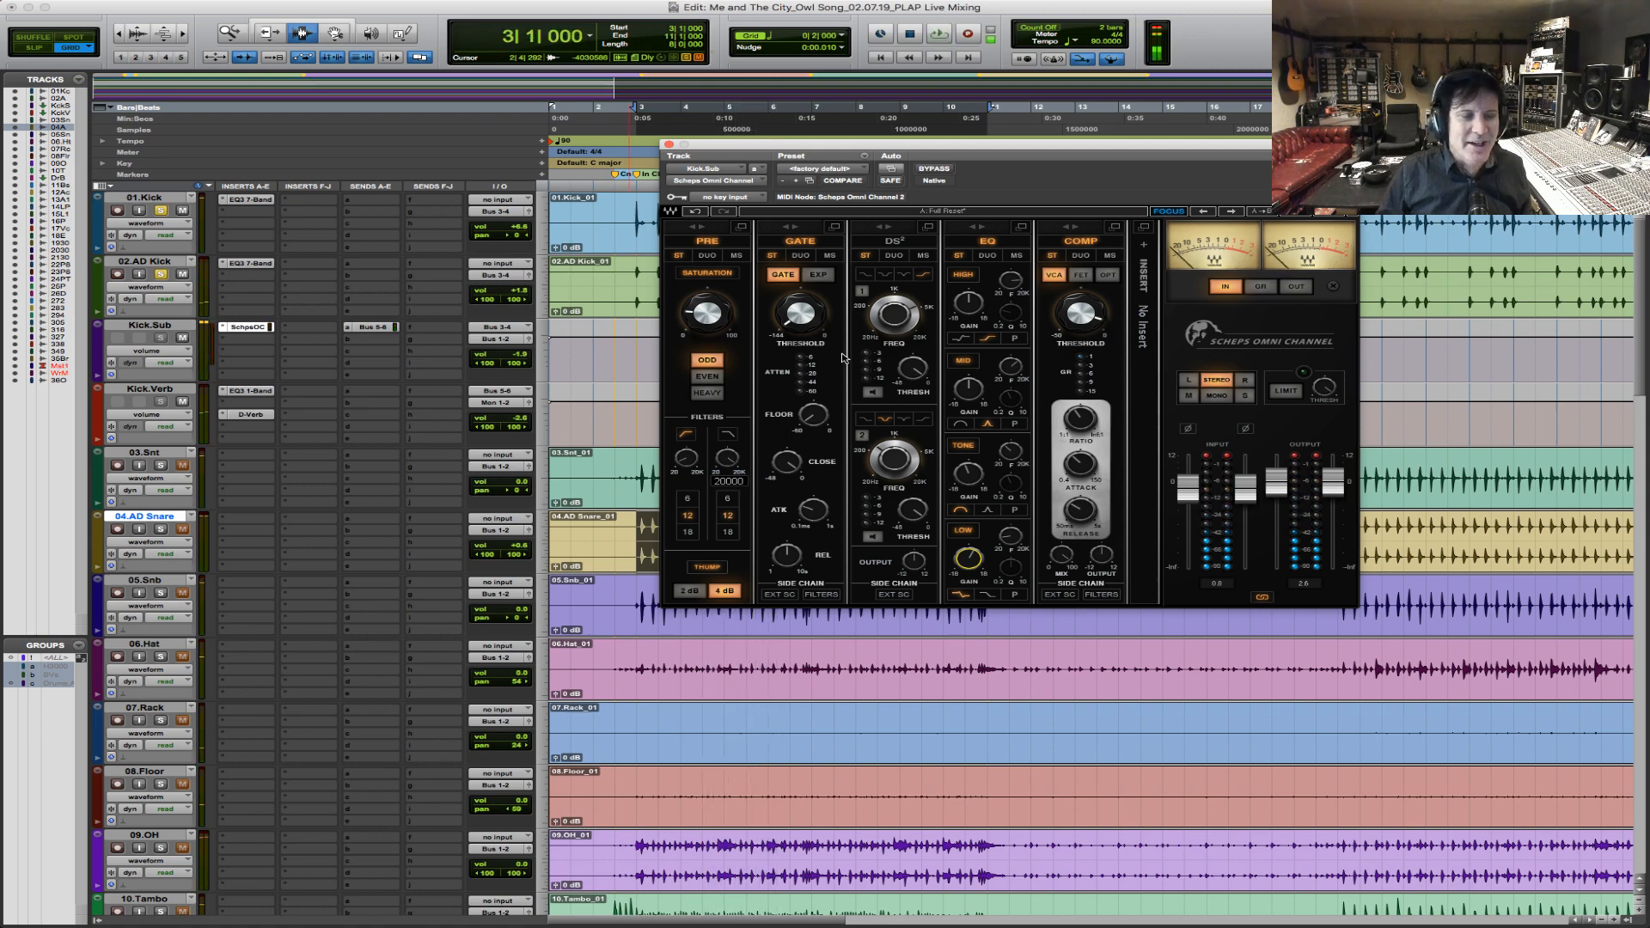
key(space)
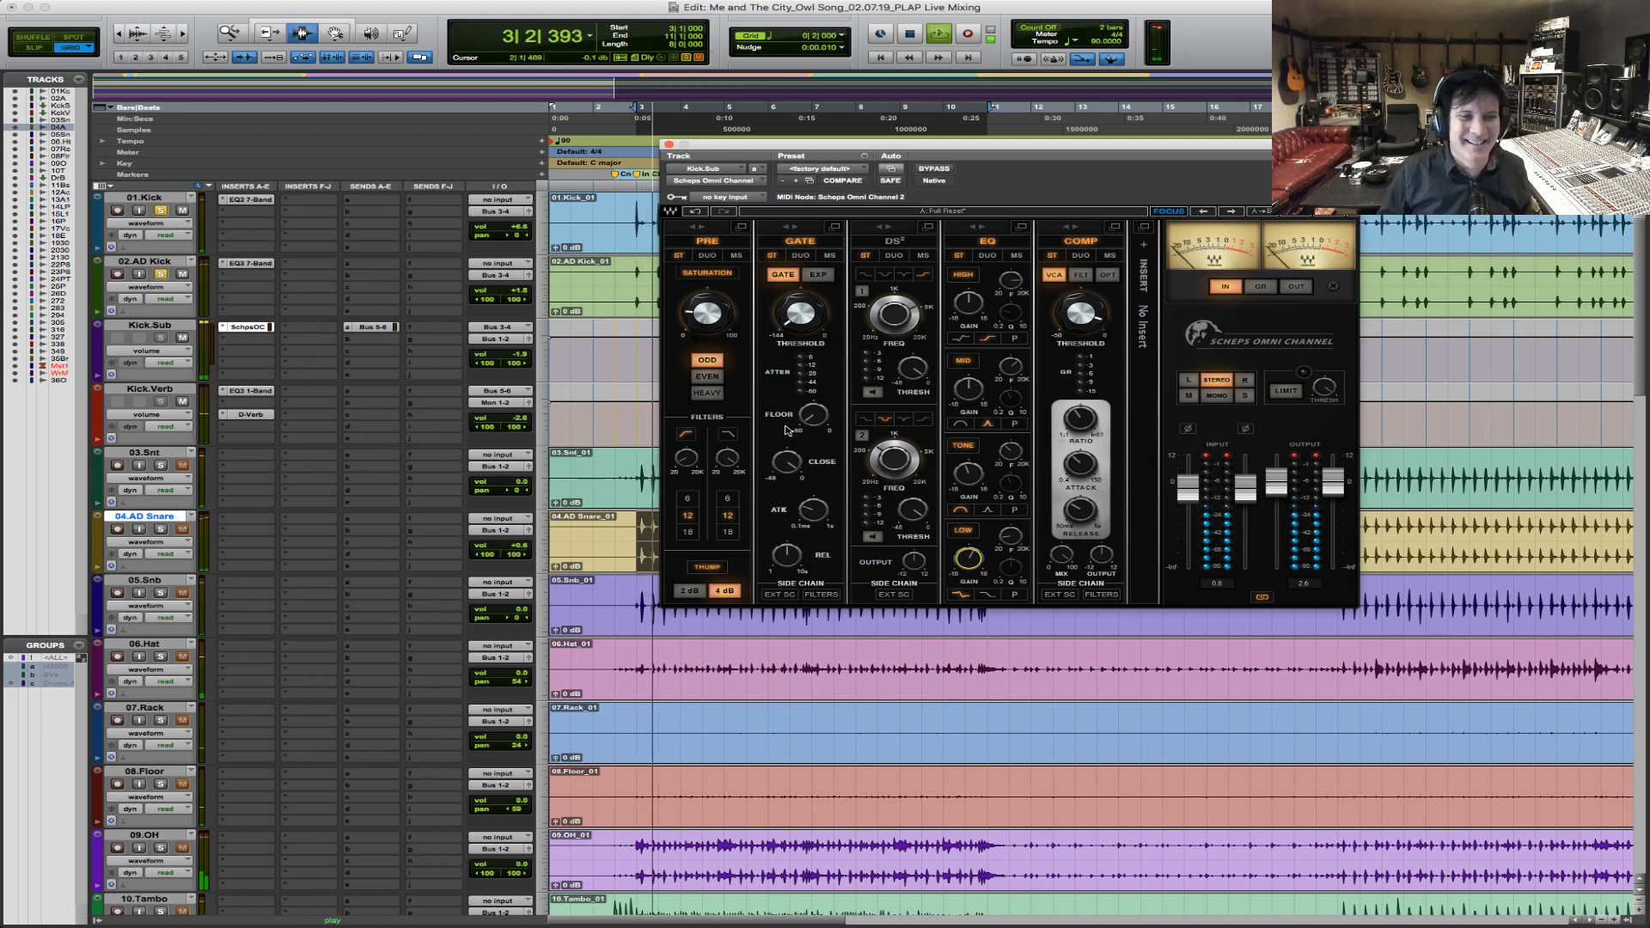
Readjust the Tone EQ band's gain on Kick.Sub and play the chorus again to check the kick.
mouse_move(917, 465)
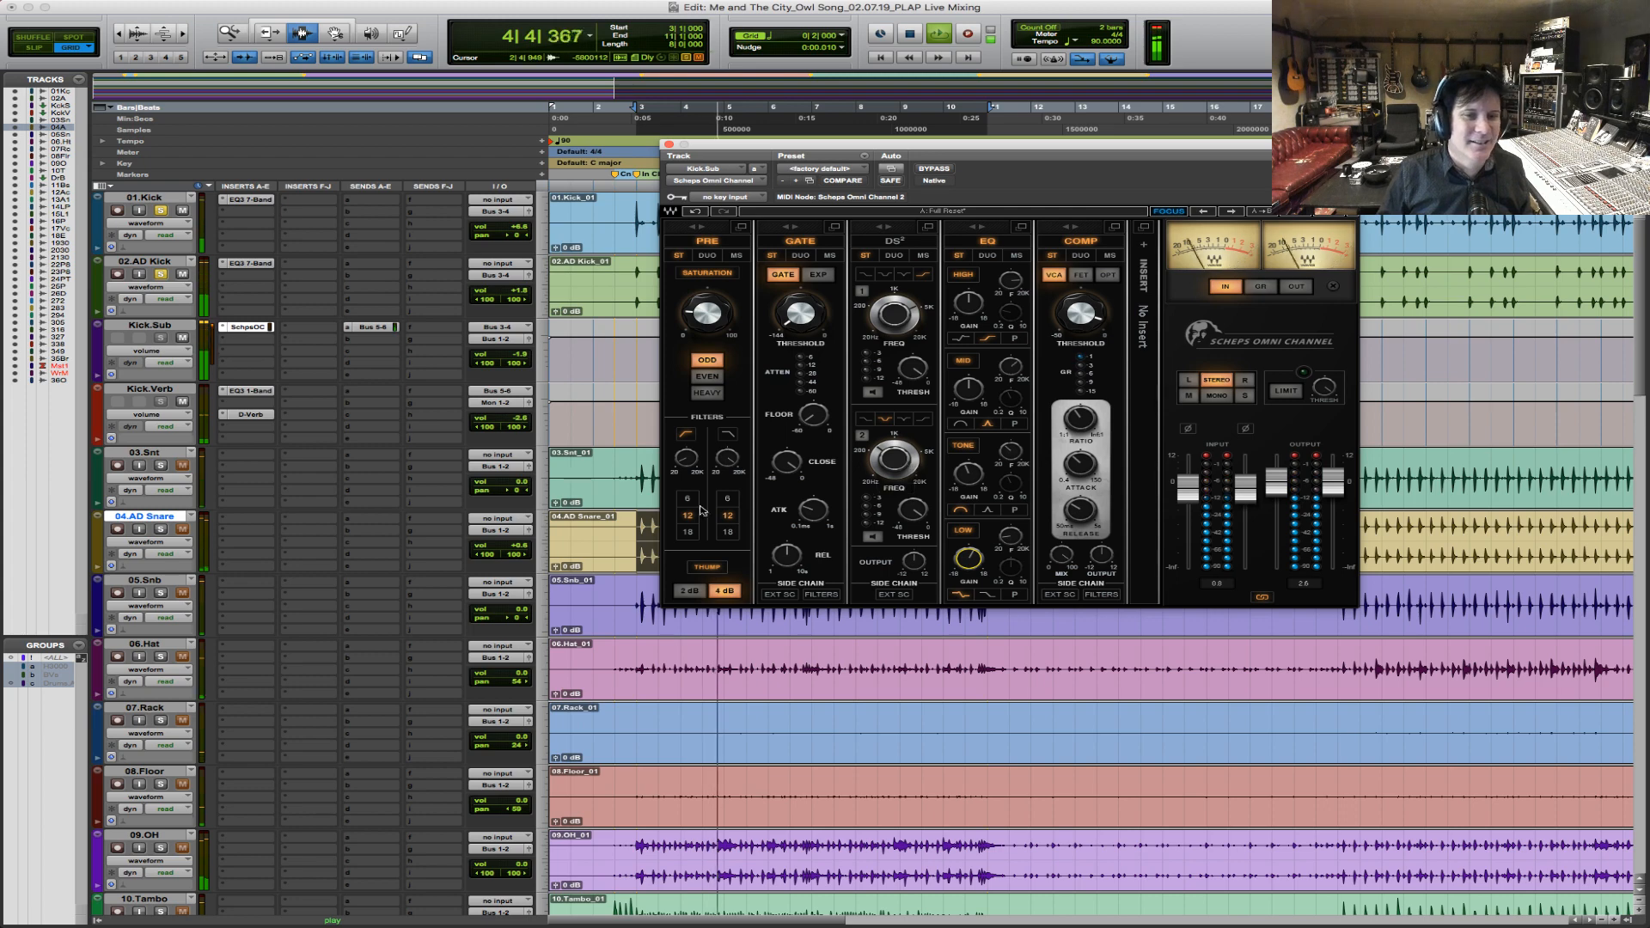
key(space)
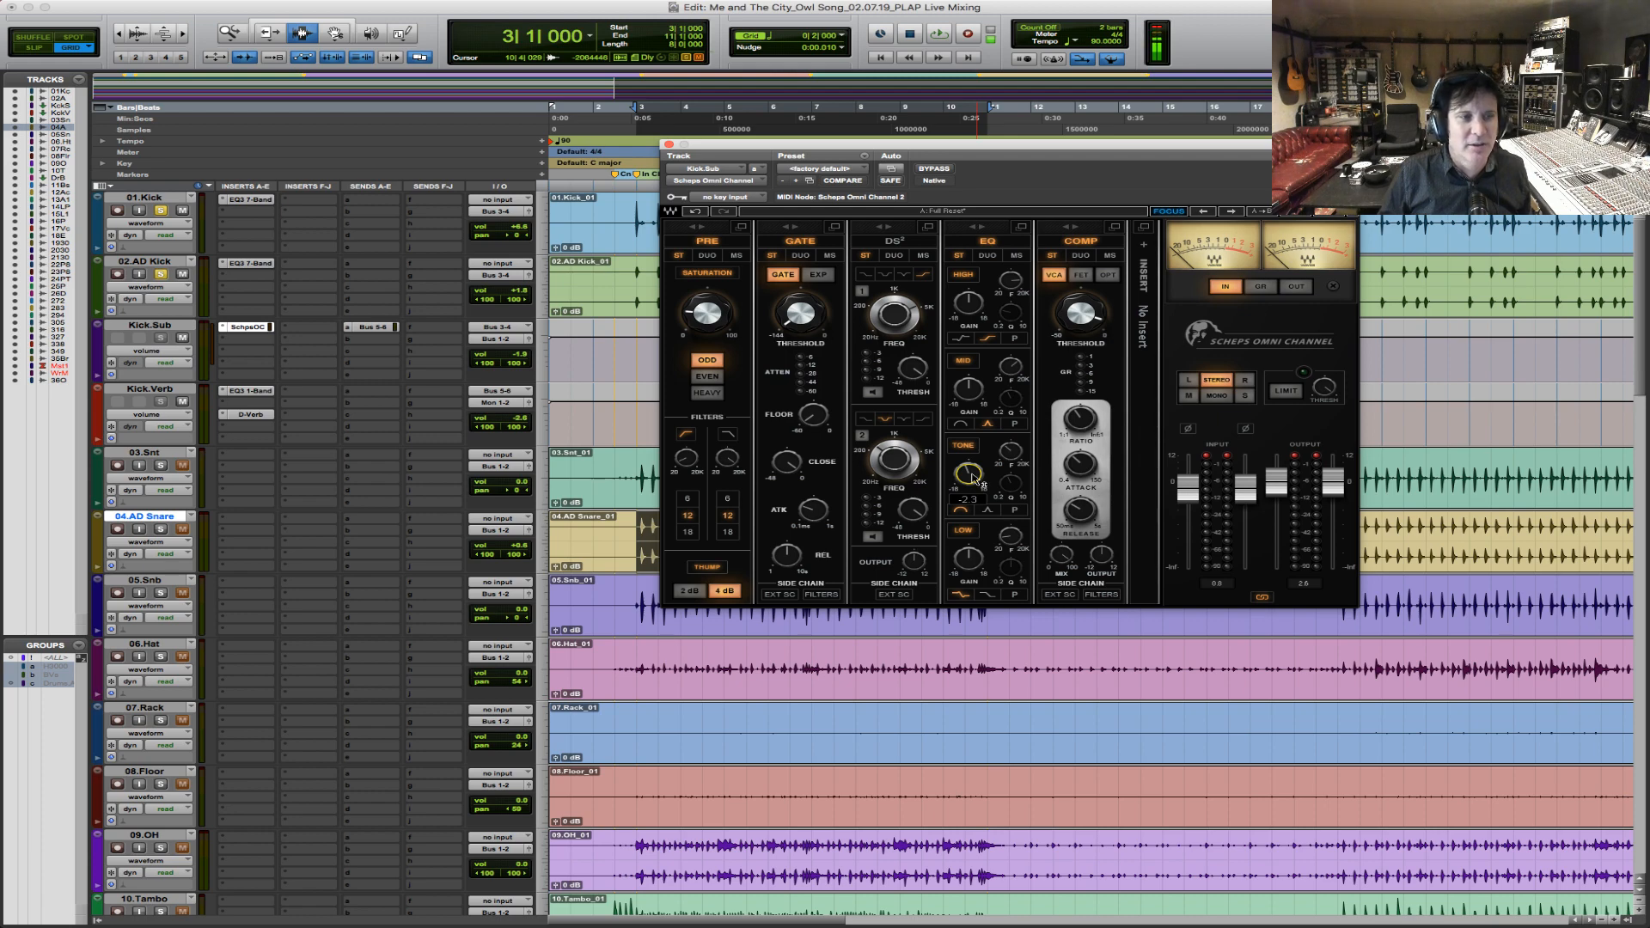
key(space)
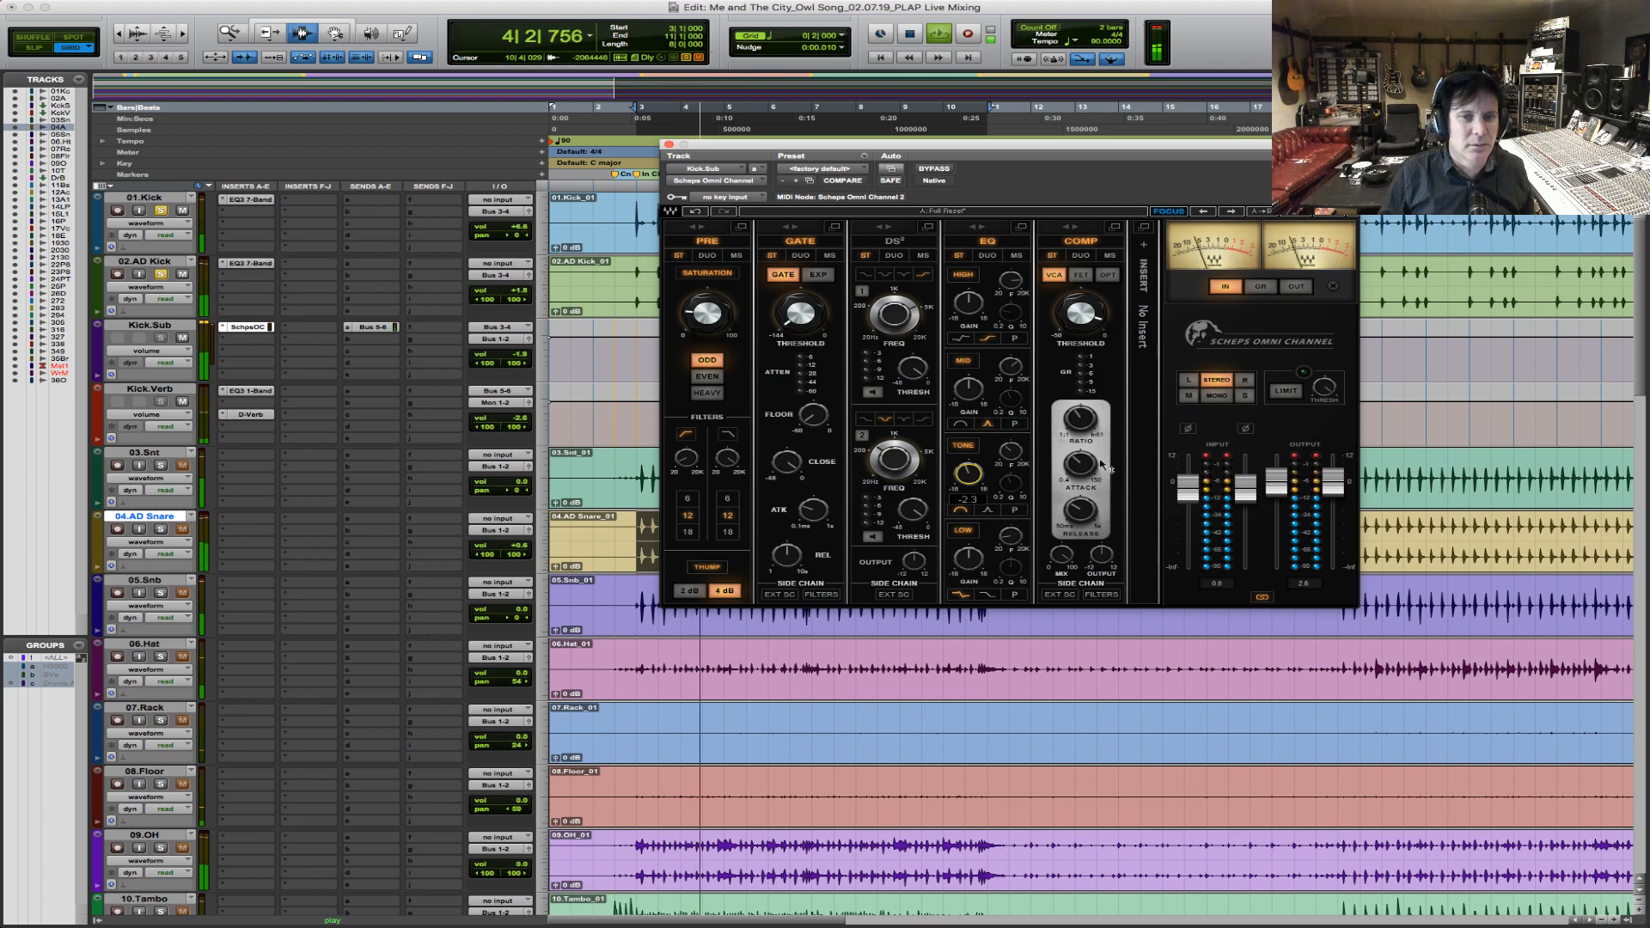
key(space)
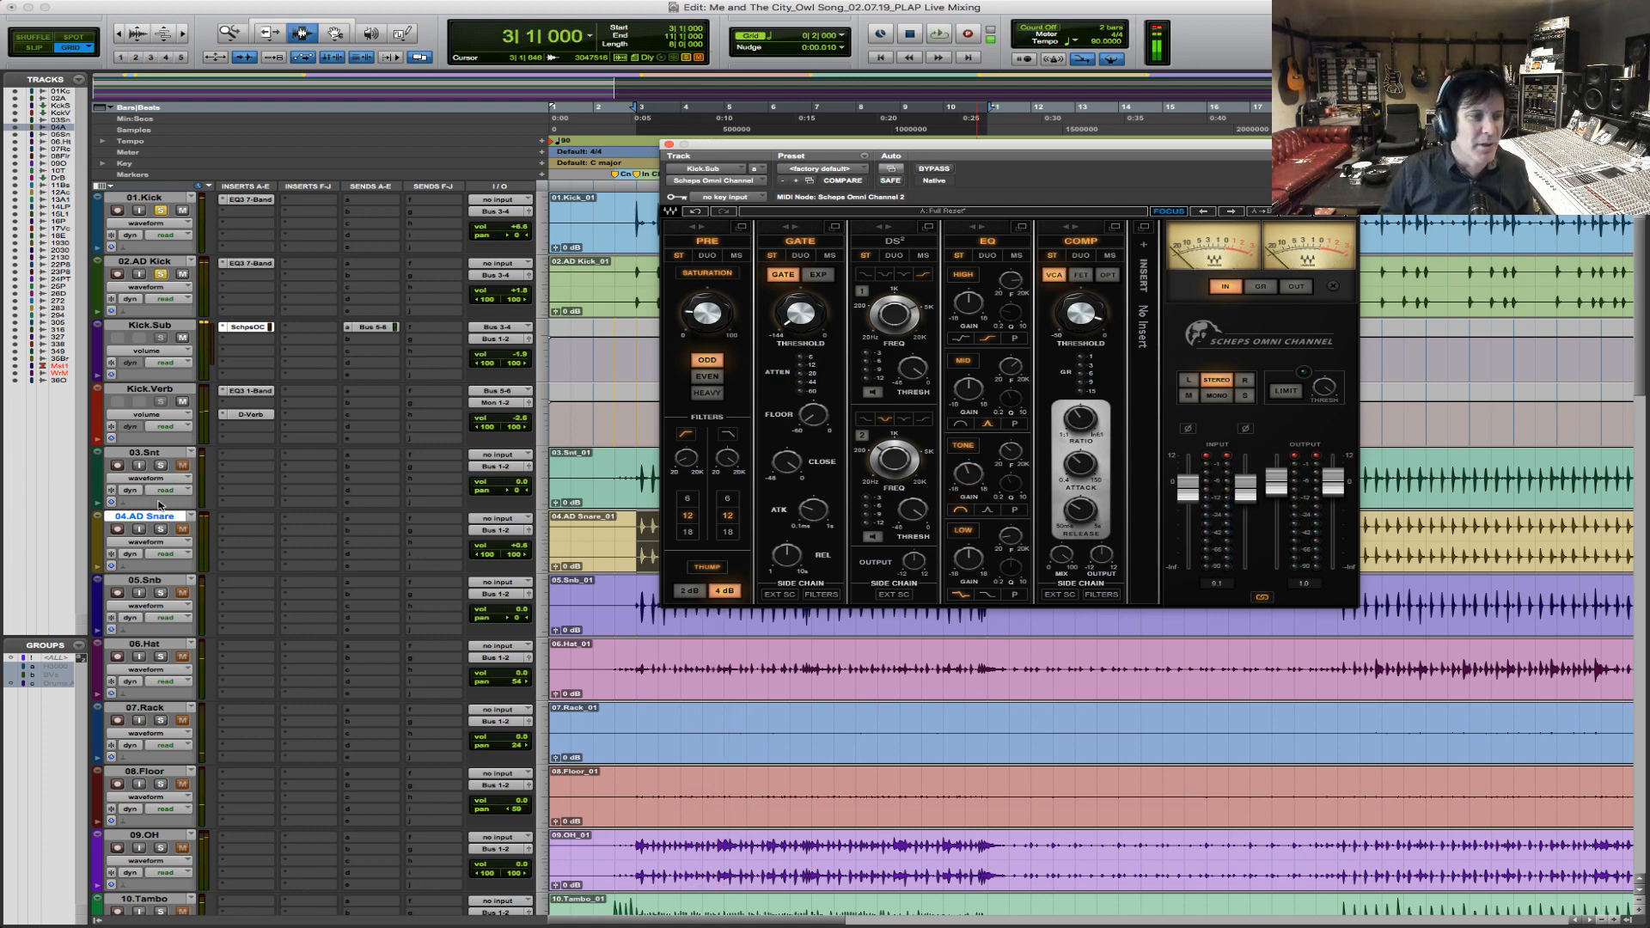
Solo and select 03.Snt and 04.AD Snare, move the plug-in window aside, and play the chorus, unsoloing 04.AD Snare during playback.
click(168, 542)
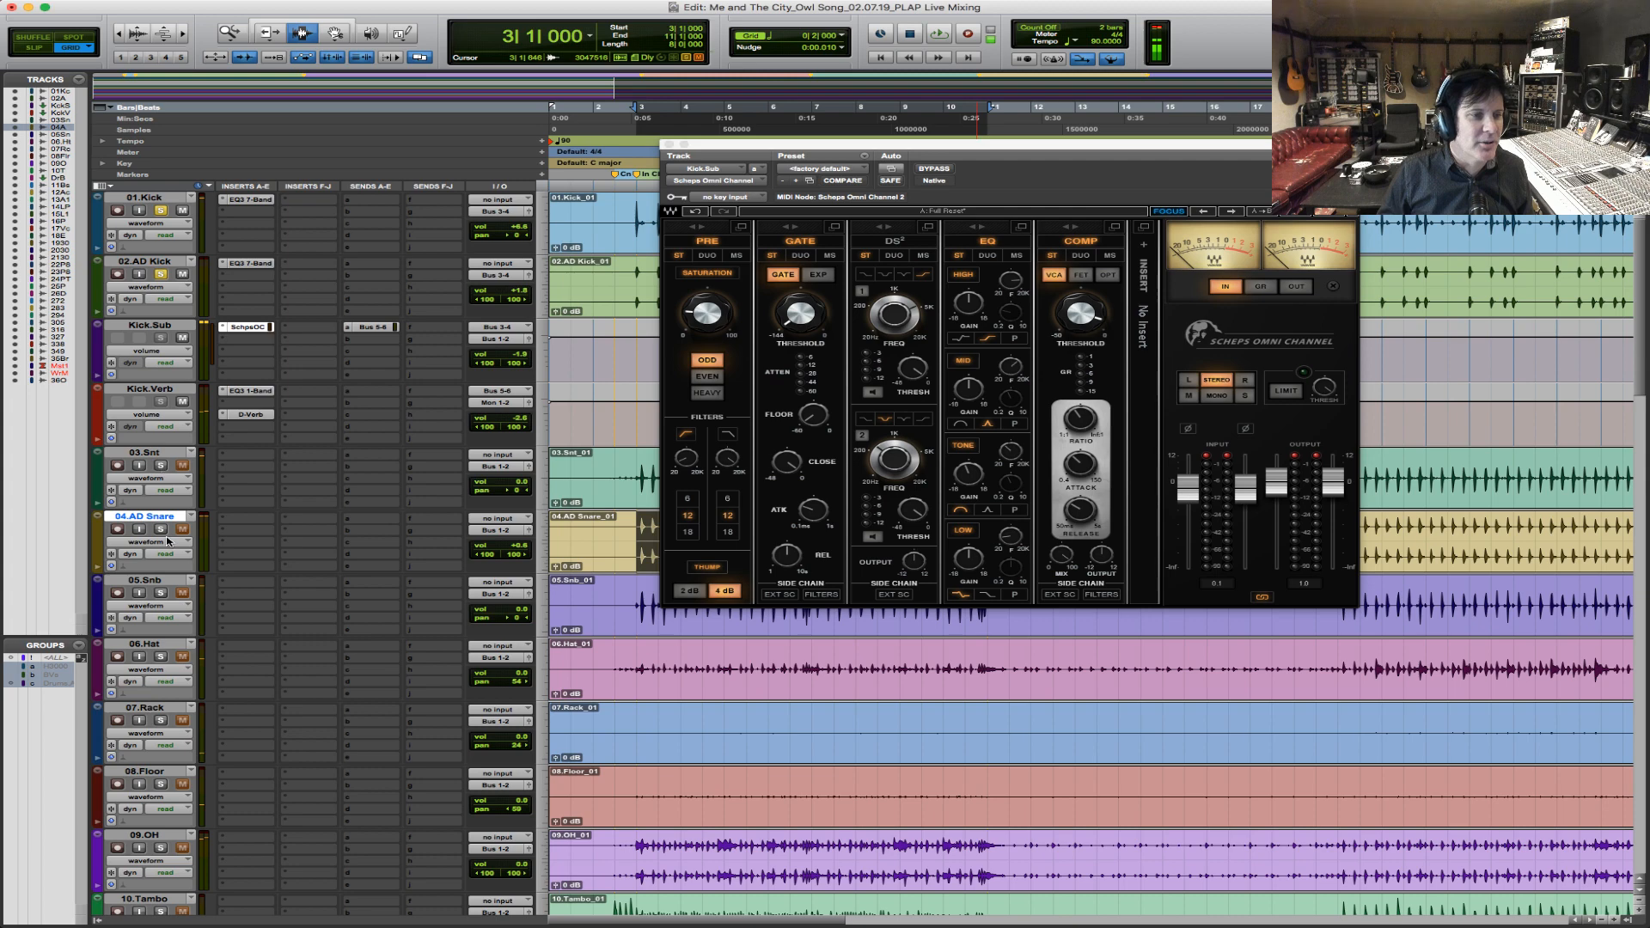
click(159, 453)
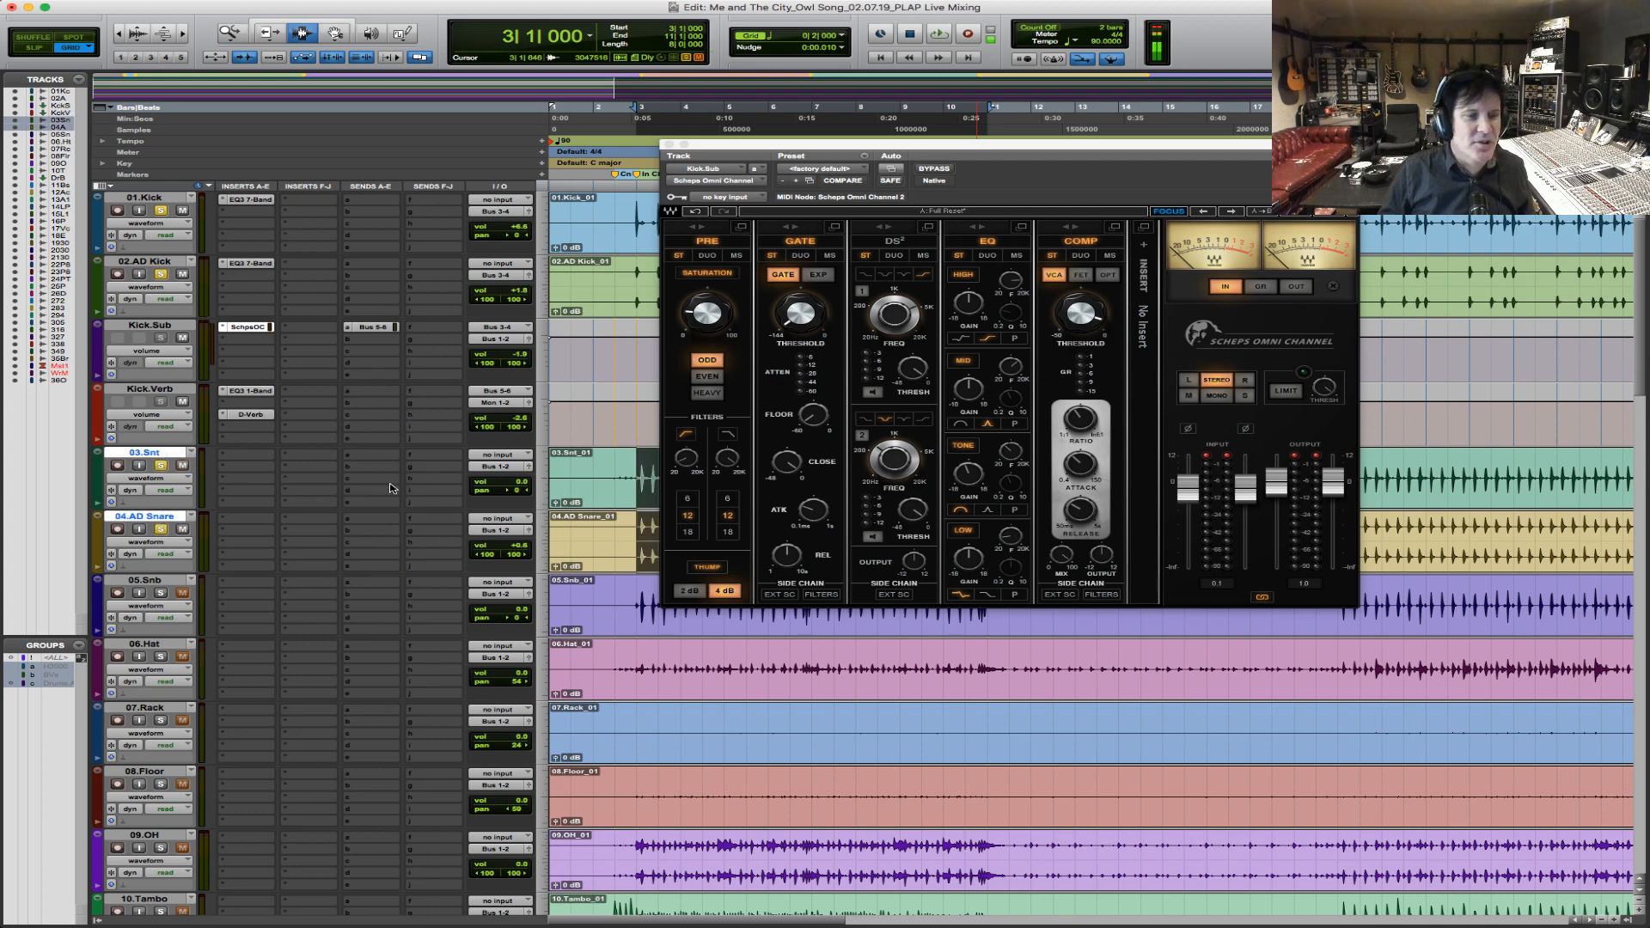
key(space)
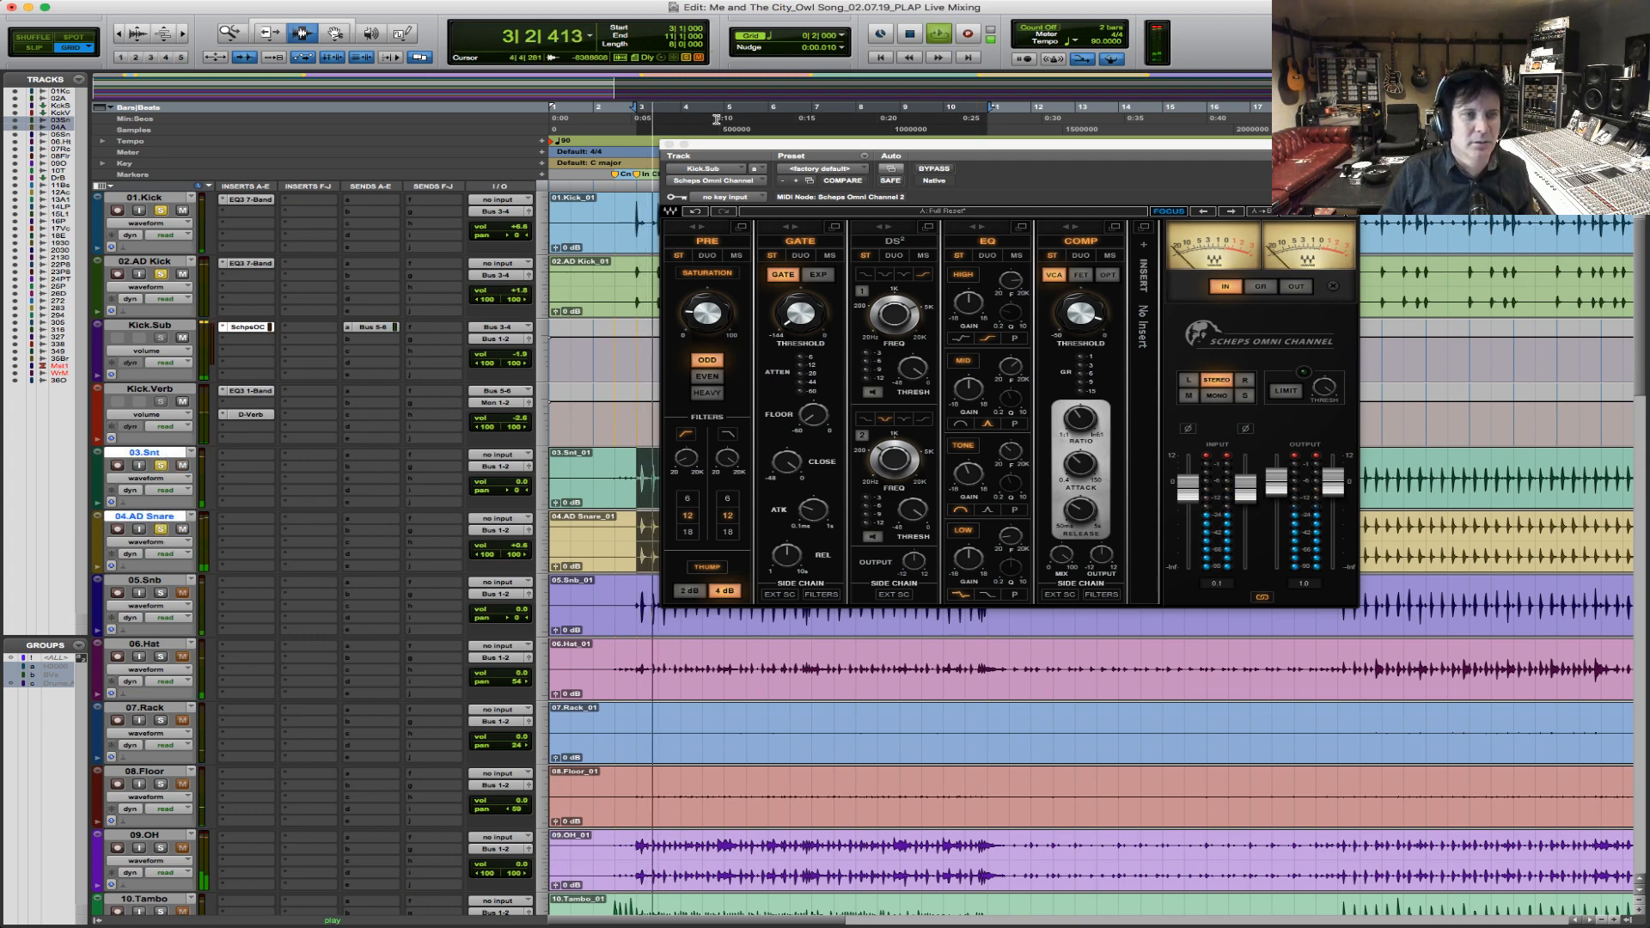
drag(763, 153, 965, 79)
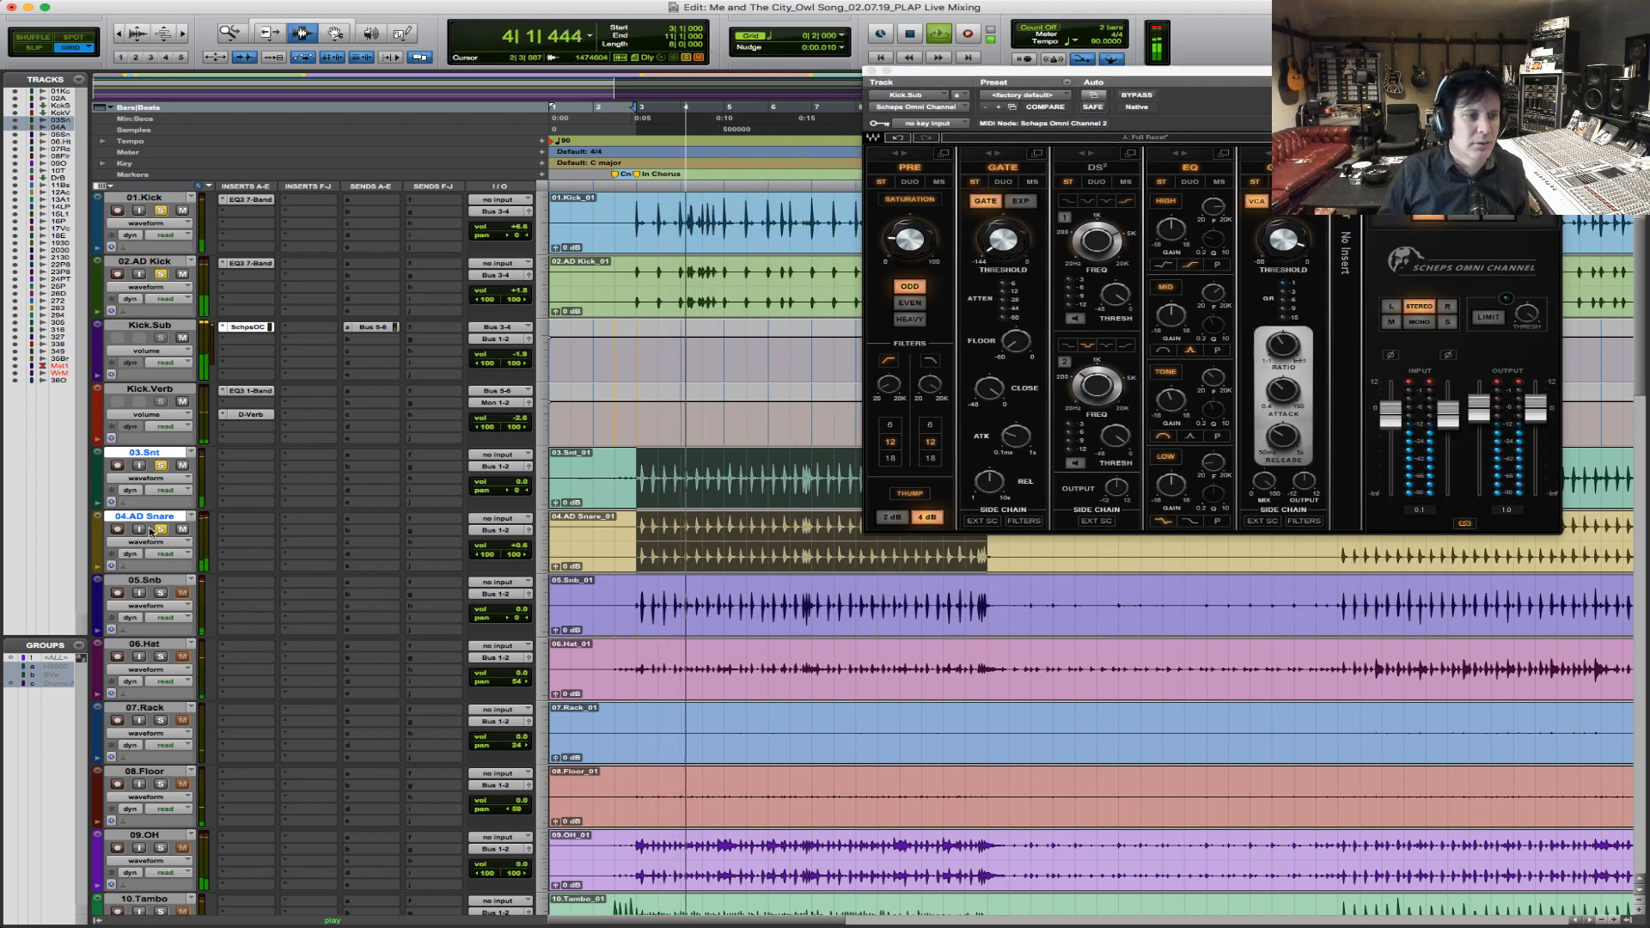
click(159, 530)
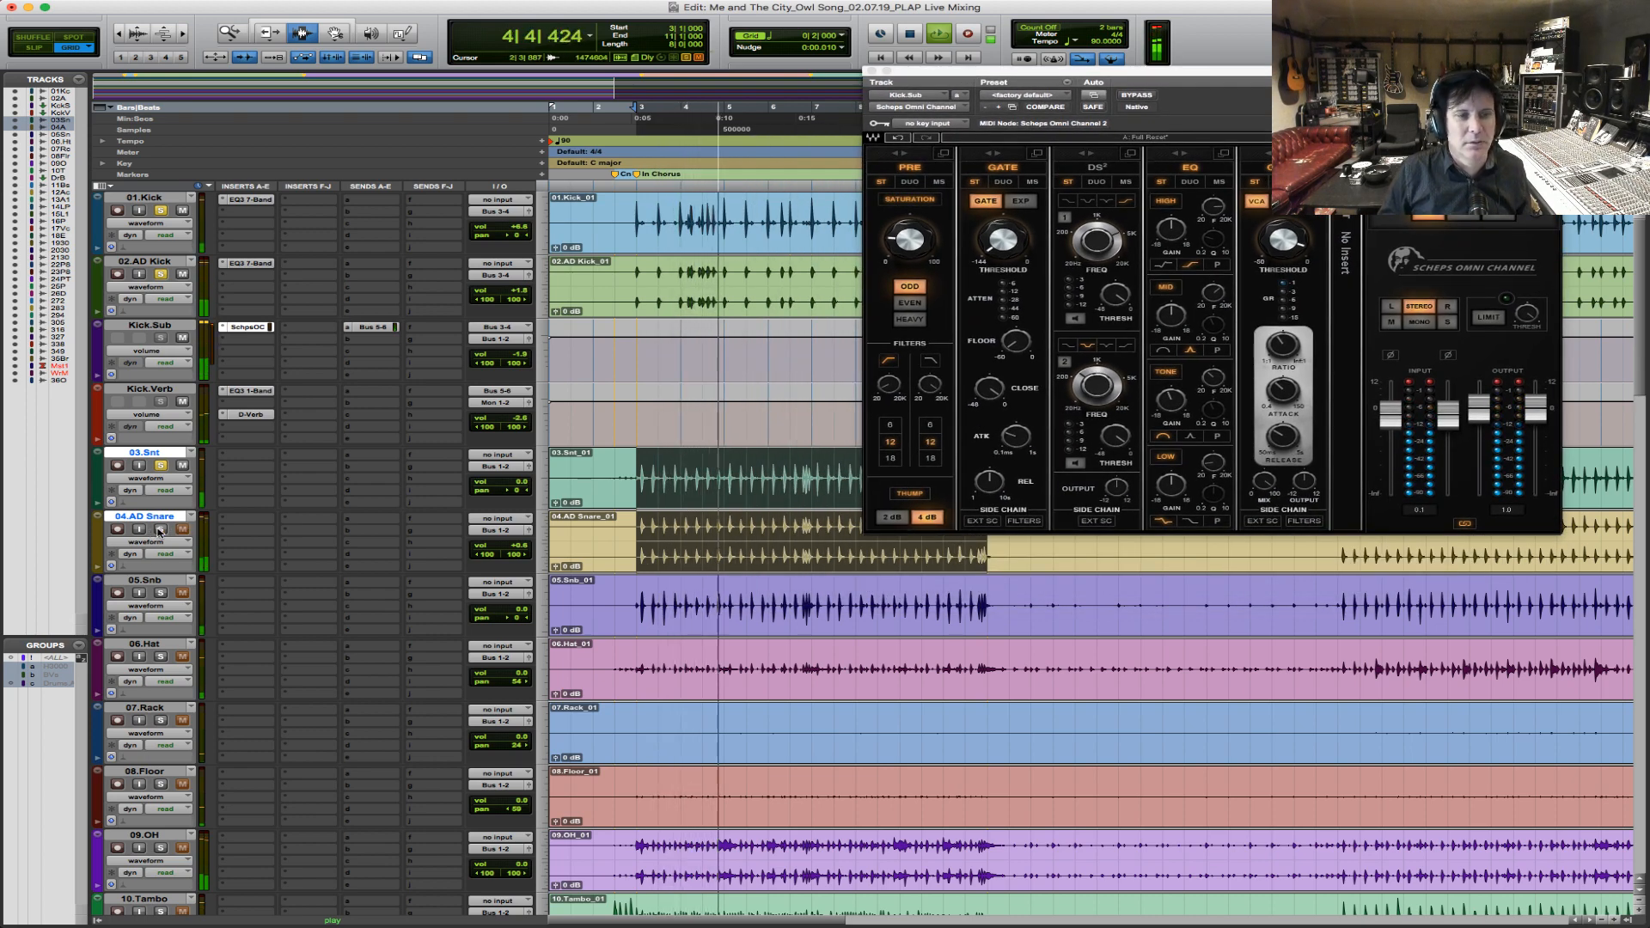
key(space)
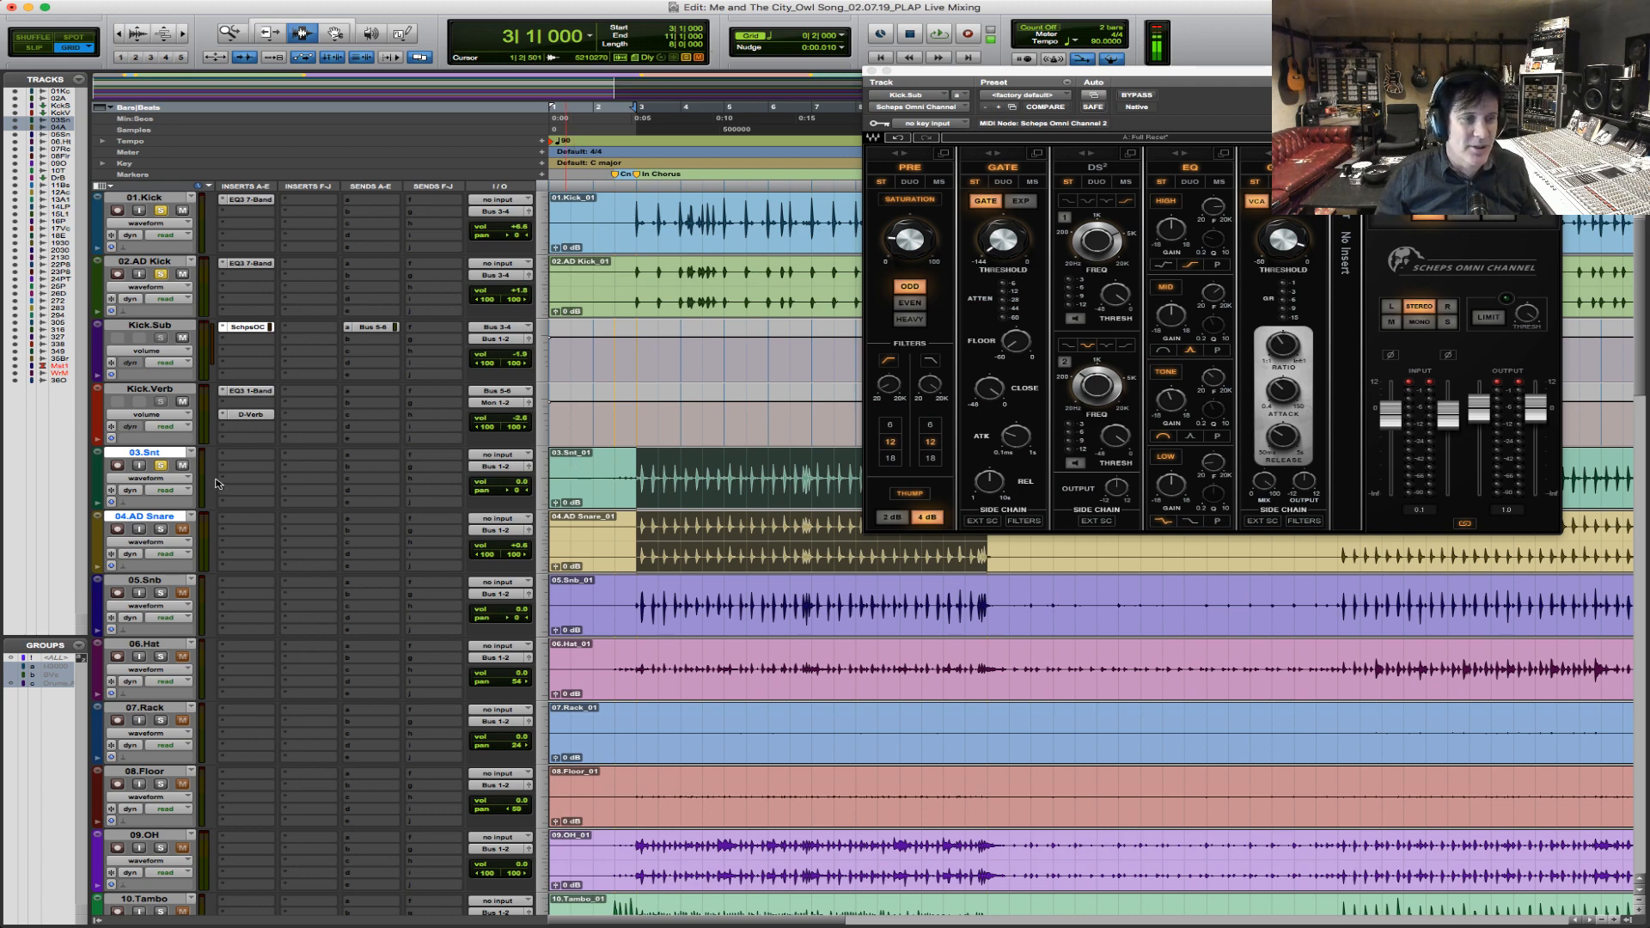
Insert a mono EQ3 7-Band on 03.Snt and move its plug-in window clear of the snare waveforms.
click(240, 458)
click(270, 331)
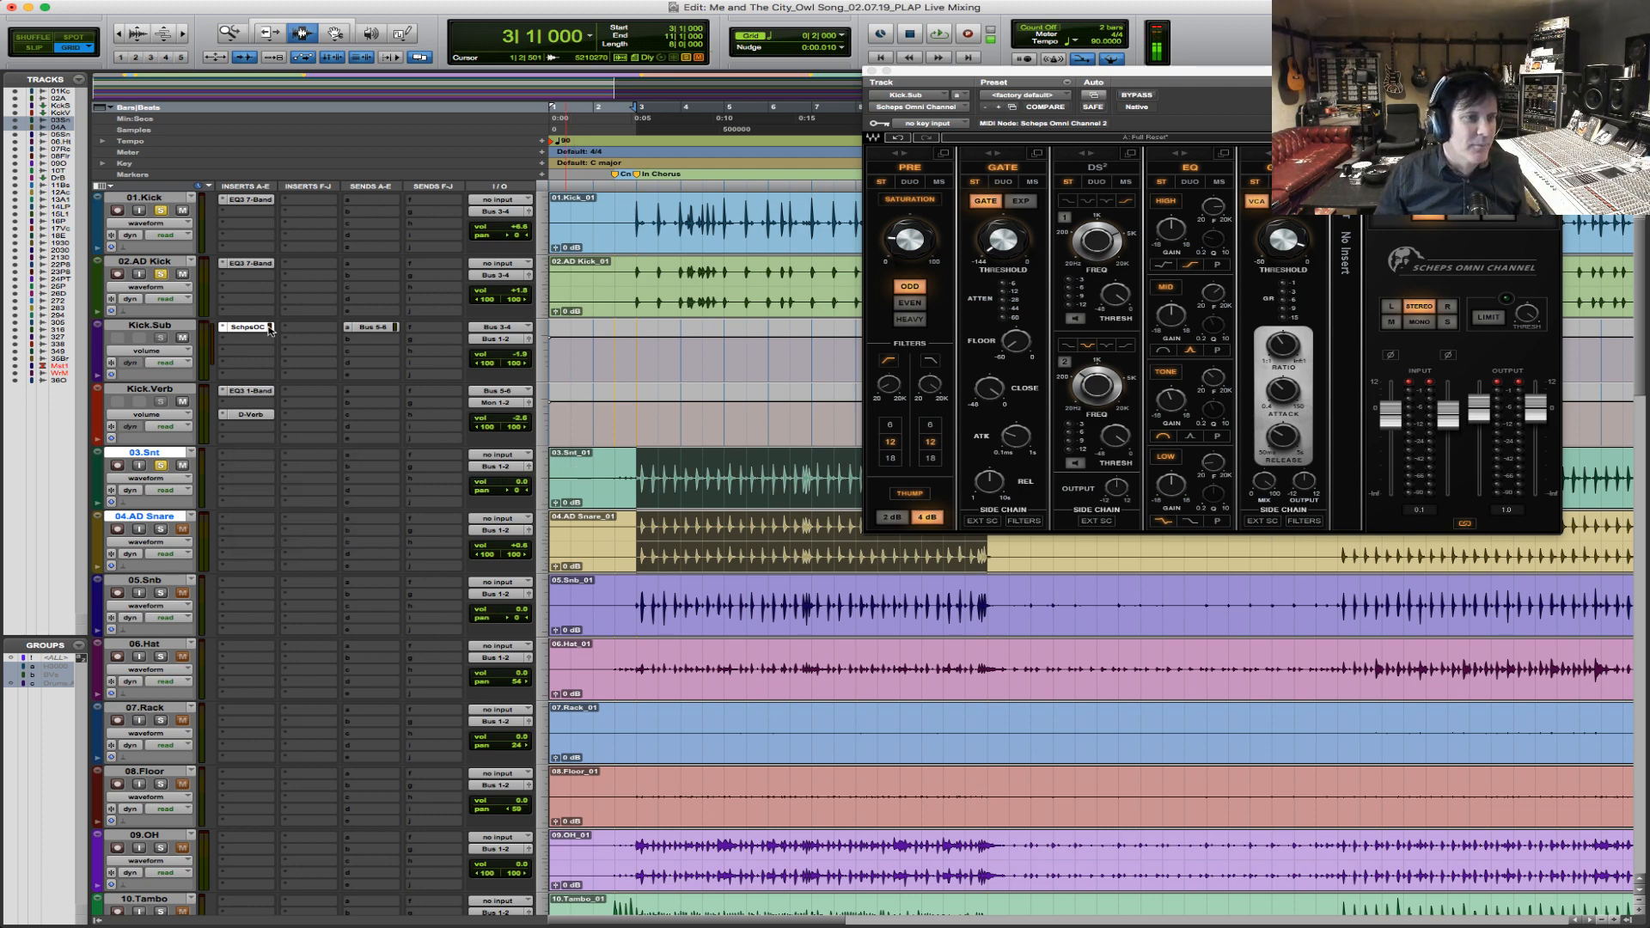
click(247, 459)
mouse_move(292, 482)
mouse_move(429, 437)
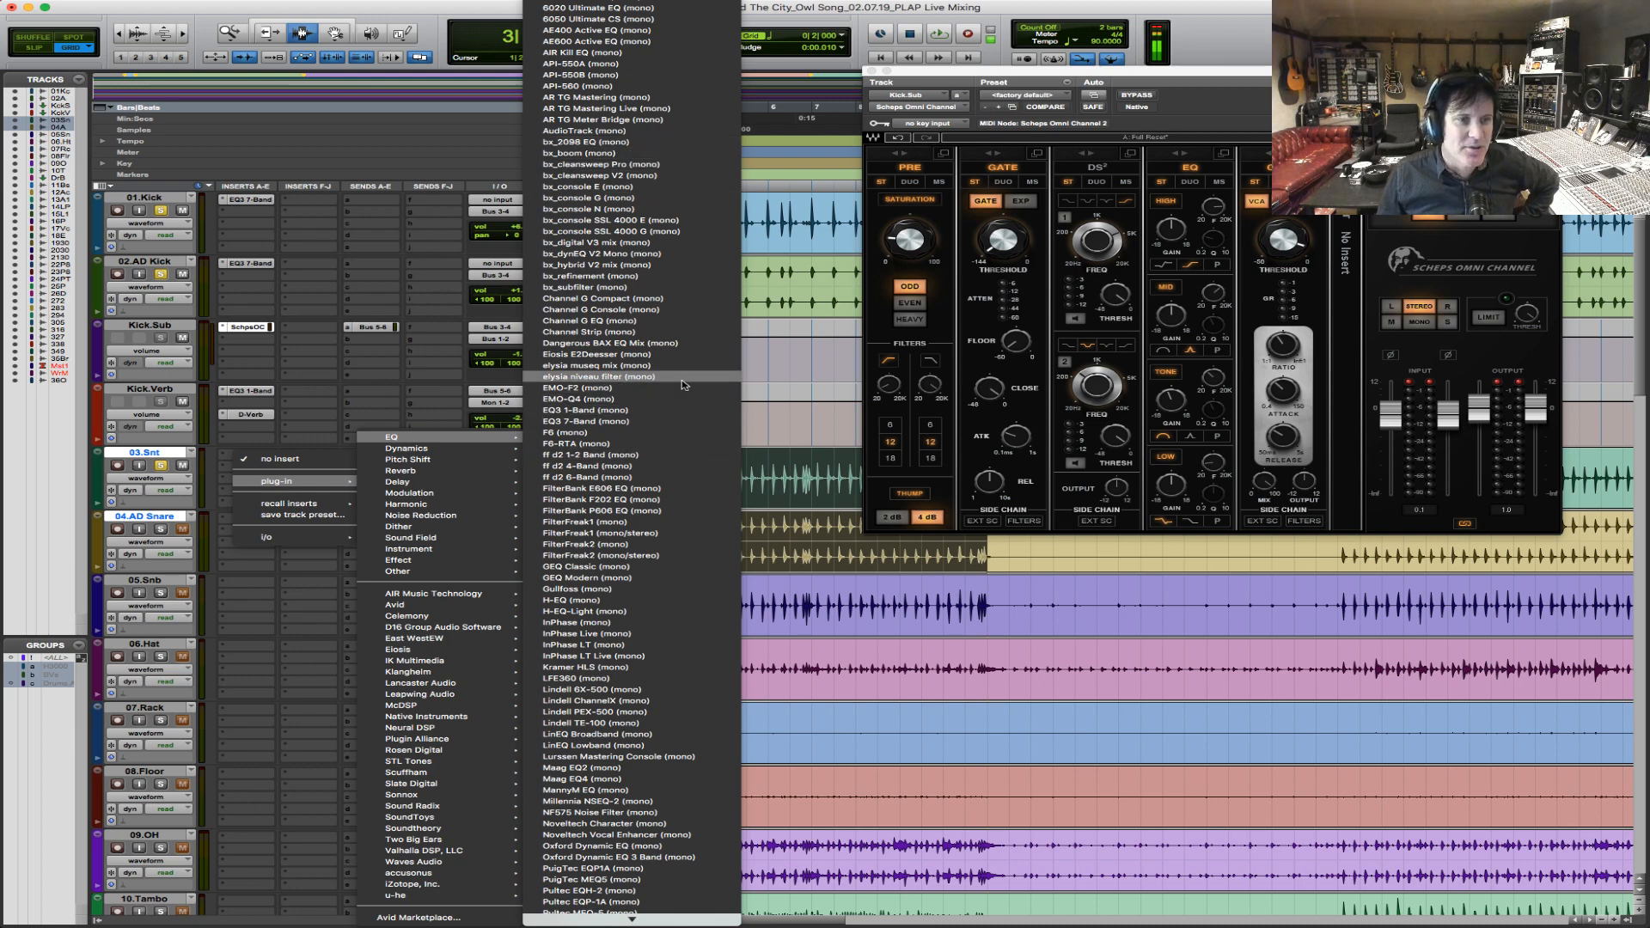
click(675, 421)
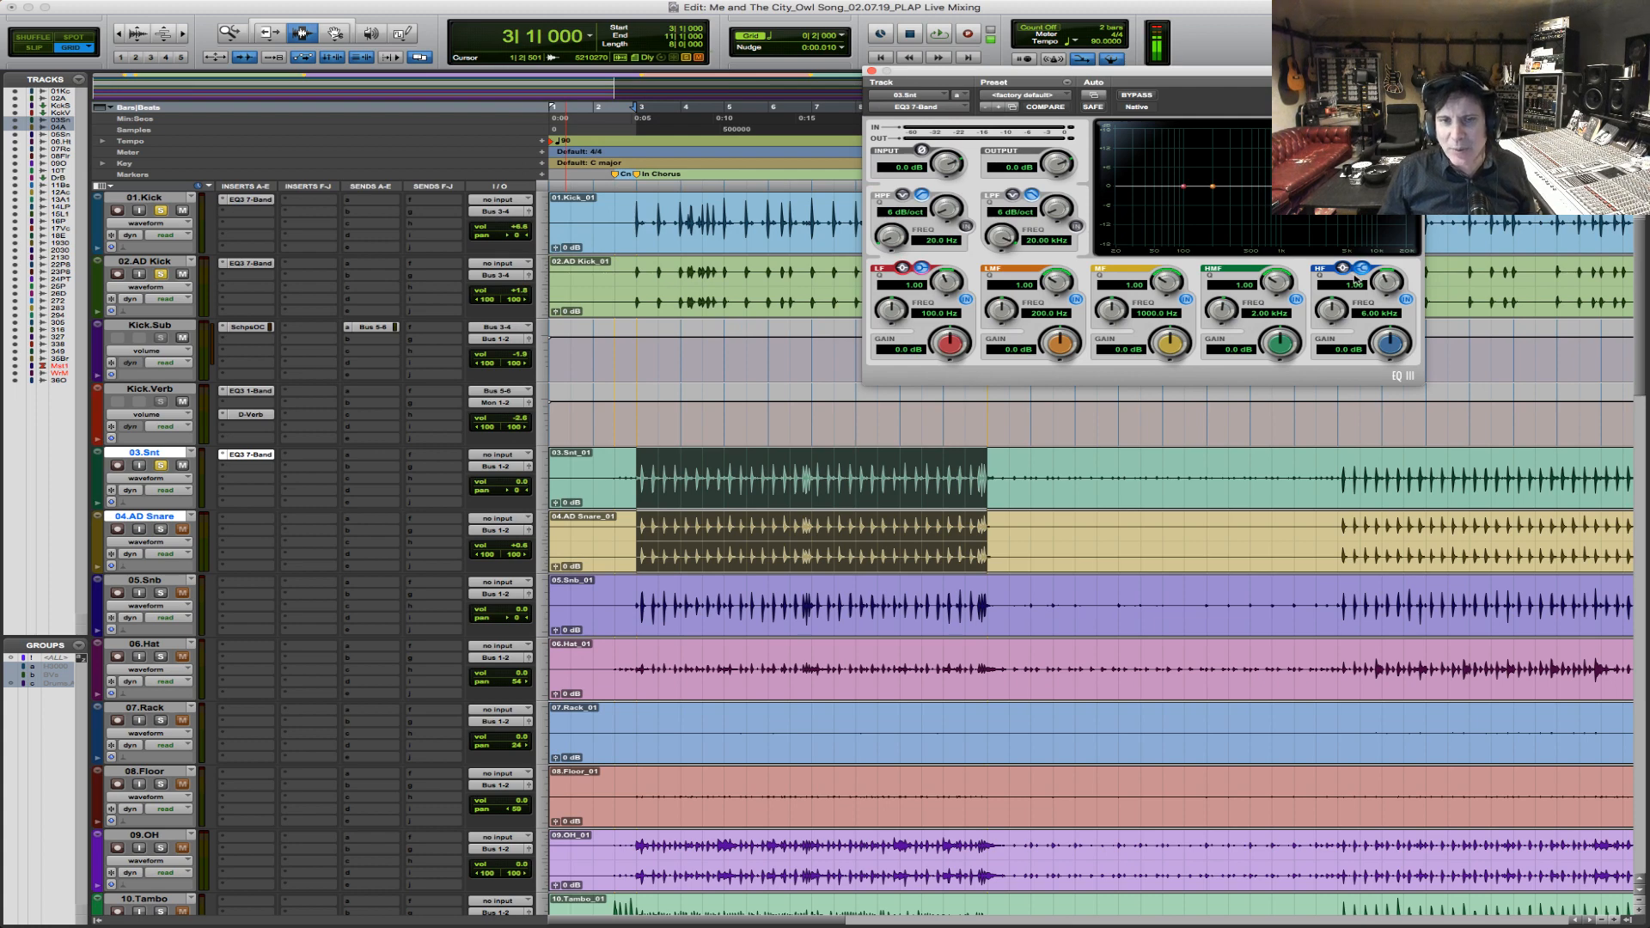
drag(1295, 74, 1071, 110)
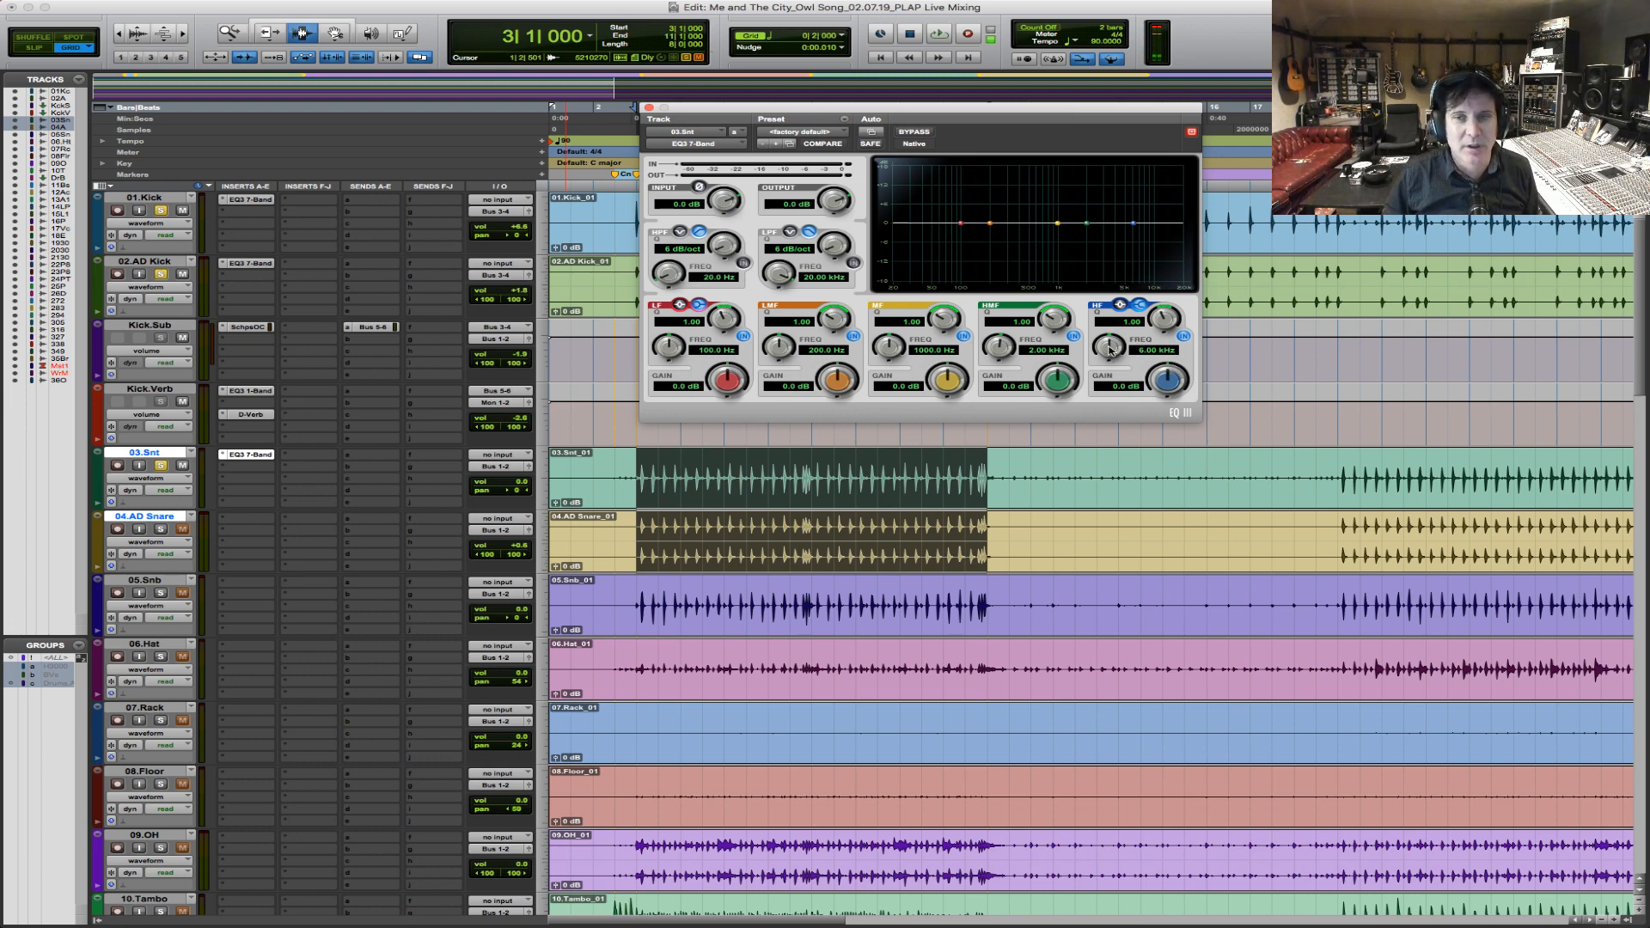
Boost the snare's HF band by 5.5 dB at 7.36 kHz with a Q of 0.61, and audition it in the chorus.
key(space)
drag(1109, 348, 1163, 372)
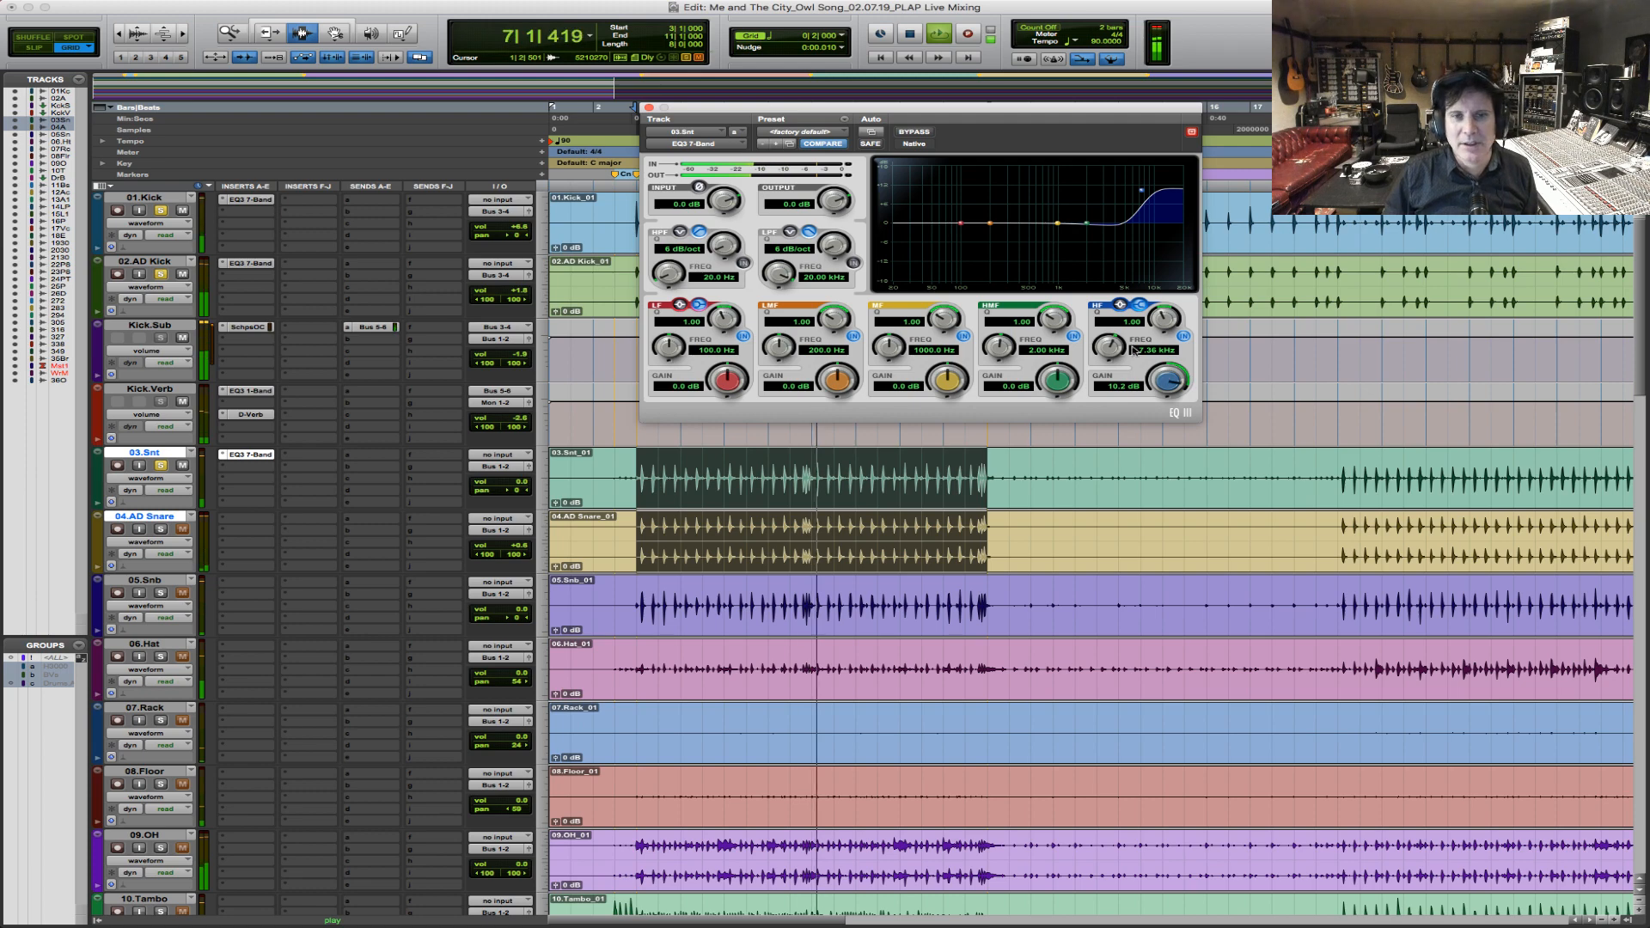
key(space)
drag(1165, 376, 1157, 390)
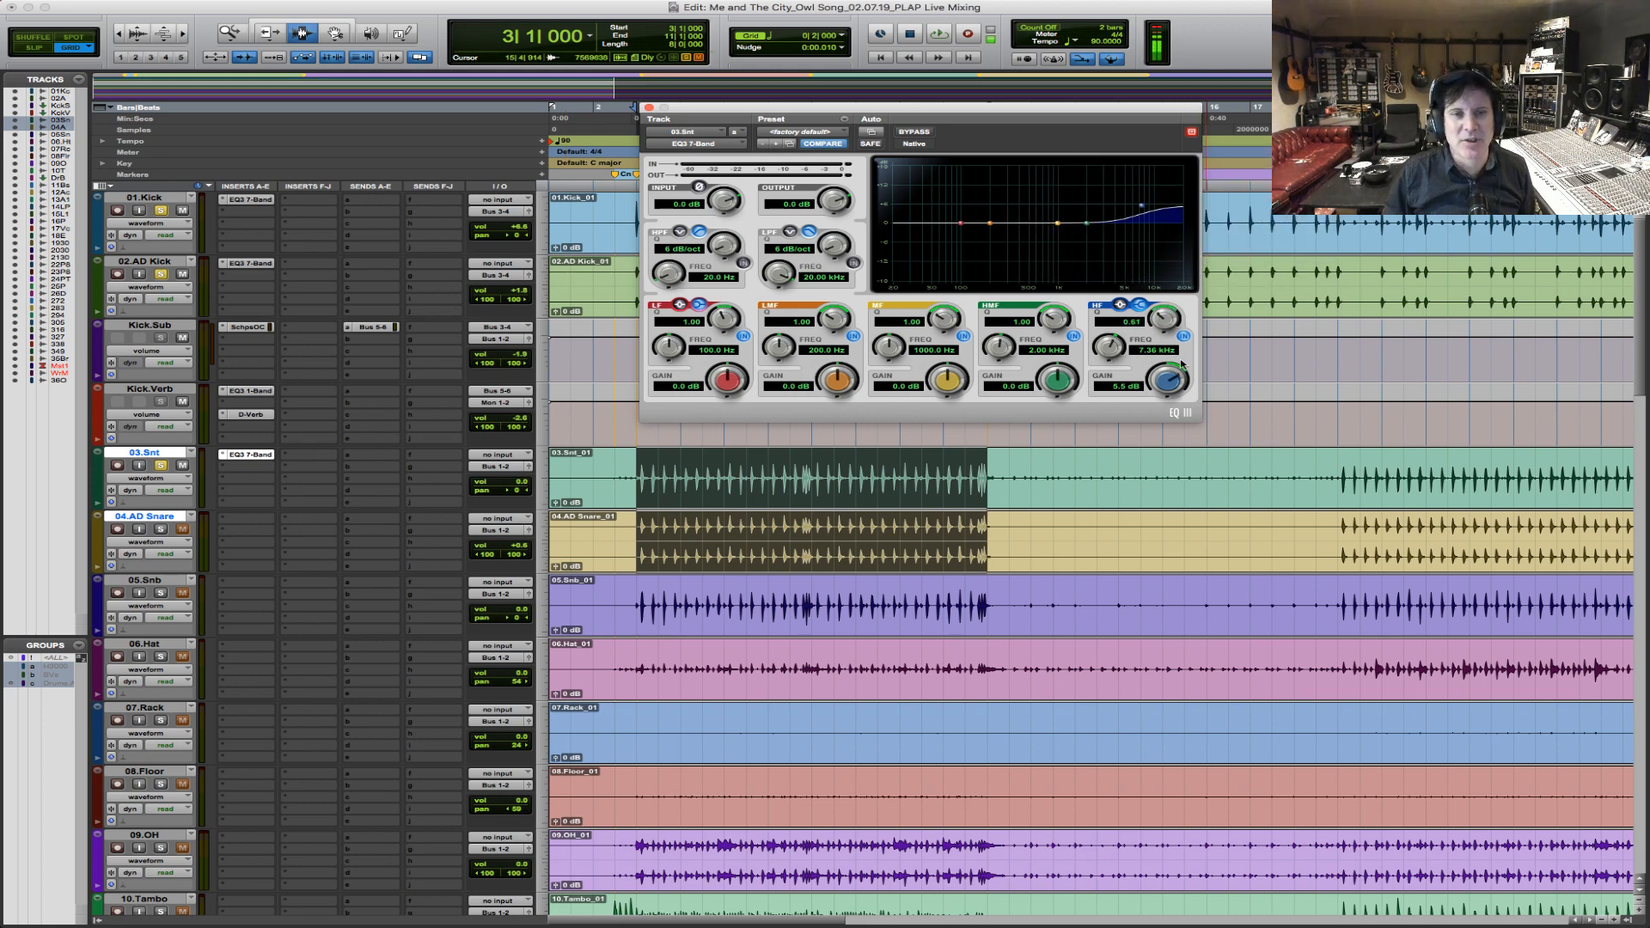
key(space)
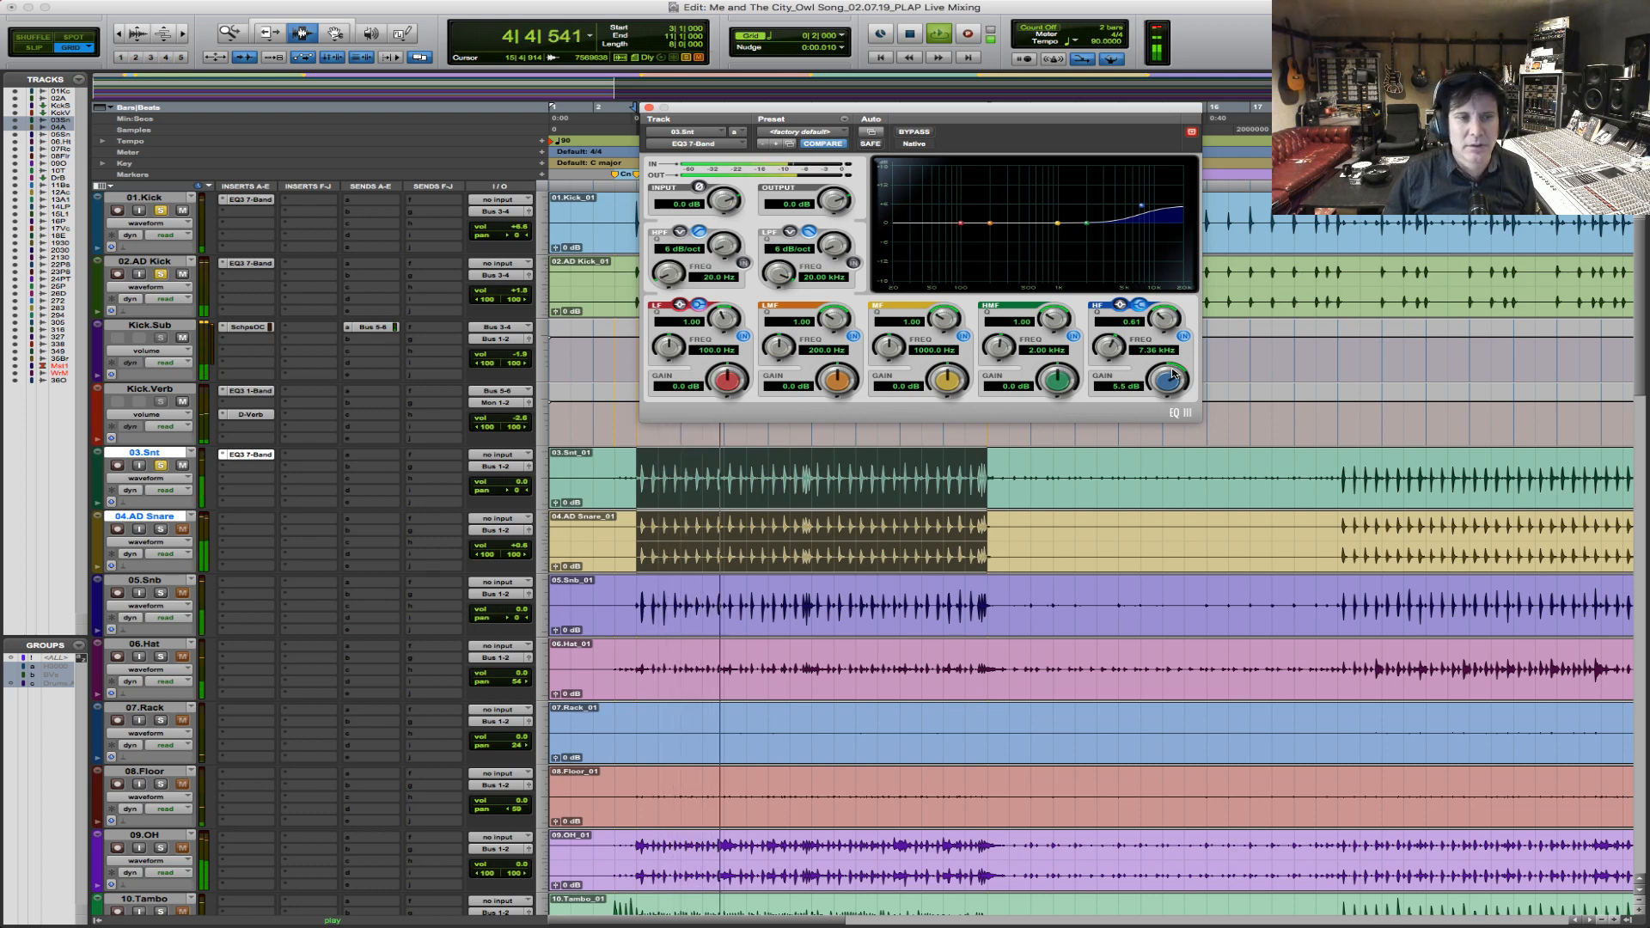
key(space)
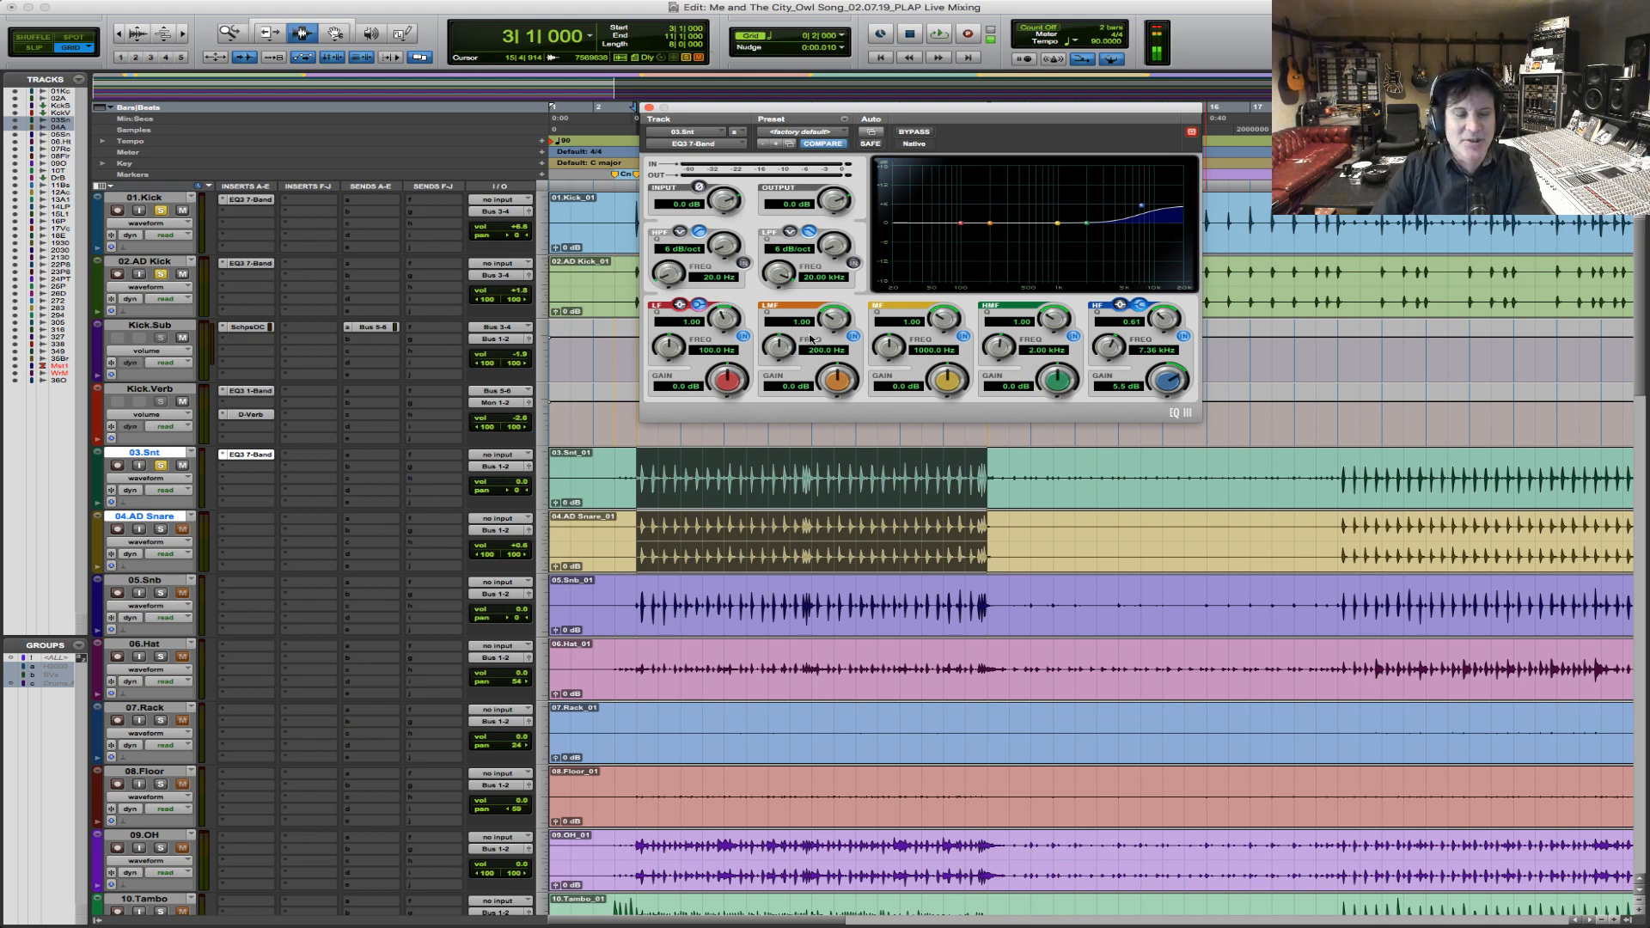
key(space)
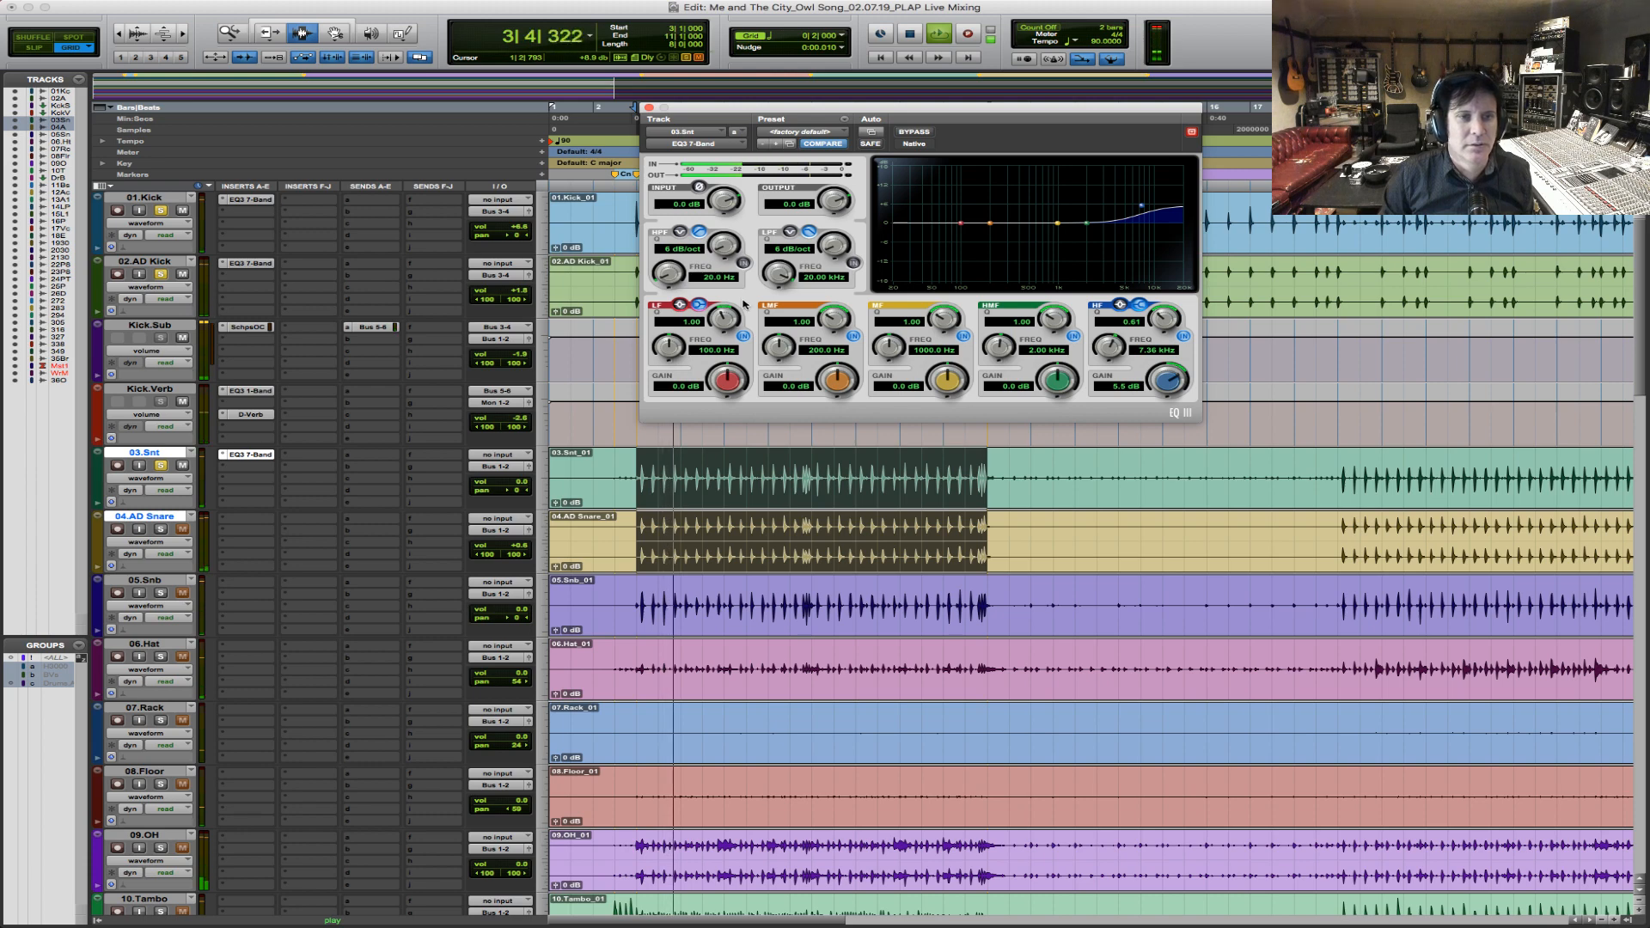
key(space)
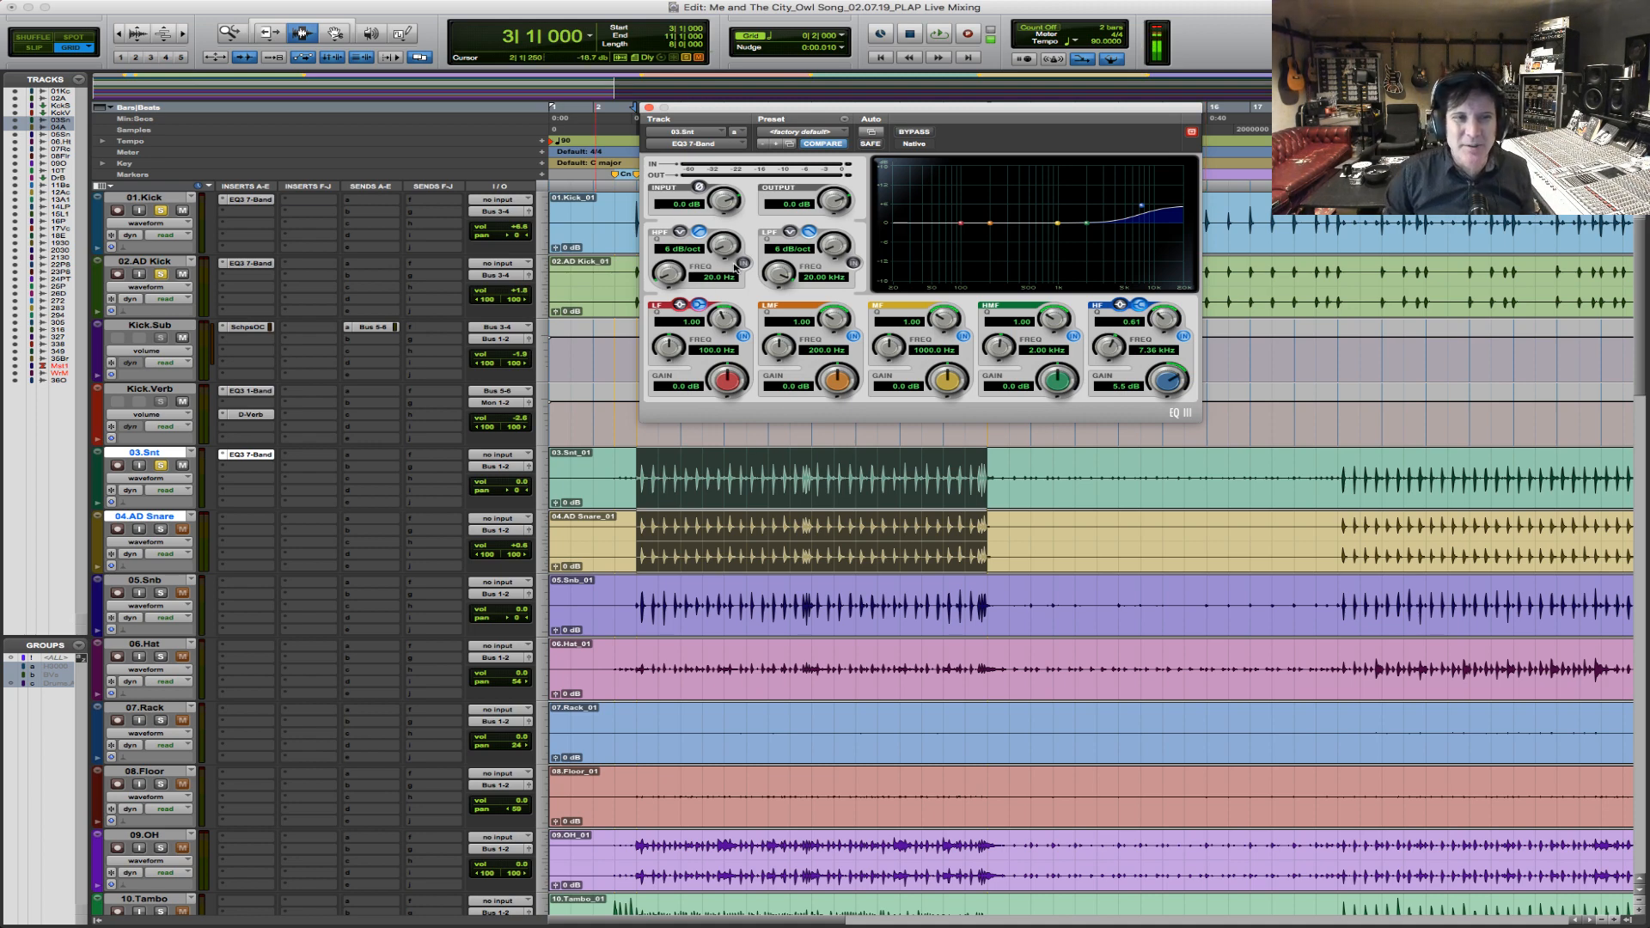
Enable the snare EQ's high-pass filter at about 58.8 Hz and boost the LF band by about 4.9 dB at 107.5 Hz during playback.
click(744, 263)
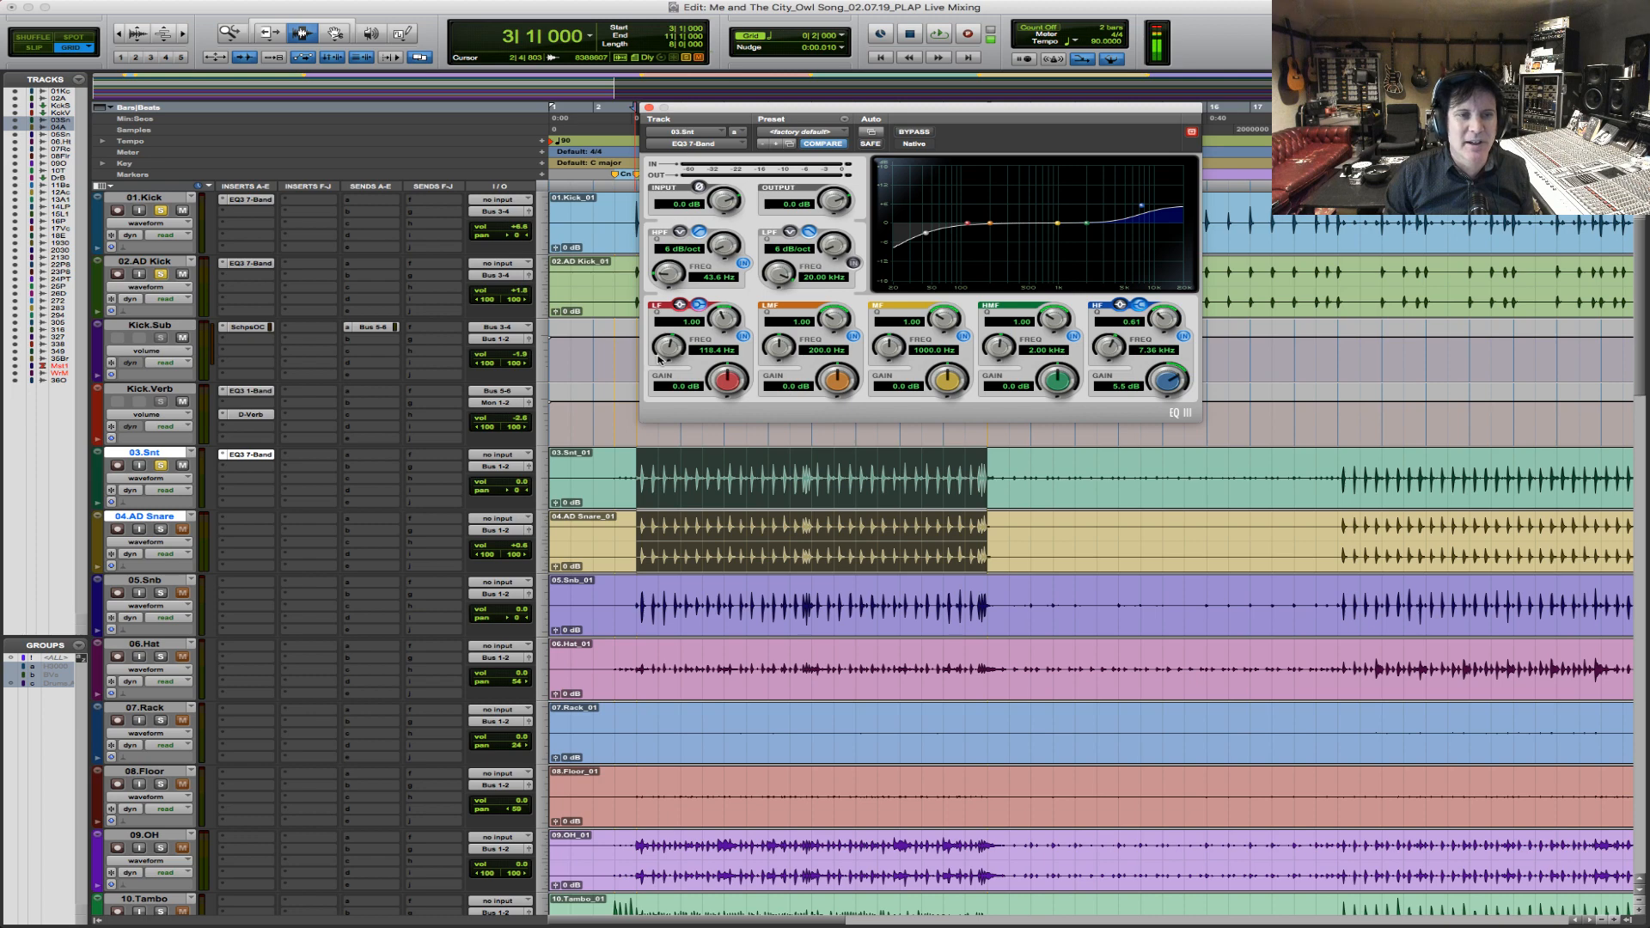
drag(745, 379, 745, 356)
key(space)
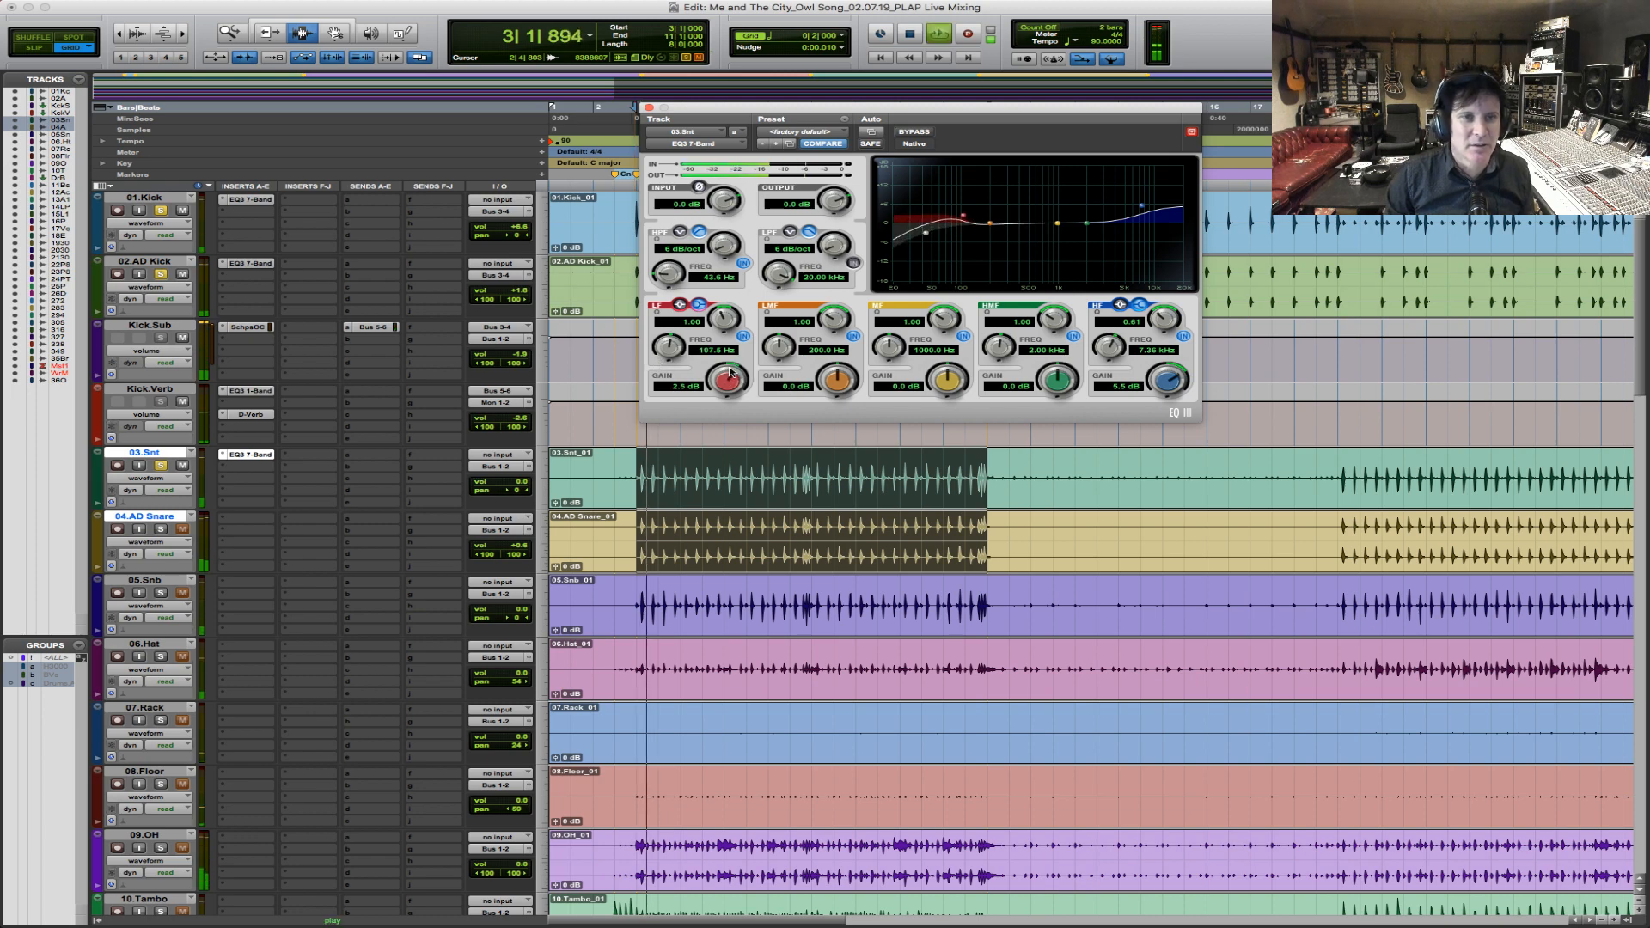
drag(685, 277, 685, 270)
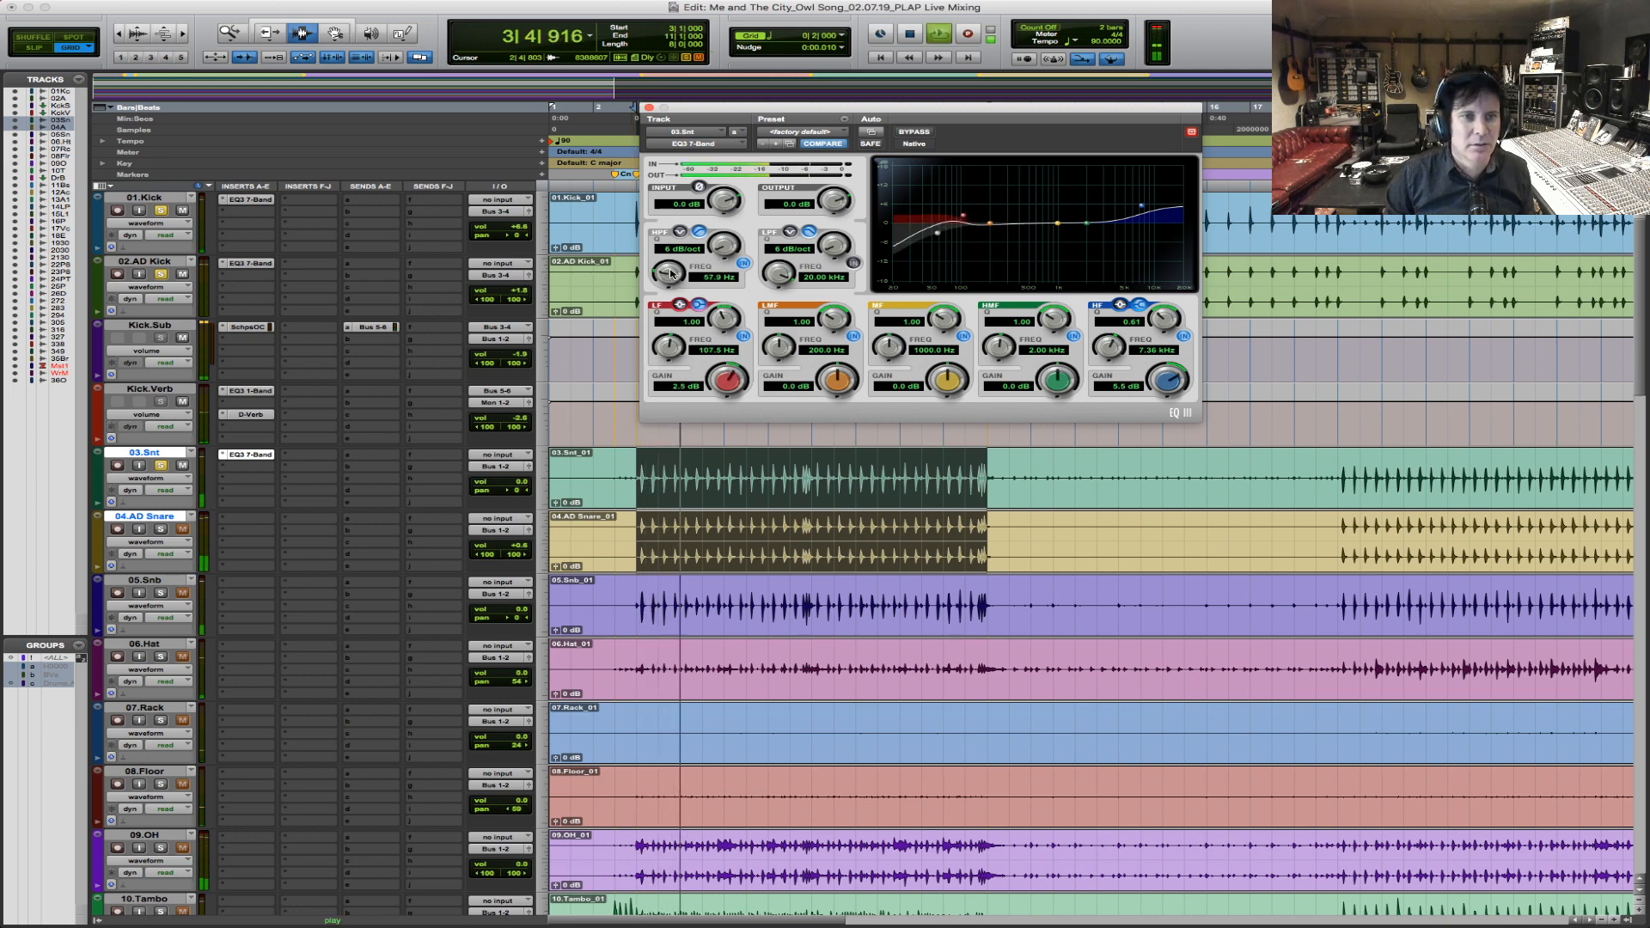
drag(728, 377, 733, 365)
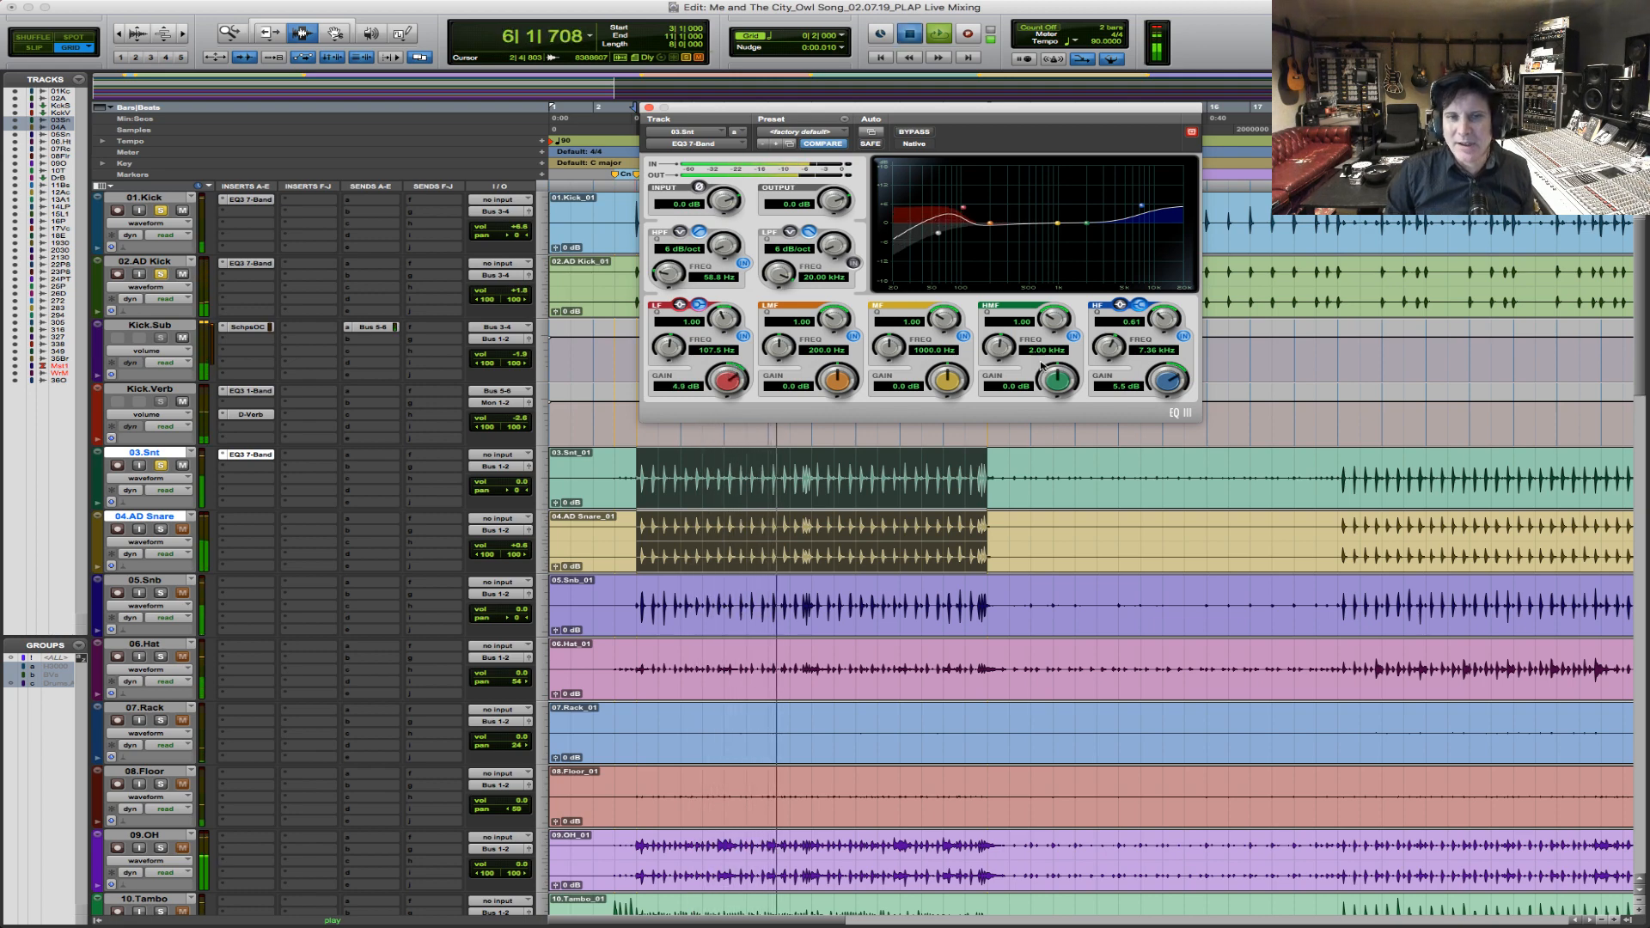
key(space)
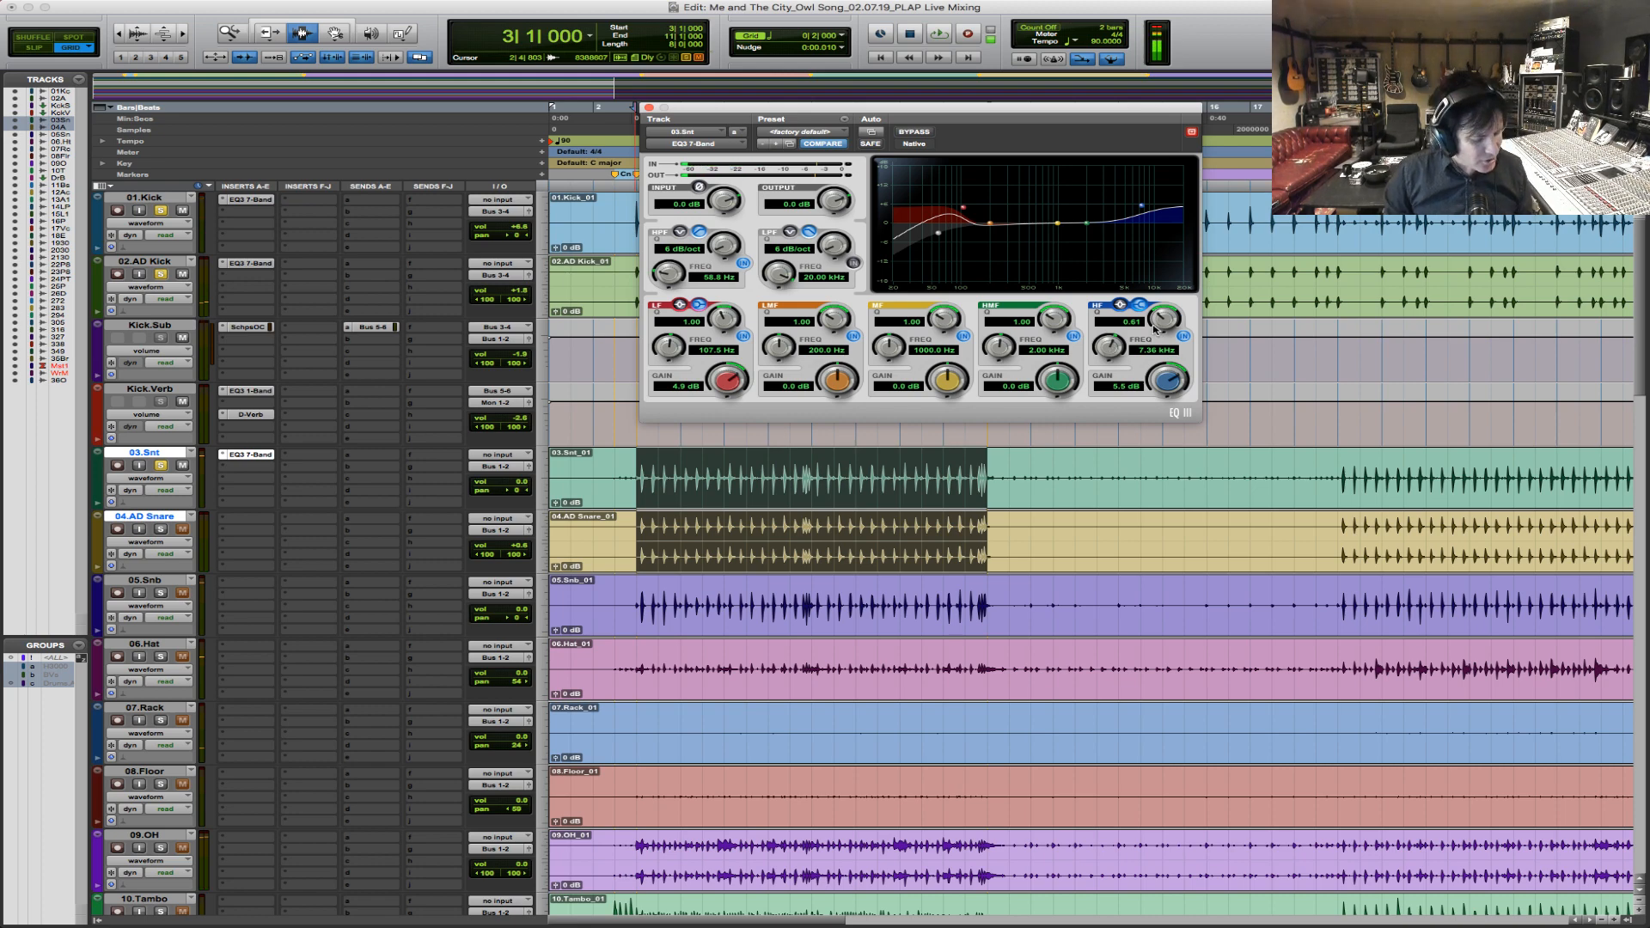
Boost the snare EQ's HMF band by 4.0 dB at about 4.76 kHz while playing the chorus.
key(space)
mouse_move(1001, 350)
mouse_down()
mouse_move(1061, 378)
mouse_move(1020, 335)
mouse_up()
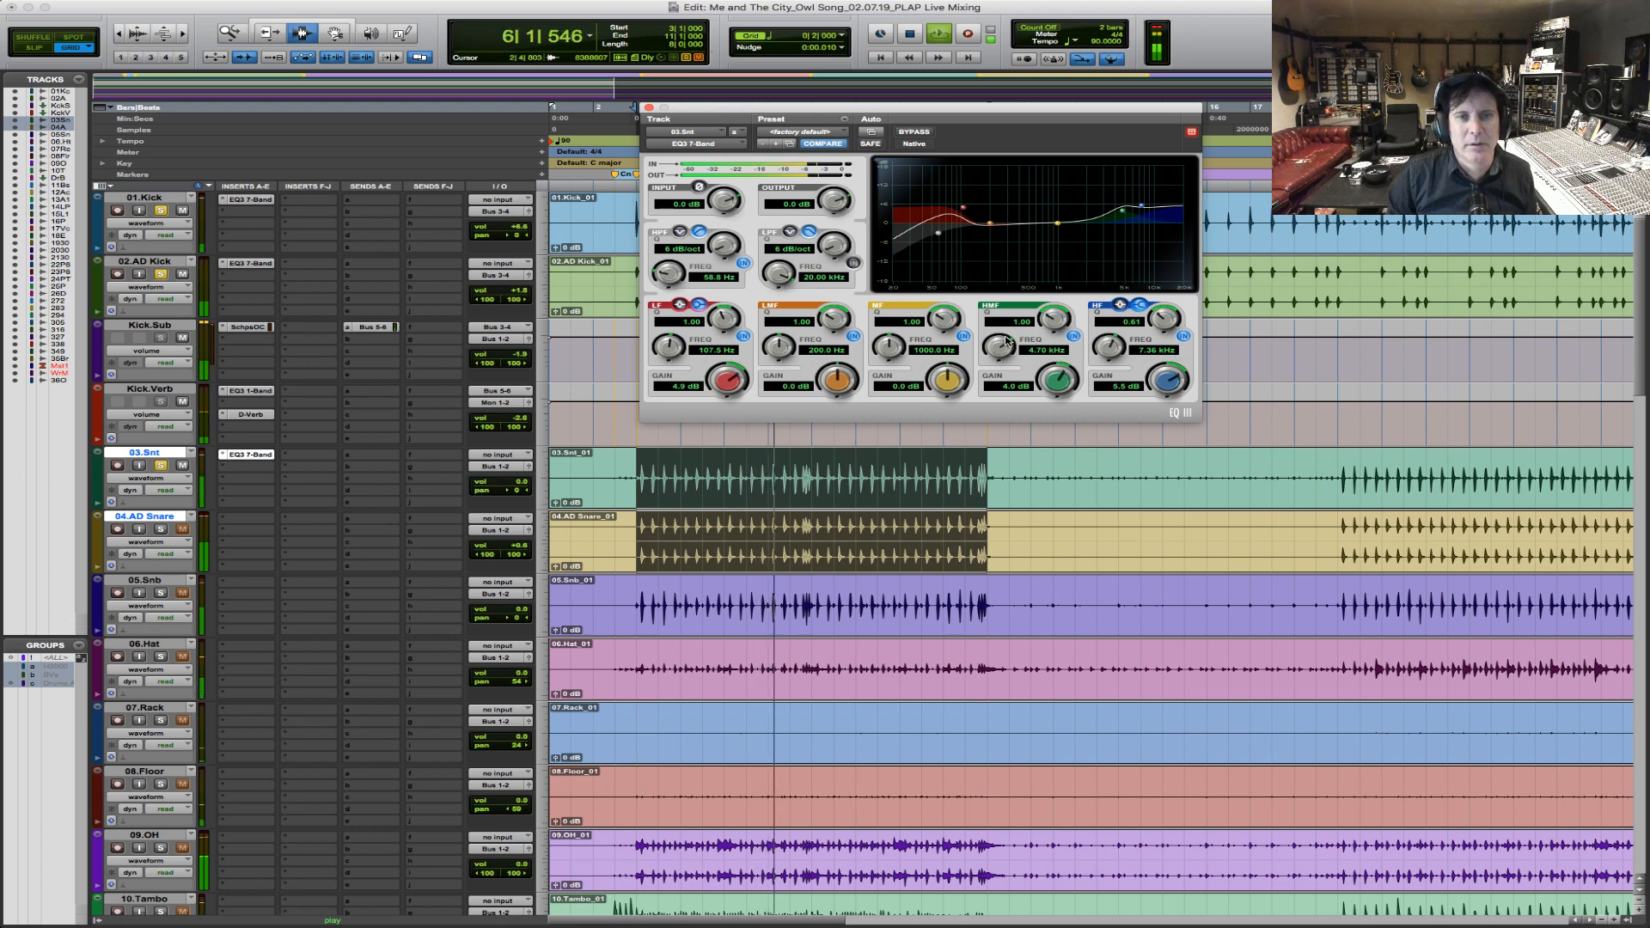
key(space)
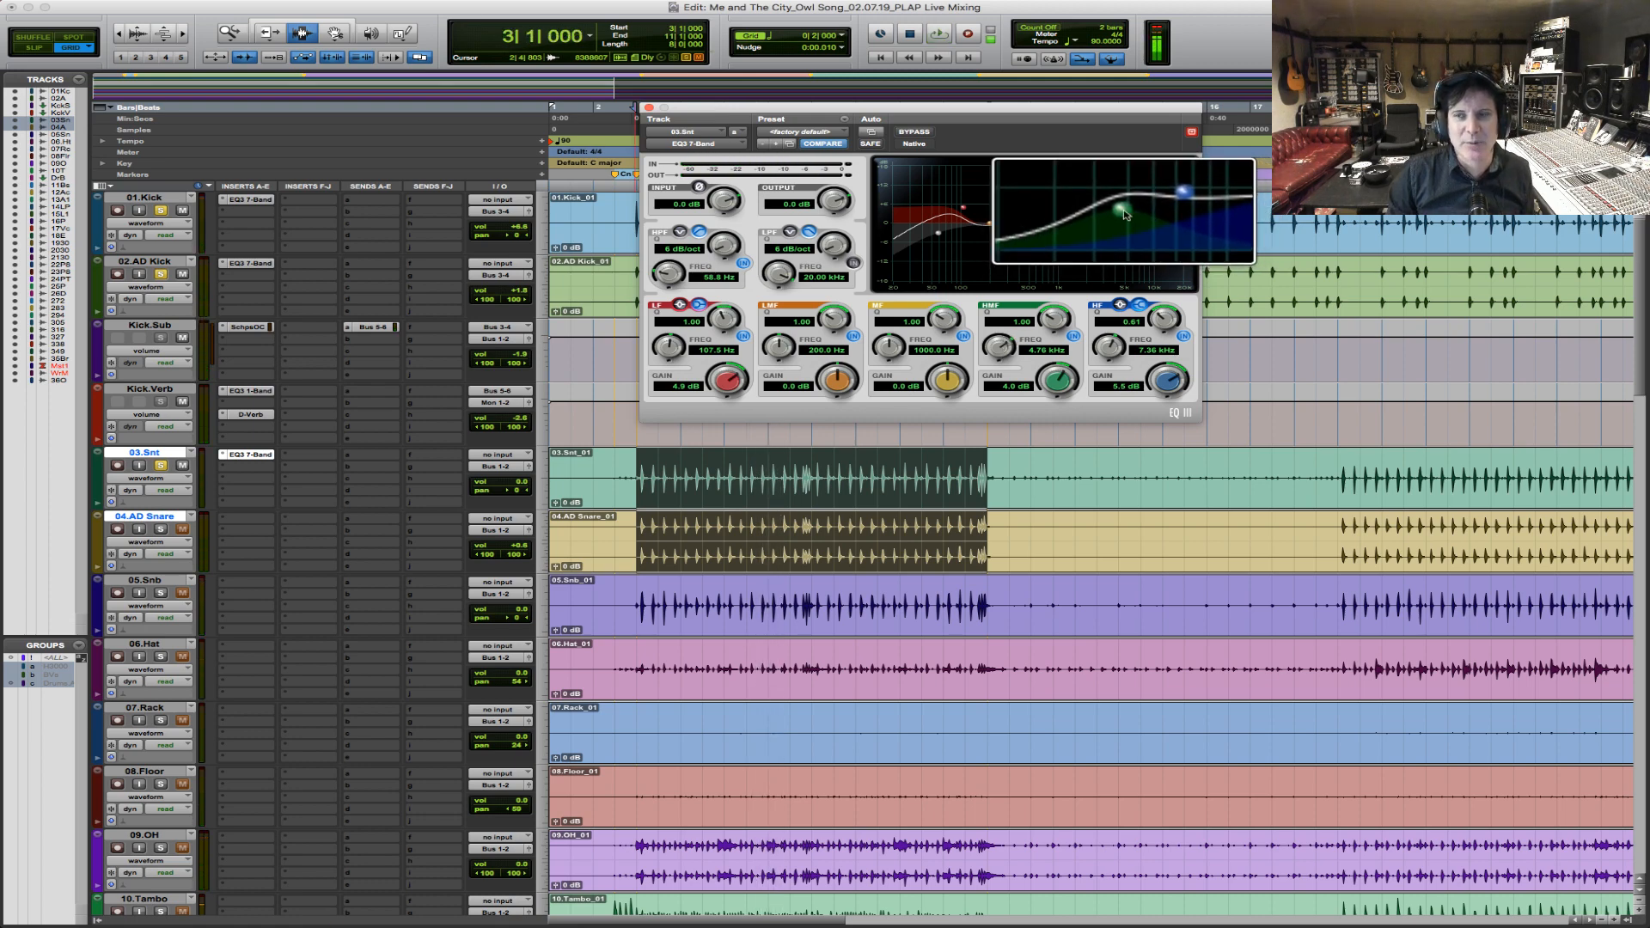
Raise the snare EQ's output to 2.8 dB, comparing the bypassed and active sound during playback.
key(space)
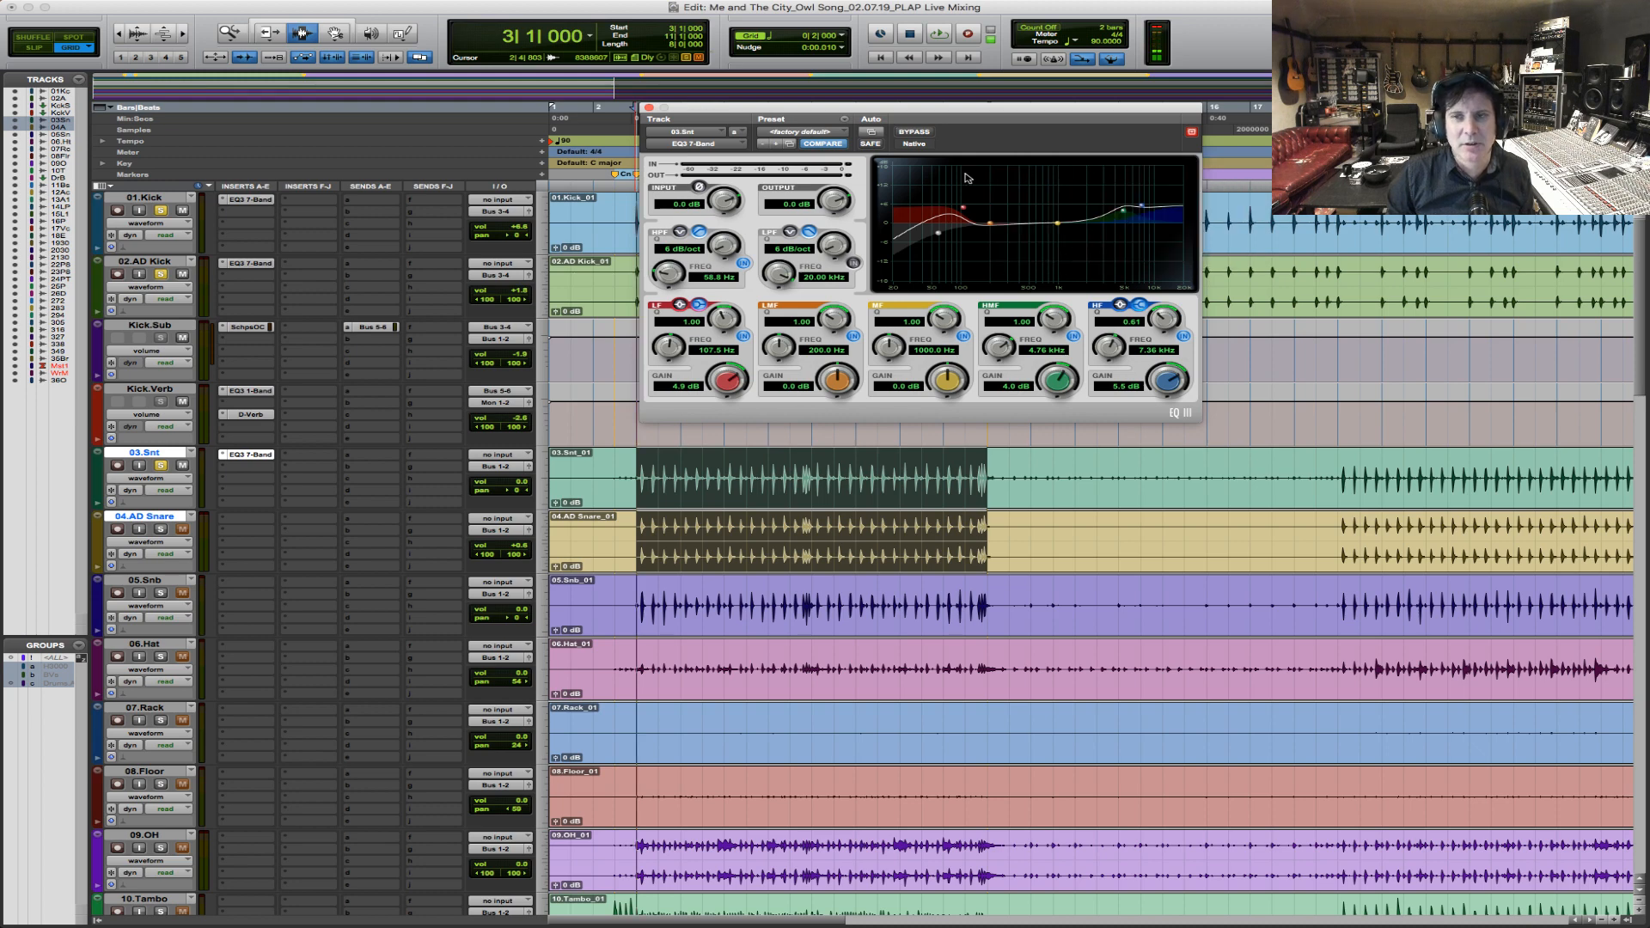
drag(995, 112, 978, 116)
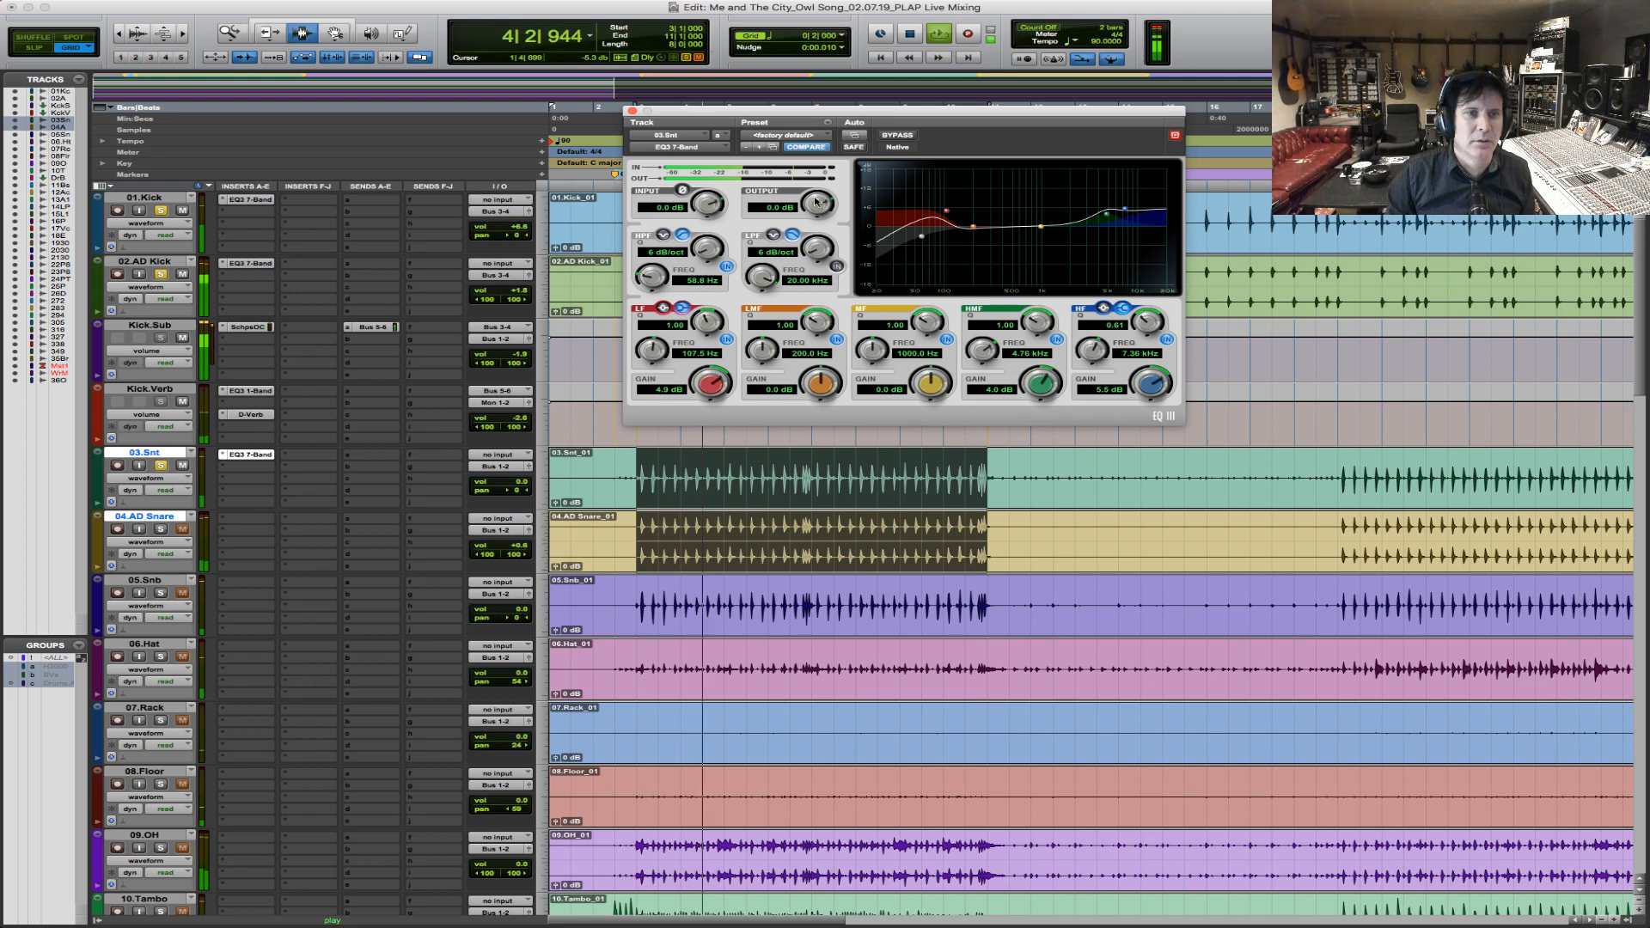
drag(819, 206, 825, 195)
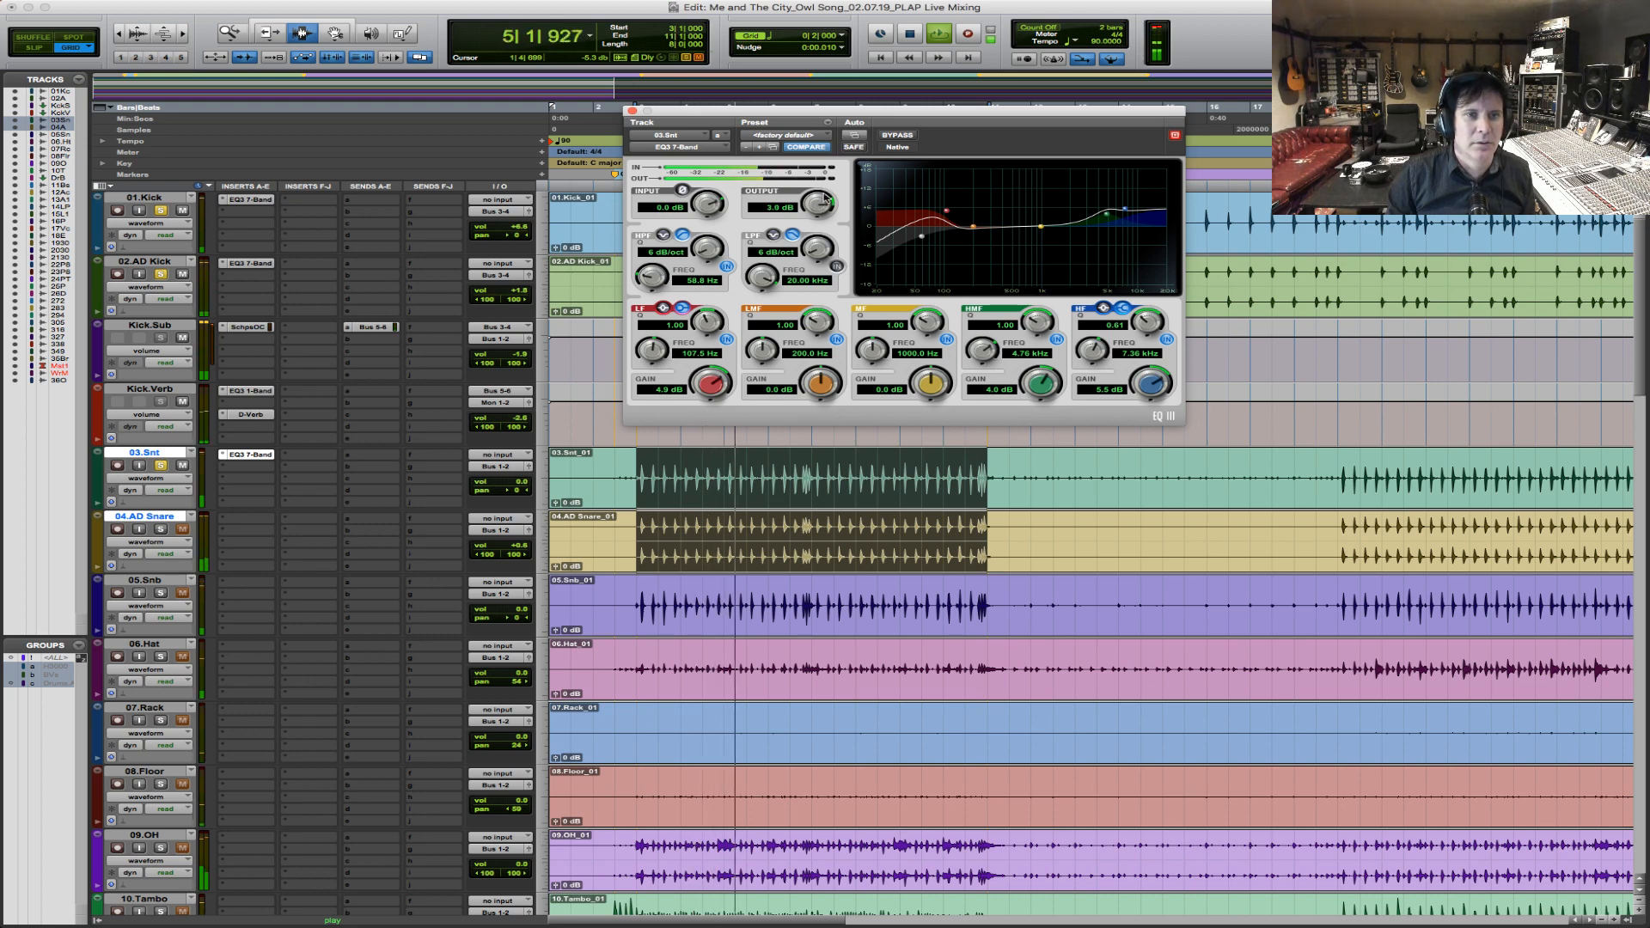
click(898, 136)
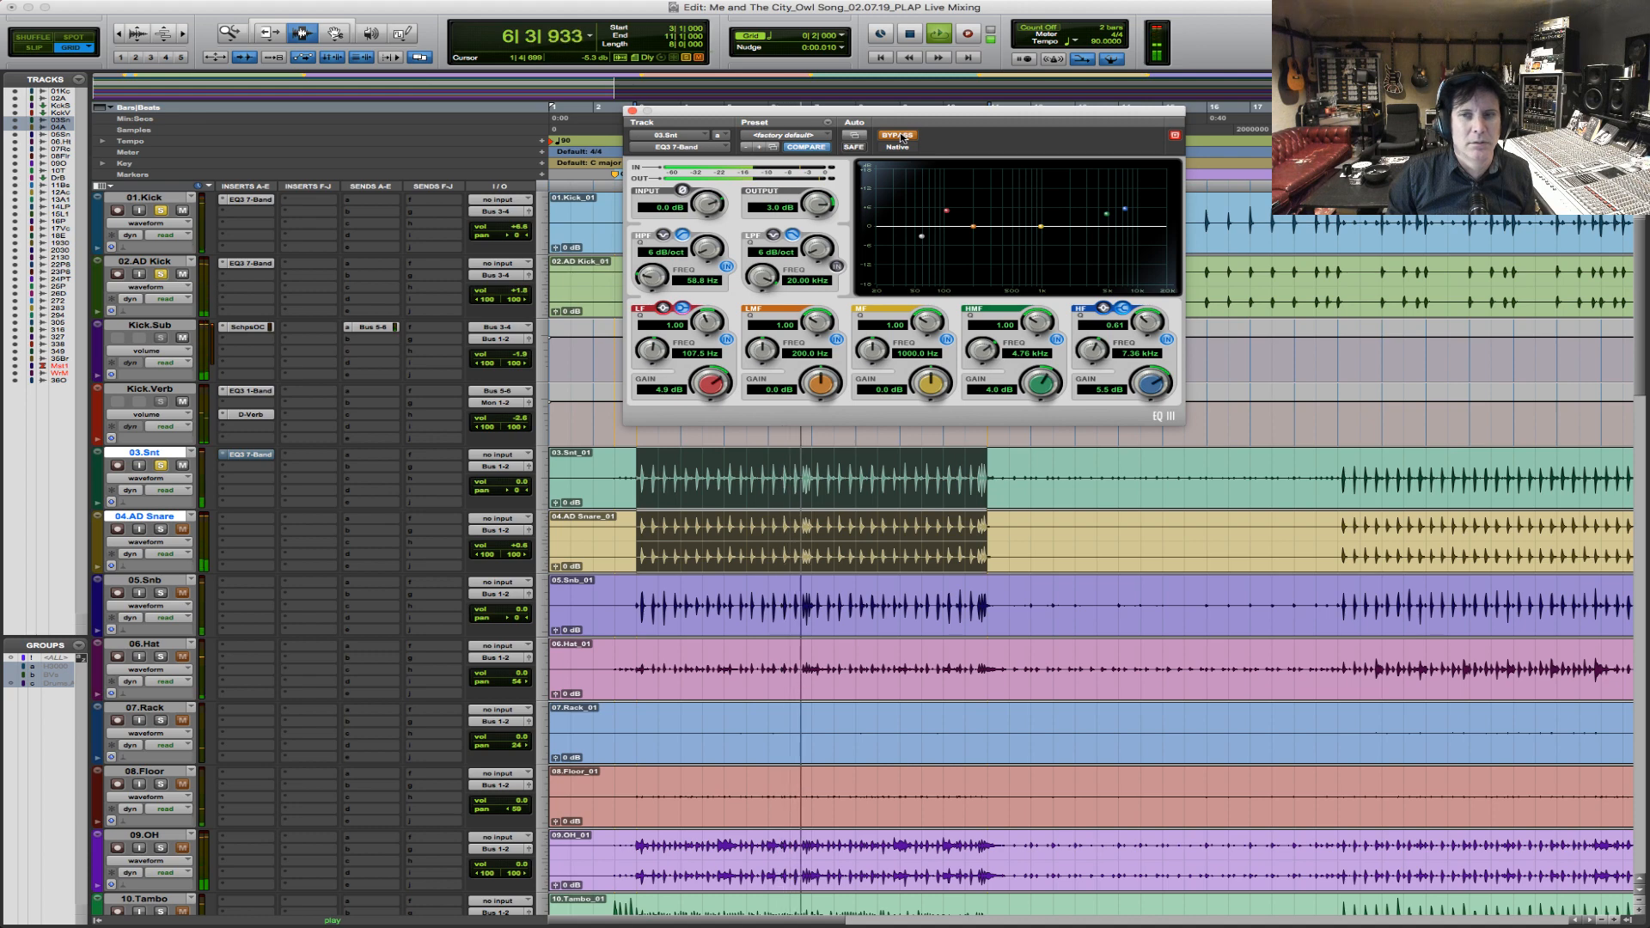
click(899, 136)
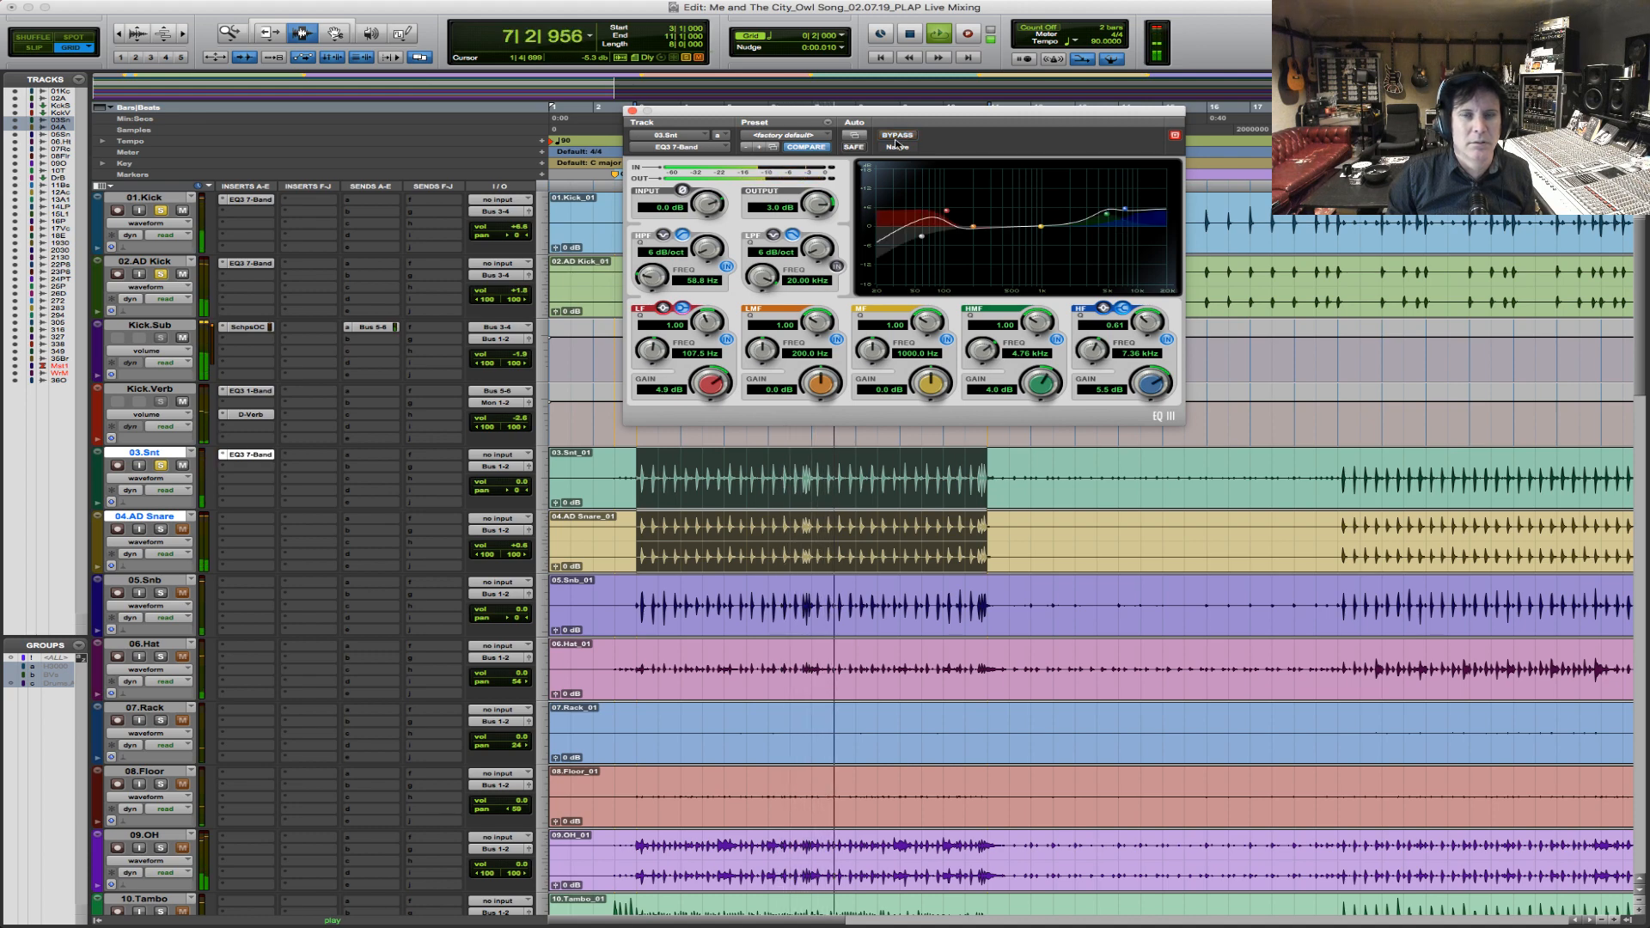
drag(815, 204, 814, 209)
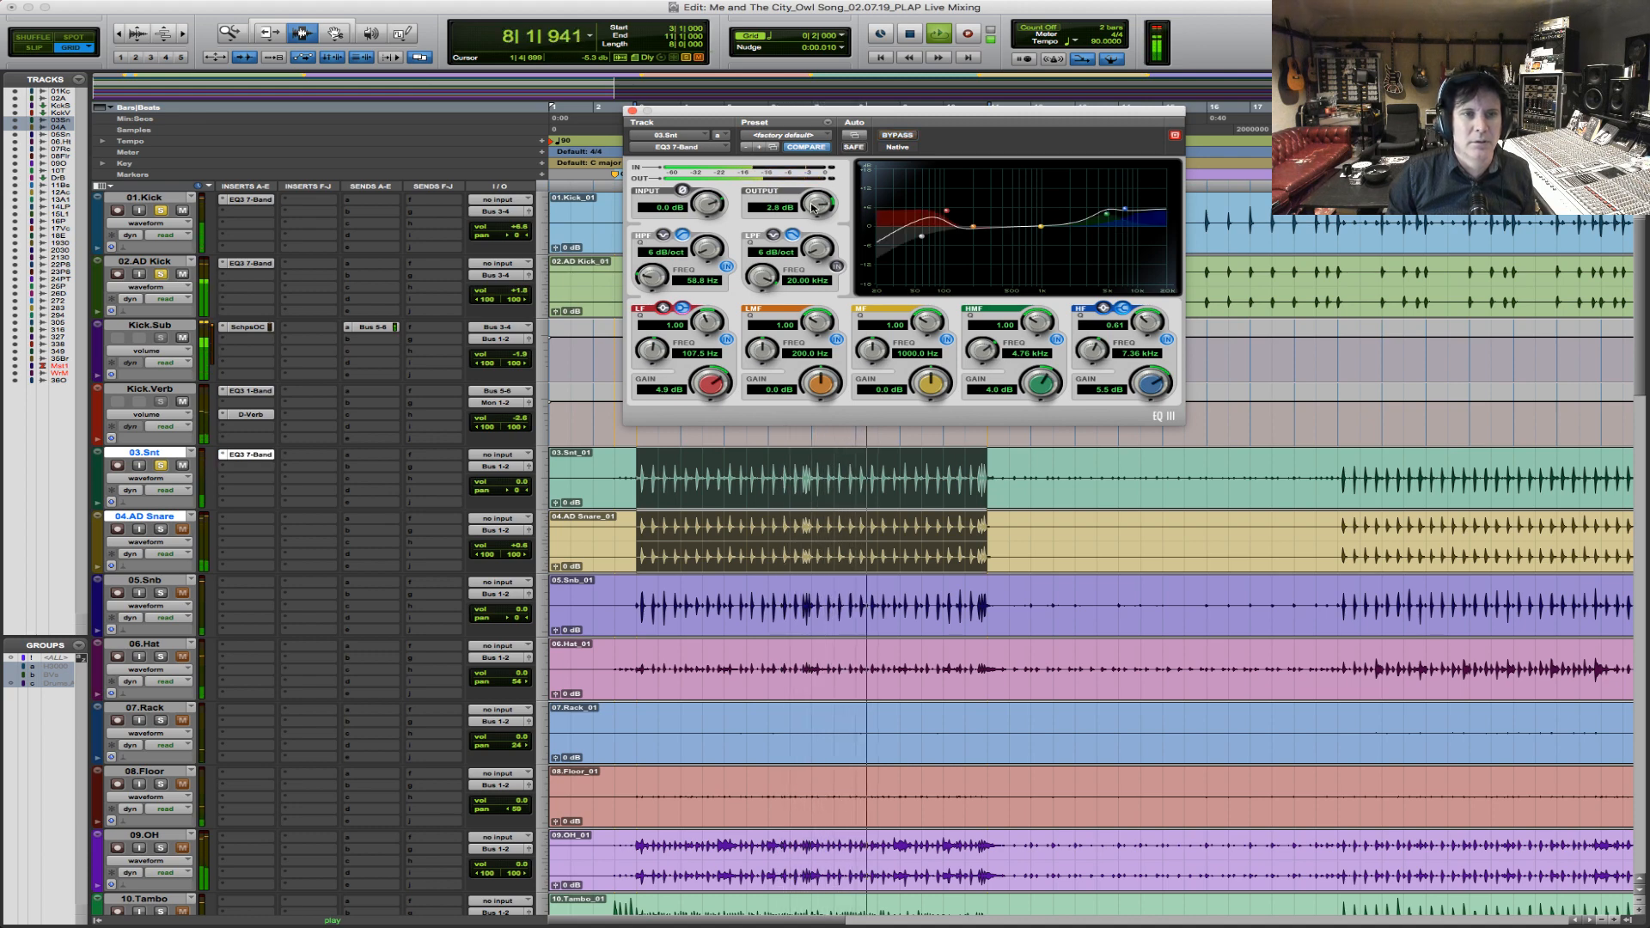
key(space)
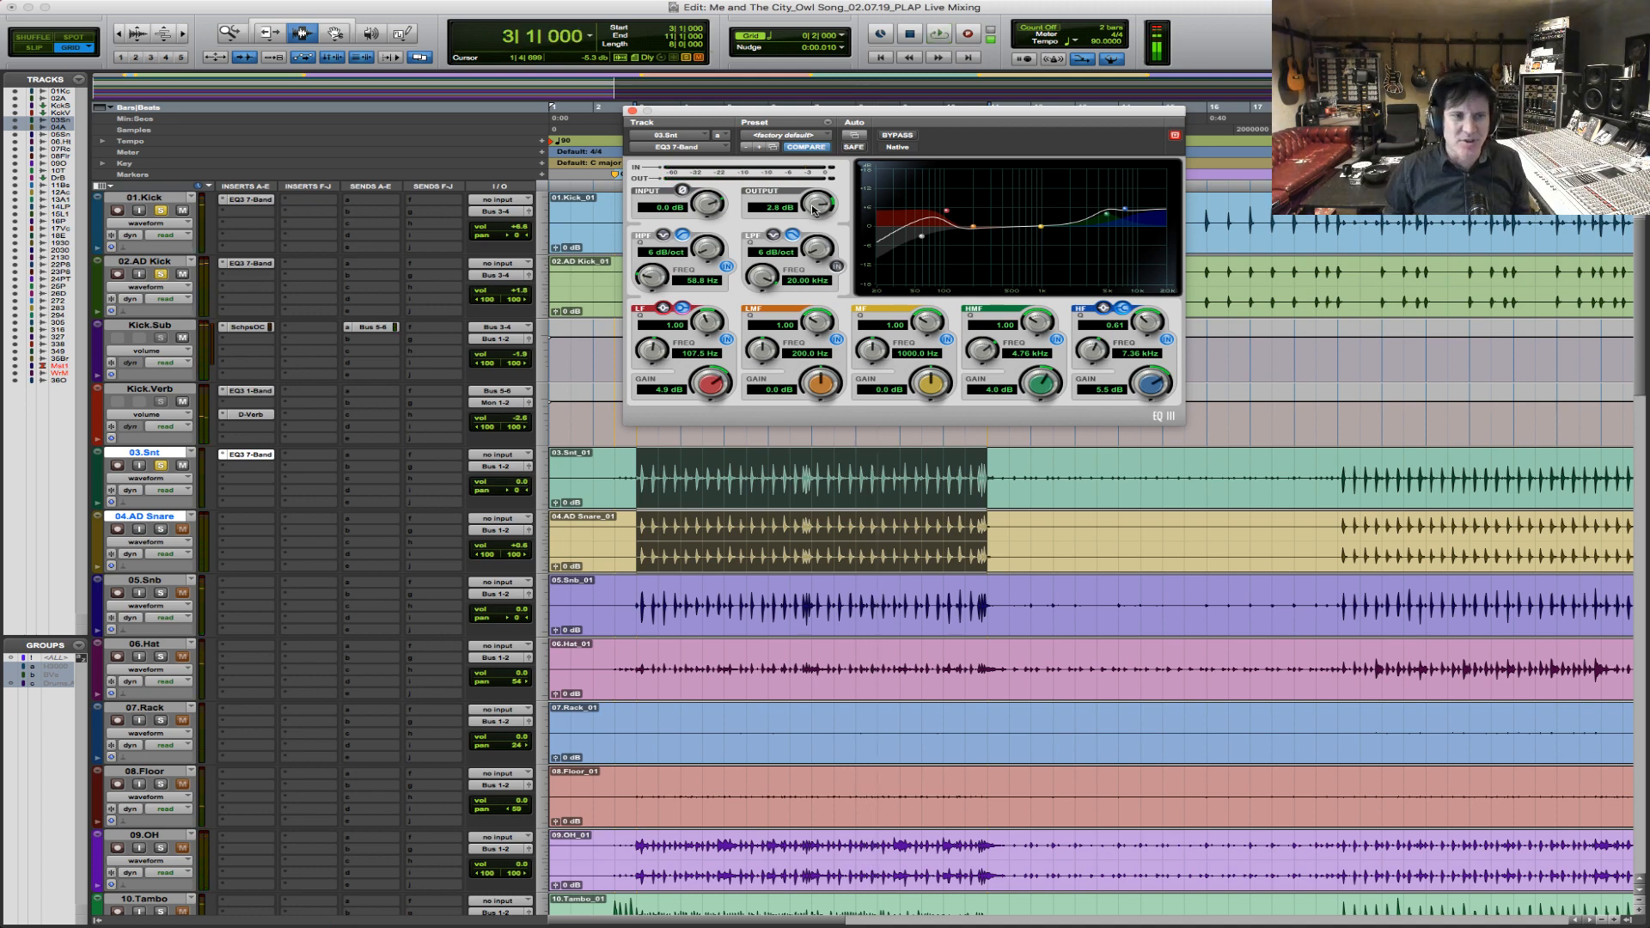
Solo 04.AD Snare, lower its volume to -5.3 dB during playback, and toggle its solo to compare the blend with 03.Snt.
click(159, 531)
key(space)
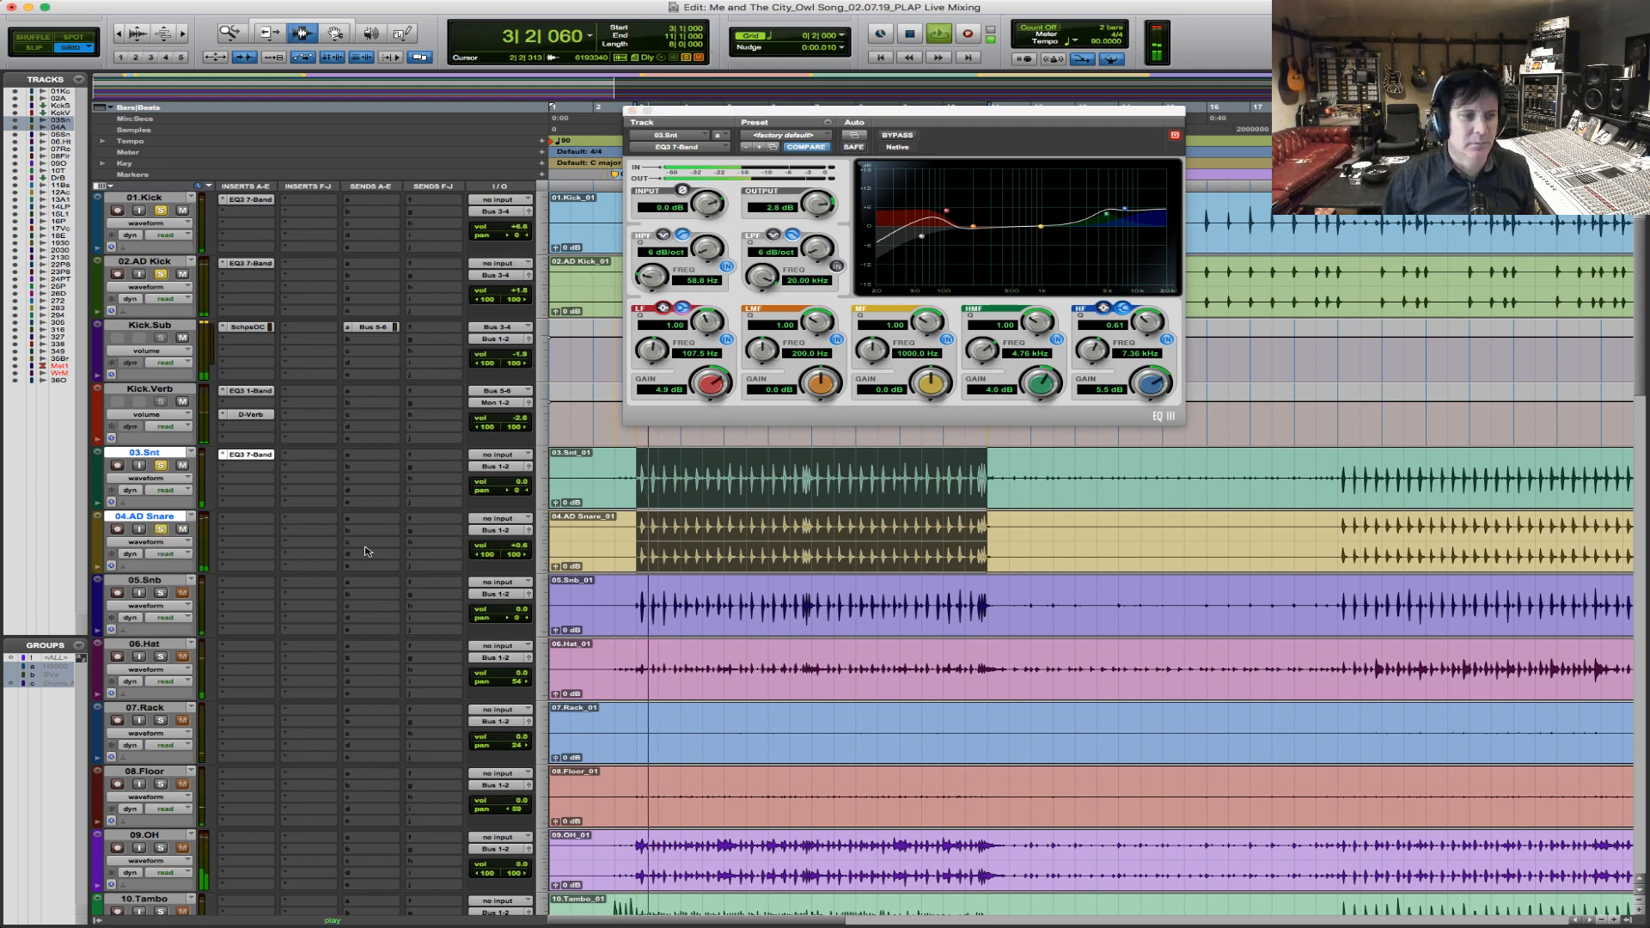
drag(521, 546, 522, 553)
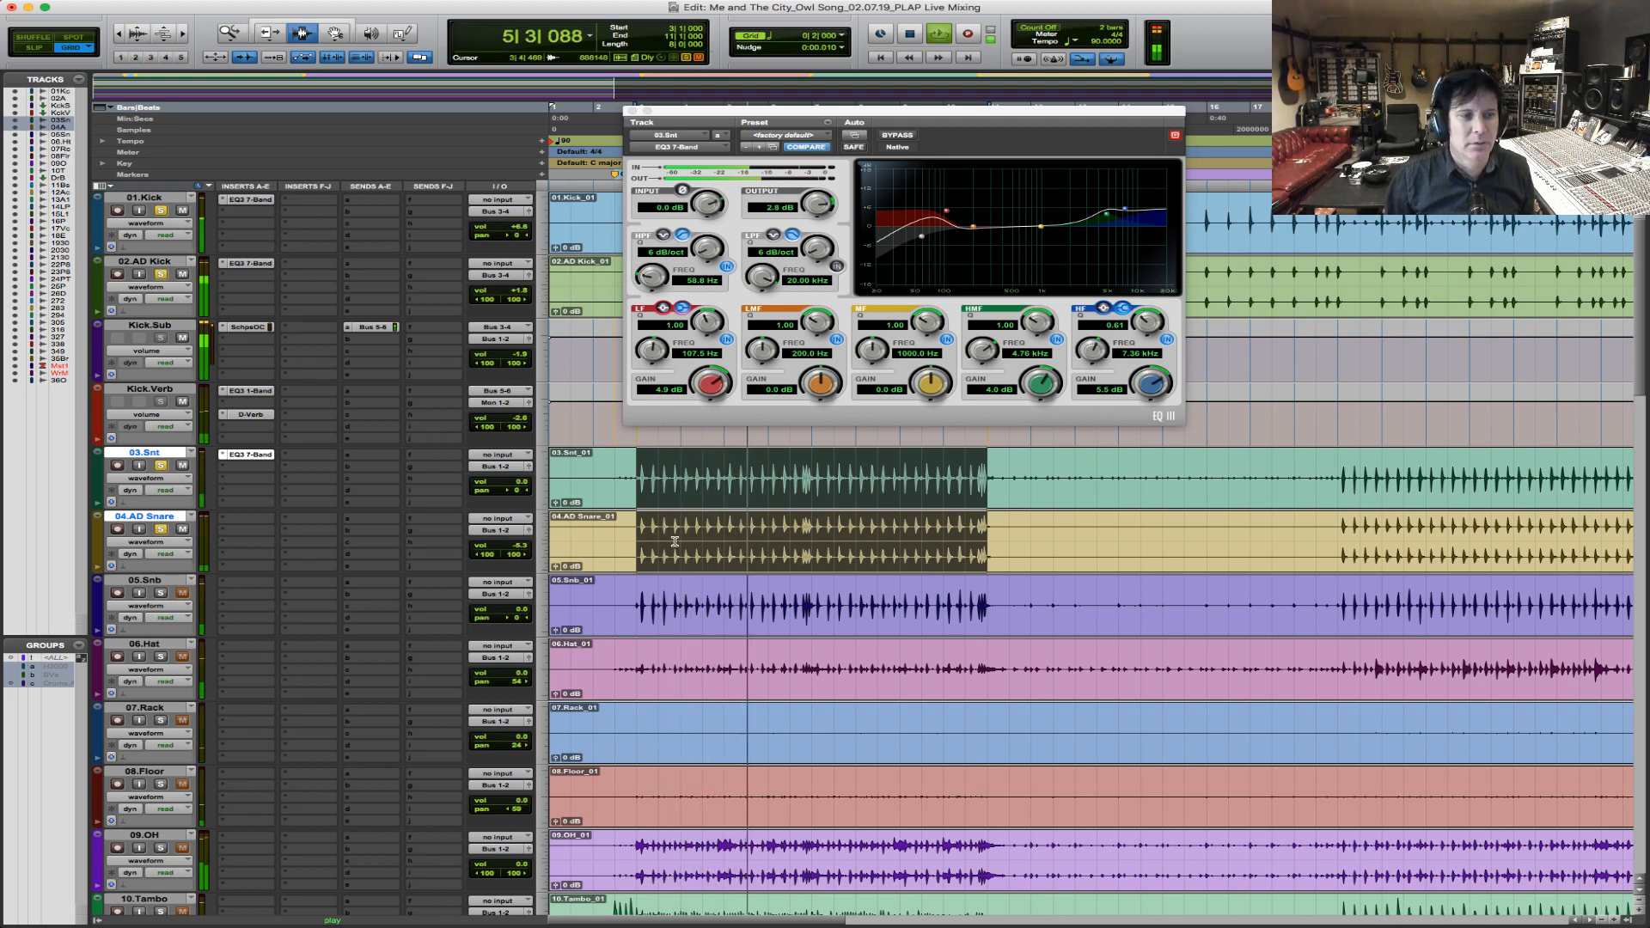
click(161, 530)
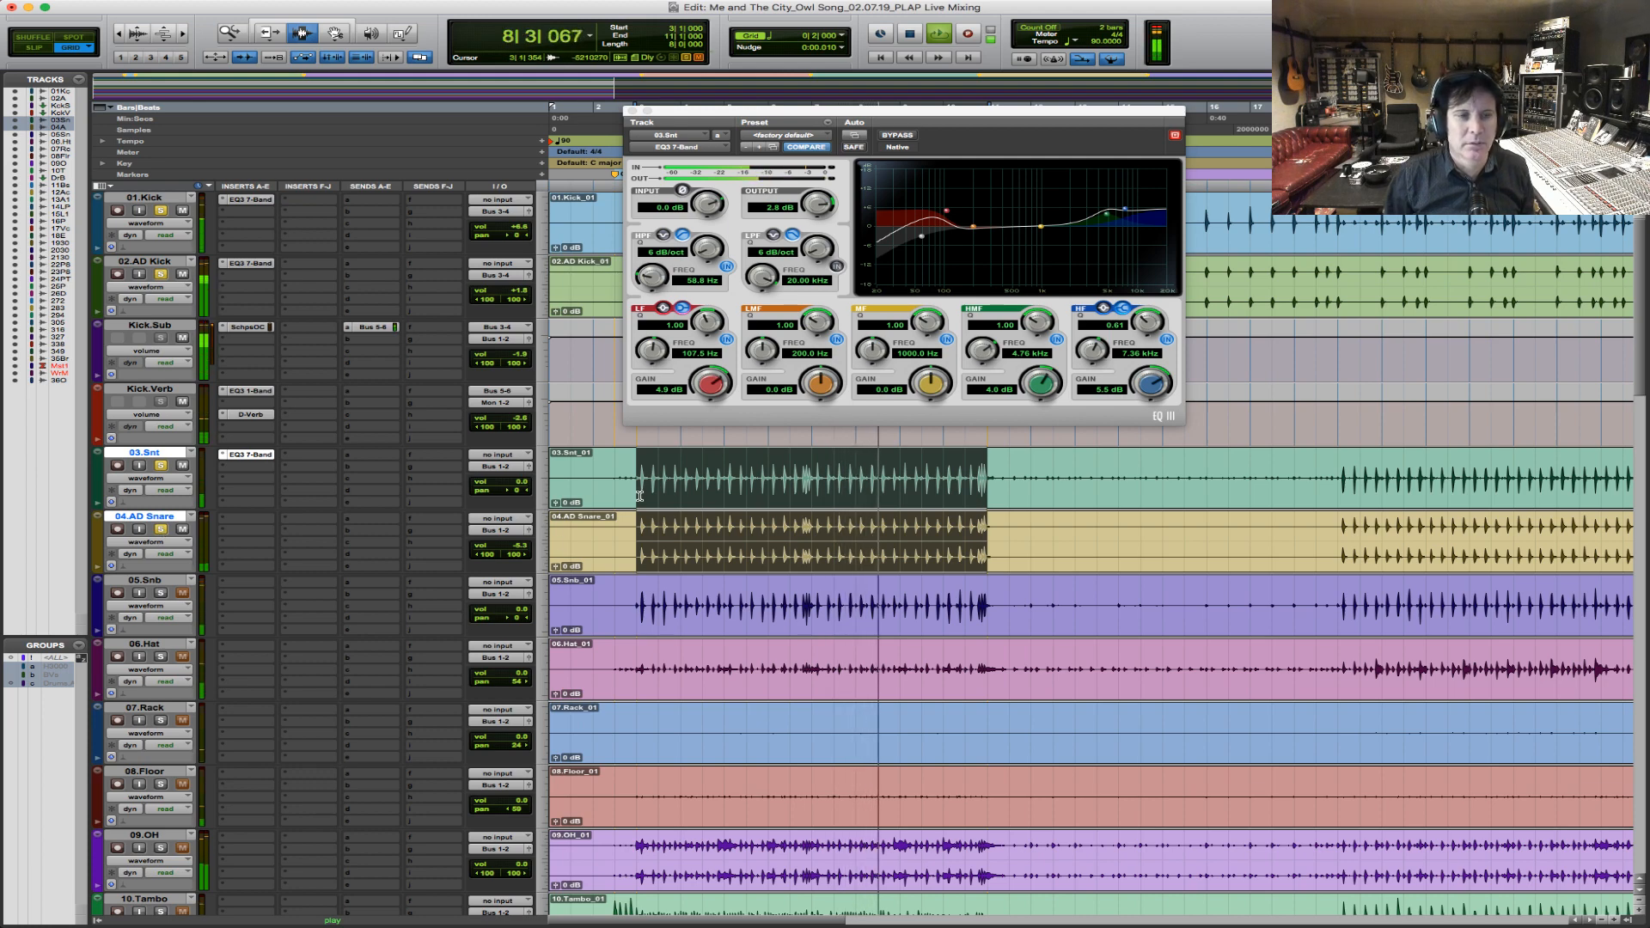
key(space)
Select the chorus section across 03.Snt and 04.AD Snare and route both tracks' outputs to Bus 7-8 (Stereo).
drag(614, 497, 1004, 537)
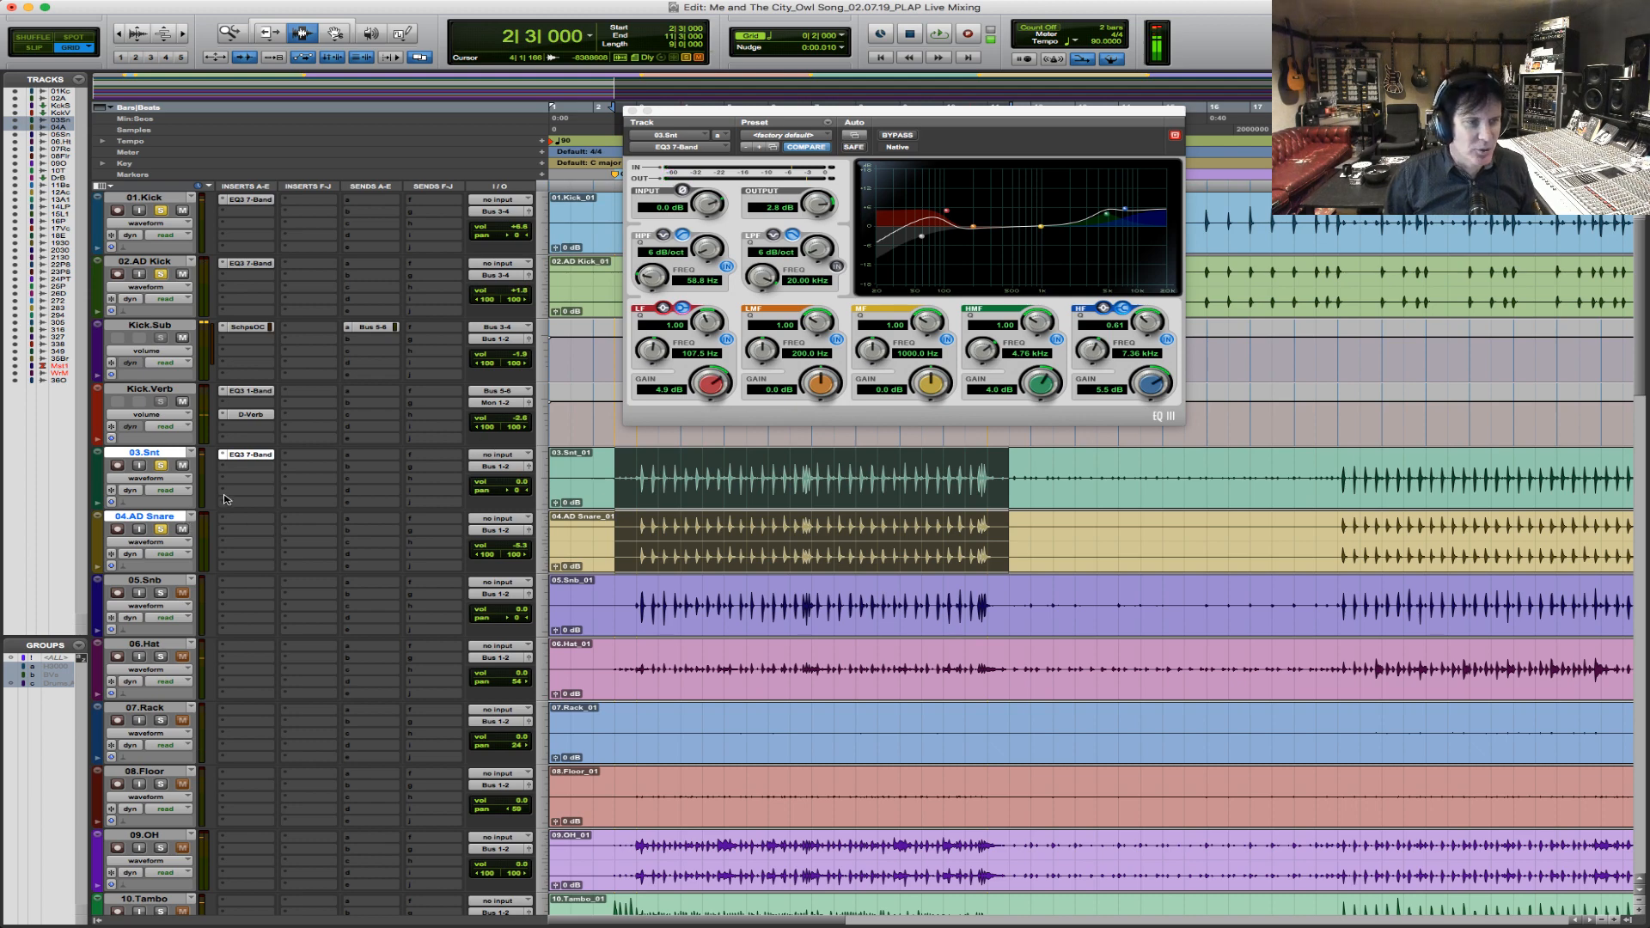
click(501, 469)
mouse_move(512, 479)
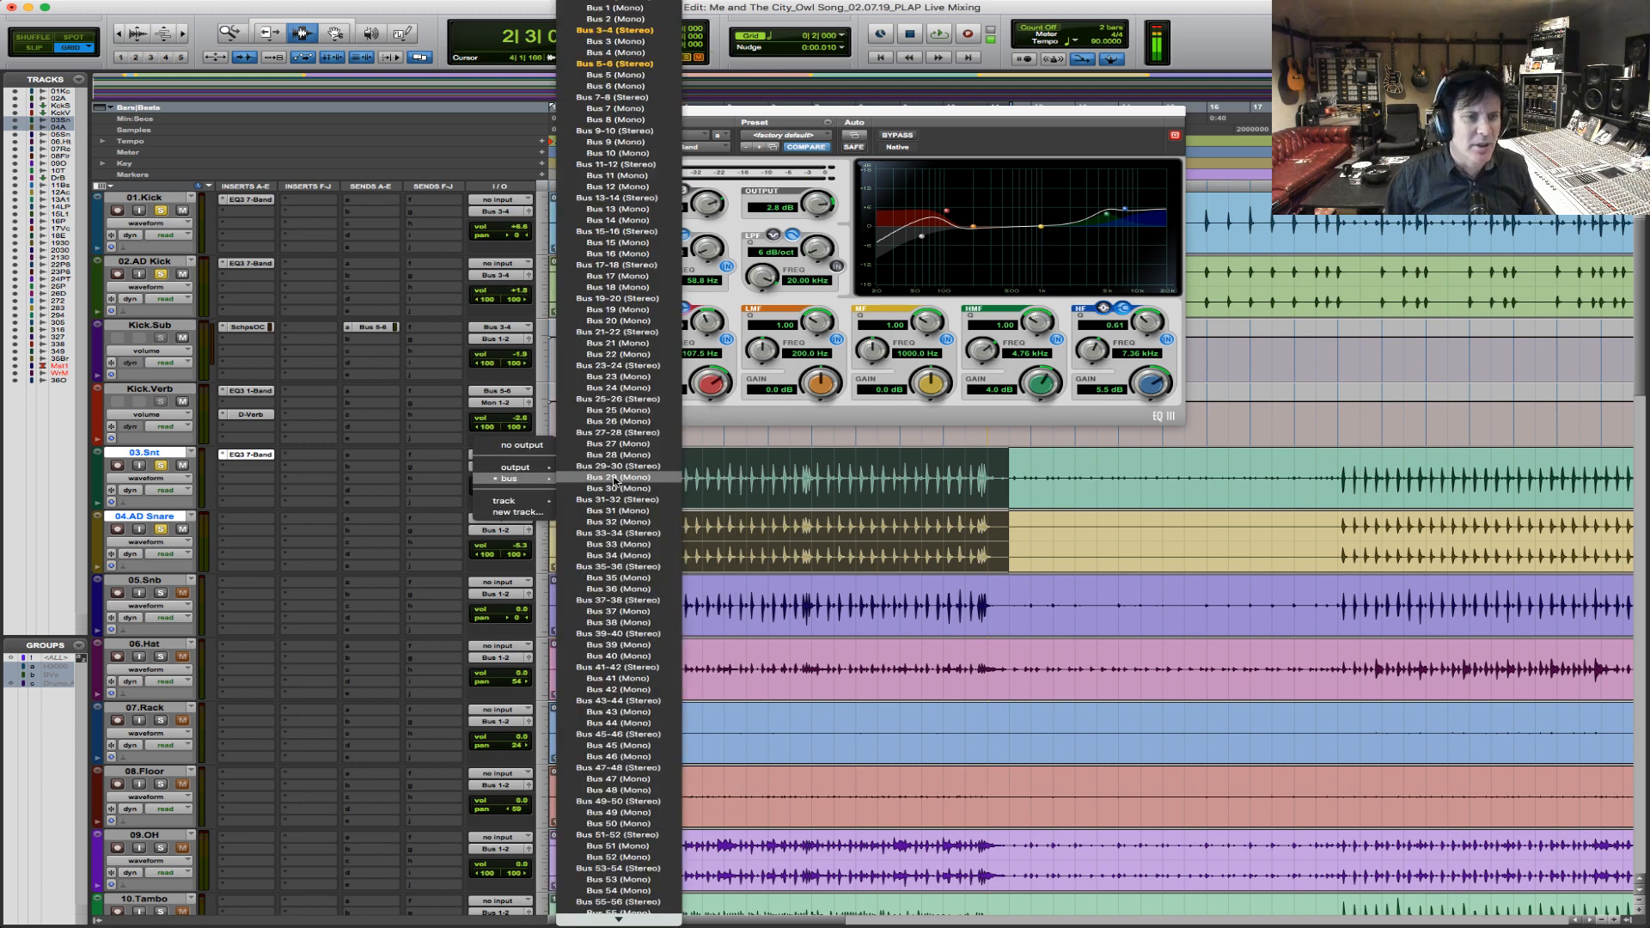
alt+shift+click(622, 97)
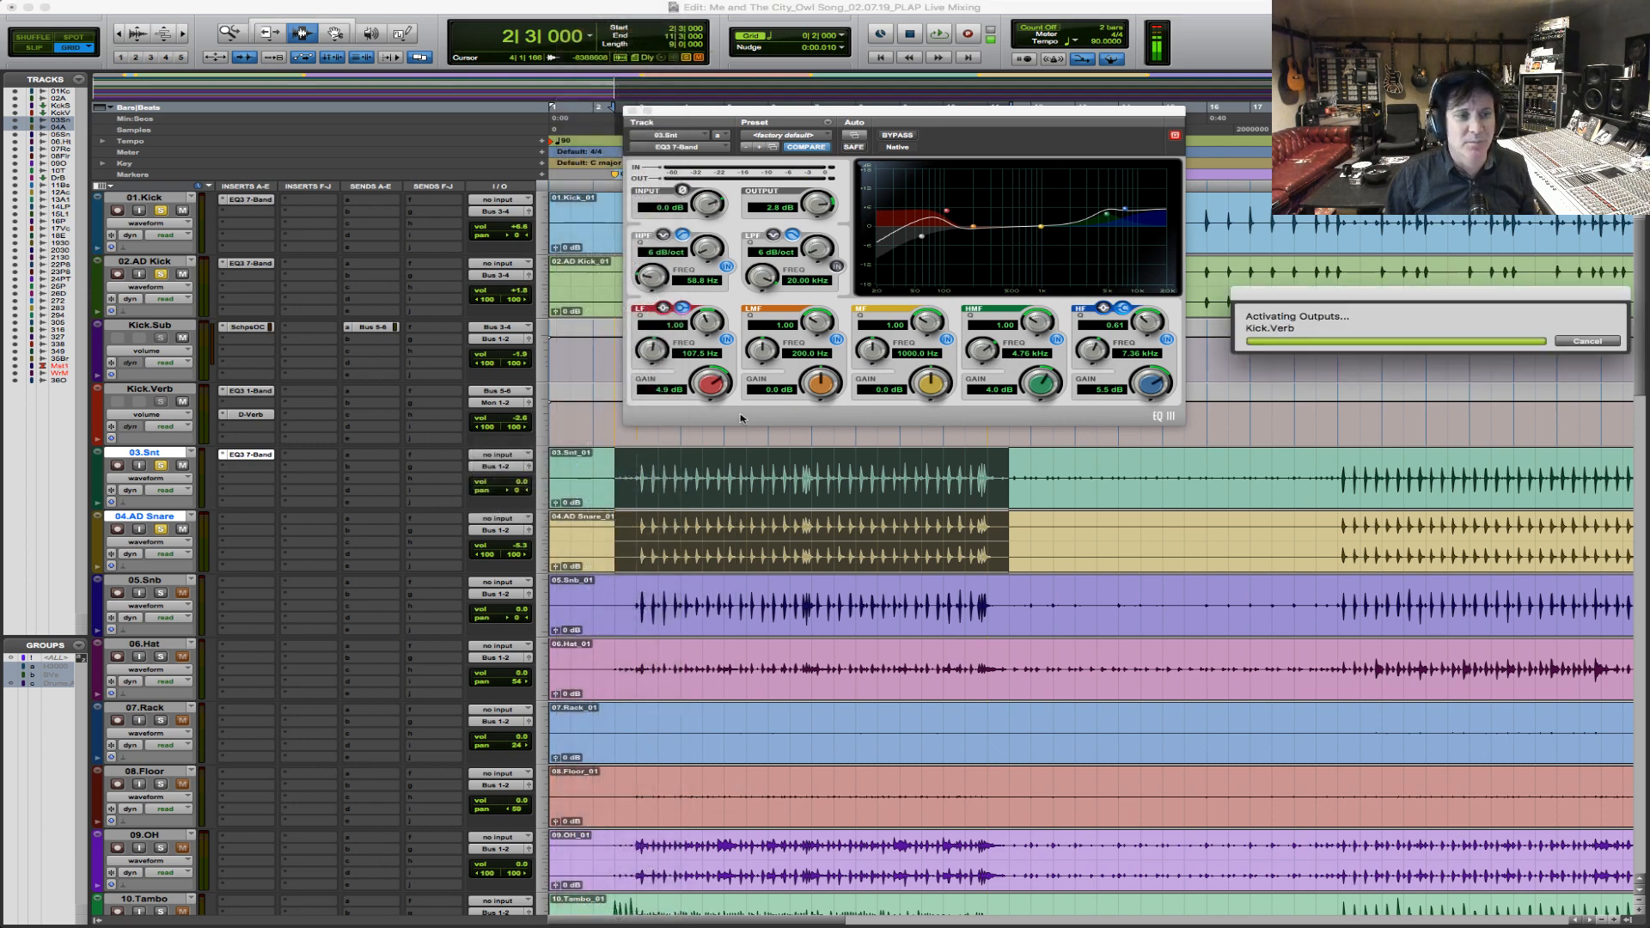
Create a stereo aux input track fed by Bus 7-8 and name it Snare.Sub.
key(super+shift+n)
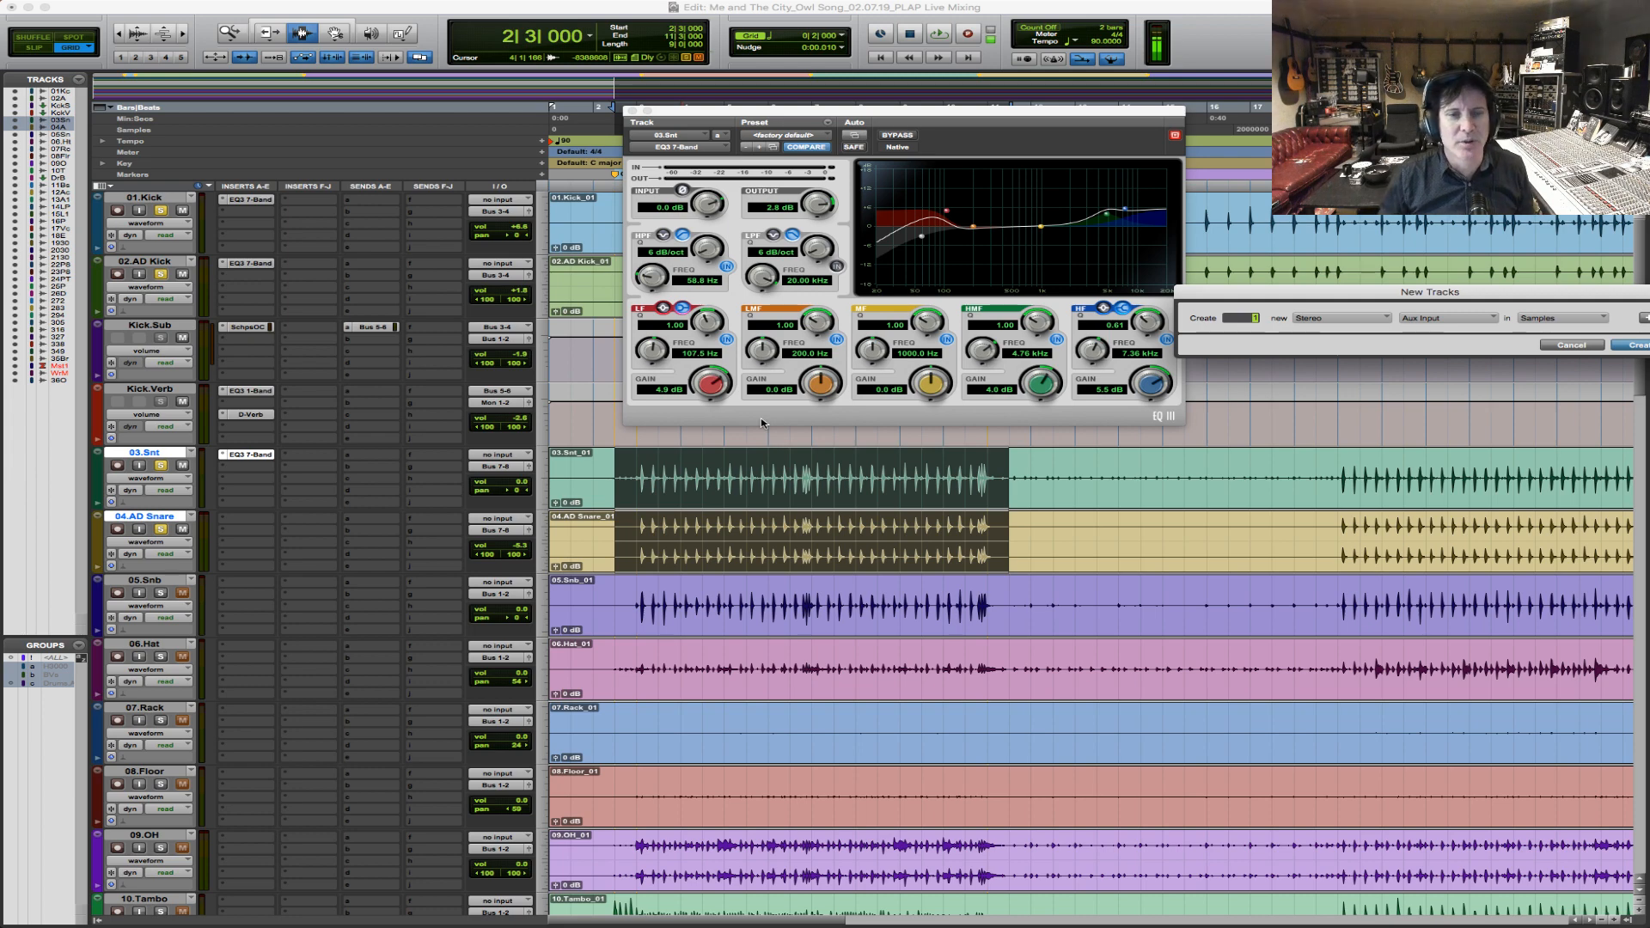
click(1640, 346)
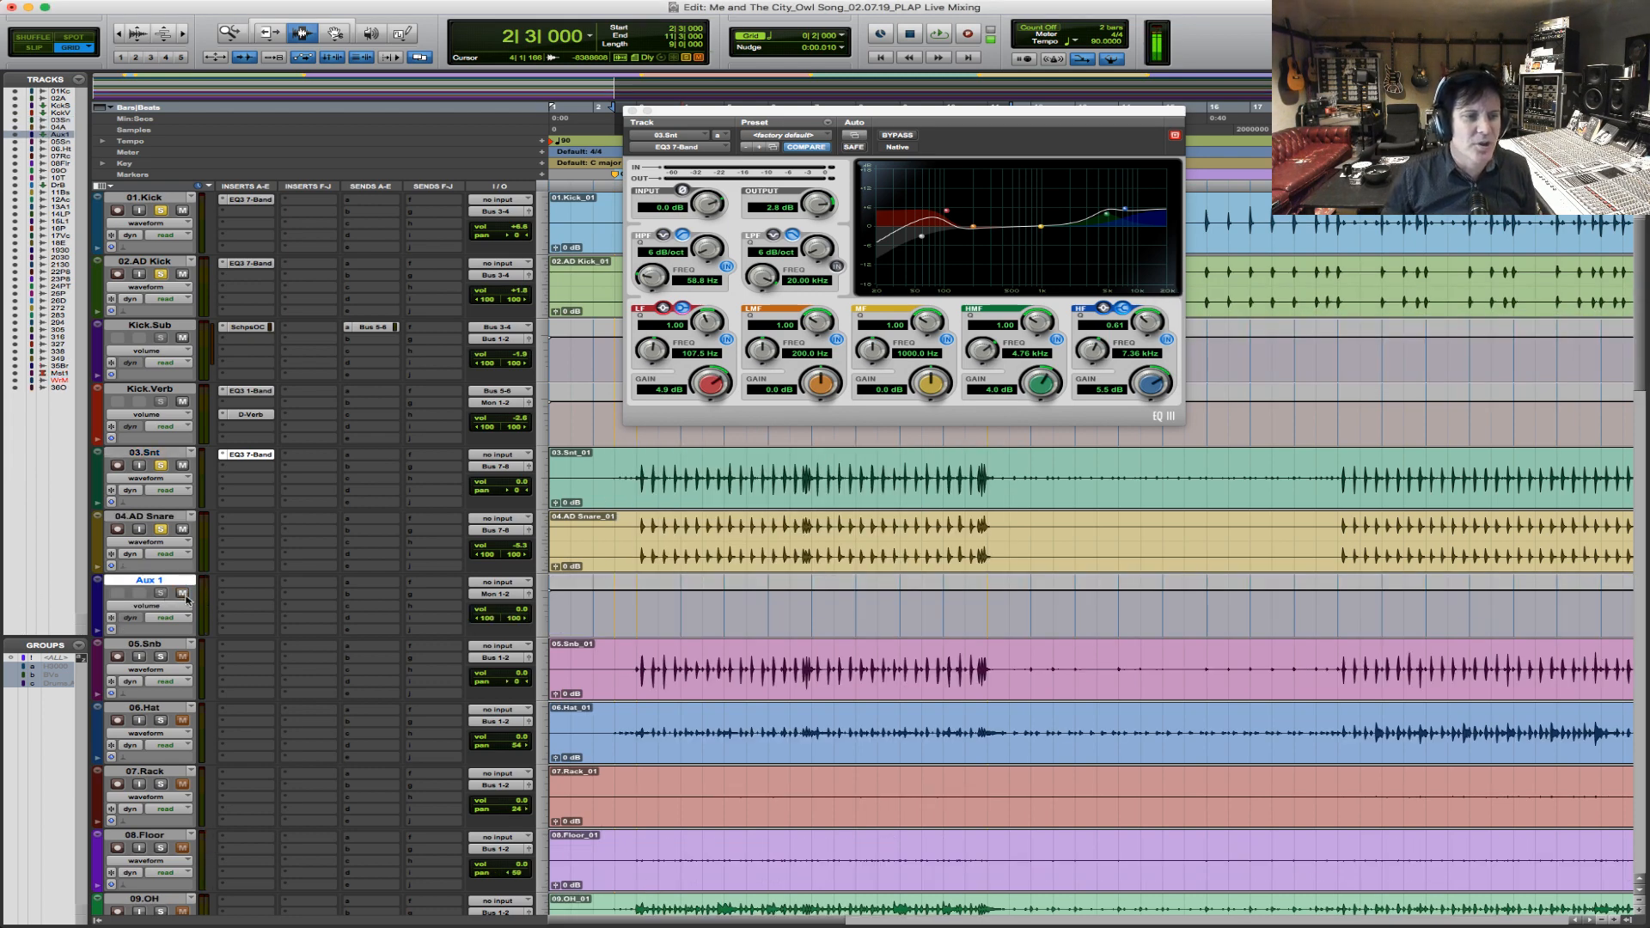
click(496, 584)
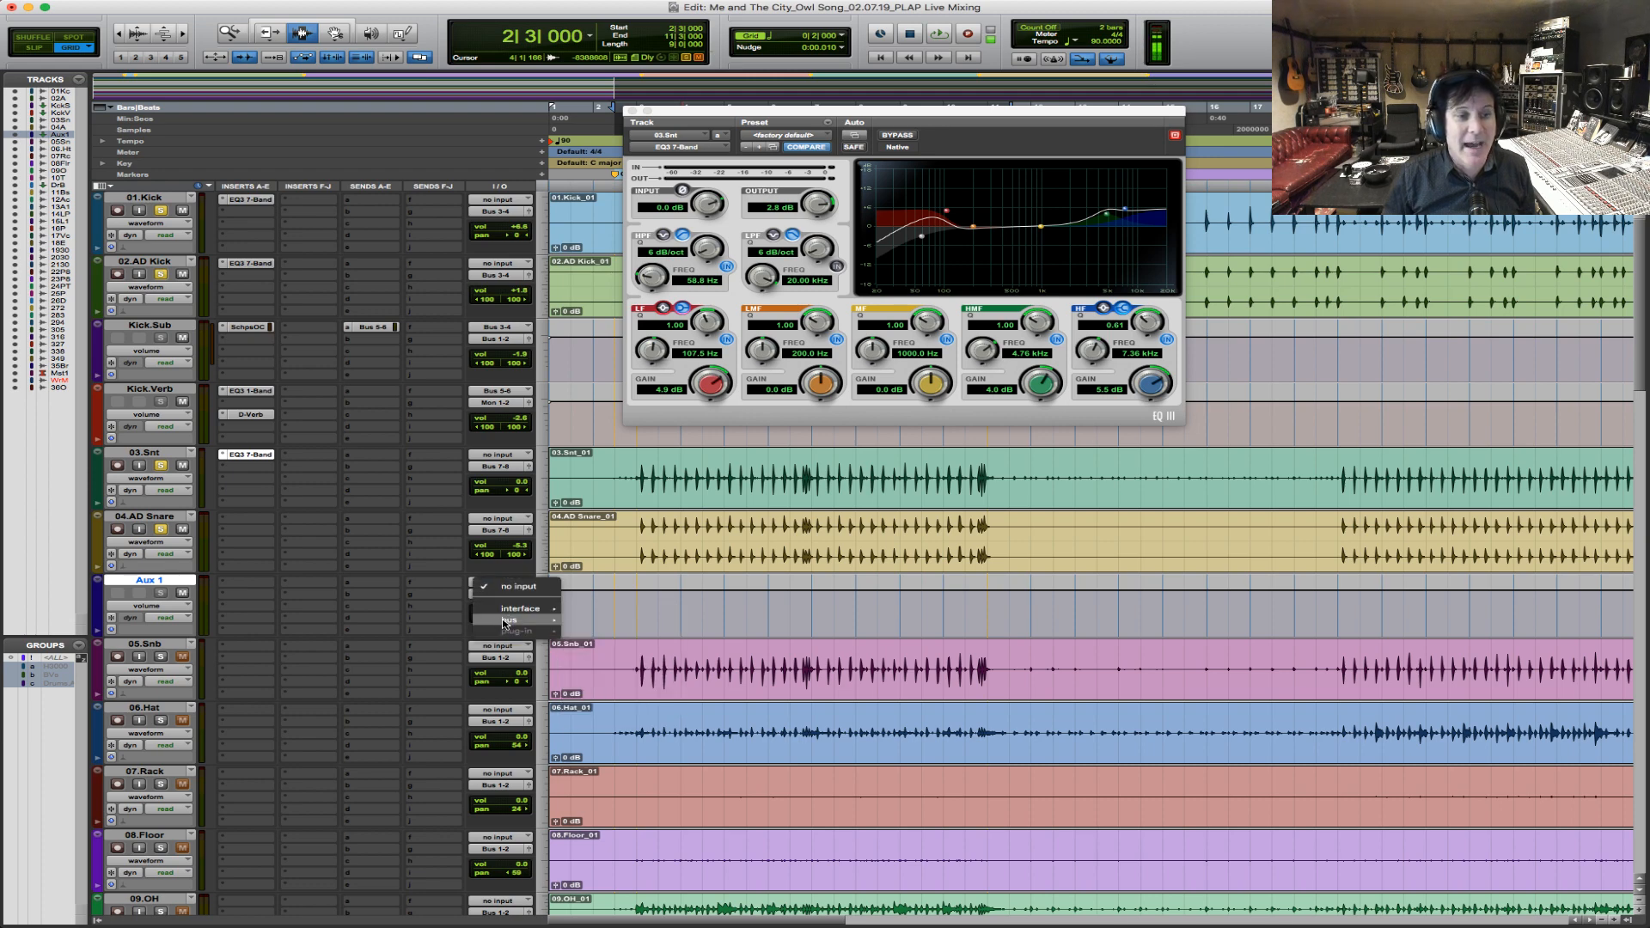
mouse_move(516, 620)
click(621, 270)
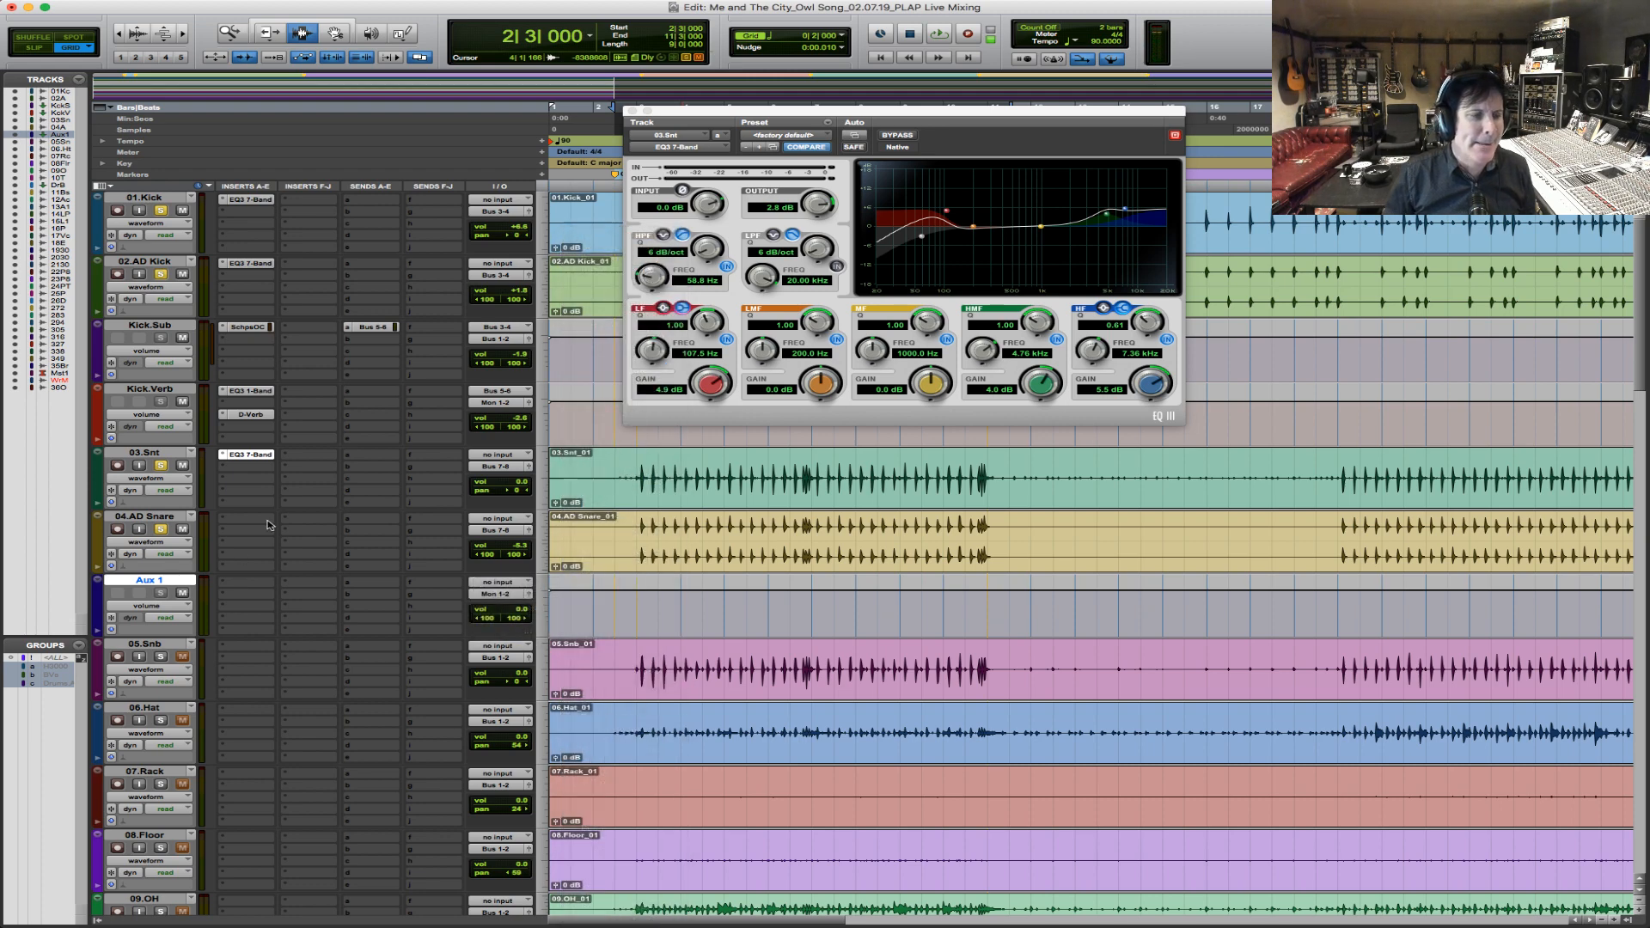
double_click(163, 581)
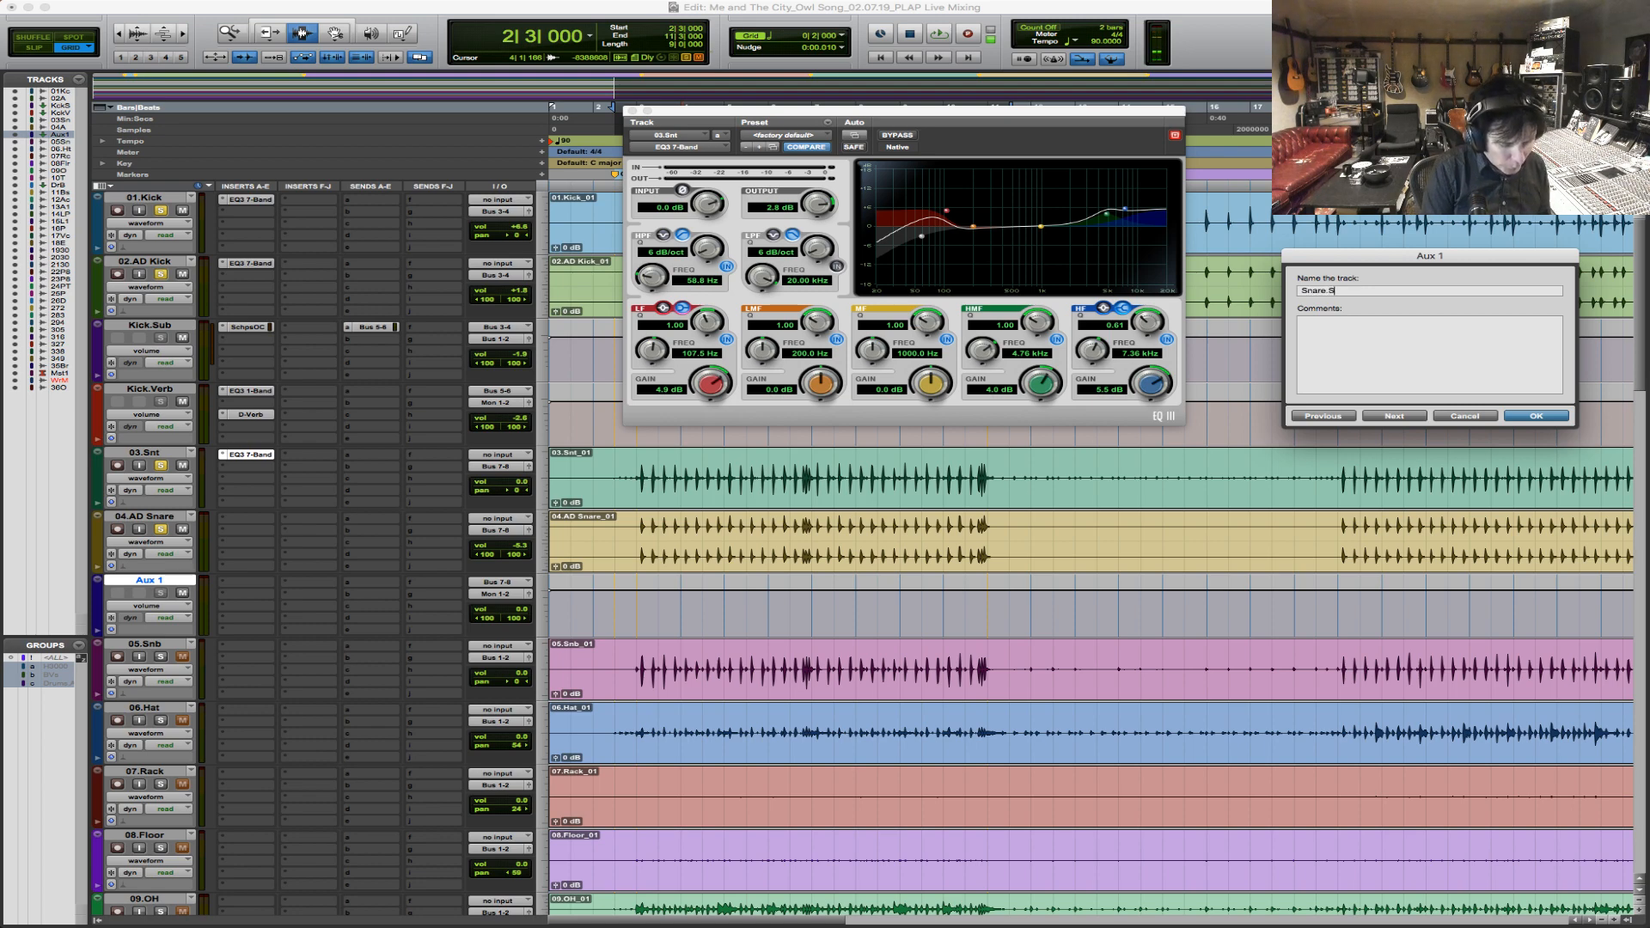
key(Return)
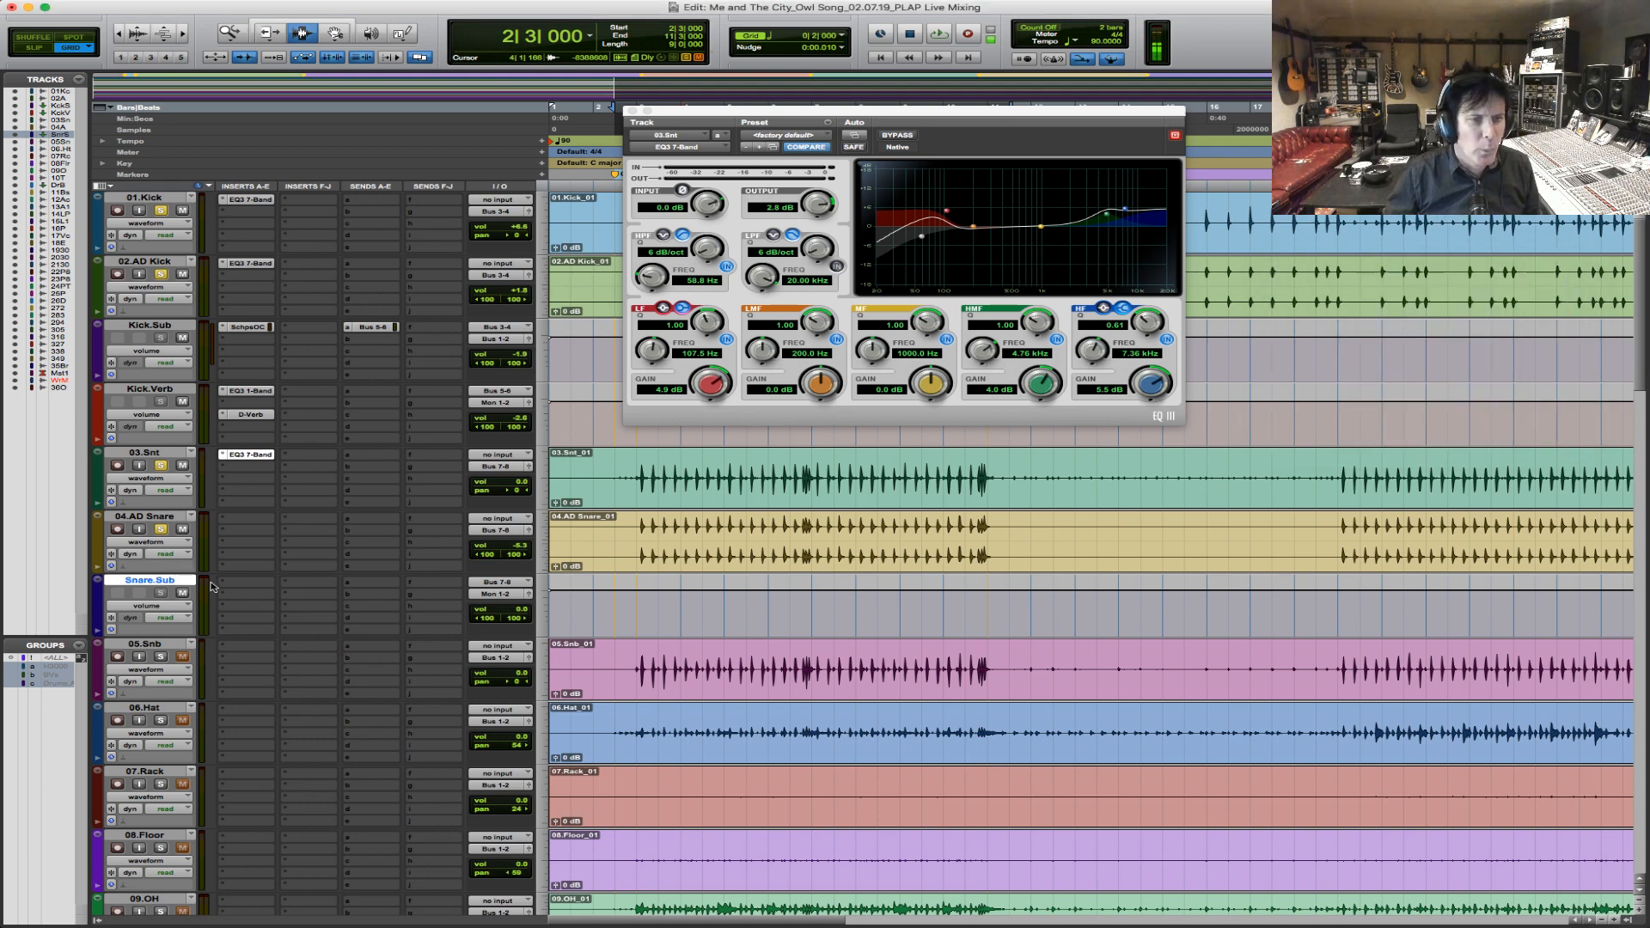
Select the chorus section on 04.AD Snare and insert Scheps Omni Channel (stereo) on the Snare.Sub track.
click(633, 541)
drag(975, 553, 989, 553)
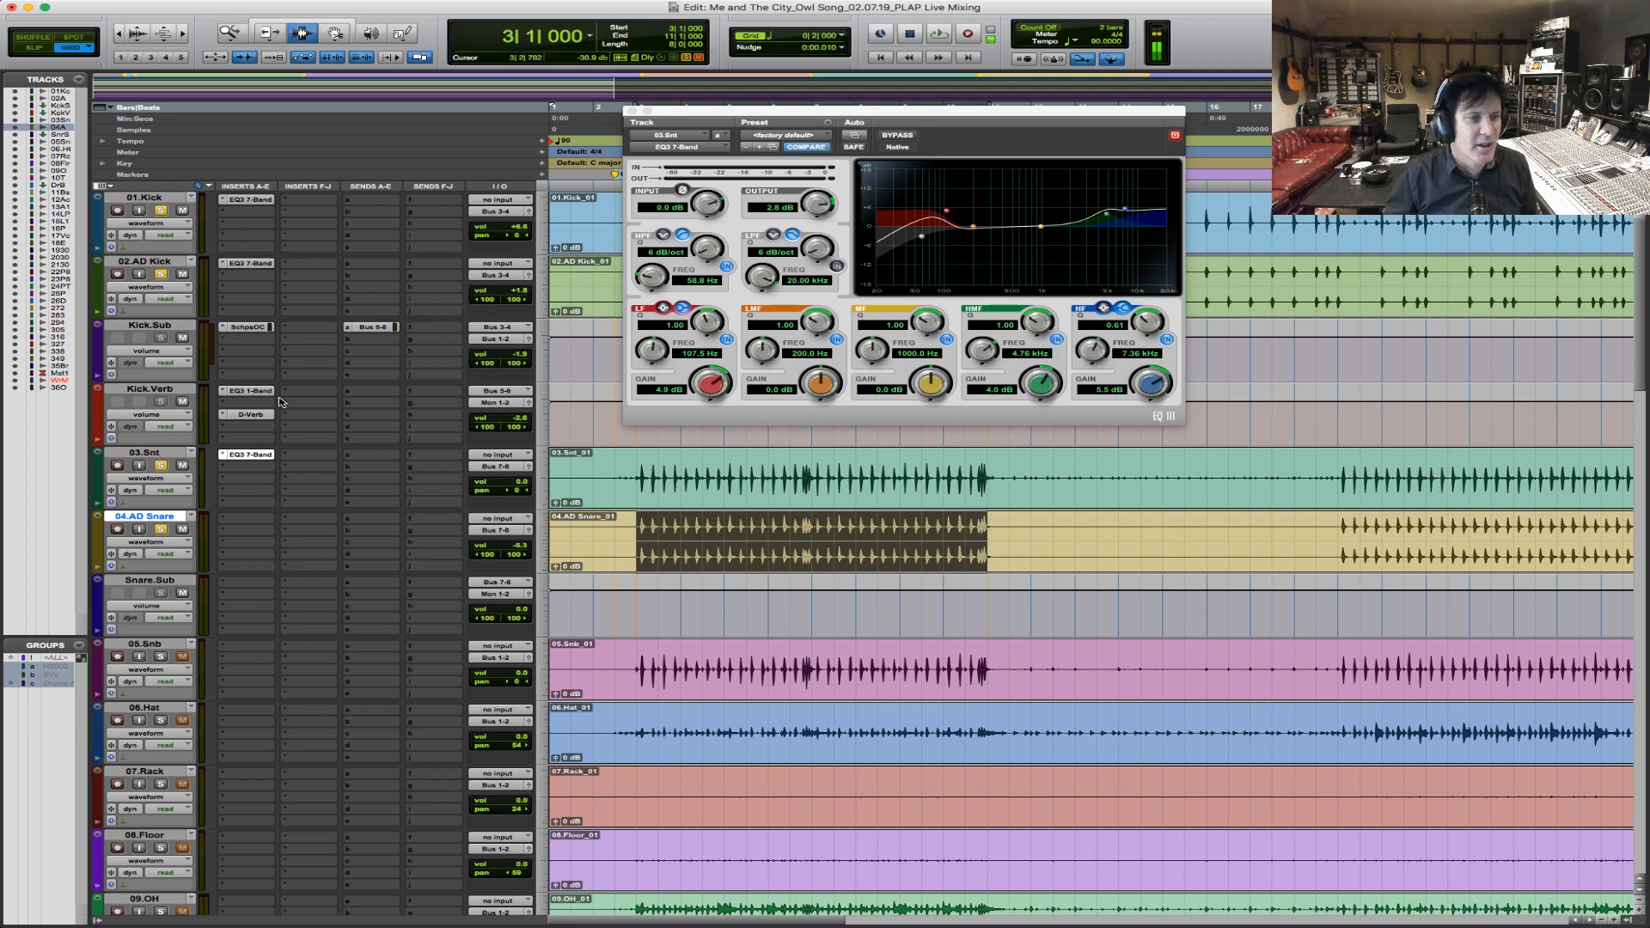
click(238, 586)
mouse_move(305, 608)
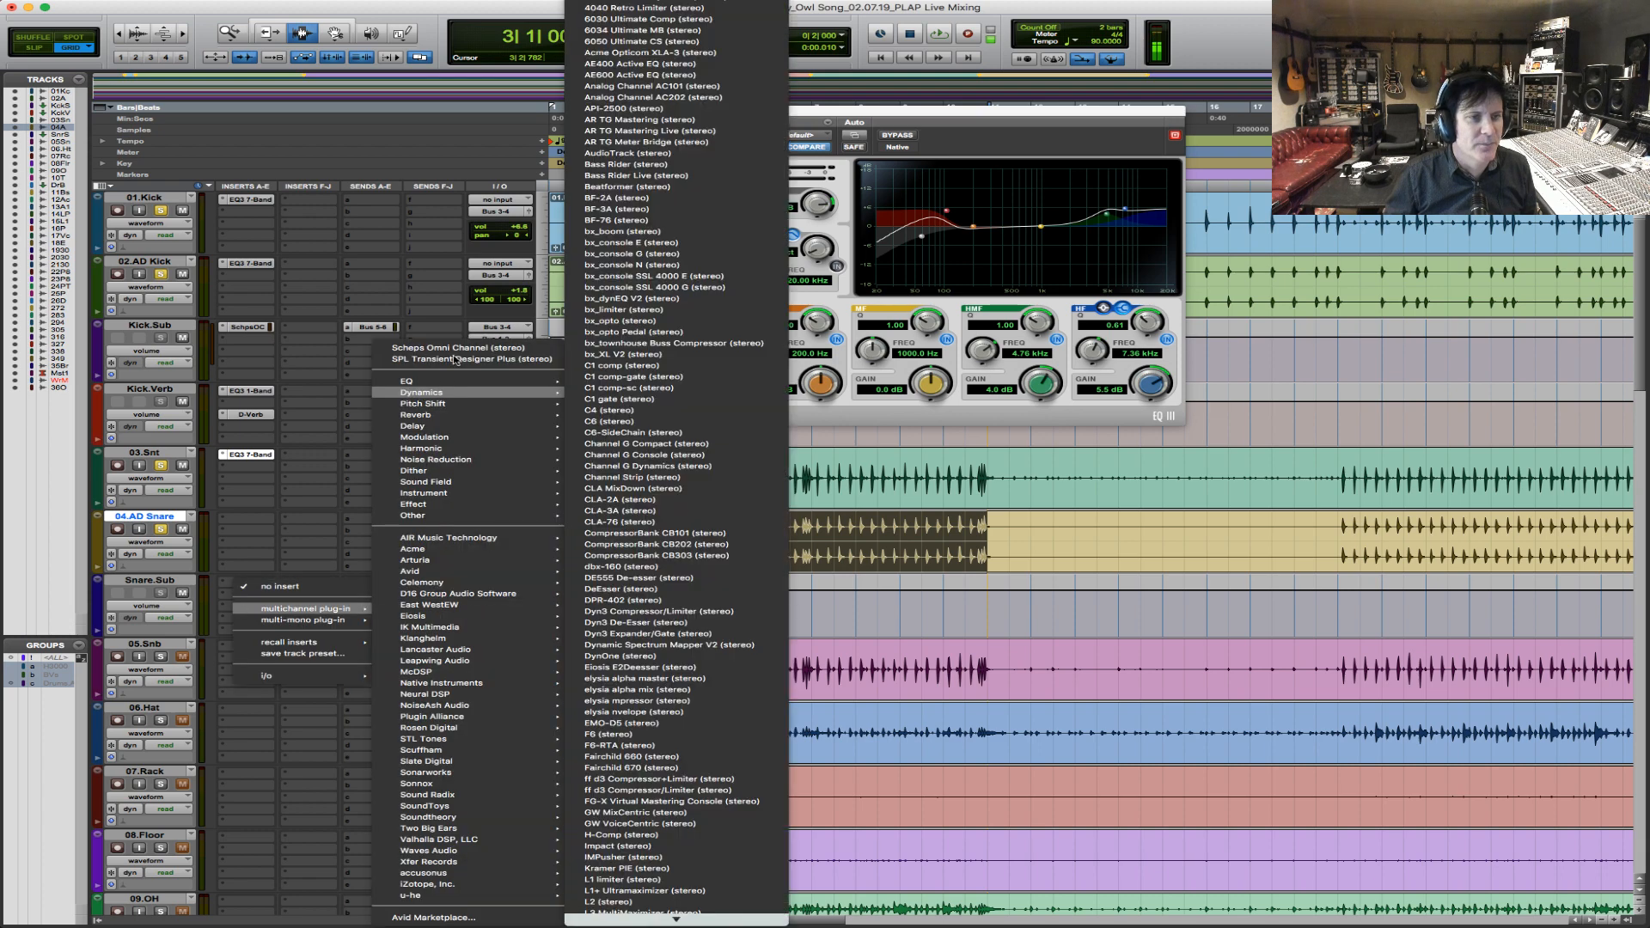
click(482, 348)
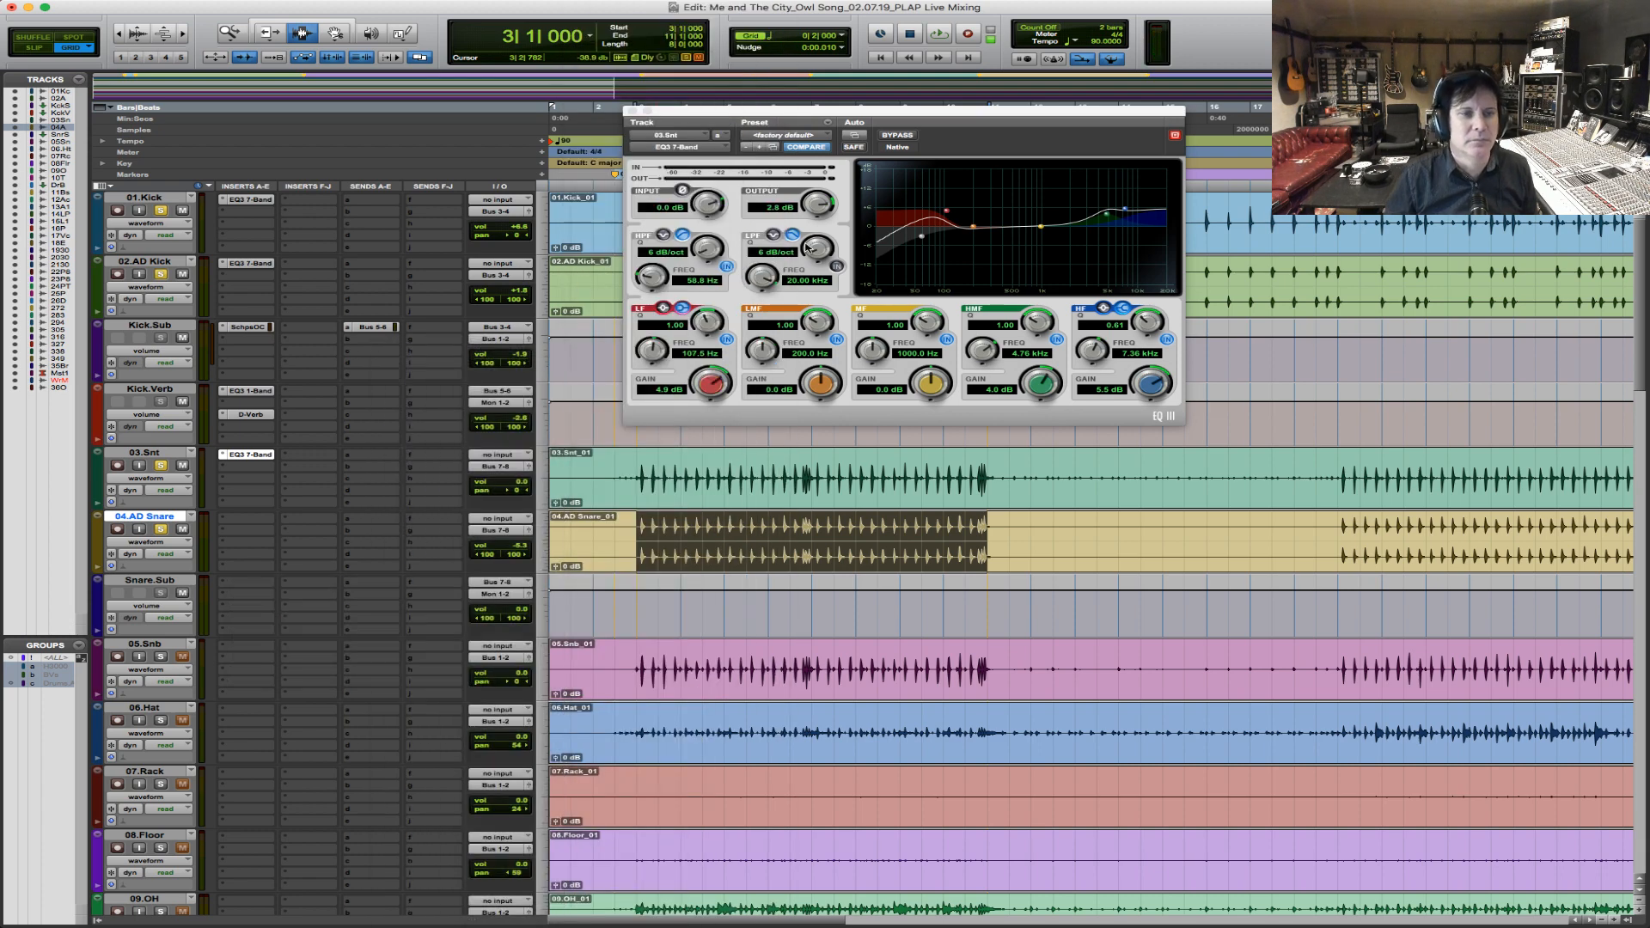
Adjust the frequency of the Omni Channel's LOW EQ band and boost its gain by 4.4 dB, auditioning the chorus.
key(space)
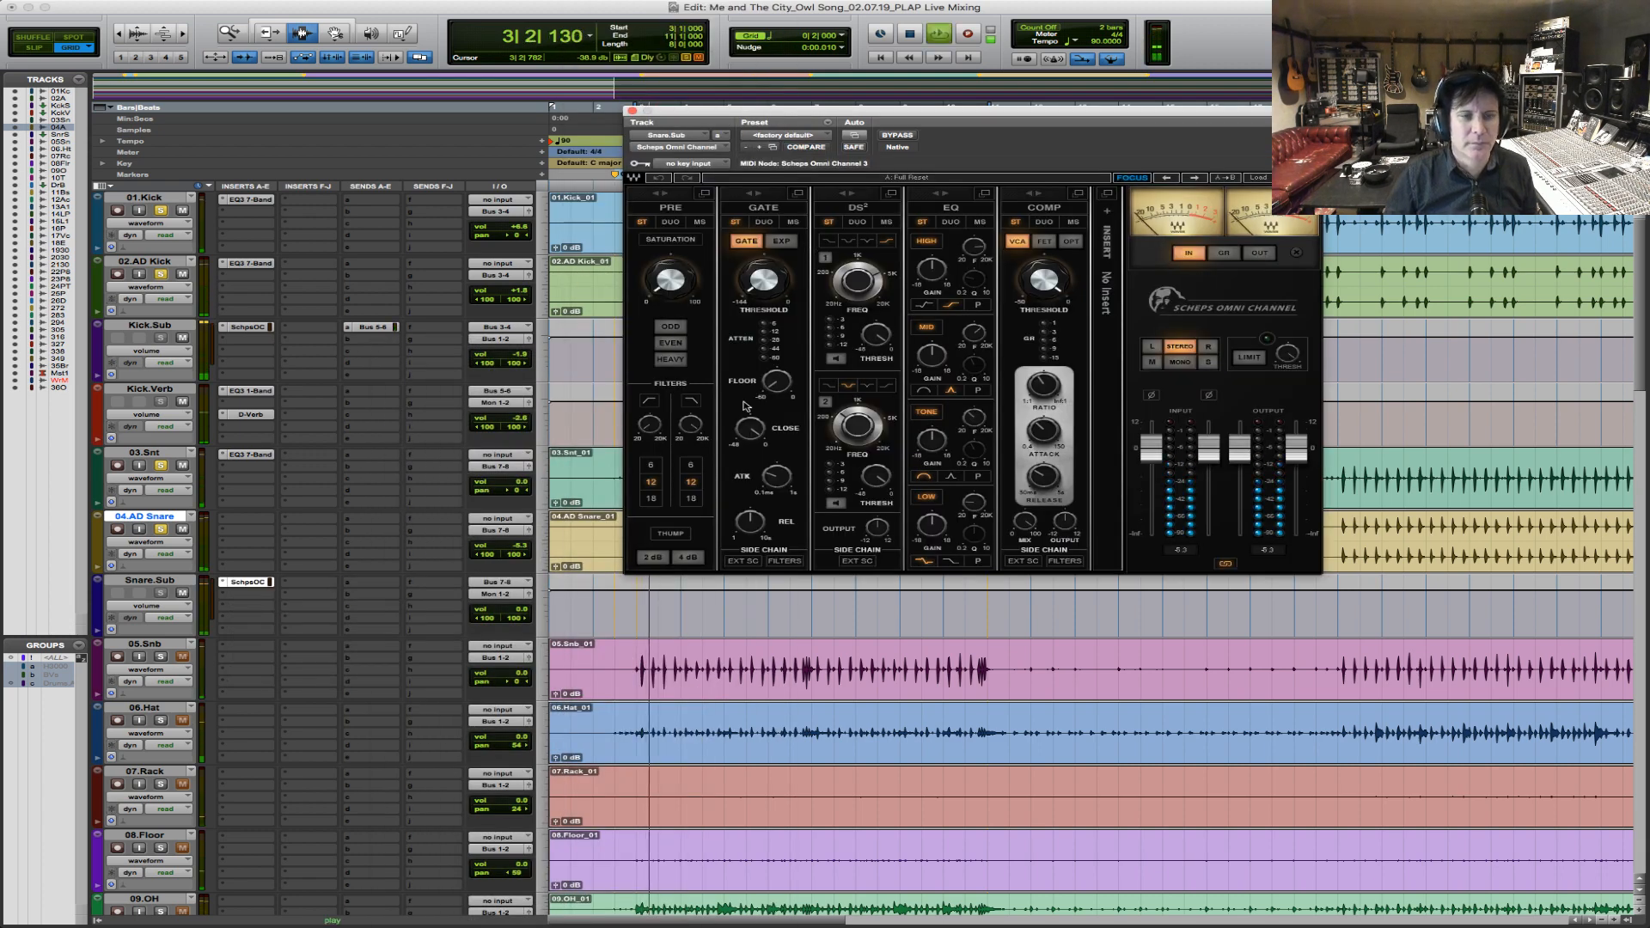
mouse_move(1044, 397)
key(space)
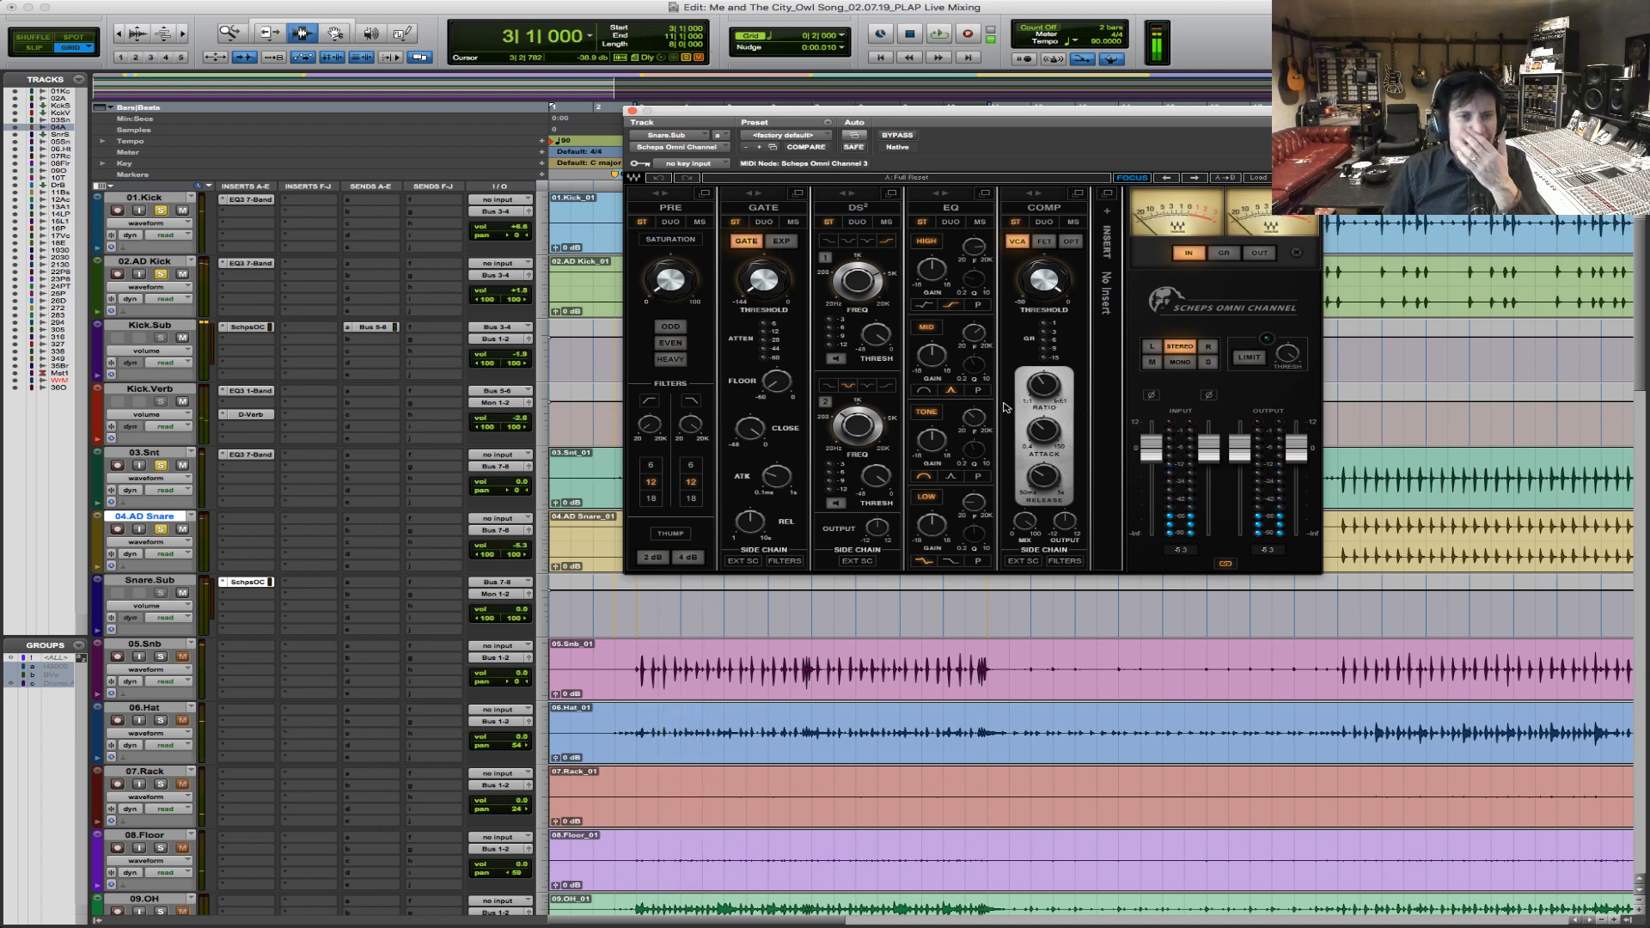
drag(976, 504, 976, 501)
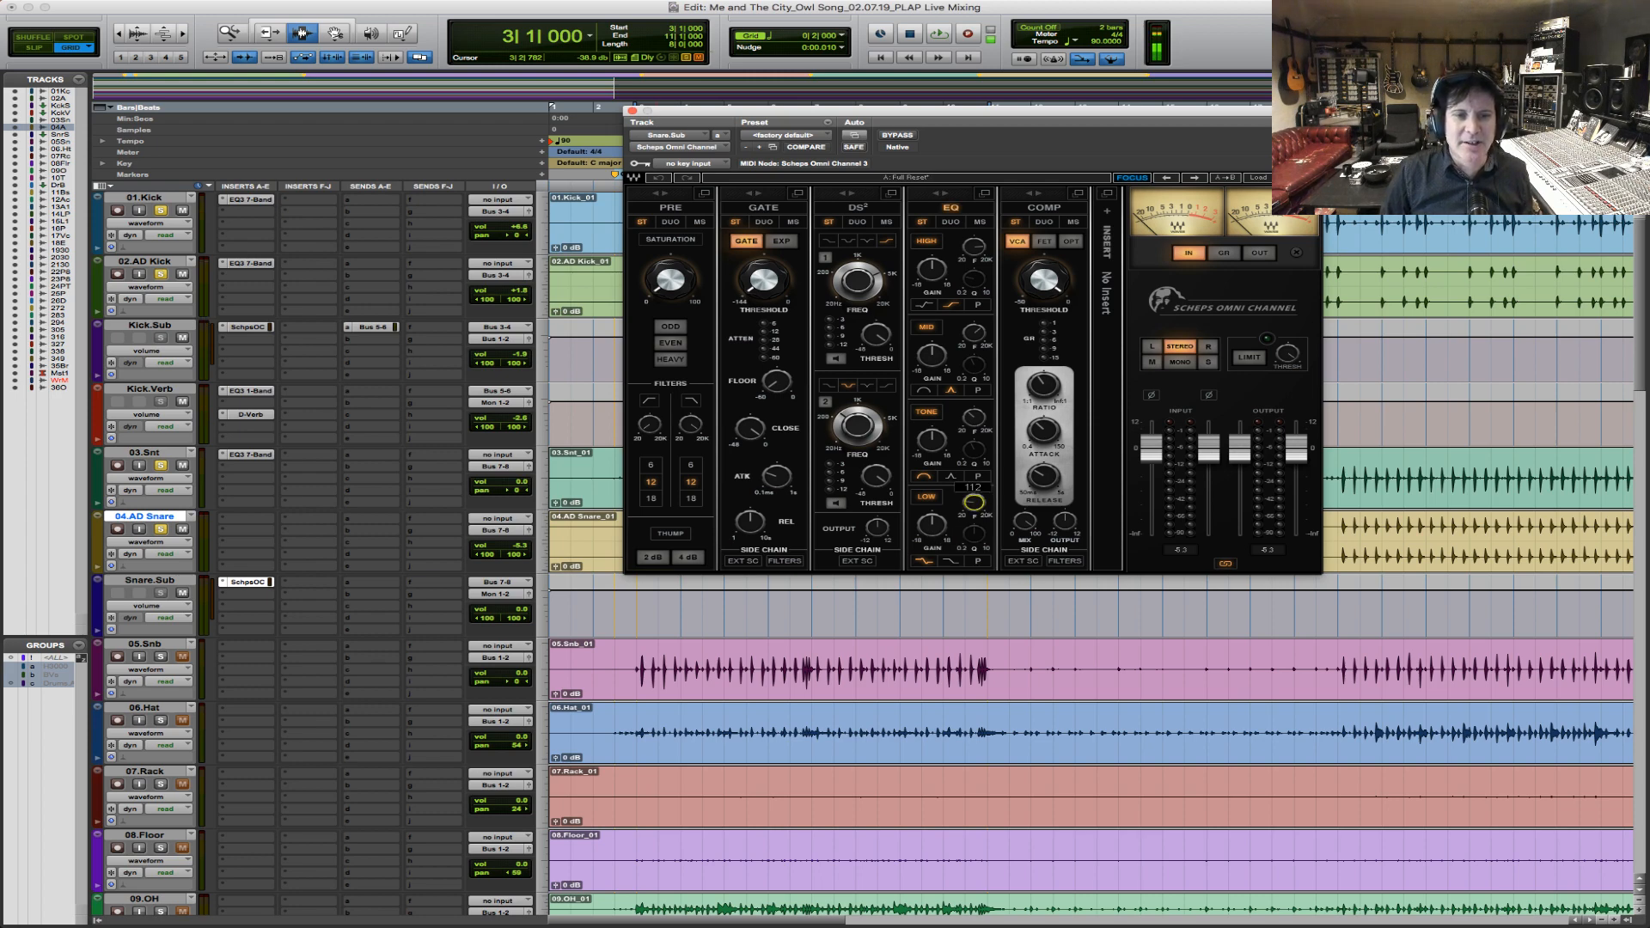
key(space)
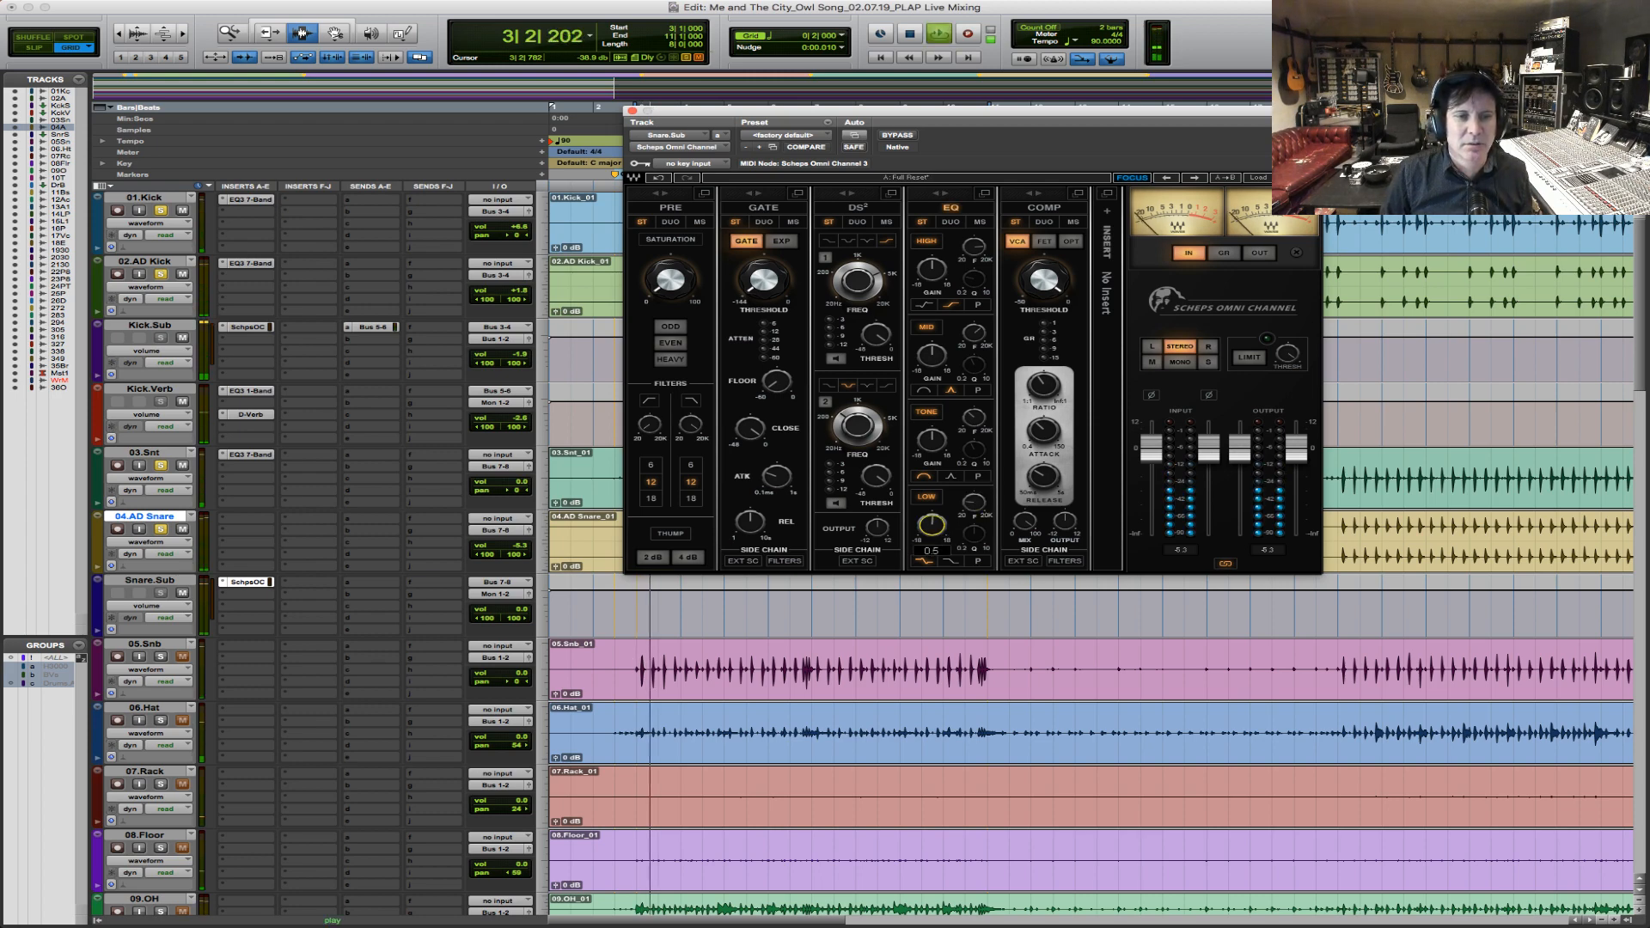
drag(931, 525, 932, 517)
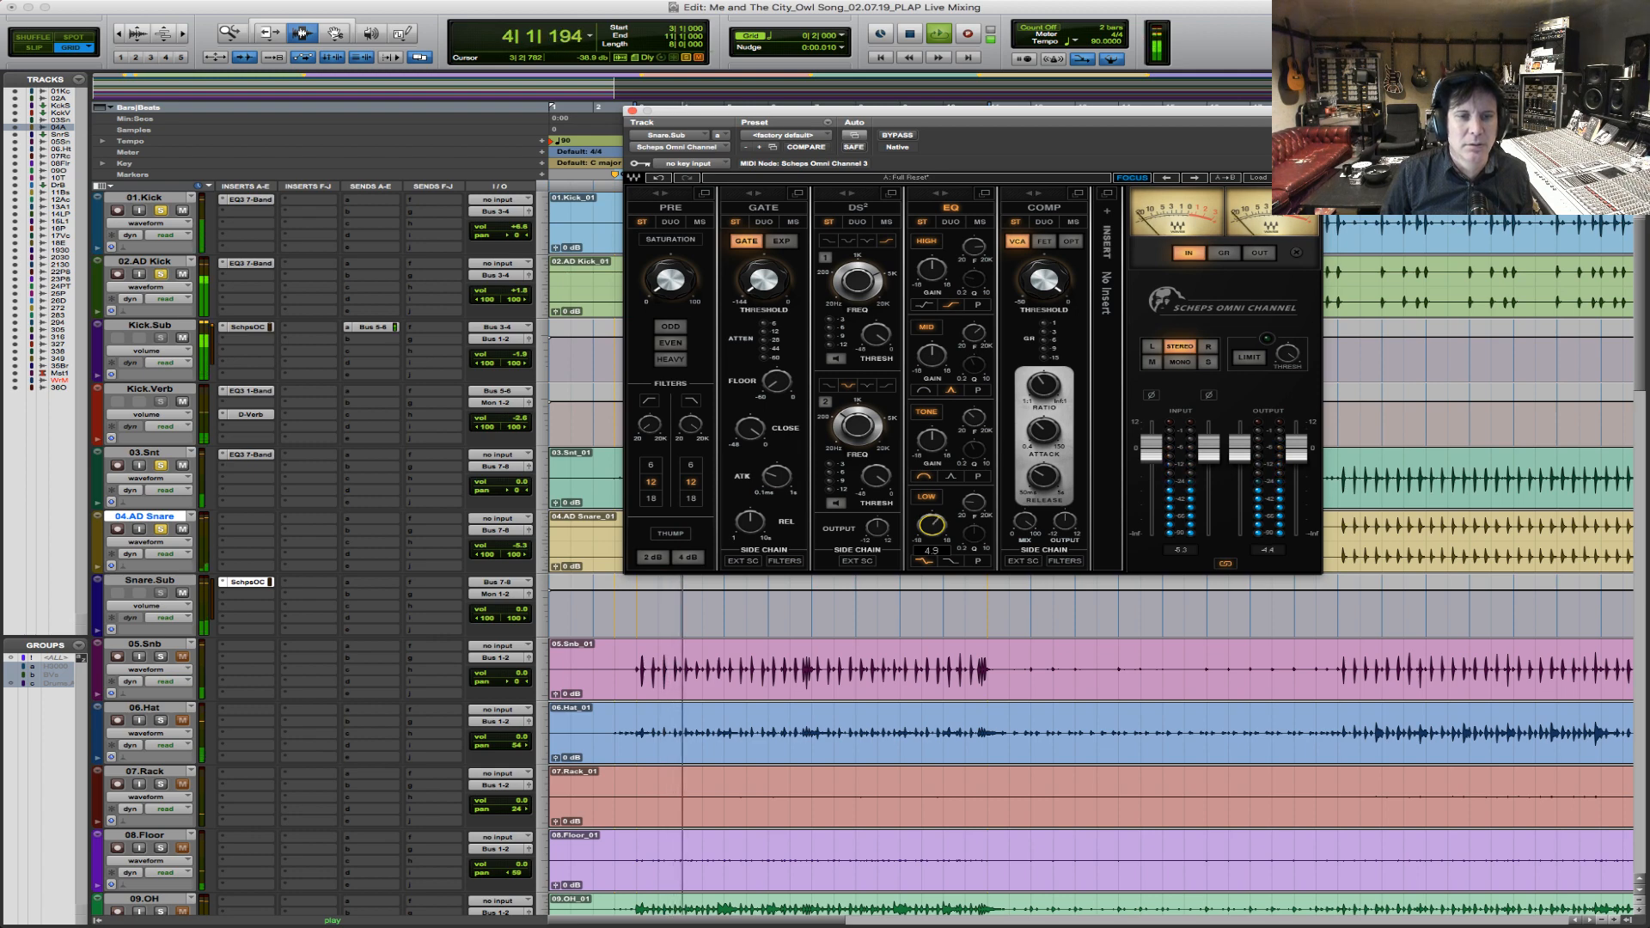
key(space)
drag(931, 524, 932, 516)
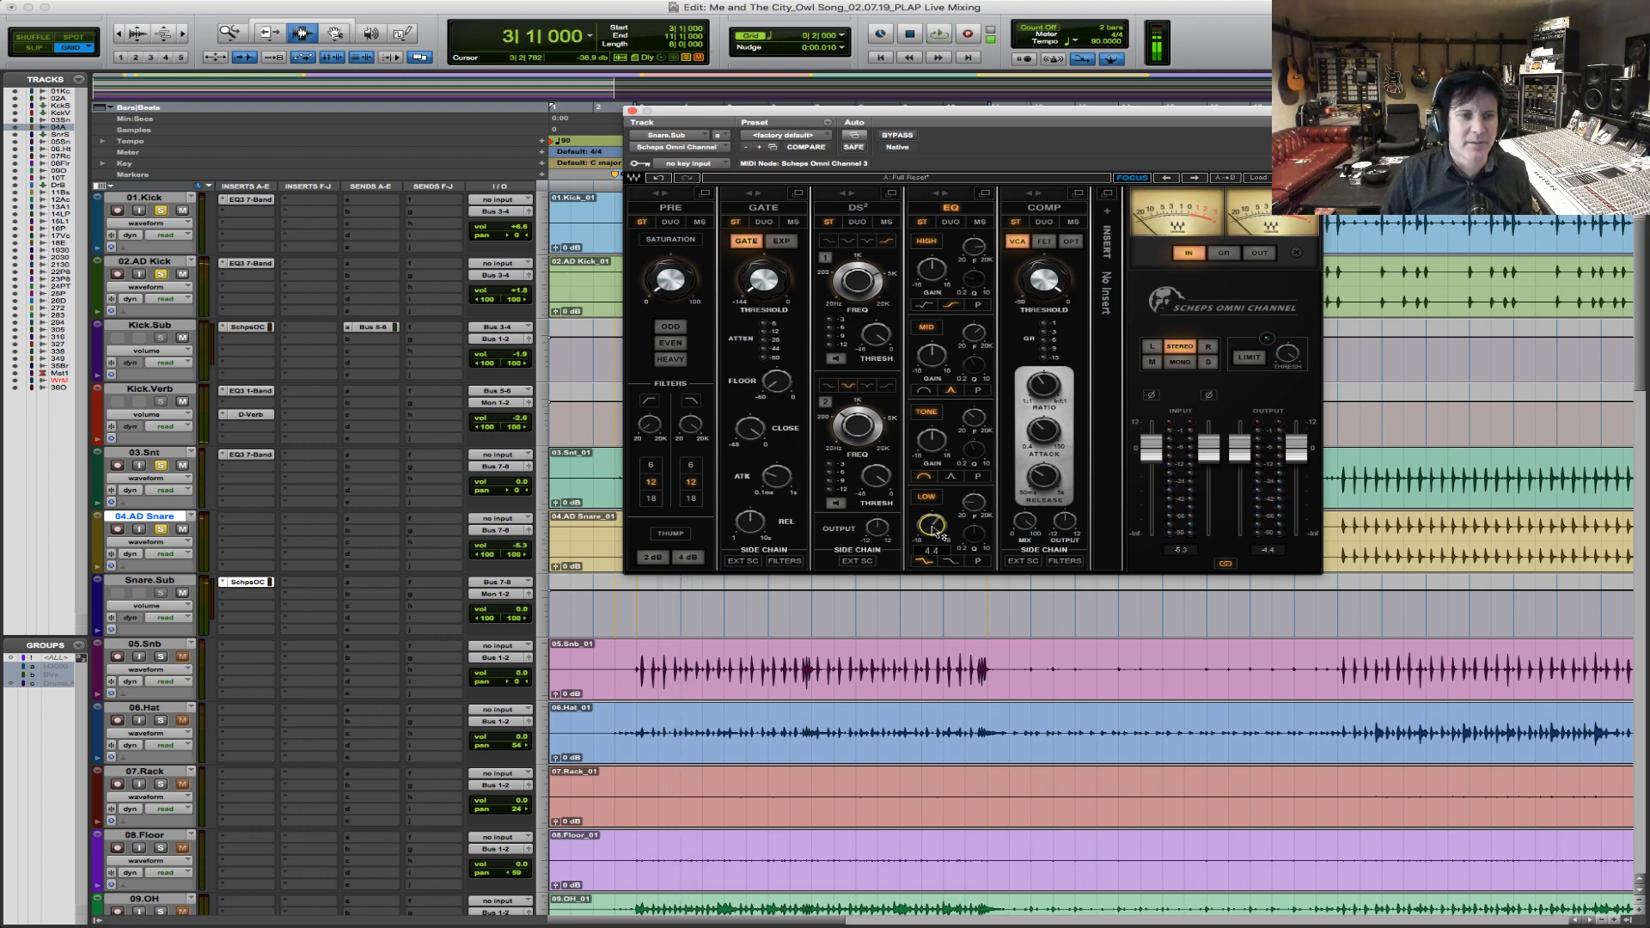
key(space)
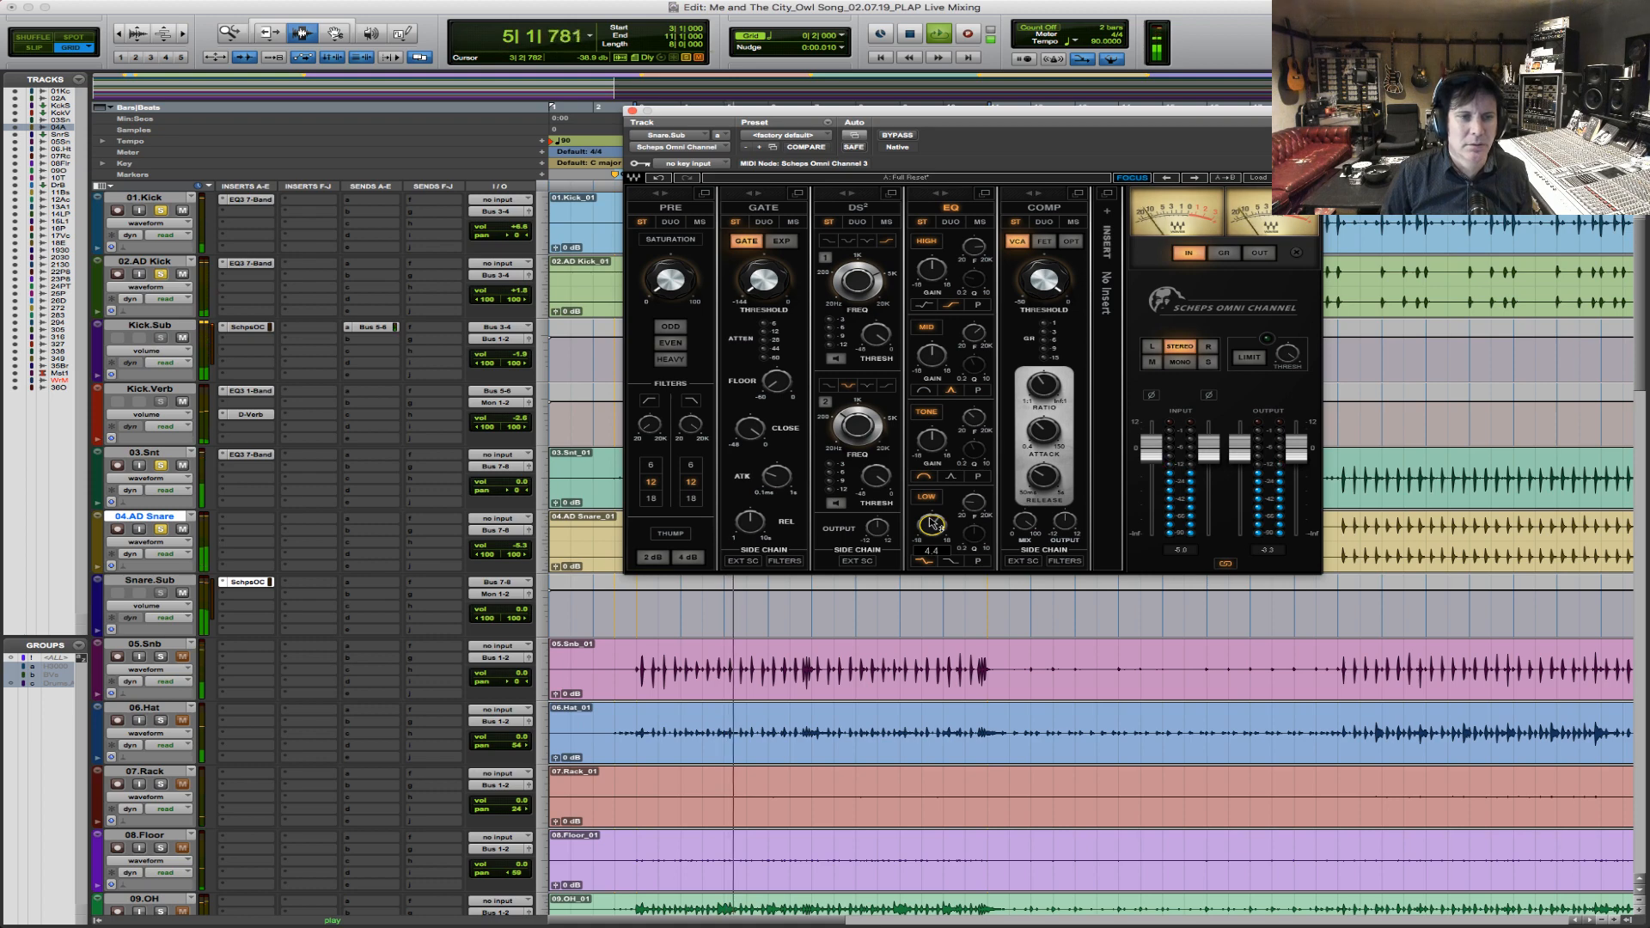
key(space)
Set the high-pass filter in the Omni Channel's PRE section to 90 Hz and audition the snares in the chorus.
mouse_move(650, 428)
mouse_down()
mouse_move(650, 410)
mouse_move(650, 423)
mouse_up()
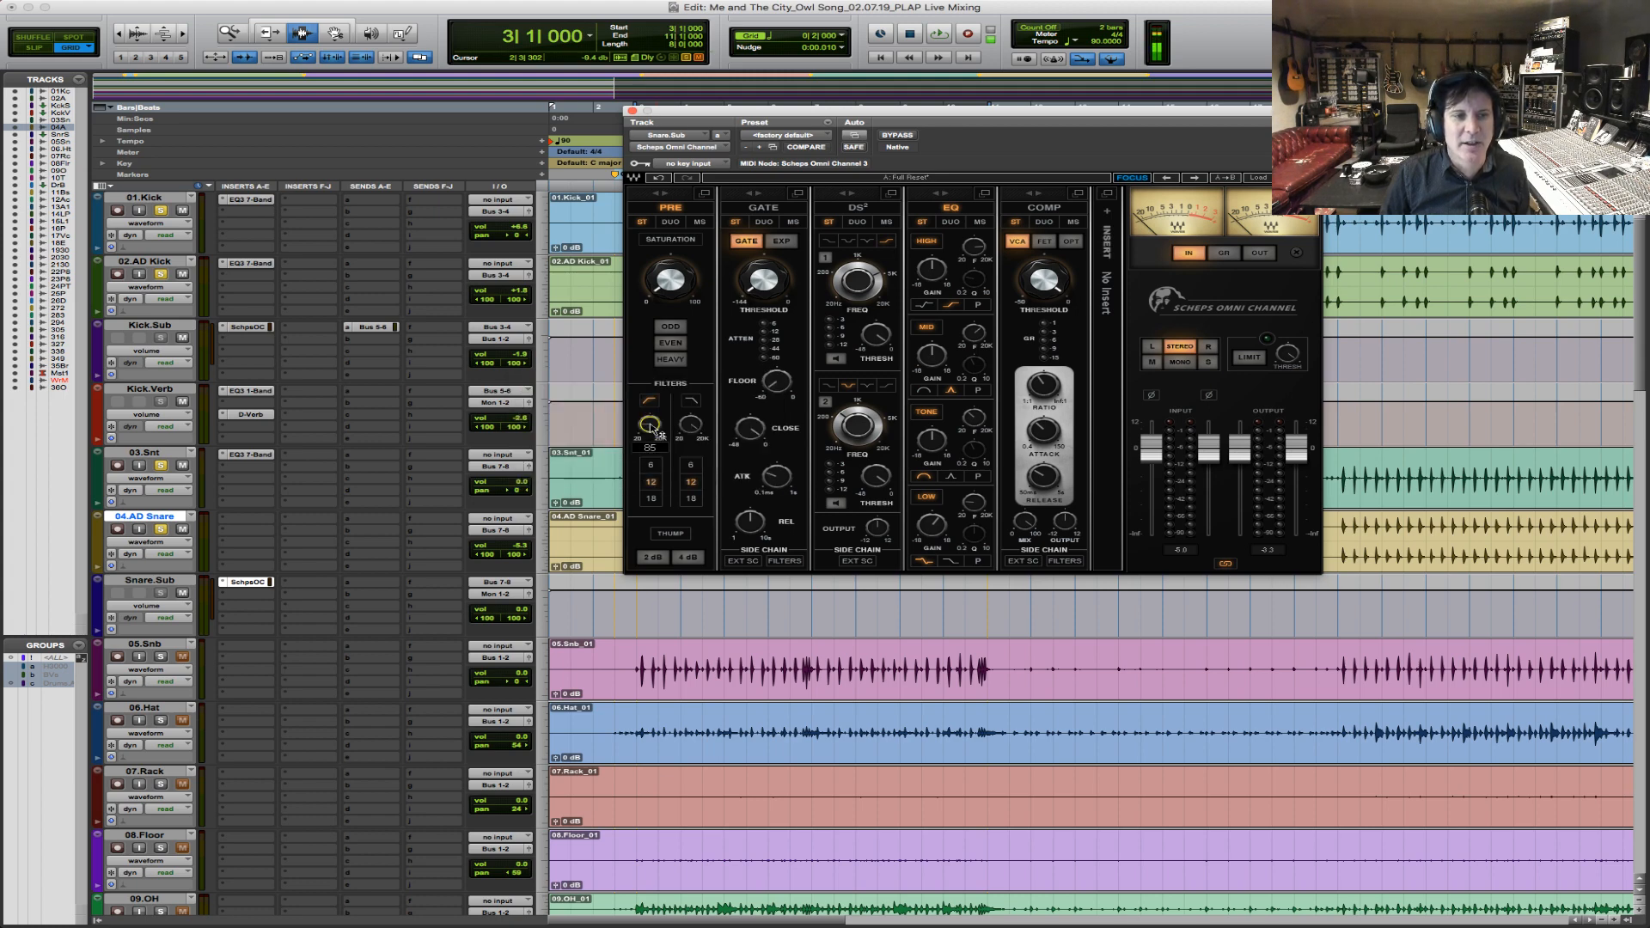
key(space)
drag(658, 434, 658, 429)
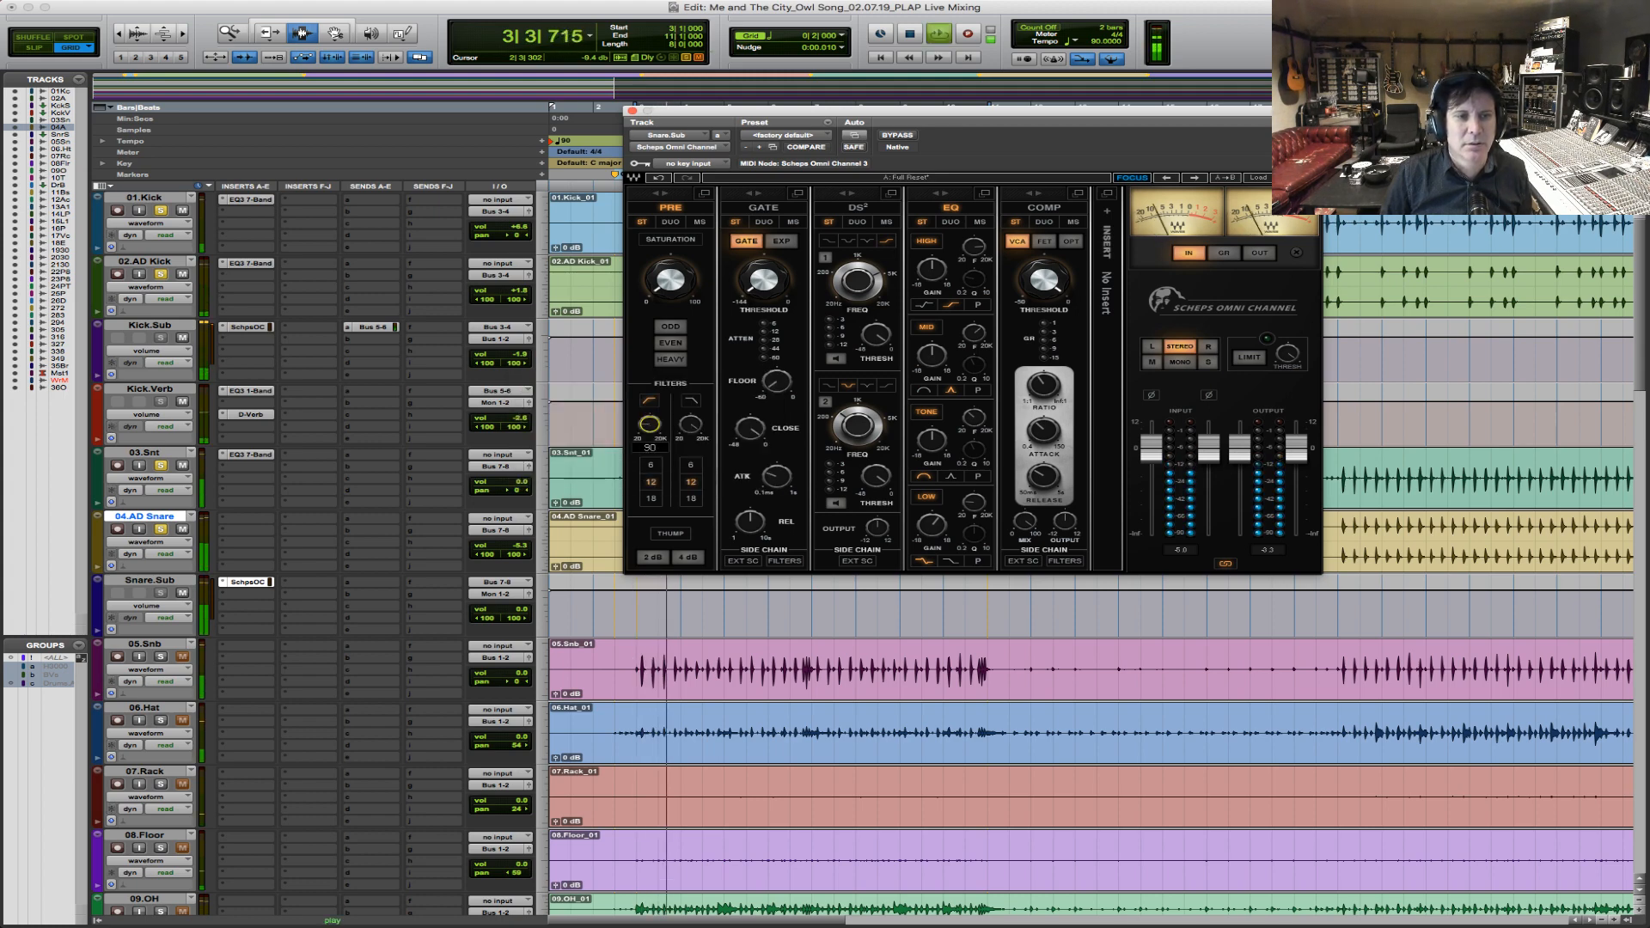
key(space)
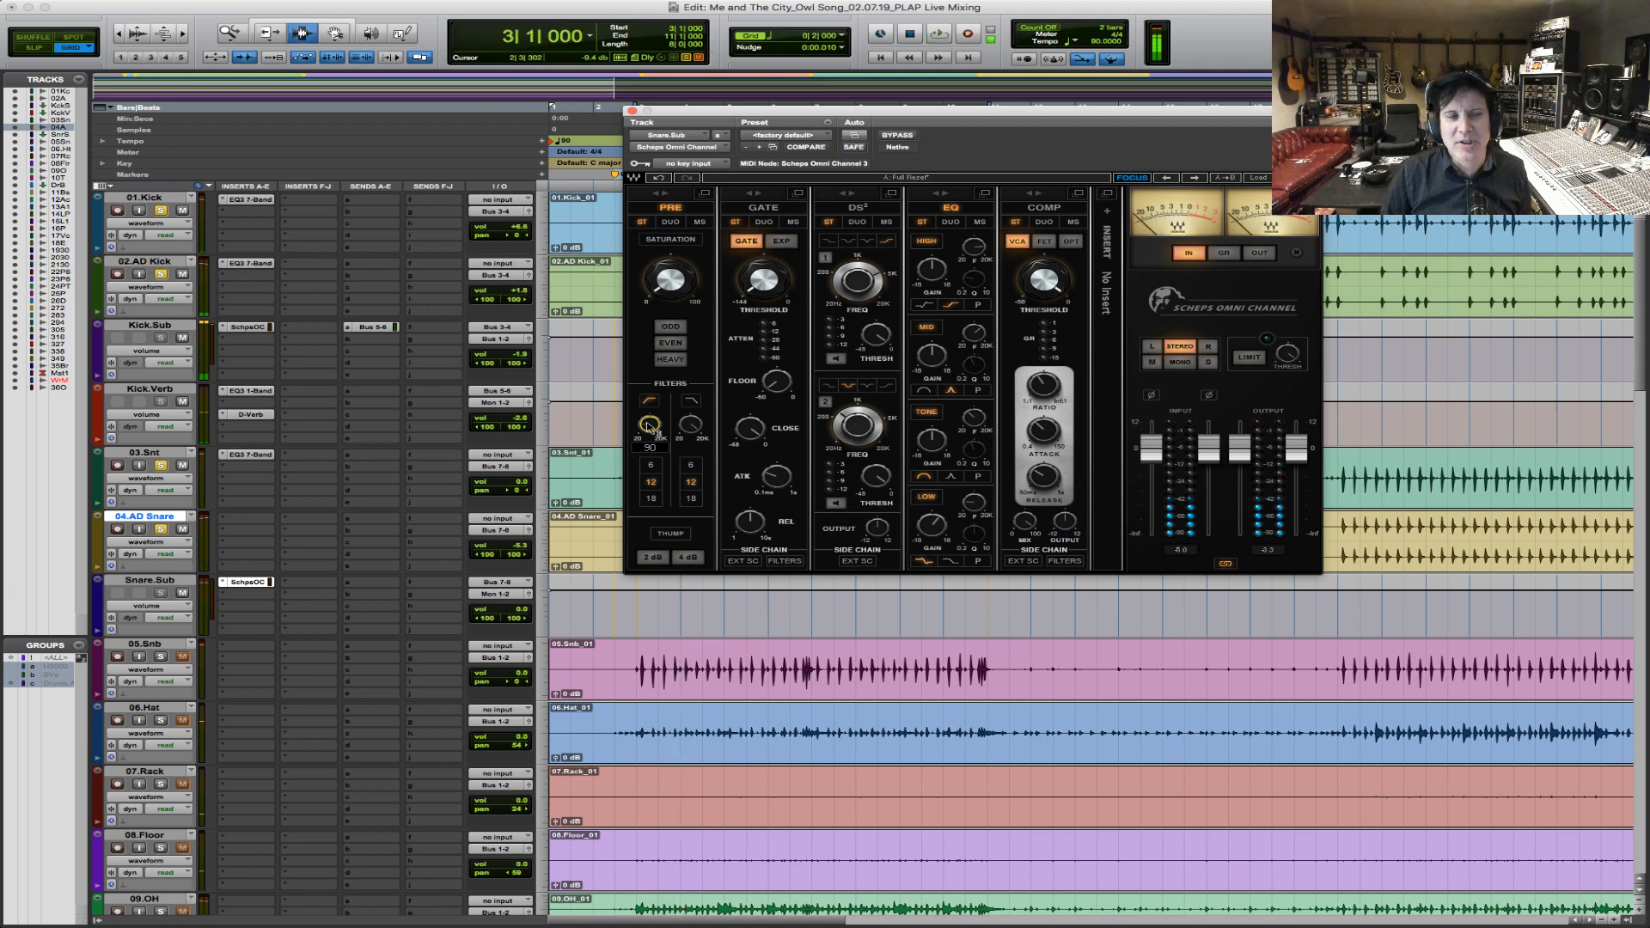
key(space)
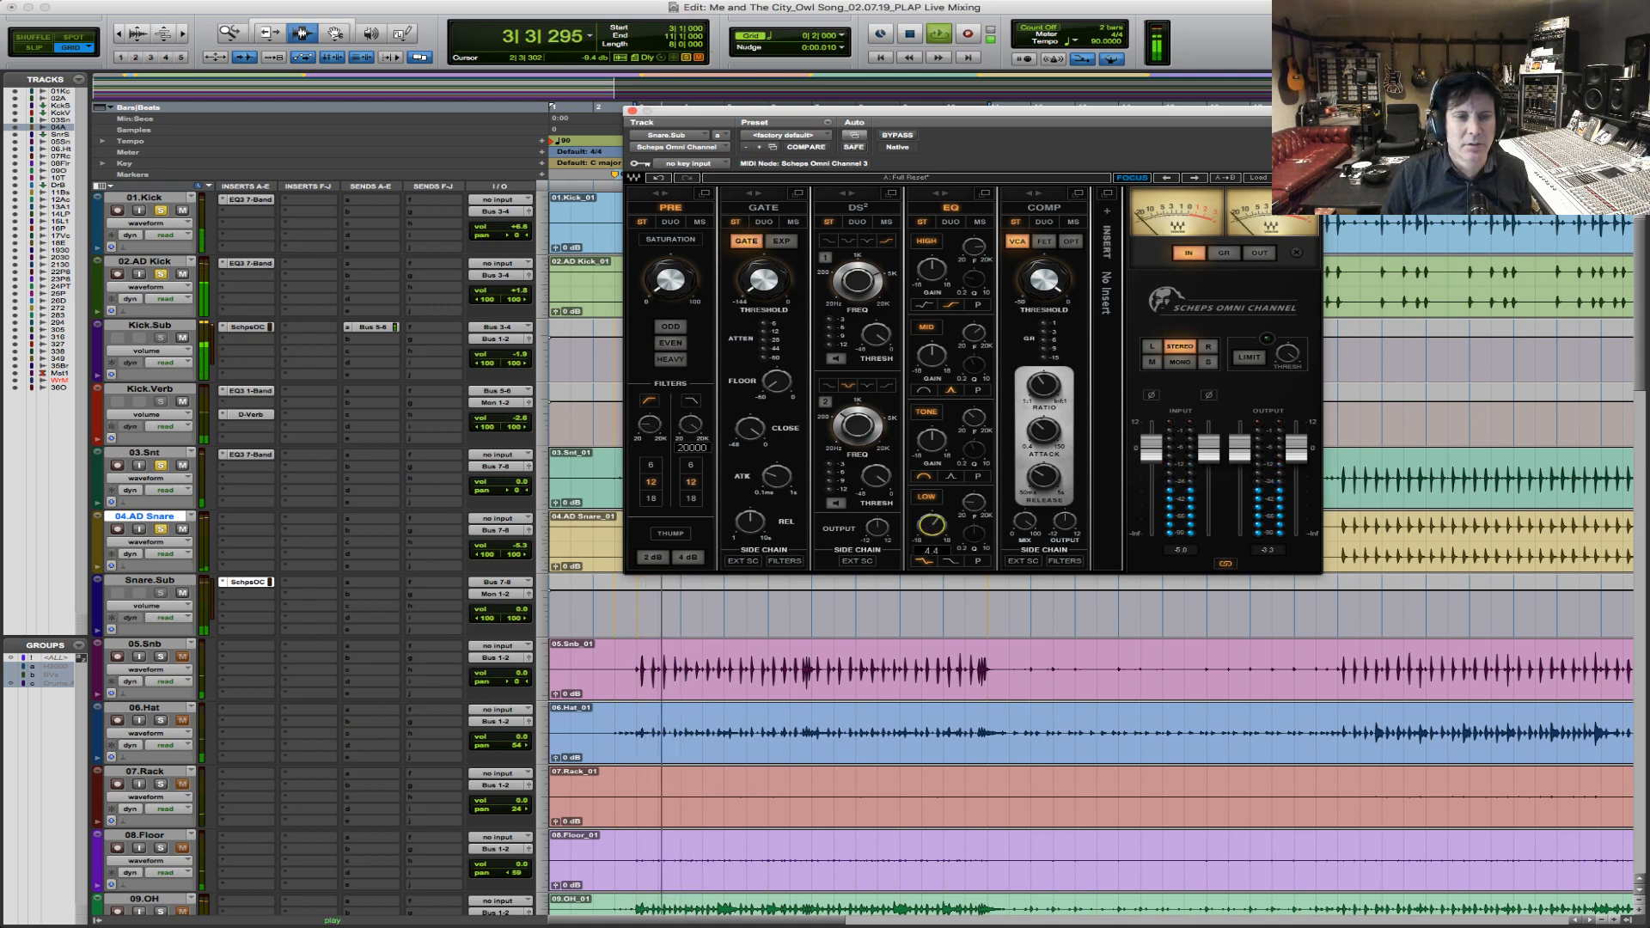
key(space)
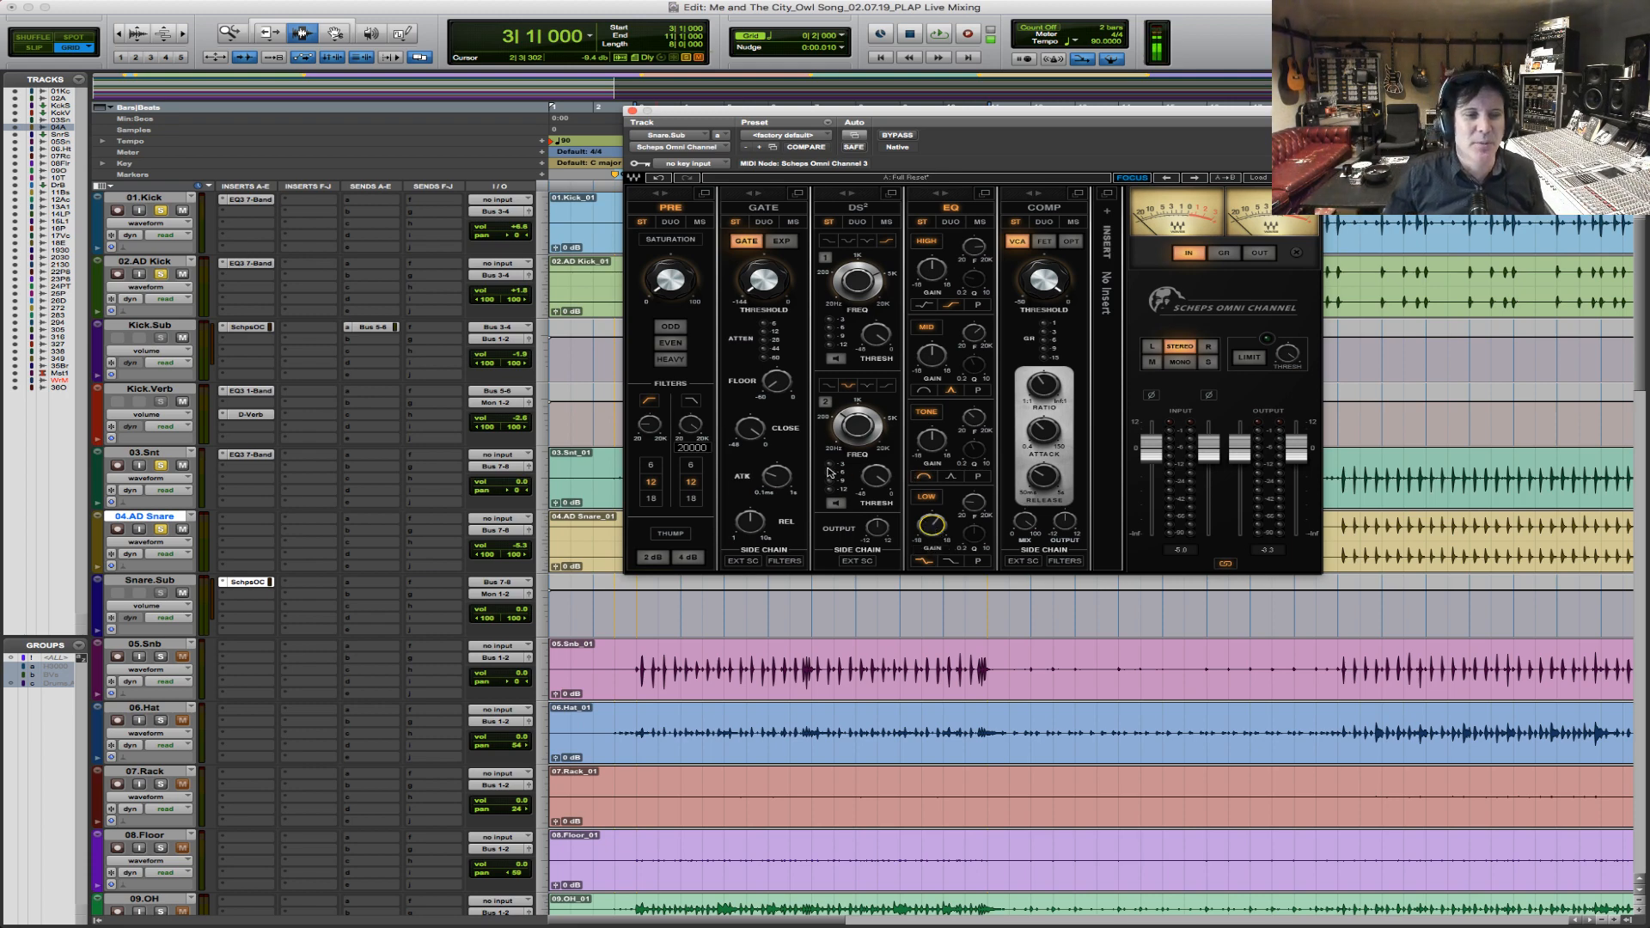
key(space)
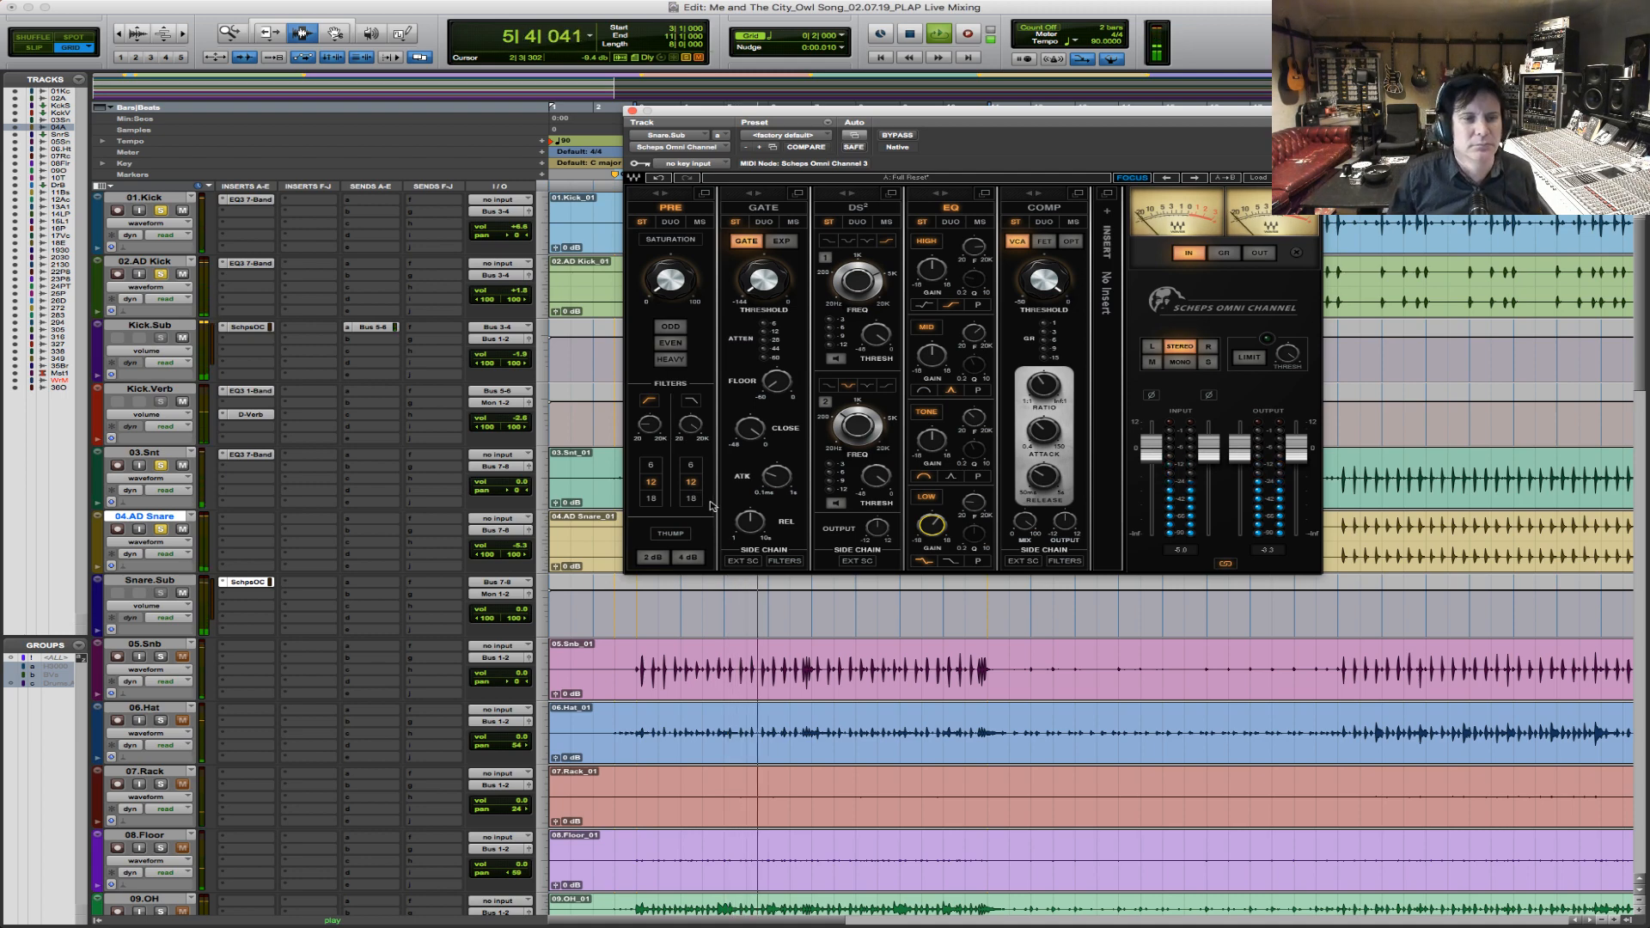
key(space)
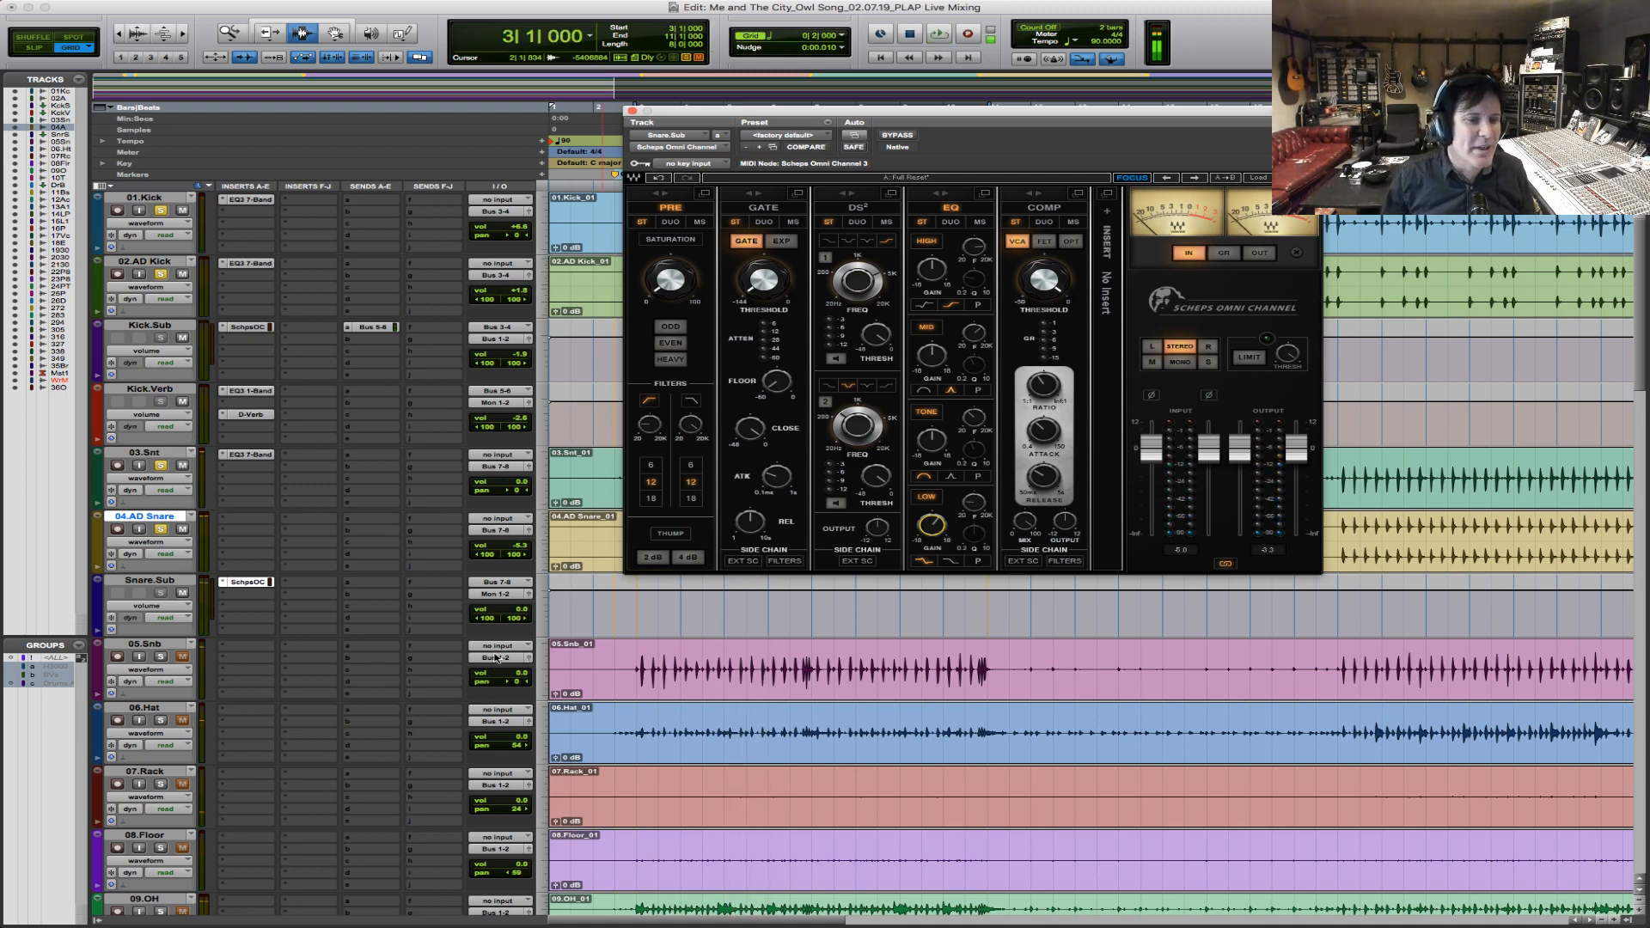
Route 05.Snb's output to Bus 7-8 (Stereo) and lower its volume to -1.3 dB during playback.
click(496, 659)
mouse_move(512, 669)
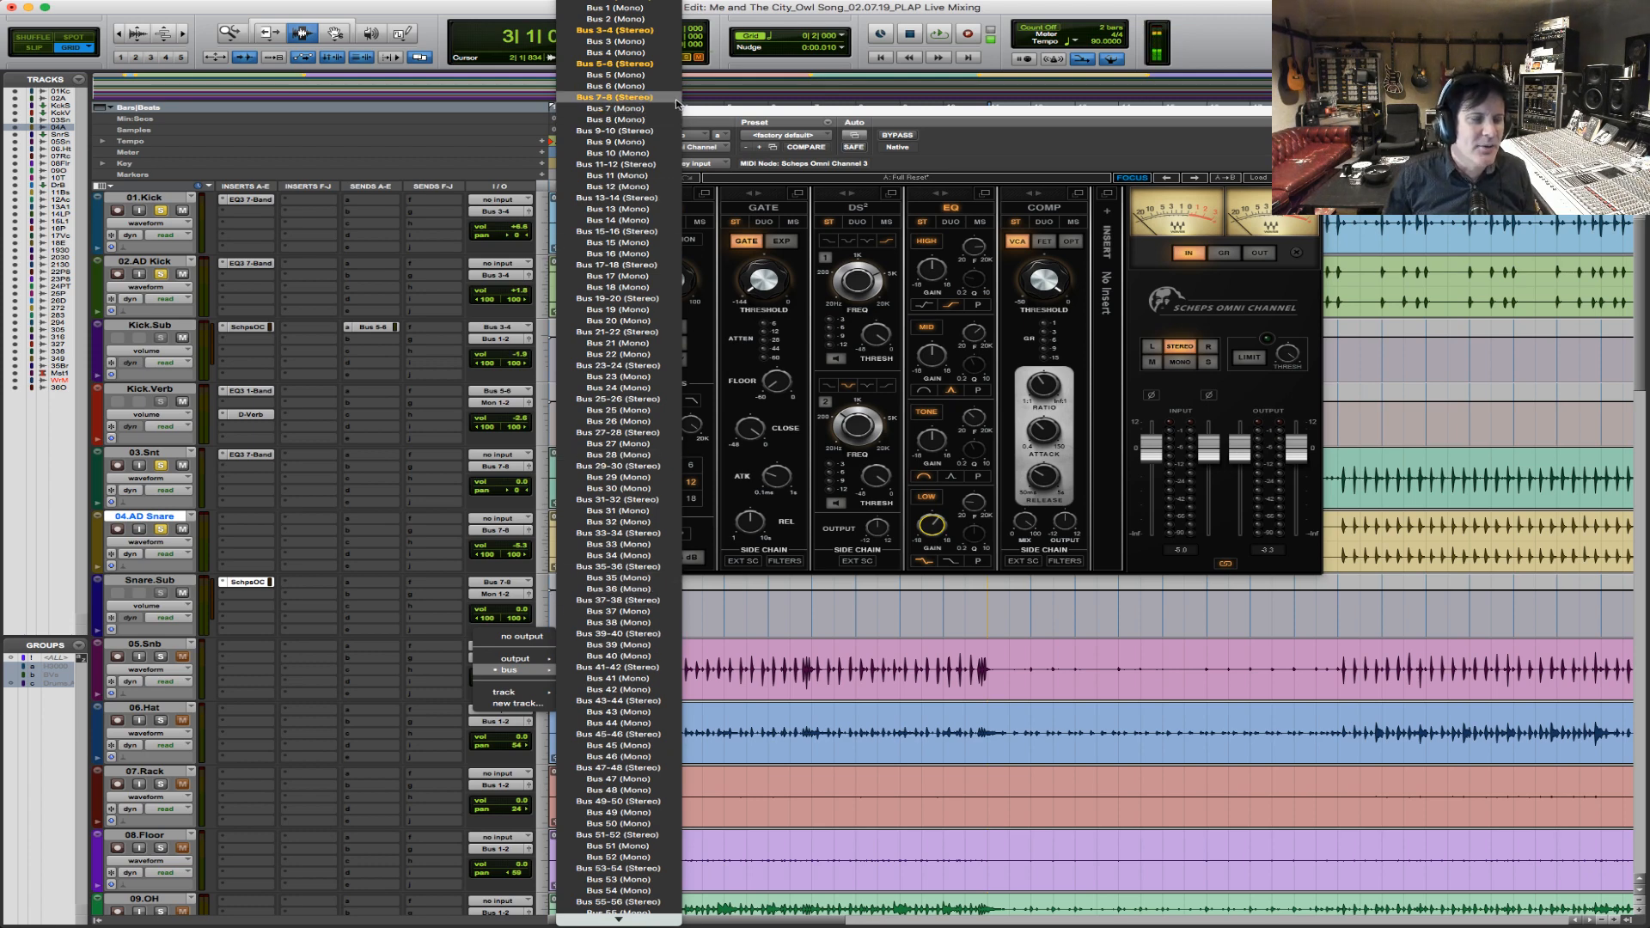
click(675, 99)
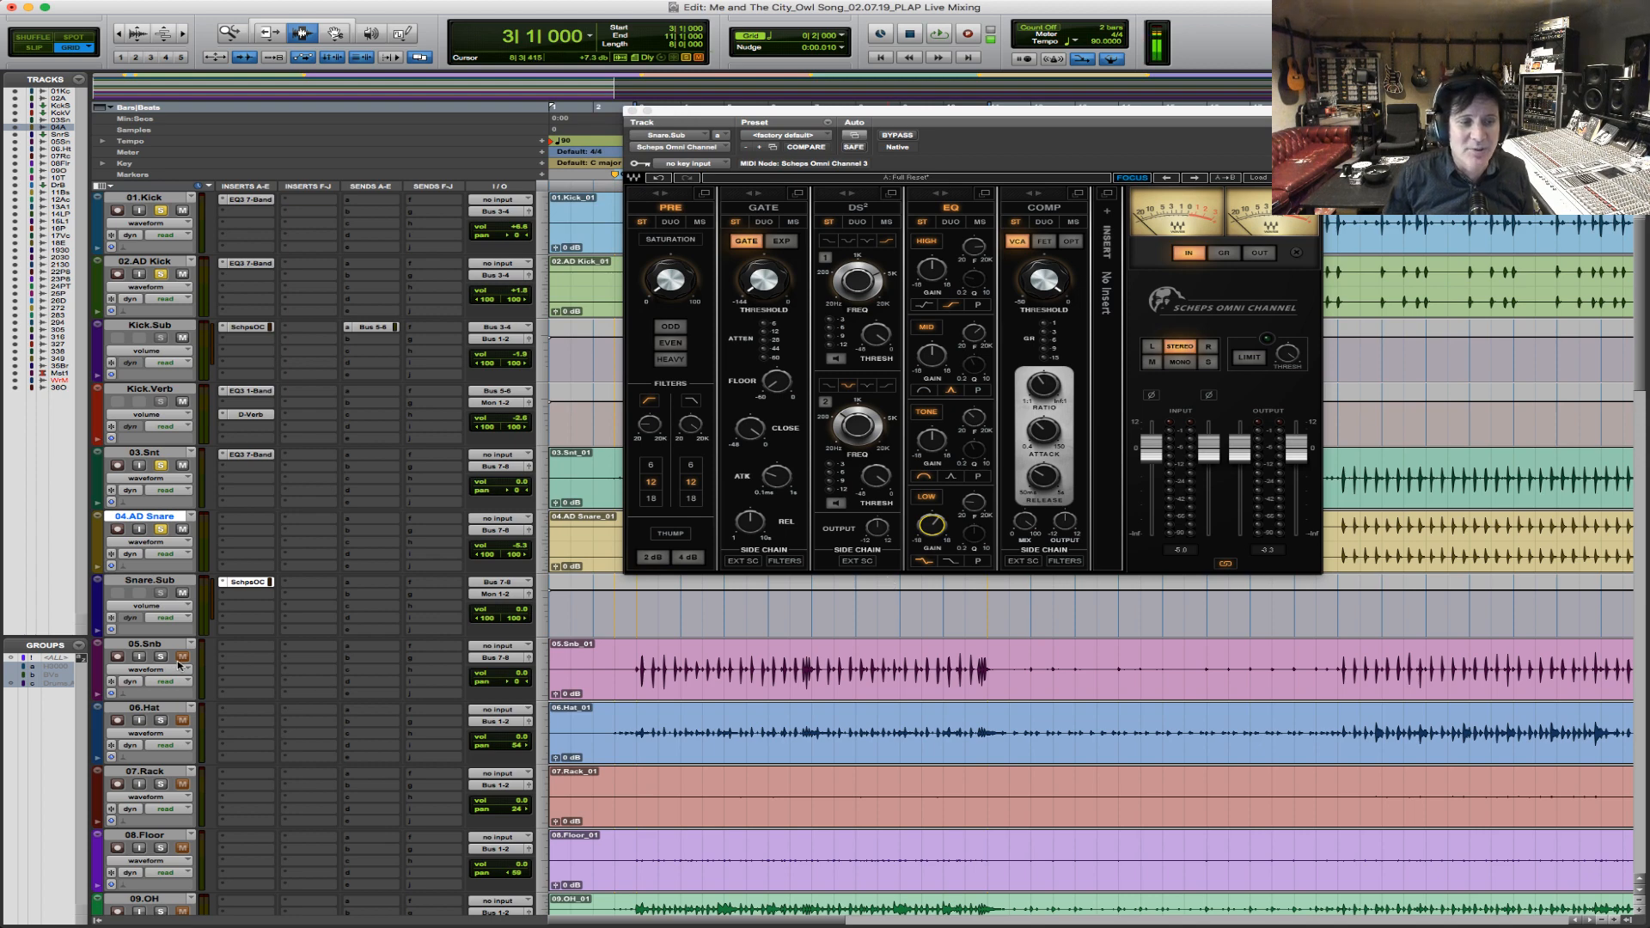
mouse_move(519, 675)
mouse_down()
mouse_move(518, 704)
mouse_move(534, 647)
mouse_up()
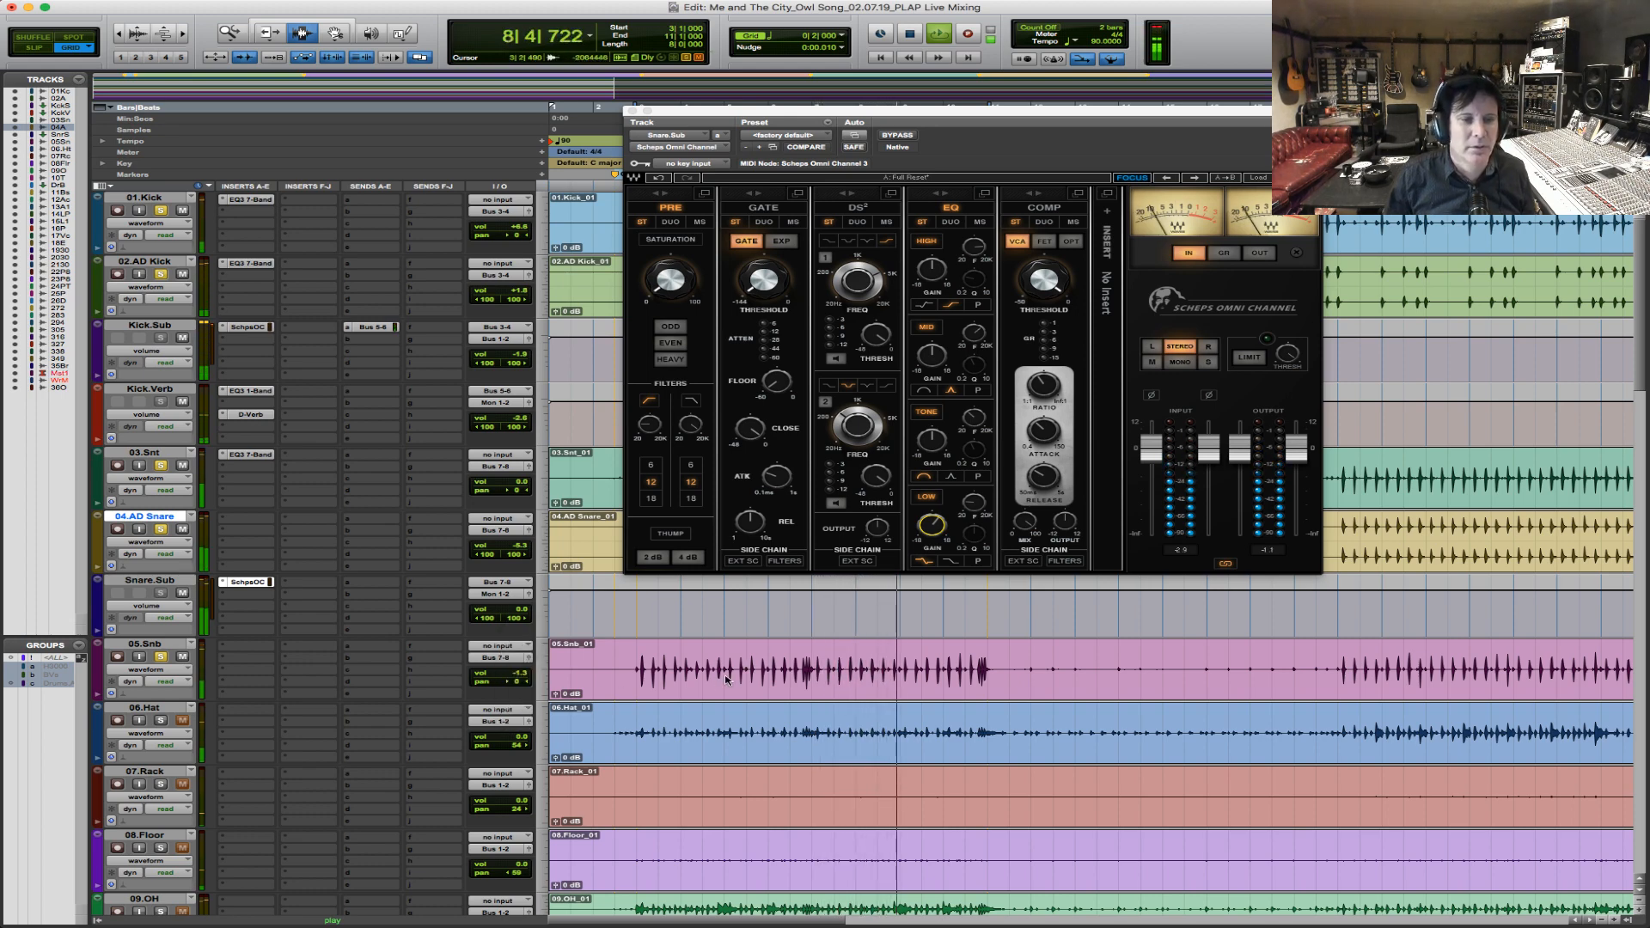
Compare the snare blend with and without 05.Snb during playback and select the chorus section on that track.
key(F5)
drag(614, 678, 1197, 651)
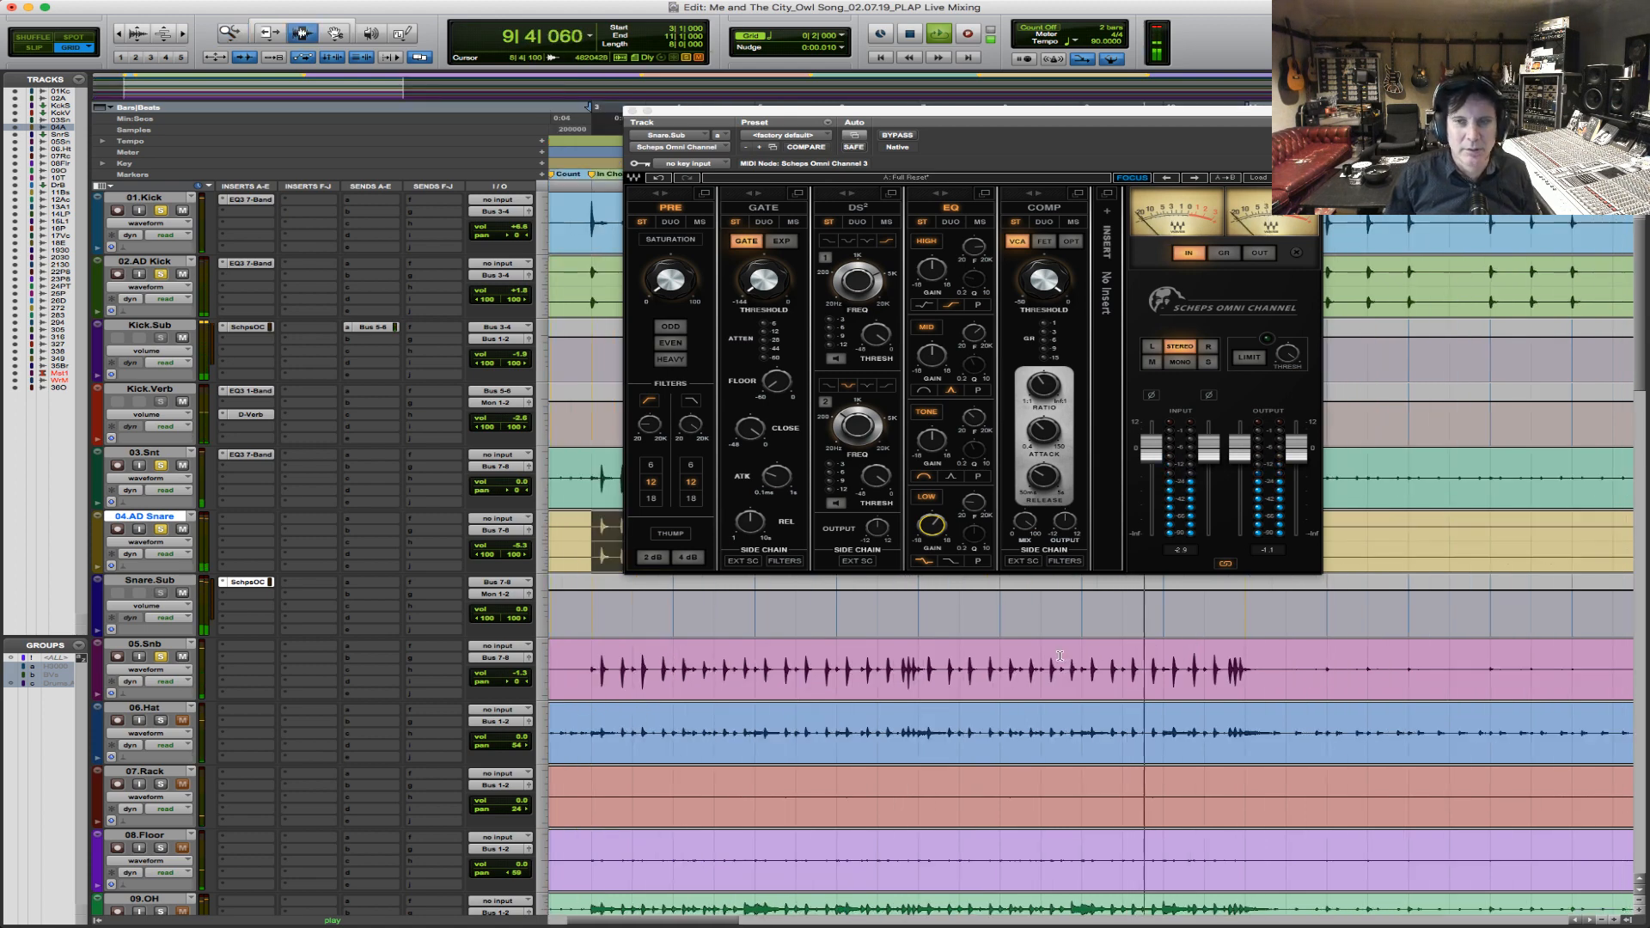
click(183, 658)
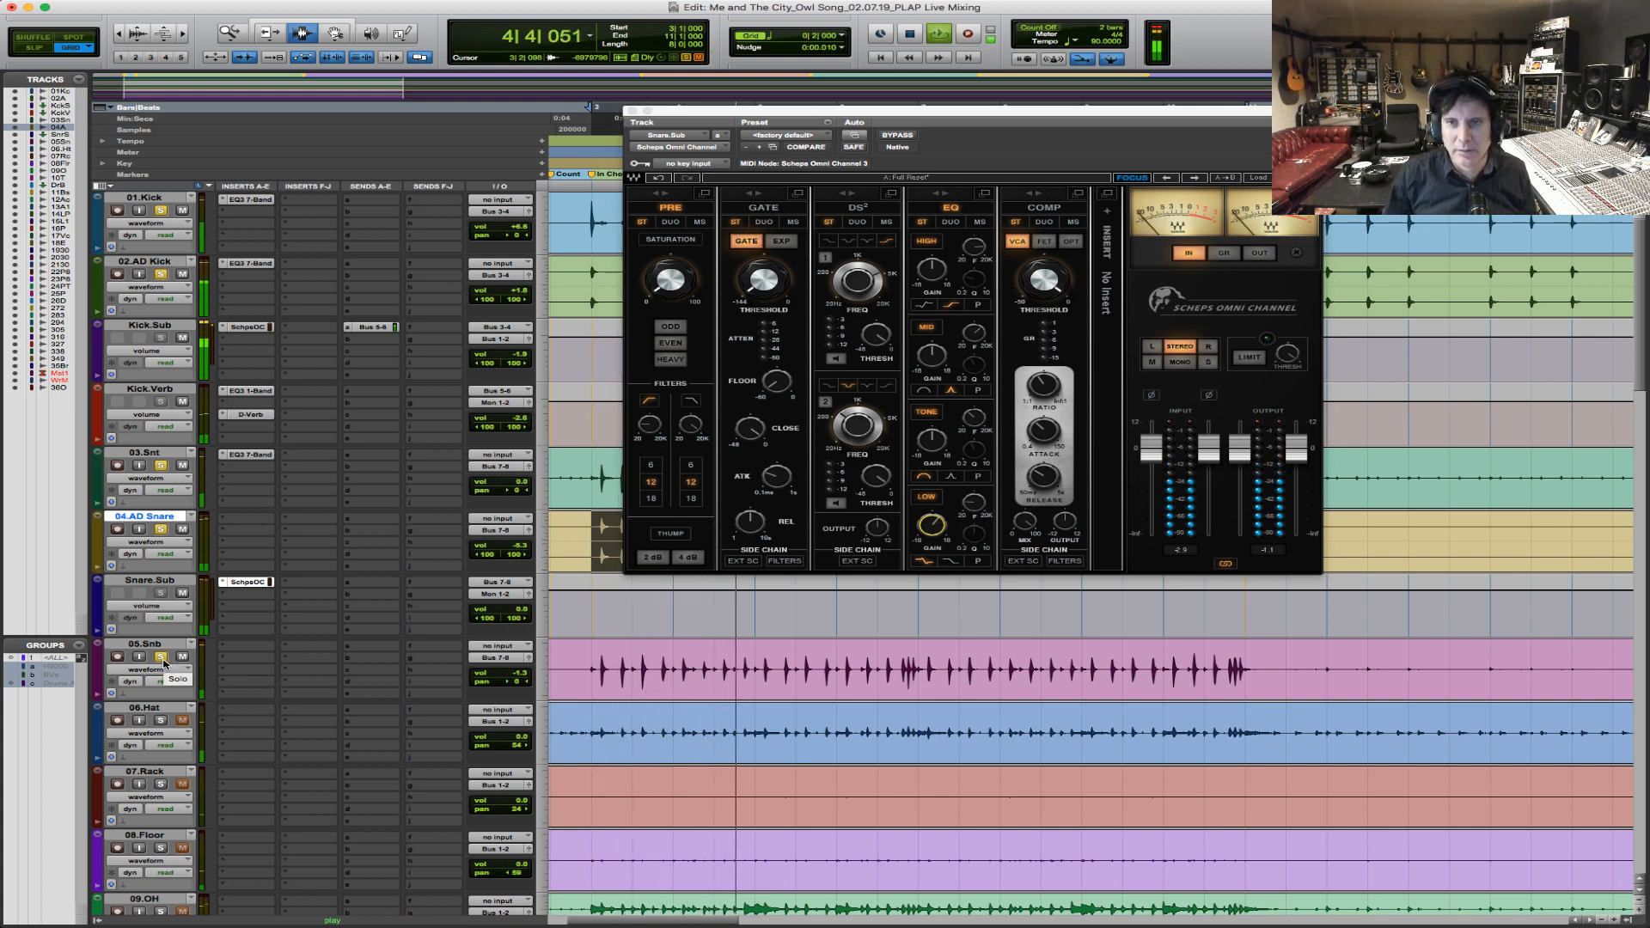
key(space)
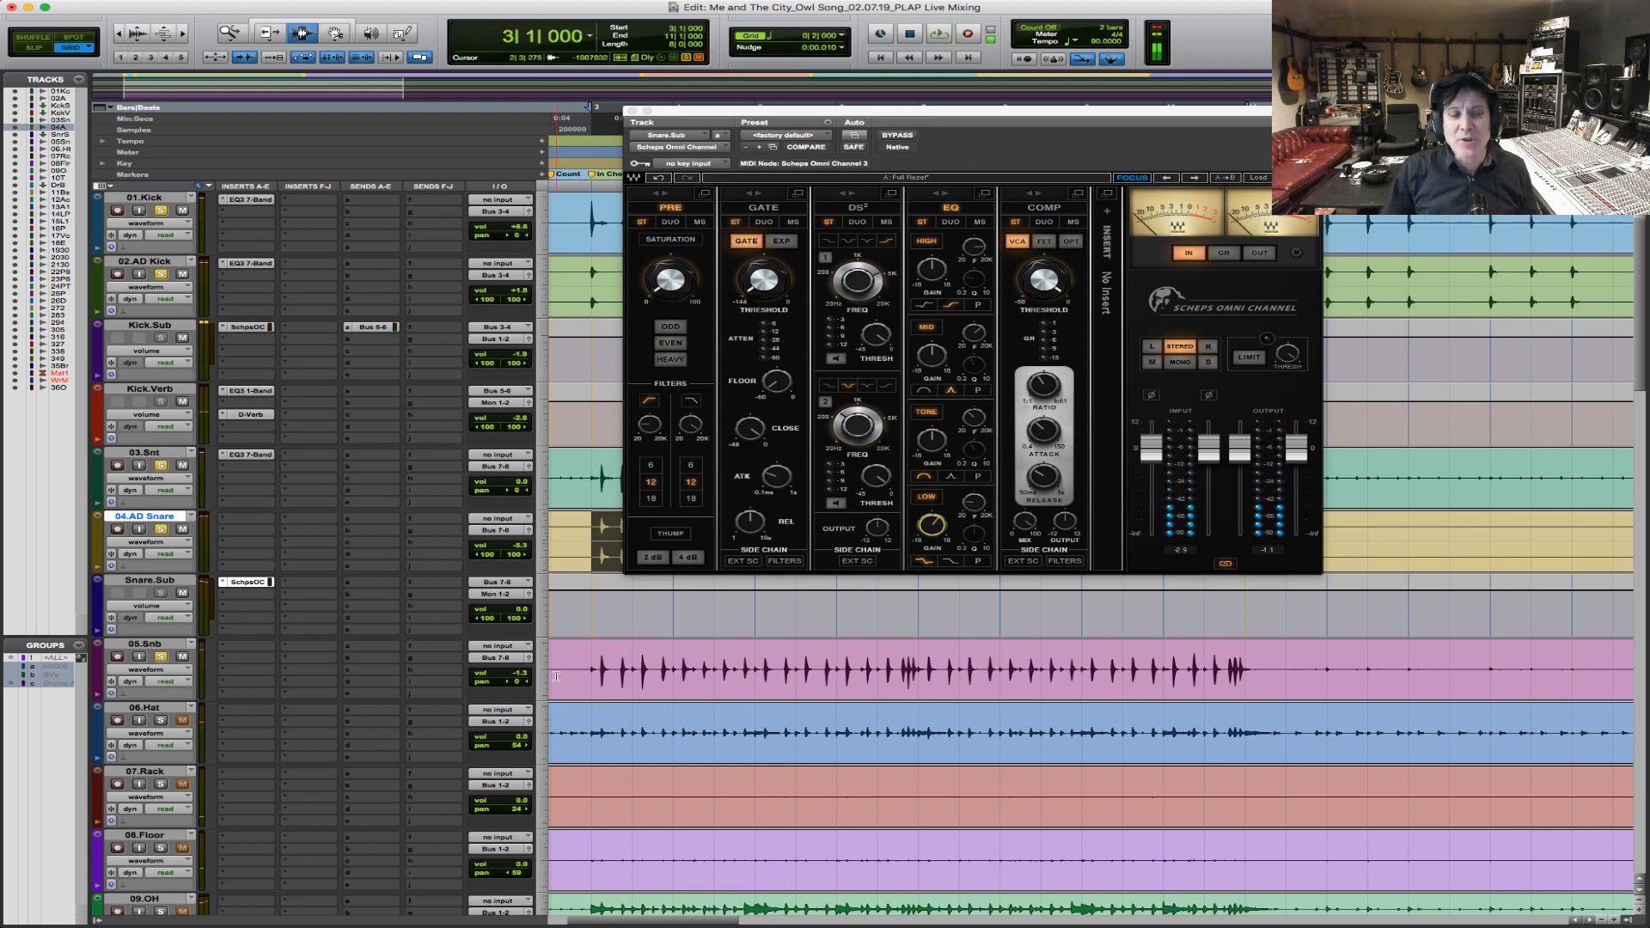
drag(585, 668, 1229, 664)
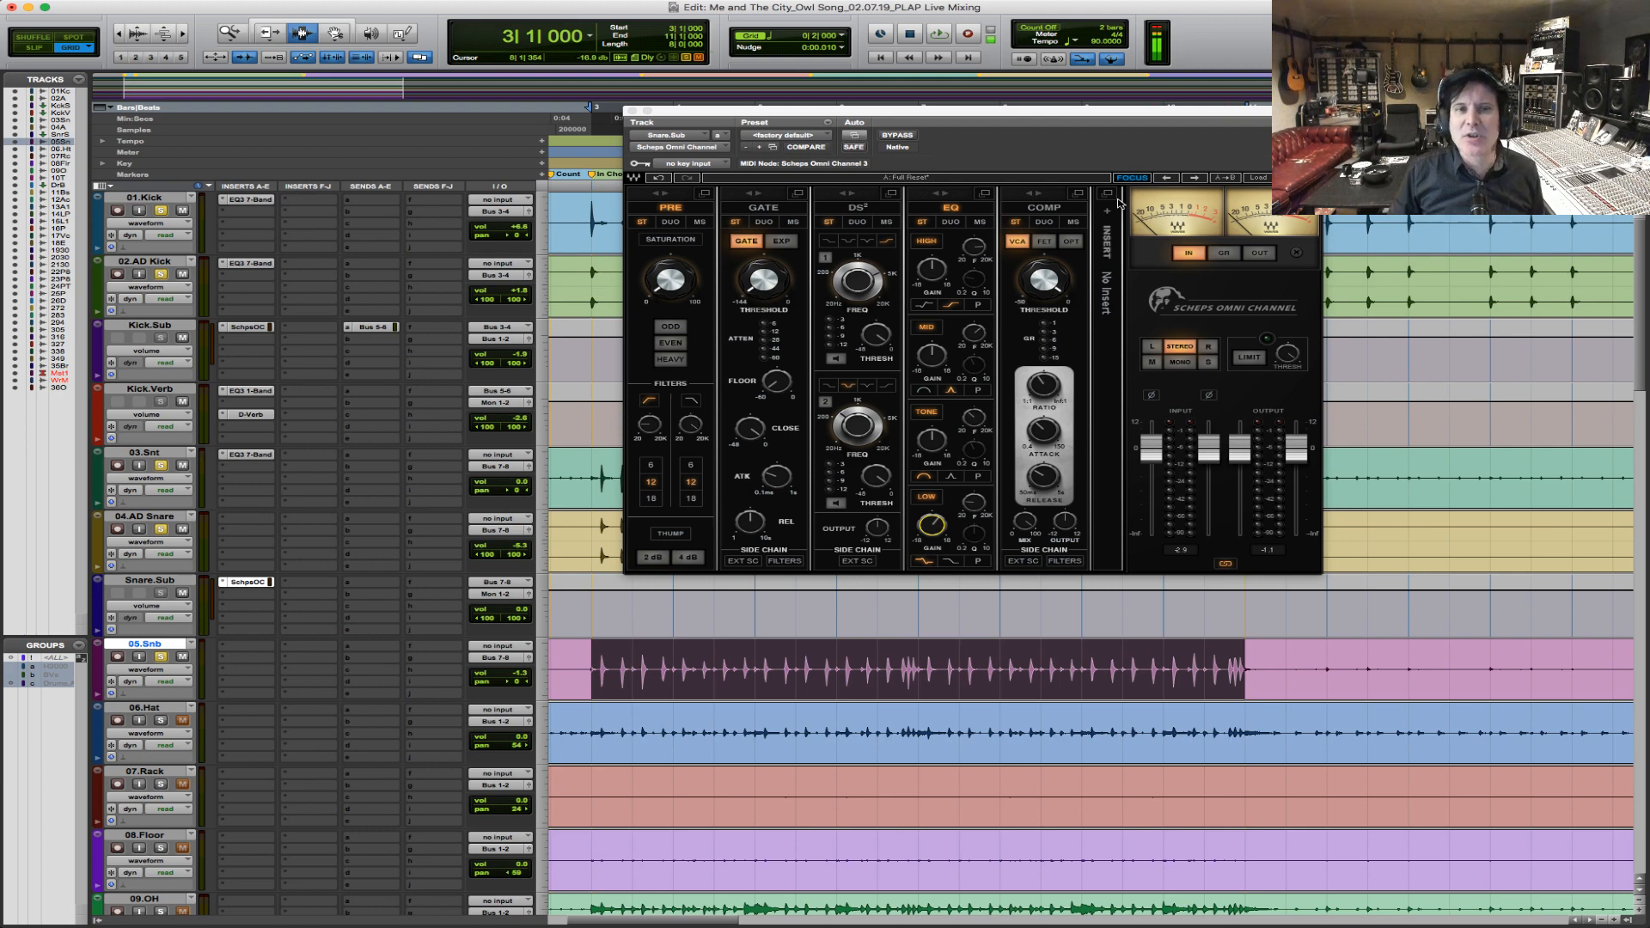
Route Snare.Sub's output to Bus 1-2 and move the 05.Snb track above Snare.Sub.
drag(1131, 111, 1018, 96)
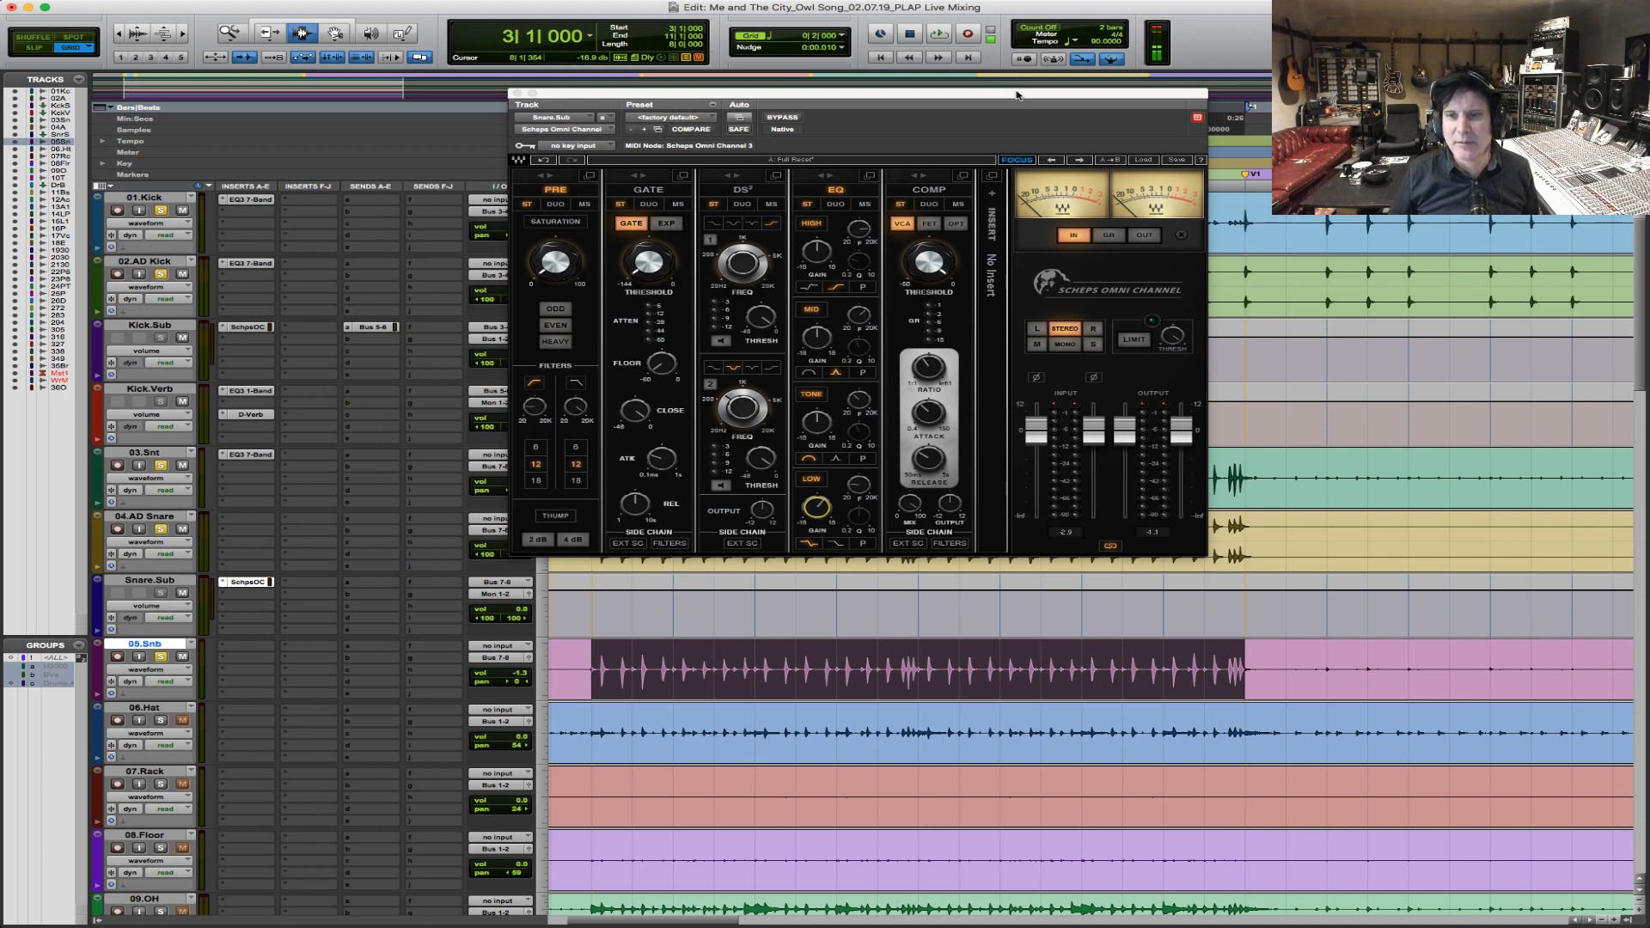
key(space)
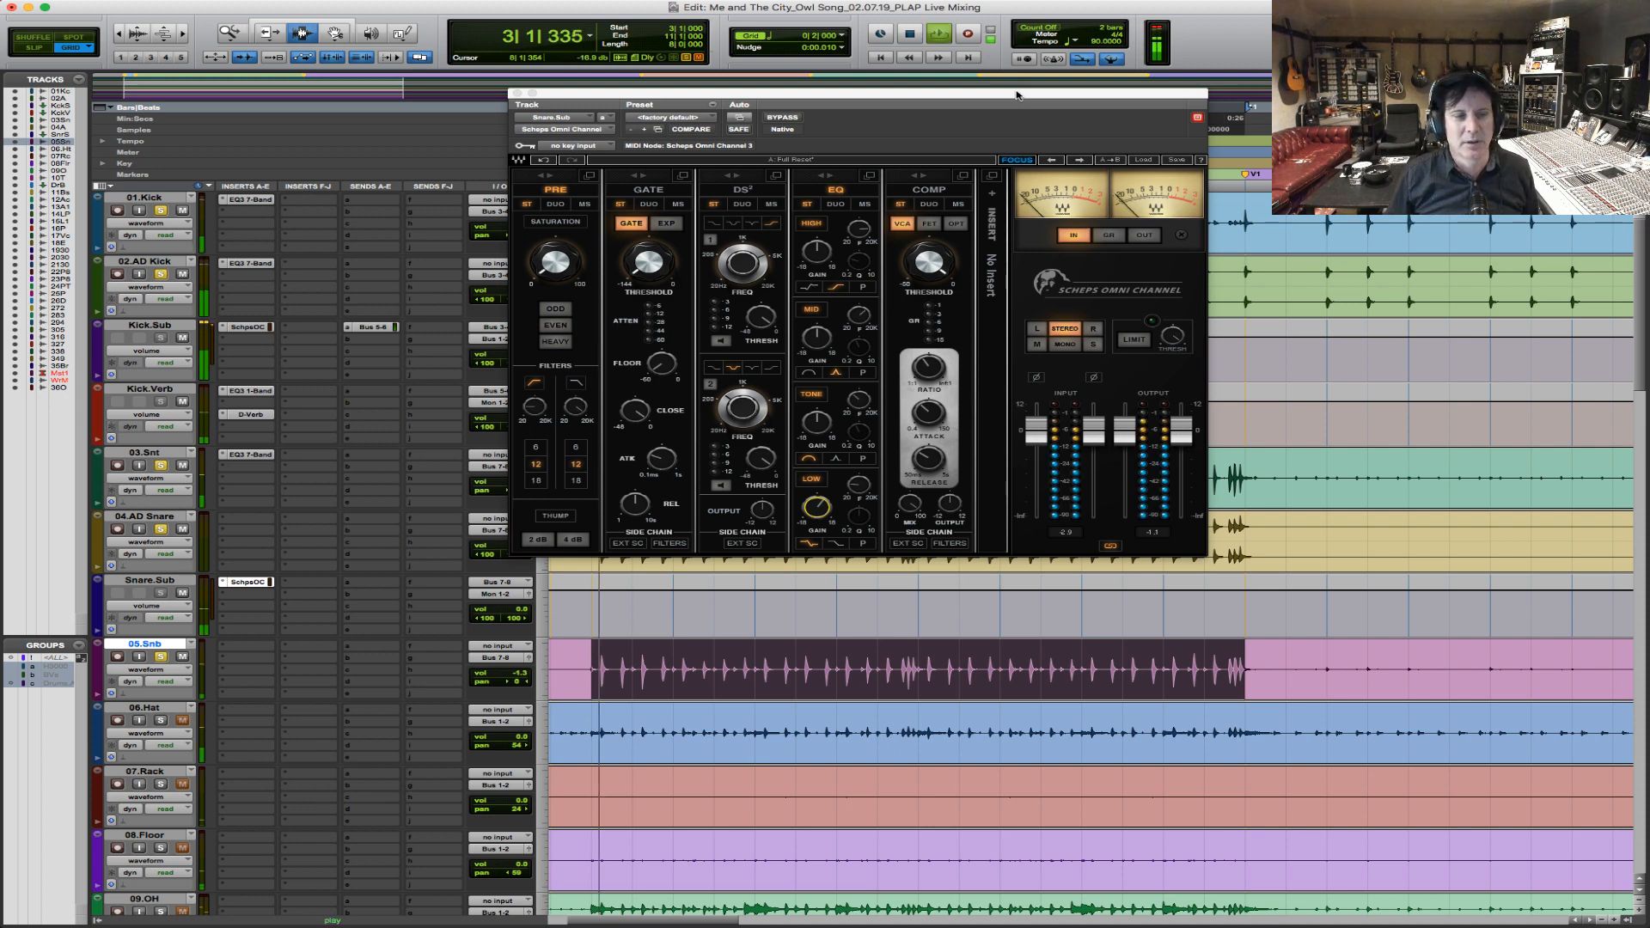
key(space)
click(508, 594)
mouse_move(505, 610)
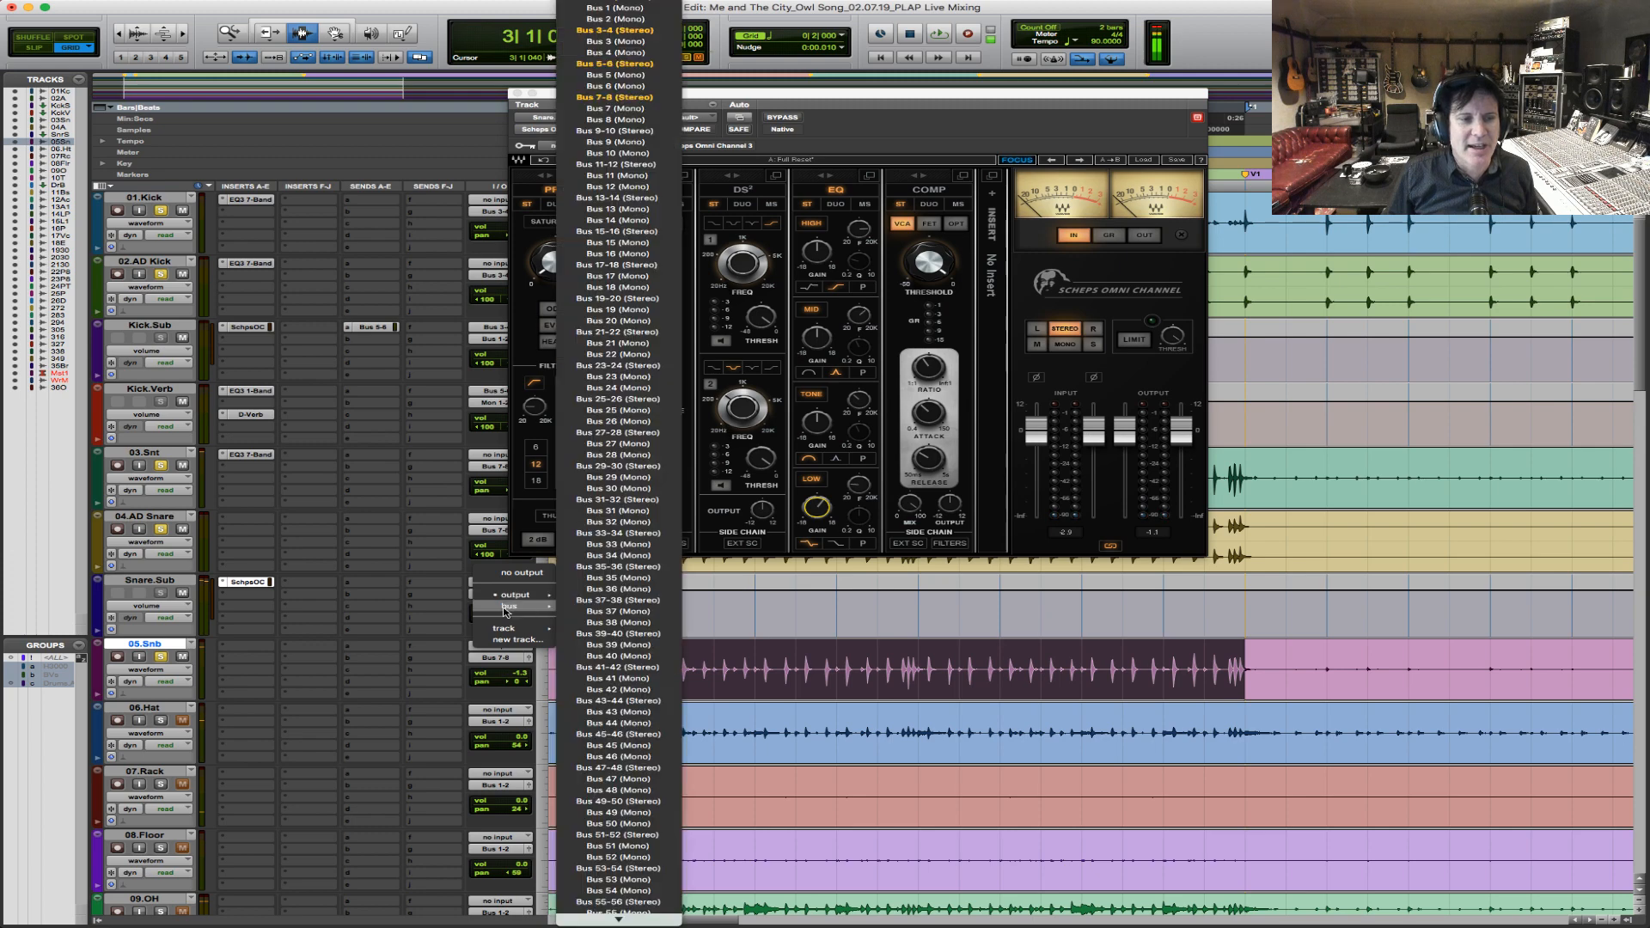
click(625, 8)
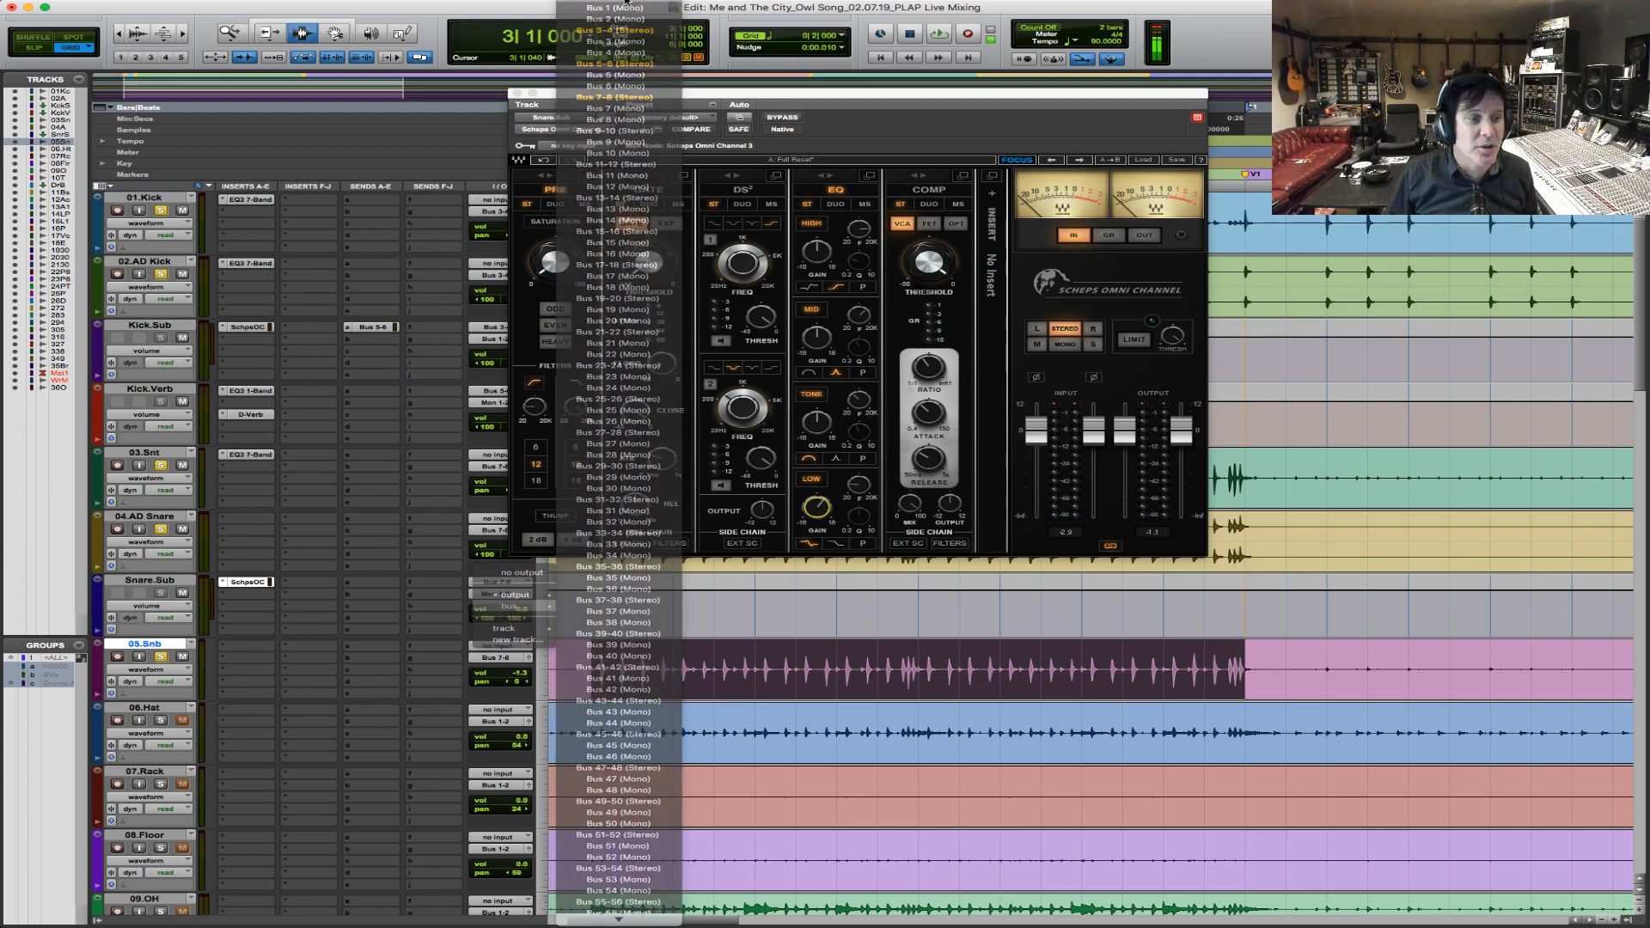
drag(155, 644, 153, 592)
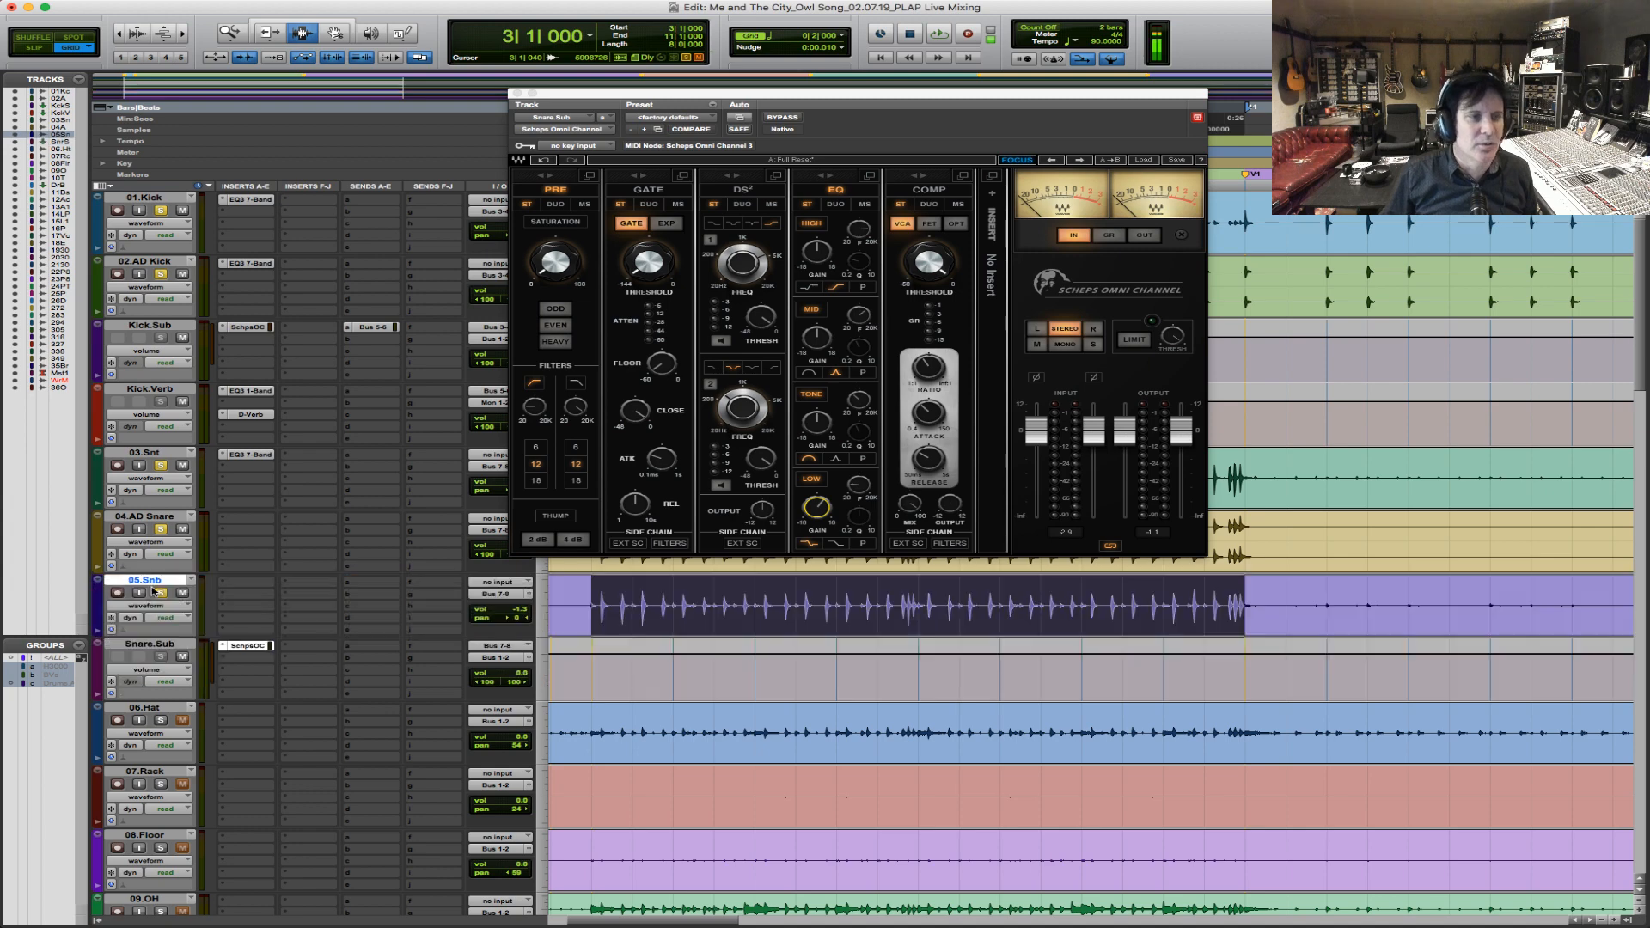
Group the 01.Kick and 02.AD Kick tracks as a Mix/Edit group.
click(167, 202)
shift+click(172, 261)
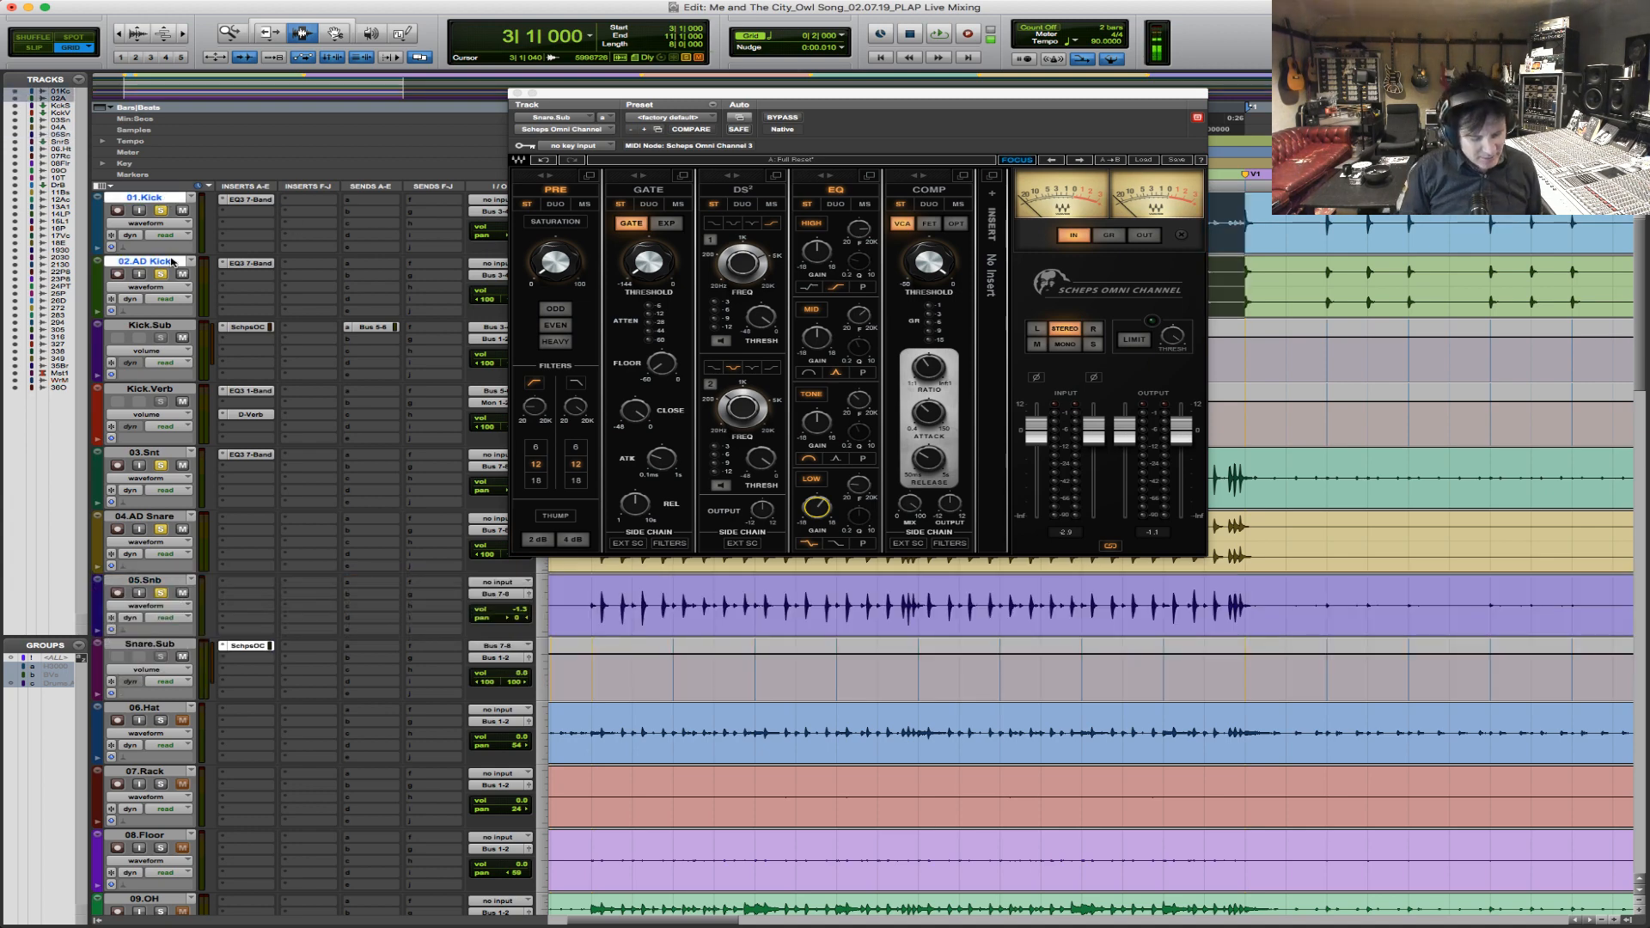
key(super+g)
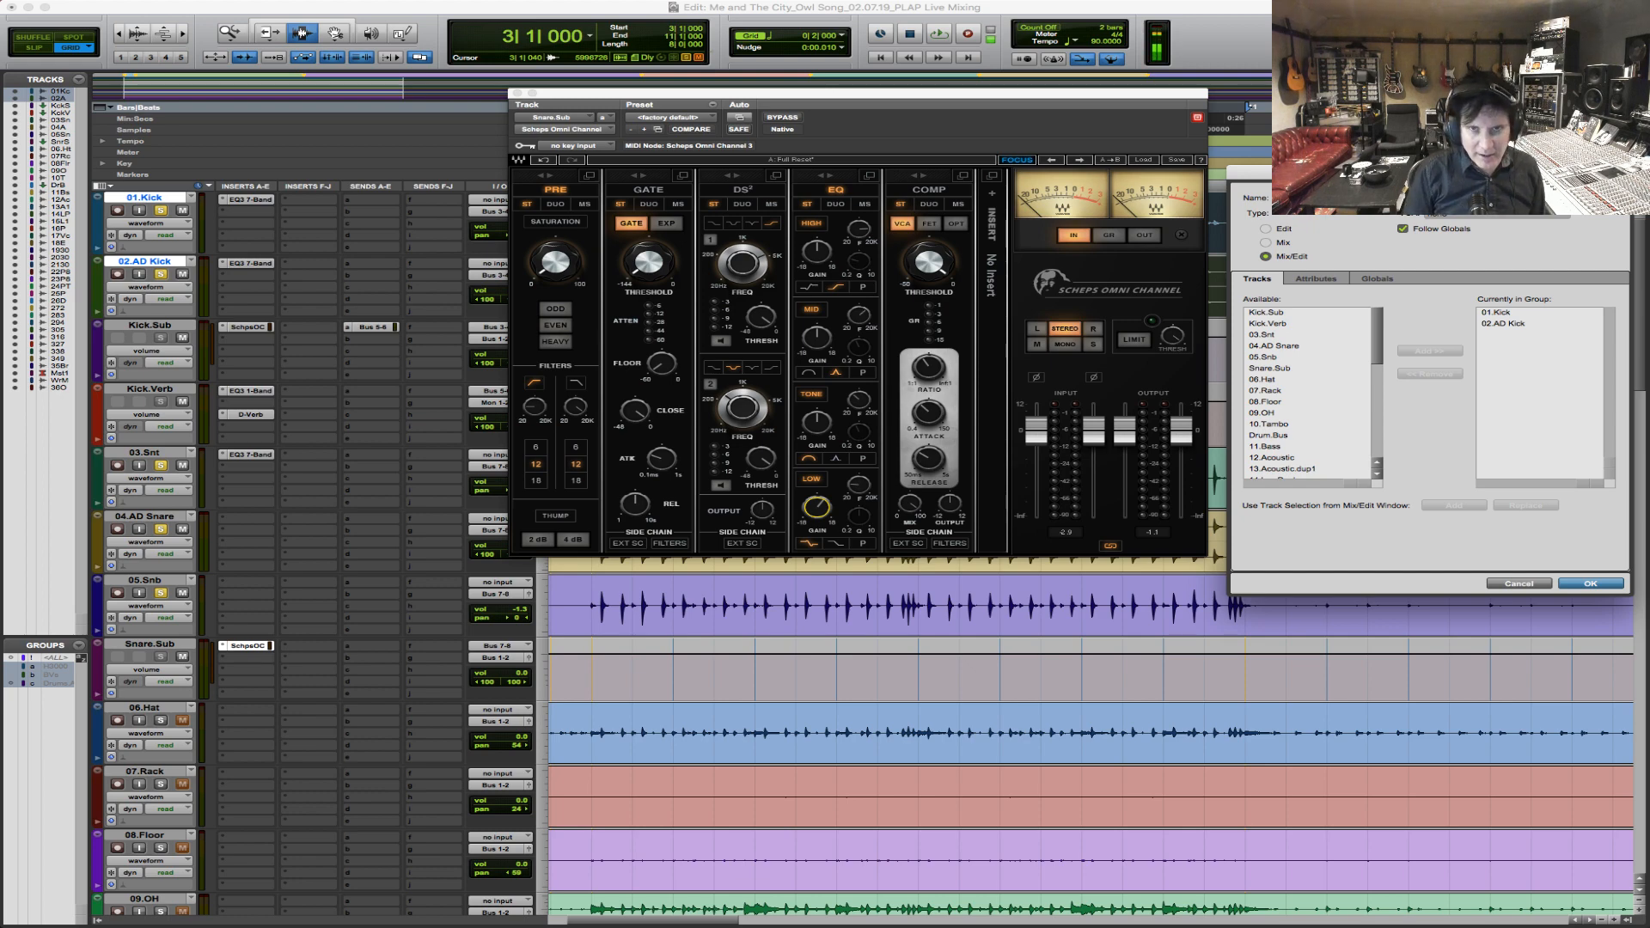
key(Return)
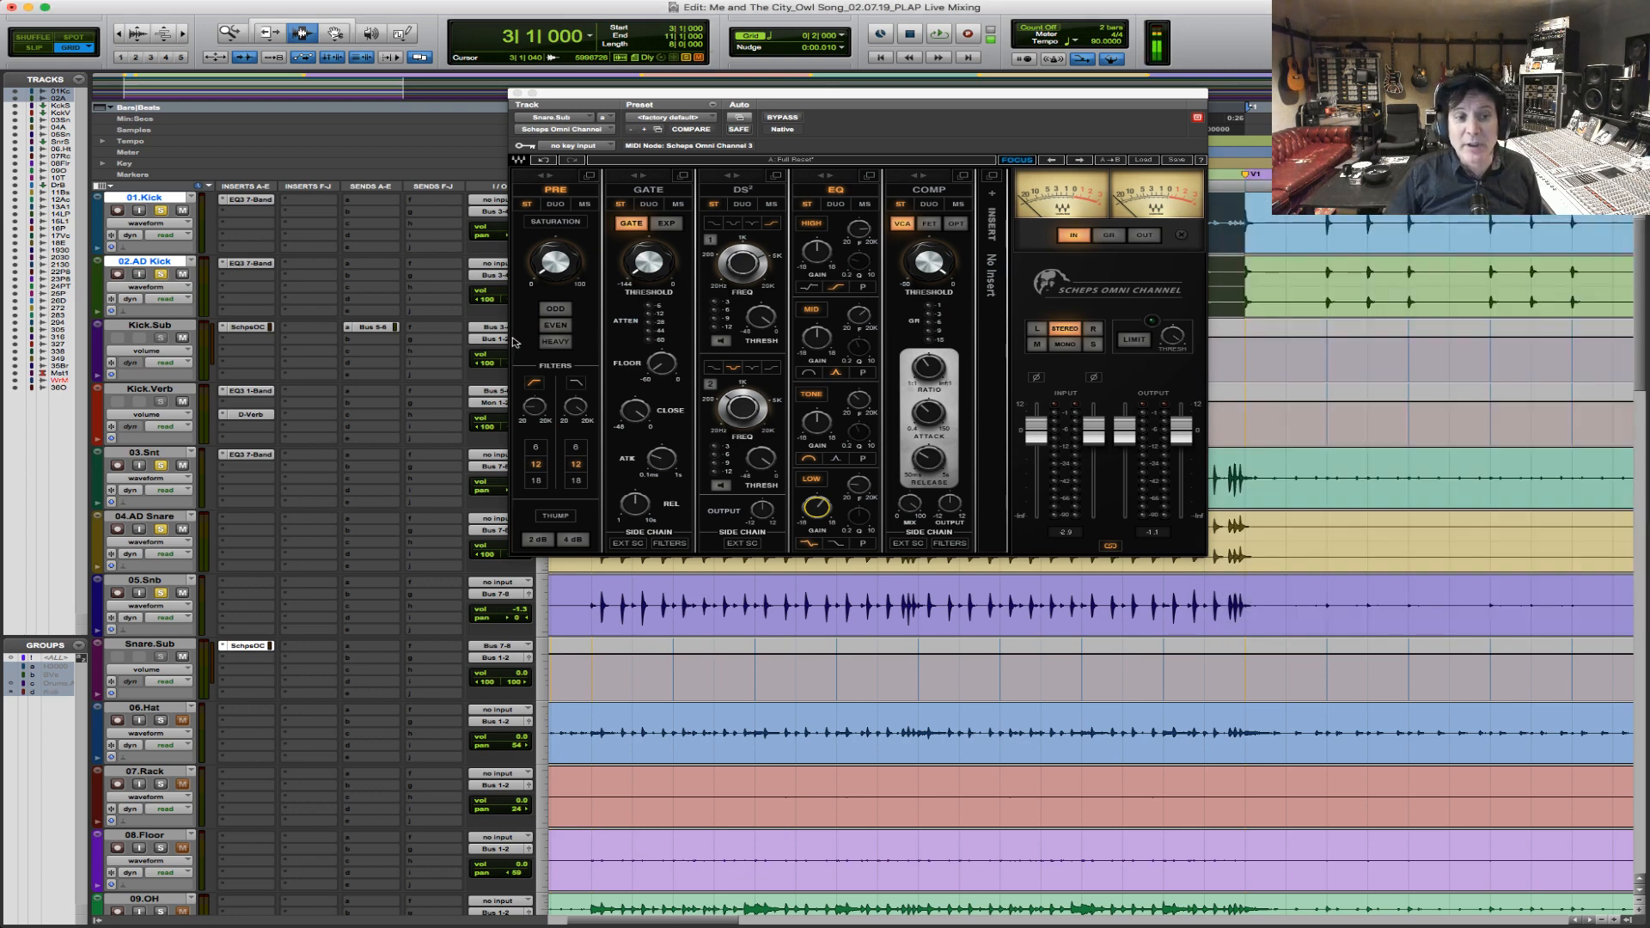
Group the 03.Snt, 04.AD Snare and 05.Snb tracks as a Mix/Edit group.
click(711, 607)
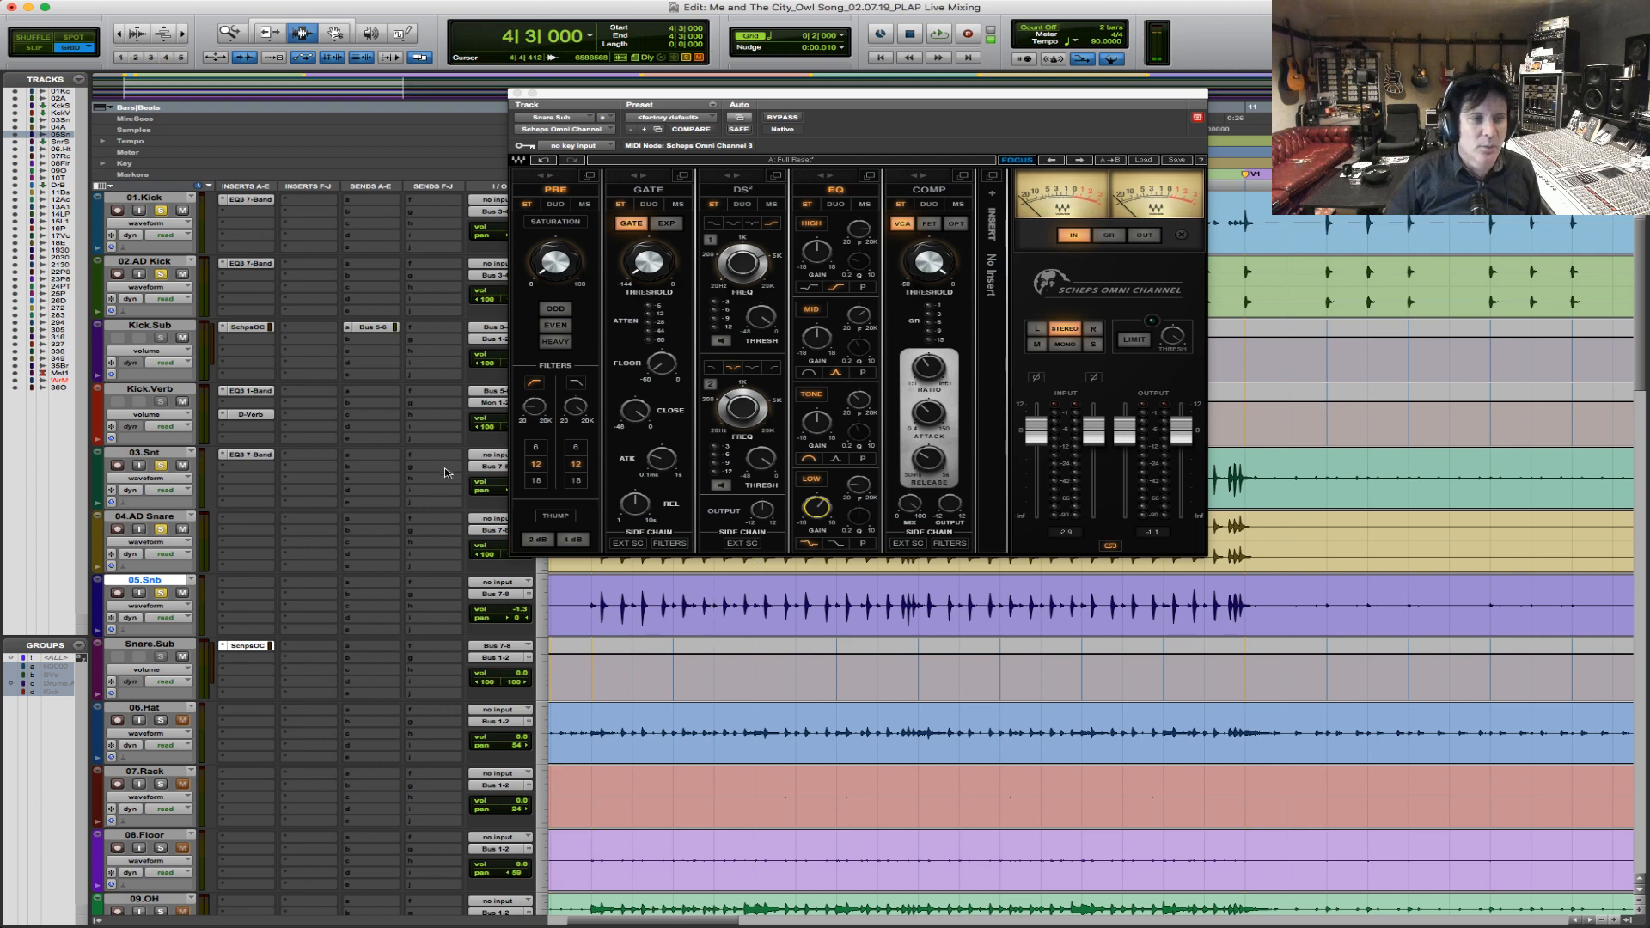
click(147, 453)
shift+click(159, 581)
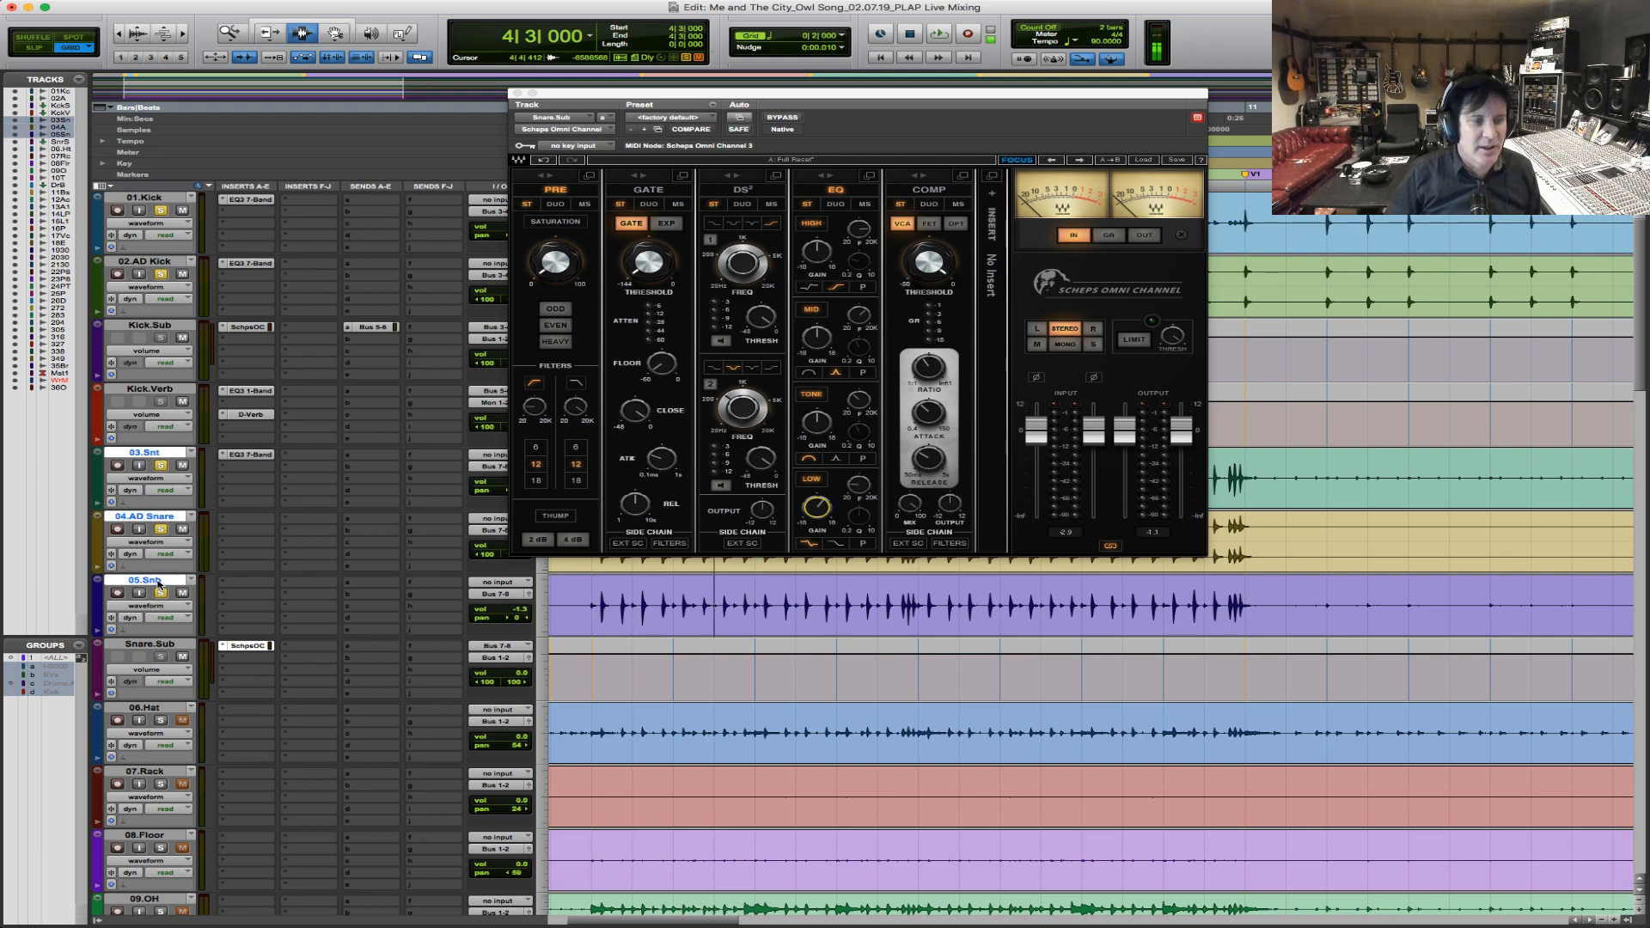
key(super+g)
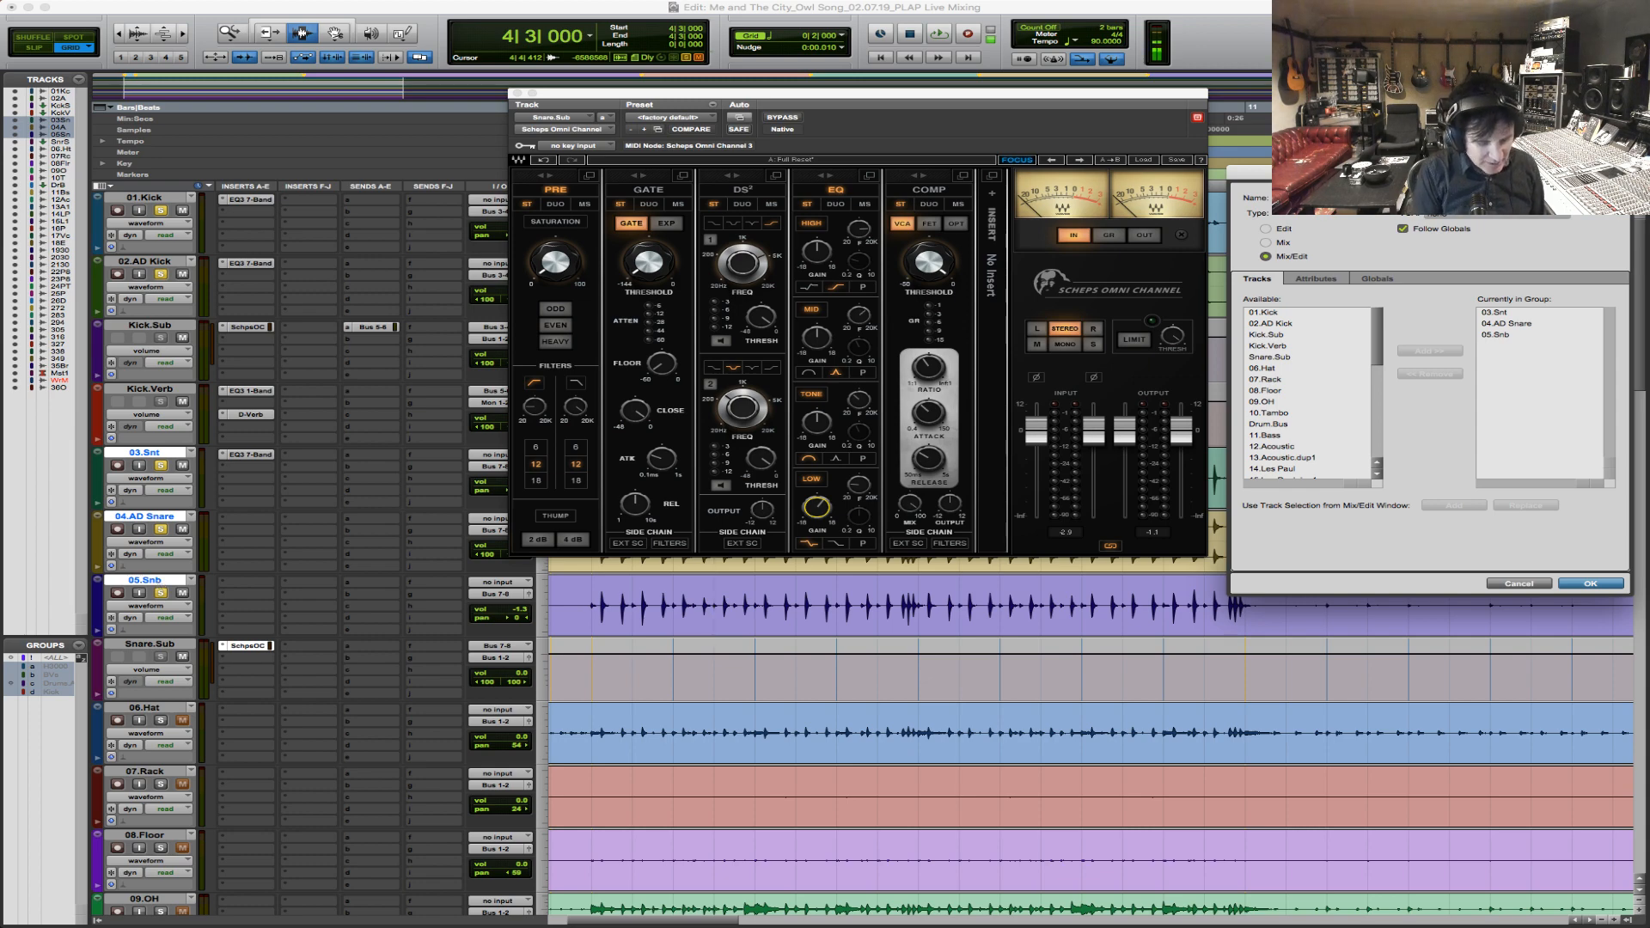
key(Return)
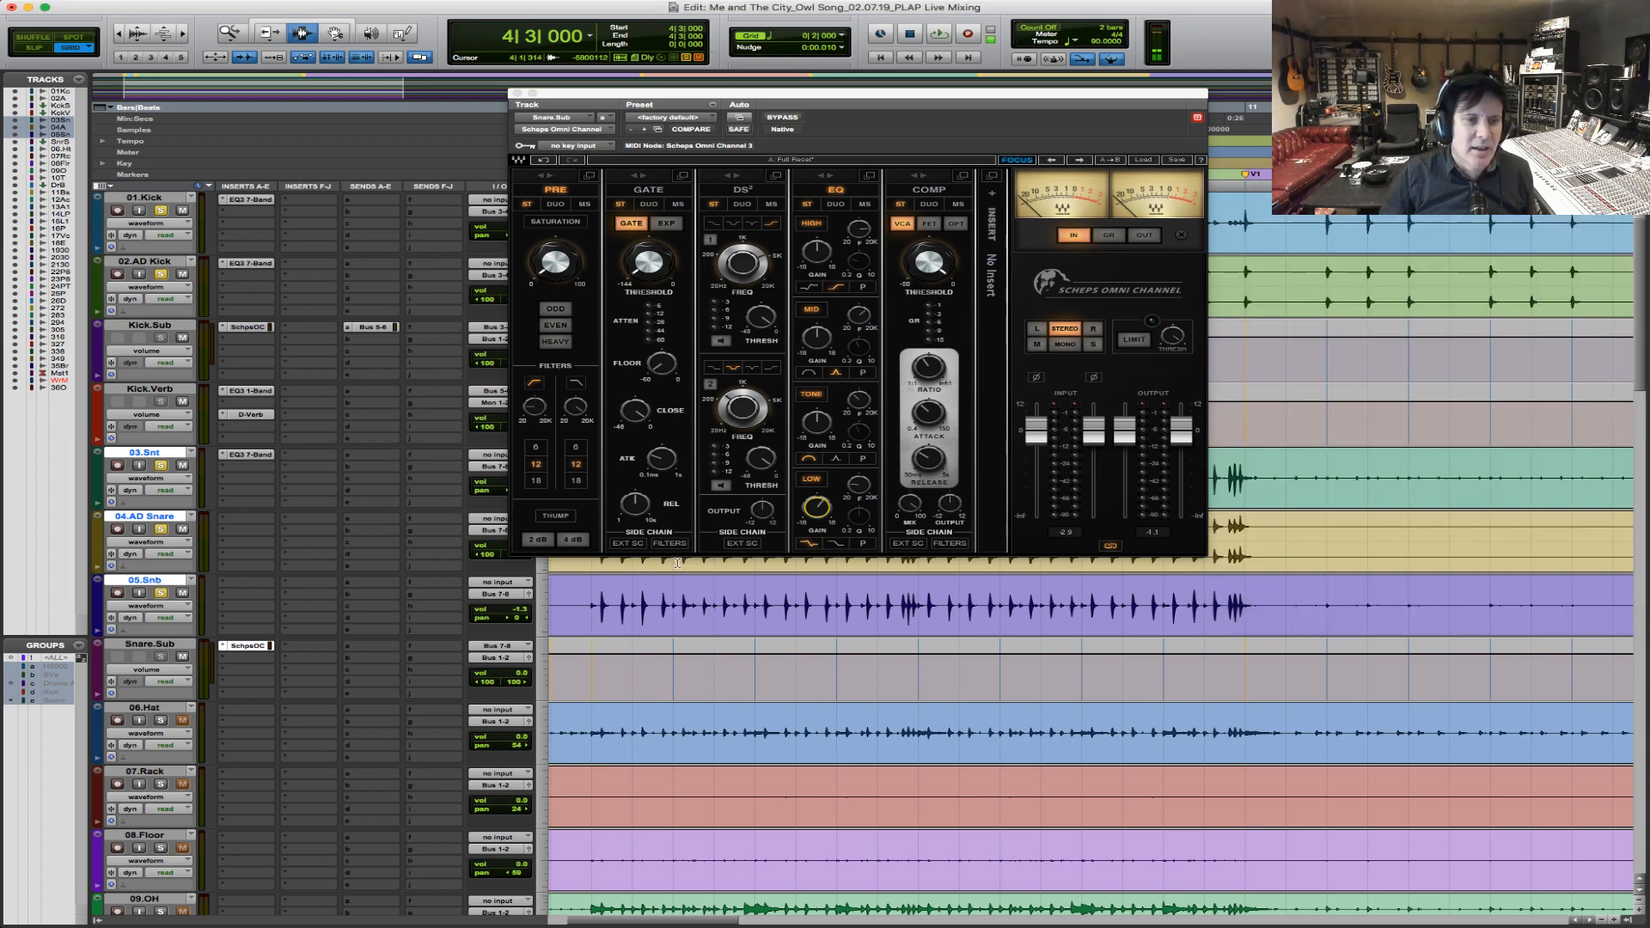
Create one stereo Aux Input track directly below Snare.Sub and name it Snare.Verb.
drag(593, 606, 1262, 607)
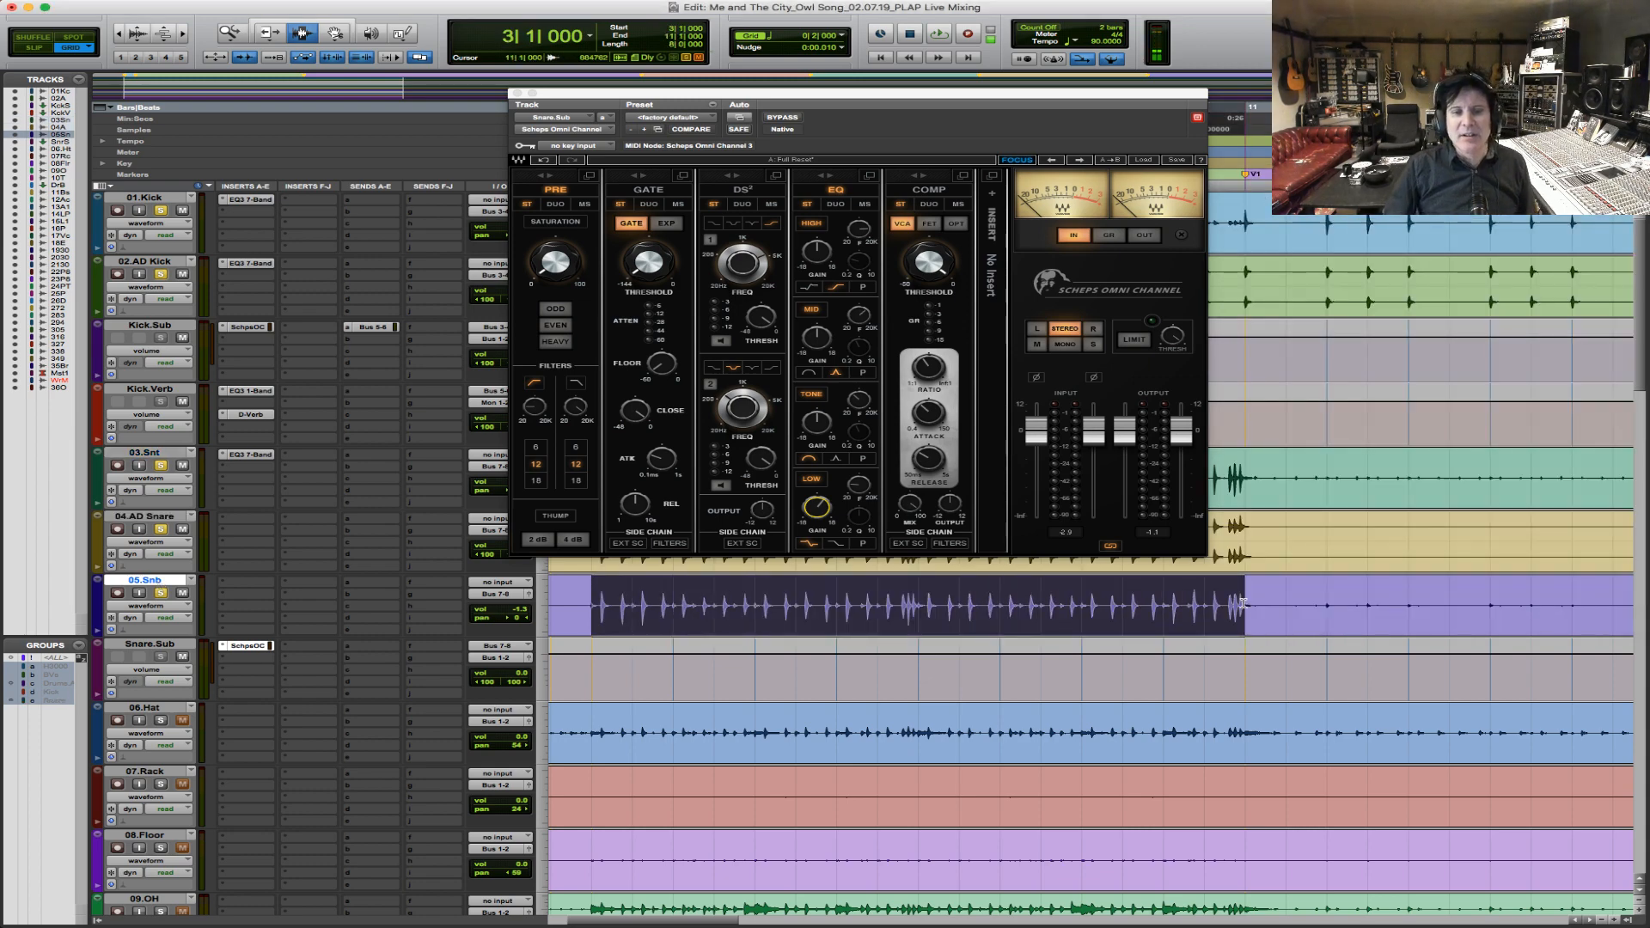
click(176, 646)
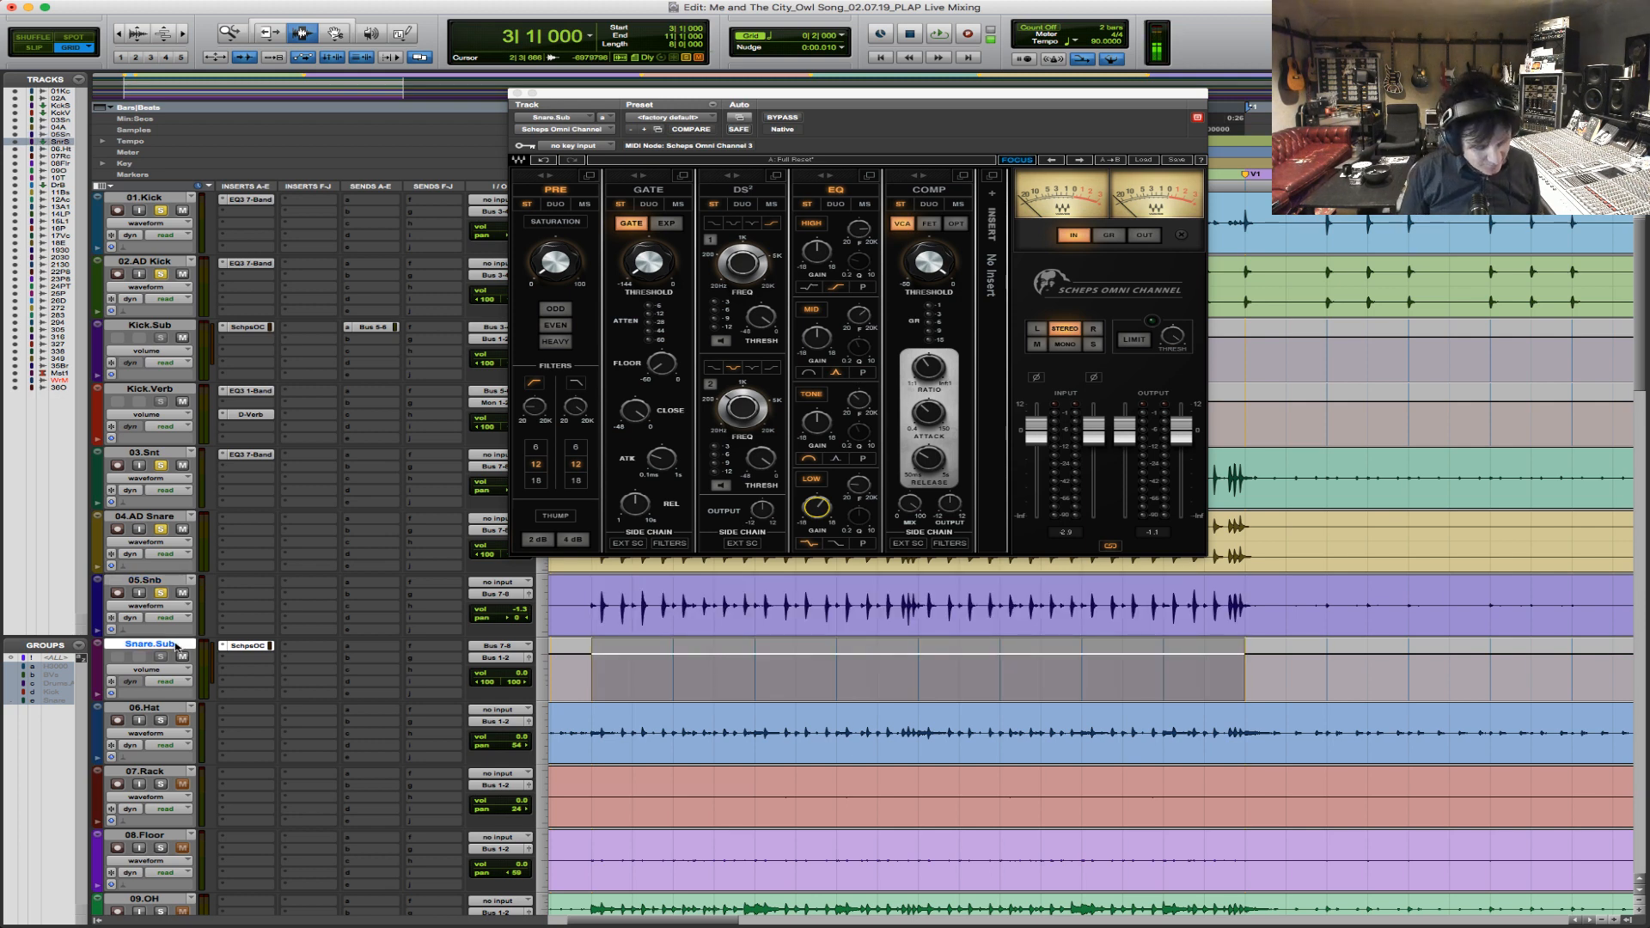
key(super+shift+n)
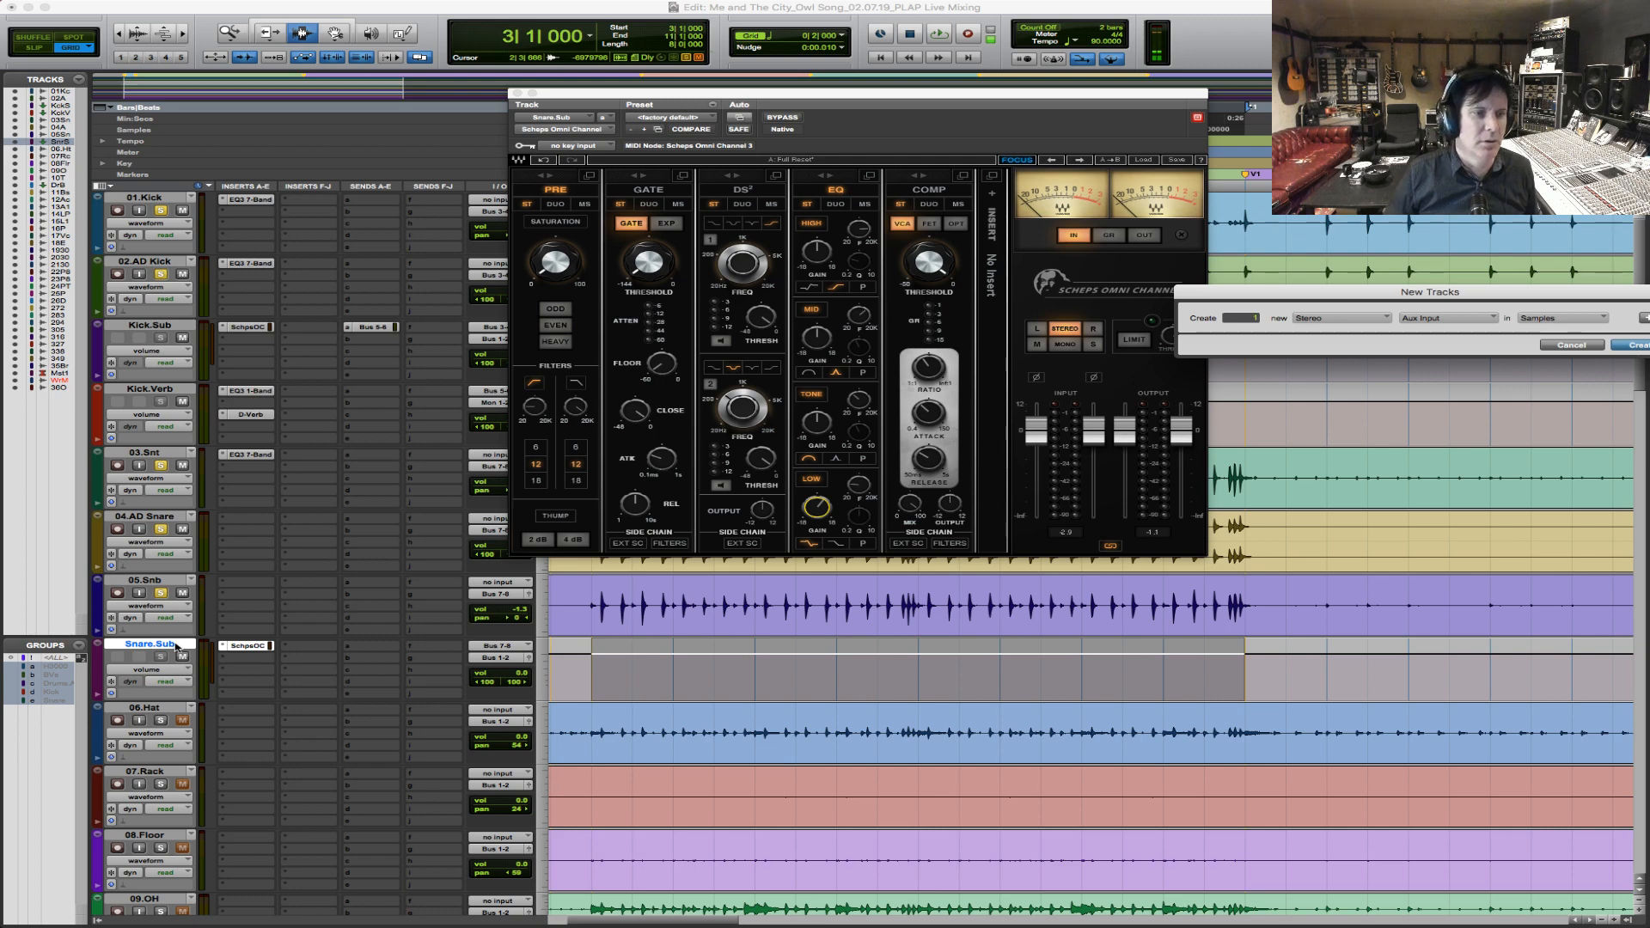
key(Return)
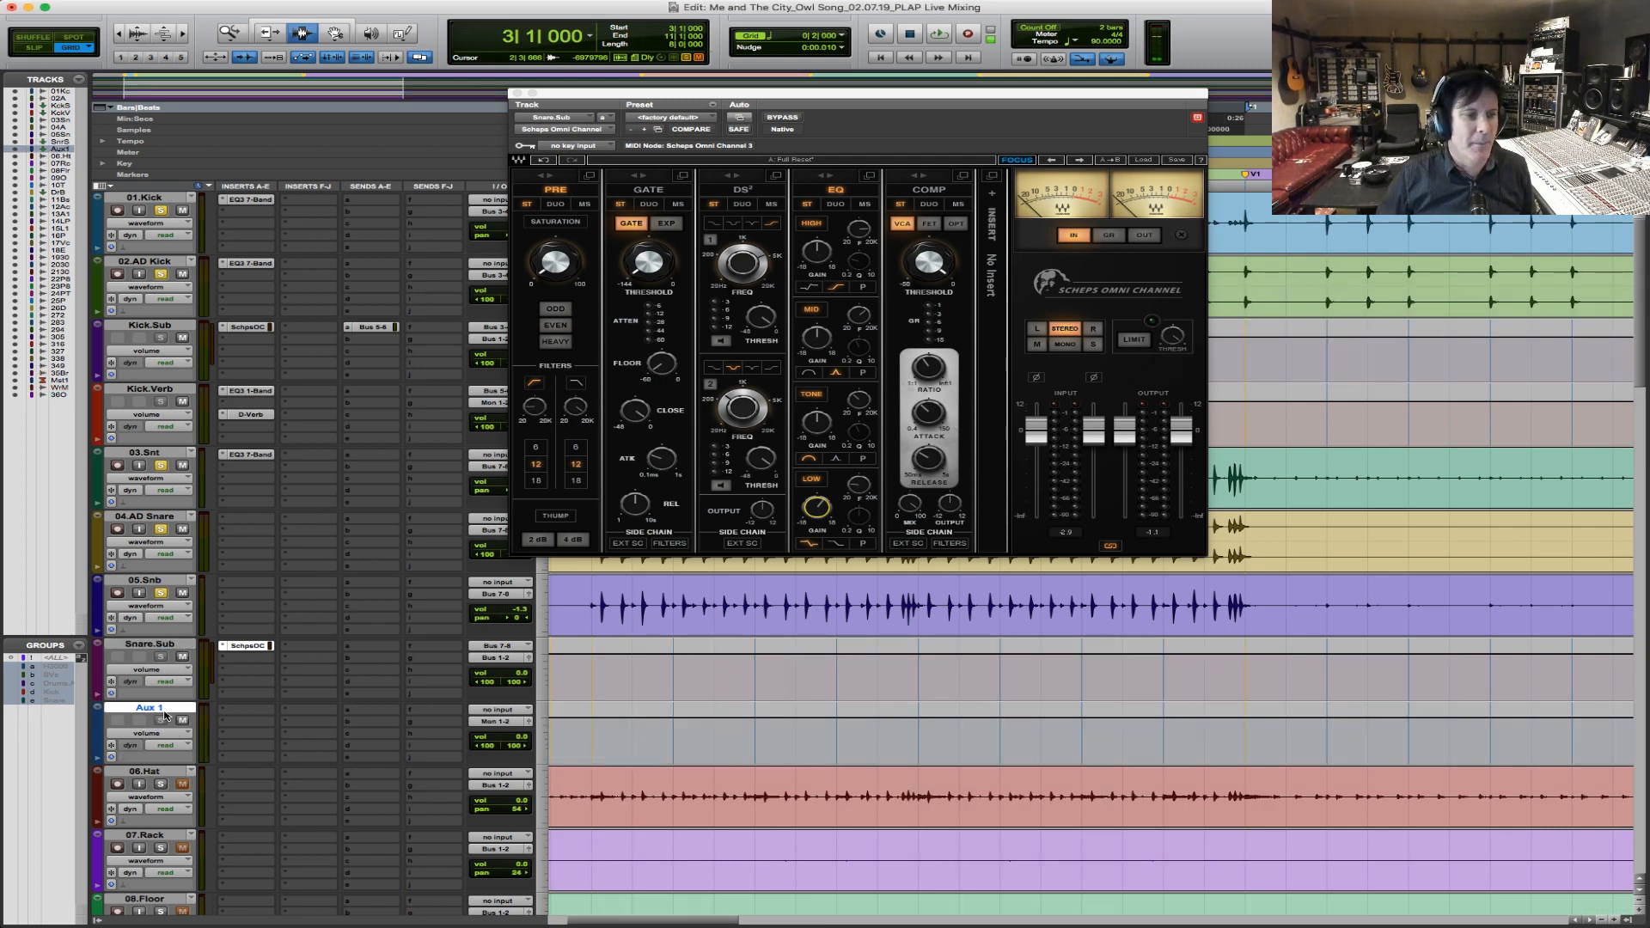
double_click(168, 707)
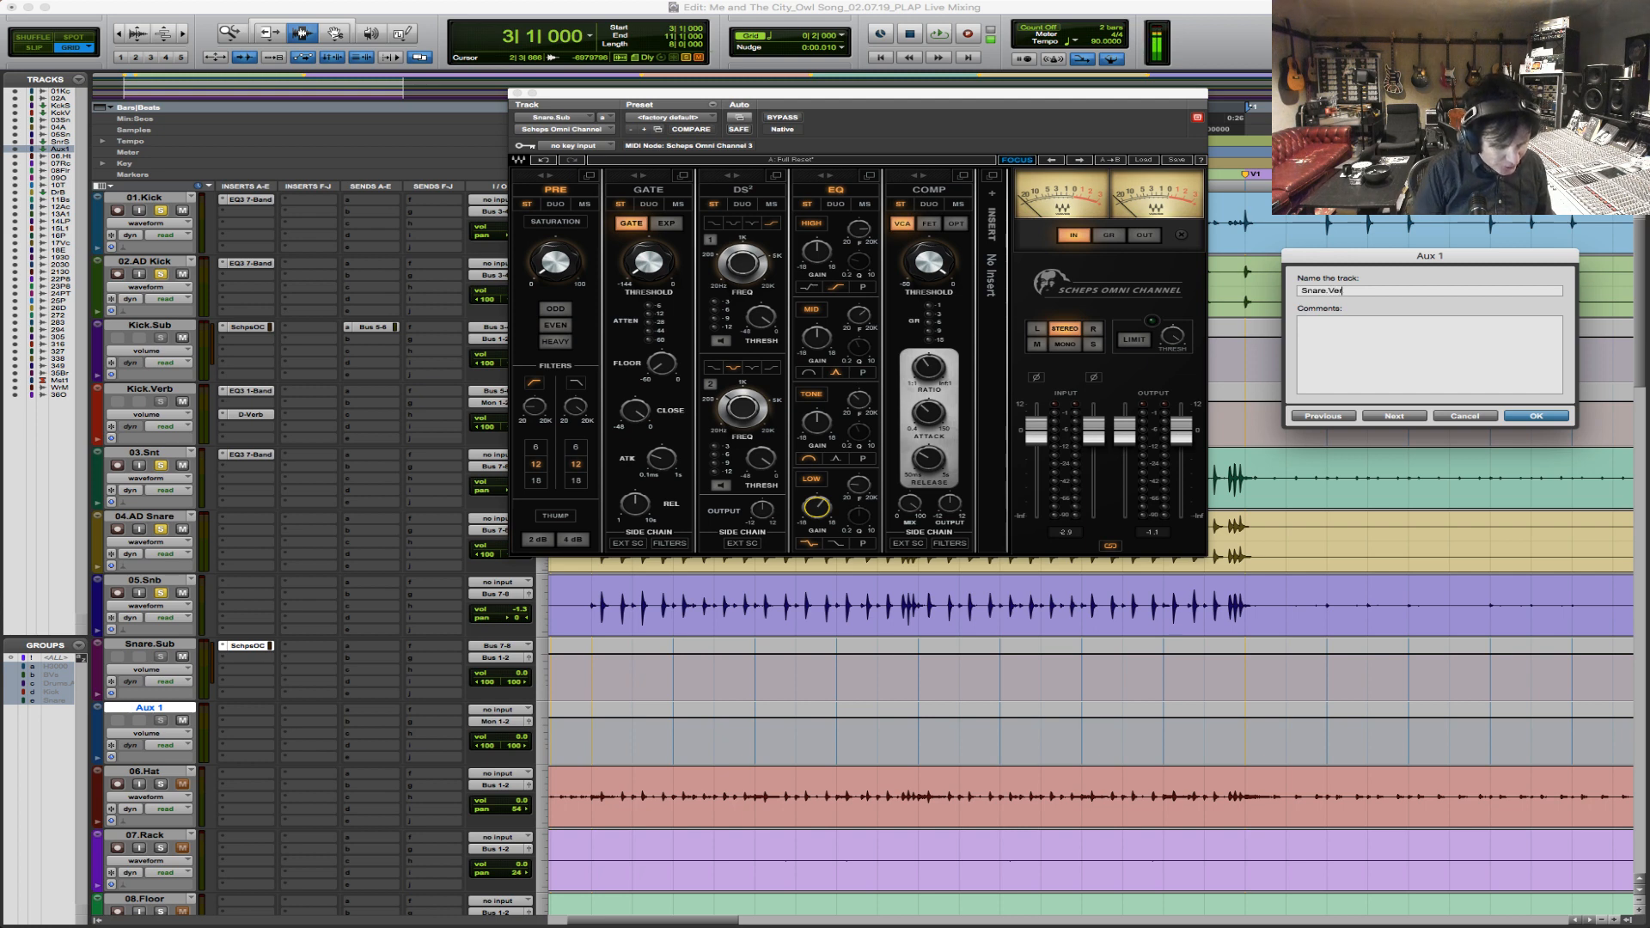
key(Return)
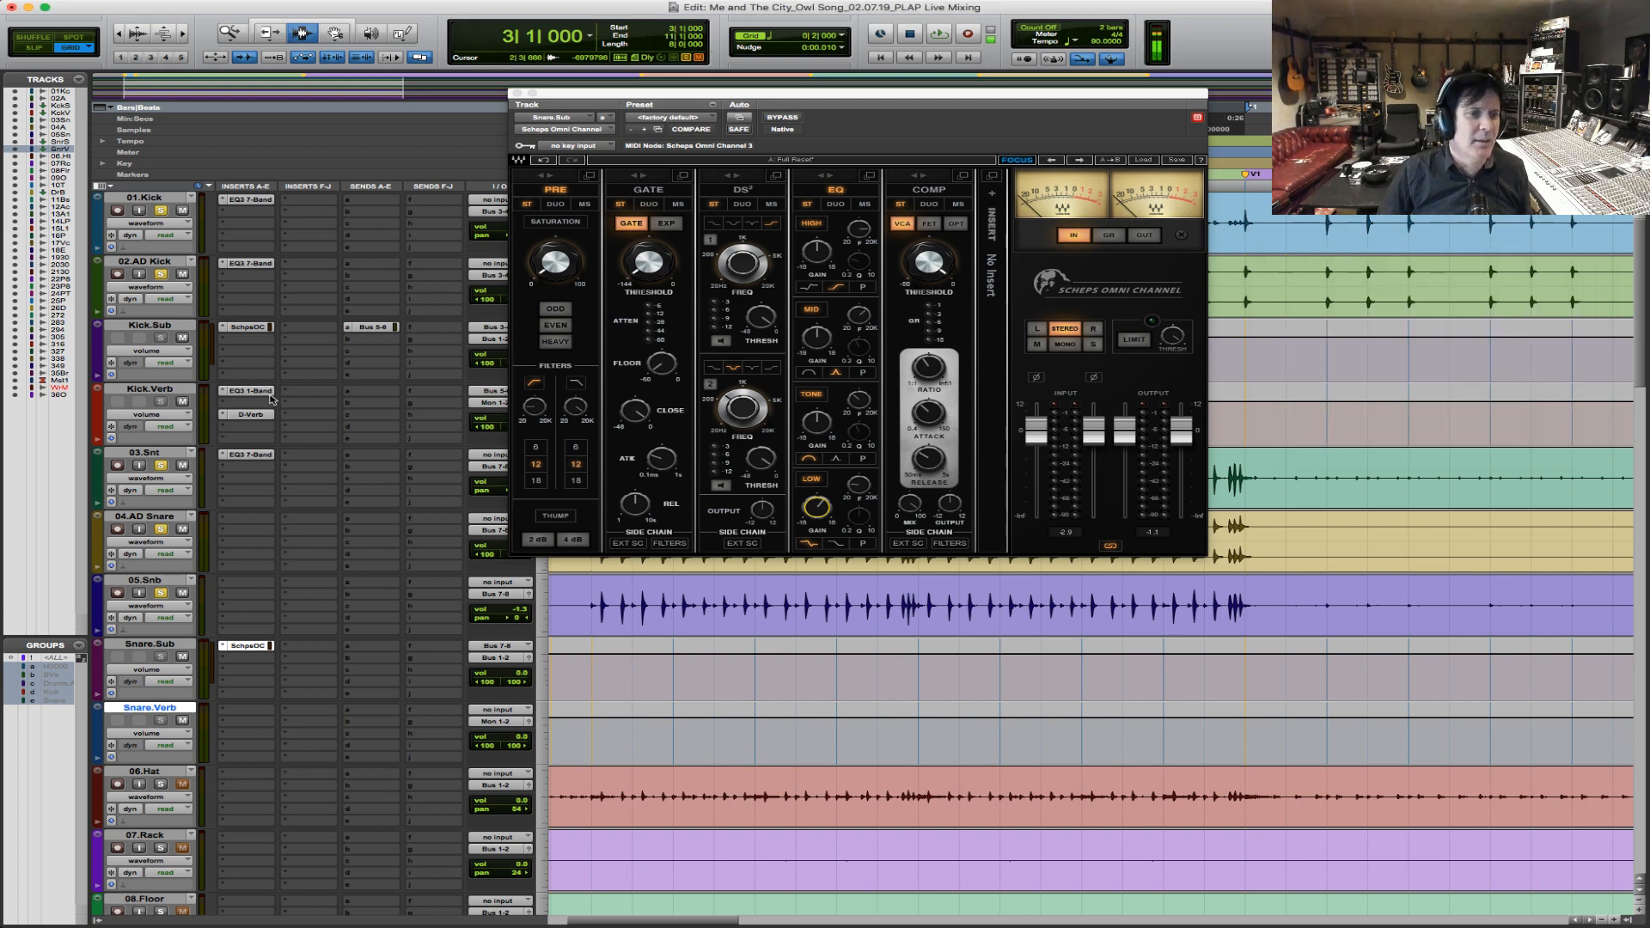
Copy the EQ3 1-Band high-pass filter from Kick.Verb to Snare.Verb's first insert and open it.
drag(265, 392, 251, 710)
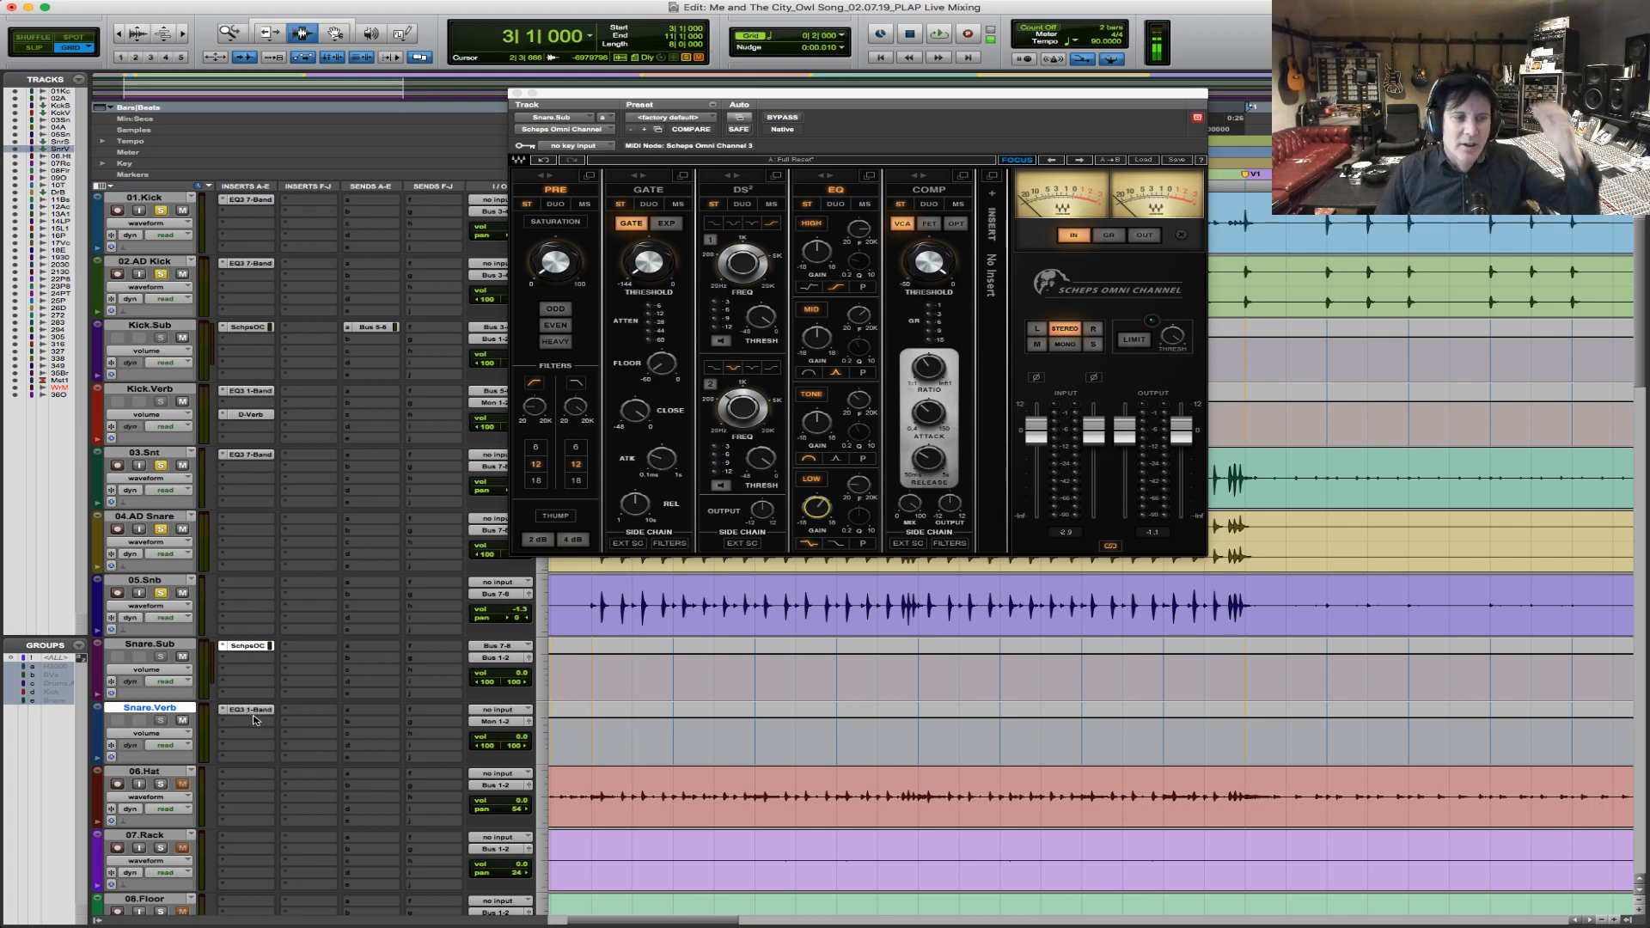
click(252, 710)
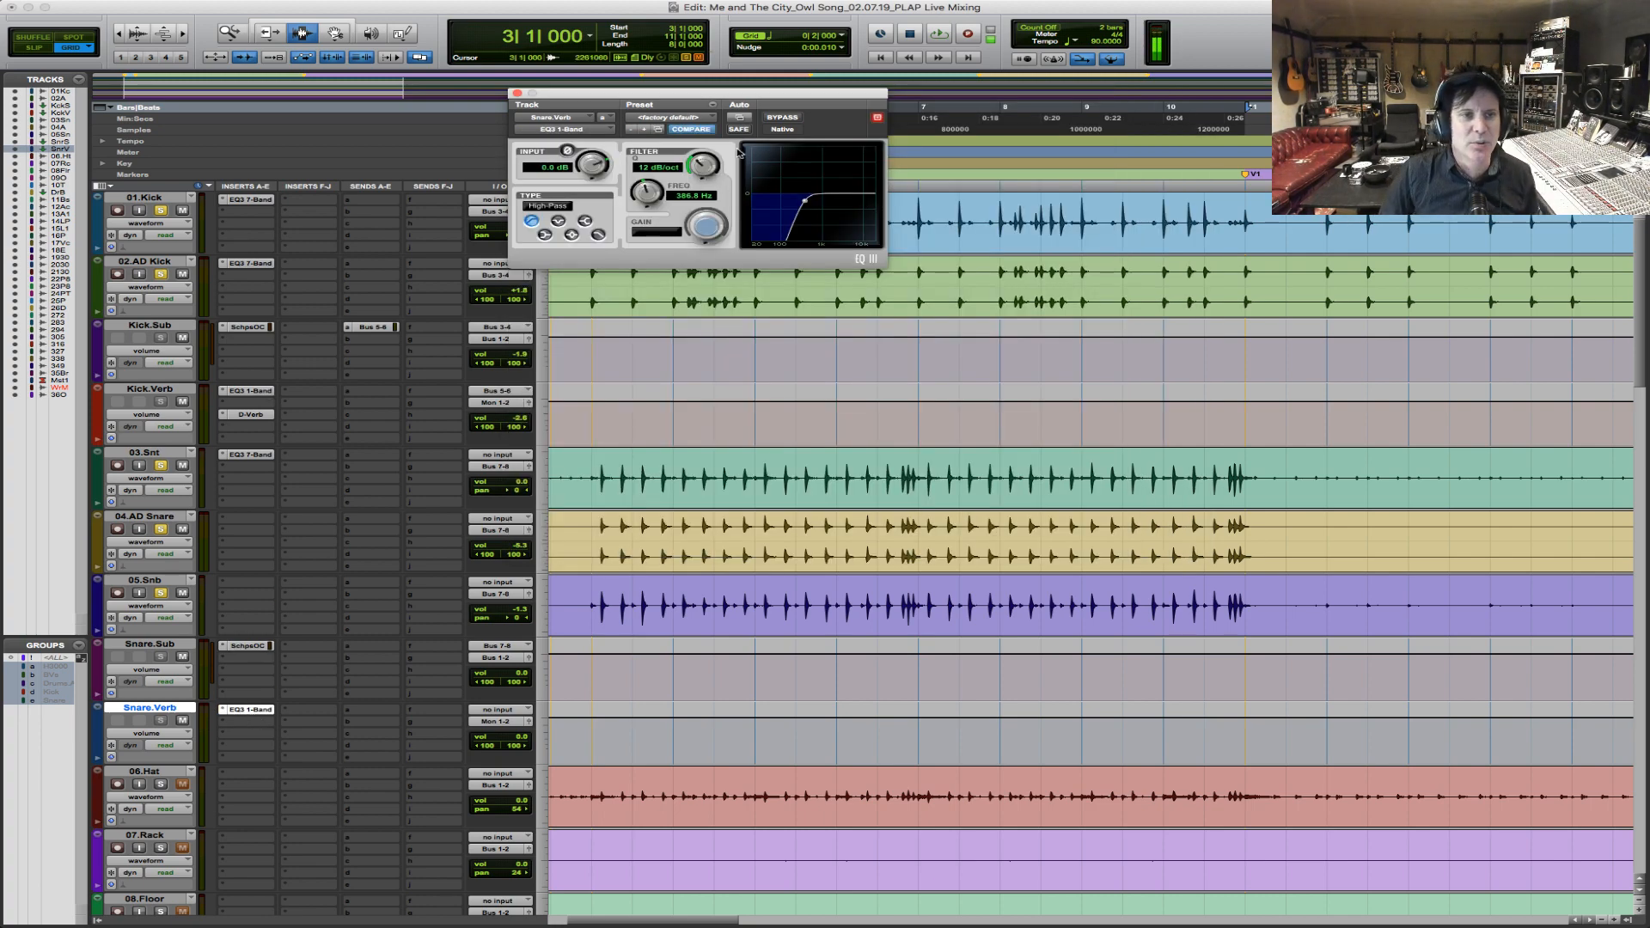
drag(798, 105, 933, 162)
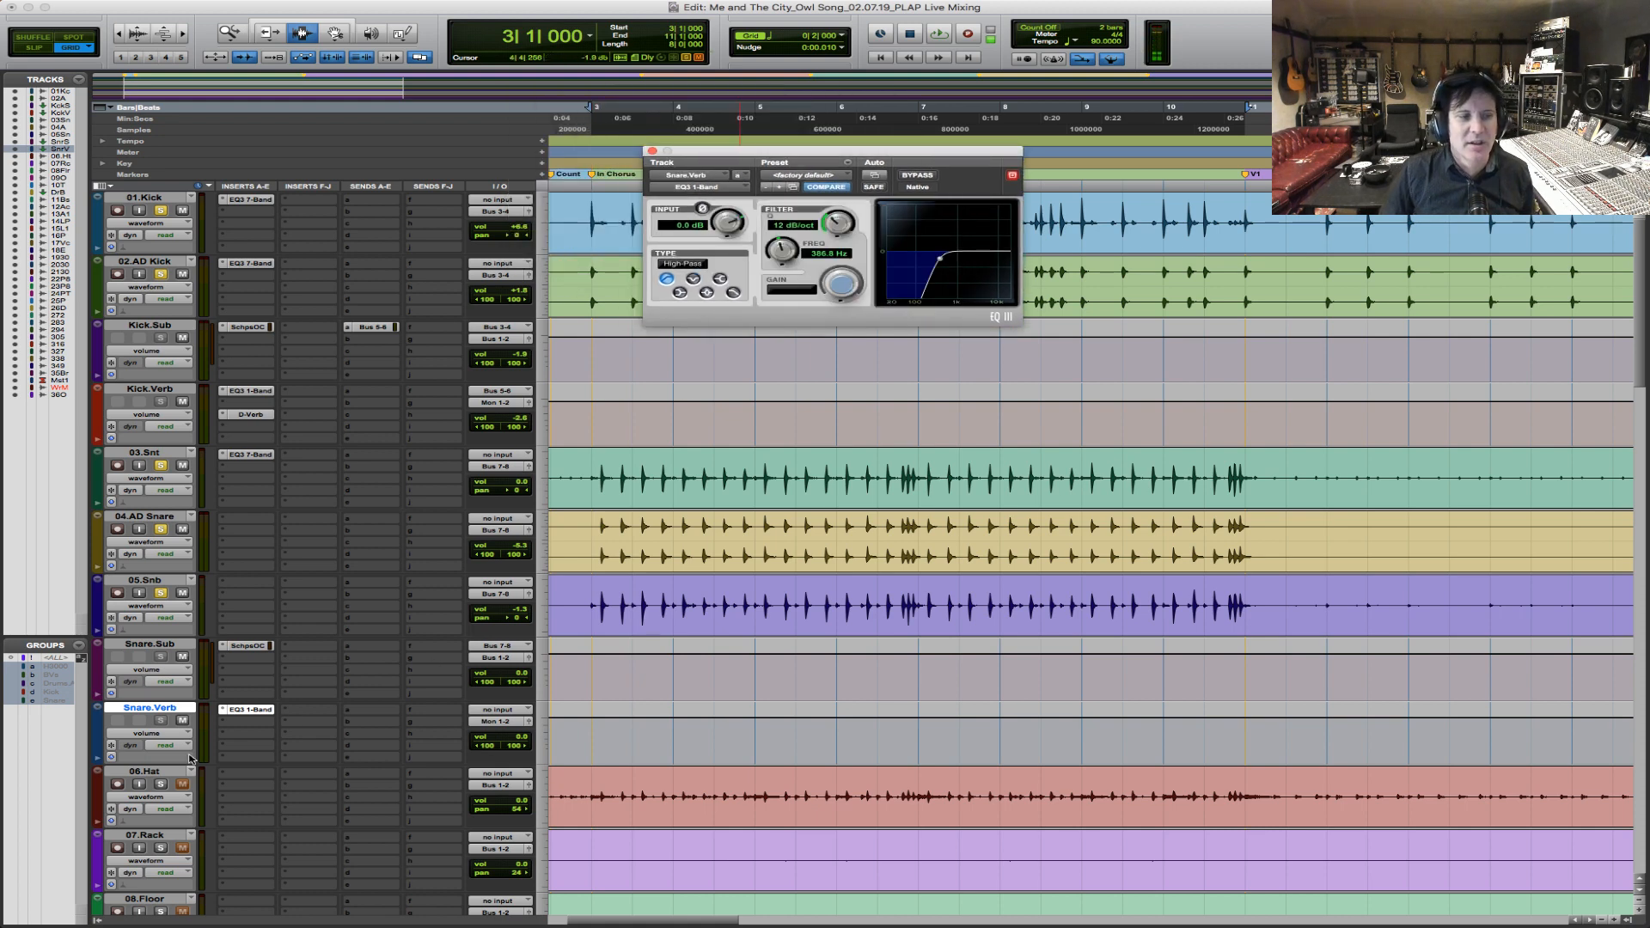
click(381, 654)
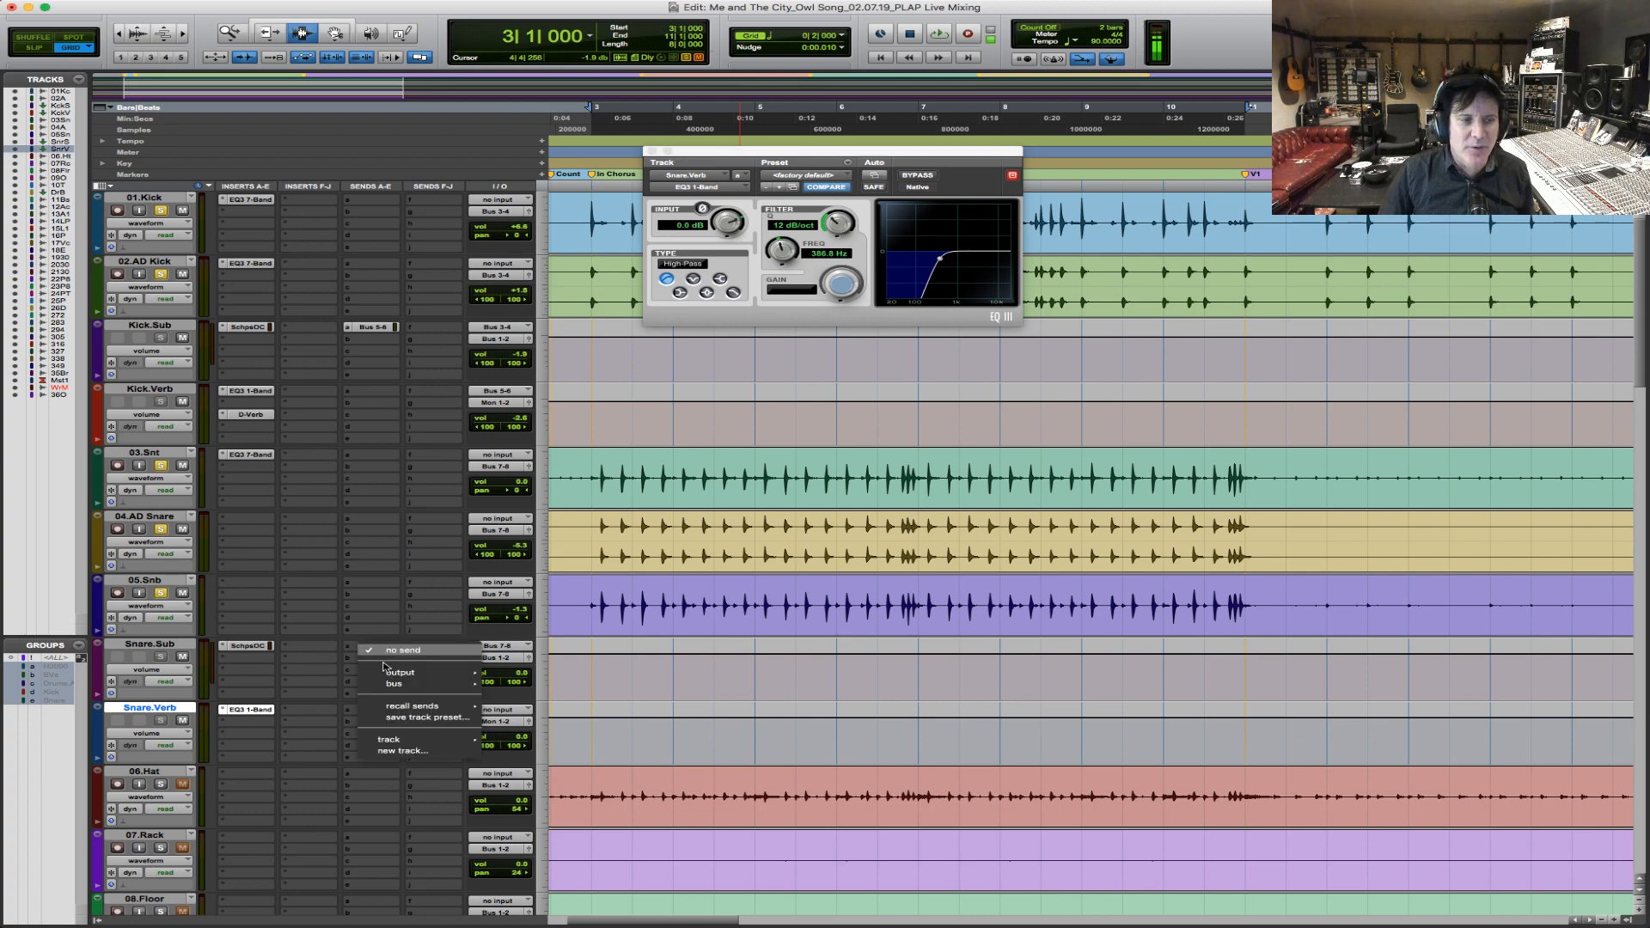
mouse_move(404, 683)
click(944, 539)
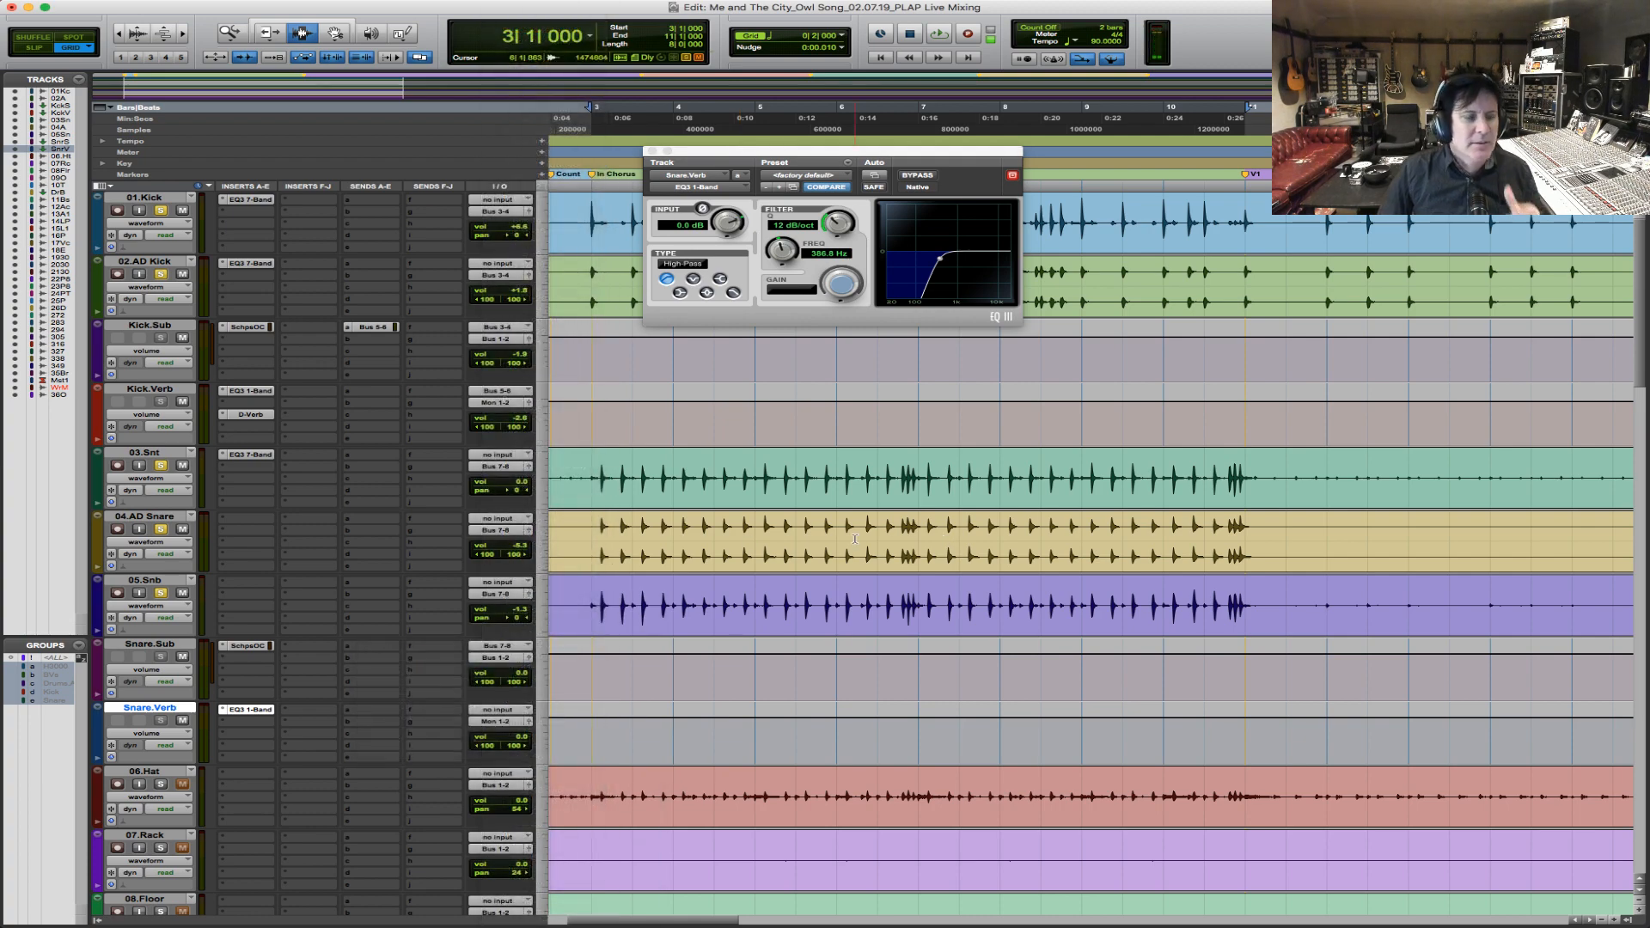
Add a Bus 9-10 (Stereo) send at 0.0 dB on 04.AD Snare and set Snare.Verb's input to Bus 9-10.
click(370, 518)
mouse_move(391, 556)
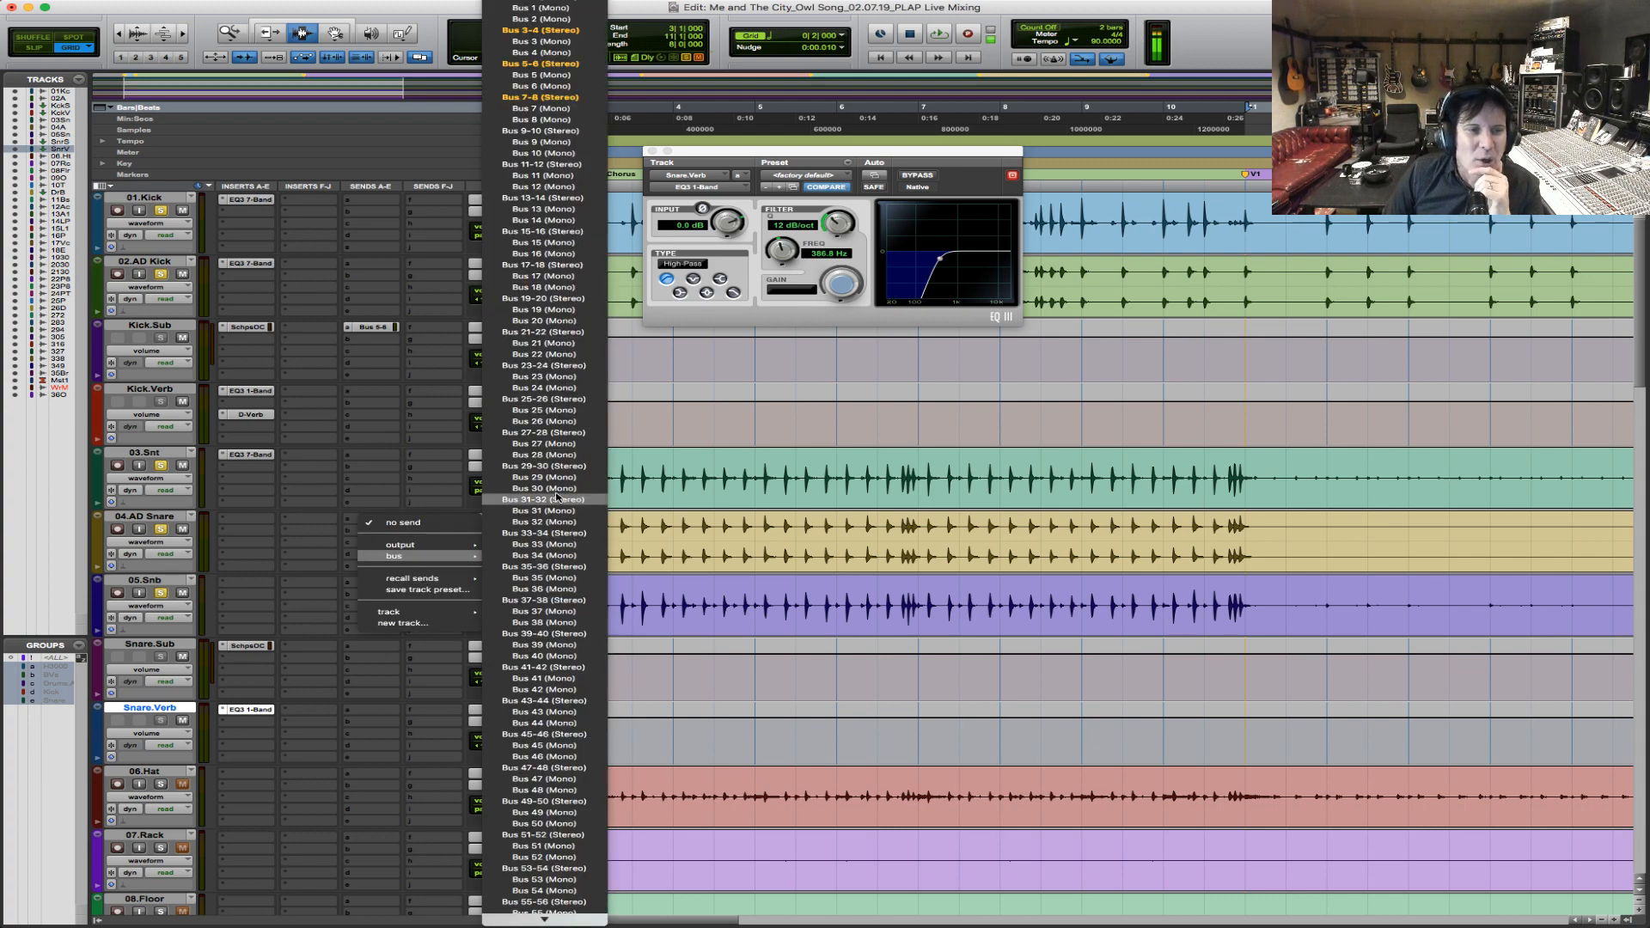
click(584, 132)
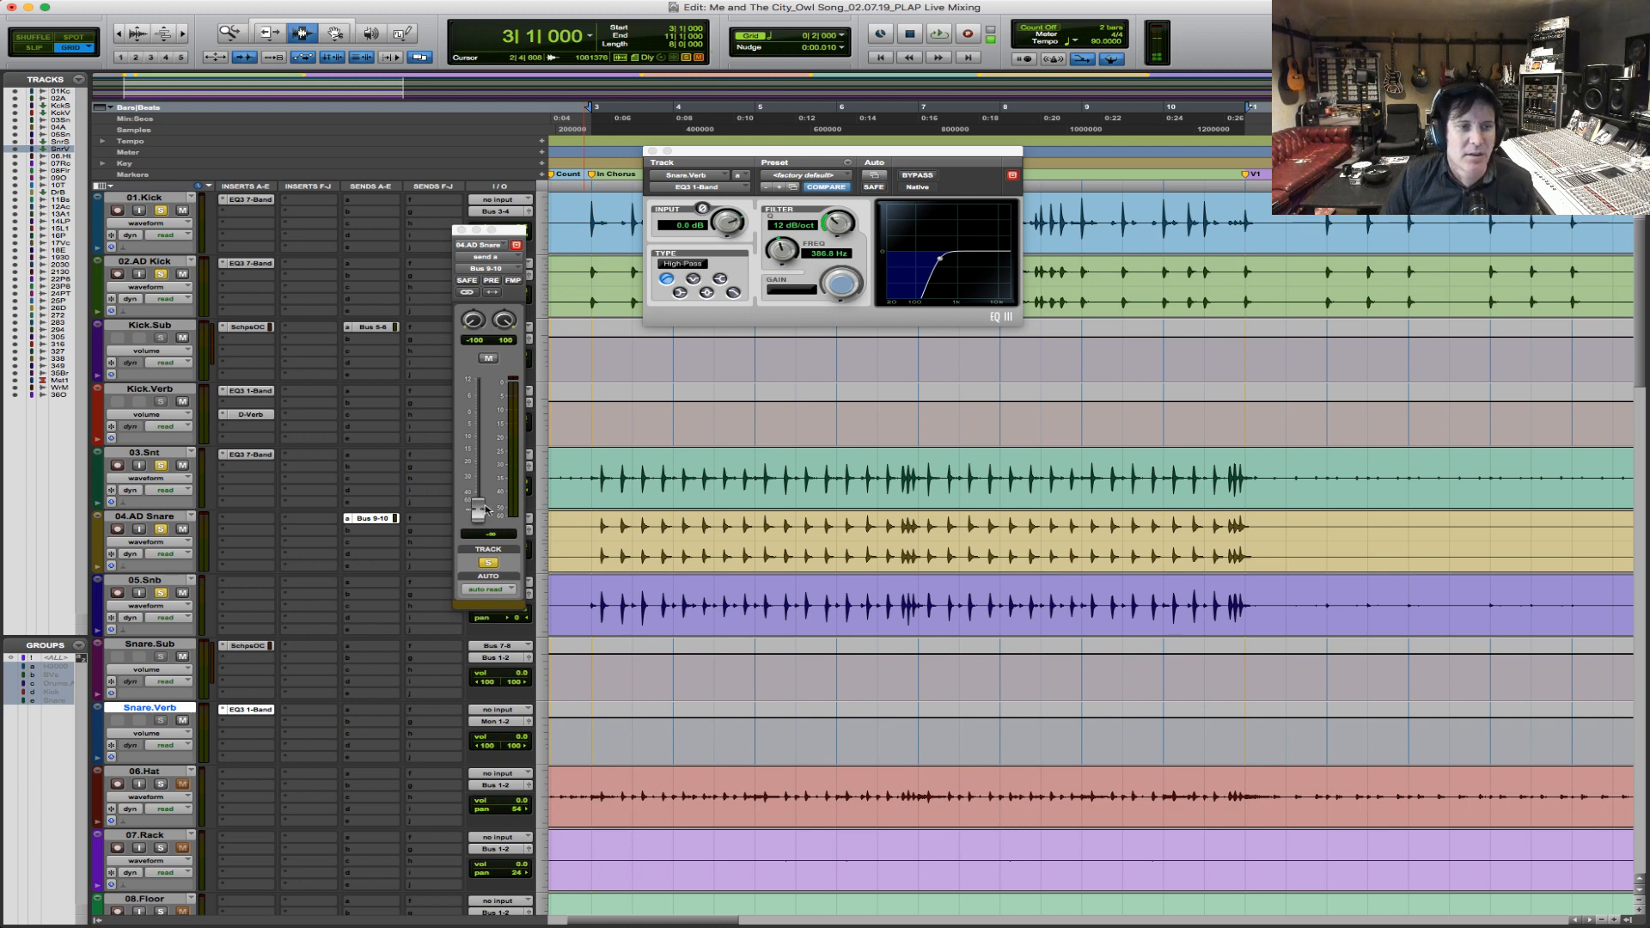
alt+click(478, 508)
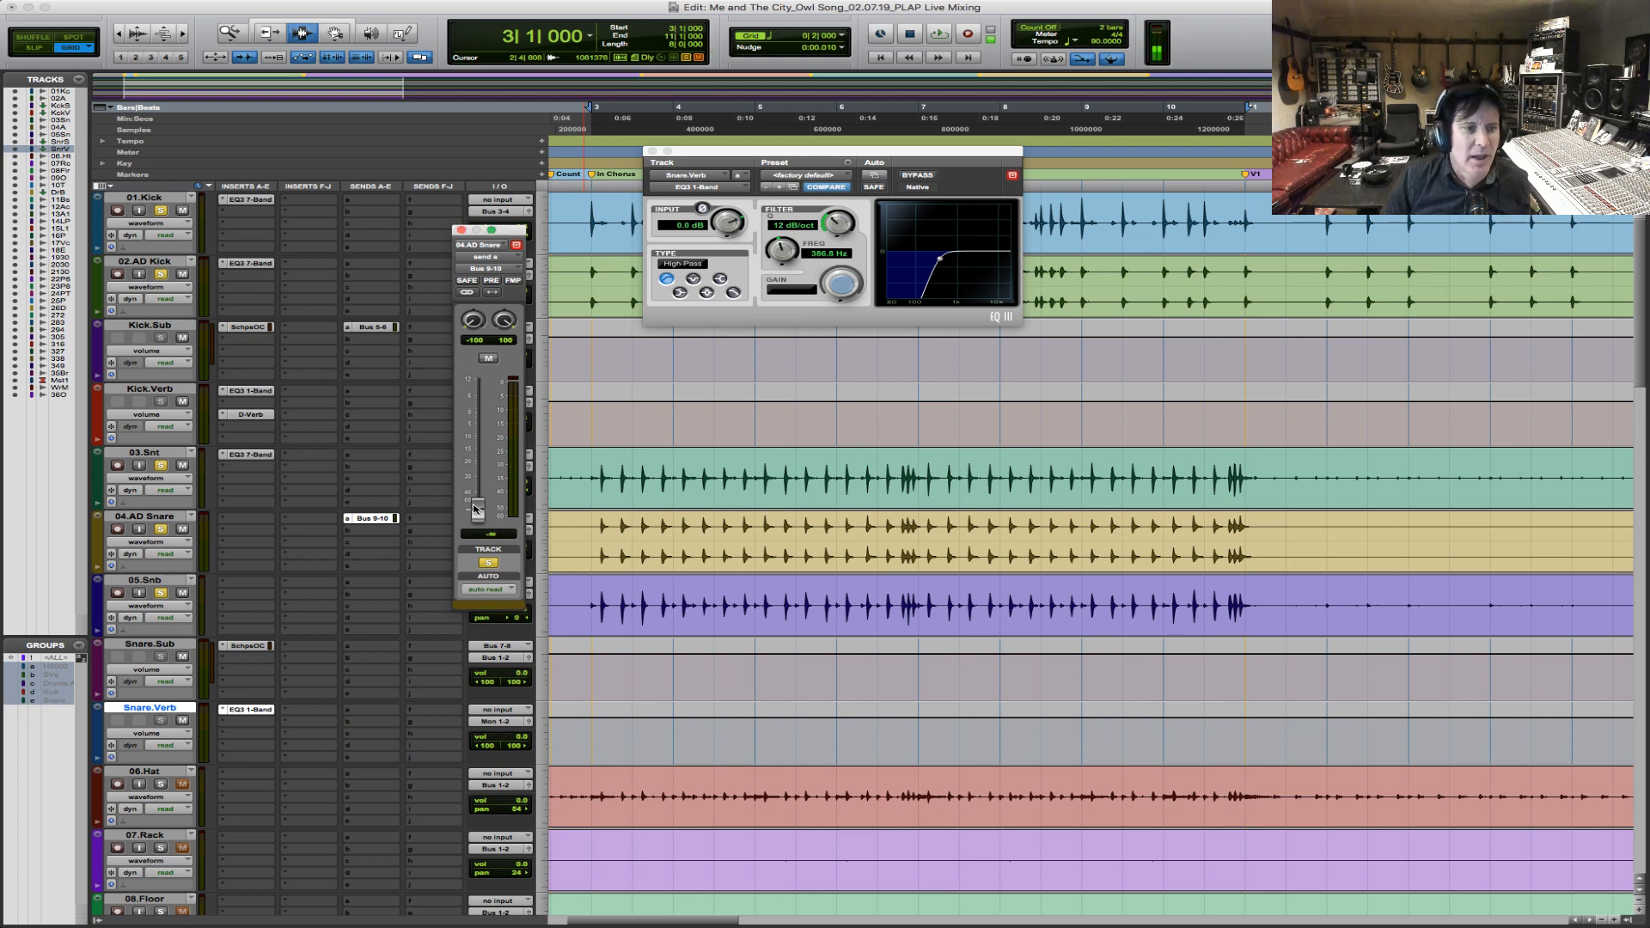
click(502, 710)
mouse_move(516, 748)
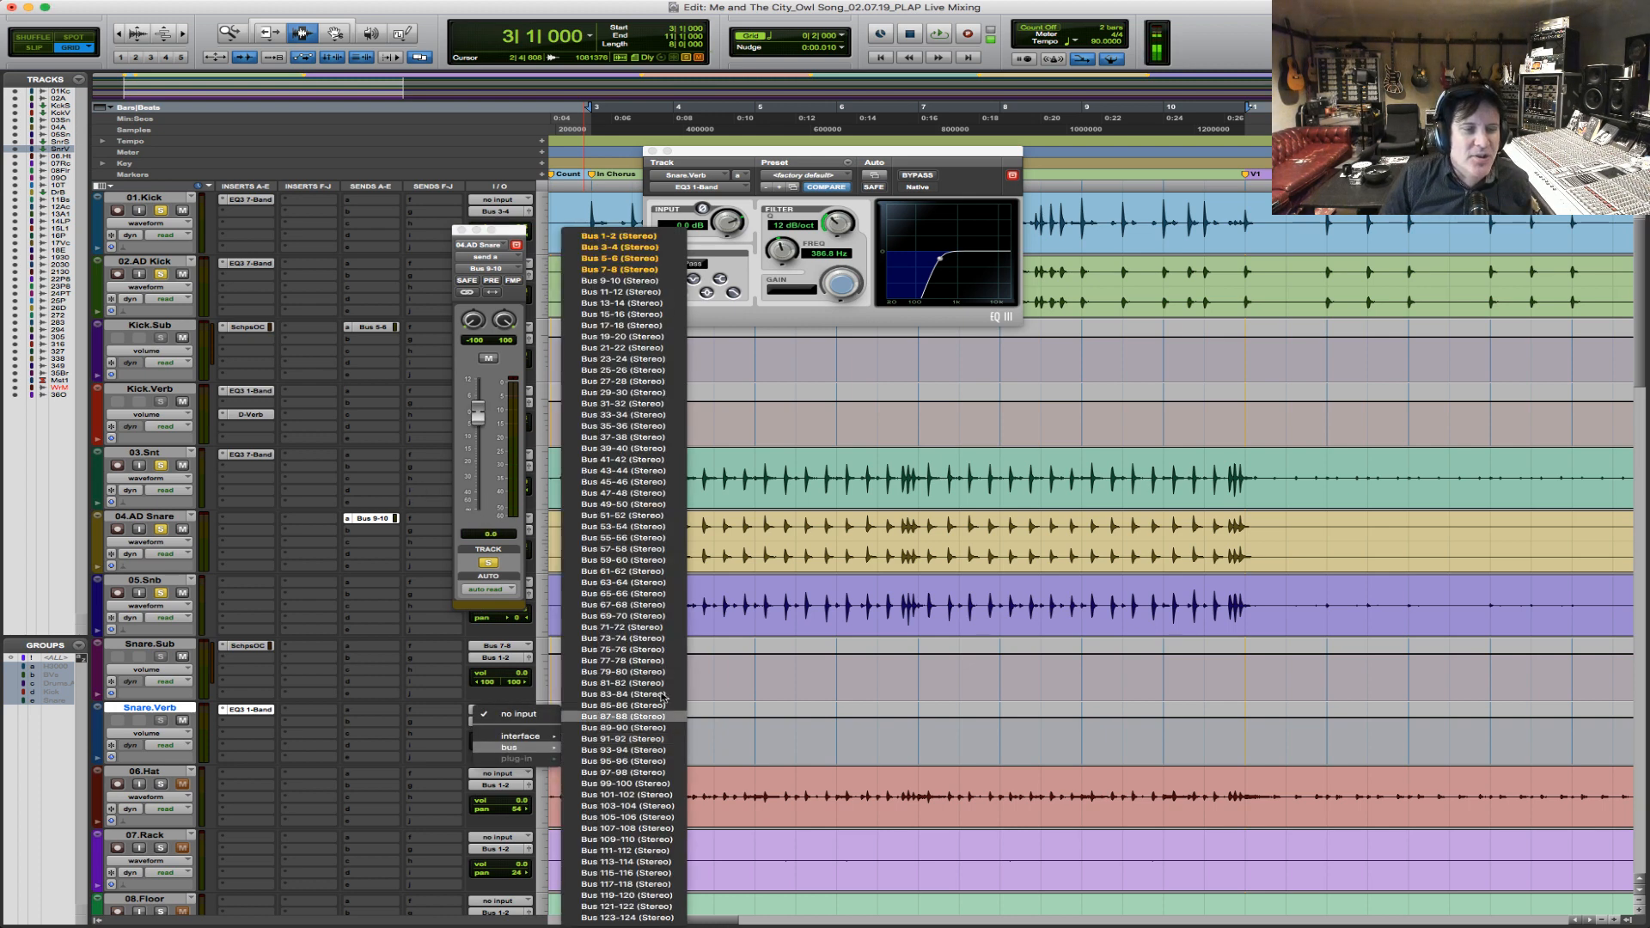
click(663, 282)
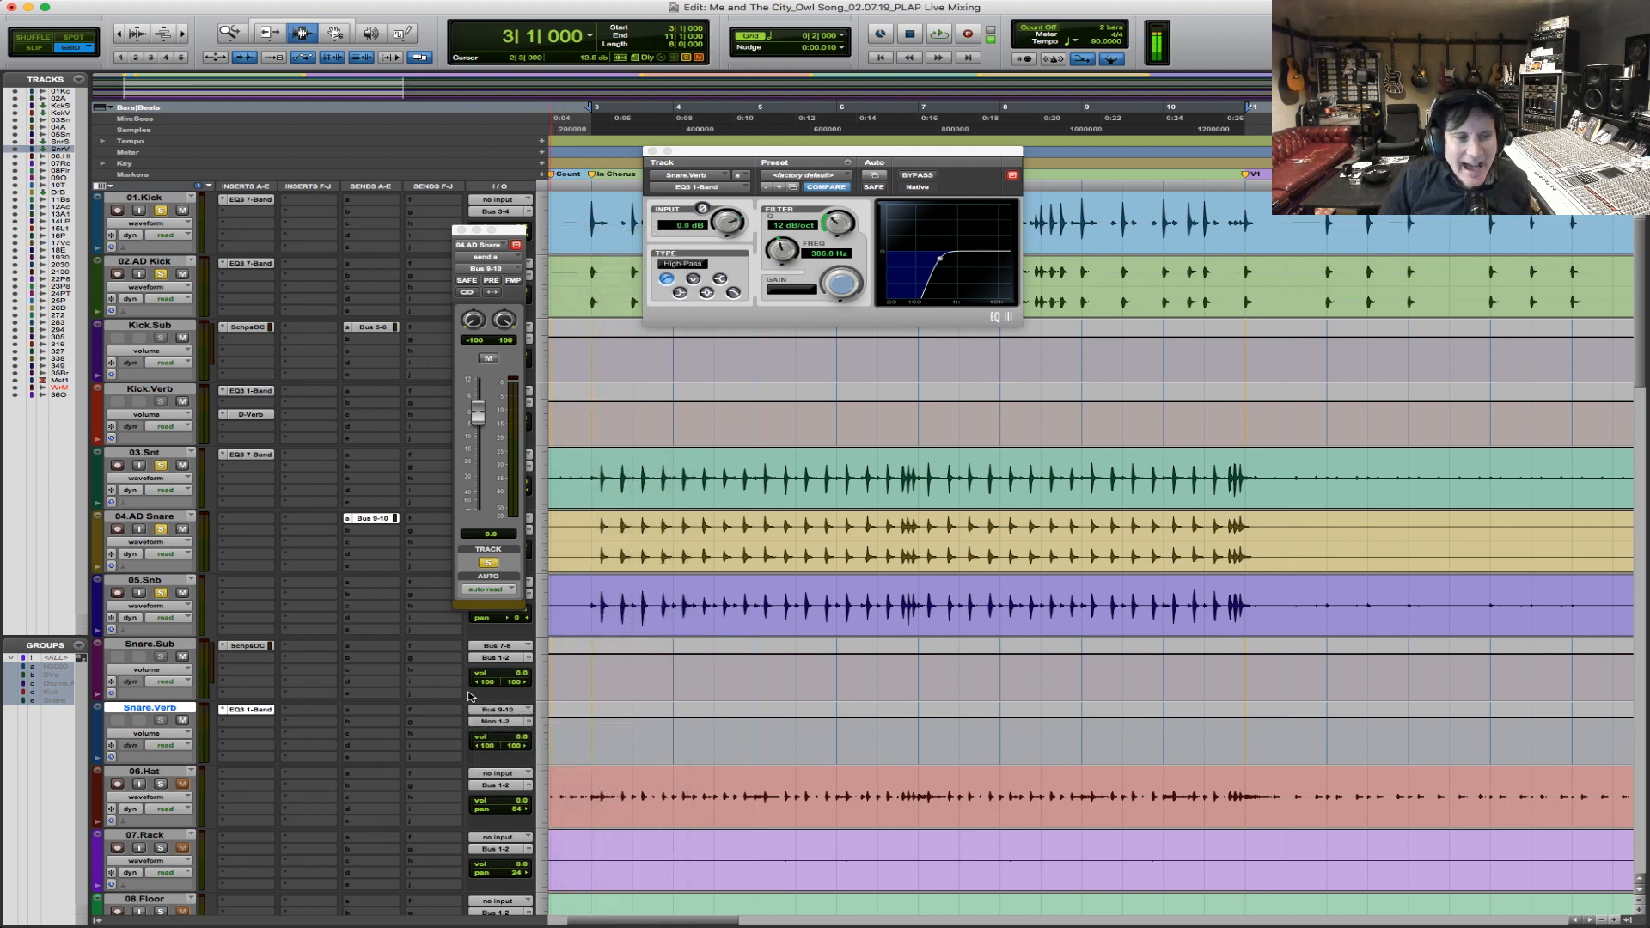
Insert the stereo D-Verb reverb after the EQ on Snare.Verb, using the Room 1 algorithm with a 1.2 sec decay.
click(249, 728)
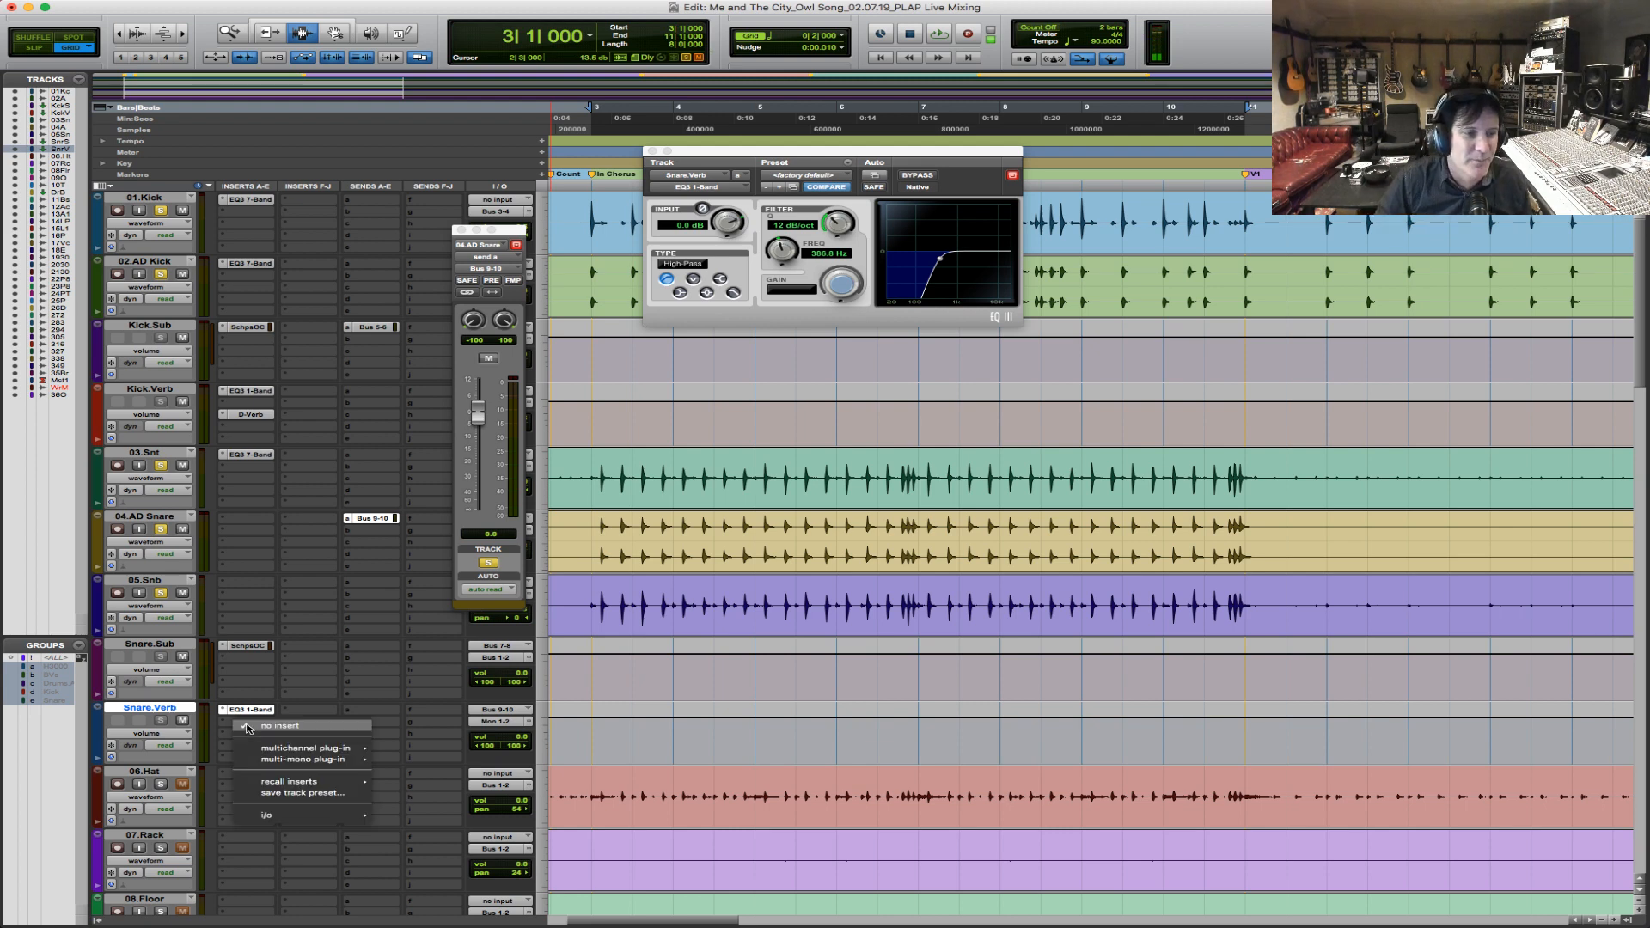
mouse_move(301, 748)
mouse_move(432, 416)
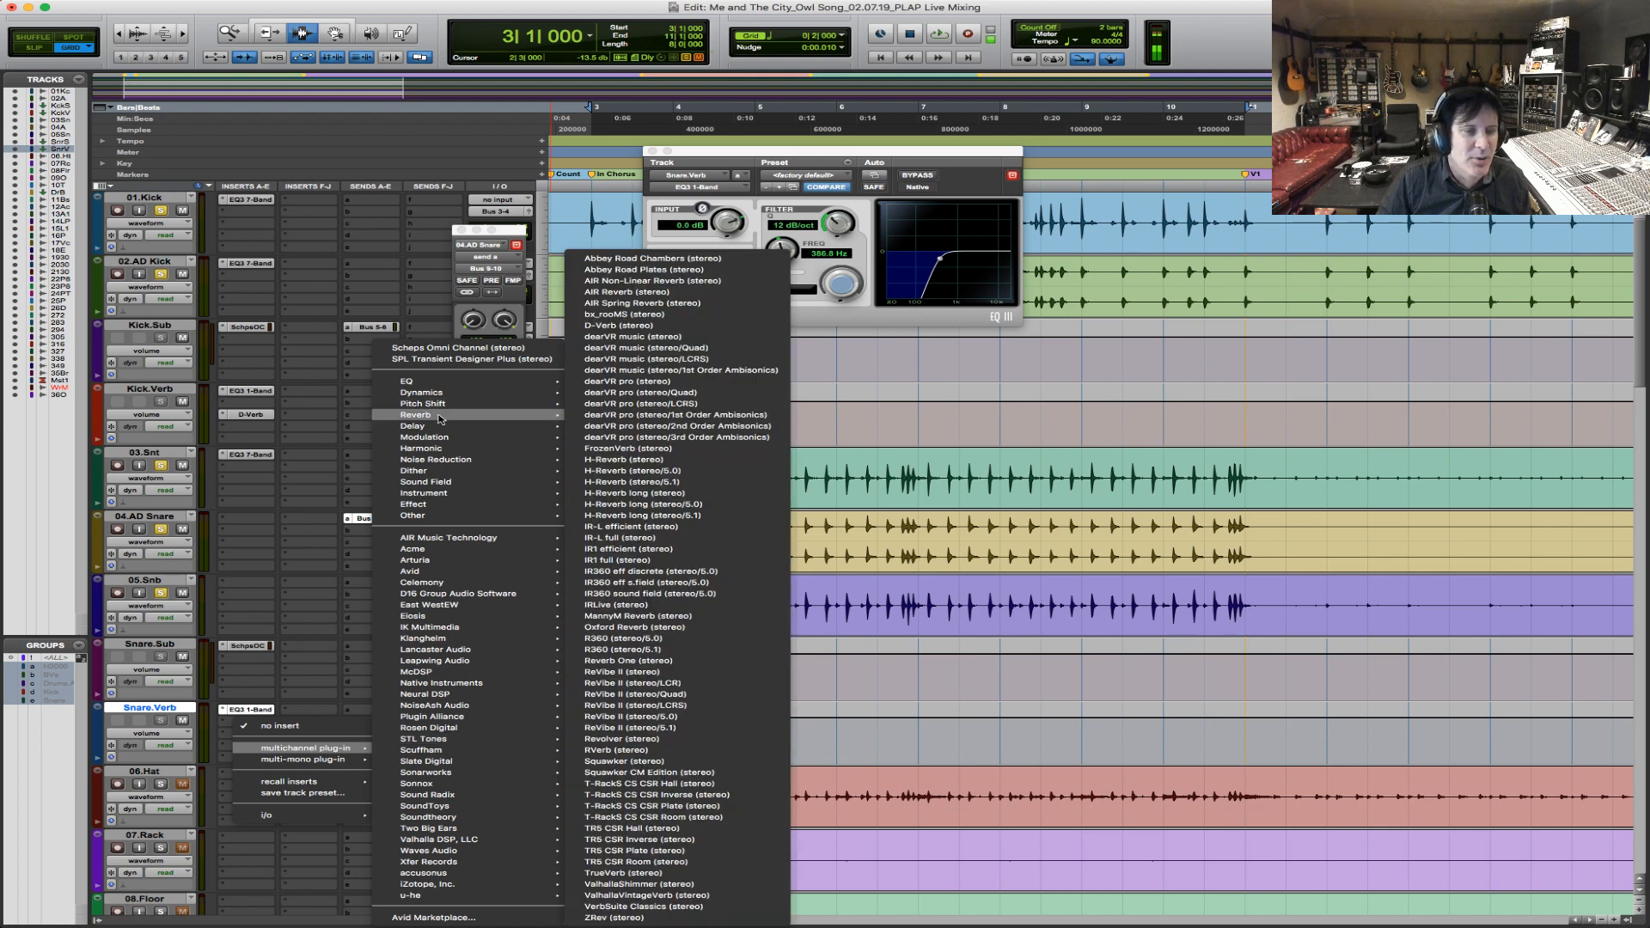
click(692, 325)
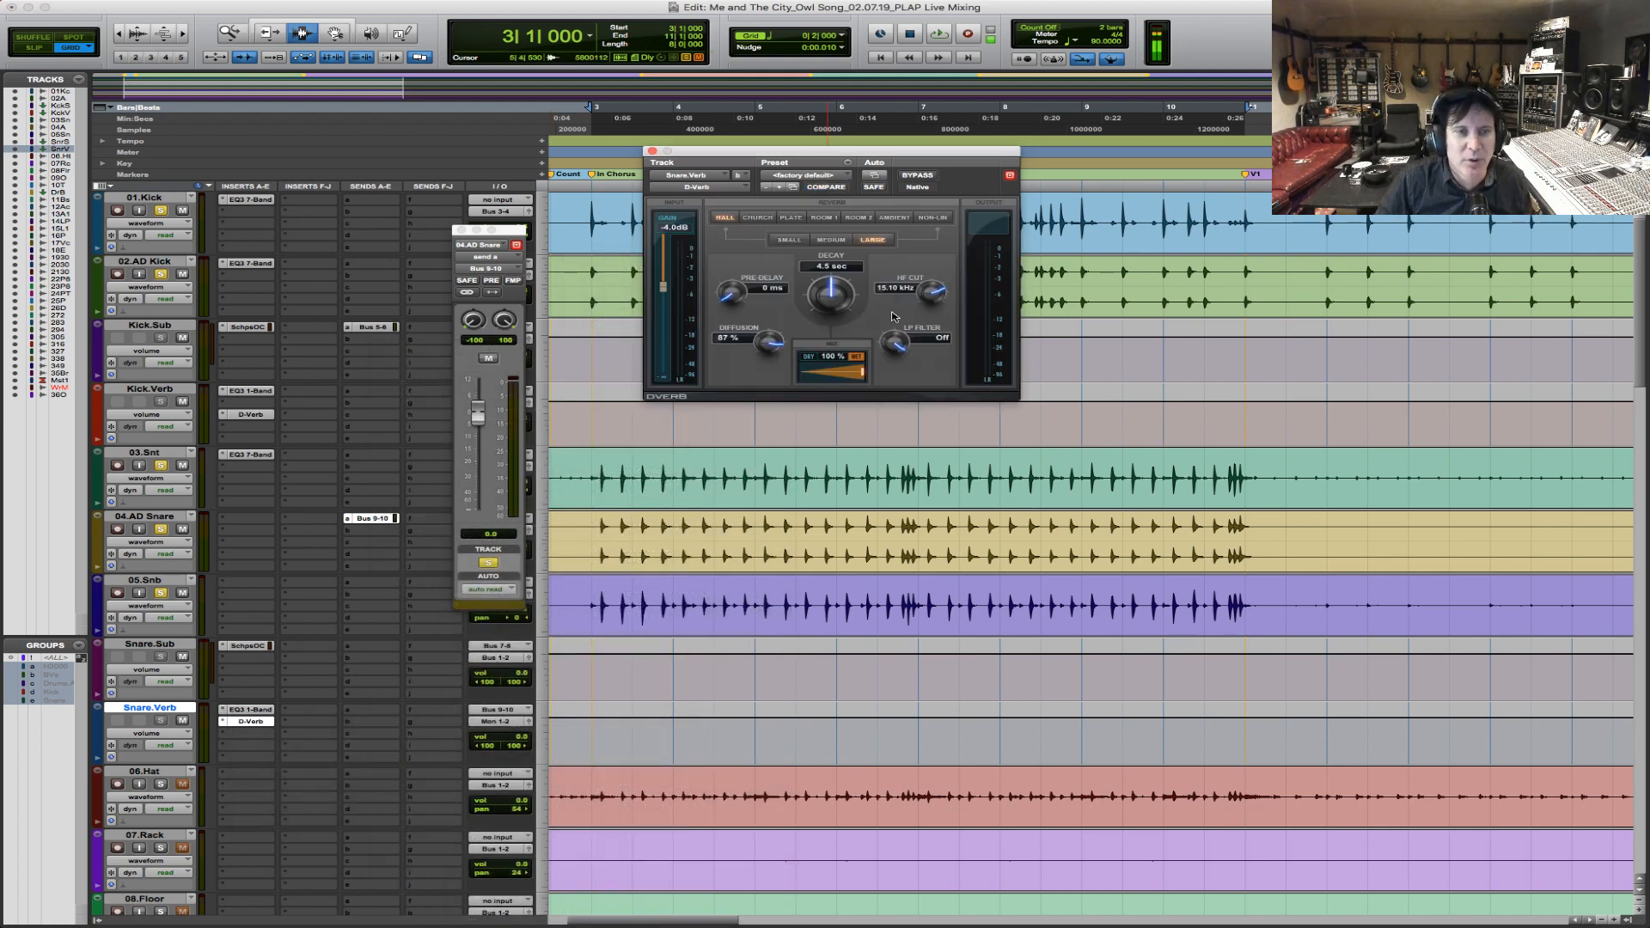
click(825, 219)
drag(830, 290, 818, 301)
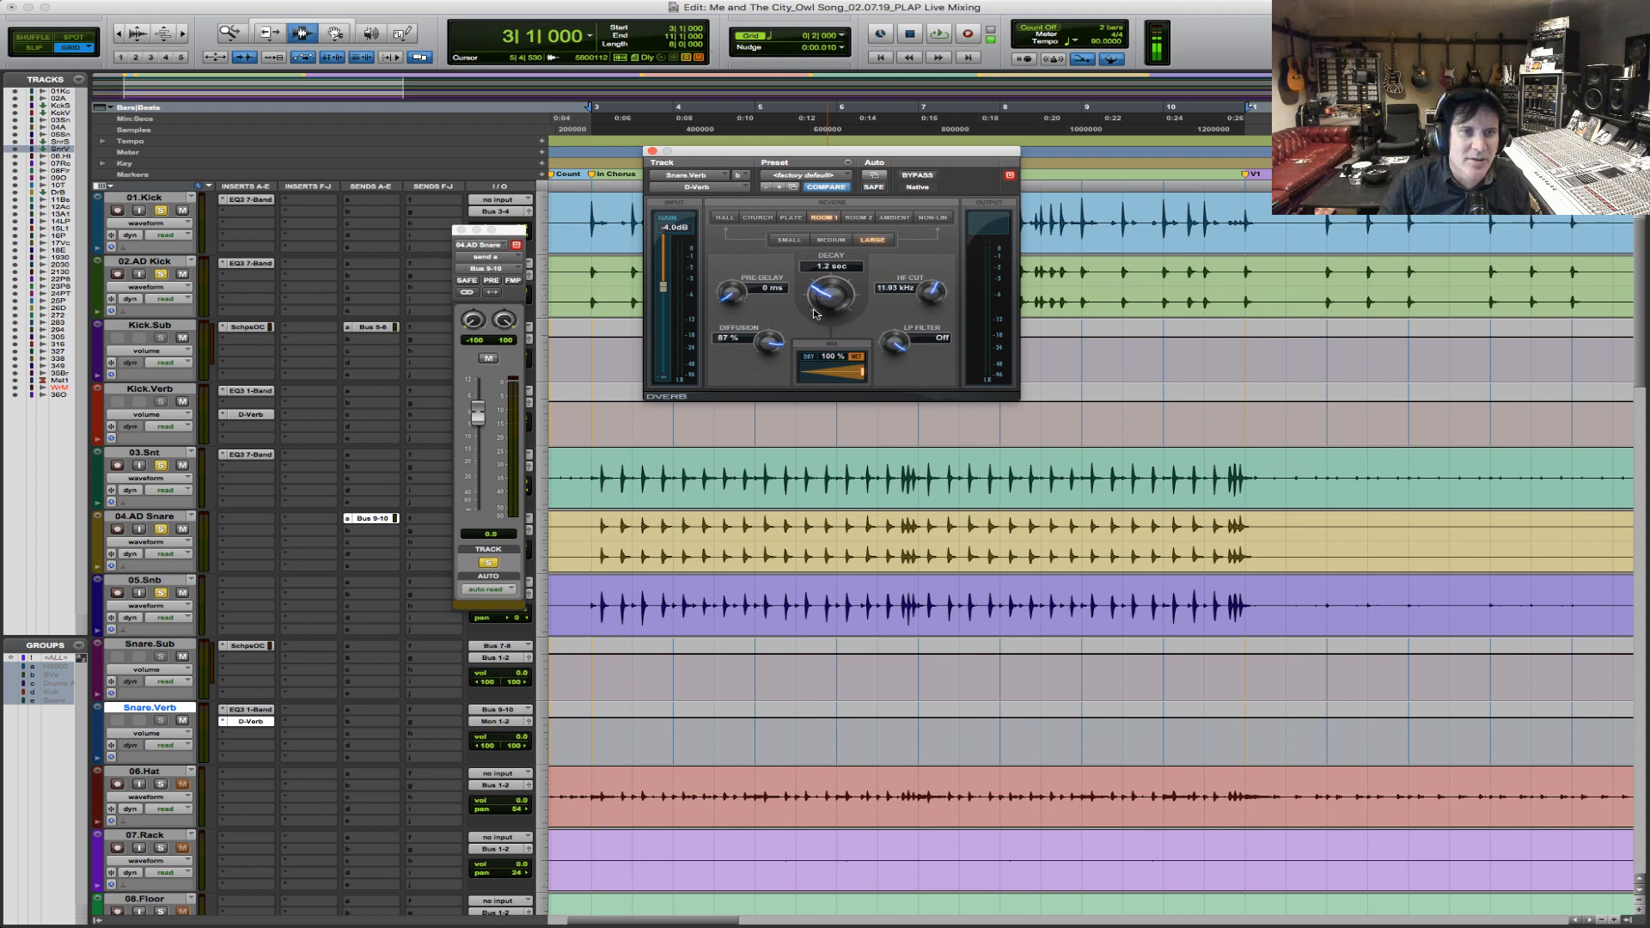
Audition the snare reverb during playback, toggling Snare.Verb's mute, and shorten the D-Verb decay to 948 ms.
key(space)
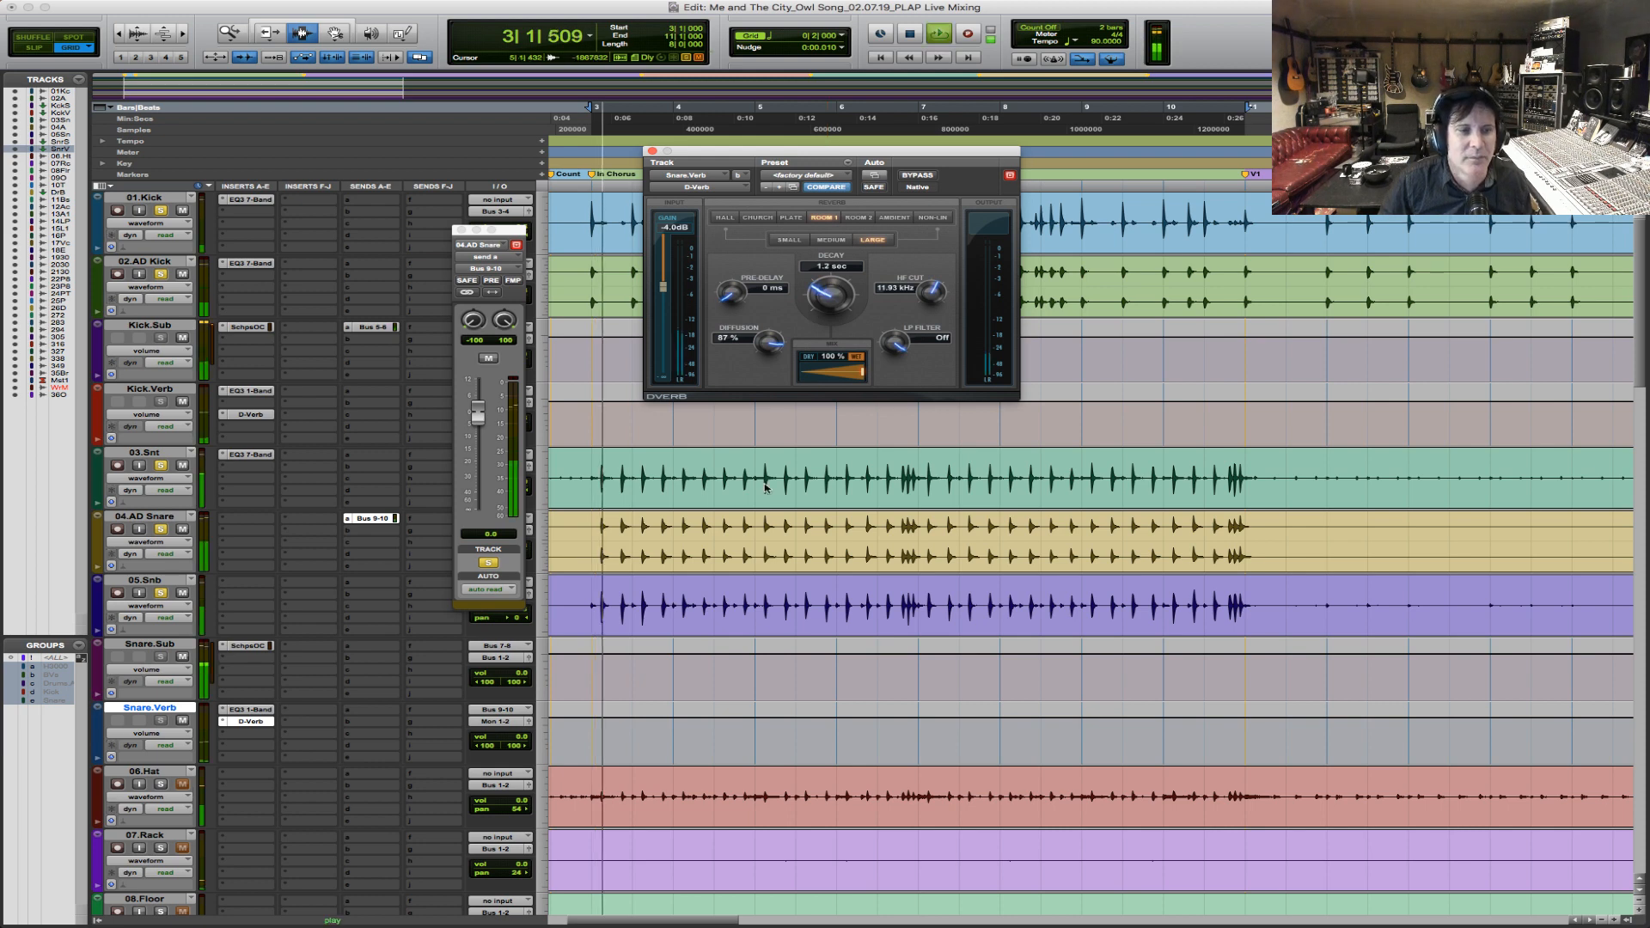
click(183, 722)
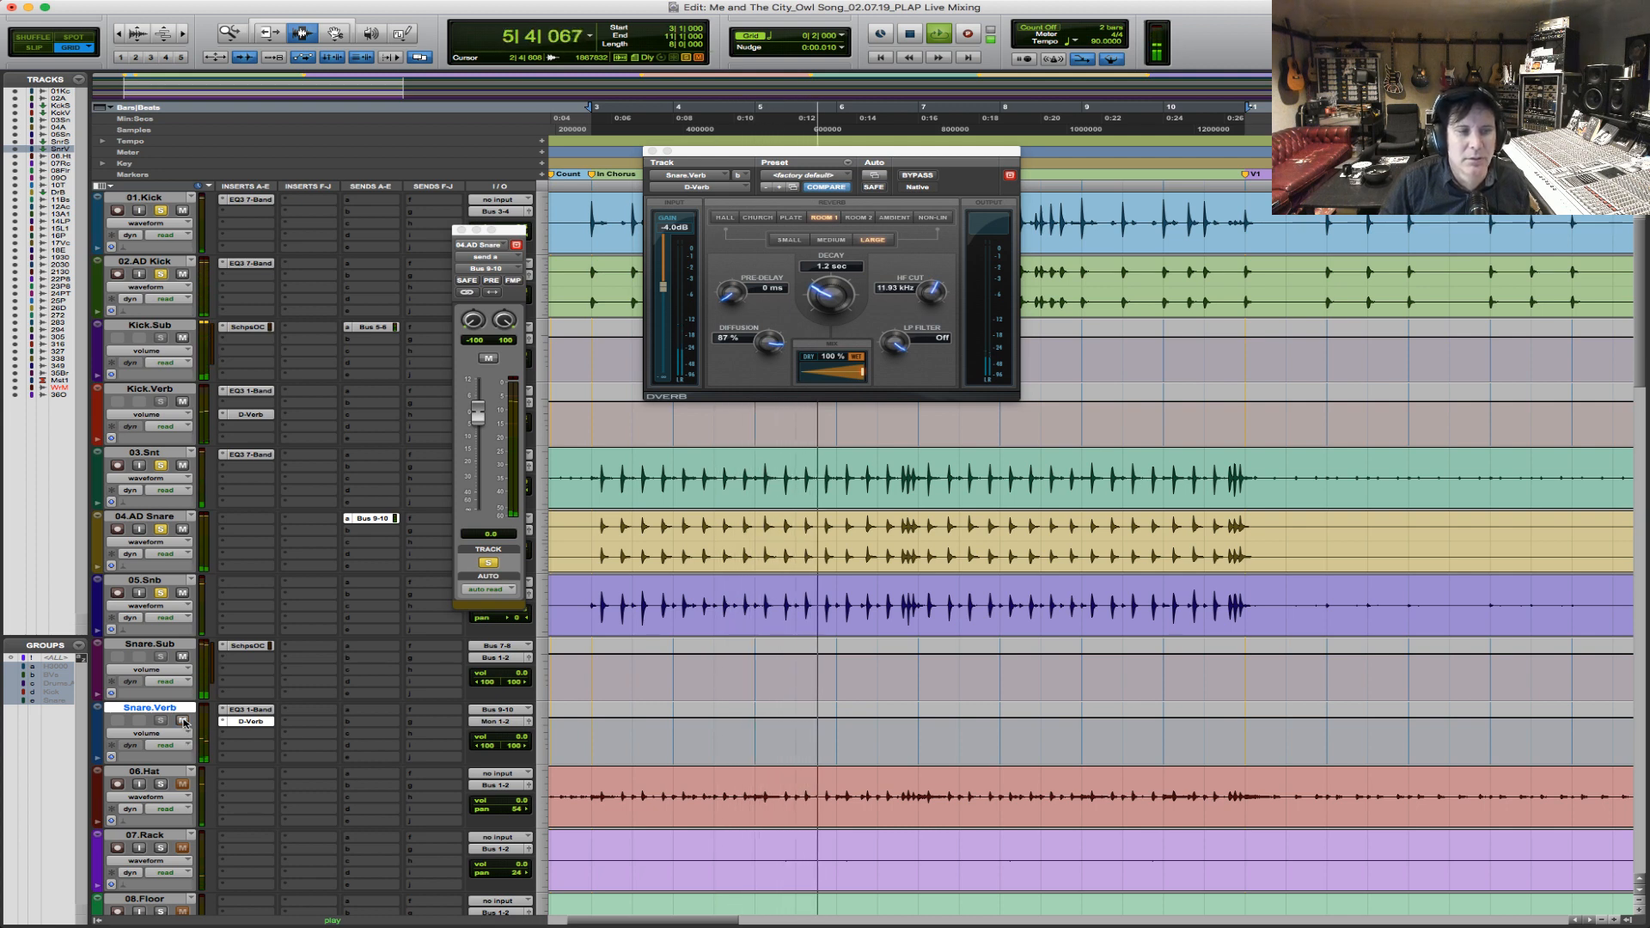
click(819, 298)
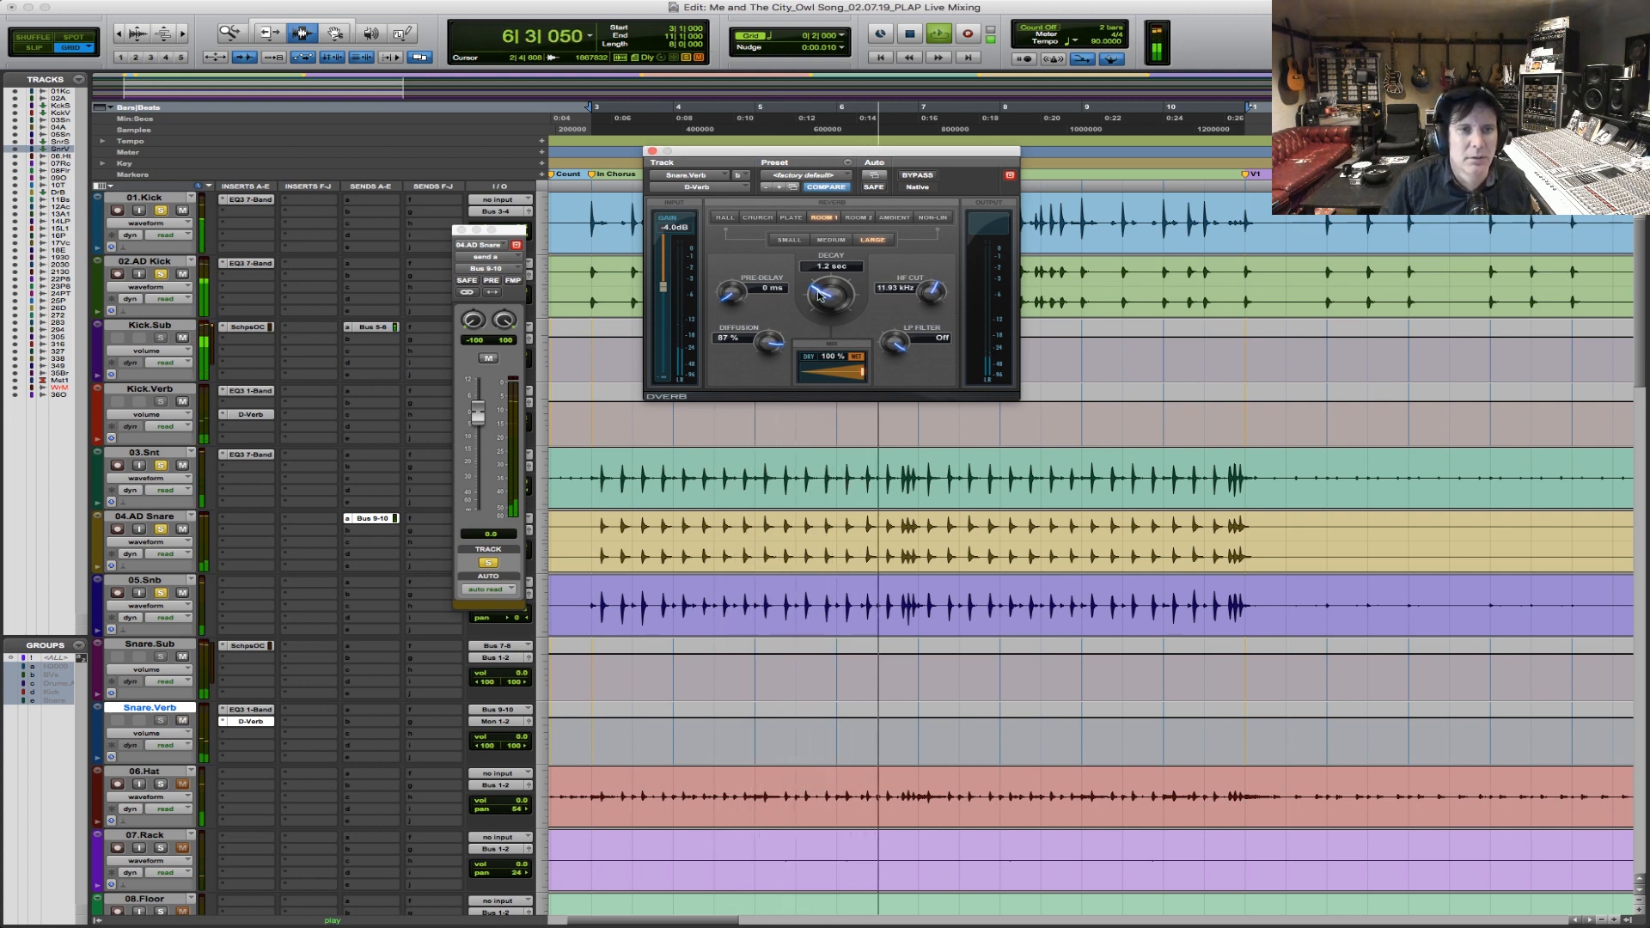
drag(819, 299, 813, 312)
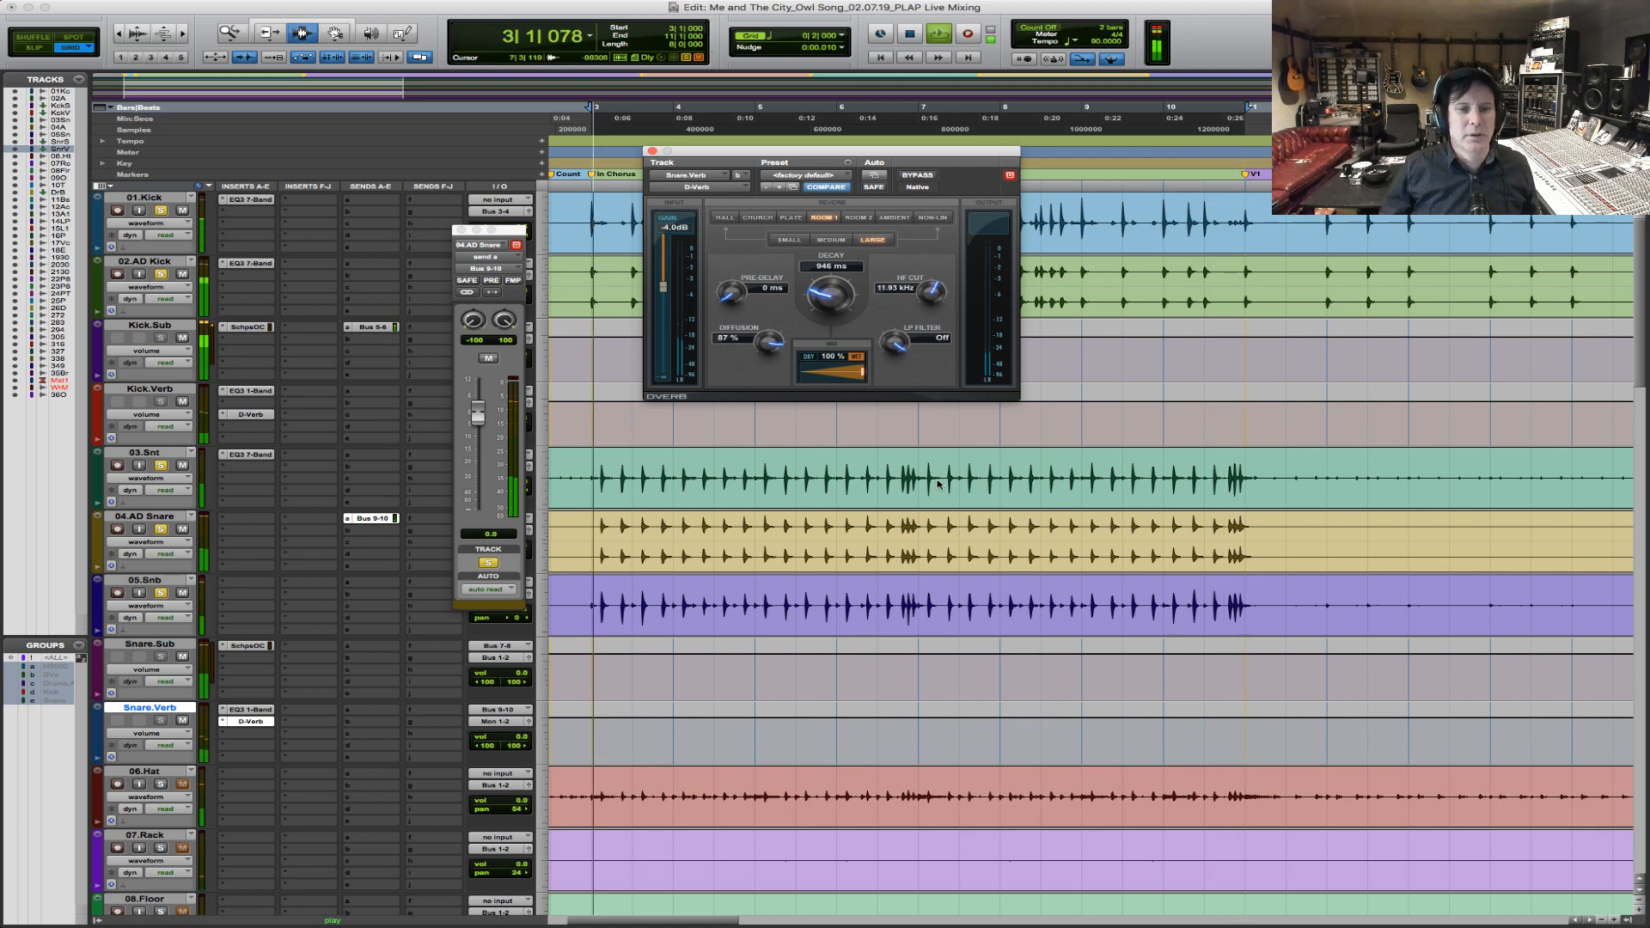
key(space)
Select the chorus section on 05.Snb, examine the three snare waveforms' alignment on a single hit and briefly audition them.
drag(596, 593, 1240, 593)
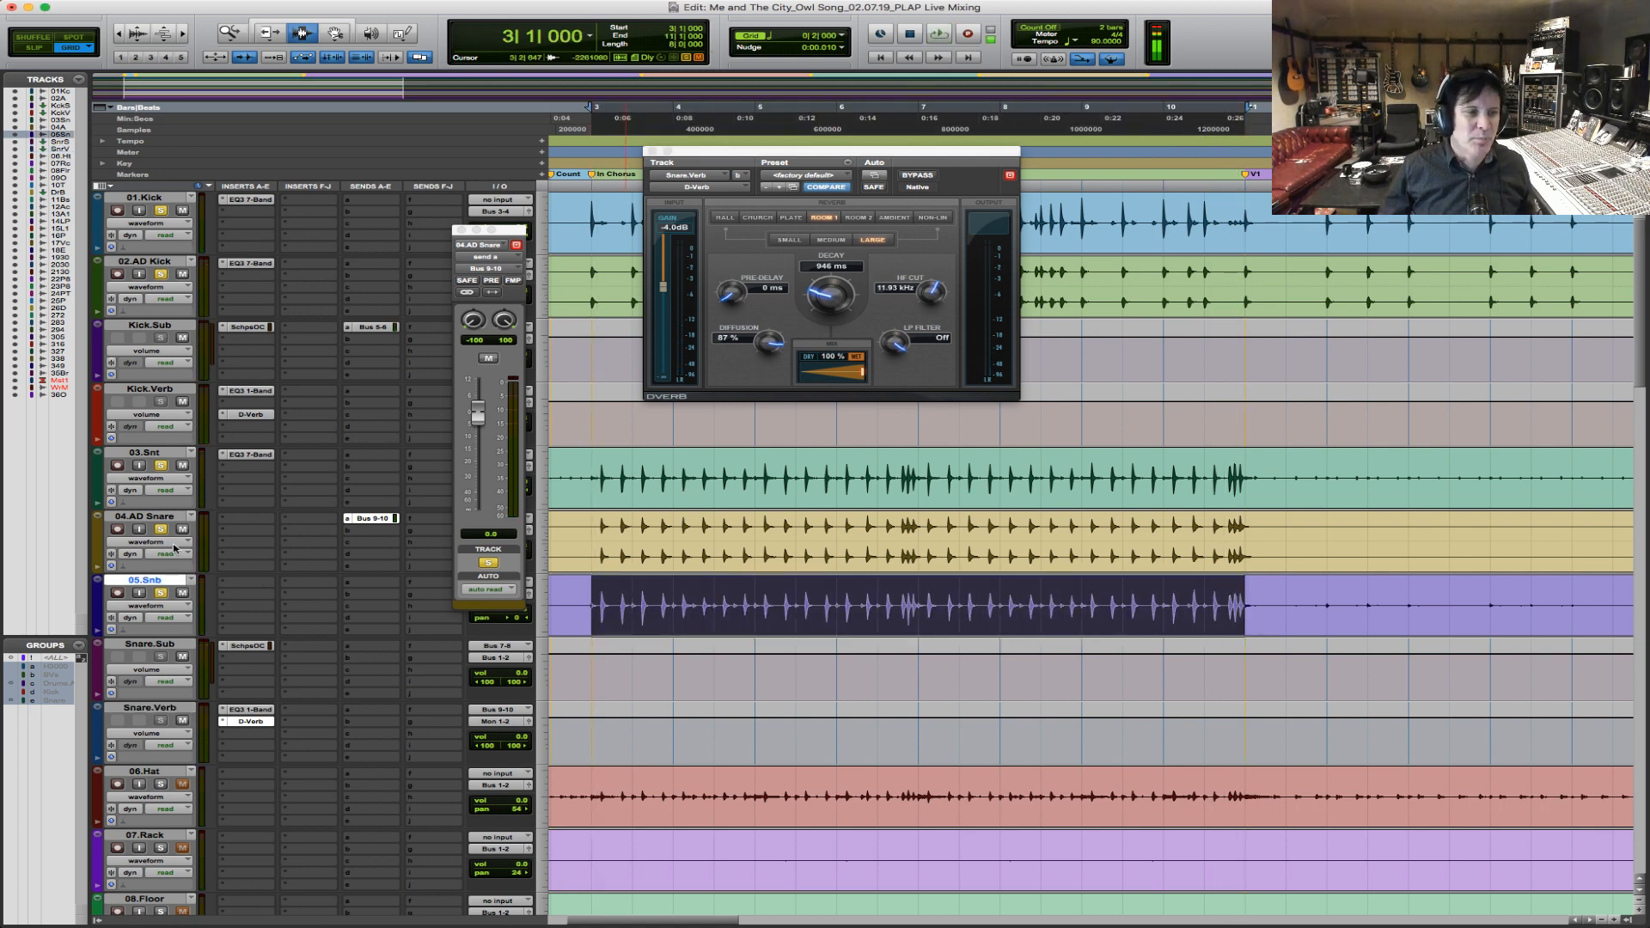
drag(647, 594, 757, 594)
drag(886, 605, 989, 606)
drag(766, 597, 980, 593)
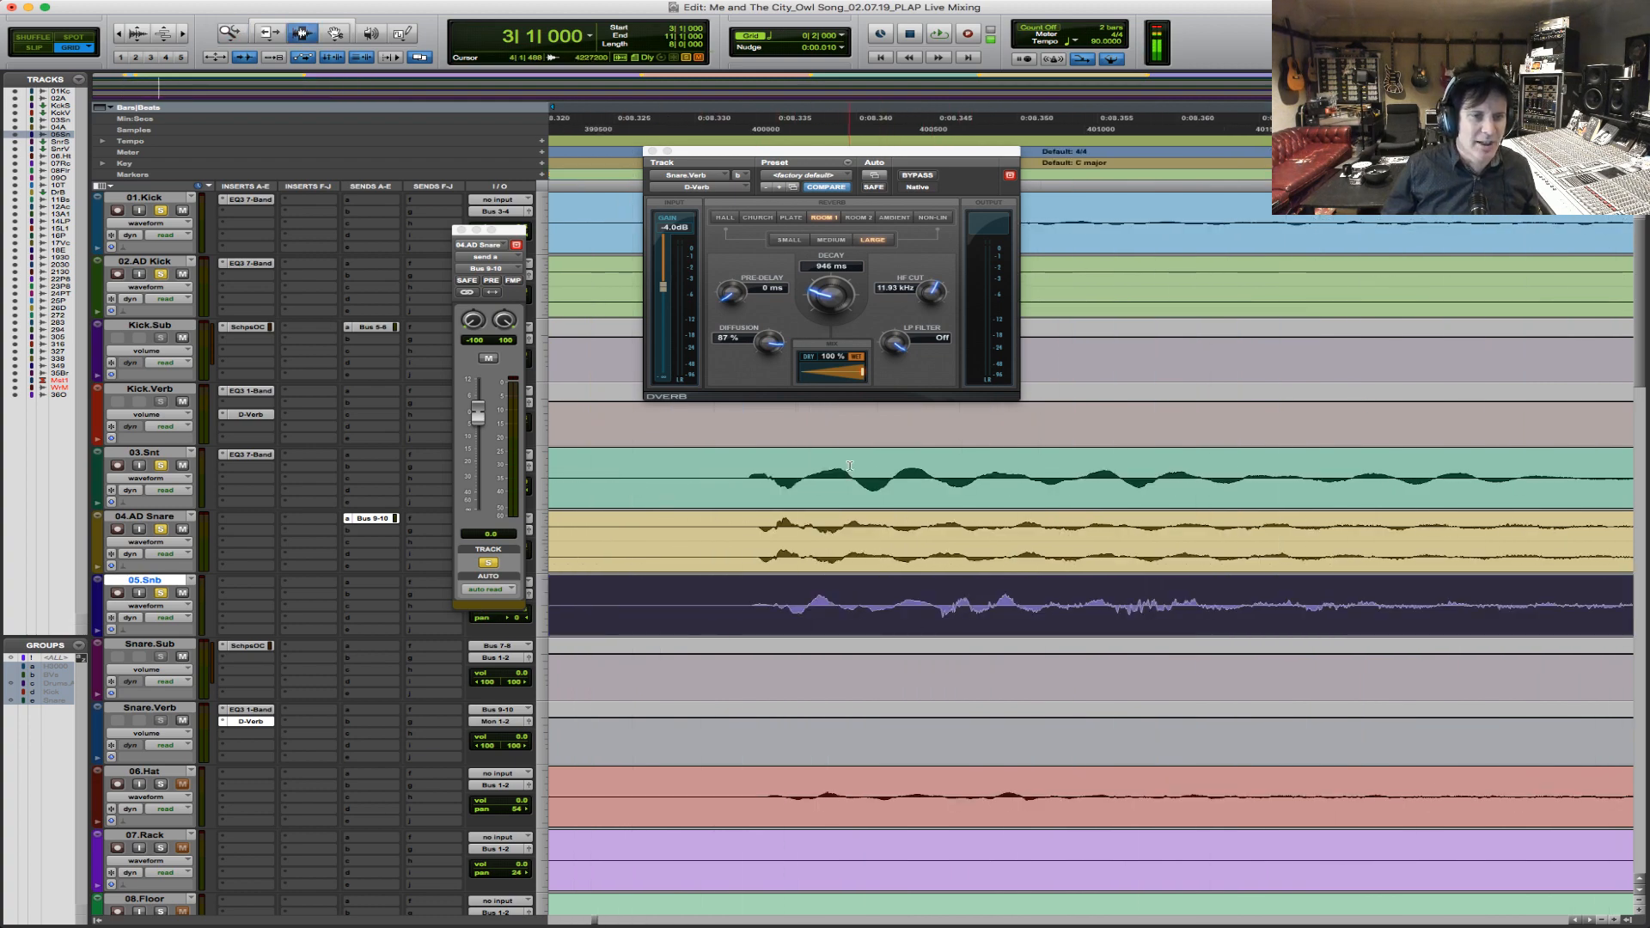
key(space)
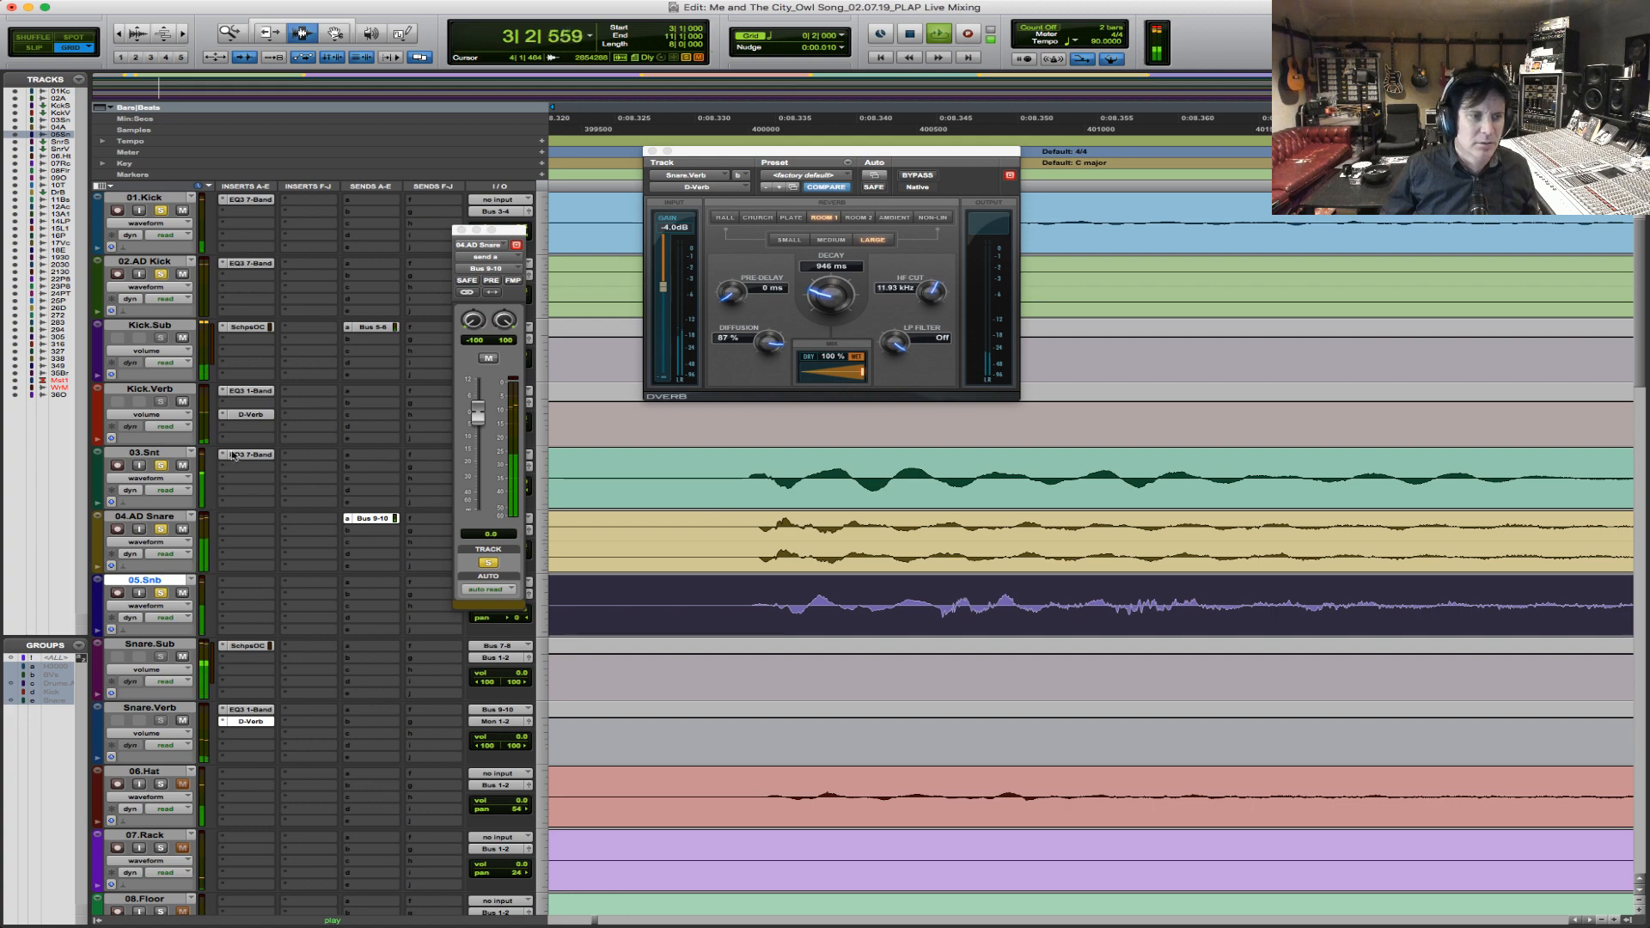
key(space)
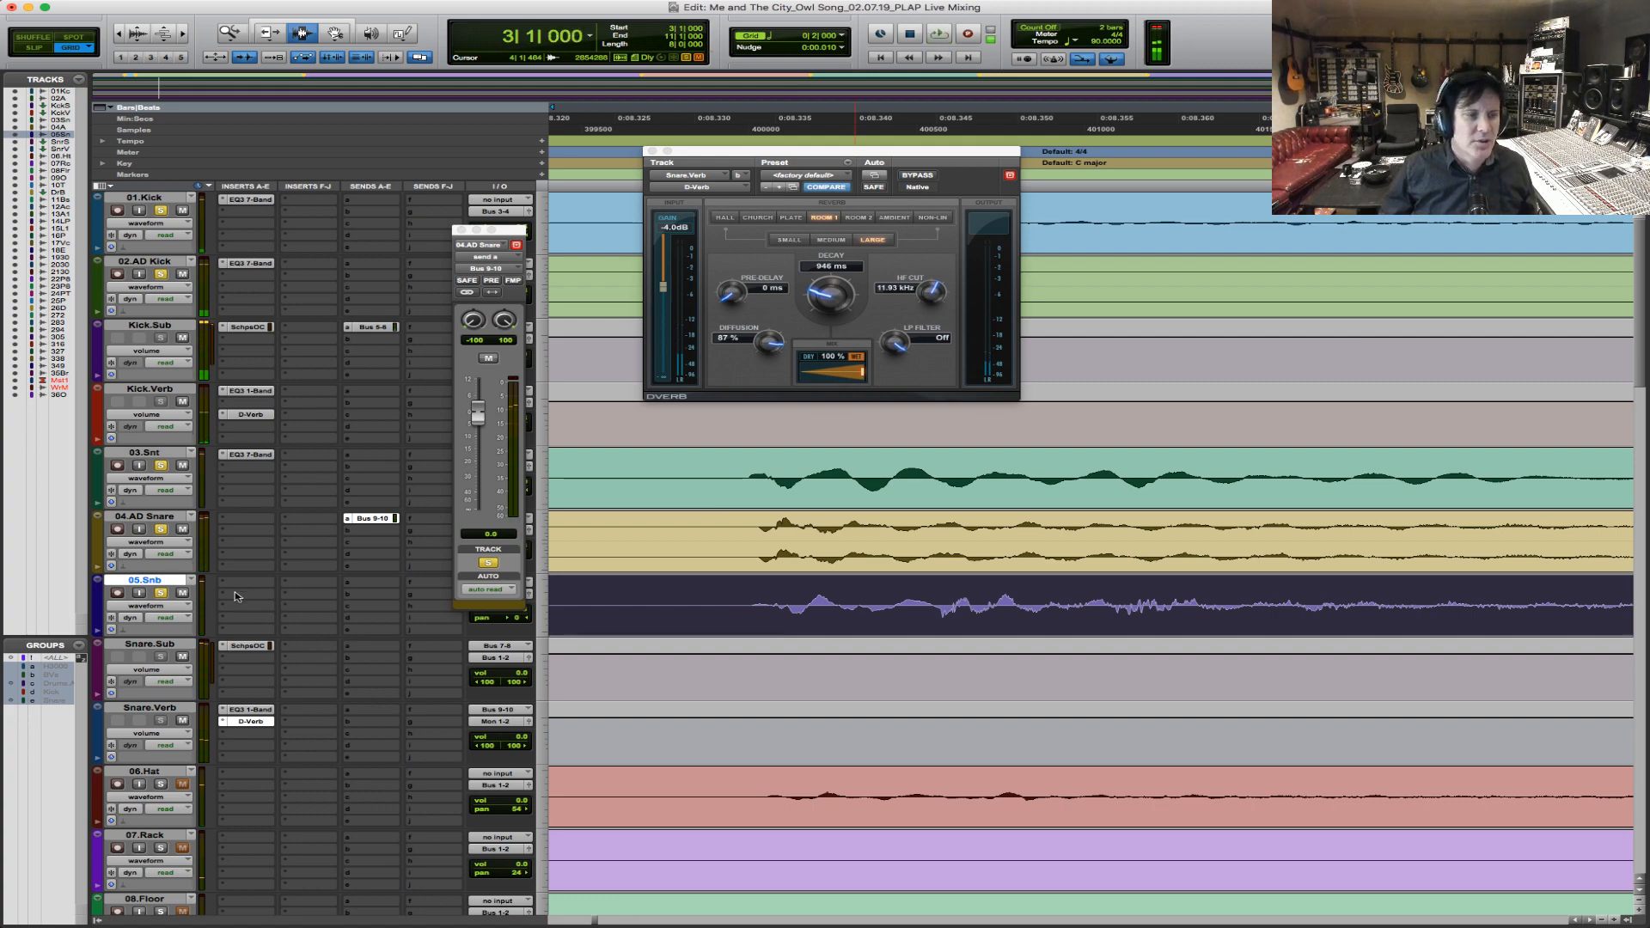
Insert the mono Waves SSLGChannel plug-in on the first free insert slot of 05.Snb.
click(241, 587)
mouse_move(309, 608)
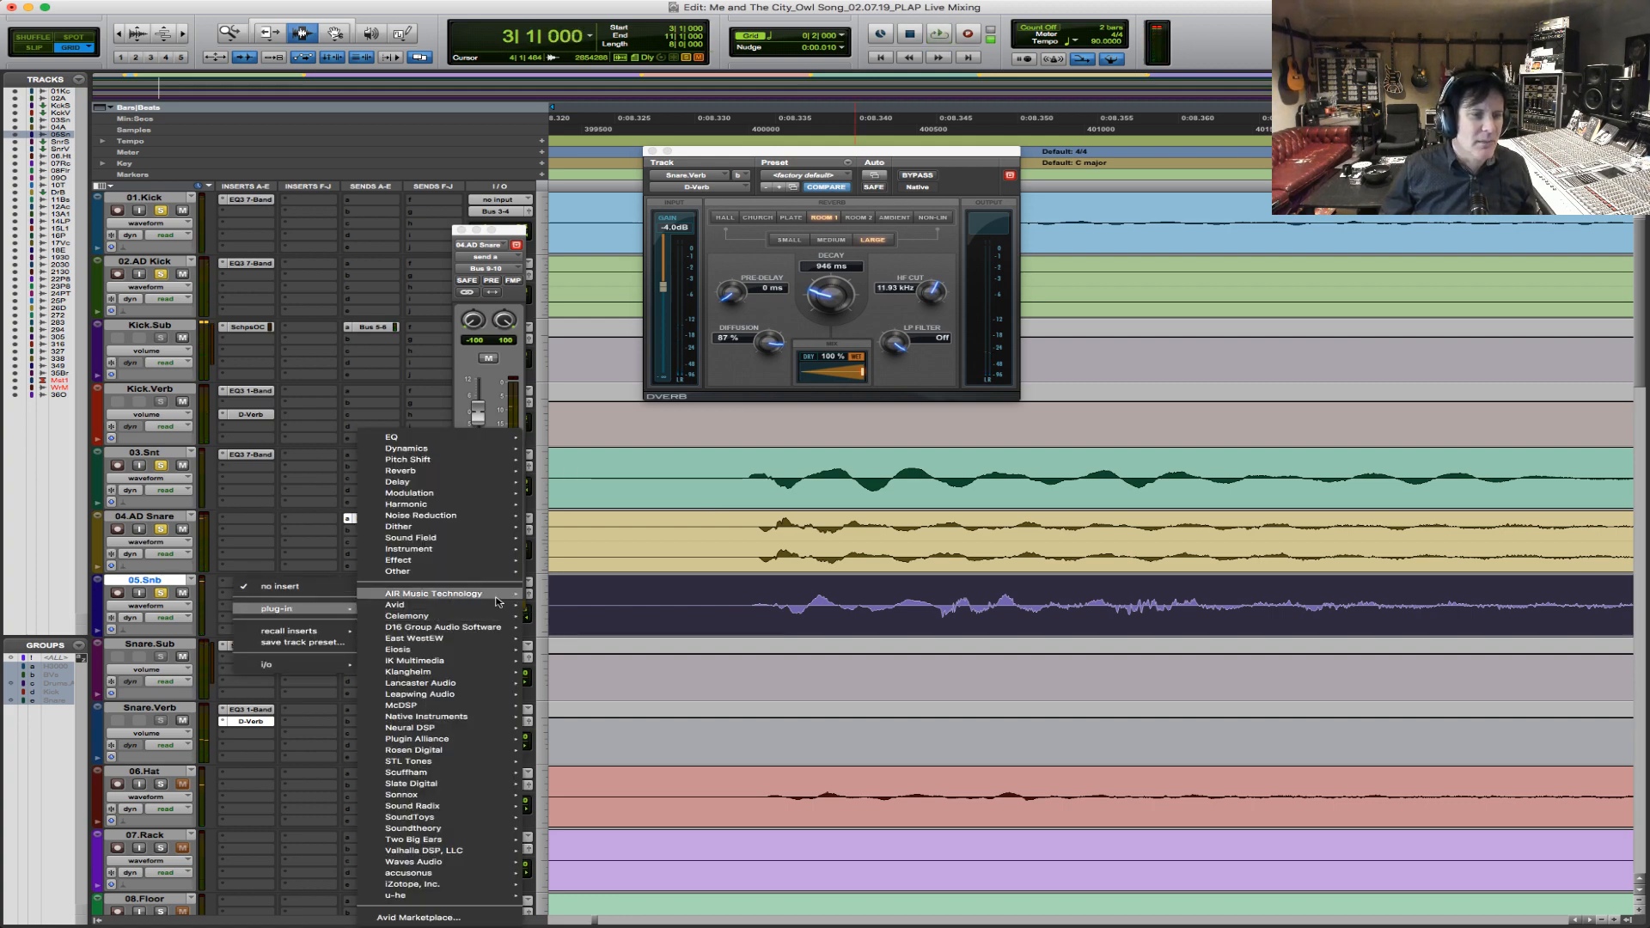
mouse_move(440, 483)
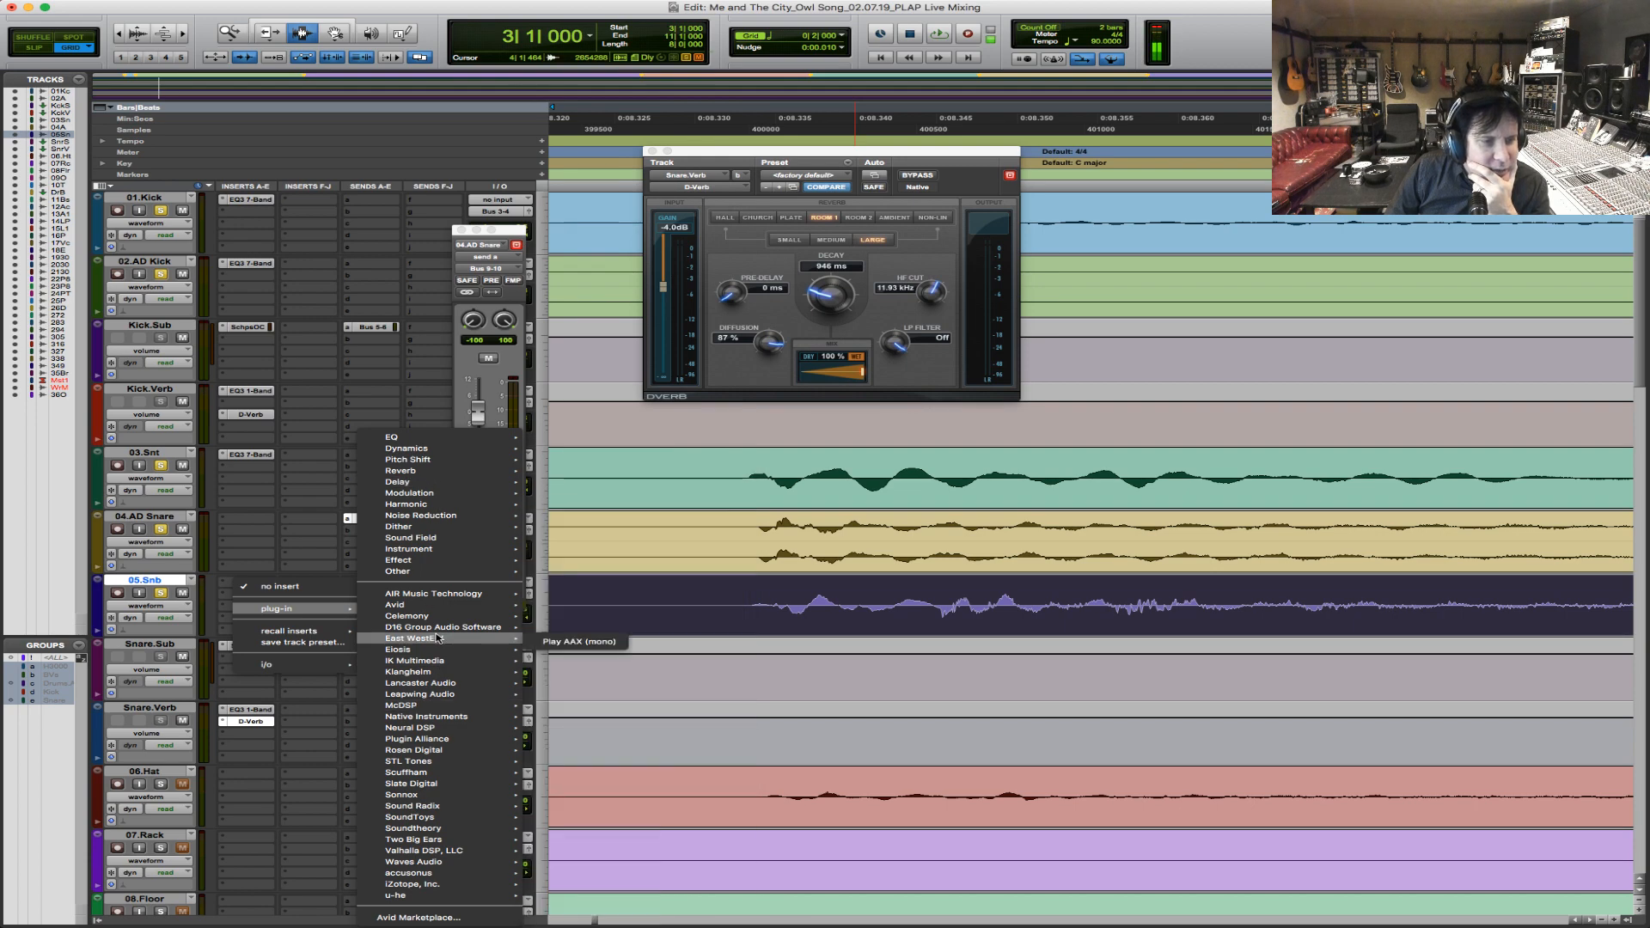
mouse_move(438, 862)
scroll(602, 824, down, 3)
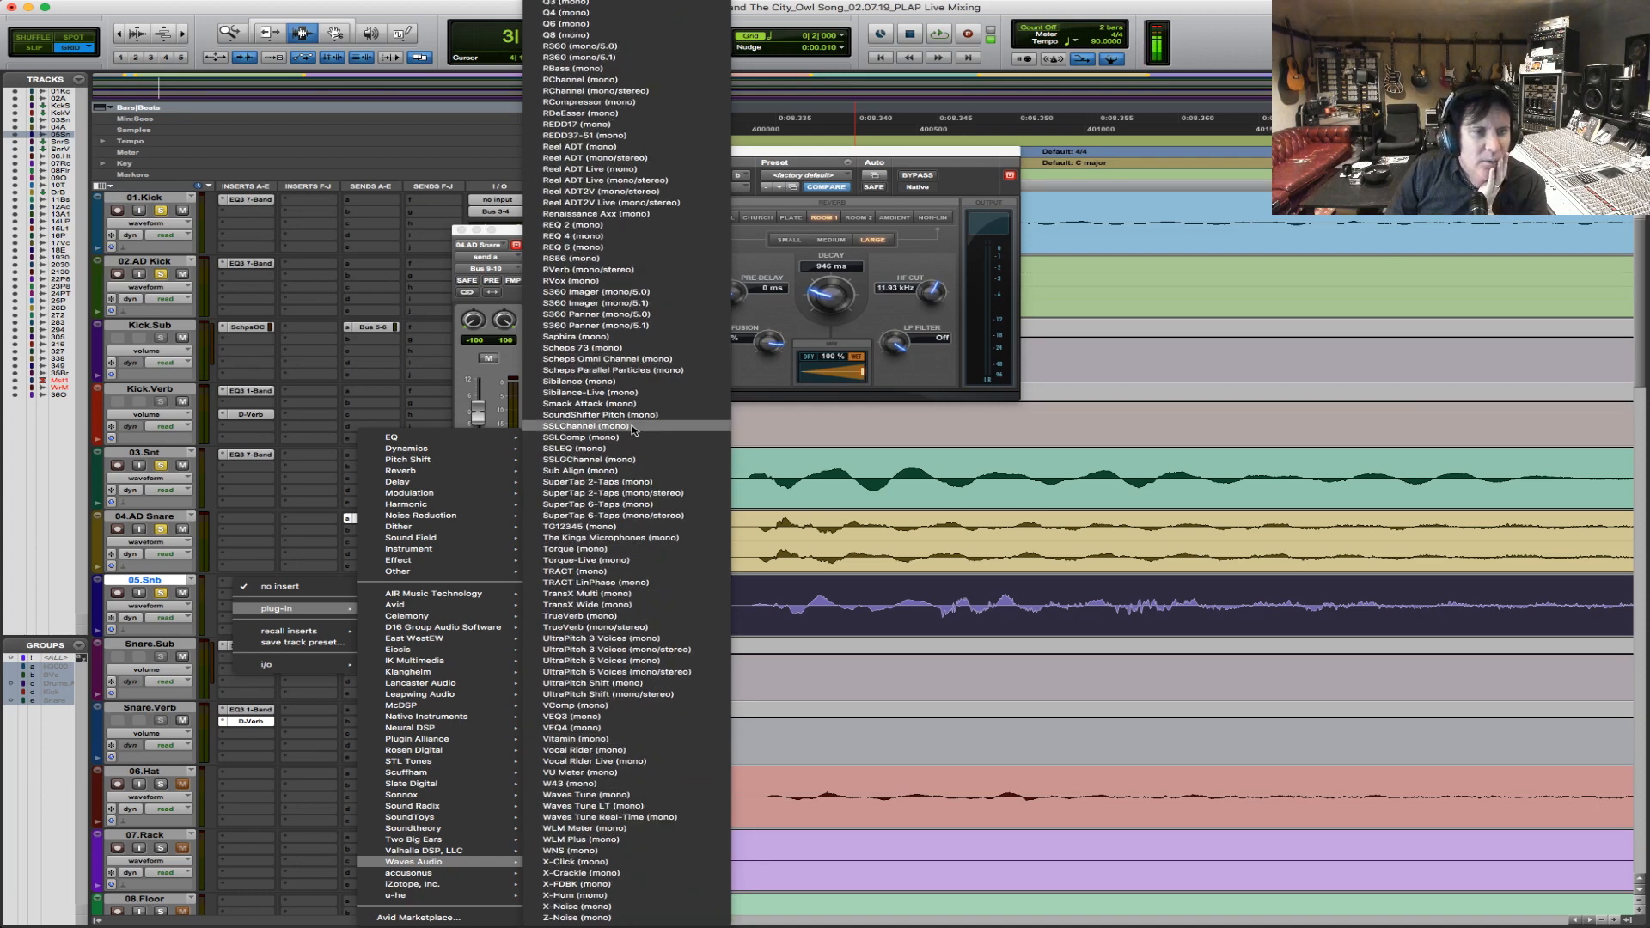
click(647, 457)
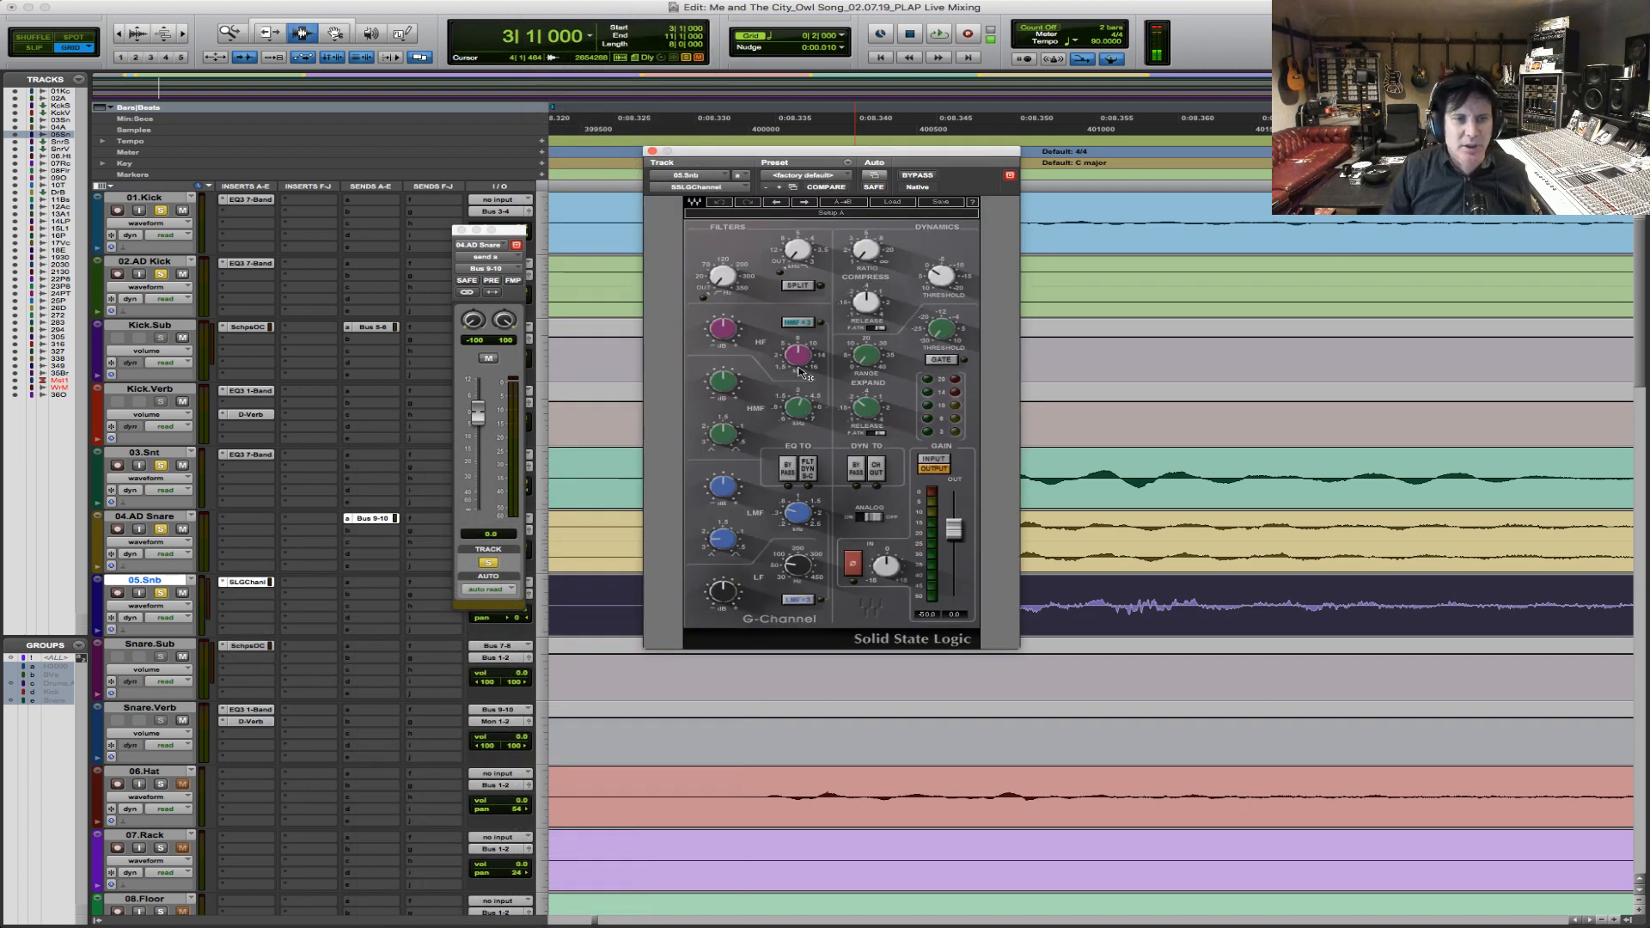
During playback, raise the SSLGChannel high-pass filter on 05.Snb and adjust its LMF gain, LF gain and LF frequency.
drag(716, 282, 721, 271)
key(space)
key(space)
key(space)
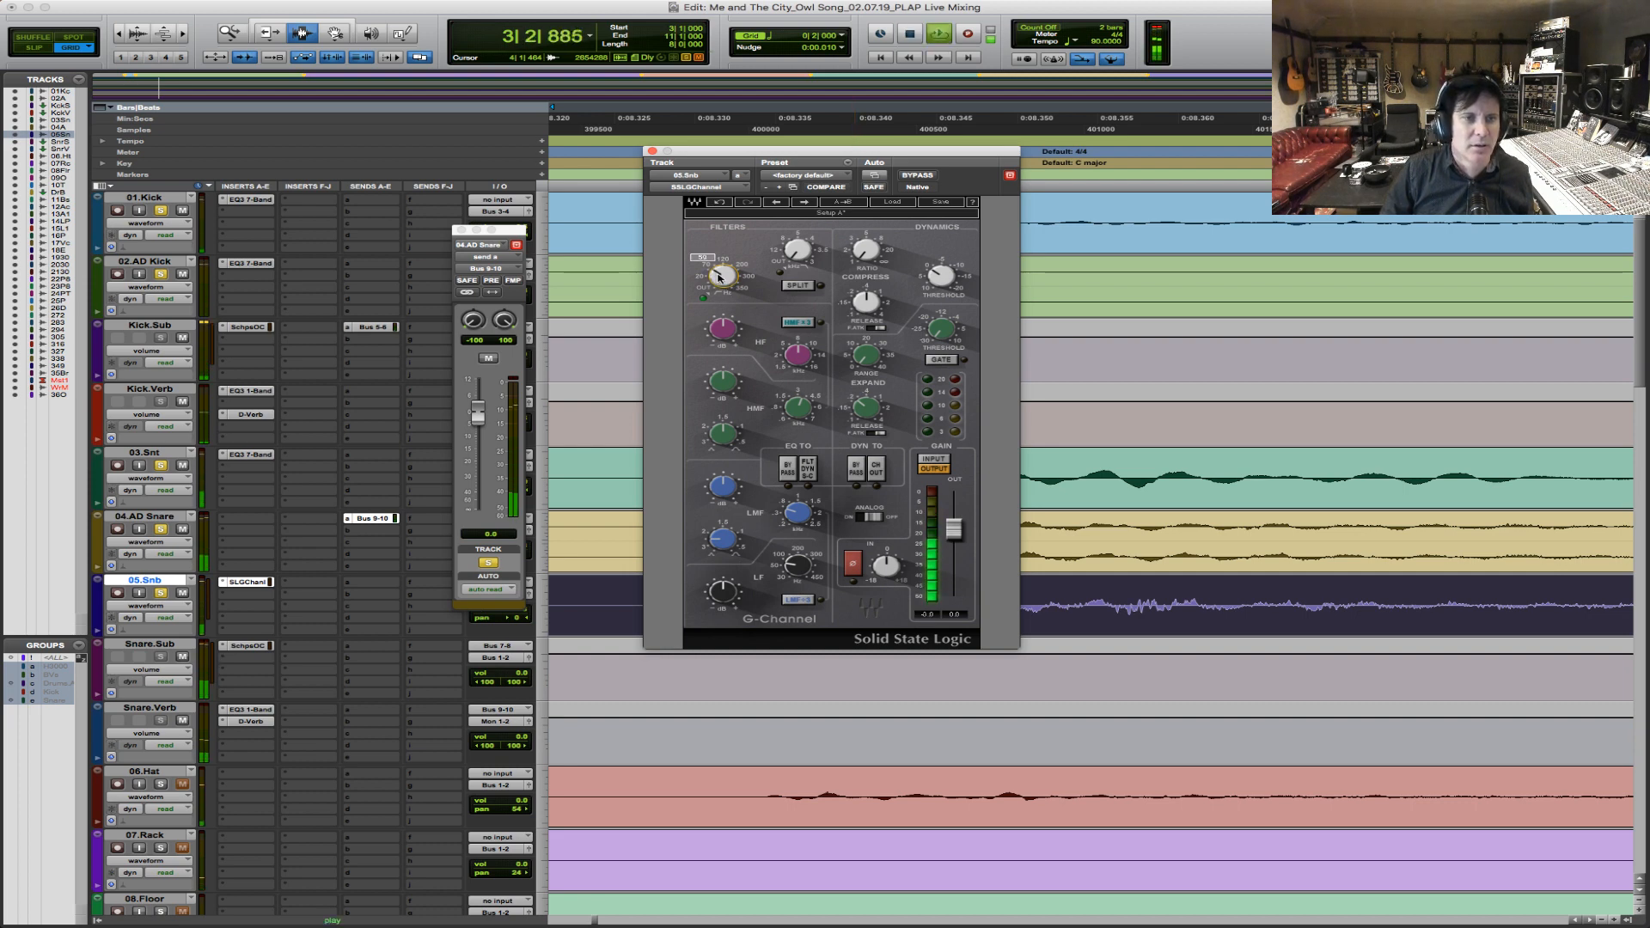
drag(723, 486, 723, 478)
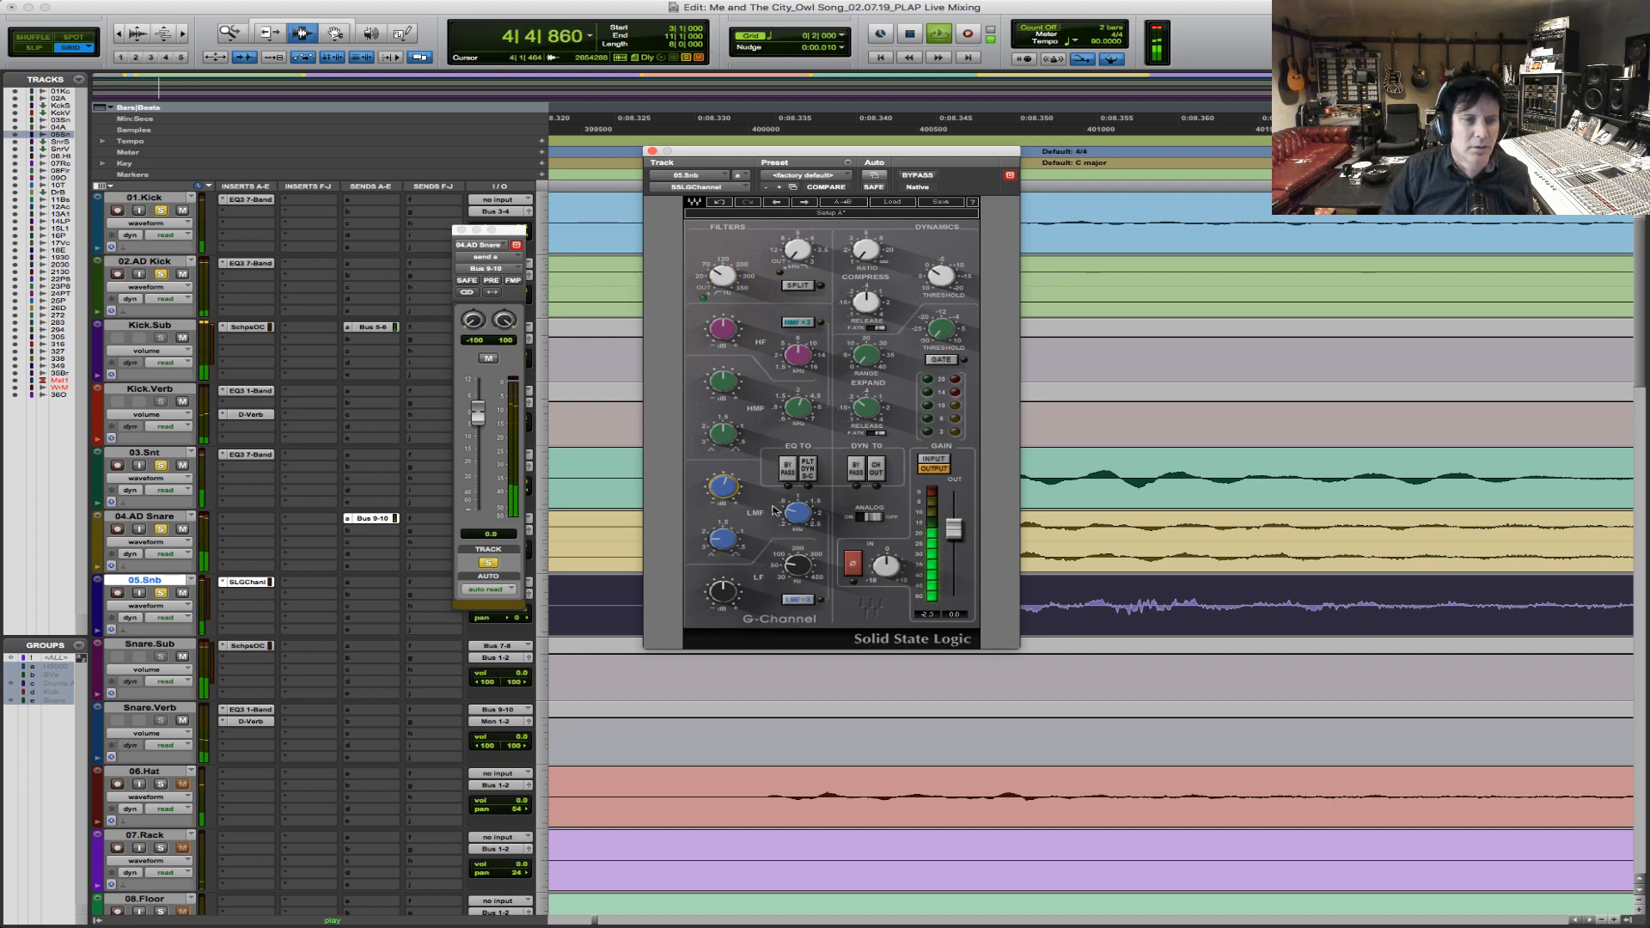
click(723, 591)
drag(723, 591, 723, 586)
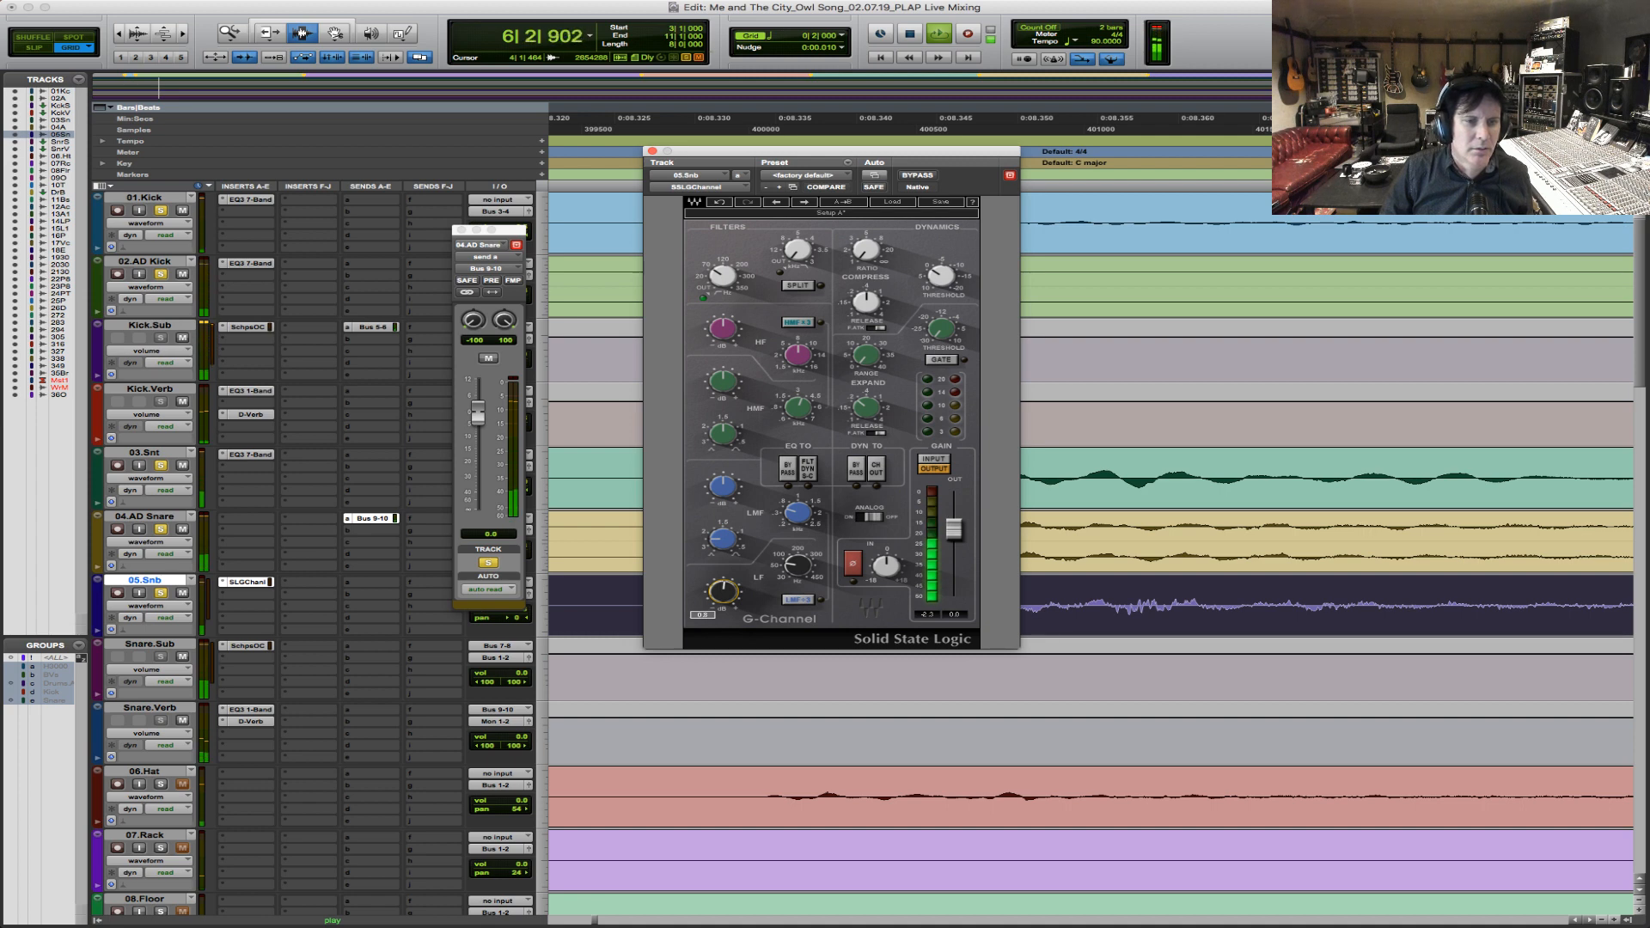
click(807, 557)
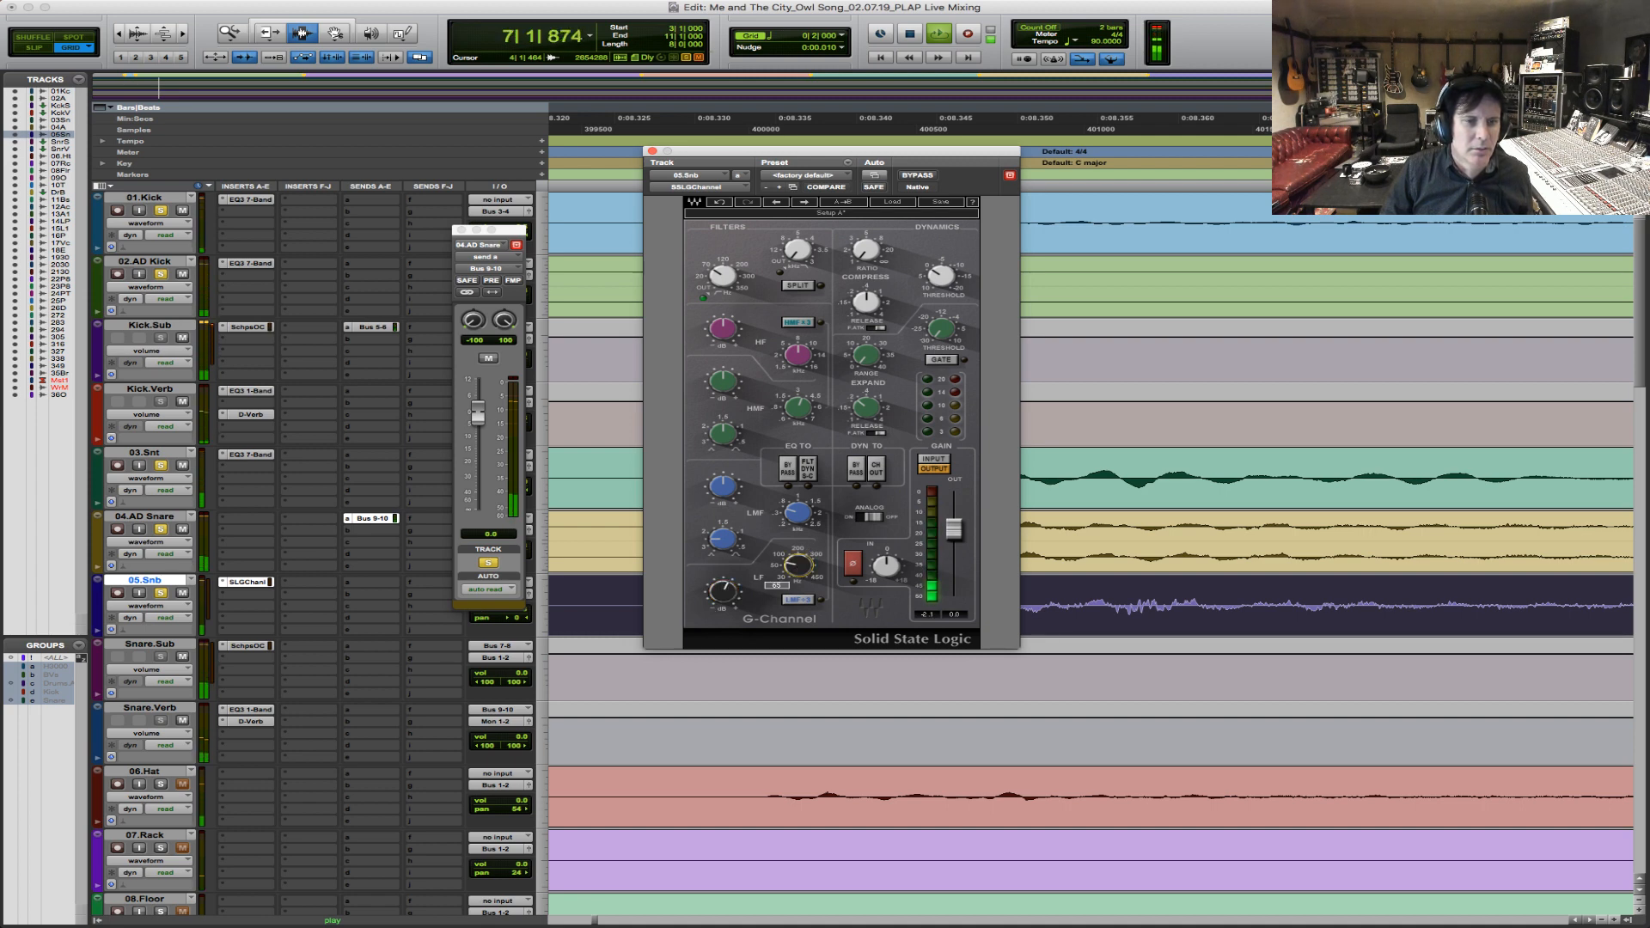
click(725, 592)
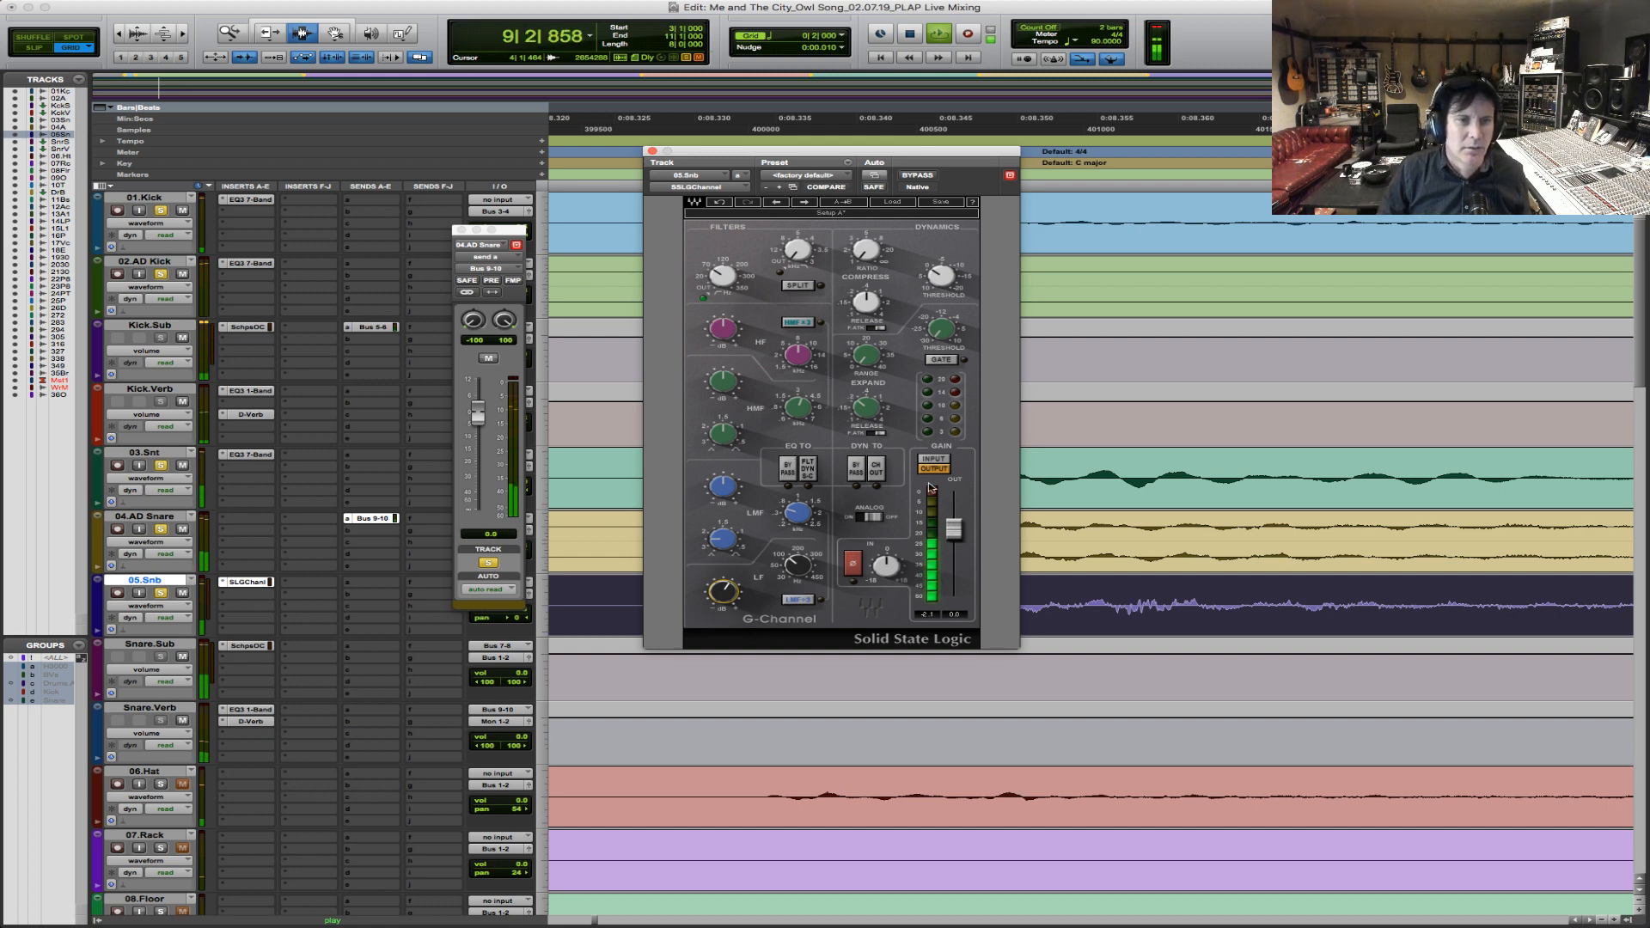
Set the SSLGChannel compressor's ratio and threshold on 05.Snb, reset the clip meter and trim the output fader to -0.2.
click(867, 251)
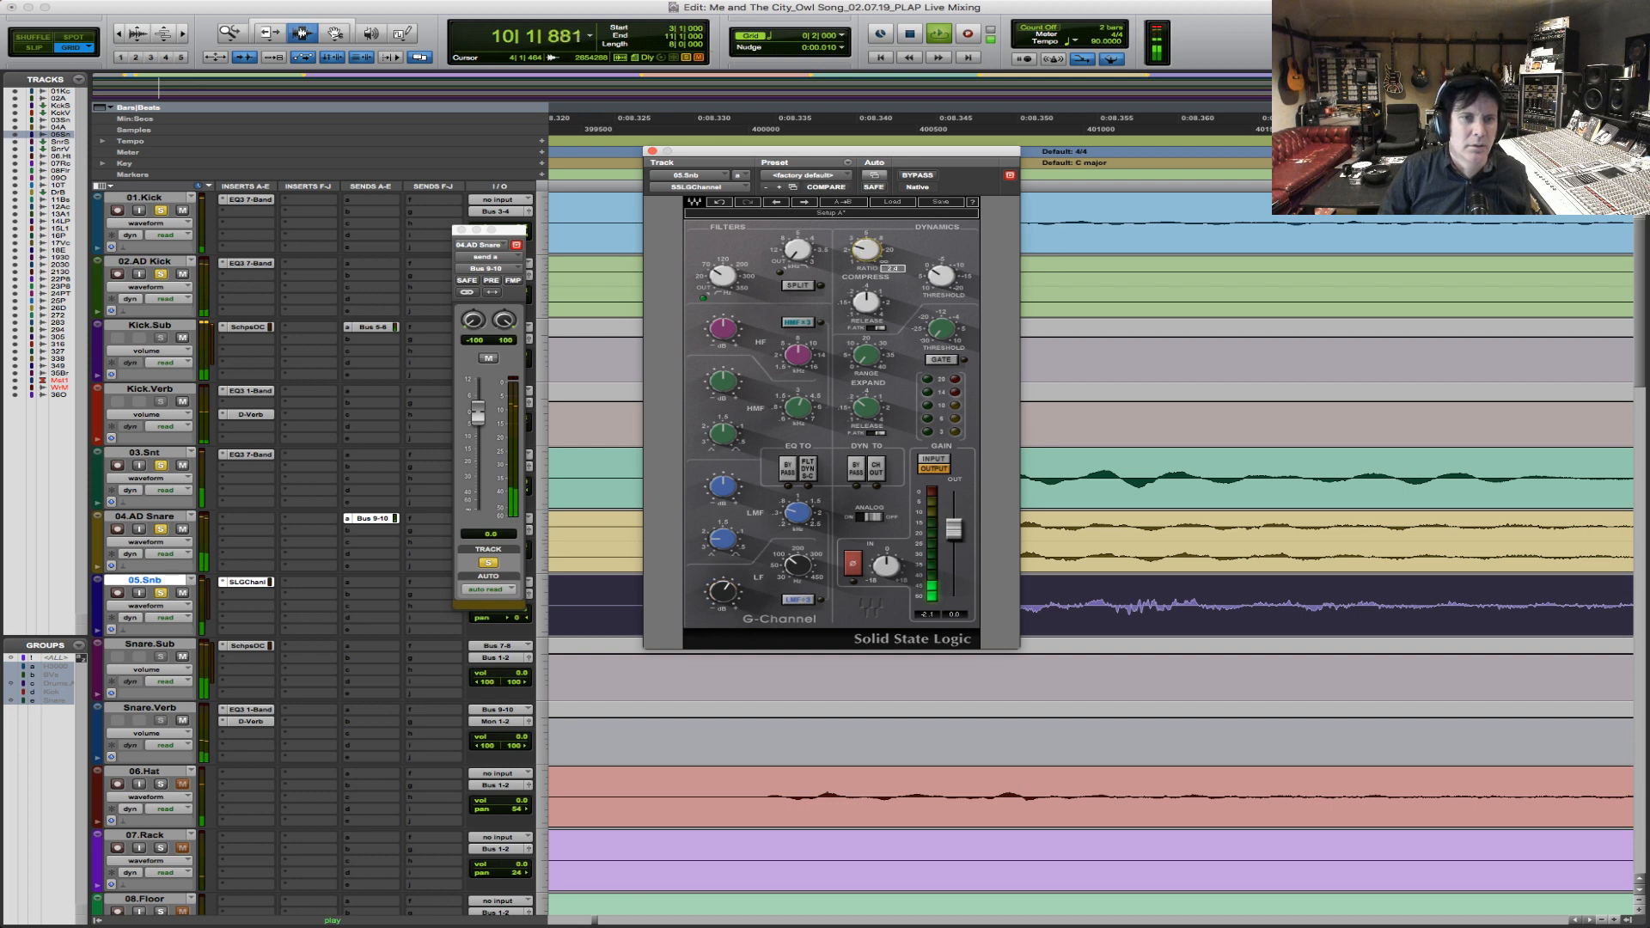
mouse_move(943, 278)
mouse_down()
mouse_move(943, 310)
mouse_move(941, 285)
mouse_up()
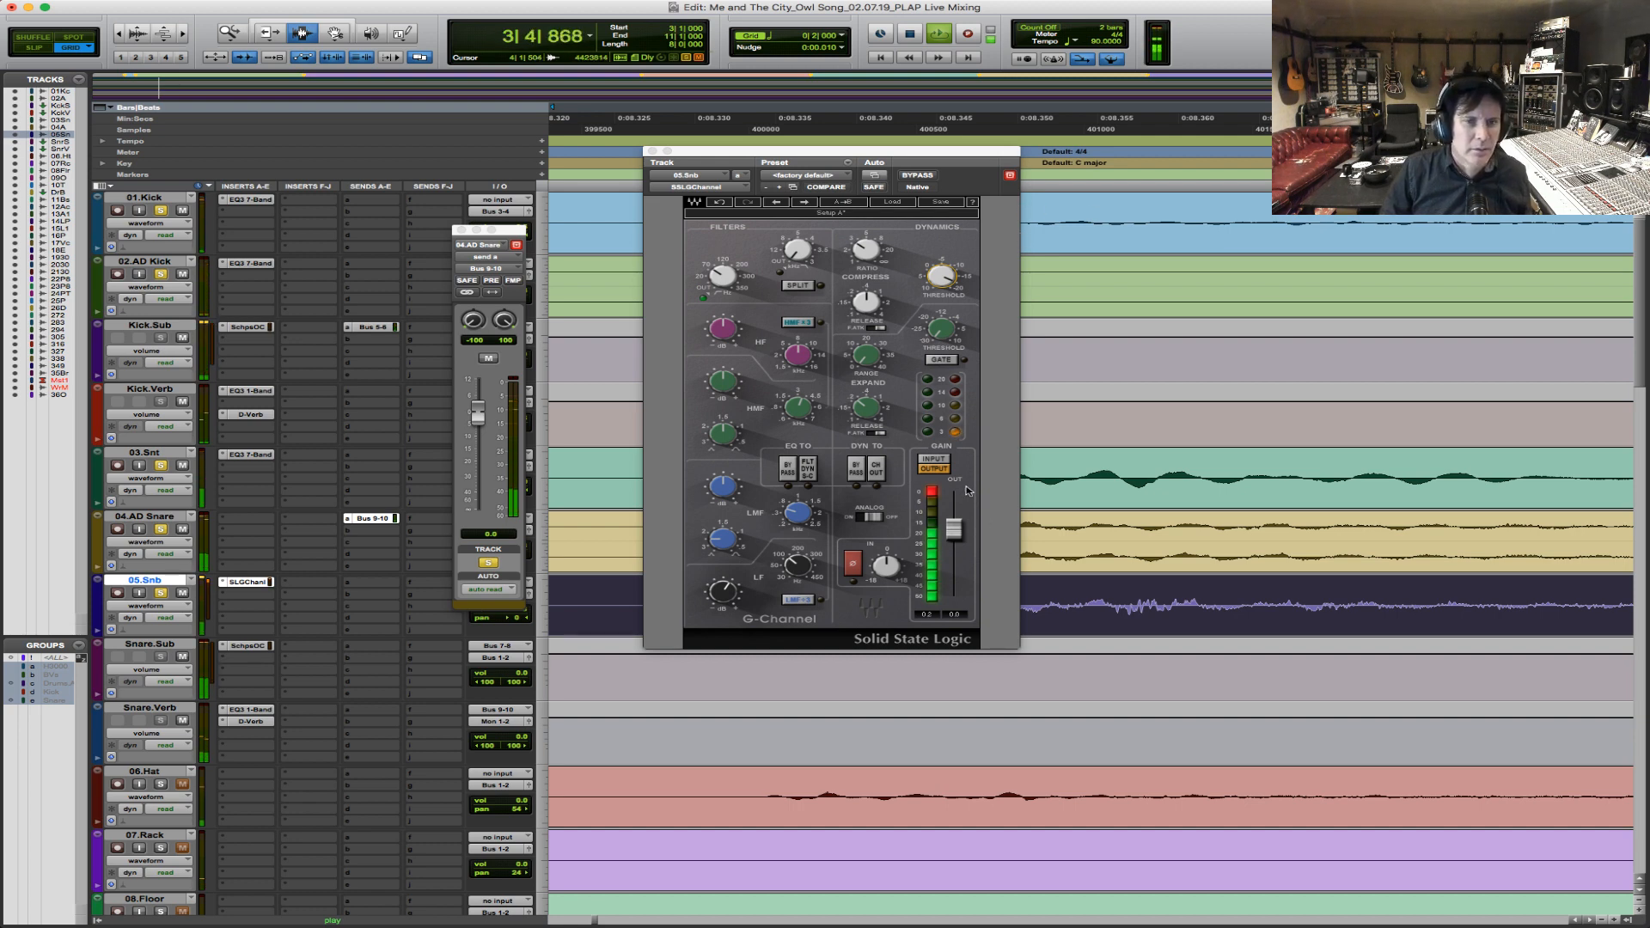
click(937, 487)
drag(953, 534, 953, 536)
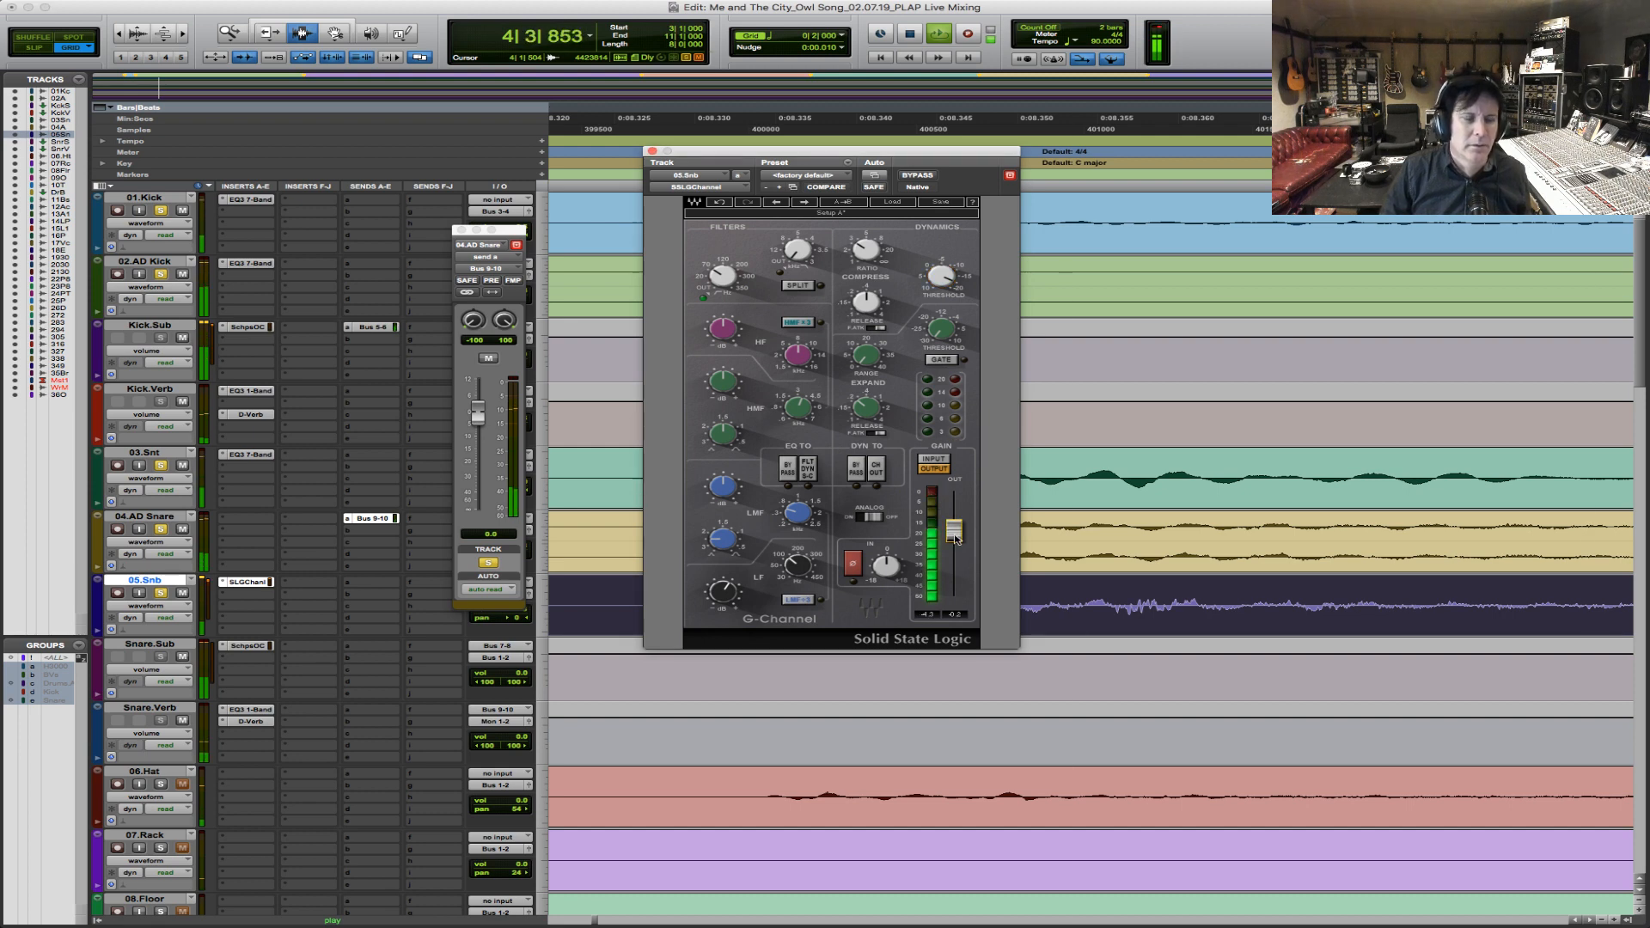
Compare the drums with and without 05.Snb soloed, clear the drum solos and audition the snares in the full mix.
click(160, 593)
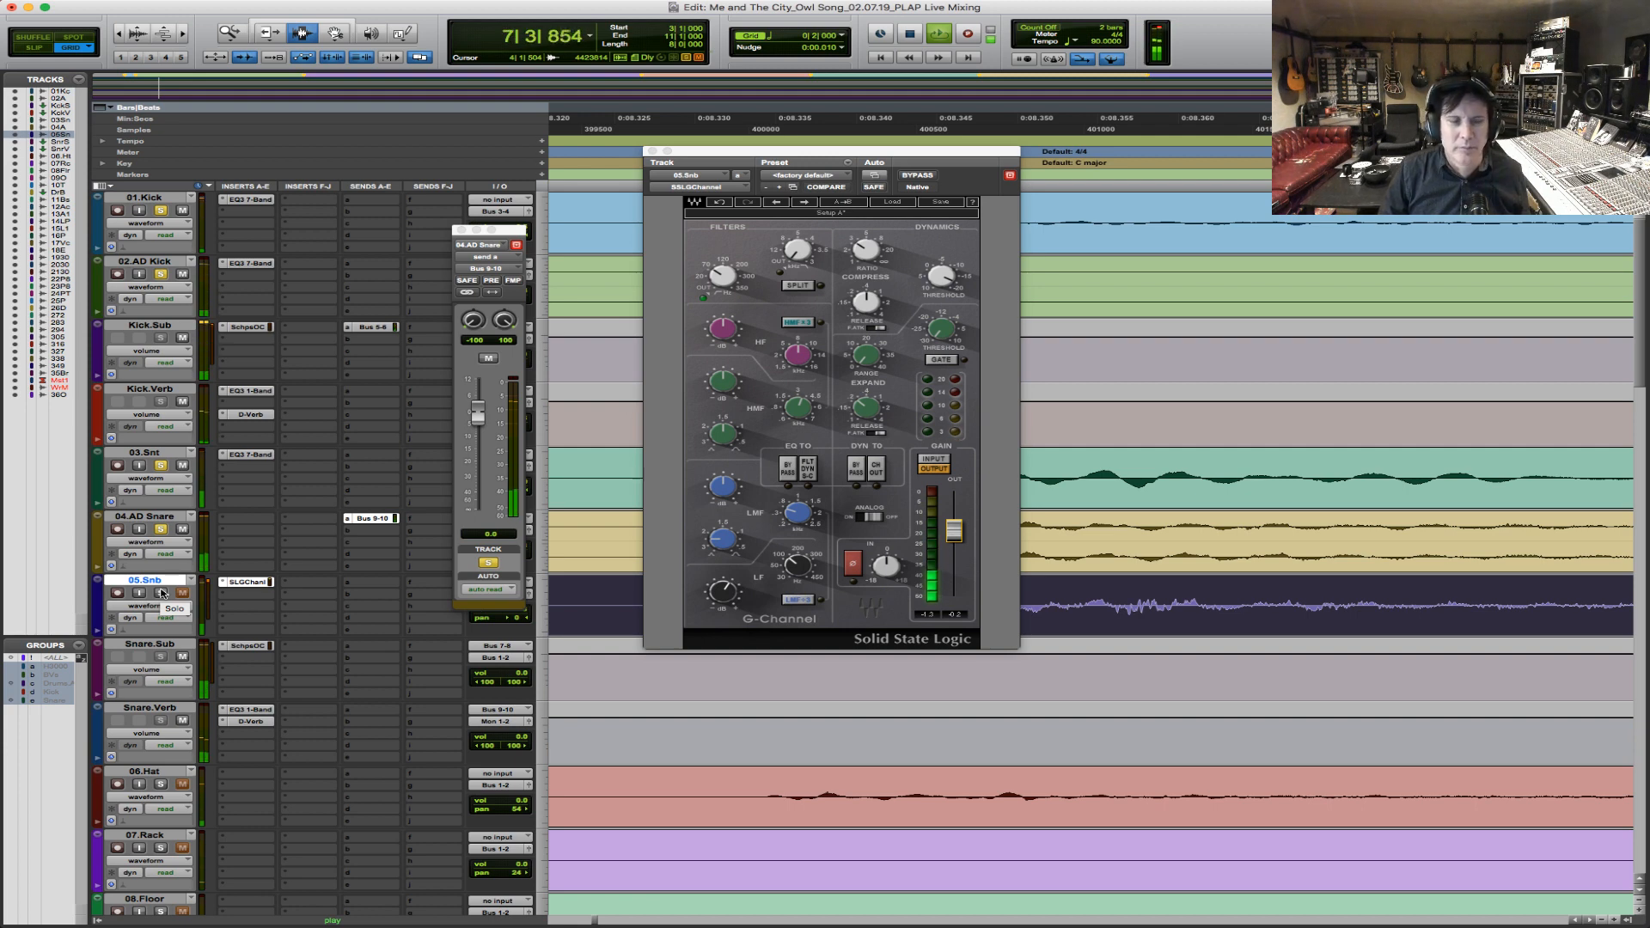
key(space)
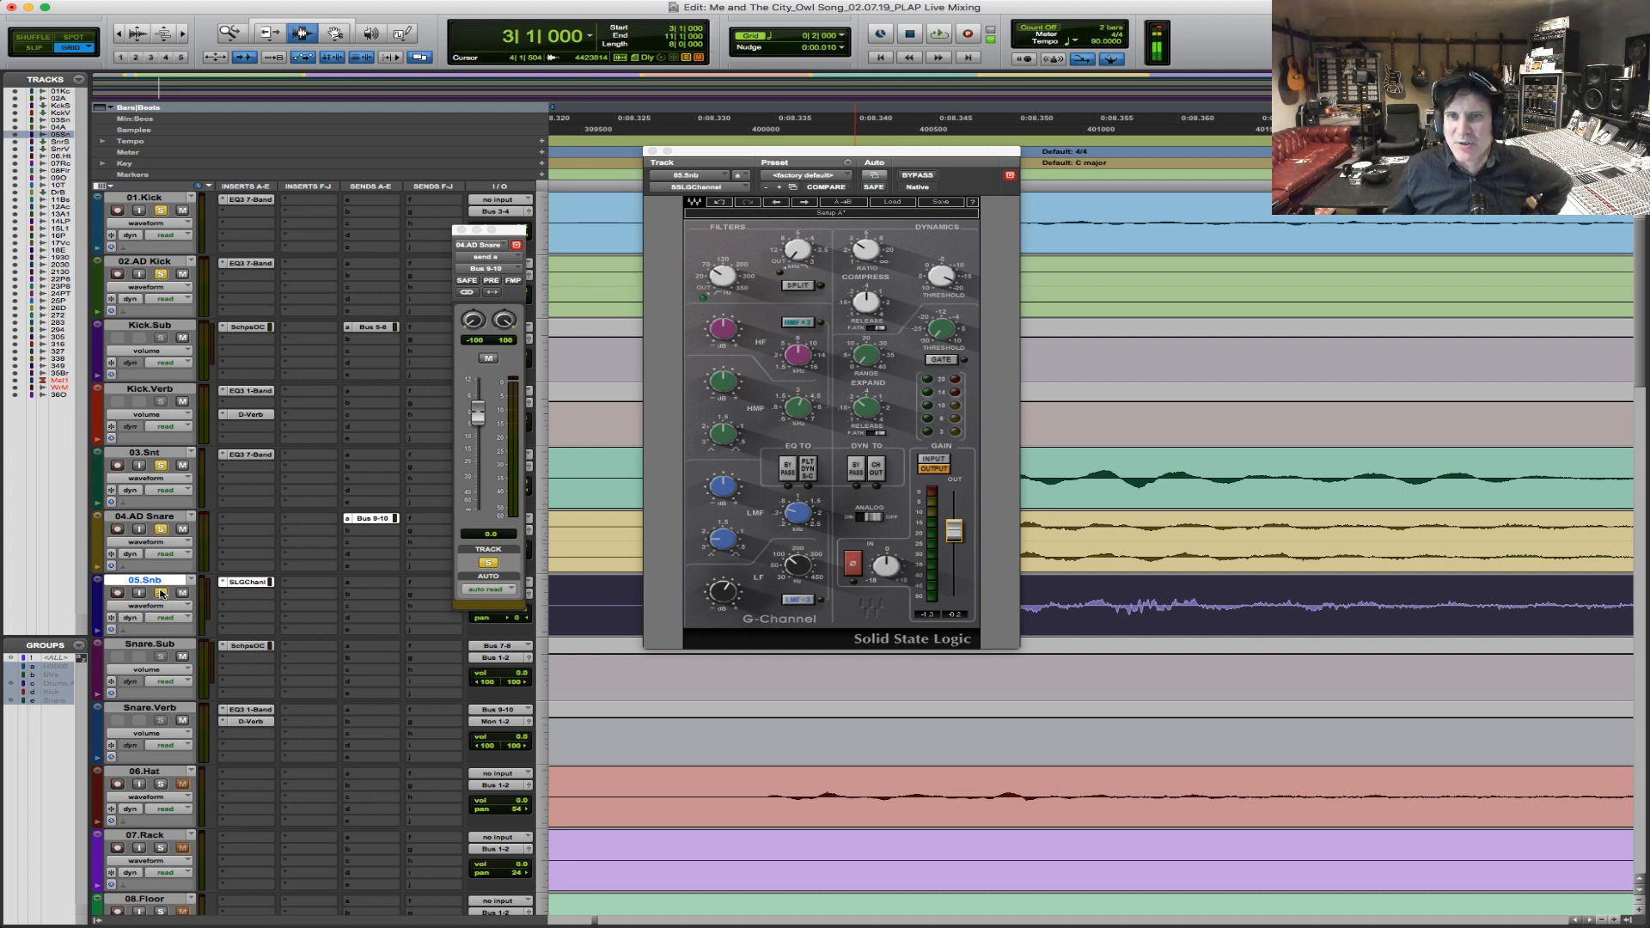
alt+click(160, 467)
key(space)
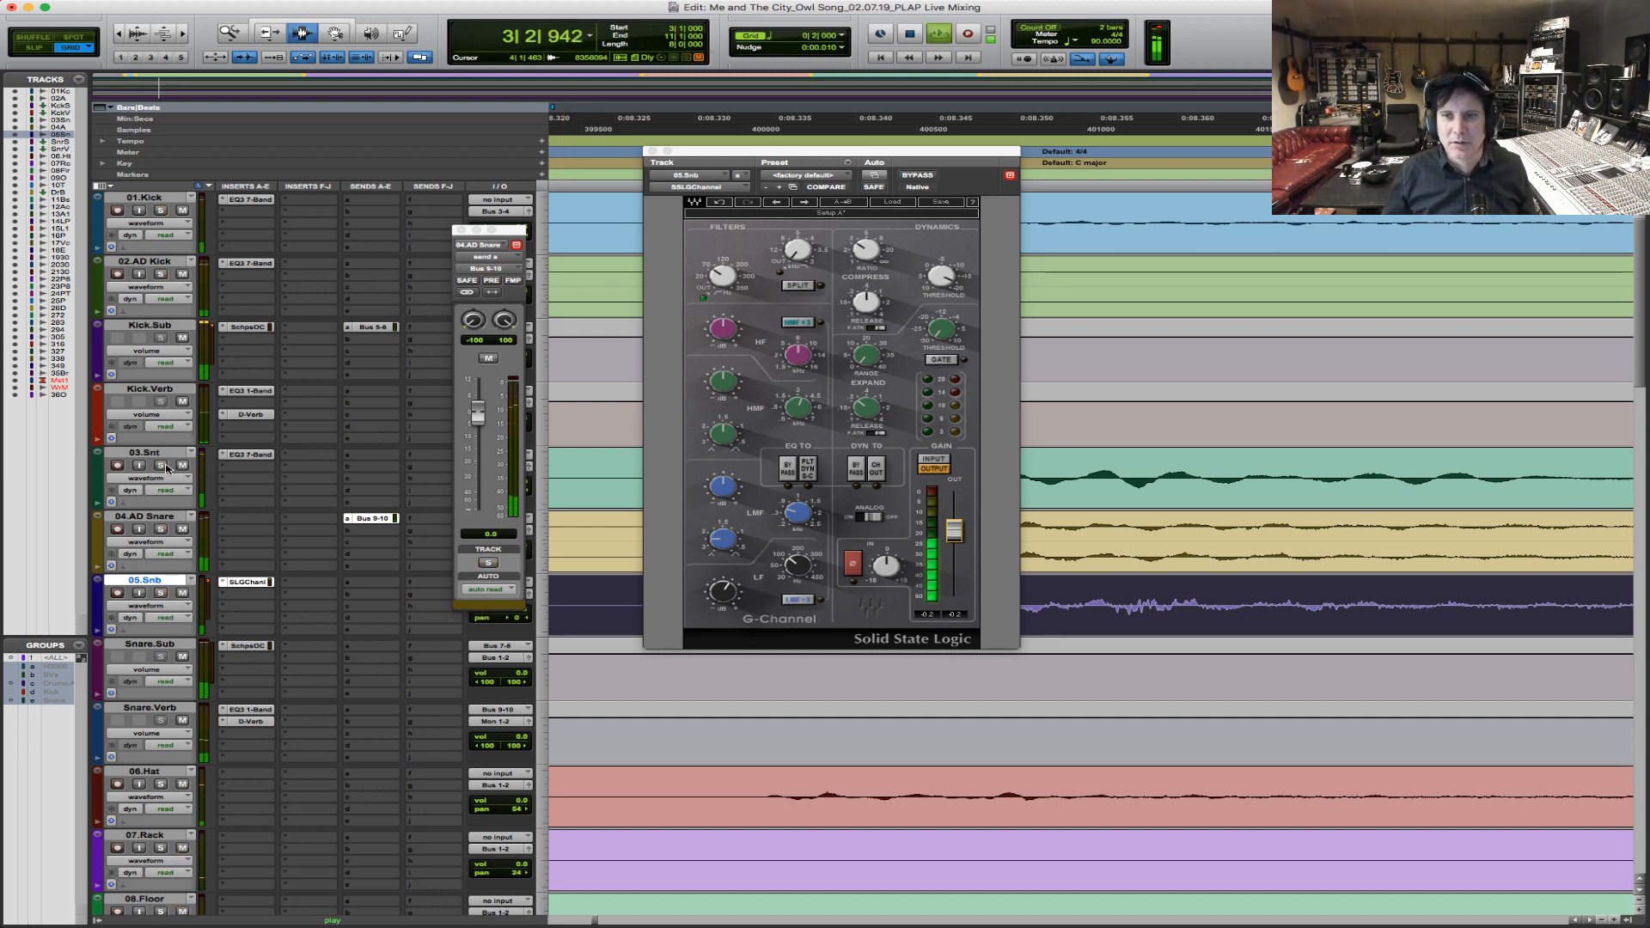
key(space)
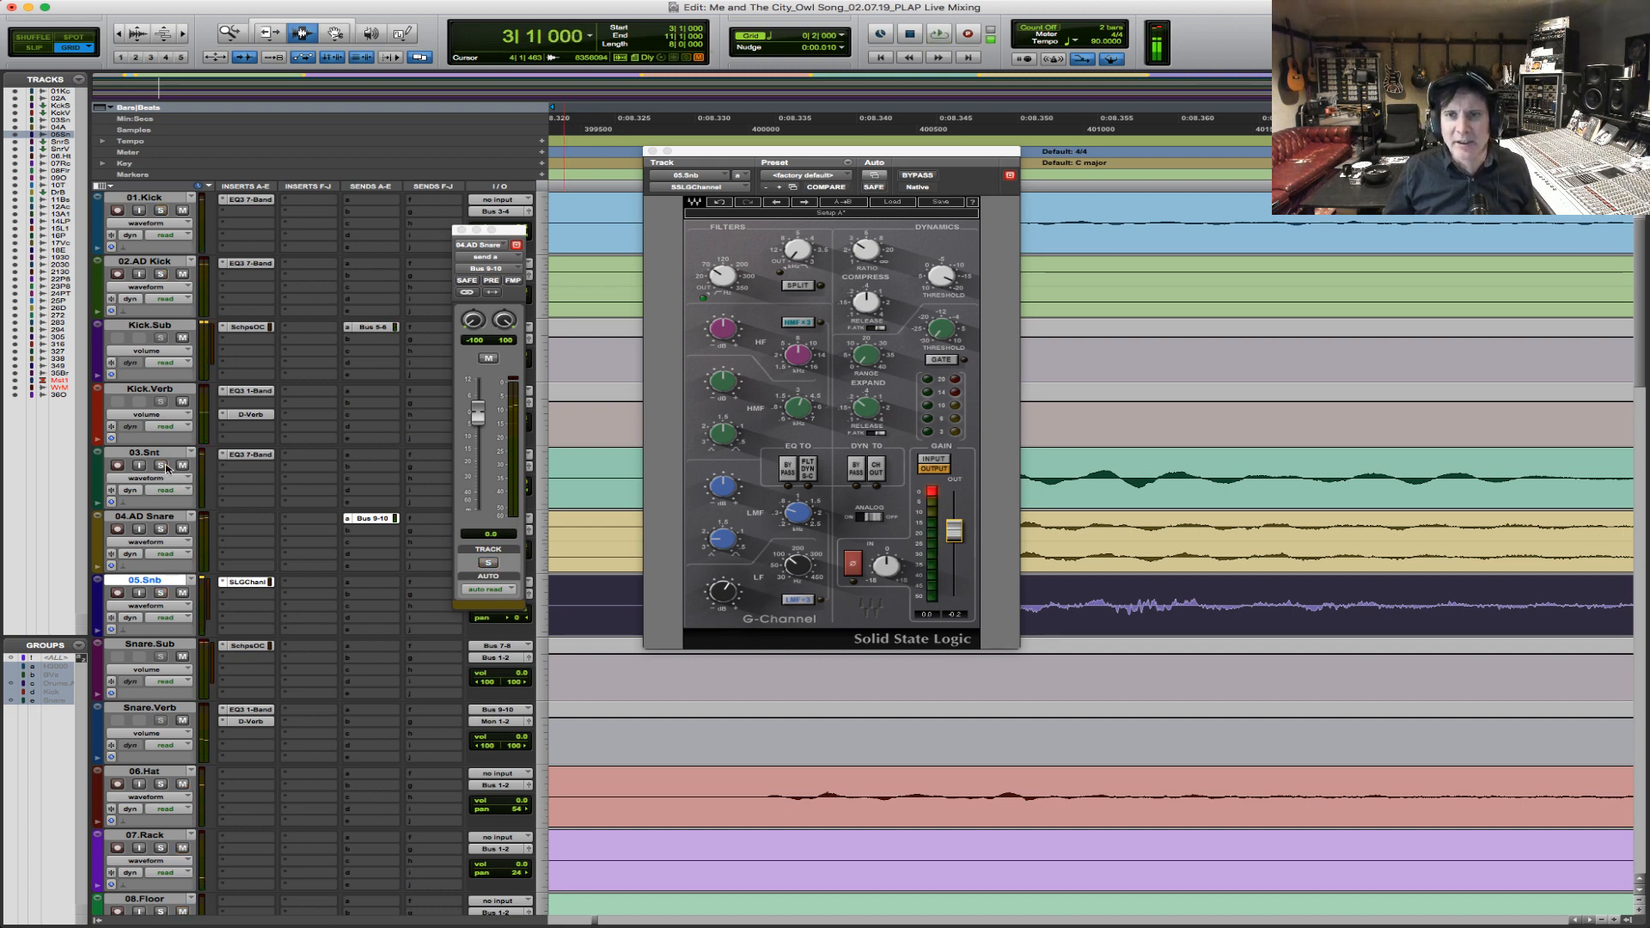
key(space)
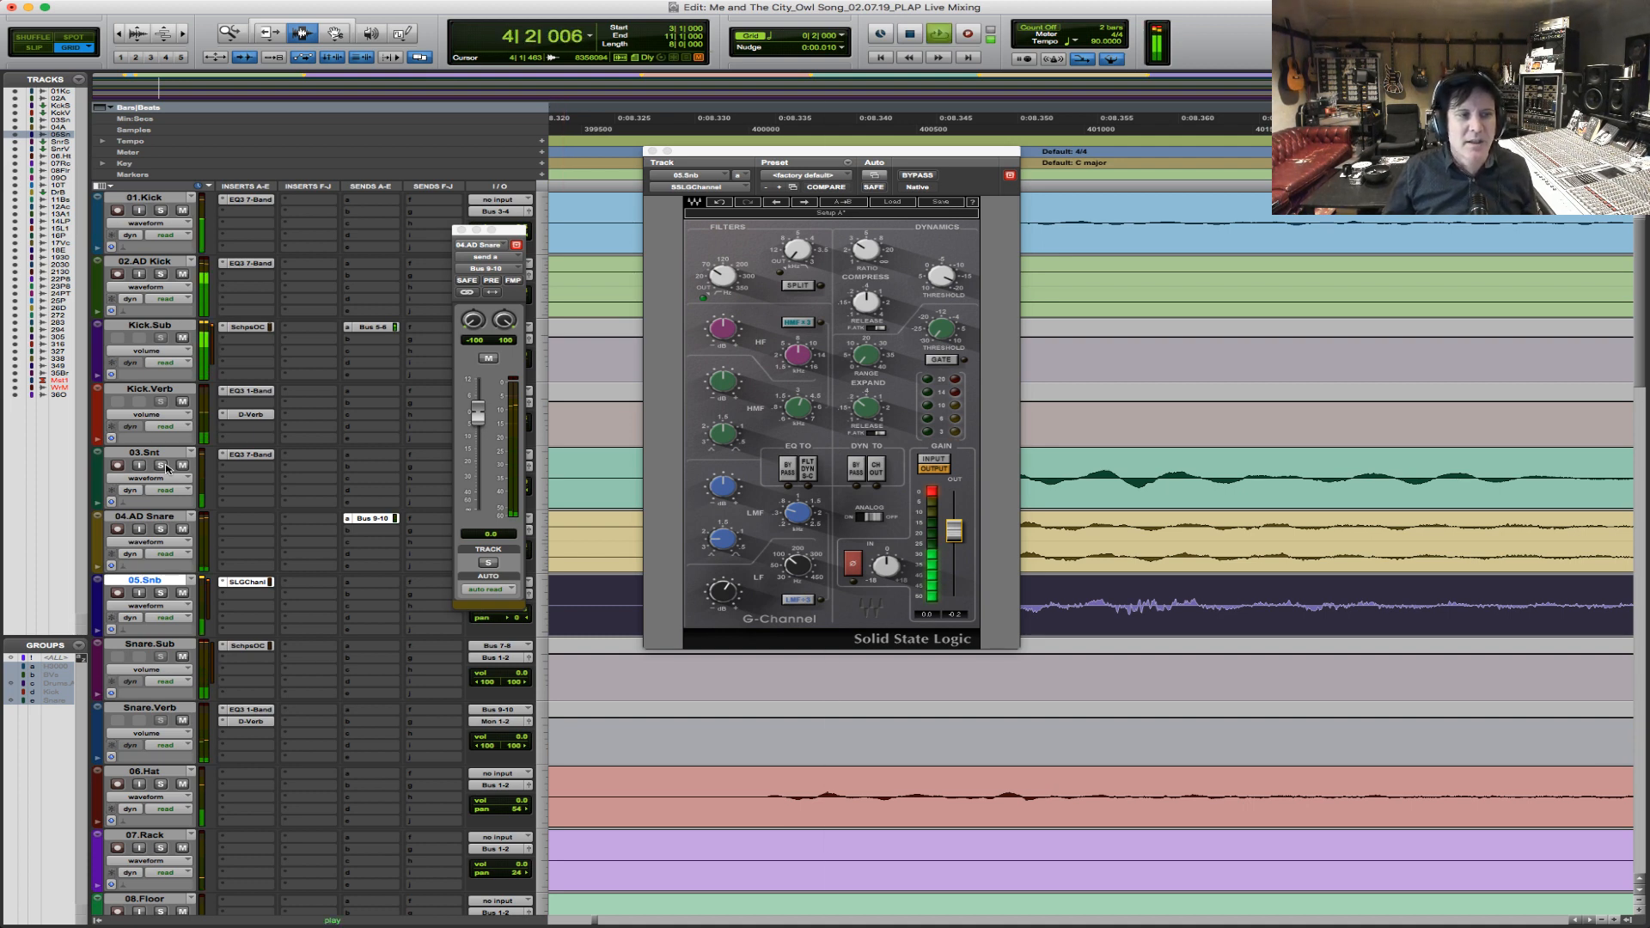
key(space)
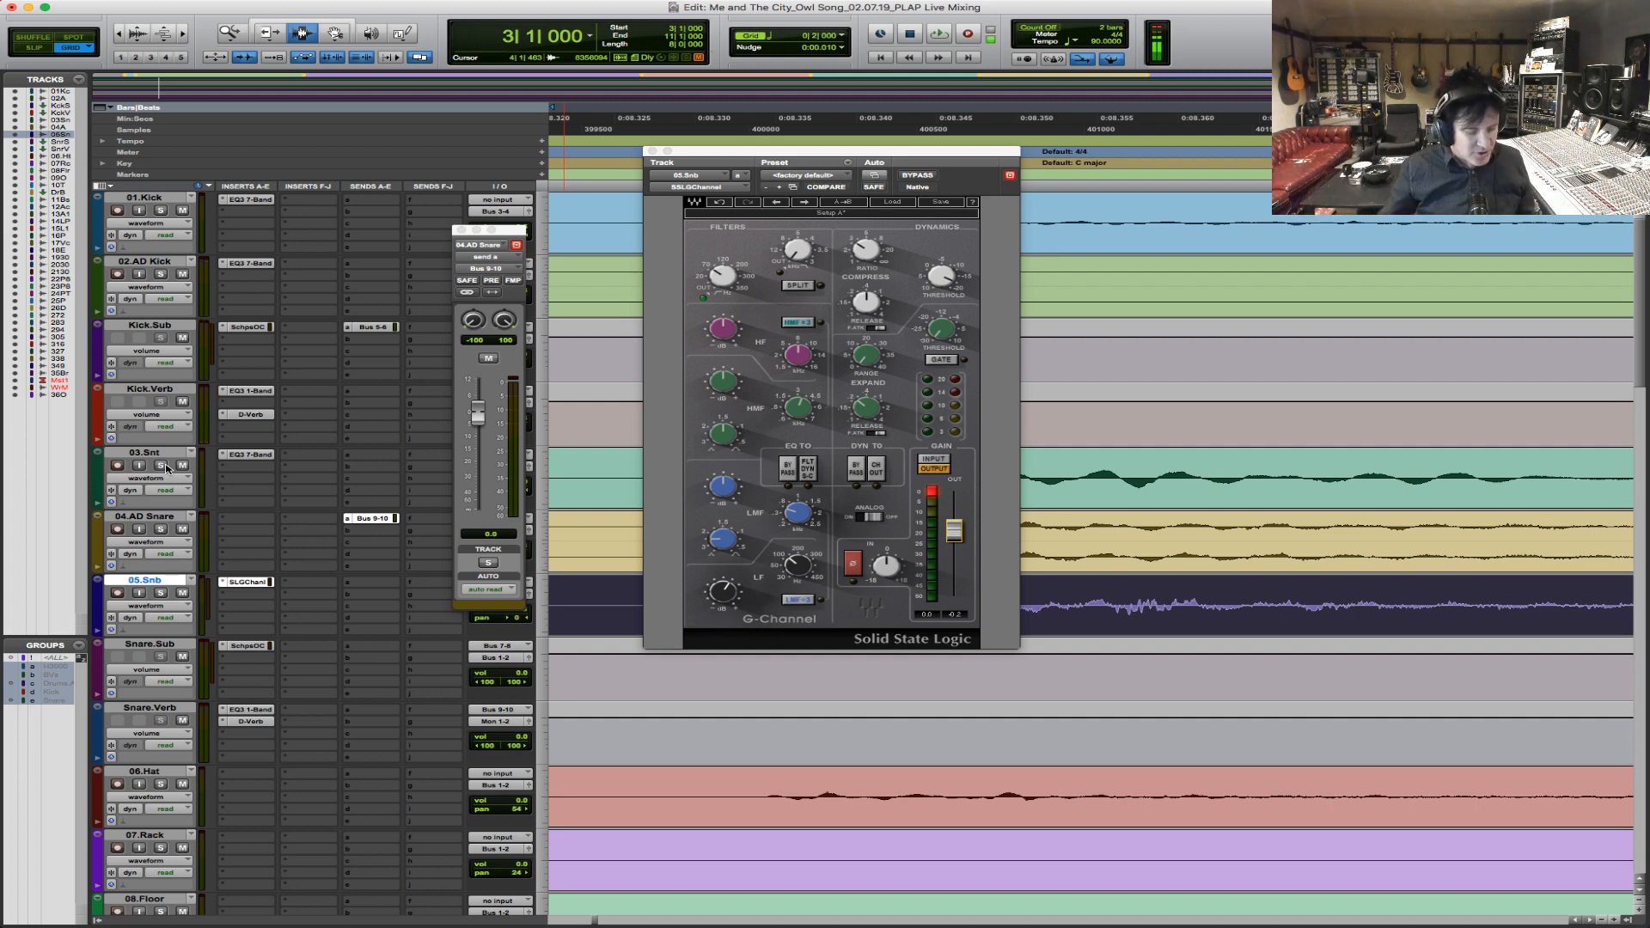
Audition the full mix from the In Chorus marker with several snare hits in view, and close the SSLGChannel window.
key(r)
key(r)
key(r)
key(r)
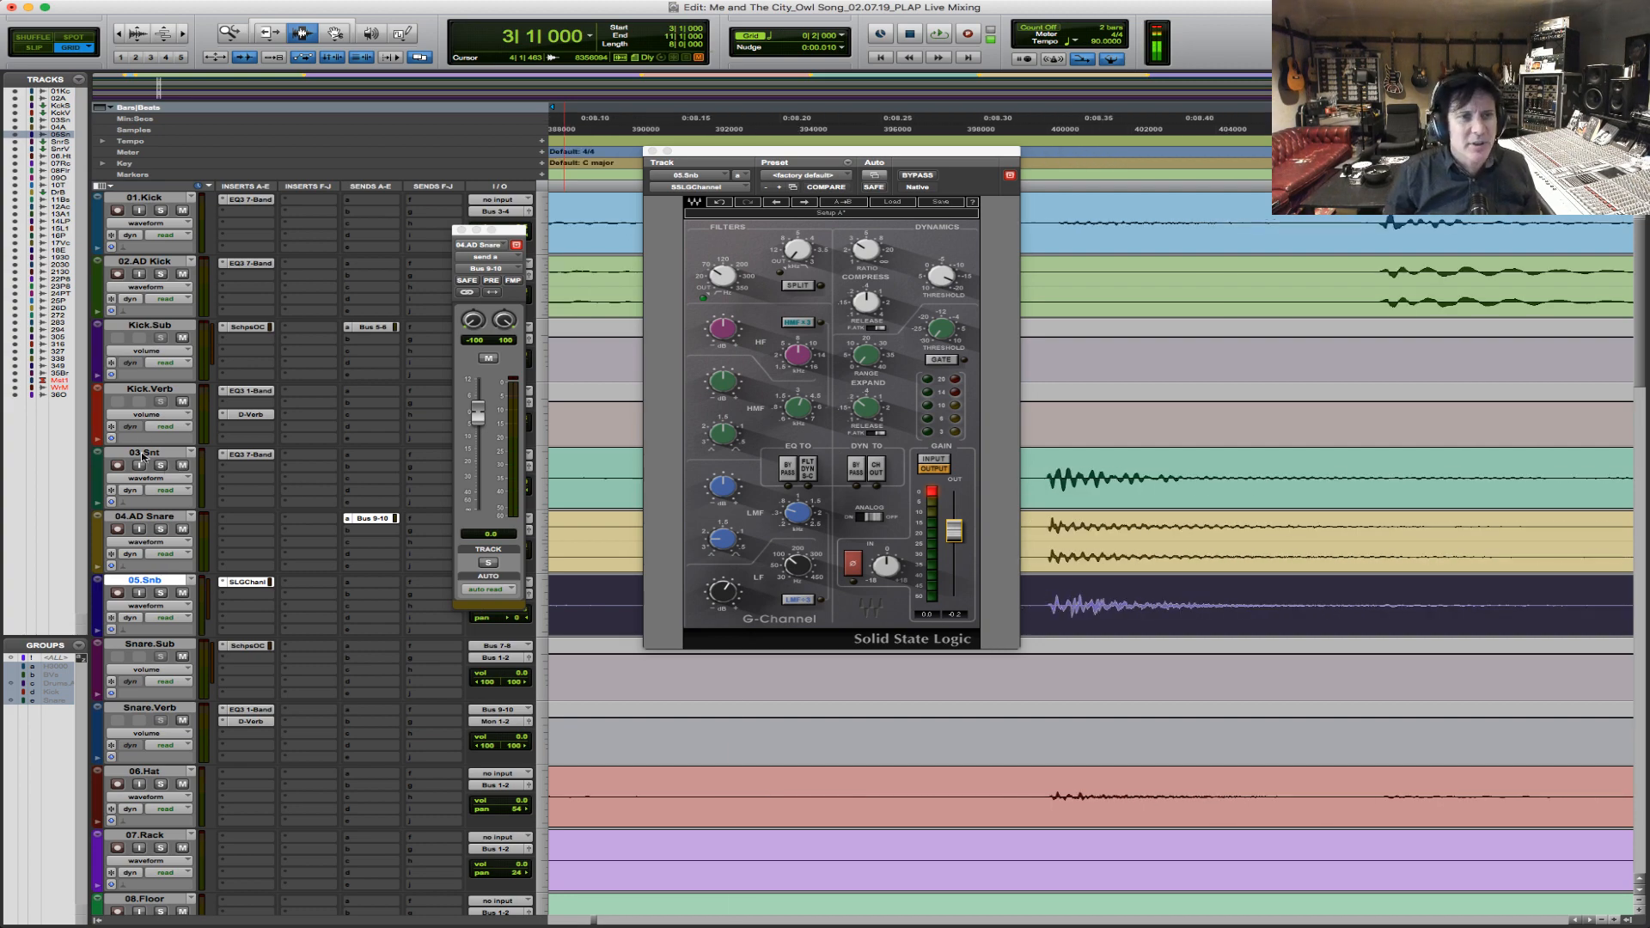
key(r)
key(r)
key(r)
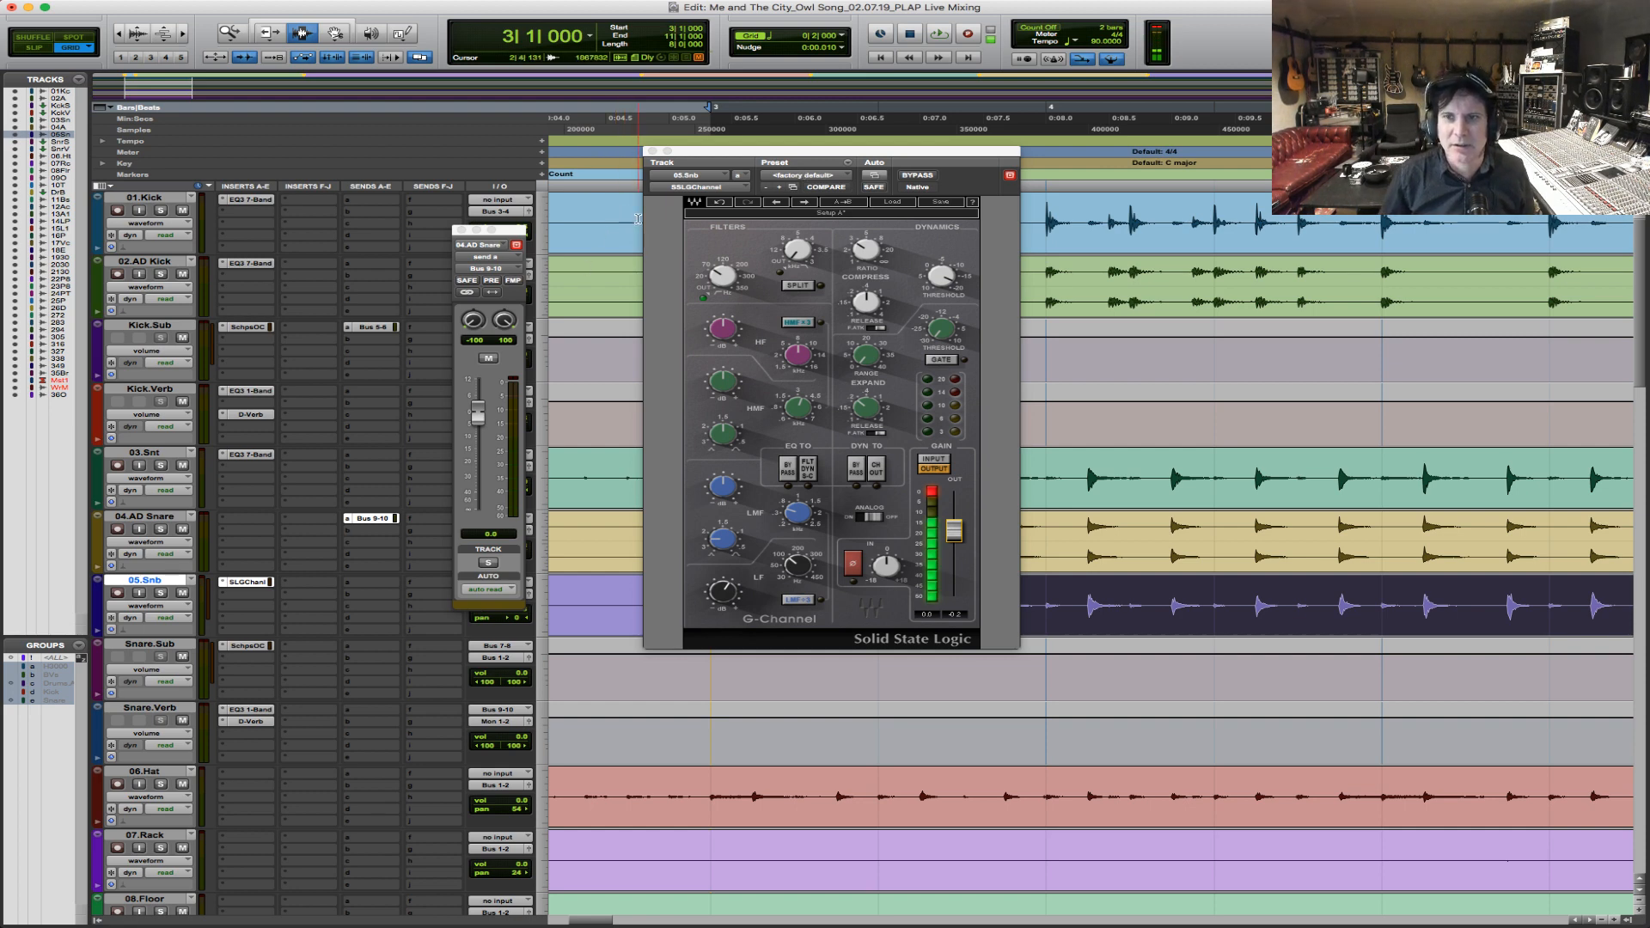
key(space)
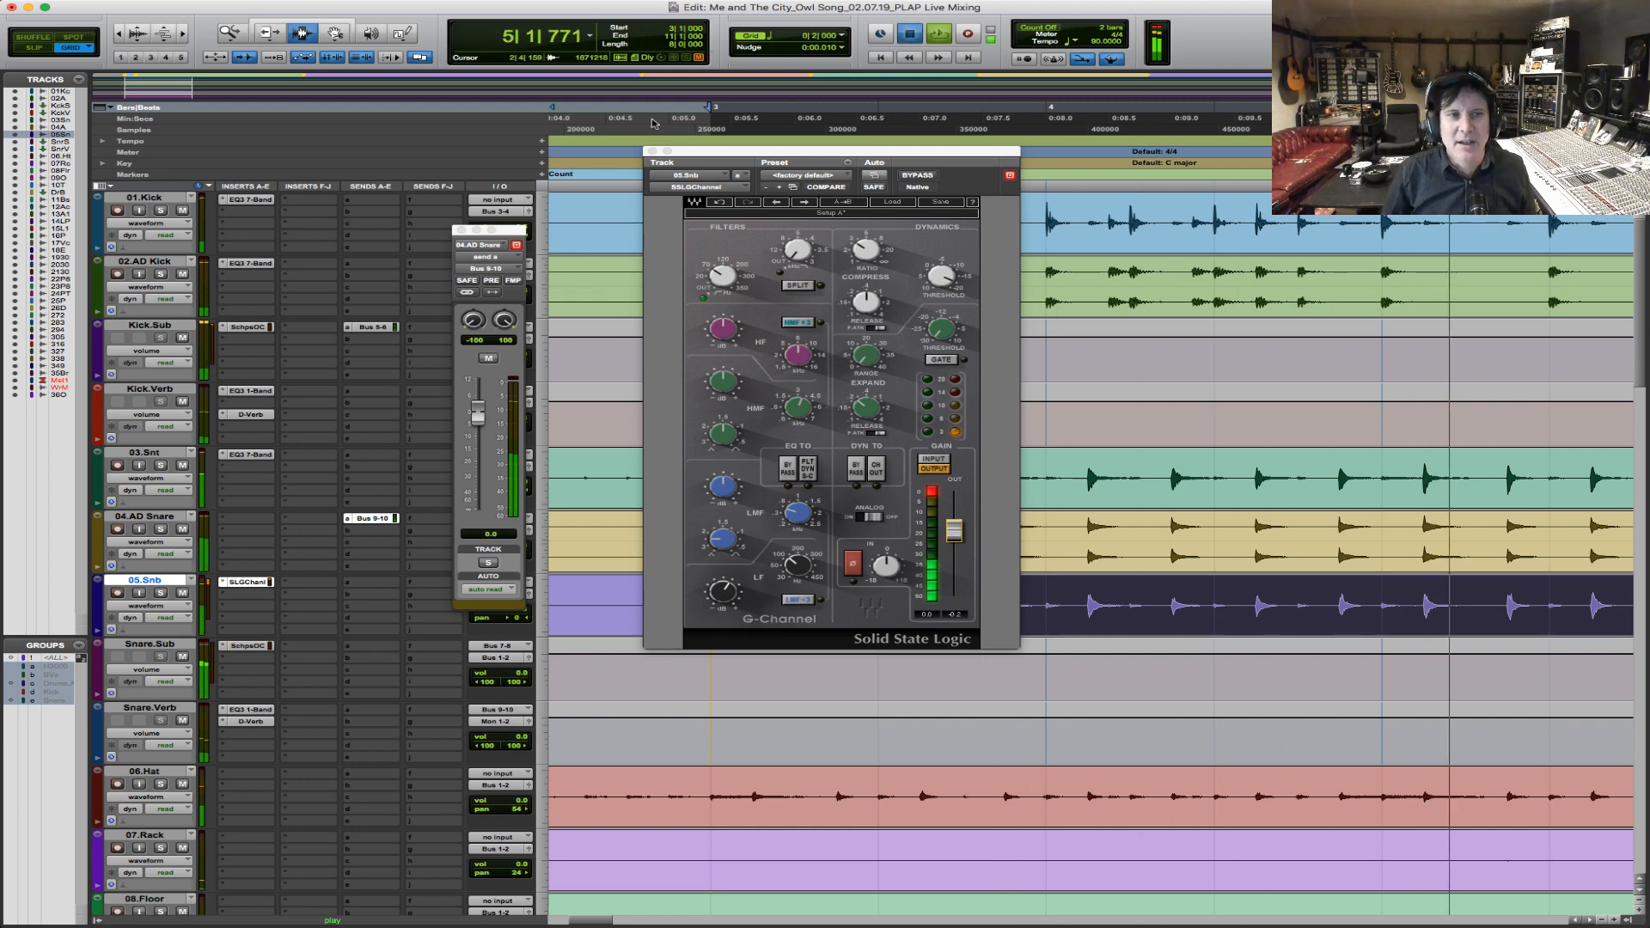
key(space)
click(652, 151)
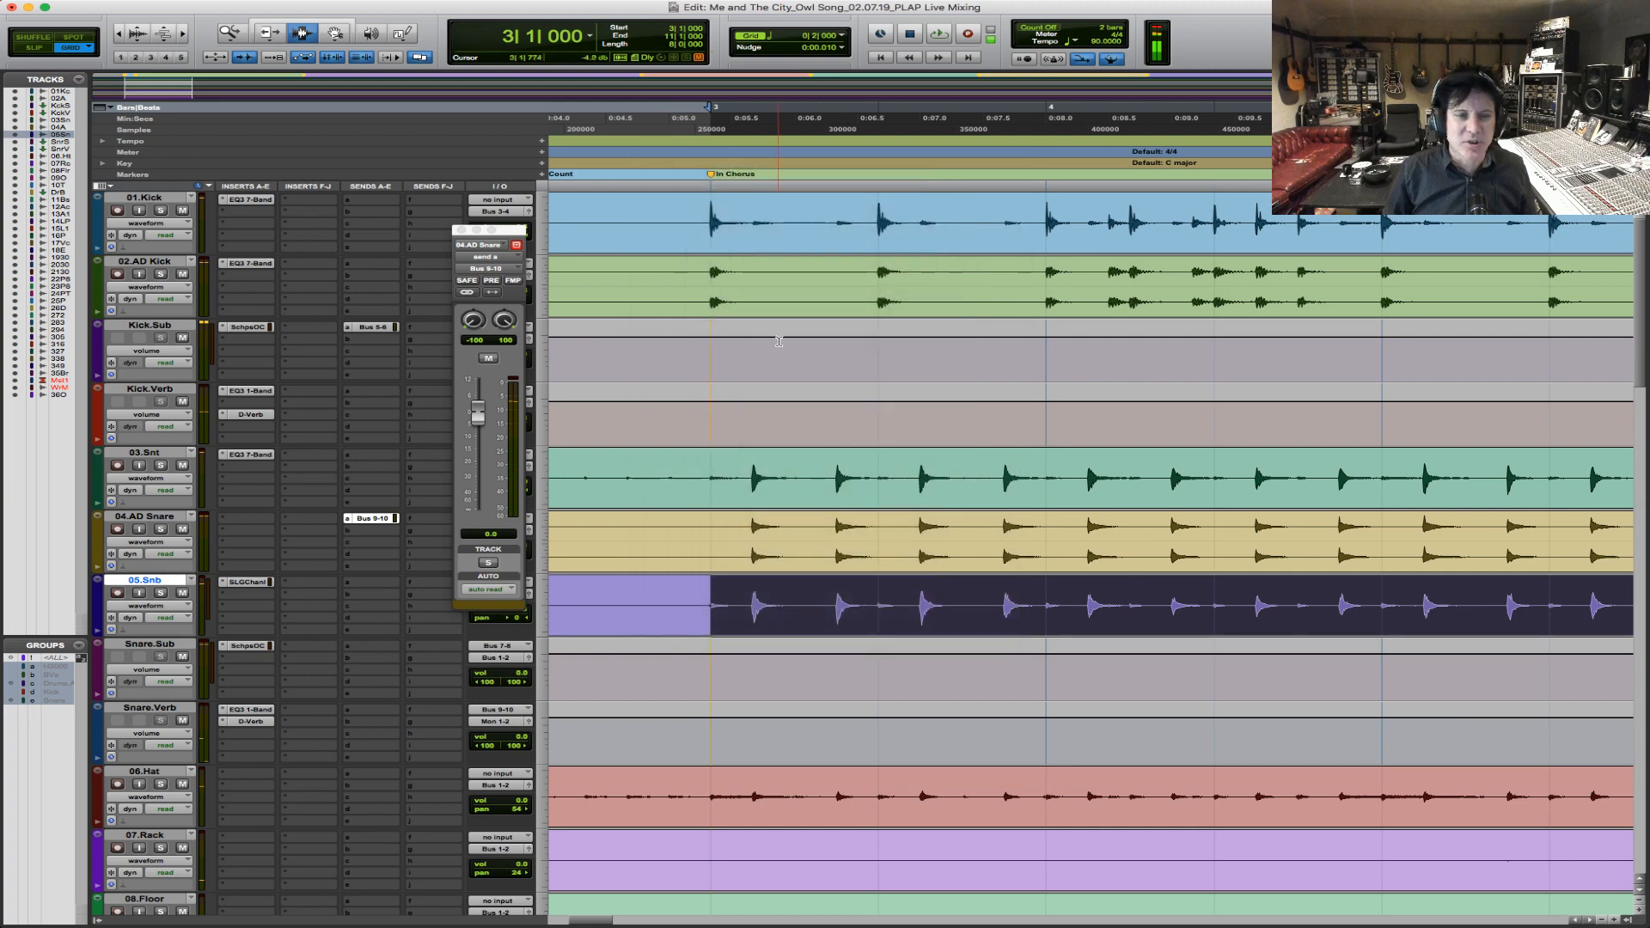
Select the In Chorus section on 03.Snt up to the V1 marker.
key(r)
key(r)
key(r)
key(r)
key(F5)
drag(576, 489, 1036, 483)
drag(587, 486, 992, 503)
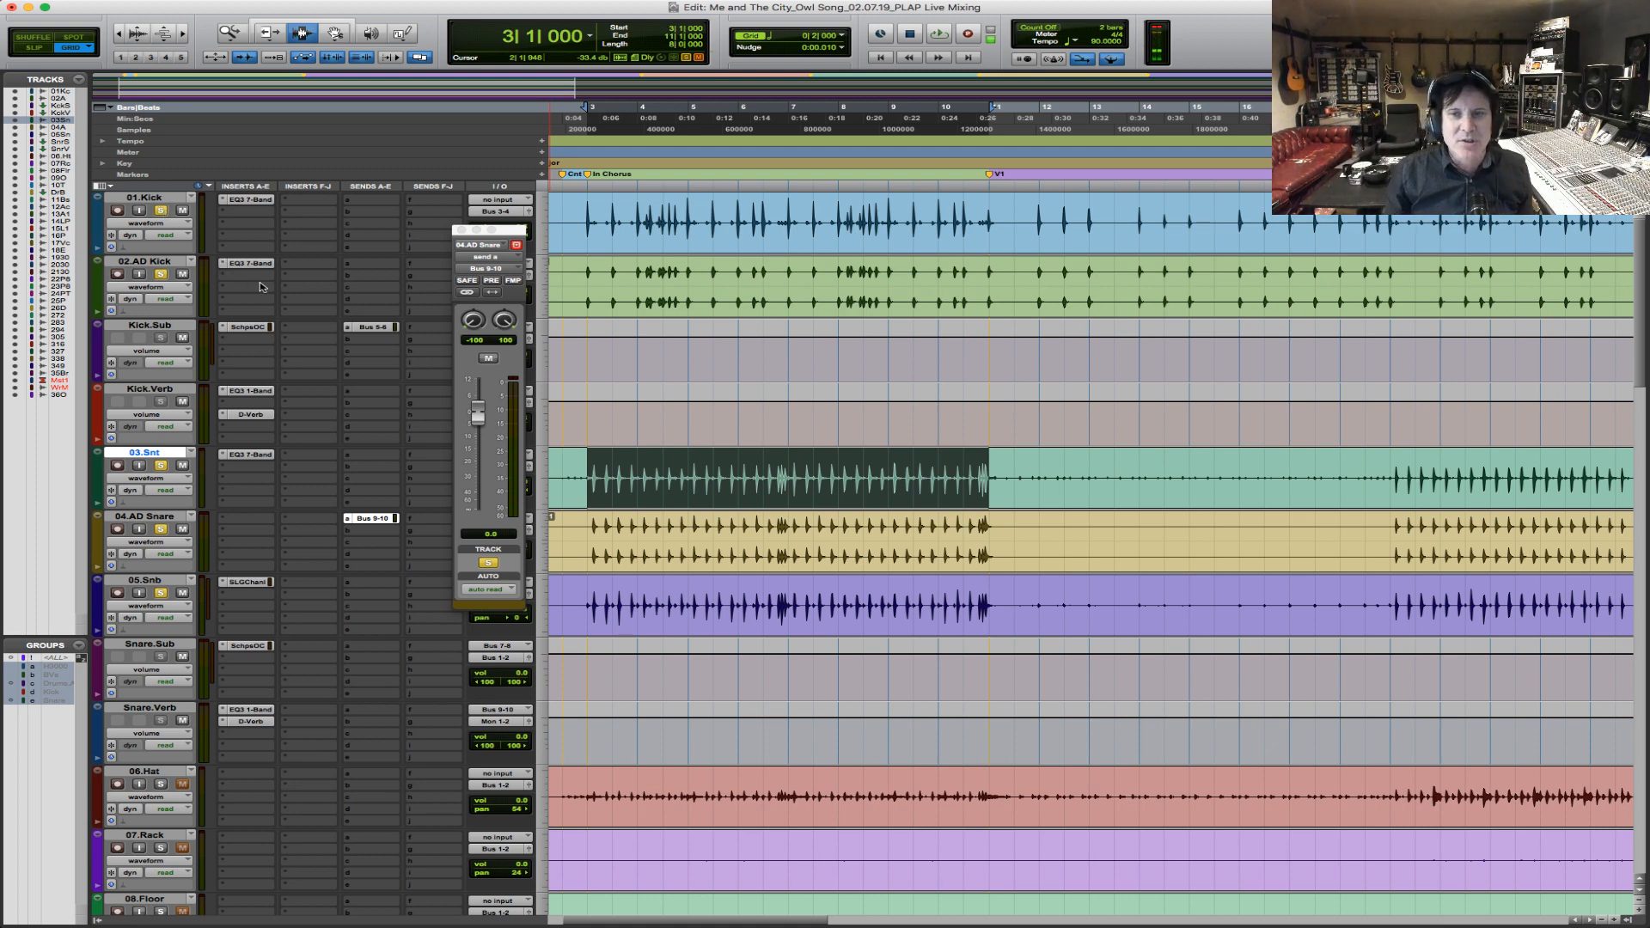
During playback, boost the SSLGChannel HF gain on 05.Snb and adjust its expander range and threshold.
key(space)
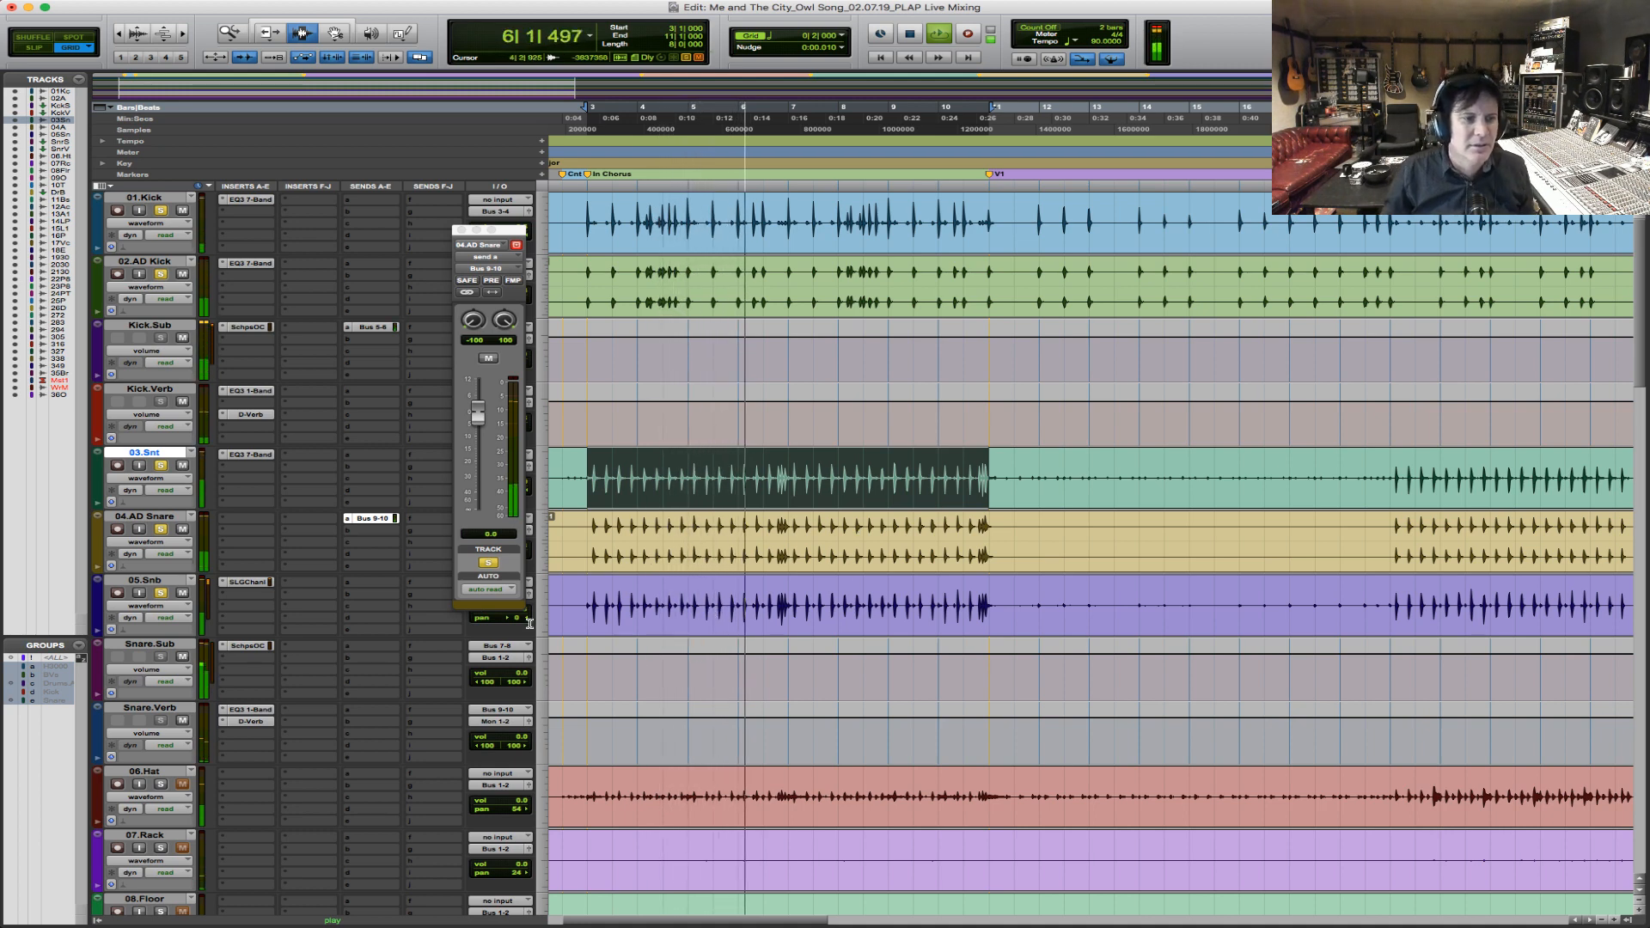
click(247, 582)
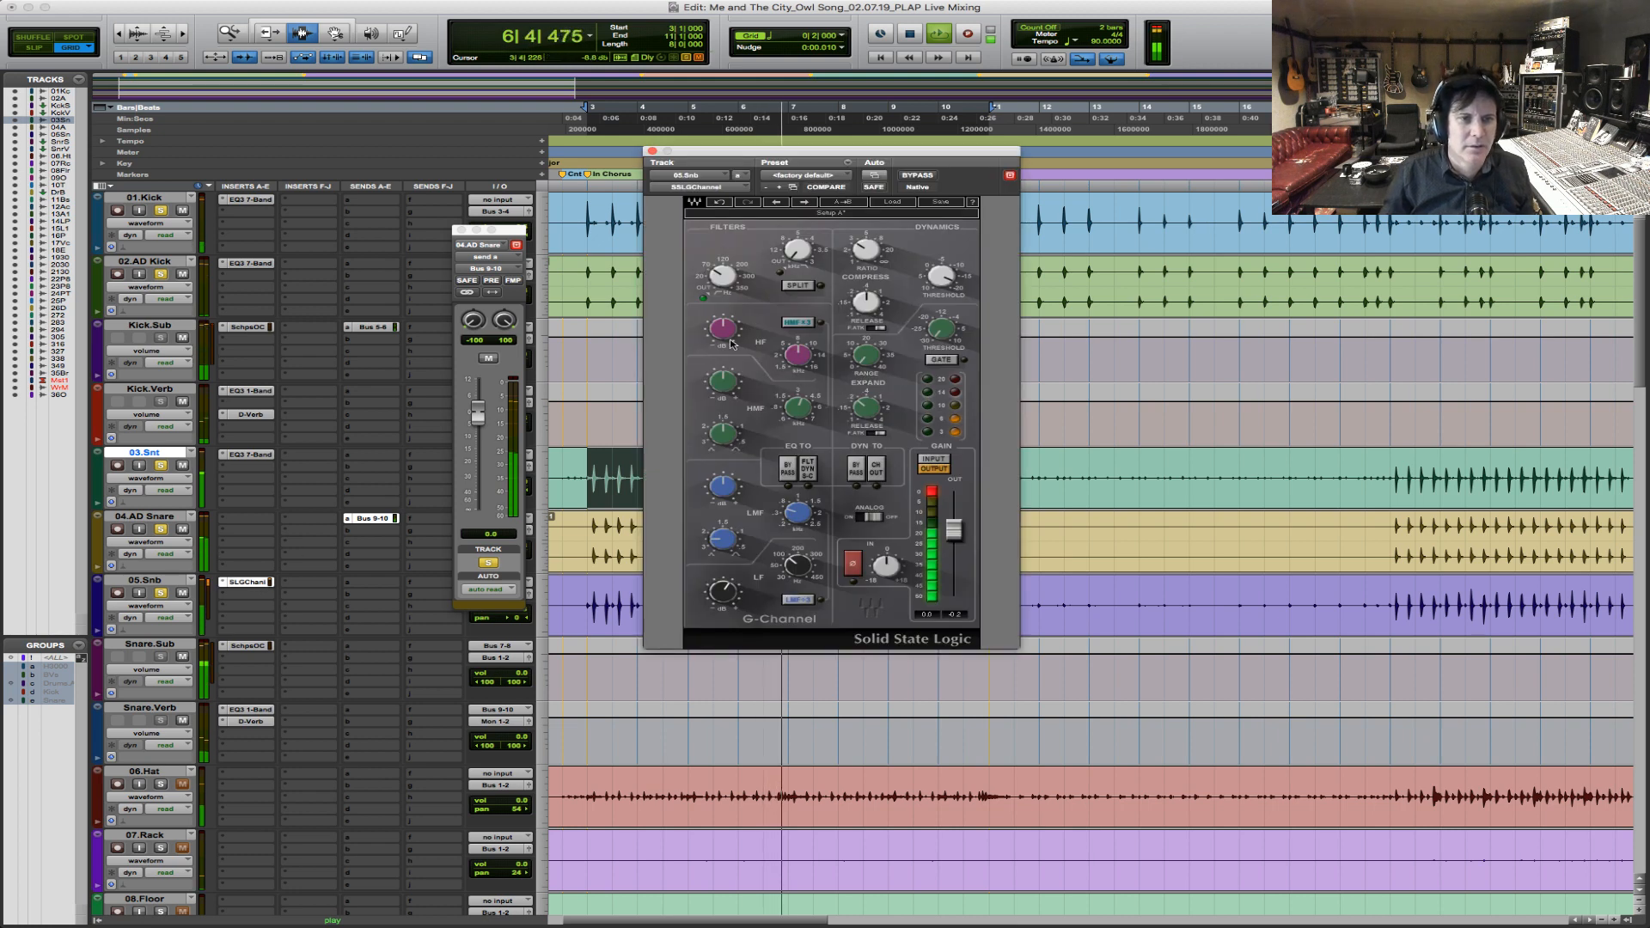
drag(720, 331, 720, 306)
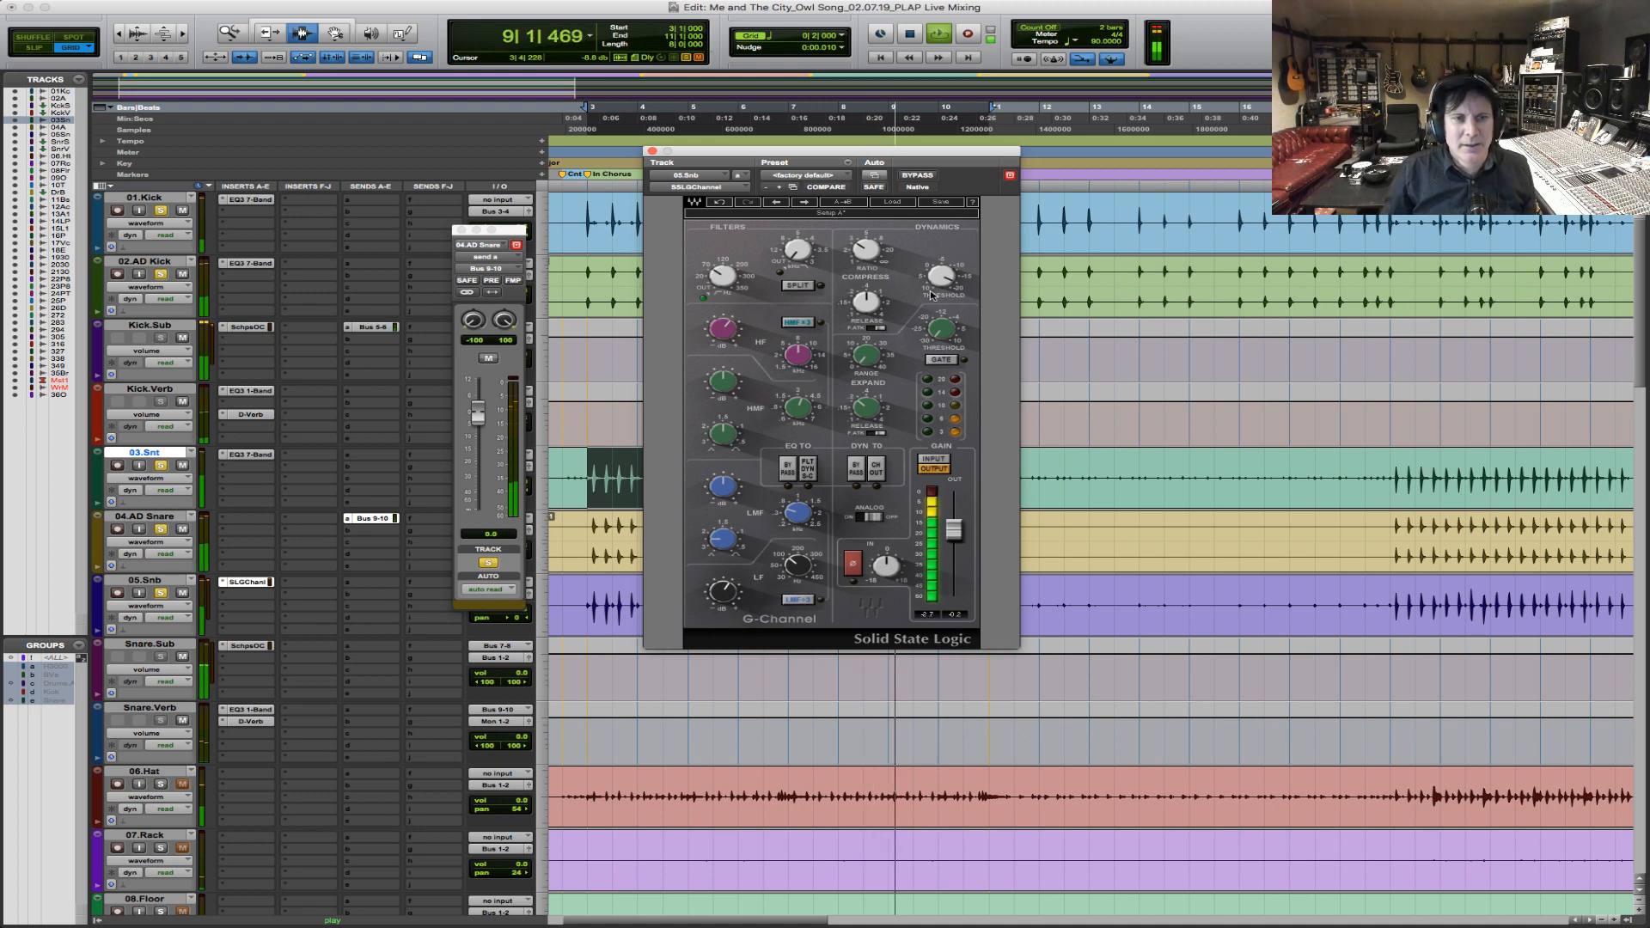
drag(864, 363, 942, 328)
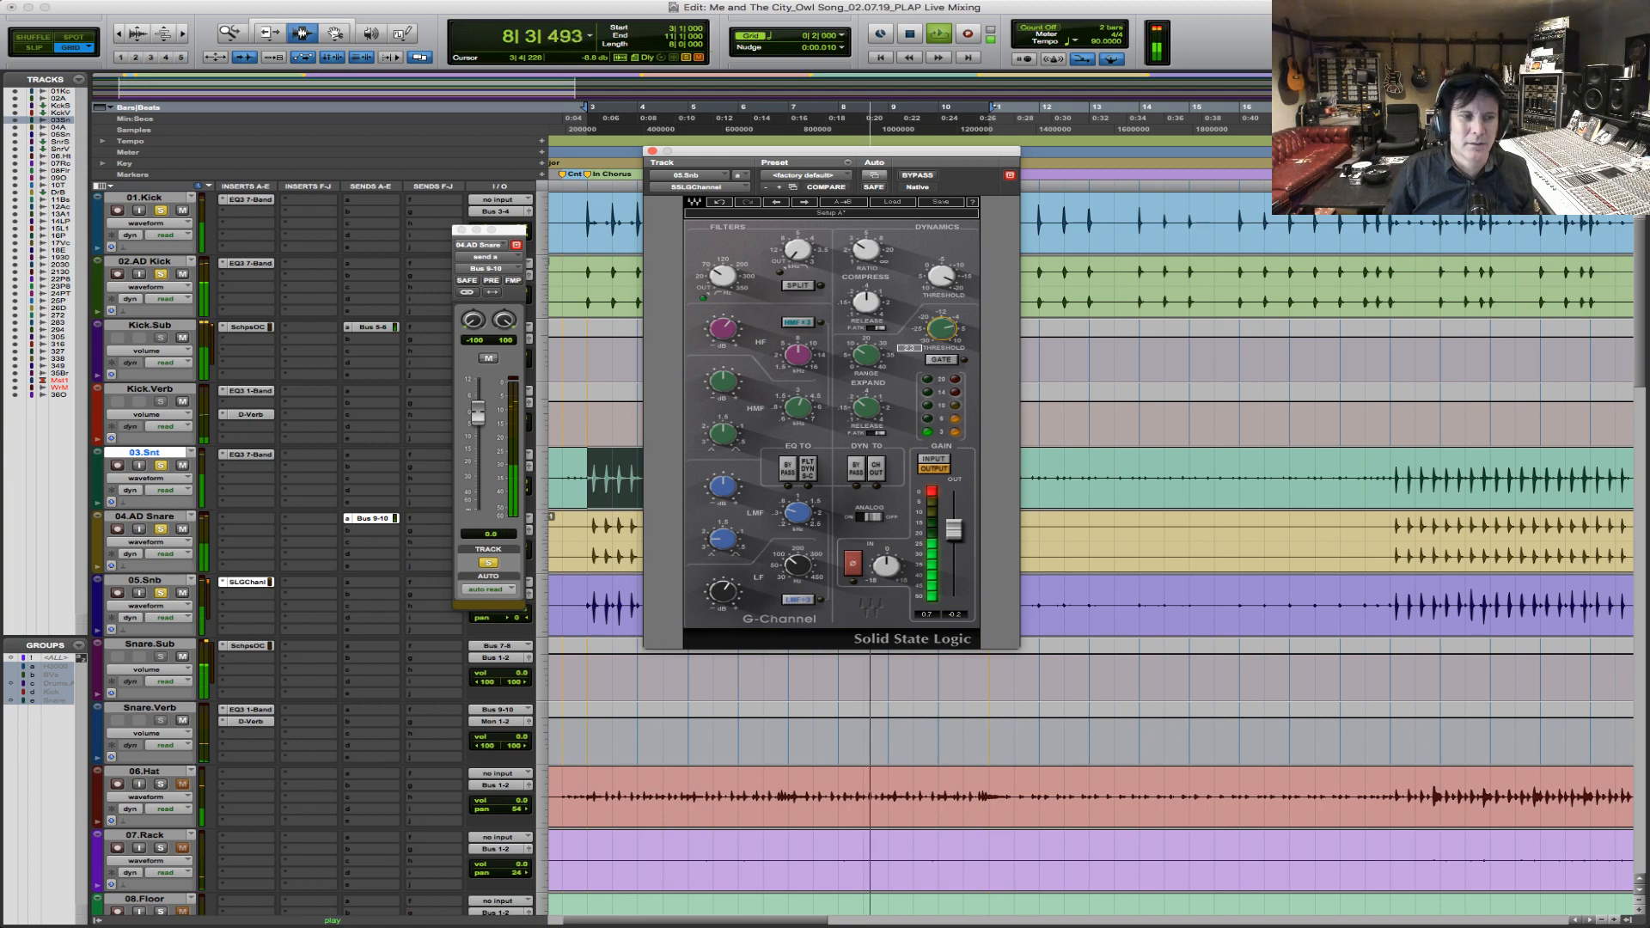
key(space)
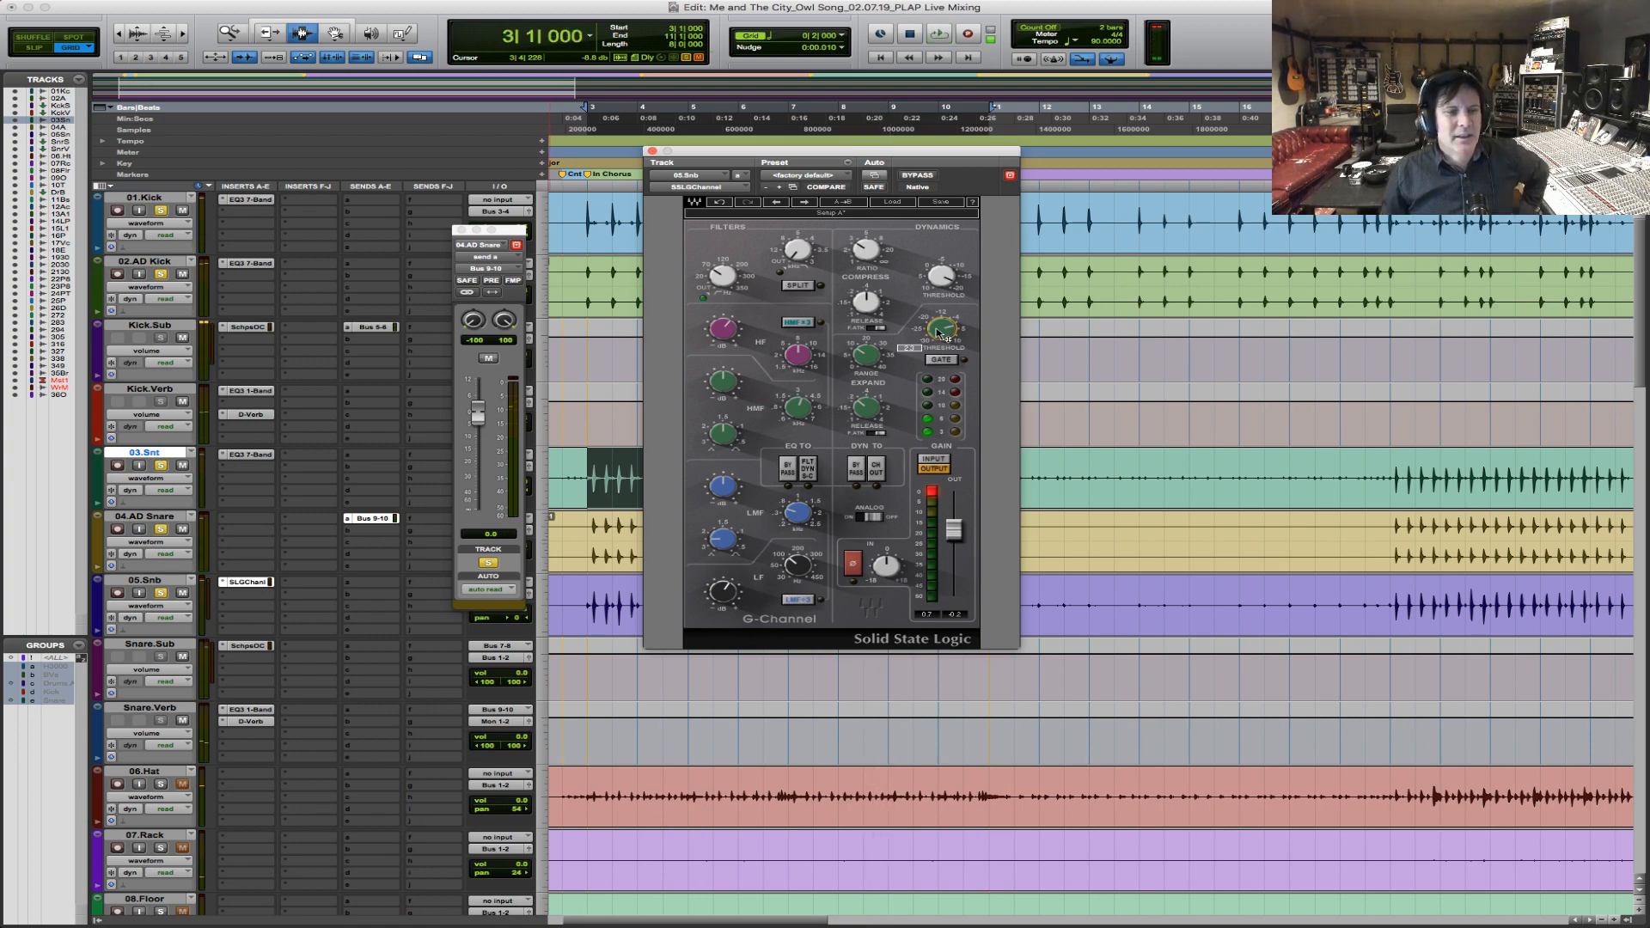
Lower the Scheps Omni Channel compressor threshold on Snare.Sub to about -9.45 during playback.
click(249, 646)
key(space)
drag(1066, 328, 1066, 369)
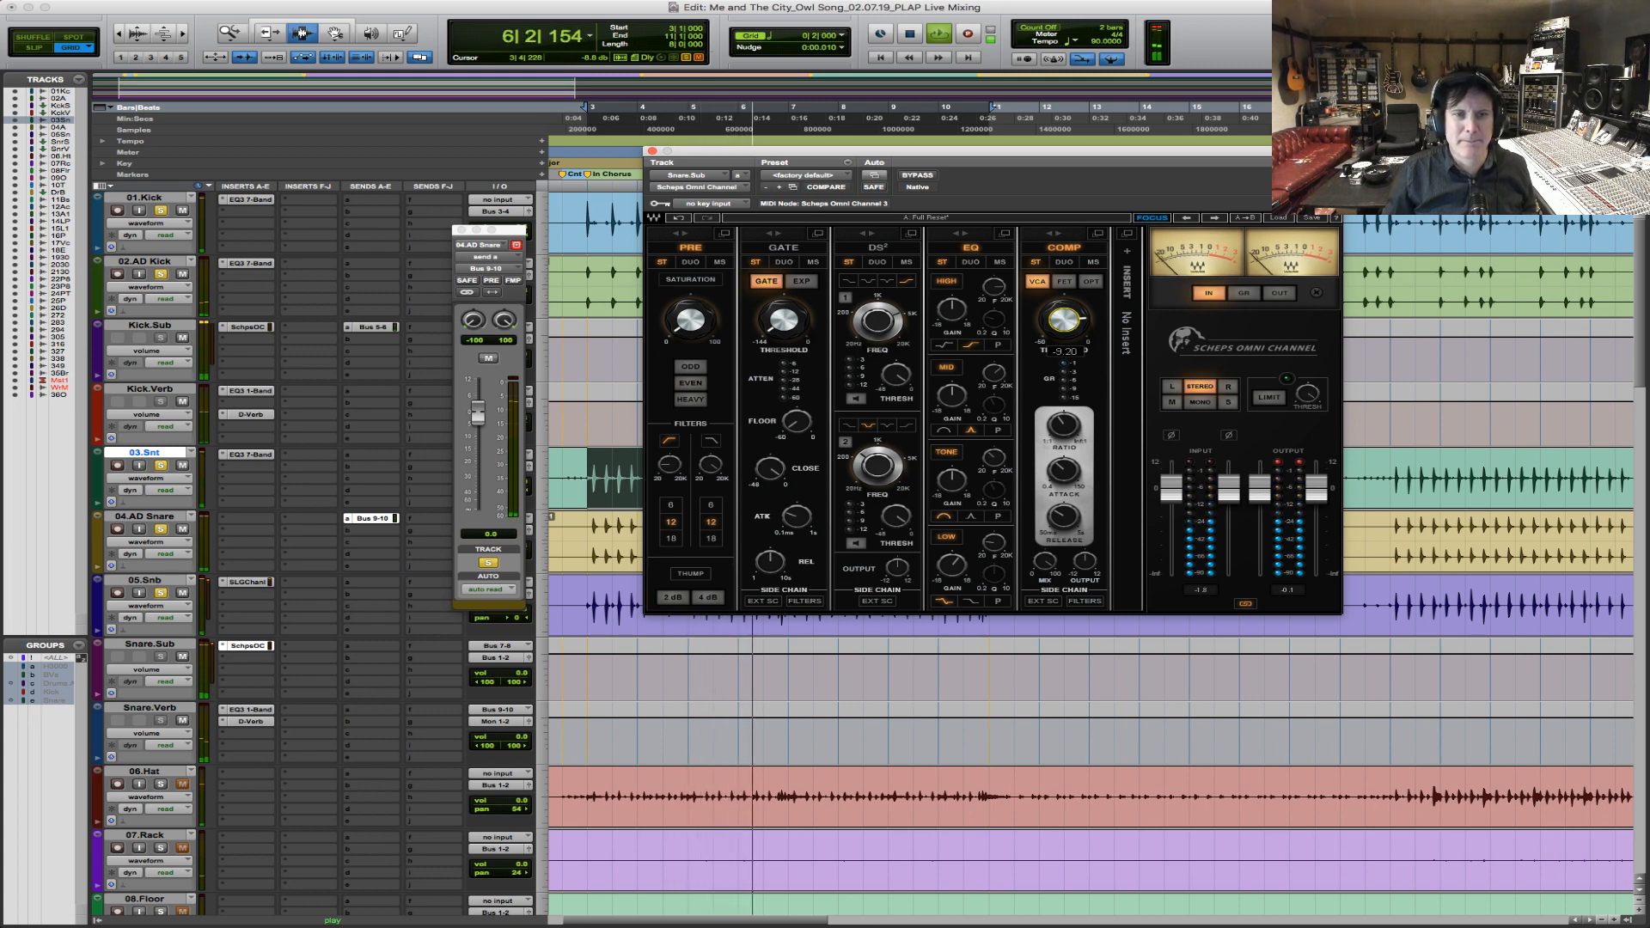
drag(1064, 320, 1064, 322)
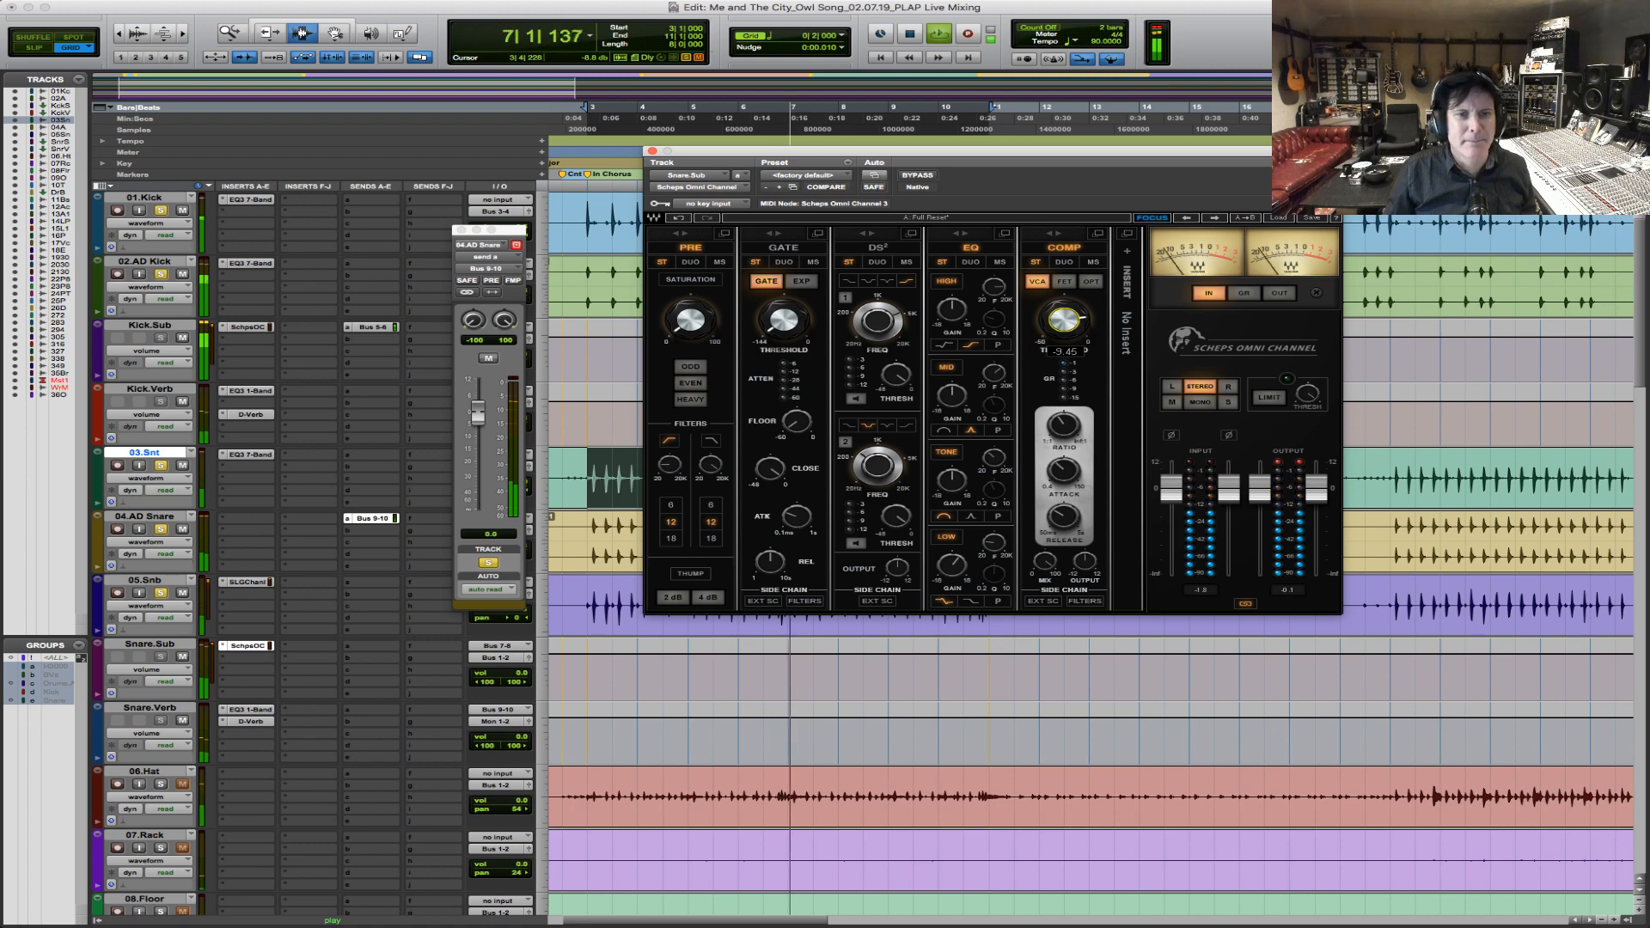
key(space)
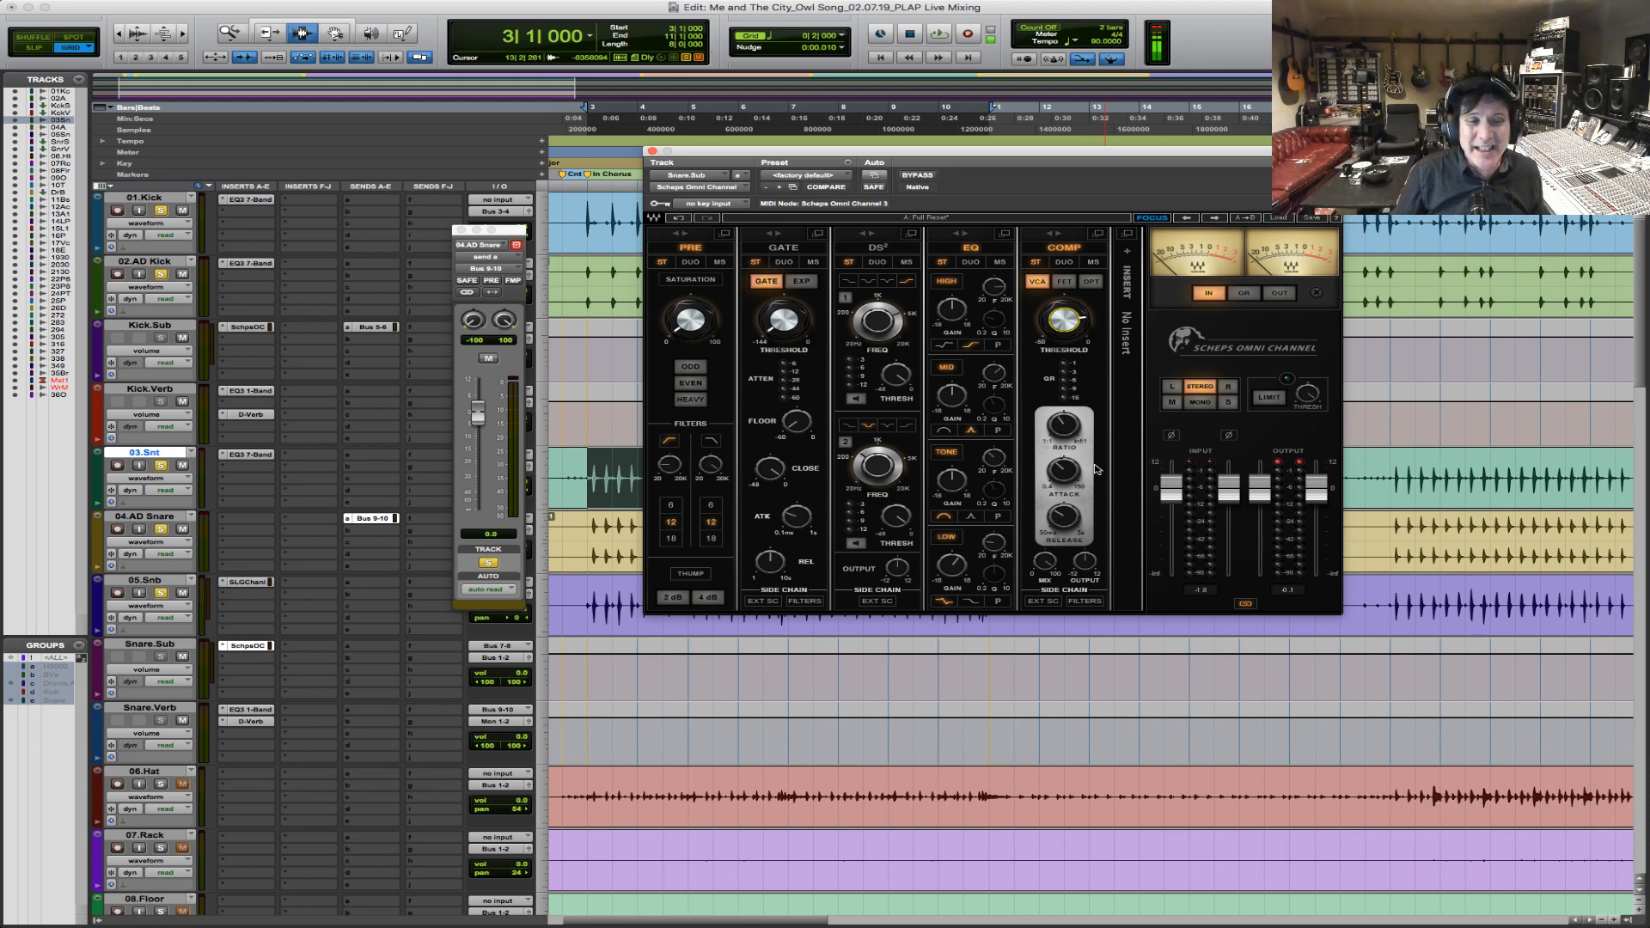
Audition the snares from bar 3, checking the SSLGChannel on 05.Snb and the Scheps Omni Channel on Snare.Sub.
click(248, 582)
key(space)
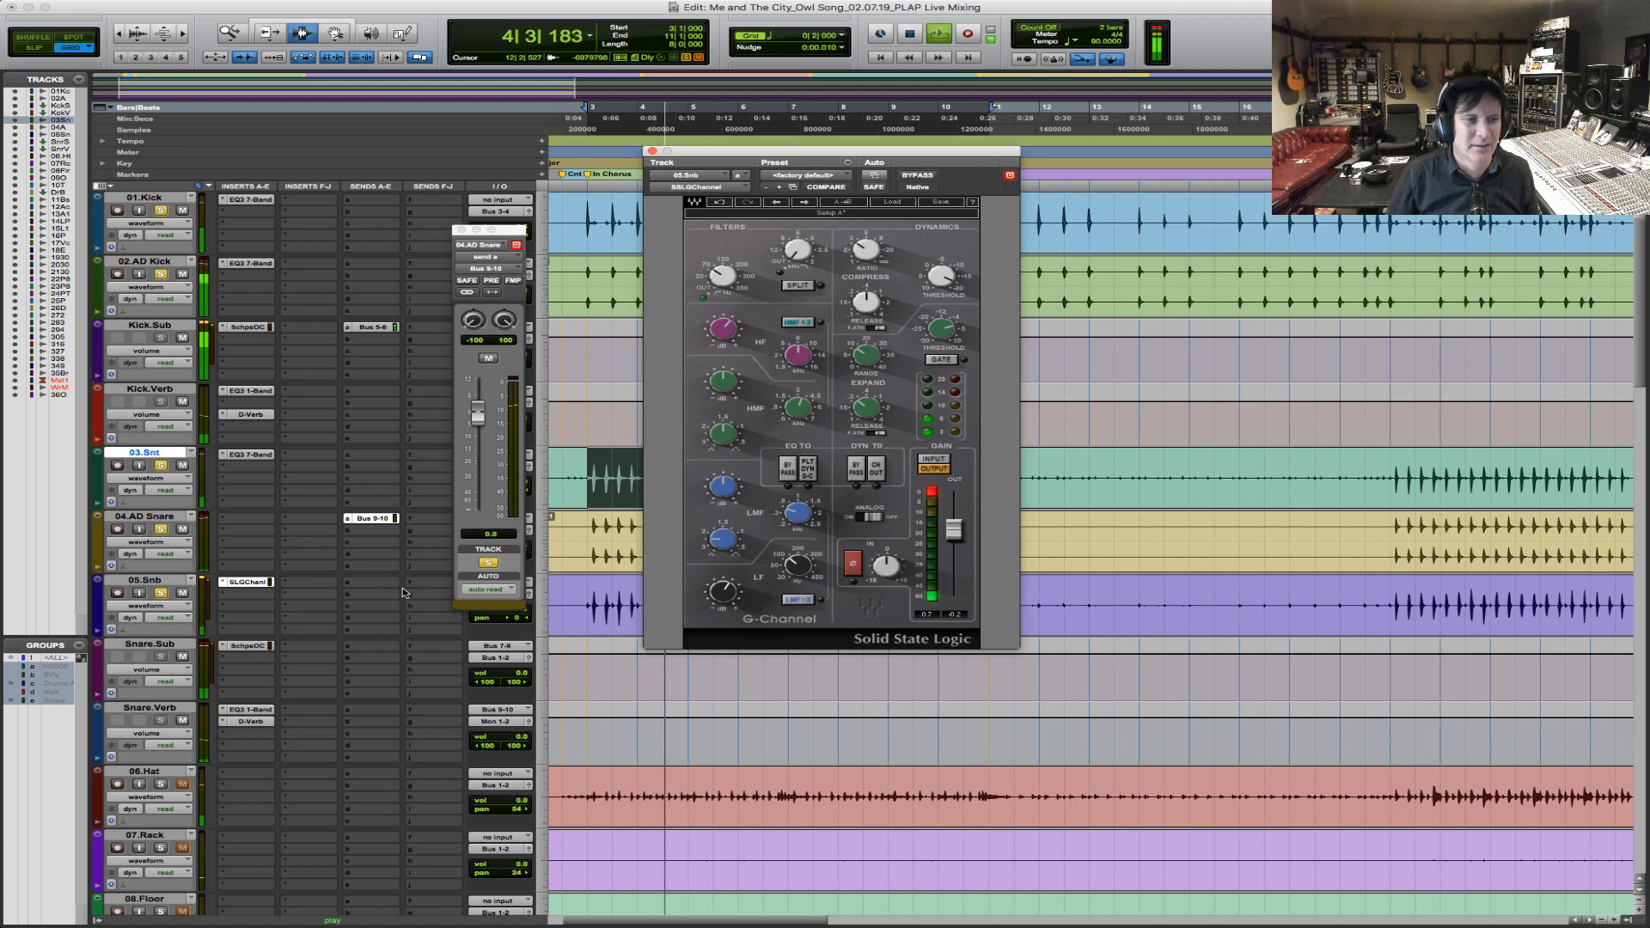
click(267, 647)
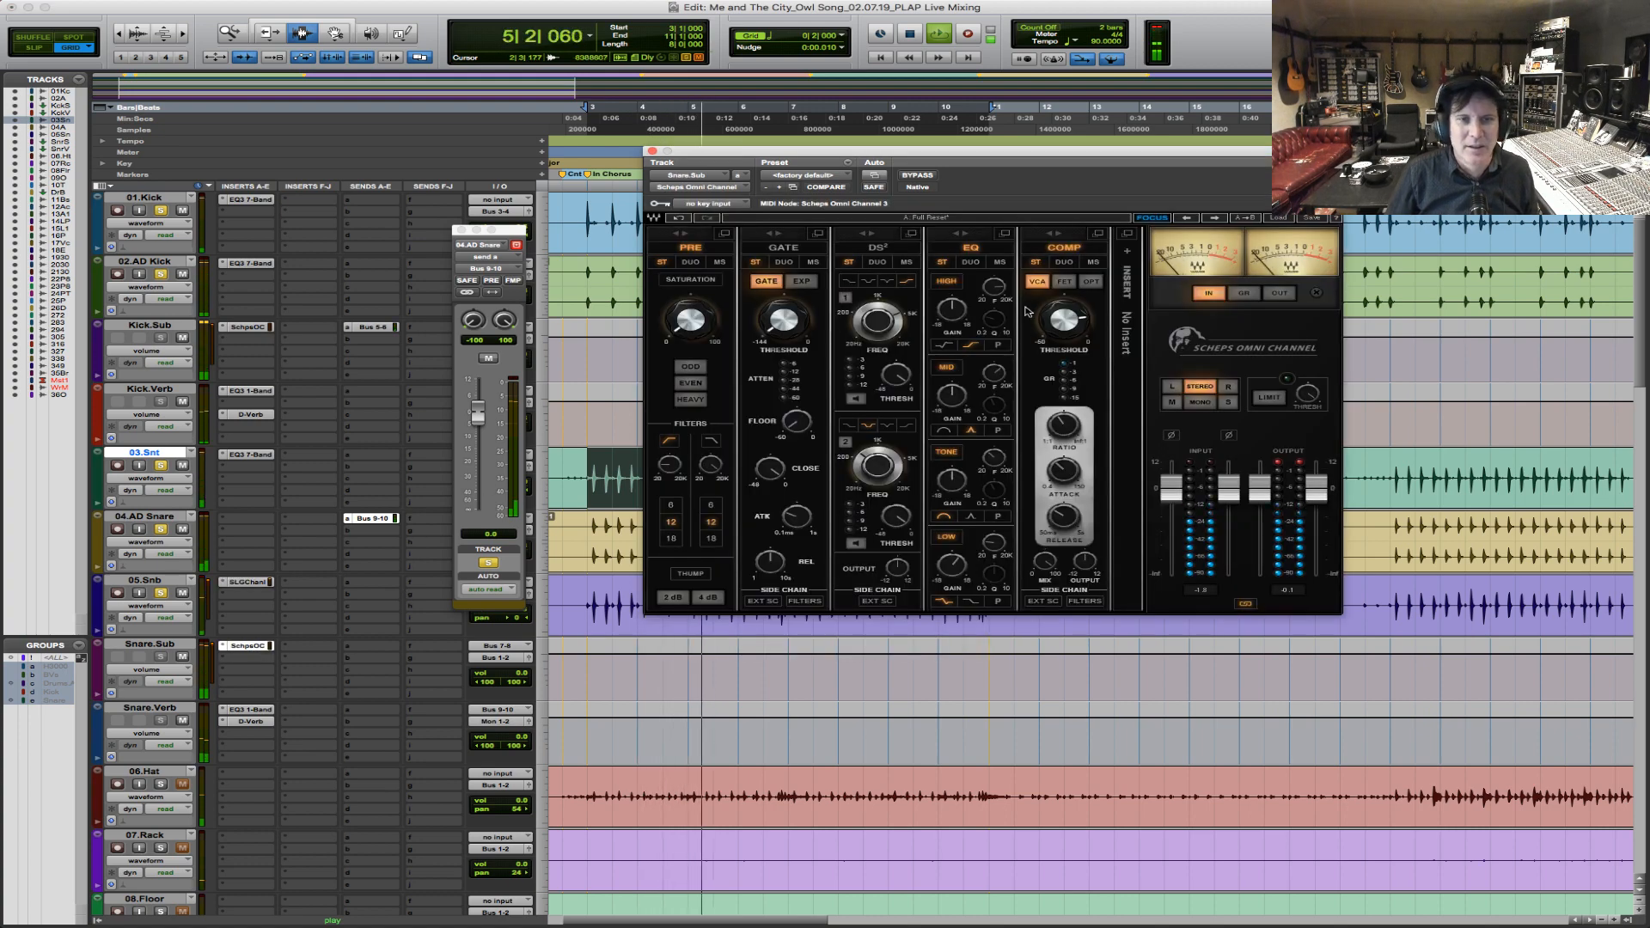
key(space)
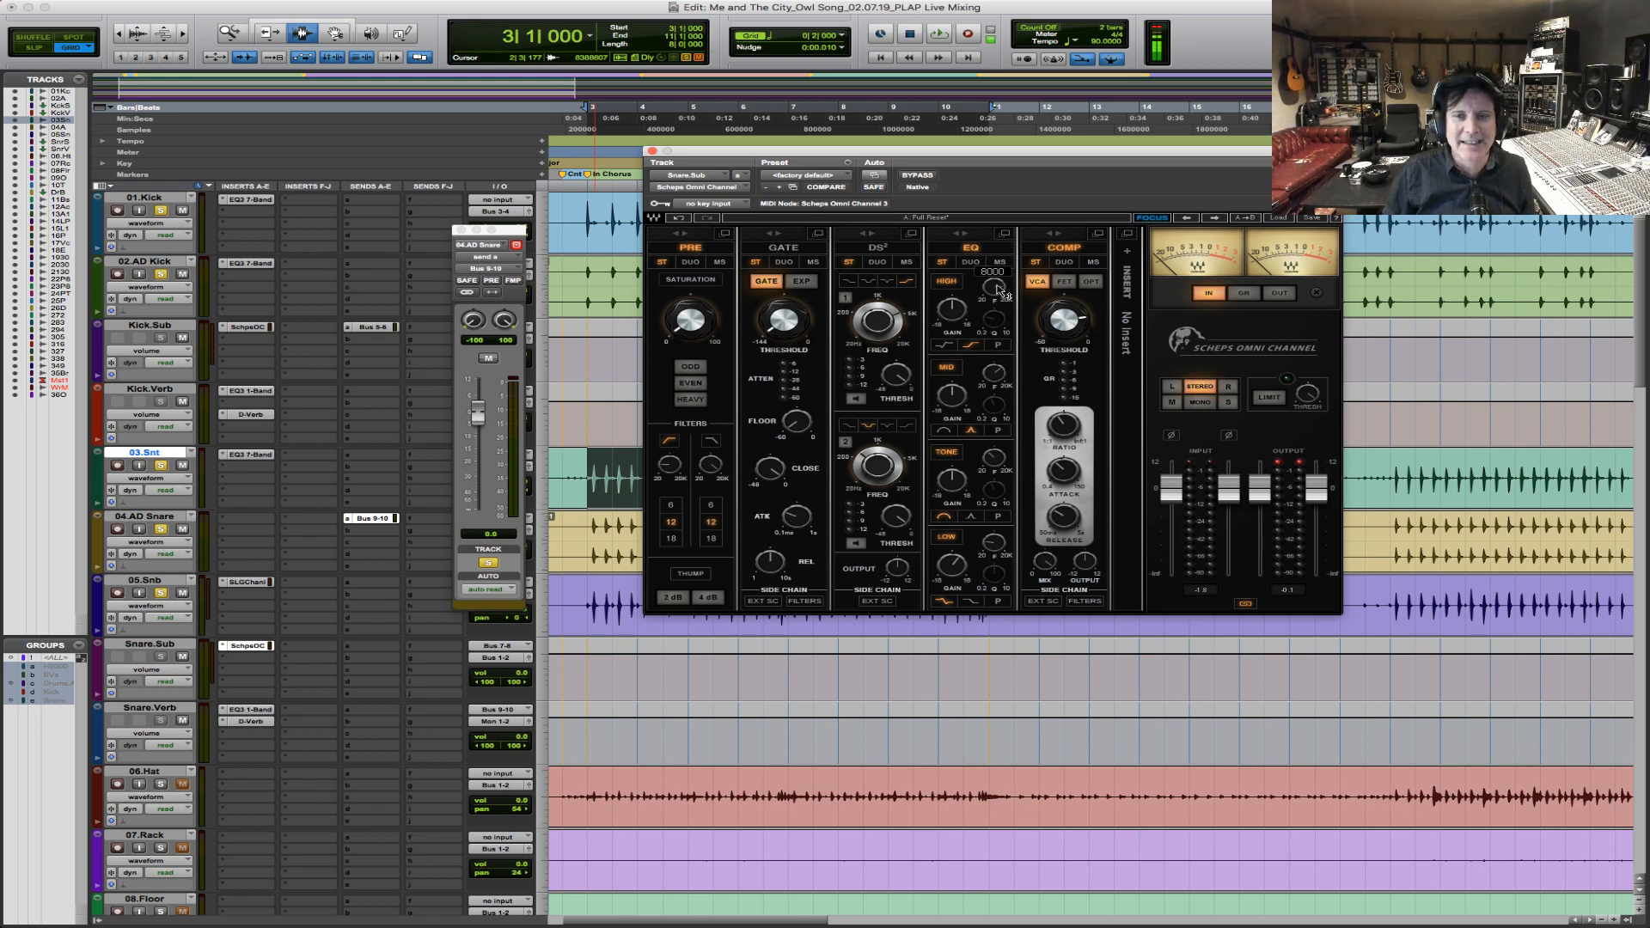
During playback, boost the Scheps Omni Channel high EQ gain on Snare.Sub to 4.0.
key(space)
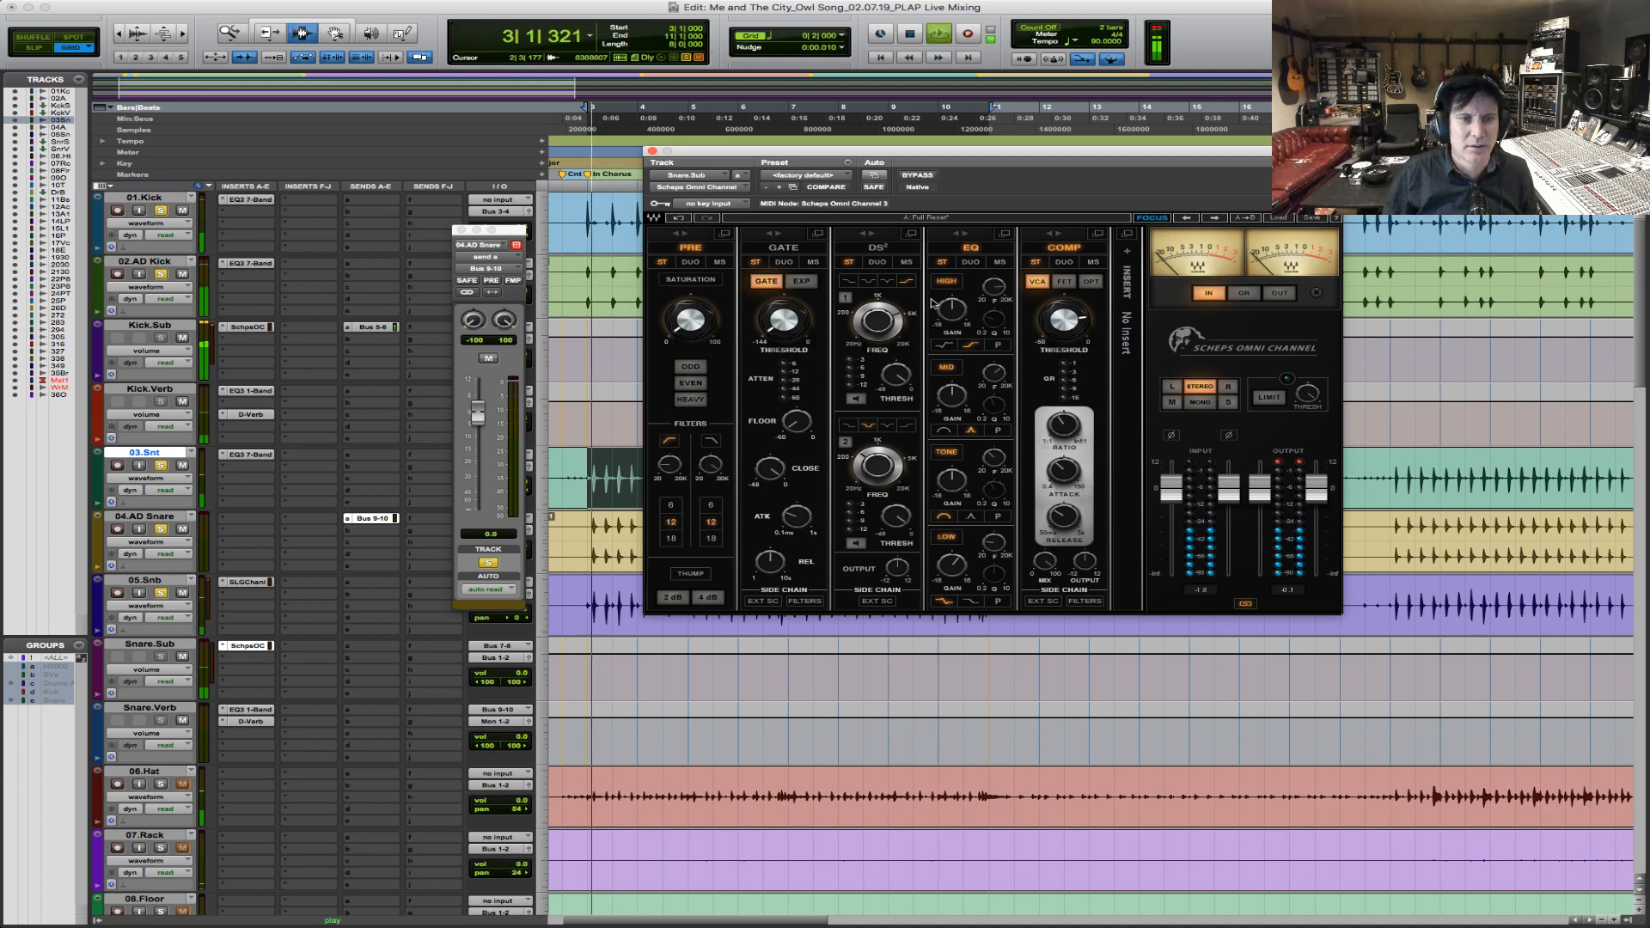
drag(951, 310, 951, 291)
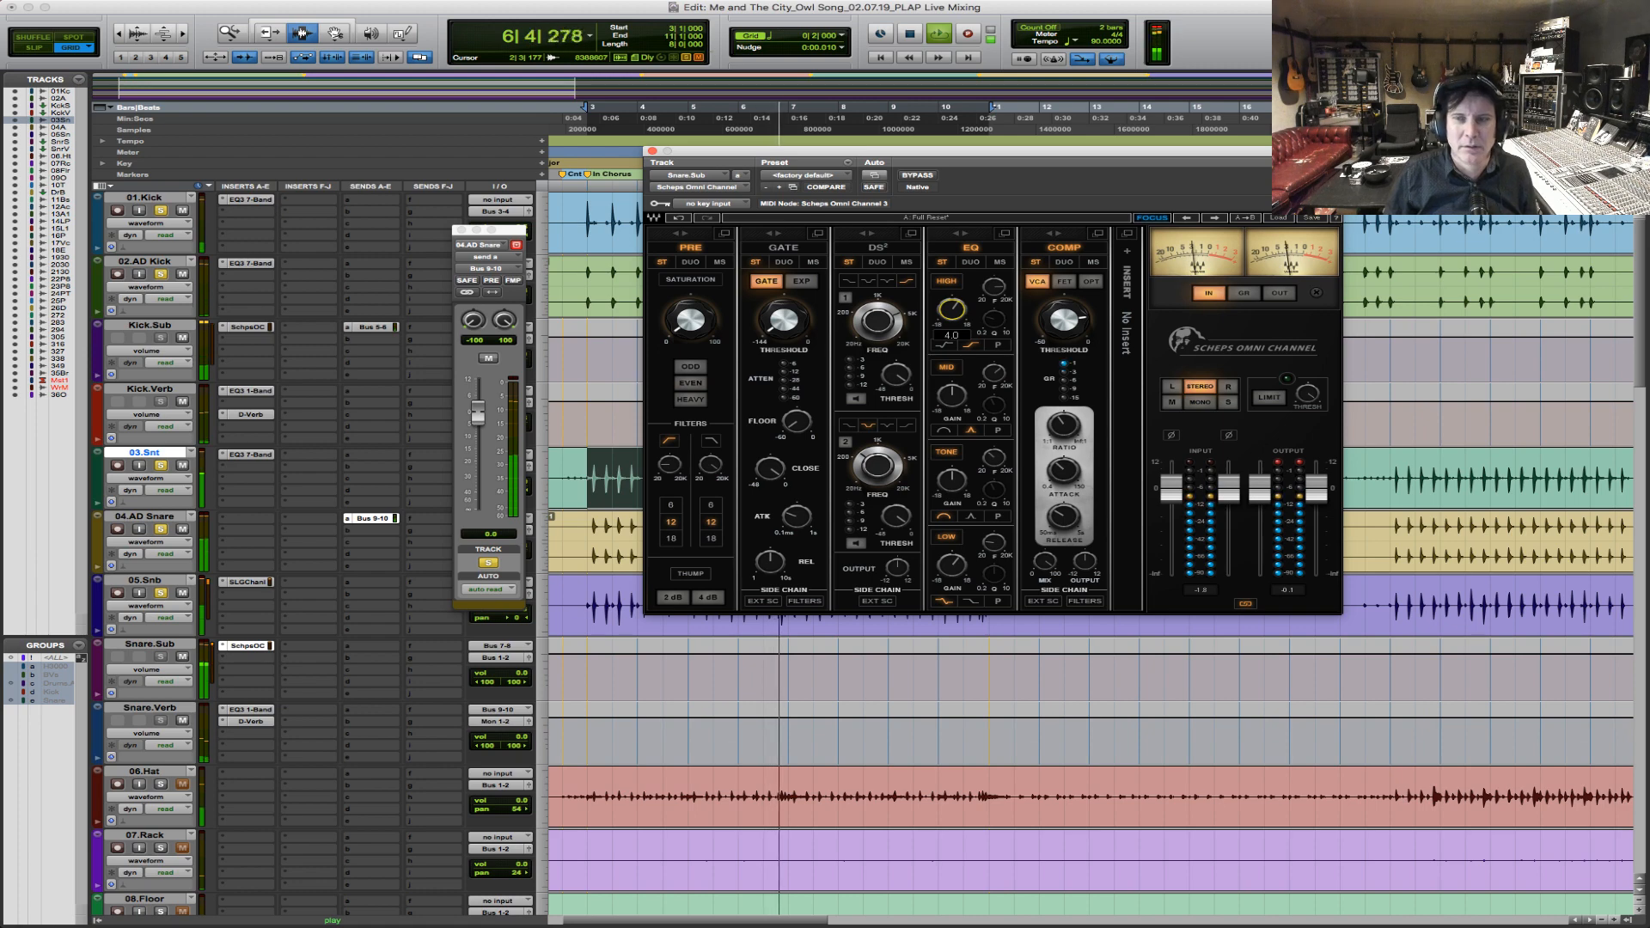
key(space)
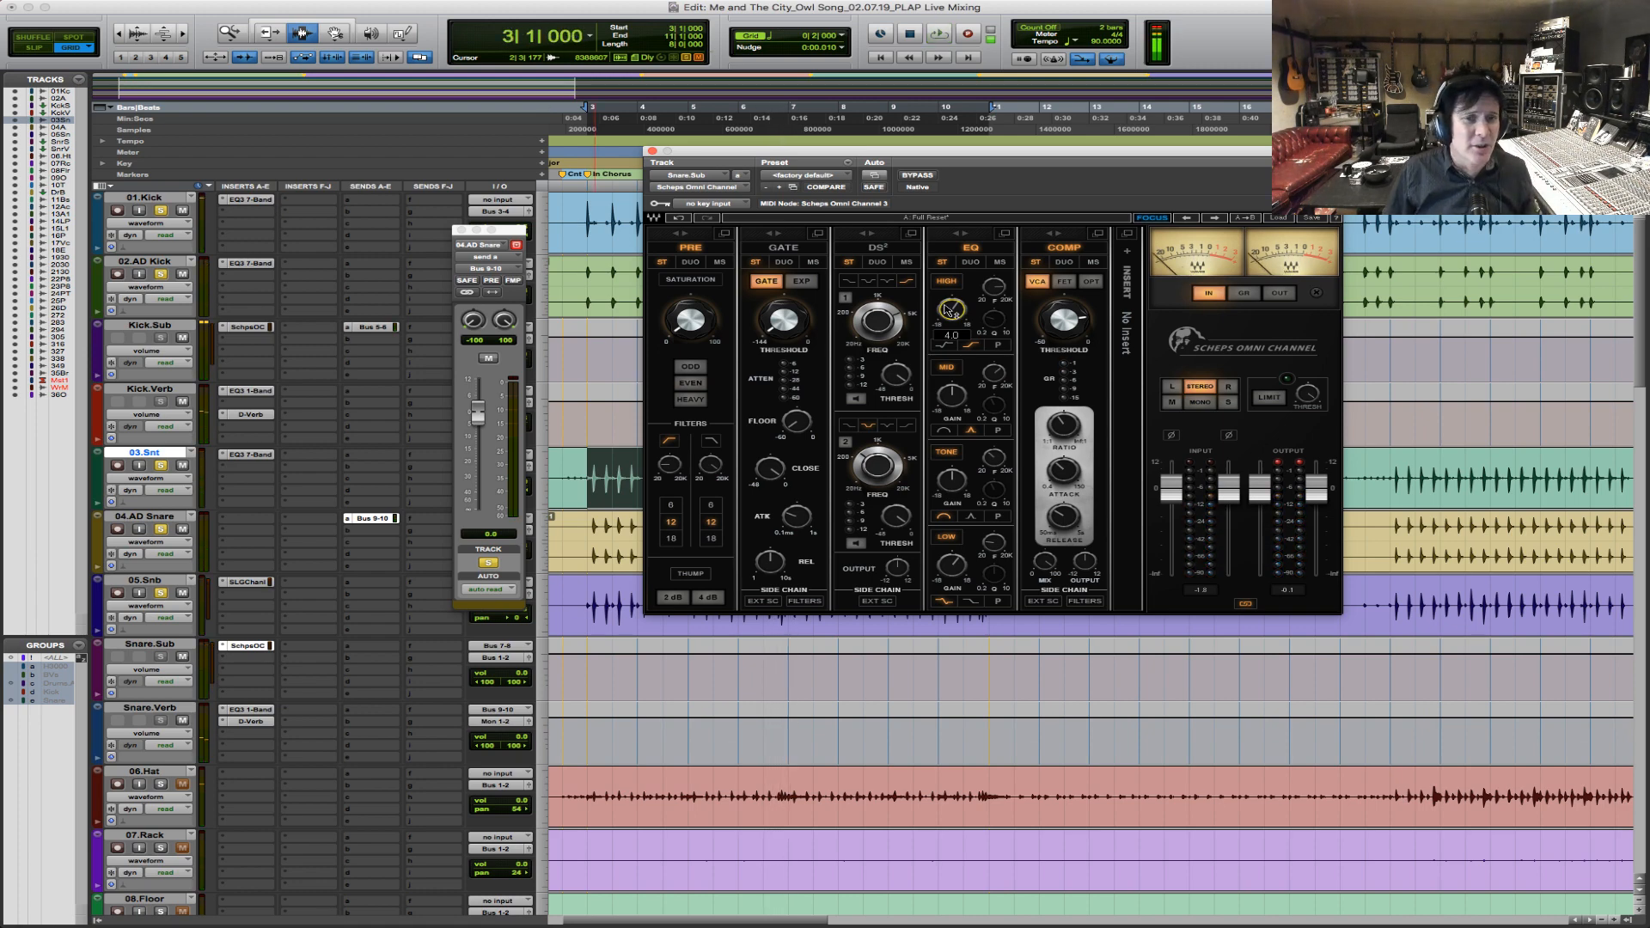
Audition the Snare.Sub processing while watching the compressor's gain reduction, and close the Scheps Omni Channel window.
key(space)
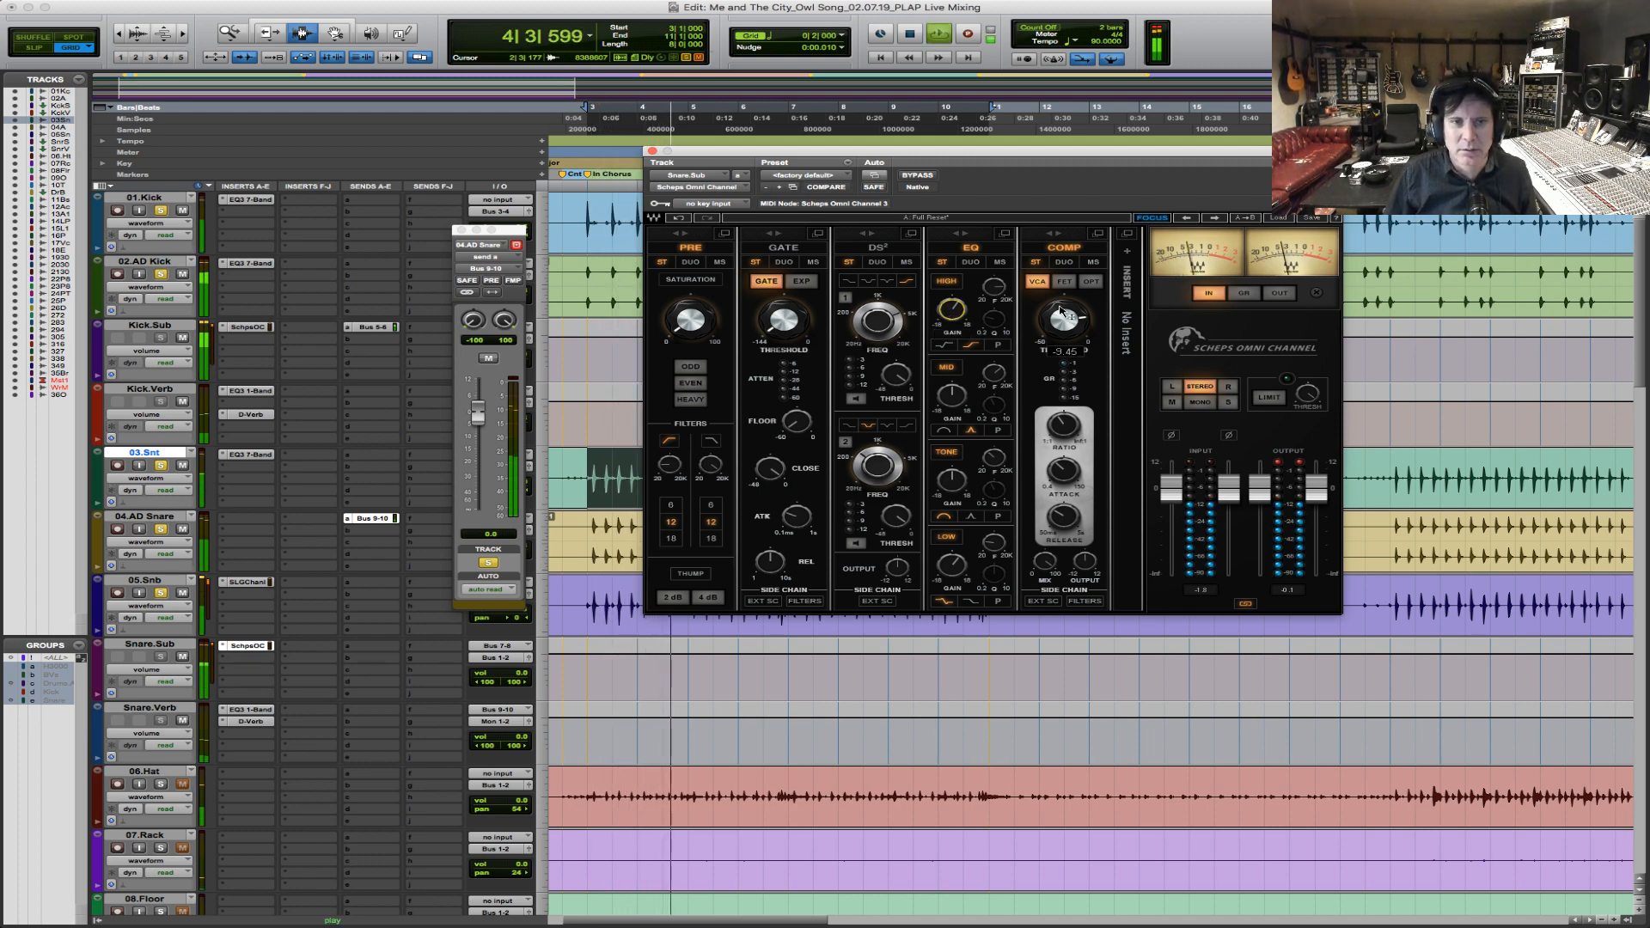
mouse_move(1057, 355)
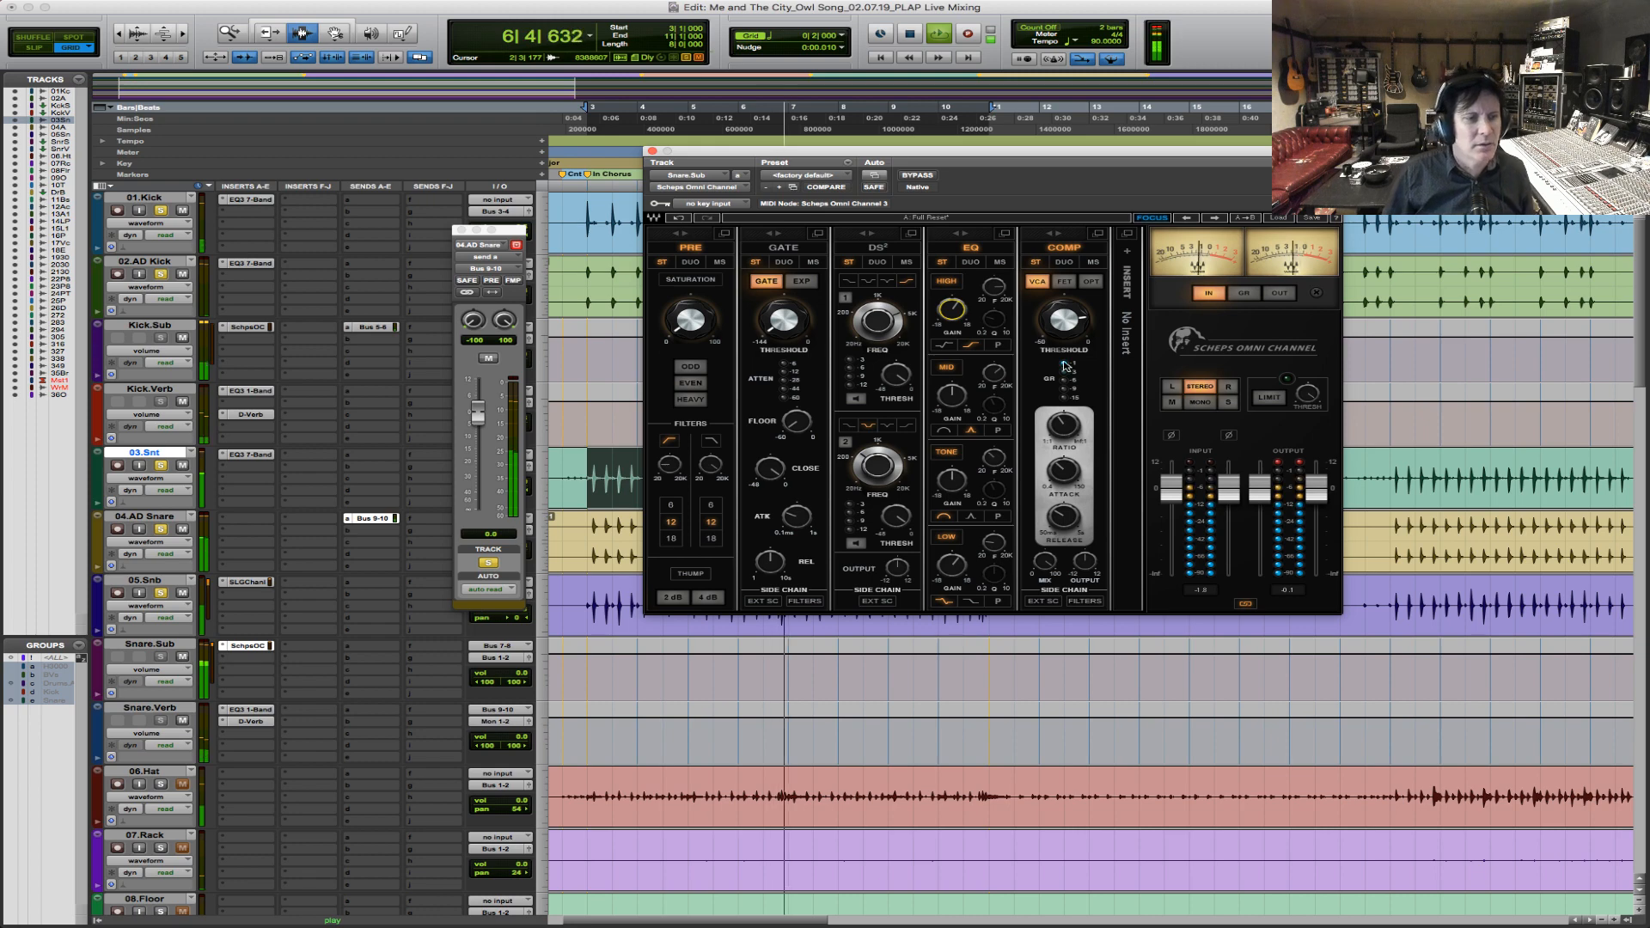
key(space)
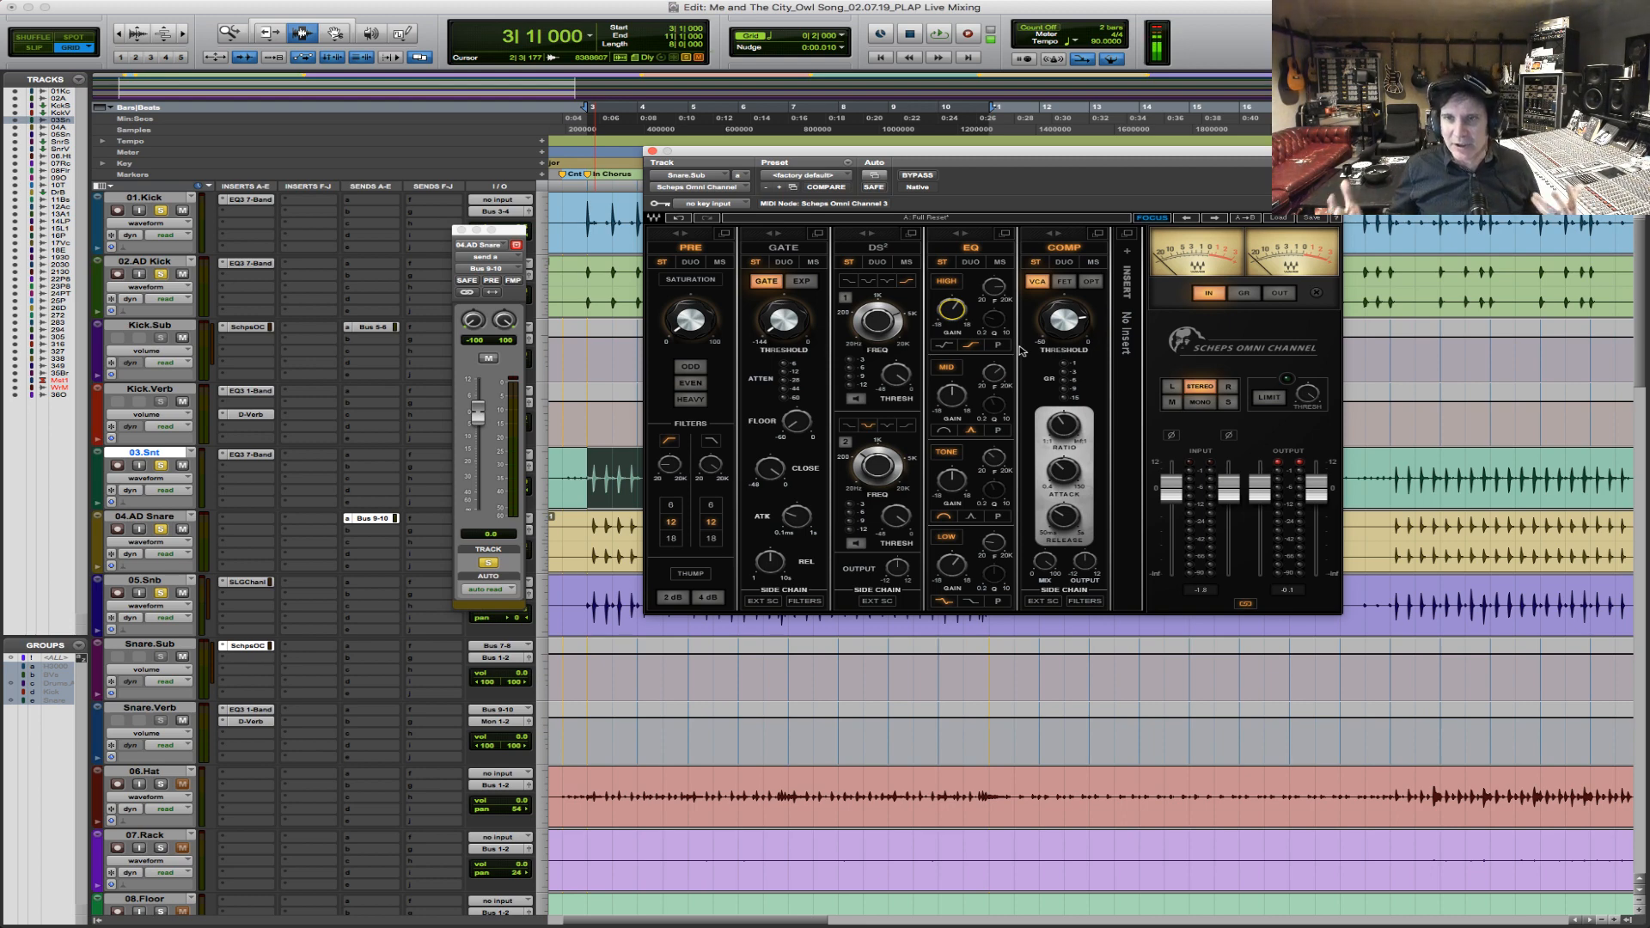
key(space)
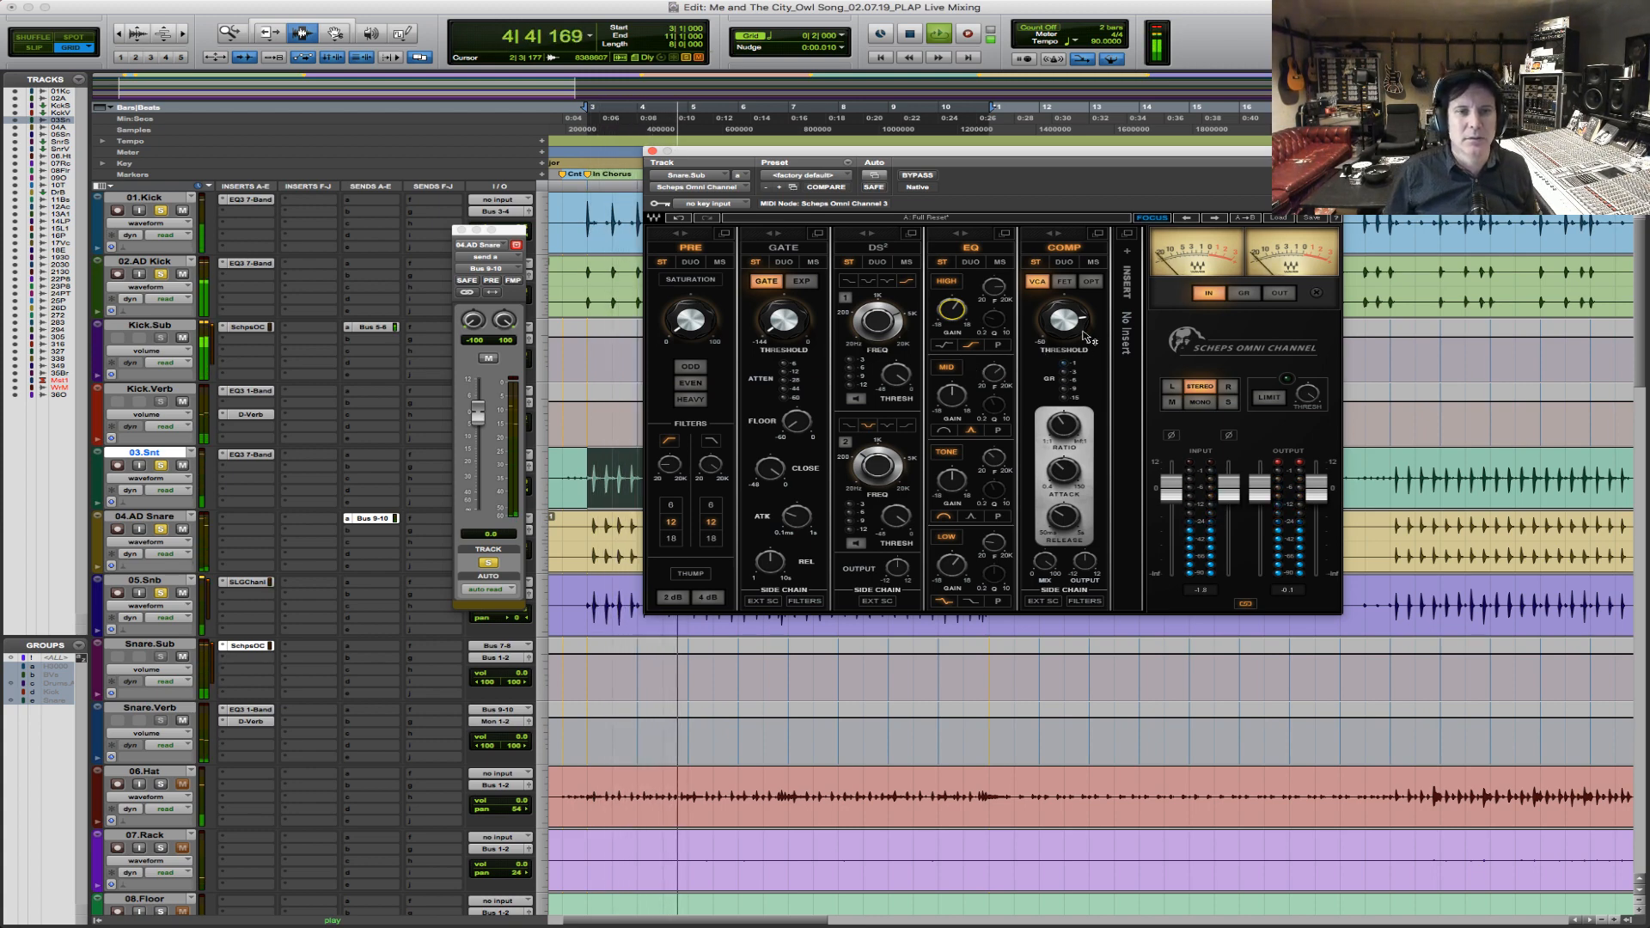
key(space)
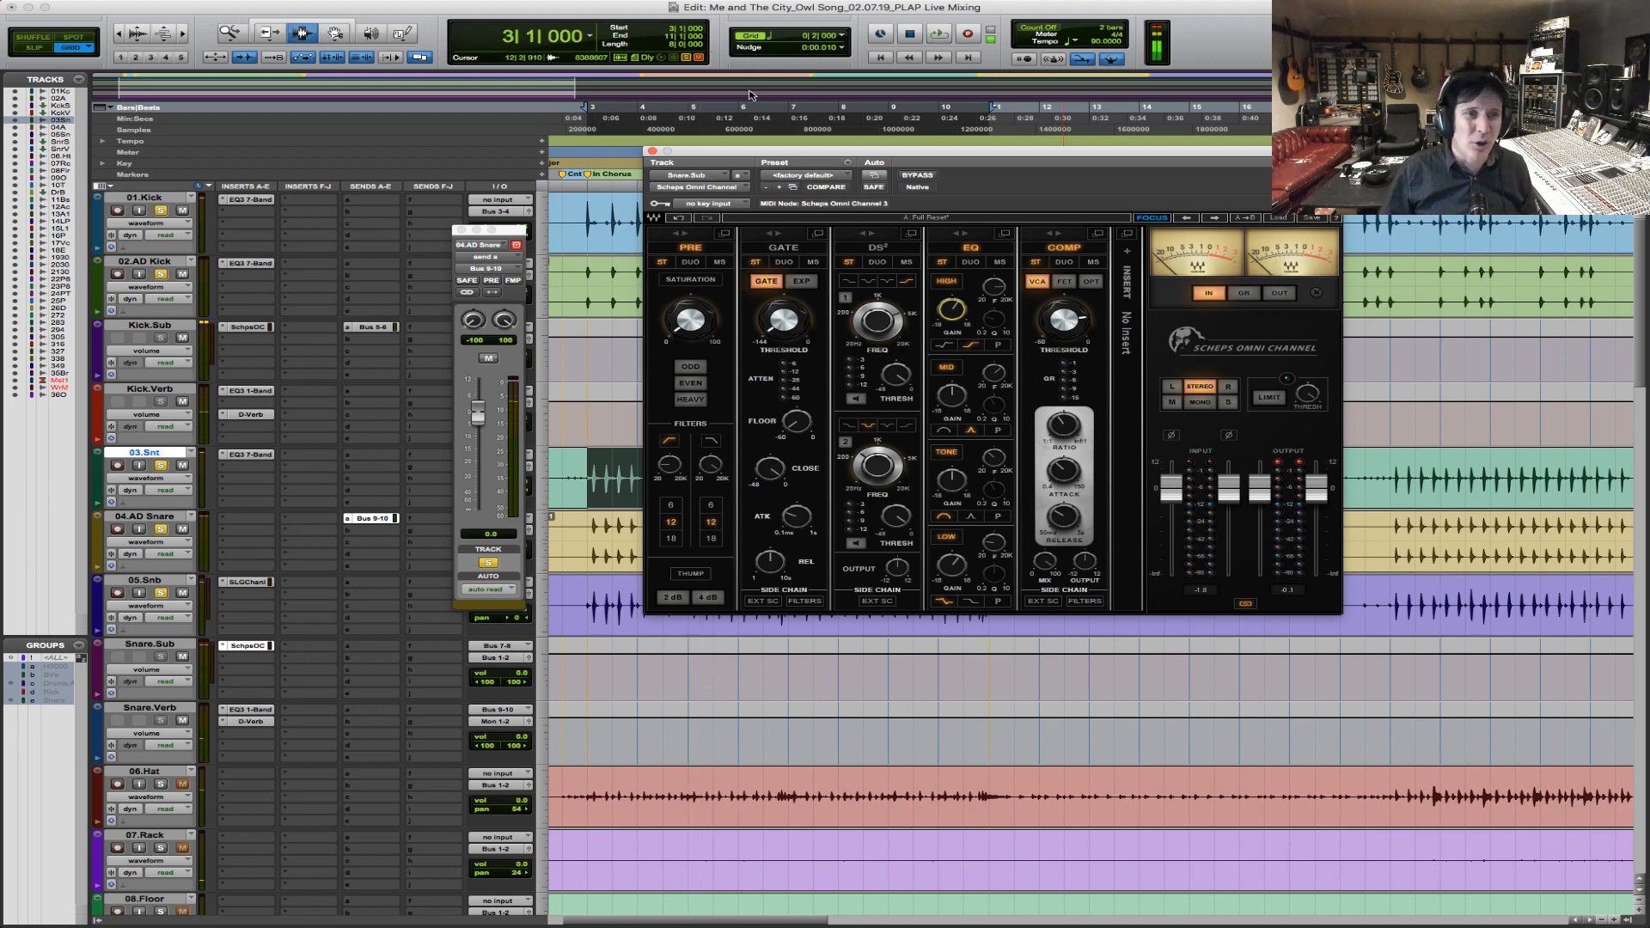
click(652, 150)
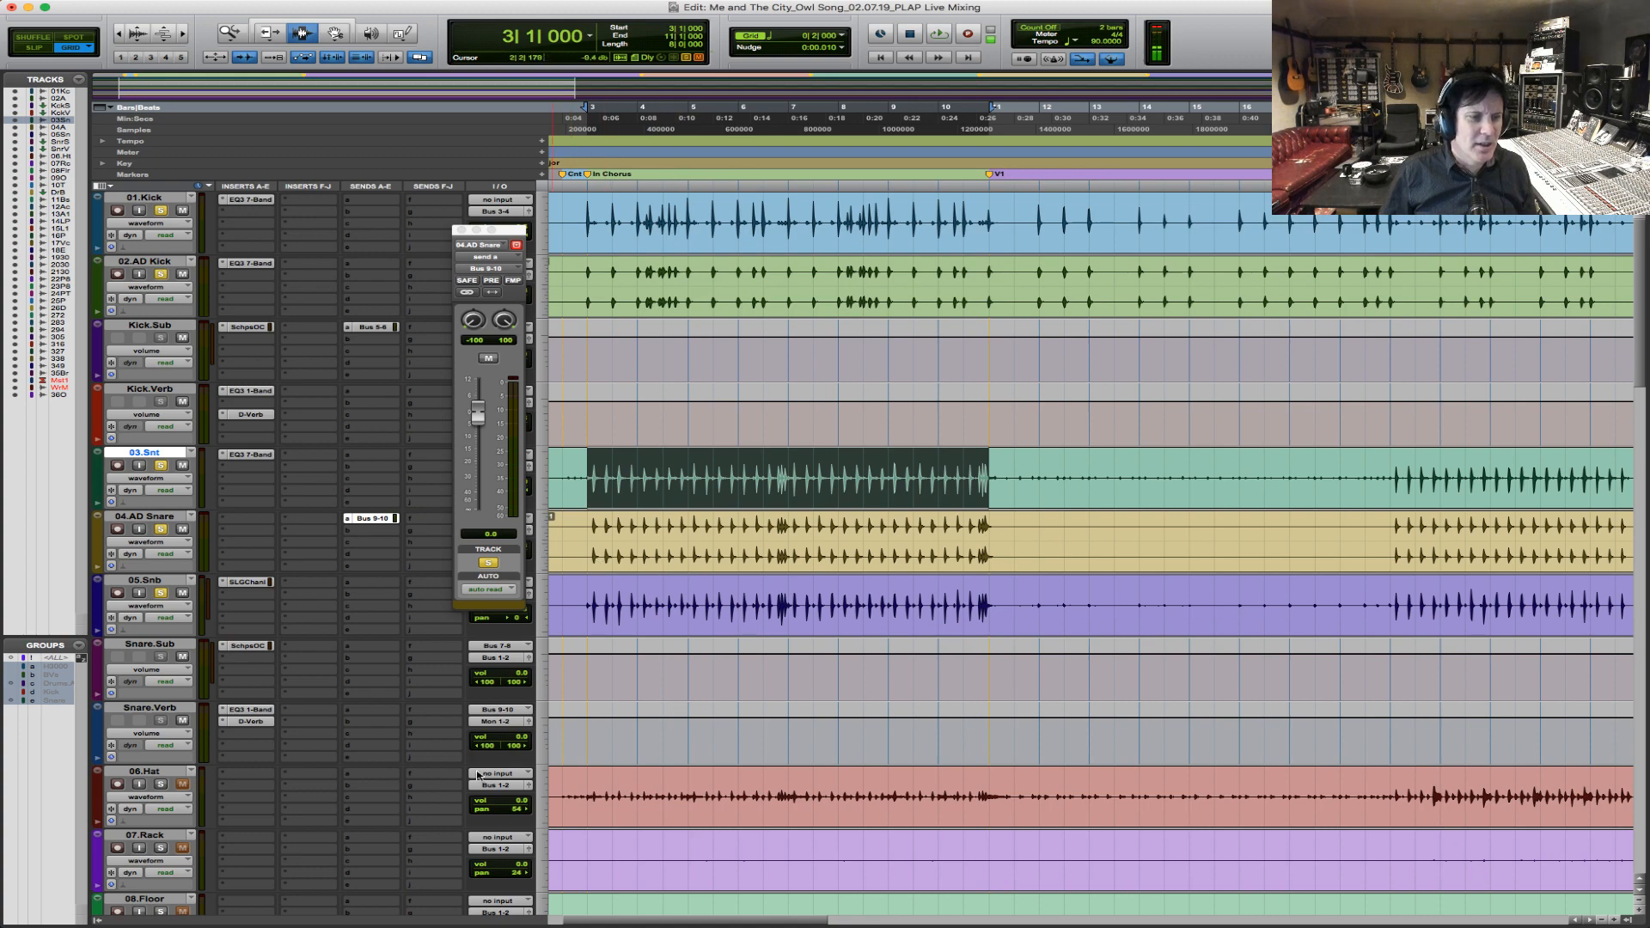
Route the Snare.Verb output to Bus 1-2.
click(503, 723)
mouse_move(509, 737)
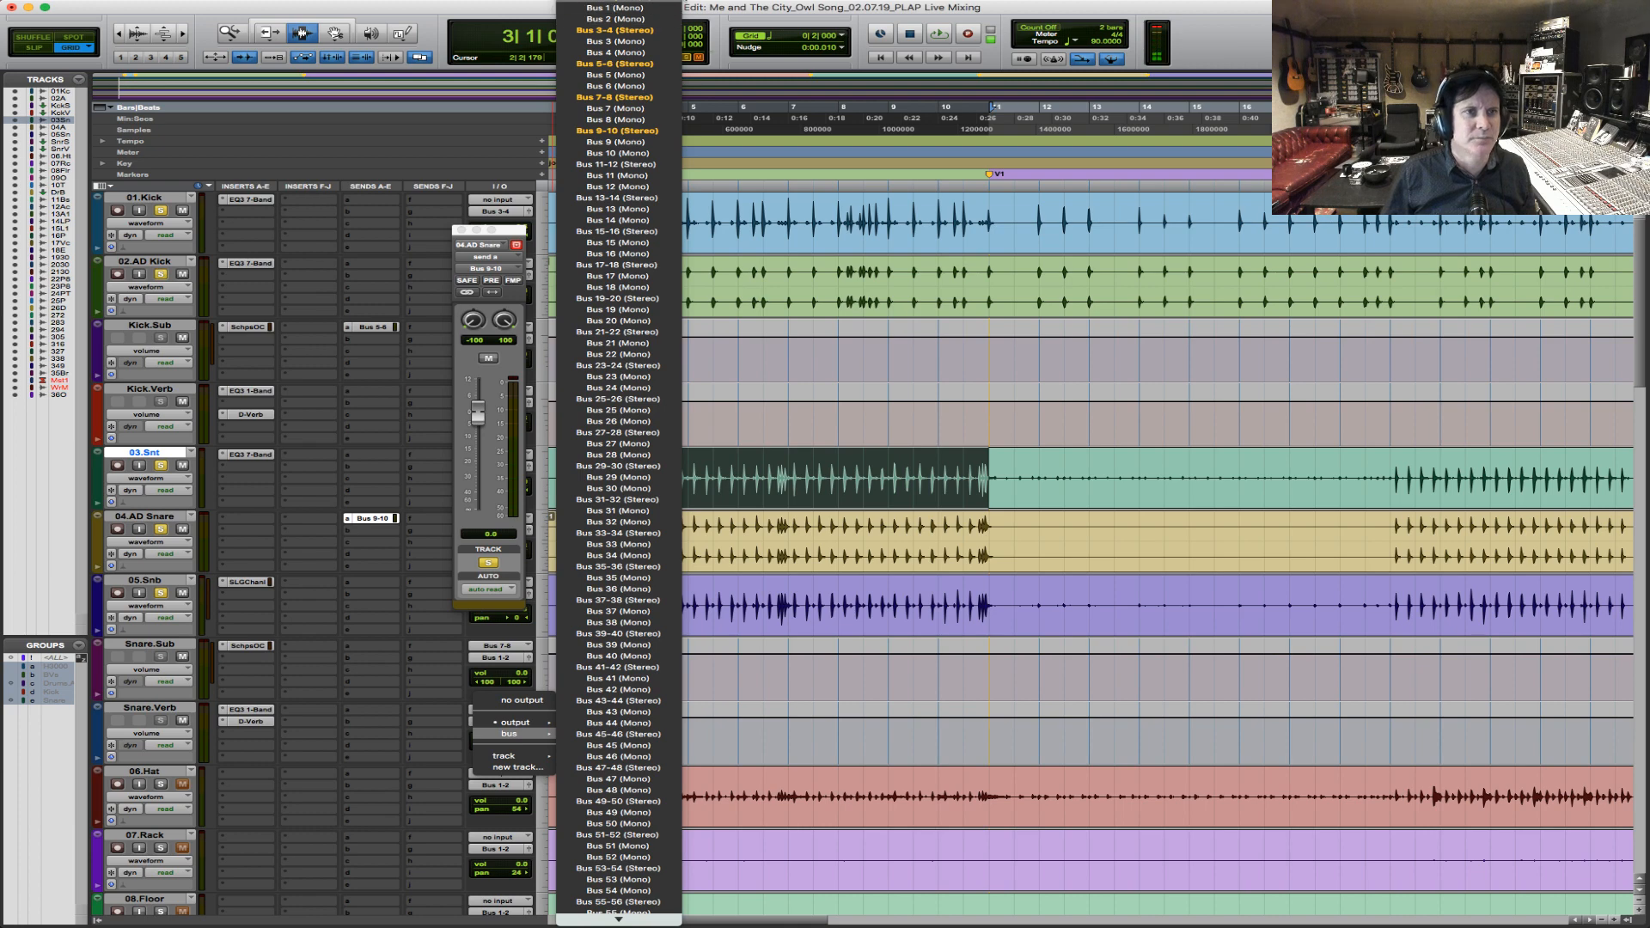
click(617, 131)
Play from the In Chorus marker with 06.Hat soloed into the mix, and close the 04.AD Snare send window.
scroll(601, 636, down, 3)
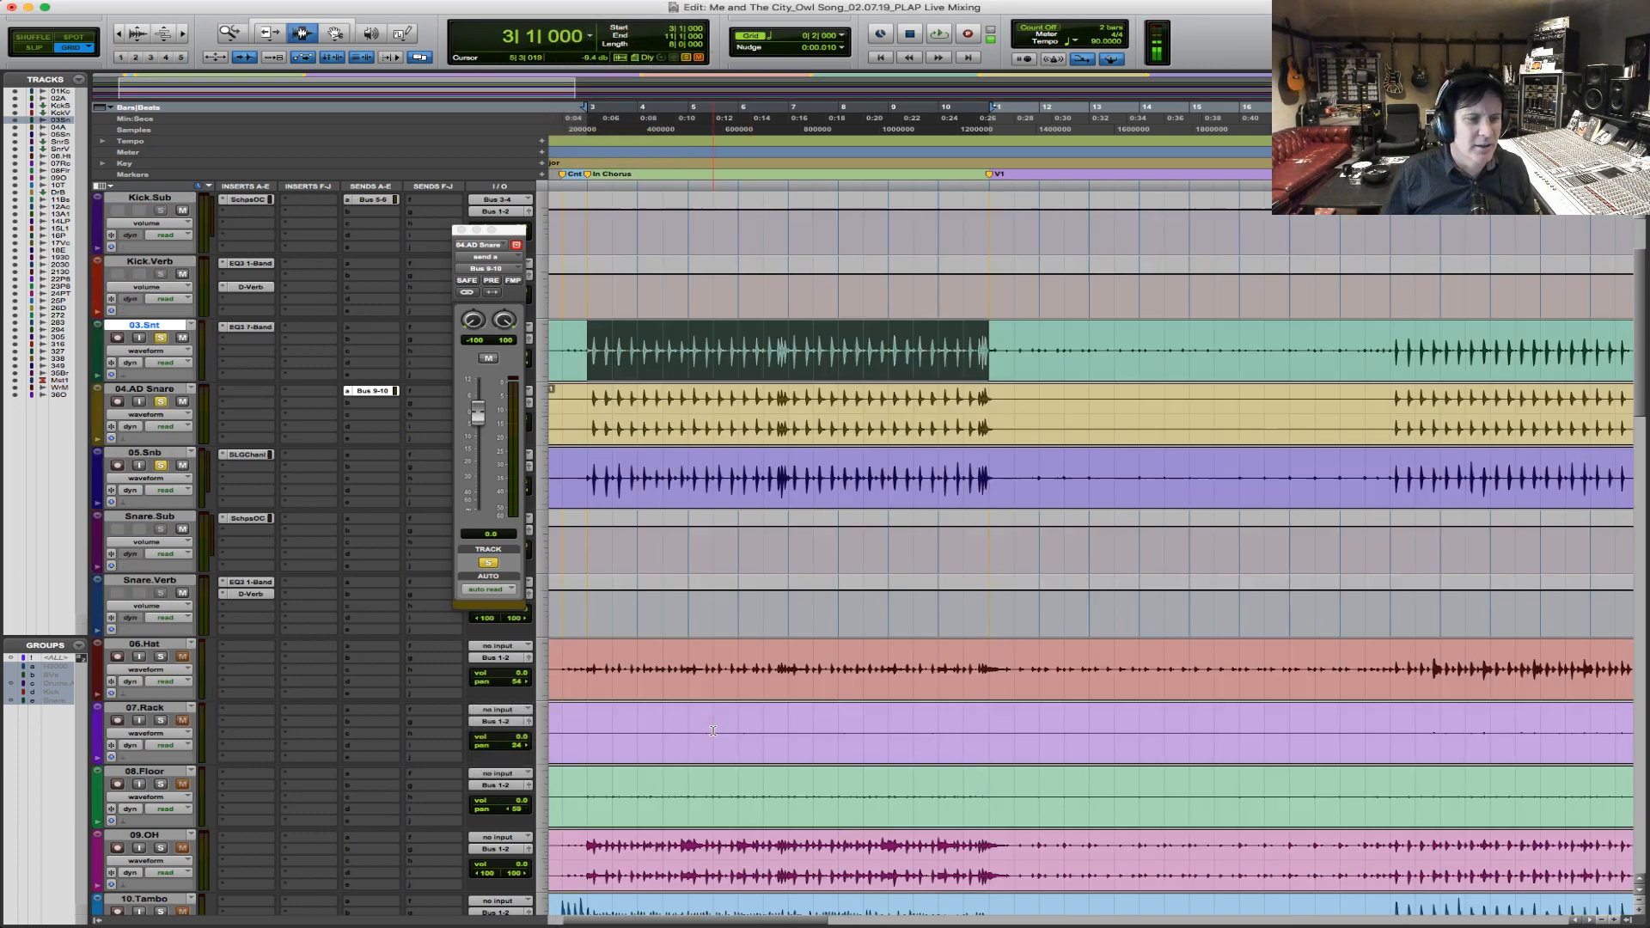
click(588, 596)
key(space)
click(163, 593)
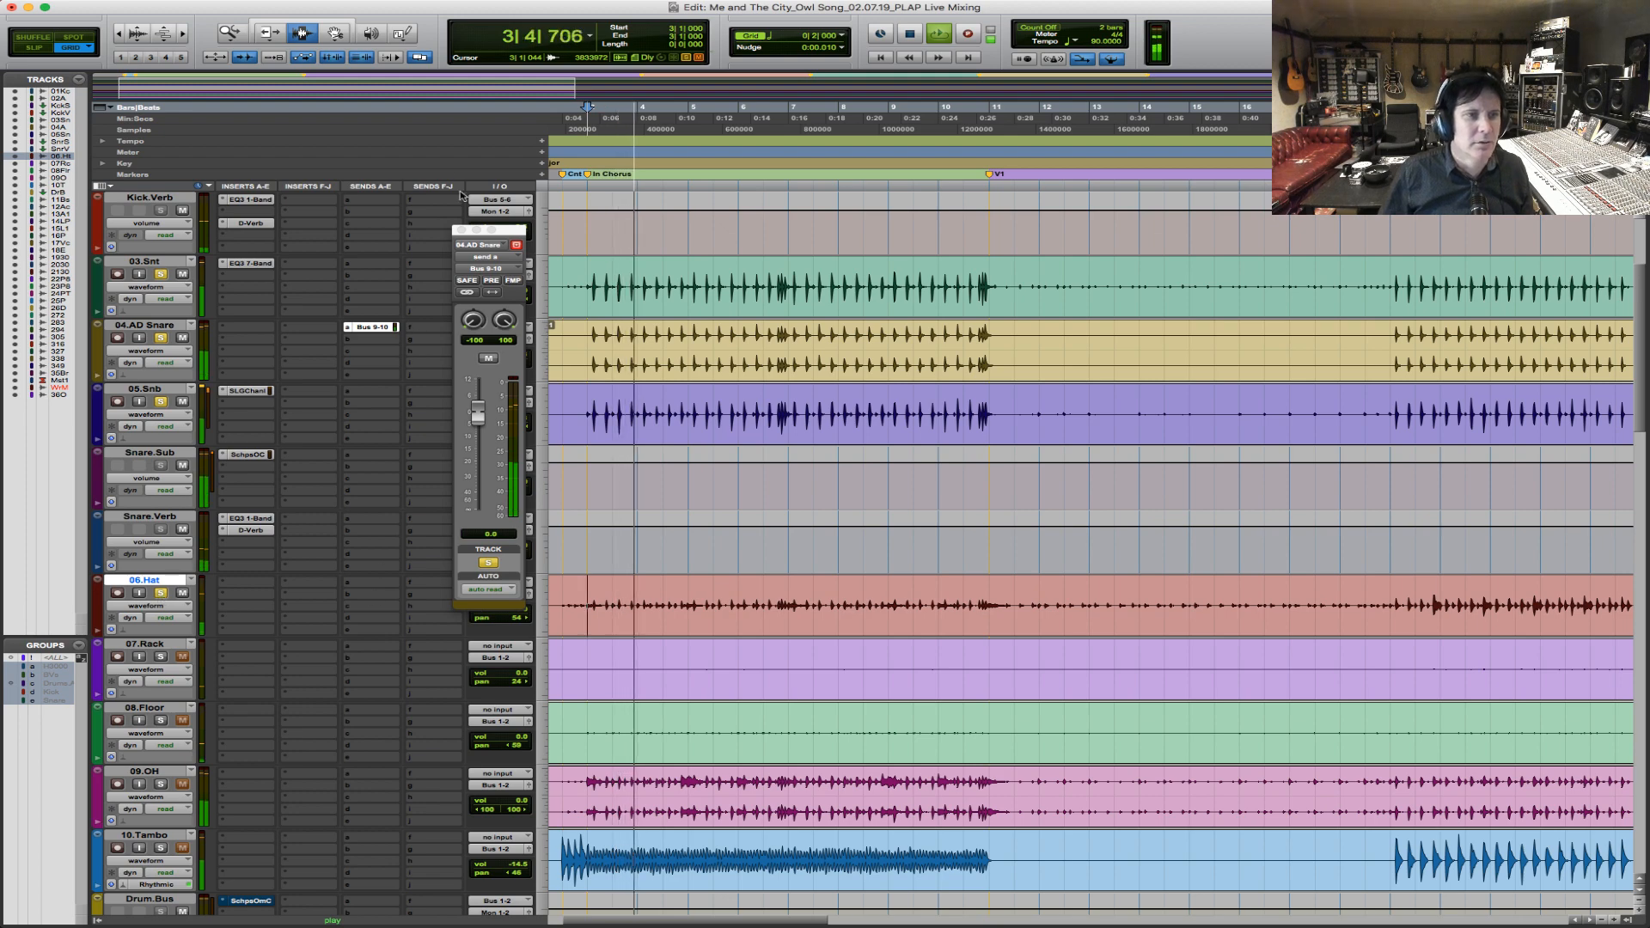
click(462, 229)
Stop playback and select the busy hi-hat section on 06.Hat from bar 19 to about bar 25.
key(r)
key(r)
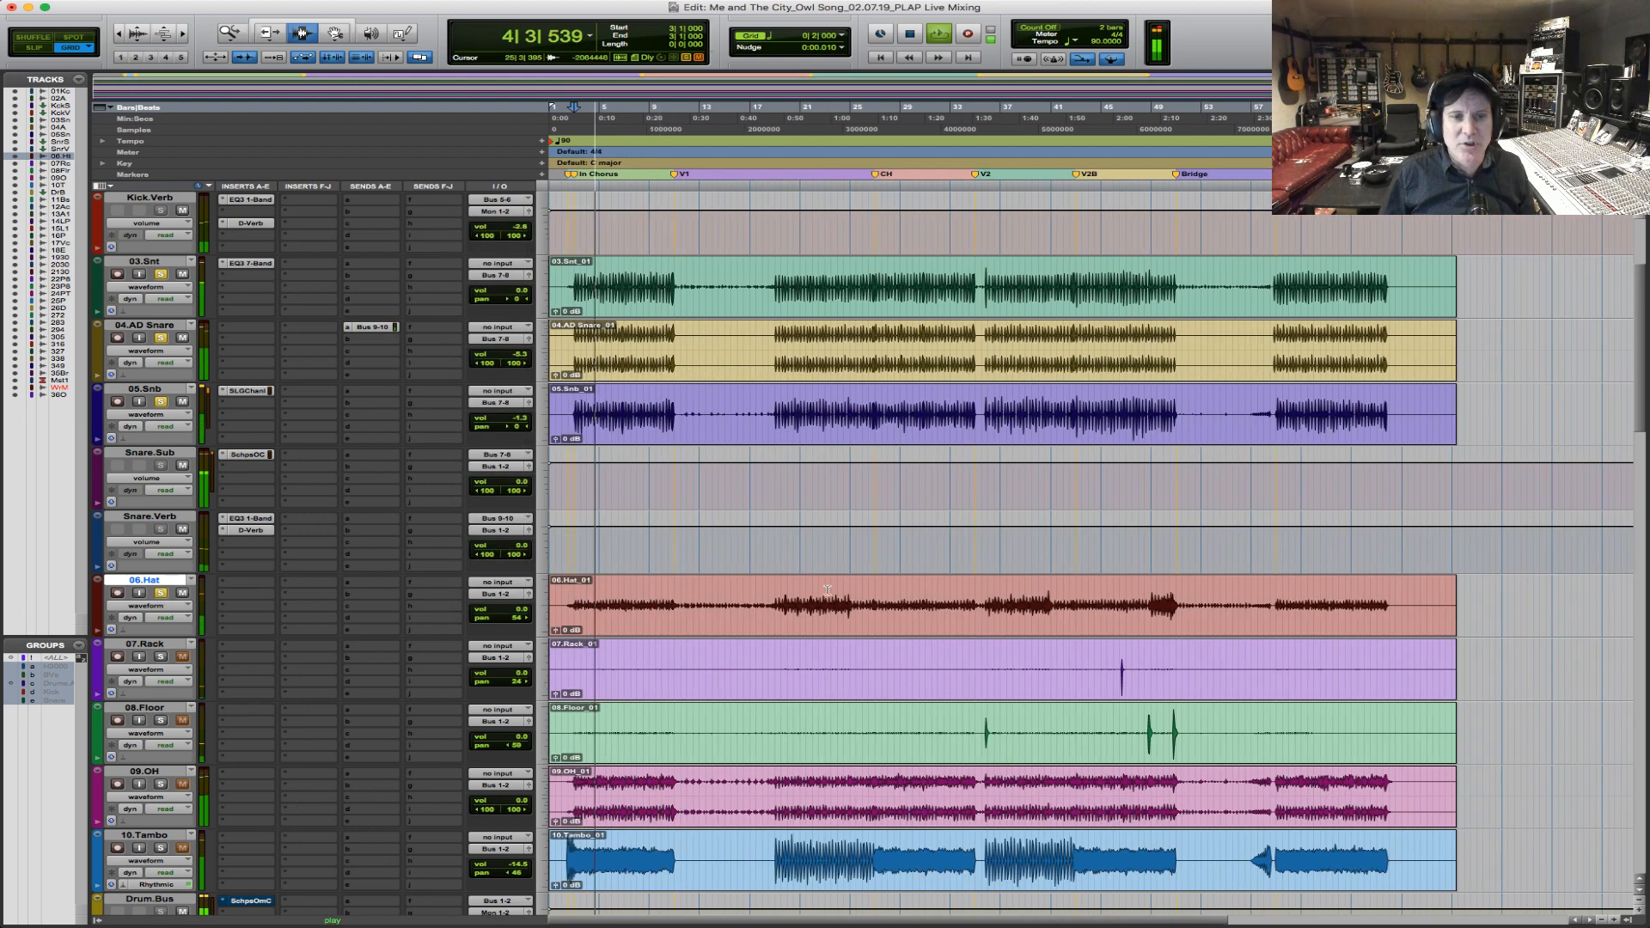
key(space)
key(F5)
drag(740, 613, 1040, 609)
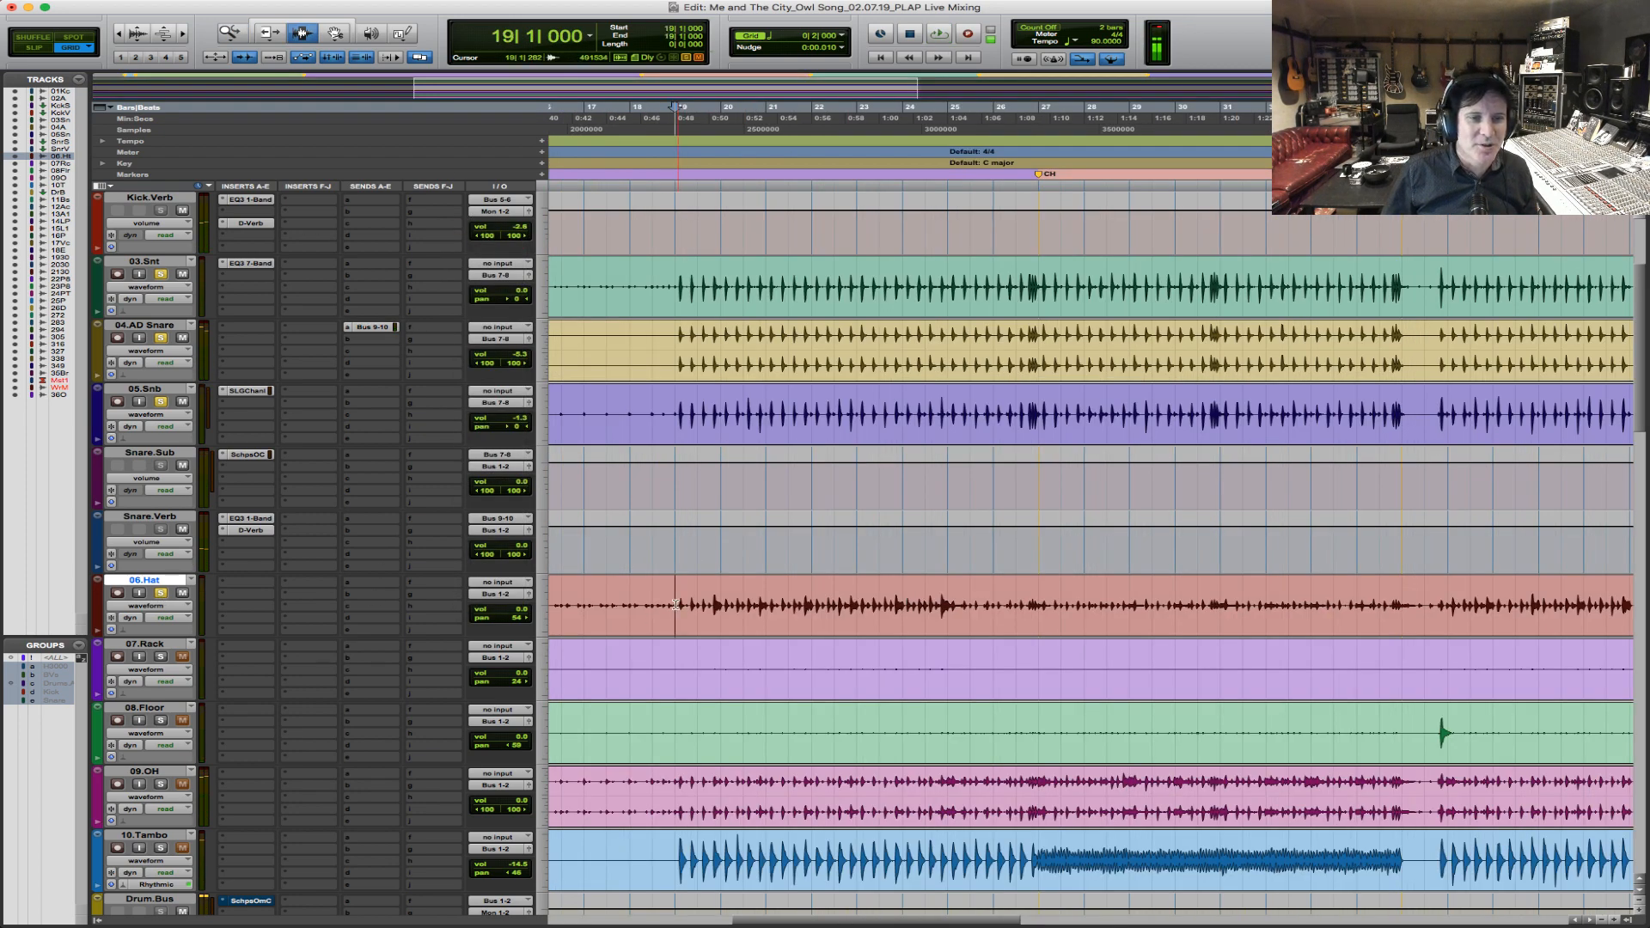
drag(677, 607, 970, 606)
During playback, raise the 06.Hat volume to +3.0 and pan it further right.
key(space)
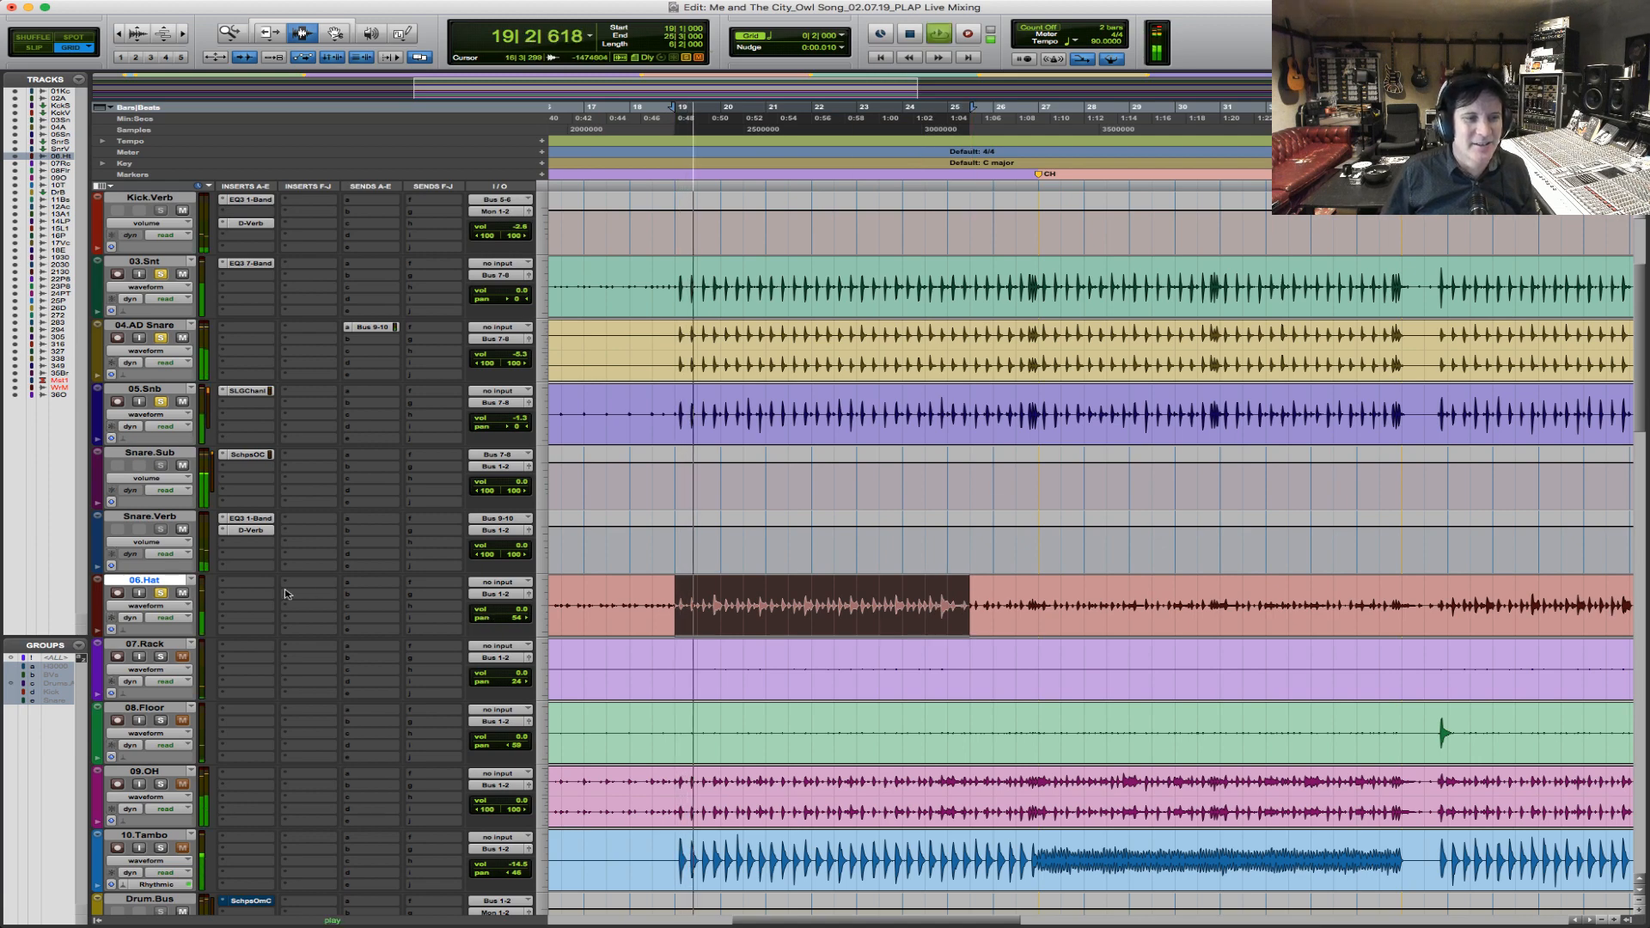
drag(505, 609, 526, 621)
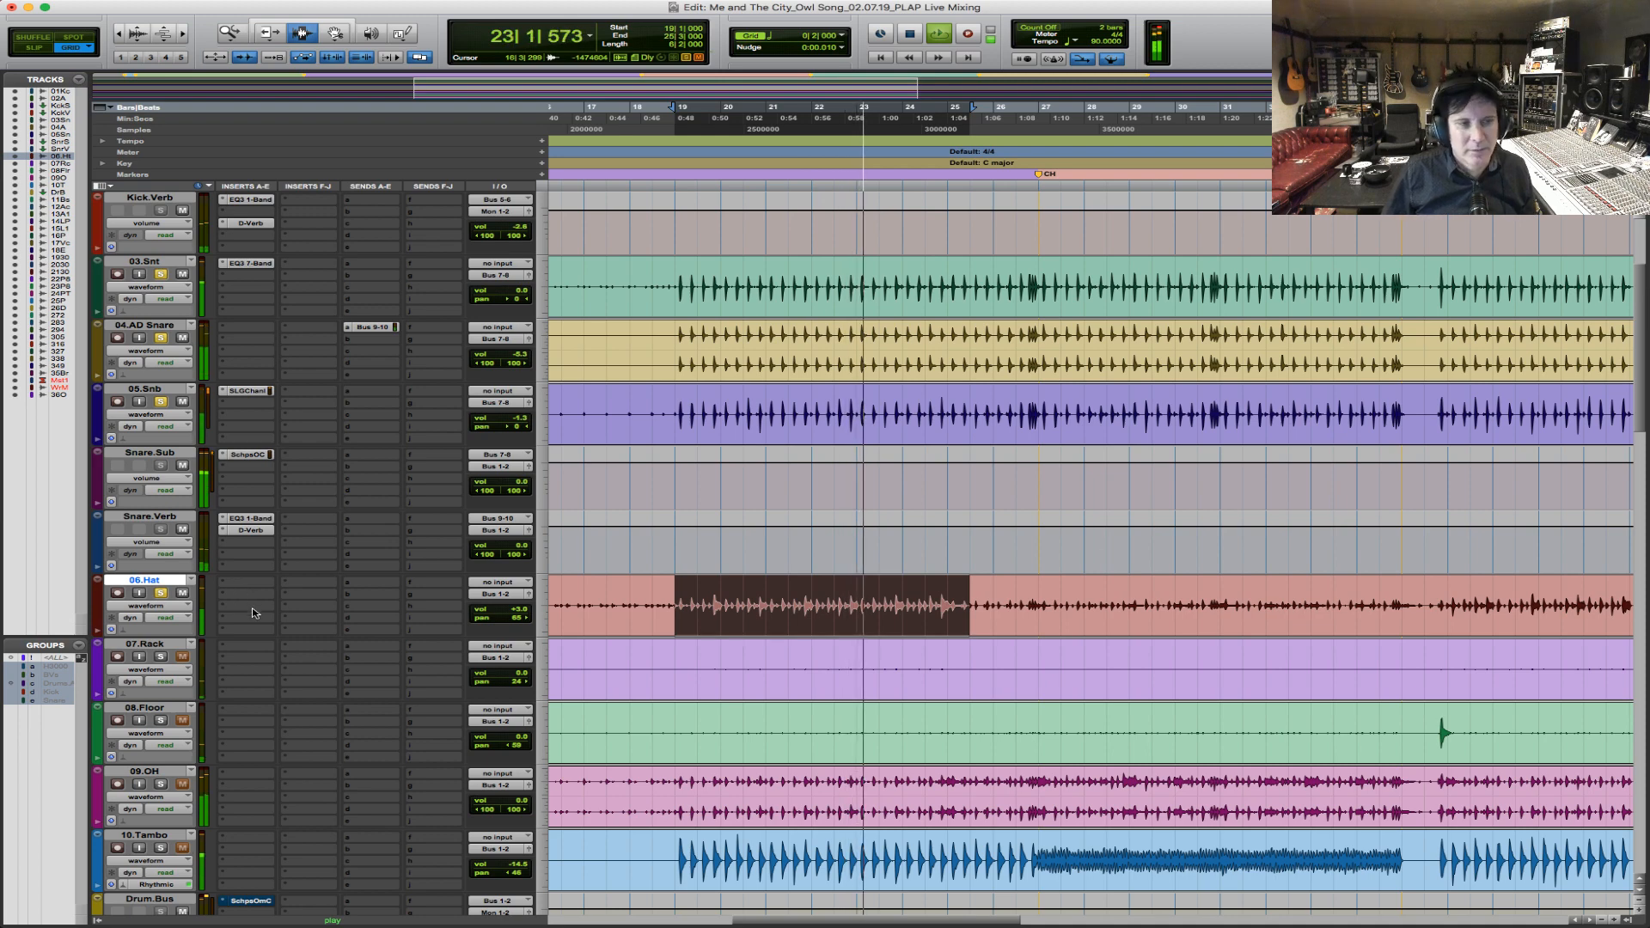
key(space)
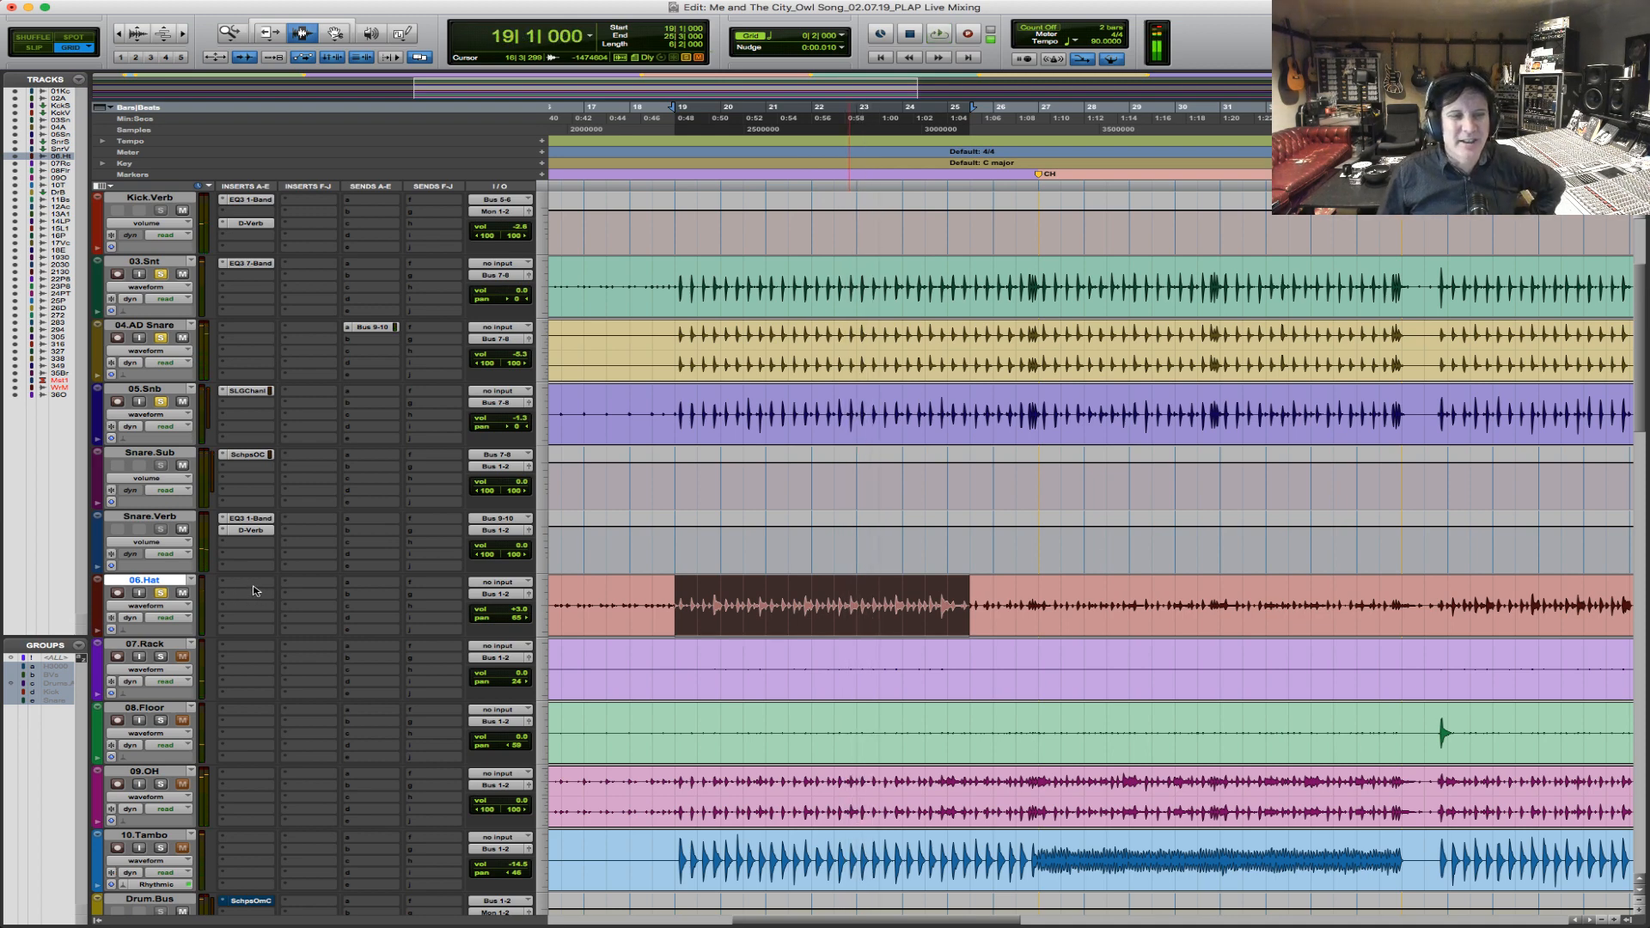
Insert the Avid Lo-Fi (mono) plug-in on the first insert slot of 06.Hat.
click(254, 588)
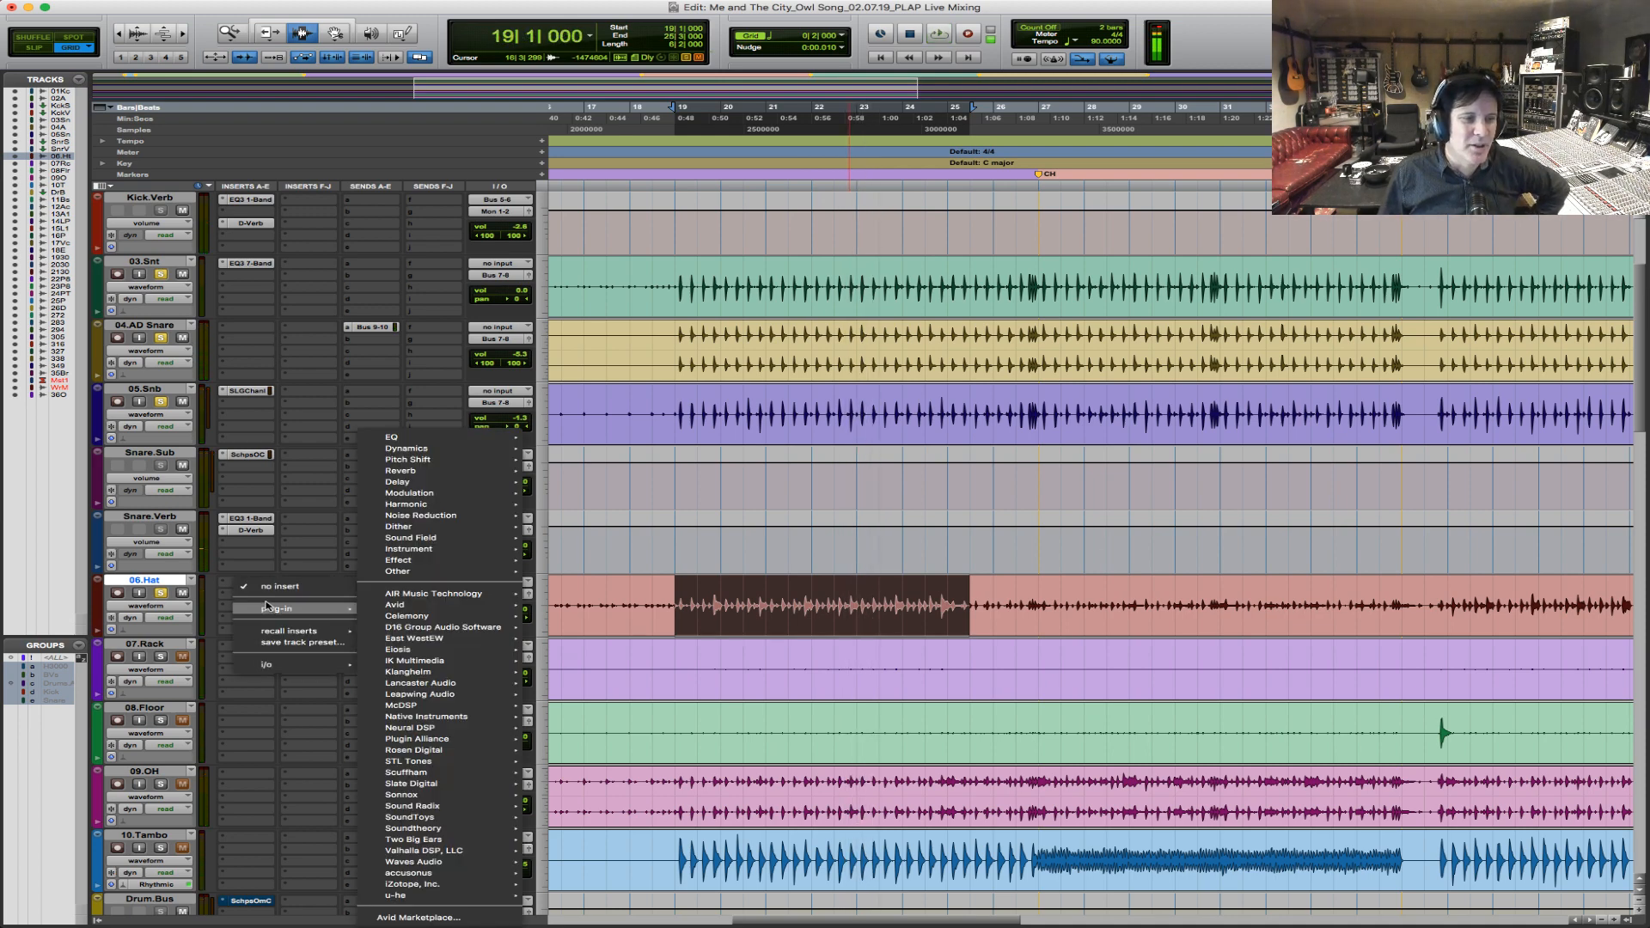
mouse_move(313, 612)
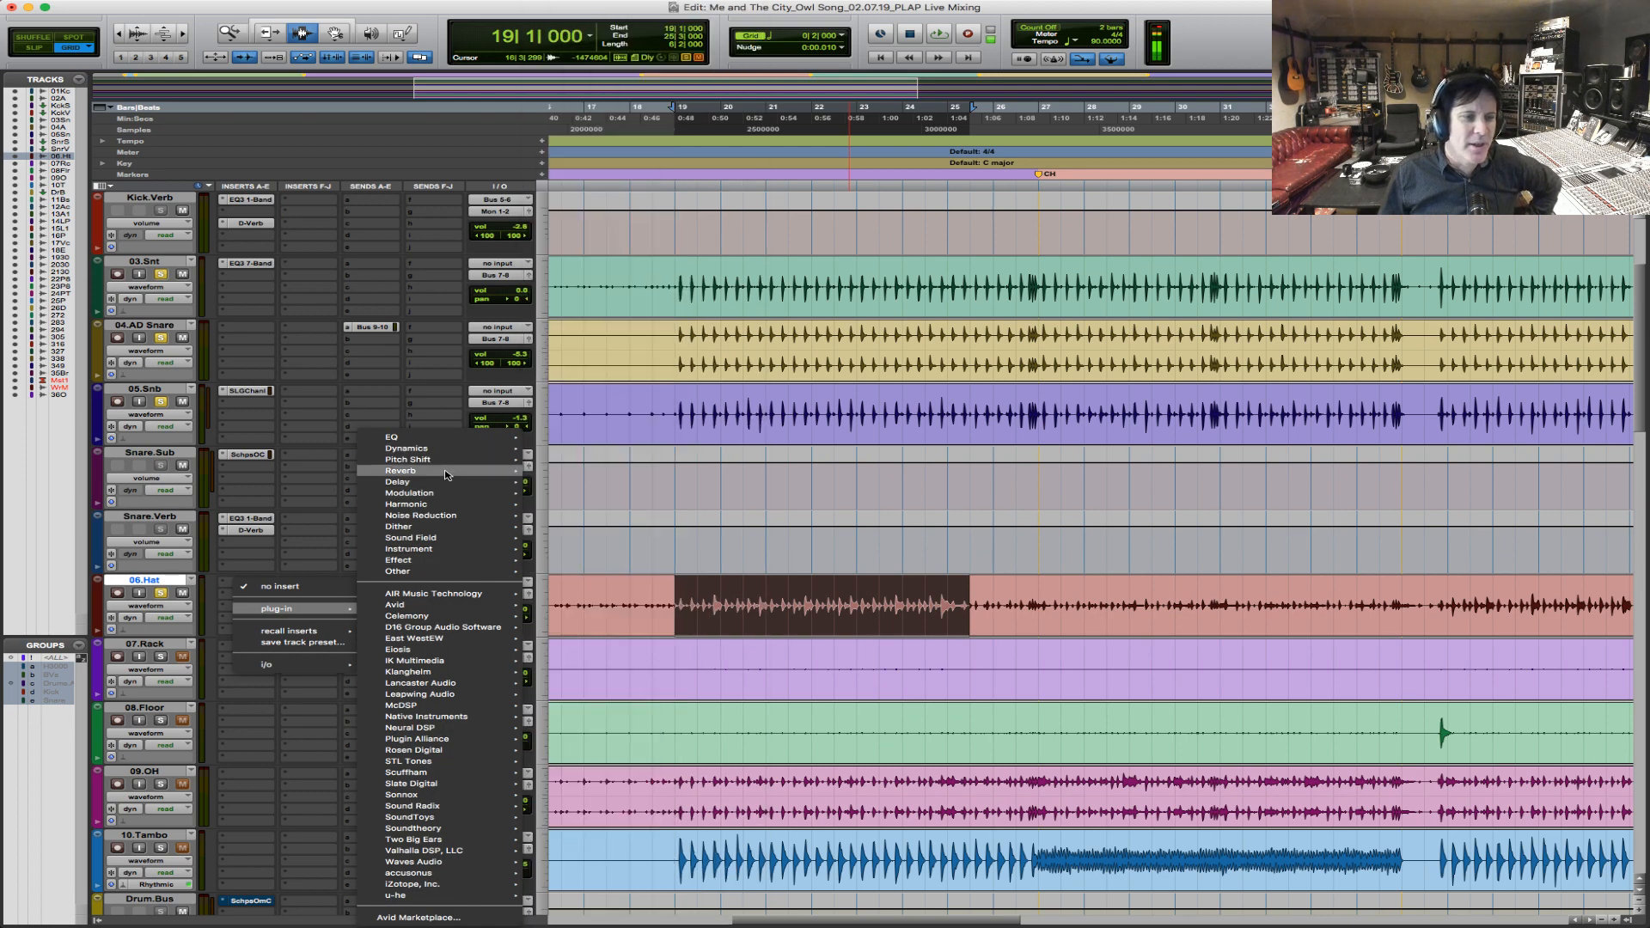
mouse_move(436, 575)
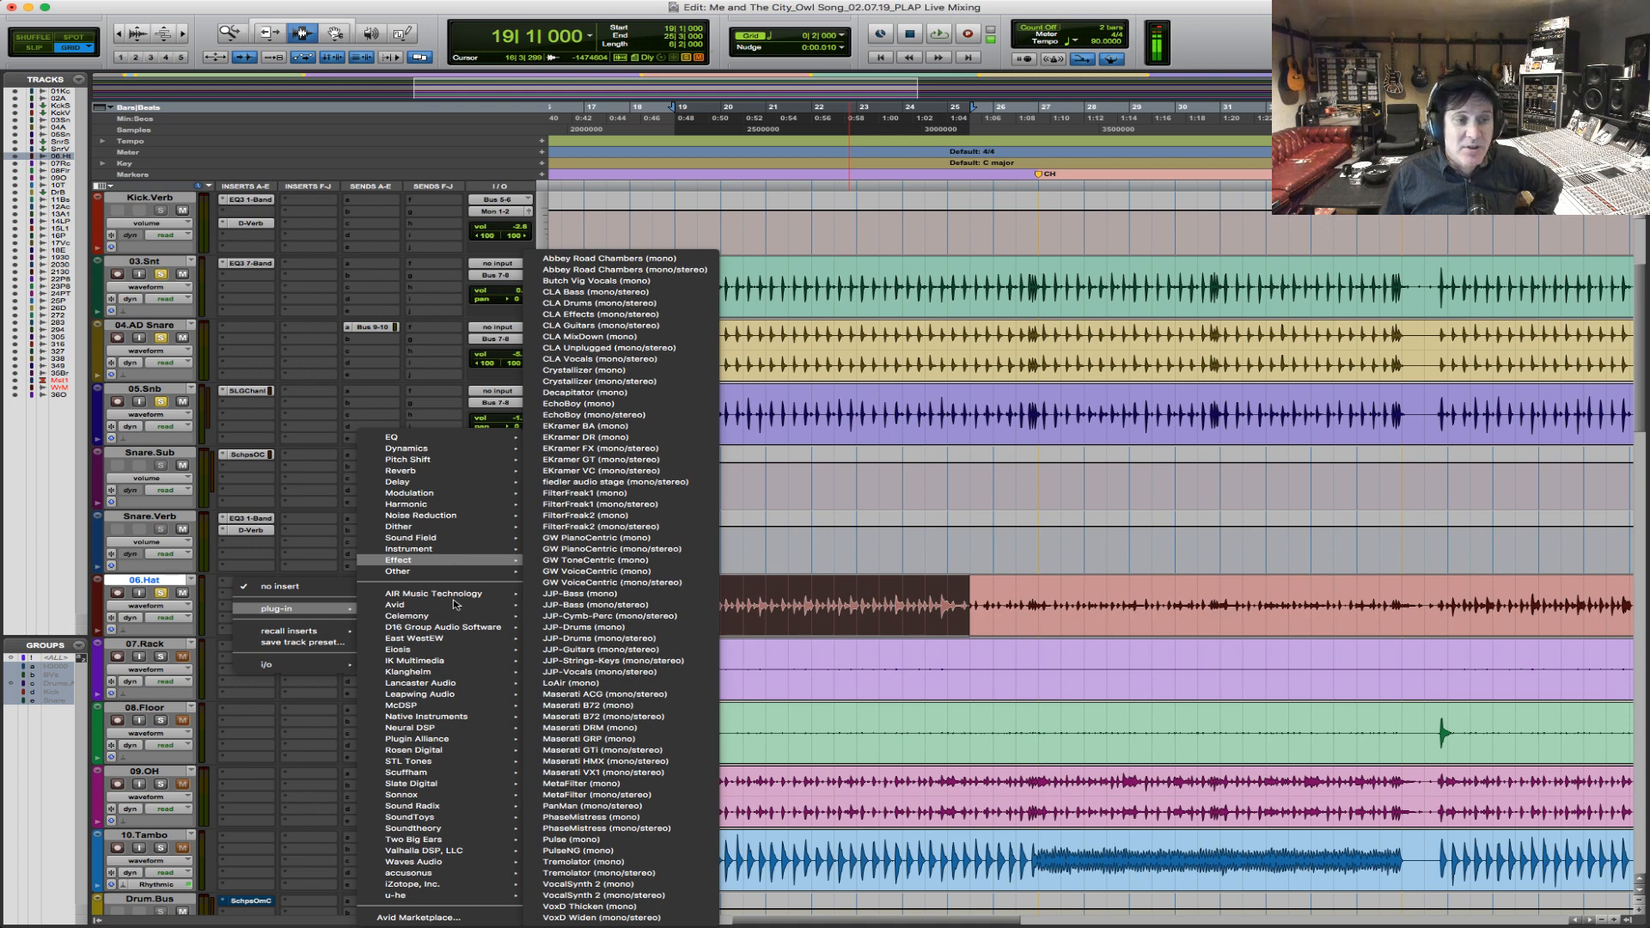
mouse_move(456, 604)
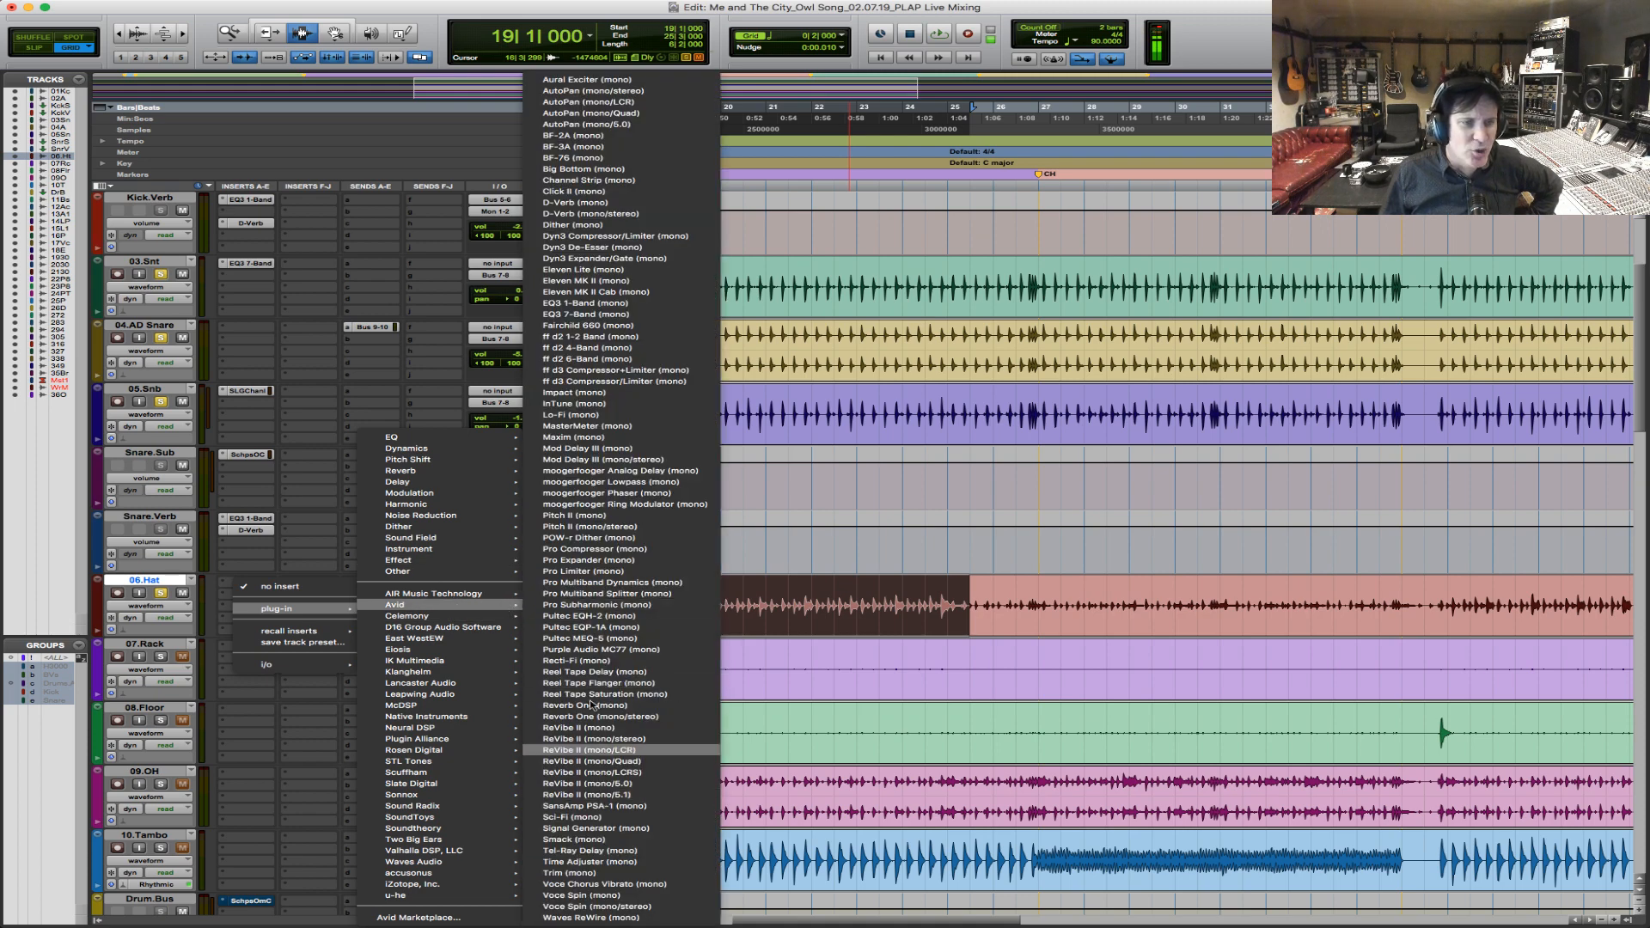
click(627, 416)
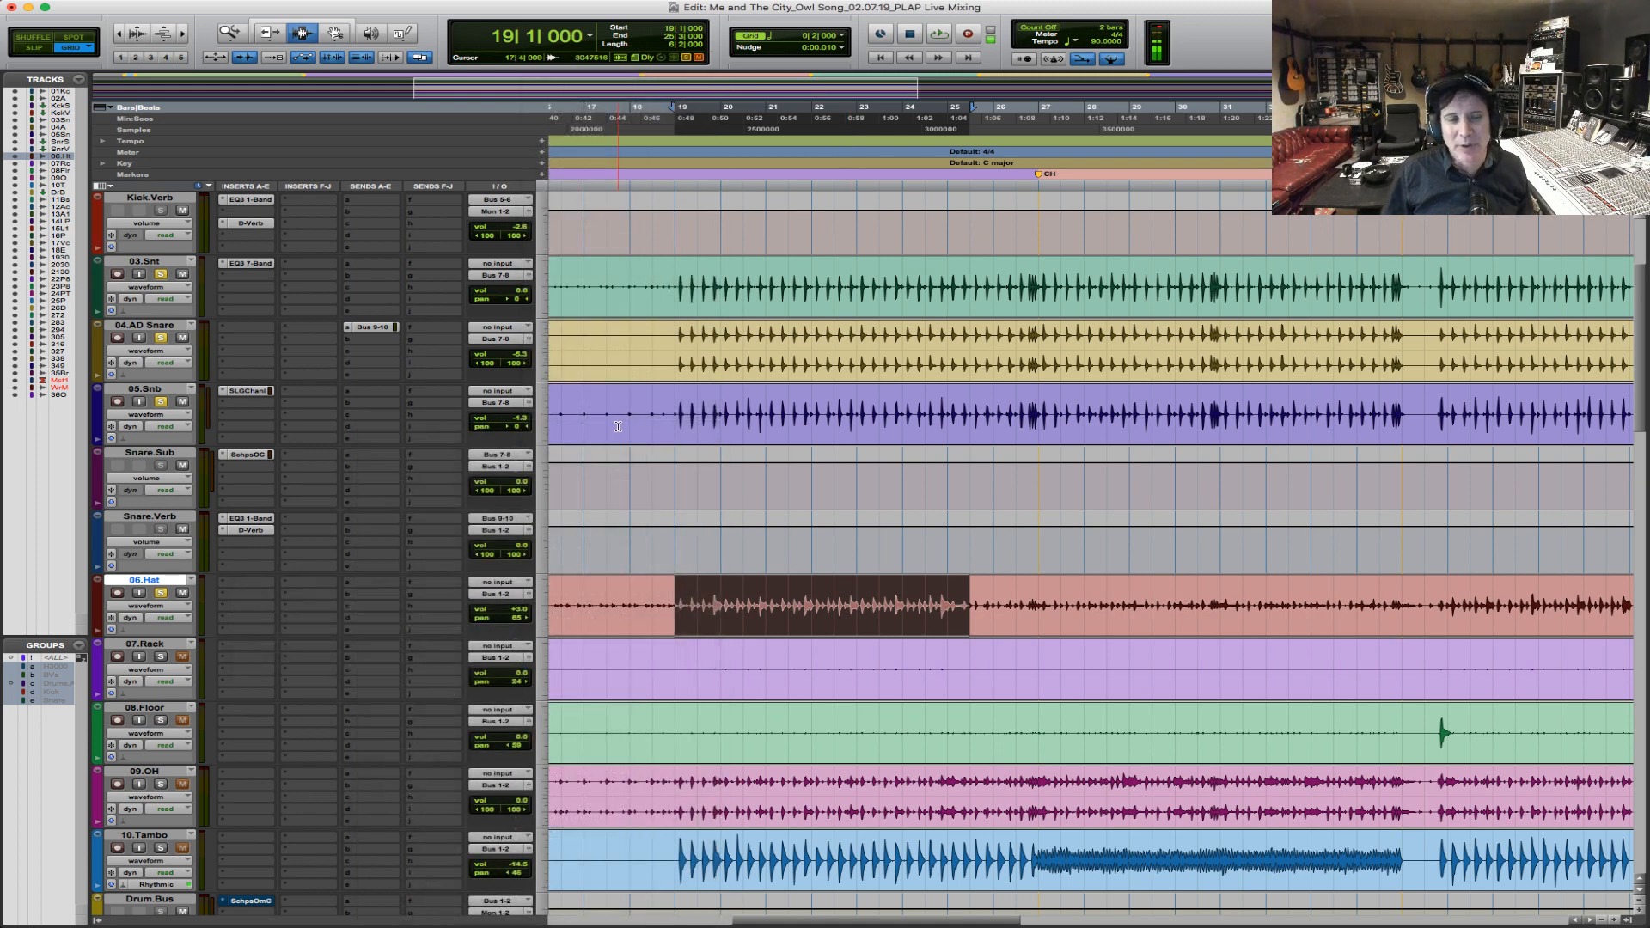
During playback, set the Lo-Fi saturation on 06.Hat to 1.0.
key(space)
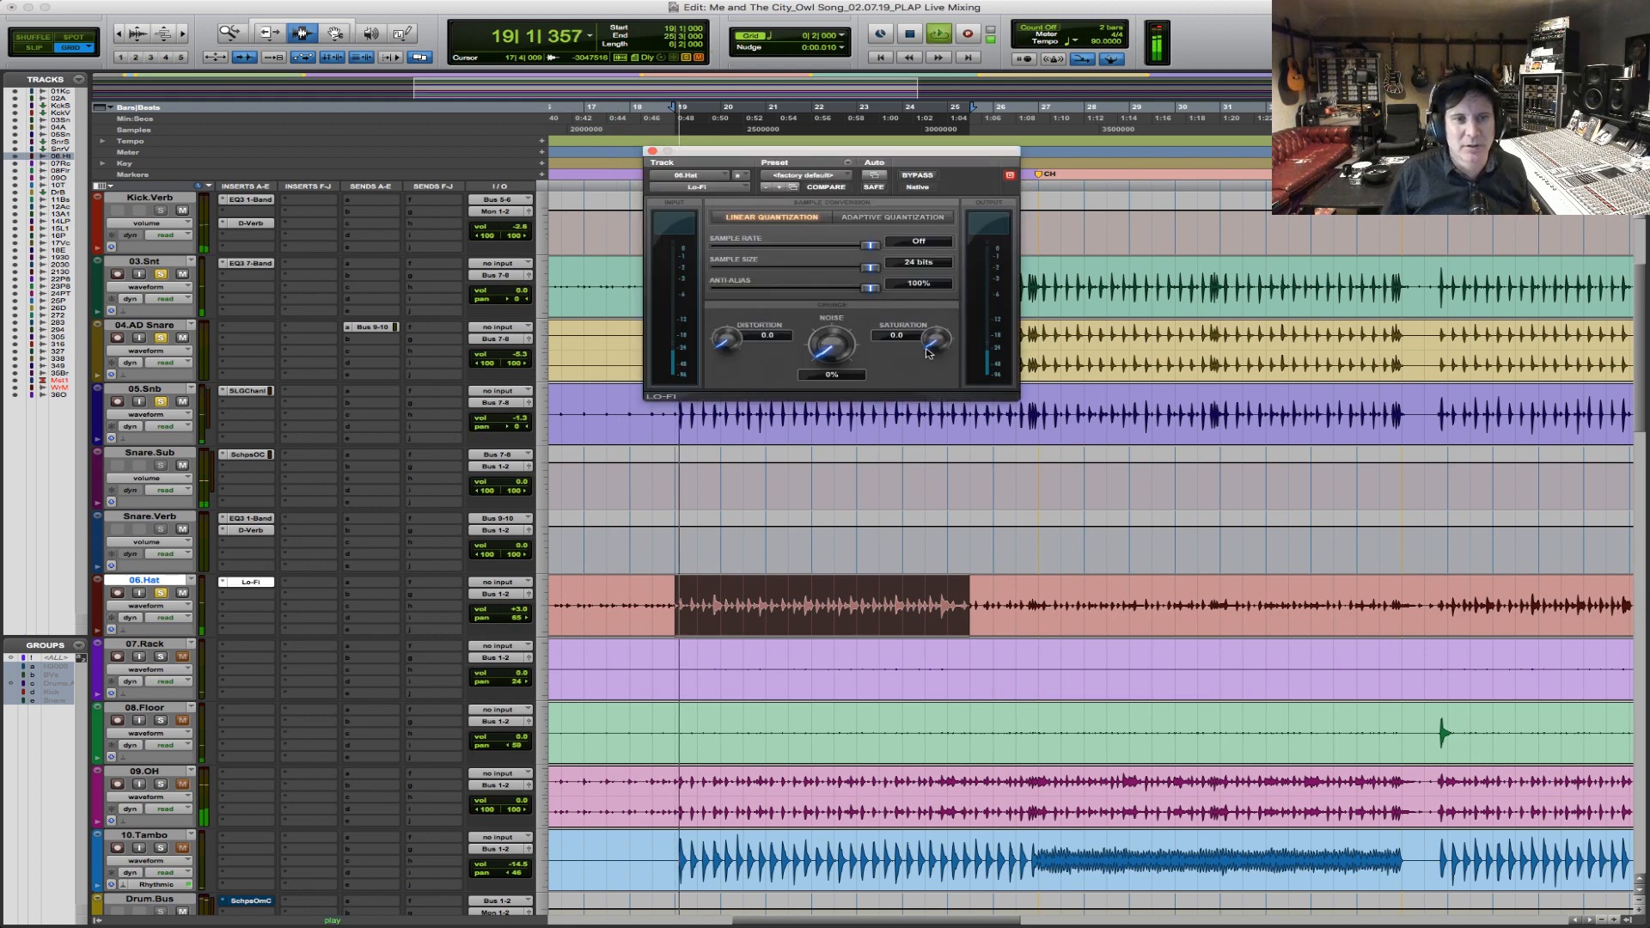
mouse_move(935, 340)
mouse_down()
mouse_move(937, 301)
mouse_move(916, 343)
mouse_up()
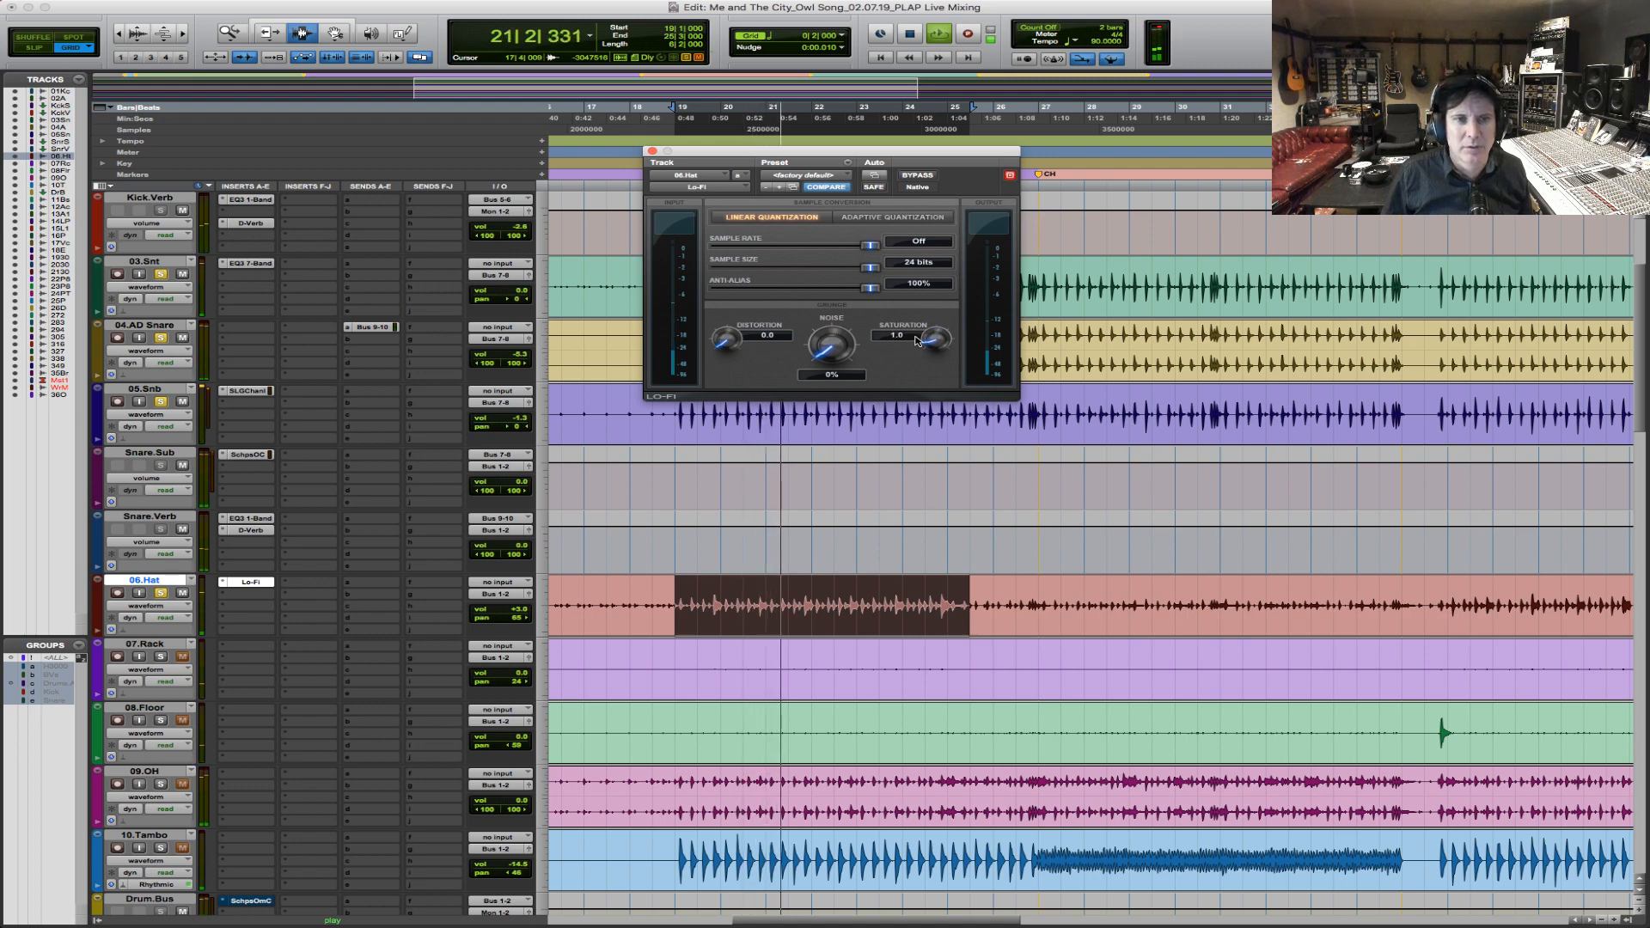
key(space)
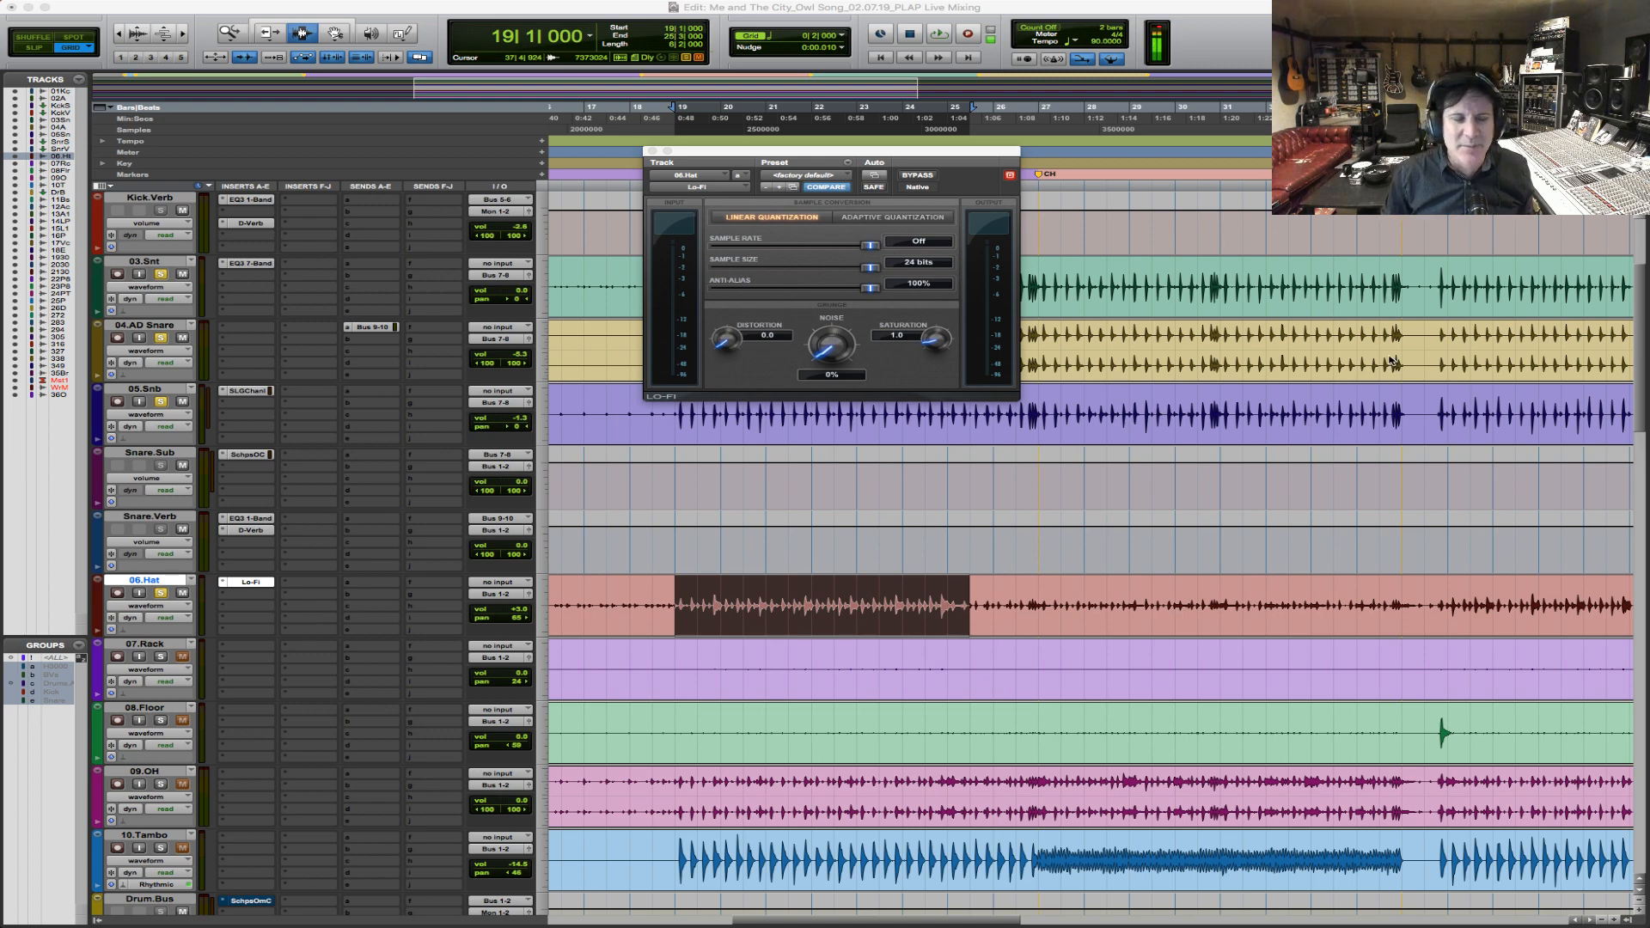
key(shift+super+s)
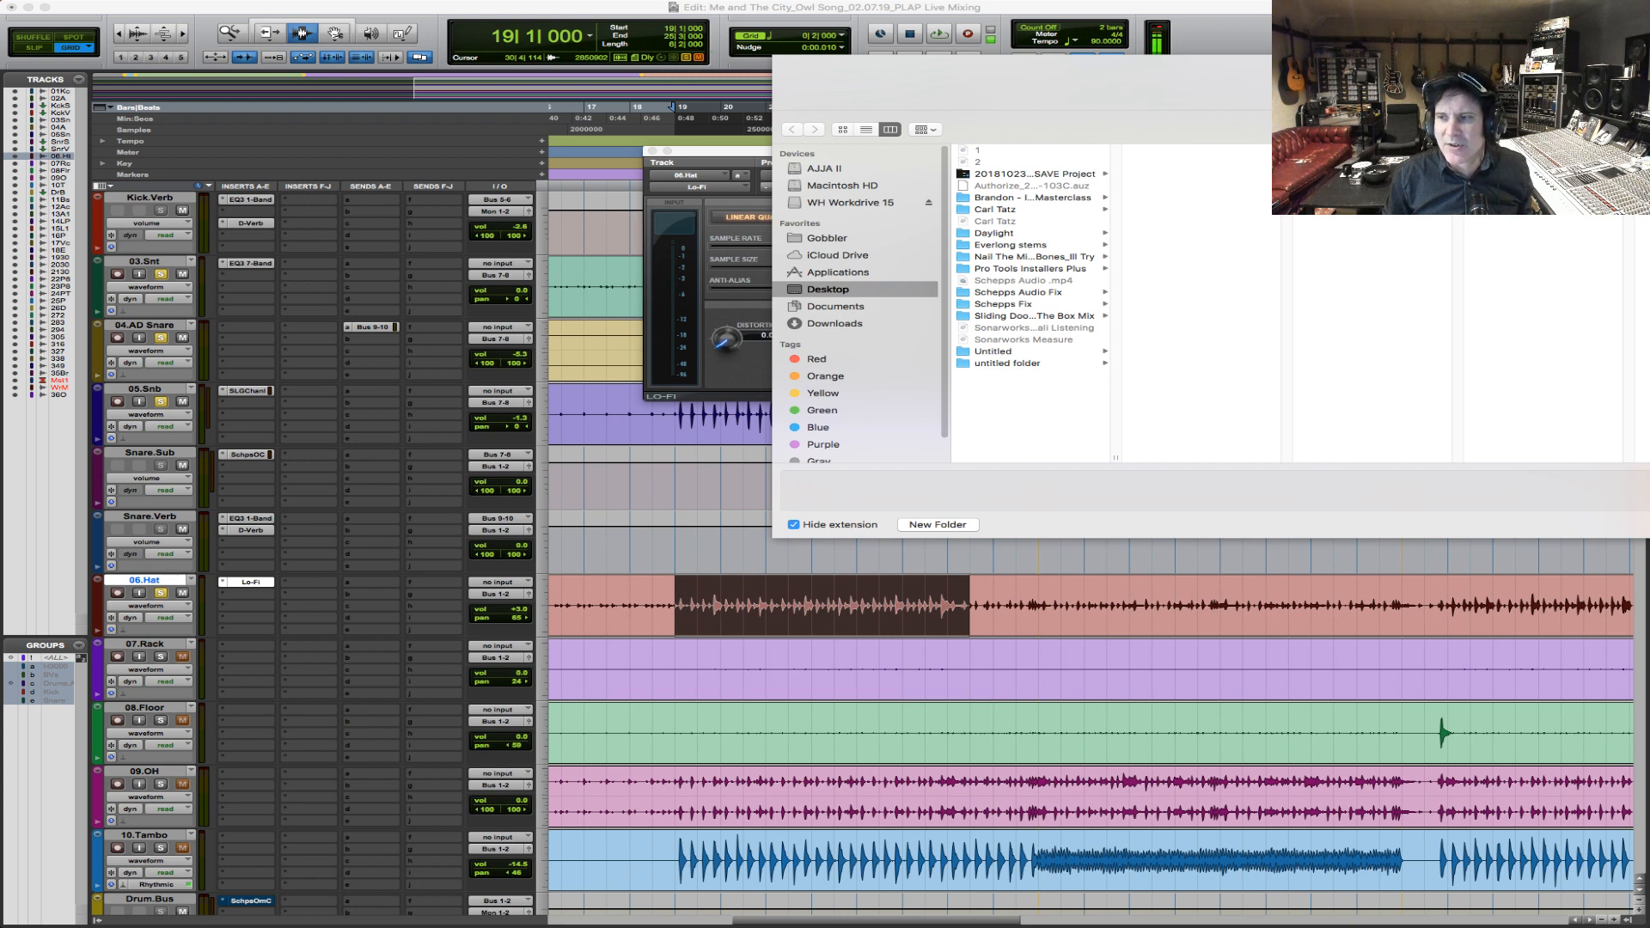
key(Escape)
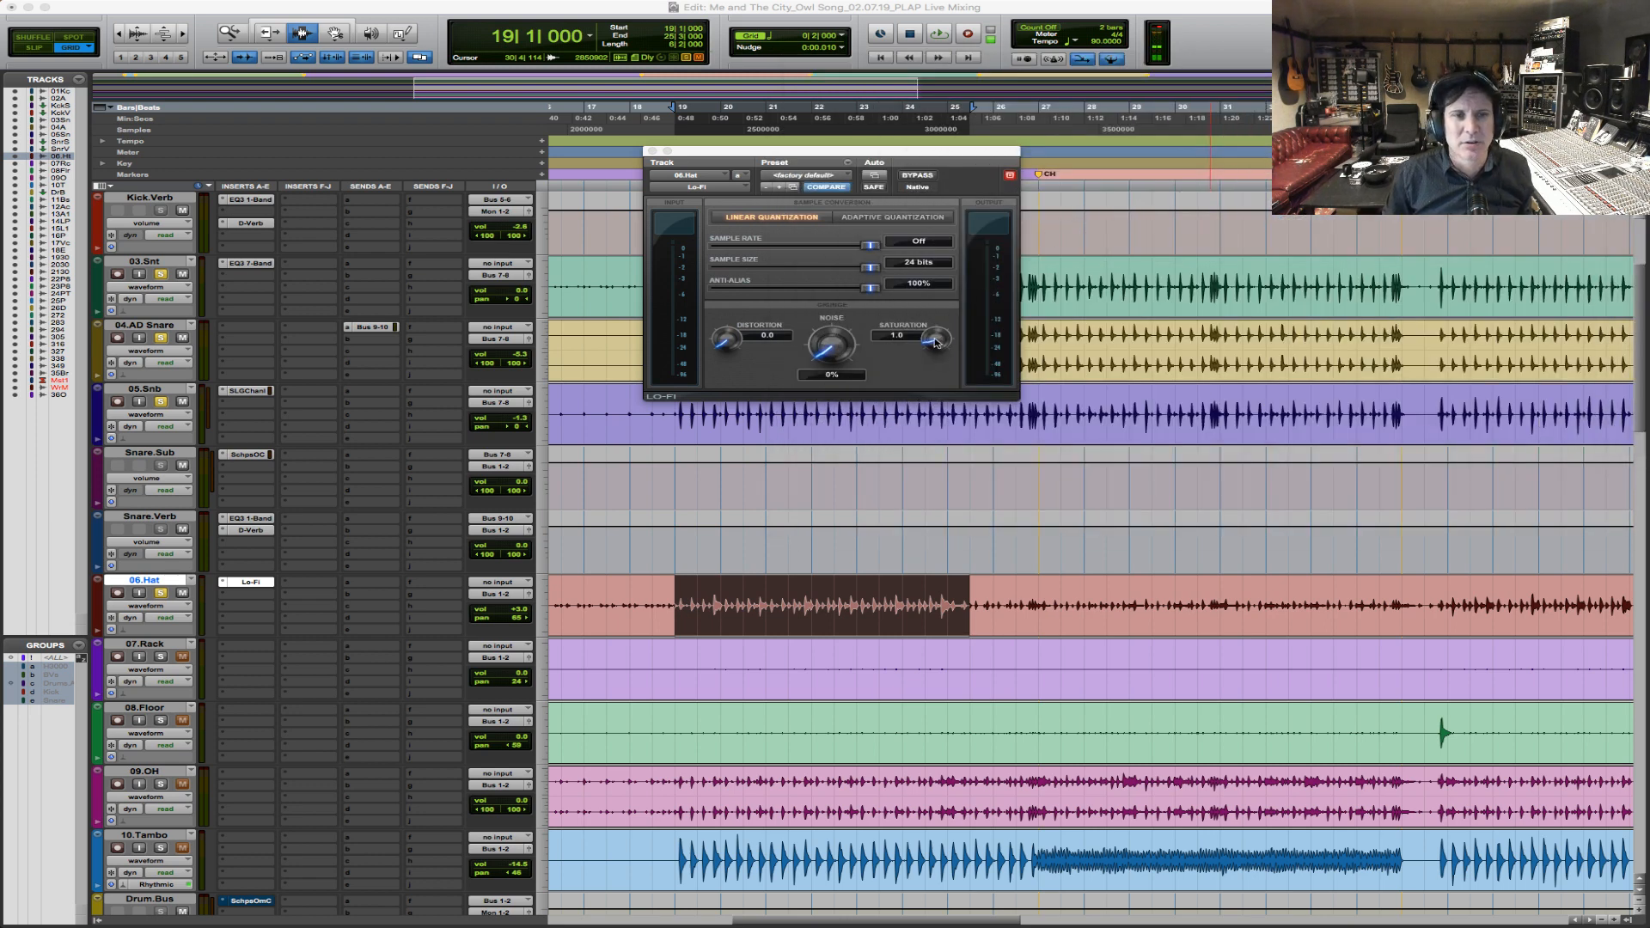
Select 06.Hat from bar 19 to past bar 26 and compare Lo-Fi bypassed and active during playback.
click(720, 602)
drag(675, 602, 1017, 599)
key(space)
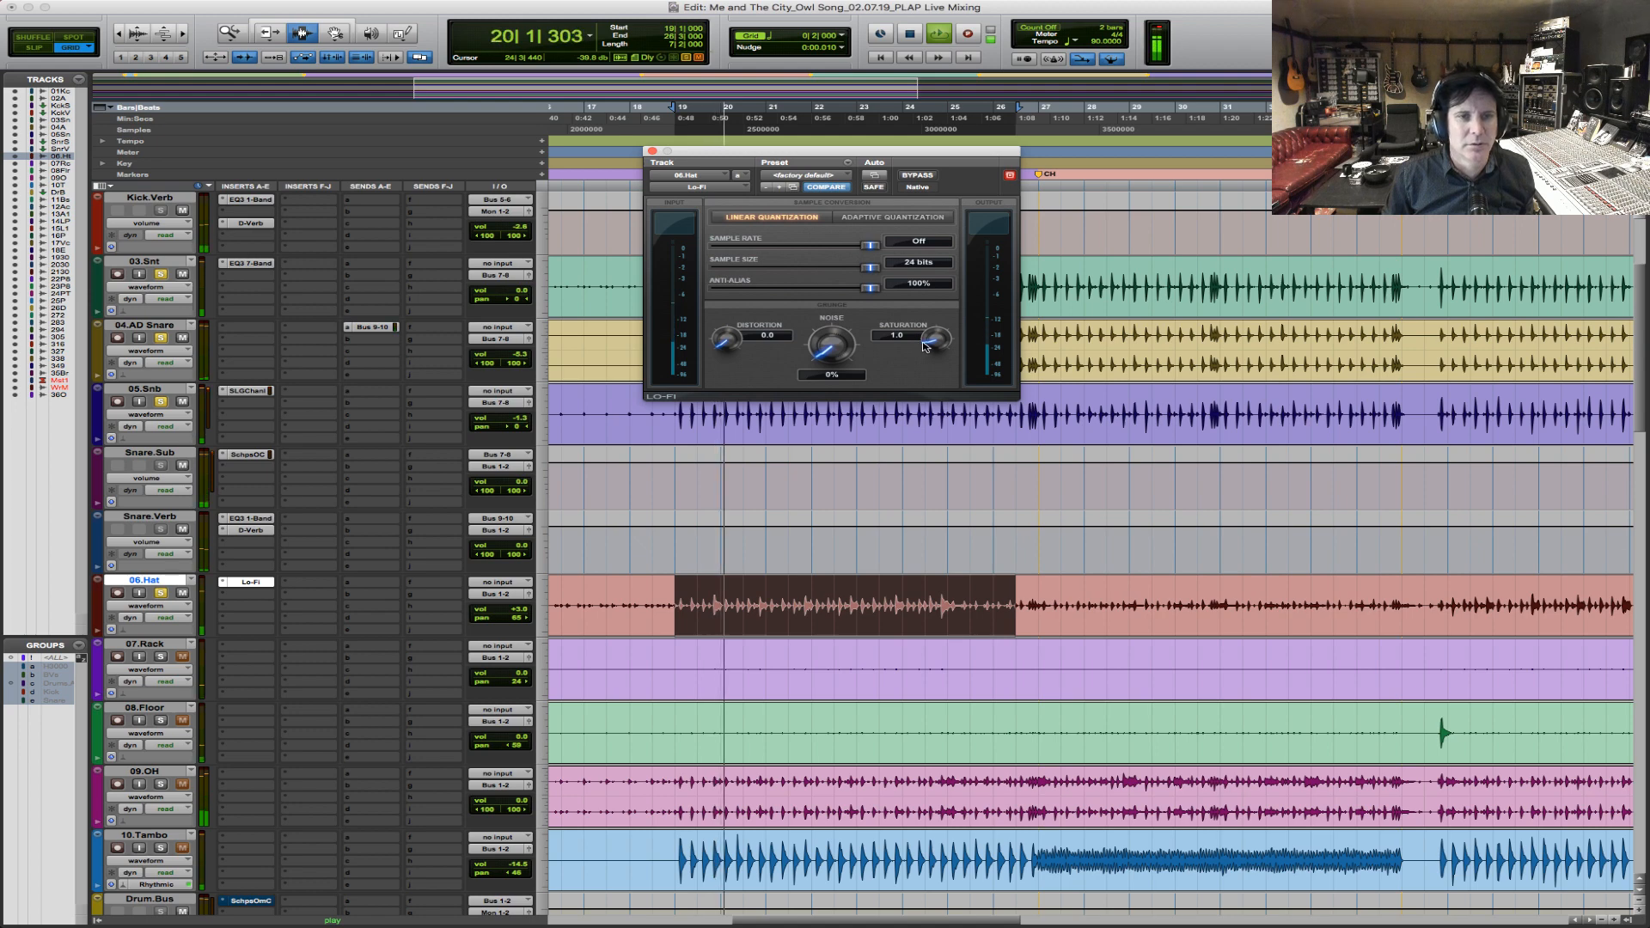
click(933, 176)
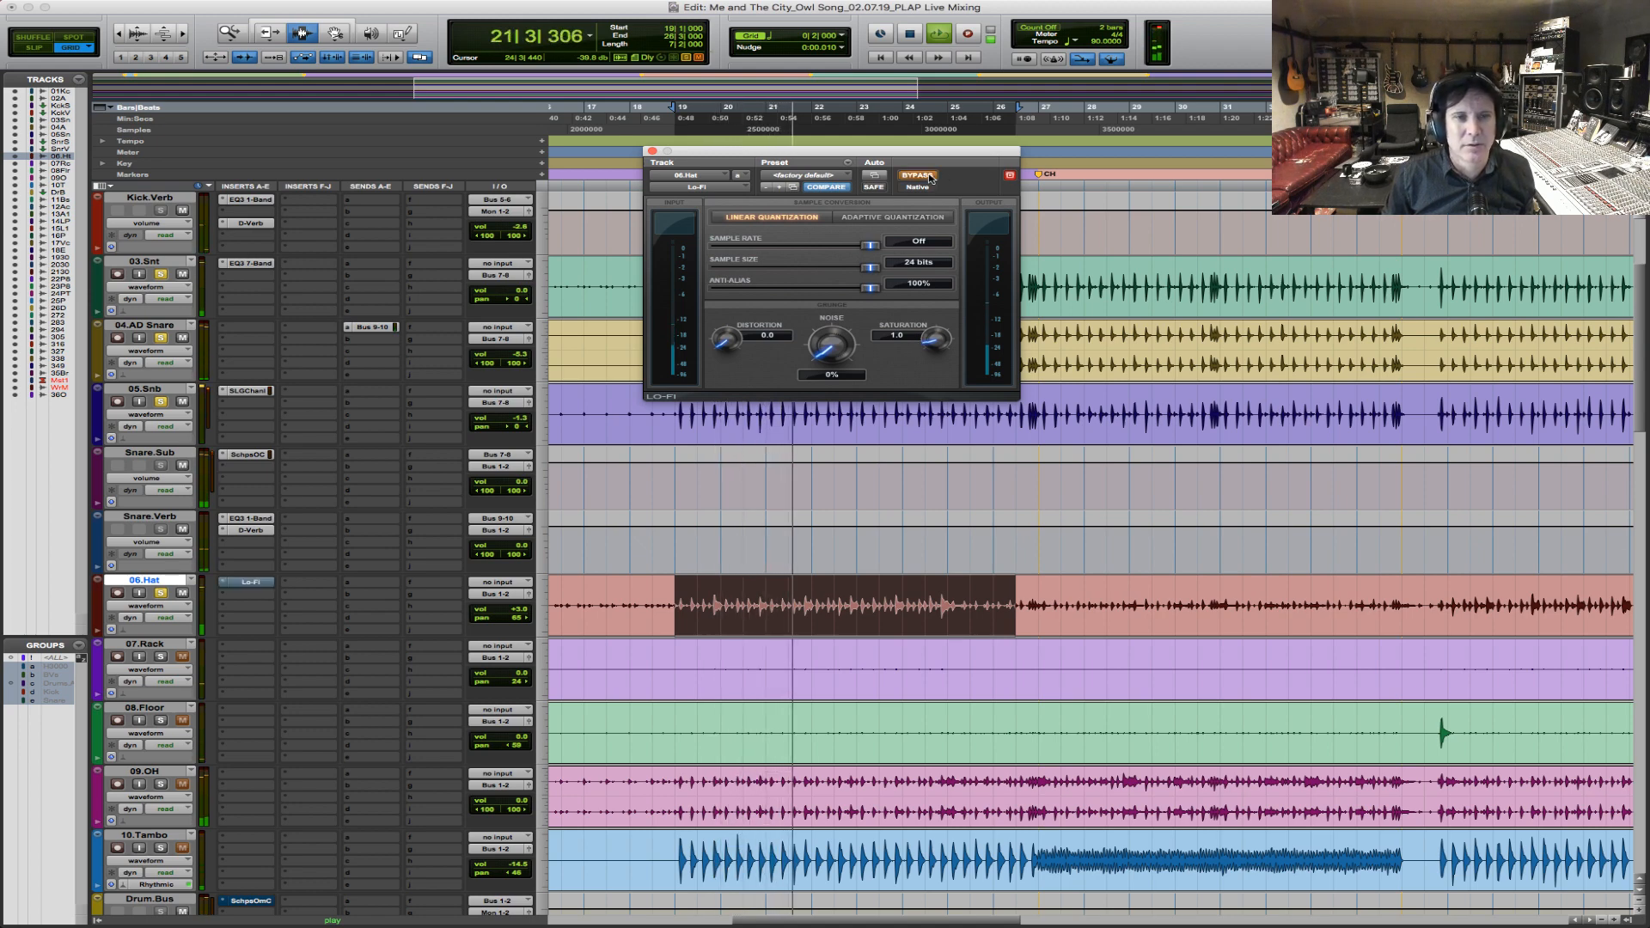
click(931, 177)
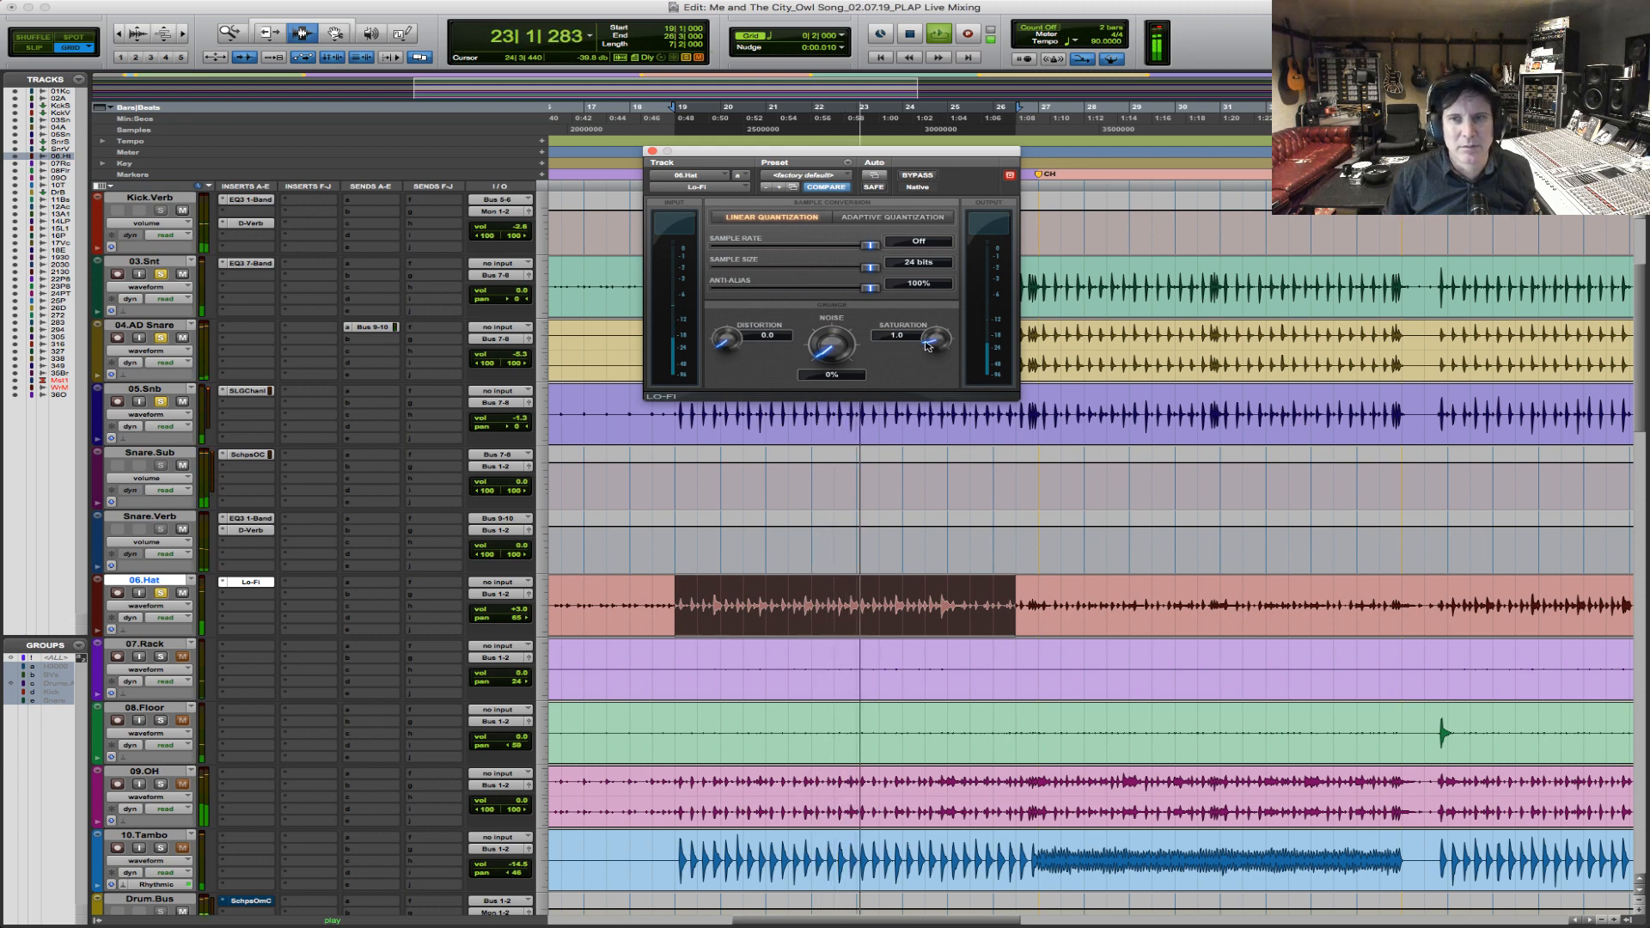
Reduce the Lo-Fi saturation on 06.Hat to 0.8, and extend the selection from bar 19 to the CH marker.
key(space)
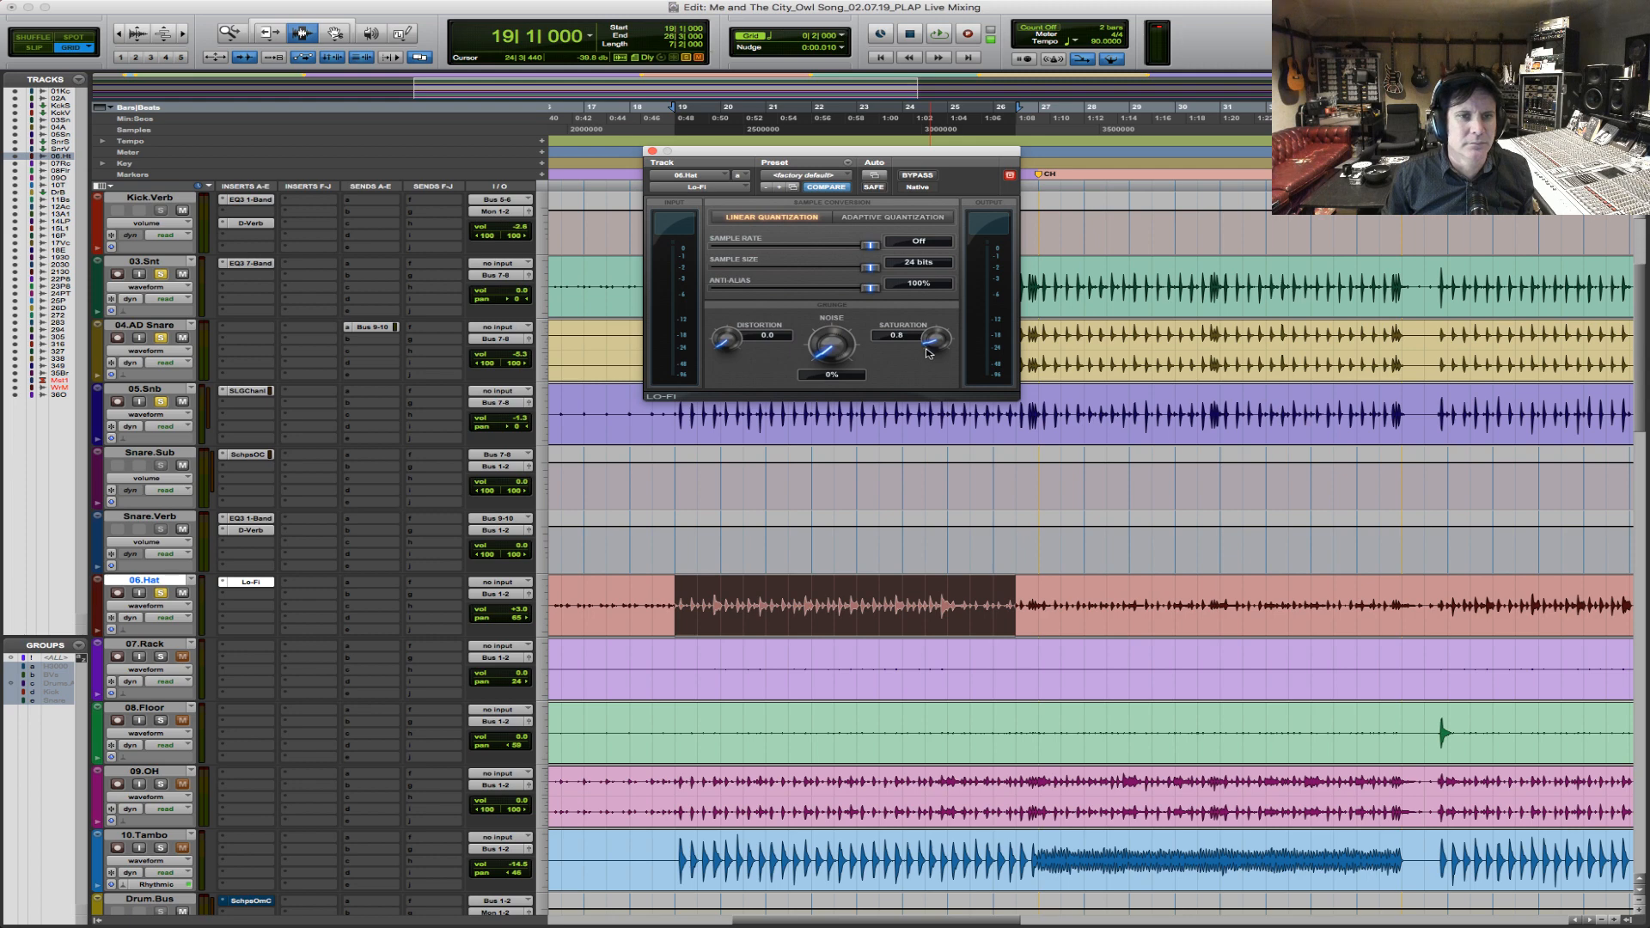
key(space)
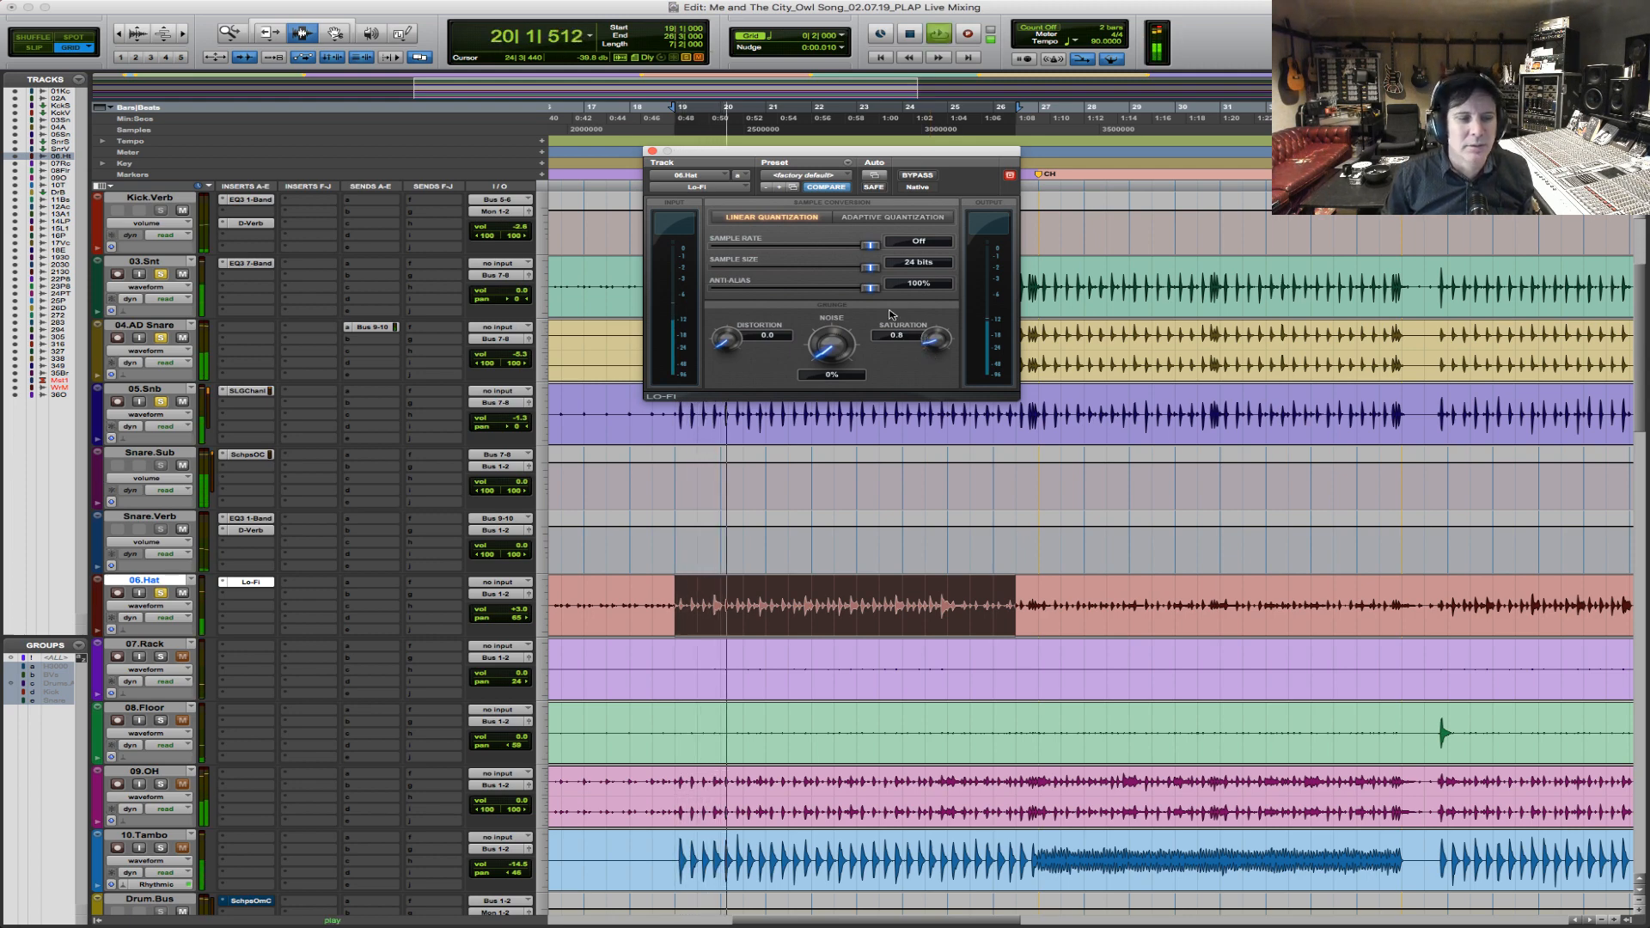
key(space)
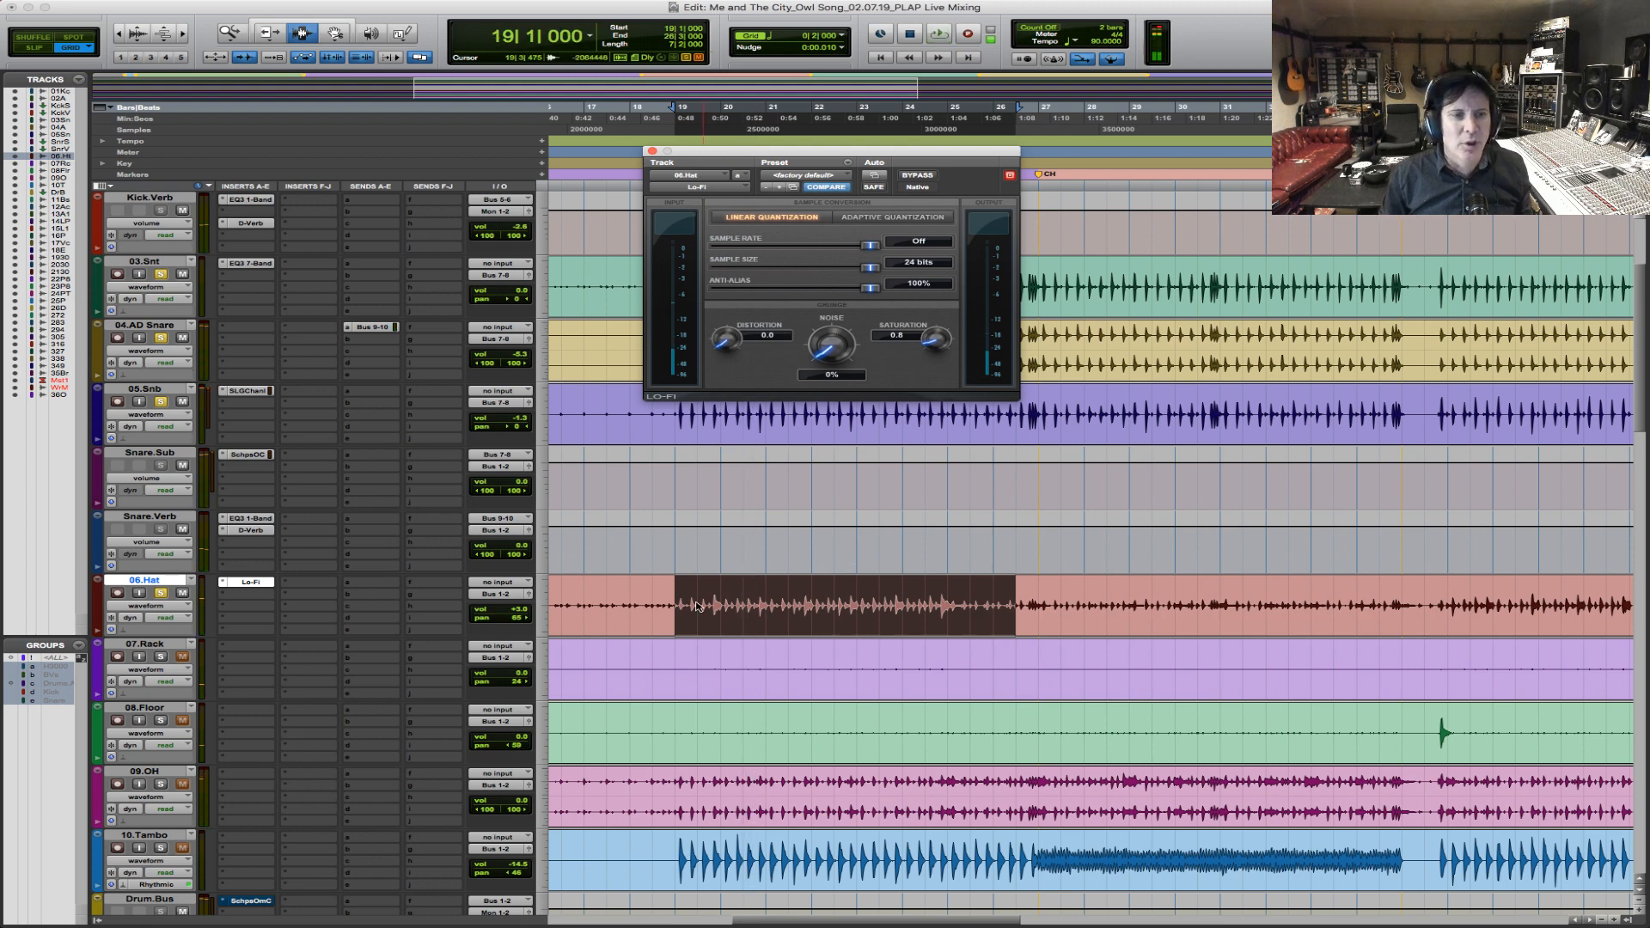
drag(675, 596, 1036, 597)
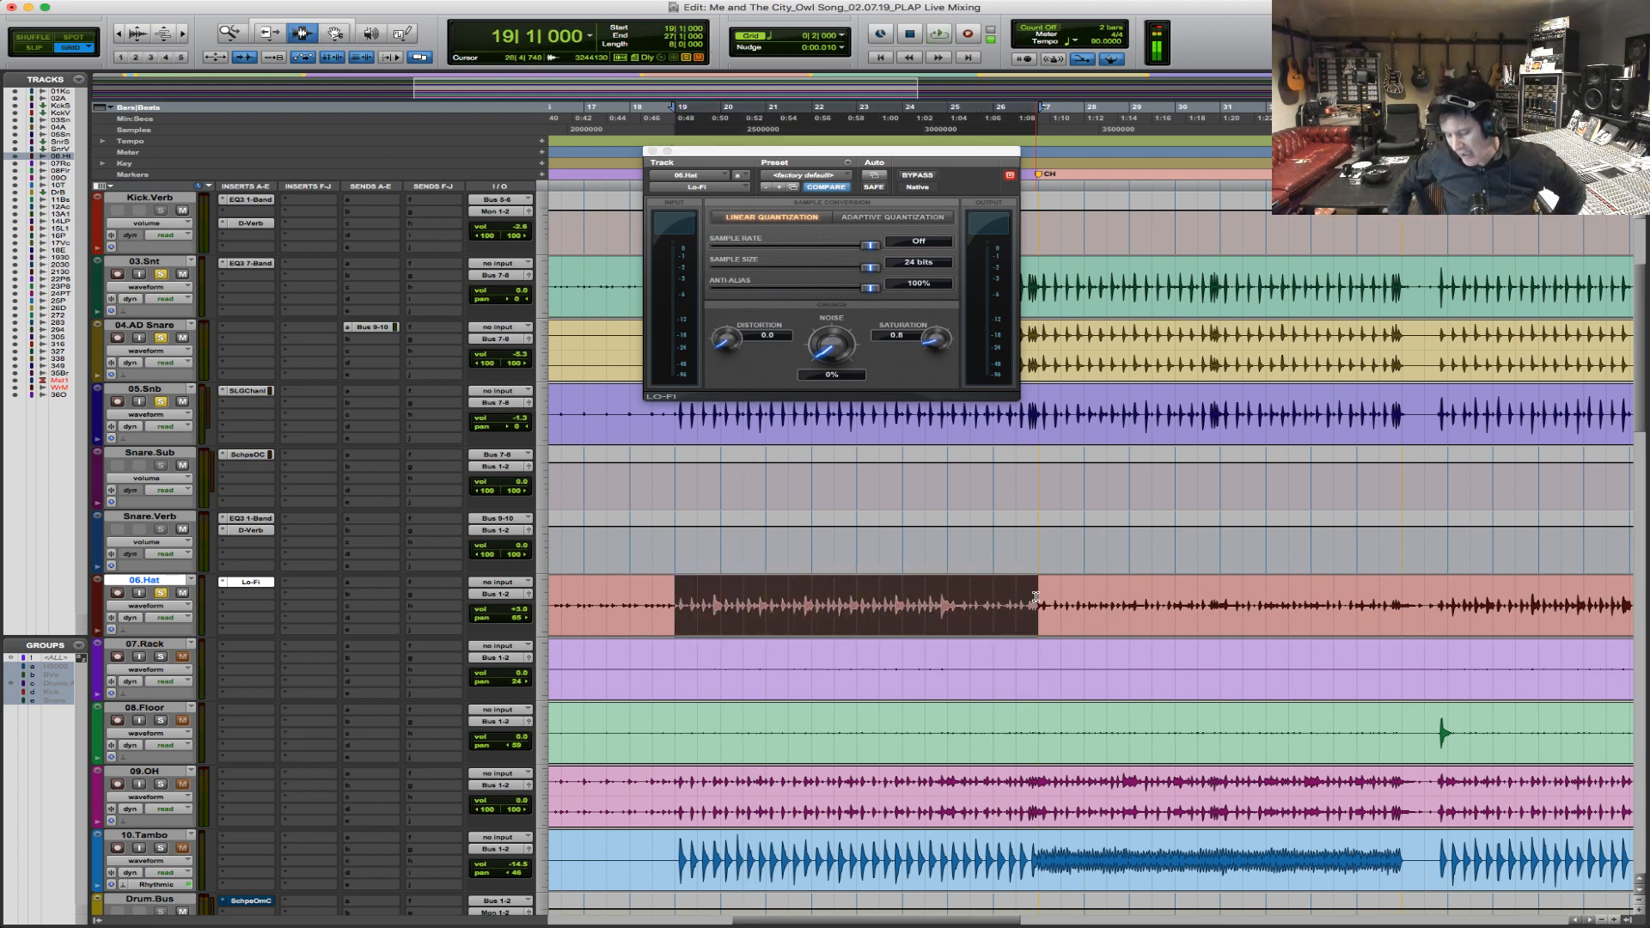
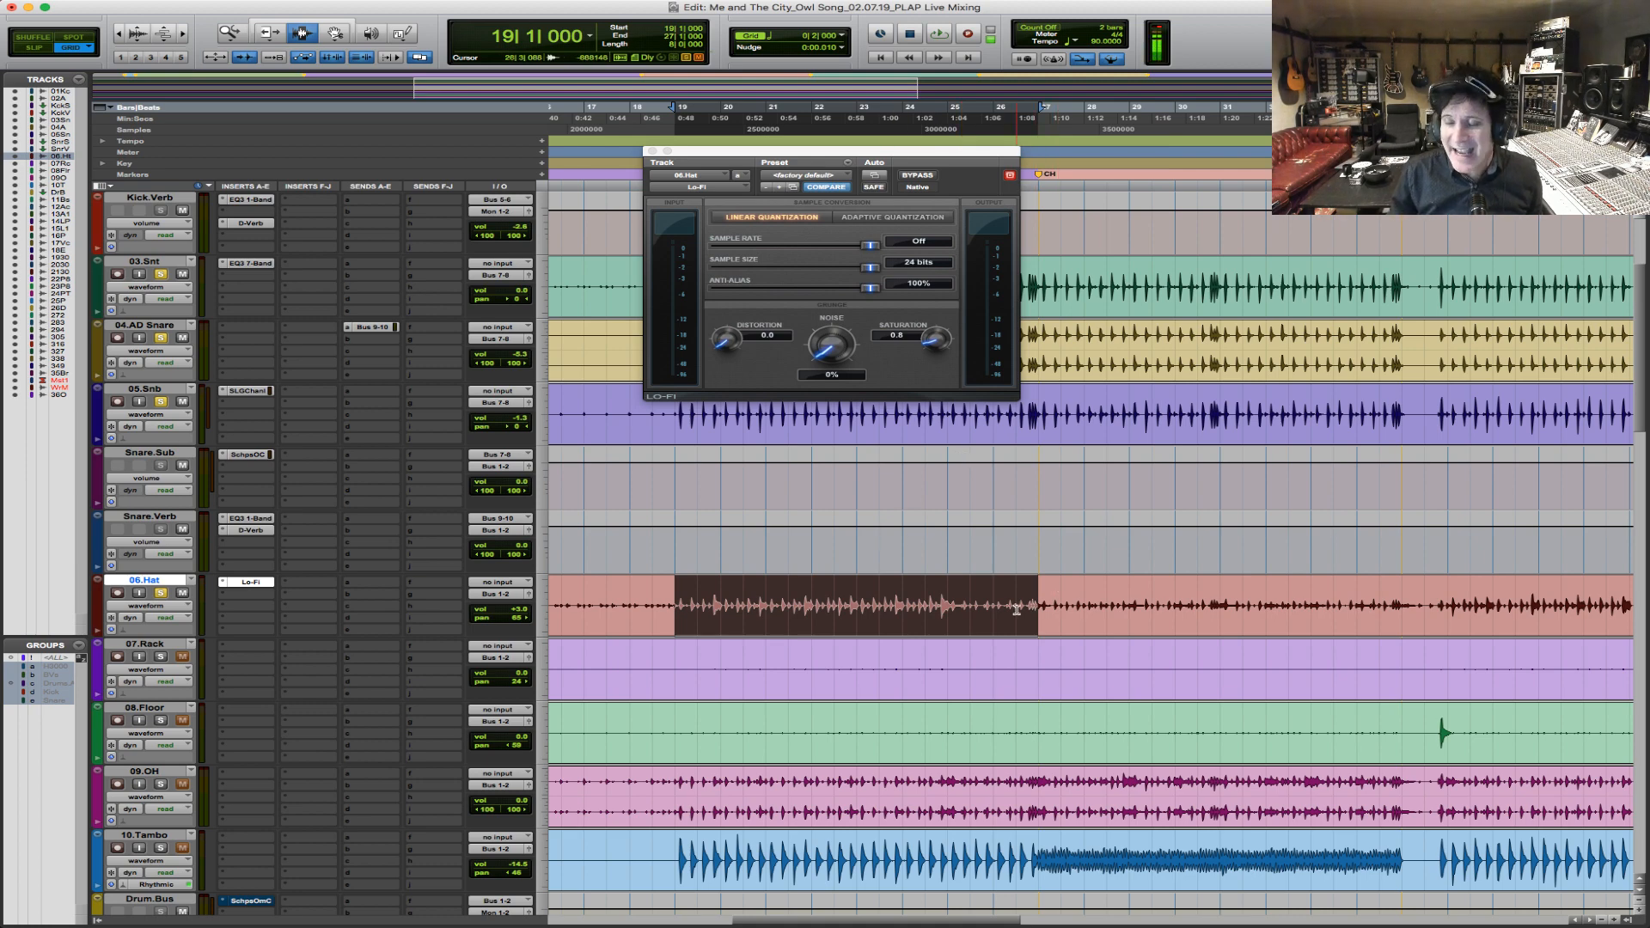
Shorten the 06.Hat selection to bars 19 through 24, ending at bar 25, and audition the drums from bar 19.
key(space)
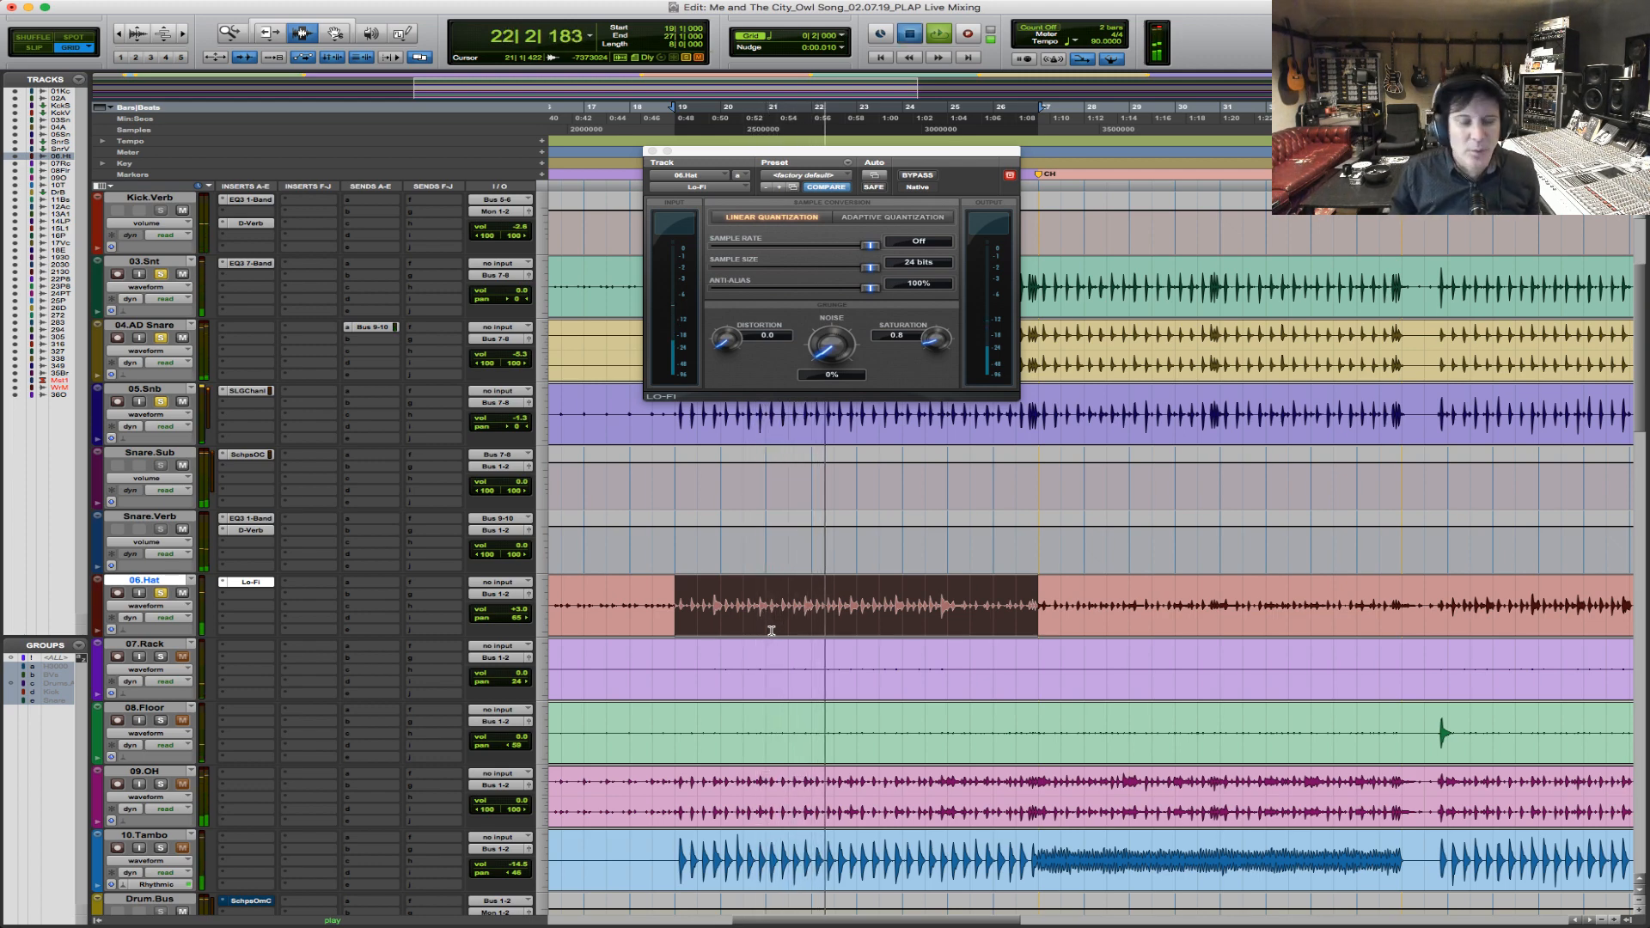
key(space)
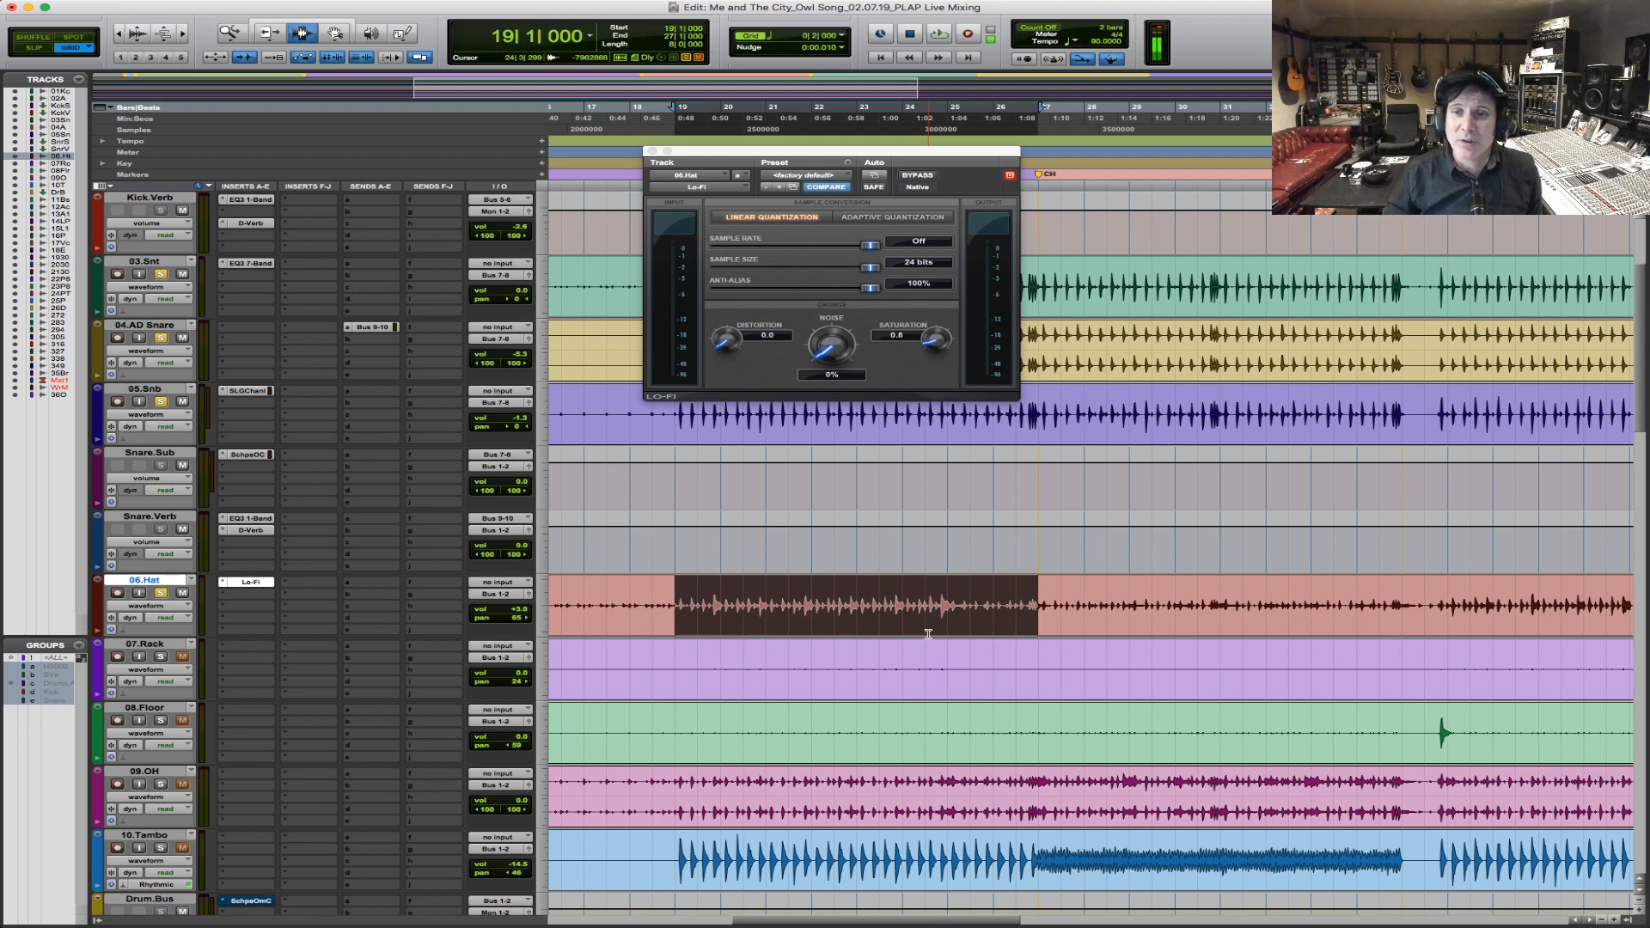
key(space)
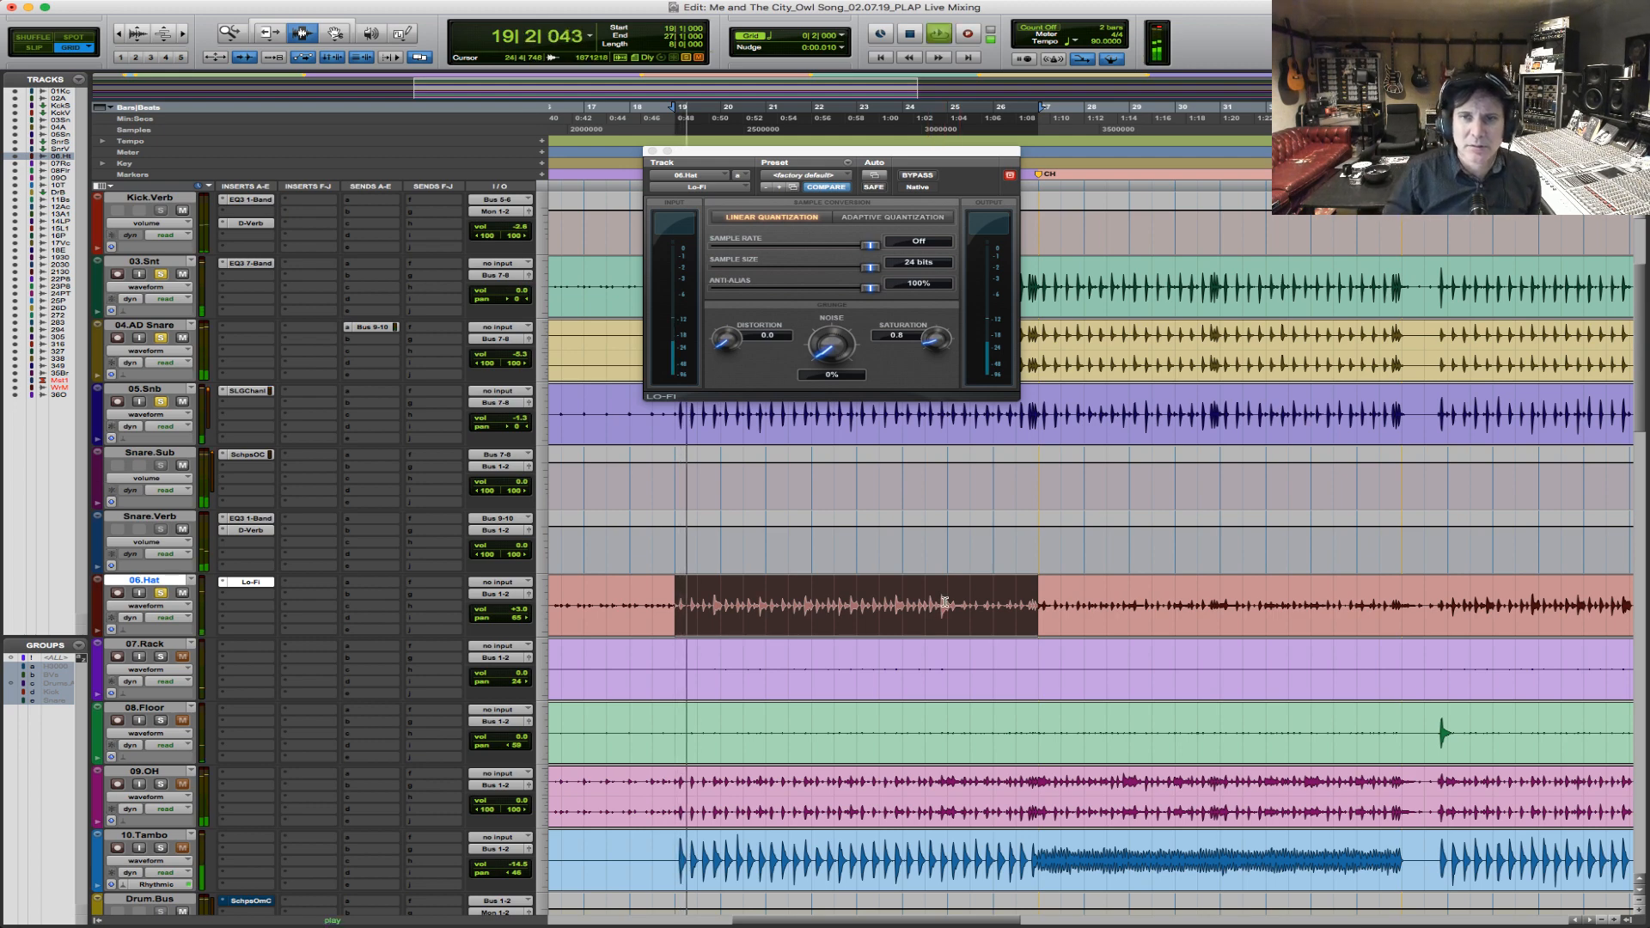
key(space)
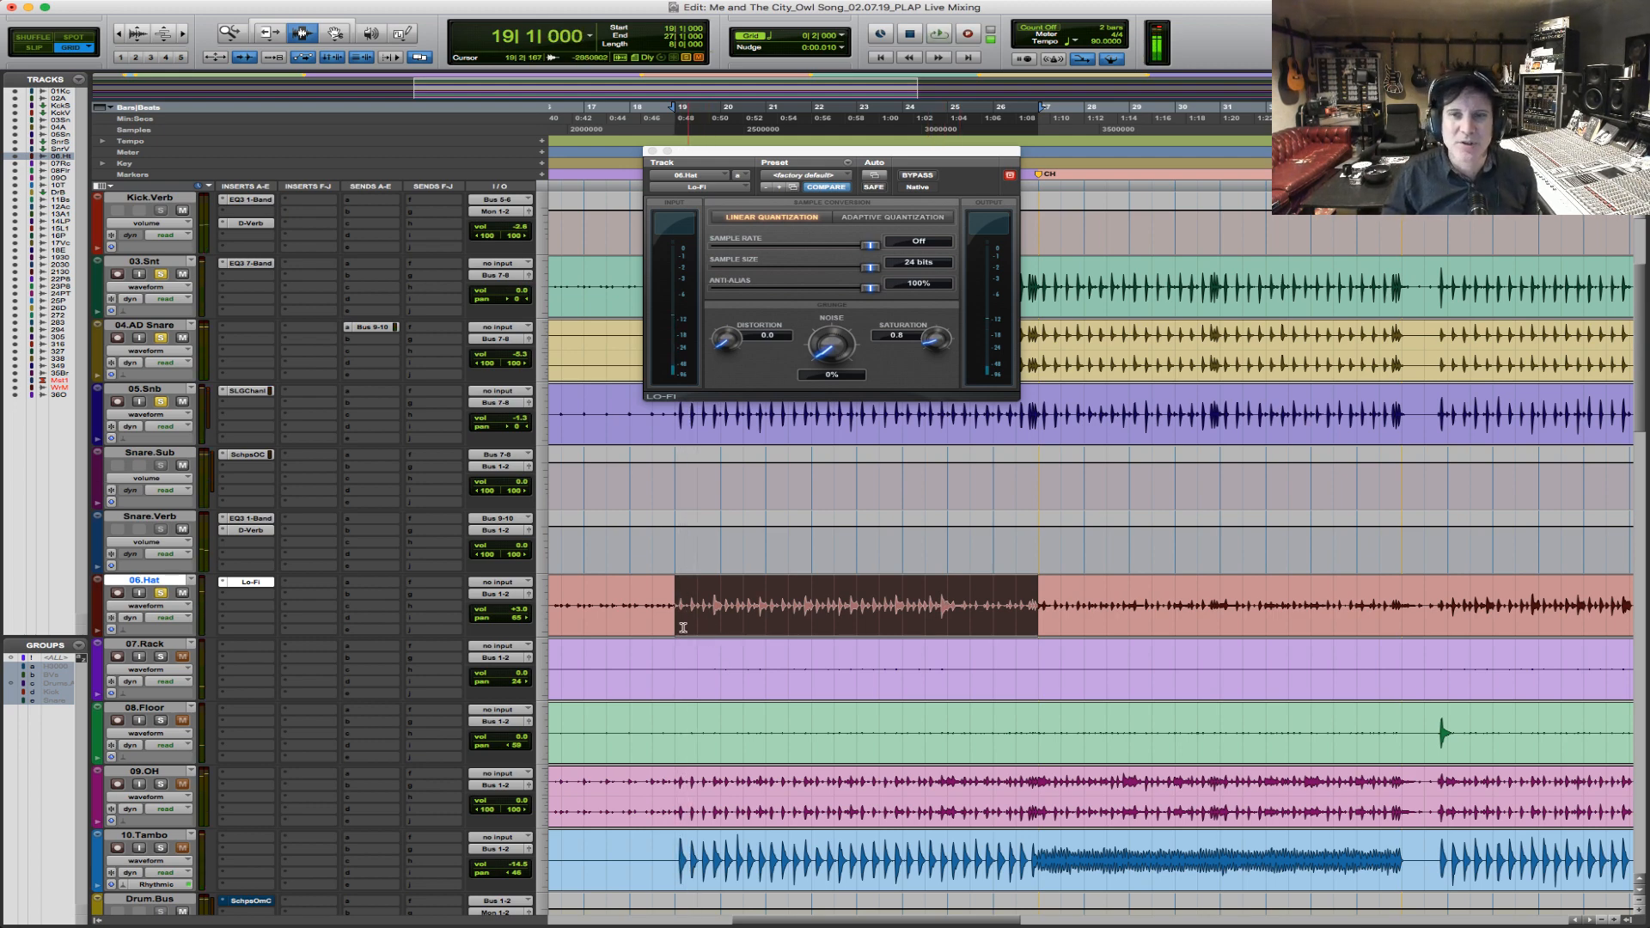
drag(677, 602, 948, 605)
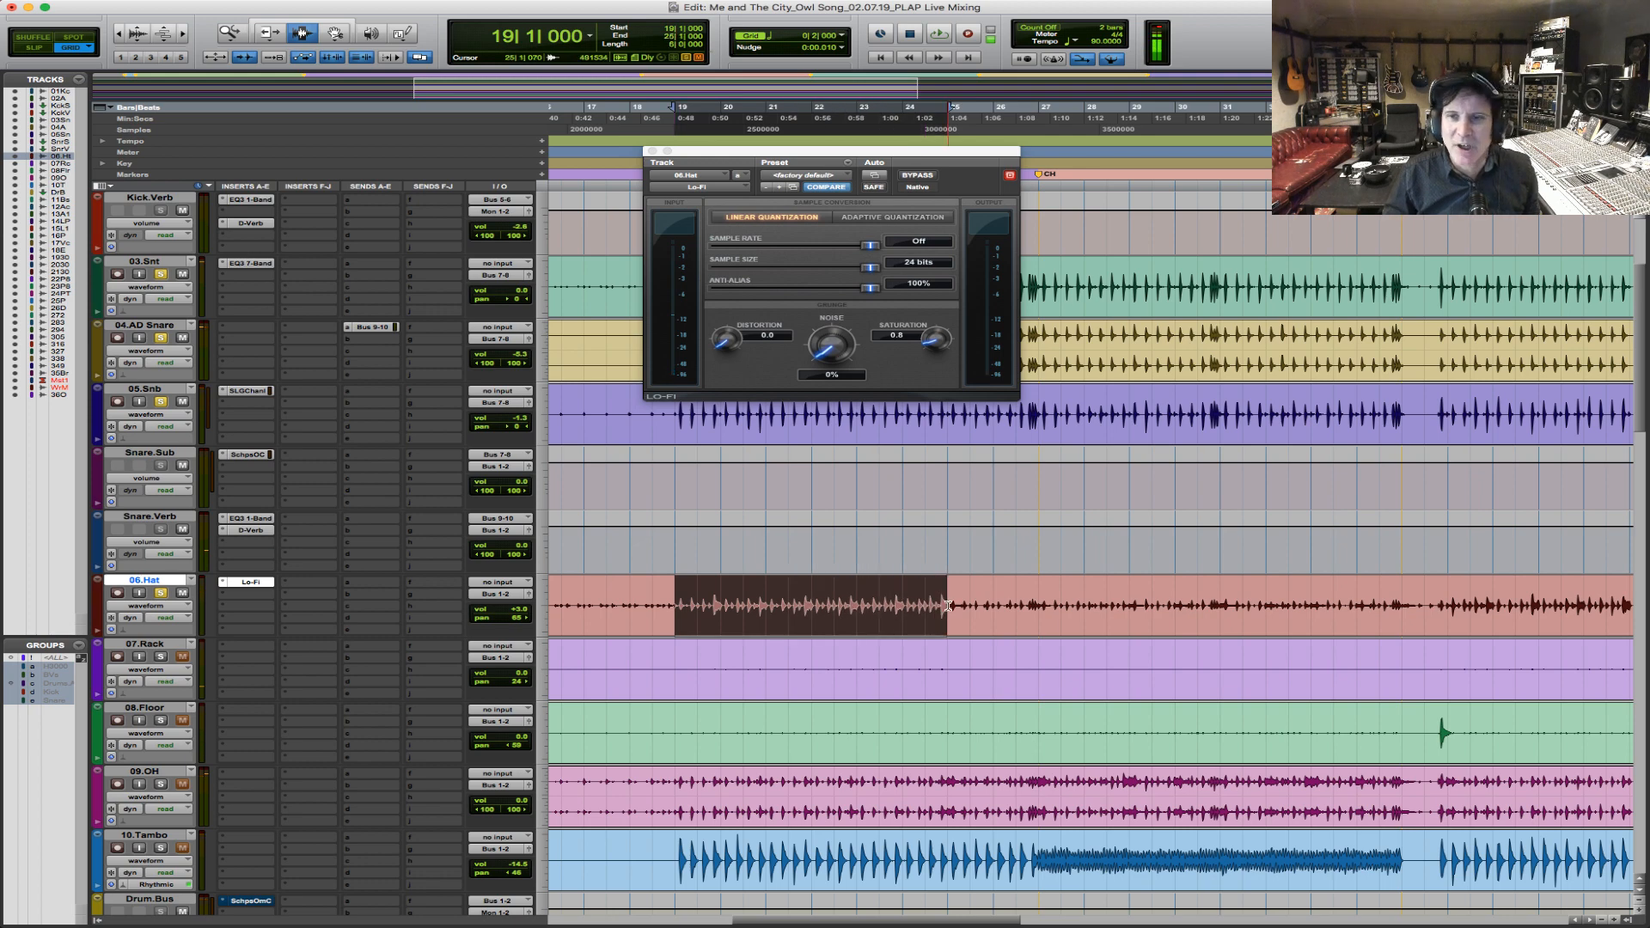
key(space)
key(space)
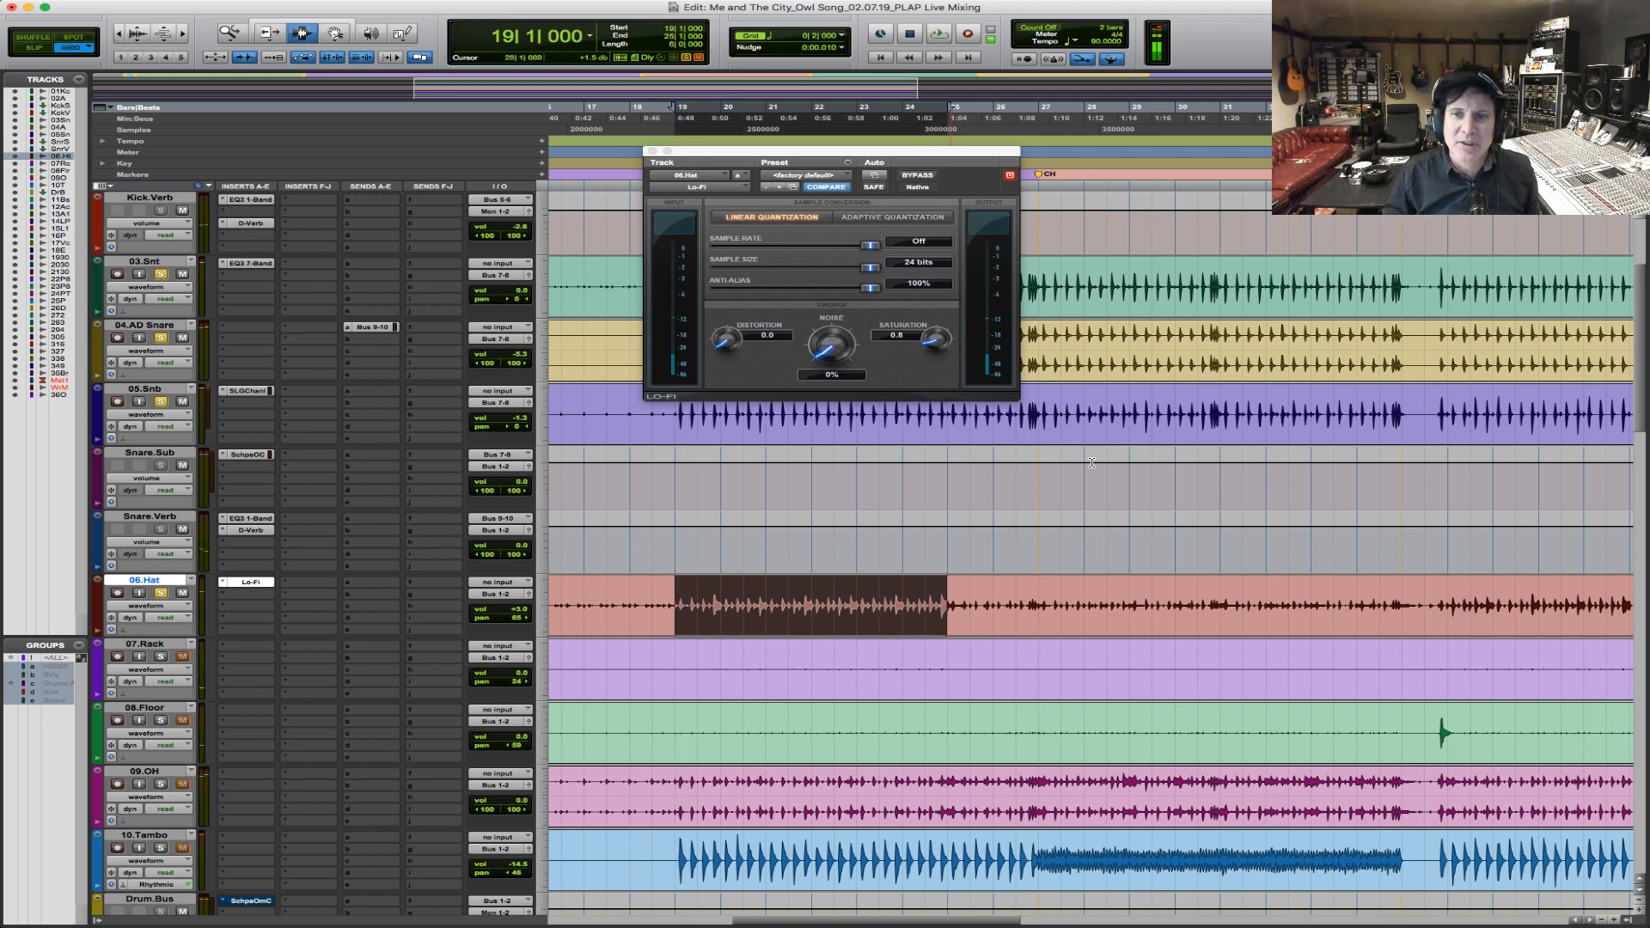
key(space)
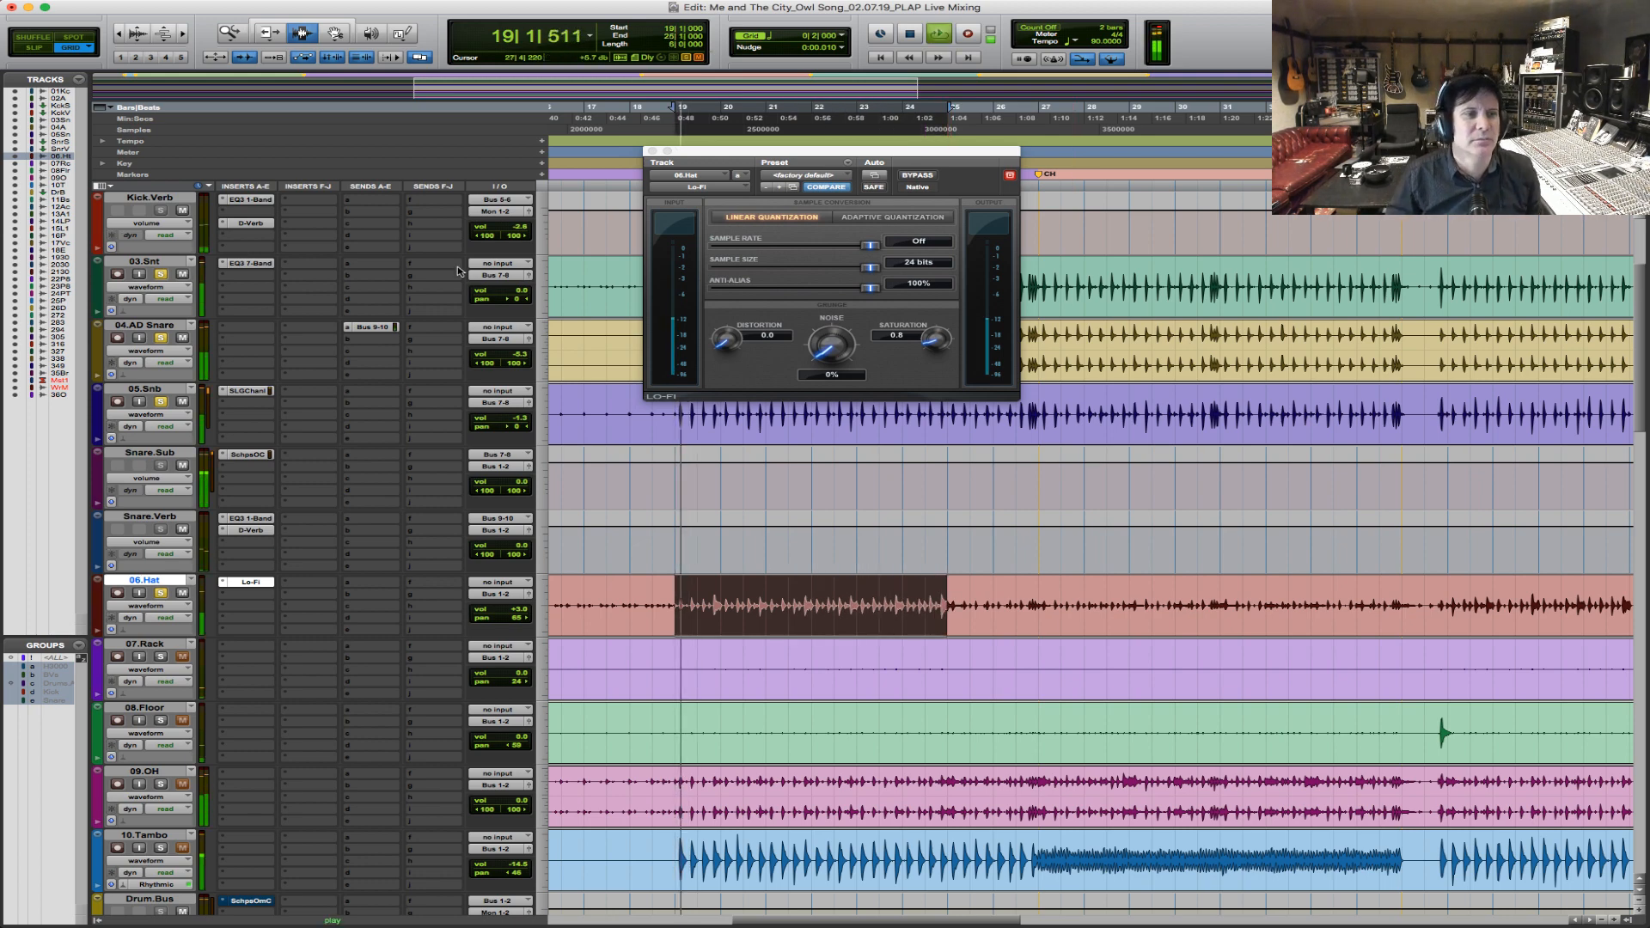
key(space)
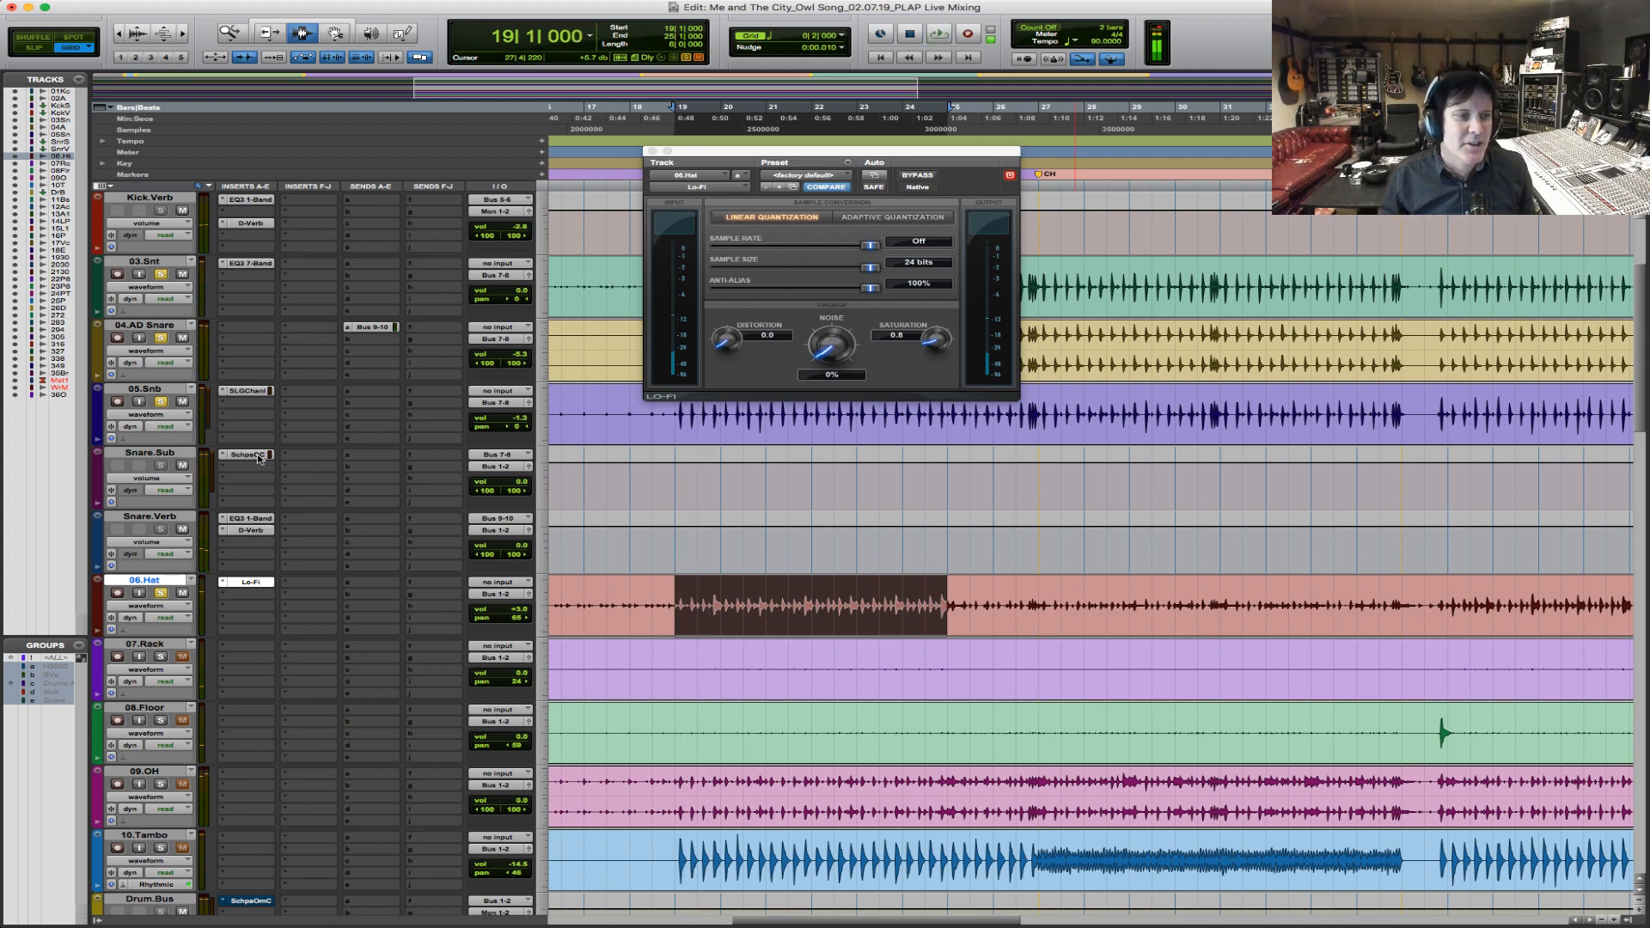
In the Scheps Omni Channel on Snare.Sub, set the odd PRE saturation to 9.4 while auditioning, and close the plug-in.
click(255, 455)
drag(688, 337, 694, 331)
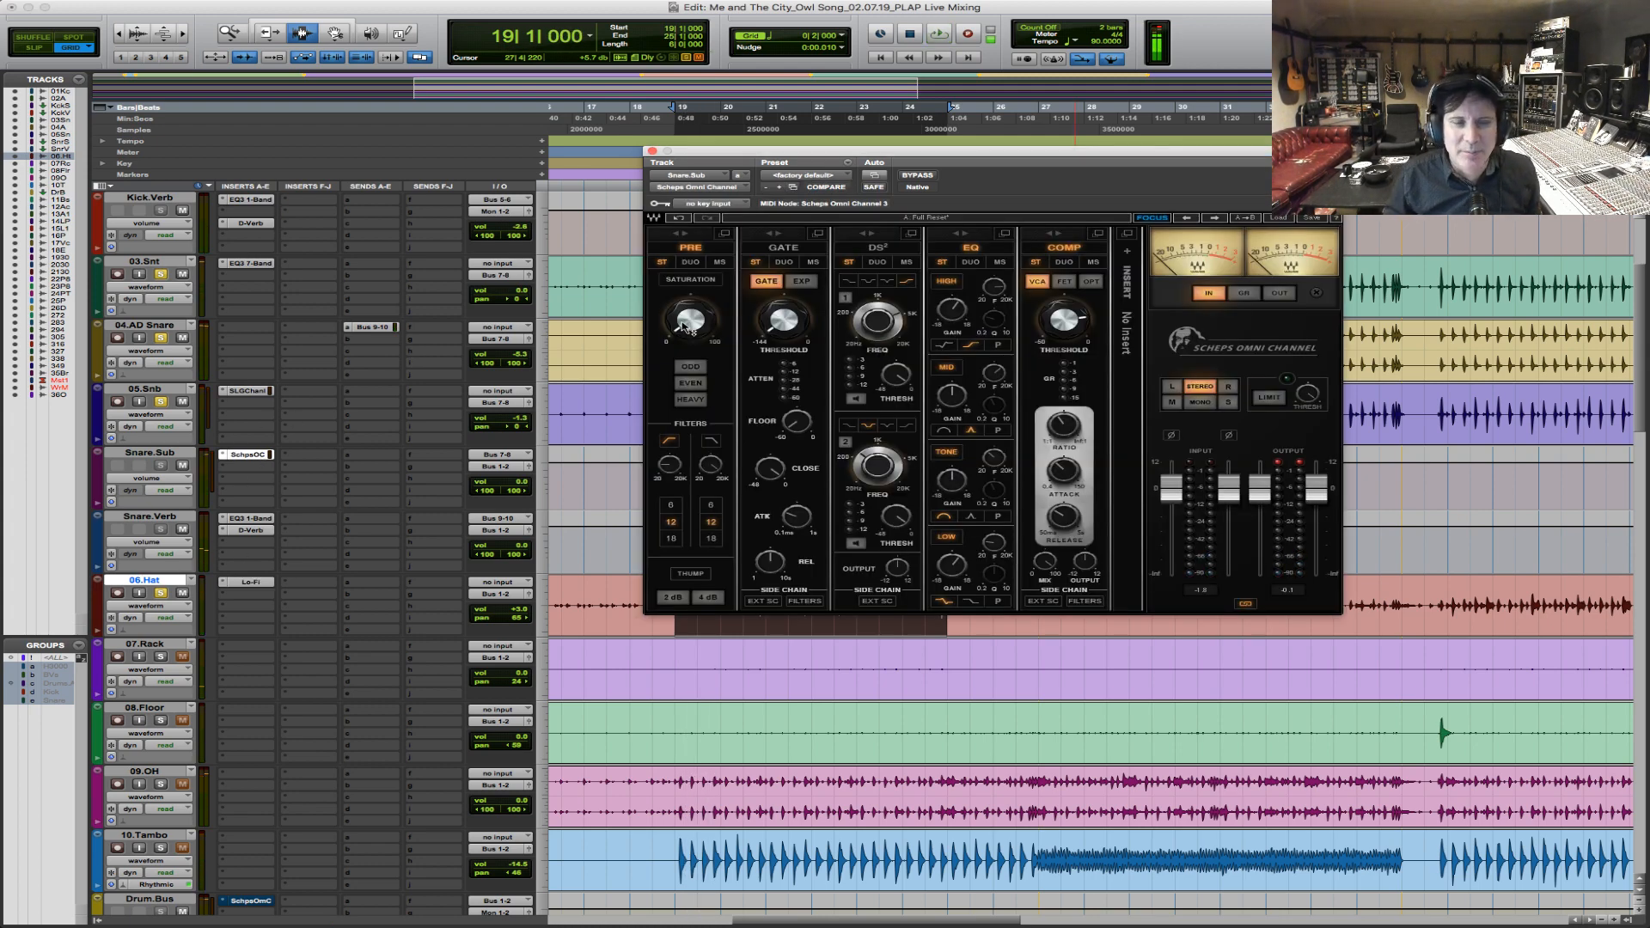
key(space)
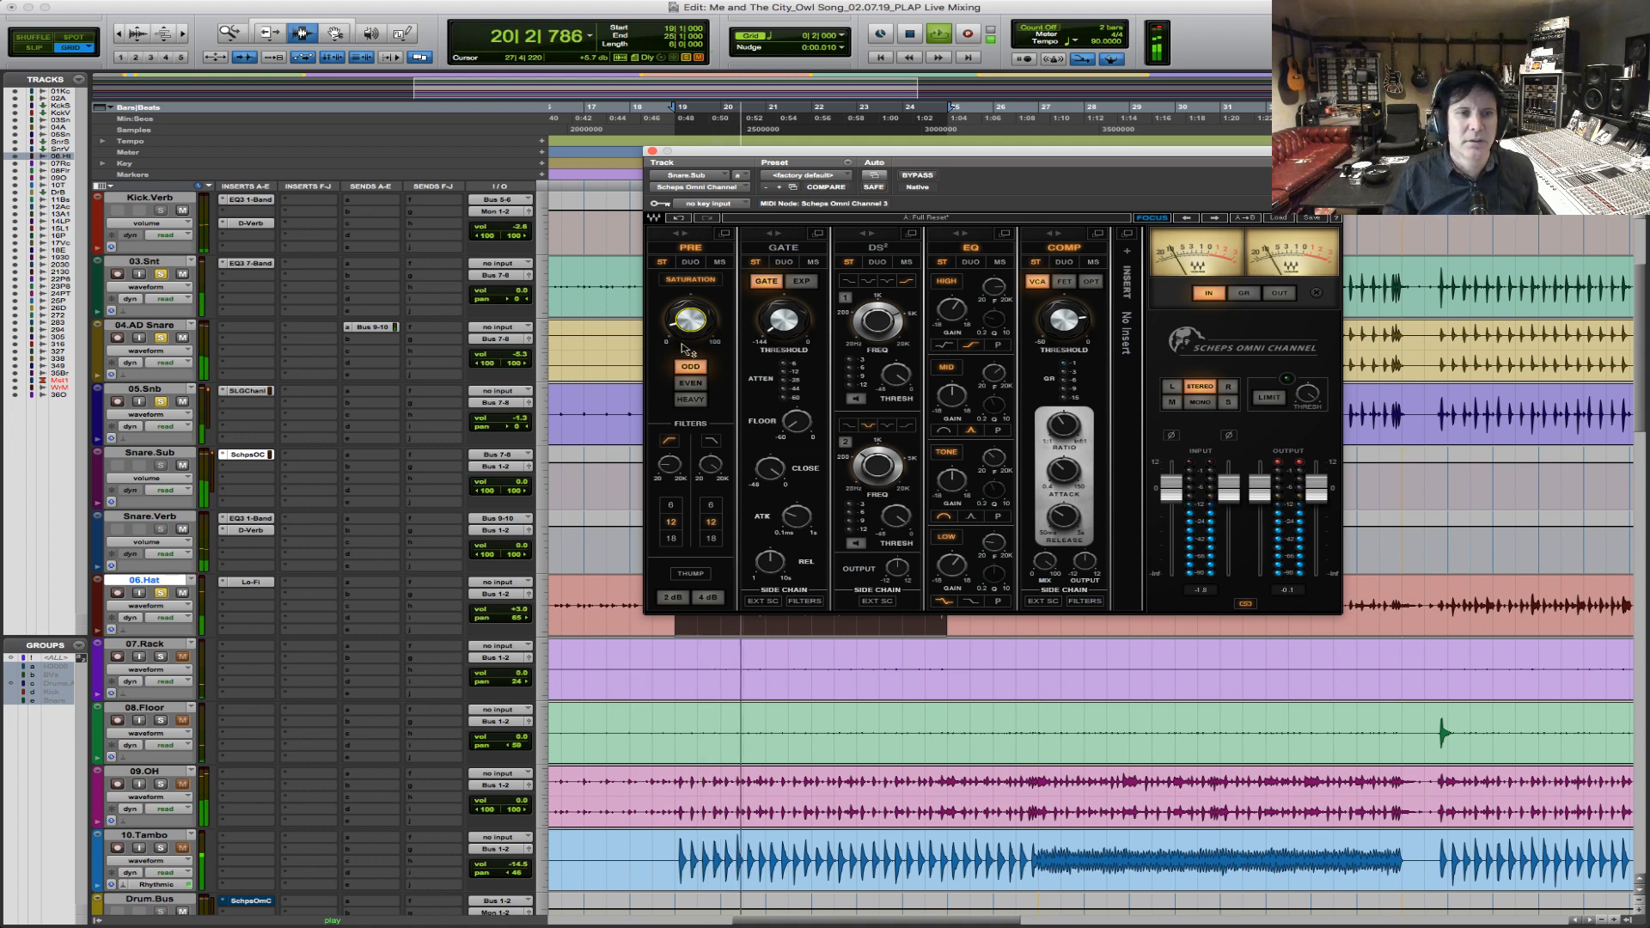
key(space)
mouse_move(683, 325)
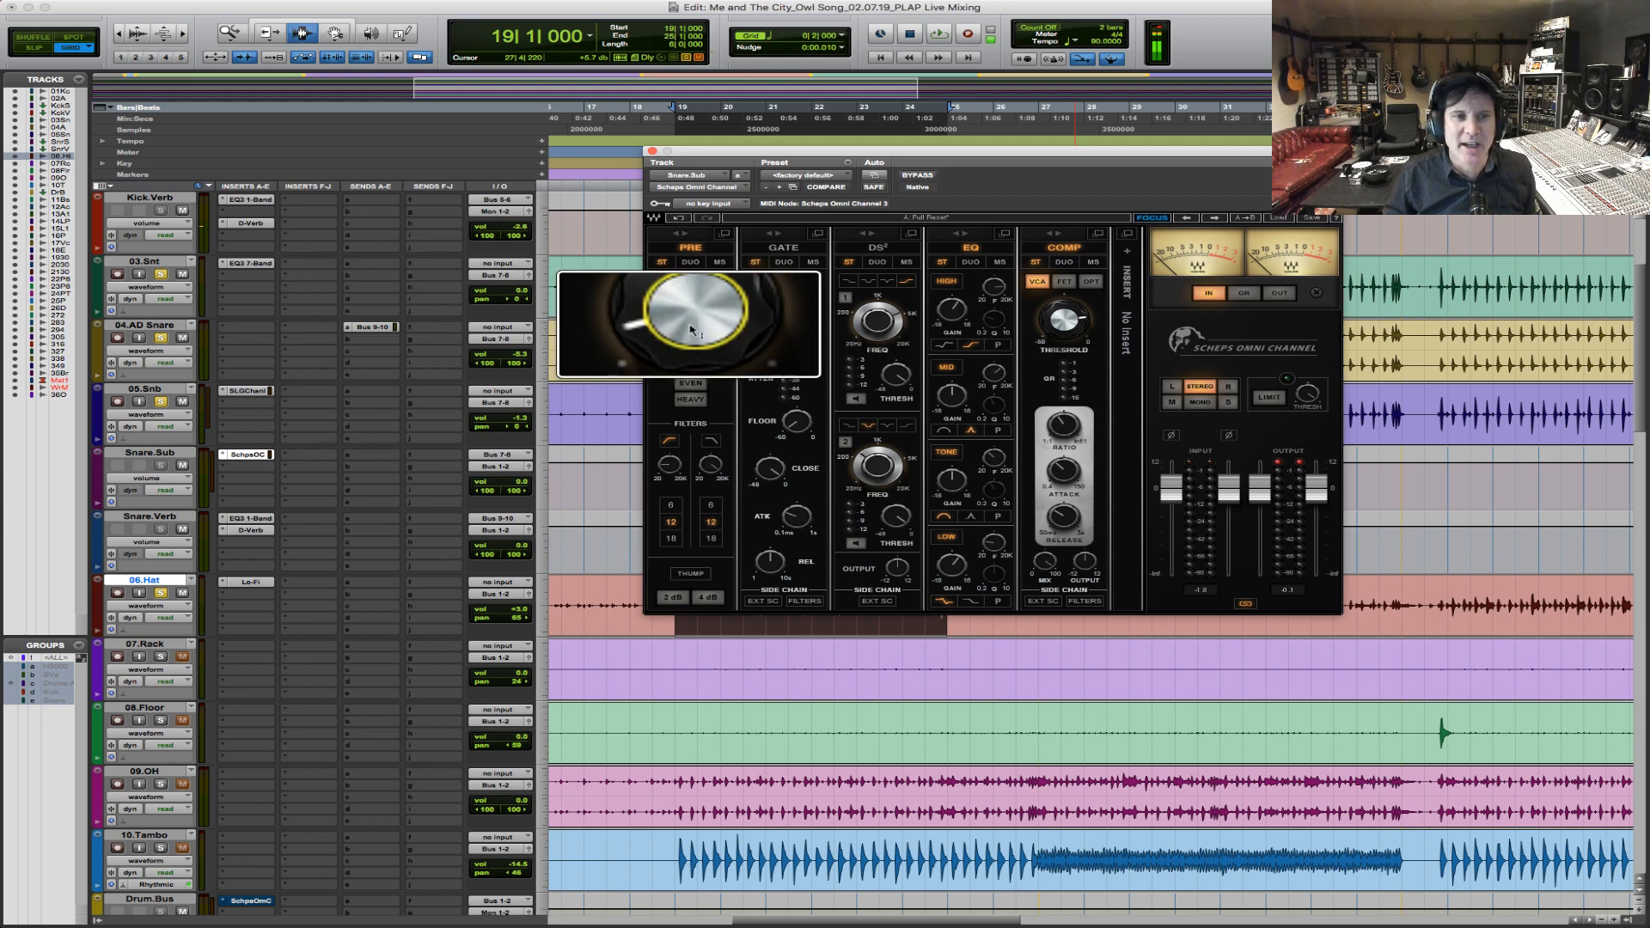
key(space)
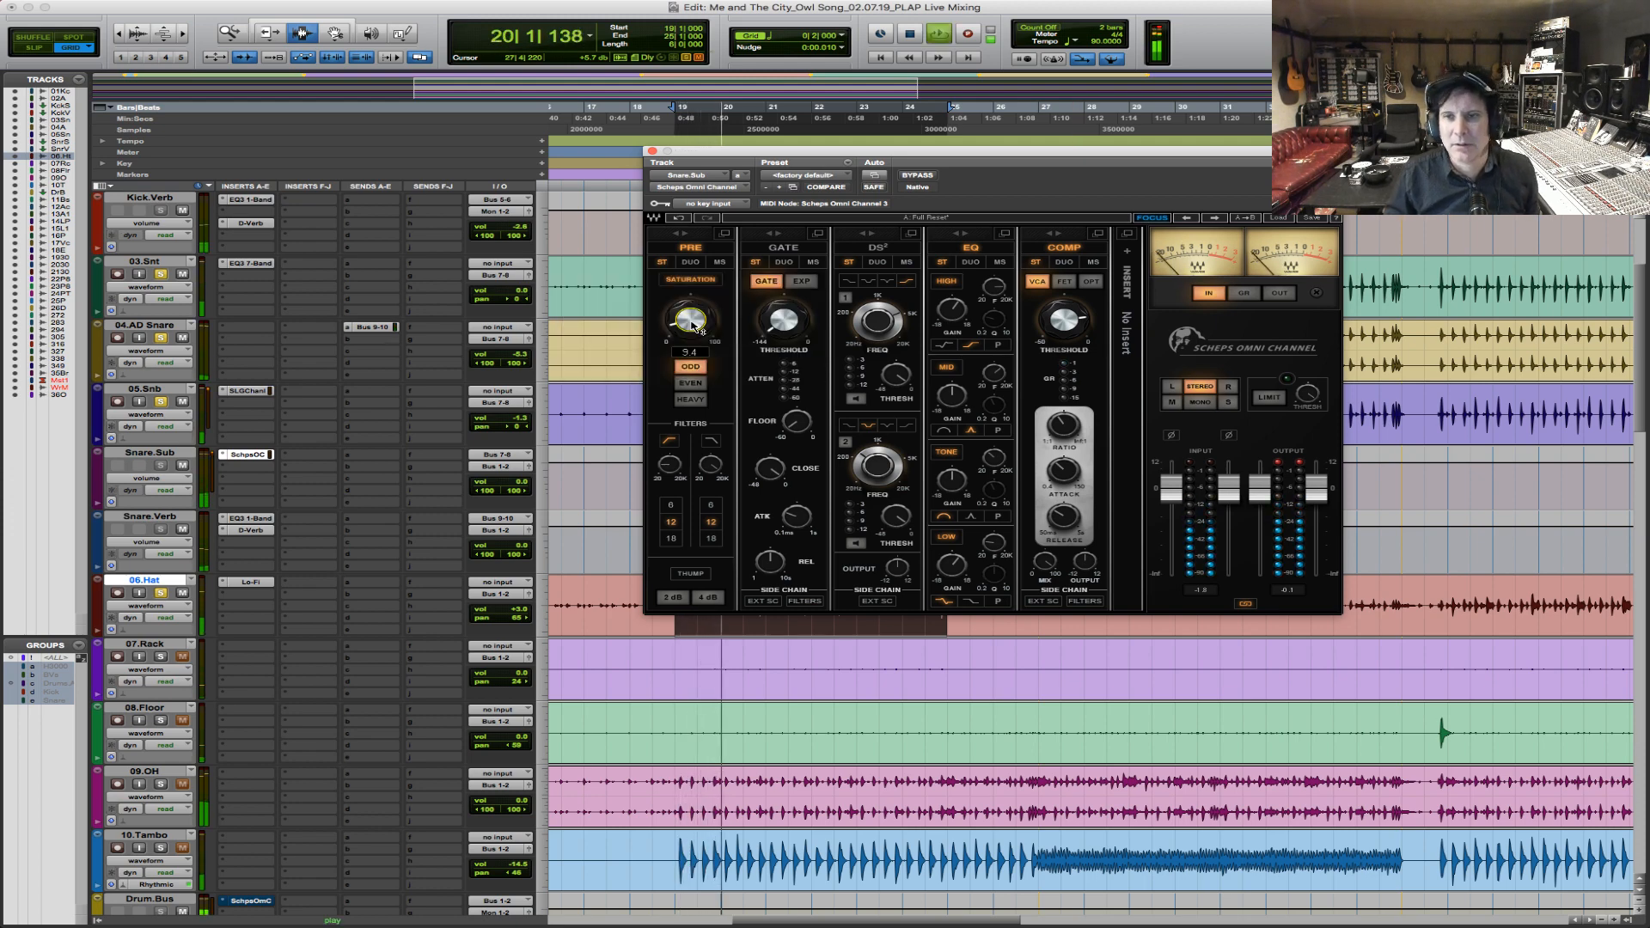
key(space)
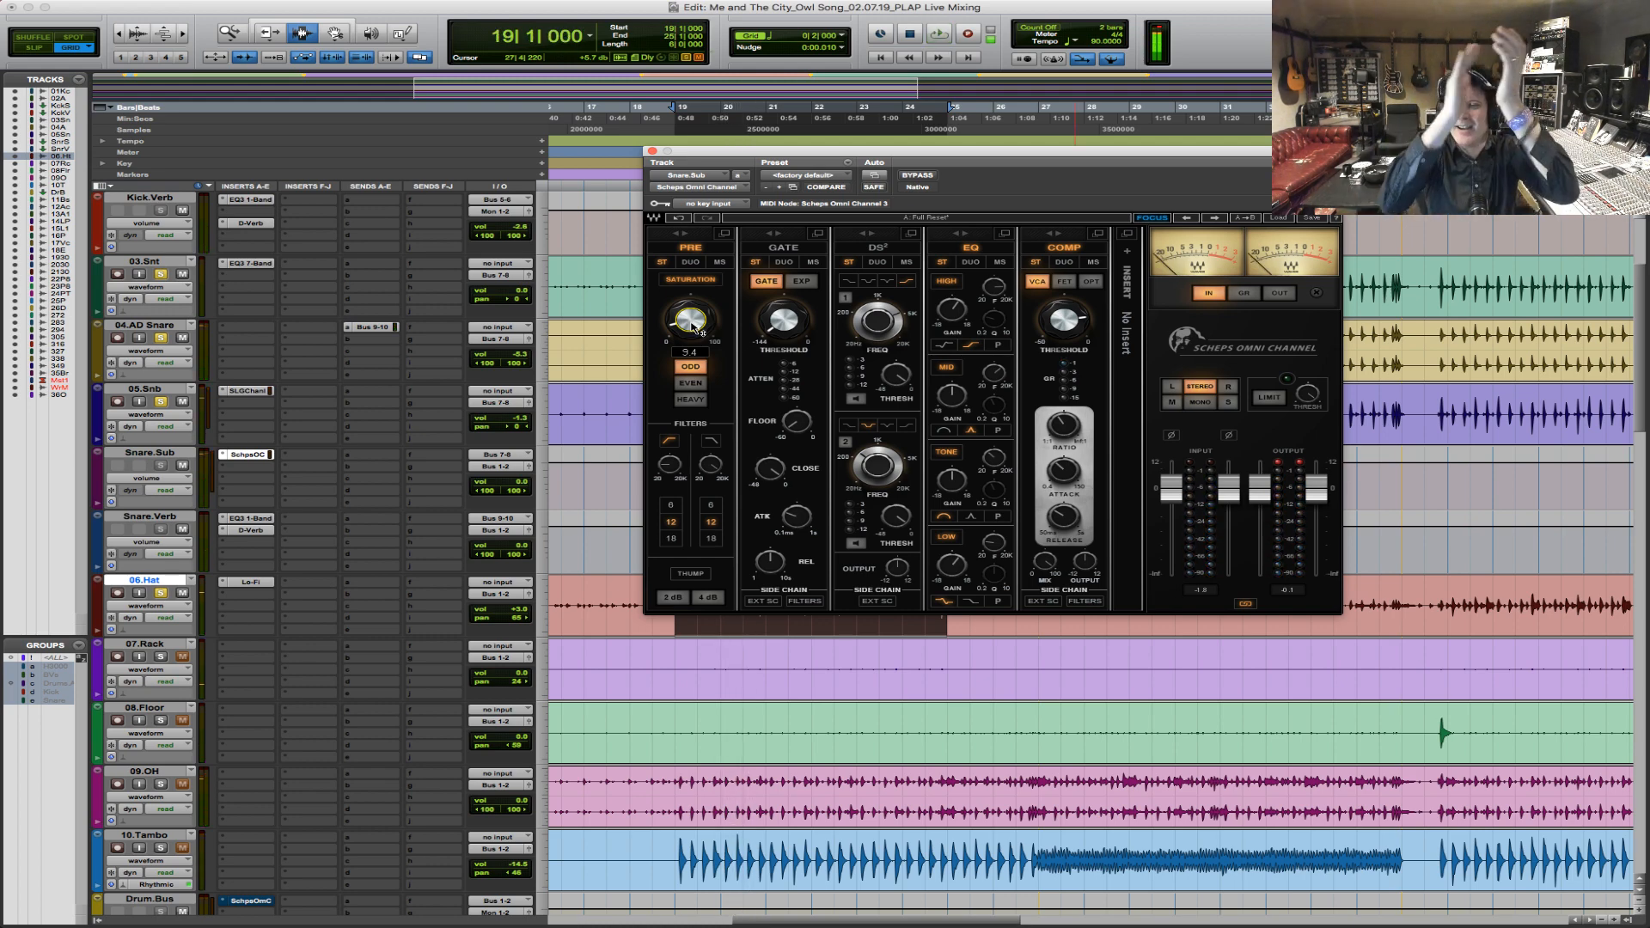
key(space)
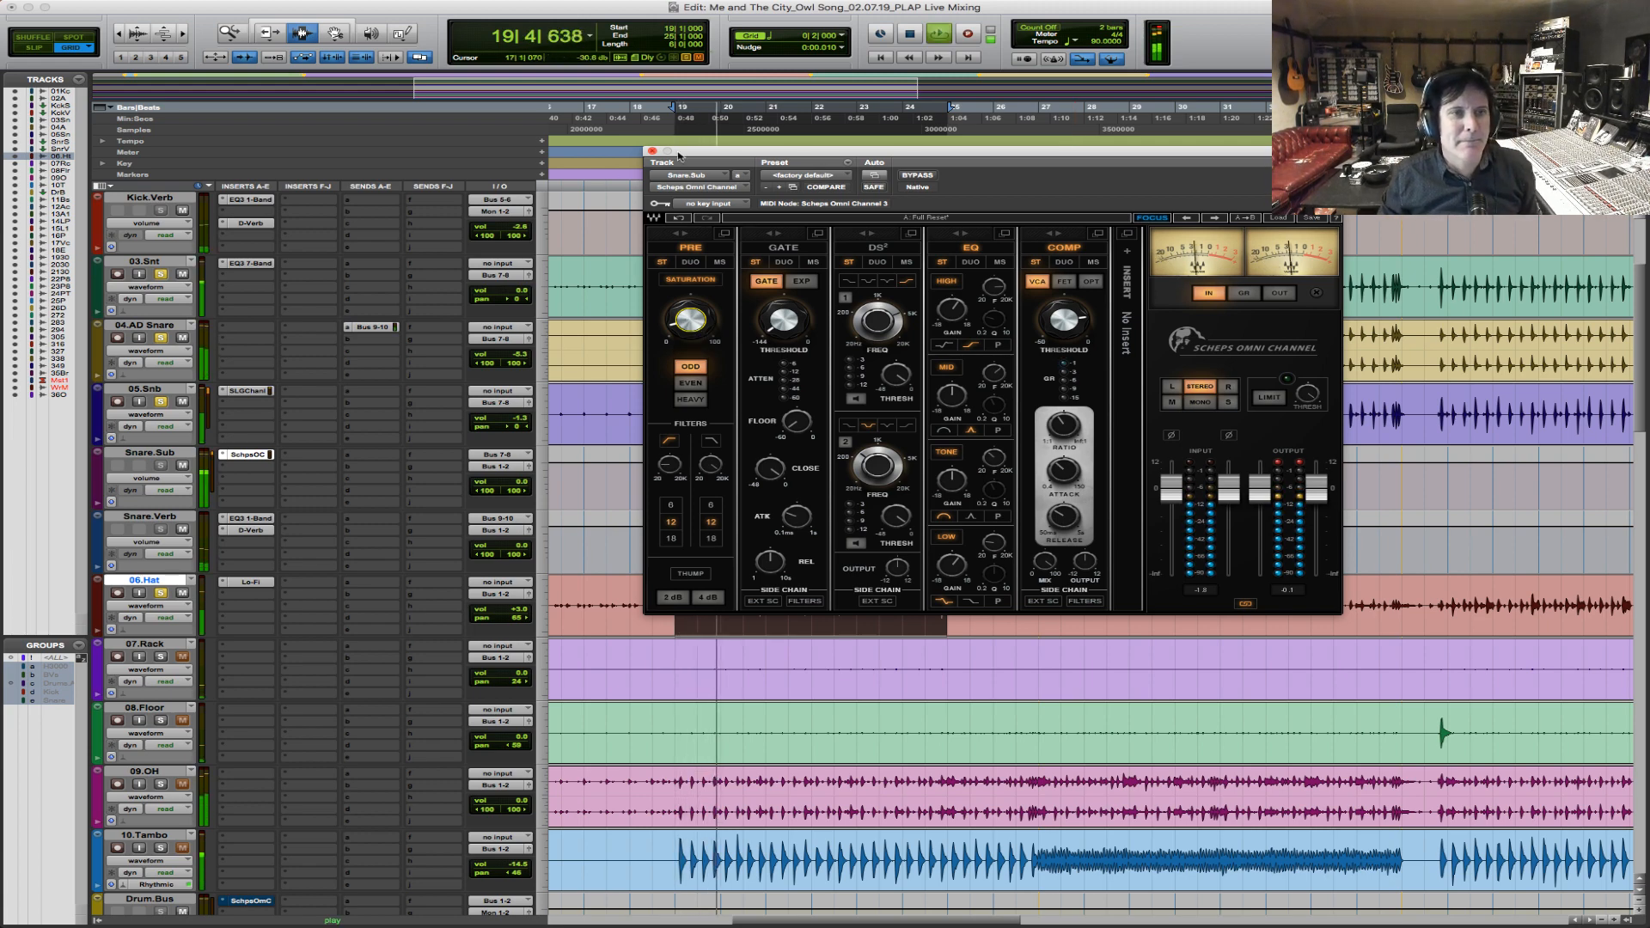
click(651, 152)
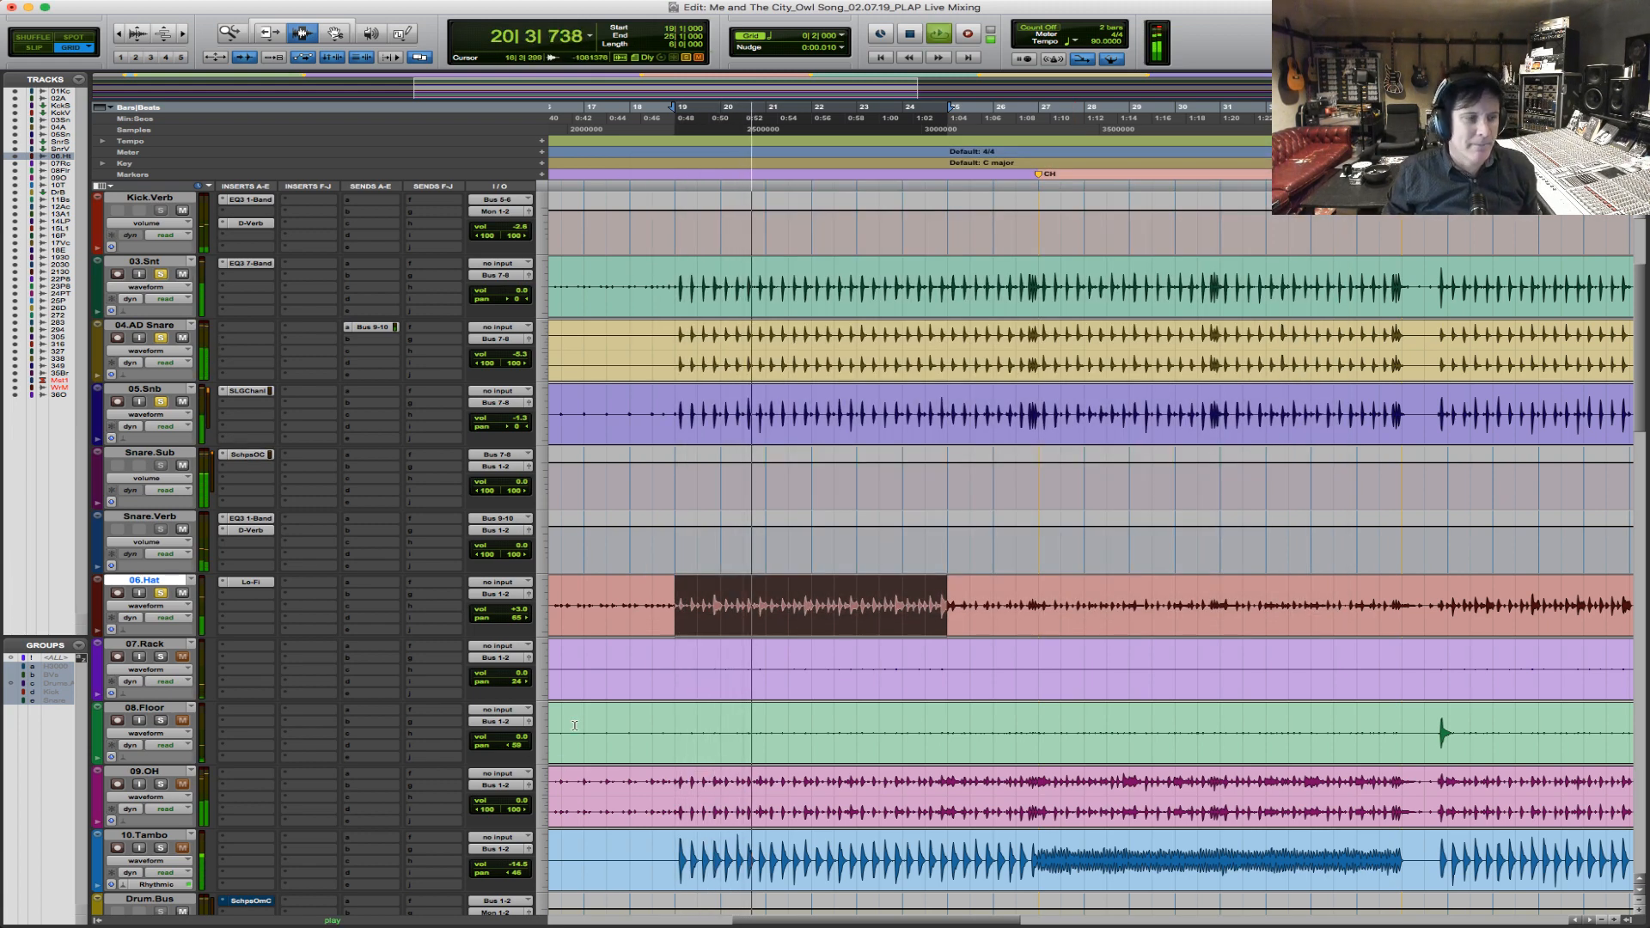
Play the drum mix from bar 19 and listen to the balance of the snares, hi-hat and overheads.
key(r)
key(r)
key(space)
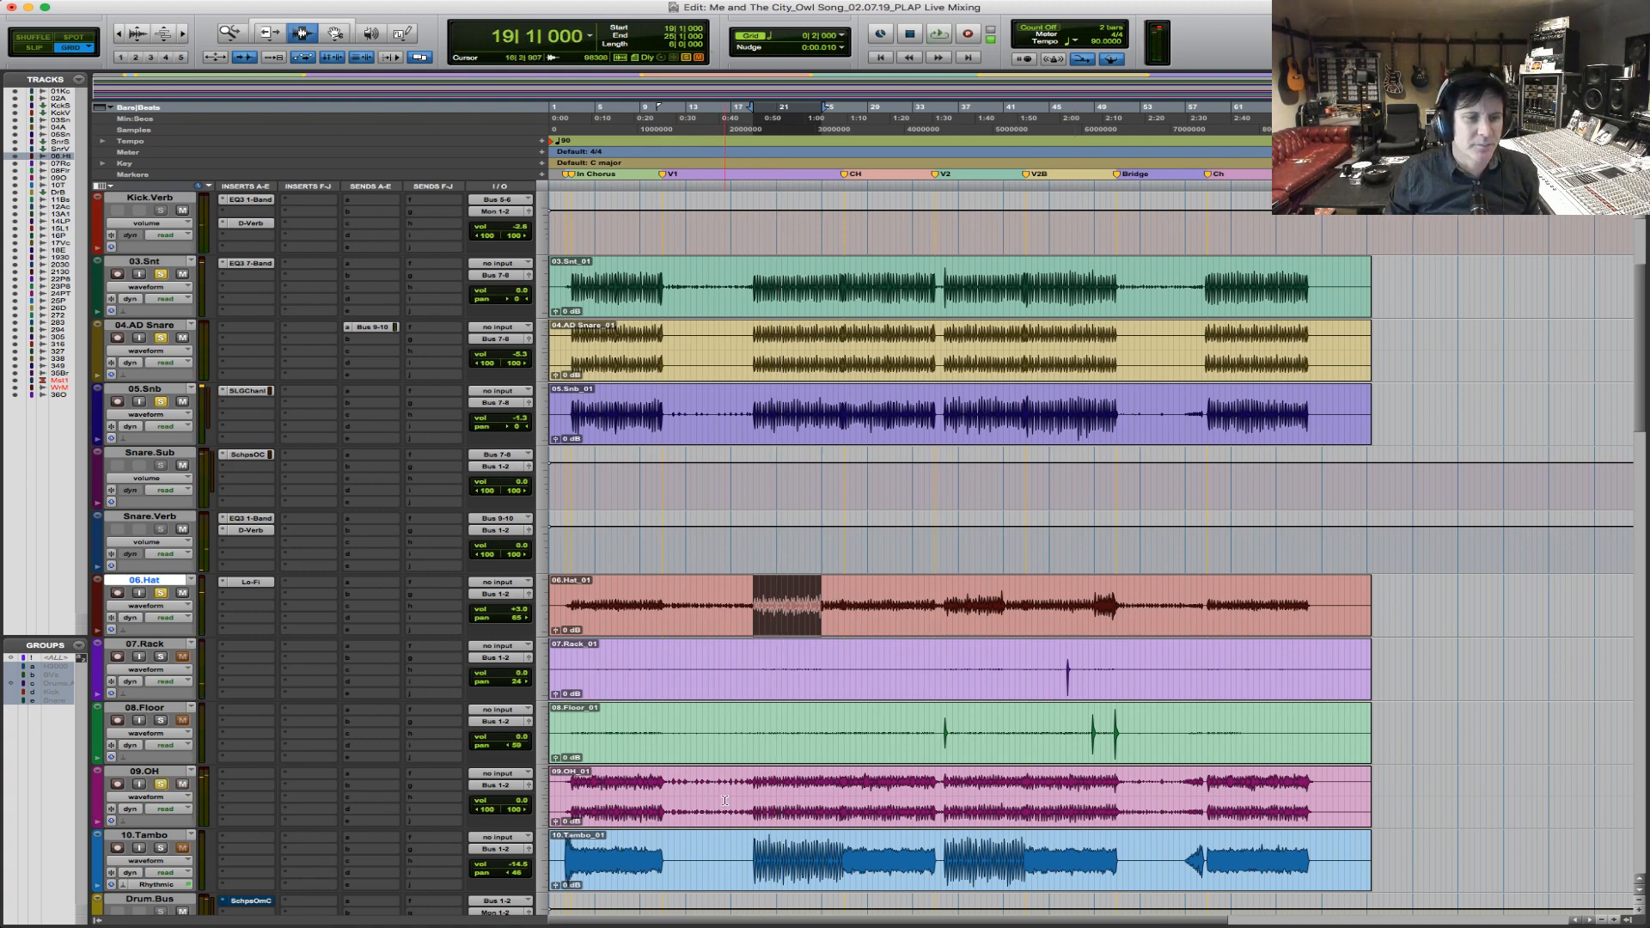
key(space)
key(t)
key(t)
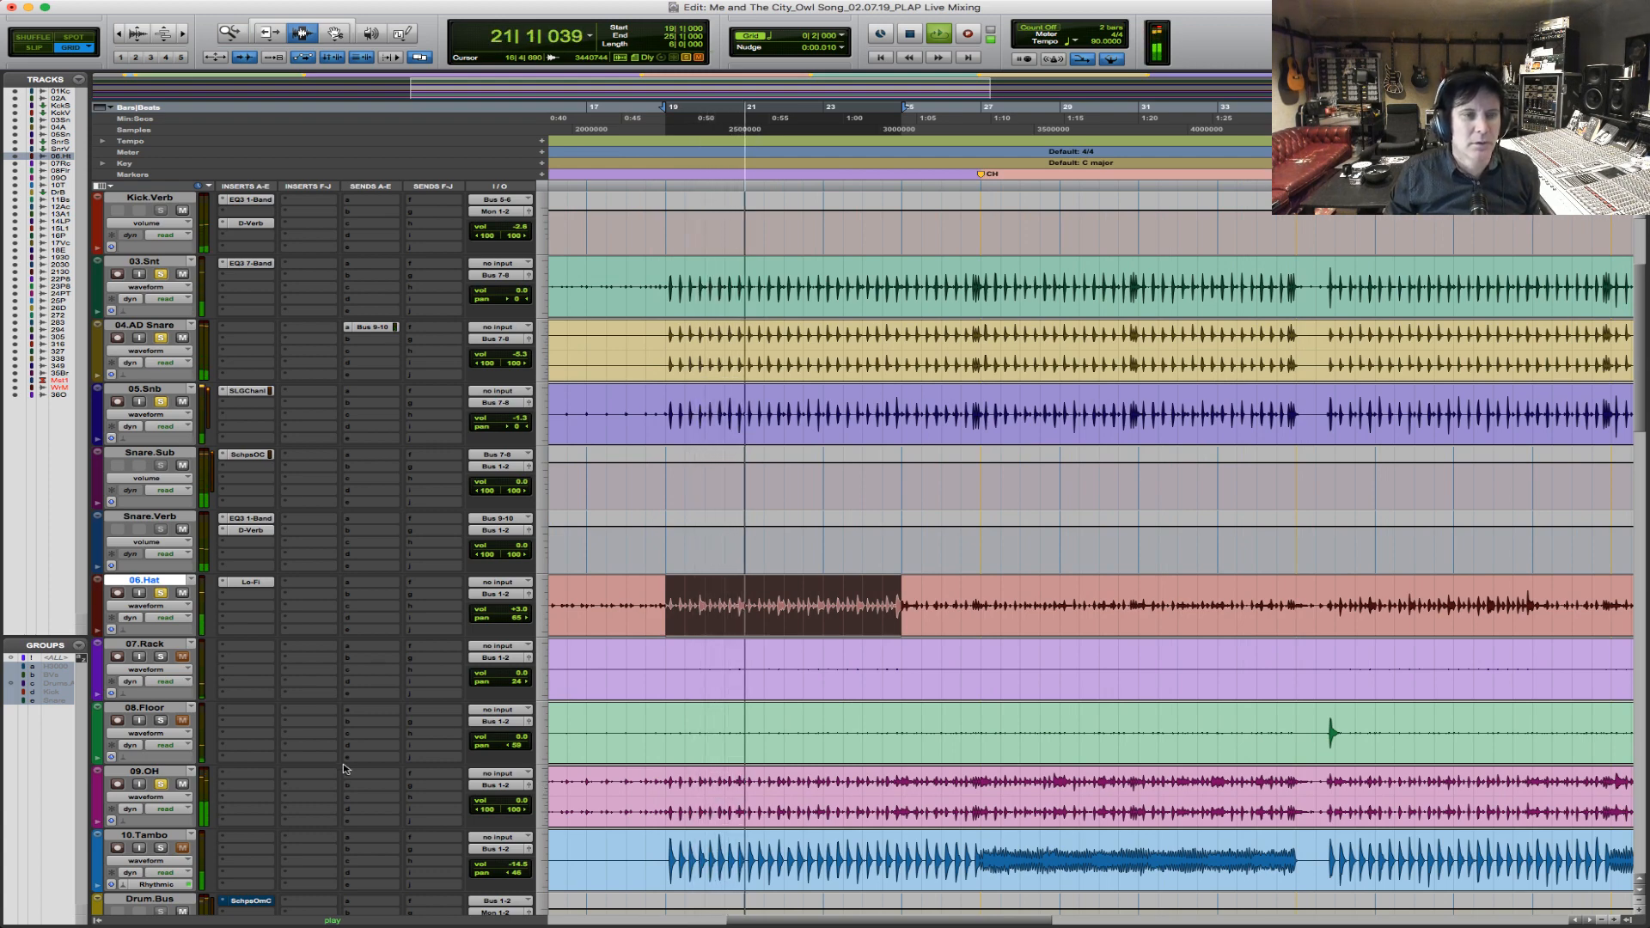
key(space)
key(space)
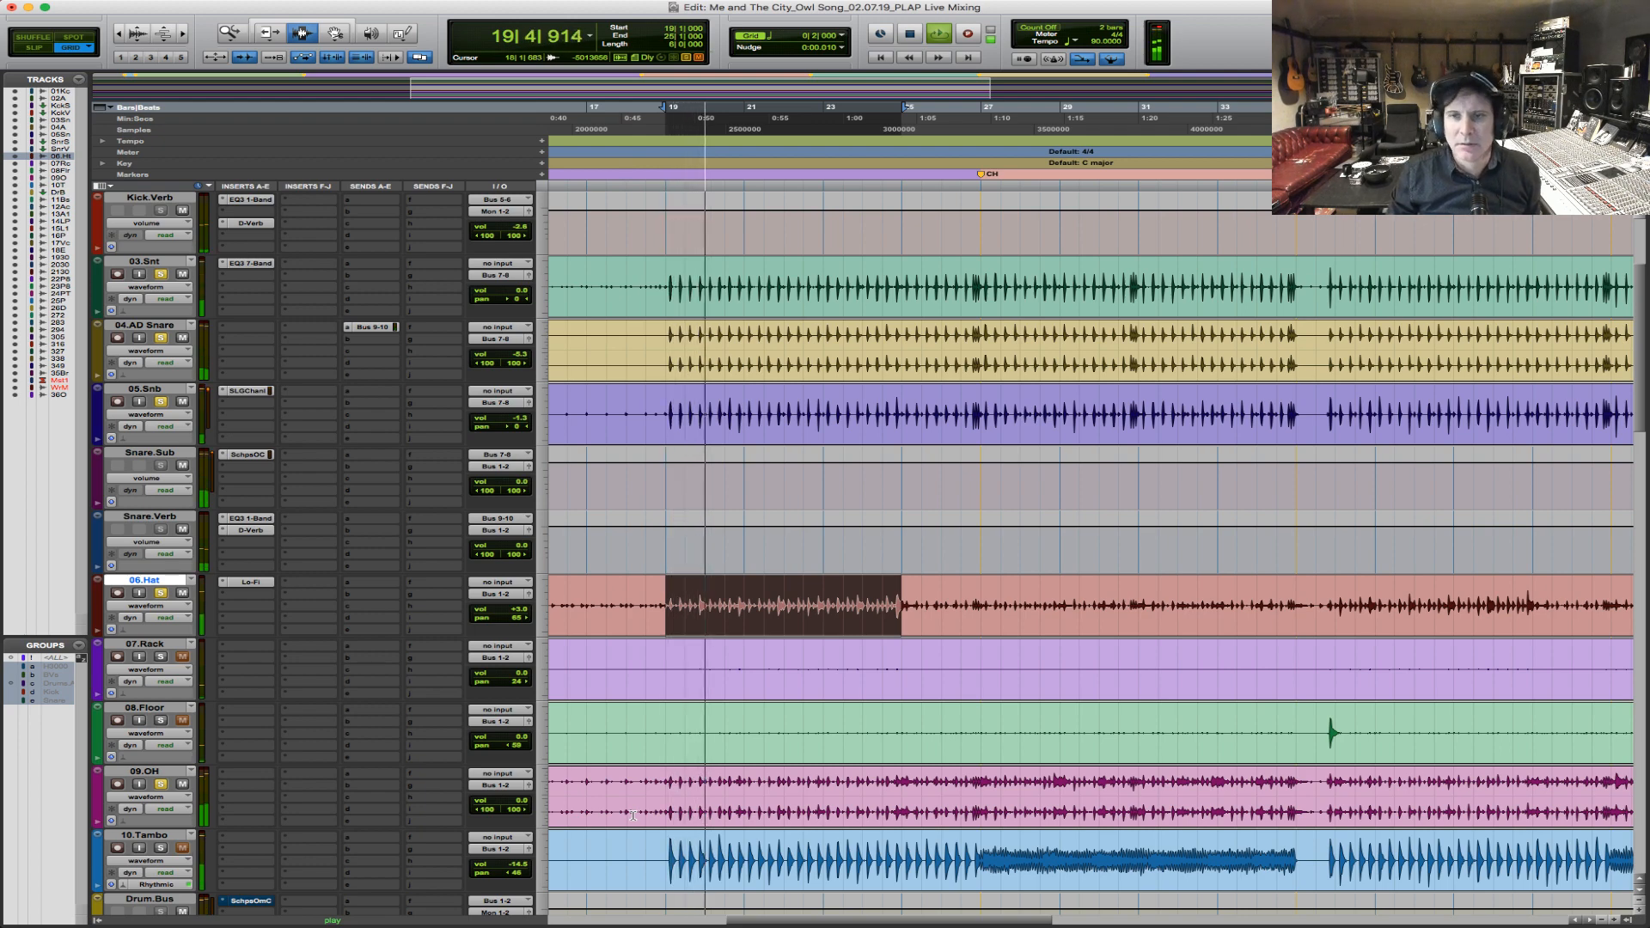
key(space)
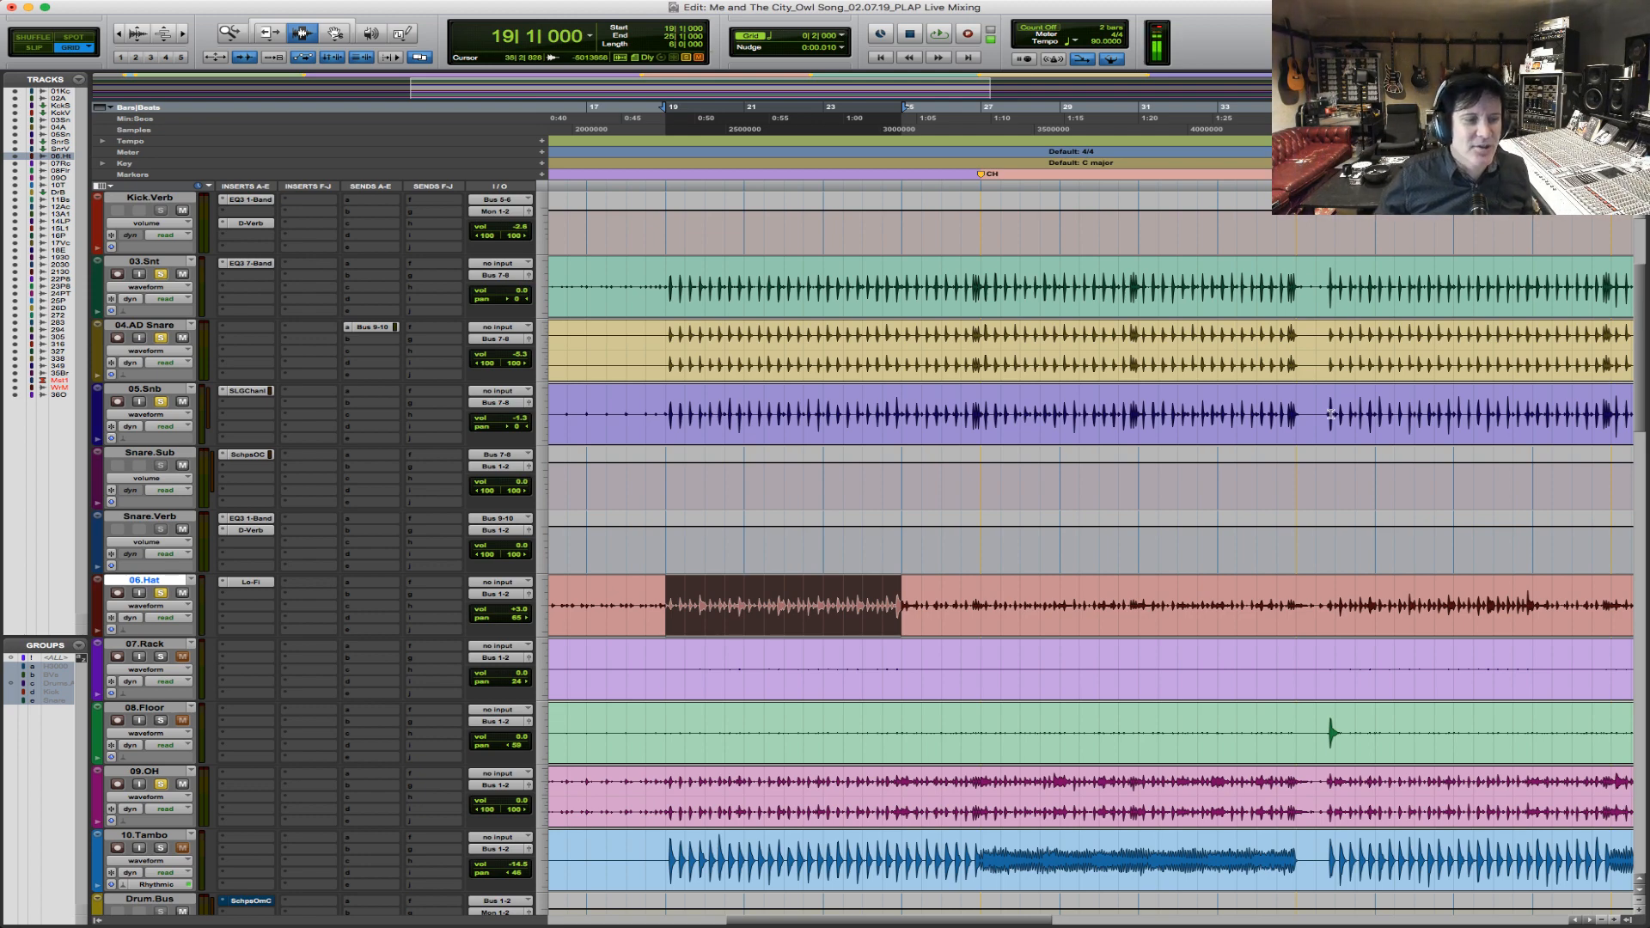
Move the 09.OH track directly below 05.Snb and toggle its solo during playback to compare the drums with and without it.
drag(166, 771, 191, 445)
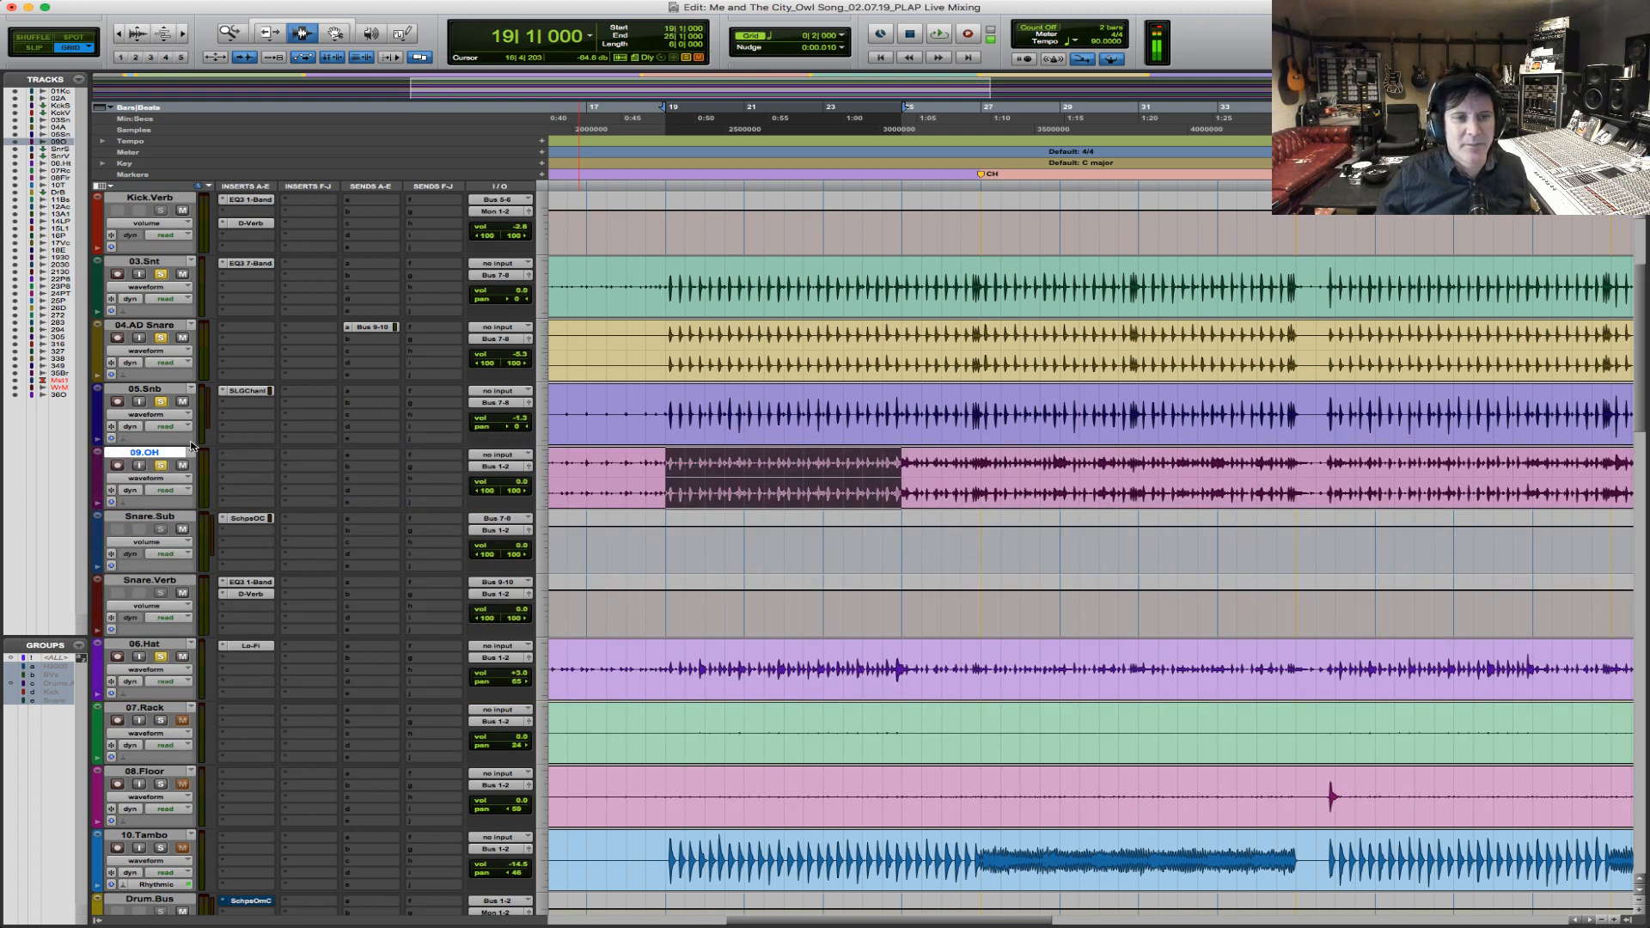
key(space)
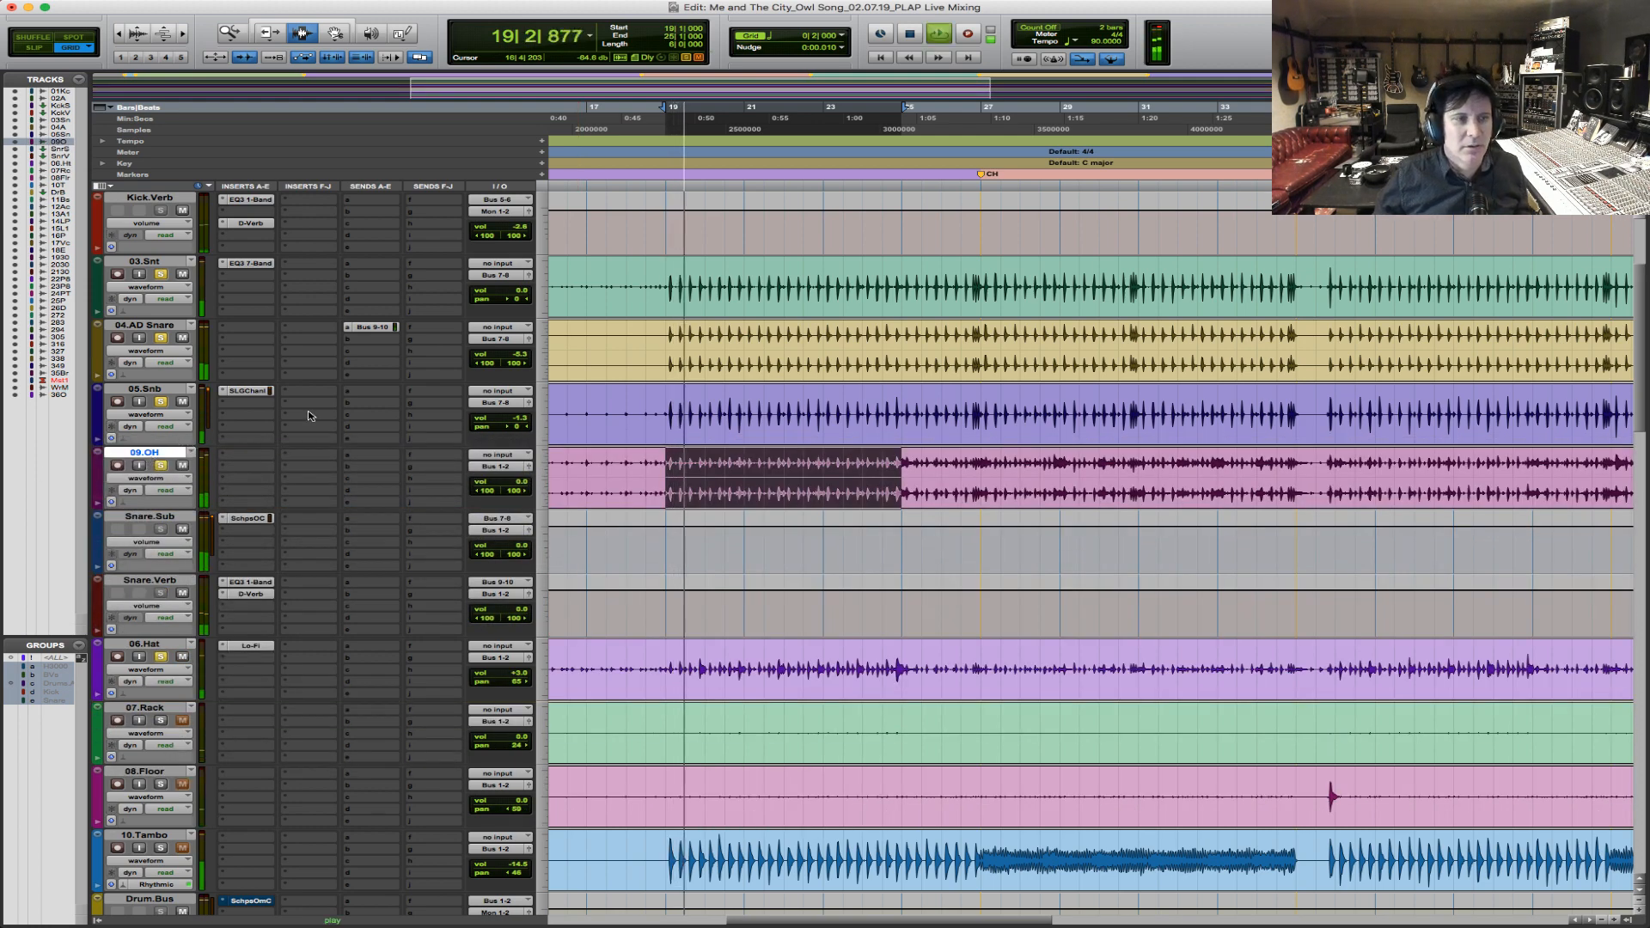
click(160, 465)
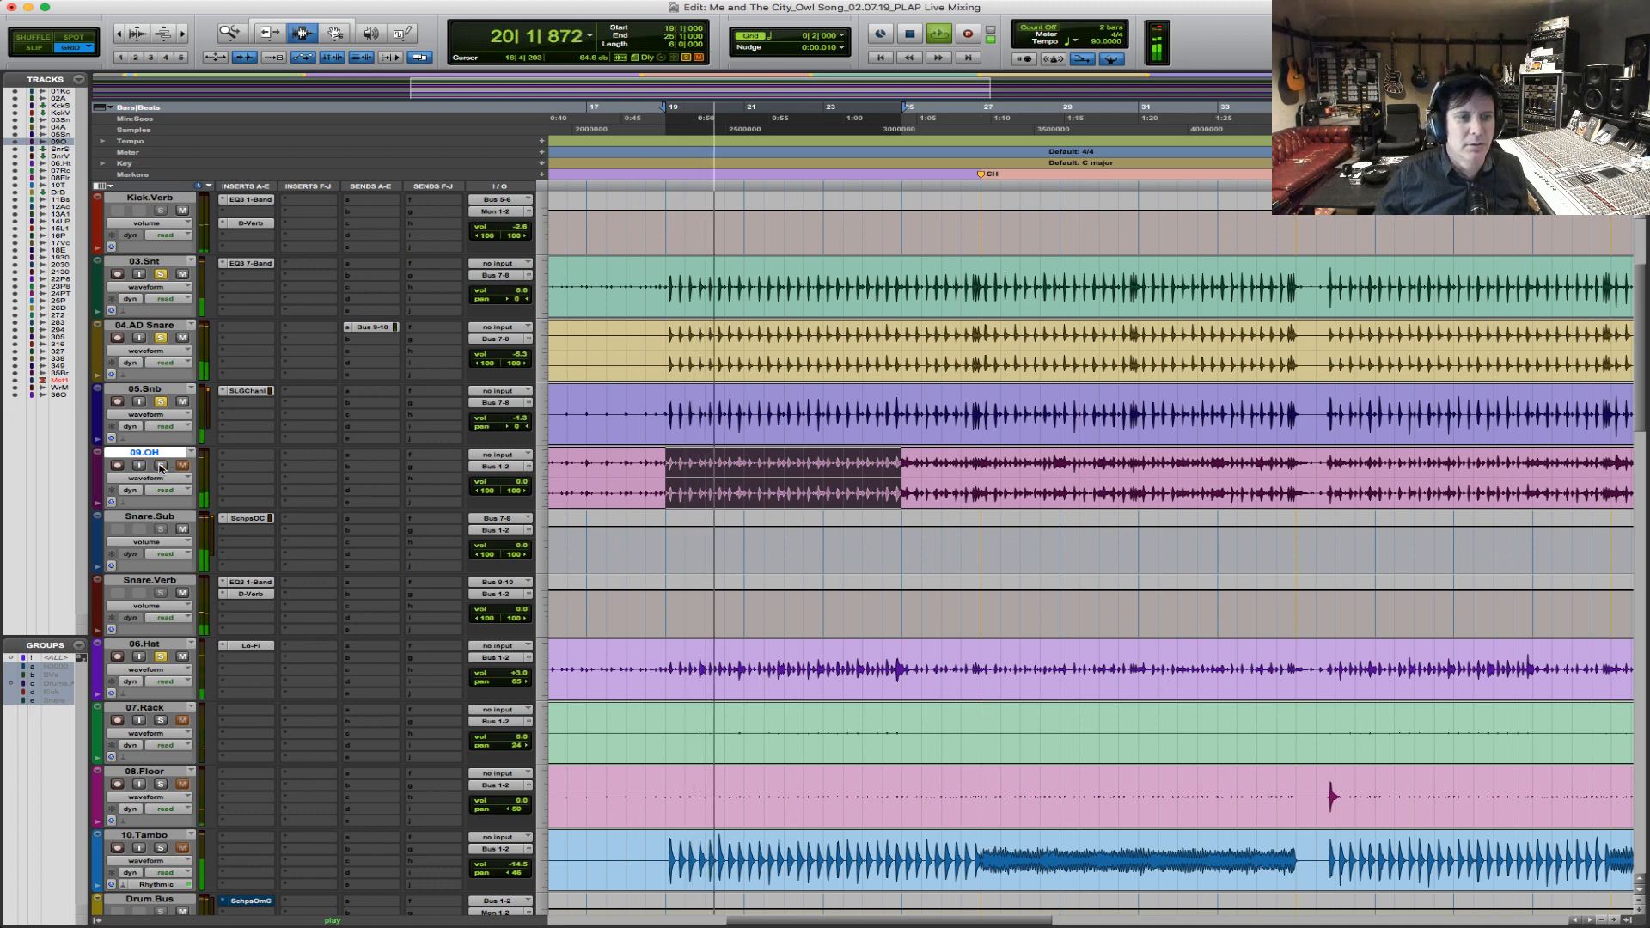
click(161, 467)
key(space)
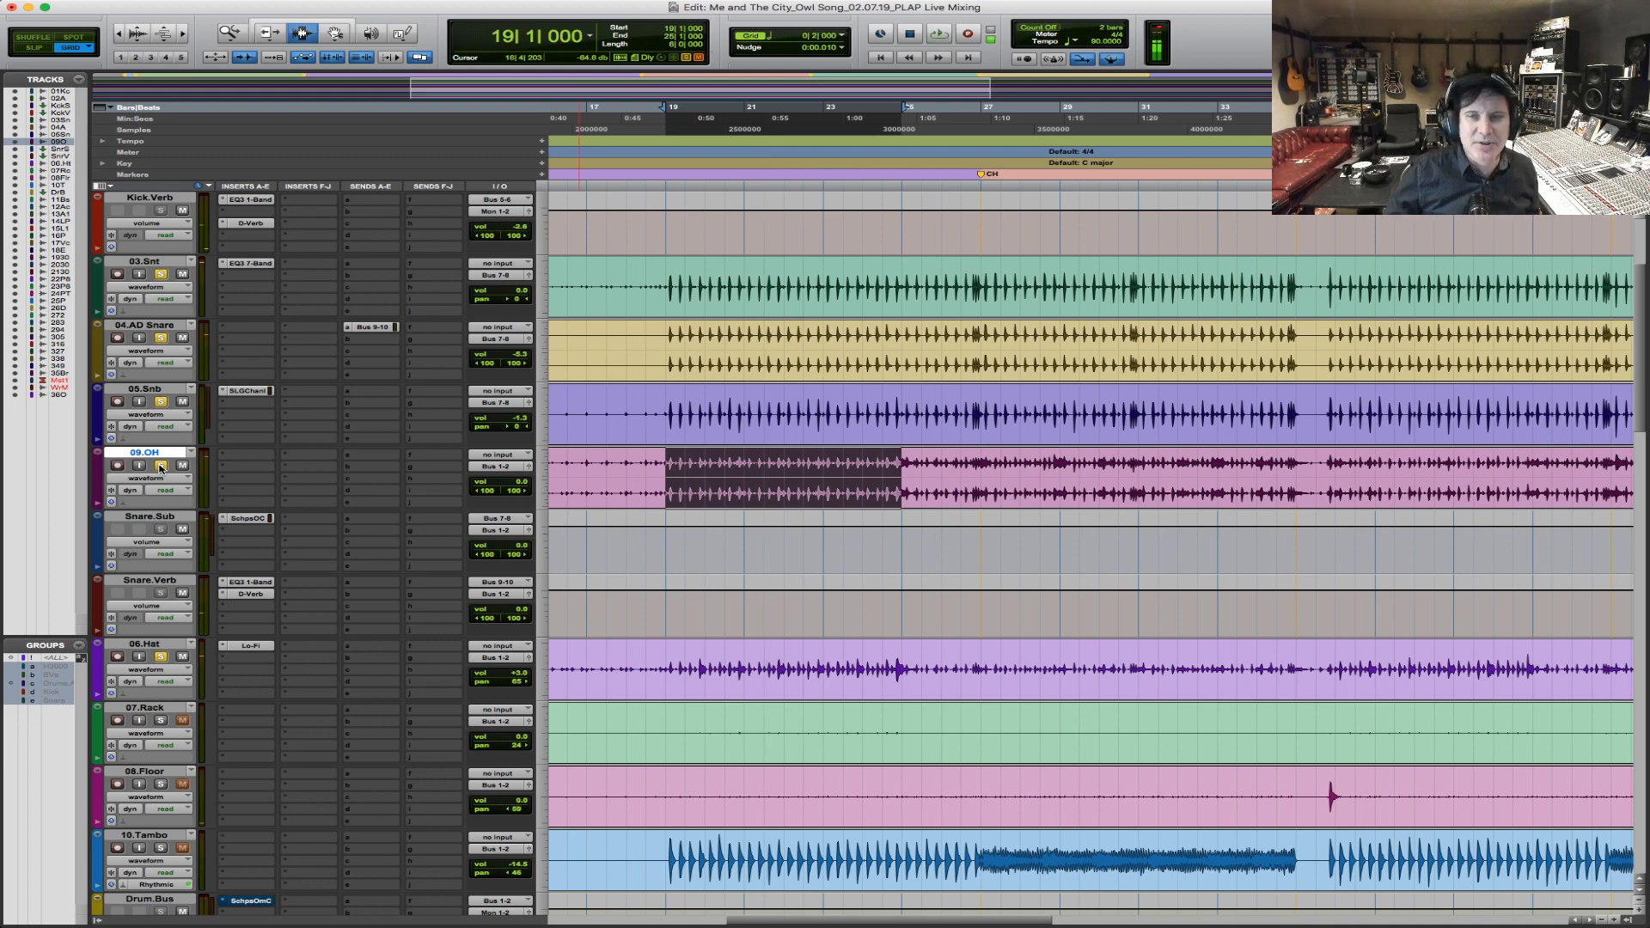
key(space)
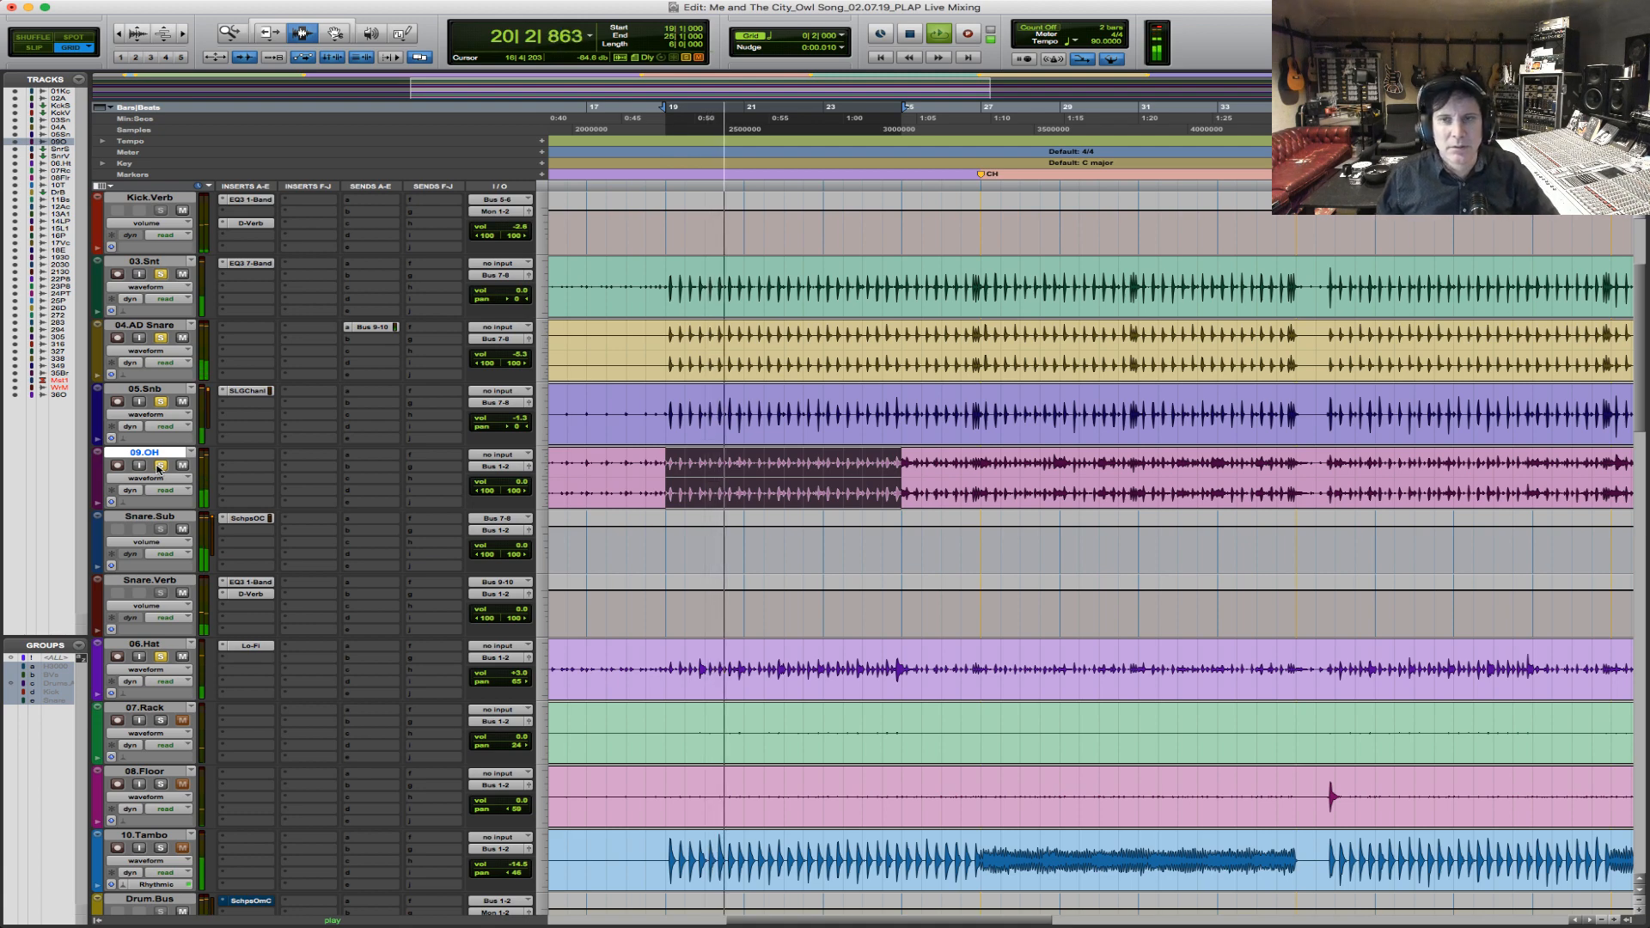
click(161, 466)
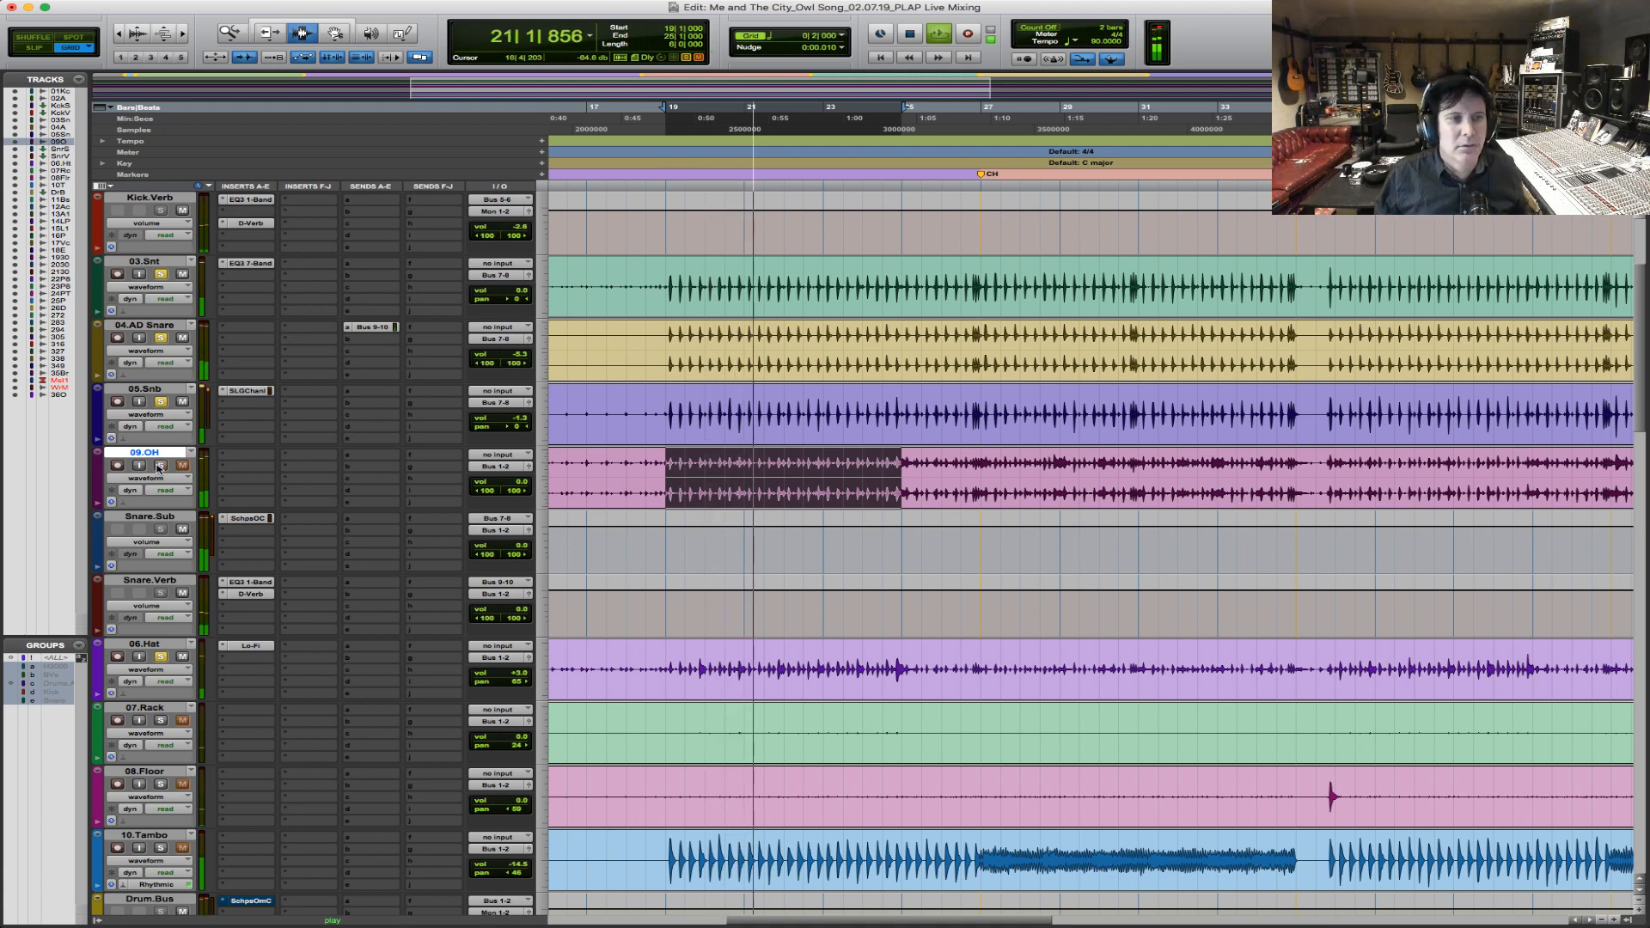
key(space)
Insert the Avid EQ3 7-Band (stereo) plug-in on the first insert slot of 09.OH.
key(F5)
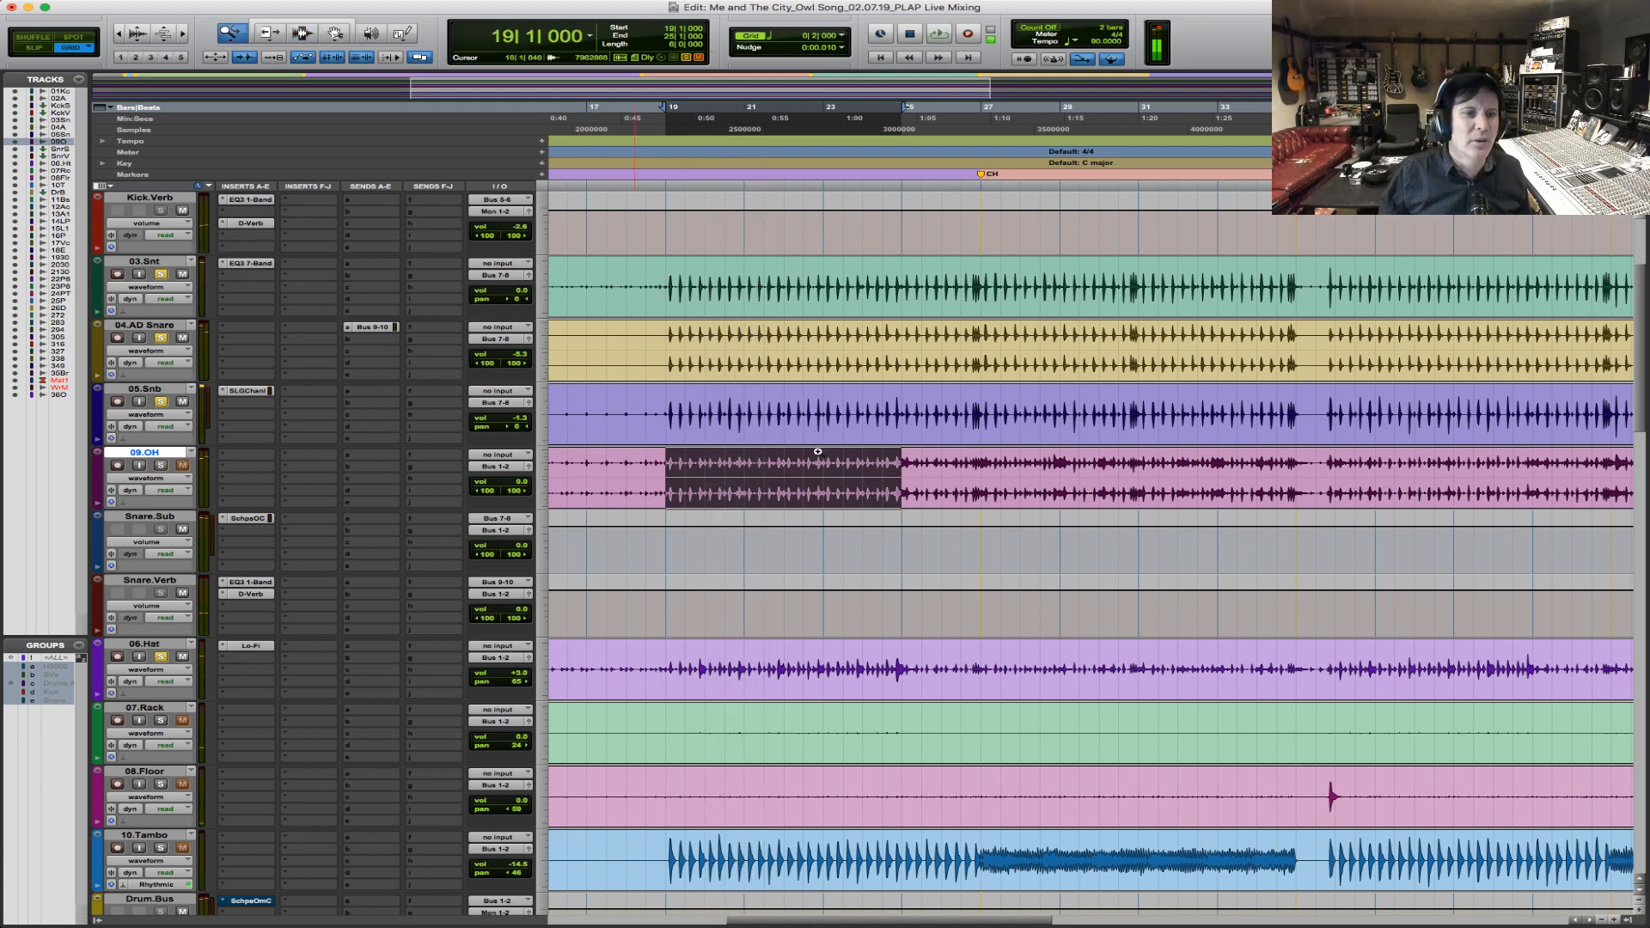
drag(706, 451, 1019, 457)
key(F5)
drag(616, 476, 909, 461)
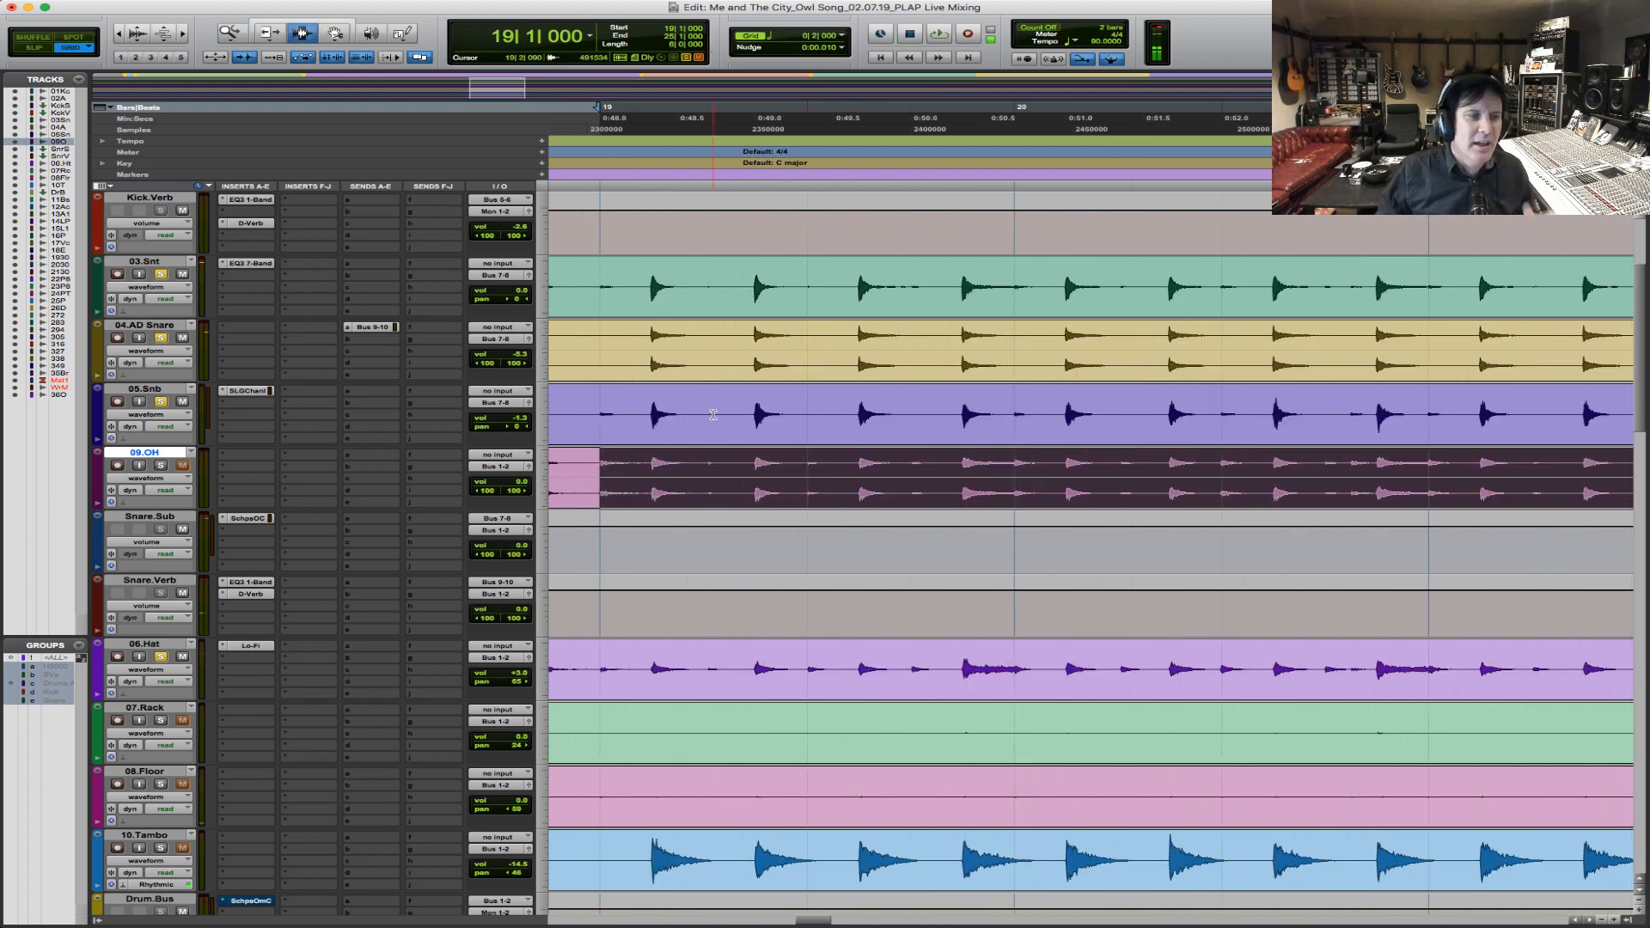
click(240, 459)
mouse_move(309, 482)
mouse_move(427, 394)
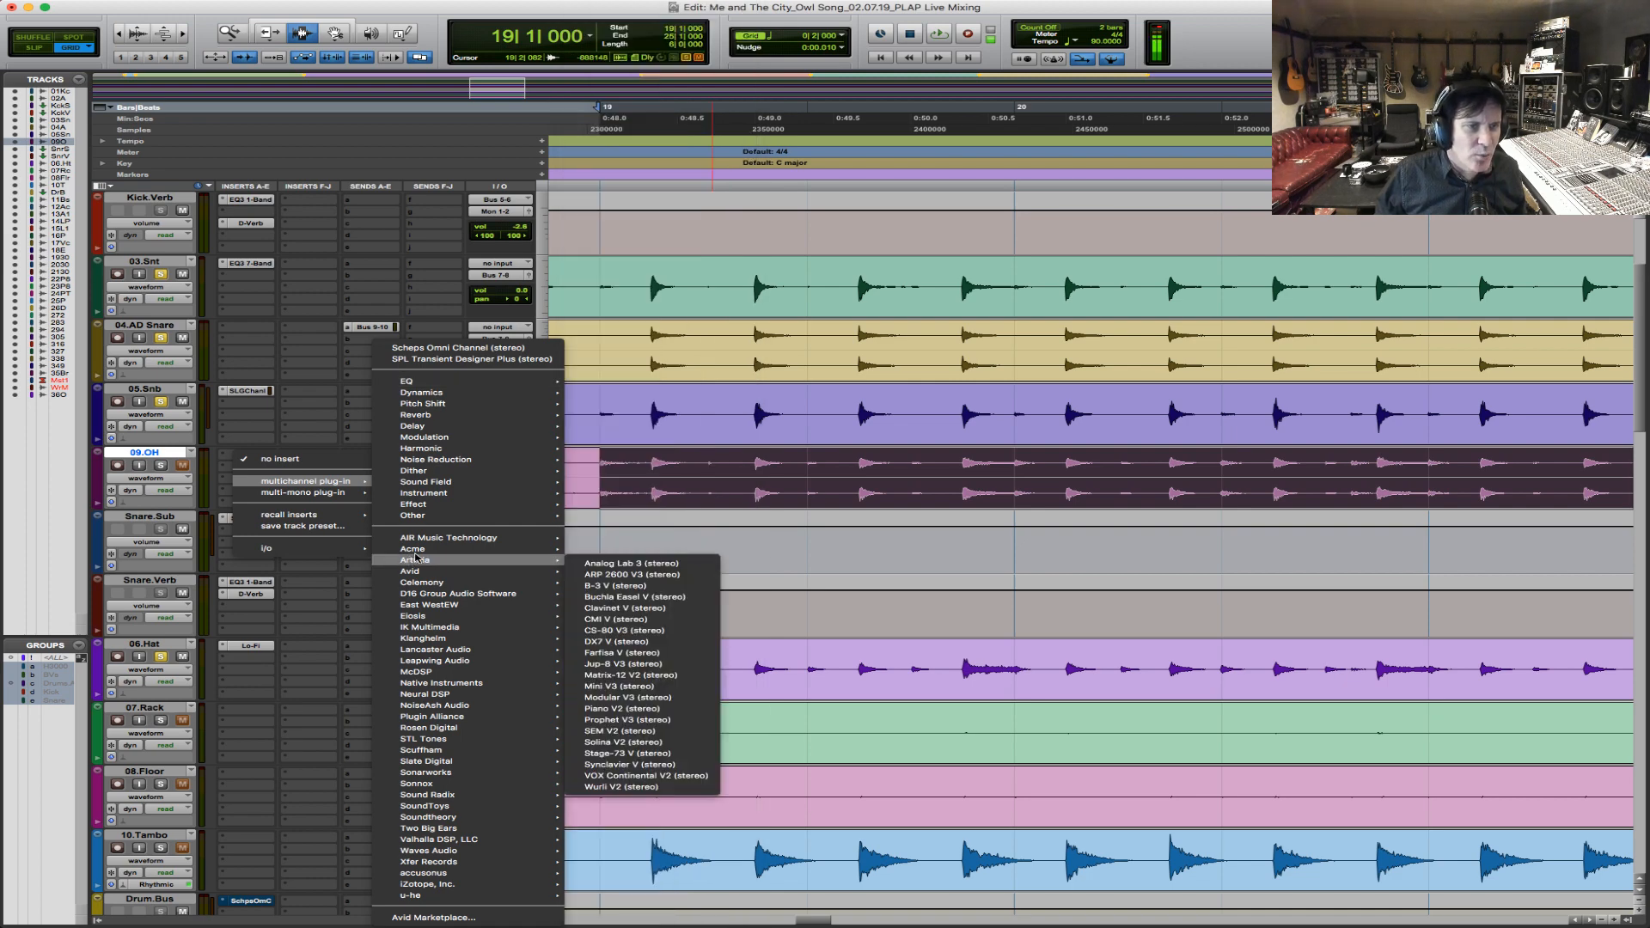
mouse_move(413, 571)
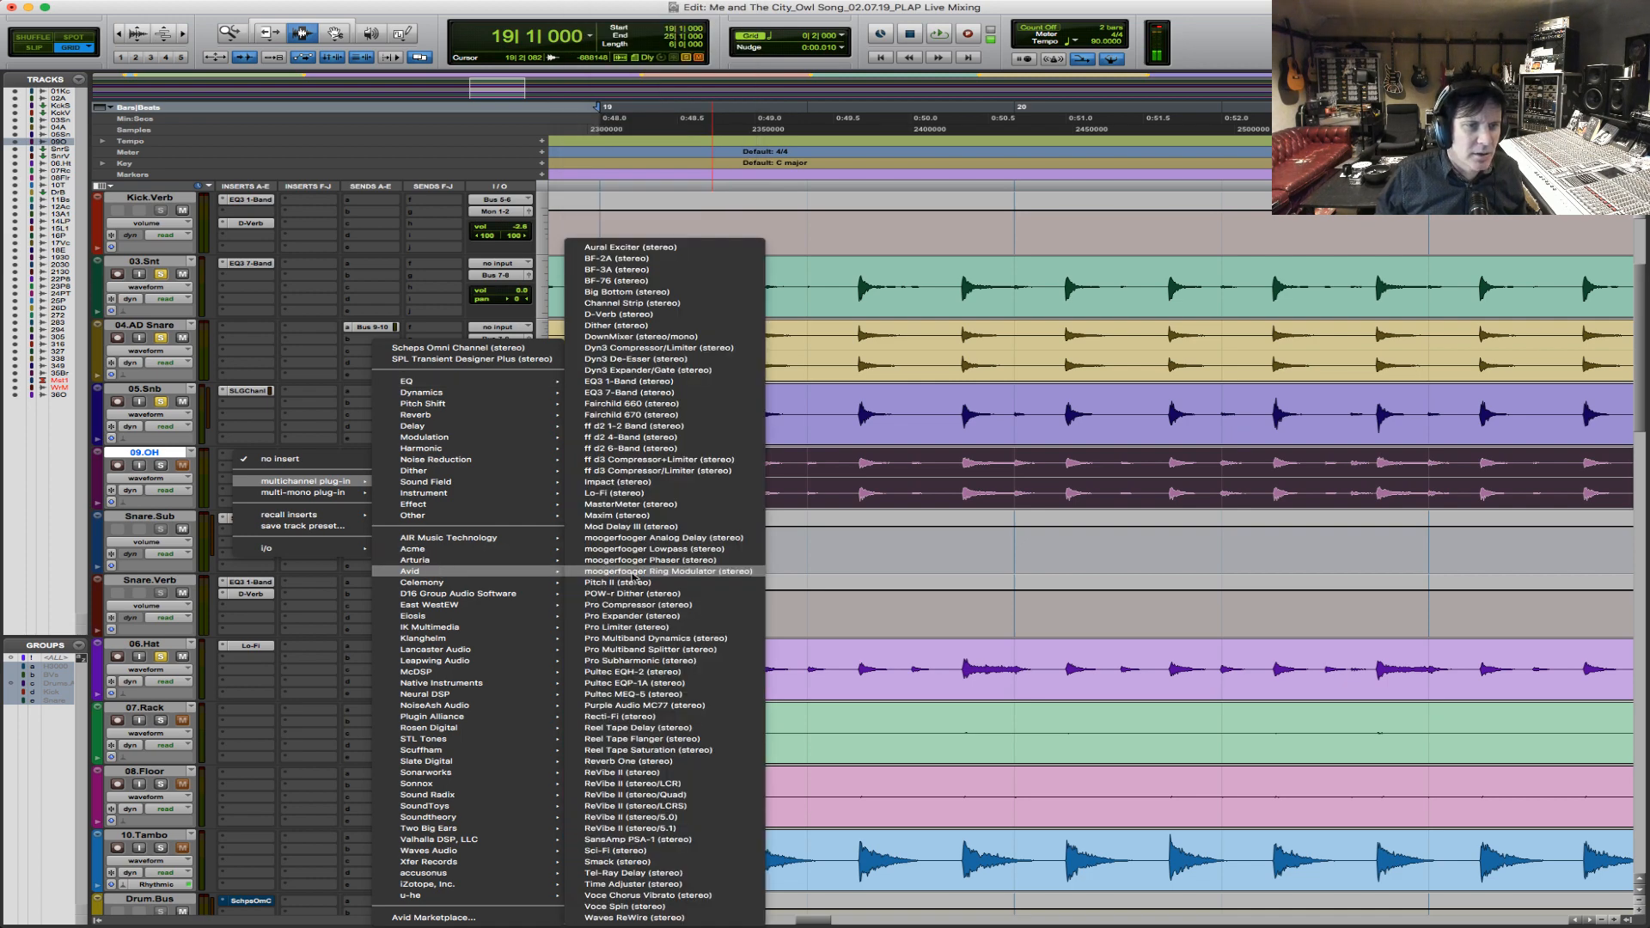
click(678, 392)
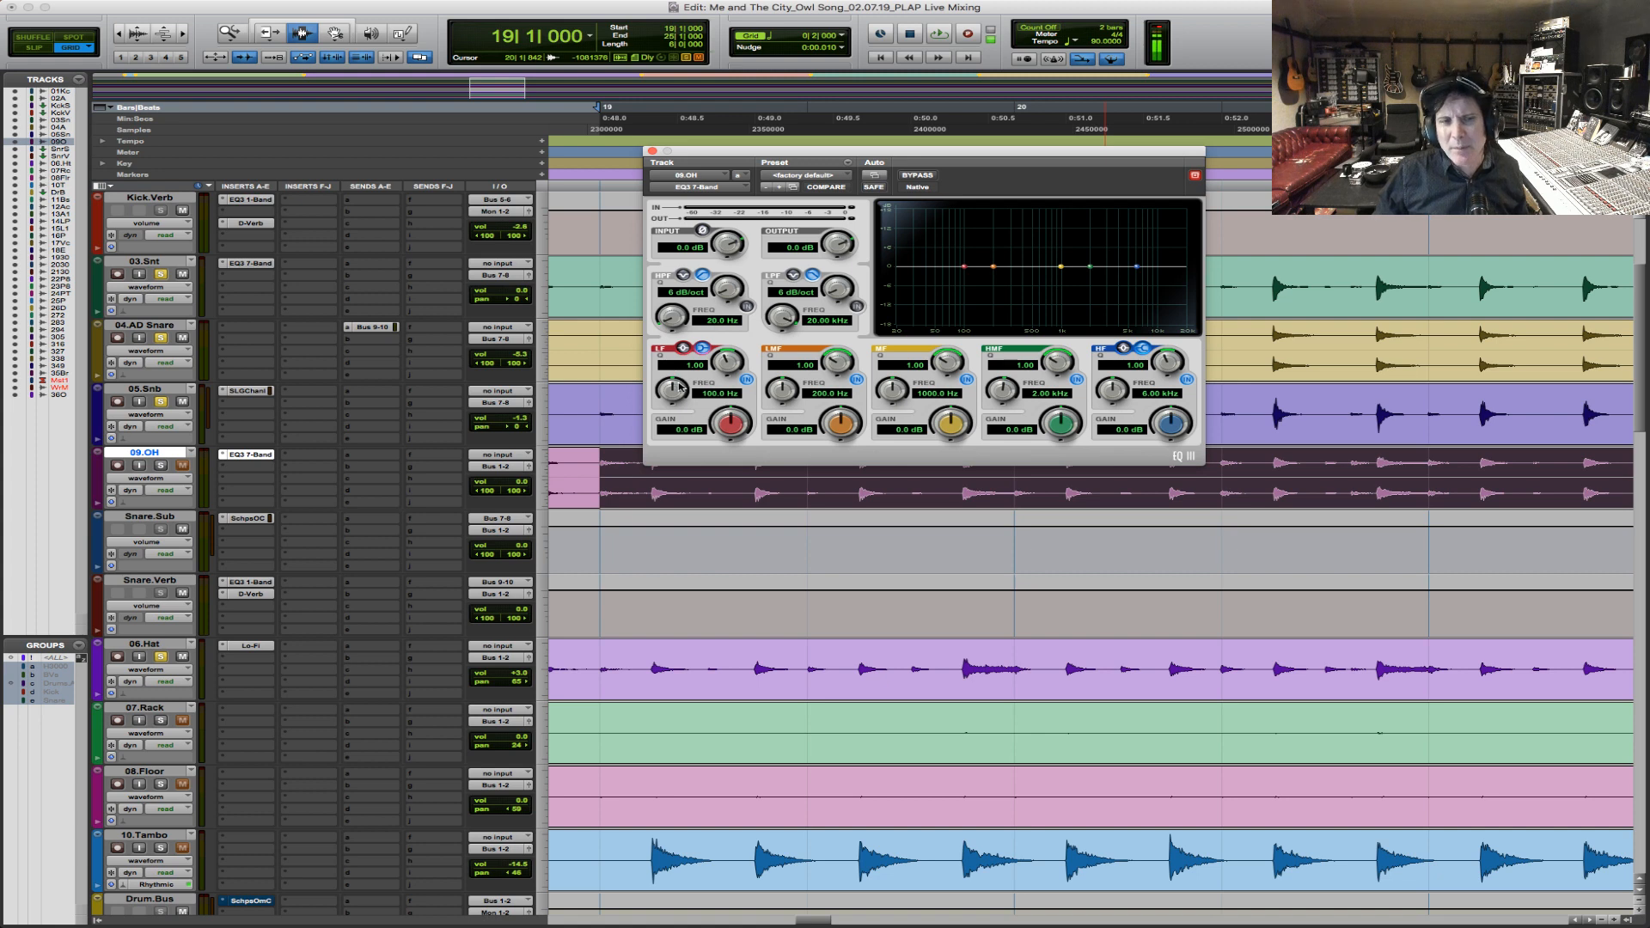
Enable the high-pass filter in the 09.OH EQ at 203.9 Hz and start playback.
drag(670, 319, 748, 275)
click(747, 306)
drag(665, 311, 658, 320)
key(space)
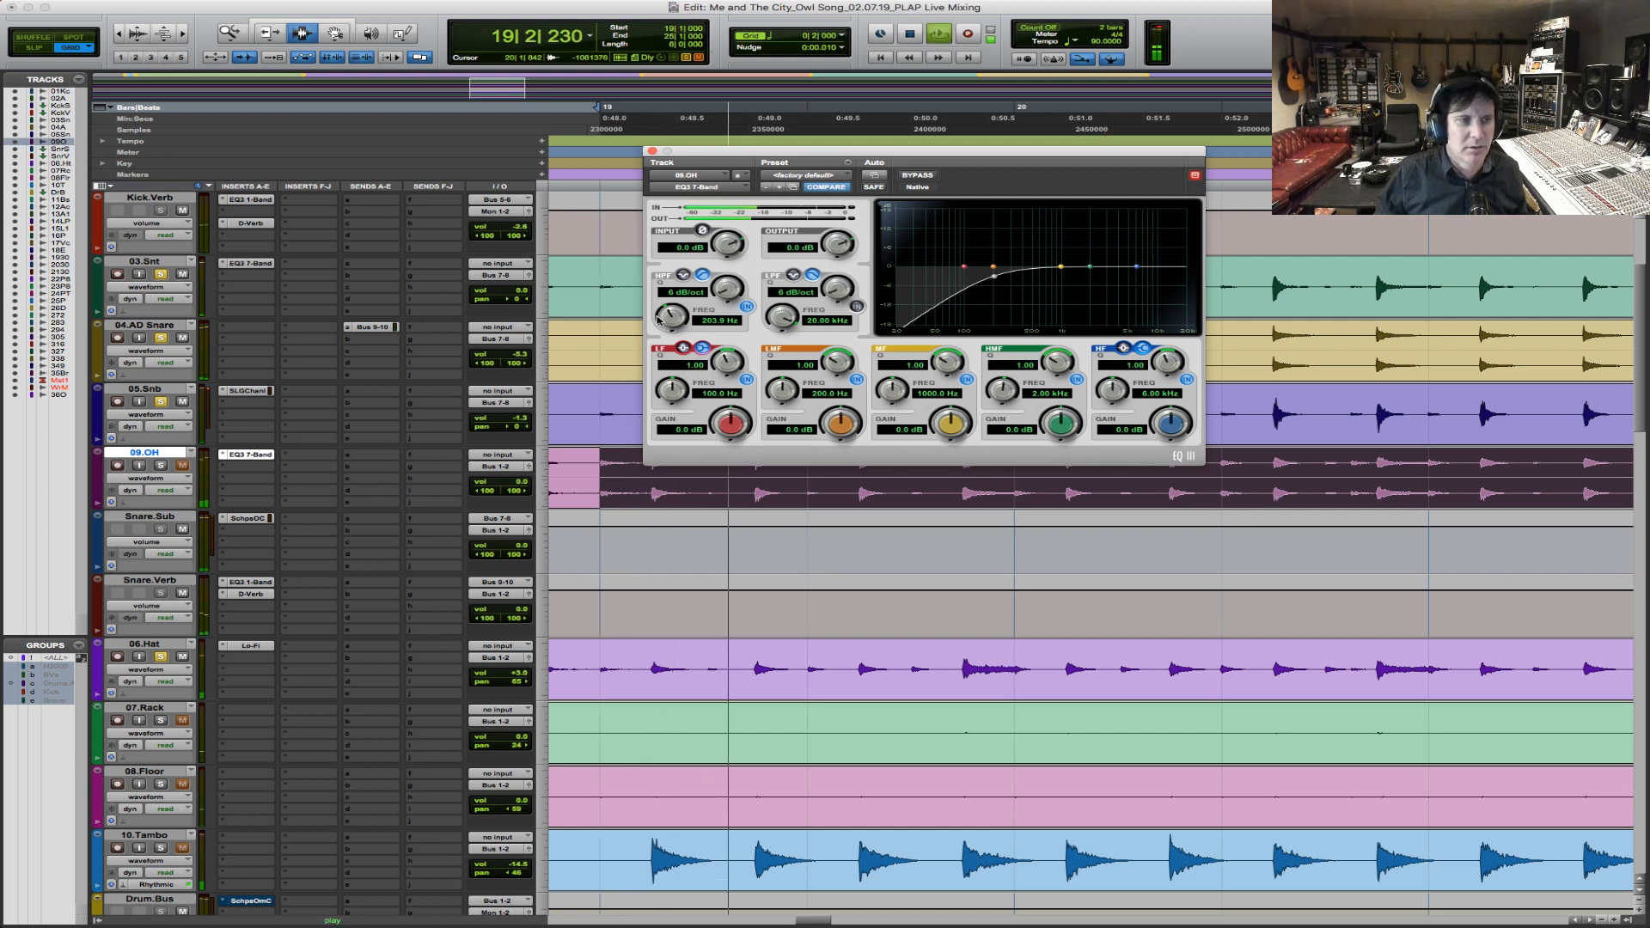
Solo 09.OH with the other drums, compare its EQ bypassed and active during playback, and close the plug-in.
click(161, 465)
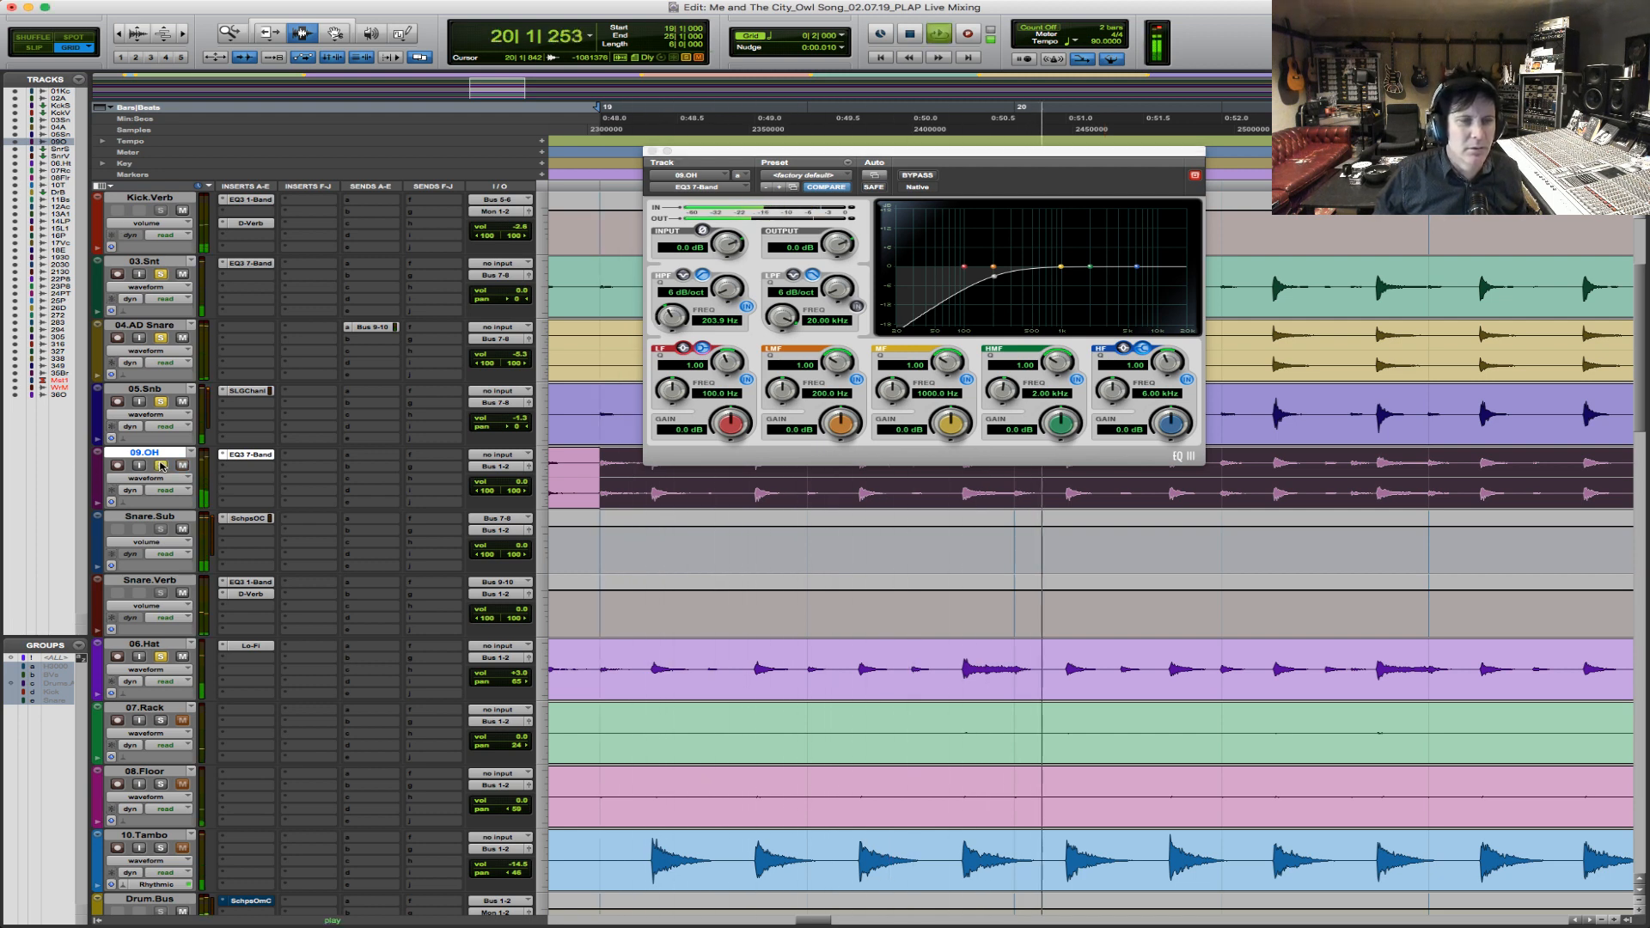
click(923, 175)
click(925, 177)
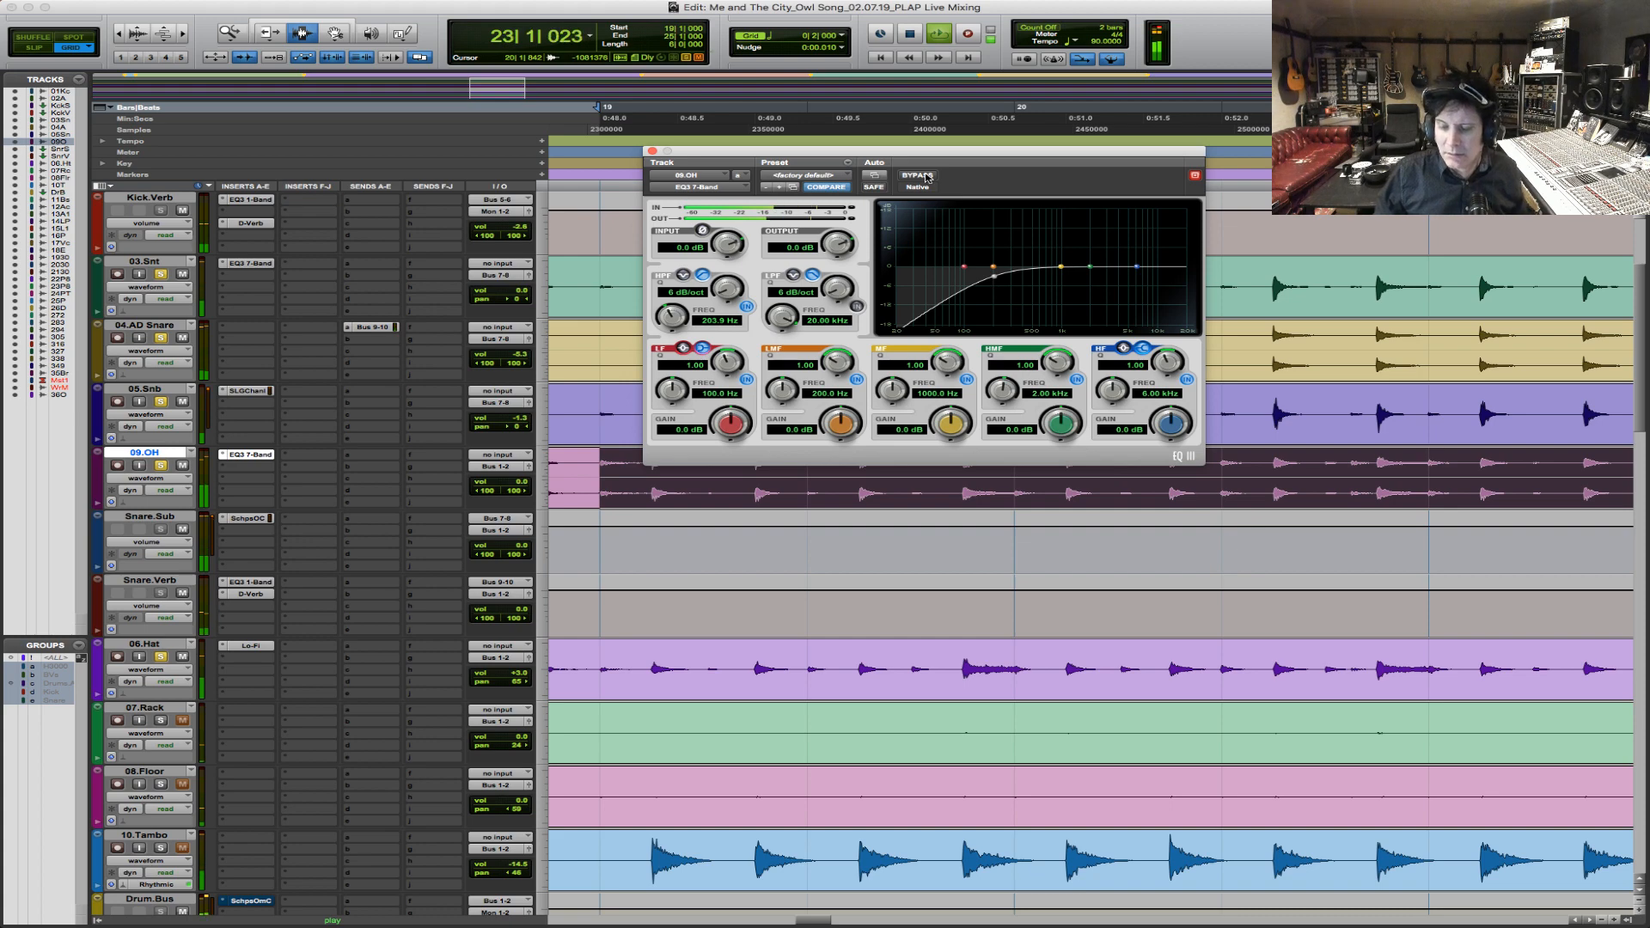
key(space)
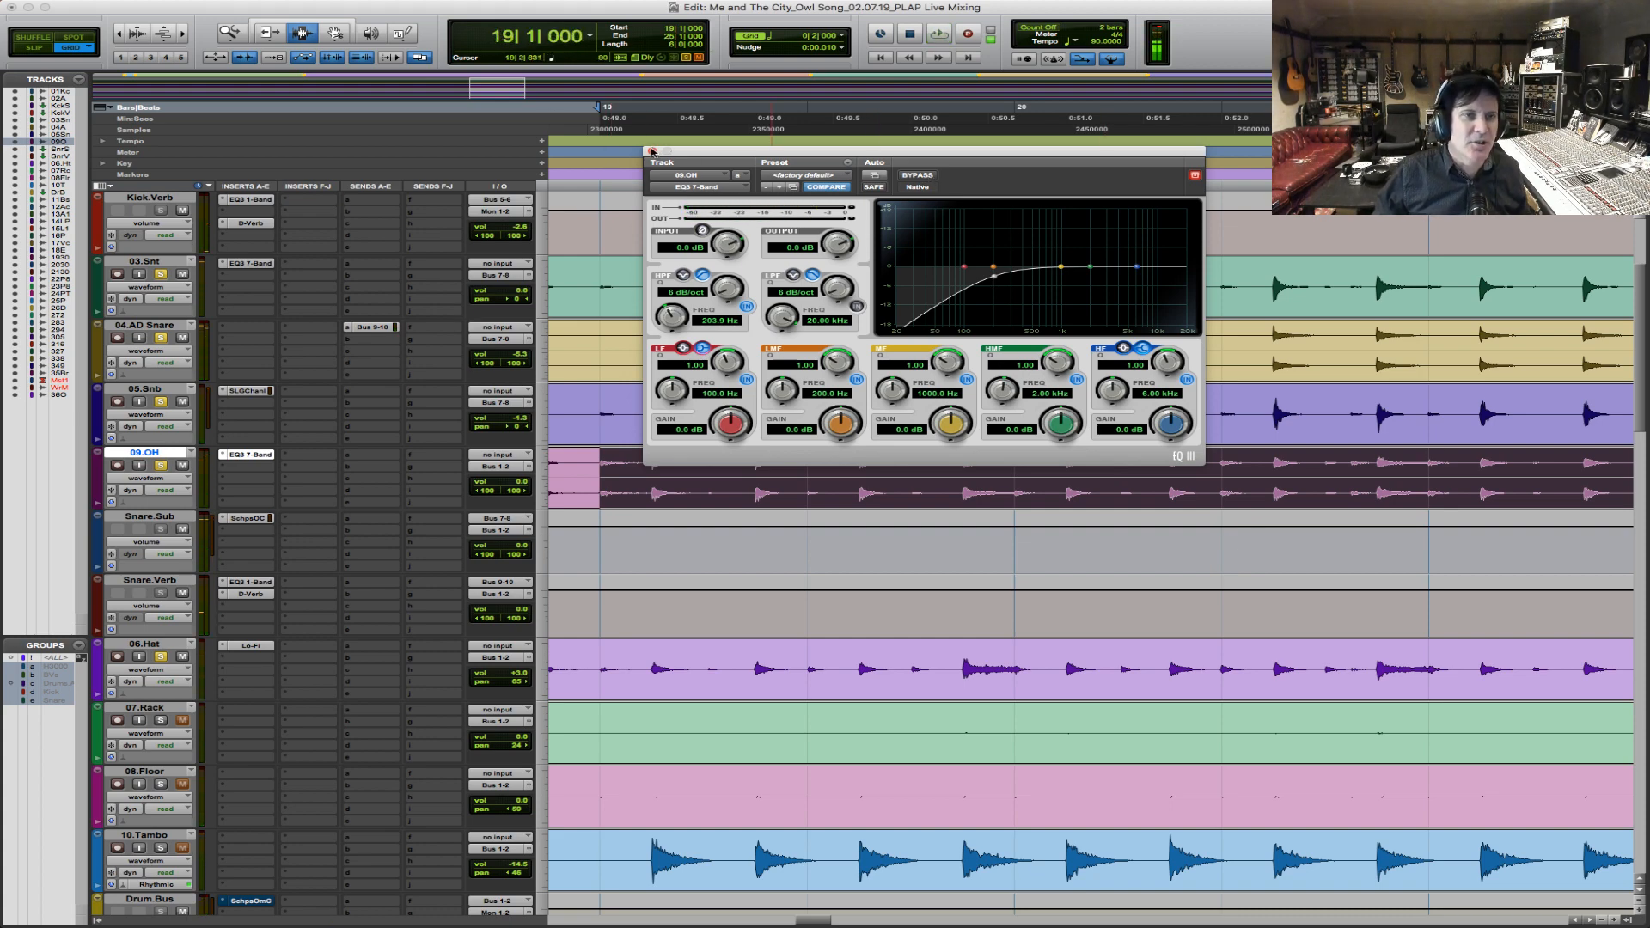
click(652, 151)
Select the time offset between the snare tracks and 09.OH at the hit near 19|4|480, and set the main timescale to samples.
key(F5)
drag(923, 357, 998, 336)
drag(1216, 285, 823, 290)
key(F5)
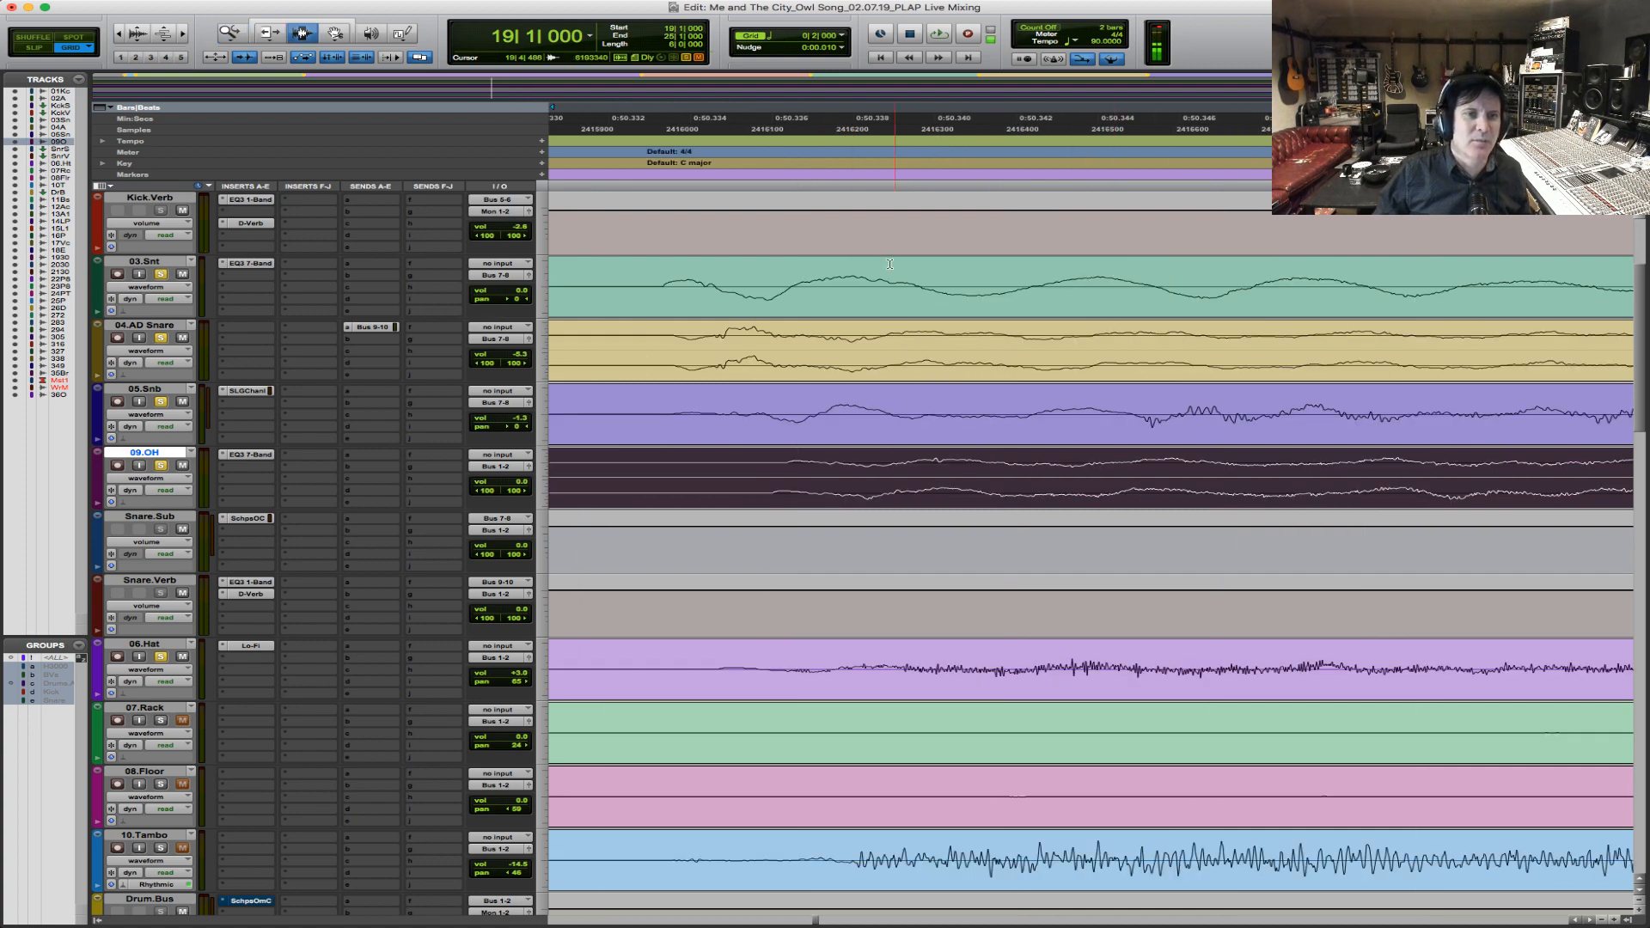
key(F2)
click(664, 296)
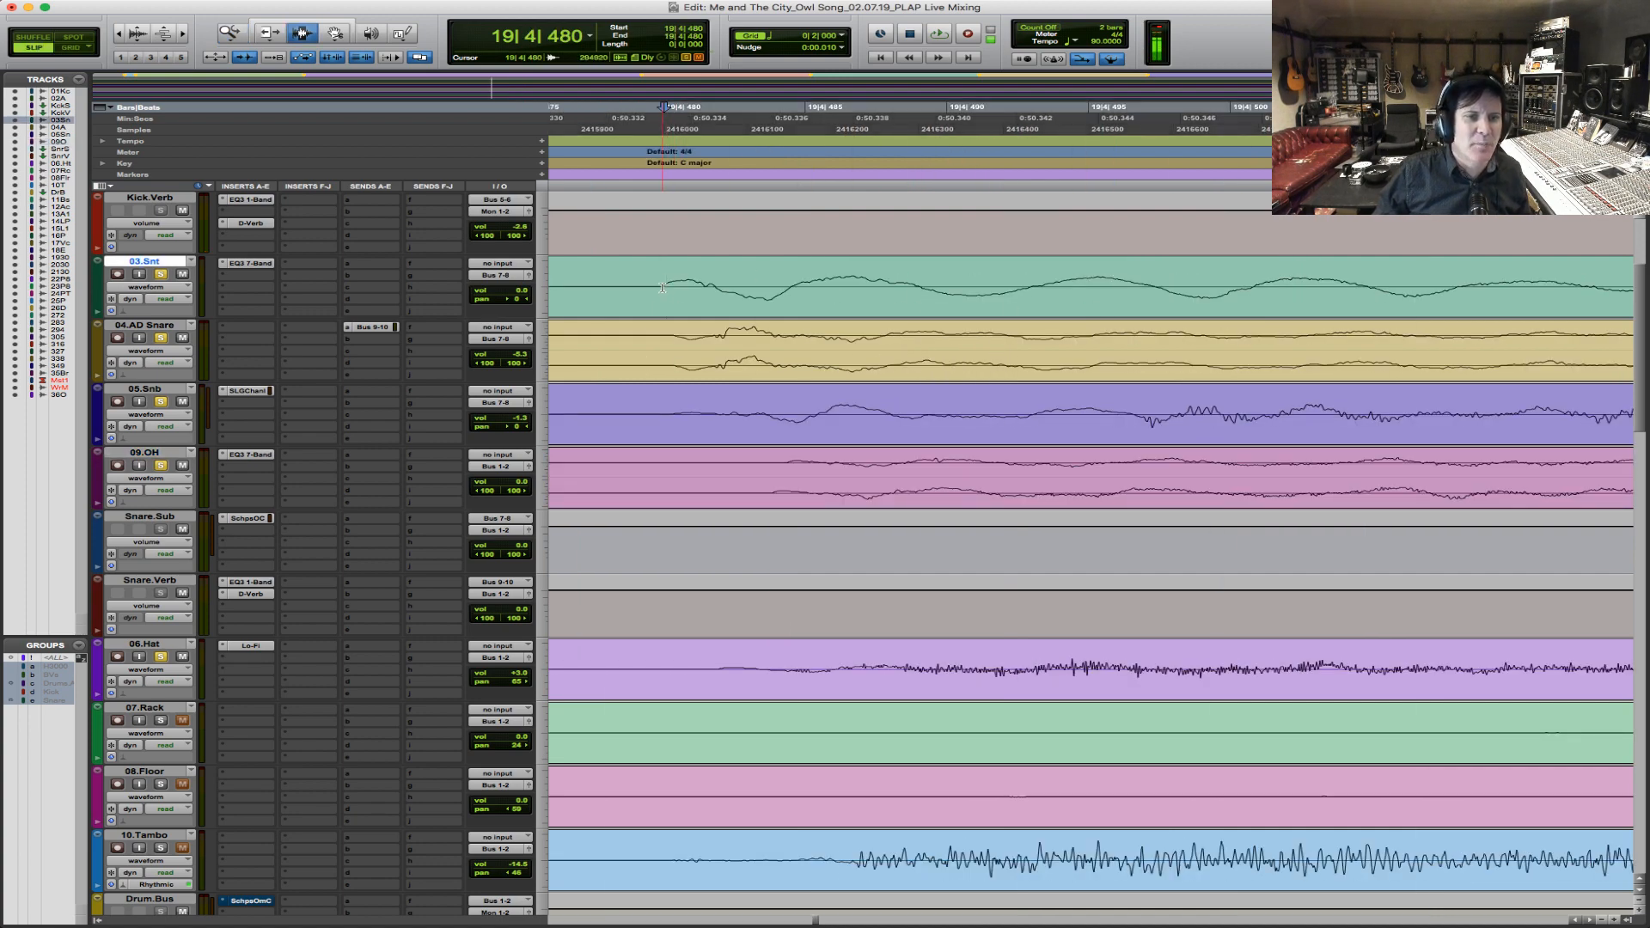
drag(791, 288, 902, 477)
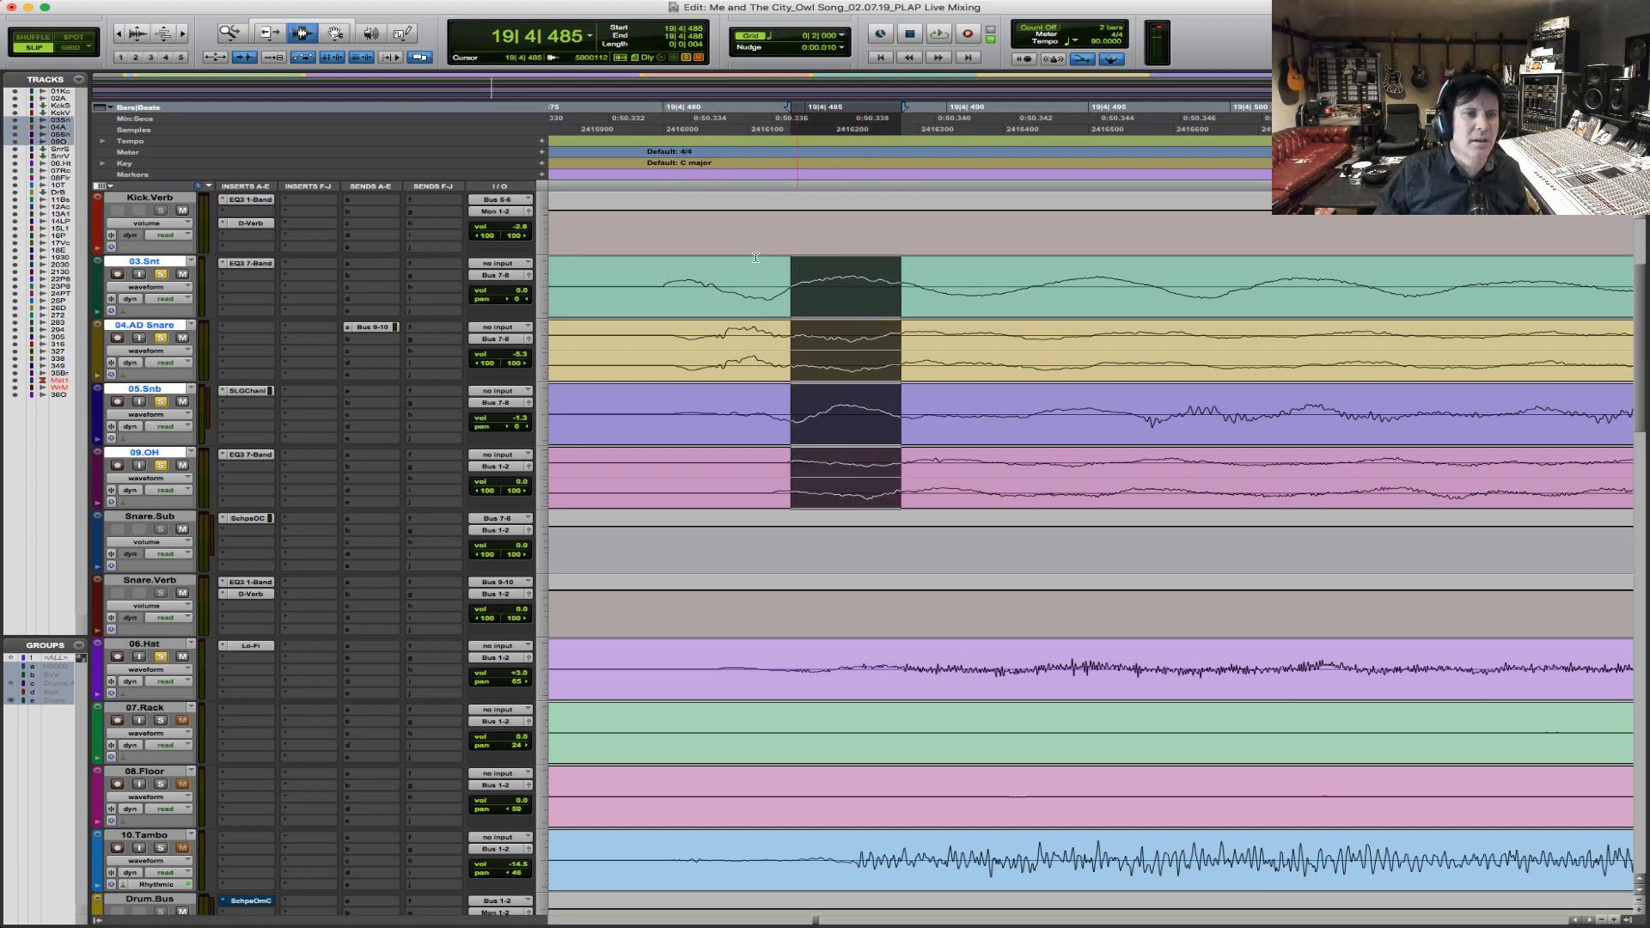
click(184, 131)
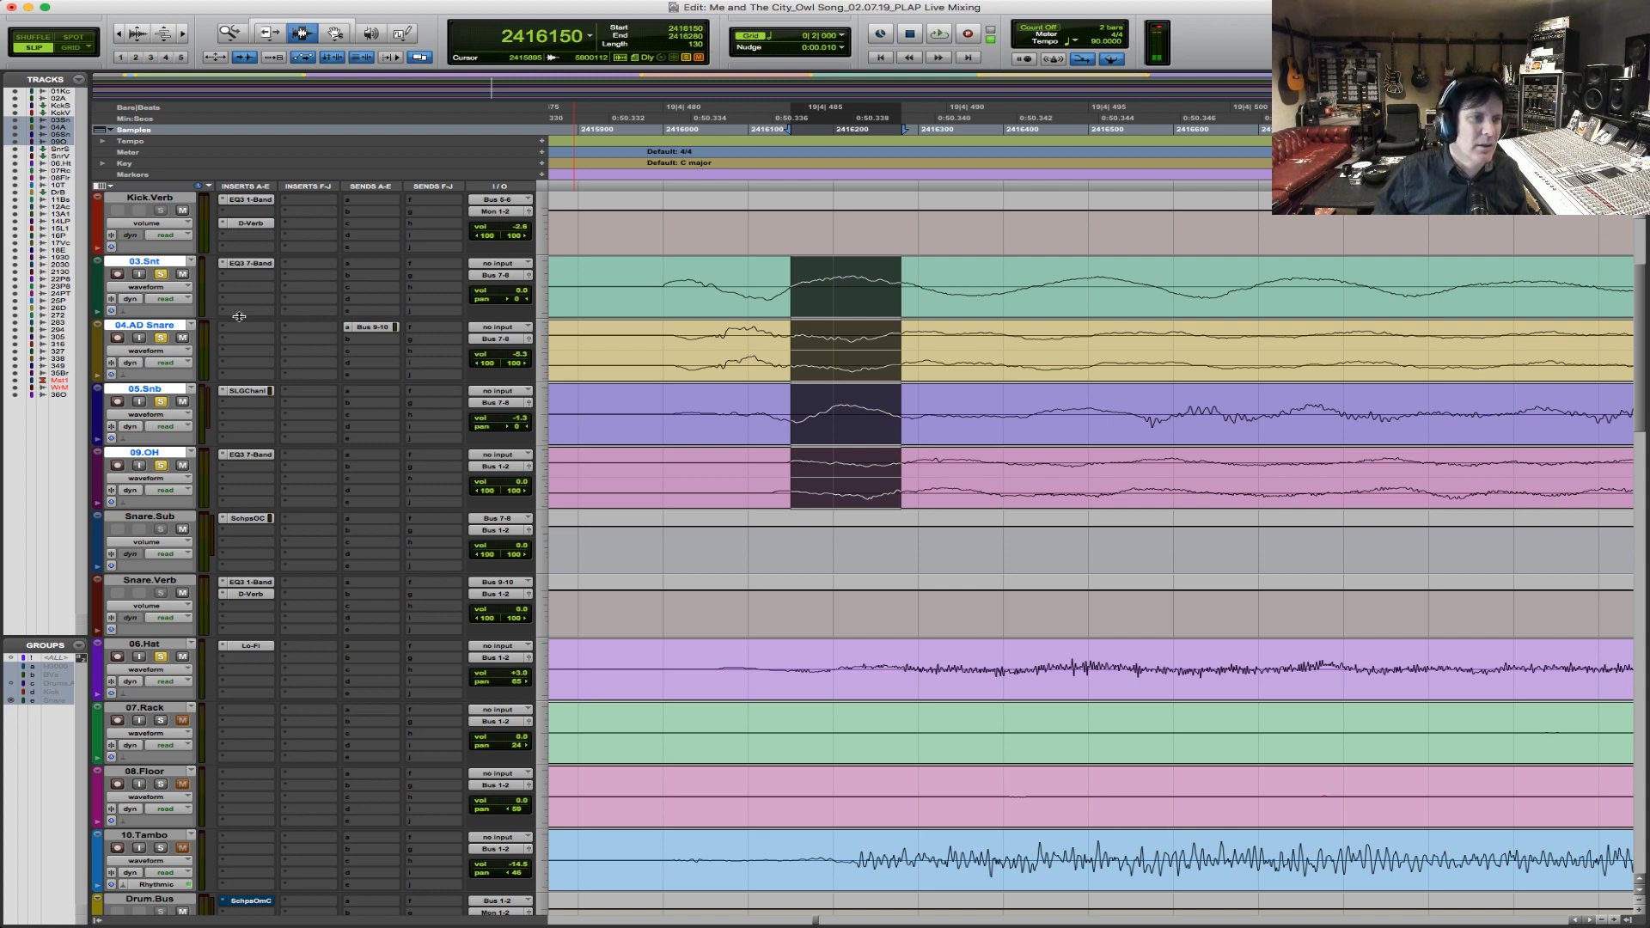
Insert the Time Adjuster (mono) delay plug-in on the second insert slot of 03.Snt and set its delay to 130 samples.
click(245, 281)
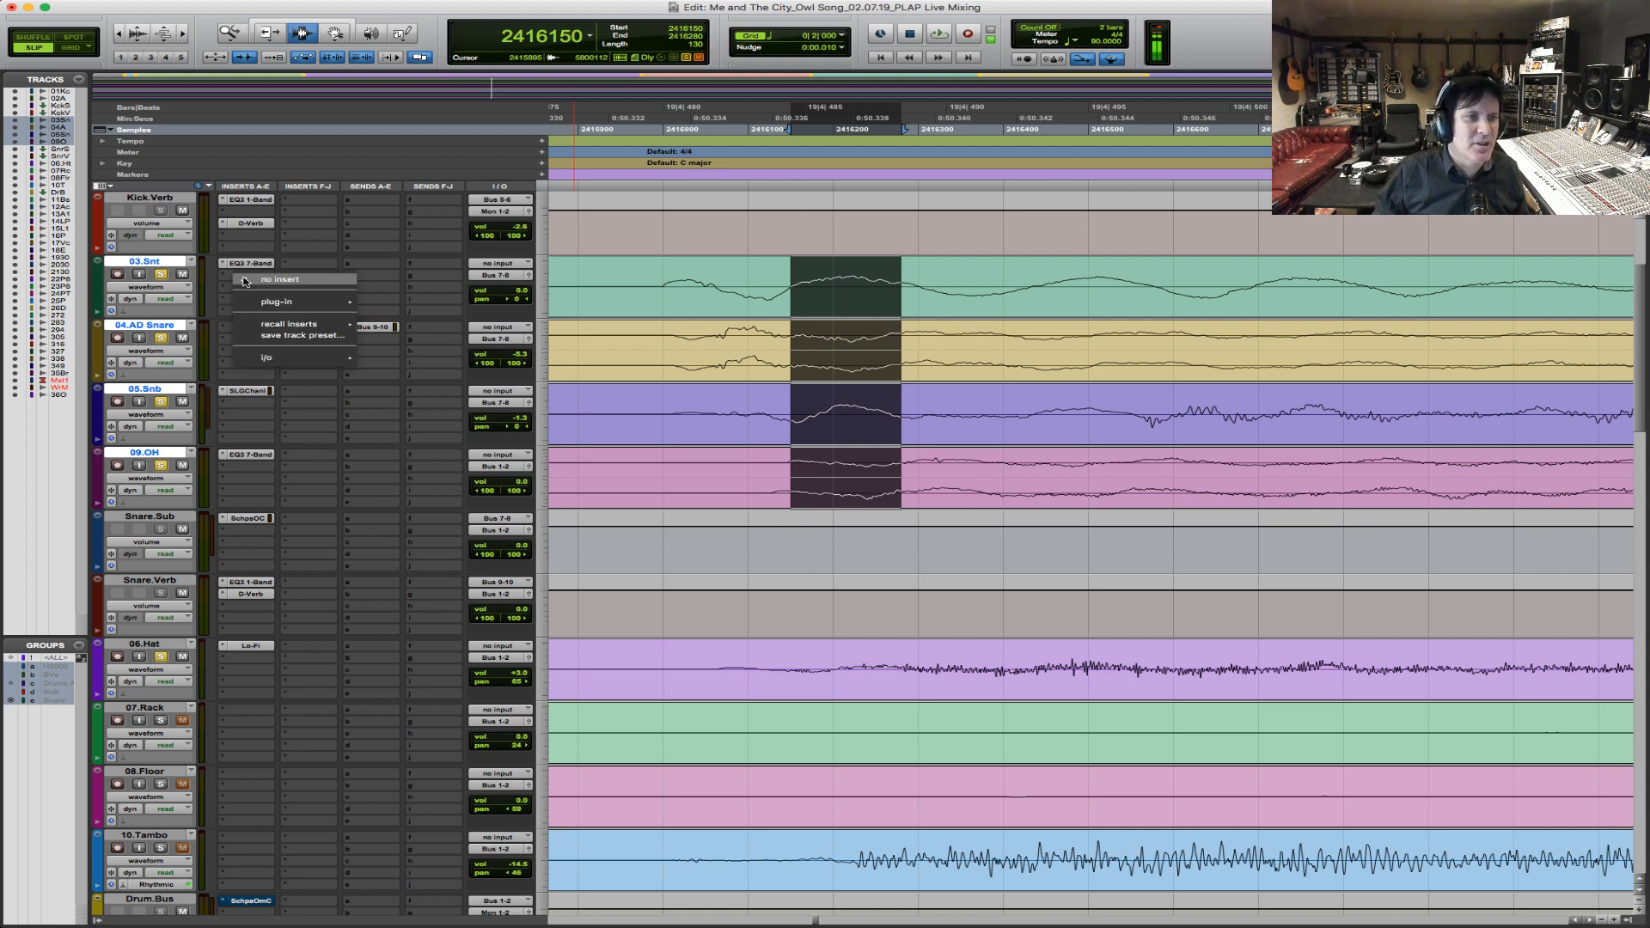
mouse_move(262, 301)
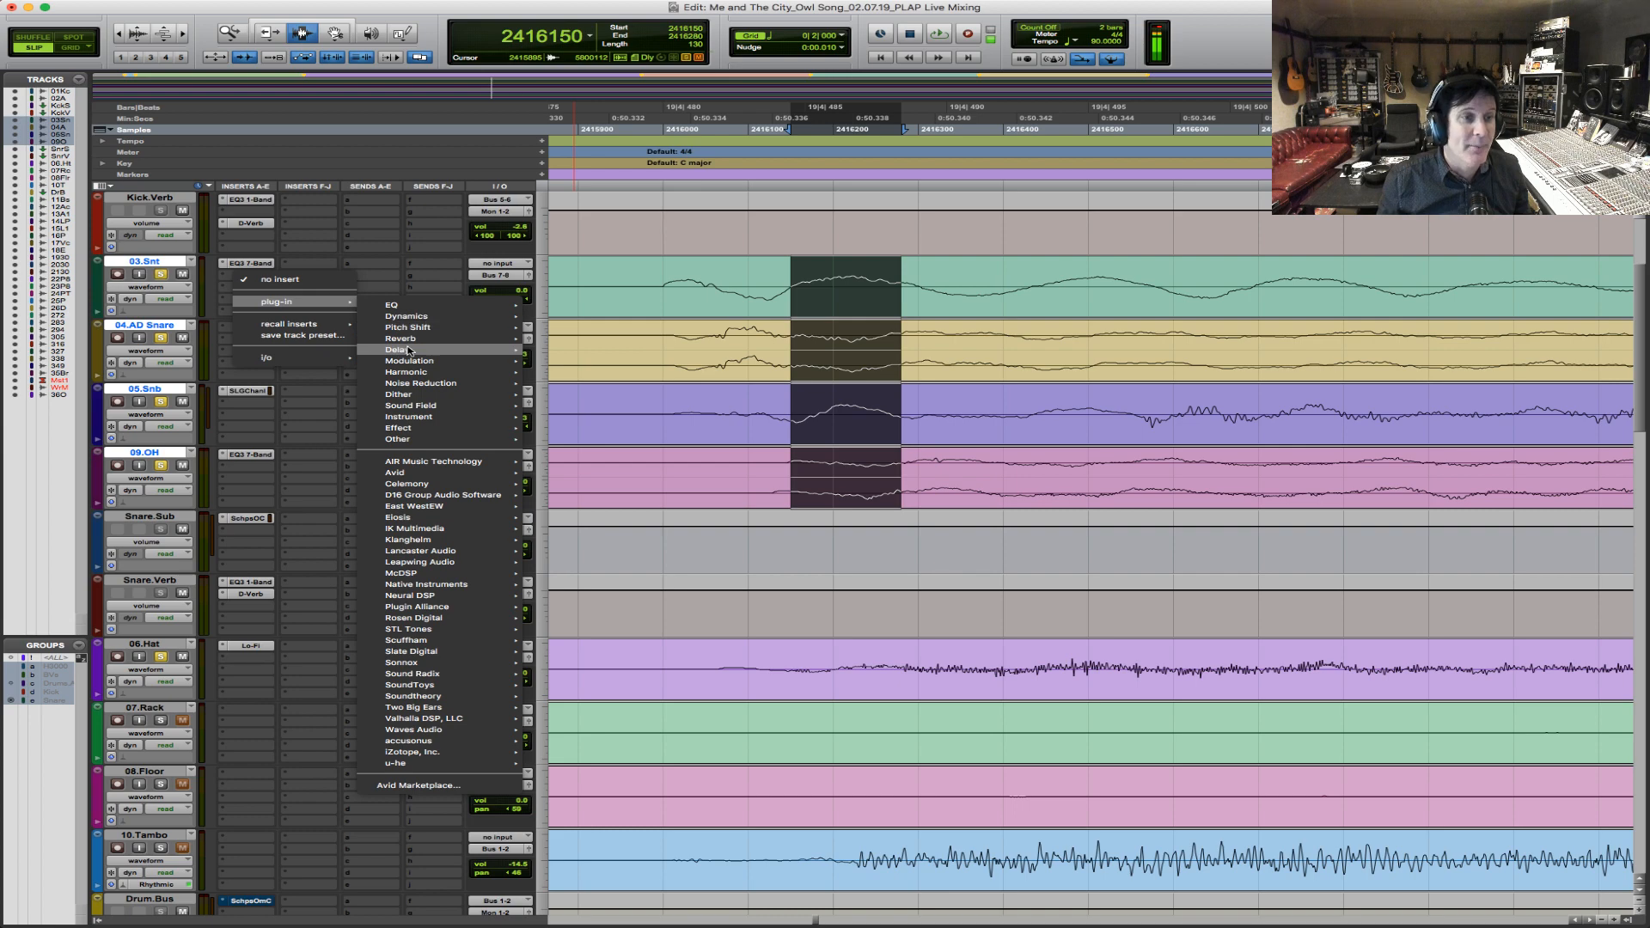
mouse_move(447, 353)
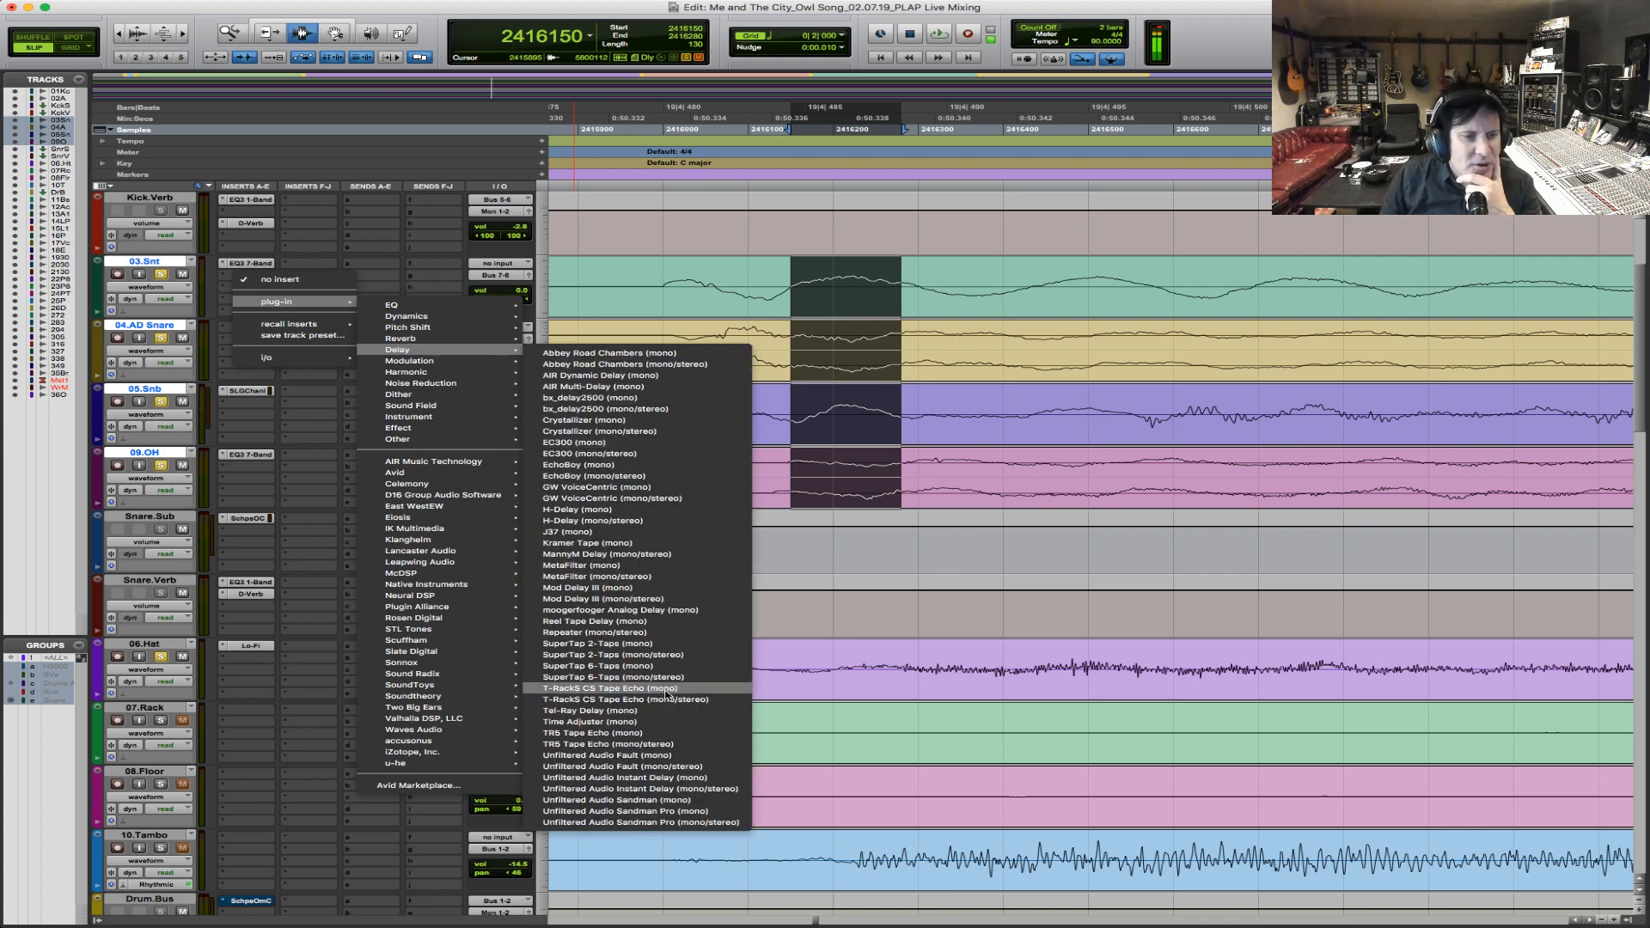
click(631, 723)
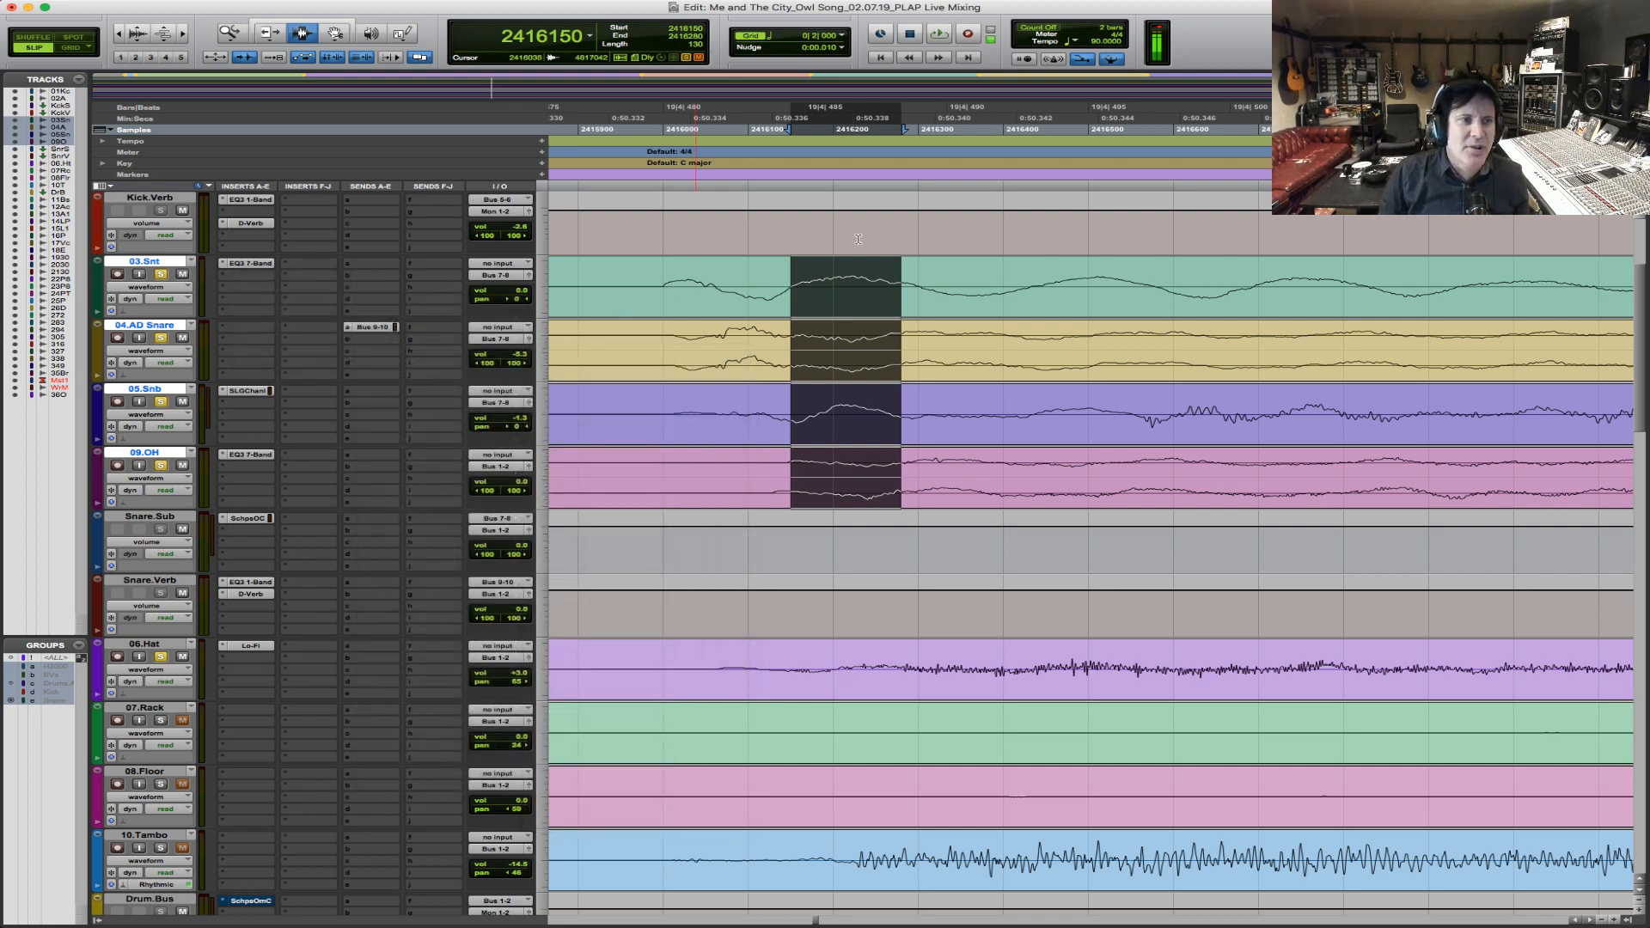
click(941, 211)
text(130)
key(Return)
Measure the sample offset between the 05.Snb and 09.OH waveforms at the same hit, with the plug-in window moved aside and the waveforms enlarged.
click(795, 434)
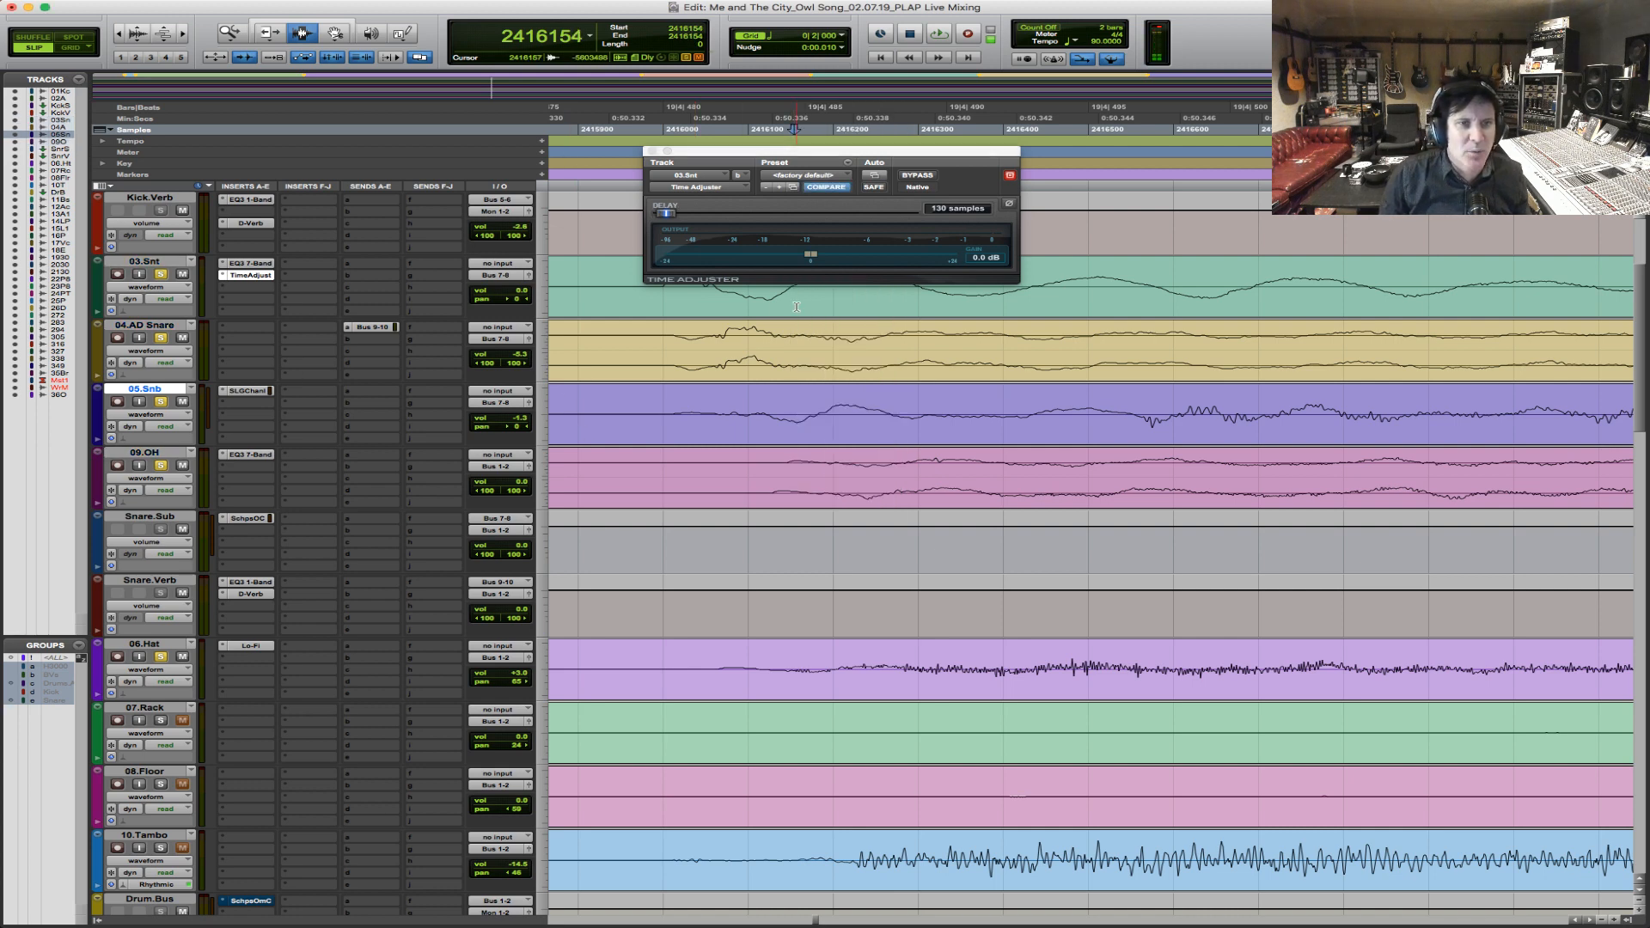
drag(858, 155, 822, 58)
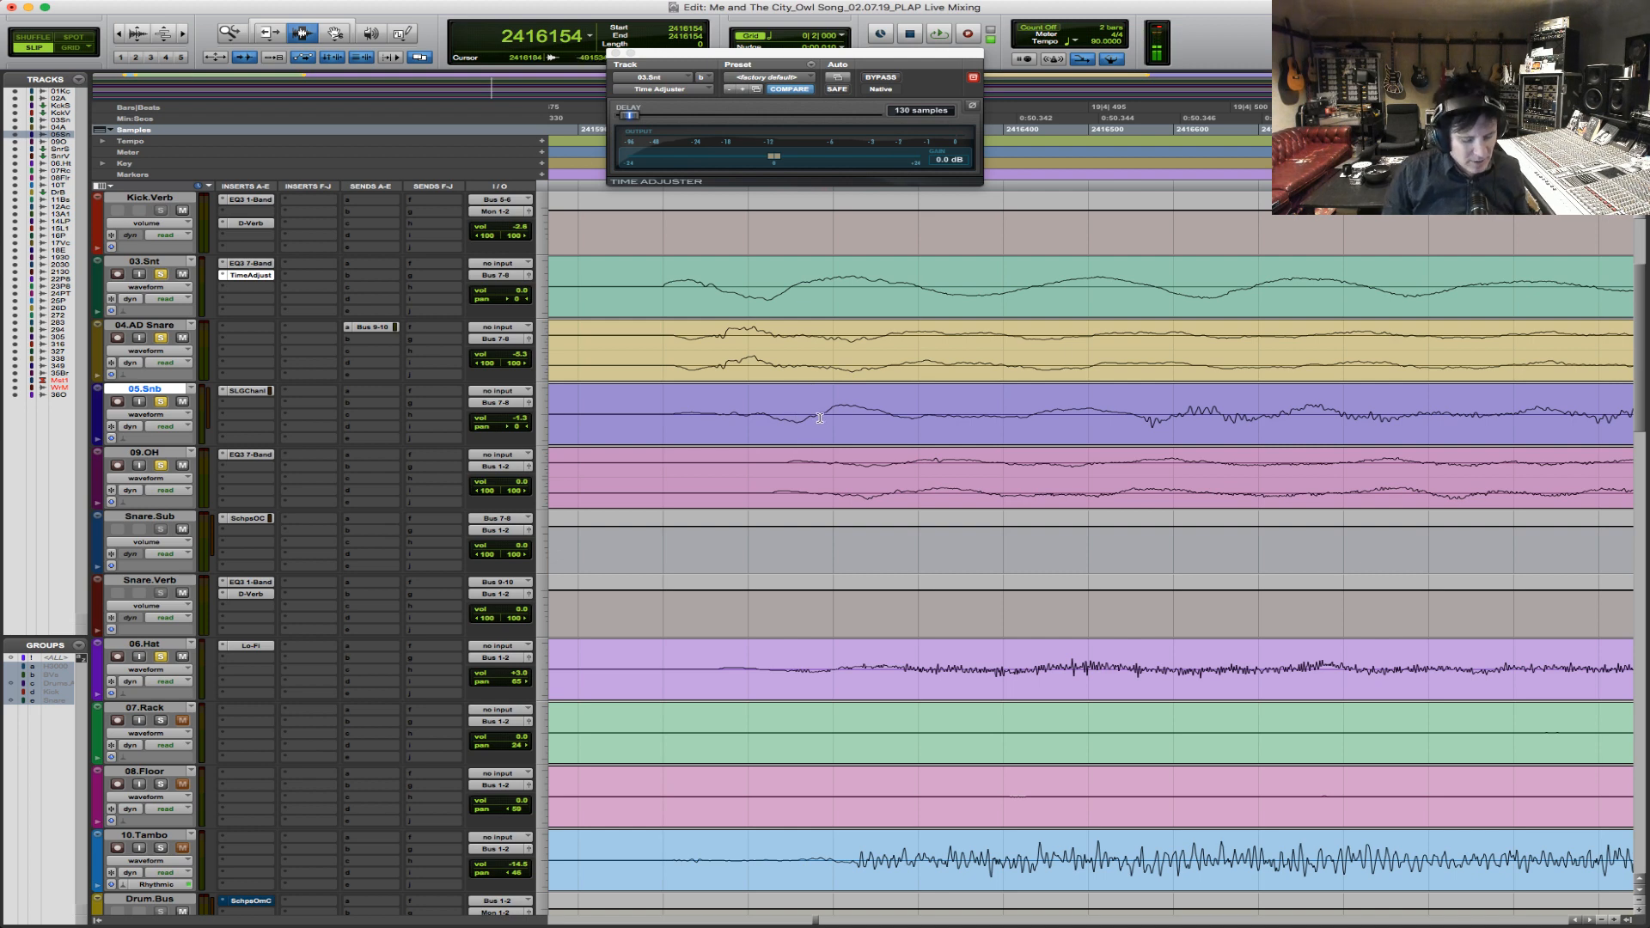
key(super+alt+bracketright)
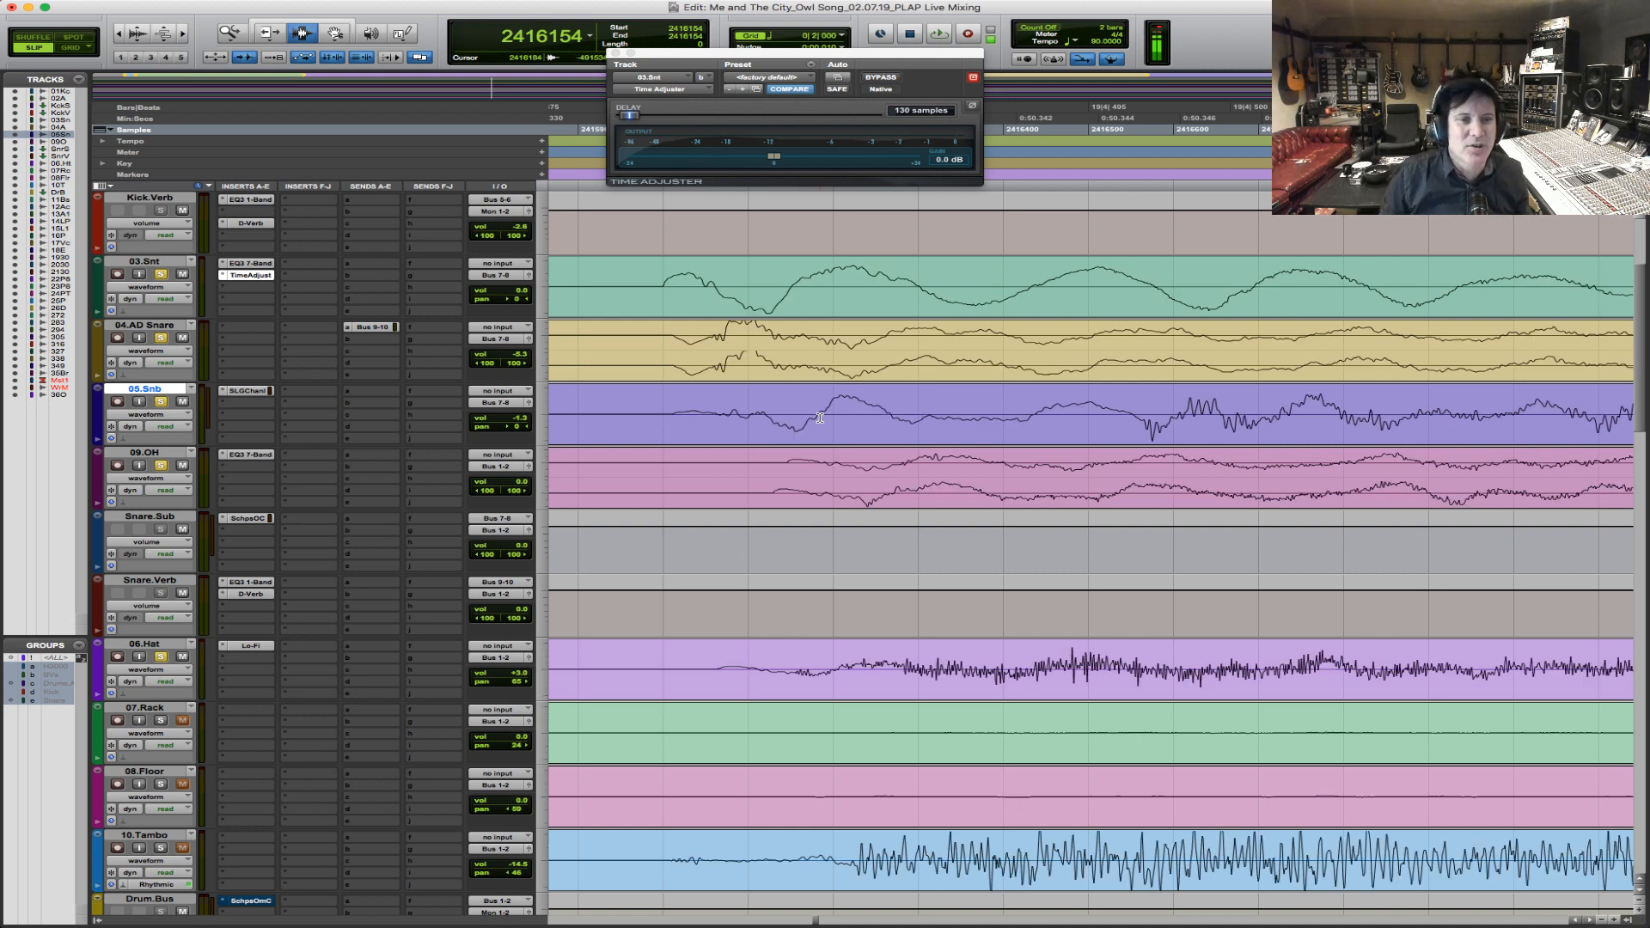
drag(820, 417, 905, 481)
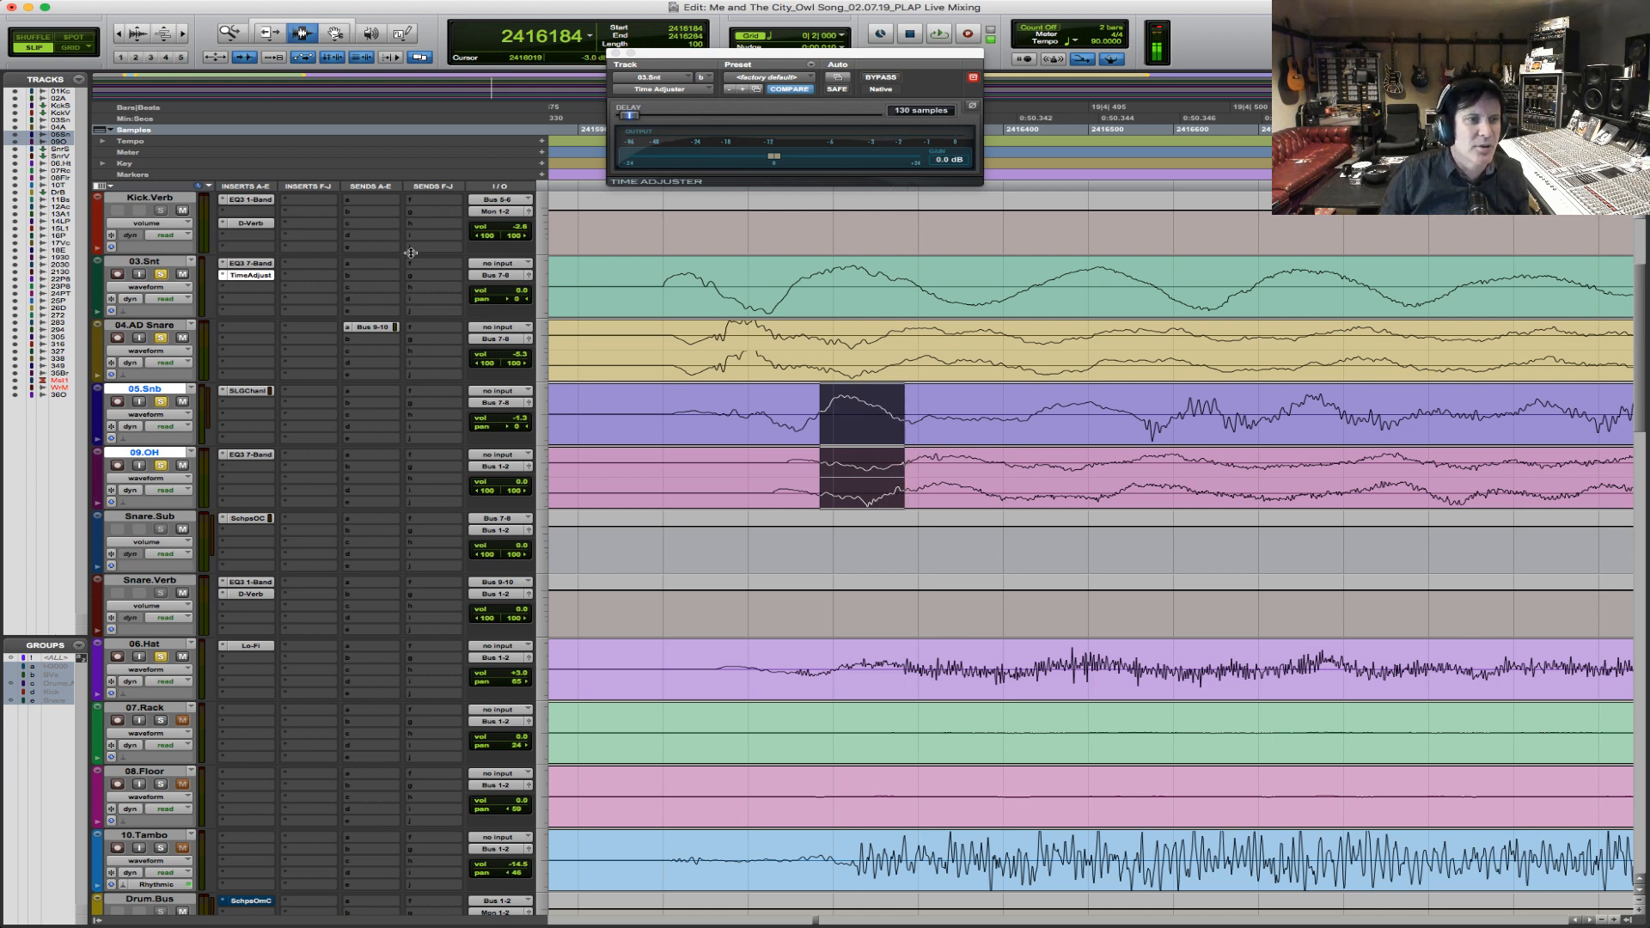
Copy the Time Adjuster from 03.Snt to 04.AD Snare and make the copy inactive.
drag(251, 277, 260, 405)
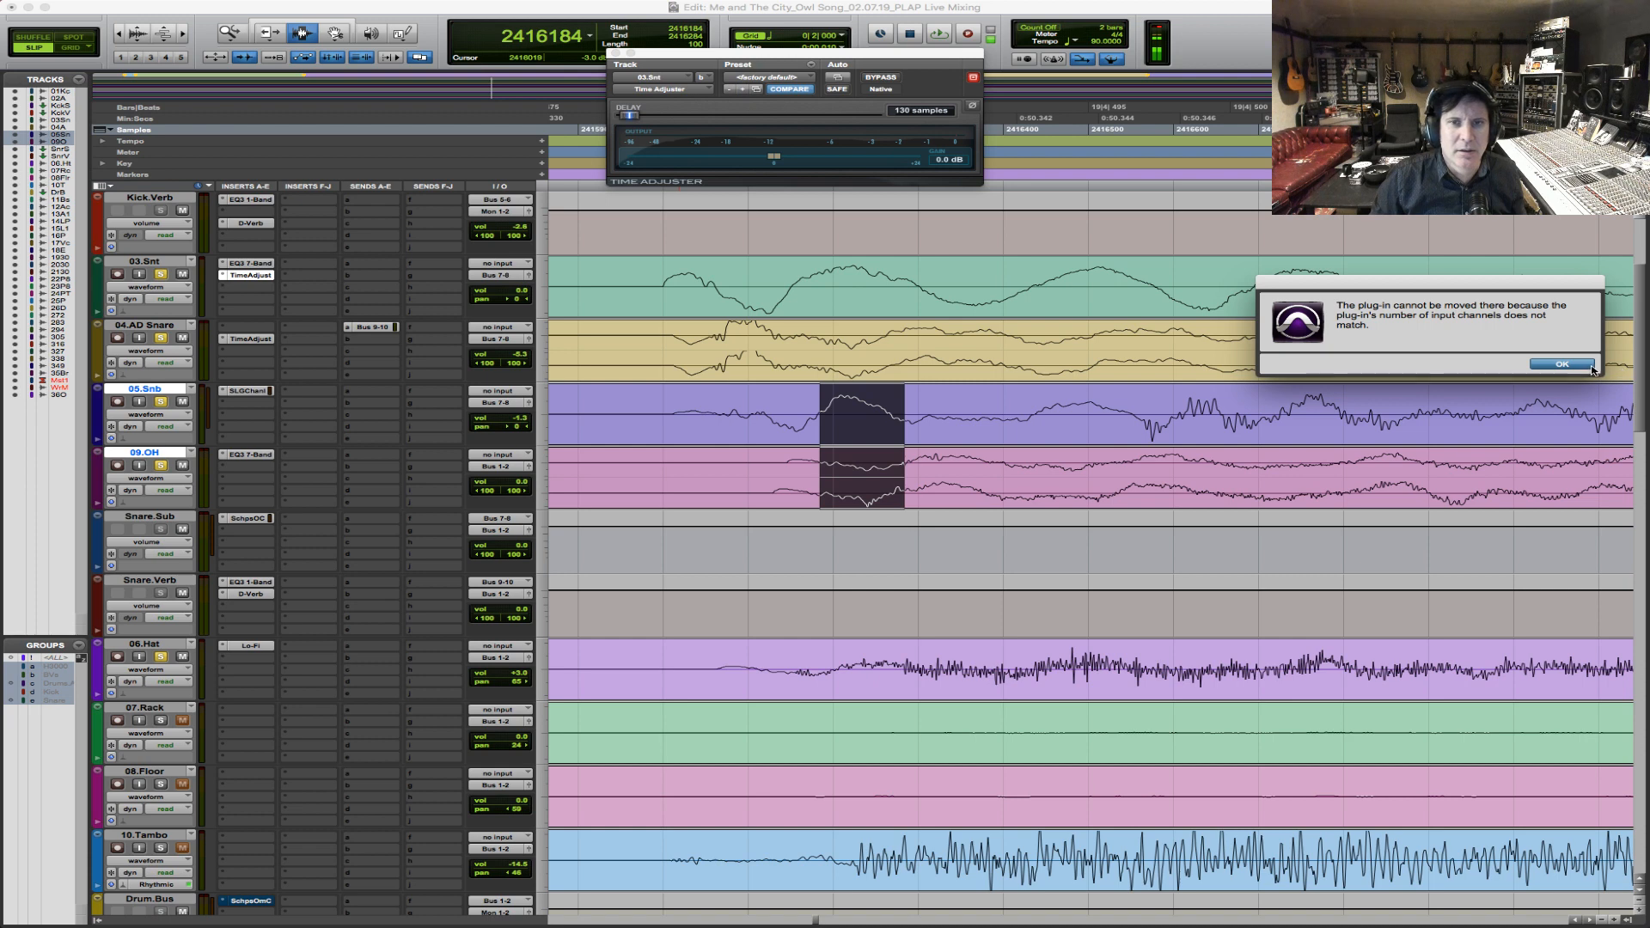
click(1562, 364)
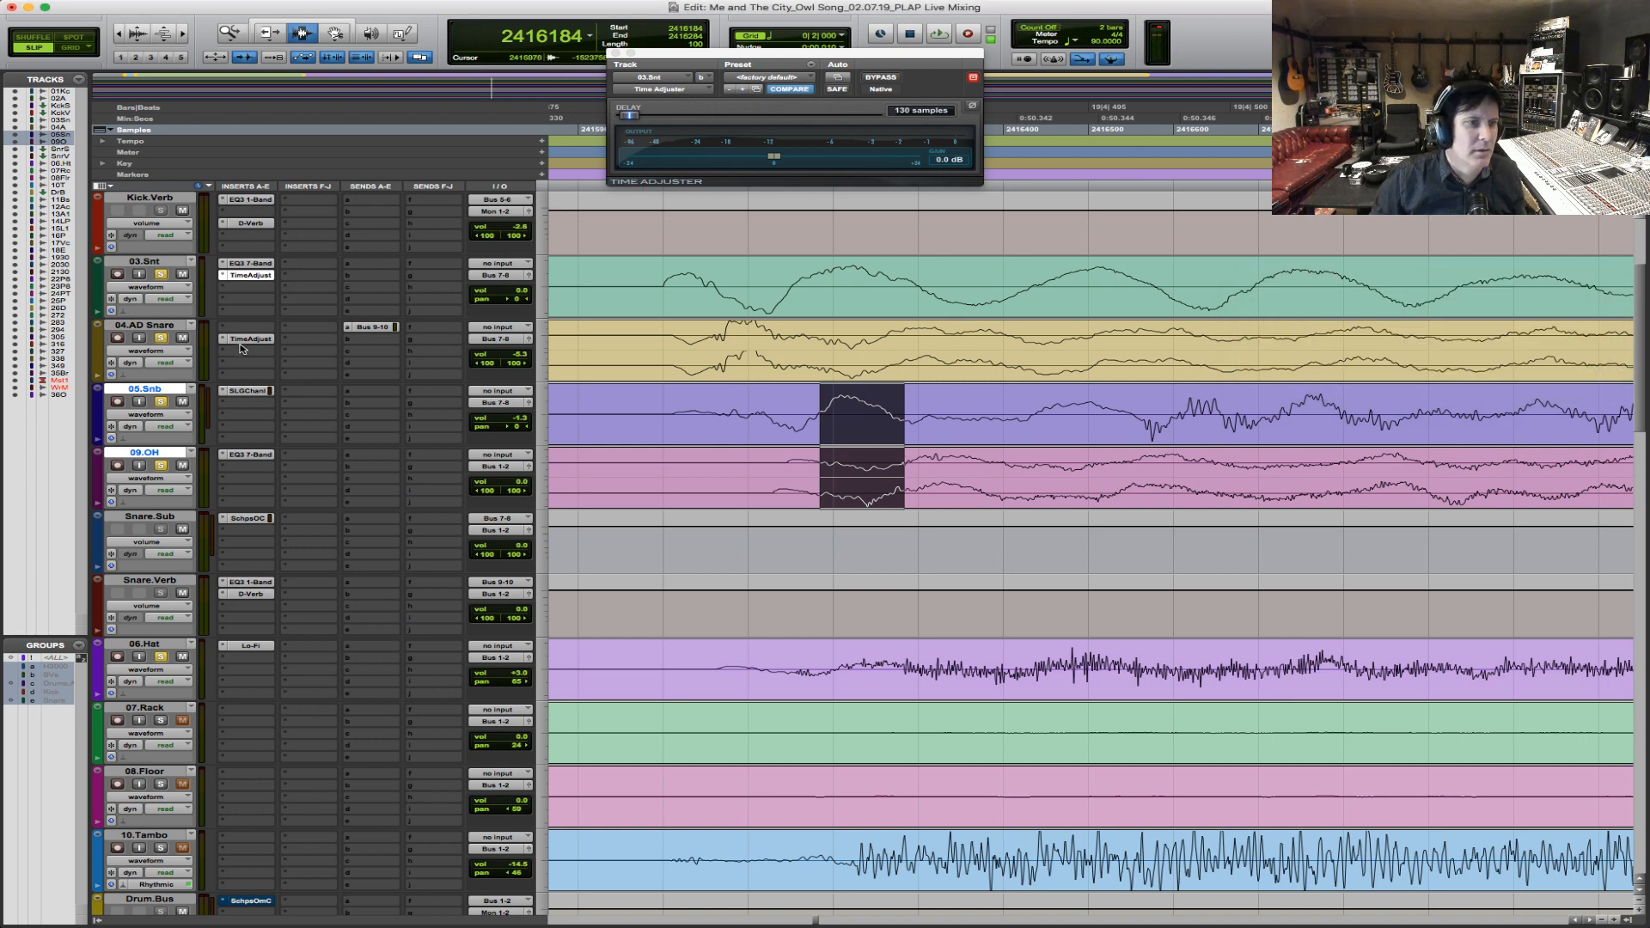
ctrl+super+click(257, 342)
Copy the Time Adjuster from 03.Snt to 05.Snb and set its delay to 100 samples.
drag(256, 284, 270, 428)
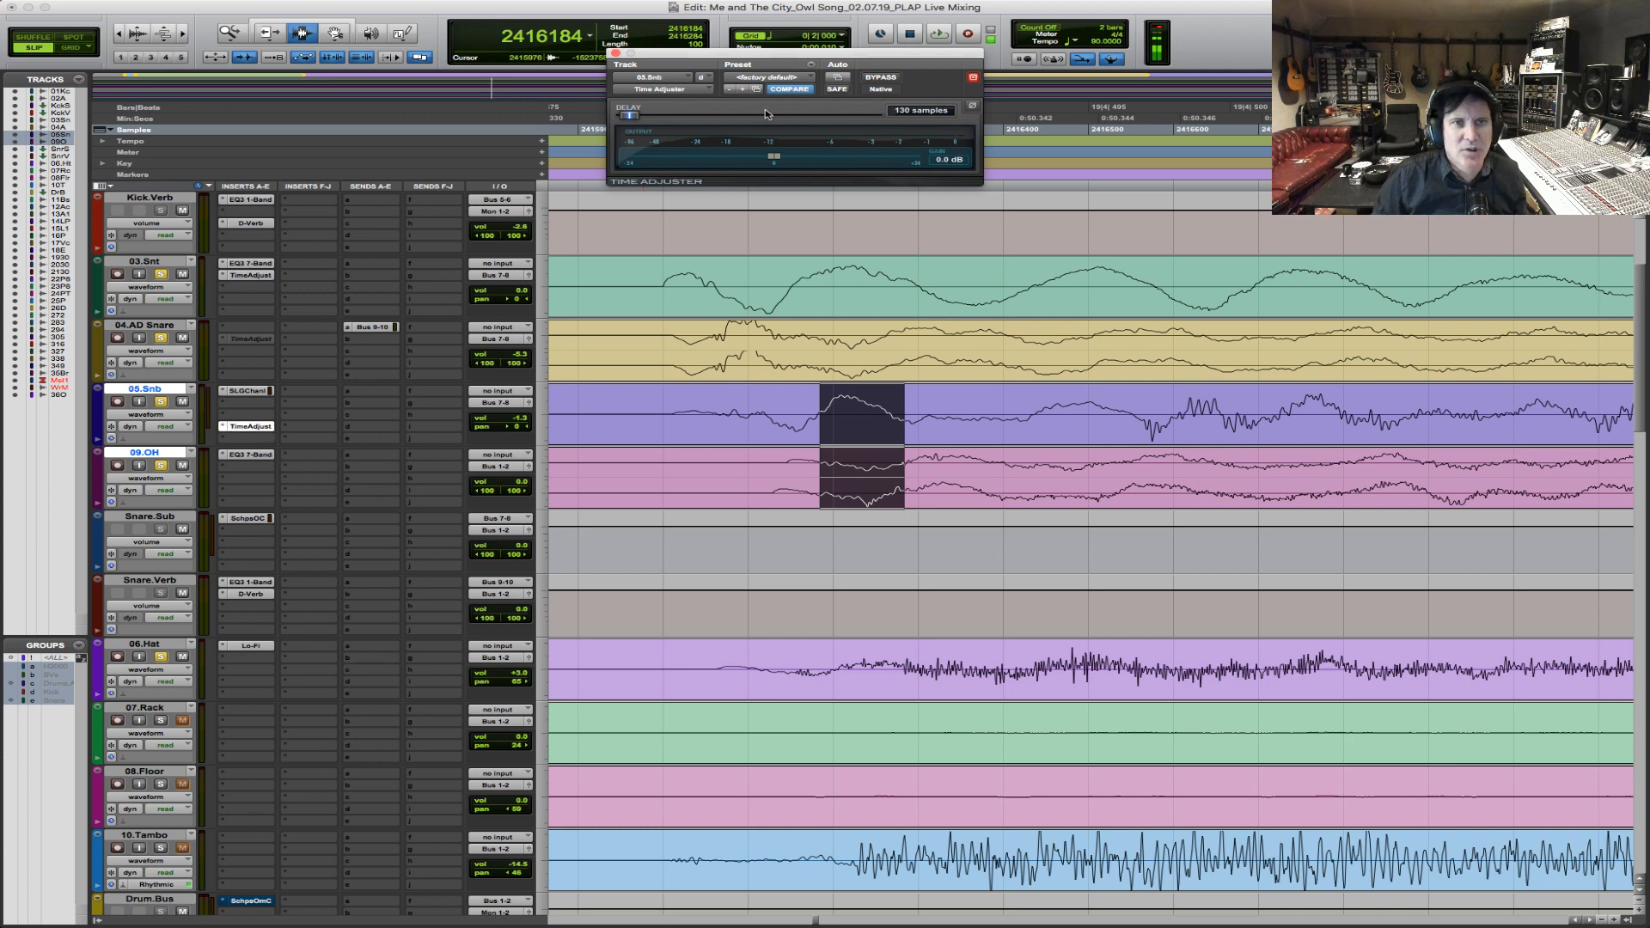
click(918, 112)
text(100)
key(Return)
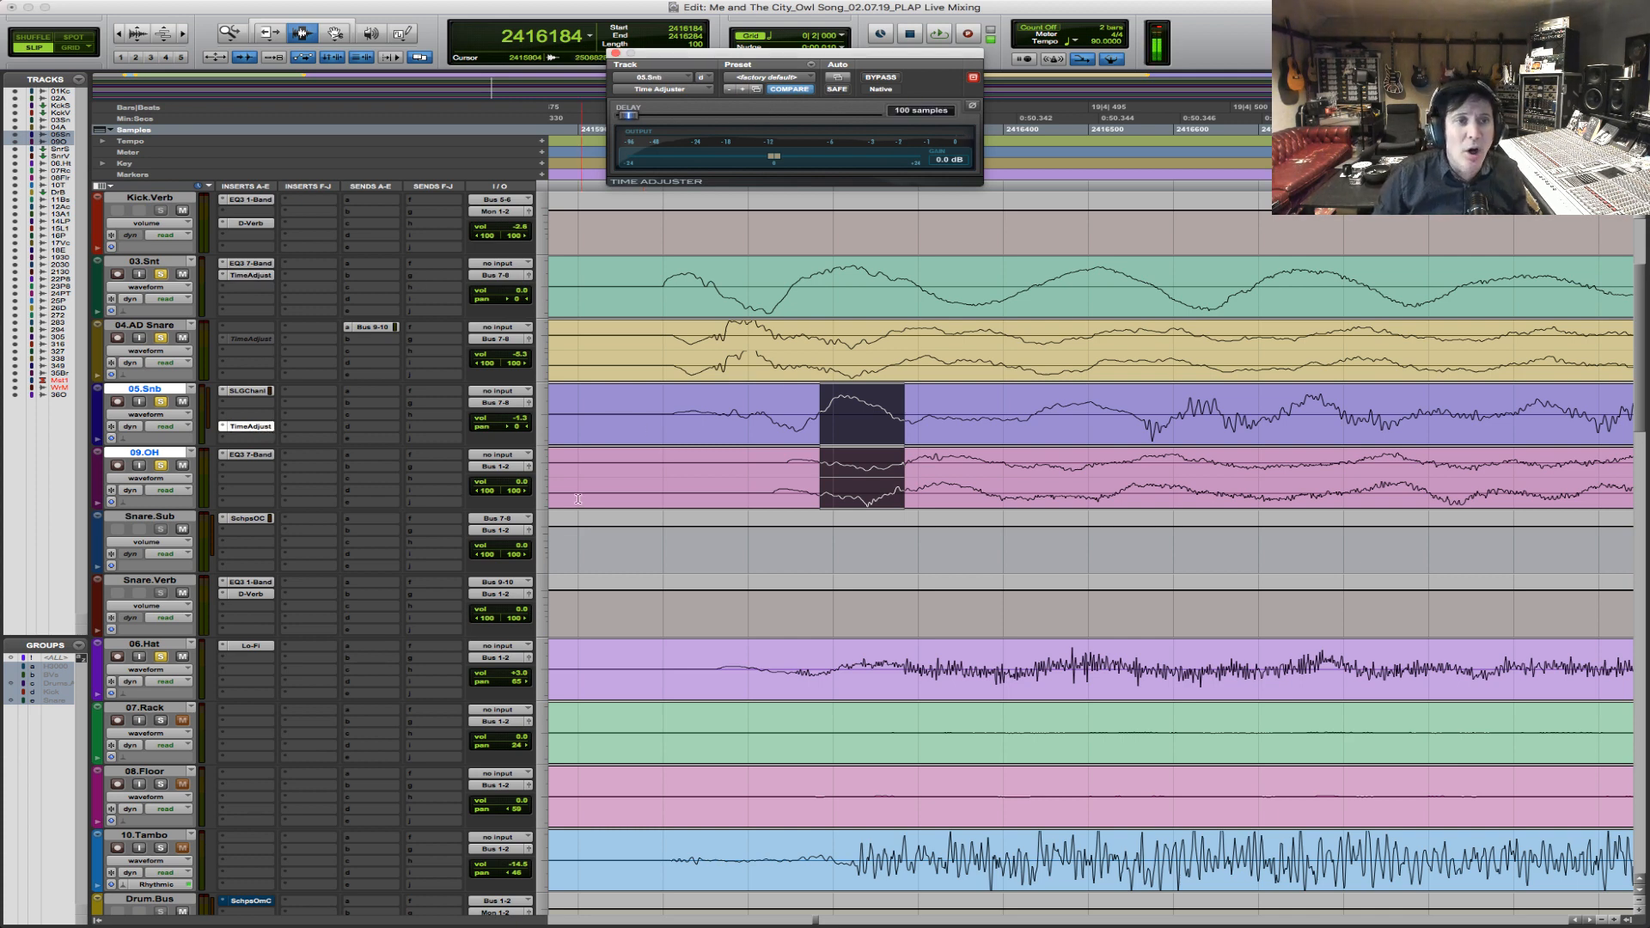
Bypass the 09.OH EQ and play the drums from just before the snare hit with the snare time adjustments active.
click(637, 288)
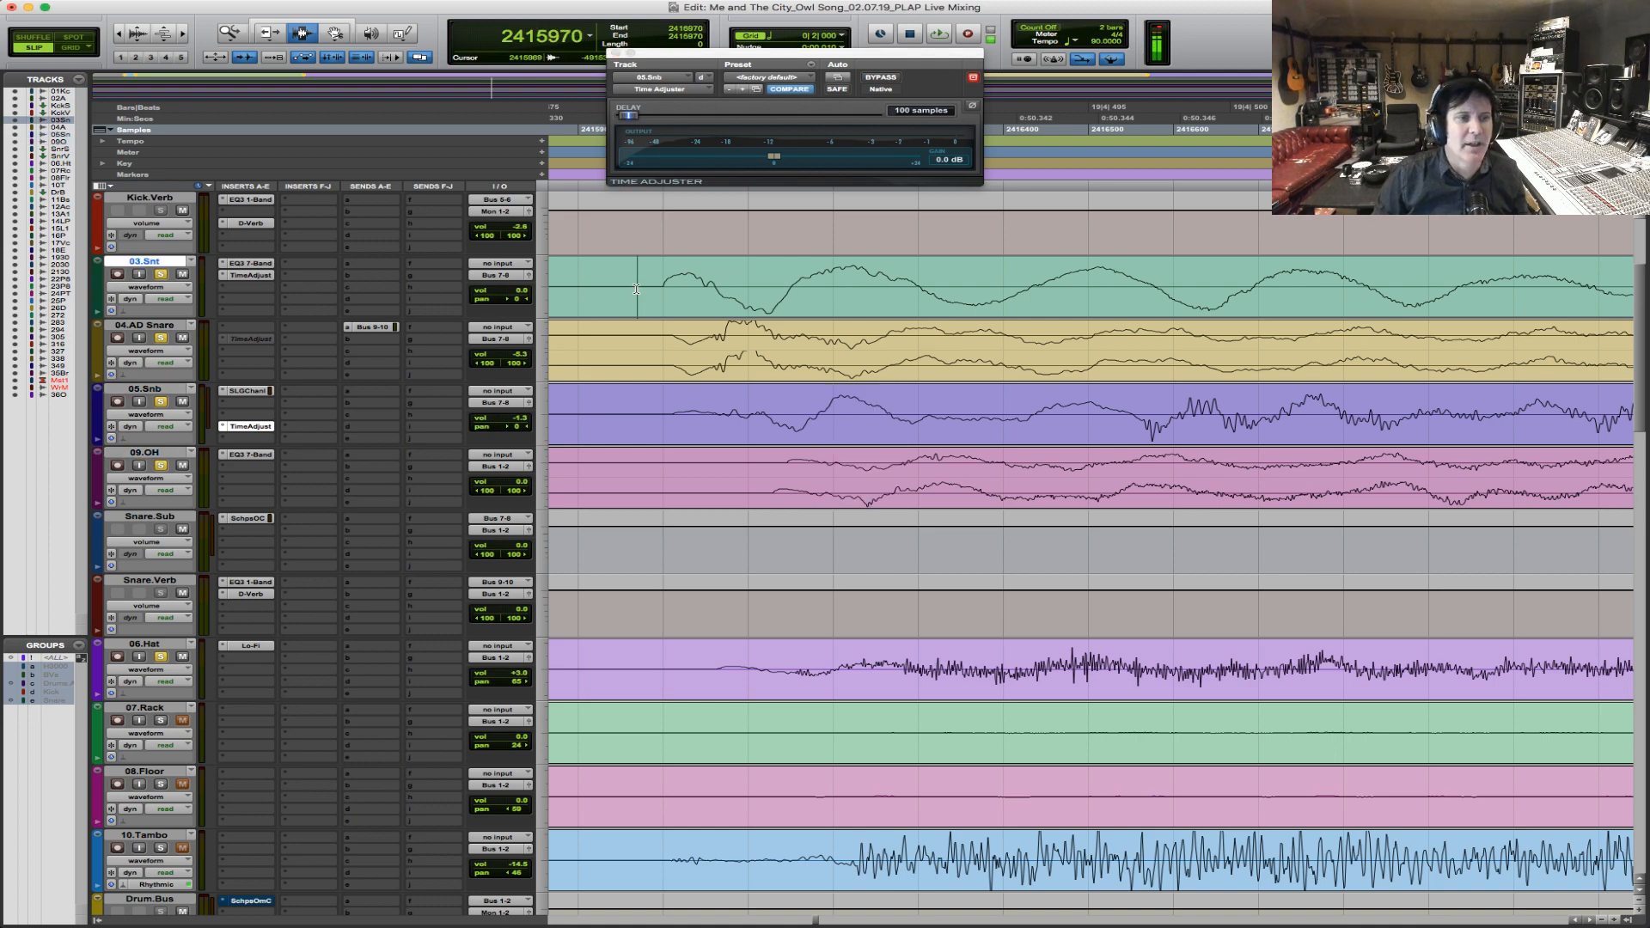
super+click(264, 456)
key(super+bracketleft)
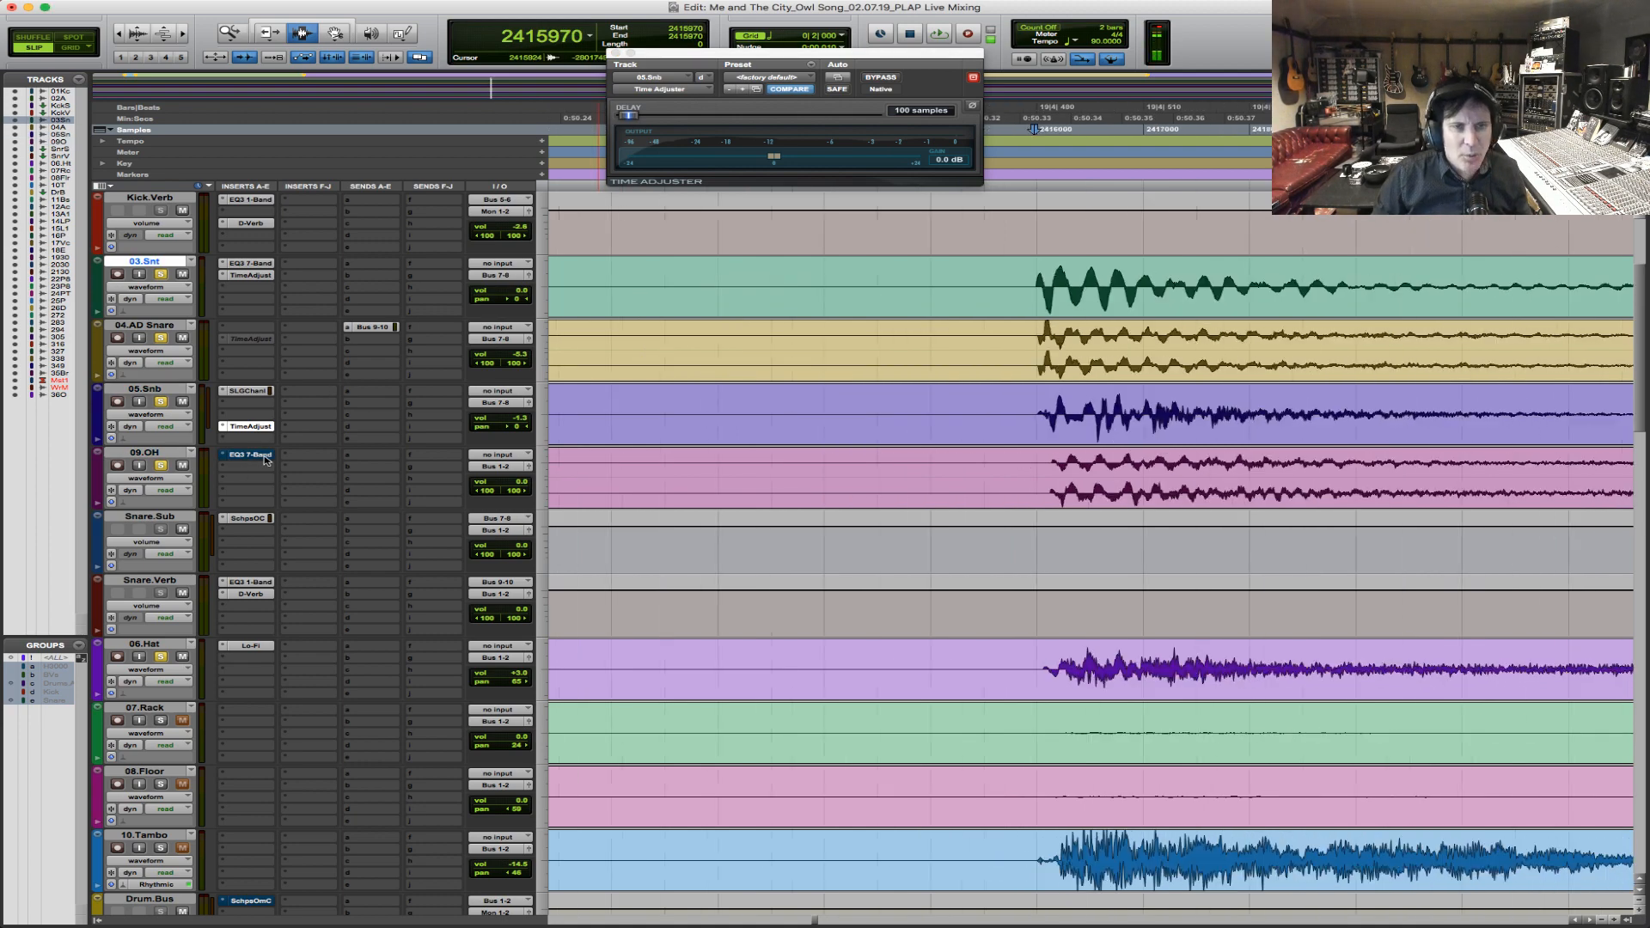
click(932, 285)
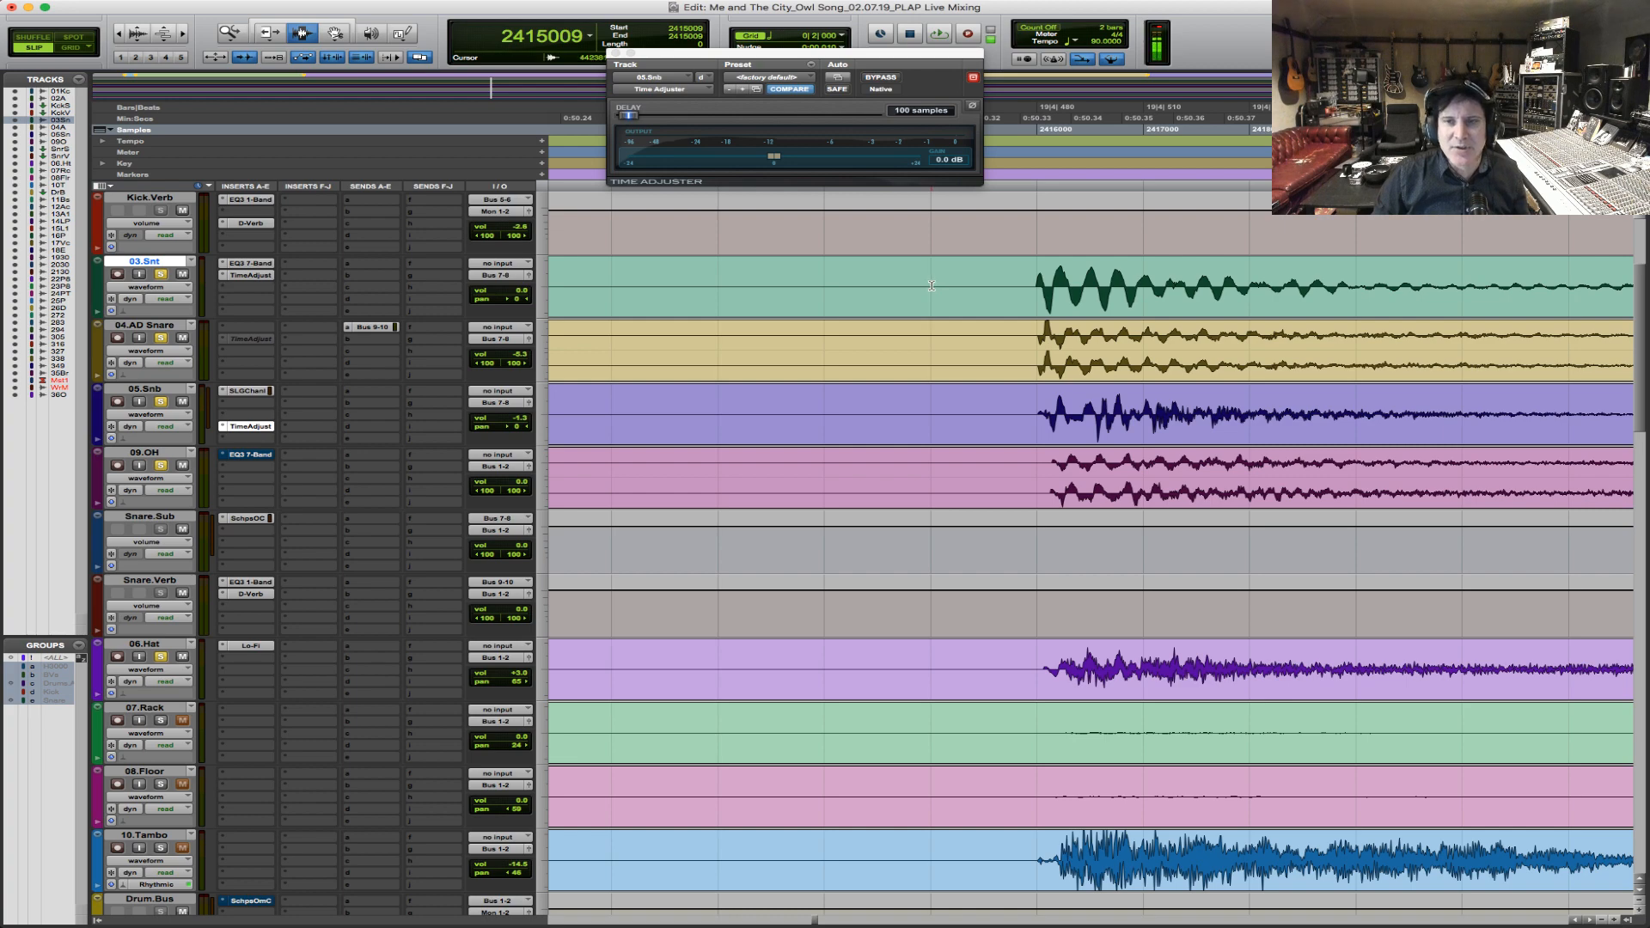
key(super+bracketleft)
key(super+bracketleft)
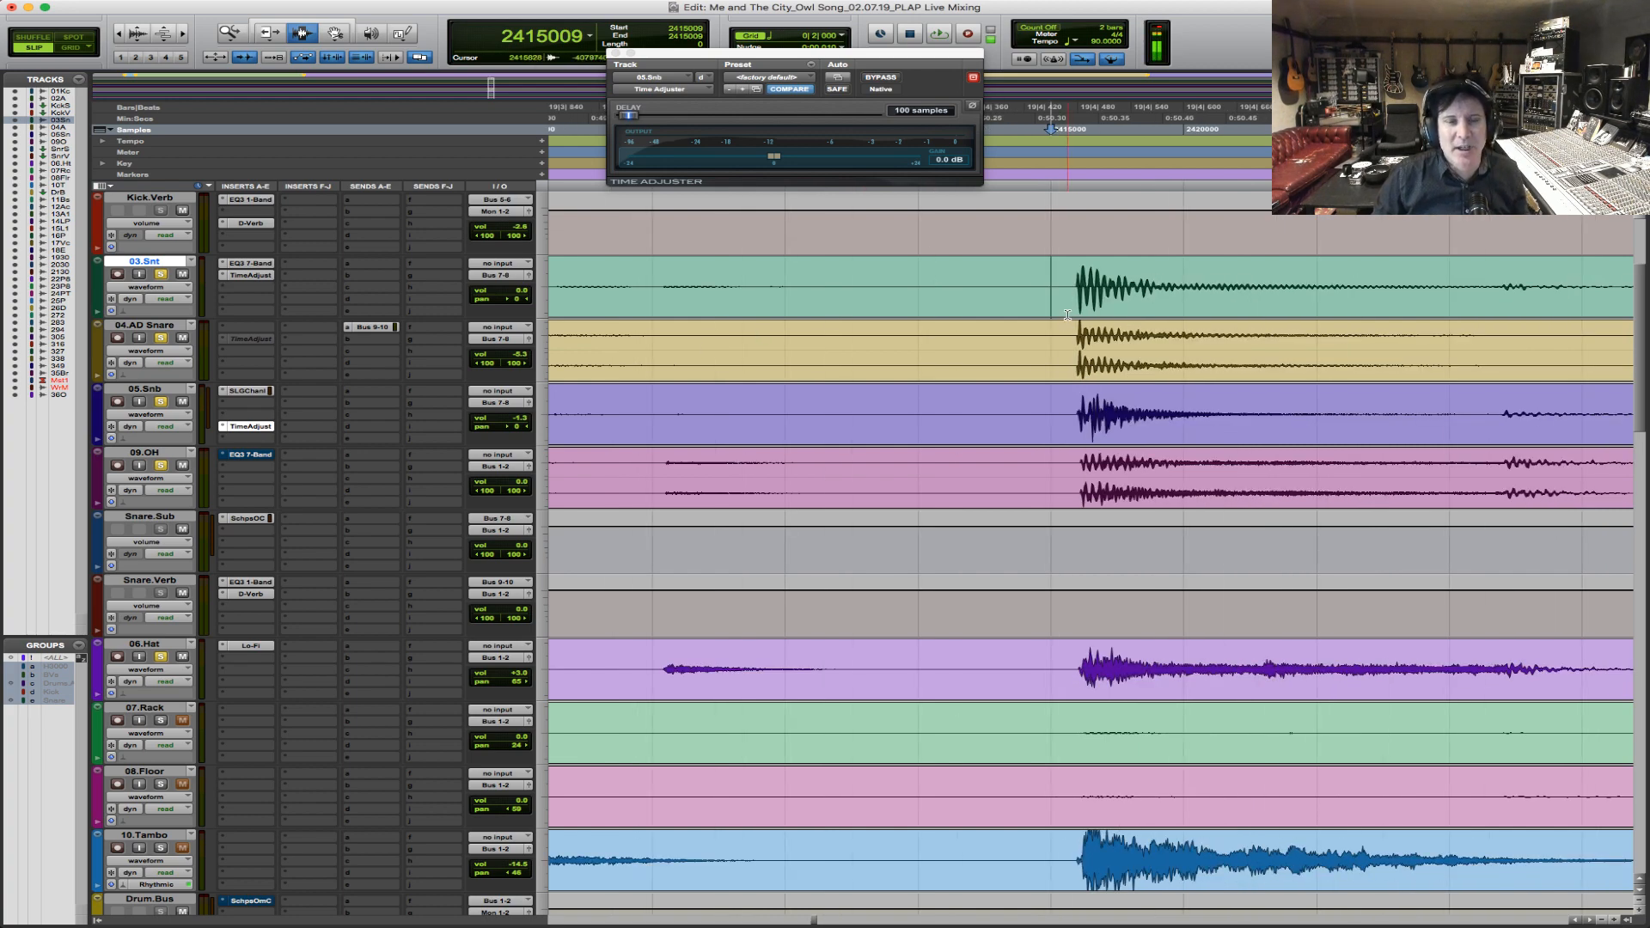
key(space)
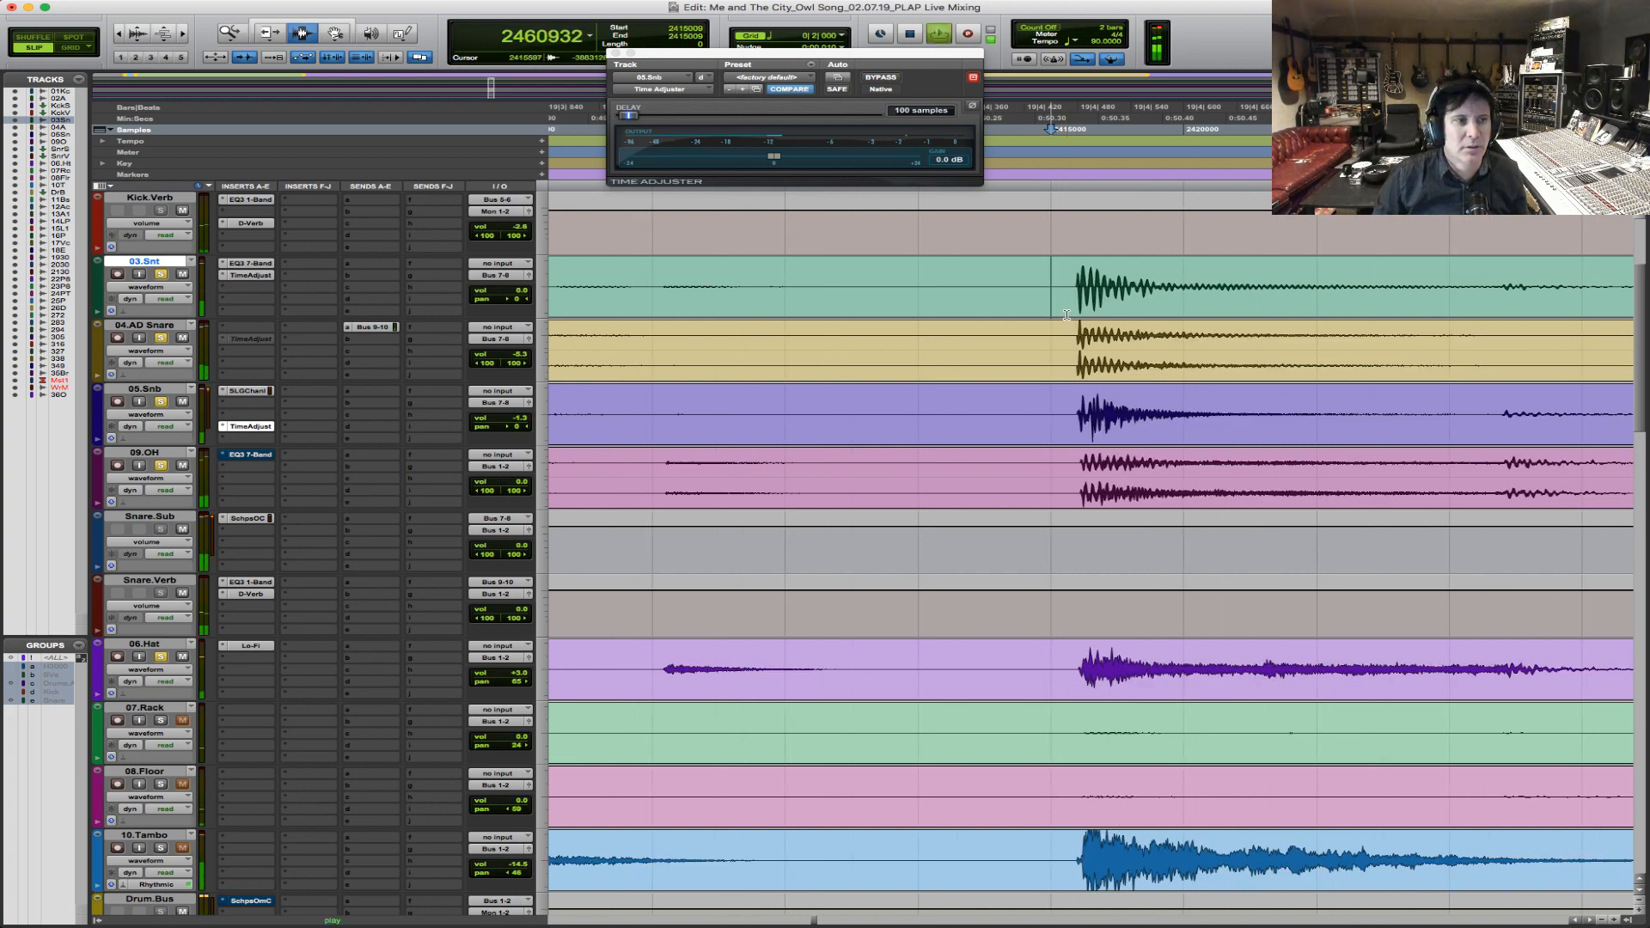
key(super+bracketleft)
key(super+bracketleft)
key(super+bracketleft)
key(super+bracketleft)
key(super+bracketleft)
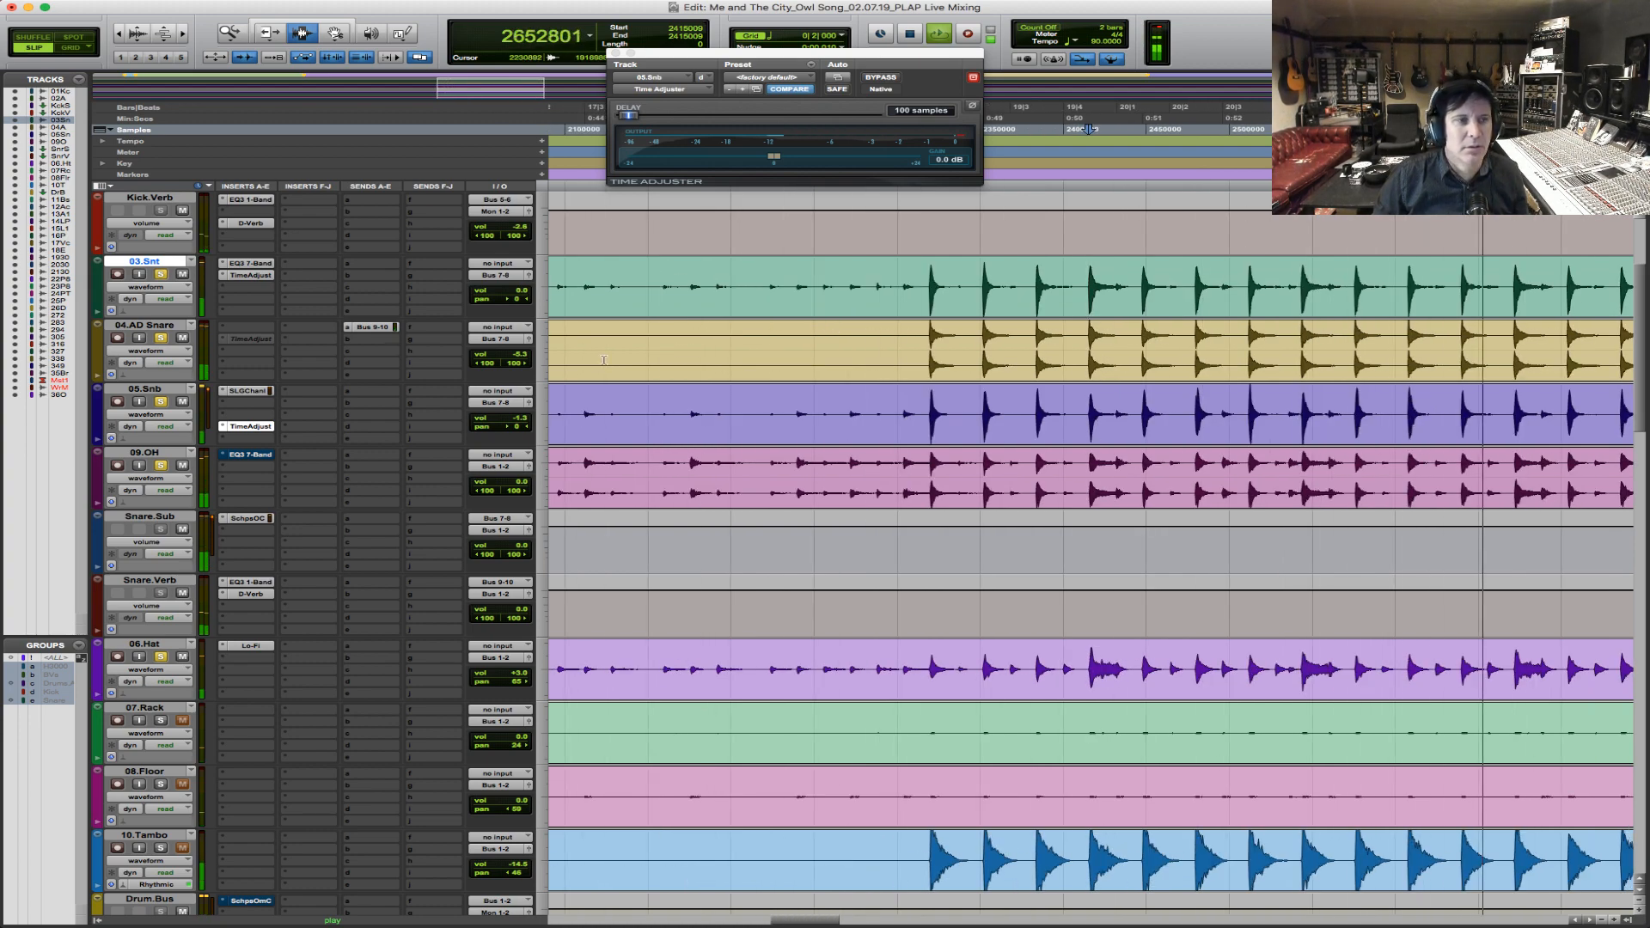
key(space)
Compare the drums in playback with the Time Adjusters on 03.Snt and 05.Snb bypassed and active, leaving both active.
super+click(257, 274)
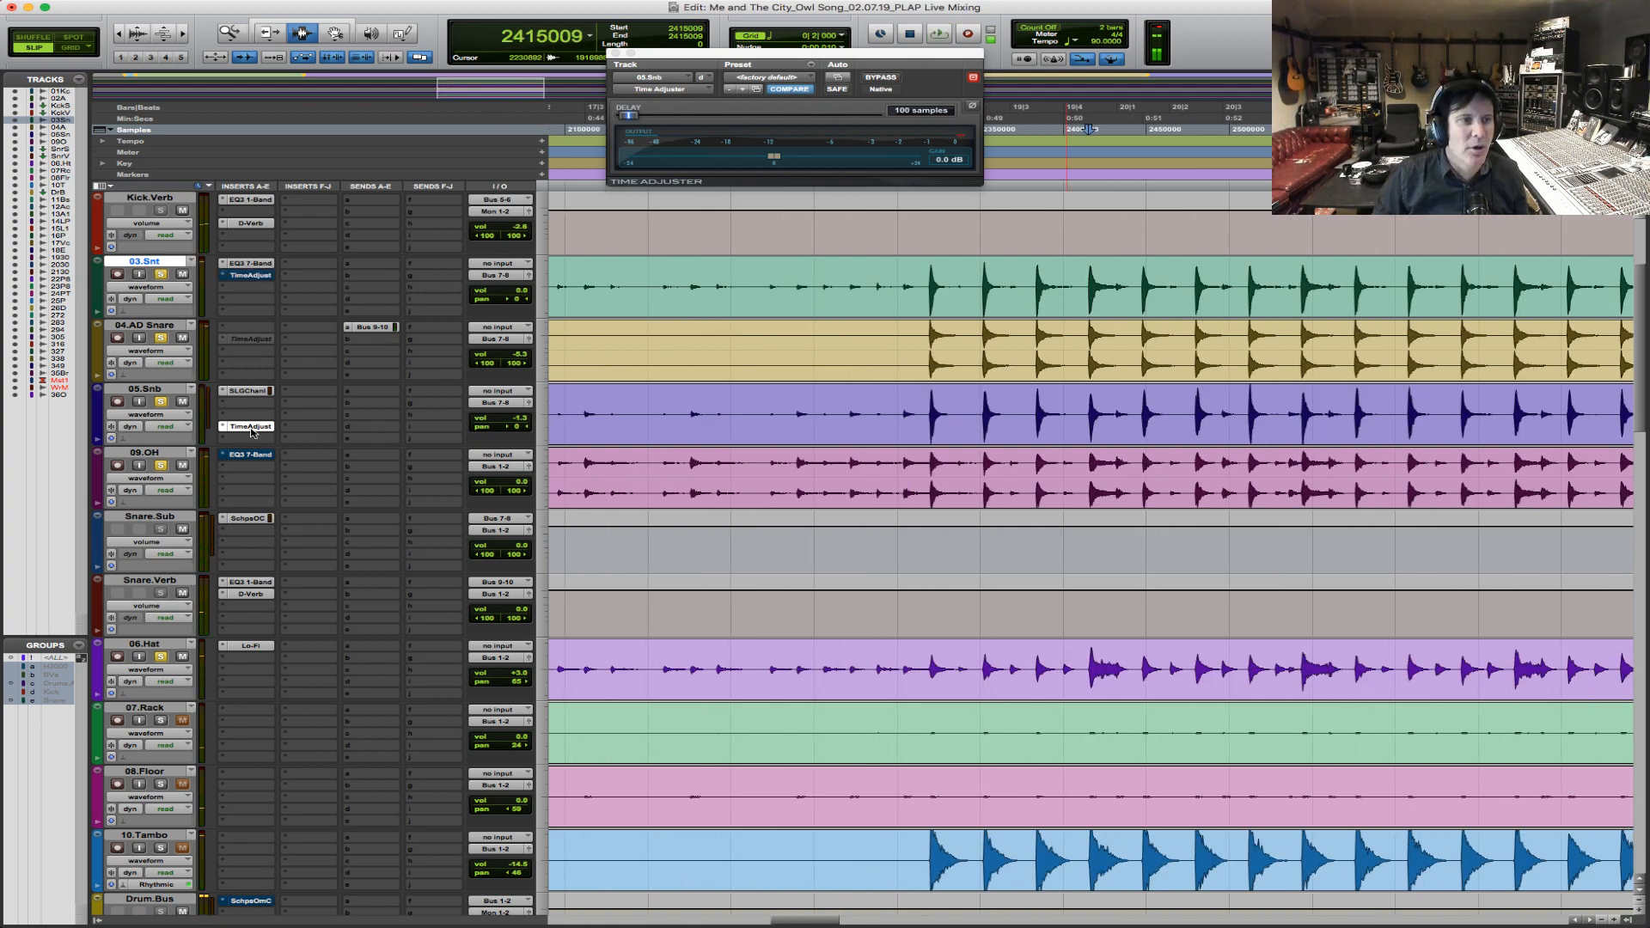
super+click(256, 427)
key(space)
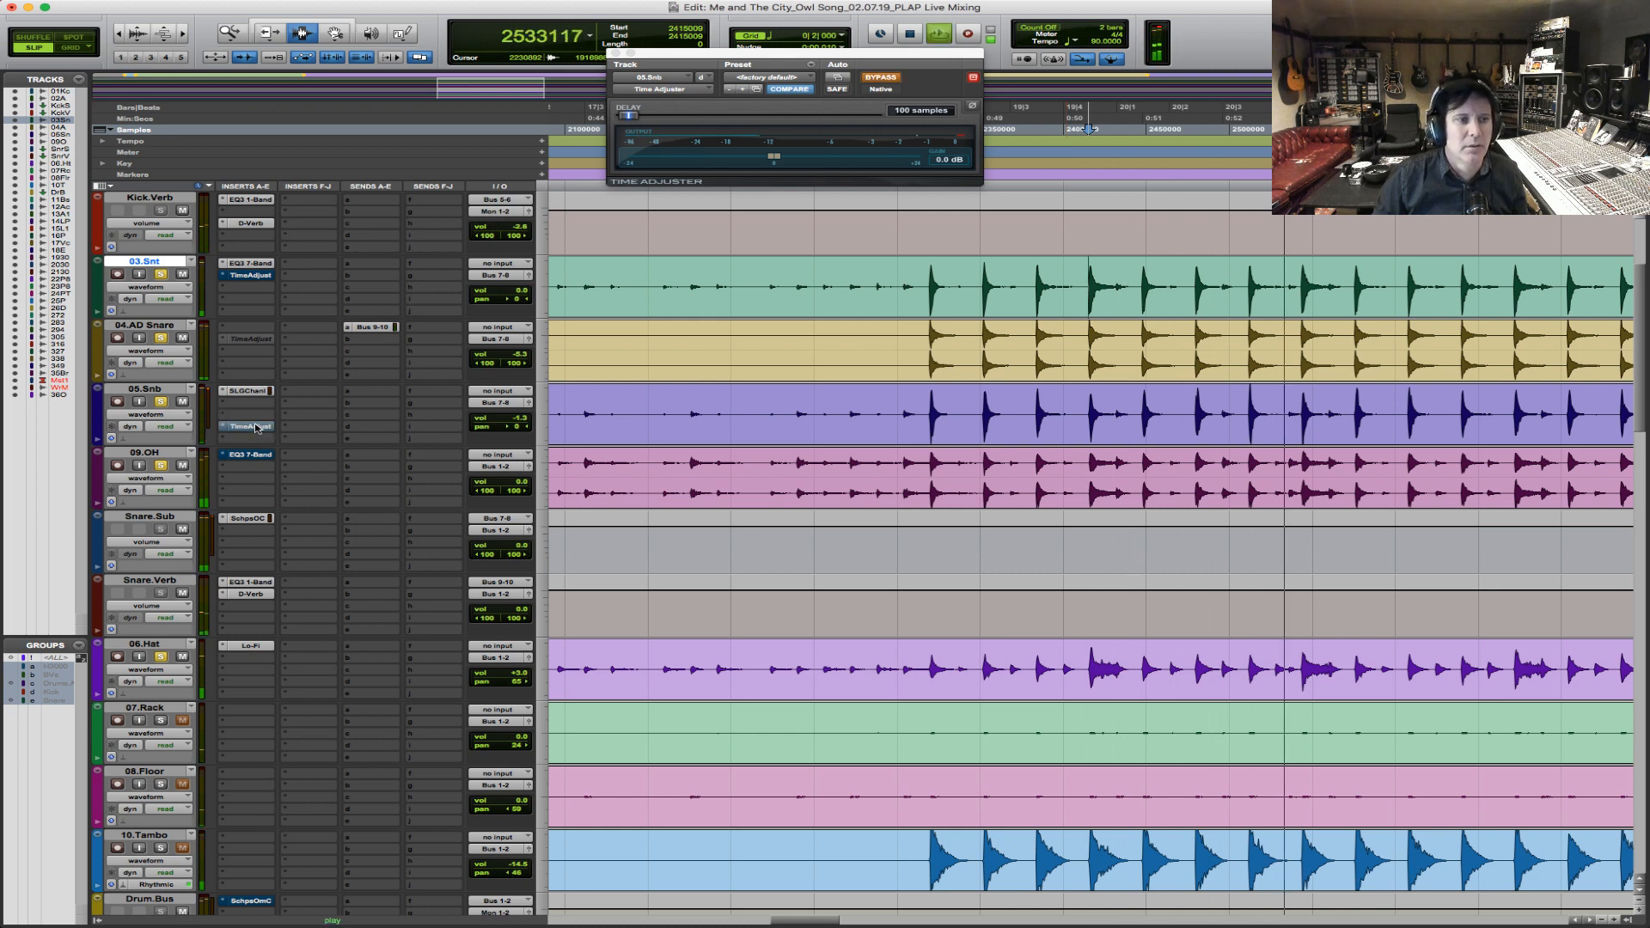
super+click(256, 427)
super+click(262, 276)
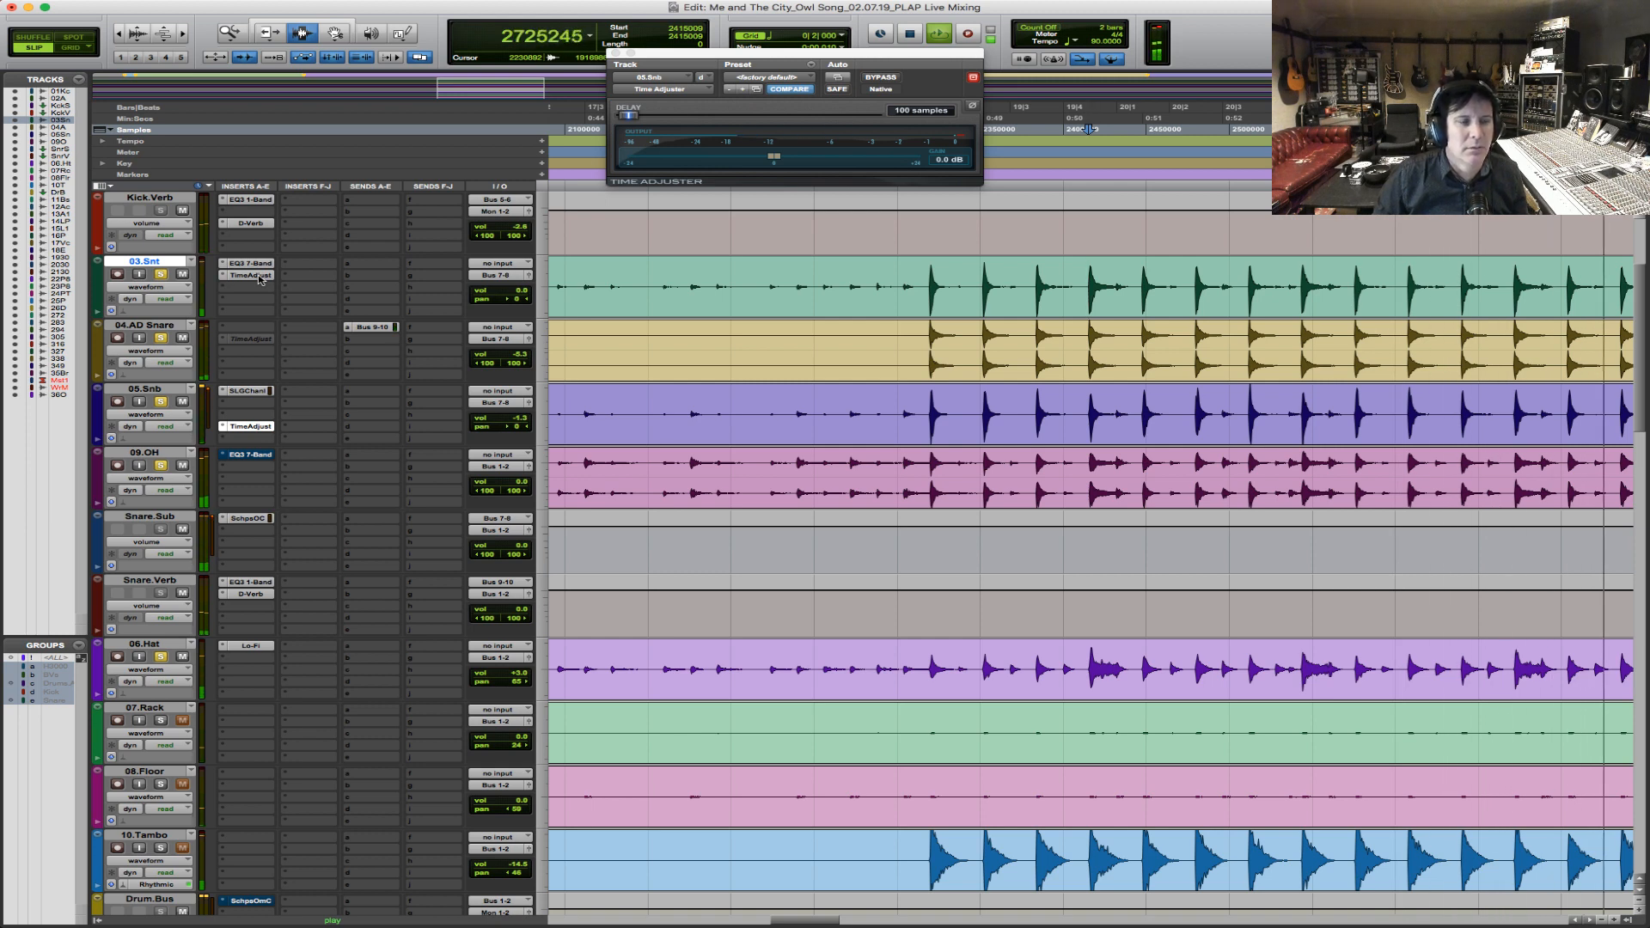
super+click(261, 276)
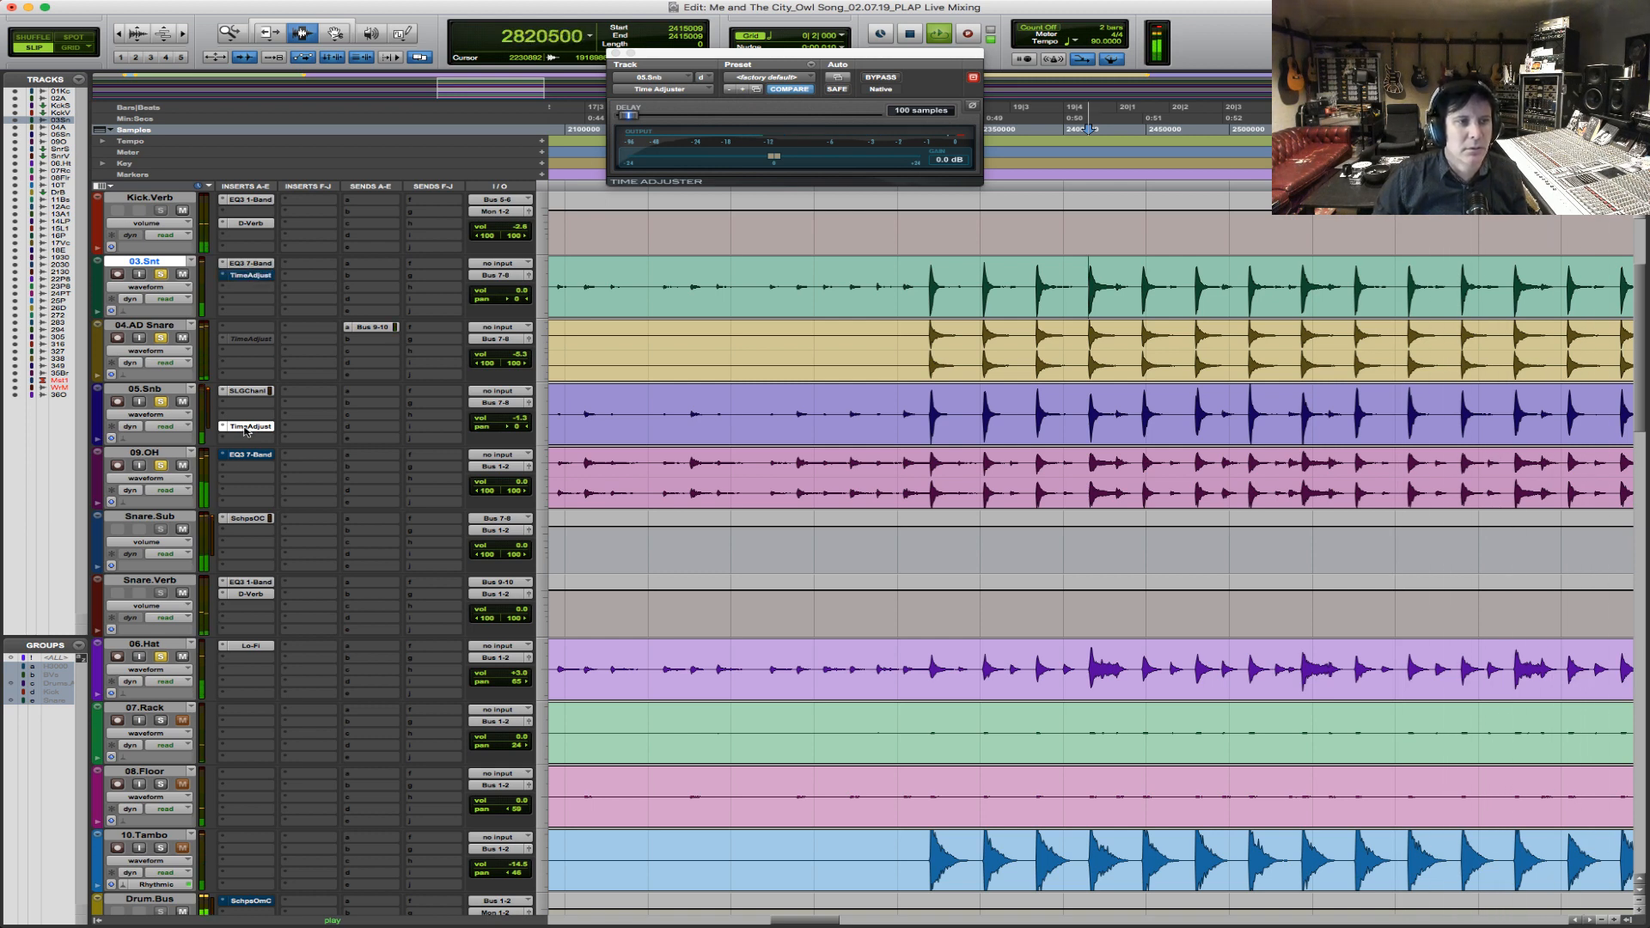
super+click(248, 427)
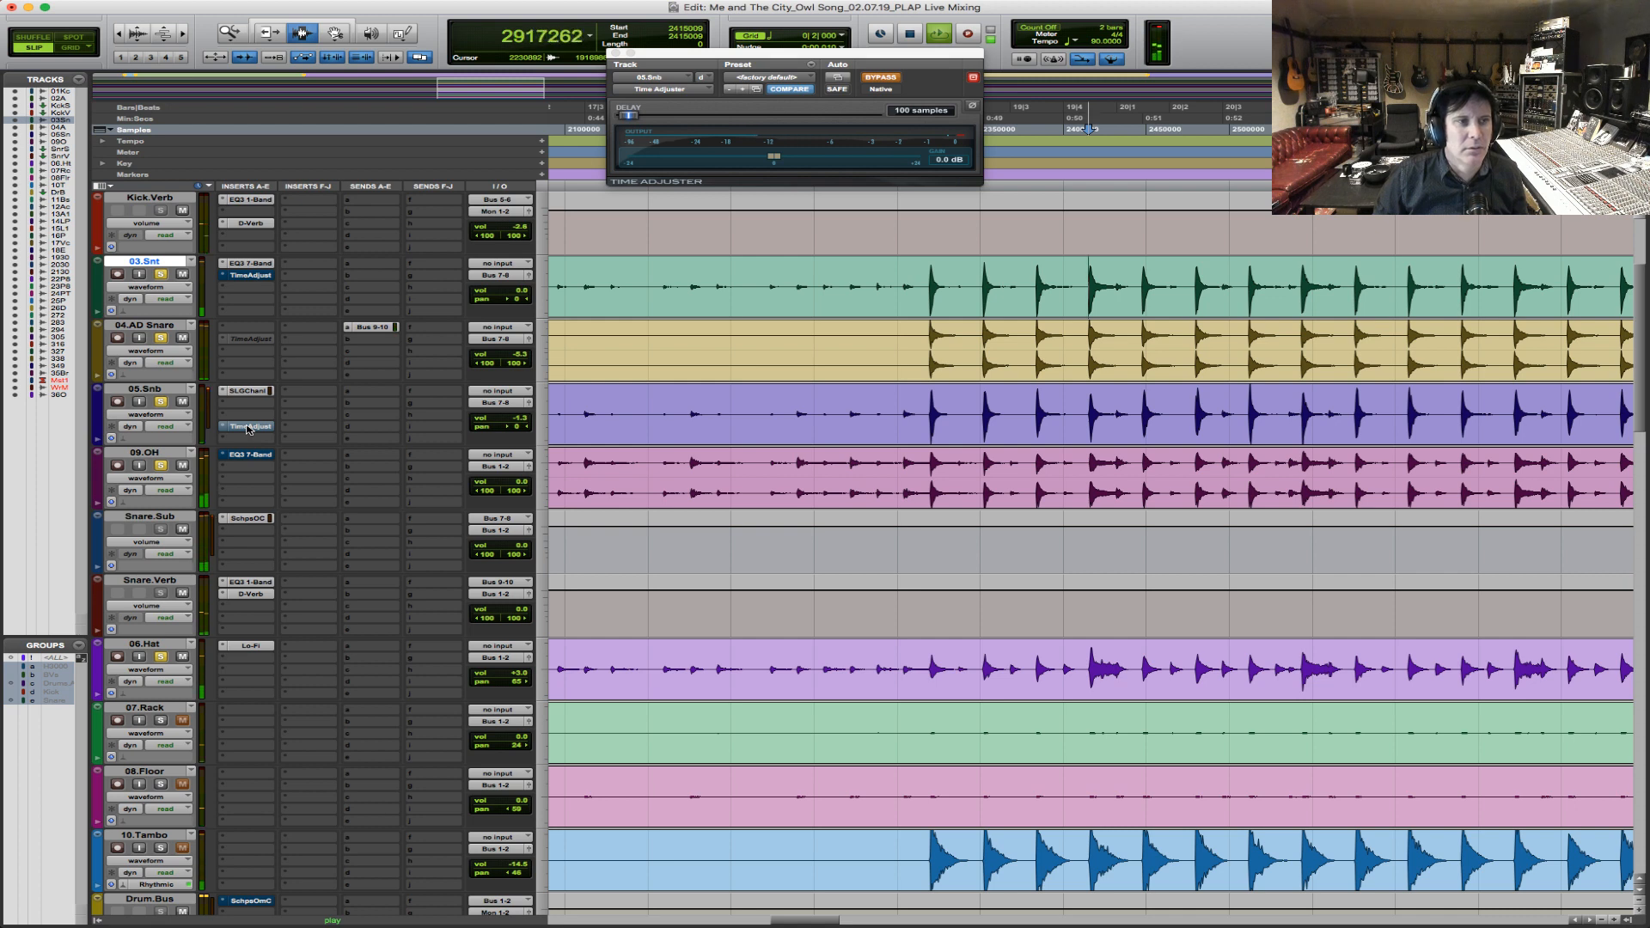
key(space)
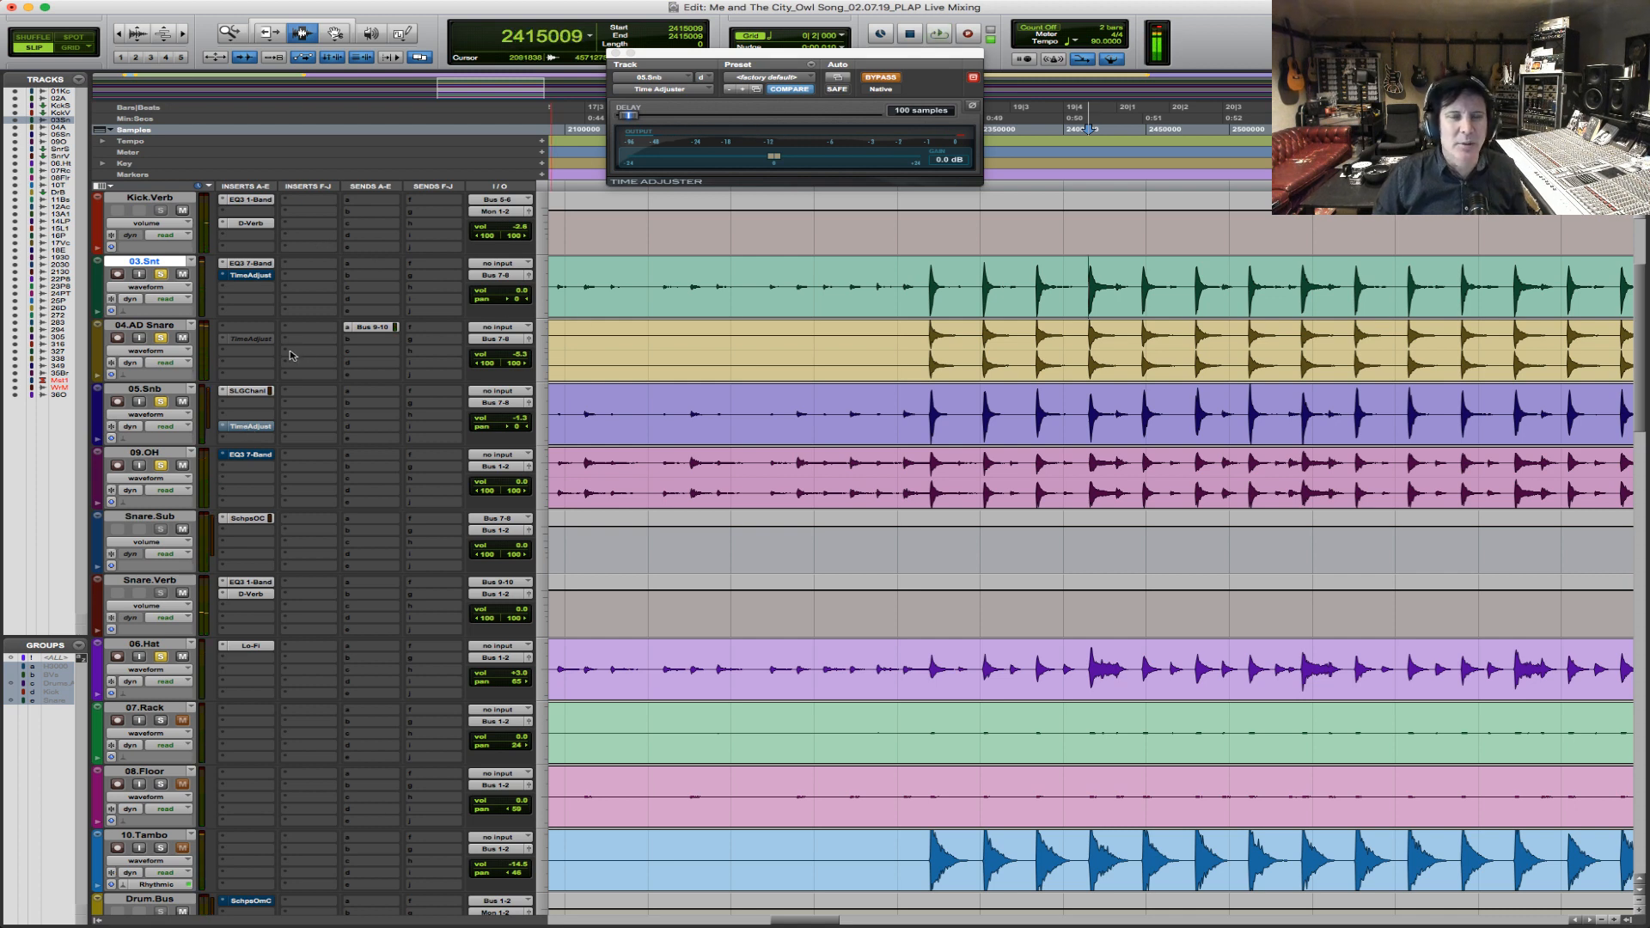
super+click(252, 427)
super+click(258, 276)
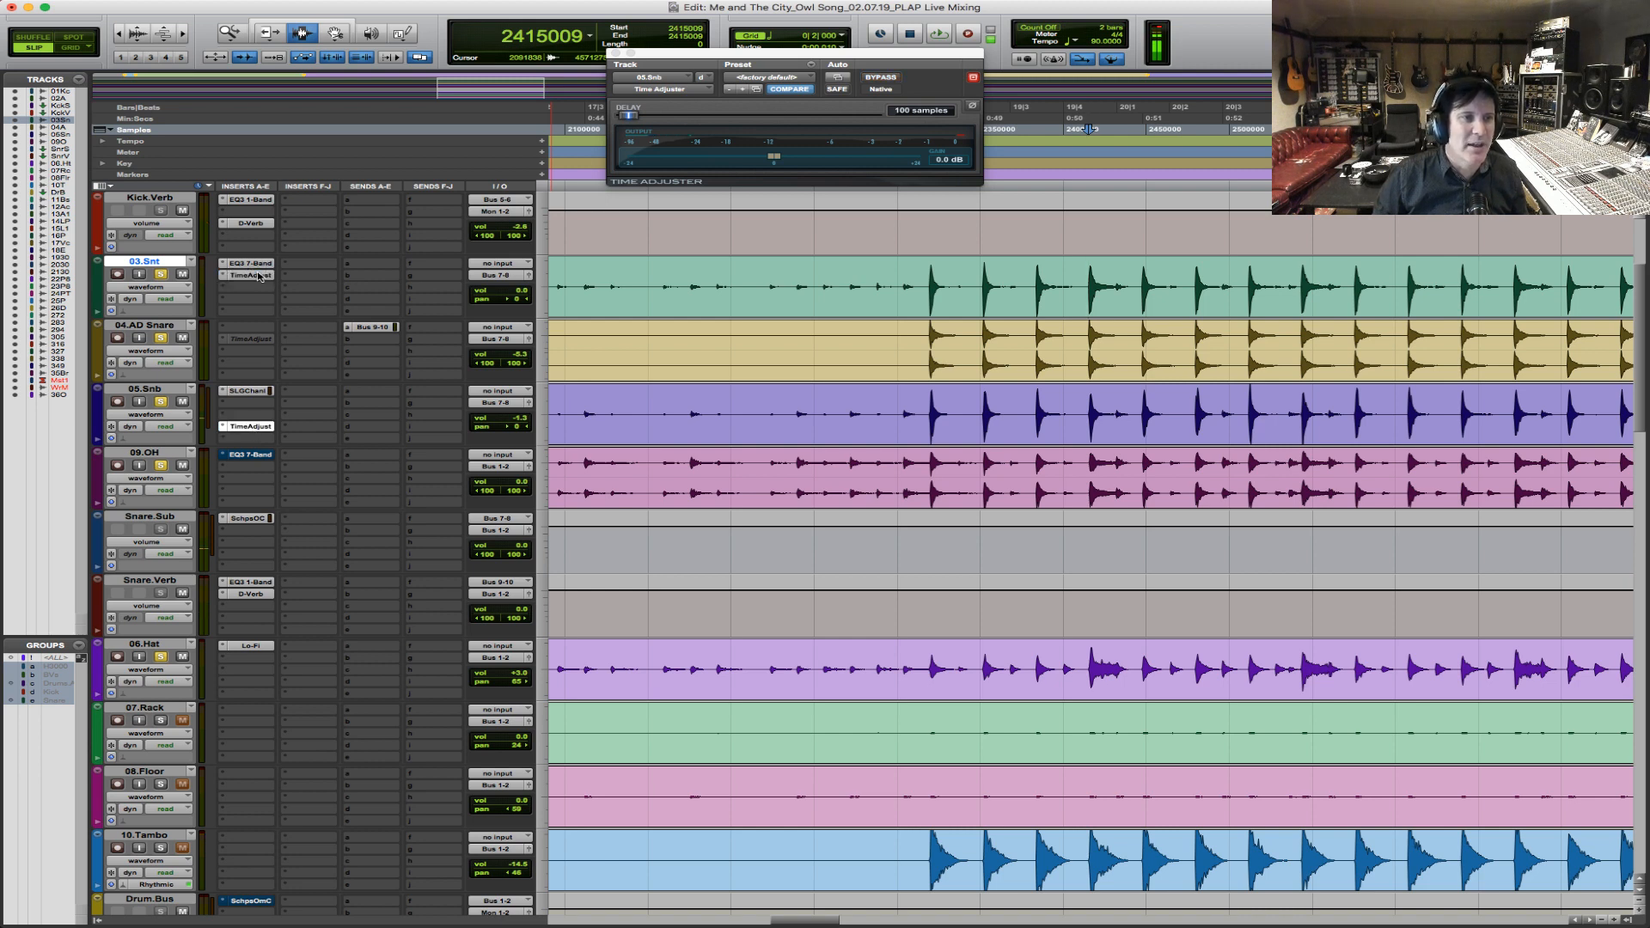
key(space)
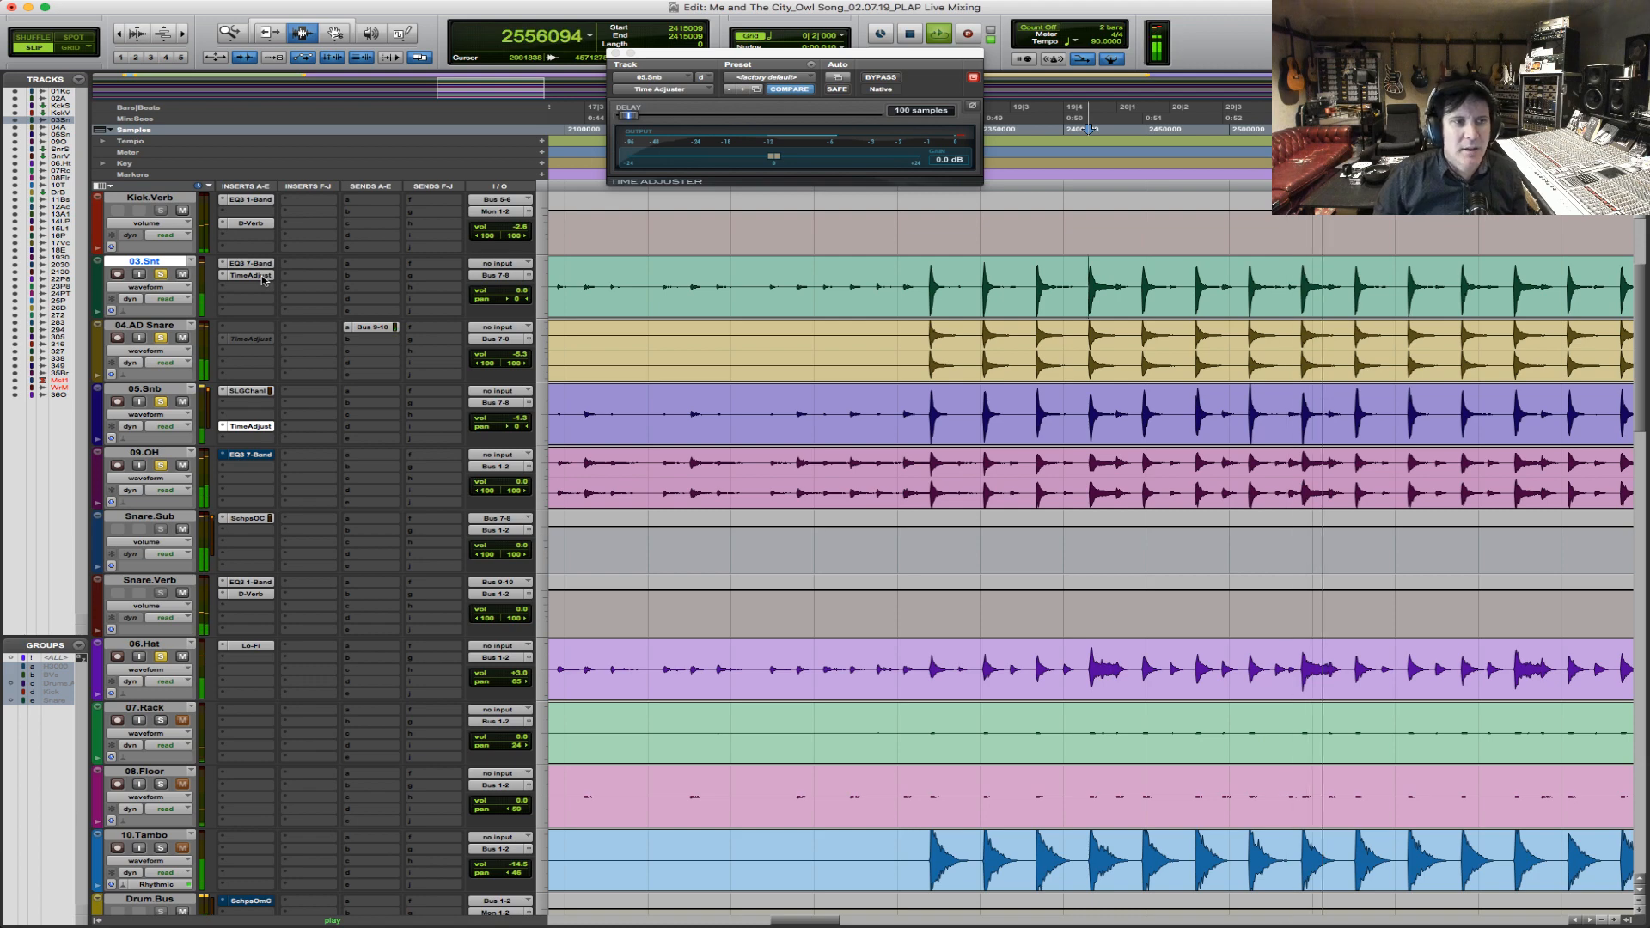
key(space)
Inspect the snare hit at bar 19 up close, then reactivate the Time Adjuster on 04.AD Snare and open its window.
key(F5)
drag(903, 347, 1037, 352)
key(F5)
drag(757, 350, 1031, 329)
key(F5)
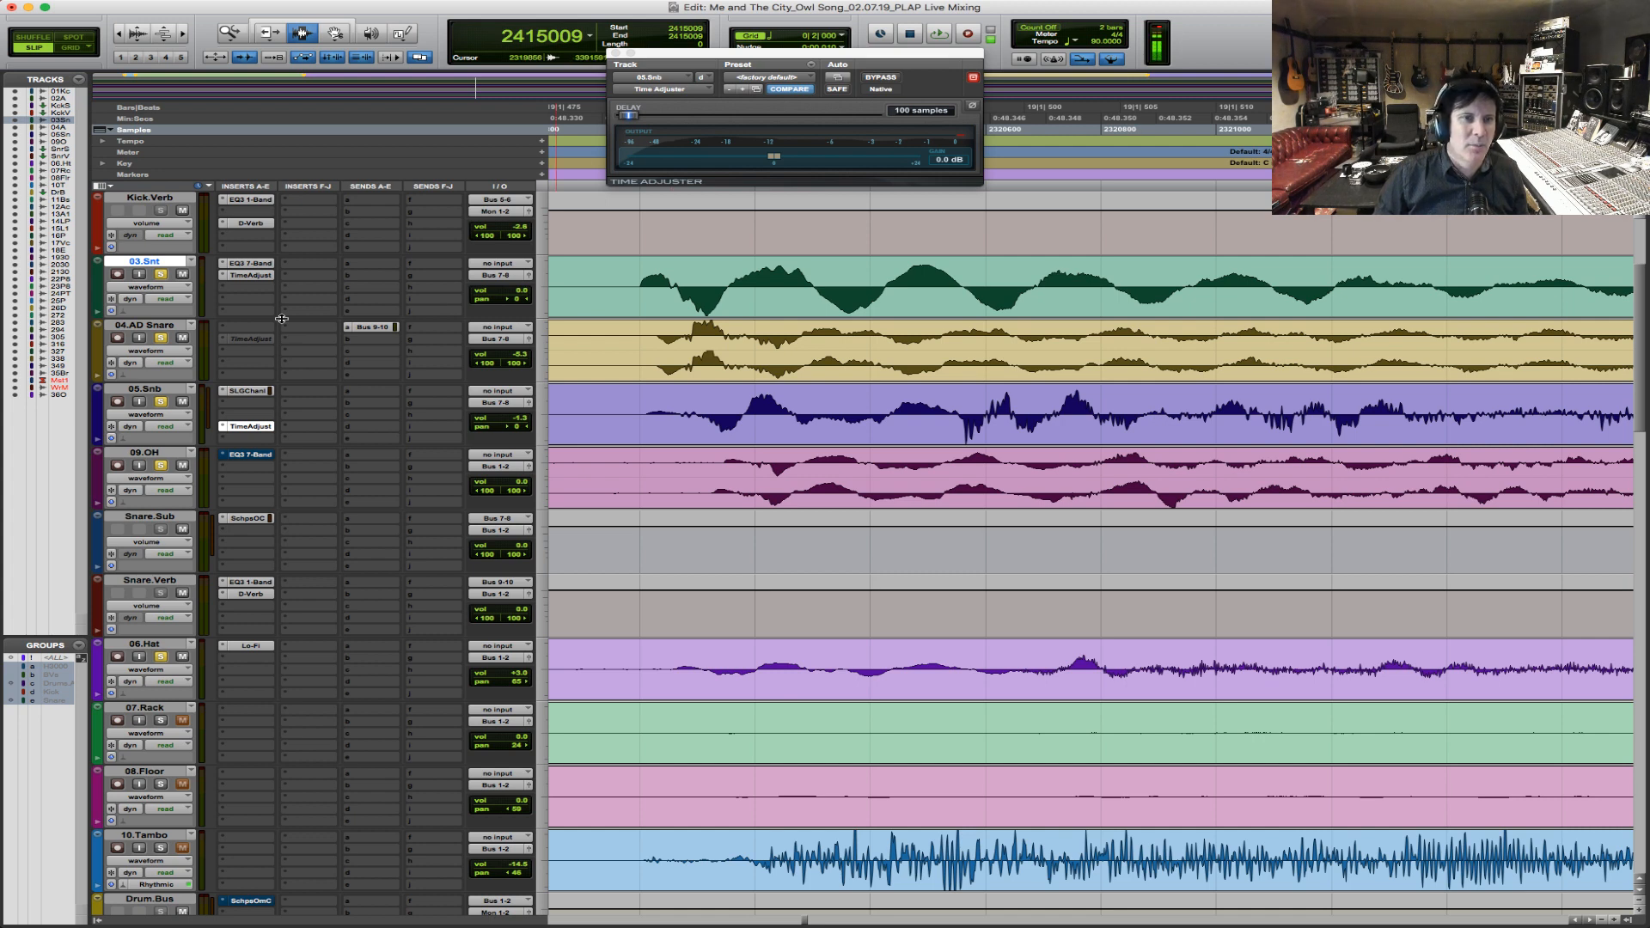
ctrl+super+click(260, 340)
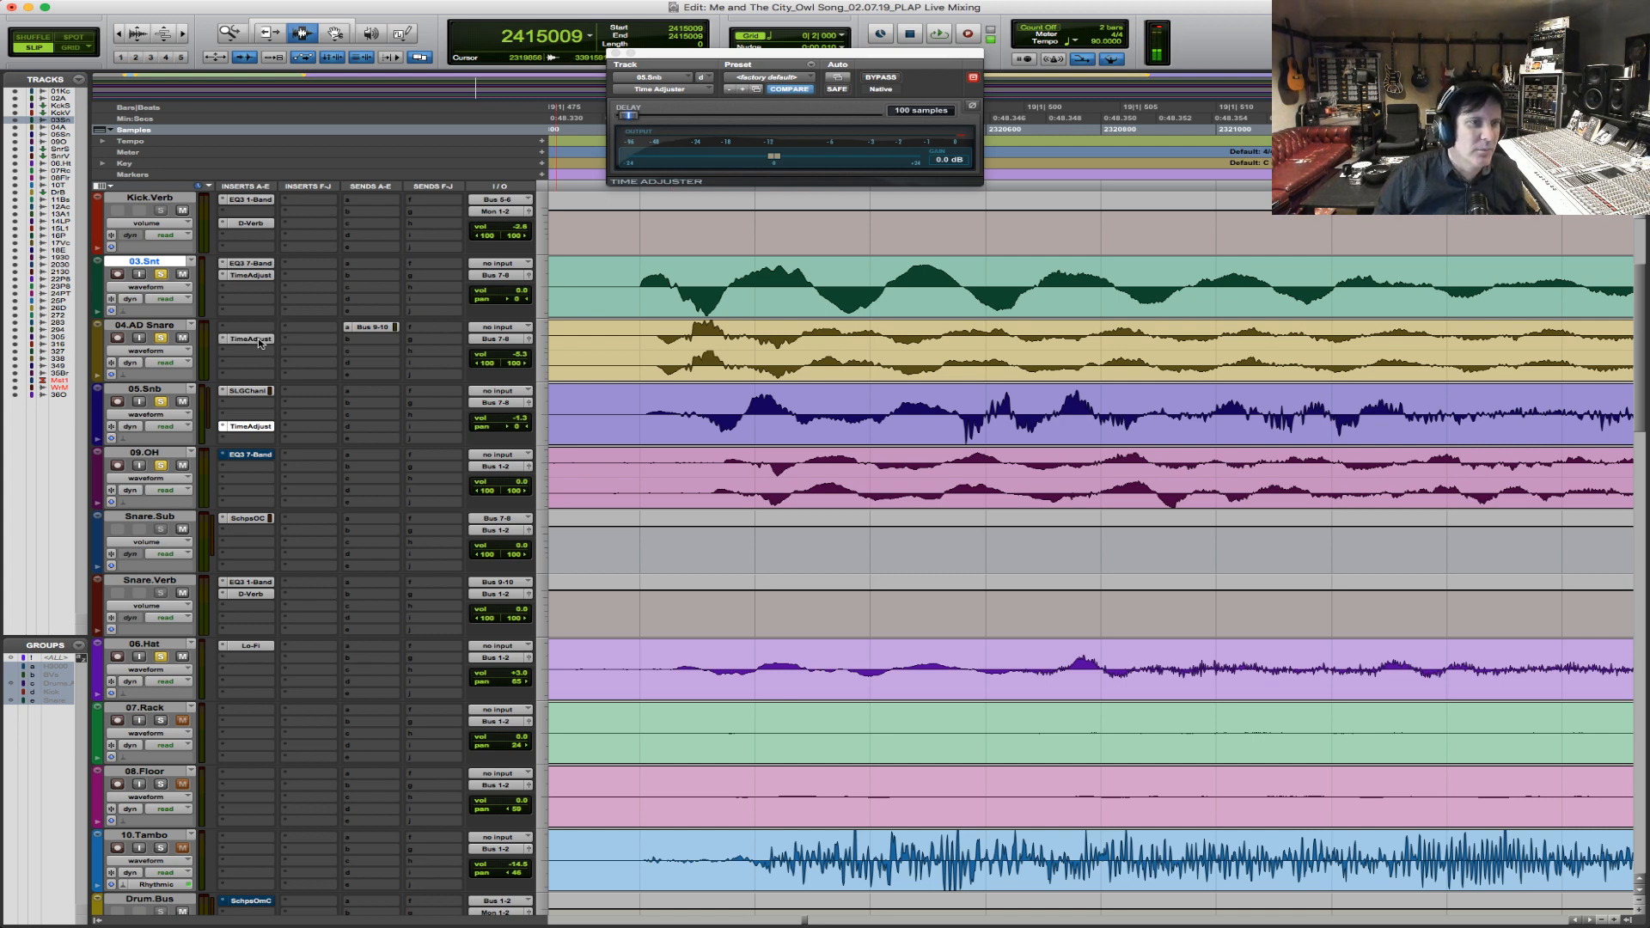
click(254, 341)
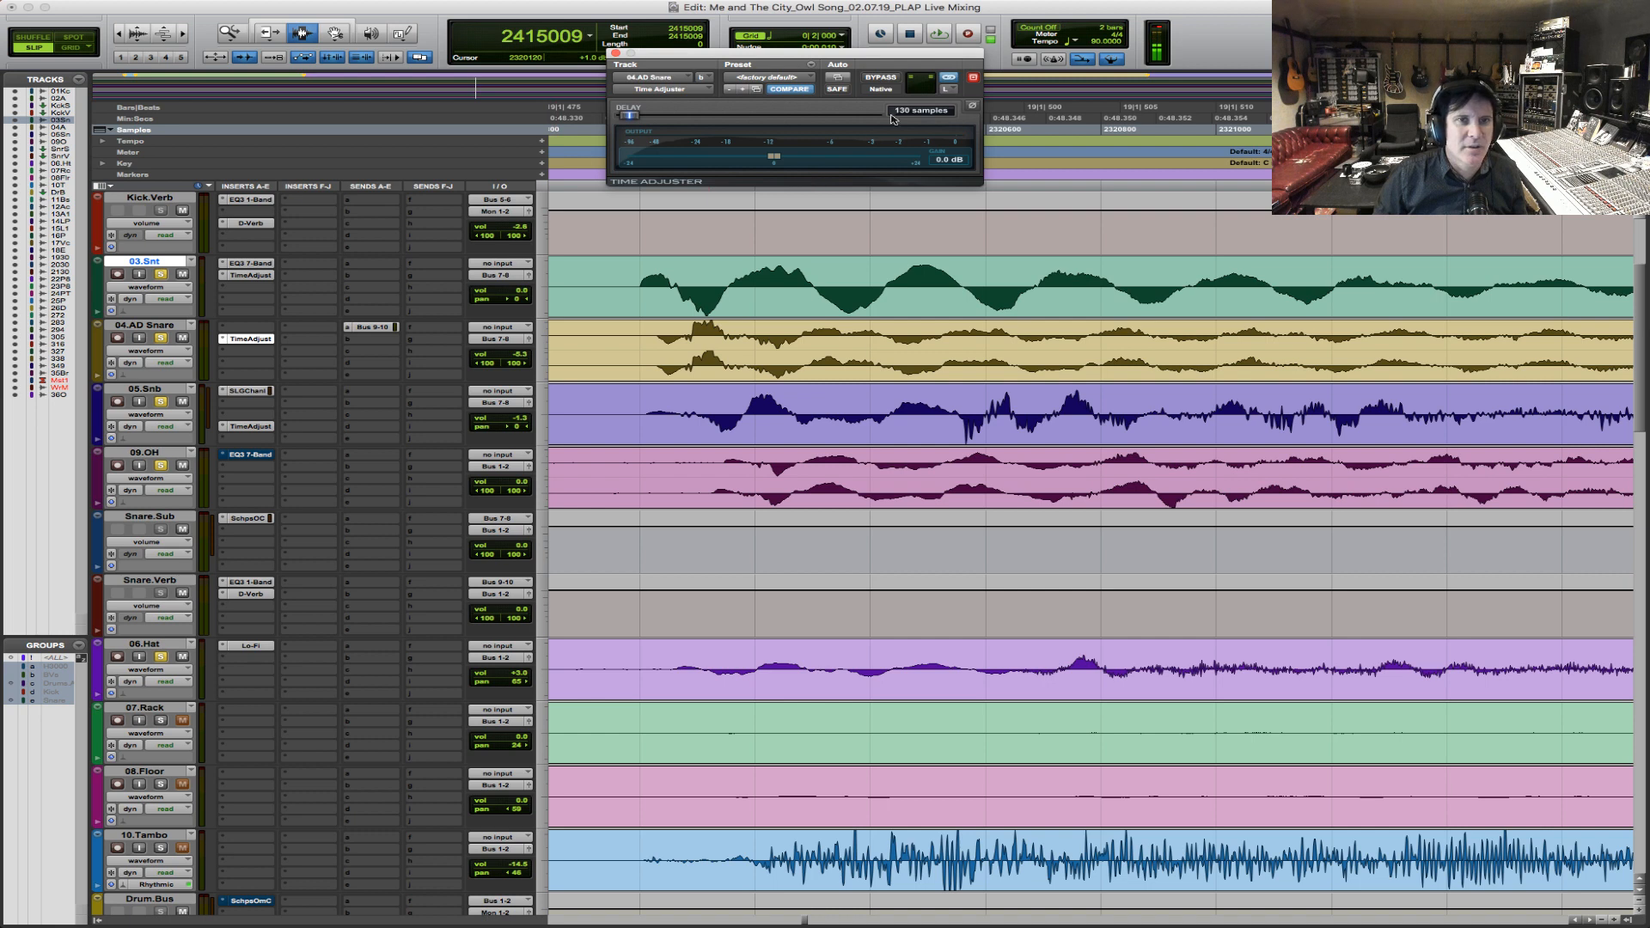
Play the drums from just before the snare hit at bar 19 with the 04.AD Snare Time Adjuster active.
click(622, 279)
key(space)
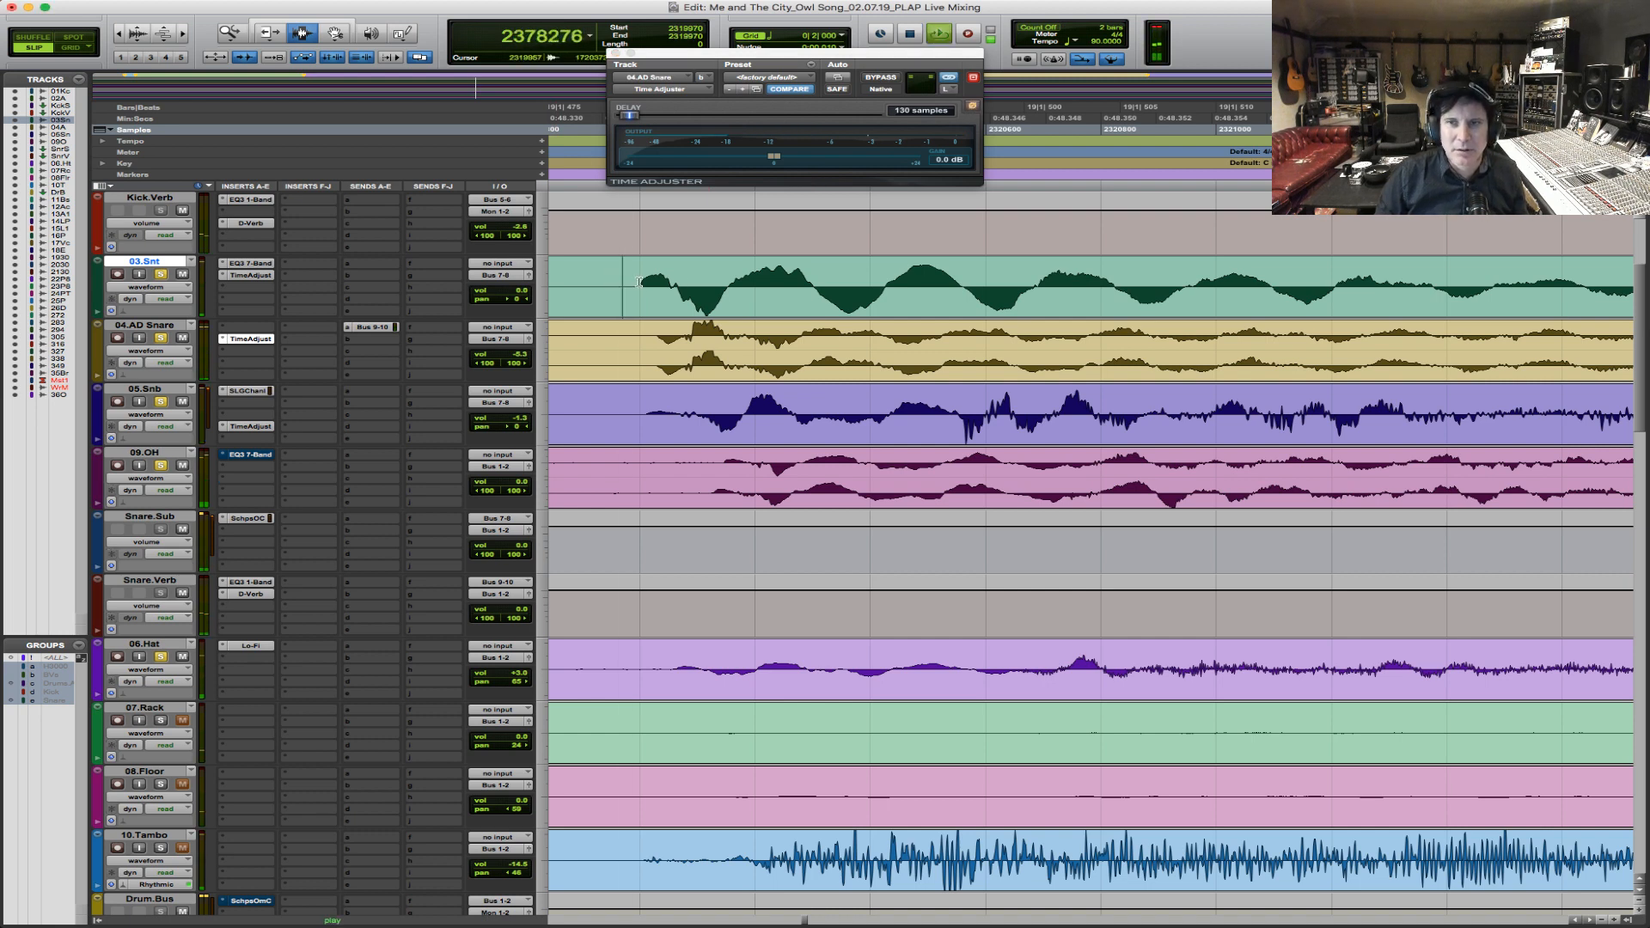
key(r)
key(r)
key(r)
key(r)
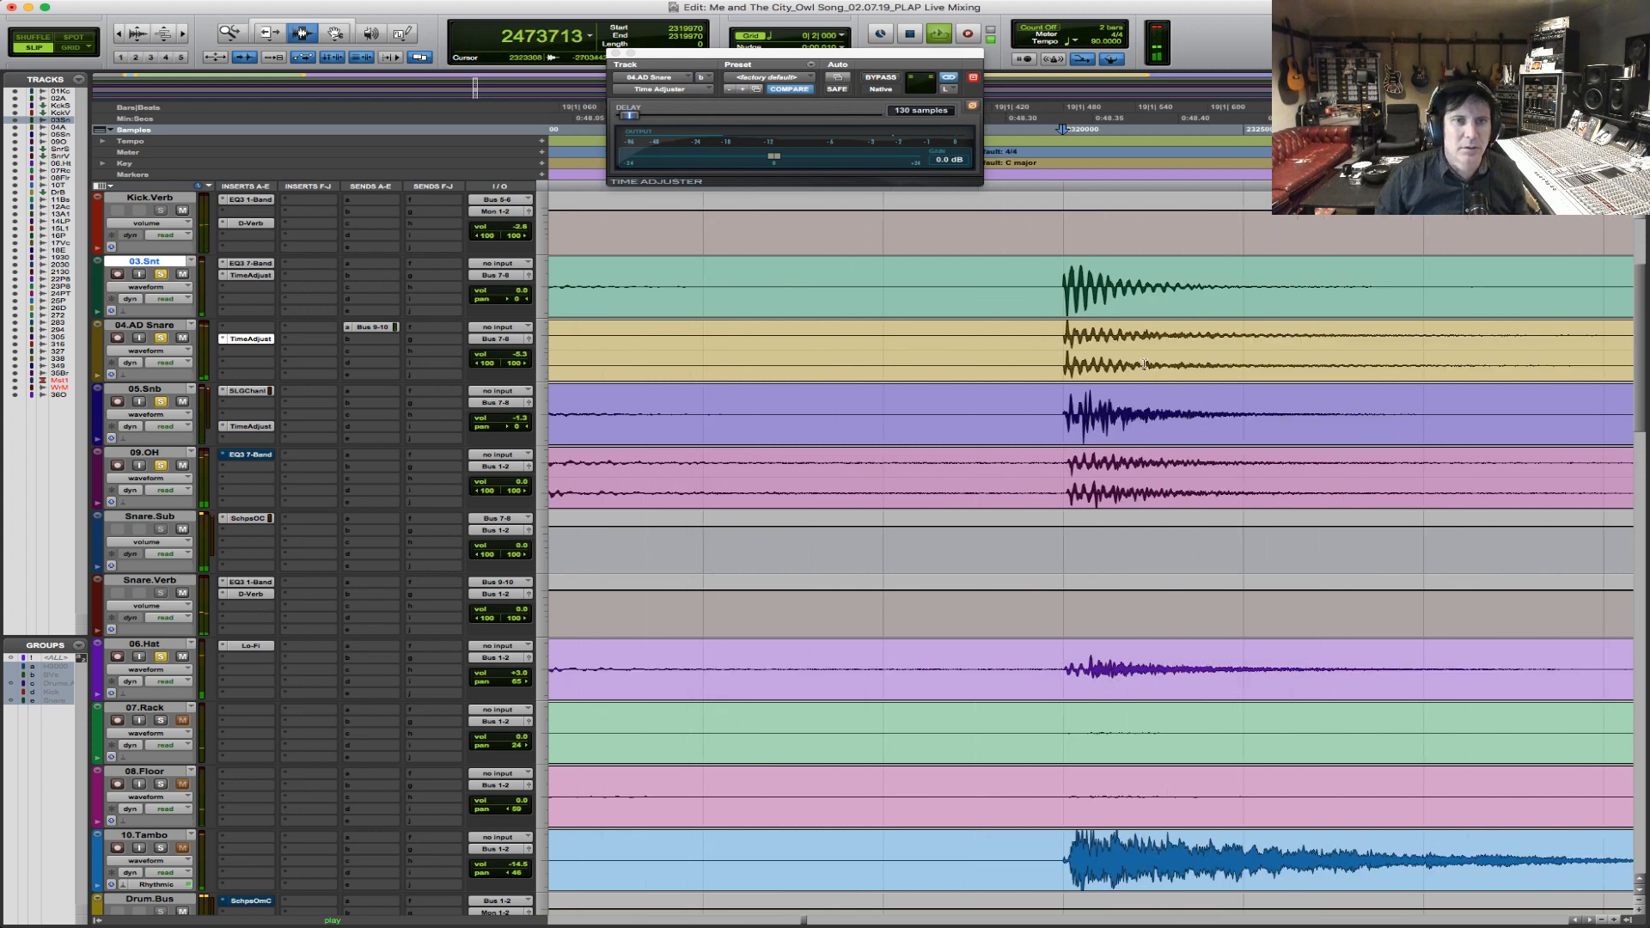
key(F5)
key(space)
Examine the snare hit up close and compare its waveform timing across 04.AD Snare, 05.Snb and 09.OH.
drag(1043, 341, 1151, 328)
key(F5)
drag(723, 329, 1060, 324)
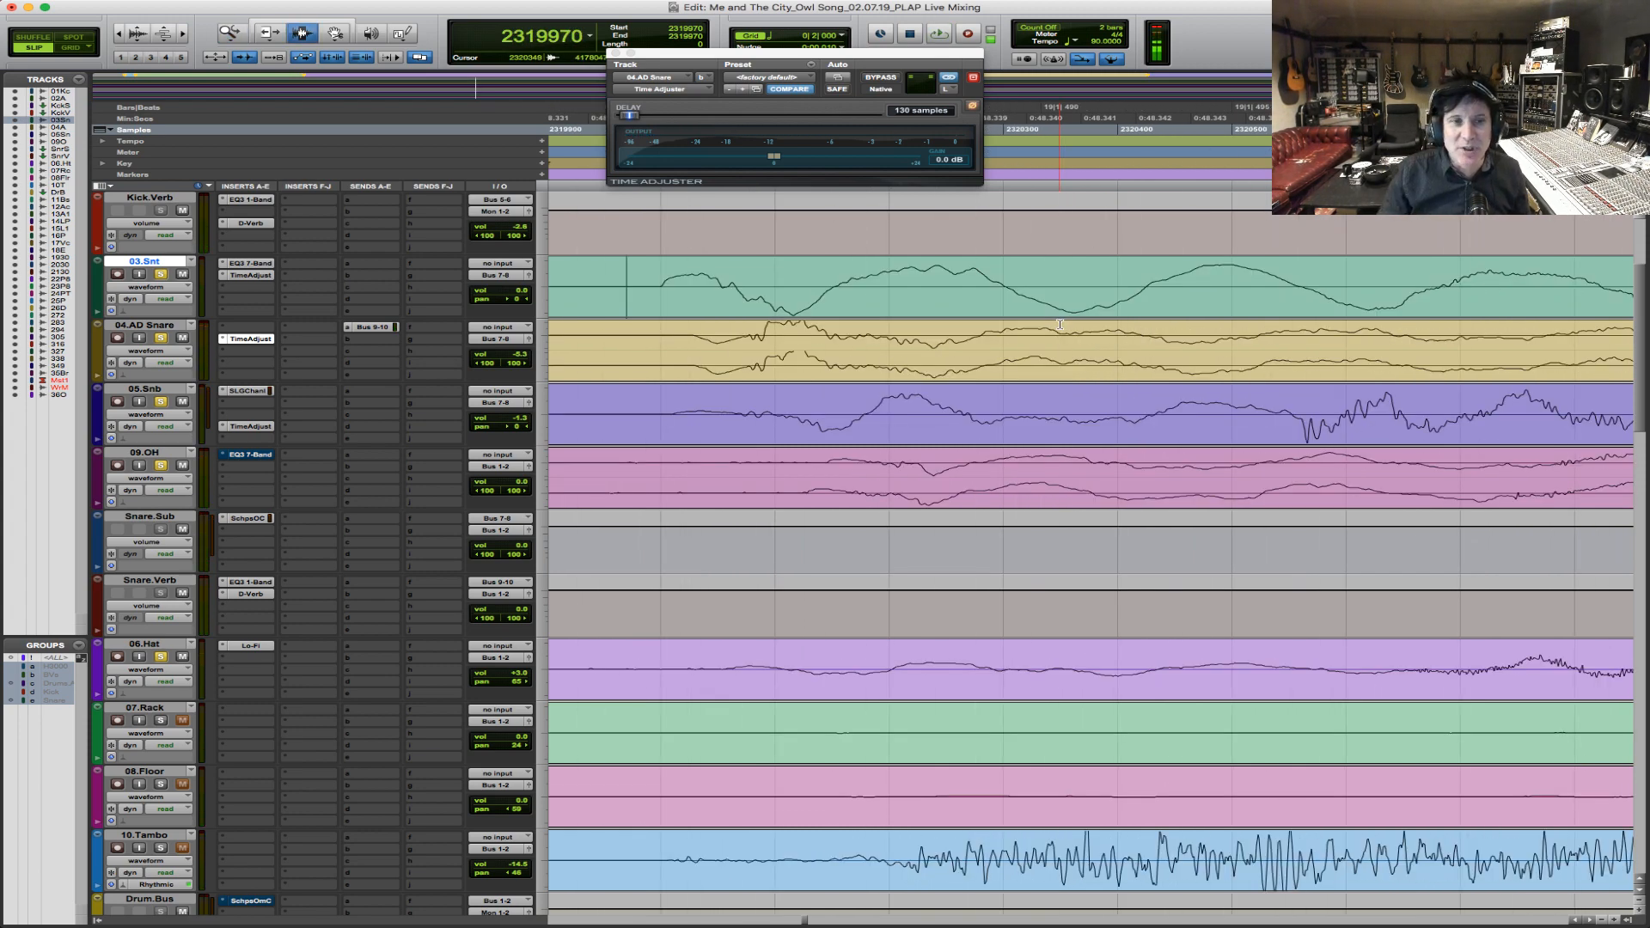
drag(764, 369, 908, 430)
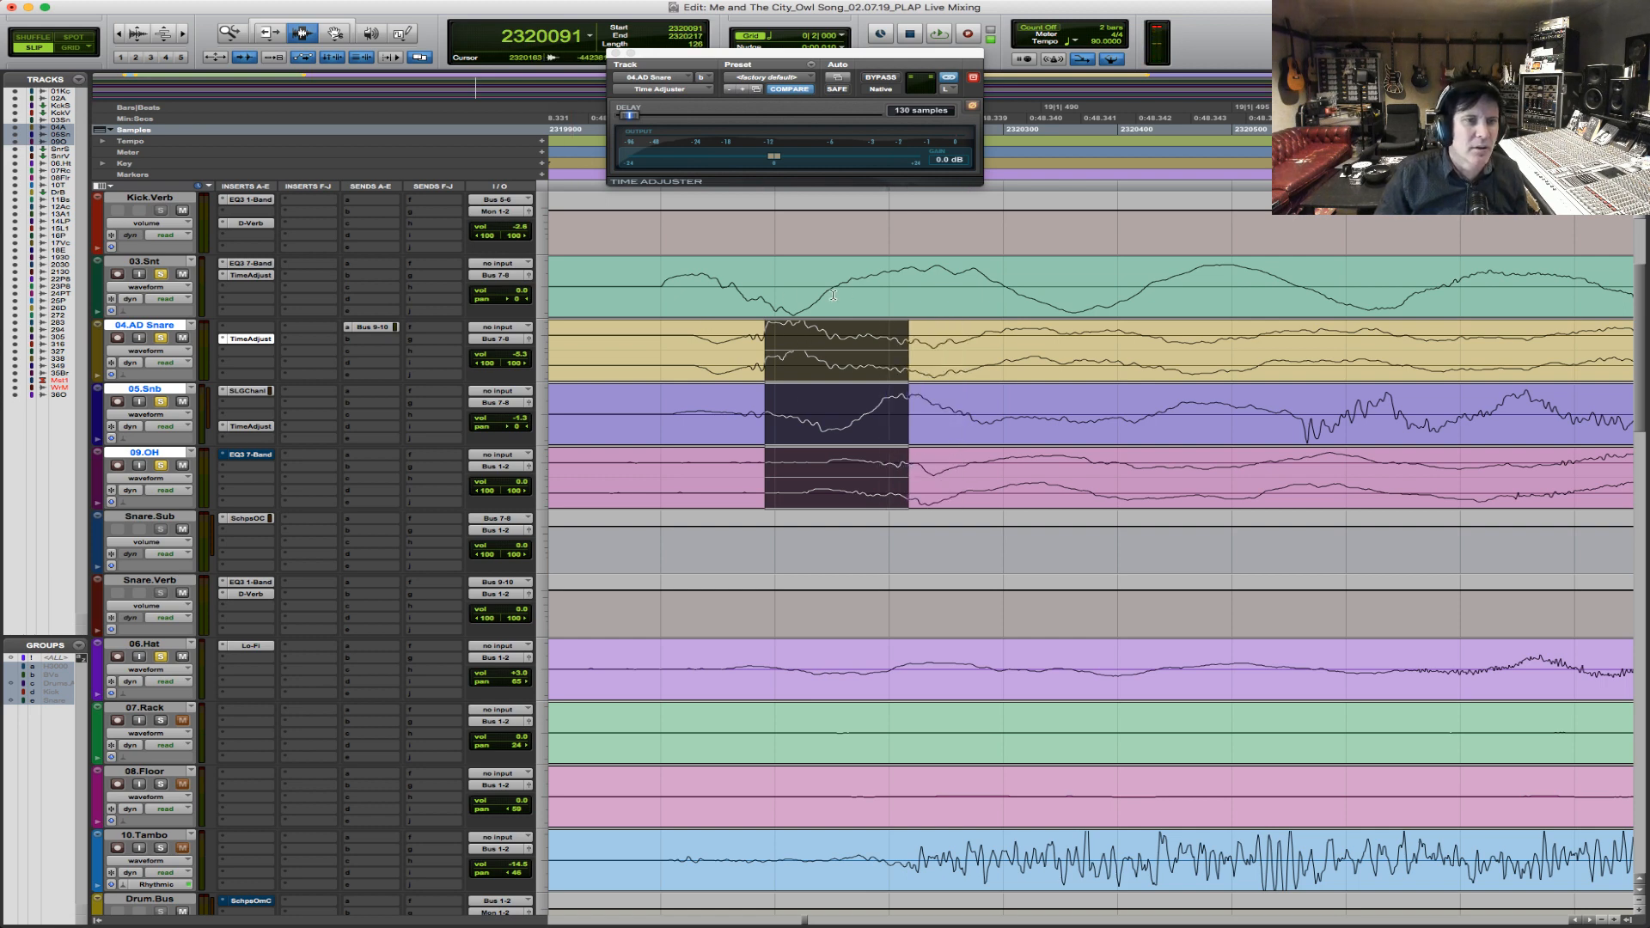
click(695, 314)
Play the drums from about a bar ahead of bar 19 with all three snare Time Adjusters active.
key(r)
key(r)
key(r)
key(r)
key(r)
key(r)
key(r)
key(r)
key(r)
key(r)
key(r)
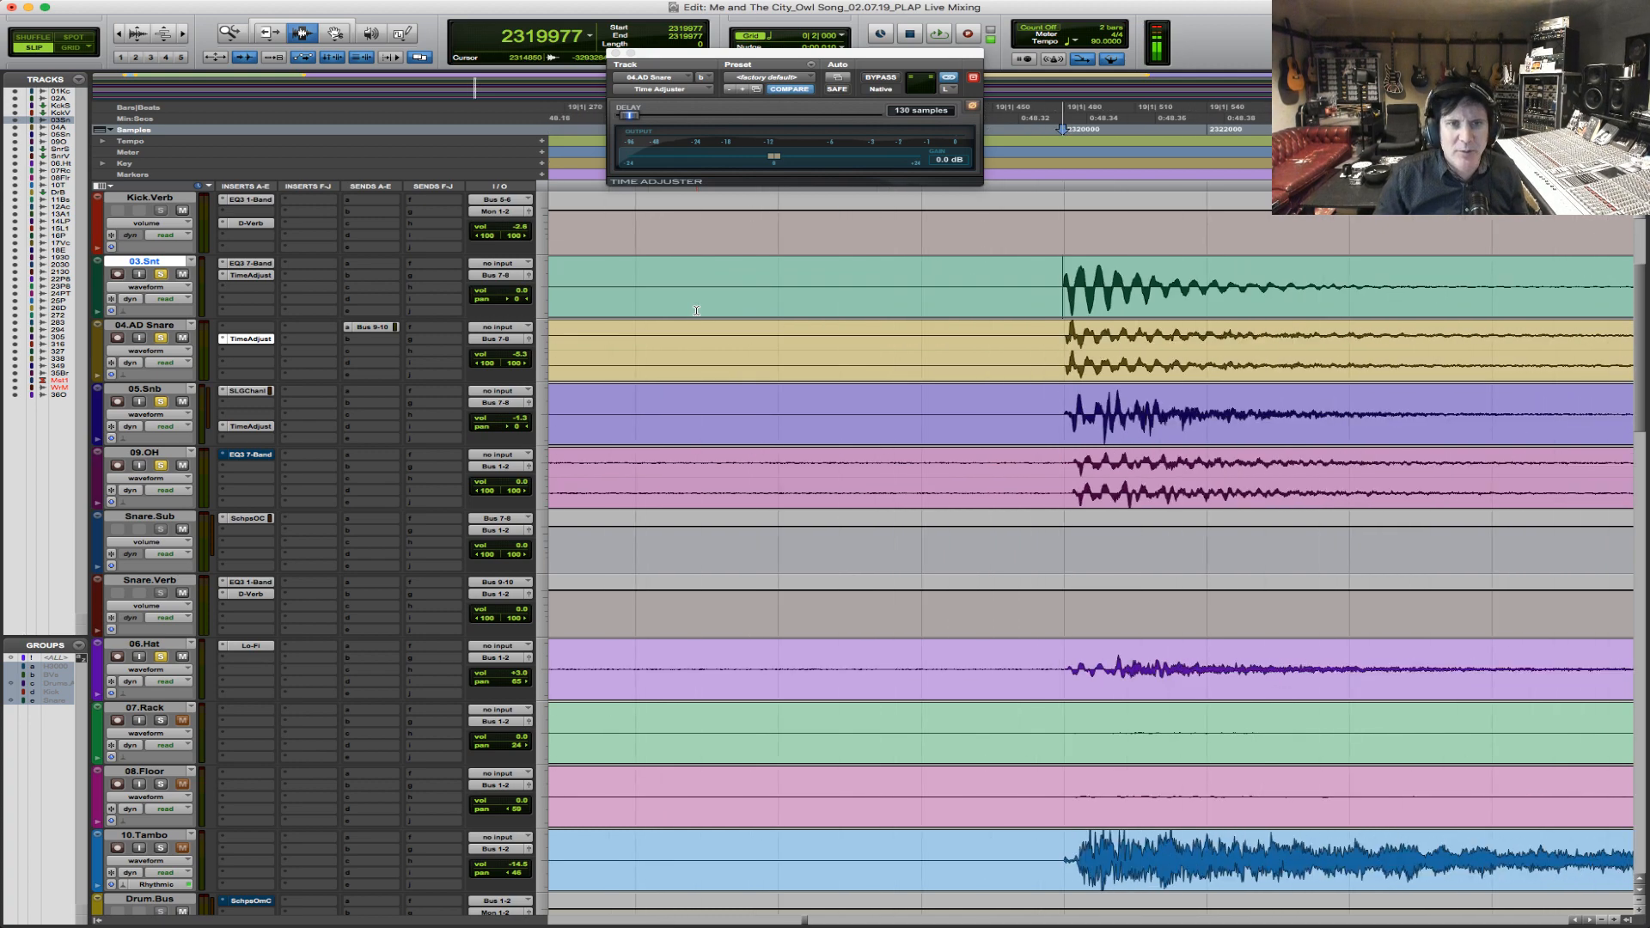
click(1024, 344)
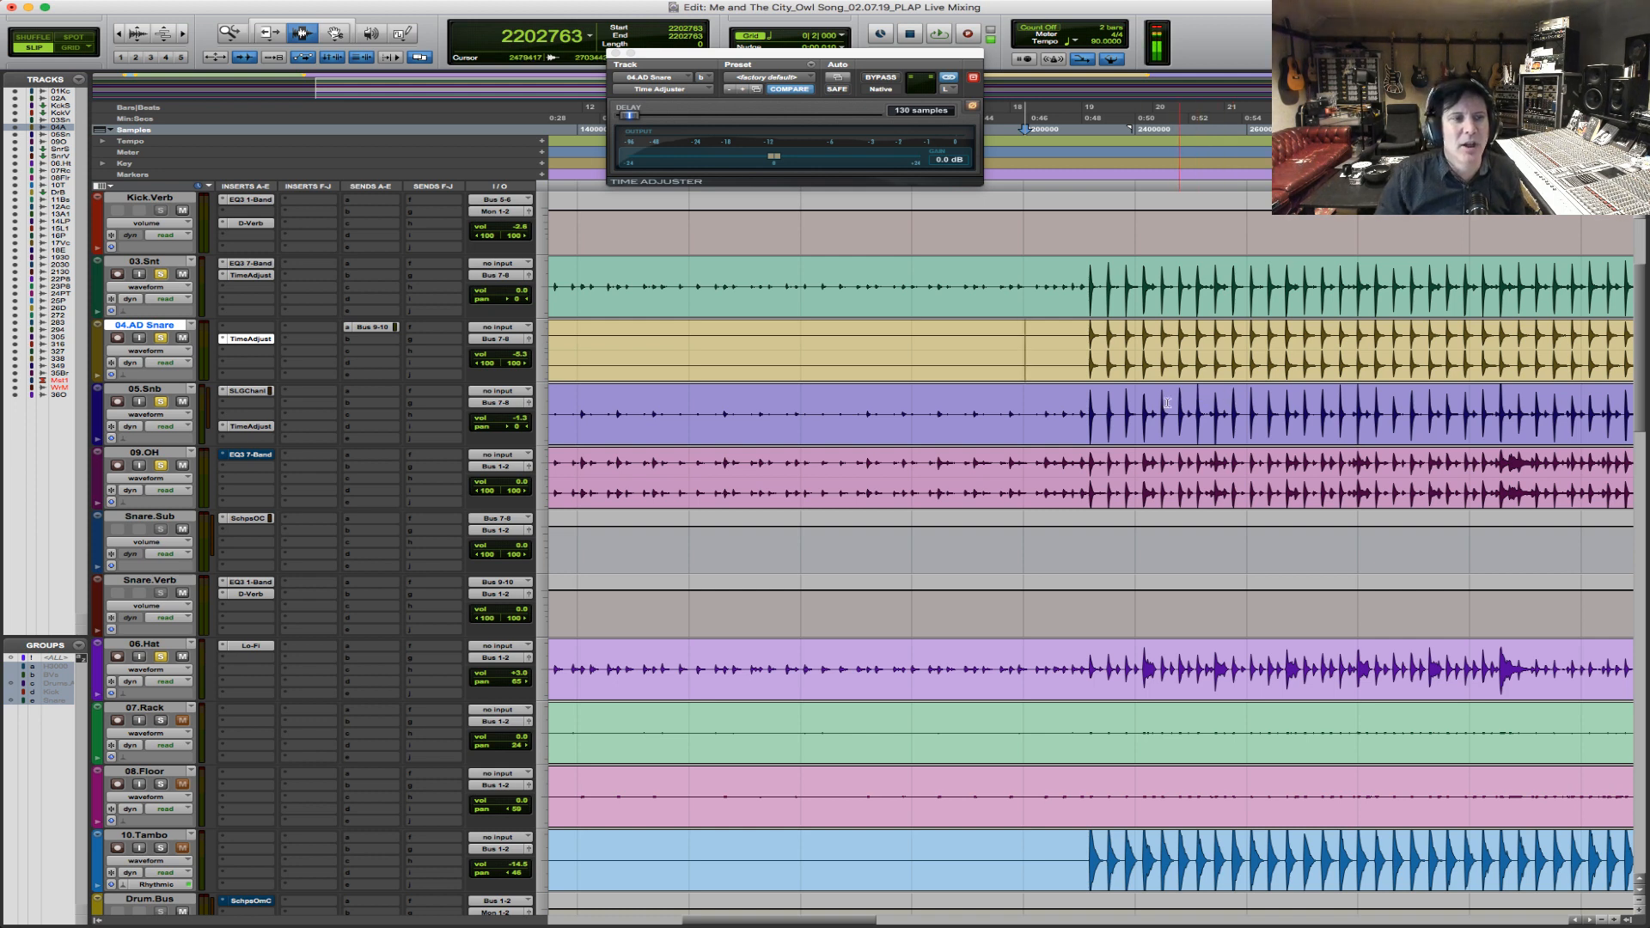
click(1048, 323)
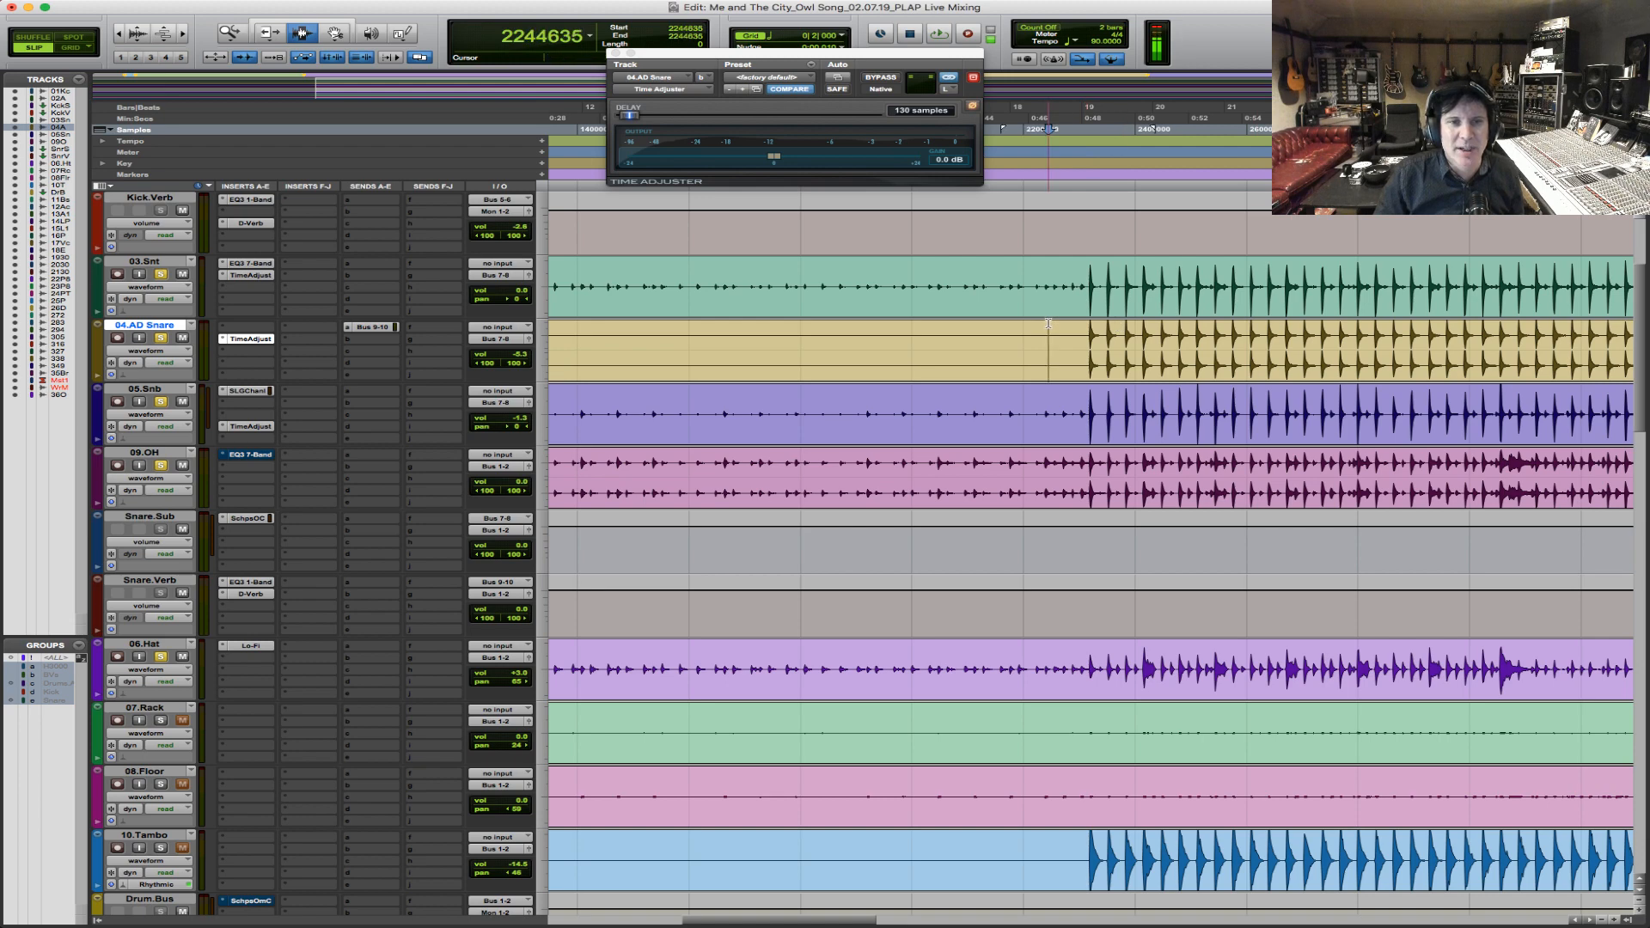
key(space)
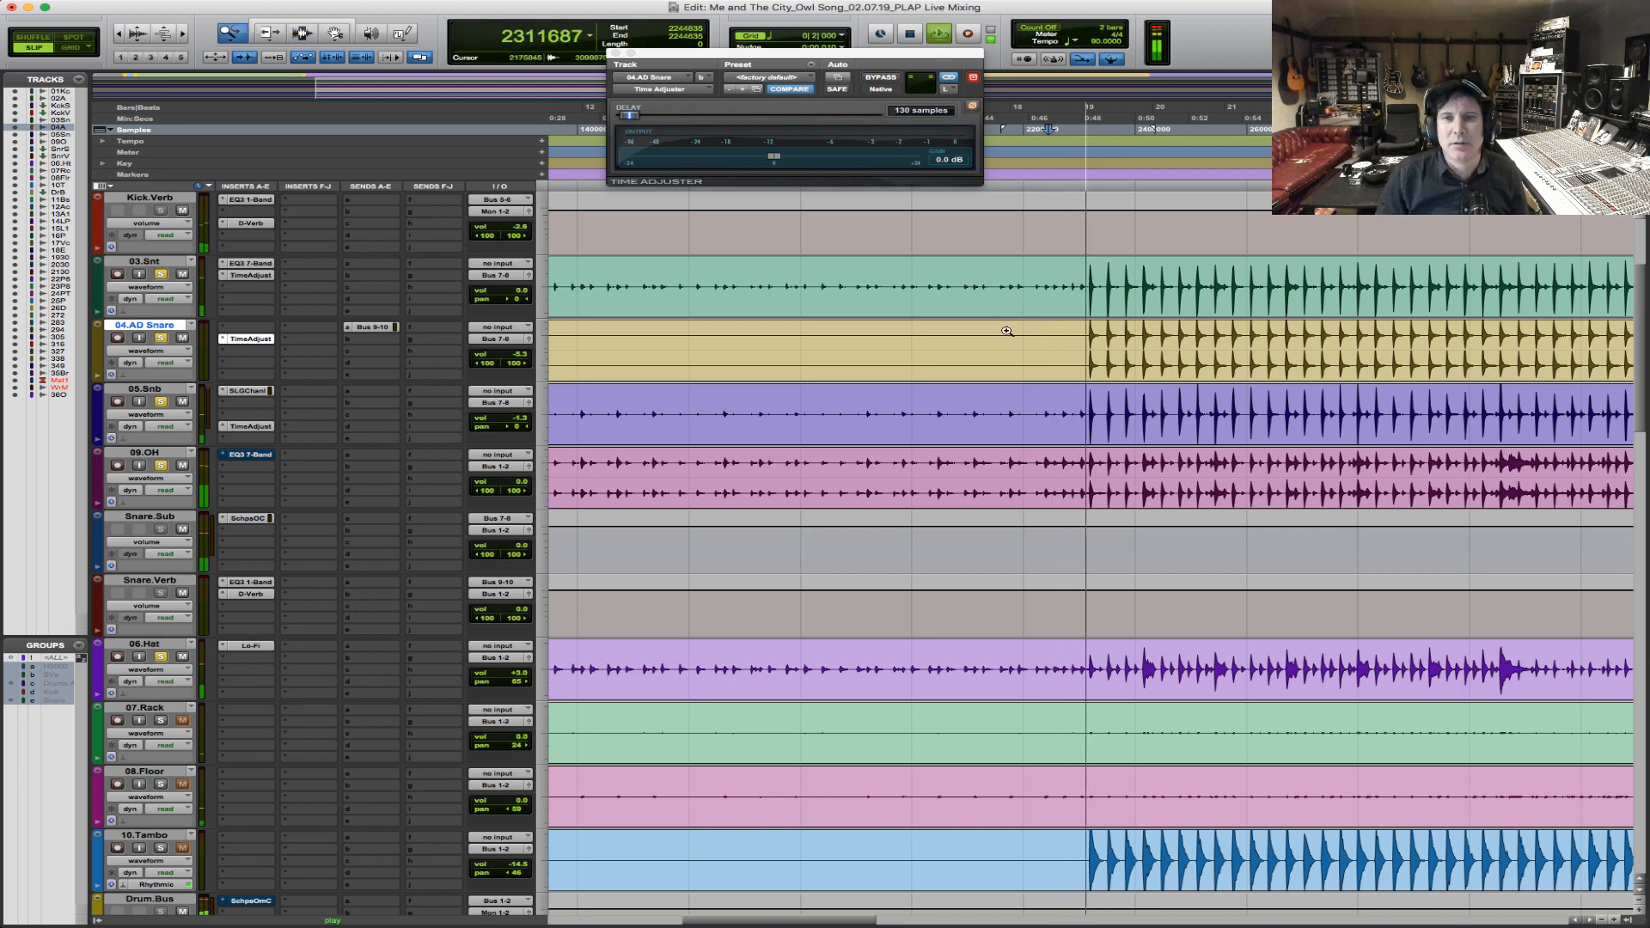
key(super+bracketright)
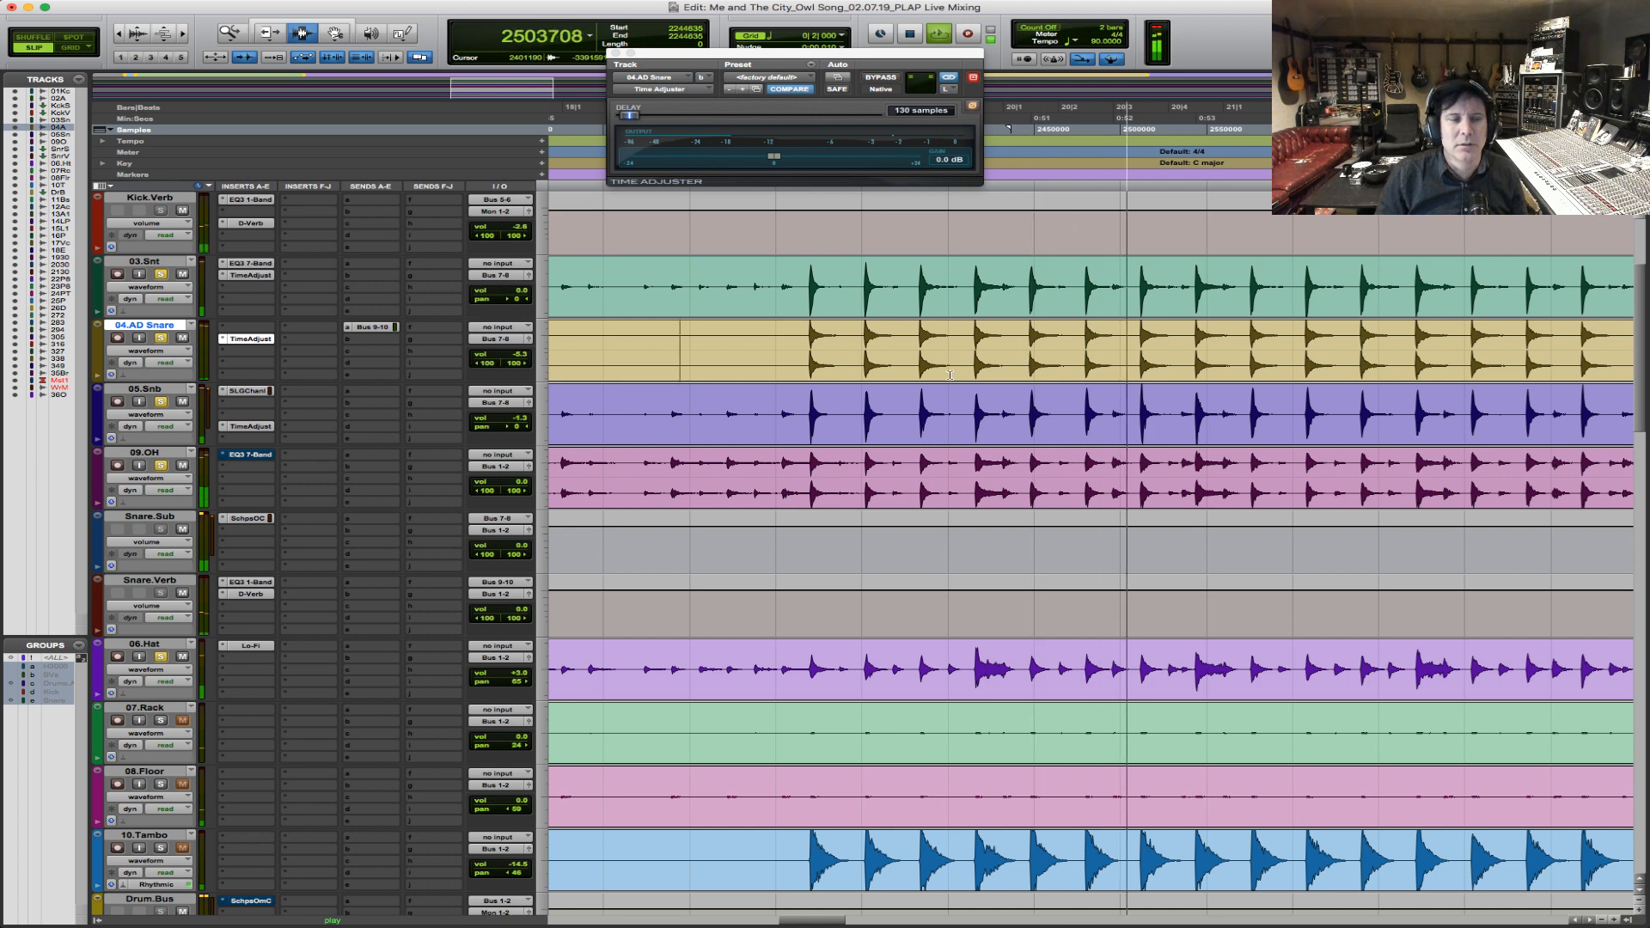
key(space)
Compare the drums in playback with the Time Adjusters on 03.Snt, 04.AD Snare and 05.Snb bypassed and active, leaving all three active.
super+click(251, 339)
super+click(251, 426)
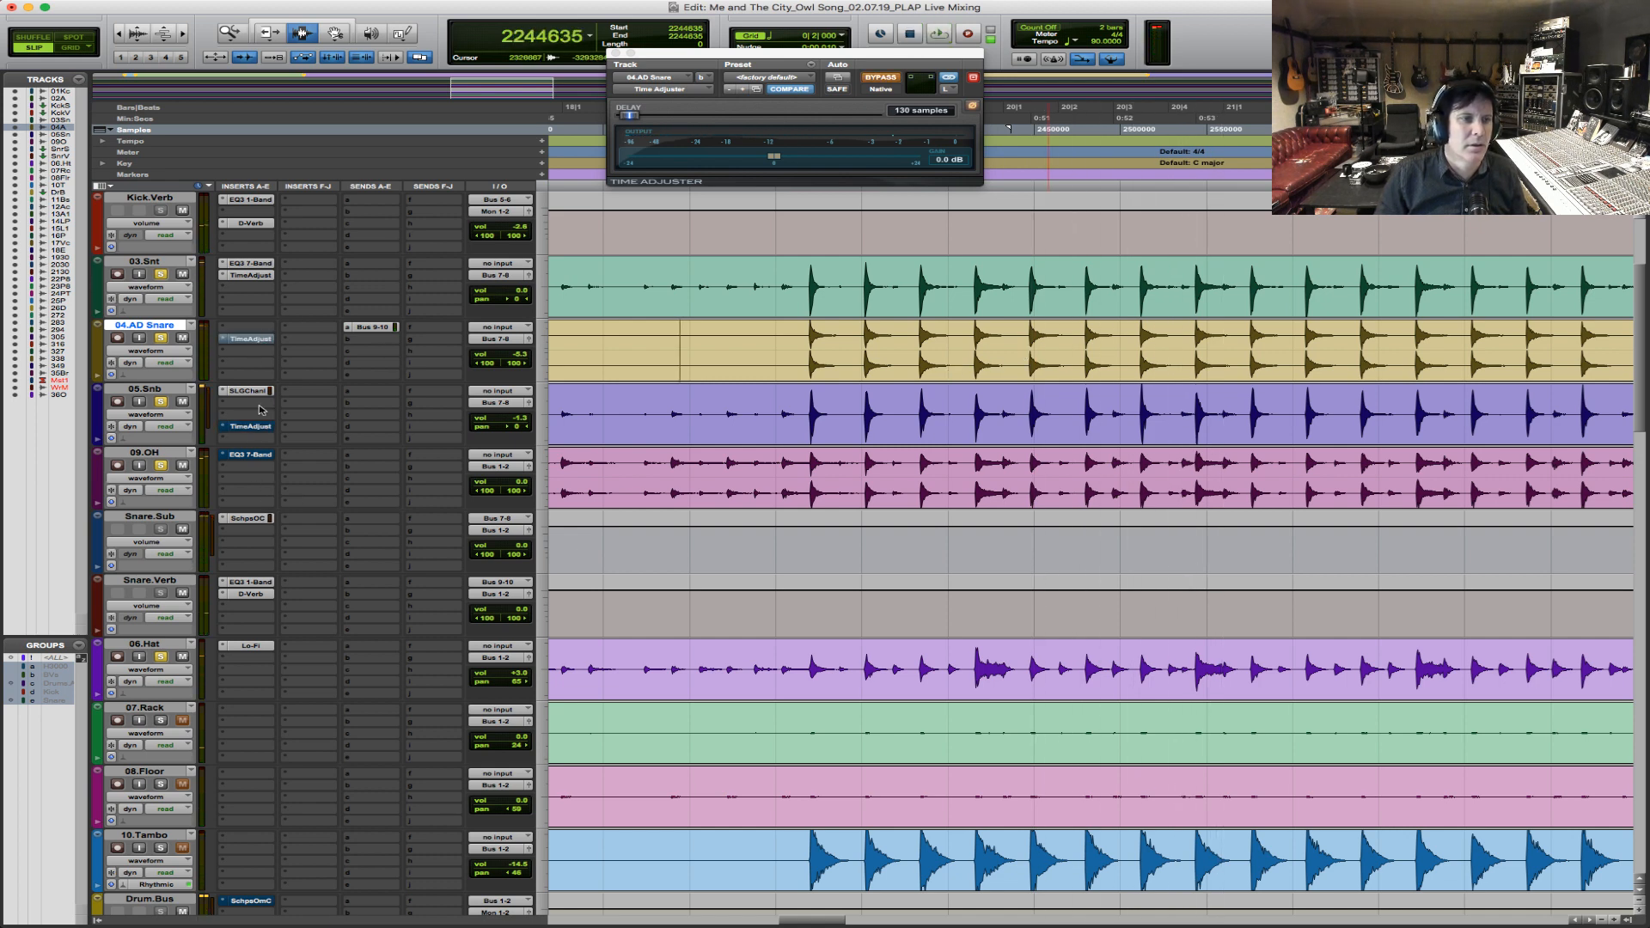
super+click(258, 275)
key(space)
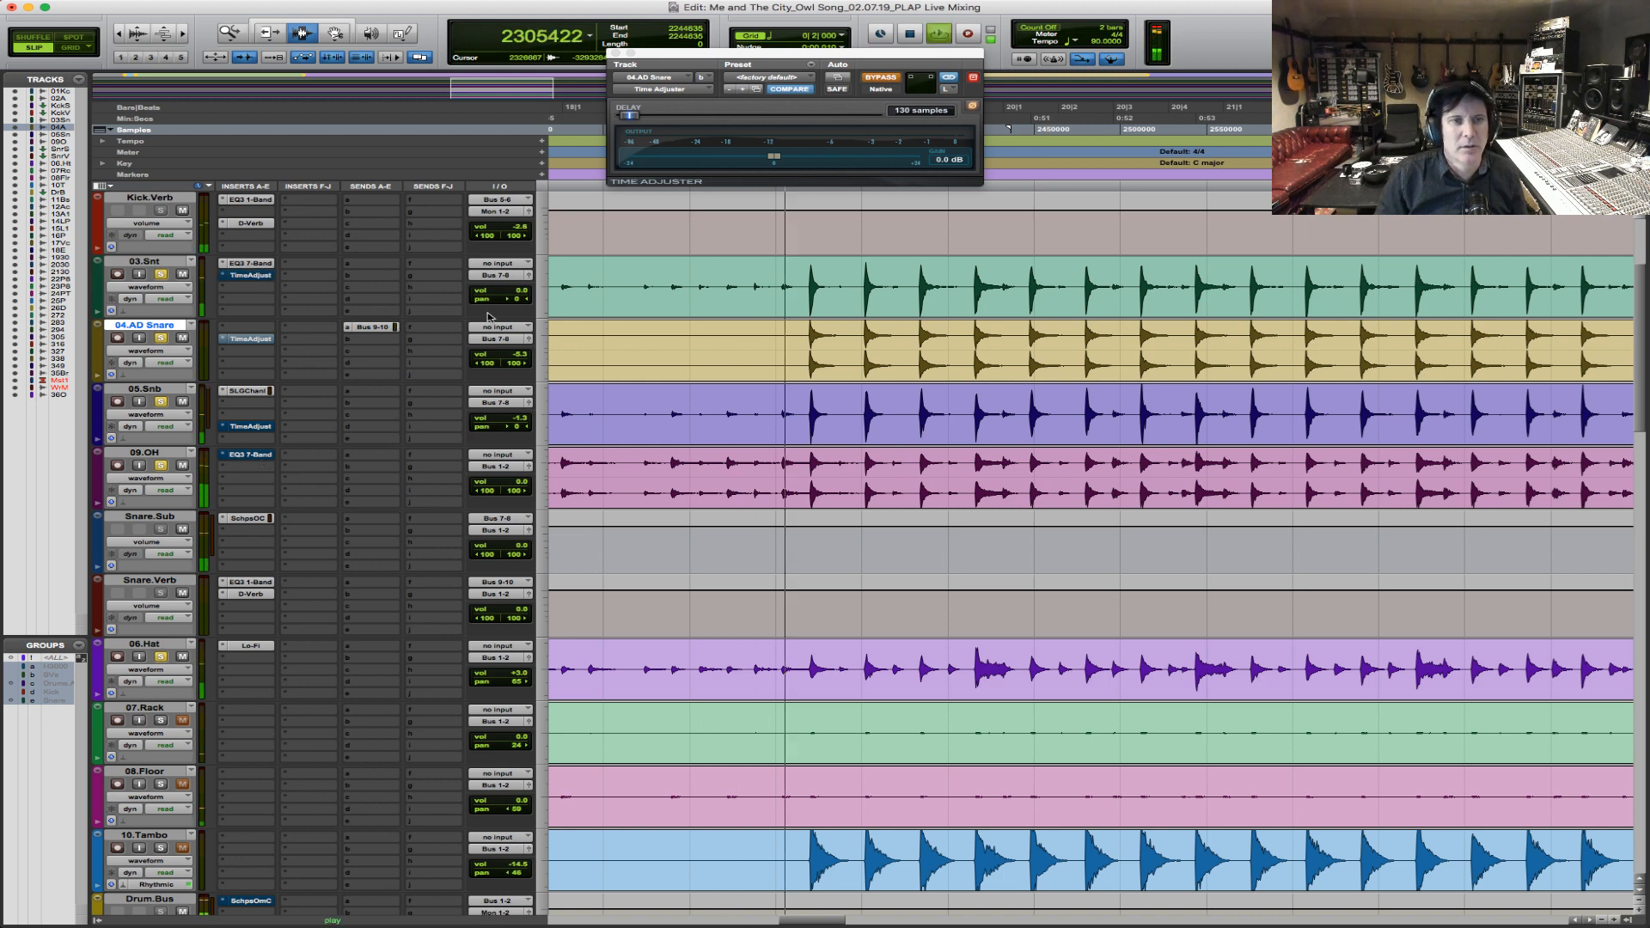
click(798, 289)
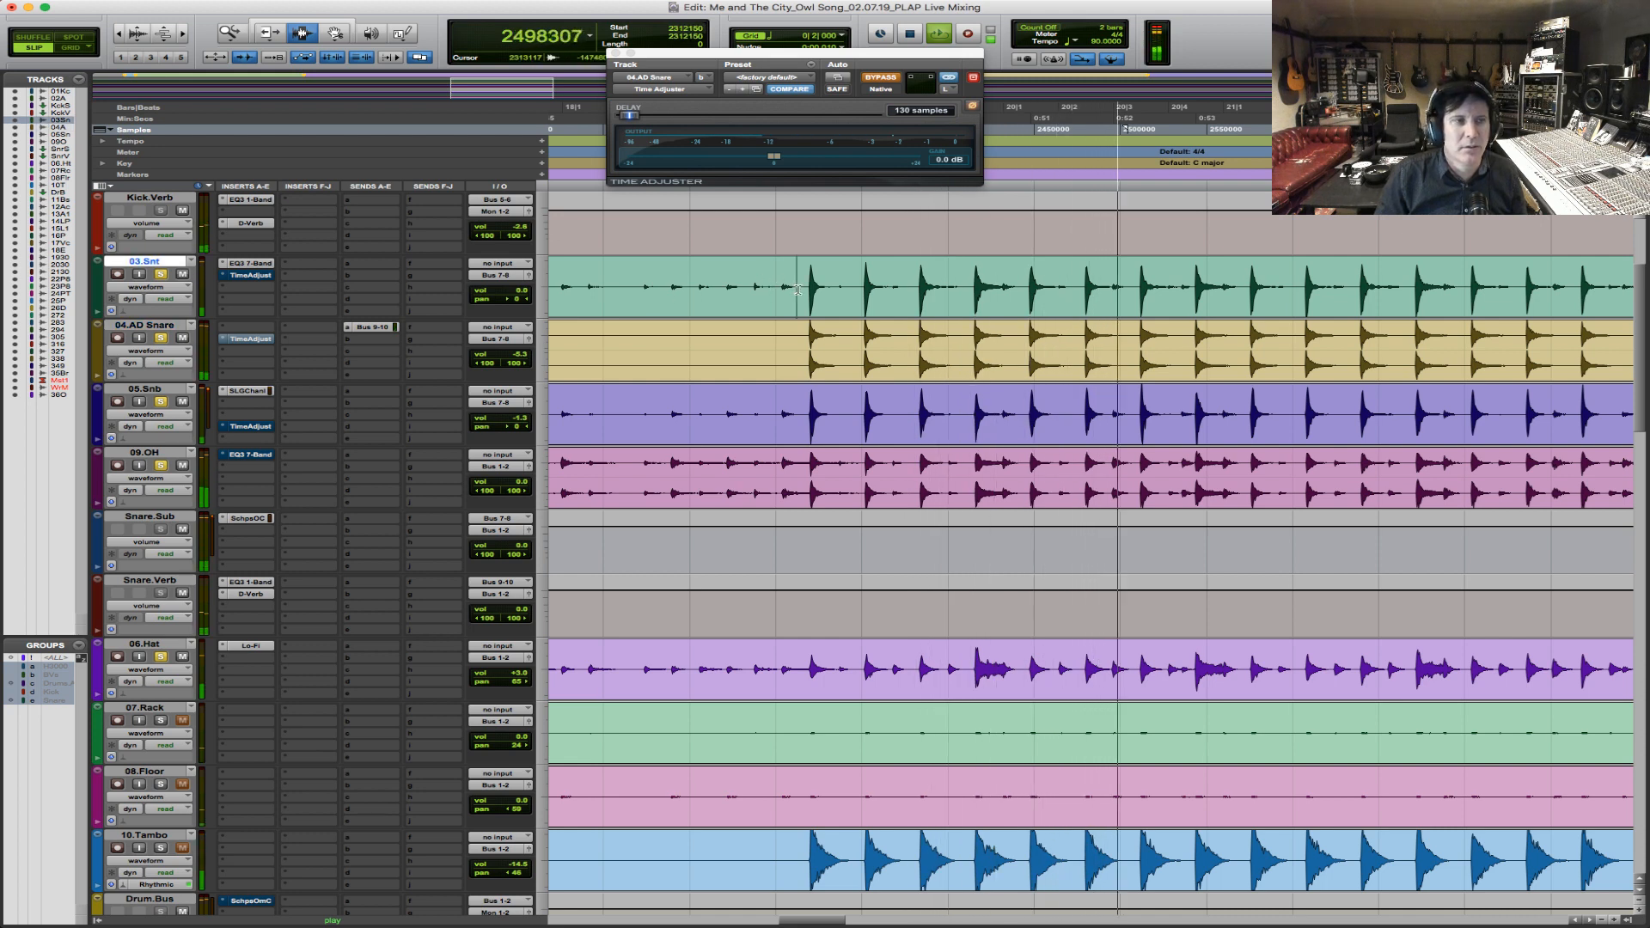
key(space)
super+click(243, 276)
super+click(250, 340)
super+click(251, 428)
key(space)
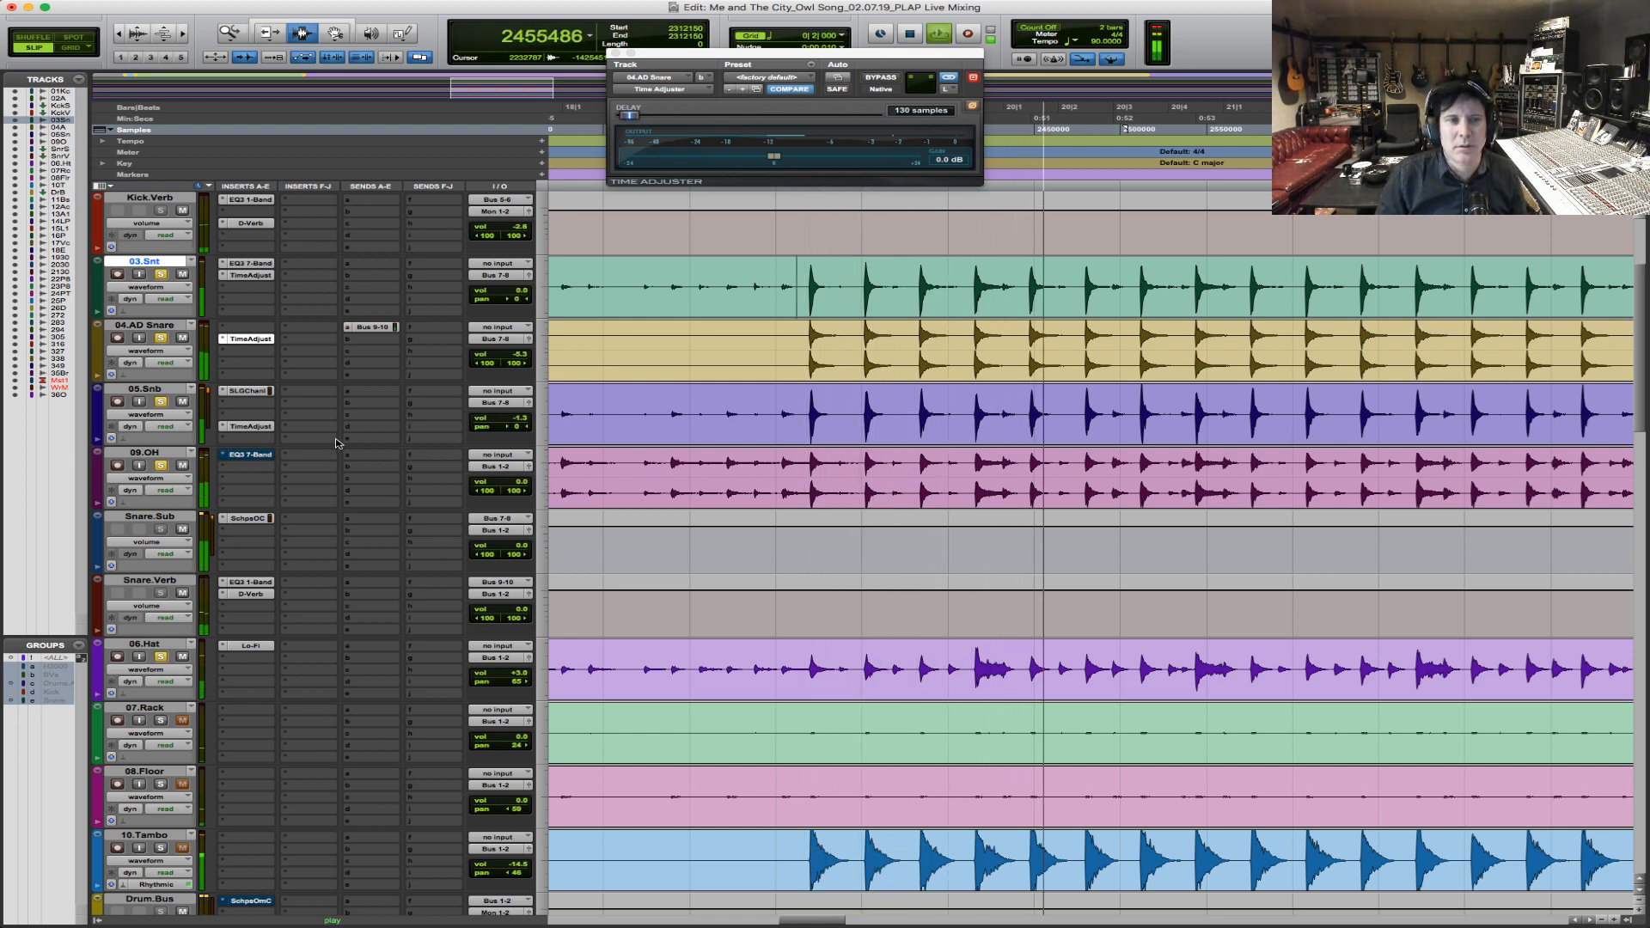
key(space)
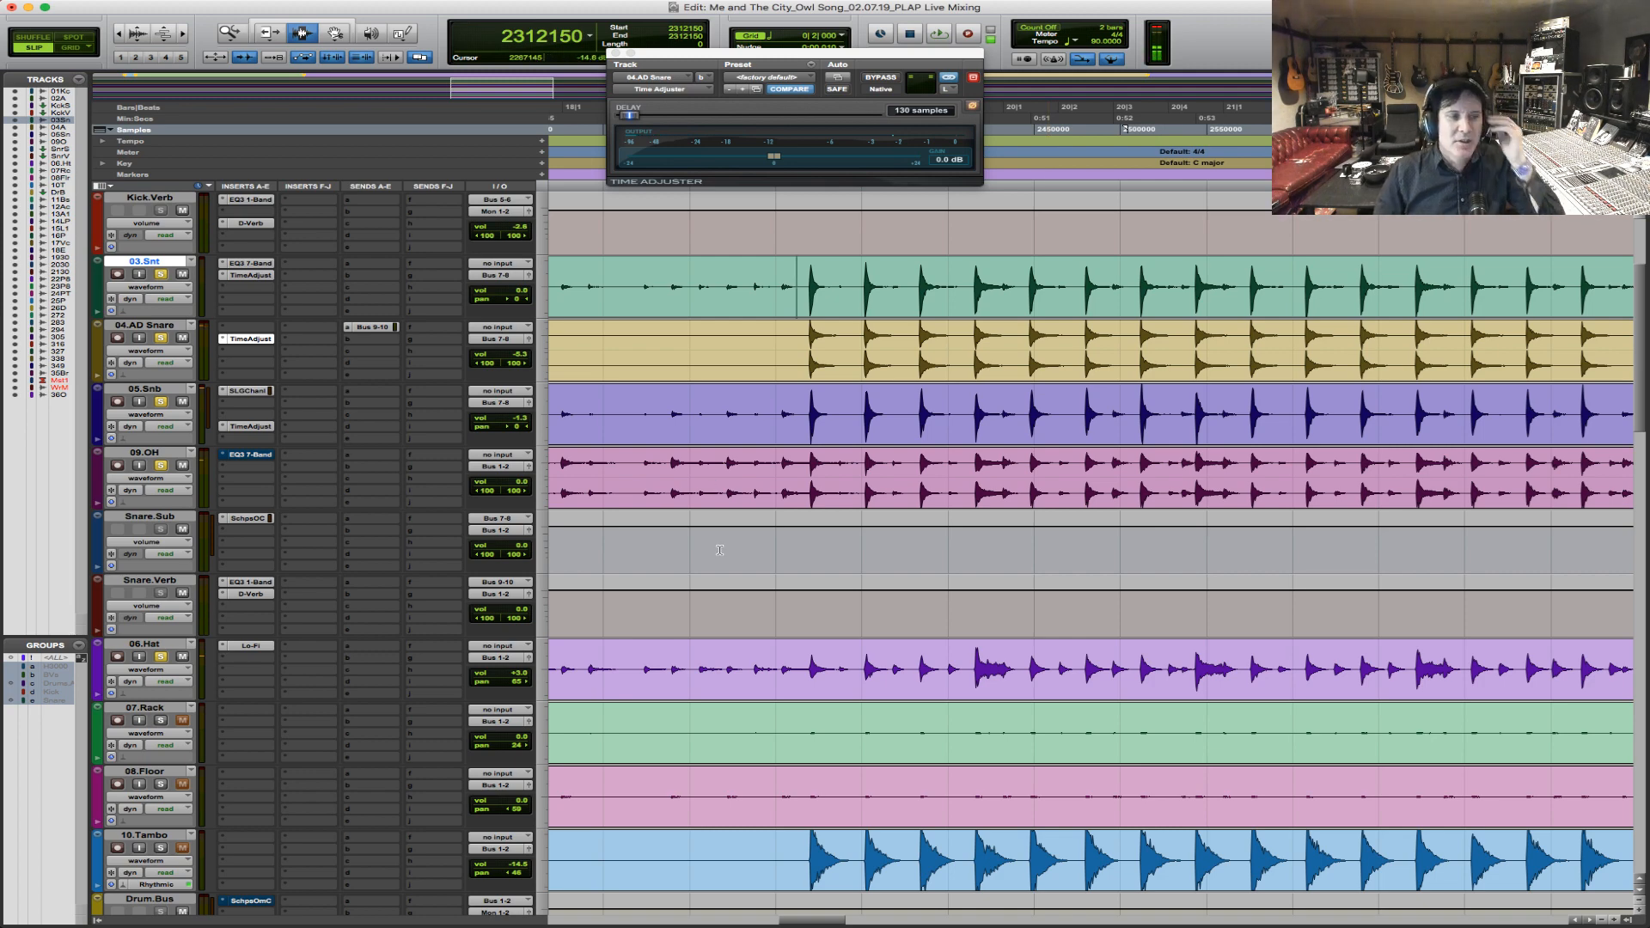
Solo 10.Tambo along with the drums and start playback just before its entry at bar 19.
key(r)
key(r)
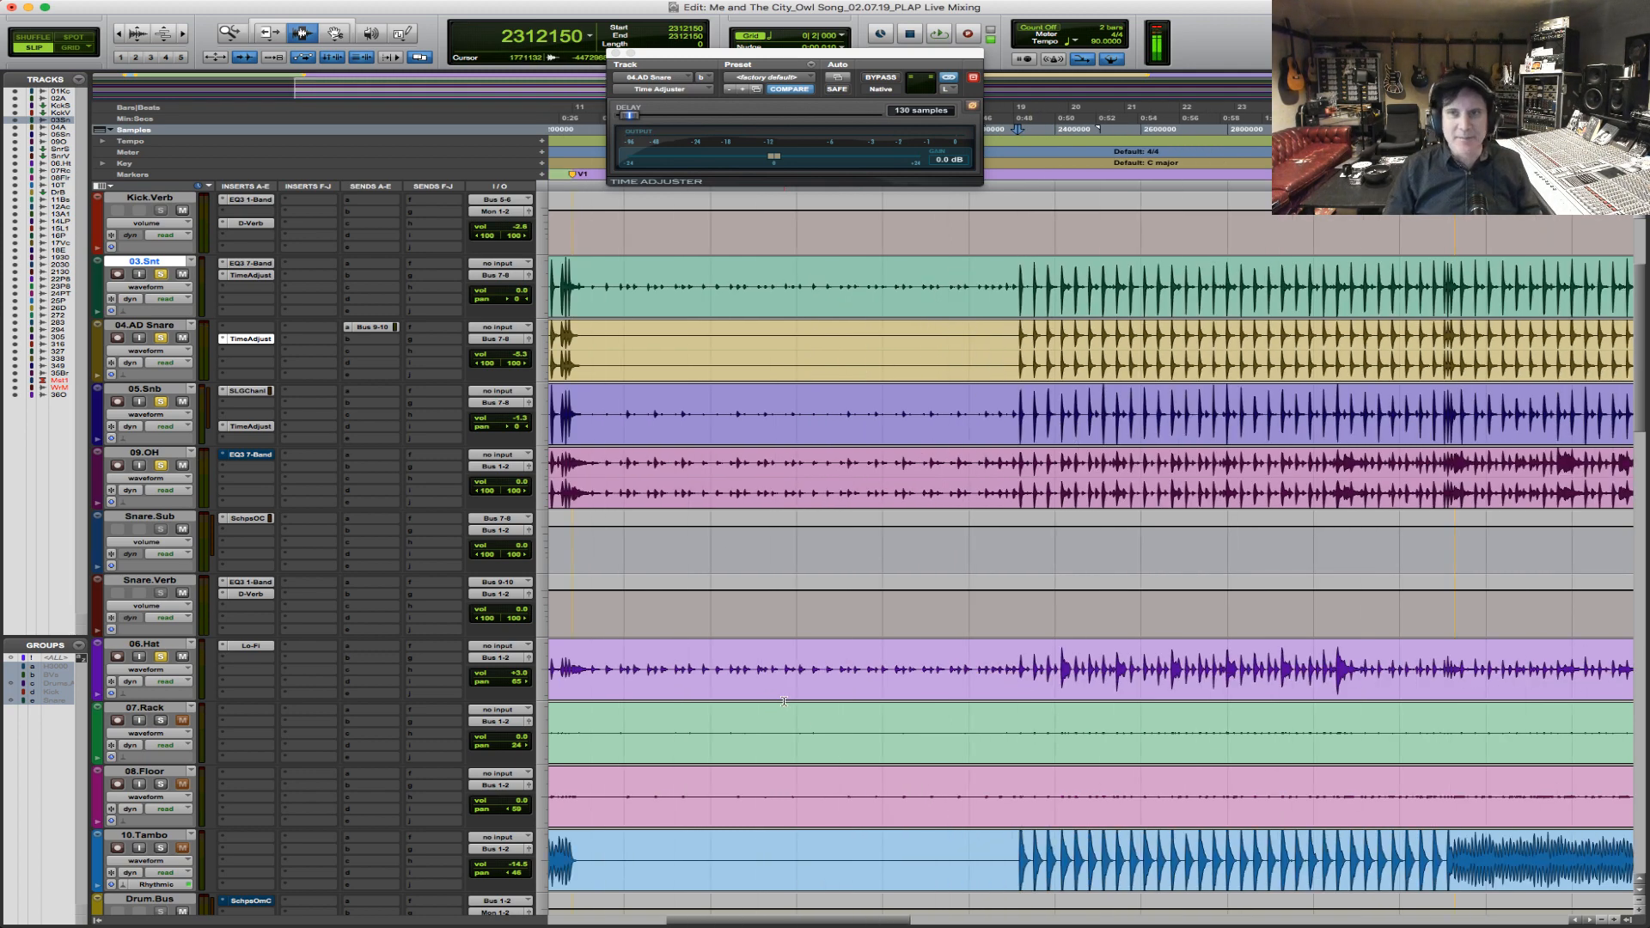
click(1013, 662)
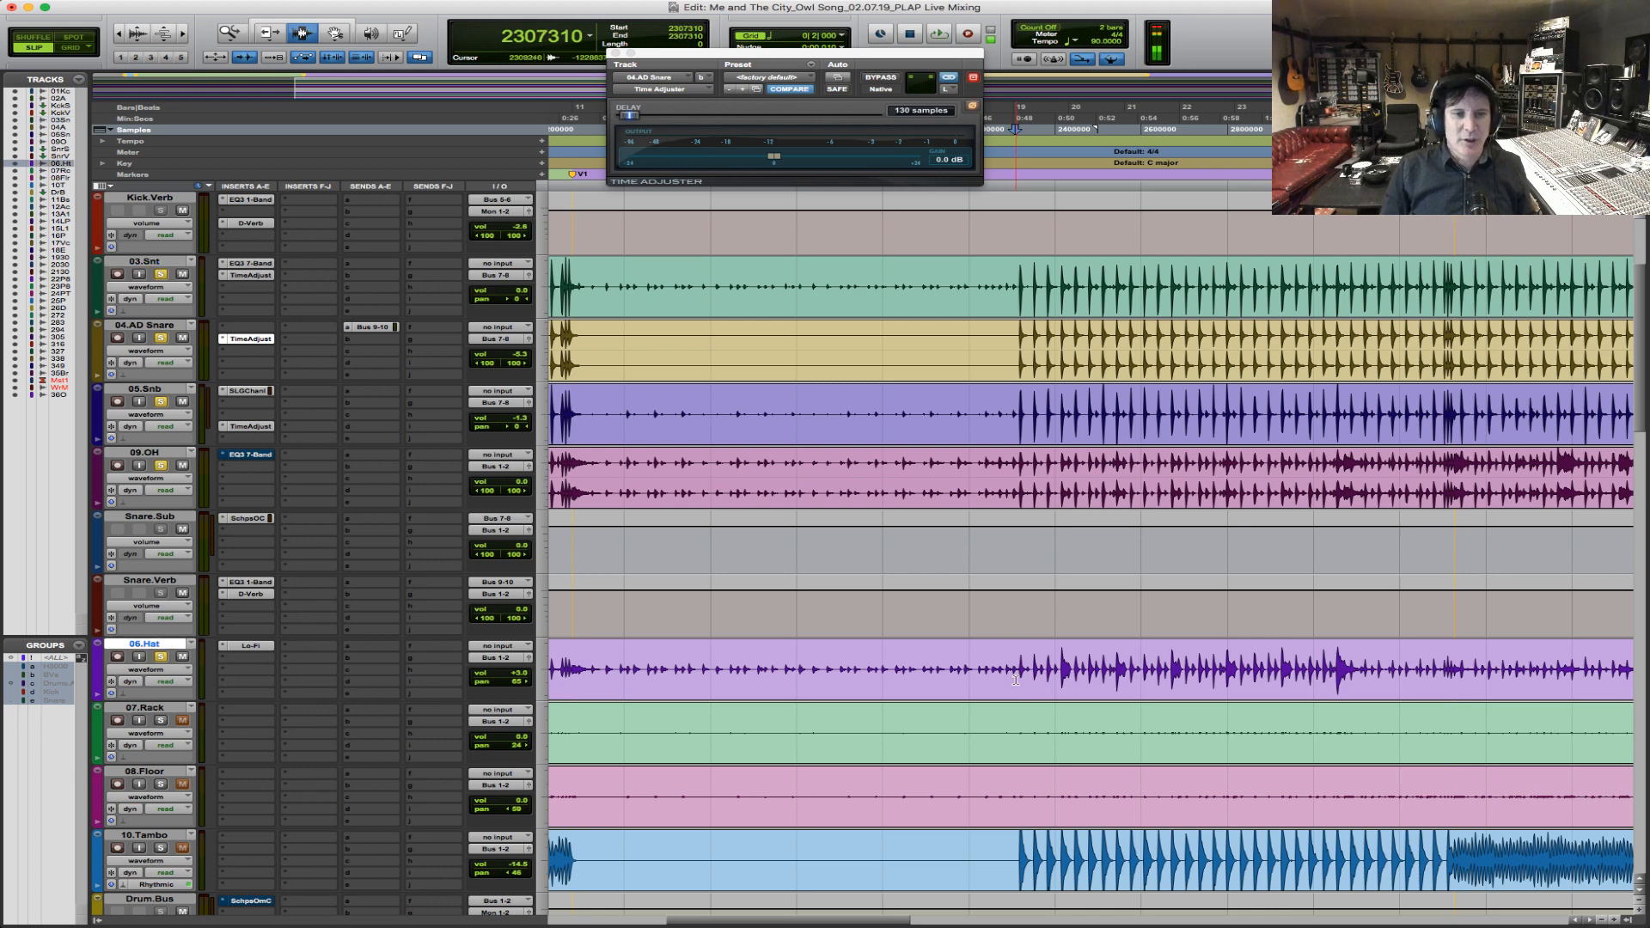
scroll(1031, 520, down, 3)
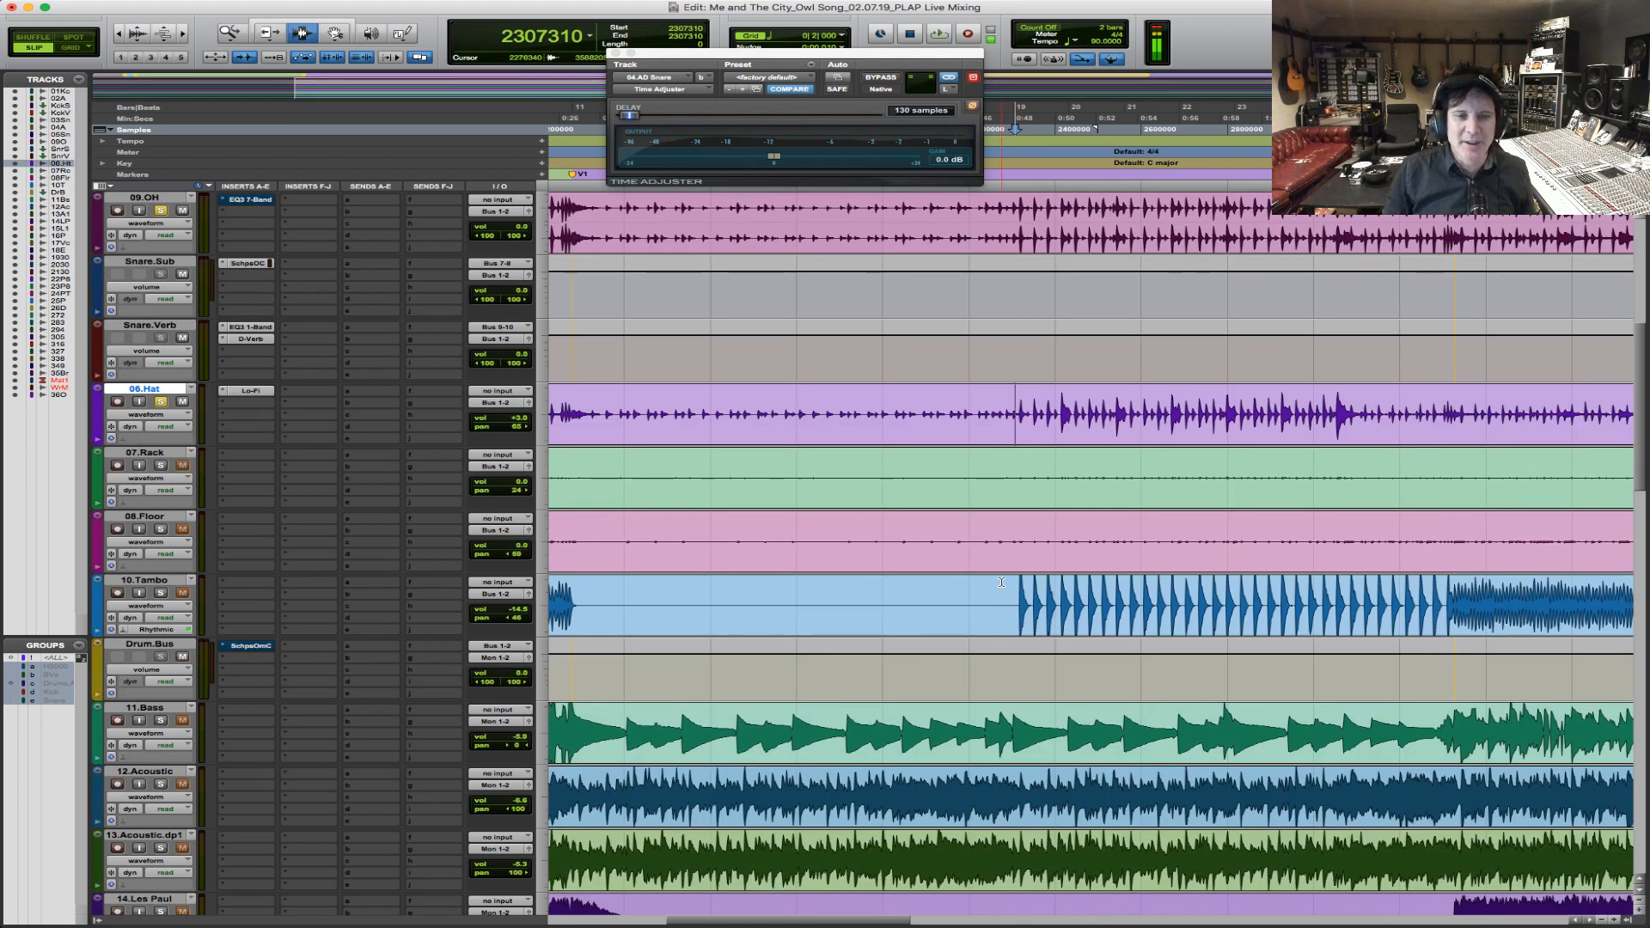
click(1011, 606)
click(161, 593)
key(space)
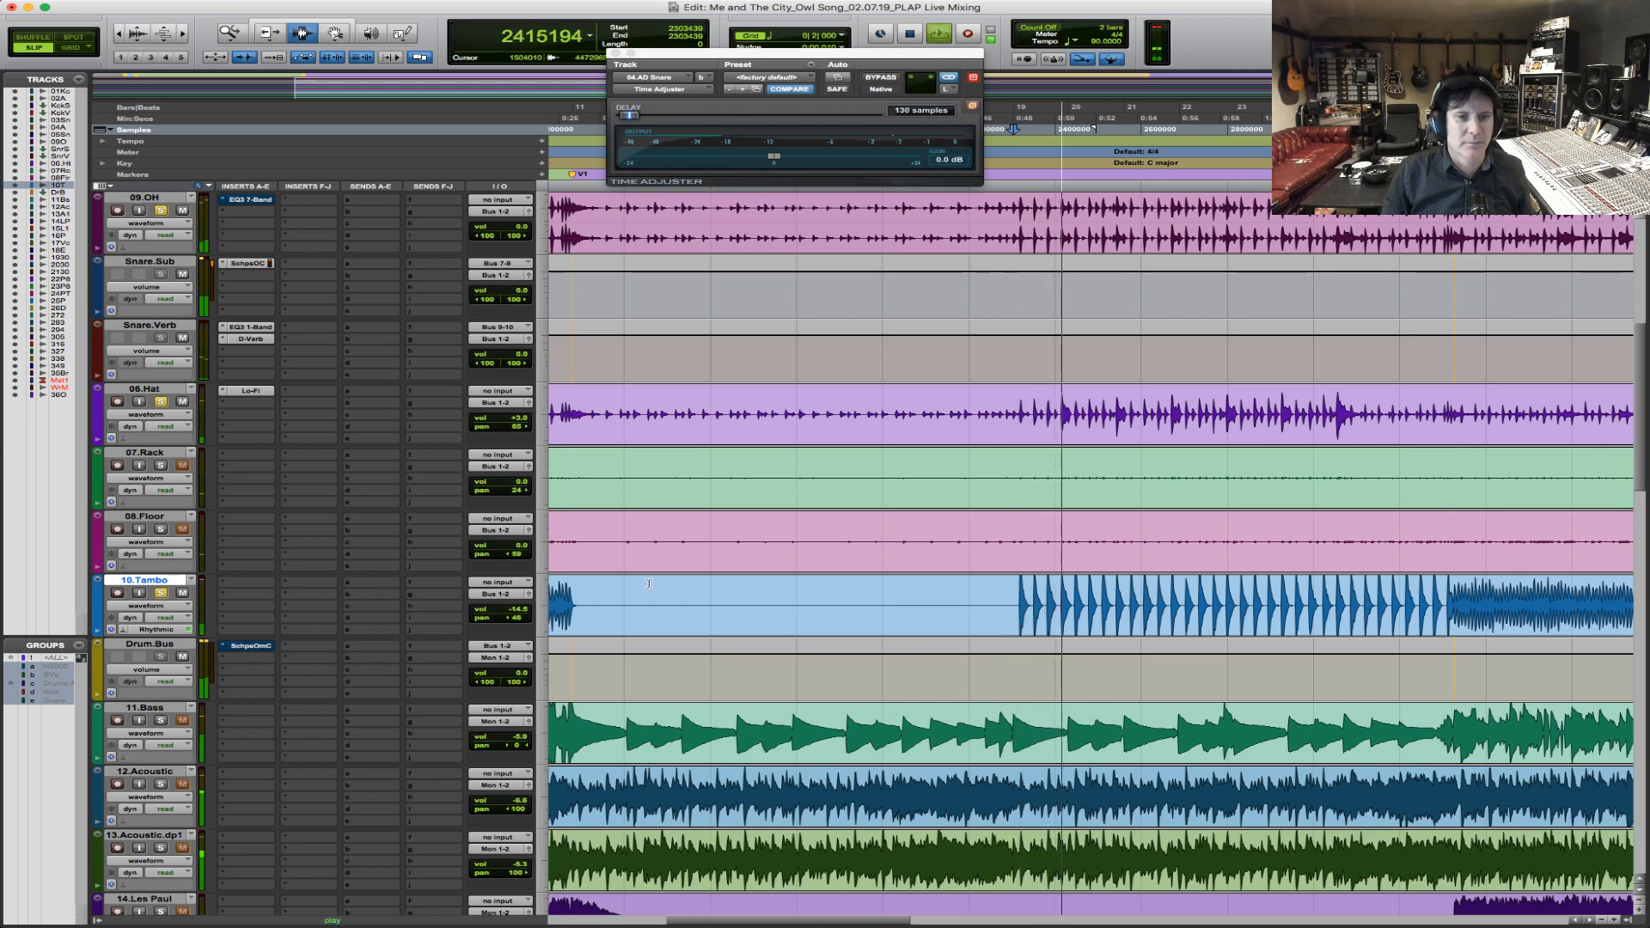
Raise the 10.Tambo volume to -13.1 dB and copy the Lo-Fi insert from 06.Hat onto it.
drag(518, 614, 519, 607)
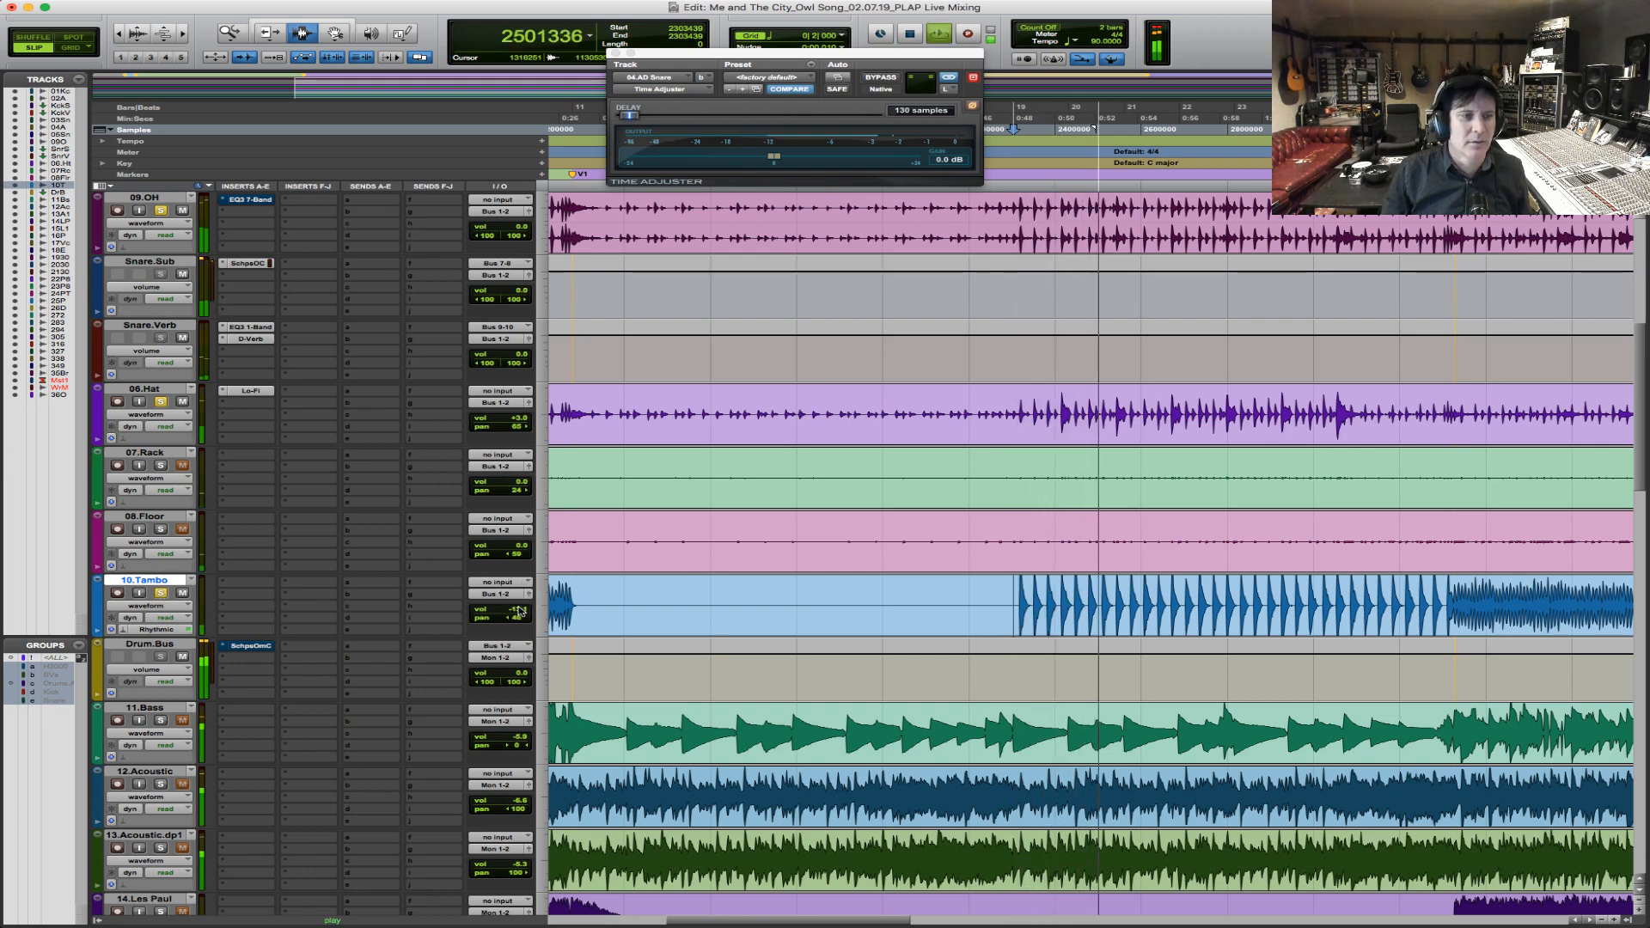
key(space)
drag(251, 392, 251, 582)
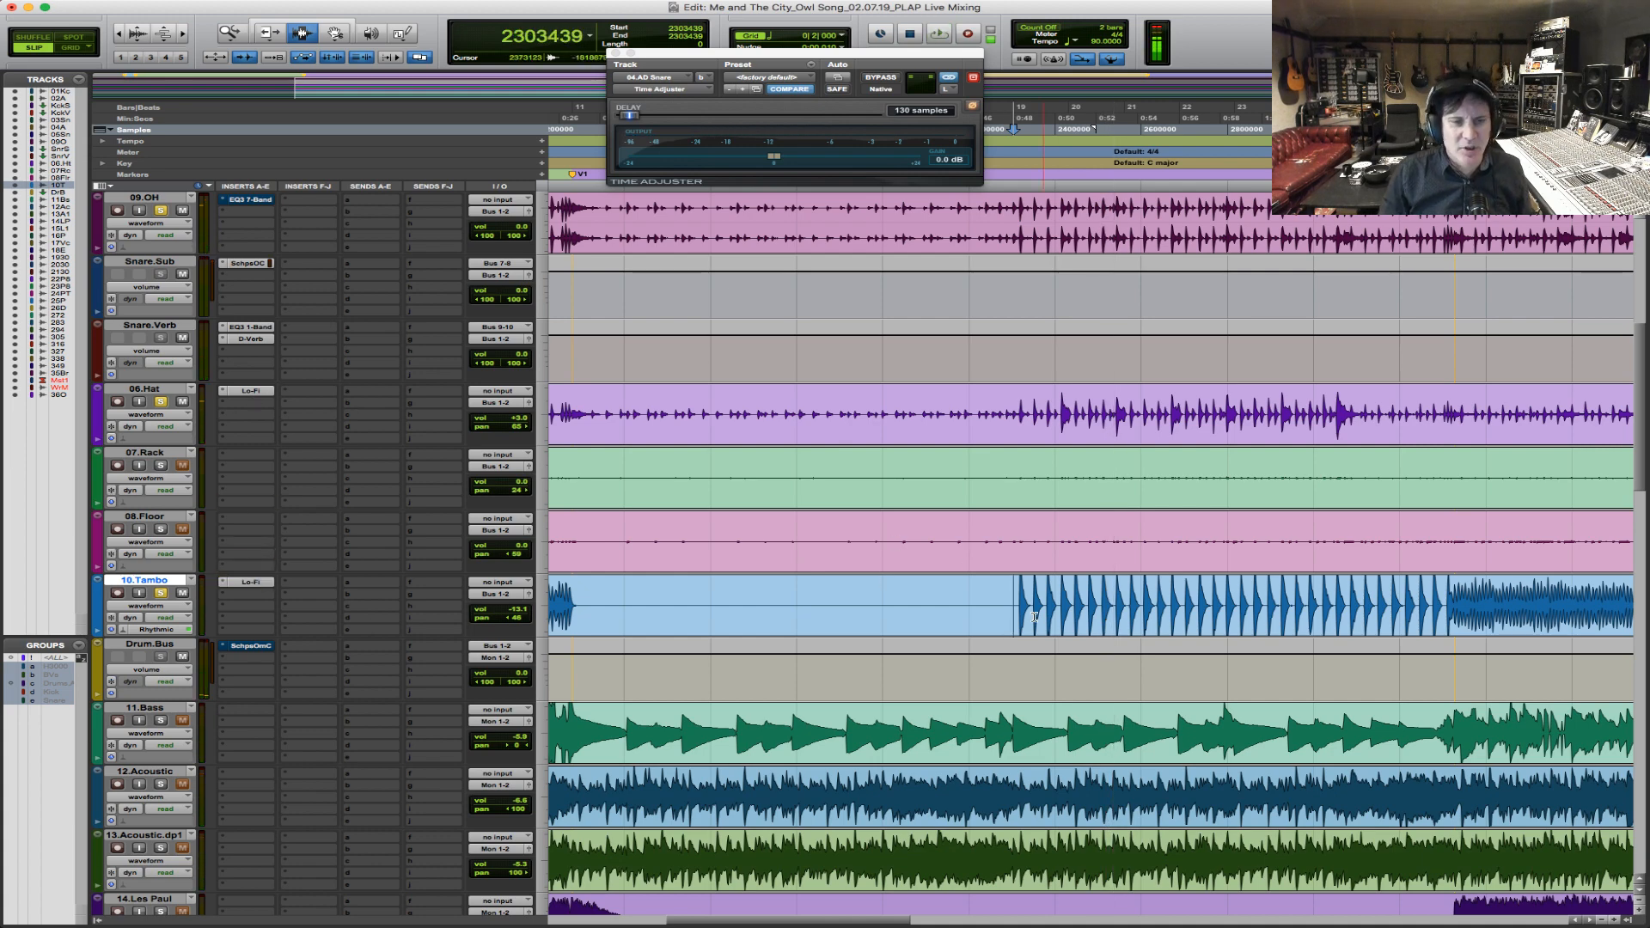
Look over the tambourine parts across the song and play the drums with 10.Tambo's Lo-Fi active from bar 19.
key(alt+a)
click(230, 33)
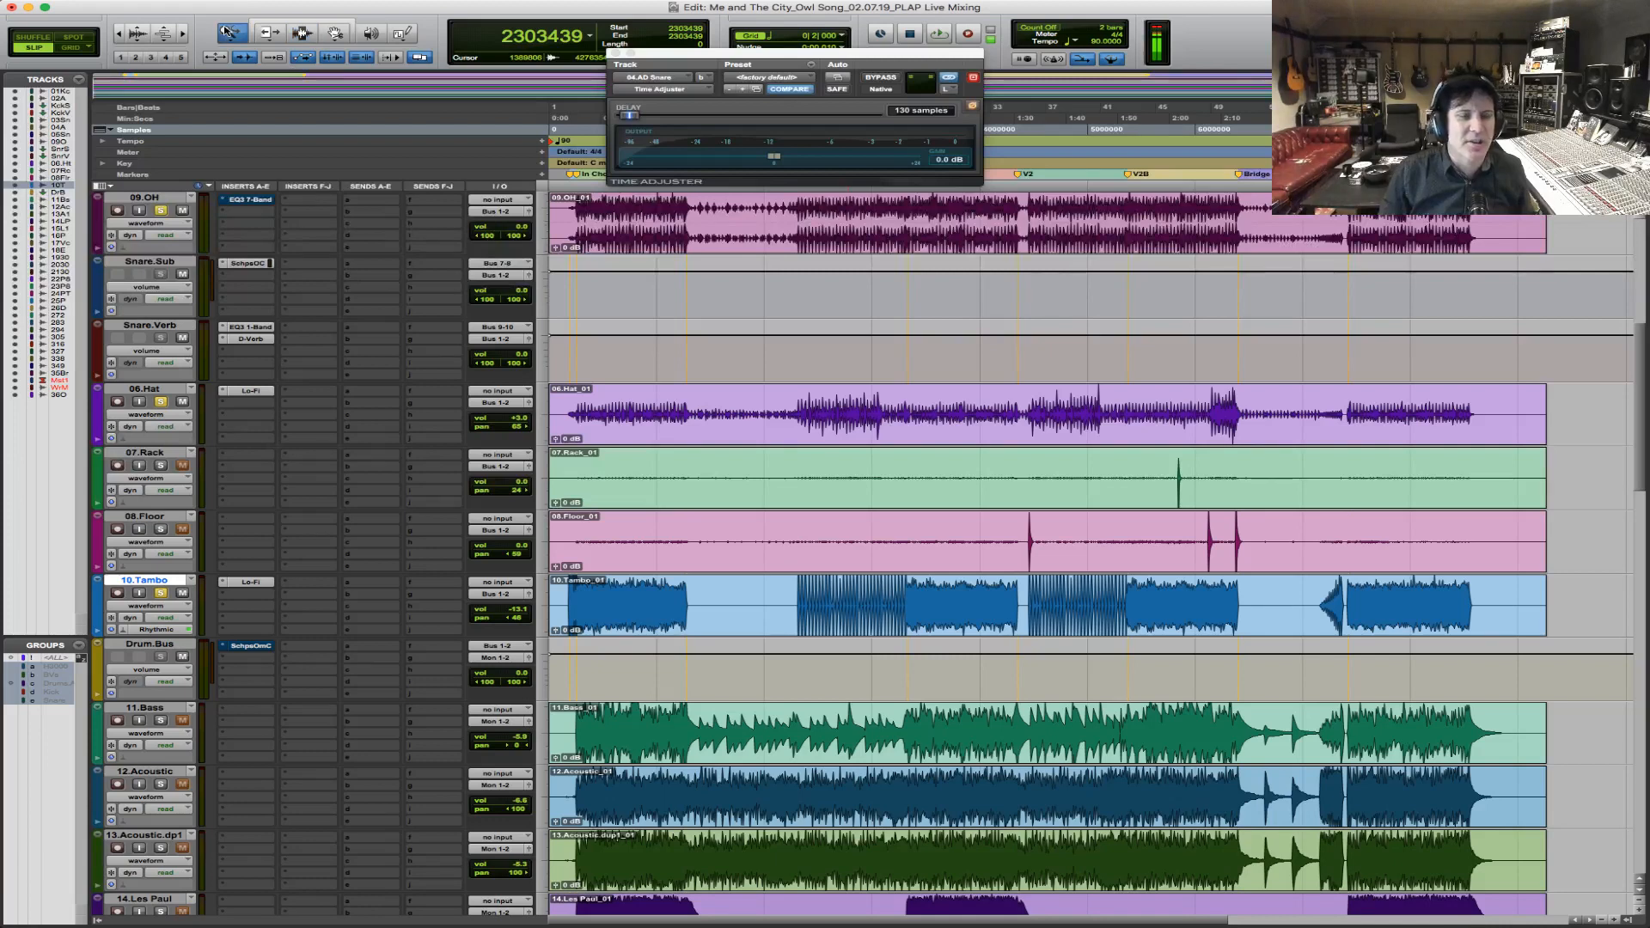
click(604, 539)
drag(765, 606, 341, 593)
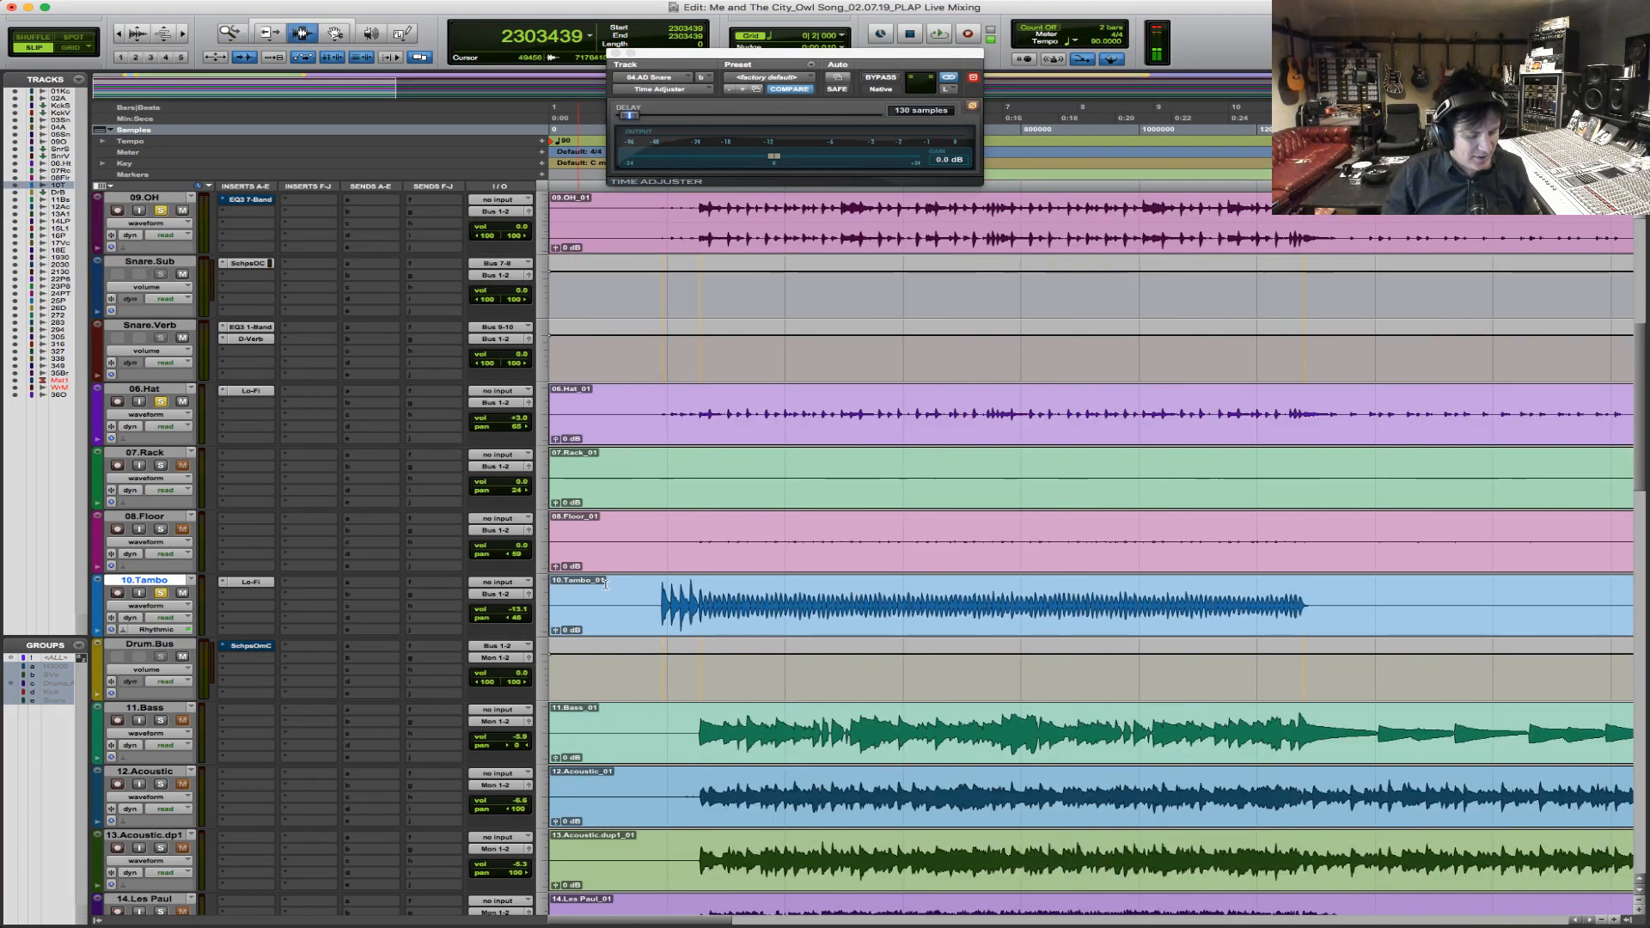
key(r)
key(space)
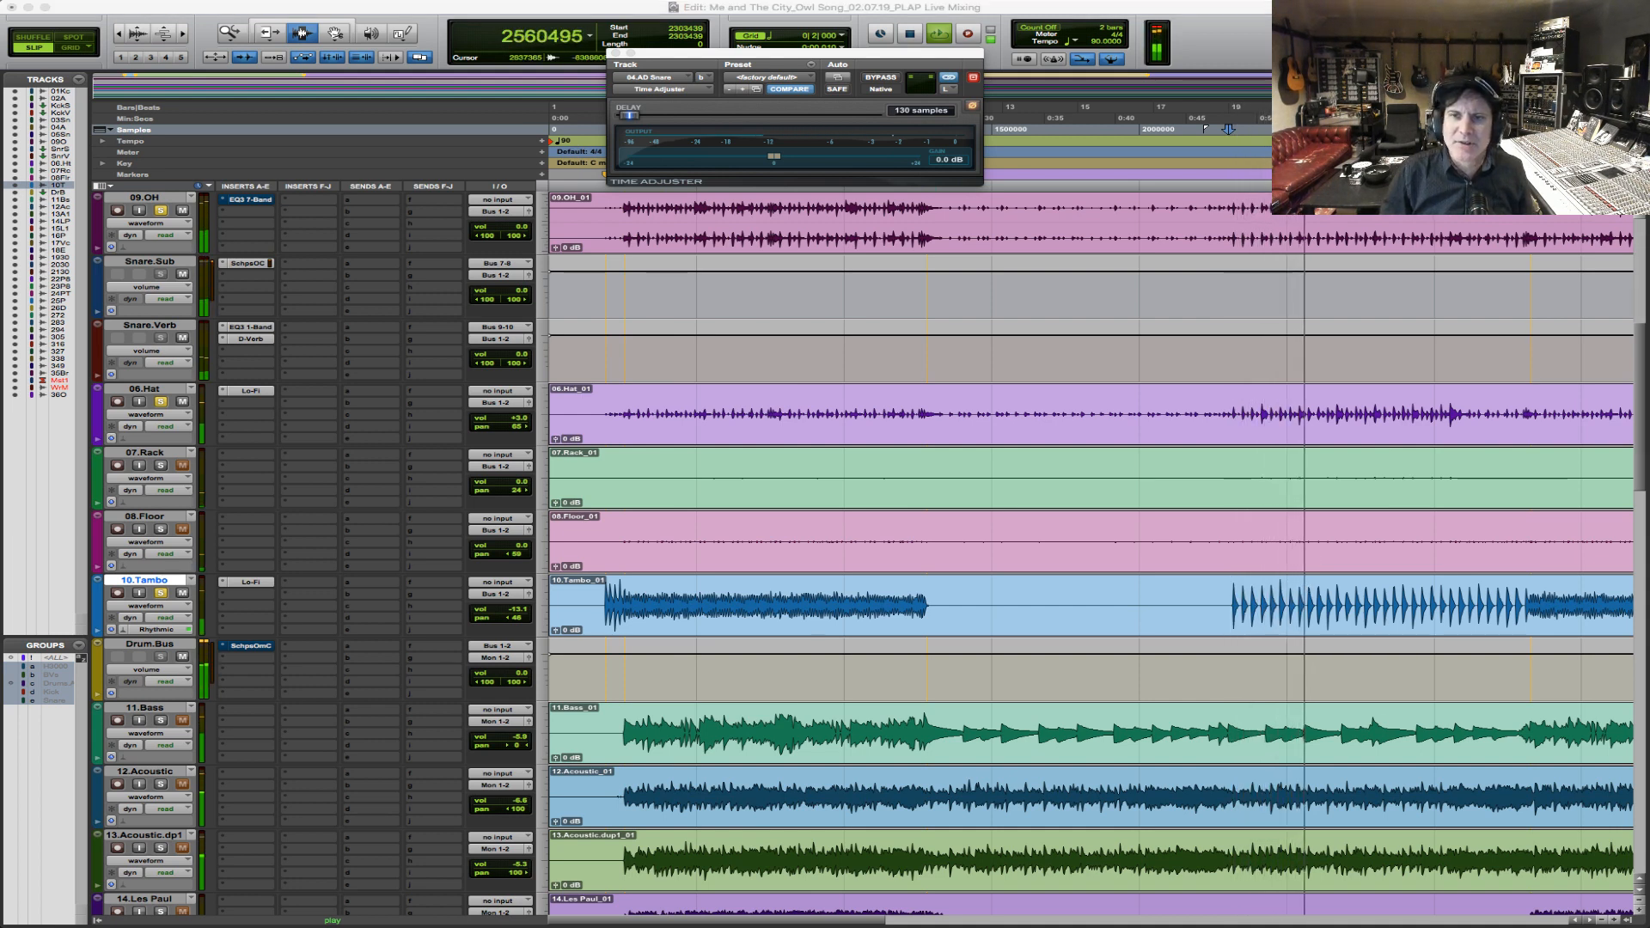
click(925, 599)
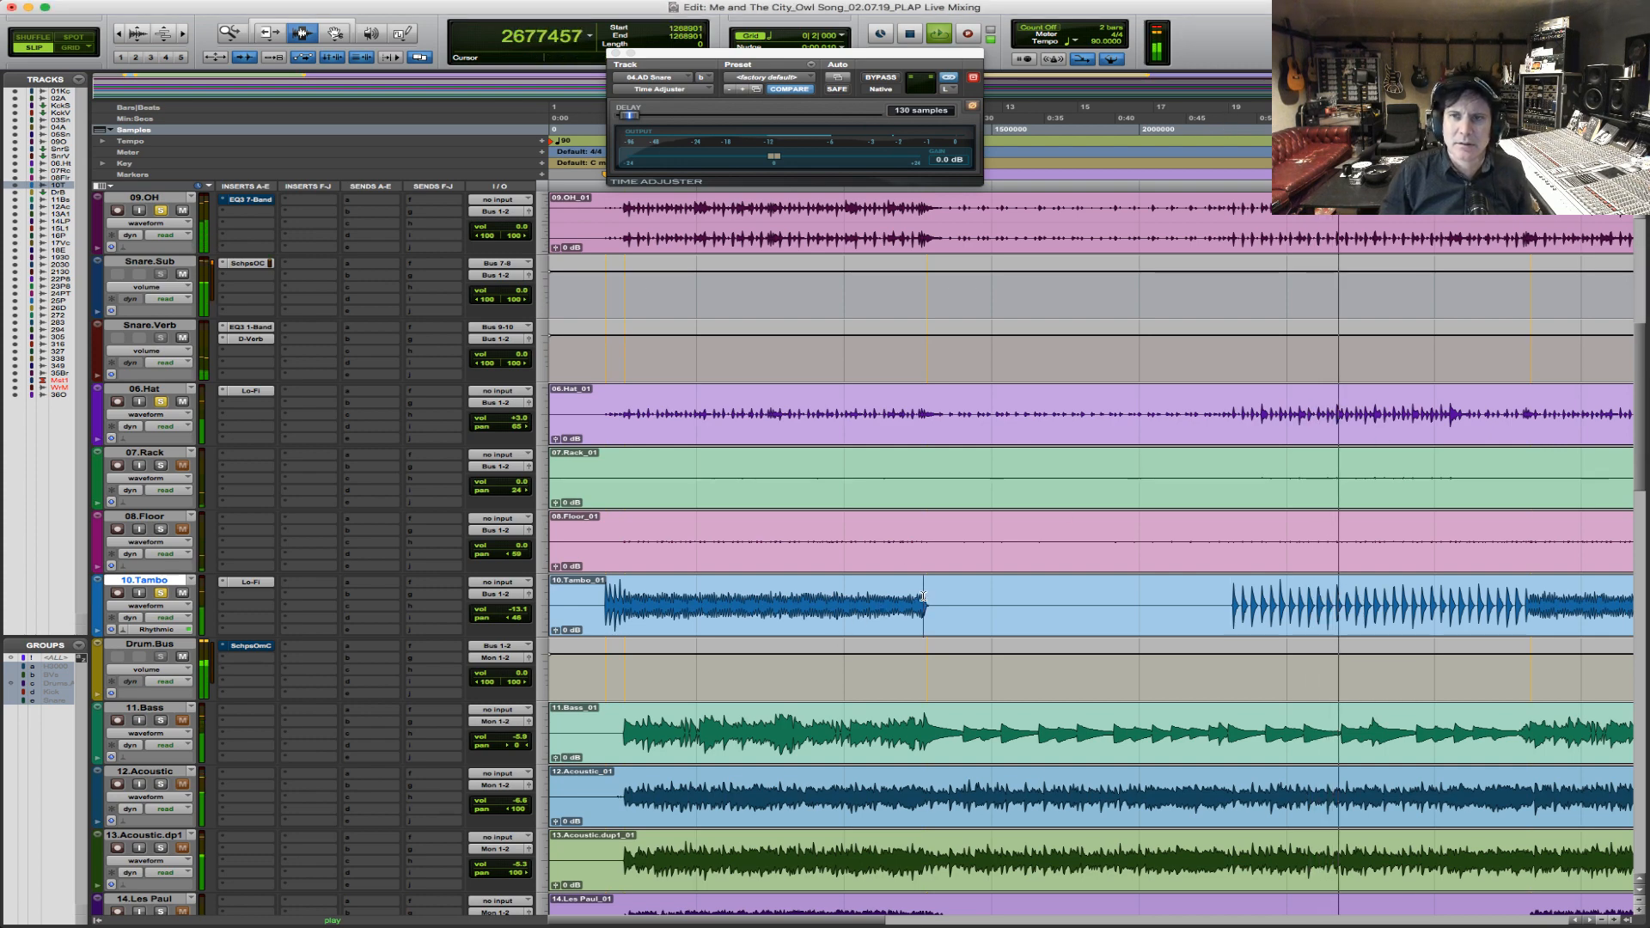
click(1232, 599)
key(space)
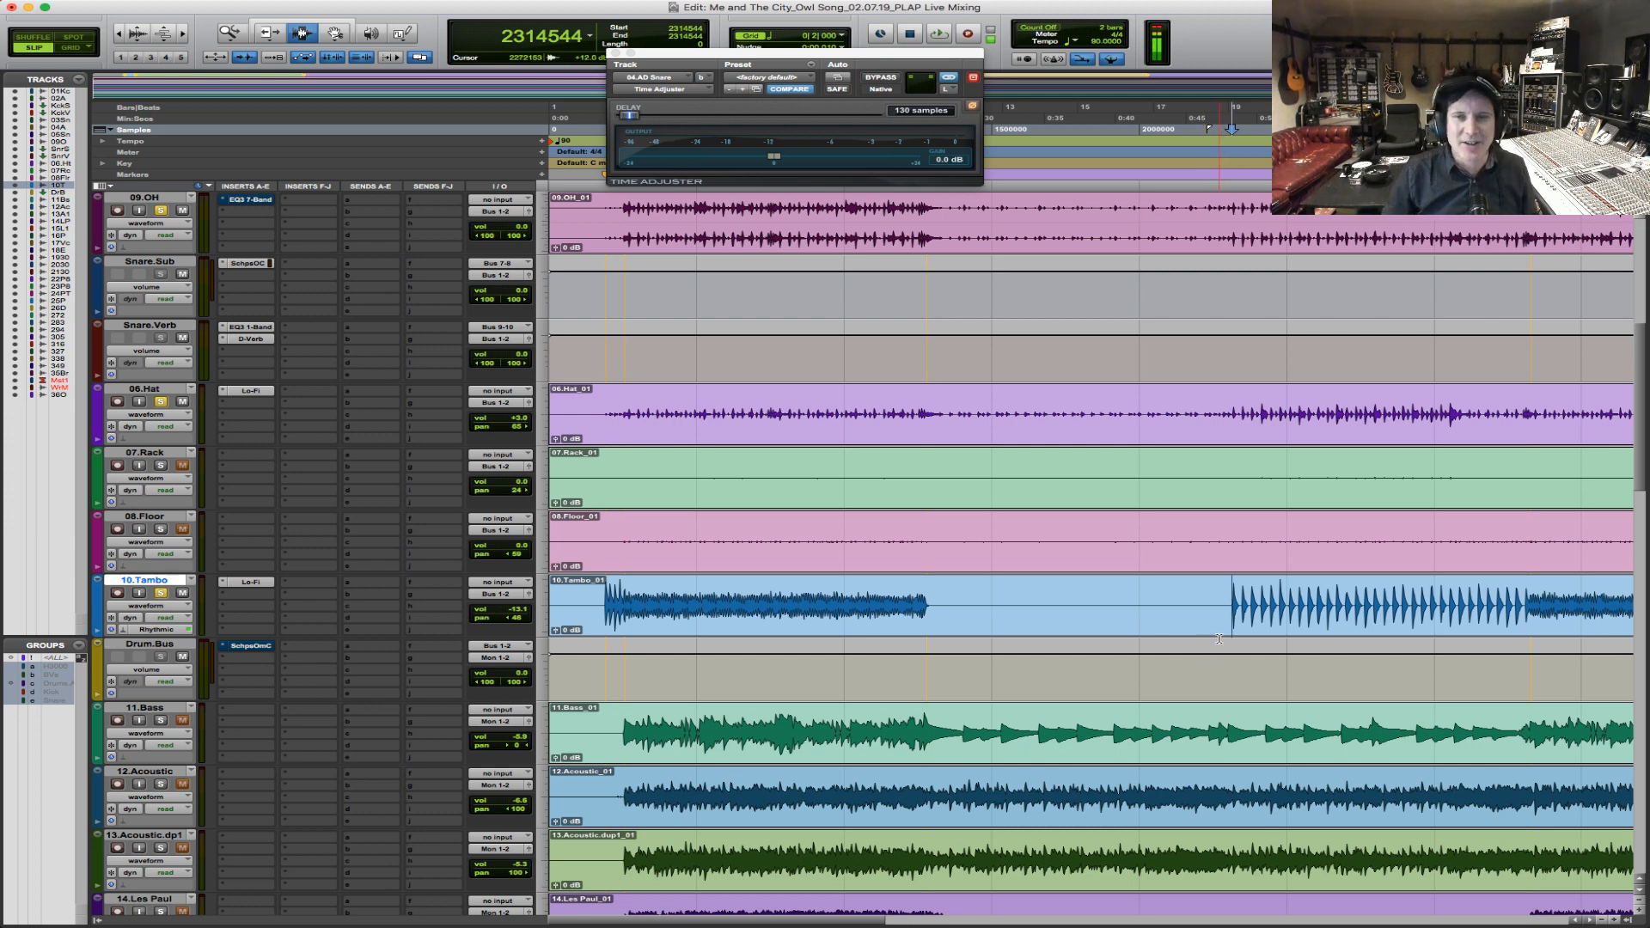
key(space)
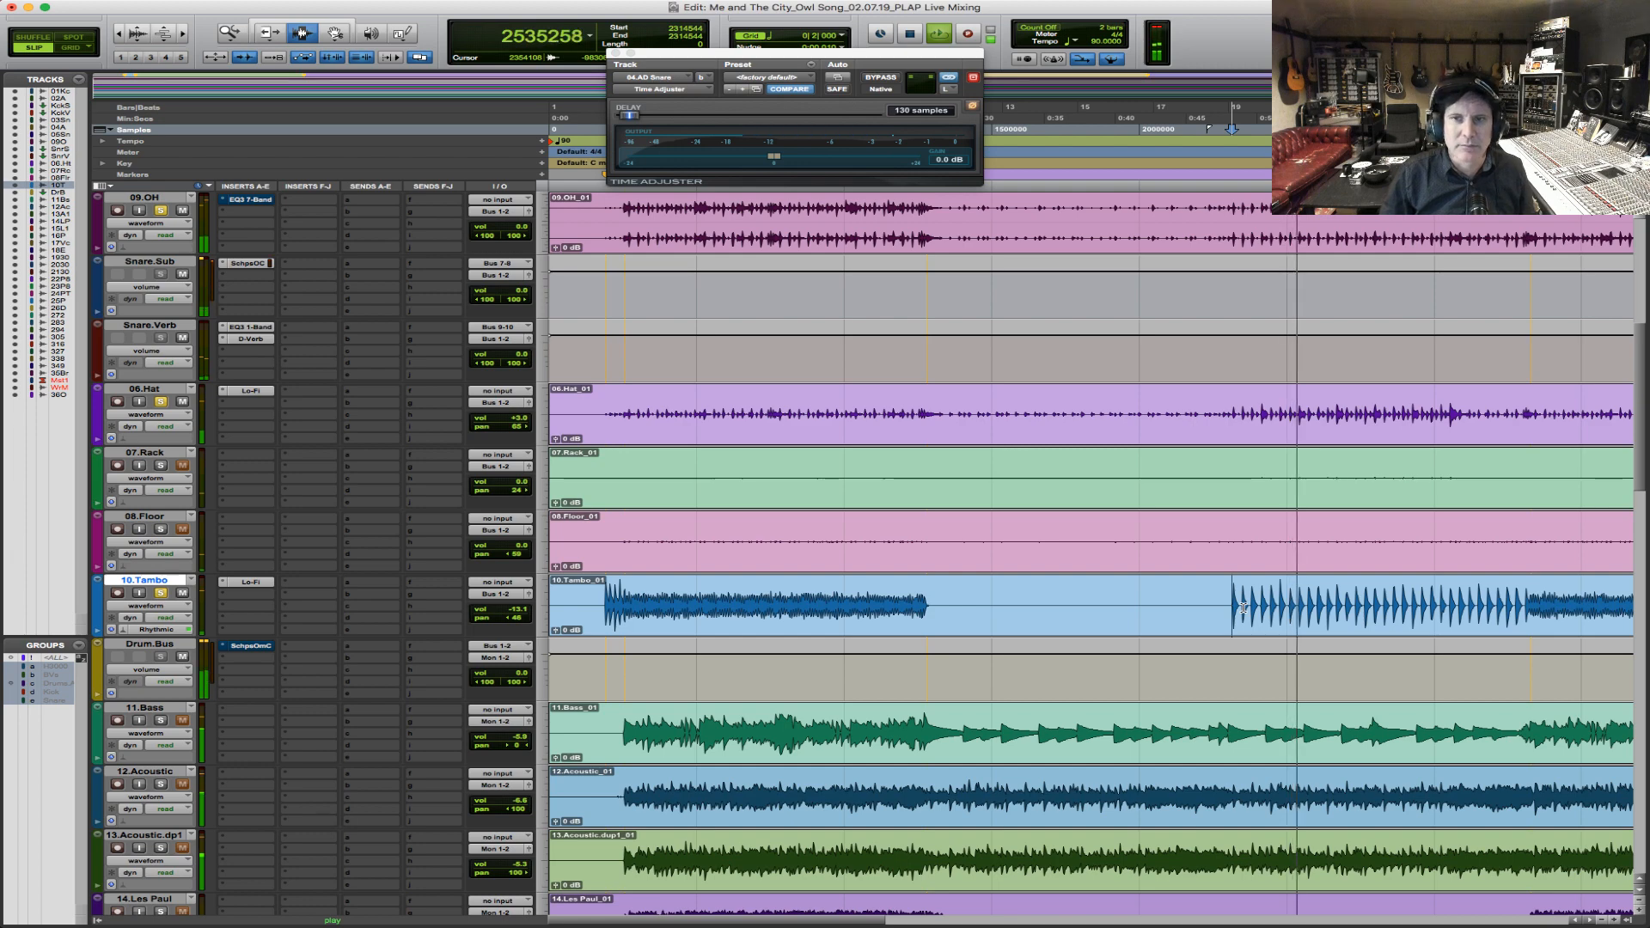
key(space)
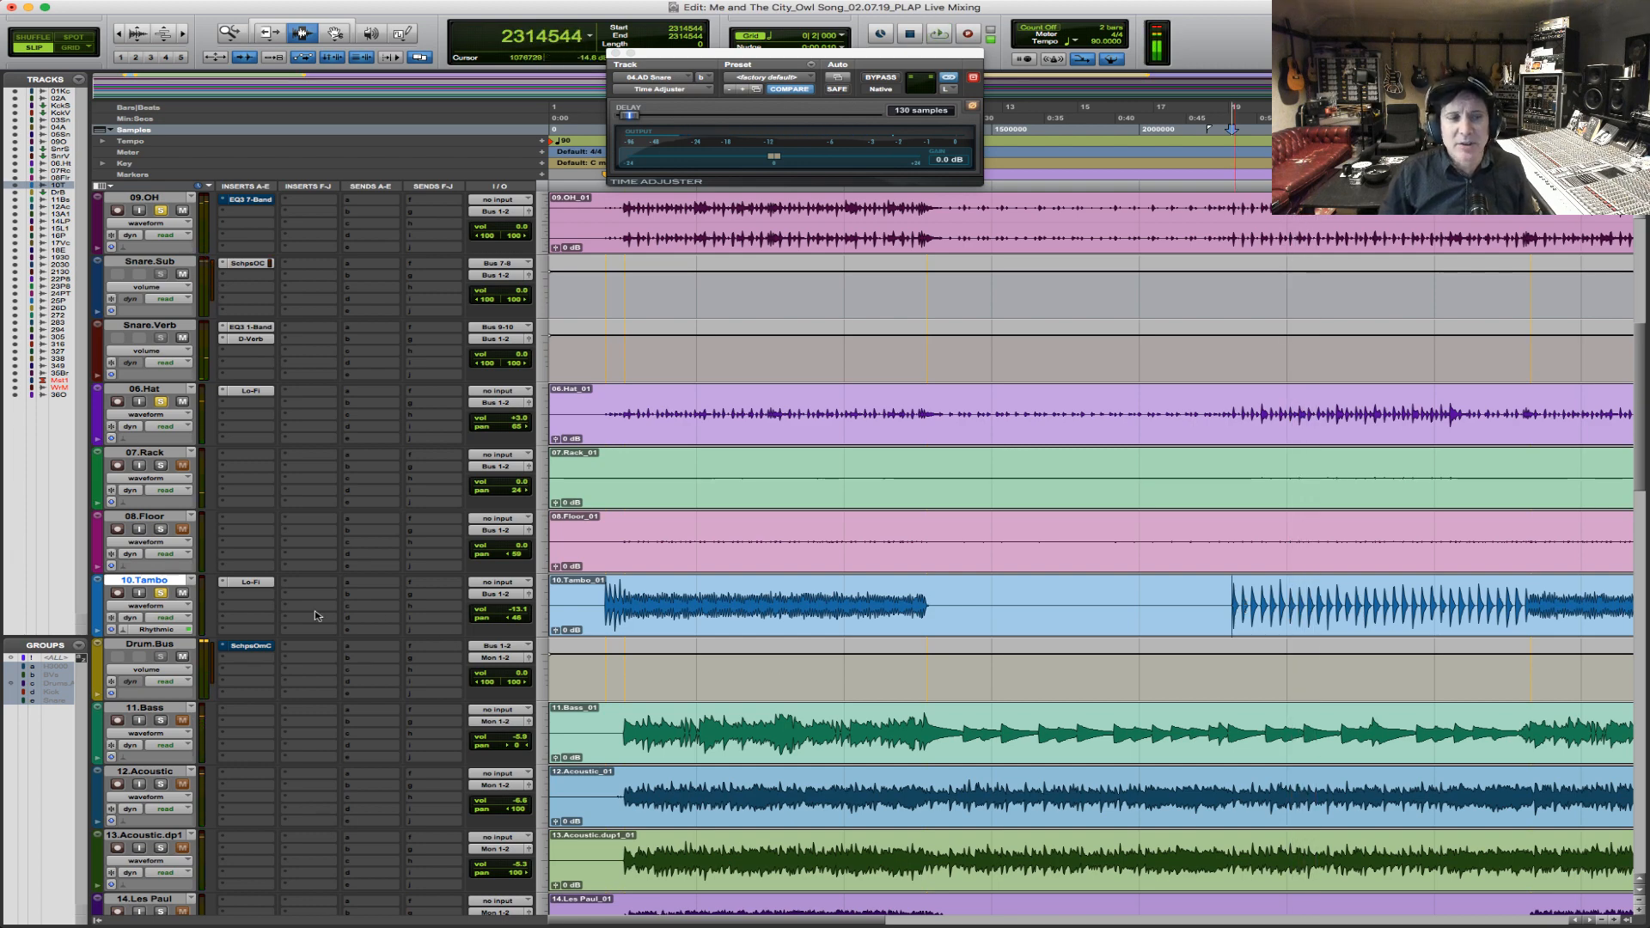
Open the Lo-Fi settings on 10.Tambo and play the drums from bar 19 to check its effect.
click(251, 583)
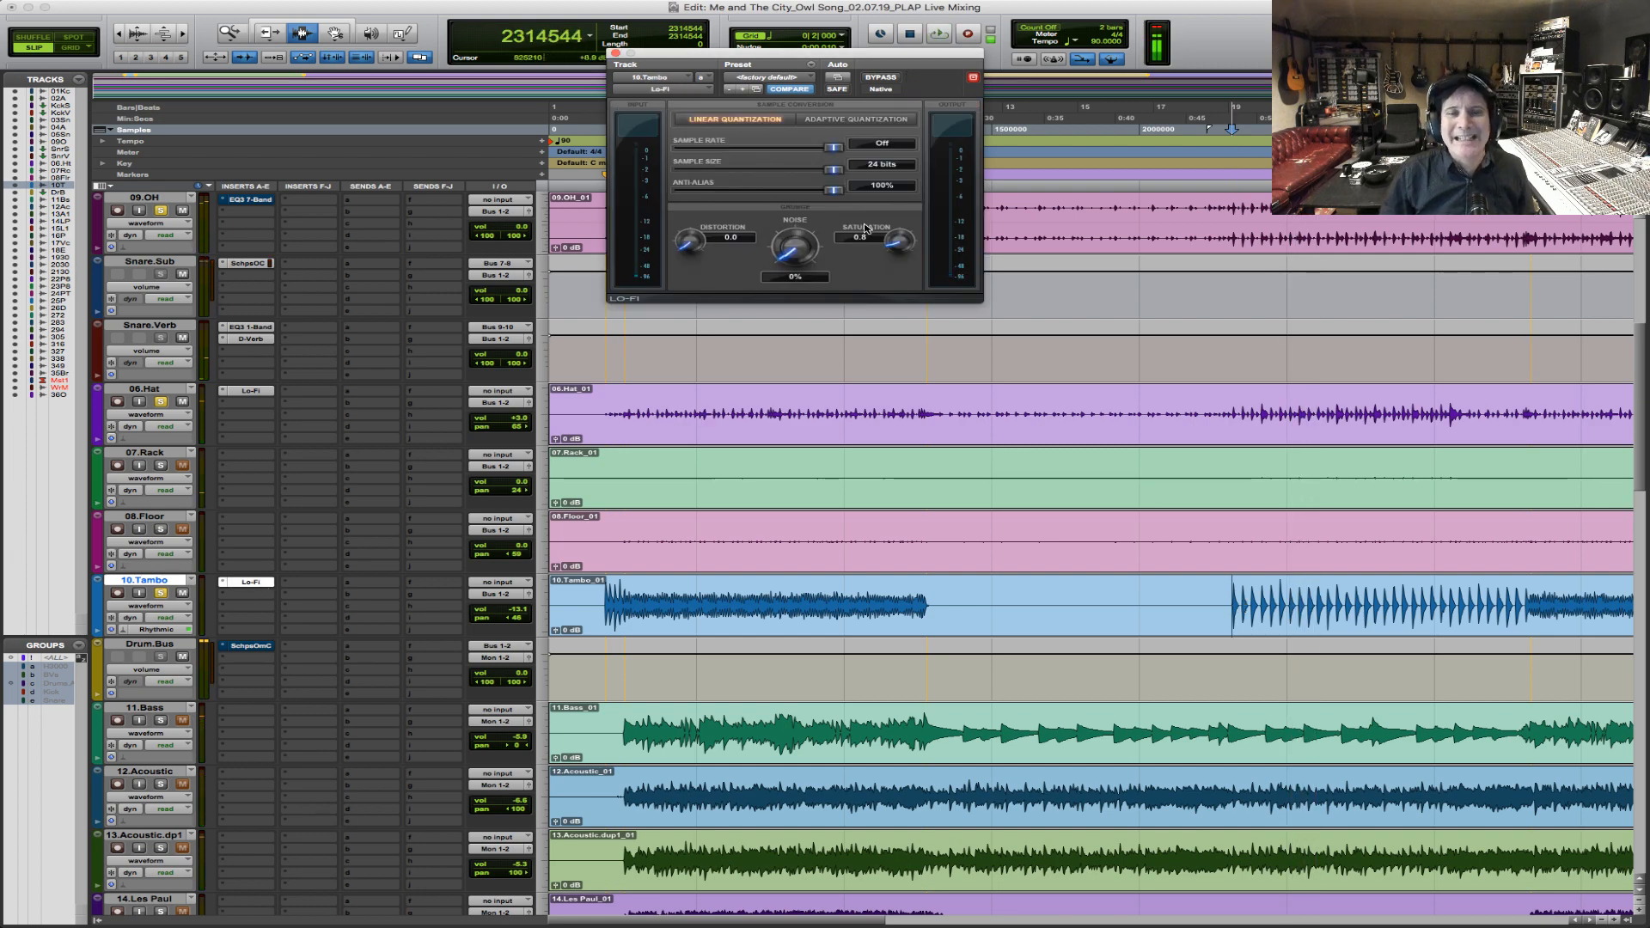
key(space)
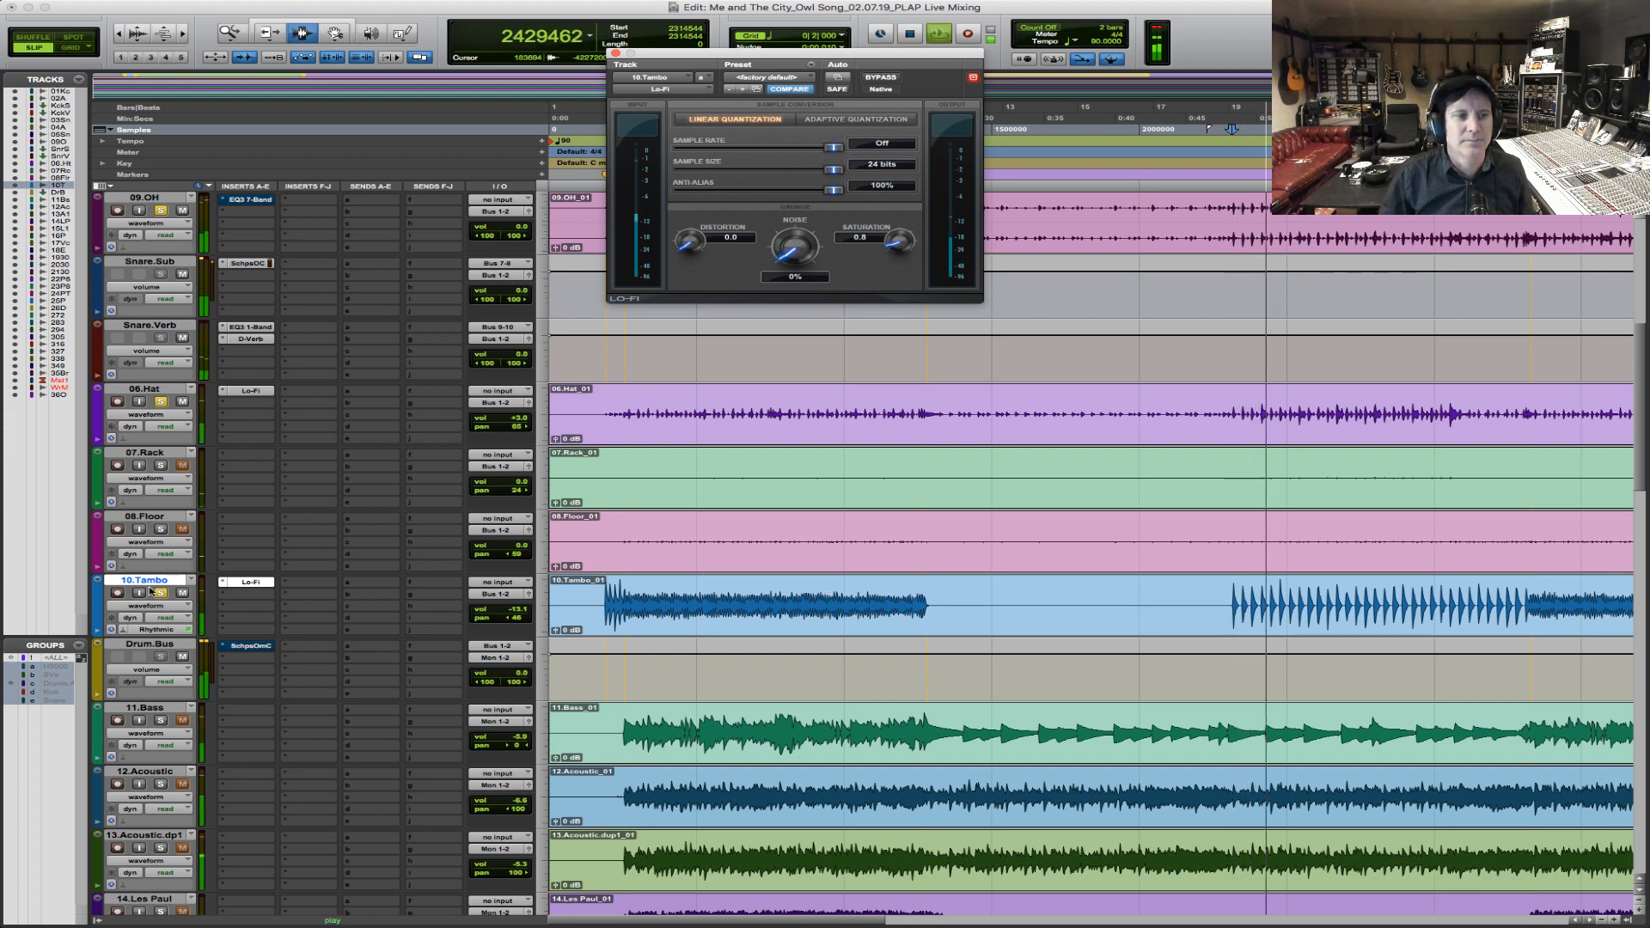
key(space)
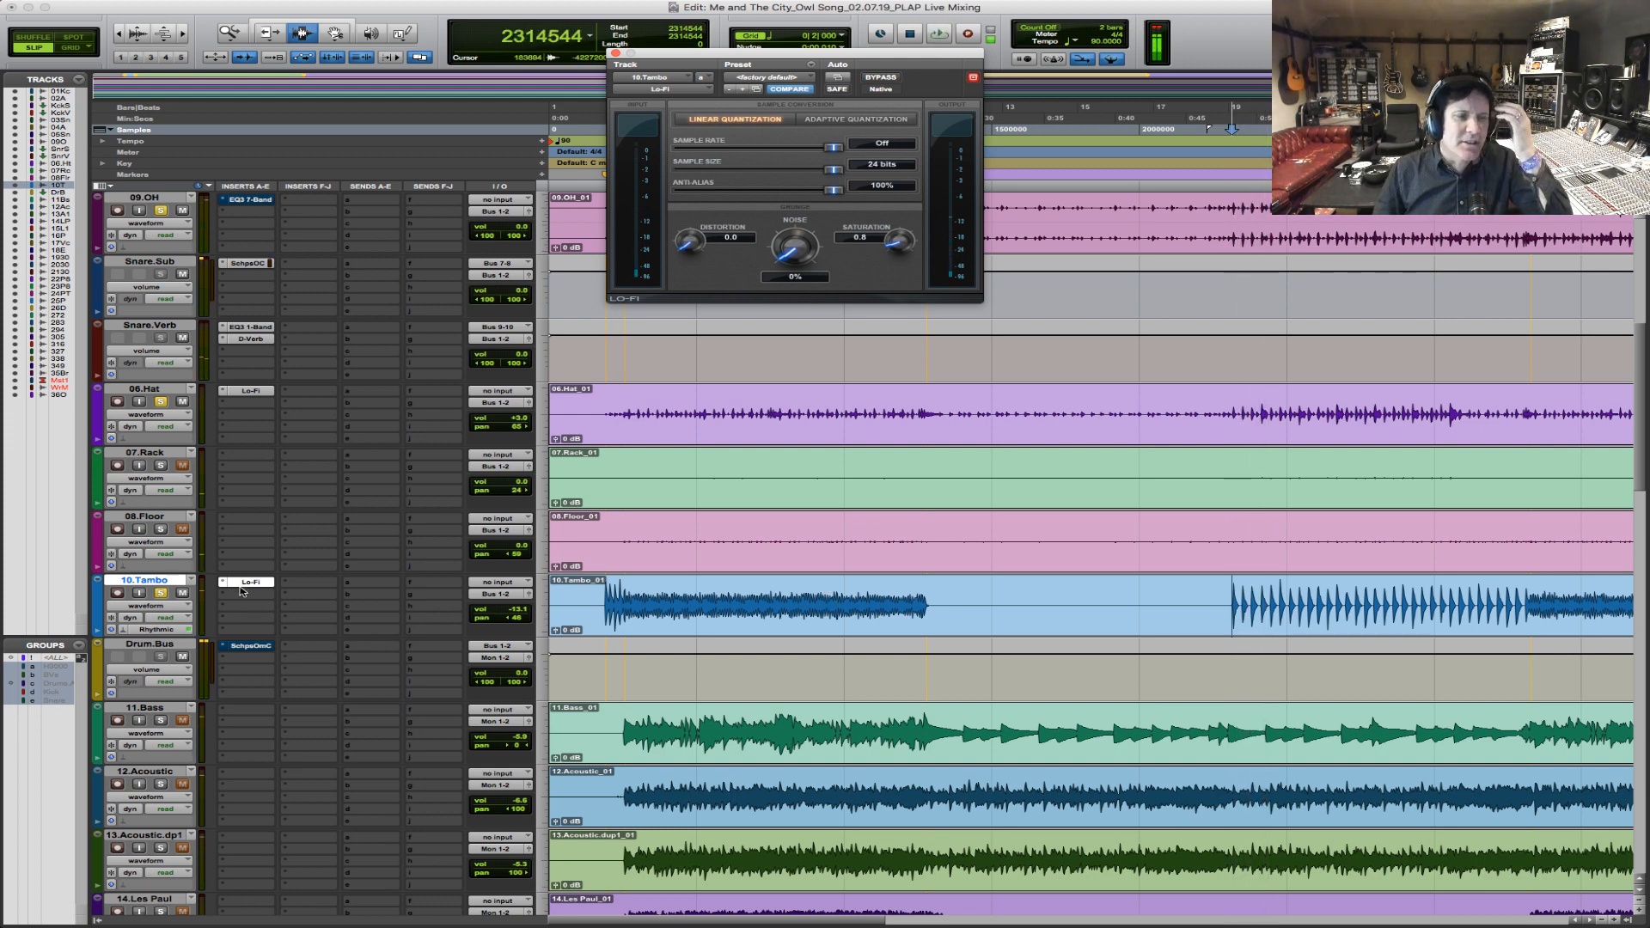
Insert D-Verb after Lo-Fi on 10.Tambo as a medium hall with 718 ms decay and a 30% mix.
click(247, 599)
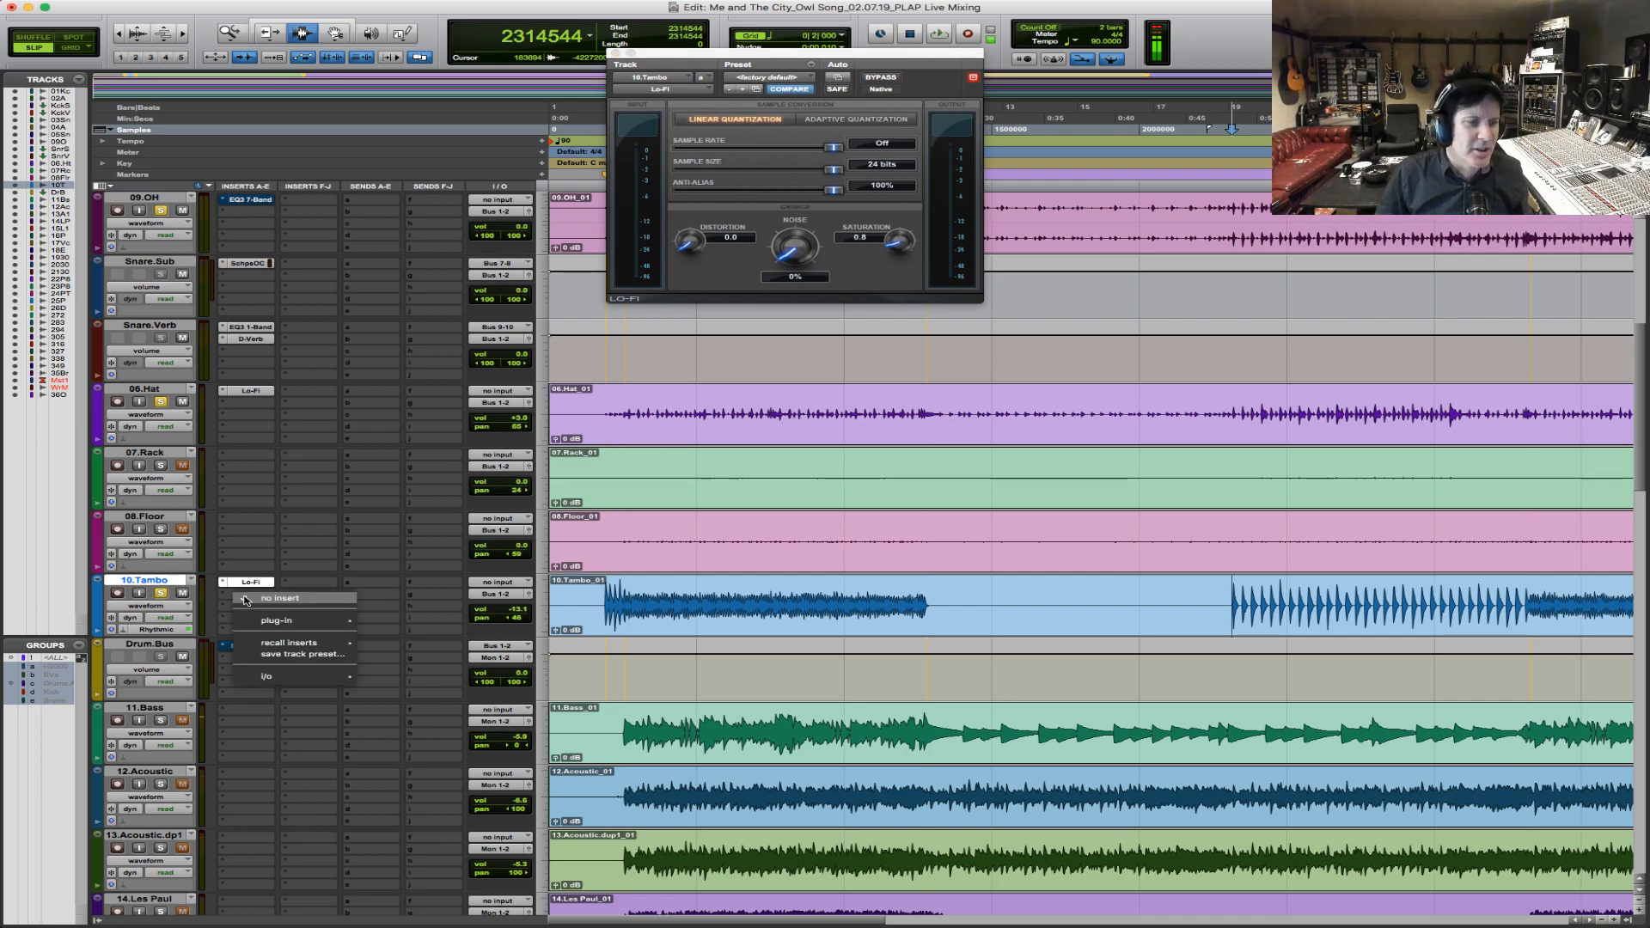
mouse_move(301, 620)
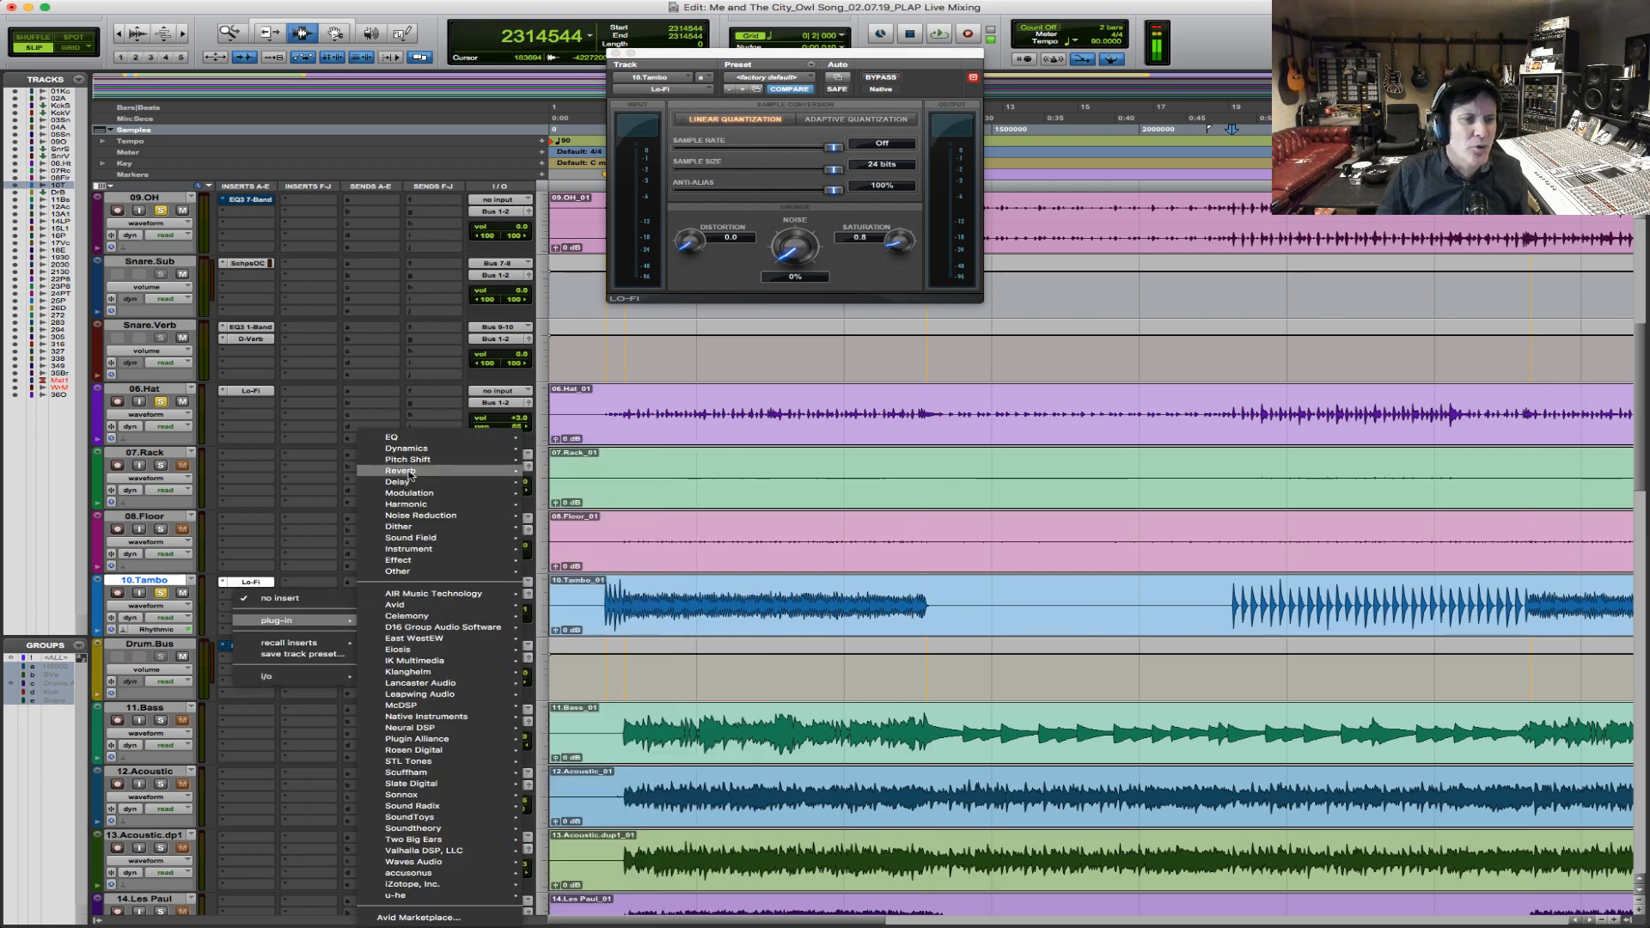
mouse_move(404, 470)
click(593, 191)
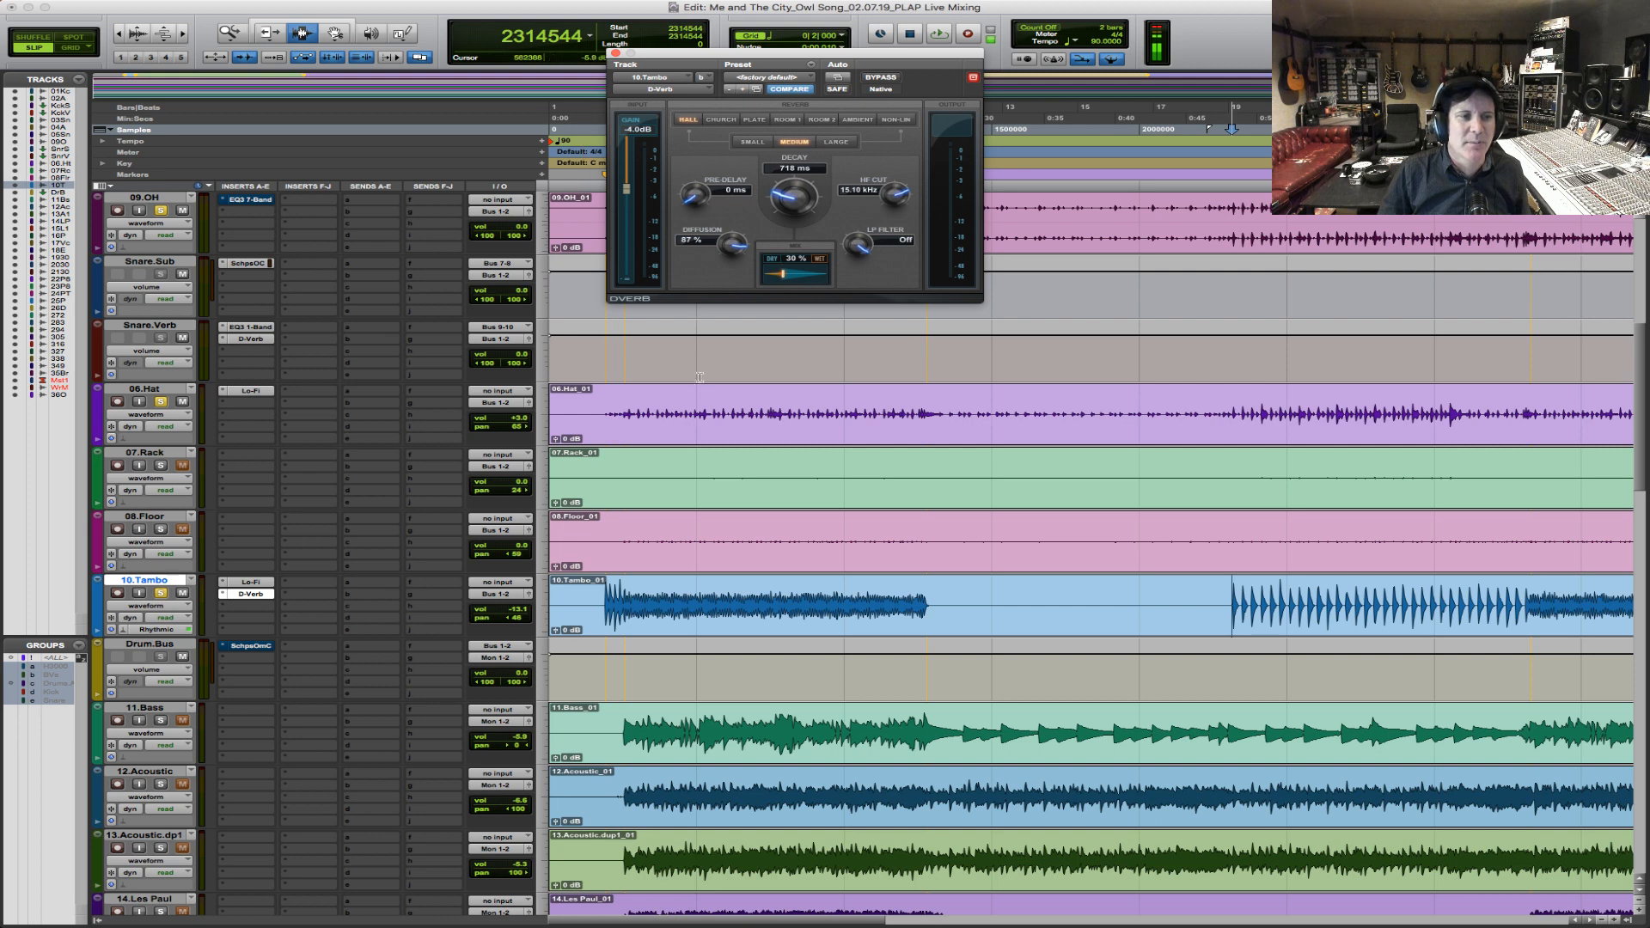
Play the drums from near the start of the 10.Tambo part, raise its volume and open its Lo-Fi settings.
click(634, 607)
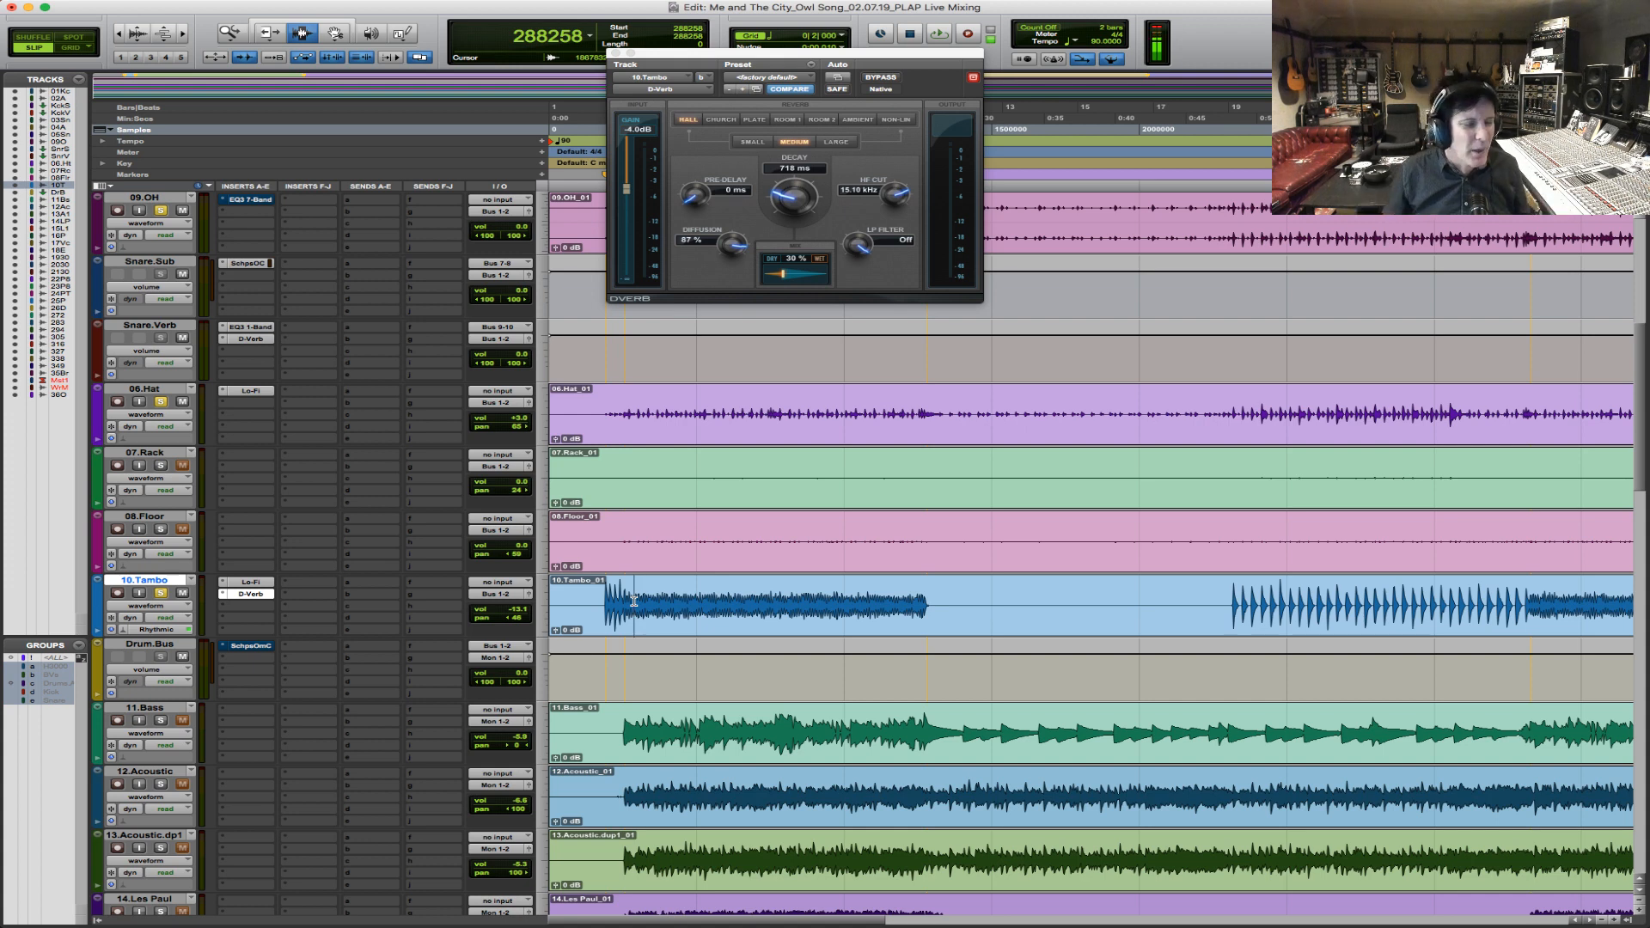
key(space)
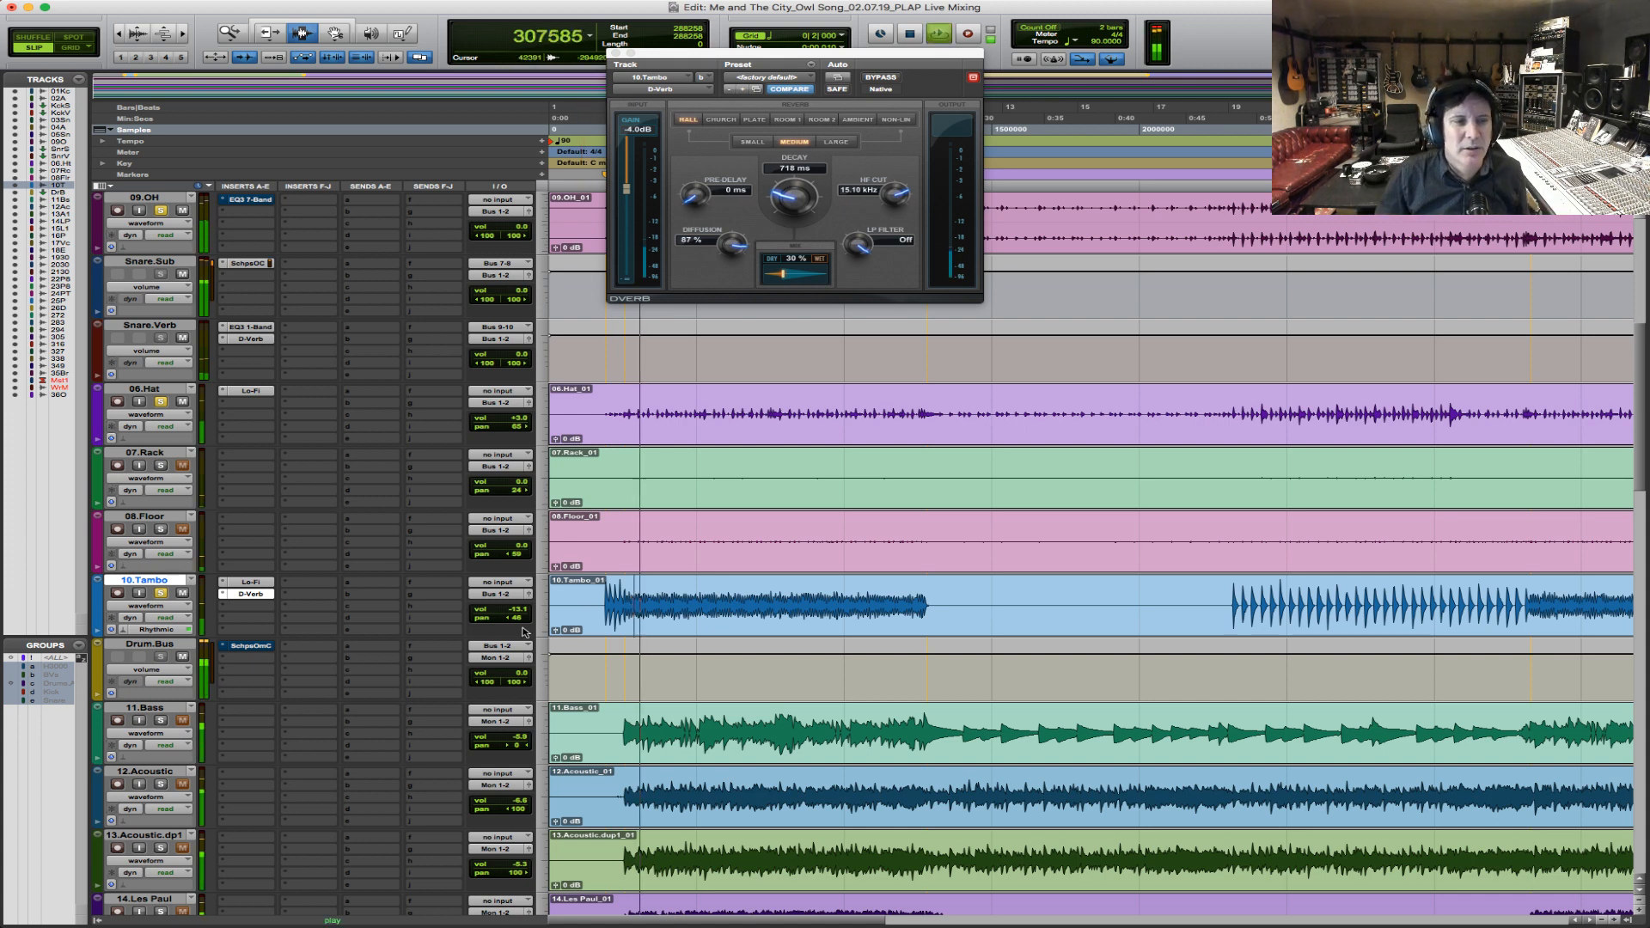
drag(517, 609, 521, 605)
click(258, 586)
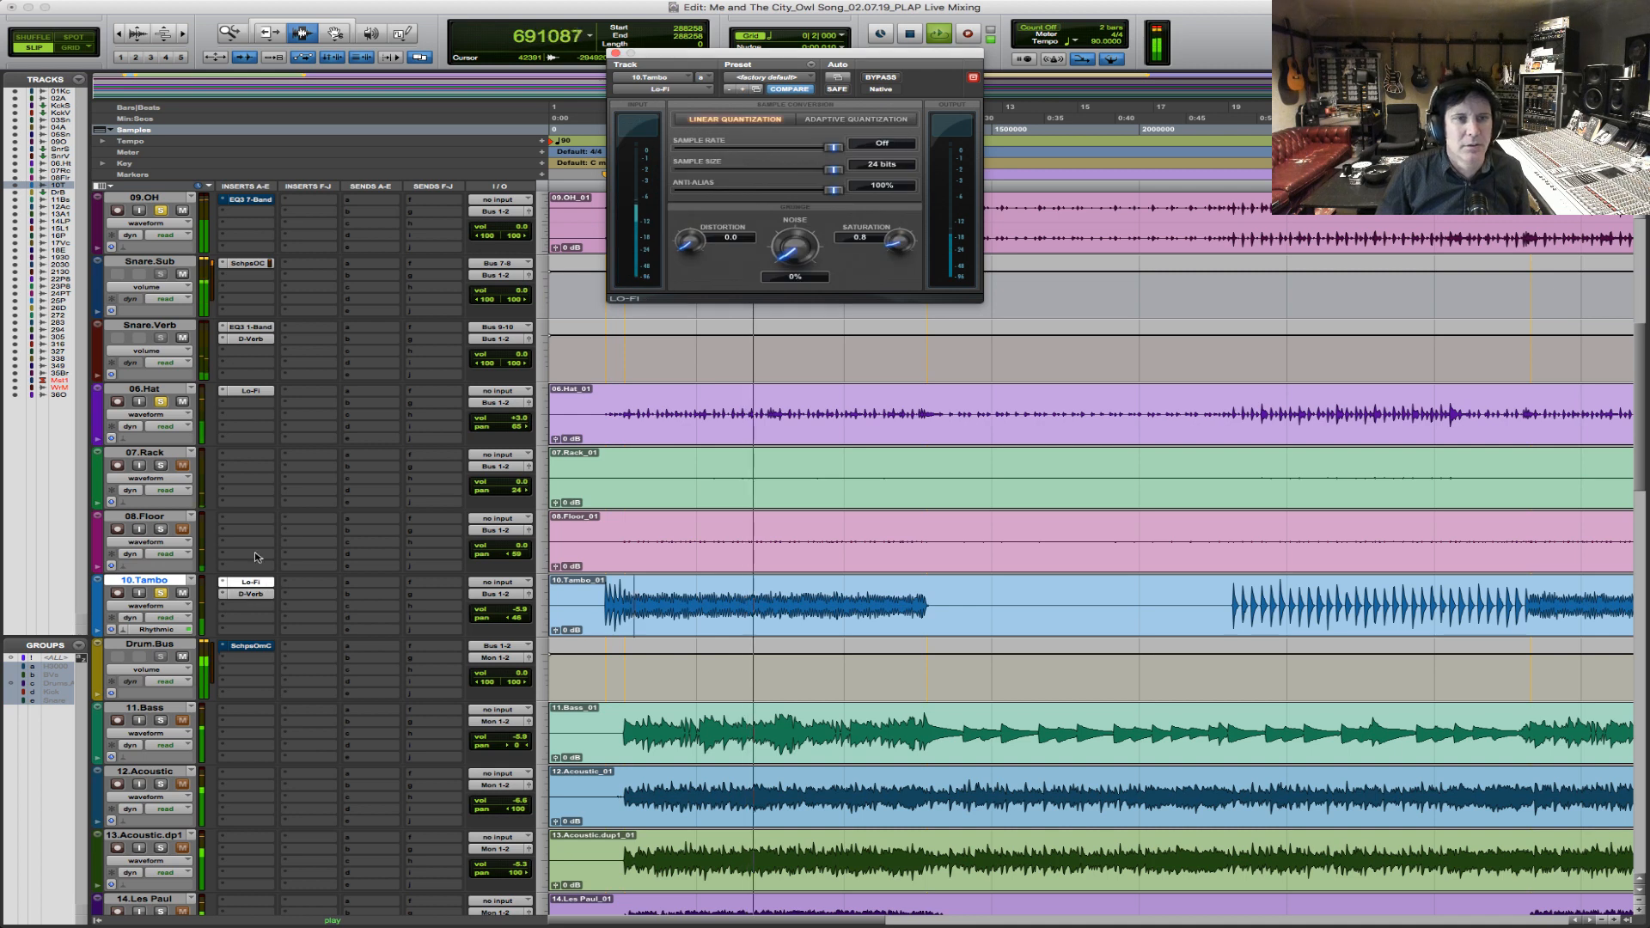
Replay the drums from just before the tambourine entrance and raise the Snare.Verb volume to +4.8 dB.
key(space)
click(600, 614)
key(space)
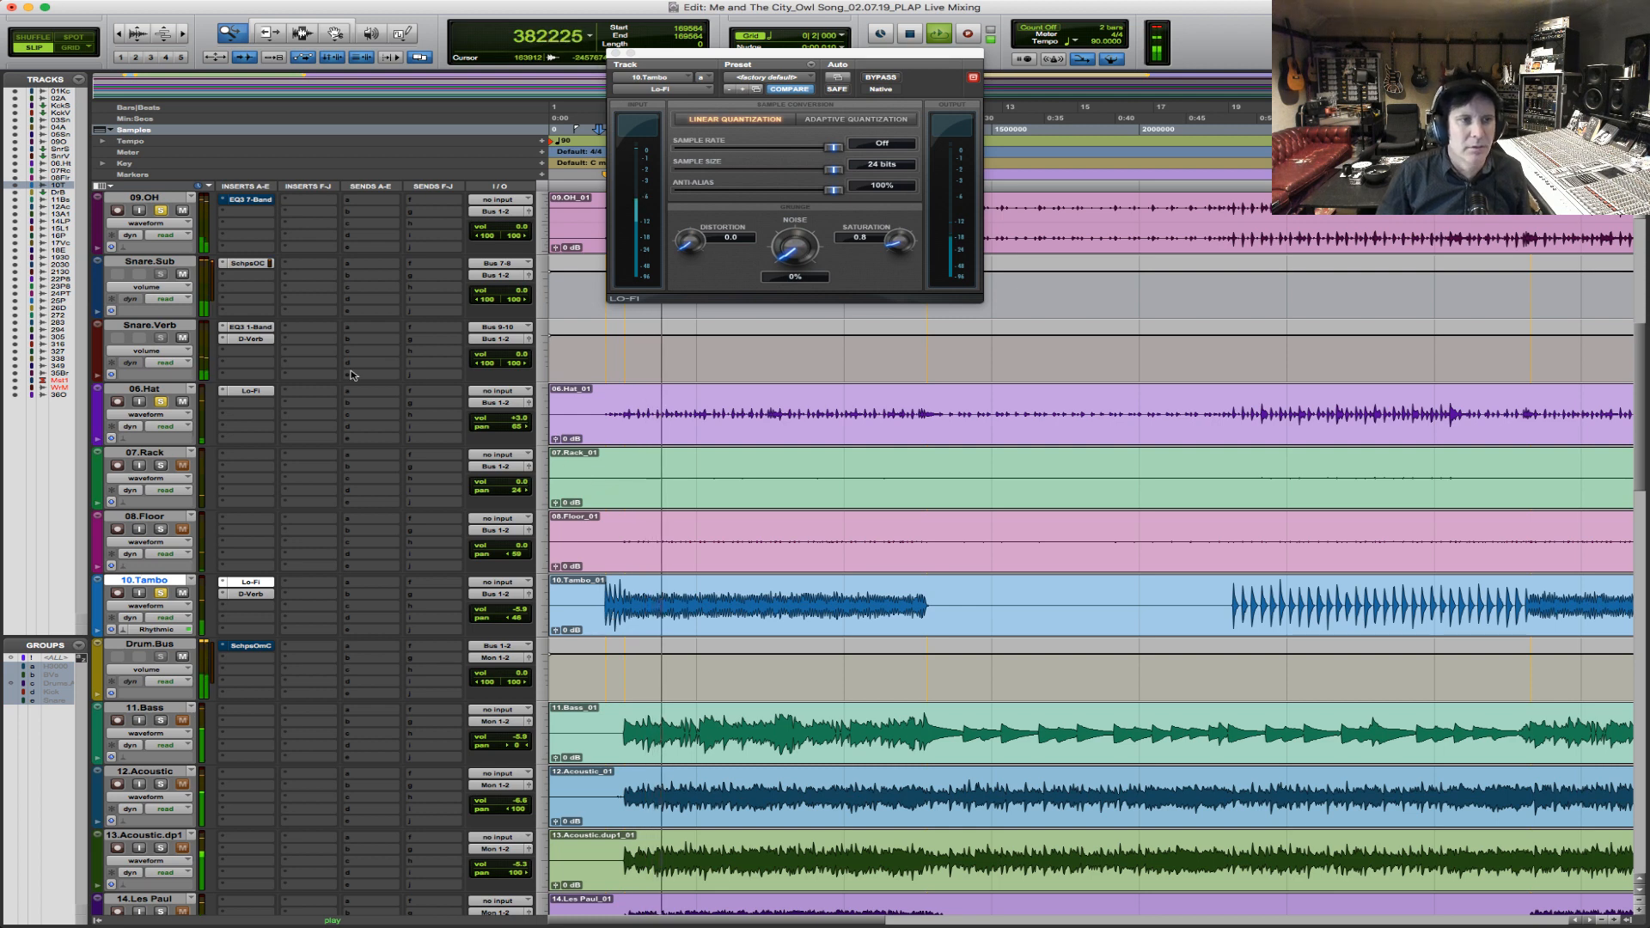
drag(522, 357, 523, 351)
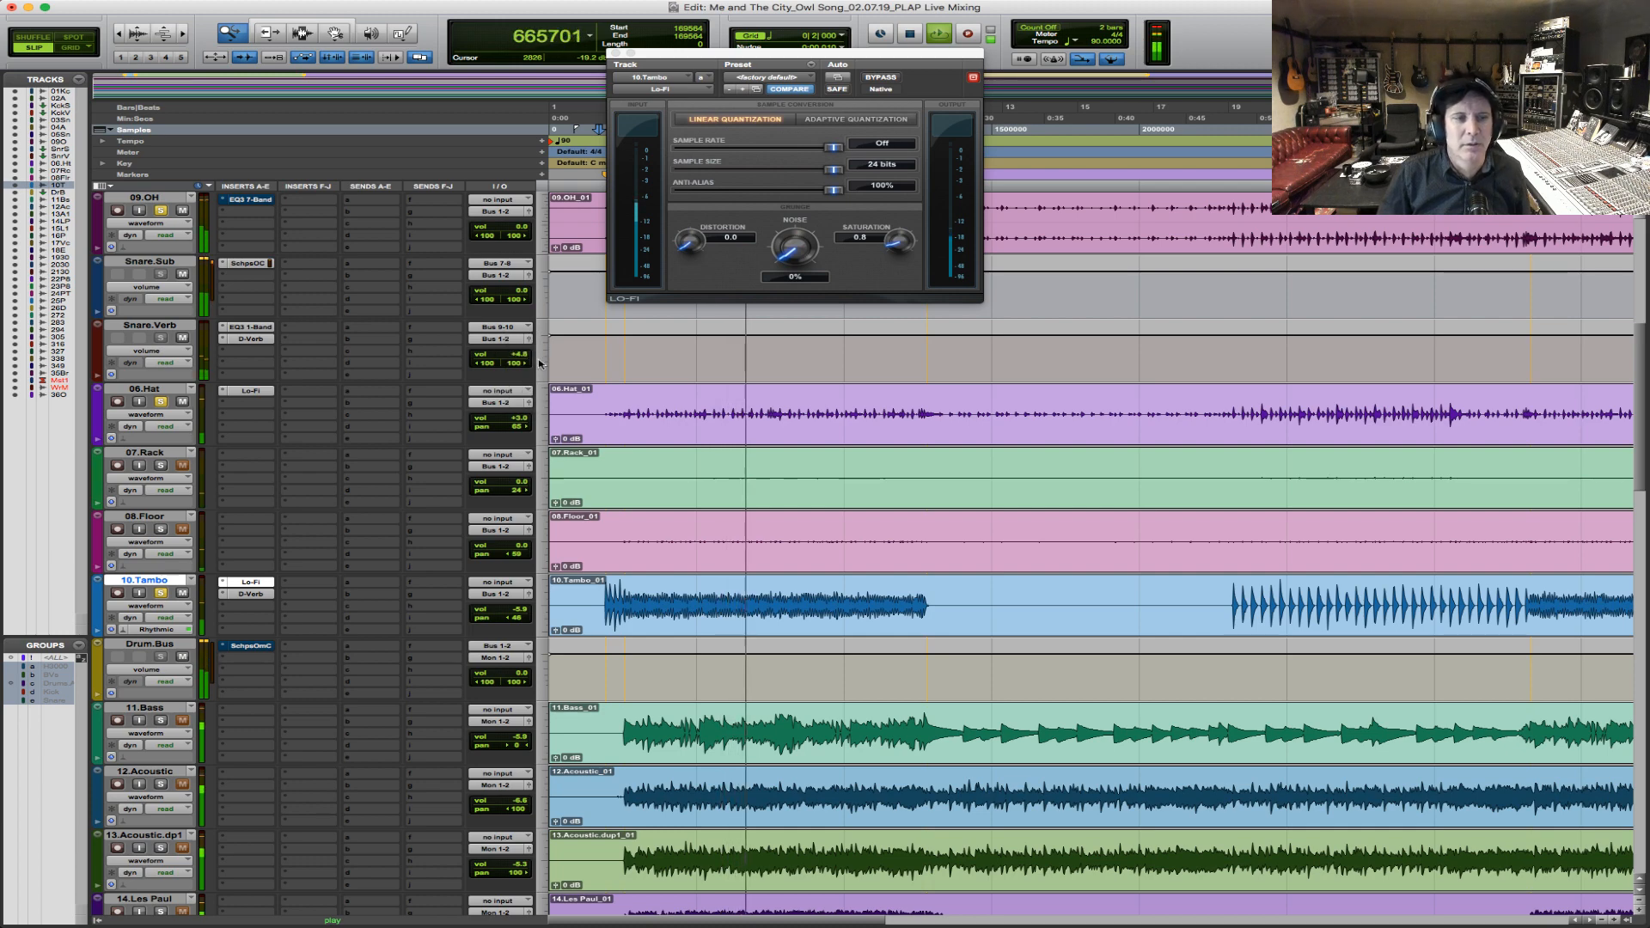
scroll(680, 471, up, 3)
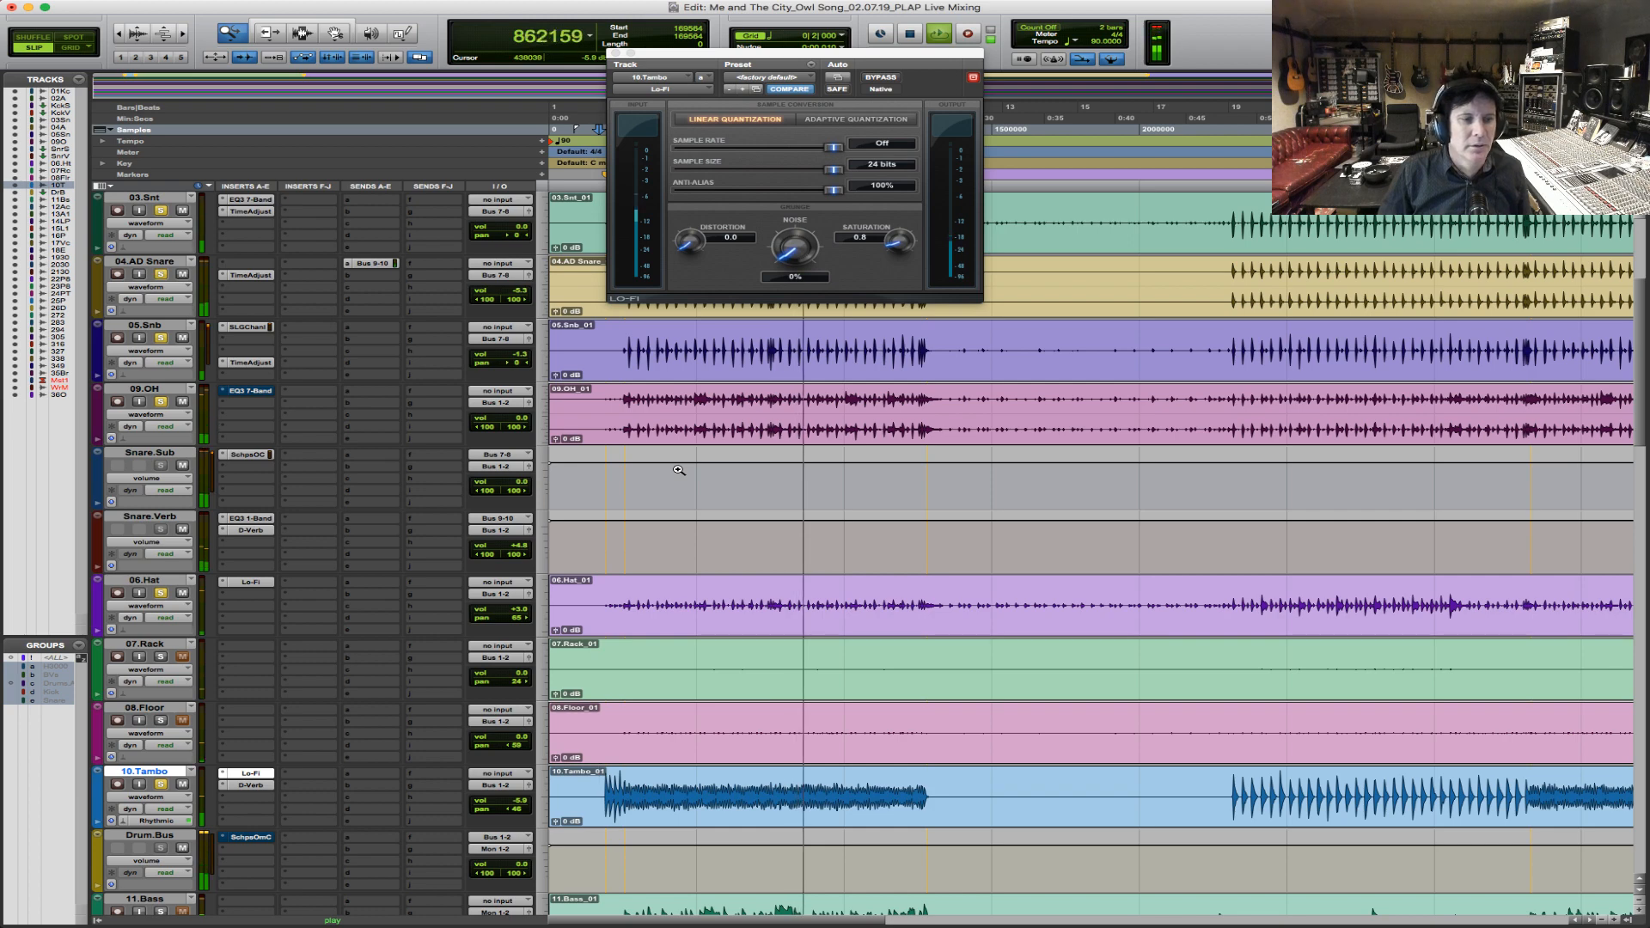
scroll(679, 470, down, 3)
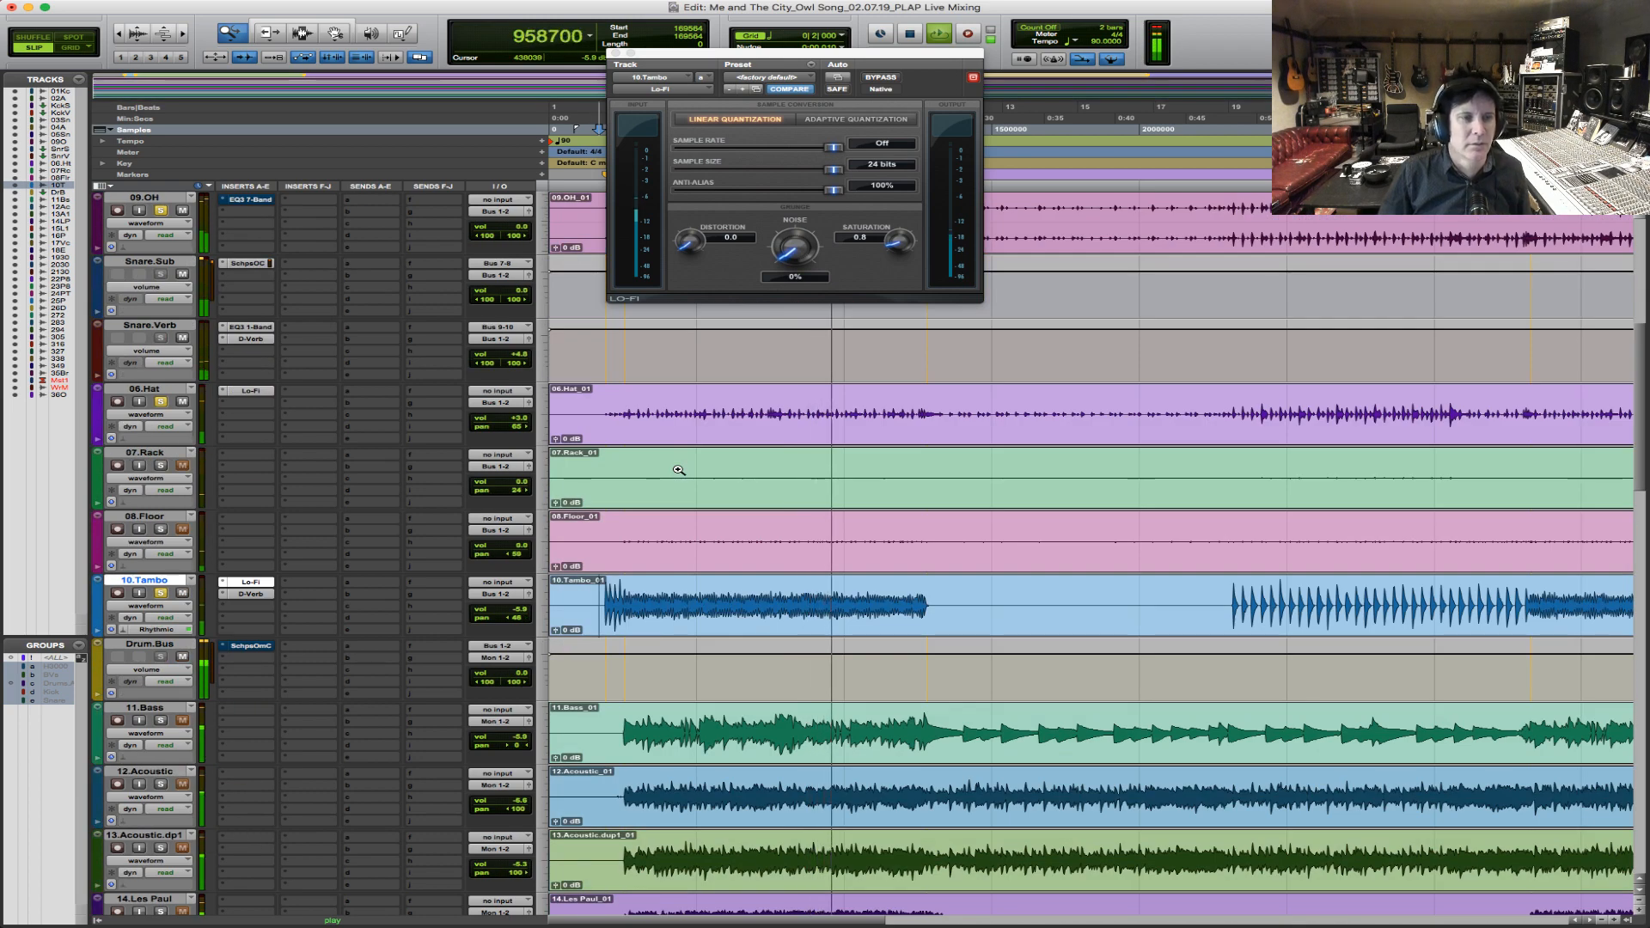
Find the tom hits on 07.Rack and 08.Floor just before the bridge and start playback ahead of them.
key(r)
key(r)
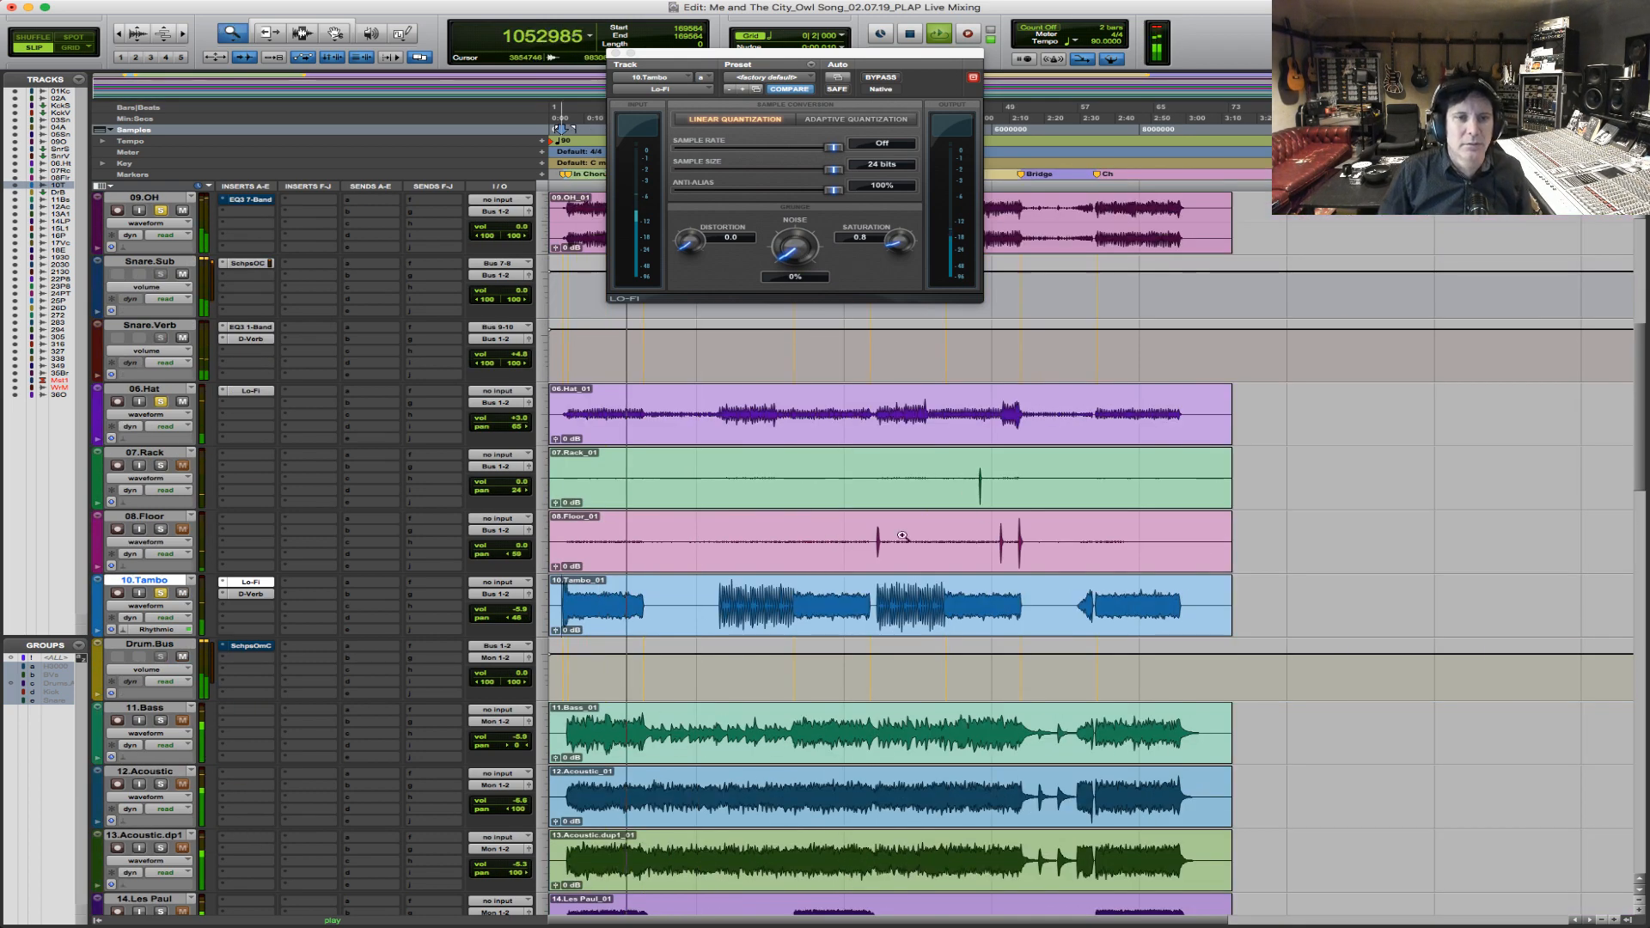
drag(828, 549, 1192, 549)
key(space)
key(F5)
drag(911, 492, 1183, 489)
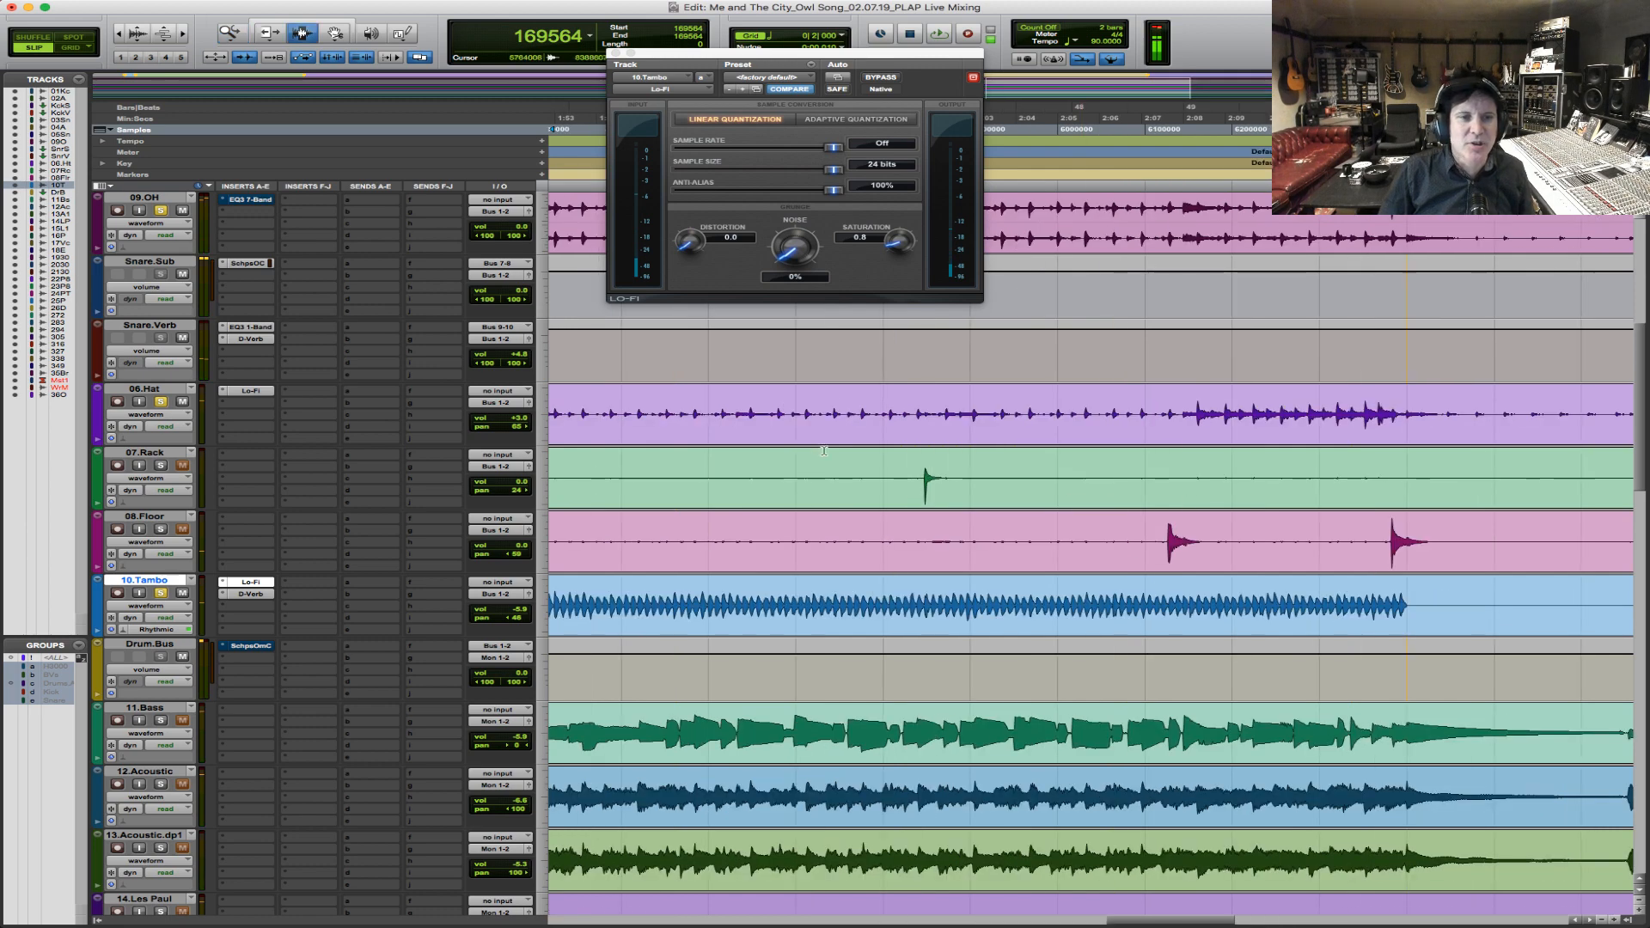
click(876, 491)
key(space)
Solo the 07.Rack and 08.Floor tracks and play the song from ahead of the 08.Floor hits.
click(161, 465)
click(161, 529)
key(space)
click(1125, 542)
key(space)
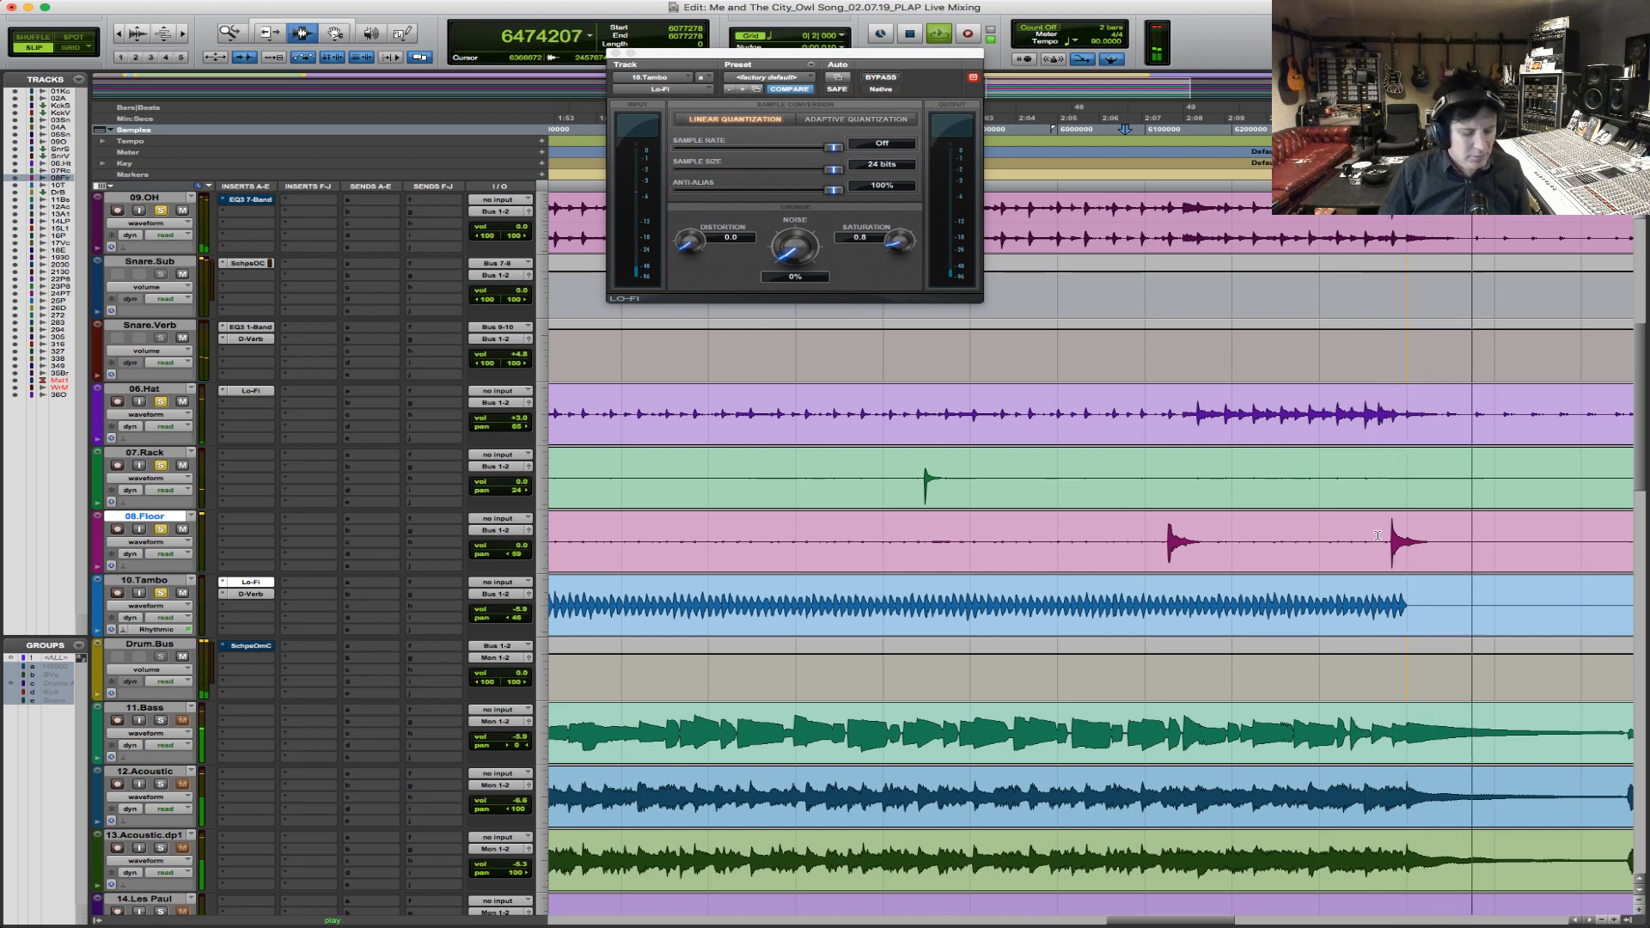
Look through the remaining tracks down to 36.Owl SongMix during playback around the bridge, and return to the drums.
key(r)
key(r)
scroll(1017, 646, down, 10)
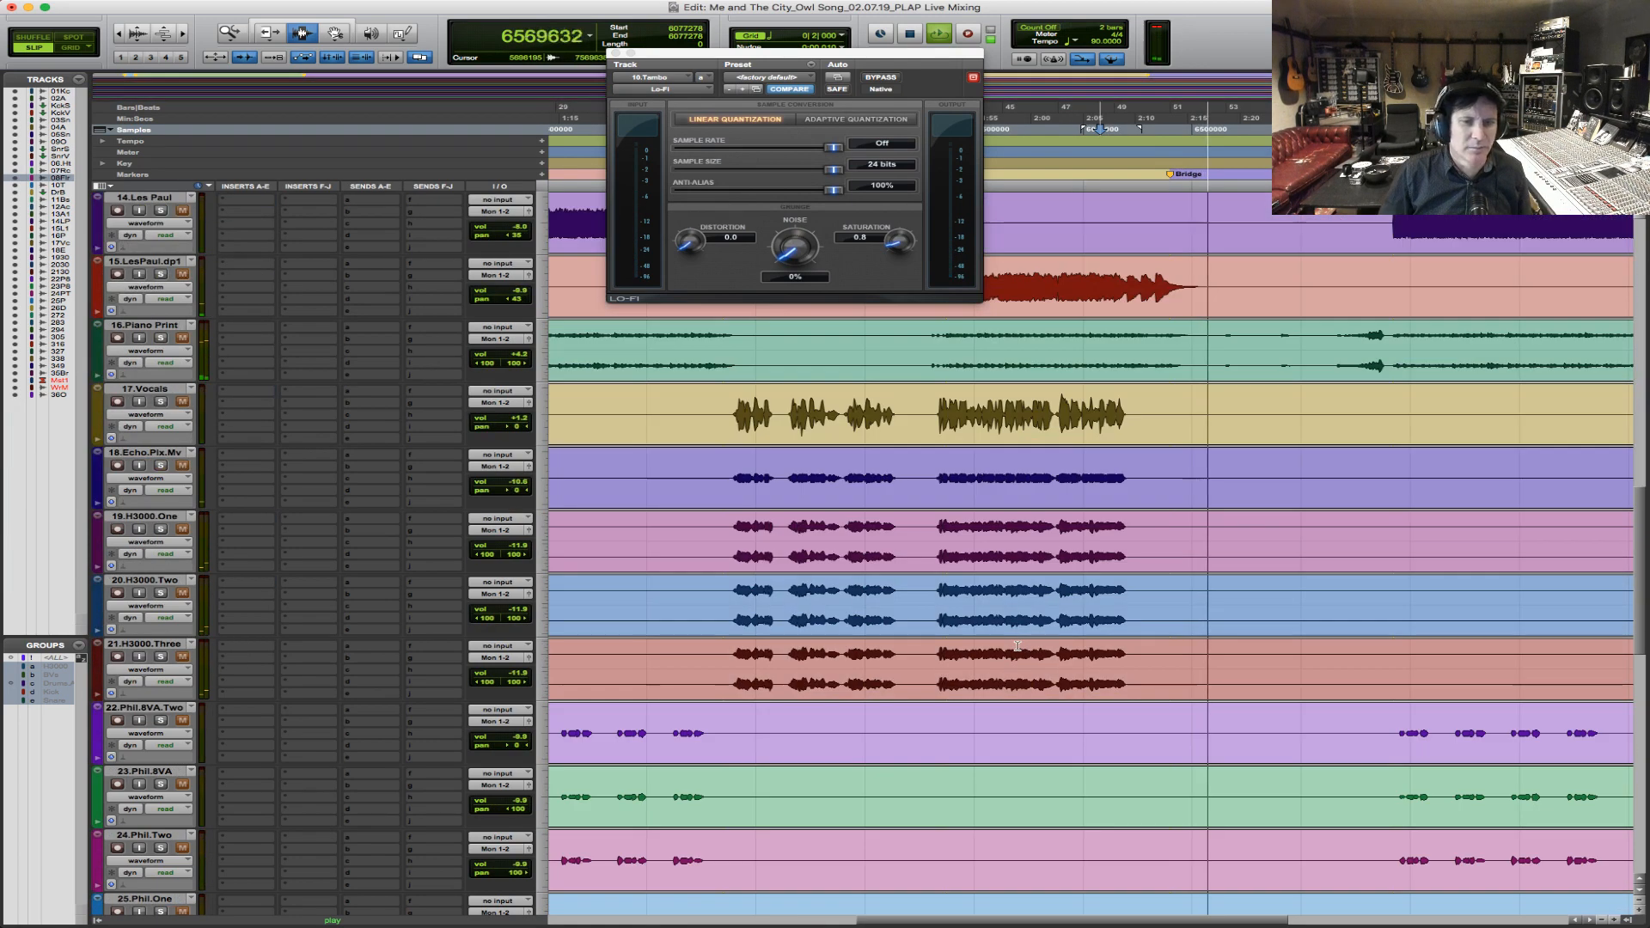
scroll(1018, 646, down, 20)
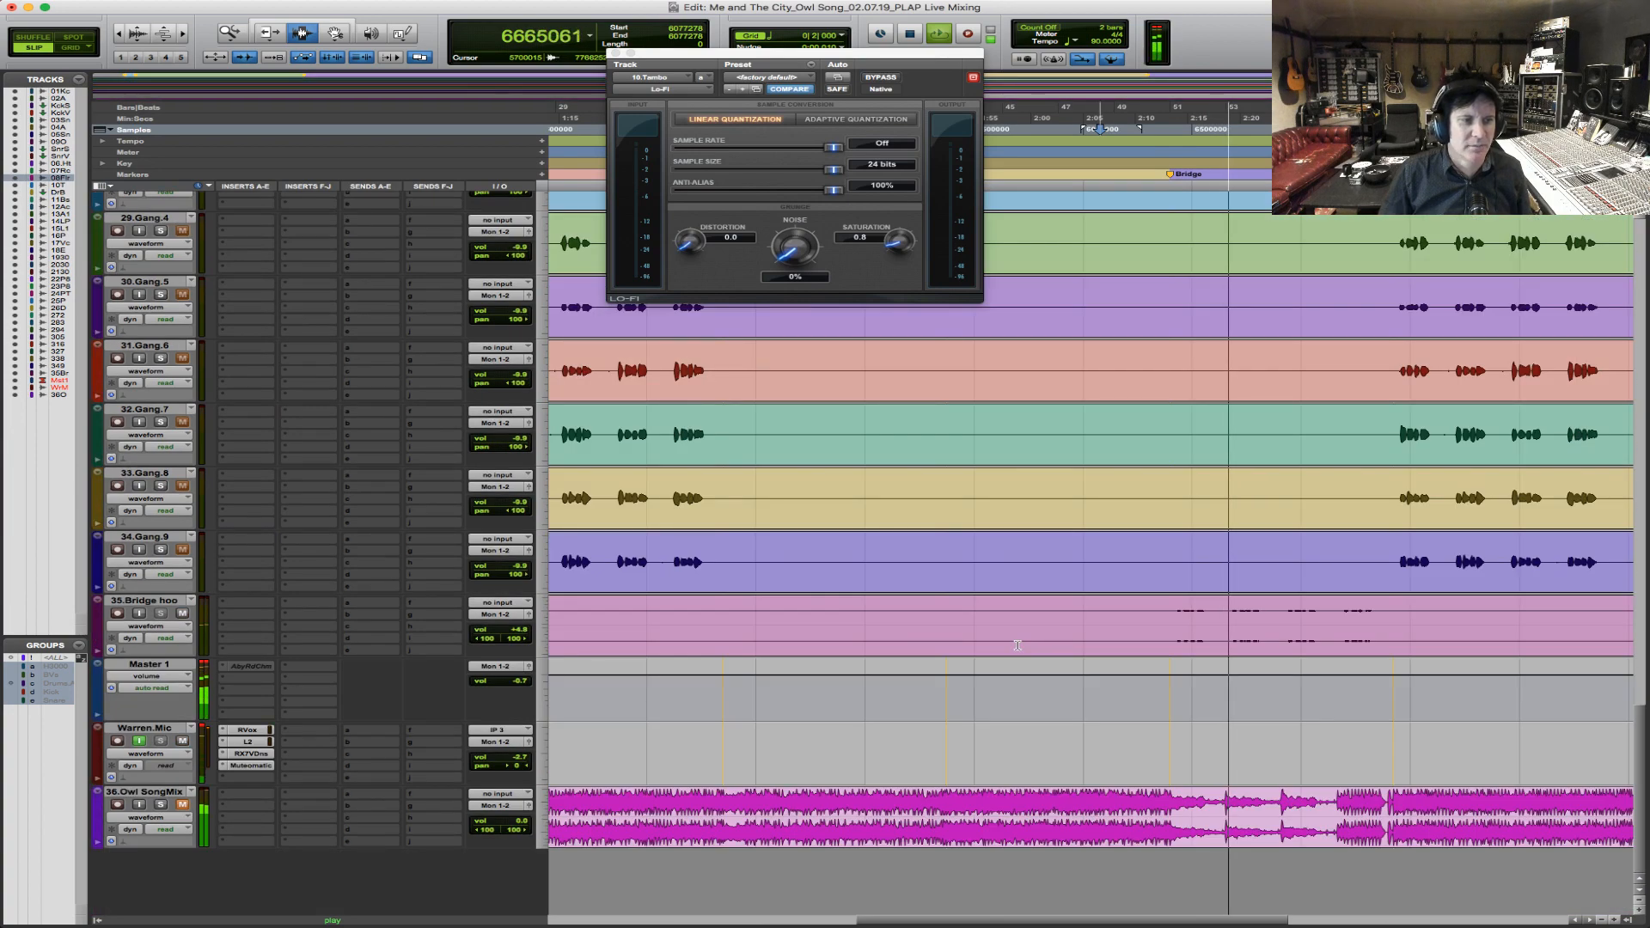
key(space)
scroll(1236, 516, up, 20)
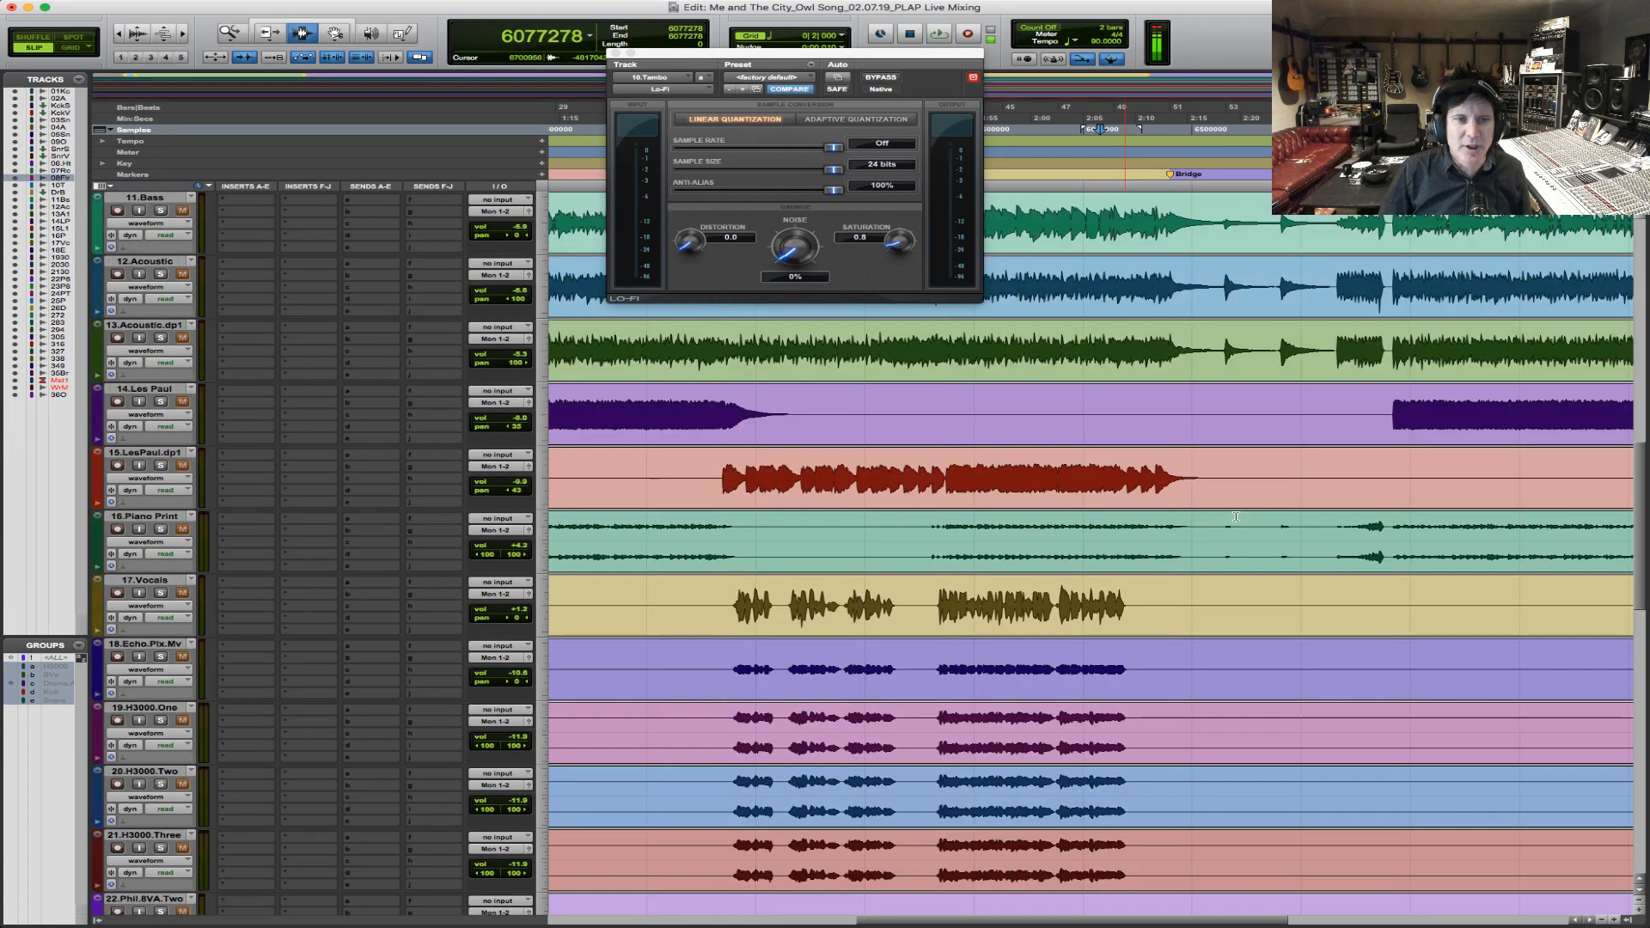
scroll(1236, 516, up, 10)
Locate the 07.Rack tom hit before the bridge and play it in context.
key(r)
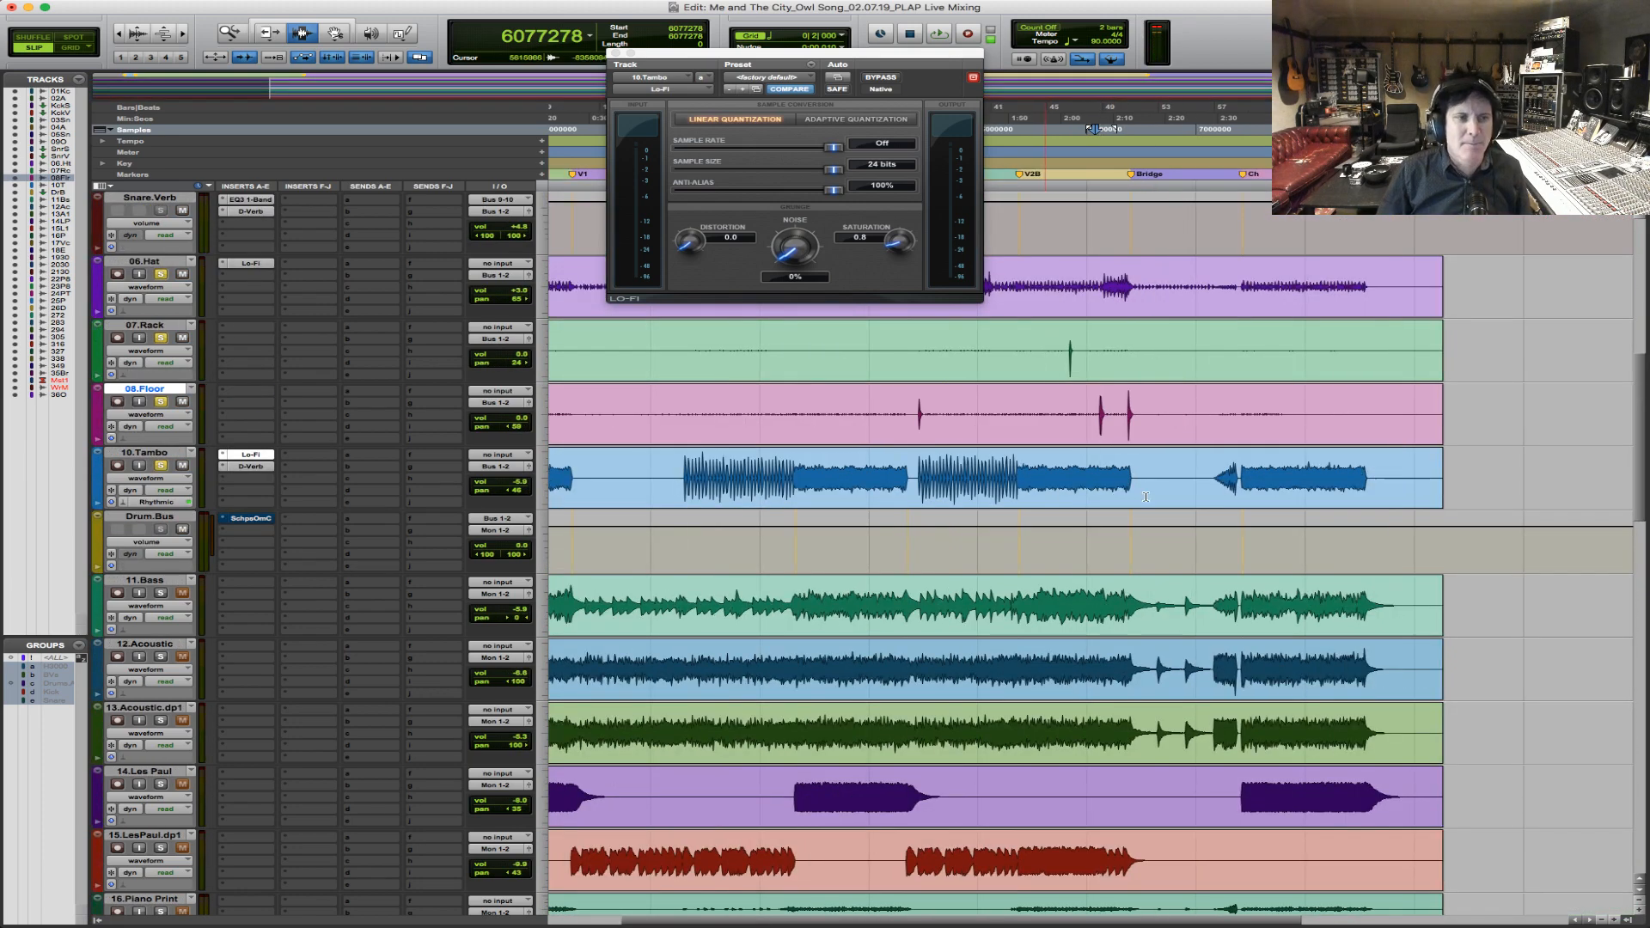
key(F5)
drag(1448, 450, 587, 409)
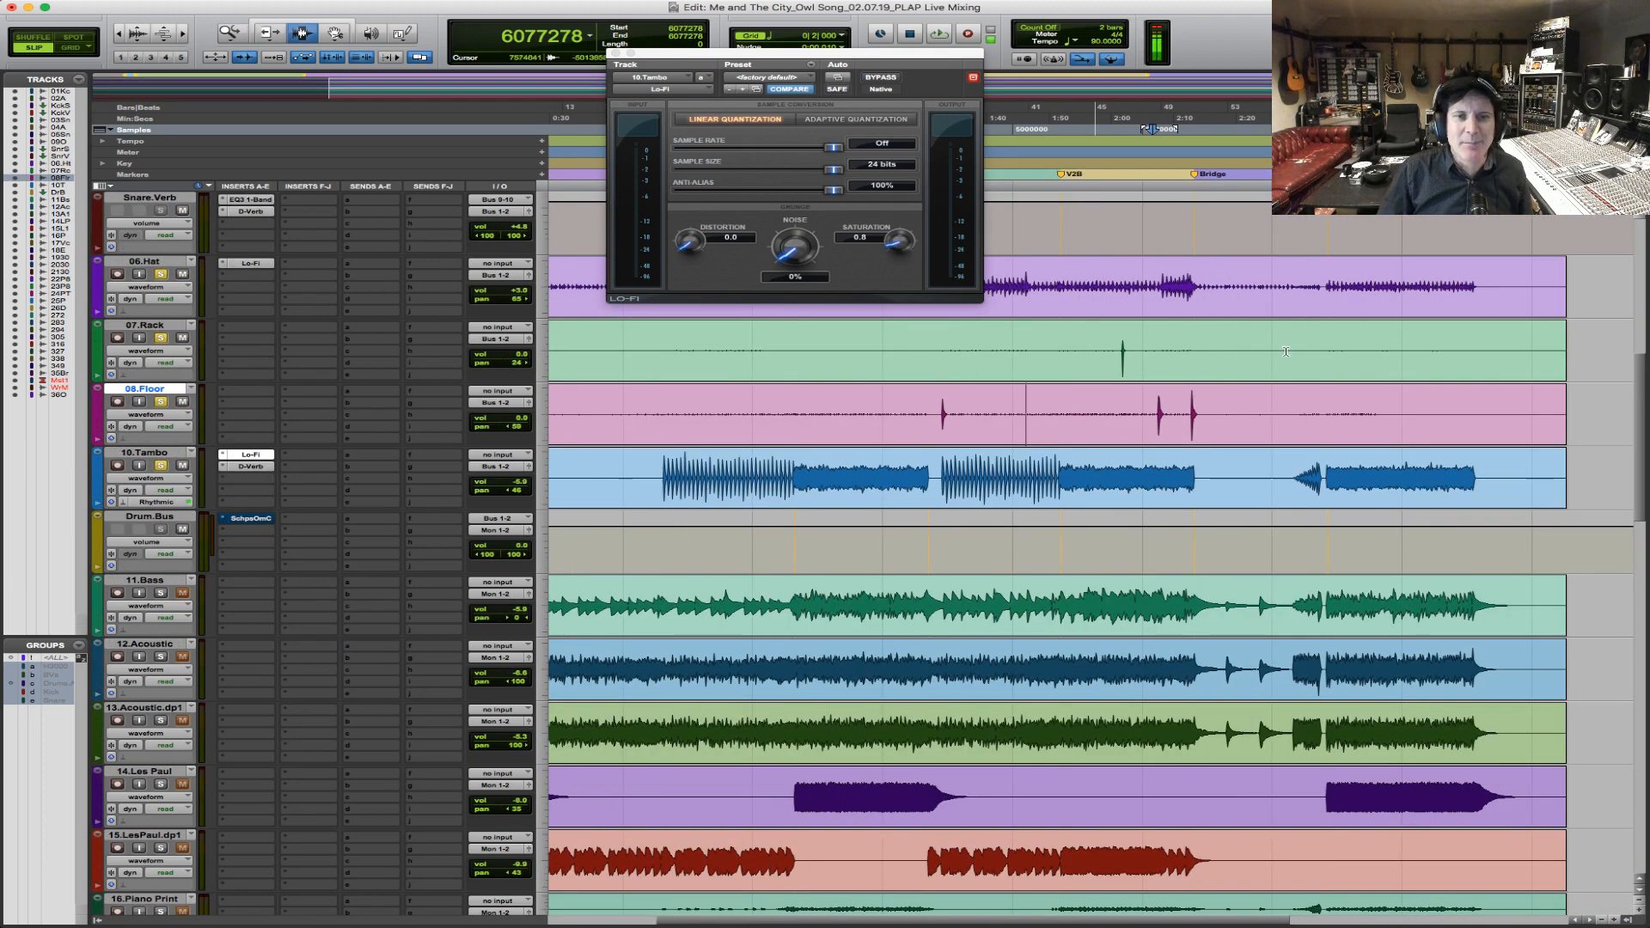
key(F5)
drag(1184, 372, 1099, 382)
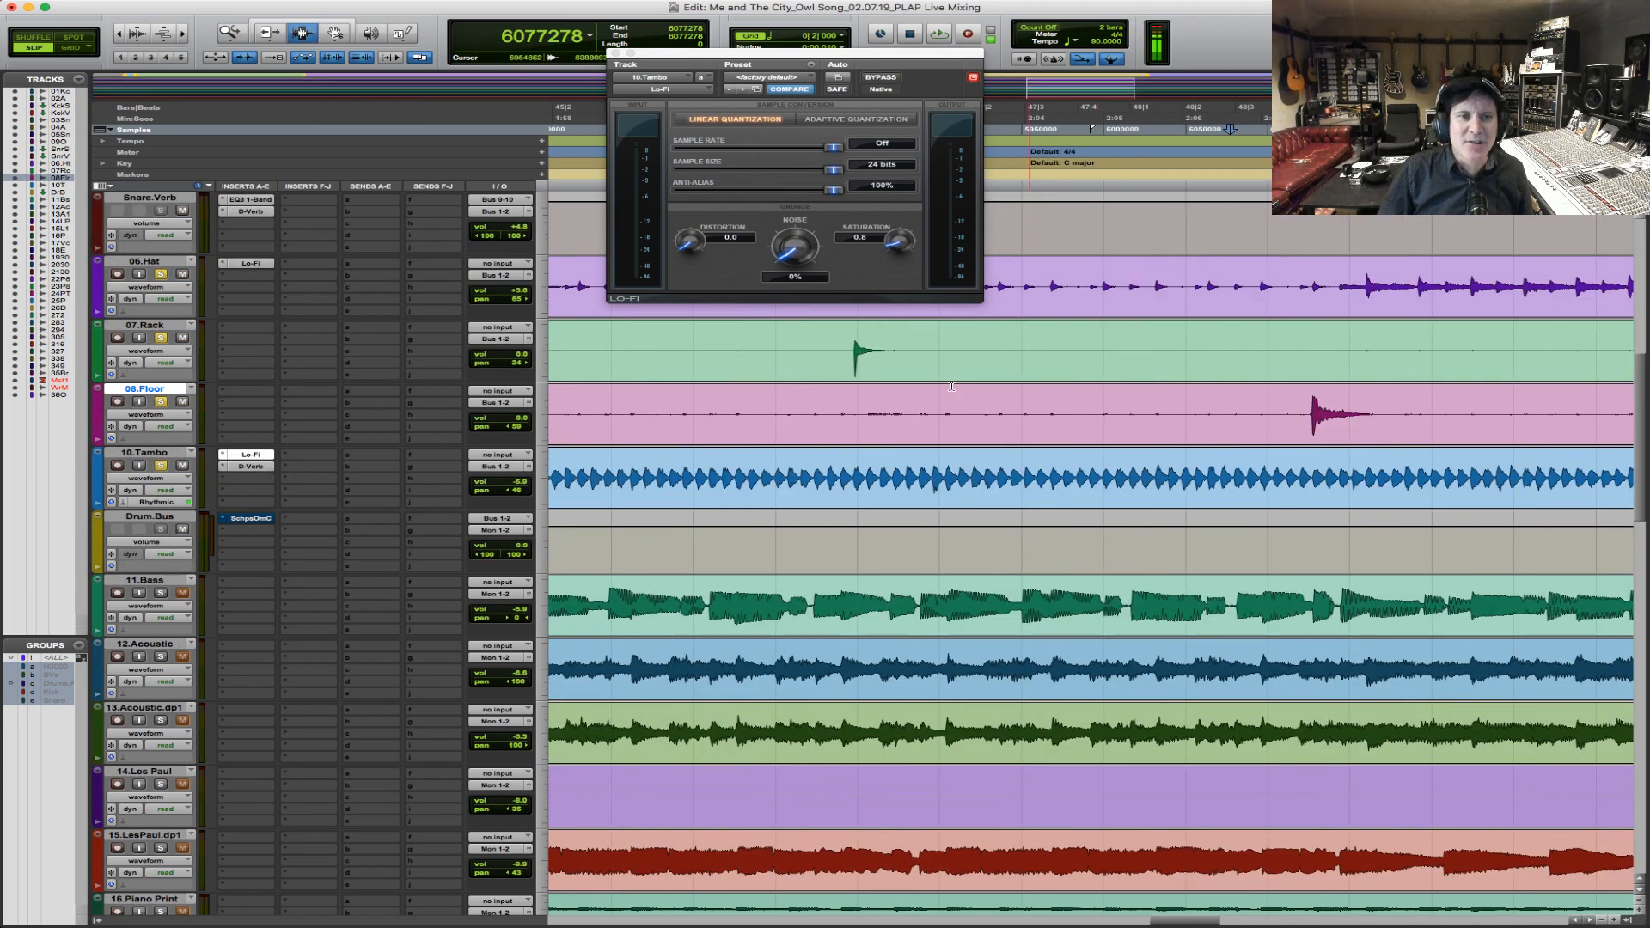
click(814, 348)
key(space)
Play the 08.Floor tom hit that follows the rack tom and stop near the bridge.
key(space)
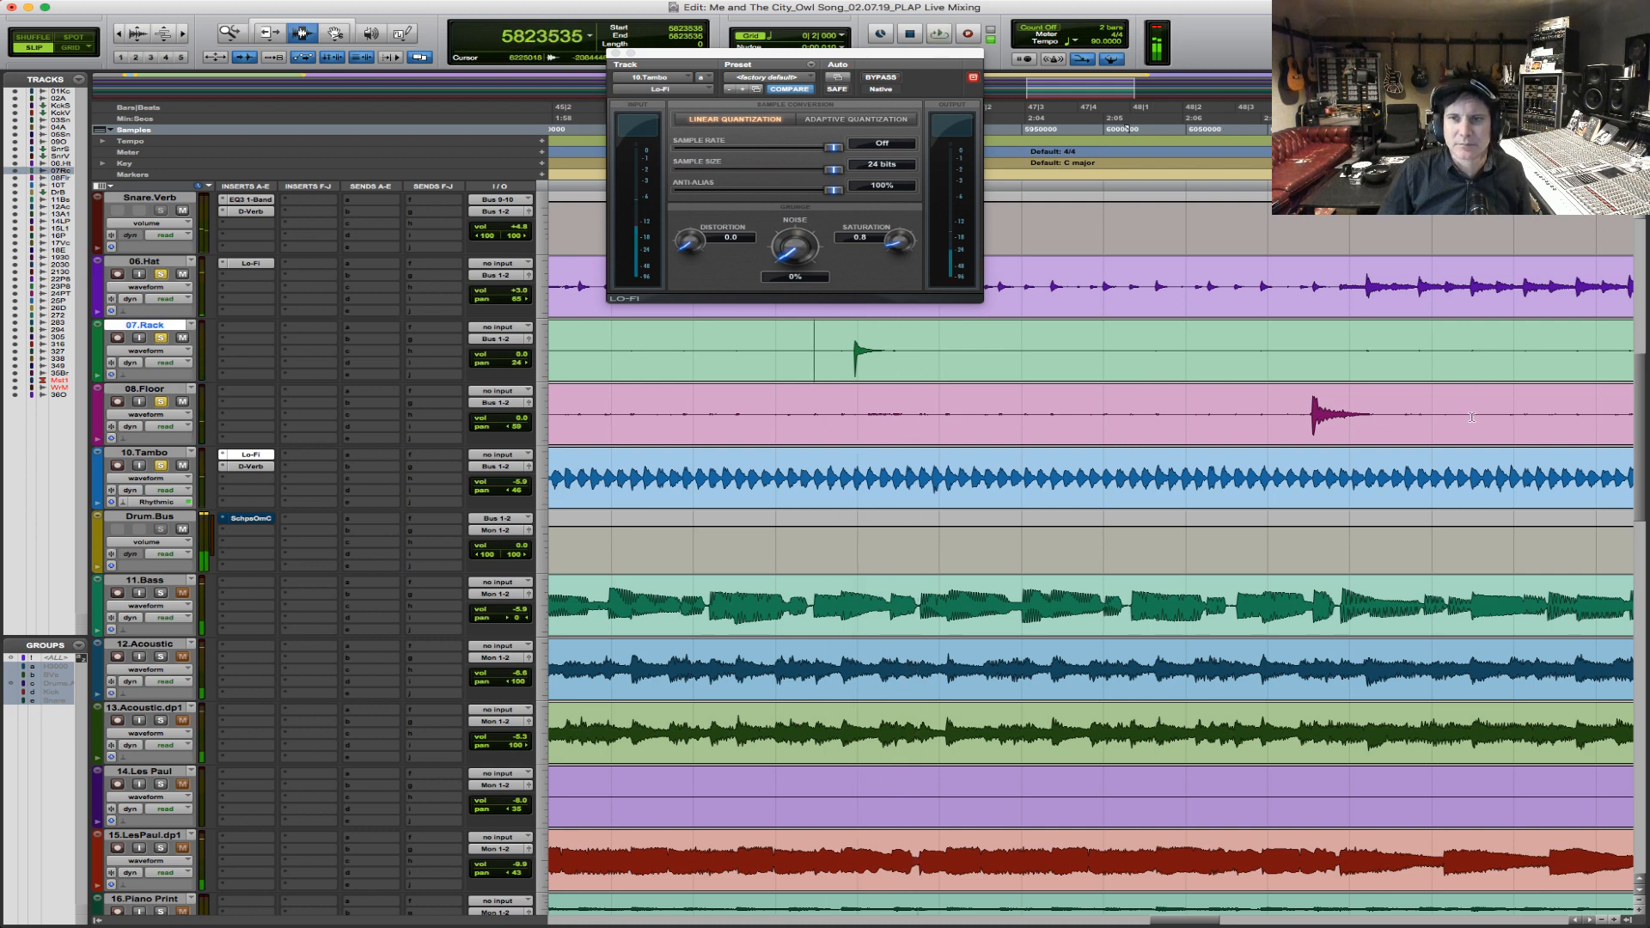
click(1255, 413)
key(space)
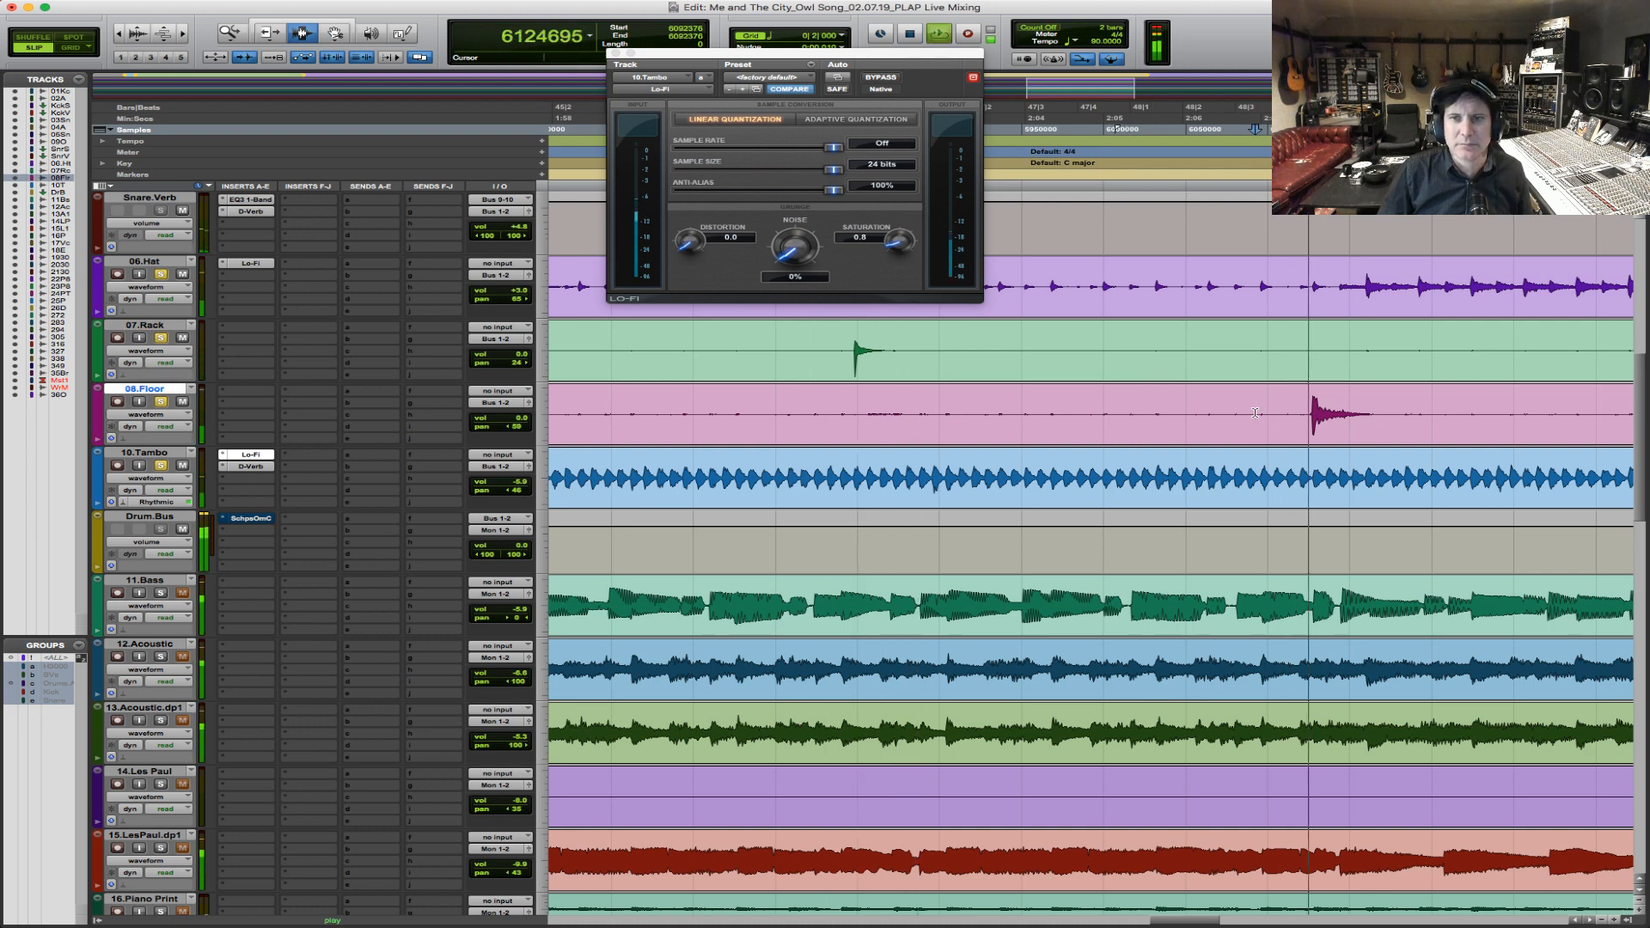
key(r)
key(r)
key(r)
key(r)
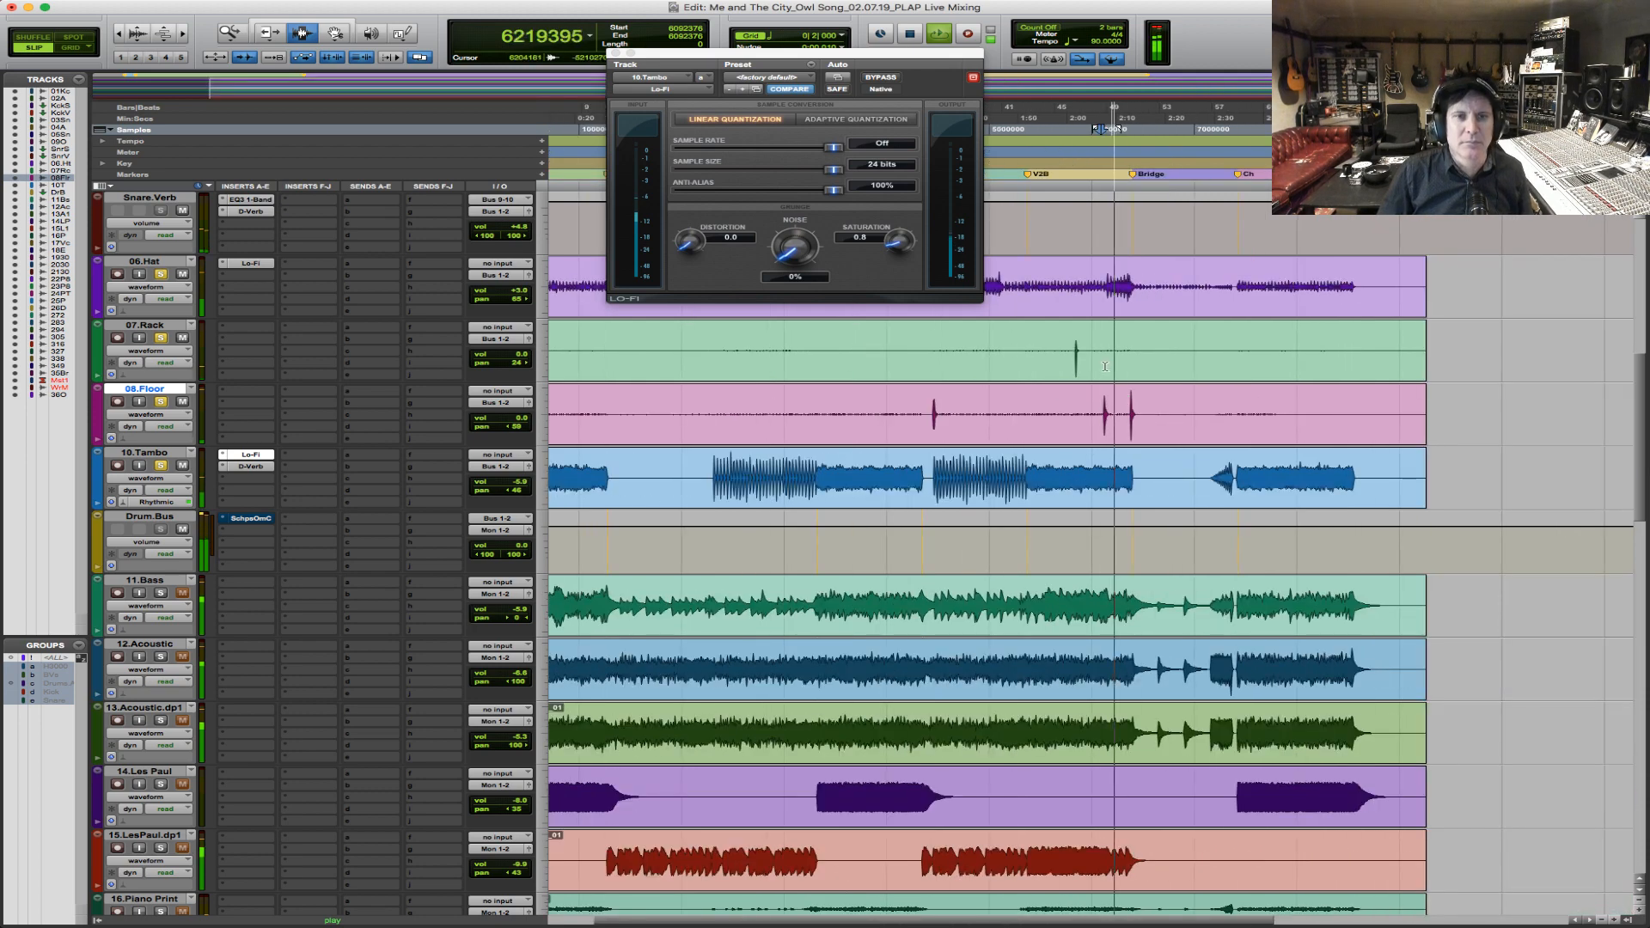
key(space)
click(1109, 371)
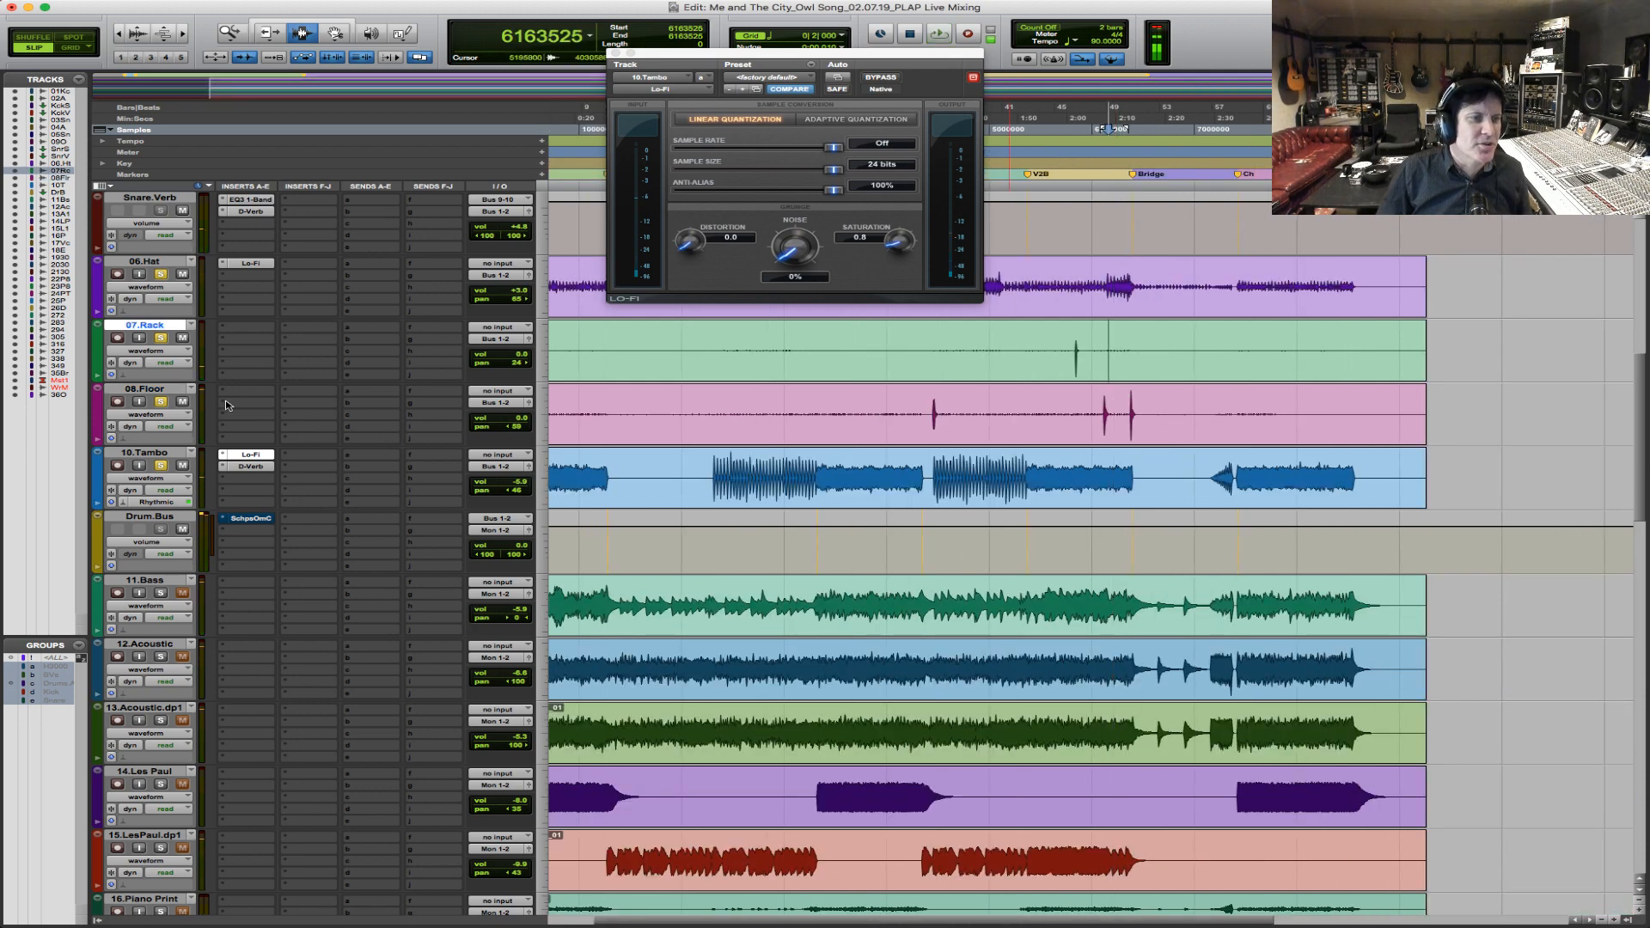
Insert the mono EQ3 1-Band on 08.Floor and make a peak cut of about 5.7 dB in the low mids.
click(247, 397)
mouse_move(276, 417)
mouse_move(464, 422)
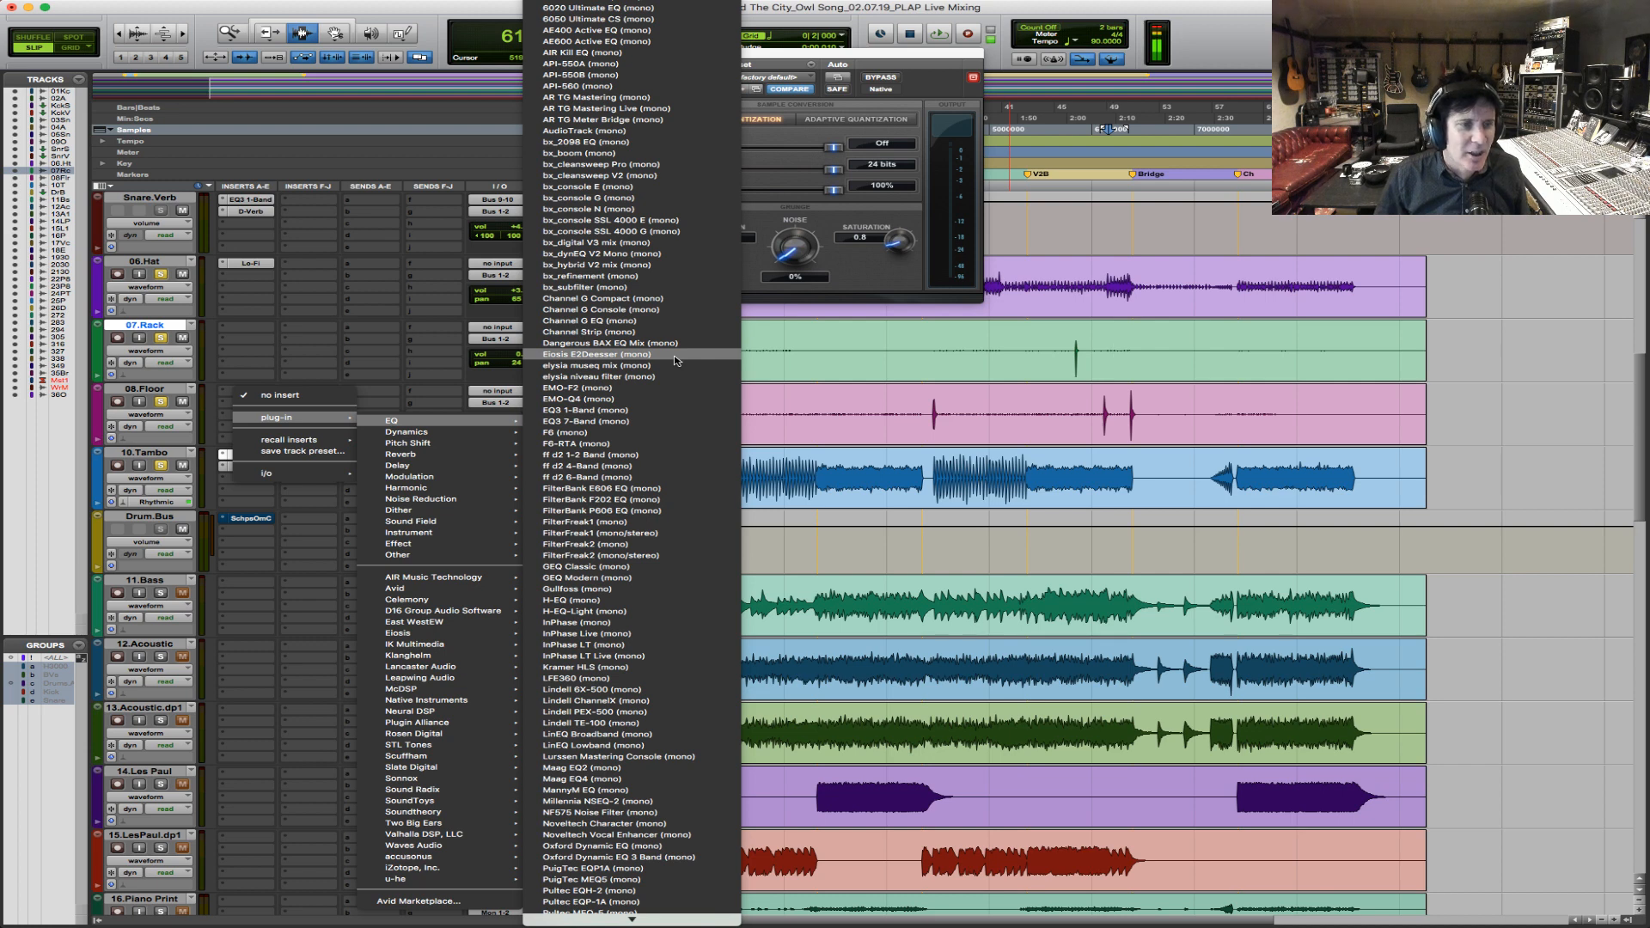
mouse_move(430, 588)
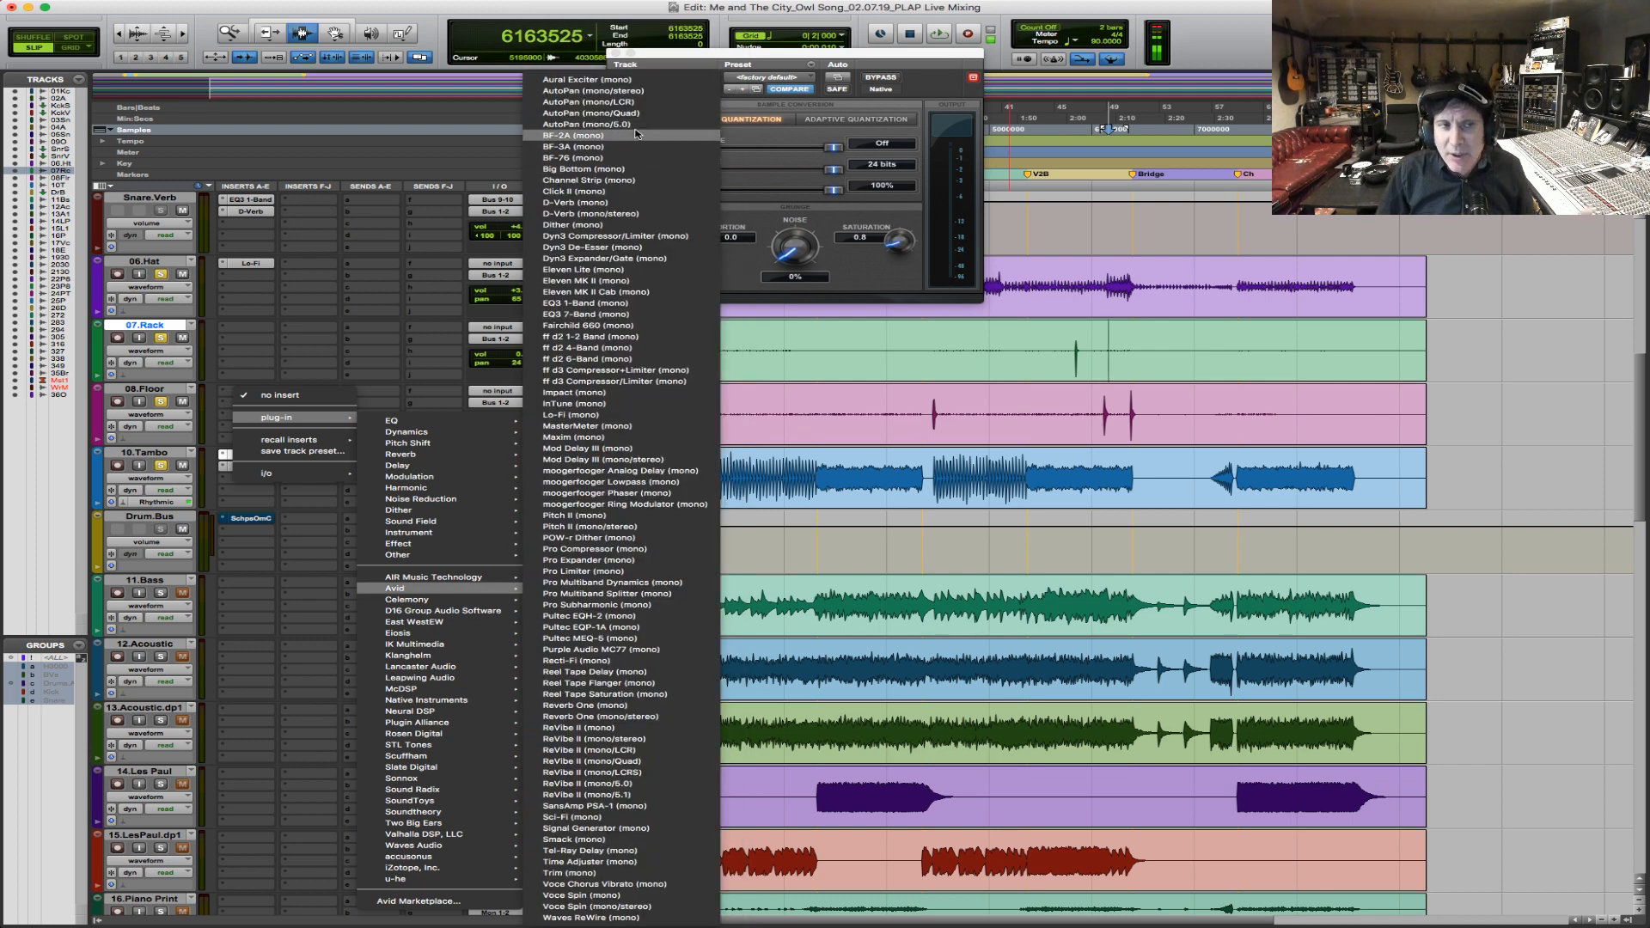
click(627, 306)
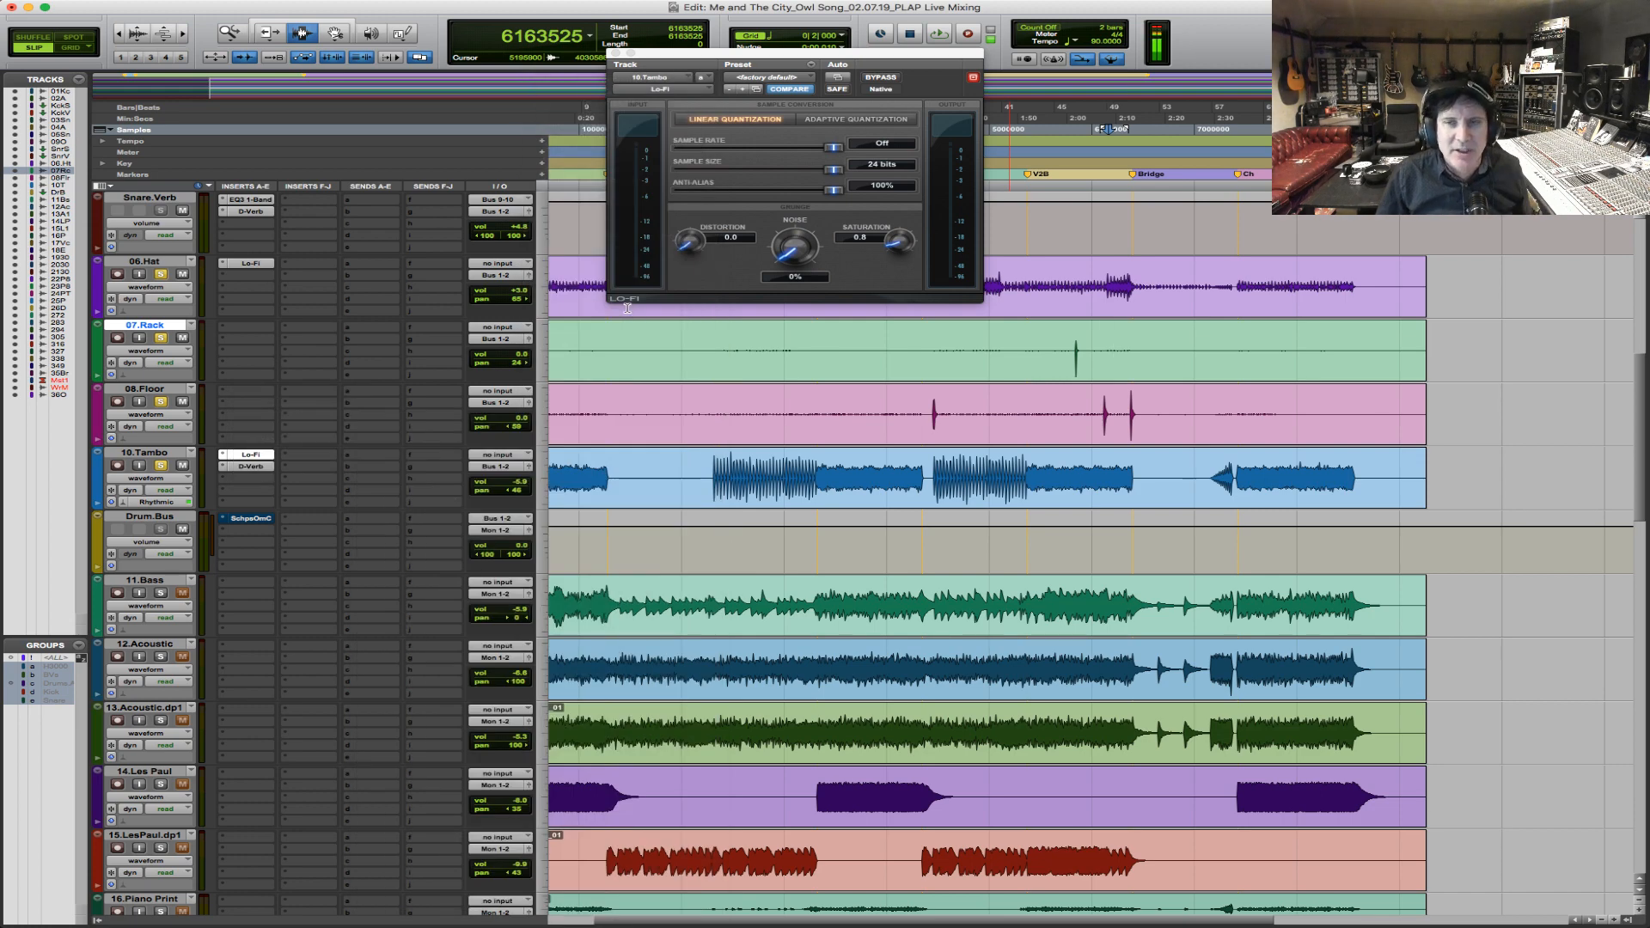
drag(822, 54, 817, 145)
drag(911, 249, 877, 250)
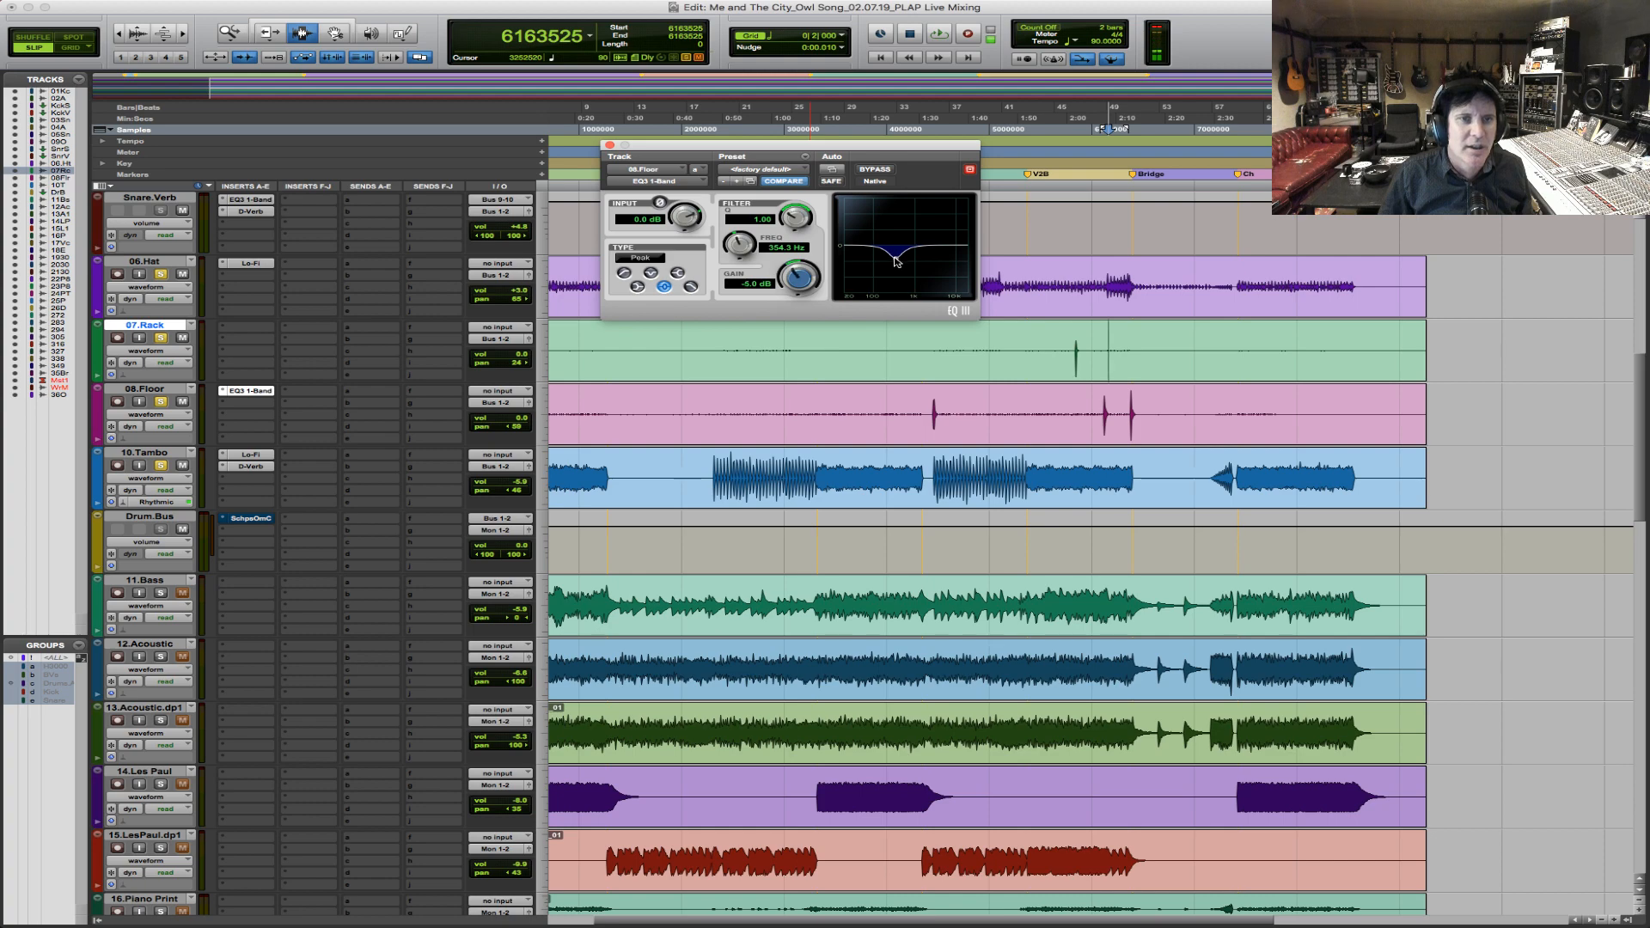
Play the 08.Floor hit at the bridge and deepen its EQ3 cut to -8.5 dB.
key(F5)
drag(1073, 410, 1307, 411)
click(796, 413)
key(space)
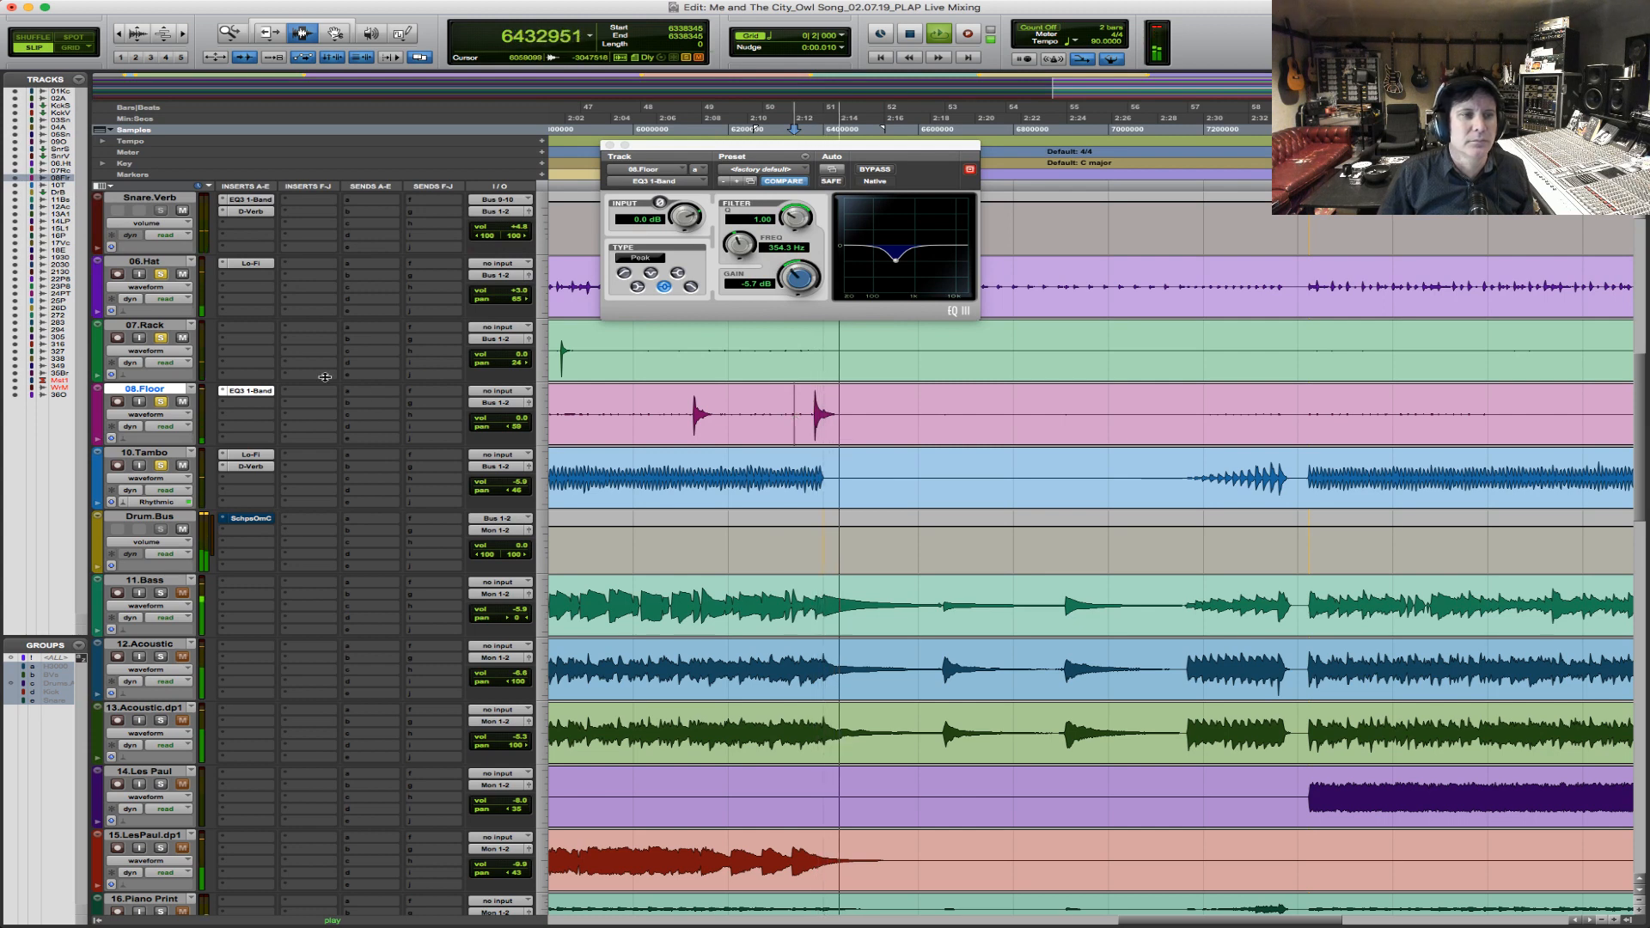
key(space)
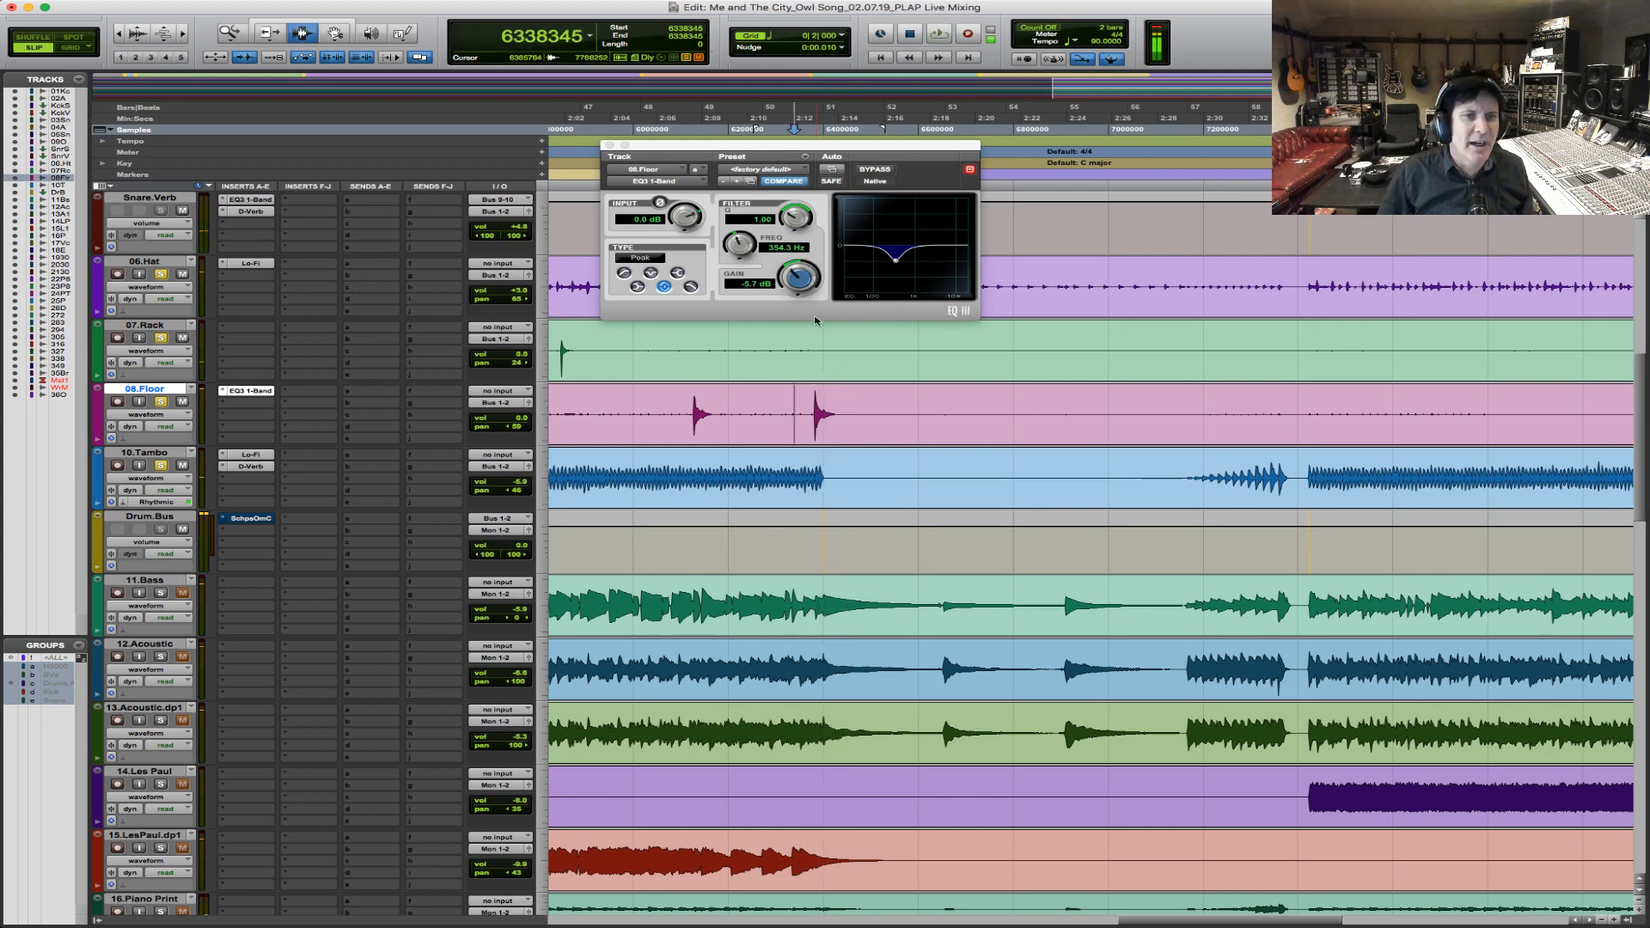
click(792, 277)
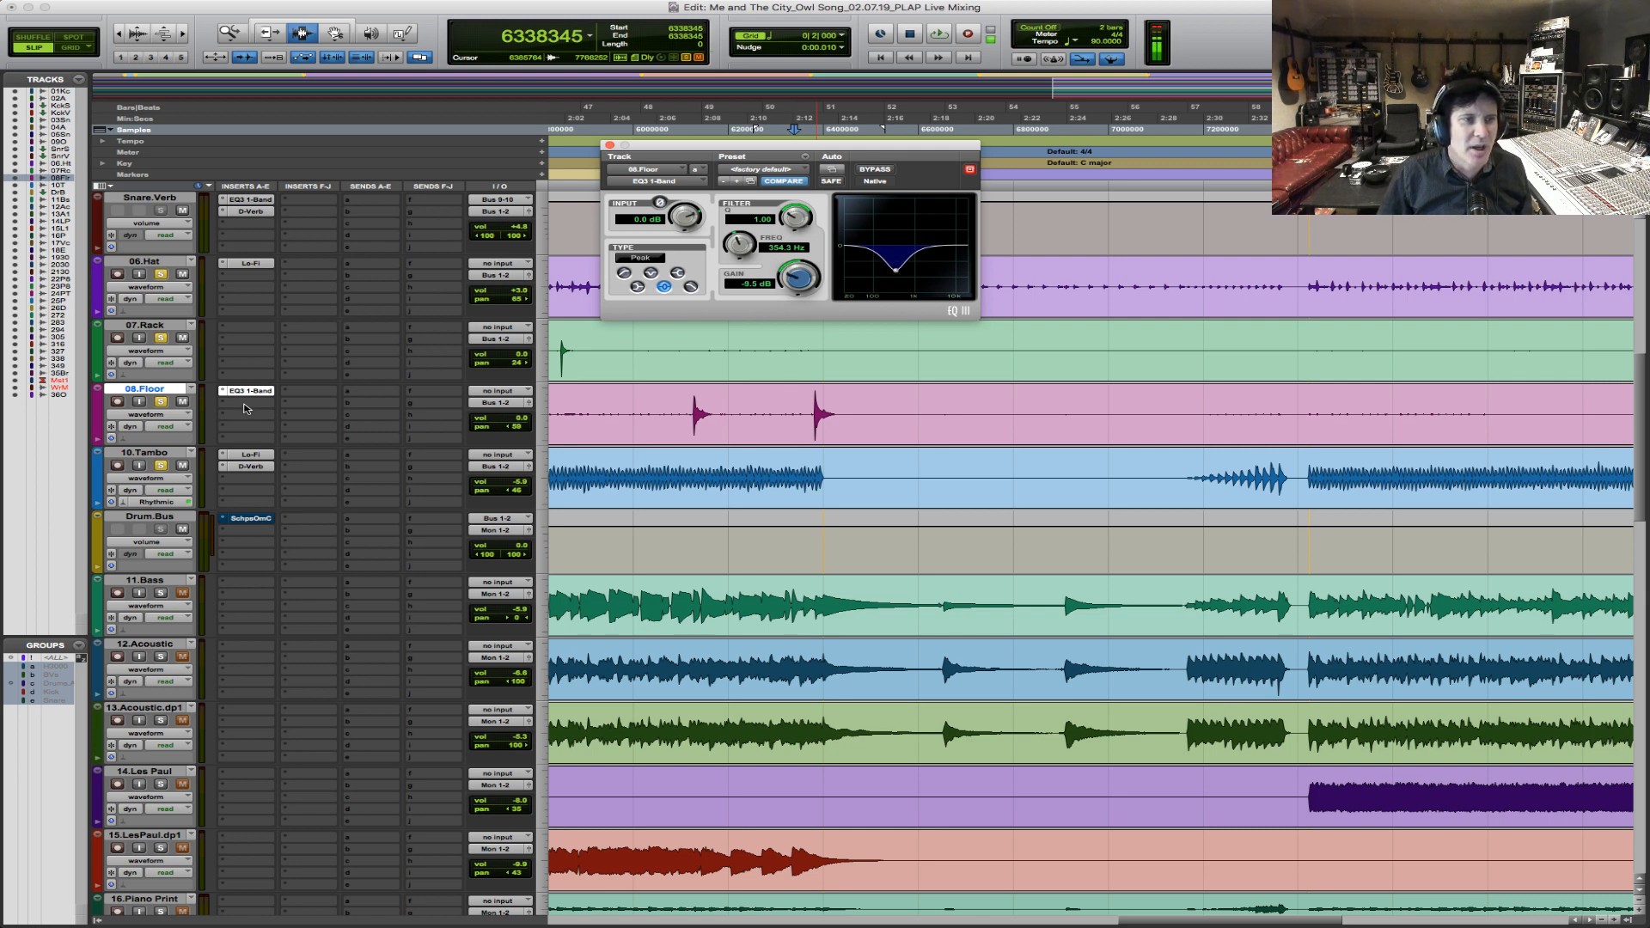
Insert the mono Waves RBass after EQ3 1-Band on 08.Floor.
click(248, 404)
mouse_move(284, 429)
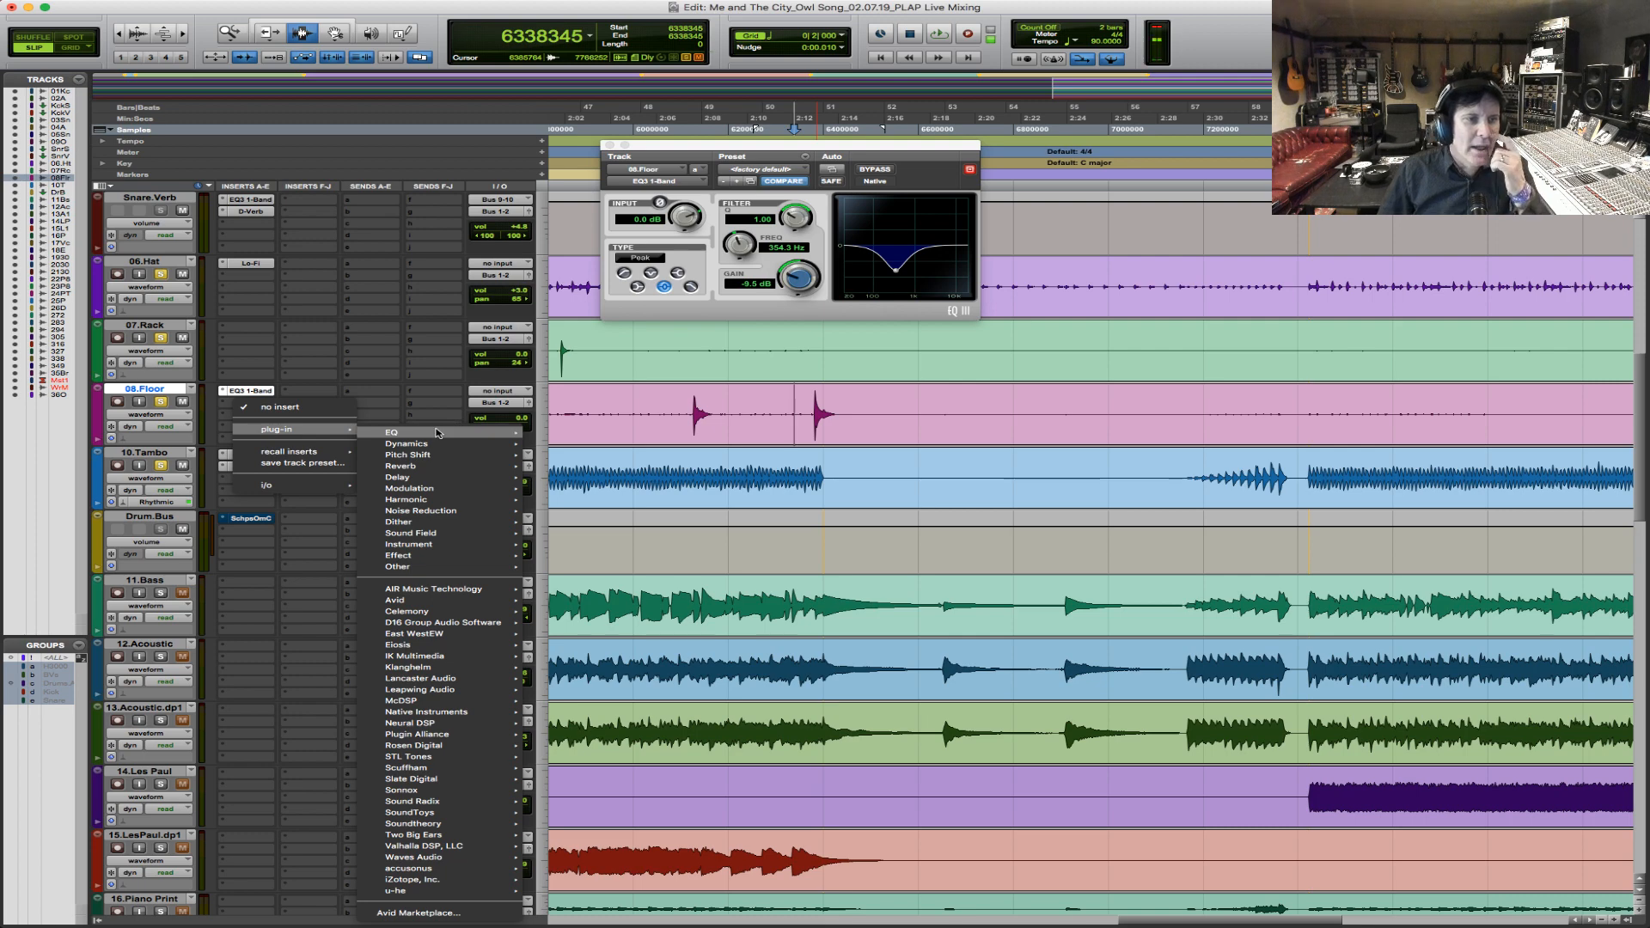
mouse_move(464, 567)
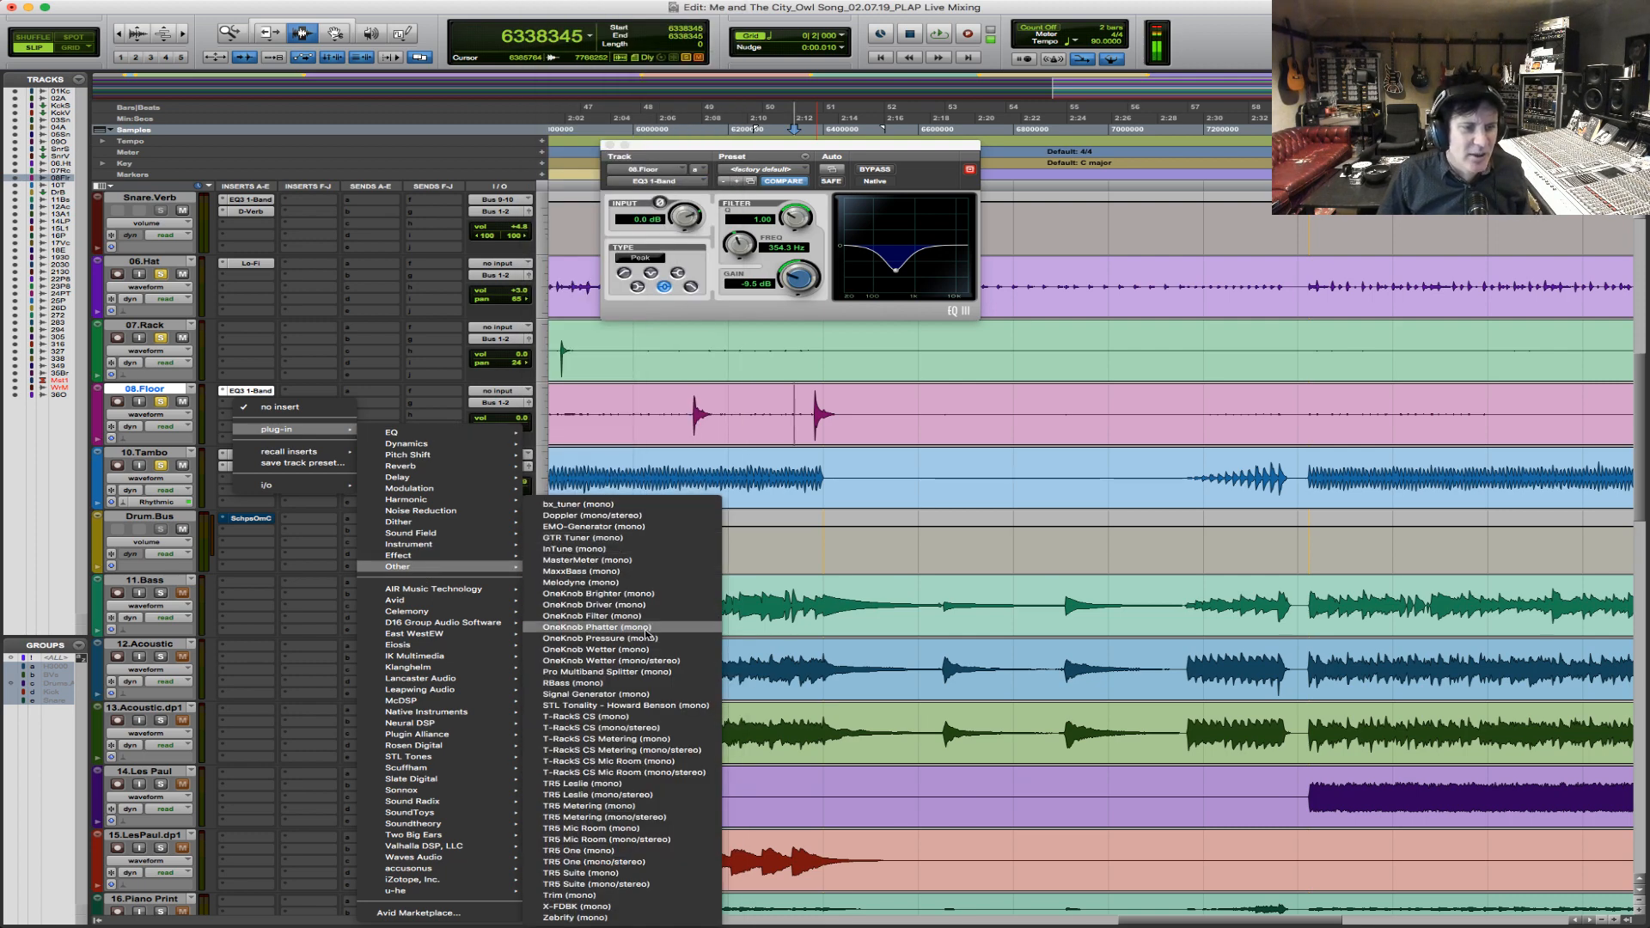
mouse_move(429, 615)
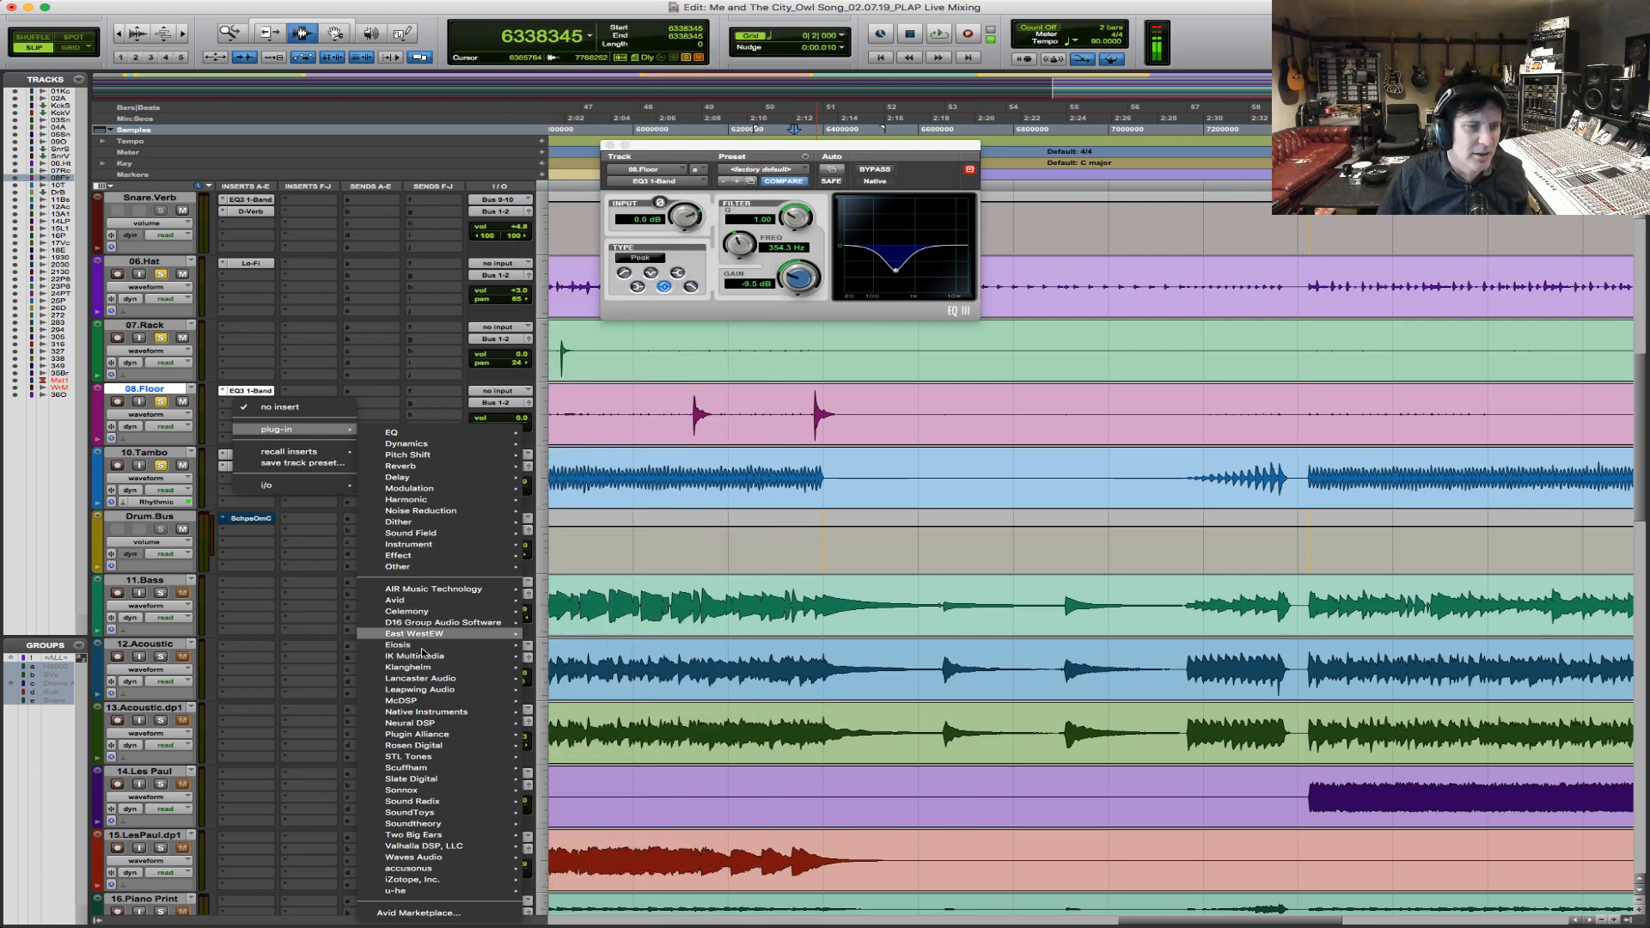
mouse_move(430, 857)
scroll(626, 464, down, 5)
scroll(620, 591, down, 20)
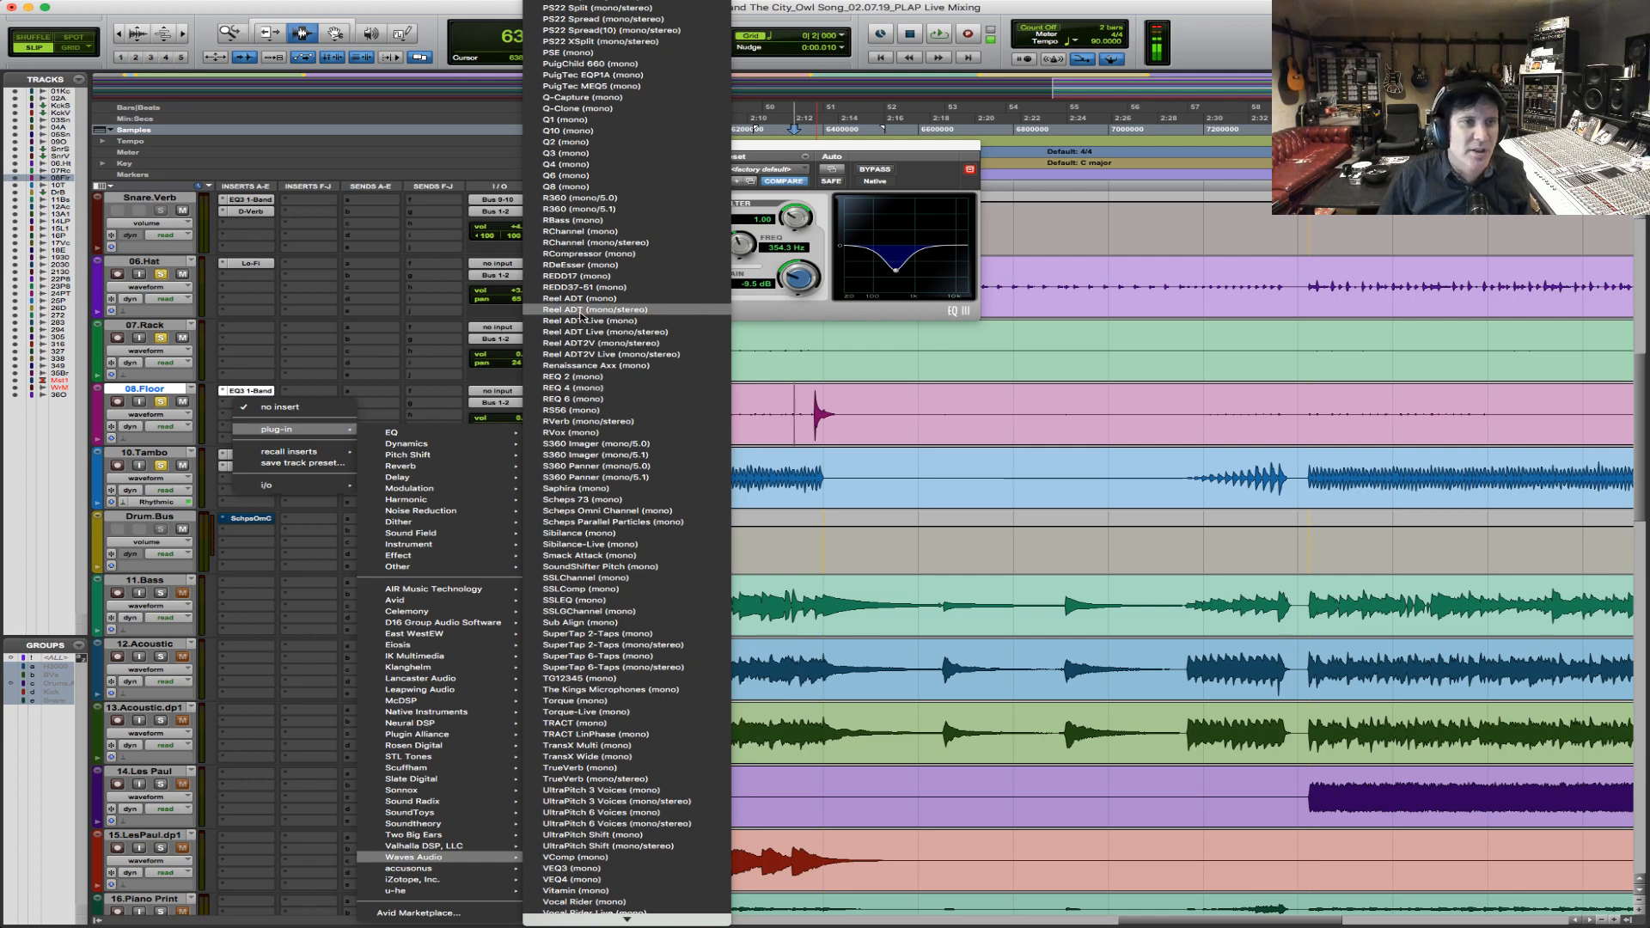
click(596, 223)
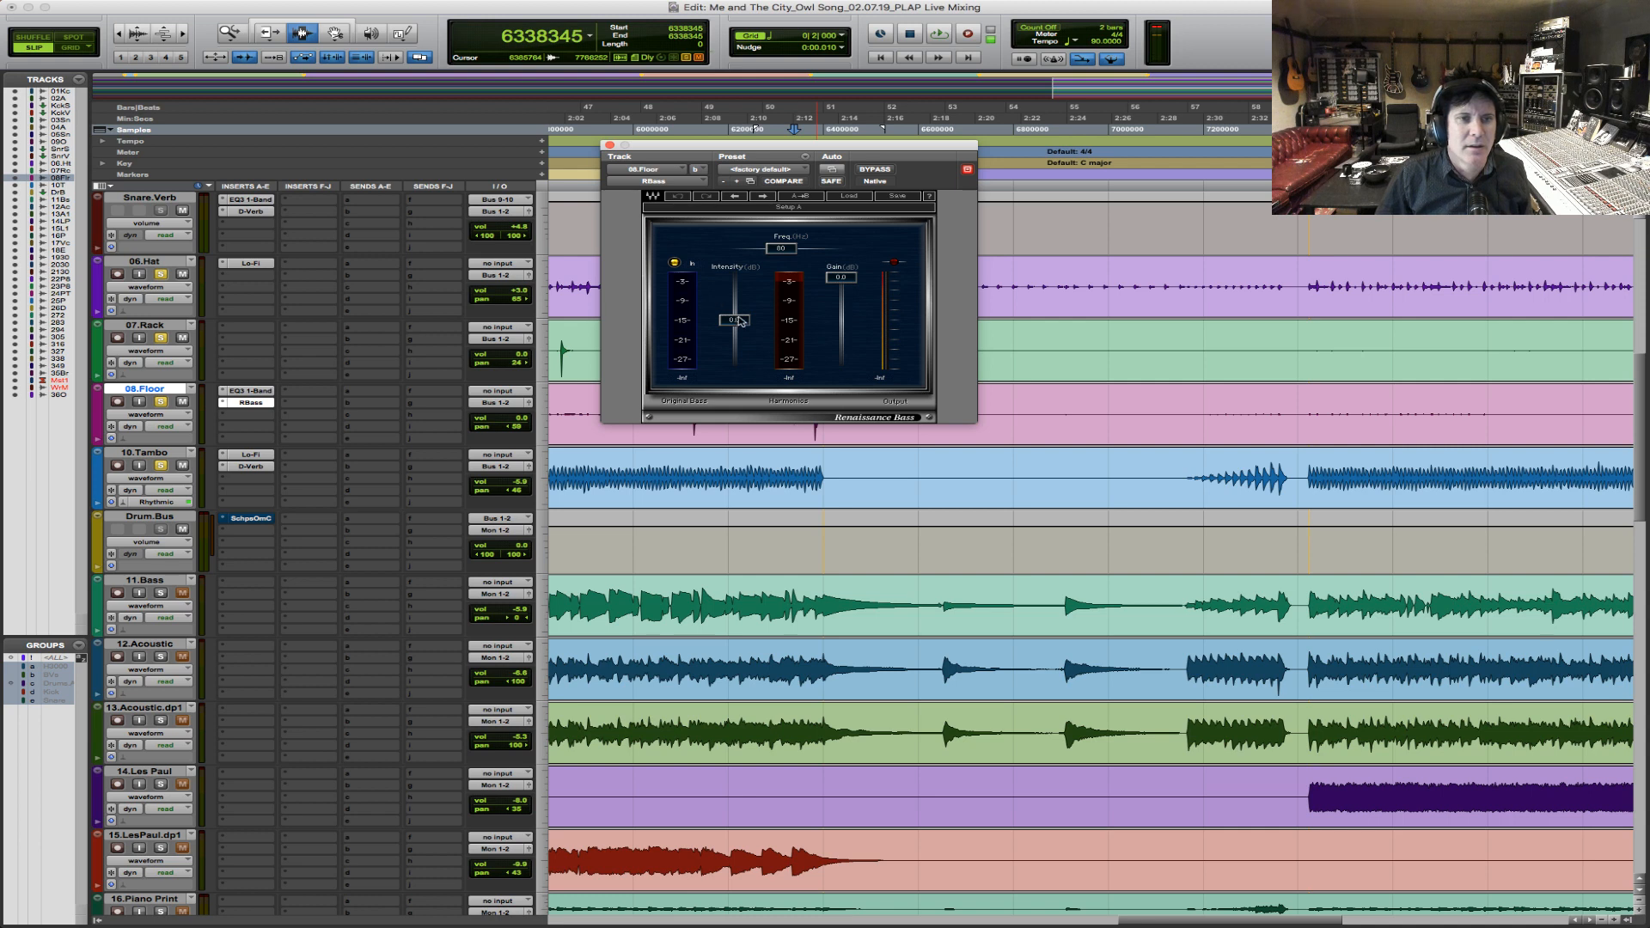
Lower the RBass intensity on 08.Floor and play the floor tom hit at the bridge to check it.
drag(734, 320, 735, 343)
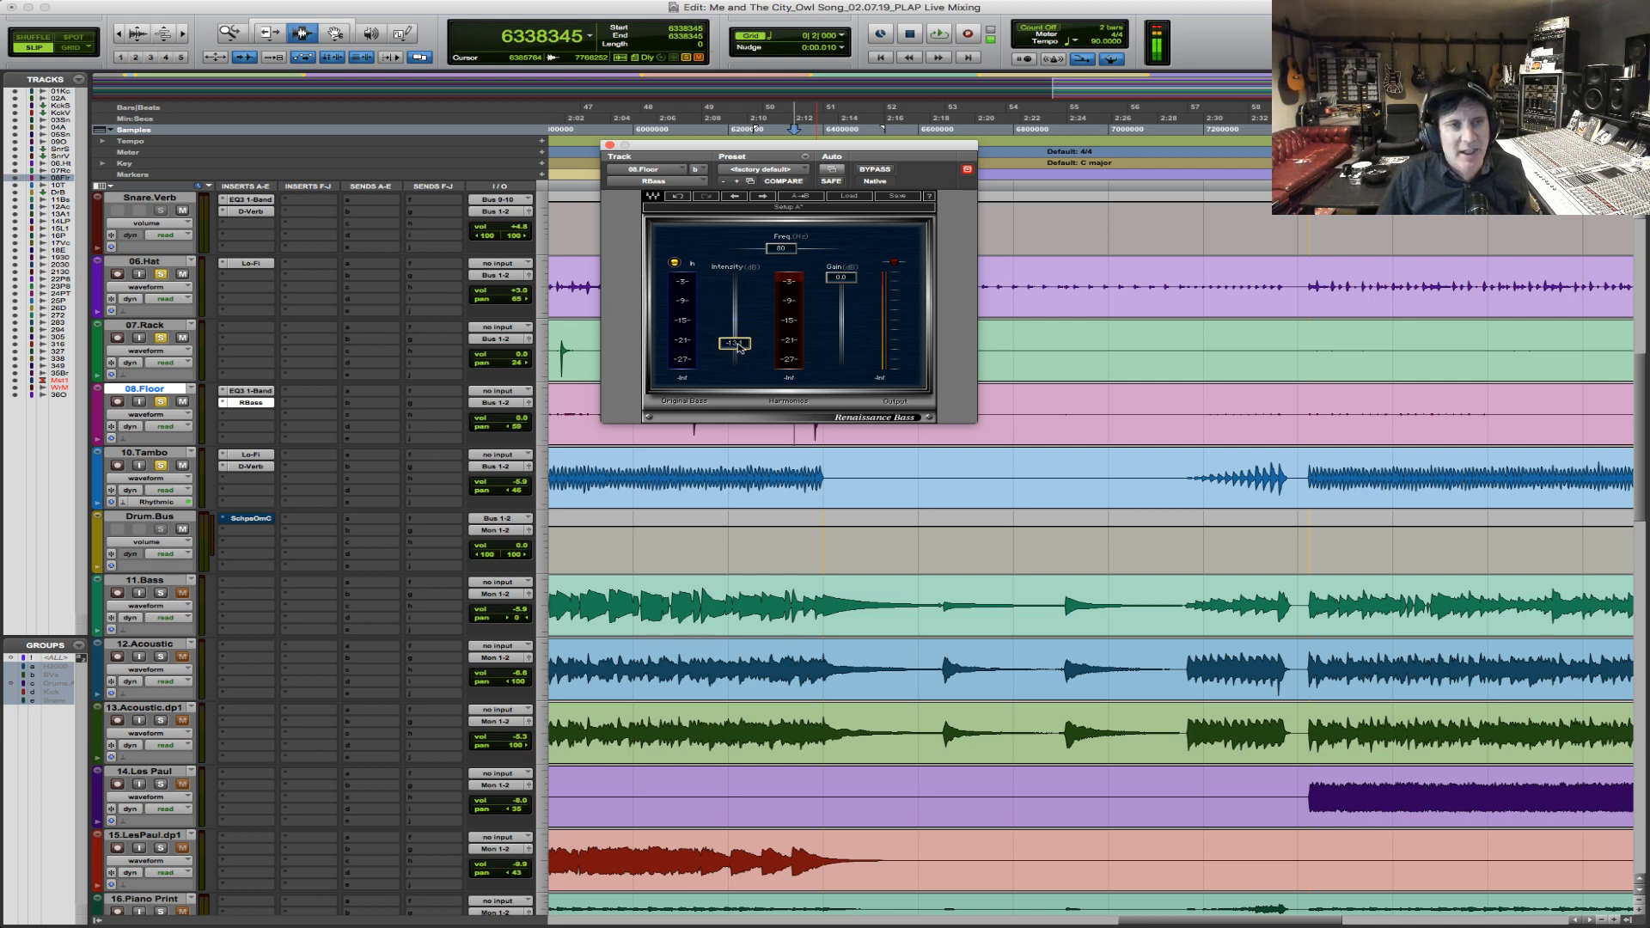
key(space)
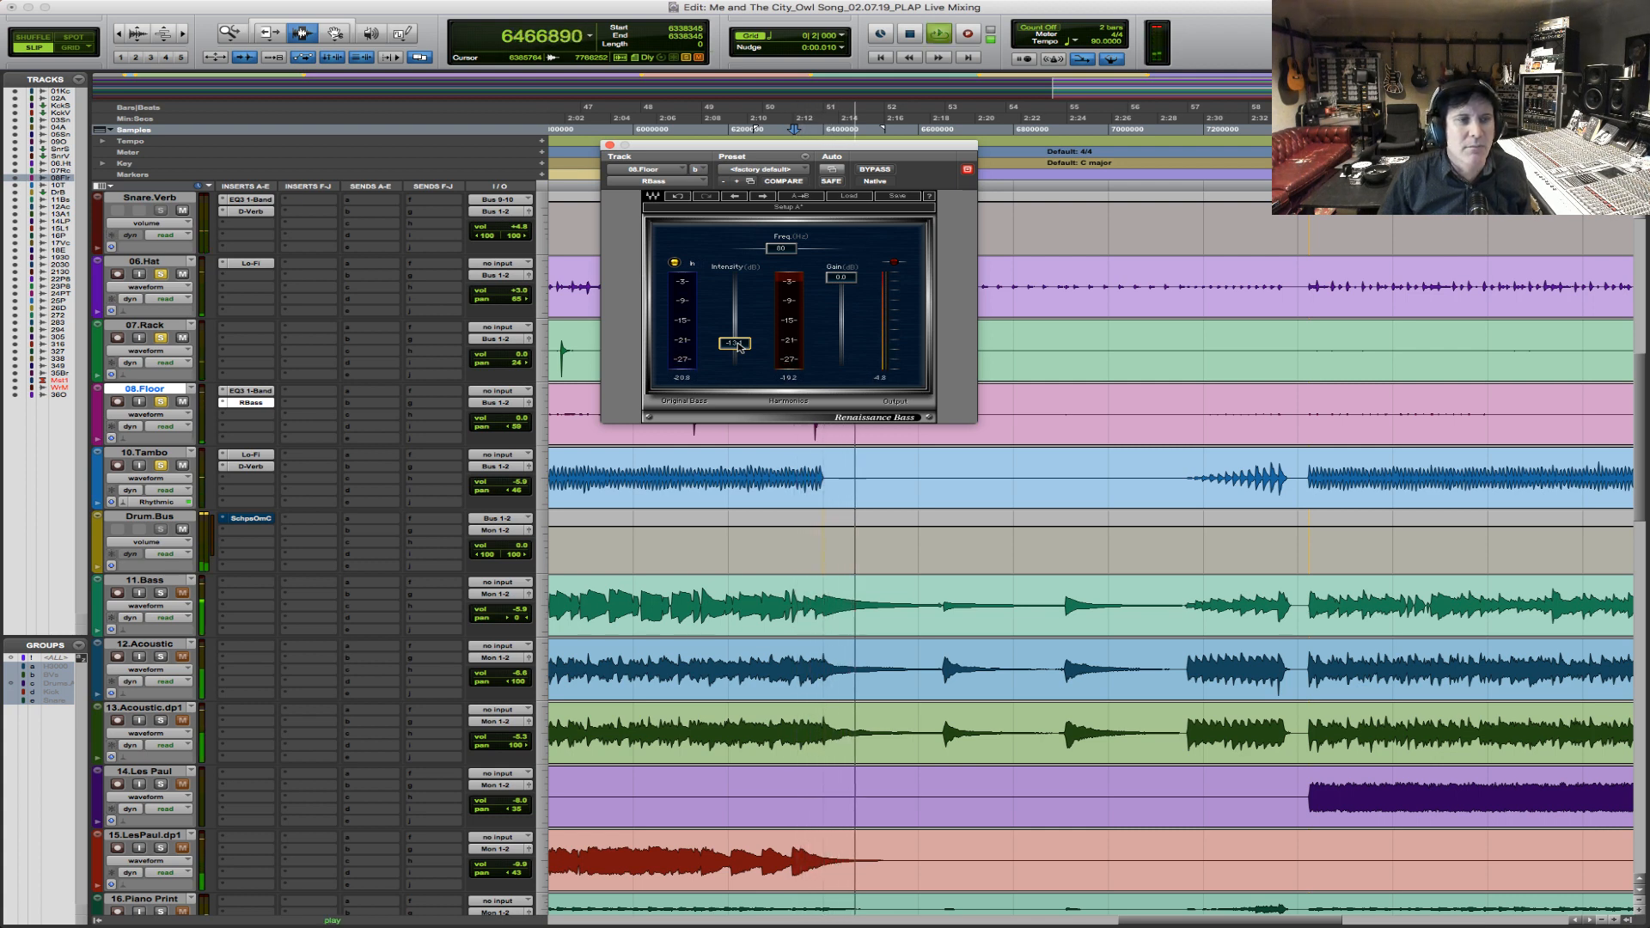
key(space)
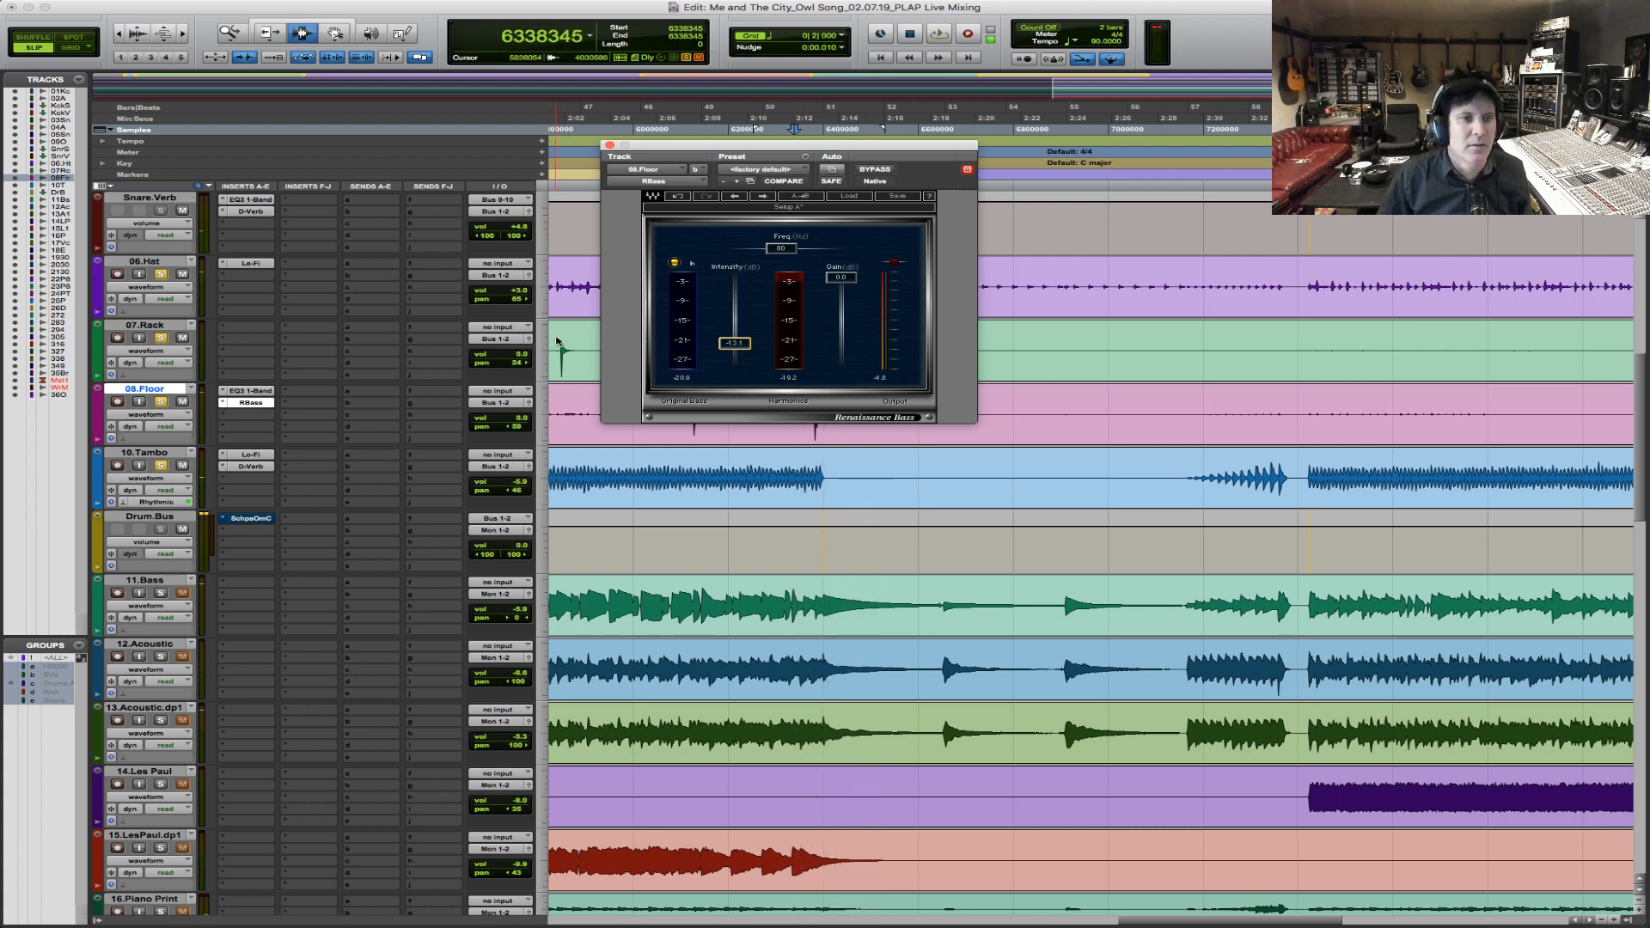
Play the 07.Rack tom hit before the bridge, raise the track's volume slightly and replay the hit.
click(557, 338)
key(space)
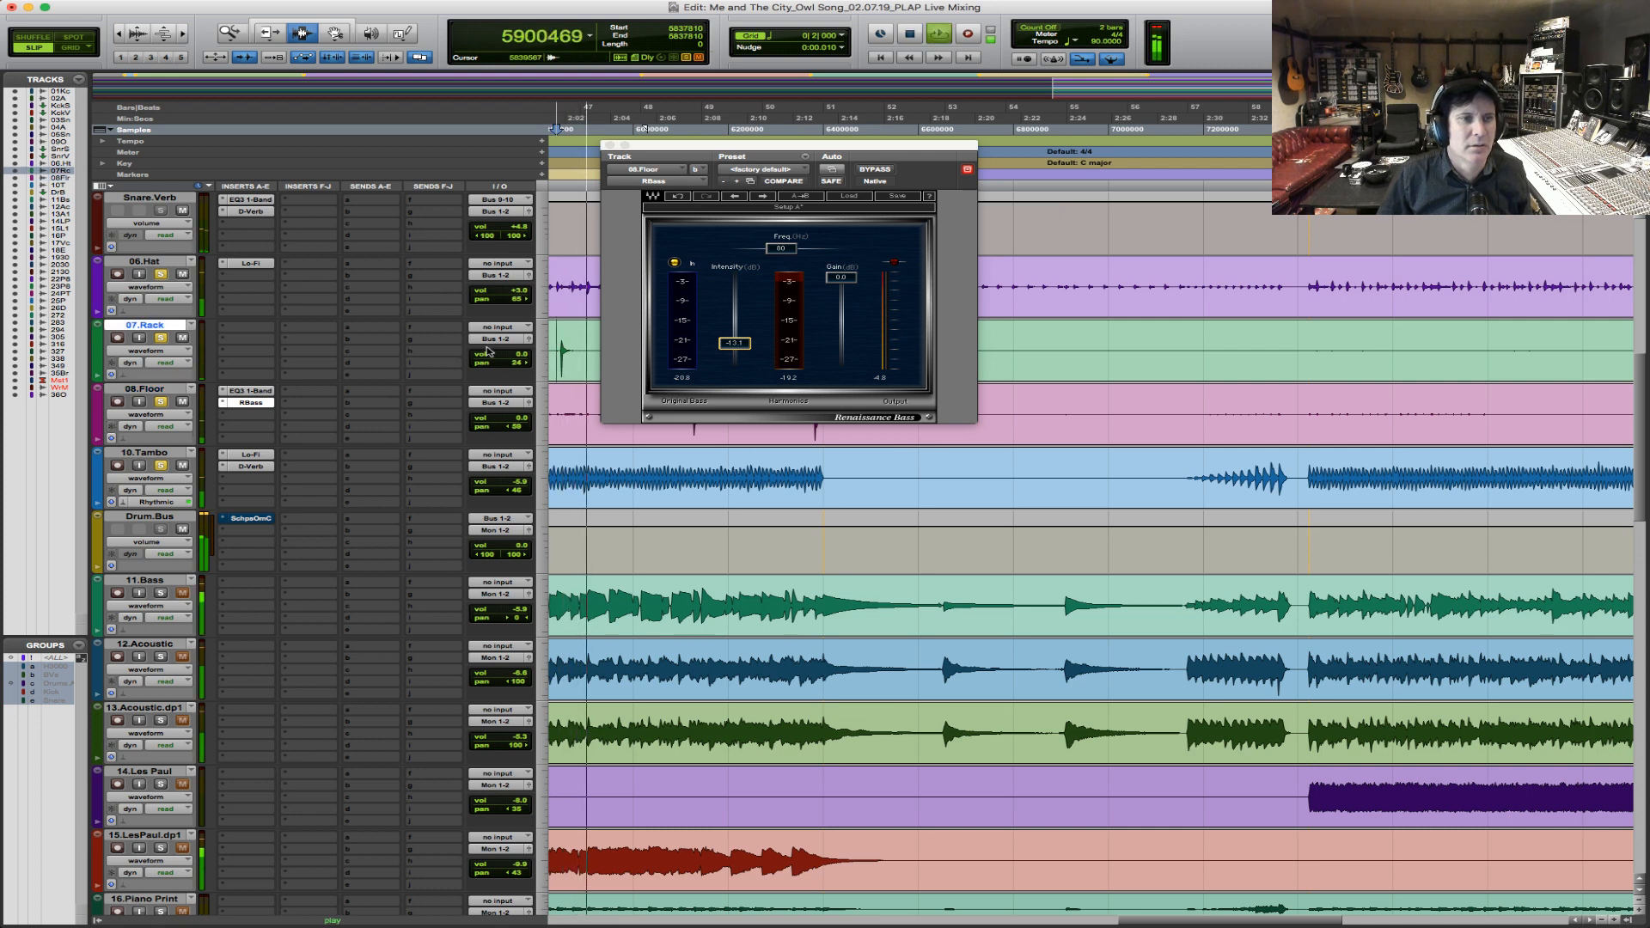
key(space)
click(516, 355)
drag(516, 355, 515, 352)
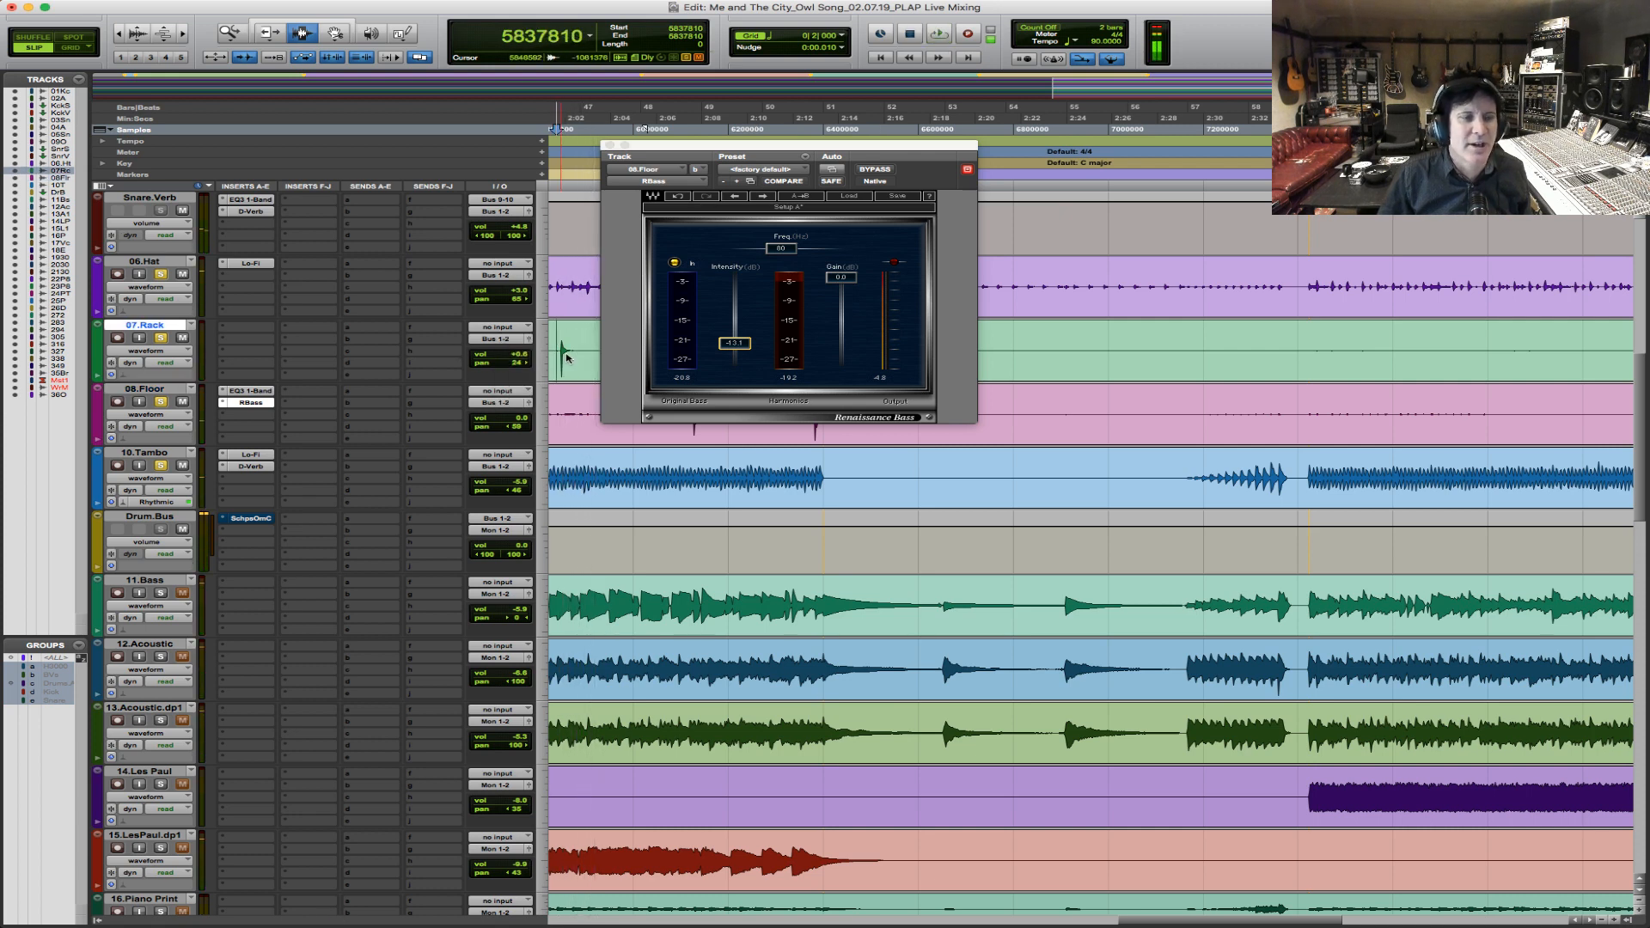
key(space)
key(space)
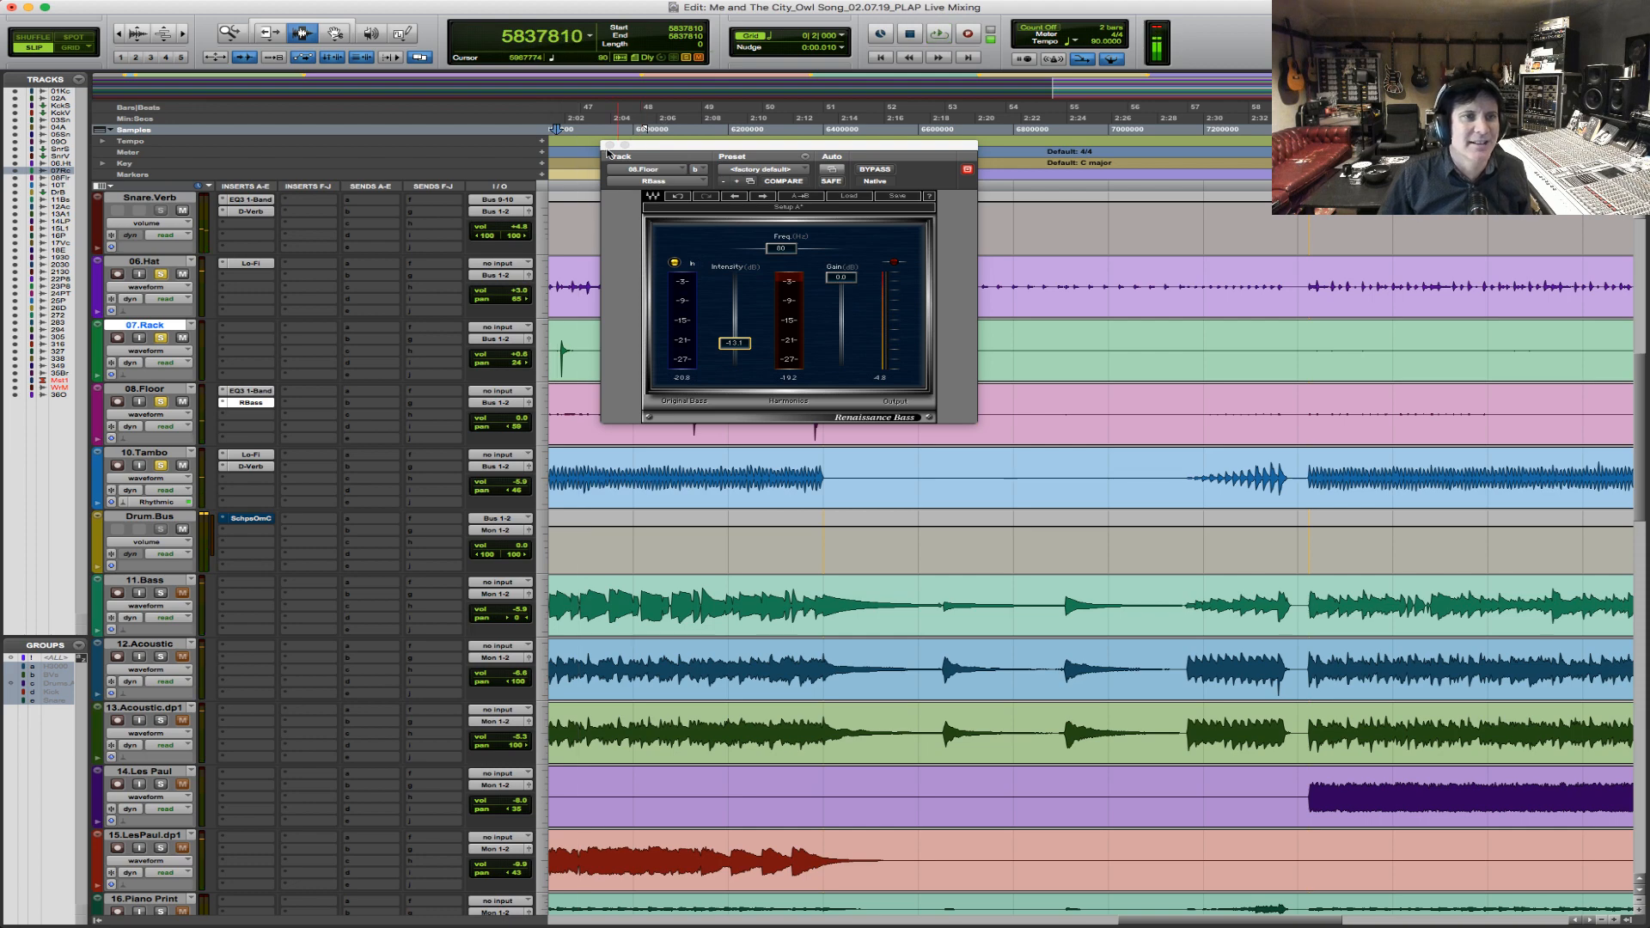
click(607, 144)
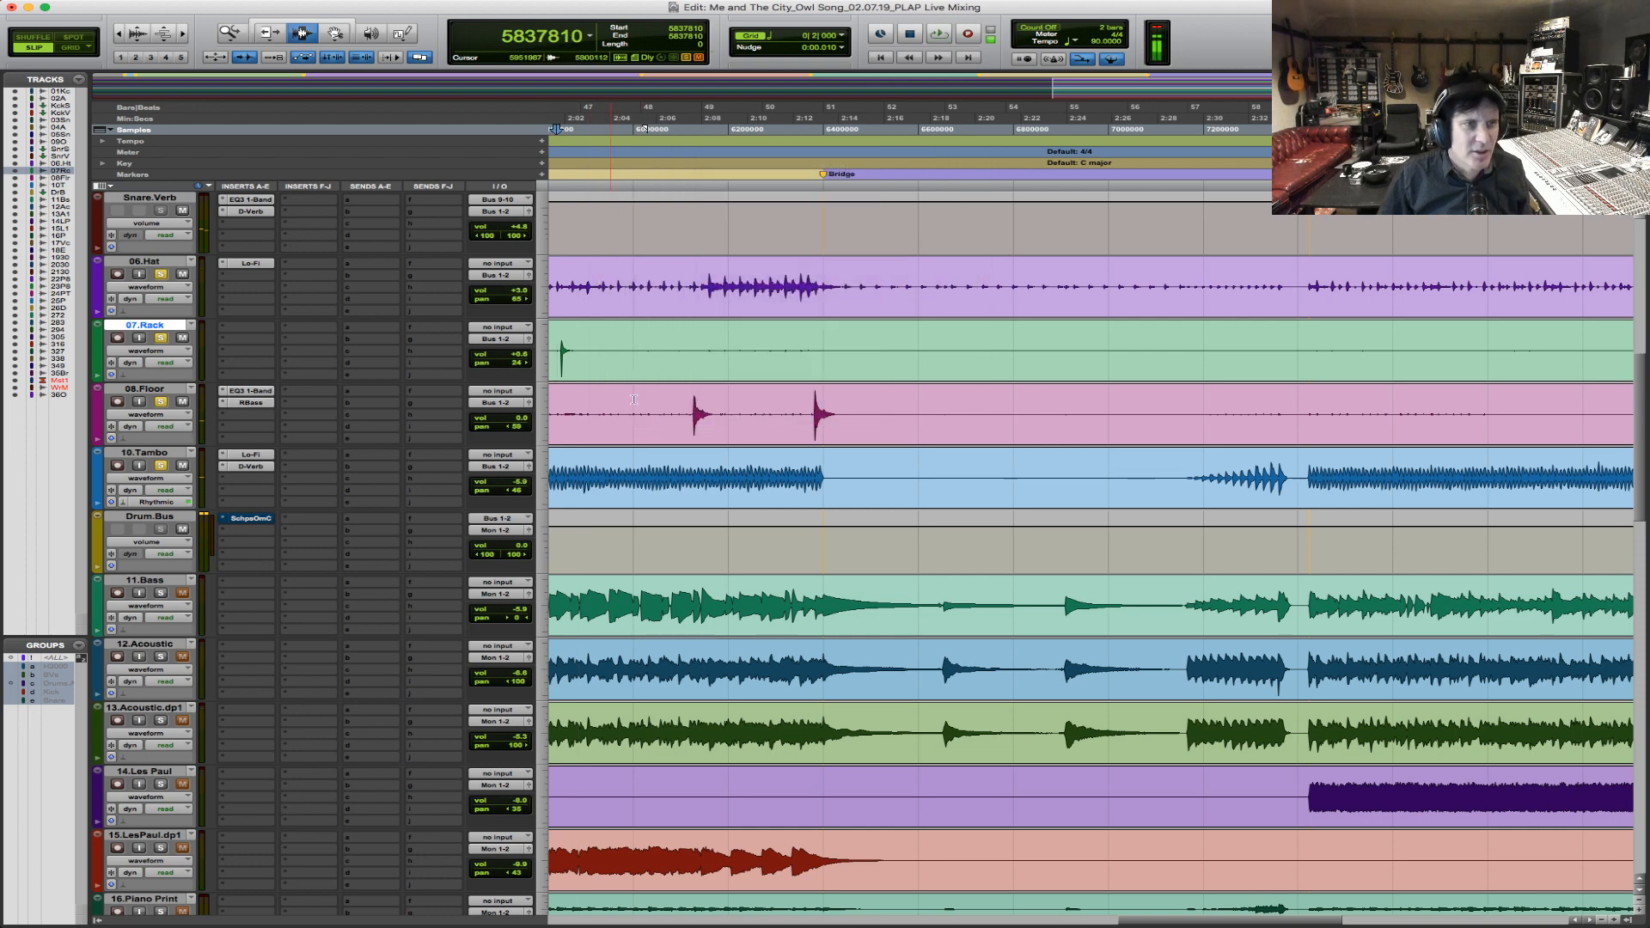
Play the first floor tom hit and route the outputs of 07.Rack and 08.Floor together to the stereo Bus 11-12.
click(674, 415)
key(space)
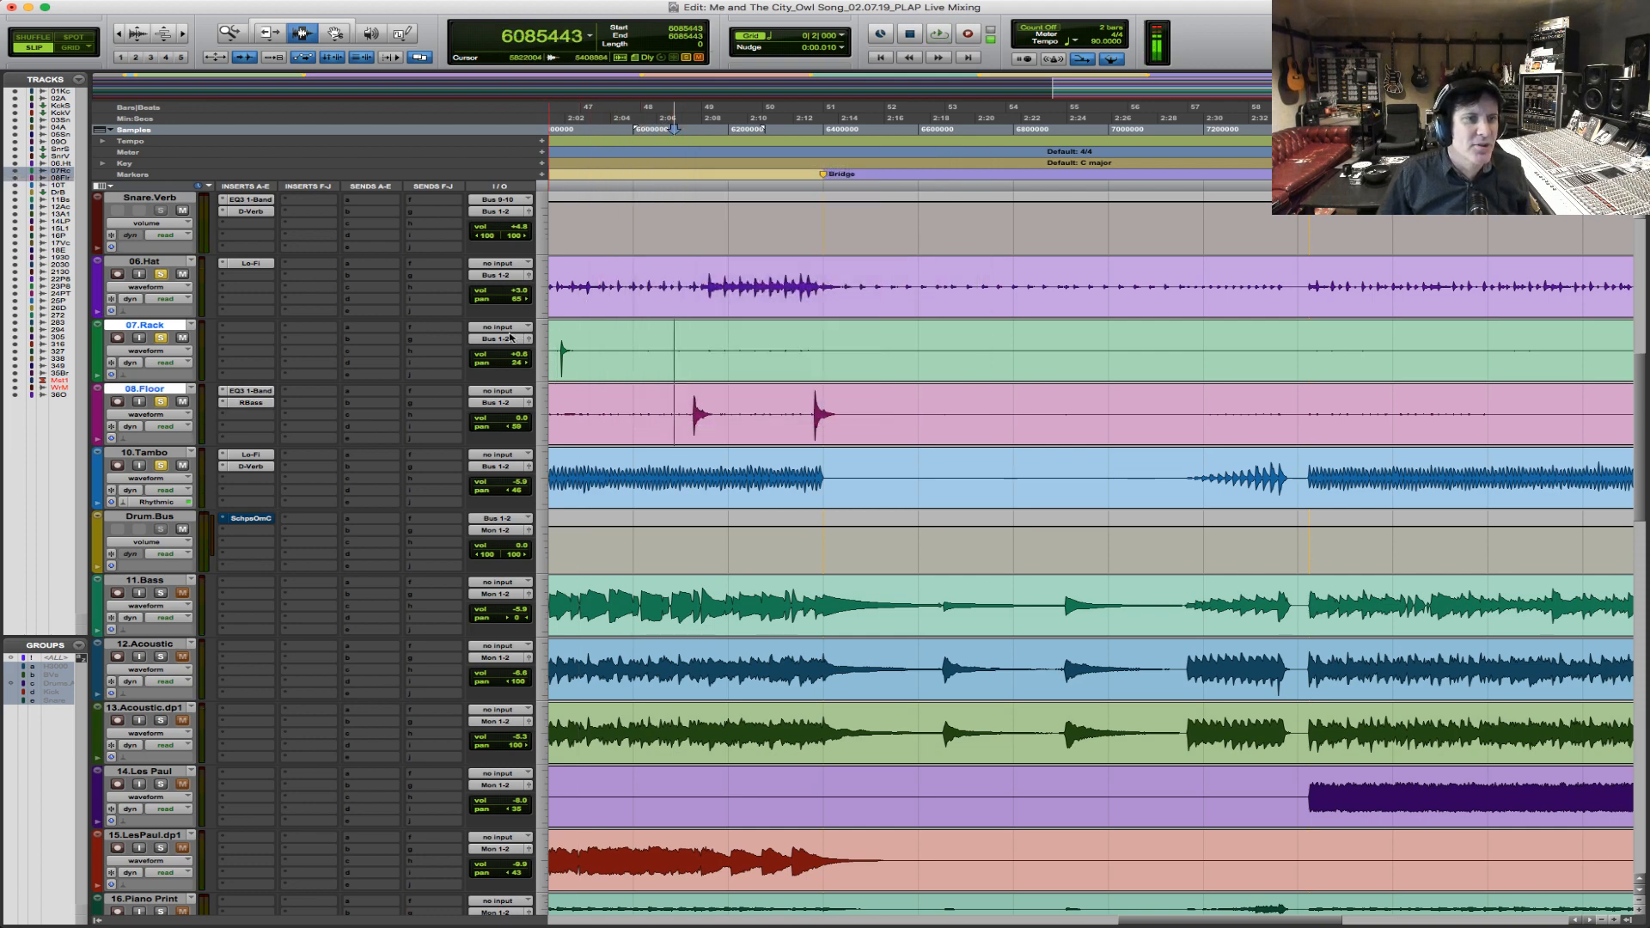
click(504, 340)
mouse_move(505, 354)
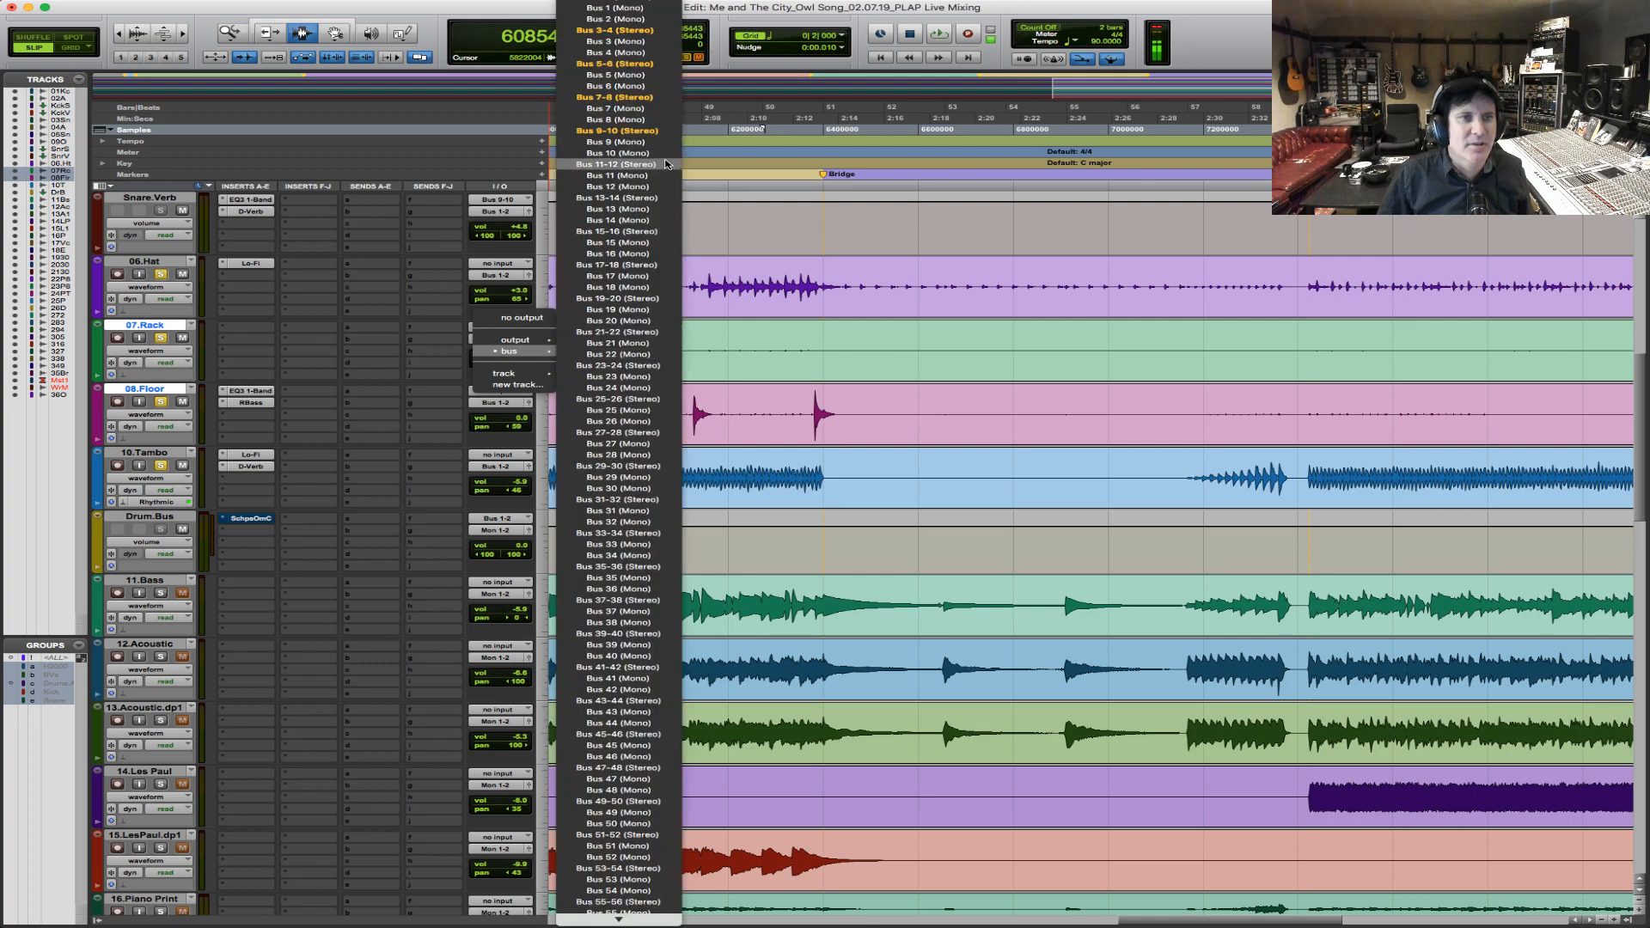
click(601, 166)
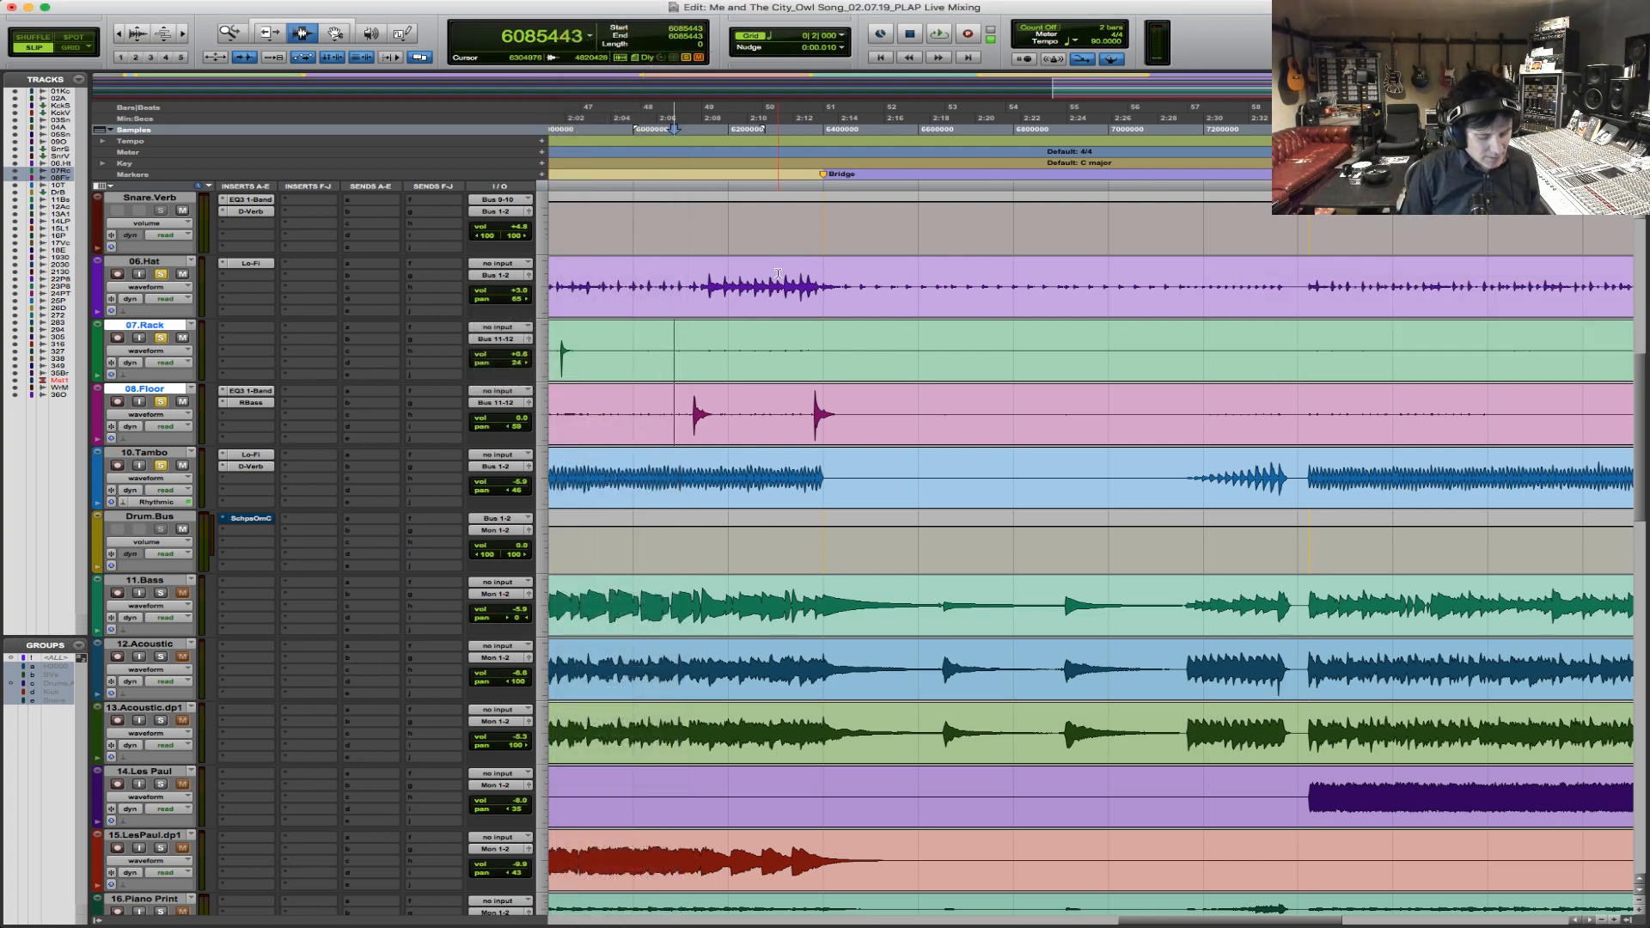
Create a stereo aux input track below 08.Floor and set its input to Bus 11-12 and its output to Bus 1-2.
key(super+shift+n)
key(super+Down)
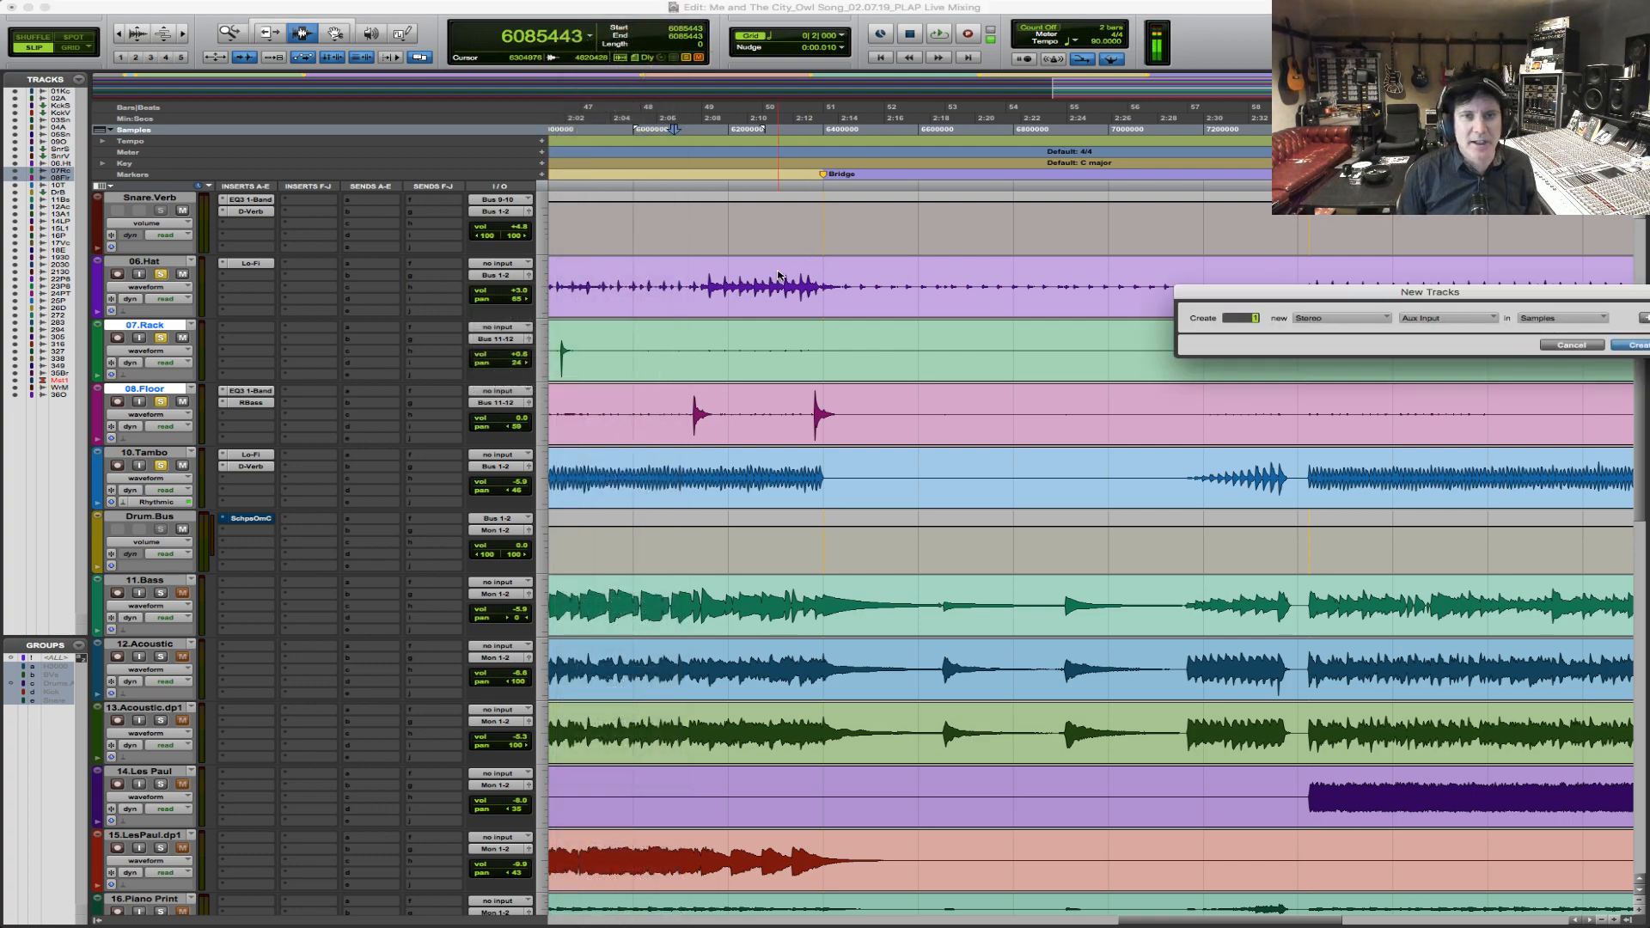
key(Return)
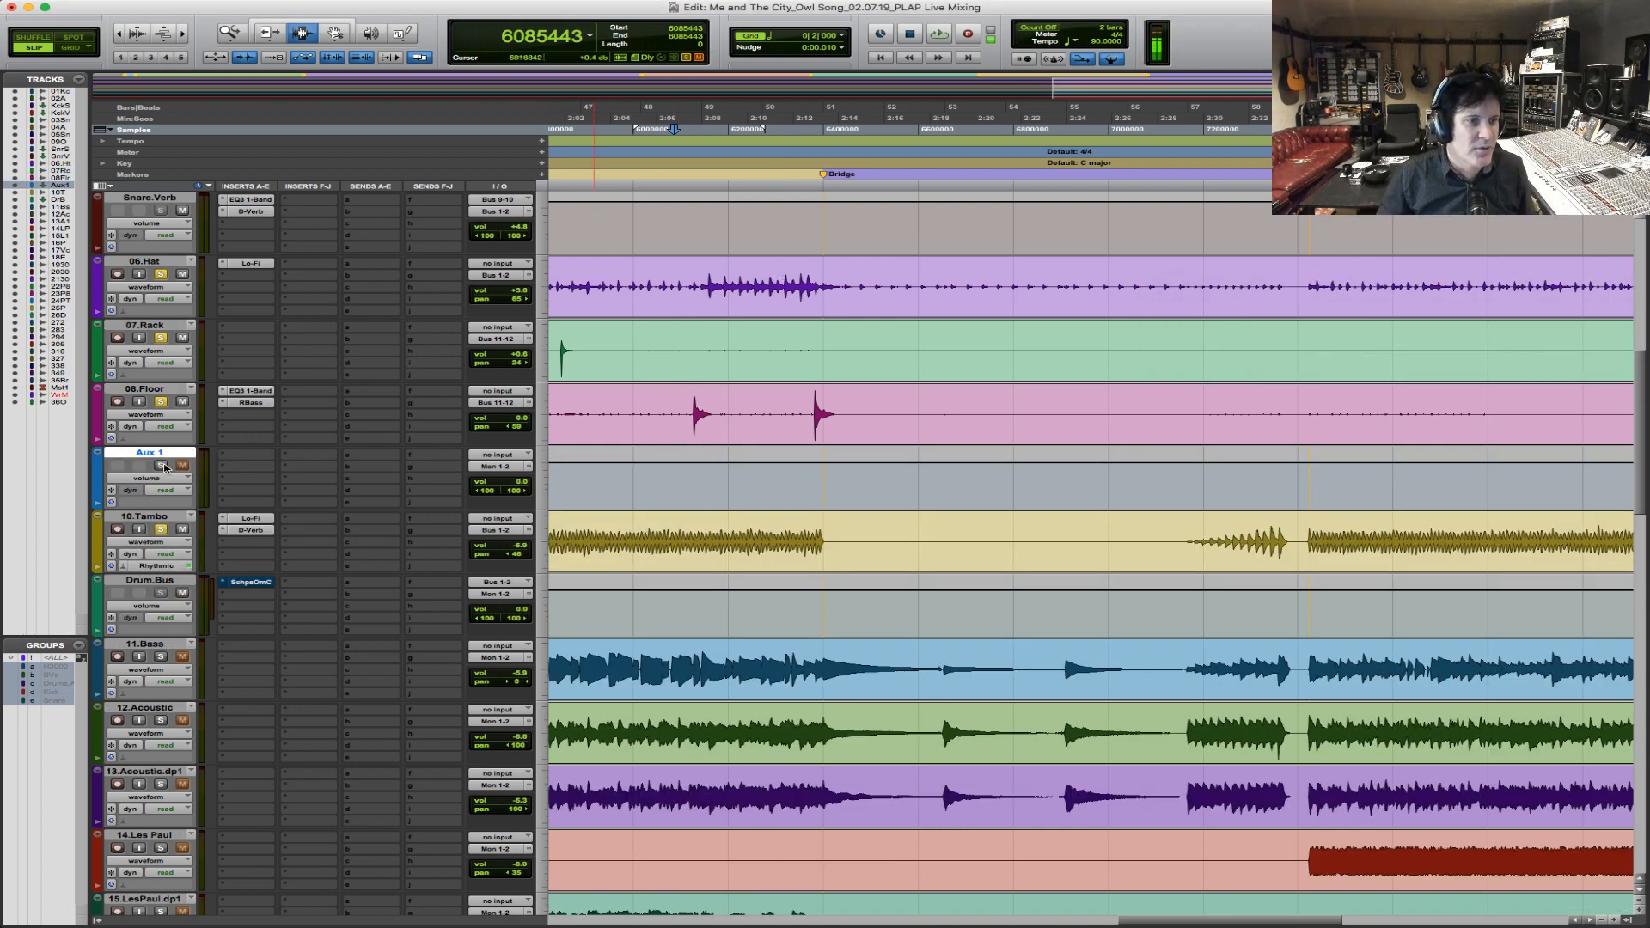
click(505, 457)
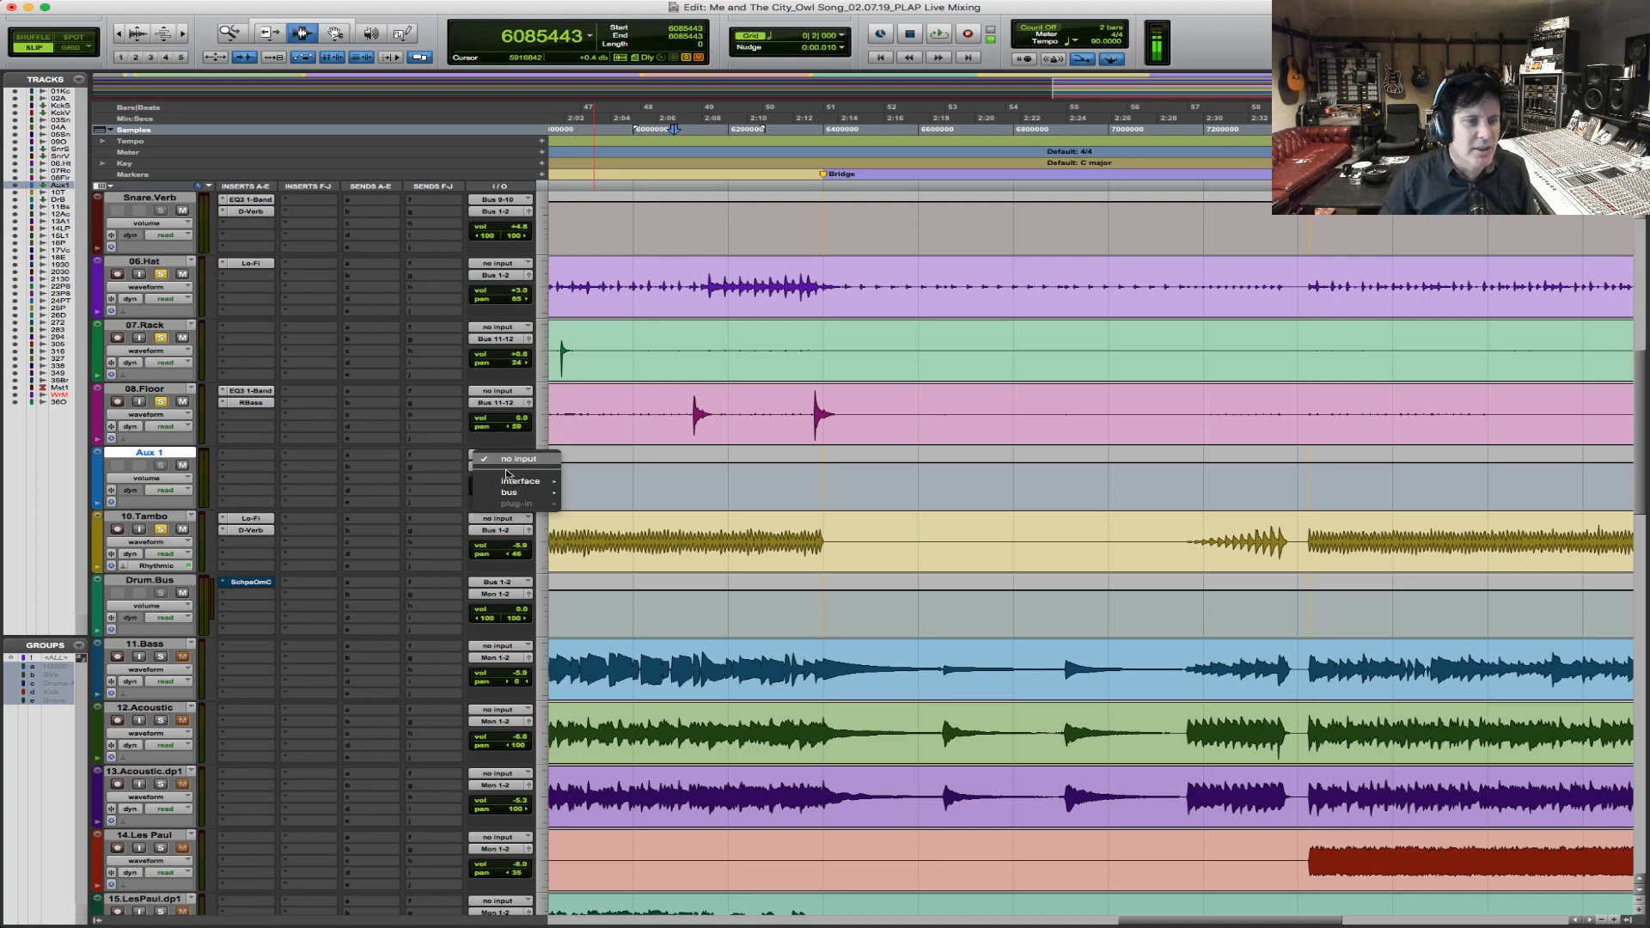
mouse_move(524, 493)
click(651, 293)
click(511, 471)
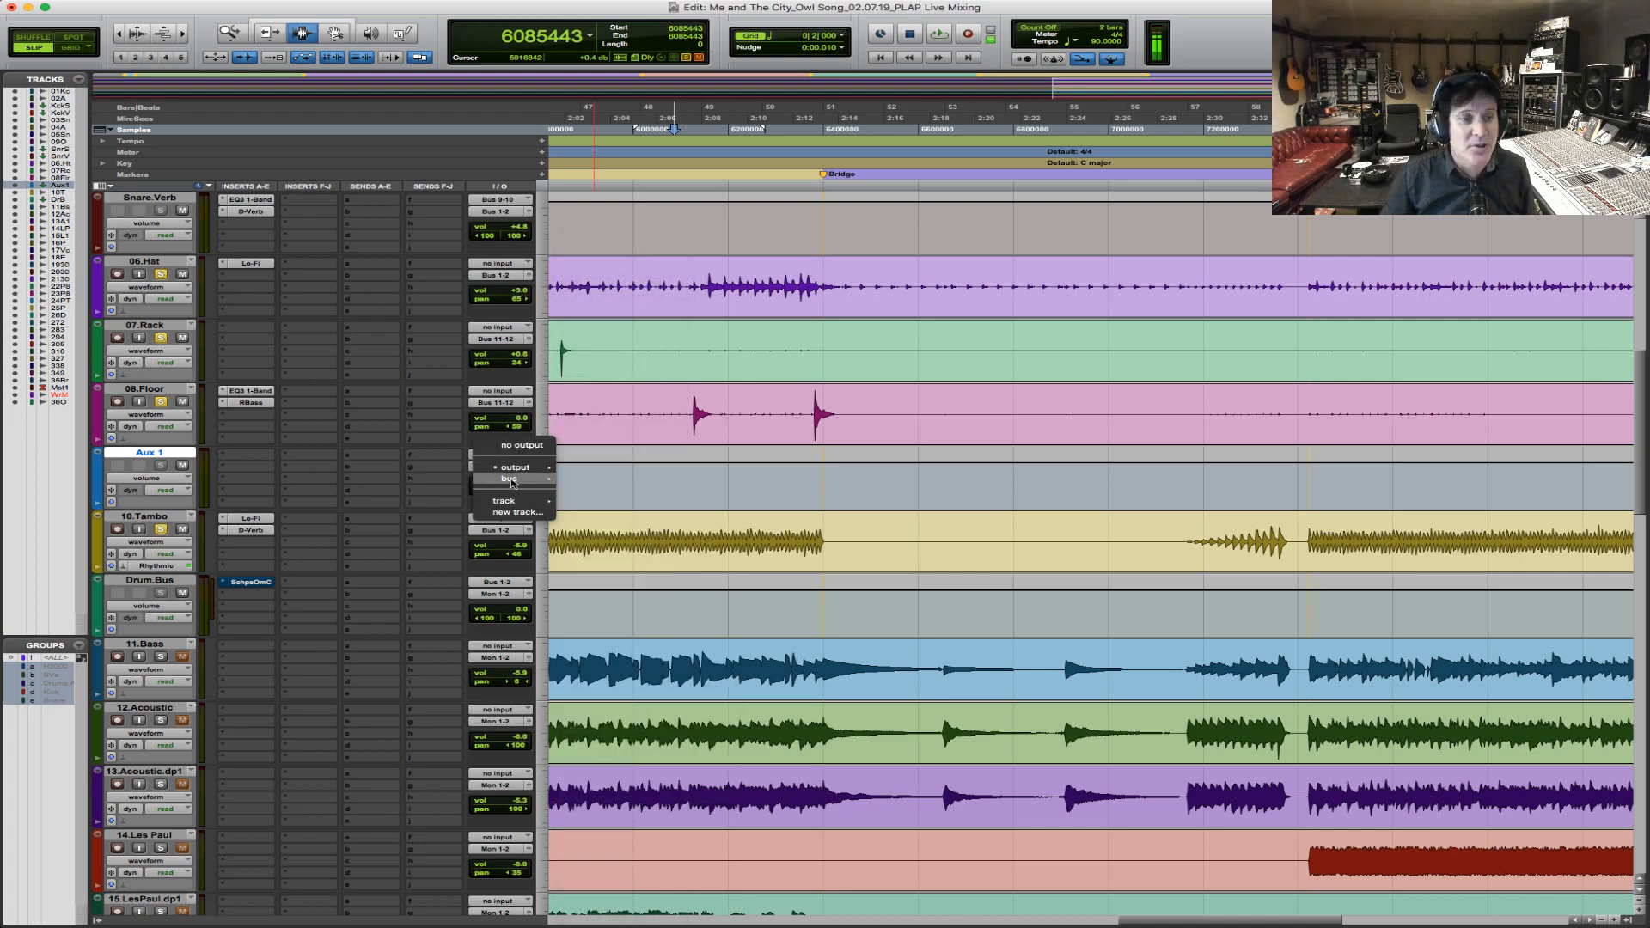
mouse_move(516, 479)
click(617, 2)
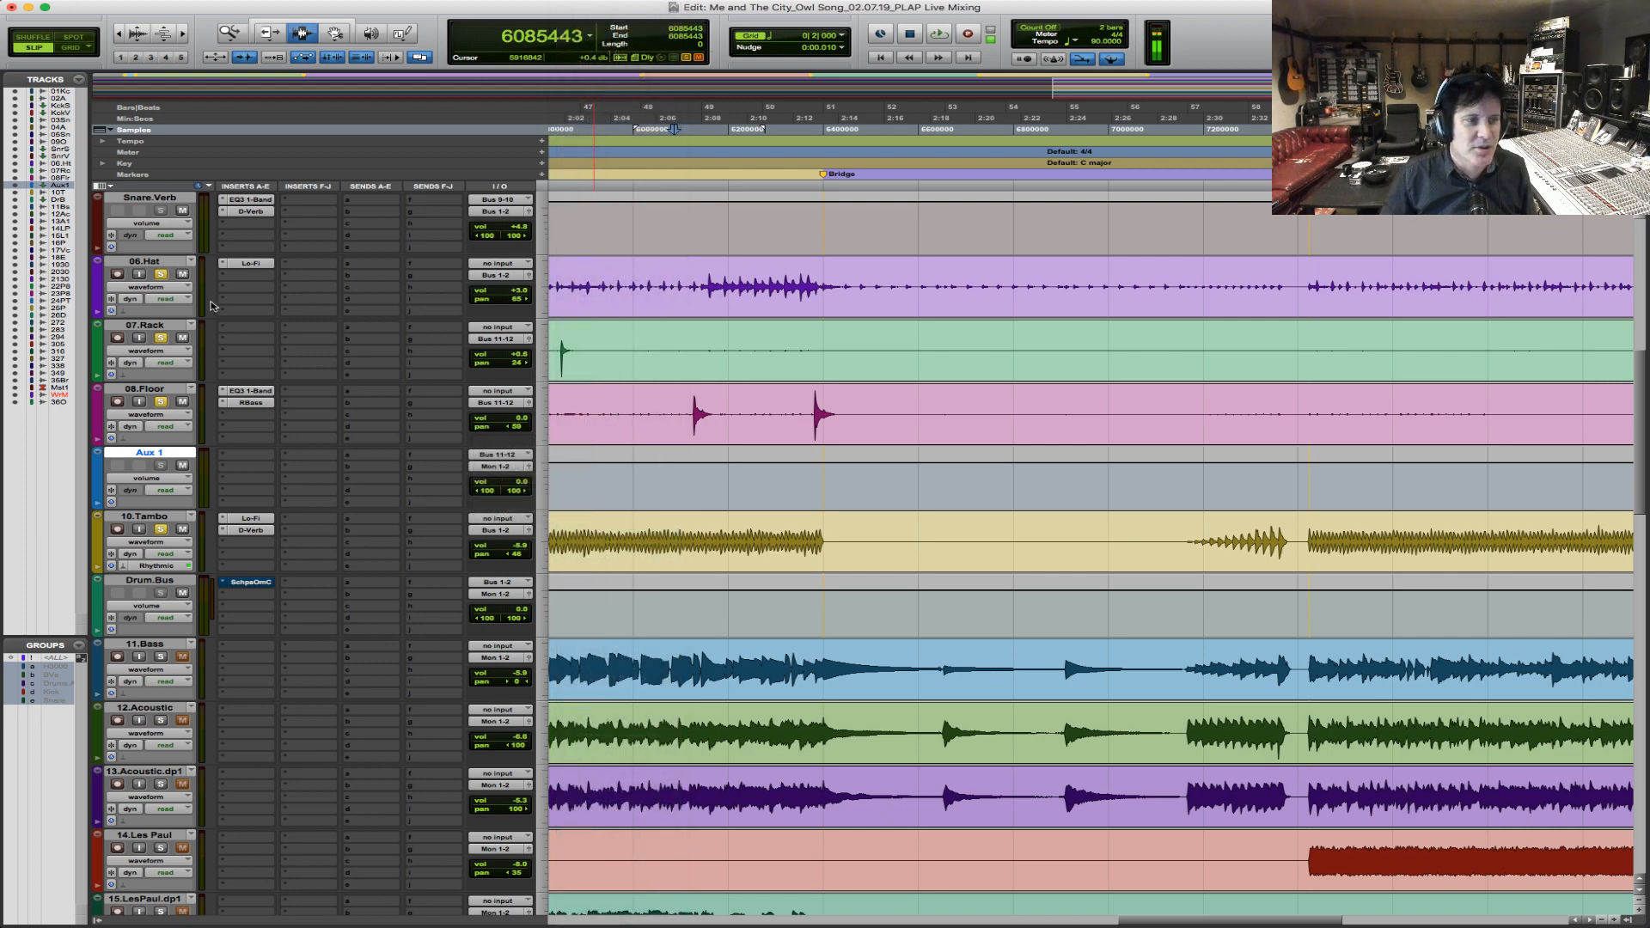
Rename the new aux track as Tom.Sub.
double_click(159, 454)
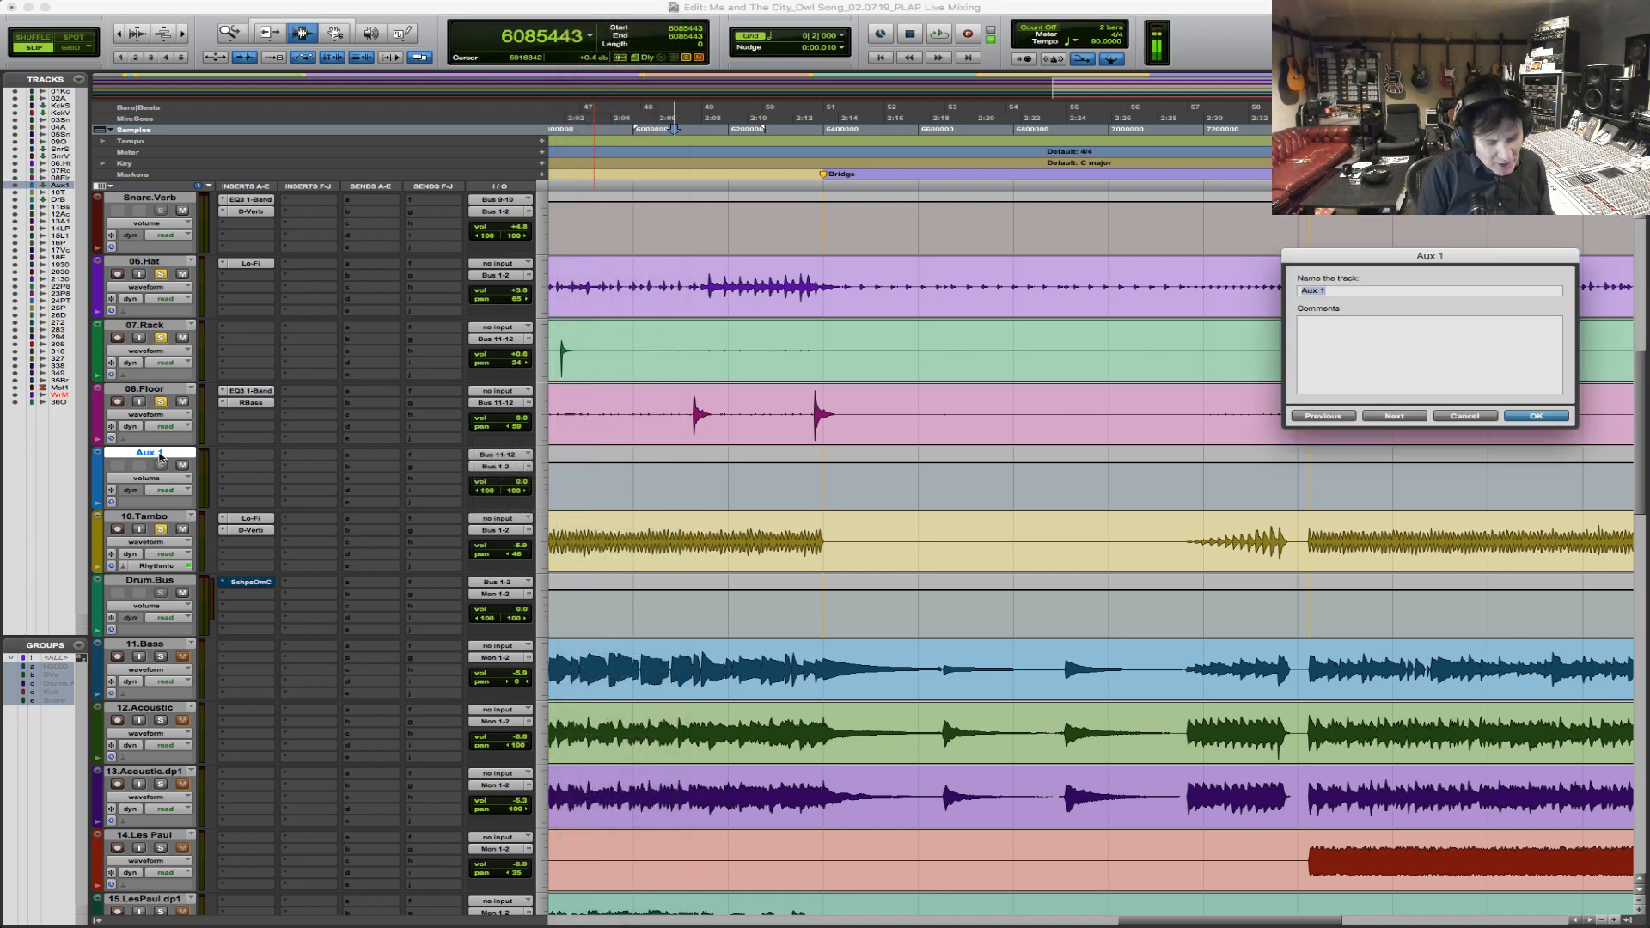
text(Tom.Sub)
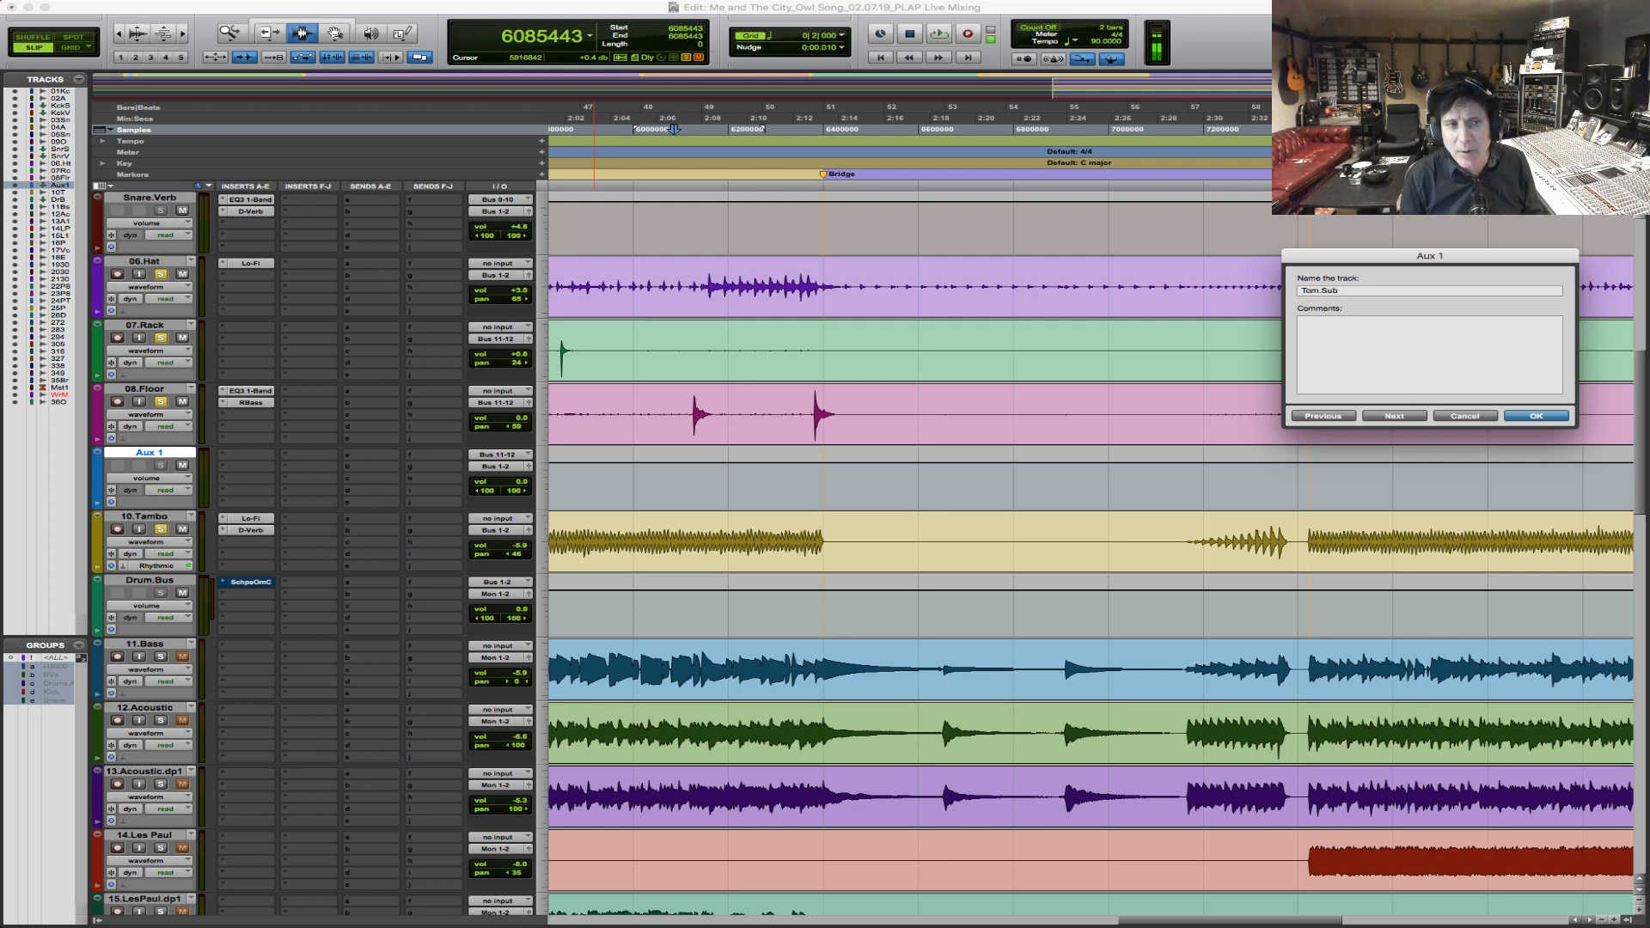
key(Return)
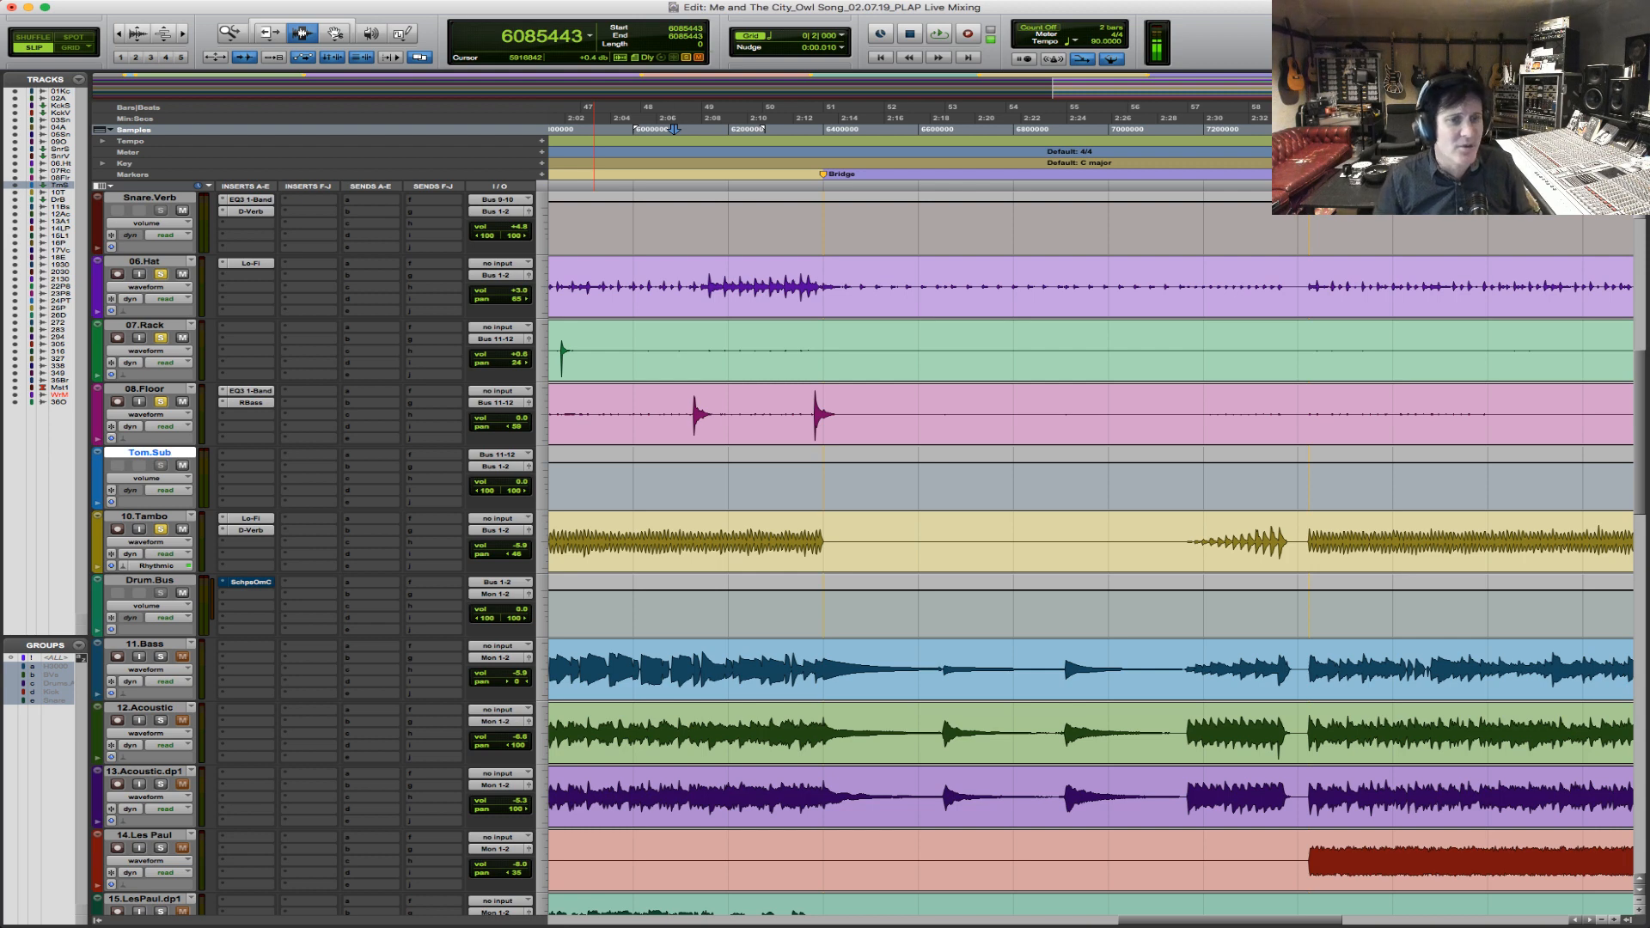
Select the section around the rack tom hit on 07.Rack for playback.
drag(677, 353, 849, 412)
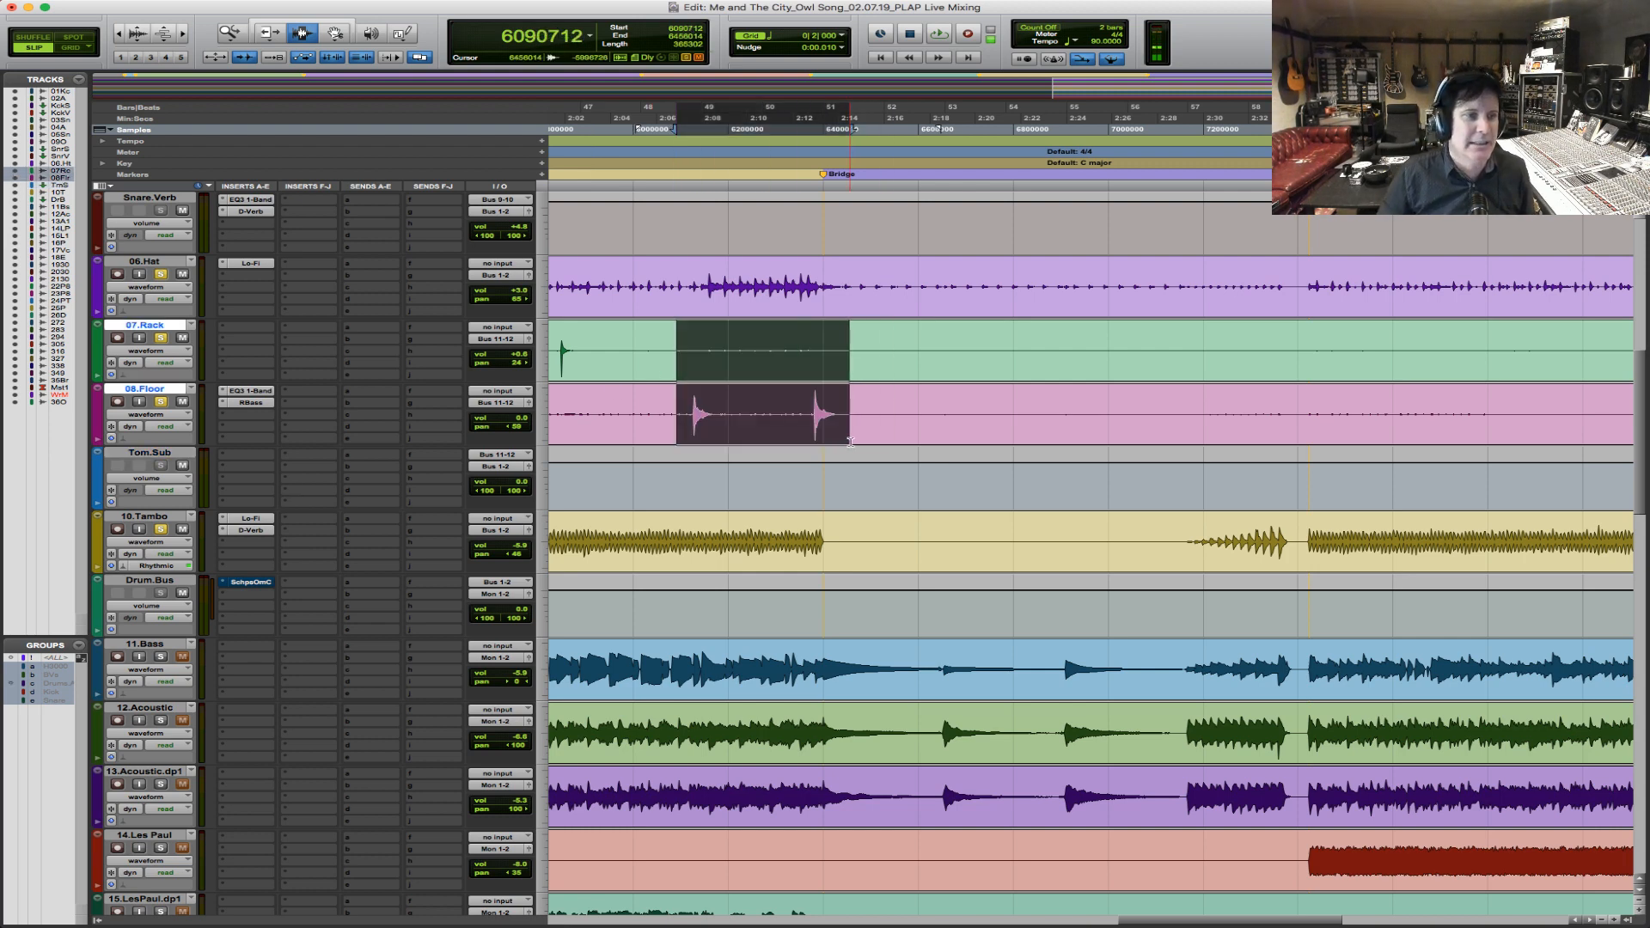
click(685, 404)
drag(554, 357, 678, 356)
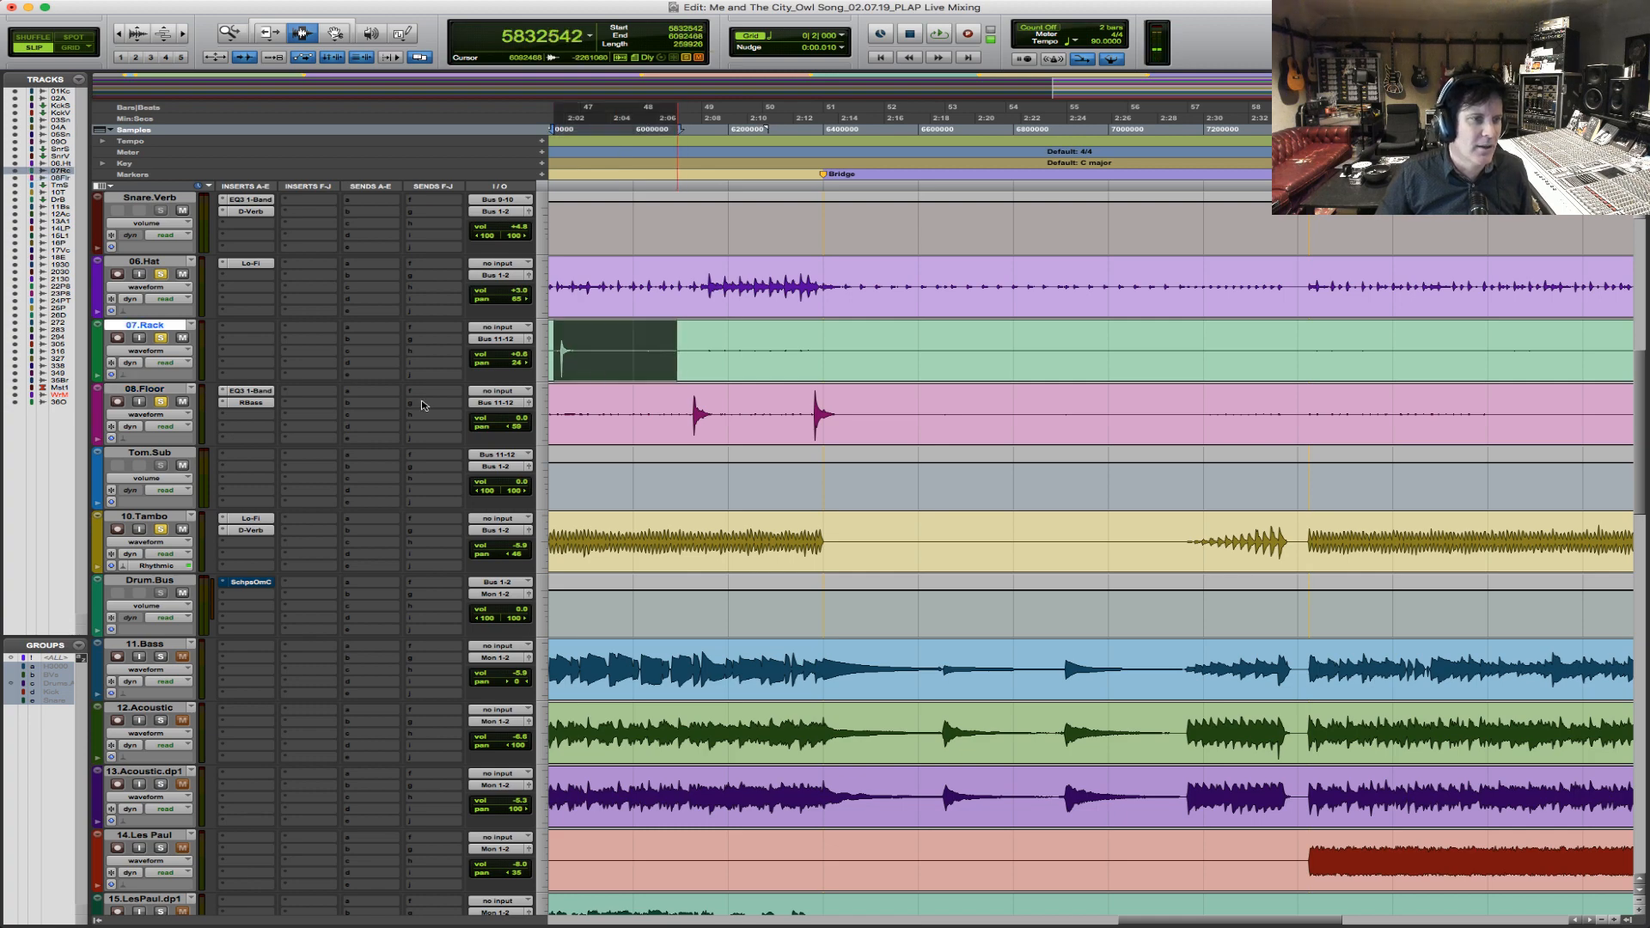
click(246, 458)
mouse_move(302, 481)
click(262, 350)
Copy the RBass insert from 08.Floor to 07.Rack, lower its intensity to -14.2 and play the rack tom hit.
drag(254, 402, 253, 341)
click(253, 341)
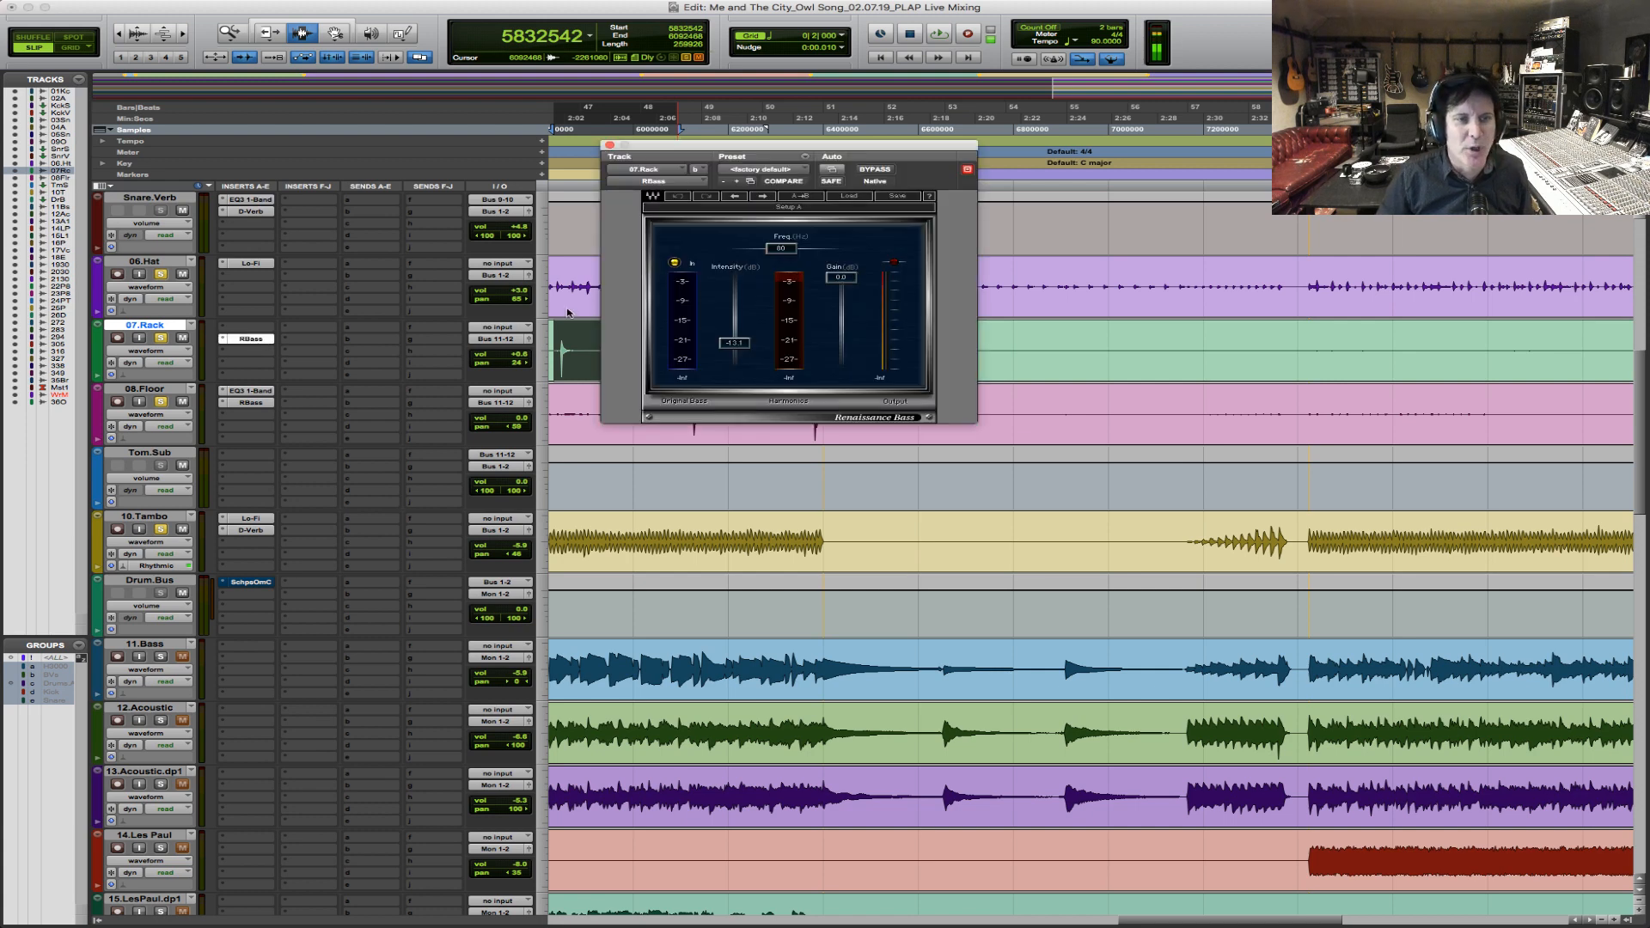
drag(743, 348, 743, 350)
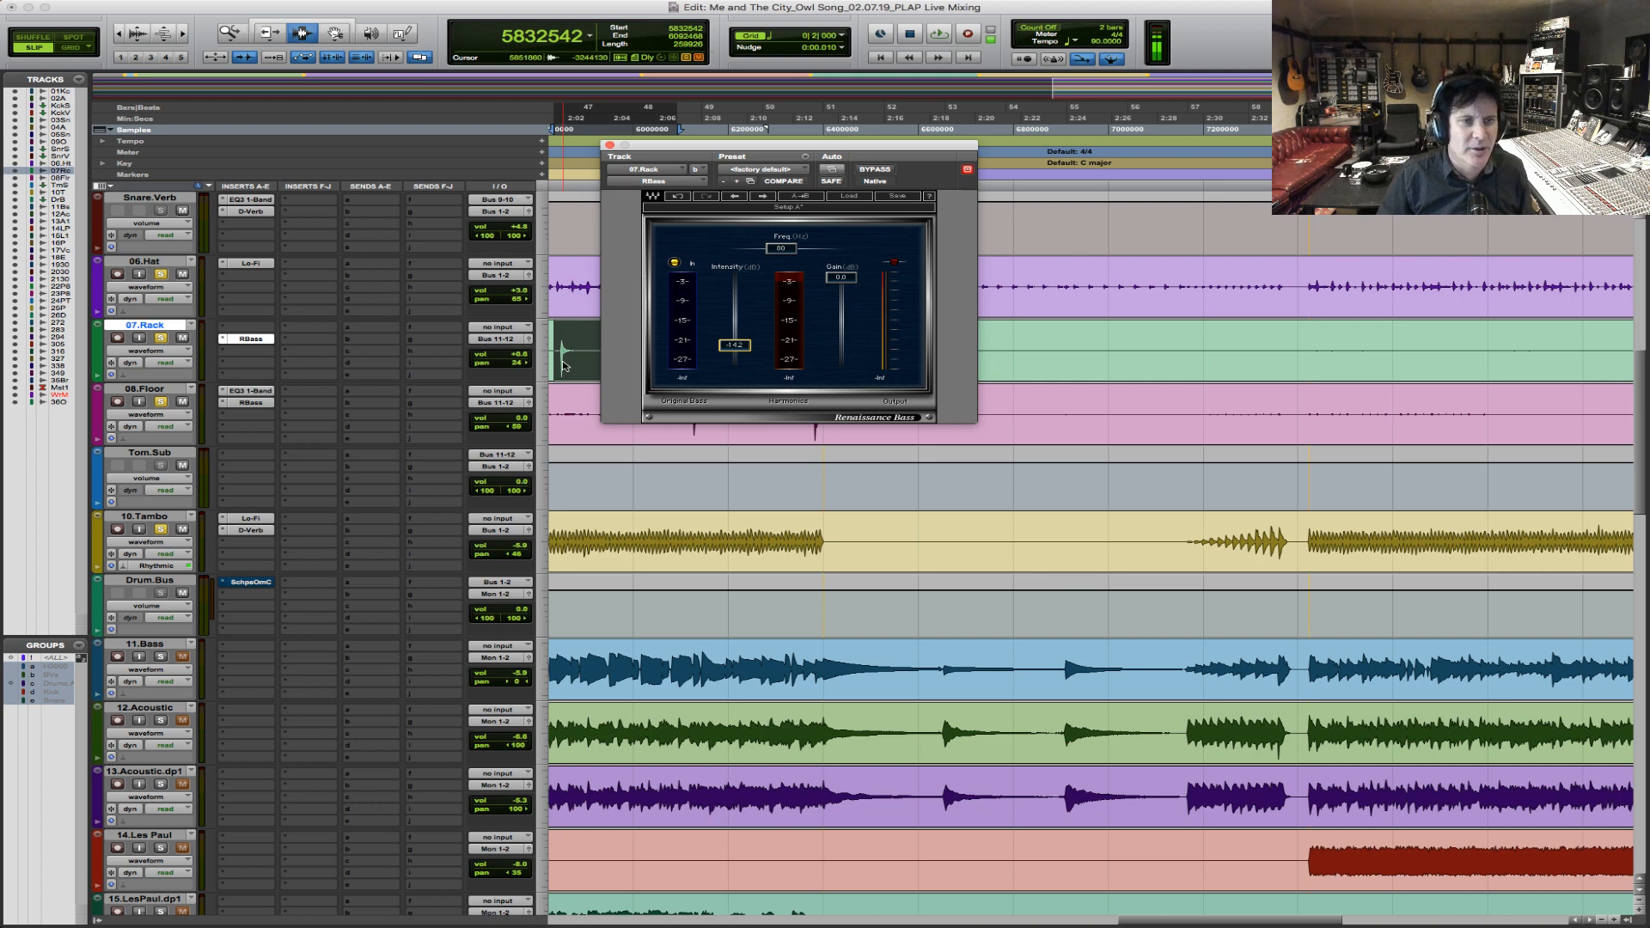
key(space)
key(space)
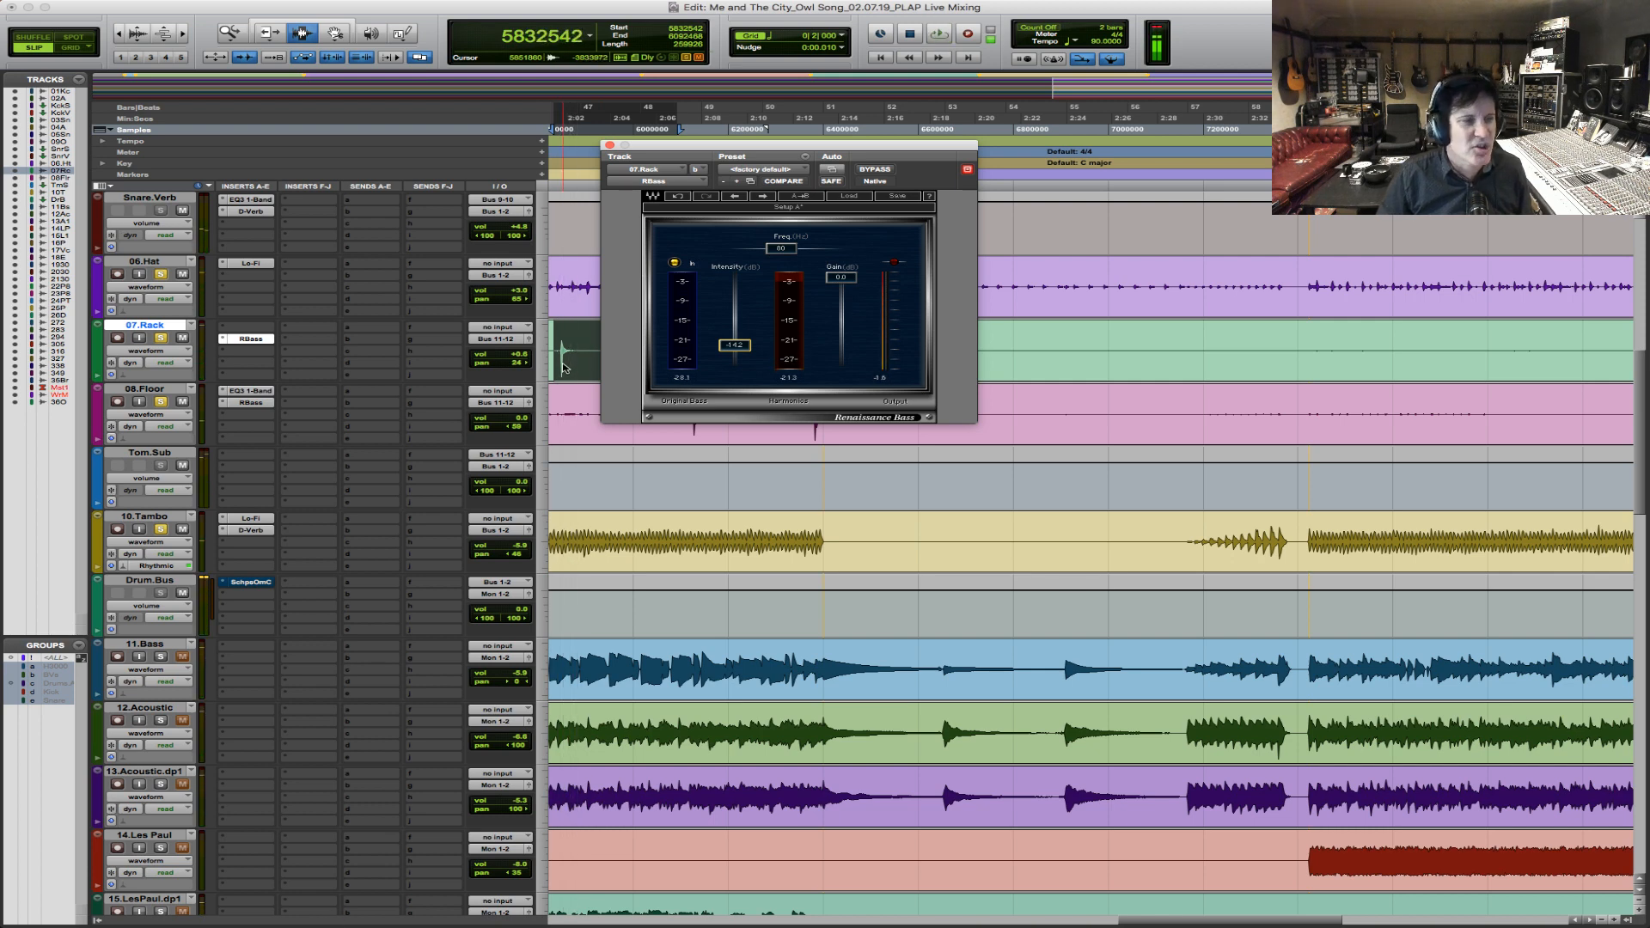
Insert the stereo multichannel Avid EQ3 7-Band on Tom.Sub.
click(255, 460)
mouse_move(306, 481)
mouse_move(484, 386)
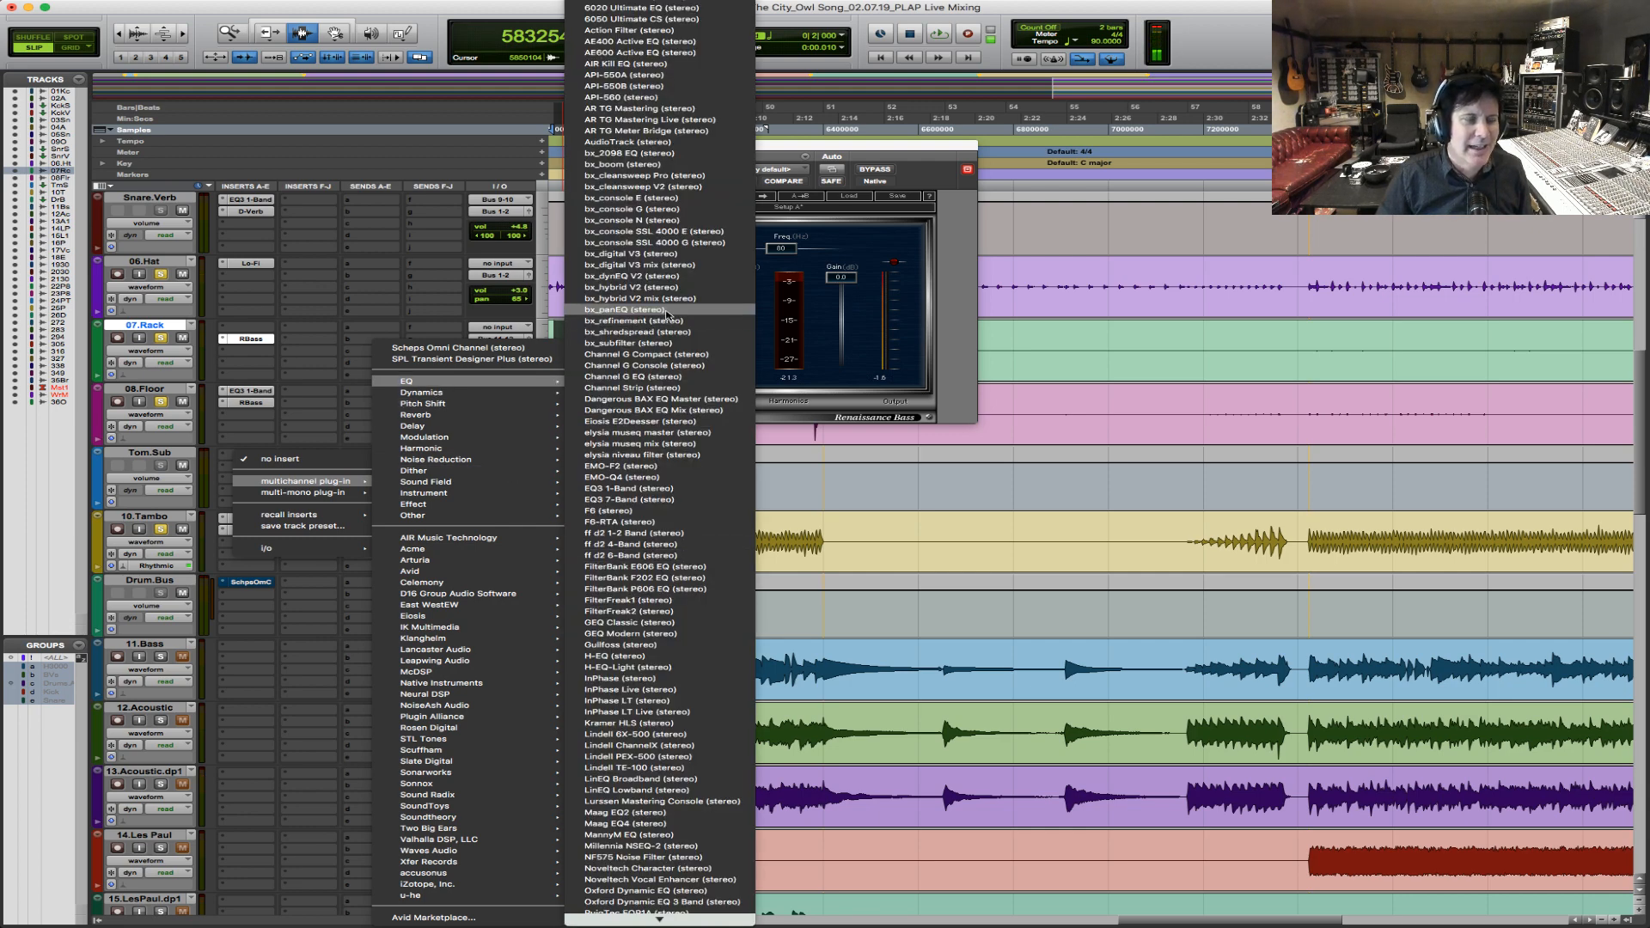
mouse_move(415, 570)
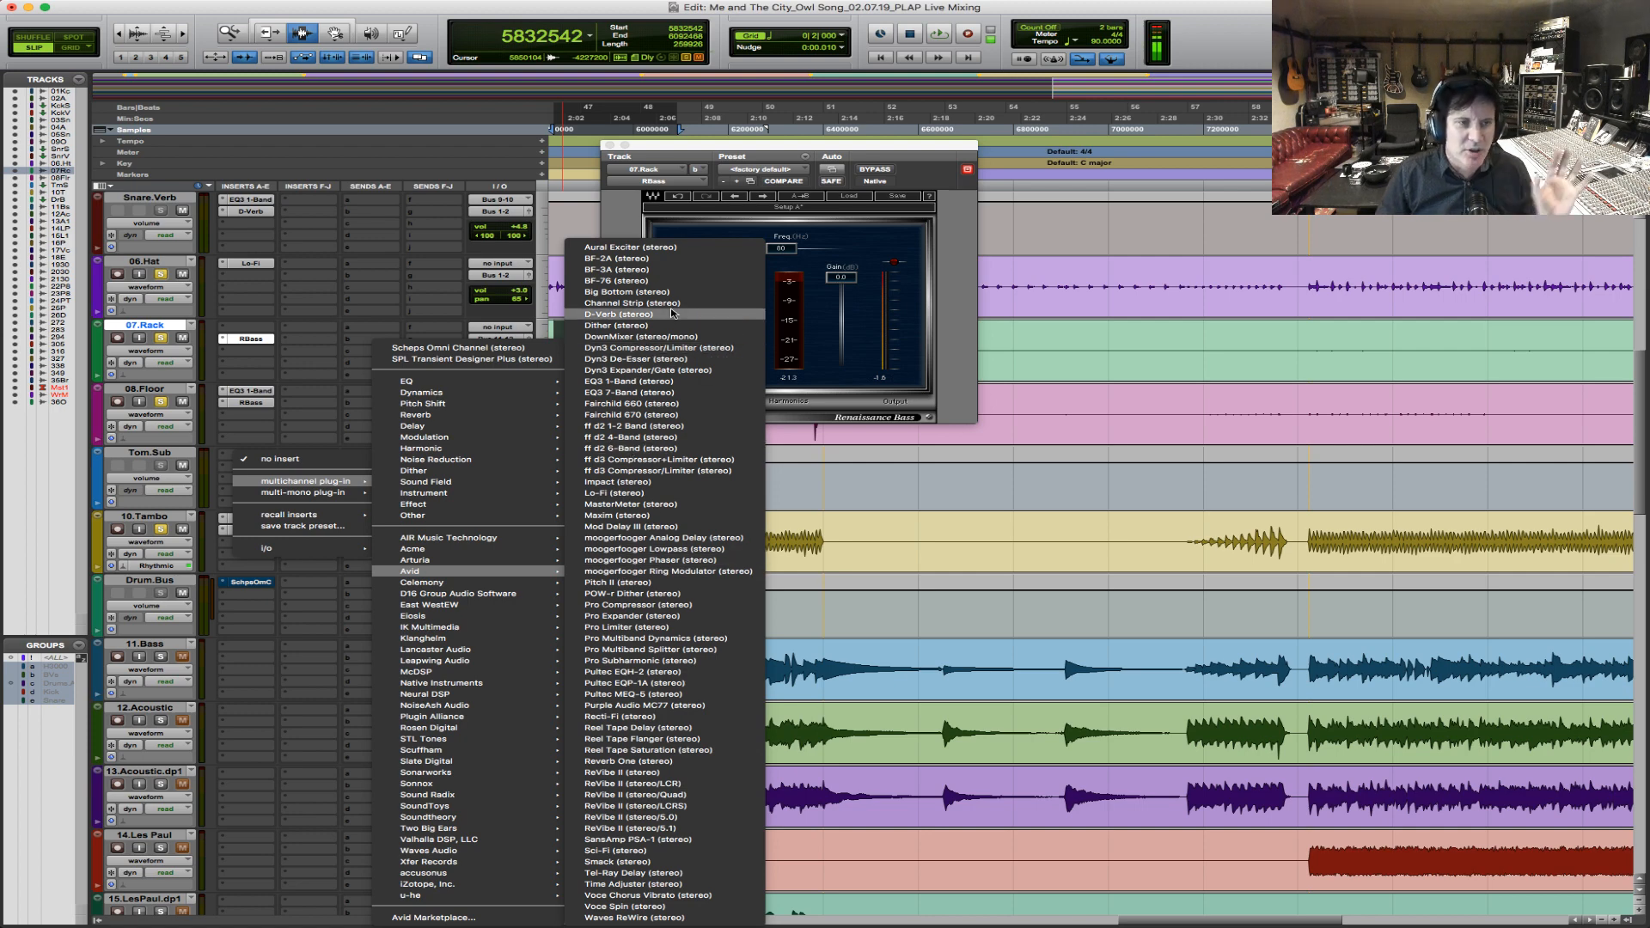
click(676, 393)
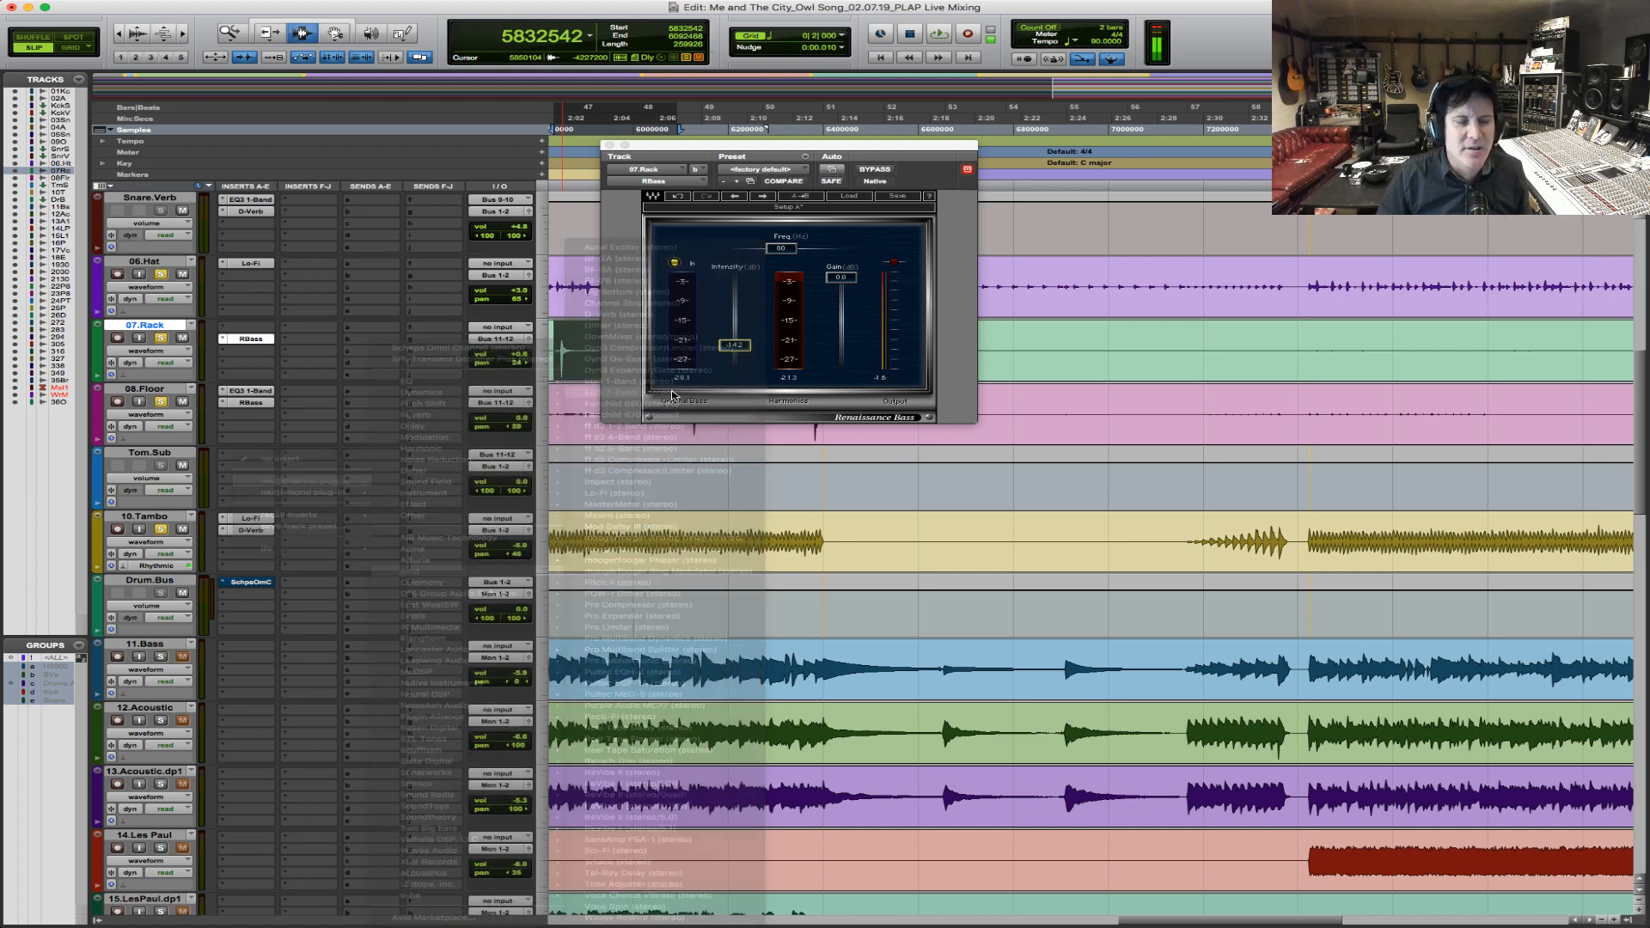
Enable the Tom.Sub EQ's high-pass filter at about 60 Hz and boost the LF band 2.5 dB at 91.5 Hz.
click(704, 300)
drag(626, 325, 625, 303)
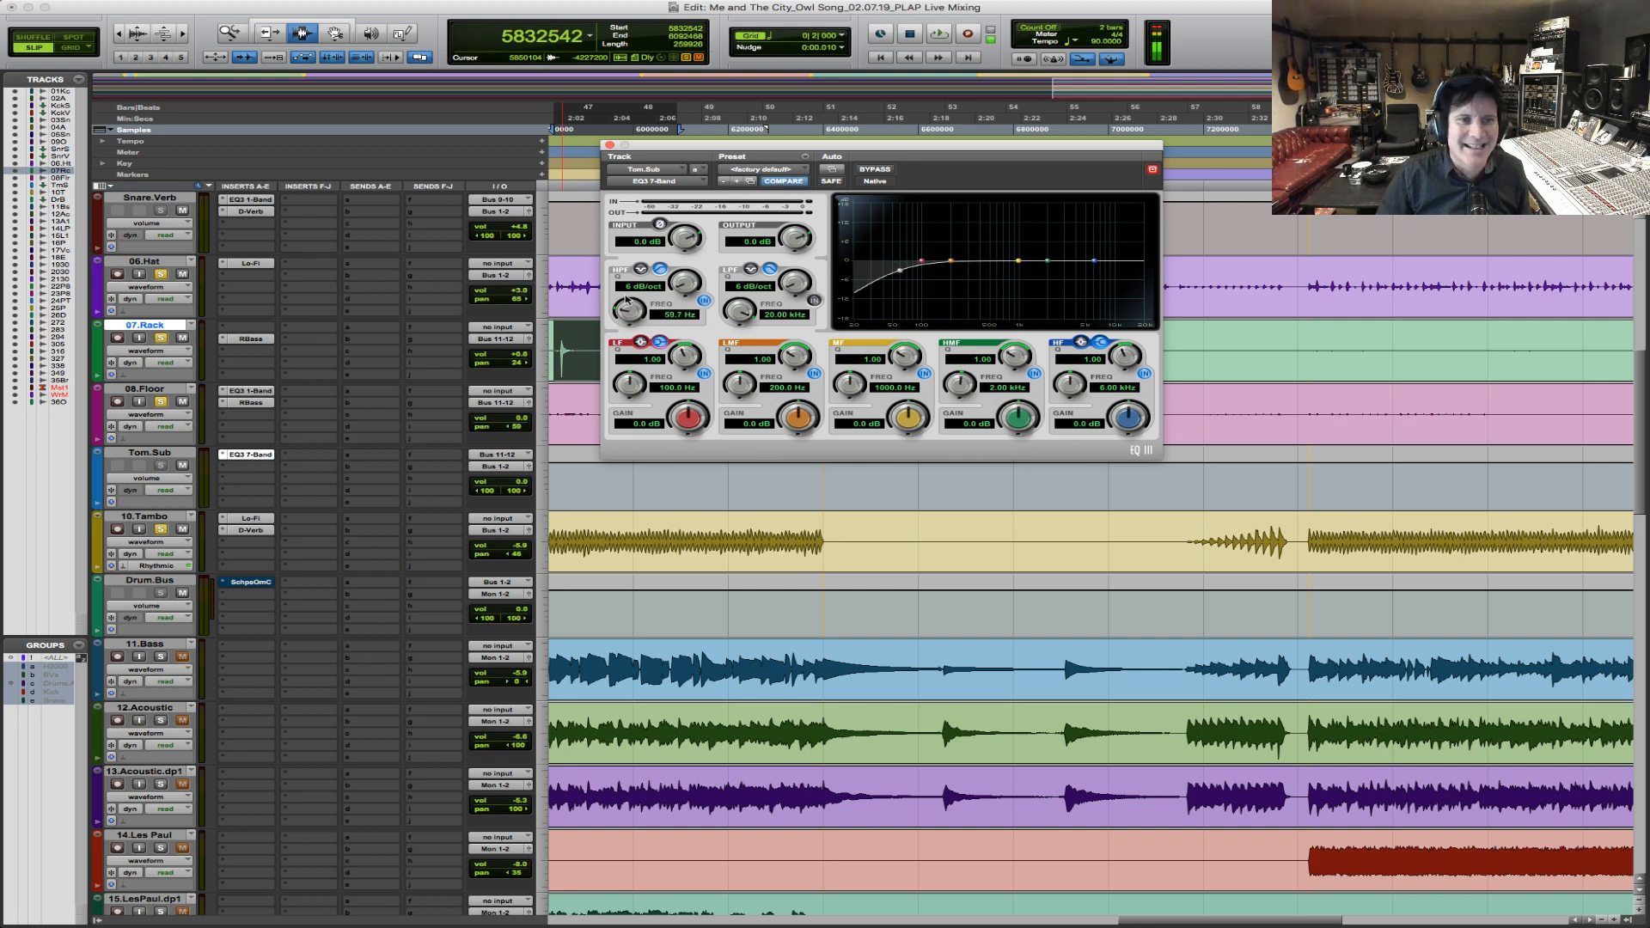
drag(640, 384, 637, 384)
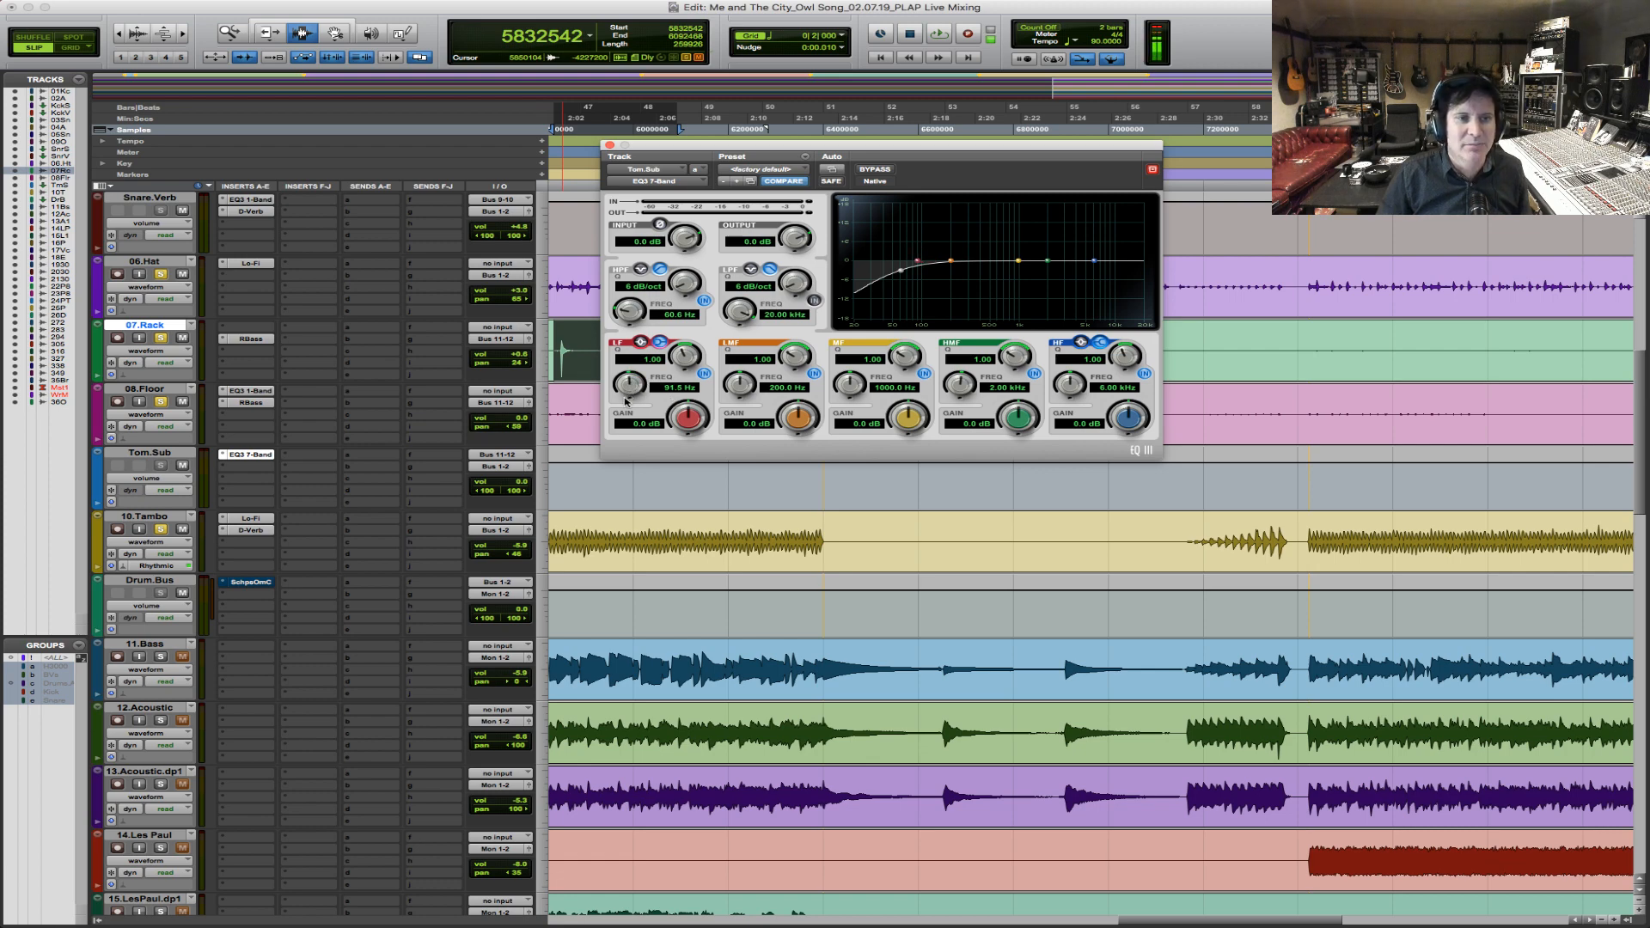
drag(692, 423, 692, 413)
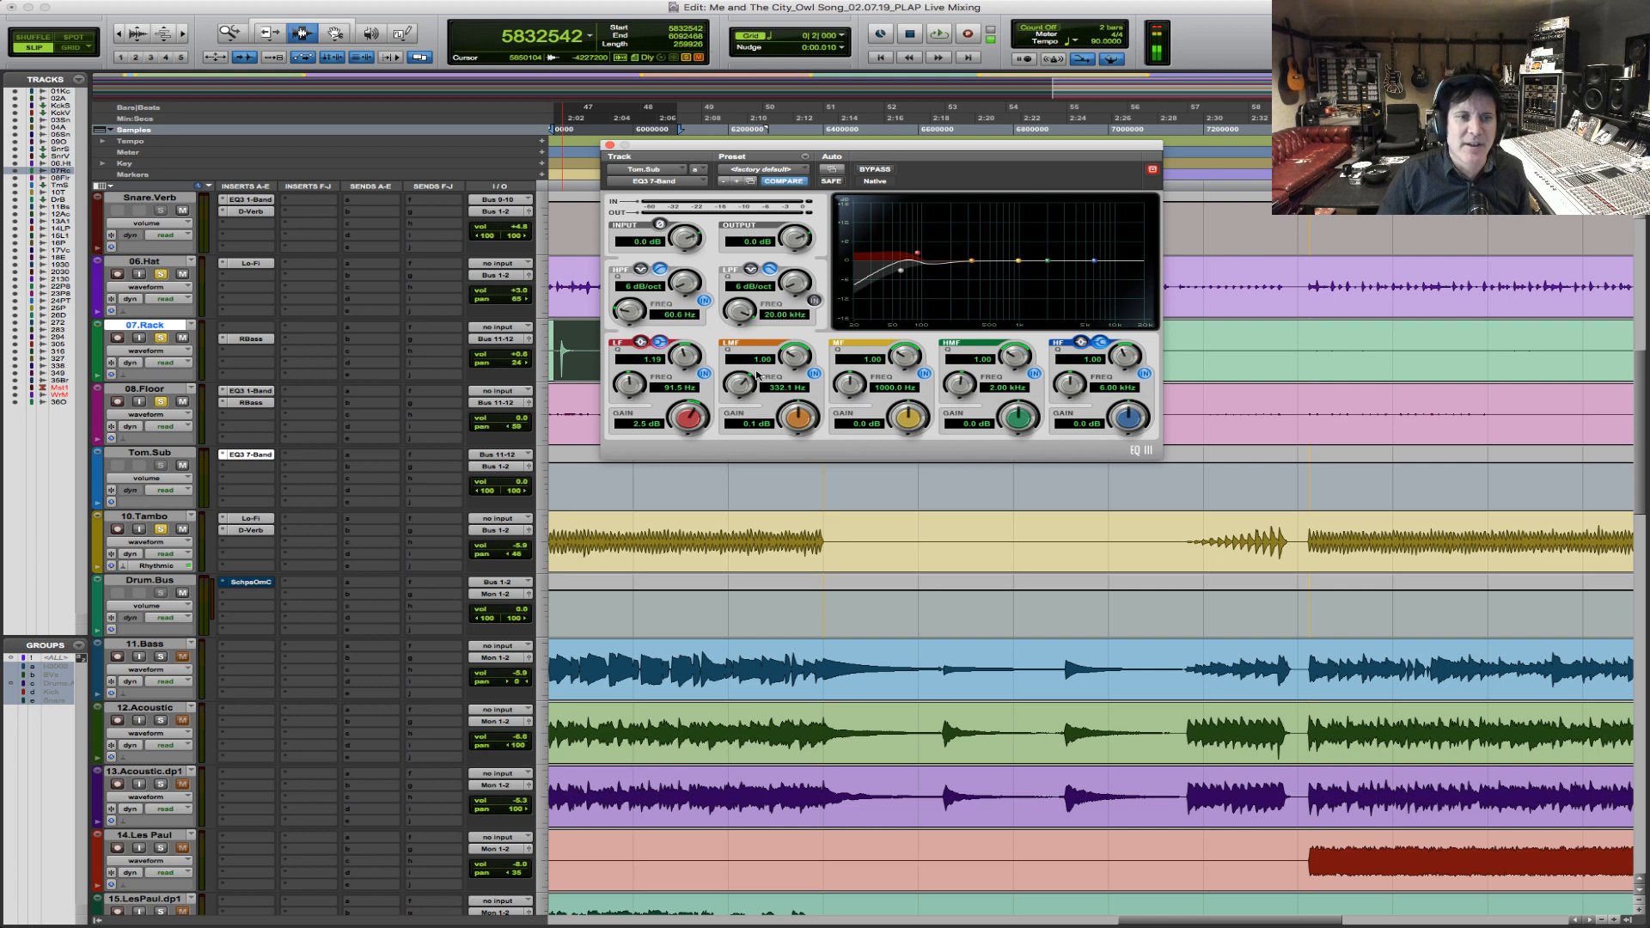
Cut the Tom.Sub EQ's LMF band by 6.4 dB at 334.7 Hz and play the rack tom hit.
drag(799, 414, 788, 432)
key(space)
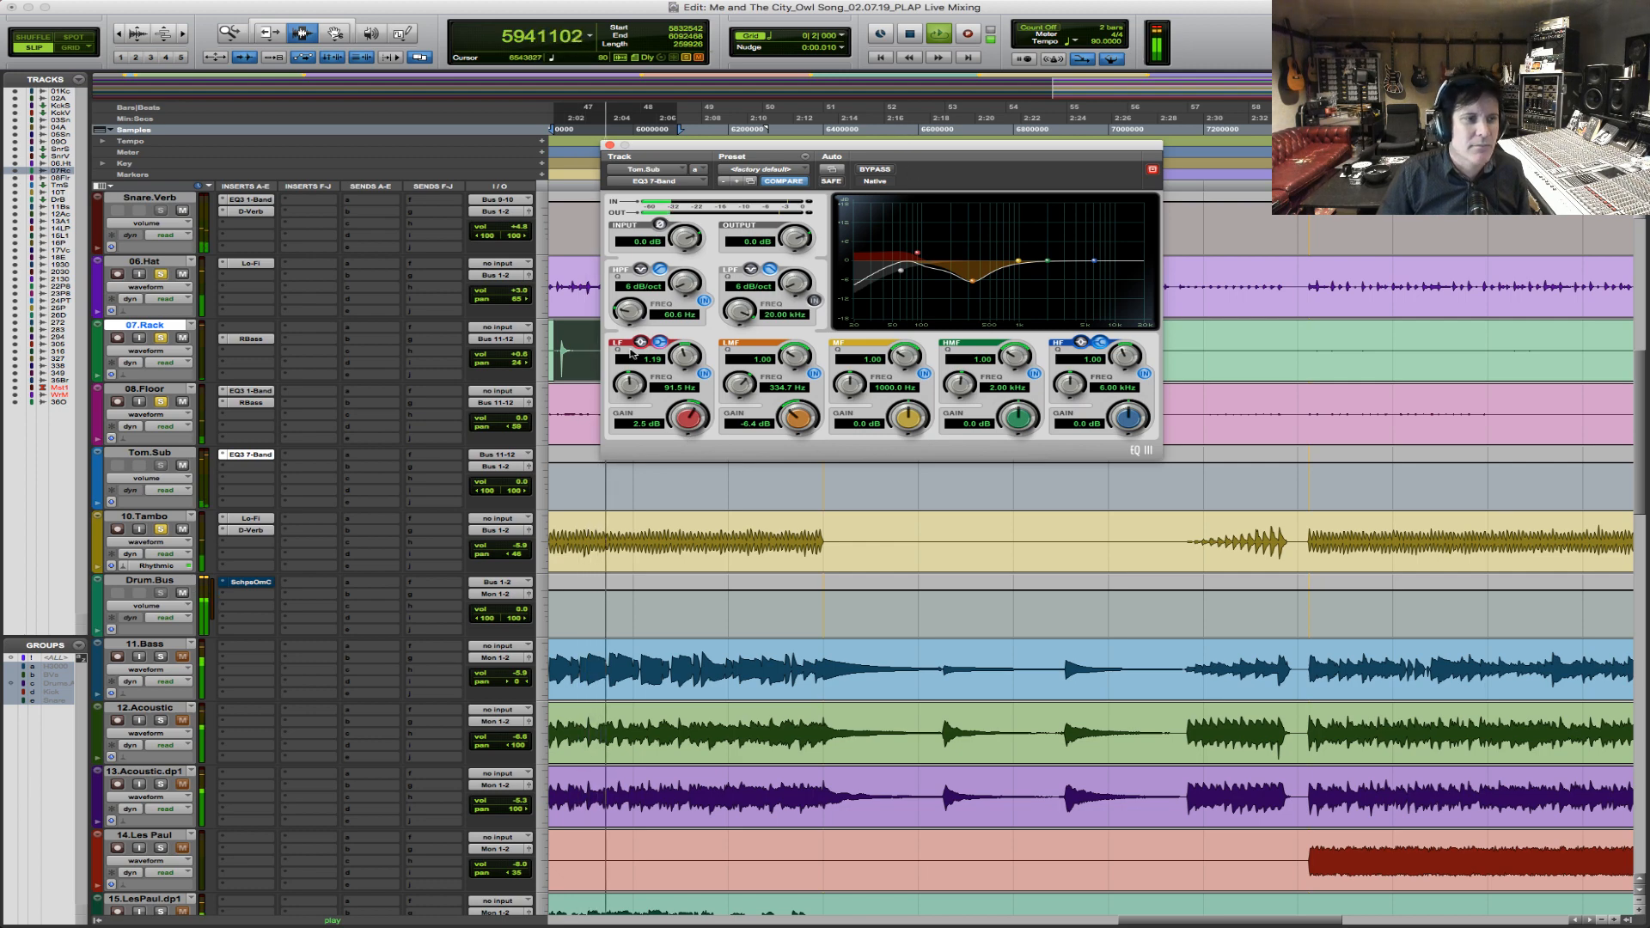
key(space)
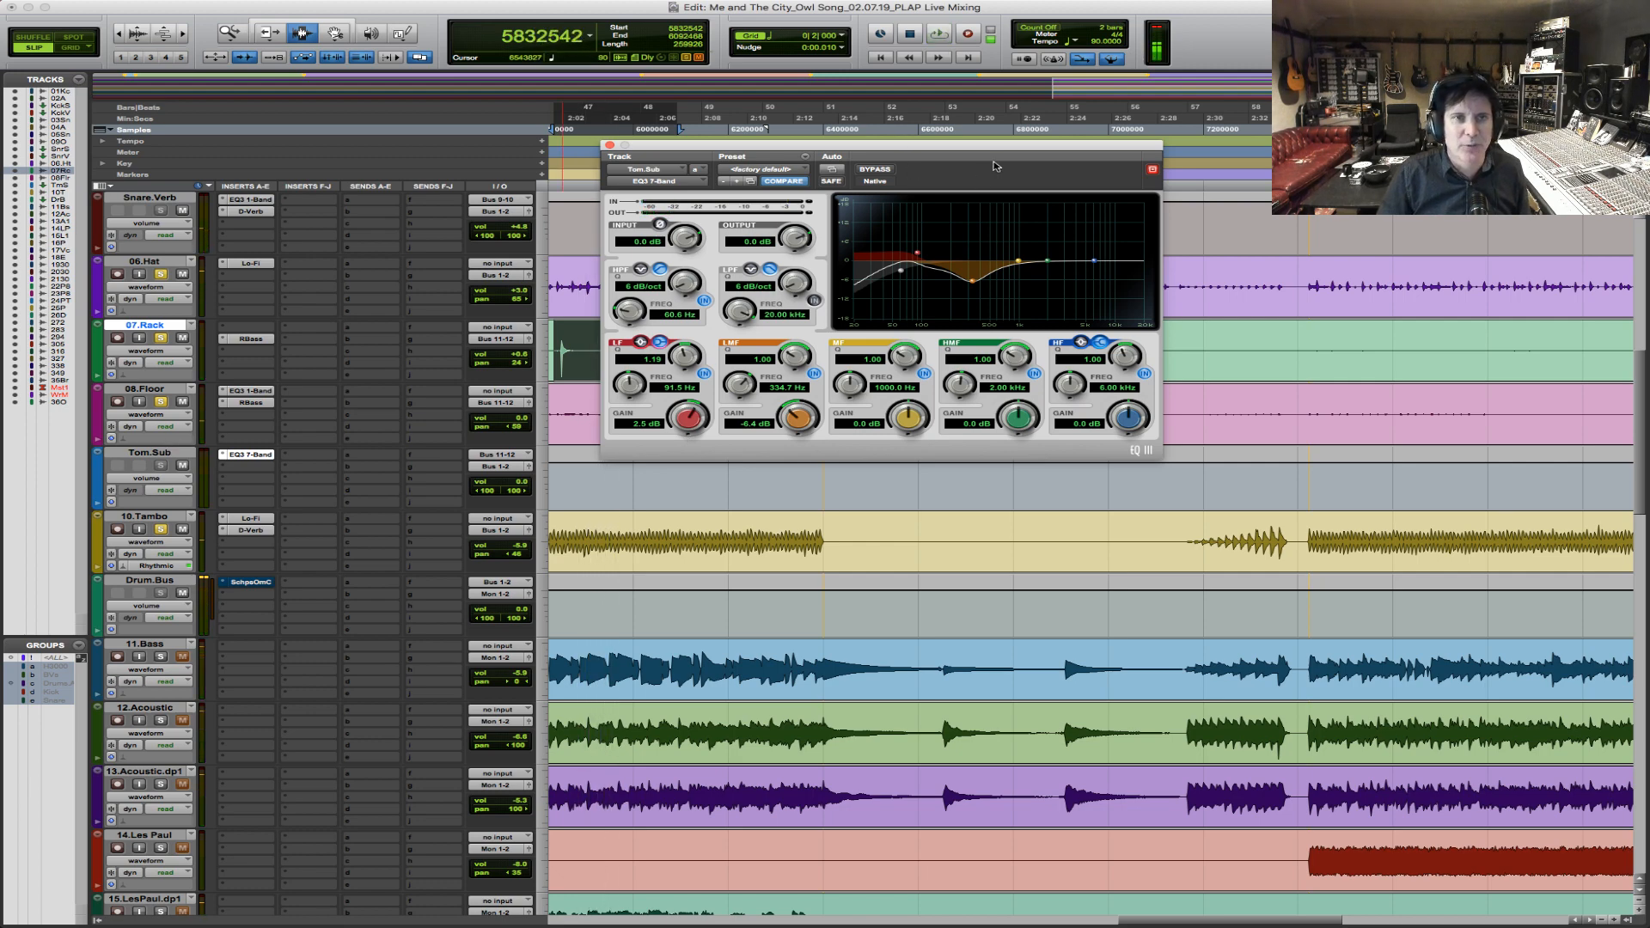
Move the EQ window off the tom tracks and play both 08.Floor hits around the bridge to check the Tom.Sub processing.
drag(1013, 152, 932, 488)
click(678, 394)
key(space)
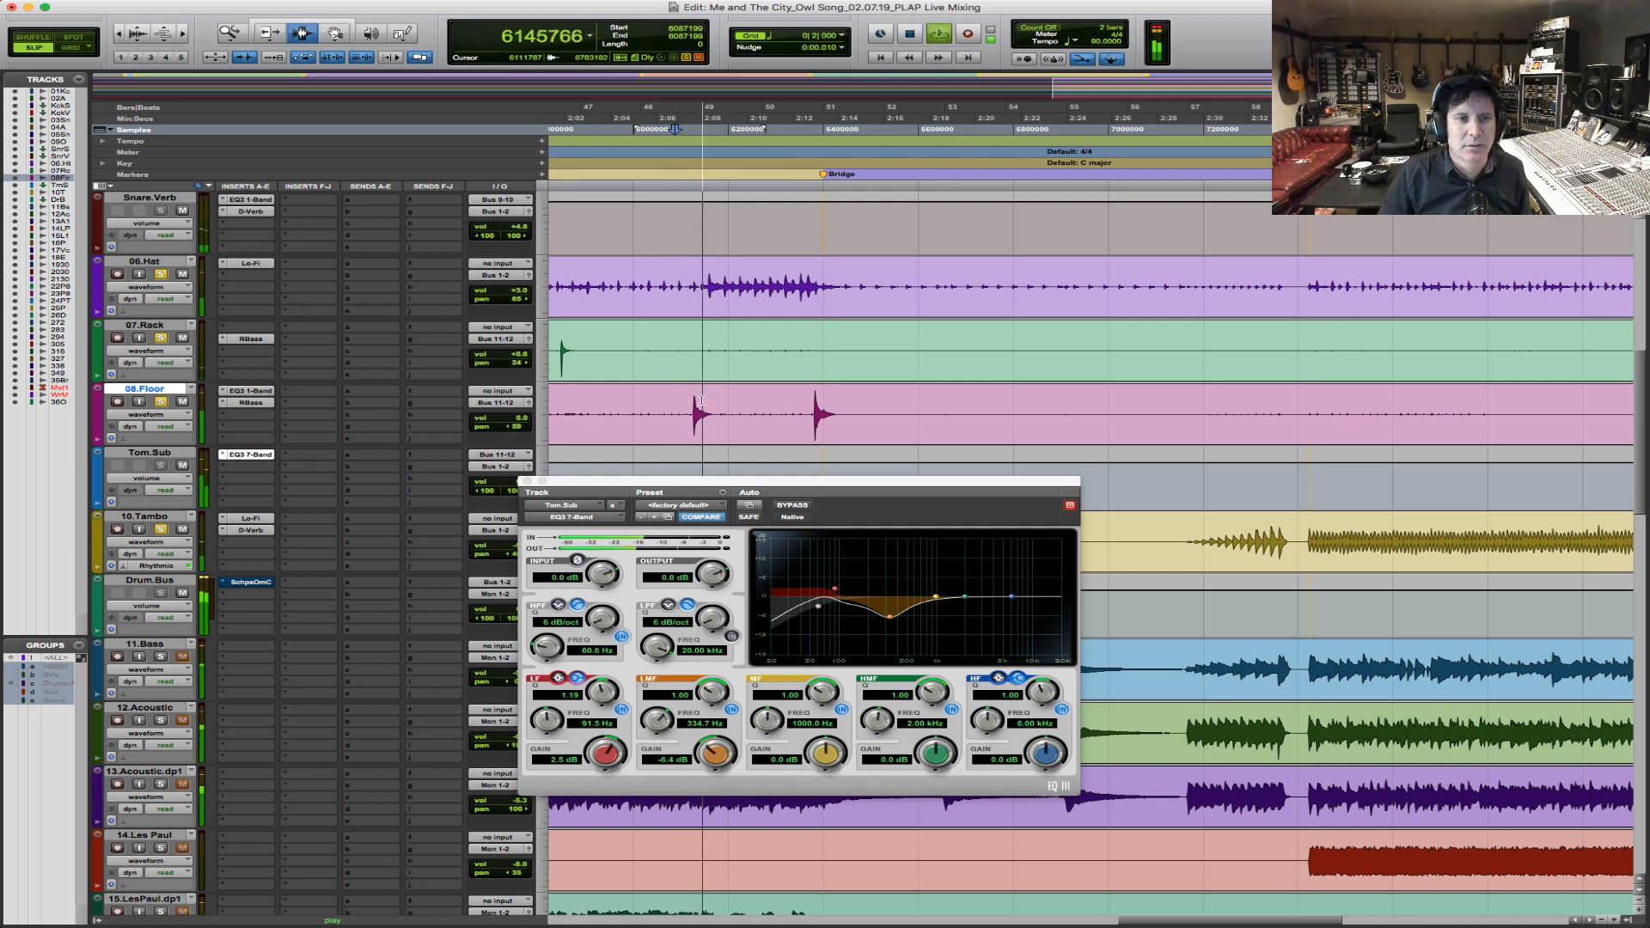
click(805, 405)
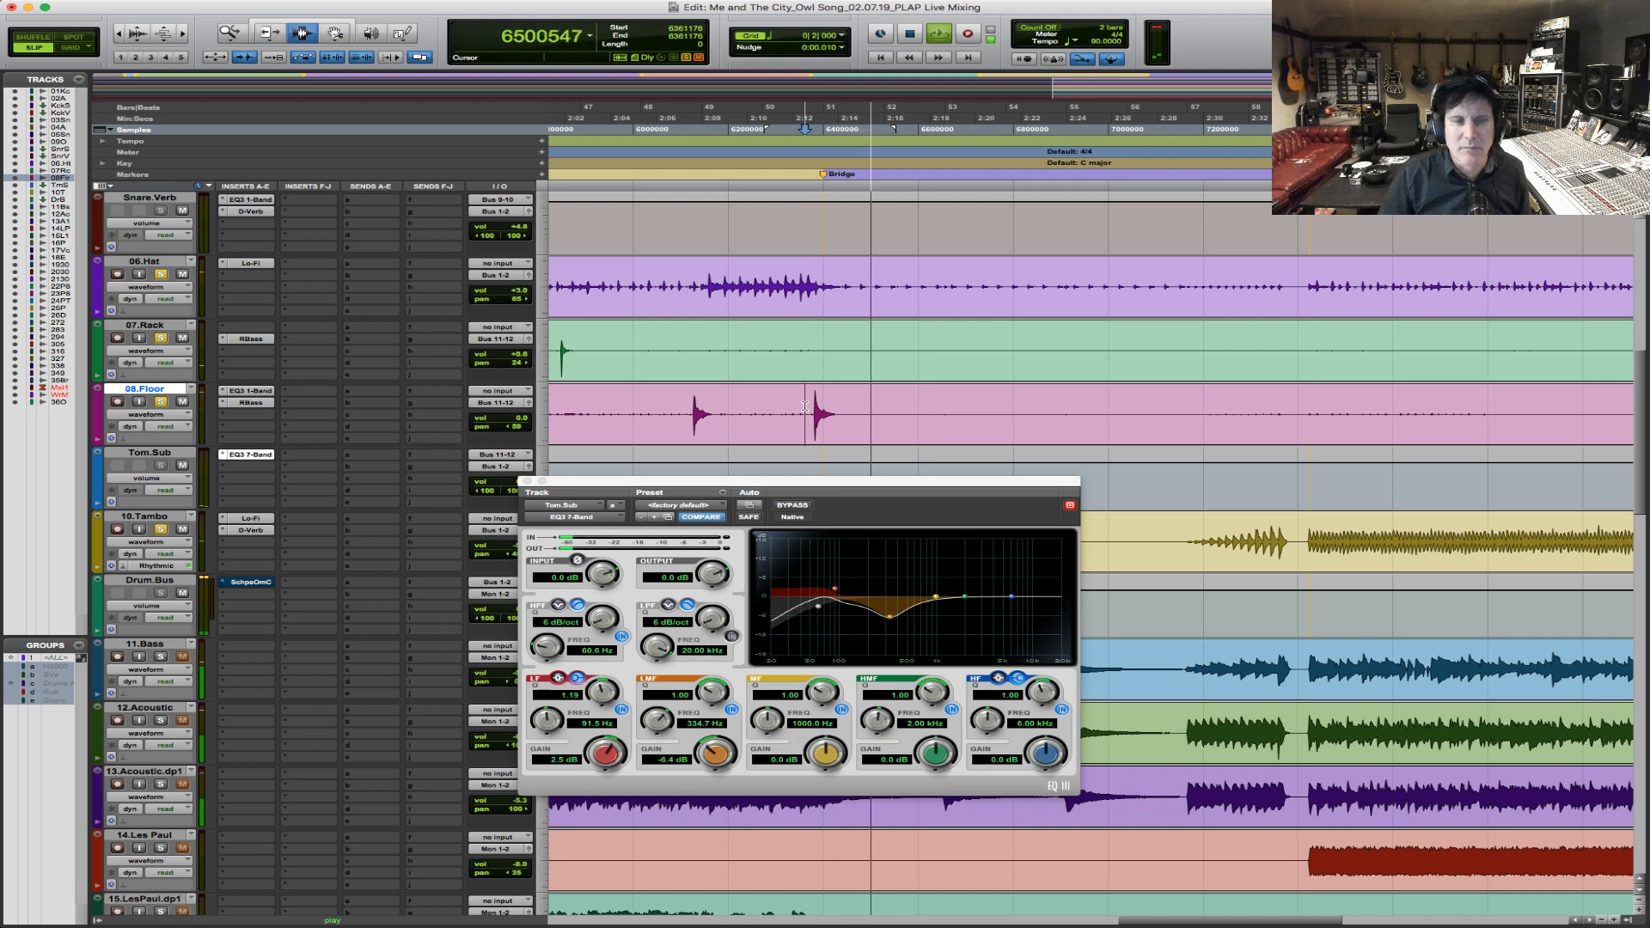
key(space)
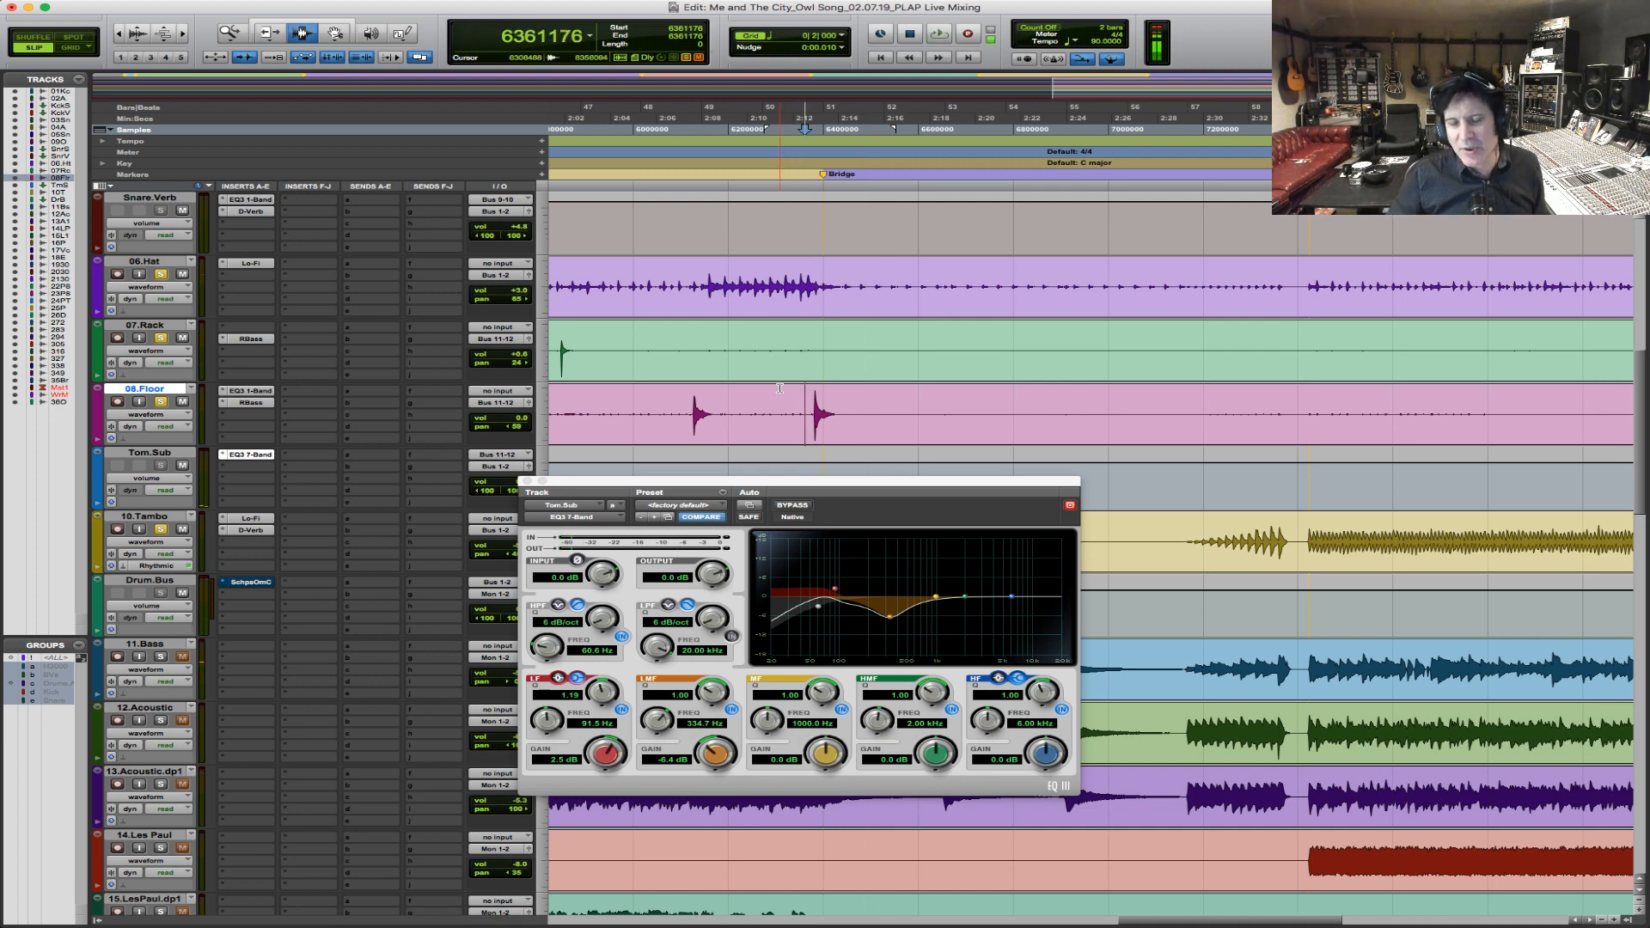
click(781, 383)
click(805, 406)
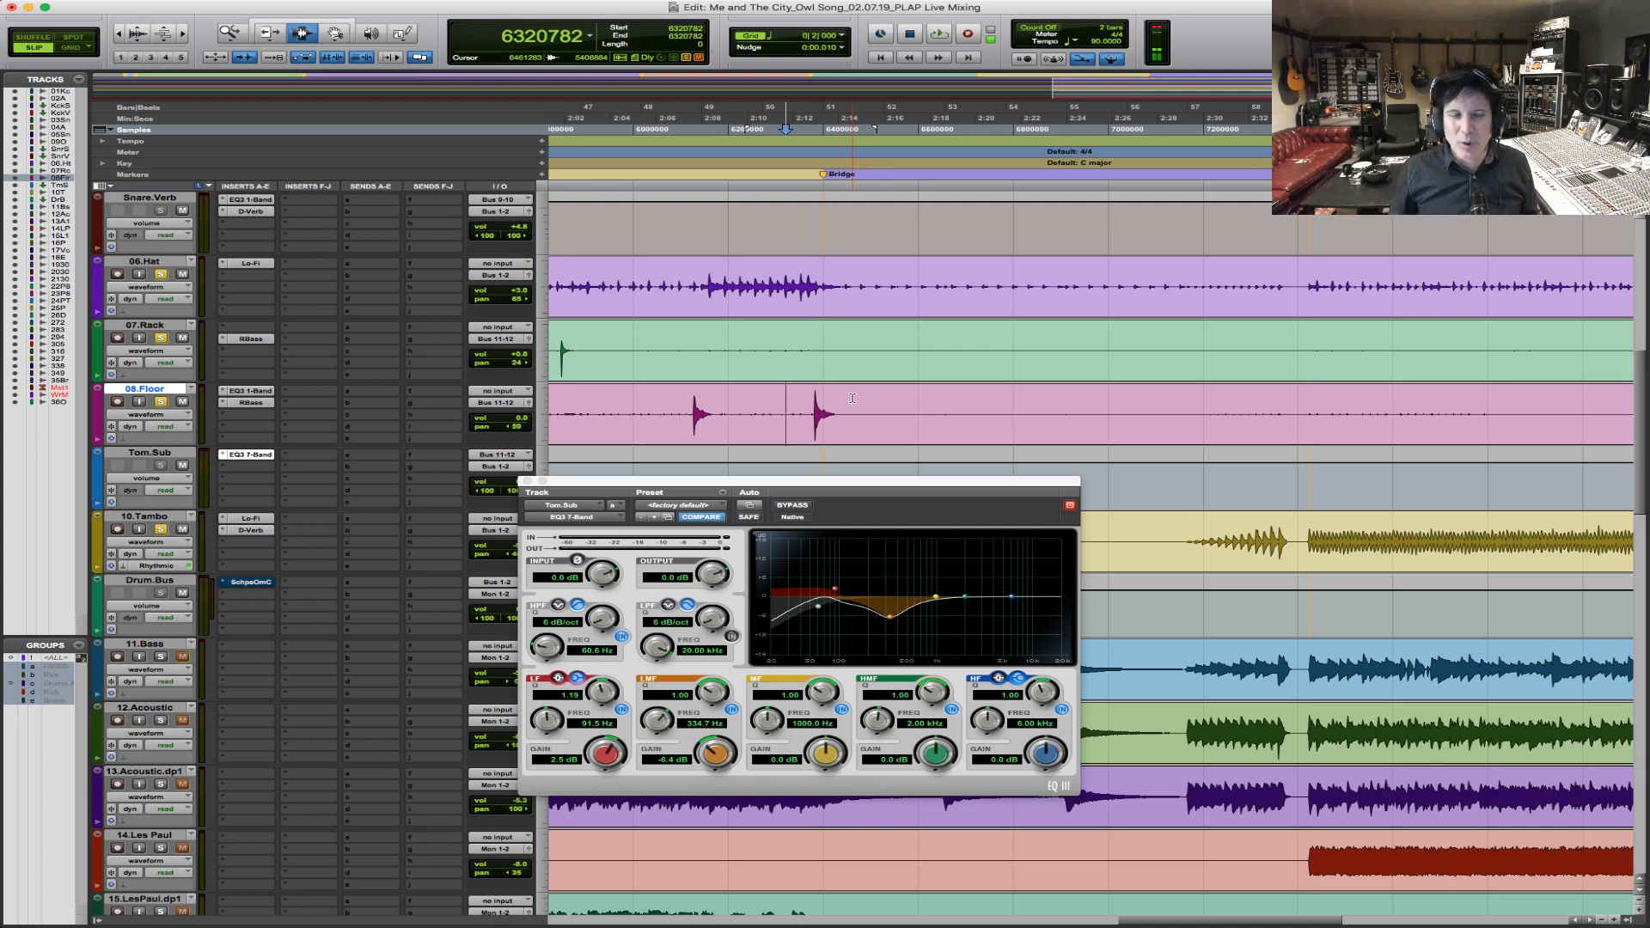
click(681, 390)
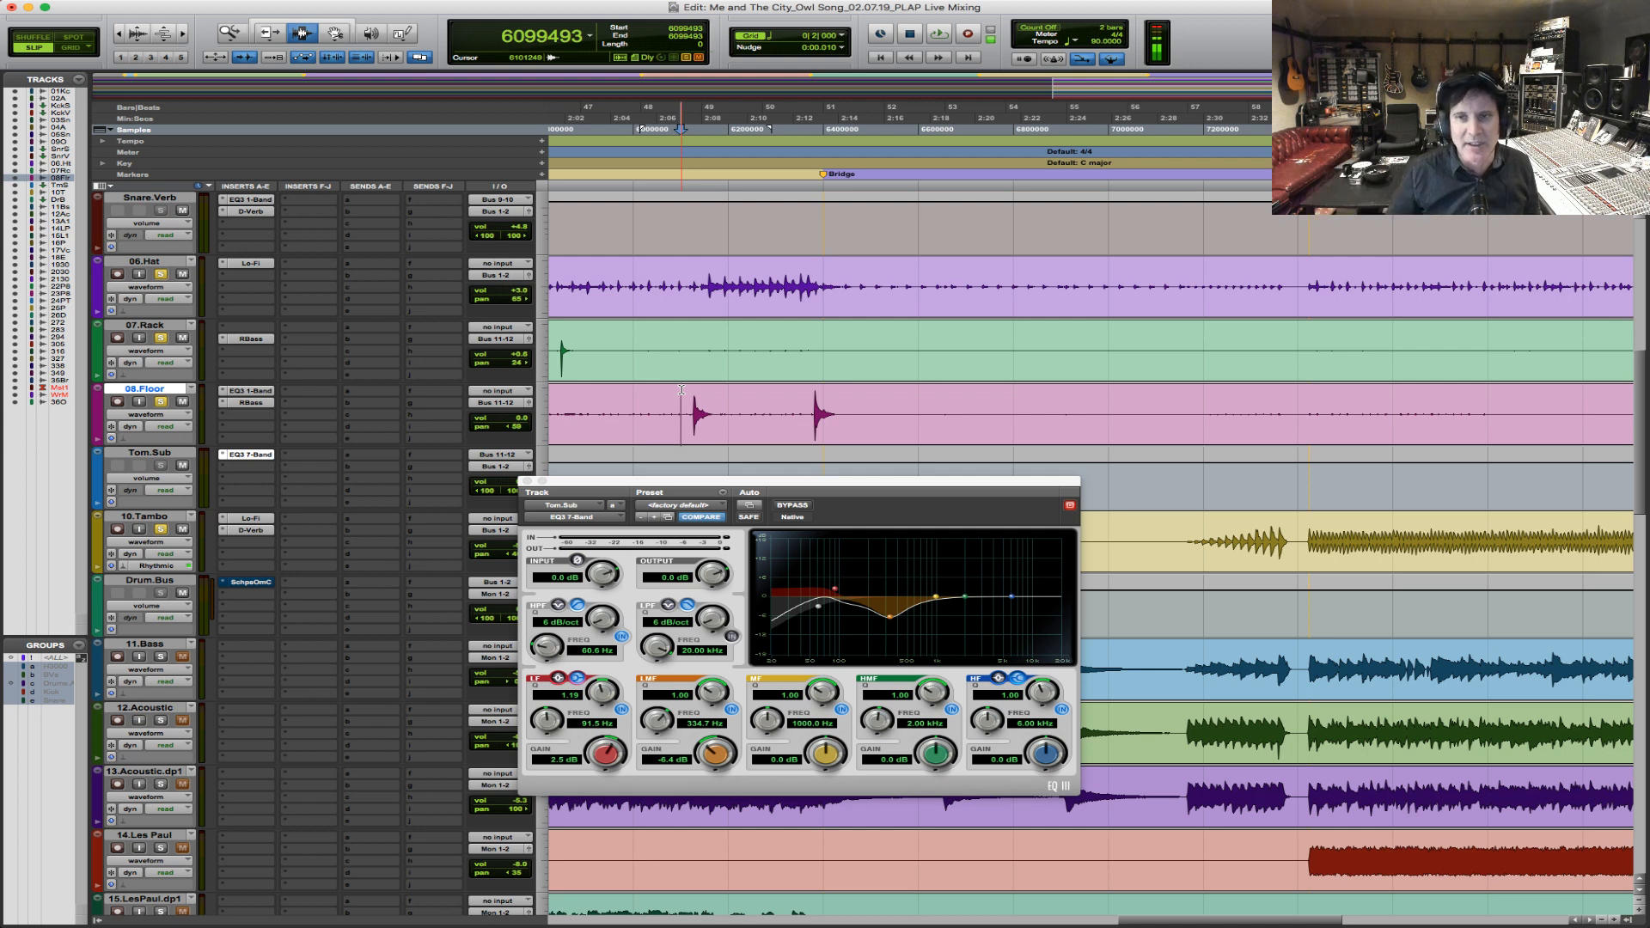
key(space)
click(792, 410)
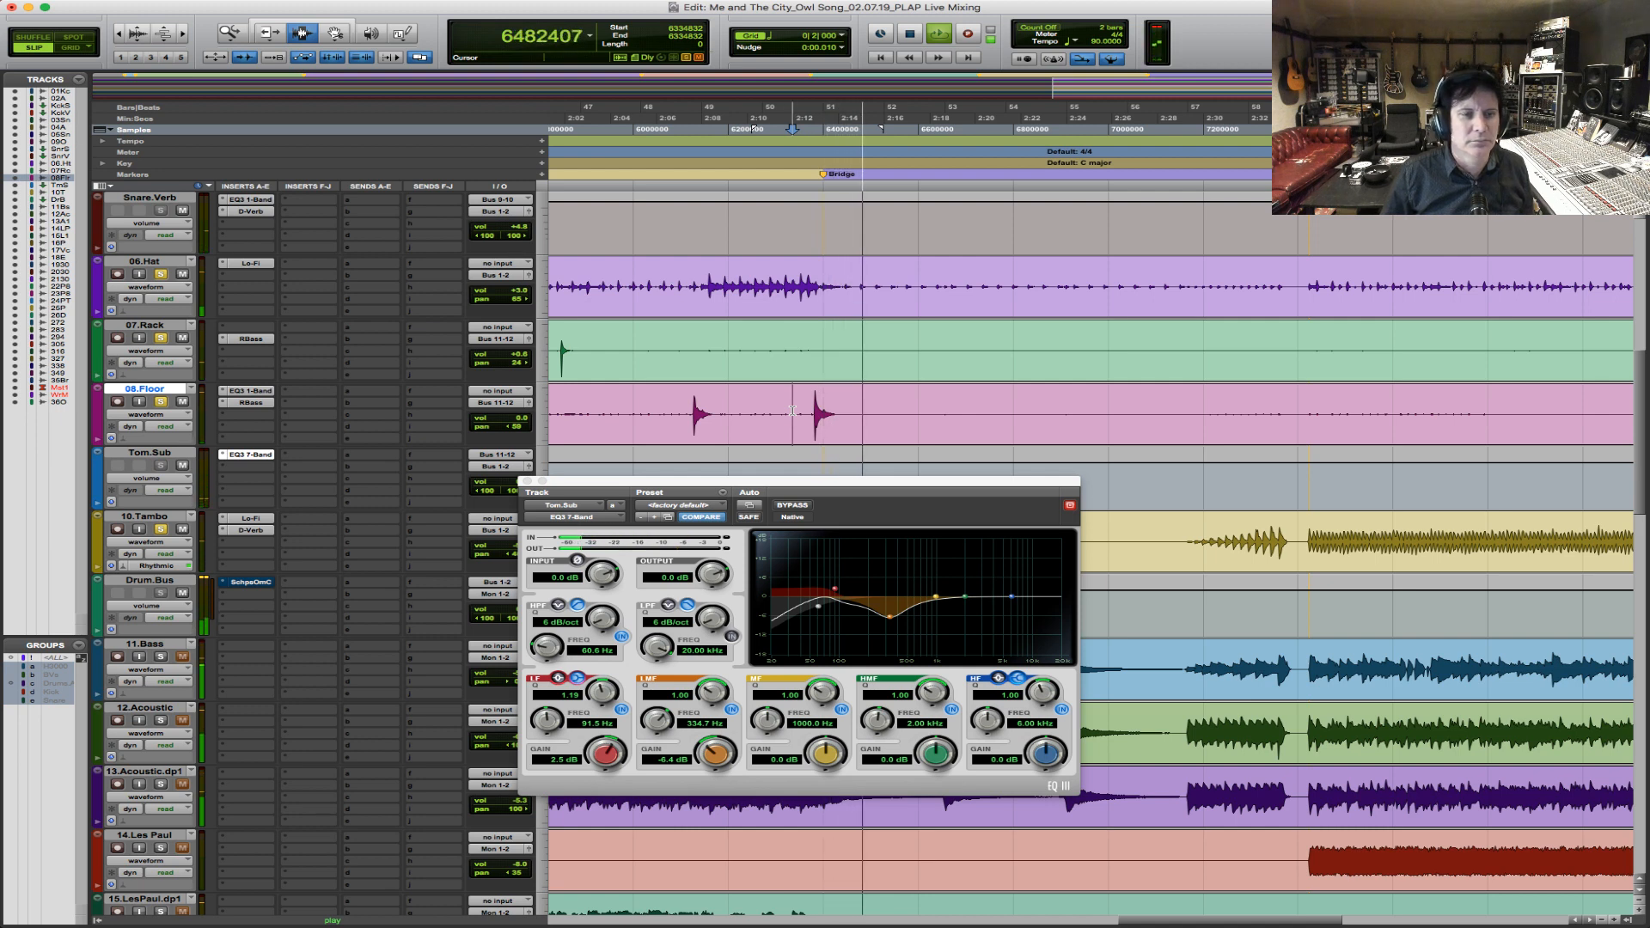
key(space)
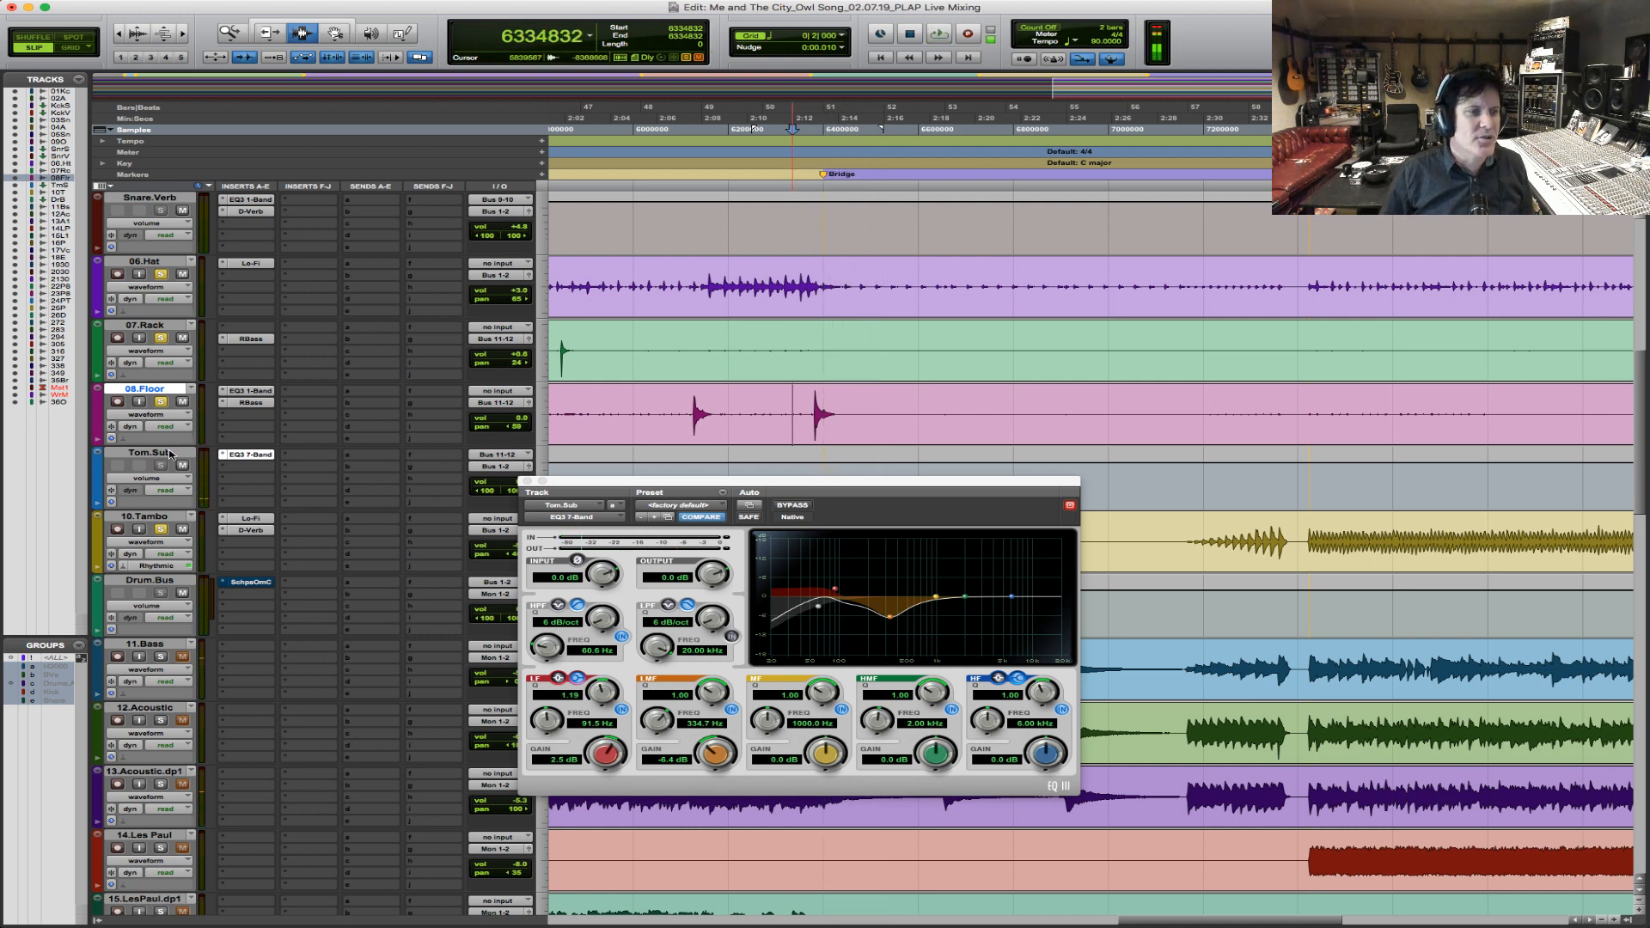
Create a new stereo aux track directly below Tom.Sub.
click(169, 453)
key(super+shift+n)
key(super+Down)
key(Return)
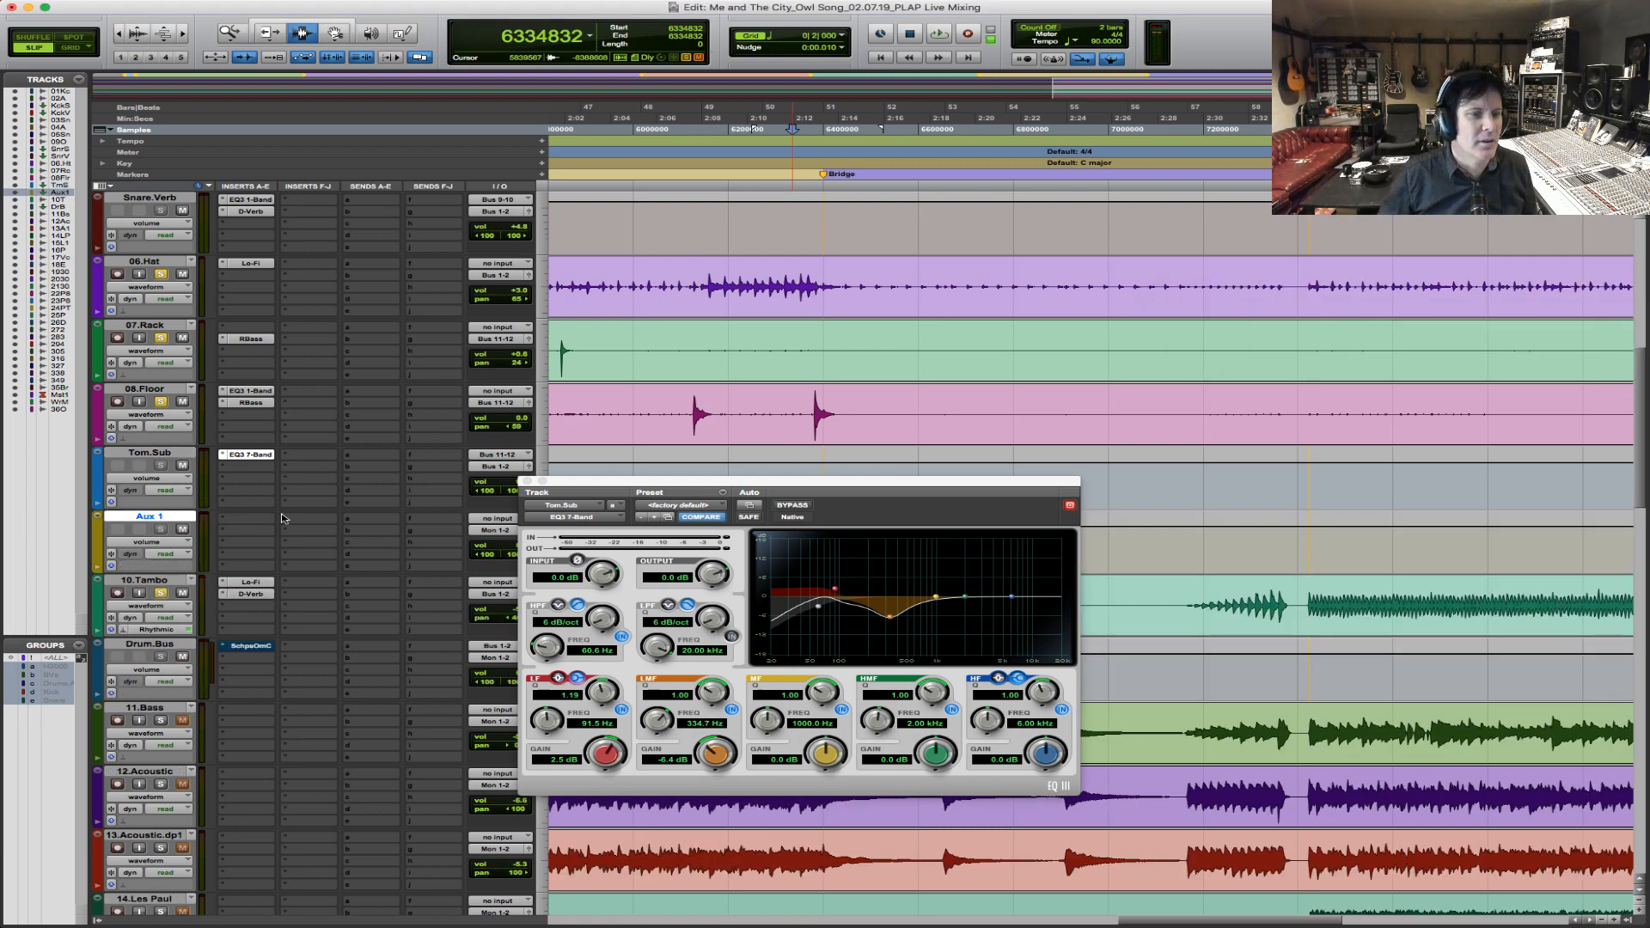
Add a first send from Tom.Sub to Bus 13-14 and close the send and EQ windows.
click(385, 461)
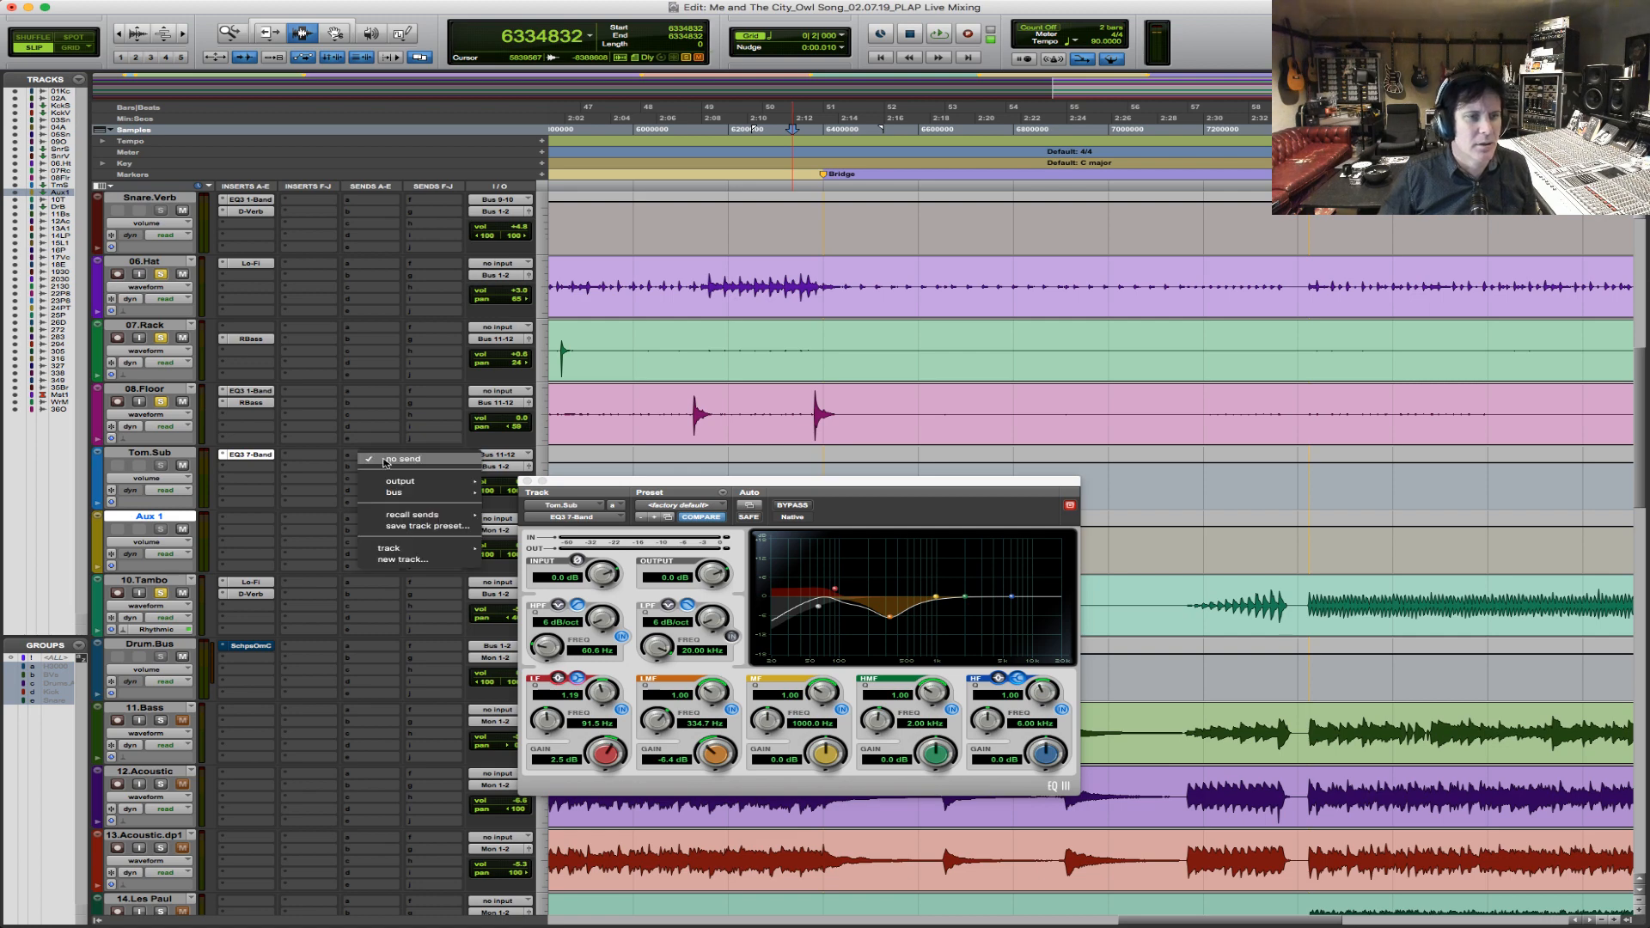
mouse_move(404, 493)
click(589, 200)
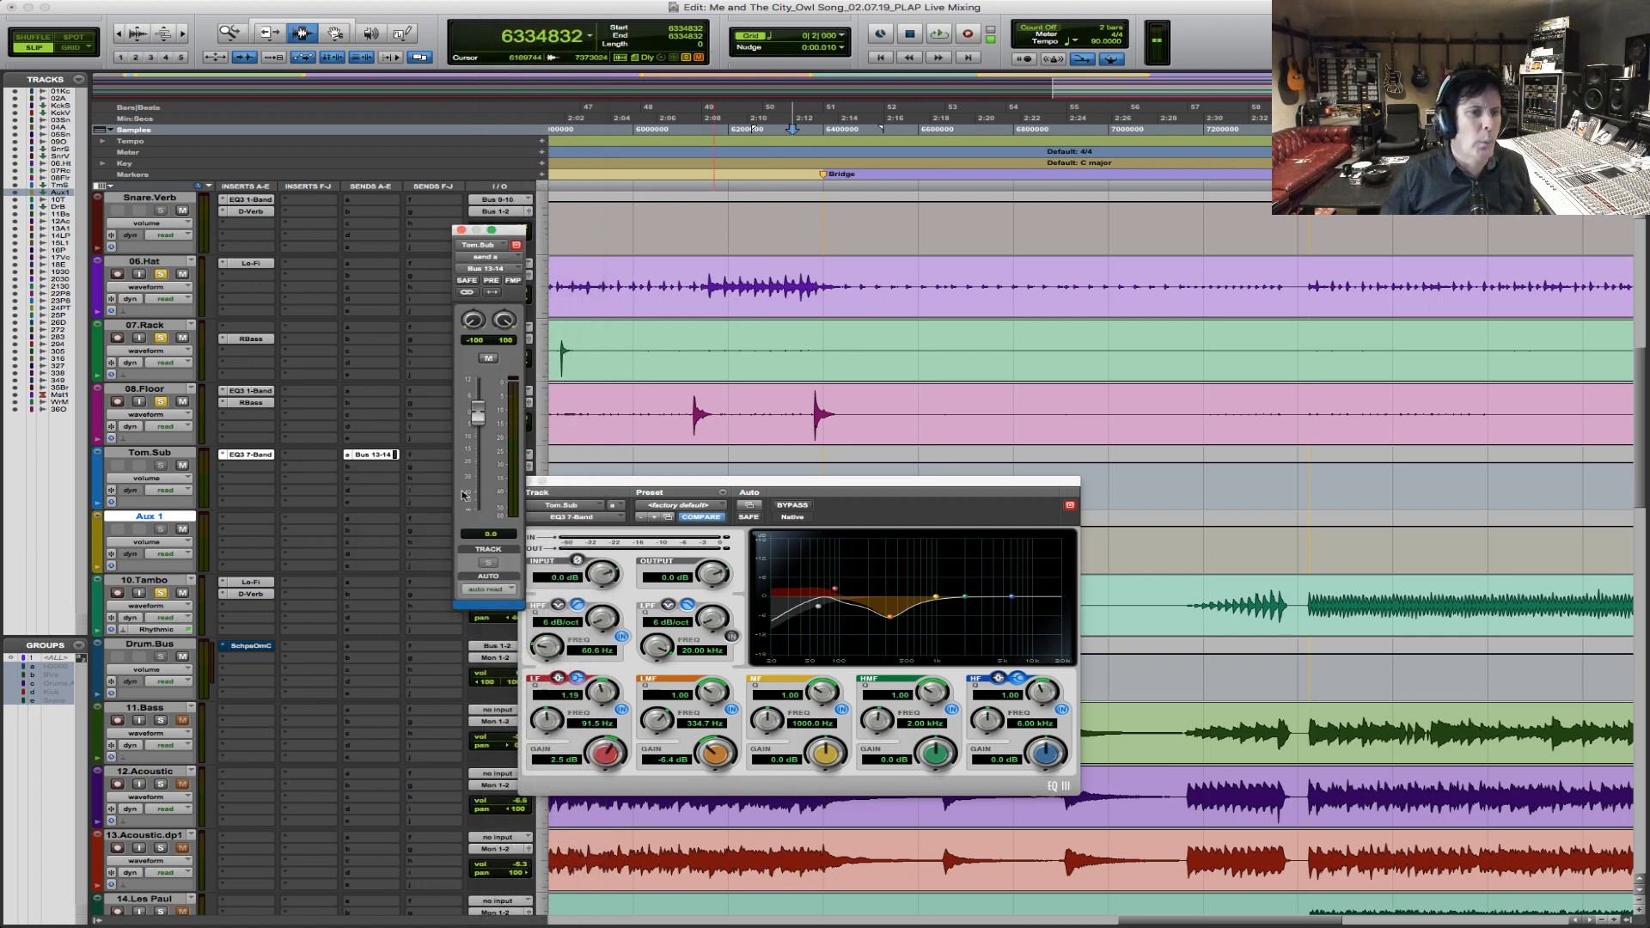
click(462, 230)
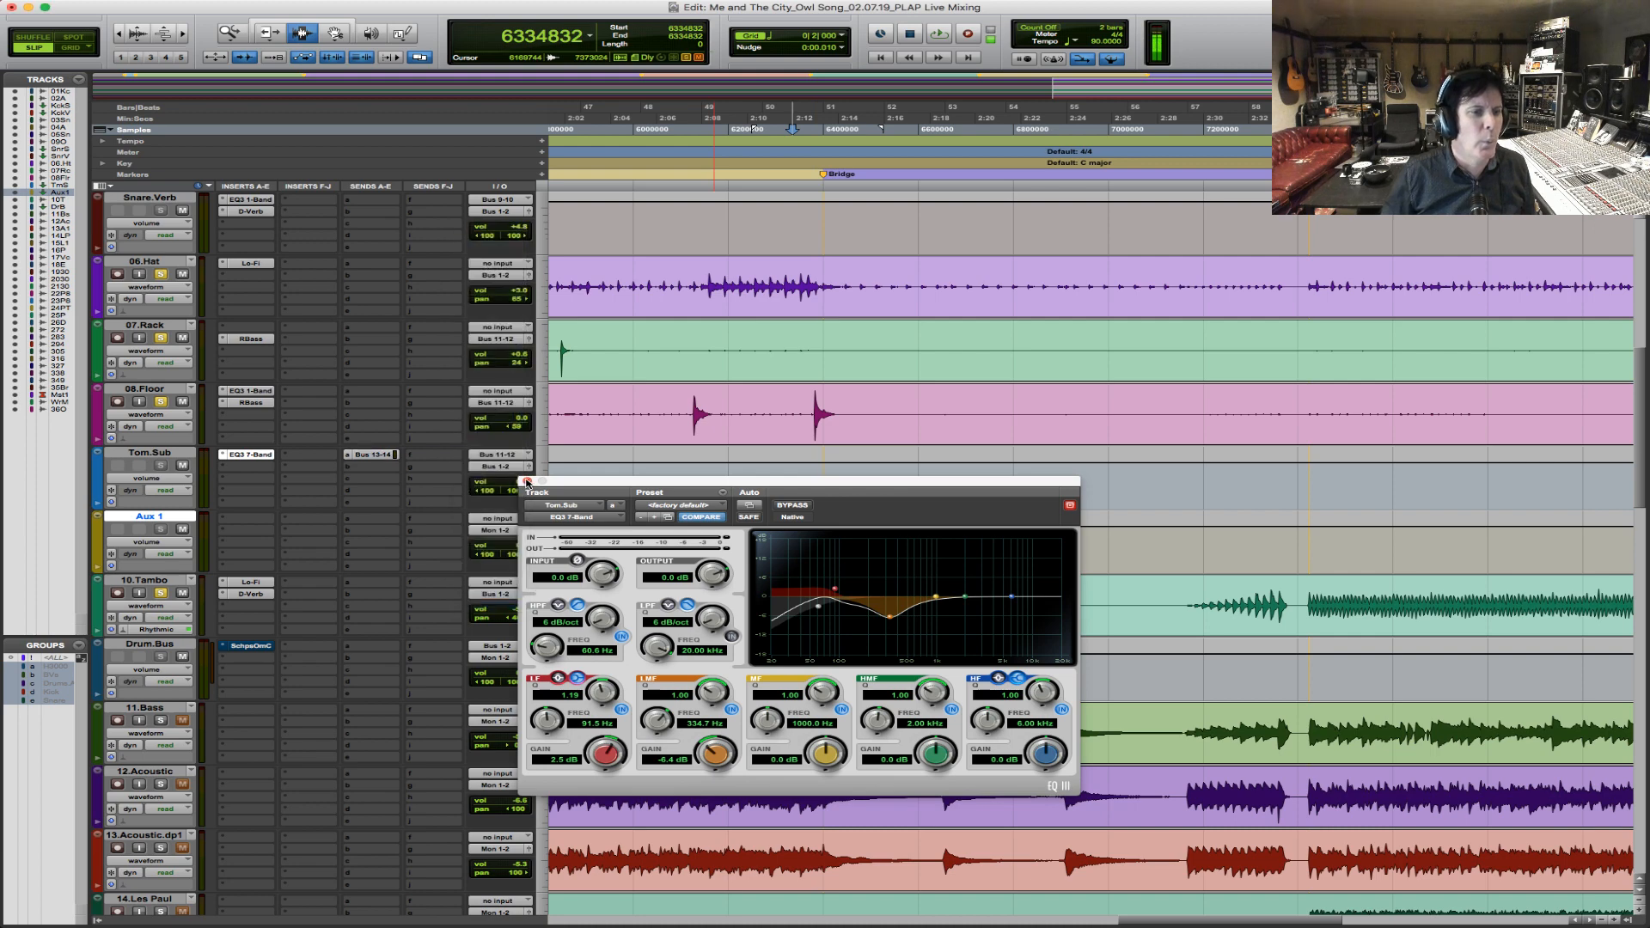
click(527, 480)
Rename the new aux track as Tom.Verb.
double_click(164, 521)
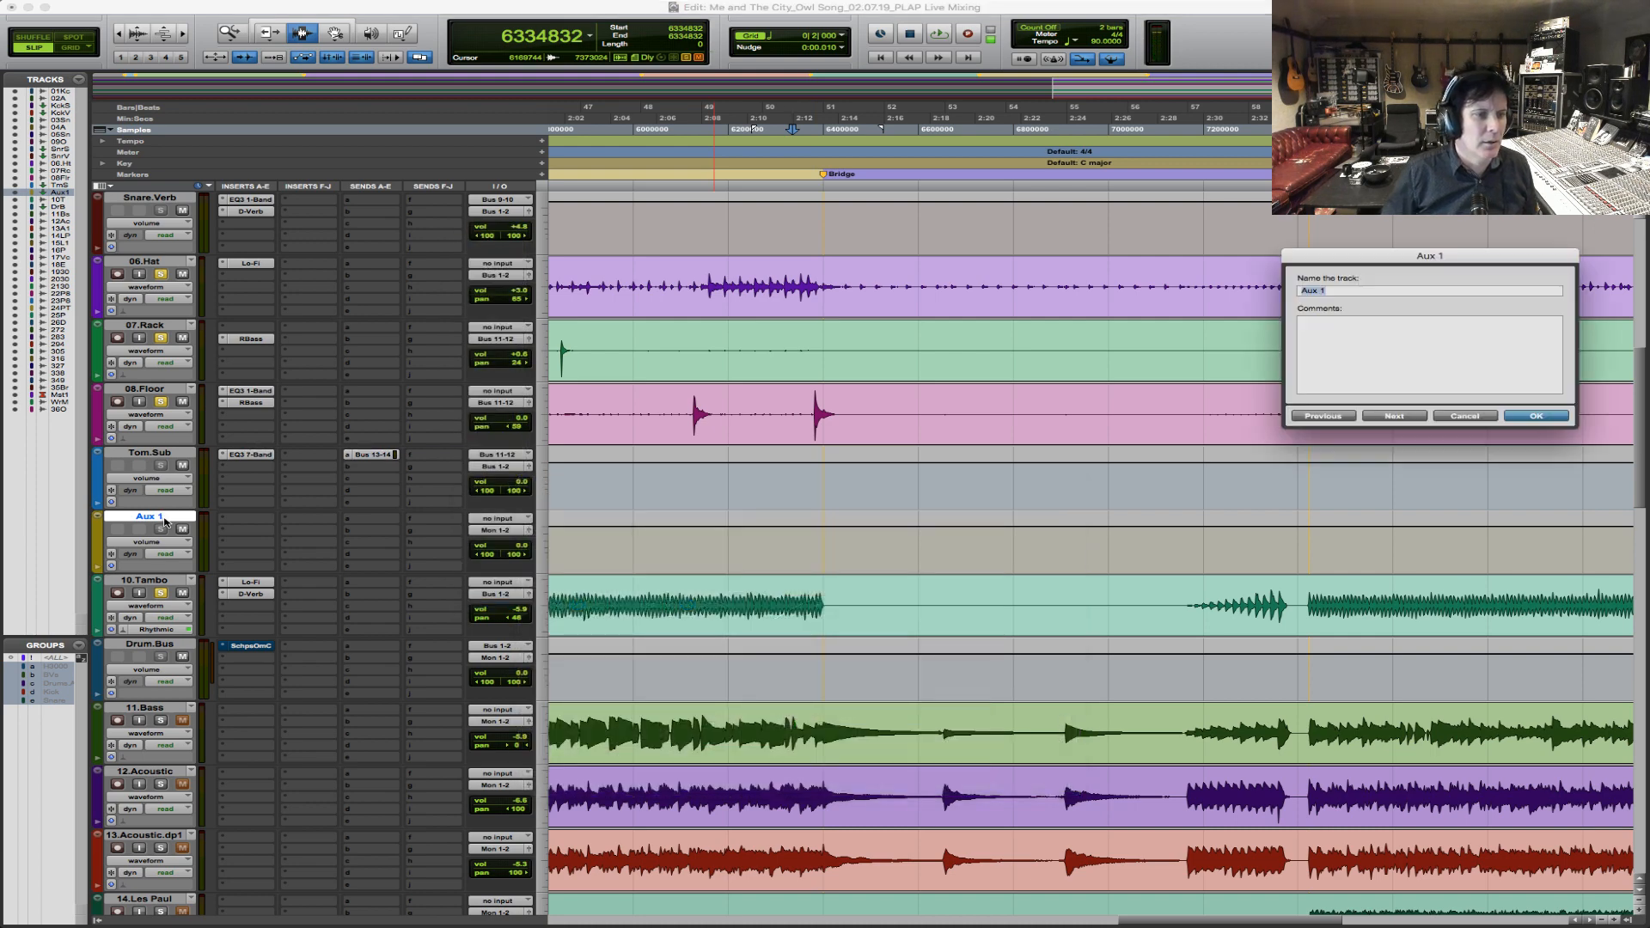
text(Tom.Verb)
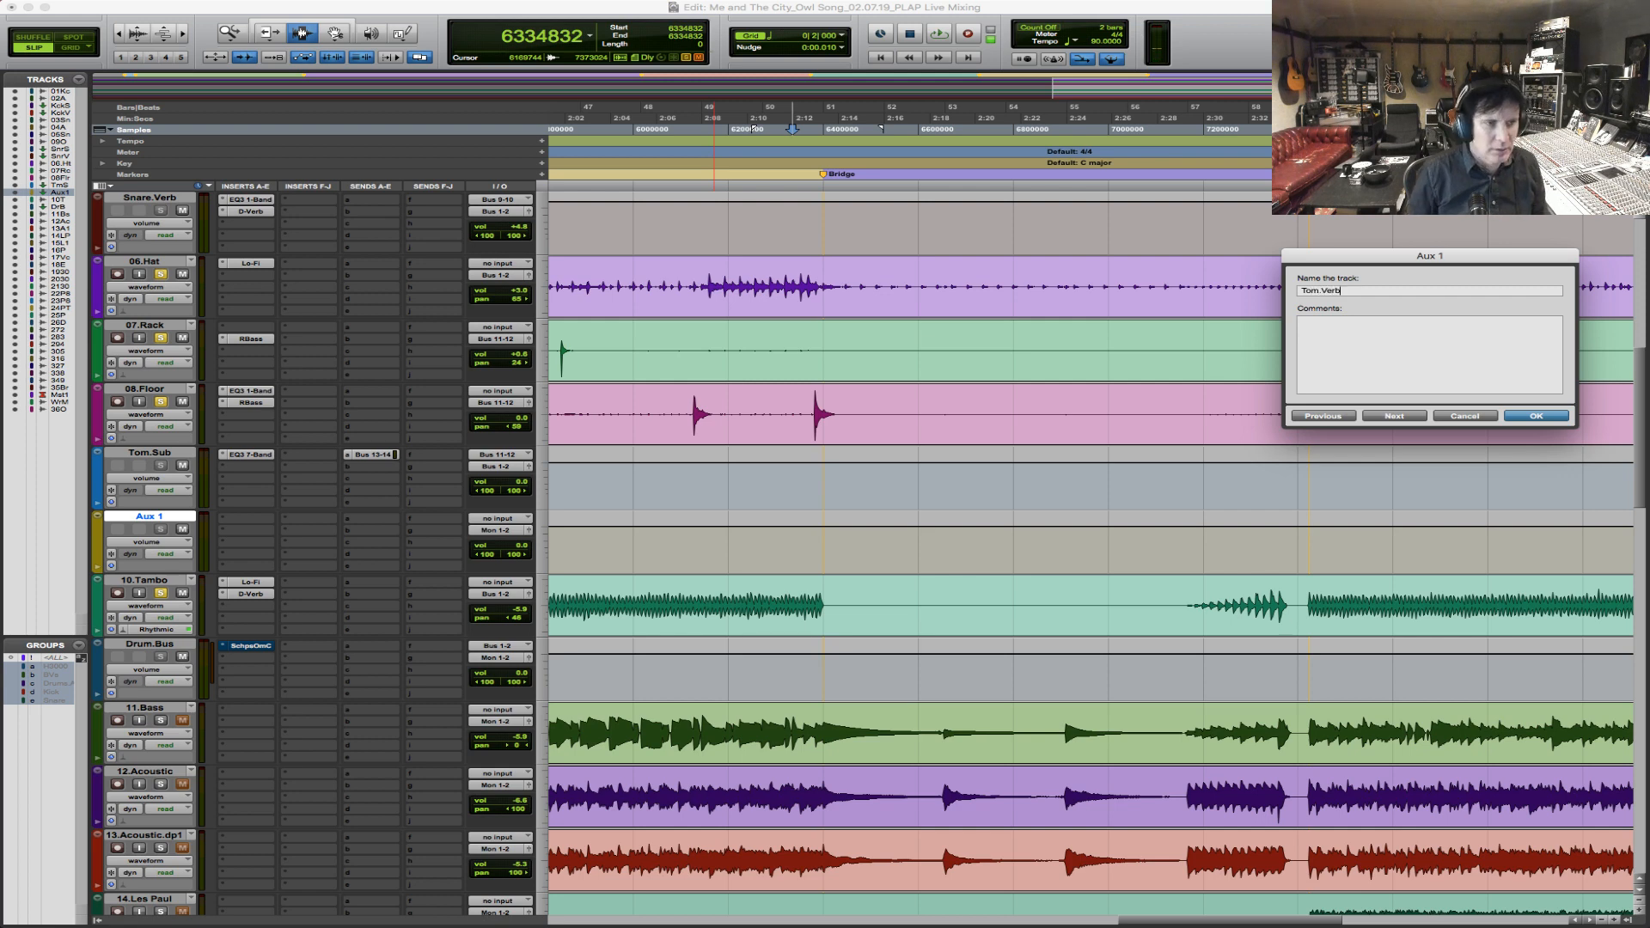
key(Return)
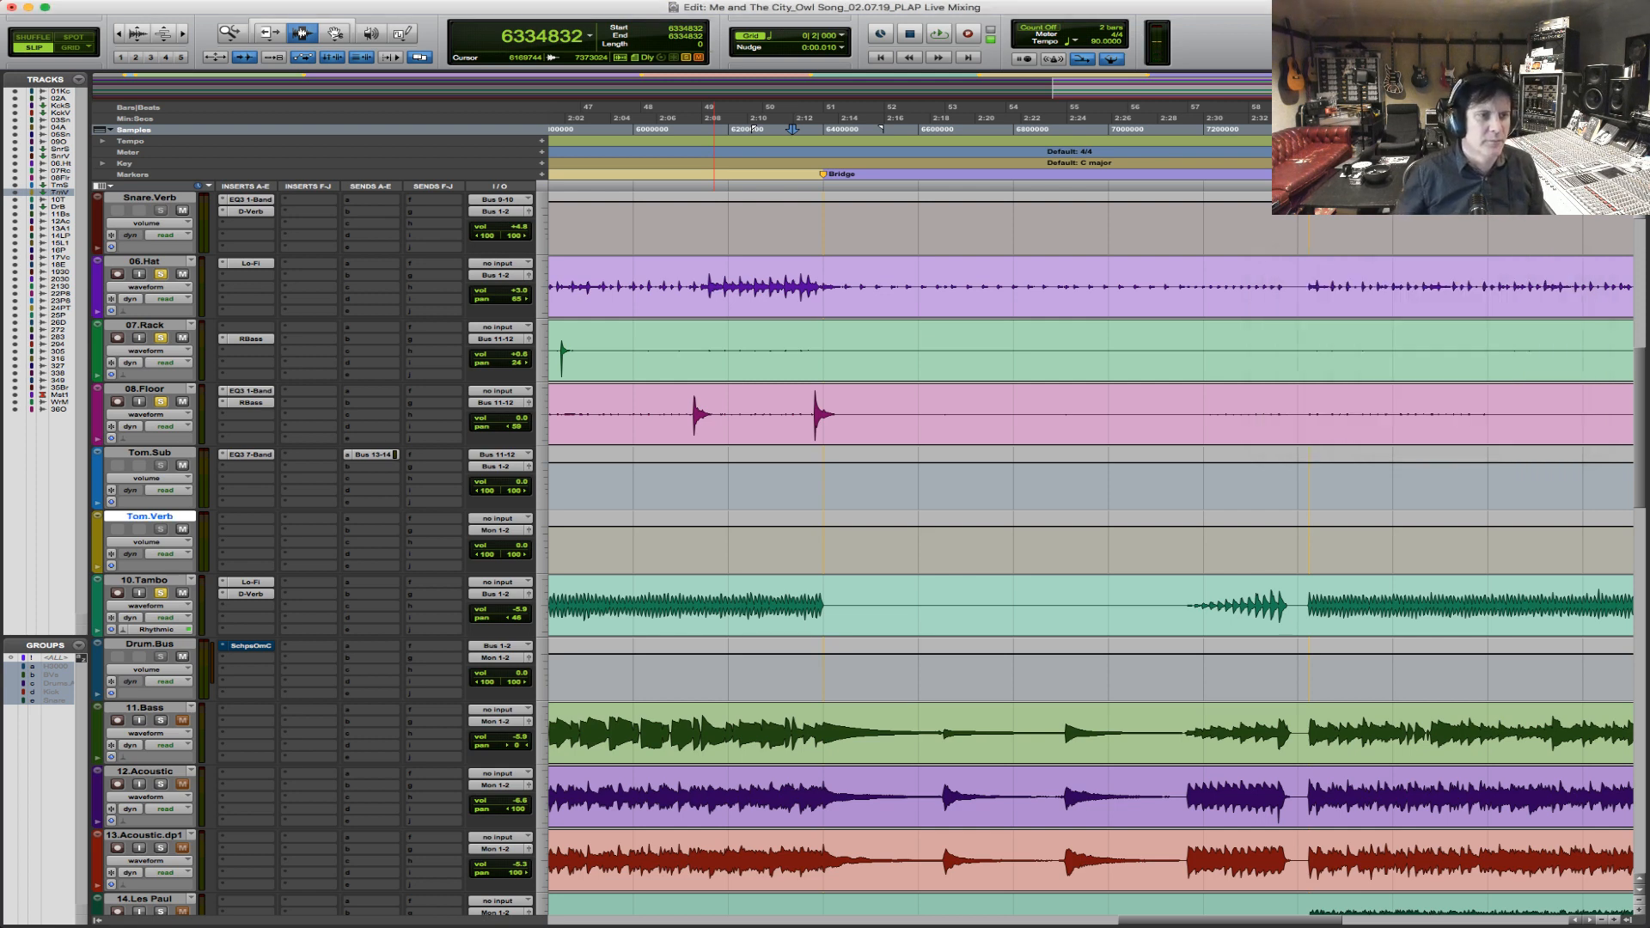
Insert the stereo multichannel EQ3 1-Band on Tom.Verb and set it to a high-pass at 325.5 Hz.
click(237, 522)
mouse_move(305, 545)
mouse_move(472, 381)
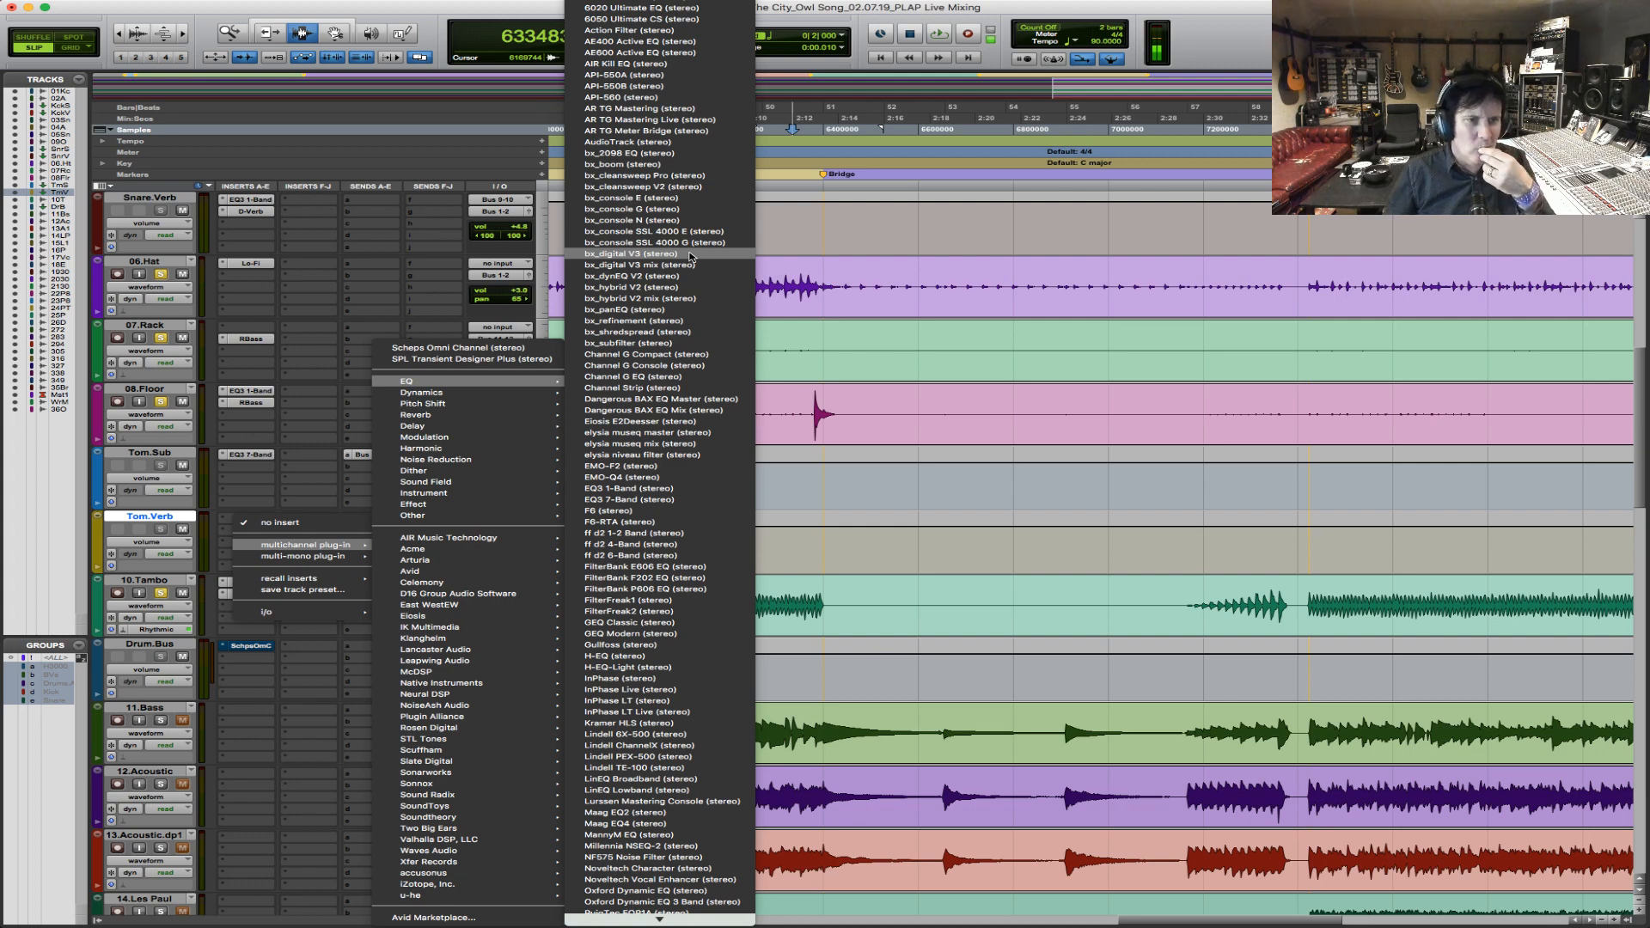
click(627, 488)
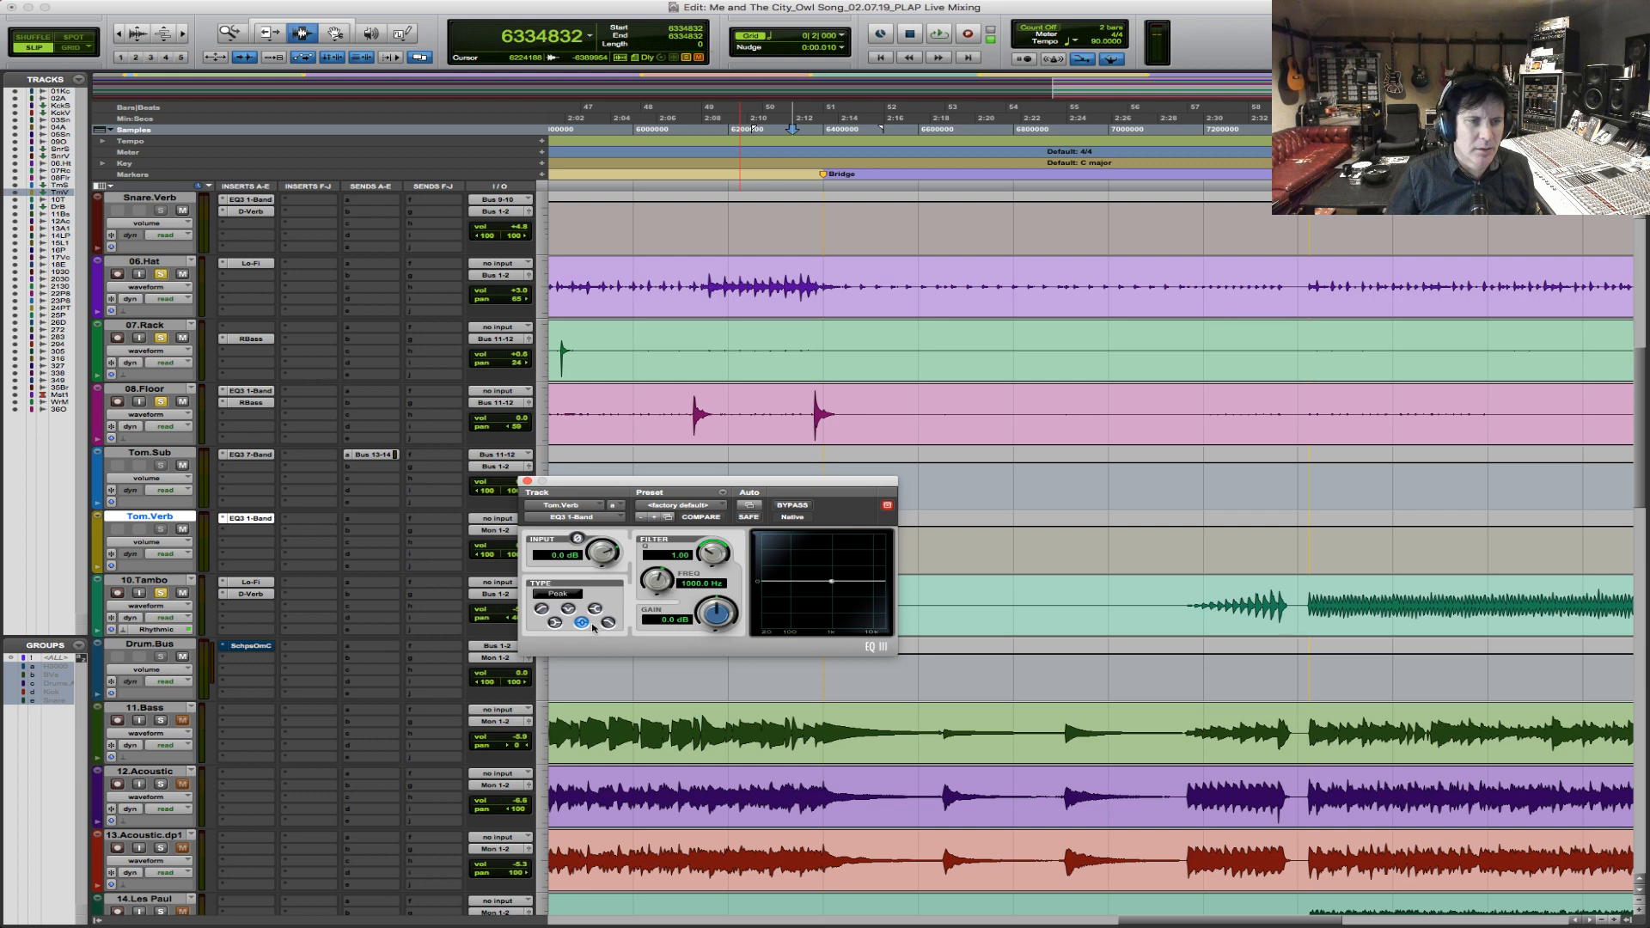
click(541, 609)
drag(666, 582, 650, 596)
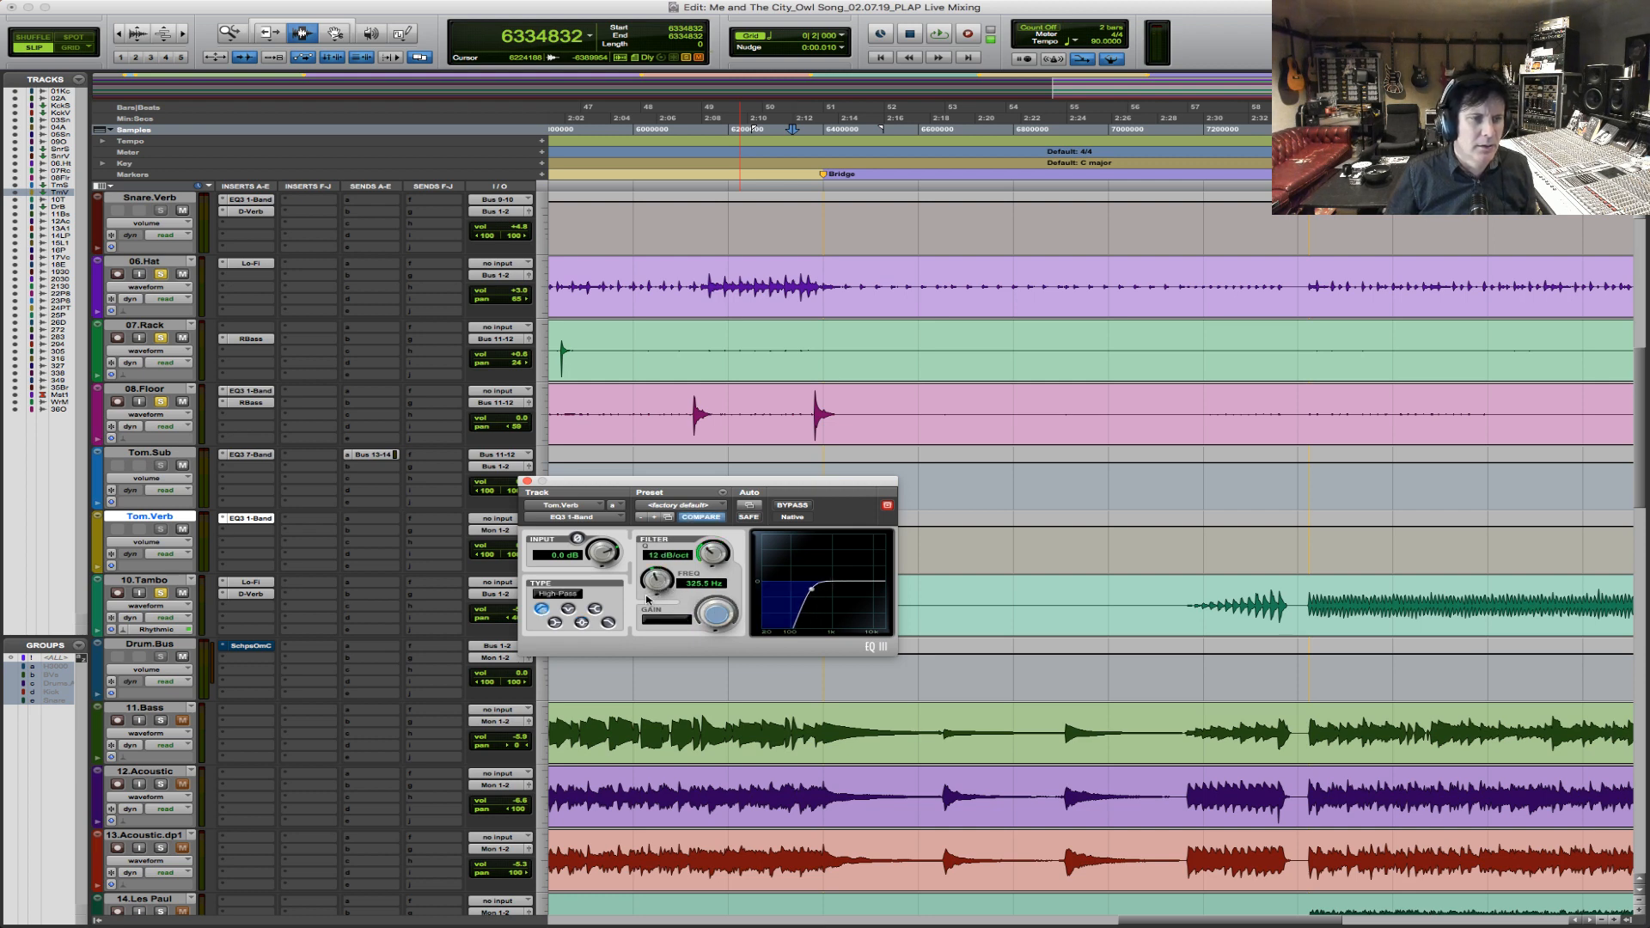
Insert the stereo D-Verb after Tom.Verb's EQ, set its decay to 1.0 sec, and play the last floor tom hit.
click(244, 533)
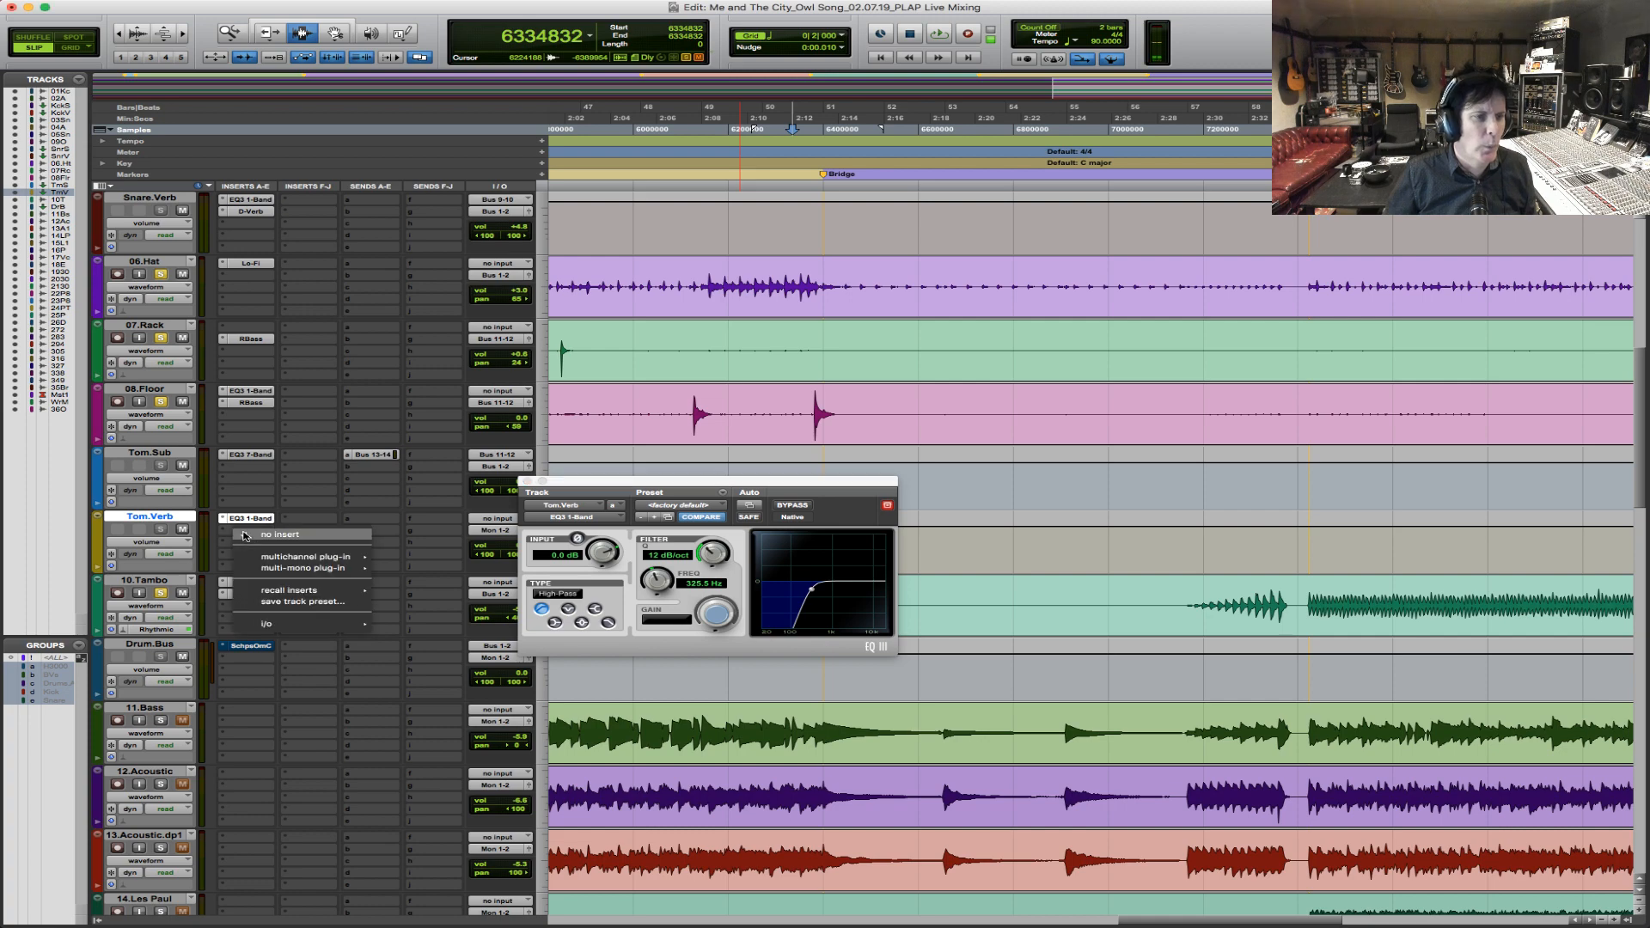
mouse_move(458, 416)
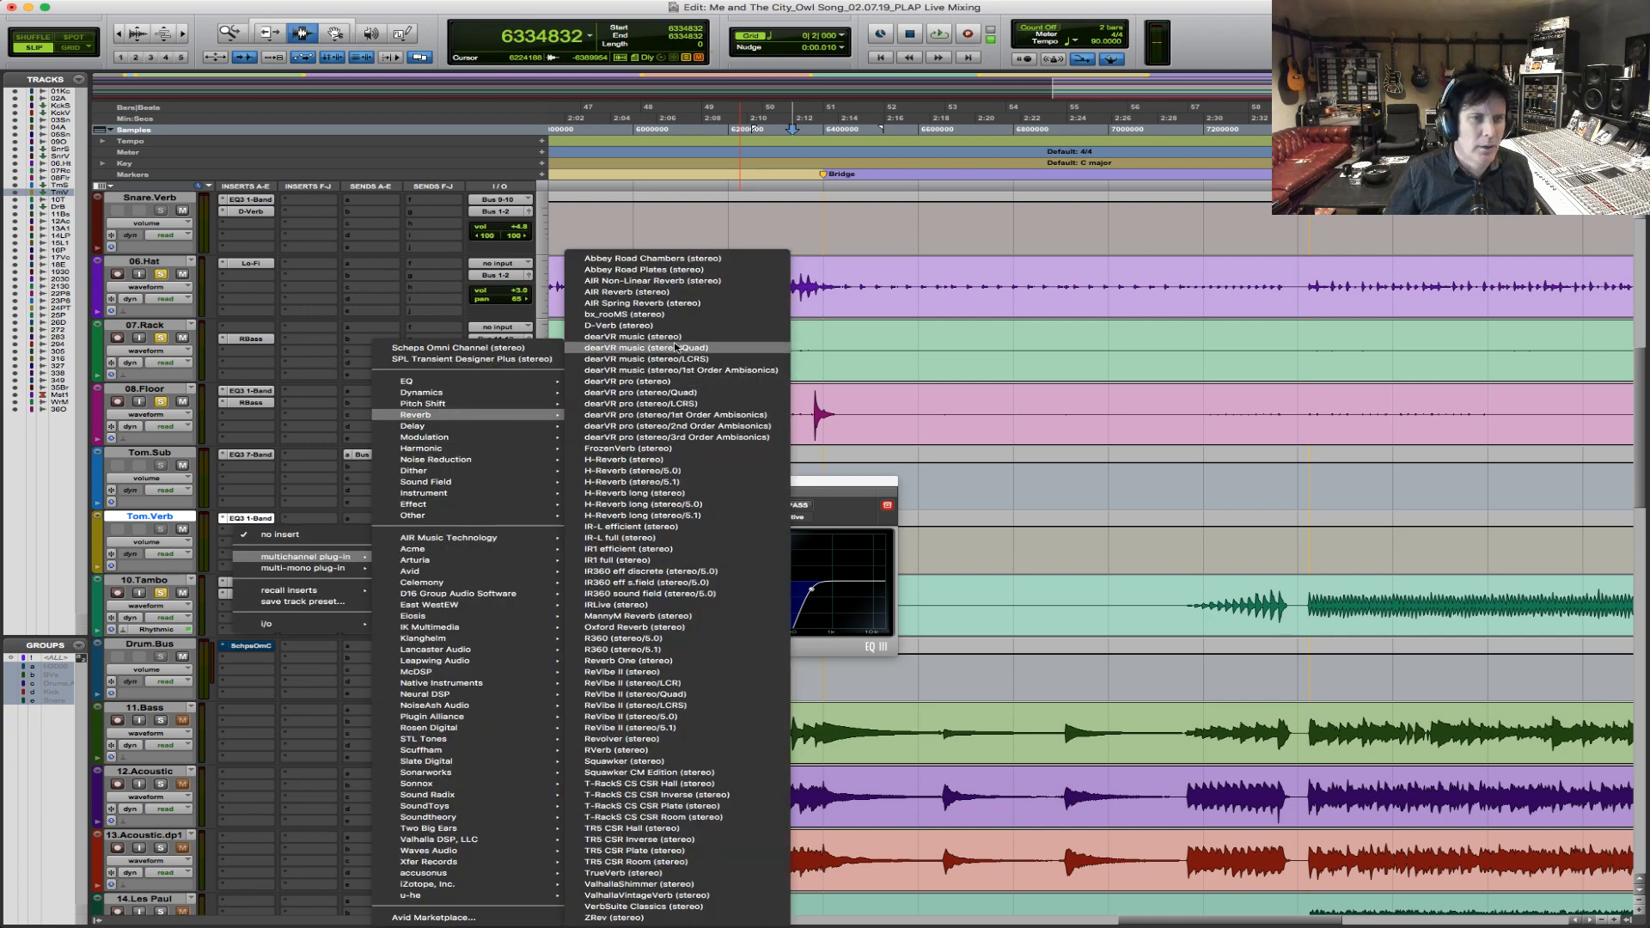
click(705, 325)
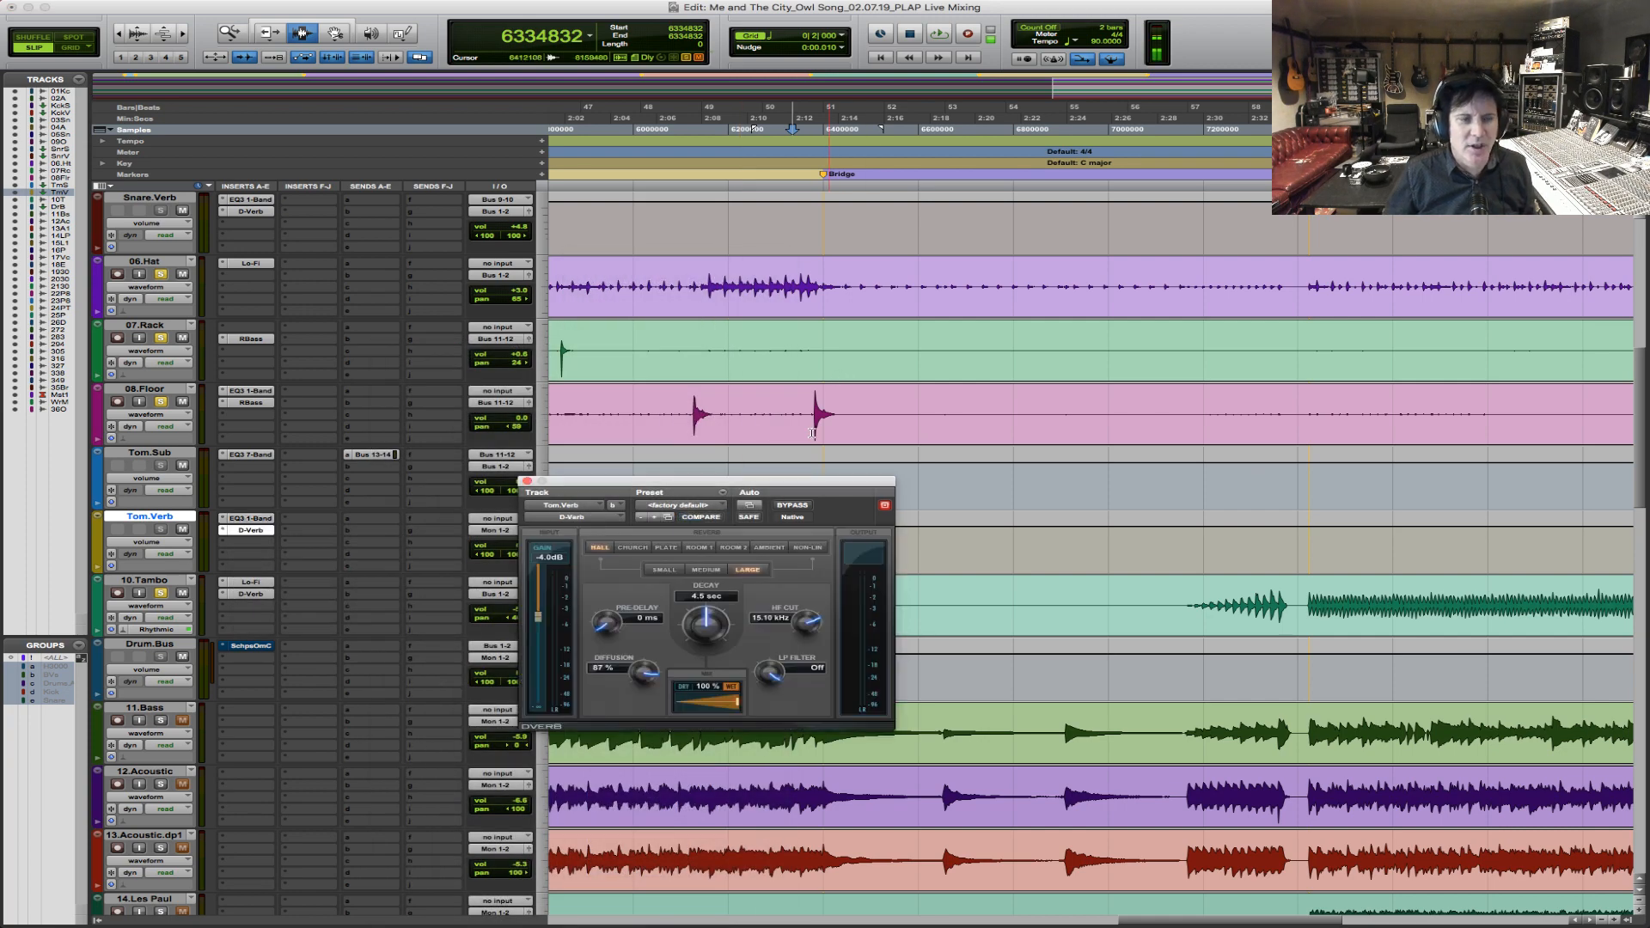
drag(707, 617, 688, 627)
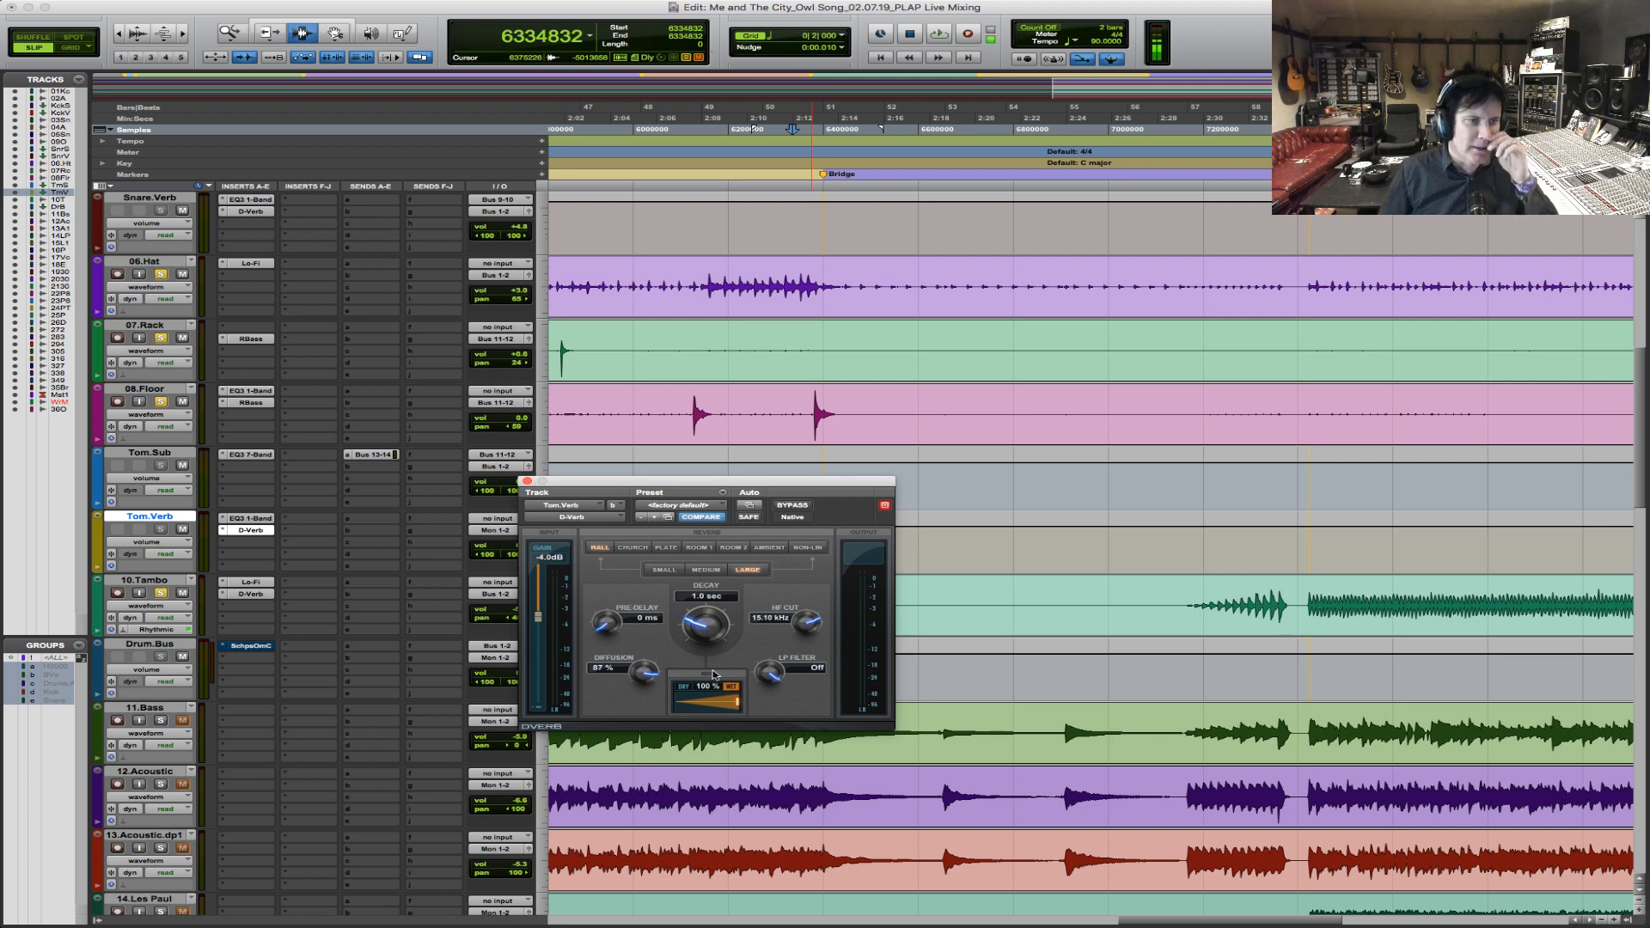
key(space)
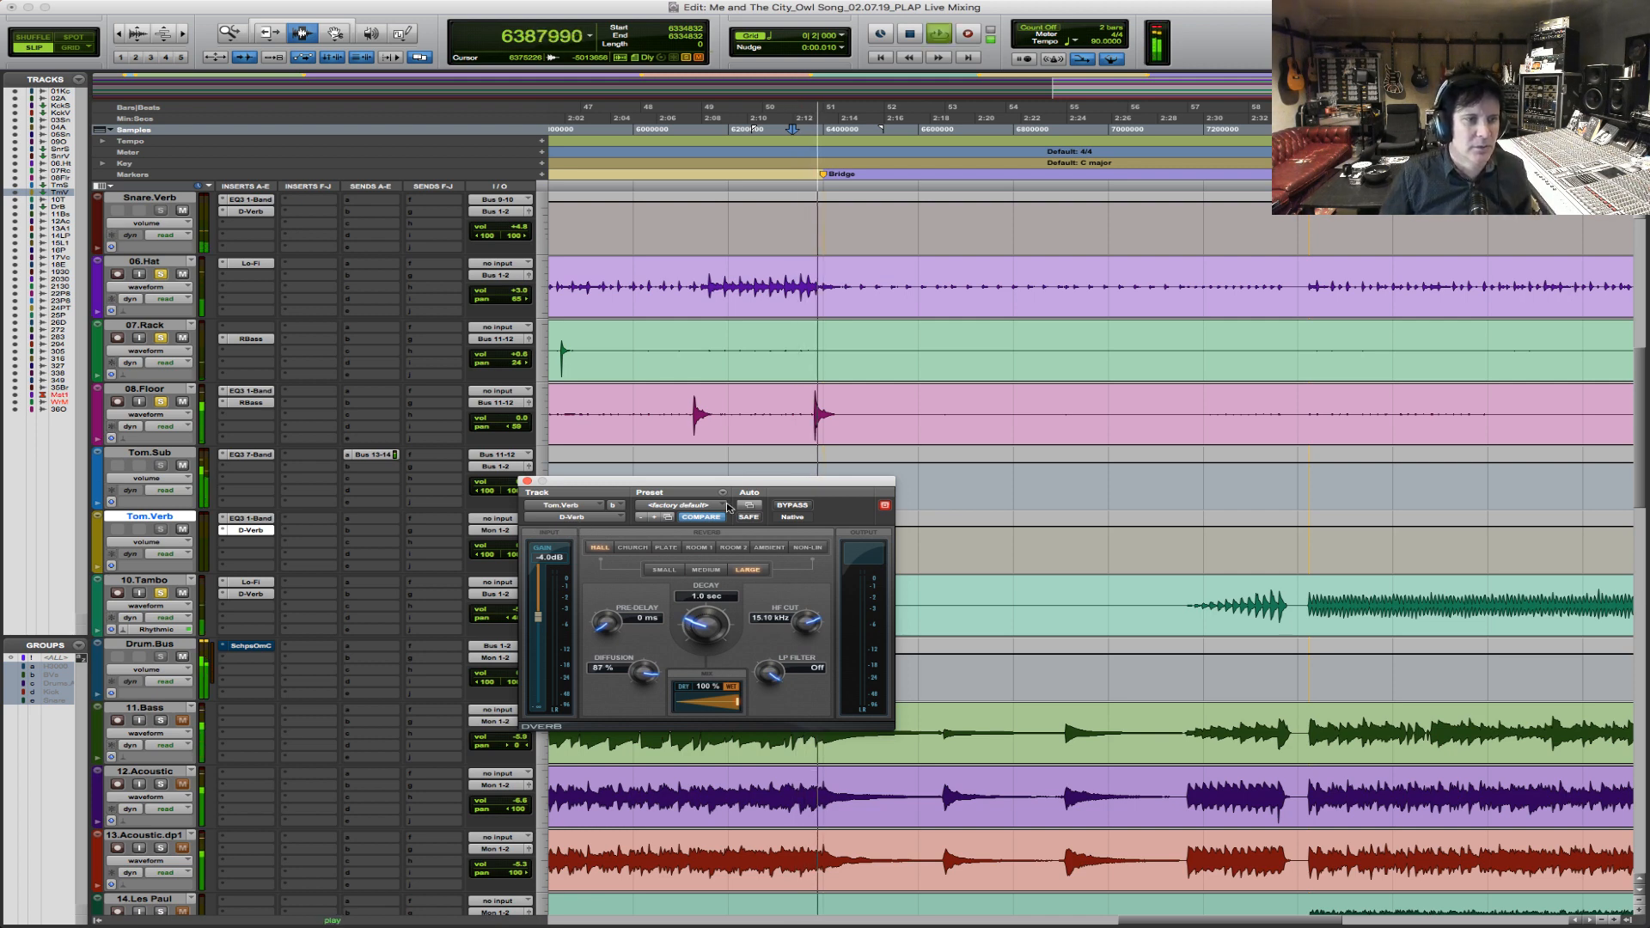
key(space)
Check Tom.Sub's send and set Tom.Verb's input to Bus 13-14.
click(371, 455)
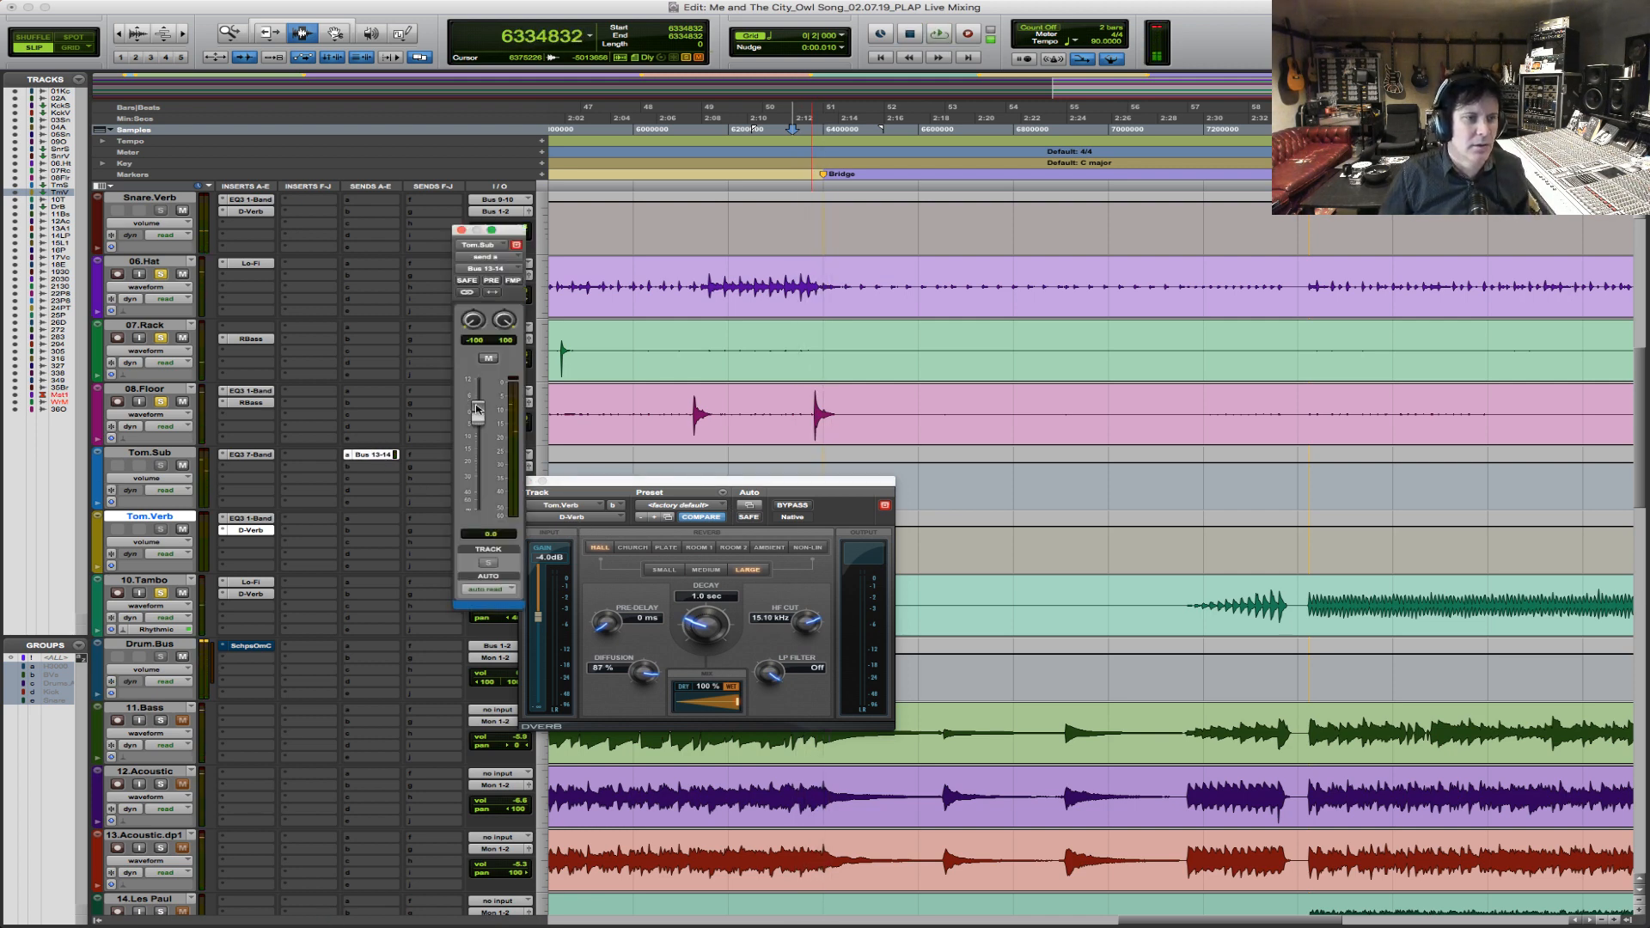
click(461, 231)
click(502, 521)
mouse_move(508, 557)
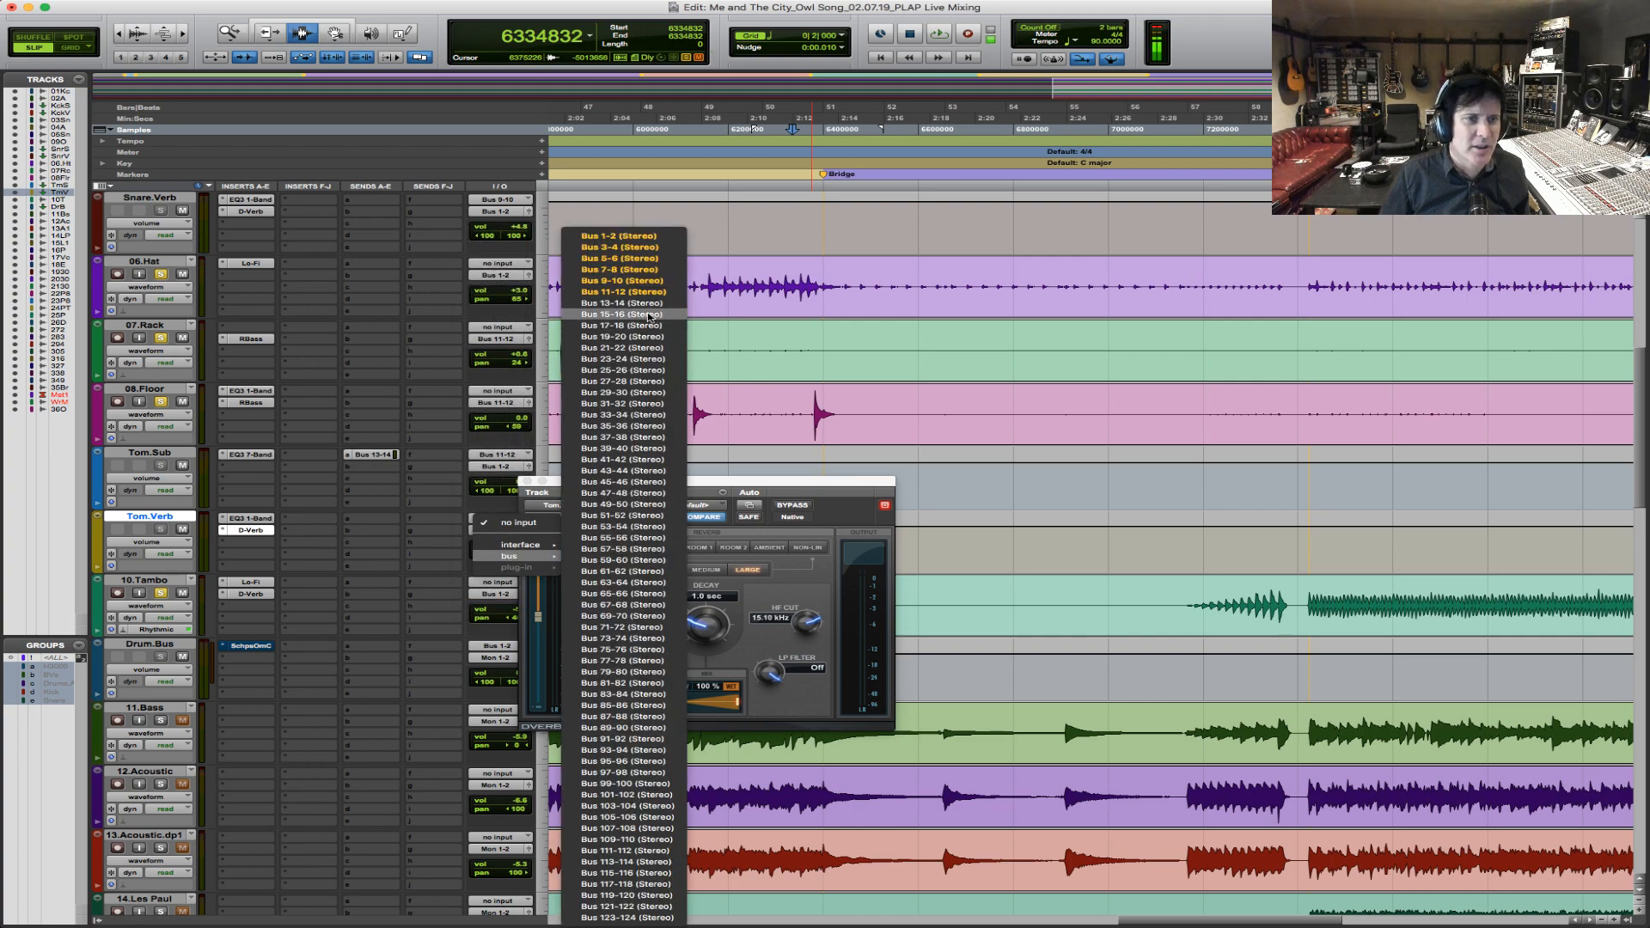
click(610, 303)
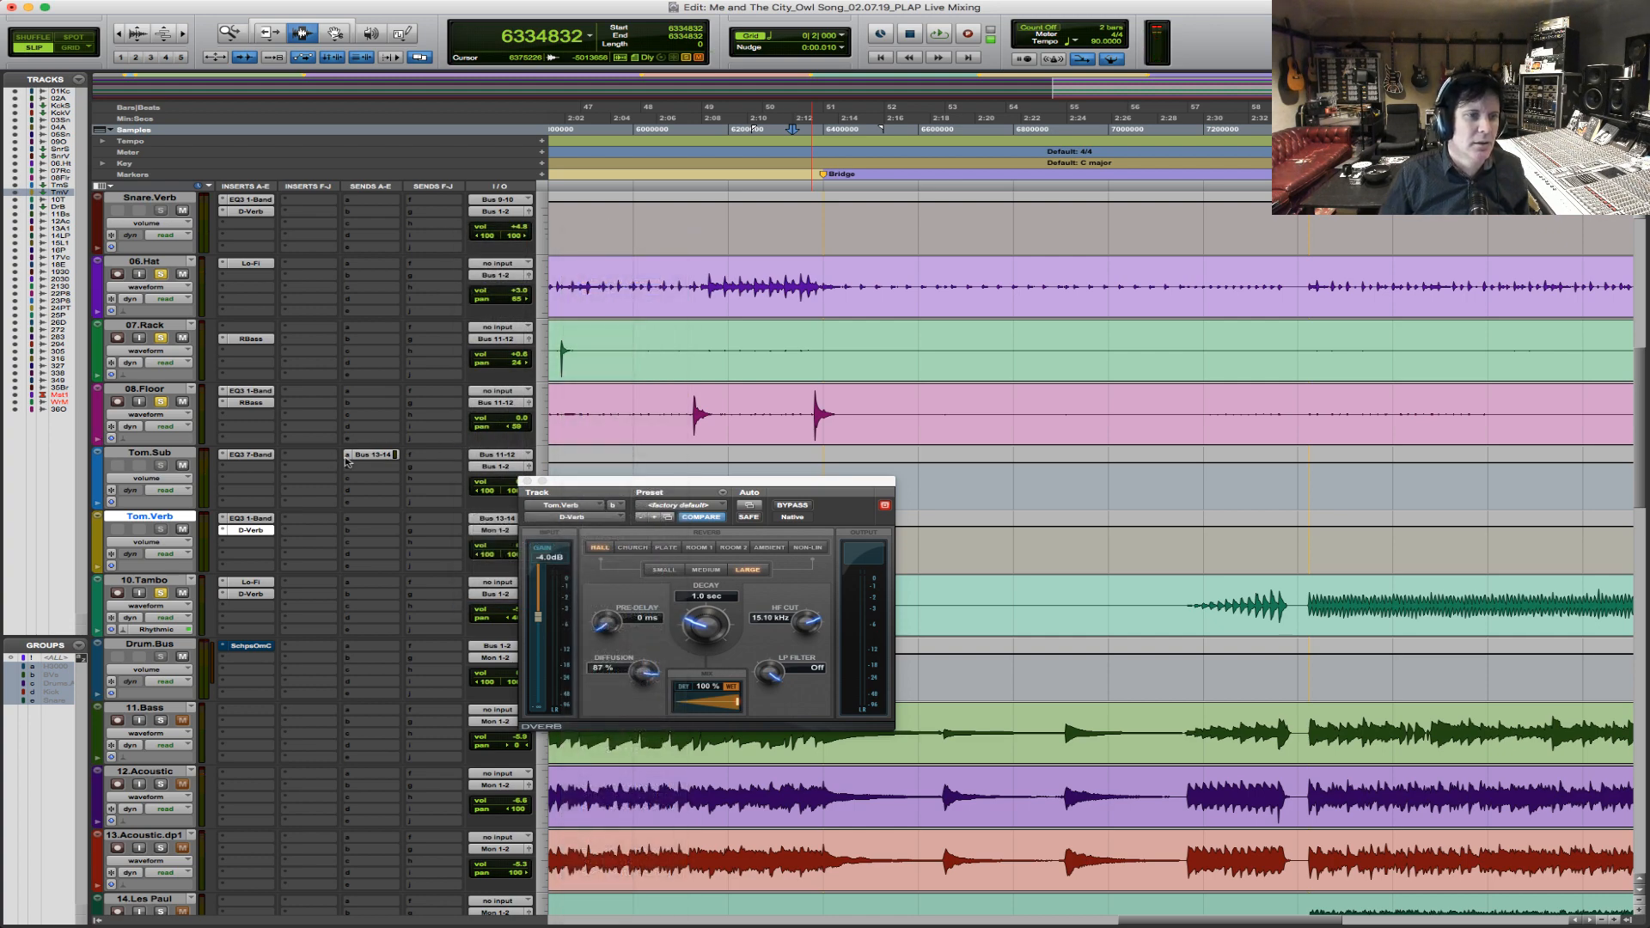
Recheck Tom.Sub's send window and route Tom.Verb's output to Bus 1-2.
click(376, 455)
click(462, 229)
click(501, 531)
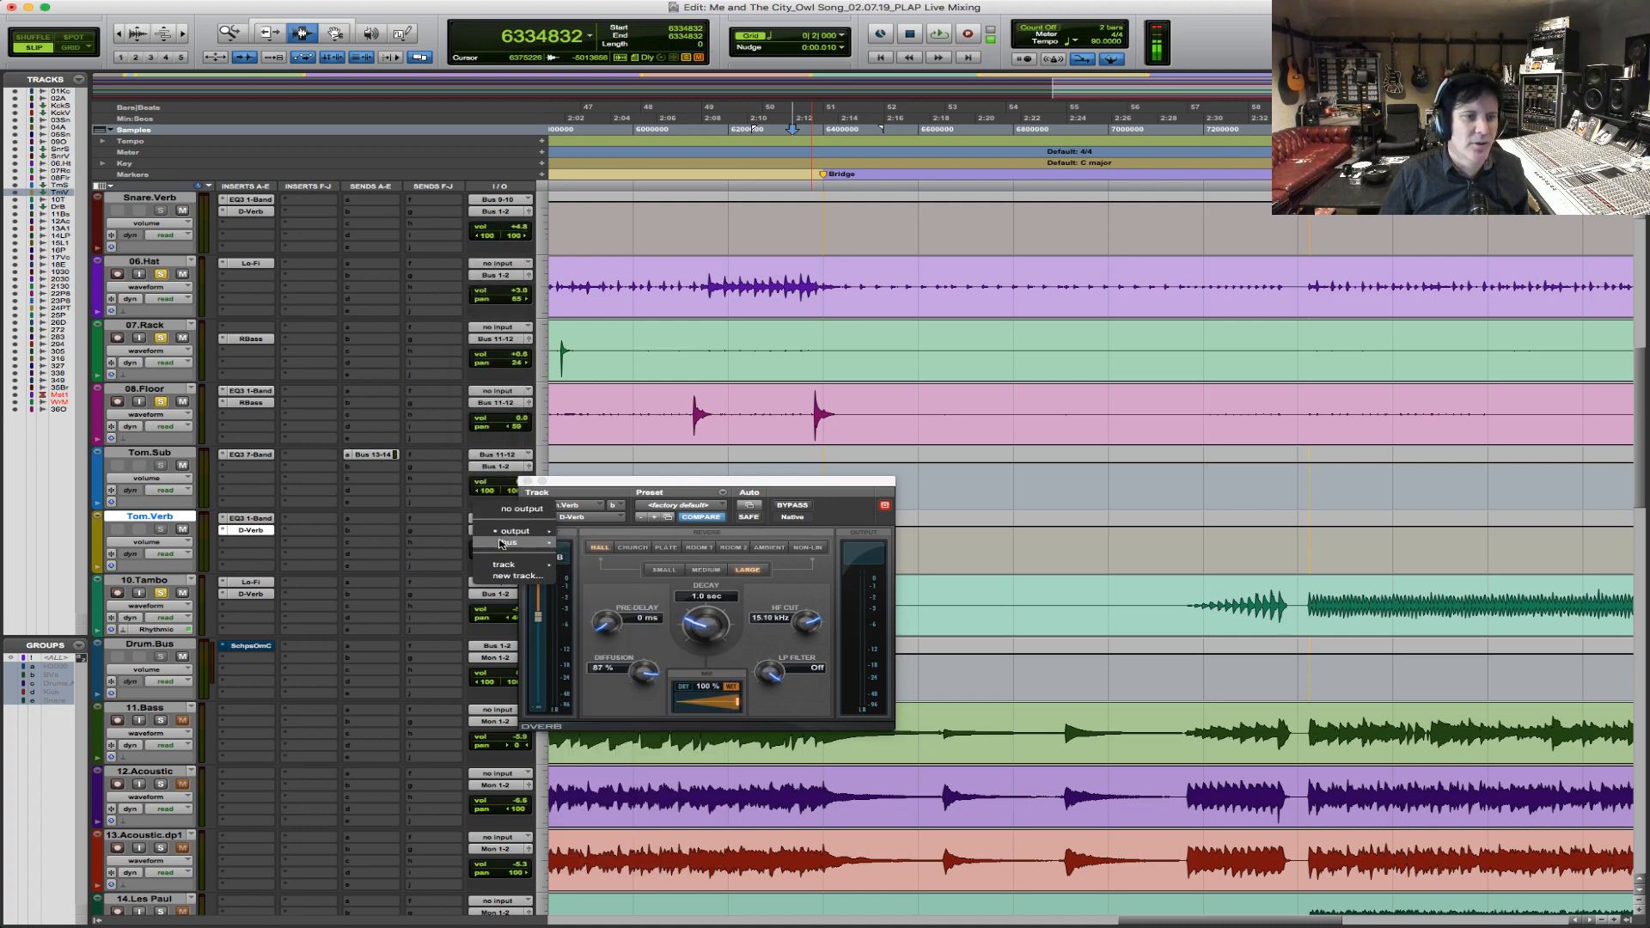
mouse_move(509, 542)
click(618, 198)
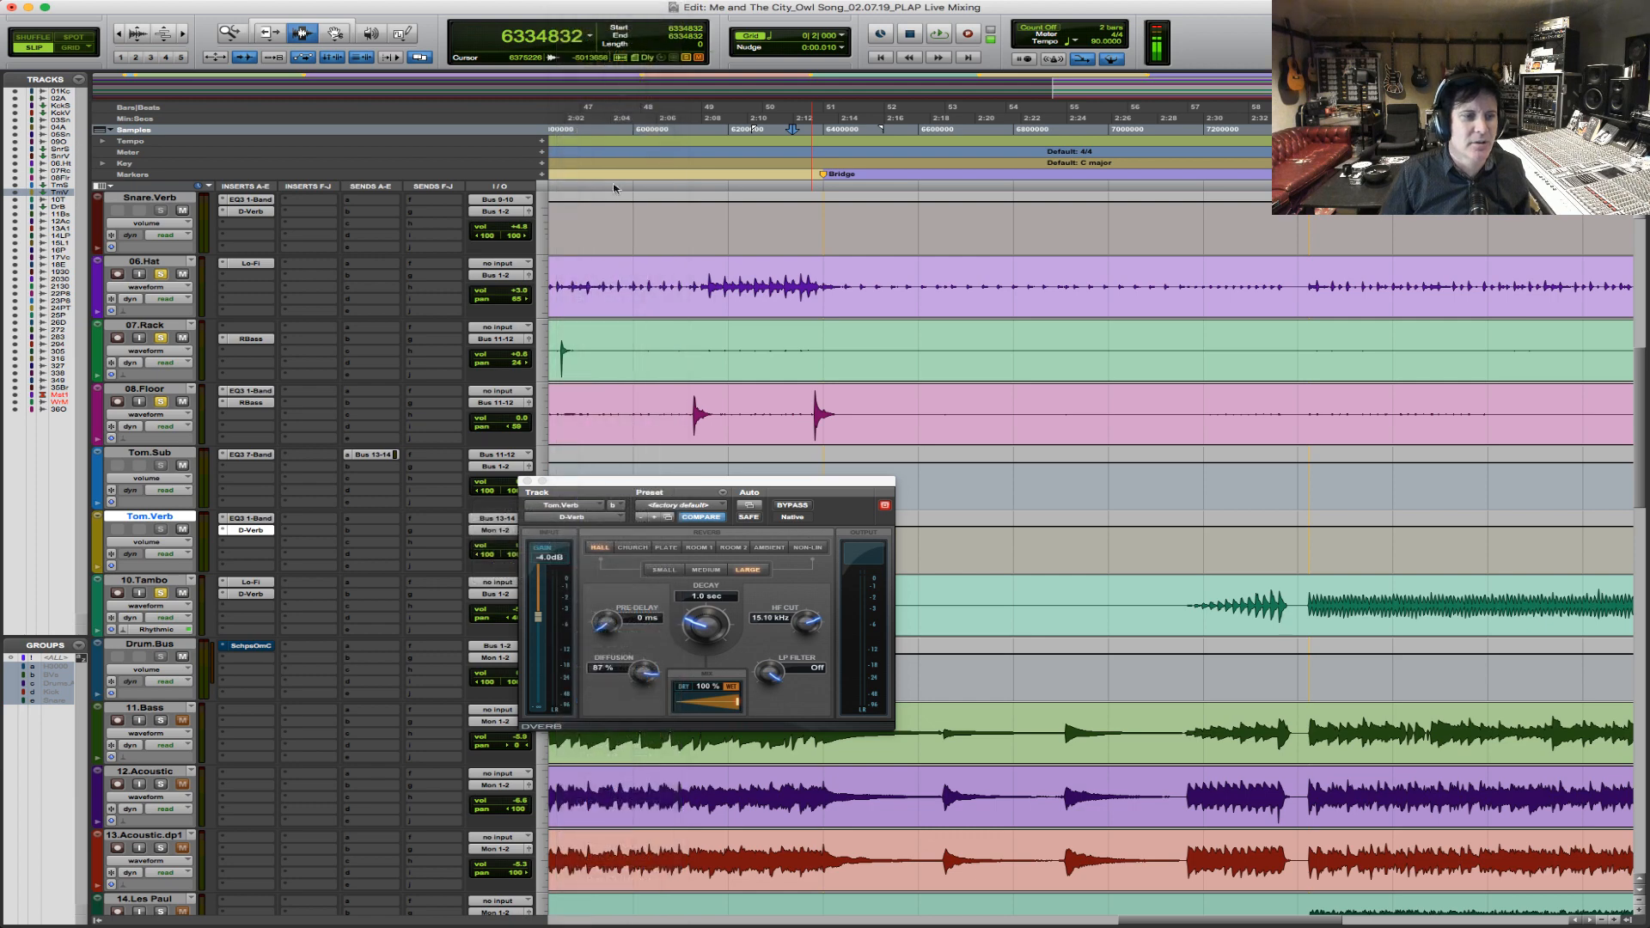
Play both floor tom hits leading into the bridge to check the tom reverb, and close the D-Verb window.
click(682, 280)
key(space)
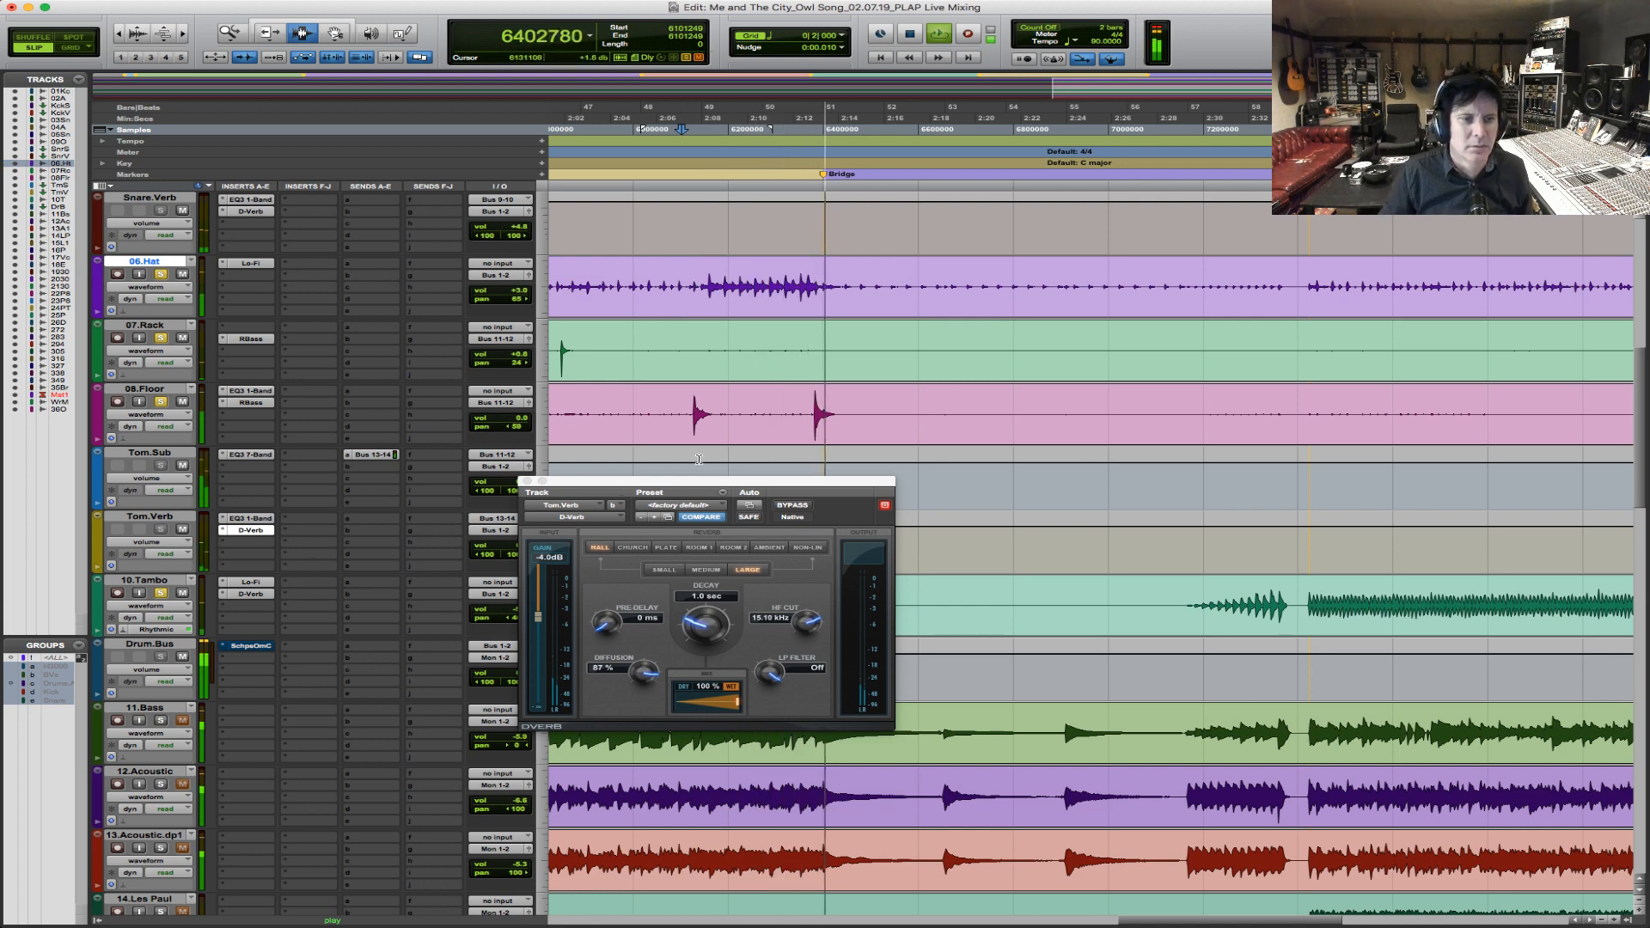
key(space)
click(526, 481)
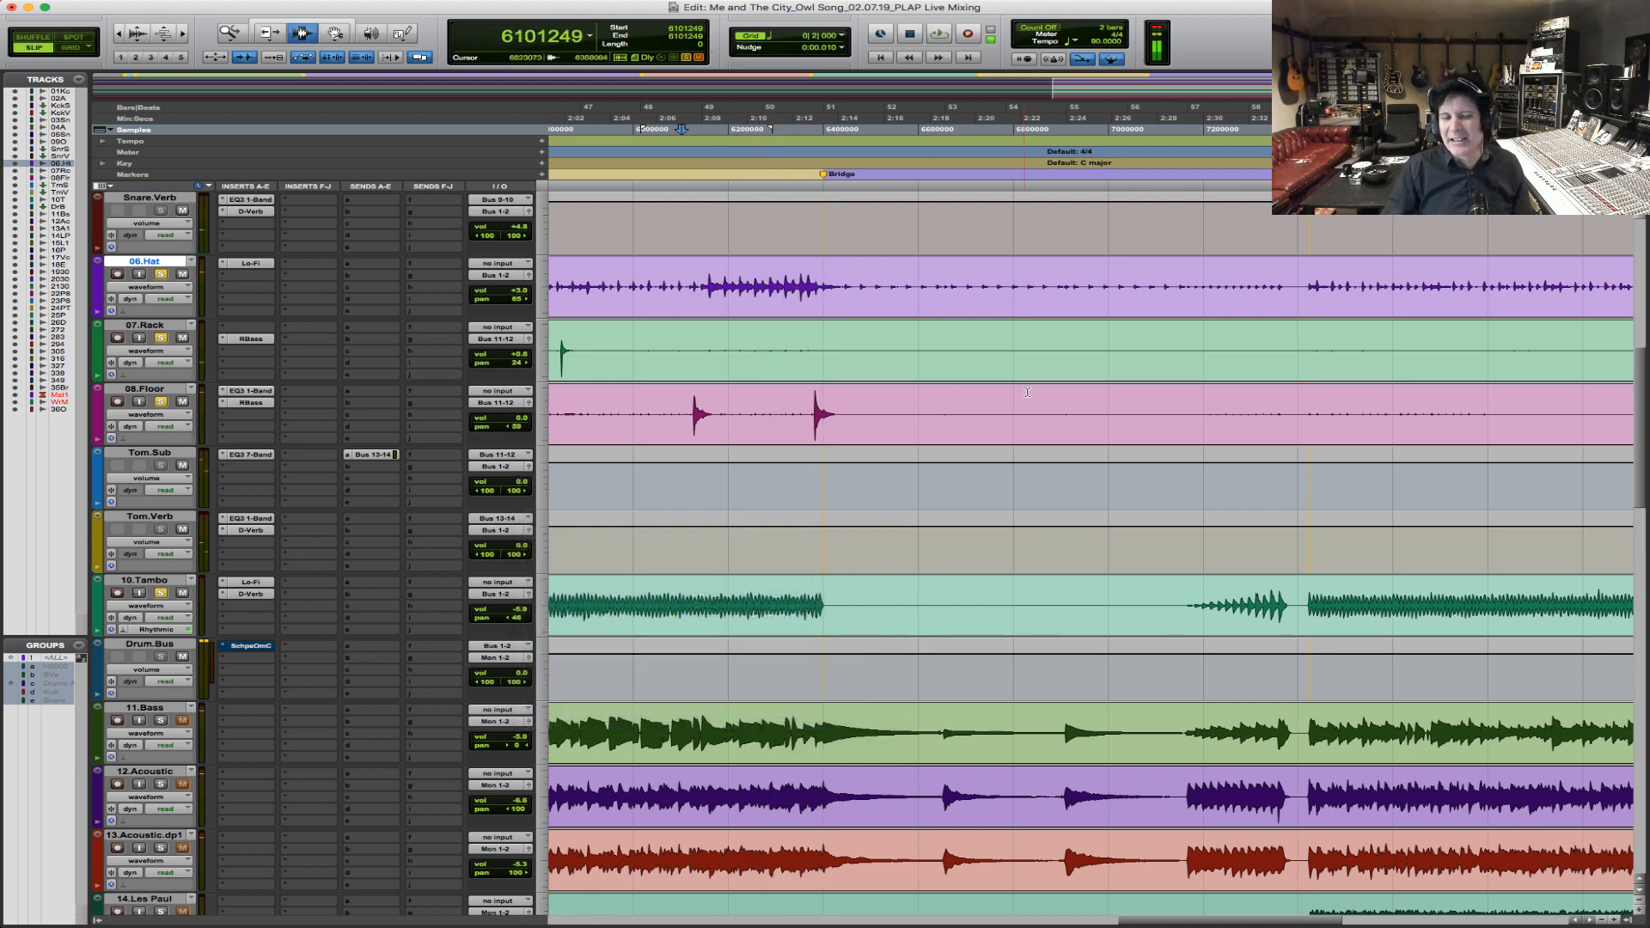
Audition the 08.Floor hits, starting with the one near the V2 marker and continuing with those before the bridge.
key(r)
key(r)
key(r)
key(r)
key(F5)
drag(892, 410, 358, 403)
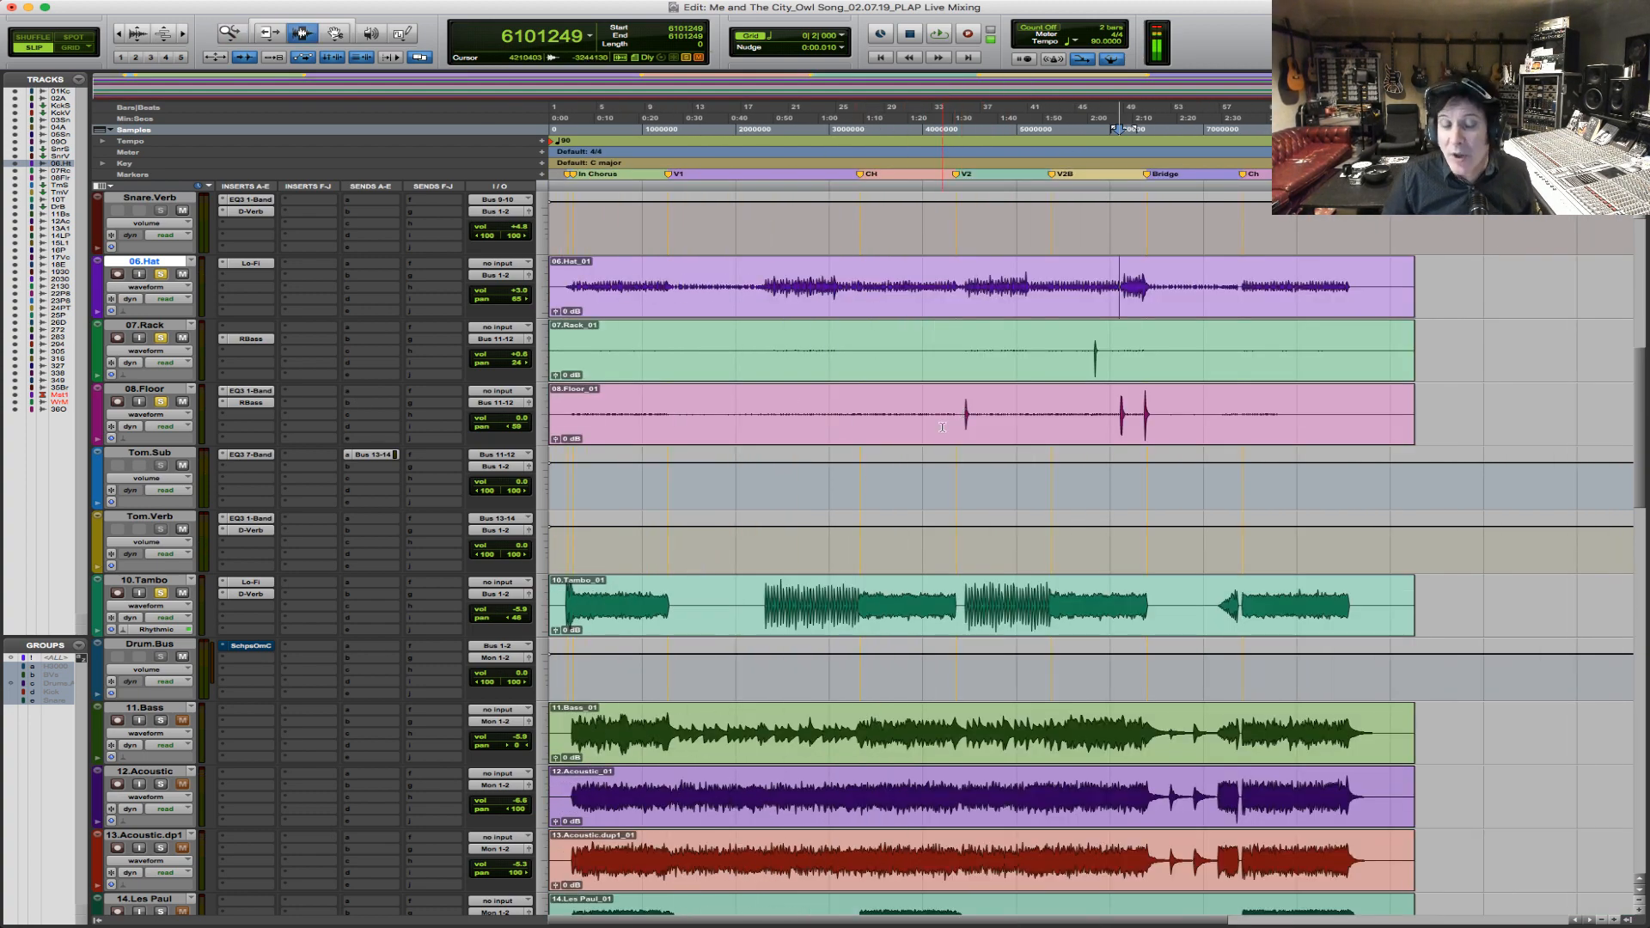
click(961, 414)
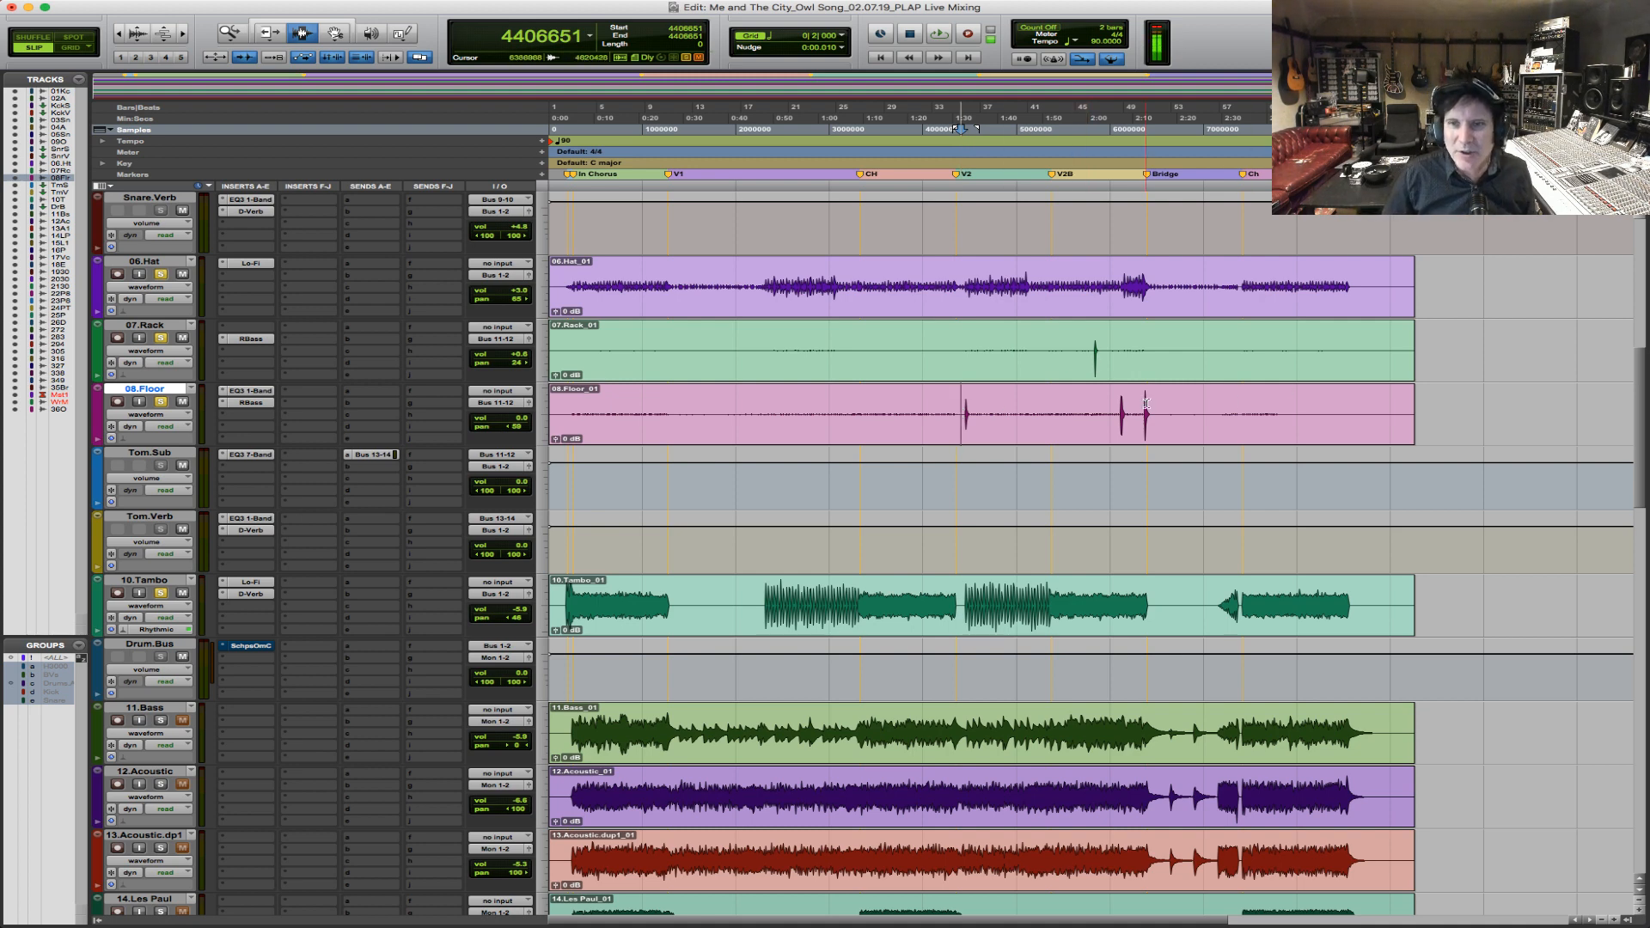
click(1119, 403)
key(space)
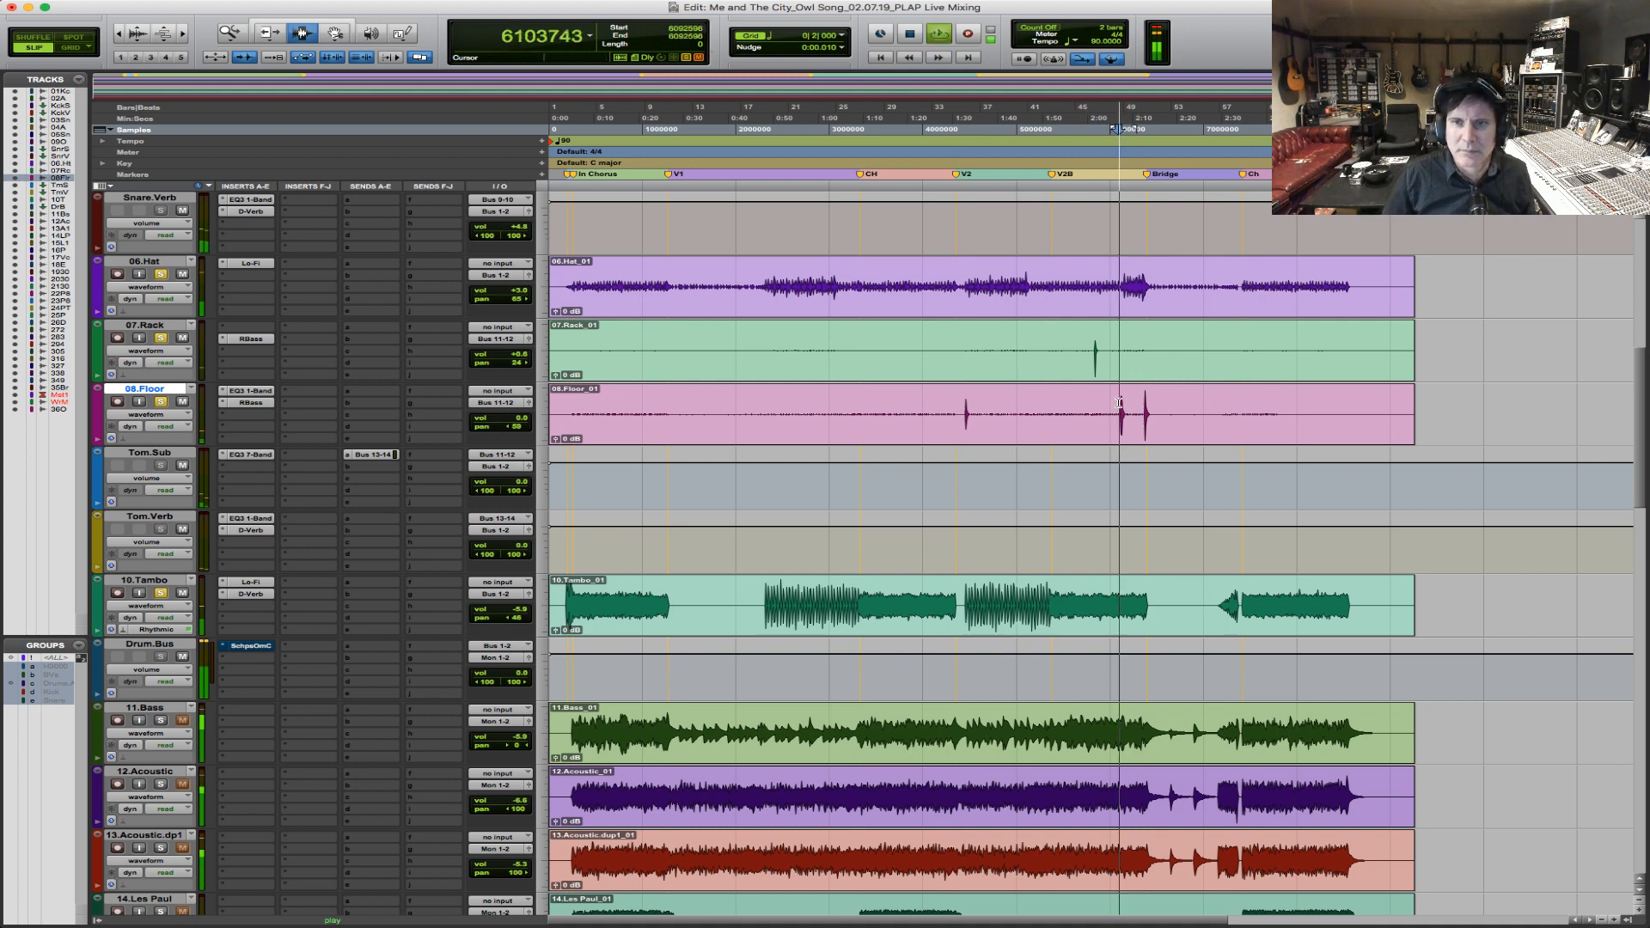
Audition the bridge passage again from the last floor hit, from the 07.Rack hit, and from the first of the two floor hits.
key(F5)
click(1192, 408)
key(space)
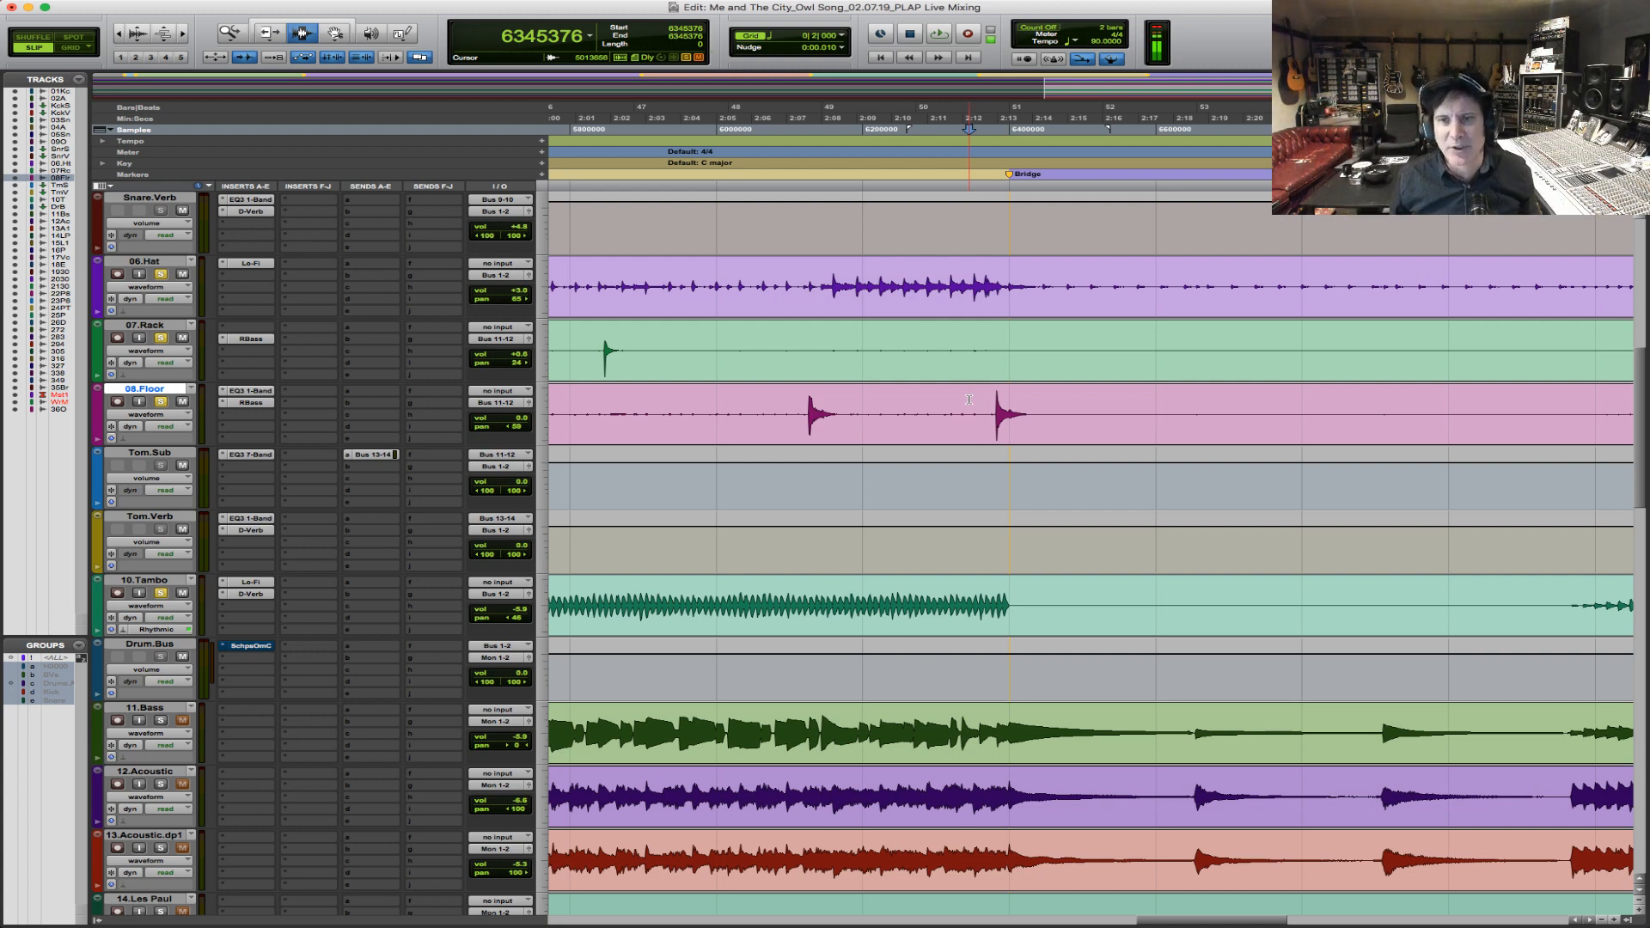
key(space)
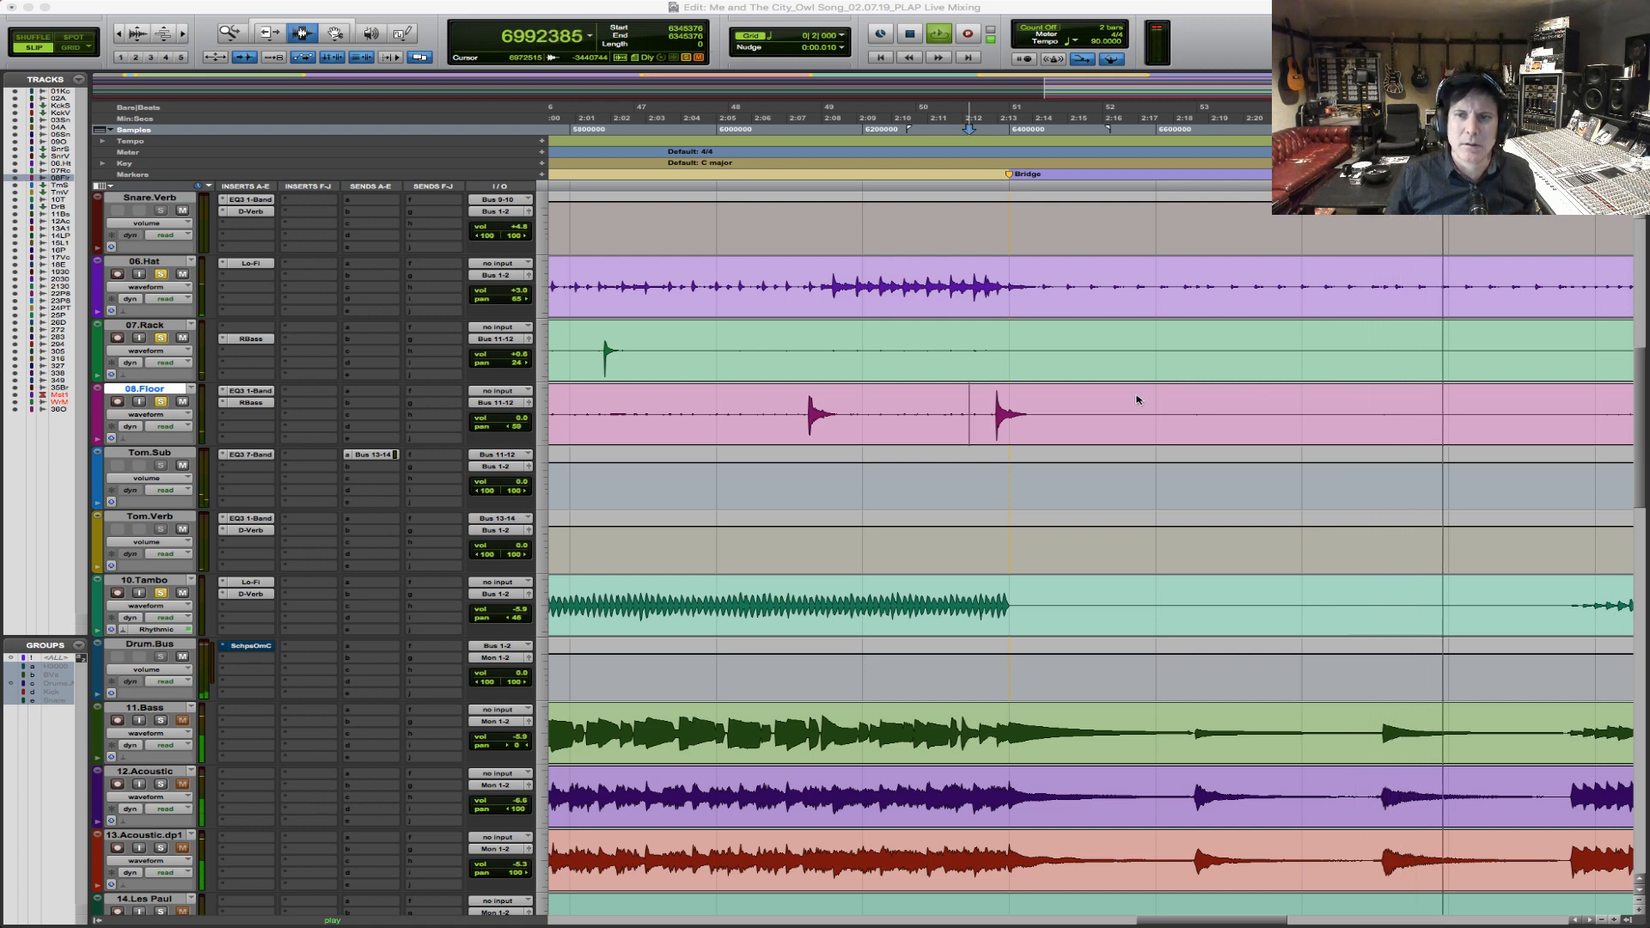
click(581, 352)
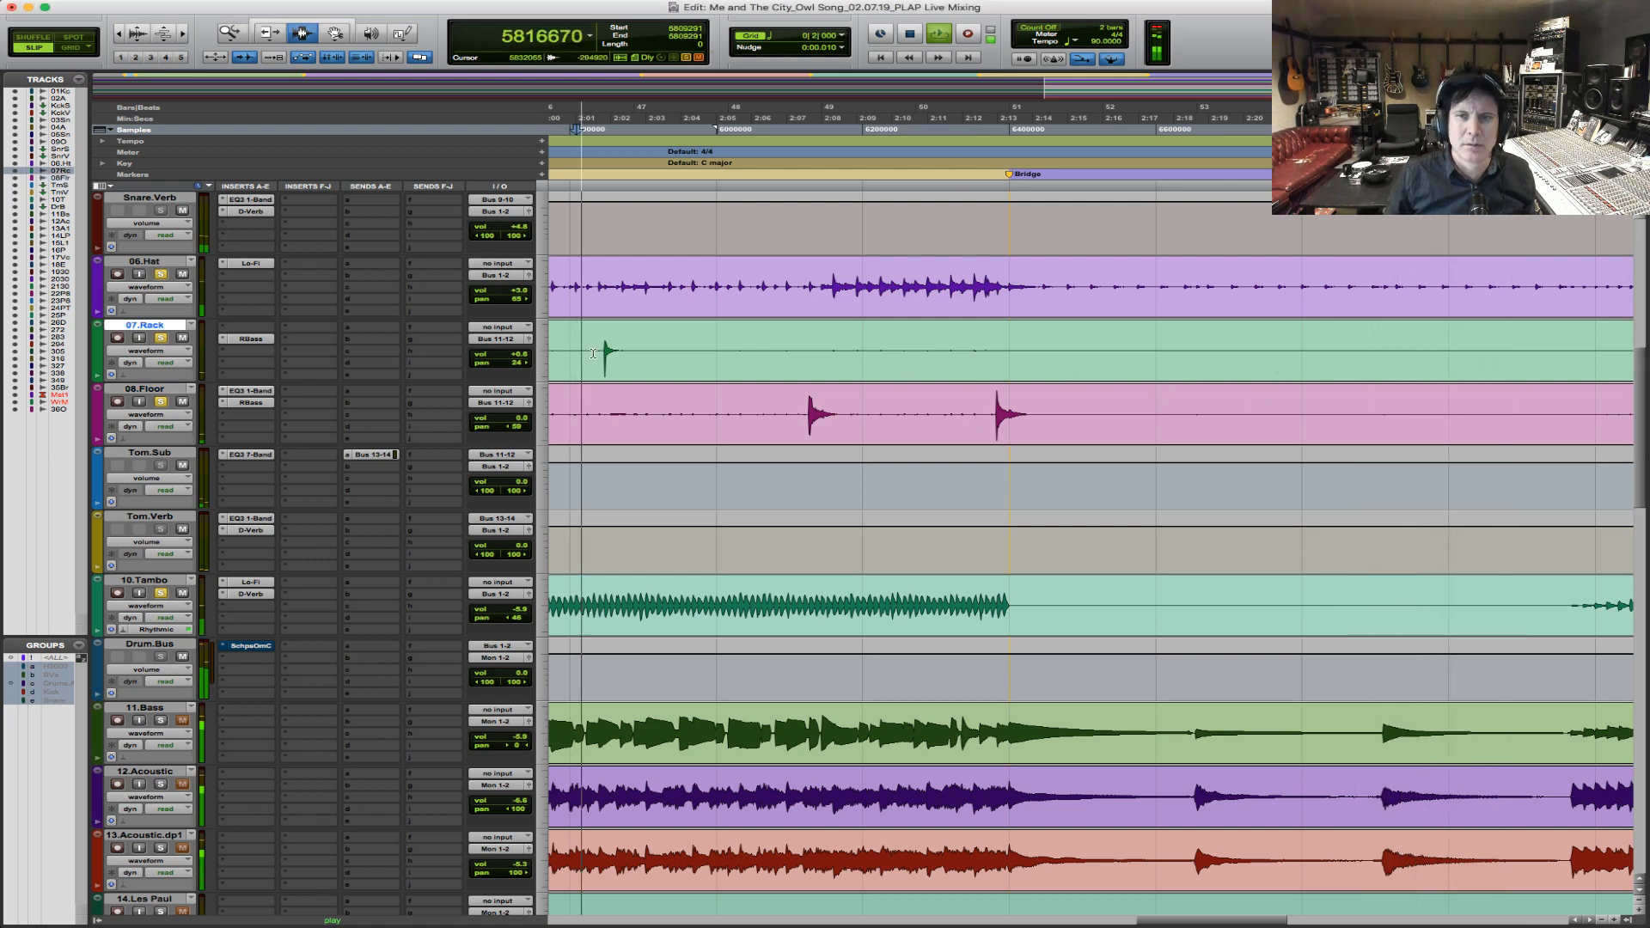
click(803, 411)
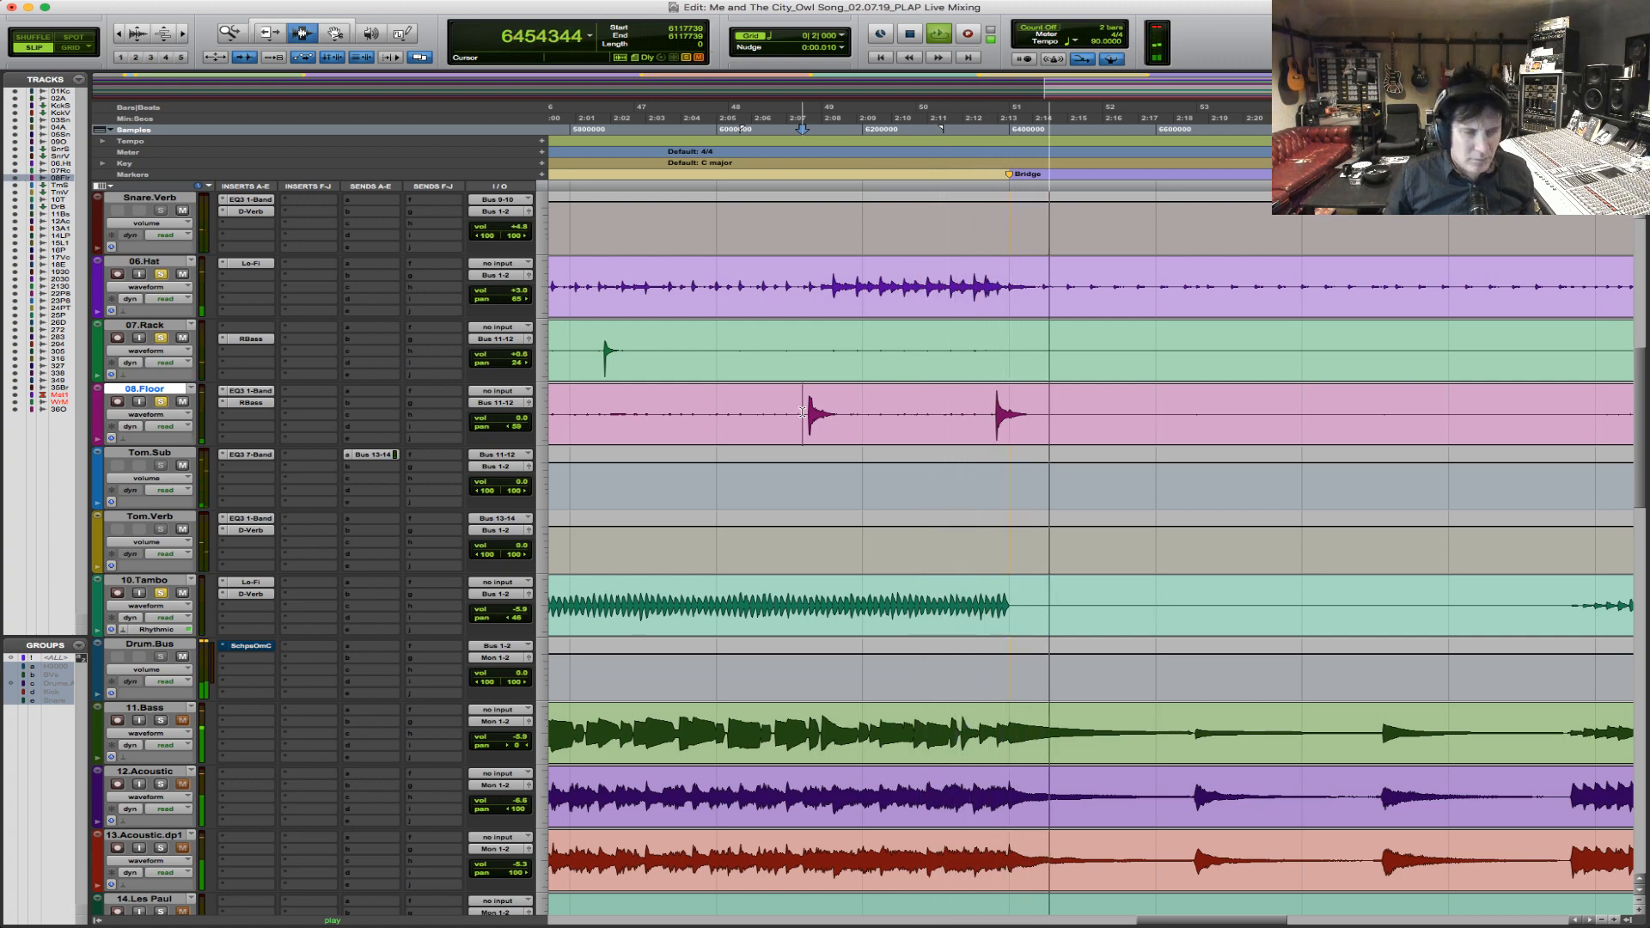
Stop playback, show the whole song, and place the playback start at the In Chorus marker.
key(r)
key(r)
key(r)
key(r)
key(space)
key(F5)
drag(1118, 543, 549, 543)
click(563, 294)
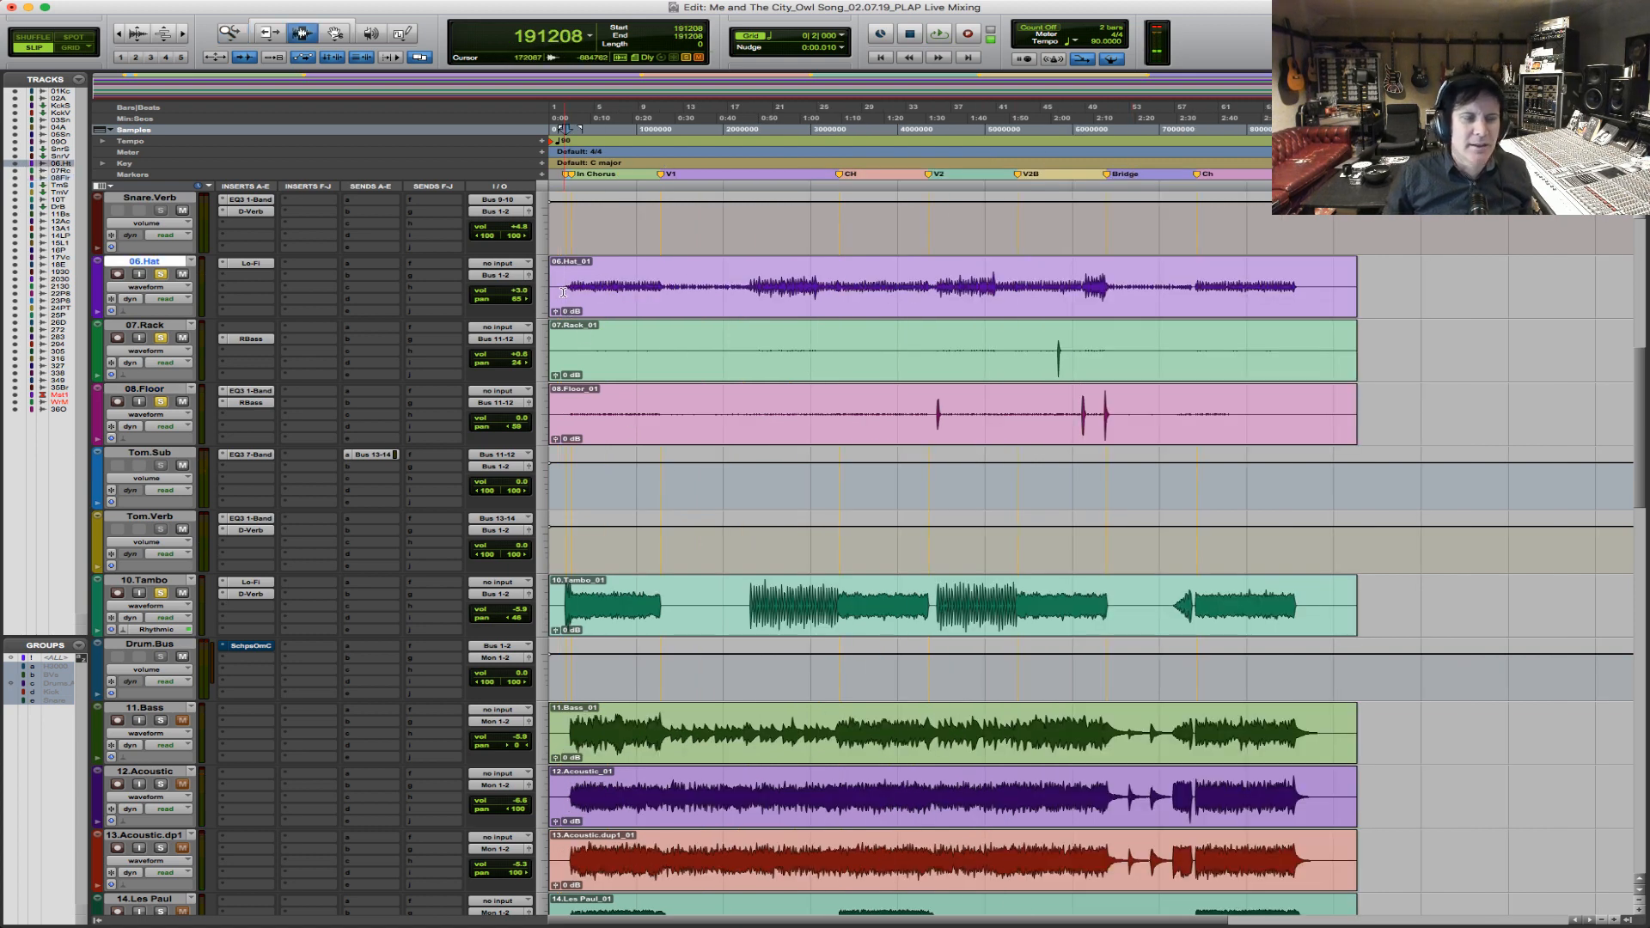
Open Drum.Bus's Scheps Omni Channel, play the intro chorus, and adjust the compressor threshold to -3.15.
click(249, 646)
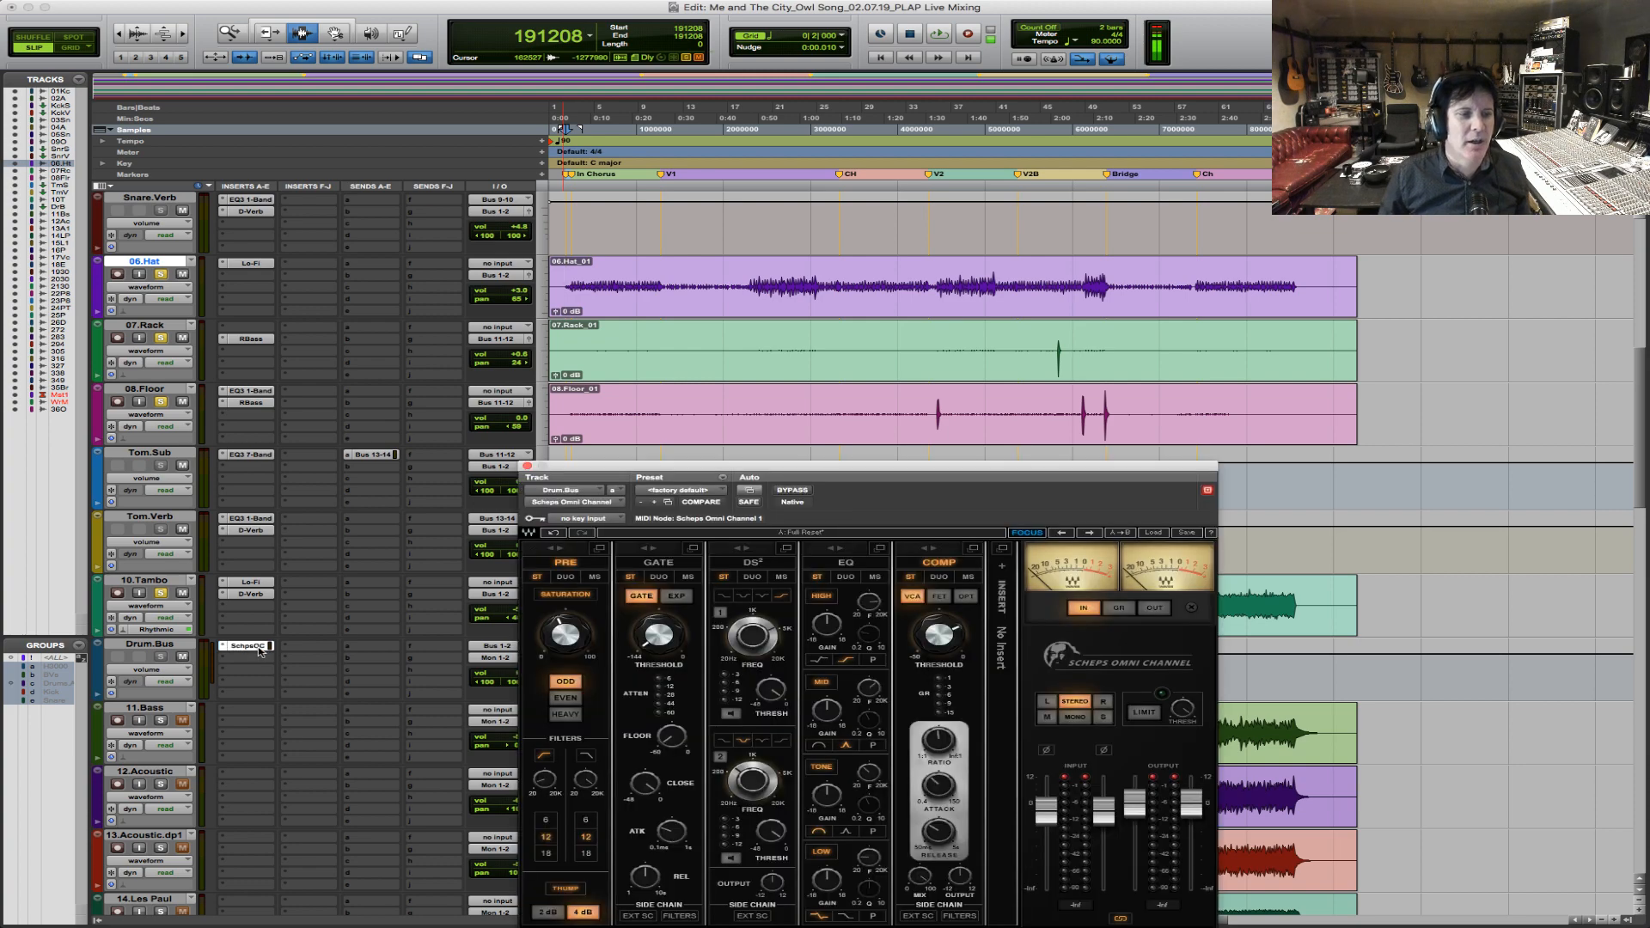
key(space)
drag(941, 472, 957, 336)
mouse_move(955, 499)
drag(955, 499, 955, 485)
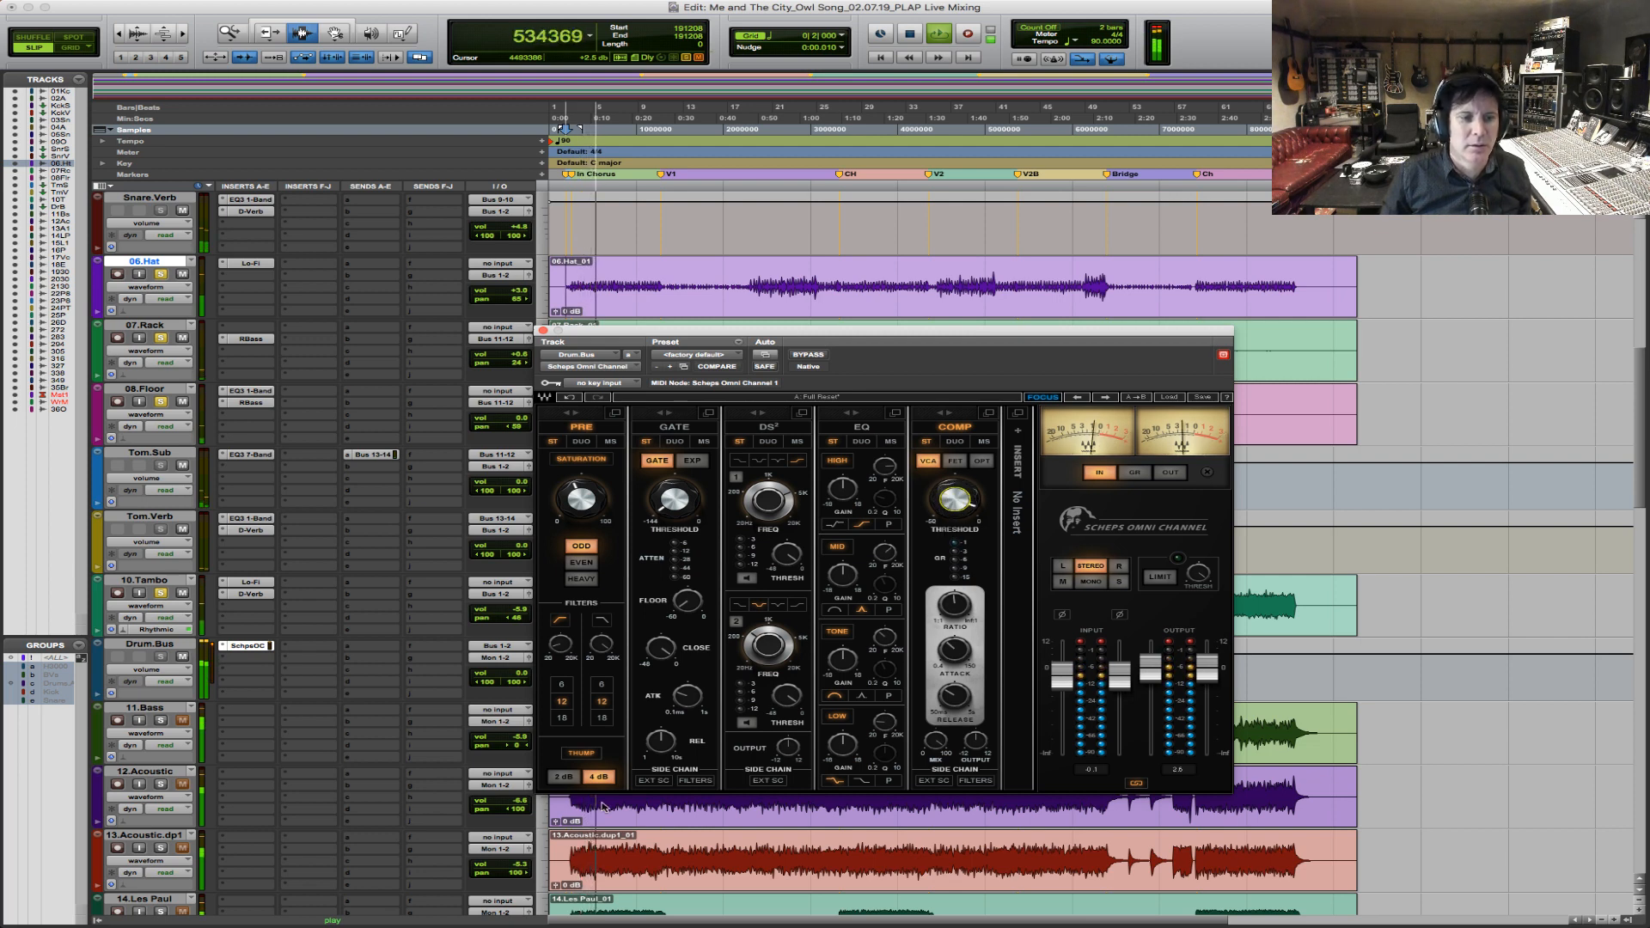
Set the Drum.Bus Scheps Omni Channel's Thump to 2 dB, adjust the PRE saturation, and bypass the plug-in to compare.
click(564, 777)
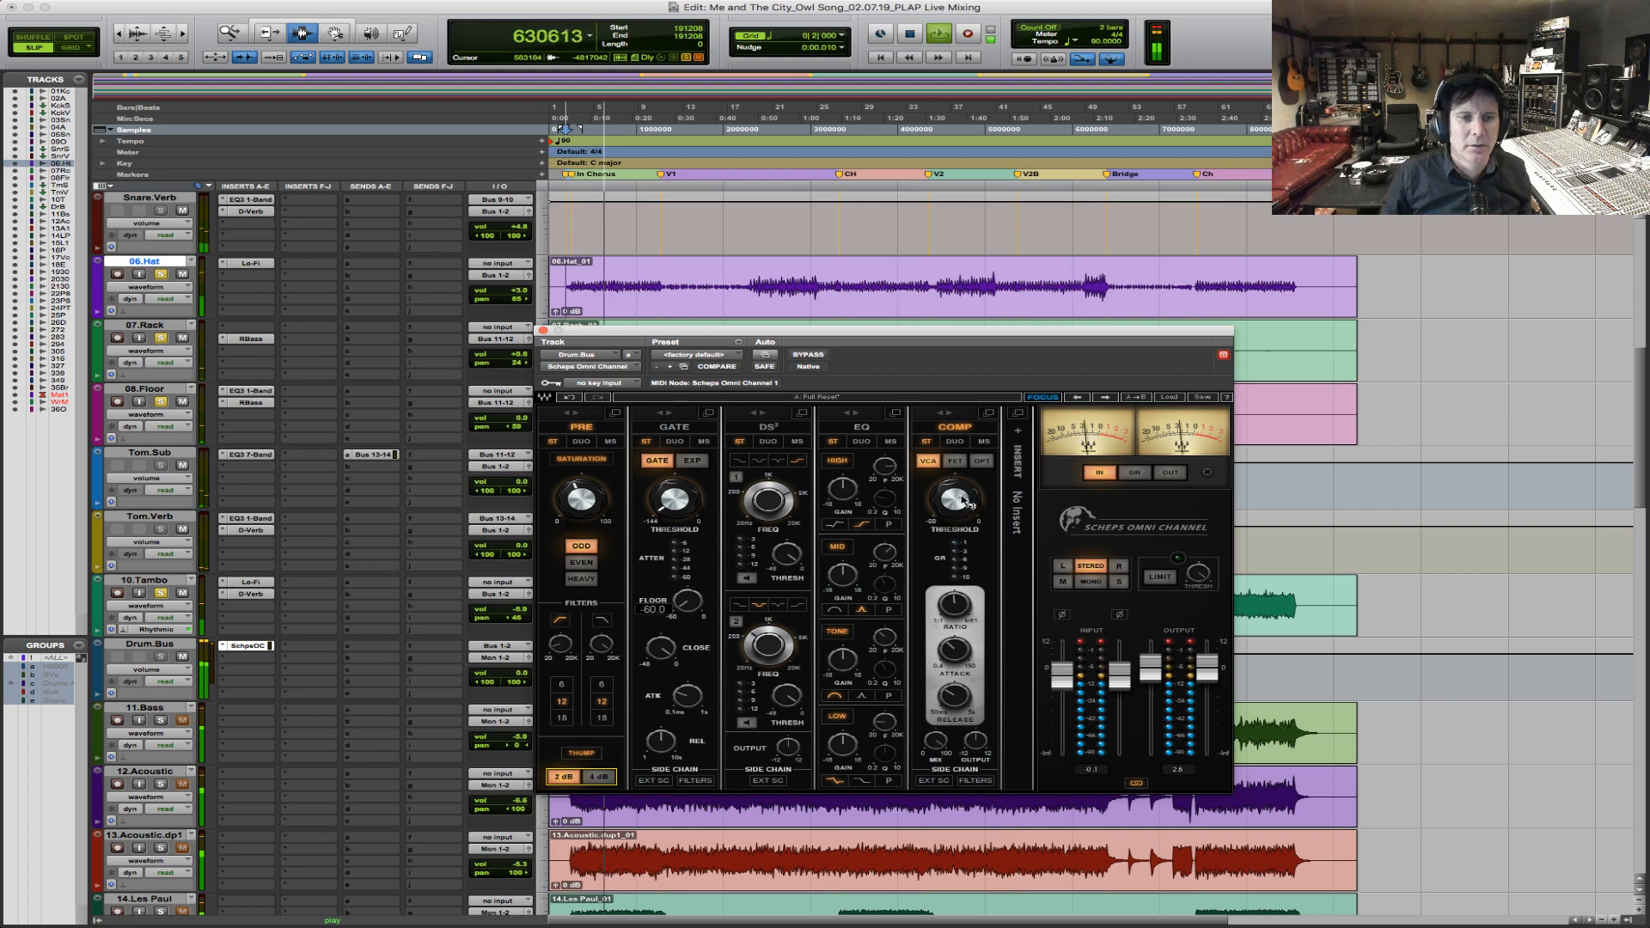
drag(581, 500, 581, 509)
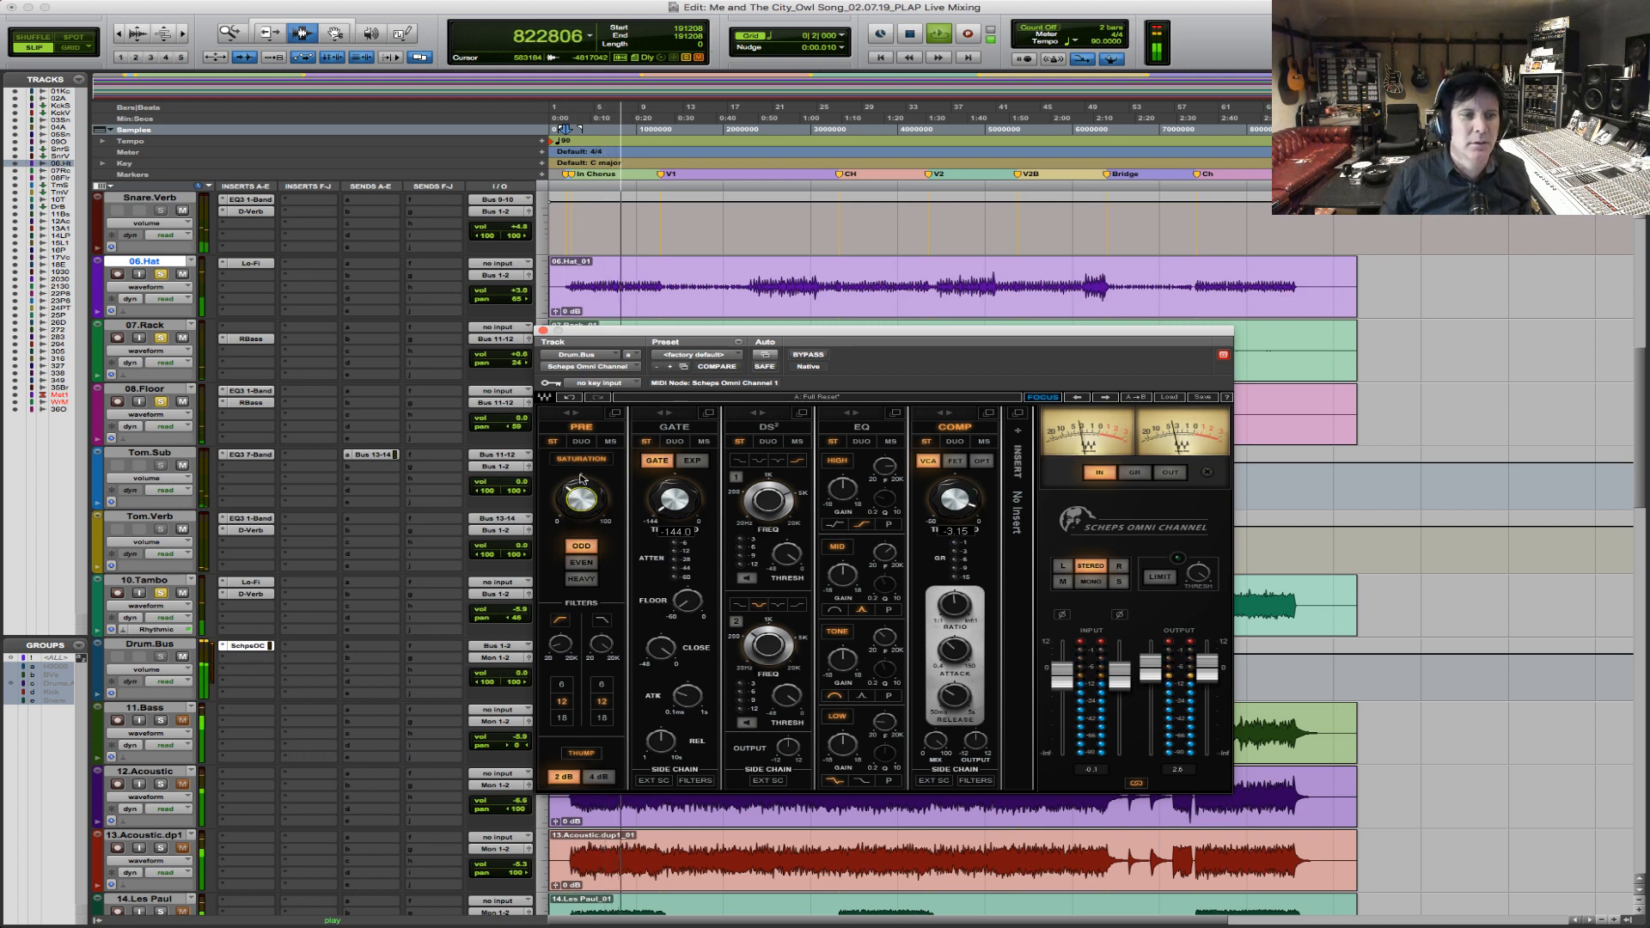
click(816, 356)
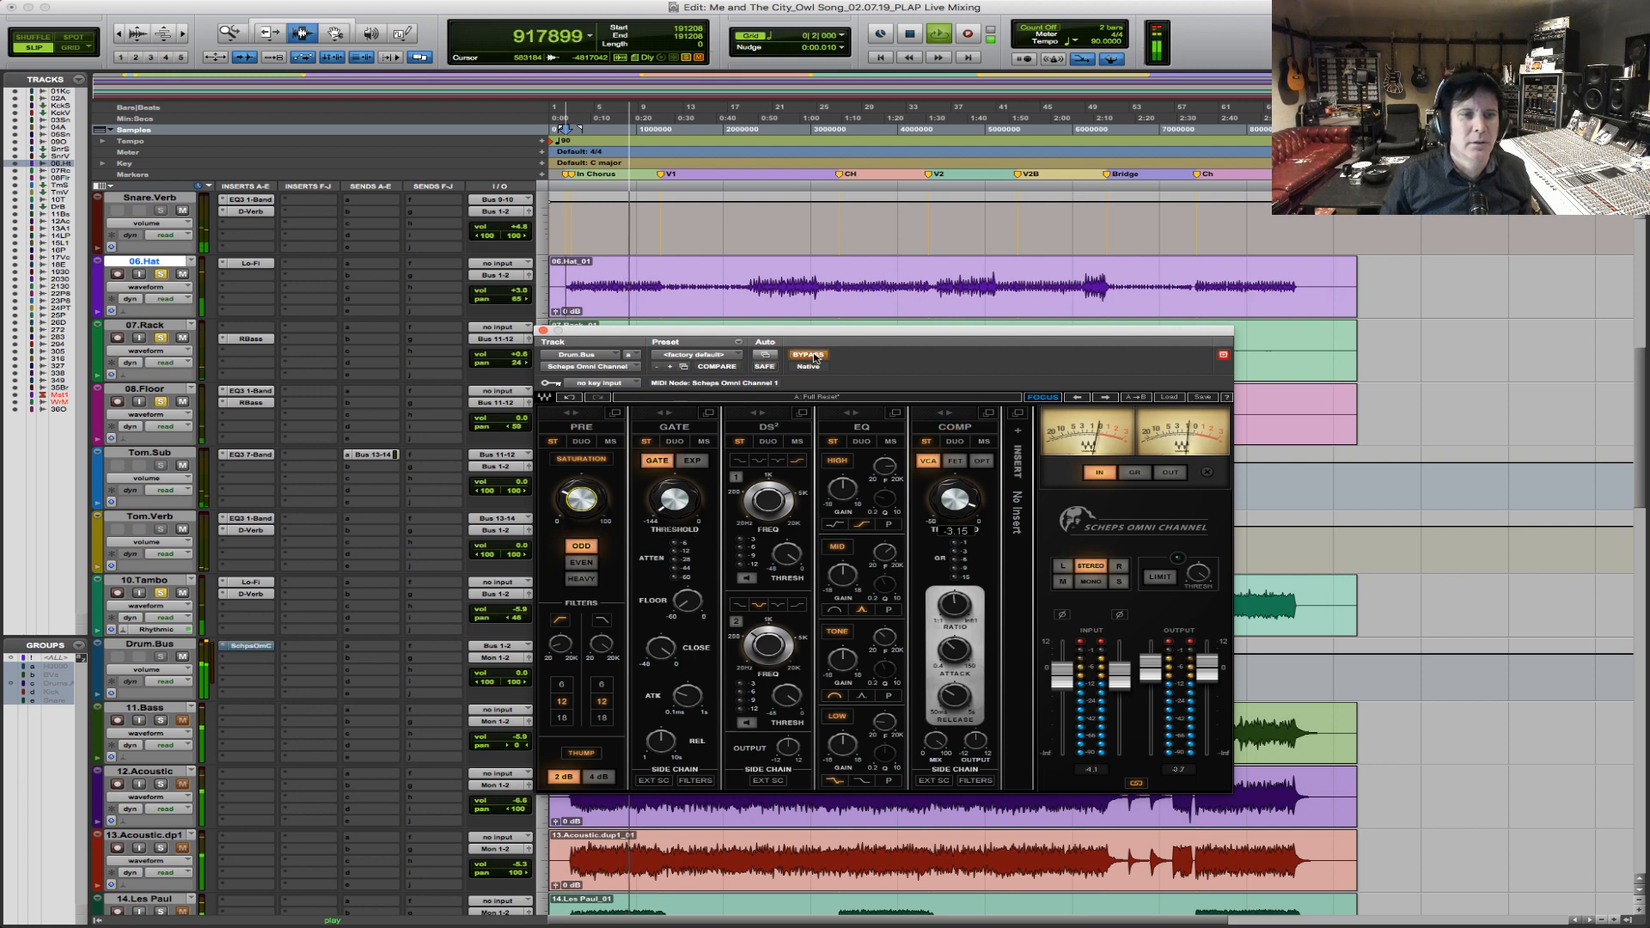
Re-enable Drum.Bus's Scheps Omni Channel, set its compressor threshold to -2.10, and replay the intro chorus.
click(816, 356)
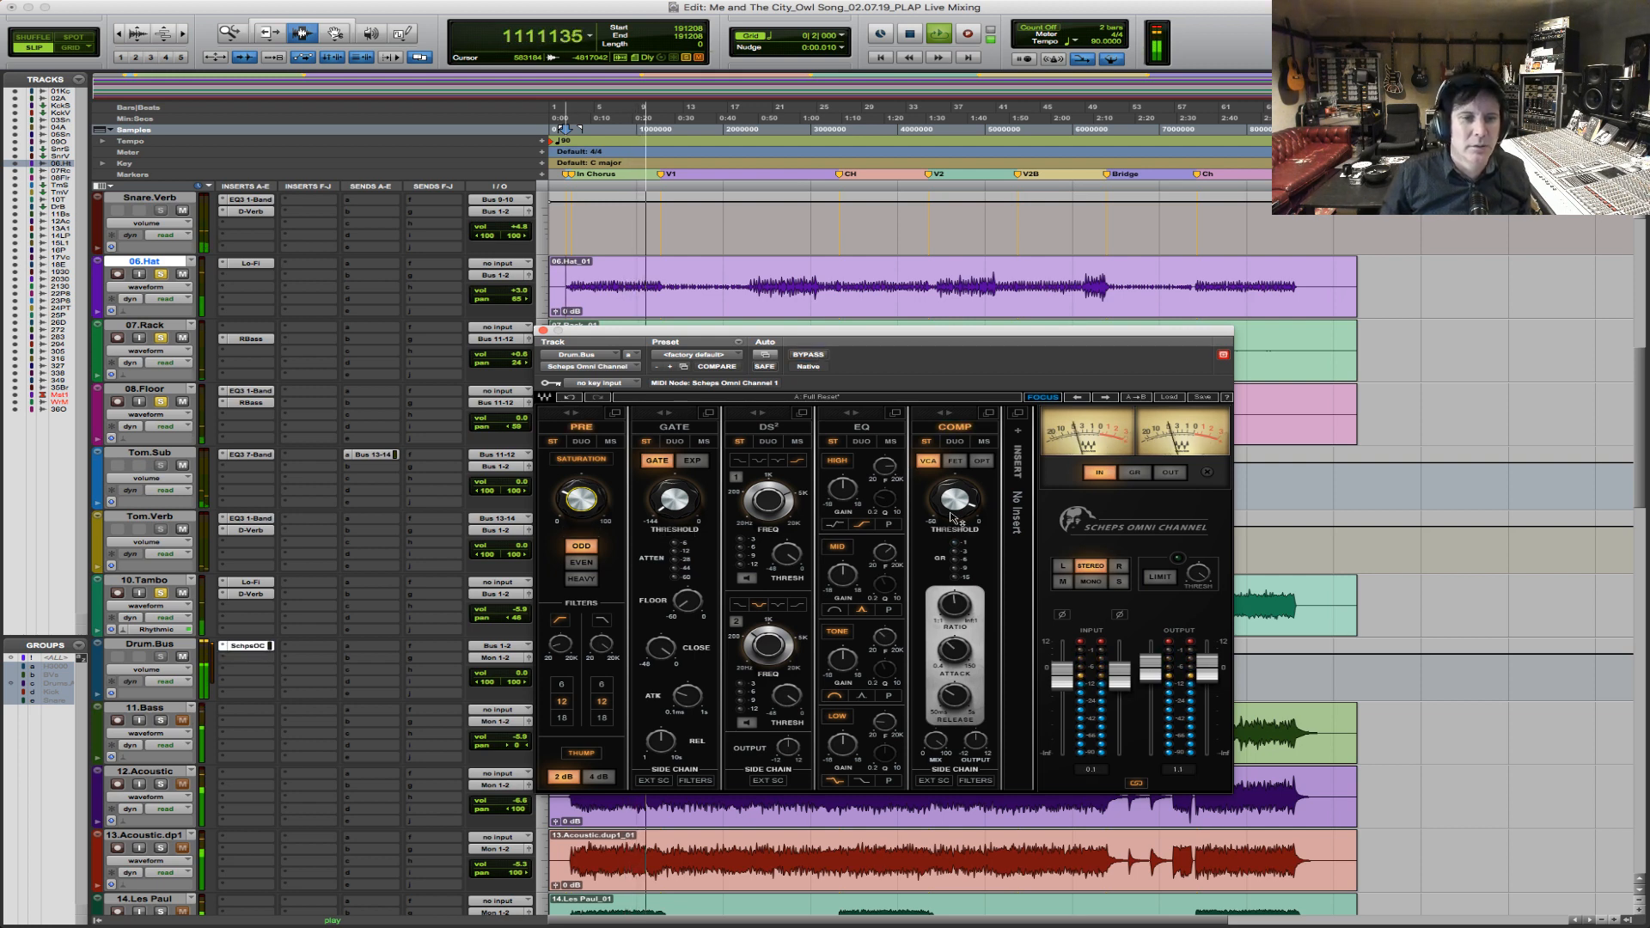
drag(953, 520, 953, 517)
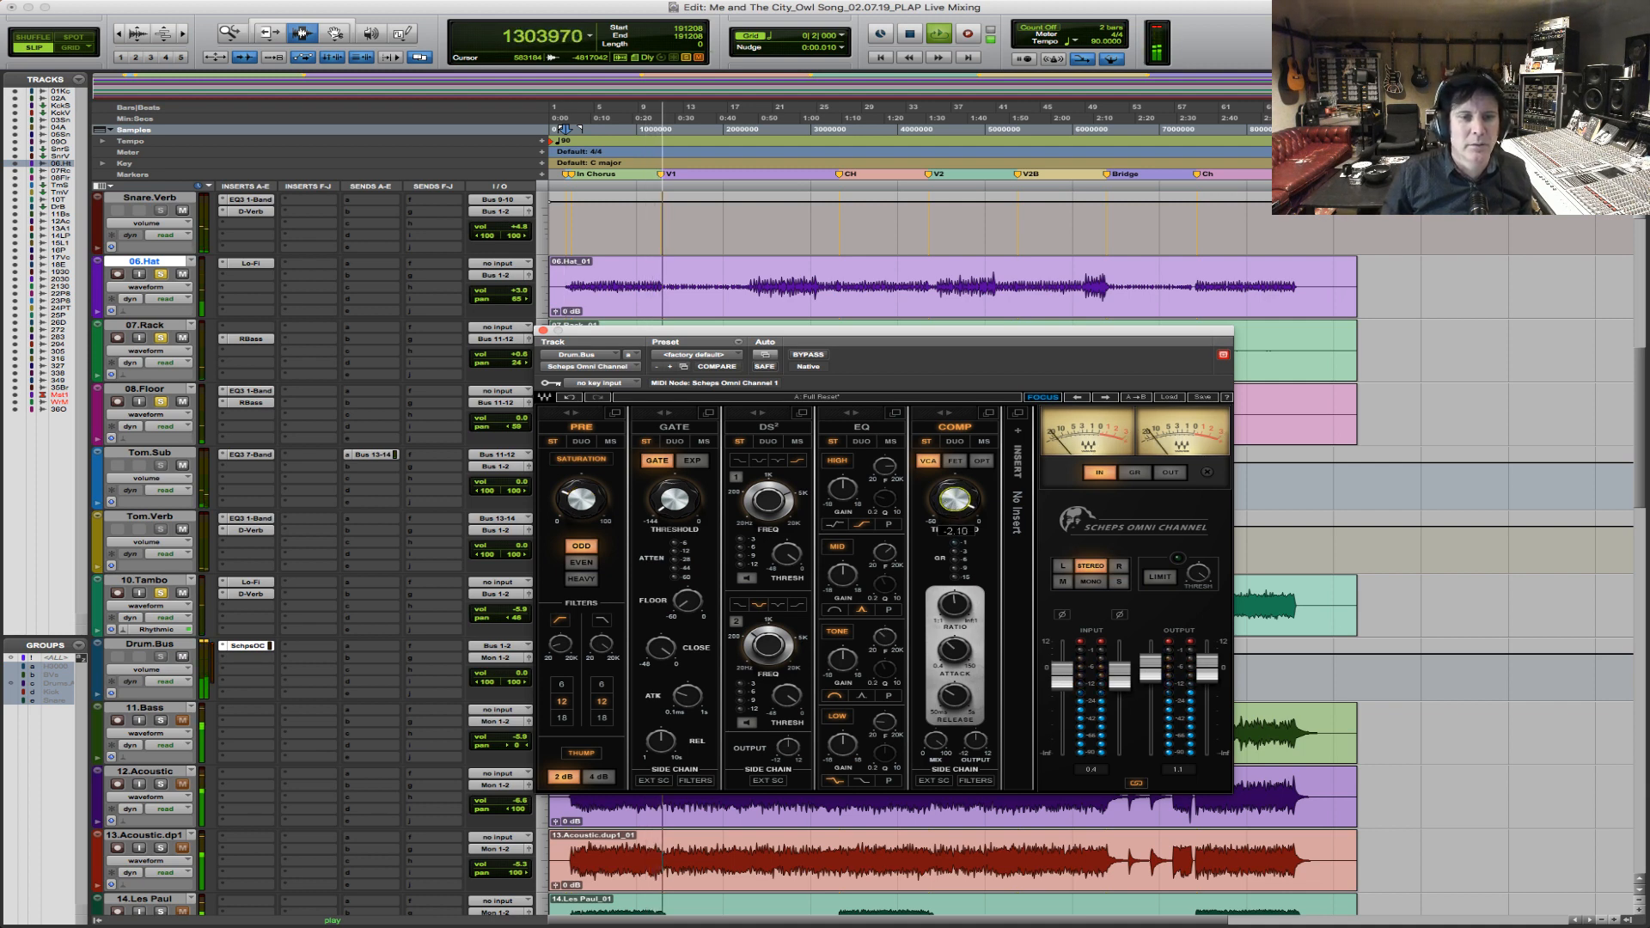
key(space)
key(space)
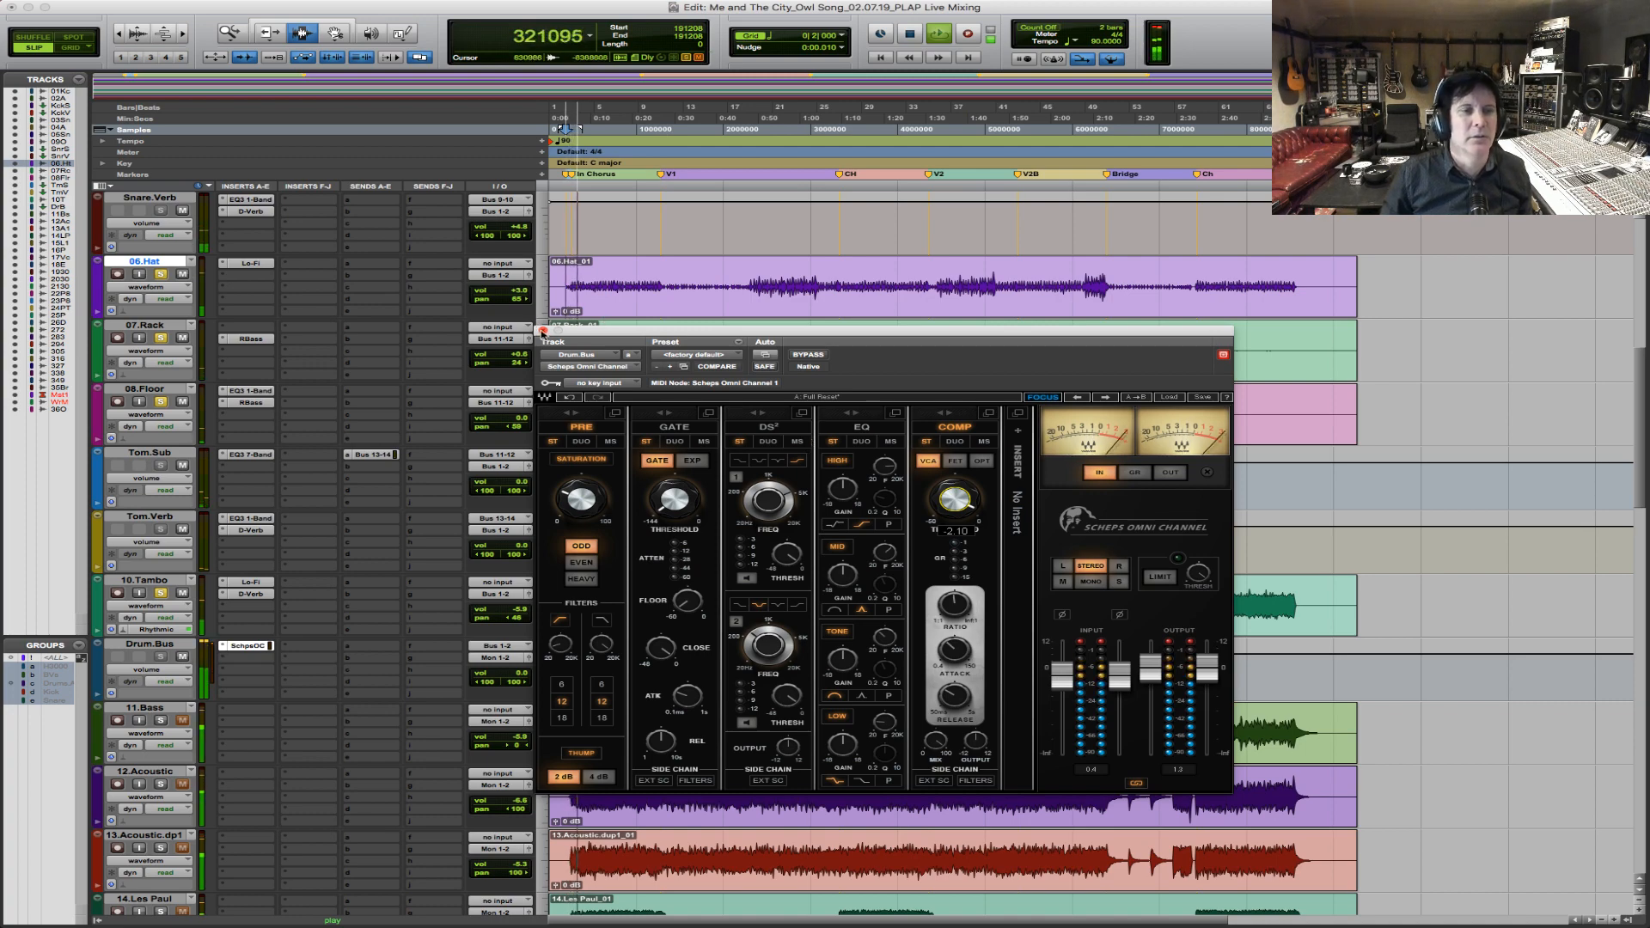
Close the plug-in window and review the drum tracks from the kicks to Drum.Bus during intro chorus playback.
click(544, 332)
scroll(685, 436, up, 5)
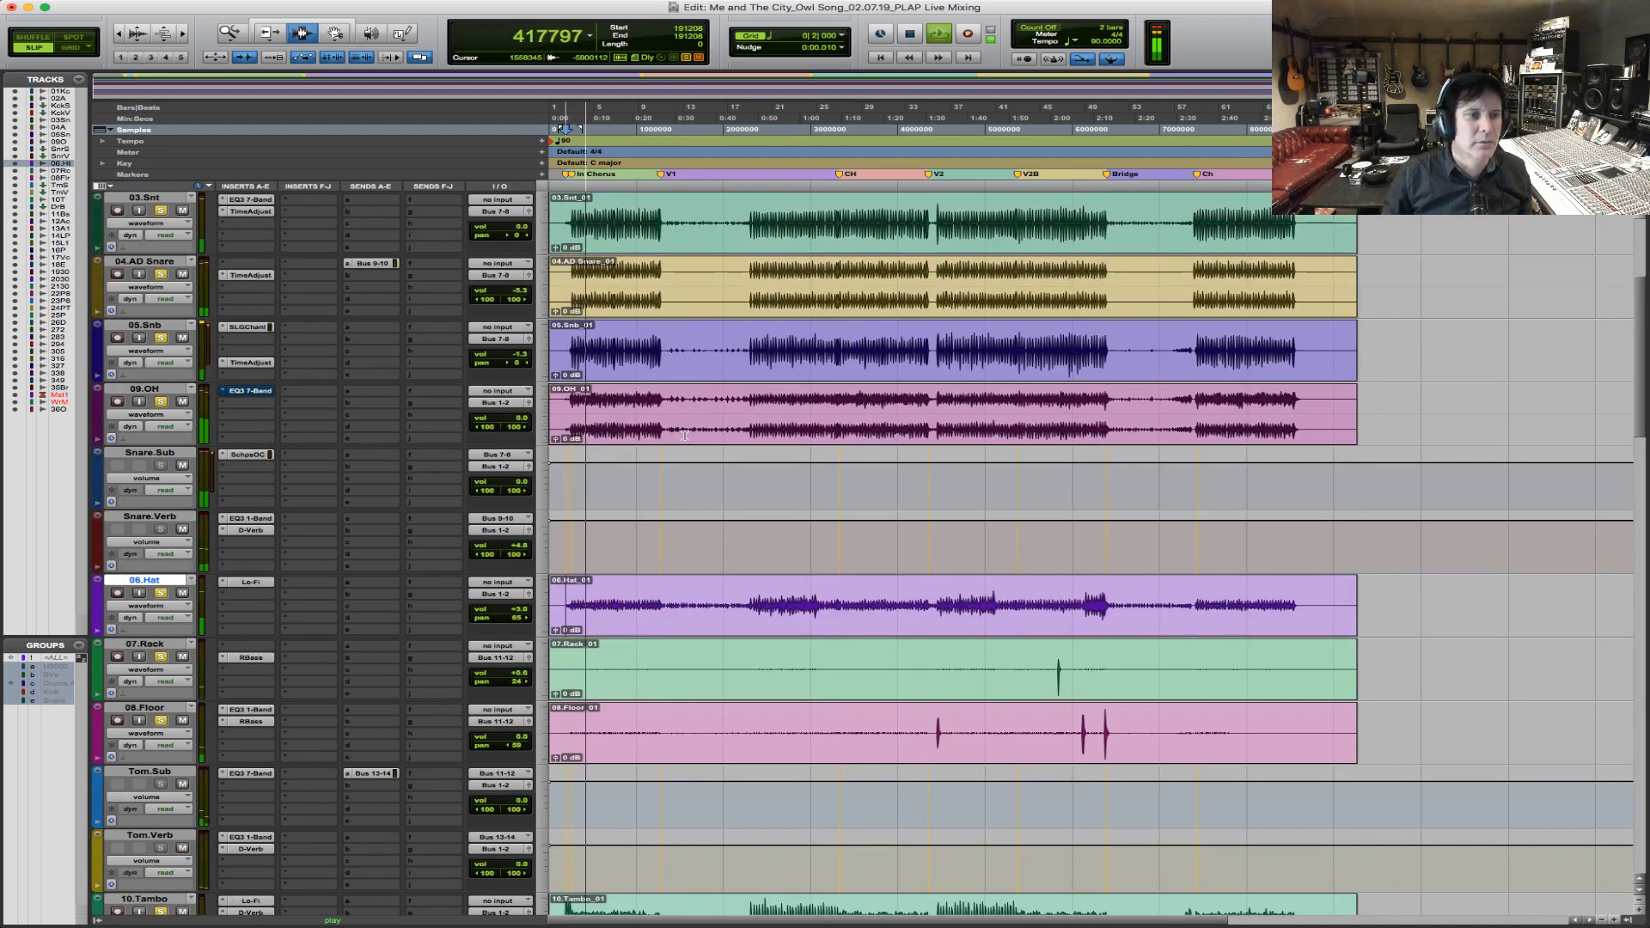
scroll(685, 436, up, 3)
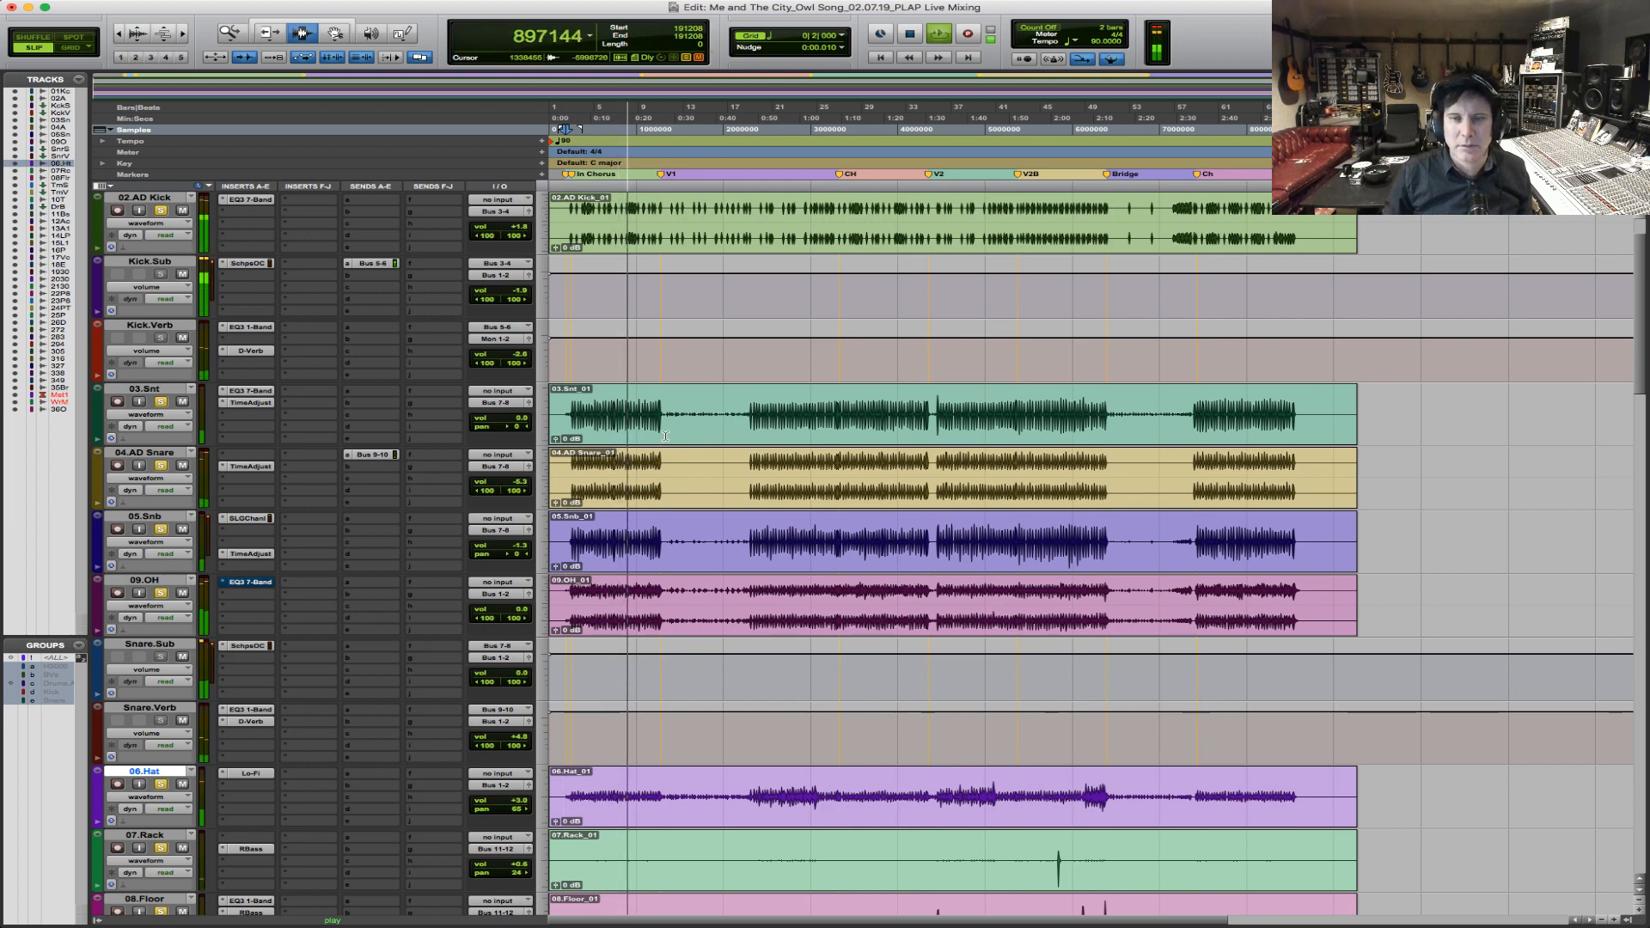
scroll(665, 436, down, 4)
scroll(665, 437, down, 3)
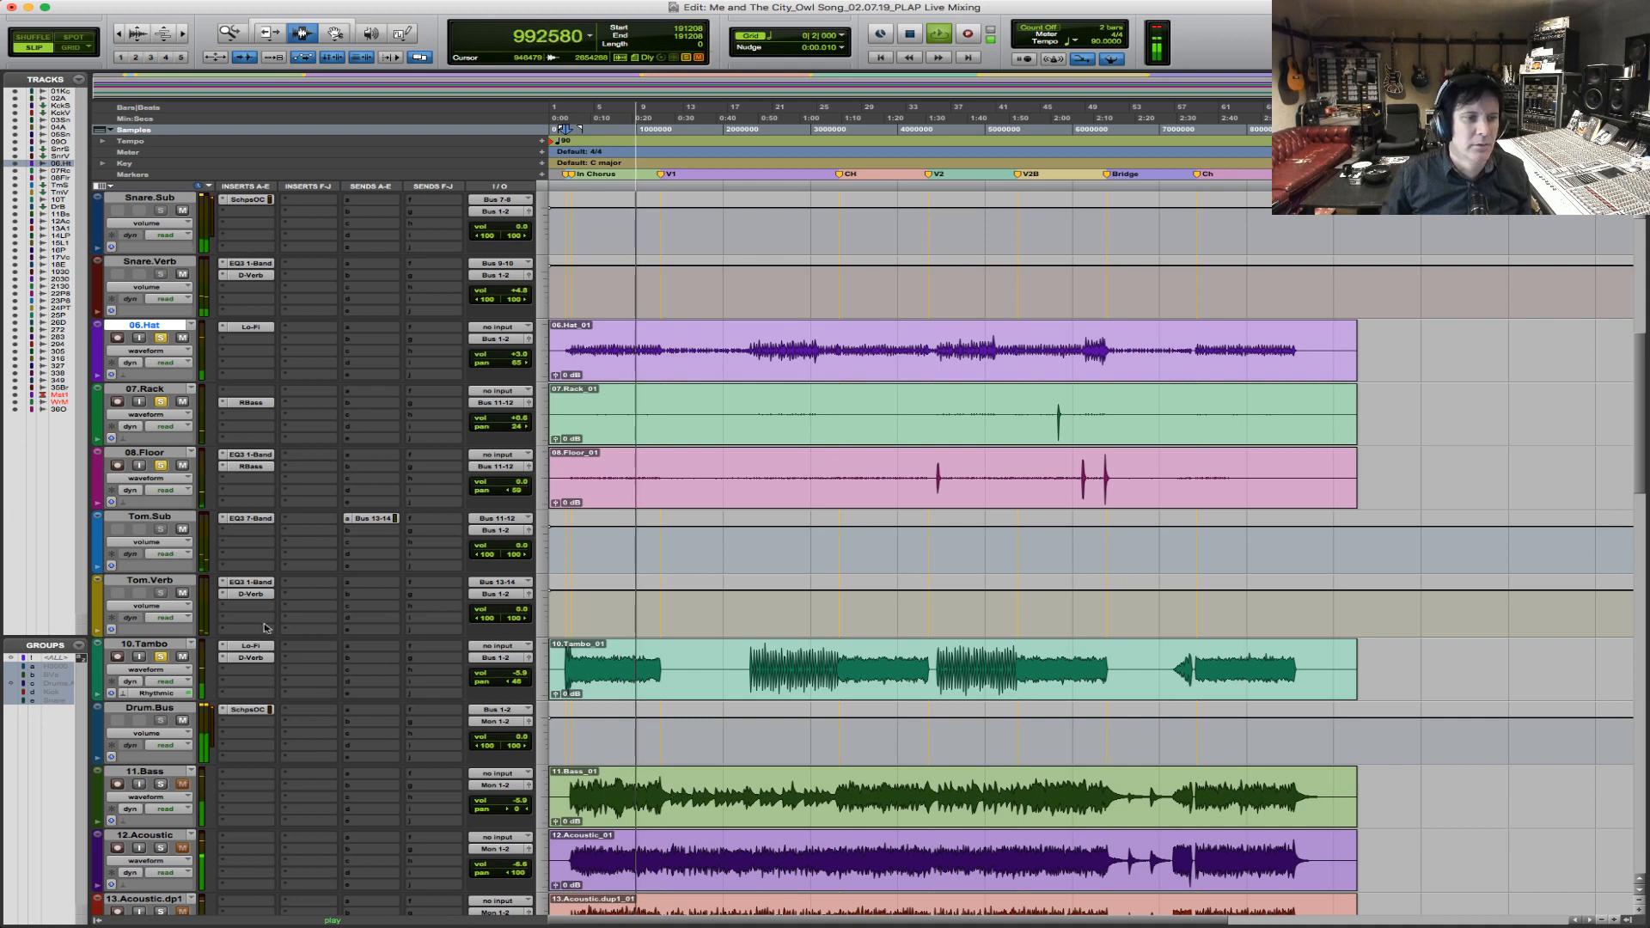
click(255, 710)
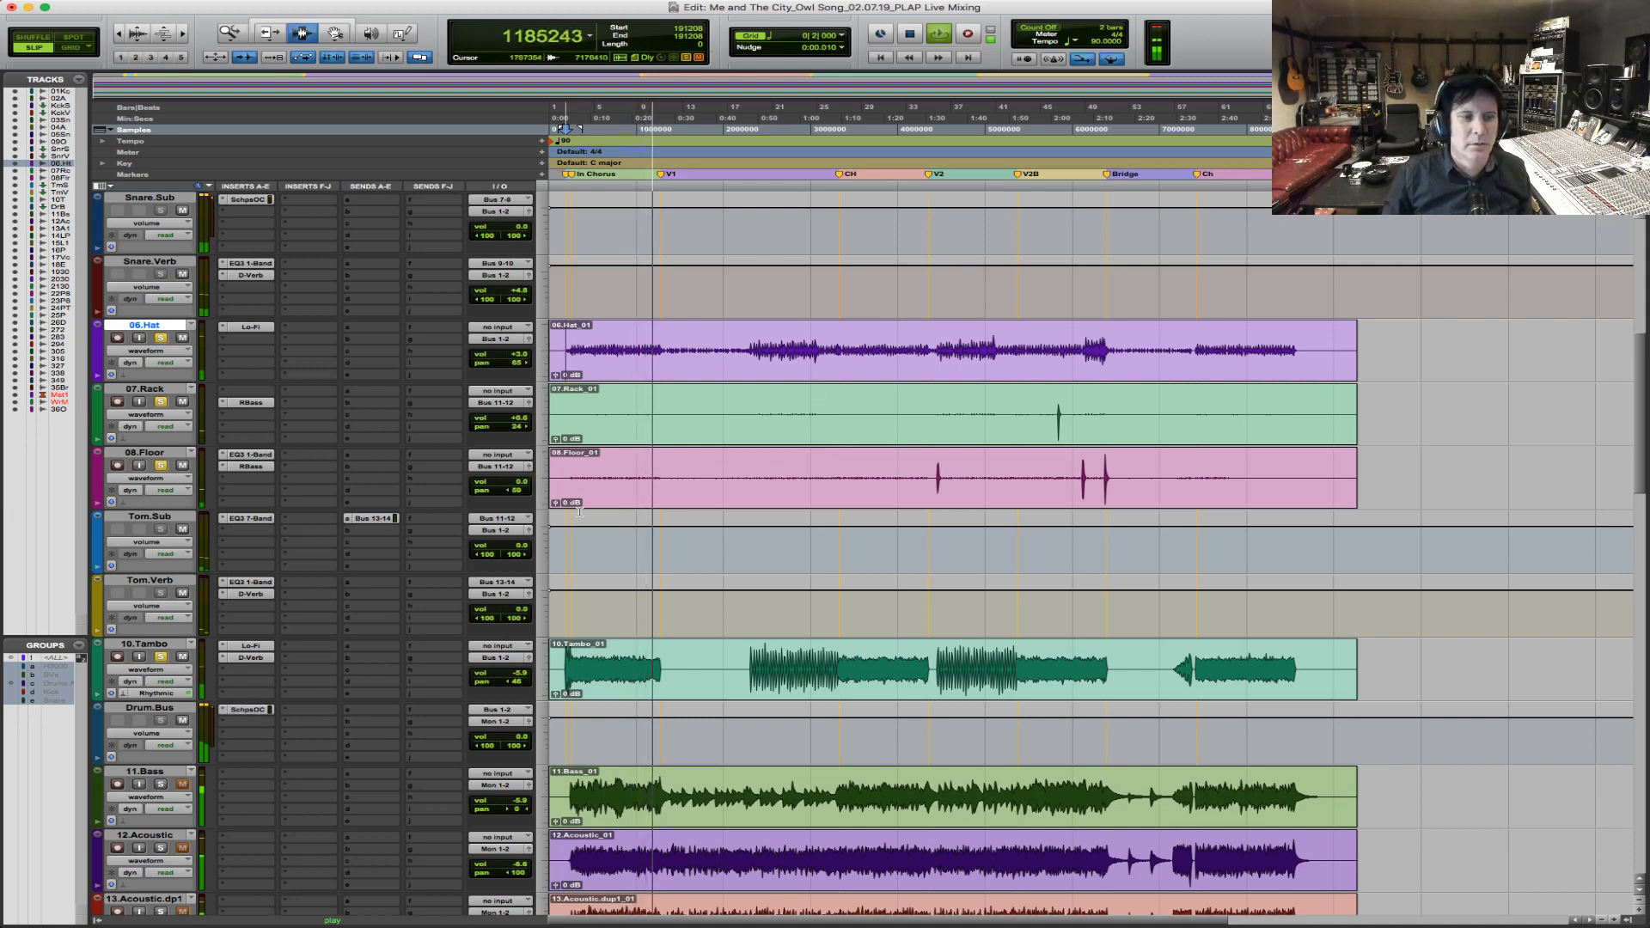
key(space)
Adjust the HIGH EQ gain and PRE low-cut filter in Drum.Bus's Scheps Omni Channel during playback, comparing against bypass.
click(250, 710)
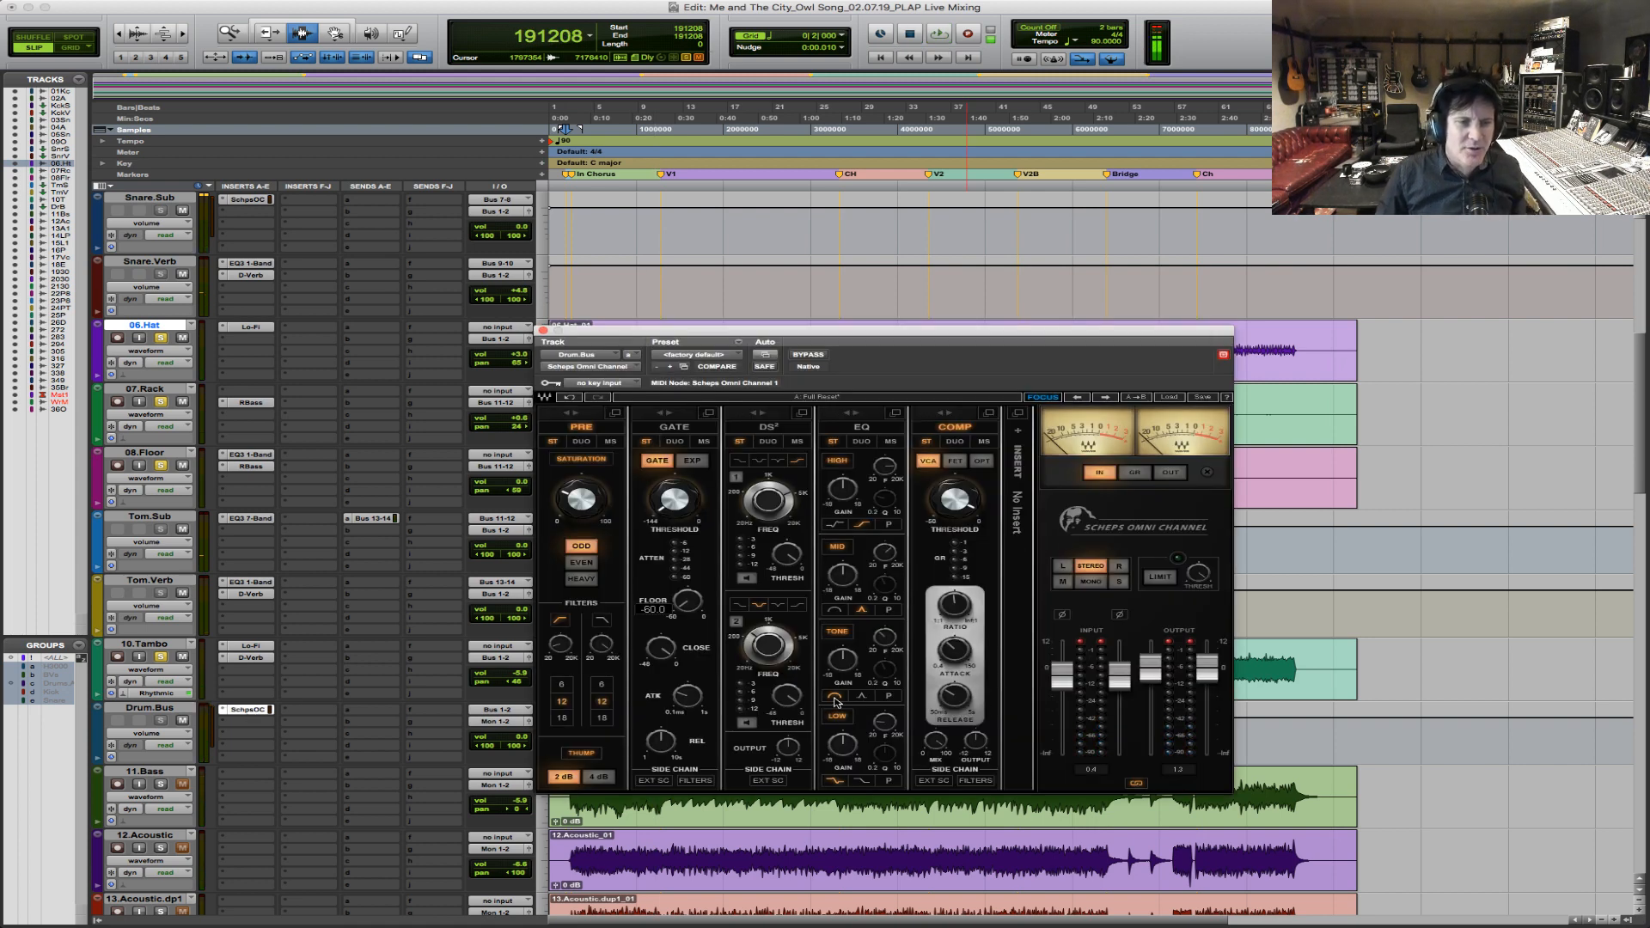
key(space)
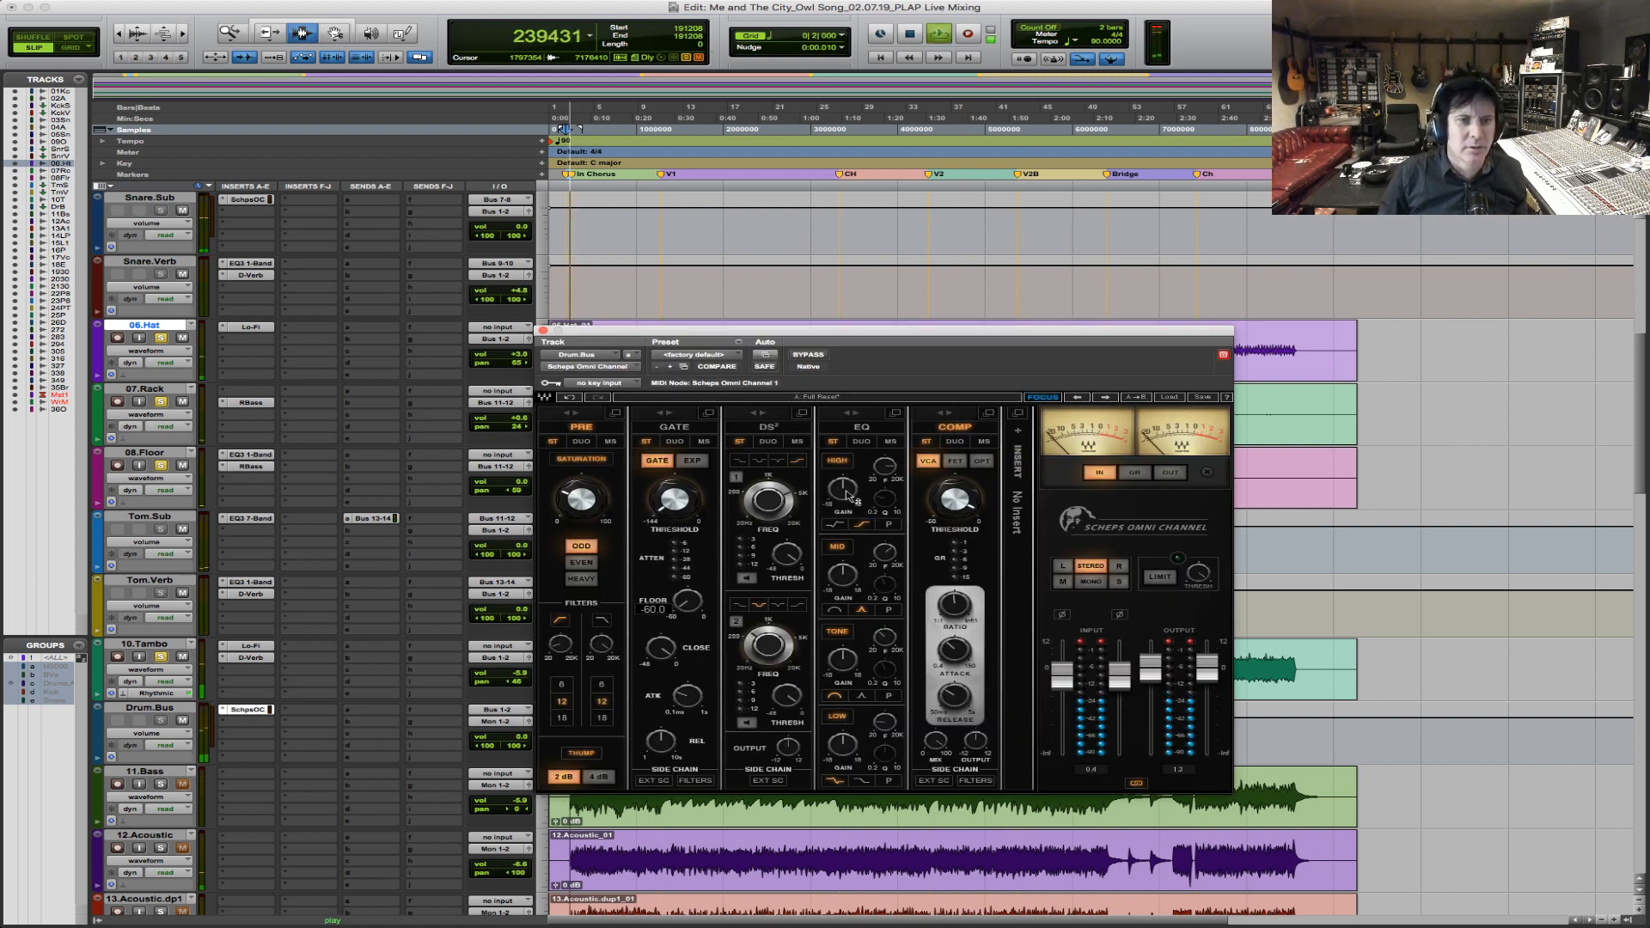
drag(843, 489, 846, 494)
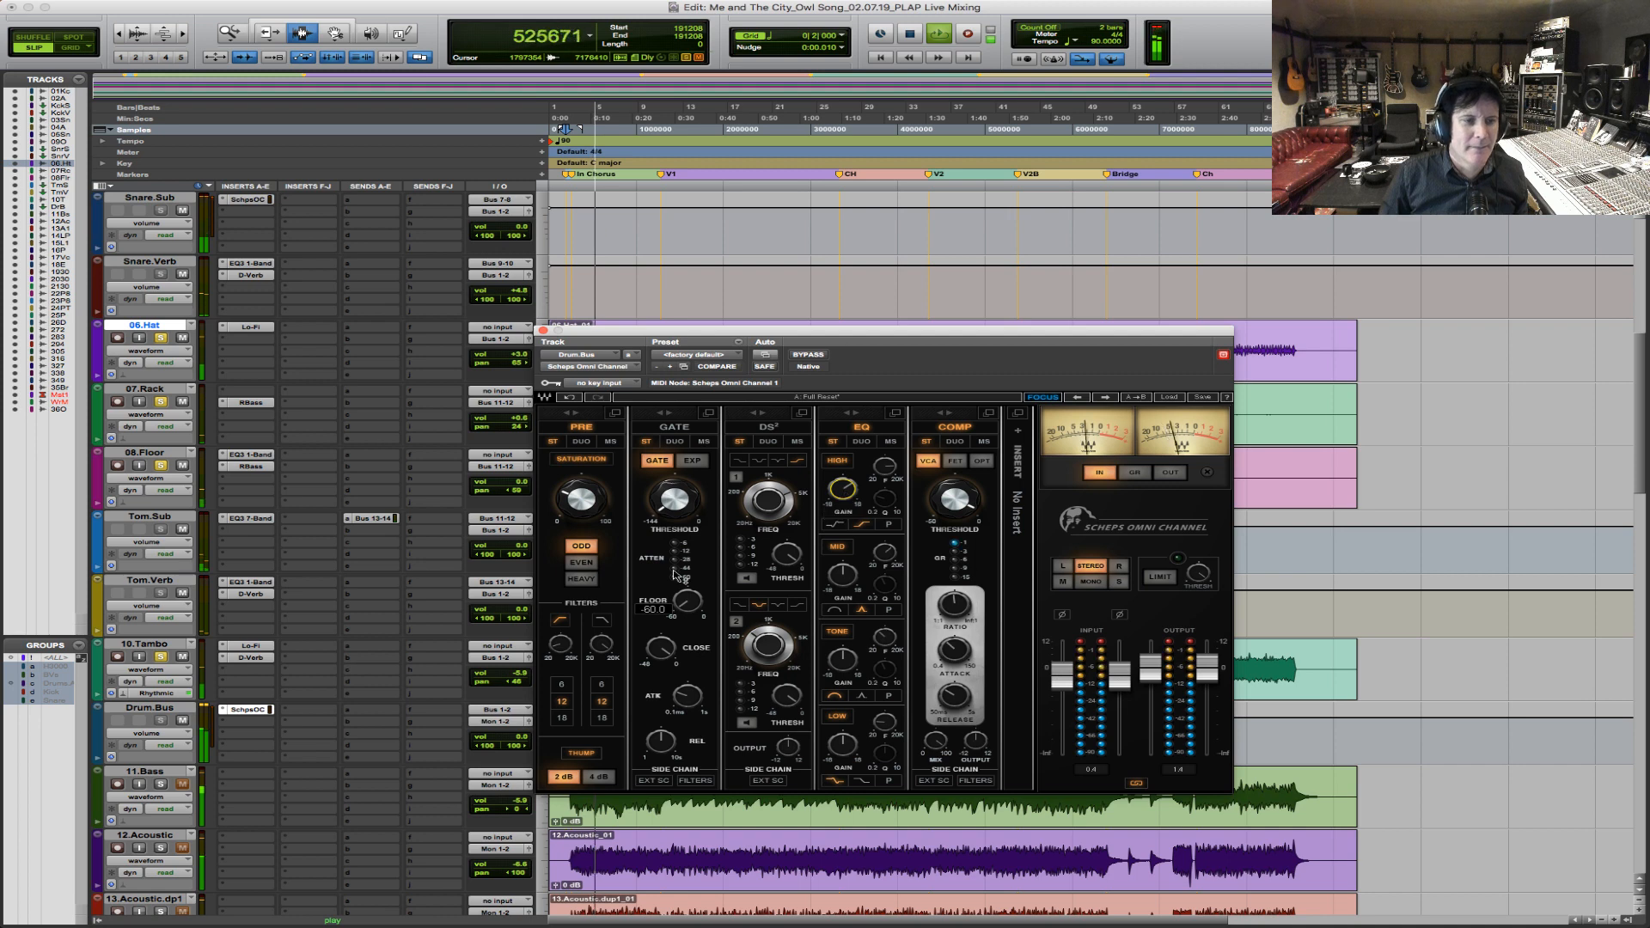
drag(562, 647, 566, 651)
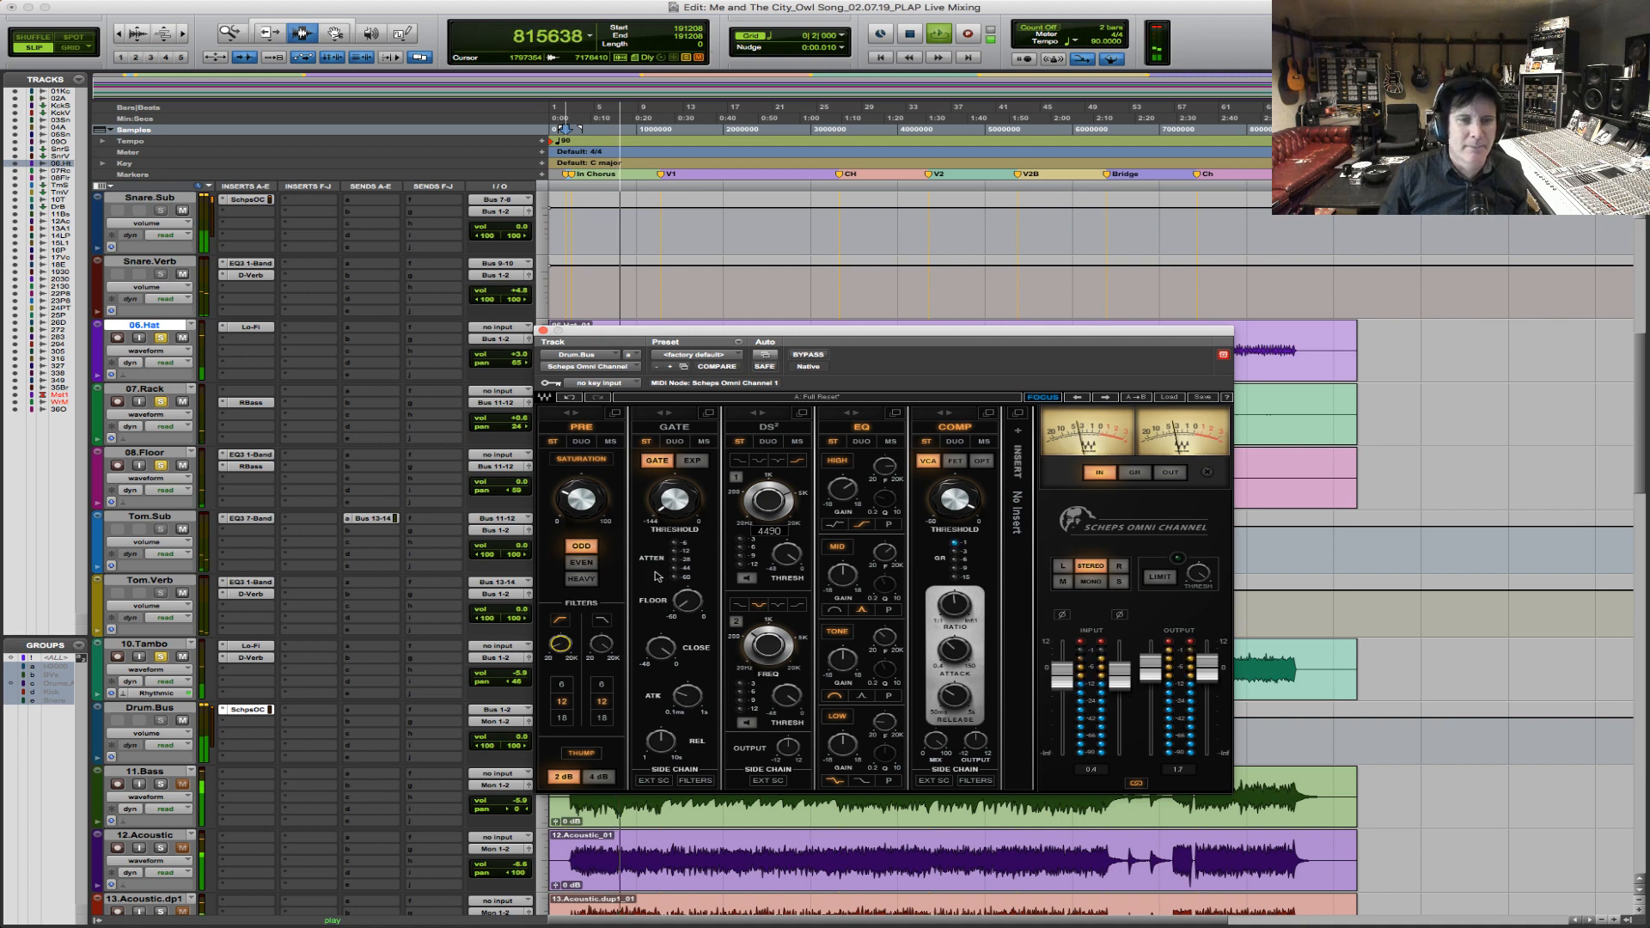
click(813, 355)
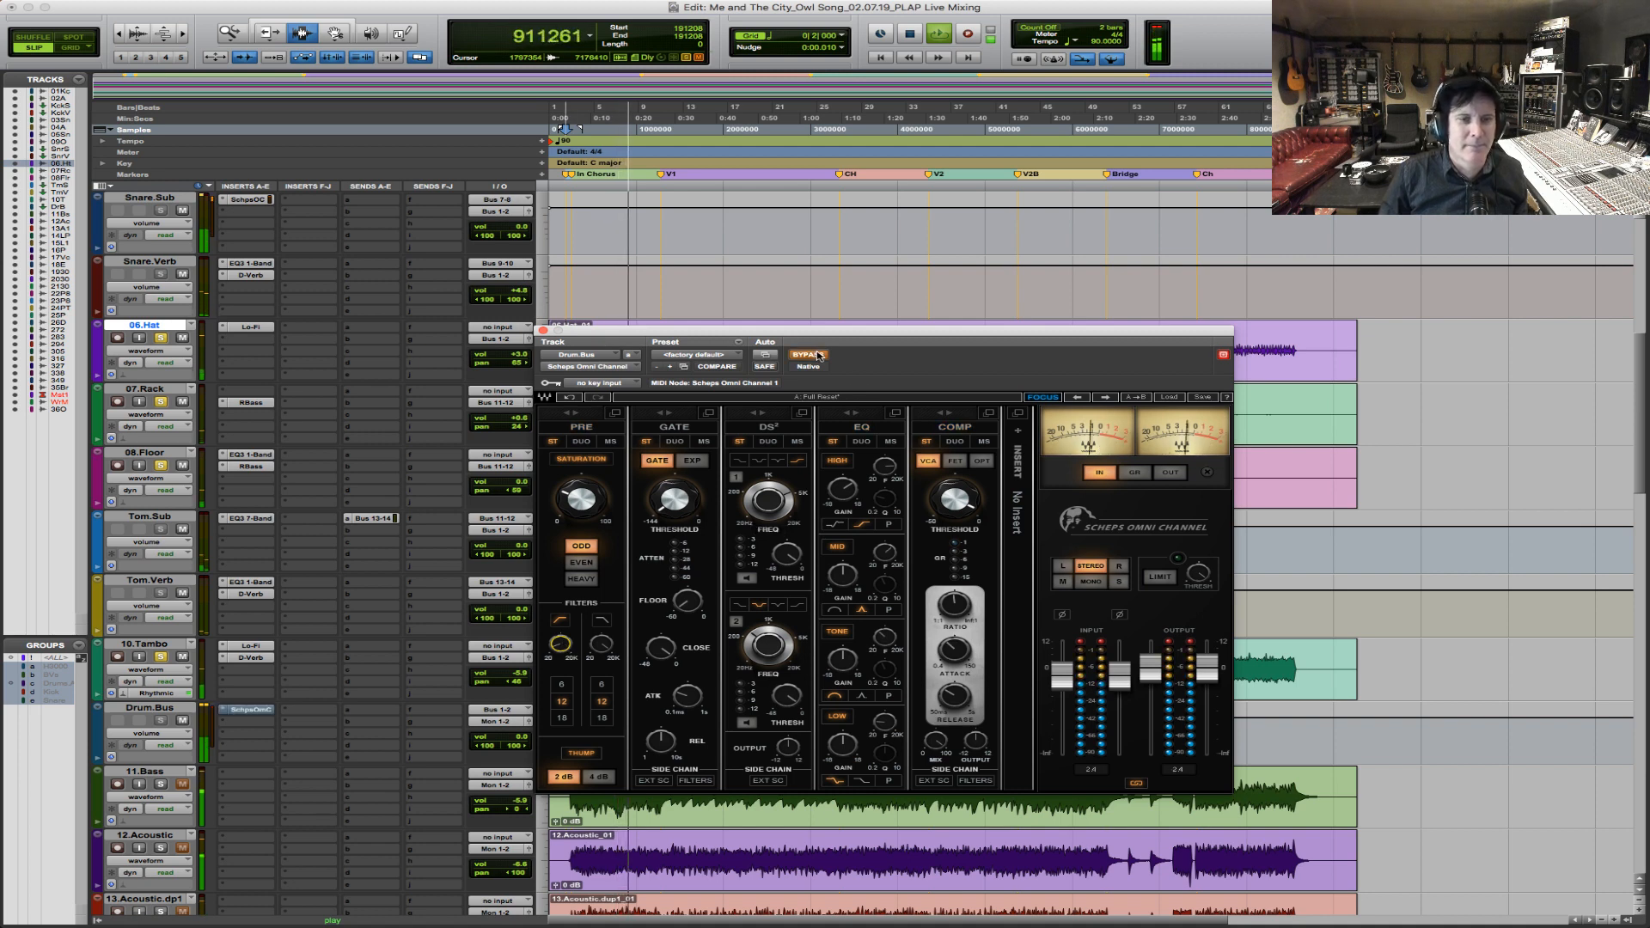
click(813, 355)
Replay the intro chorus, adjust the TONE band's EQ gain in Drum.Bus's Scheps Omni Channel, and compare against bypass.
click(776, 499)
mouse_move(769, 519)
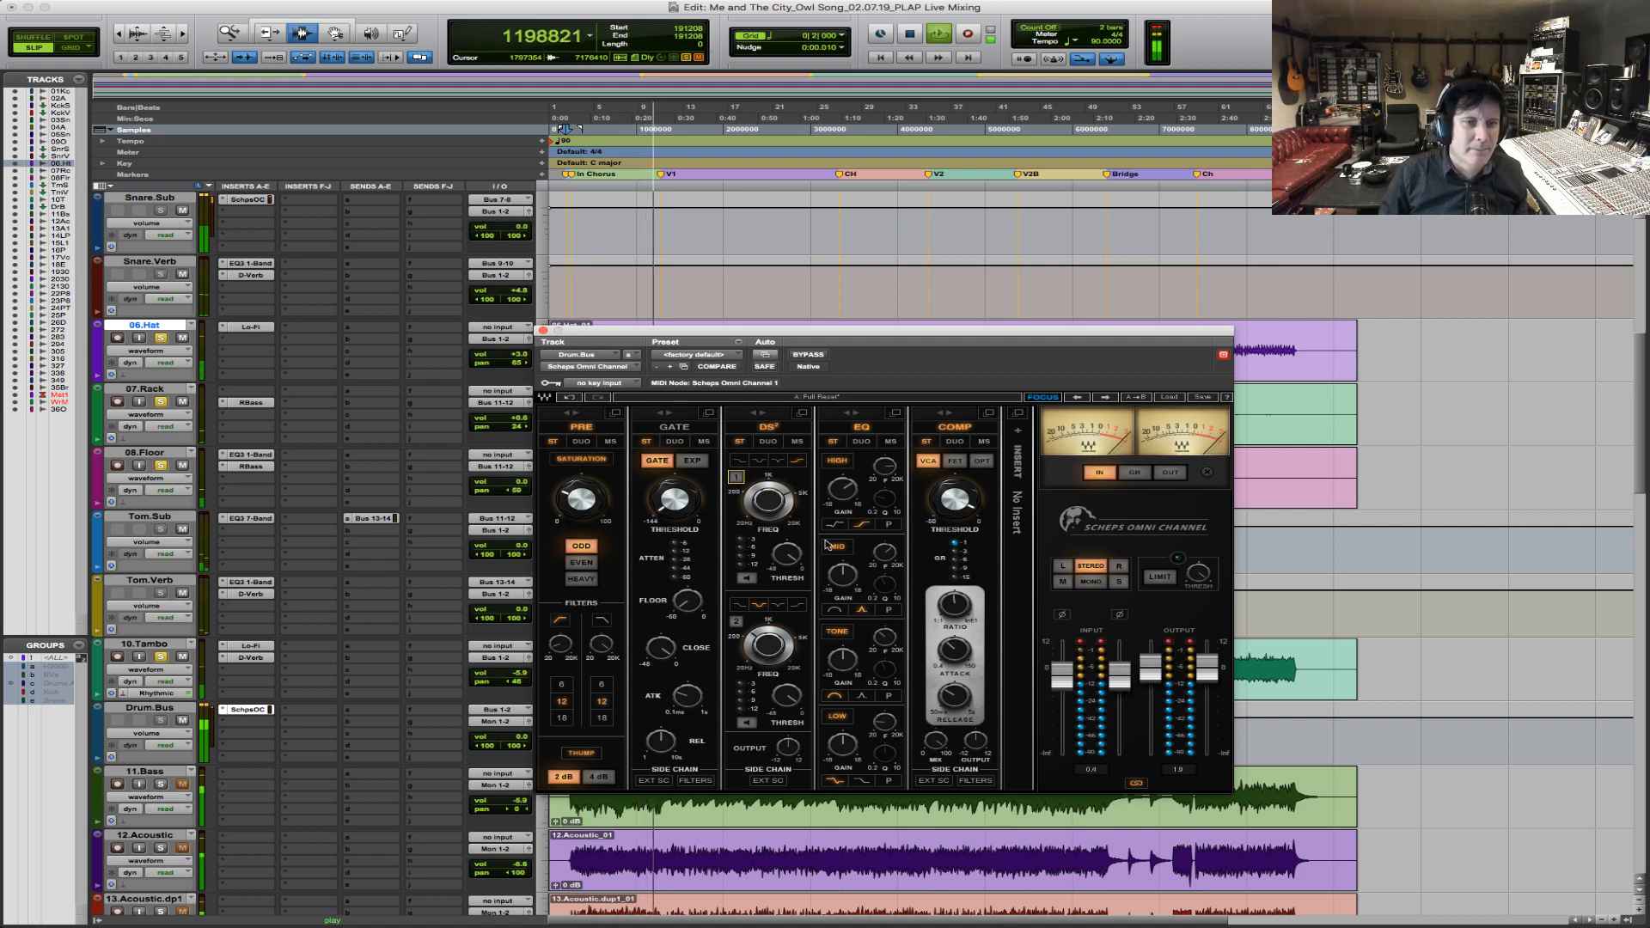
mouse_move(888, 557)
key(space)
key(space)
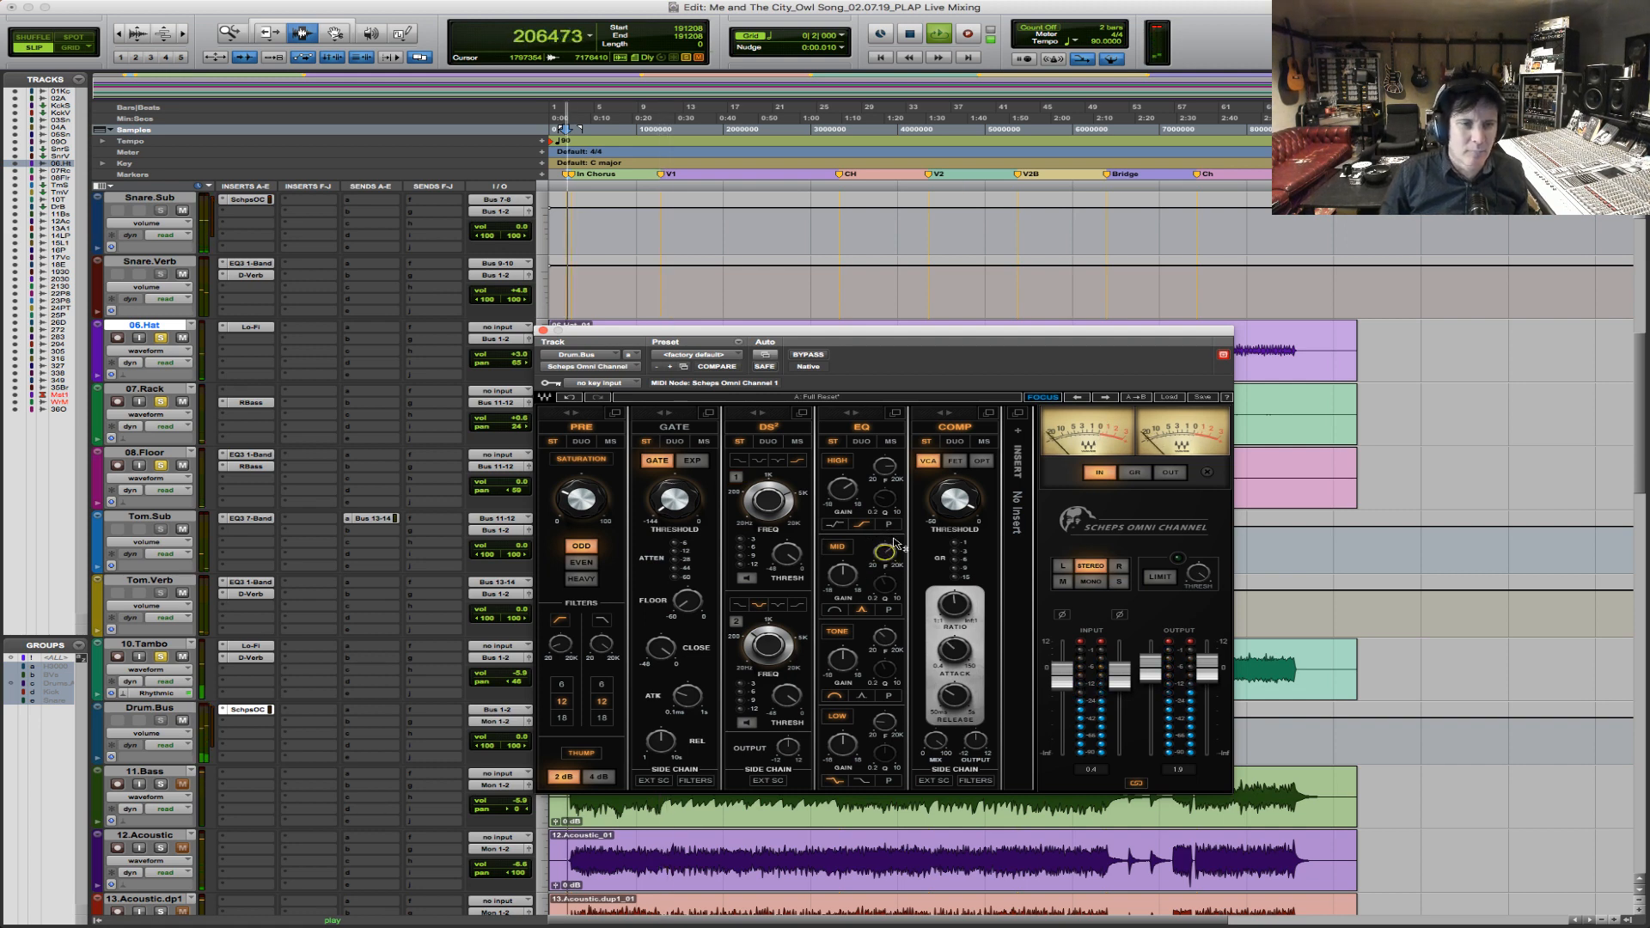
mouse_move(842, 661)
drag(842, 659, 843, 660)
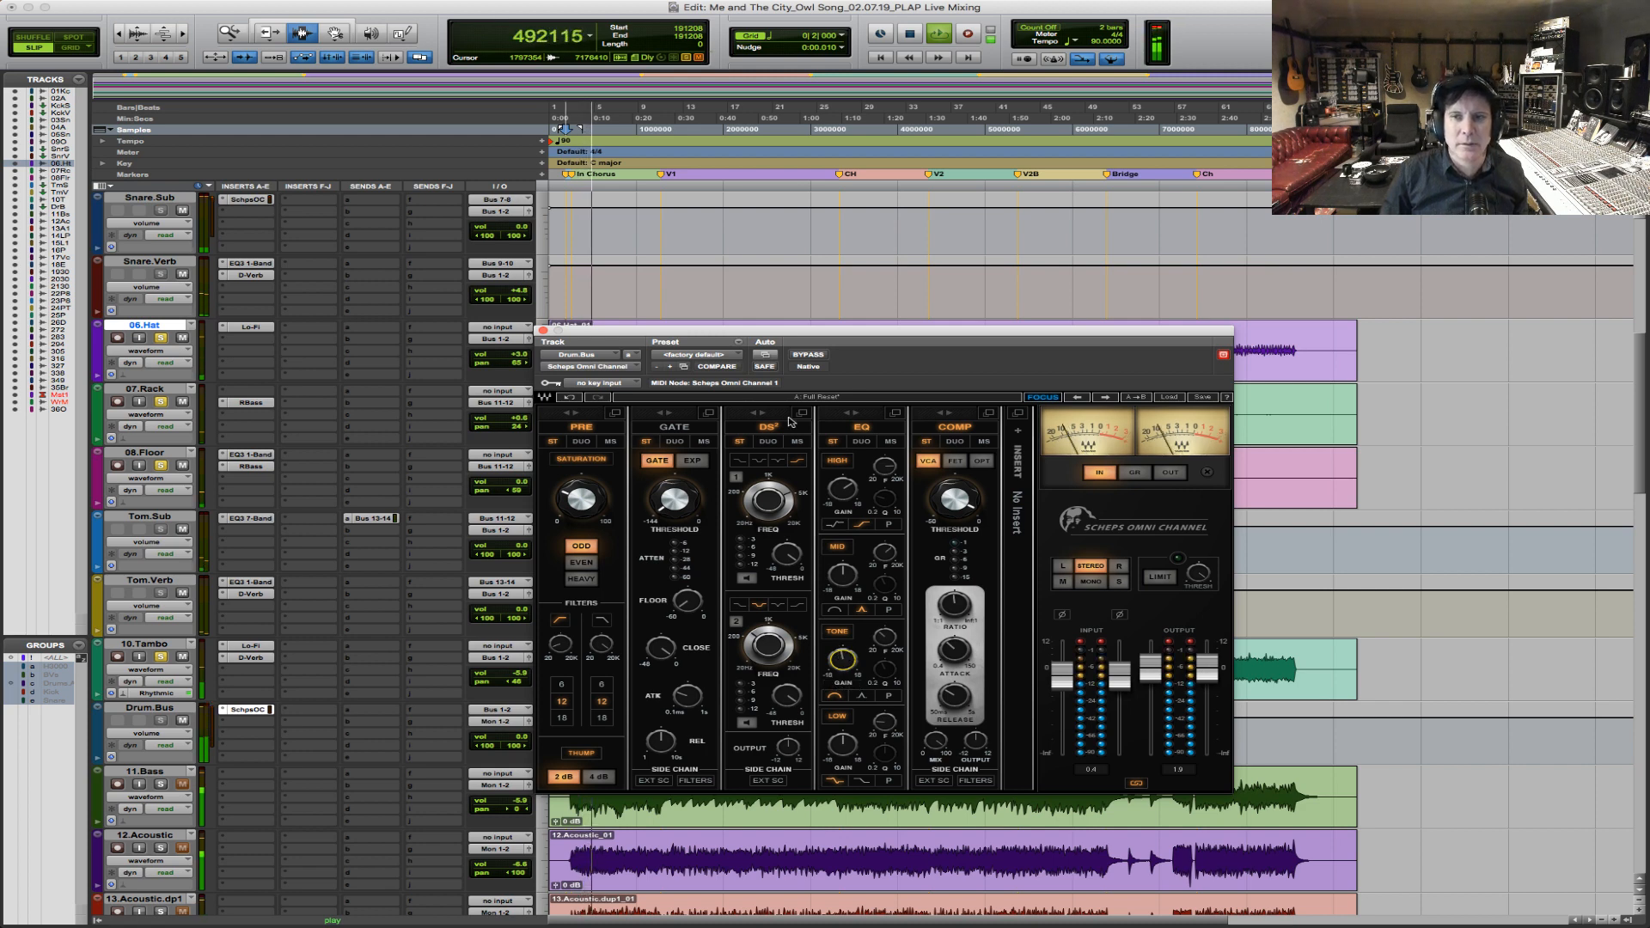
click(808, 355)
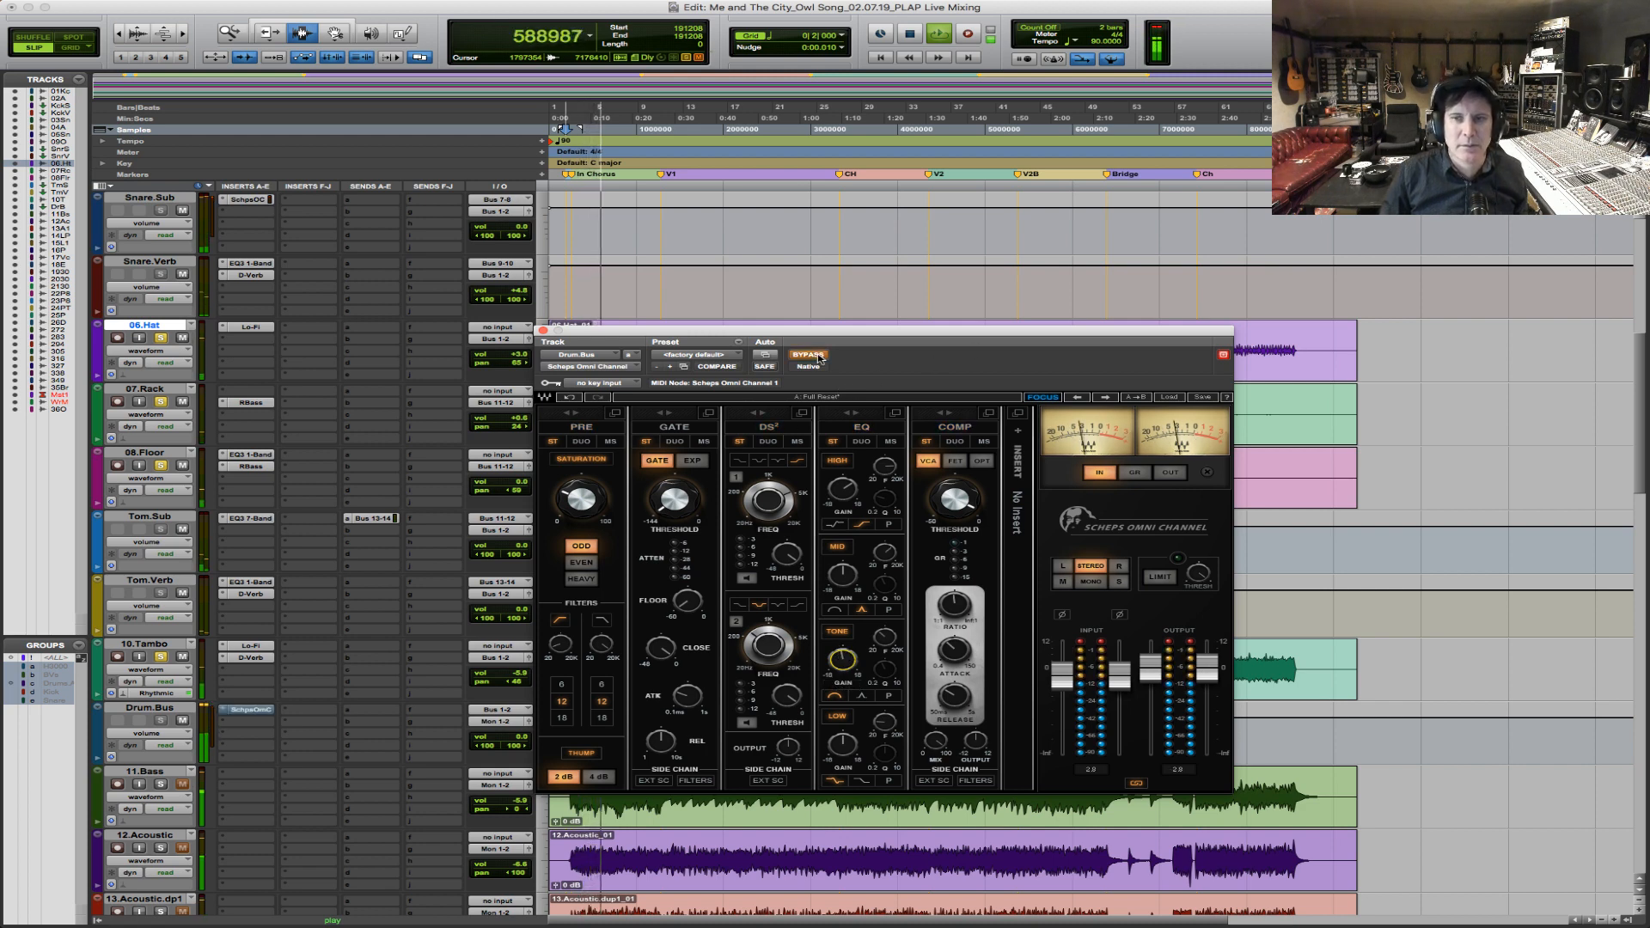
click(818, 358)
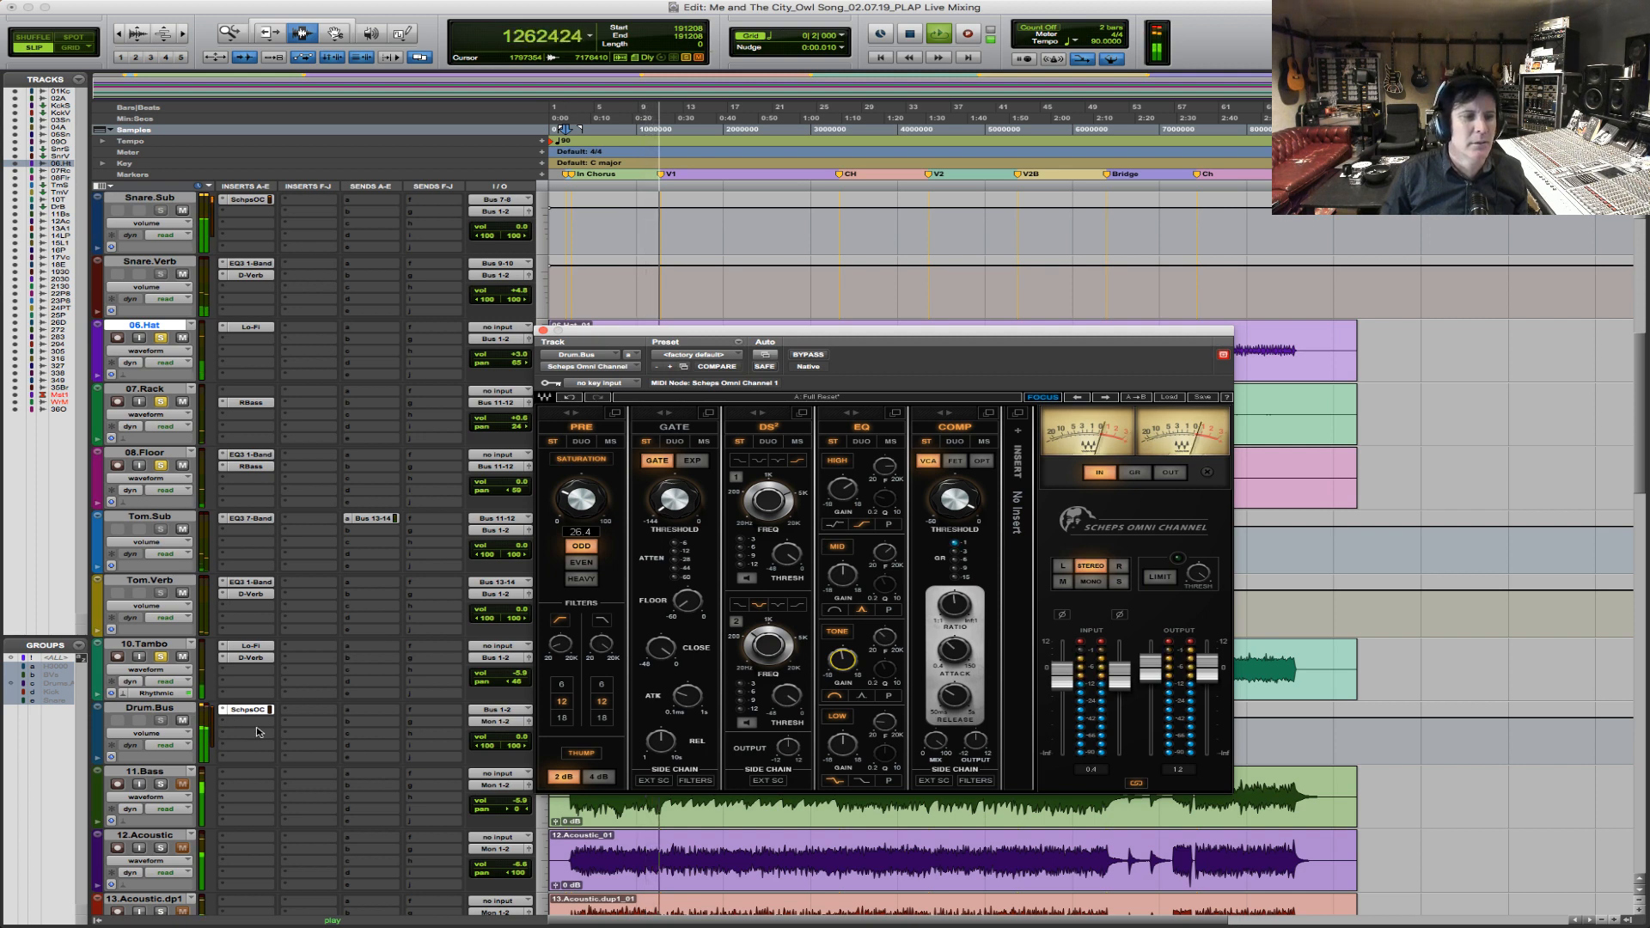
Replay the intro chorus with the drum bus processing on and bypassed, leaving it enabled before stopping.
key(space)
key(space)
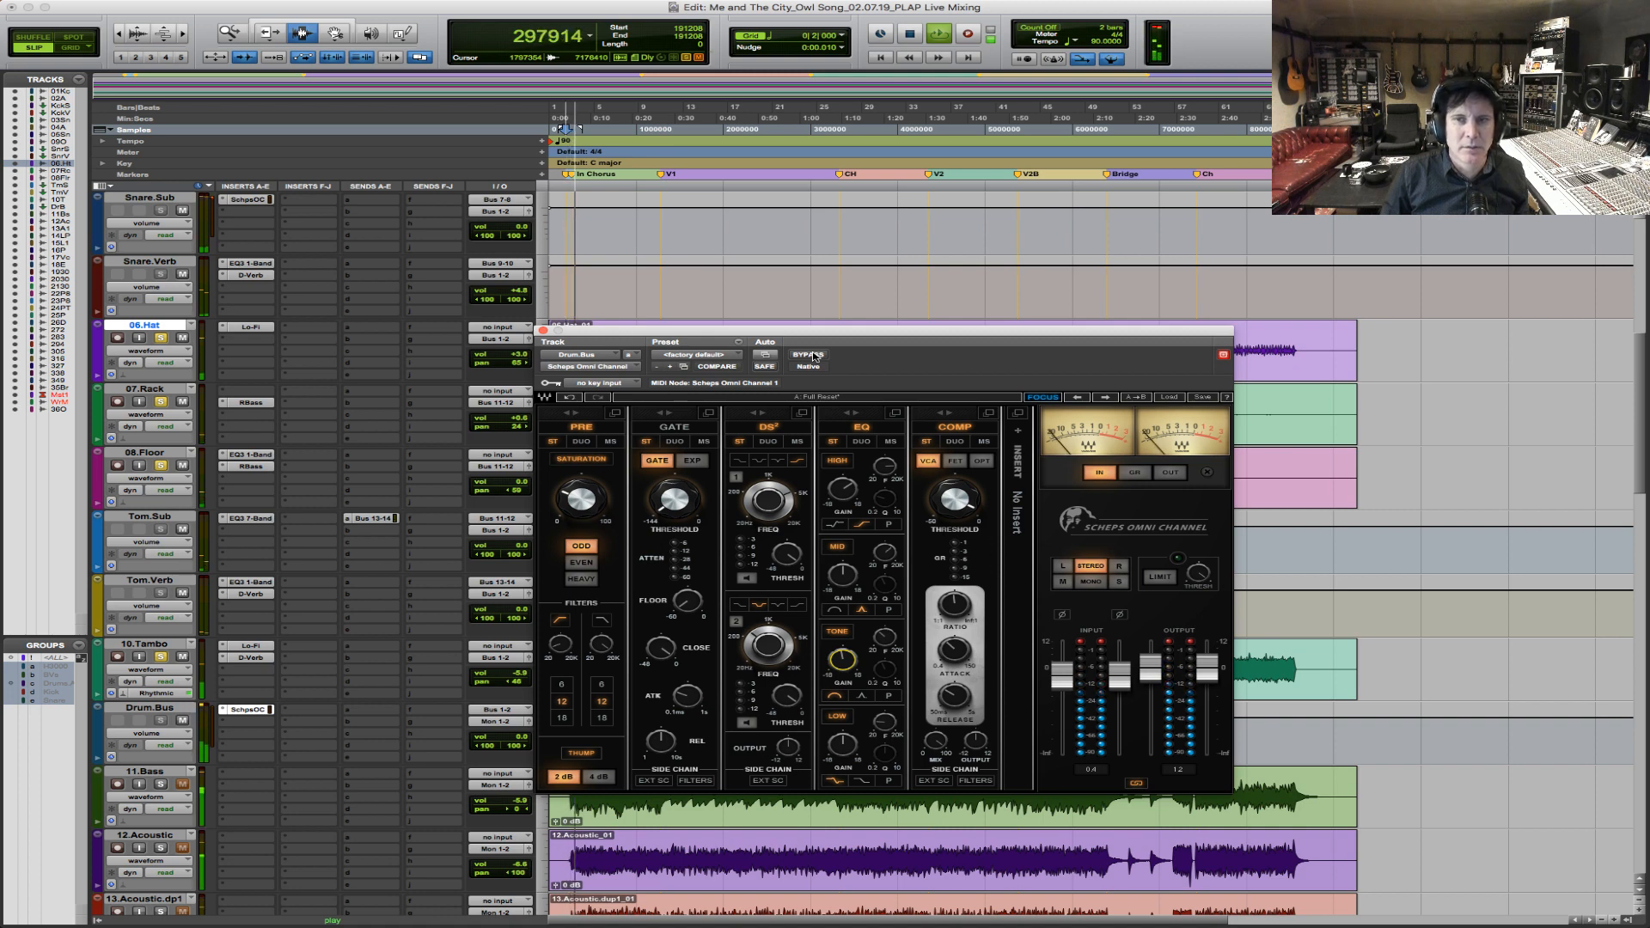
click(809, 355)
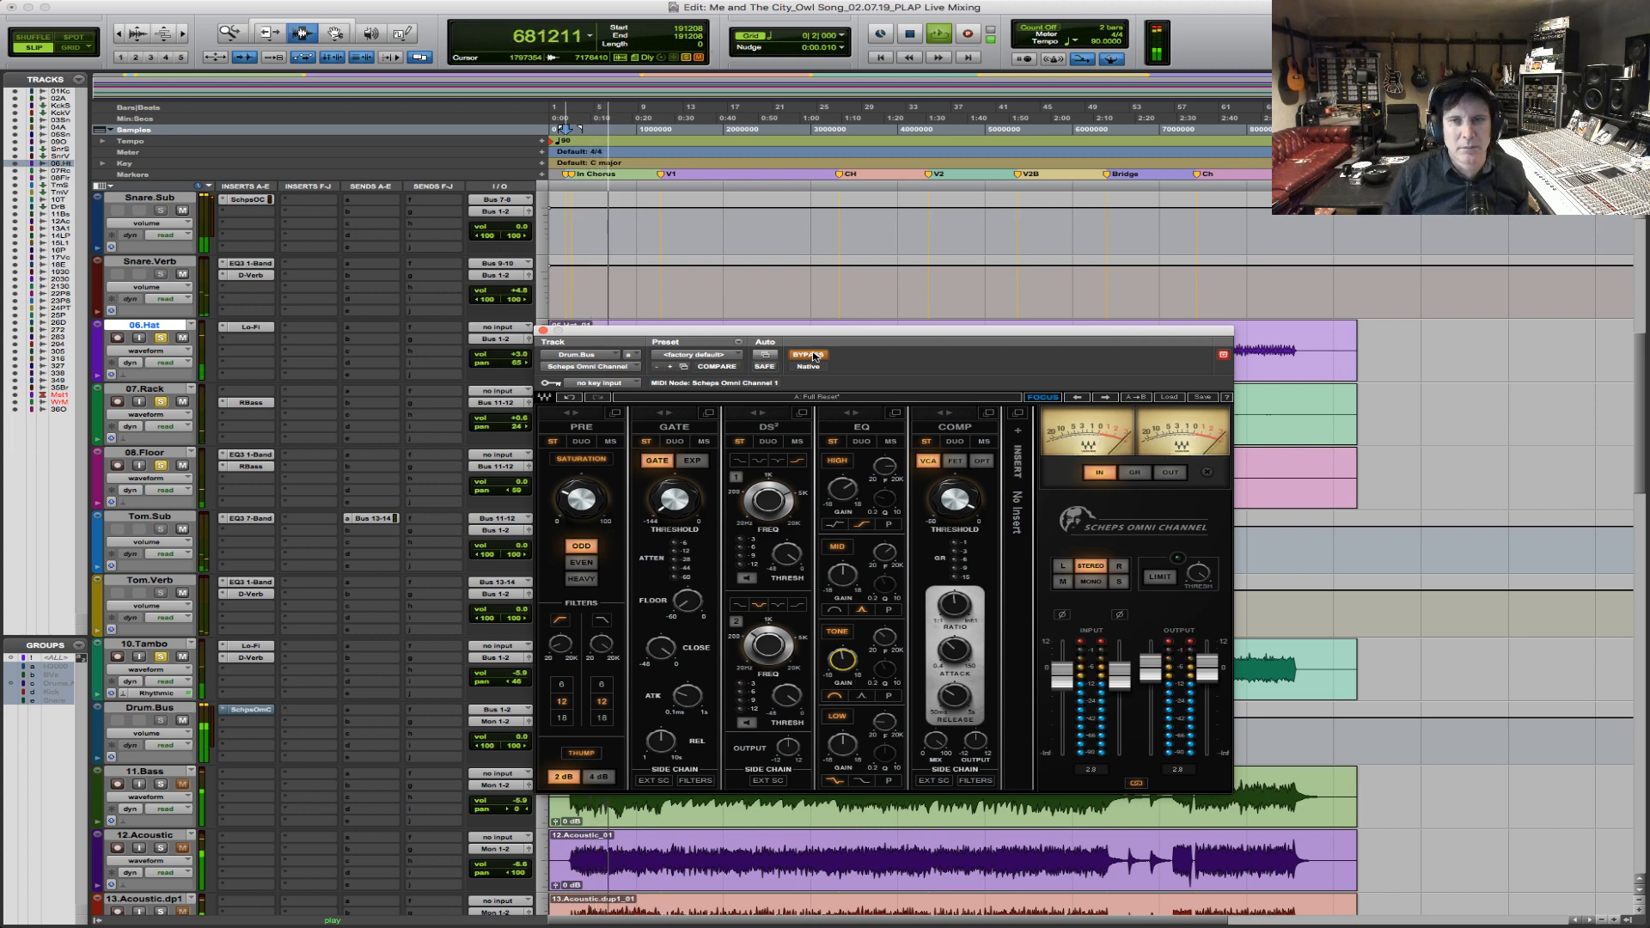
click(811, 355)
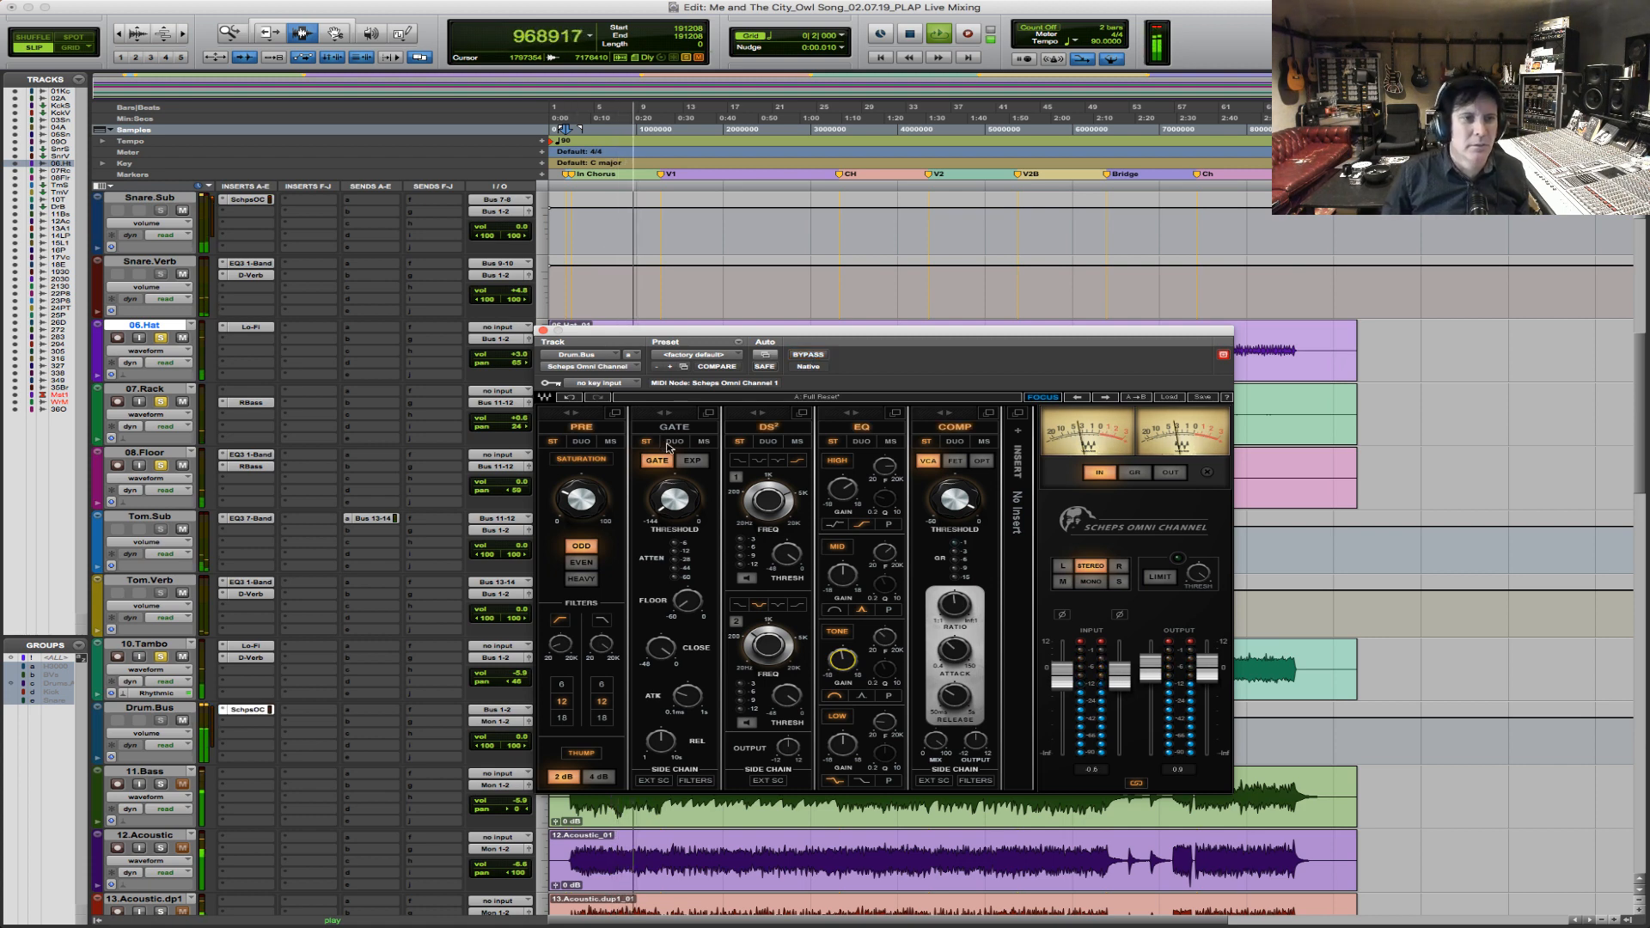
key(space)
Move the plug-in window clear of the tracks, bypass Lo-Fi on 10.Tambo, and place the playback start at the opening tambourine hit.
scroll(629, 301, up, 5)
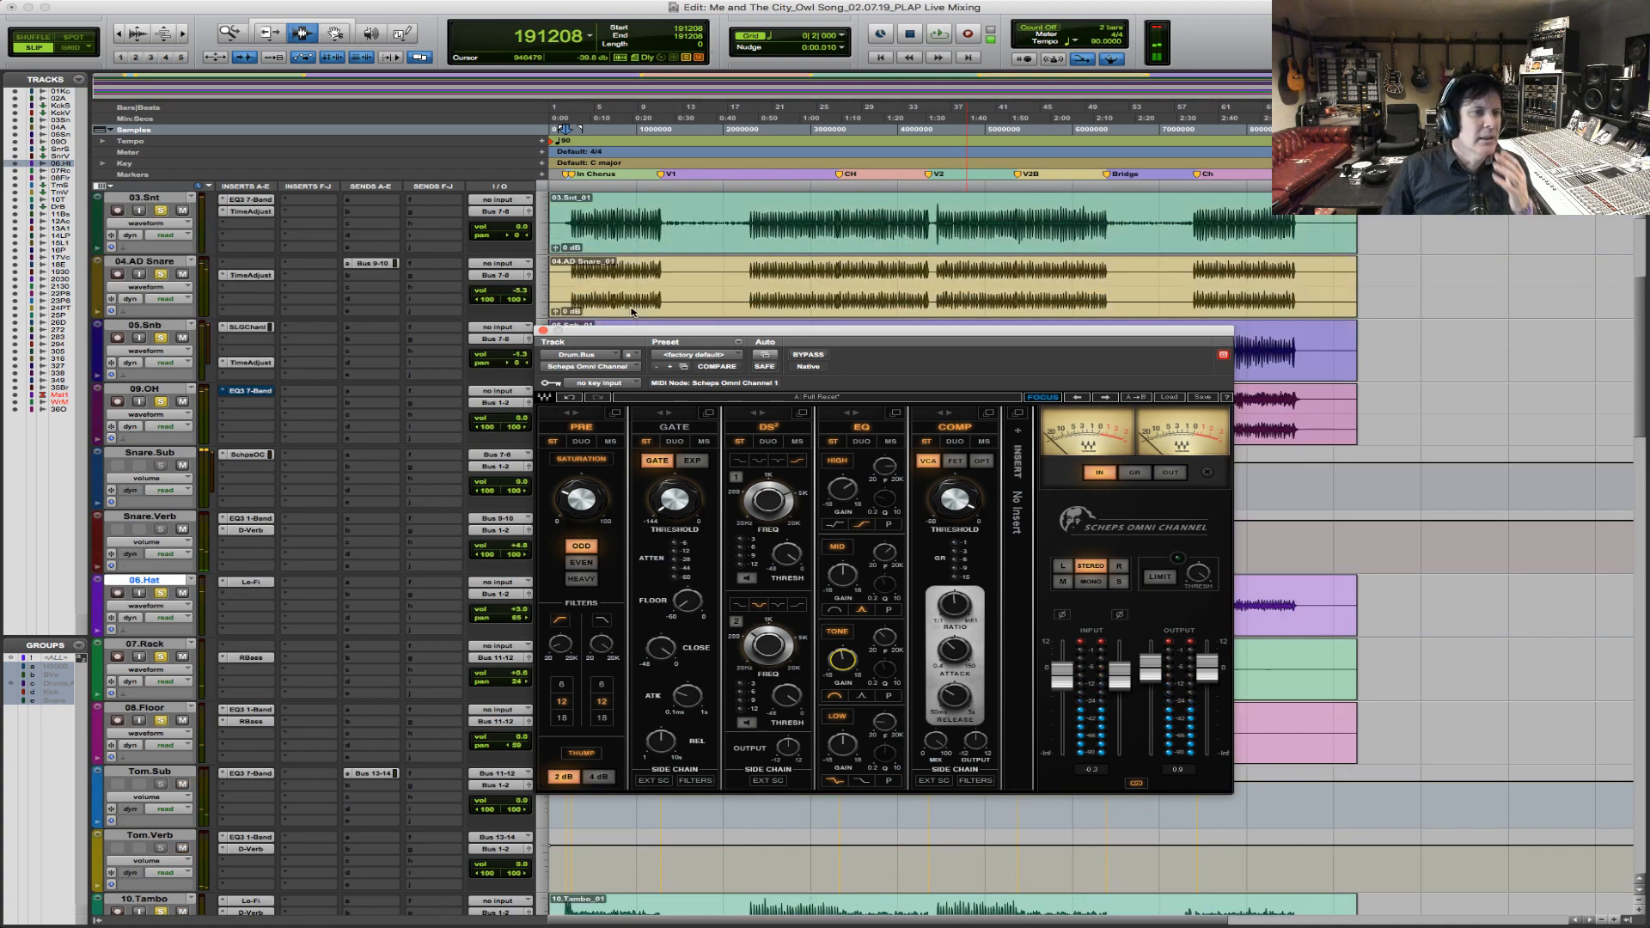
drag(648, 328, 667, 488)
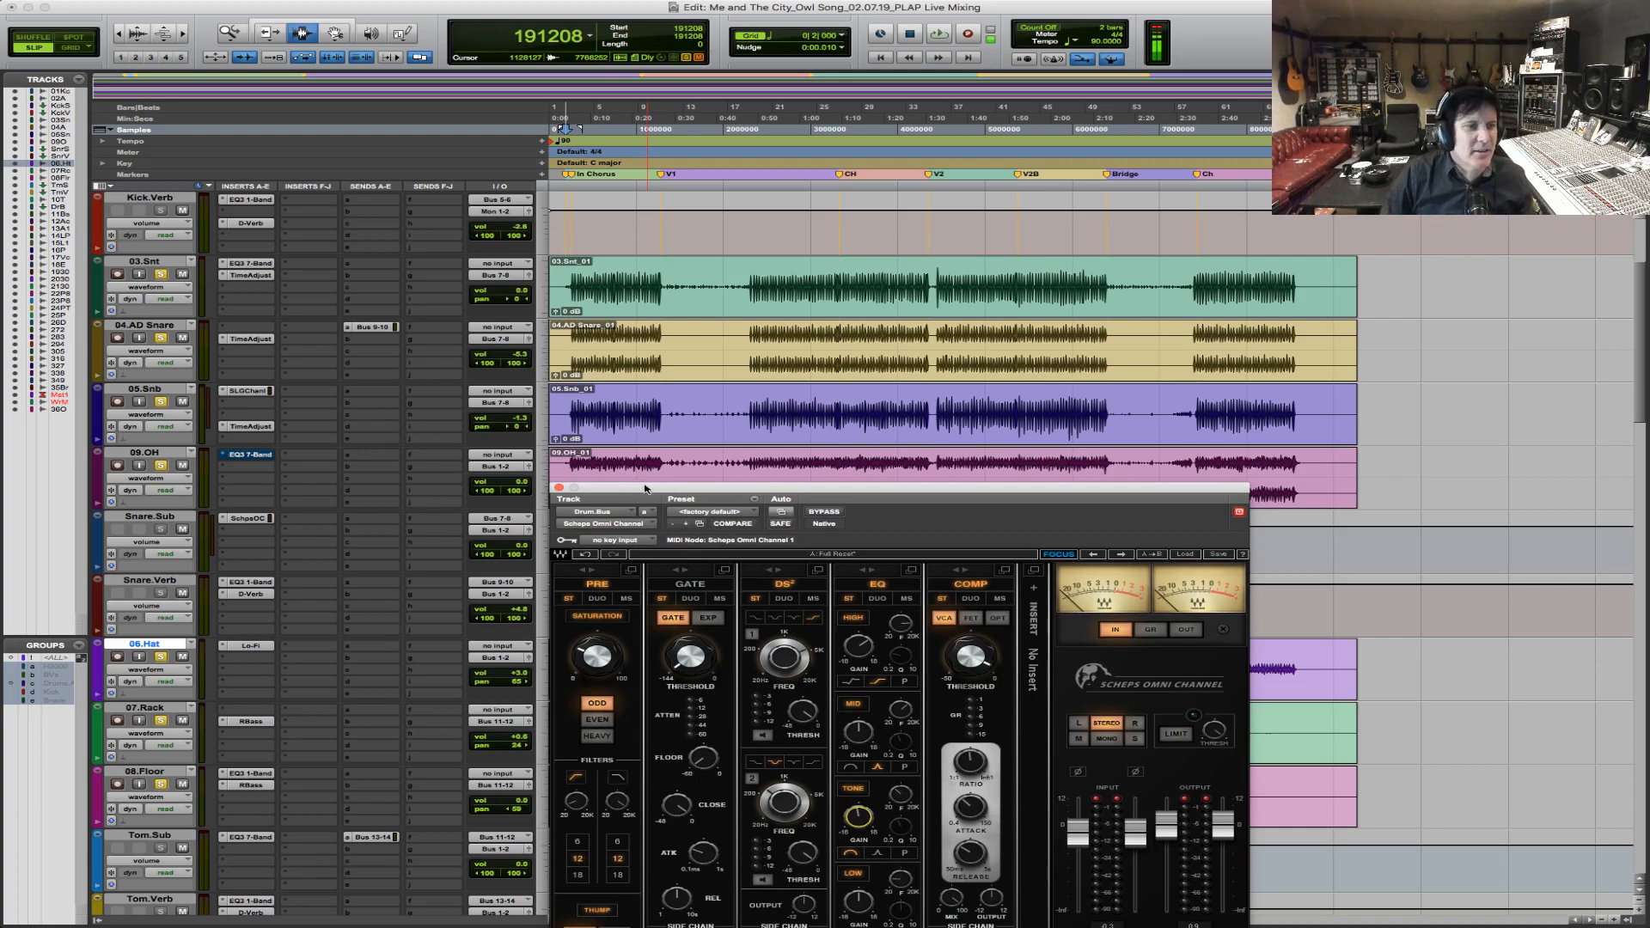
scroll(632, 481, up, 3)
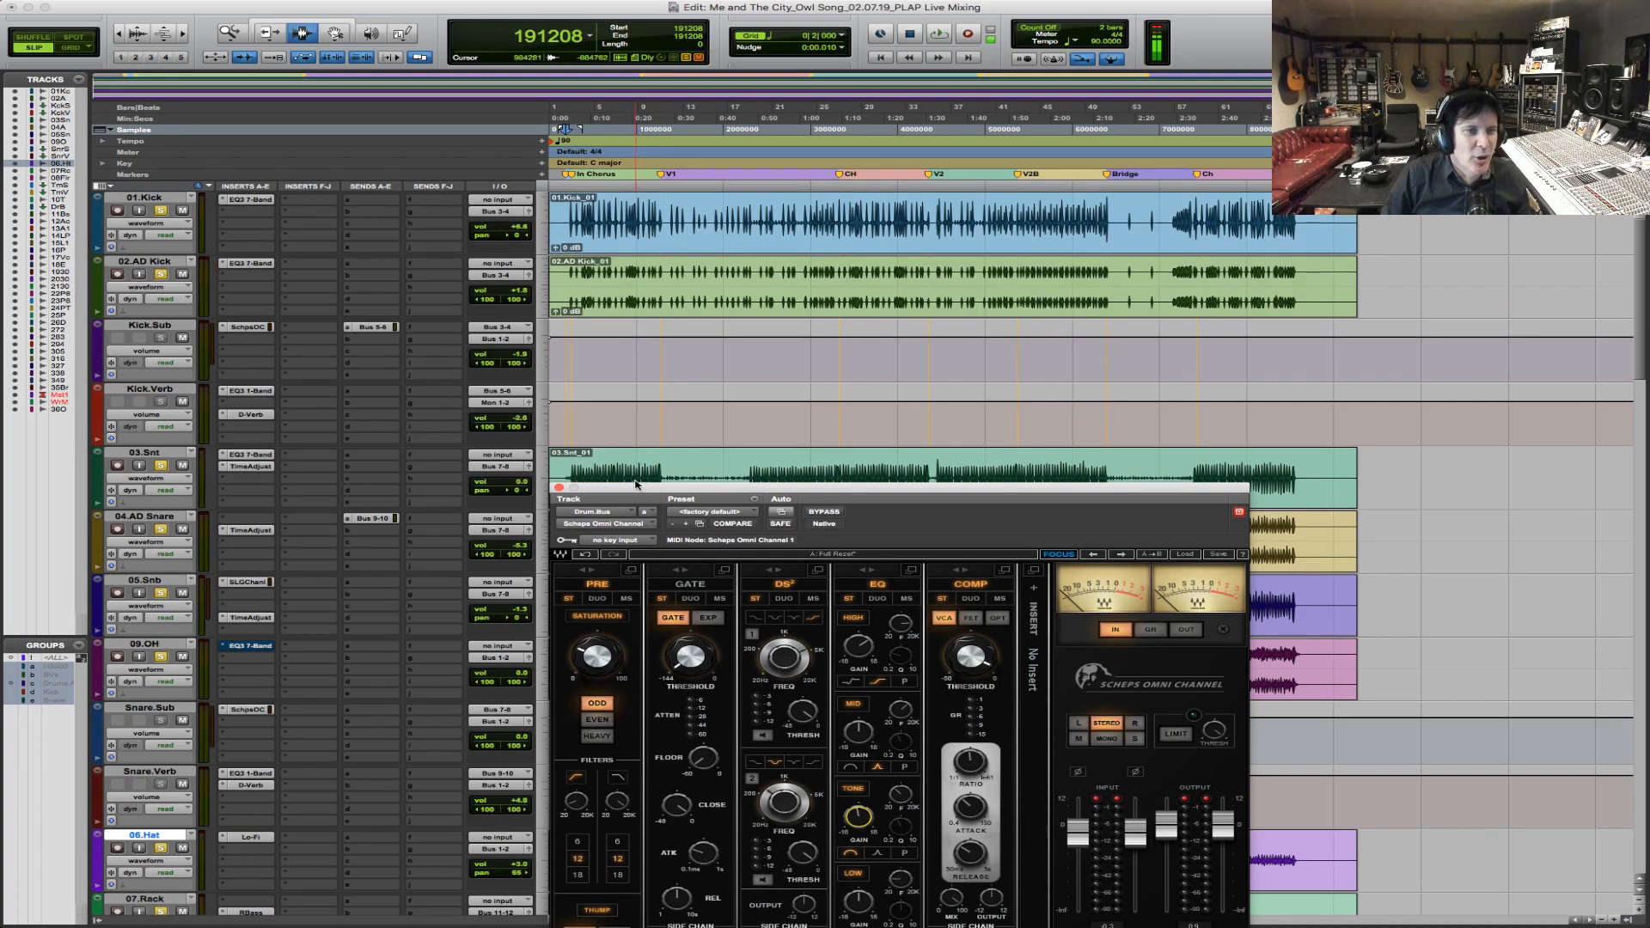
scroll(636, 484, down, 7)
scroll(636, 484, down, 6)
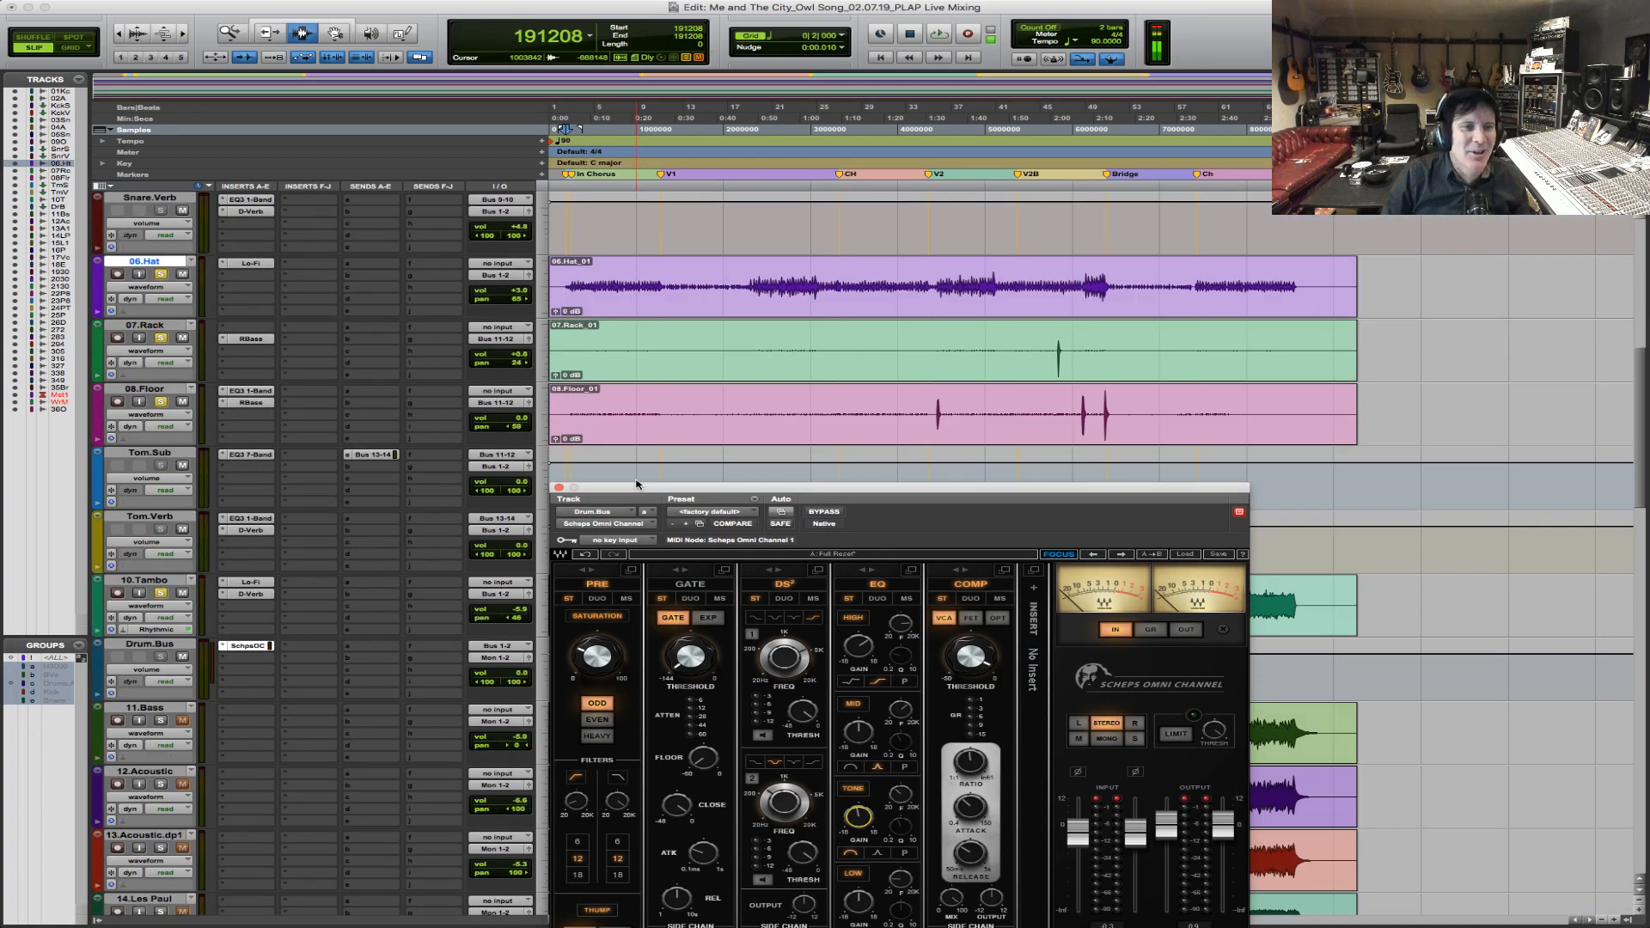
click(259, 331)
click(567, 352)
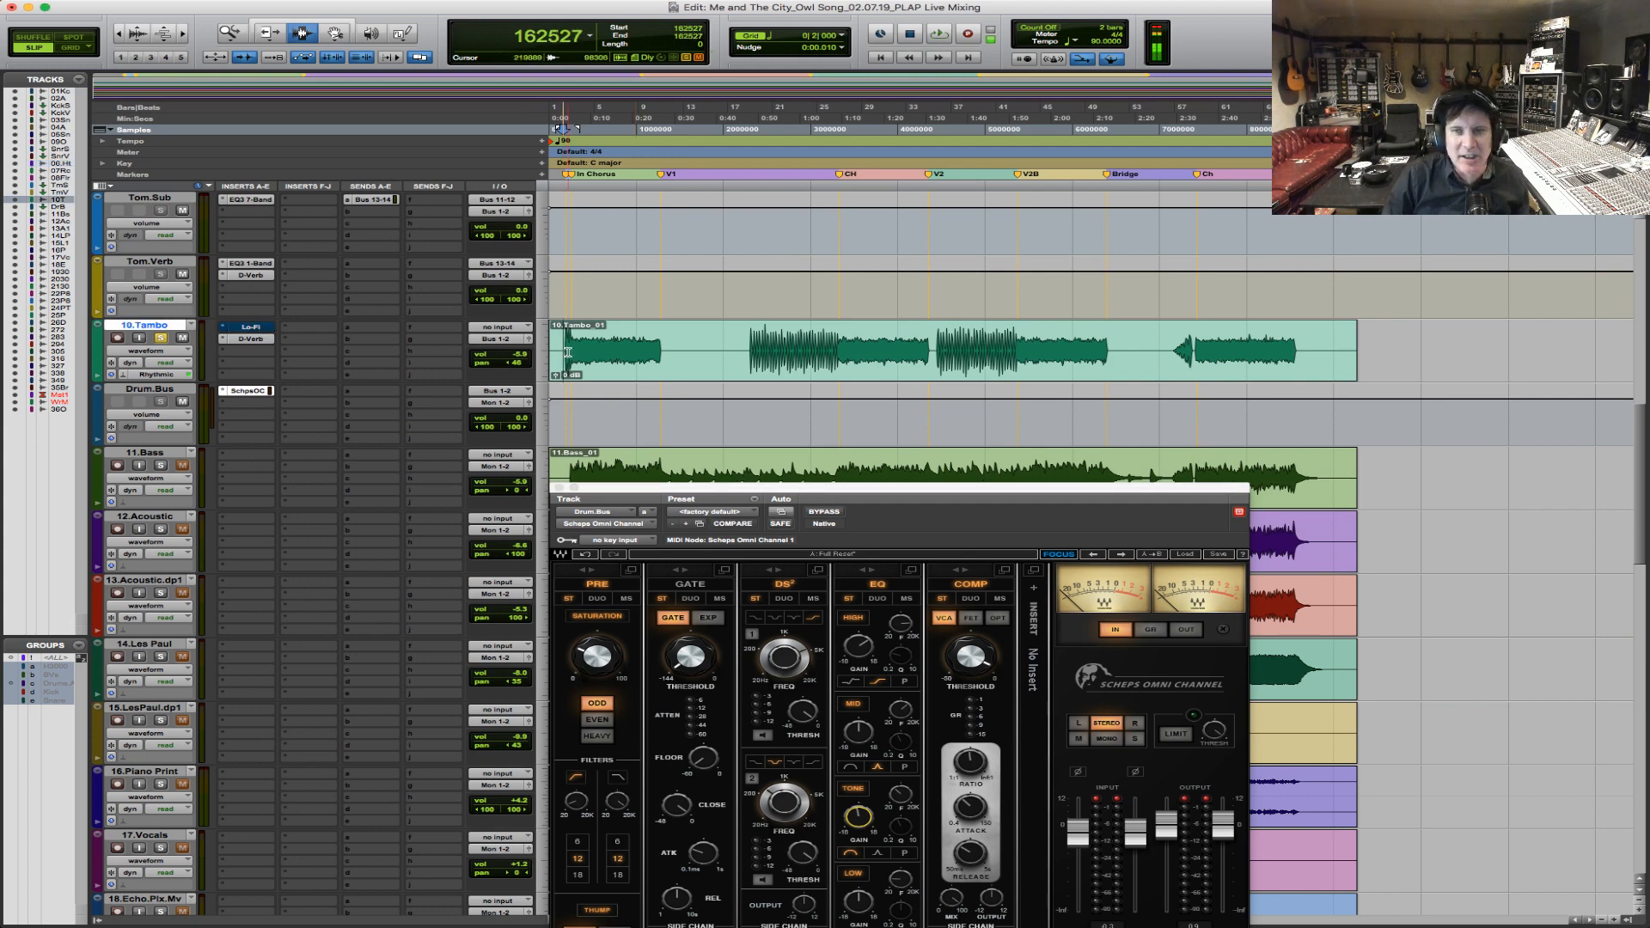
Lower the 10.Tambo track volume while replaying the opening tambourine hit.
key(space)
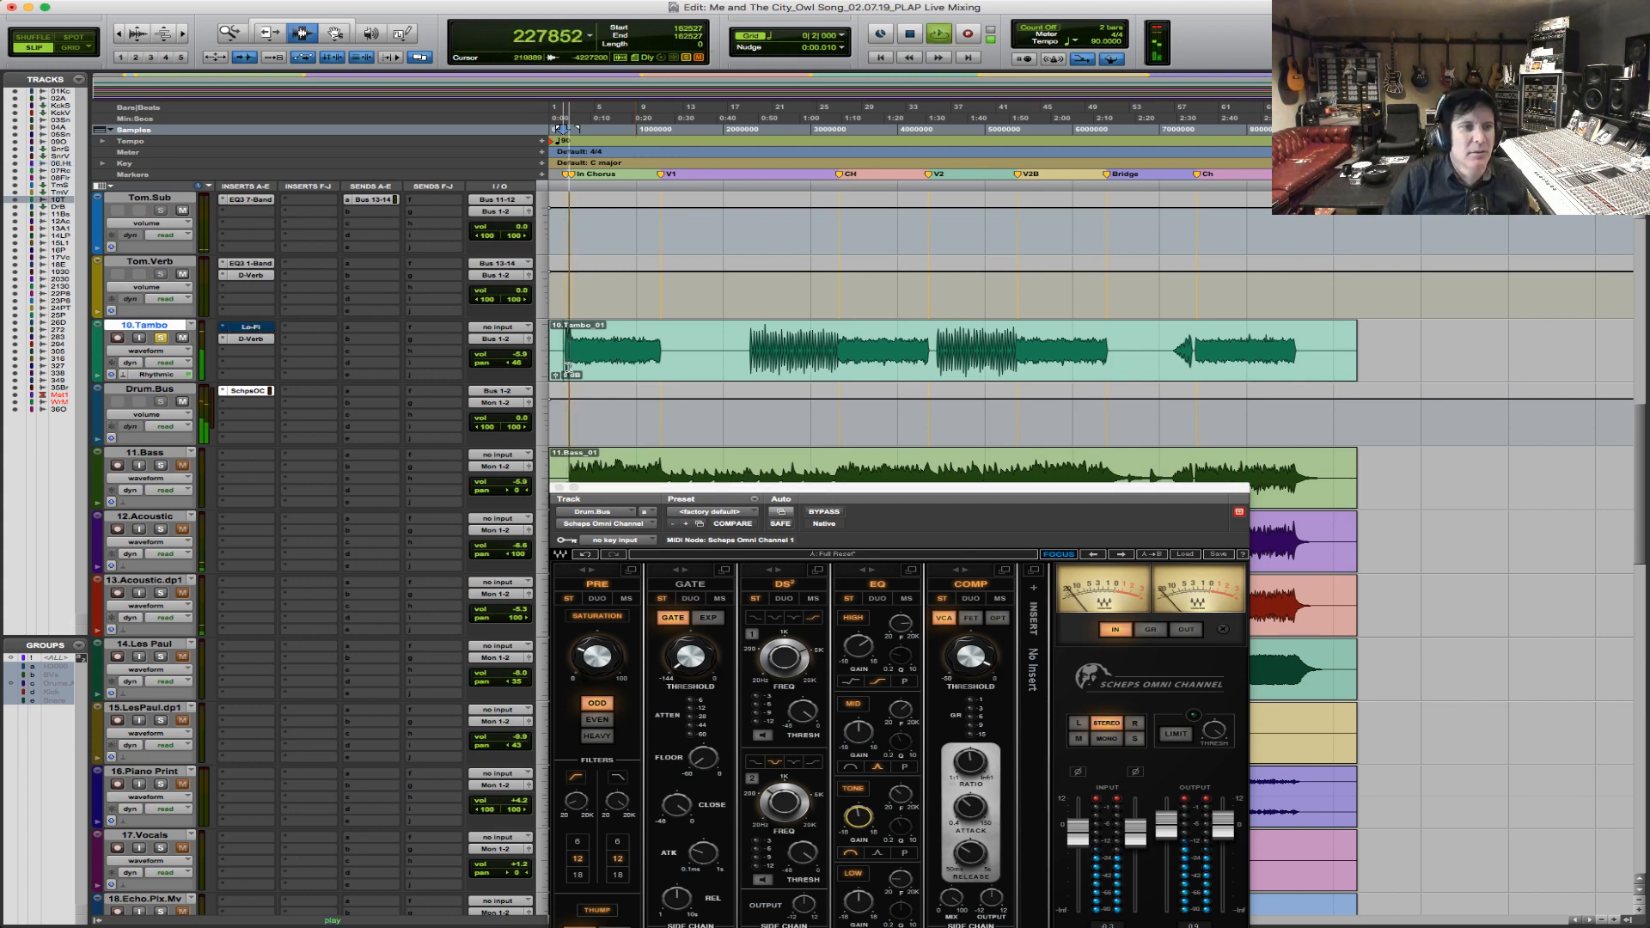
click(519, 355)
key(space)
key(space)
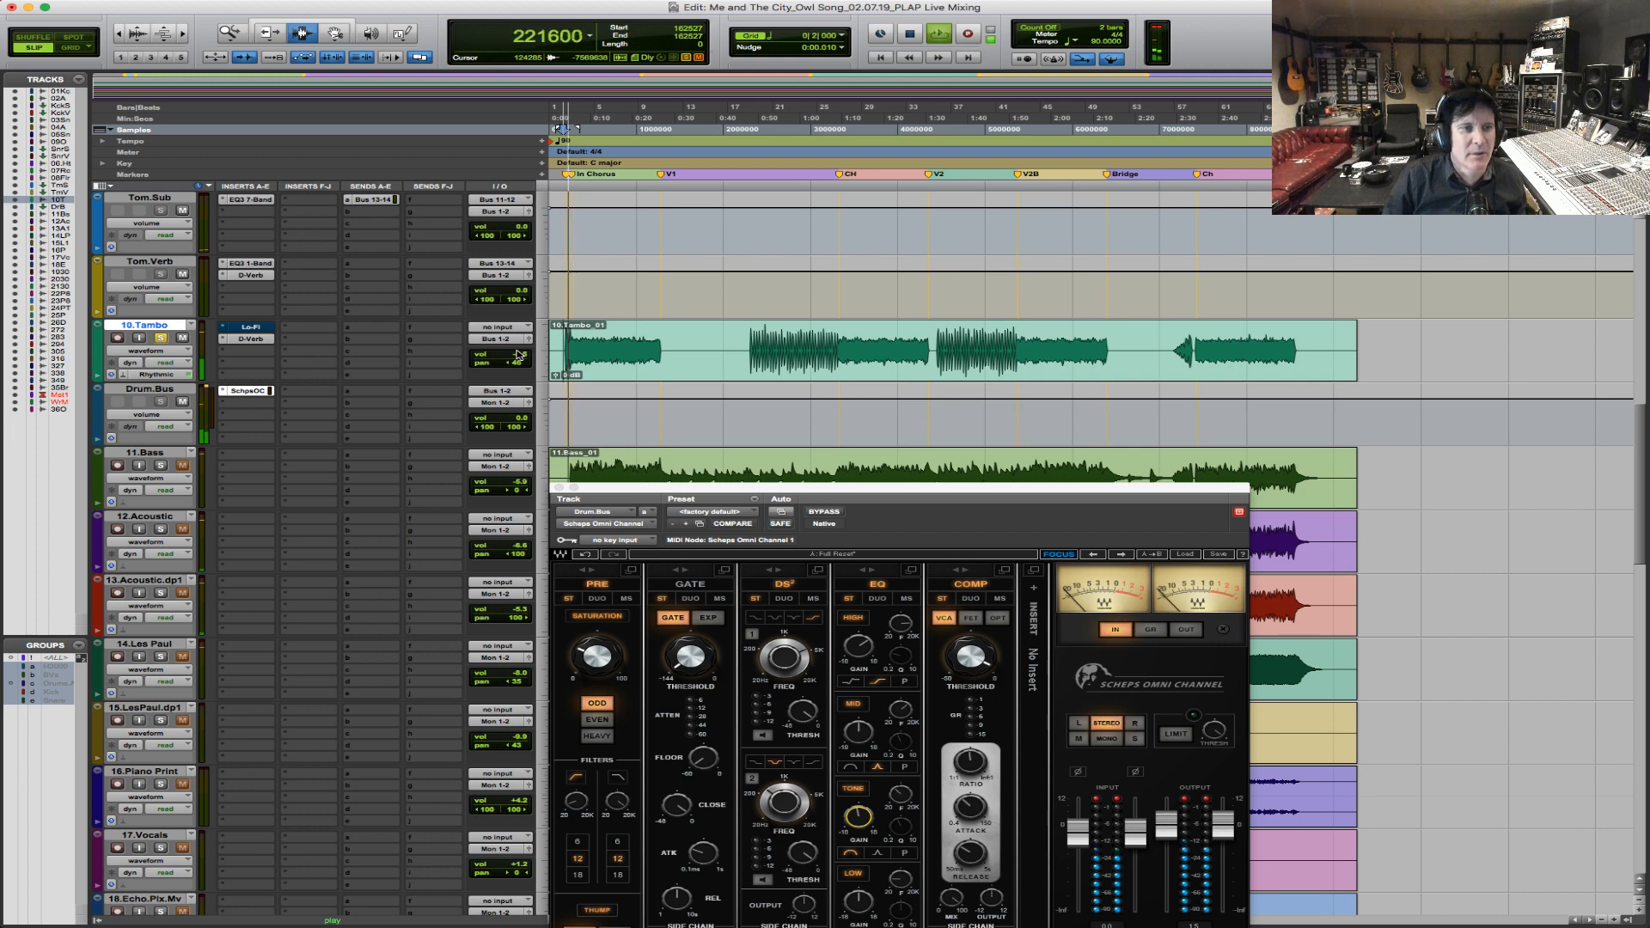
click(519, 355)
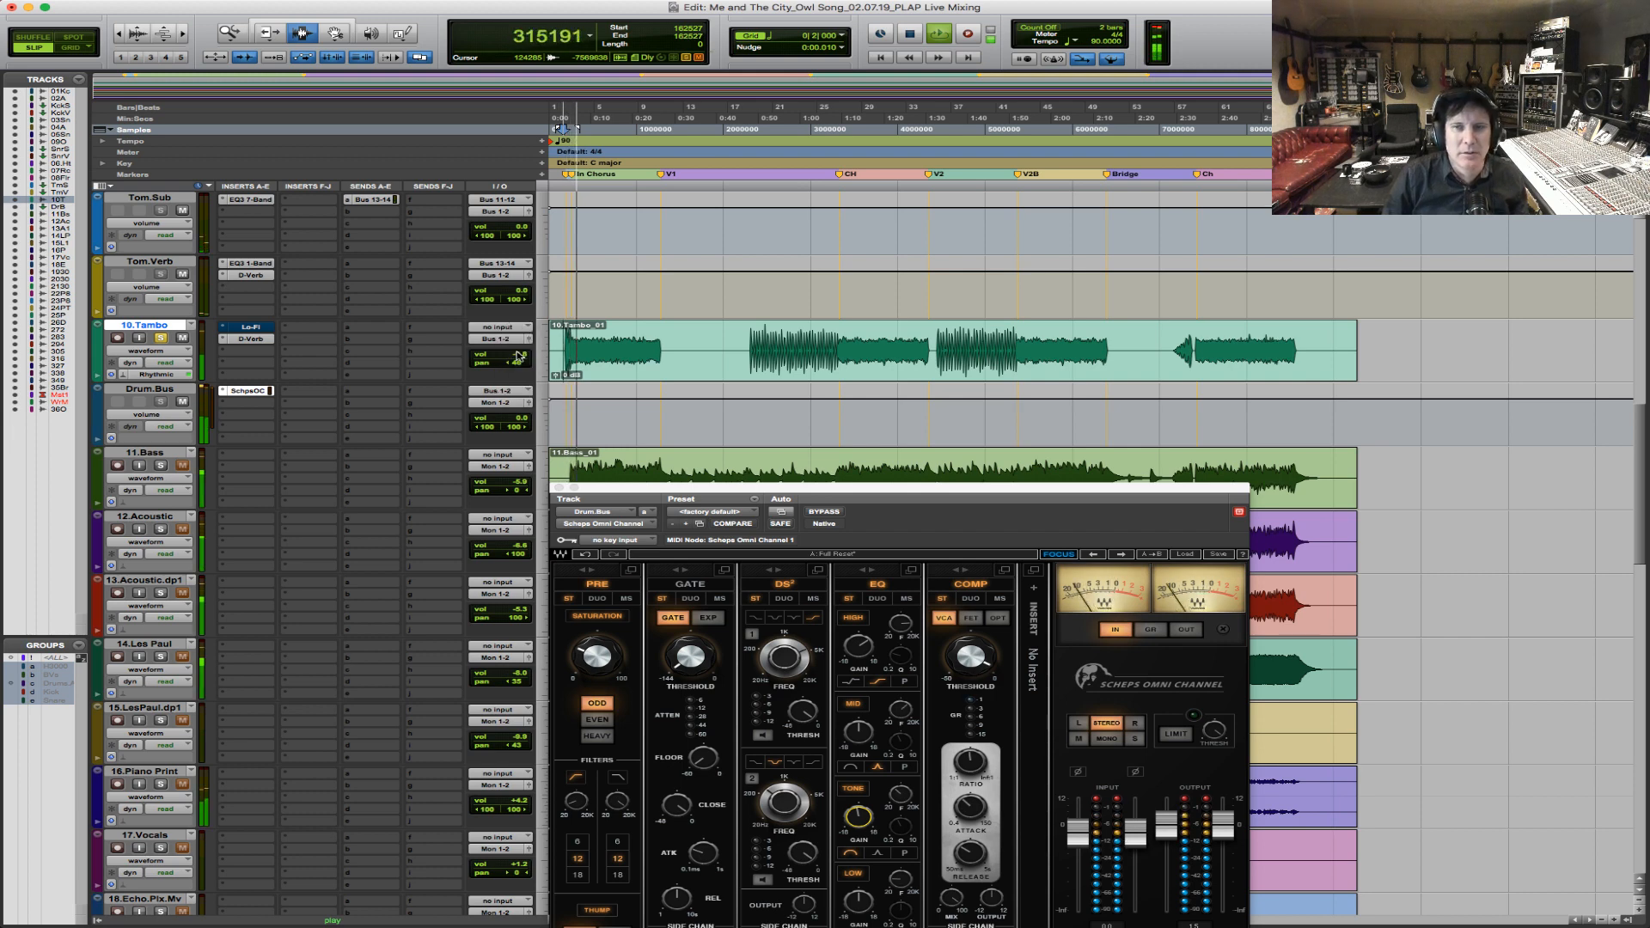
Toggle bypass on Drum.Bus's Scheps Omni Channel during playback to compare the drums, and stop with it enabled.
super+click(254, 392)
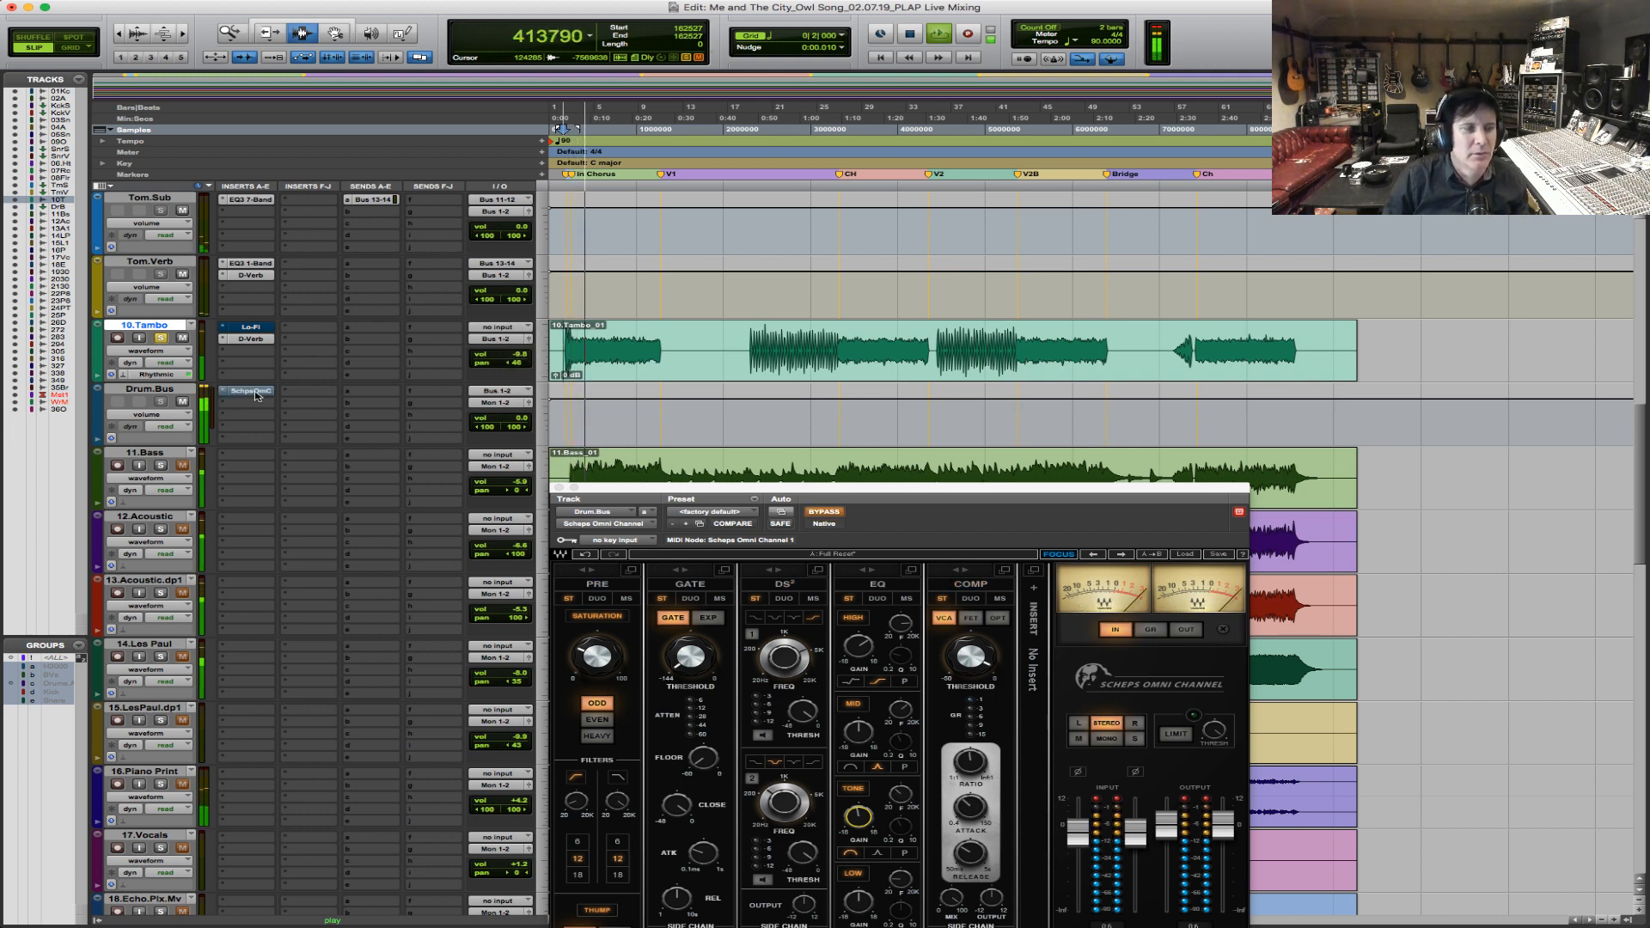
super+click(254, 392)
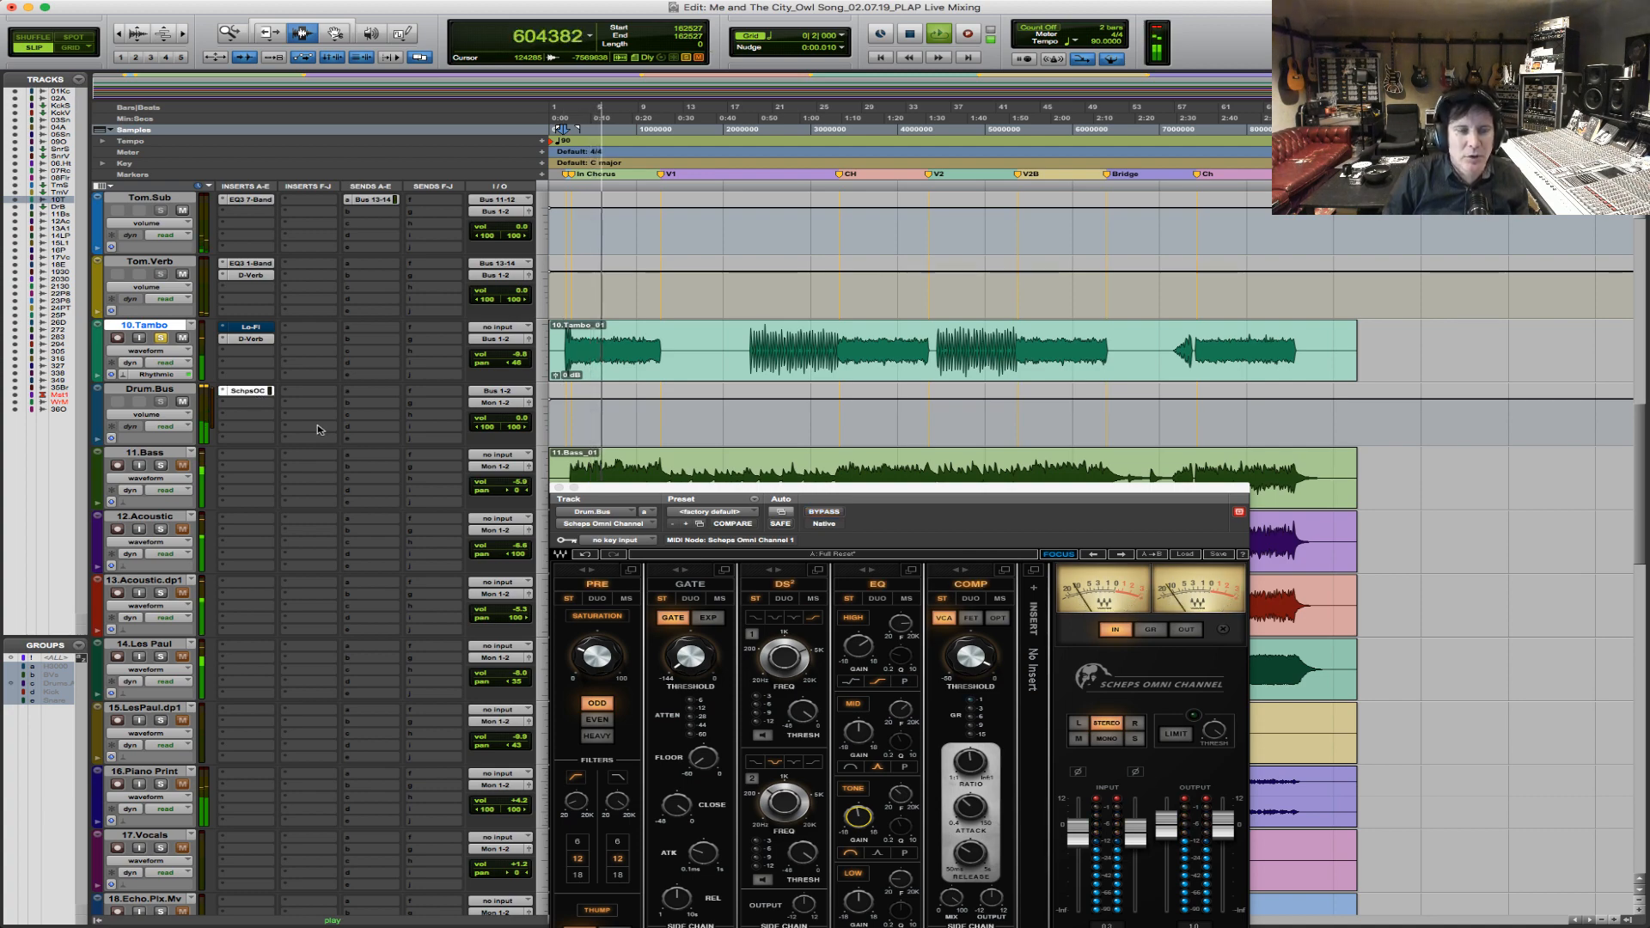
key(space)
Move the Scheps Omni Channel window over the tracks and review its saturation, thump and filter settings.
drag(909, 493, 802, 241)
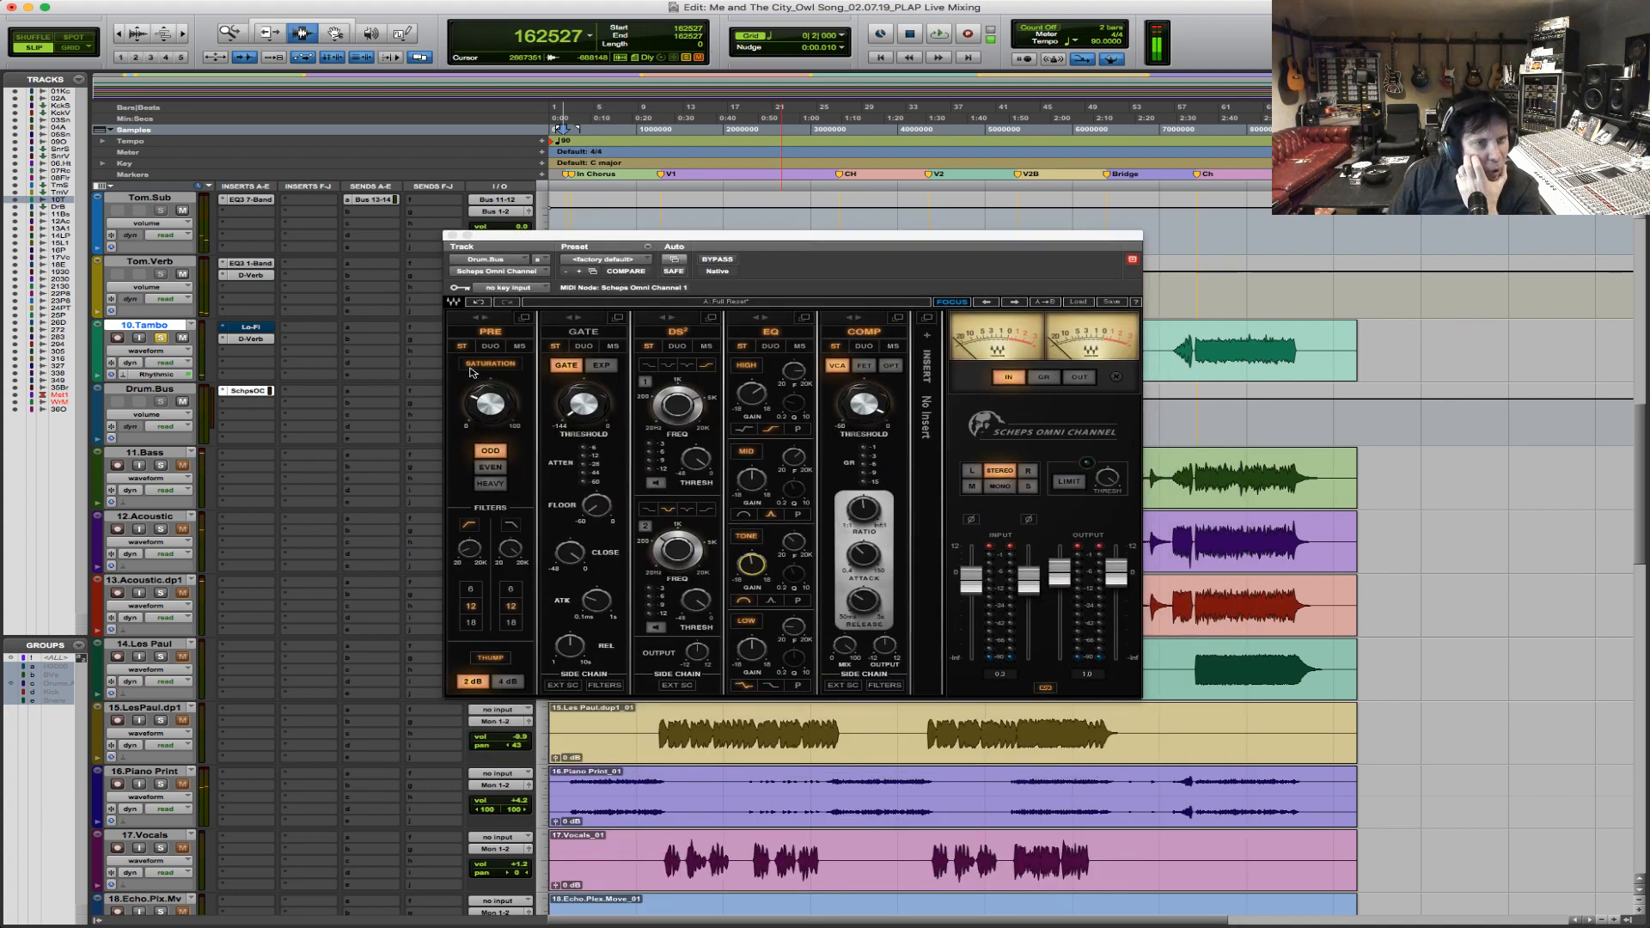
click(493, 417)
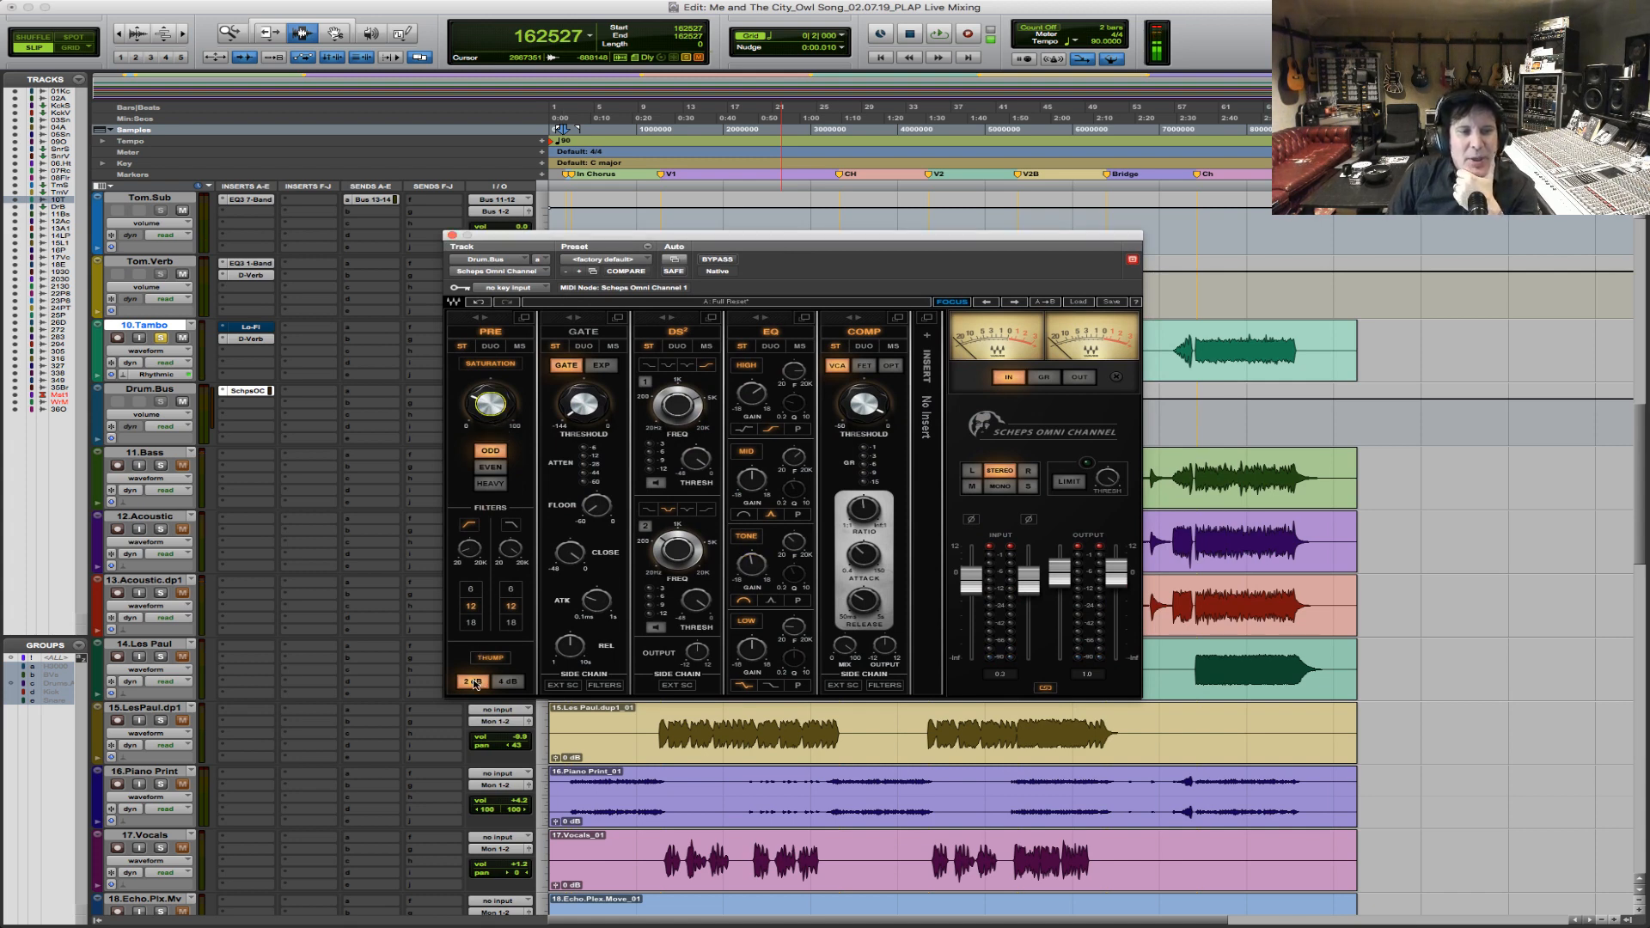
click(469, 548)
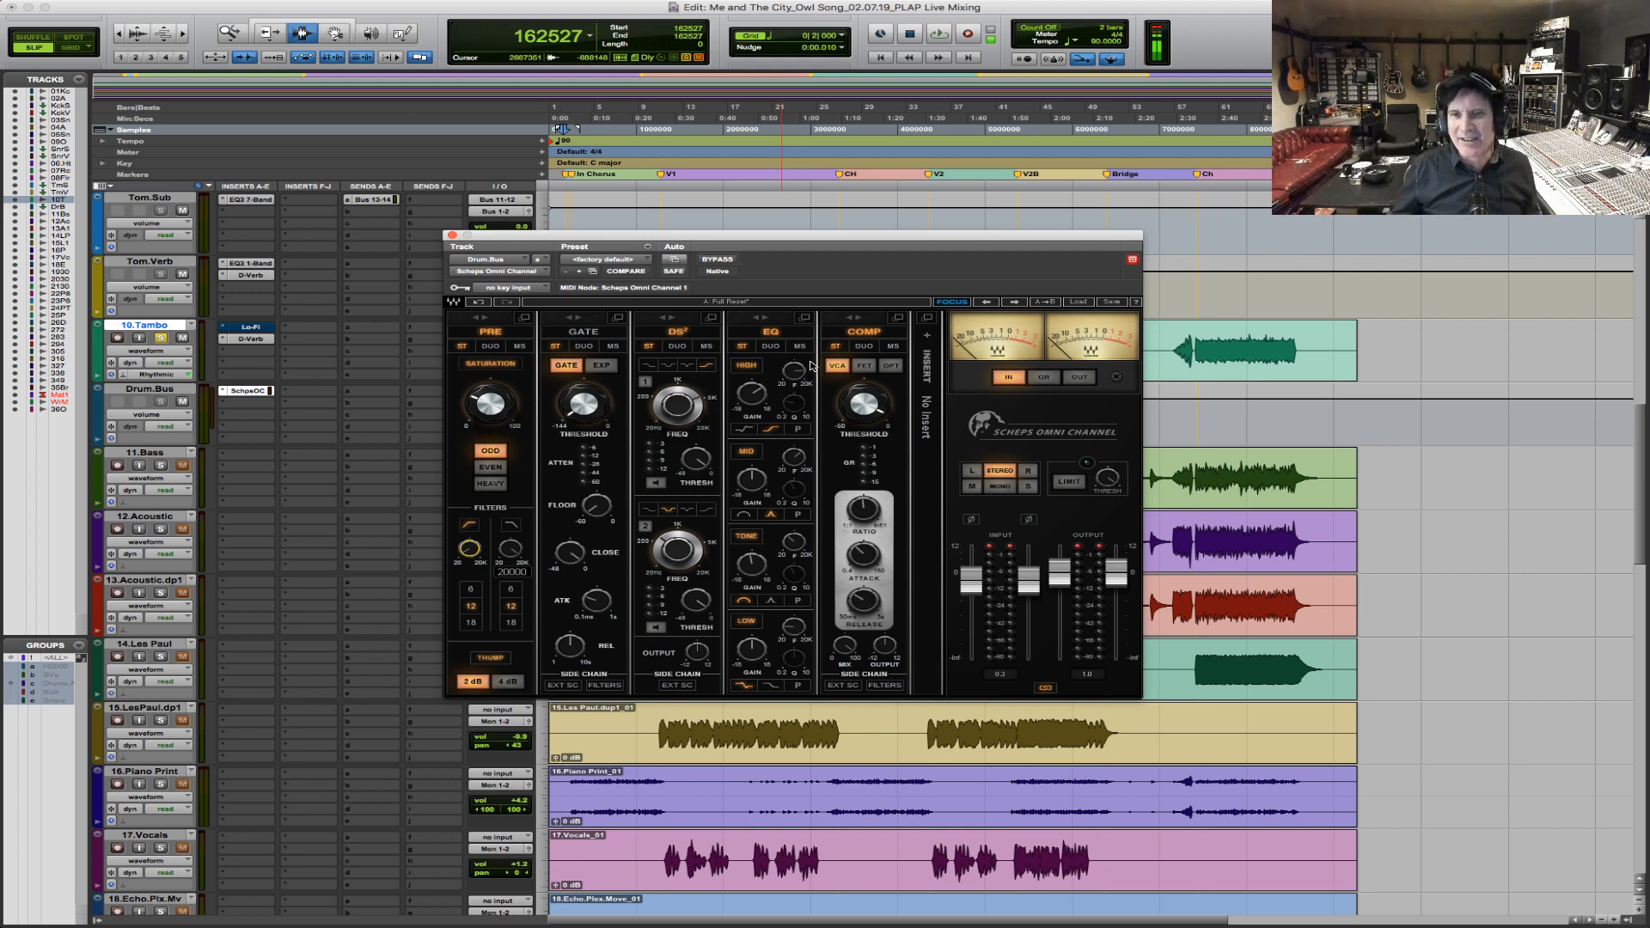
Replay the intro chorus with the Scheps Omni Channel bypassed and enabled to compare, leaving it enabled before stopping.
click(718, 260)
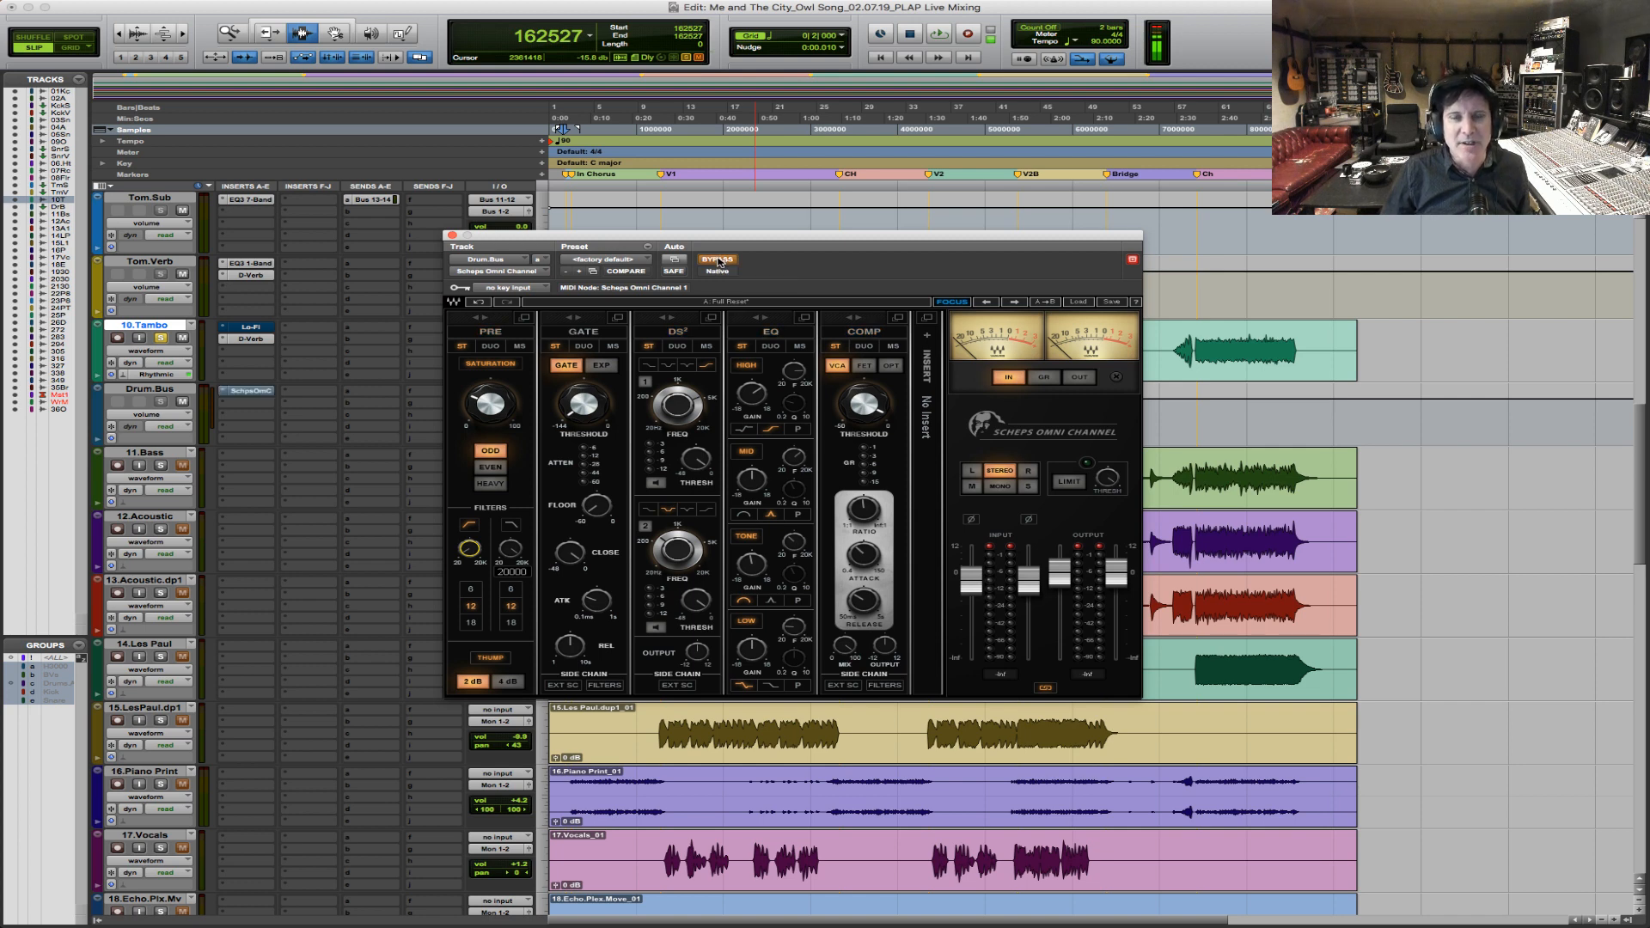
key(space)
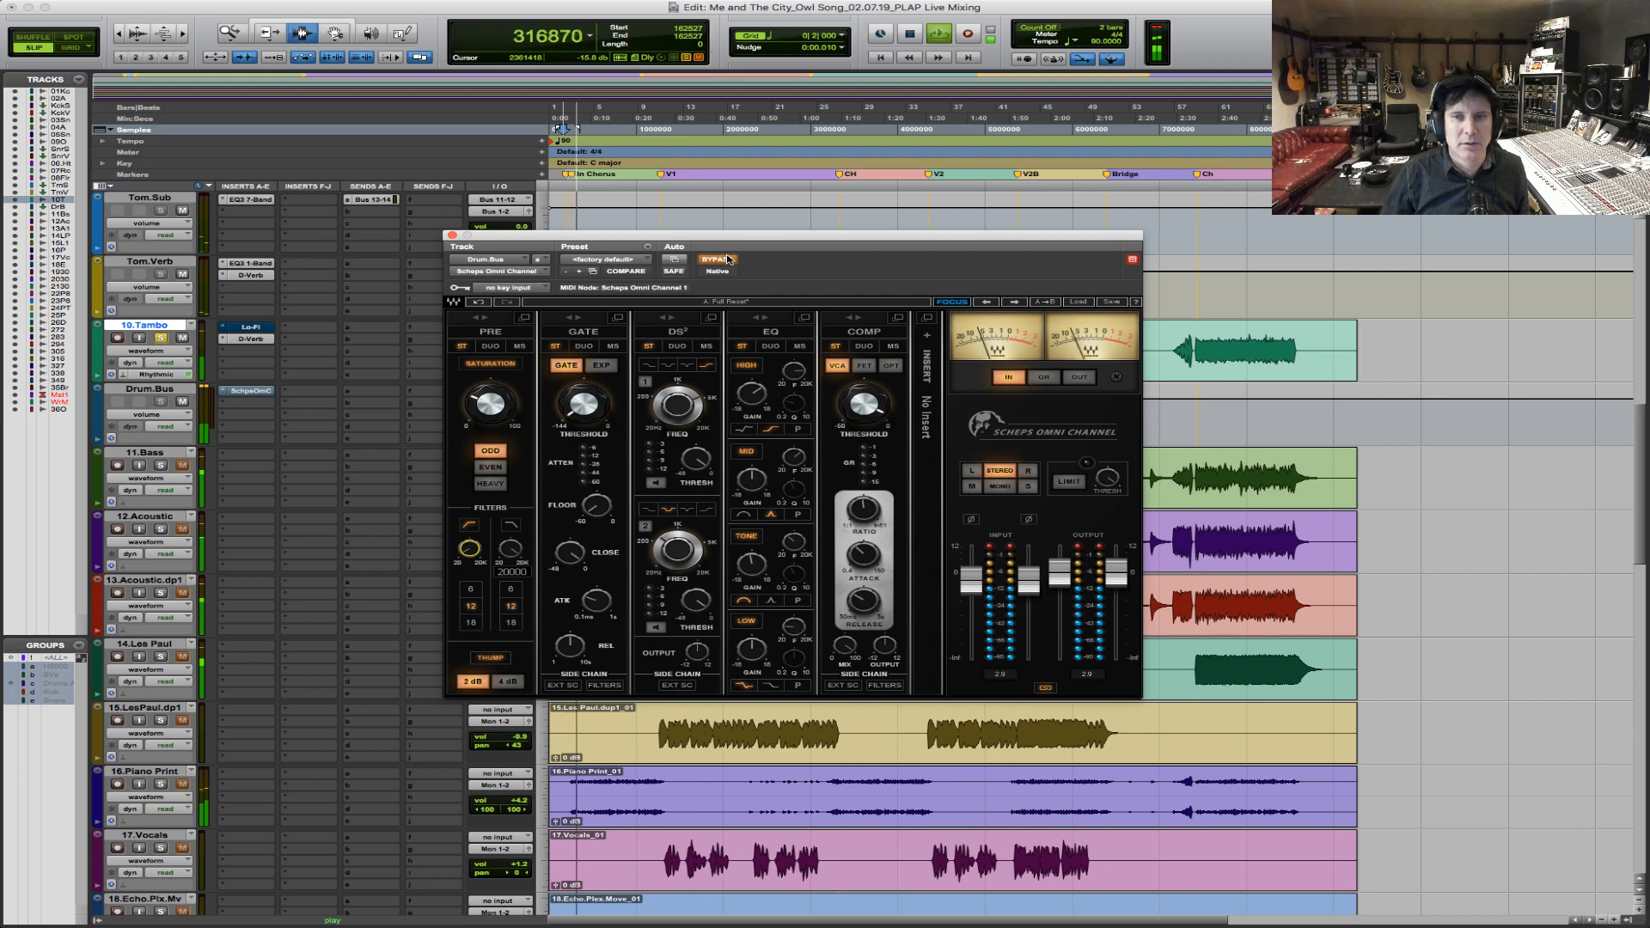
click(728, 259)
key(space)
key(space)
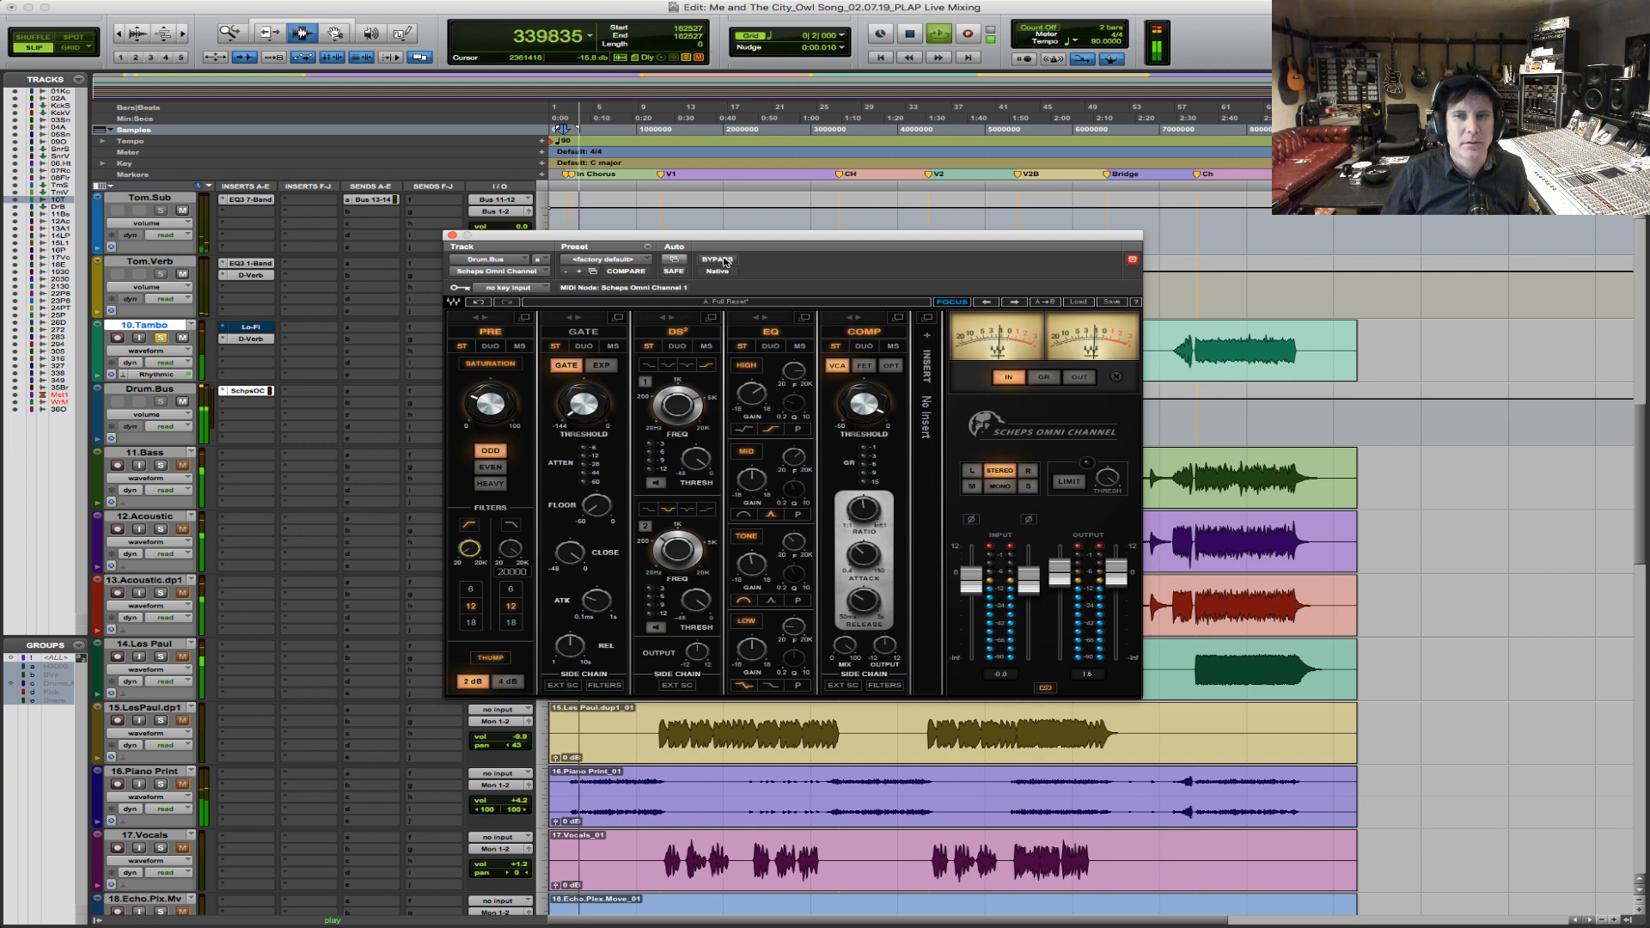
key(space)
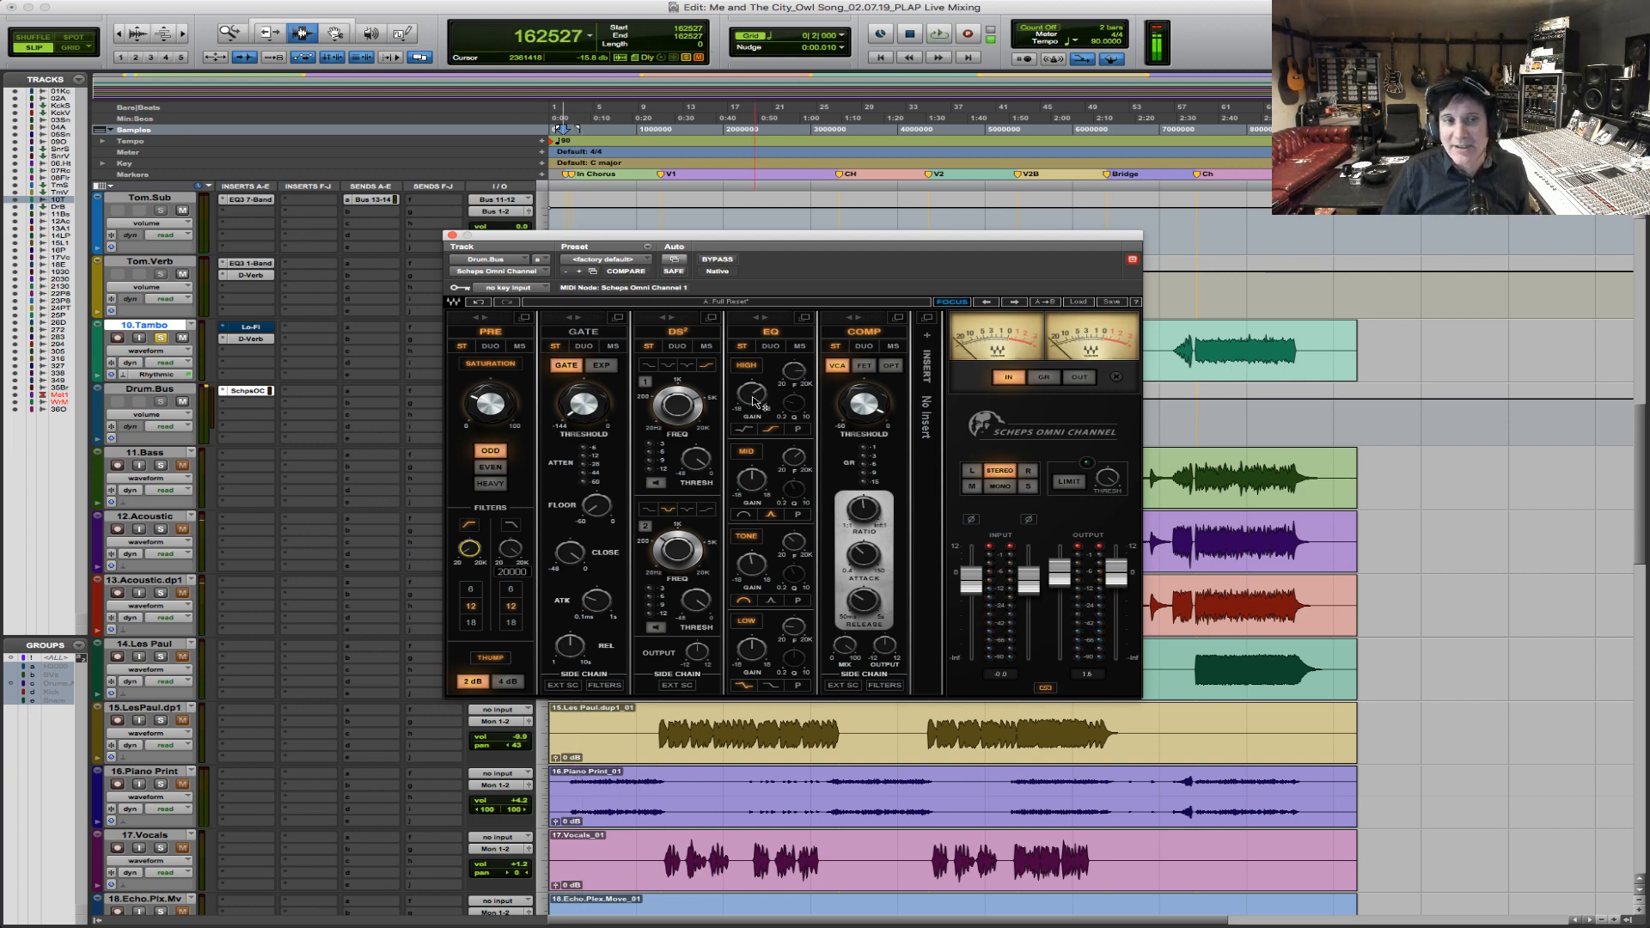
Compare the drum bus during playback with the Scheps Omni Channel's EQ section off and on, leaving it on.
mouse_move(758, 397)
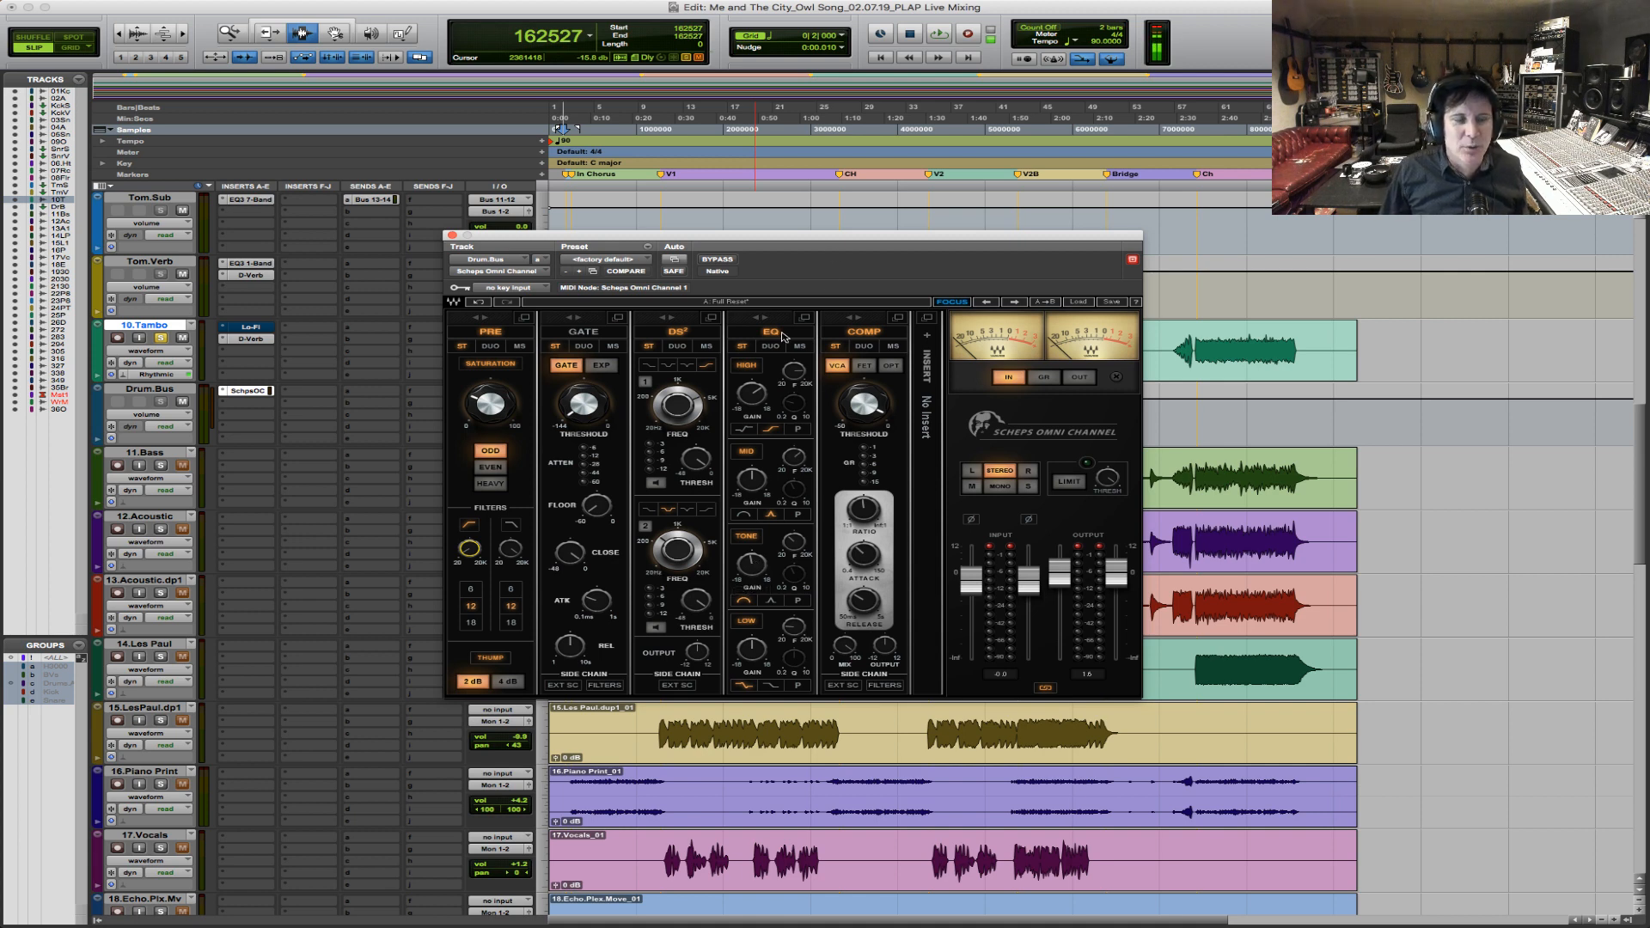
key(space)
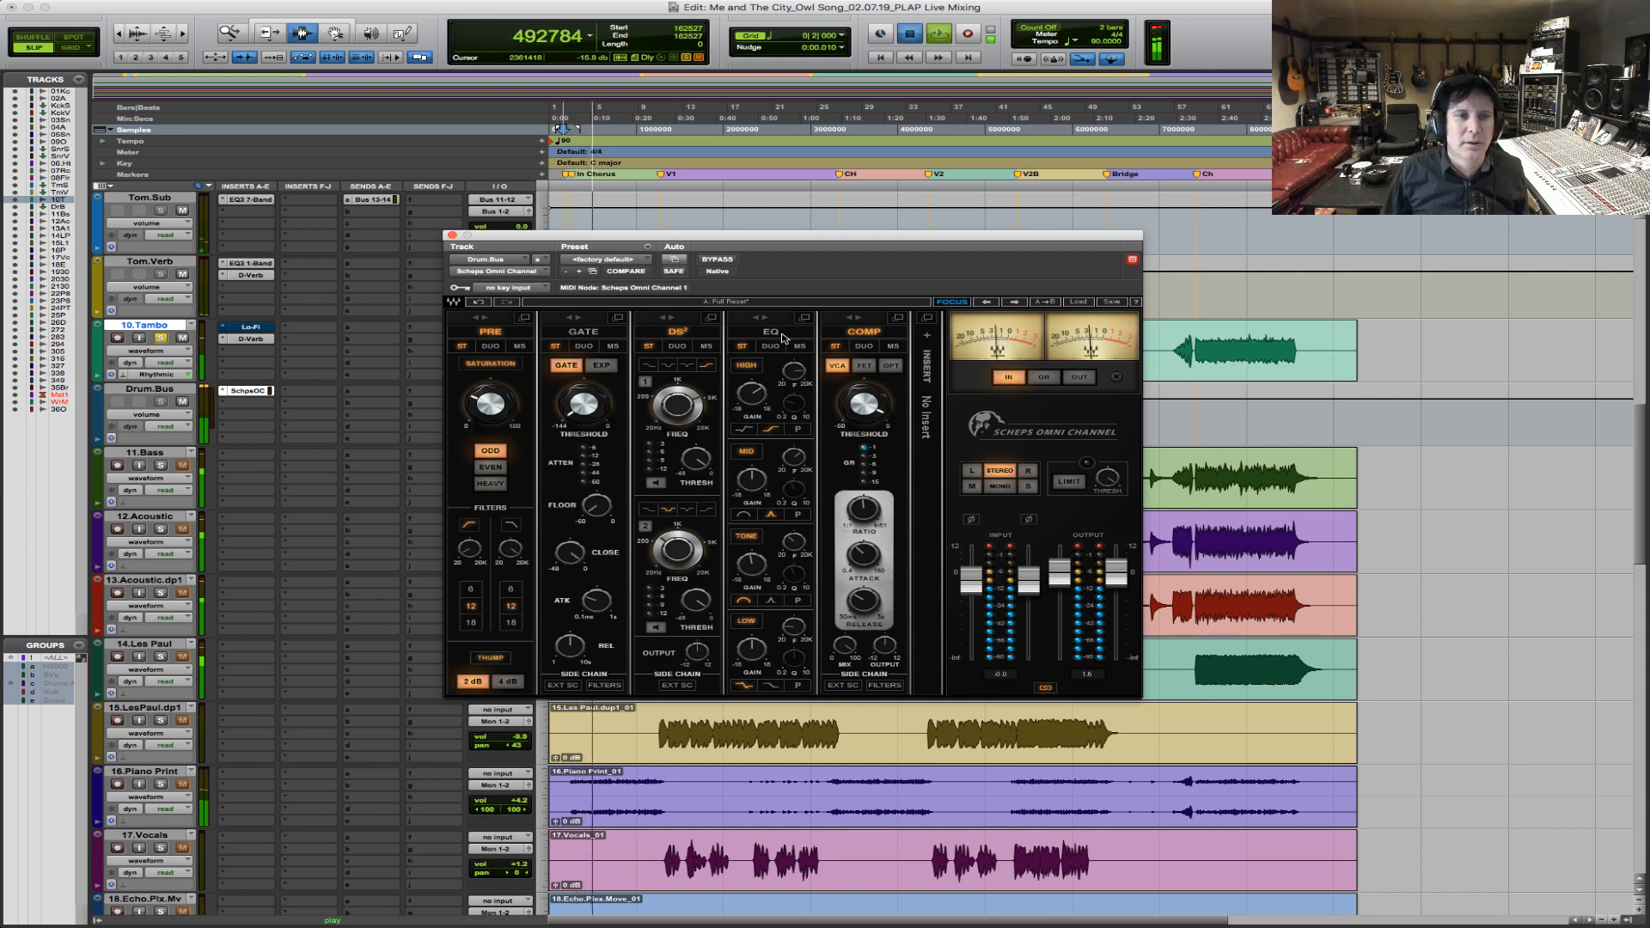
key(space)
key(space)
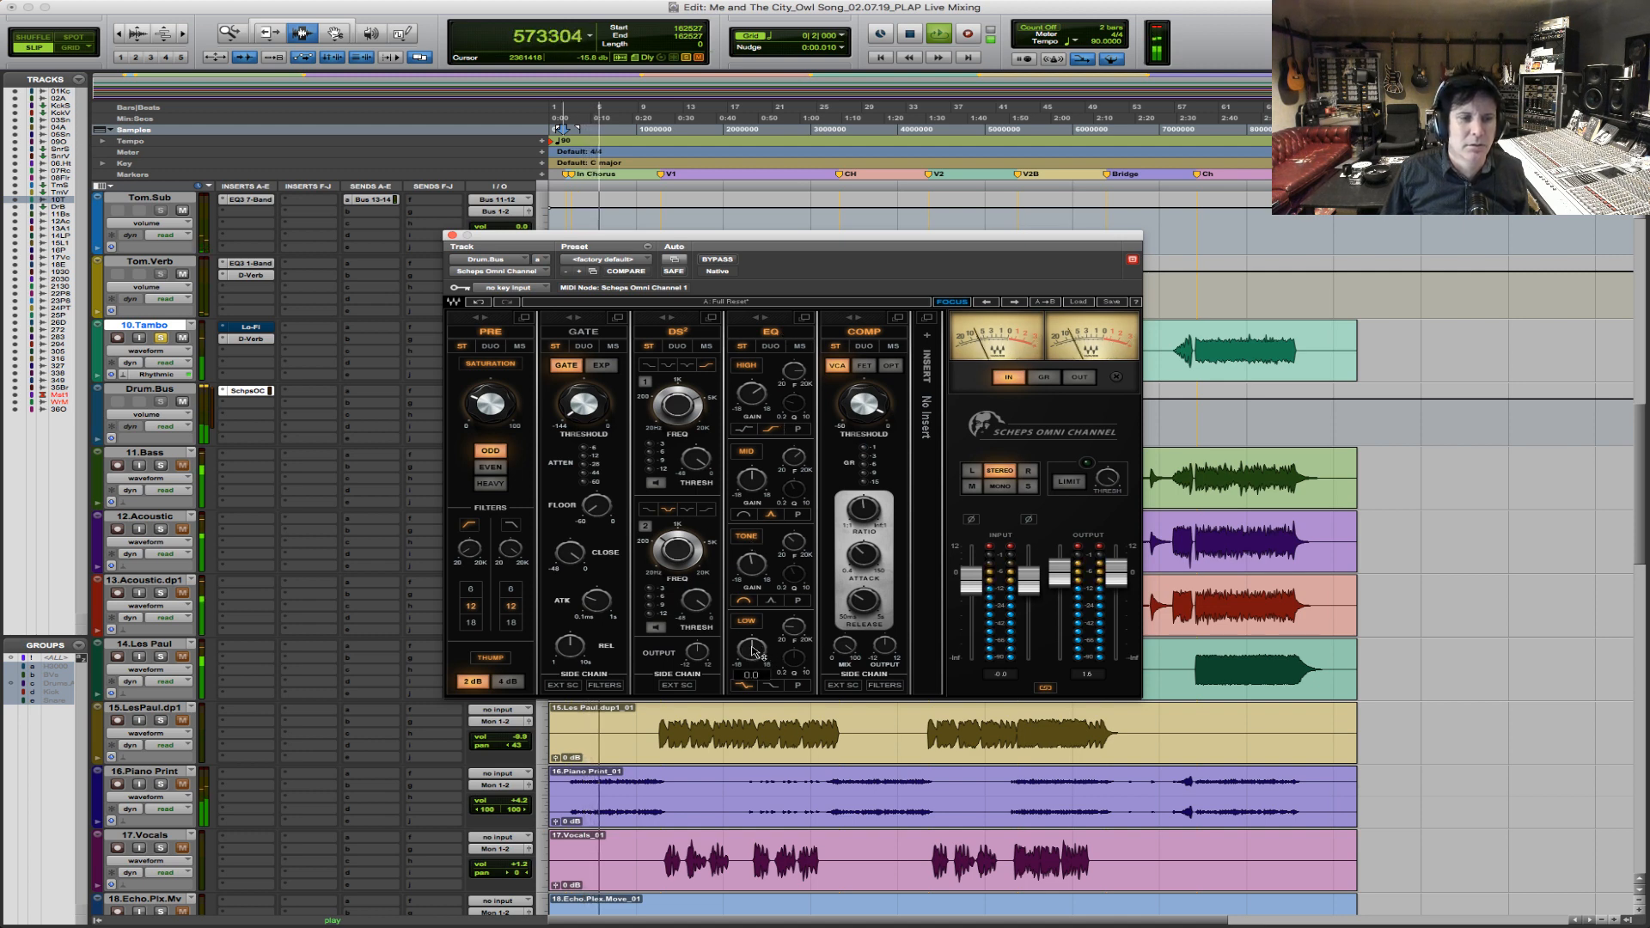
Adjust the drum bus EQ's low-band gain and frequency during playback, stop, reset the level meters and close the plug-in.
drag(752, 649, 752, 647)
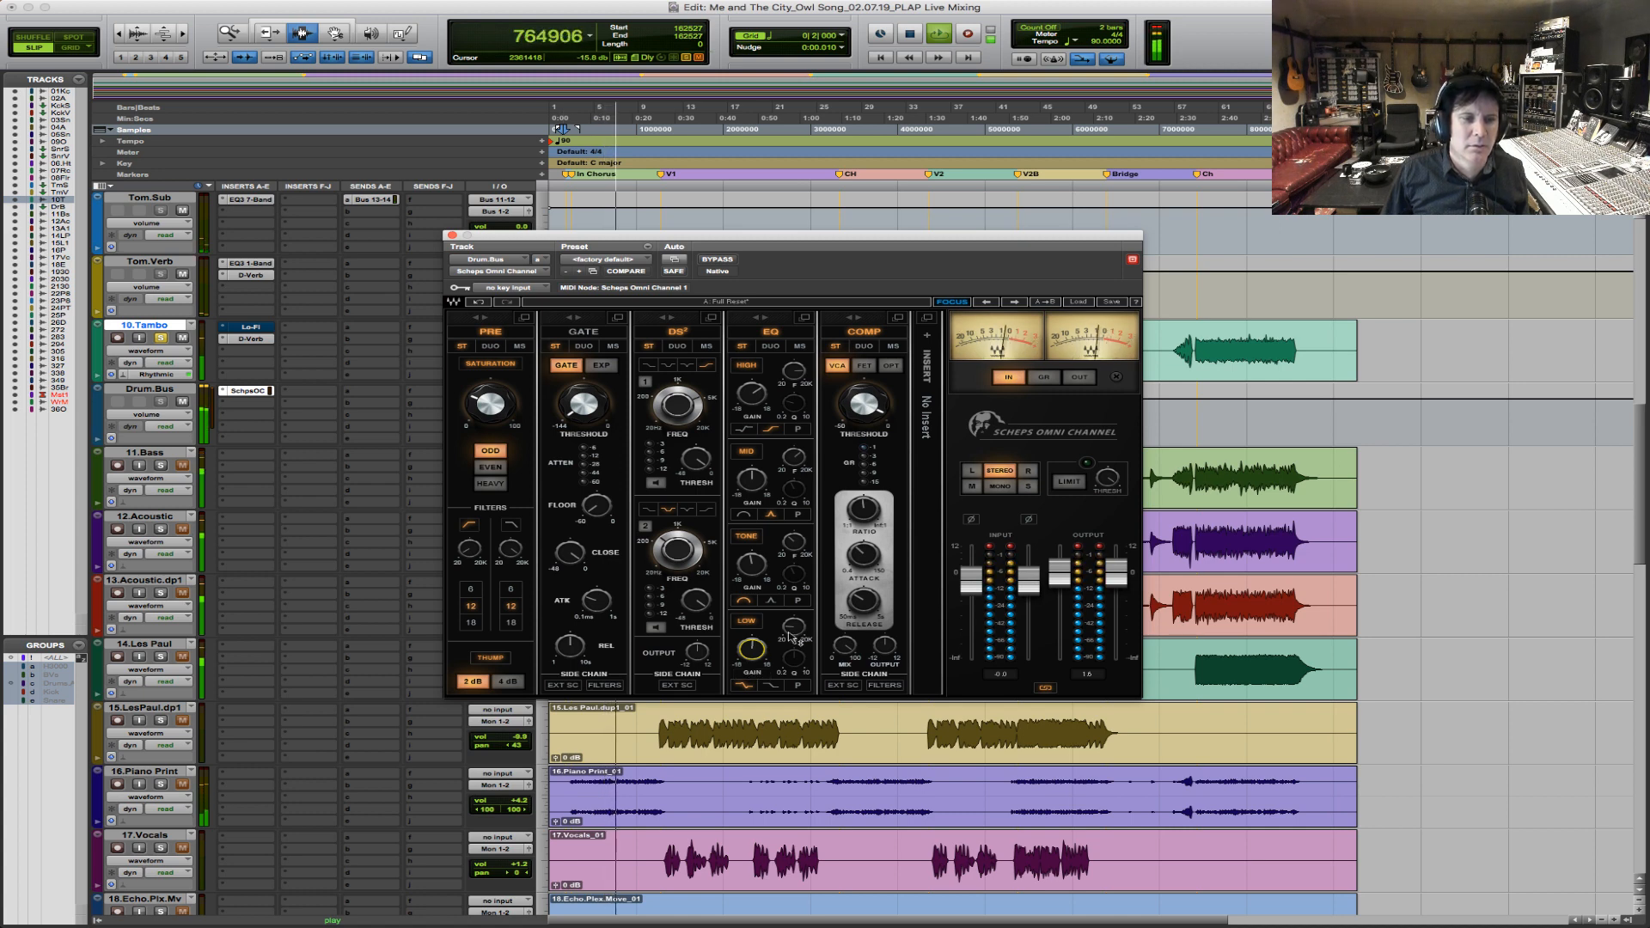
drag(794, 627, 793, 631)
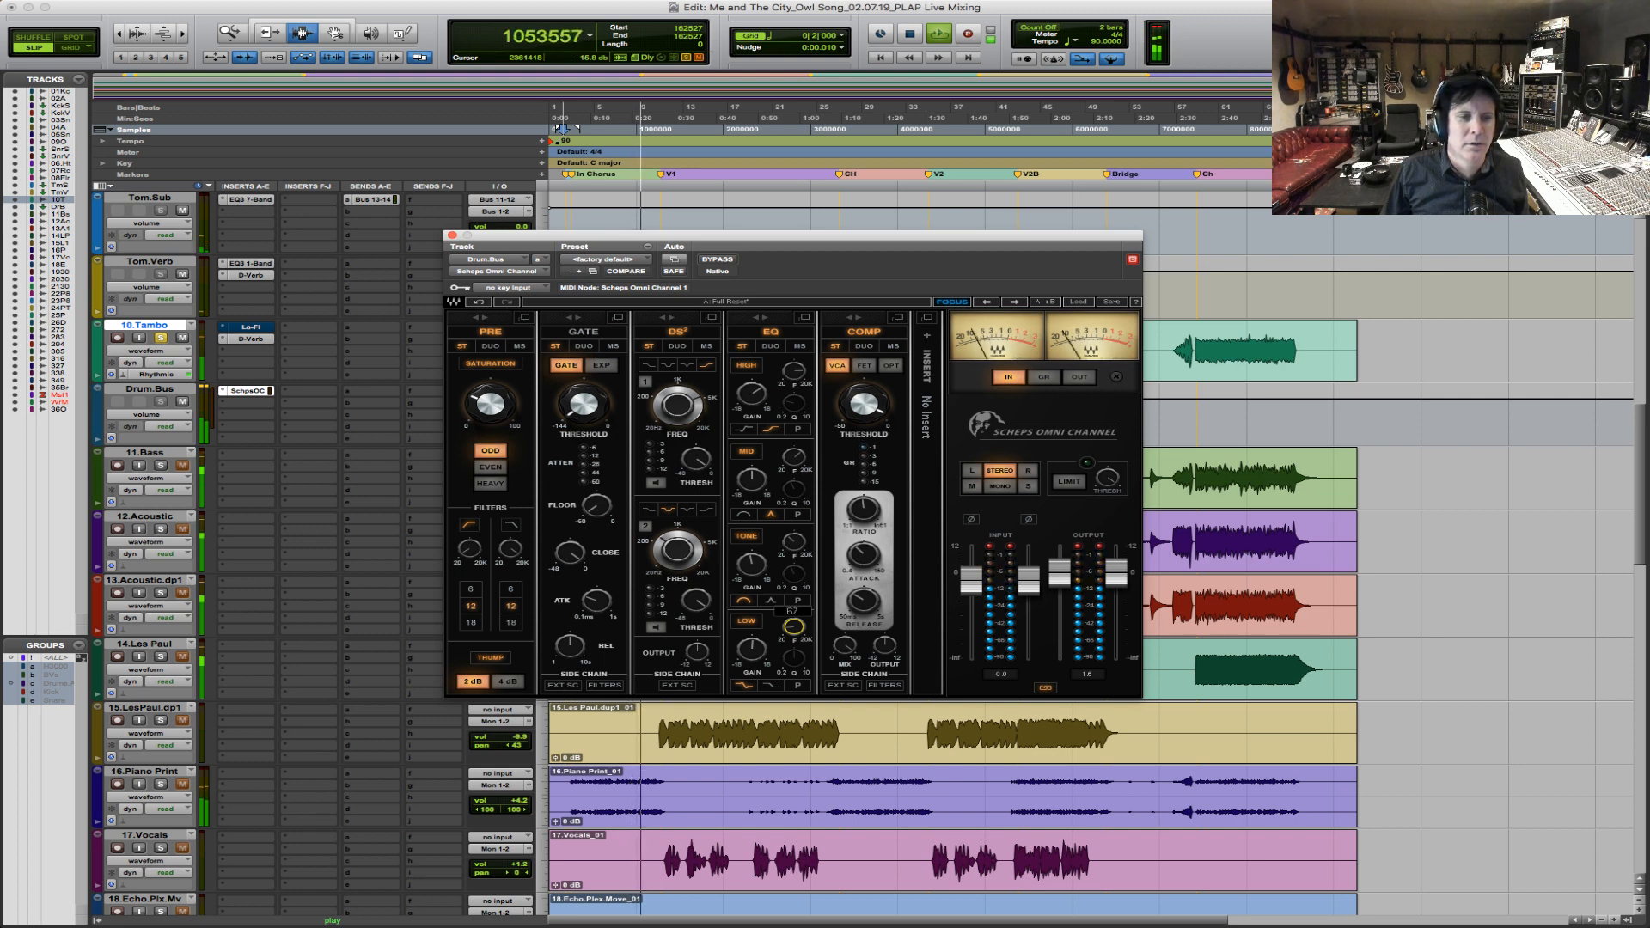
drag(751, 650, 752, 647)
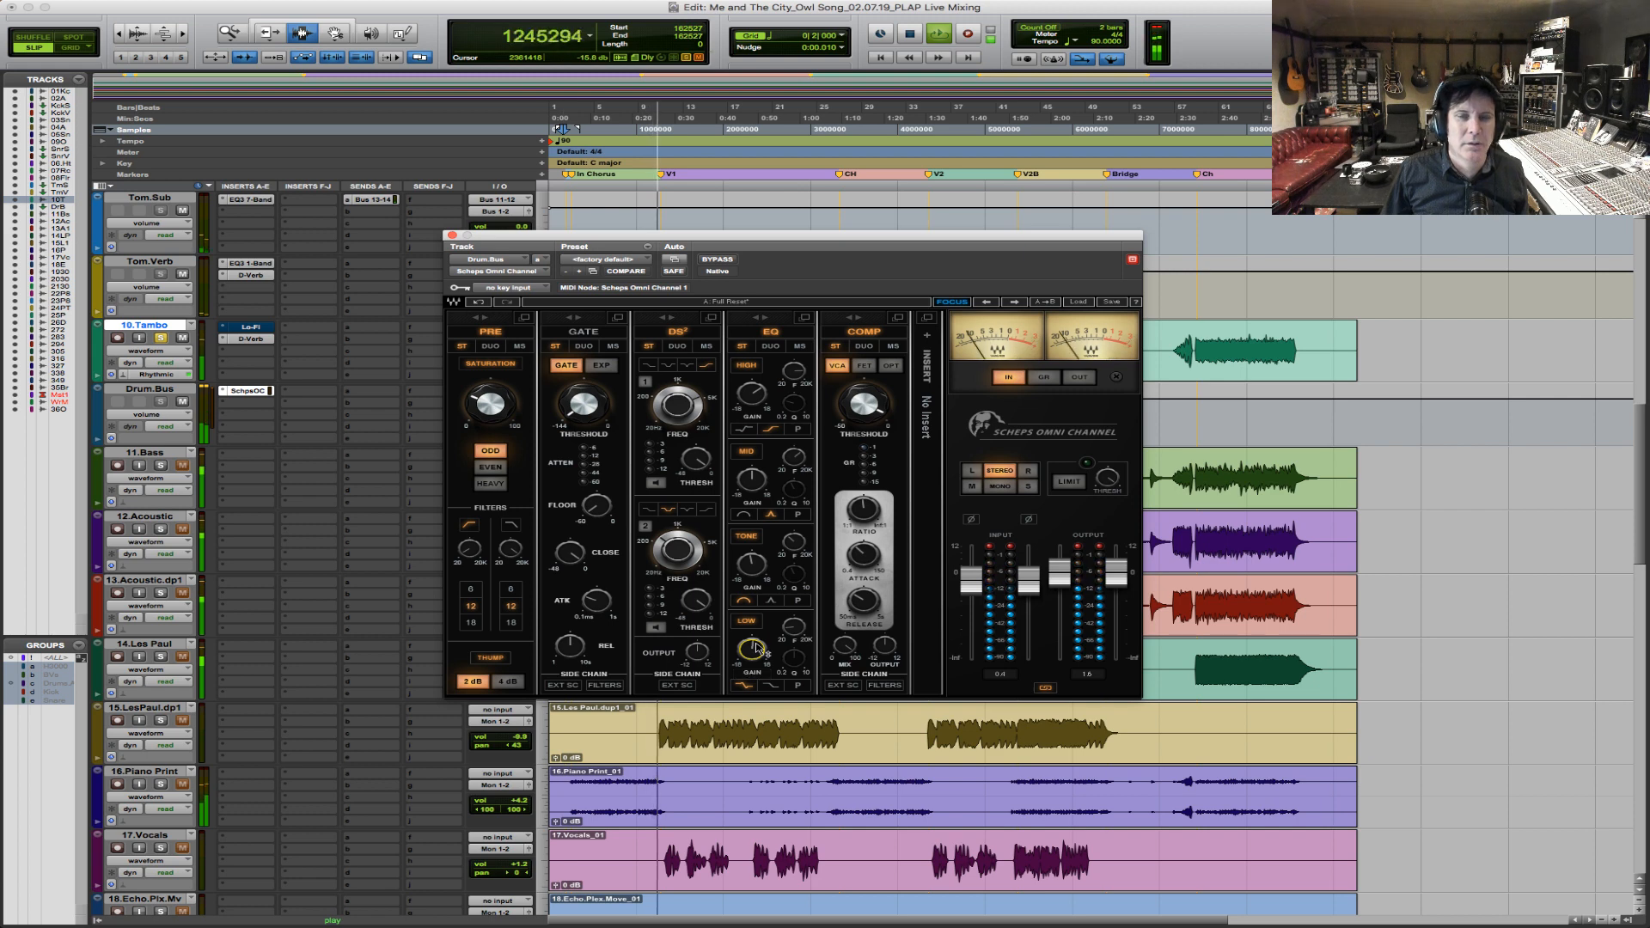
key(space)
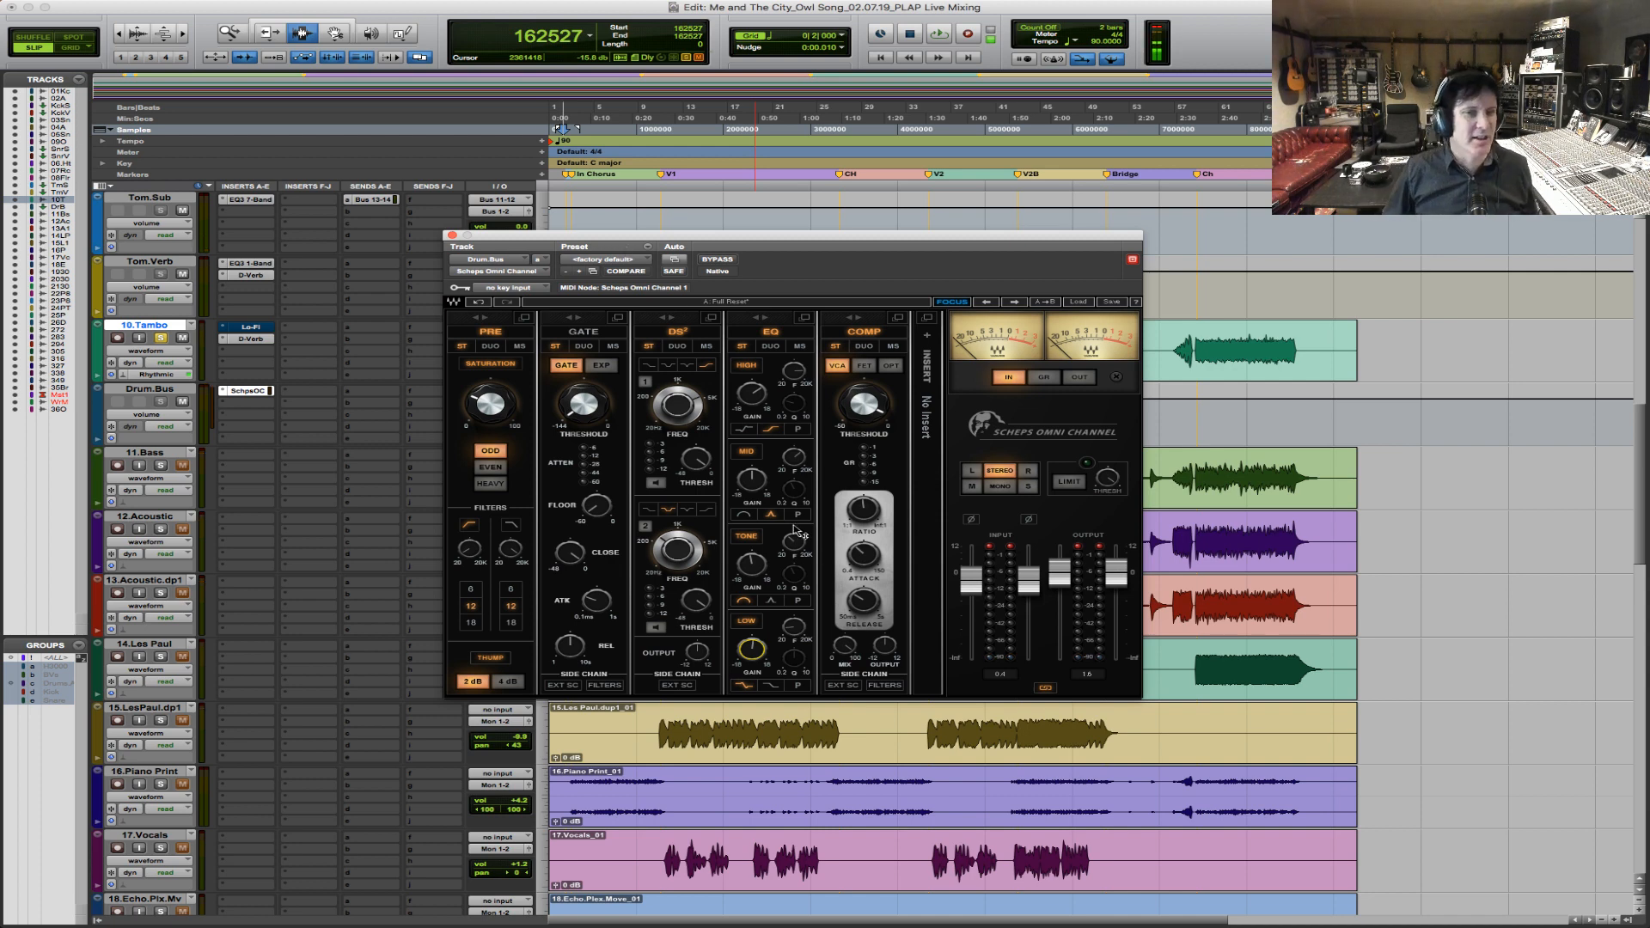
click(991, 549)
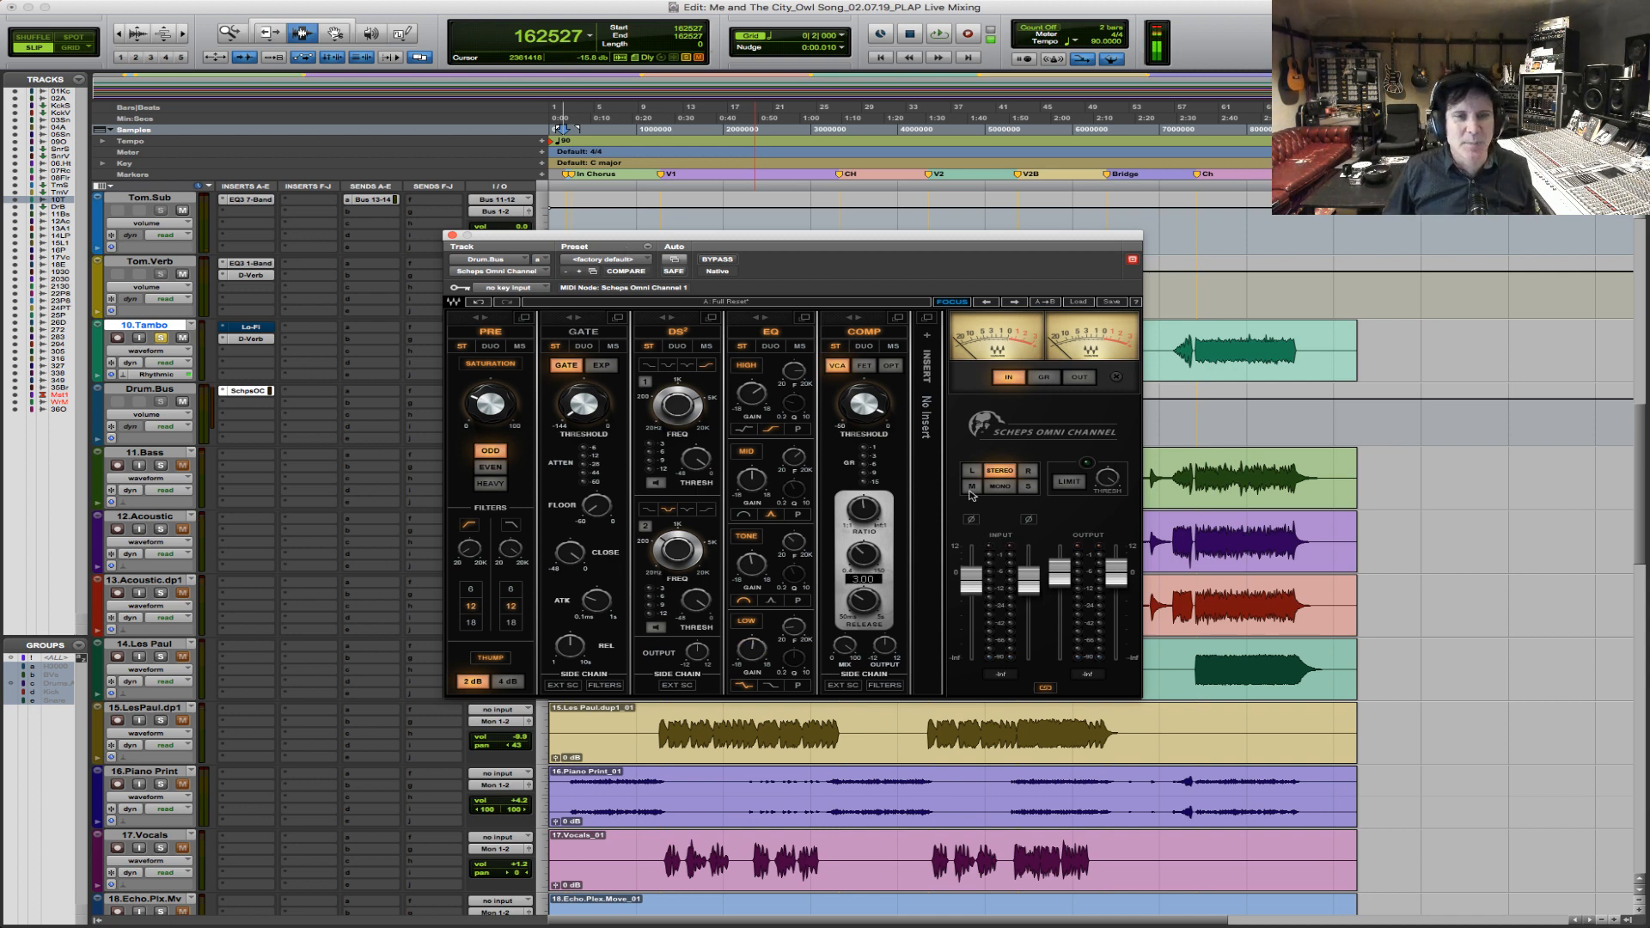
click(452, 236)
Play from the start of verse 1 with 11.Bass soloed, adding both acoustic guitar tracks and lowering their volumes.
click(574, 334)
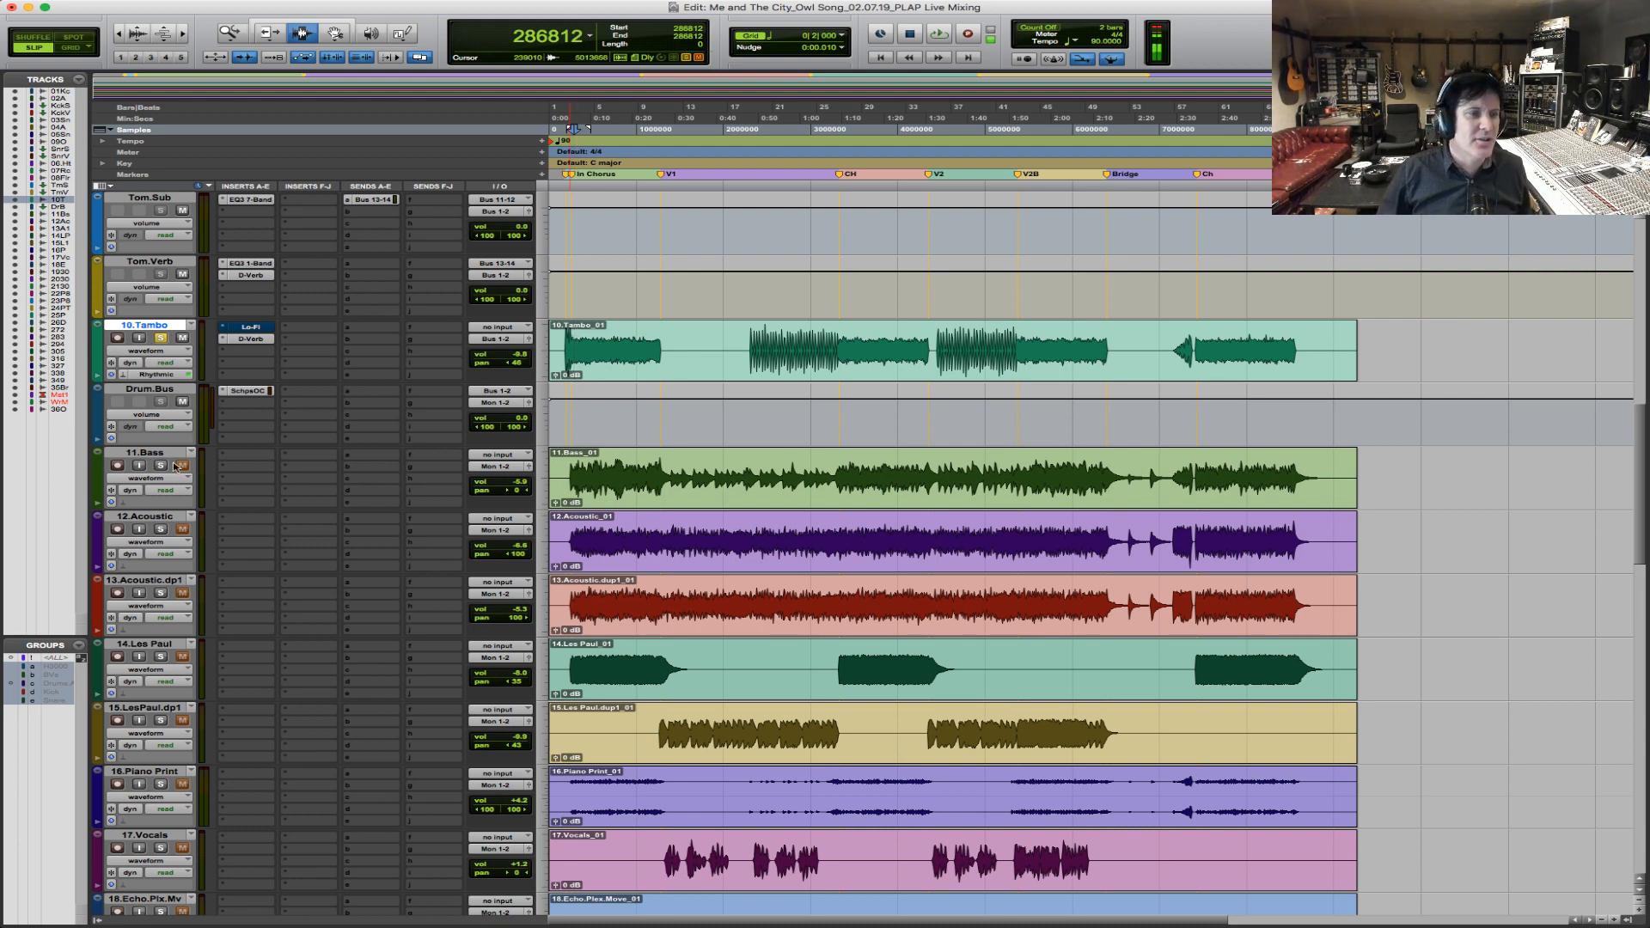
click(660, 475)
key(space)
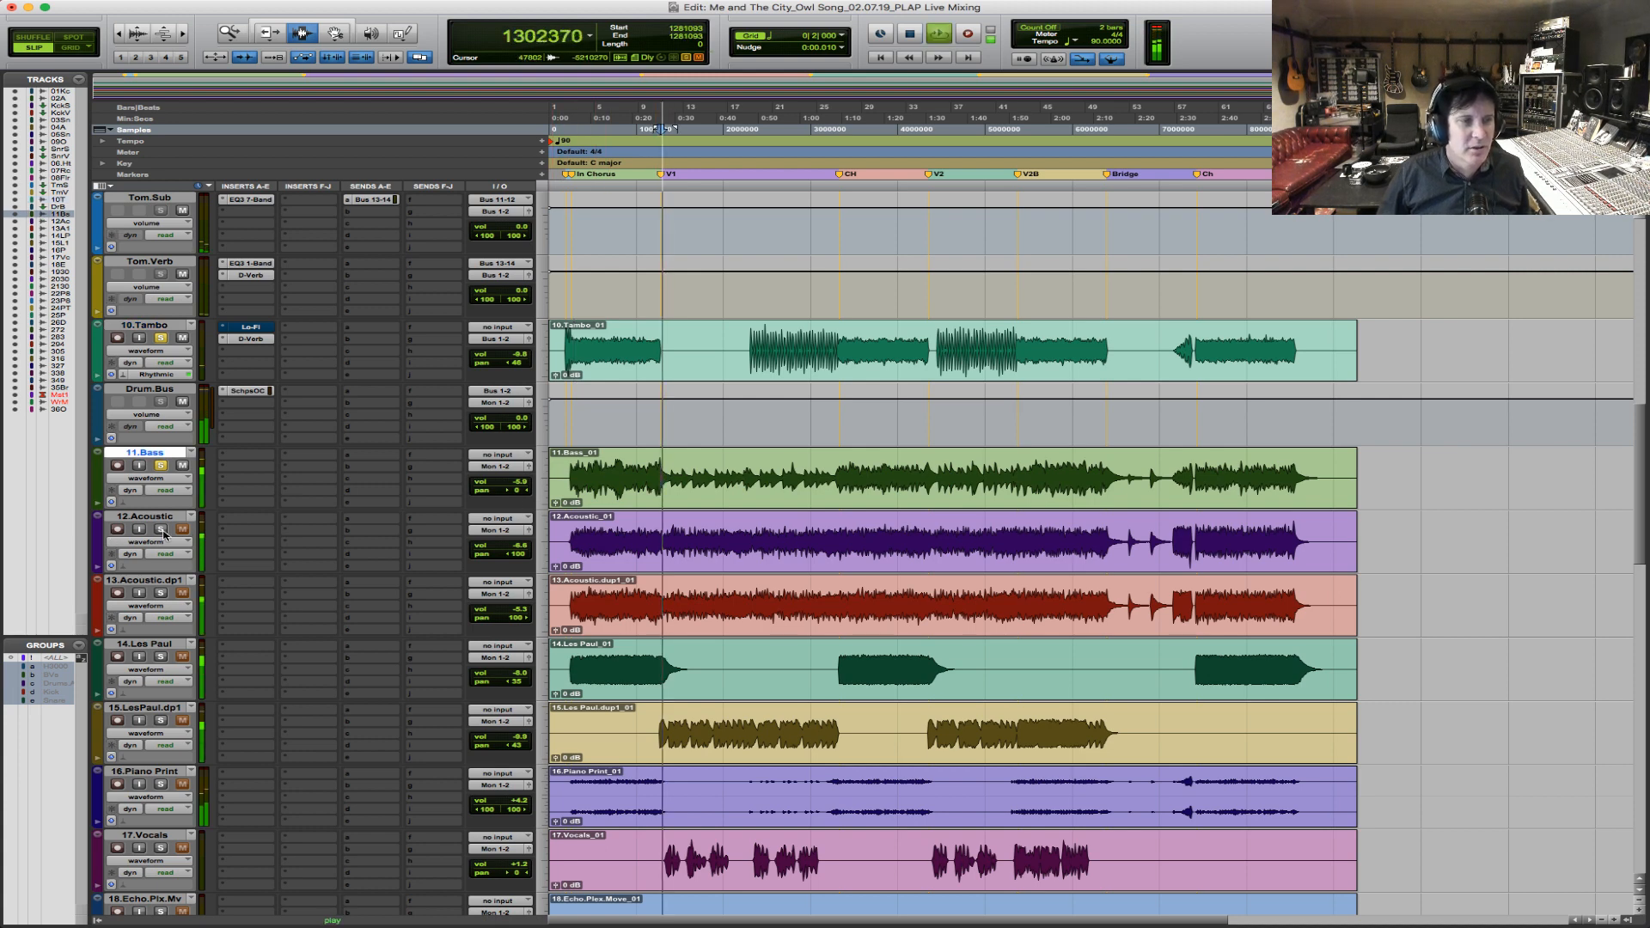
drag(525, 546, 525, 619)
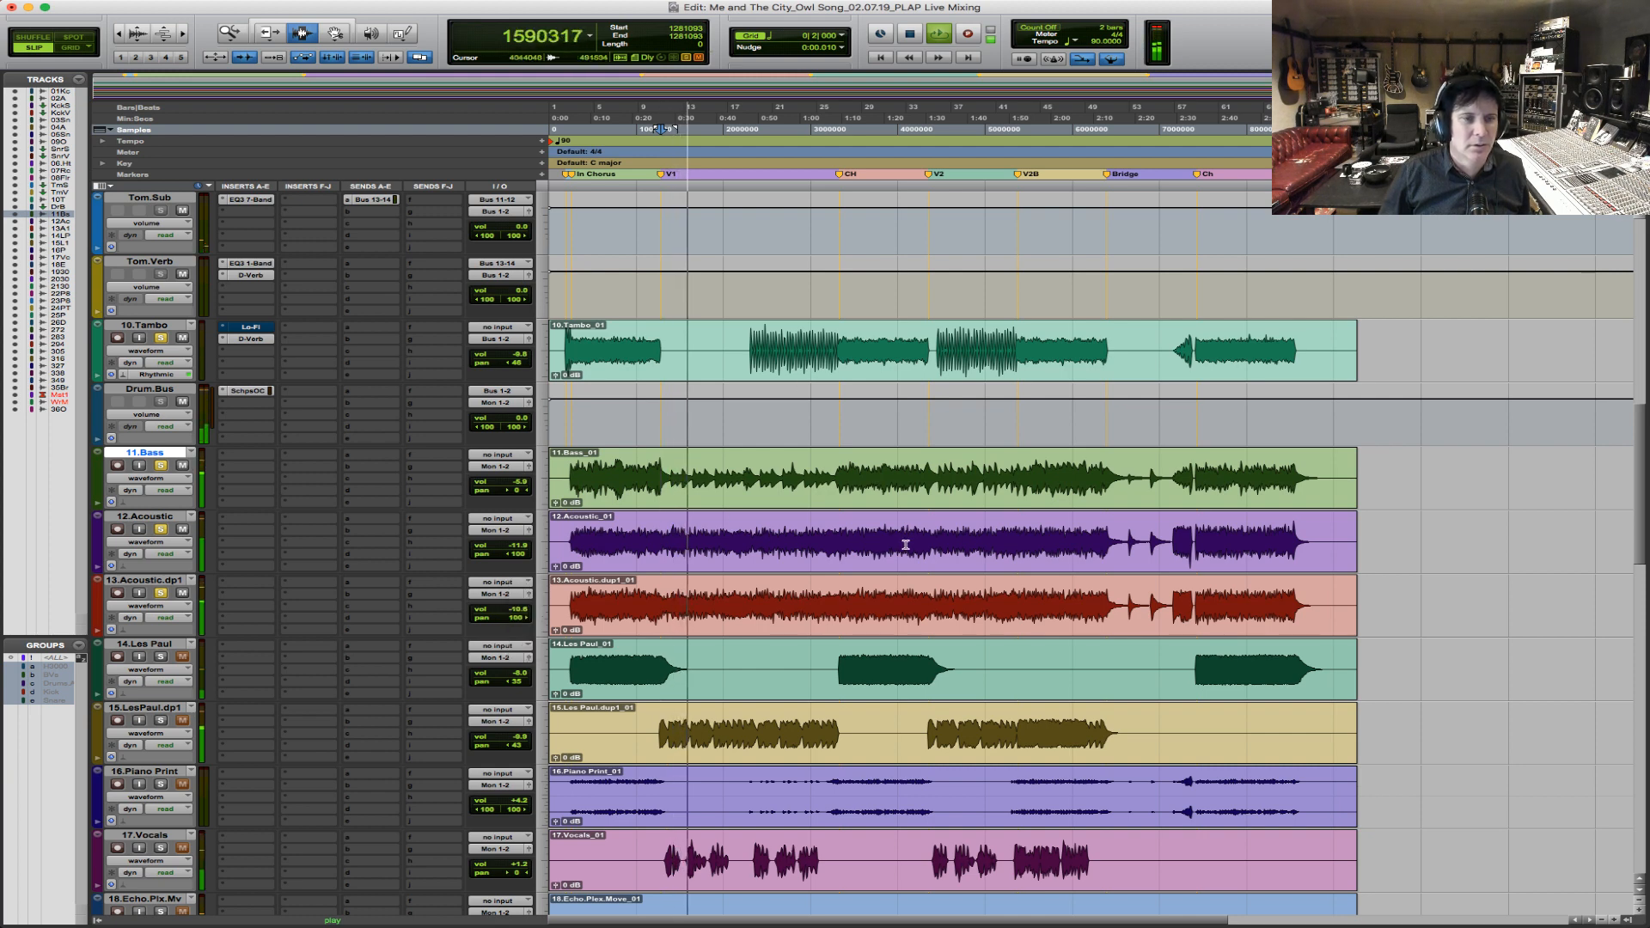
Replay from the intro chorus, adding 14.Les Paul and 16.Piano Print to the soloed tracks and lowering their volumes.
click(575, 645)
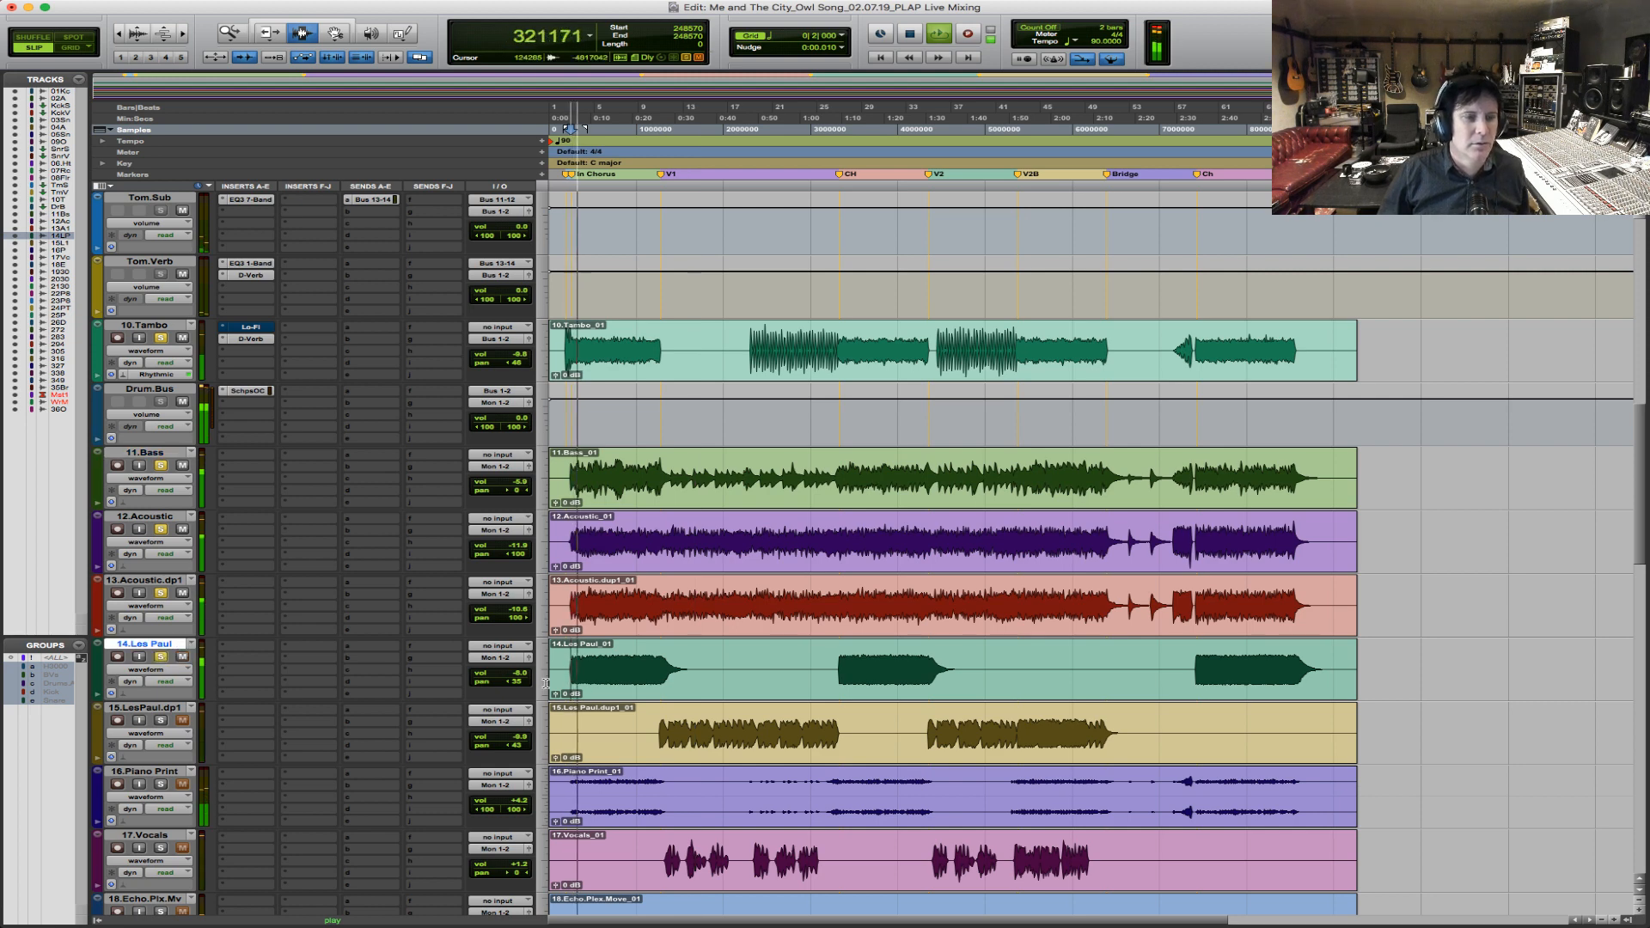
drag(520, 675, 520, 681)
scroll(612, 691, down, 3)
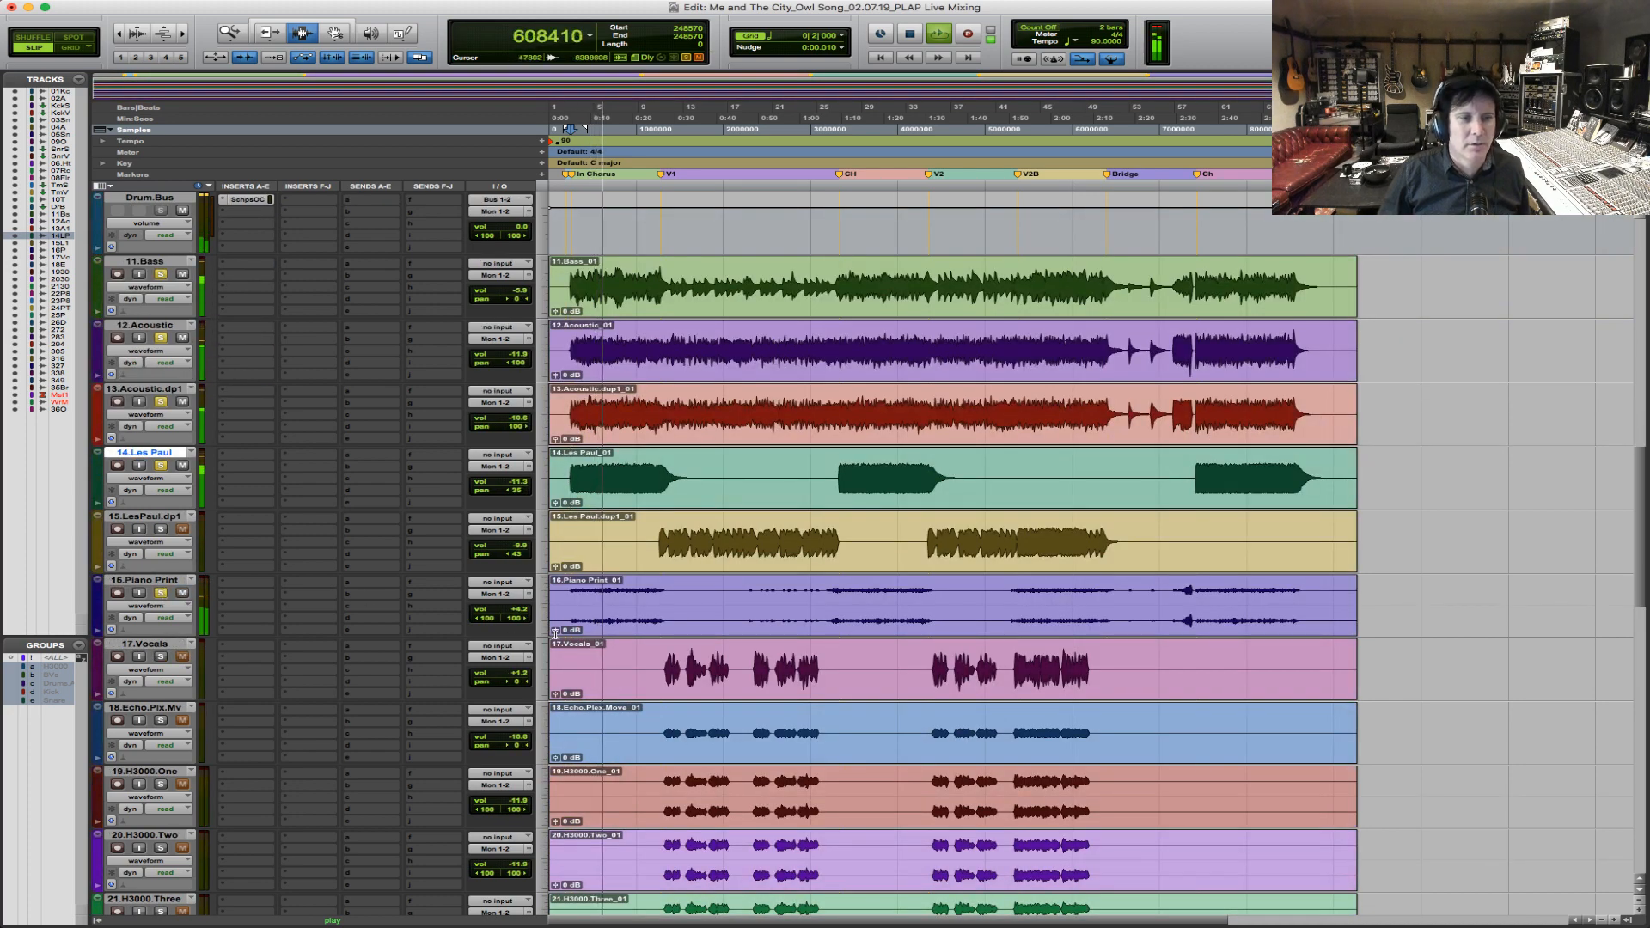
drag(514, 612, 514, 617)
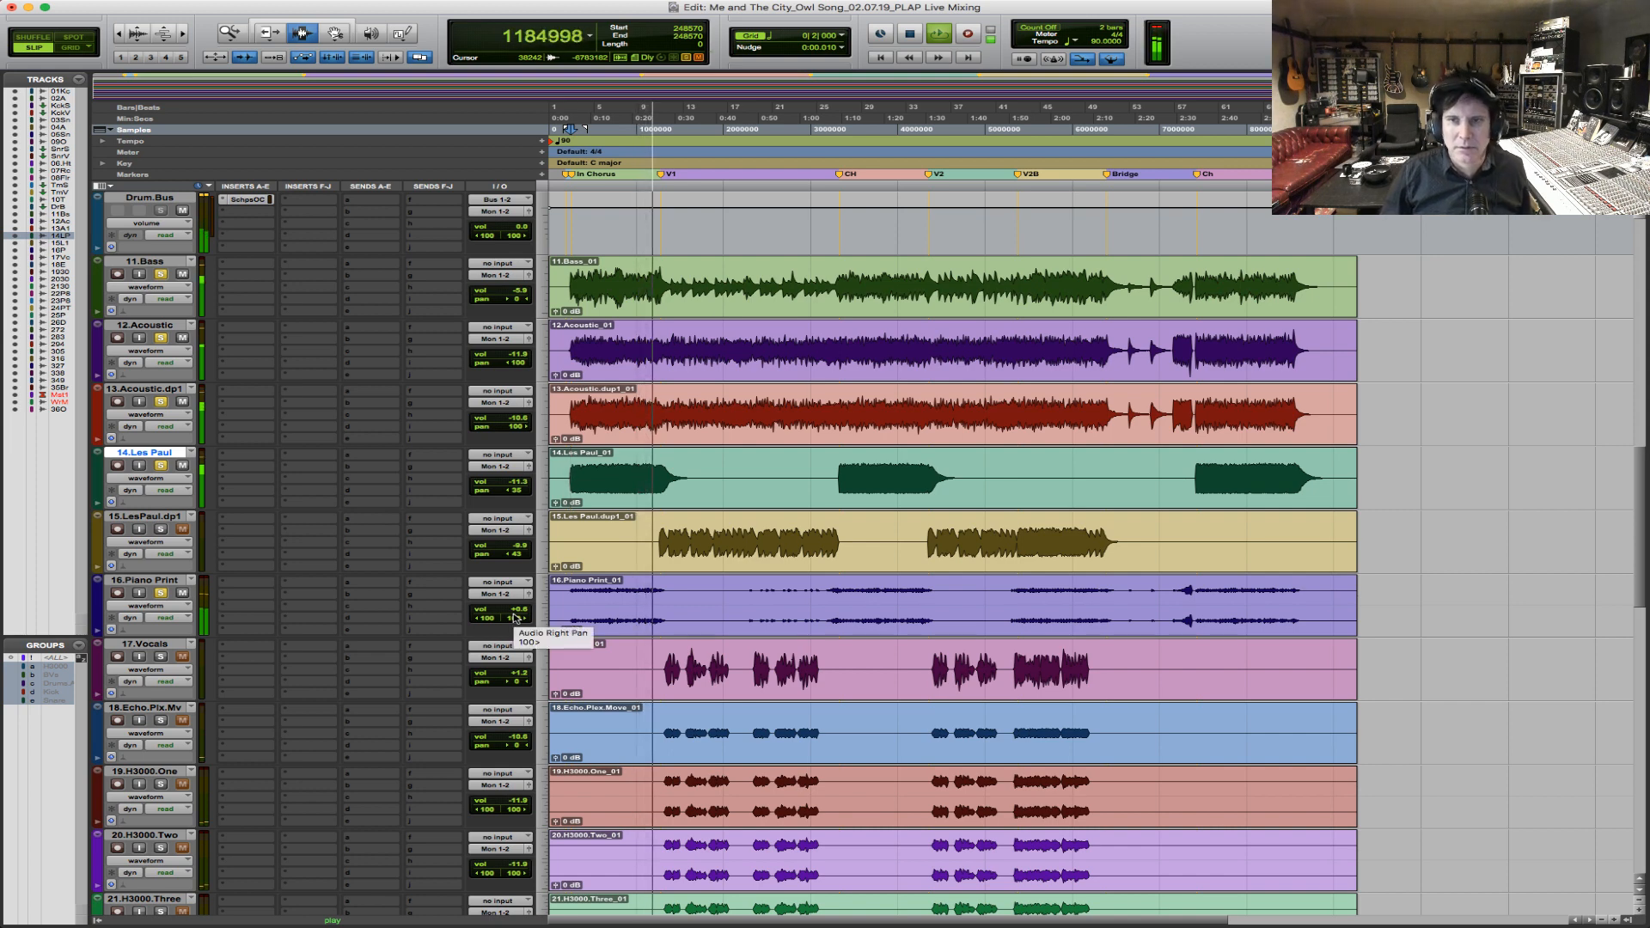
Add 17.Vocals, 18.Echo.Plx.Mv and the H3000 effect tracks to the soloed tracks during playback.
click(161, 657)
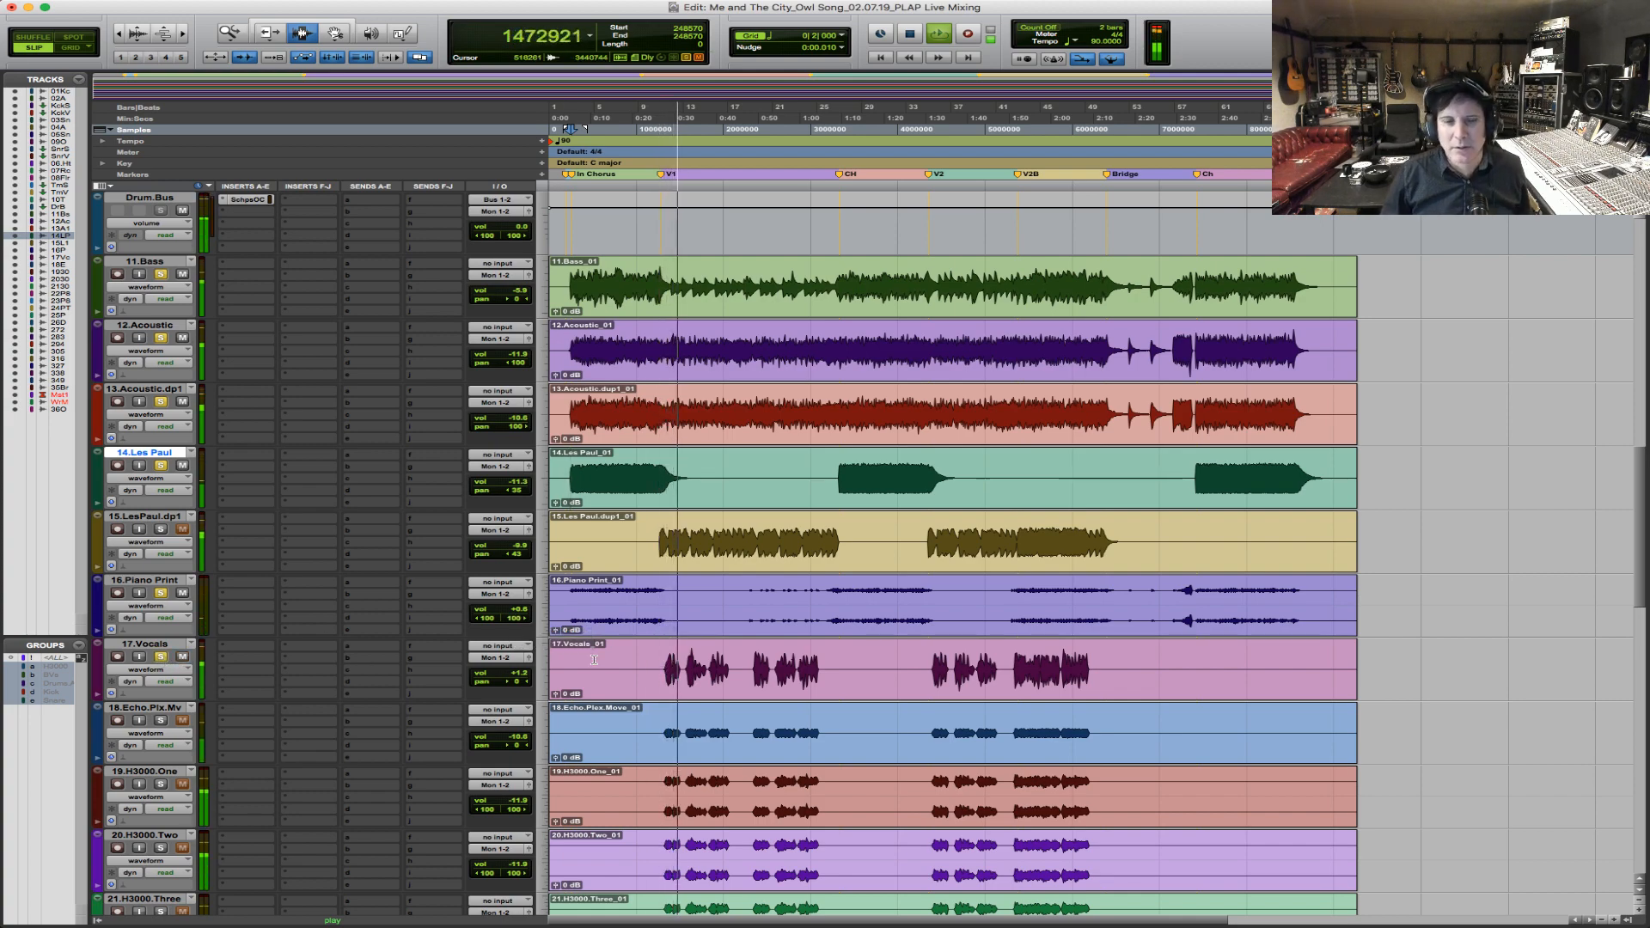
scroll(571, 659, down, 4)
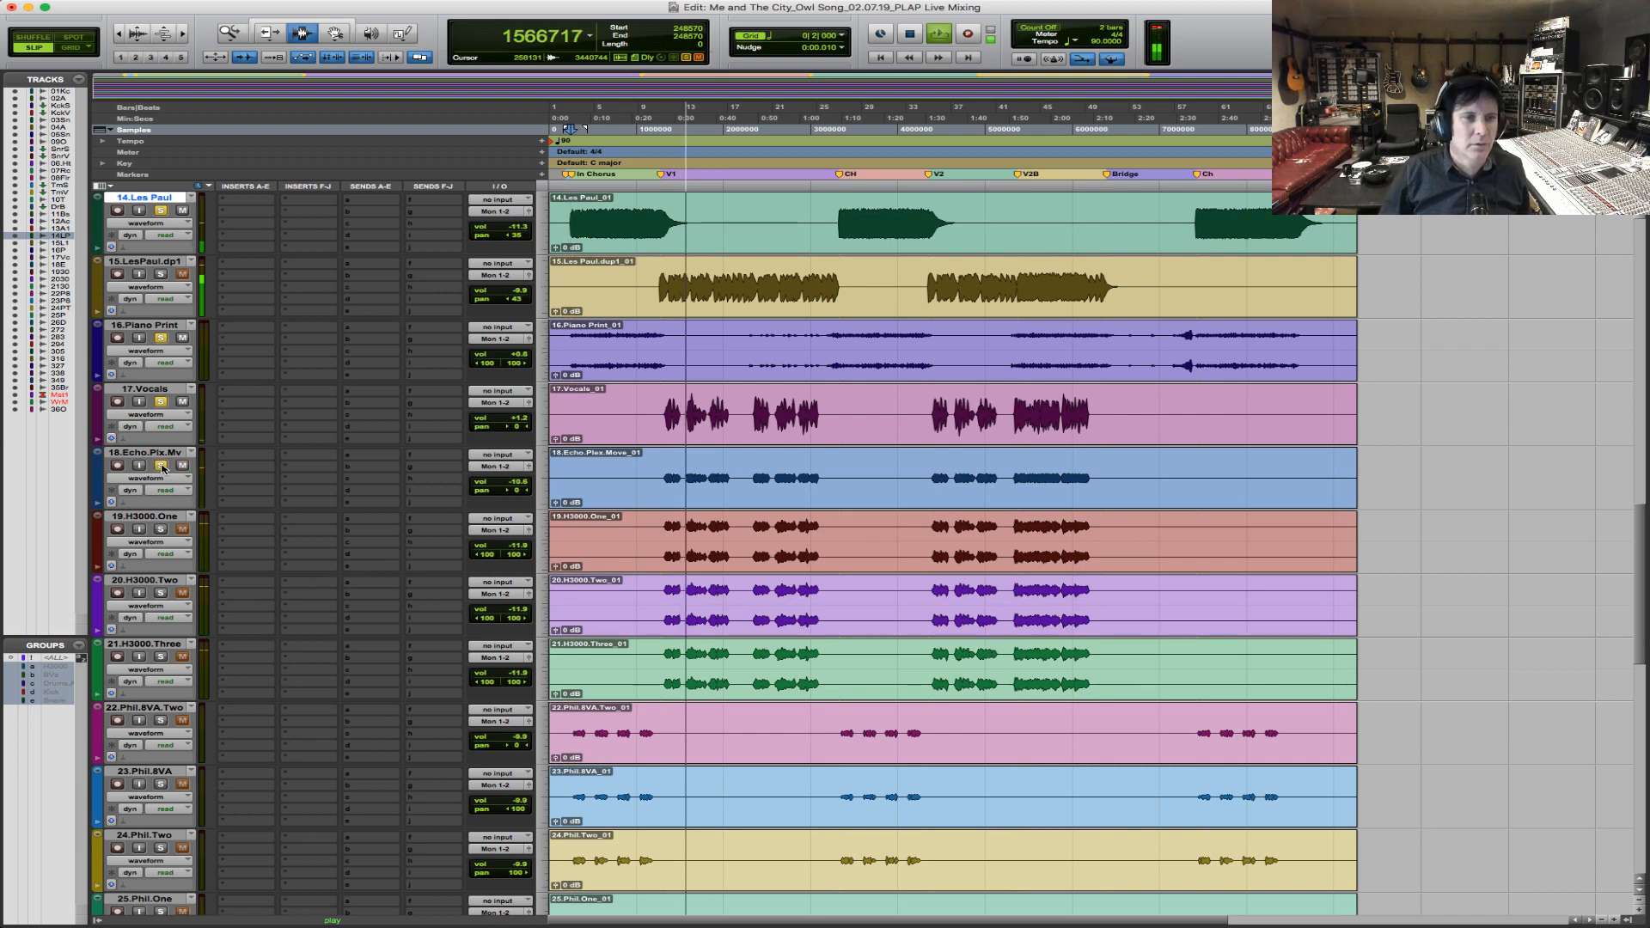
click(164, 529)
click(161, 593)
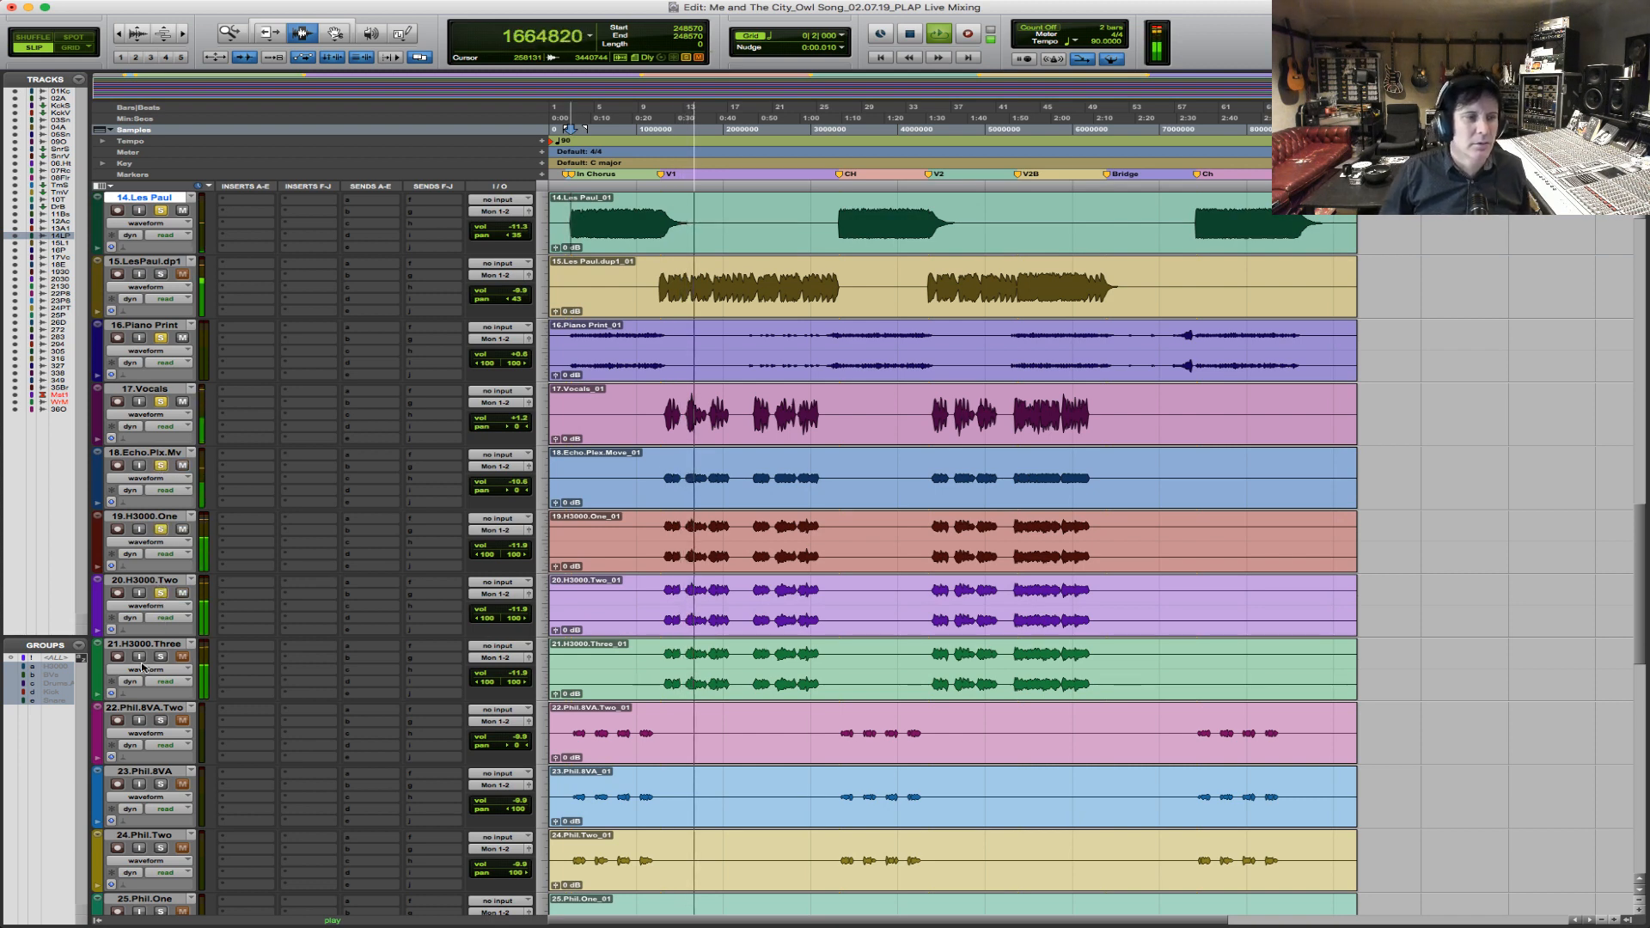
Lower the three H3000 tracks' volumes together, then solo 15.LesPaul.dp1 and lower its volume during verse 1.
click(681, 551)
drag(521, 546, 523, 554)
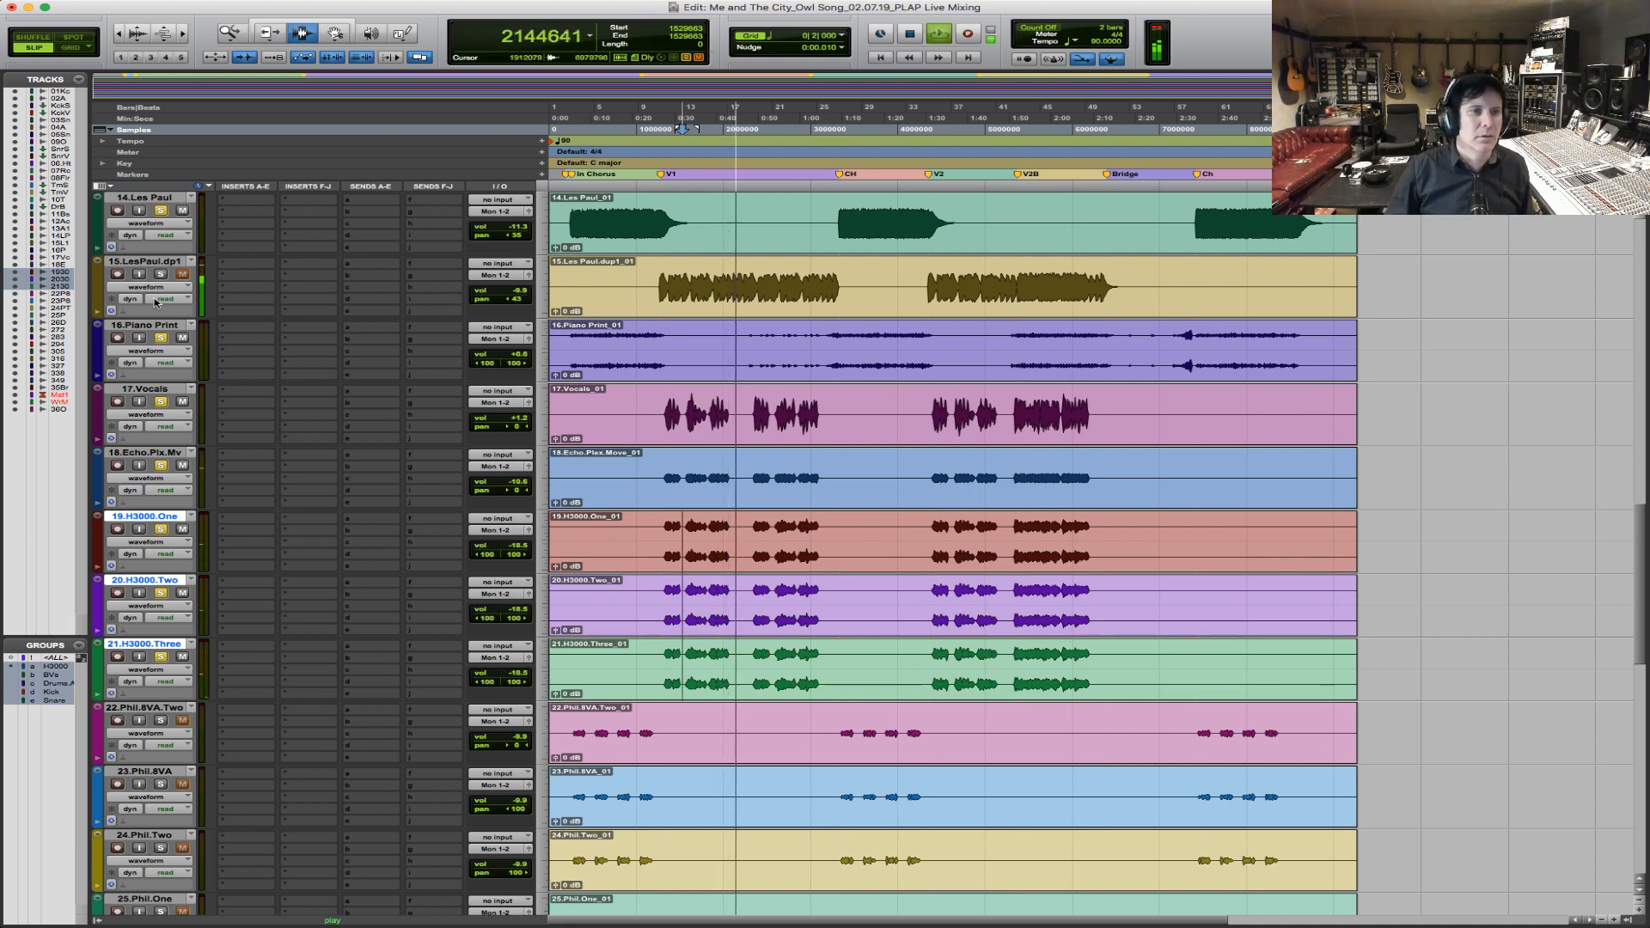
drag(518, 290, 518, 299)
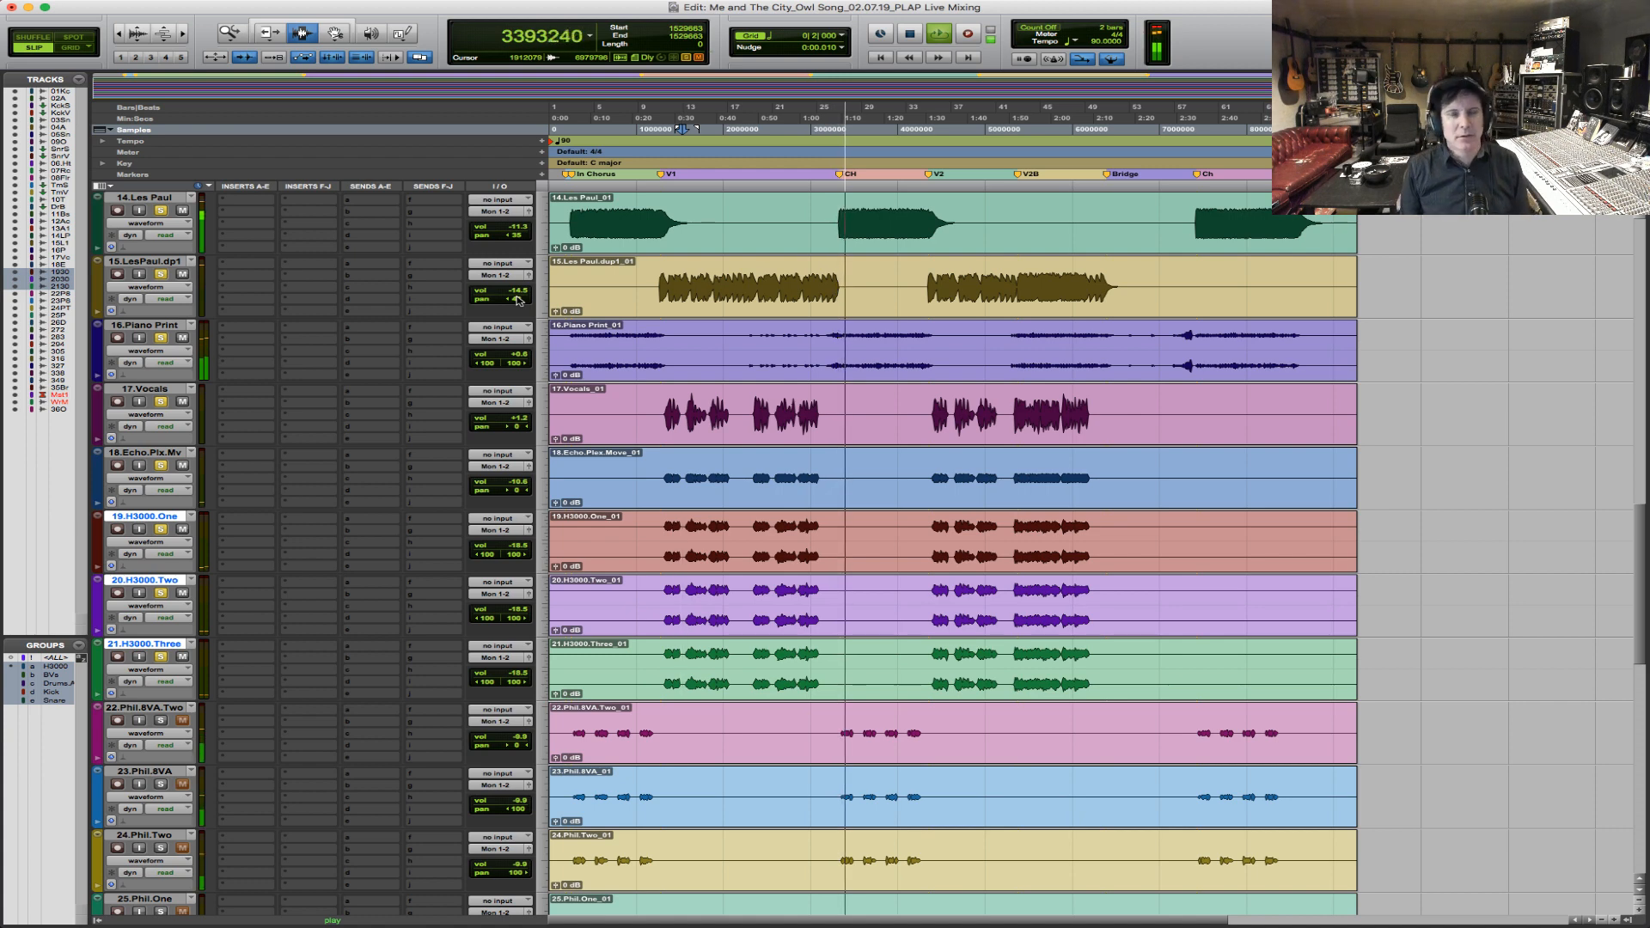
Solo the 22.Phil.8VA.Two backing vocal and replay the mix from the start of the first full chorus.
click(162, 721)
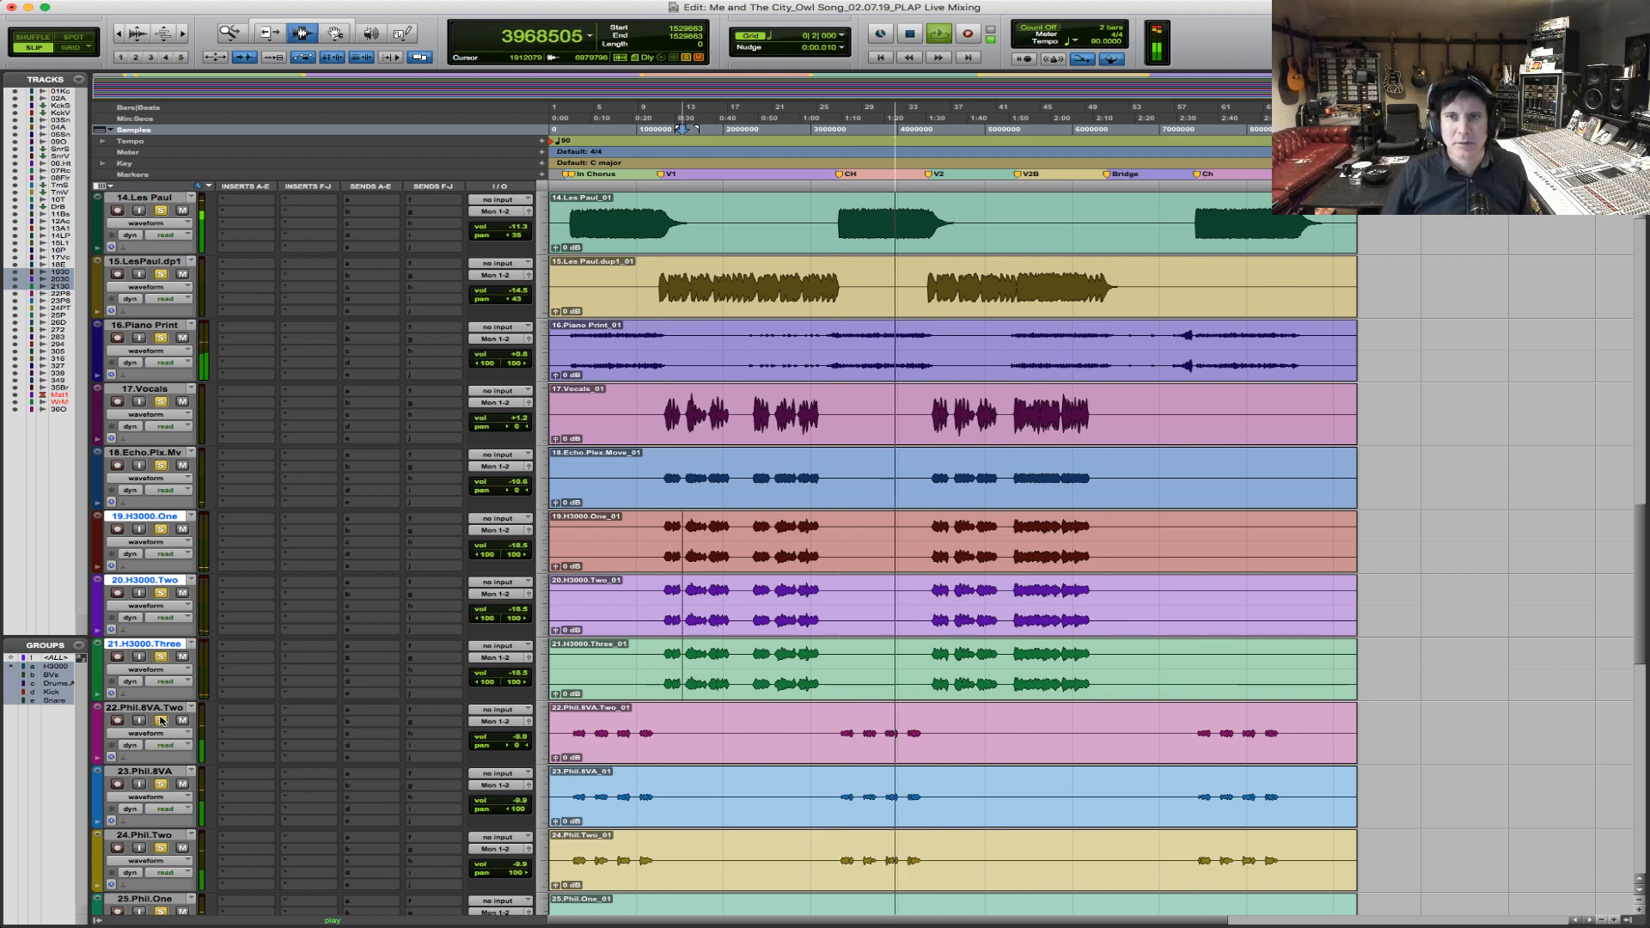
key(space)
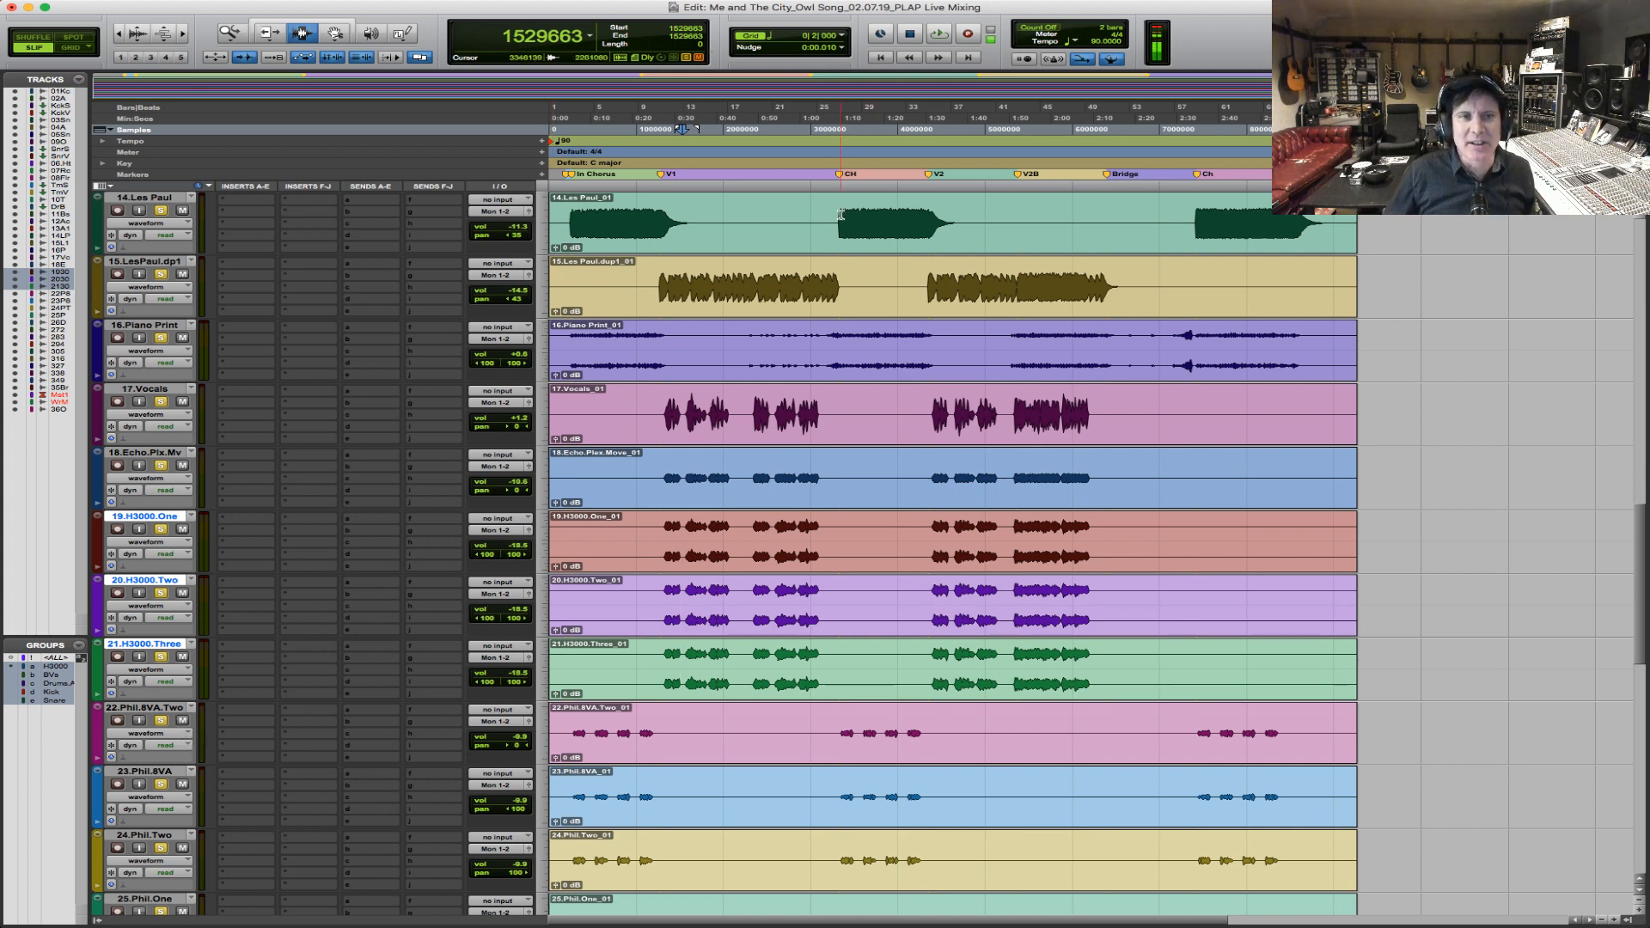
click(840, 220)
key(space)
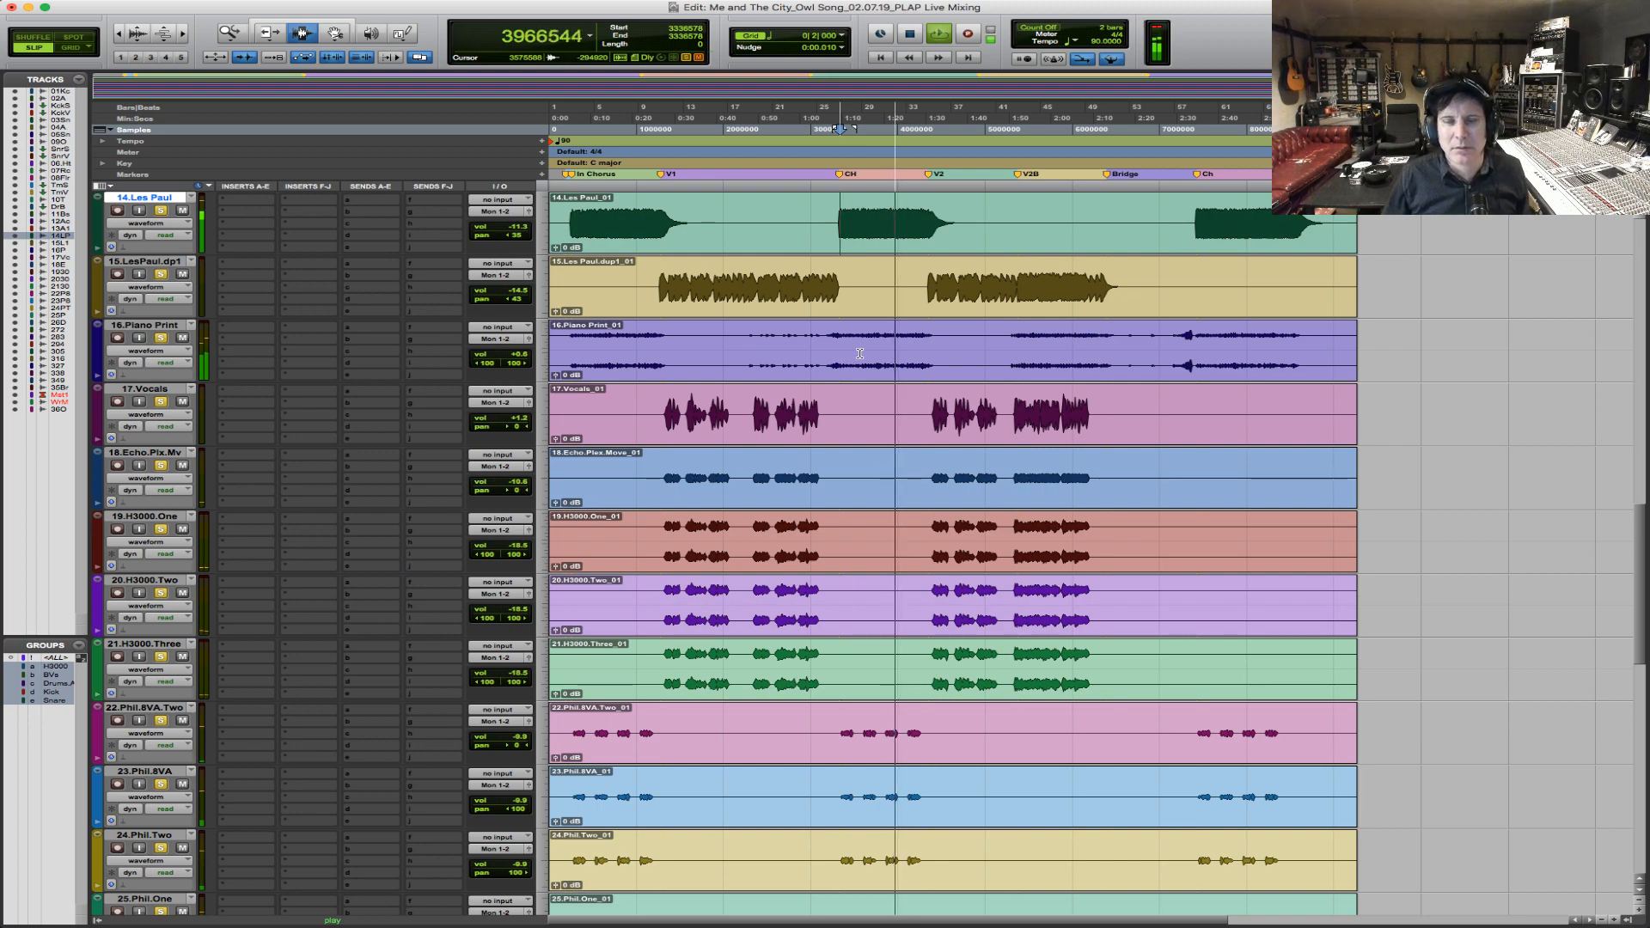
key(space)
Inspect the bypassed EQ3 7-Band on 09.OH, close it, and look over the drum tracks and their inserts.
scroll(860, 354, up, 12)
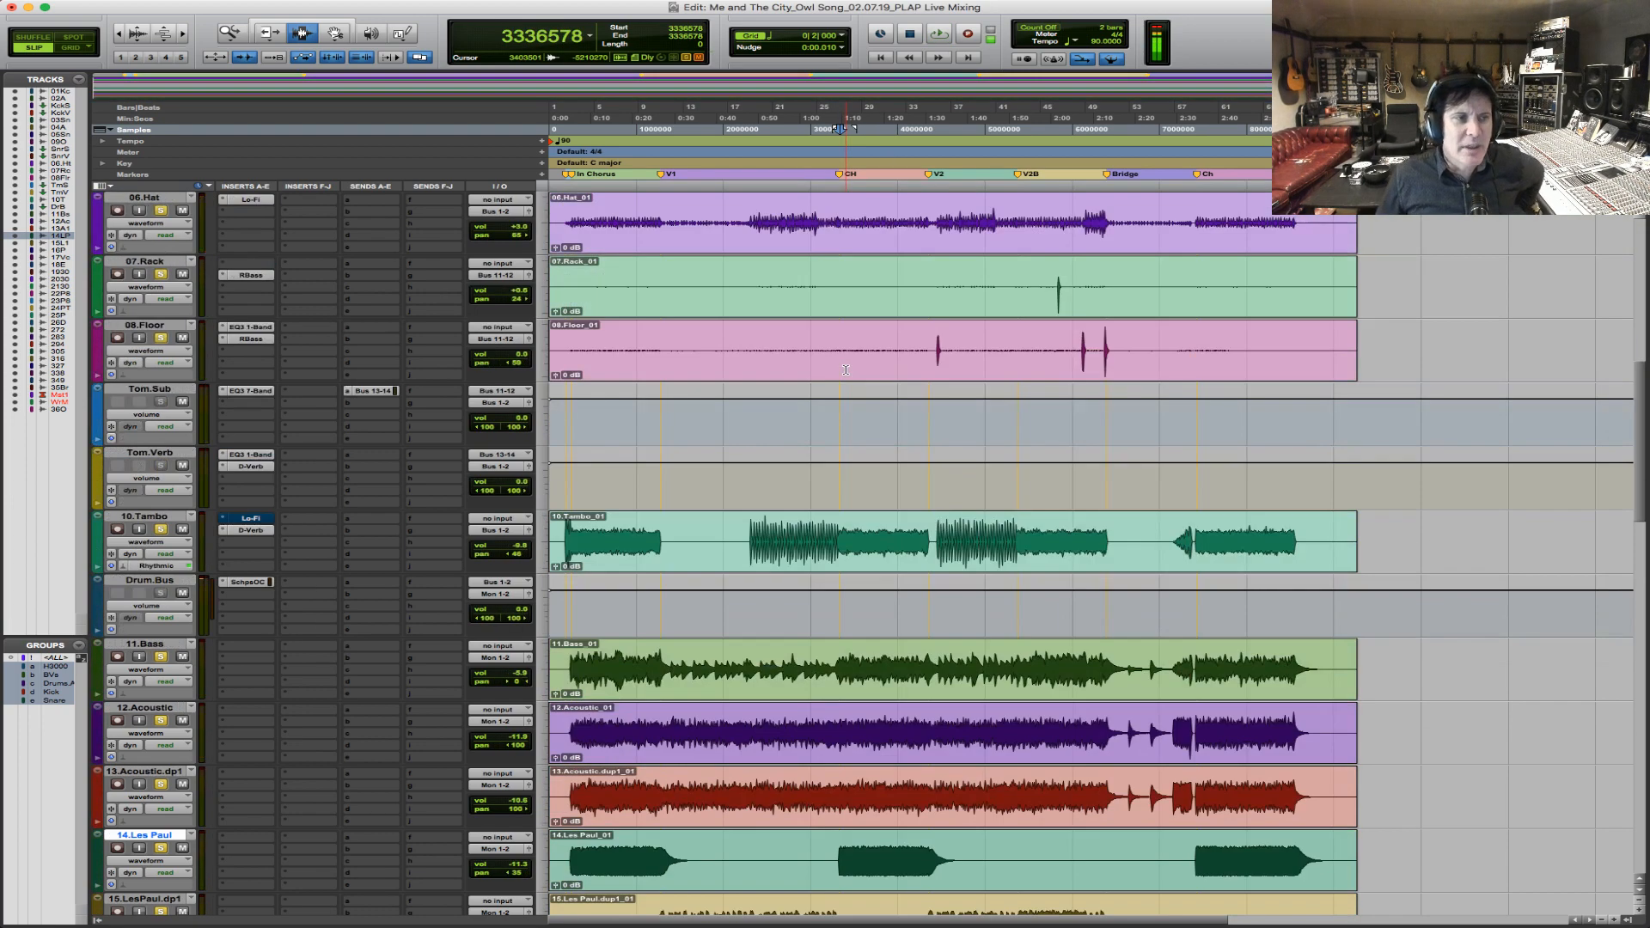
scroll(846, 369, up, 4)
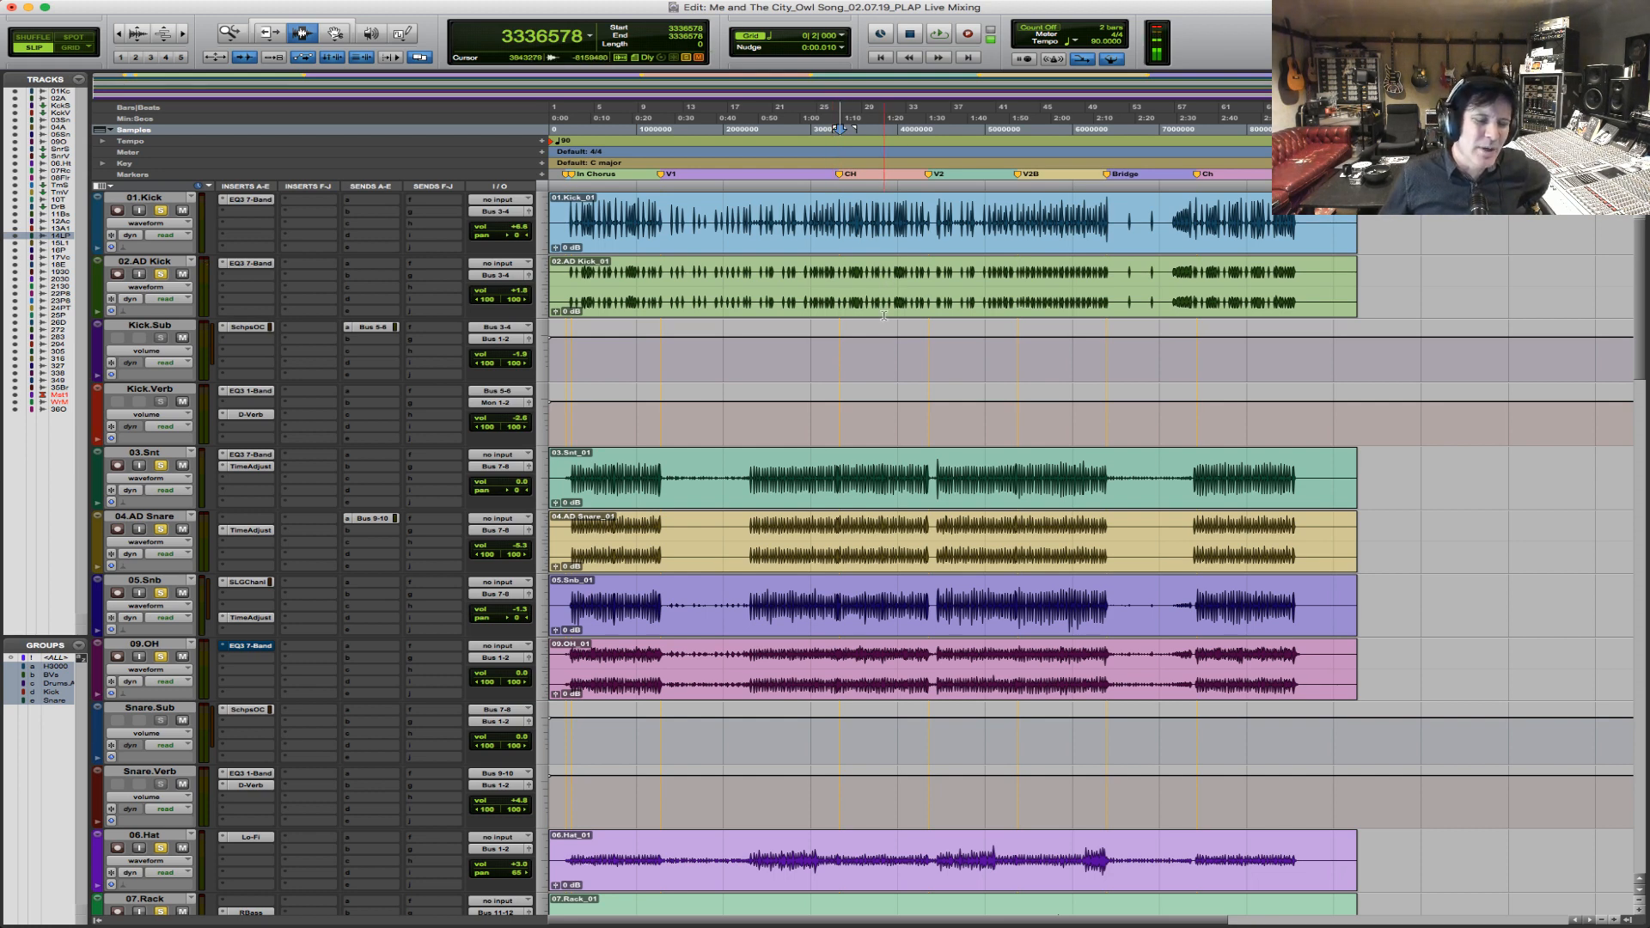
click(249, 647)
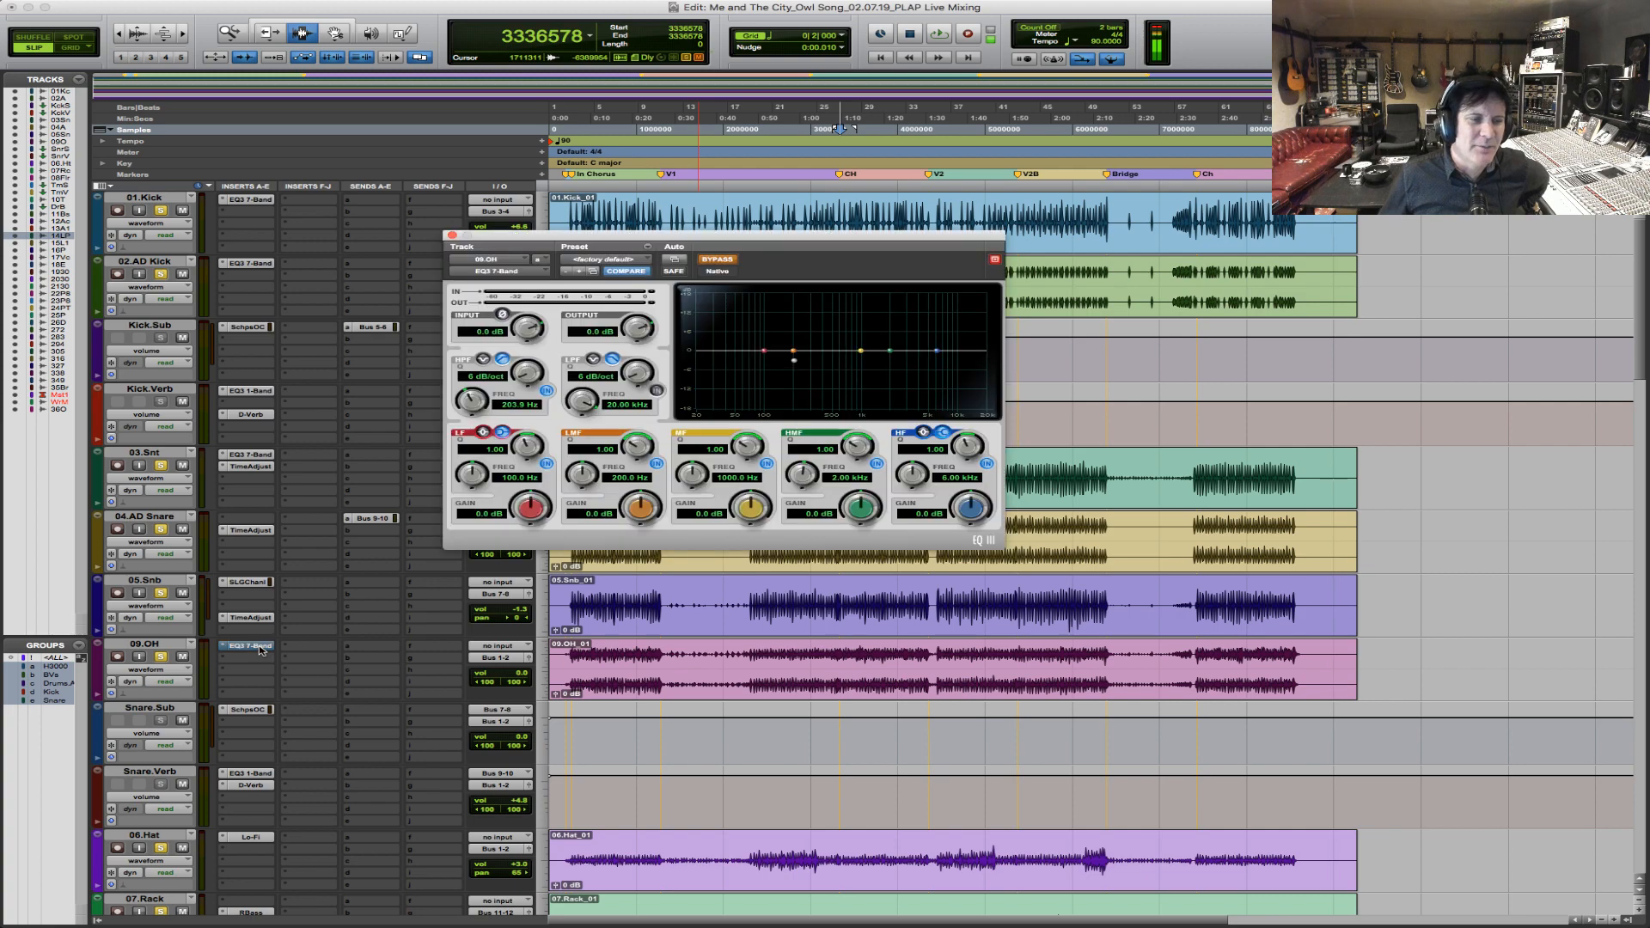
click(451, 237)
scroll(737, 521, down, 5)
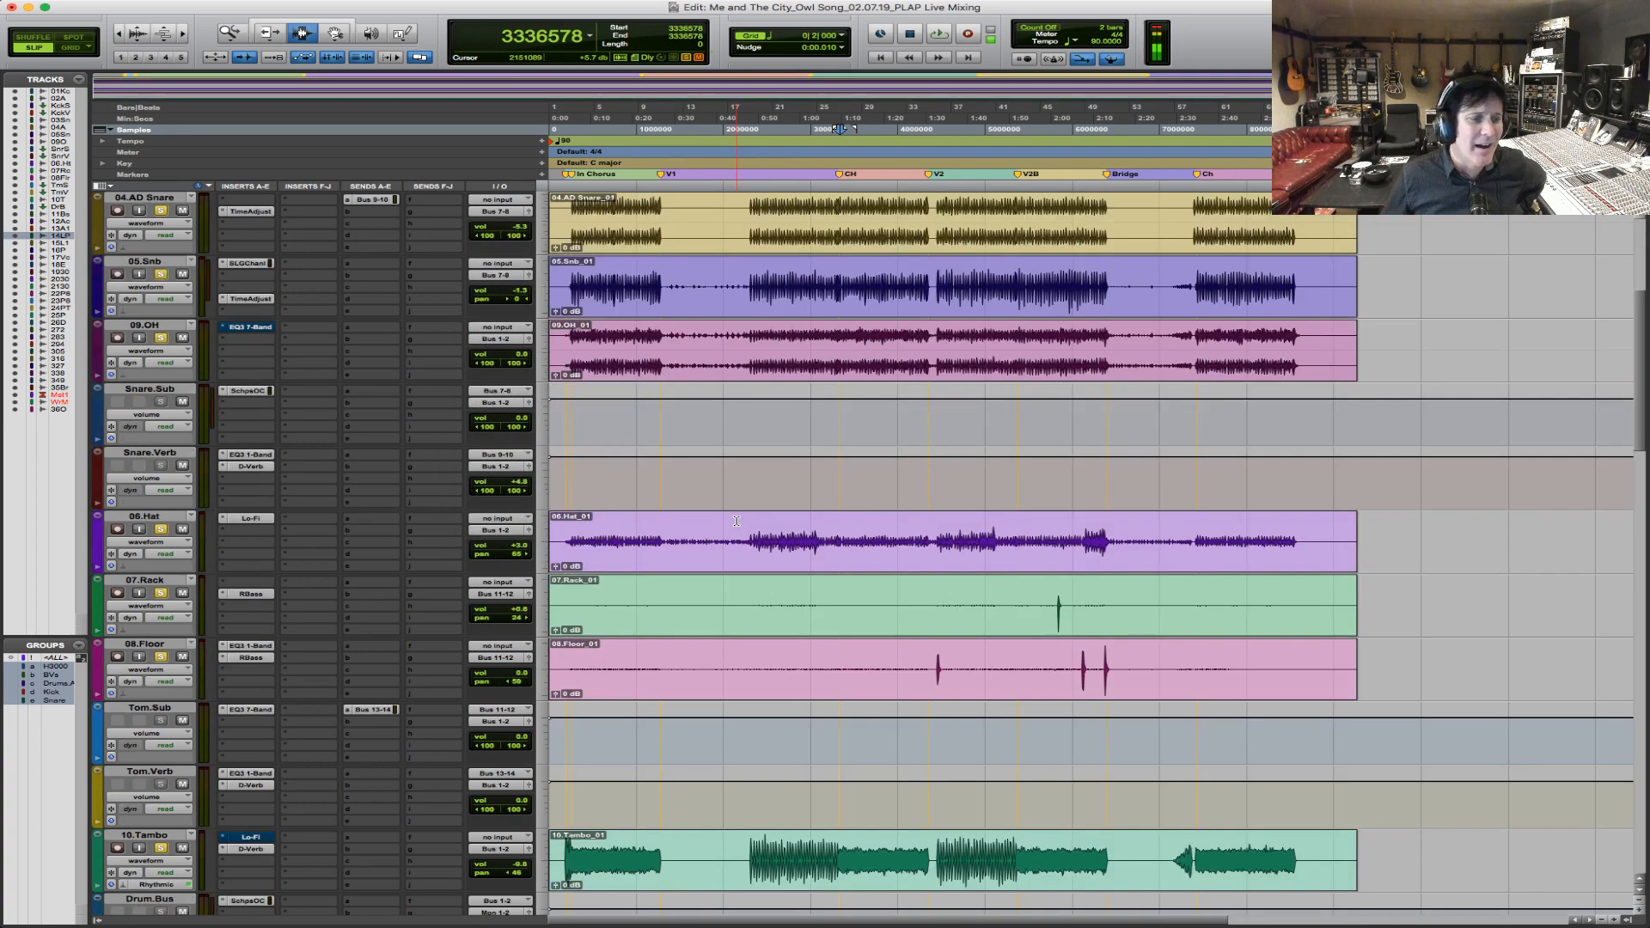
scroll(737, 520, down, 6)
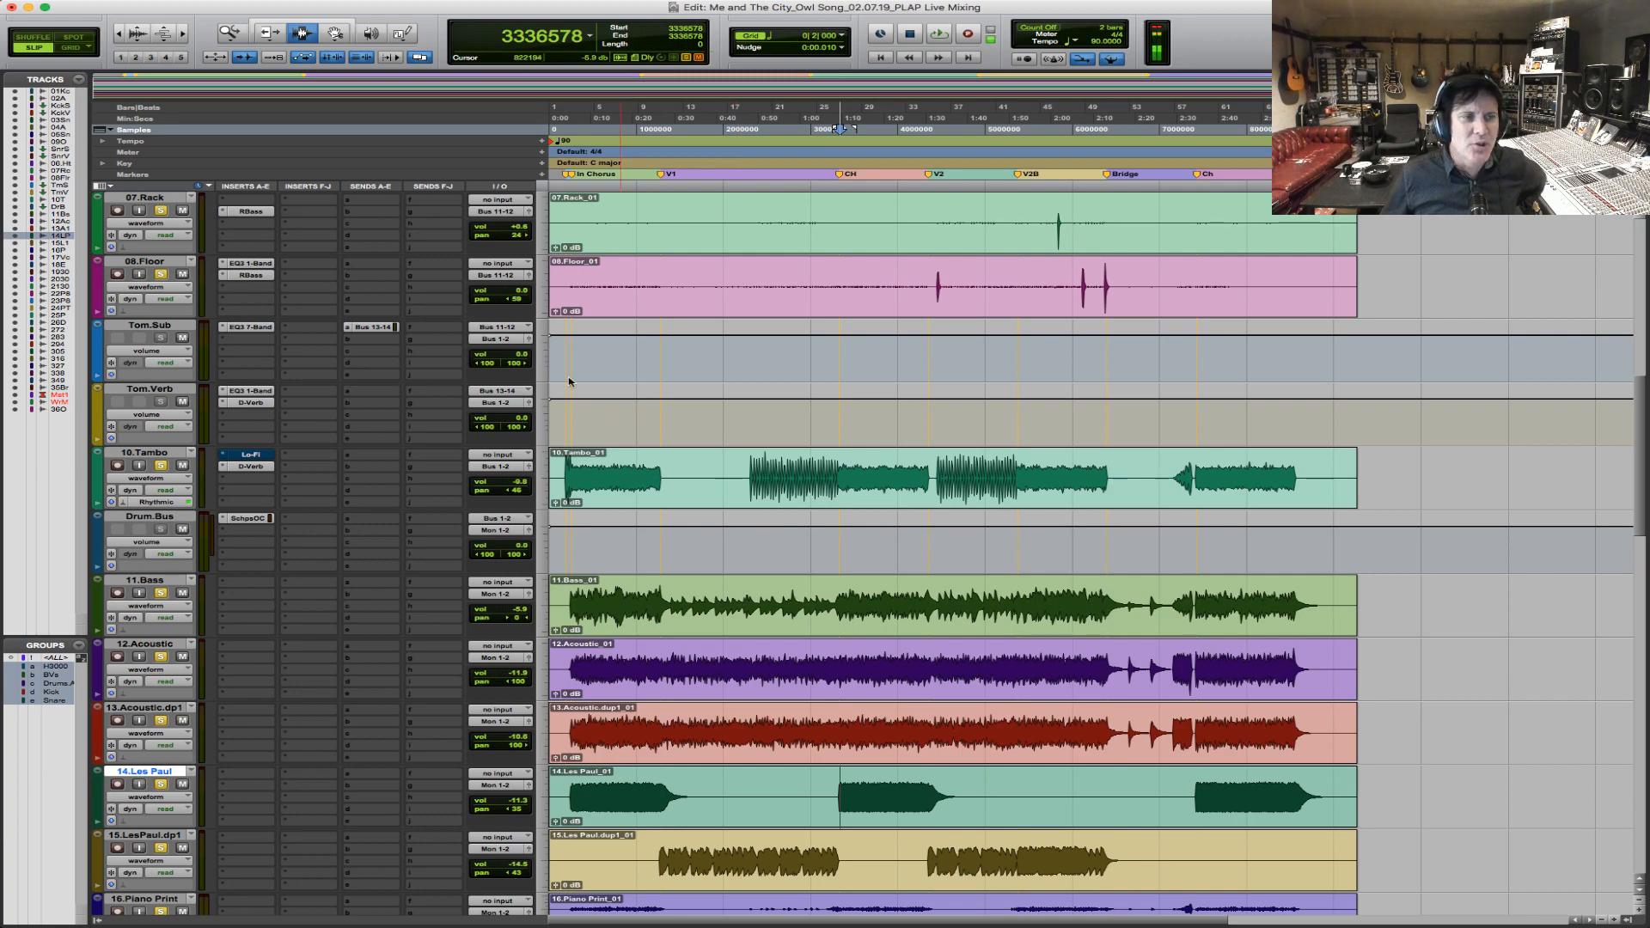
scroll(677, 469, up, 11)
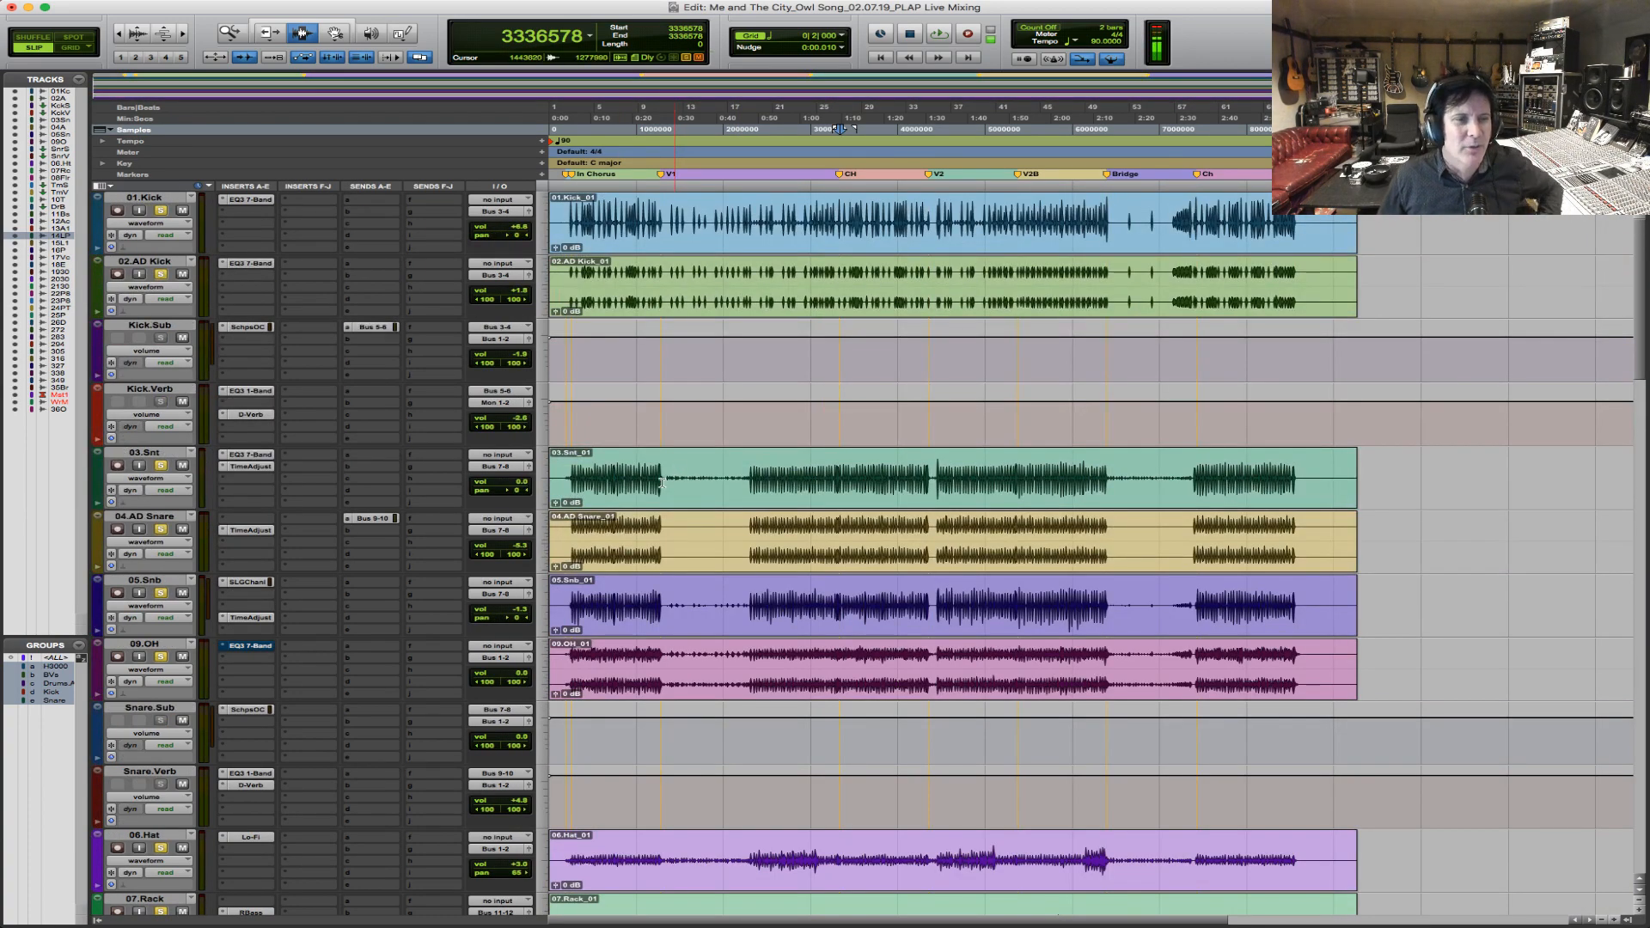
Place the edit cursor on the 08.Floor track just before the V2 marker.
scroll(828, 533, down, 10)
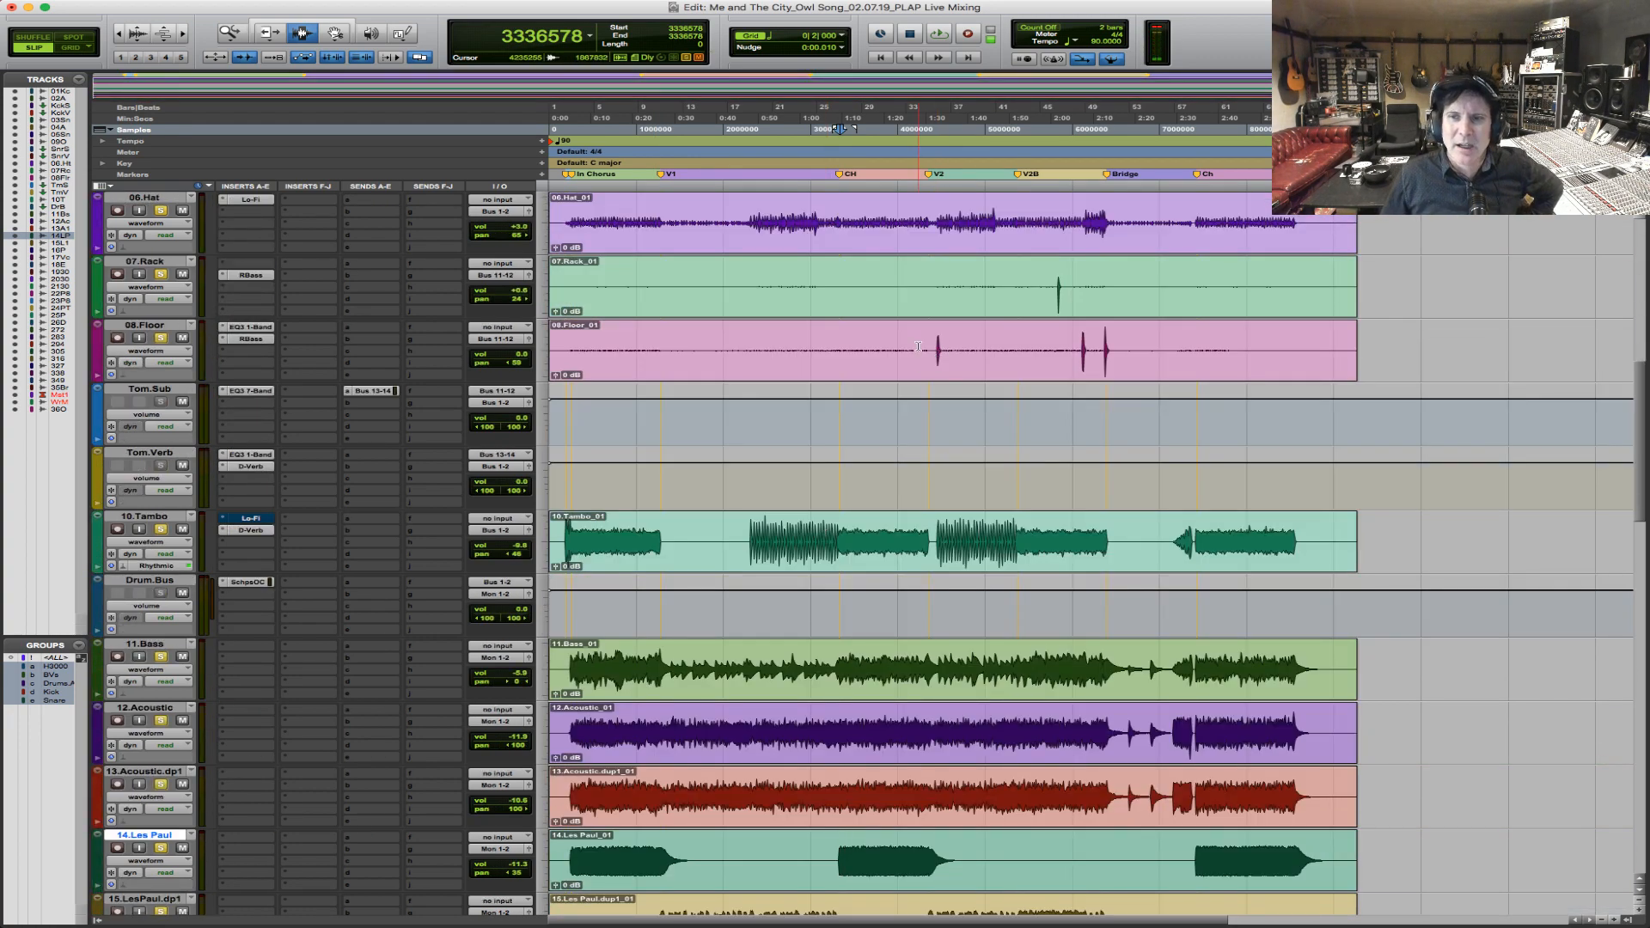
click(918, 347)
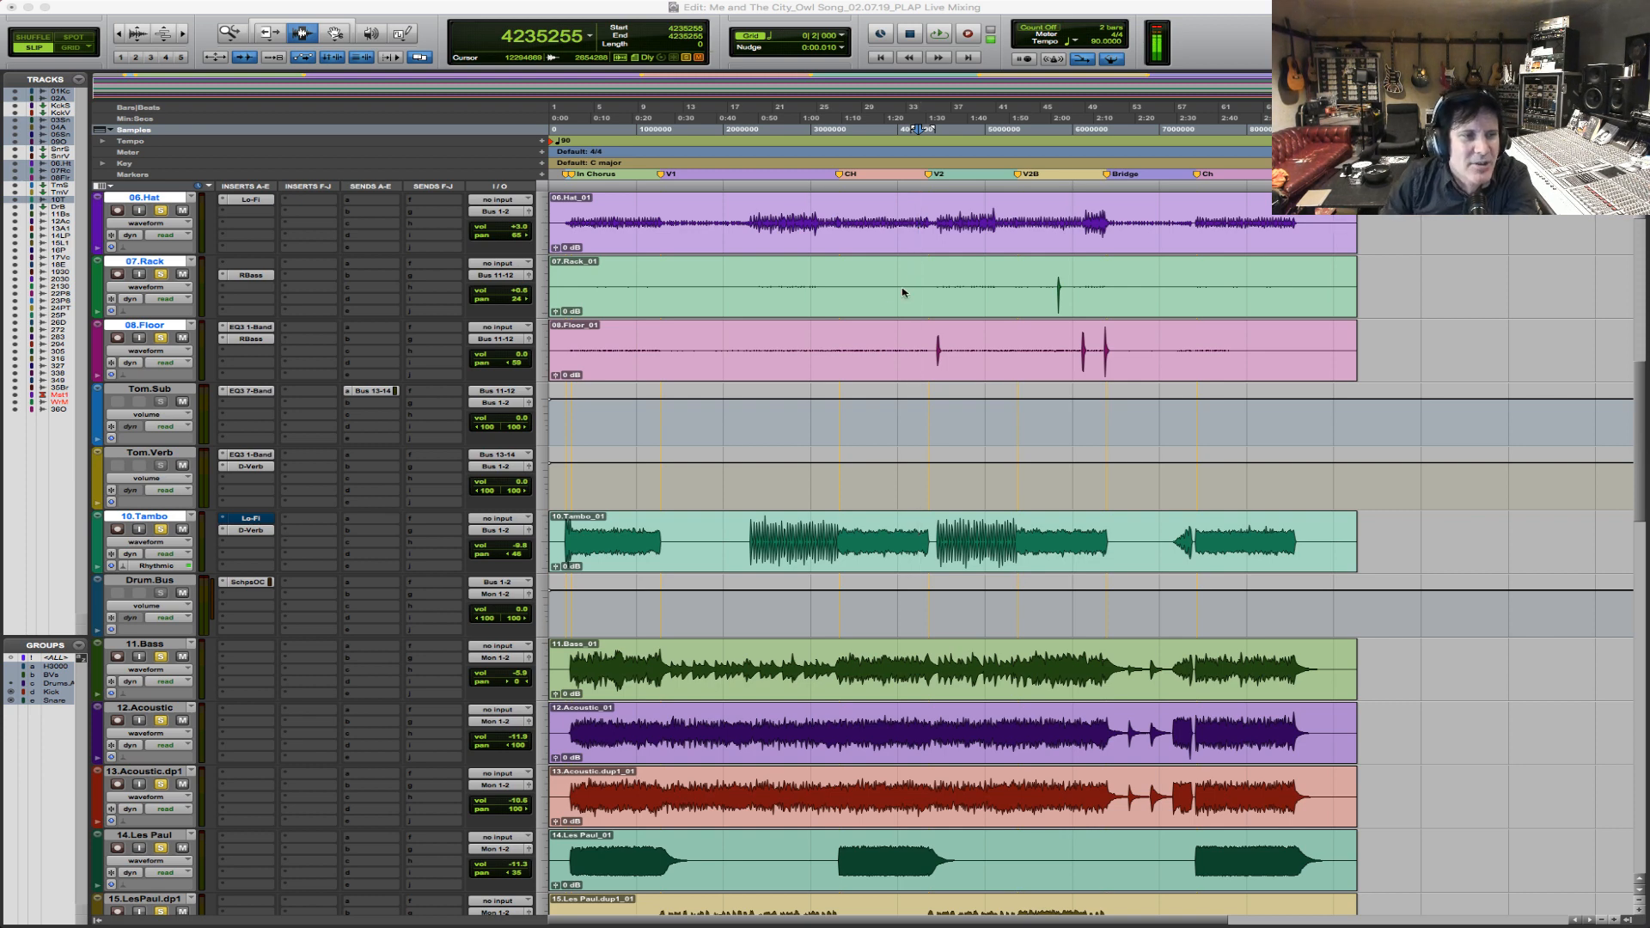
Browse the stereo Effect and Waves Audio plug-ins for an empty Tom.Sub insert, dismiss the list, and place the edit cursor at V2B on 10.Tambo.
click(255, 404)
mouse_move(287, 429)
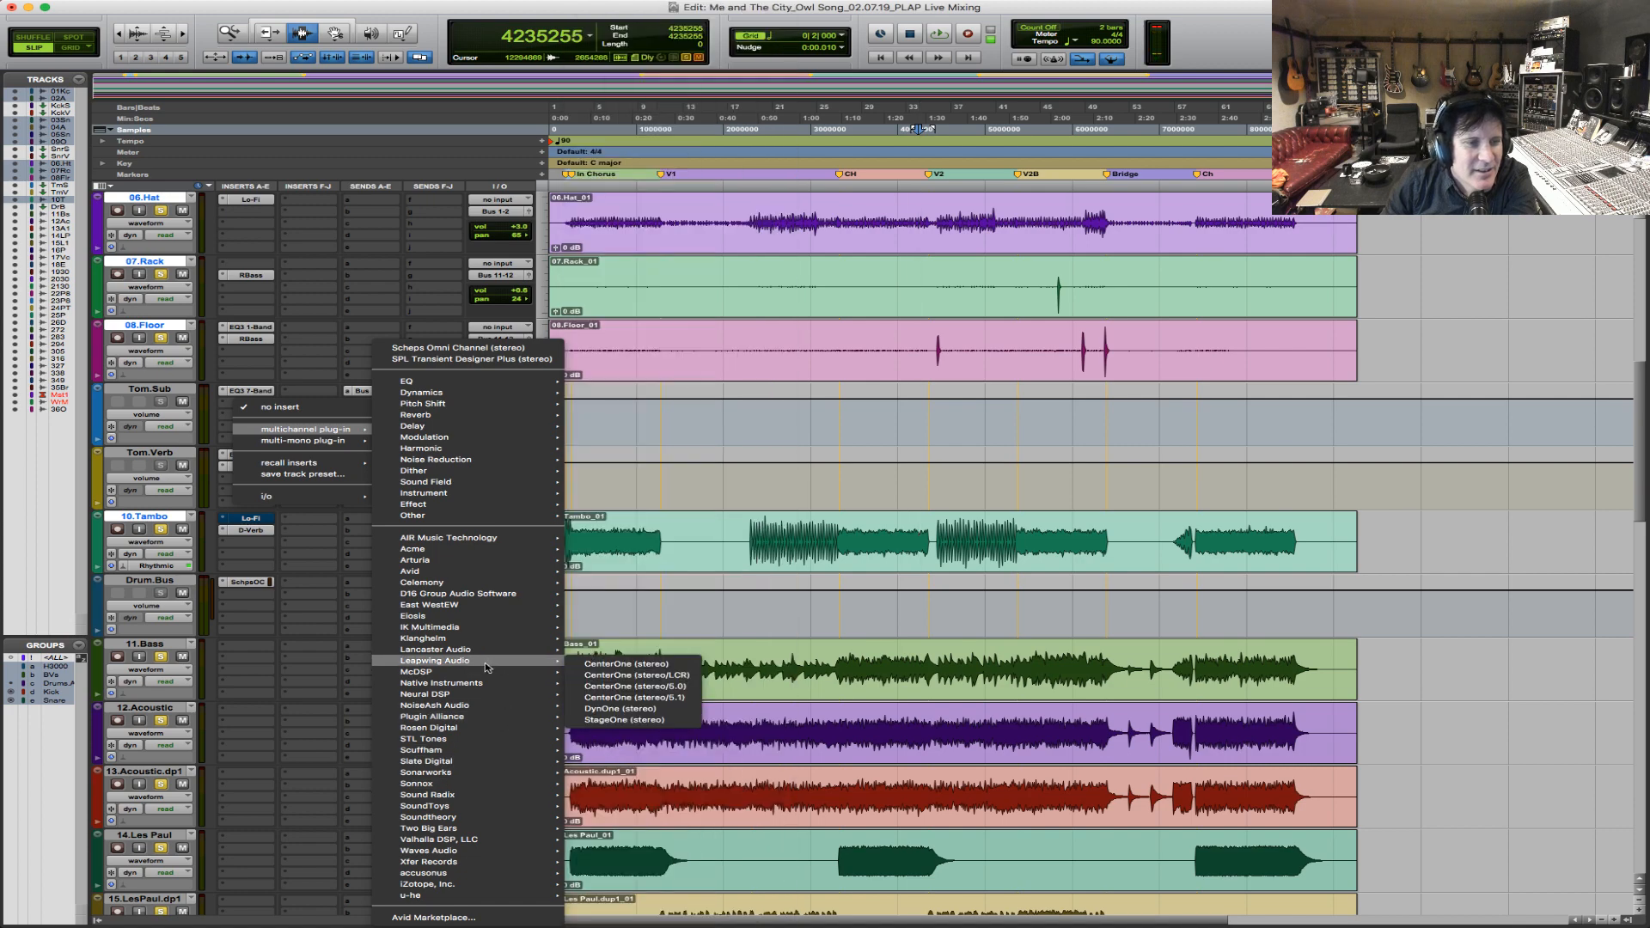
mouse_move(458, 510)
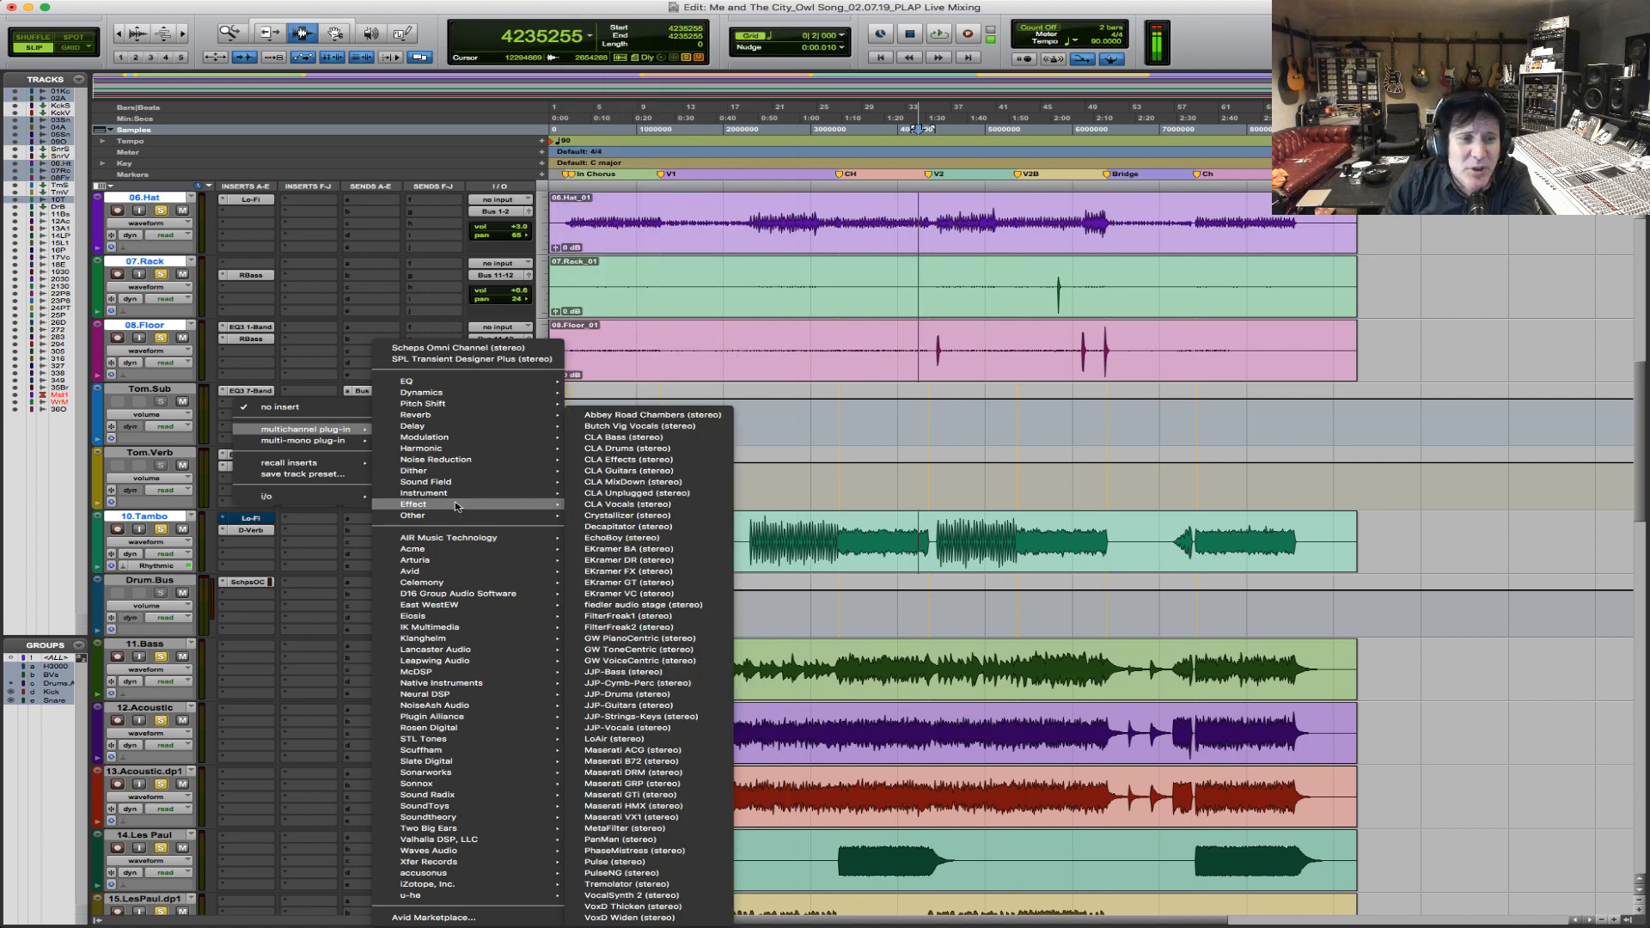
mouse_move(479, 856)
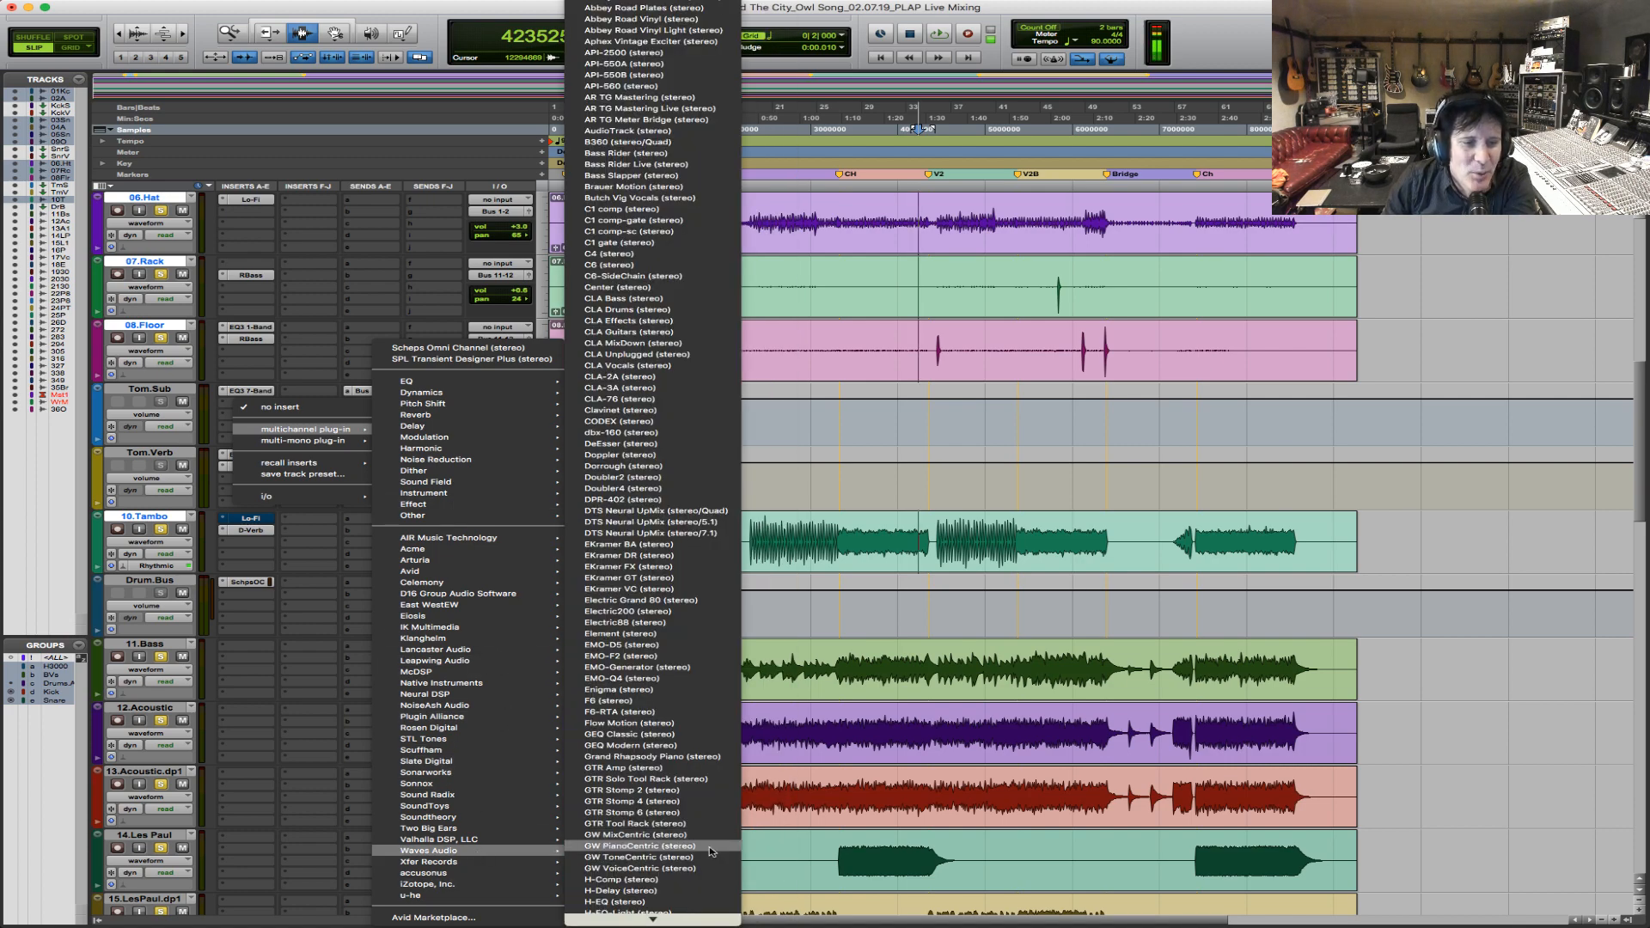
click(1032, 559)
click(1019, 532)
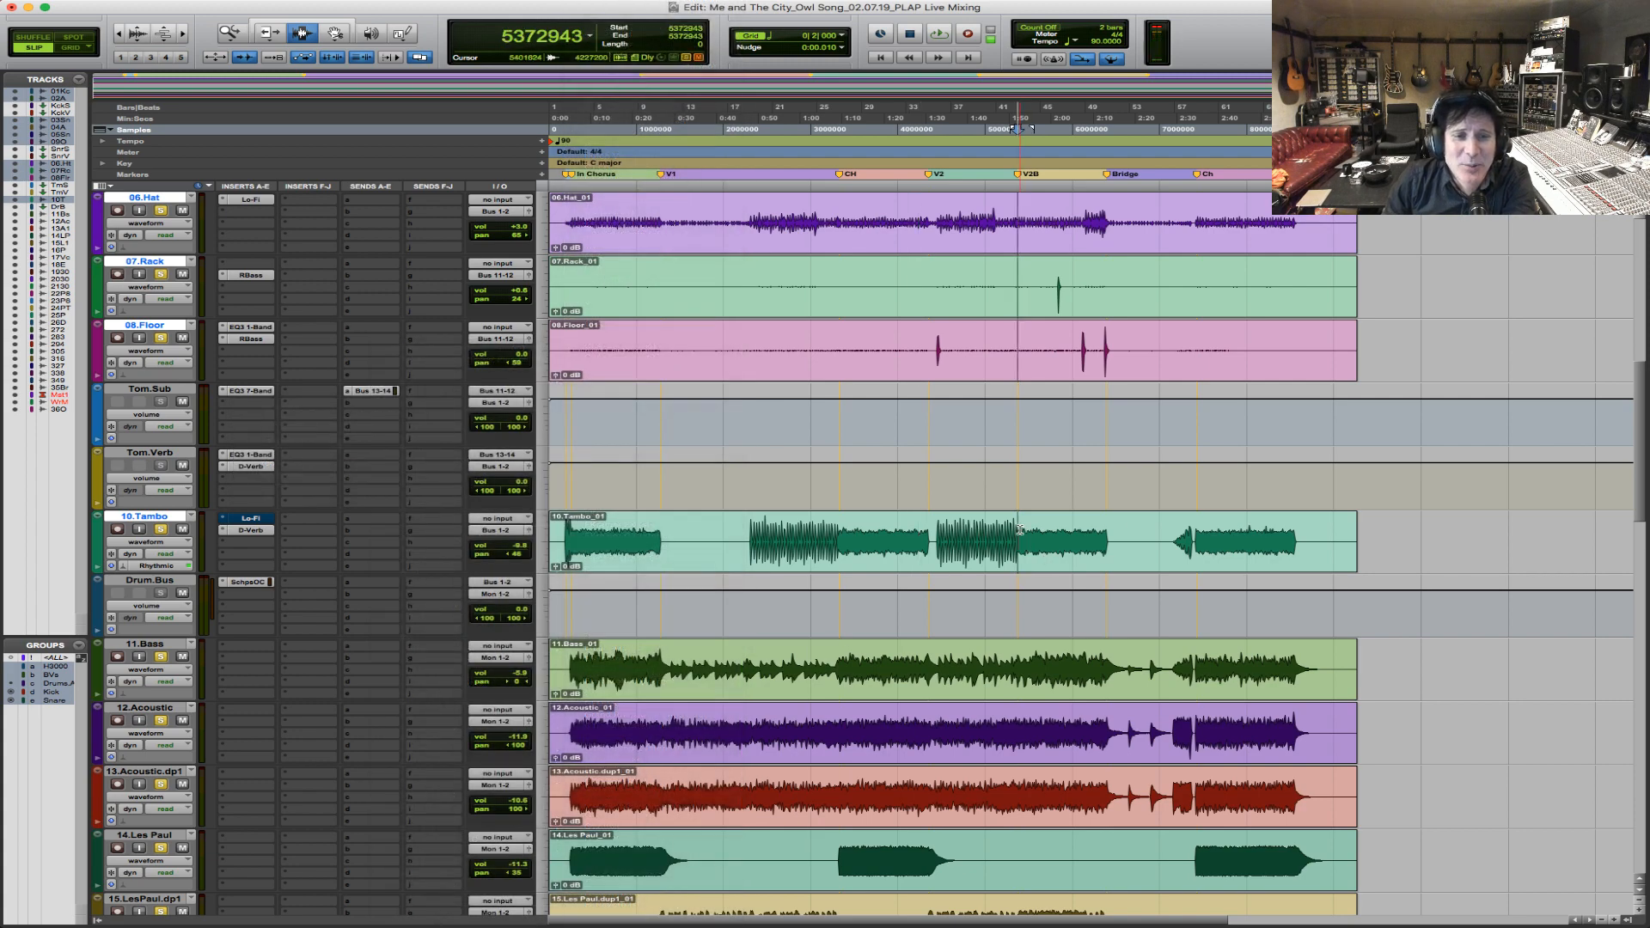